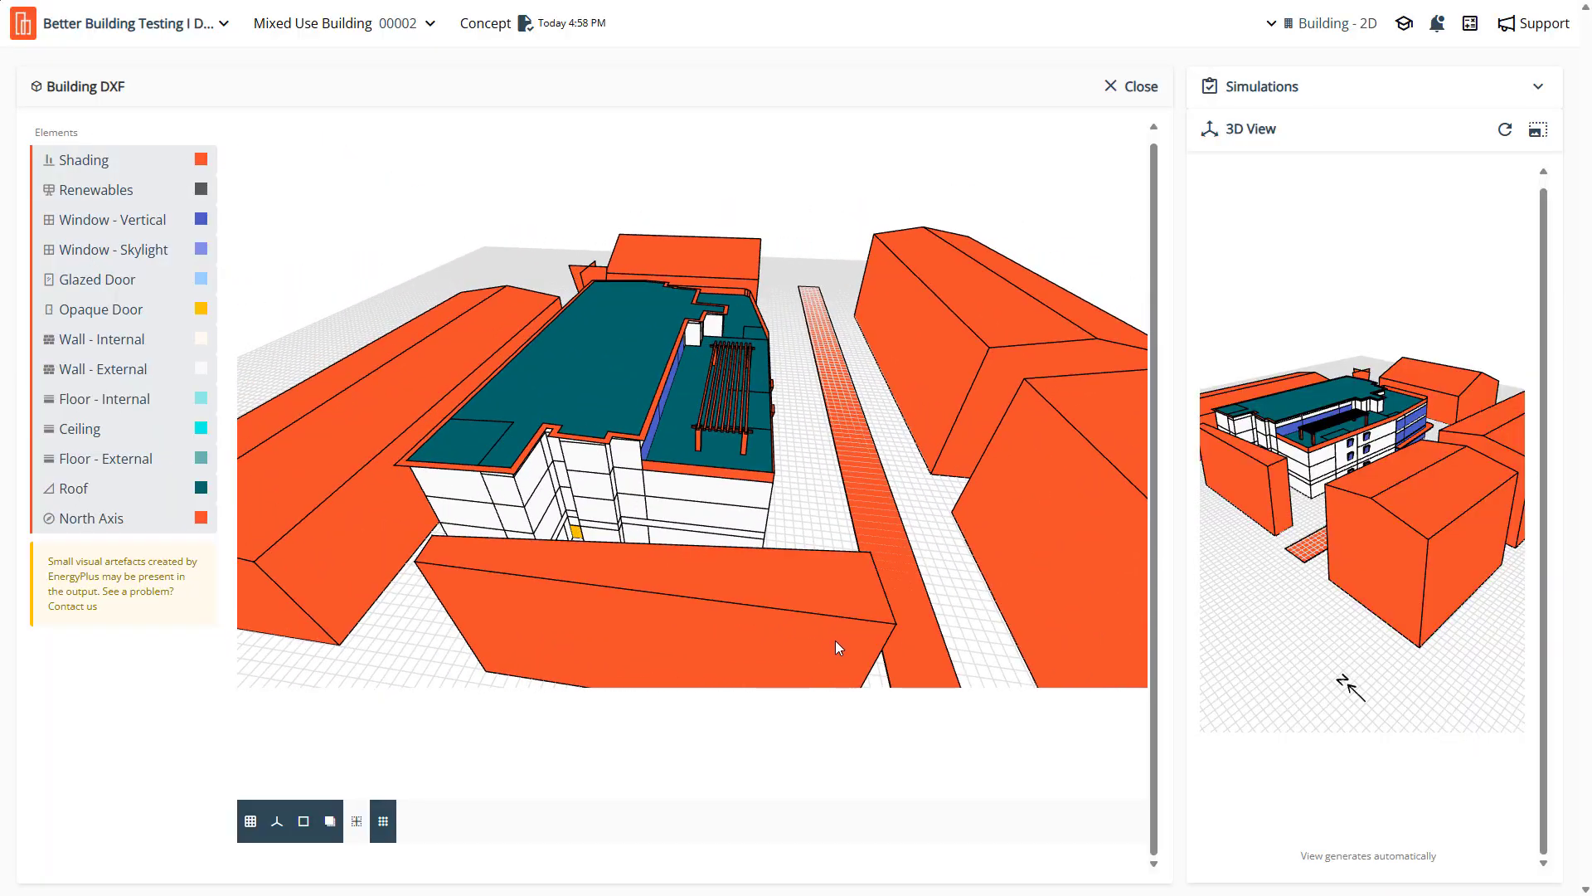
Examine the 3D building model and its surrounding shading blocks from several sides and distances
scroll(704, 514, up, 3)
drag(704, 514, 412, 556)
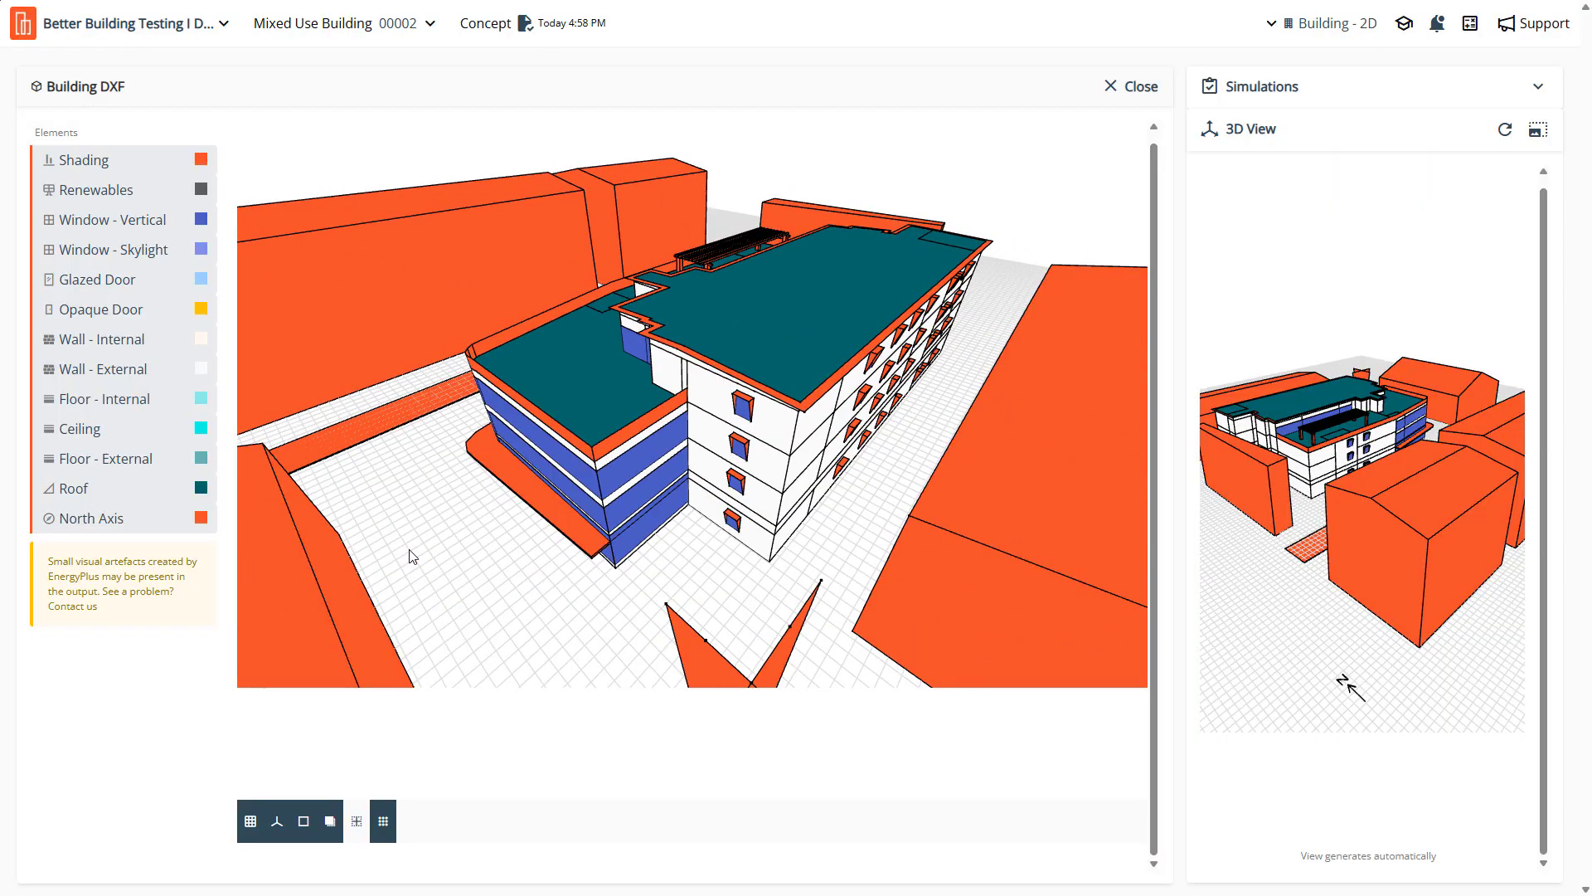
scroll(627, 495, up, 3)
scroll(620, 500, down, 3)
drag(607, 535, 750, 540)
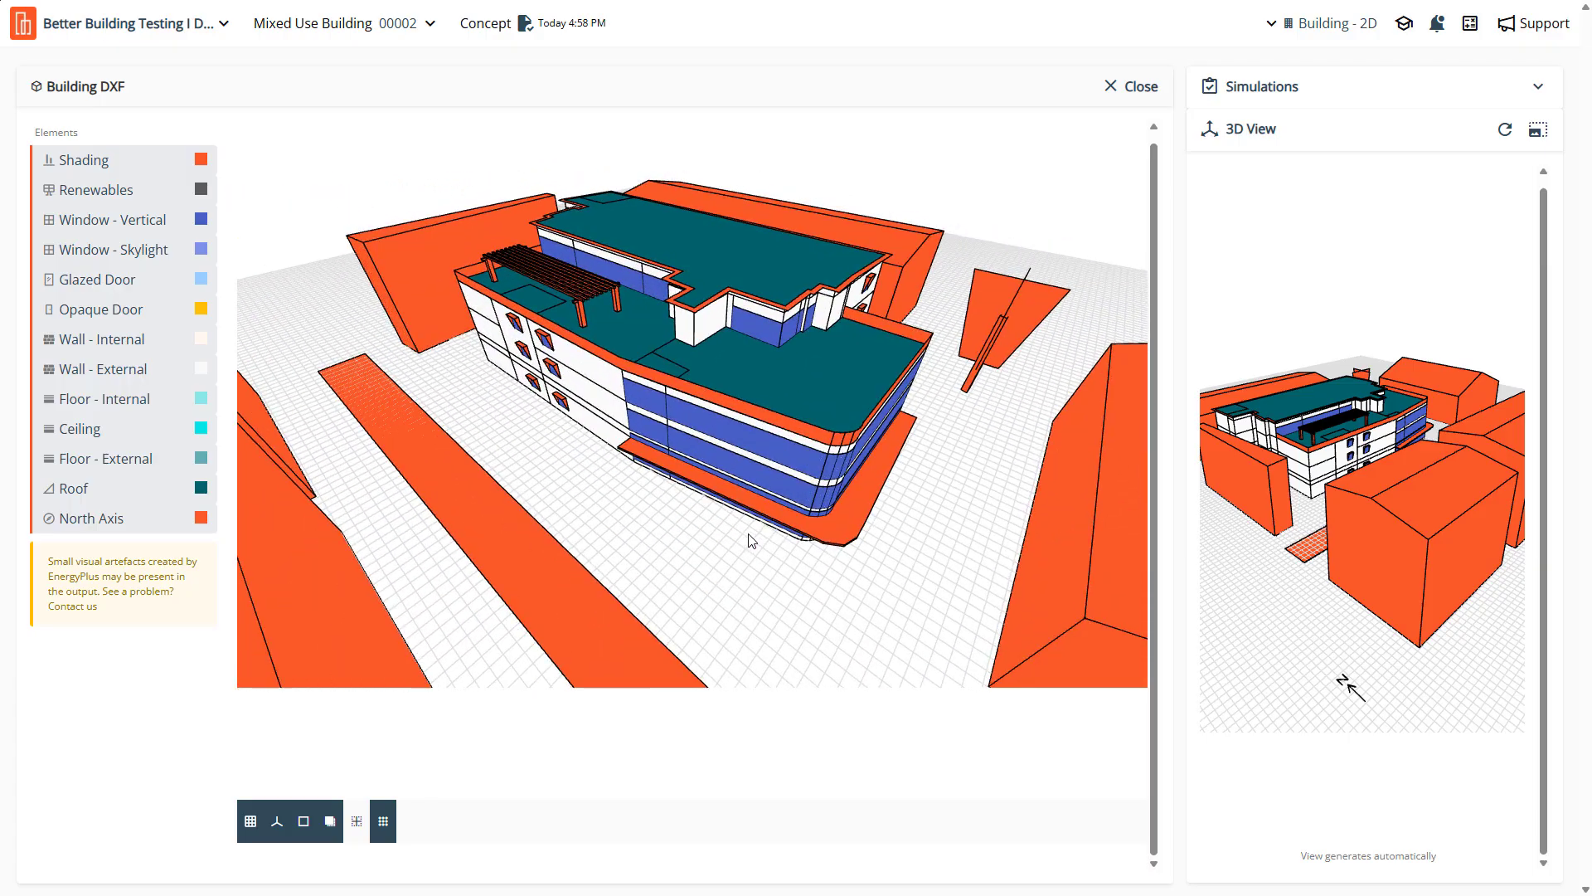
drag(568, 400, 524, 400)
drag(846, 404, 838, 406)
scroll(838, 406, up, 2)
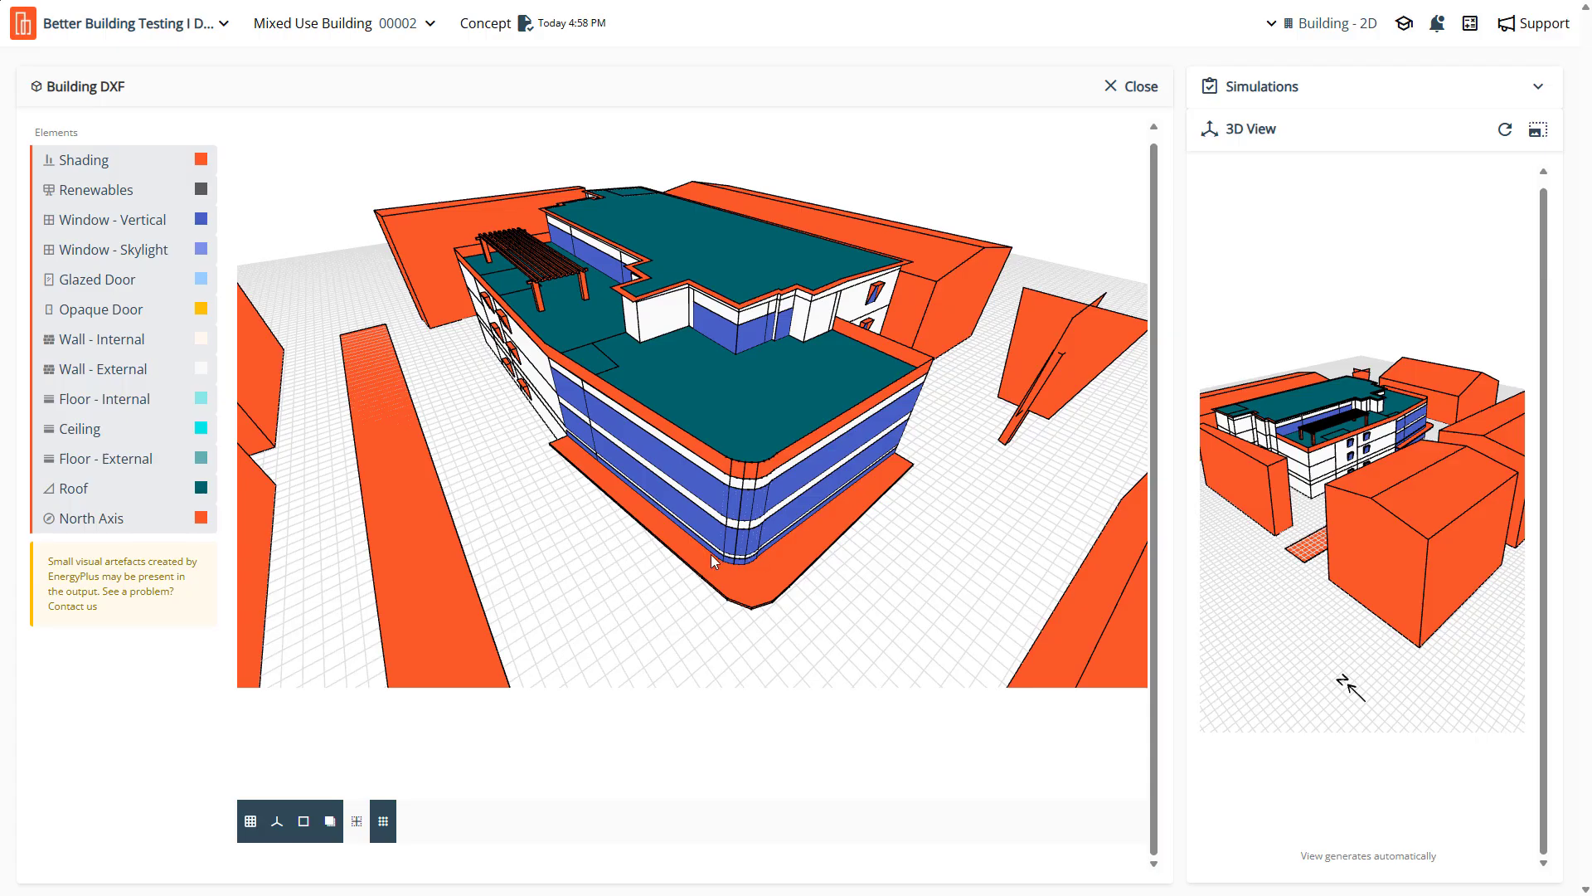
drag(600, 540, 507, 530)
drag(802, 421, 625, 425)
drag(837, 454, 690, 406)
scroll(650, 405, up, 3)
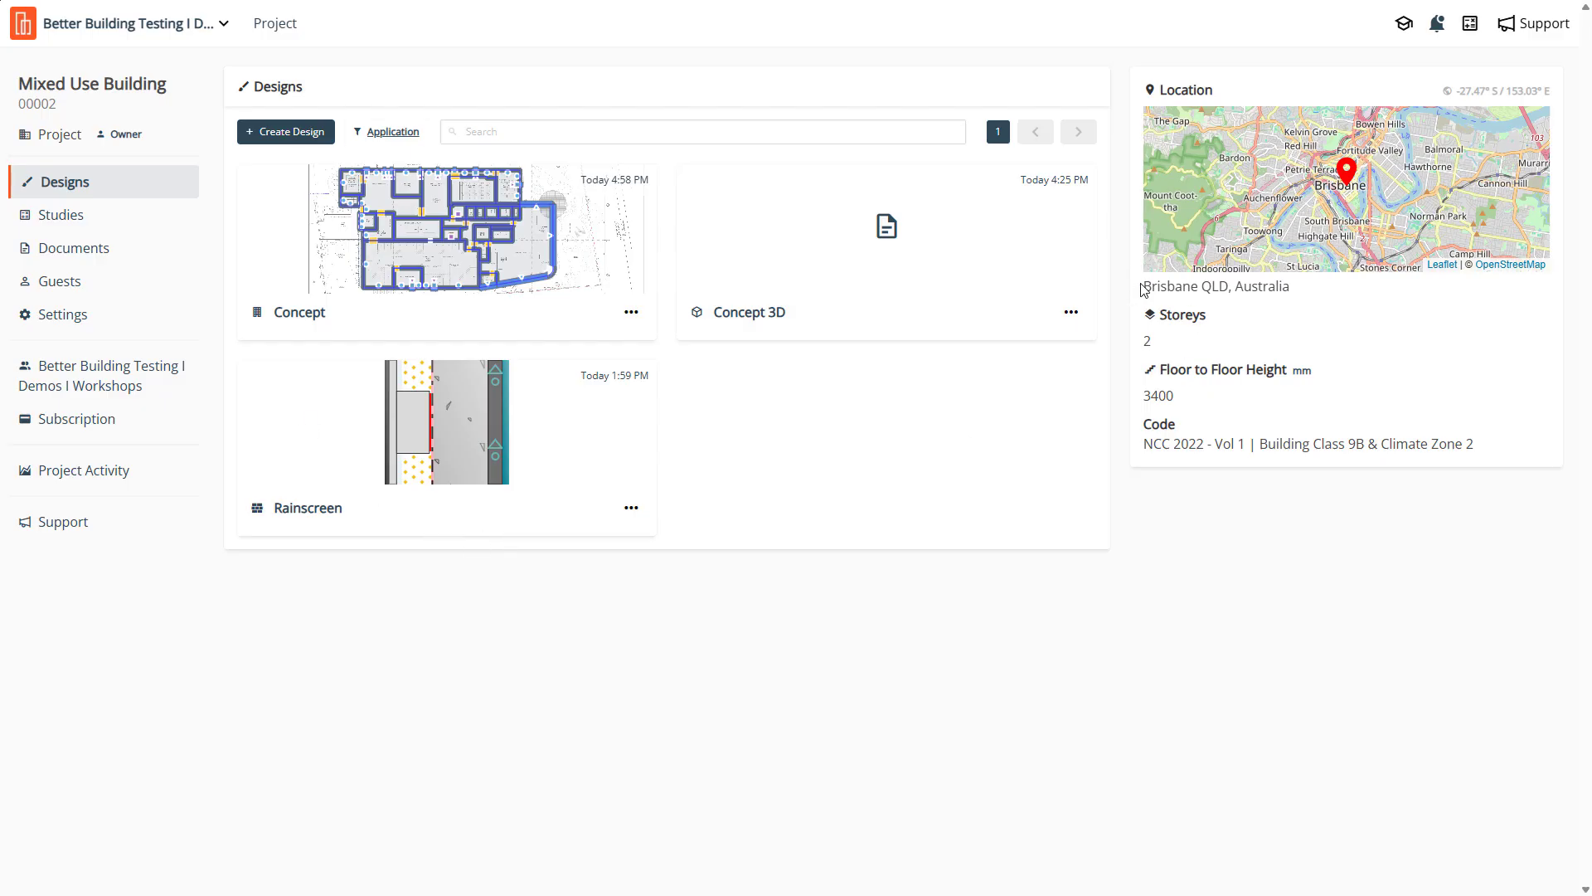
Review the Mixed Use Building project's location, number of storeys and floor-to-floor height
drag(1145, 284, 1319, 292)
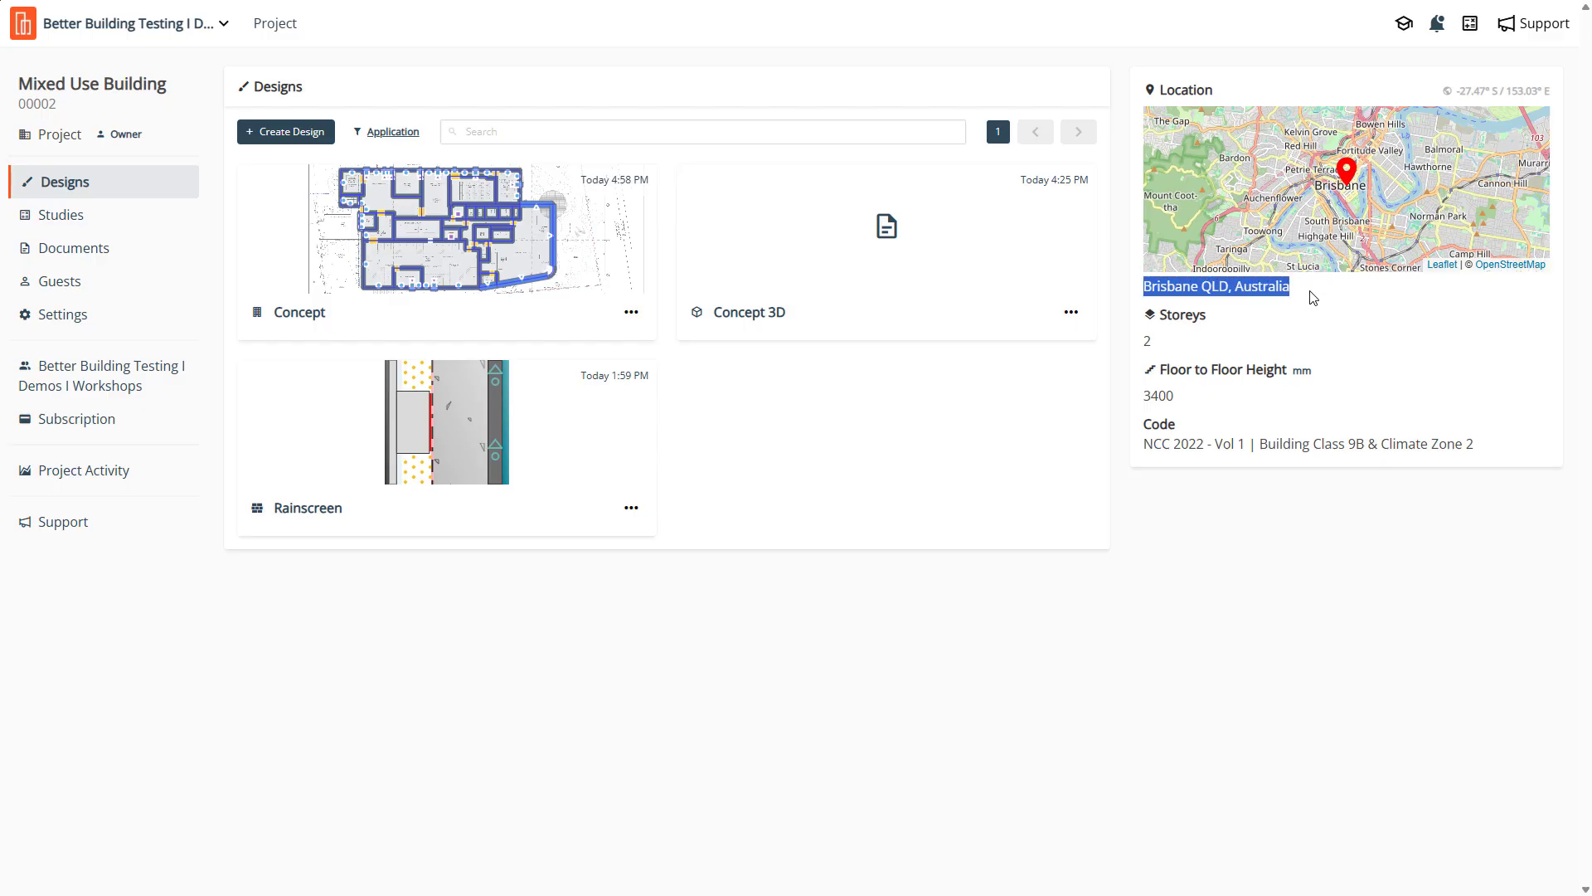
click(1147, 343)
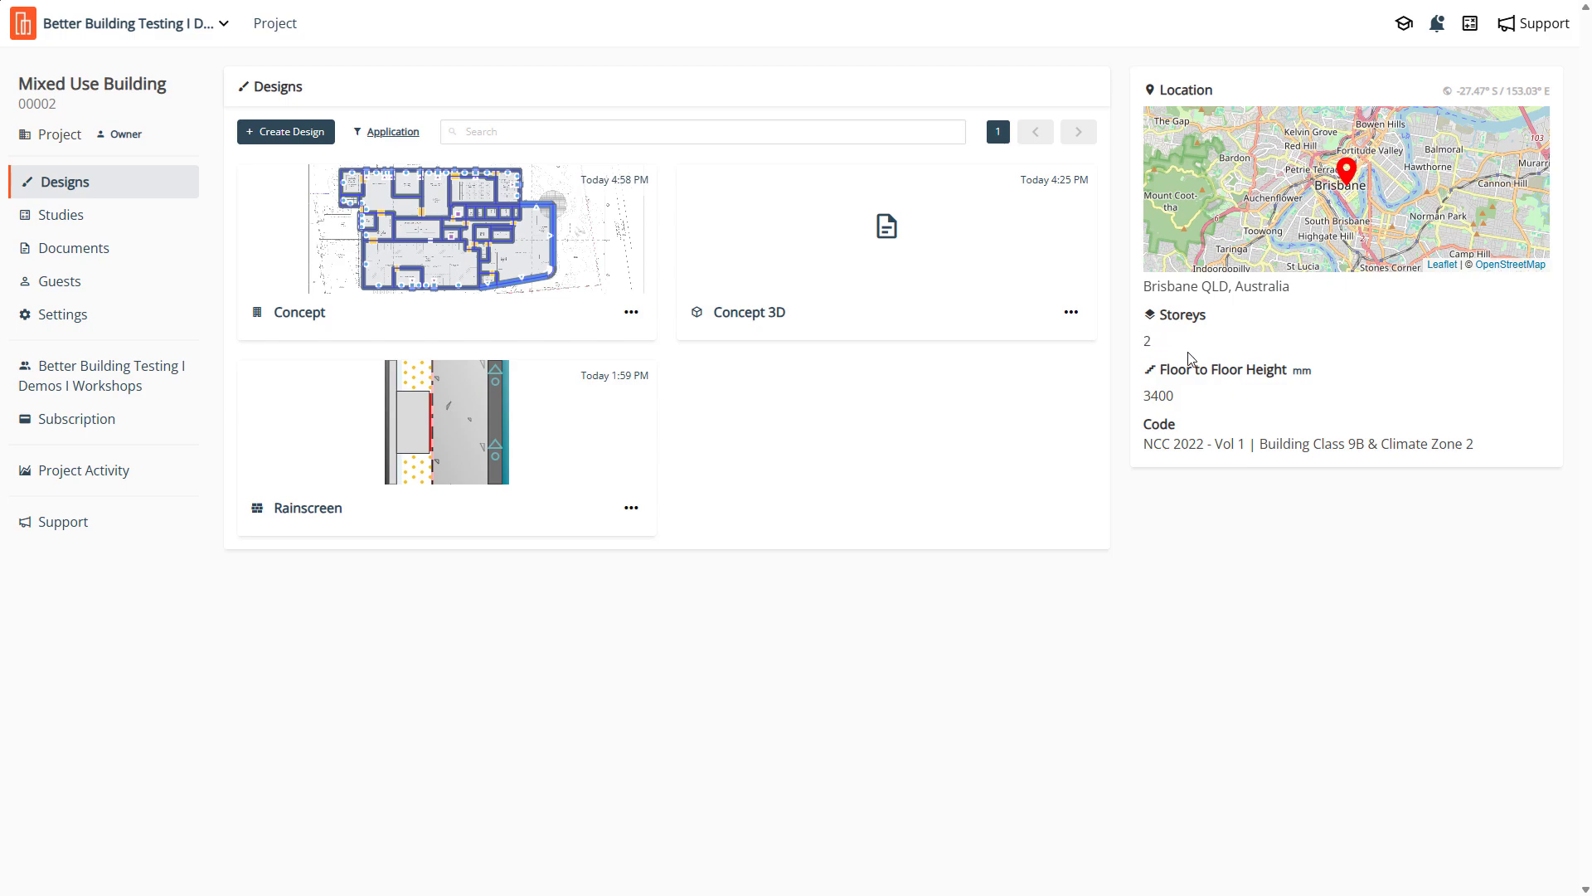
double_click(1149, 342)
click(1193, 380)
double_click(1149, 396)
Review the project's code details, covering the NCC volume, building class and climate zone
drag(1154, 444, 1402, 440)
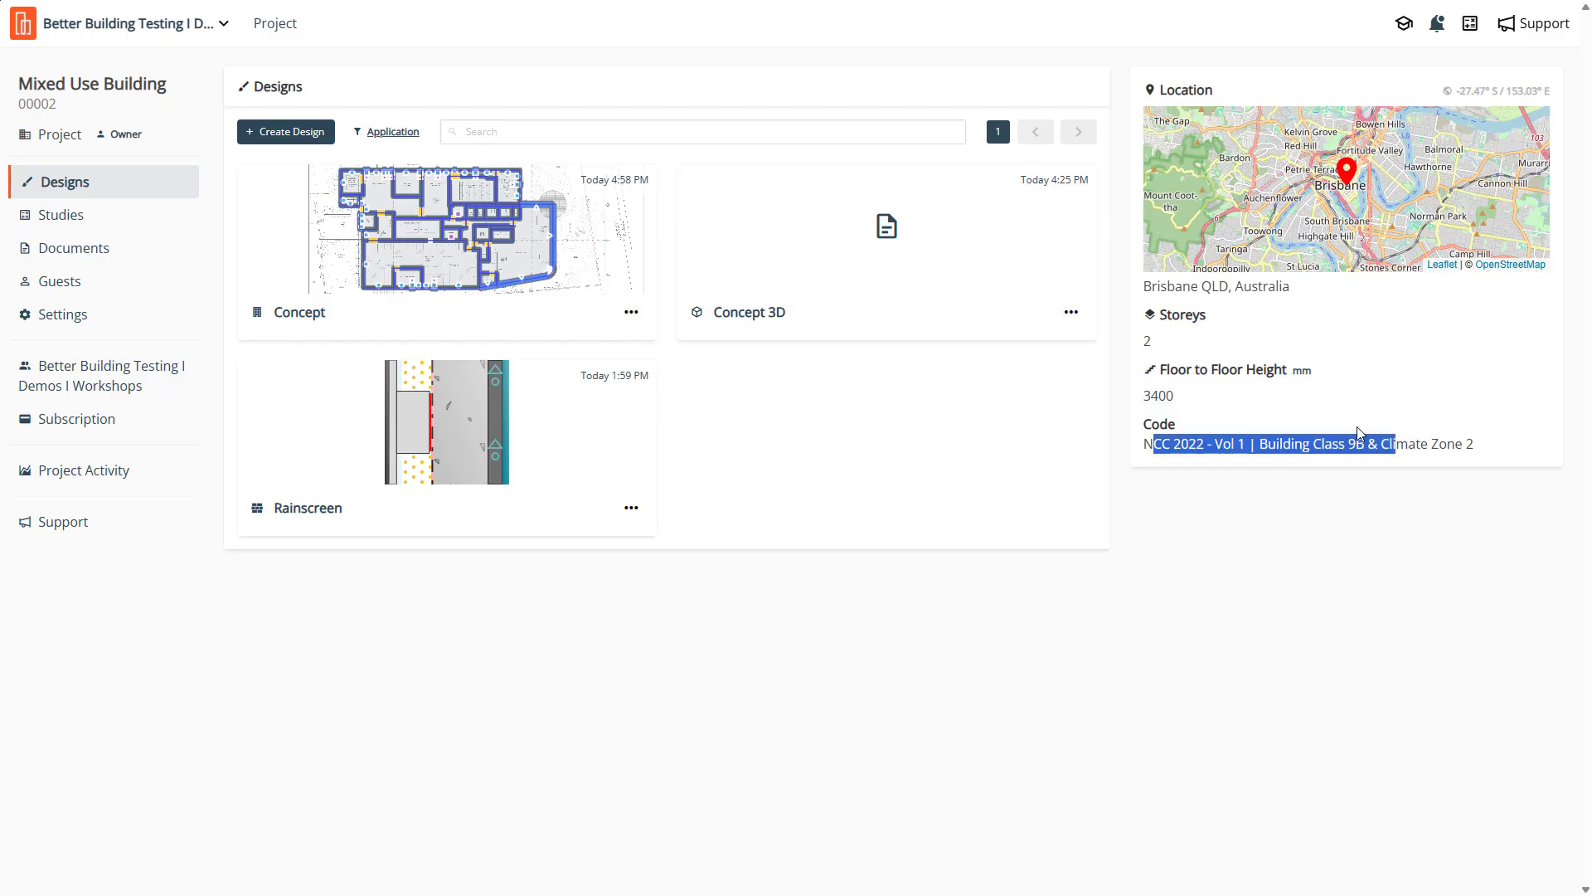
click(1367, 445)
drag(1387, 445, 1475, 445)
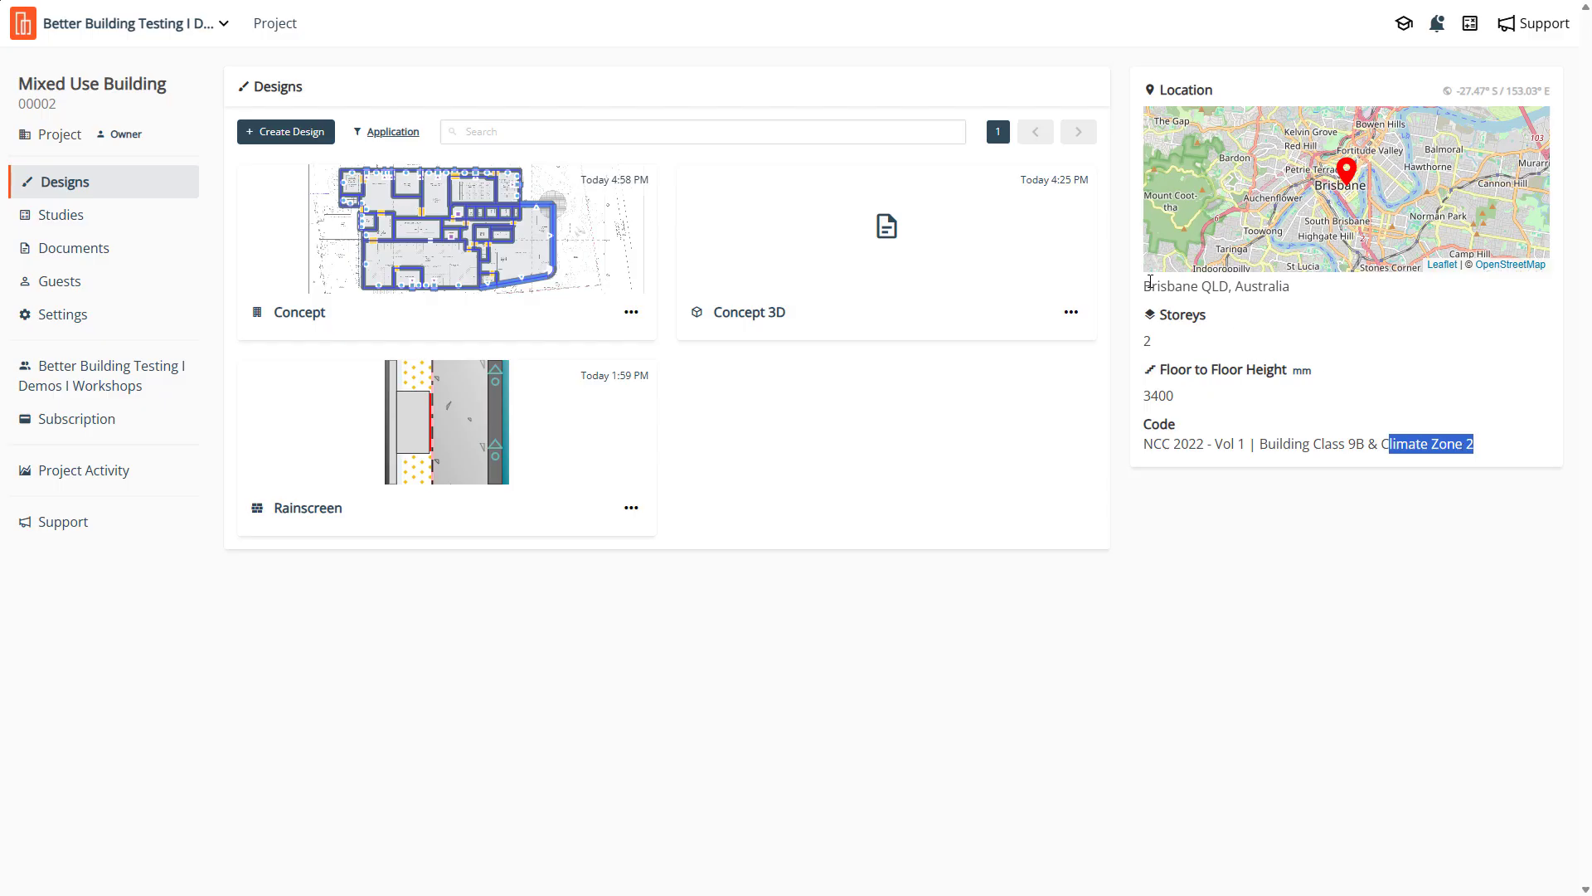
click(1244, 444)
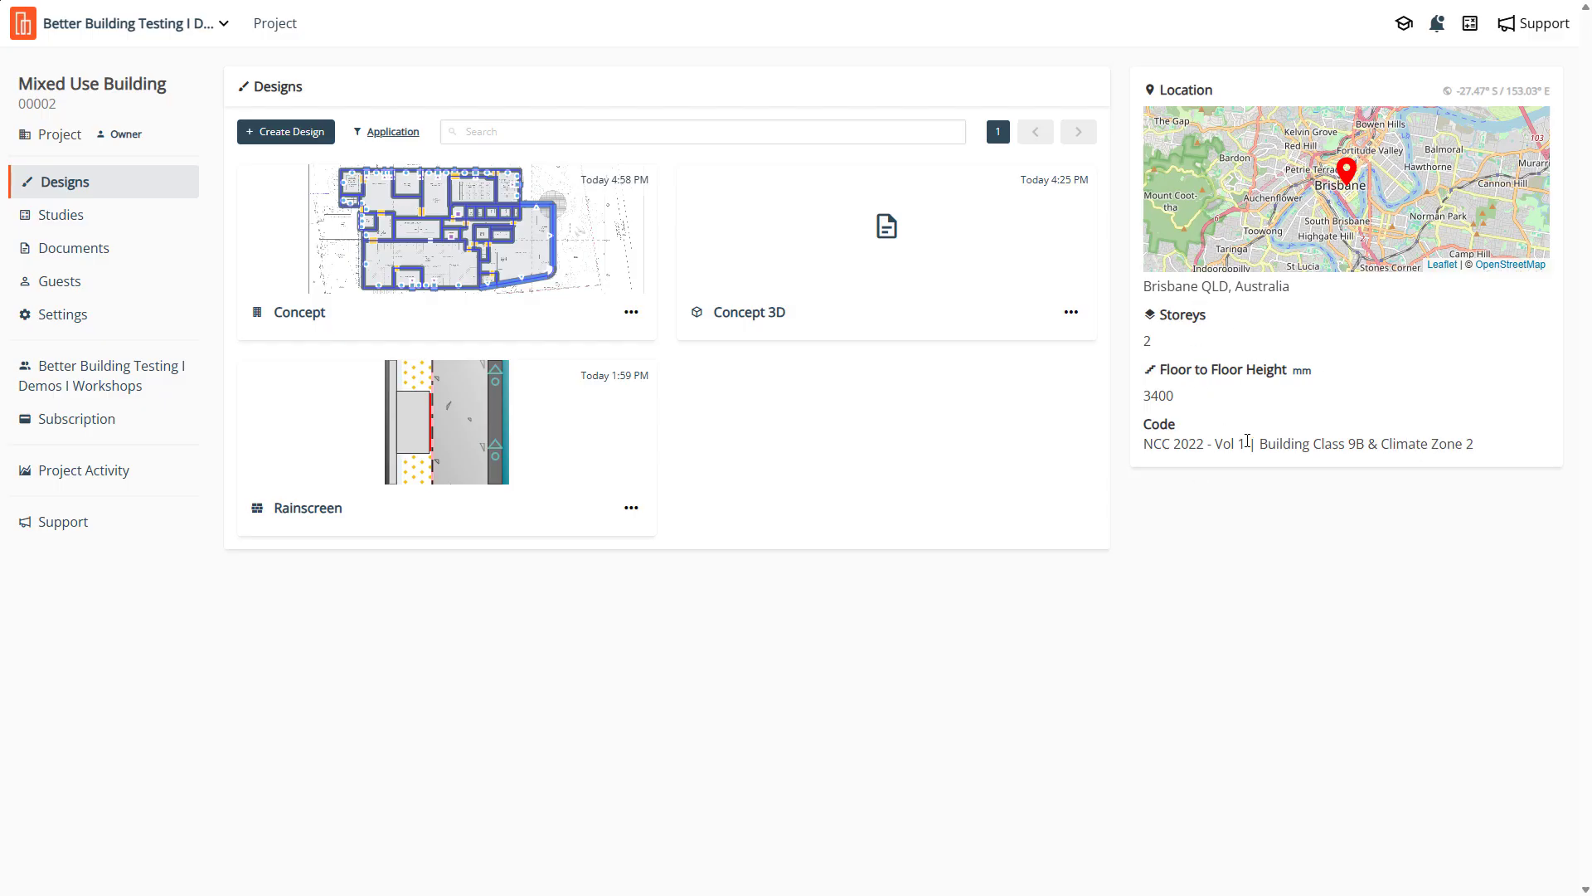
drag(1246, 445, 1144, 448)
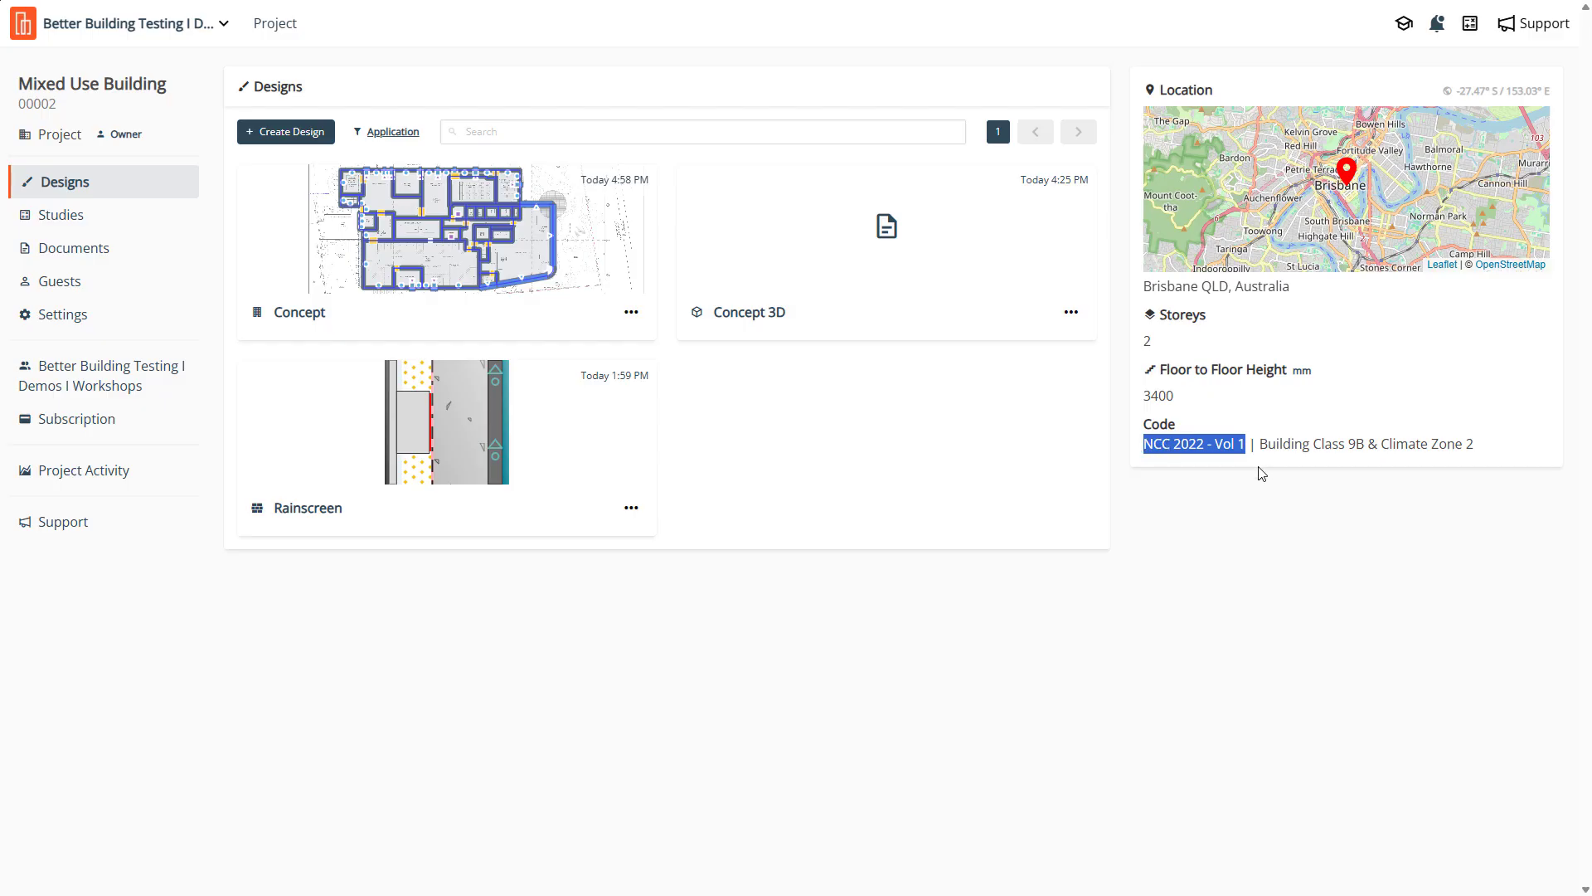
click(1230, 446)
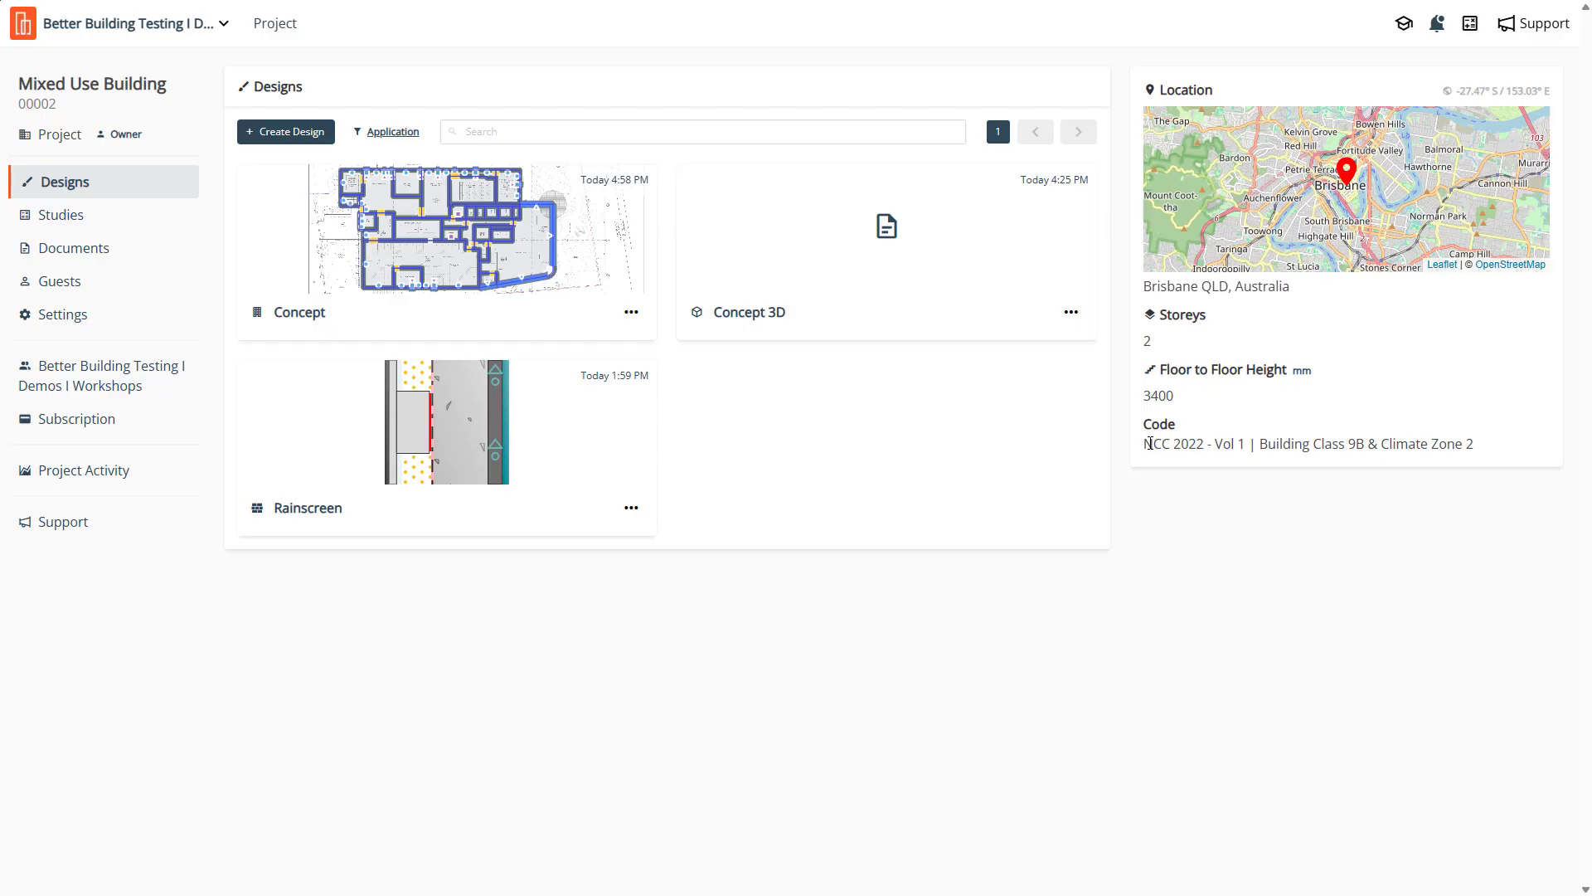
drag(1145, 447, 1224, 445)
click(1190, 450)
drag(1145, 444, 1344, 445)
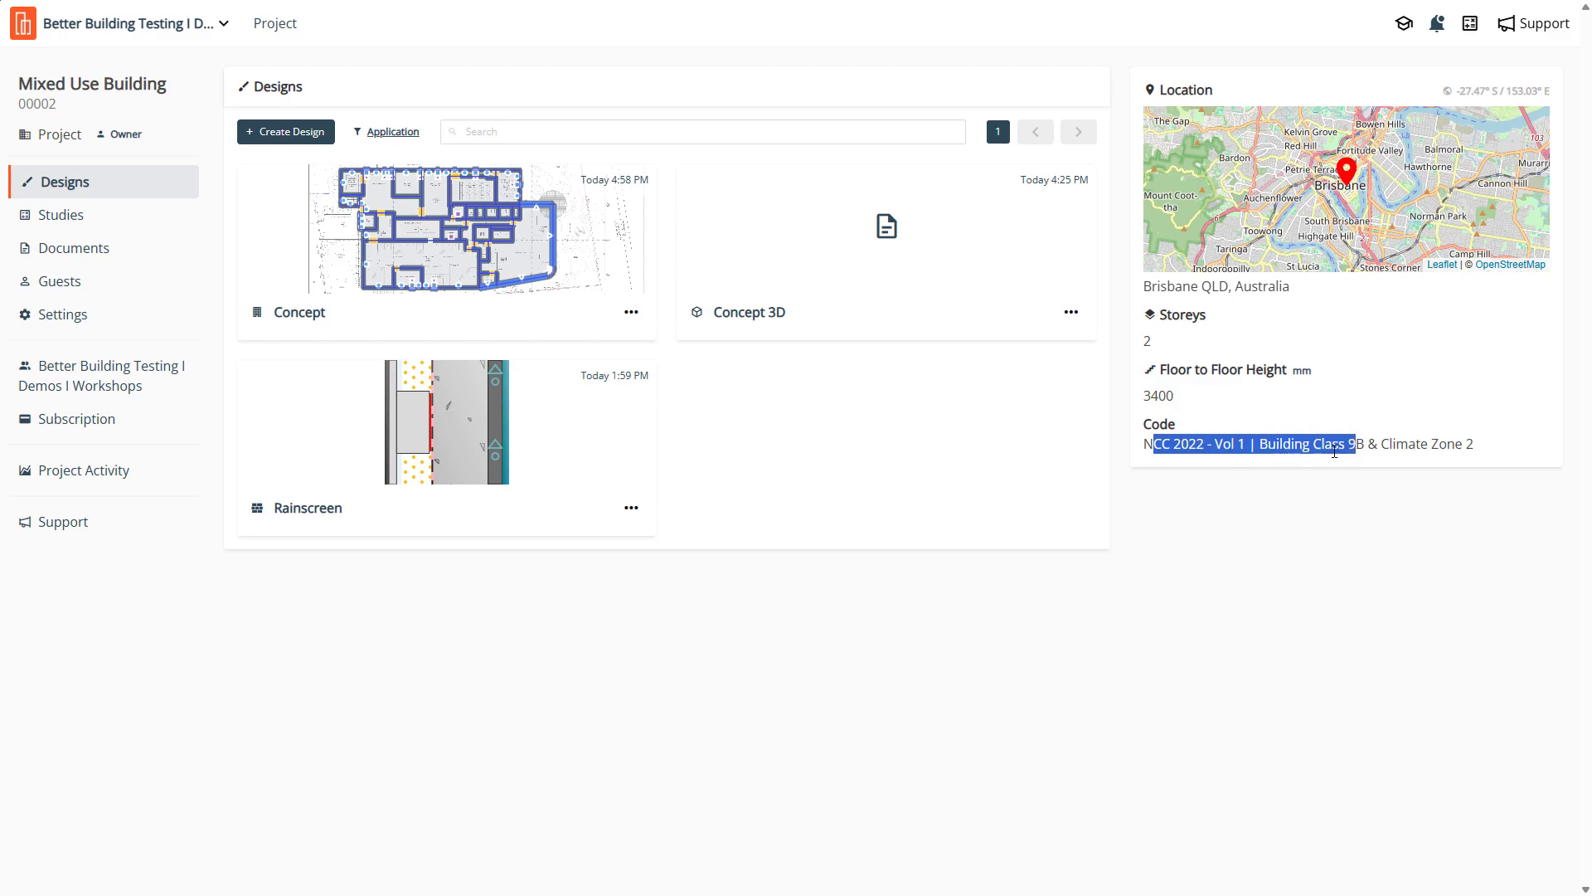
click(1258, 449)
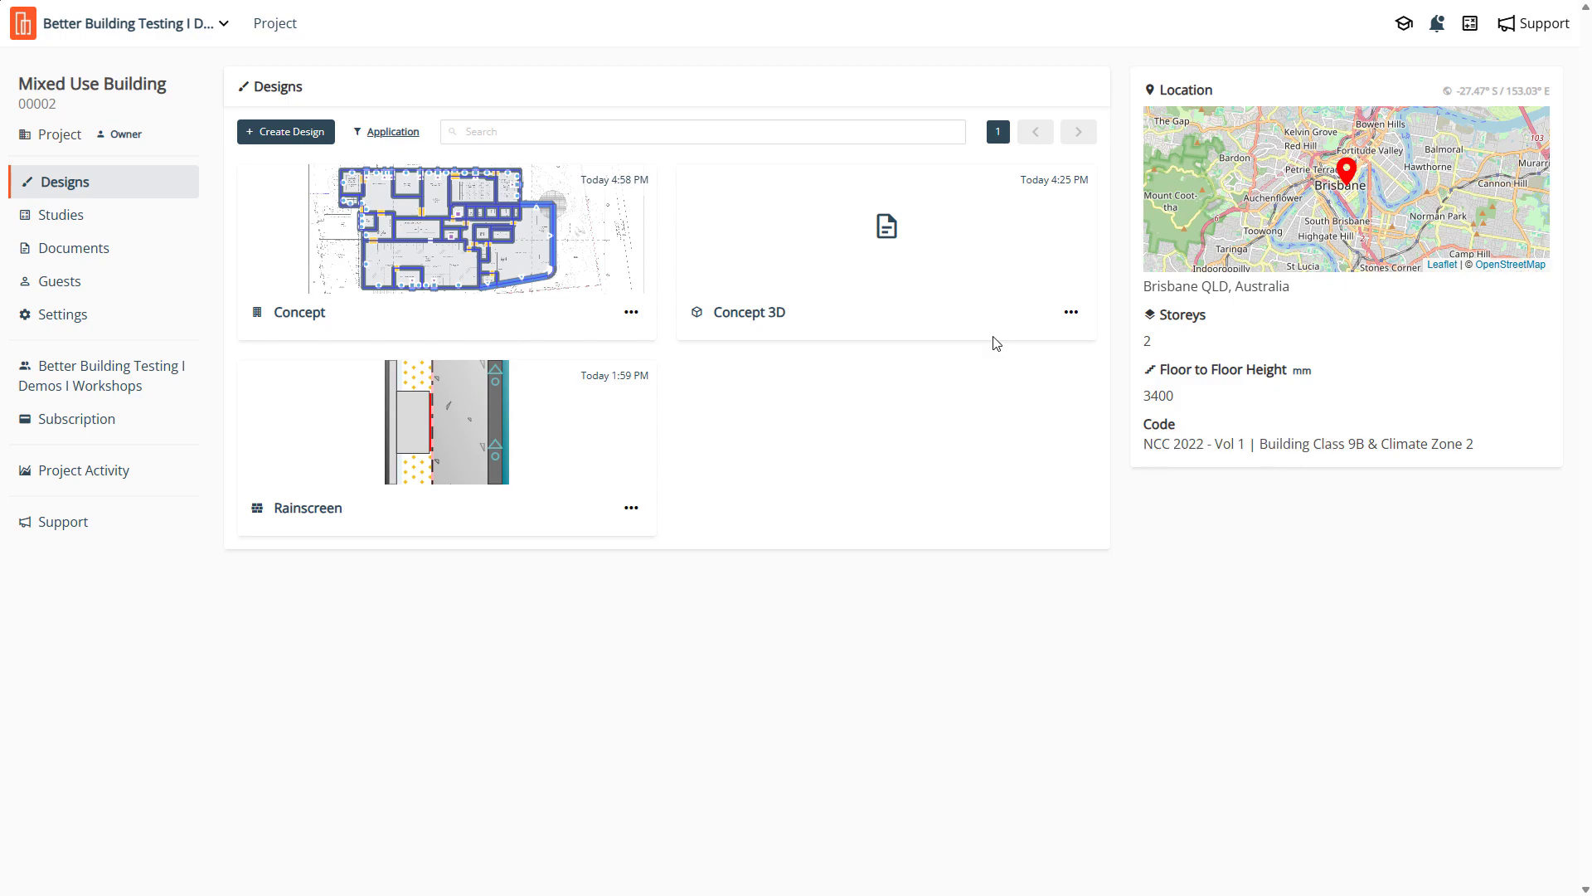
Open the Concept design and collapse the drawing and zone details beside the Ground plan
click(295, 317)
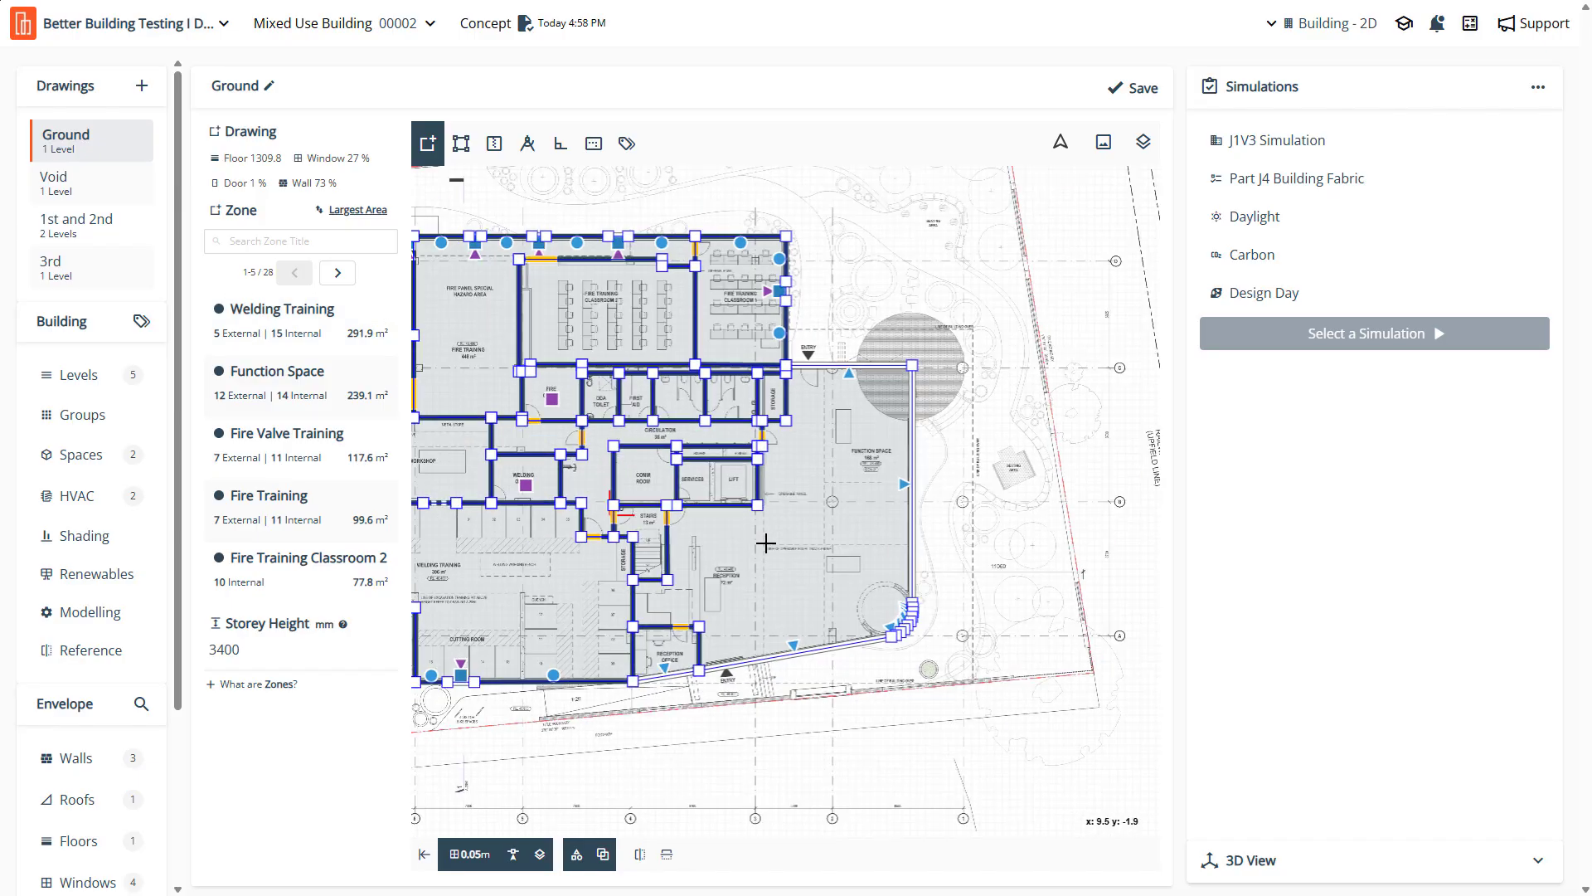
click(424, 853)
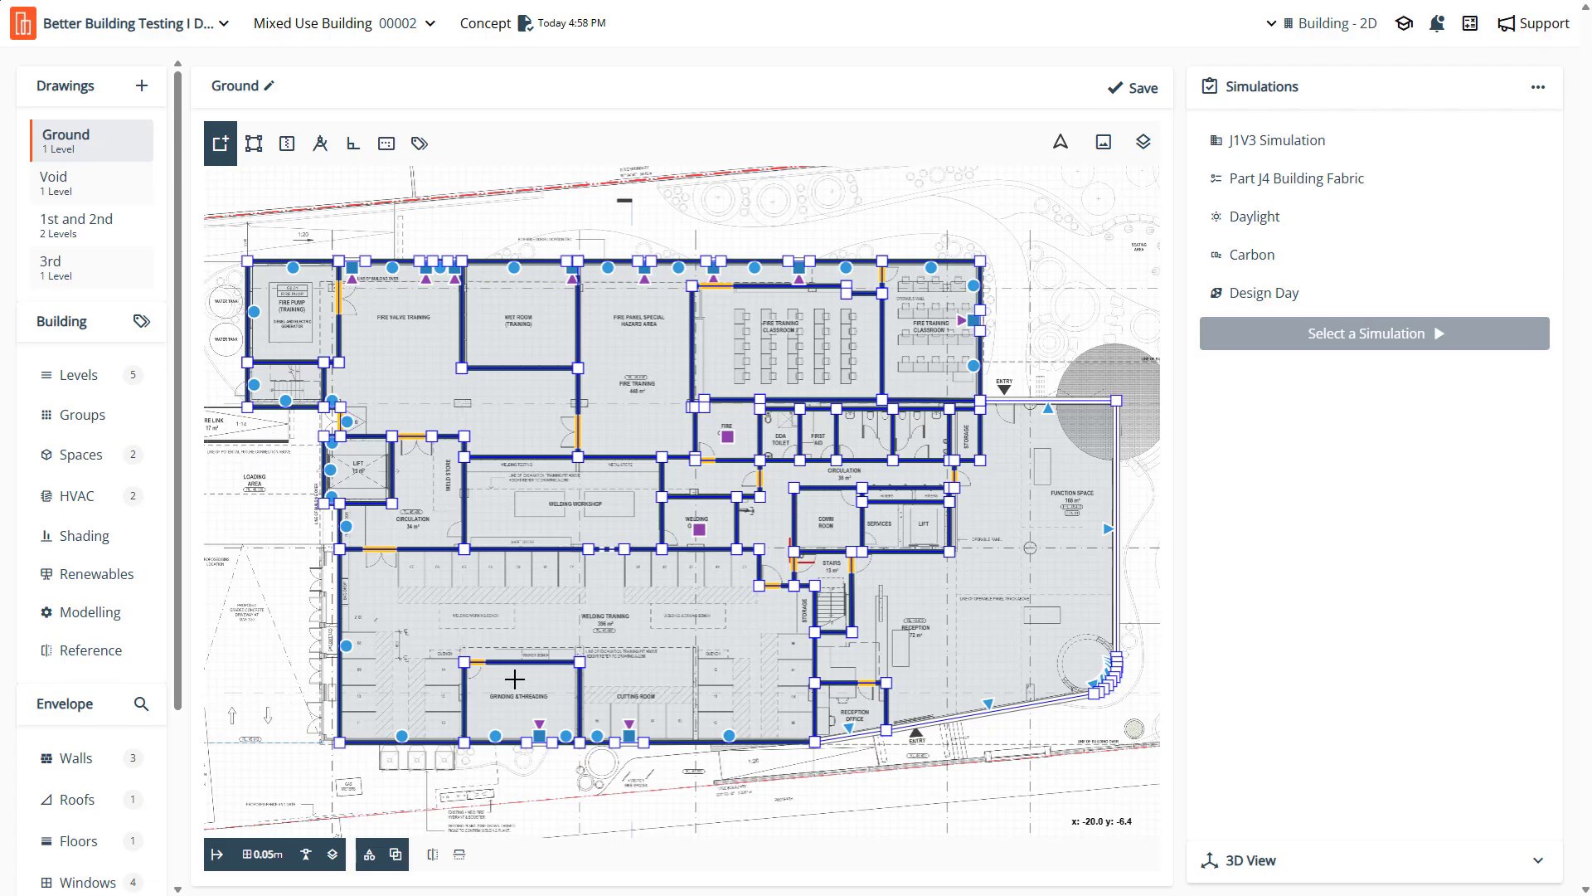
Examine the overall Ground plan and its room layout over the reference drawing
scroll(494, 541, down, 3)
scroll(670, 454, up, 5)
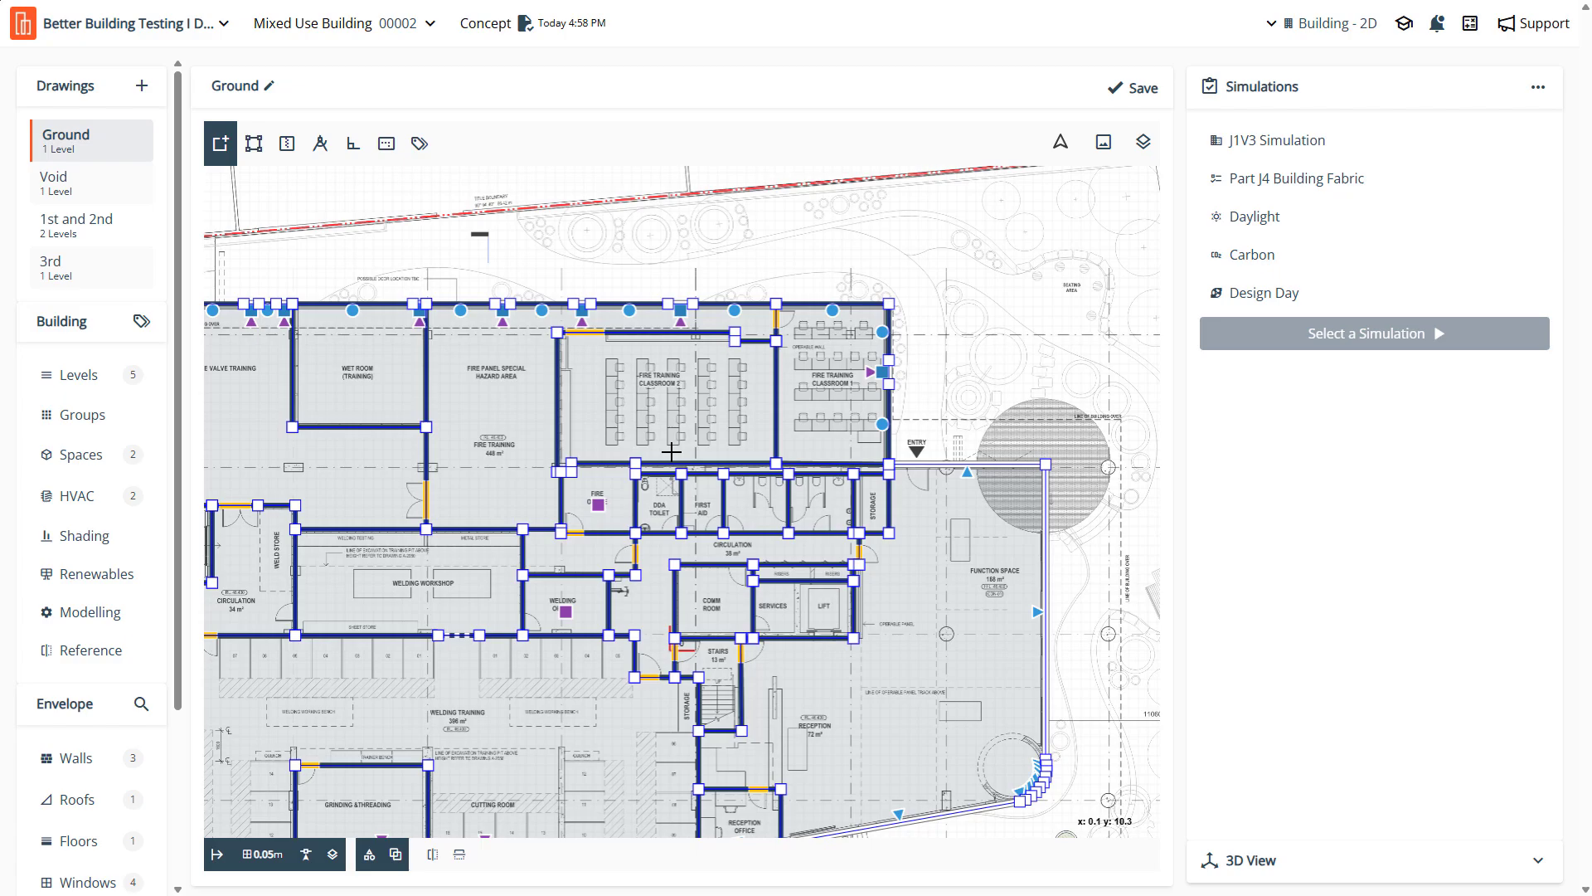
scroll(798, 286, down, 5)
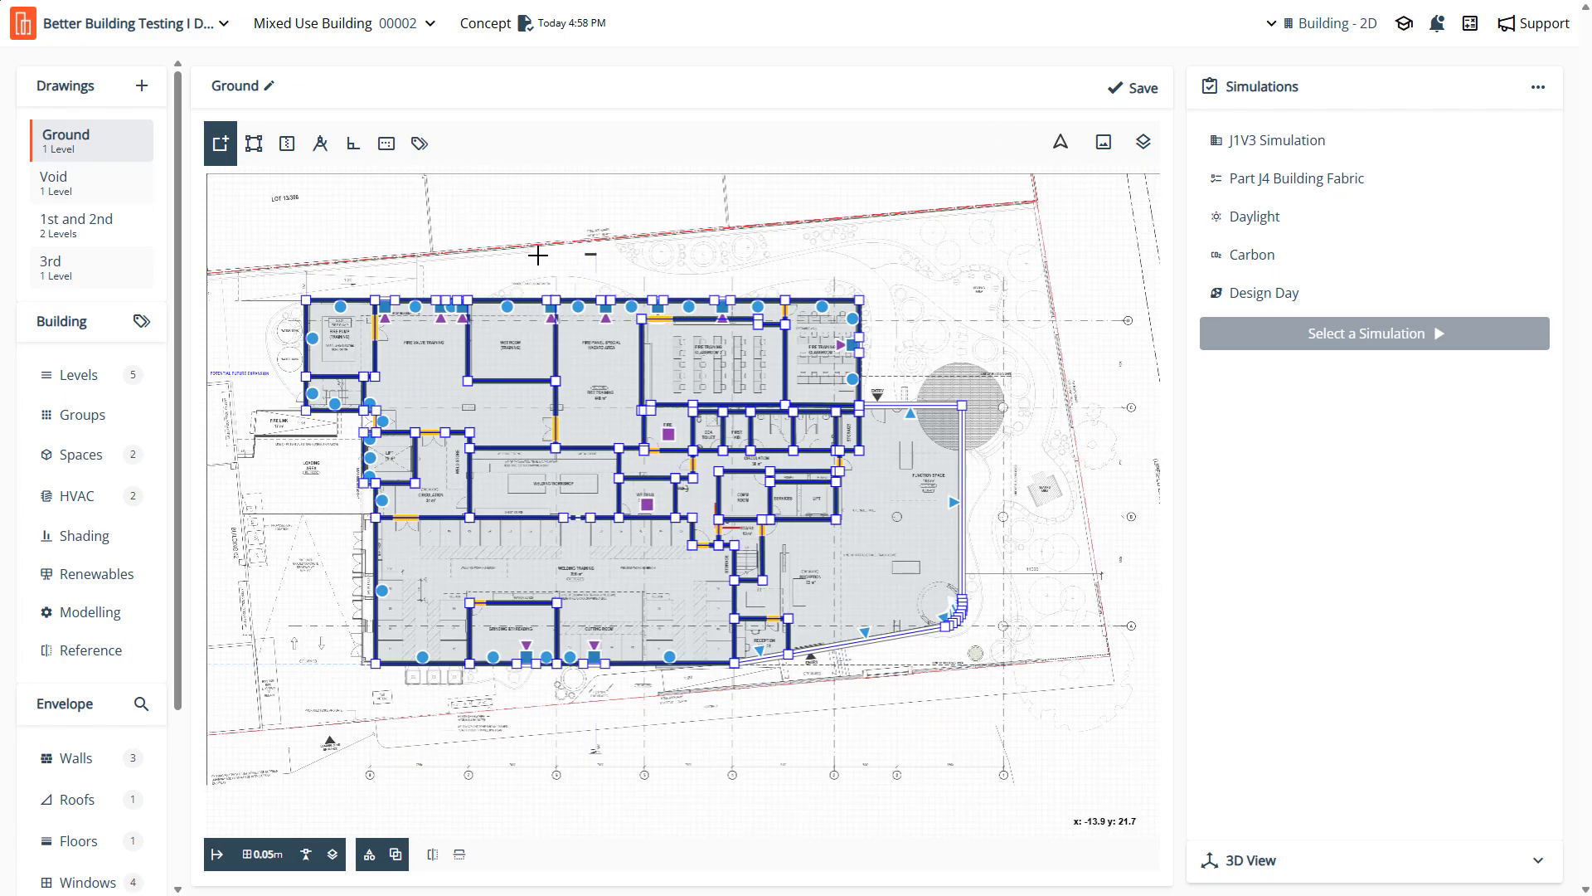
scroll(630, 264, up, 3)
scroll(643, 266, down, 2)
scroll(531, 267, up, 2)
scroll(597, 268, down, 2)
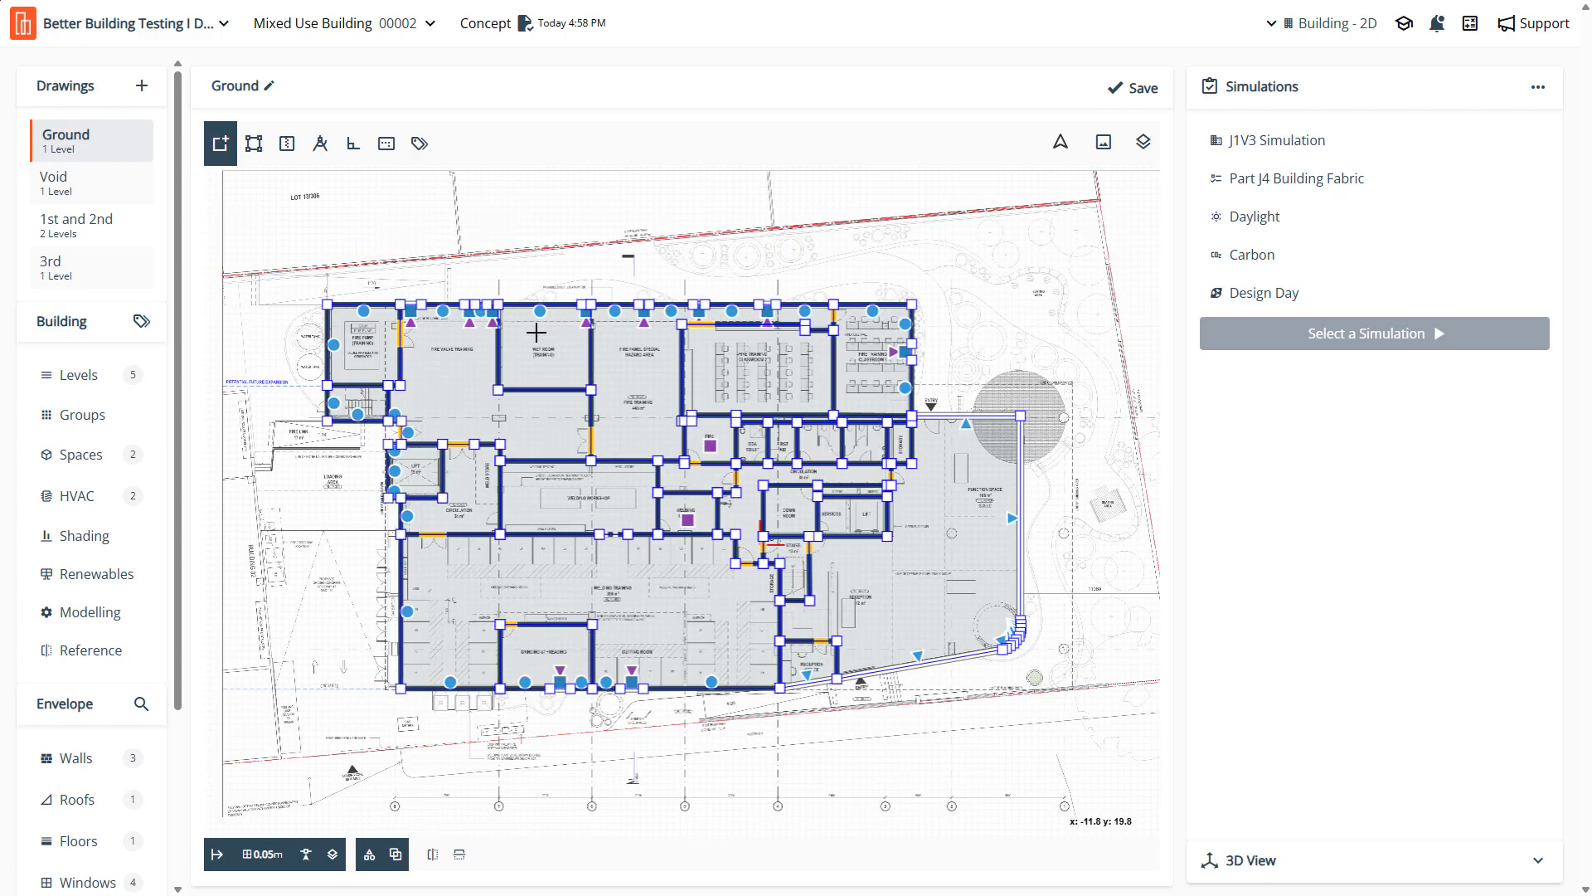
scroll(397, 453, up, 2)
scroll(397, 453, down, 1)
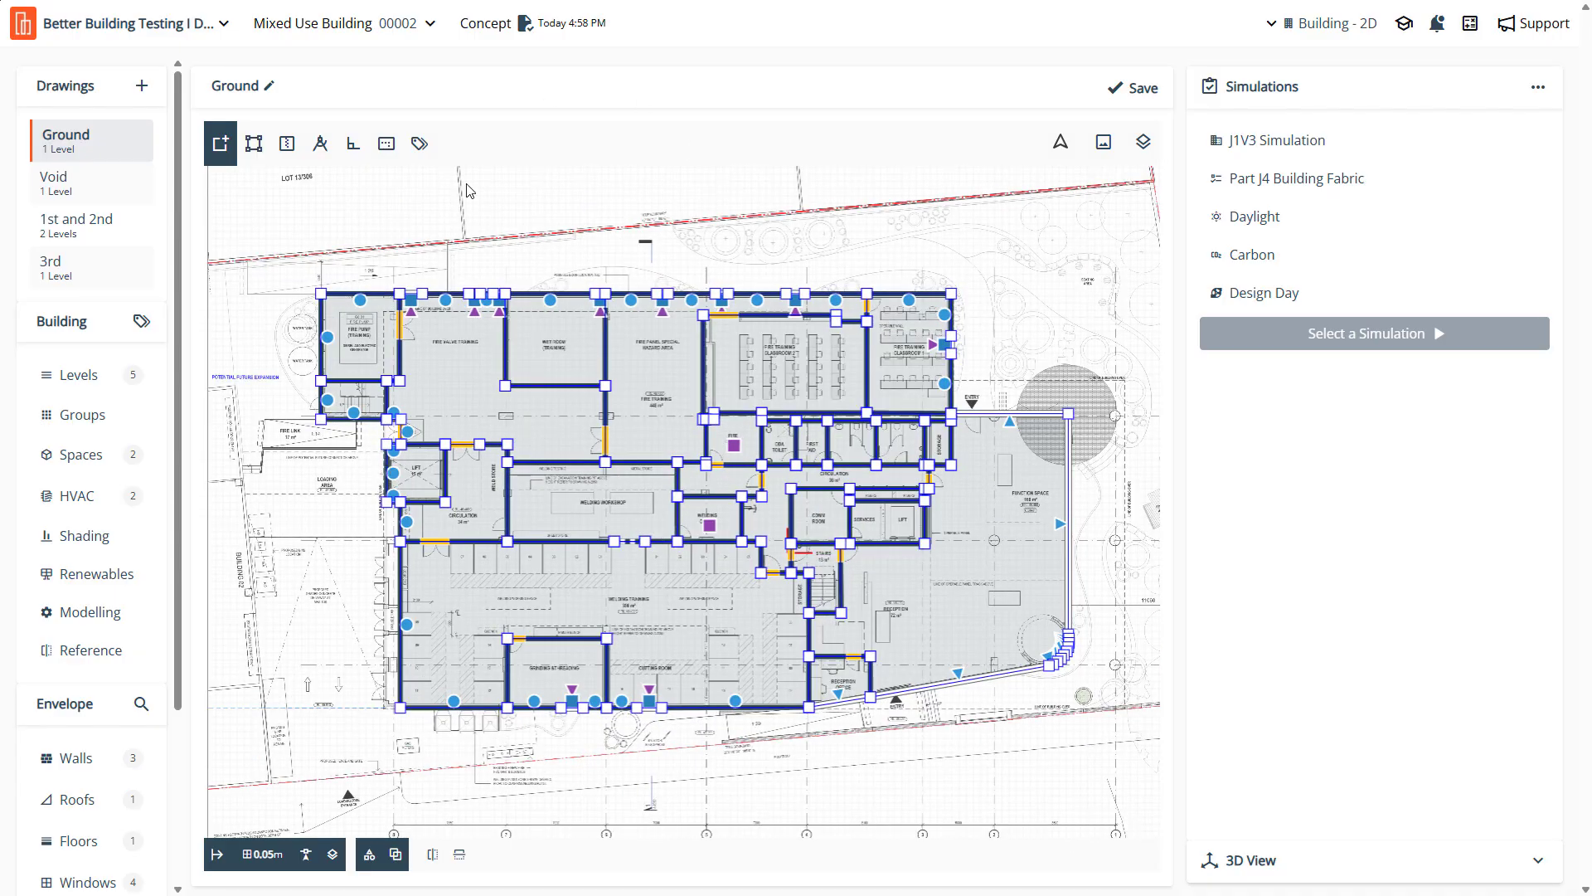
Inspect the training zones on the Ground plan one by one, from Fire Pump to Fire Training Classroom 1
click(374, 343)
click(462, 382)
click(560, 356)
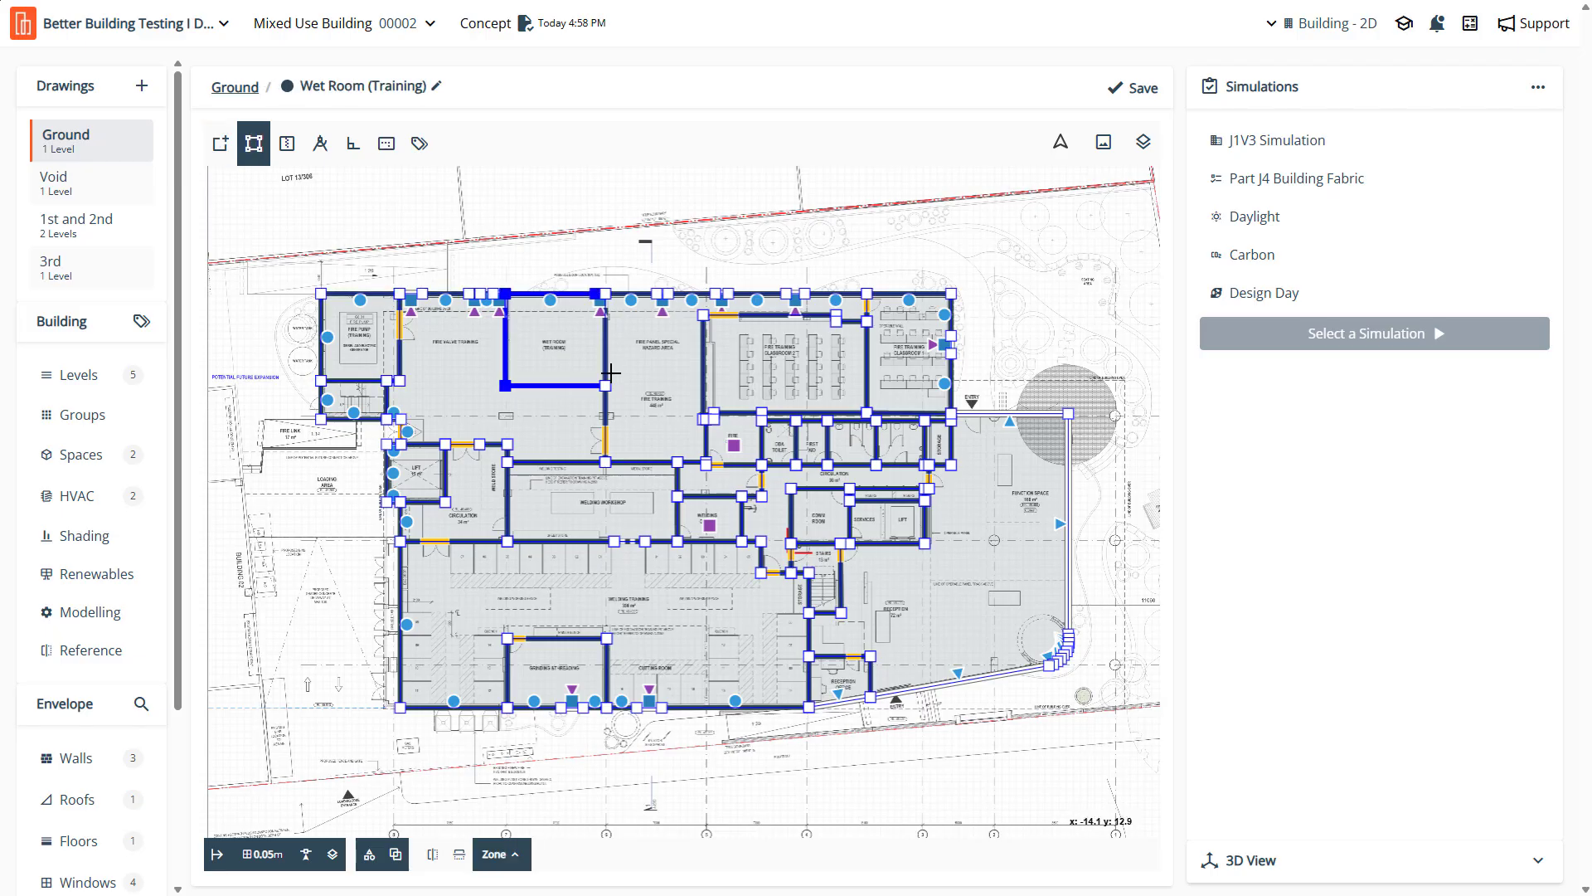
click(661, 379)
click(762, 383)
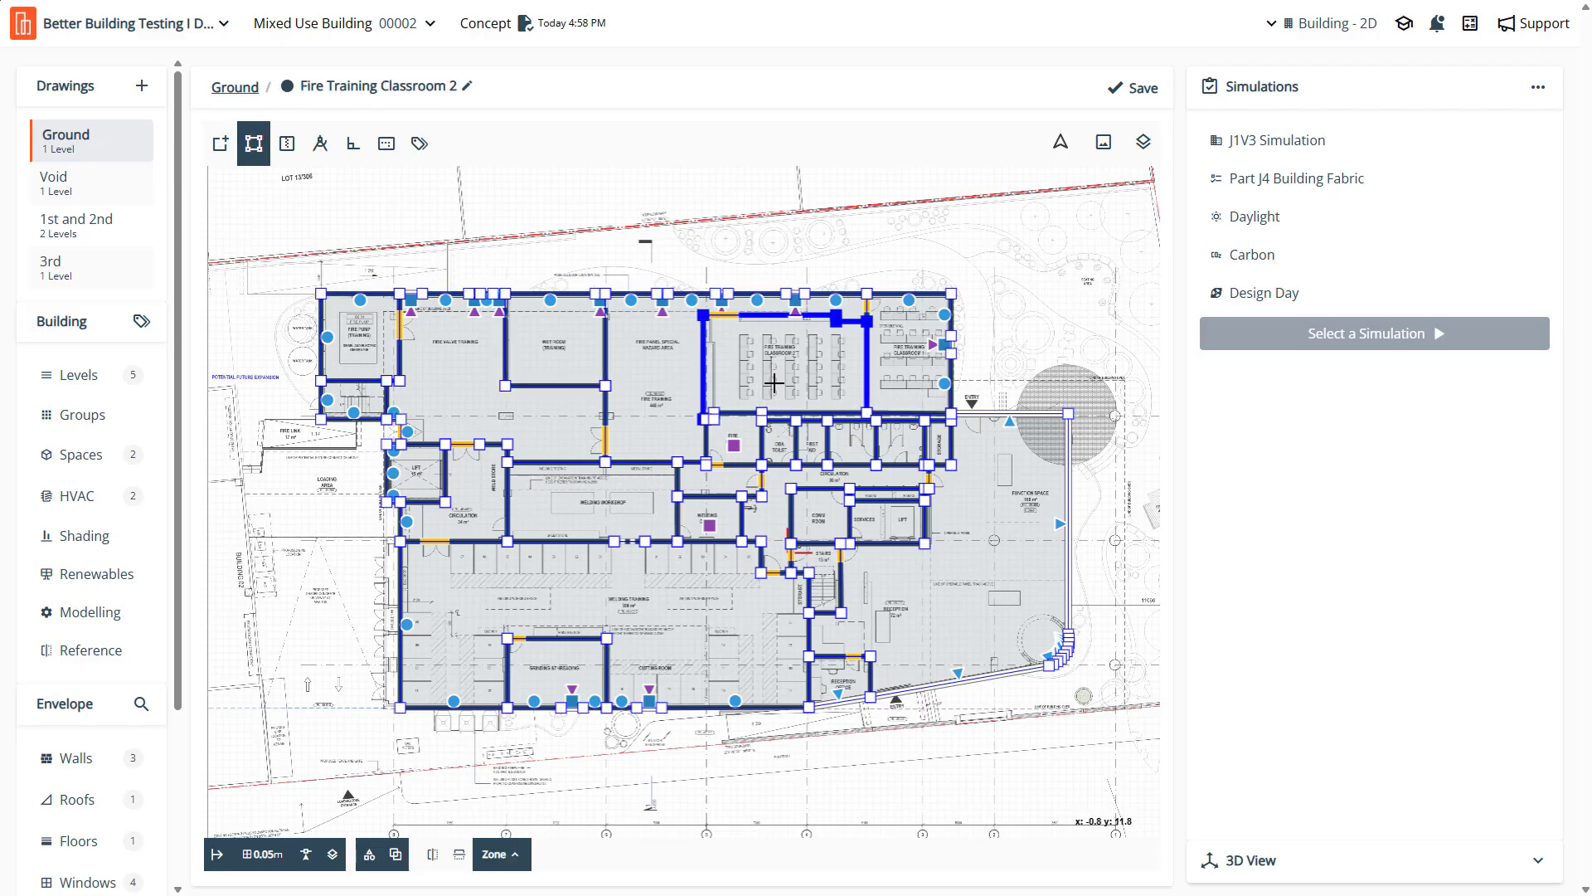
click(895, 370)
Inspect the toilet, First Aid, DDA Toilet, Fire Office and Circulation zones on the Ground plan
click(897, 446)
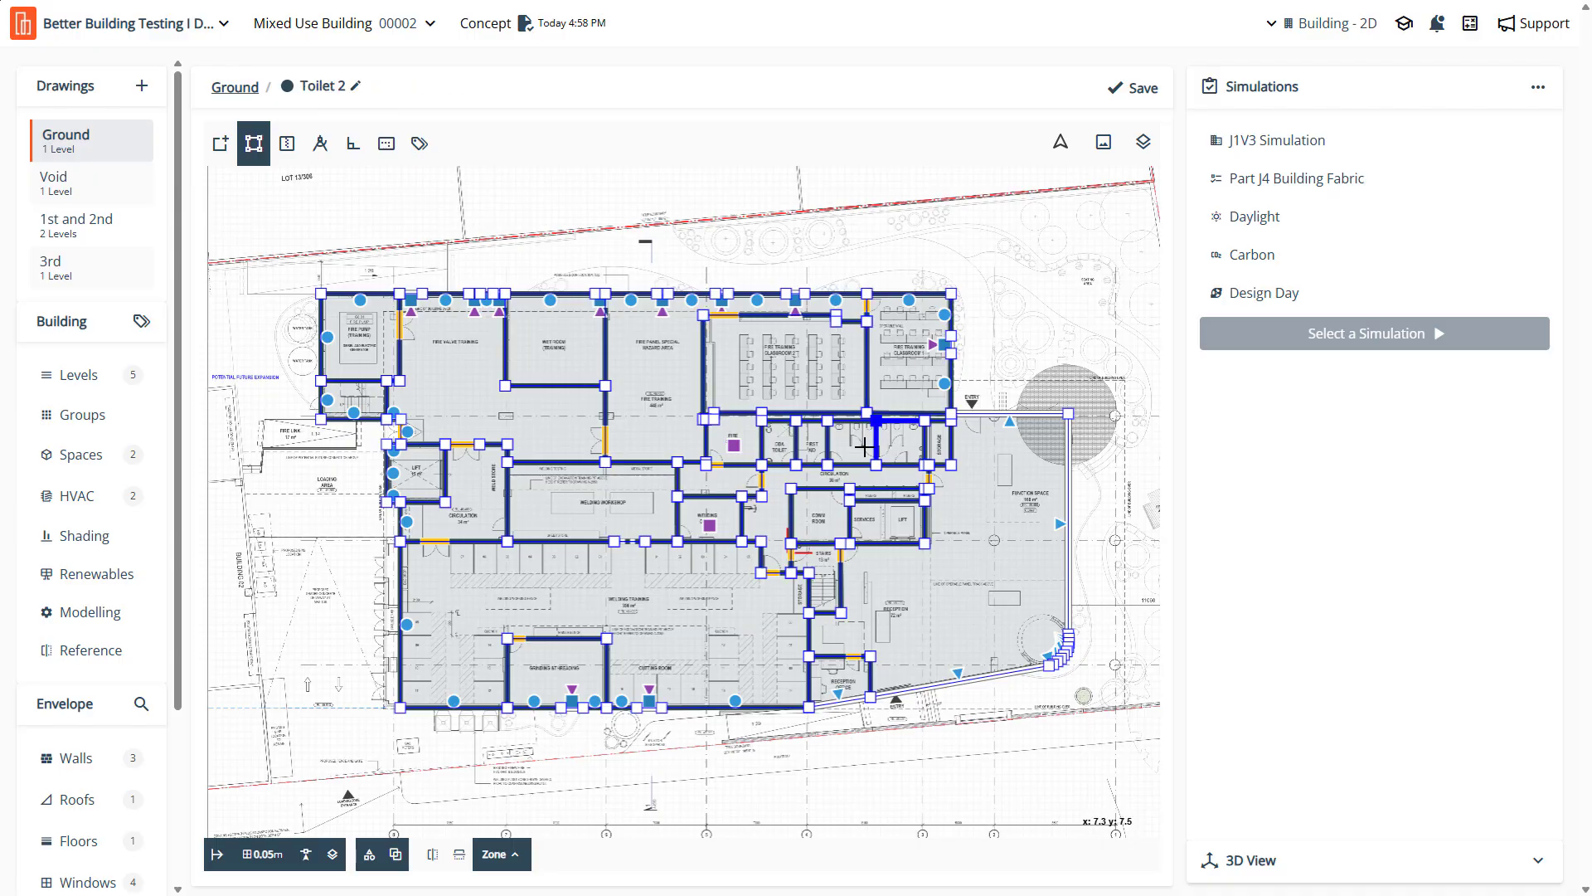
click(846, 448)
click(816, 447)
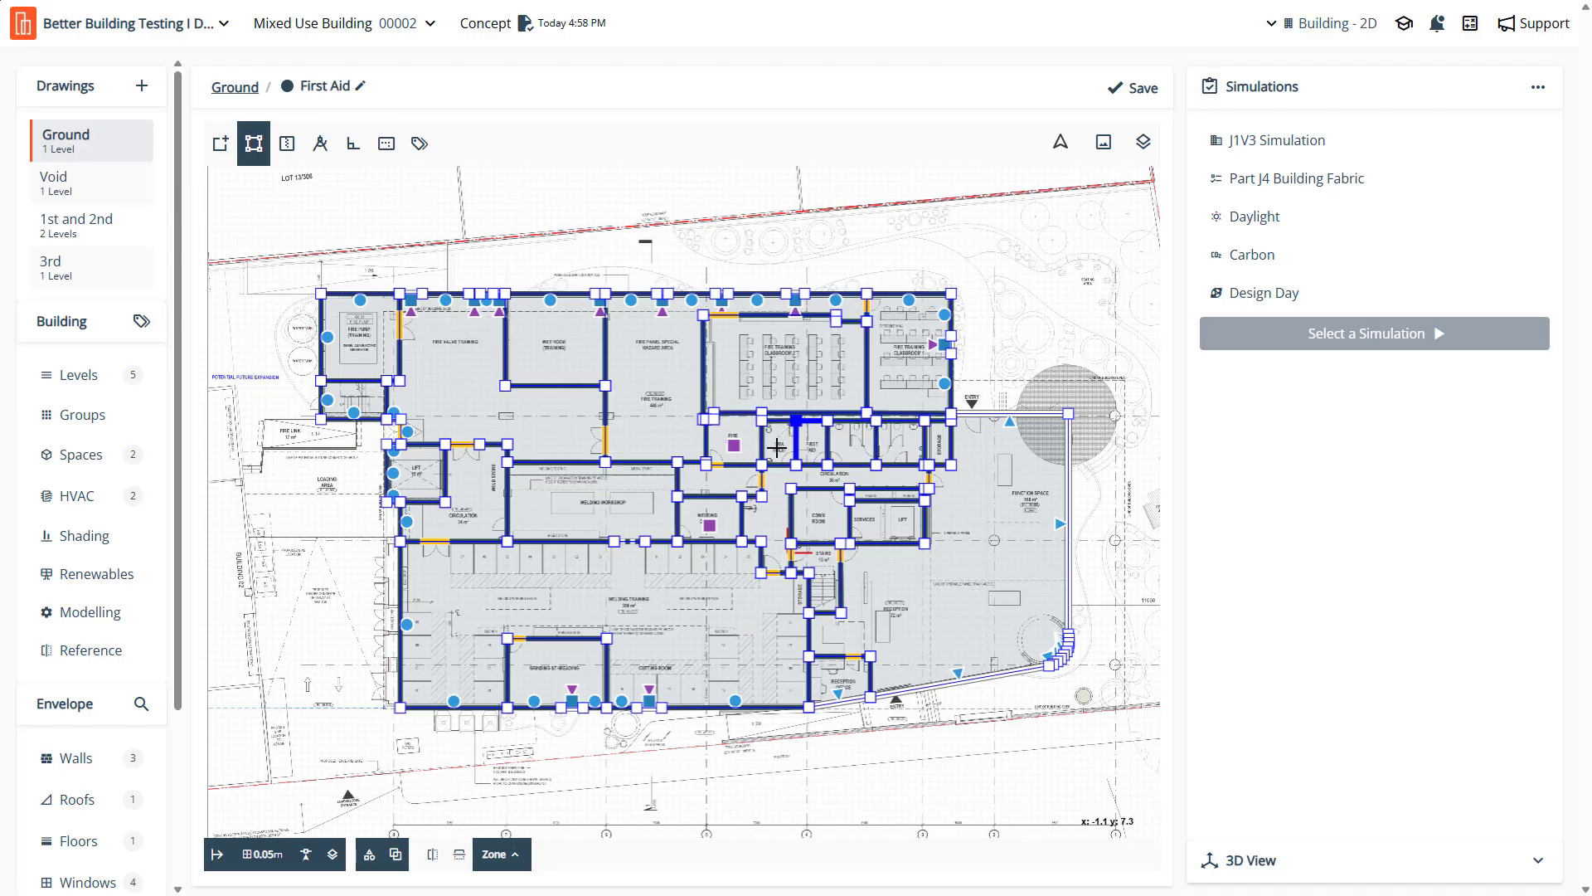
click(780, 451)
scroll(780, 456, up, 3)
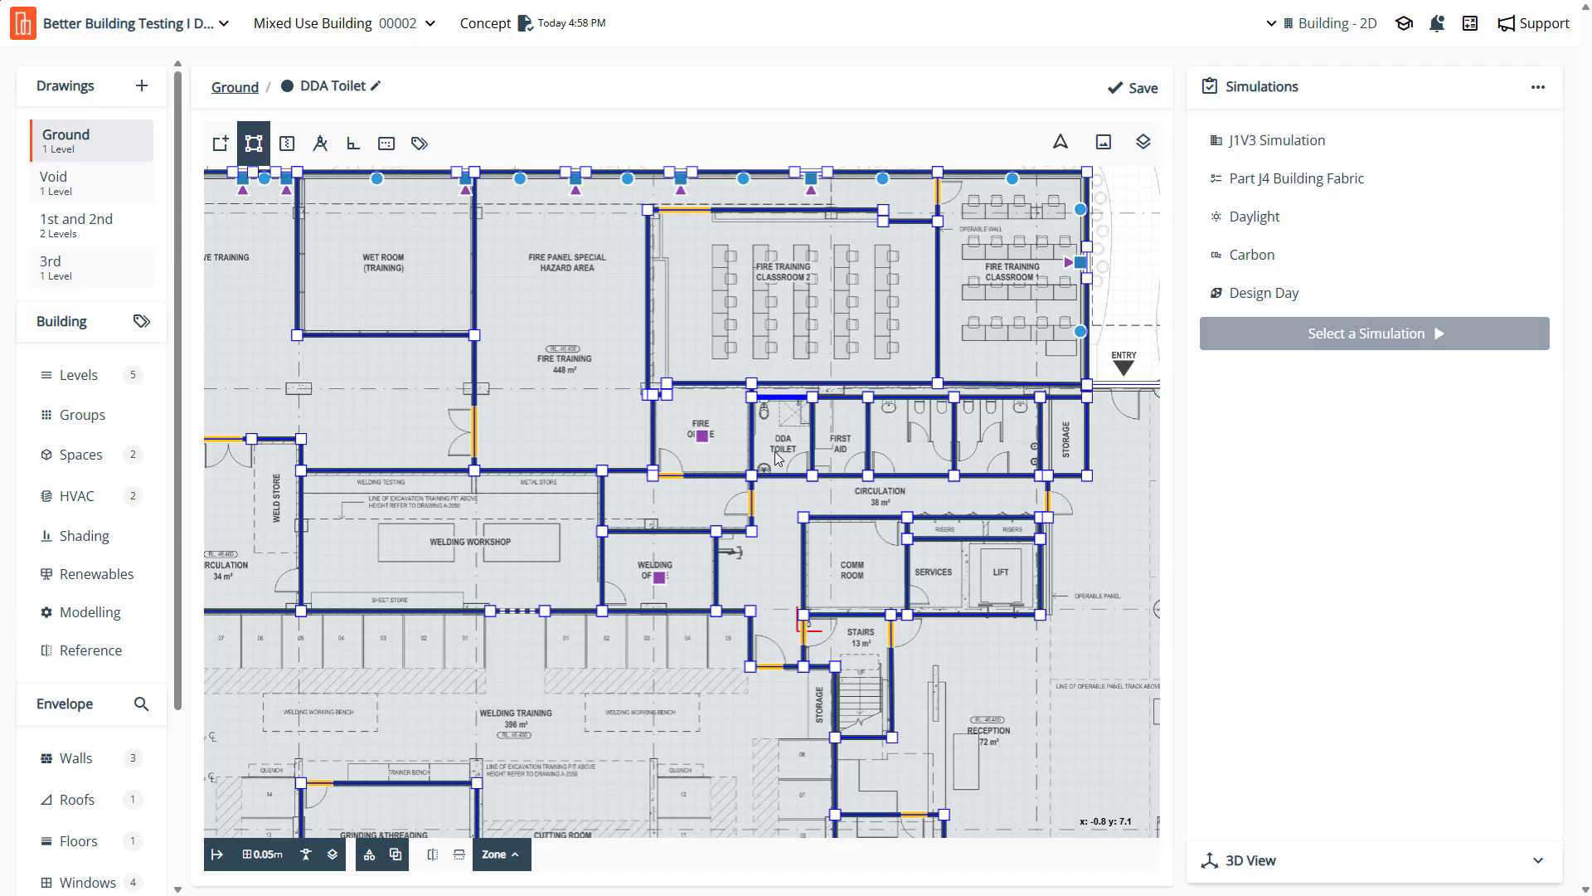
click(728, 446)
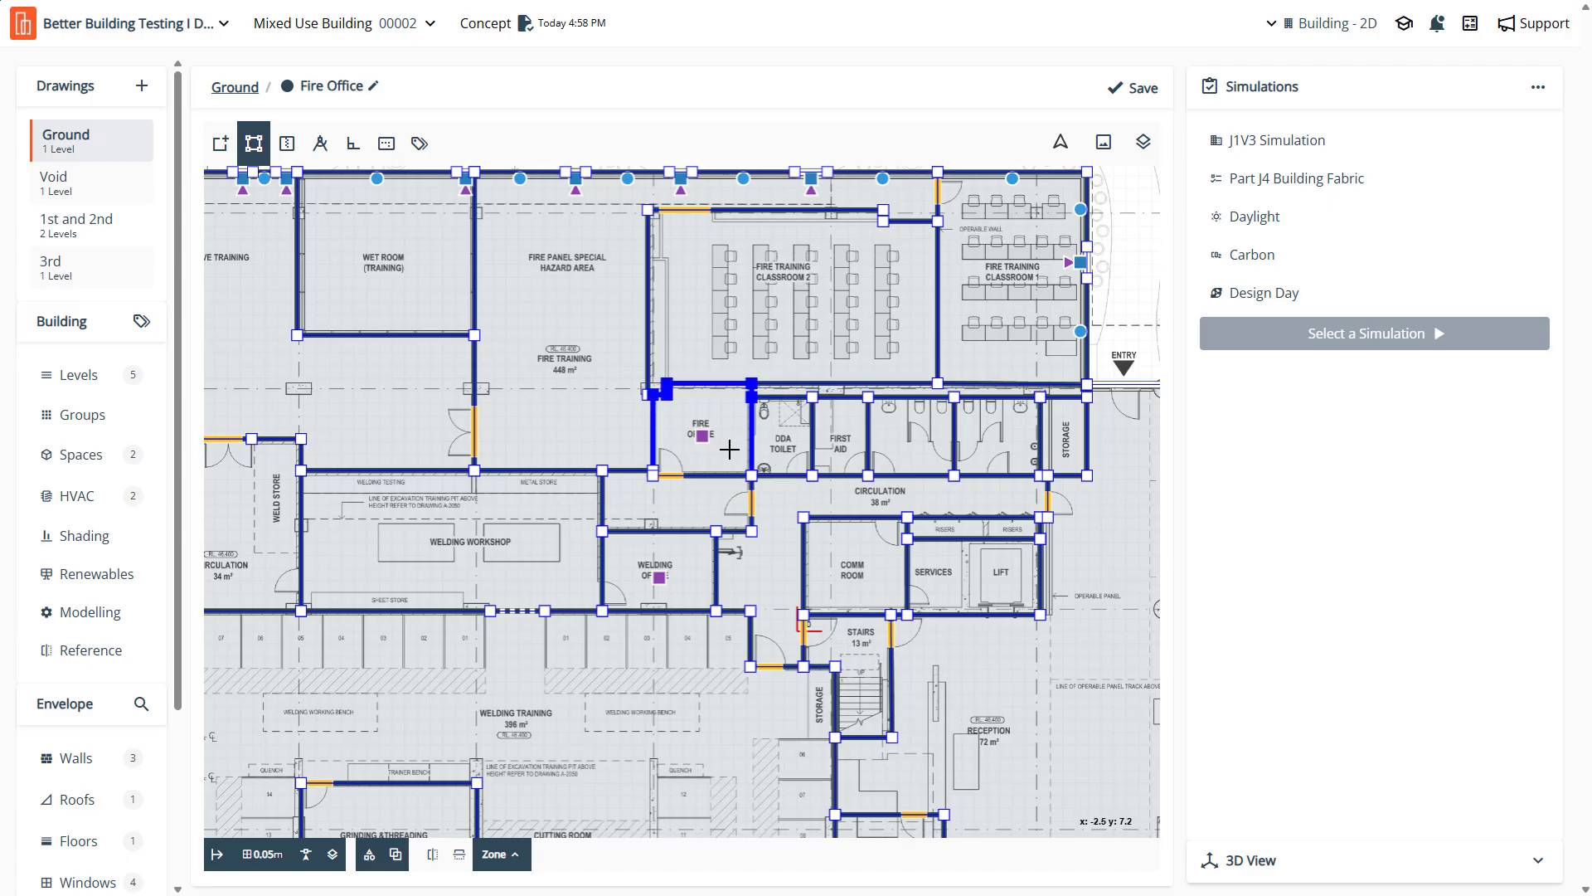
click(691, 499)
click(768, 546)
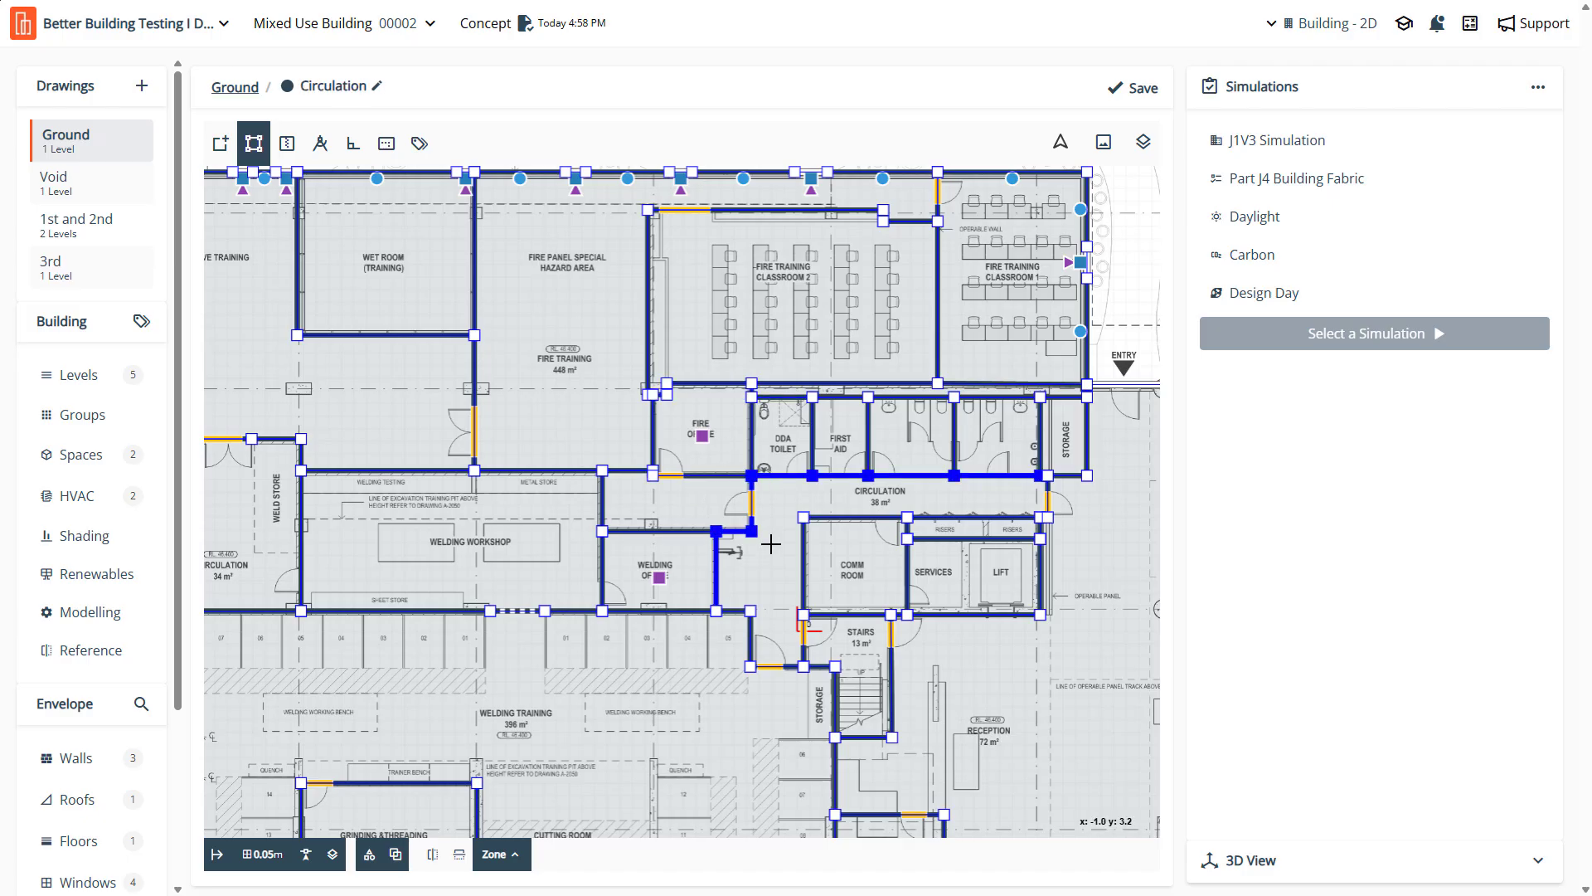
scroll(837, 379, down, 3)
scroll(802, 430, up, 2)
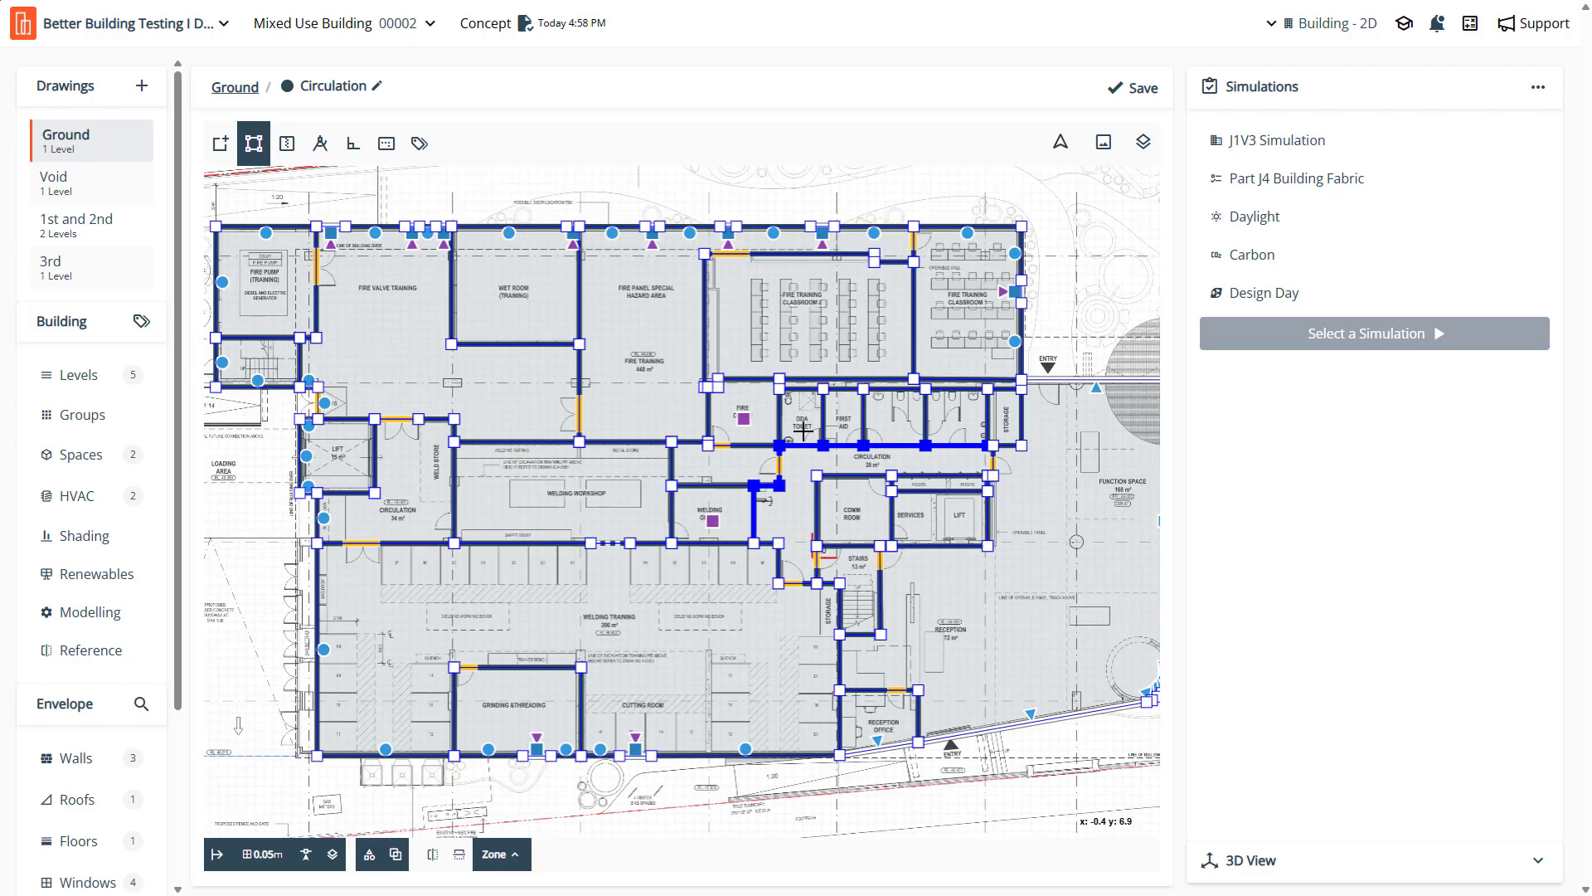
Hide the coloured circle, square and triangle markers on the Ground plan and clear the zone selection
click(366, 863)
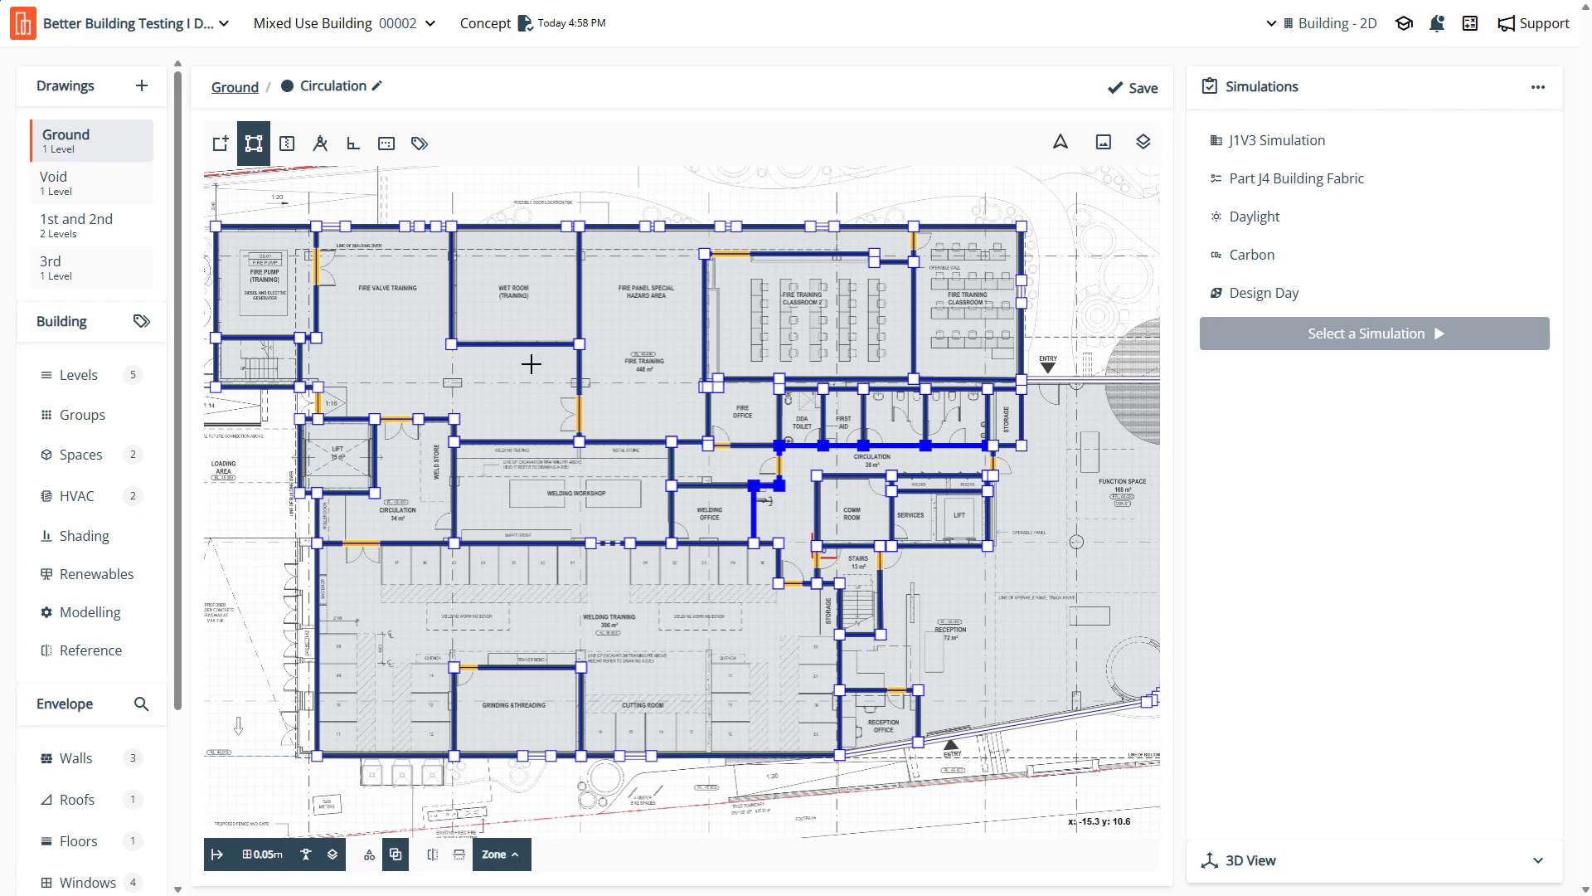
click(600, 497)
key(Escape)
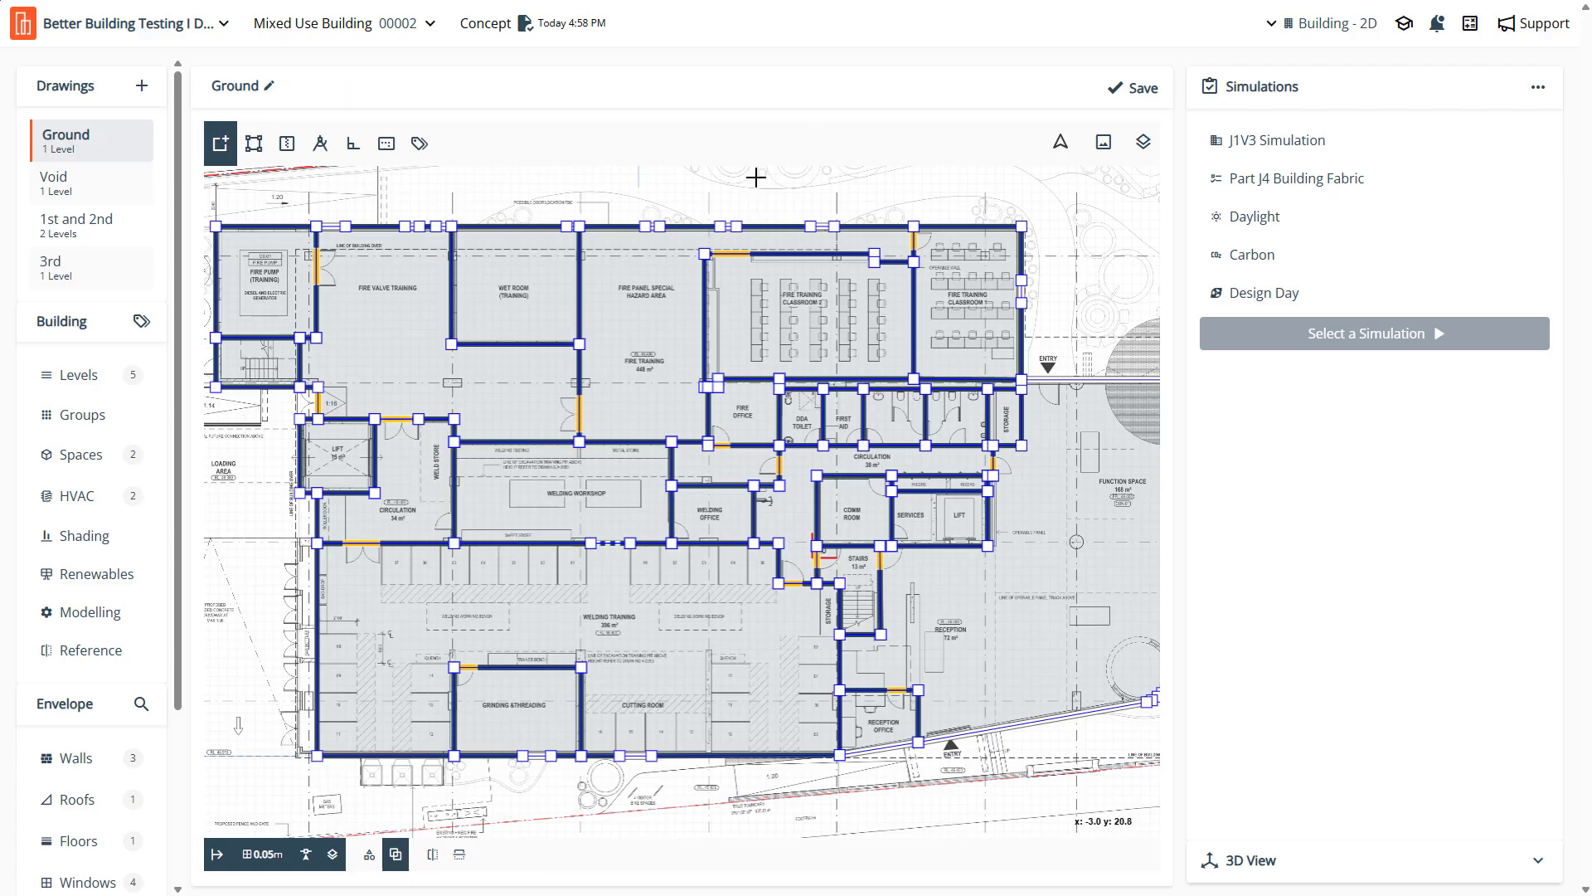
scroll(589, 261, down, 1)
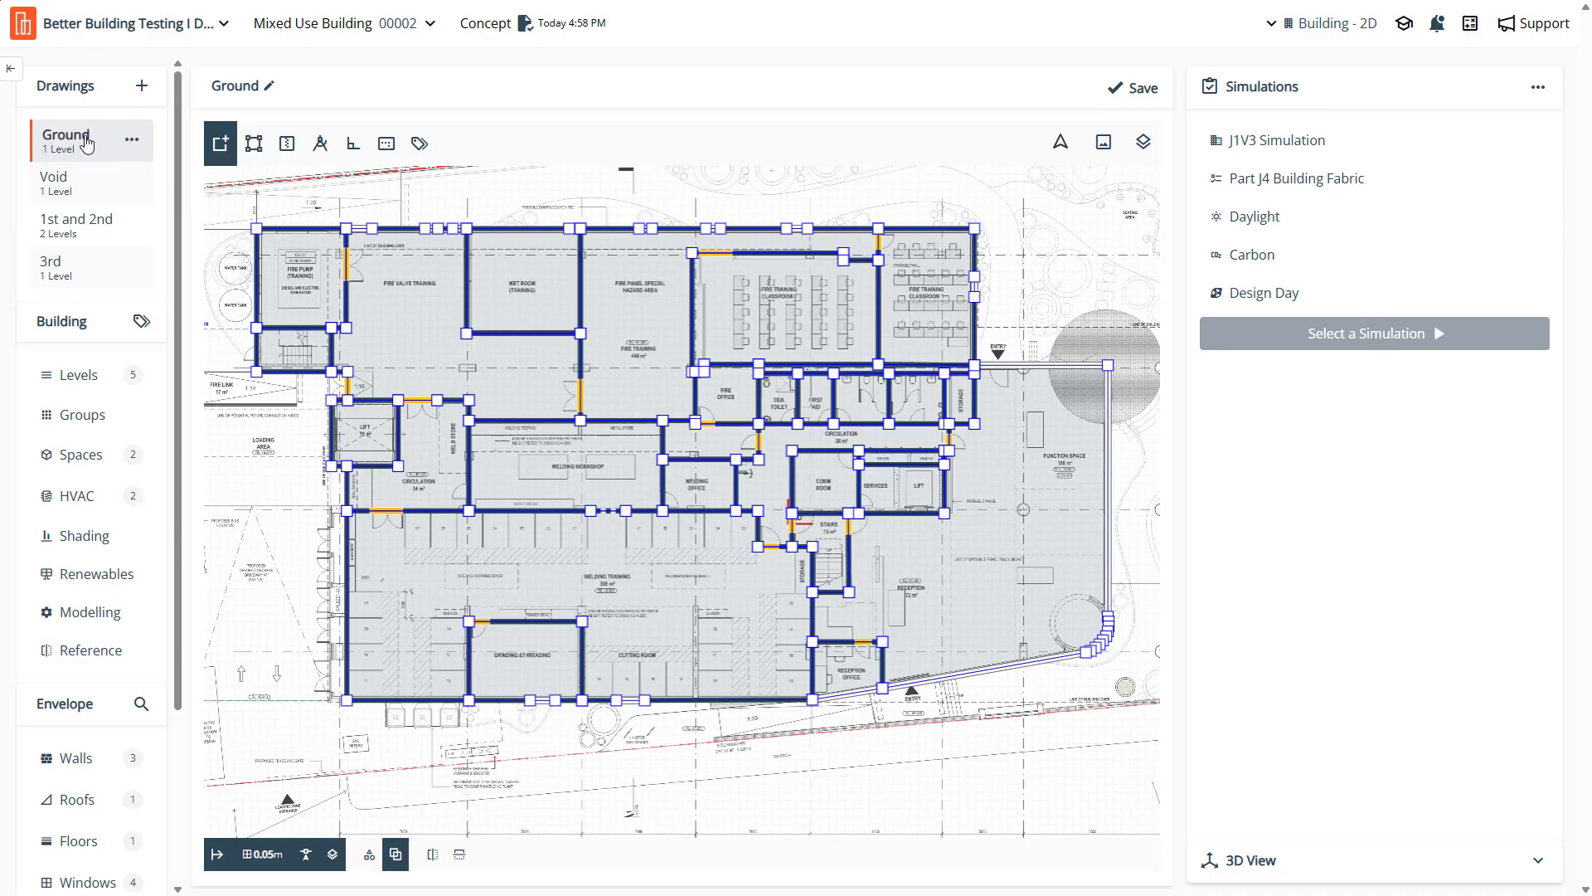
Open the Void drawing and set the fill opacity of its large Void zone to 0.5
click(76, 183)
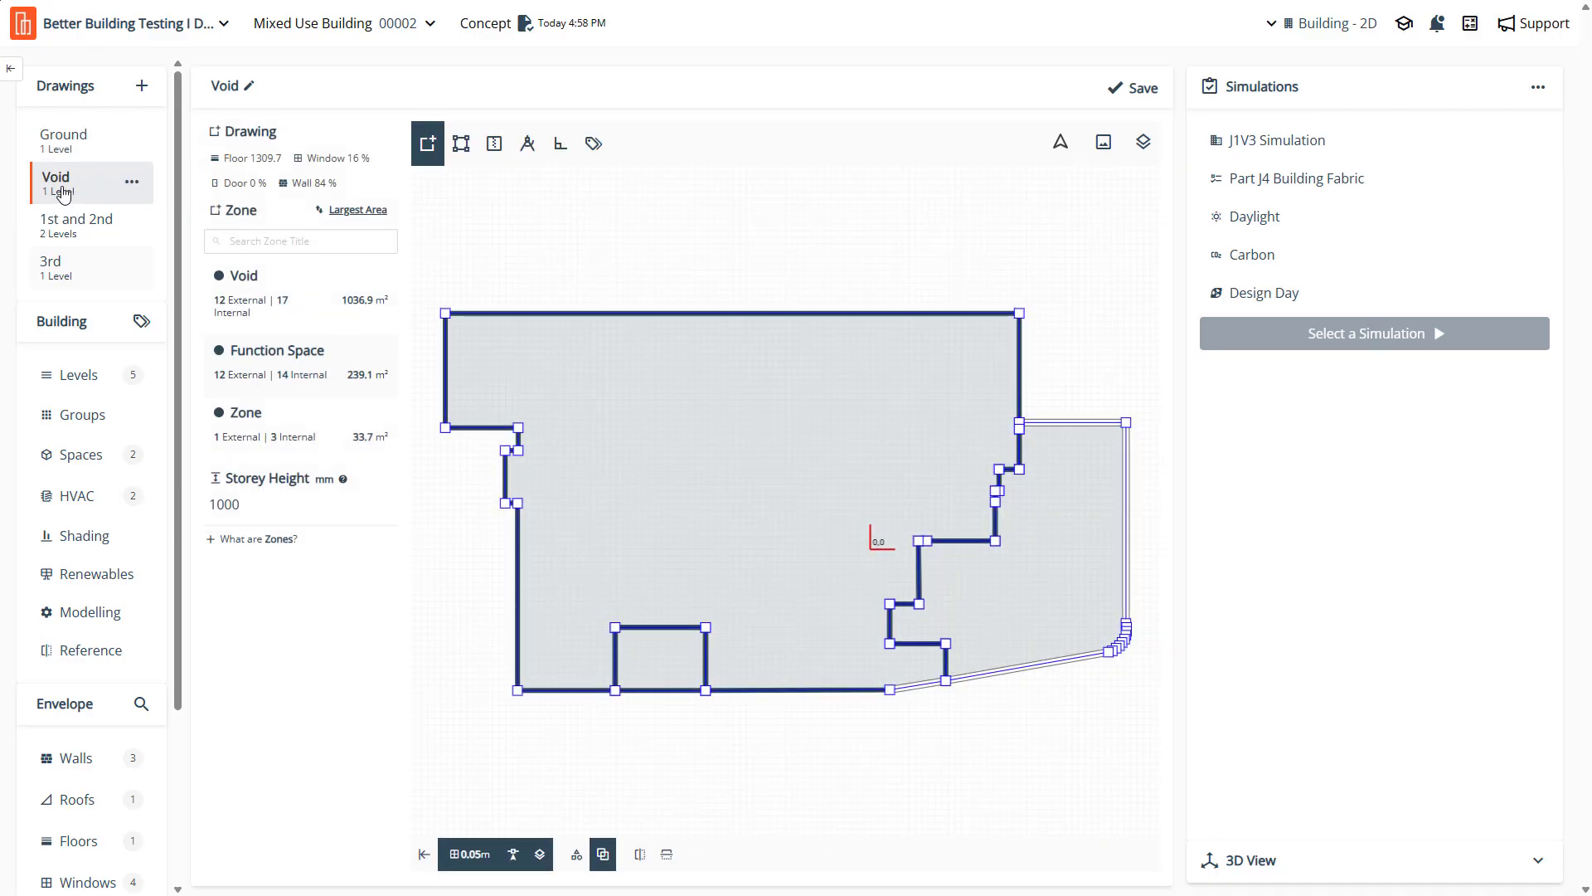
click(660, 374)
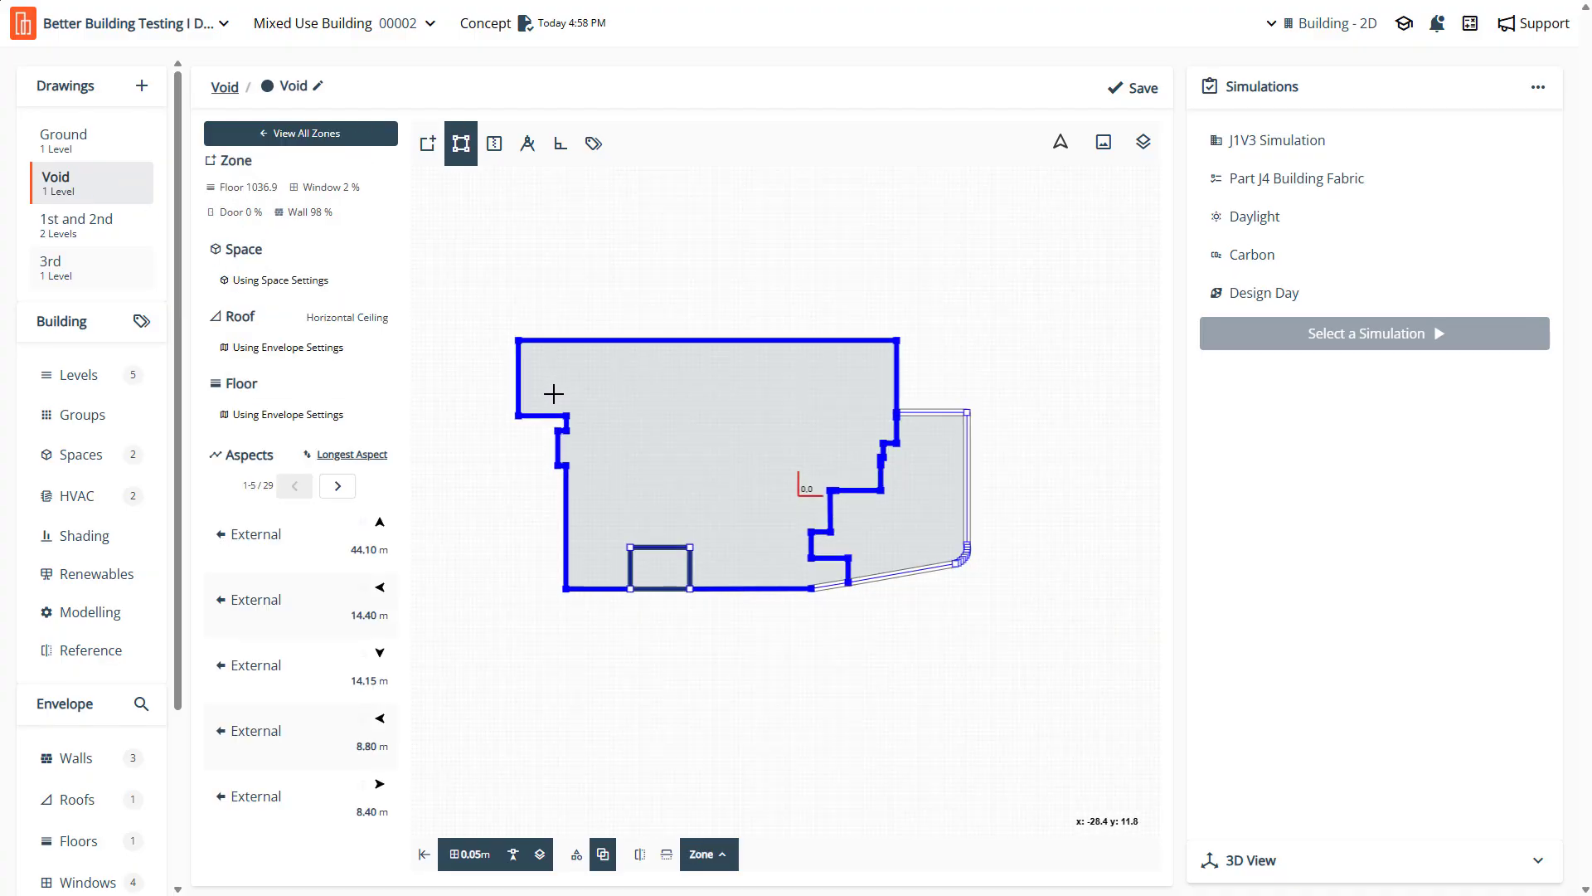
scroll(682, 400, up, 3)
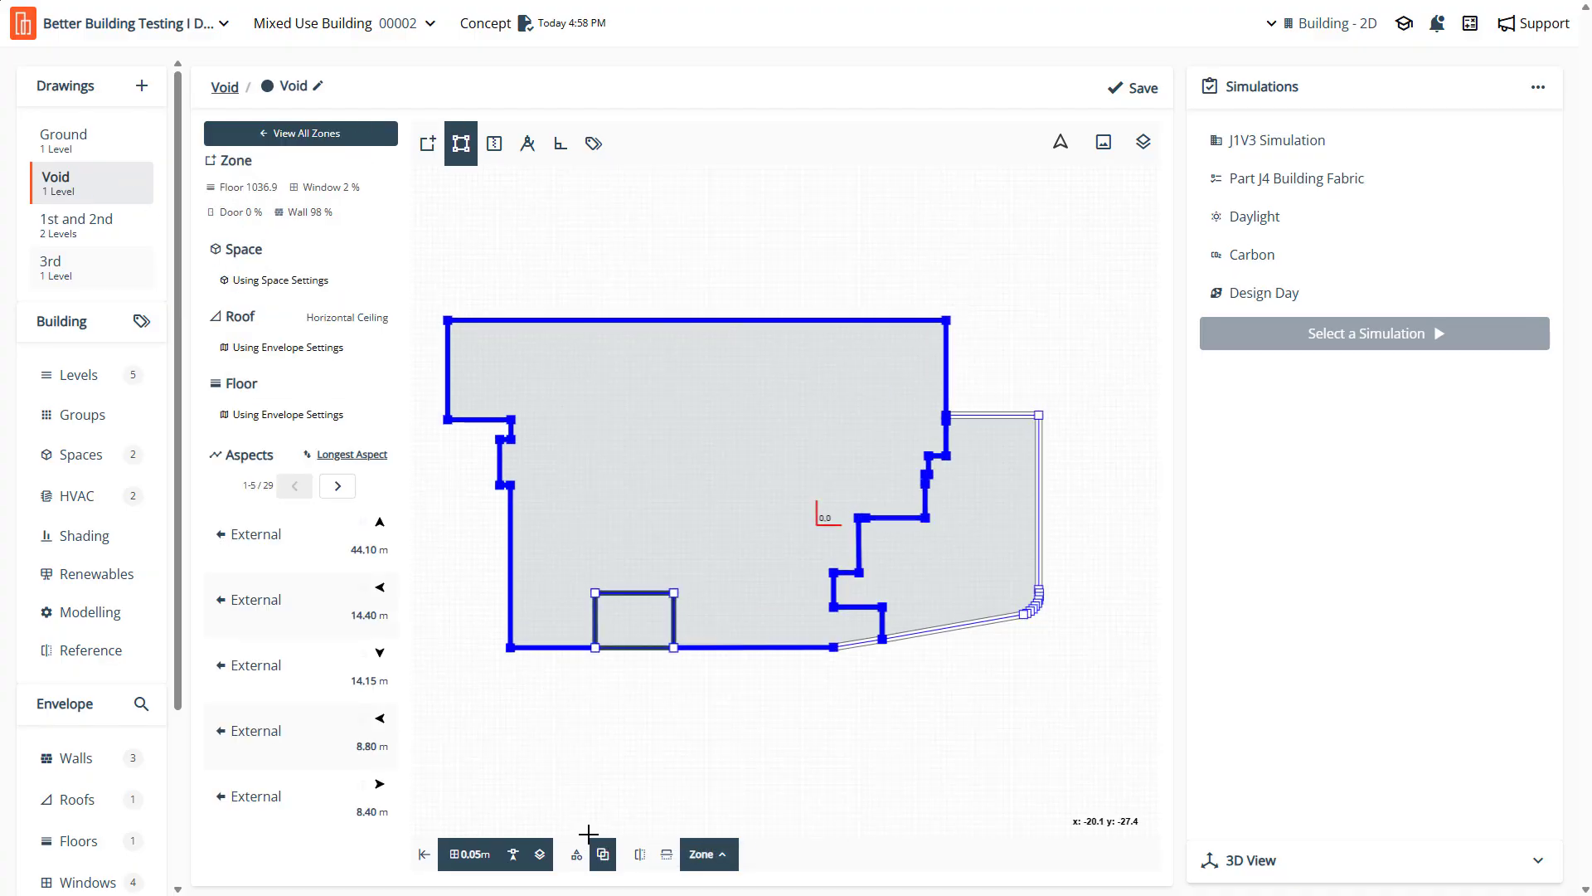
click(719, 859)
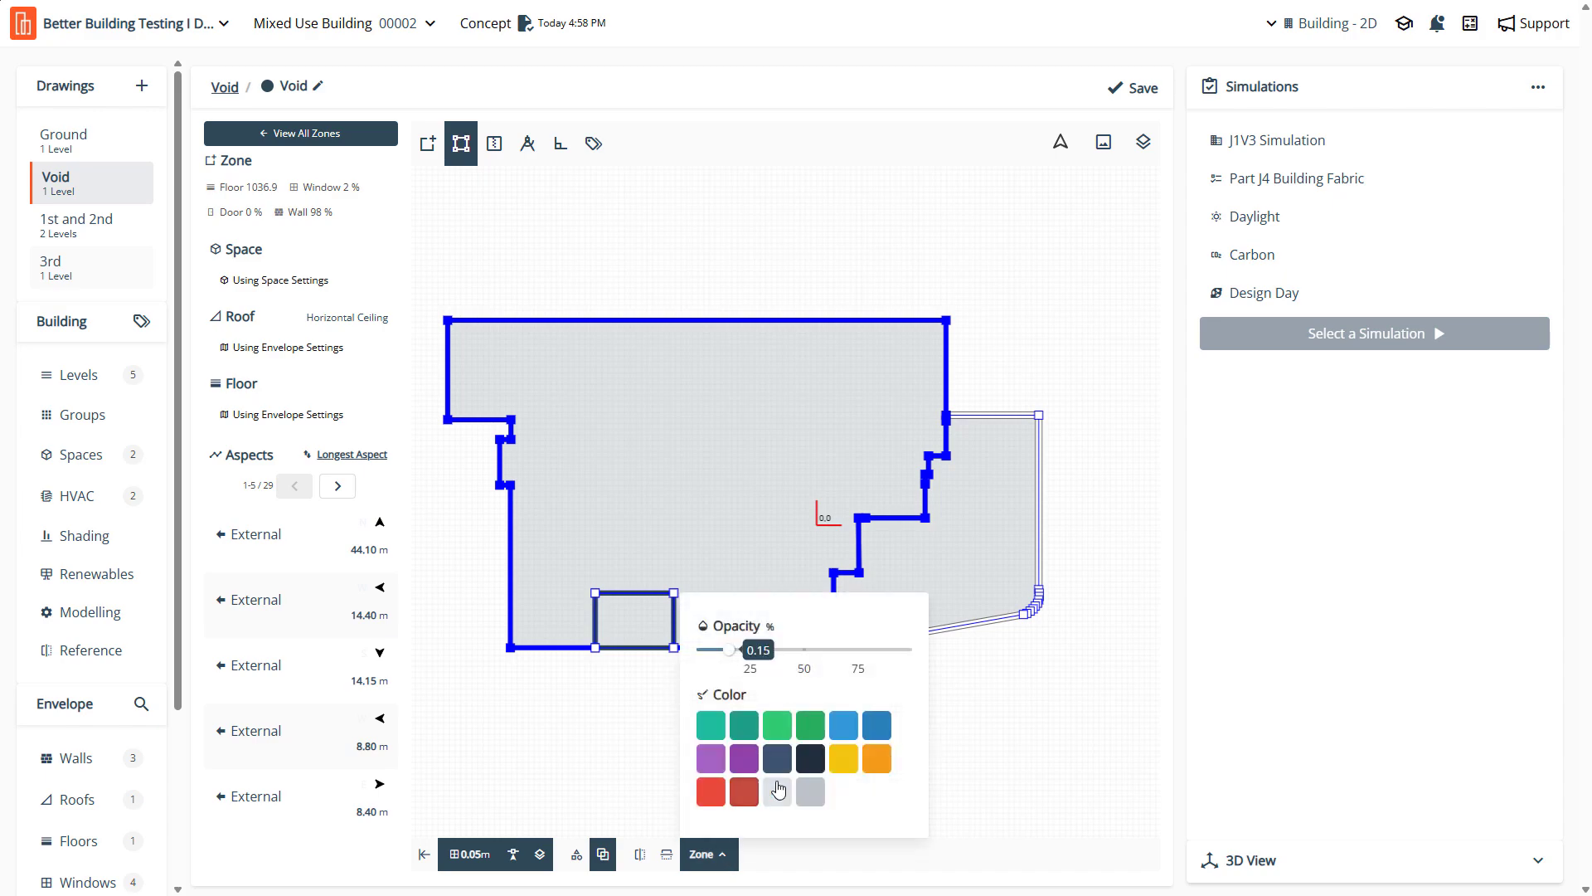
click(805, 650)
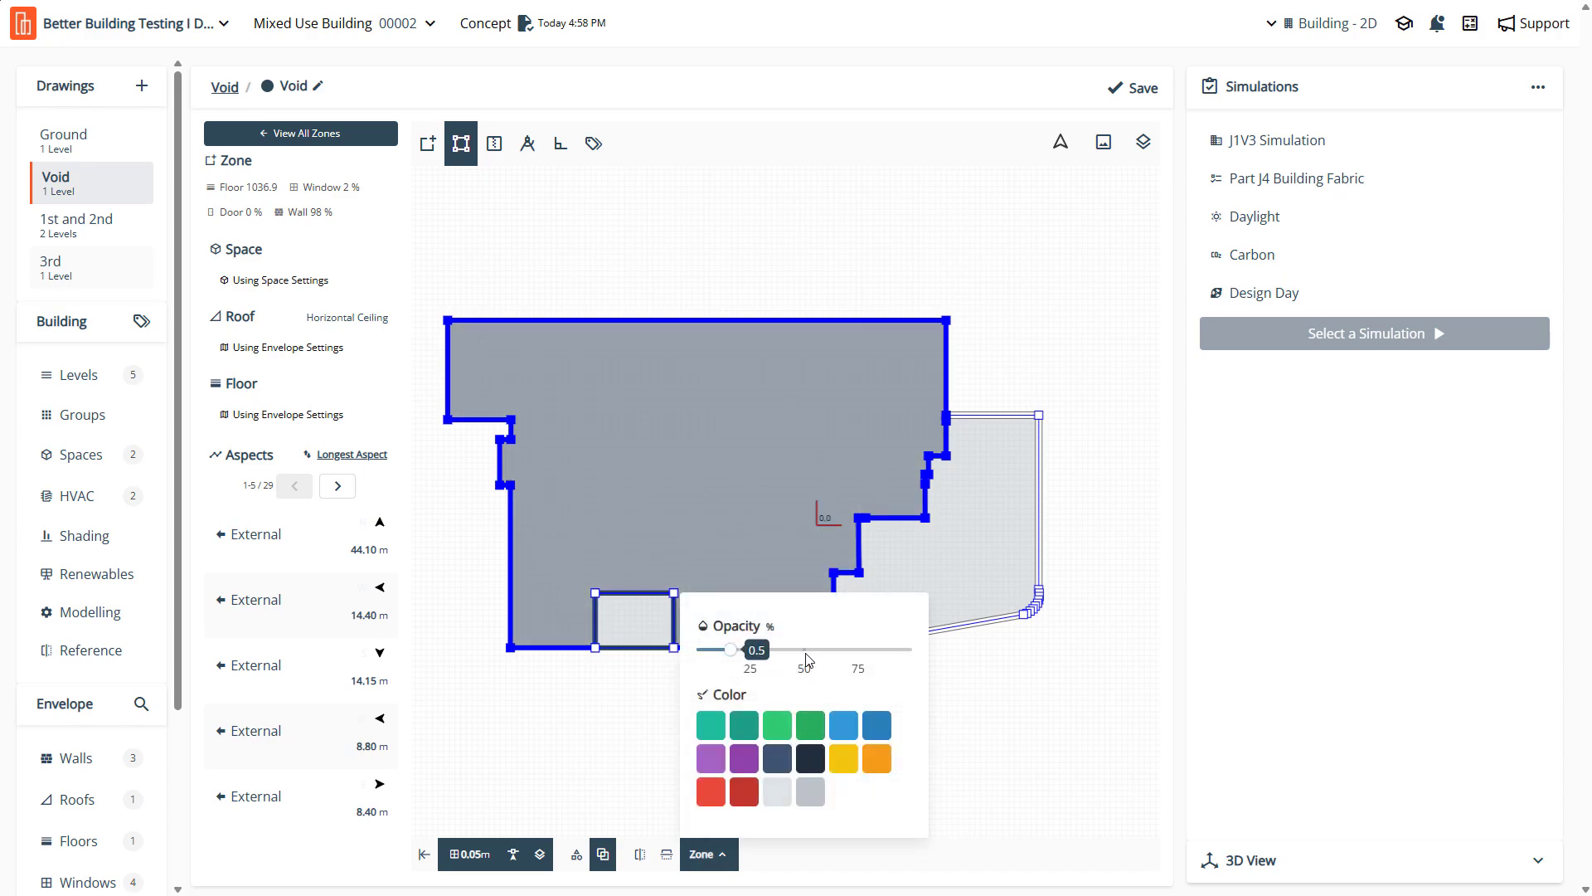
Inspect the Function Space zone on the Void drawing and save the project
click(1149, 97)
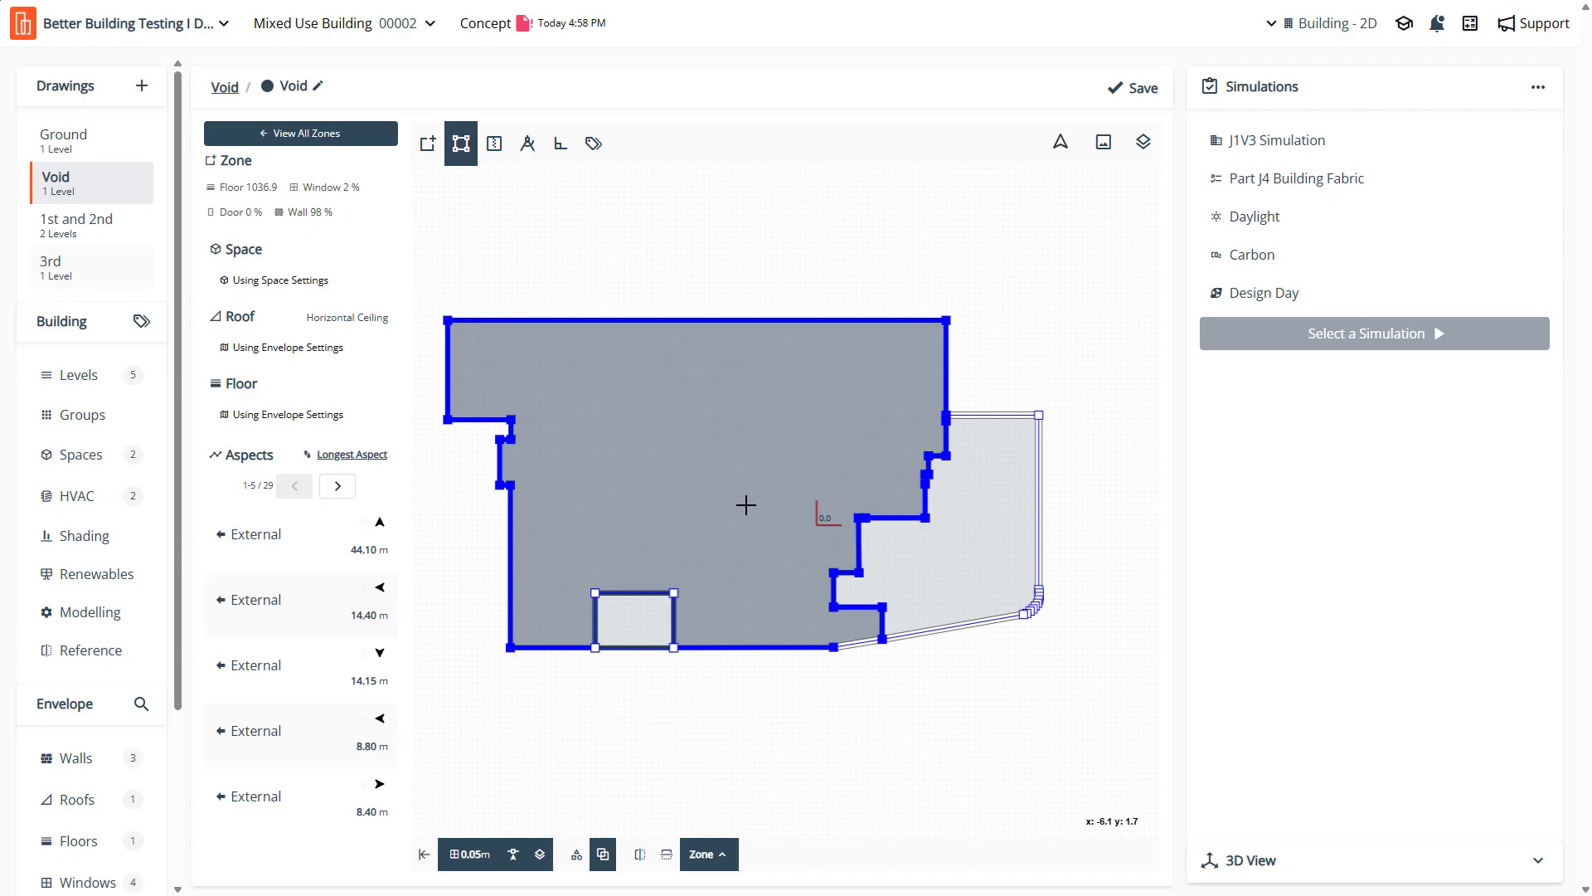
click(956, 596)
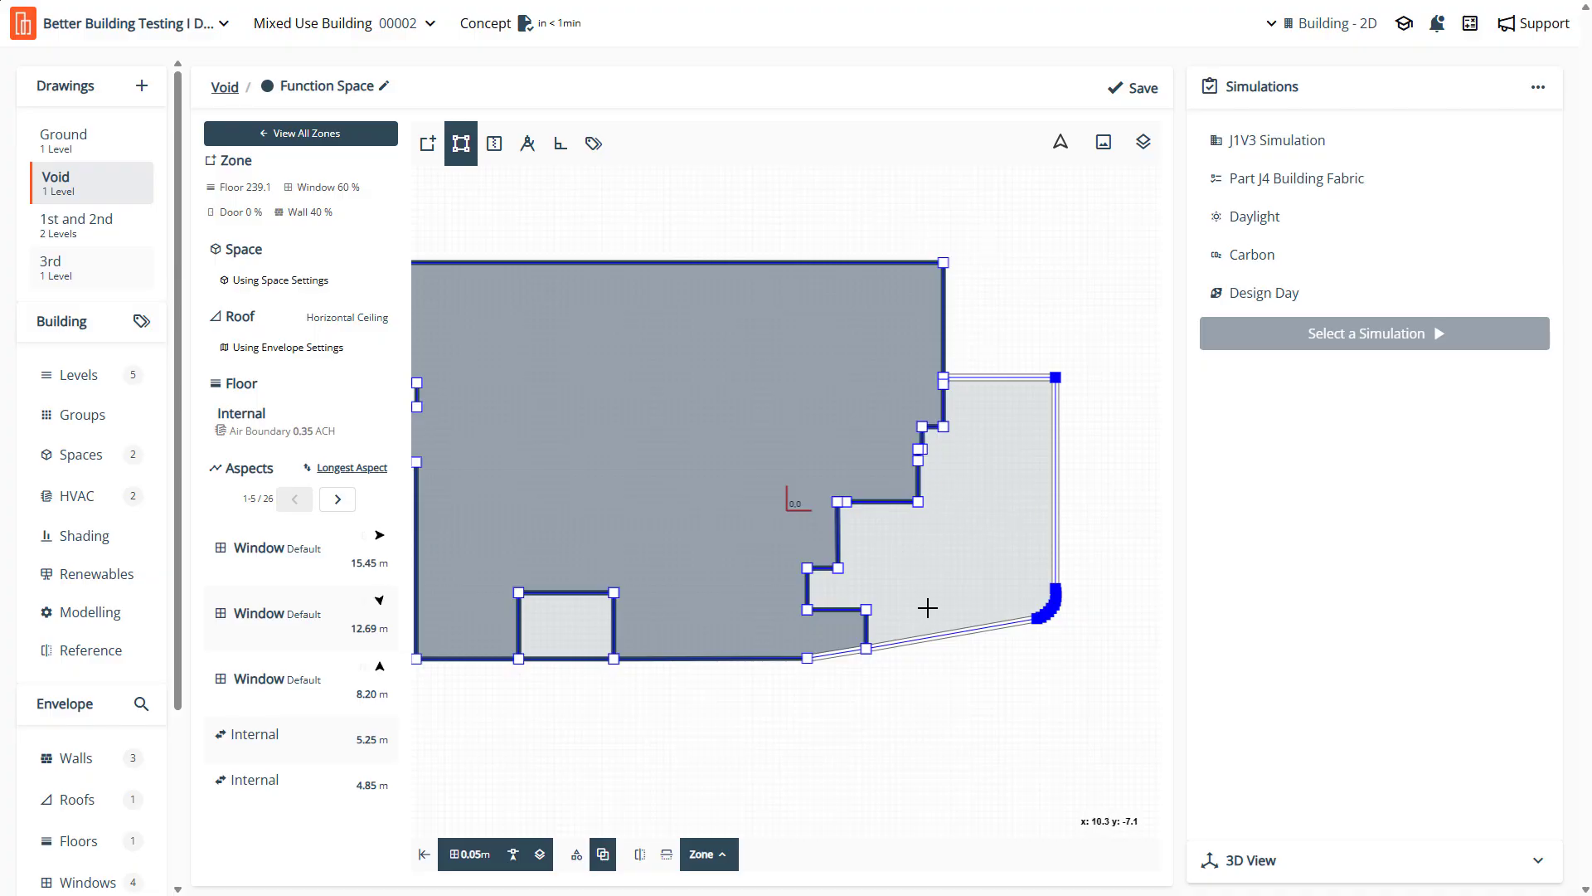
scroll(898, 511, down, 1)
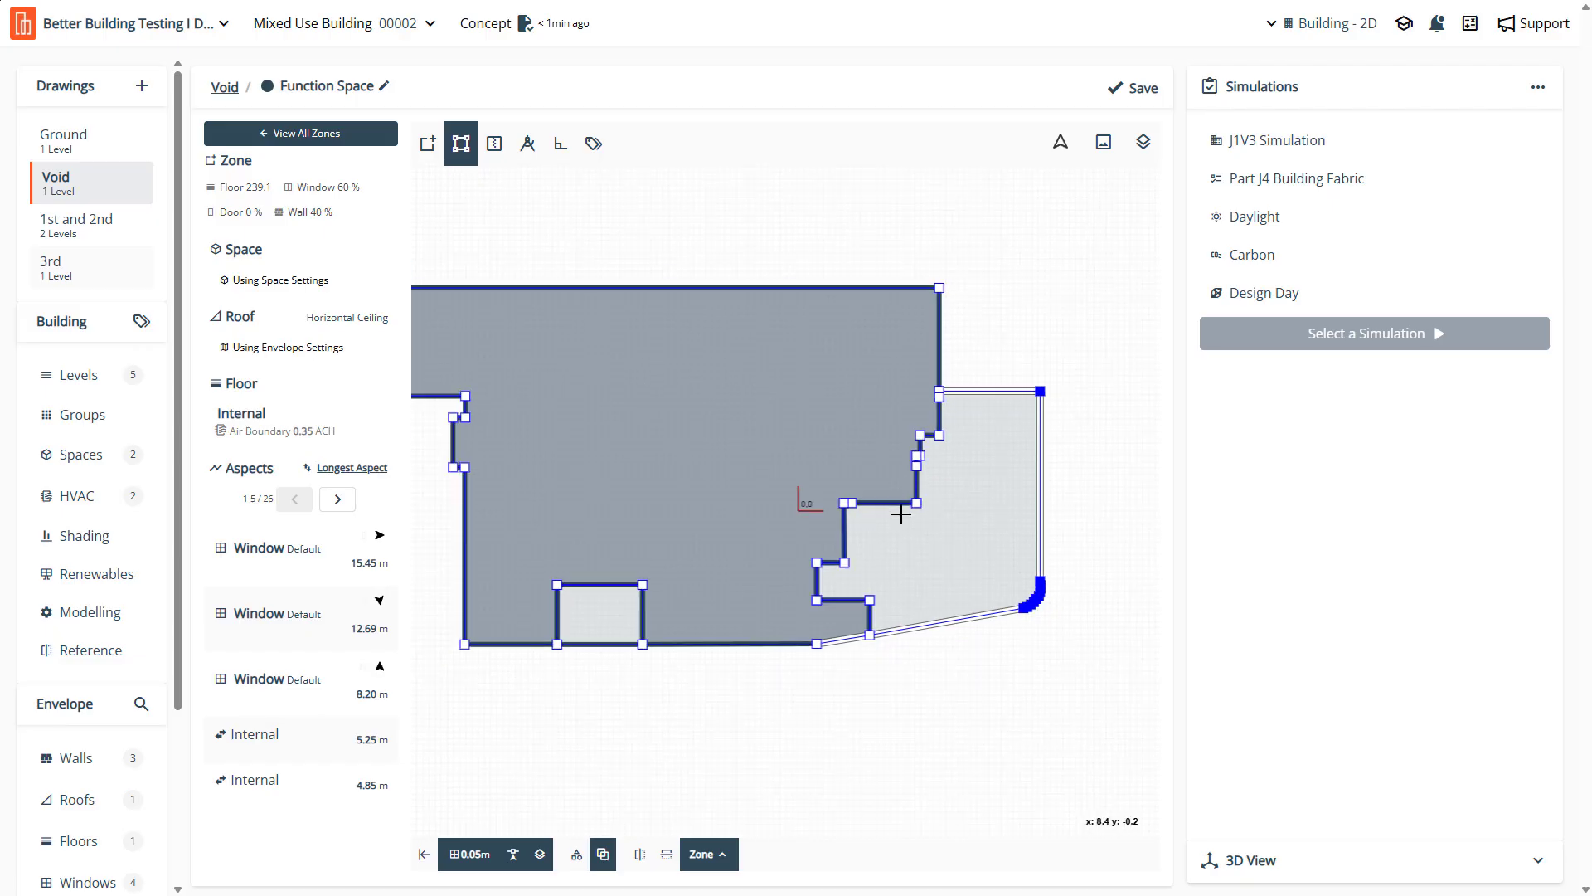
click(1137, 89)
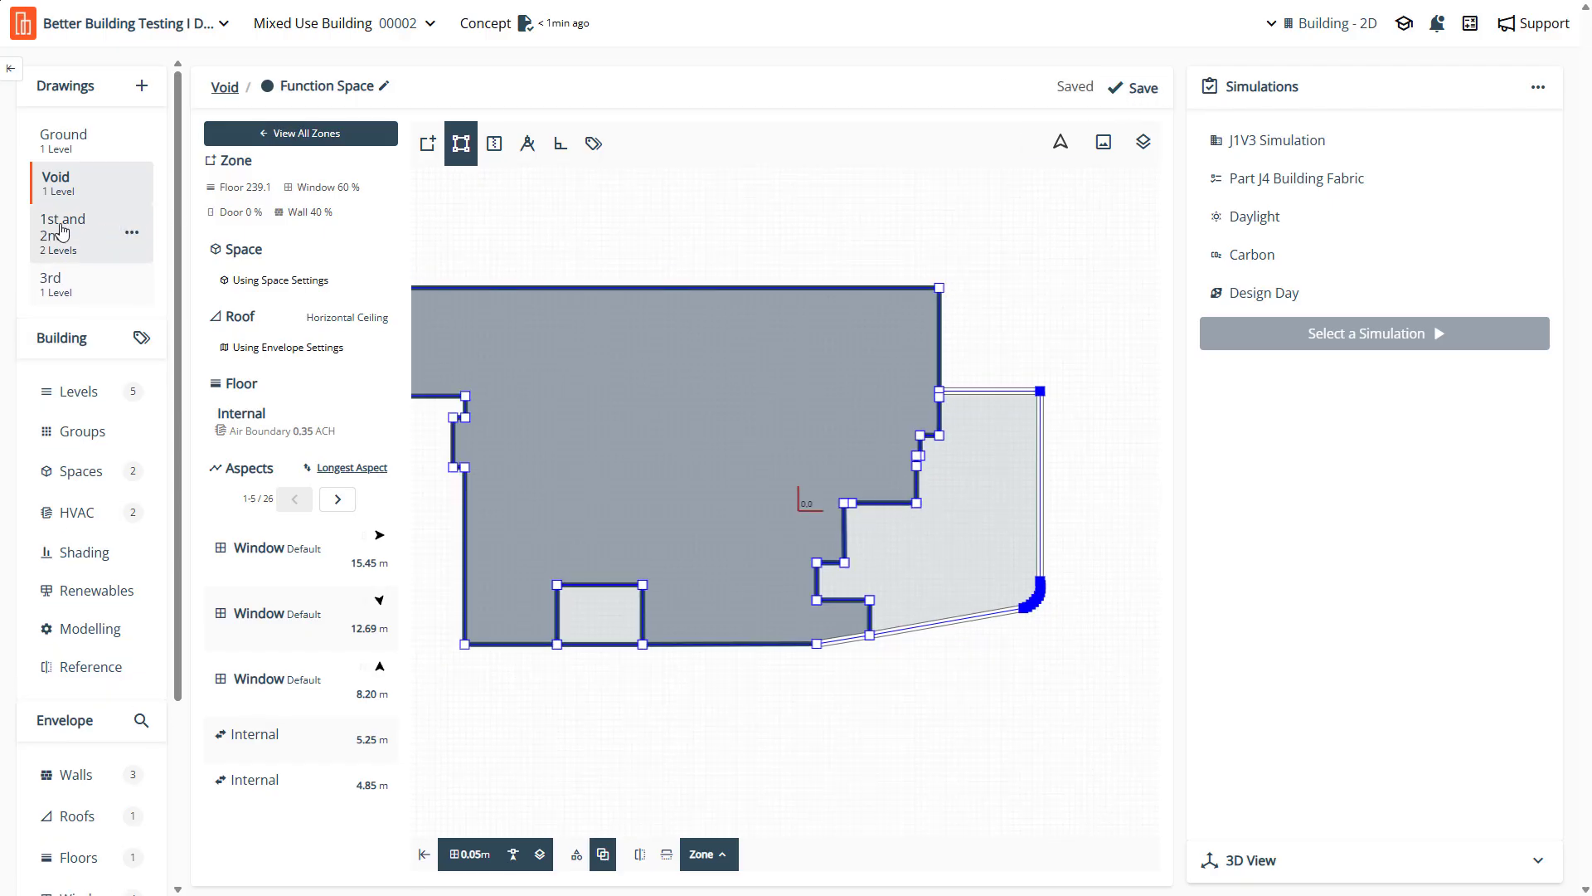
Examine the zone layouts of the 1st and 2nd drawing and of the 3rd drawing
click(103, 224)
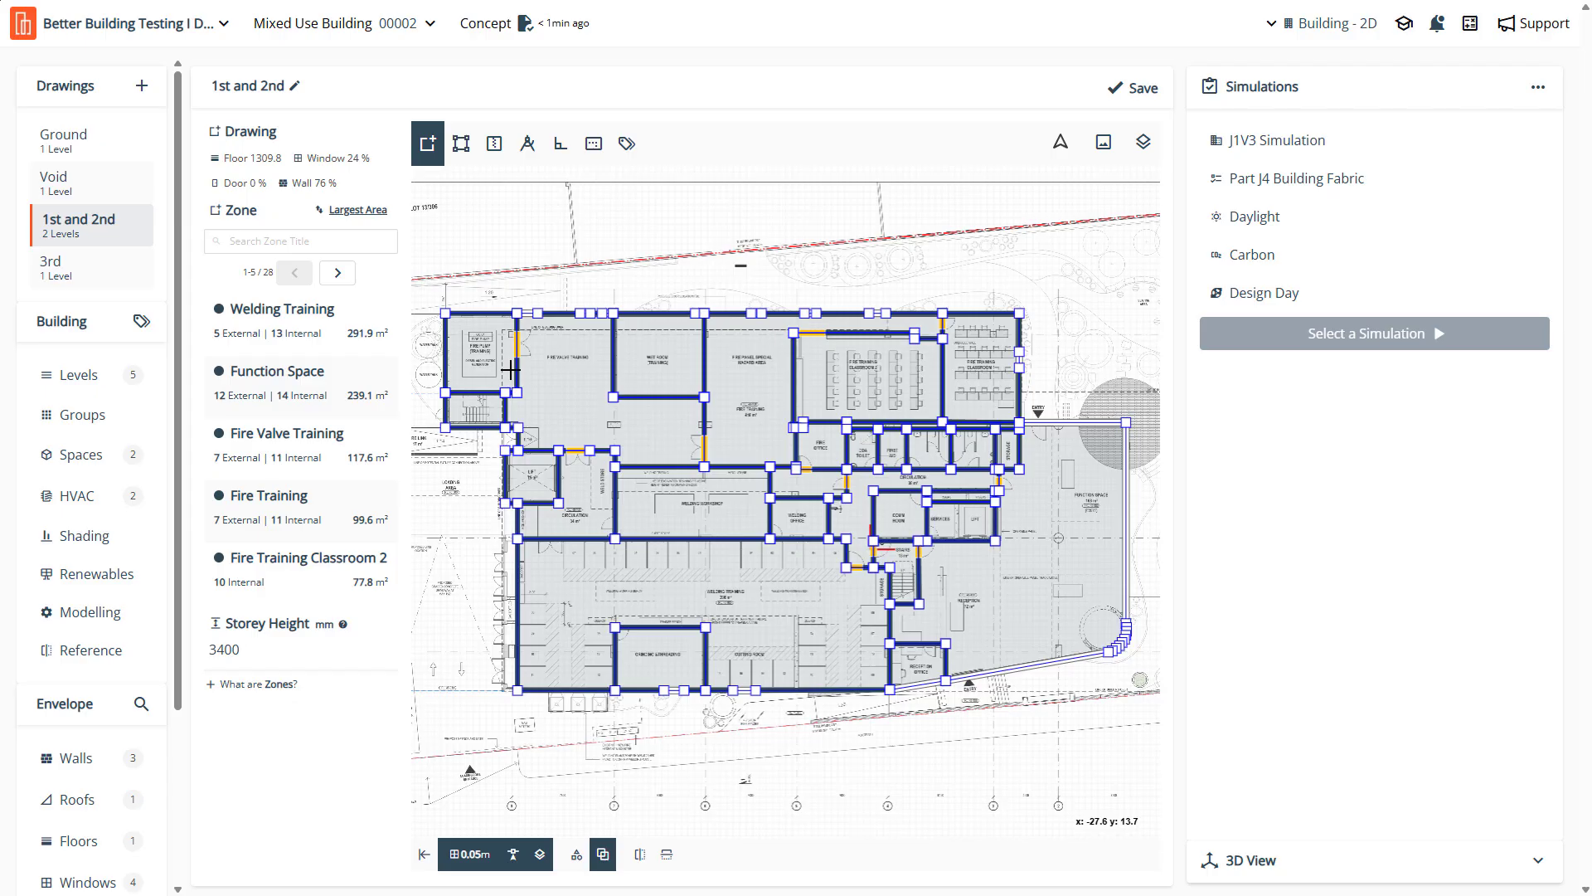
click(282, 308)
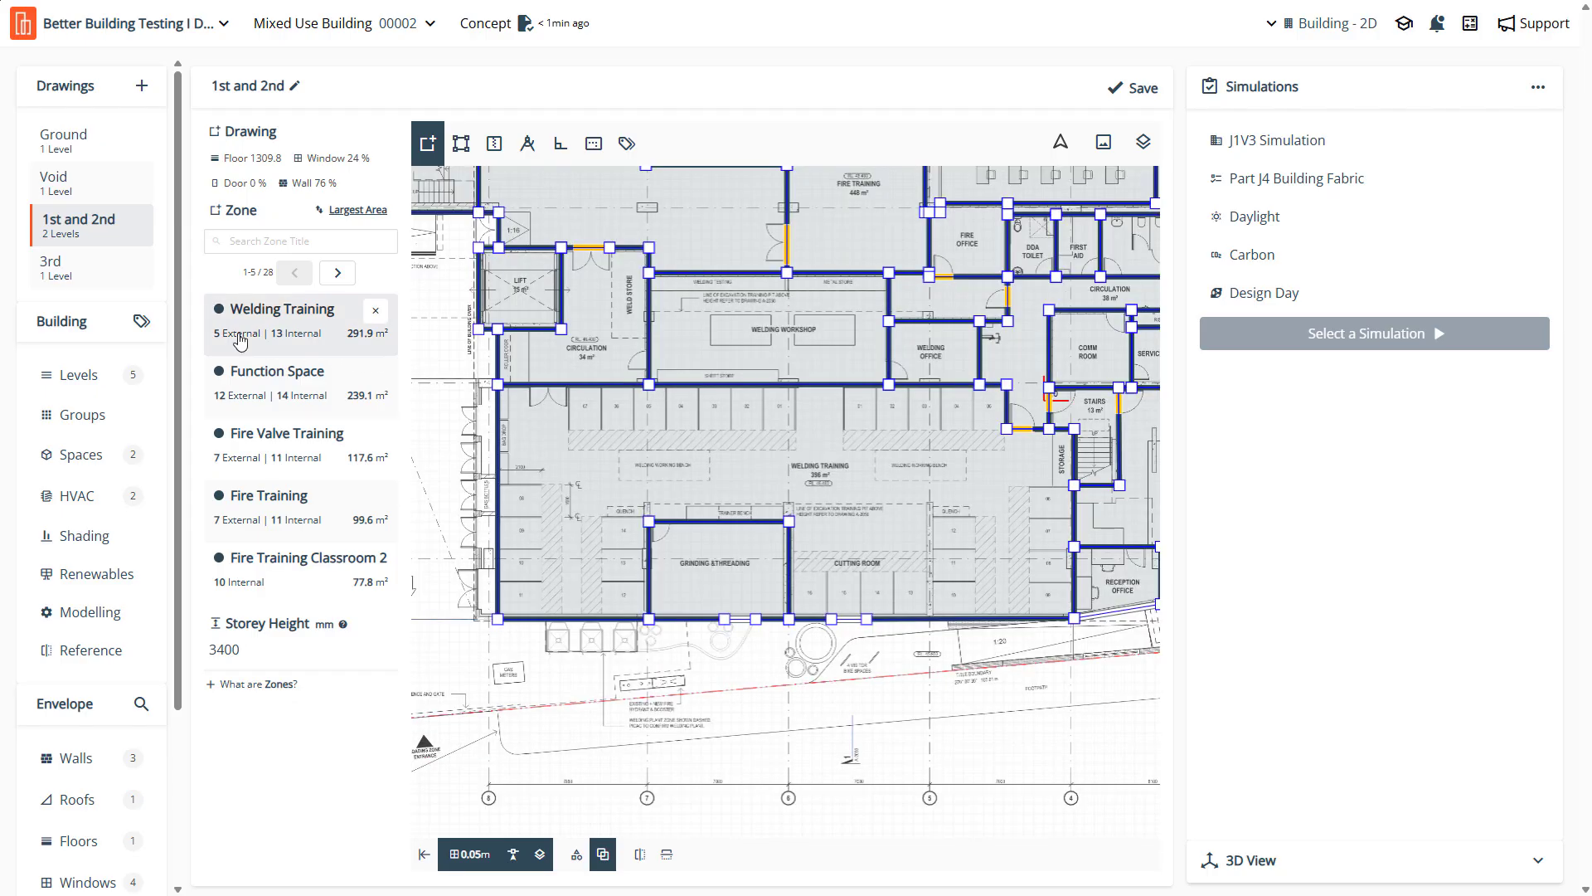
click(58, 274)
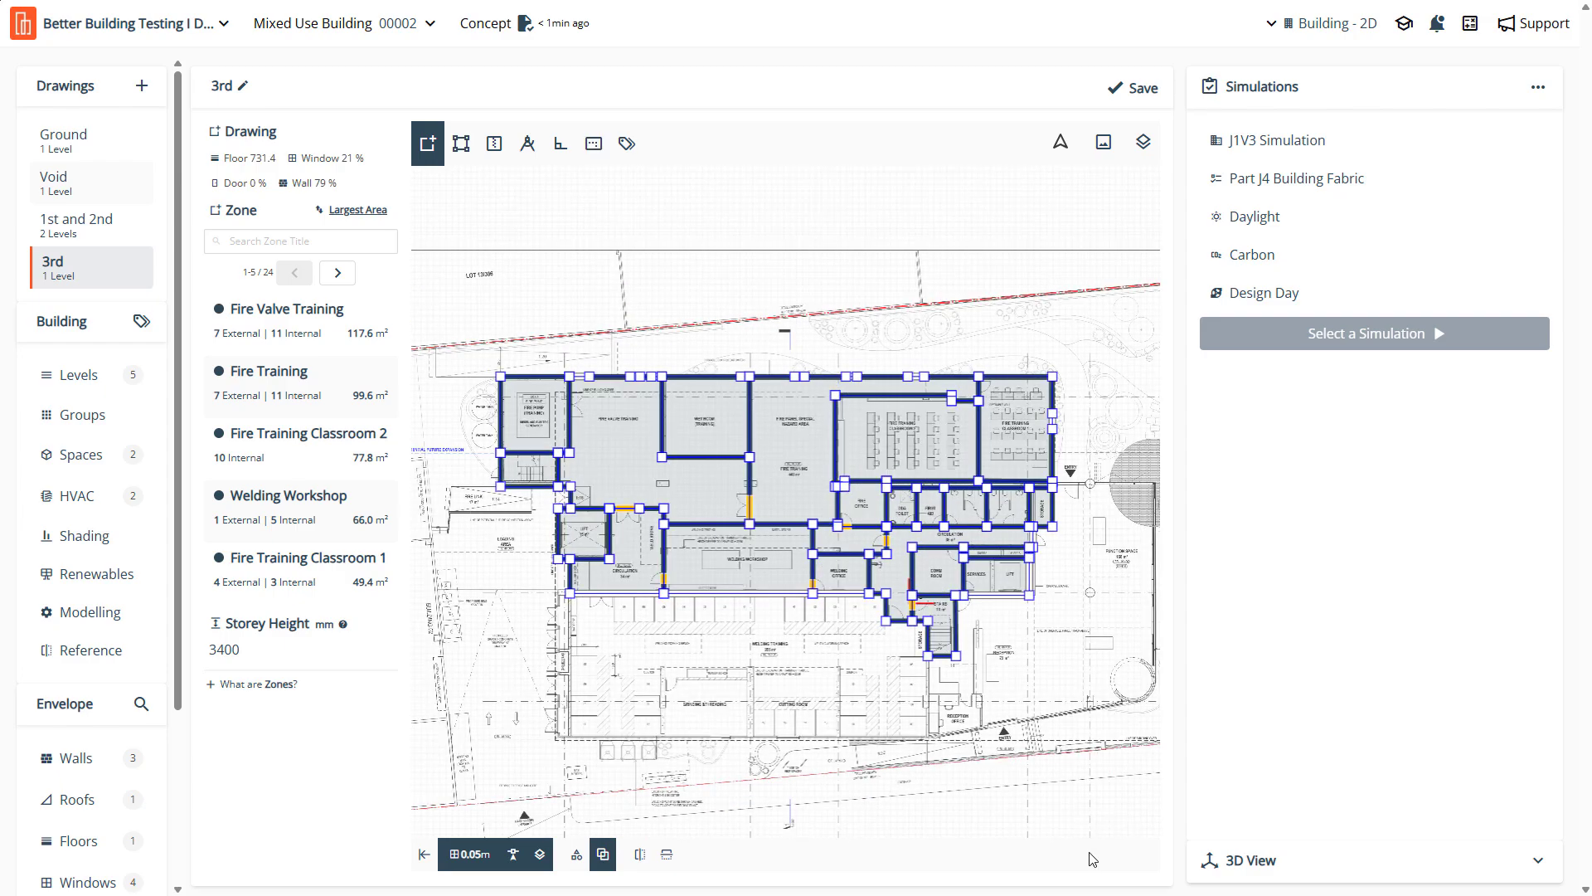
scroll(1029, 773, down, 1)
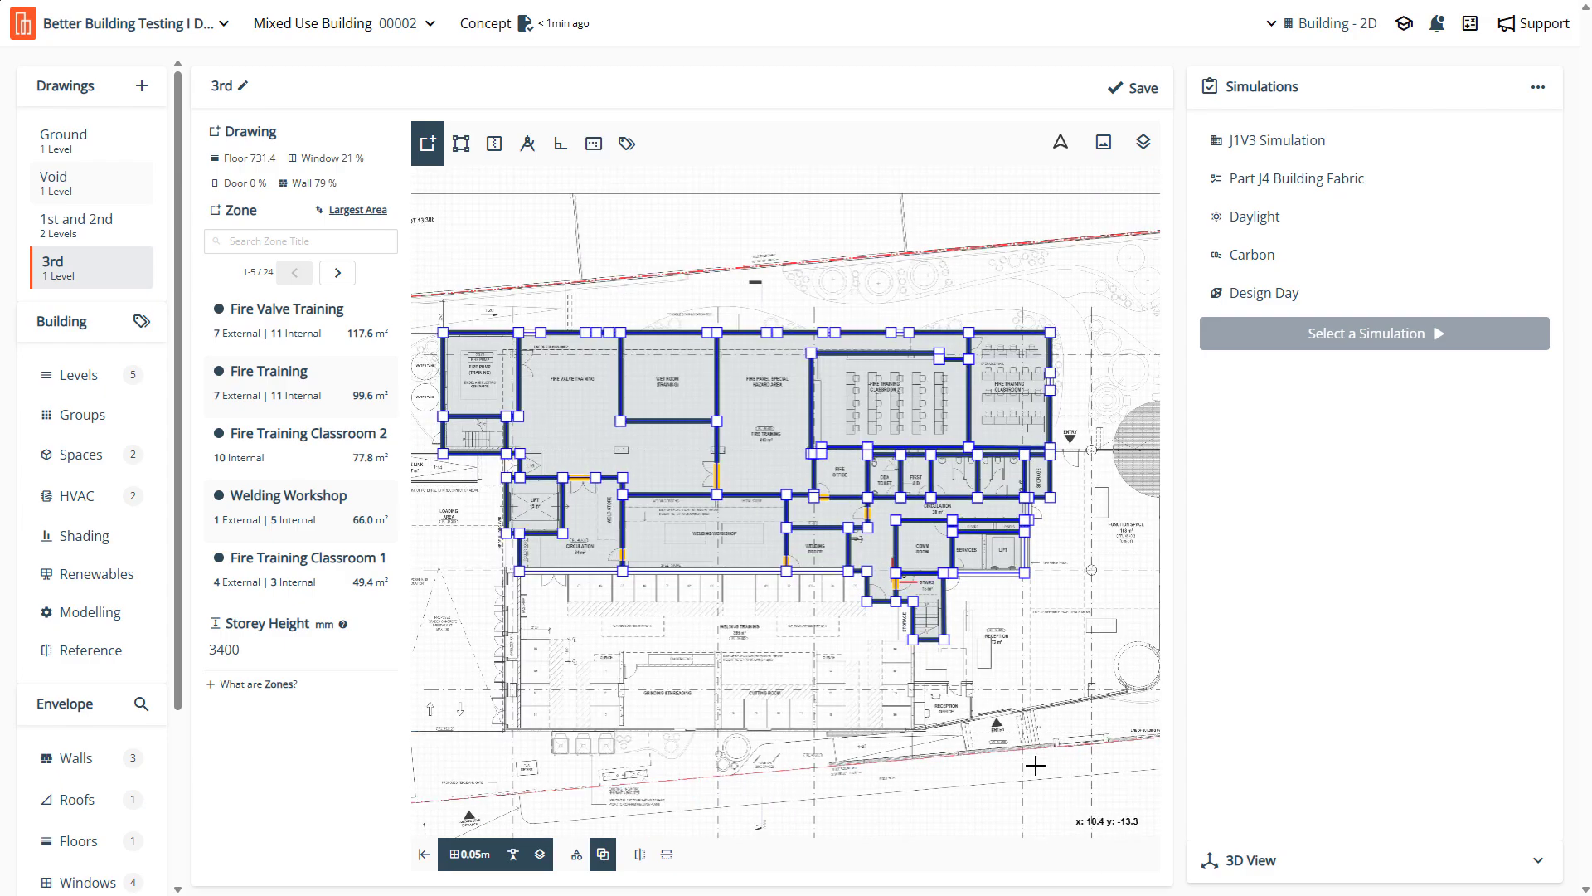
Open the Ground drawing and delete its Wet Room (Training) zone
click(56, 149)
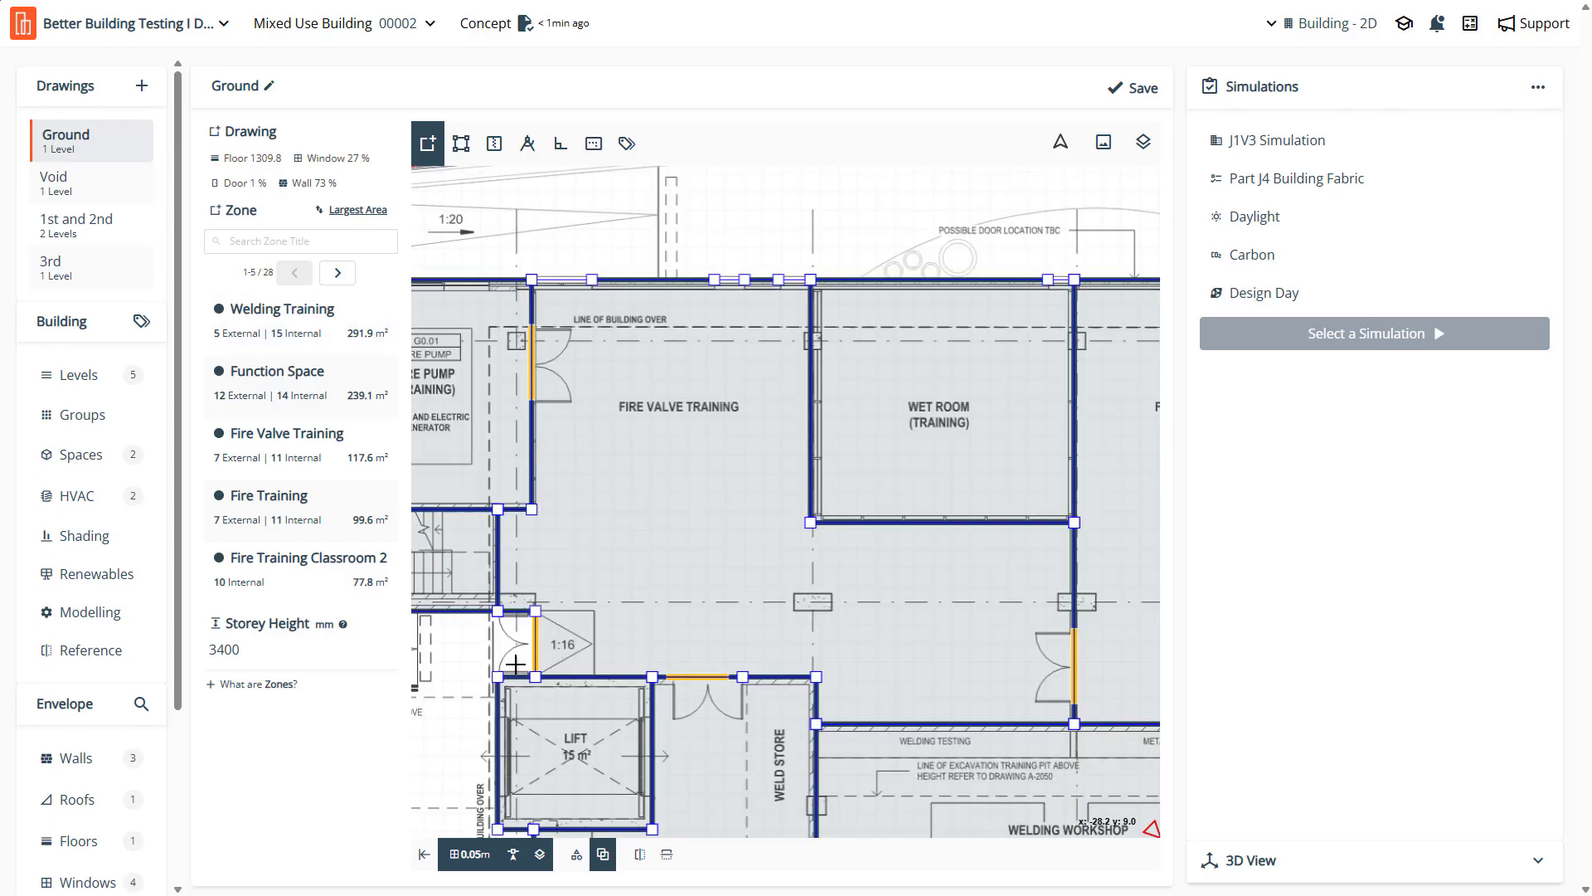
scroll(517, 661, down, 10)
scroll(711, 539, up, 5)
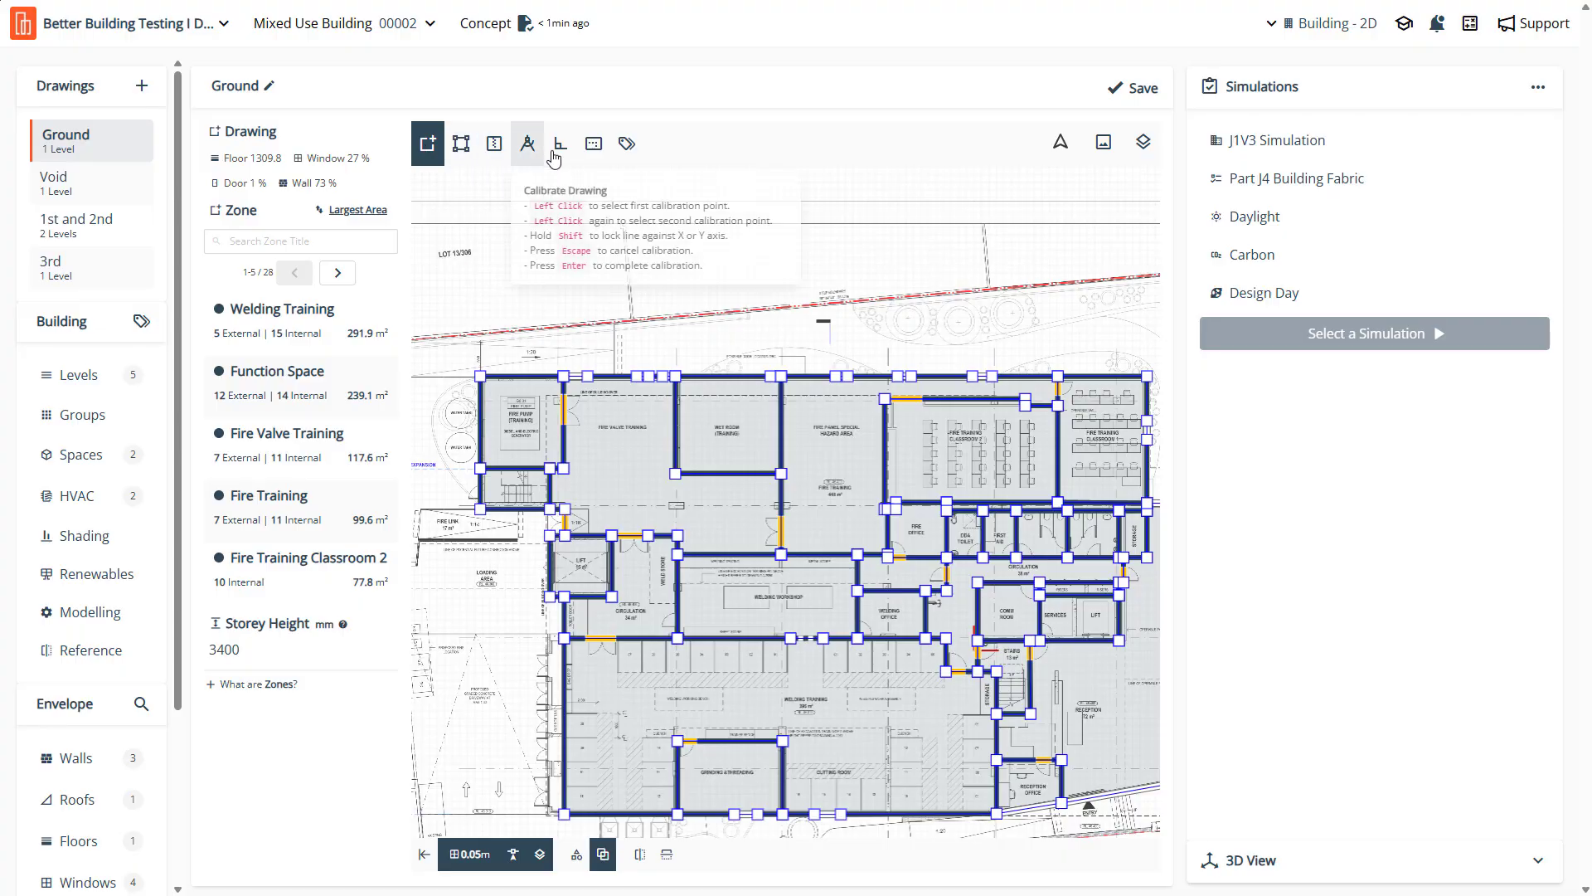
scroll(736, 468, down, 3)
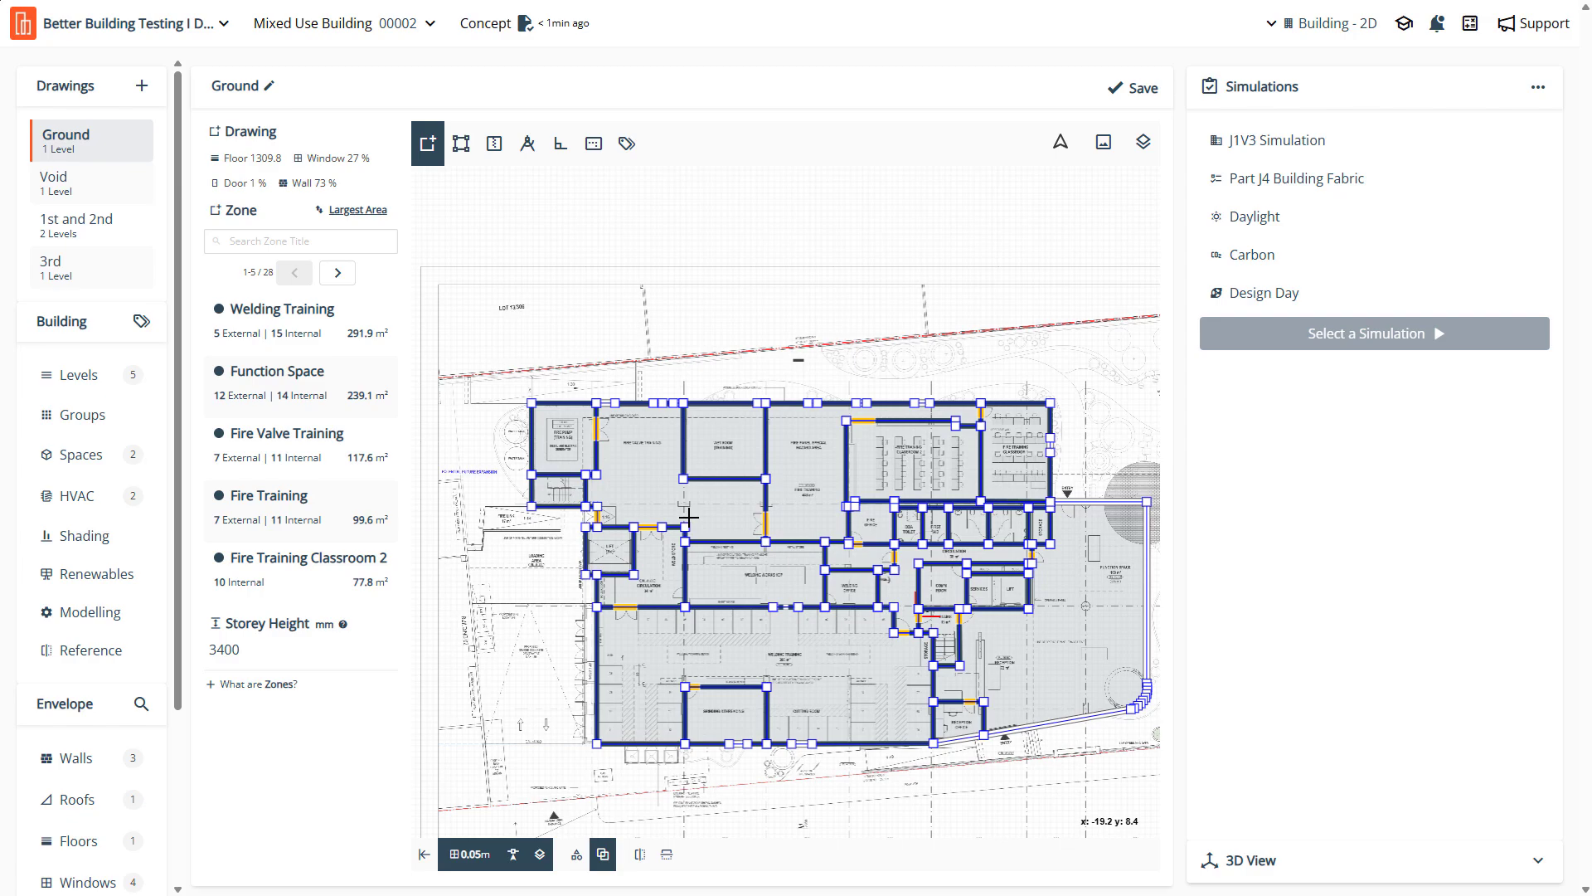
click(751, 450)
scroll(751, 451, up, 3)
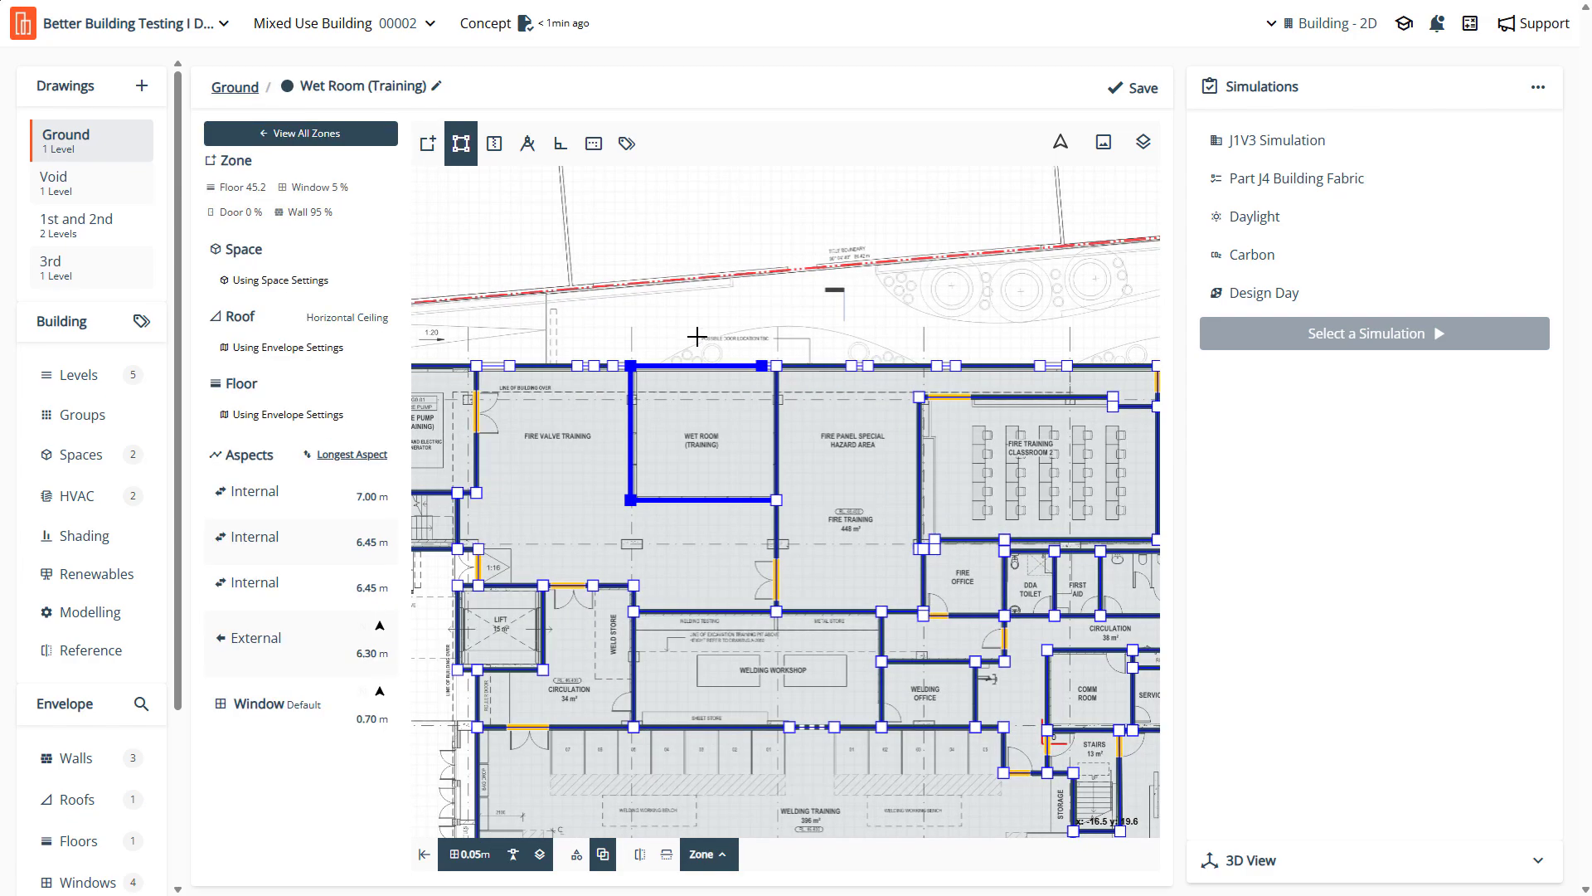
scroll(711, 466, up, 2)
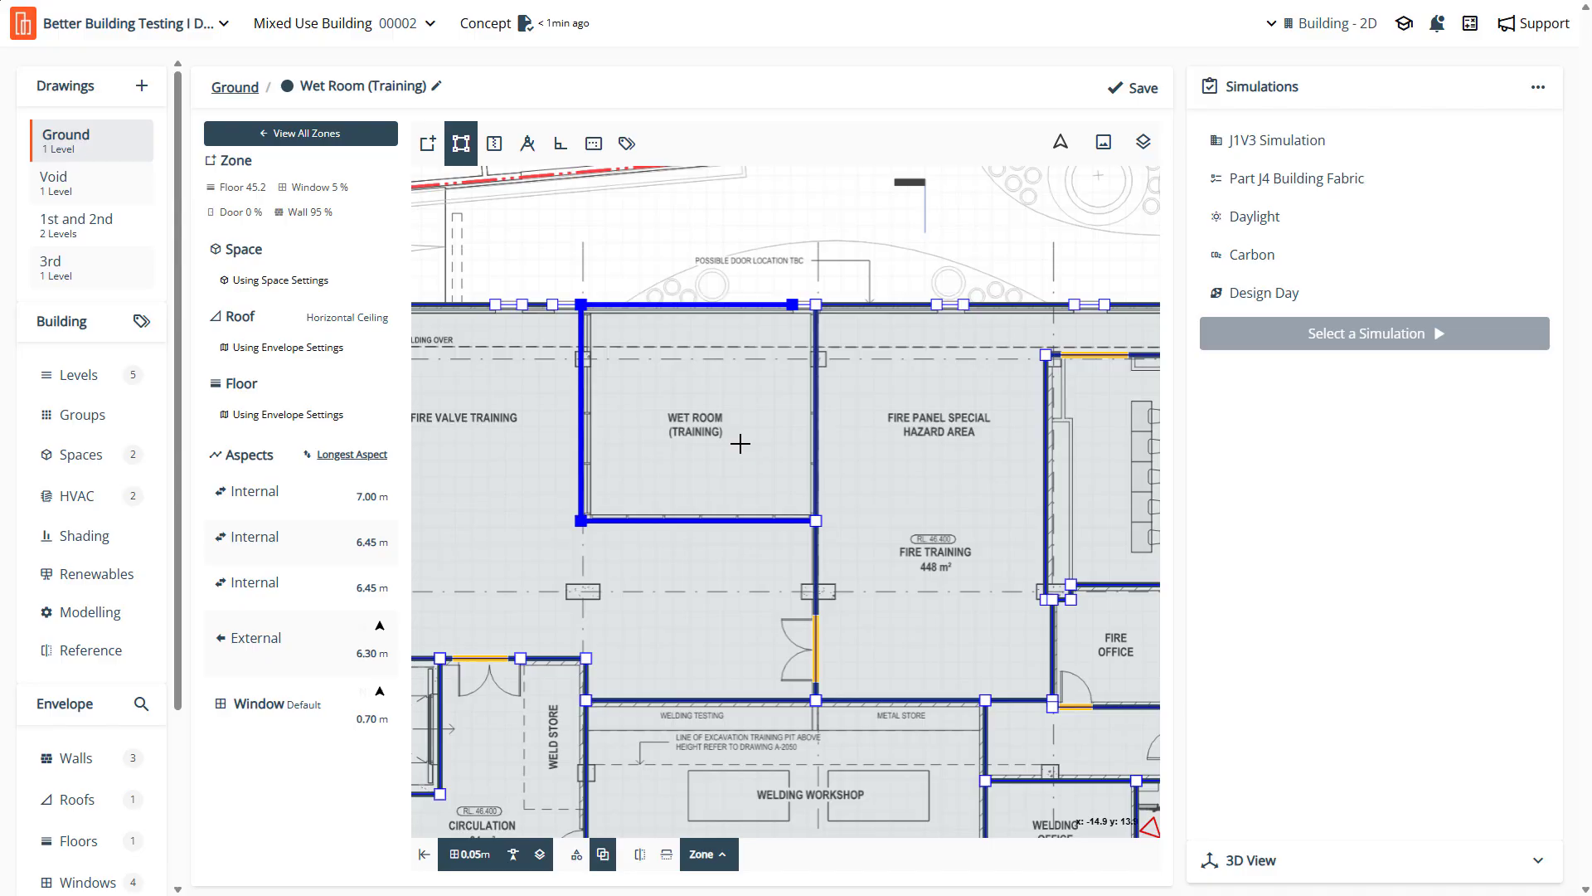
key(Escape)
scroll(621, 552, up, 3)
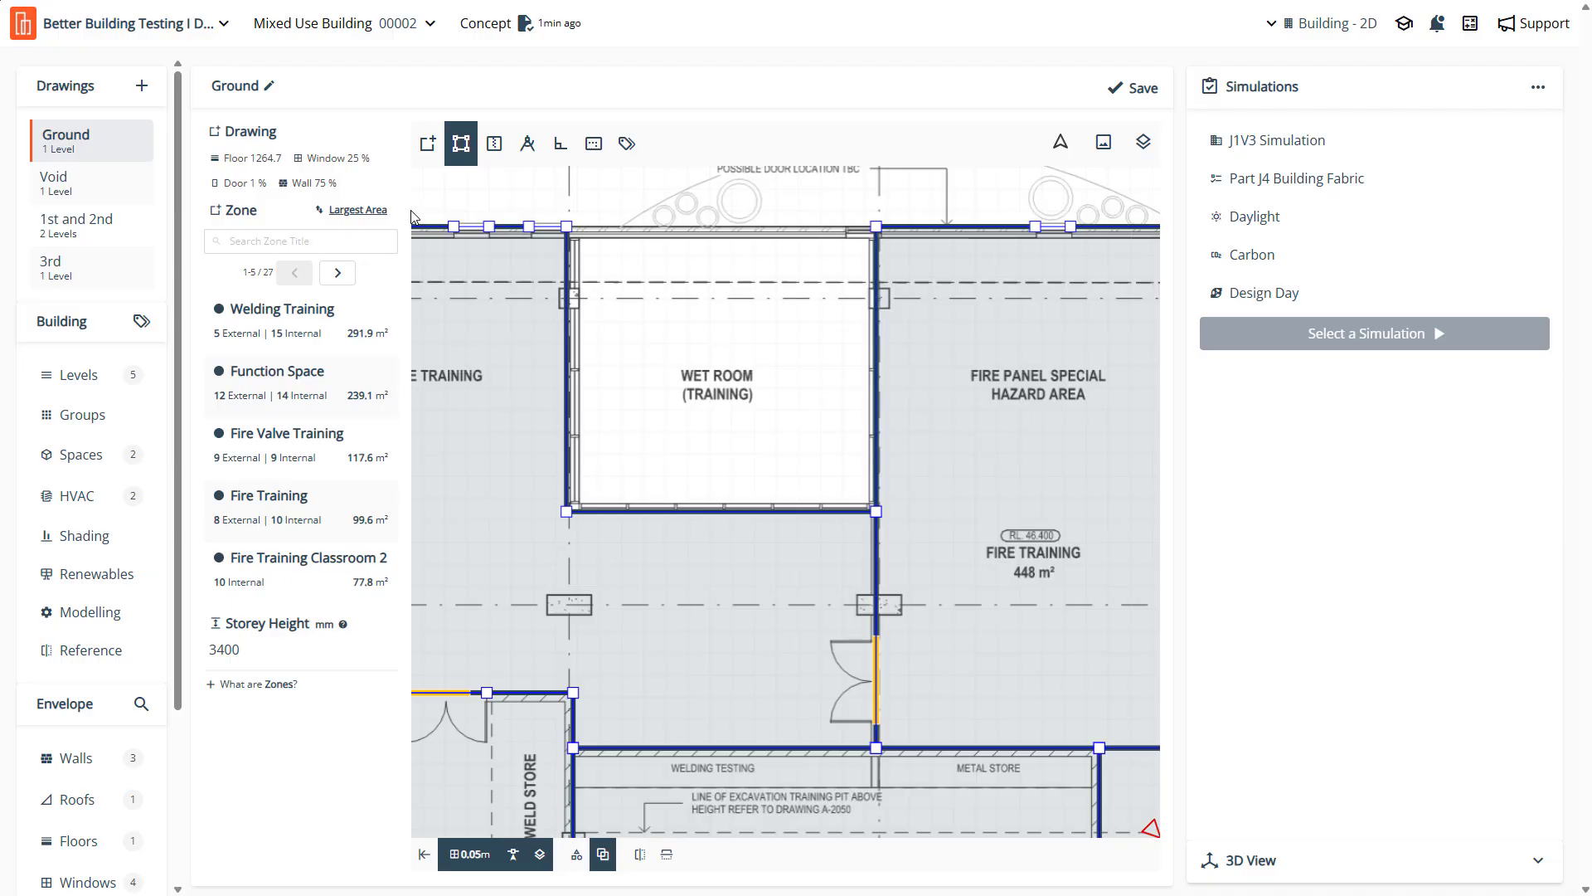
Draw a rough four-sided zone of about 30 m² over the empty wet room and title it Wet Rooms
click(429, 146)
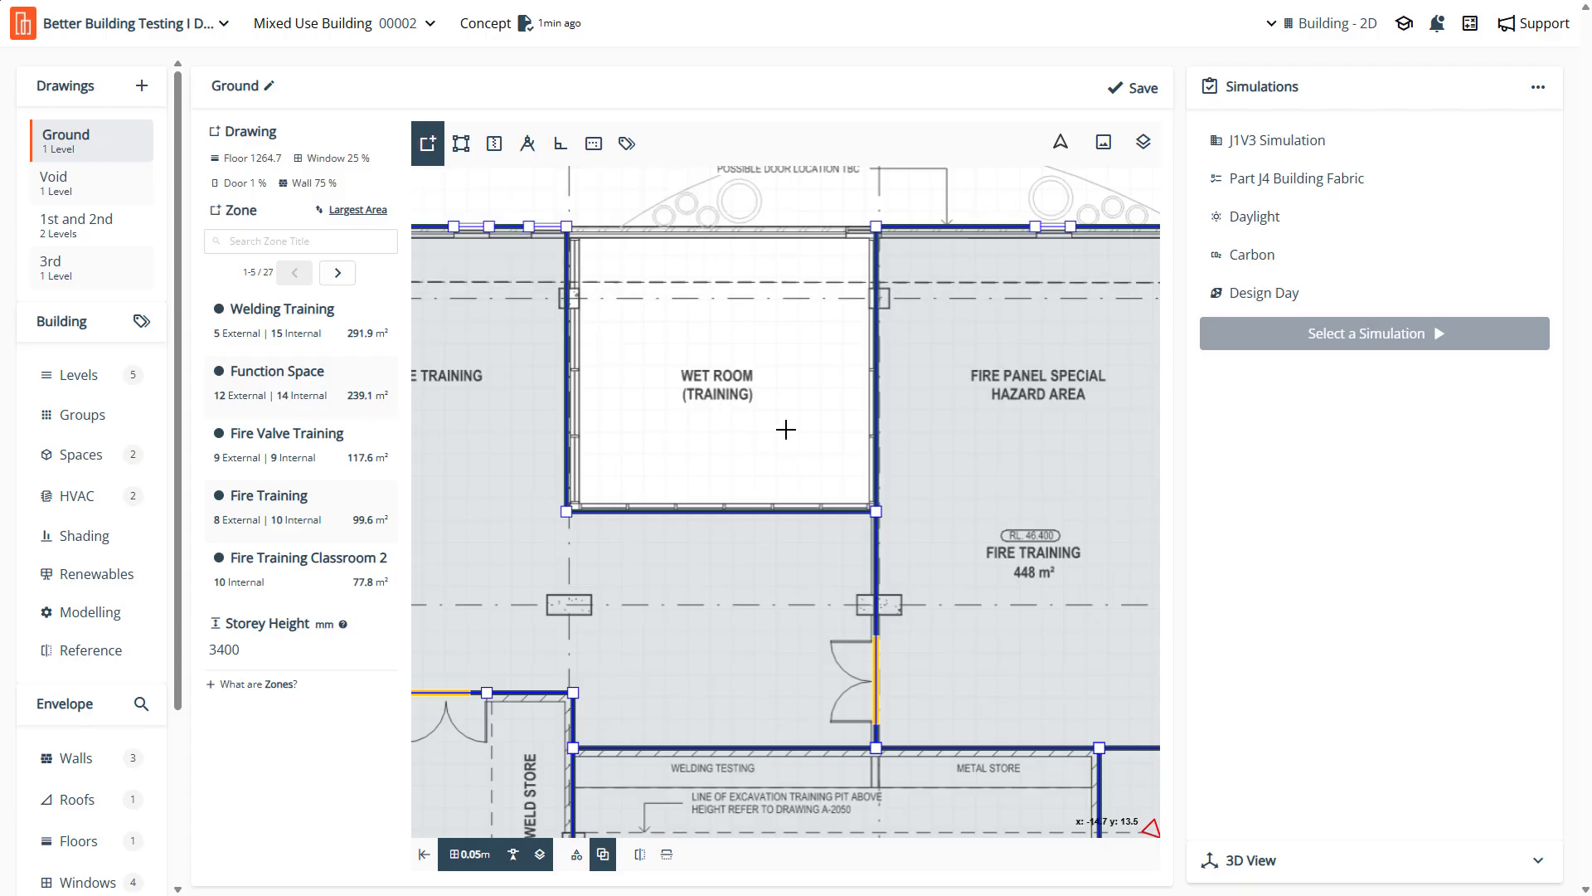
scroll(774, 449, up, 1)
scroll(693, 476, down, 1)
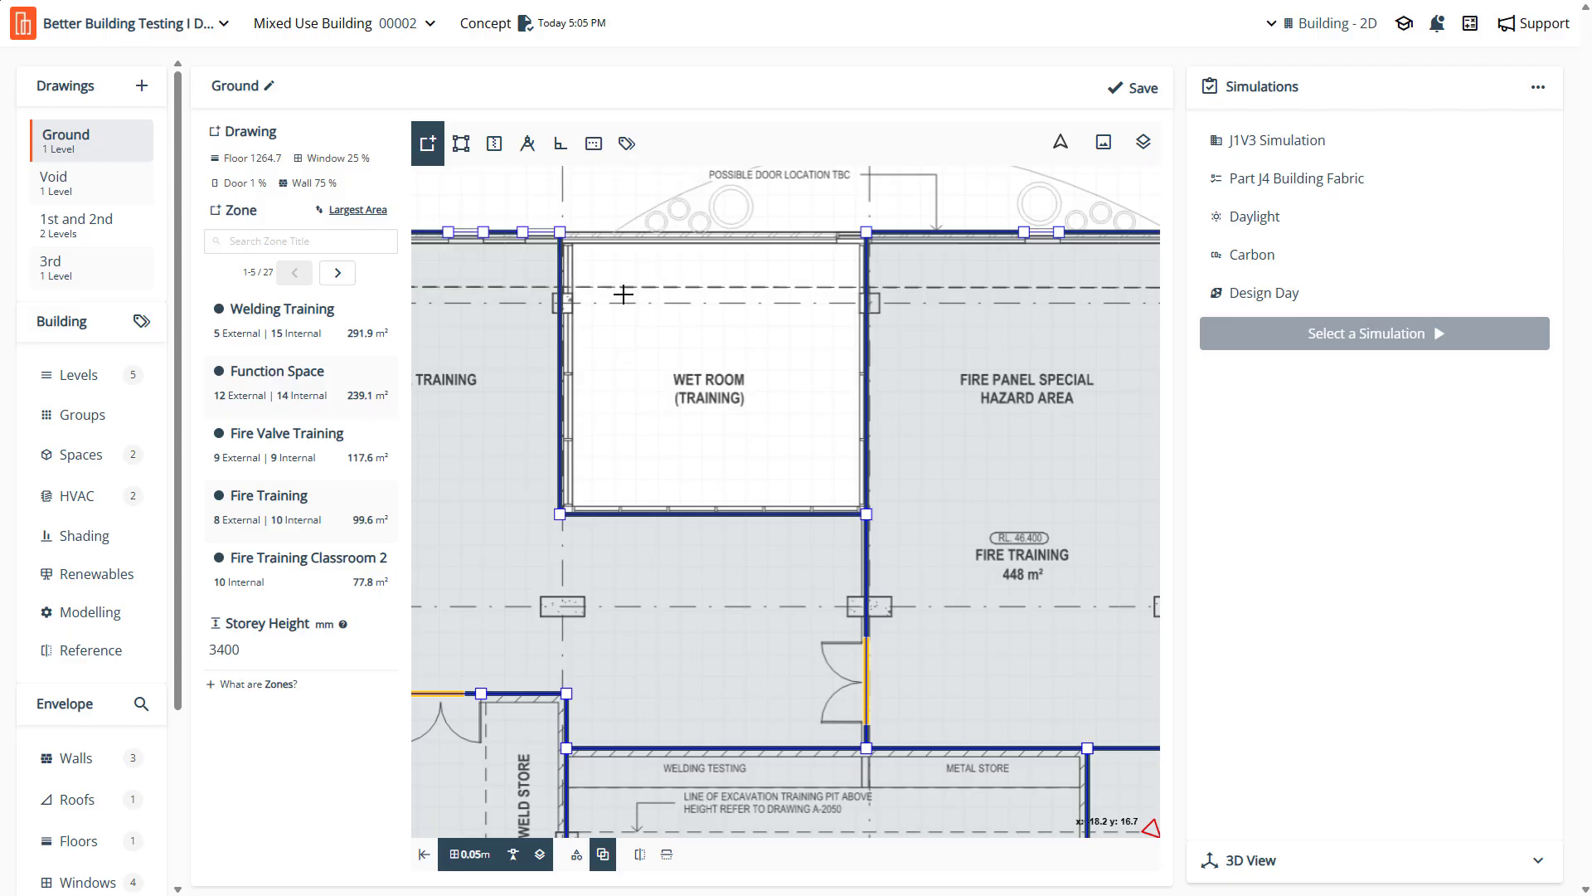
click(590, 232)
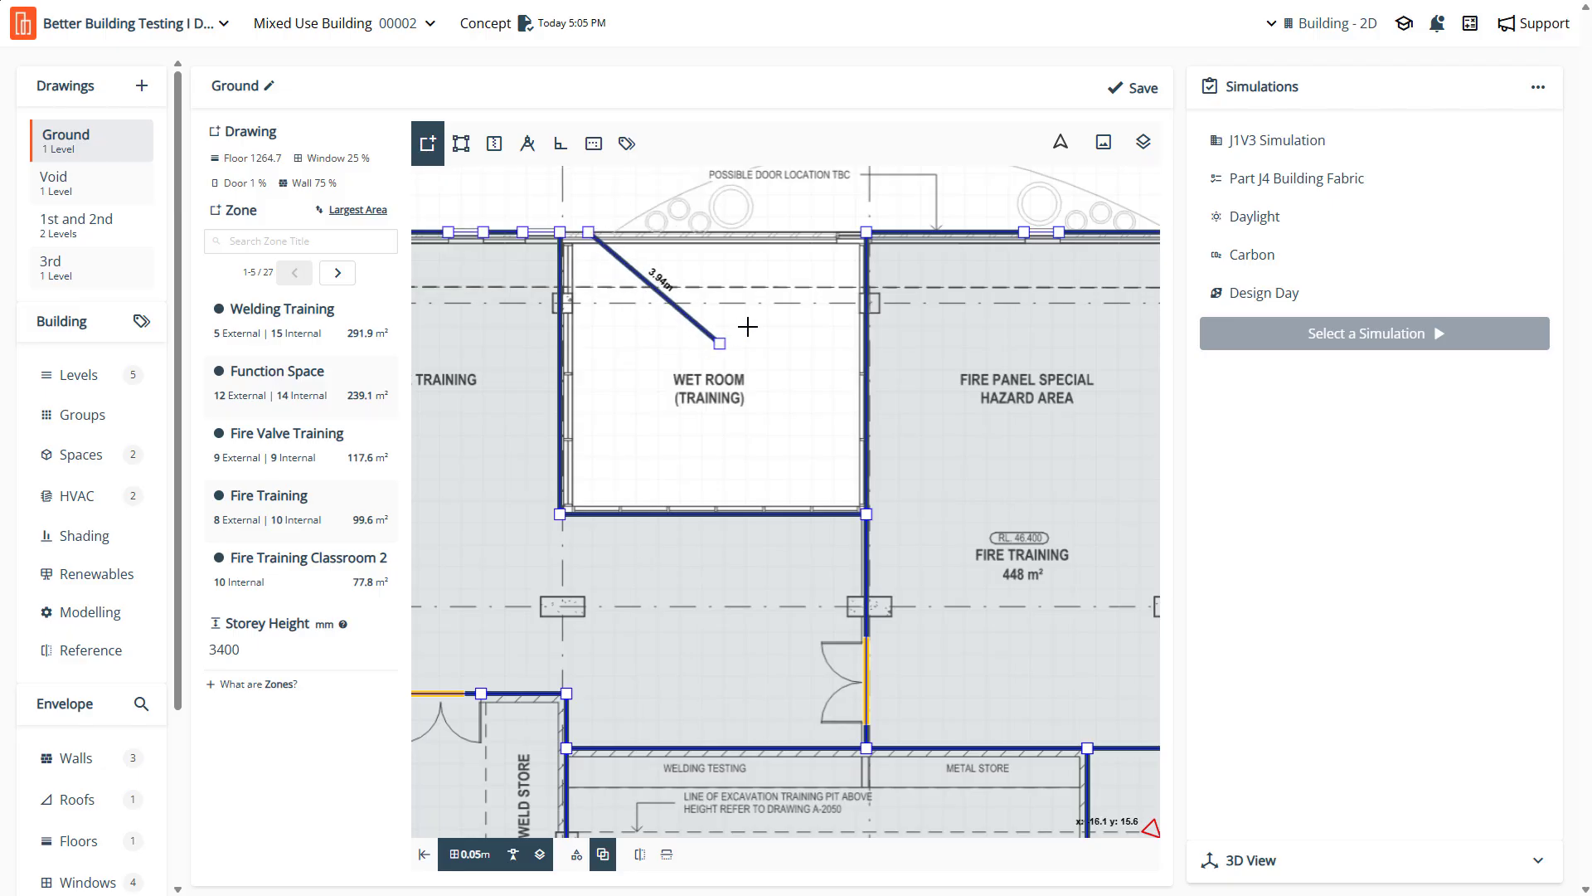
click(803, 233)
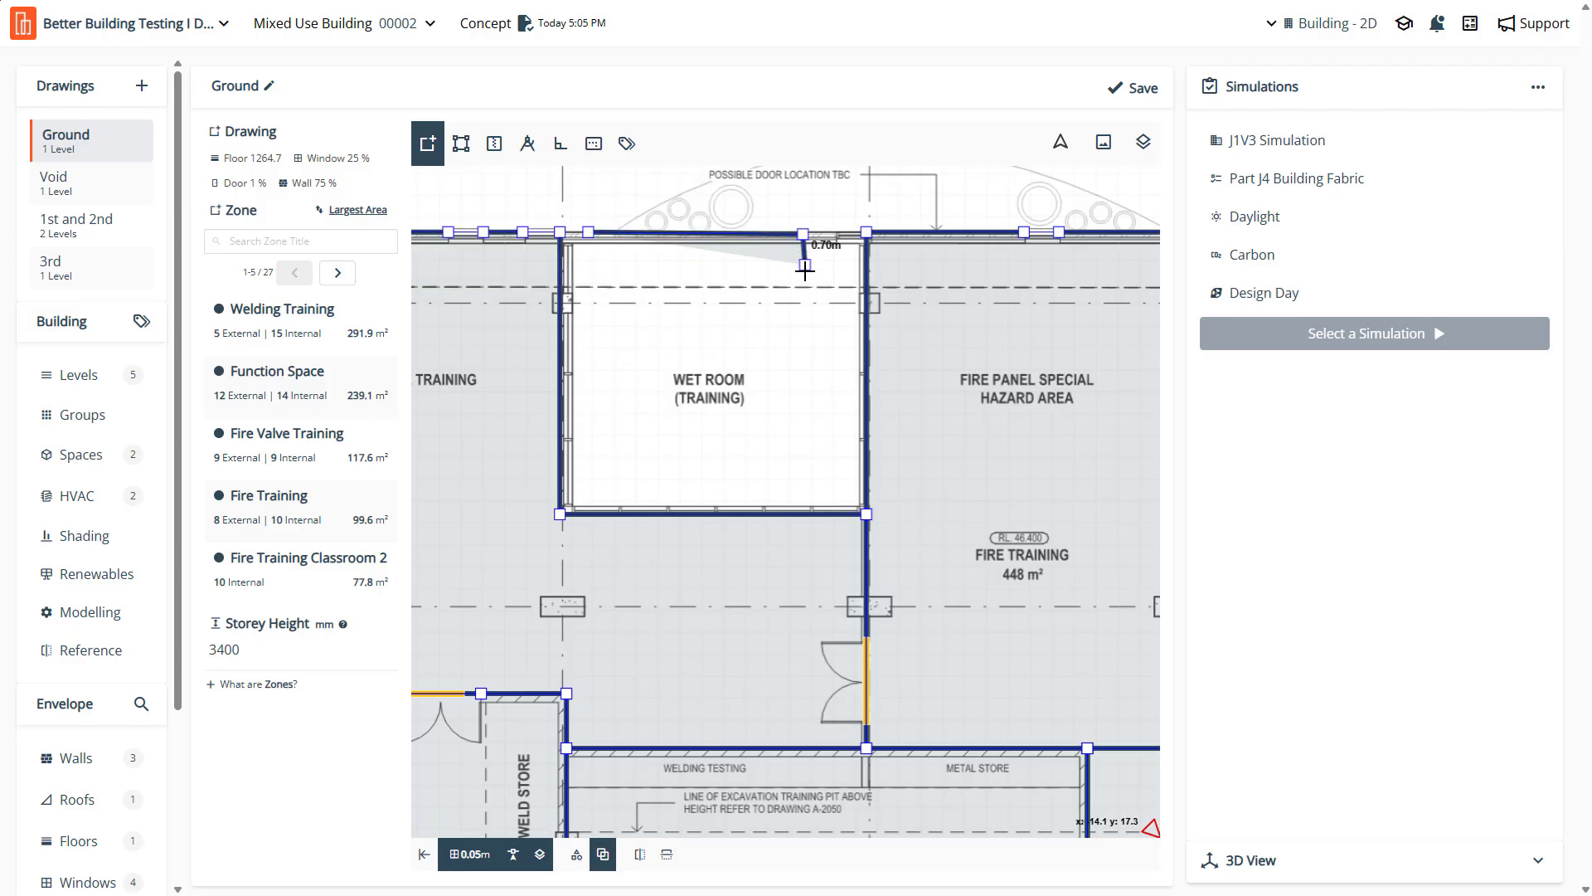
click(832, 491)
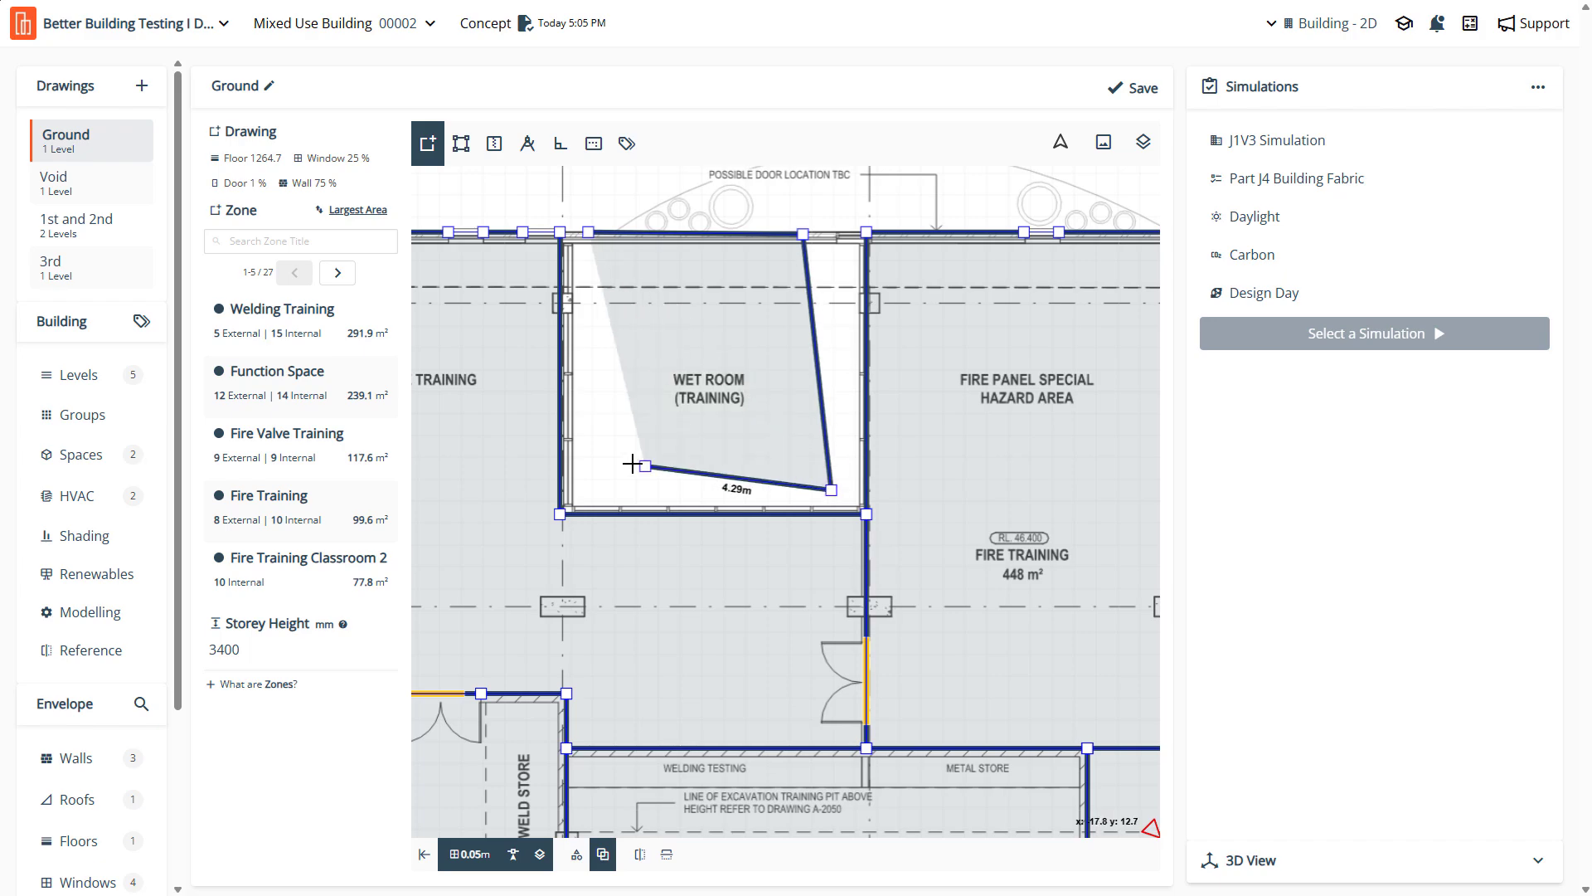
double_click(582, 473)
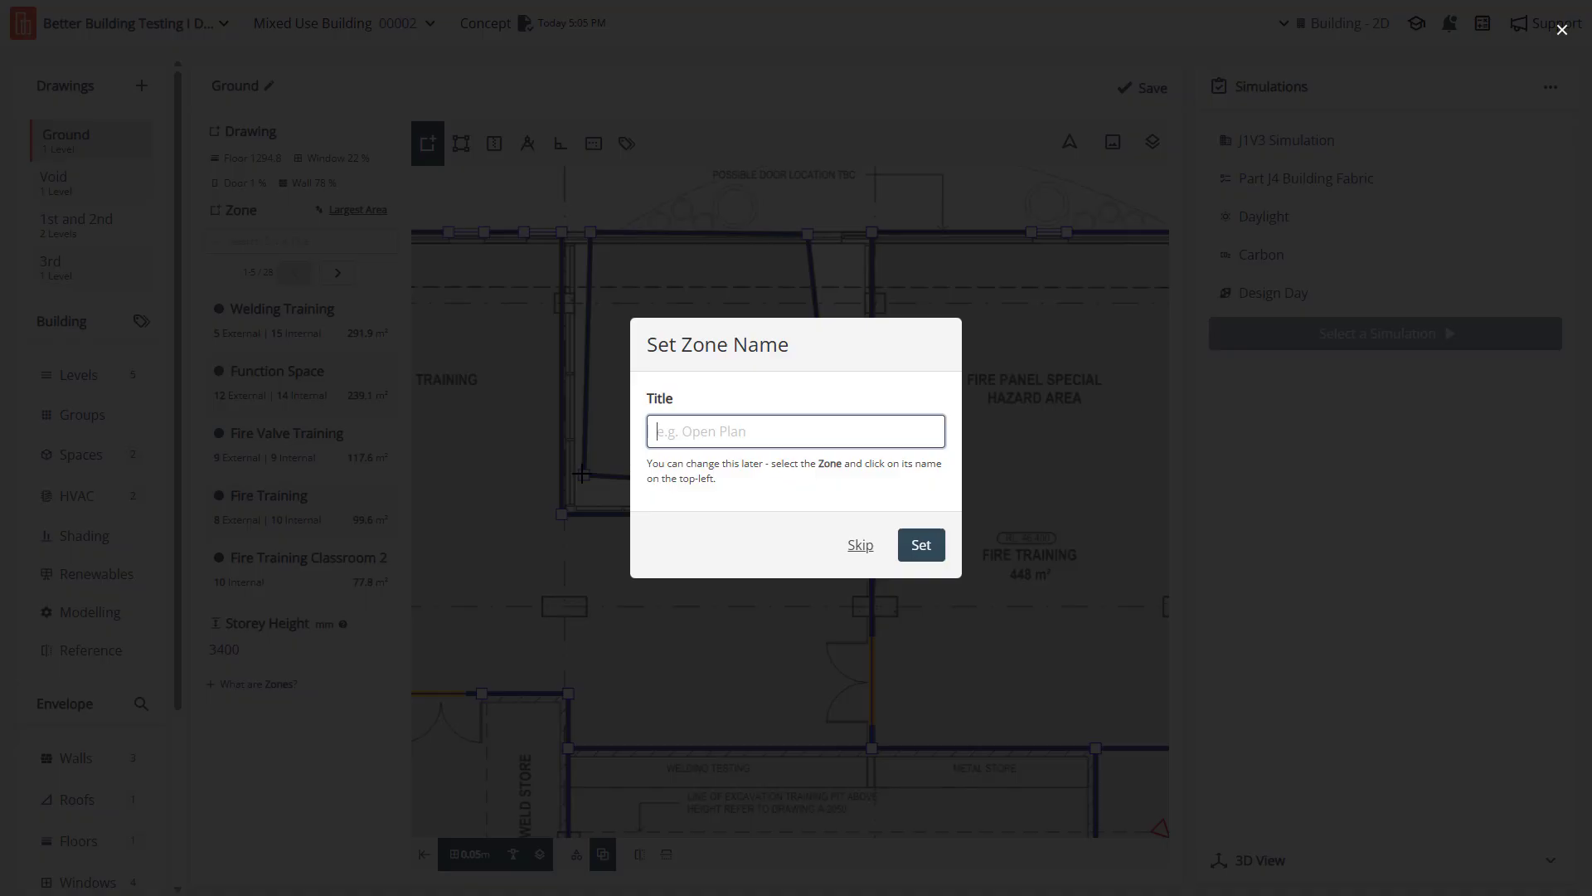
text(Wet Rooms)
key(Return)
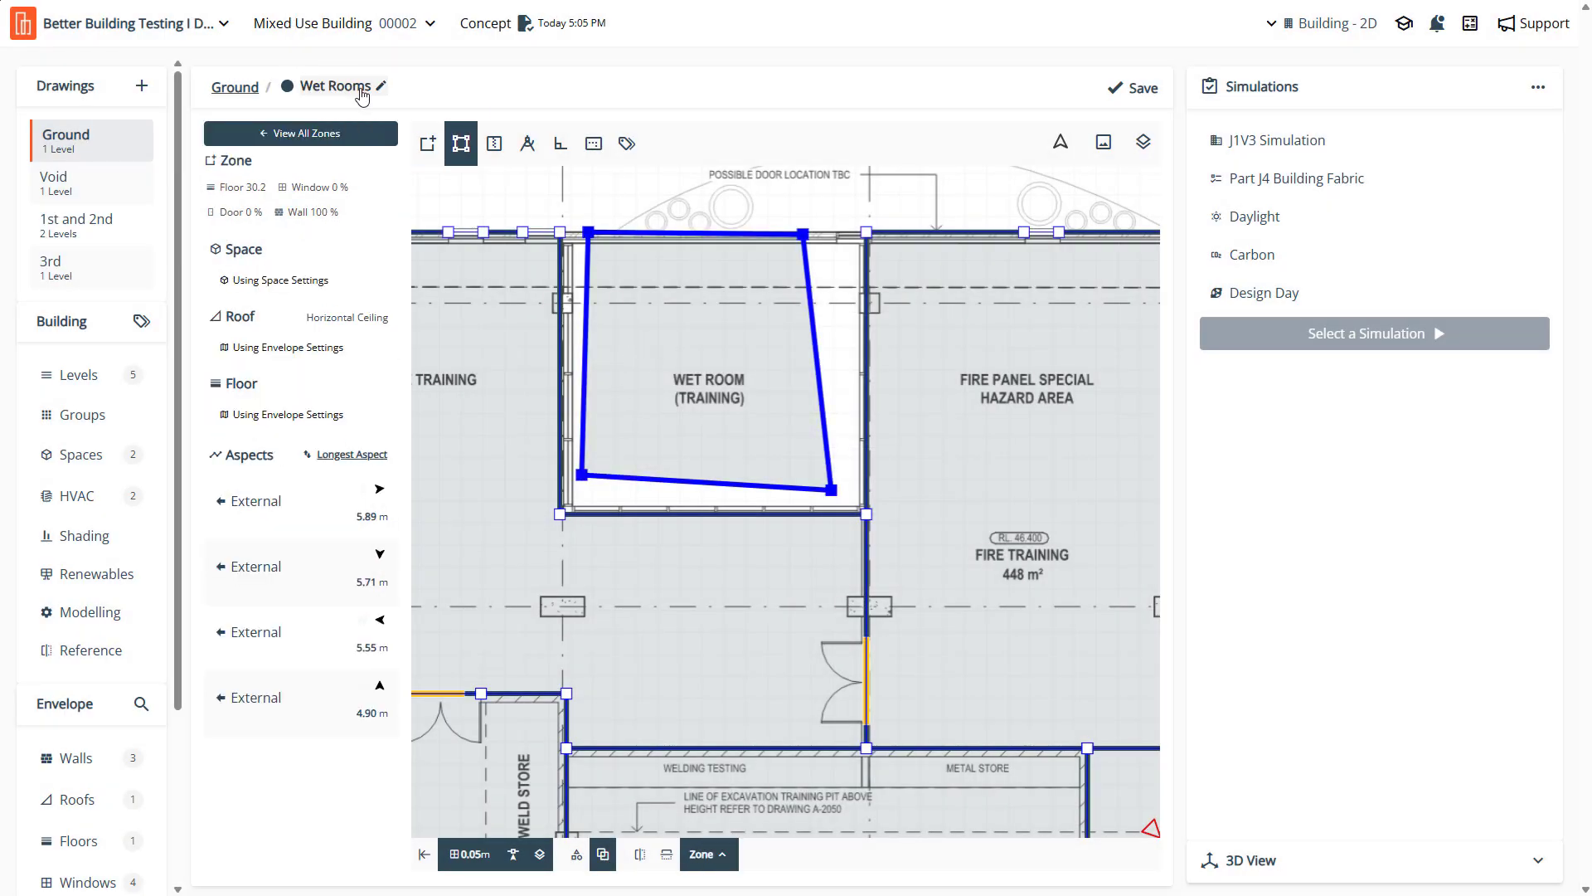
Rename the new zone as Wet Room (Training)
click(363, 93)
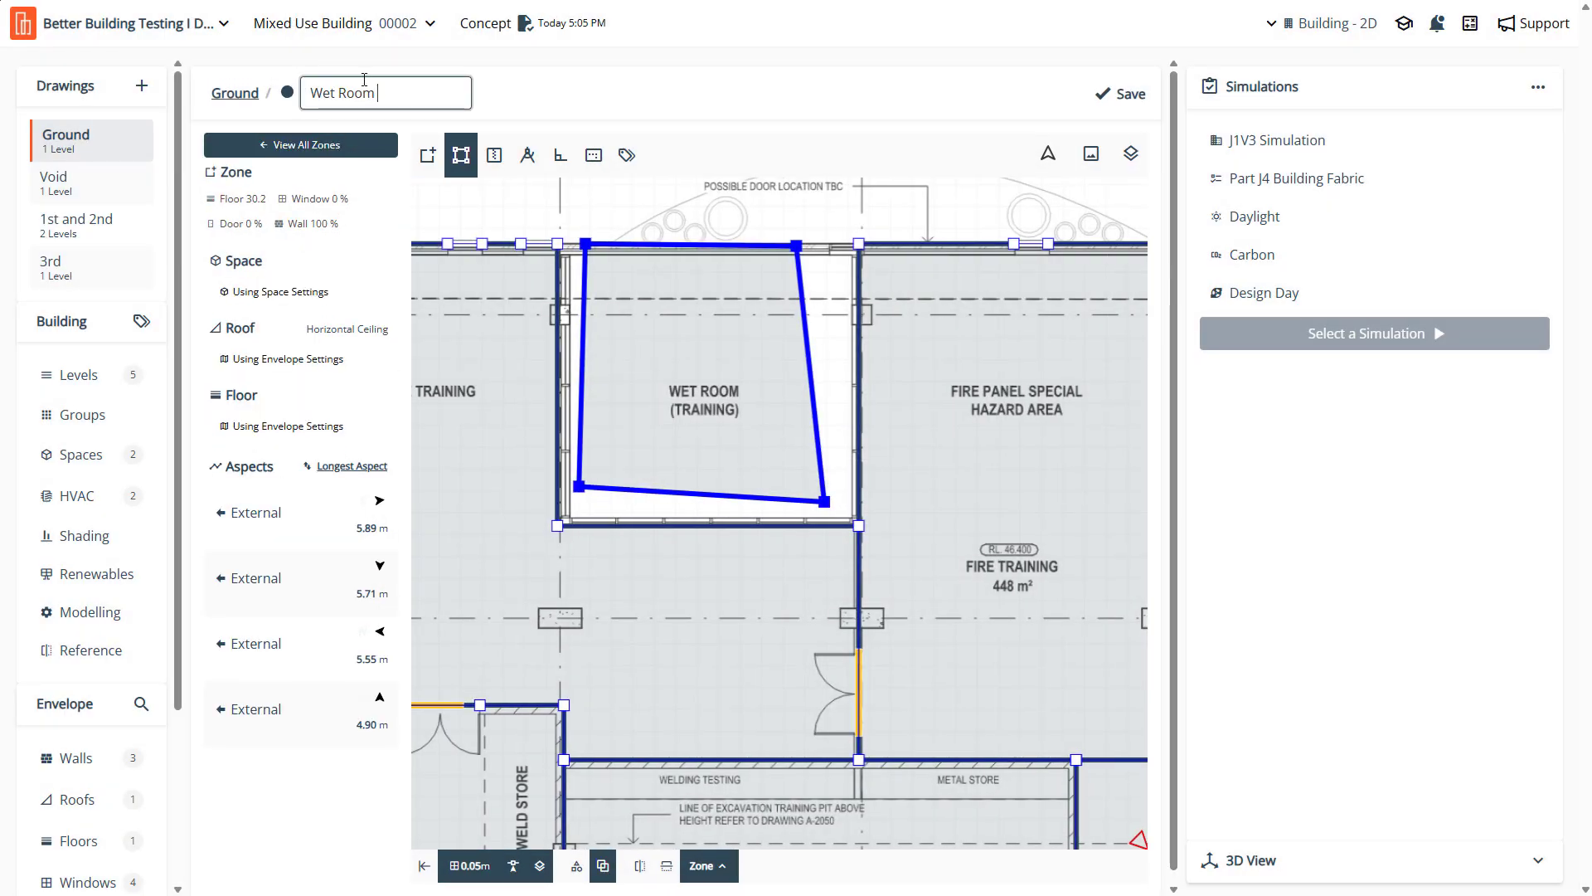
text((Training))
key(Return)
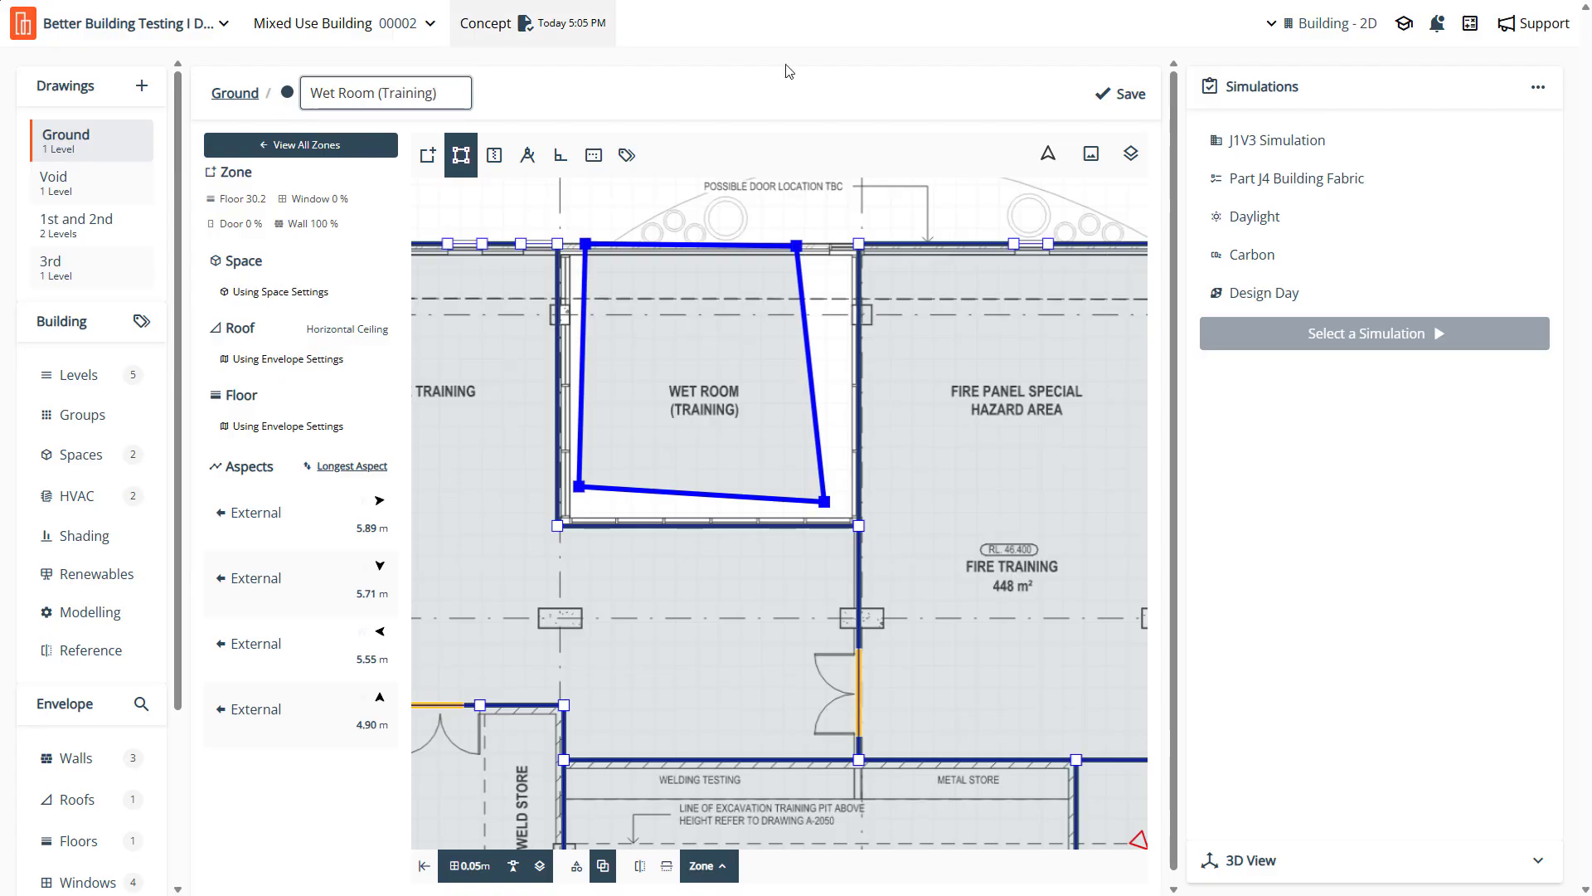
click(1136, 88)
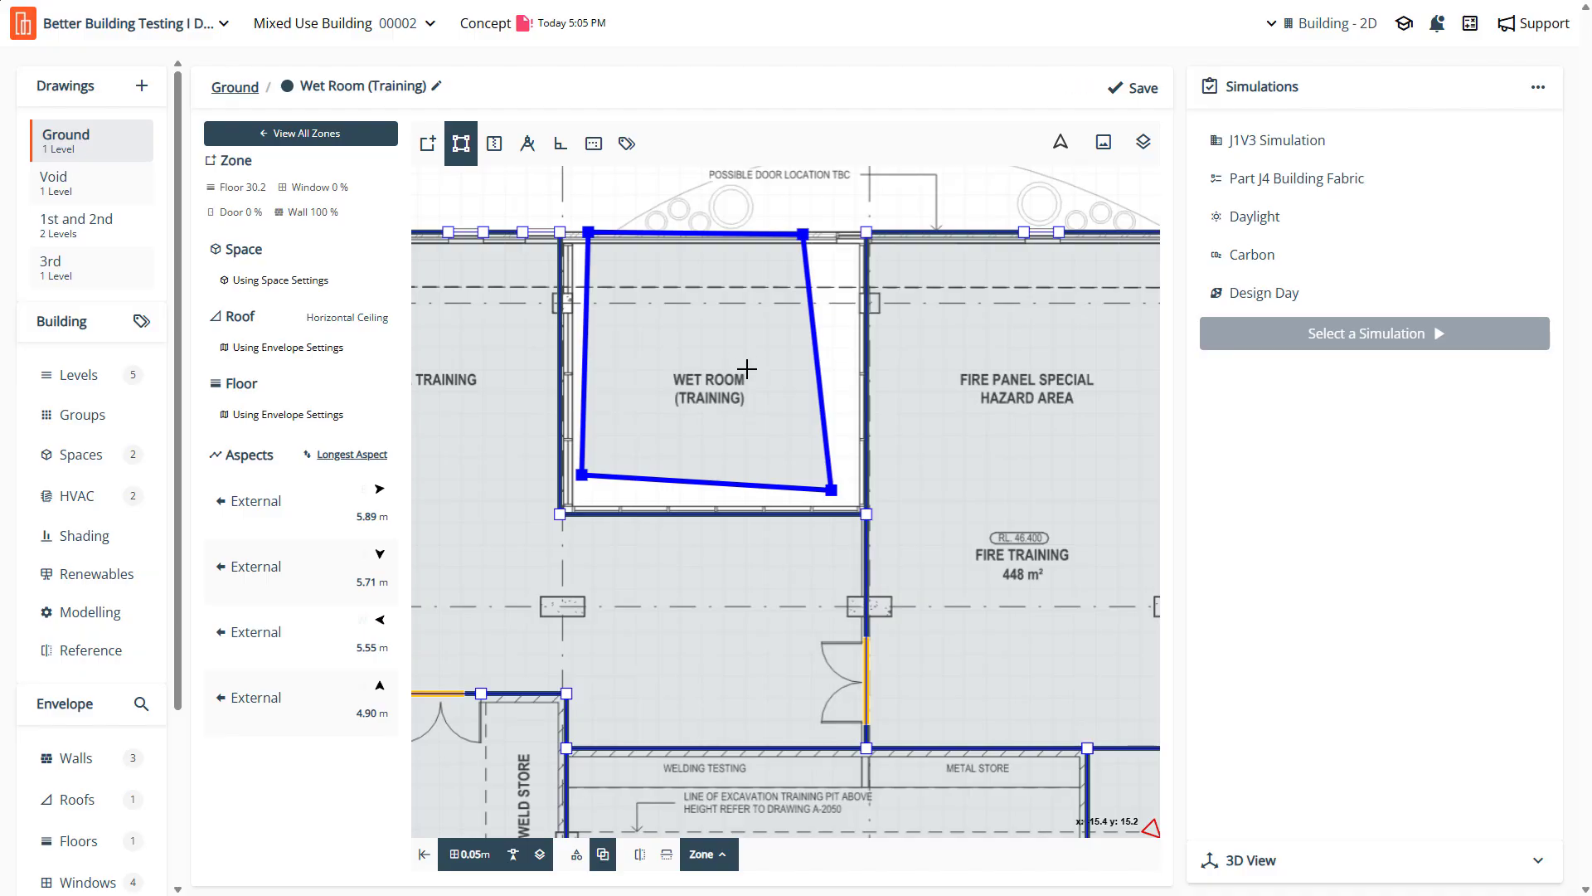
Move the two upper corners and the lower-left corner of the Wet Room (Training) zone inward, away from the walls
scroll(739, 399, up, 1)
scroll(738, 400, up, 1)
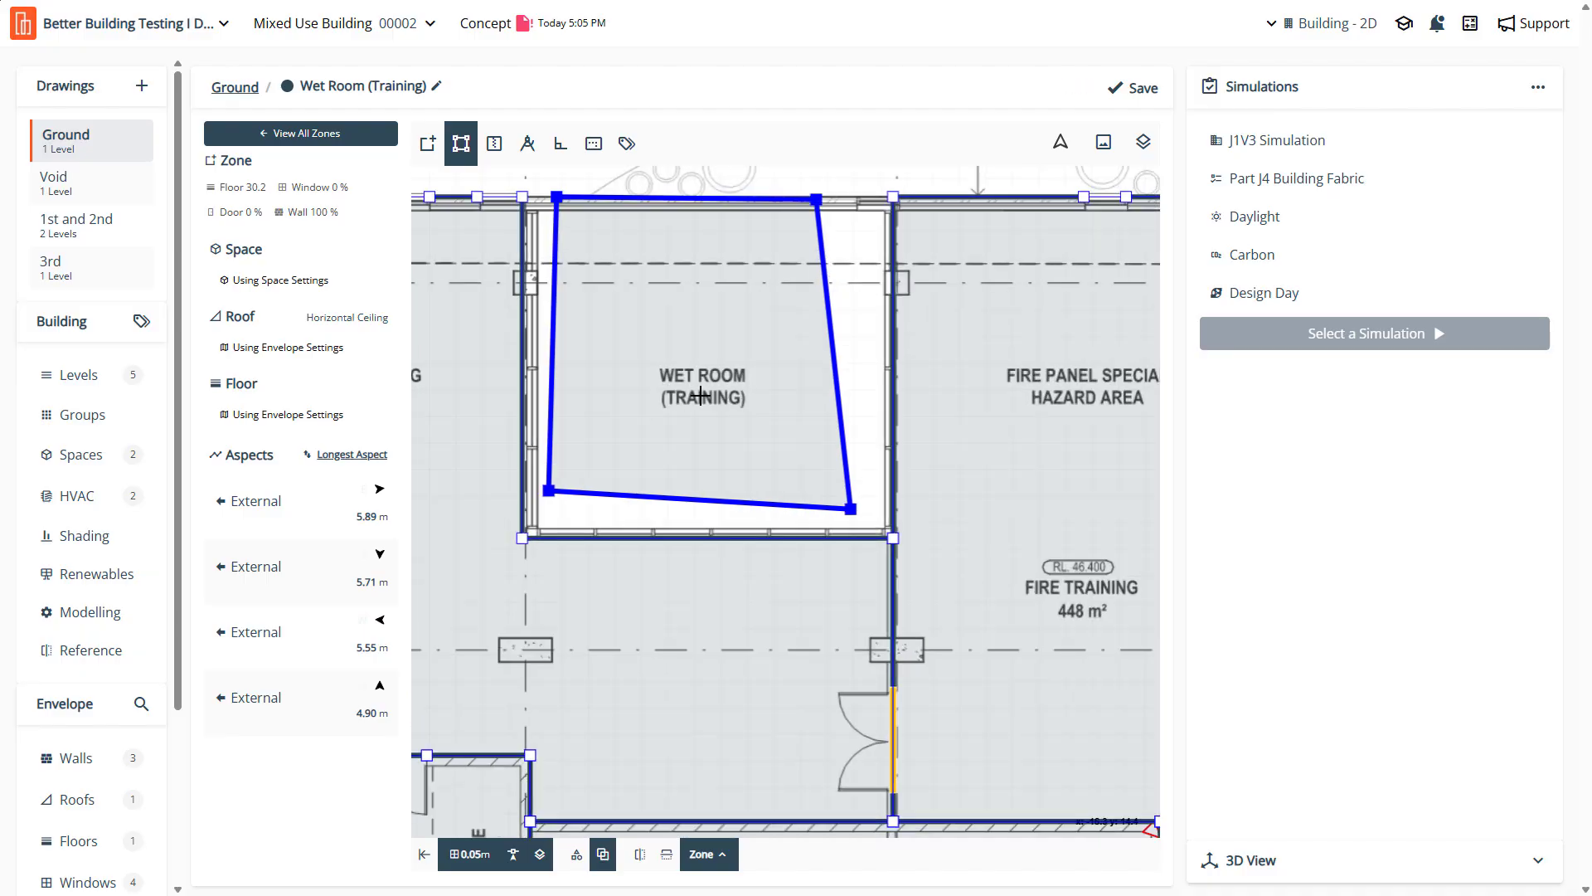
drag(549, 491, 663, 413)
mouse_move(555, 198)
mouse_down()
mouse_move(554, 217)
mouse_move(638, 243)
mouse_move(568, 217)
mouse_up()
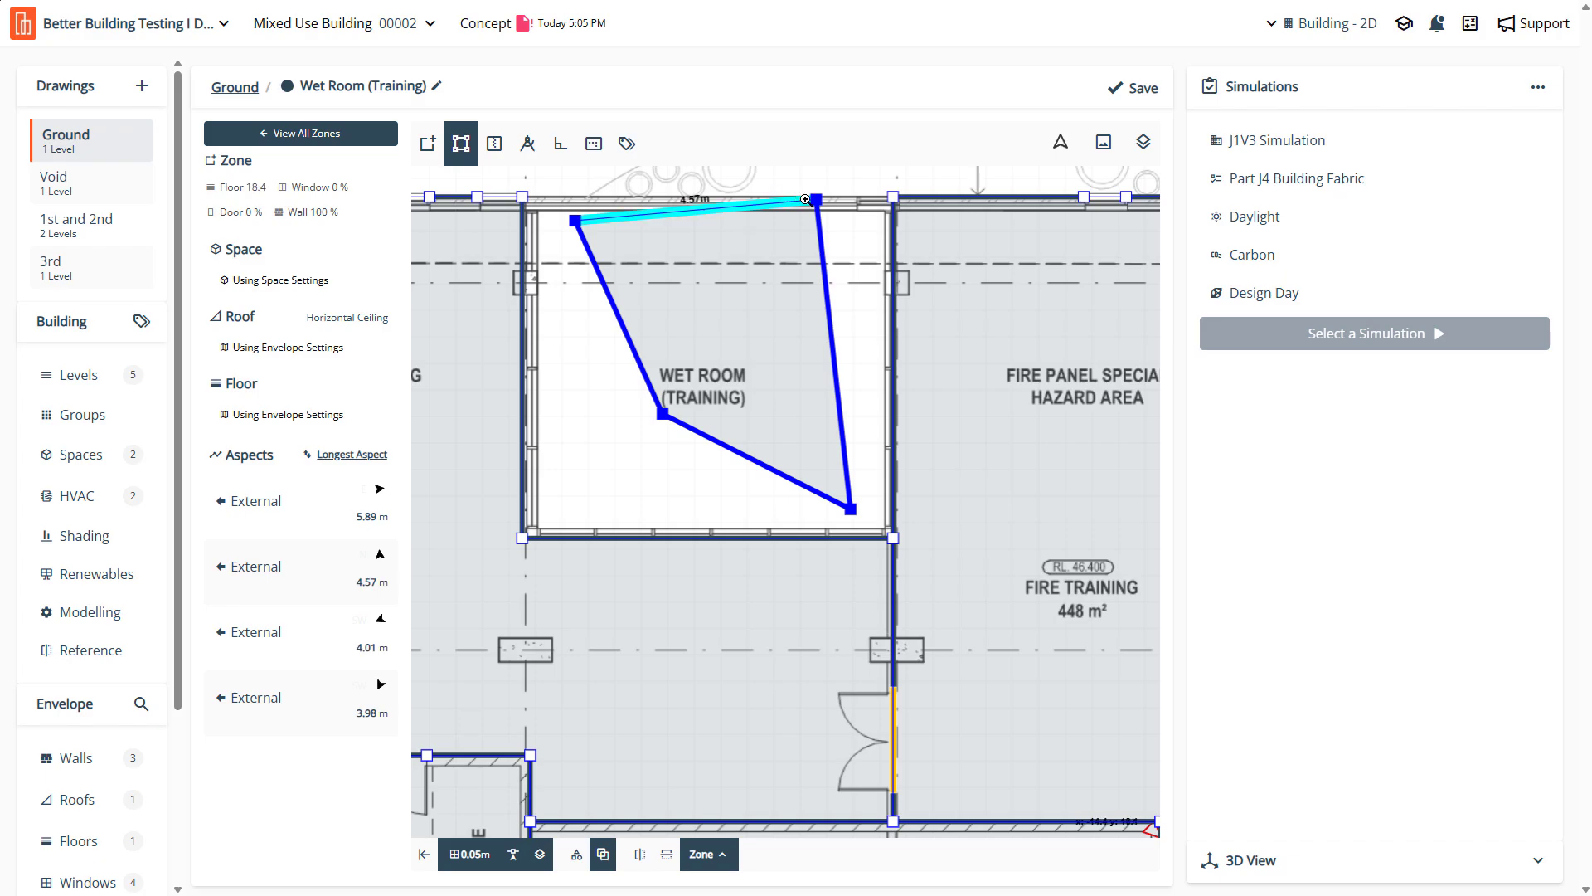
drag(817, 201, 798, 249)
Add one extra point to each of the four edges of the Wet Room (Training) zone
key(ctrl)
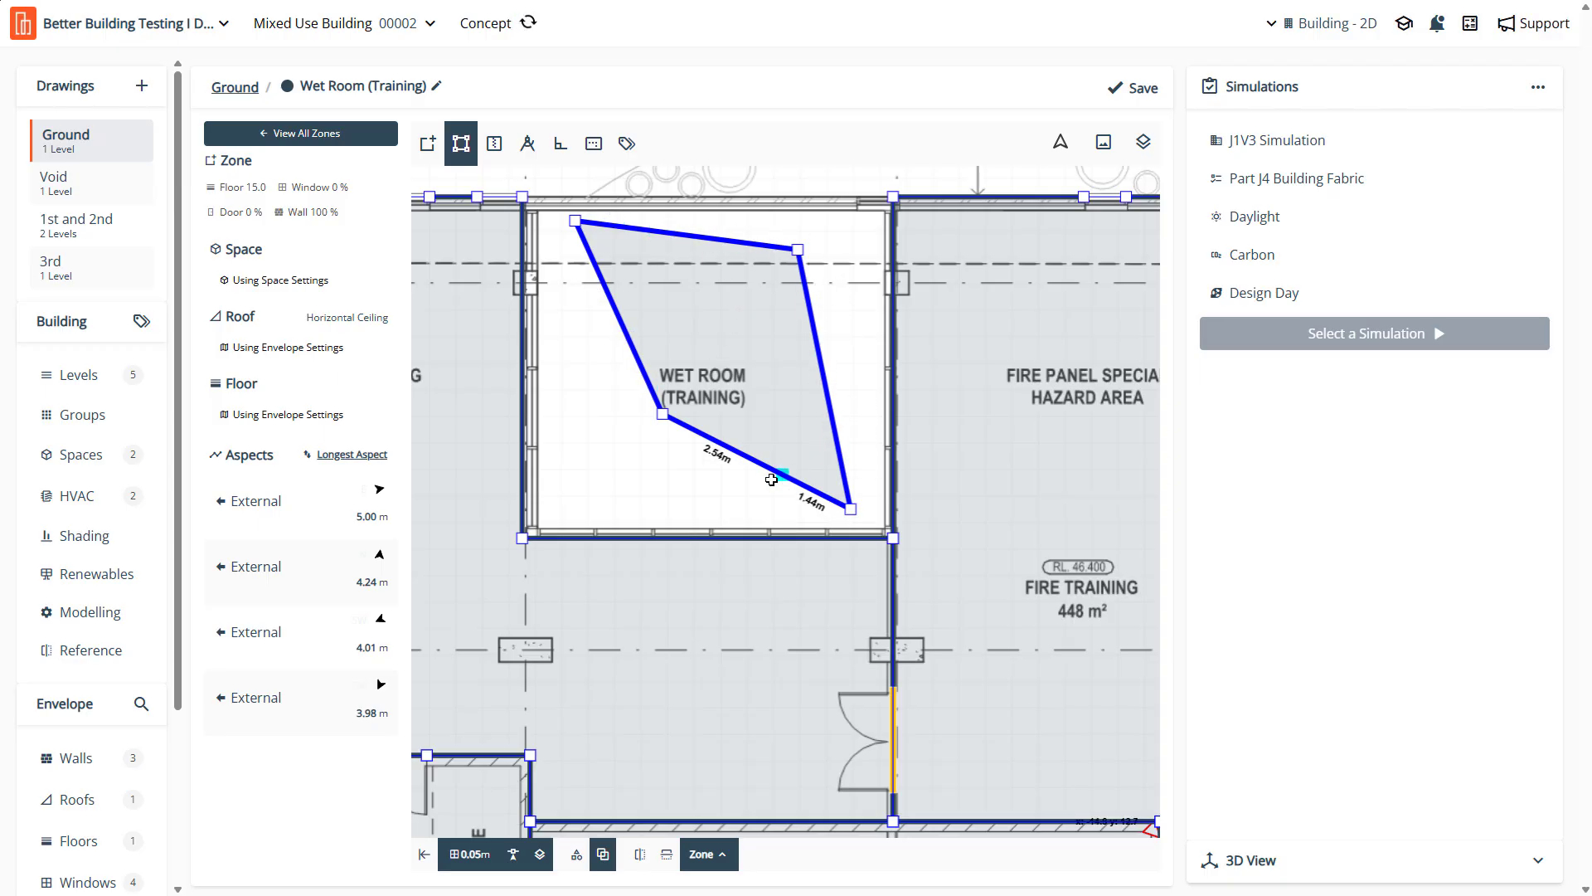
ctrl+click(680, 245)
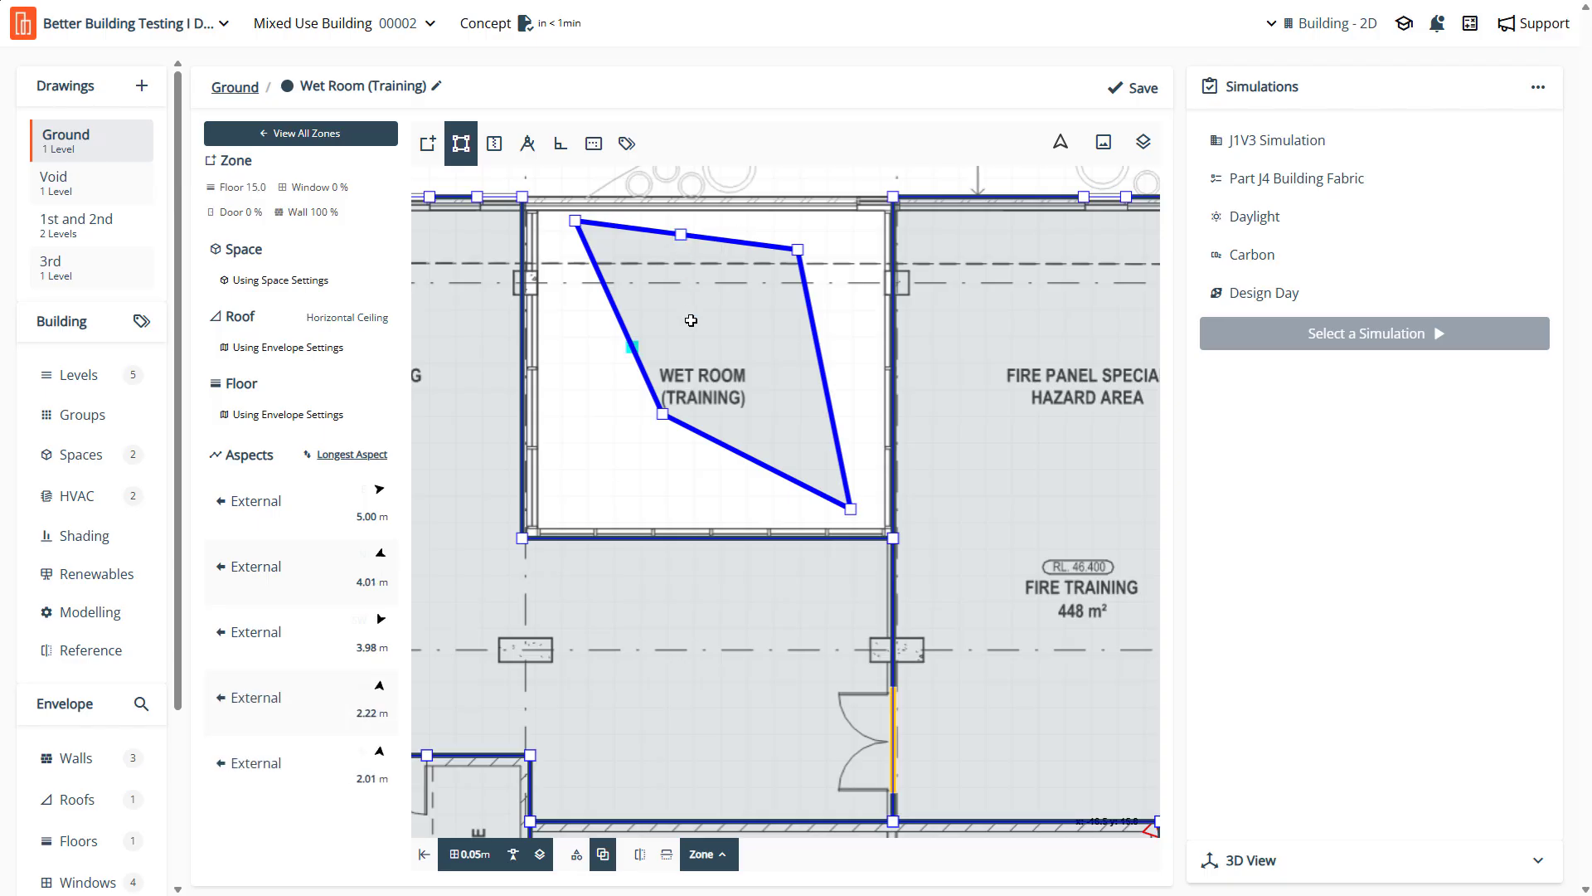
ctrl+click(818, 340)
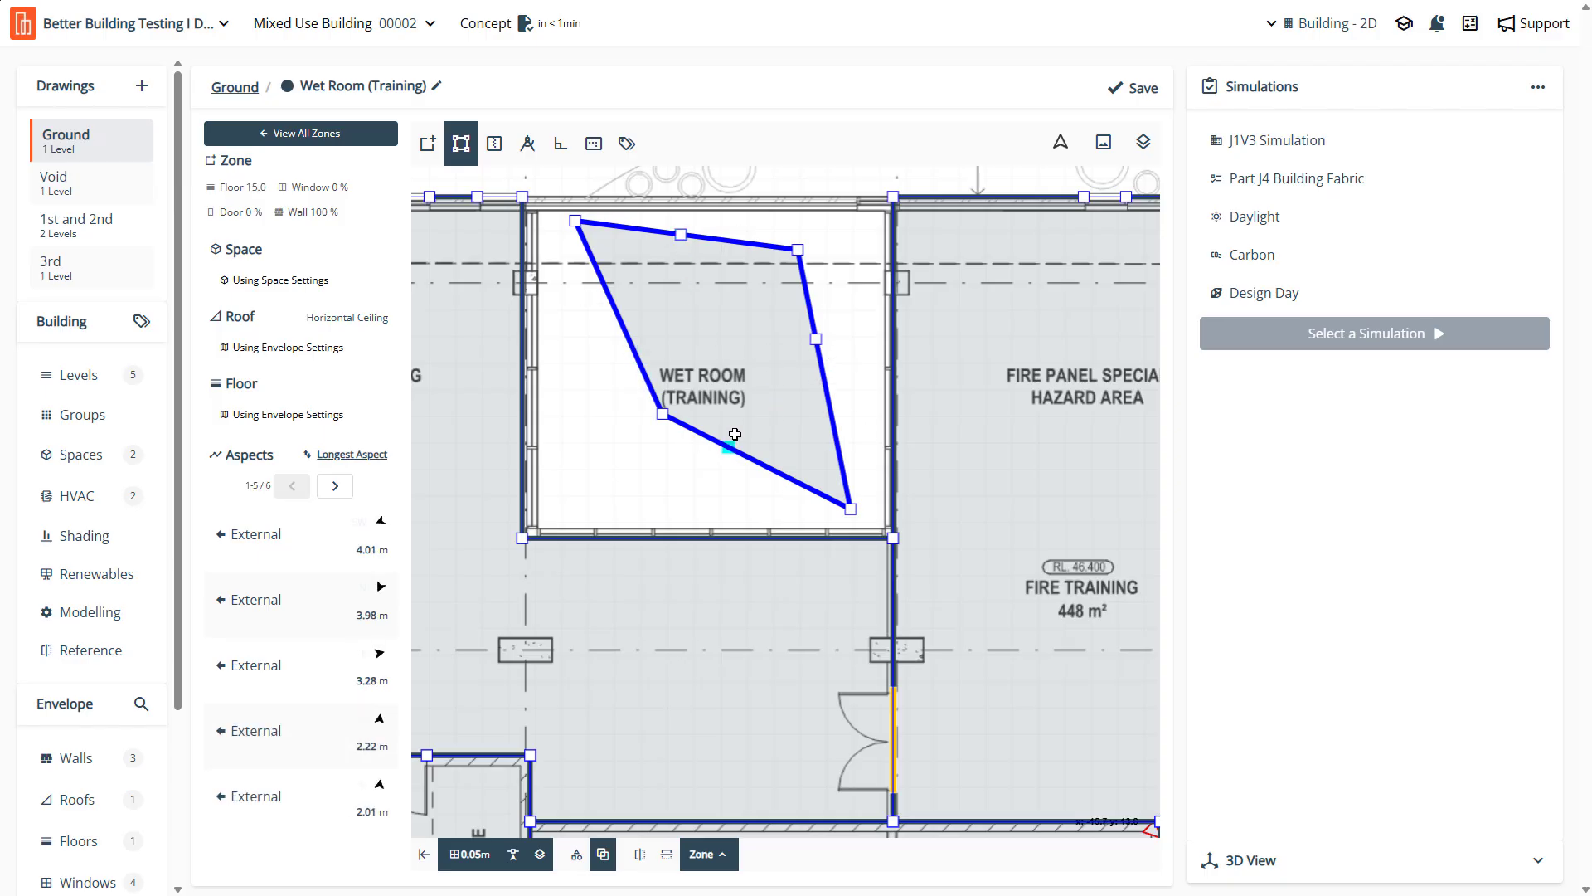
ctrl+click(728, 447)
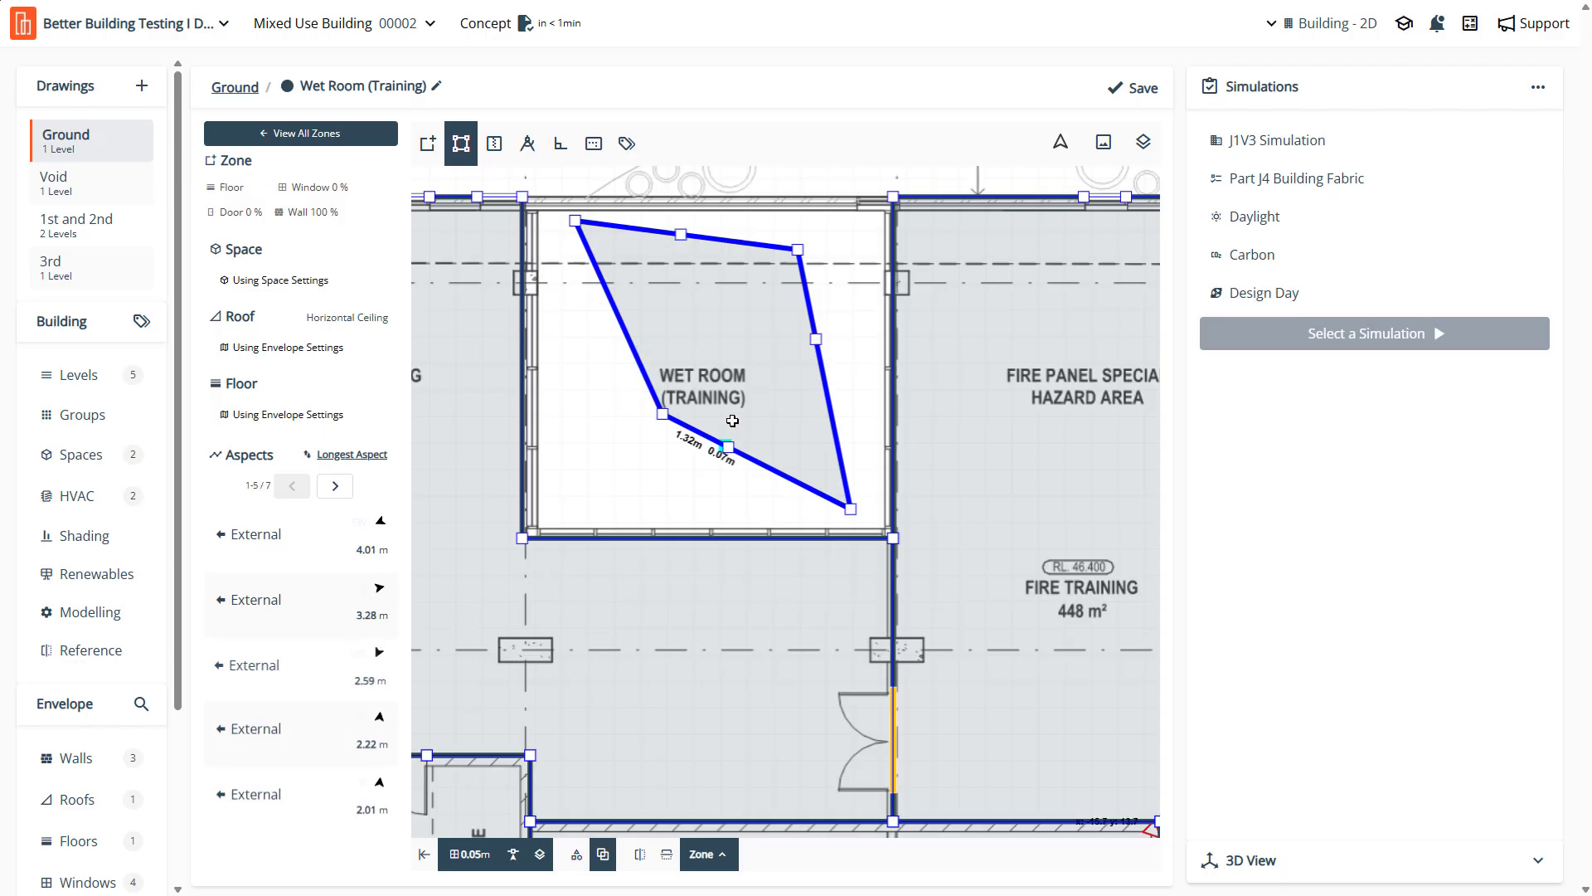
ctrl+click(682, 317)
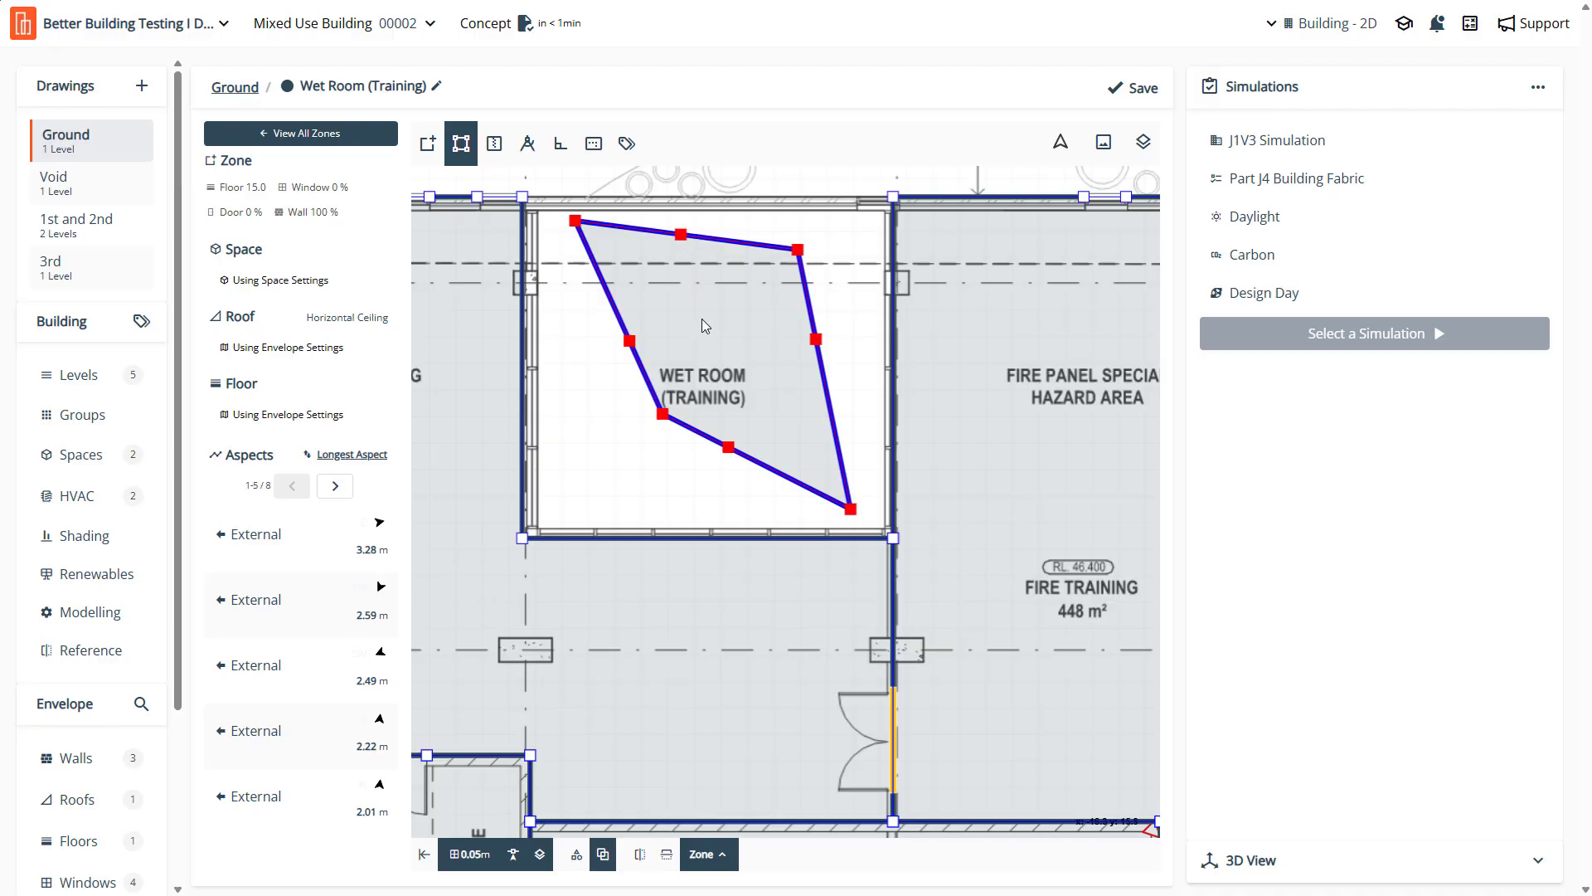
Remove the four added edge points from the Wet Room (Training) zone, keeping only its corners
shift+click(681, 235)
shift+click(816, 339)
shift+click(728, 447)
shift+click(630, 340)
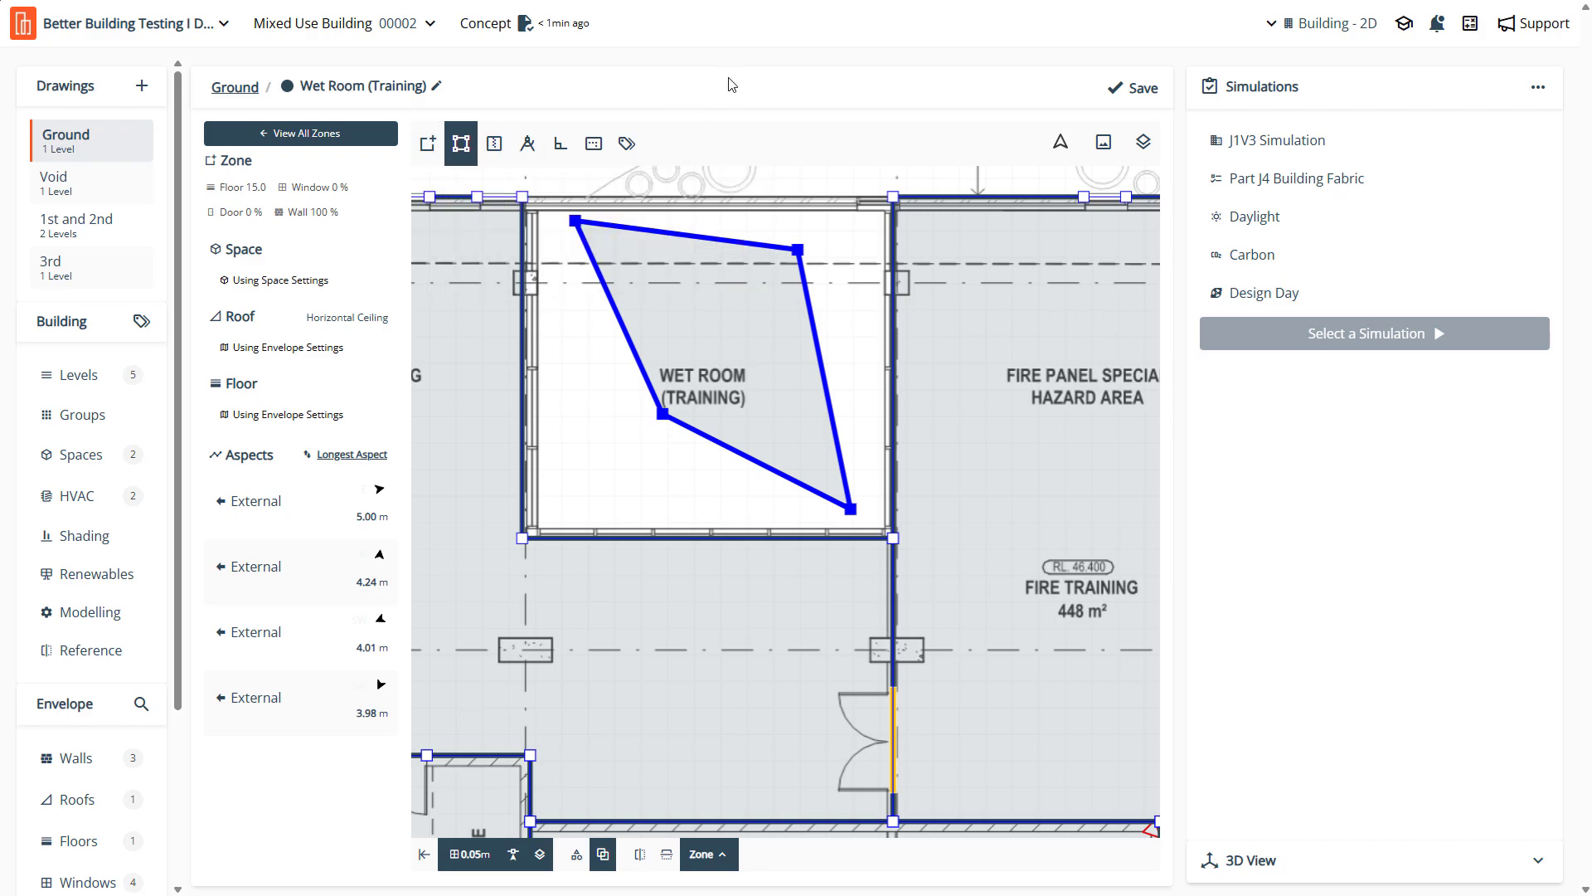
Snap the four corners of the Wet Room (Training) zone to the surrounding wall corners so it fills the room
drag(575, 221, 523, 197)
drag(798, 248, 888, 200)
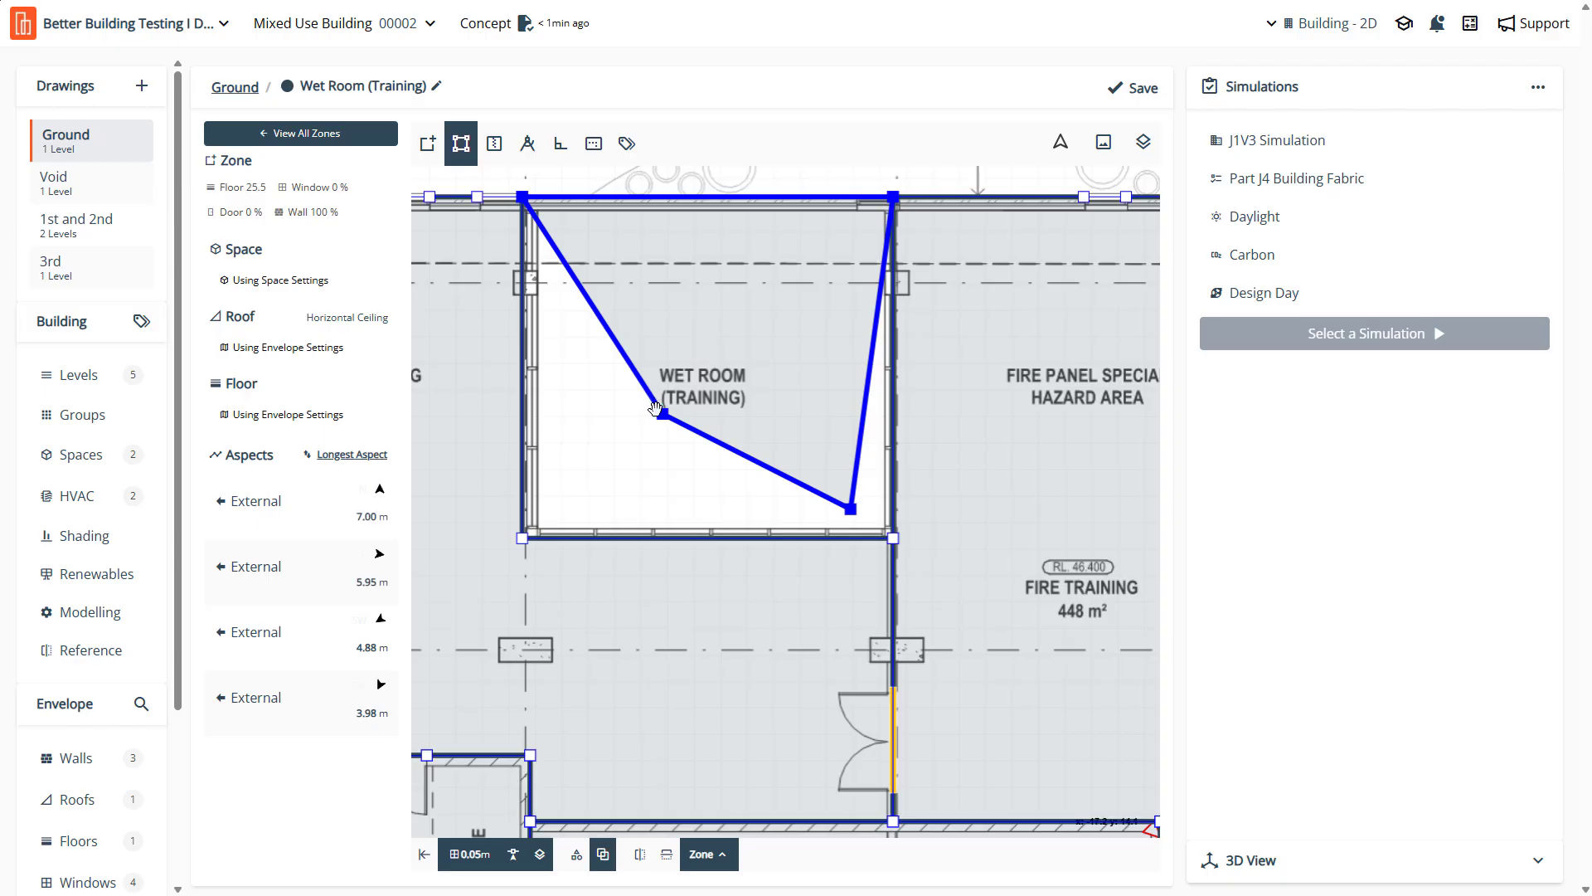
drag(653, 424, 522, 537)
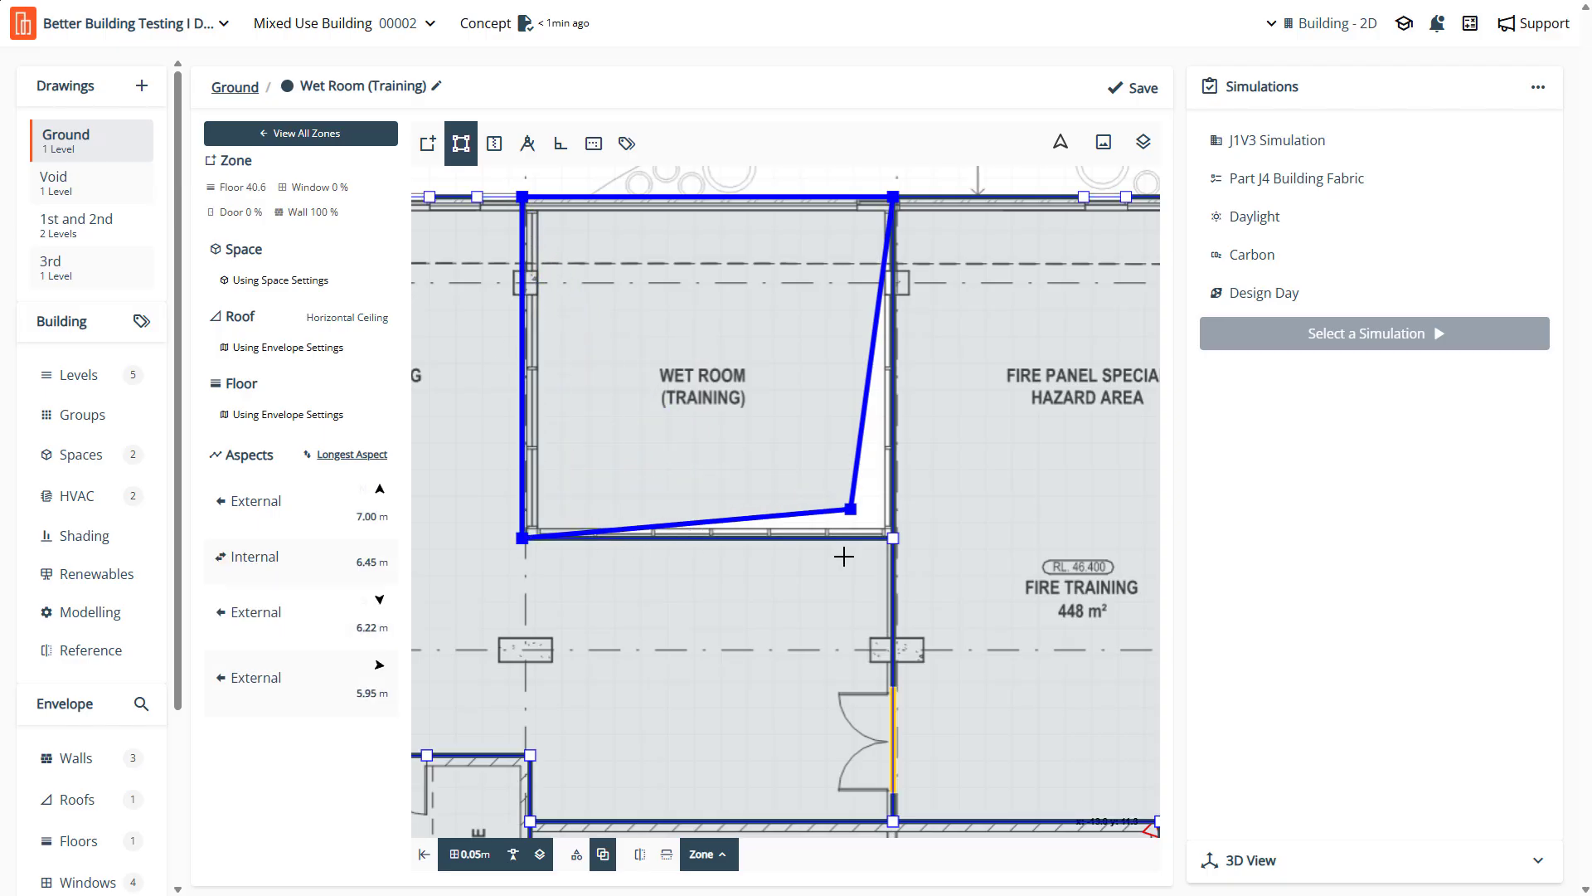
drag(850, 511, 893, 537)
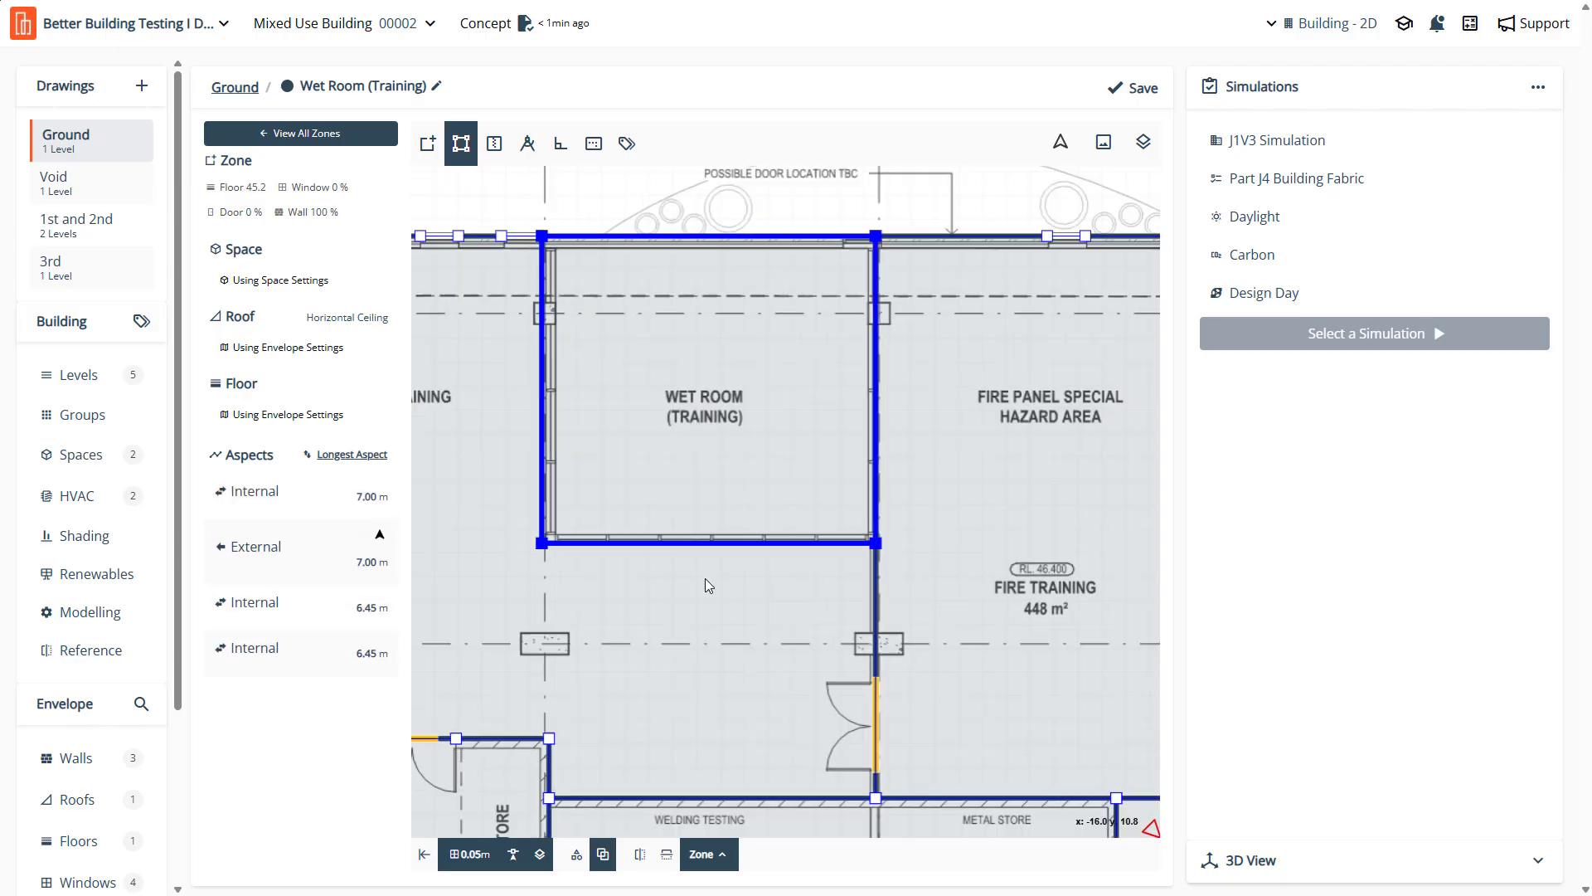
Add a point on the upper edge of the Wet Room (Training) zone and move it 0.70 m from the upper-right corner
scroll(705, 579, down, 2)
scroll(788, 389, up, 5)
scroll(776, 394, up, 3)
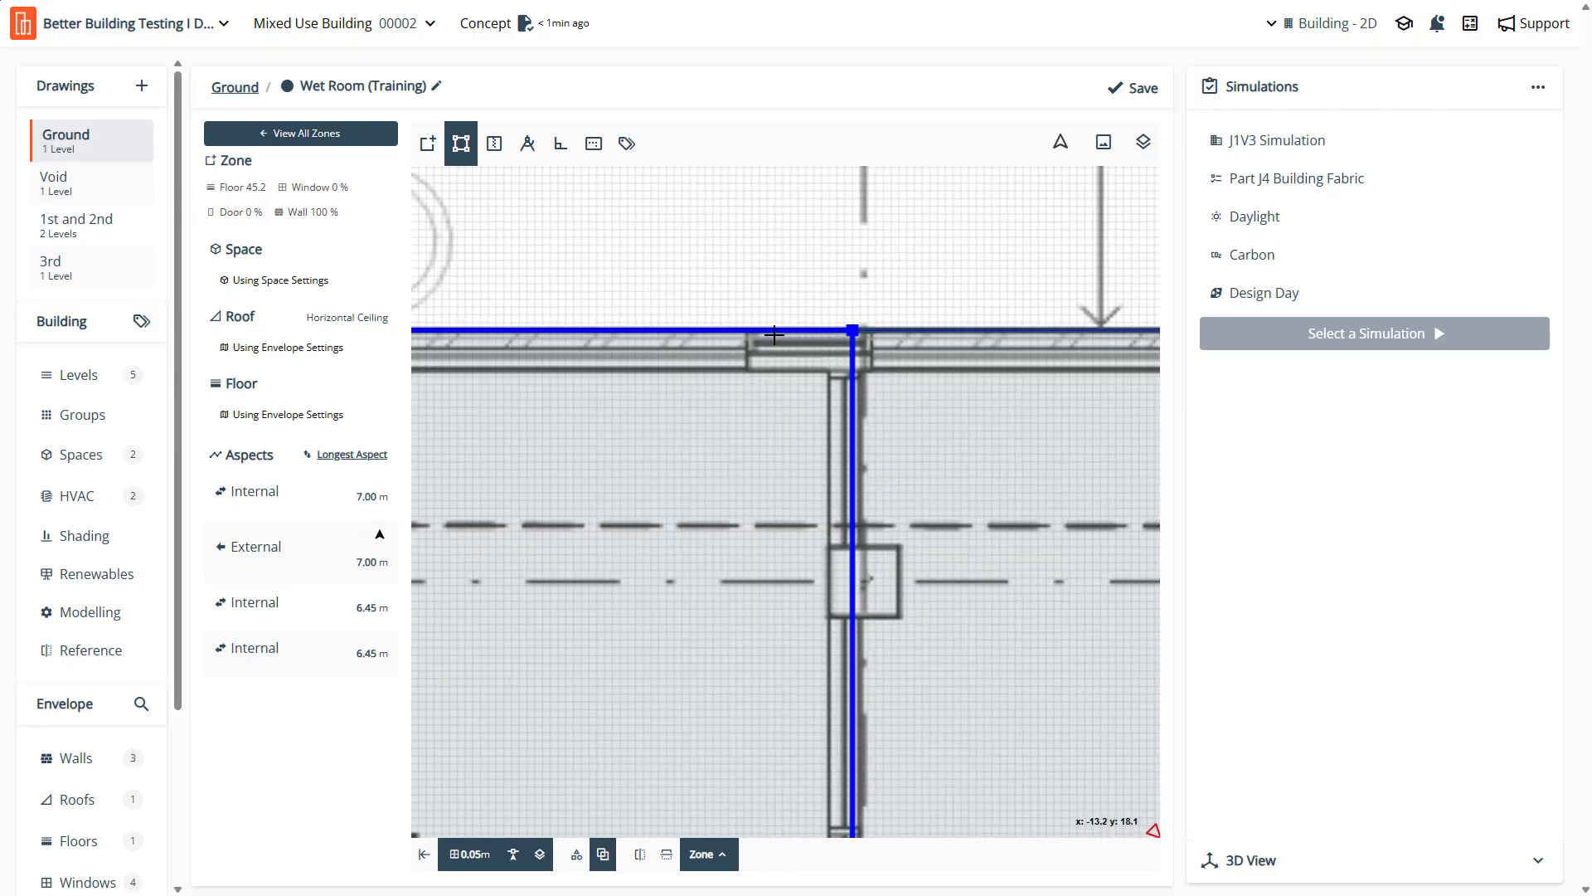
scroll(738, 369, down, 3)
scroll(732, 388, up, 3)
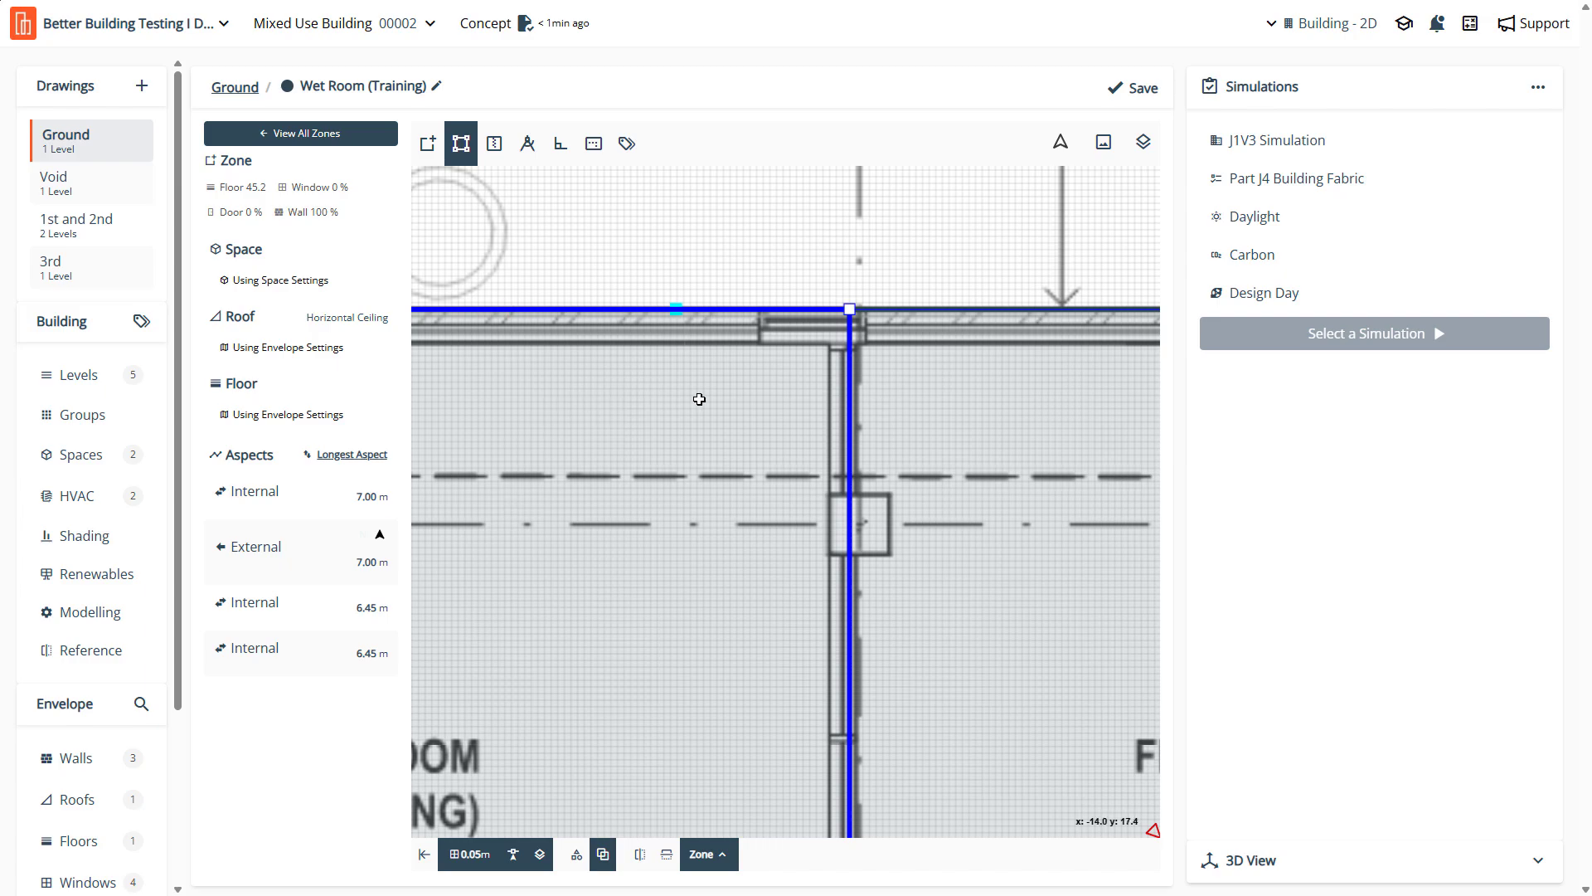
click(622, 310)
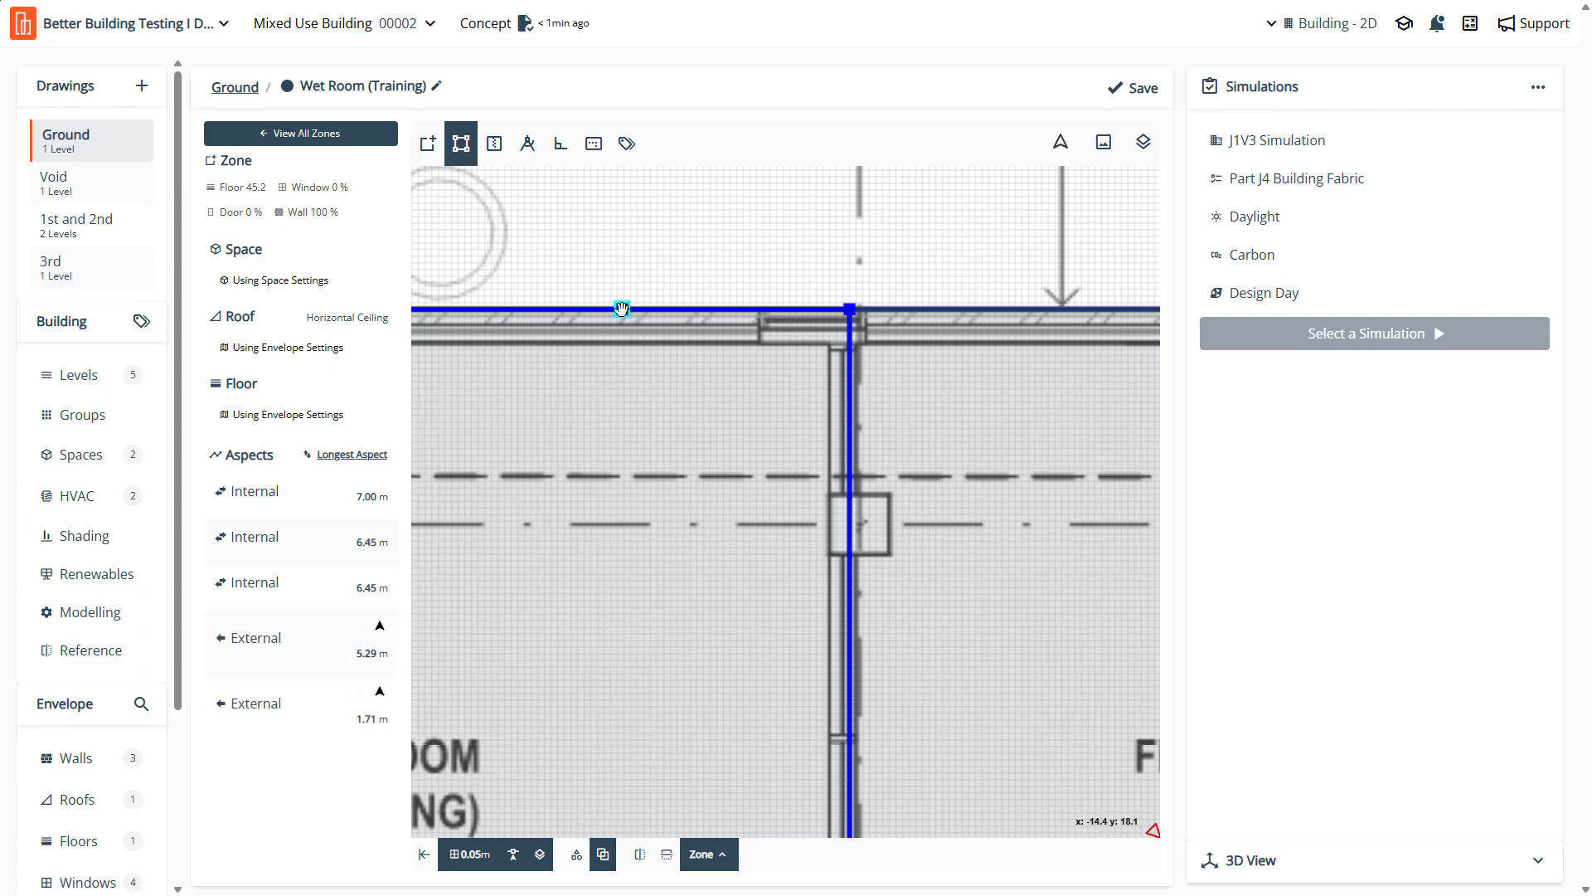
drag(622, 310, 756, 307)
scroll(738, 323, down, 3)
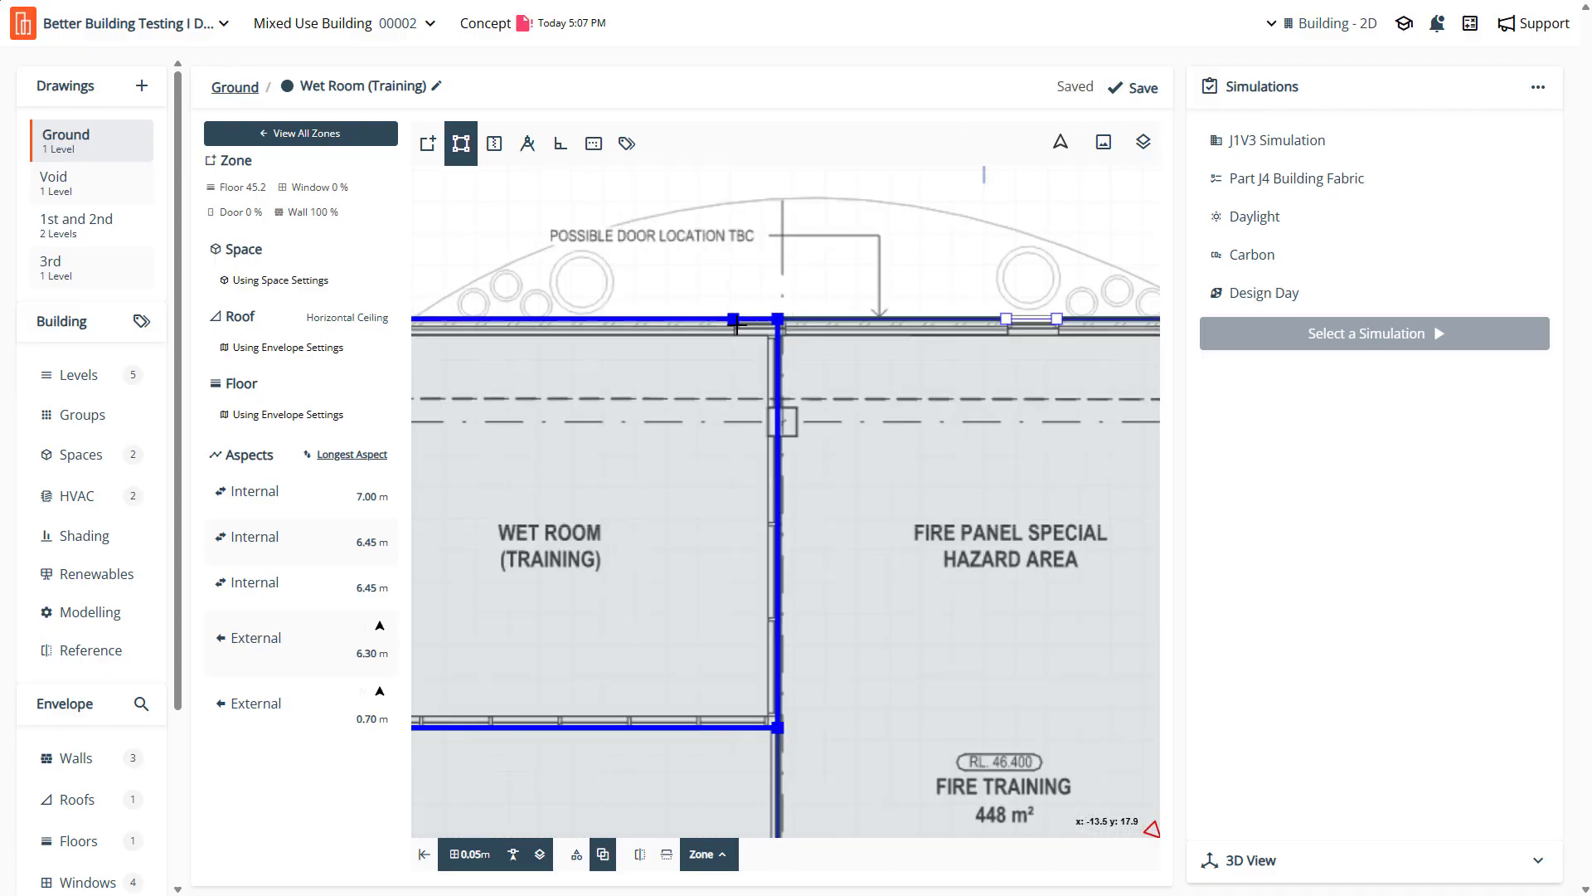
Select the Fire Training, Fire Valve Training and Welding Workshop zones in turn to examine their details, ending on Fire Training
scroll(738, 323, down, 4)
scroll(643, 470, up, 2)
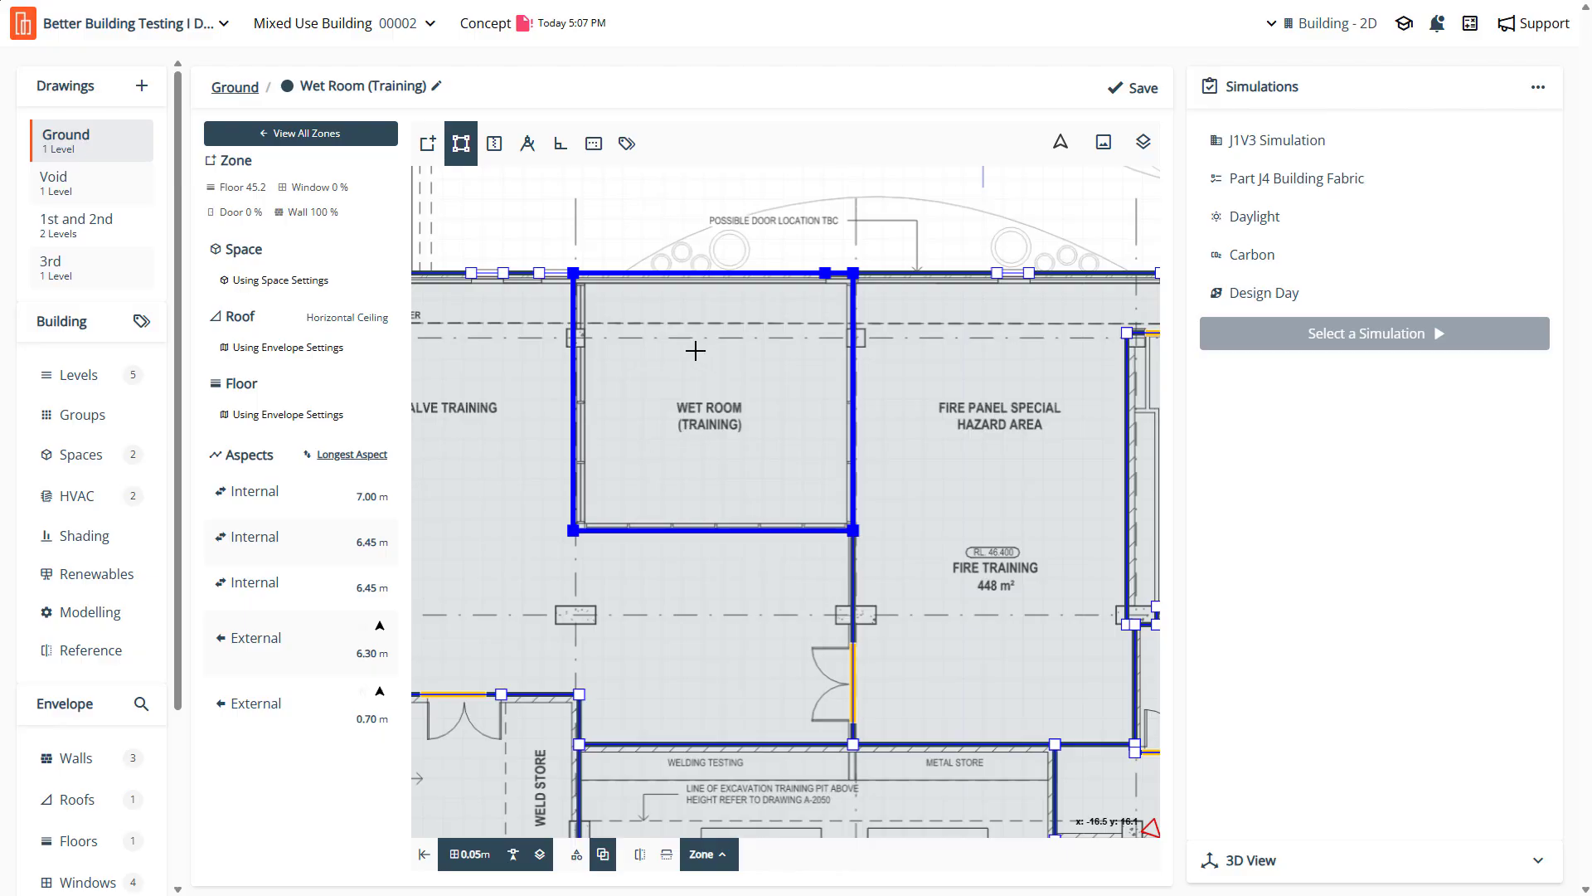
scroll(685, 340, down, 3)
click(870, 402)
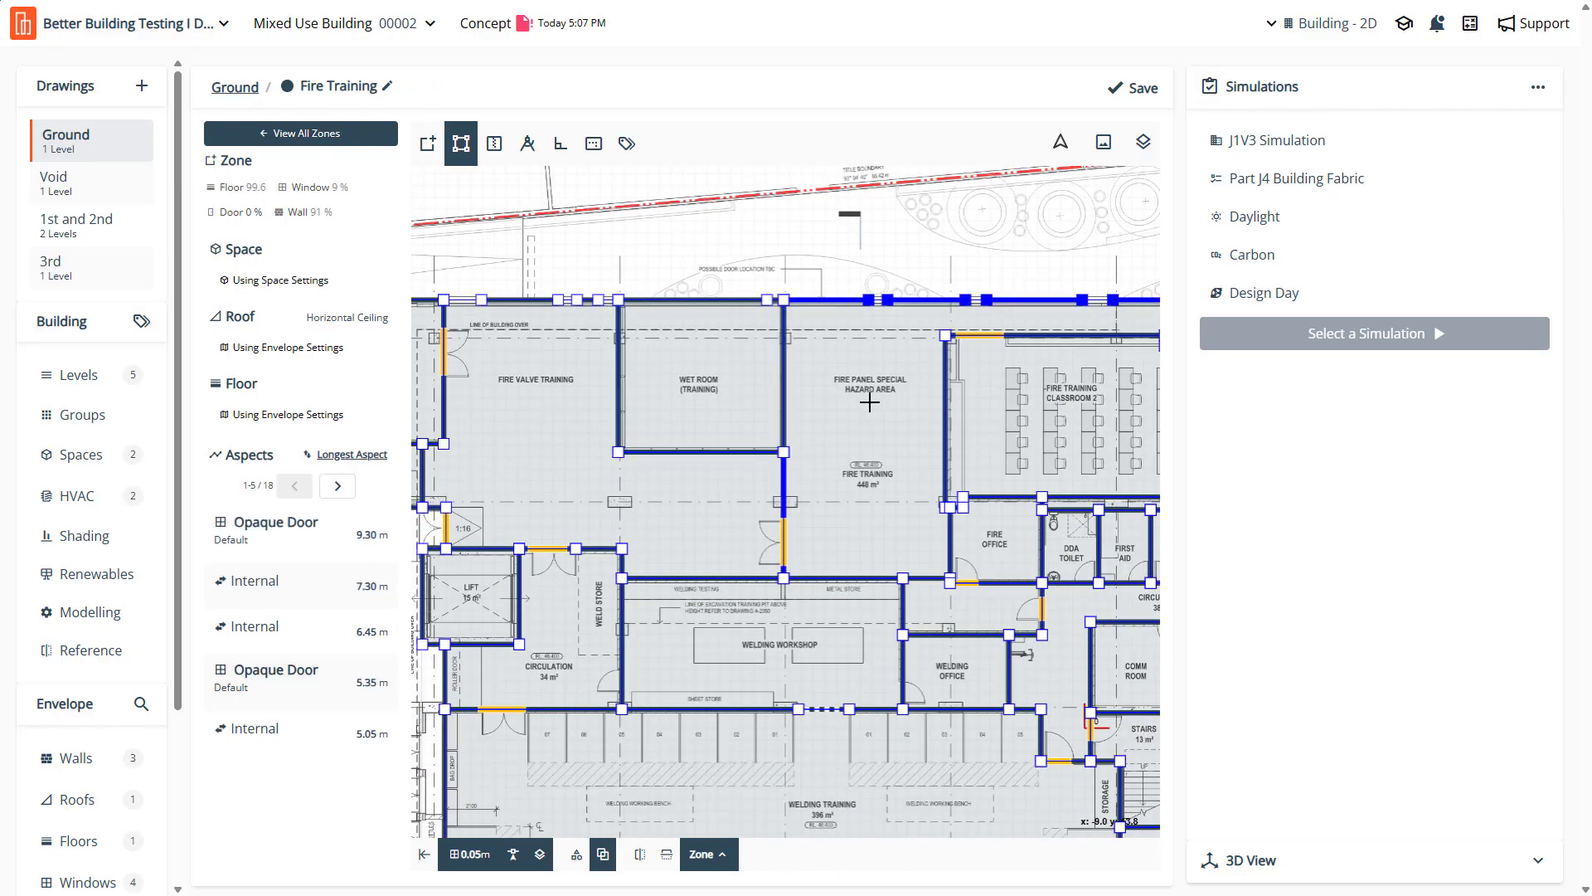
click(702, 498)
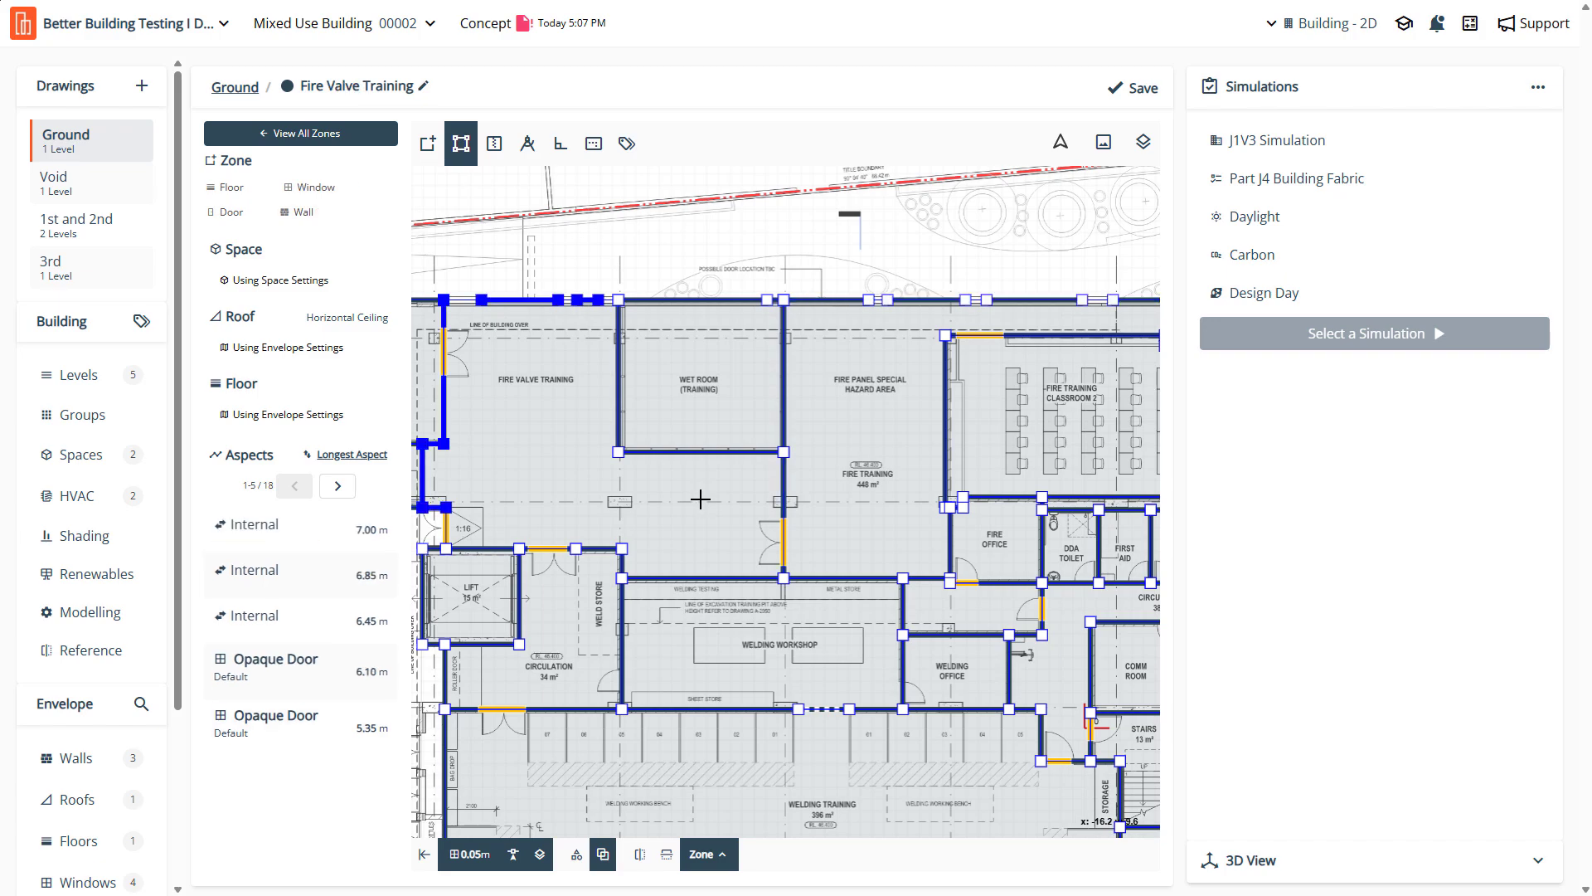
click(724, 656)
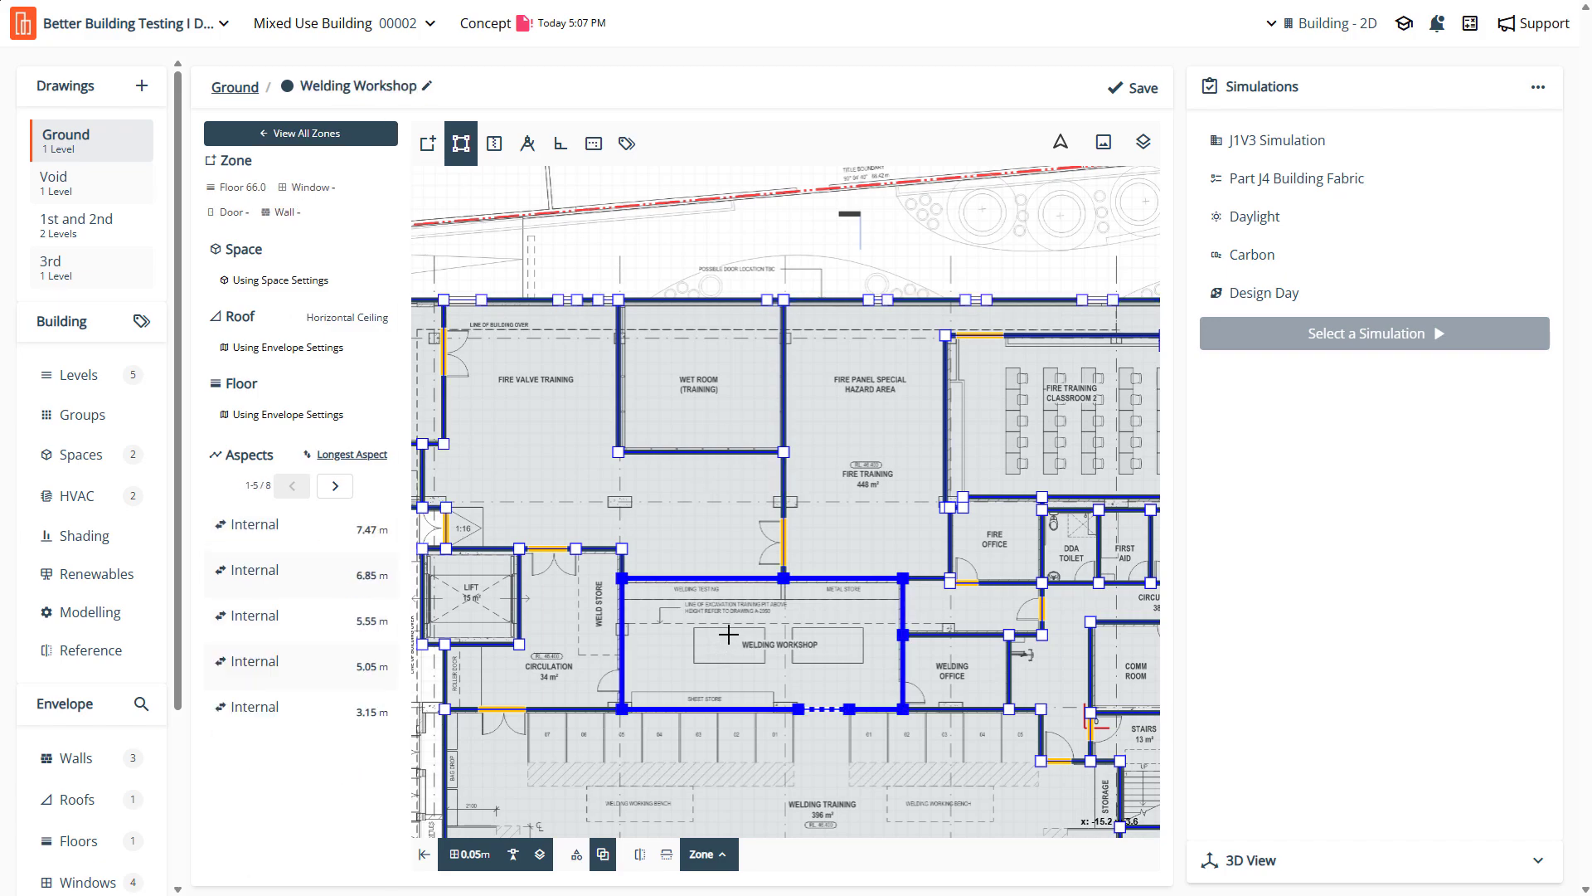
click(843, 451)
scroll(715, 386, up, 2)
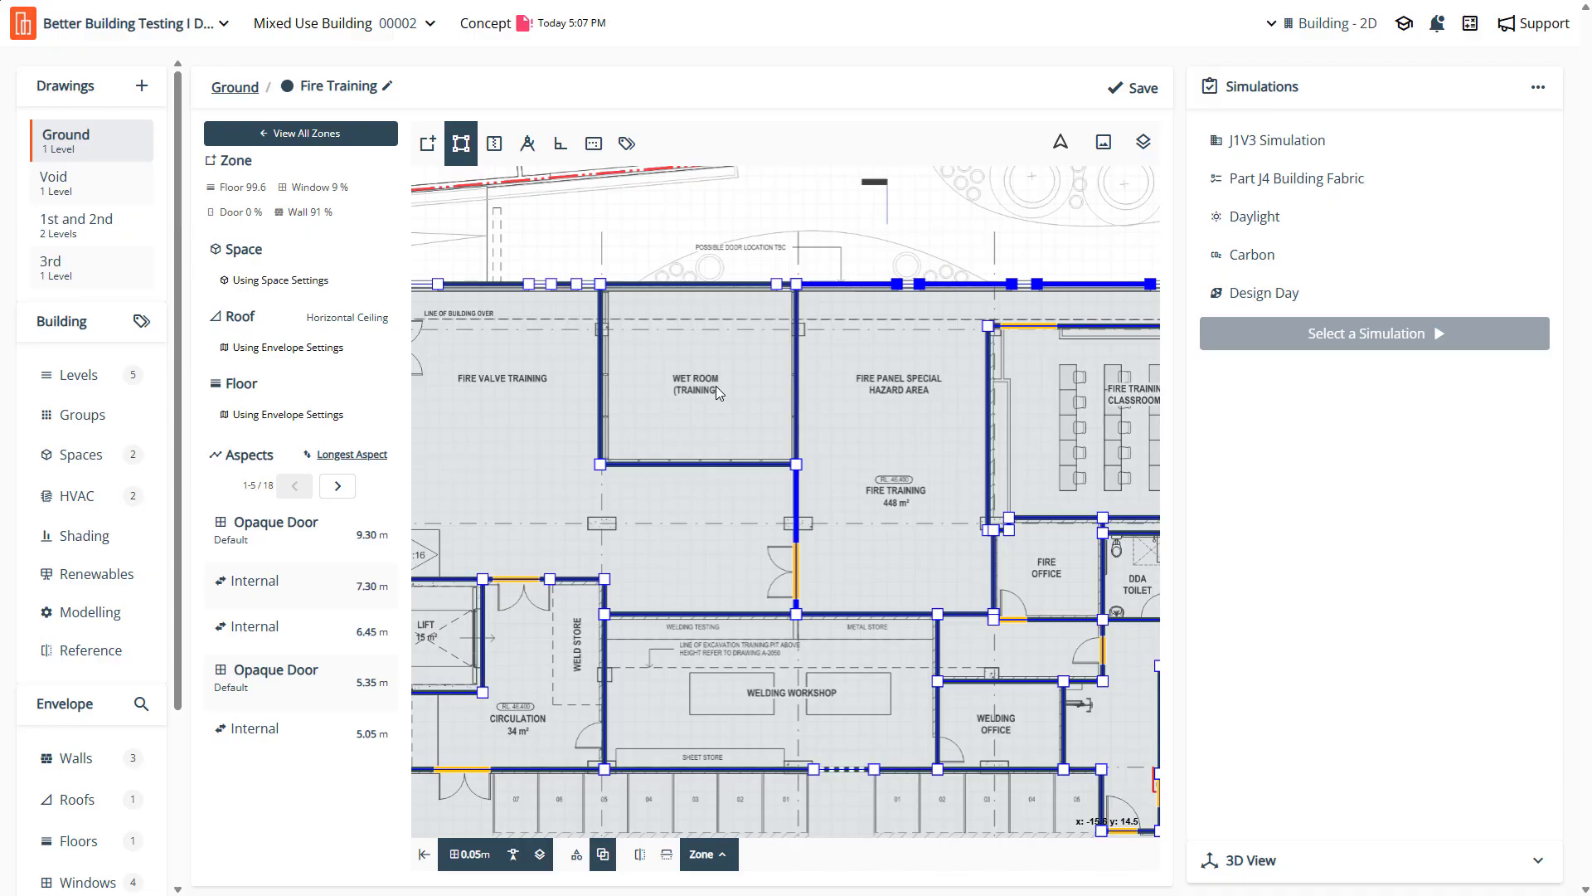
scroll(818, 348, down, 2)
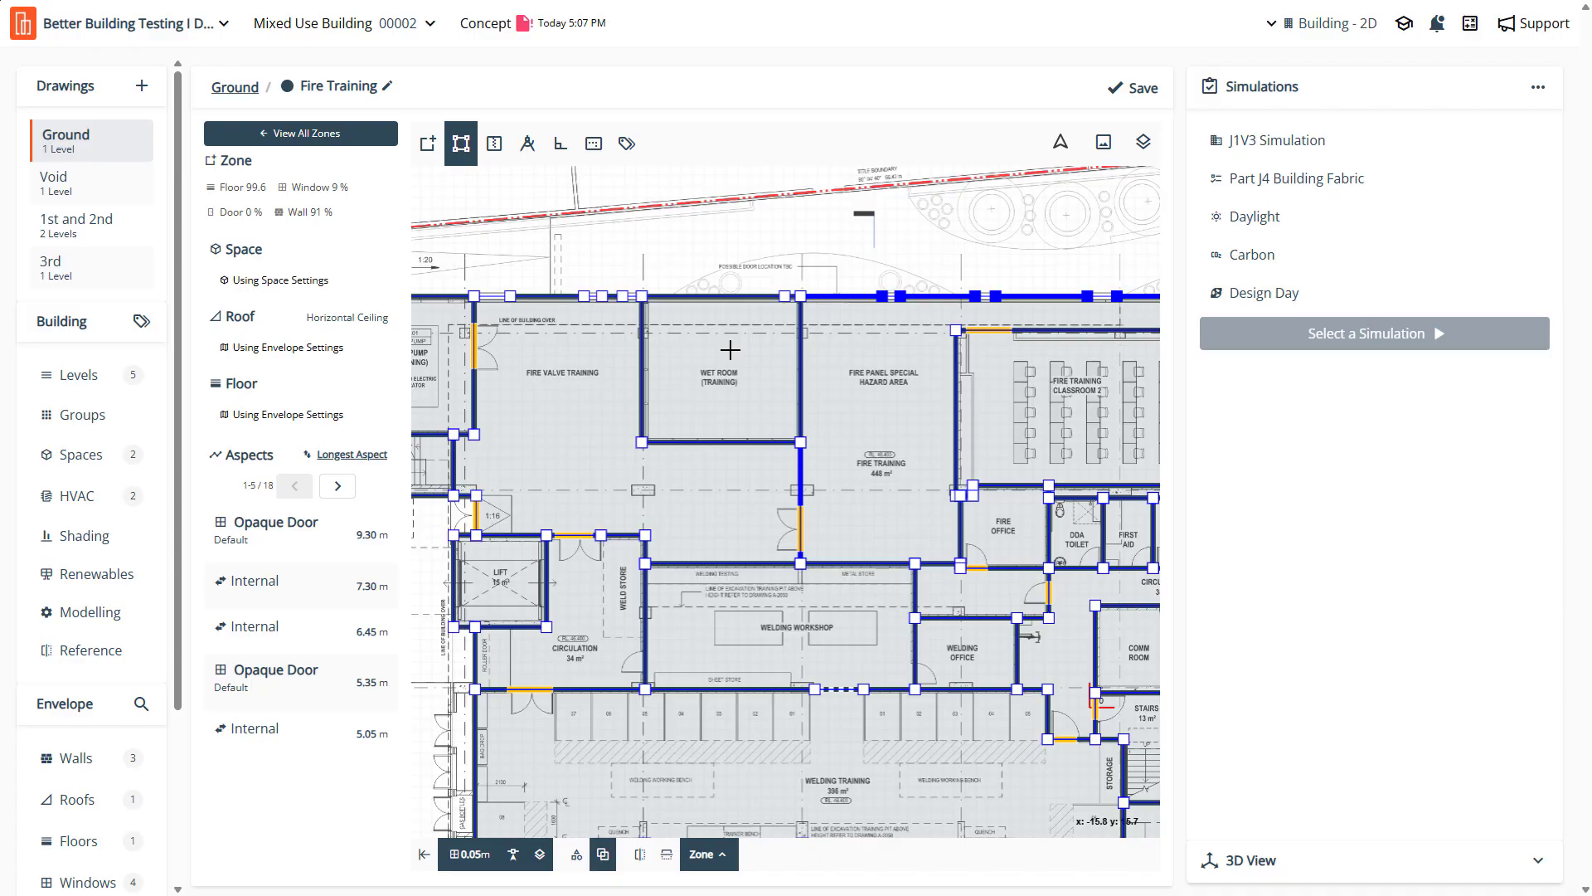
scroll(713, 351, down, 2)
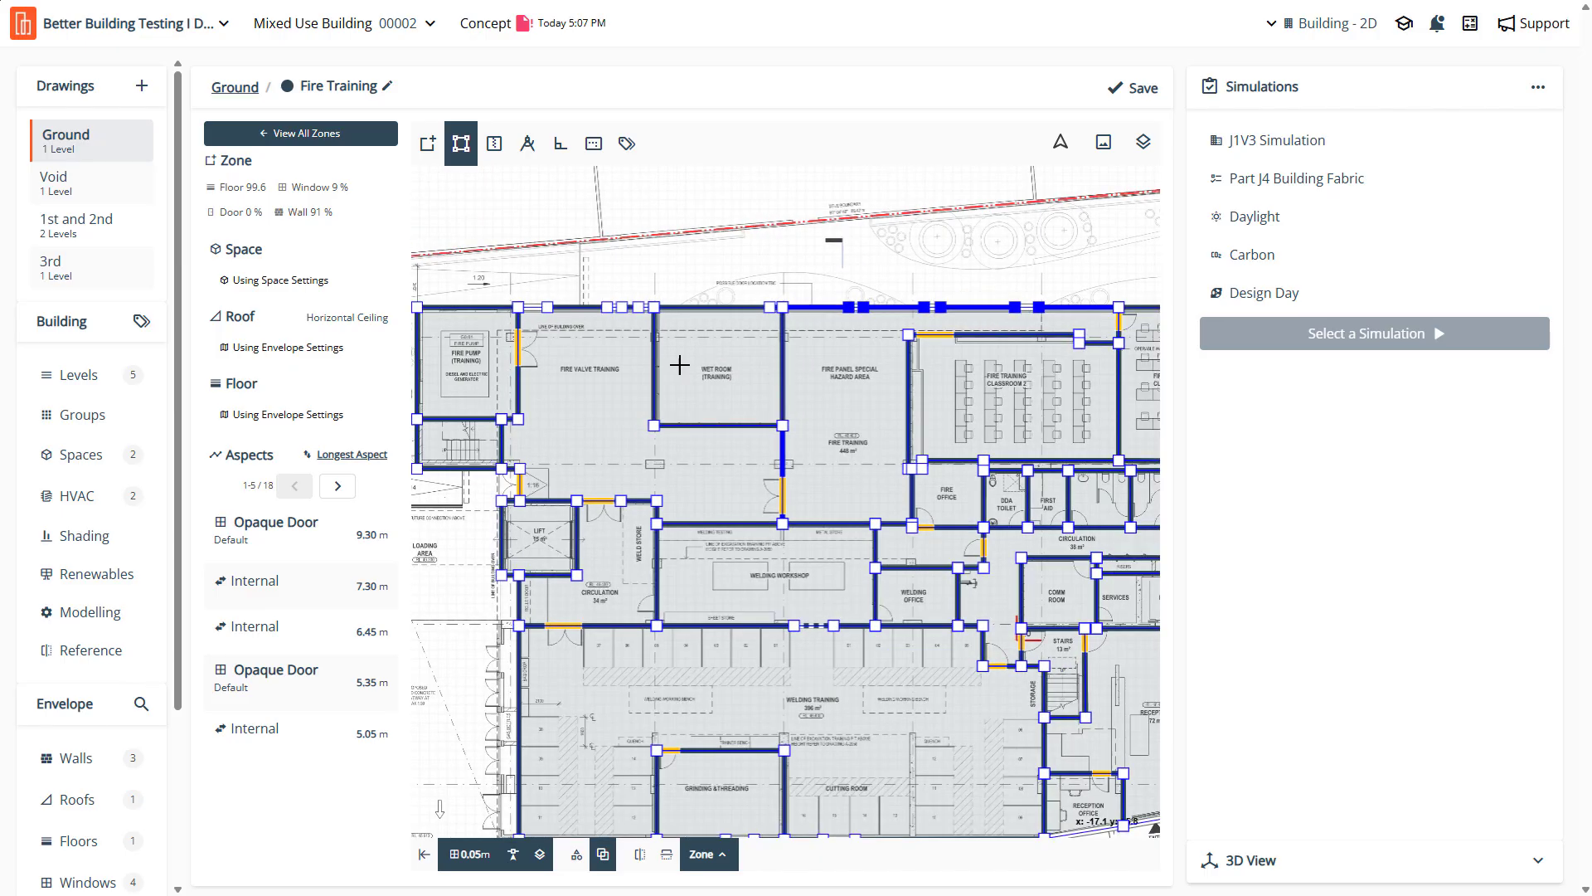
Examine the Fire Valve Training, Fire Pump (Training) and Stair Case zones, ending with the Wet Room (Training) zone selected
click(578, 444)
click(478, 375)
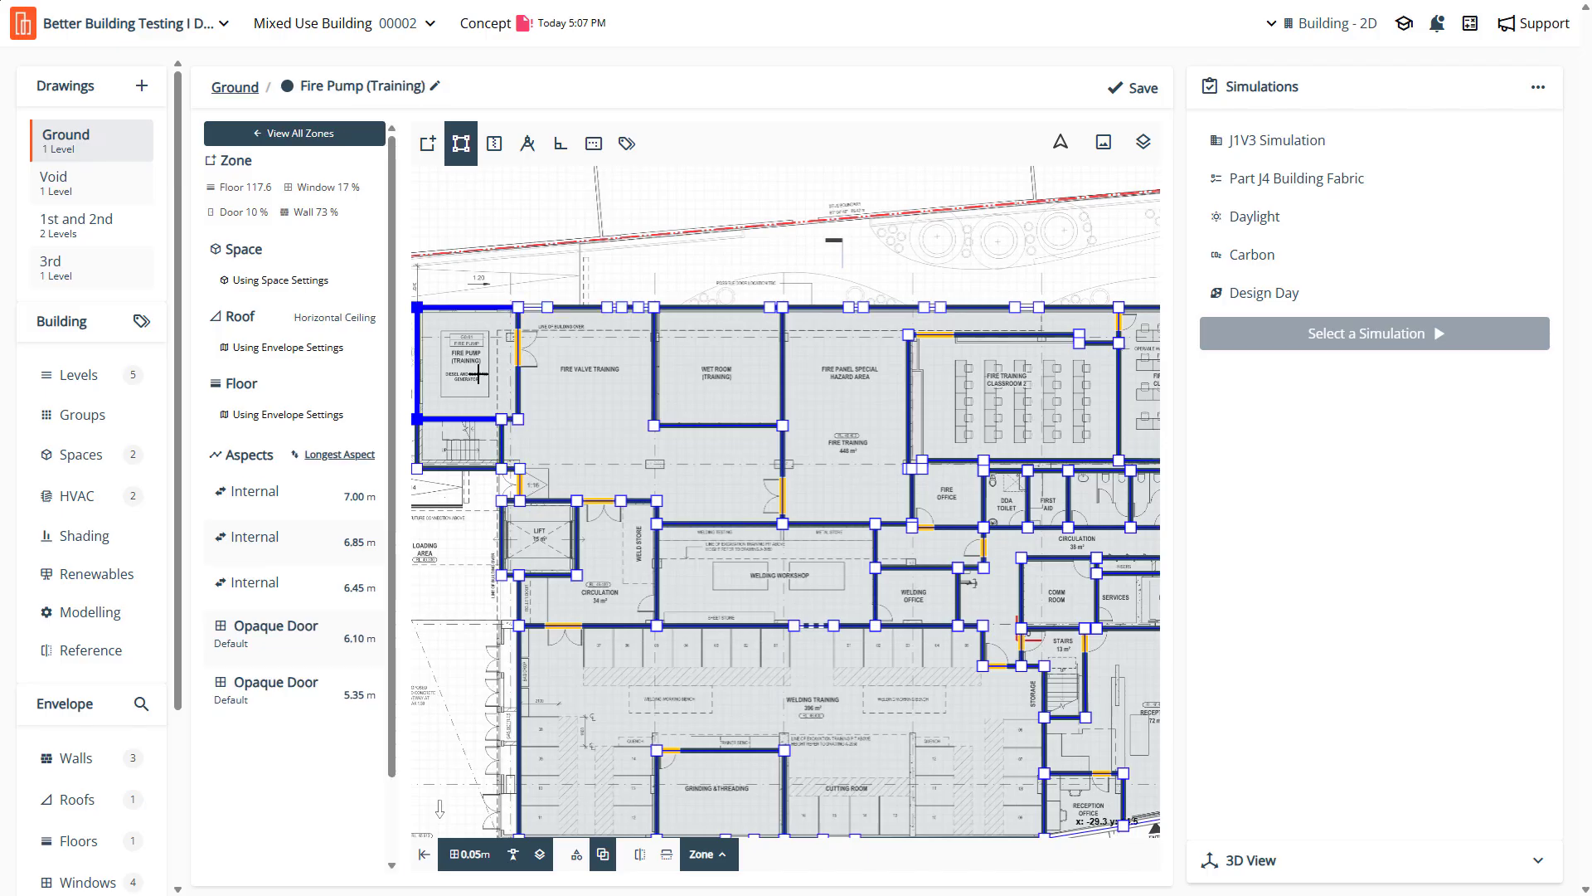
click(456, 456)
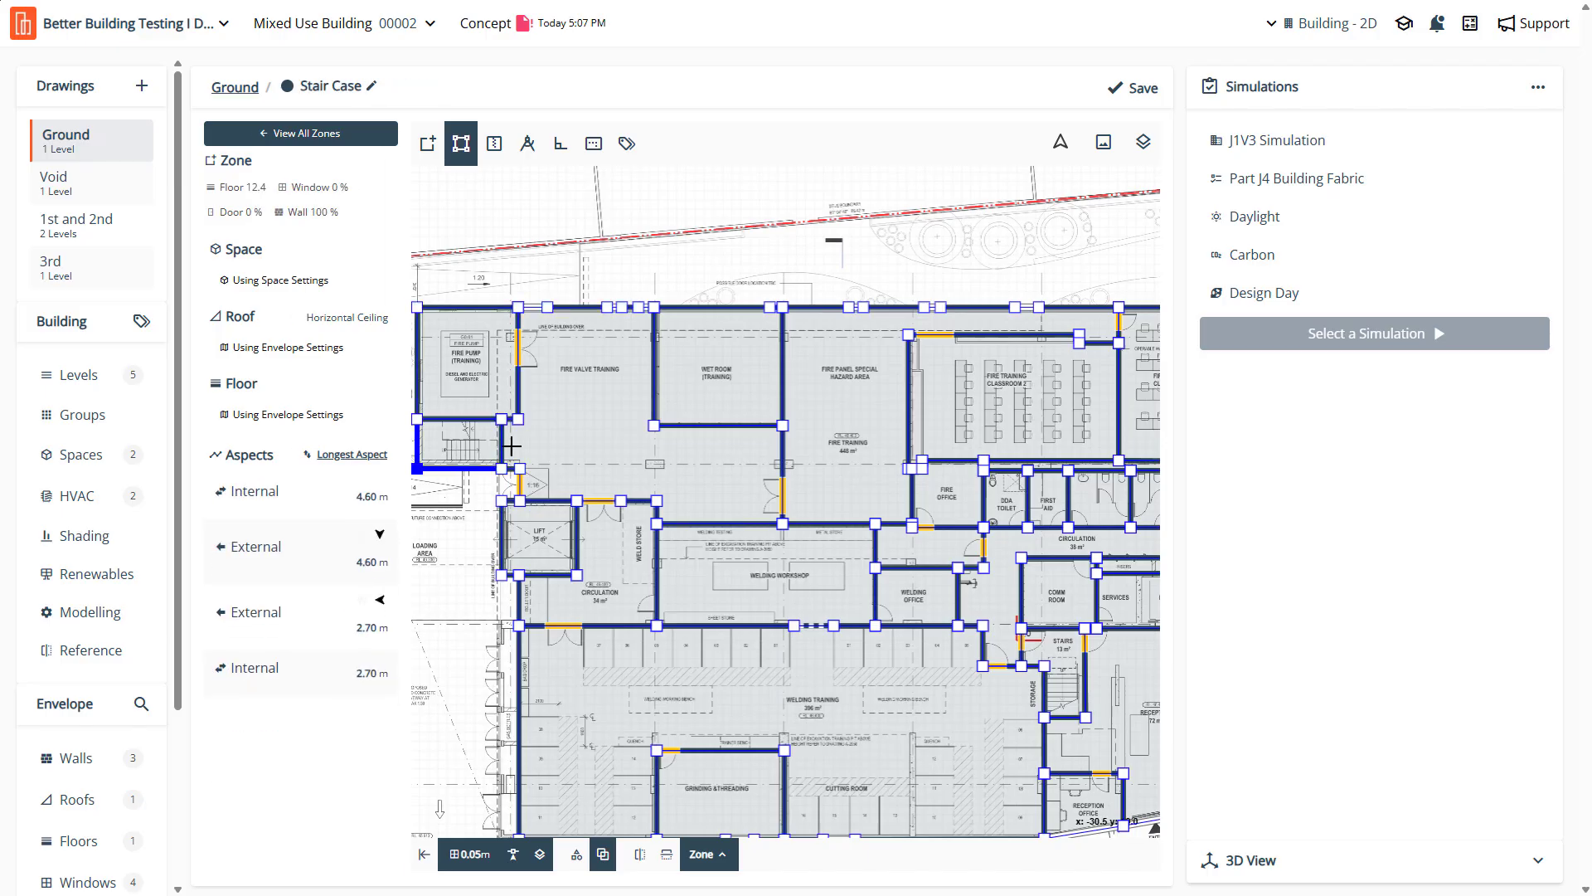
click(650, 463)
click(729, 351)
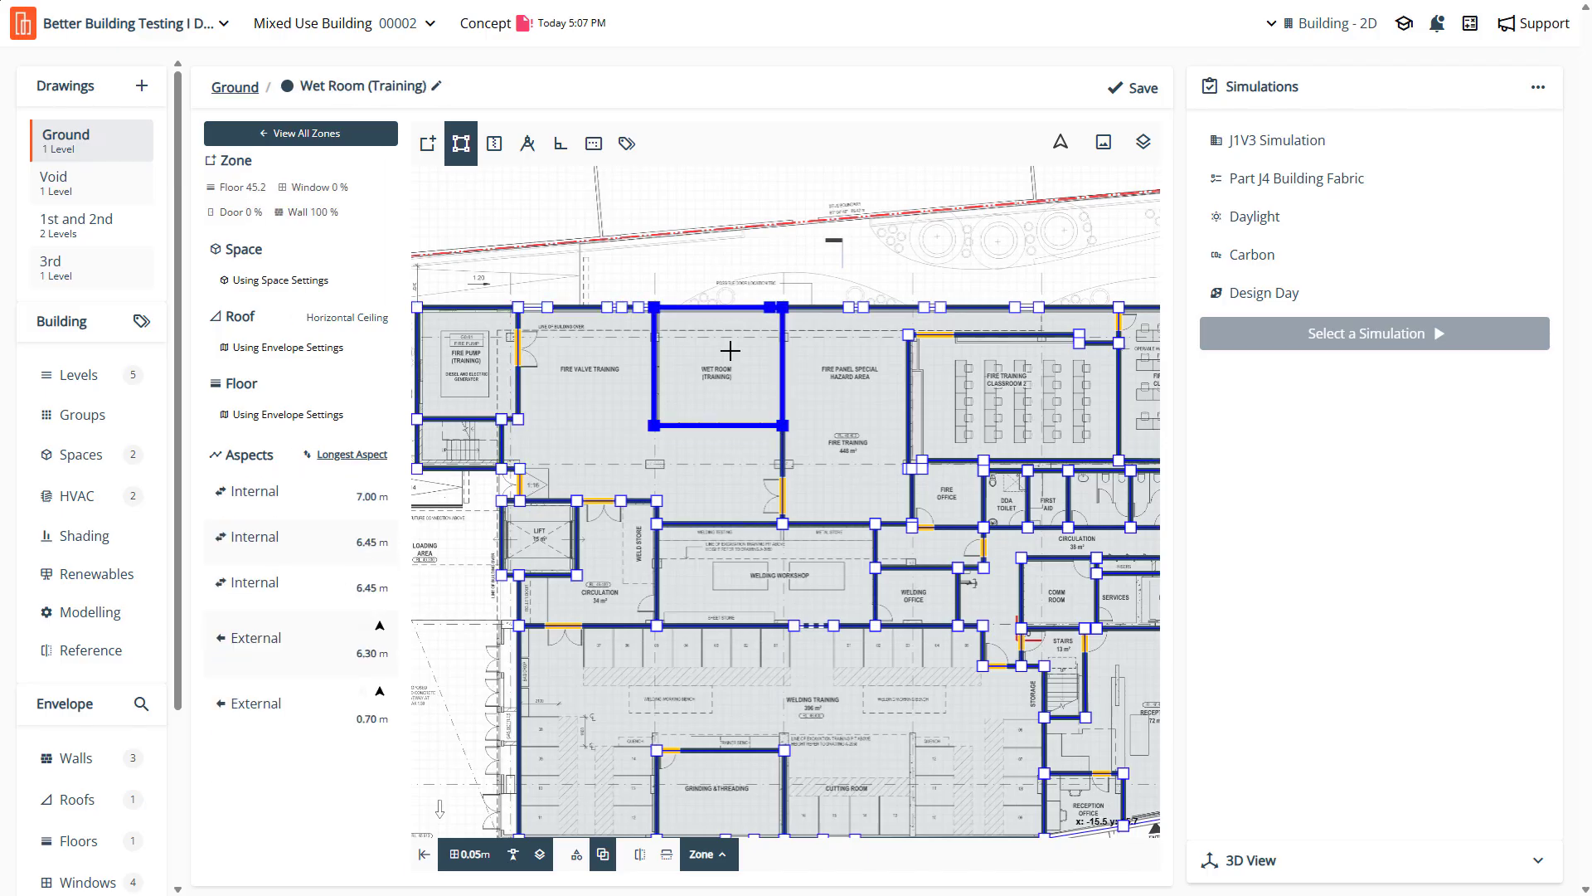
scroll(730, 351, down, 3)
scroll(664, 323, up, 1)
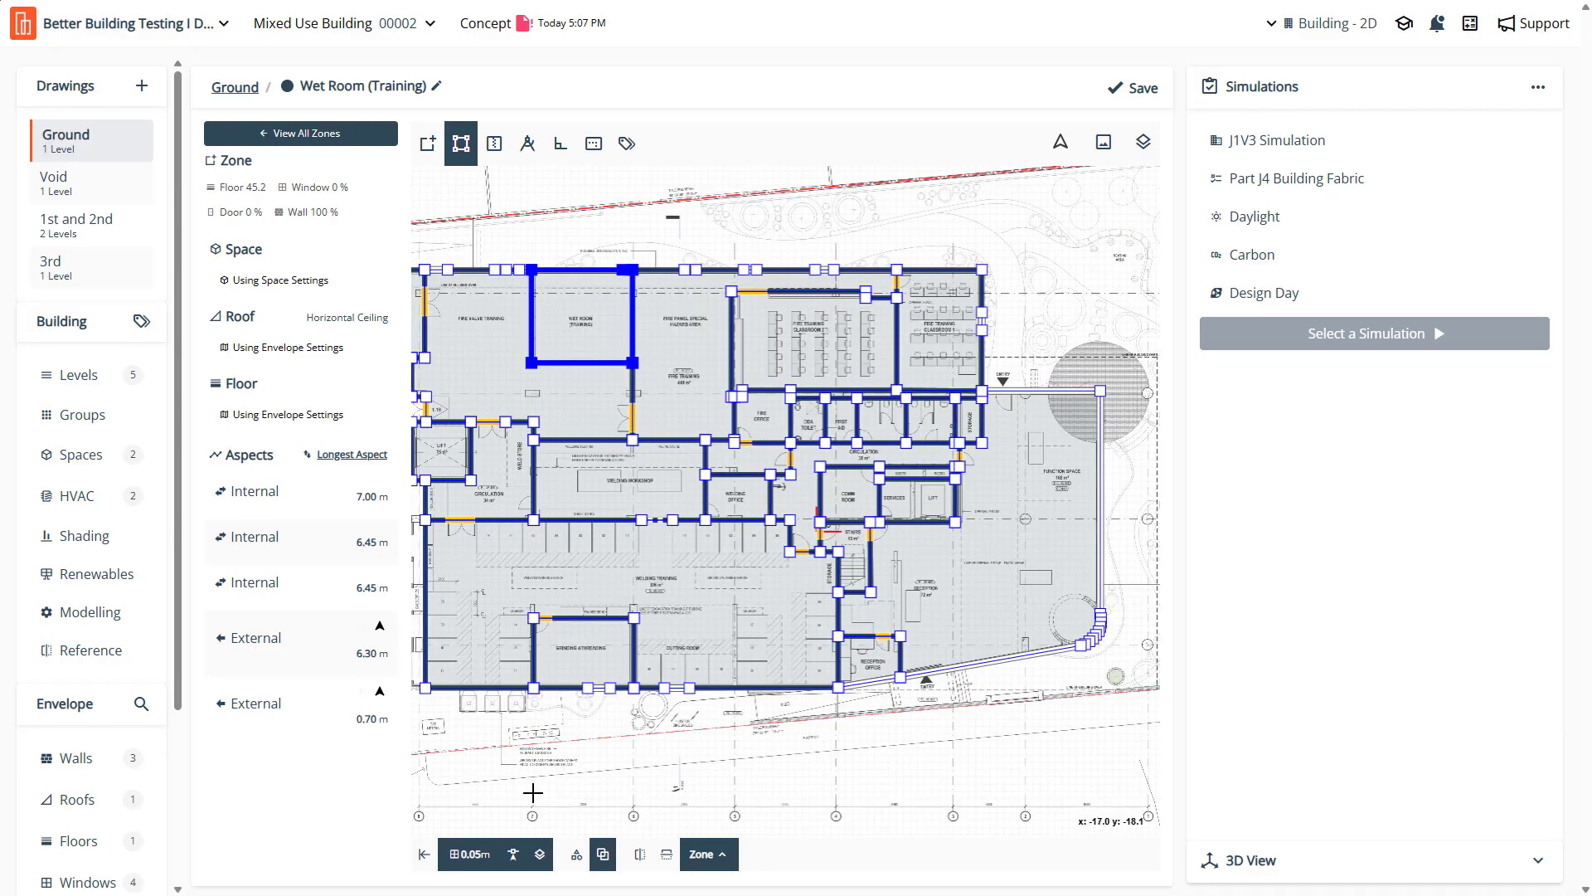
Collapse the zone details and check the row of zones from Storage past the toilets and First Aid to Fire Office
click(424, 856)
scroll(972, 446, up, 5)
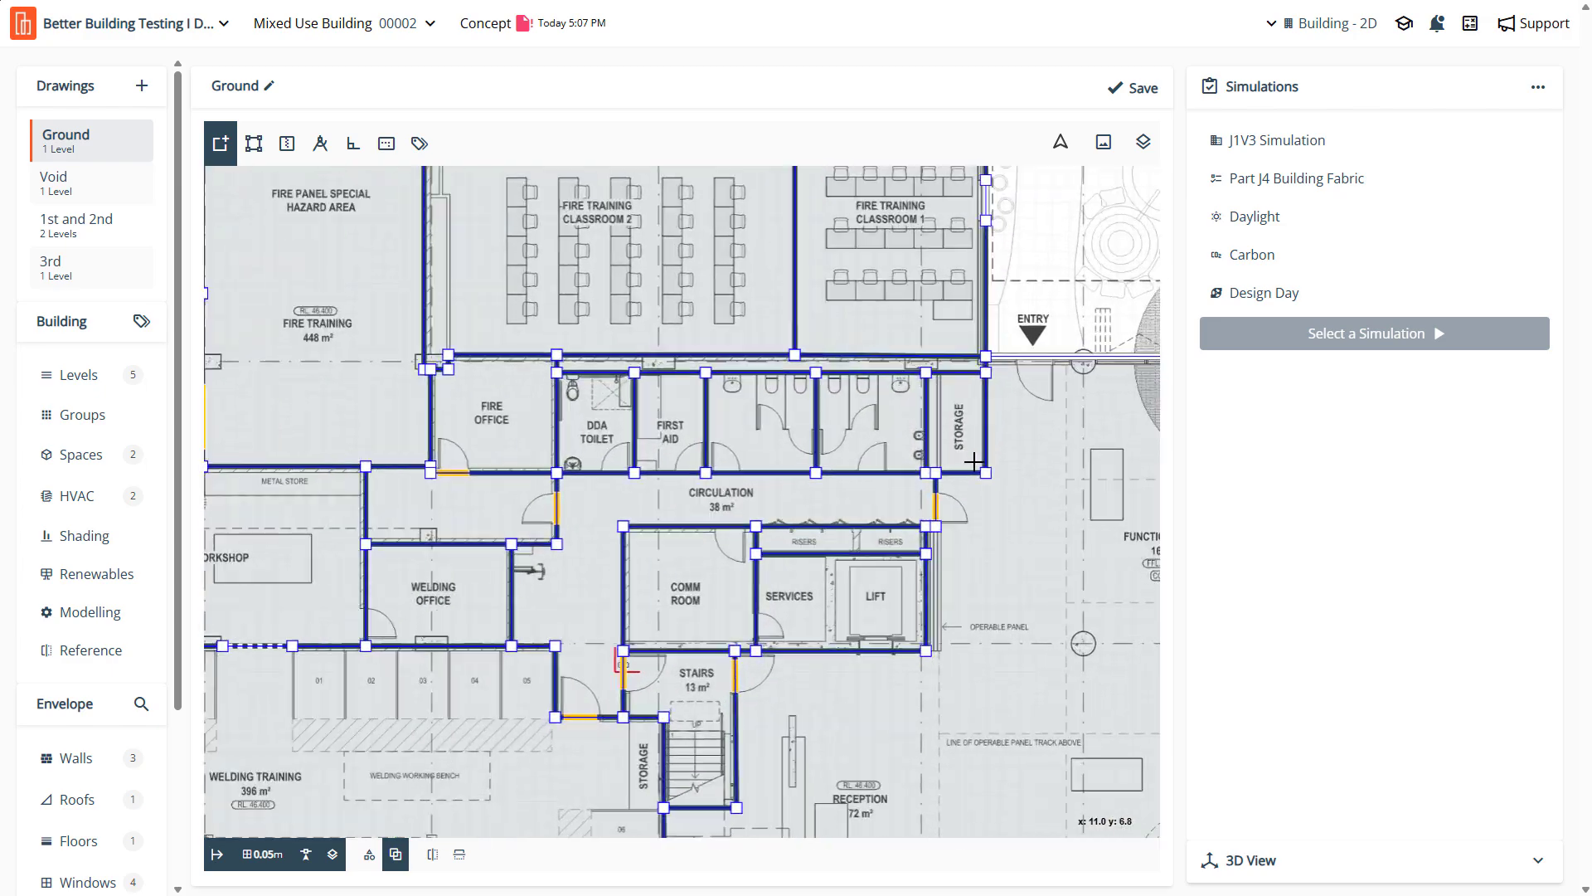
click(956, 434)
click(857, 417)
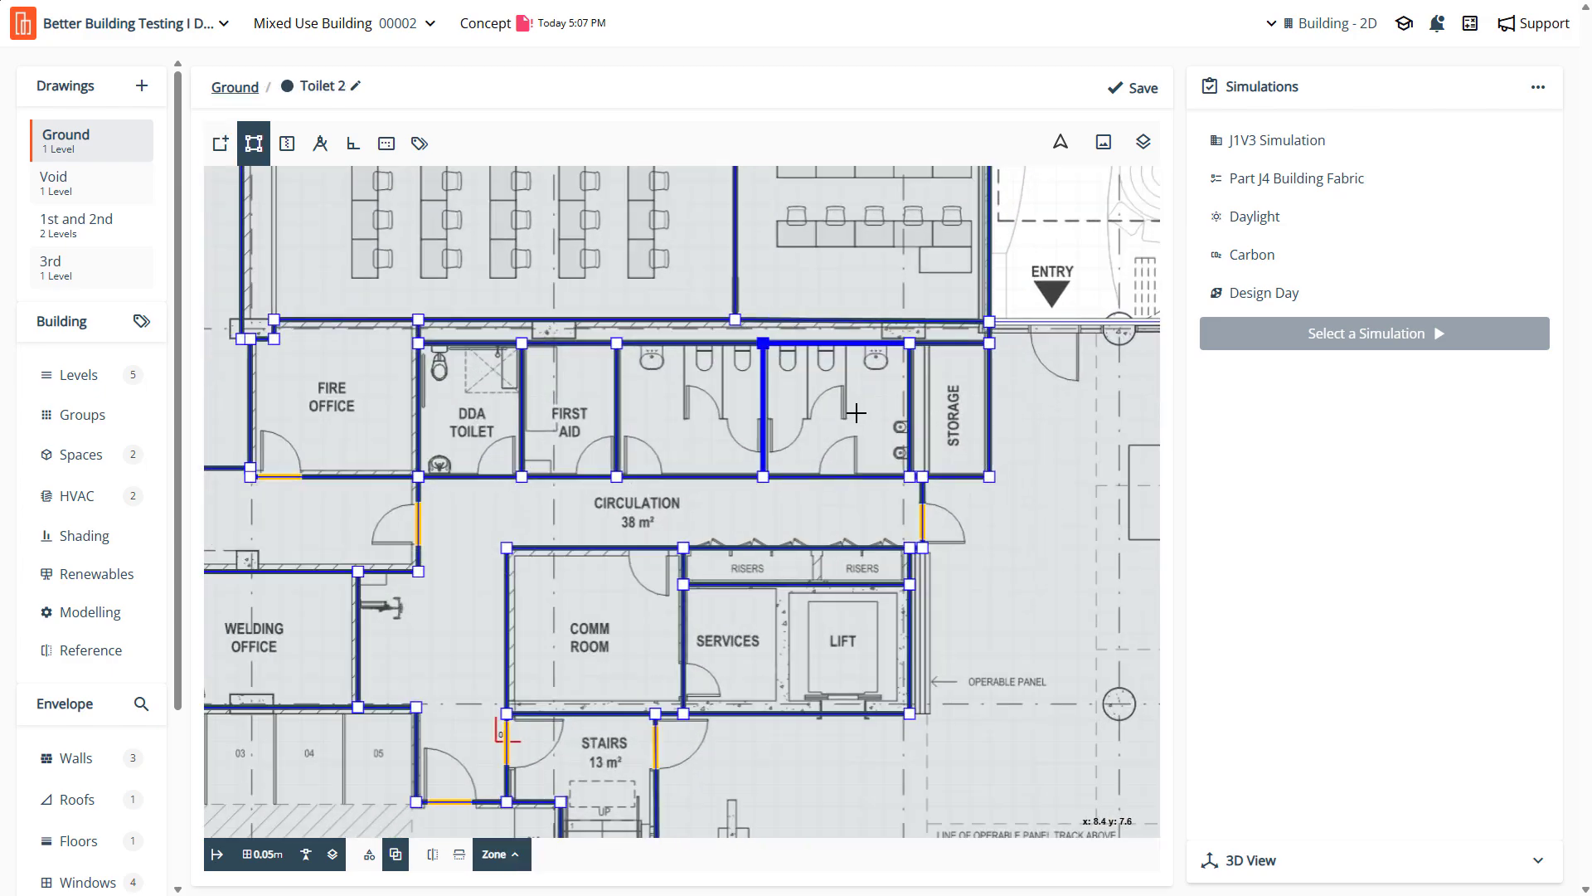
click(695, 419)
click(571, 416)
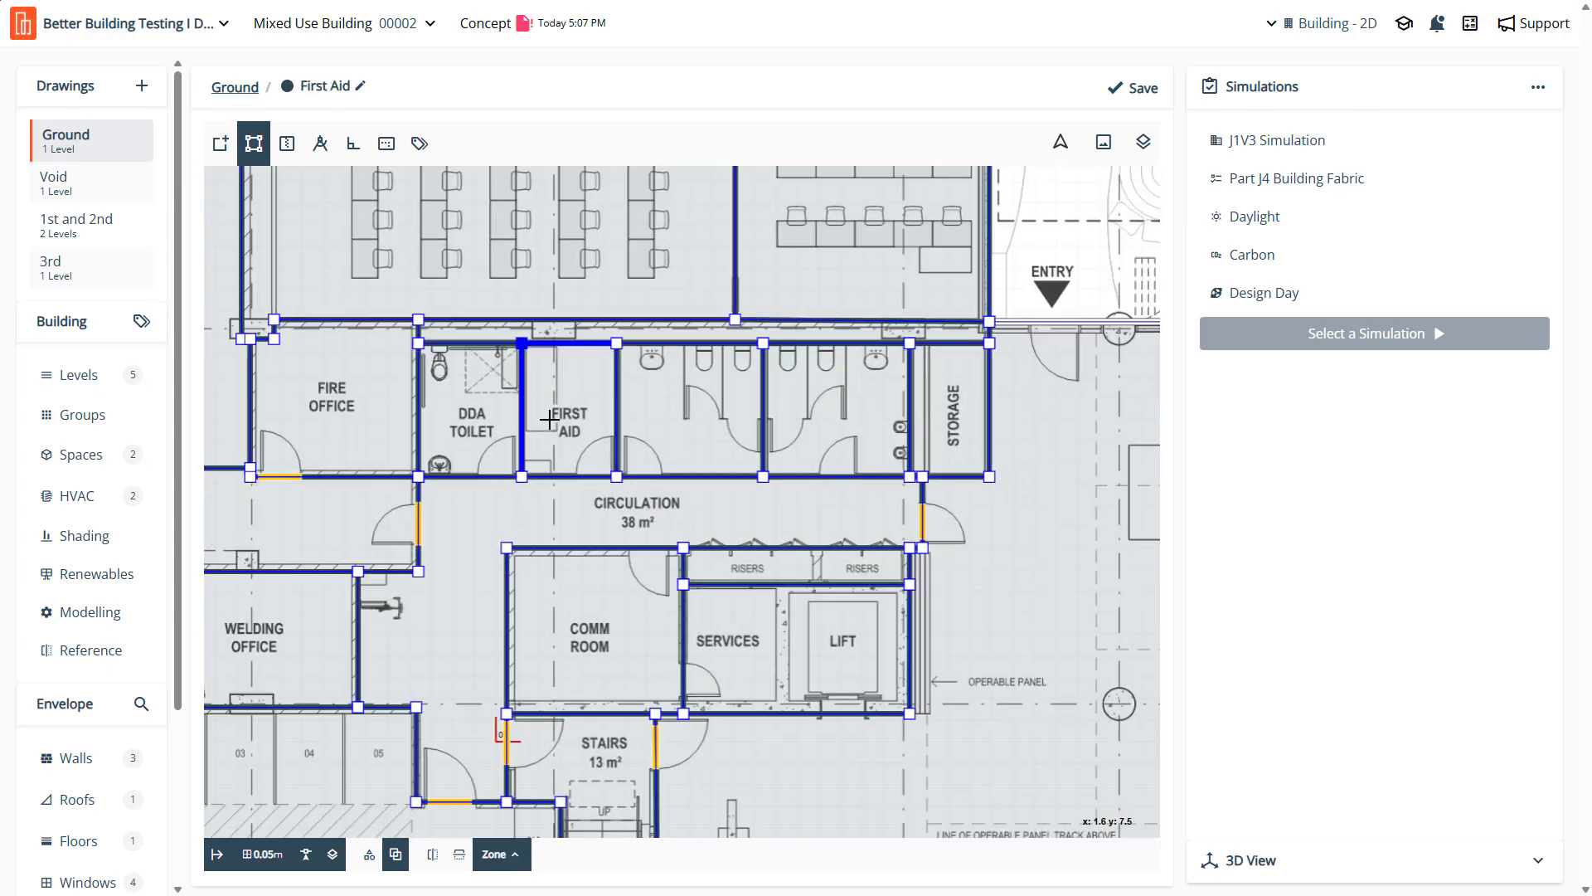
click(475, 416)
click(351, 412)
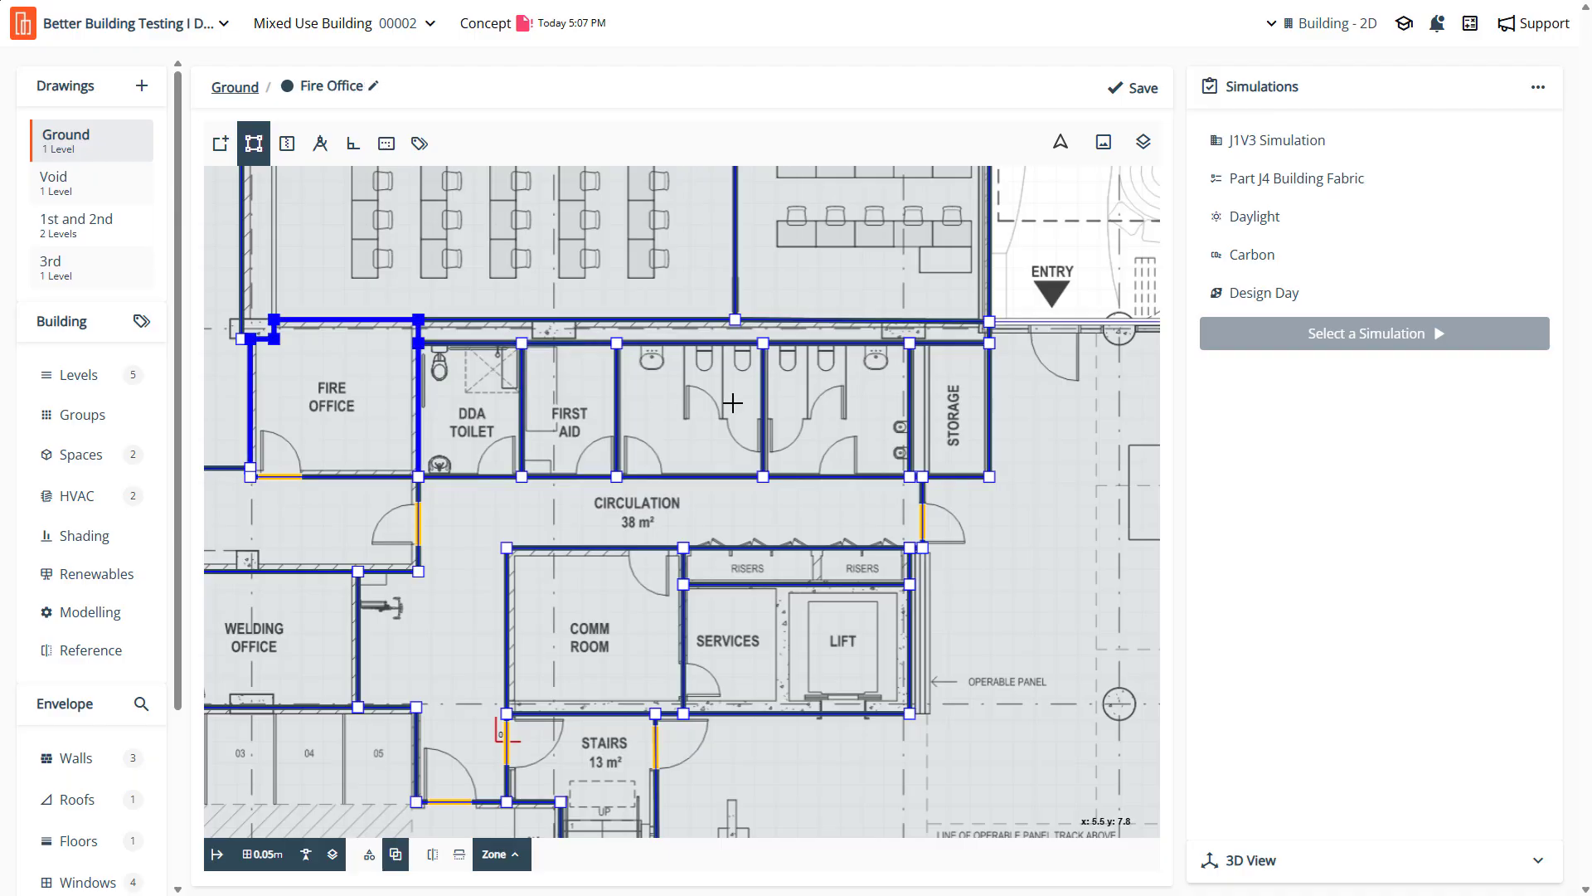
Select the Function Space zone and examine its outline within the whole Ground plan
scroll(732, 403, down, 5)
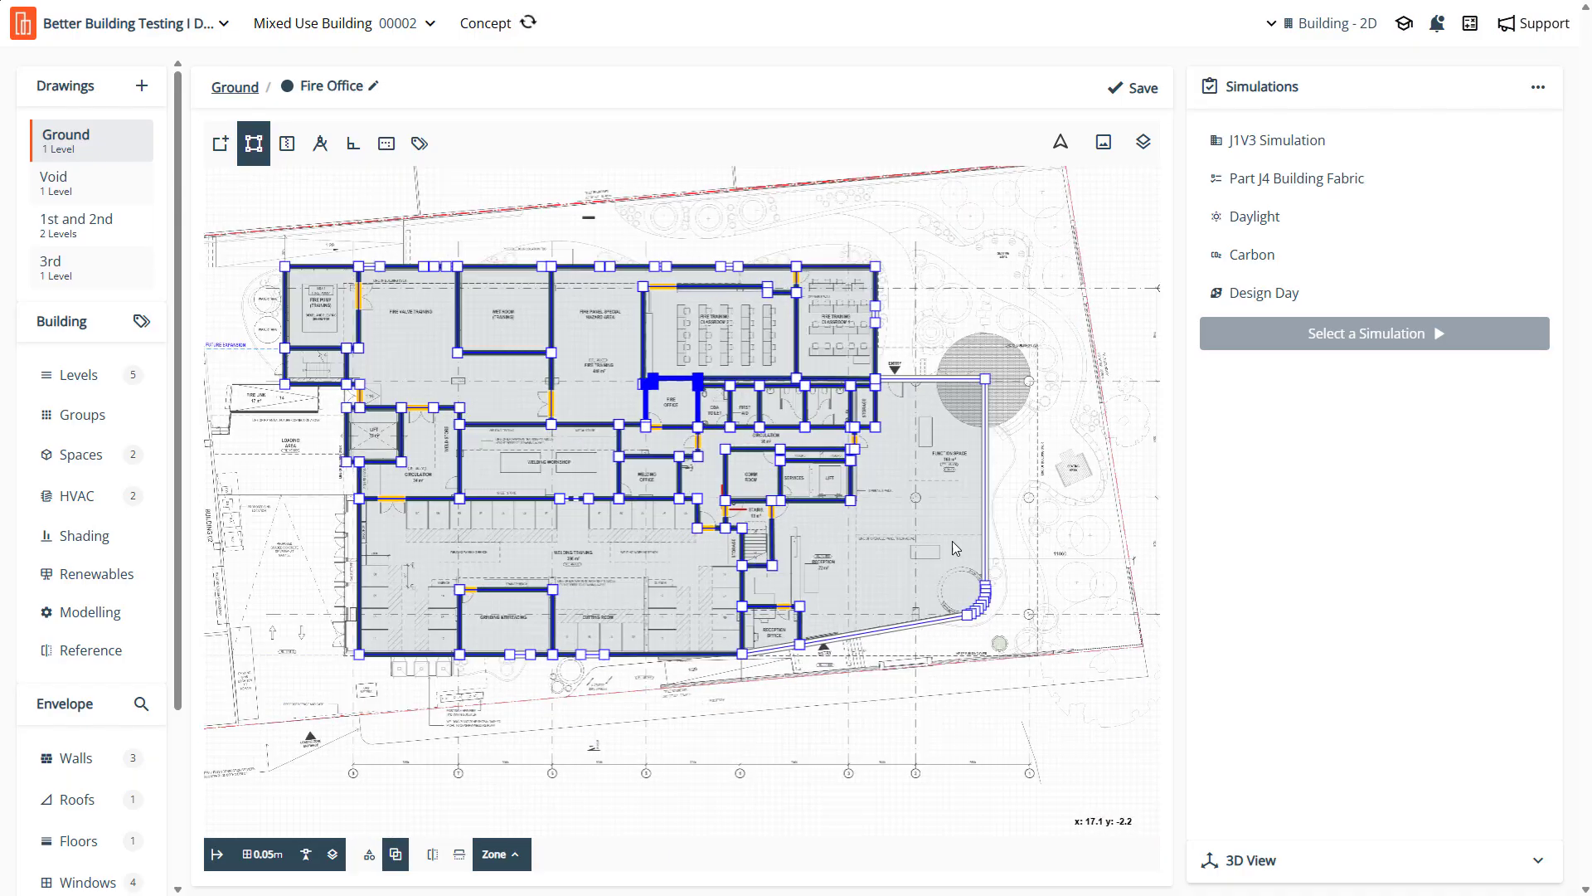
scroll(962, 531, up, 5)
click(932, 518)
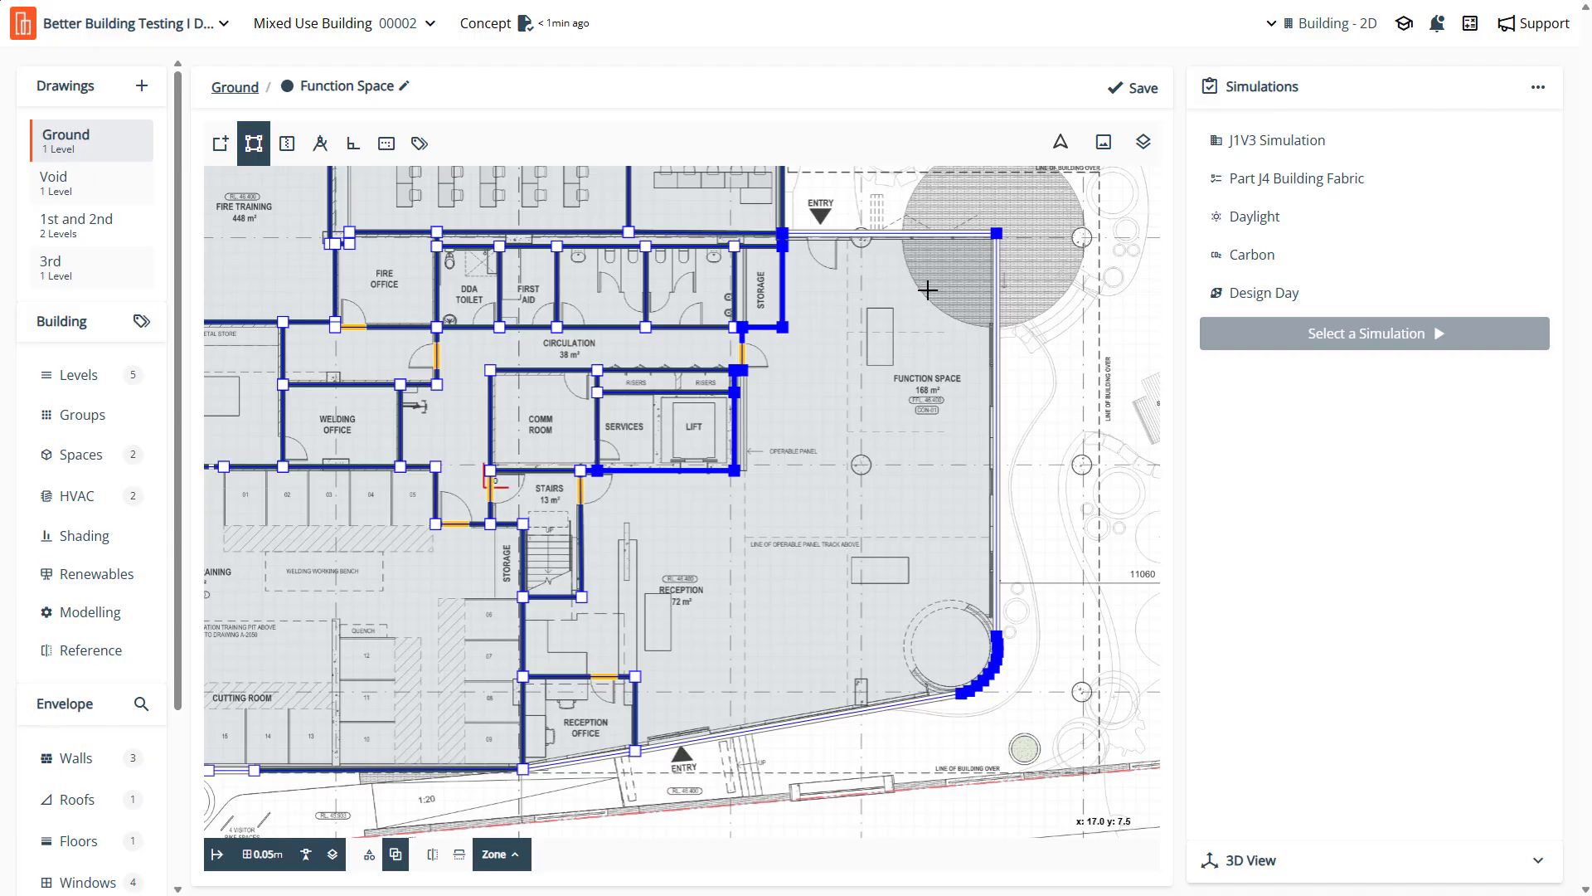
scroll(927, 337, down, 4)
scroll(877, 499, down, 4)
scroll(709, 330, up, 4)
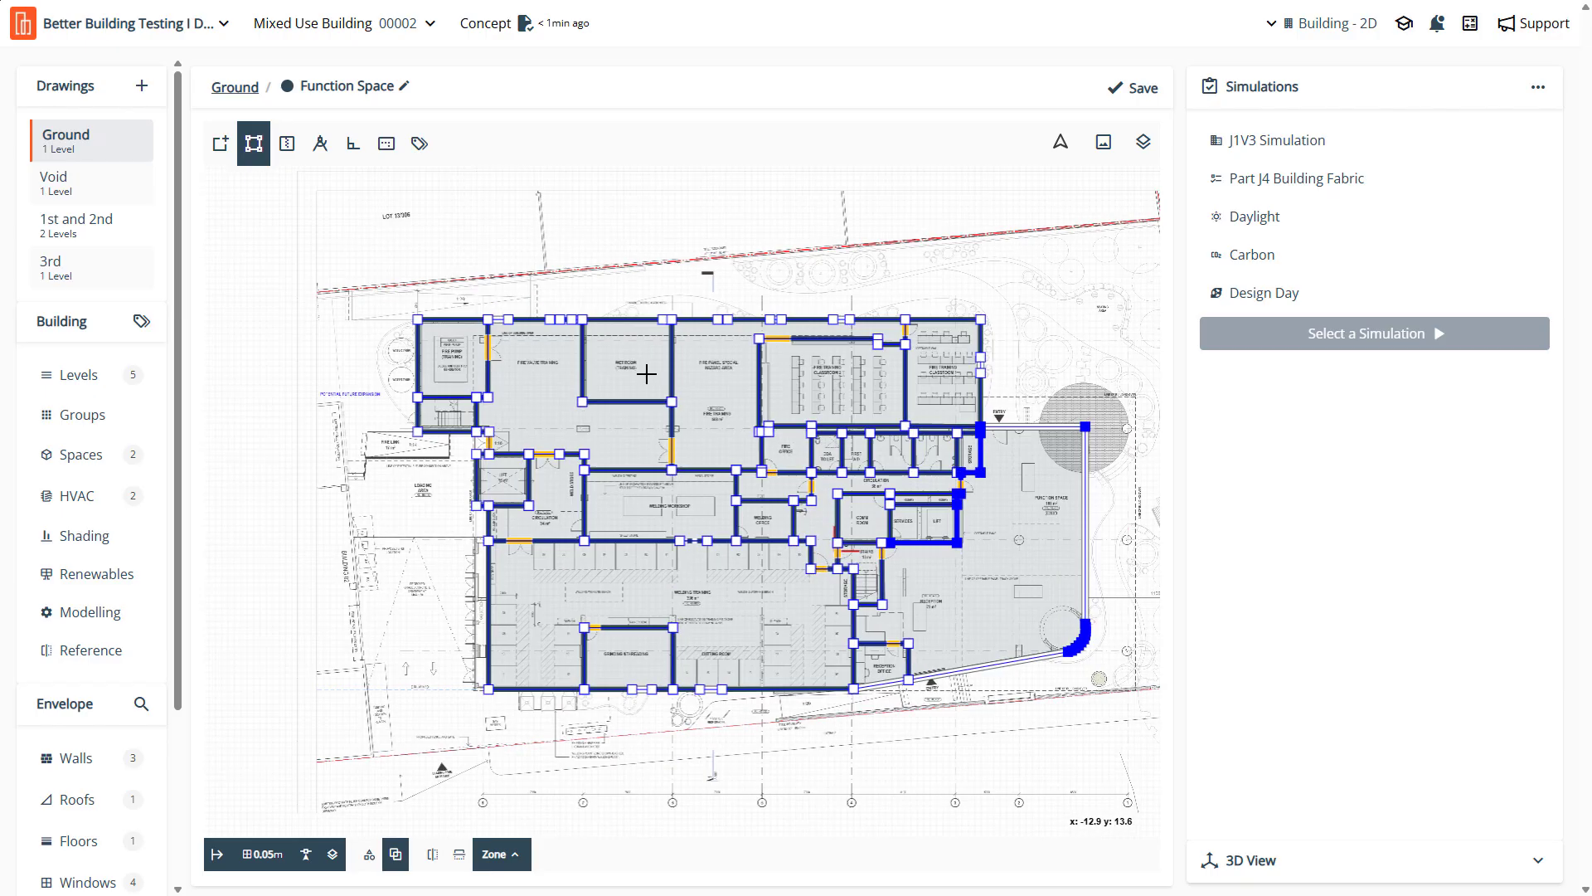
Select the Wet Room (Training) zone and check the length of the short segment beside its upper-right corner
scroll(646, 374, up, 5)
click(633, 358)
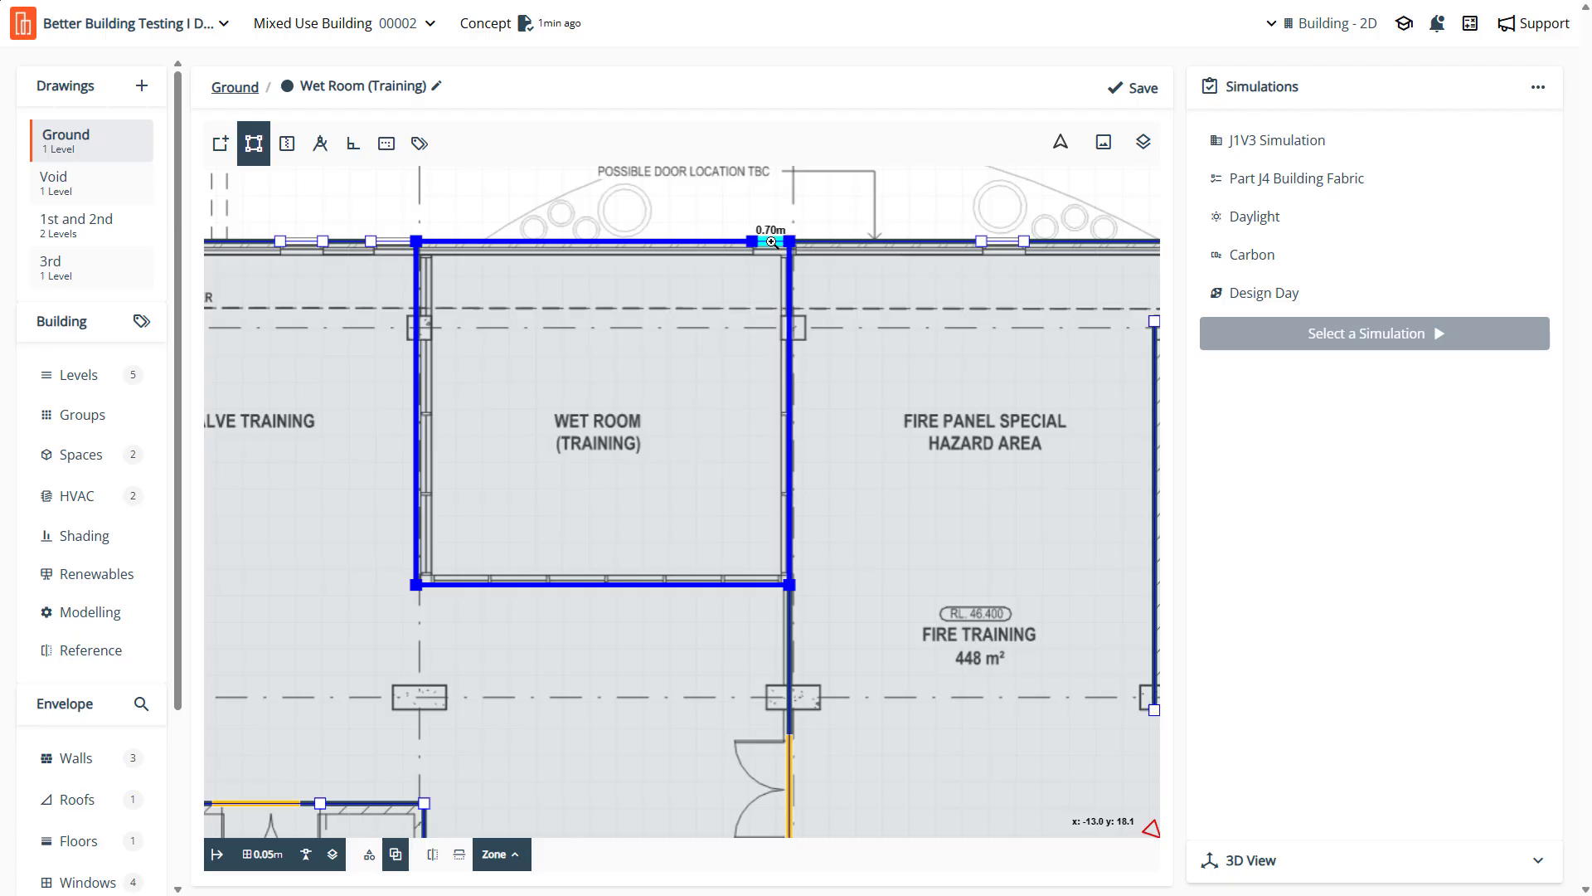
scroll(808, 280, down, 3)
scroll(639, 249, down, 4)
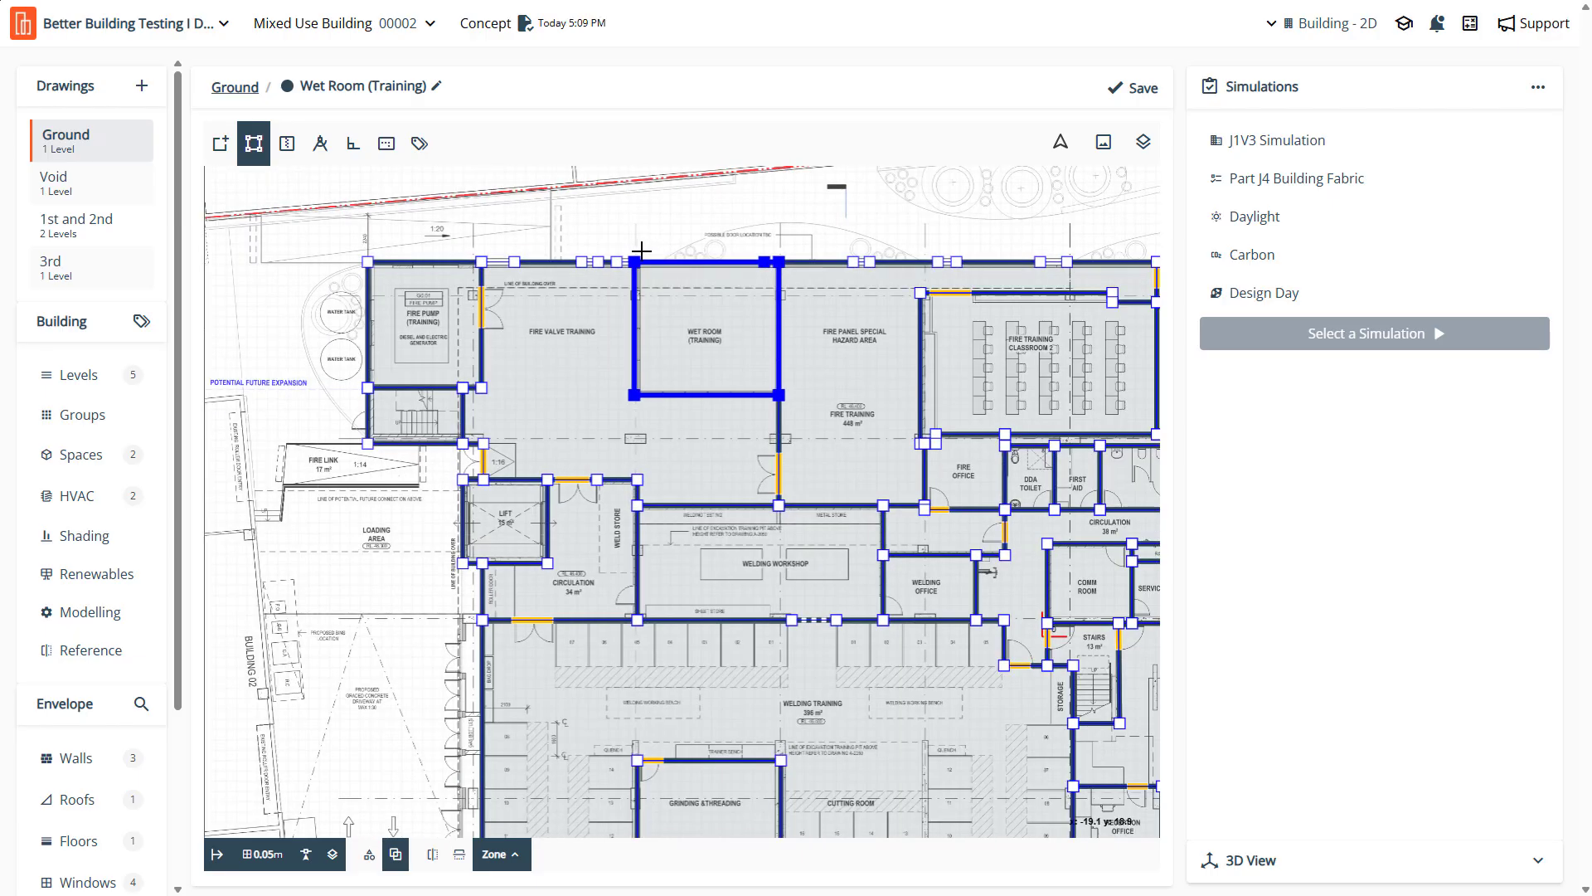
scroll(462, 675, up, 2)
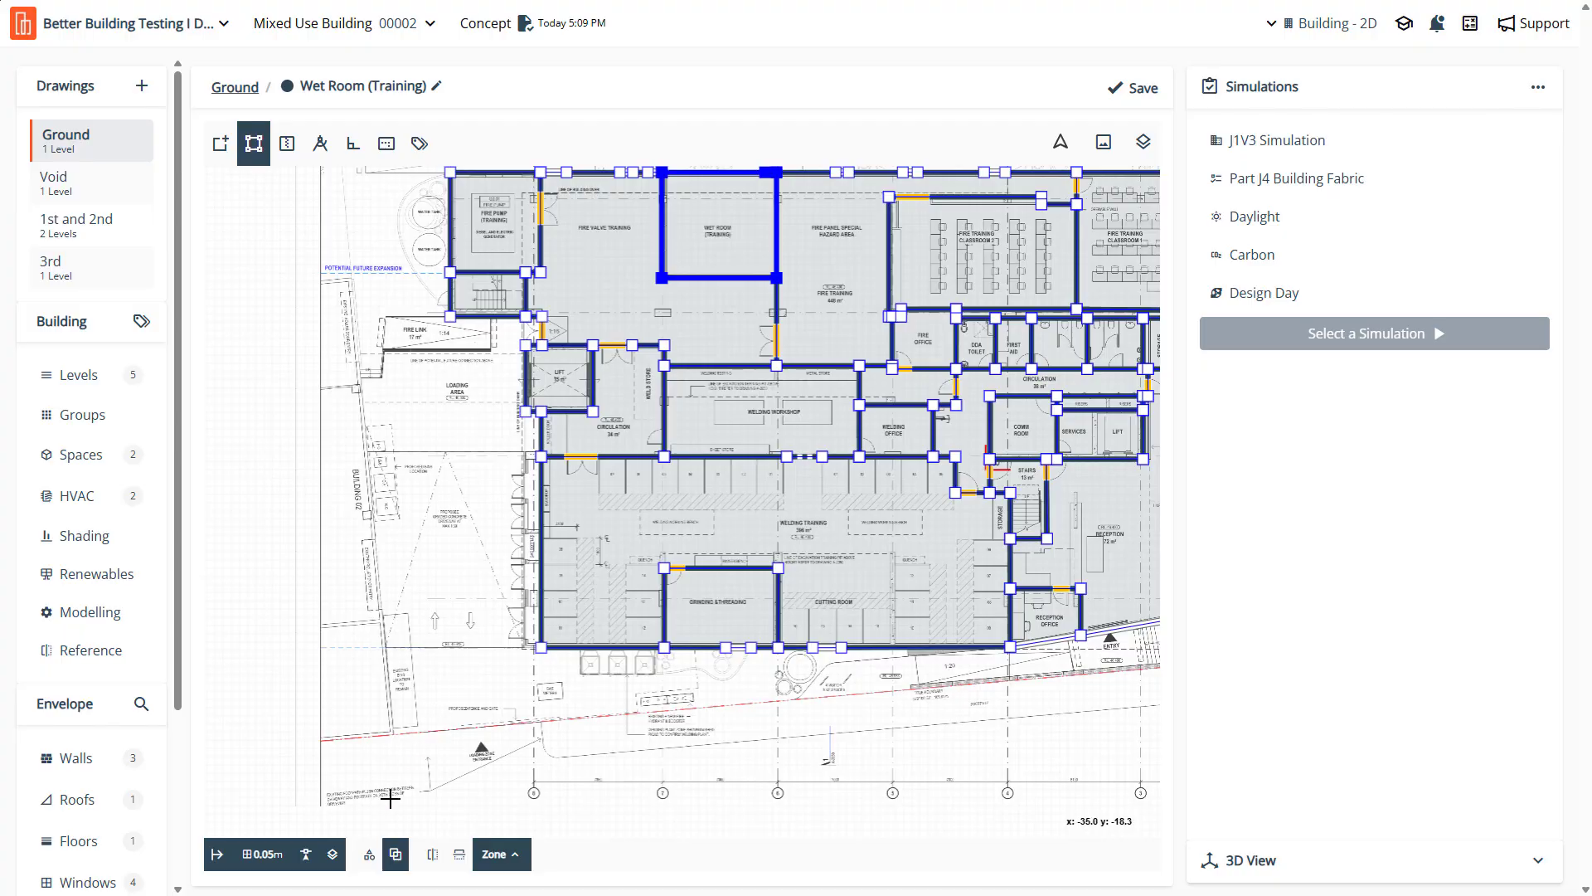
Display the tags on the Ground plan and select the Fire Training zone to examine its wall and window tags
click(369, 854)
scroll(415, 635, down, 3)
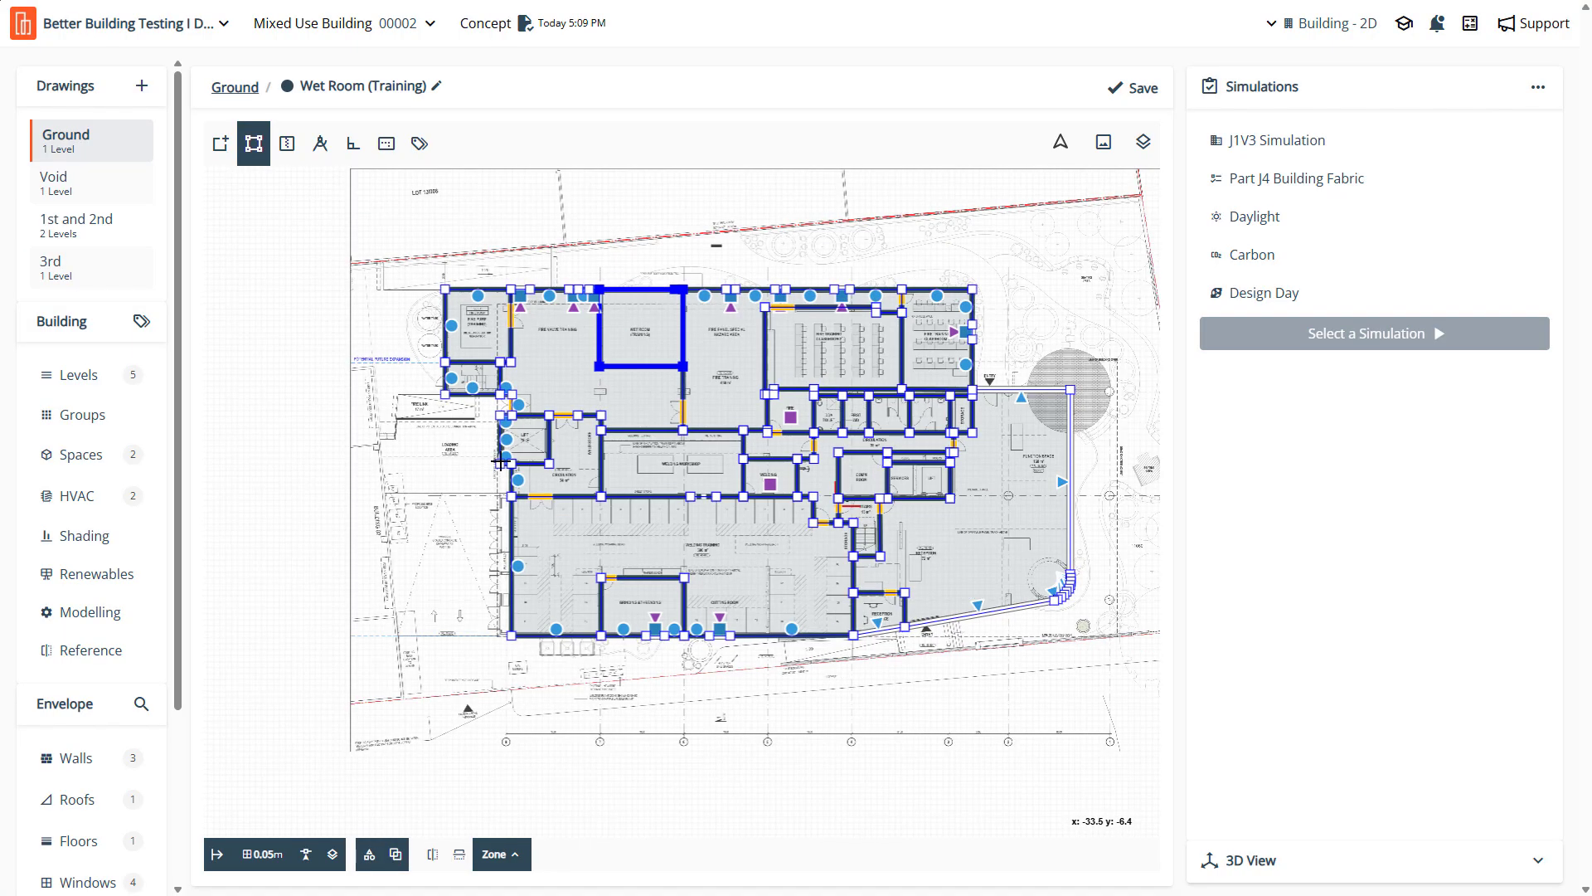
scroll(688, 223, up, 7)
click(752, 336)
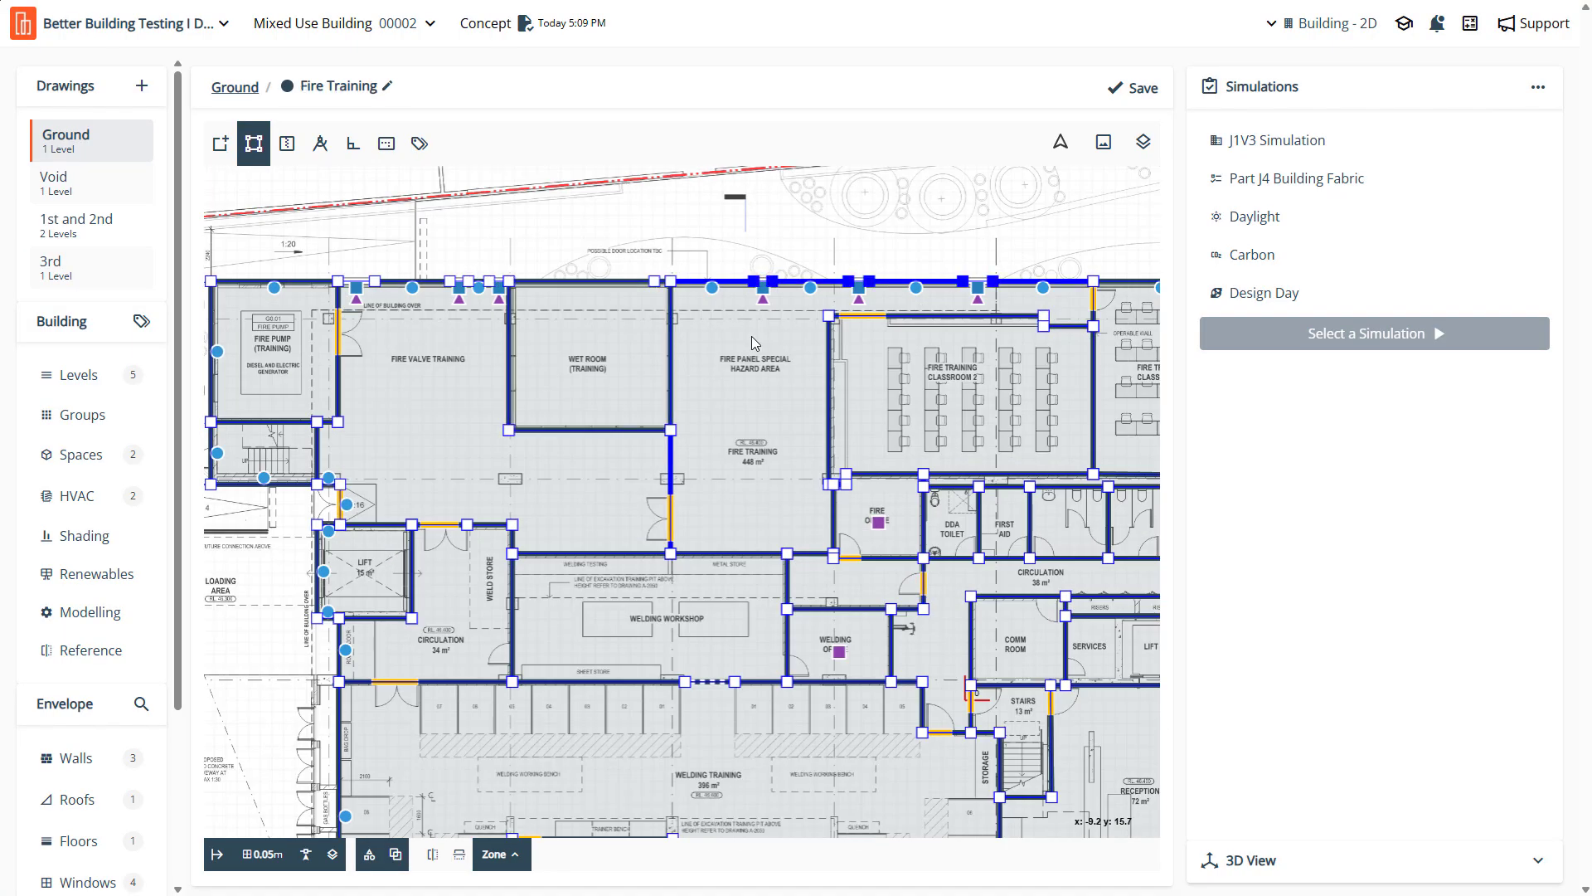
scroll(752, 340, up, 2)
scroll(786, 291, up, 2)
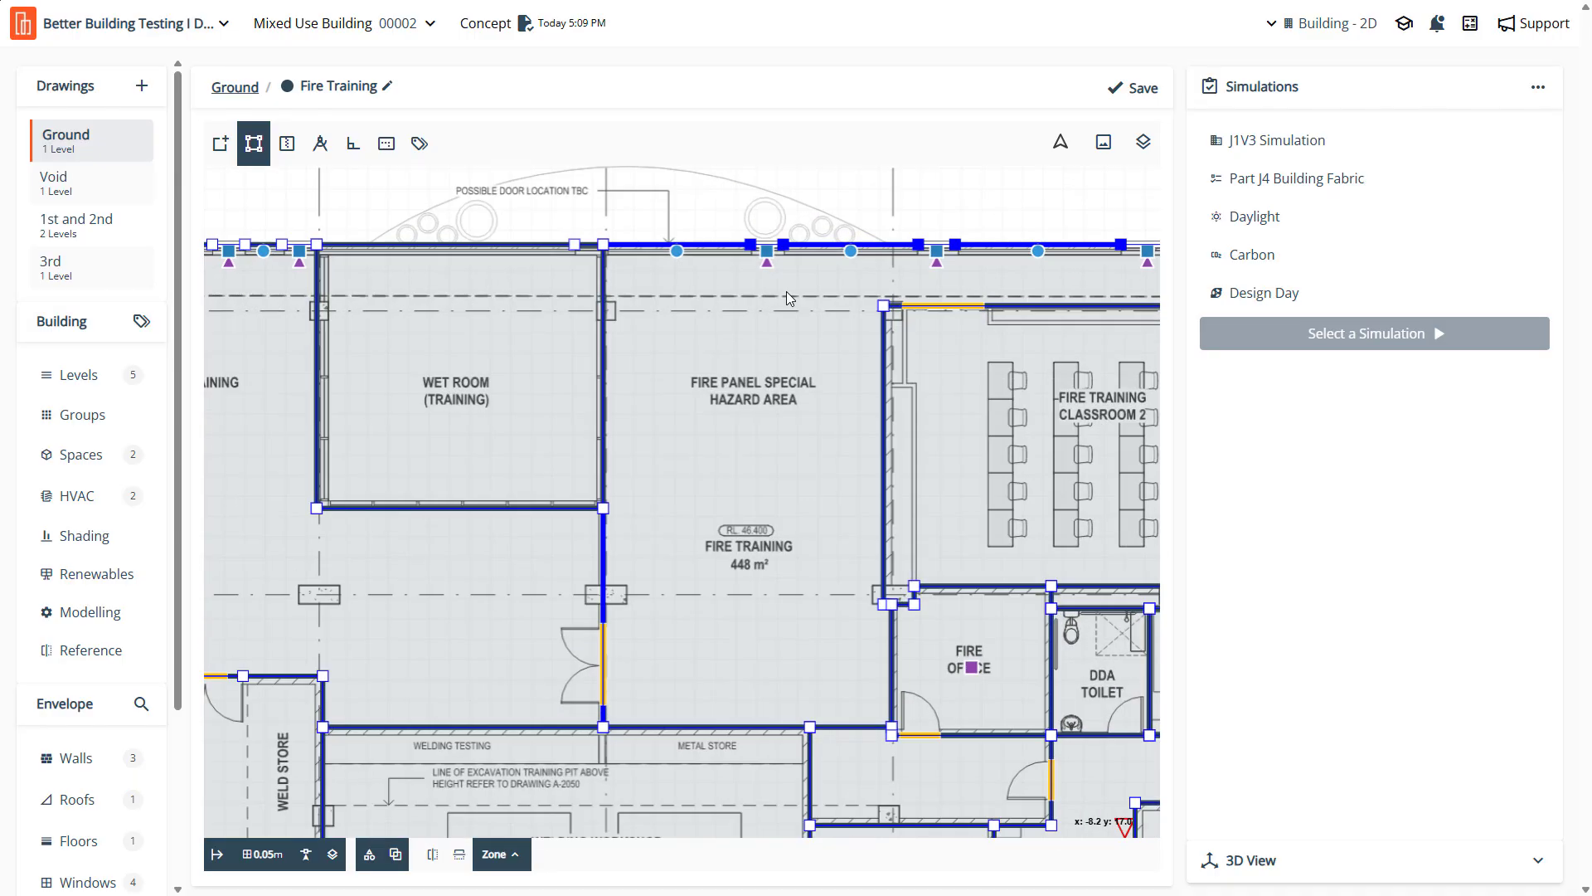
scroll(790, 285, down, 2)
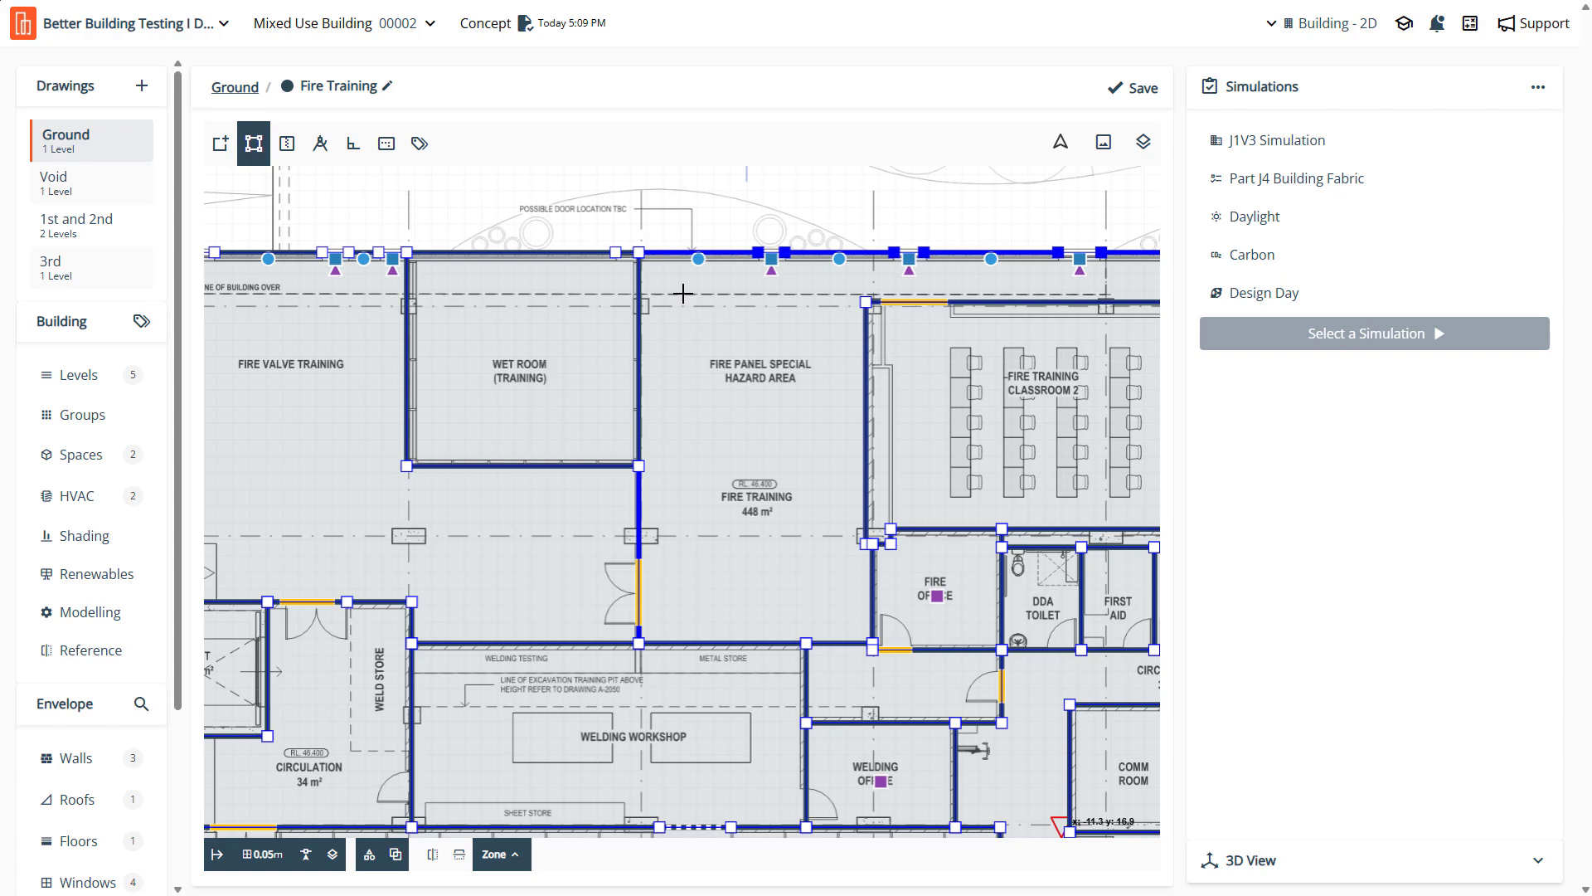
scroll(682, 292, down, 1)
Compare the tags along the outer wall of the Wet Room (Training) and Fire Training zones, selecting each in turn
click(540, 313)
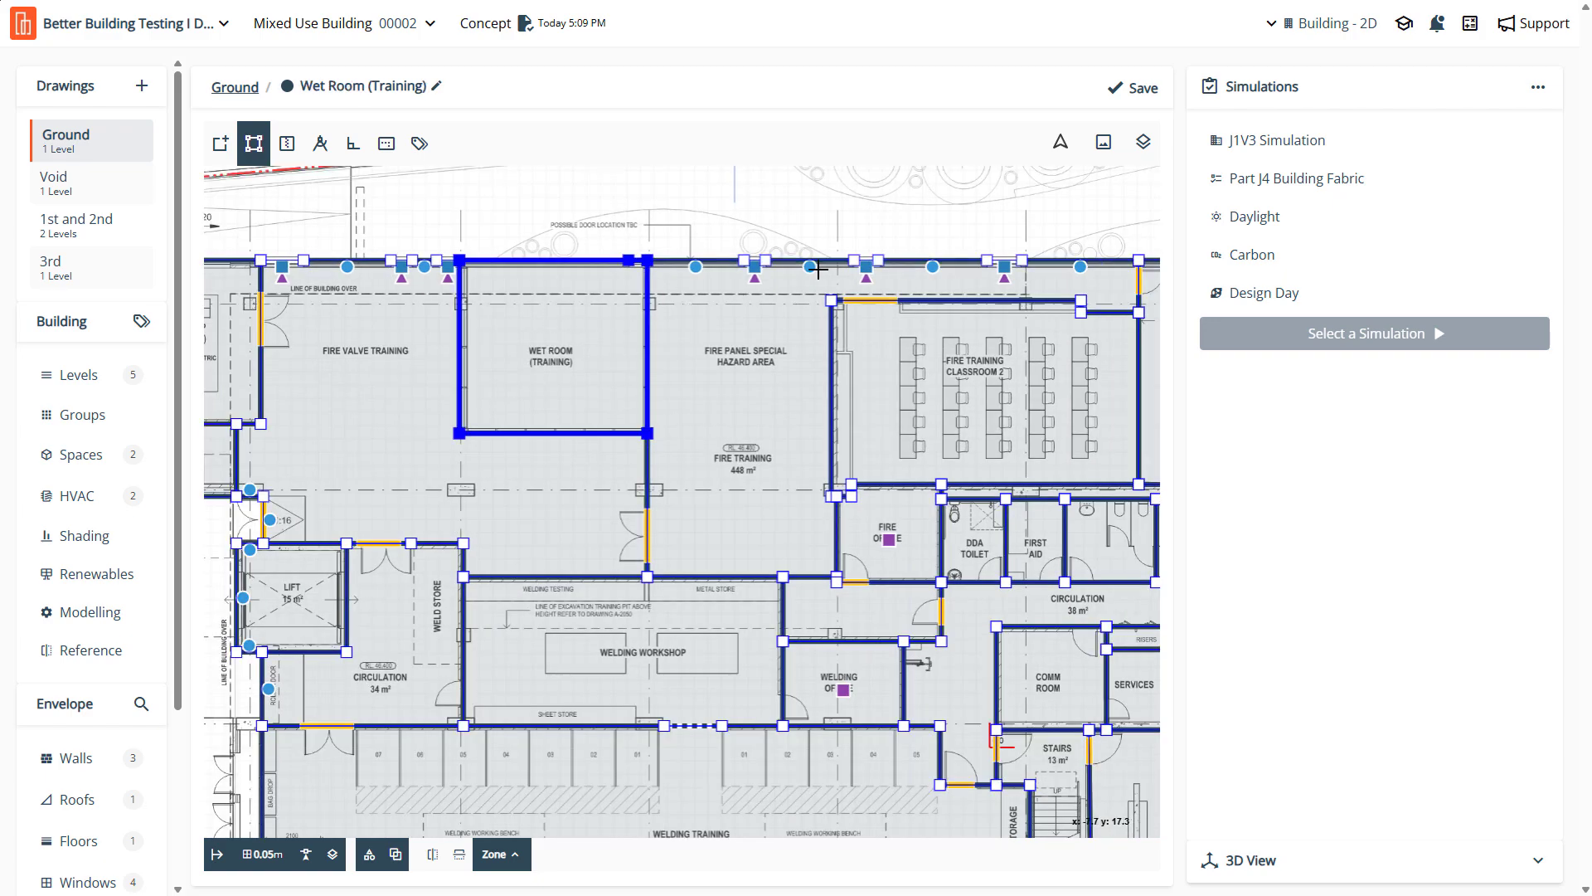
scroll(809, 241, up, 2)
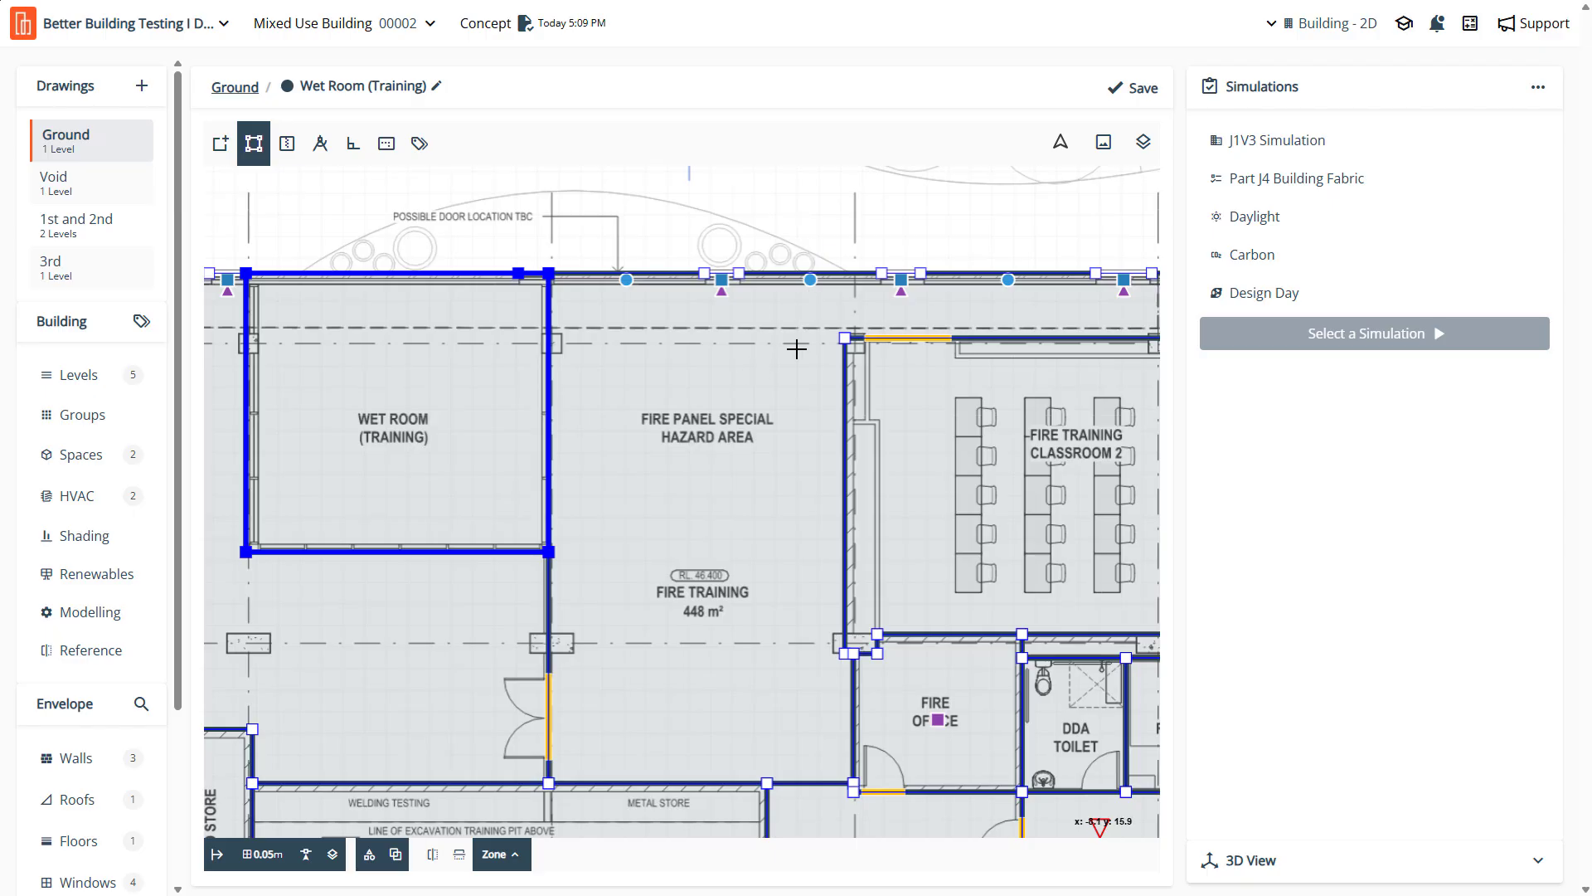
scroll(798, 331, down, 2)
scroll(594, 344, up, 3)
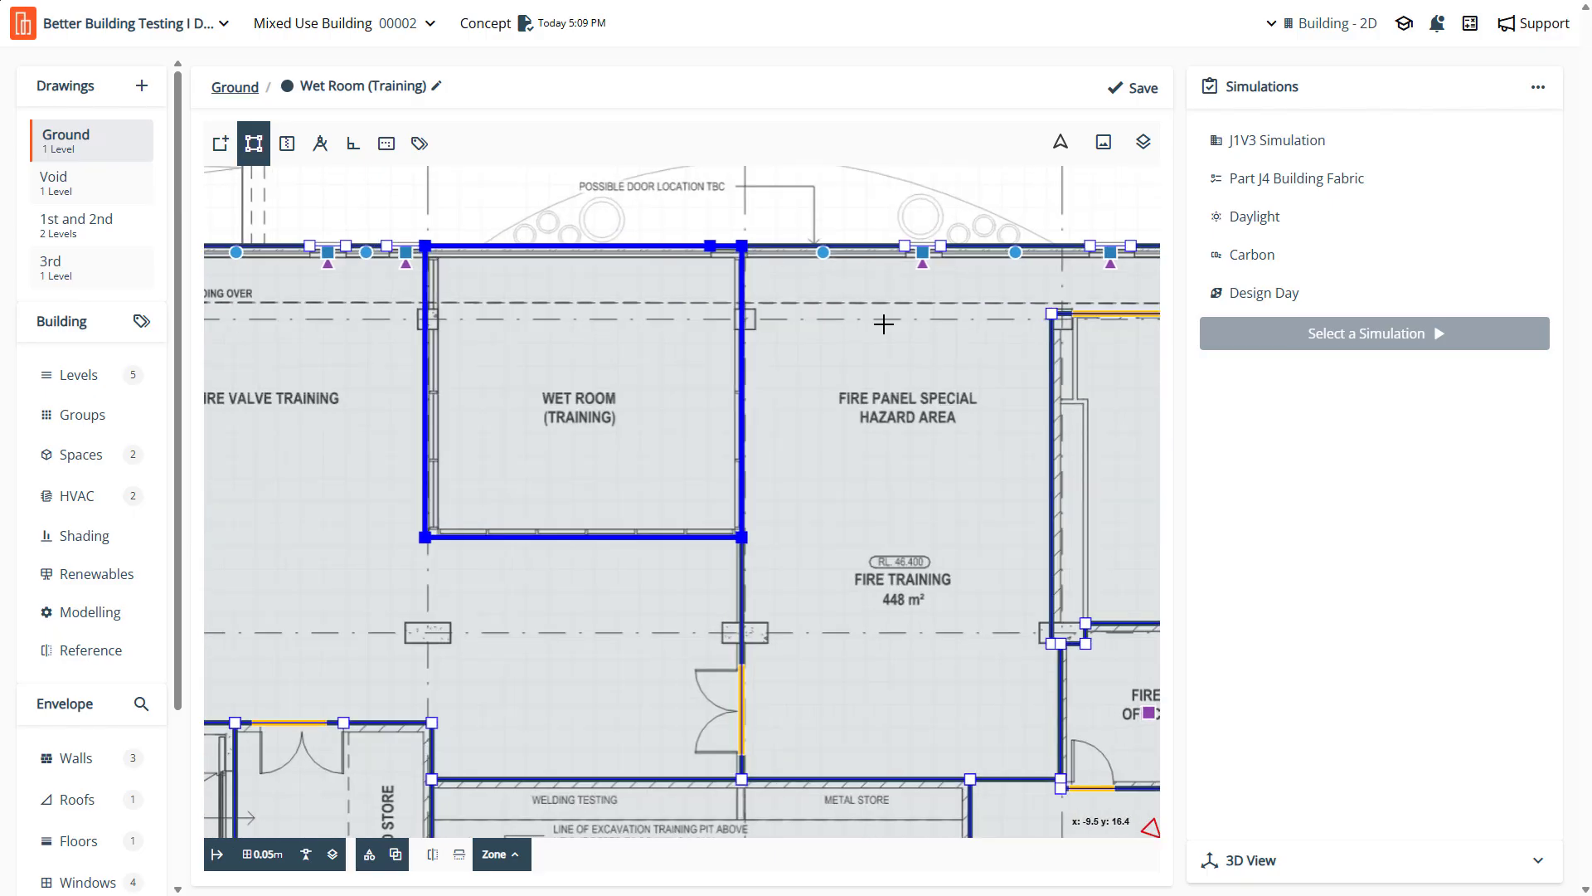
click(884, 323)
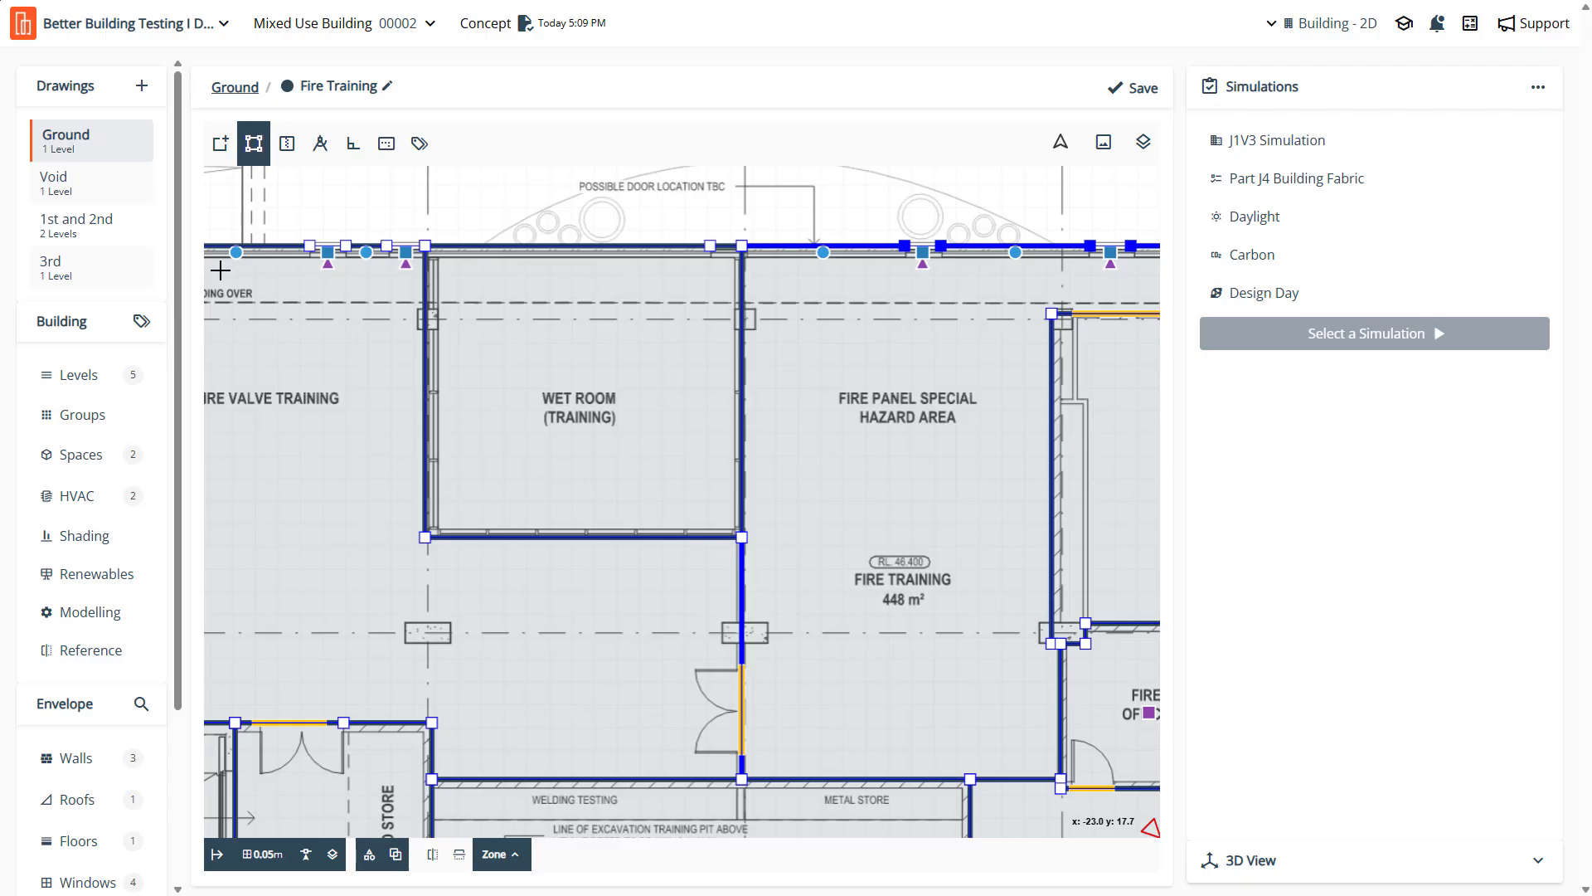
Open the Building's tag management list and look over the window tags
click(144, 323)
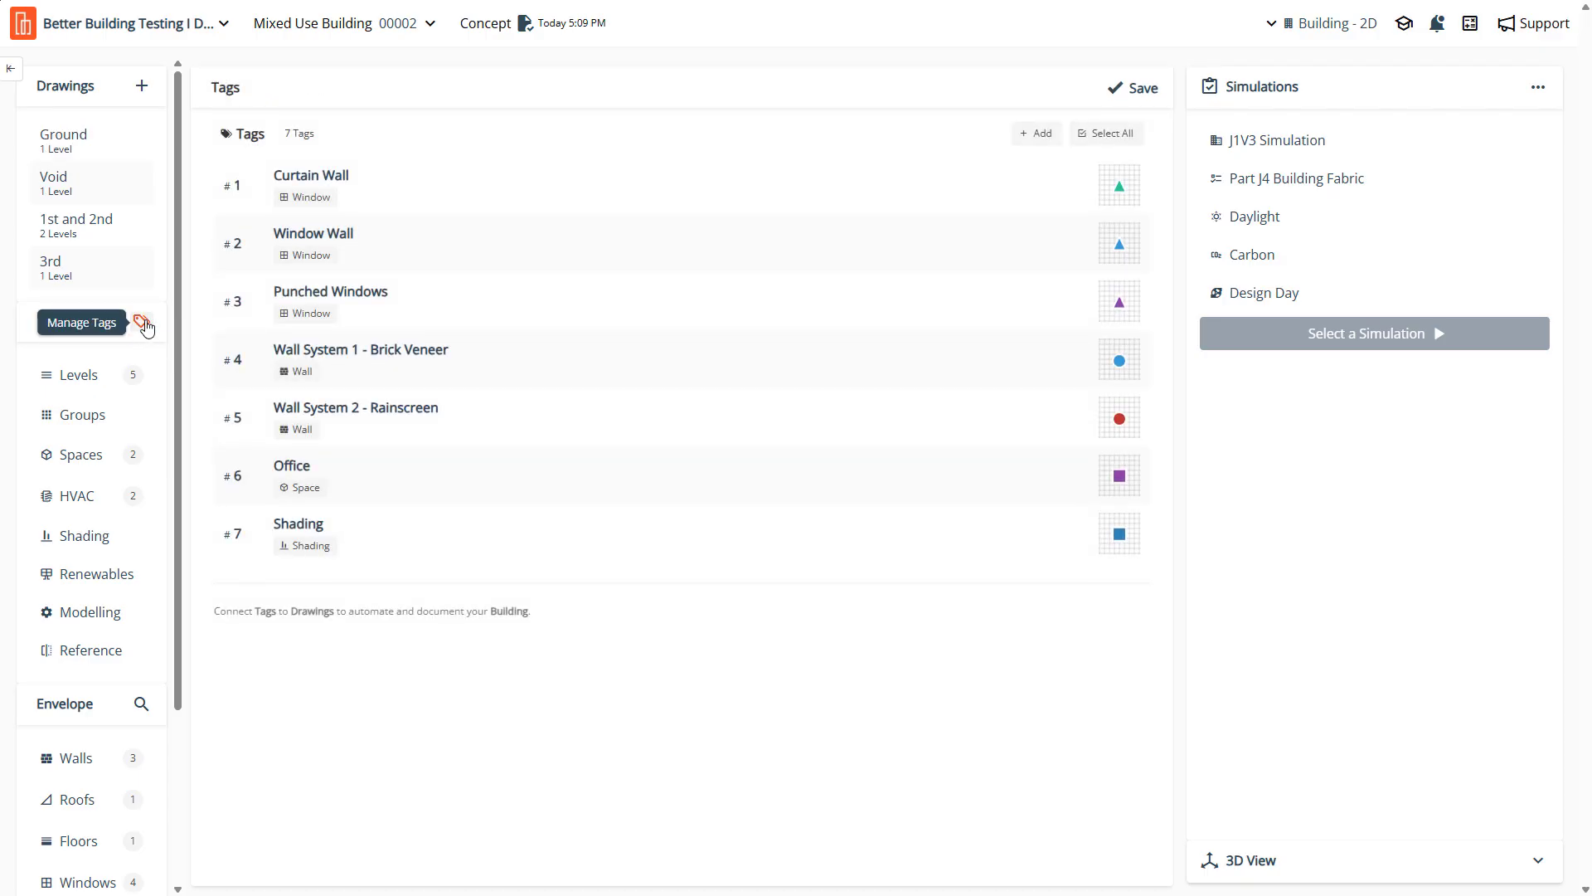
mouse_move(382, 202)
mouse_move(384, 259)
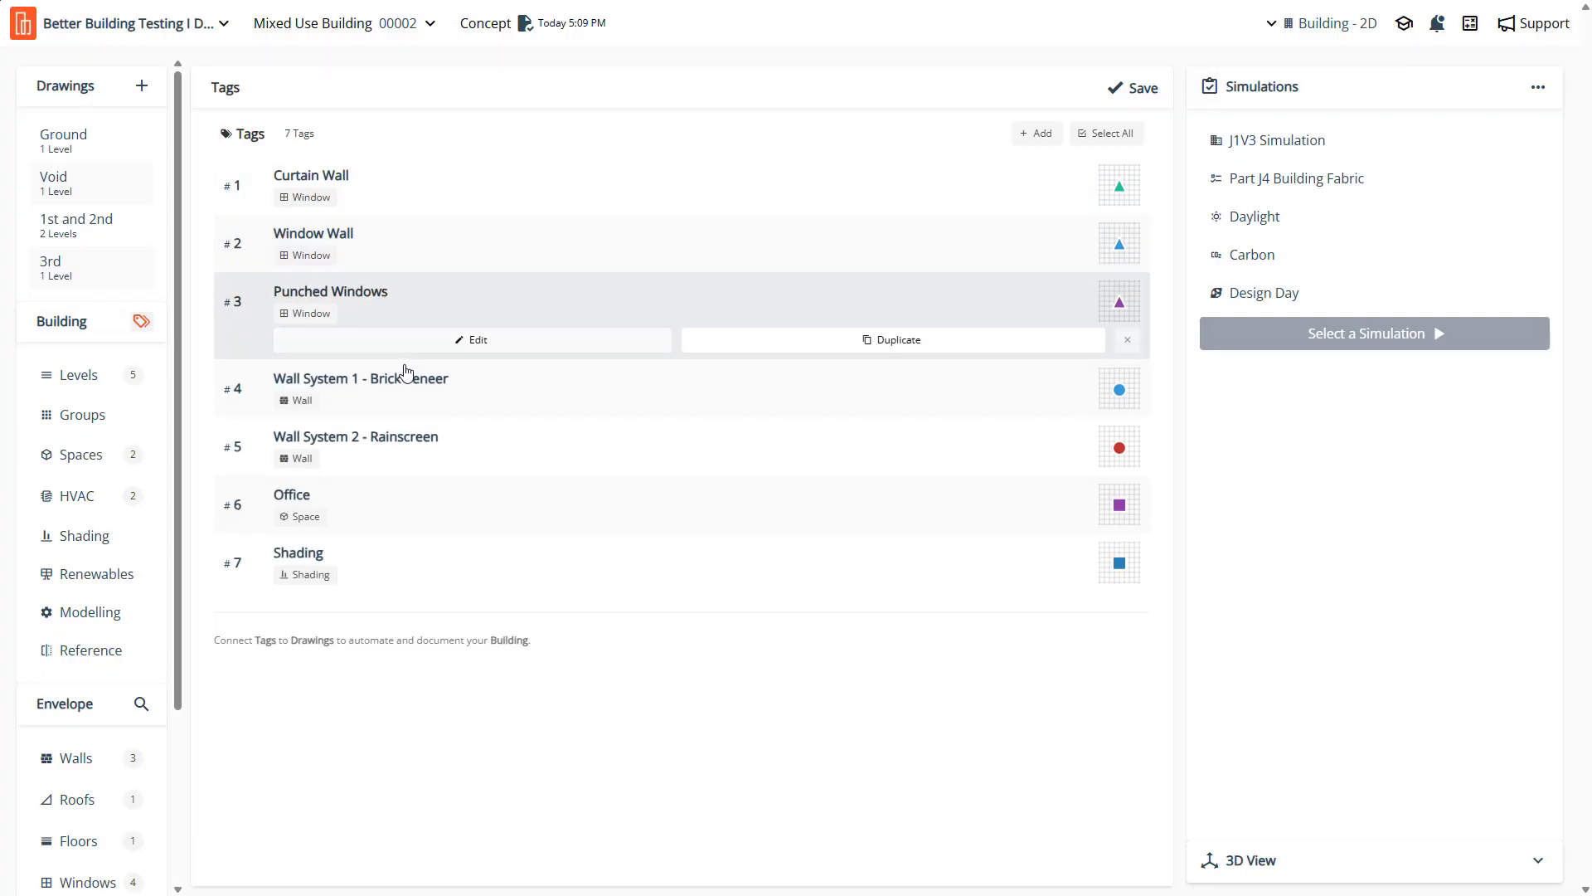
Compare the building's tag list with the wall and window tags along the Fire Valve Training zone's outer wall on the Ground plan
mouse_move(408, 379)
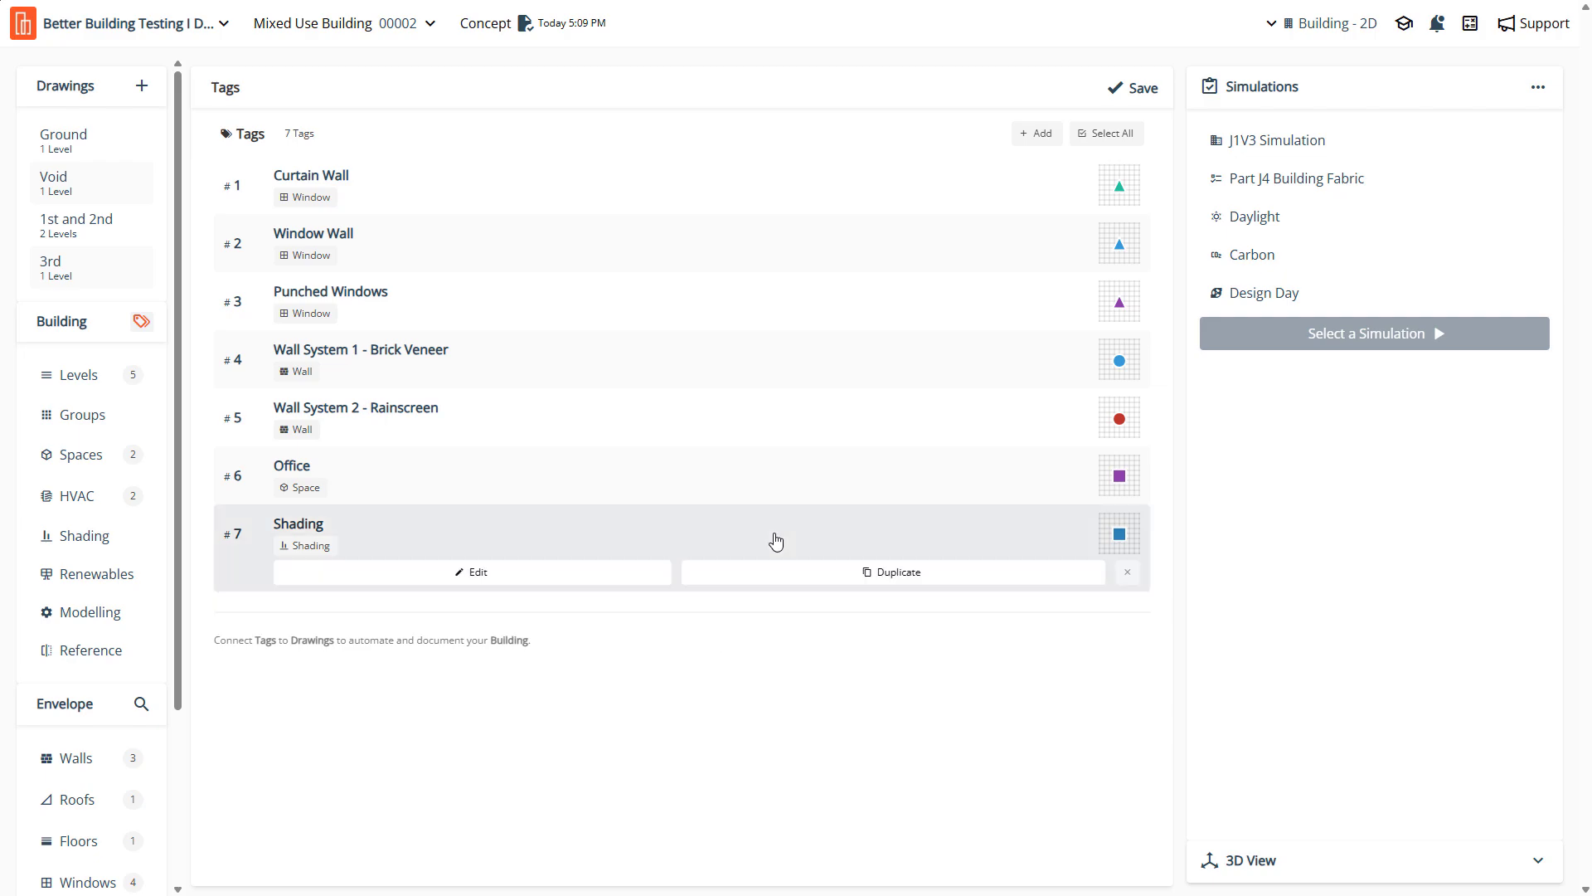
mouse_move(295, 309)
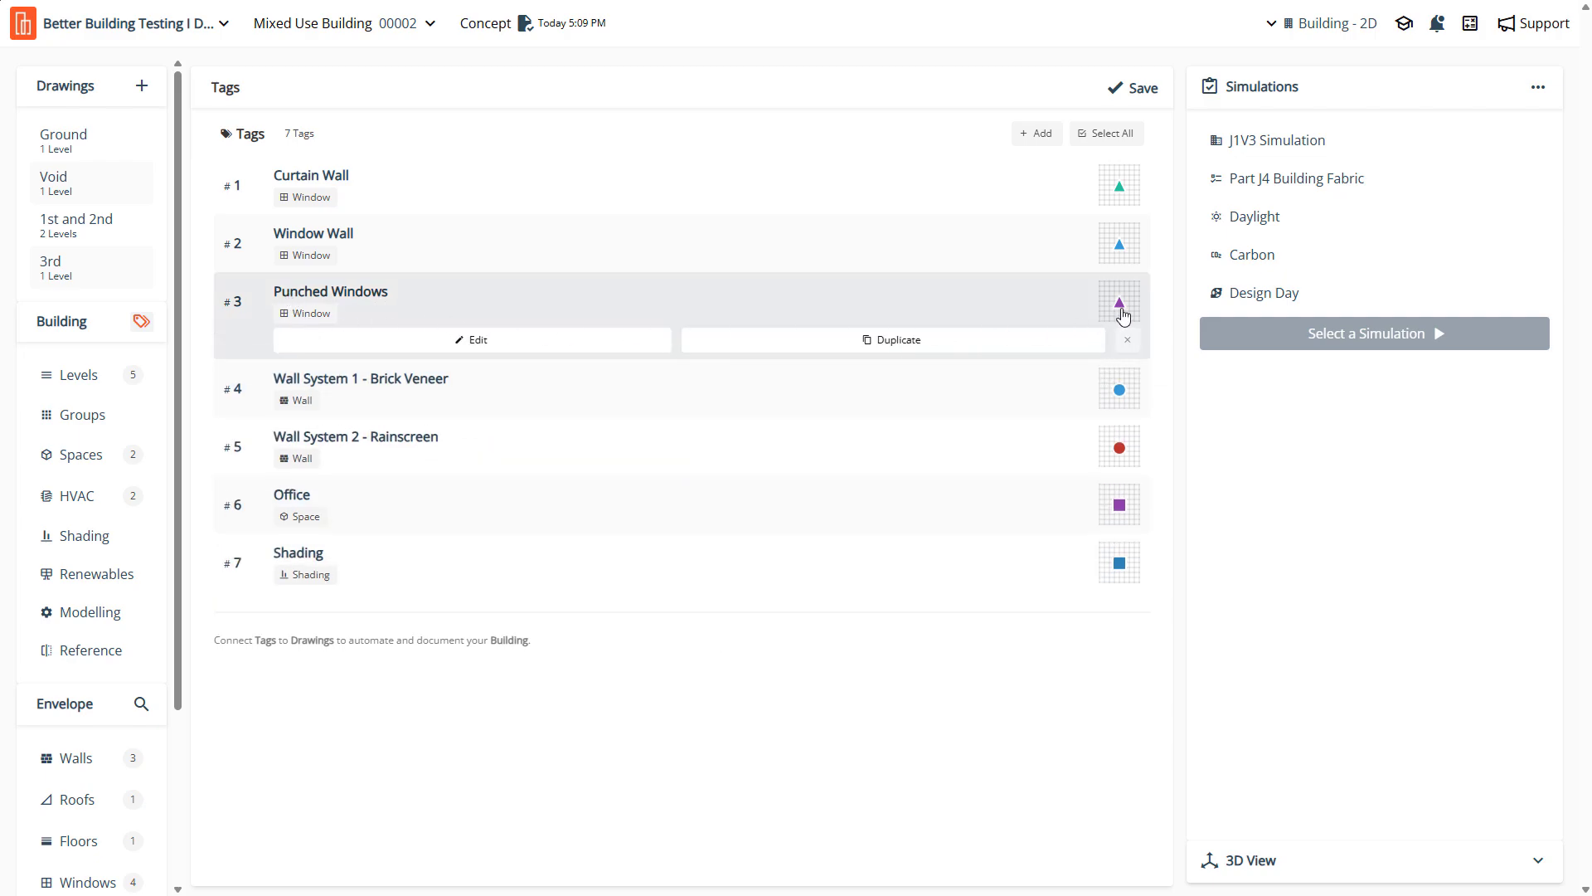
click(117, 139)
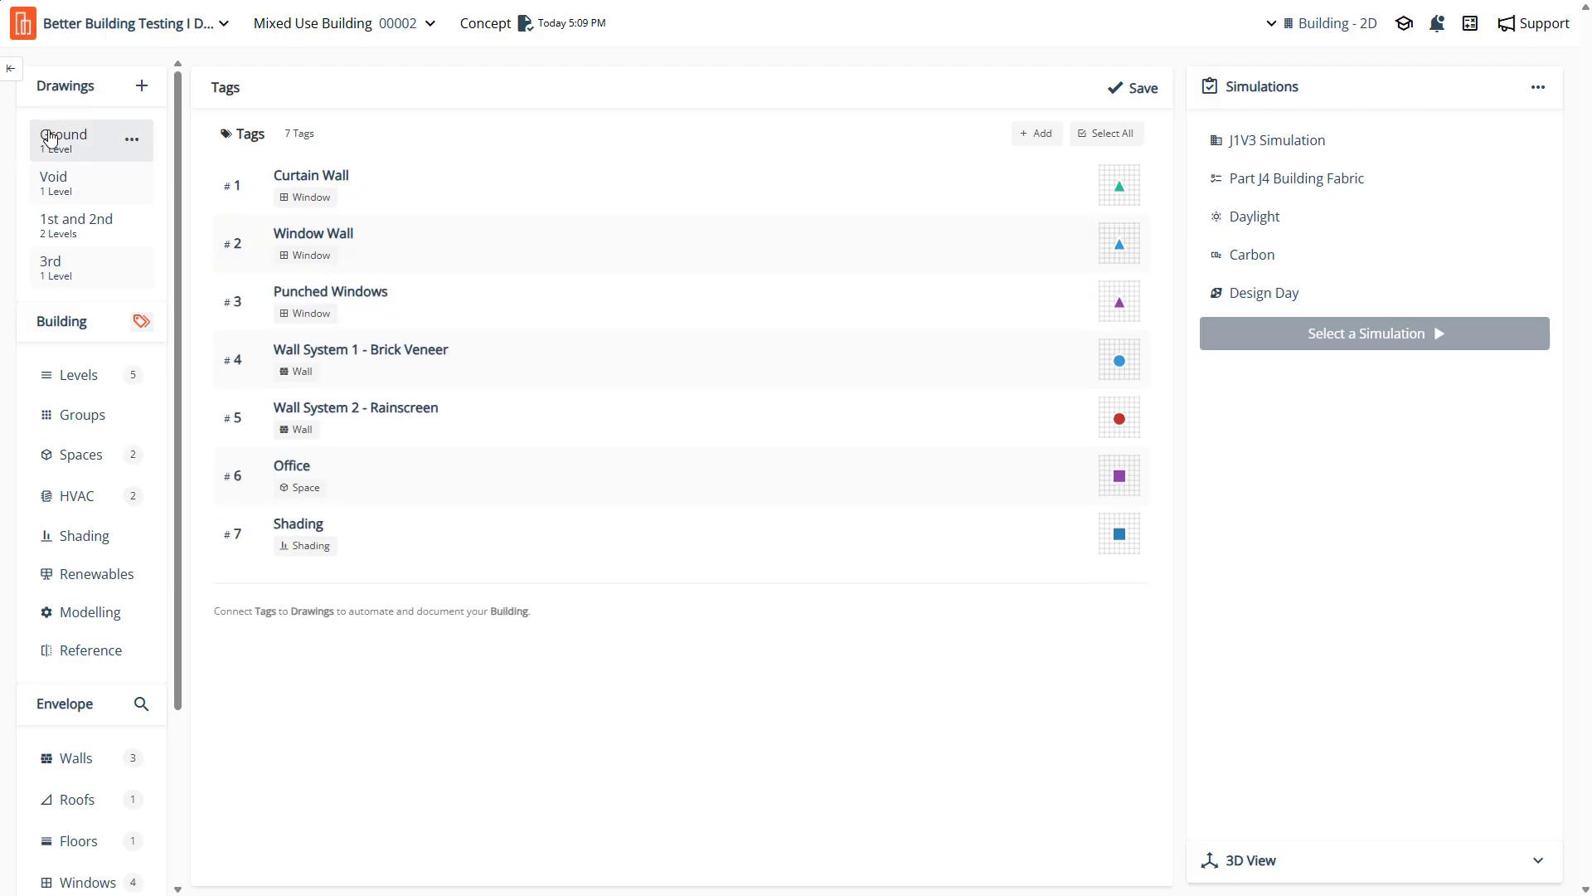
scroll(568, 312, up, 10)
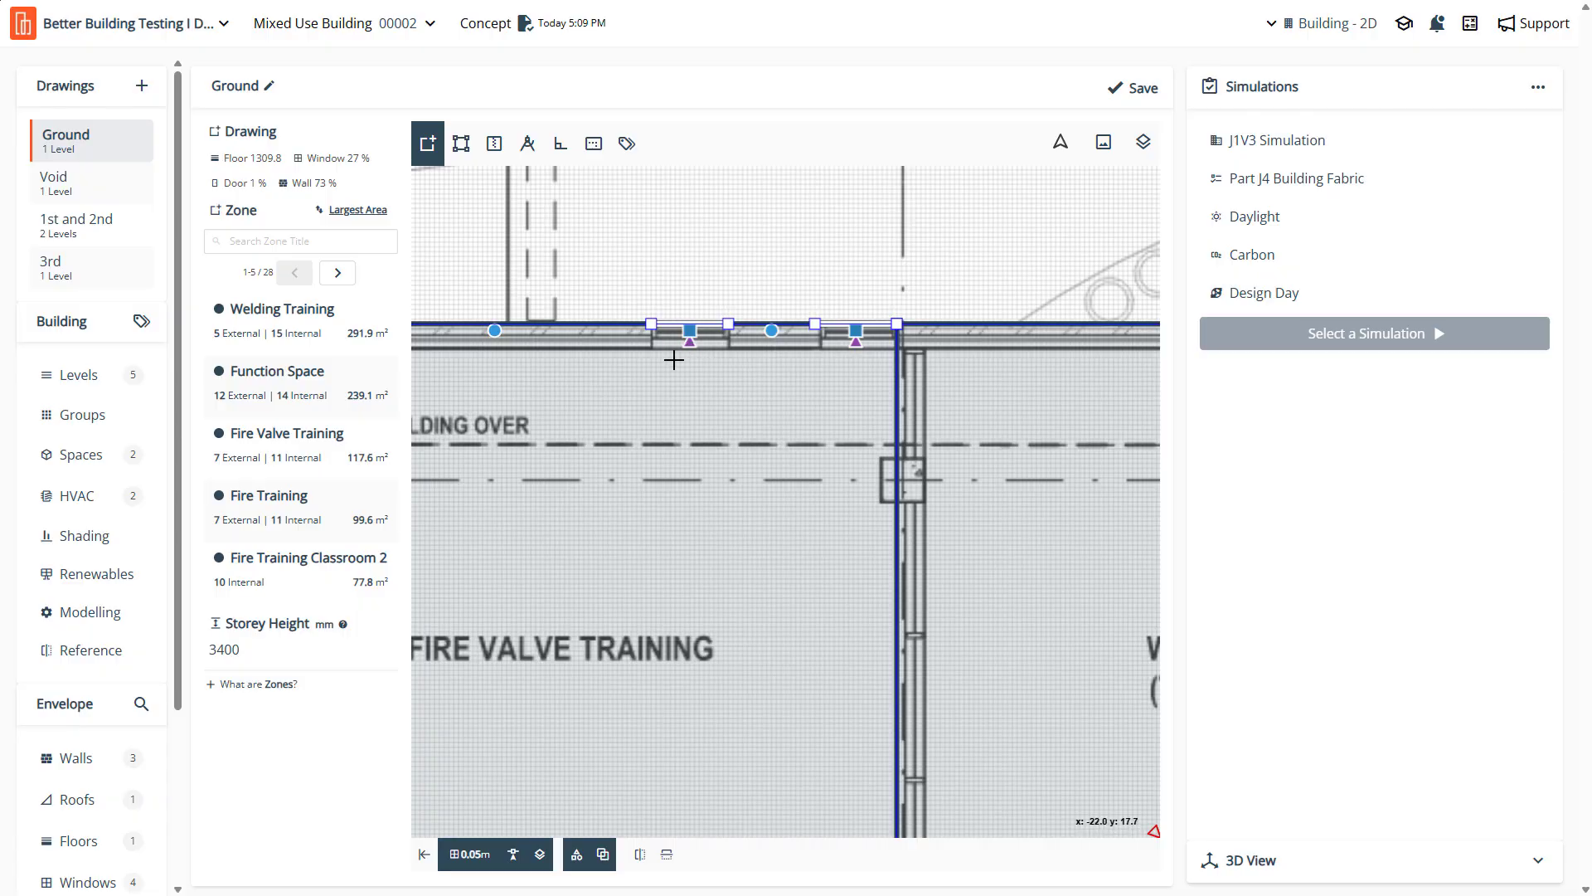
scroll(673, 359, down, 5)
scroll(675, 362, up, 5)
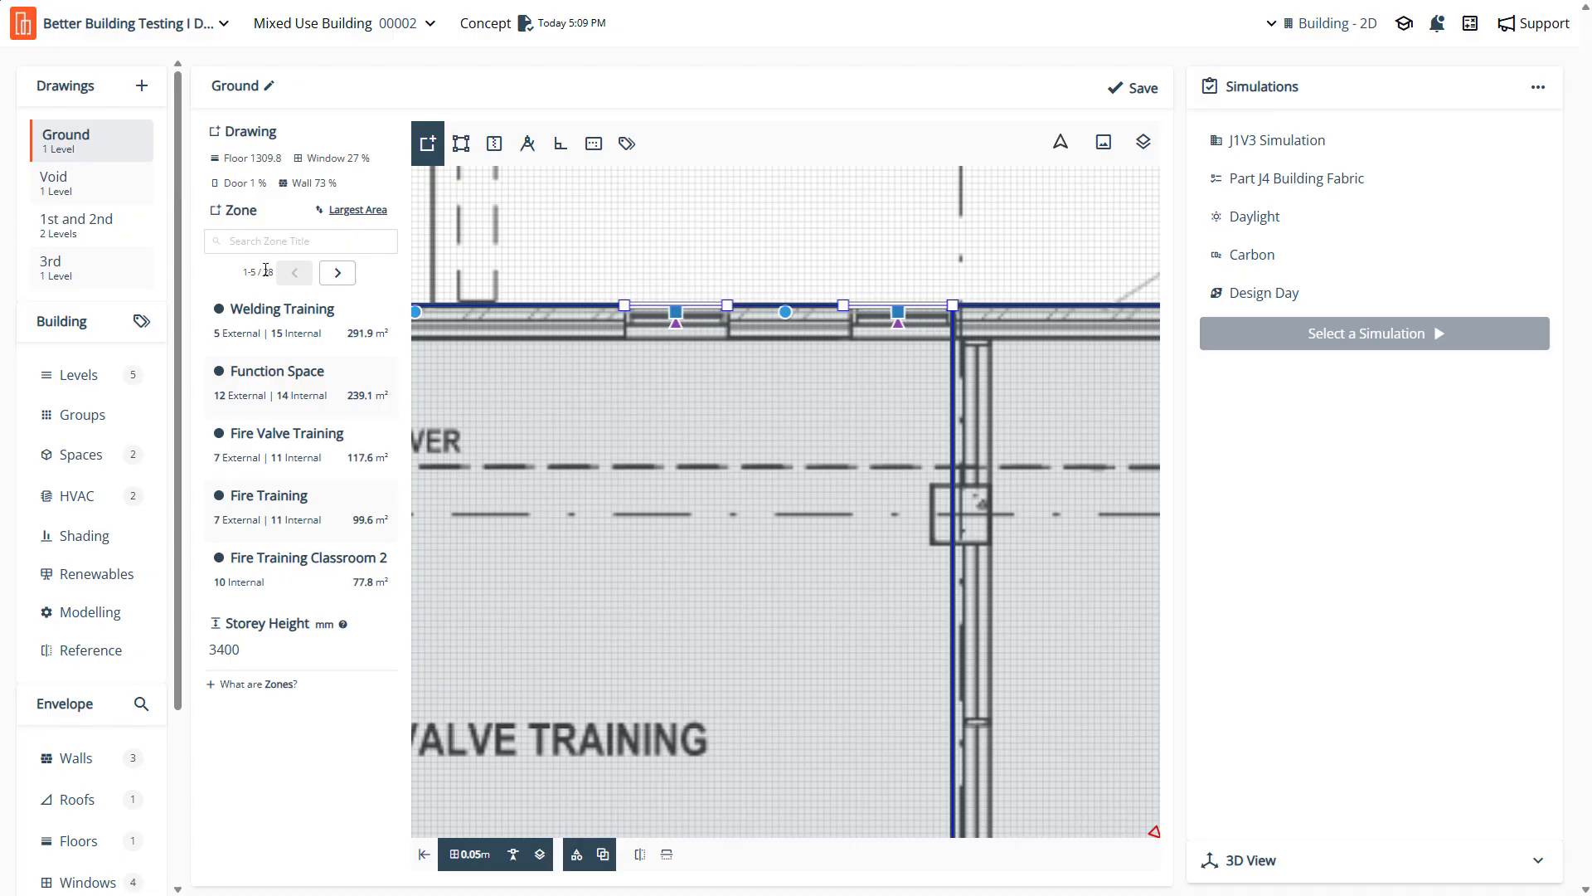
click(142, 321)
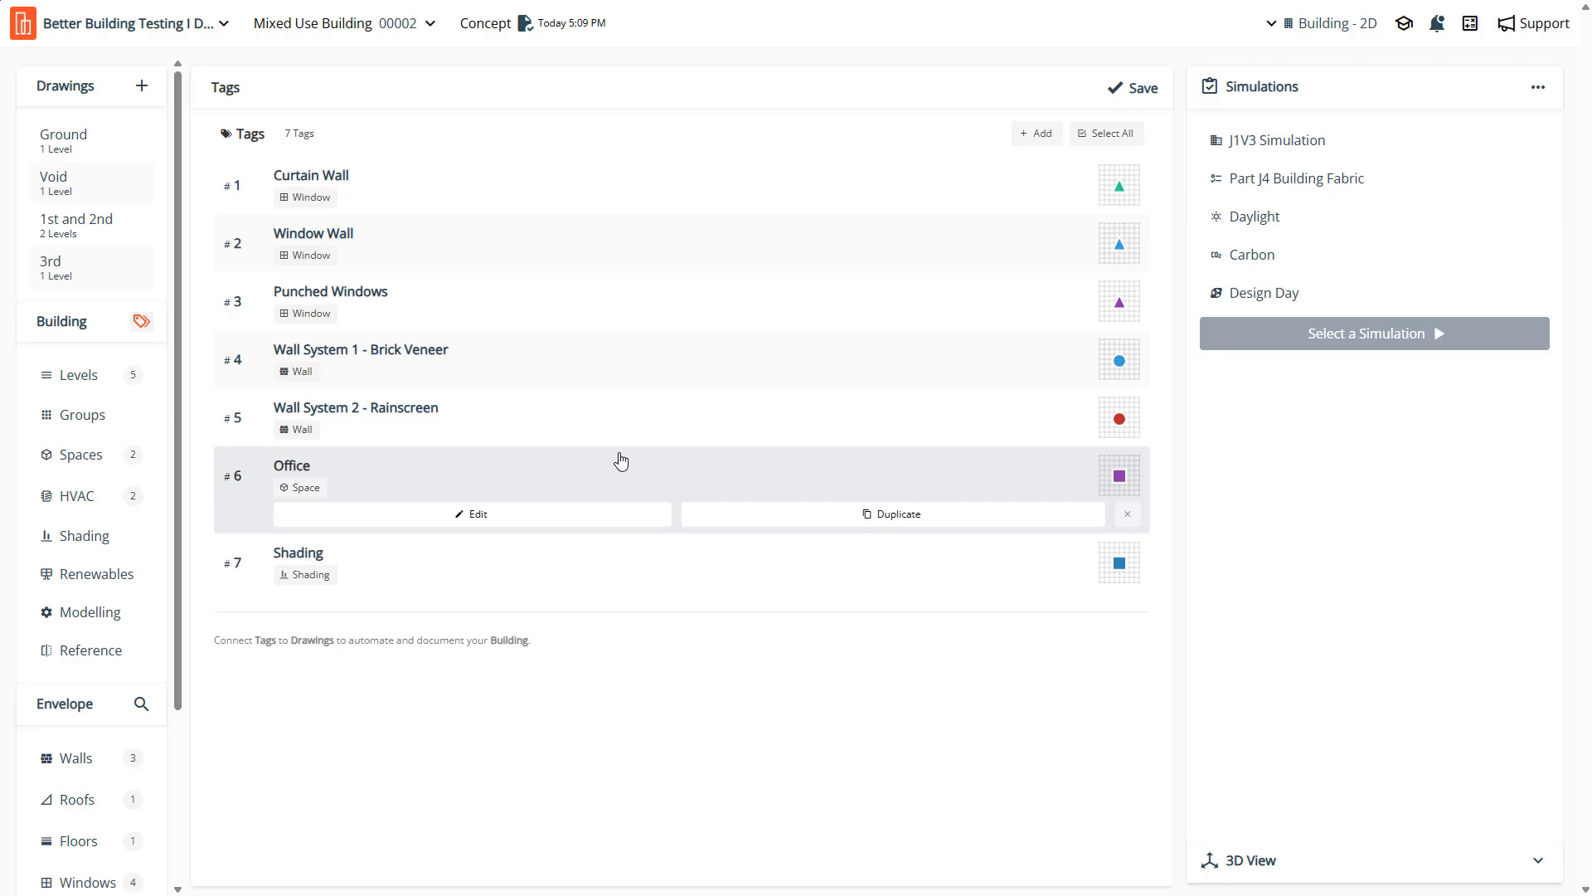
click(74, 156)
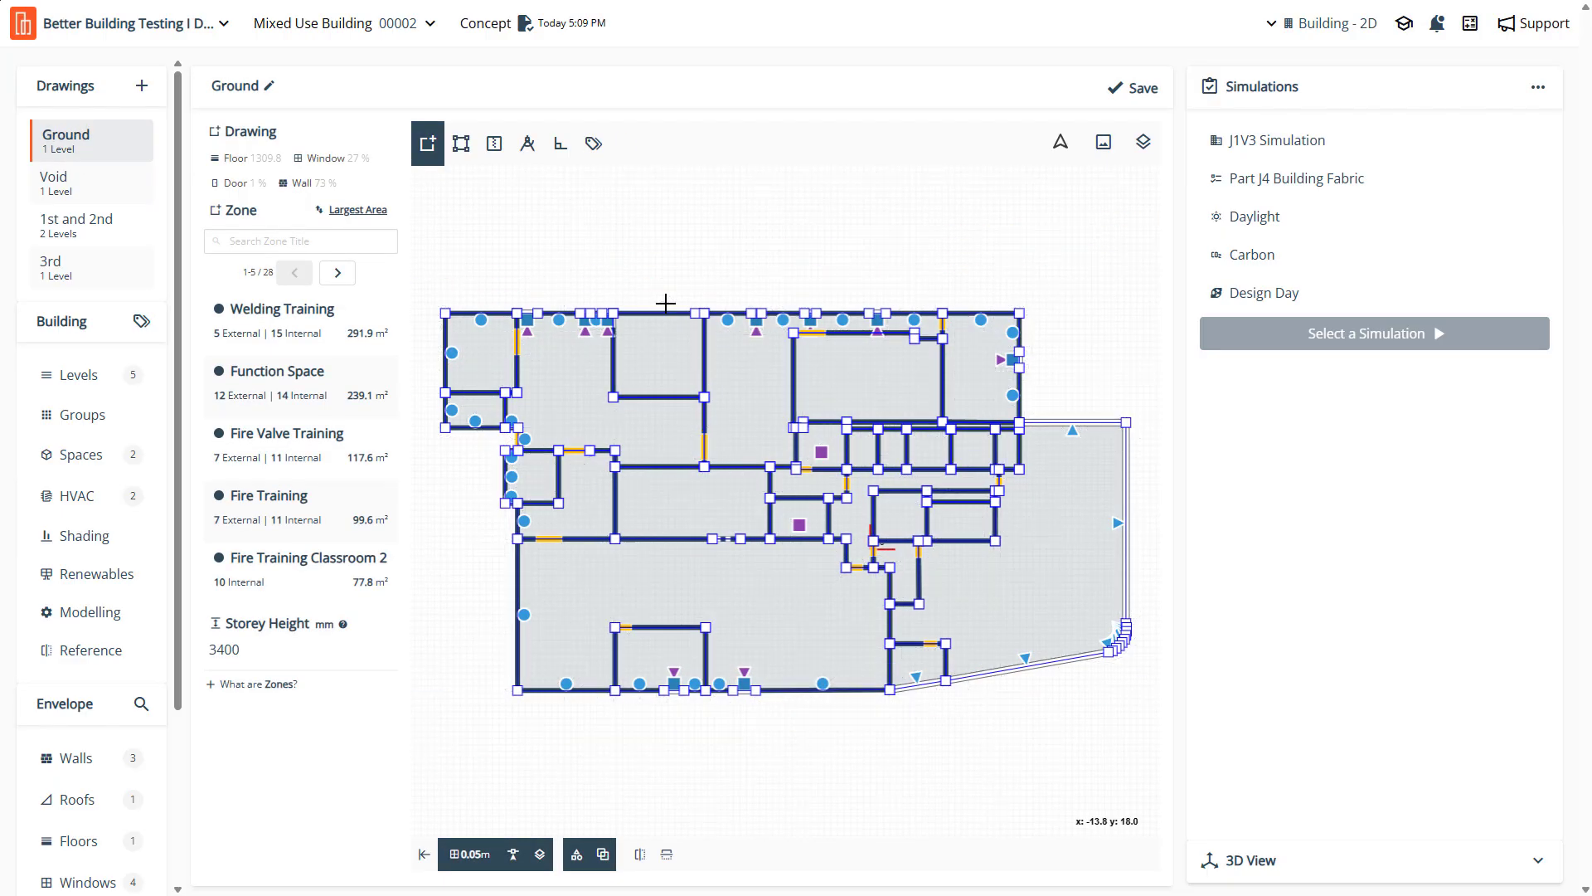
Select the short outer-wall segment of the Wet Room (Training) zone and the adjoining long segment for tagging
scroll(676, 306, up, 5)
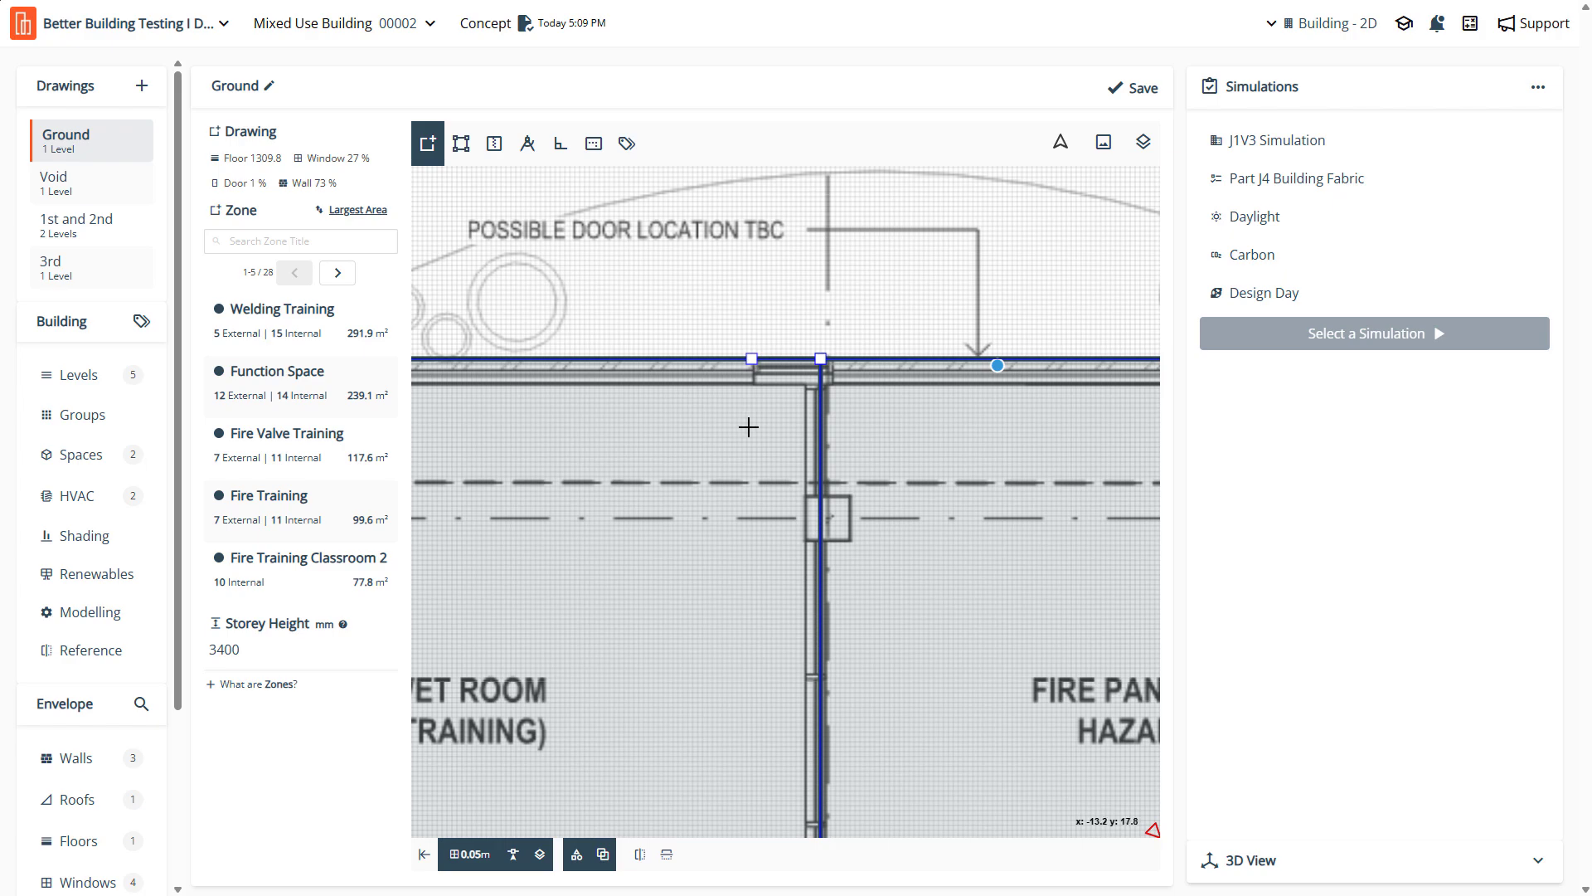
click(776, 370)
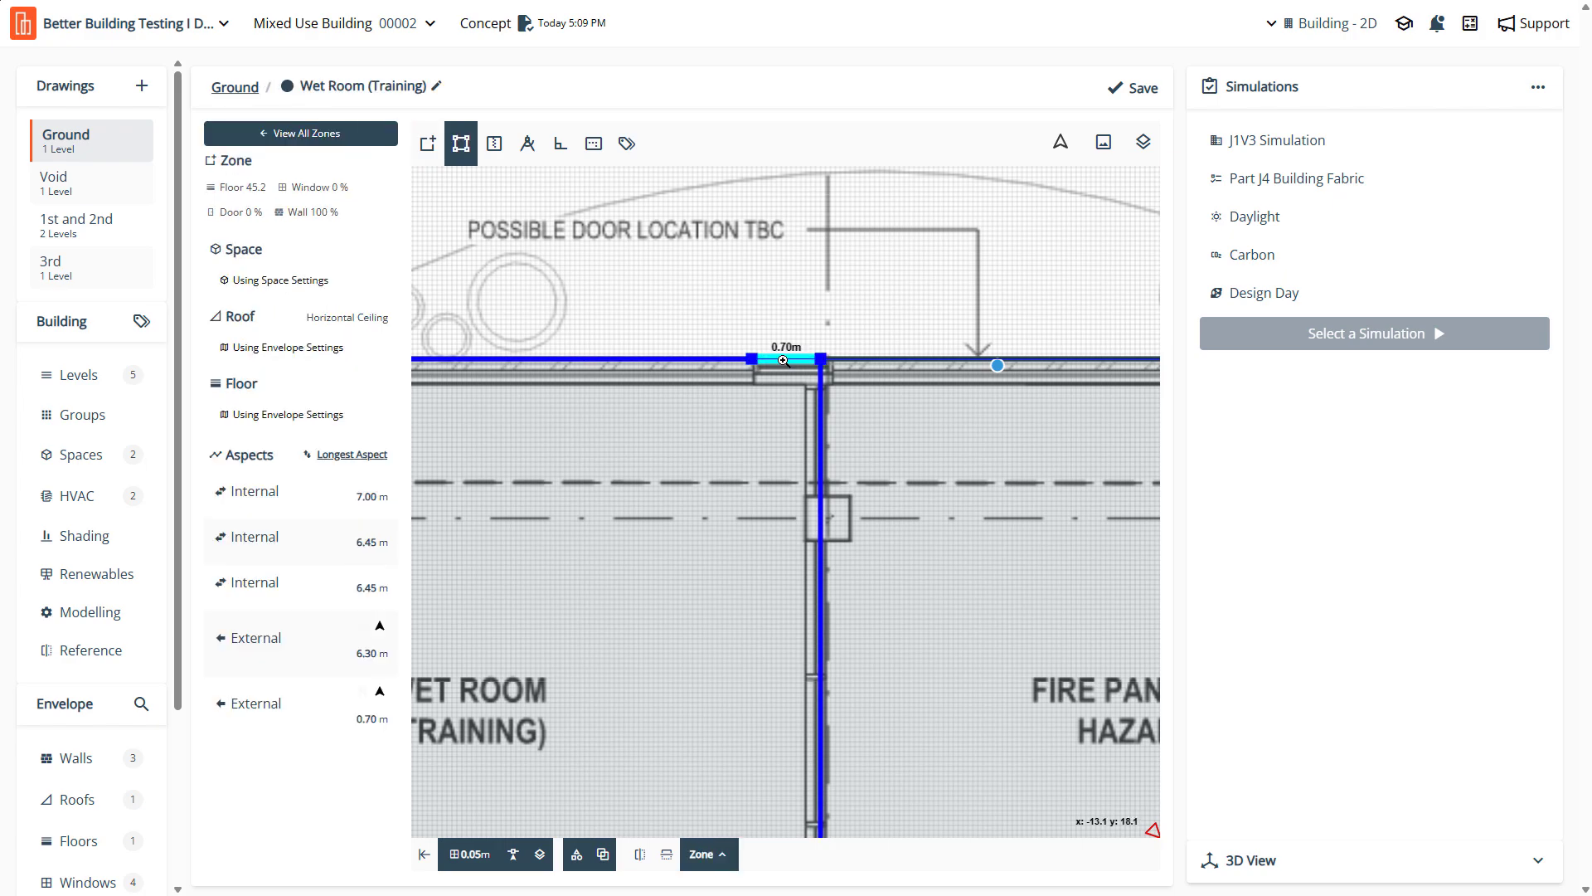
click(626, 144)
click(770, 365)
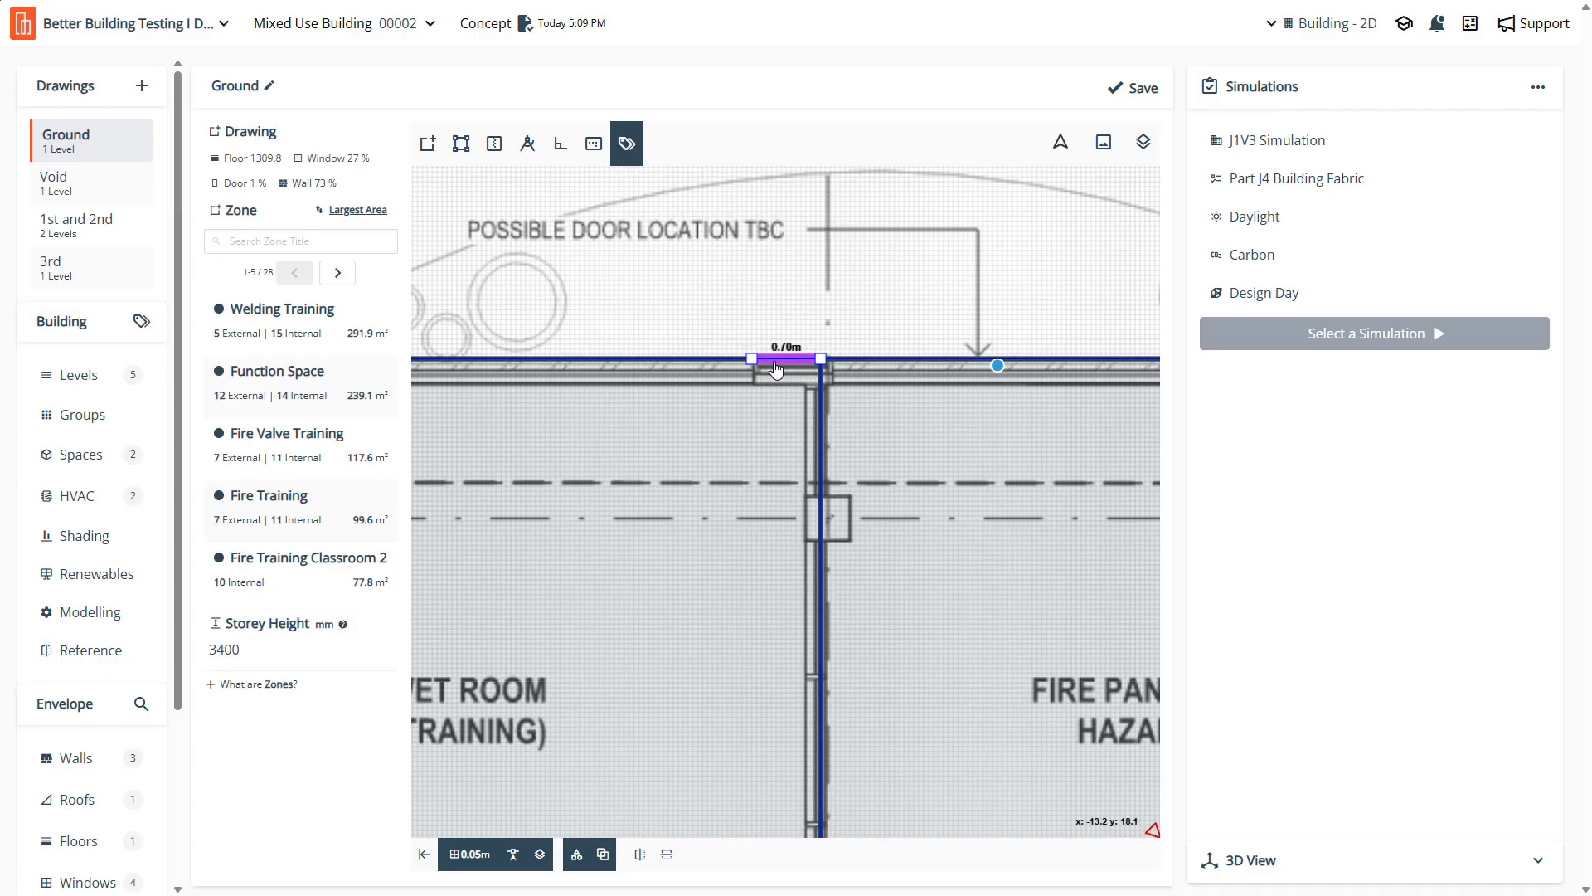
shift+click(738, 361)
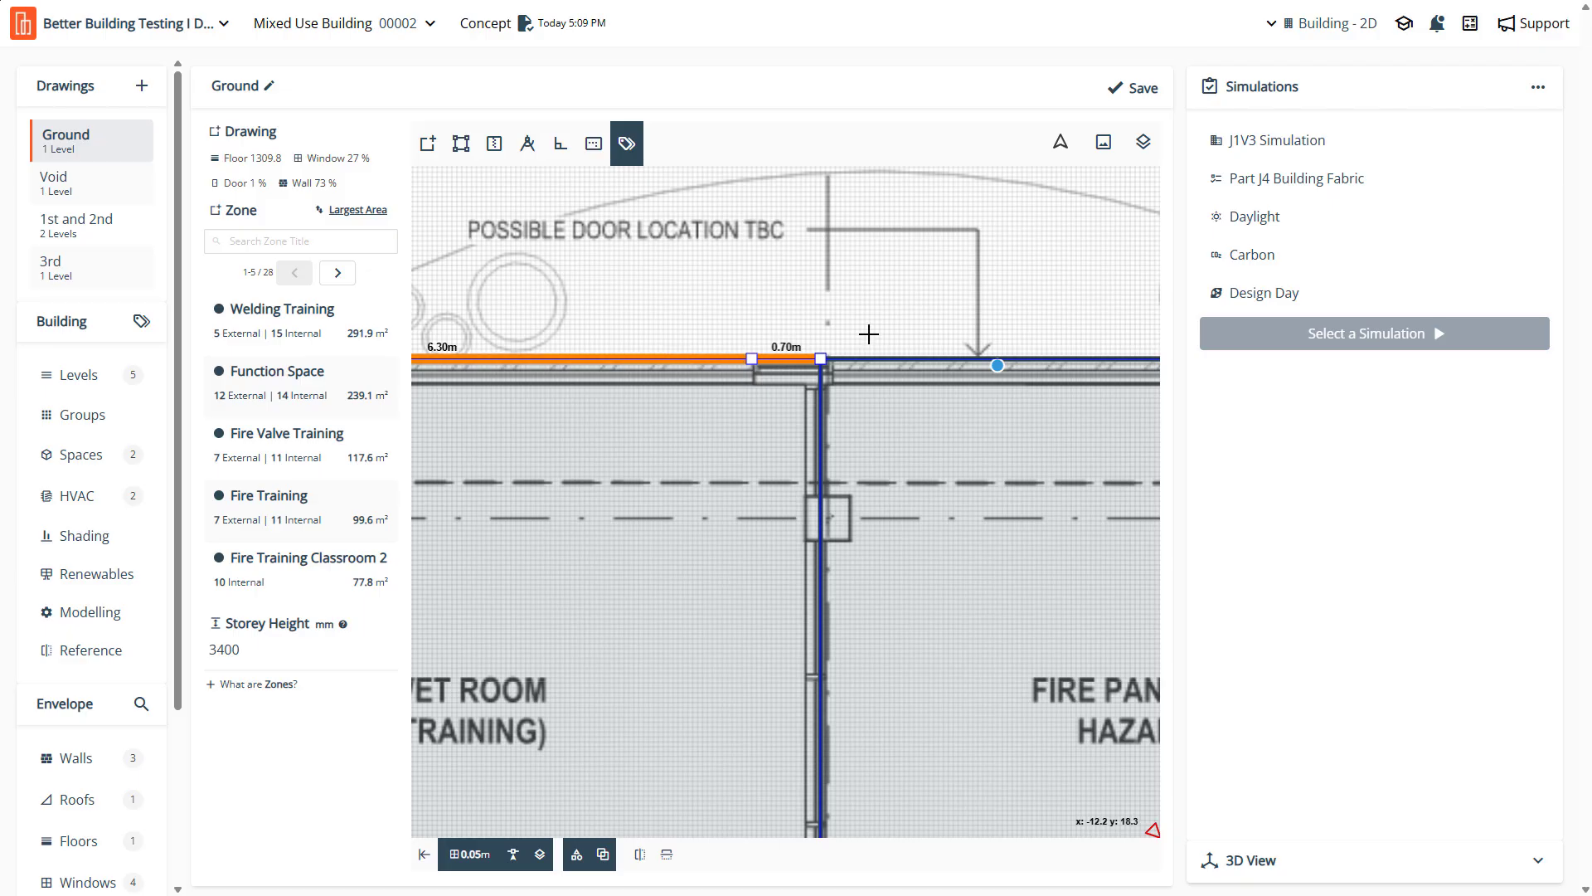
Examine the tags across the whole Ground plan and return to the short outer-wall segment of the Wet Room (Training) zone
scroll(866, 332, down, 3)
scroll(792, 286, down, 5)
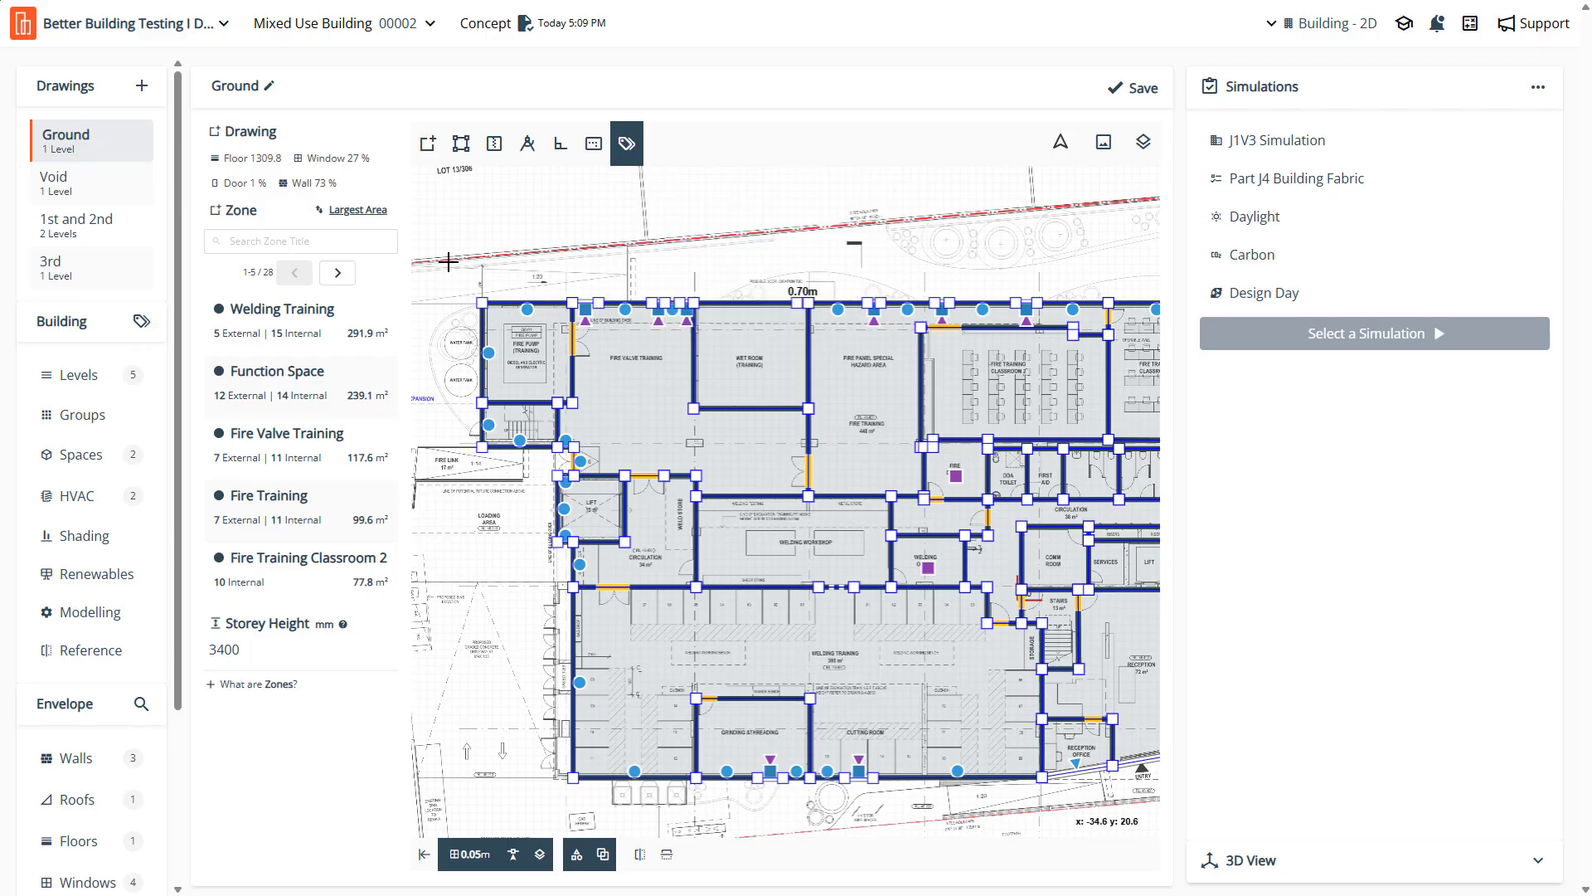
drag(448, 262, 572, 248)
click(365, 340)
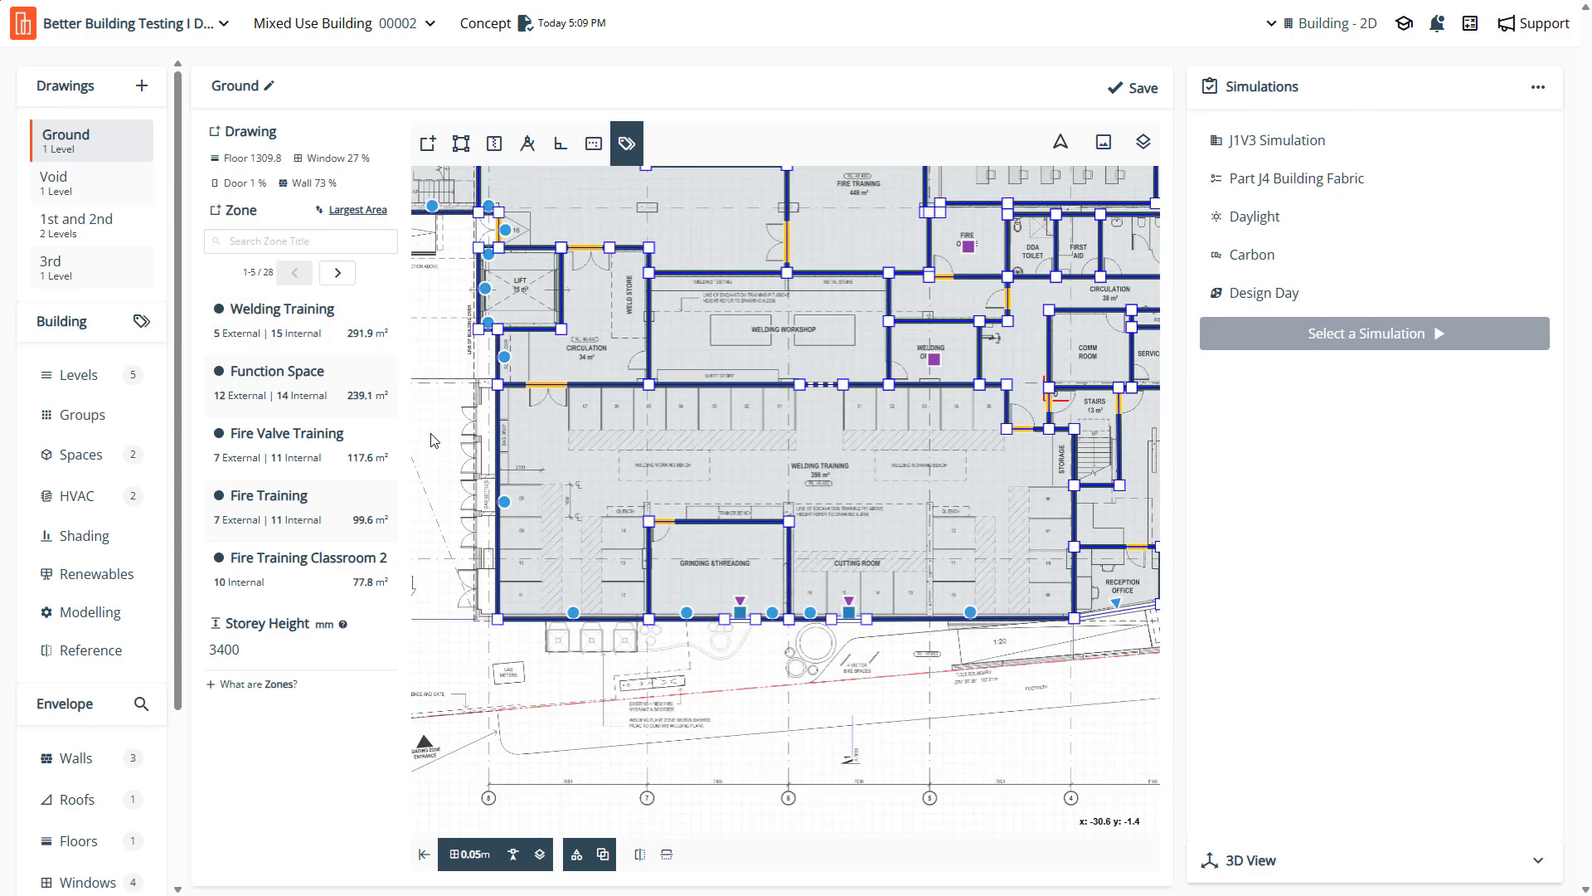
scroll(478, 570, down, 5)
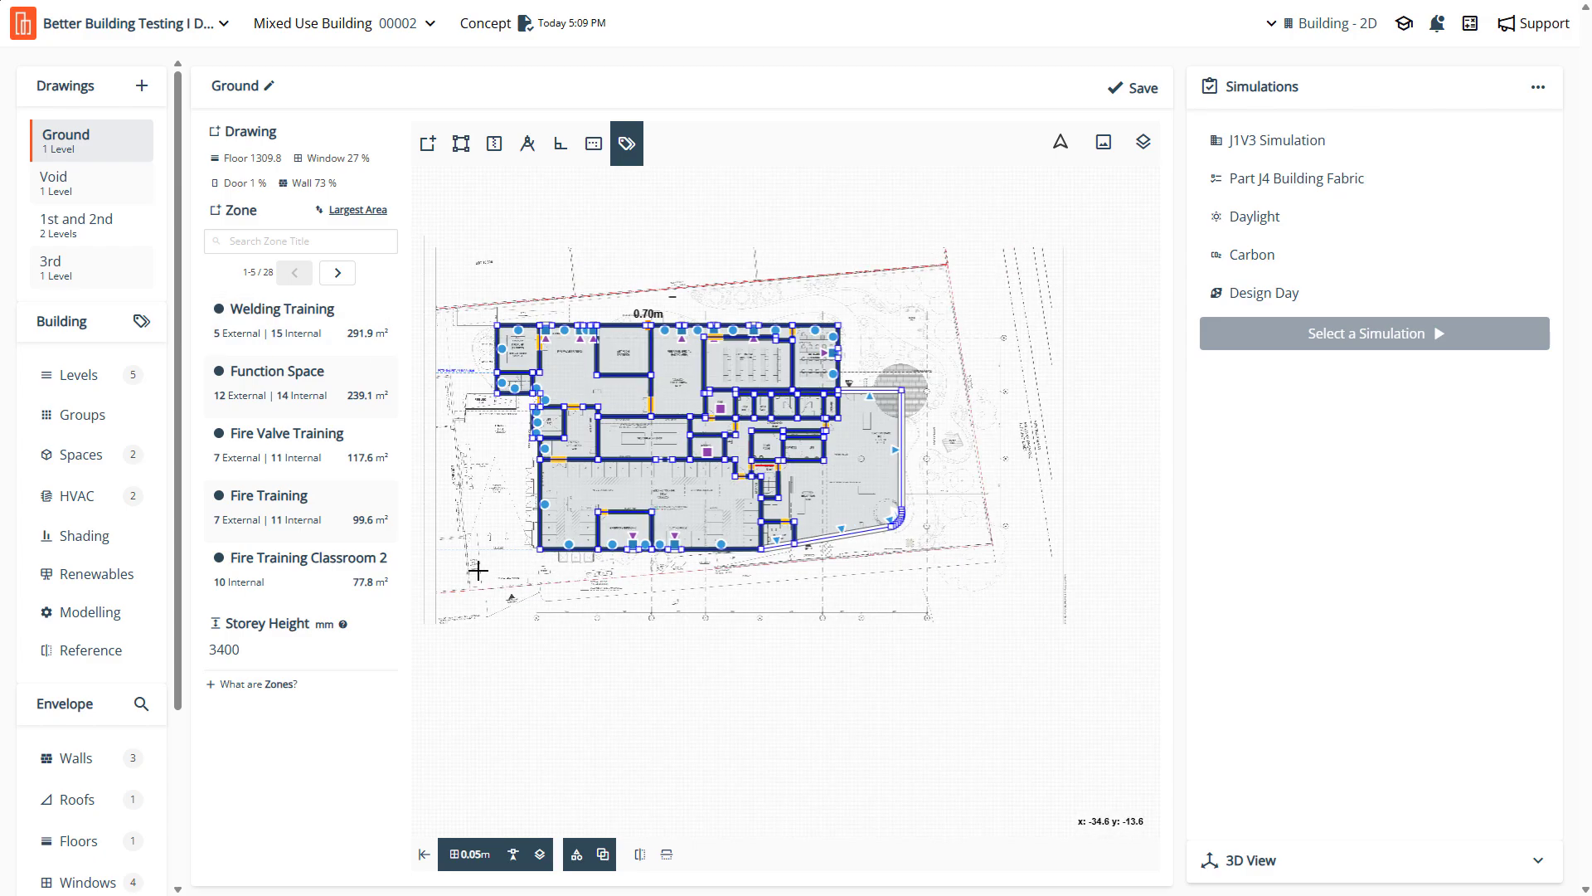
drag(478, 570, 989, 255)
scroll(610, 322, up, 3)
scroll(695, 334, up, 8)
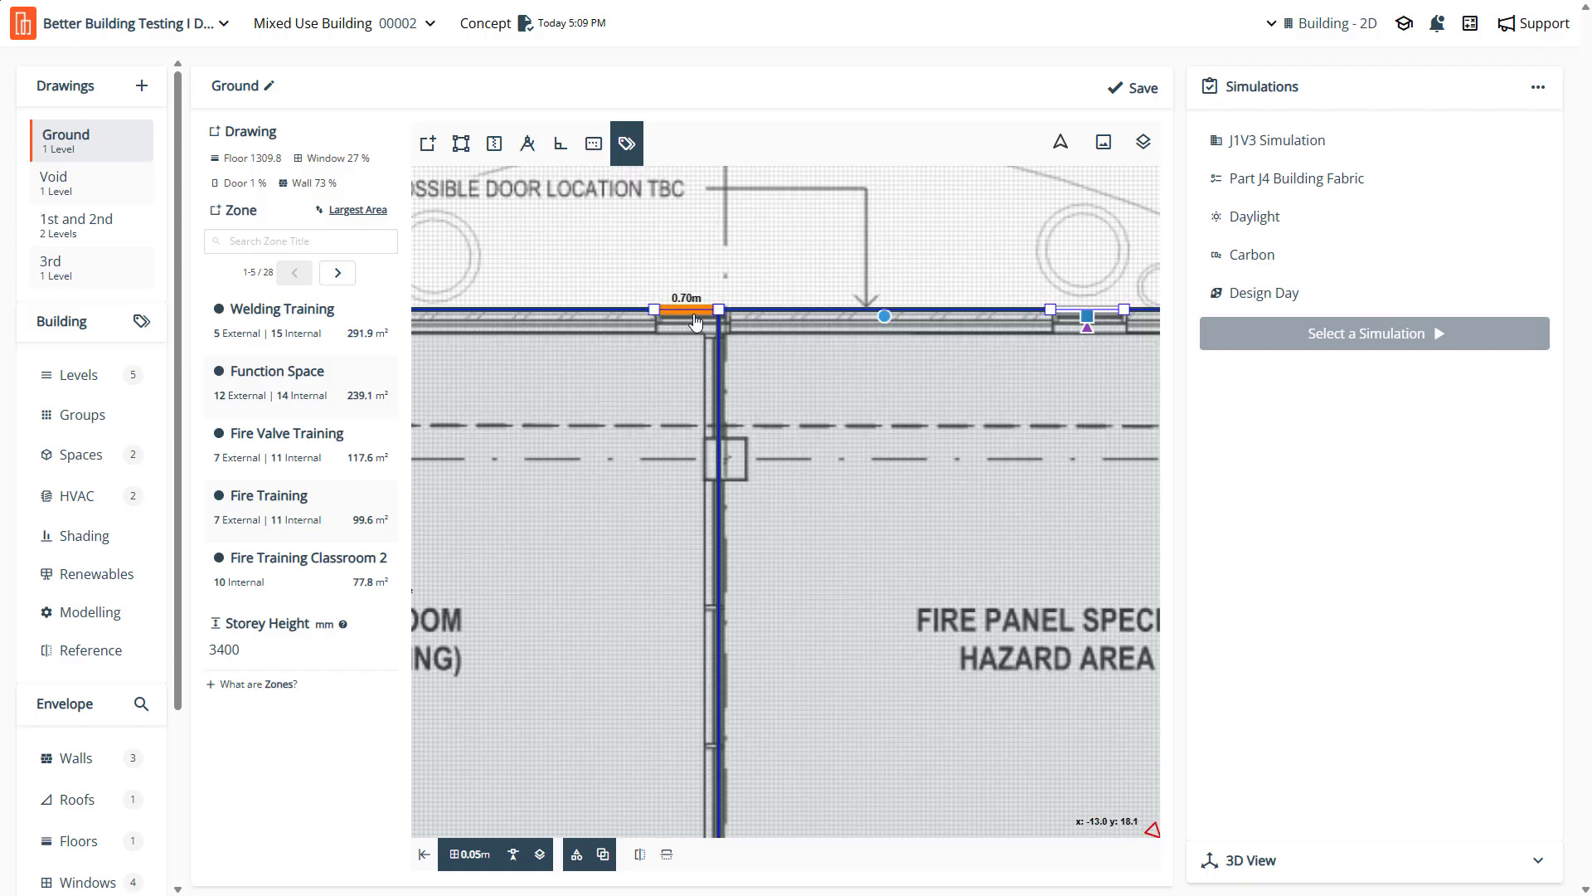
Apply the Punched Windows and Shading tags to the Wet Room (Training) zone and its short outer-wall segment, and save the drawing
click(682, 463)
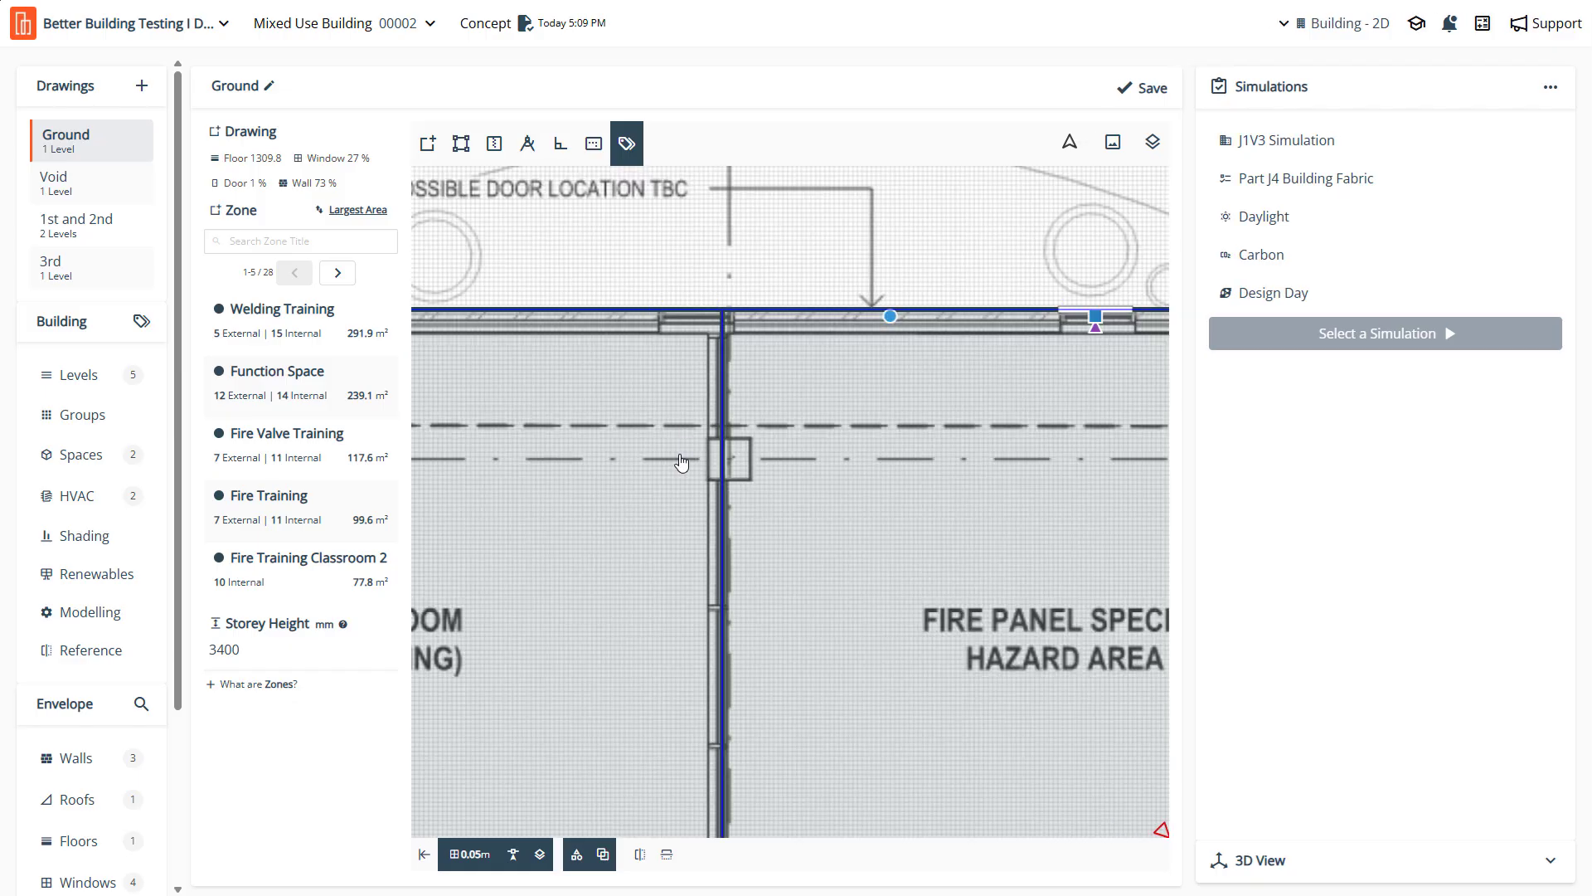
click(863, 178)
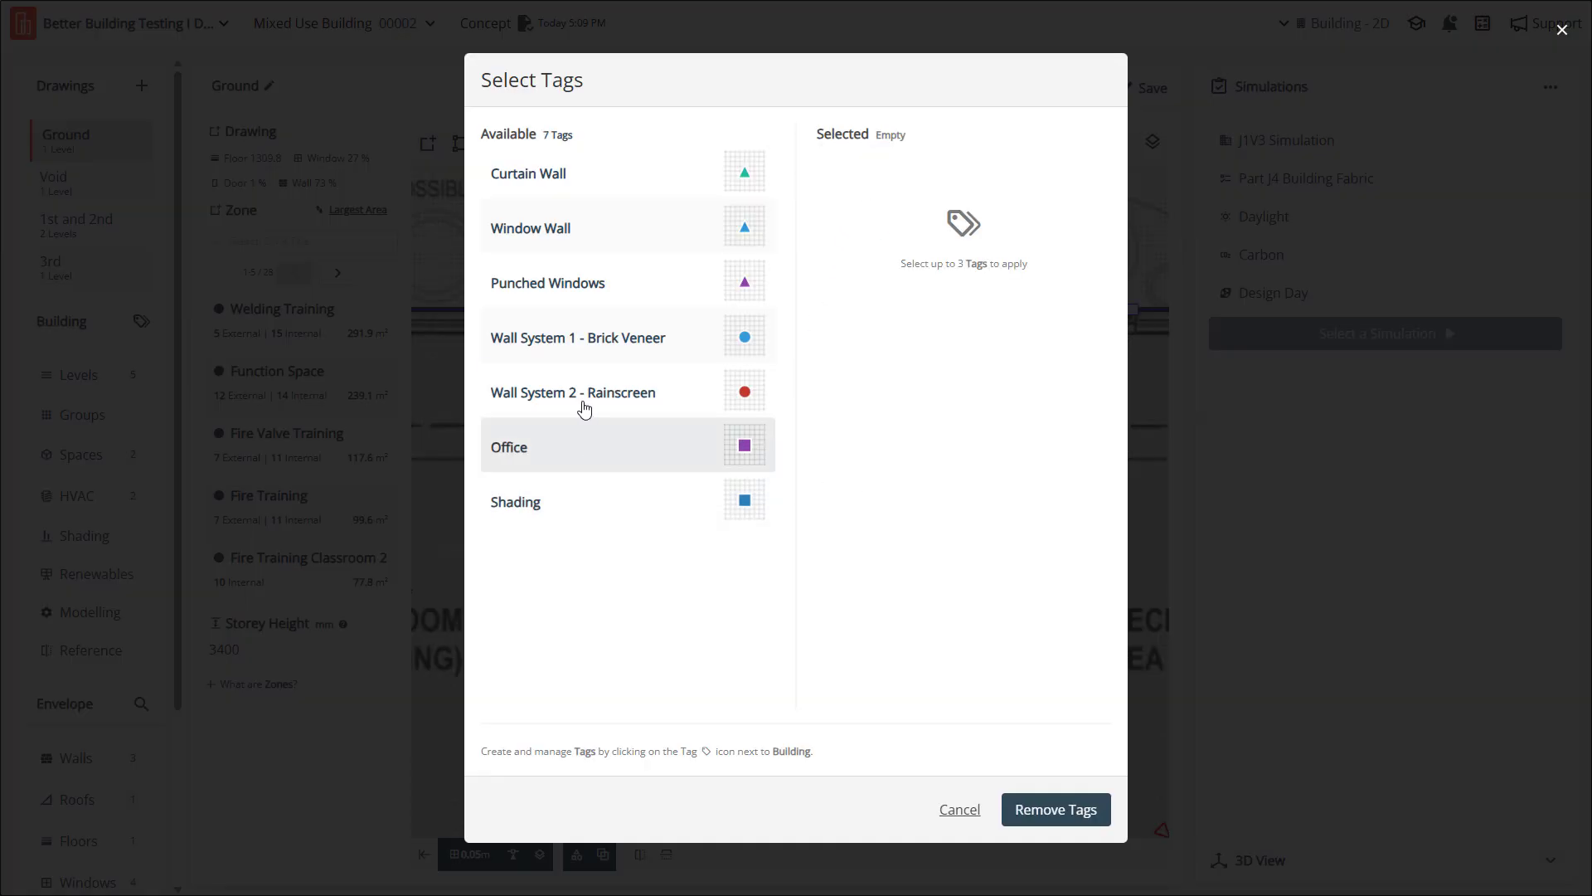
click(571, 295)
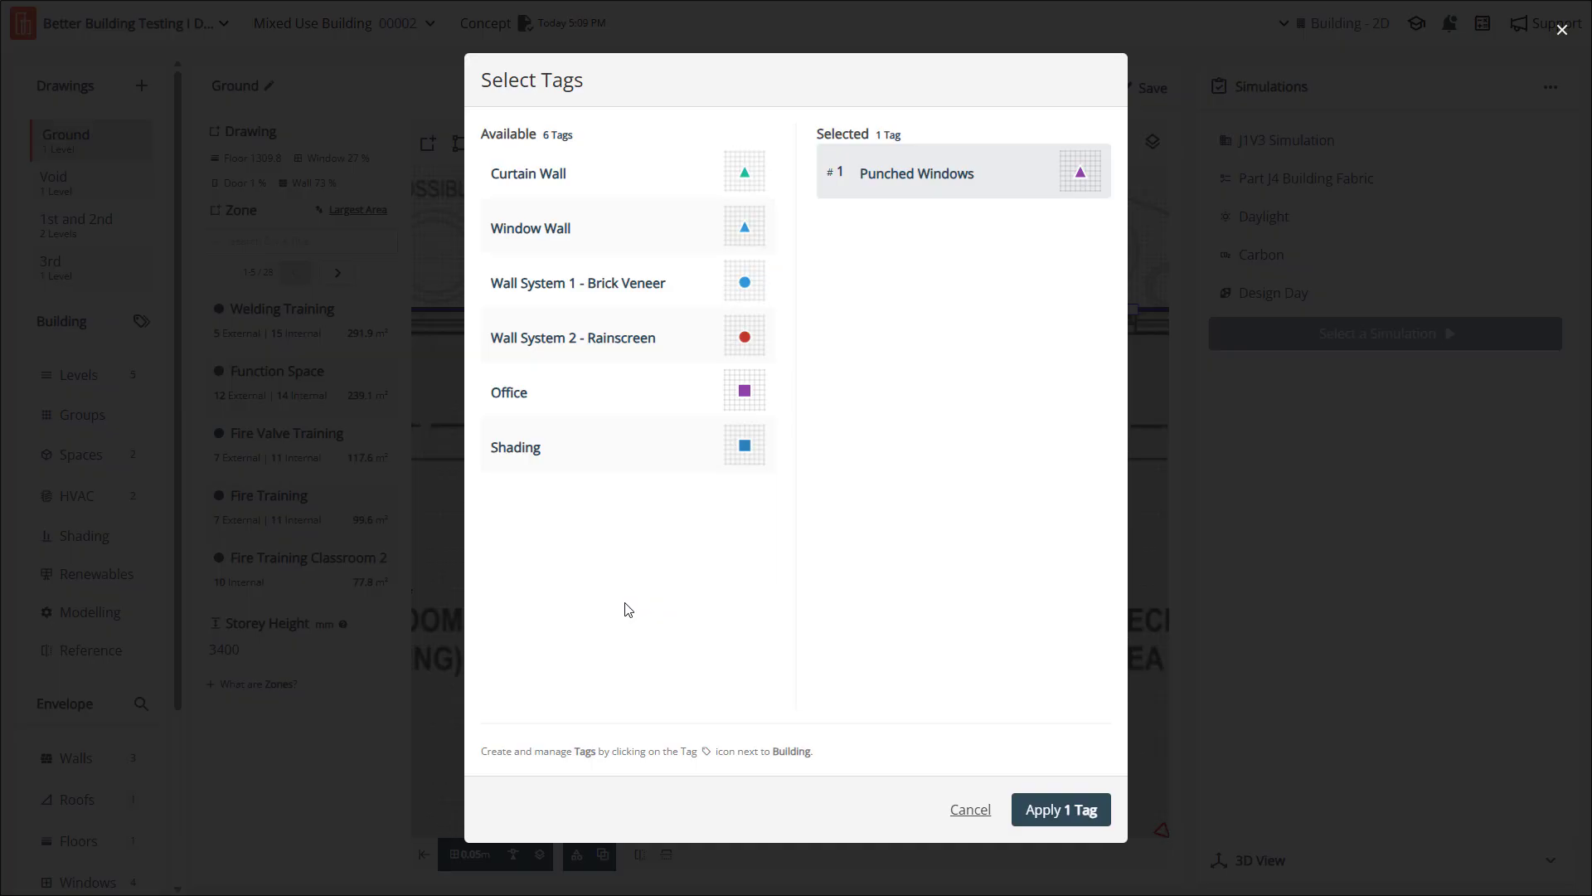
click(592, 464)
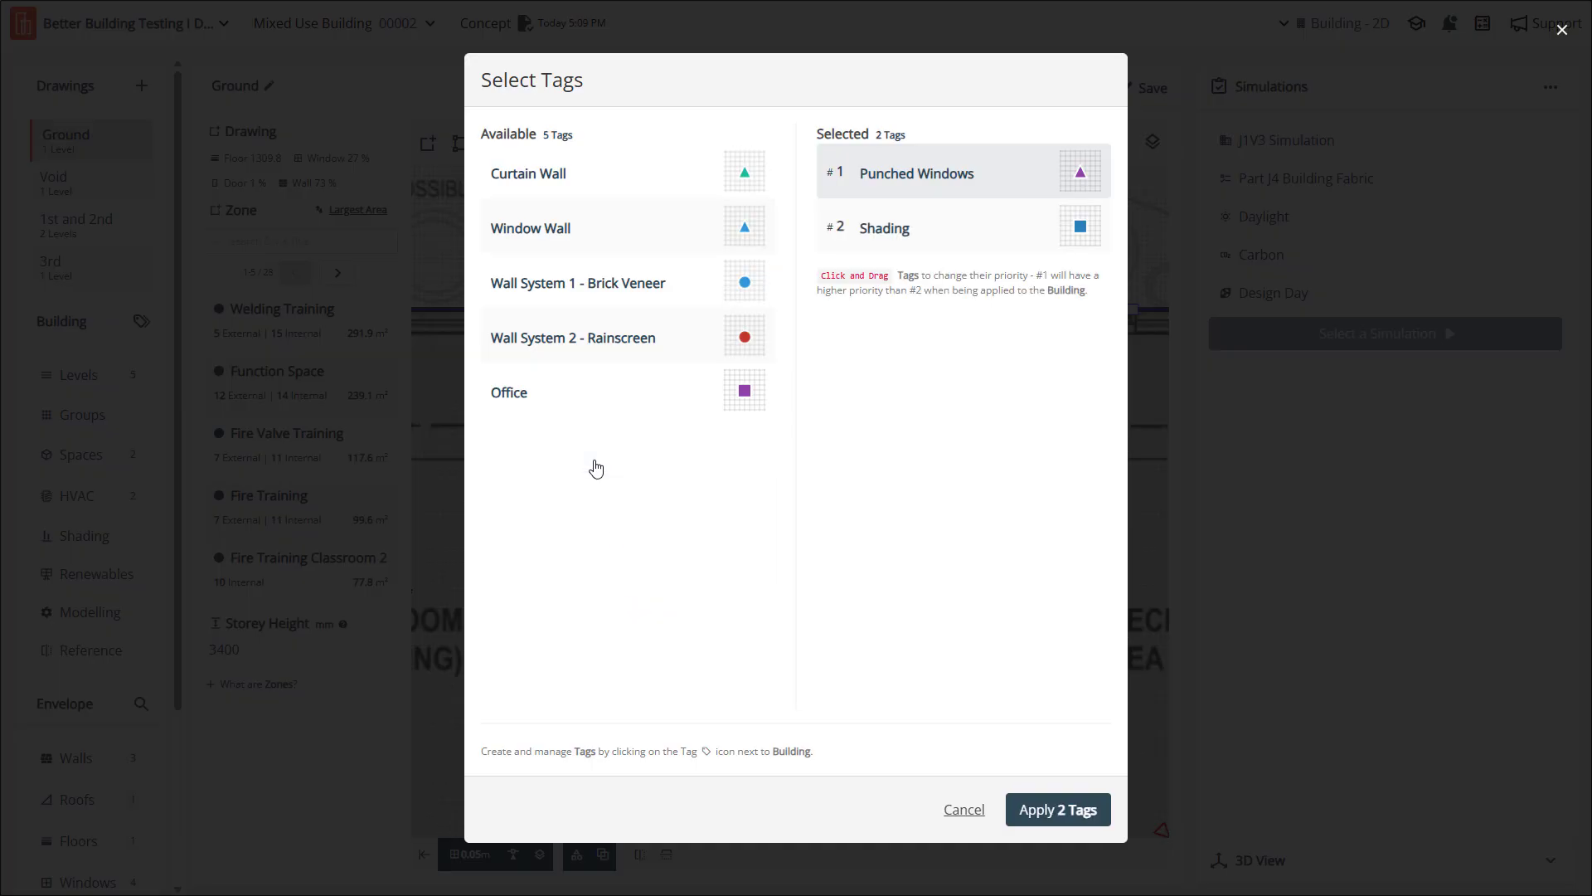
click(1057, 810)
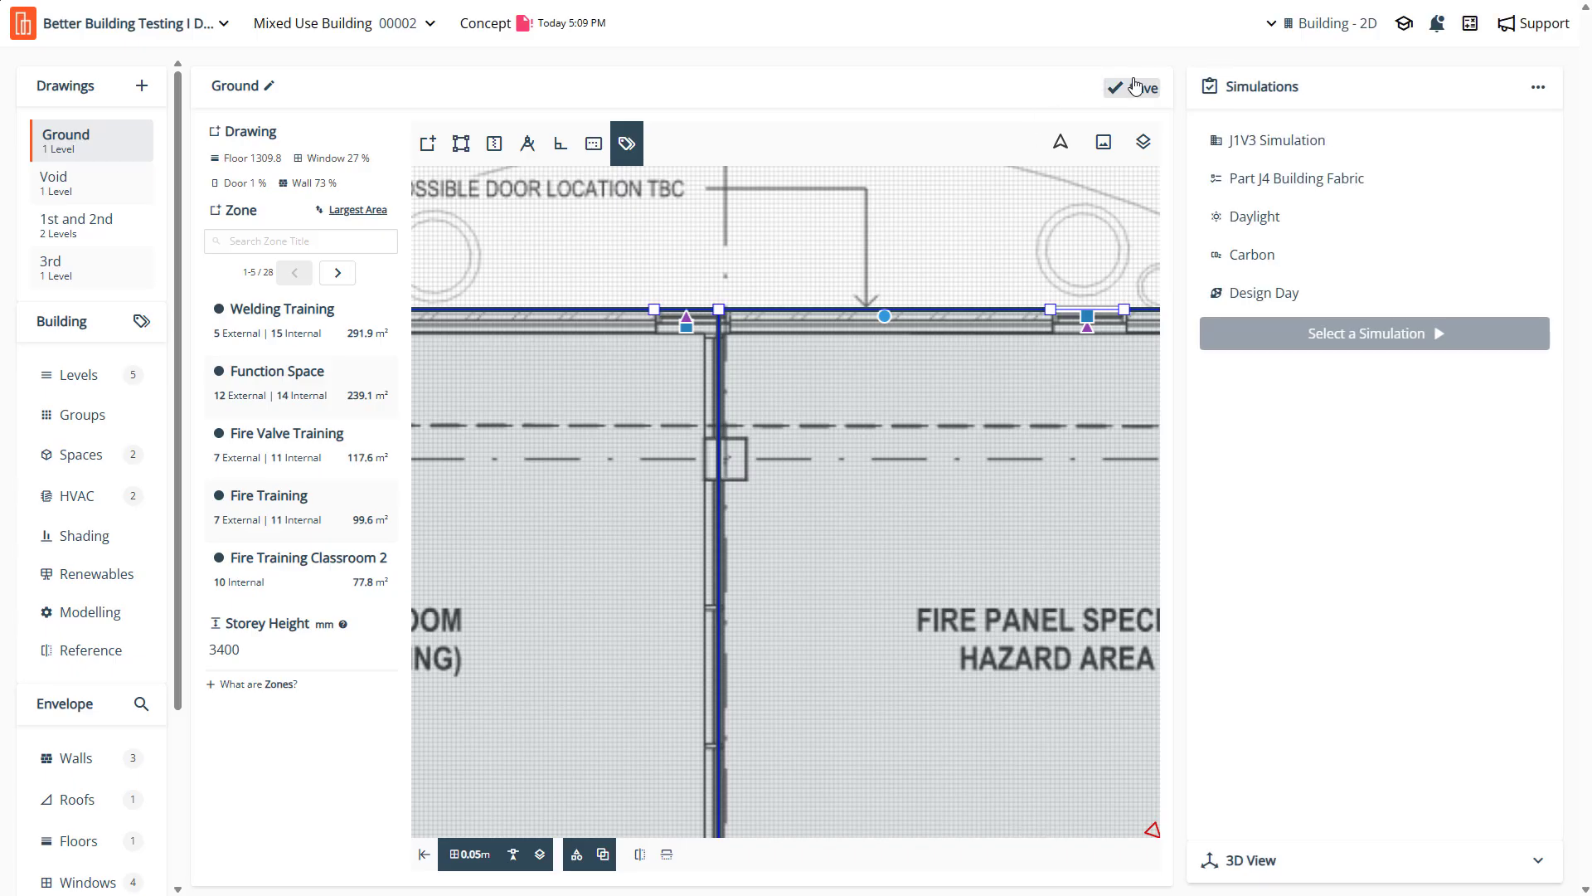
click(1135, 88)
Select the Fire Training zone and open the aspect of its tagged window segment near the Wet Room (Training) zone
scroll(847, 320, down, 2)
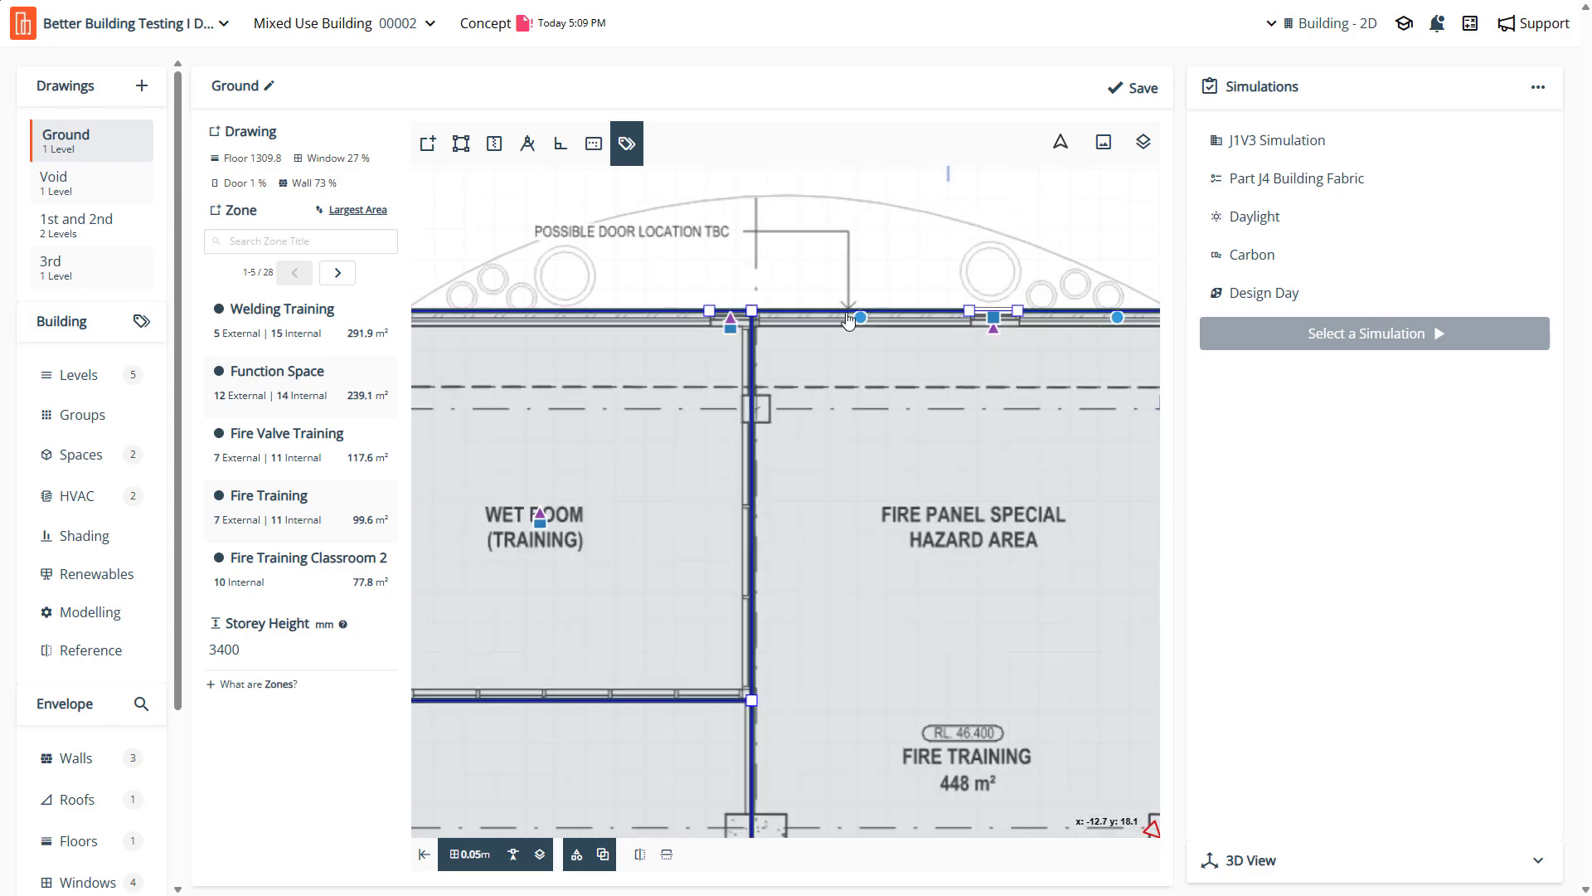
scroll(999, 315, up, 3)
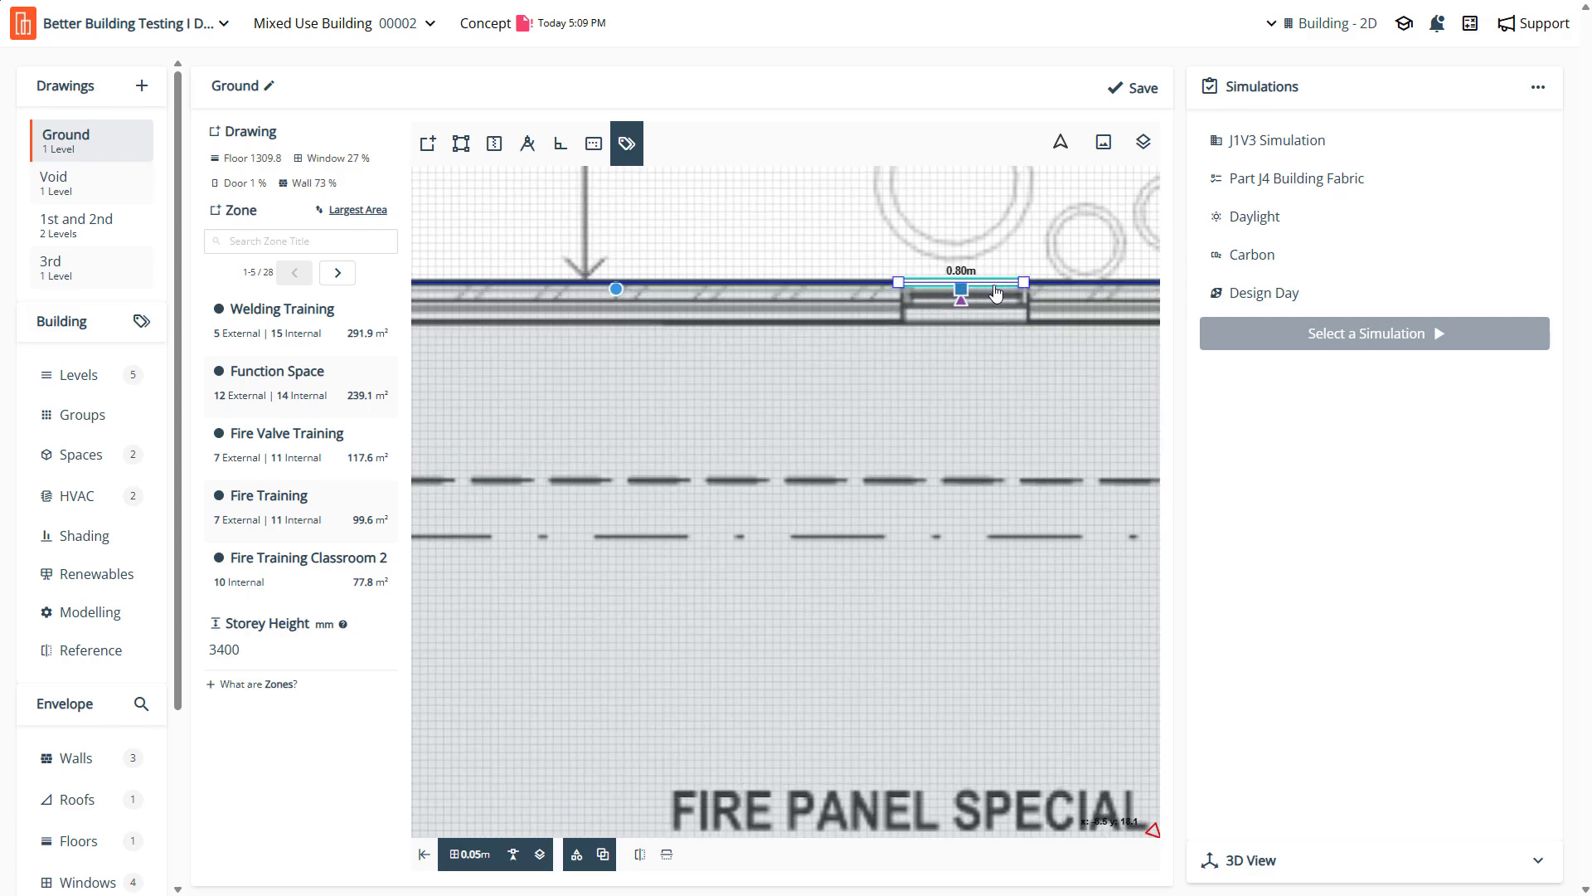
scroll(952, 373, down, 2)
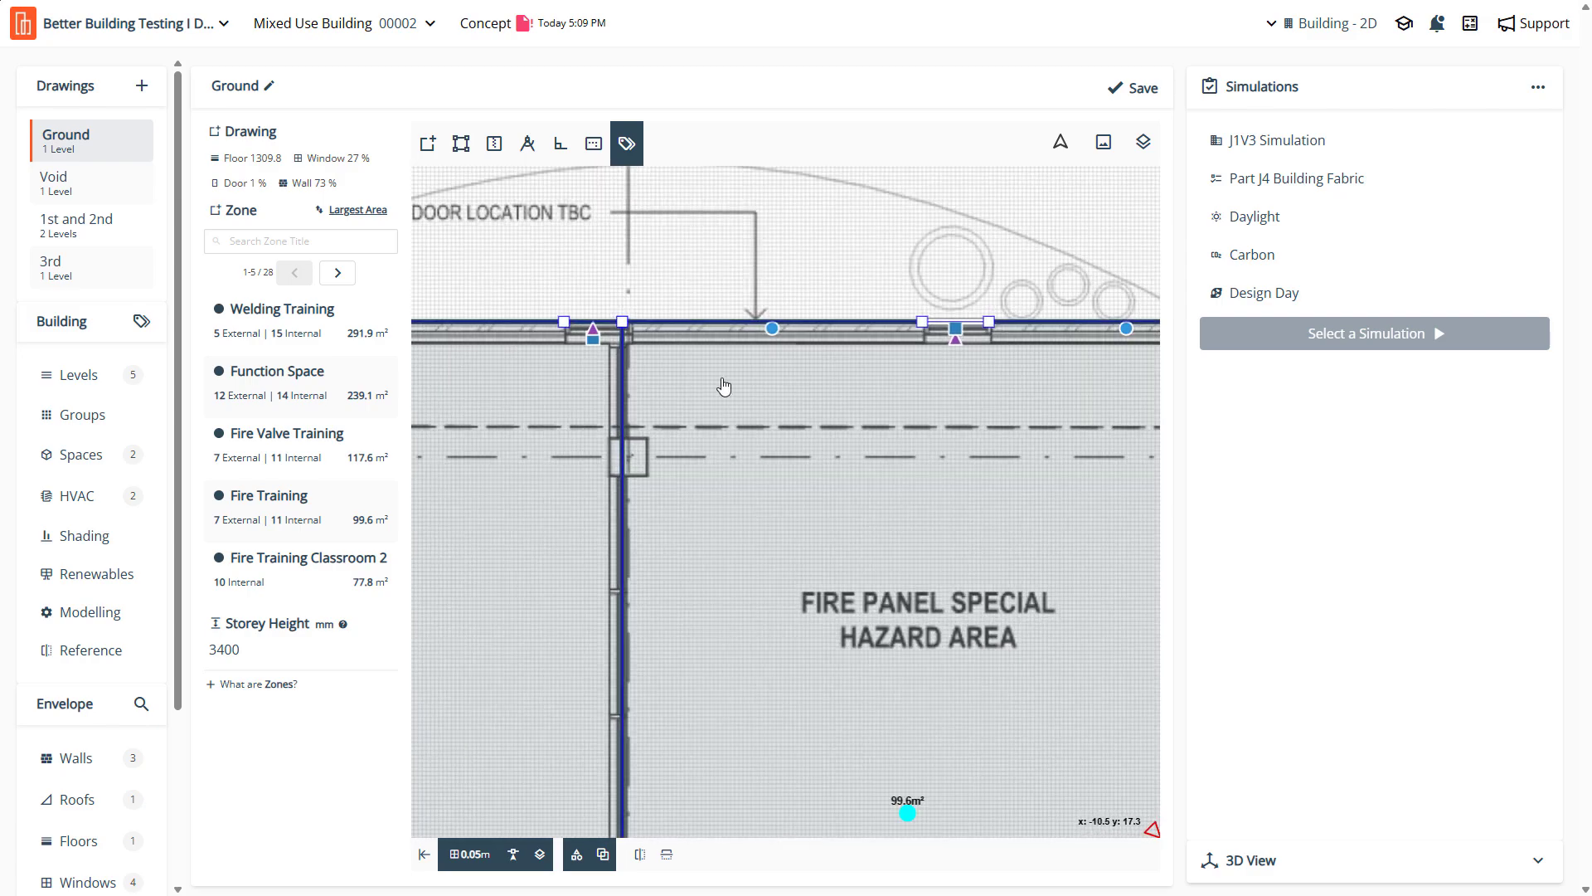
scroll(611, 340, up, 1)
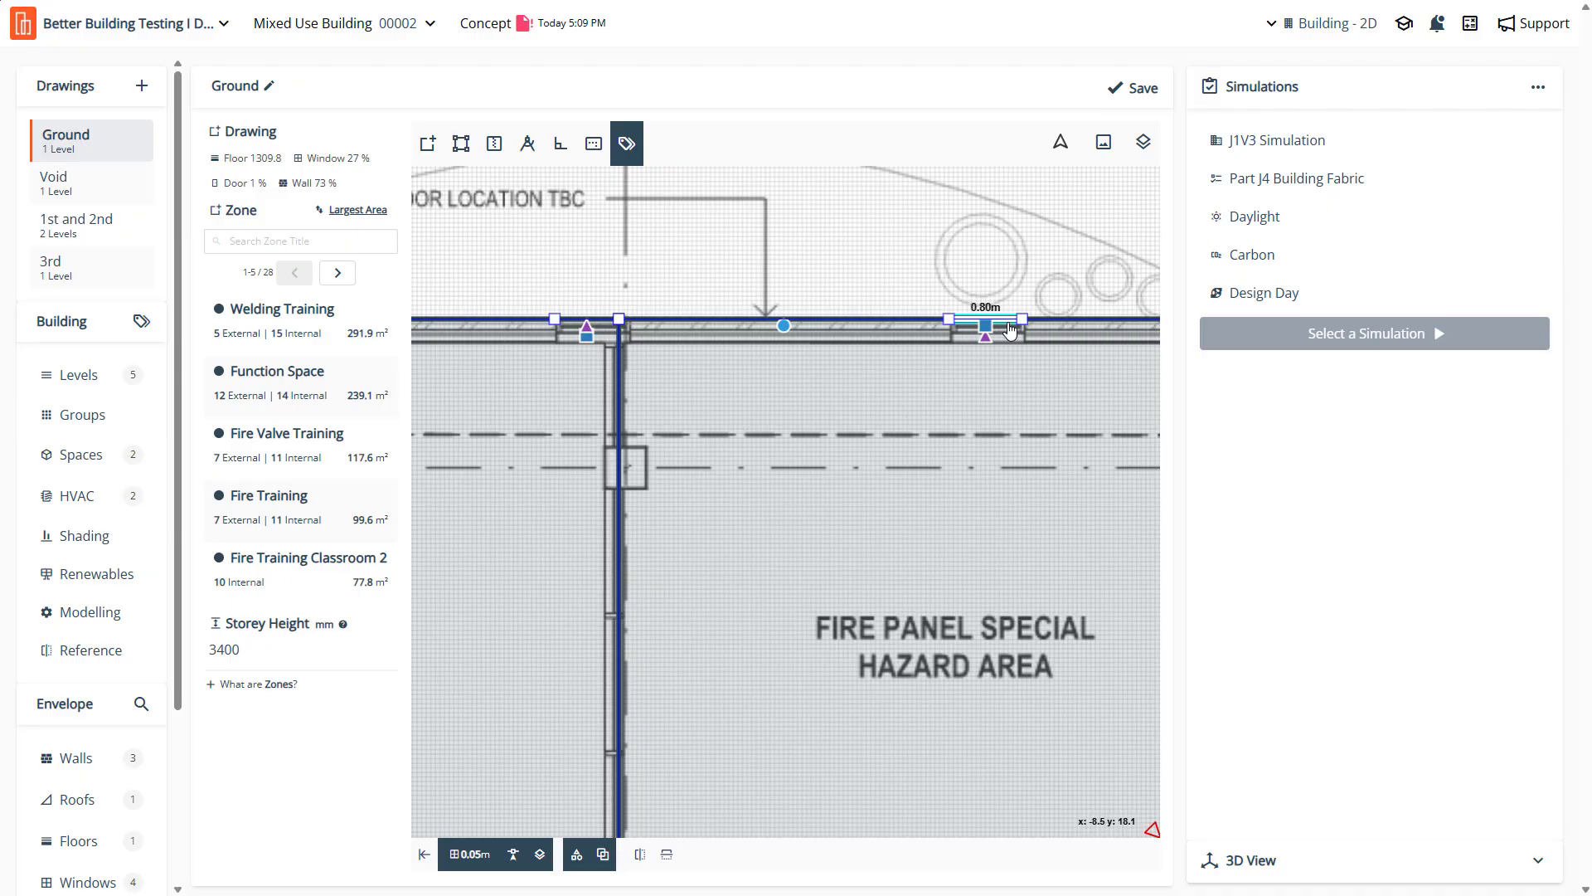
click(424, 146)
click(1001, 401)
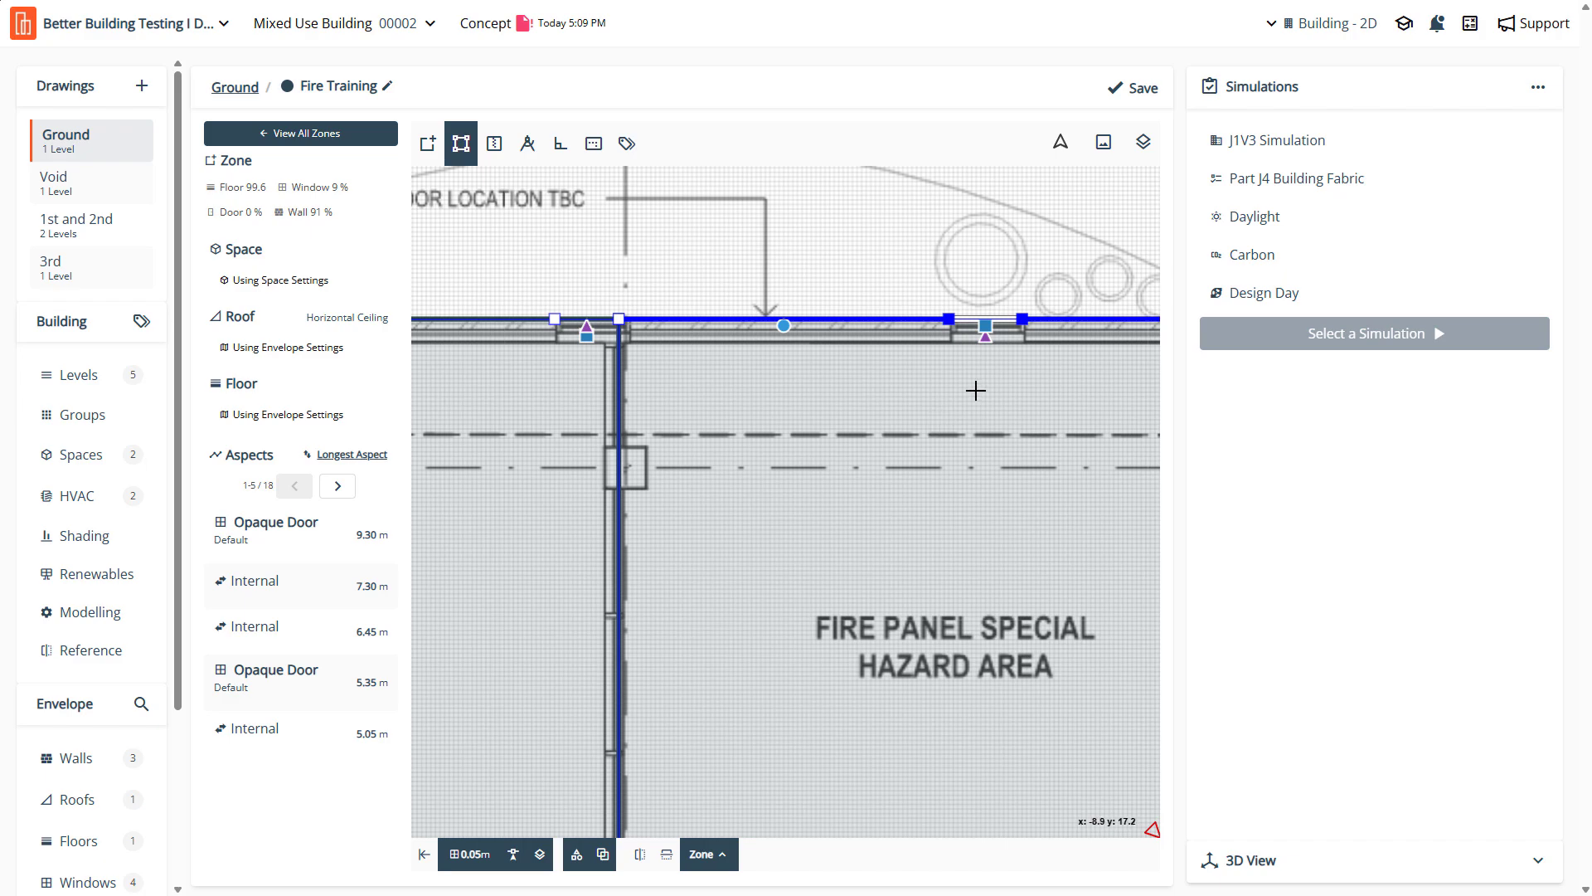
click(997, 320)
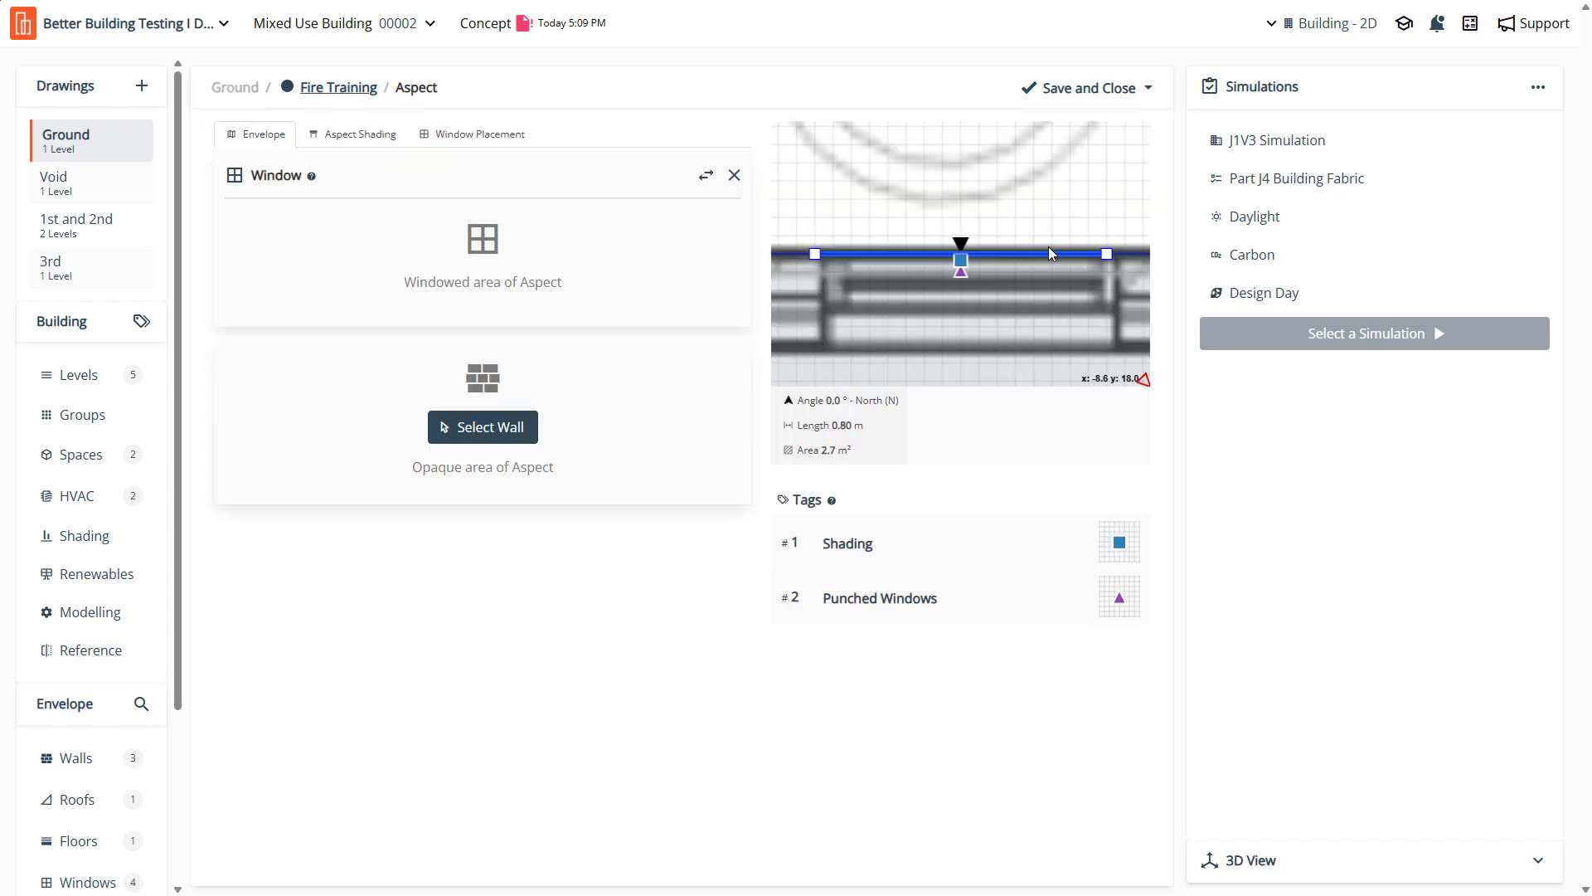
Start saving and copying this window aspect to others, filtering the target aspects by the Punched Windows tag
click(1151, 88)
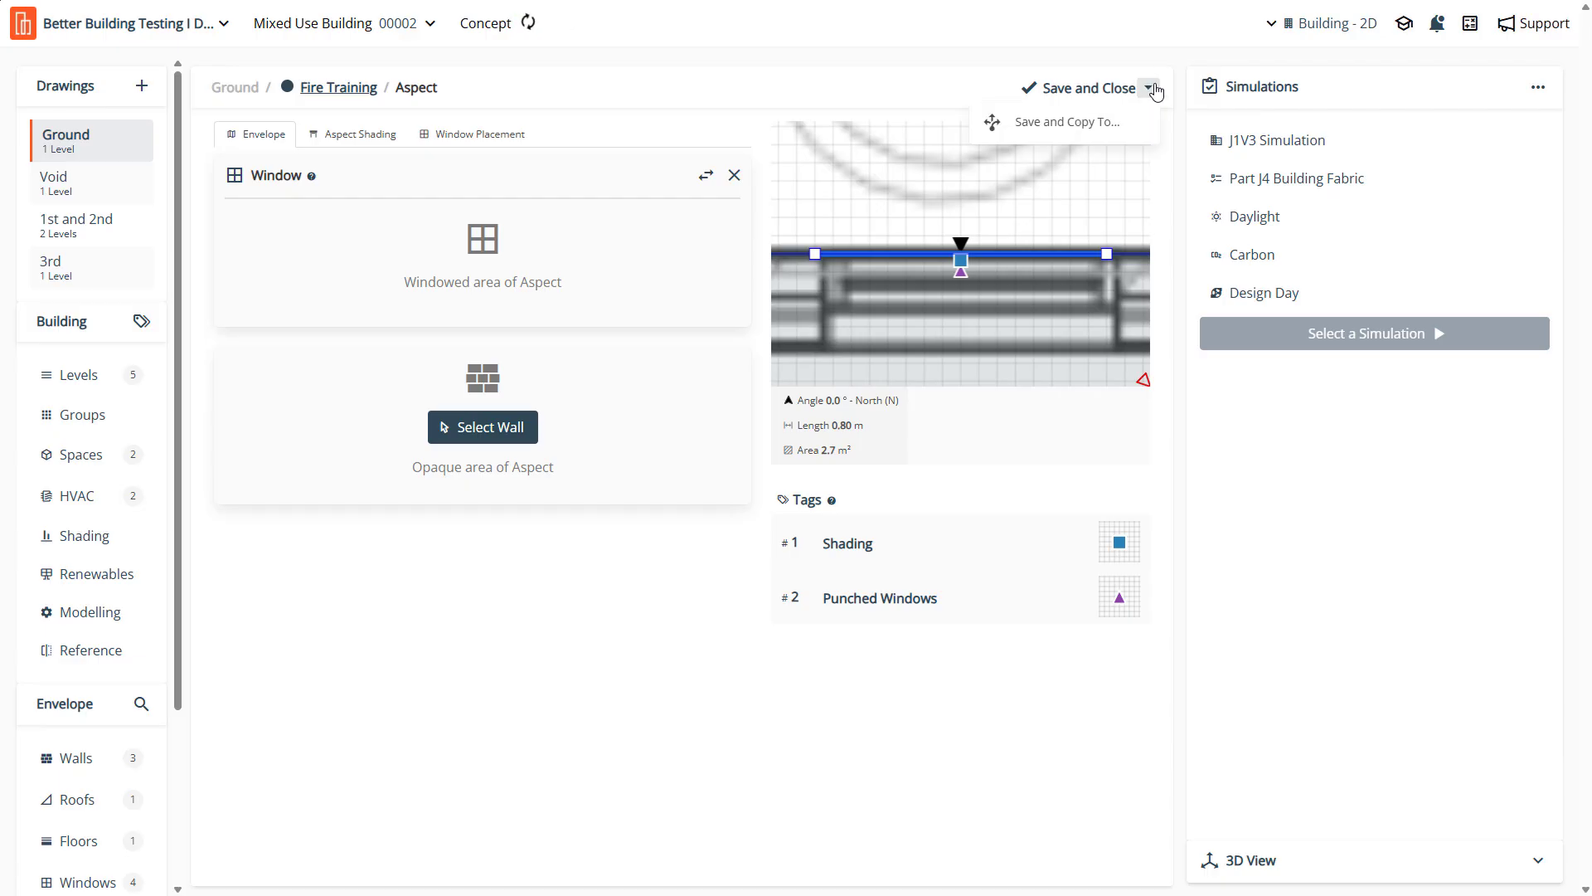
click(1068, 122)
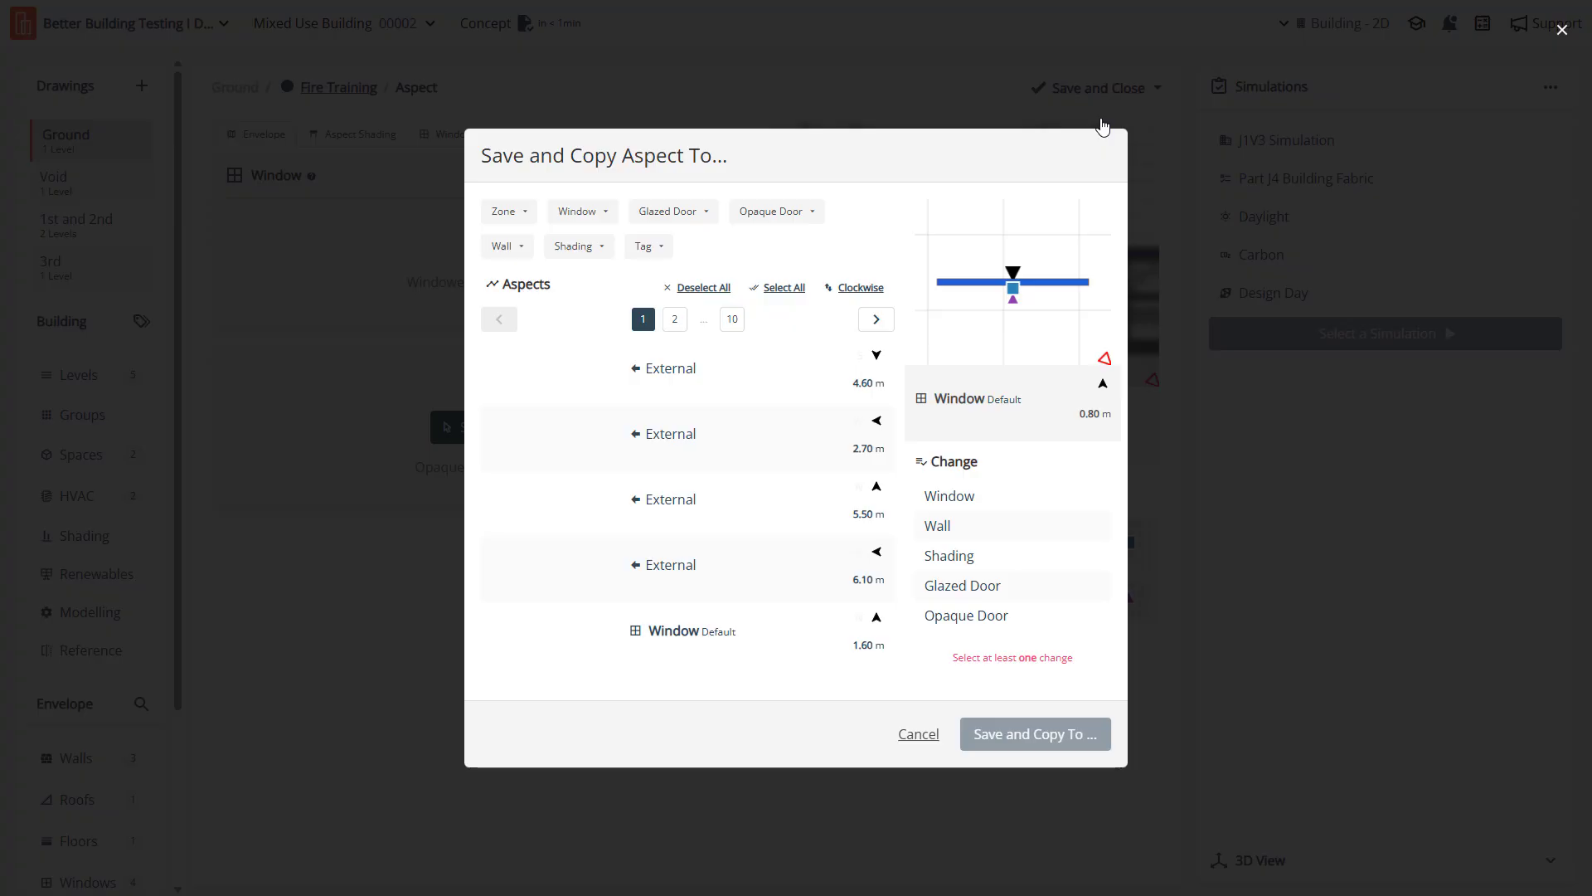
click(667, 248)
click(682, 342)
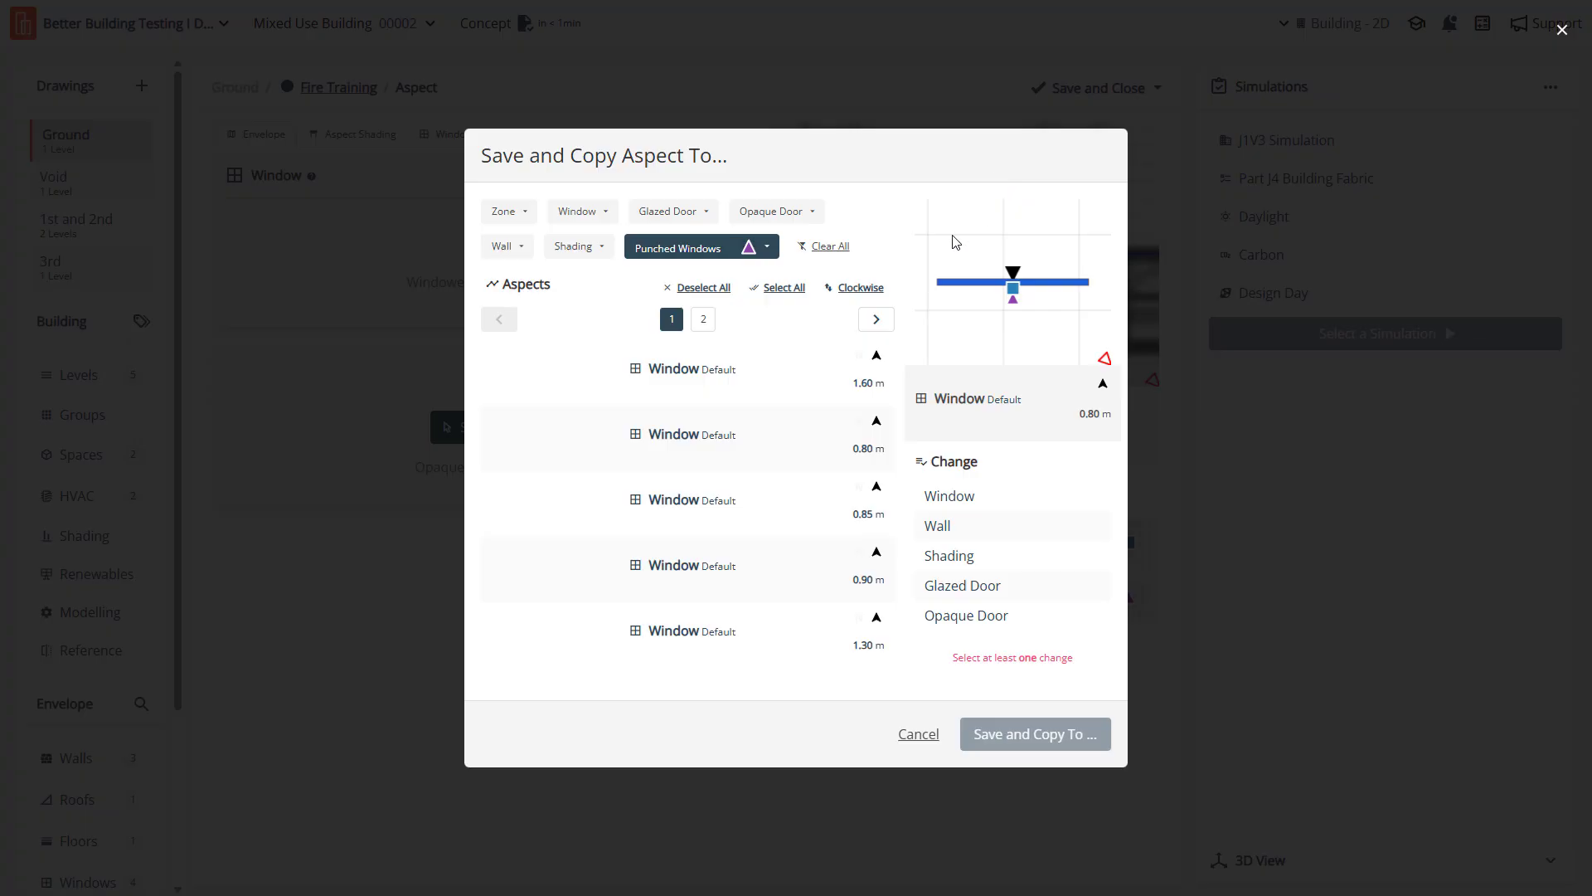
Save and copy the aspect's Window and Shading properties to the 0.70 m External aspect
click(704, 320)
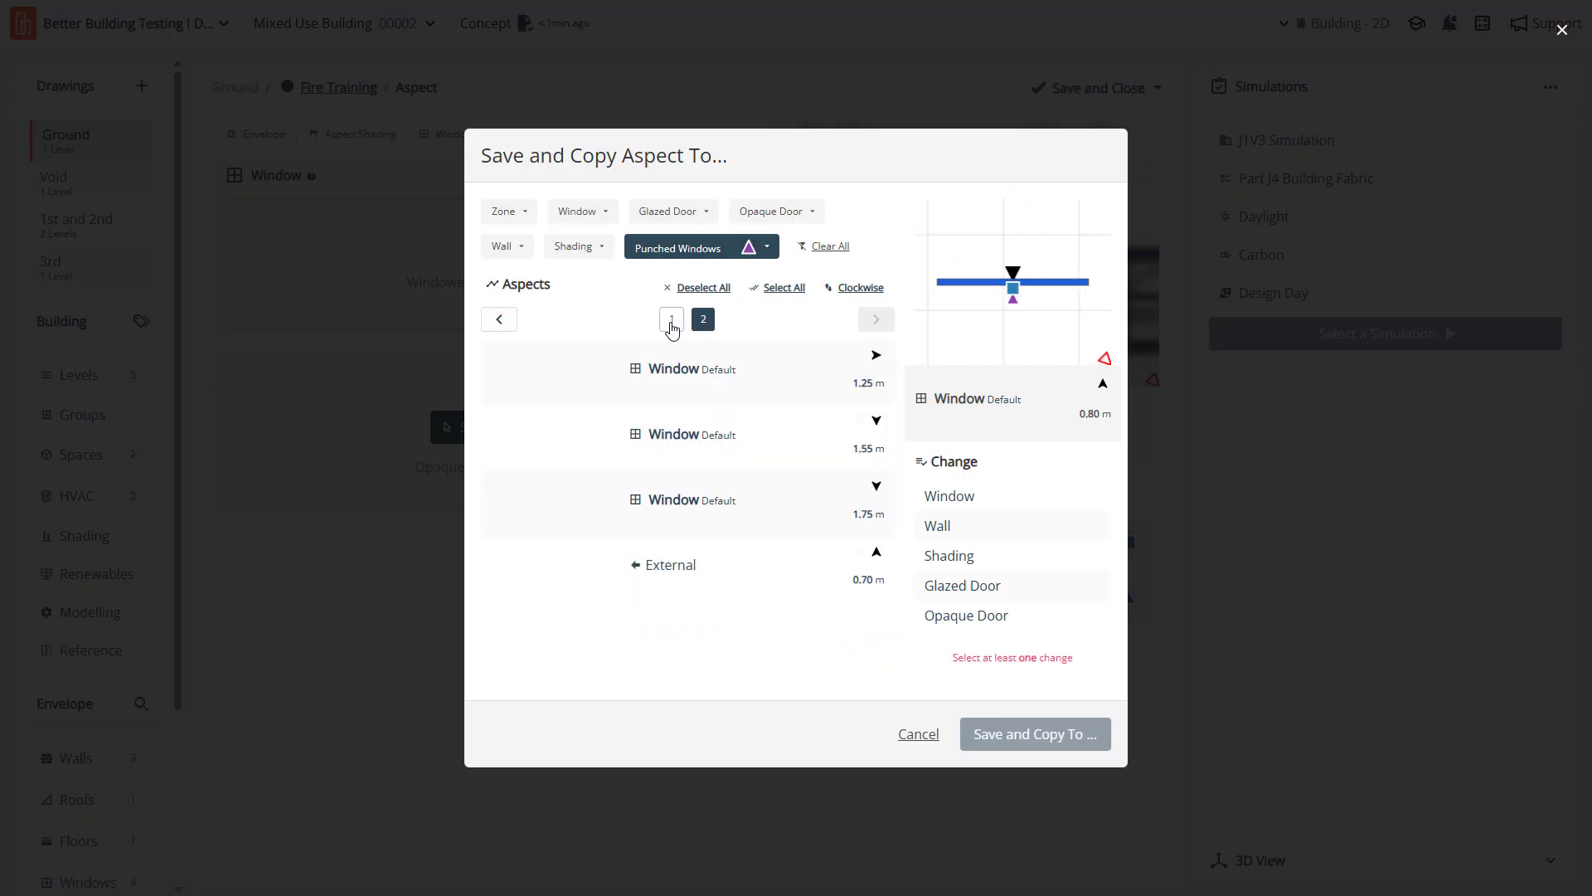
click(672, 320)
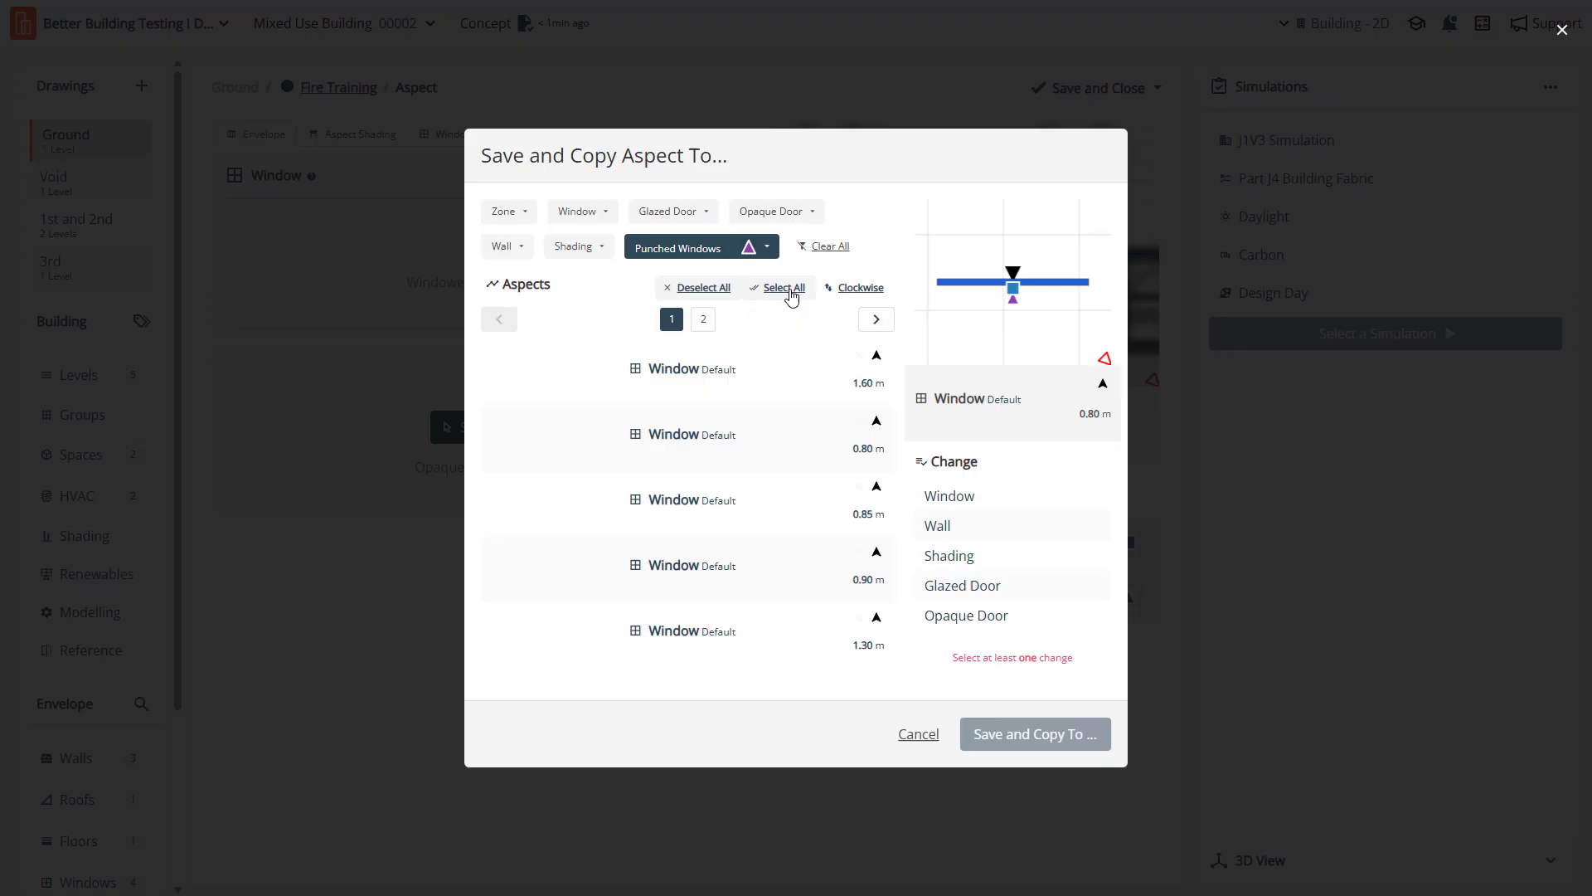
click(704, 320)
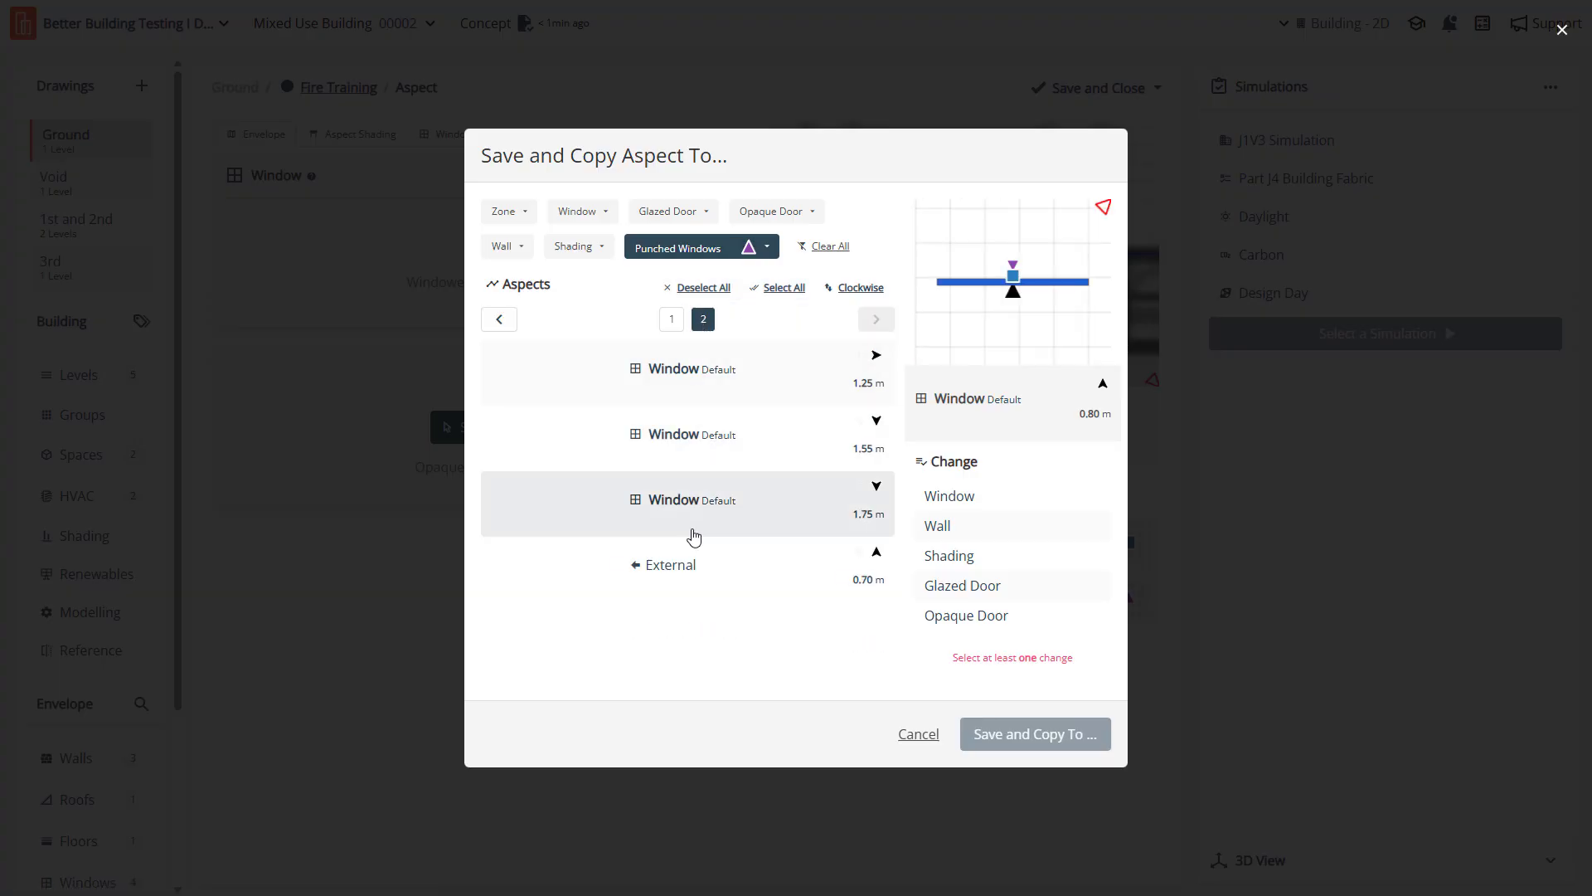
click(688, 585)
click(950, 496)
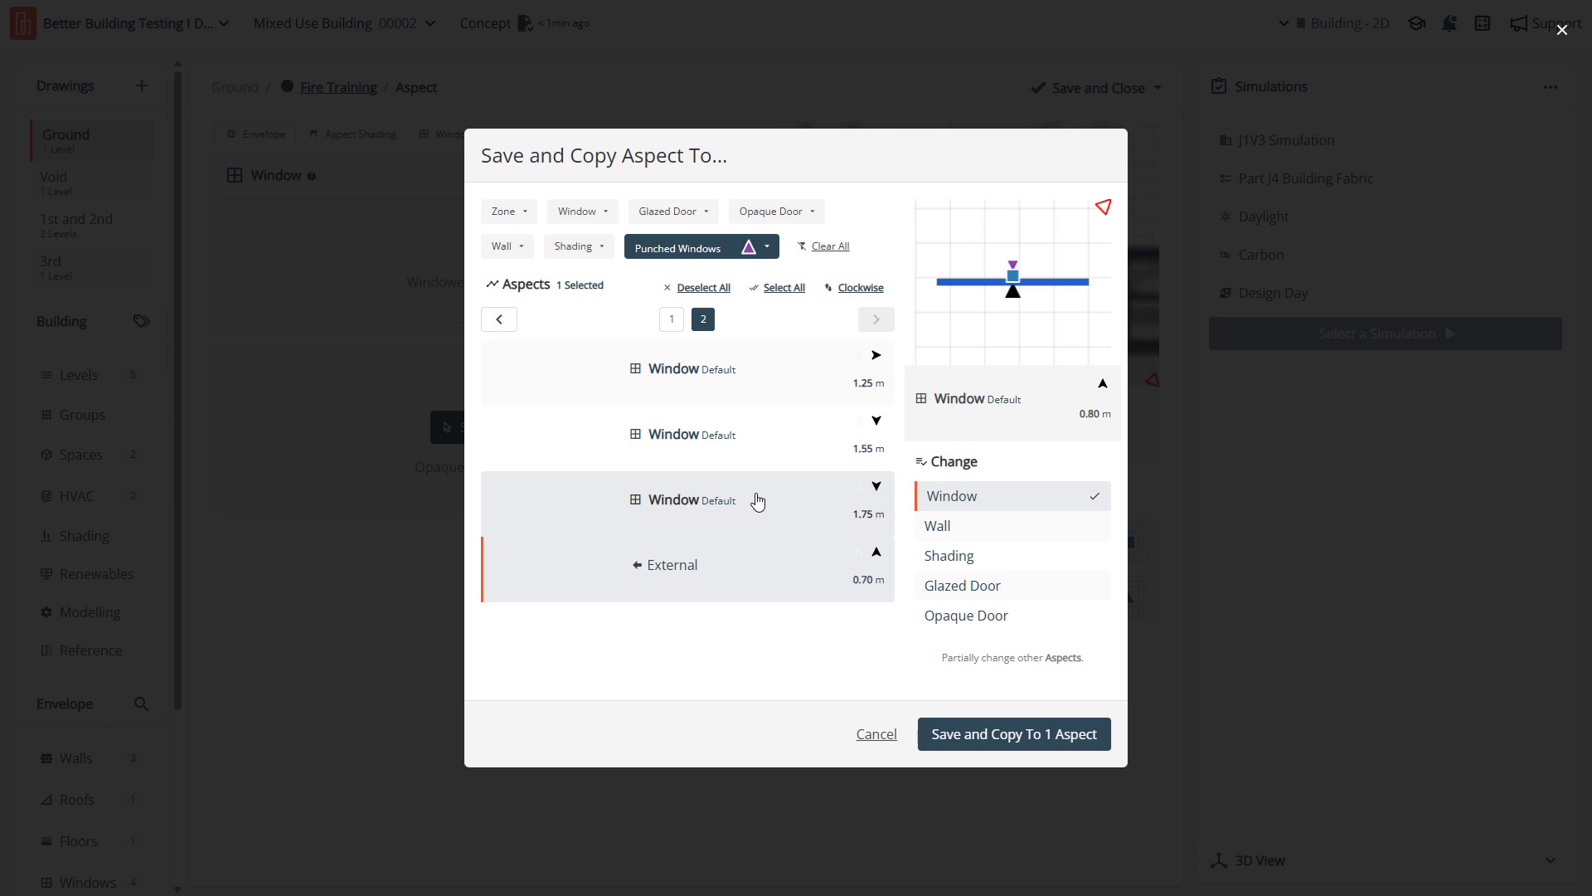
click(964, 559)
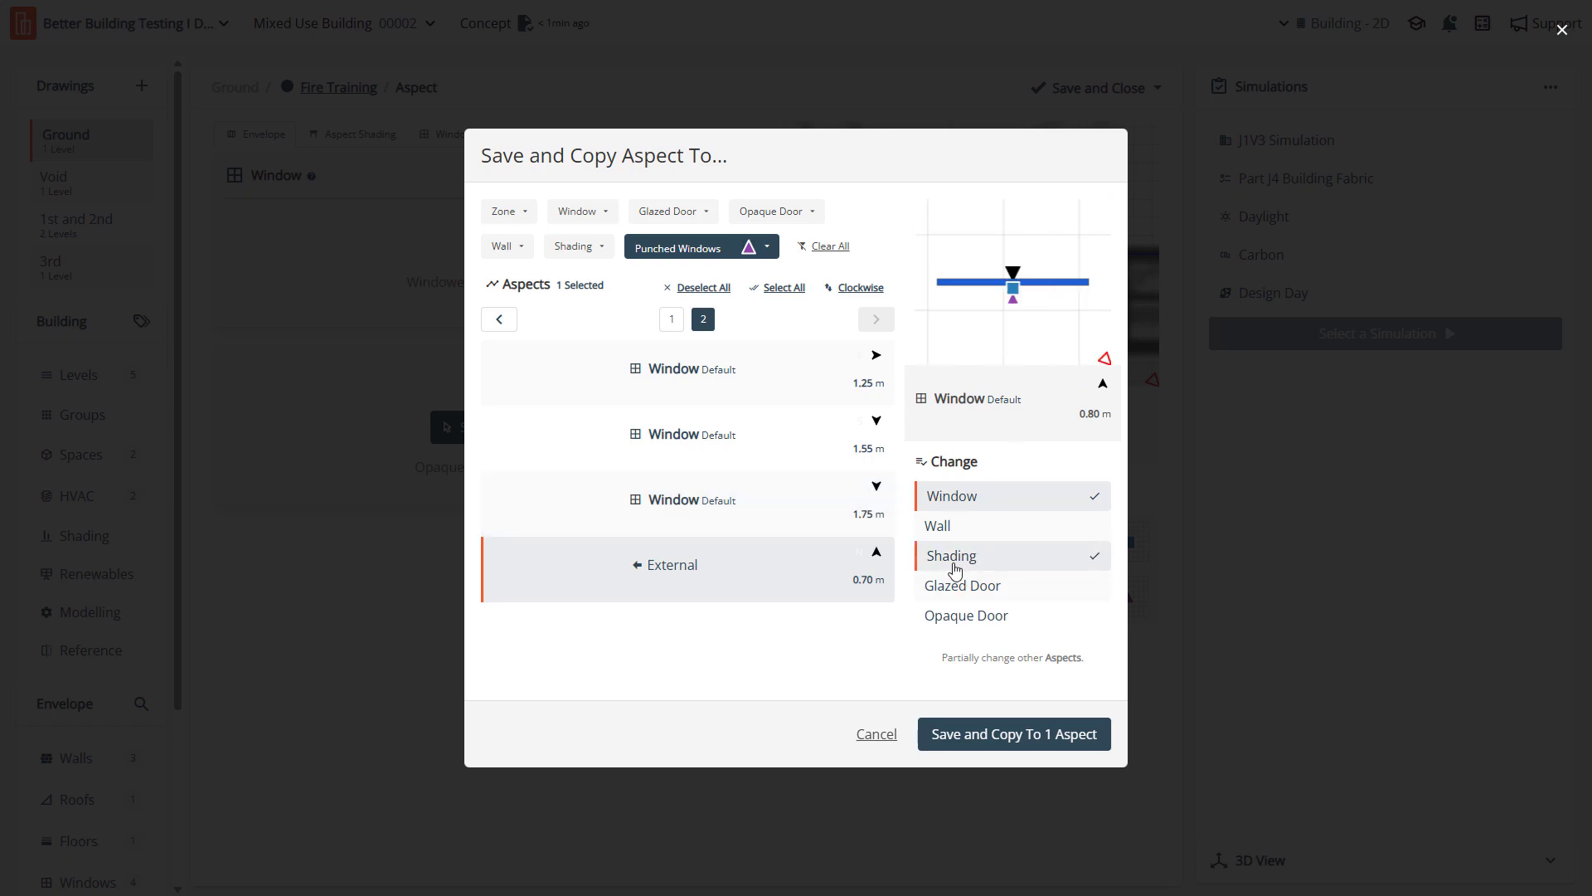
click(989, 745)
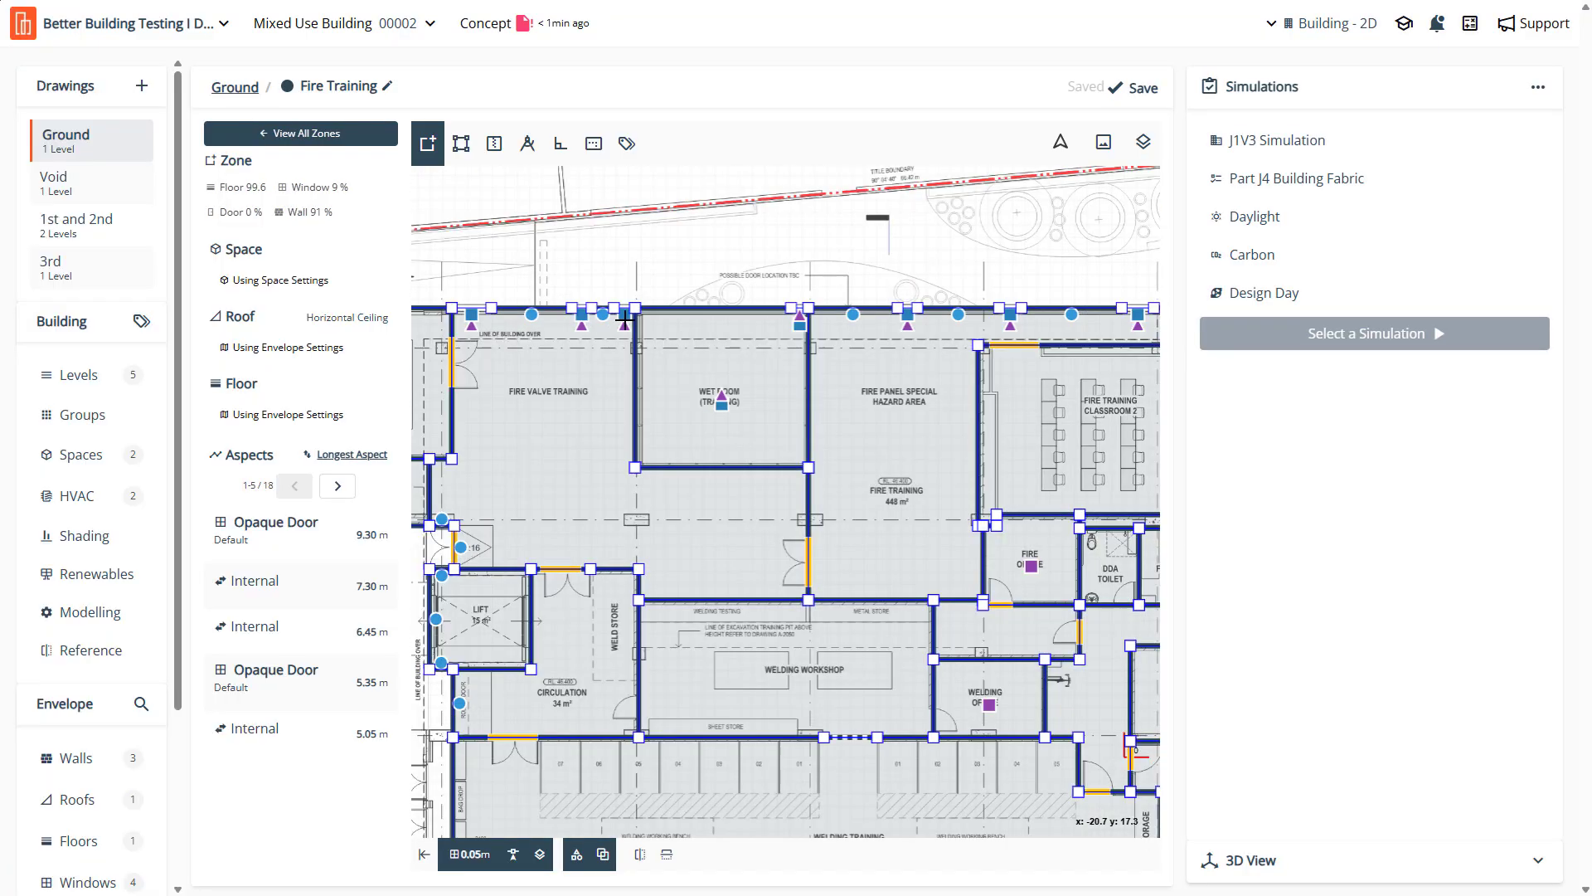
Check the window placement of the Wet Room (Training) zone's 0.70 m window aspect, and save and close the aspect
scroll(625, 316, up, 5)
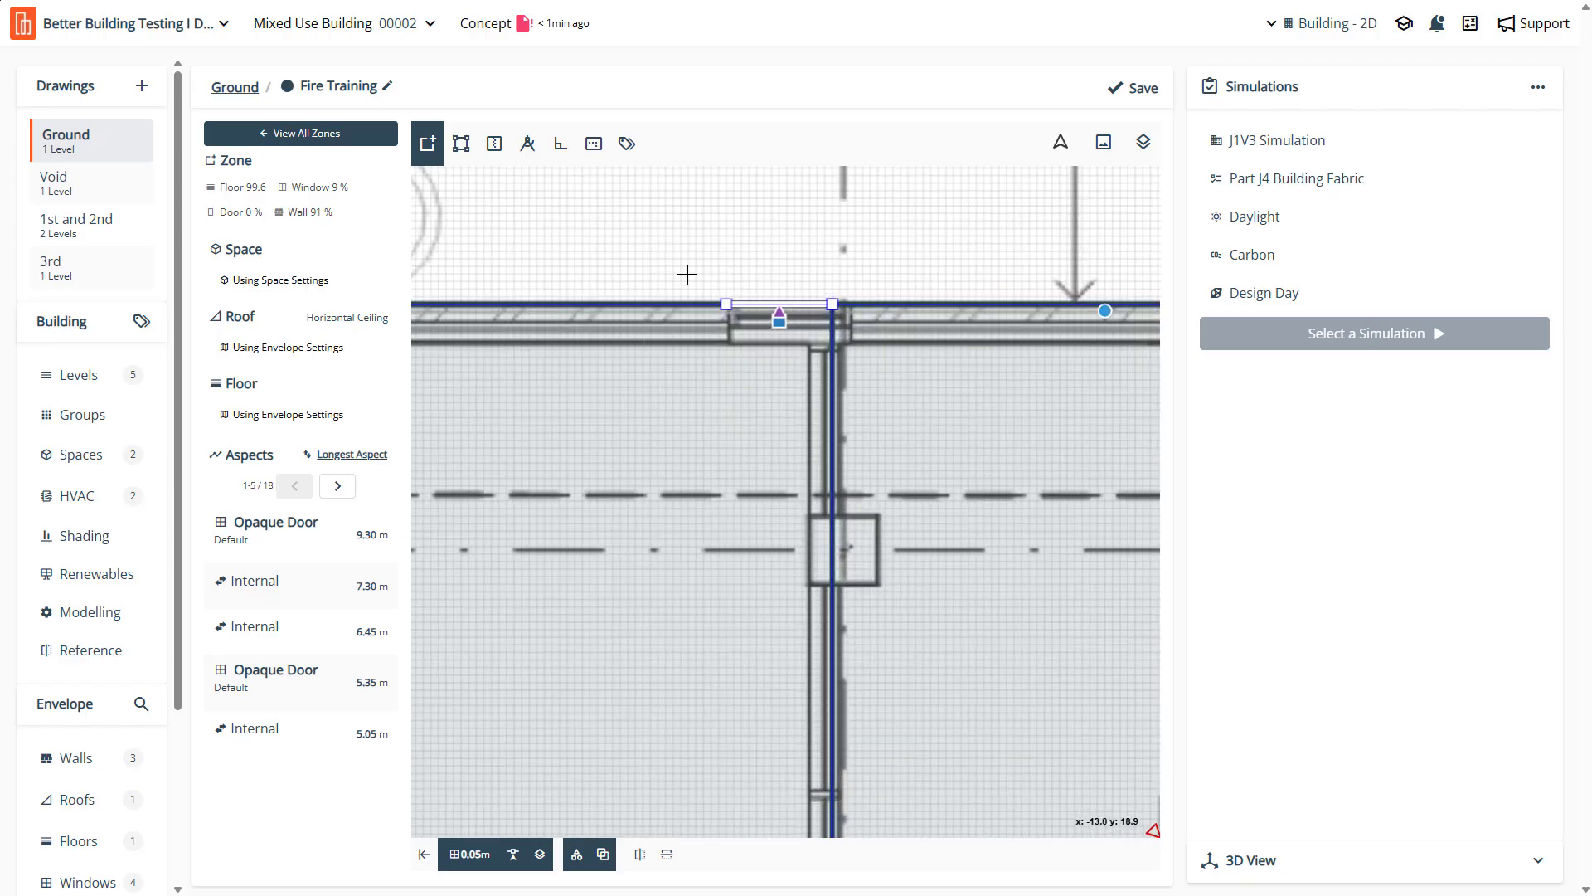
scroll(609, 372, down, 1)
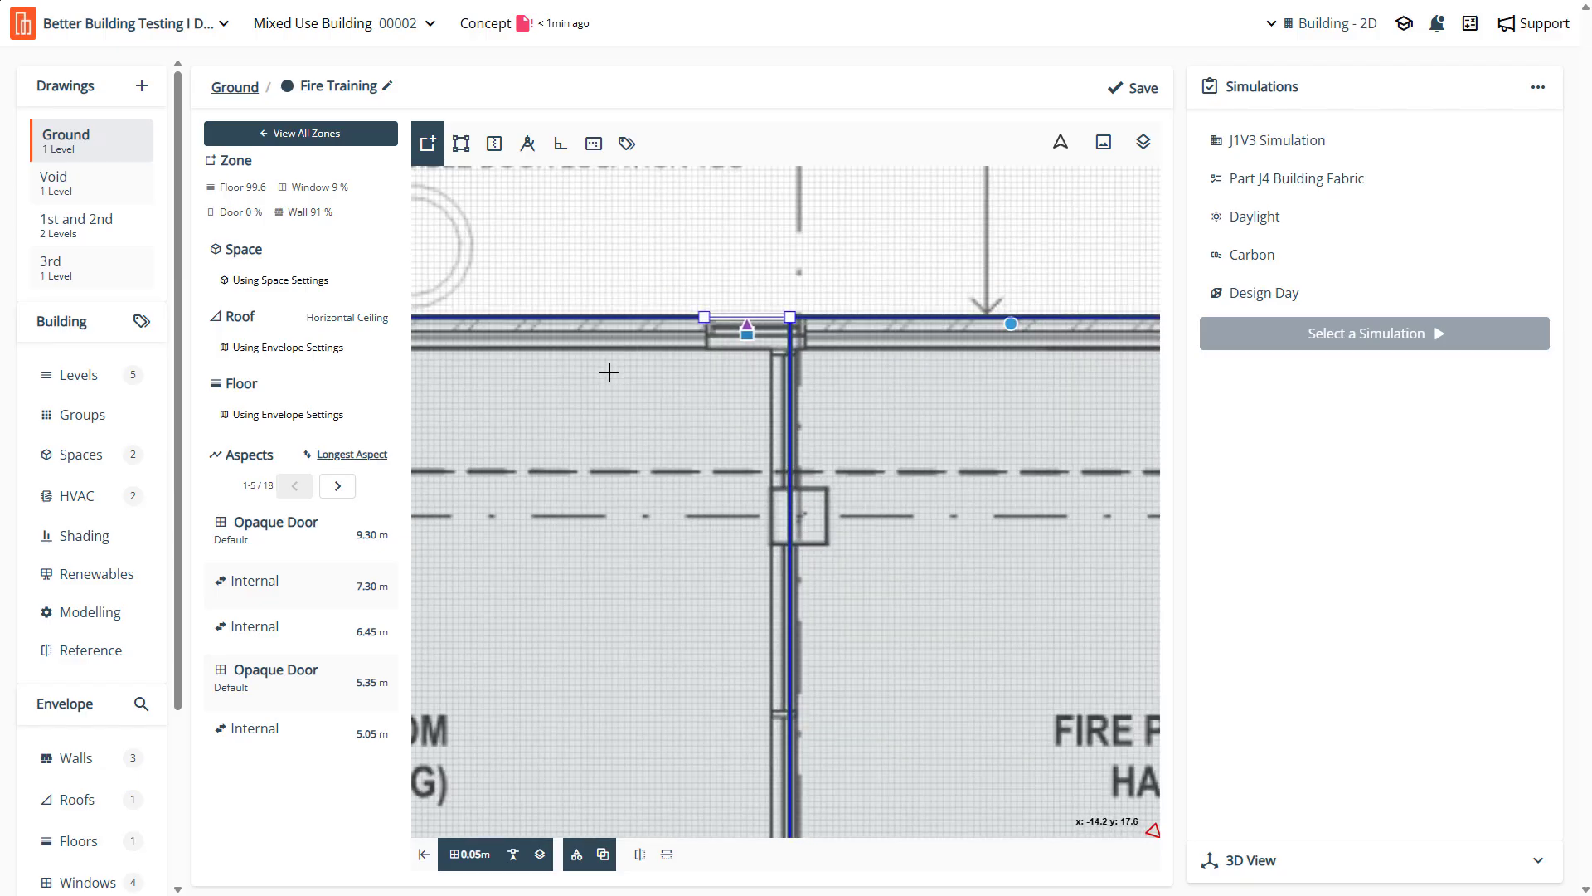
click(1129, 88)
click(744, 316)
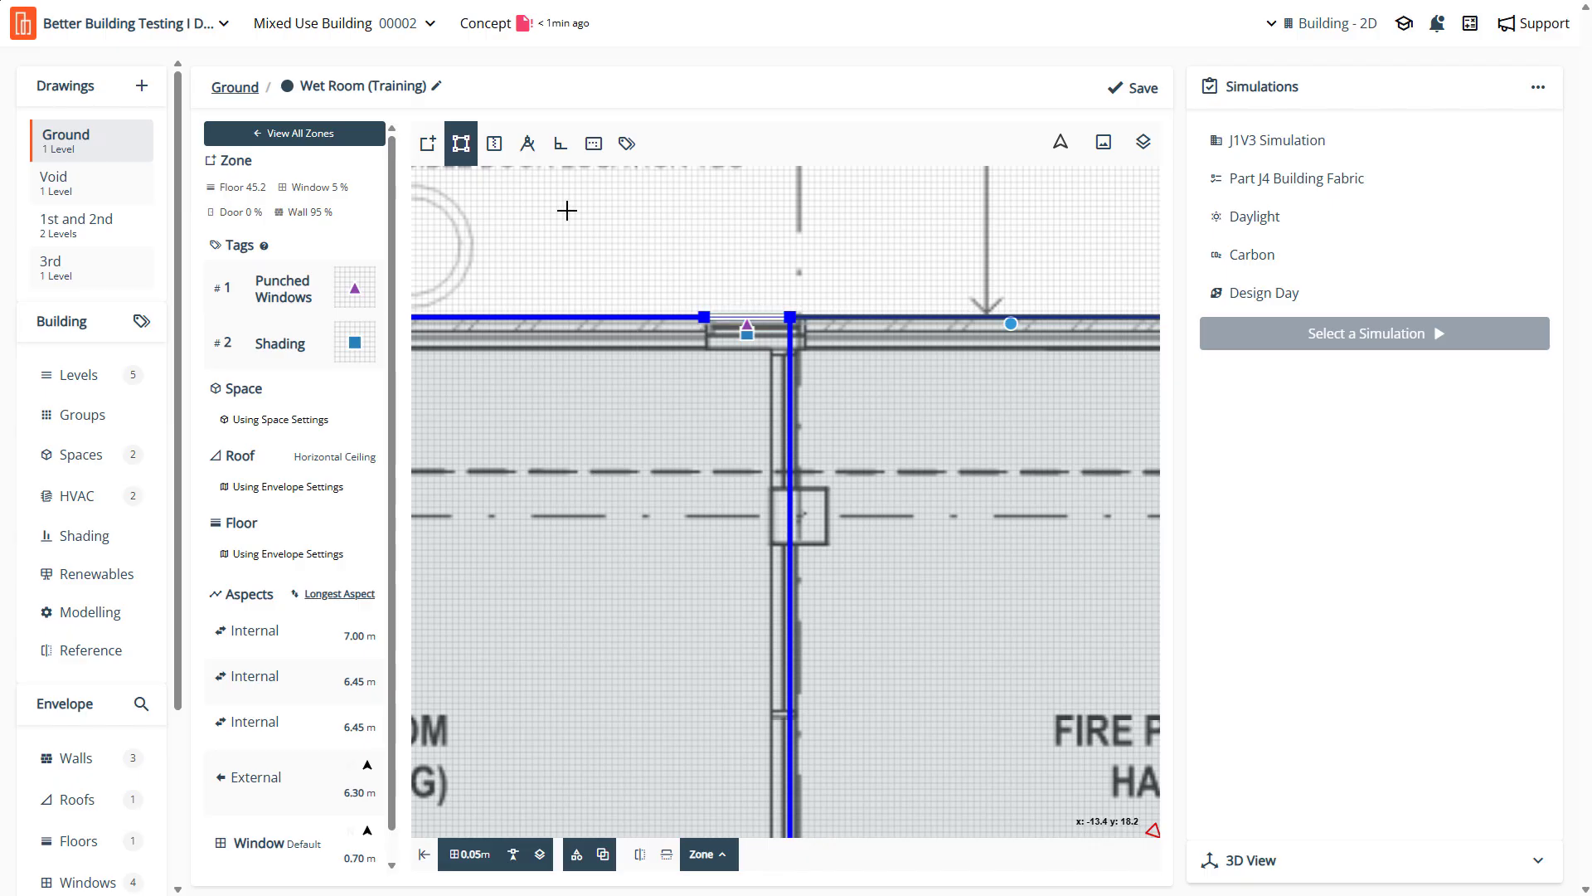
double_click(778, 318)
click(508, 135)
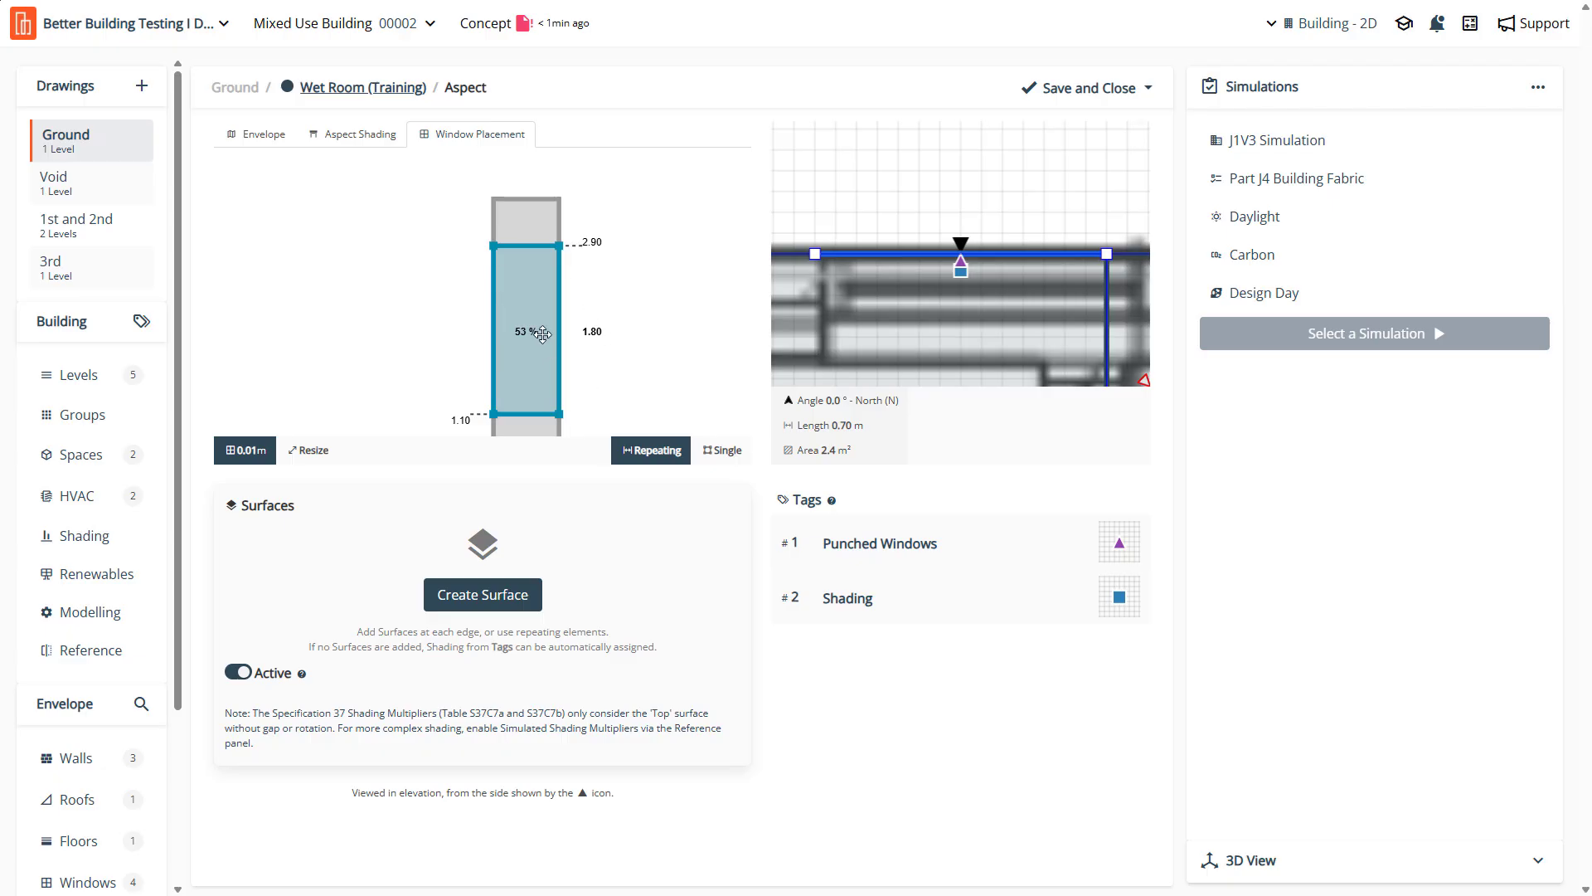
click(1076, 86)
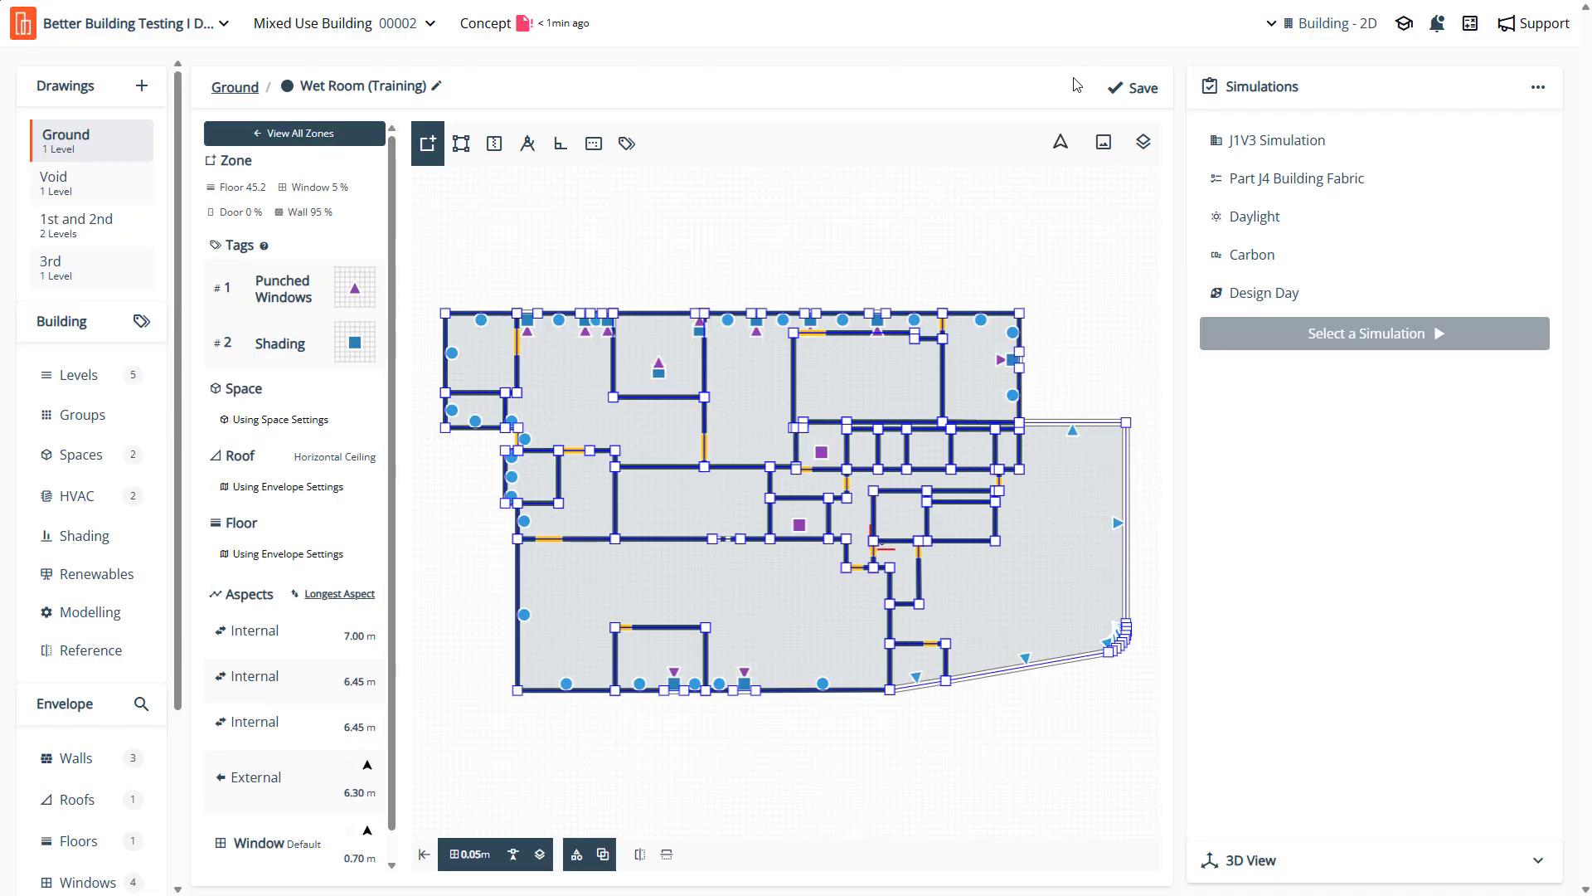
Open the building's tag list and review the tags with their assigned categories
scroll(682, 570, up, 2)
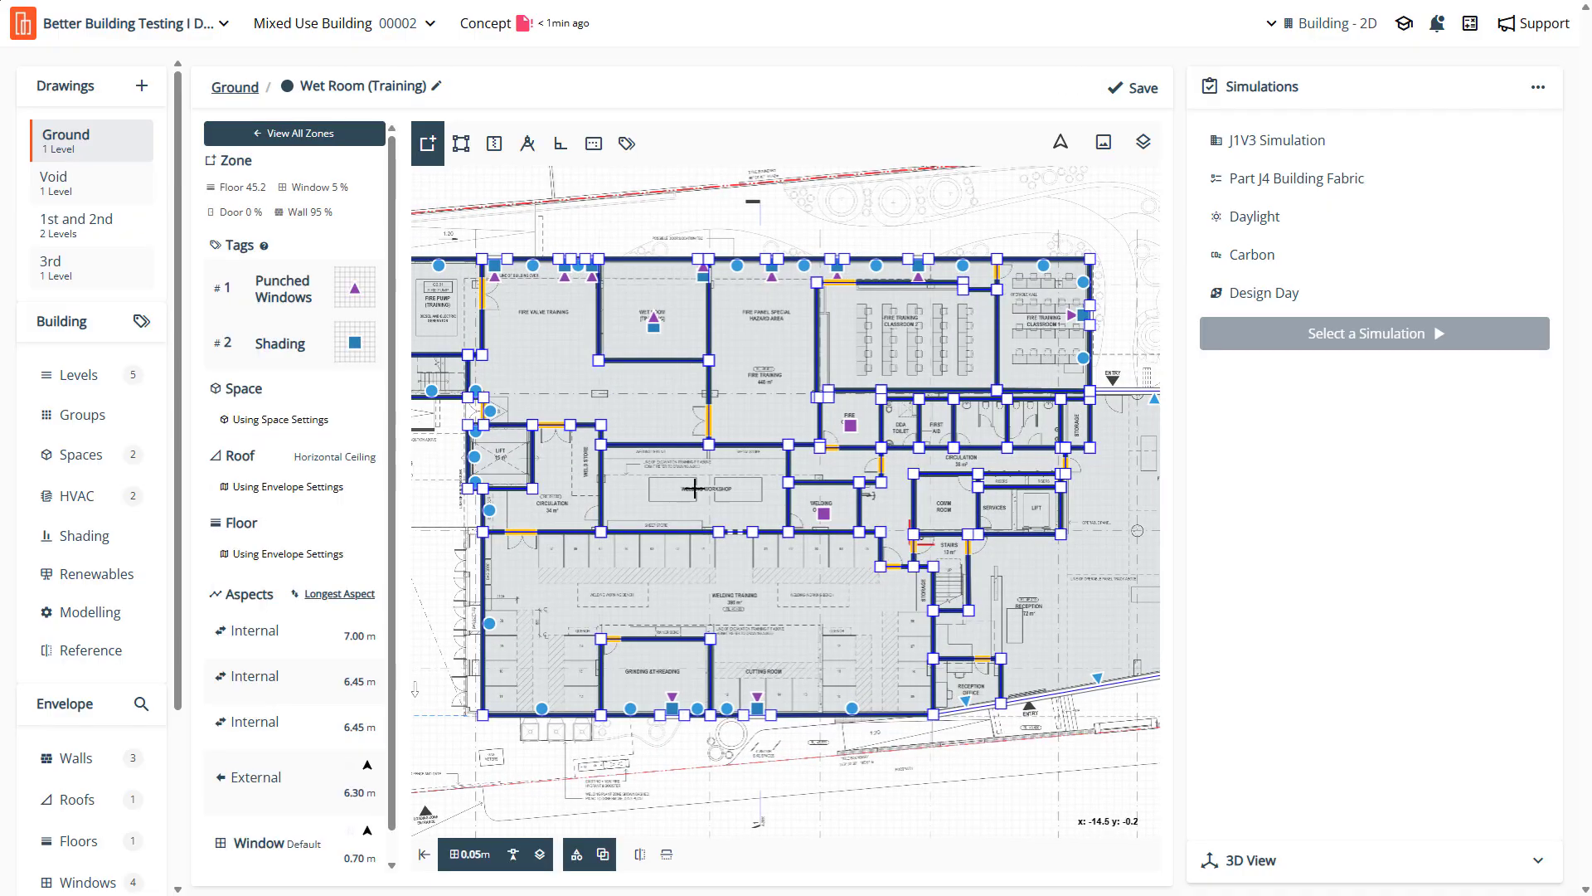
scroll(705, 466, down, 3)
scroll(703, 521, up, 1)
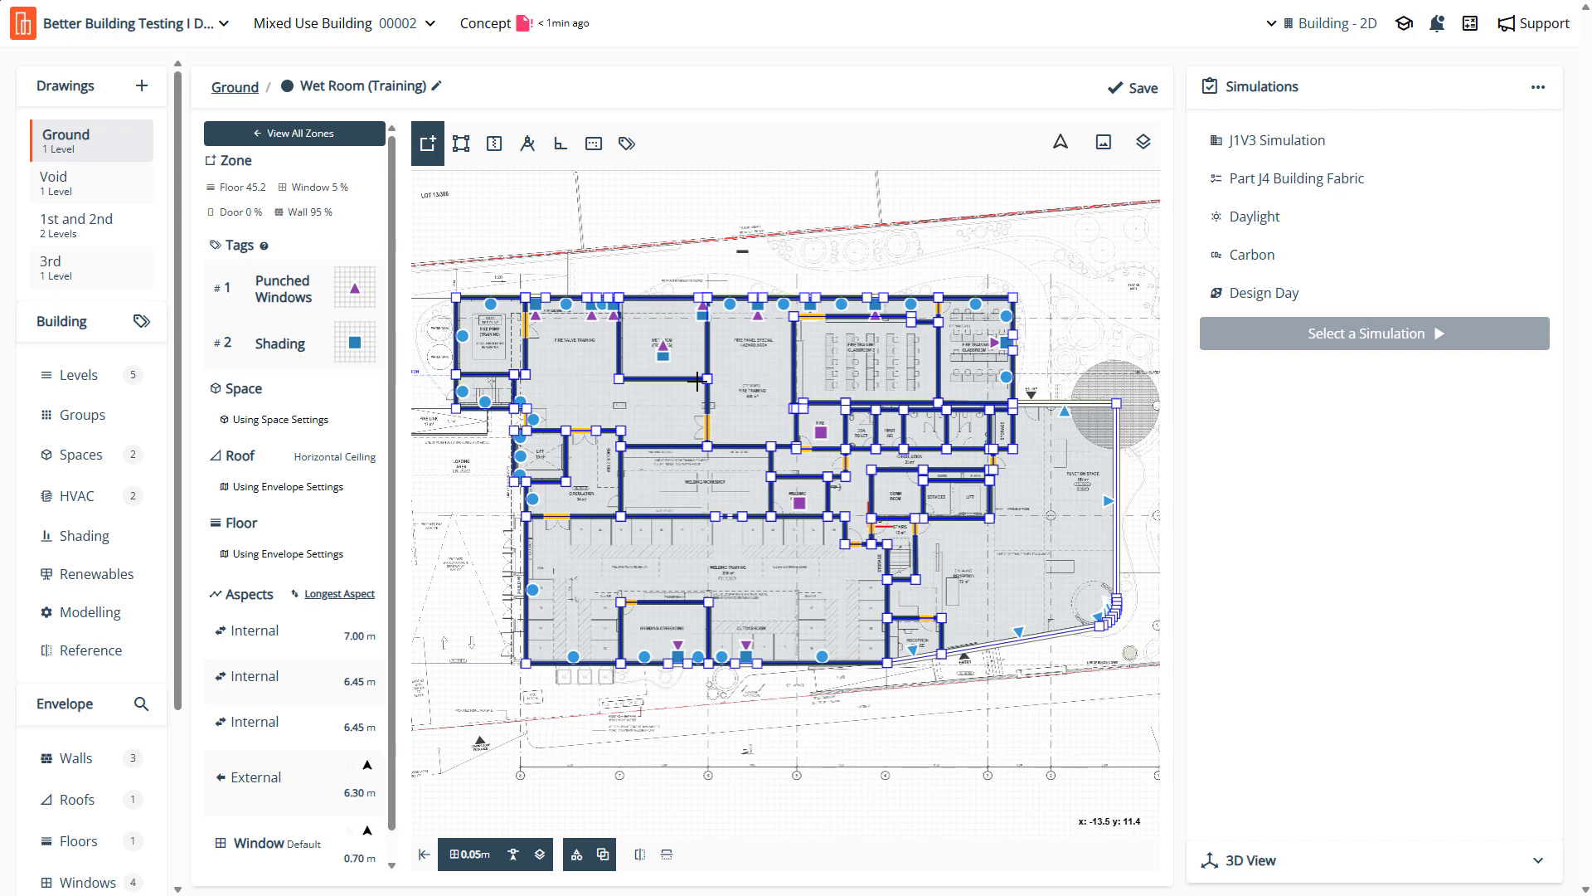
click(141, 322)
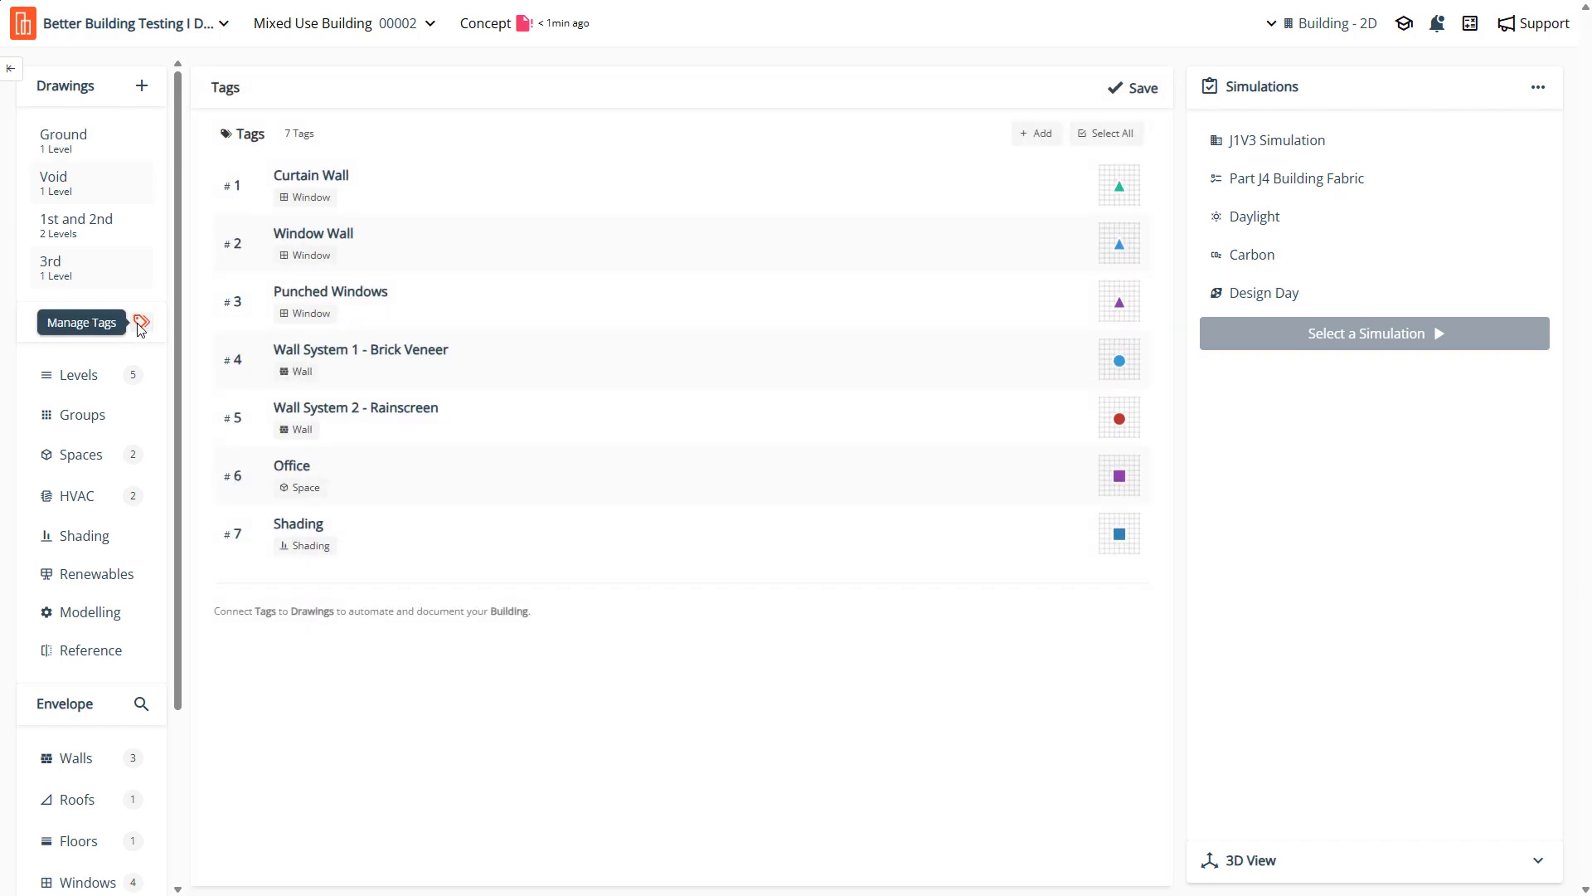
mouse_move(348, 263)
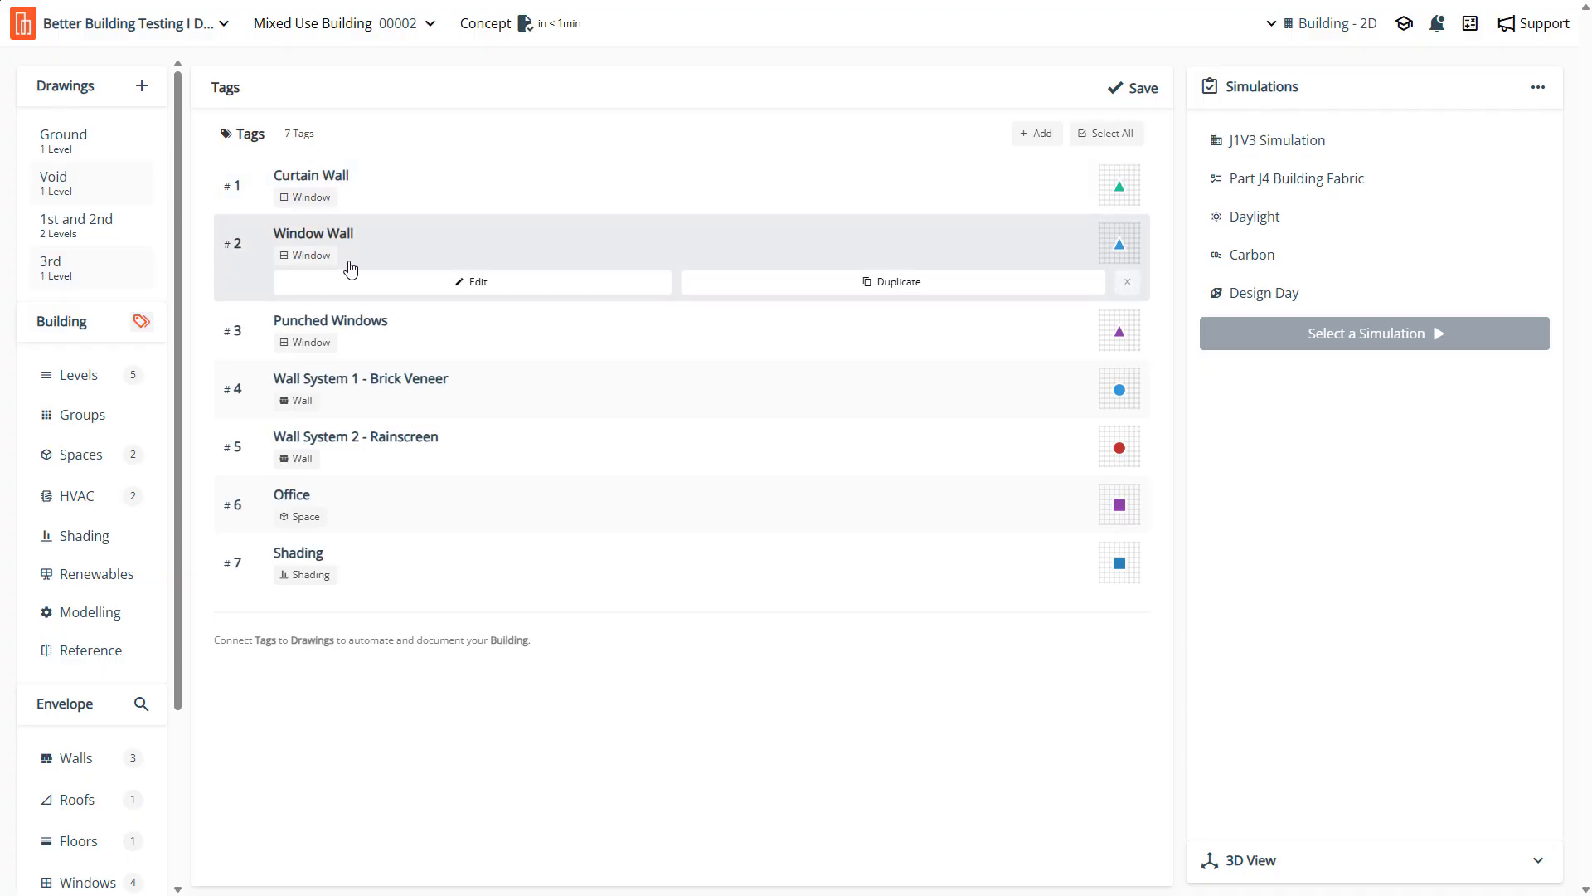
mouse_move(390, 498)
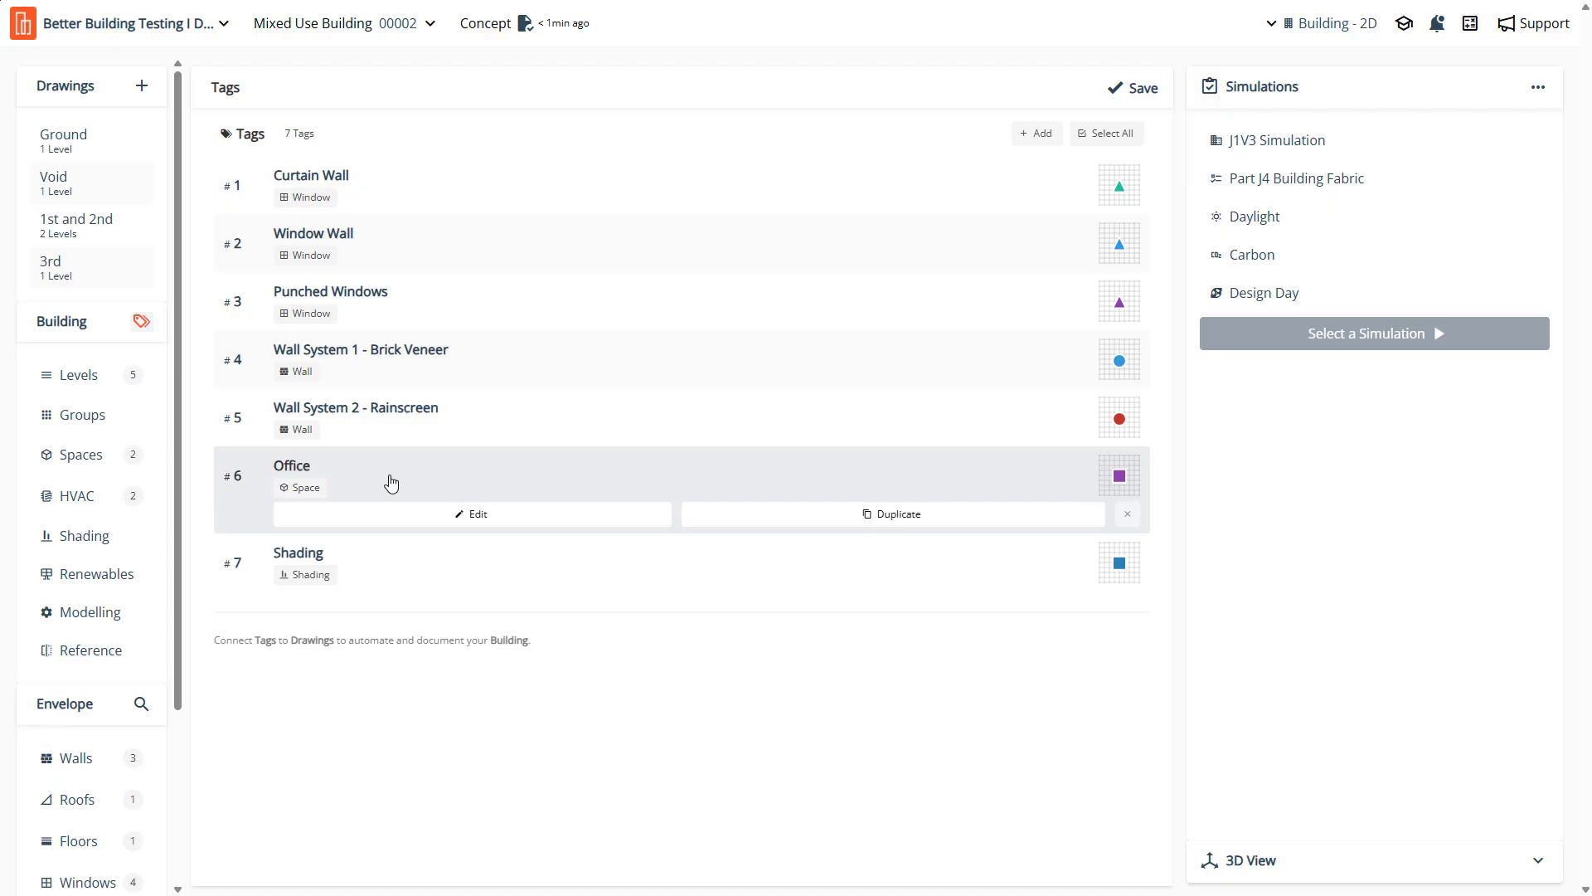
Return to the Ground drawing and examine the tagged segments around the Welding Training, Grinding and Wet Room (Training) zones
click(64, 139)
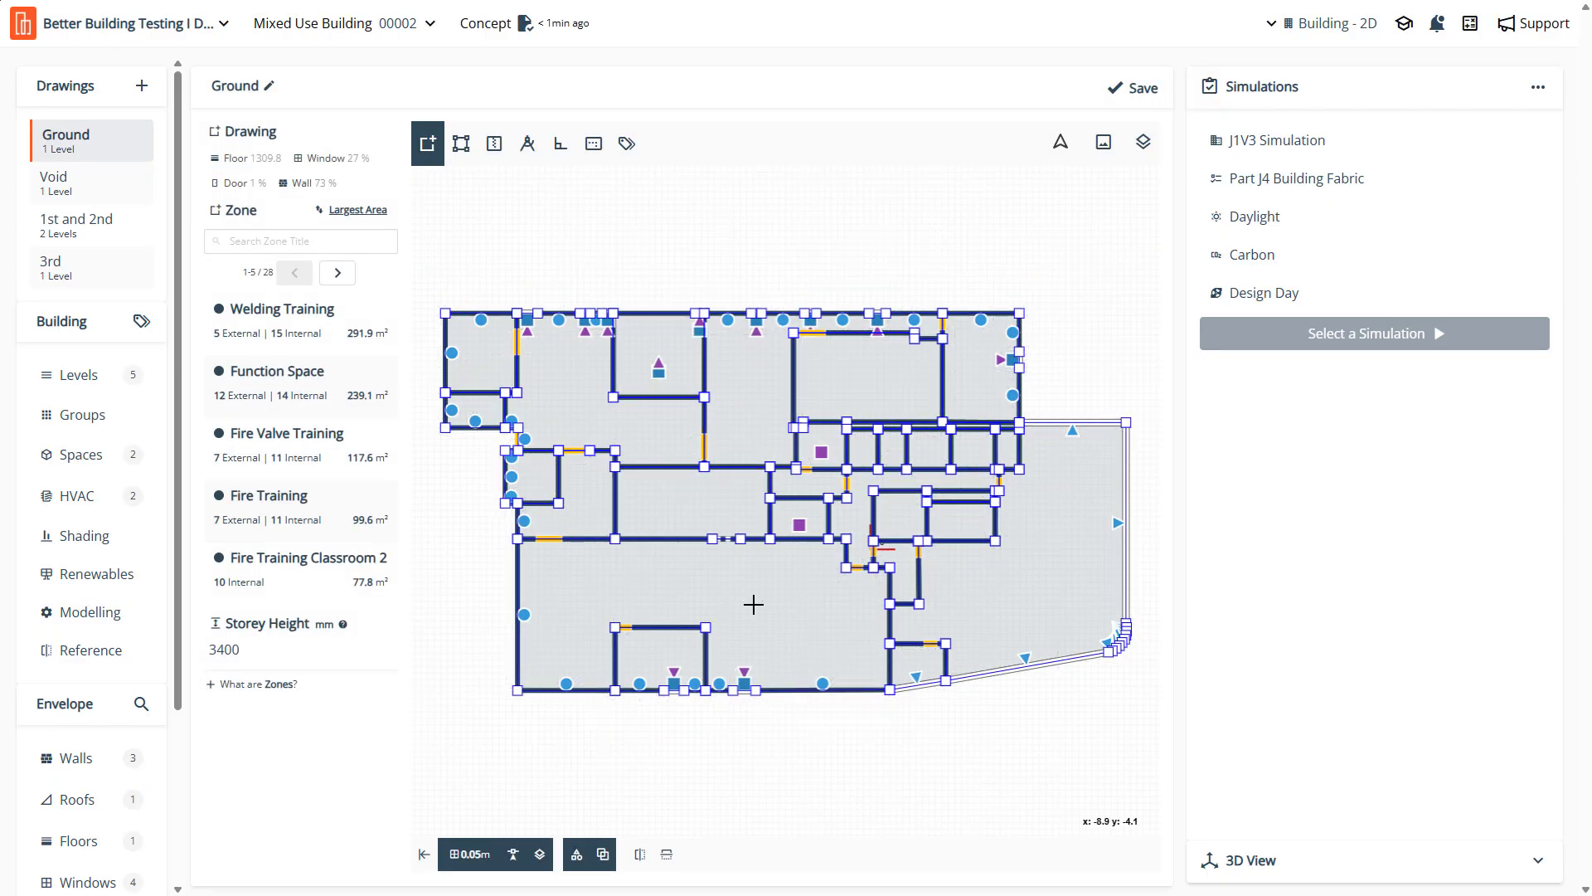
click(735, 578)
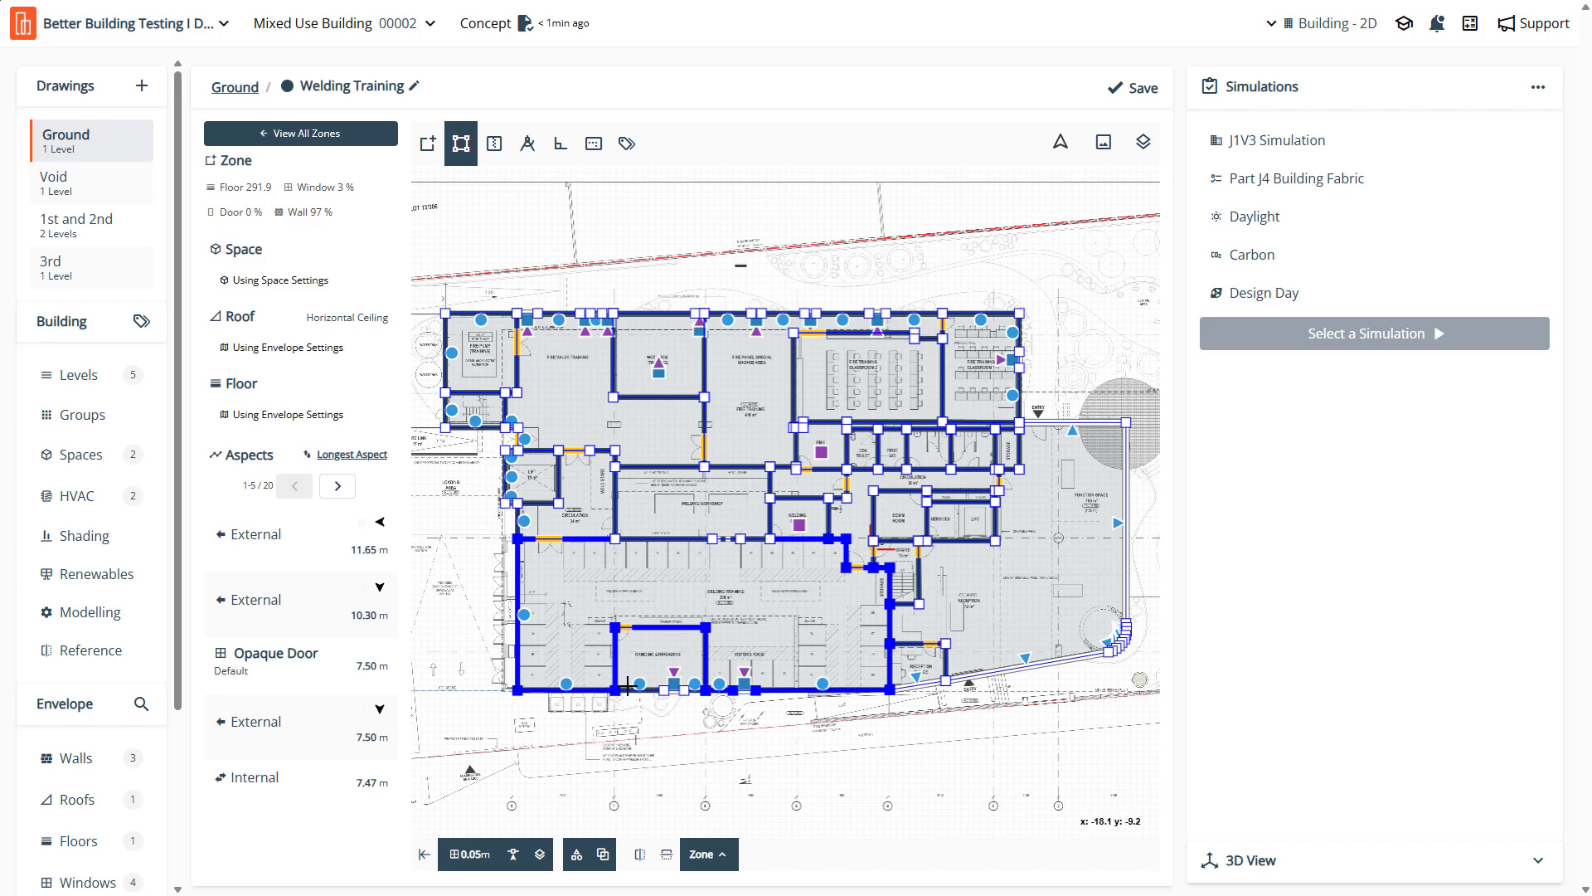
scroll(655, 664, up, 3)
click(658, 634)
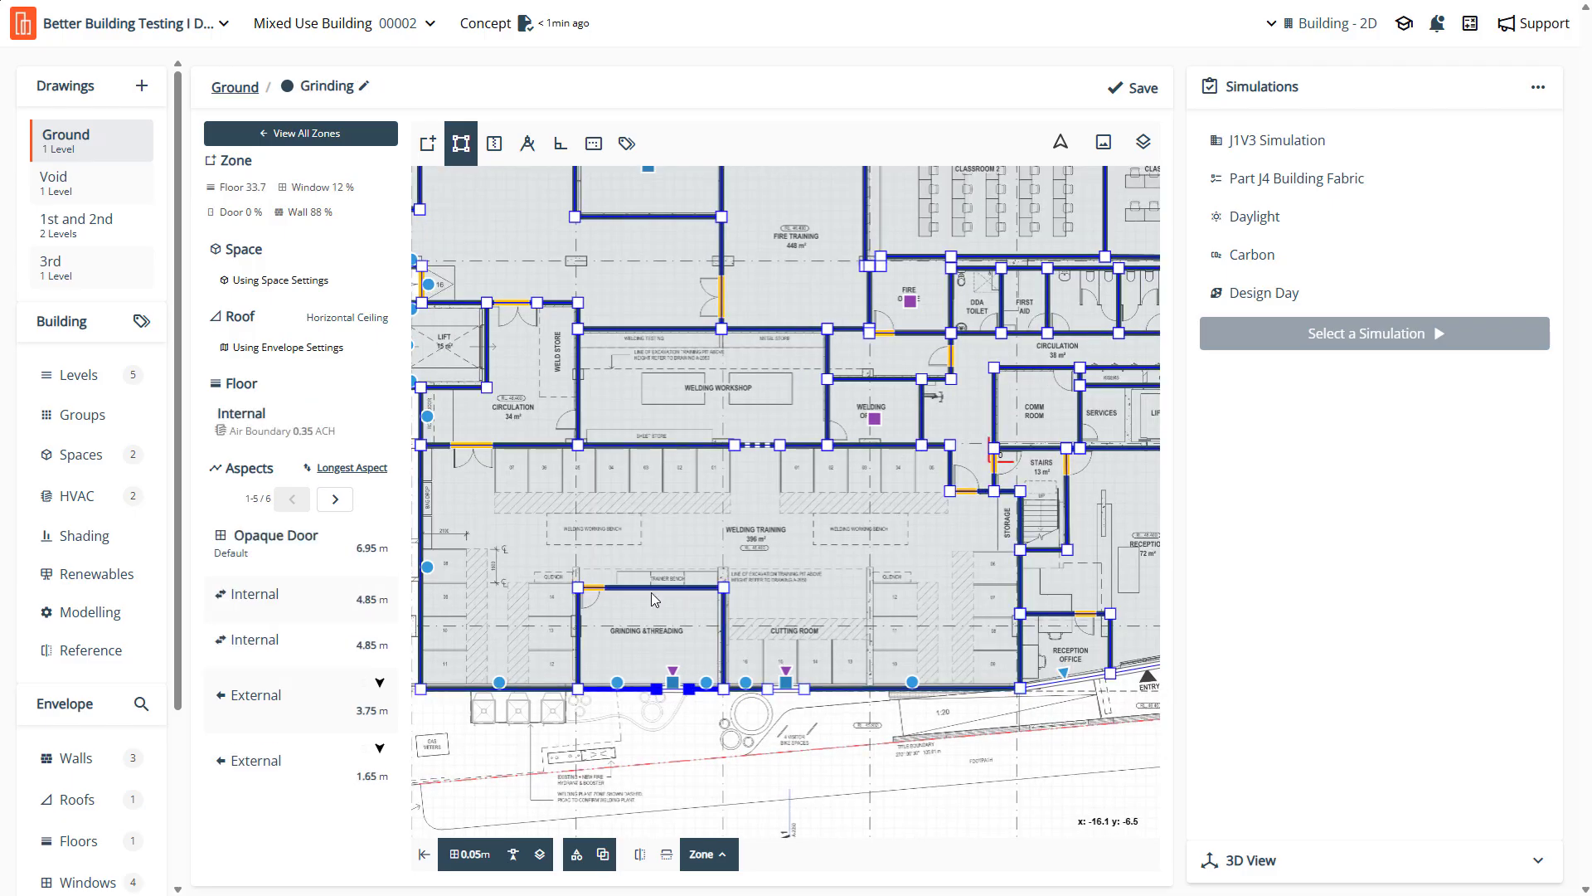
scroll(650, 593, down, 2)
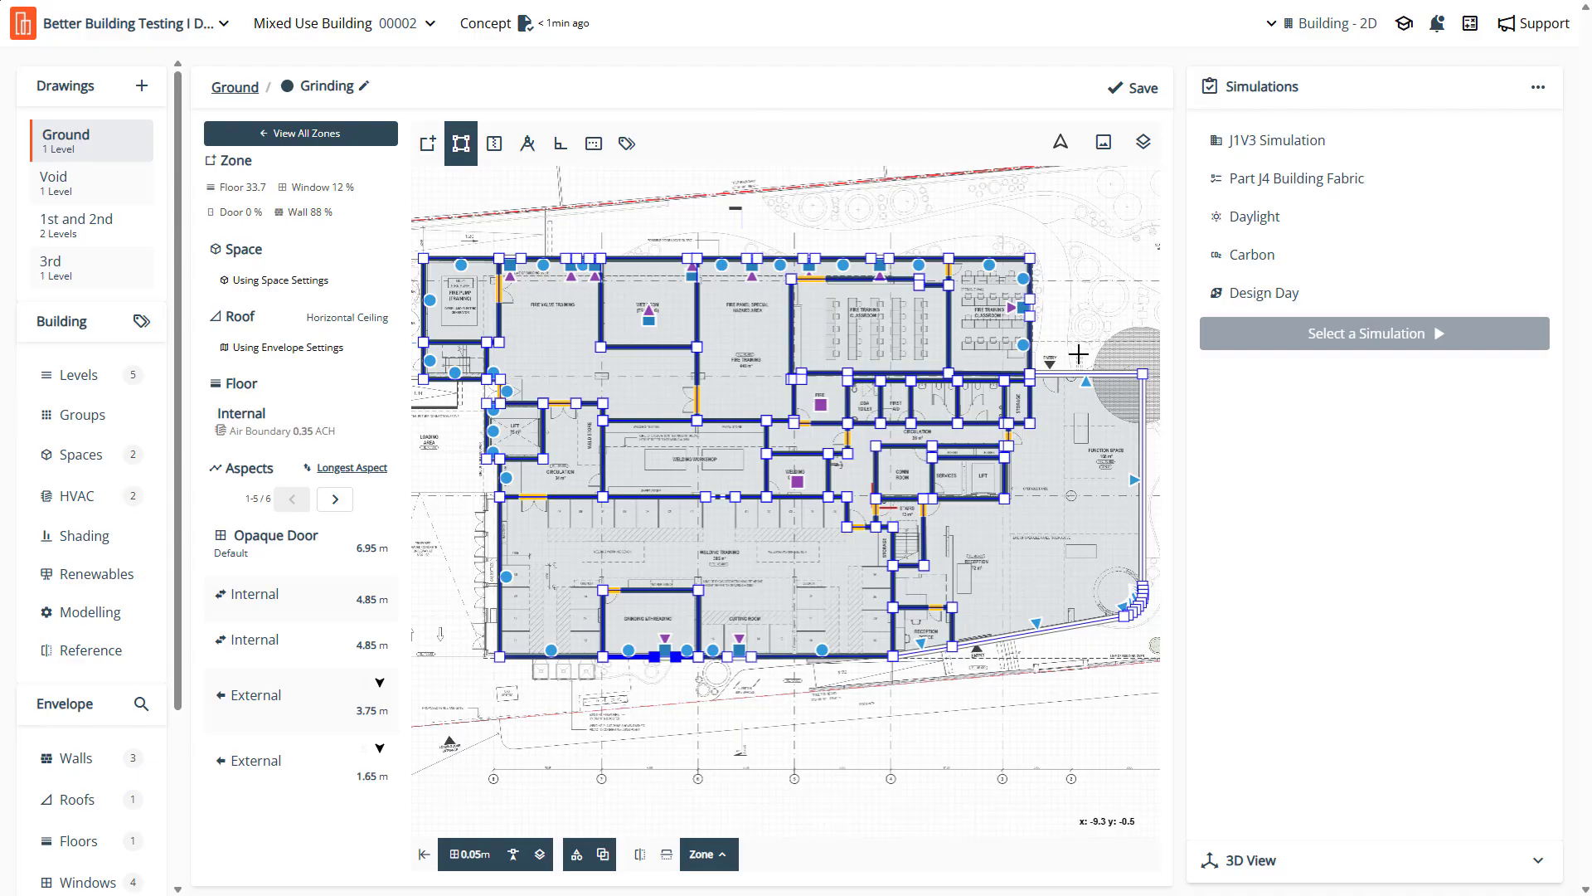
scroll(1070, 261, up, 4)
scroll(1069, 261, down, 2)
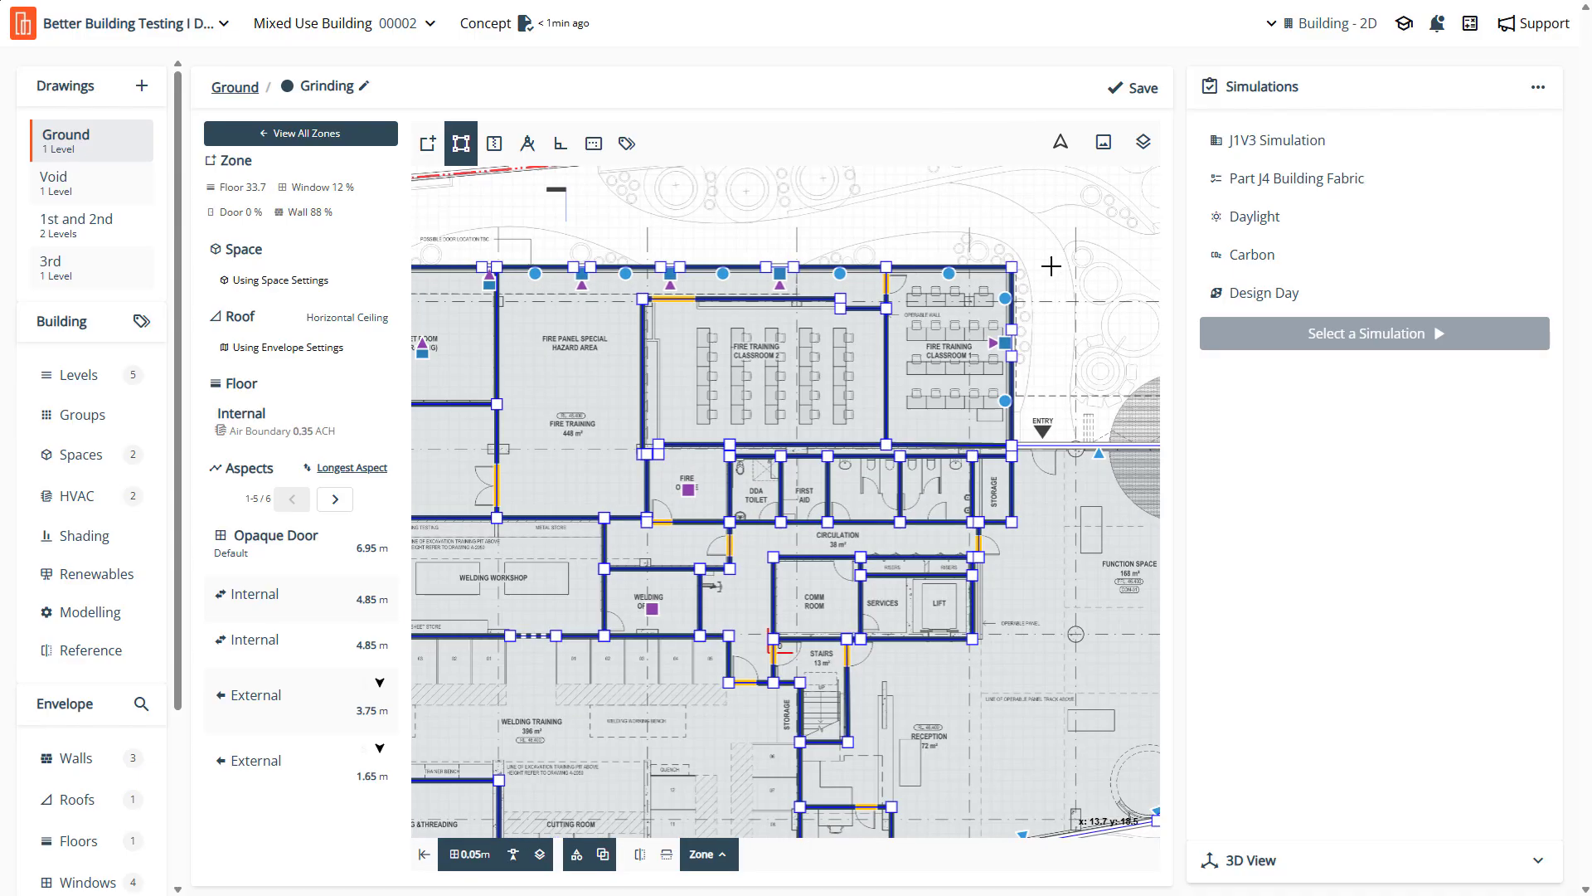
scroll(922, 344, down, 2)
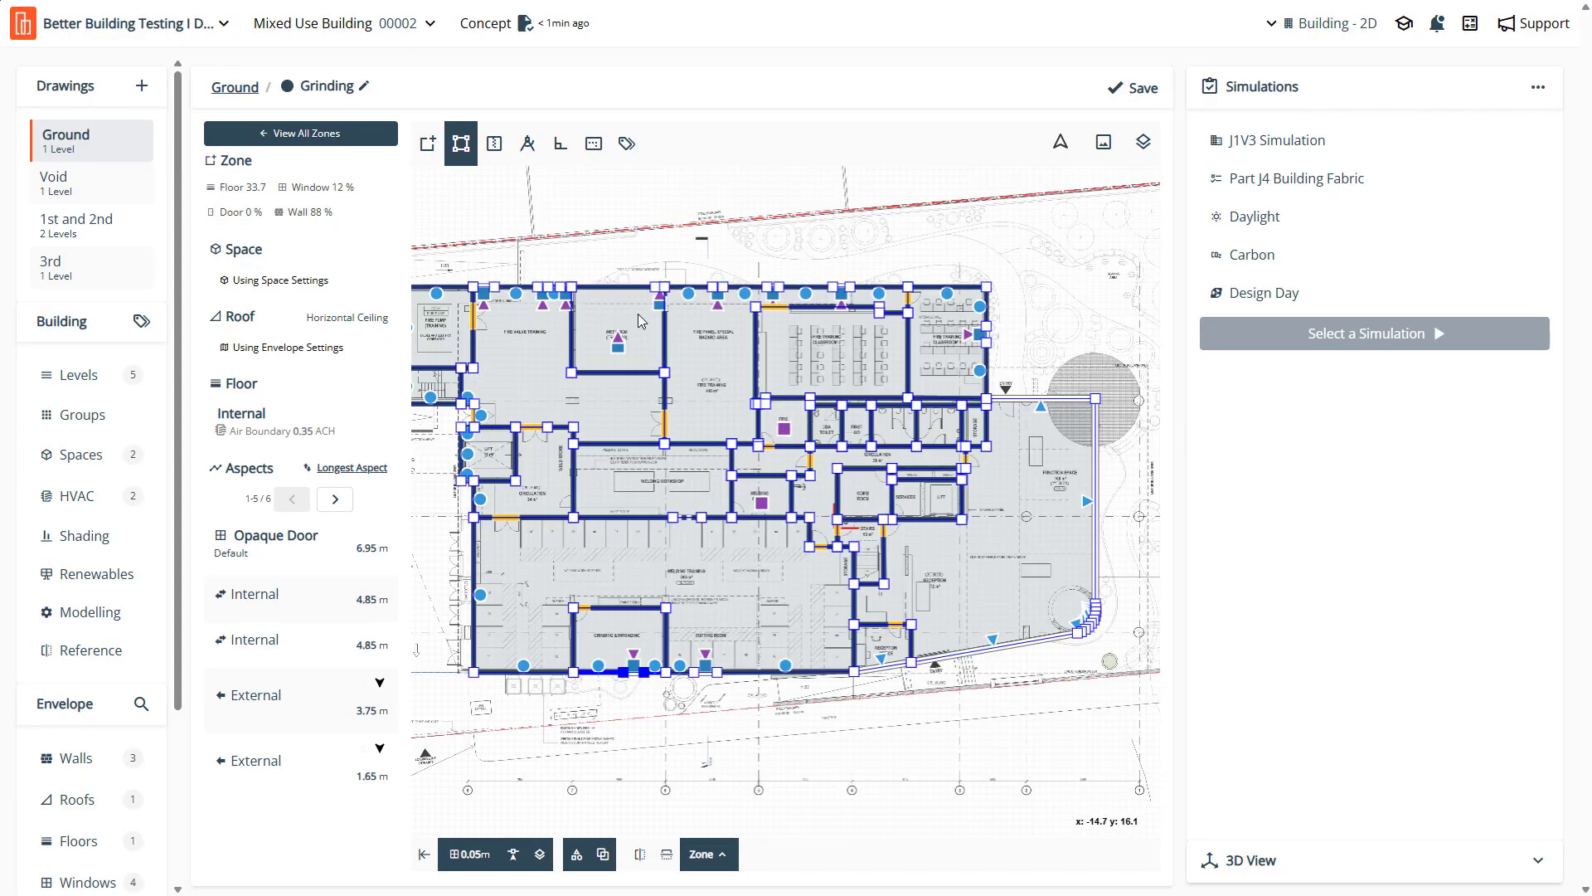
scroll(659, 302, up, 3)
scroll(659, 303, up, 3)
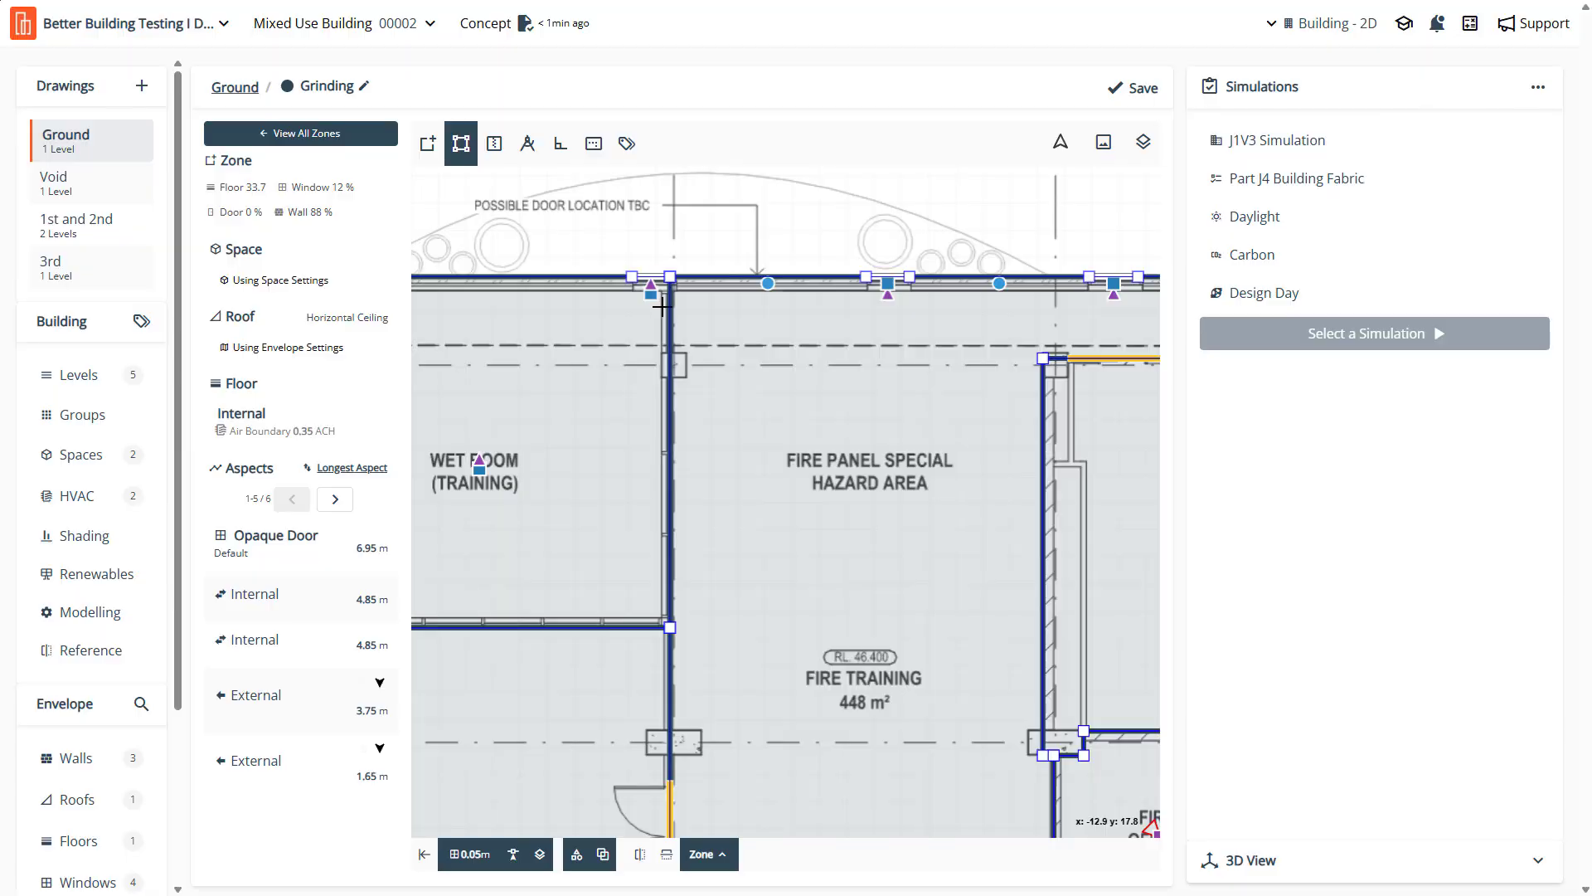
scroll(627, 294, up, 1)
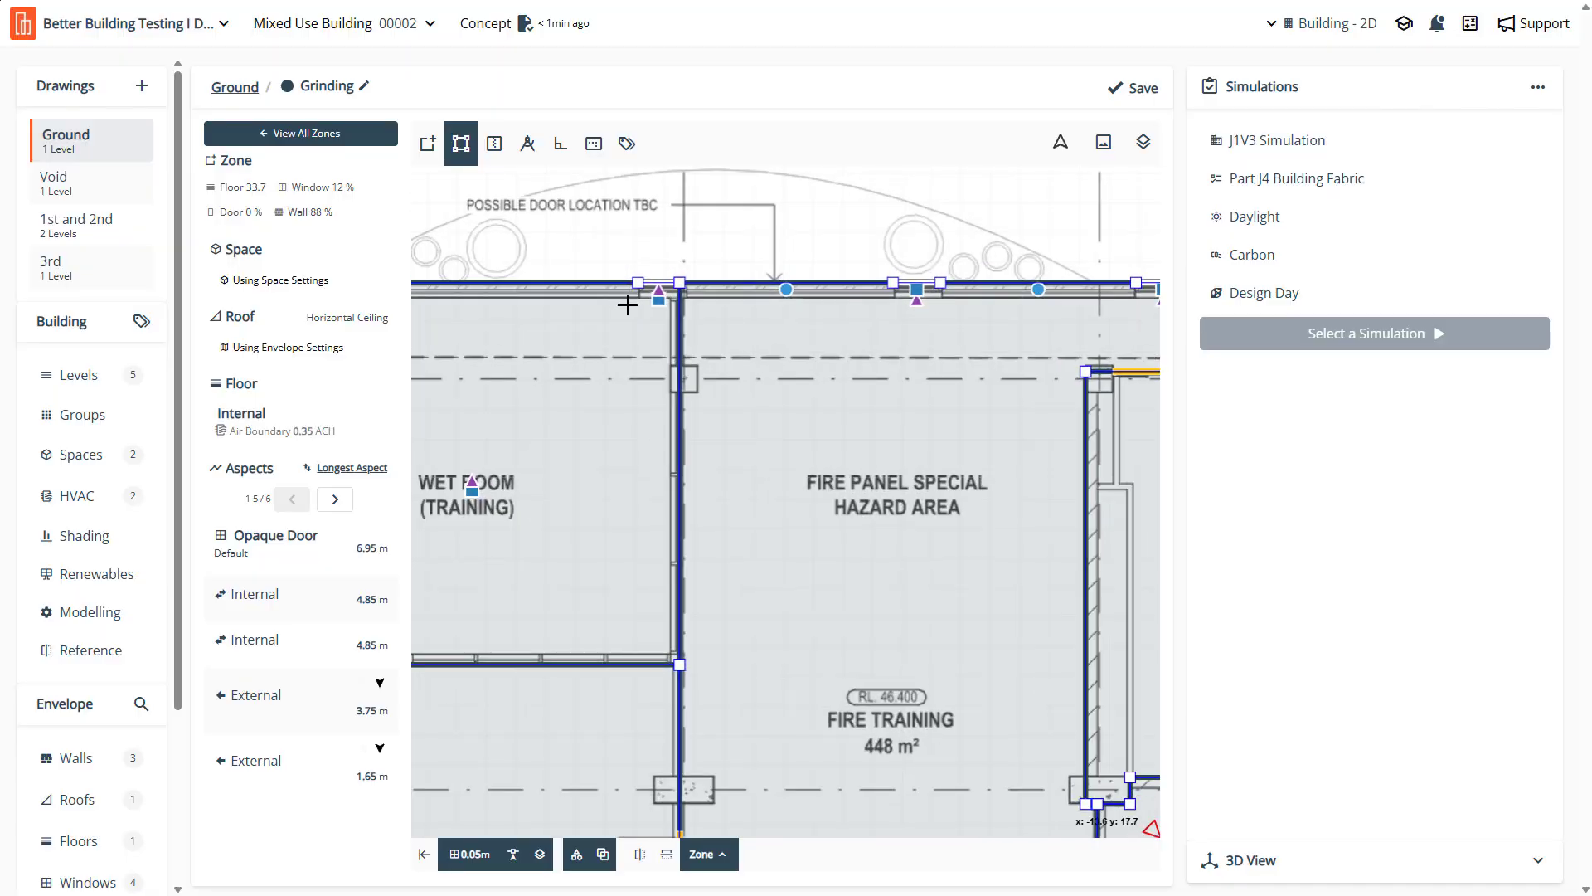
click(630, 369)
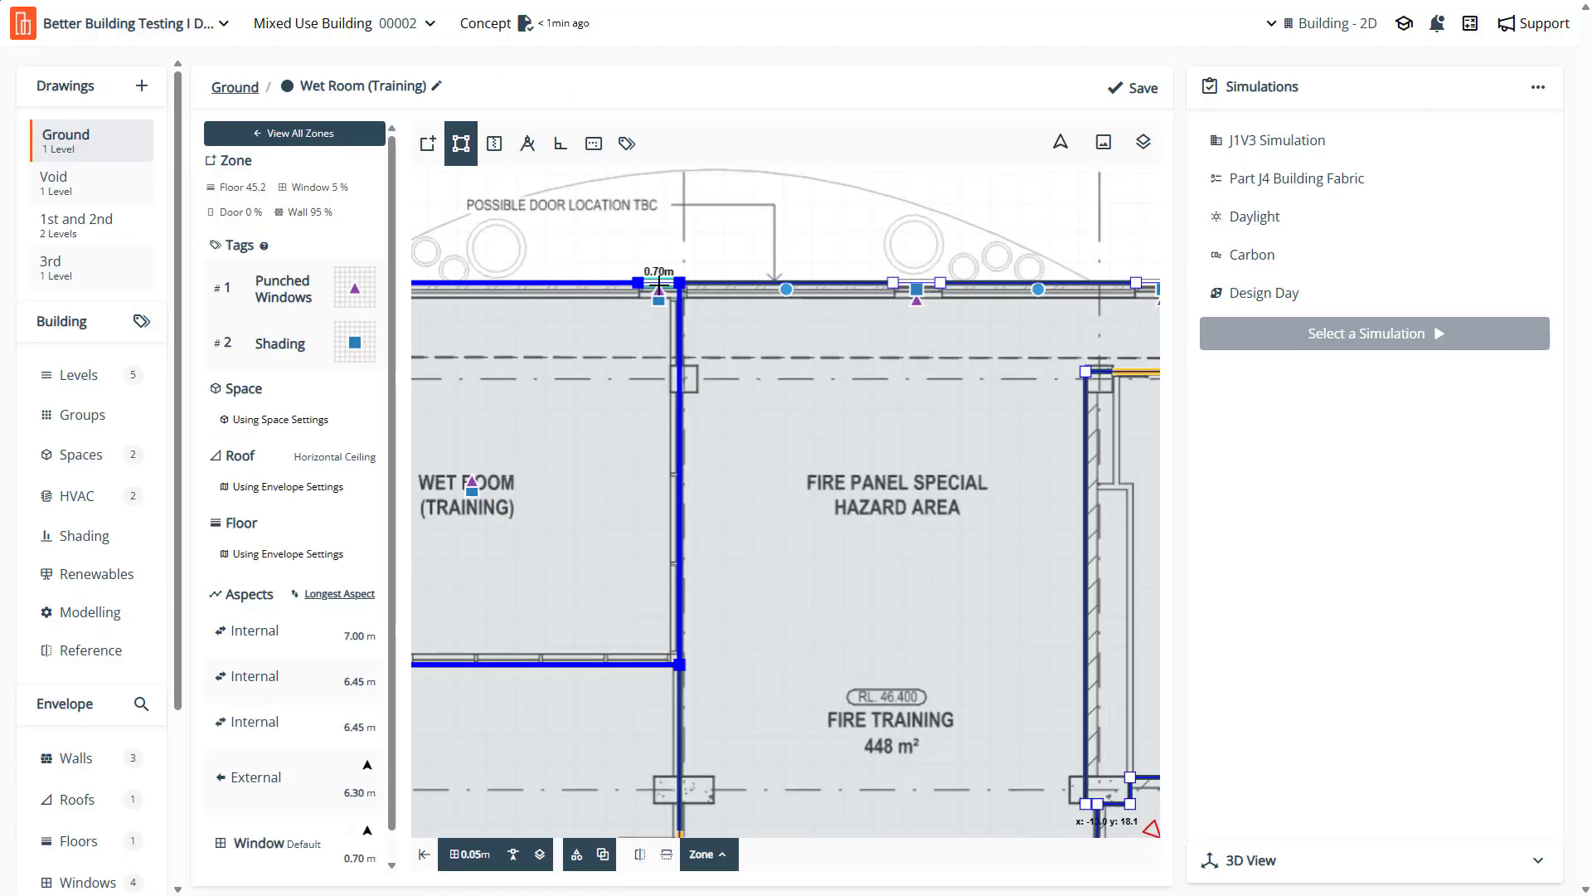
Add a building tag titled Example with a blue Triangle symbol
click(142, 321)
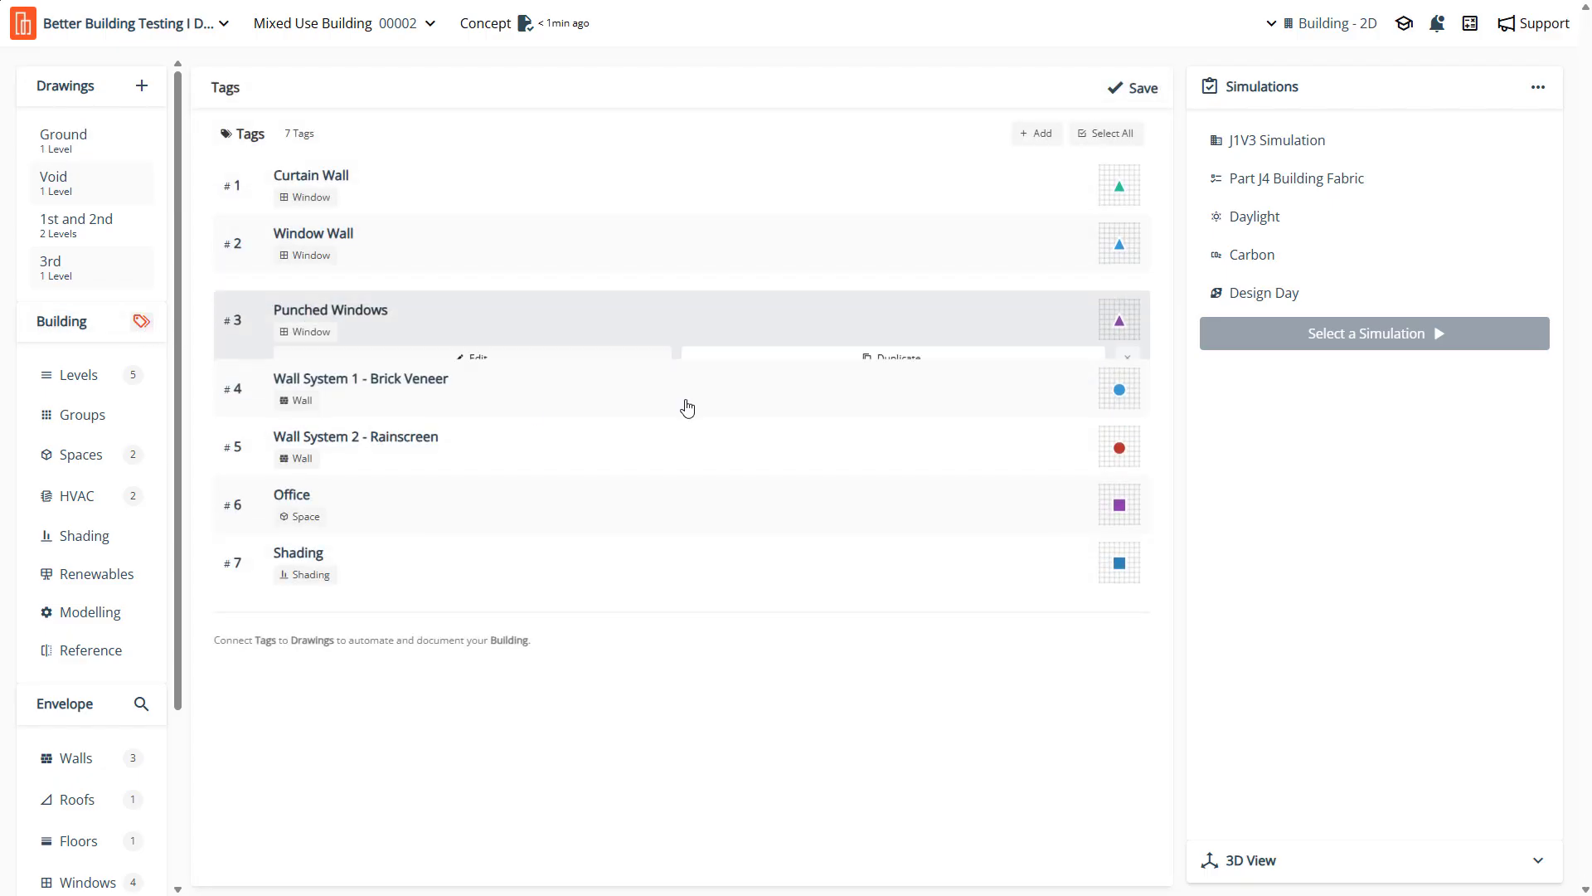
click(1027, 138)
text(1)
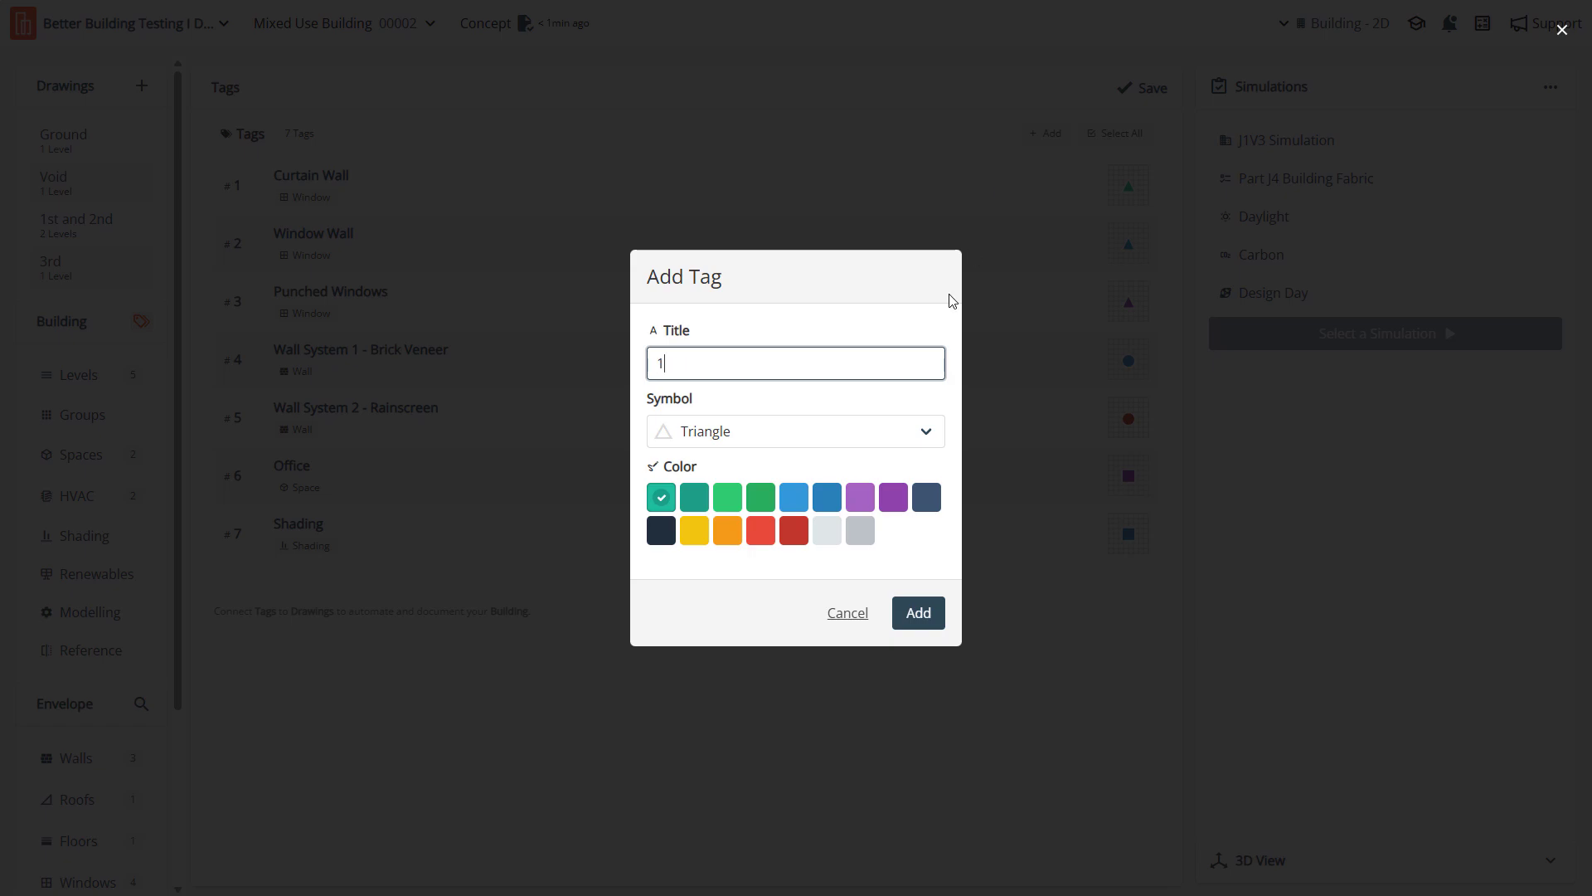
click(827, 498)
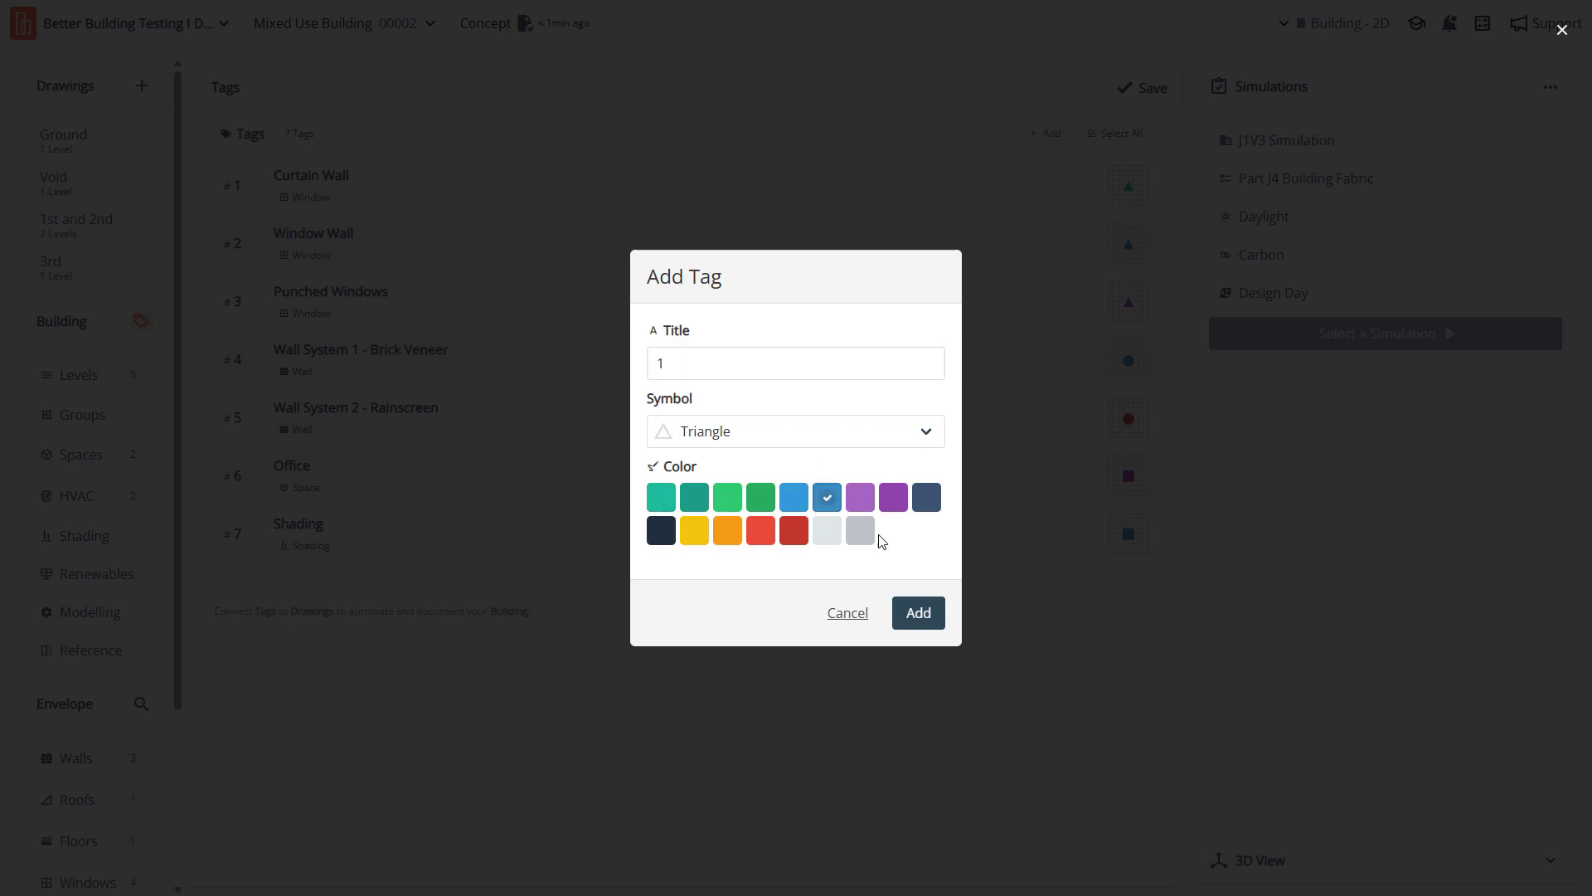
drag(707, 354, 588, 370)
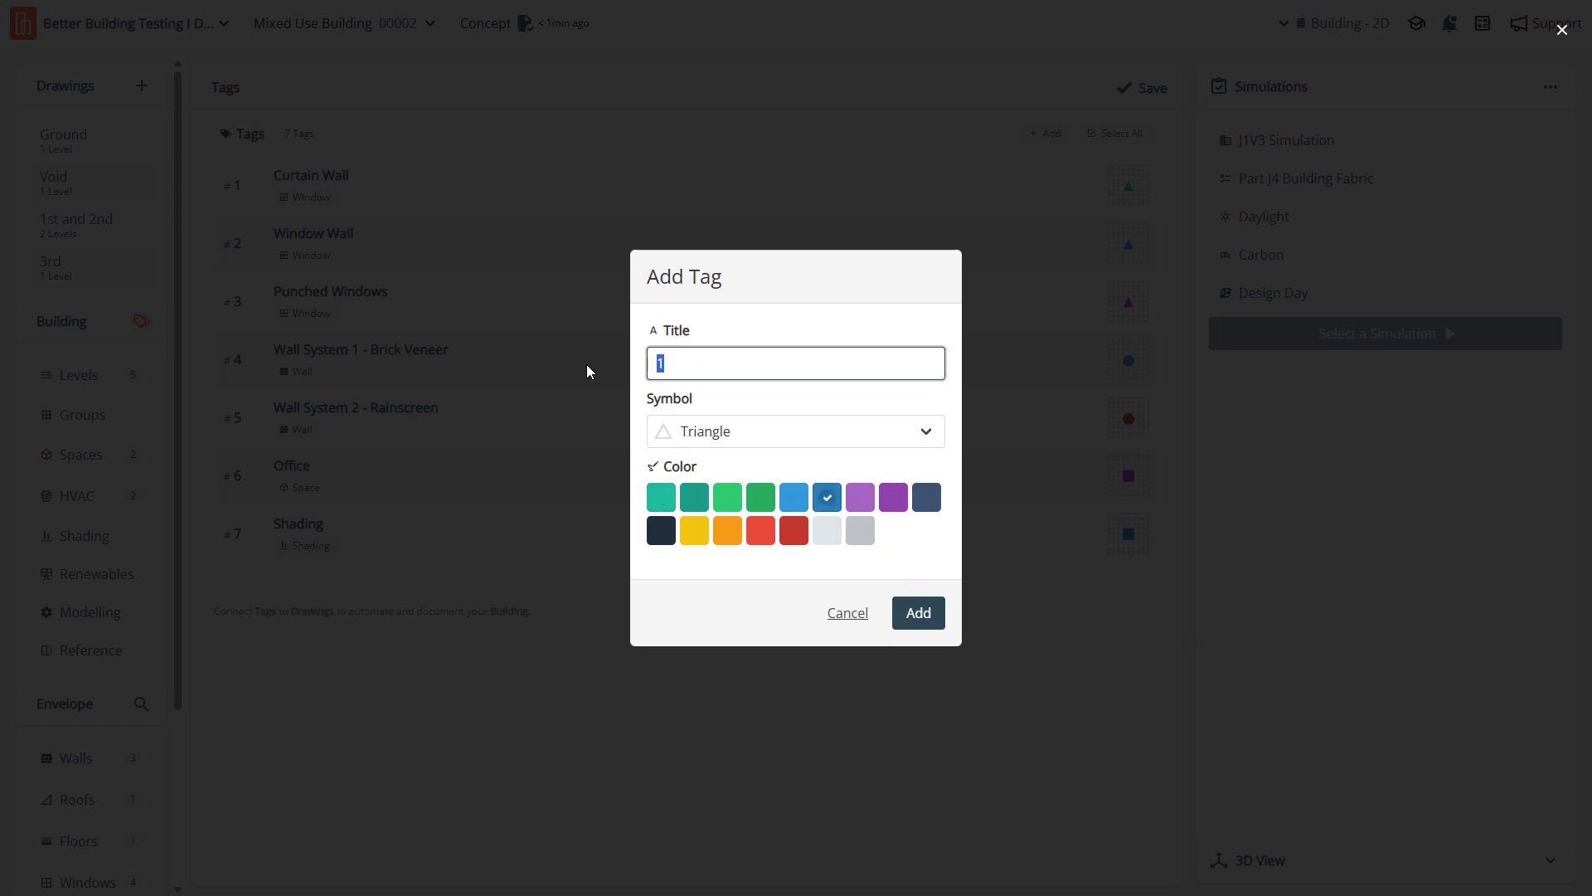
text(Example)
click(929, 615)
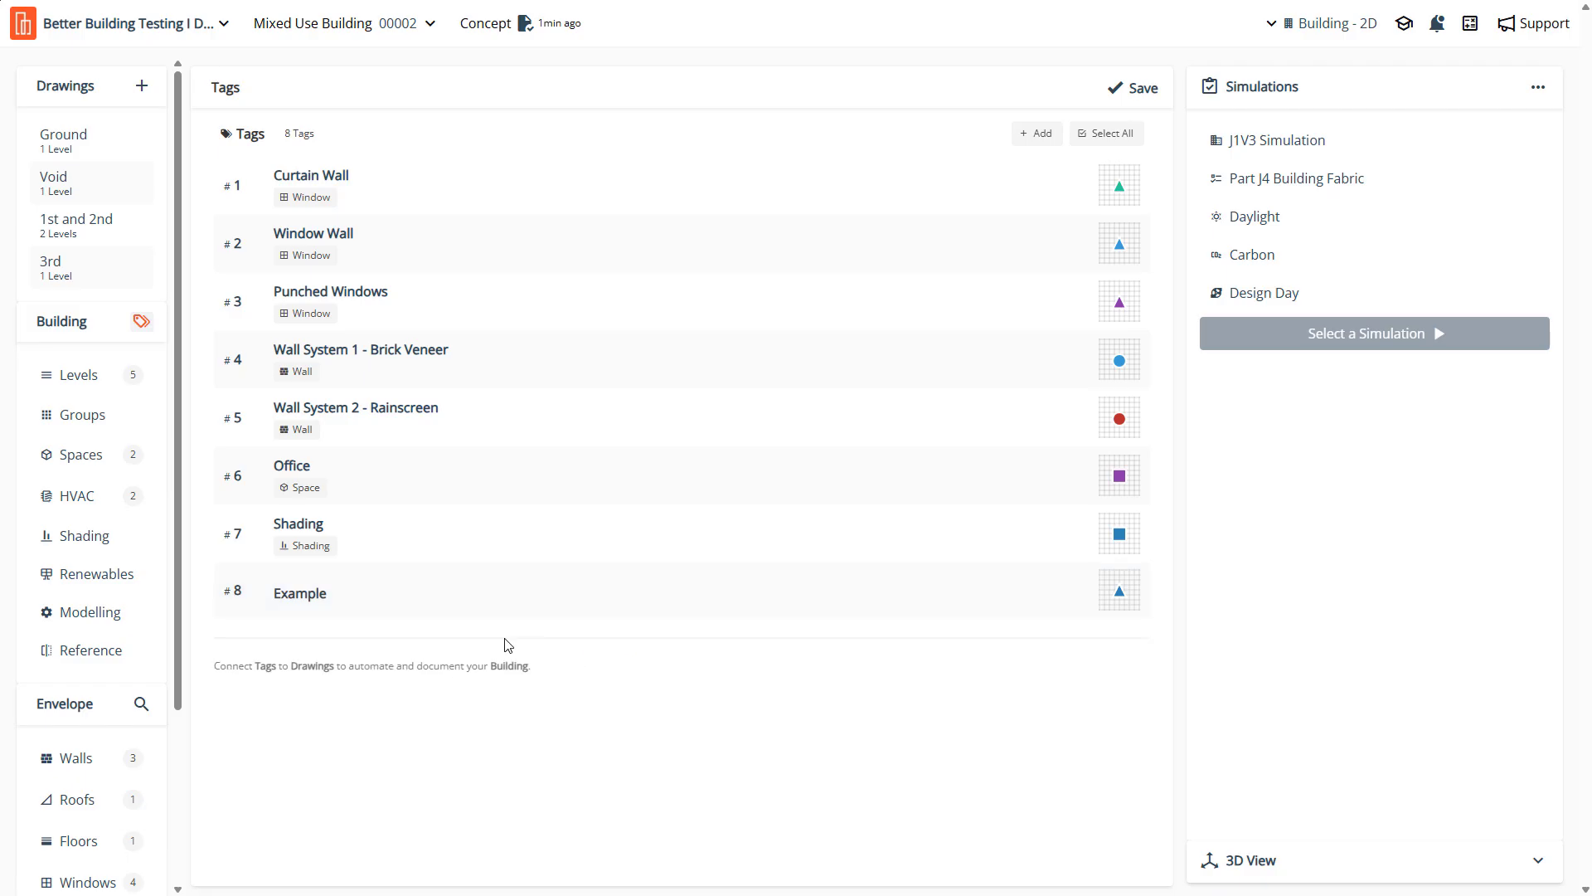
Compare the Example tag with the connected tags, keep the unsaved changes, and save the tag list
click(276, 599)
mouse_move(285, 558)
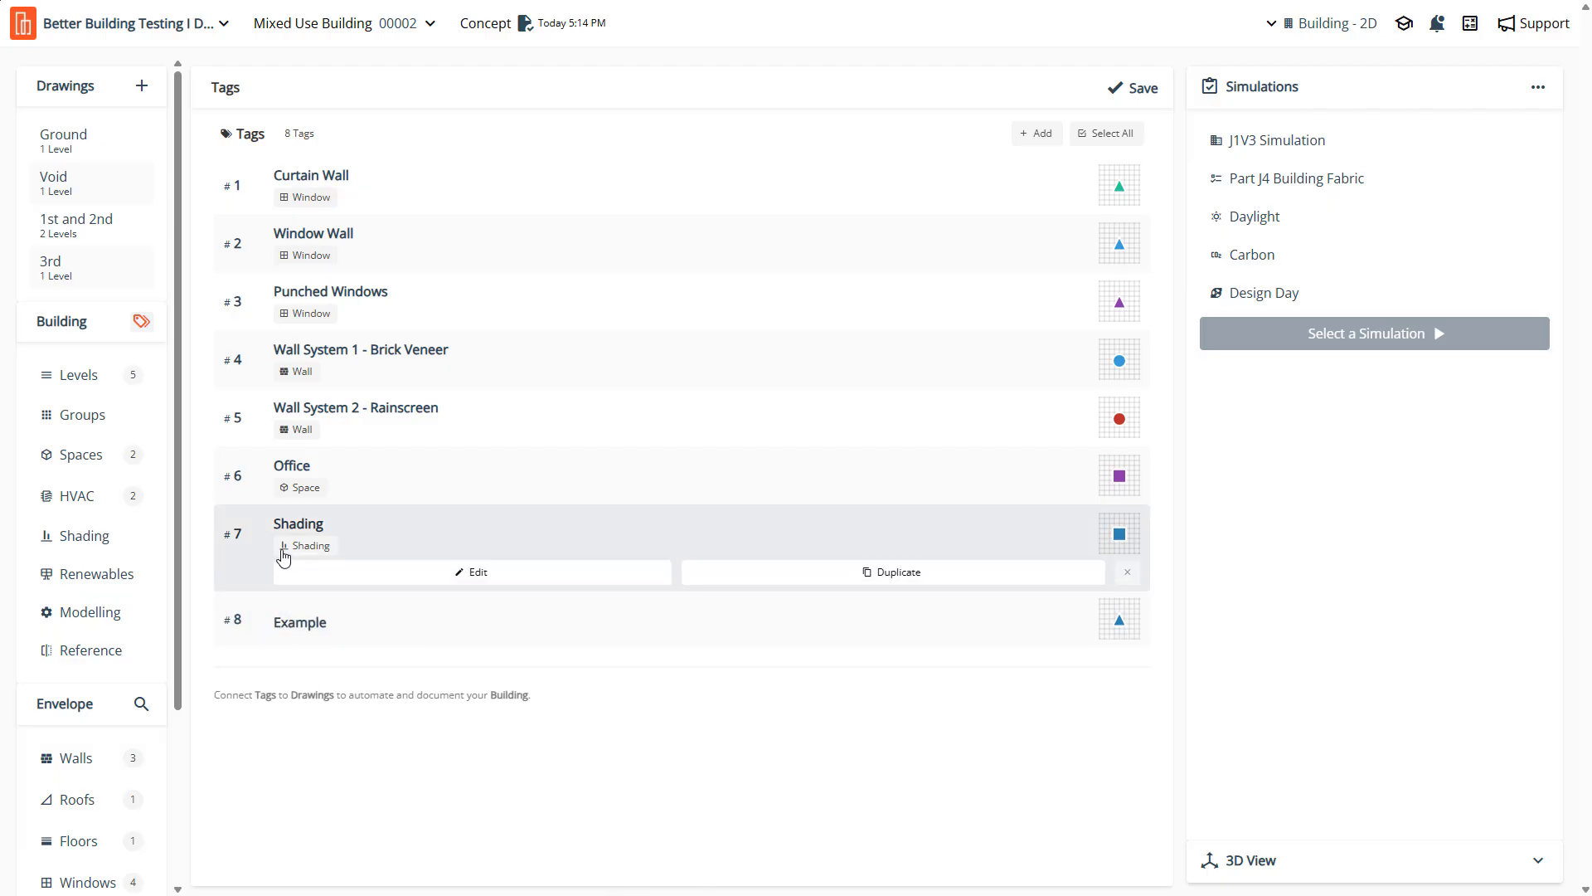
mouse_move(290, 498)
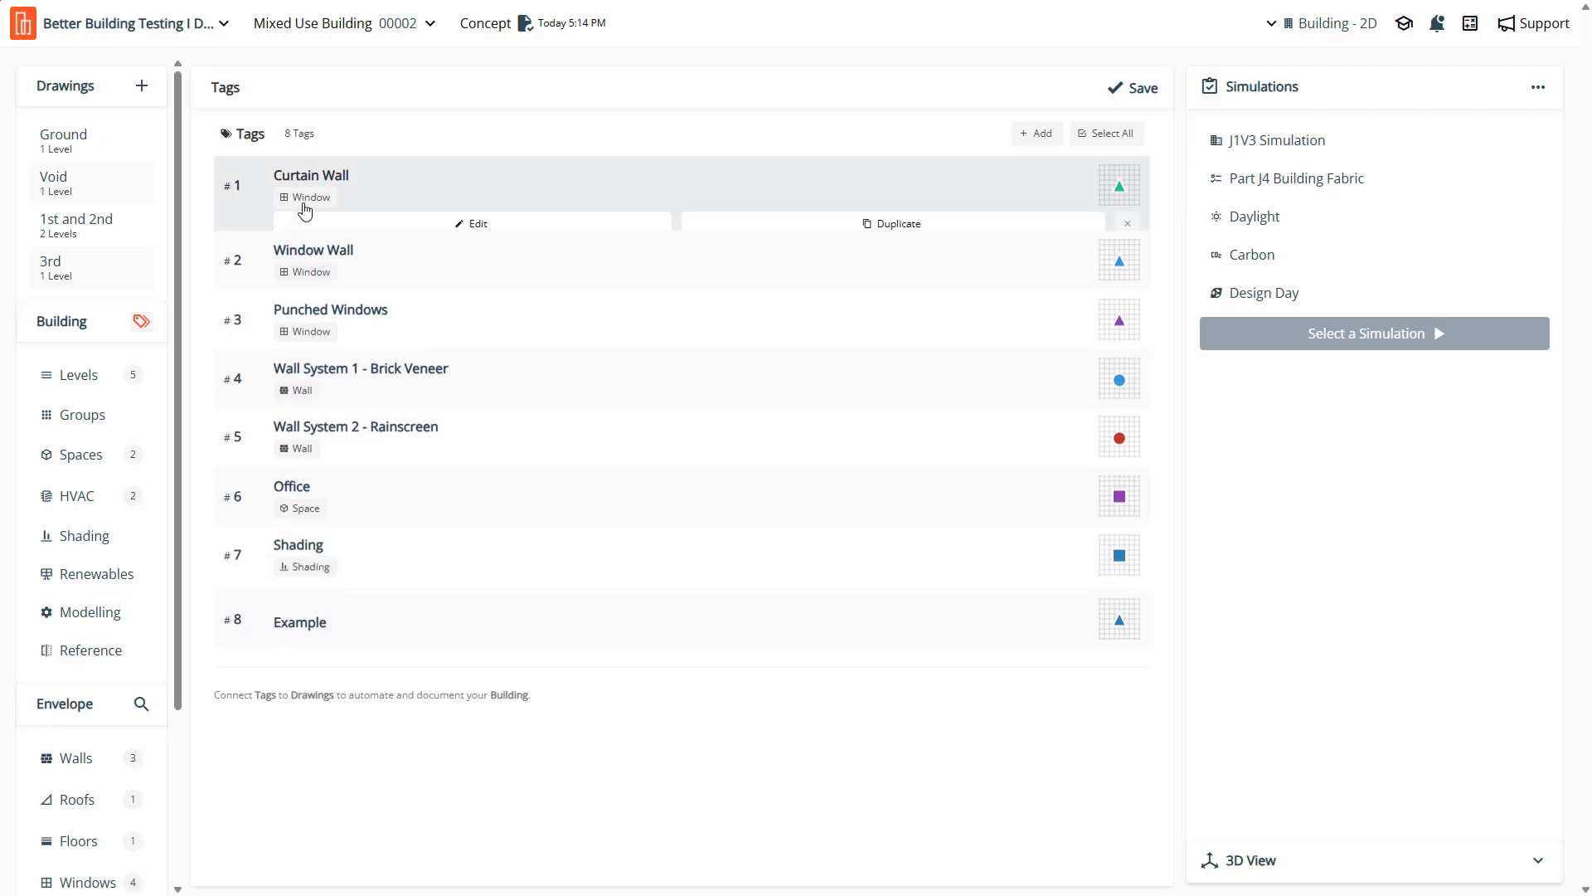
scroll(92, 765, down, 1)
scroll(91, 765, down, 3)
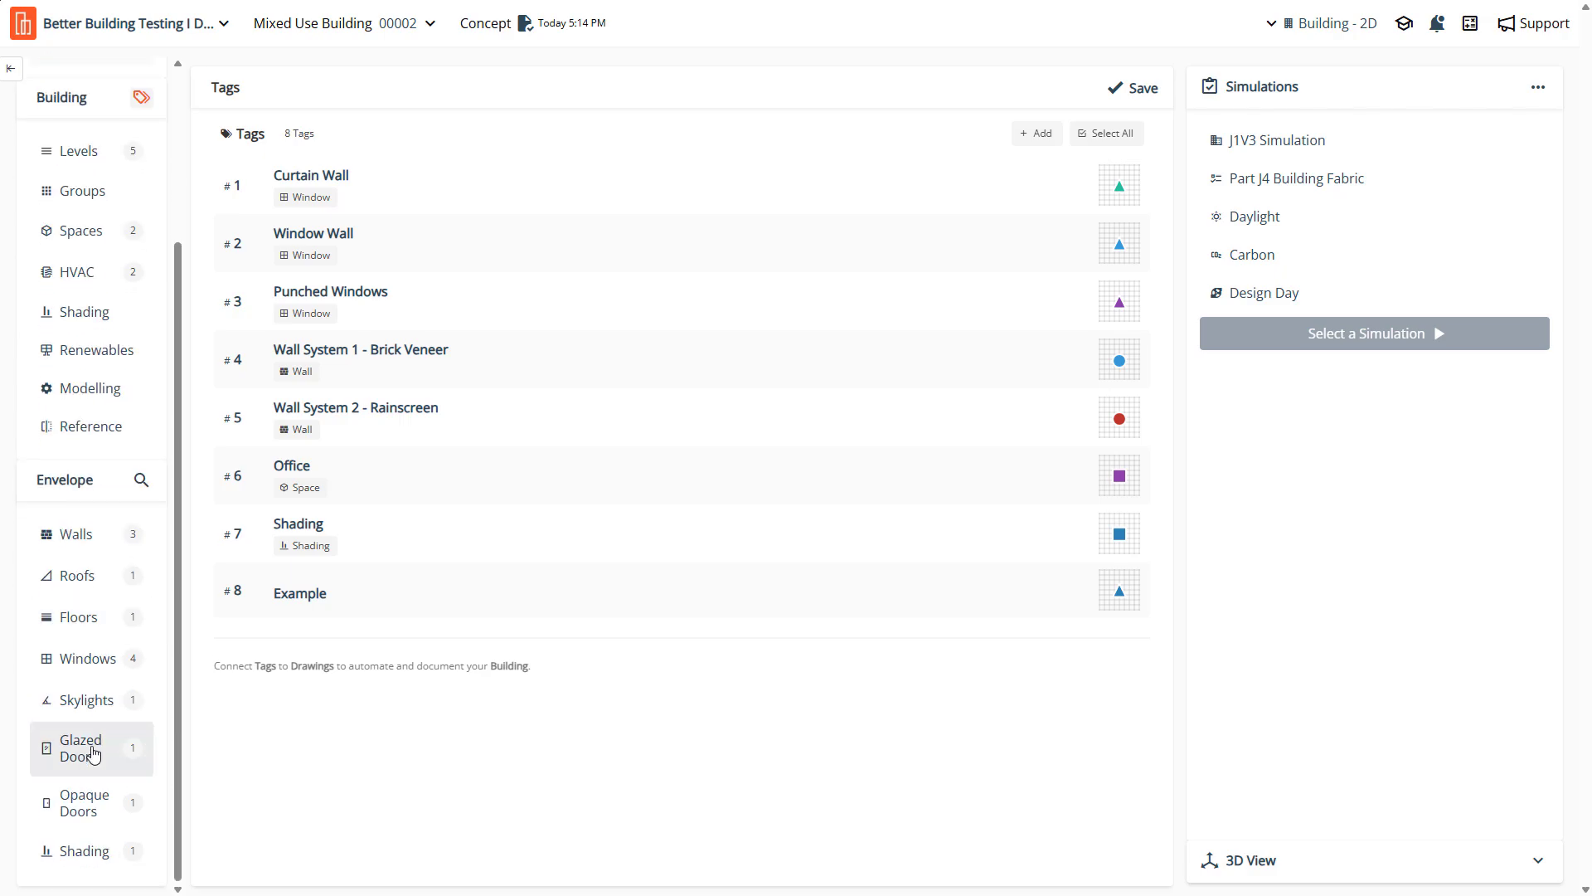
click(86, 659)
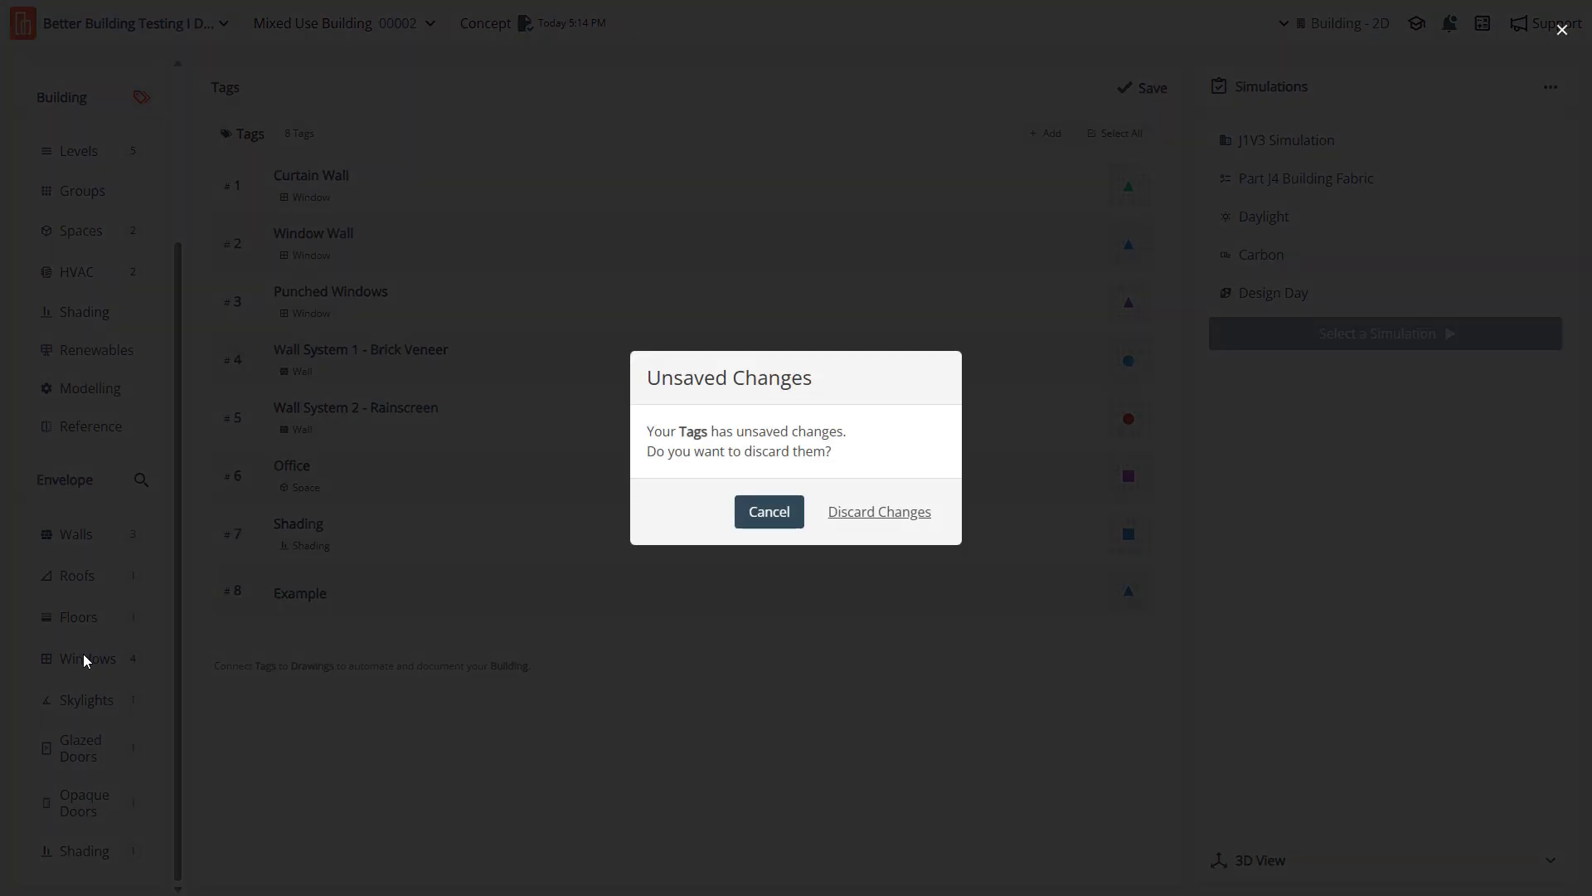
click(769, 512)
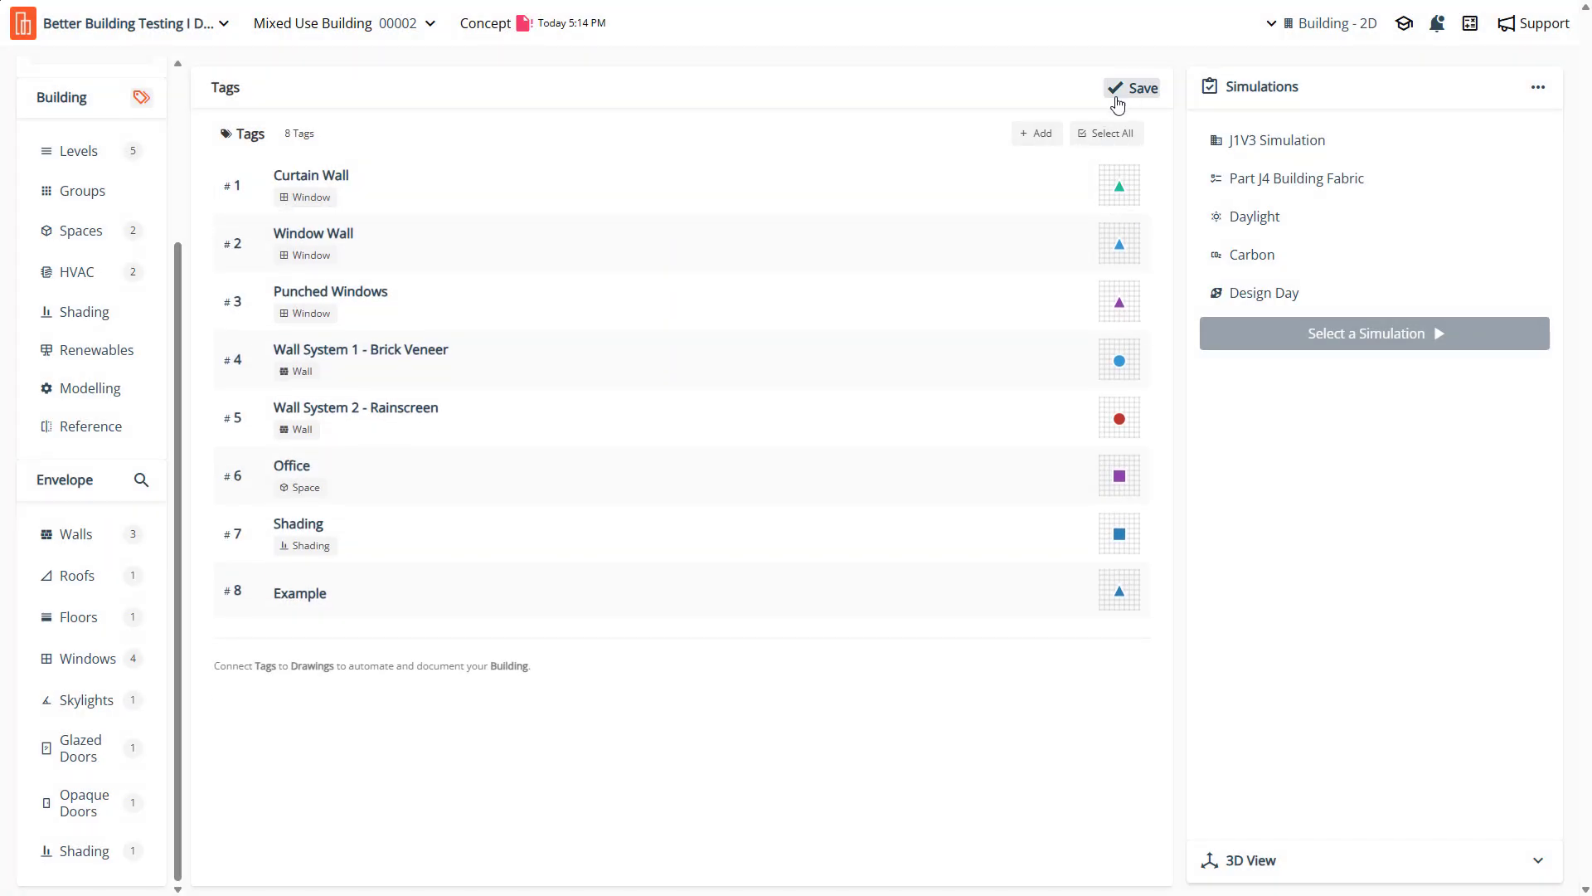
click(1116, 94)
Open the envelope's Windows settings and view the properties of the Curtain Wall tag
click(78, 662)
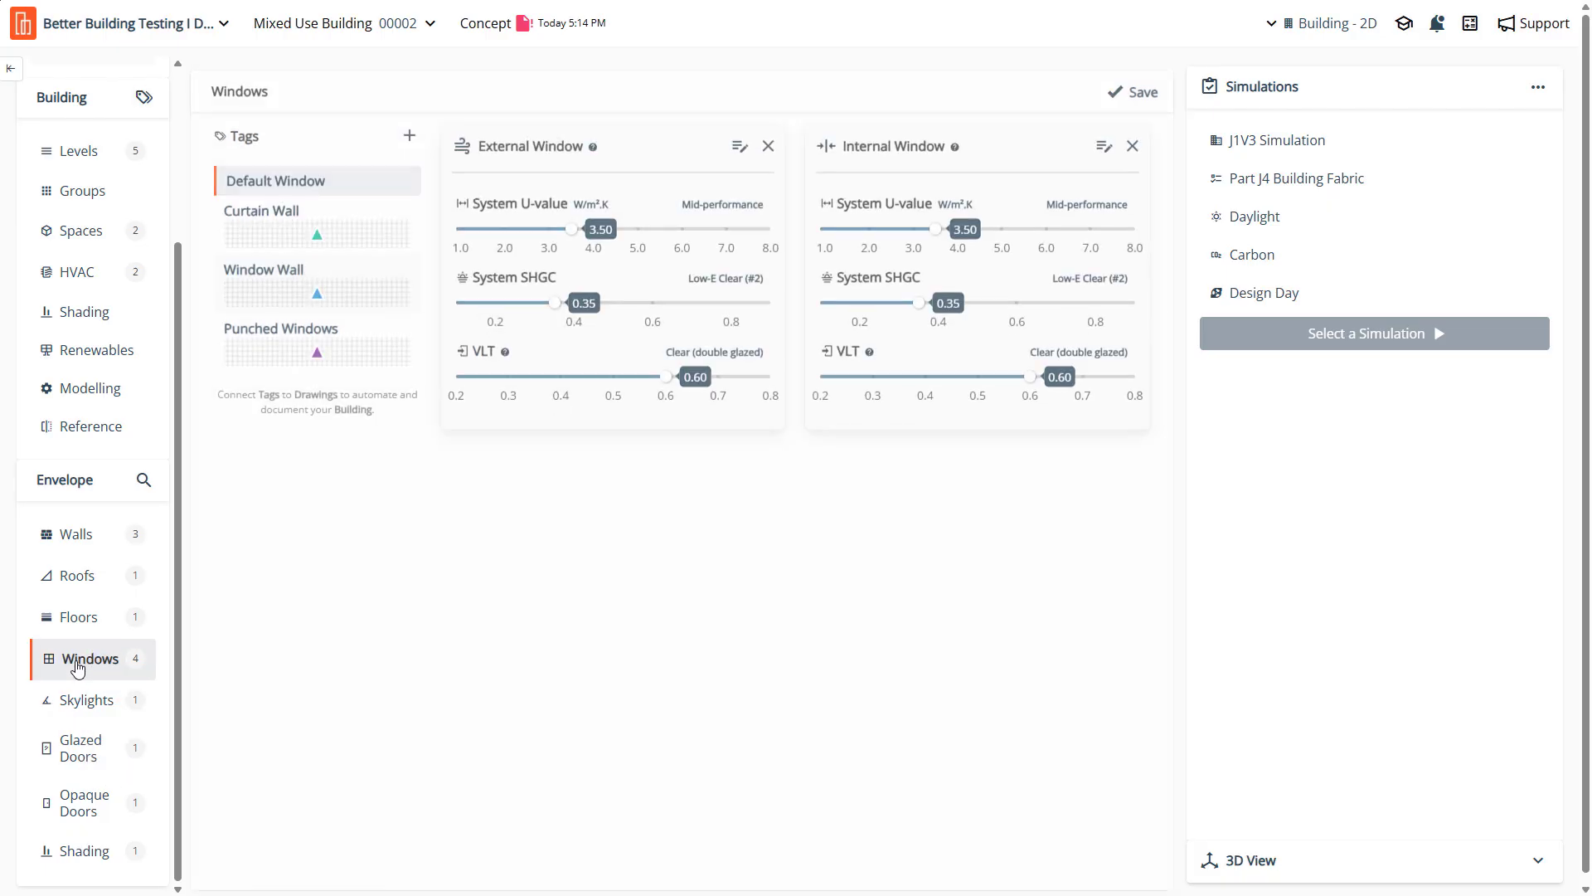
click(261, 220)
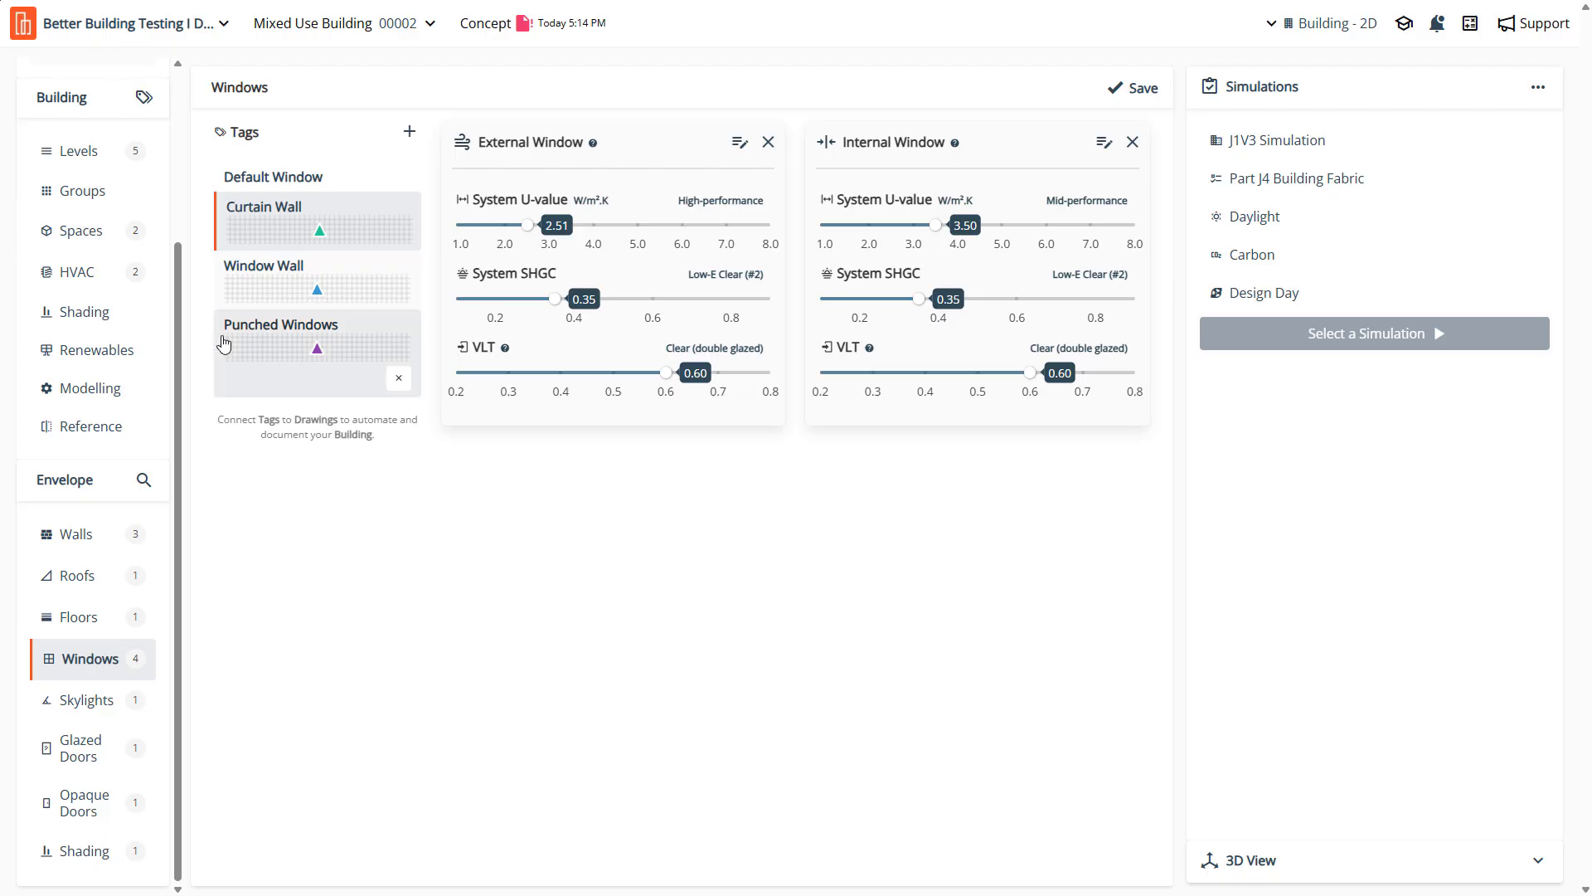
scroll(158, 274, up, 3)
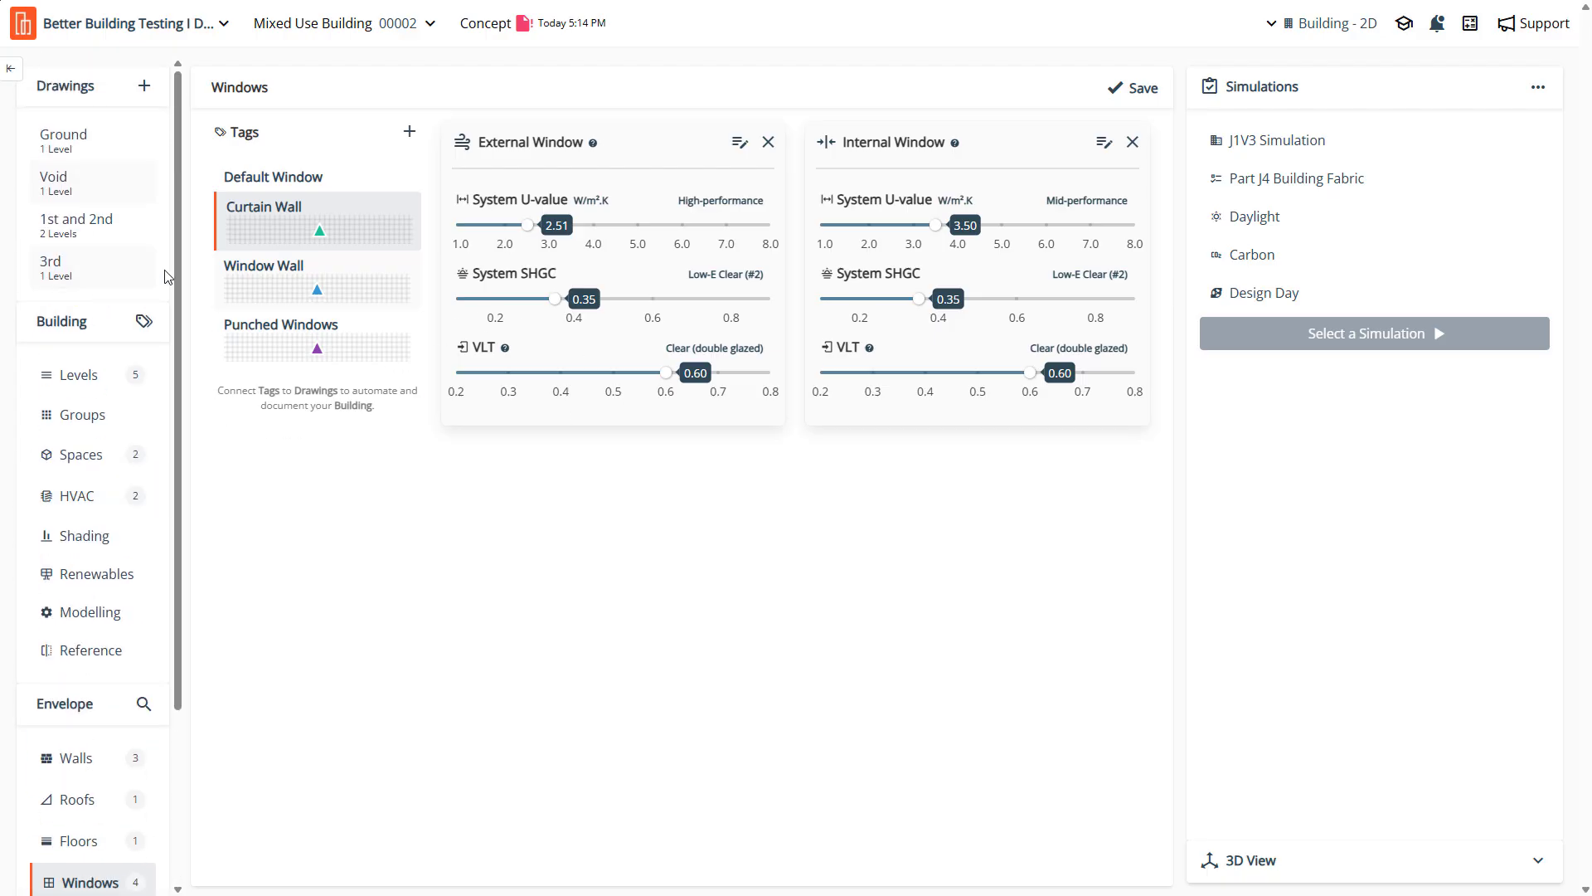
Check the Example tag in the building's tag list and open the envelope's Walls settings
click(143, 321)
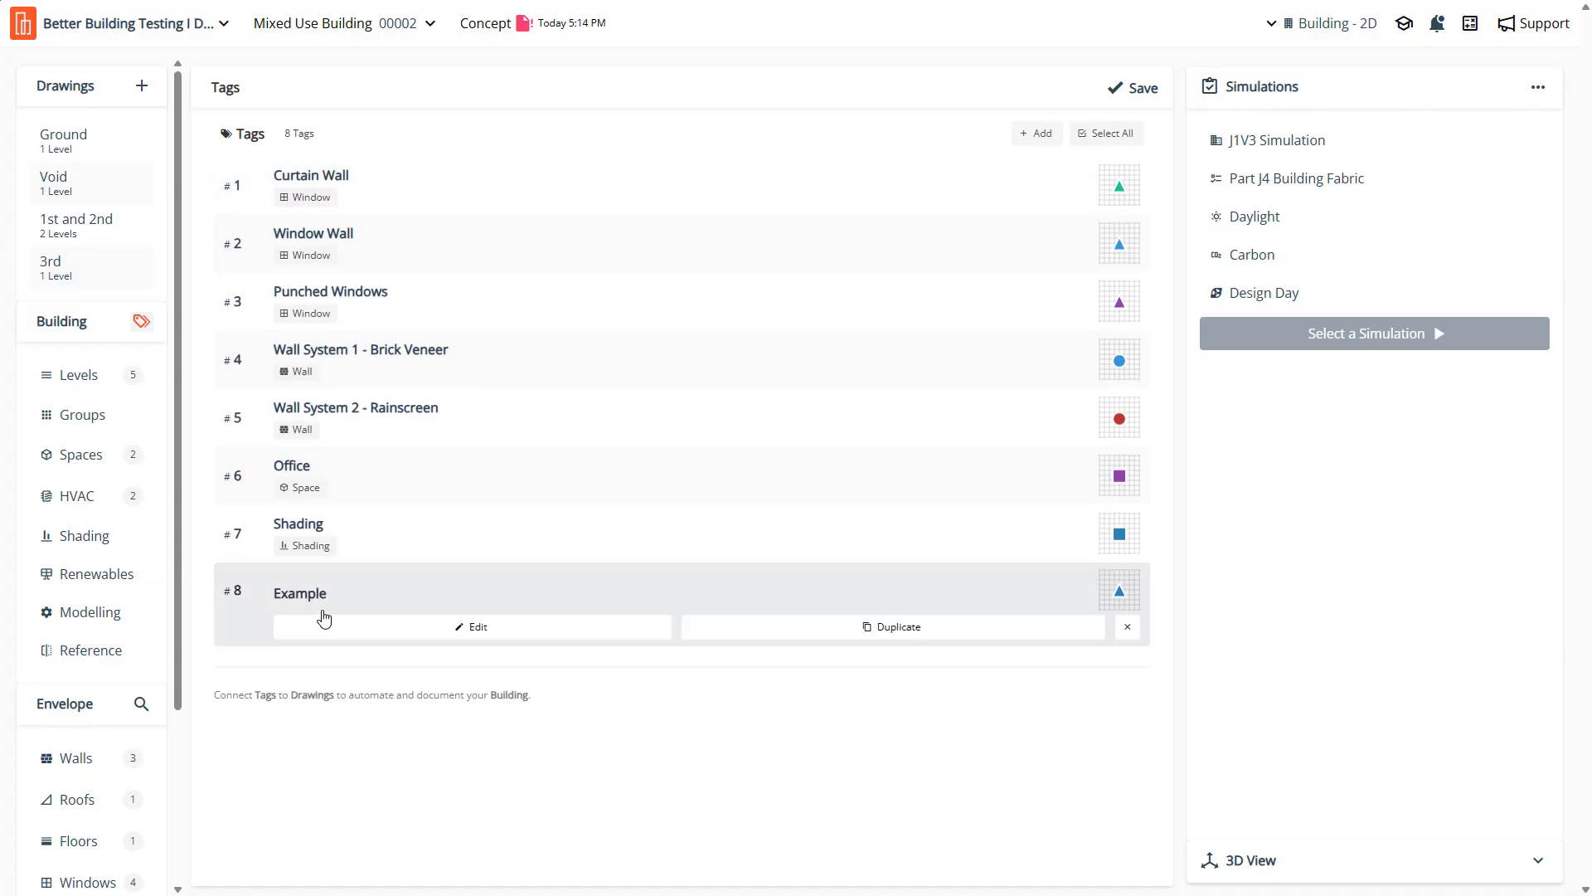
scroll(108, 815, down, 1)
scroll(109, 815, down, 2)
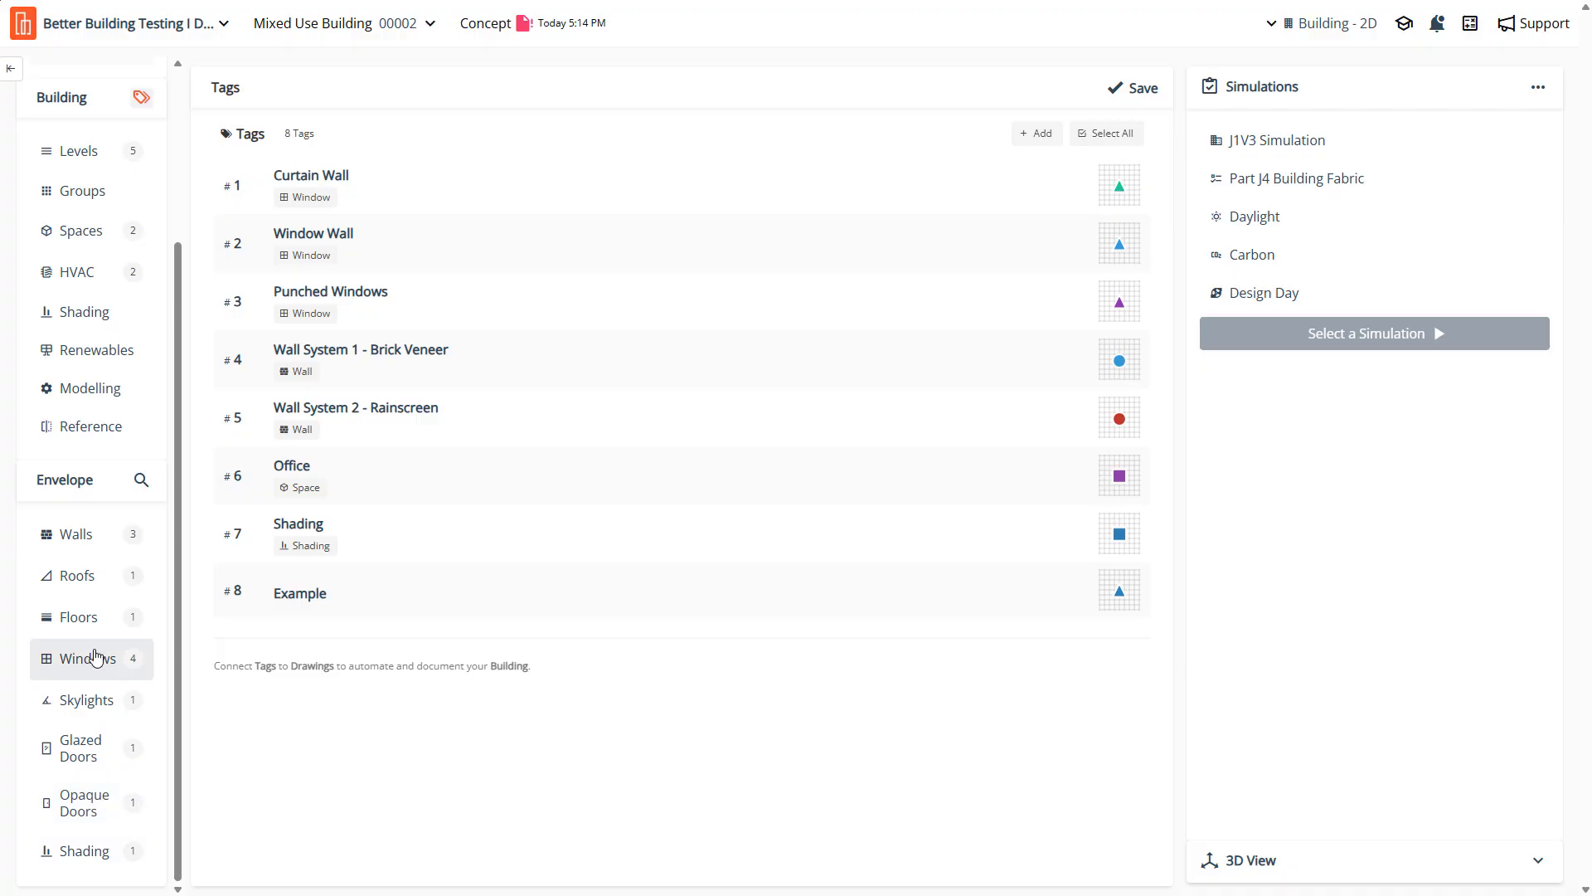
click(97, 554)
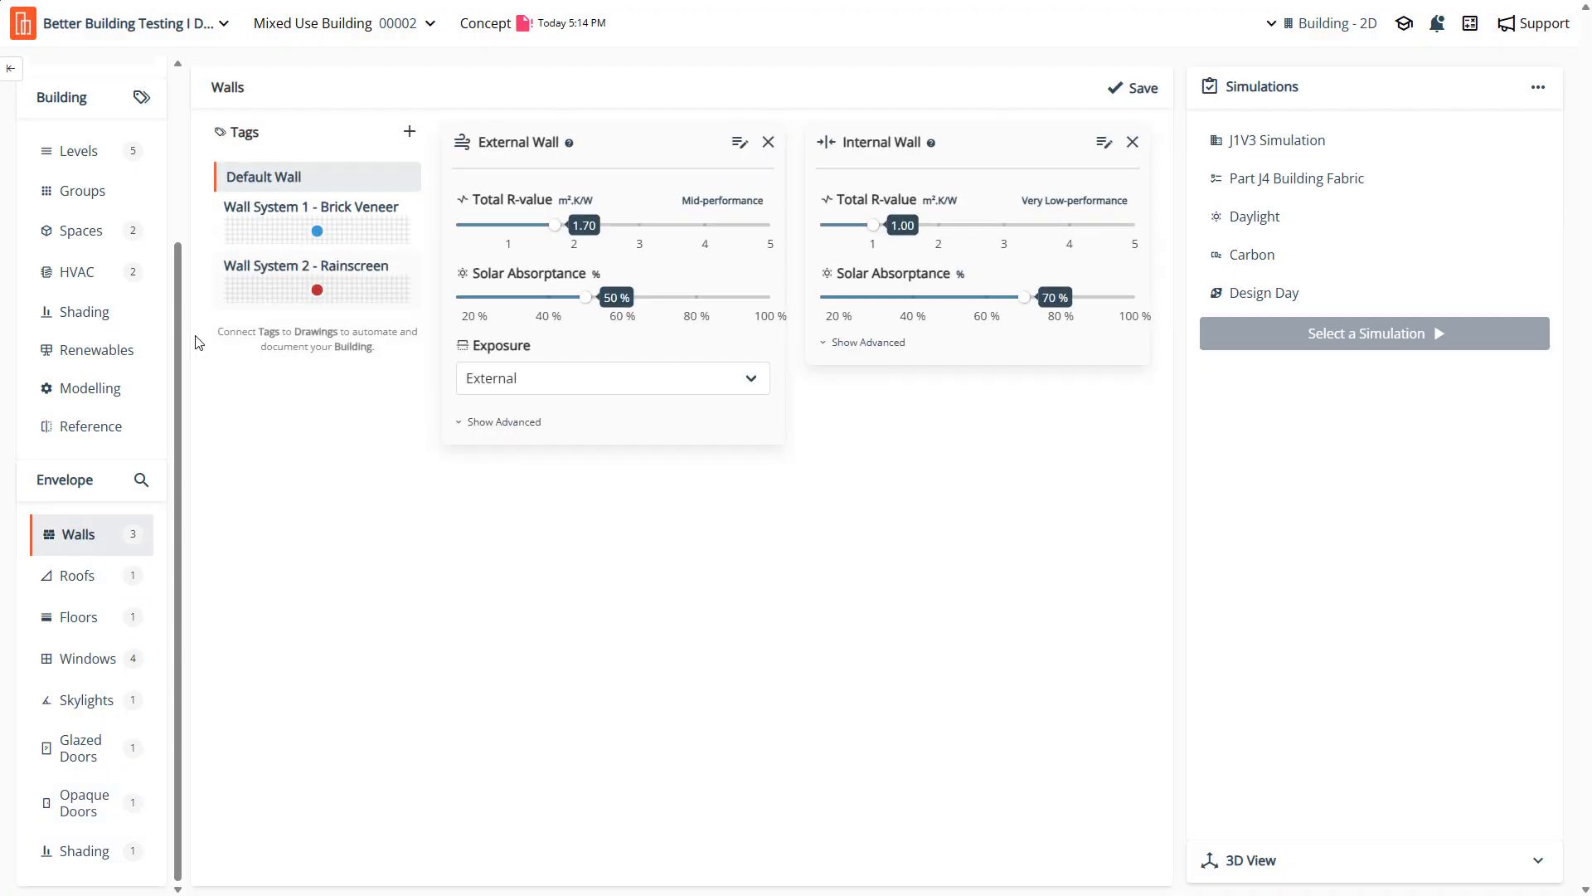
Add the Example tag to the envelope's Walls settings
click(409, 132)
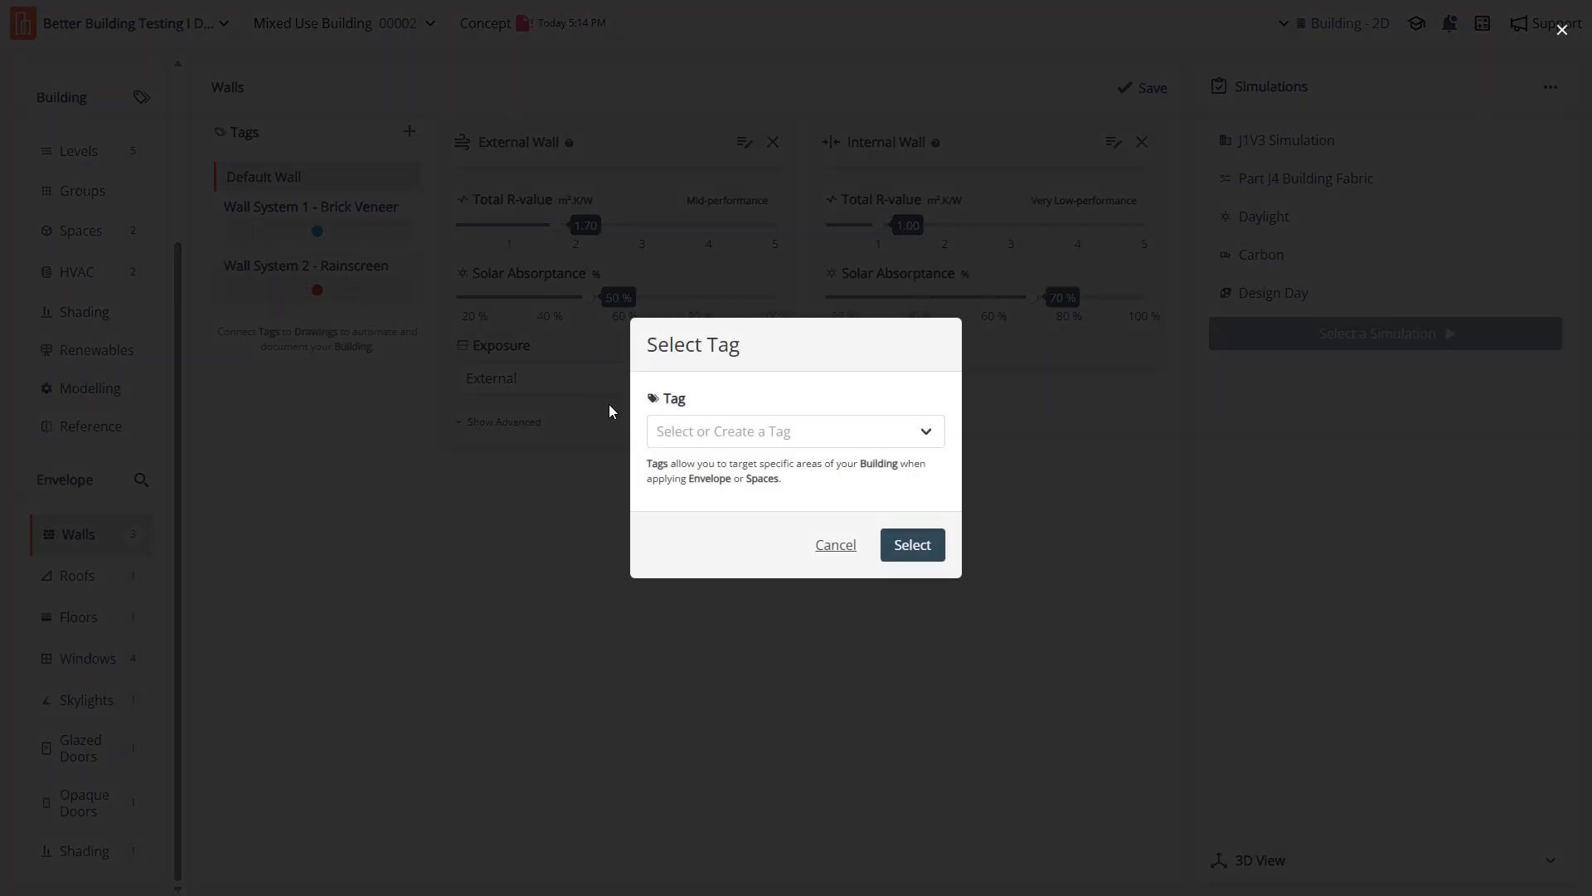
click(697, 429)
click(733, 607)
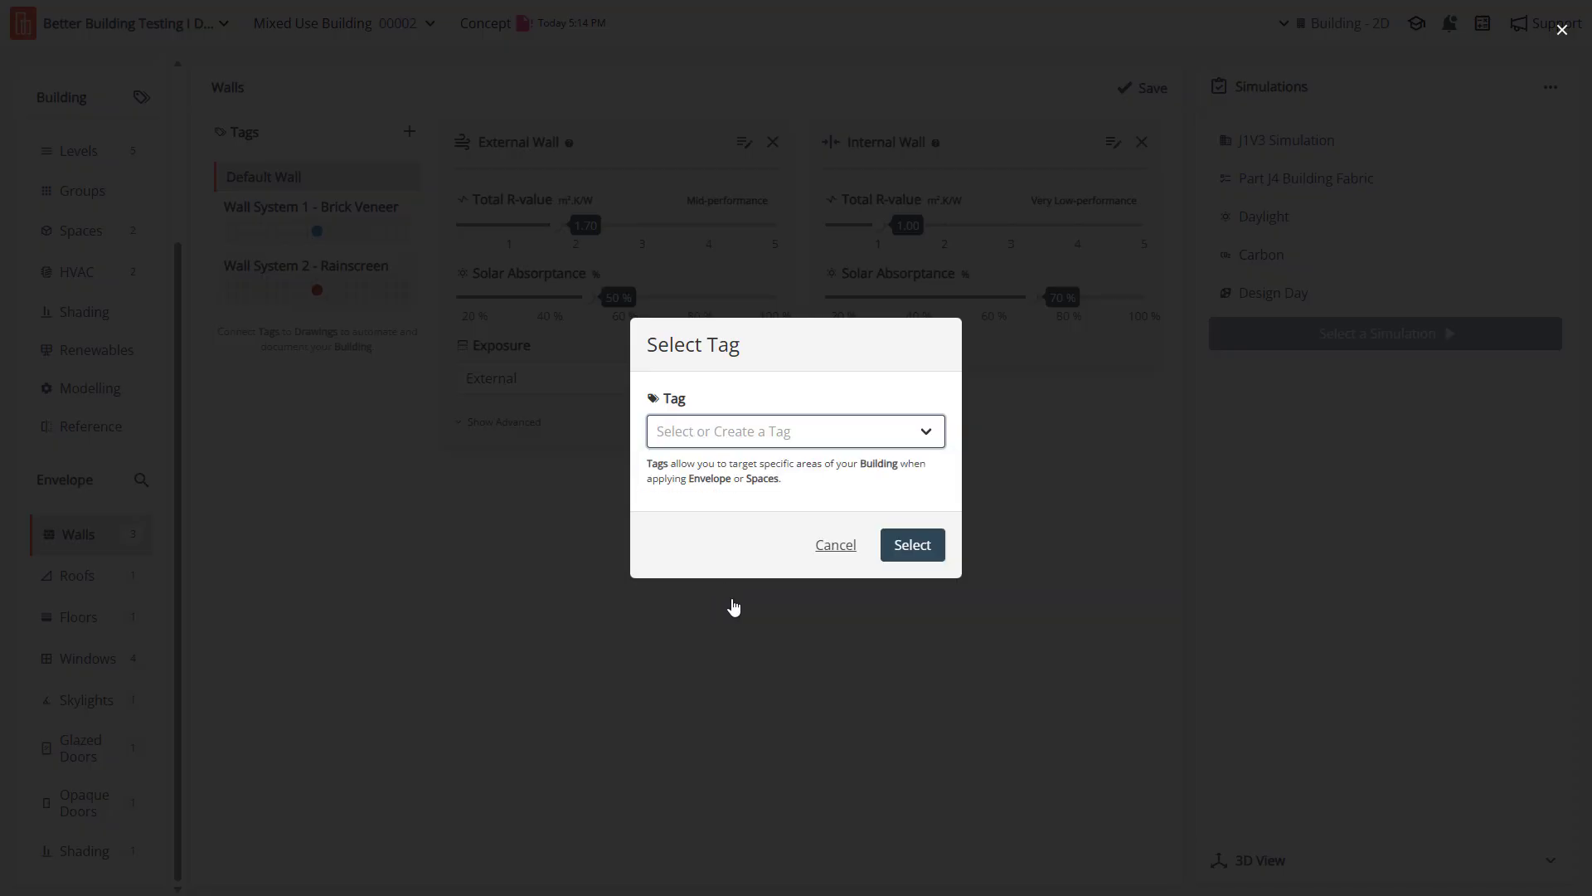
text(Example)
click(912, 545)
Define the Example tag's external and internal walls as concepts with Mixed-mass fabric, and save the walls
click(689, 236)
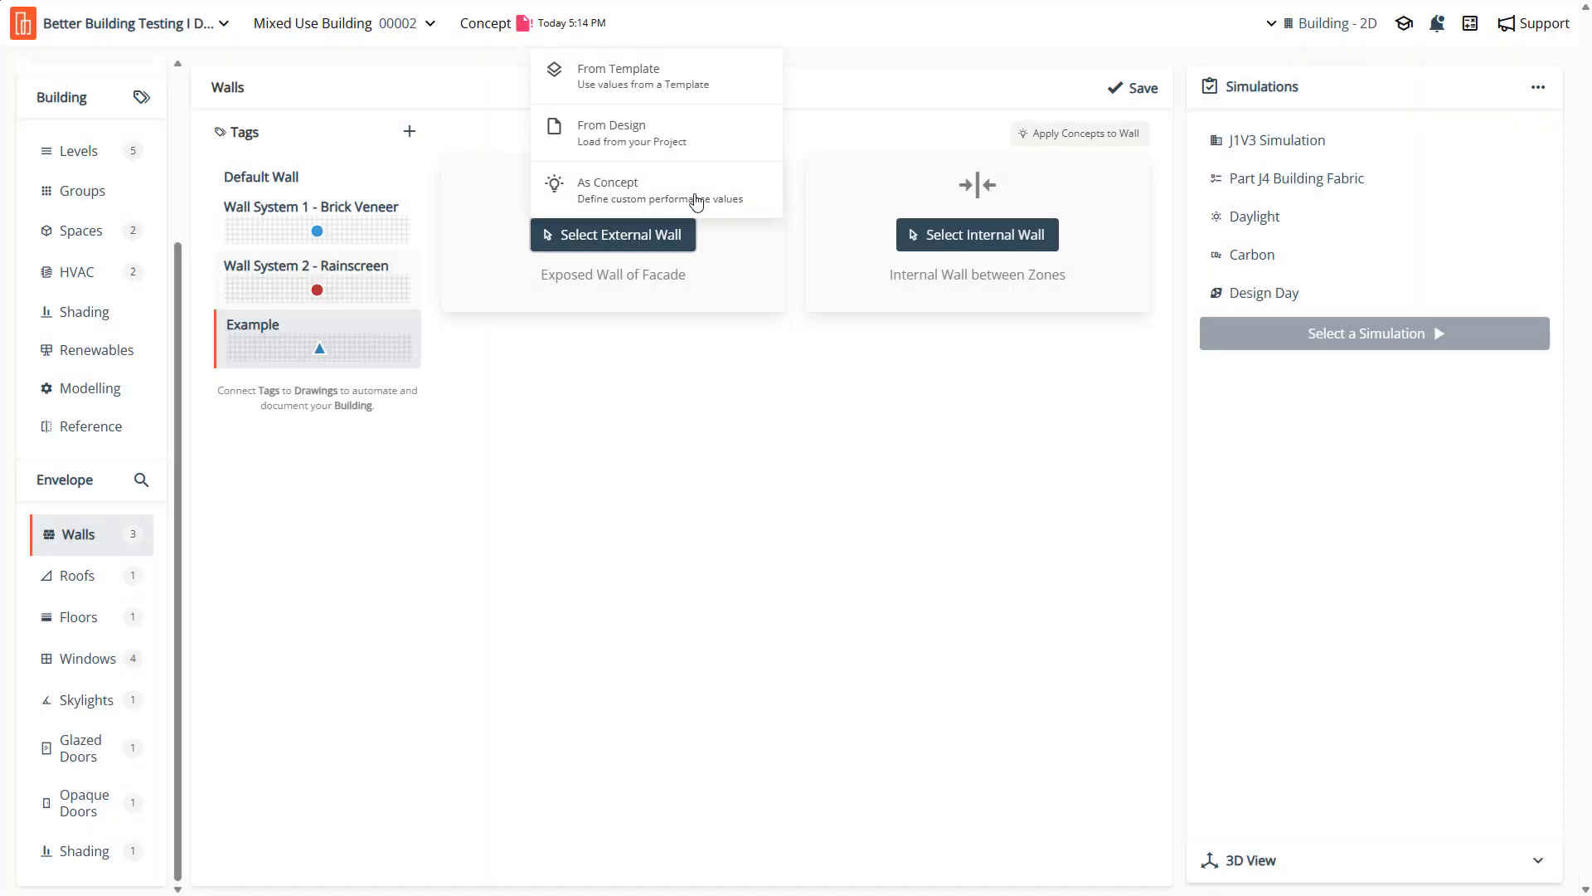
click(696, 200)
click(1010, 562)
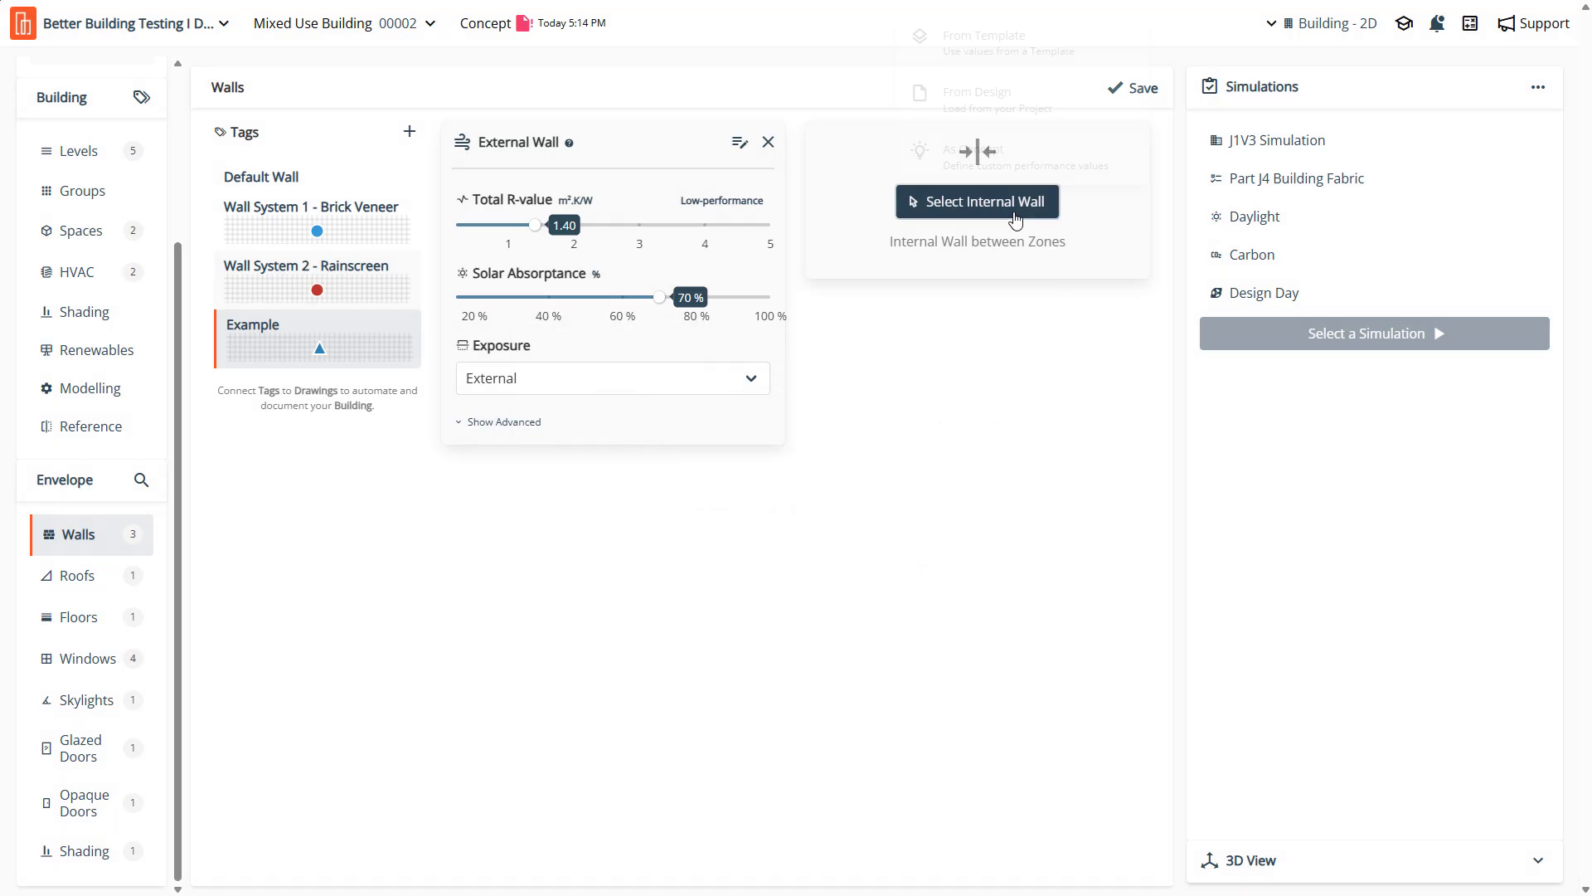
click(979, 156)
click(1018, 568)
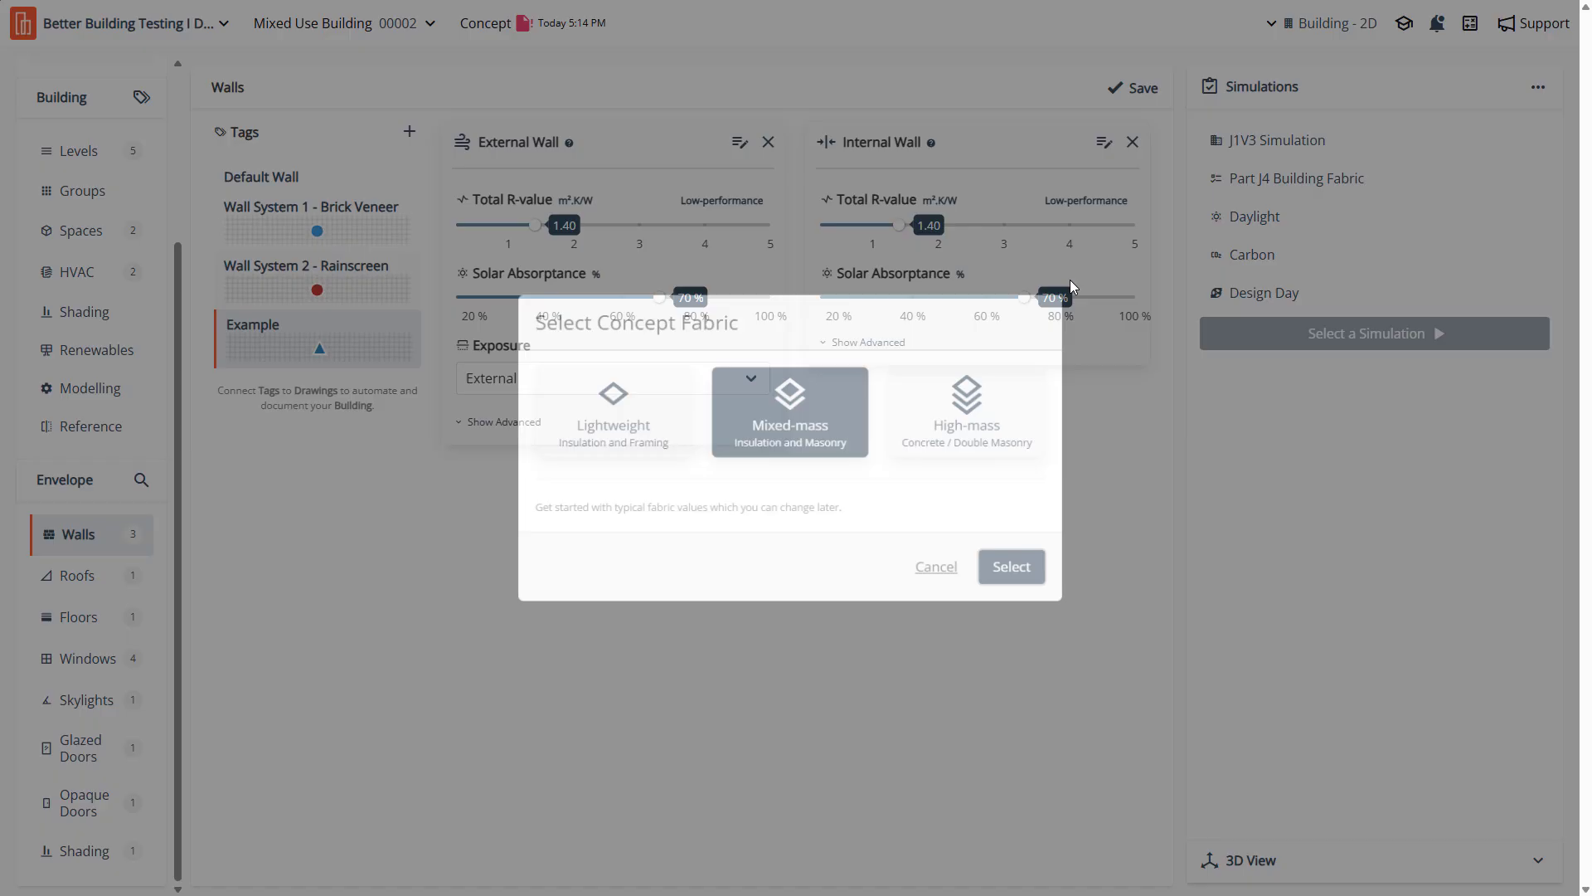
click(1135, 93)
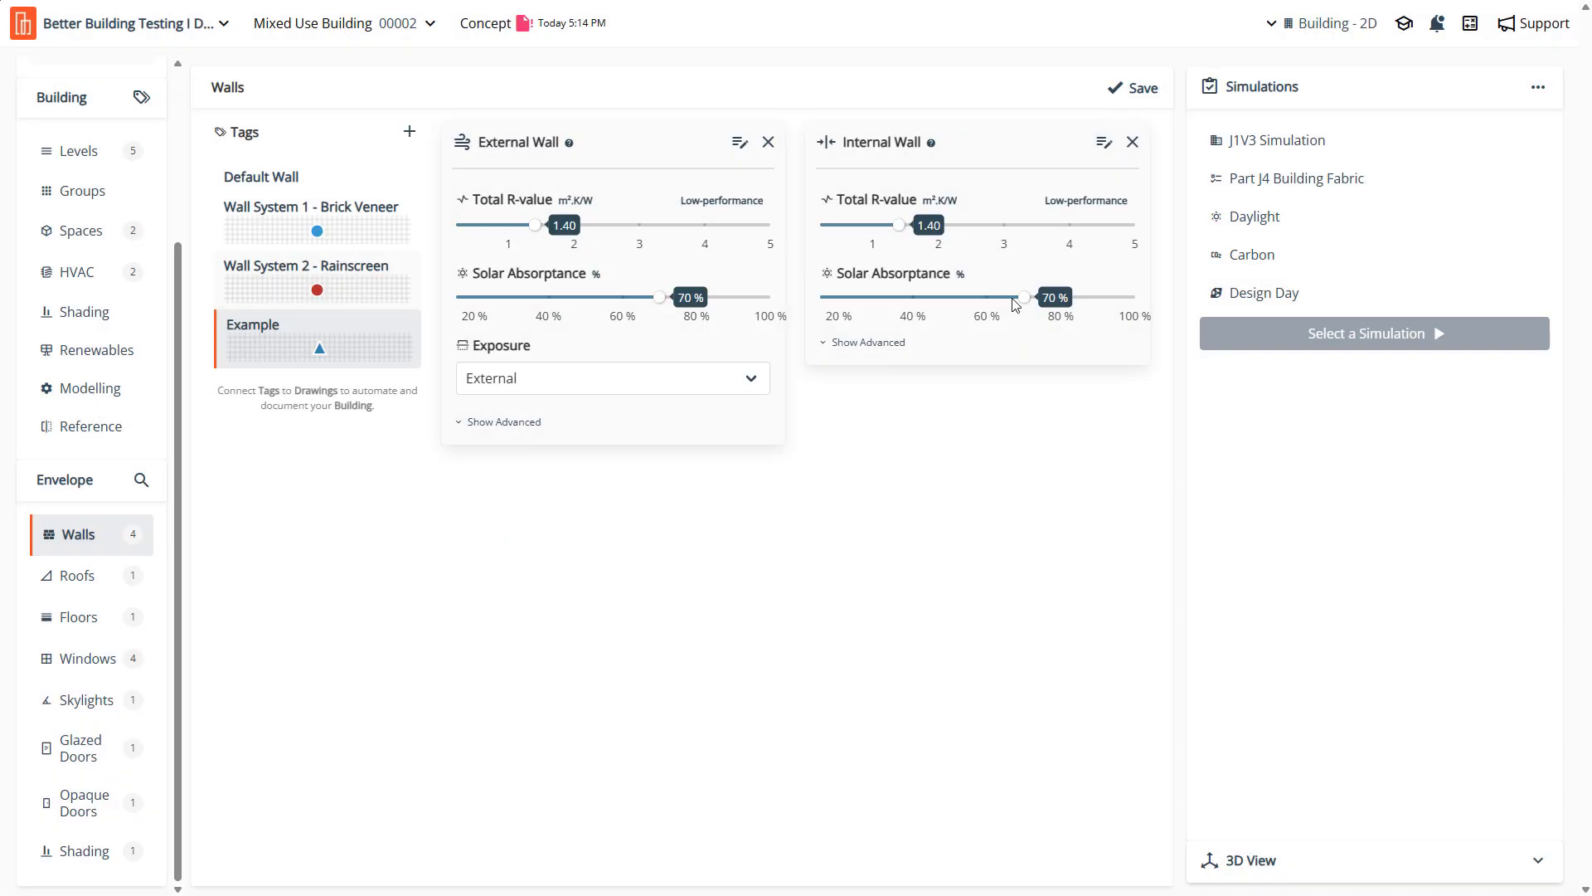
Save the Example external wall with Total R-value 2.48 and Solar Absorptance 40 %, and show its advanced properties
click(606, 225)
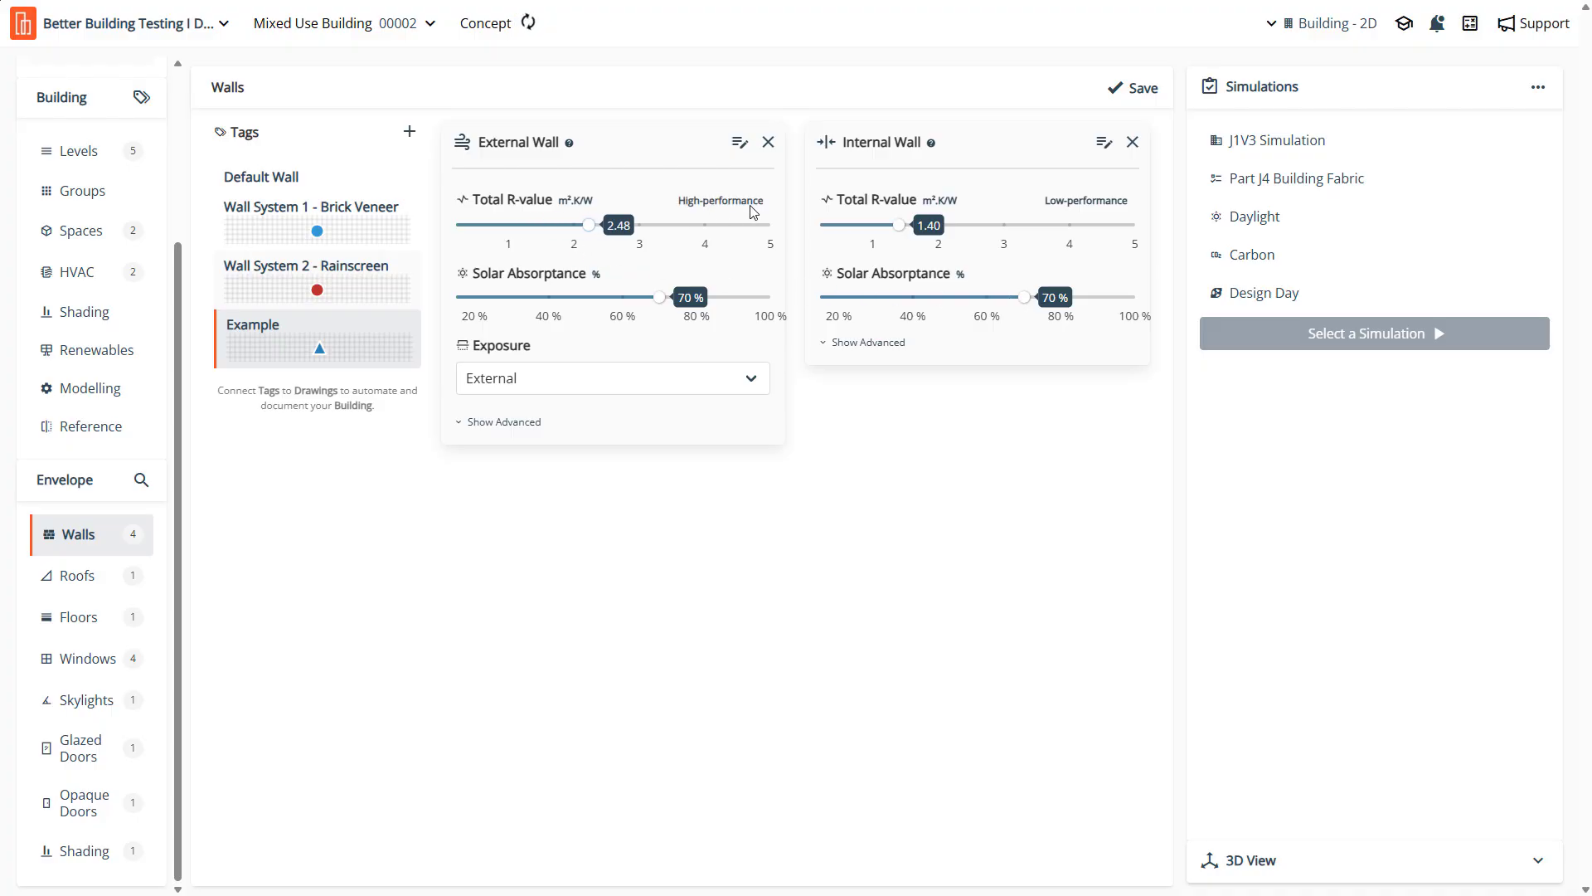
click(1138, 89)
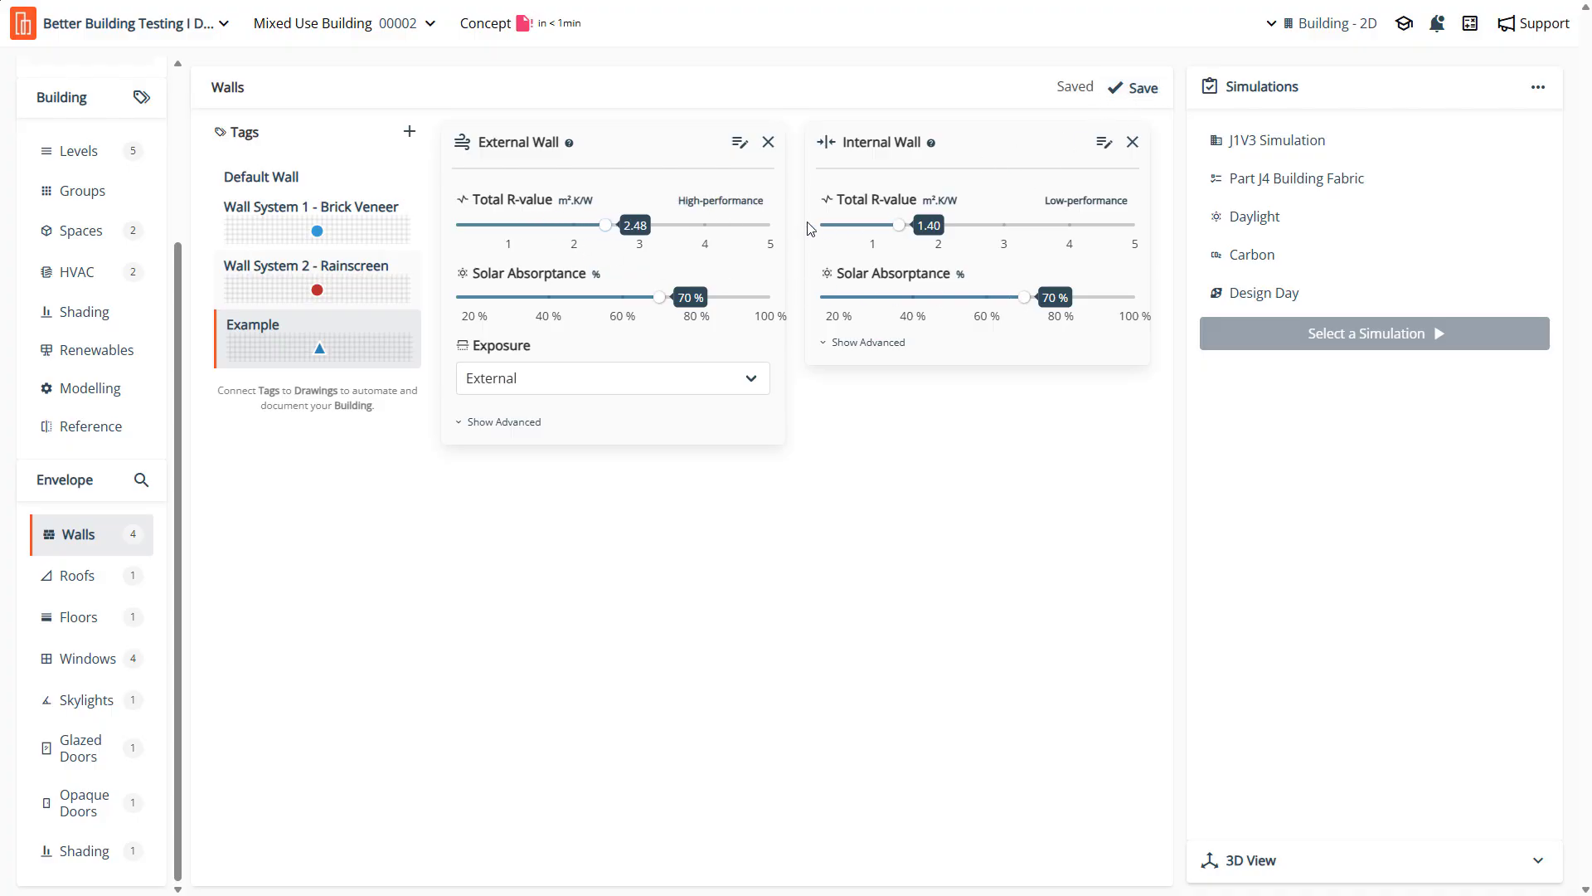
click(549, 297)
click(1136, 91)
click(481, 422)
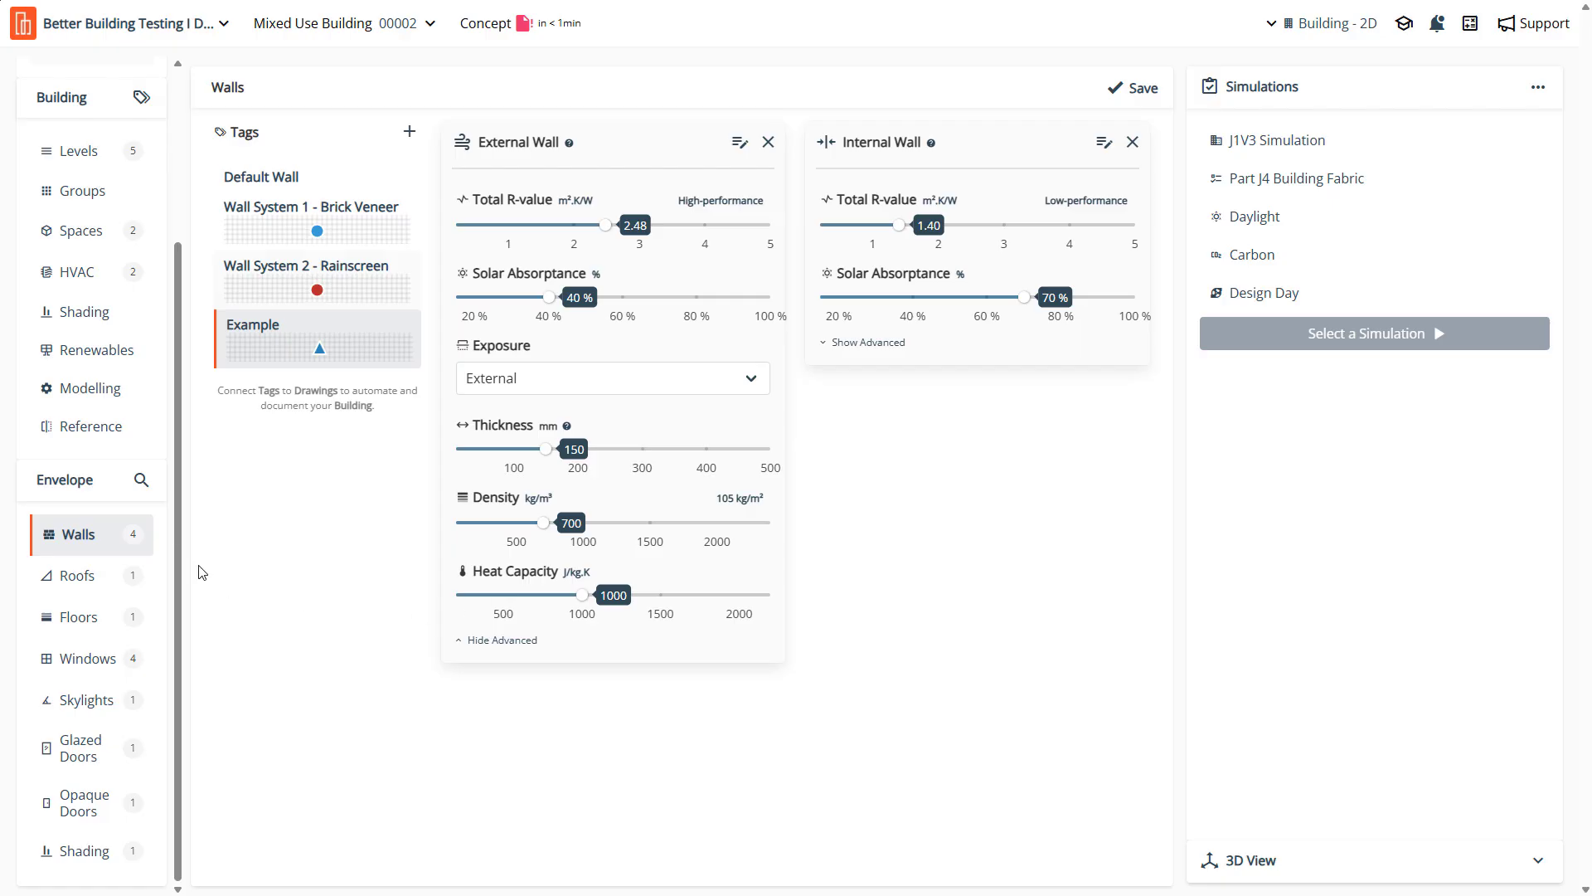
Check the Example tag in the building's tag list, remove it from the envelope's Walls settings, and save
click(142, 97)
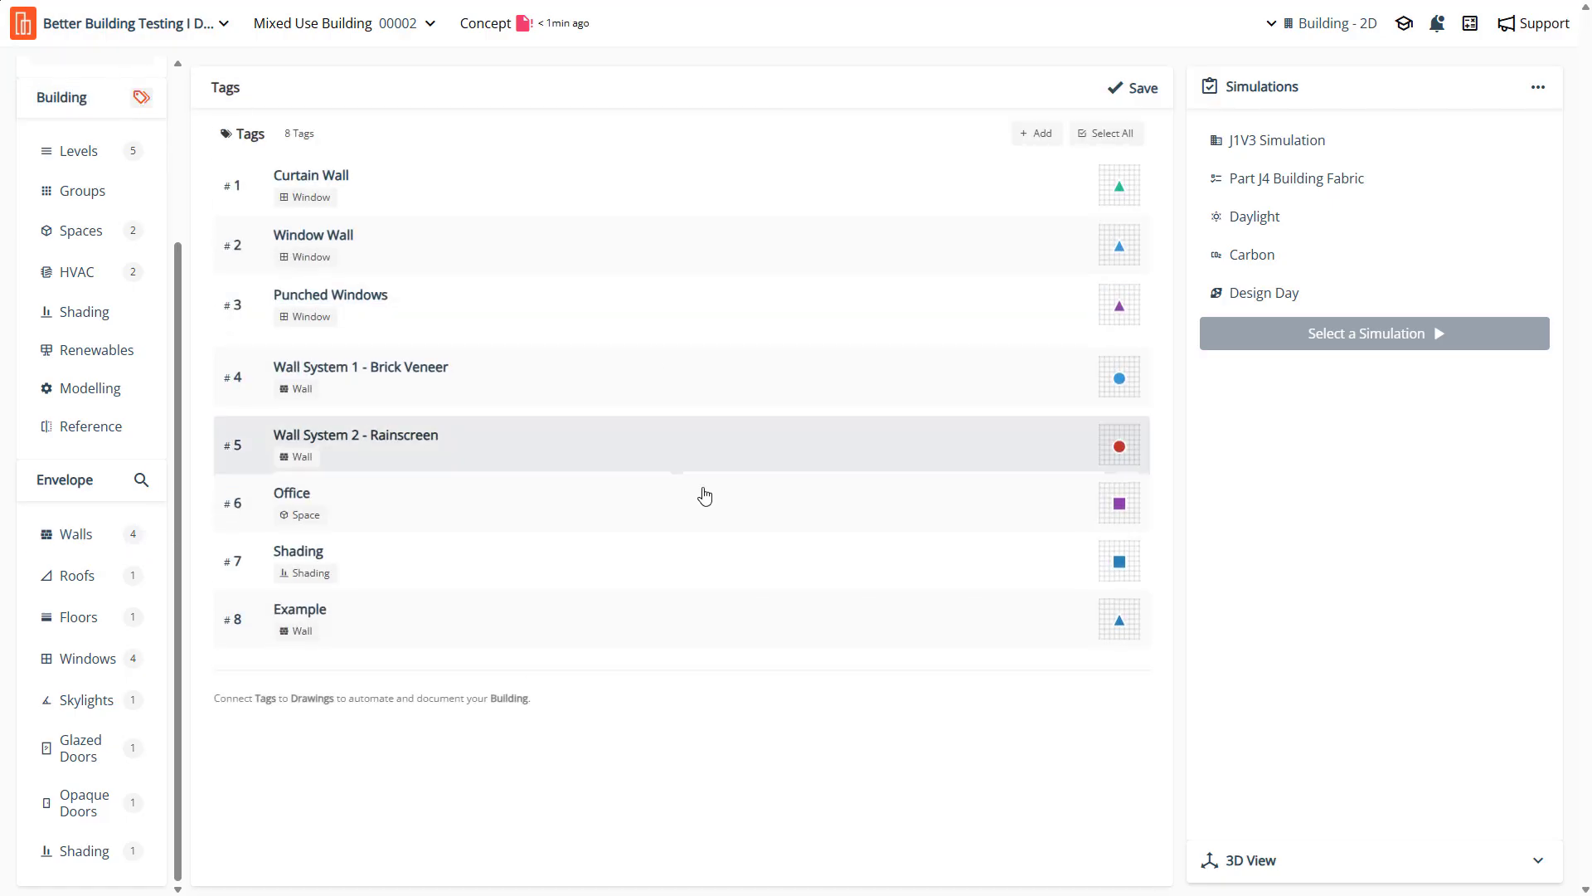
mouse_move(291, 614)
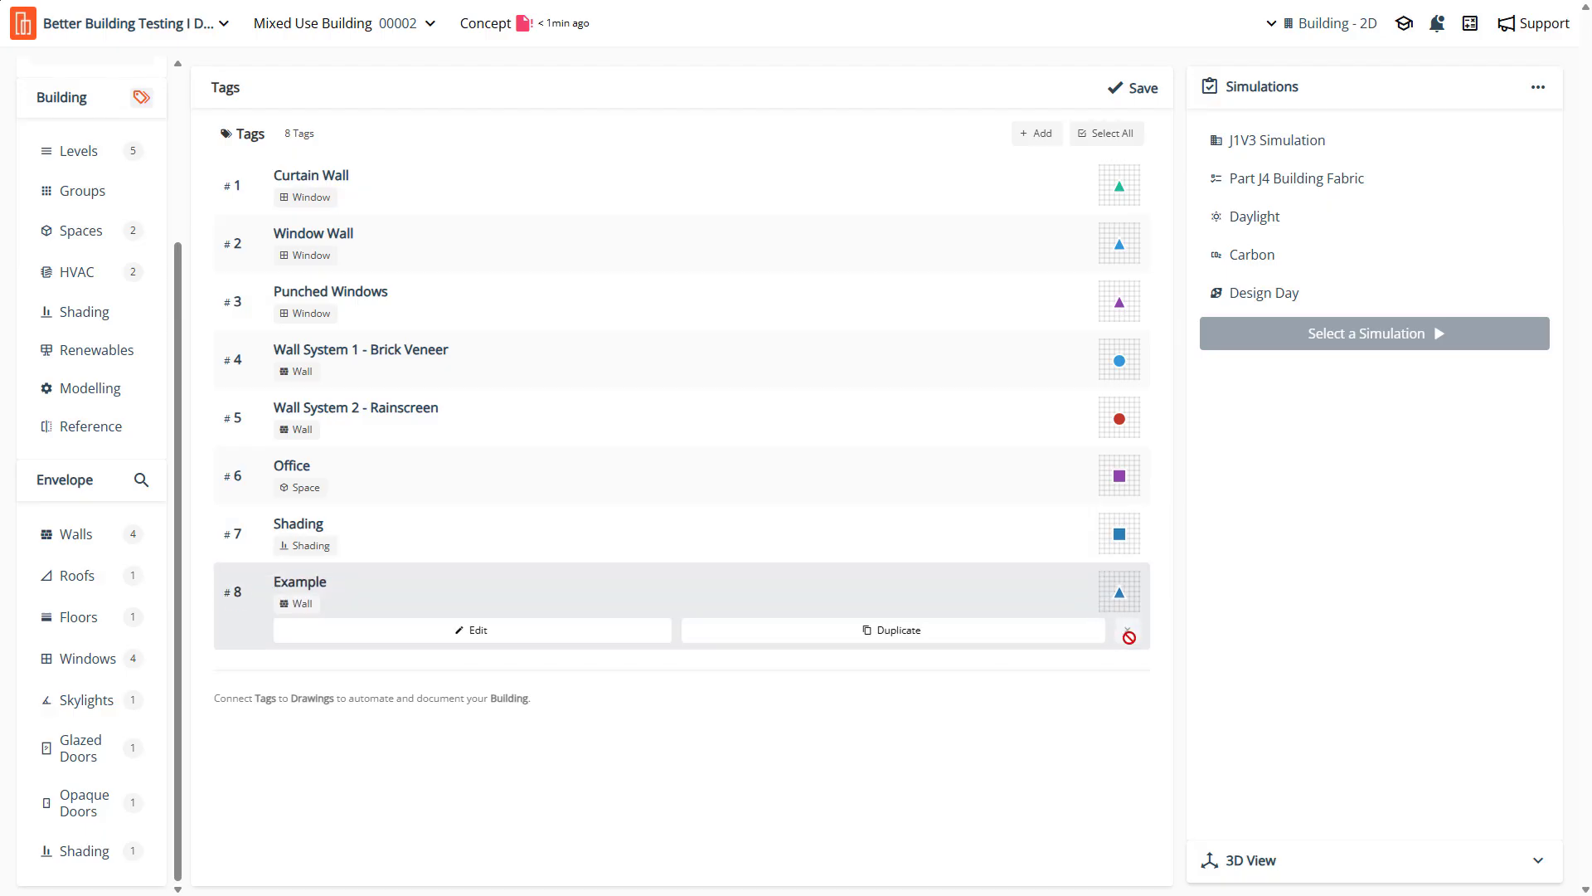
click(75, 539)
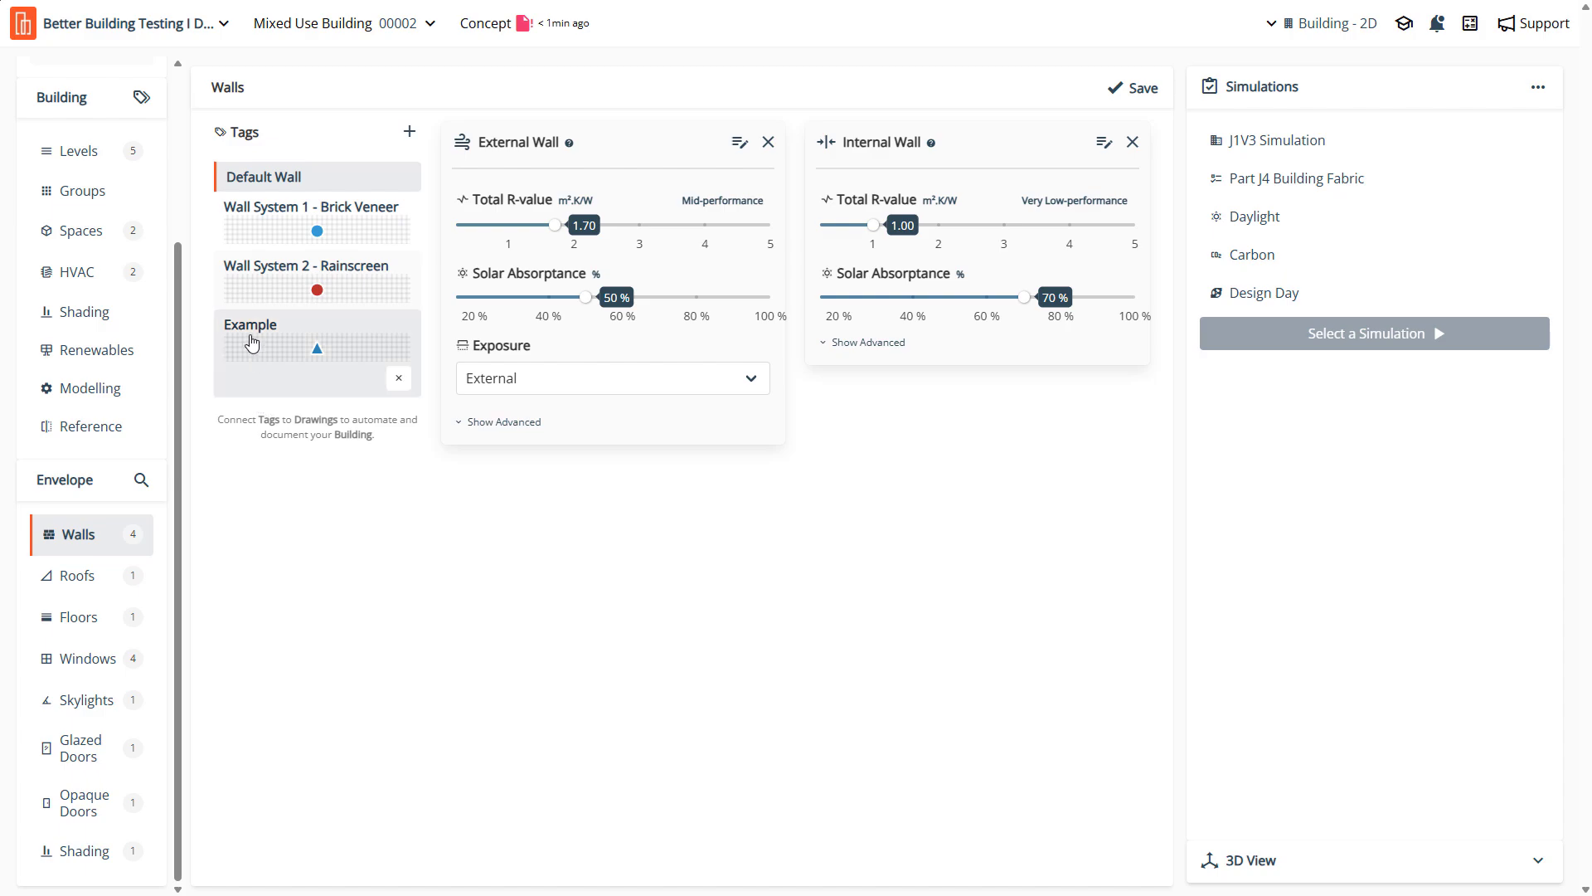
click(278, 348)
click(398, 377)
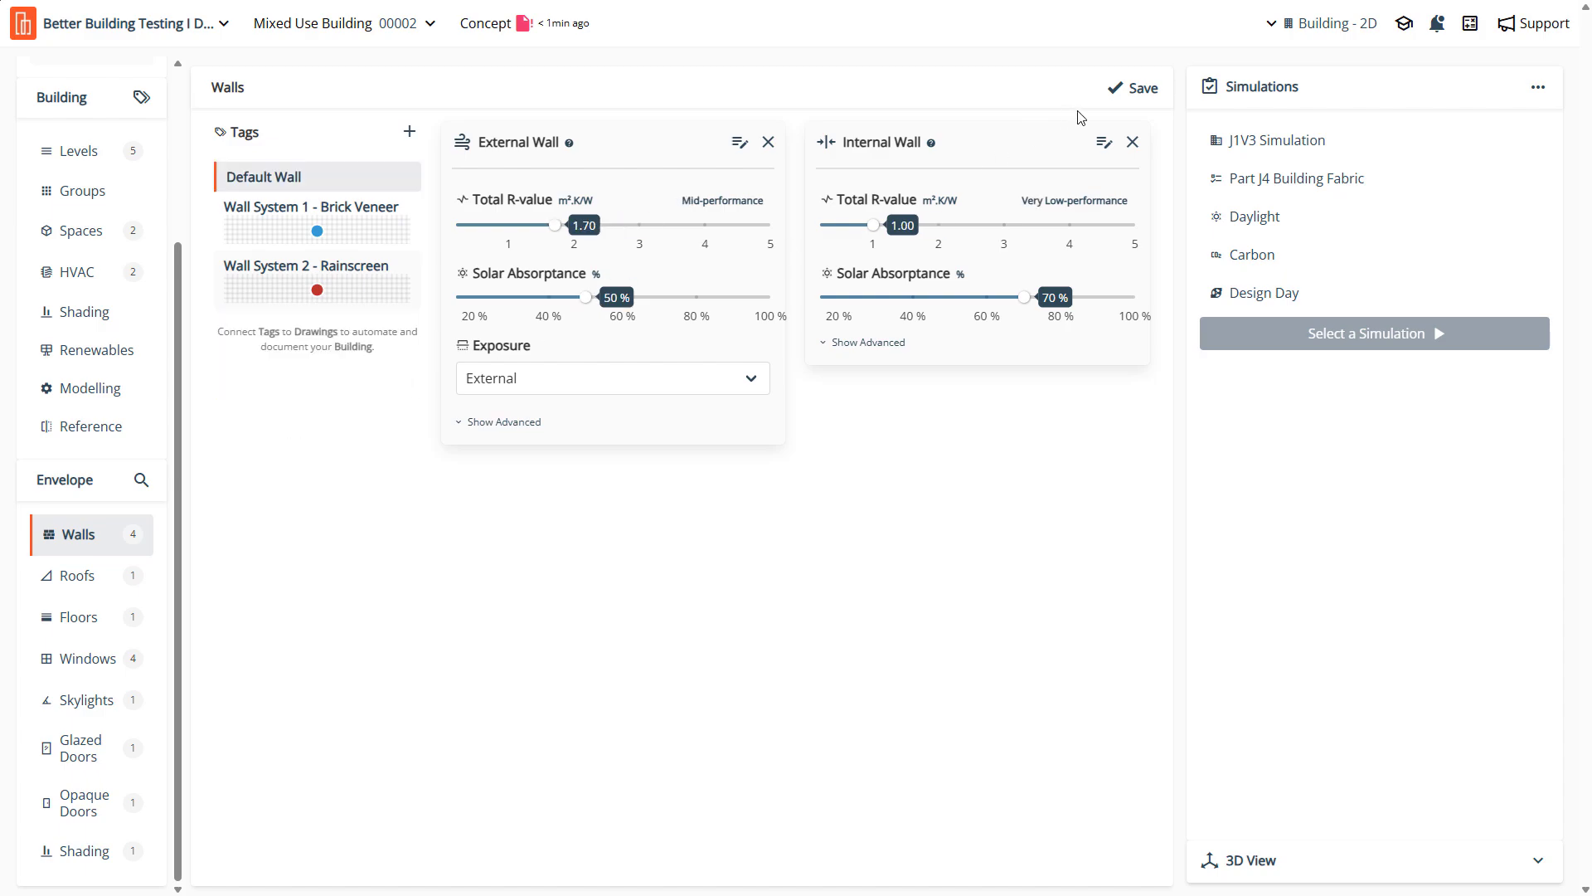
click(1136, 88)
Delete the Example tag from the building's tag list and save the list
click(141, 97)
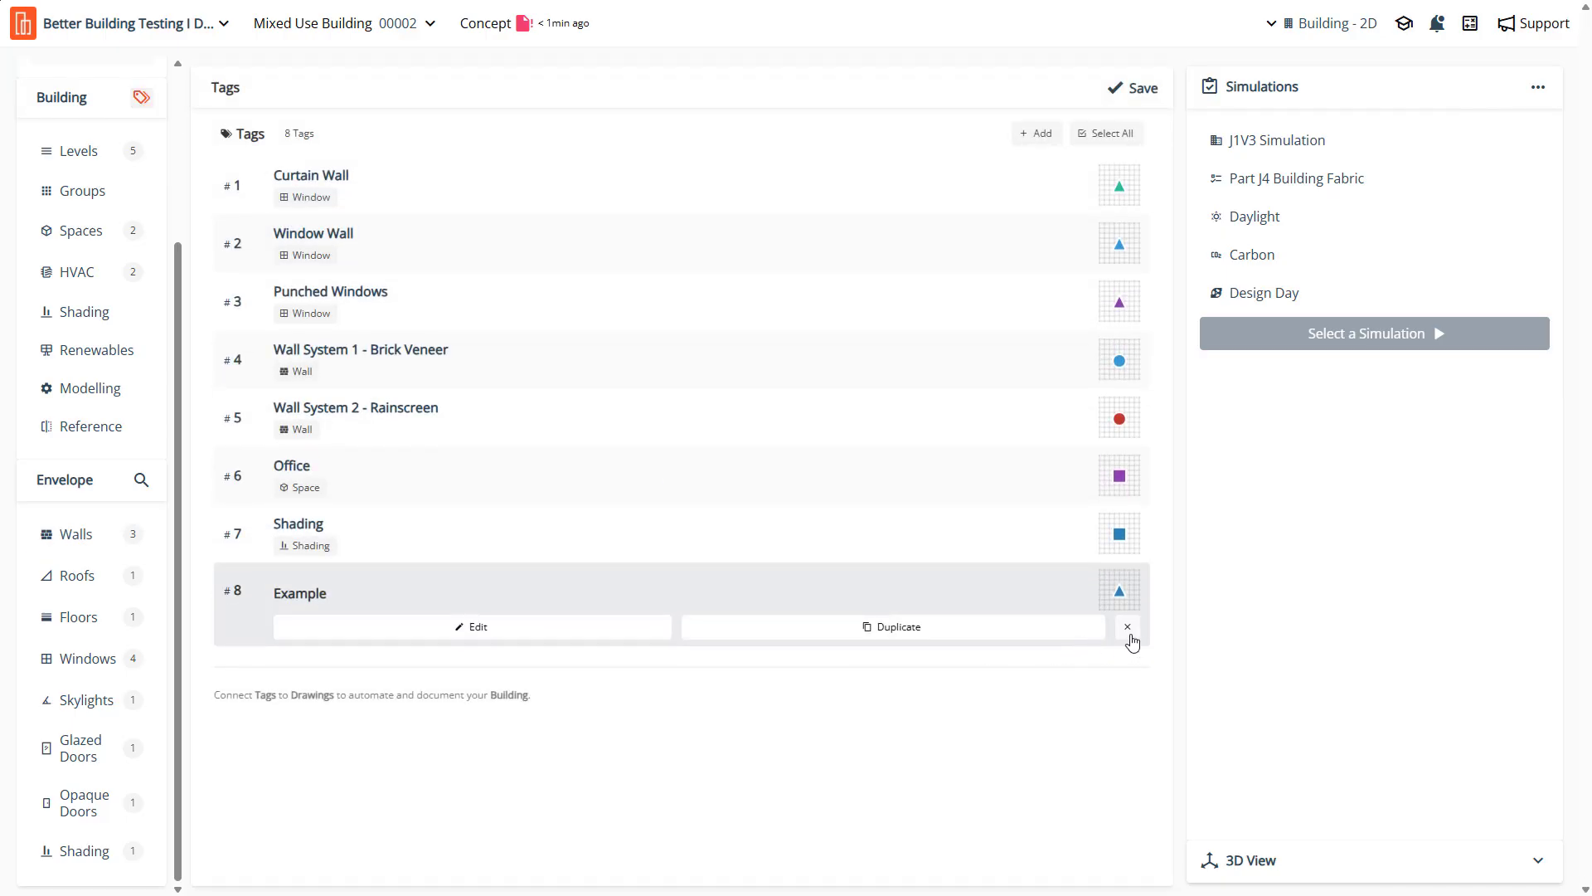
click(1130, 635)
click(935, 531)
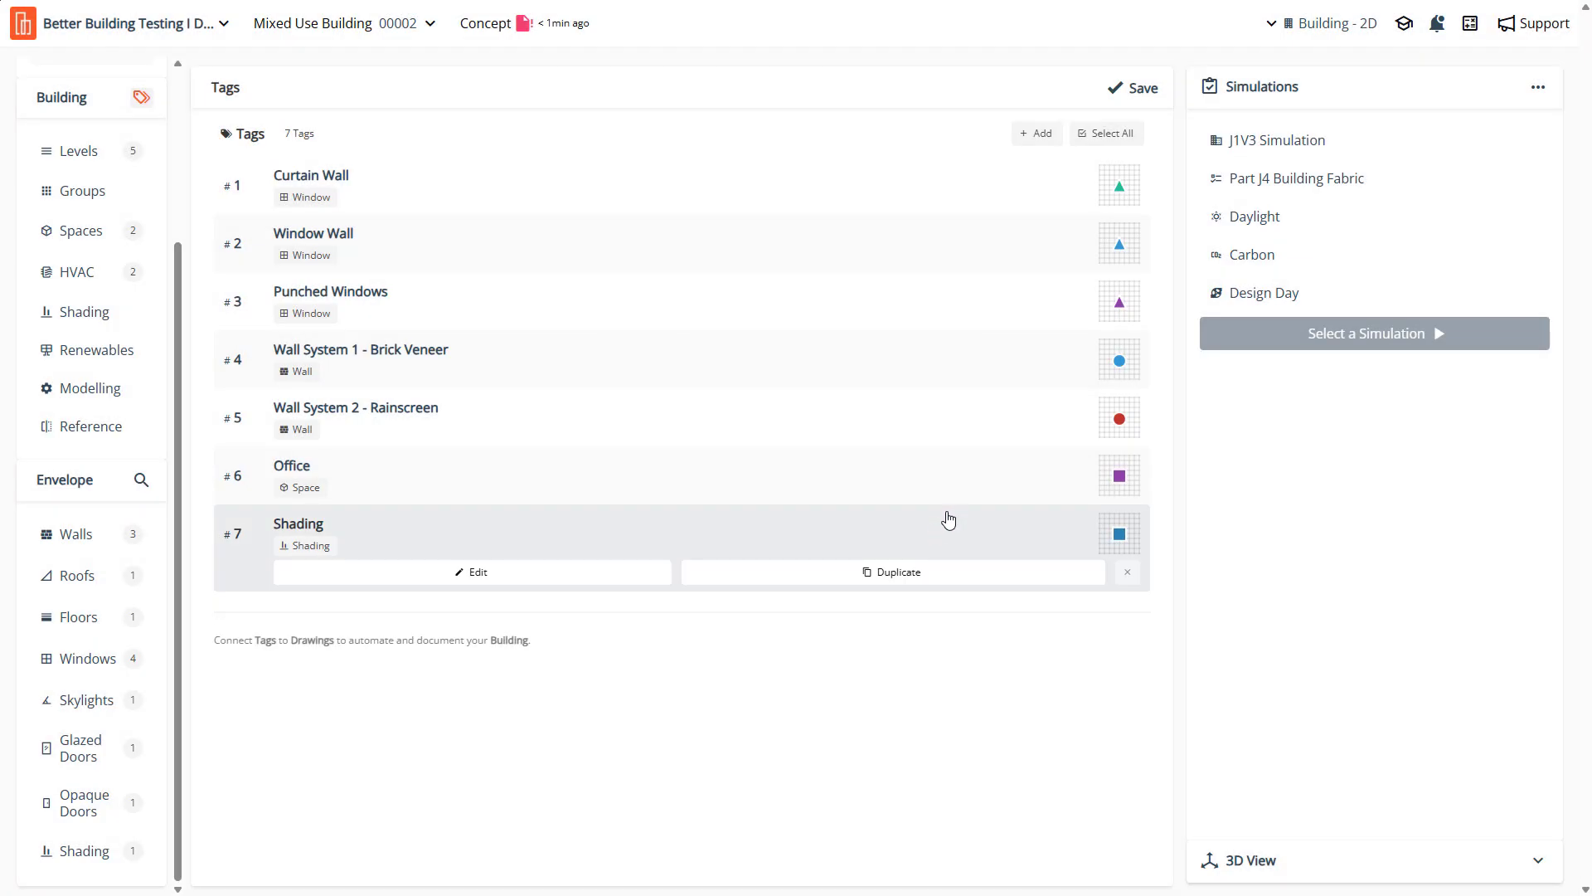
click(1145, 96)
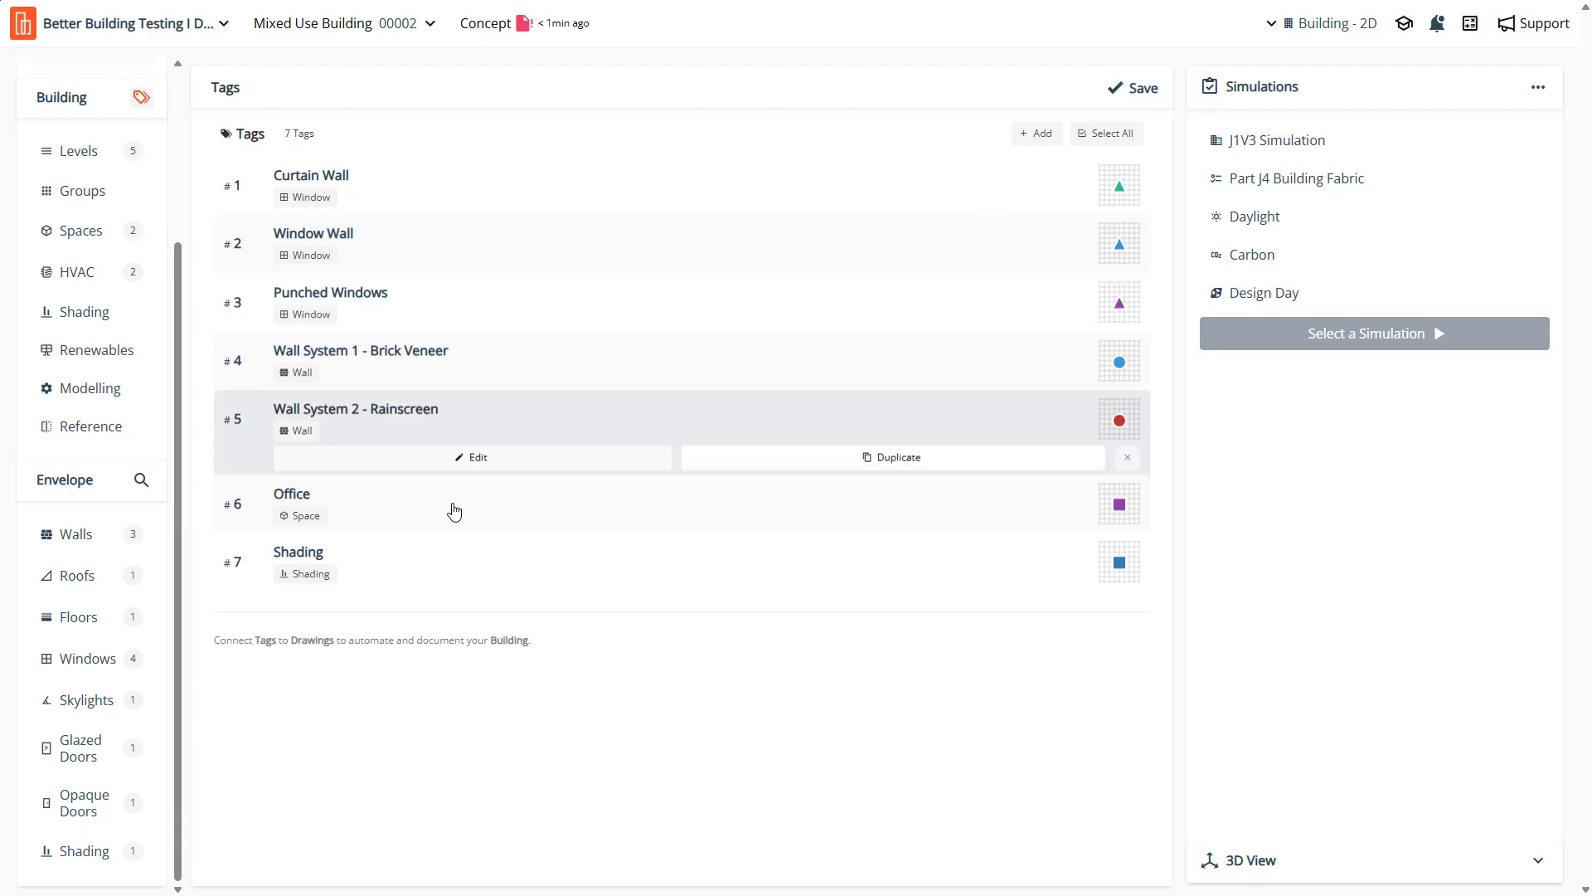
Open the Ground drawing and colour the Fire Office zone dark purple to match its Office tag
mouse_move(246, 500)
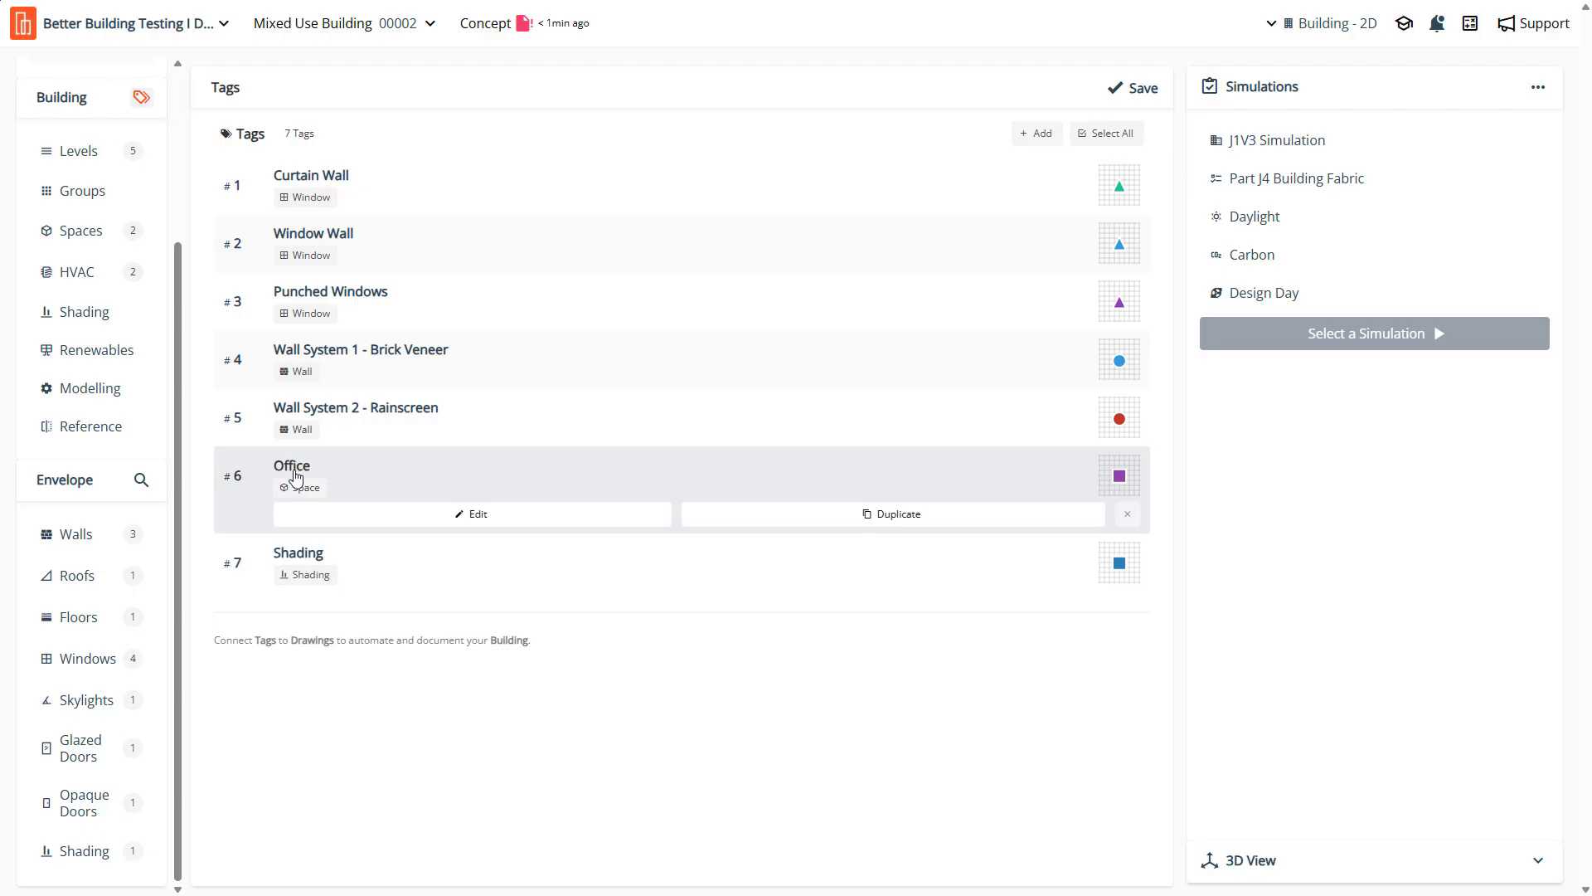
scroll(117, 395, up, 3)
click(76, 142)
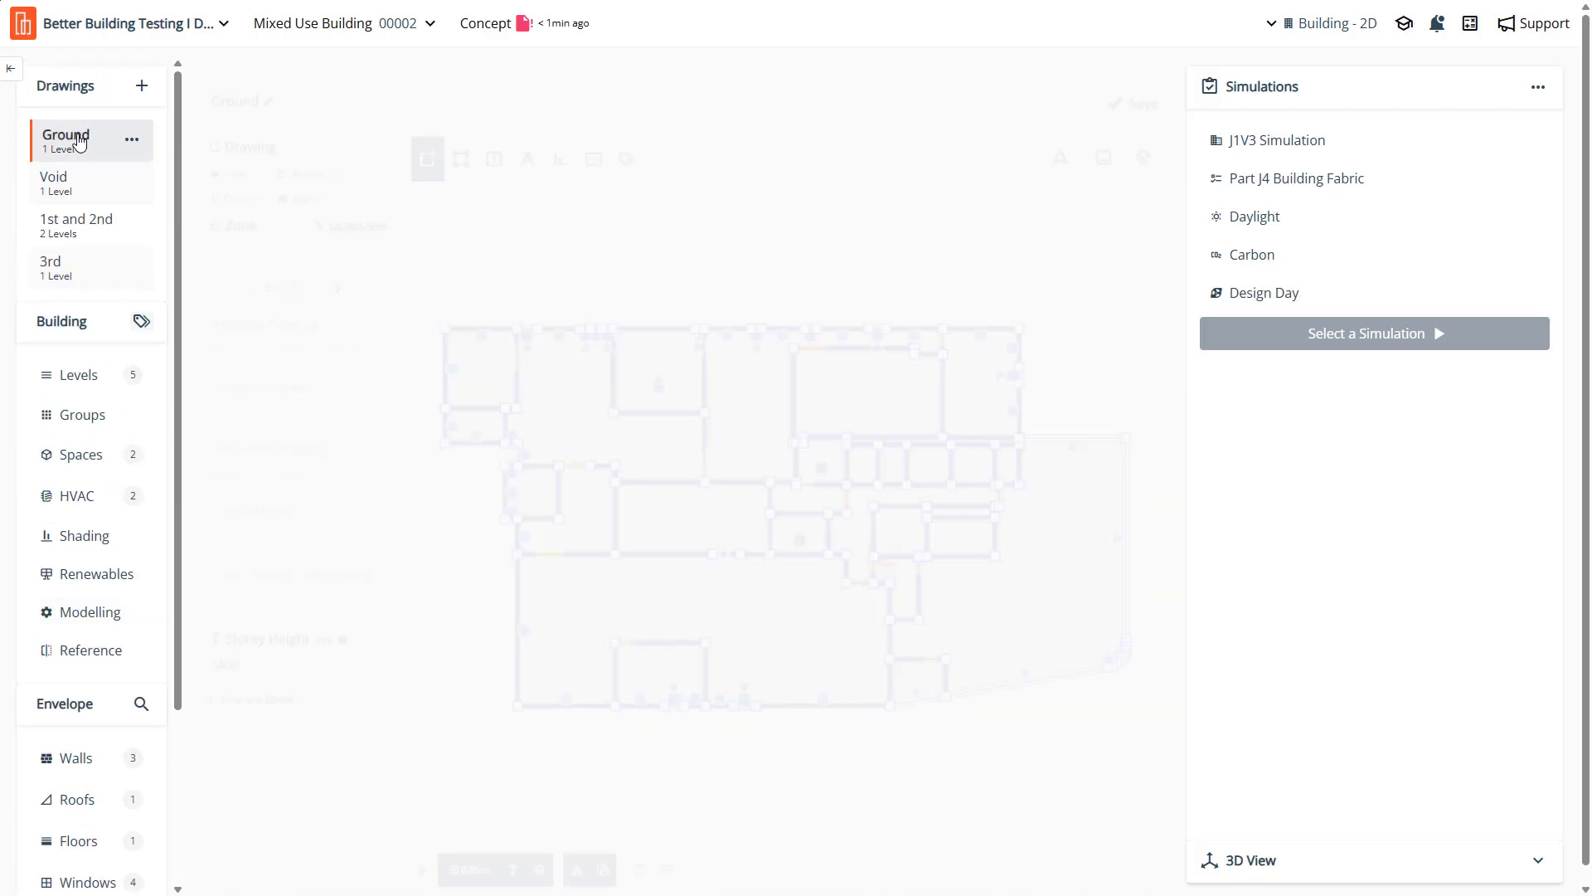
scroll(829, 498, up, 3)
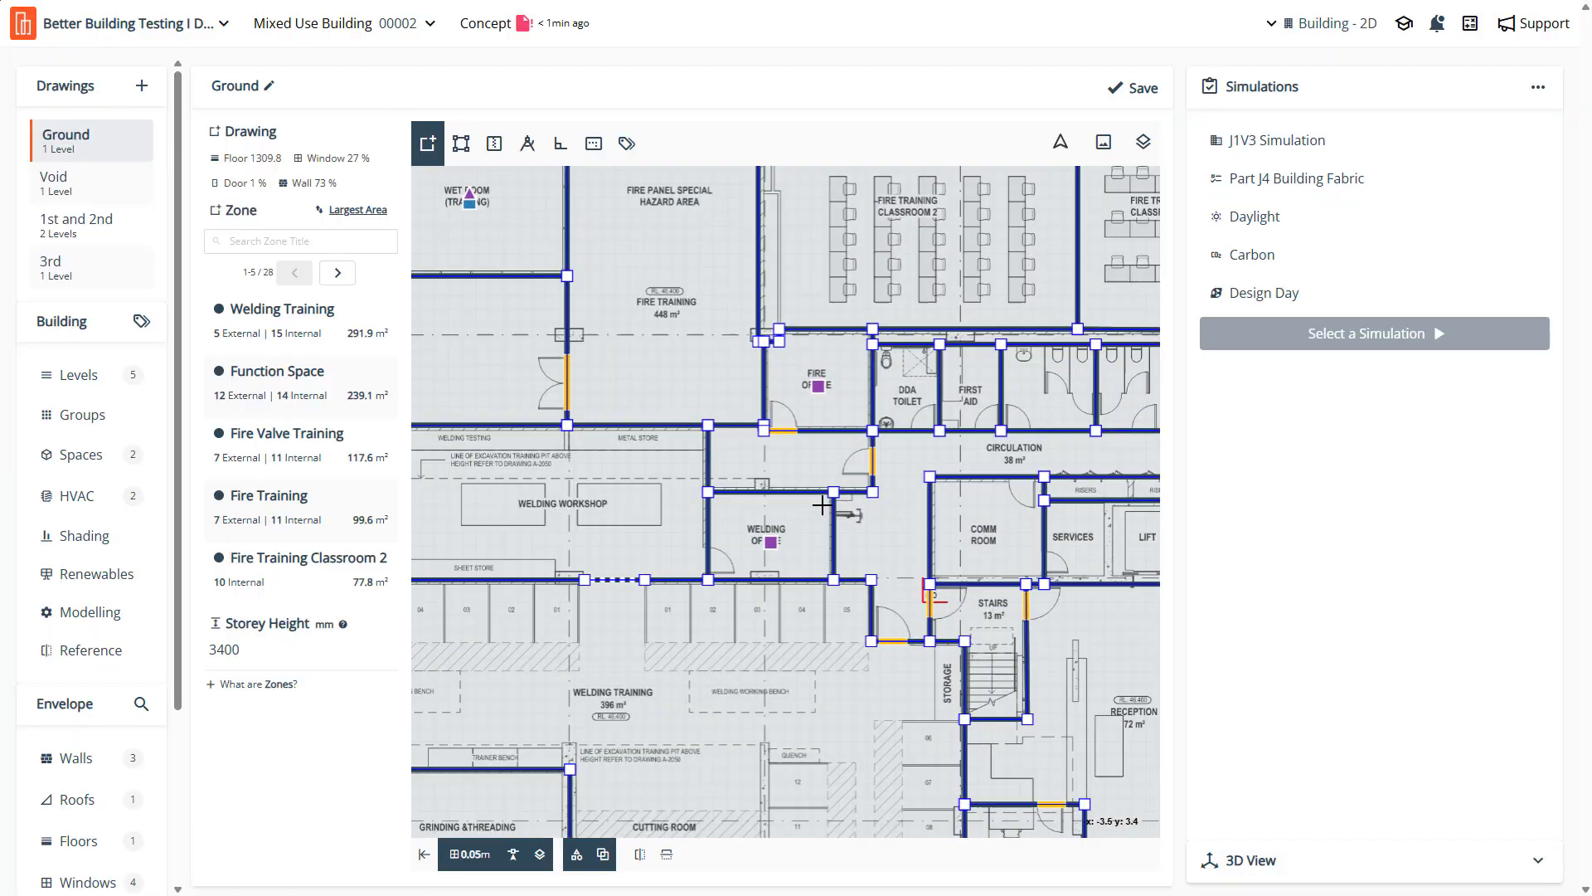
scroll(823, 502, up, 3)
scroll(830, 464, down, 3)
scroll(834, 437, up, 3)
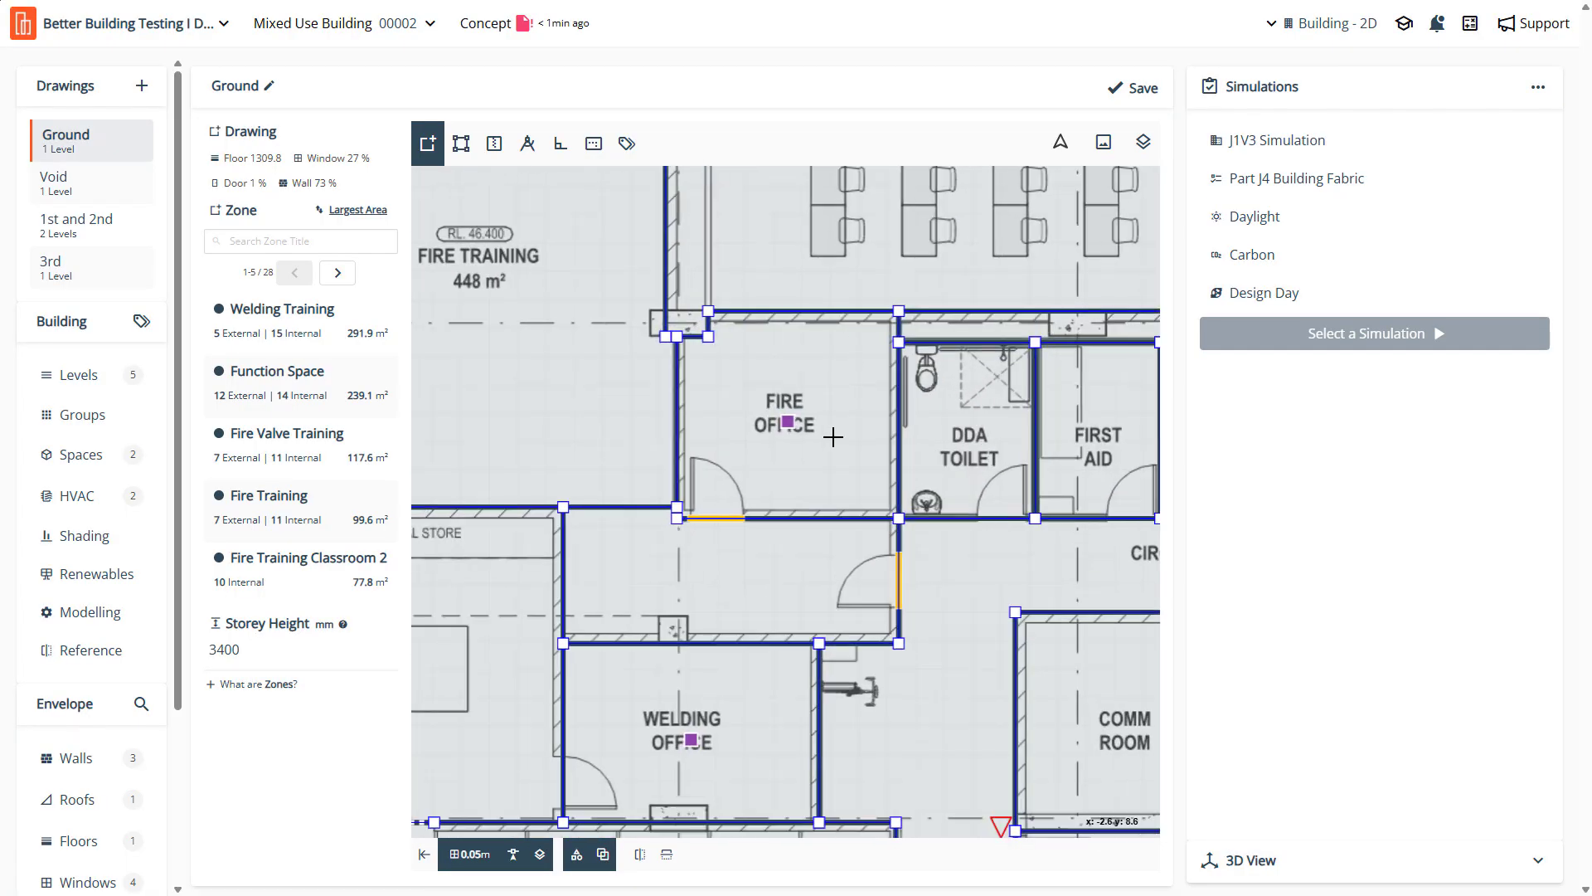
click(783, 430)
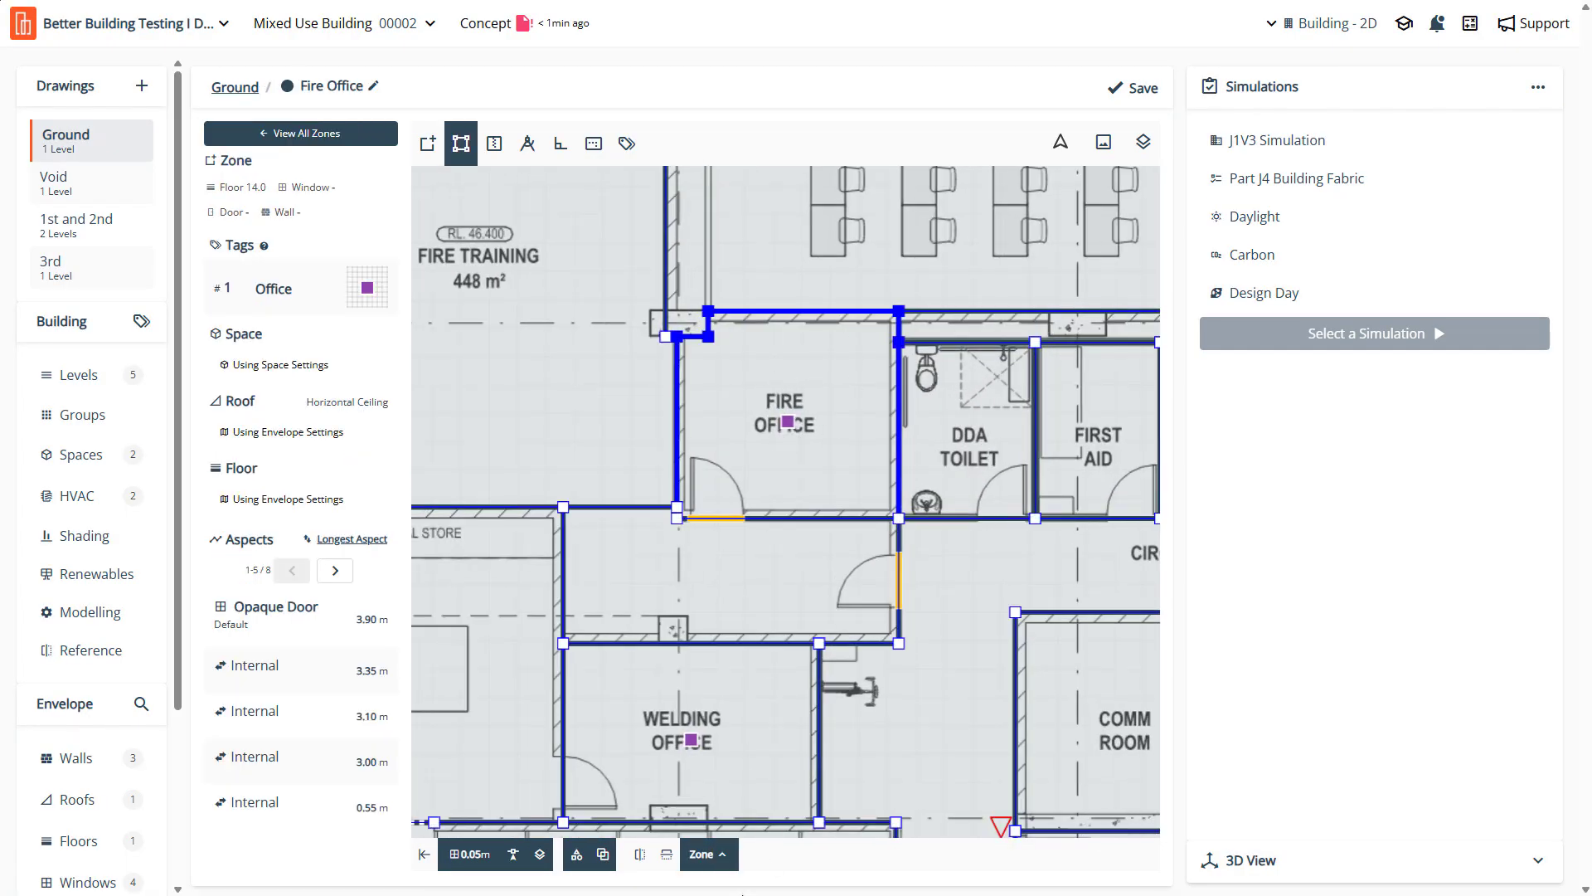
click(726, 867)
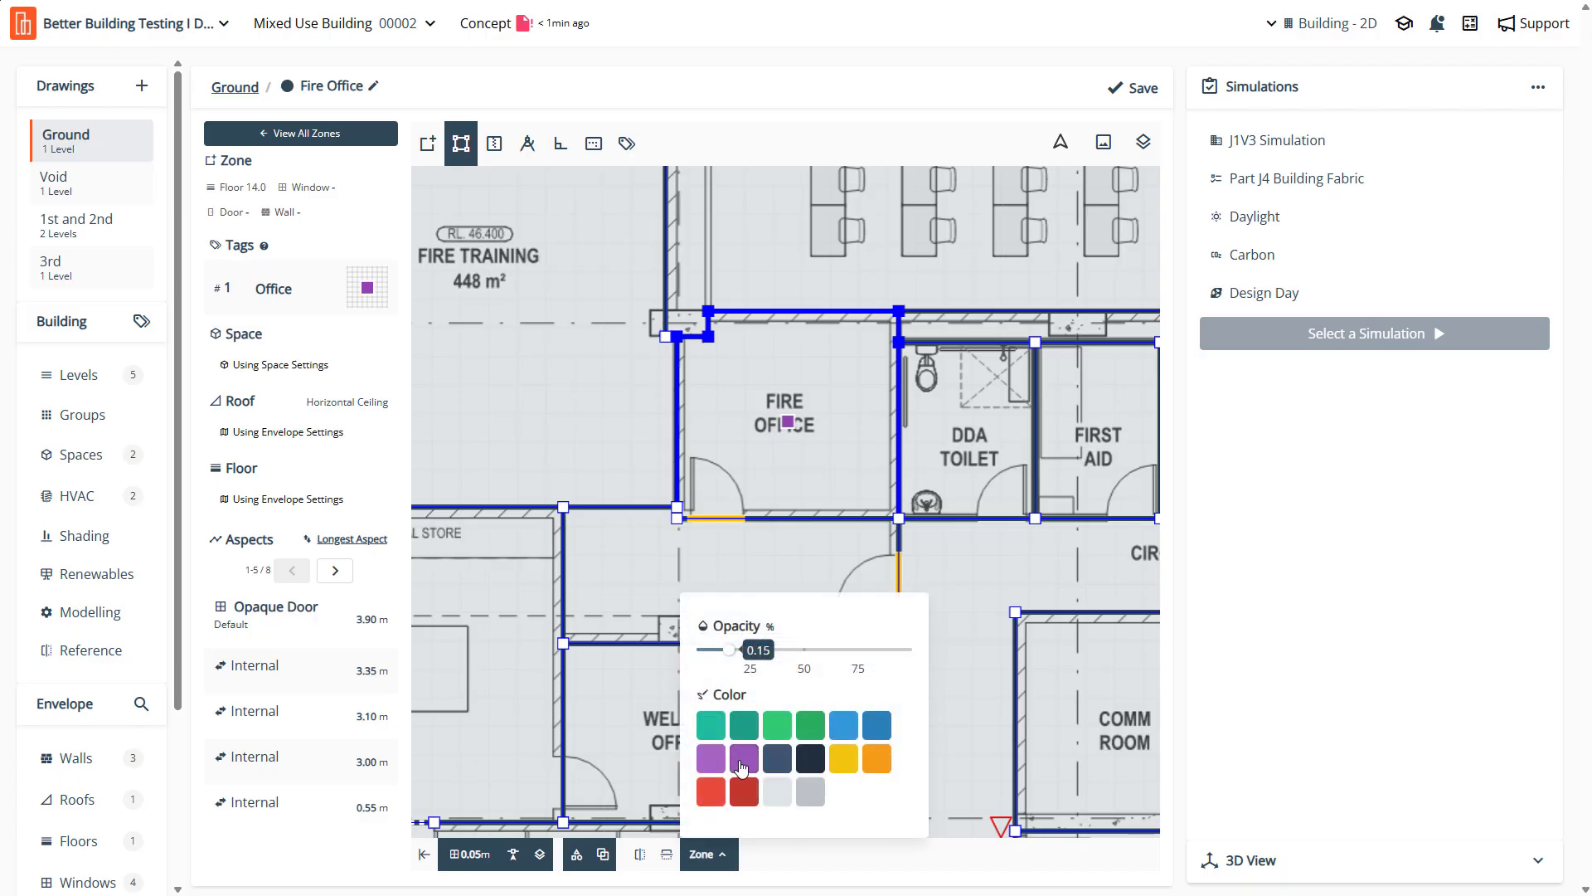
click(743, 761)
Colour the Welding Office zone dark purple like the Fire Office, and save the Ground drawing
click(596, 750)
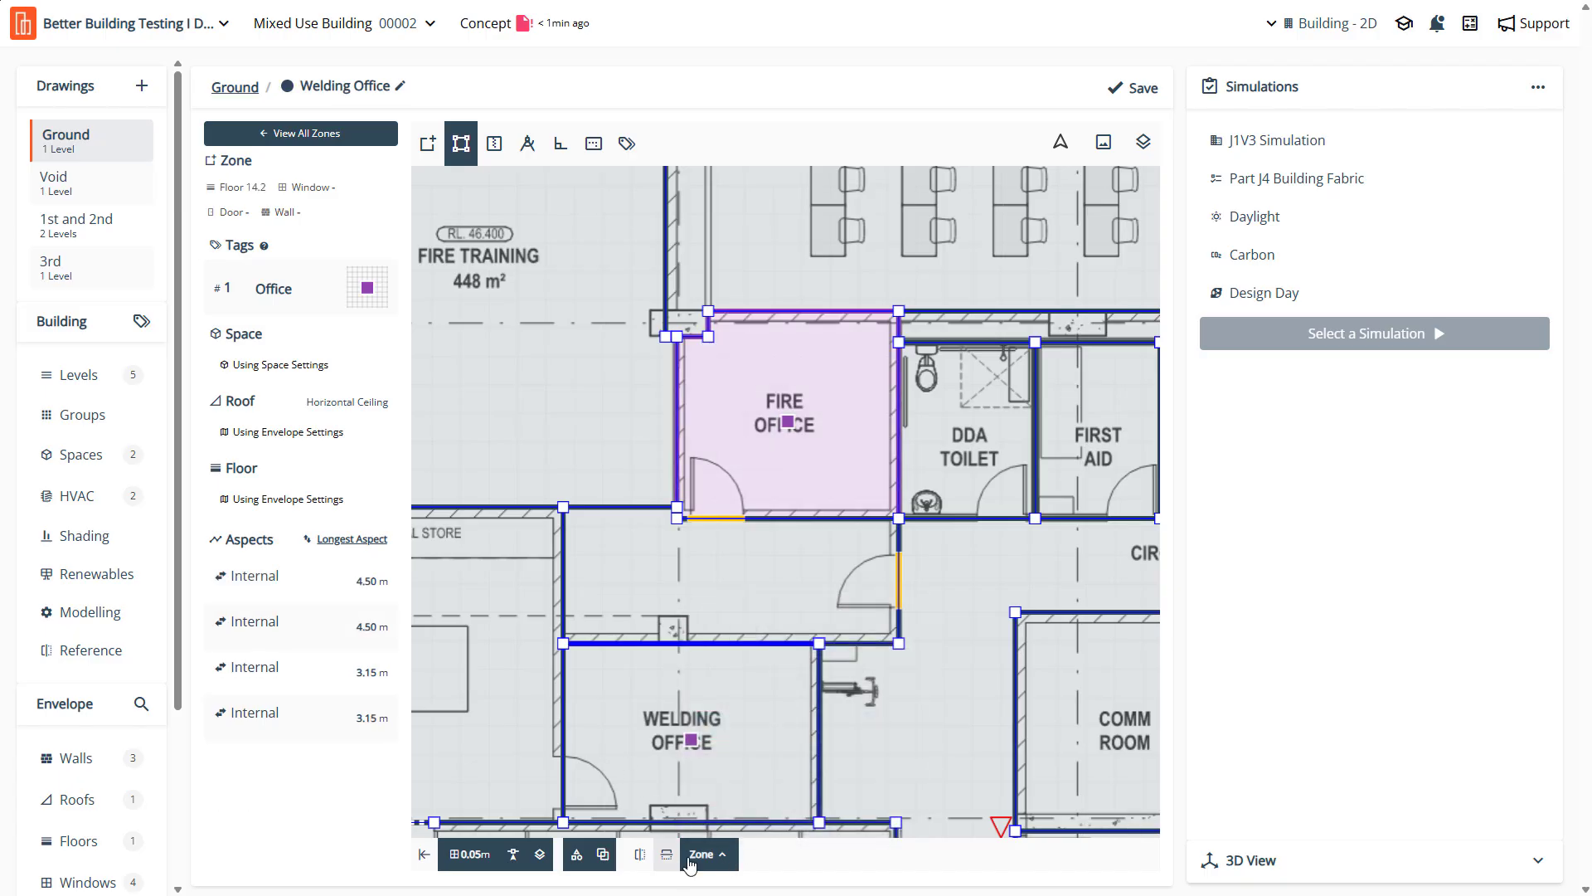
click(724, 865)
click(744, 760)
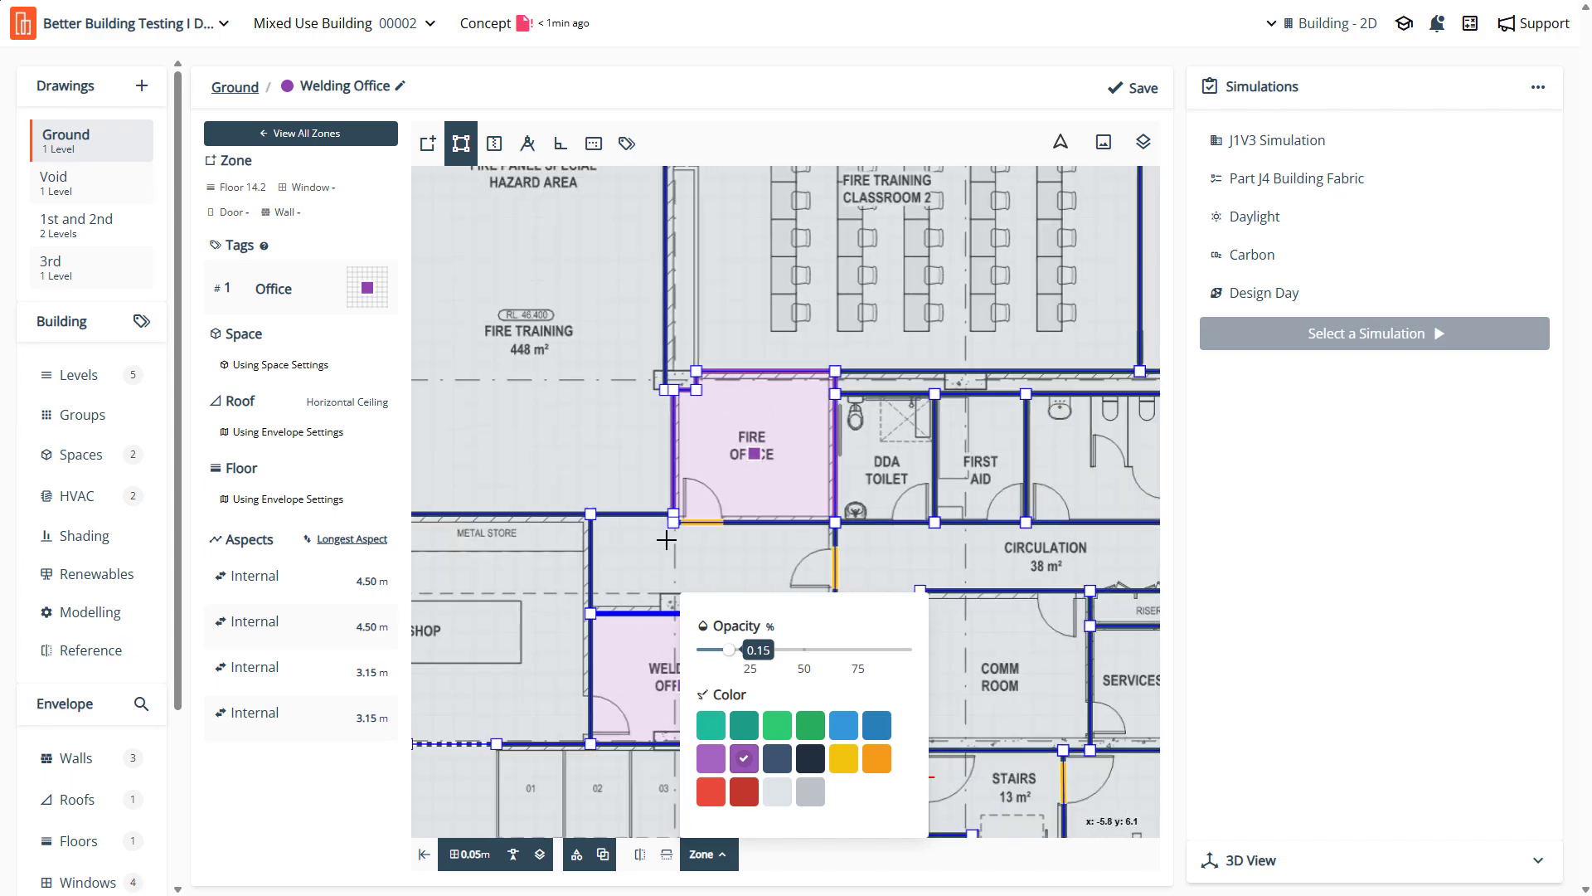
scroll(663, 552, down, 2)
click(624, 687)
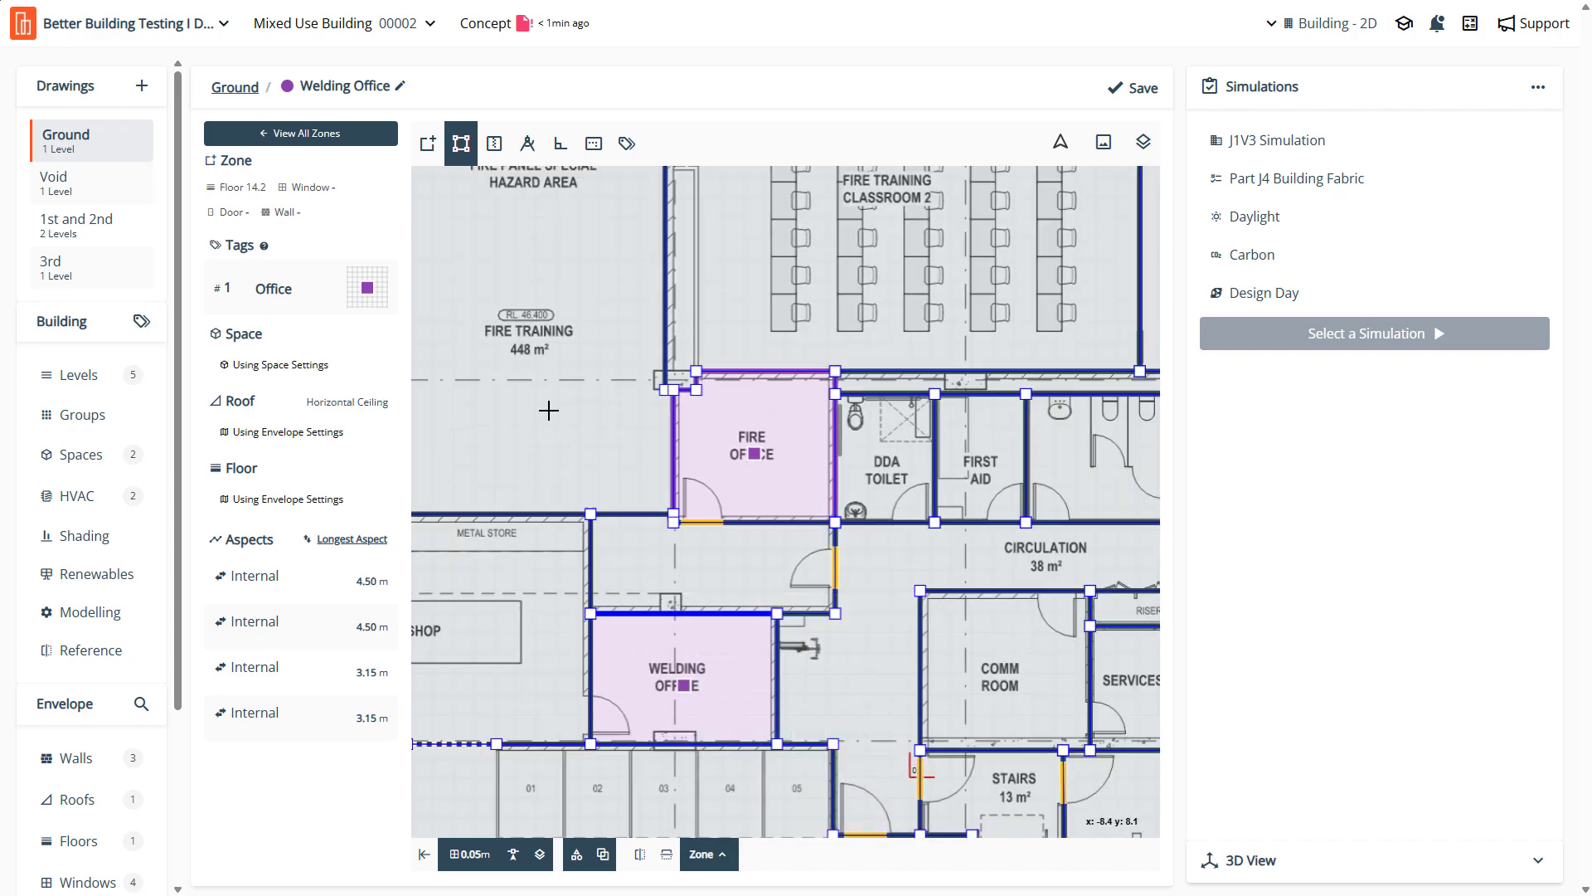
click(397, 35)
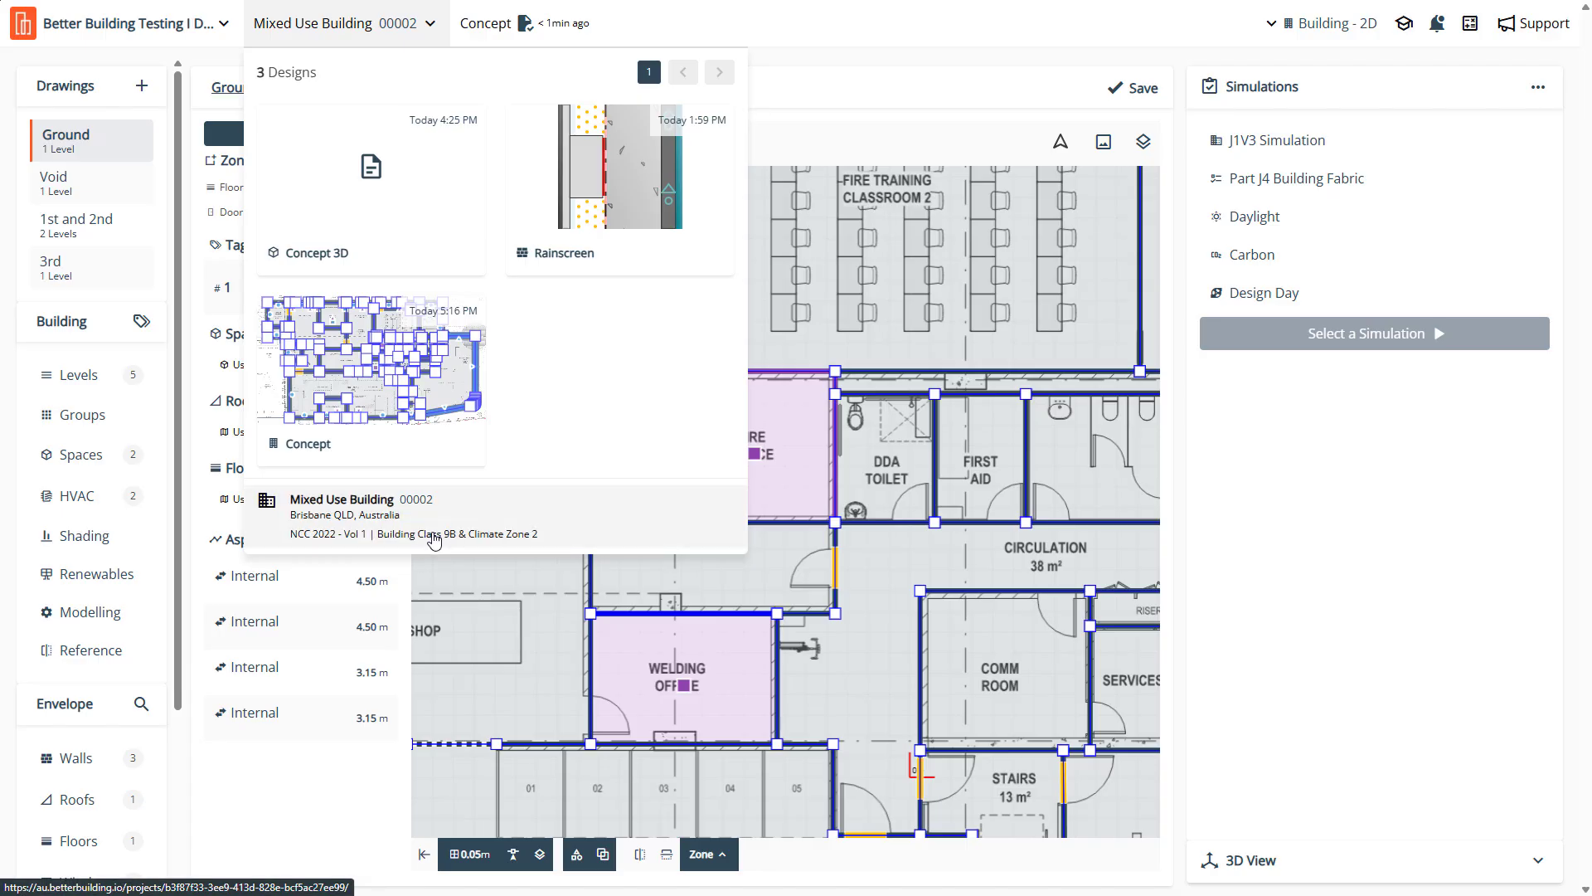
click(863, 76)
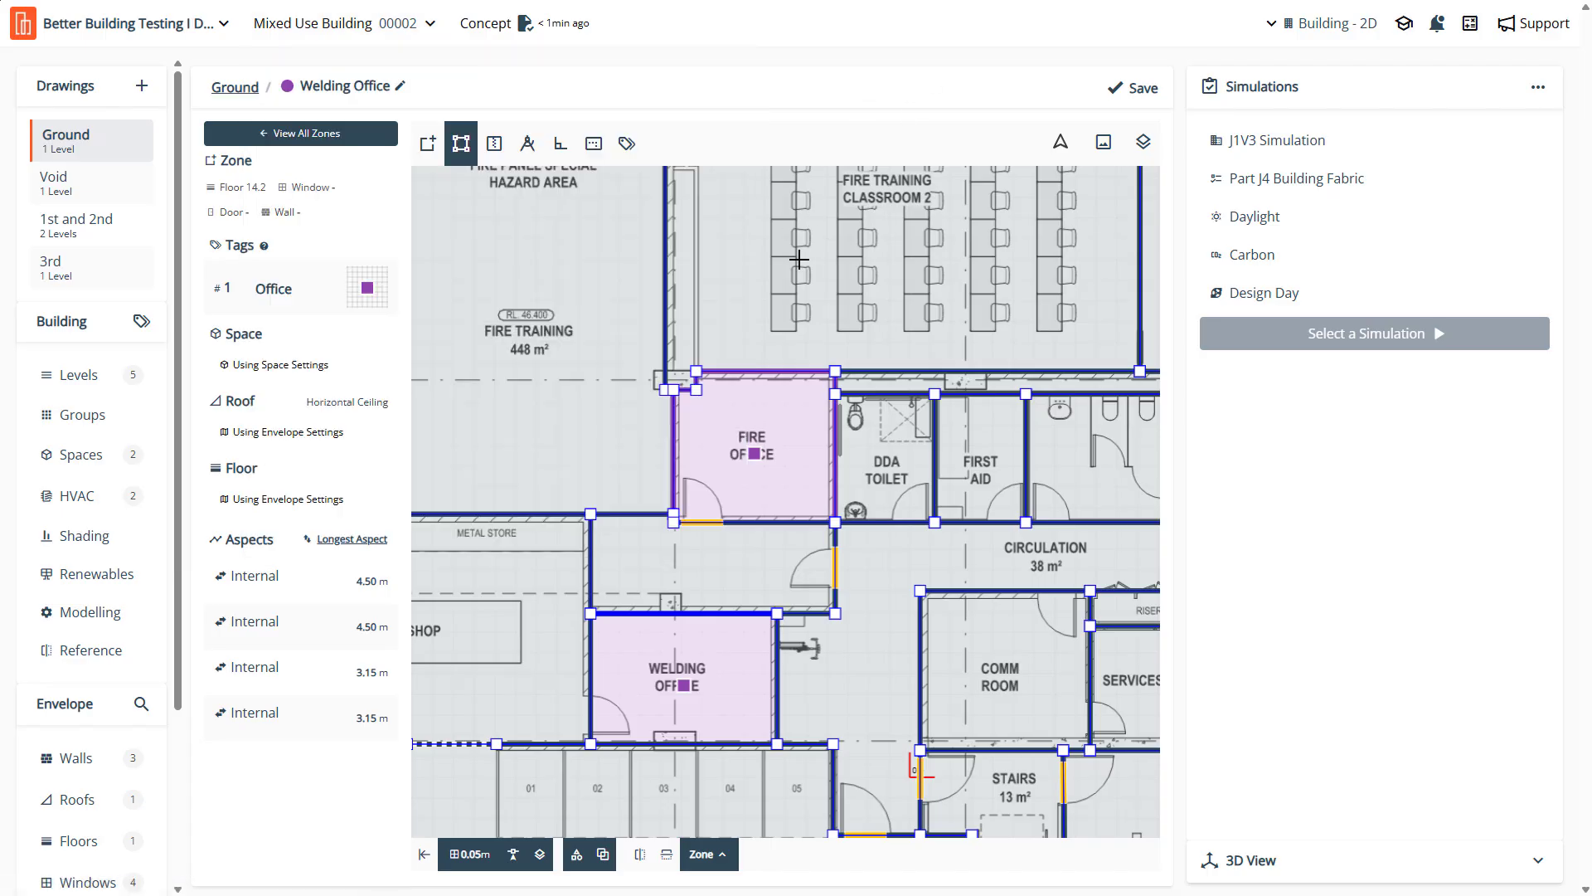
click(1143, 88)
Open the building's Spaces settings, remove the Office space so its zones revert to the default, and save
click(141, 322)
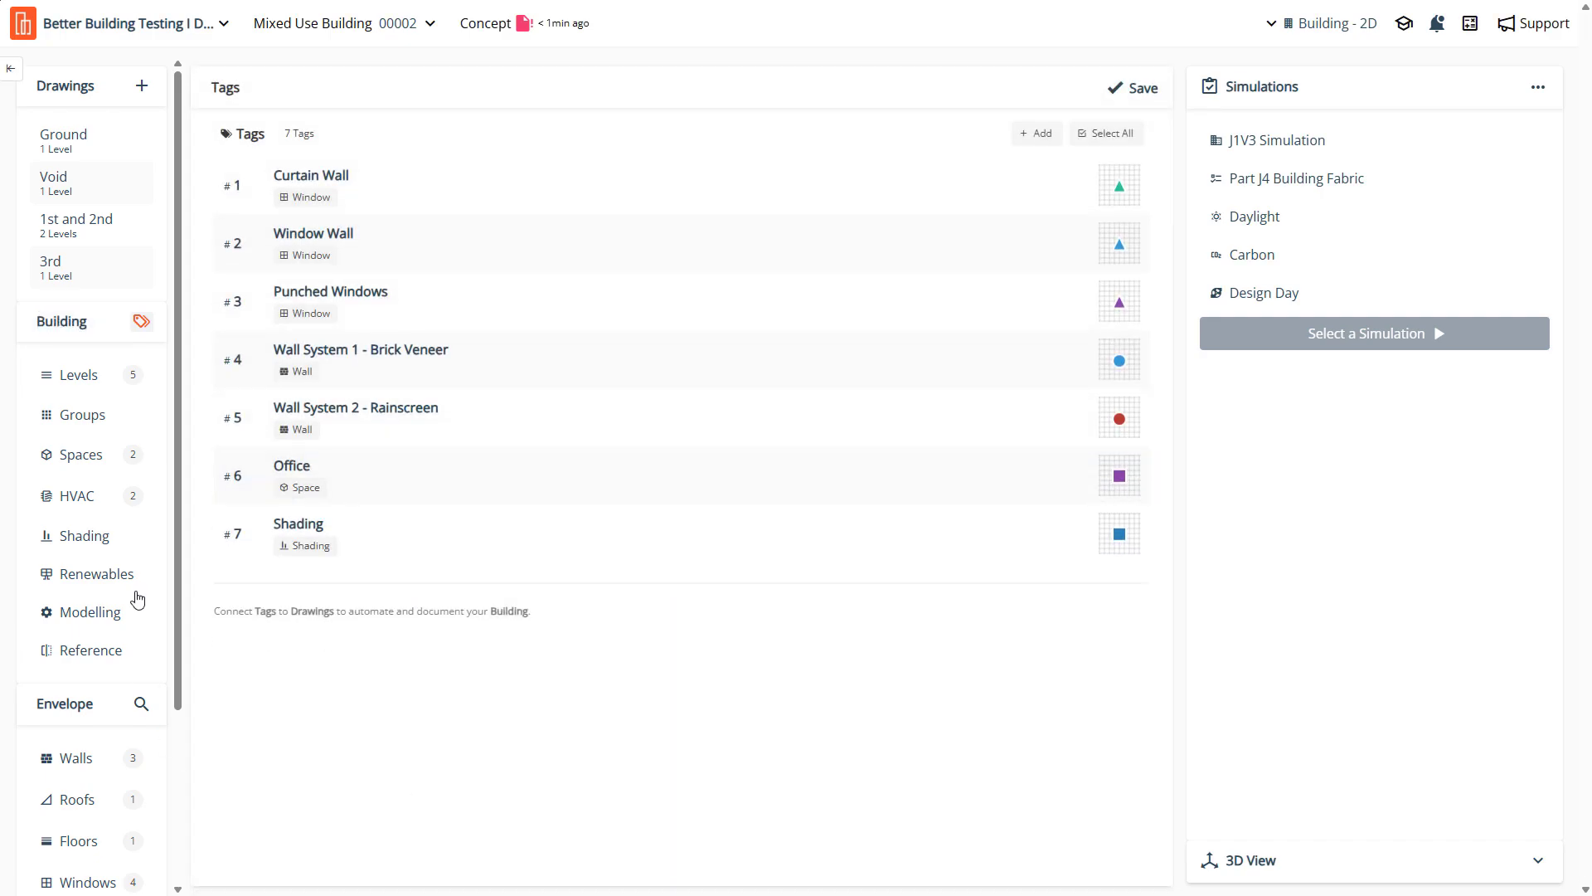
click(81, 466)
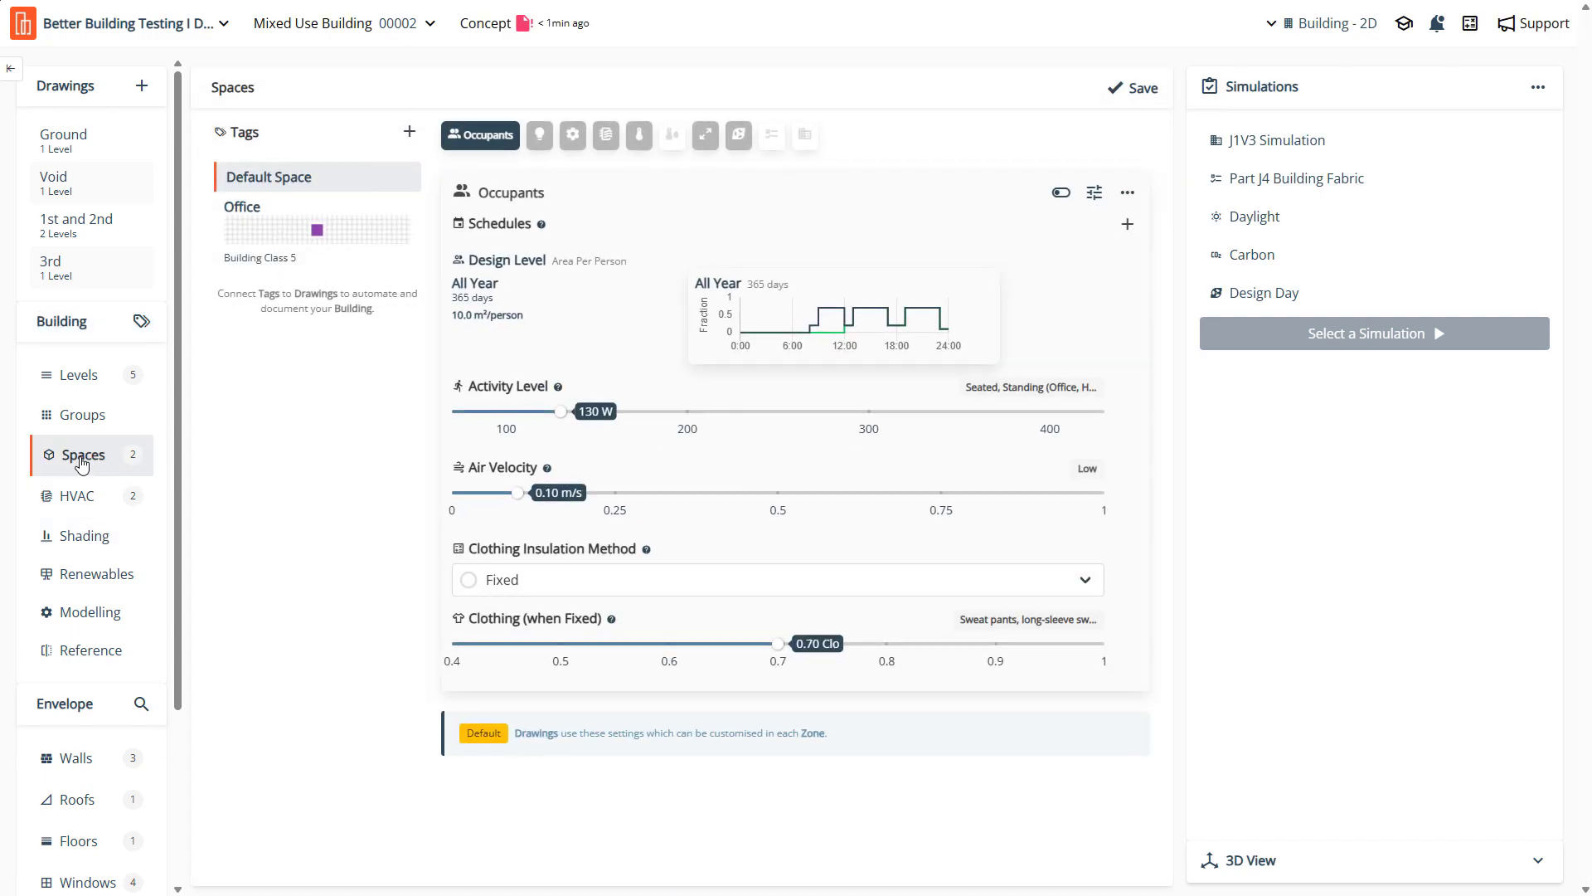
click(246, 238)
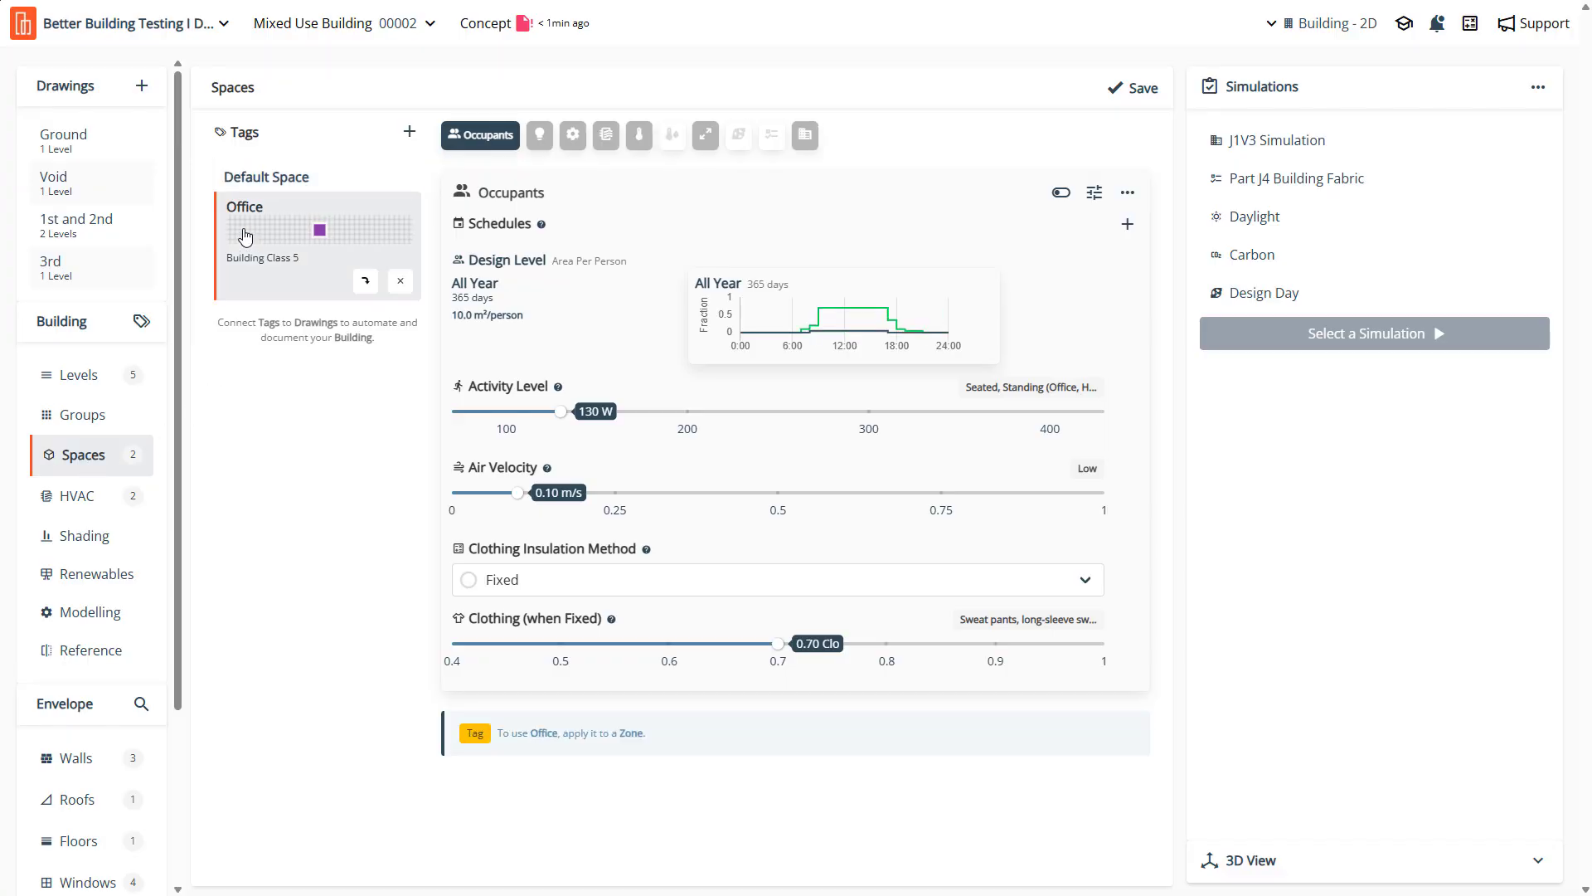
click(401, 281)
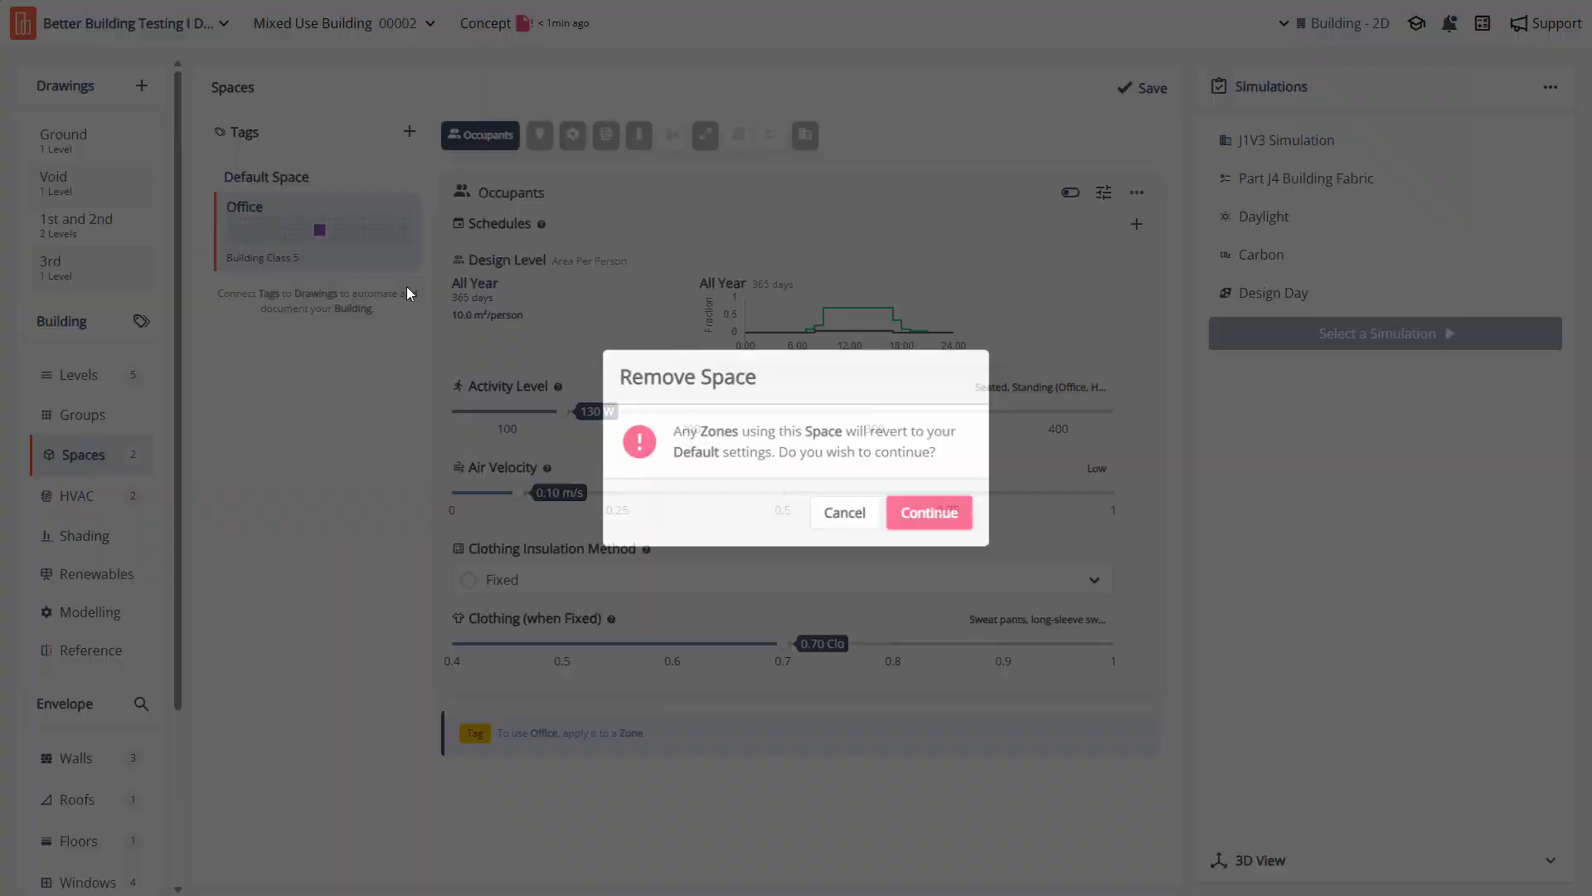
click(924, 514)
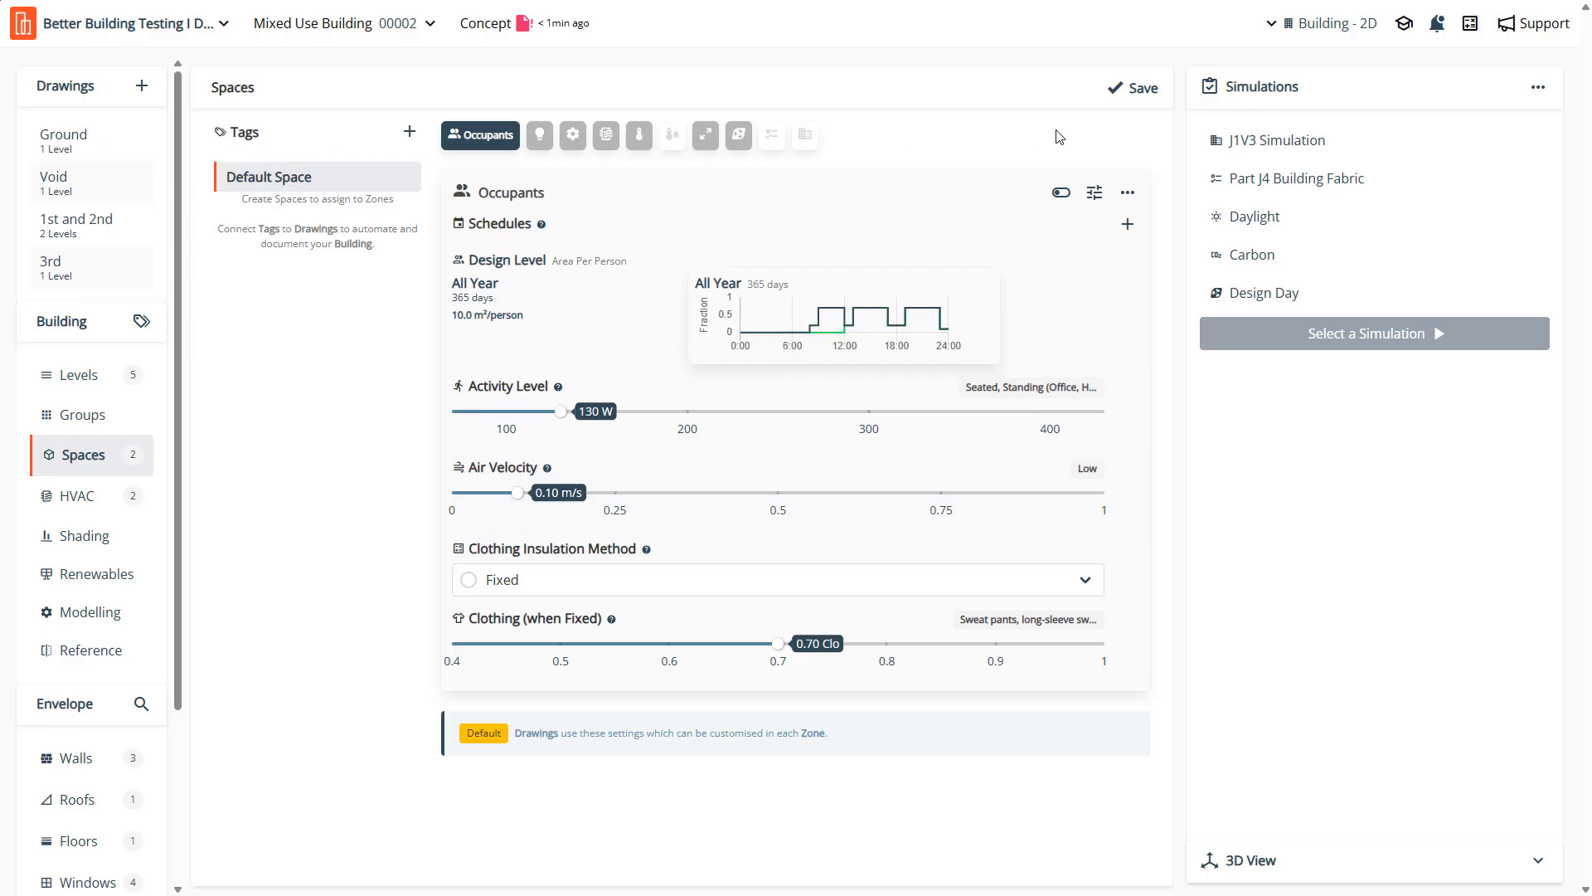
click(1143, 88)
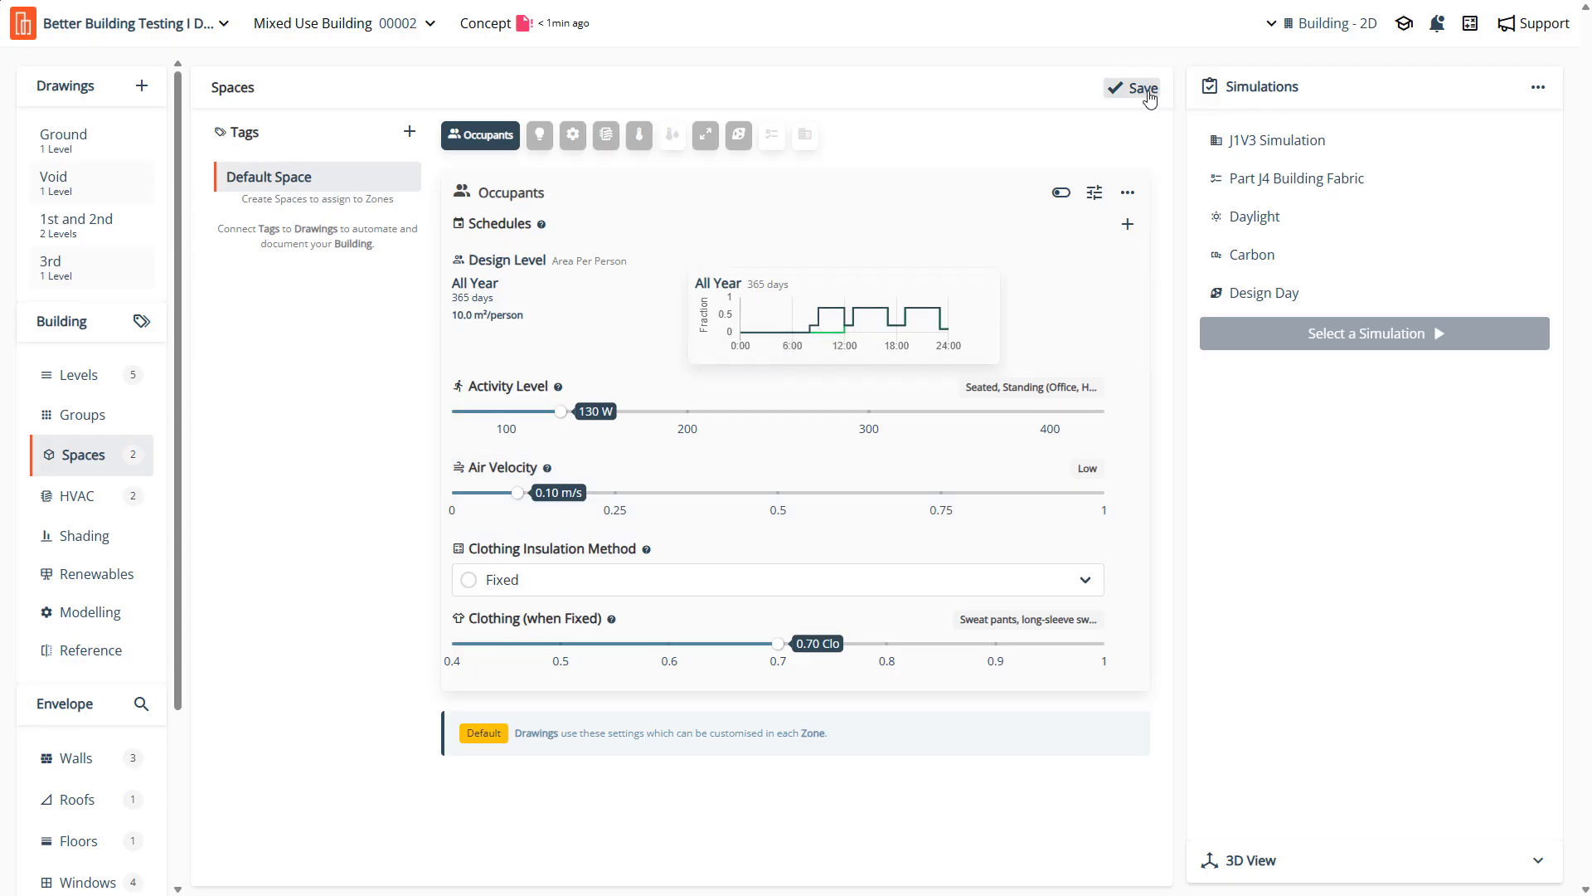
click(357, 23)
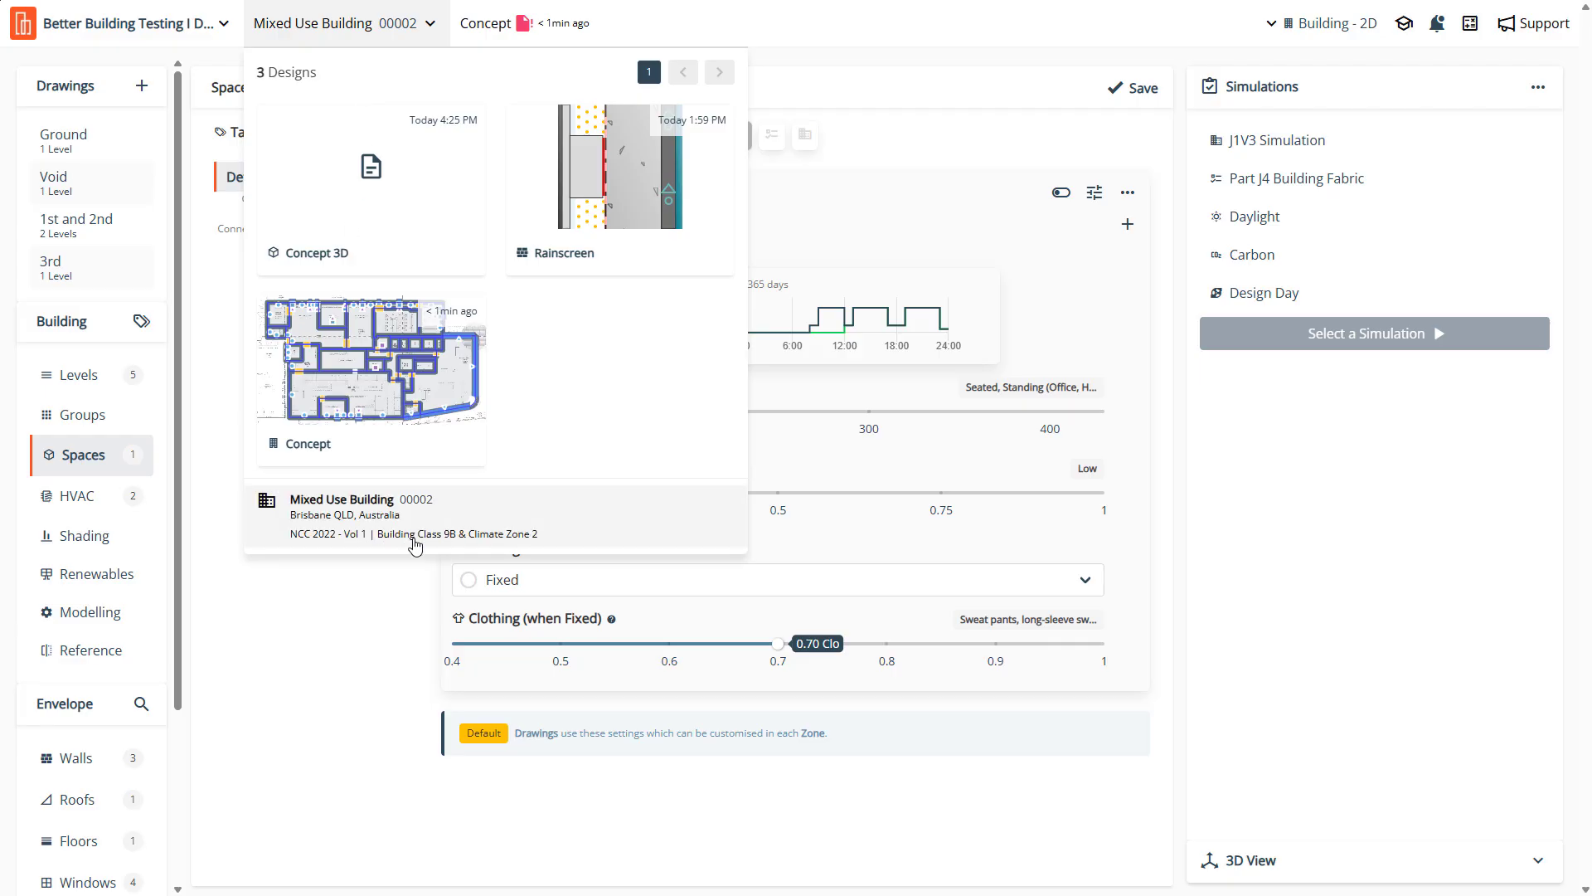
click(365, 430)
click(409, 131)
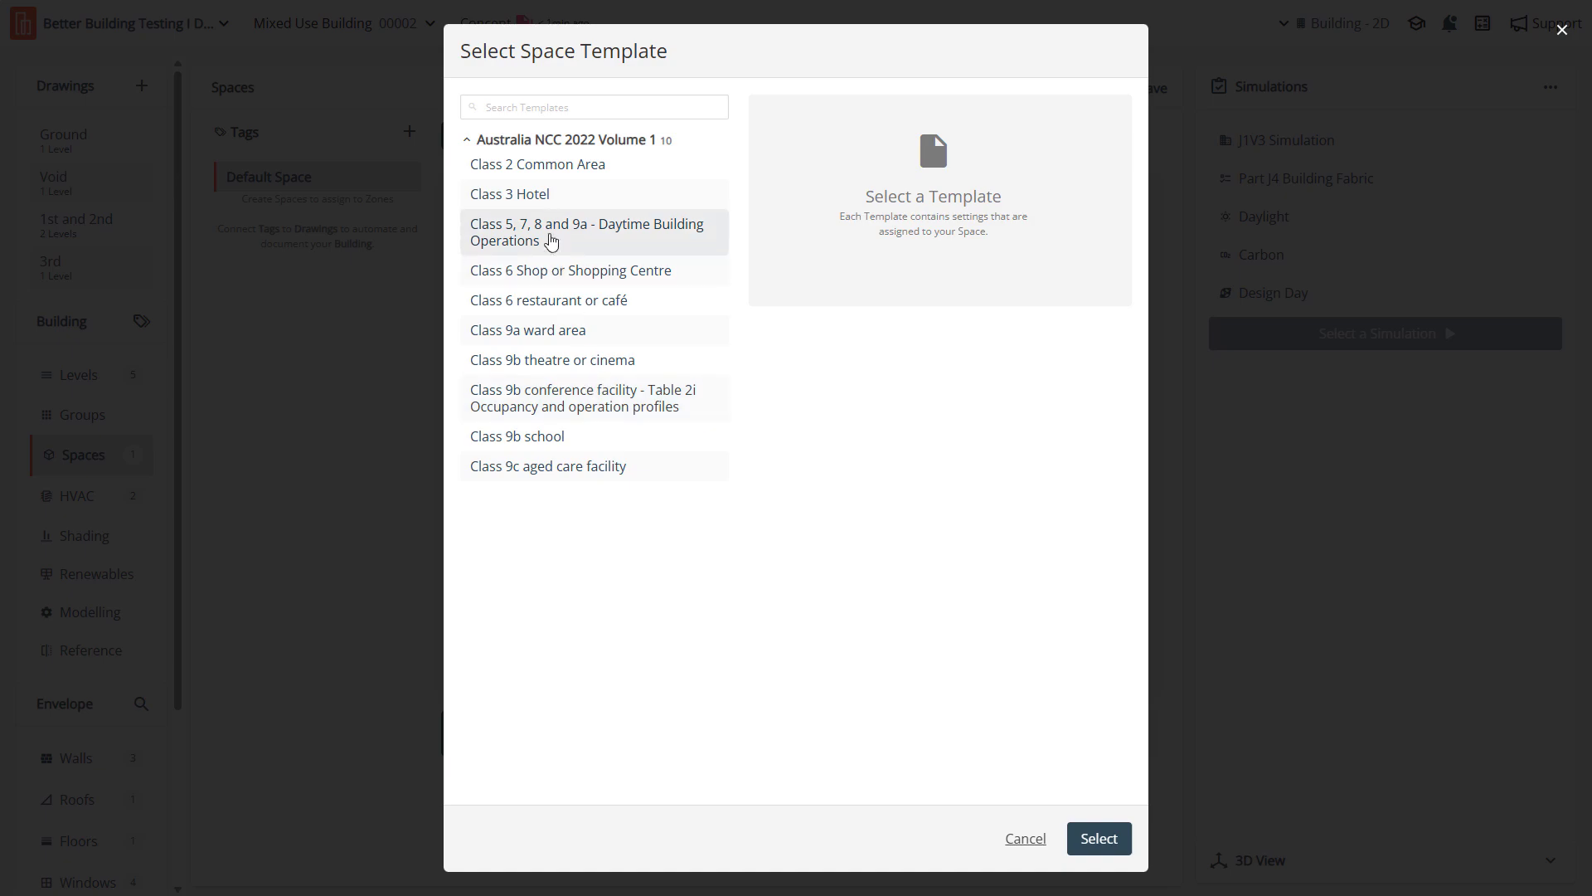
click(555, 241)
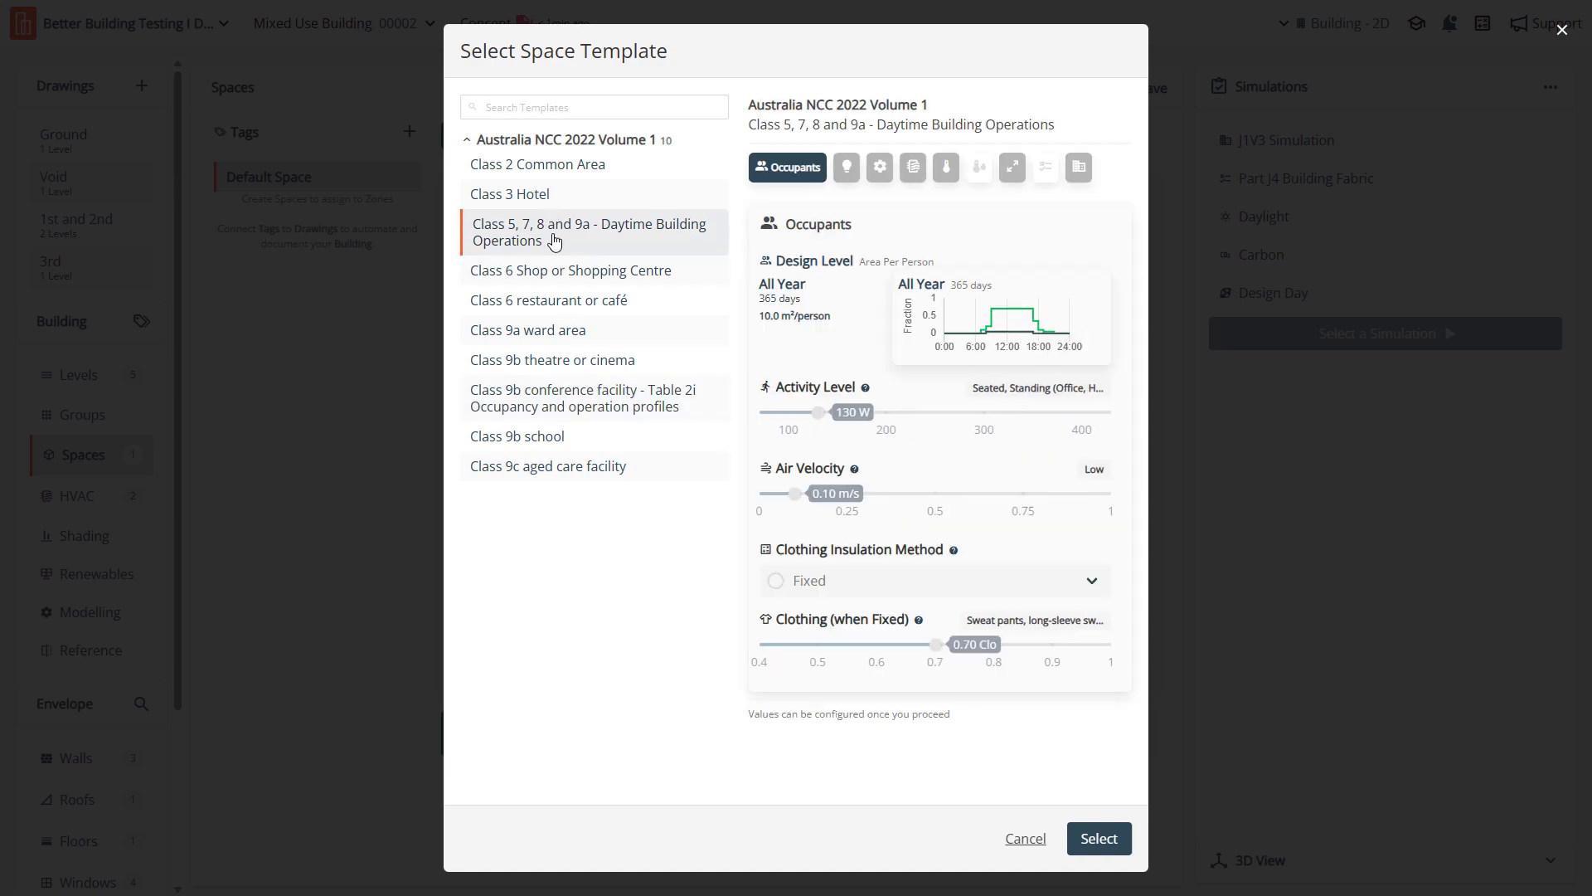
click(1087, 838)
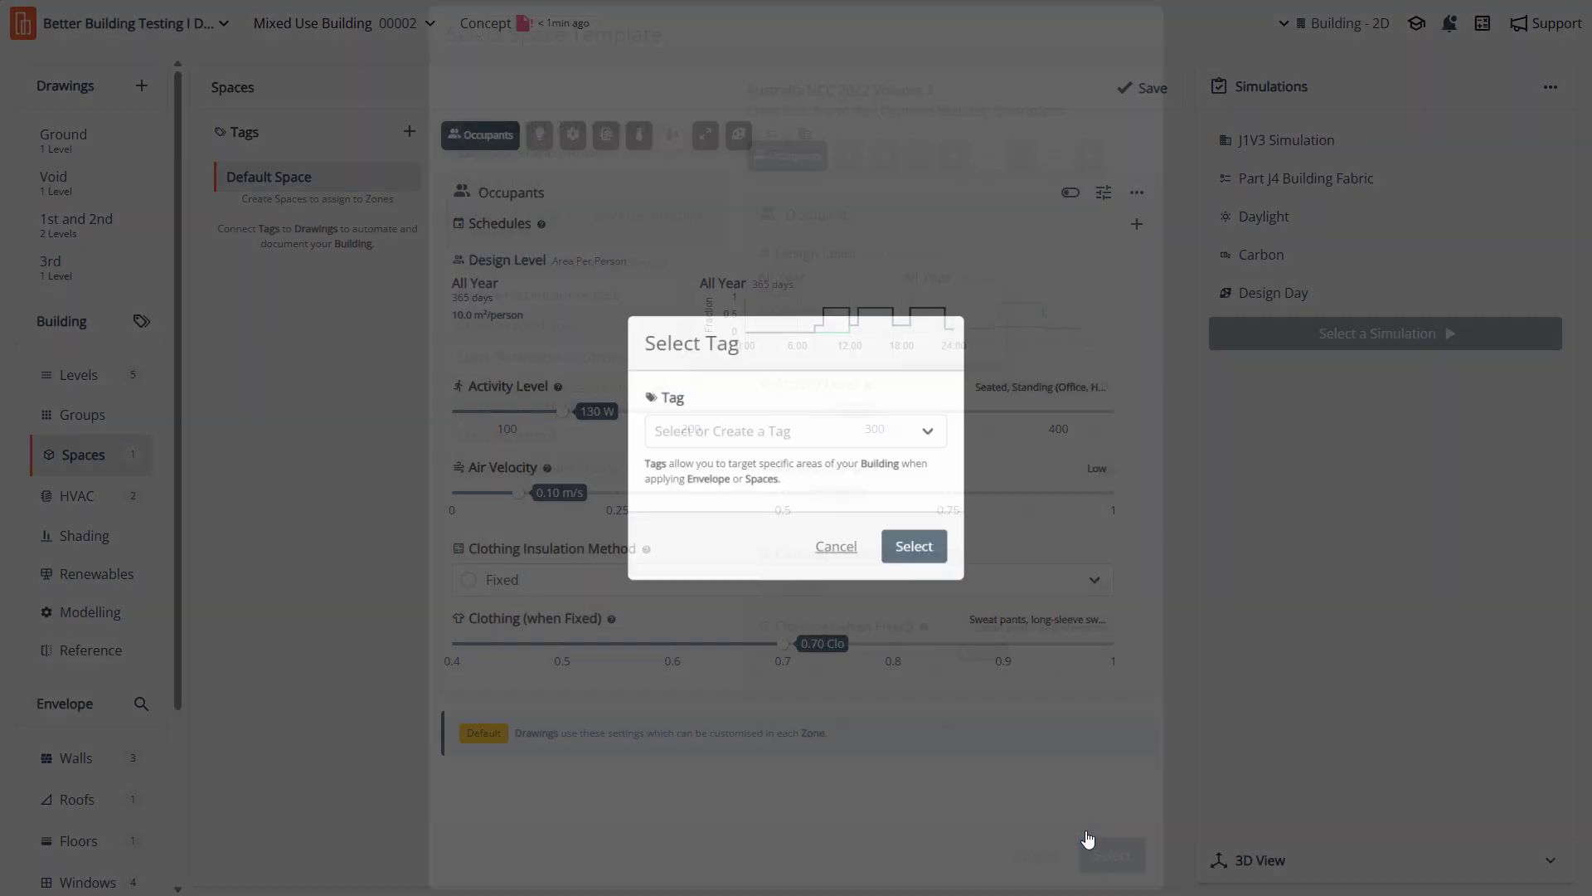
click(869, 432)
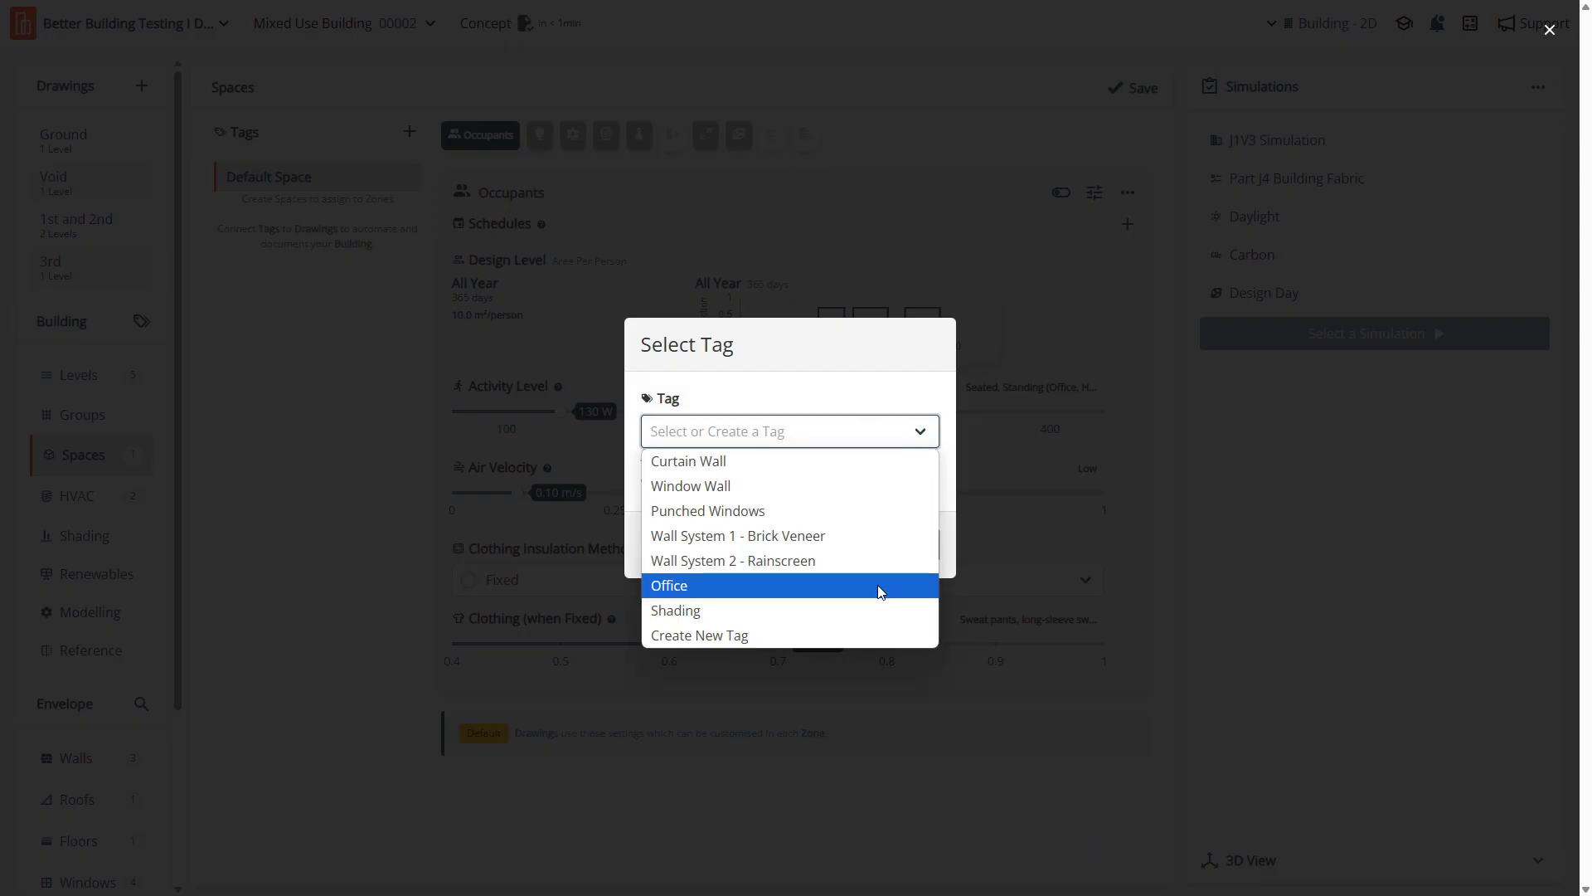
click(890, 366)
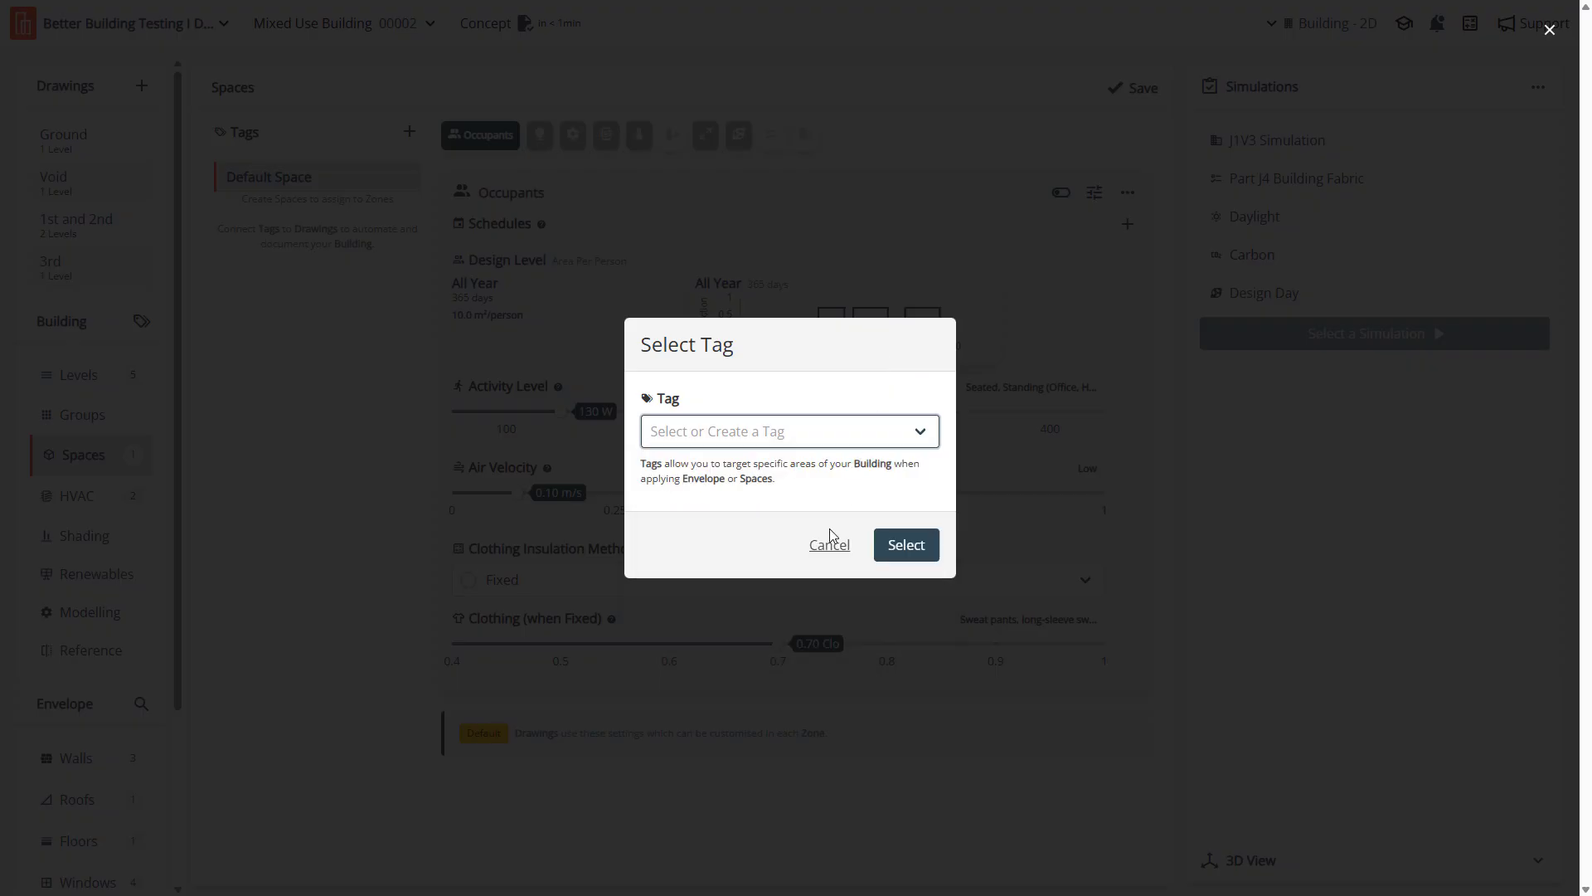
click(829, 544)
Add a space from the Class 5, 7, 8 and 9a - Daytime Building Operations template, assign it the Office tag, and save
click(409, 132)
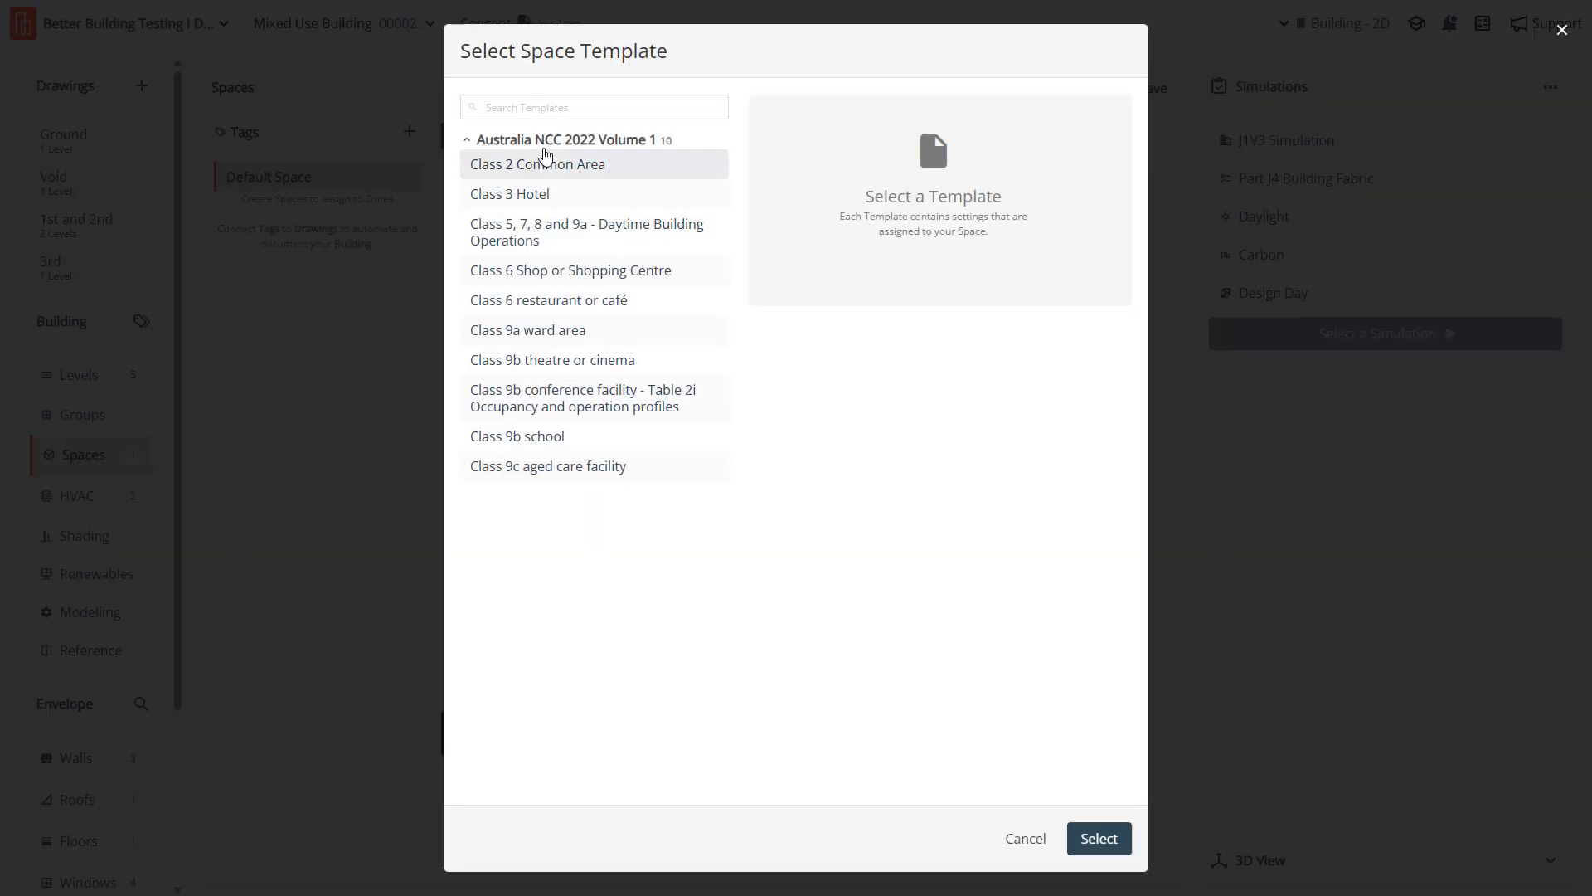
click(570, 332)
click(566, 302)
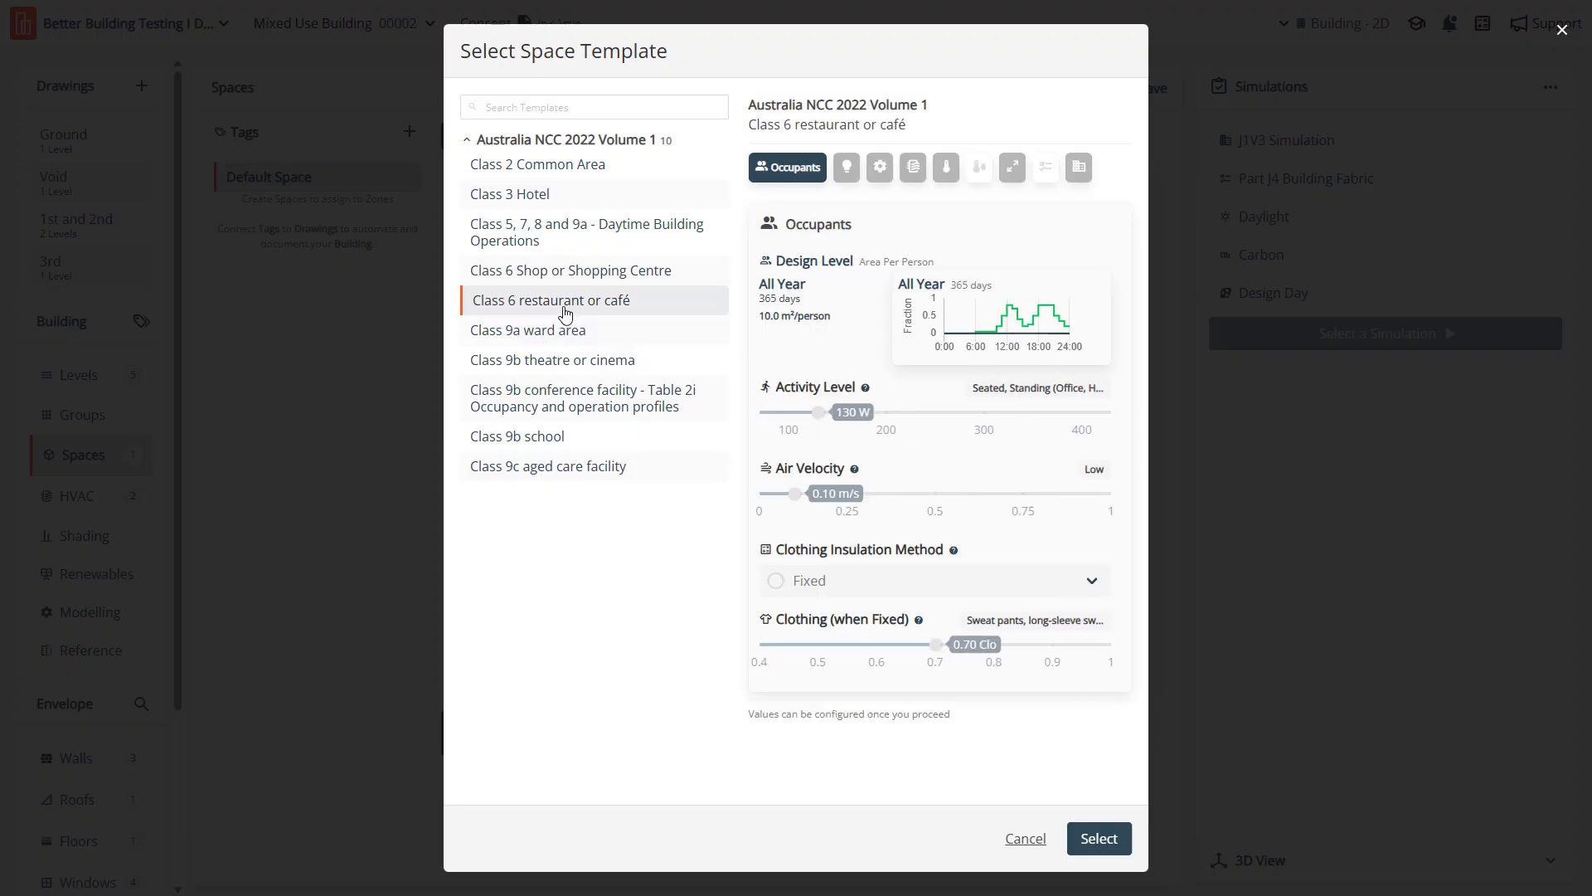
click(566, 234)
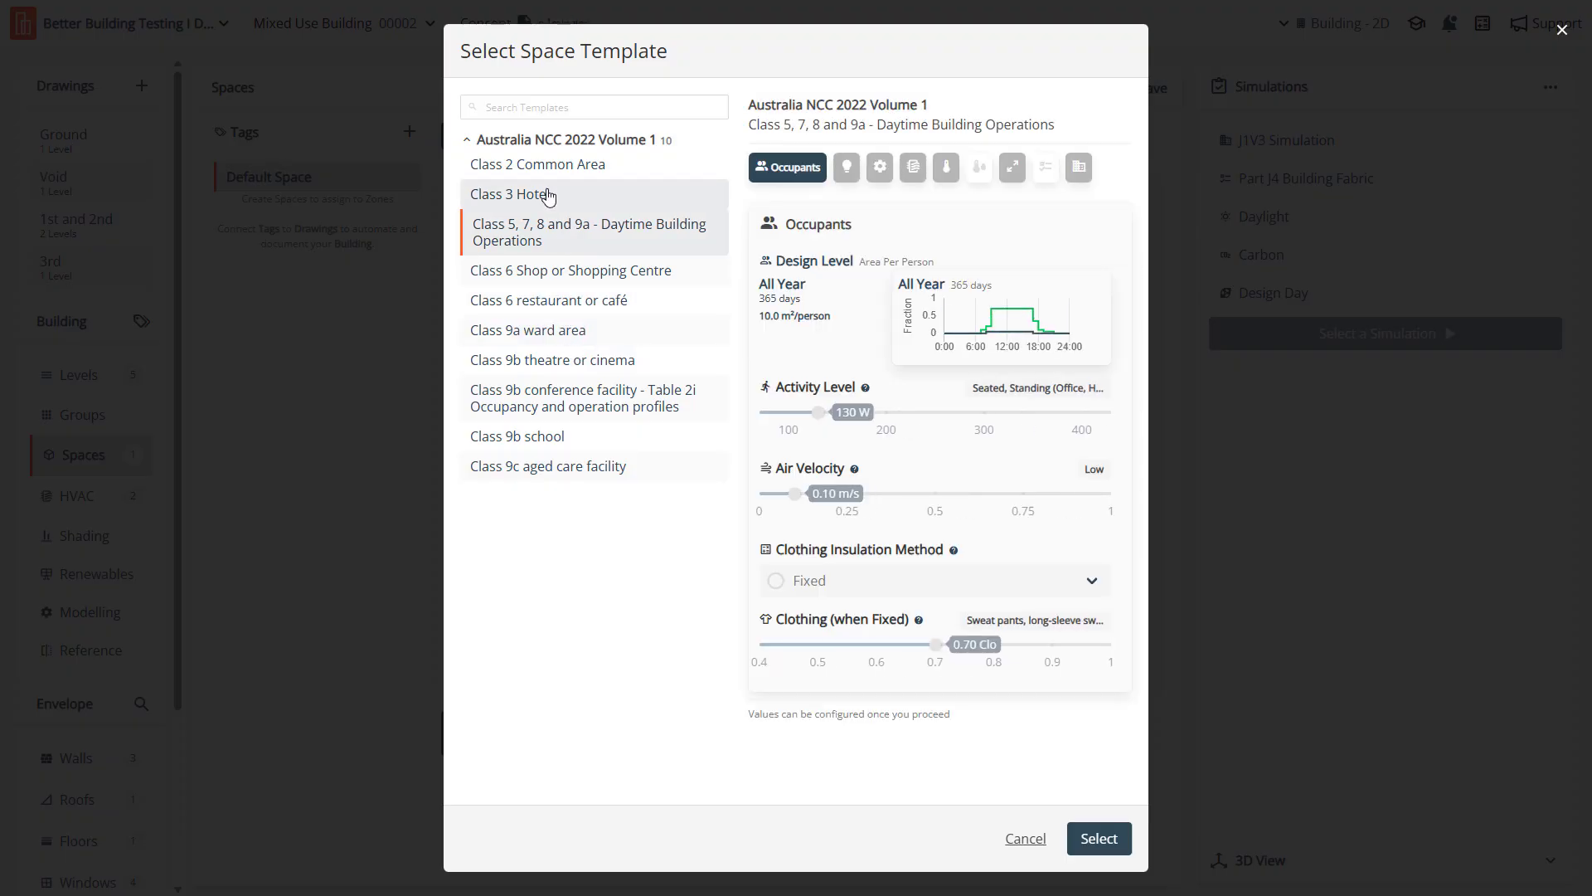
click(547, 196)
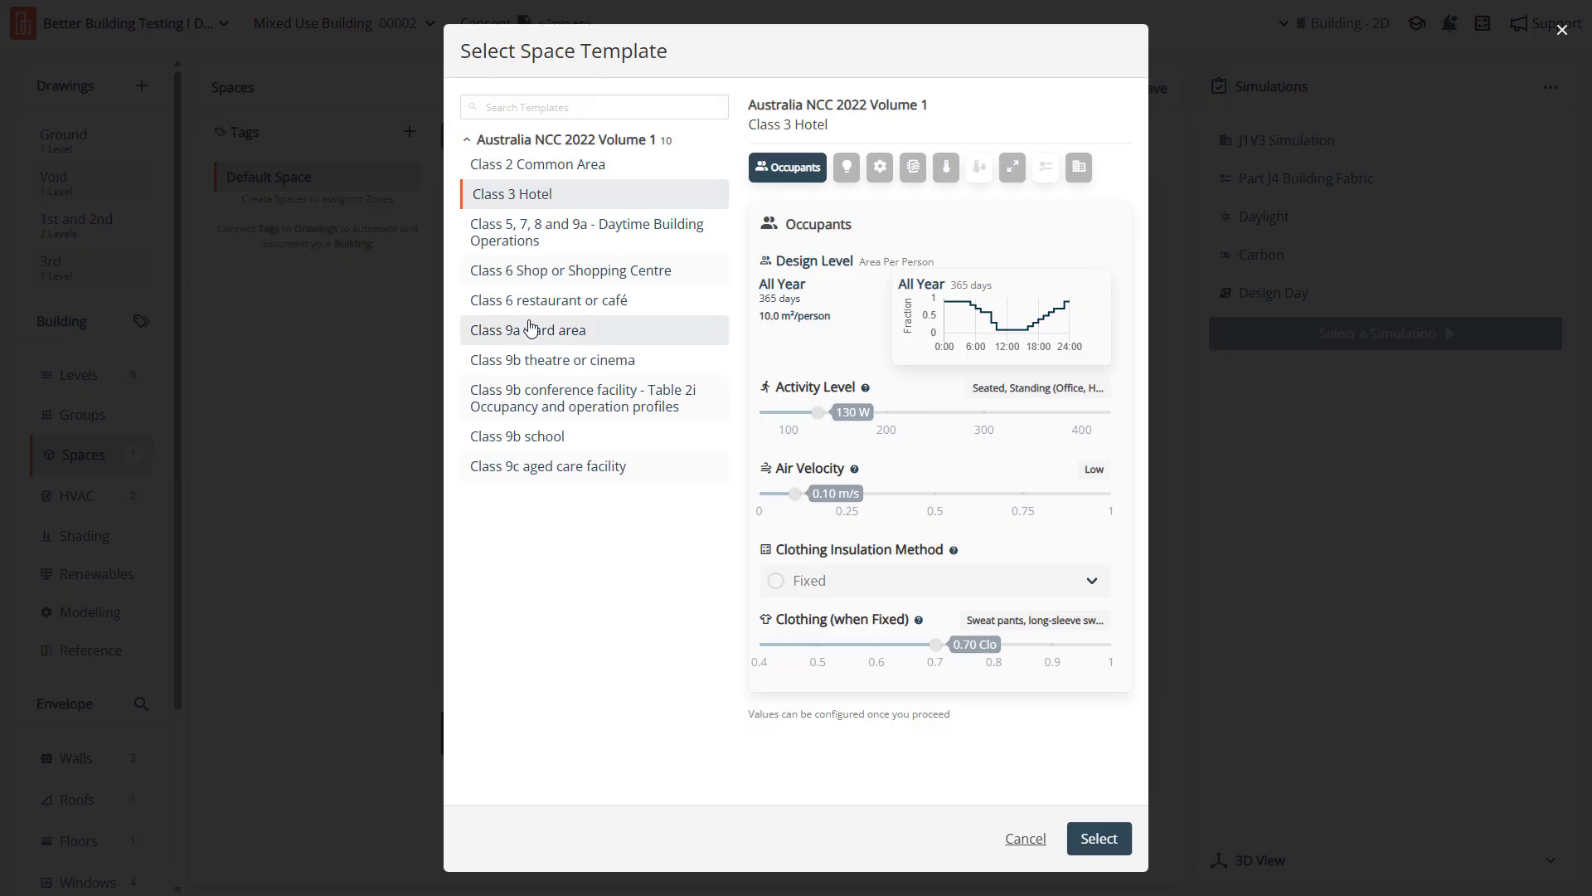
click(552, 236)
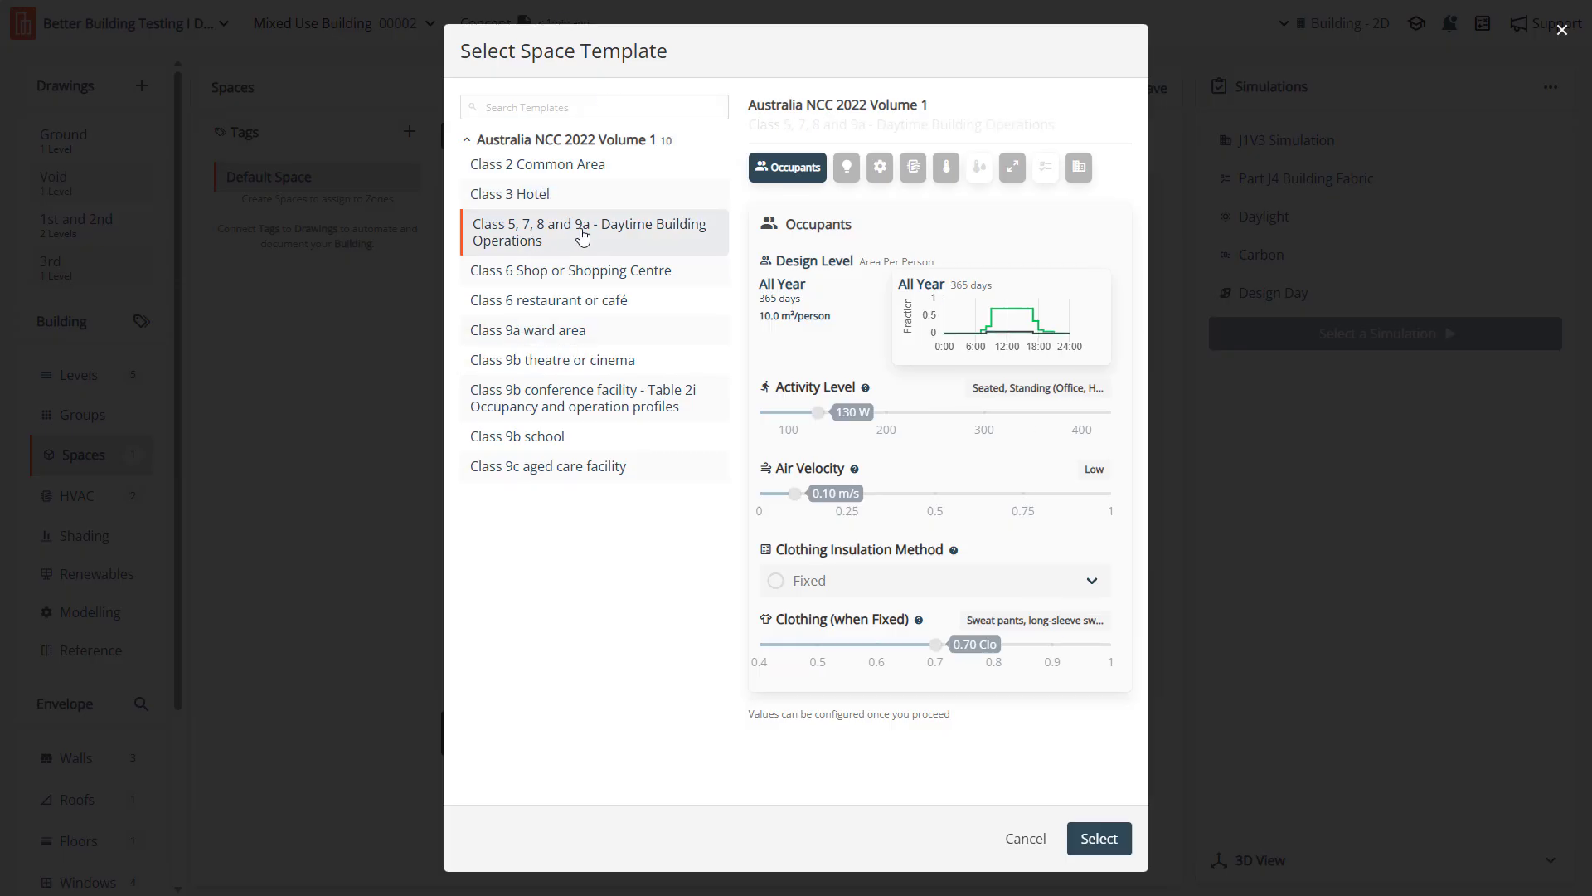
click(1099, 838)
click(864, 430)
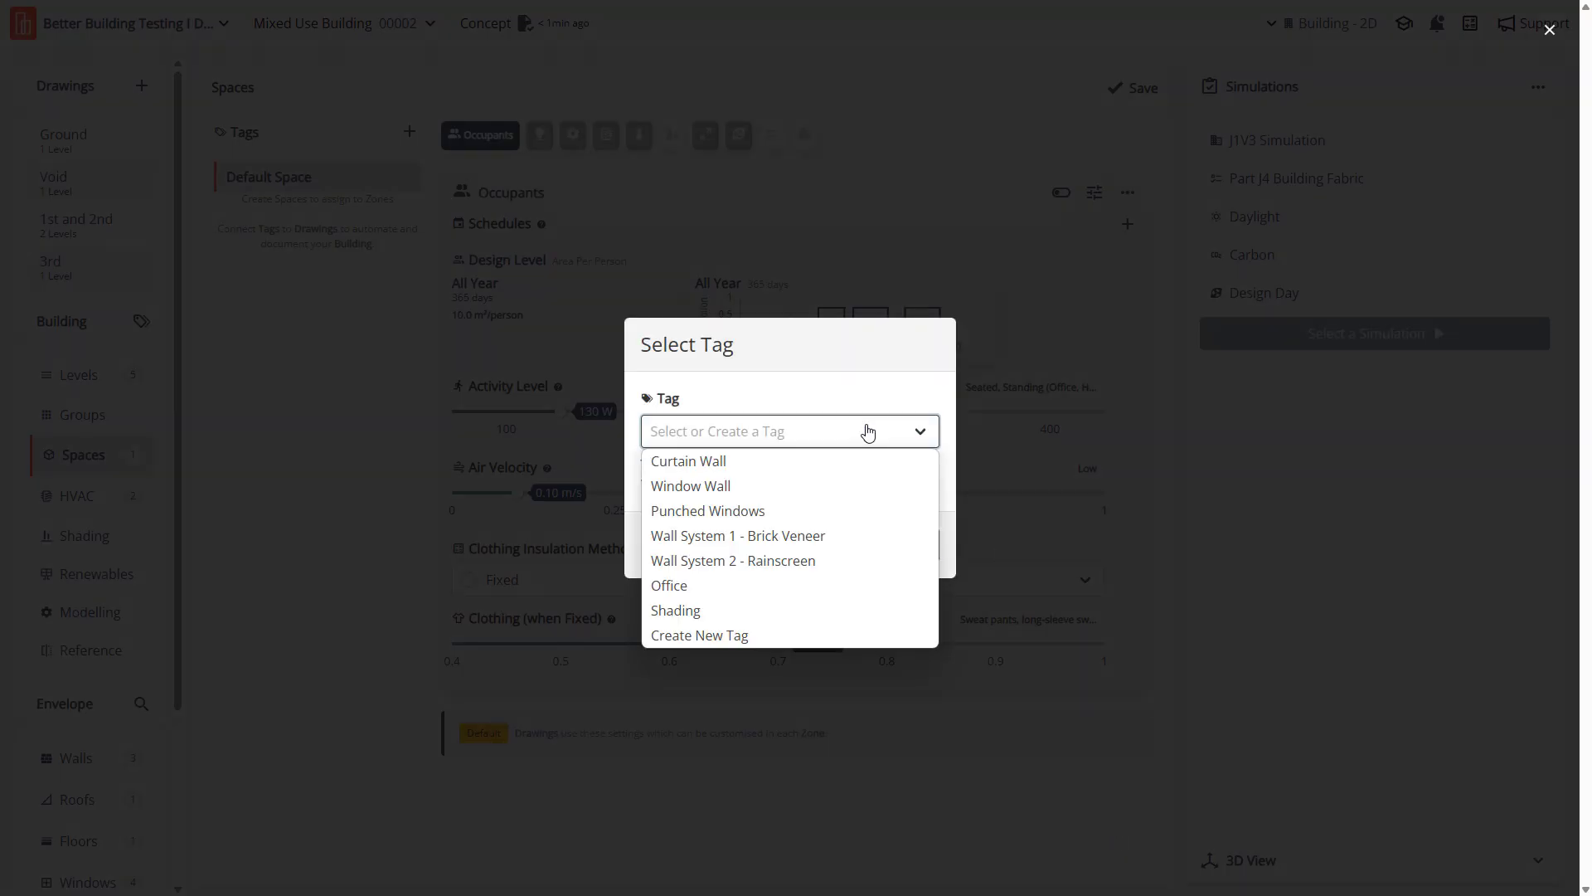
click(842, 590)
click(910, 548)
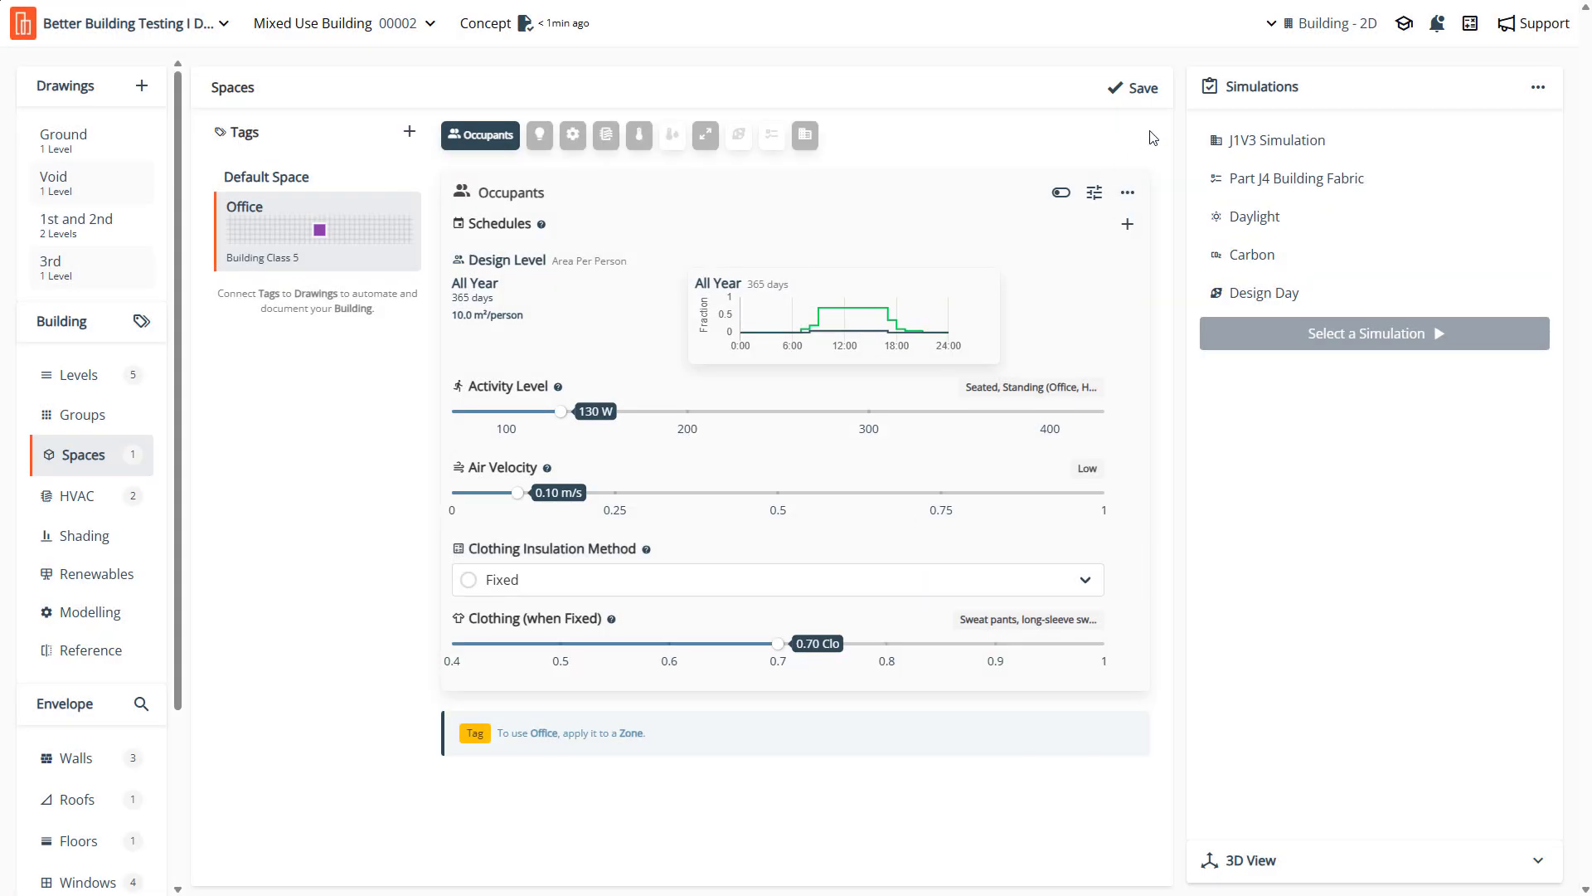
click(1141, 91)
Review the Office space's lights, equipment, infiltration, thermostat, humidistat, sizing, HVAC, purpose and building class settings, and save
click(537, 139)
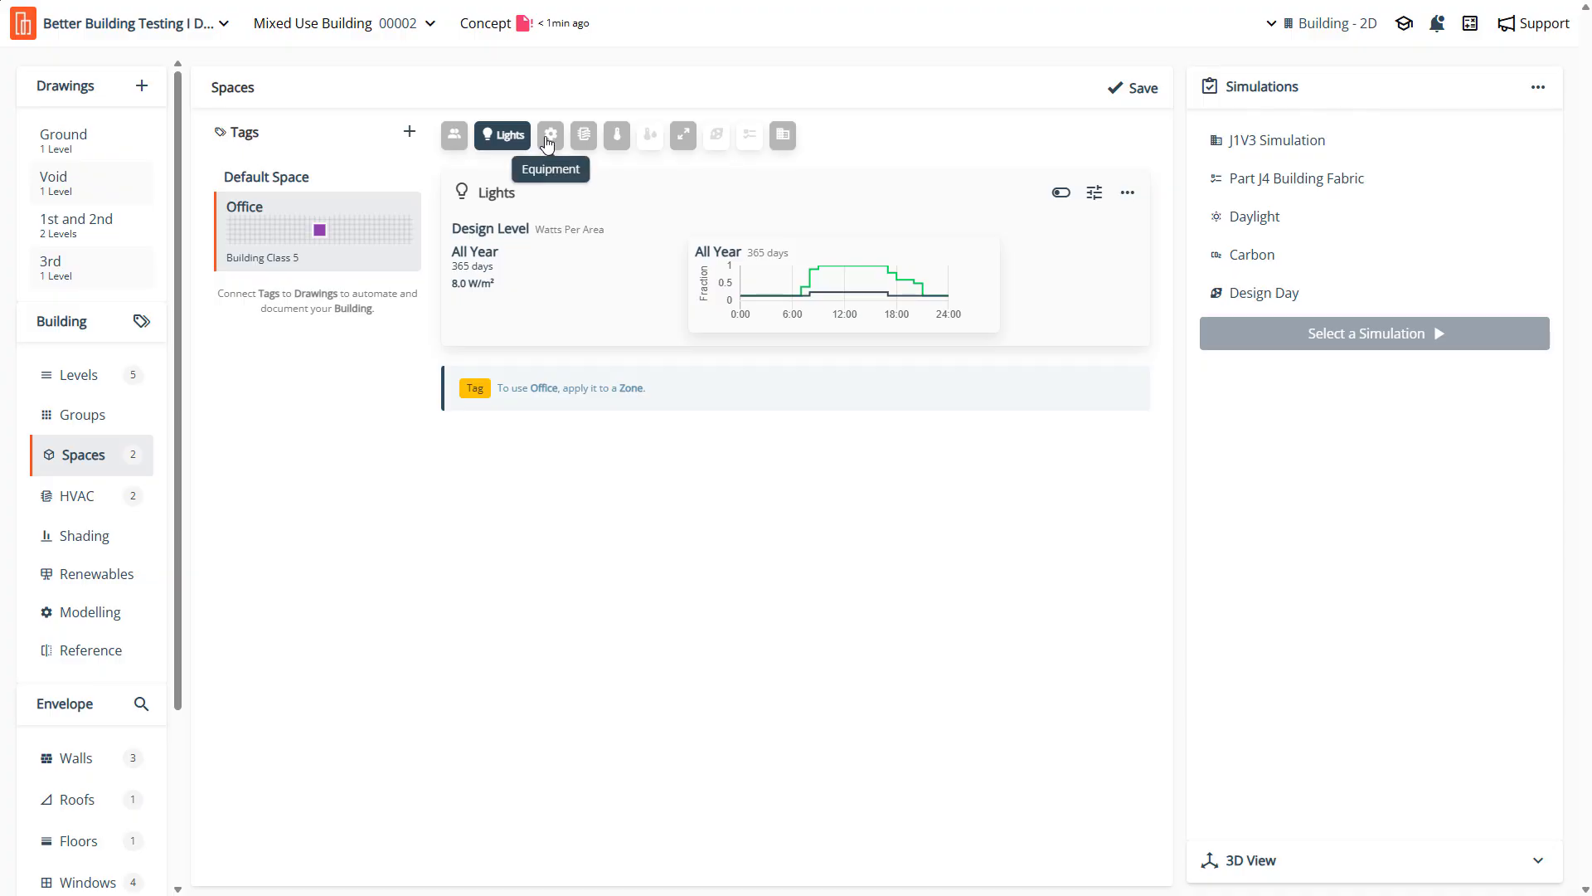
click(550, 141)
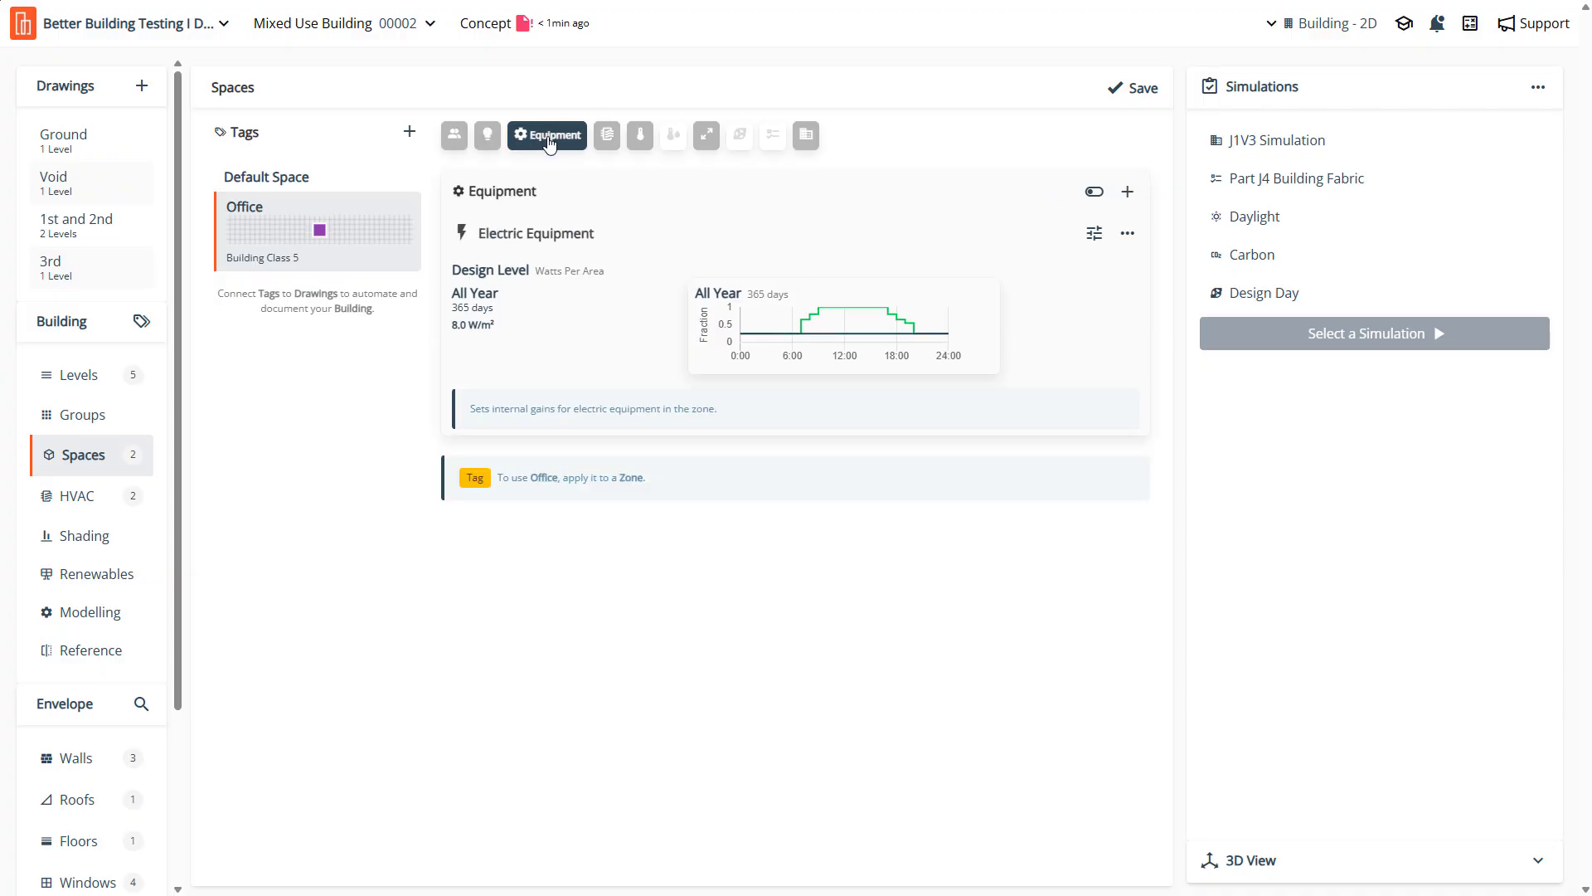
click(610, 139)
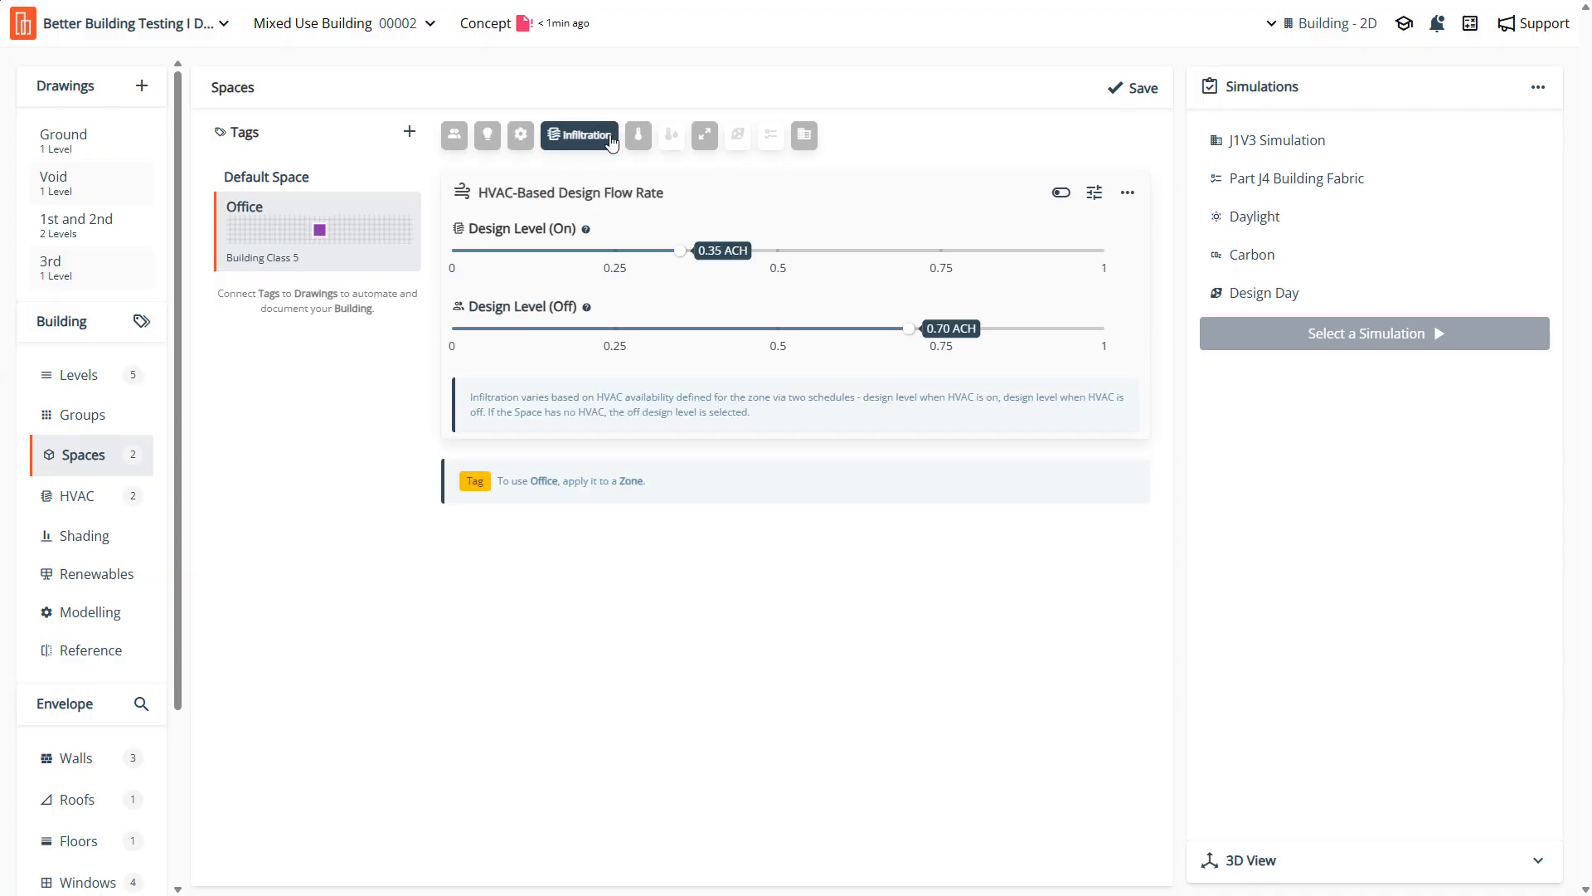
click(638, 143)
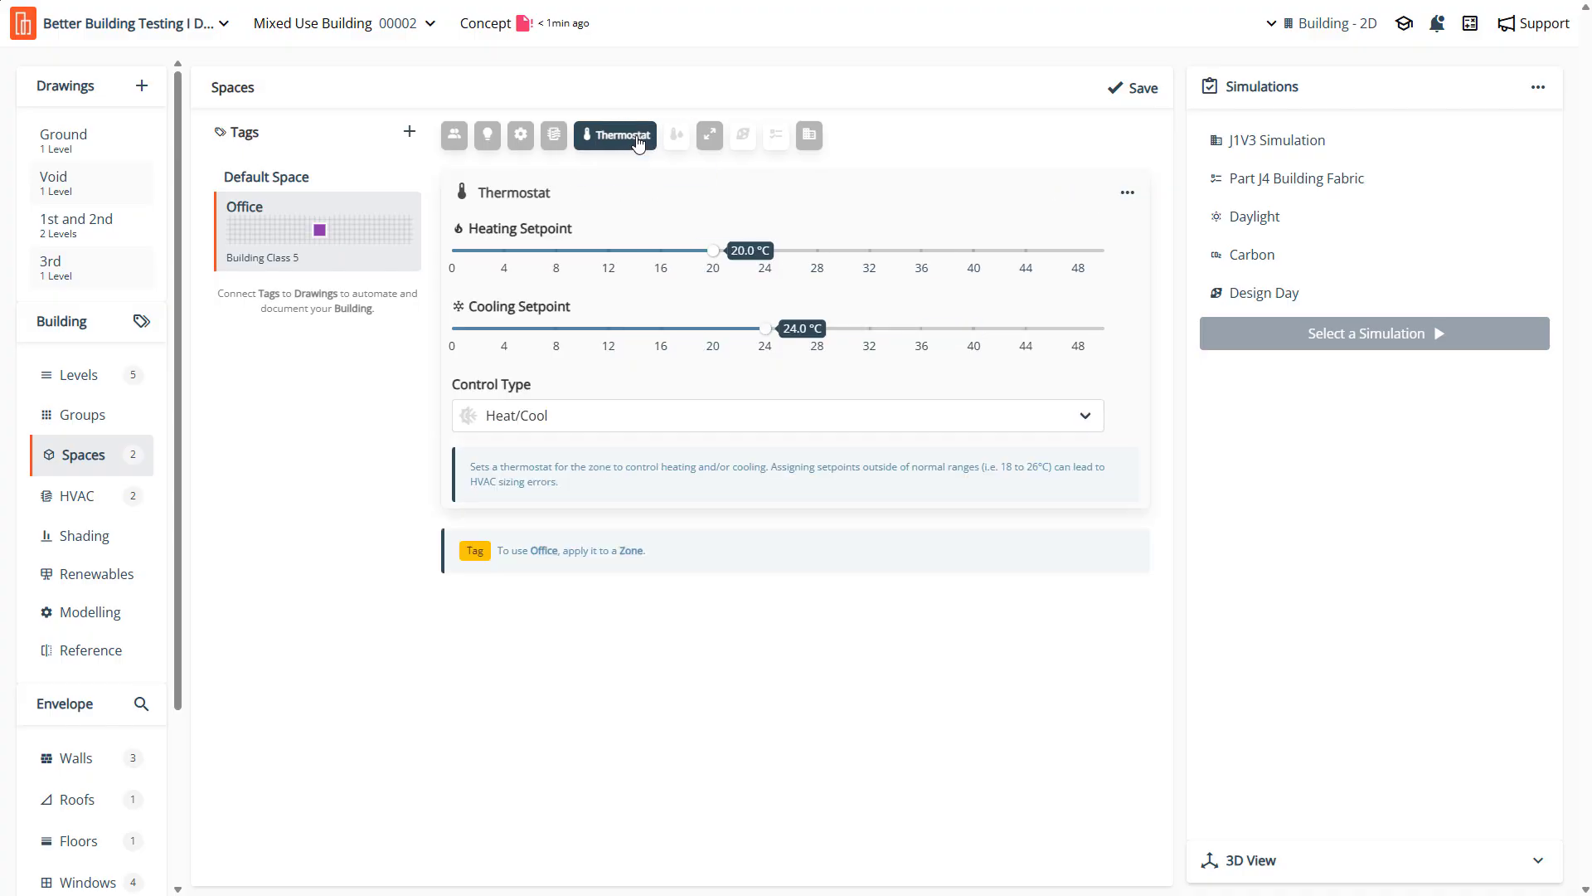
click(676, 142)
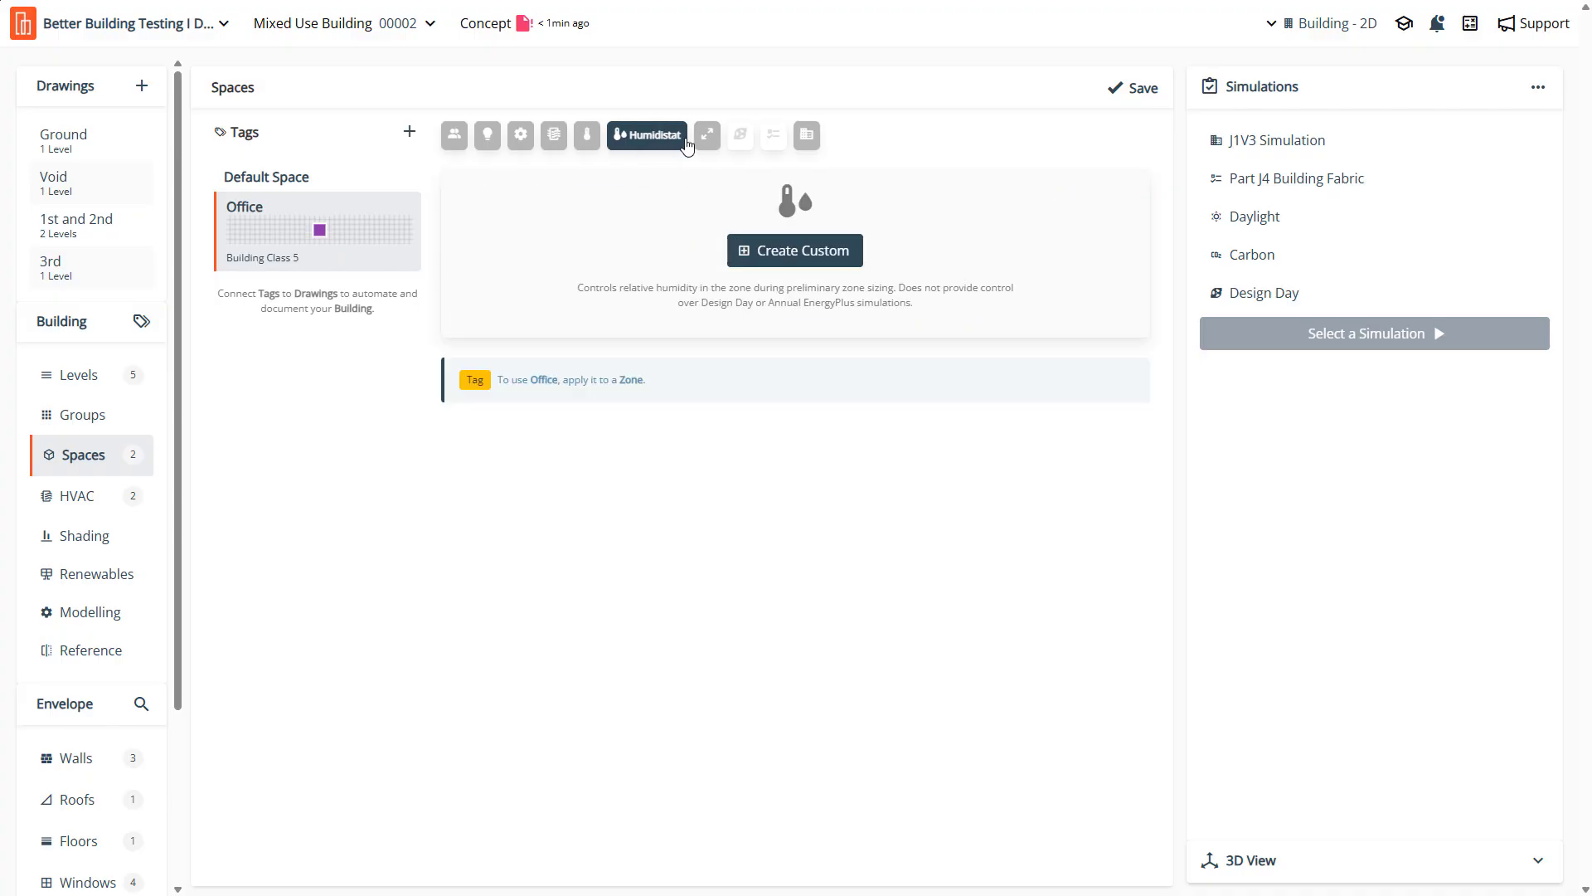
click(702, 143)
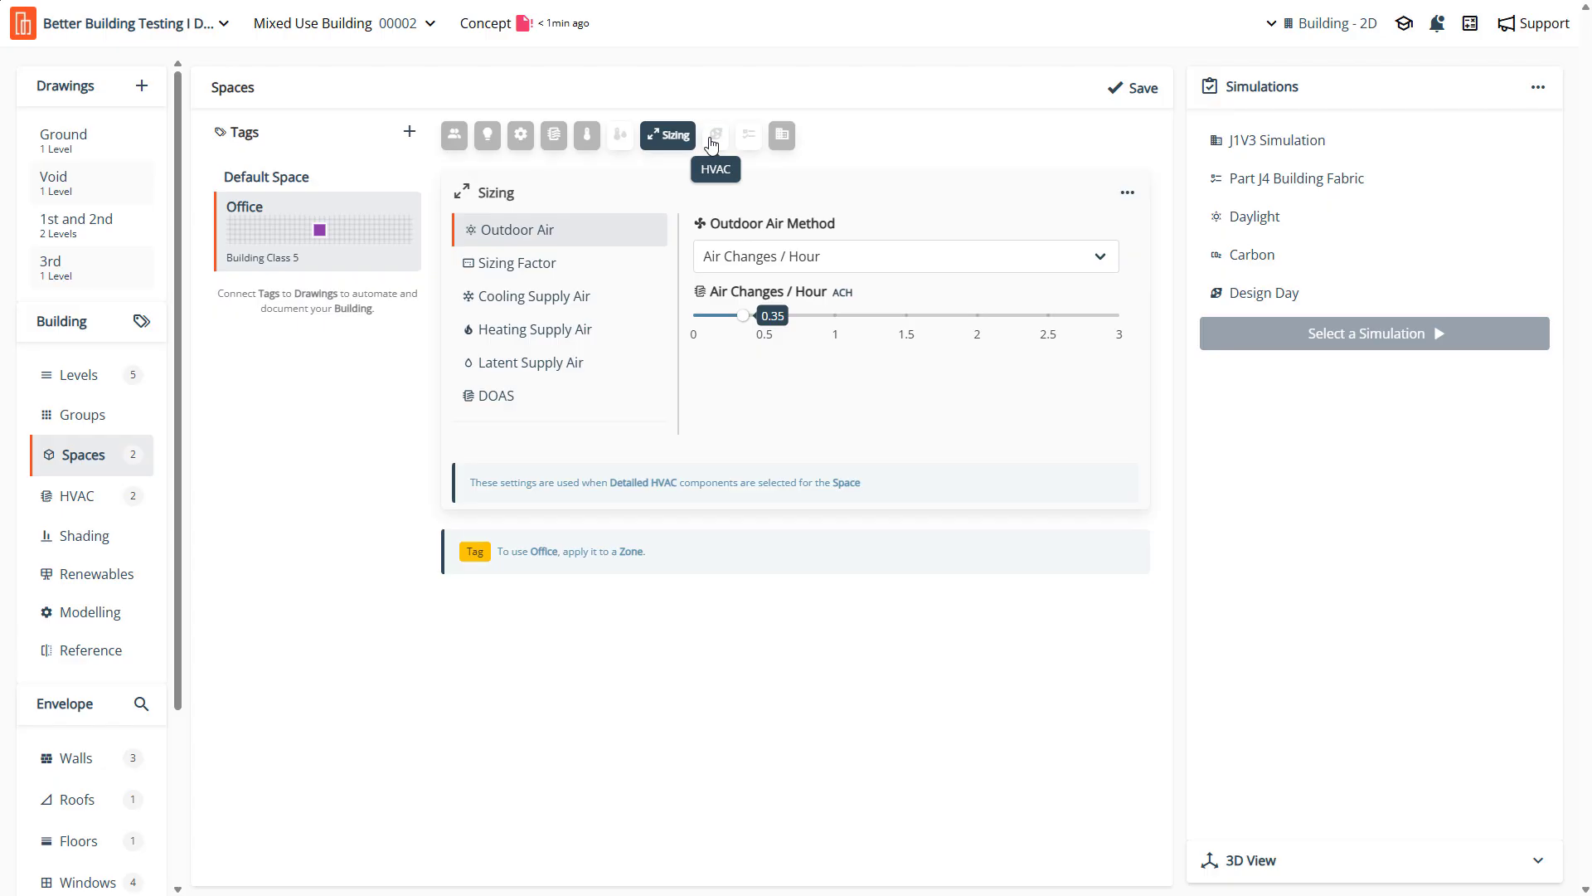
click(712, 143)
click(748, 139)
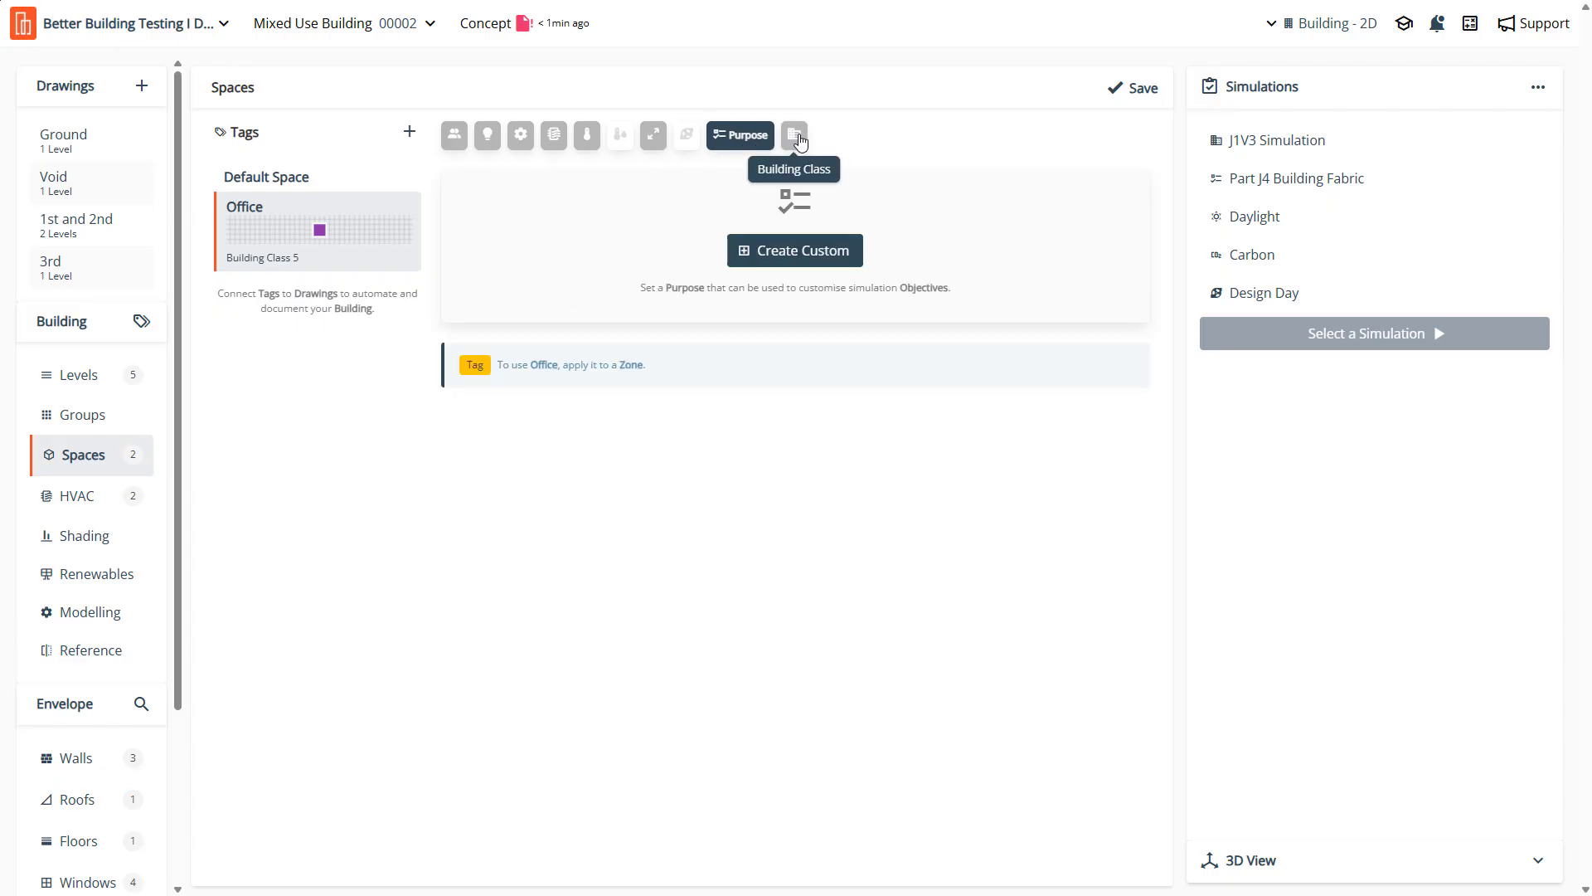
click(799, 141)
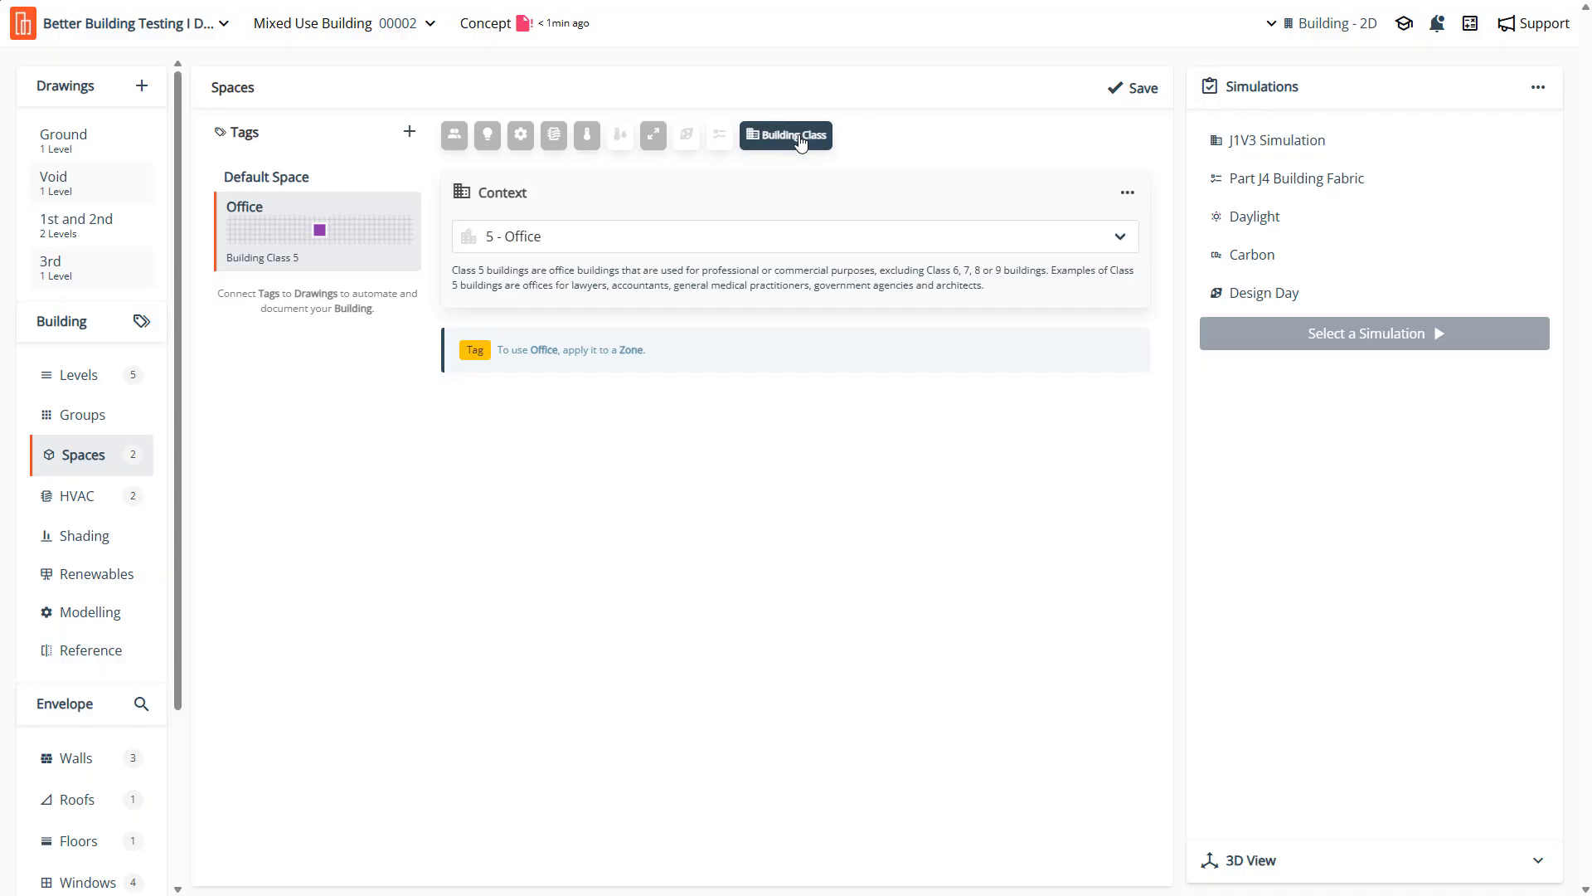
click(688, 139)
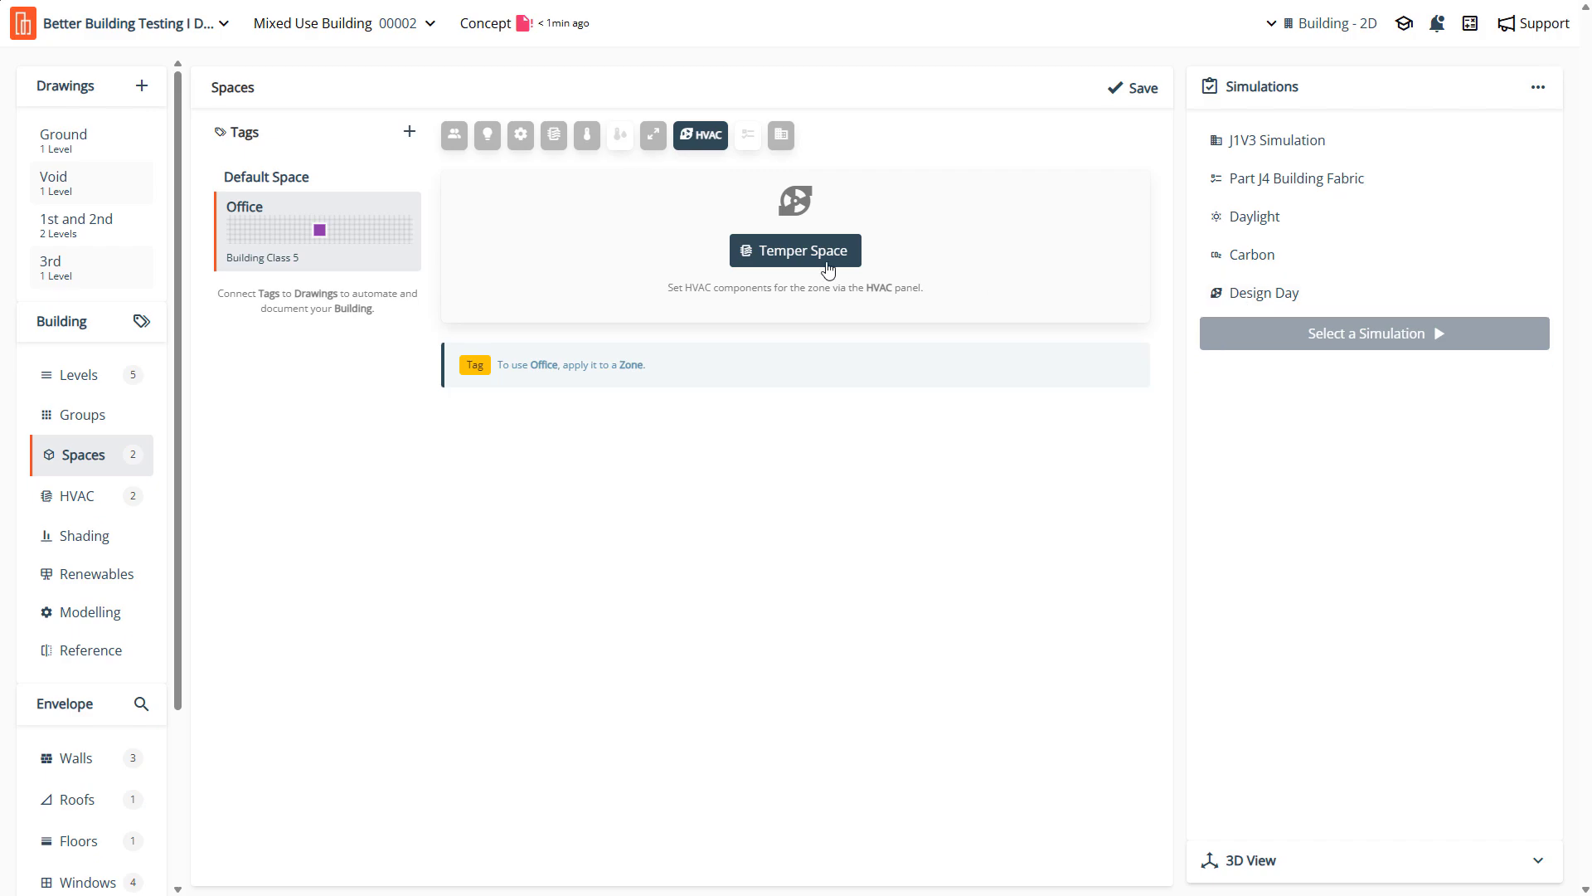
click(1135, 90)
Examine the Default Space's HVAC, occupants and building class settings, and compare its occupants settings with the Office space
click(252, 181)
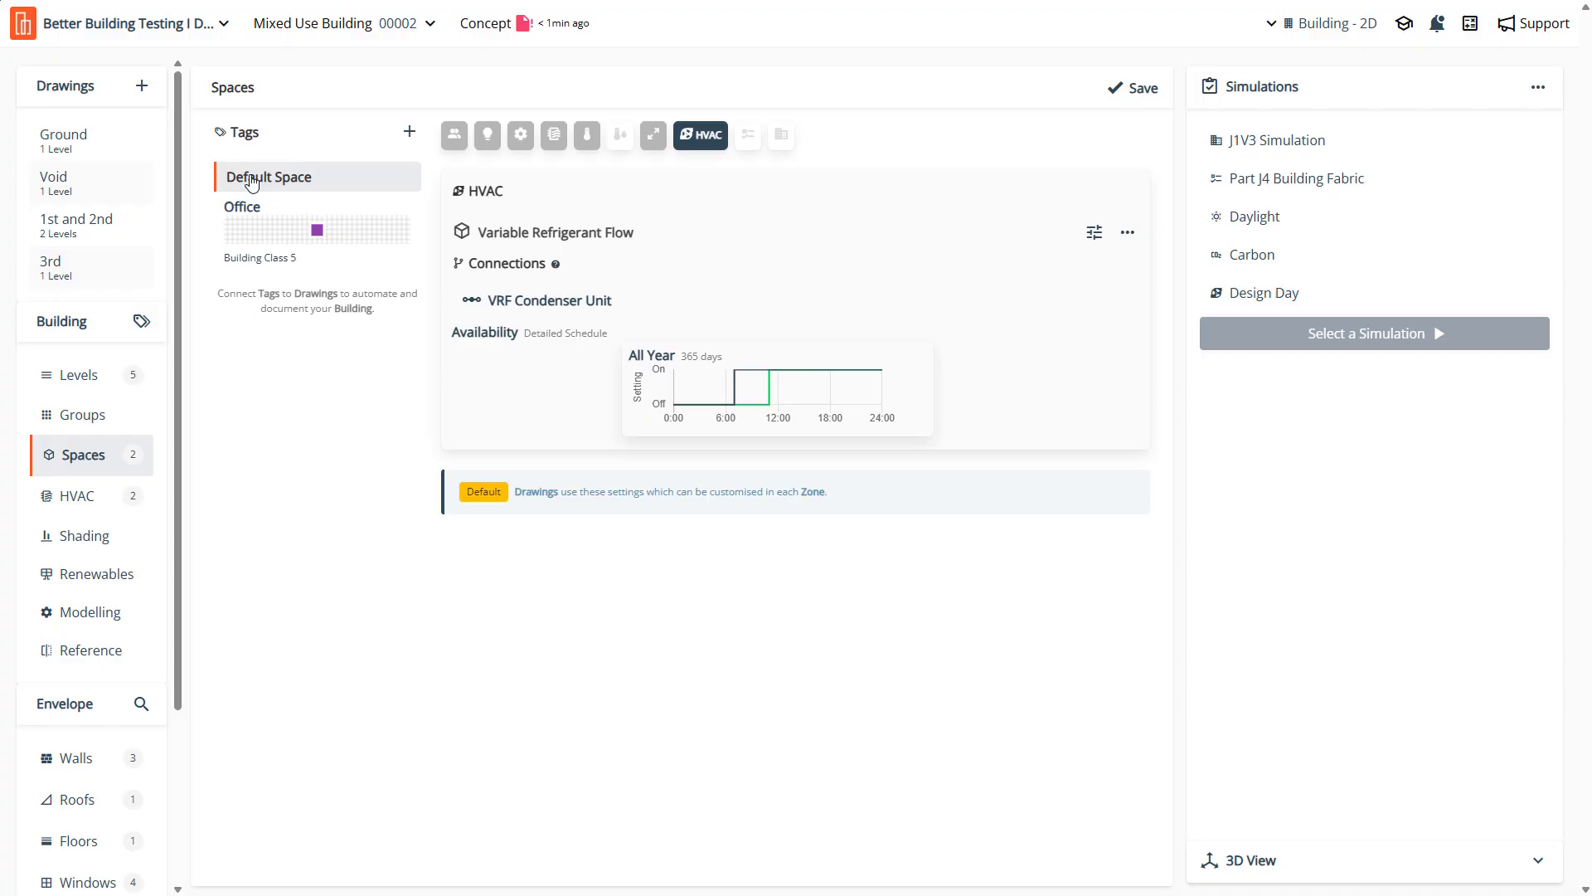
click(456, 137)
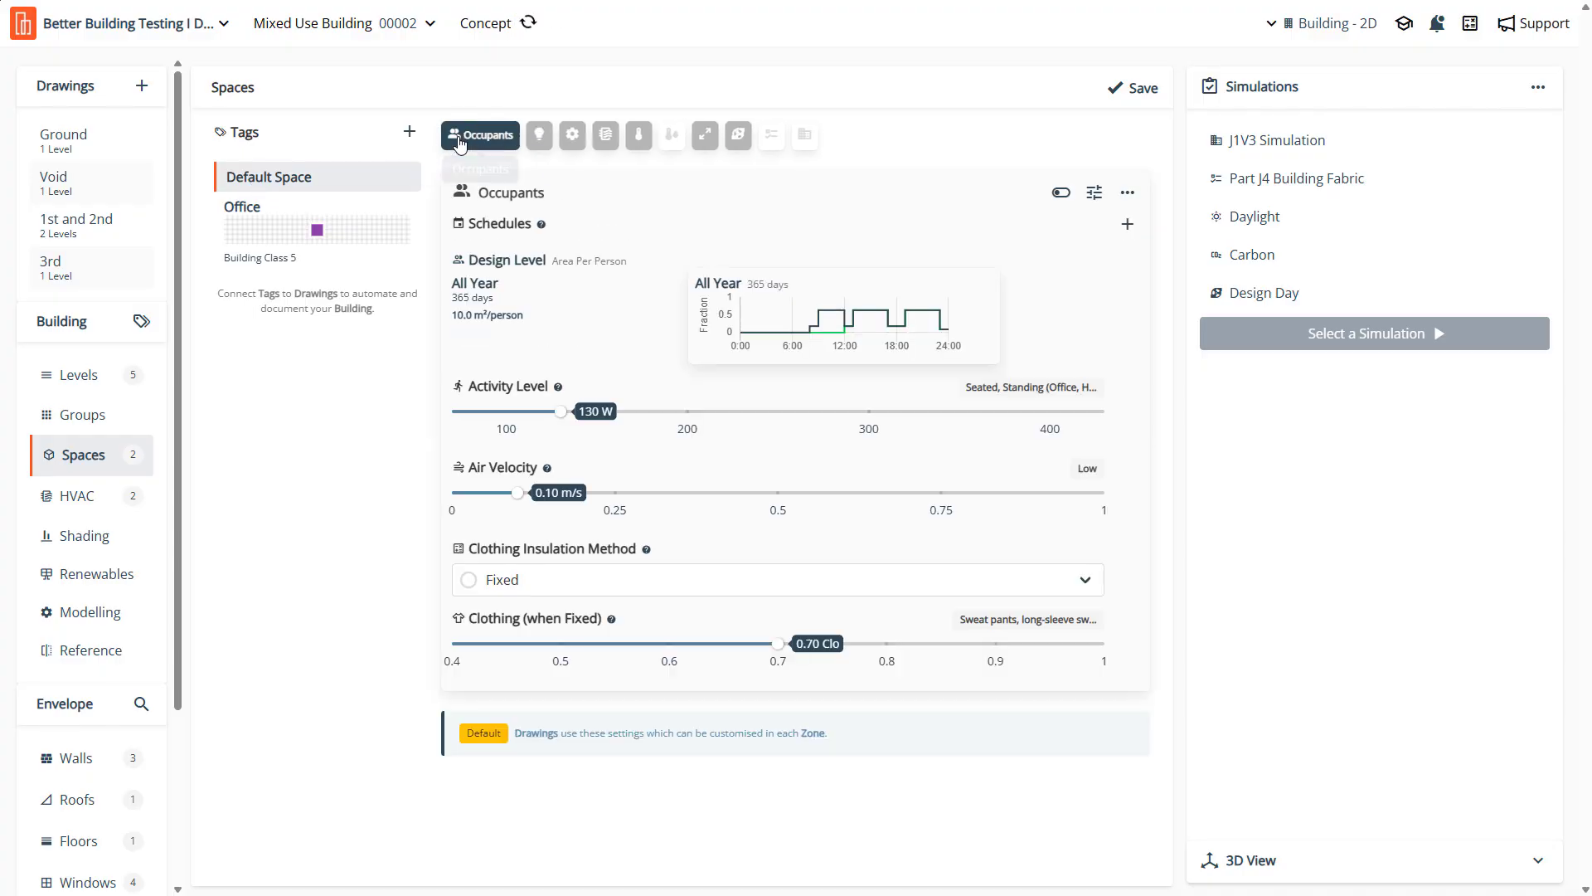
click(807, 138)
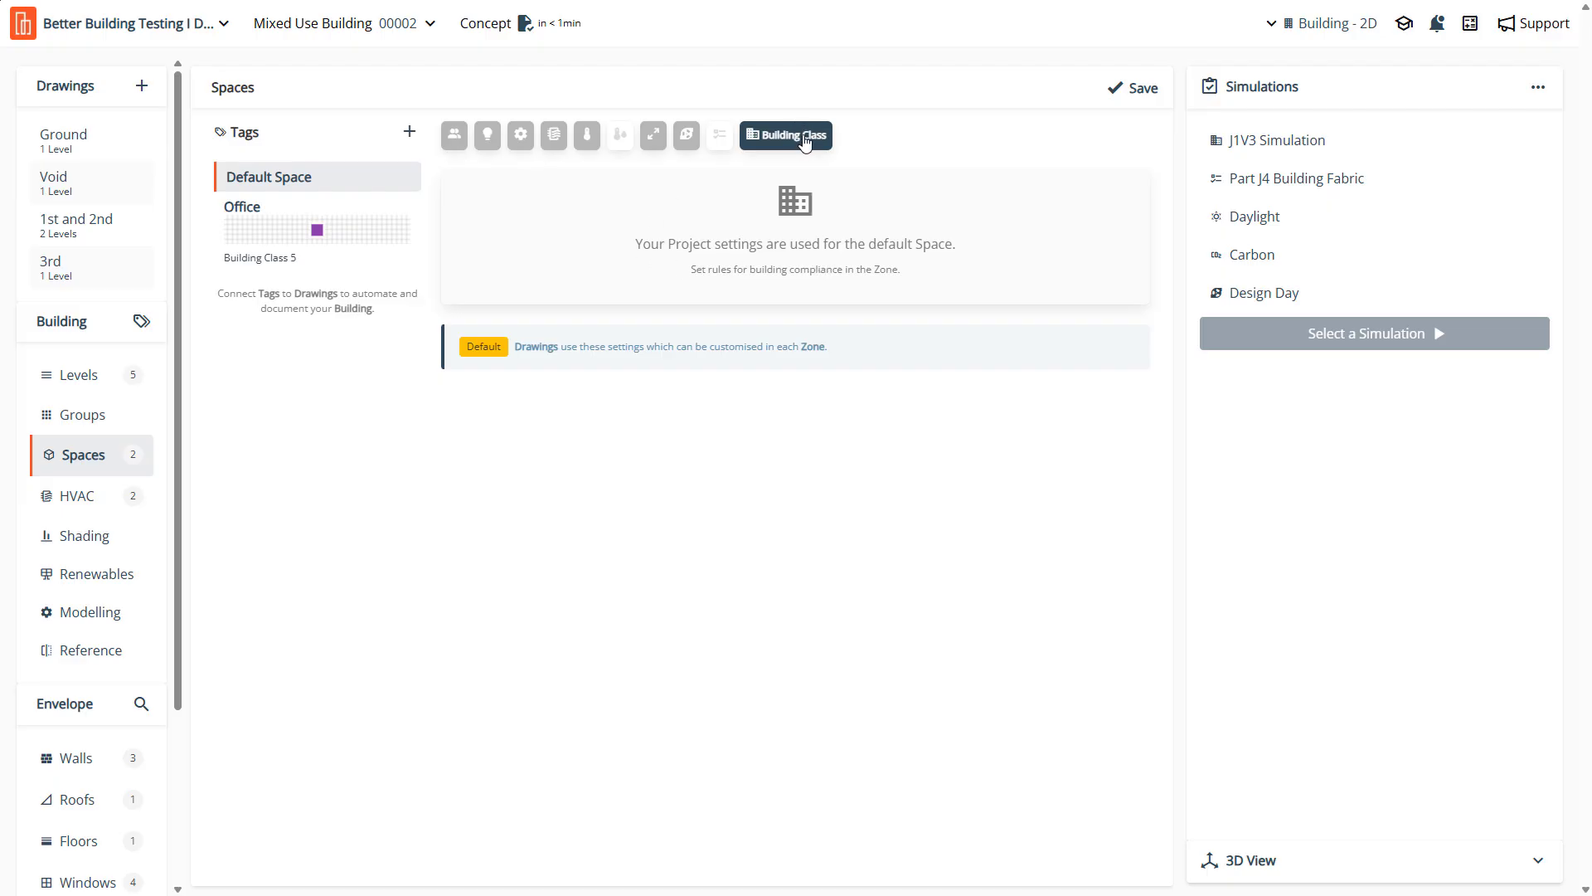
drag(639, 244, 1010, 282)
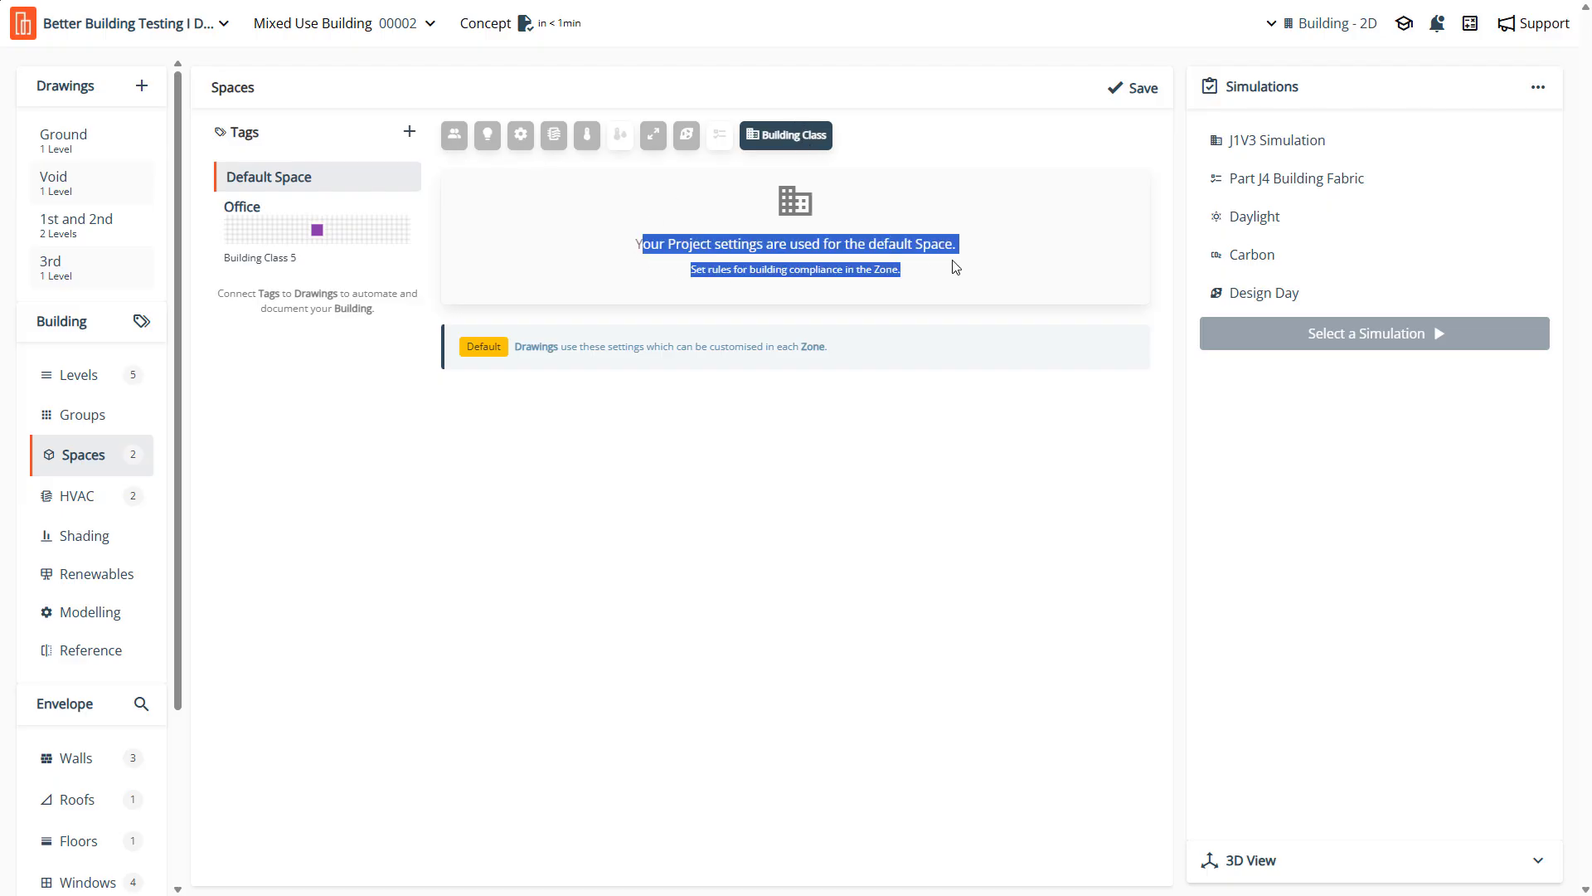
click(450, 249)
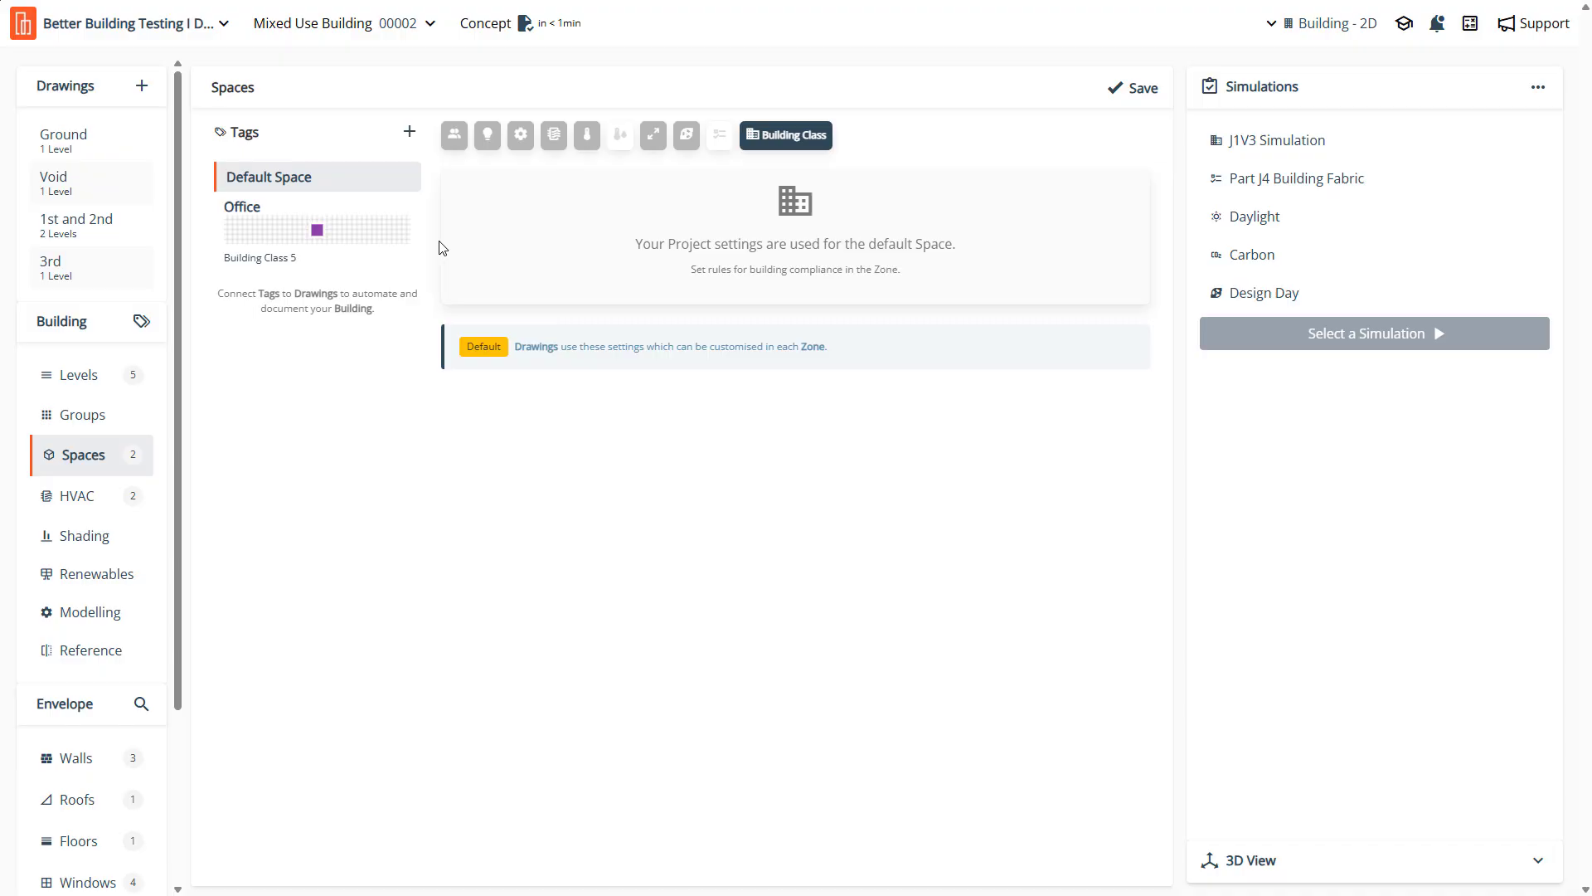
click(455, 135)
click(247, 235)
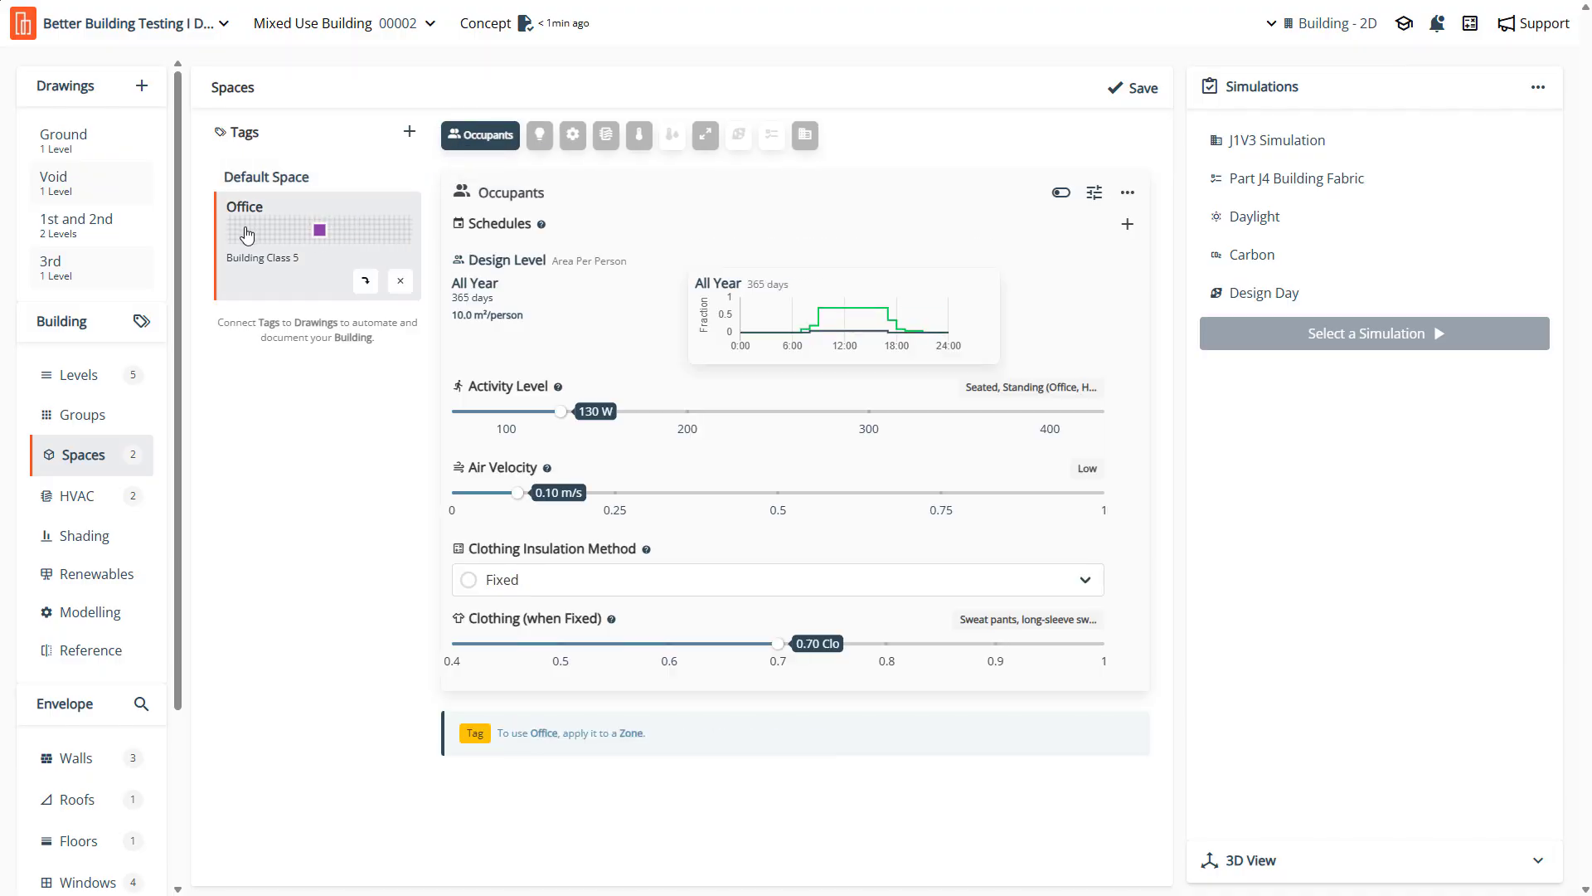
Inspect the Ground drawing's walls up close, and compare the wall settings of Wall System 1 - Brick Veneer and Wall System 2 - Rainscreen
click(48, 139)
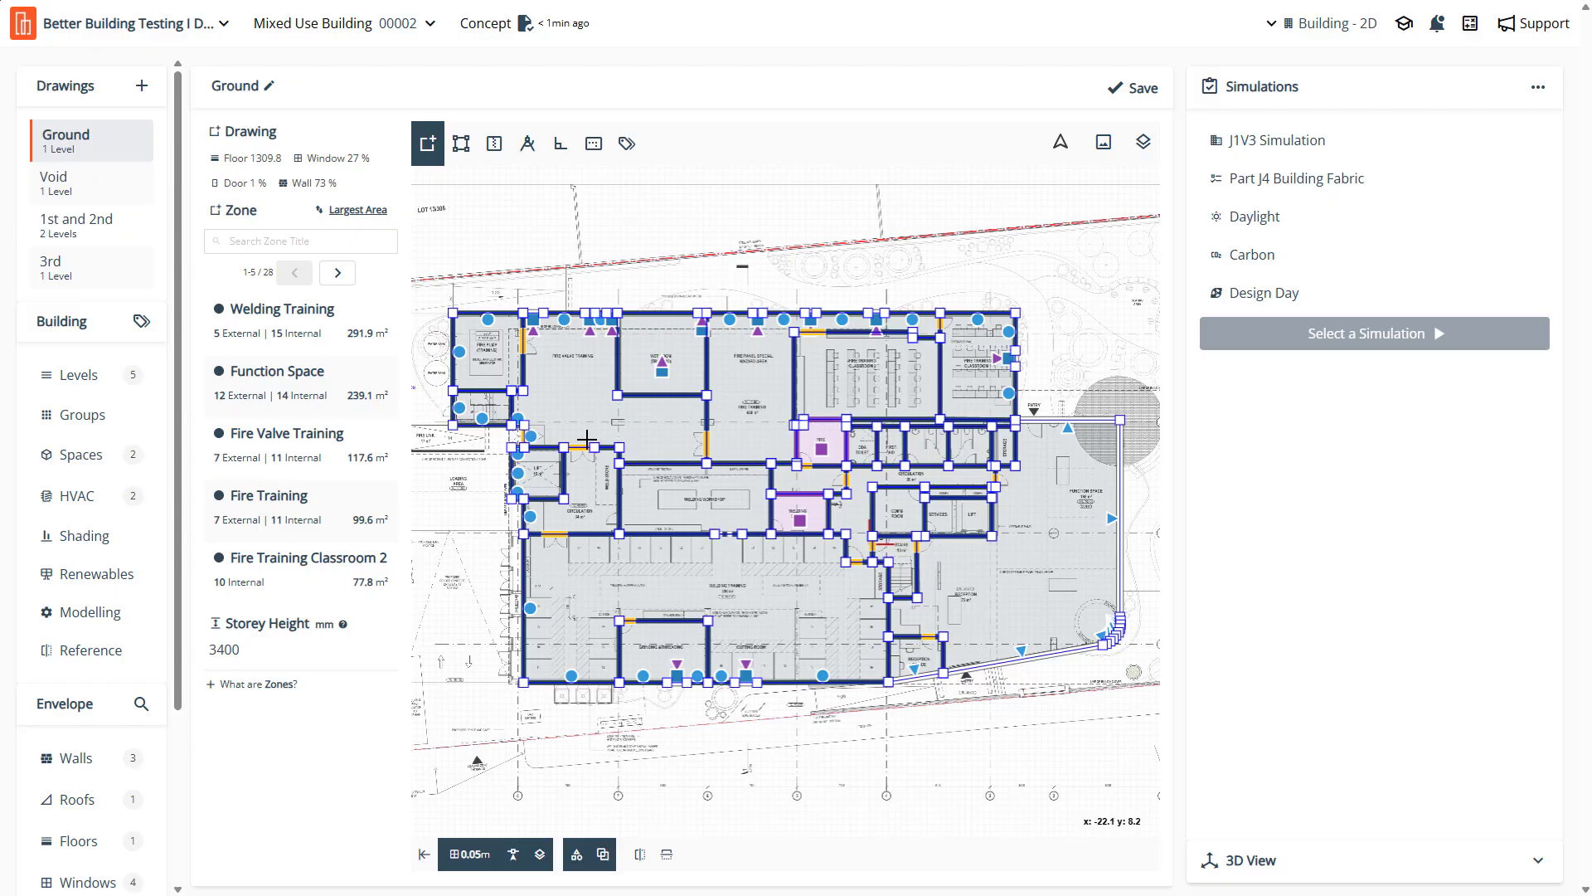
scroll(560, 439, up, 2)
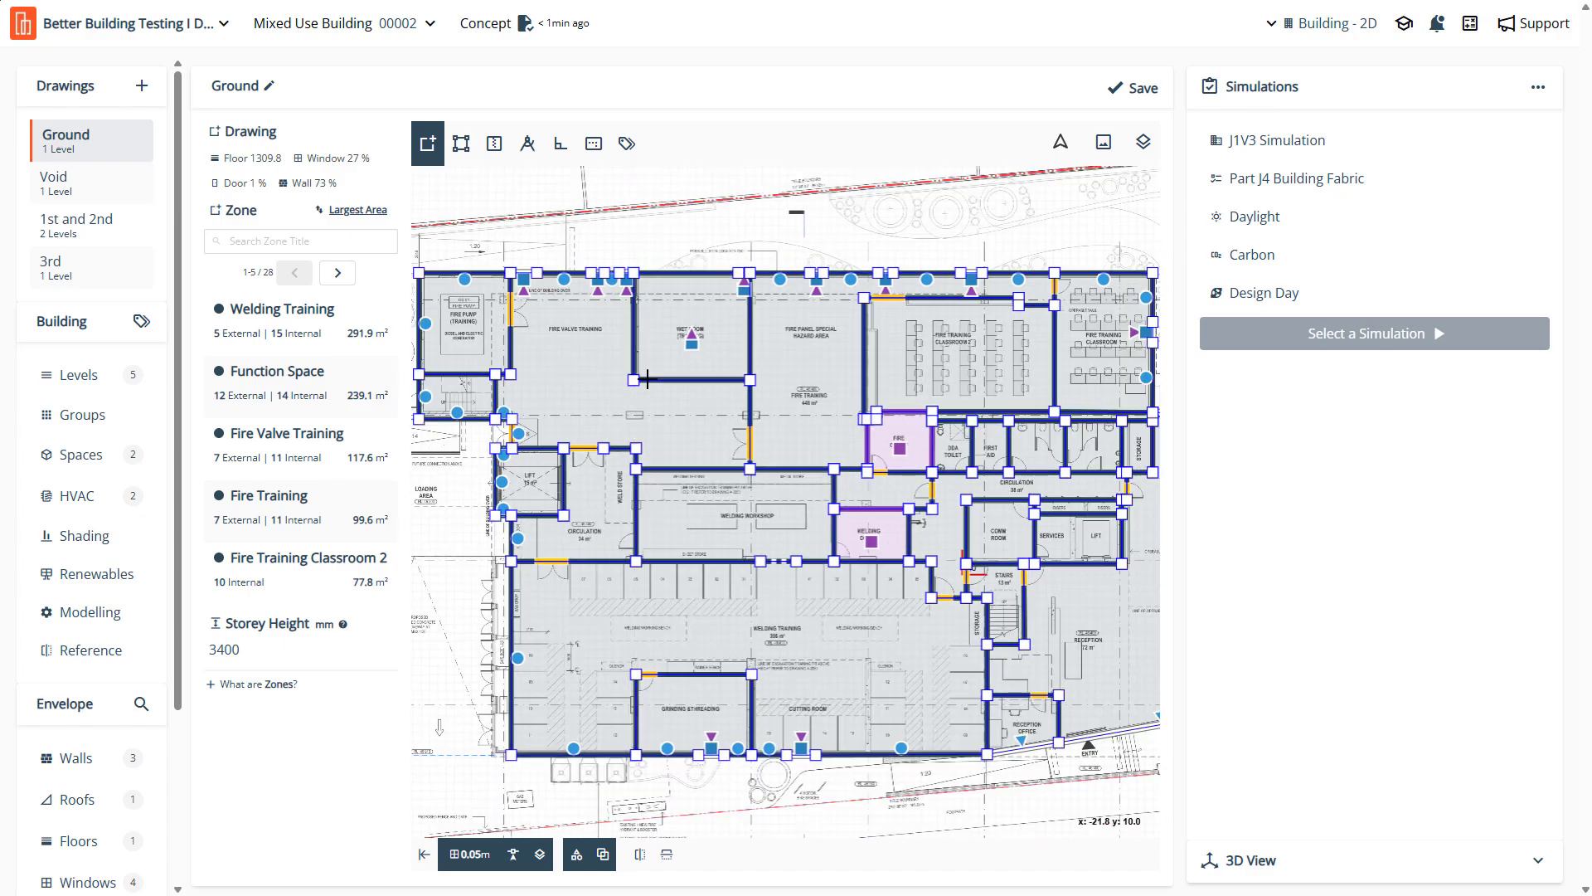
scroll(430, 368, up, 3)
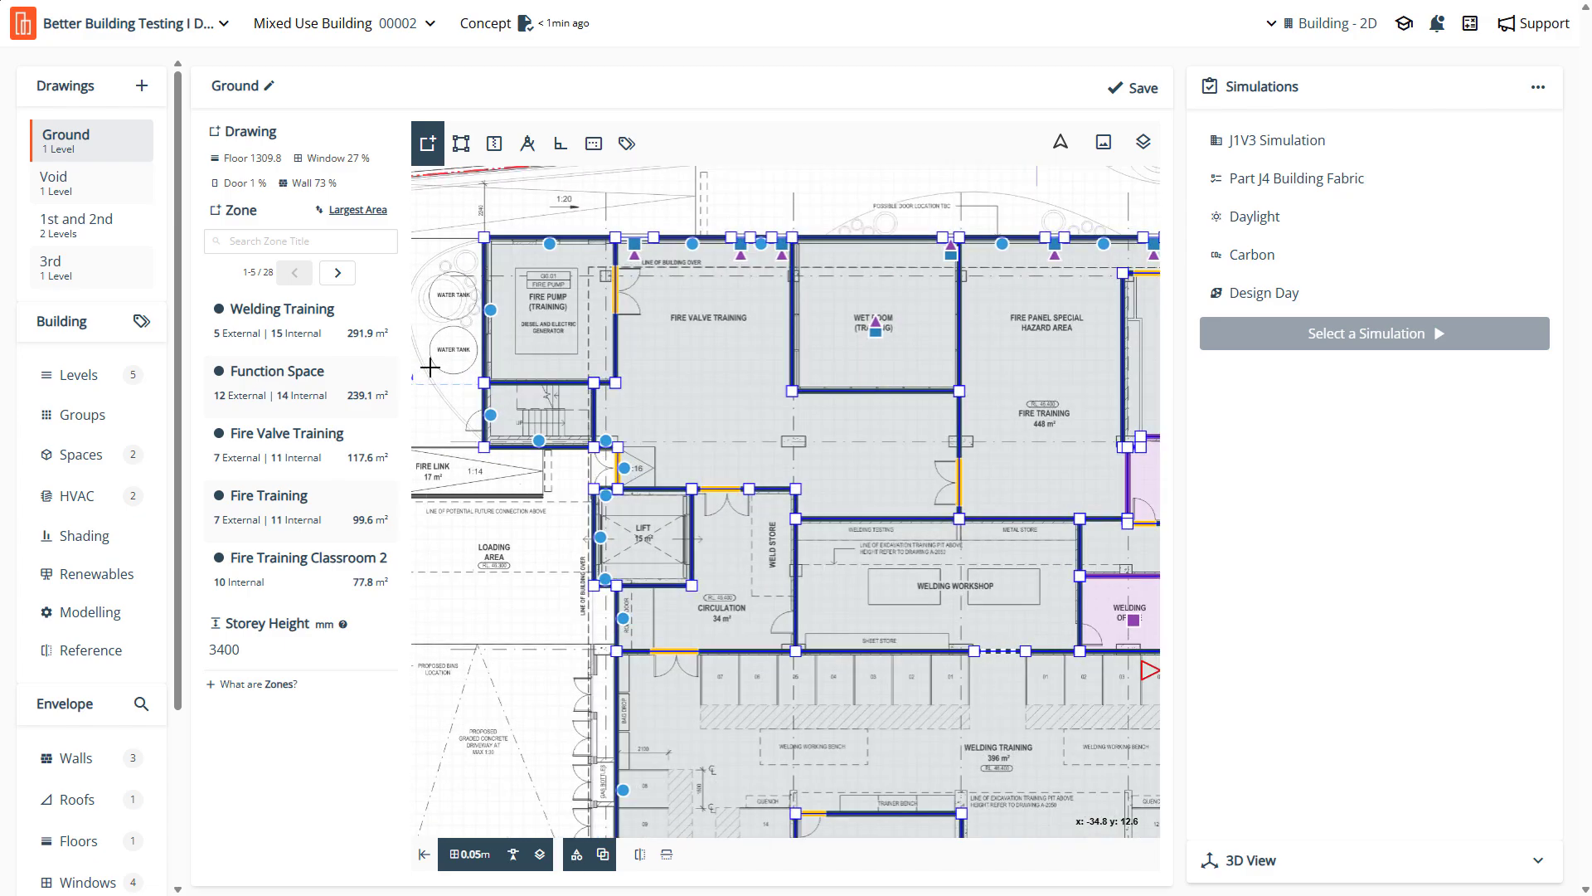
click(95, 759)
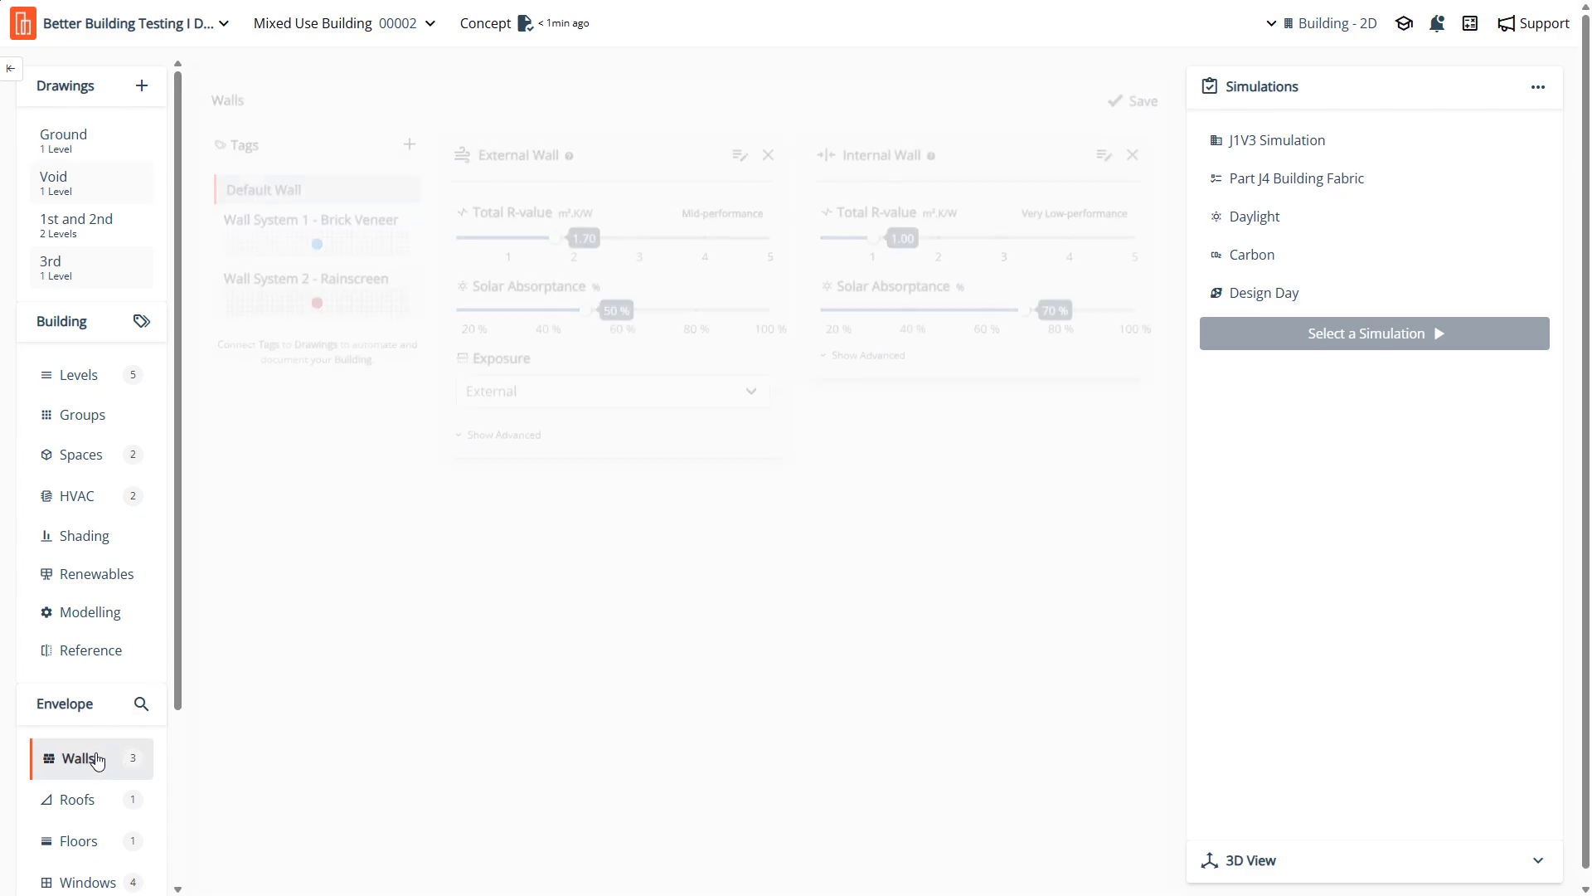
scroll(97, 761, down, 3)
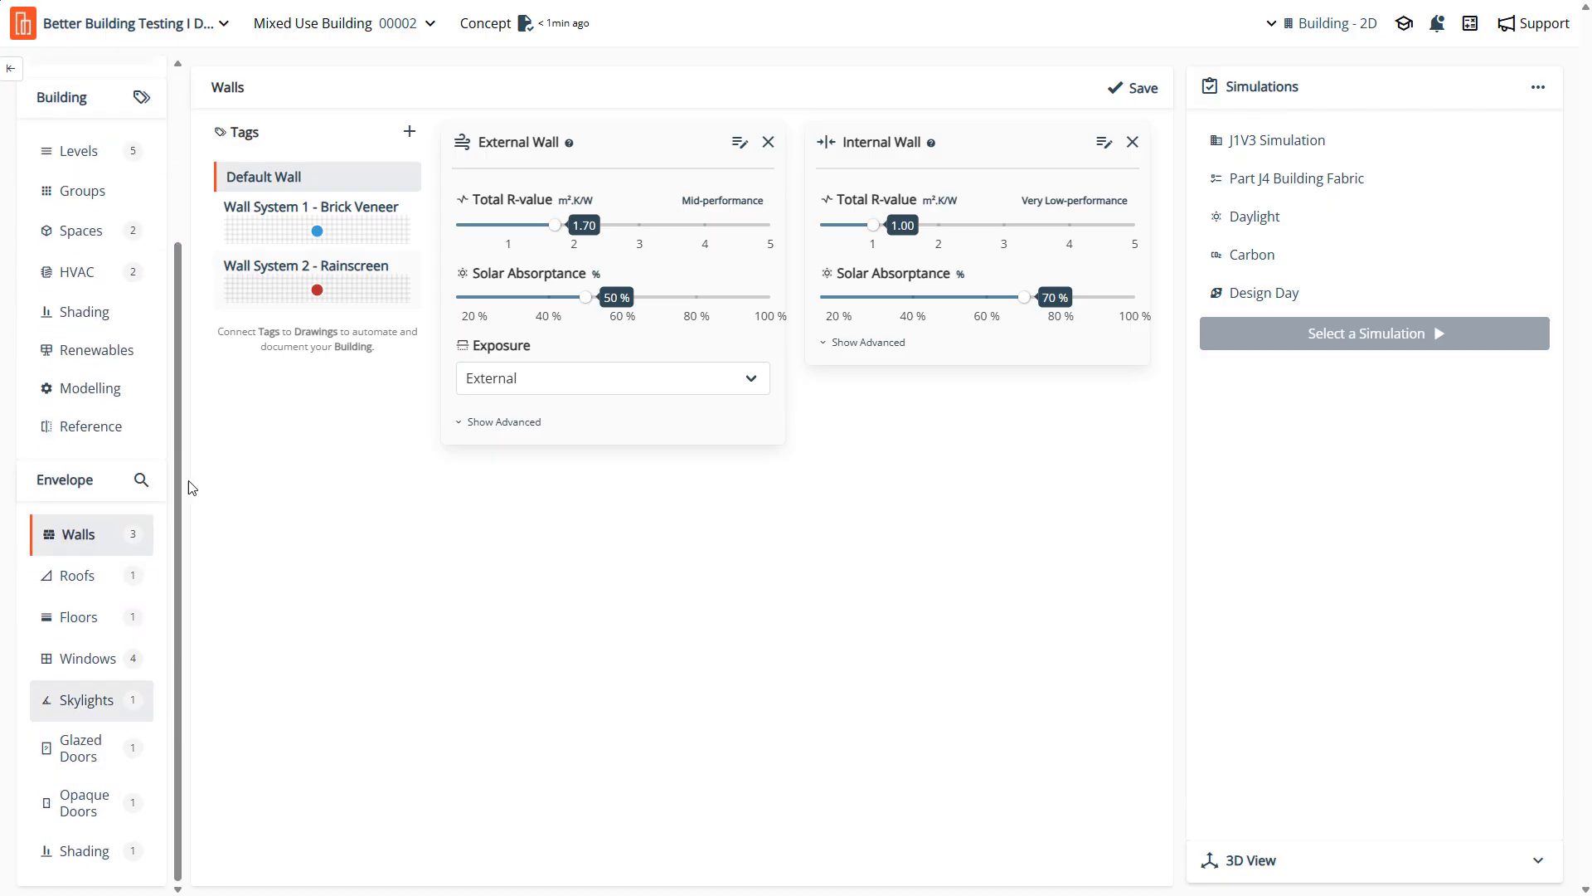
click(241, 240)
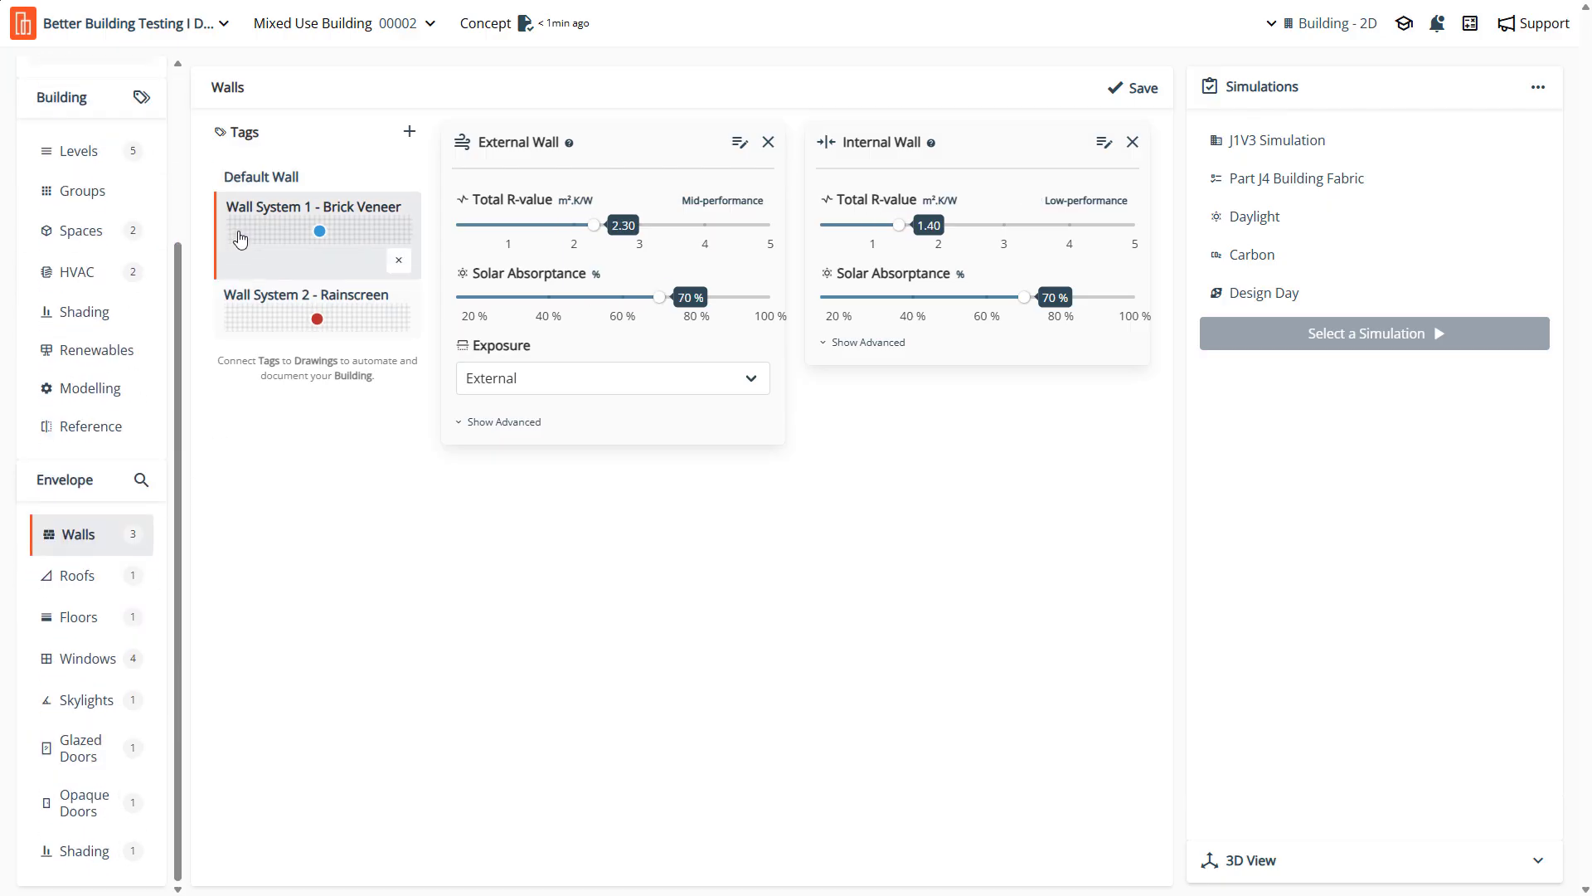
click(276, 308)
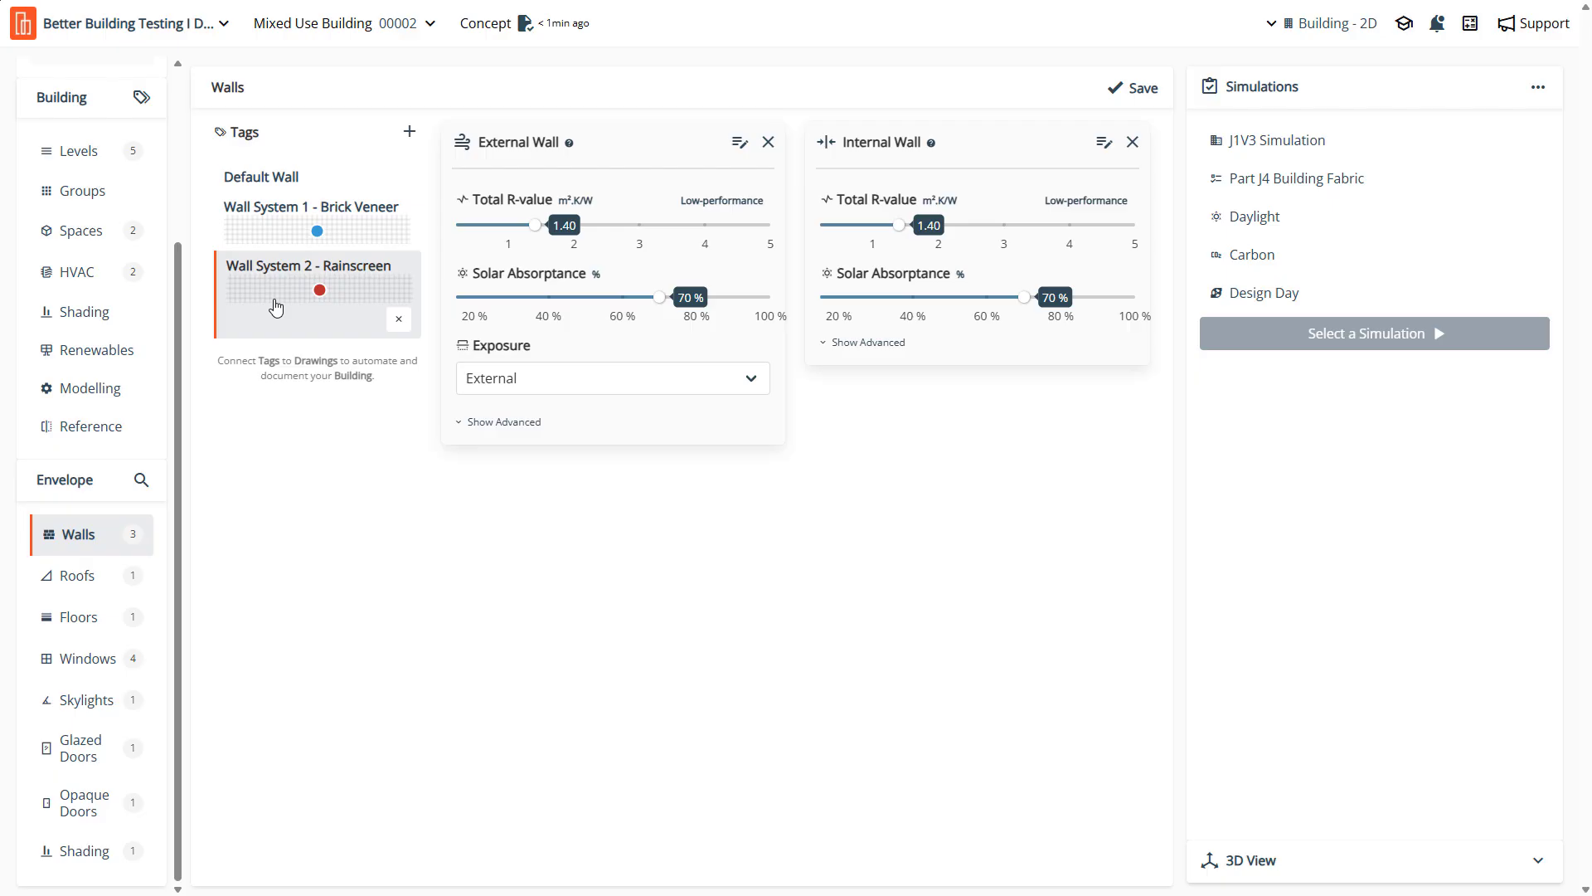
Compare the Wall System 1 - Brick Veneer and Wall System 2 - Rainscreen settings, and review the default roof and floor settings
click(236, 223)
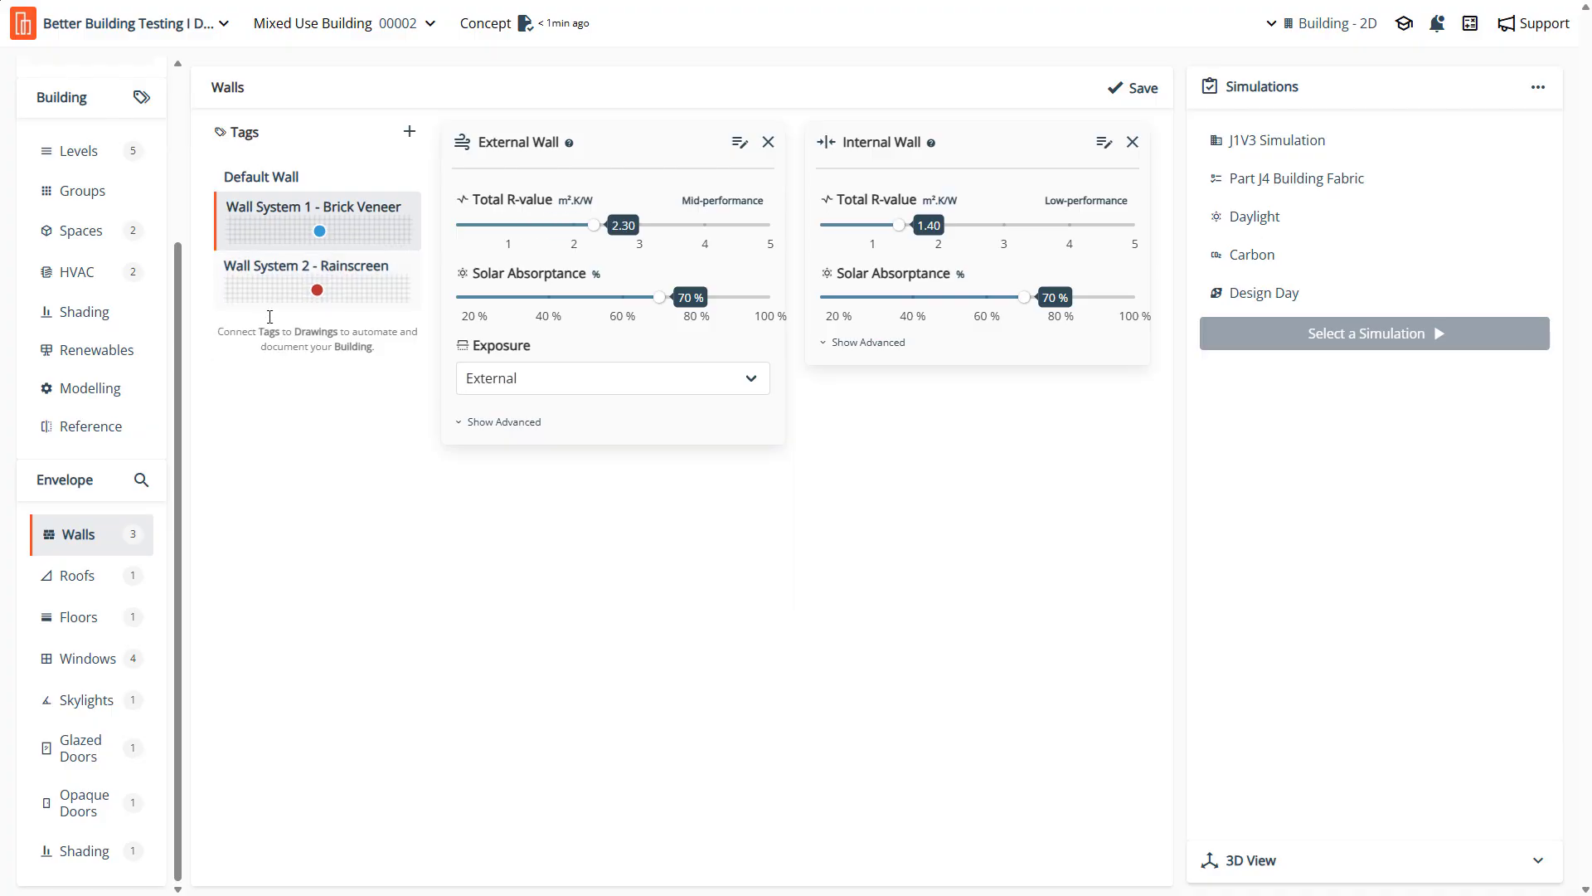
click(279, 286)
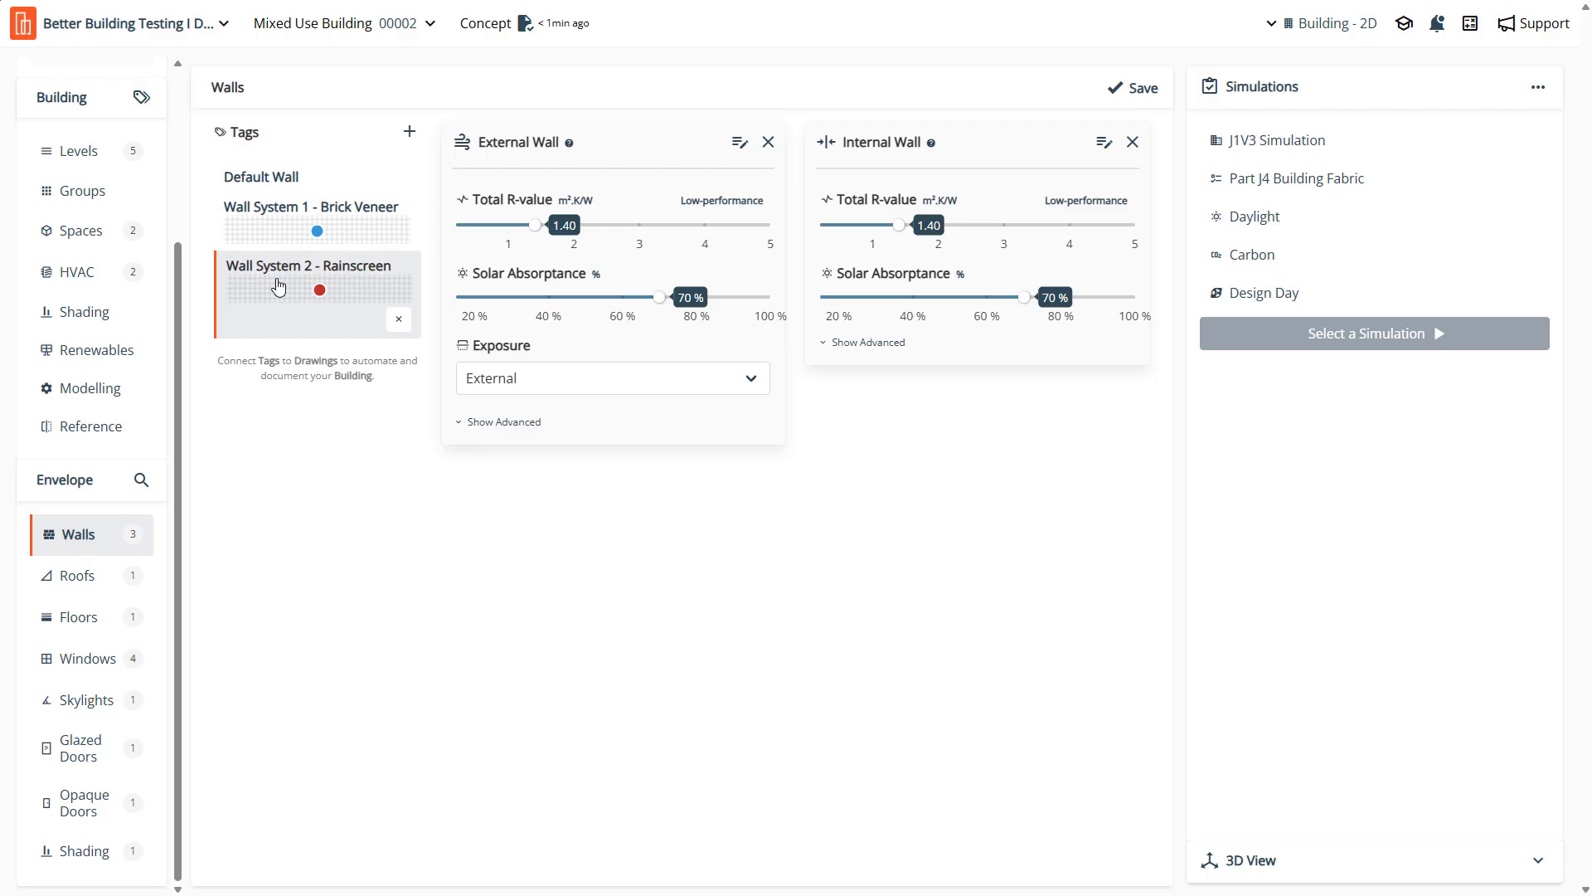
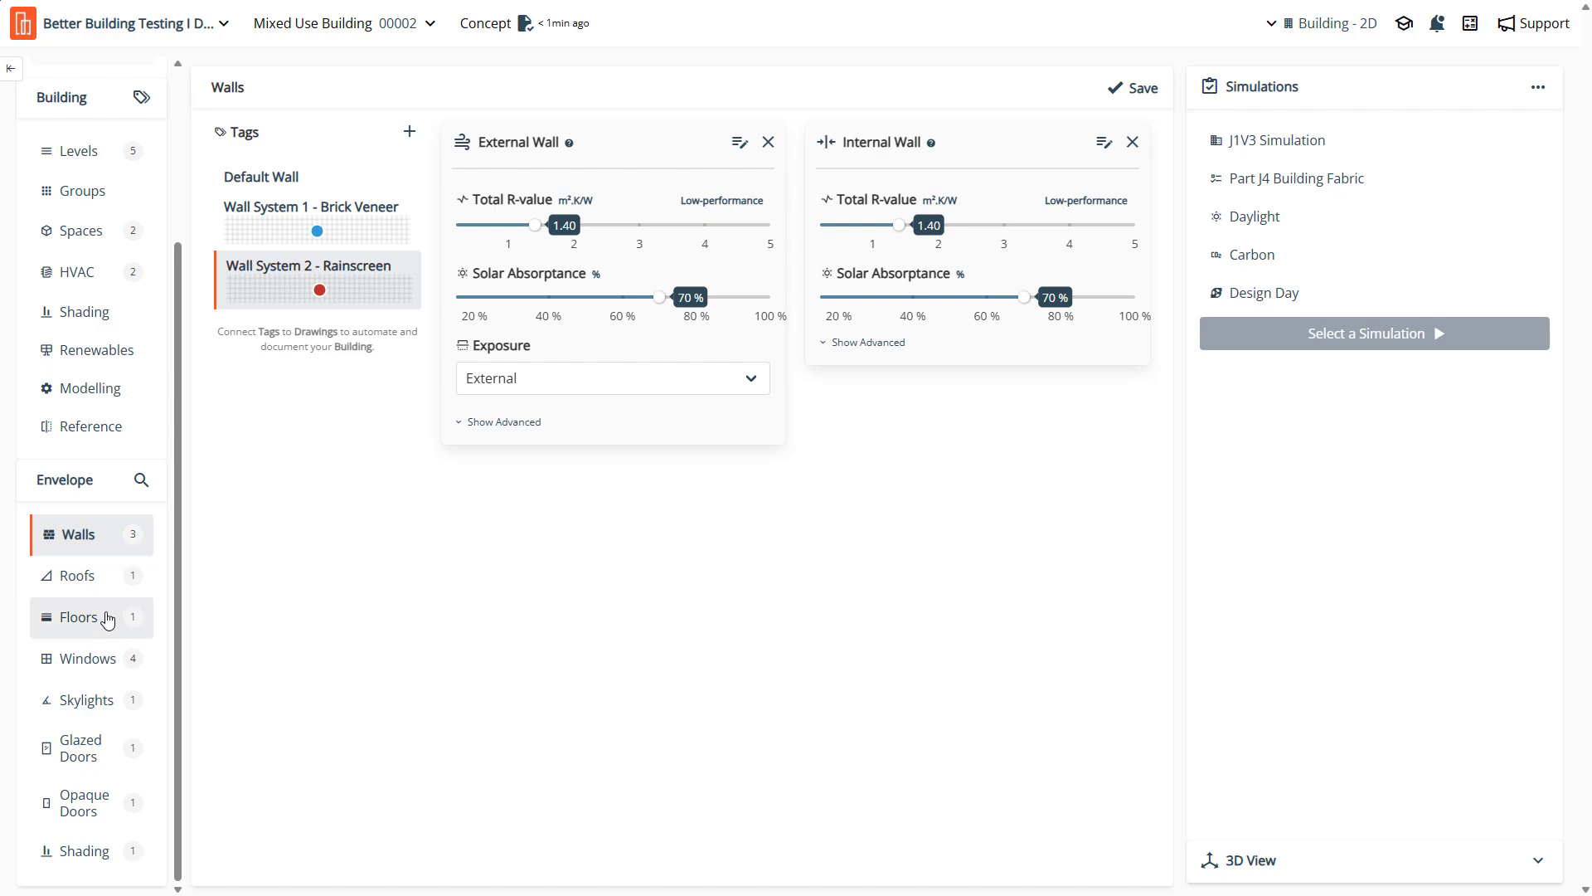
click(91, 586)
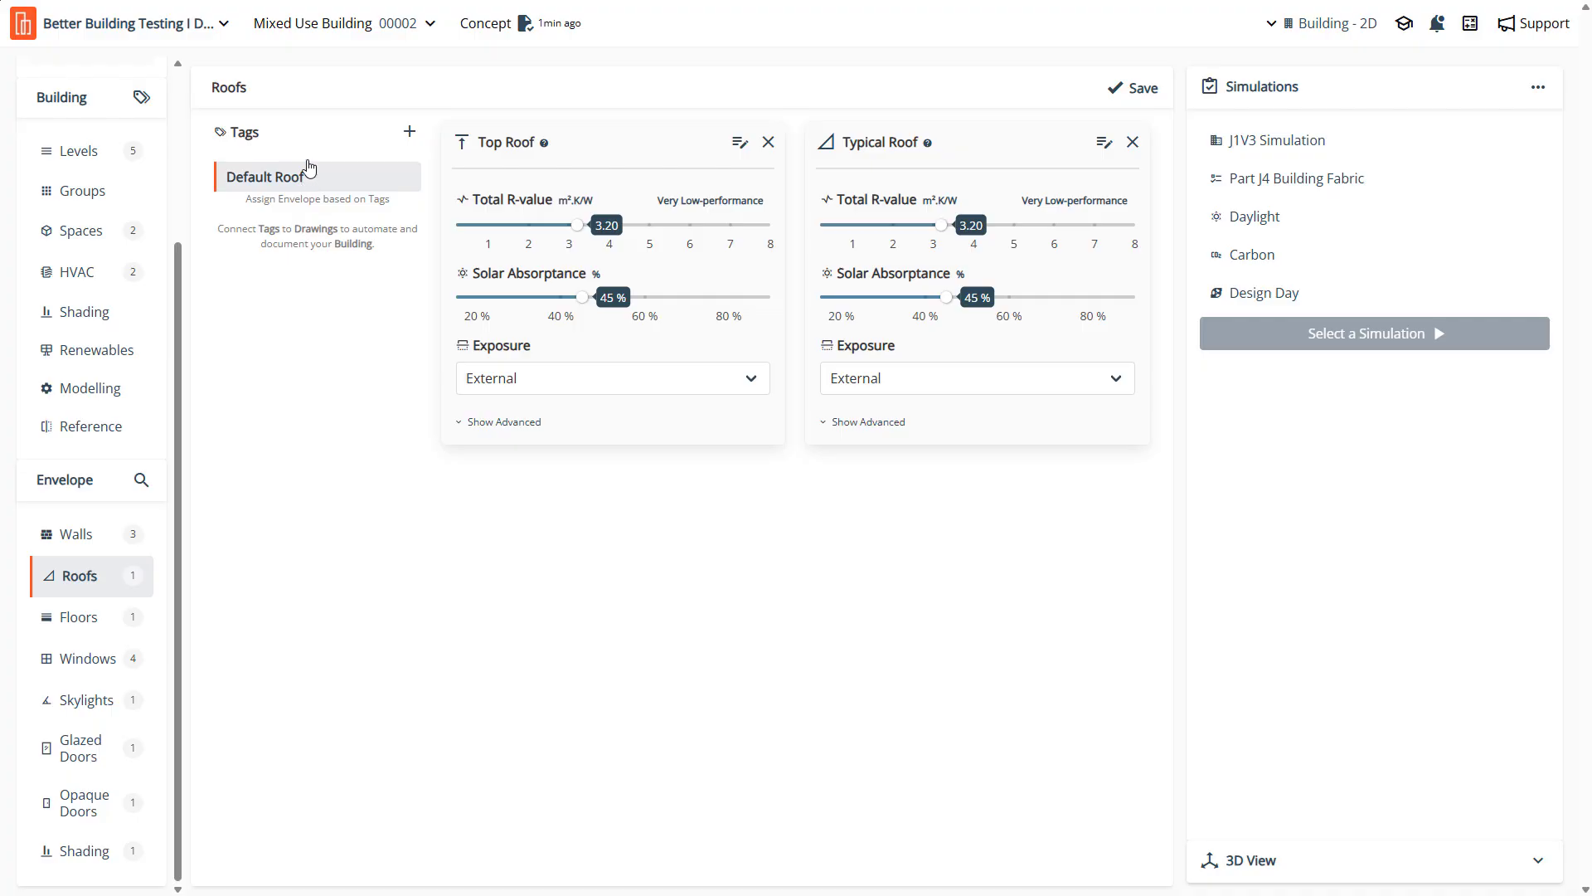
click(77, 630)
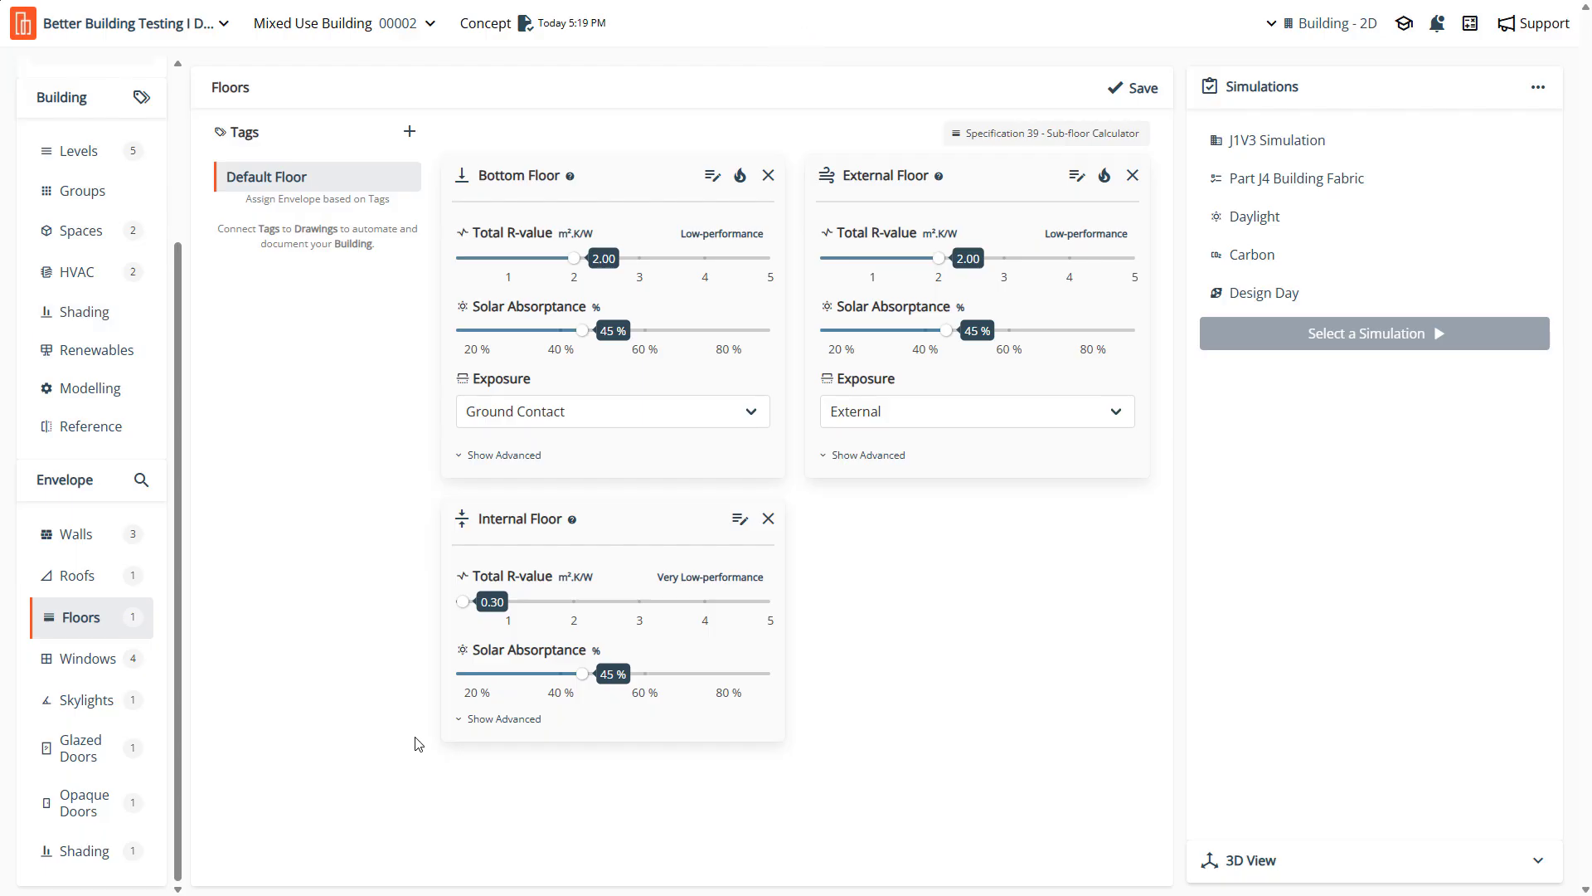
Compare the window settings of the Curtain Wall, Window Wall, Punched Windows and Default Window tags
click(83, 661)
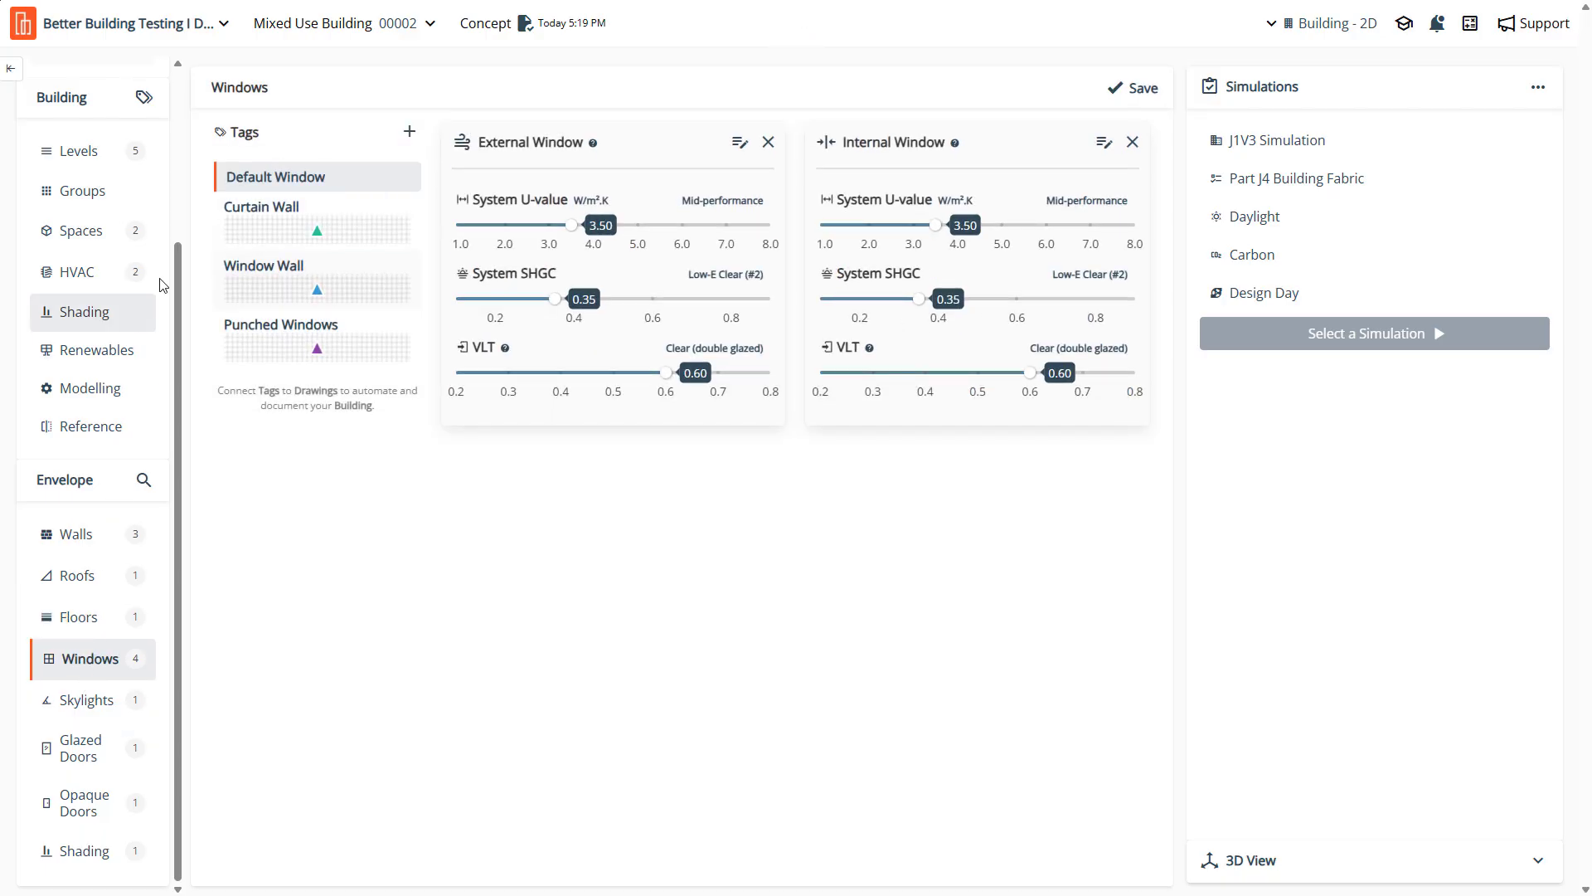
click(264, 224)
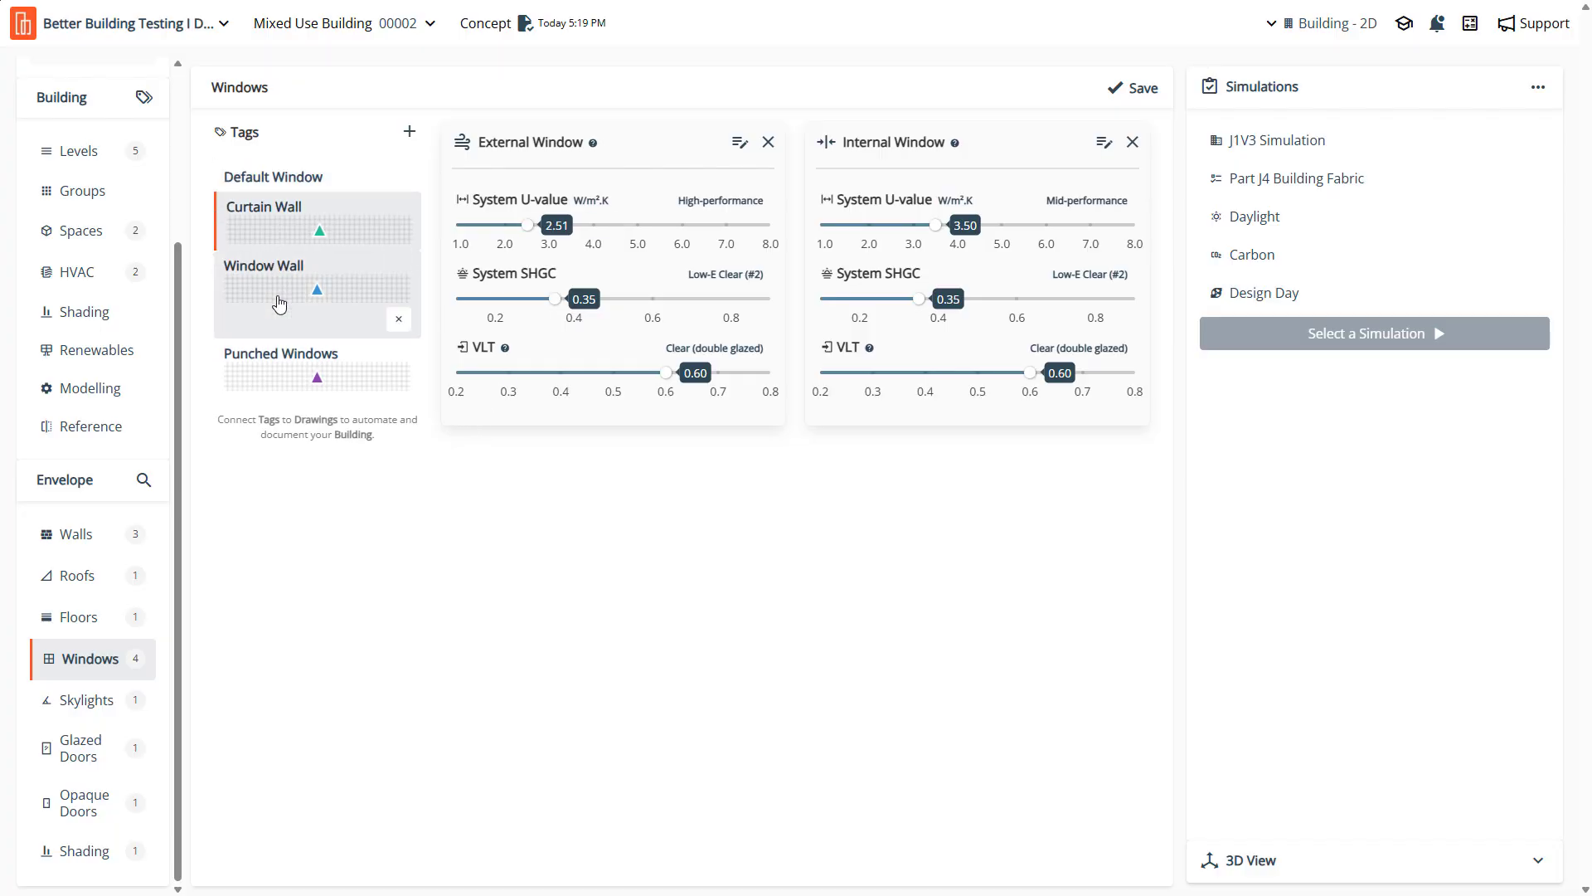
click(260, 363)
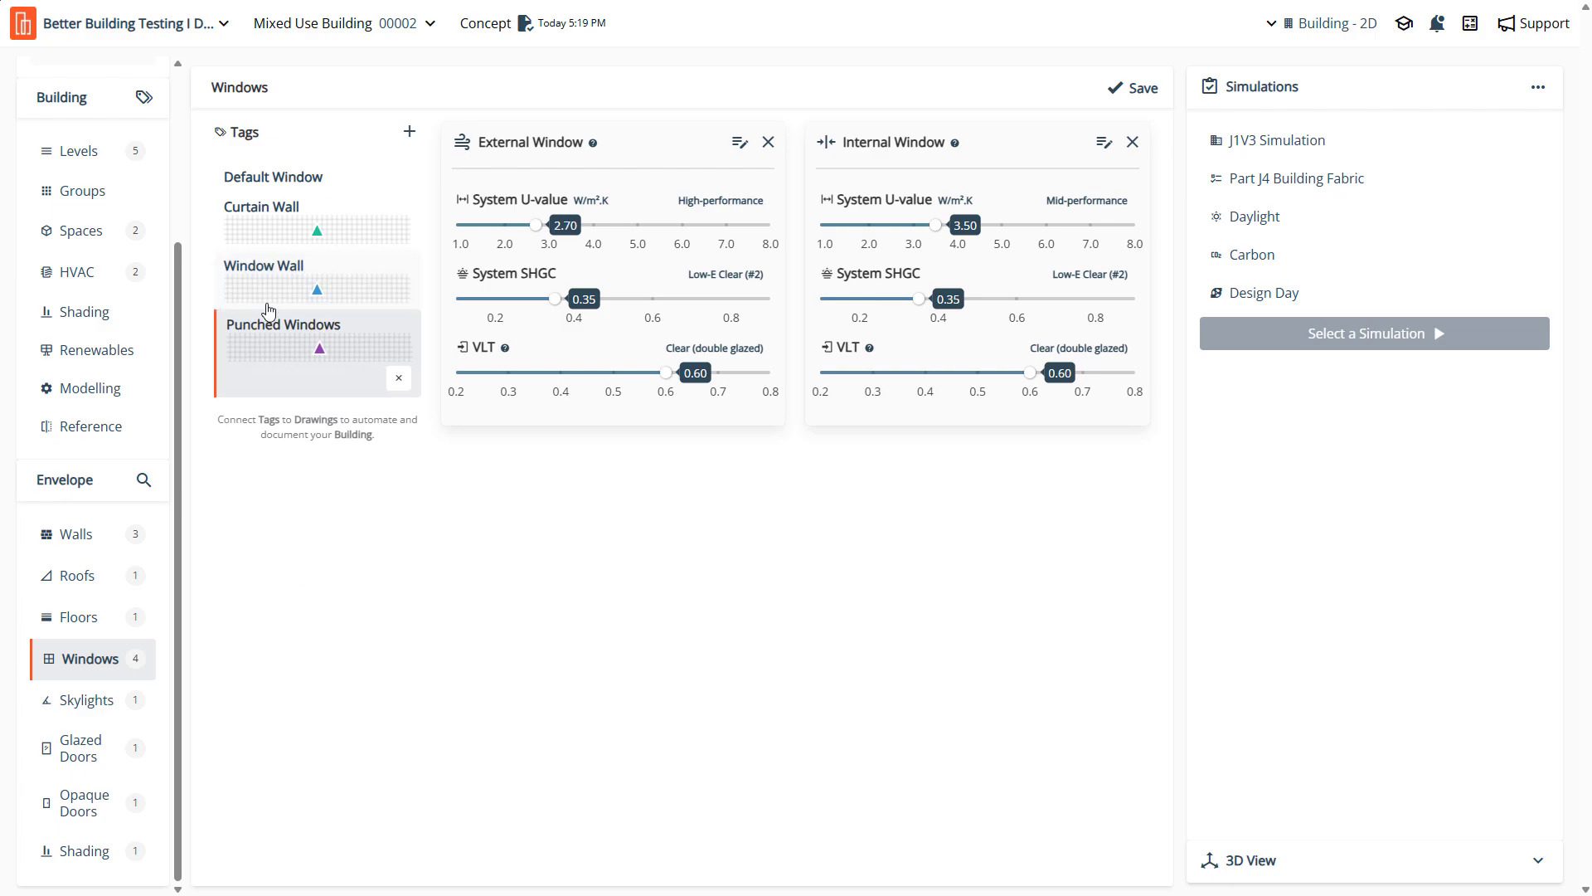
click(253, 228)
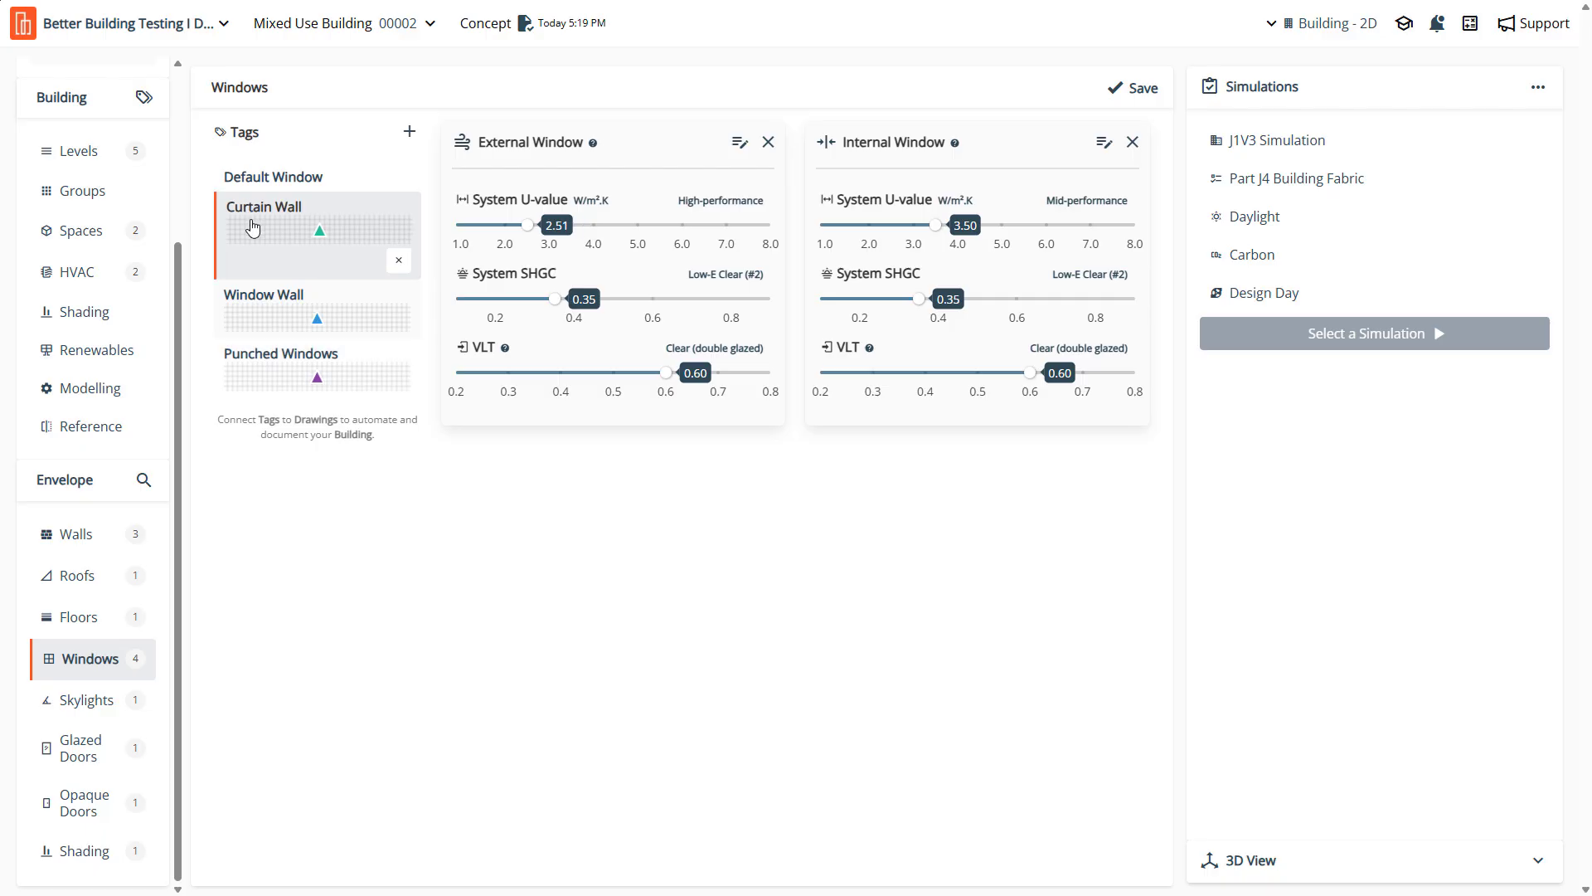
click(259, 306)
click(250, 359)
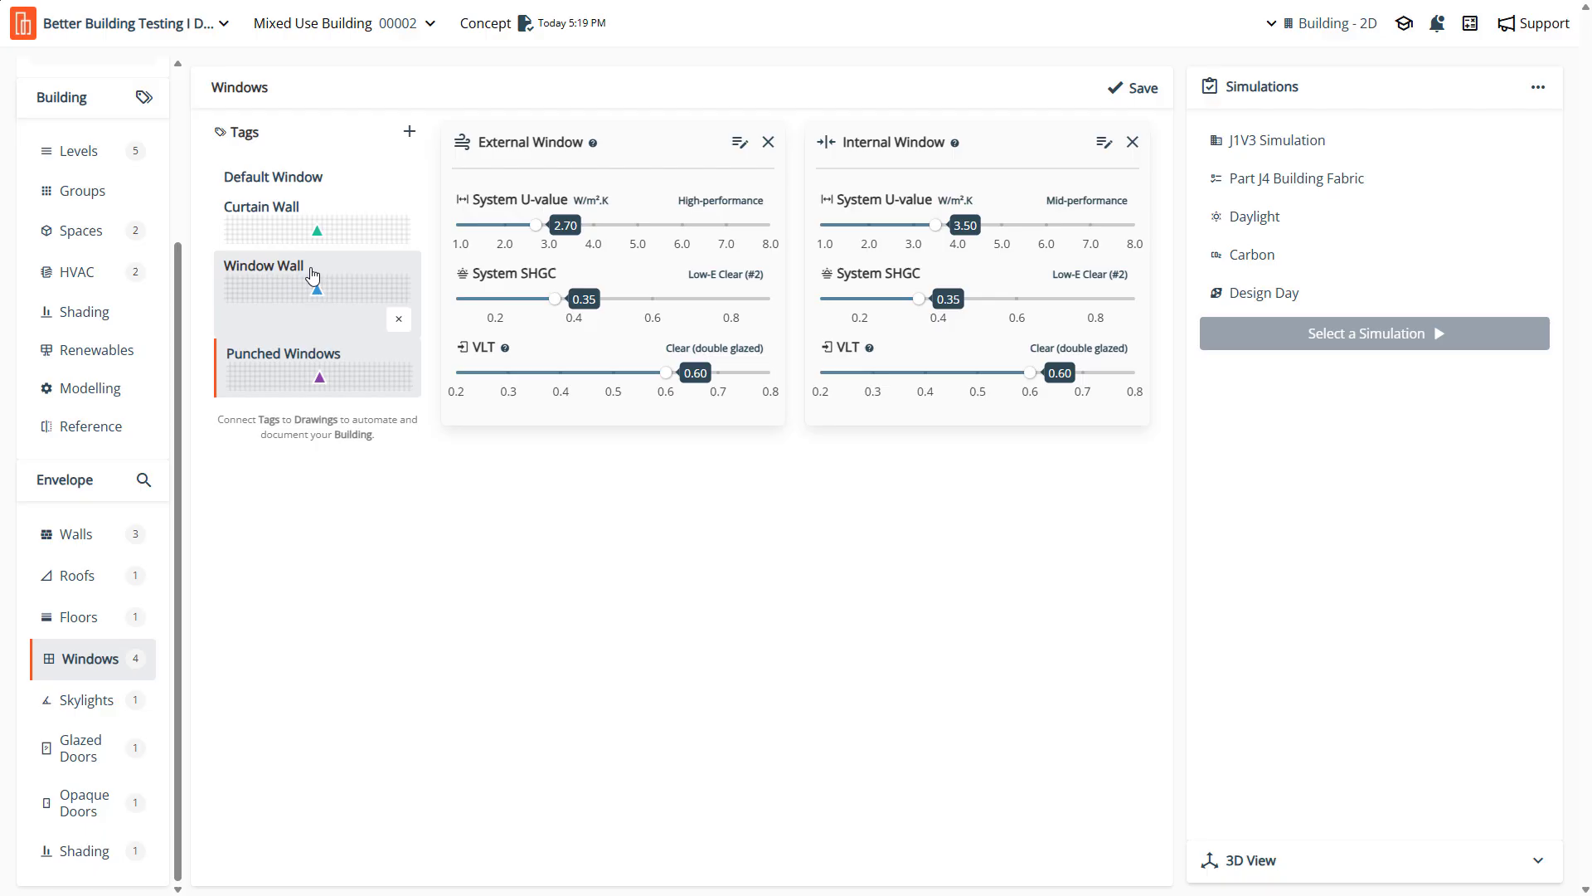
click(299, 185)
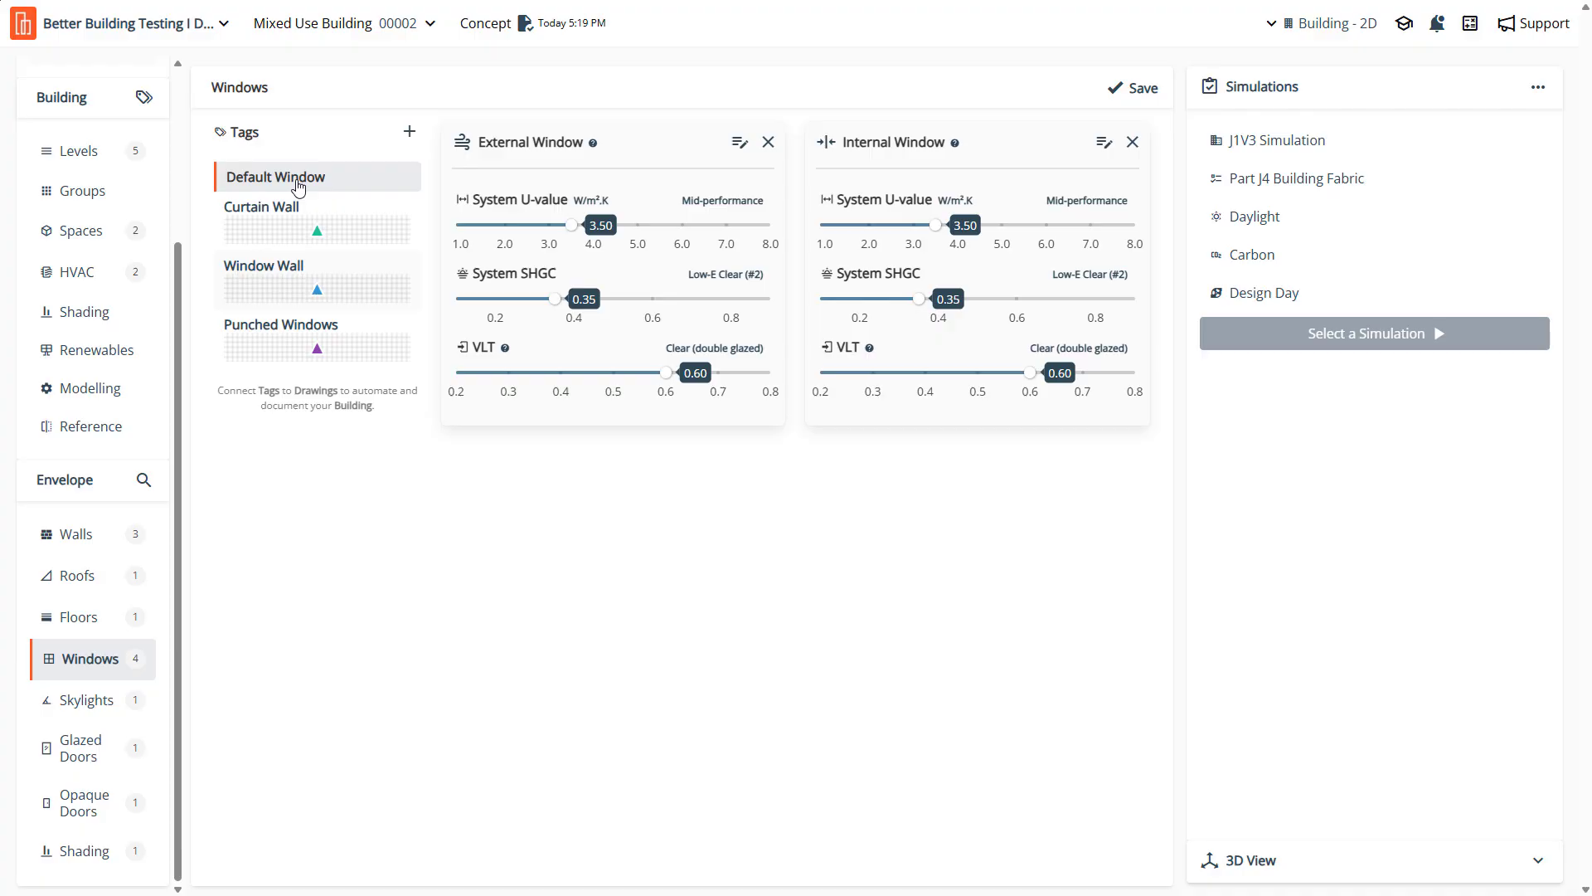
Review the envelope settings for skylights, glazed doors, opaque doors and shading
click(98, 711)
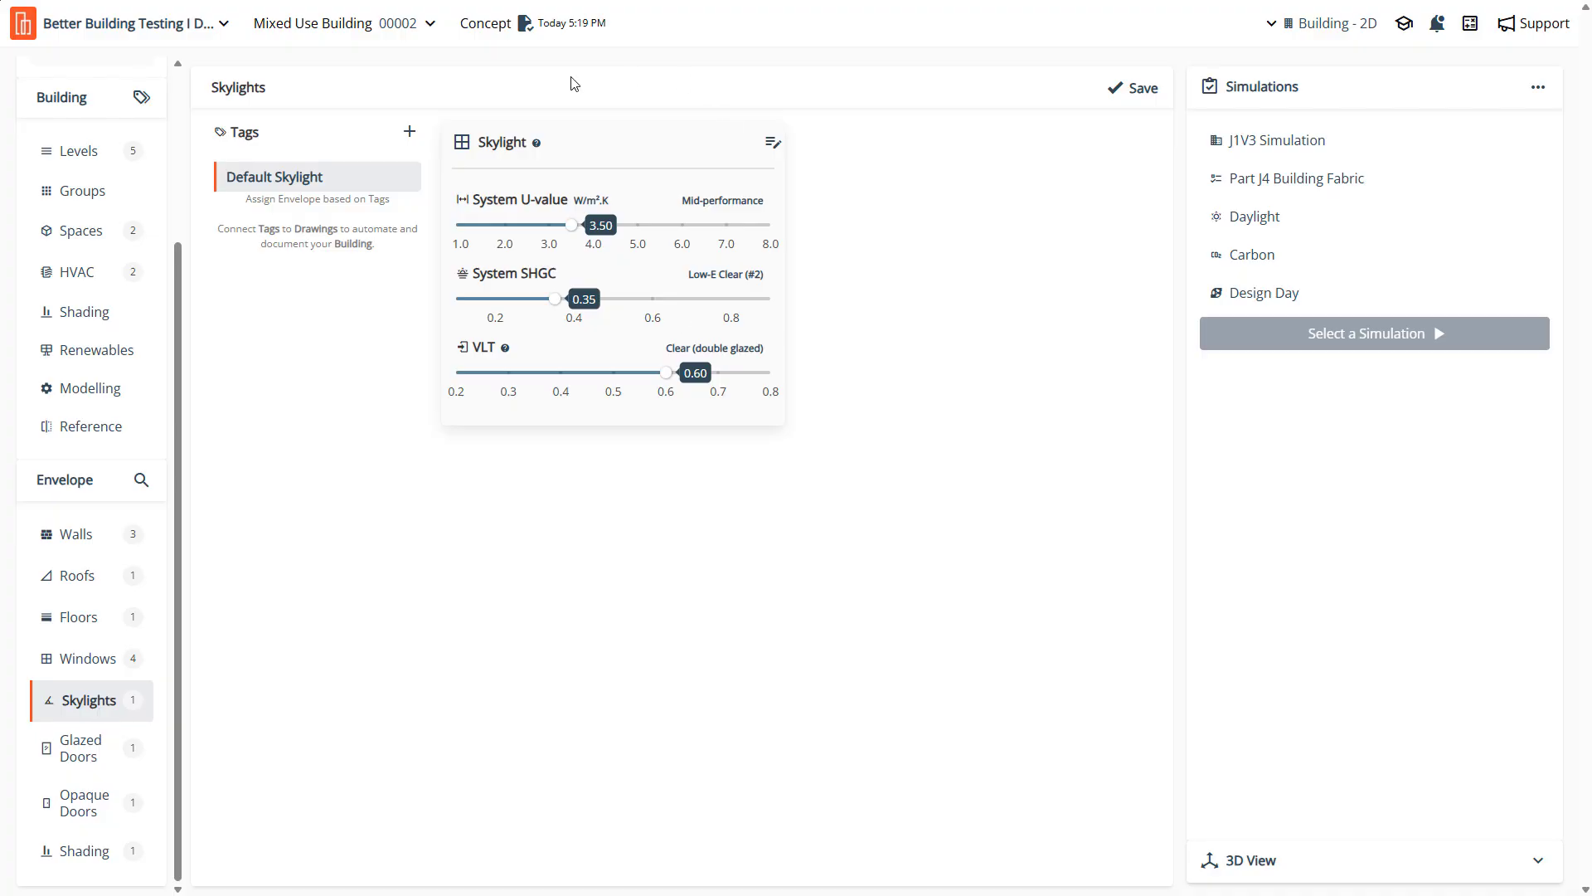
click(88, 755)
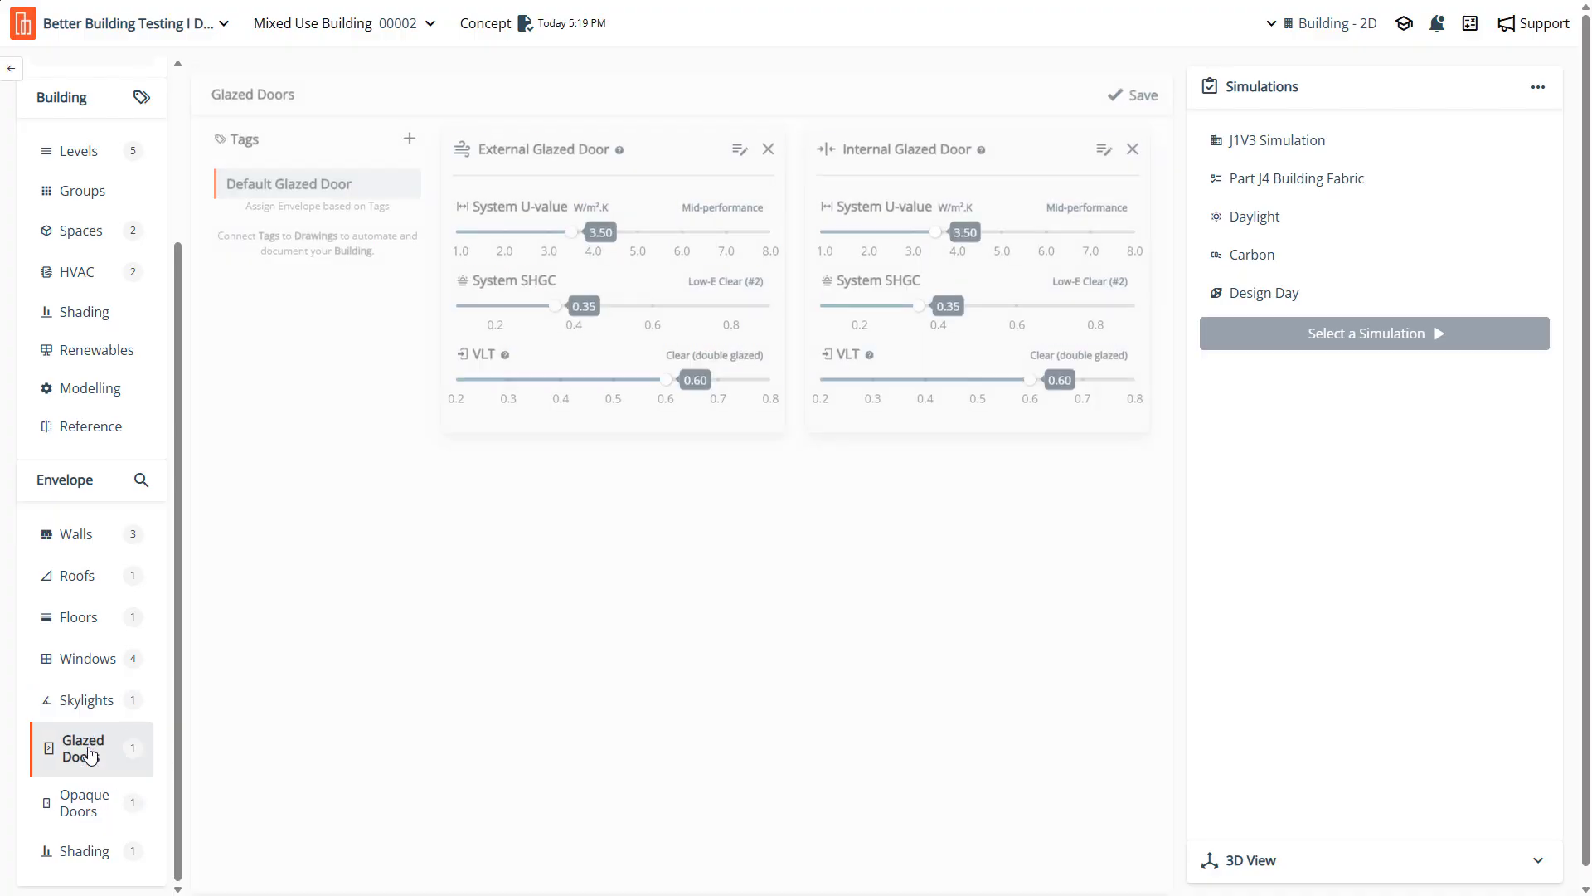
click(91, 810)
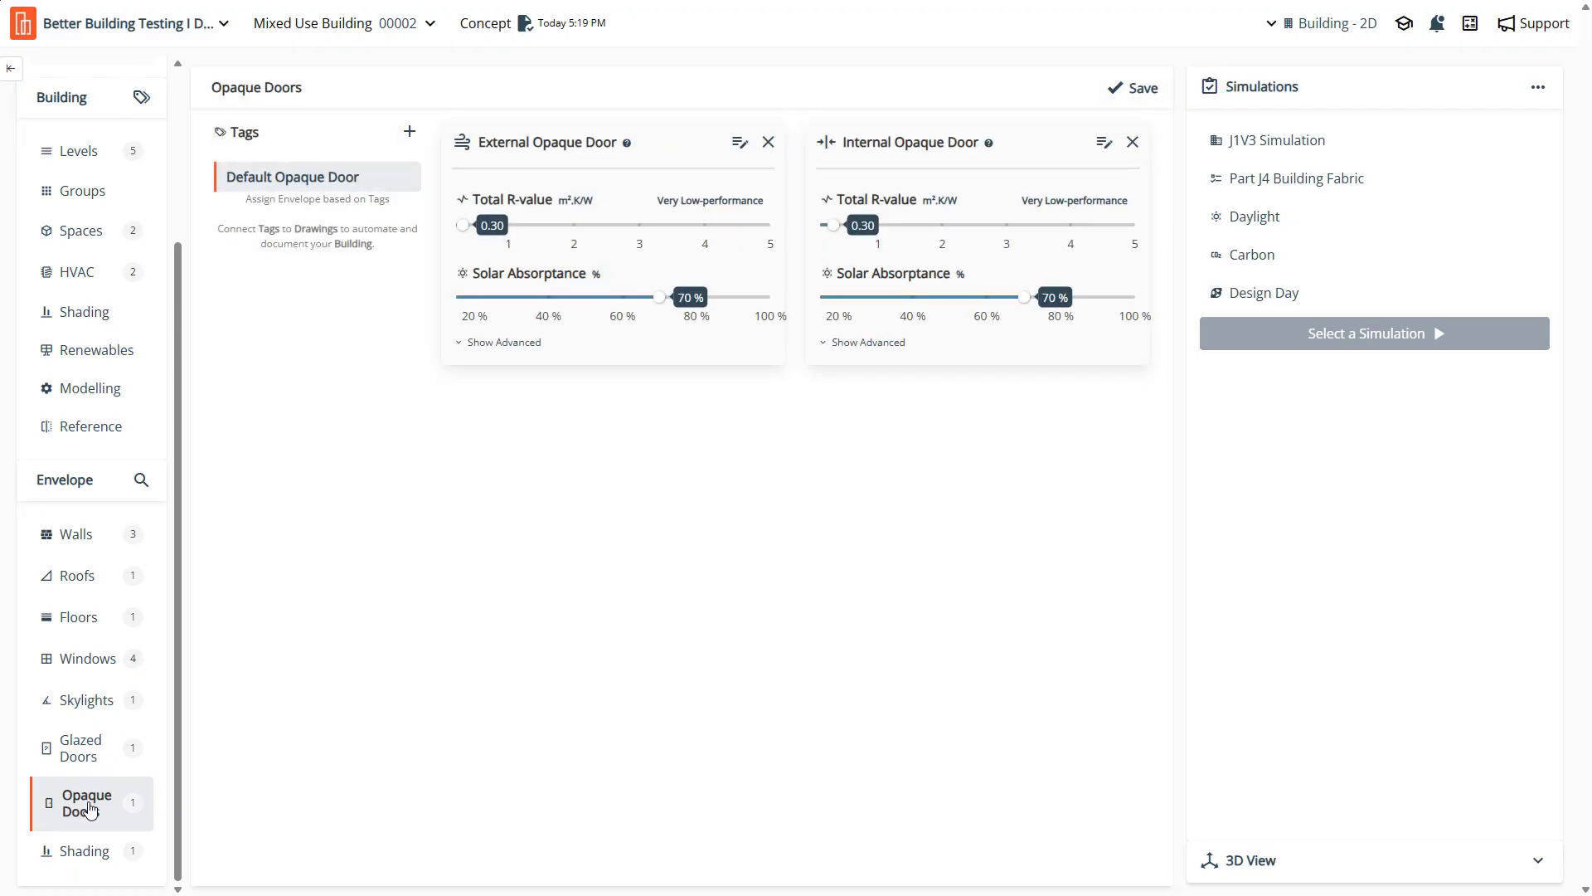
click(87, 863)
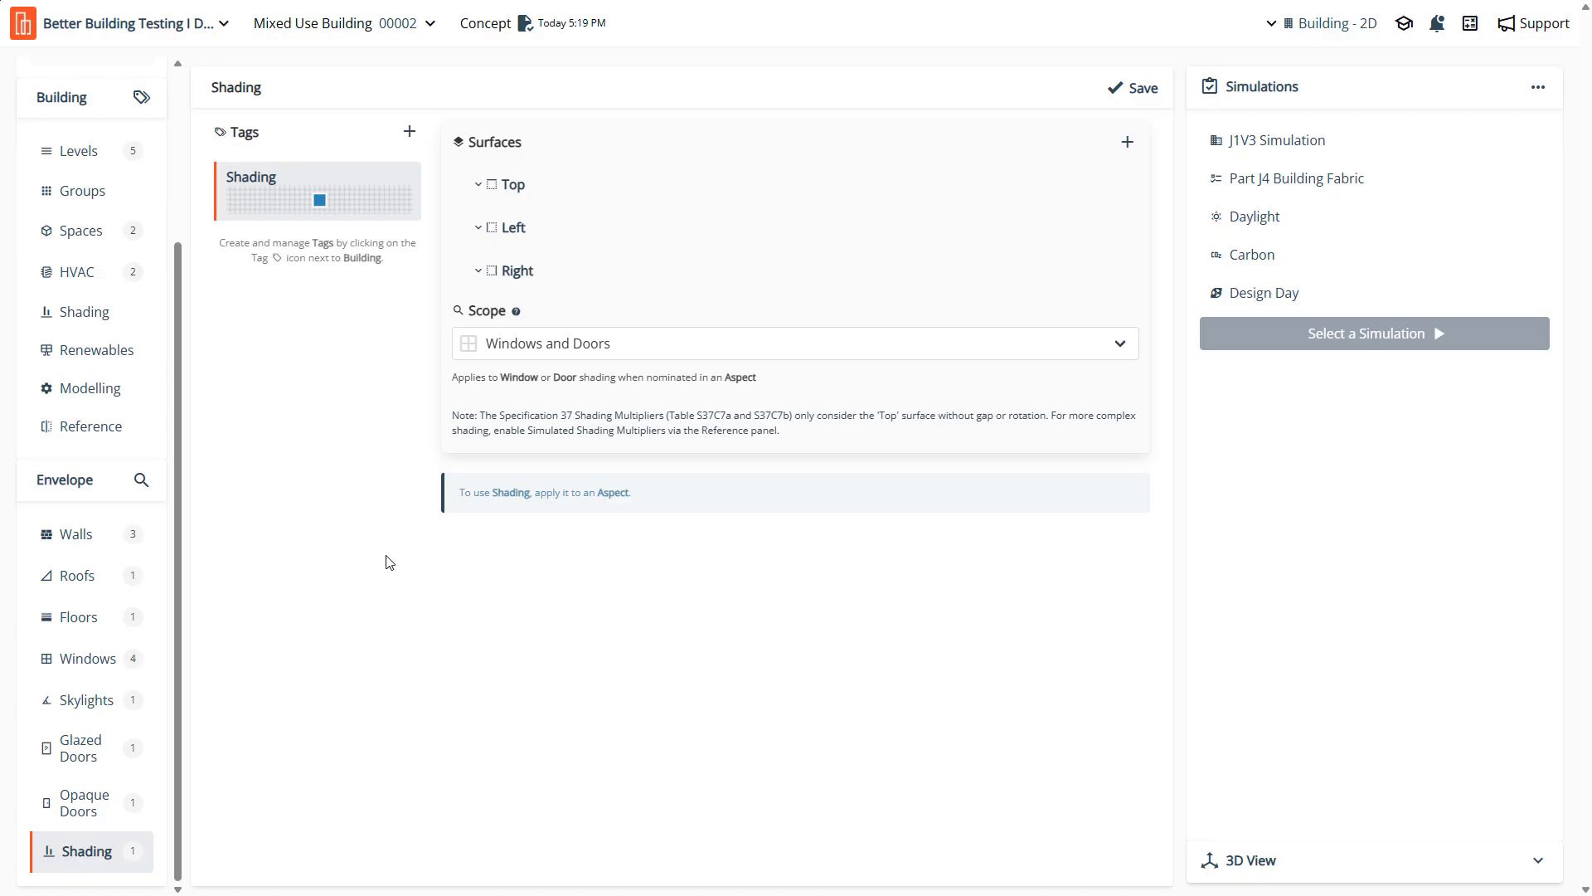
Draw a four-sided zone of about 35.3 m² on the Ground drawing above the building's upper edge, and skip setting its title
scroll(83, 174, up, 3)
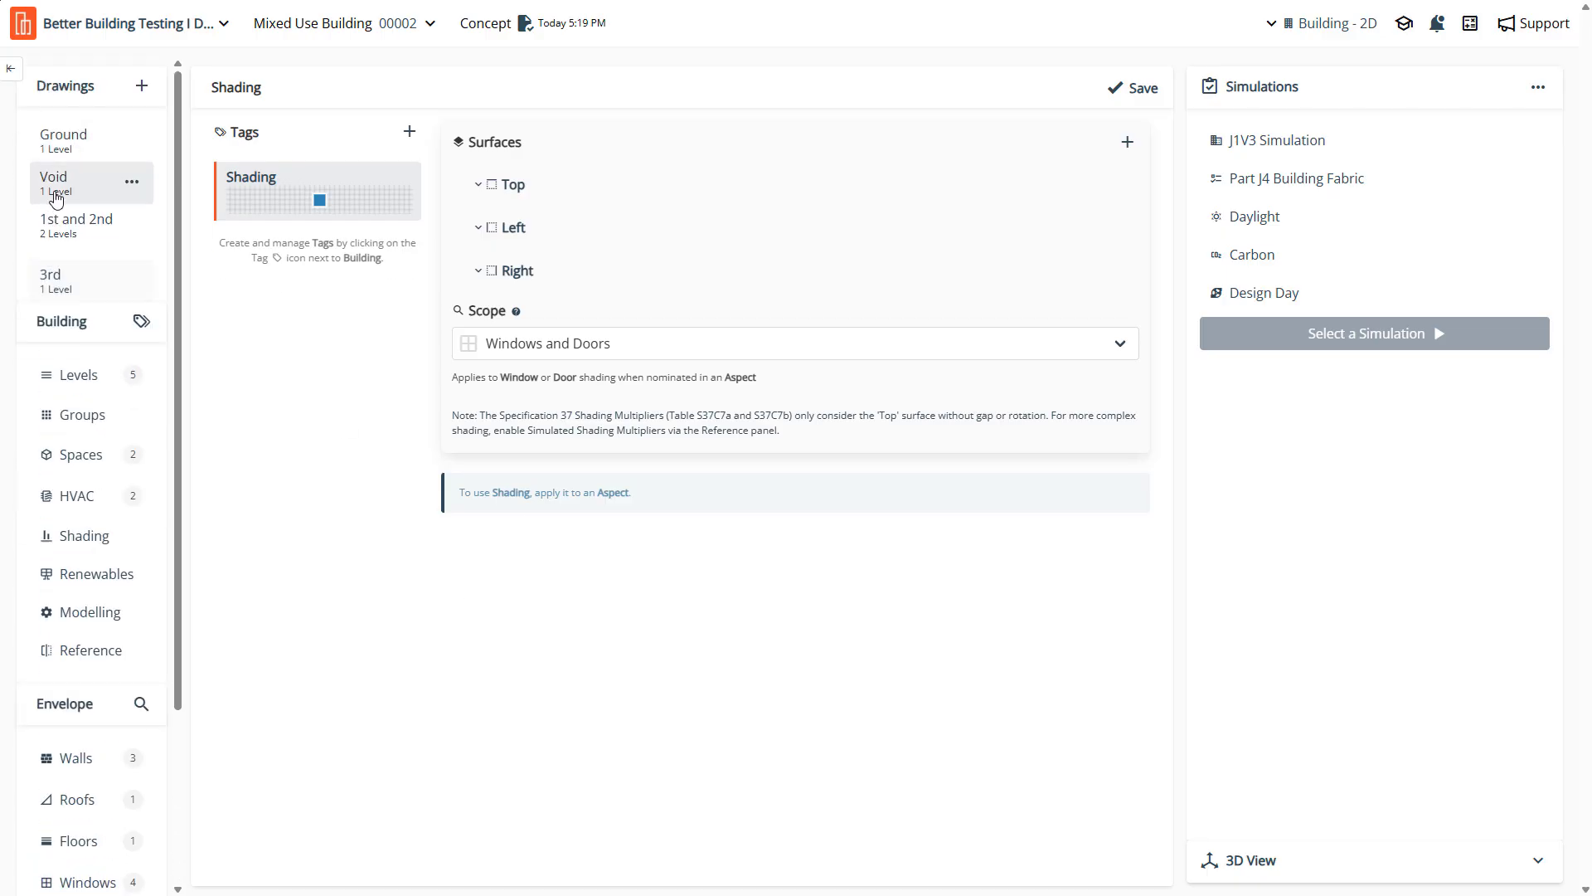
click(60, 137)
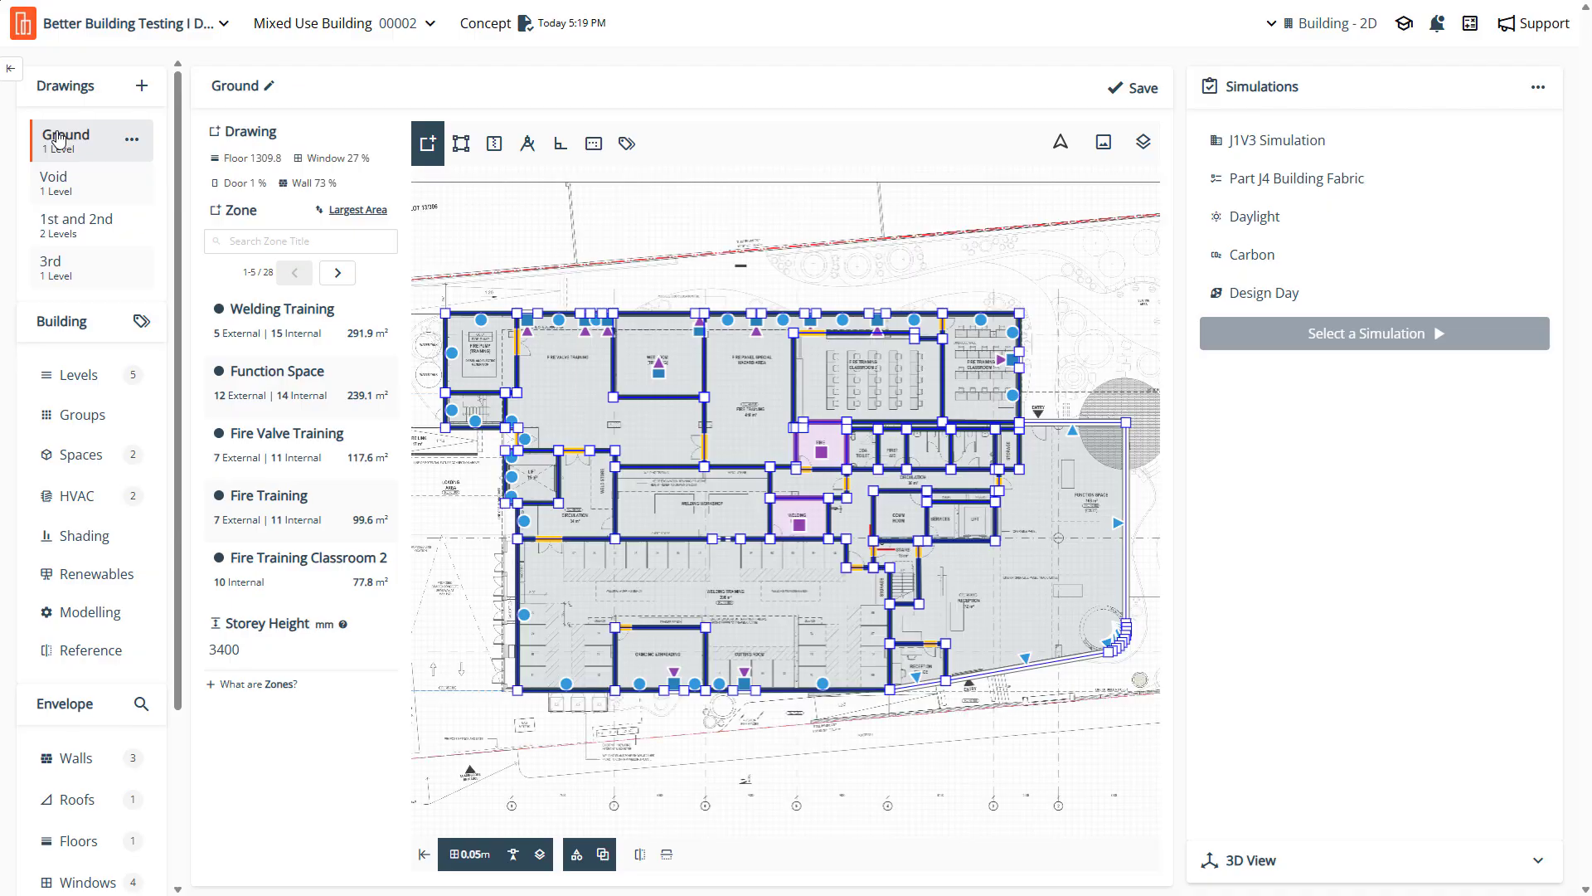
scroll(619, 534, up, 3)
scroll(917, 526, down, 4)
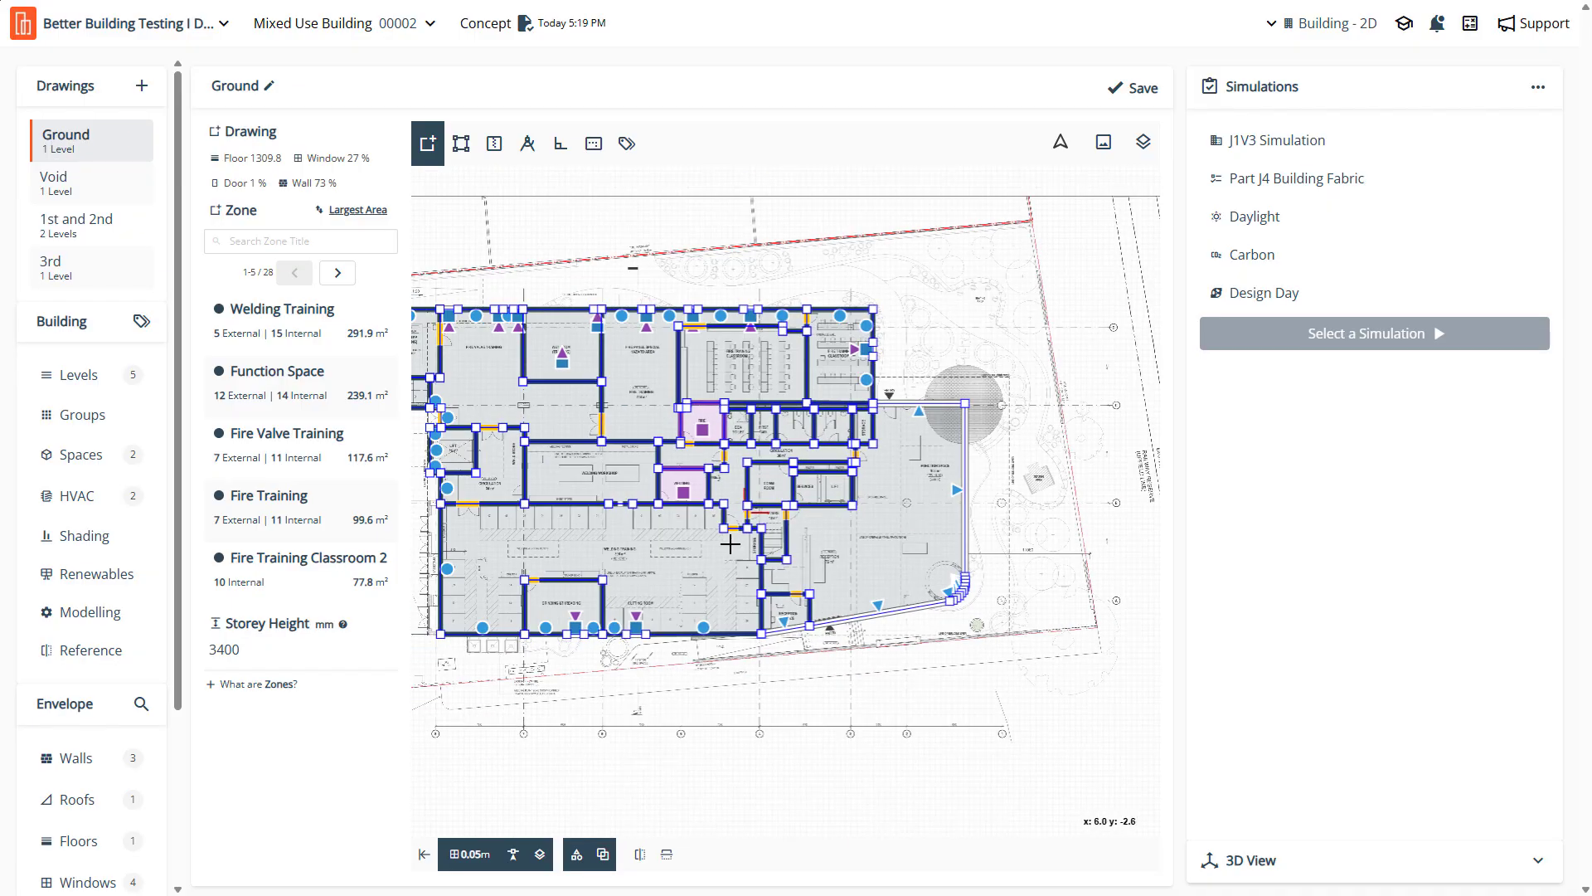
scroll(498, 414, up, 3)
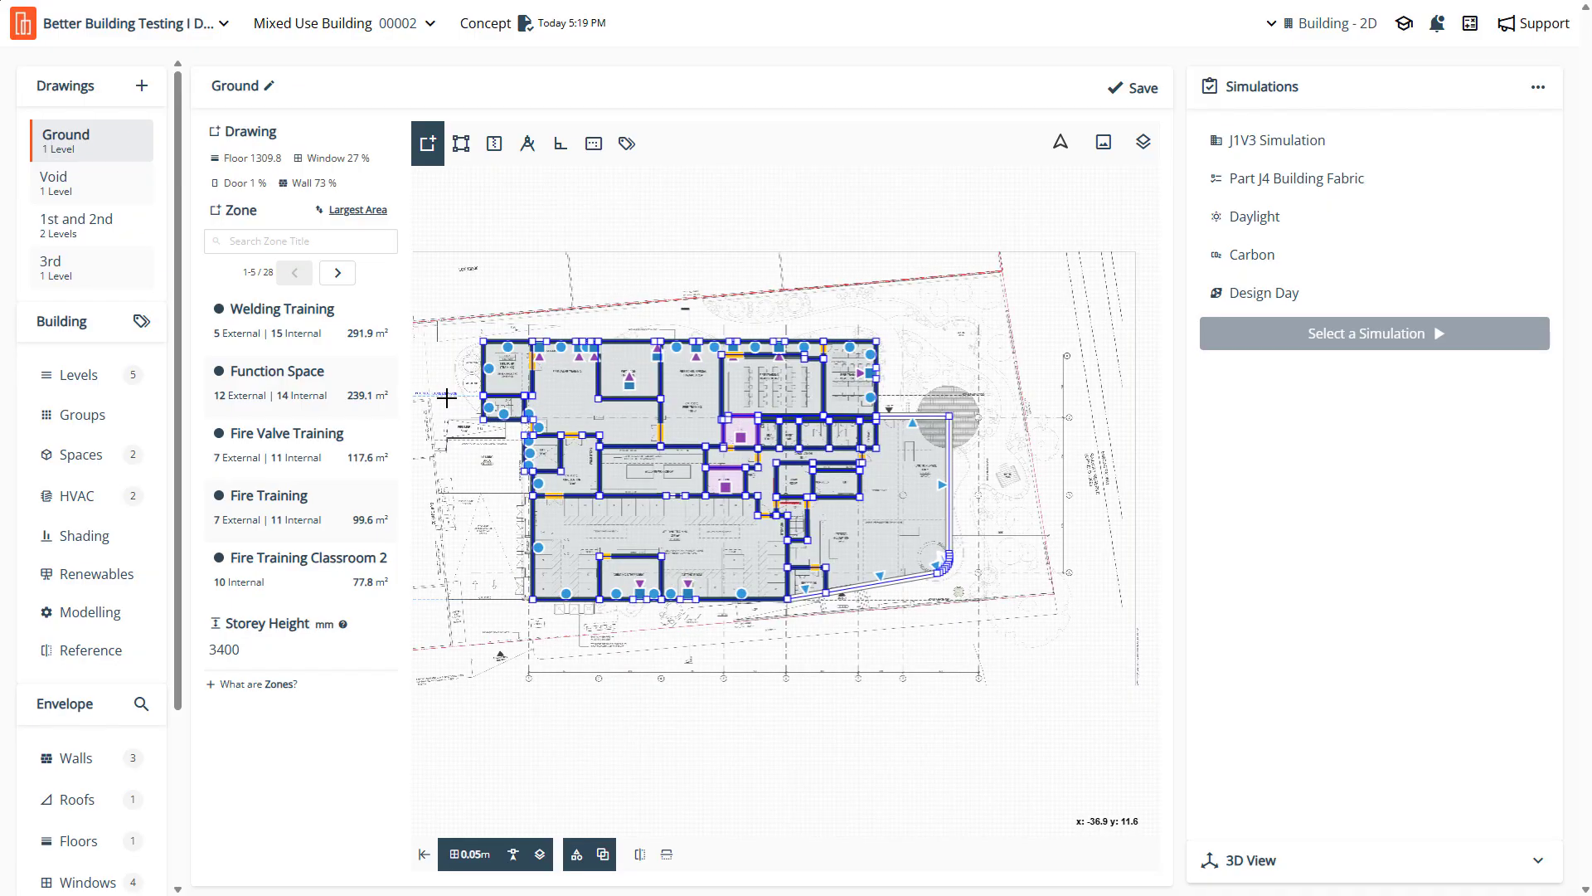
click(575, 202)
click(701, 192)
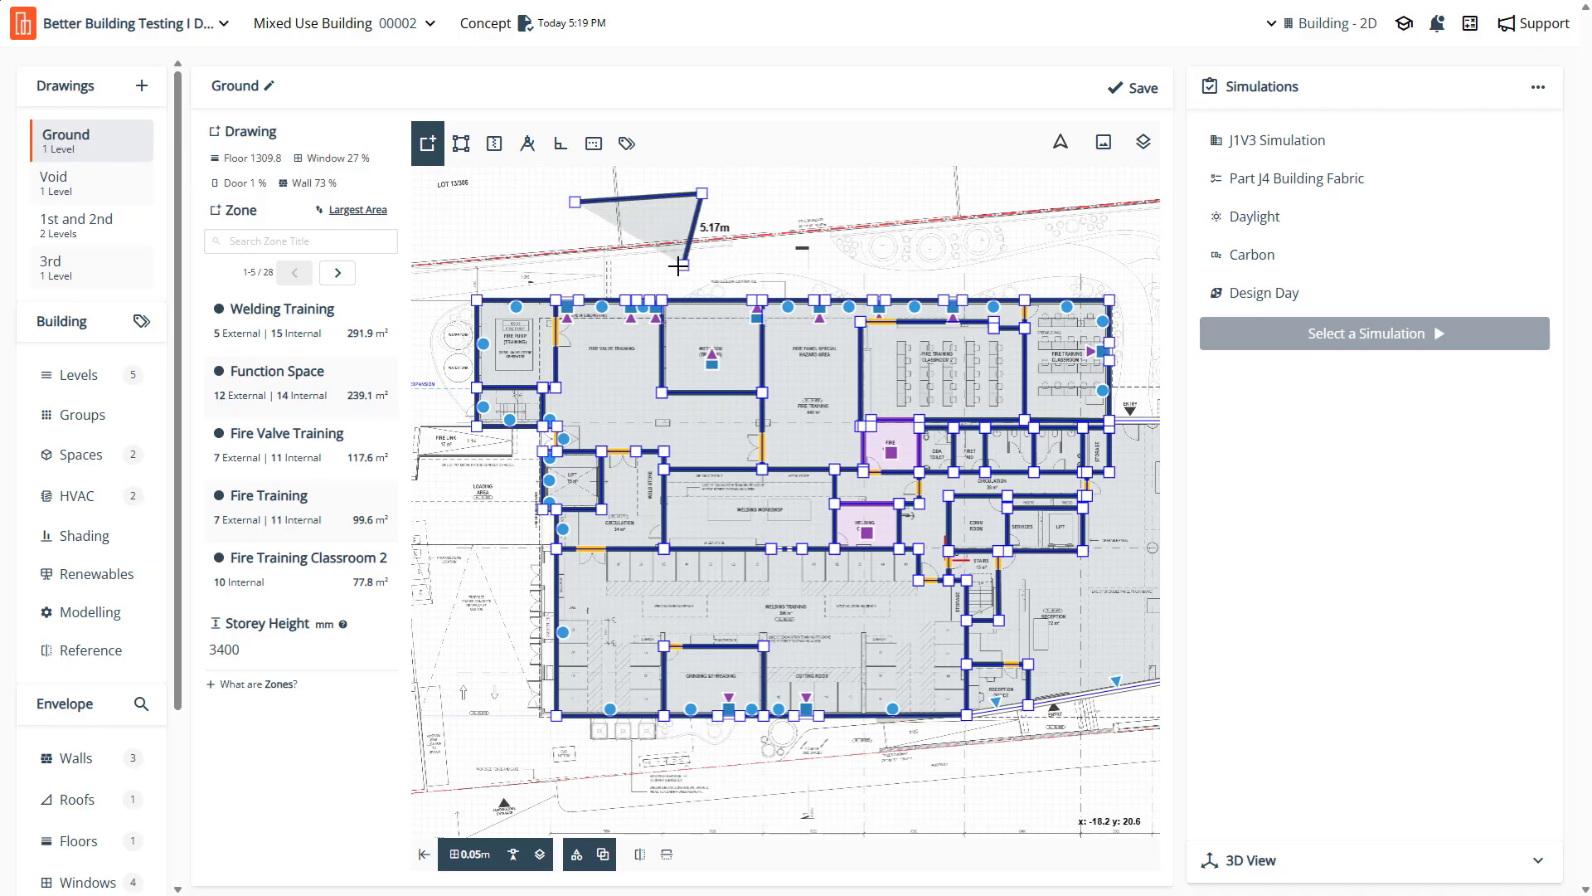
click(678, 266)
click(557, 248)
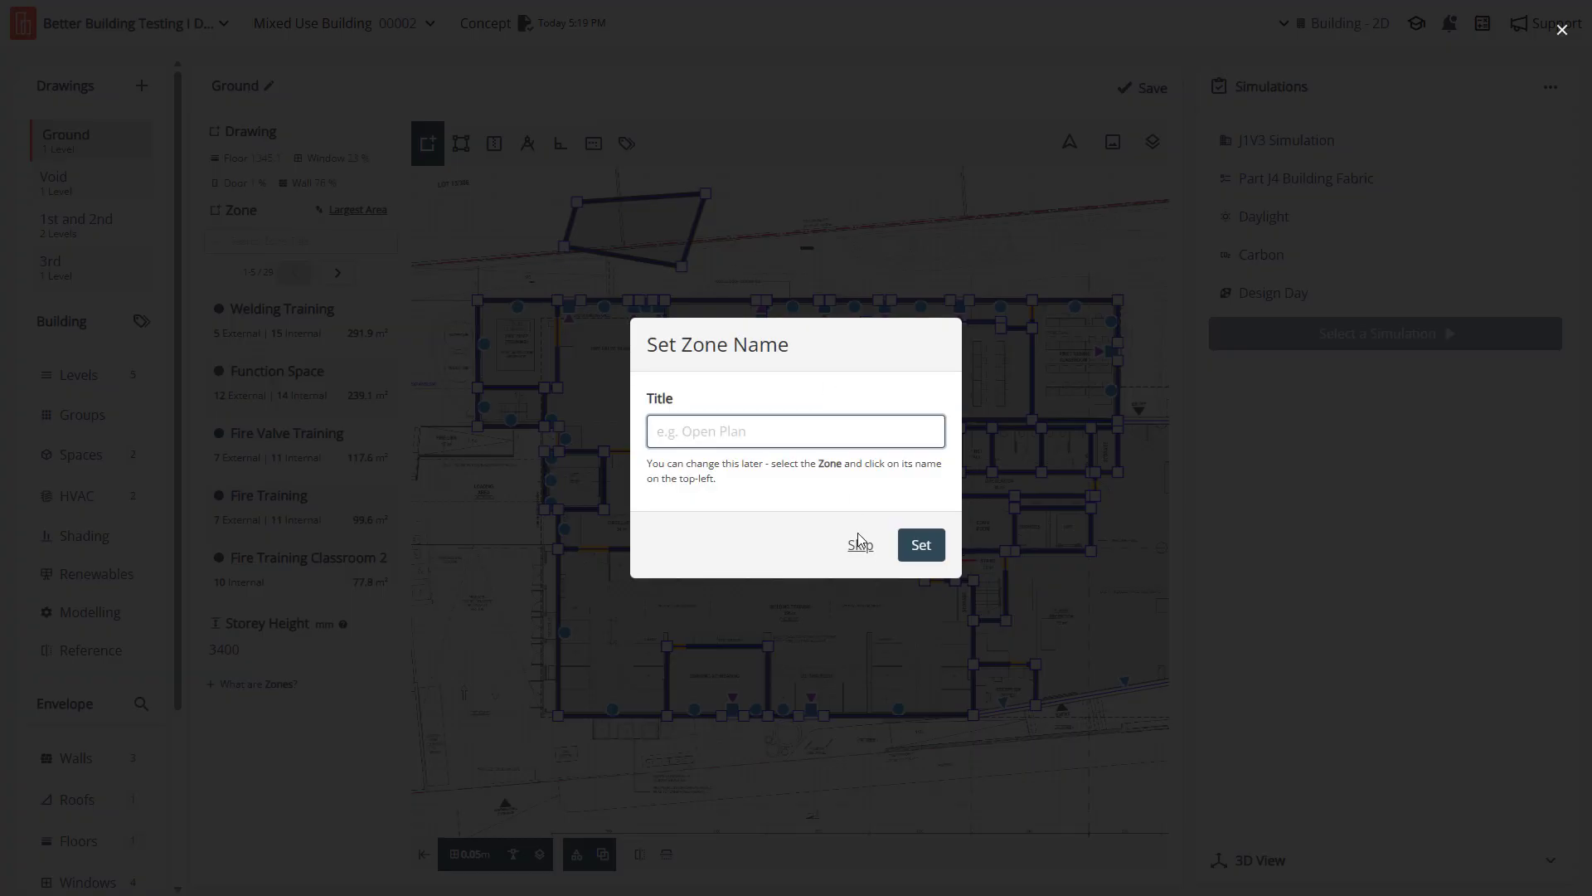
text(Zon)
click(862, 545)
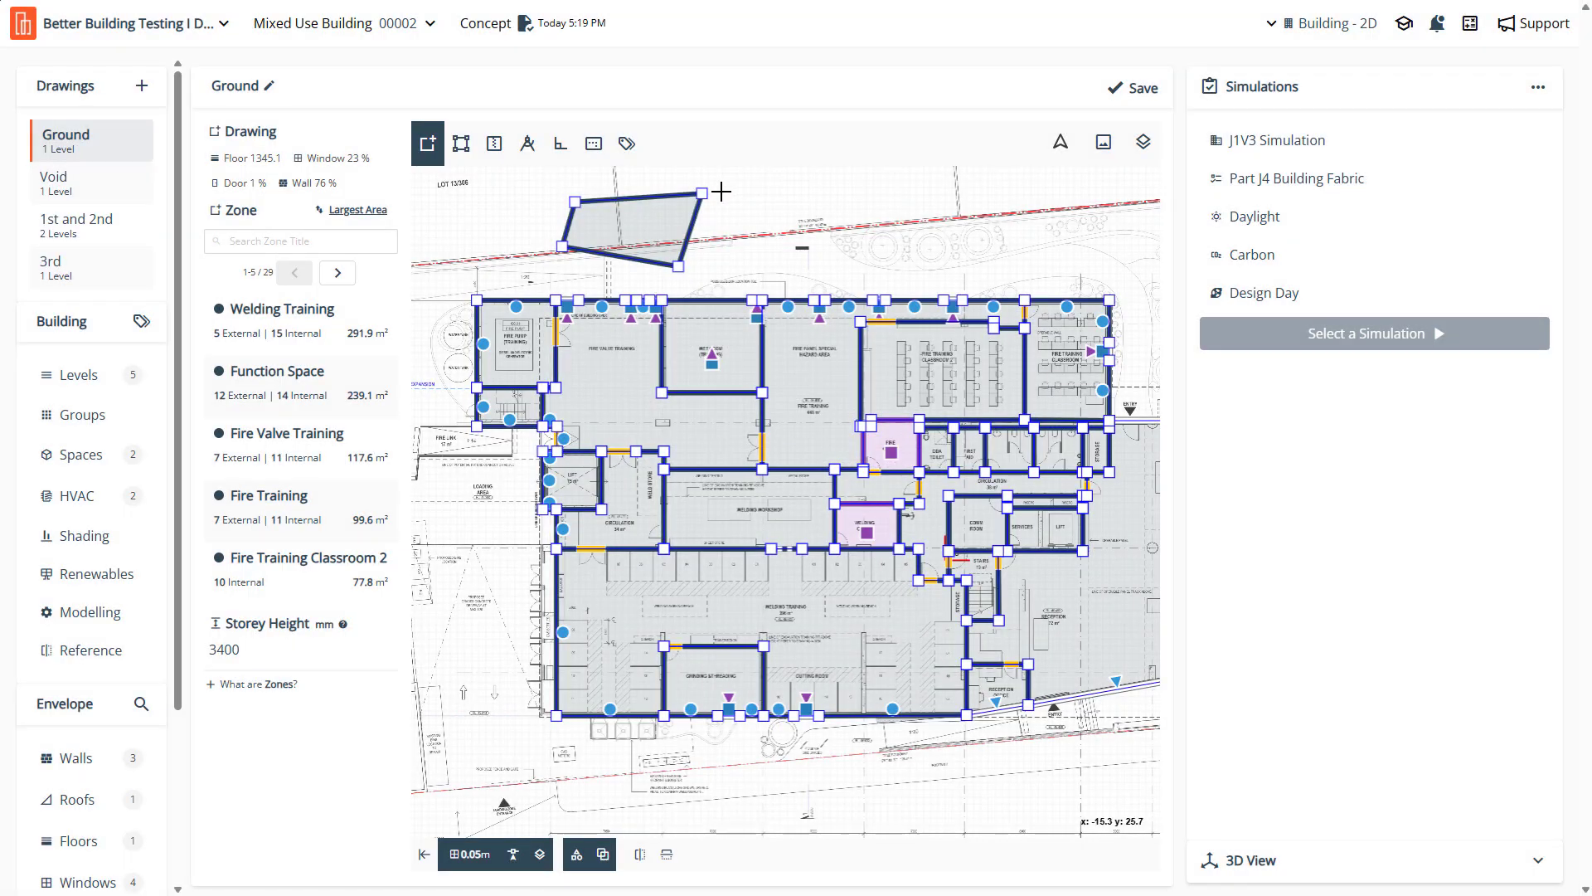
Draw a second four-sided zone named Zones beside the first, and snap its lower shared-side corner onto the first zone's corner
click(705, 192)
click(808, 189)
click(788, 253)
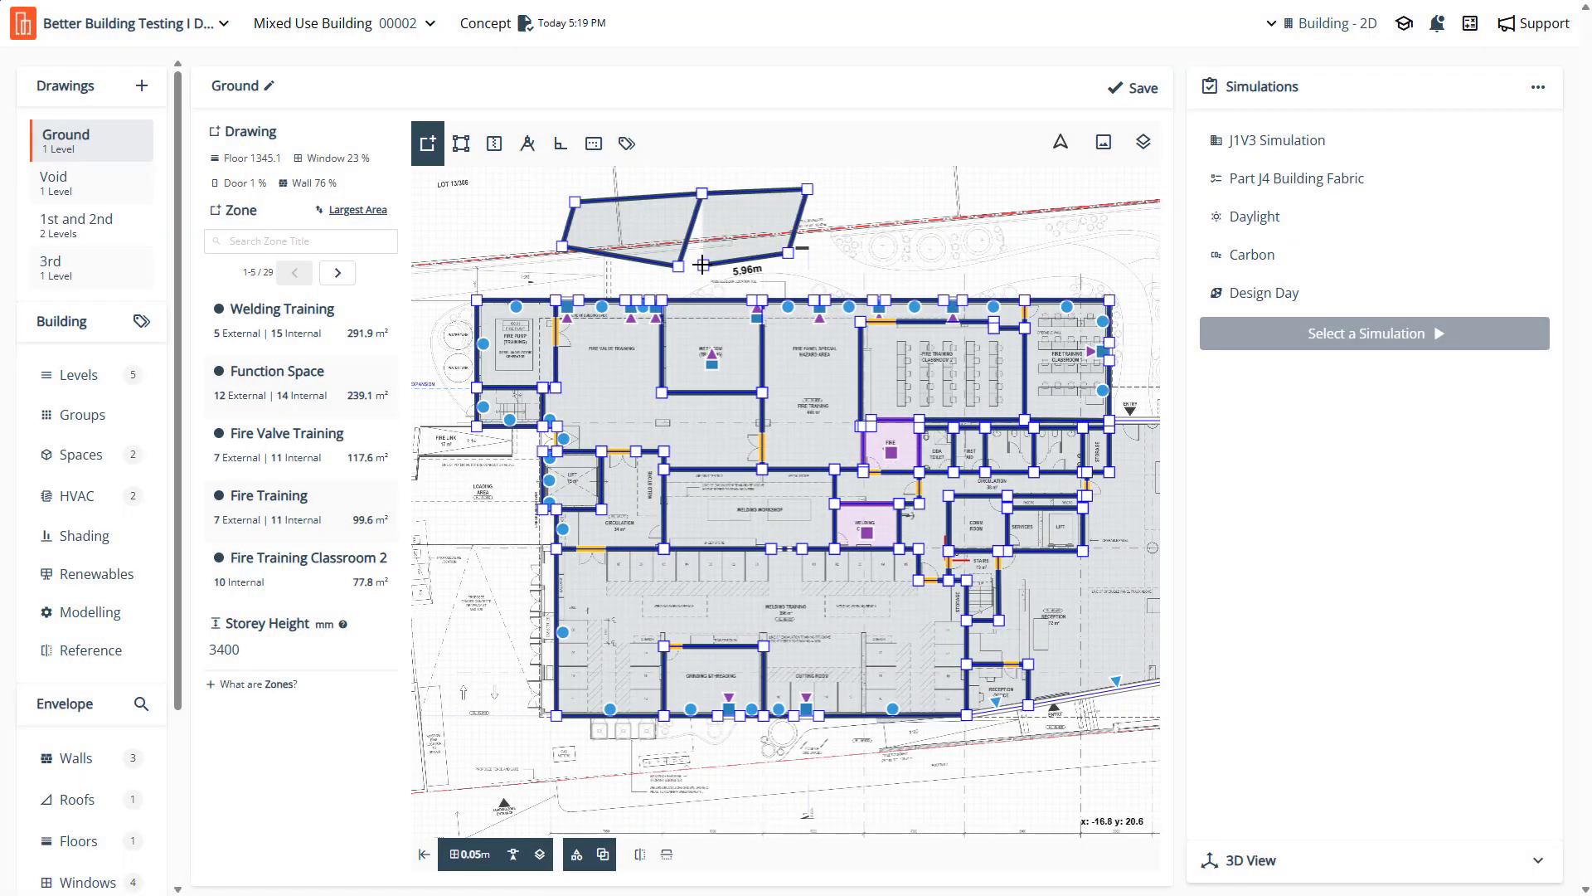
click(701, 265)
text(Zones)
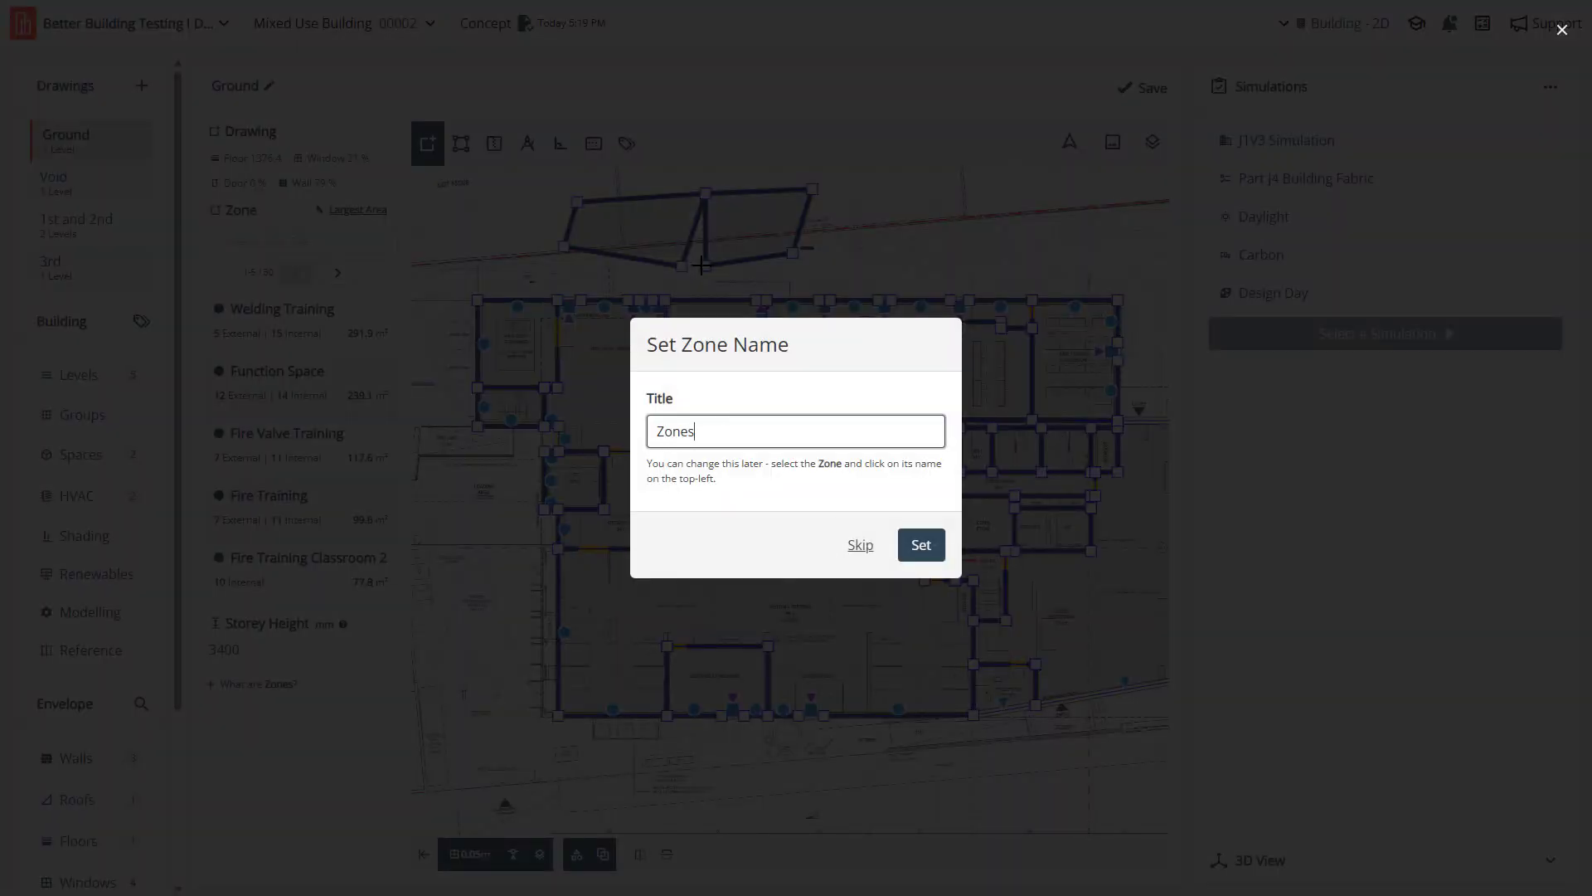
key(Return)
click(711, 221)
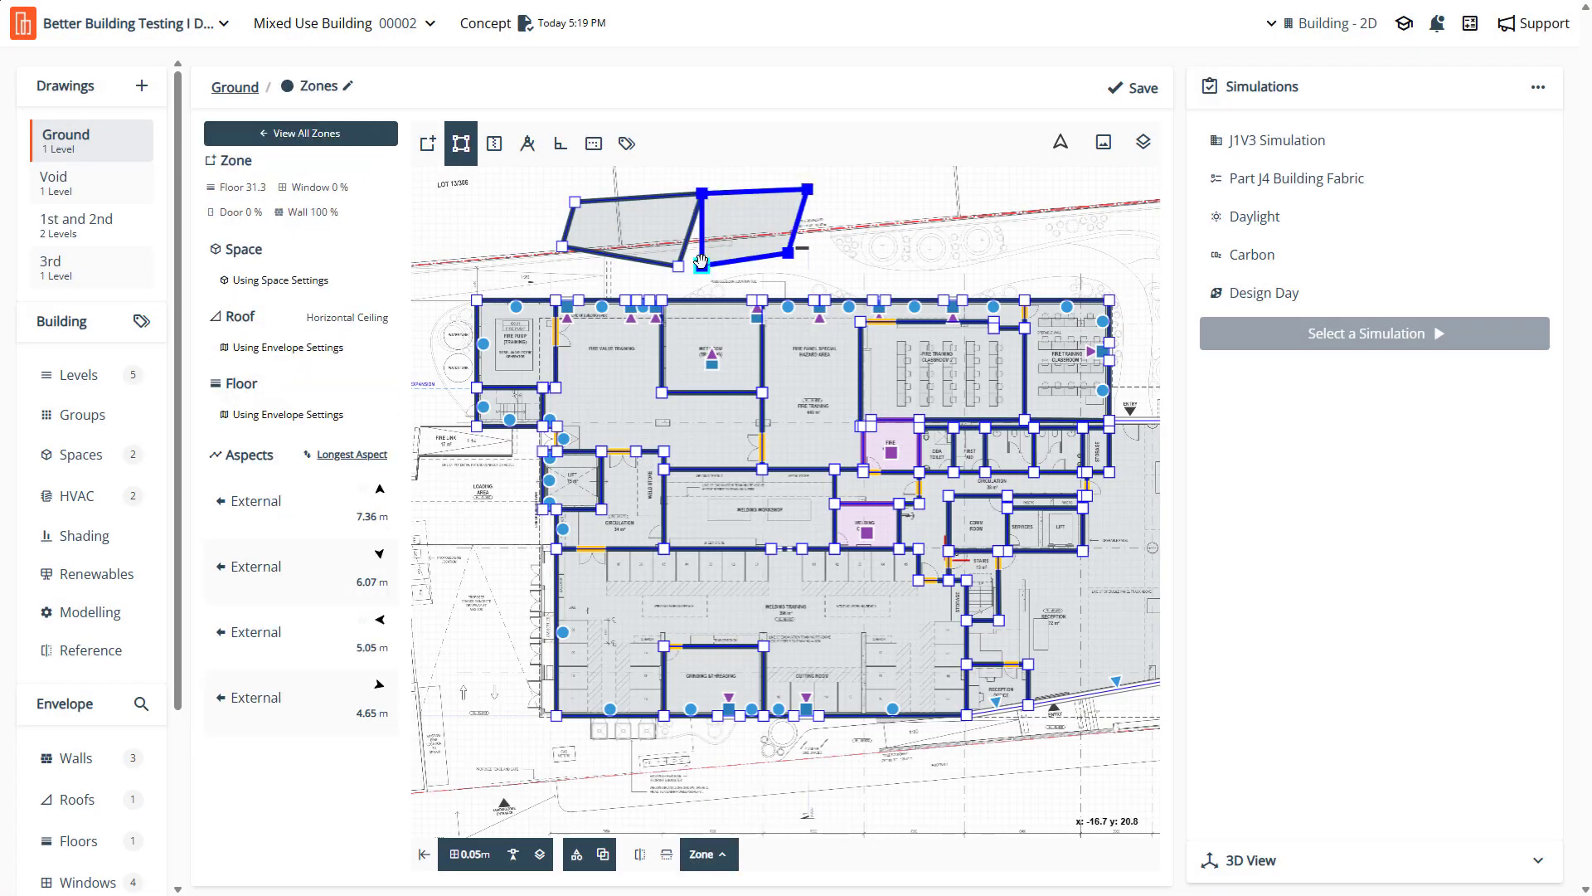
drag(701, 265, 678, 266)
Inspect the Wet Room (Training) zone's tags and settings, and return to the full zone list
scroll(694, 352, up, 3)
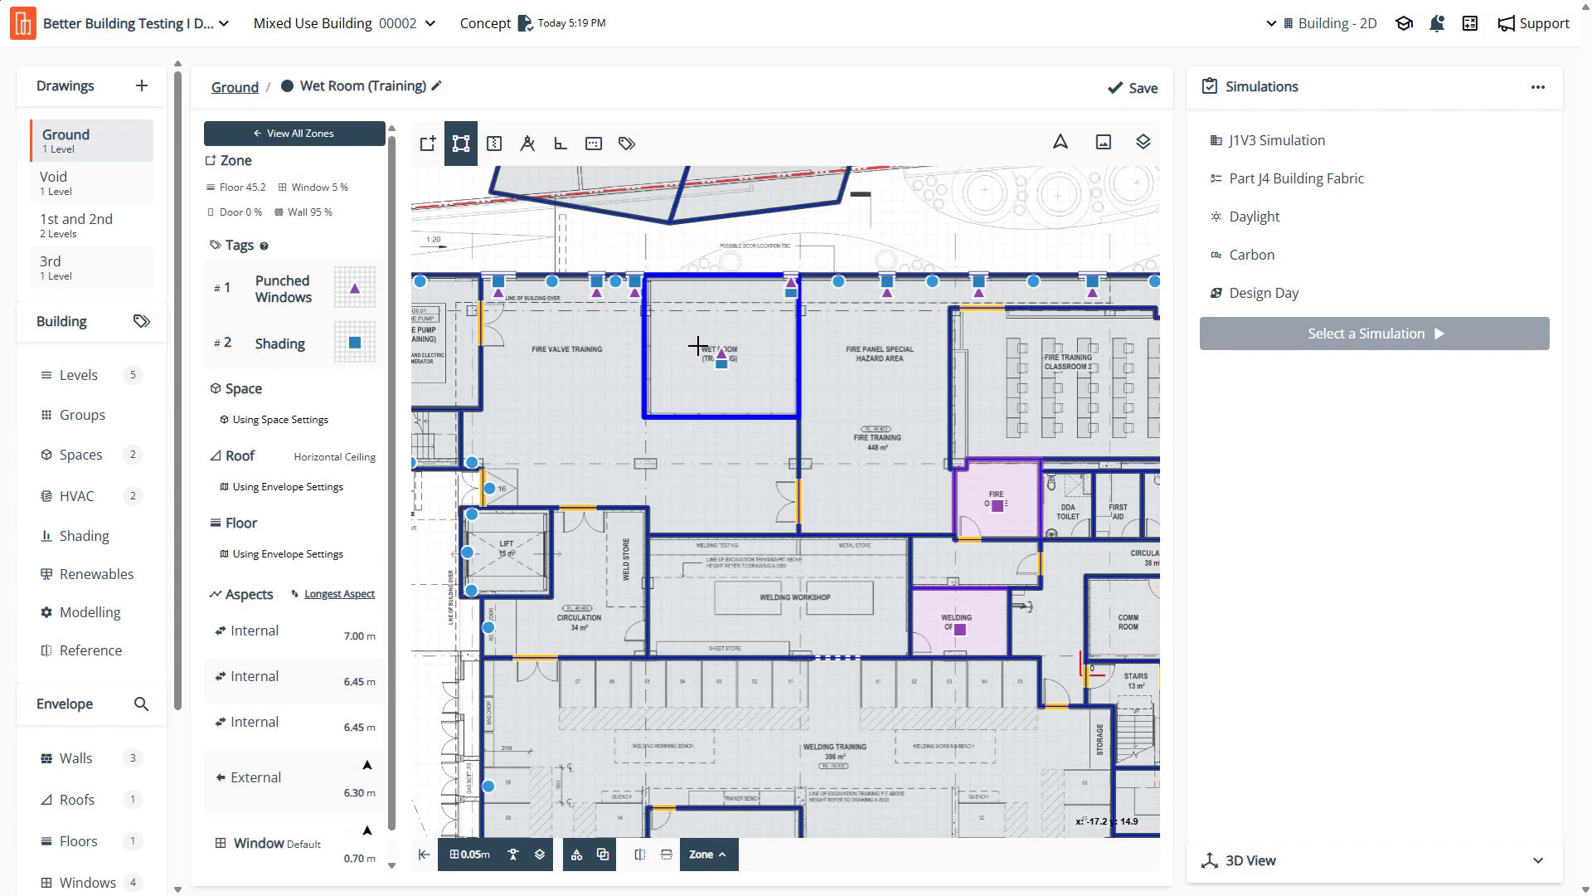
click(693, 352)
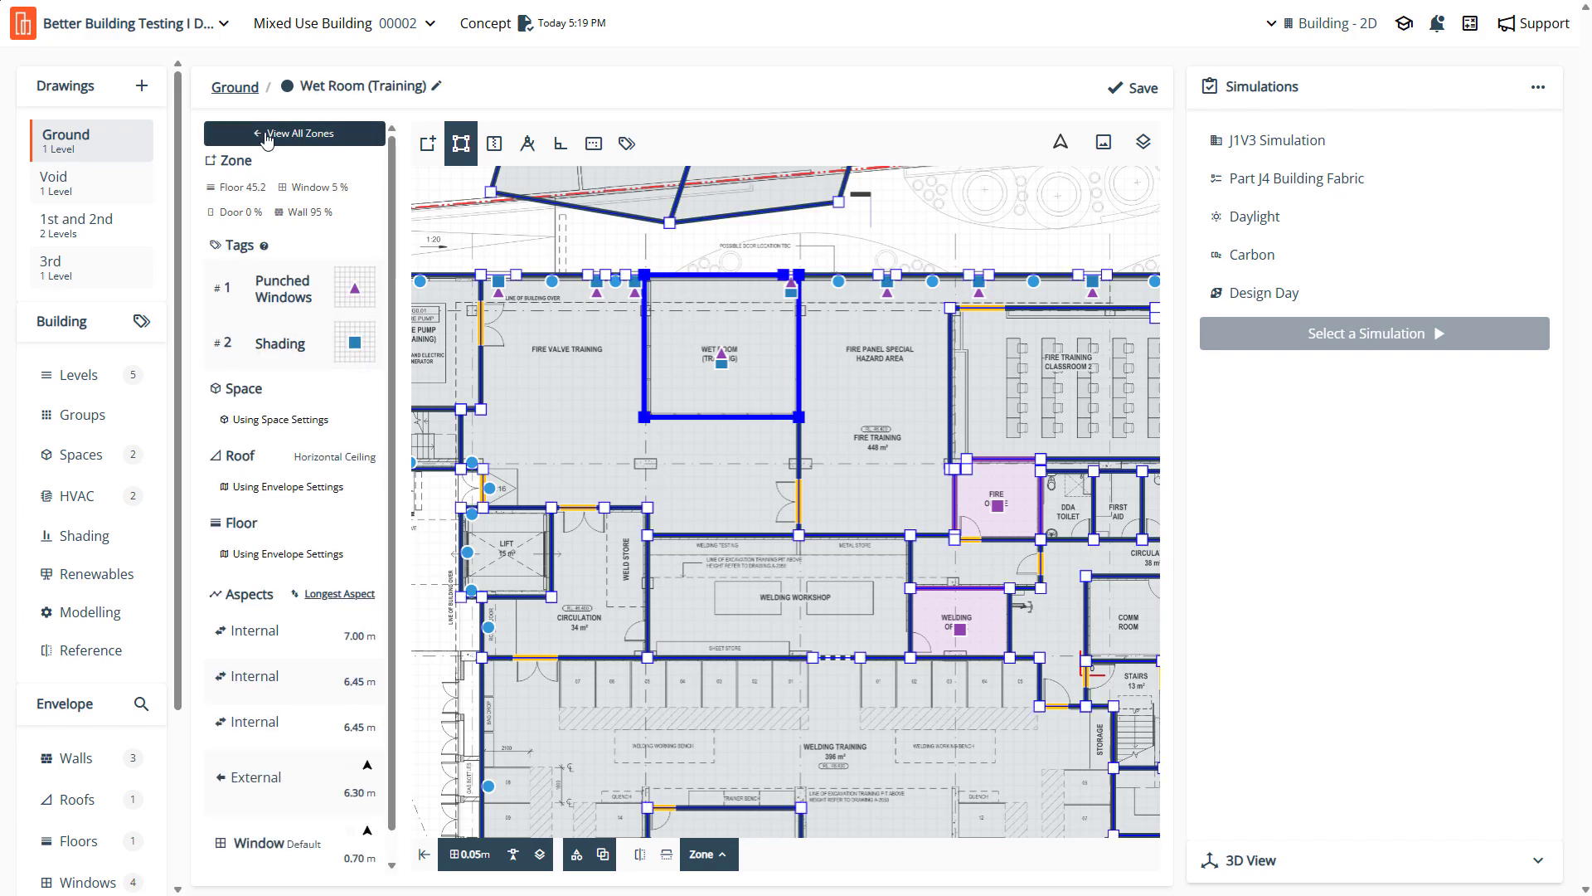
click(270, 134)
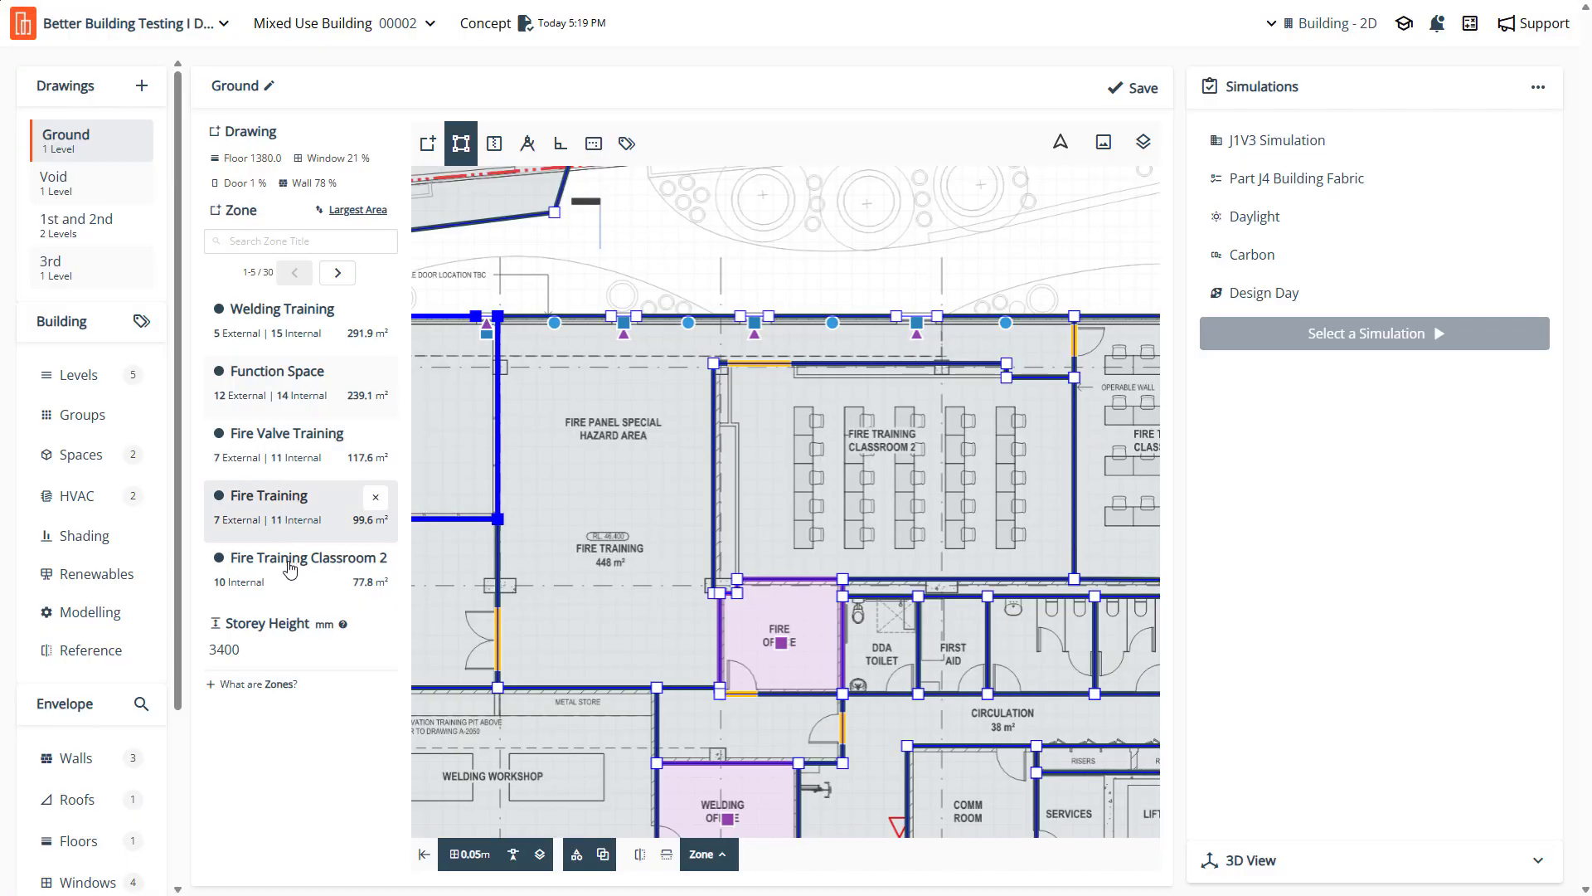
Browse every page of the Ground drawing's zone list, previewing zones on the plan, and return to the first page
click(335, 276)
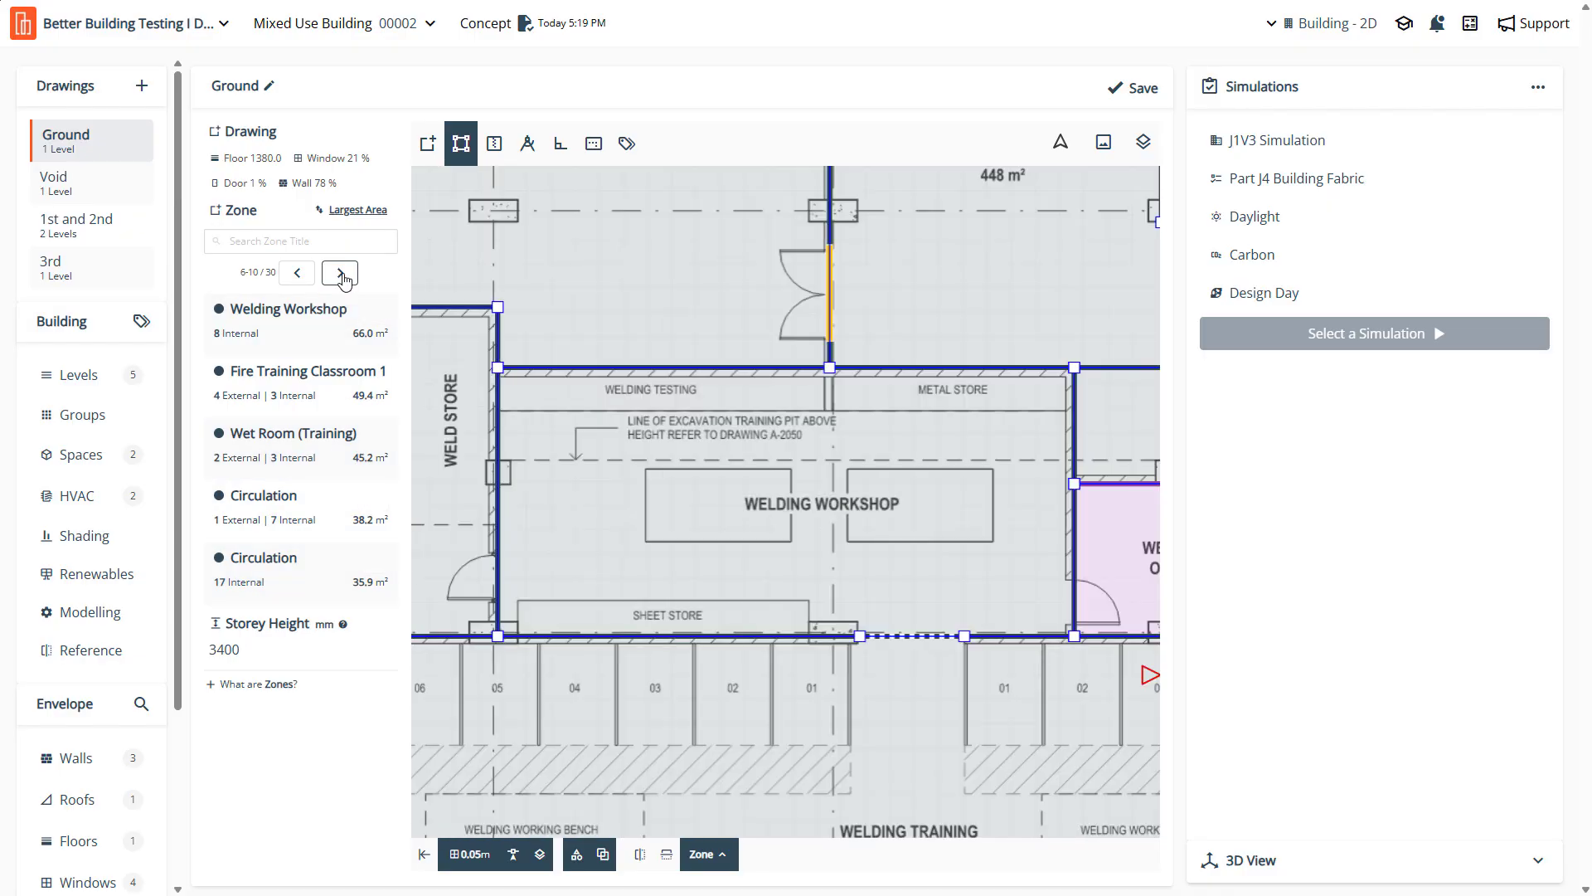
click(341, 273)
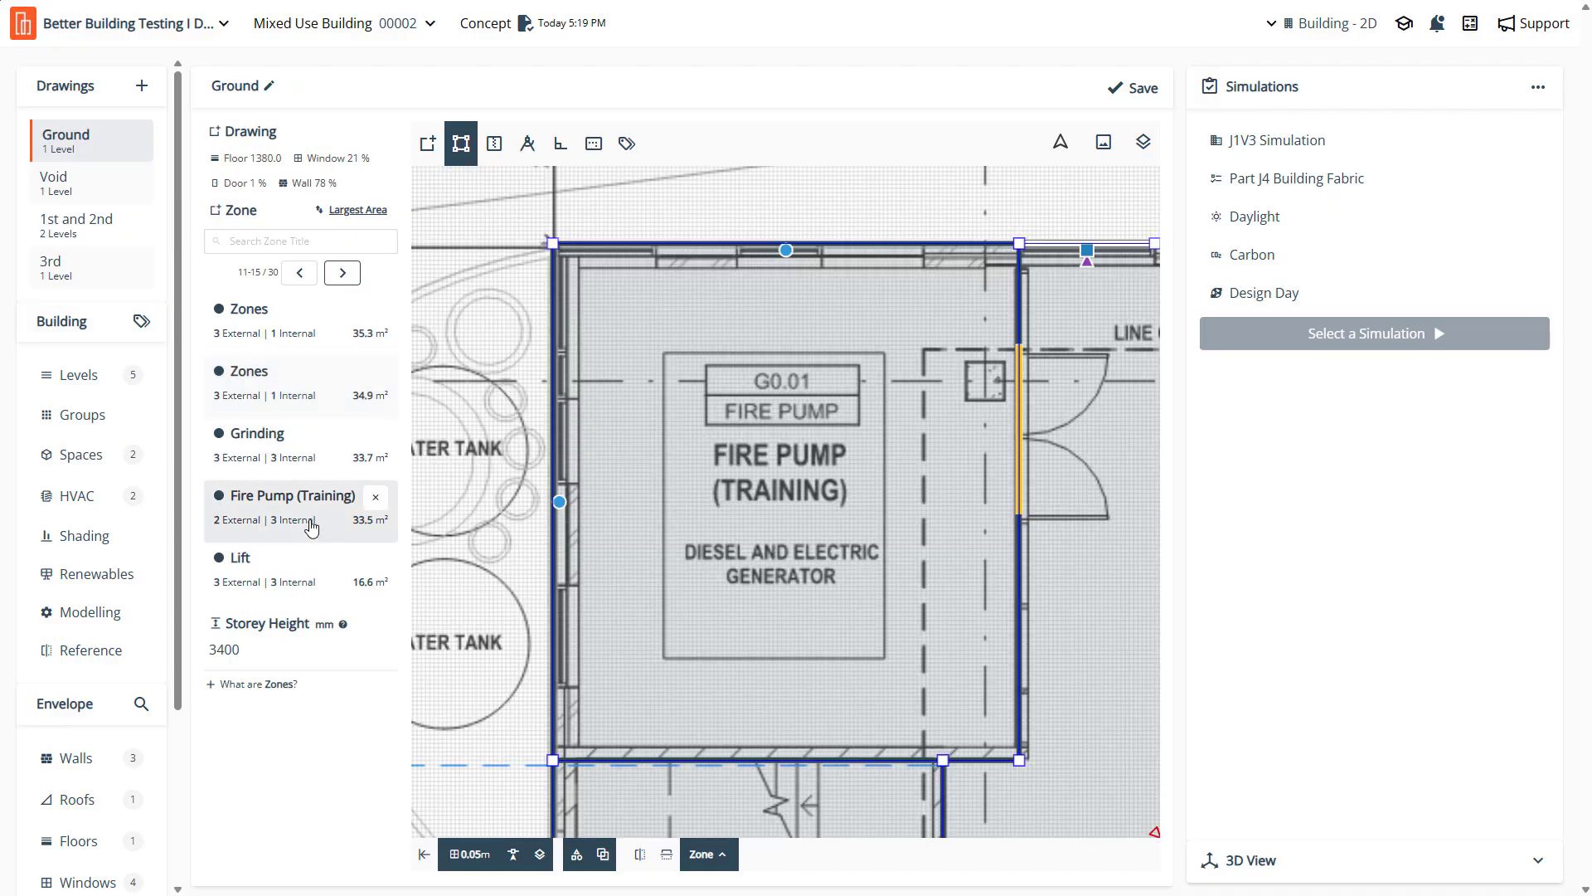
click(341, 273)
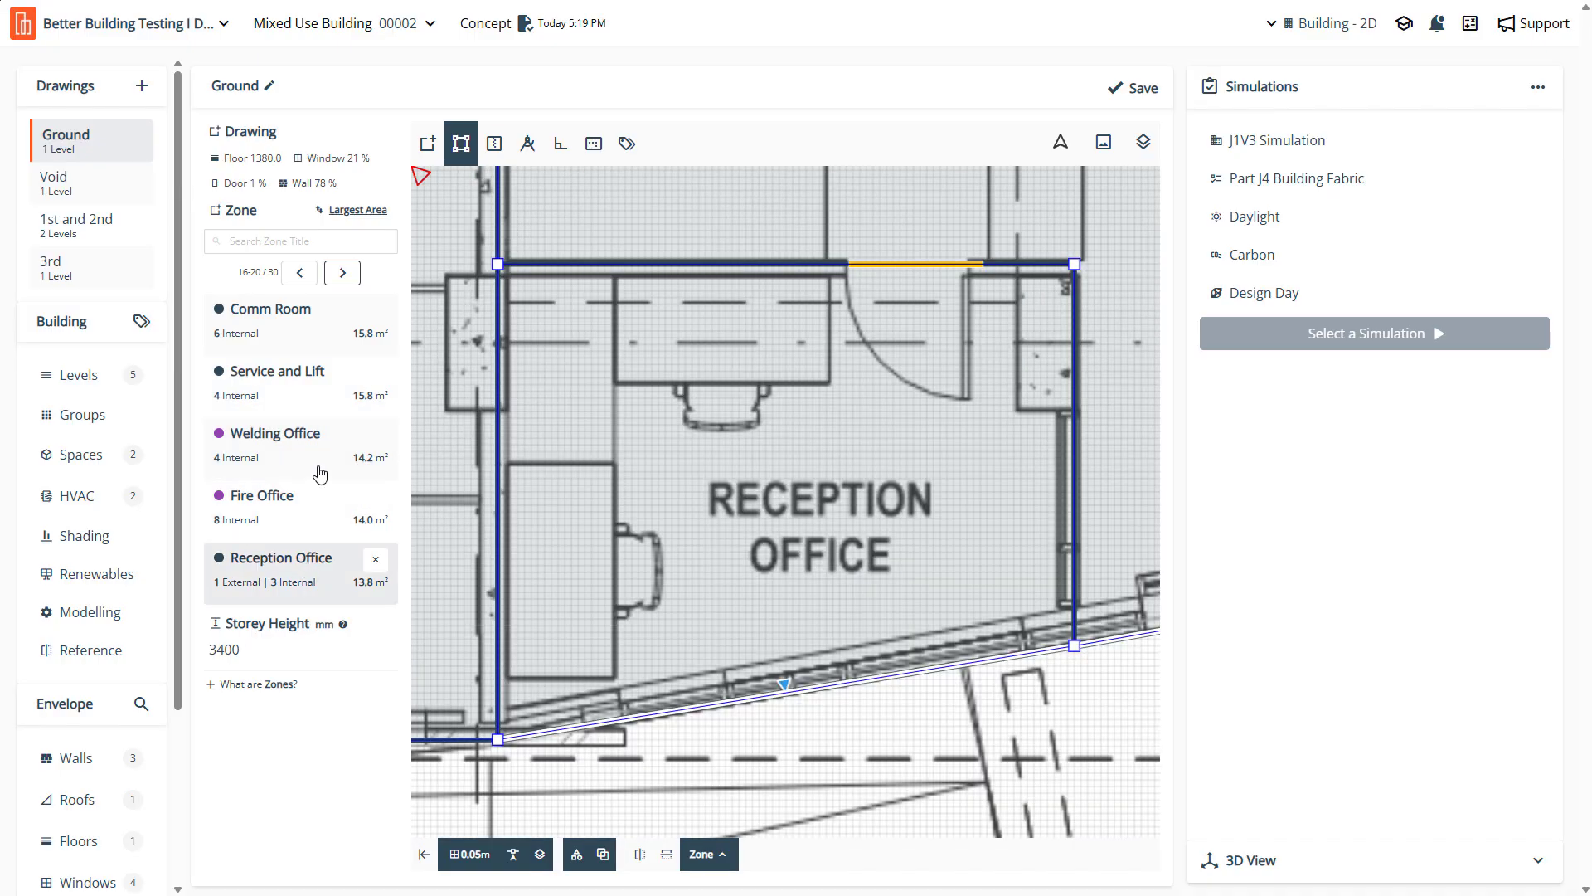
click(341, 273)
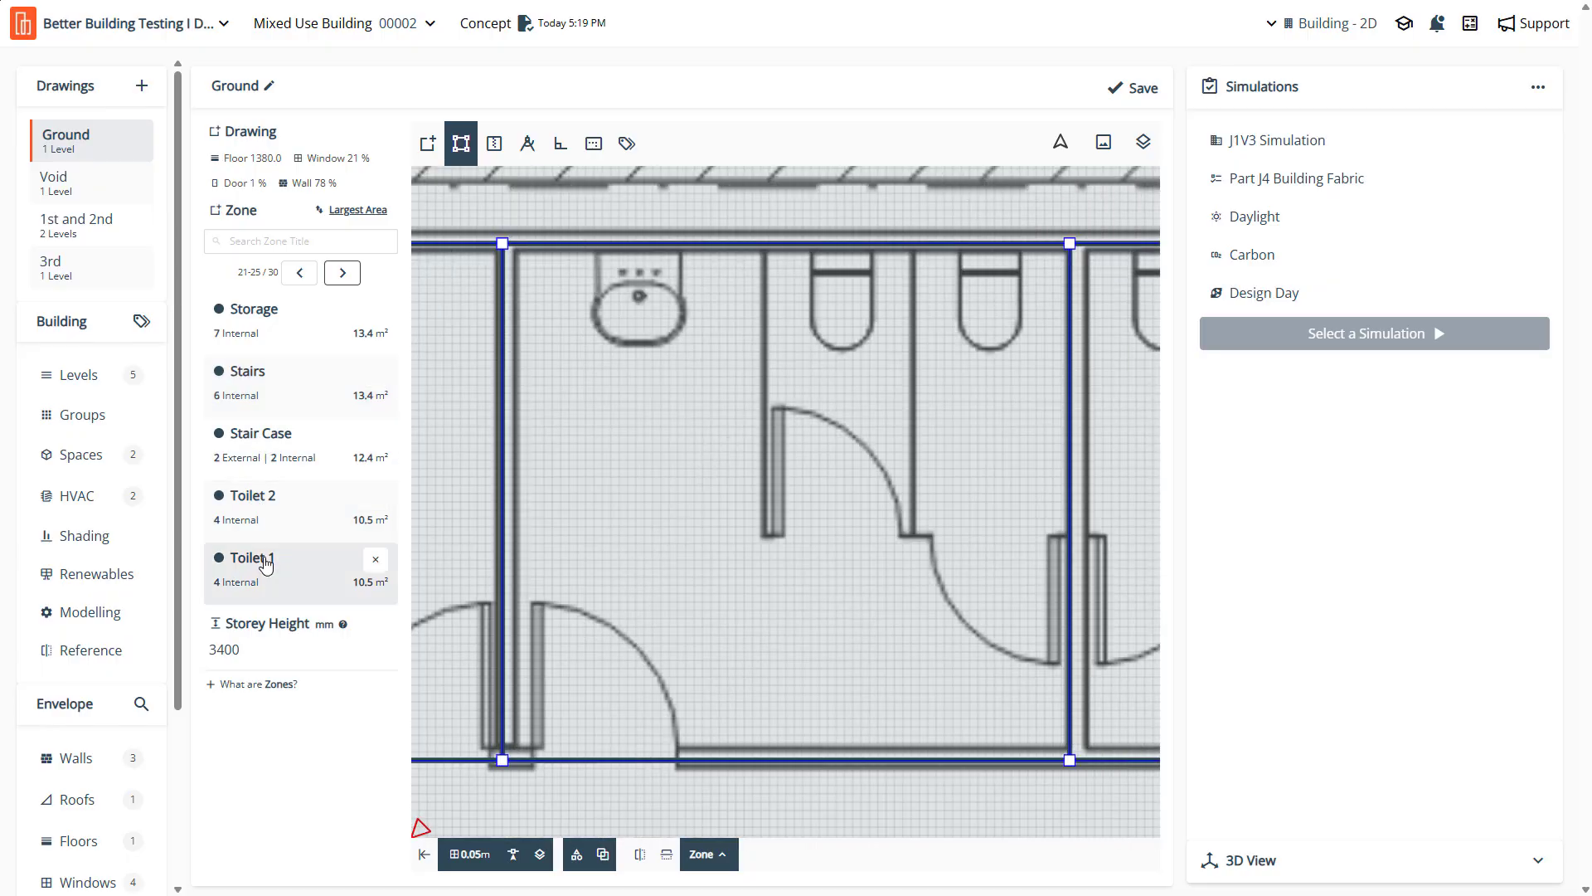
click(333, 276)
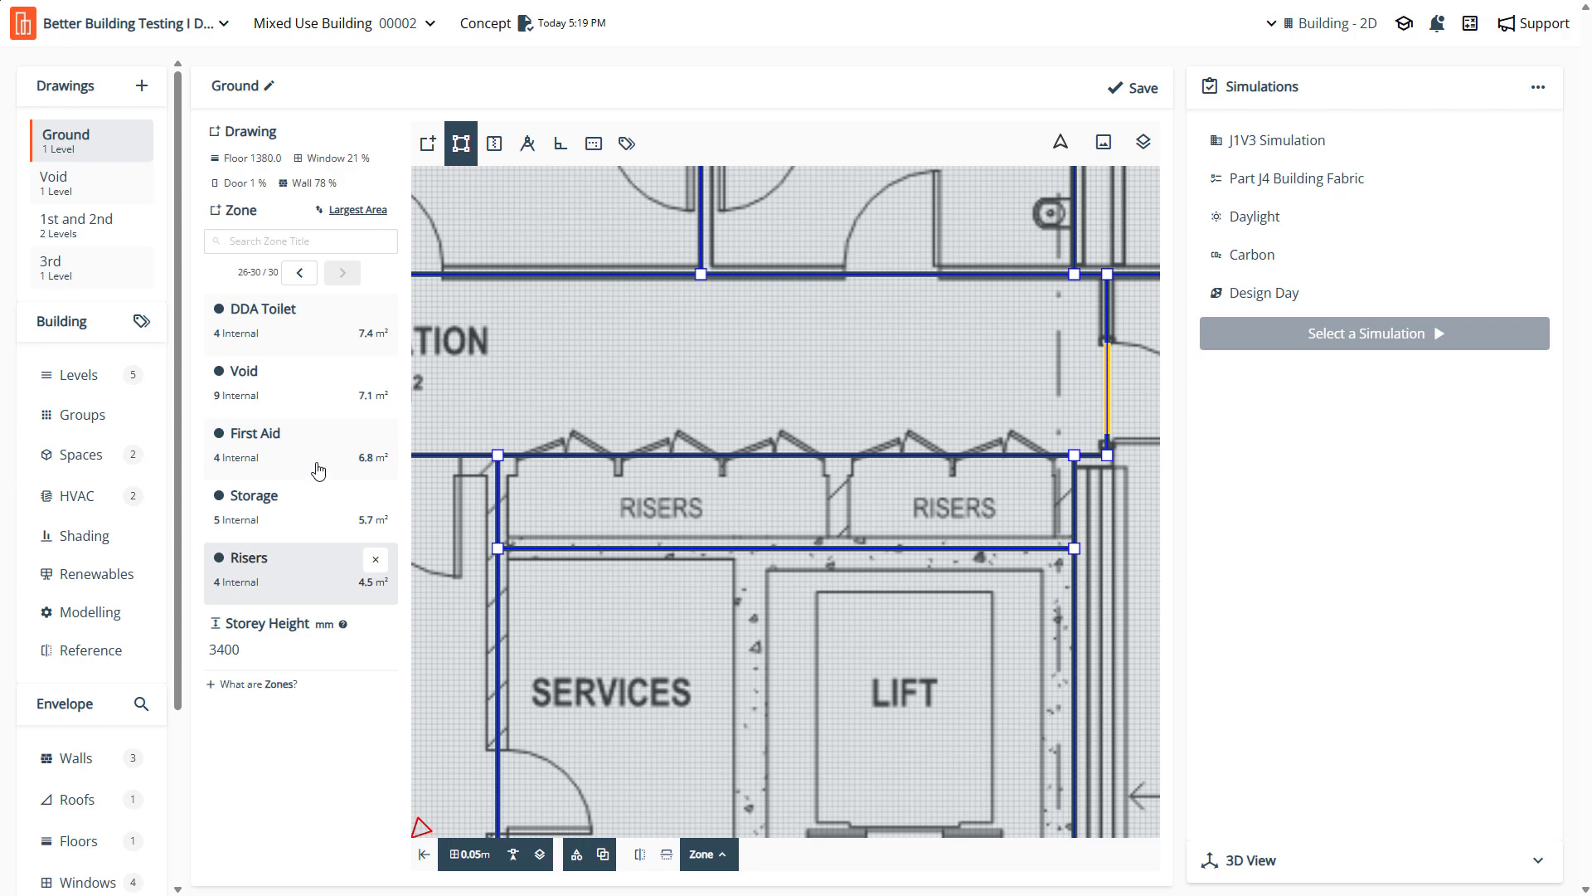
click(298, 275)
click(298, 275)
click(299, 275)
click(298, 273)
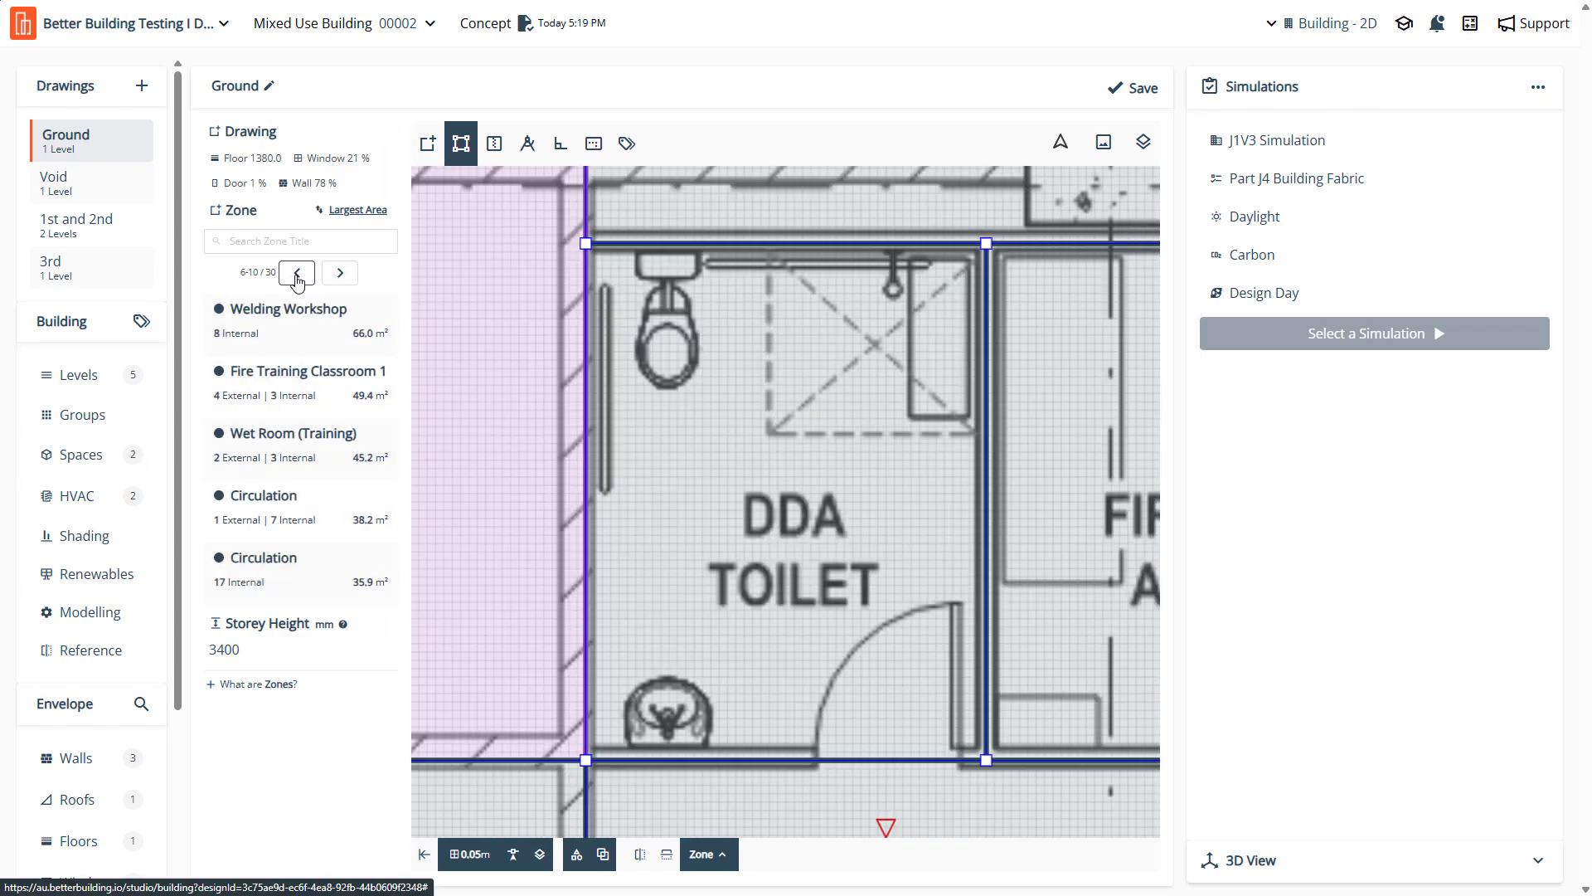
click(299, 274)
scroll(677, 474, down, 4)
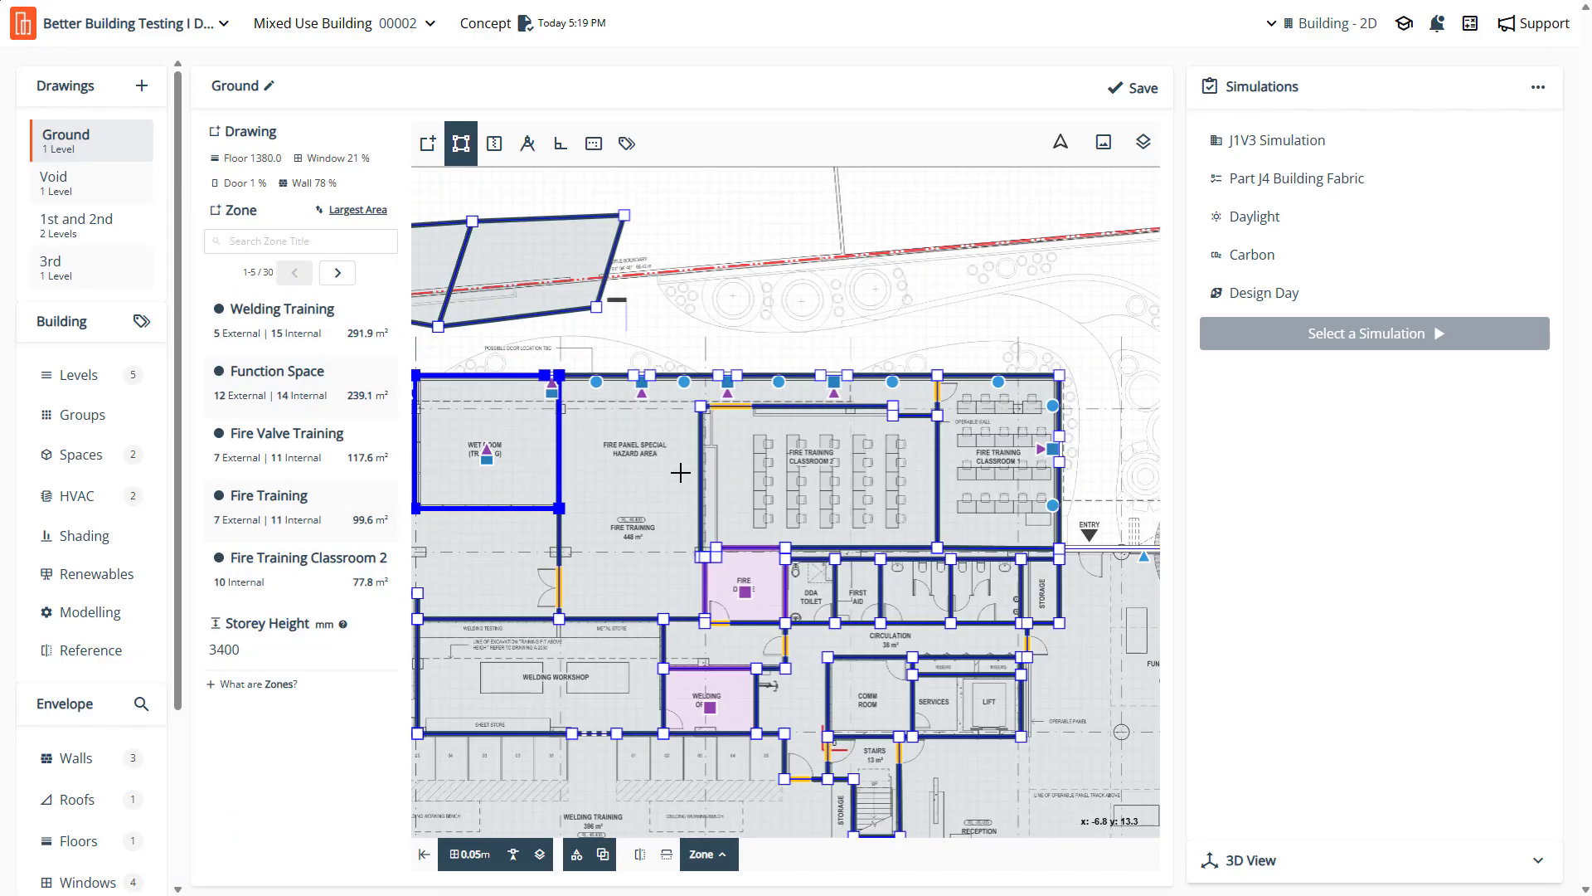
scroll(638, 498, up, 6)
scroll(653, 487, down, 5)
scroll(644, 510, up, 3)
scroll(445, 445, up, 3)
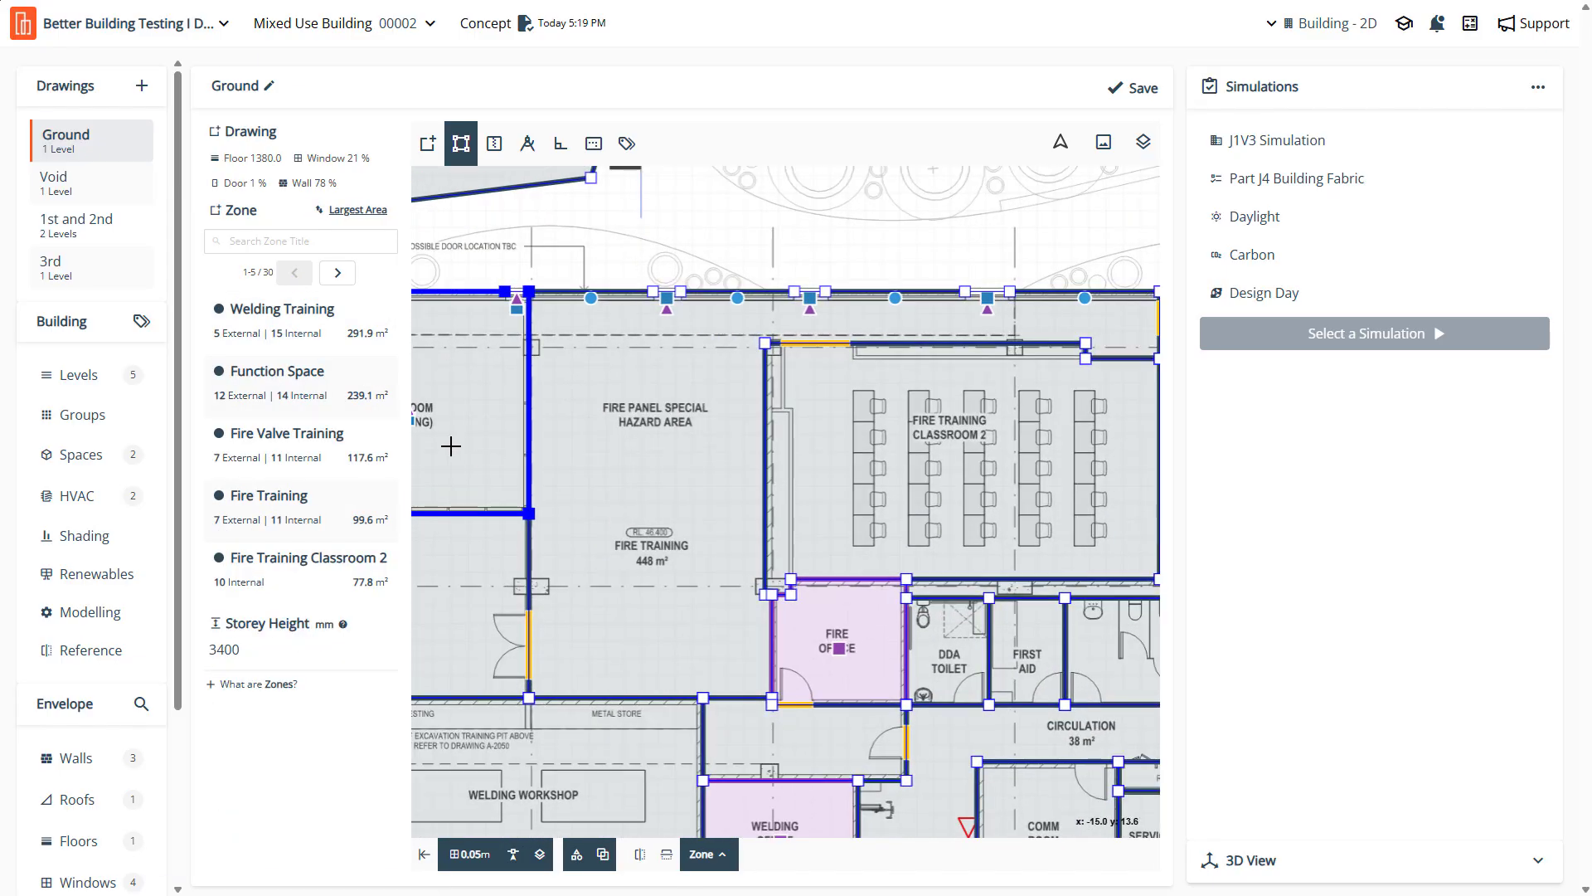
scroll(708, 452, down, 6)
scroll(448, 385, up, 3)
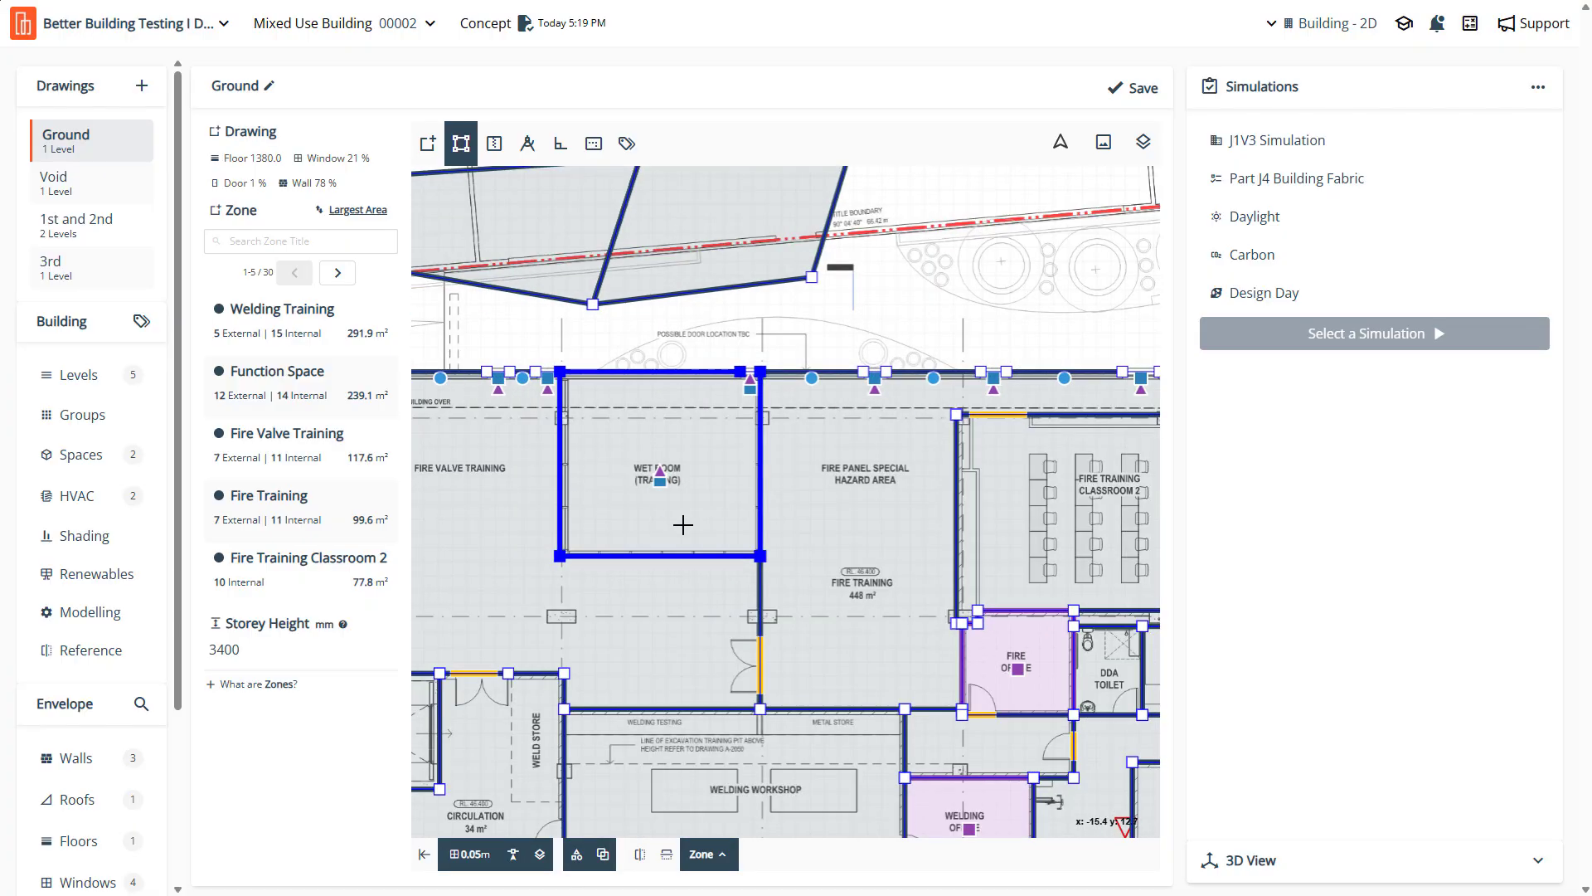
scroll(682, 524, up, 3)
scroll(678, 521, down, 3)
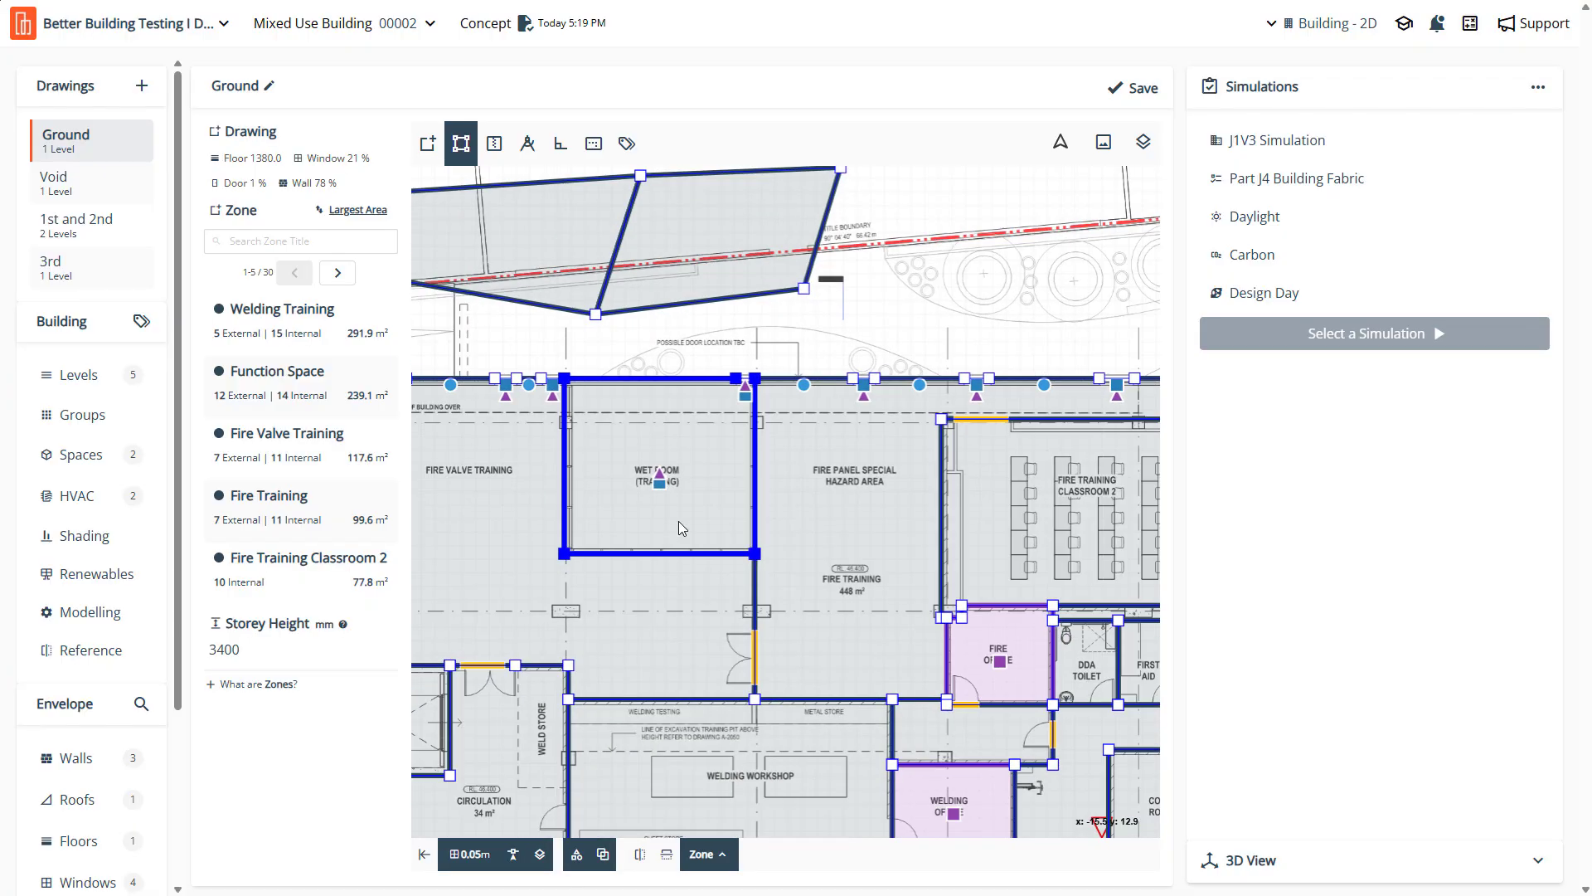
scroll(711, 362, down, 3)
scroll(631, 498, up, 3)
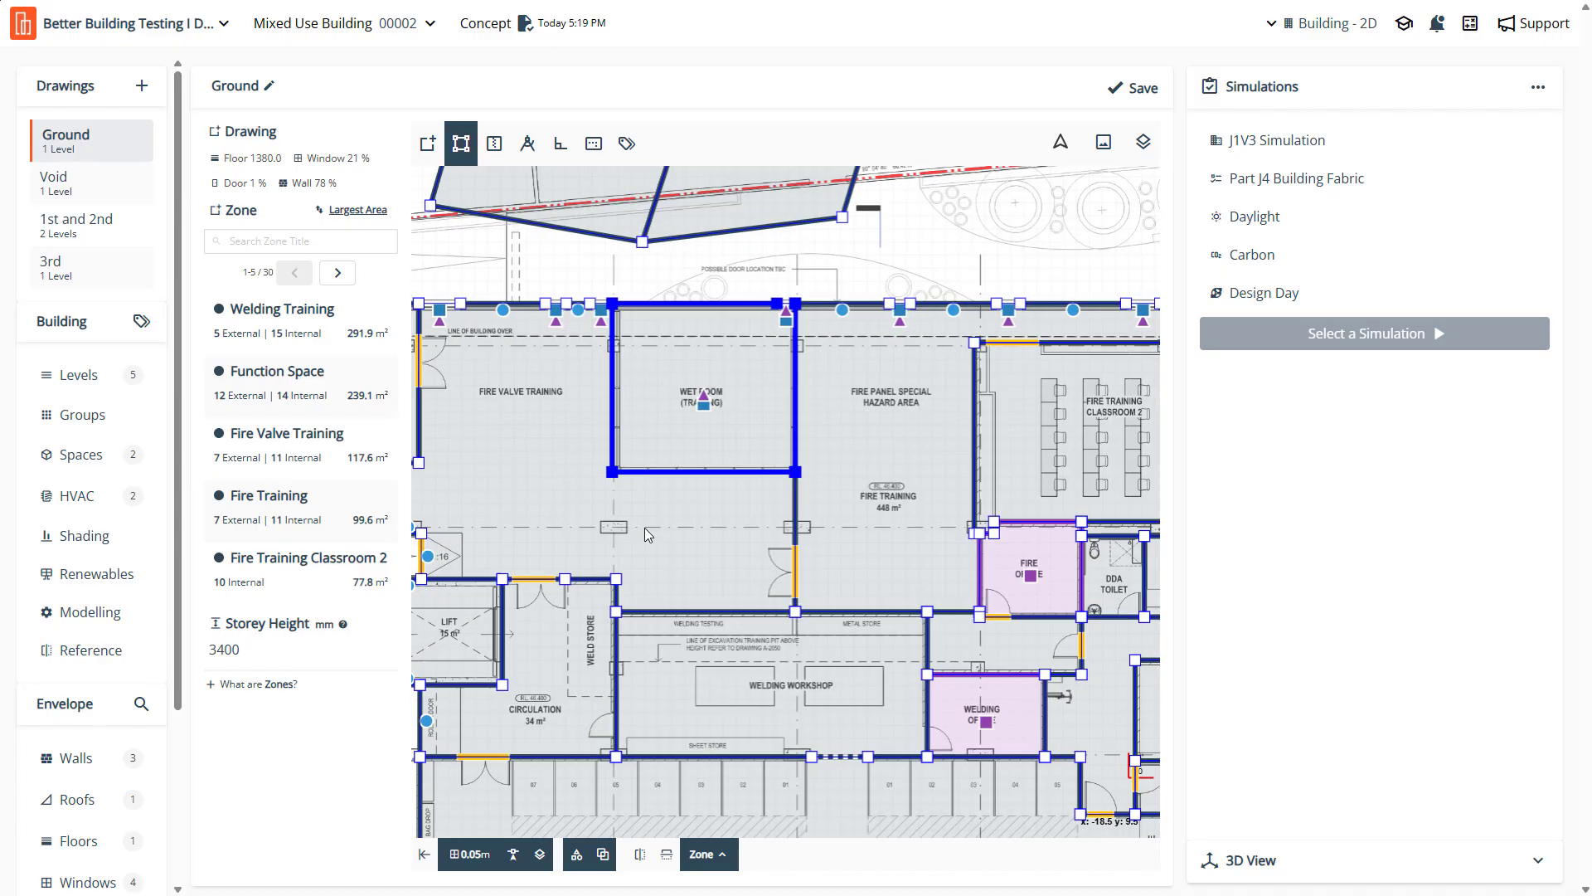
scroll(627, 501, down, 3)
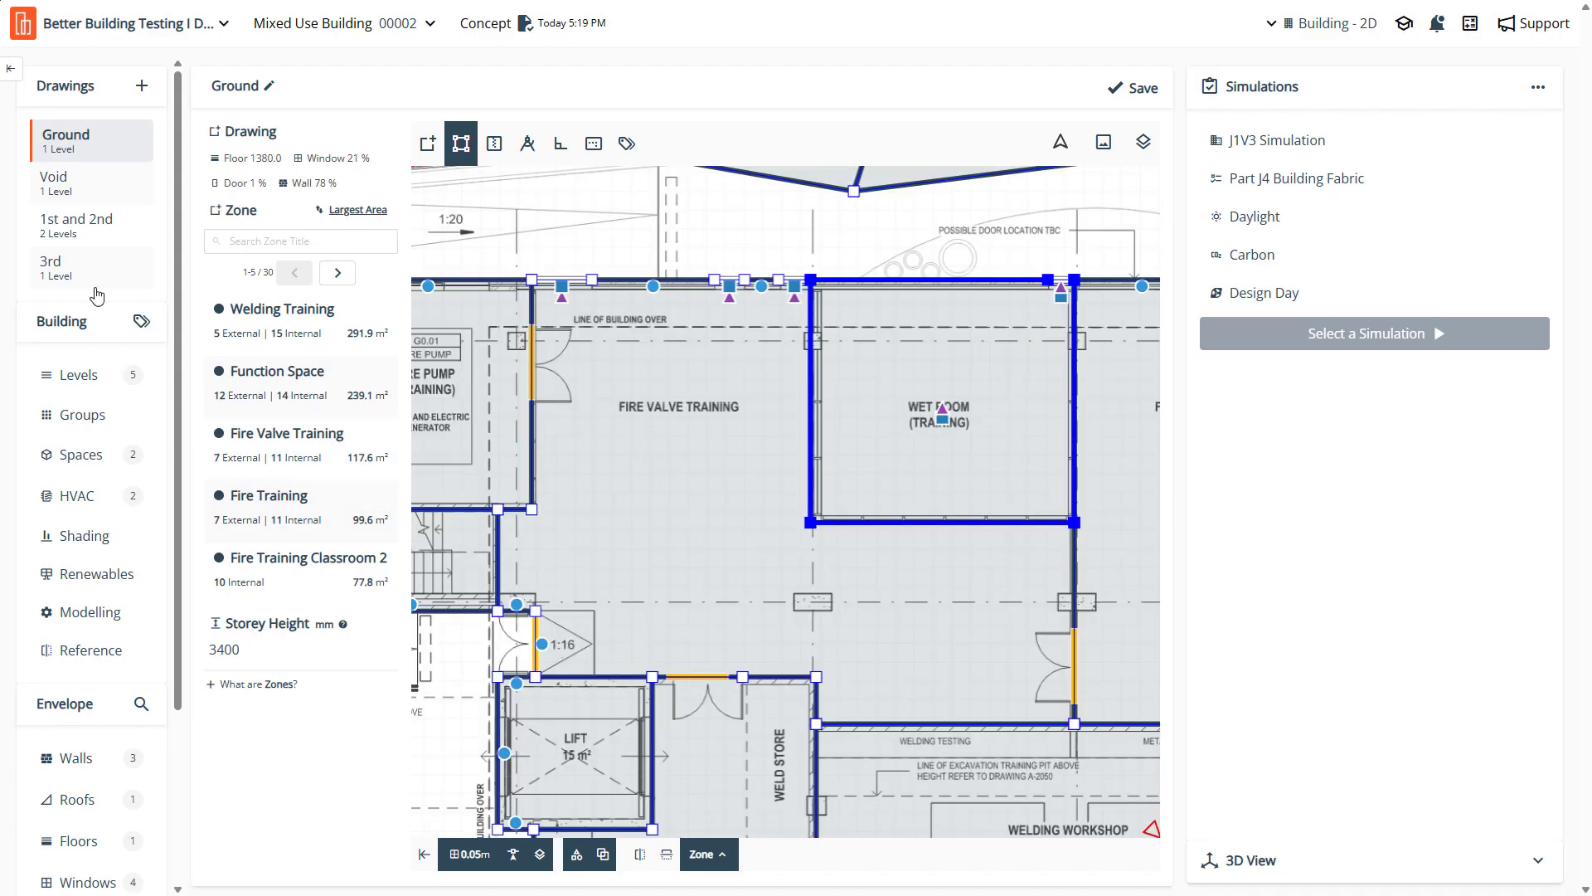
Delete both four-sided zones drawn above the building's upper edge on the Ground drawing
scroll(675, 404, down, 2)
scroll(673, 403, down, 2)
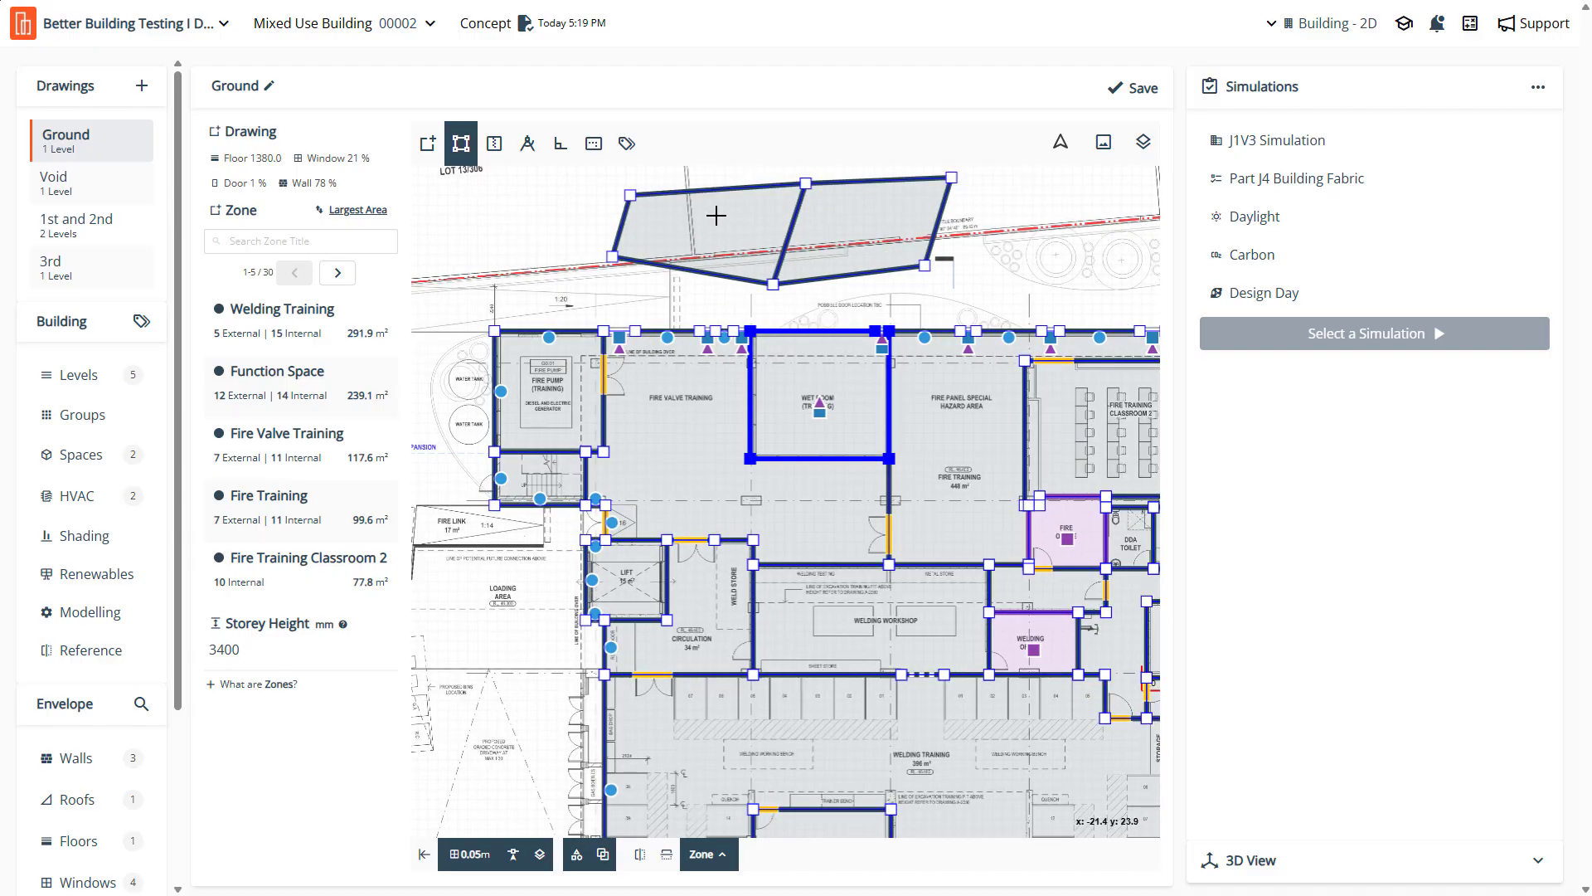
click(717, 216)
key(Delete)
click(847, 237)
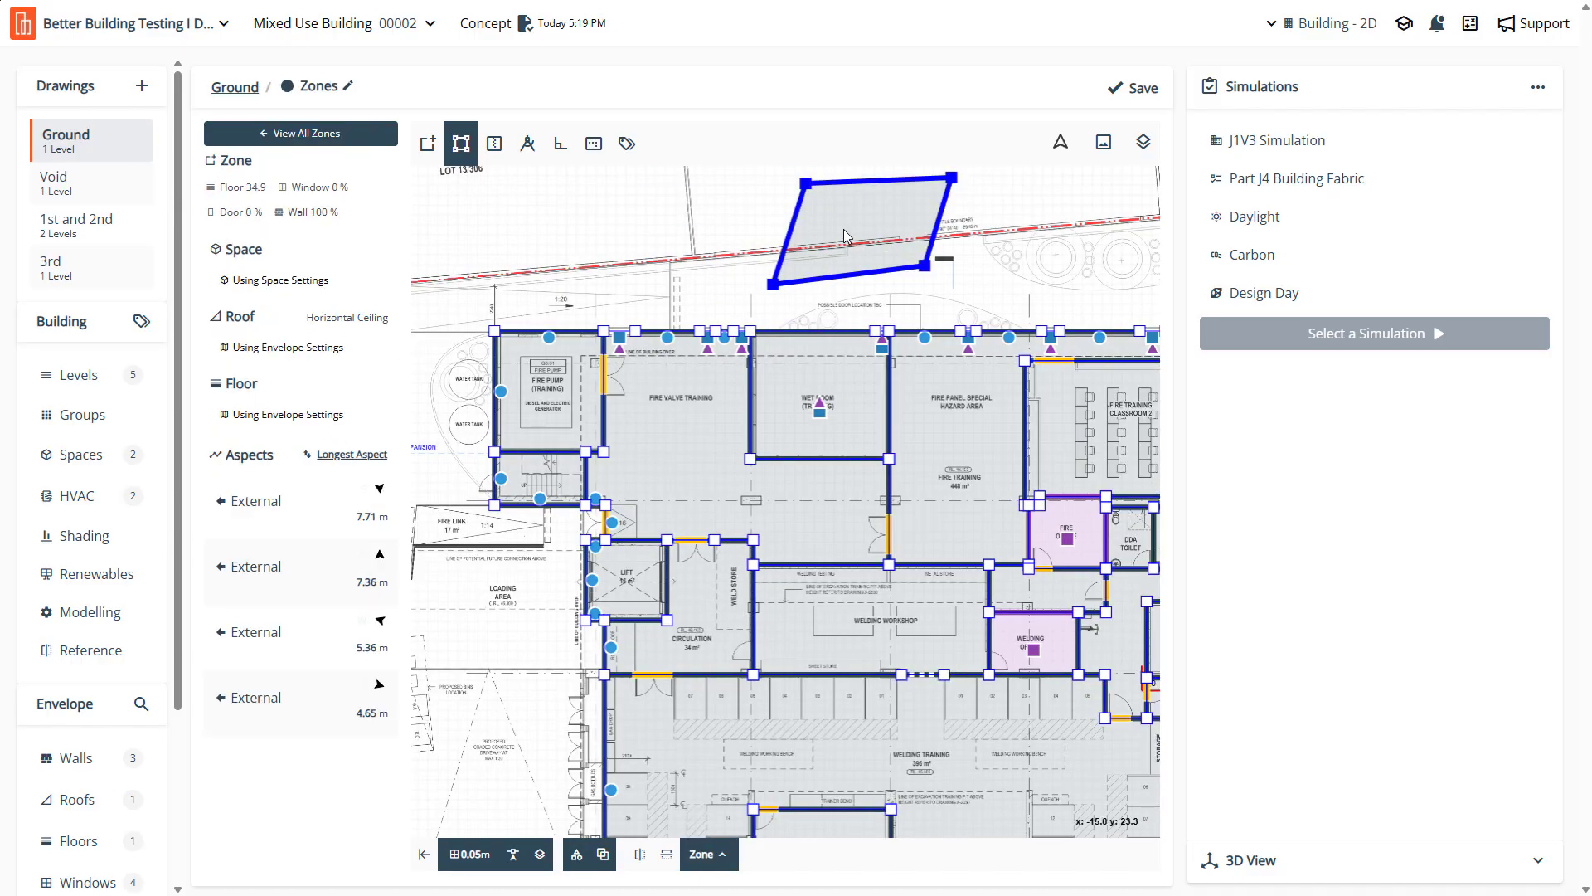
key(Delete)
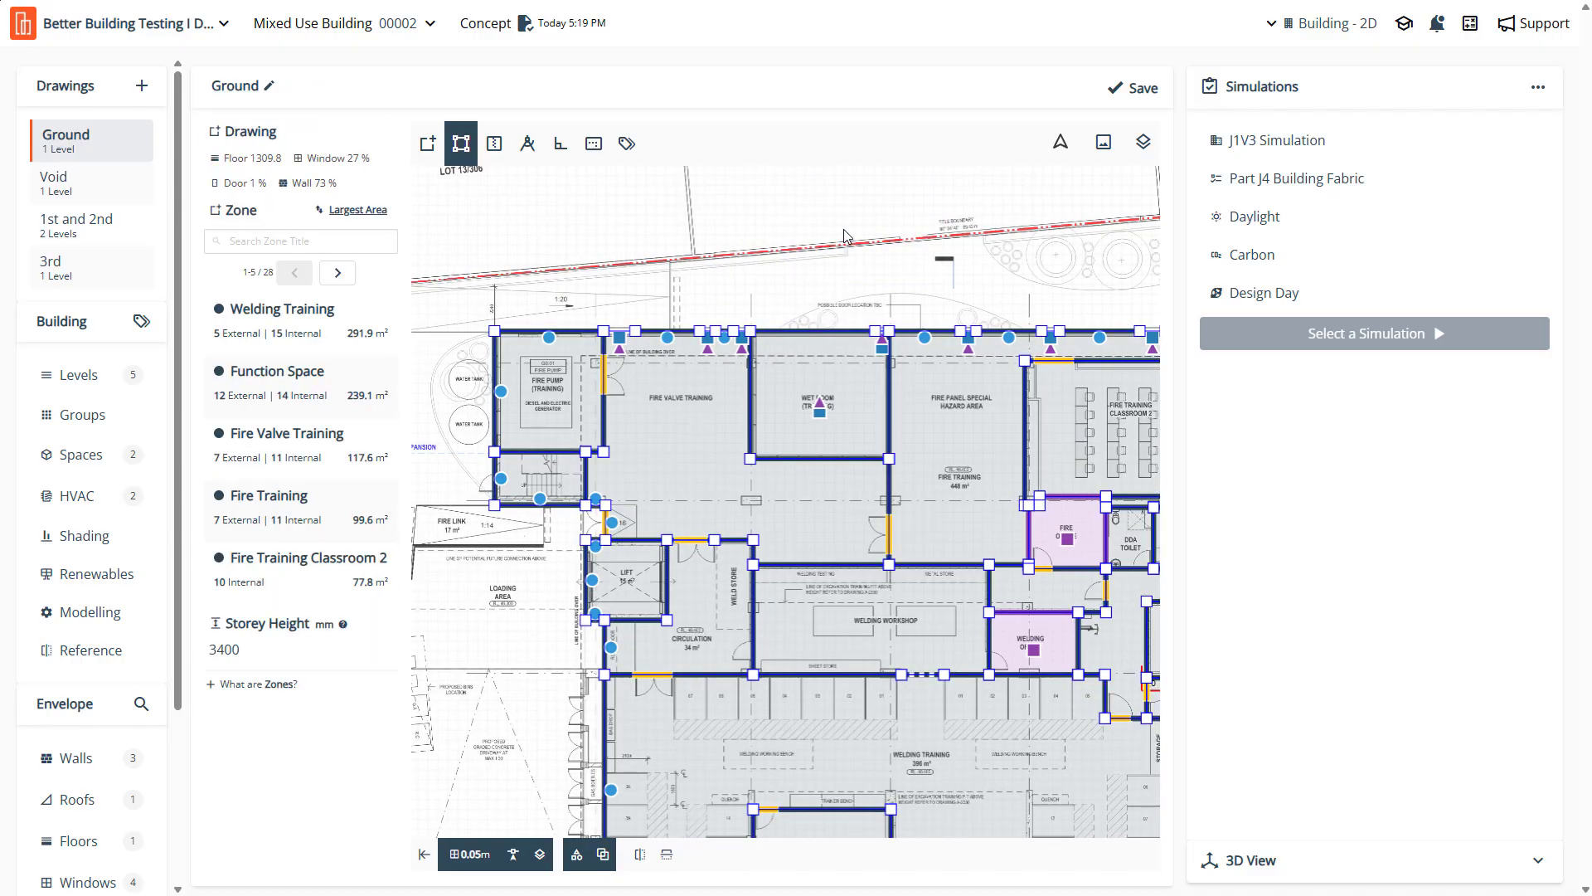
Generate the 3D view of the Mixed Use Building
scroll(847, 237, up, 2)
scroll(794, 552, down, 5)
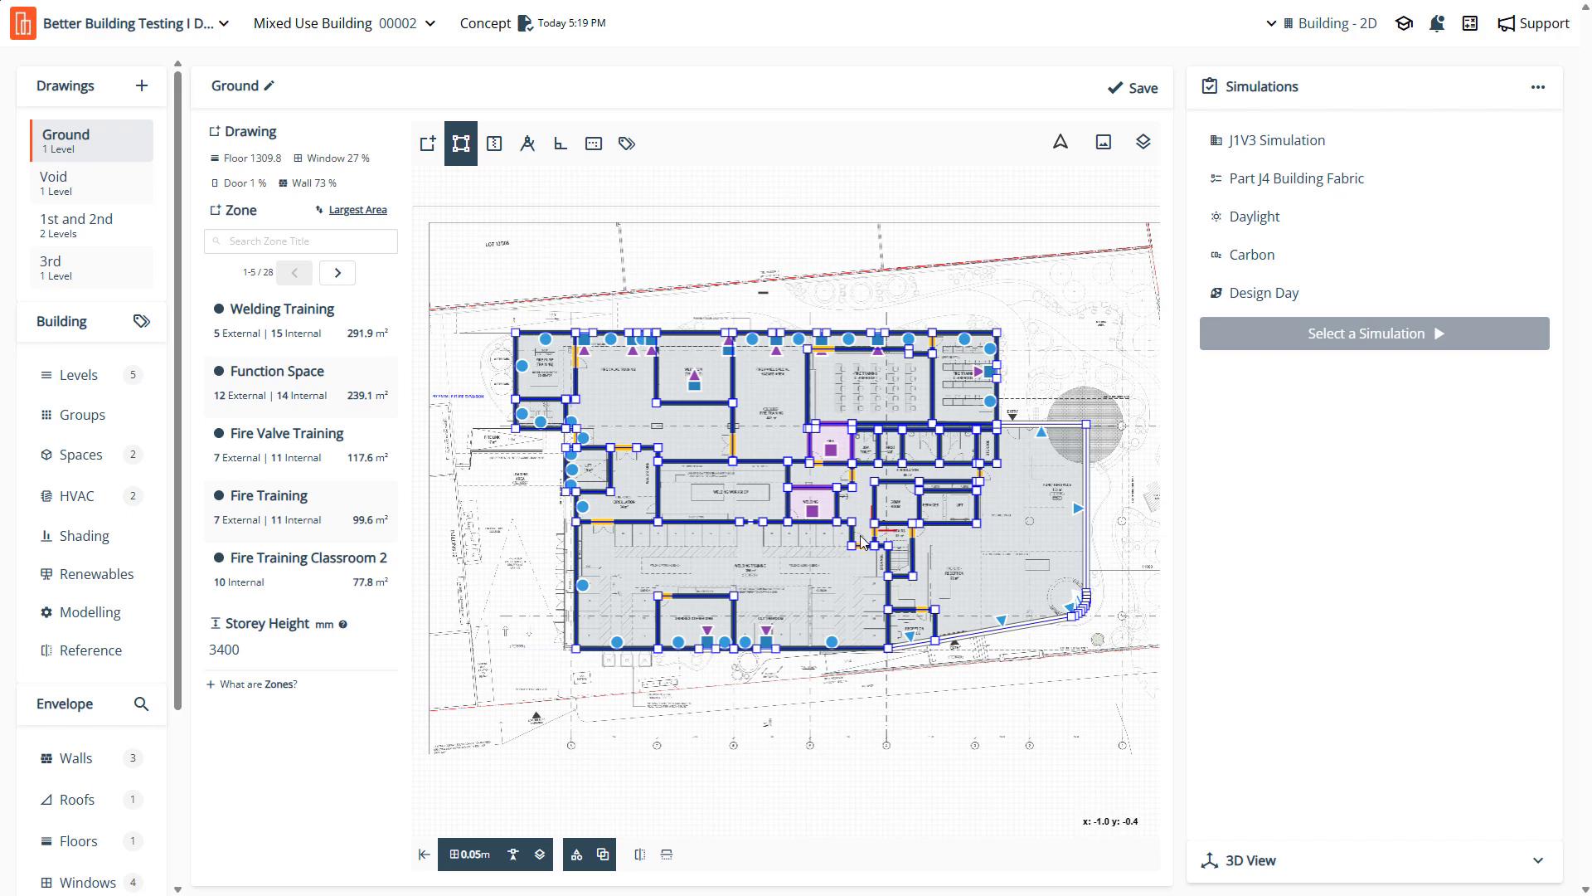
click(1277, 862)
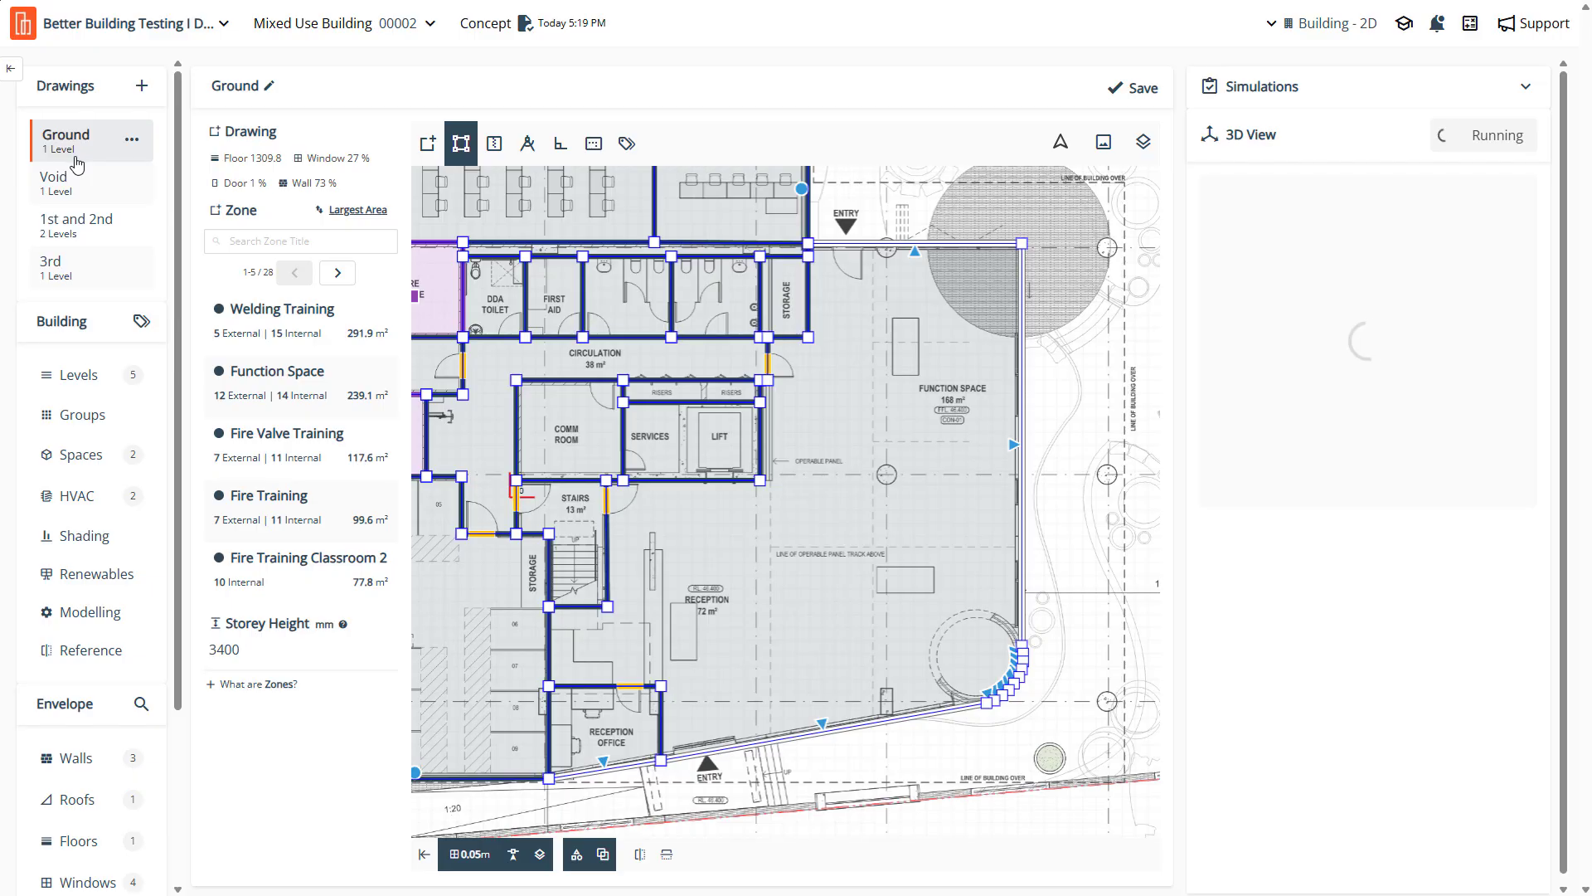
Review the plans and storey heights of the Void, Ground, 1st and 2nd, and 3rd drawings, ending on 1st and 2nd
click(77, 187)
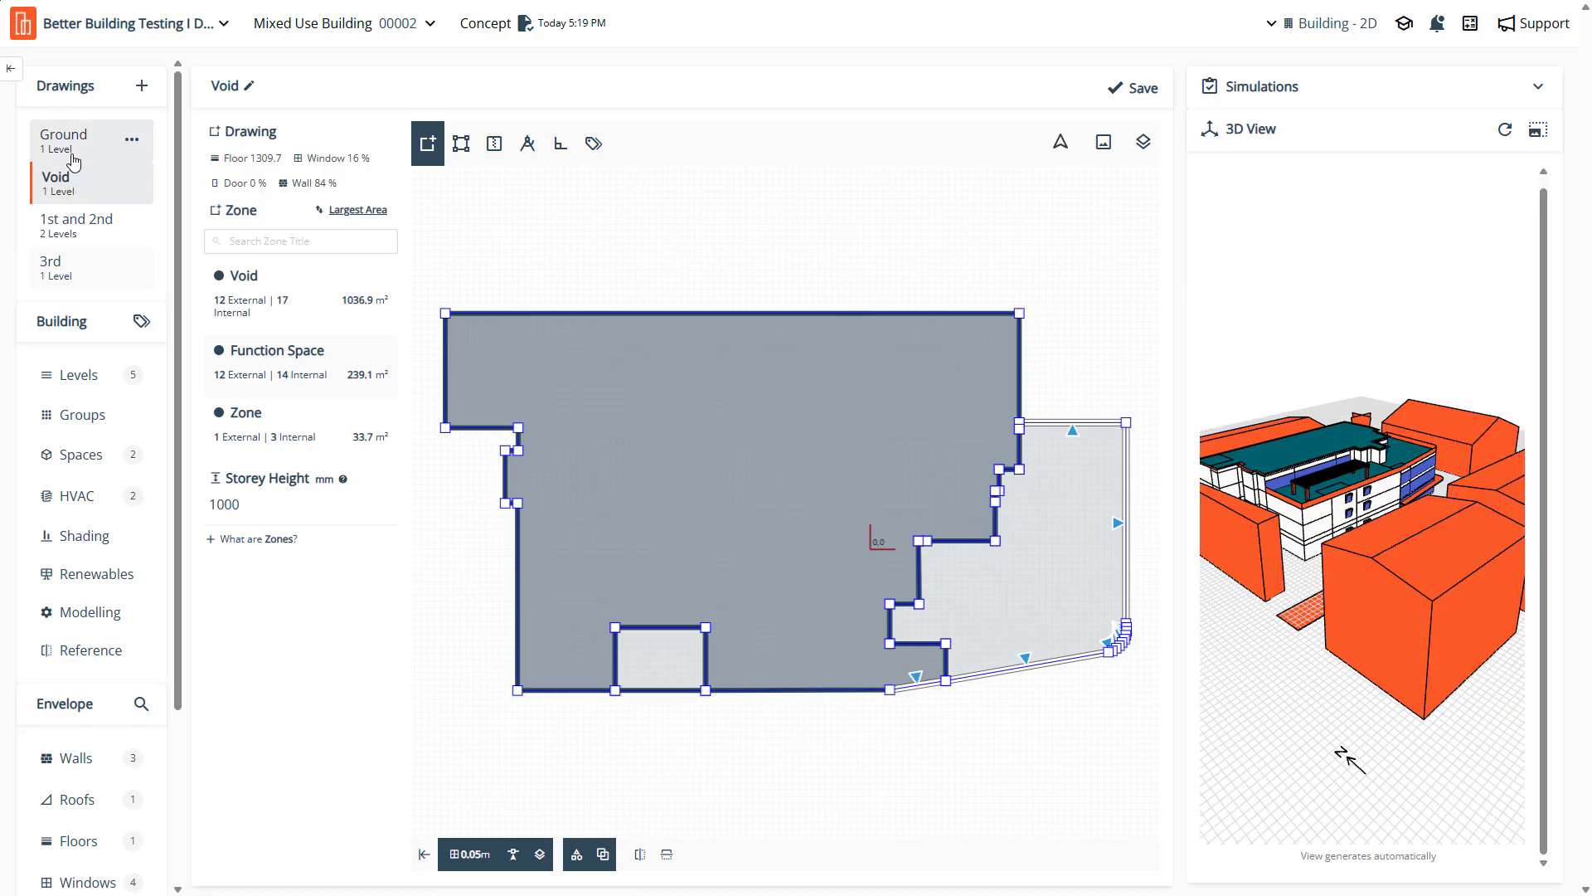
click(74, 155)
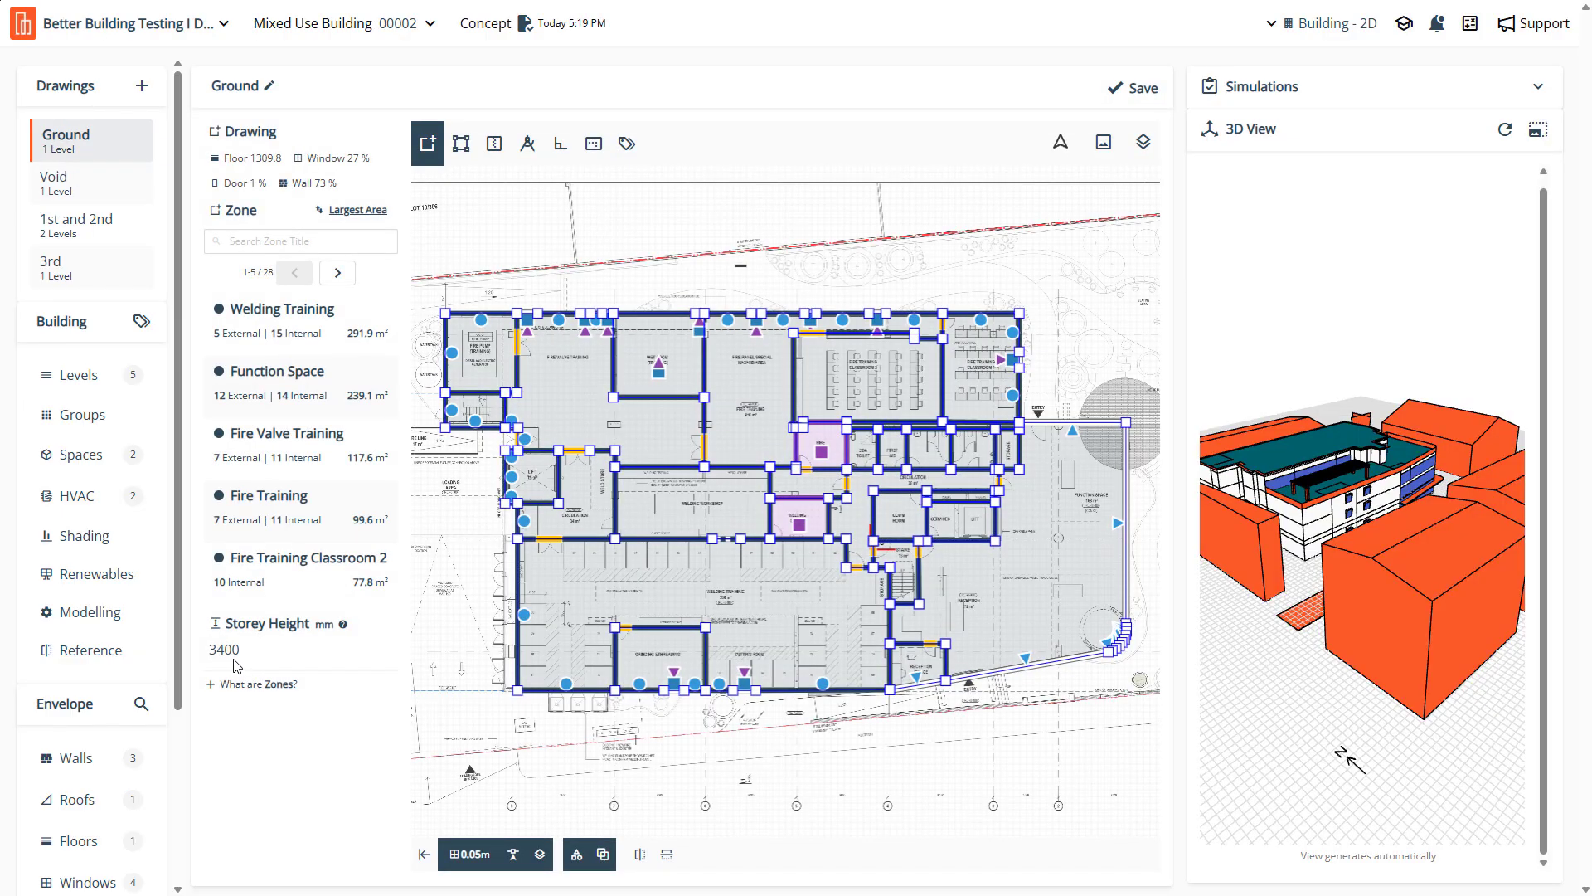
click(59, 194)
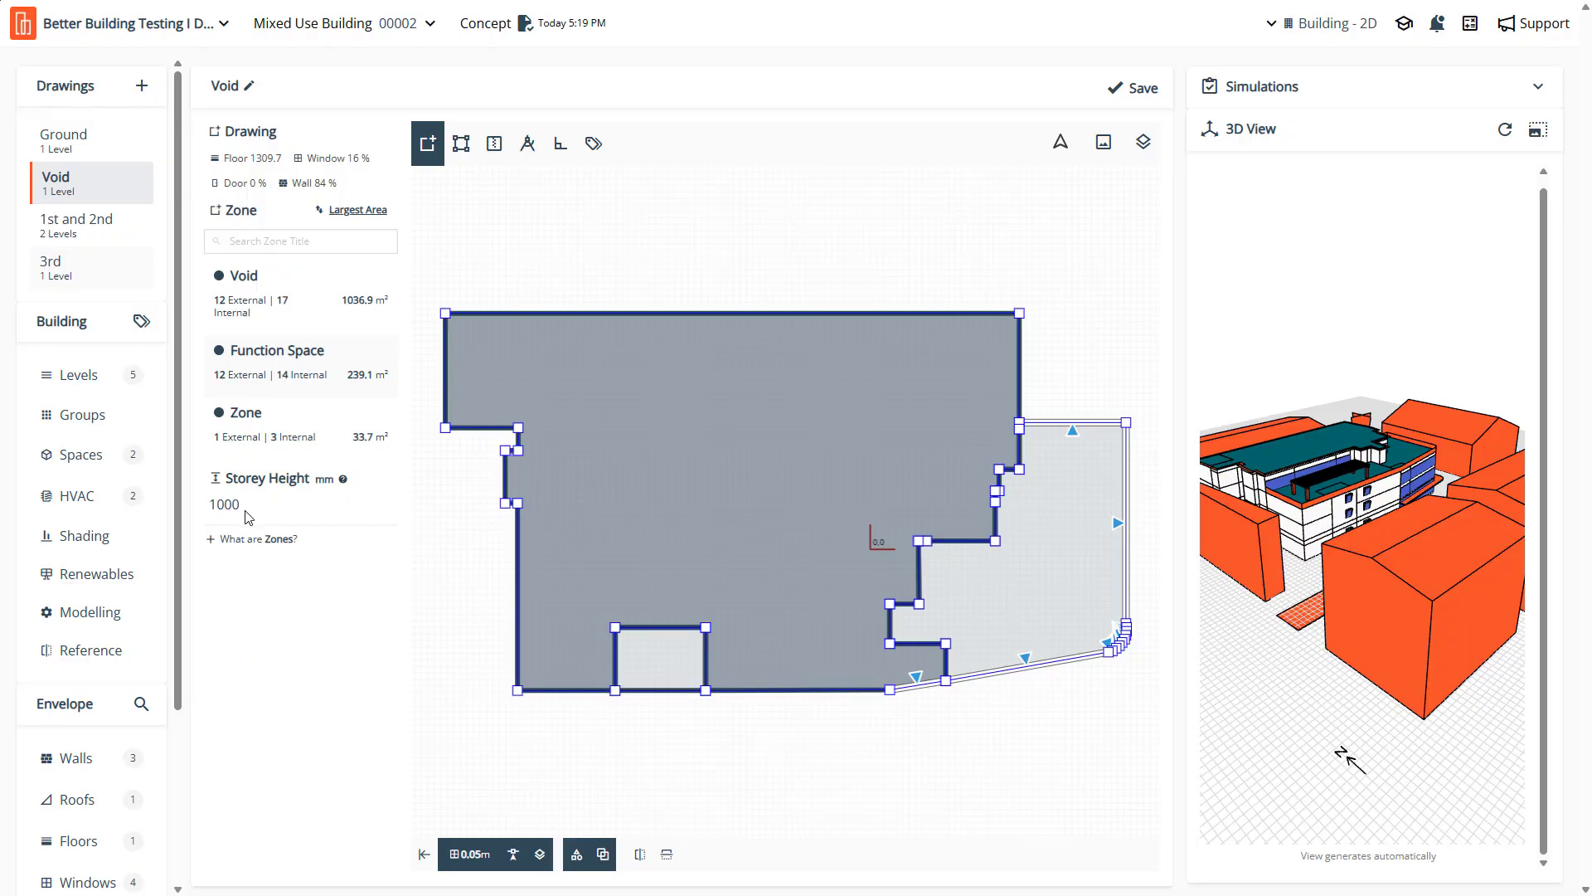
click(63, 225)
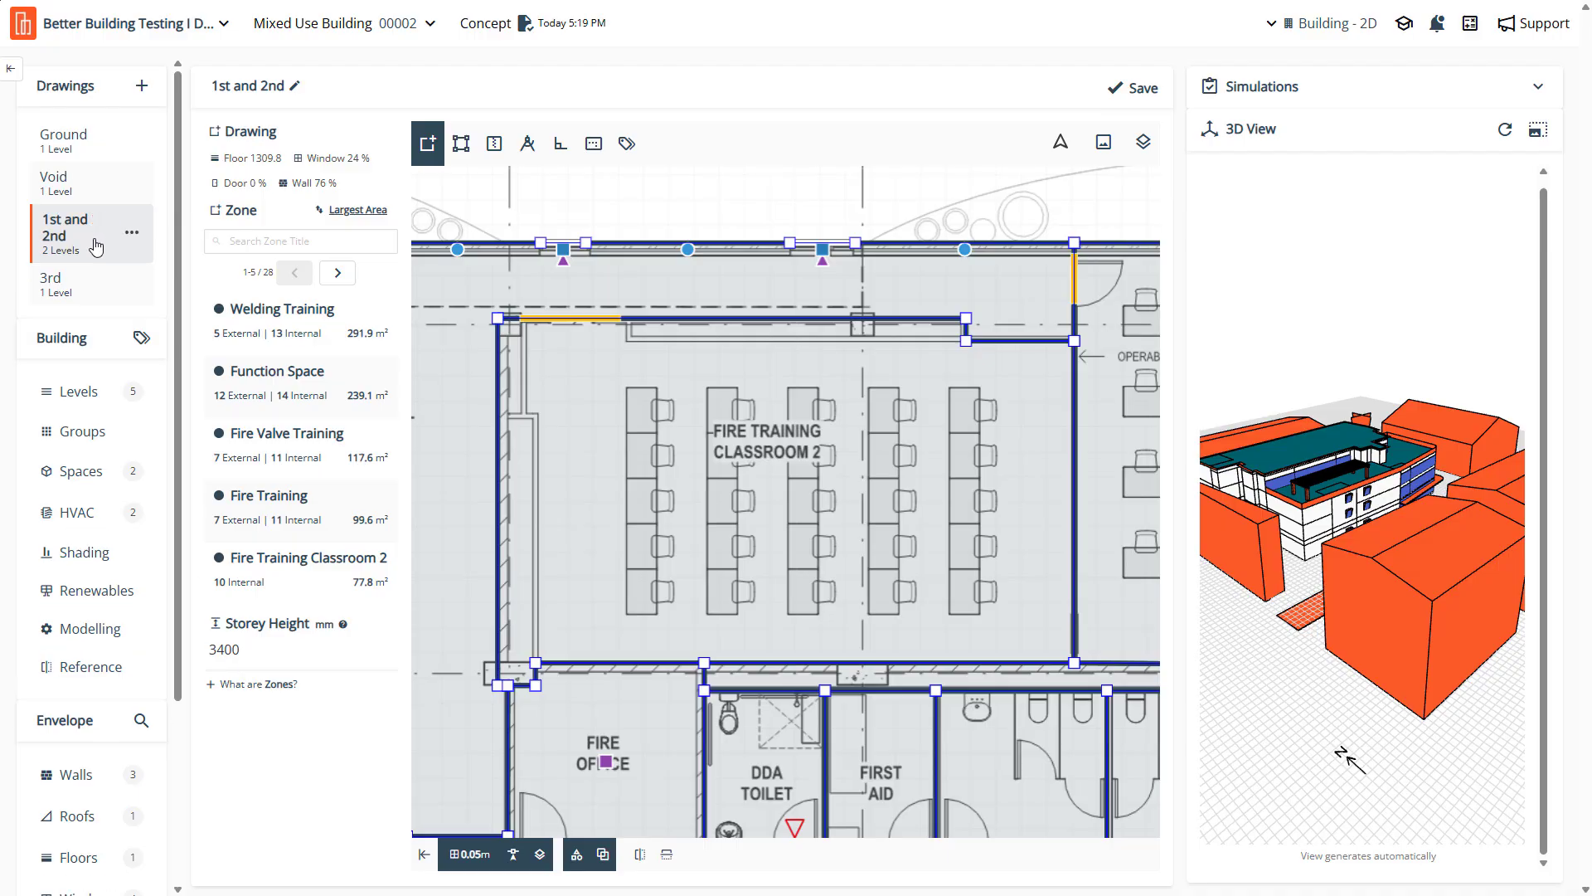
click(53, 265)
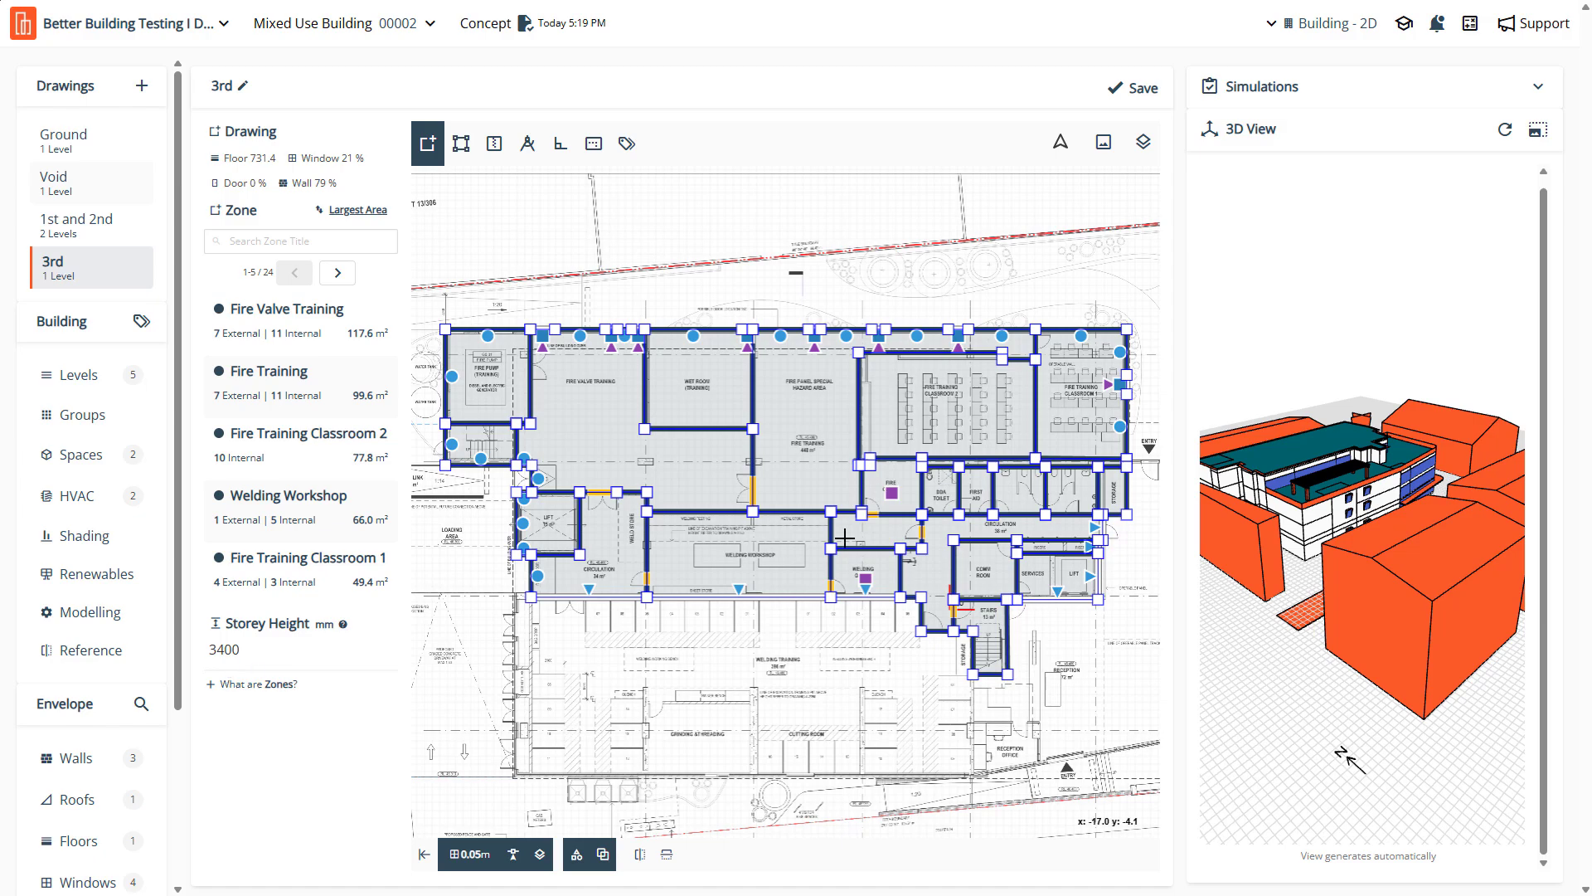
click(70, 228)
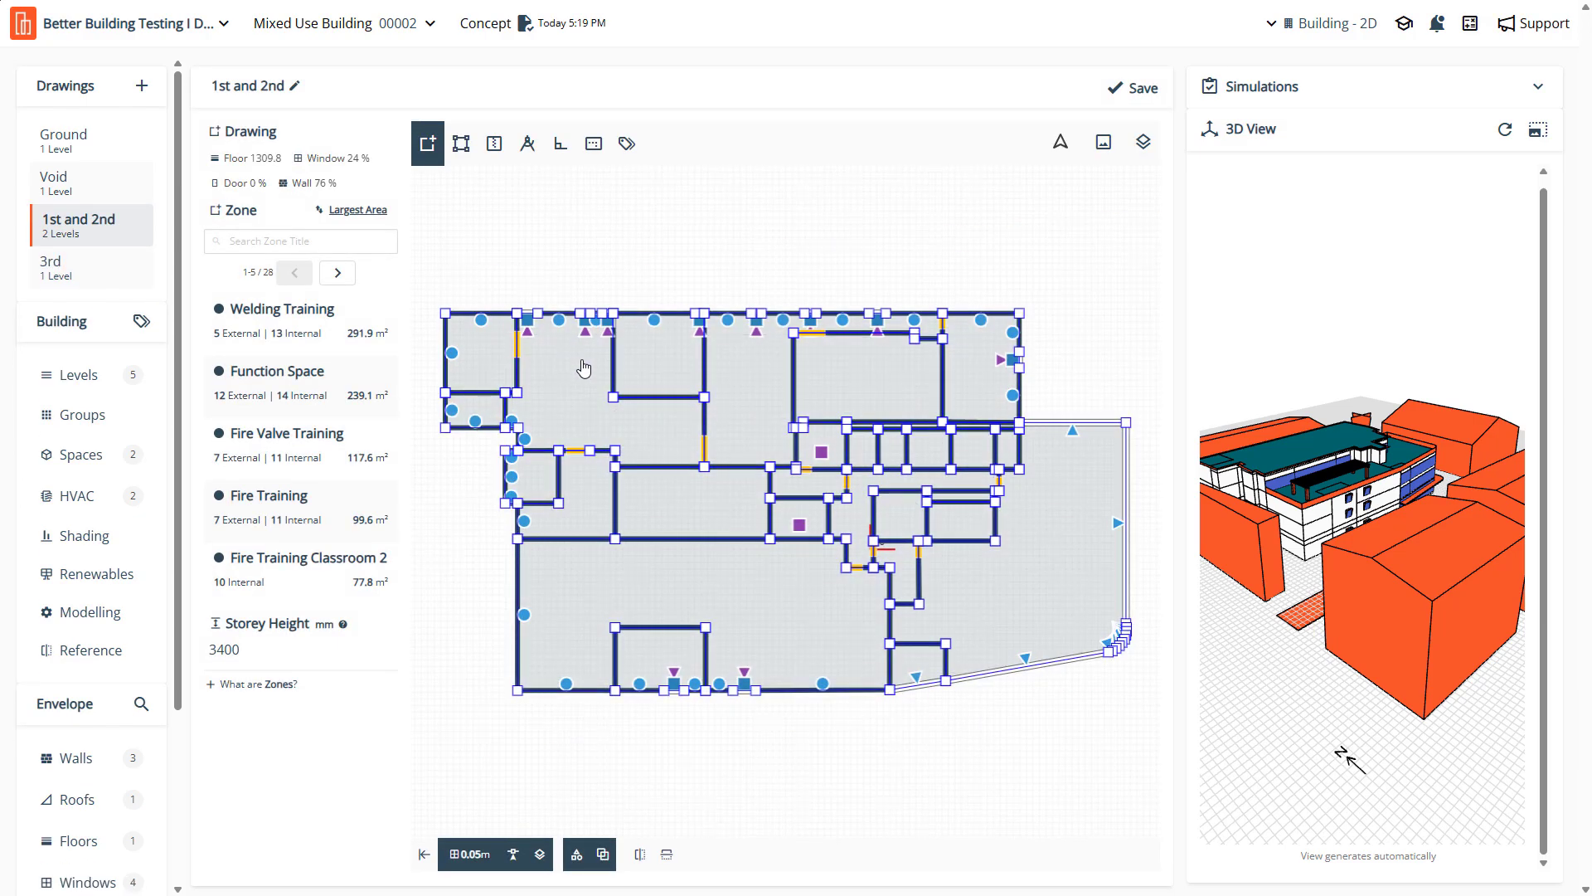
Open the building's Levels list, inspect the model's facades and roof in the large 3D viewer, and return to the list
click(70, 377)
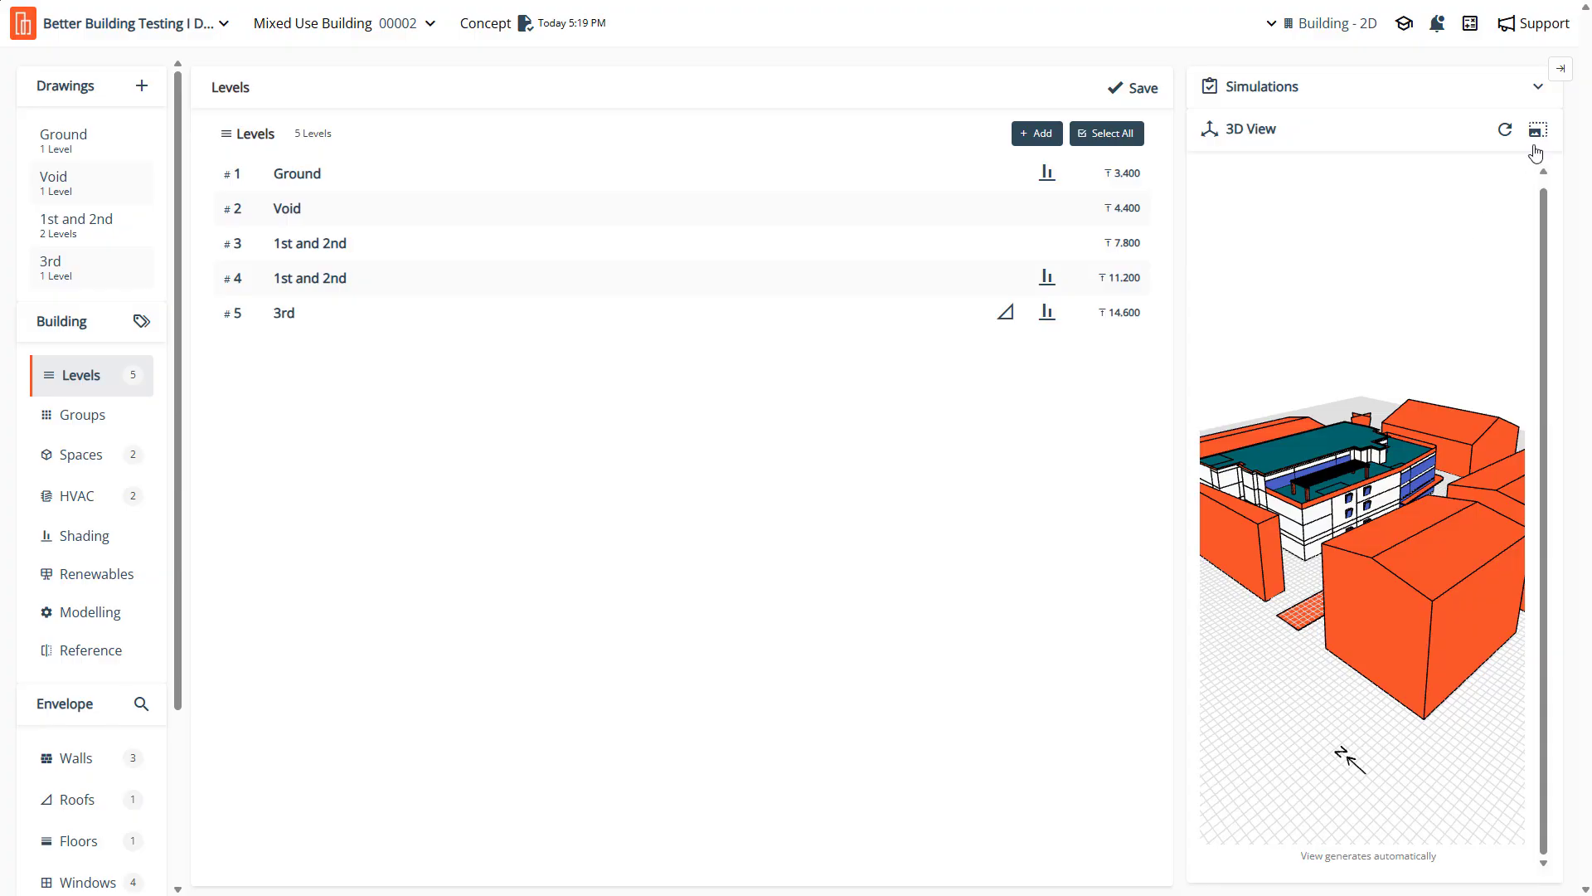
scroll(635, 440, up, 10)
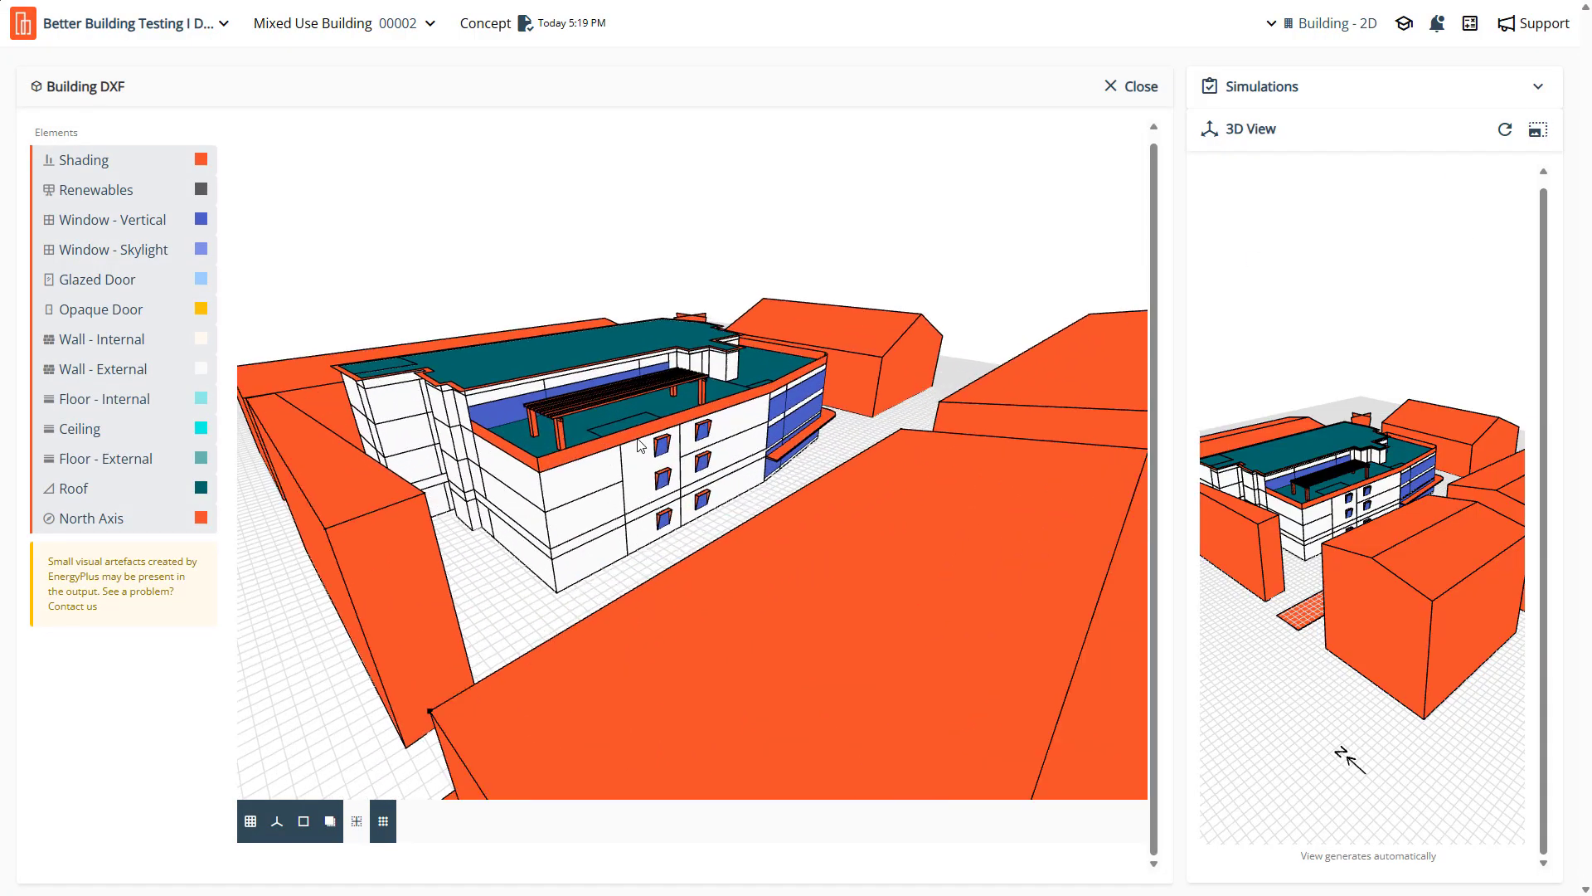
mouse_move(734, 447)
mouse_down()
mouse_move(601, 434)
mouse_move(334, 466)
mouse_move(743, 289)
mouse_up()
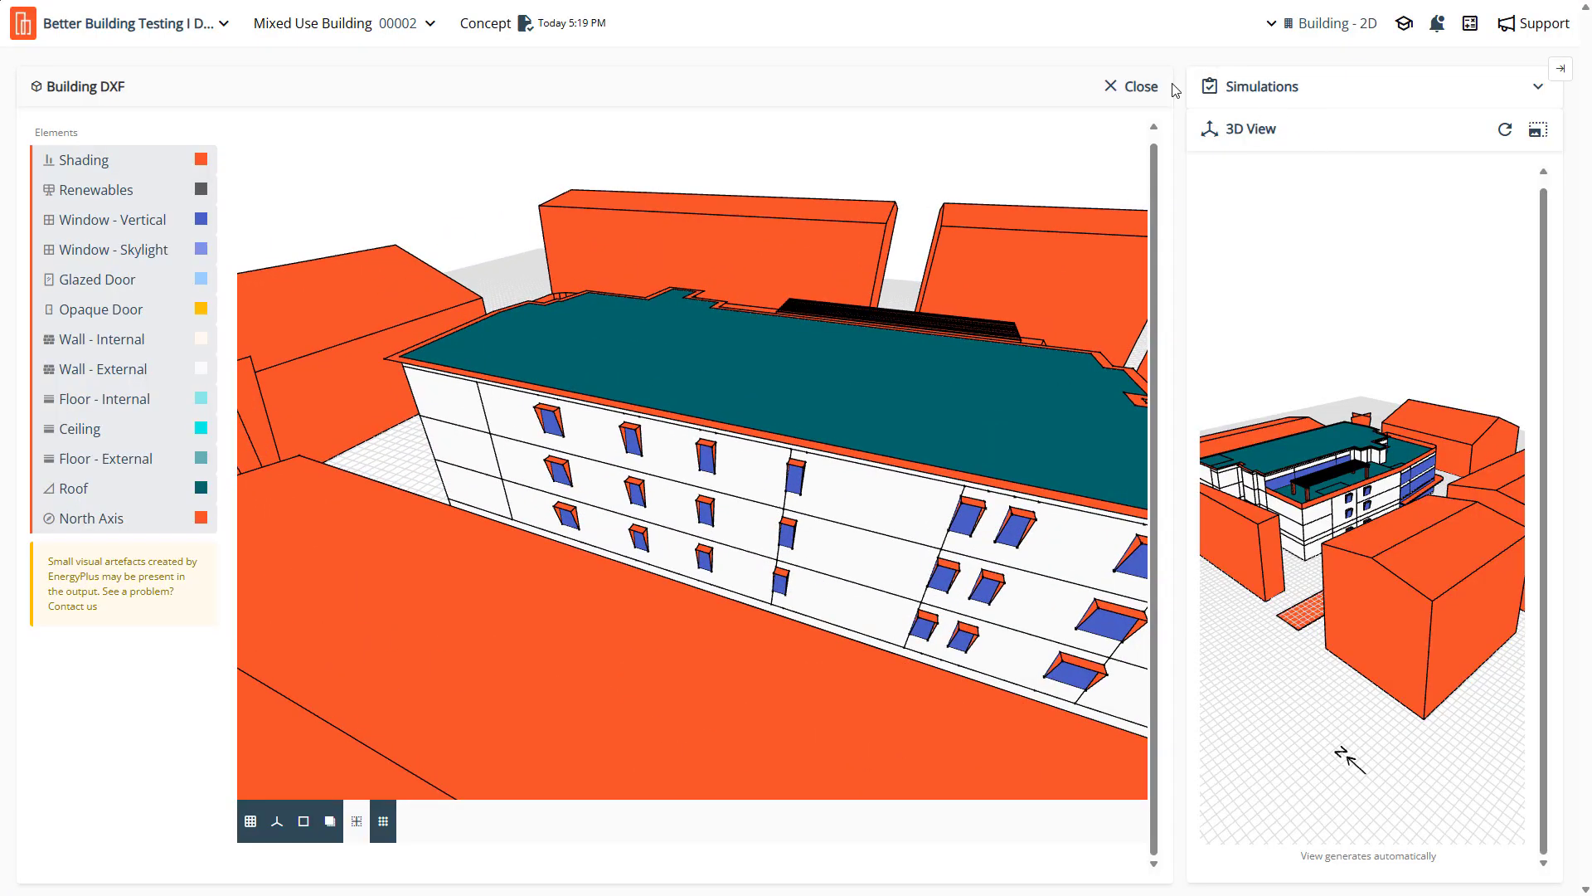
click(1138, 86)
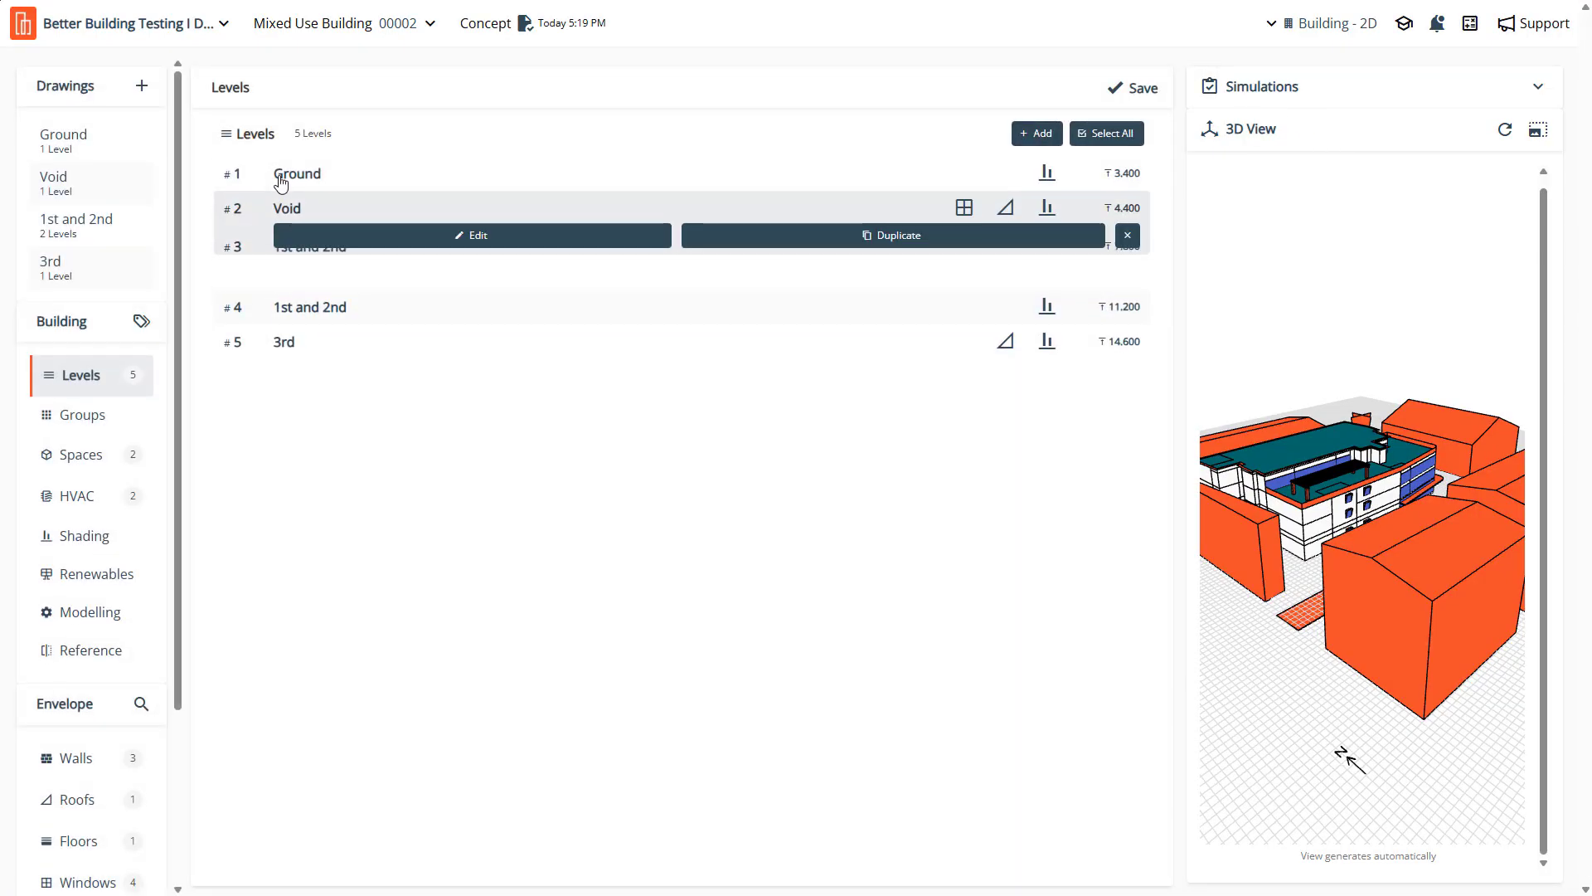
Check the Void level in the list, and examine the windows, glazed corner and canopy from several sides in the large 3D viewer
mouse_move(281, 177)
drag(1357, 410, 1360, 441)
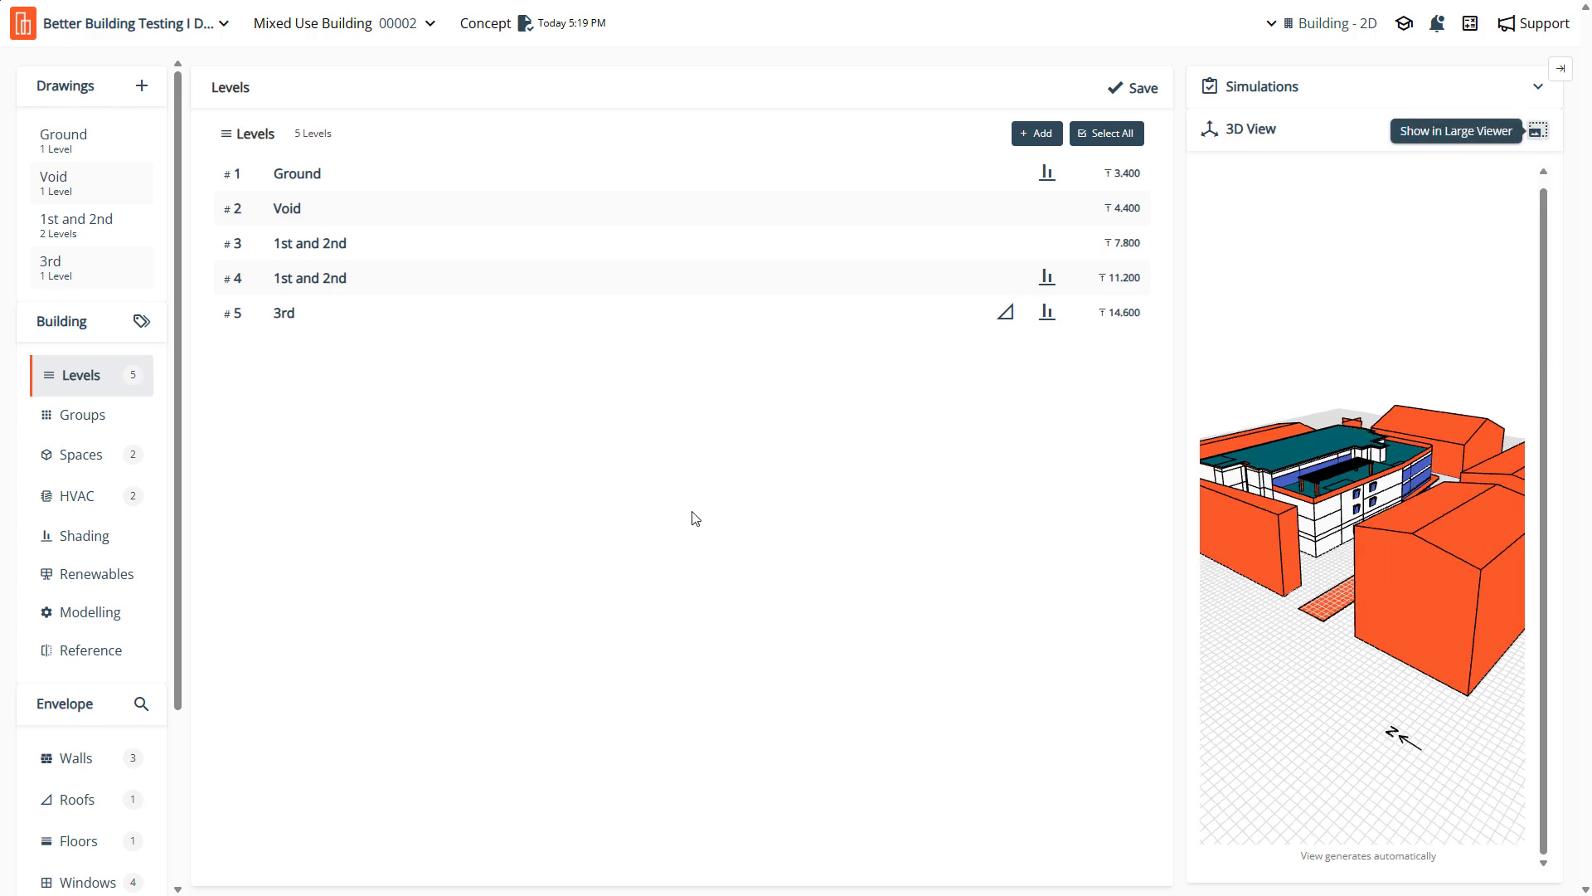
scroll(651, 479, up, 12)
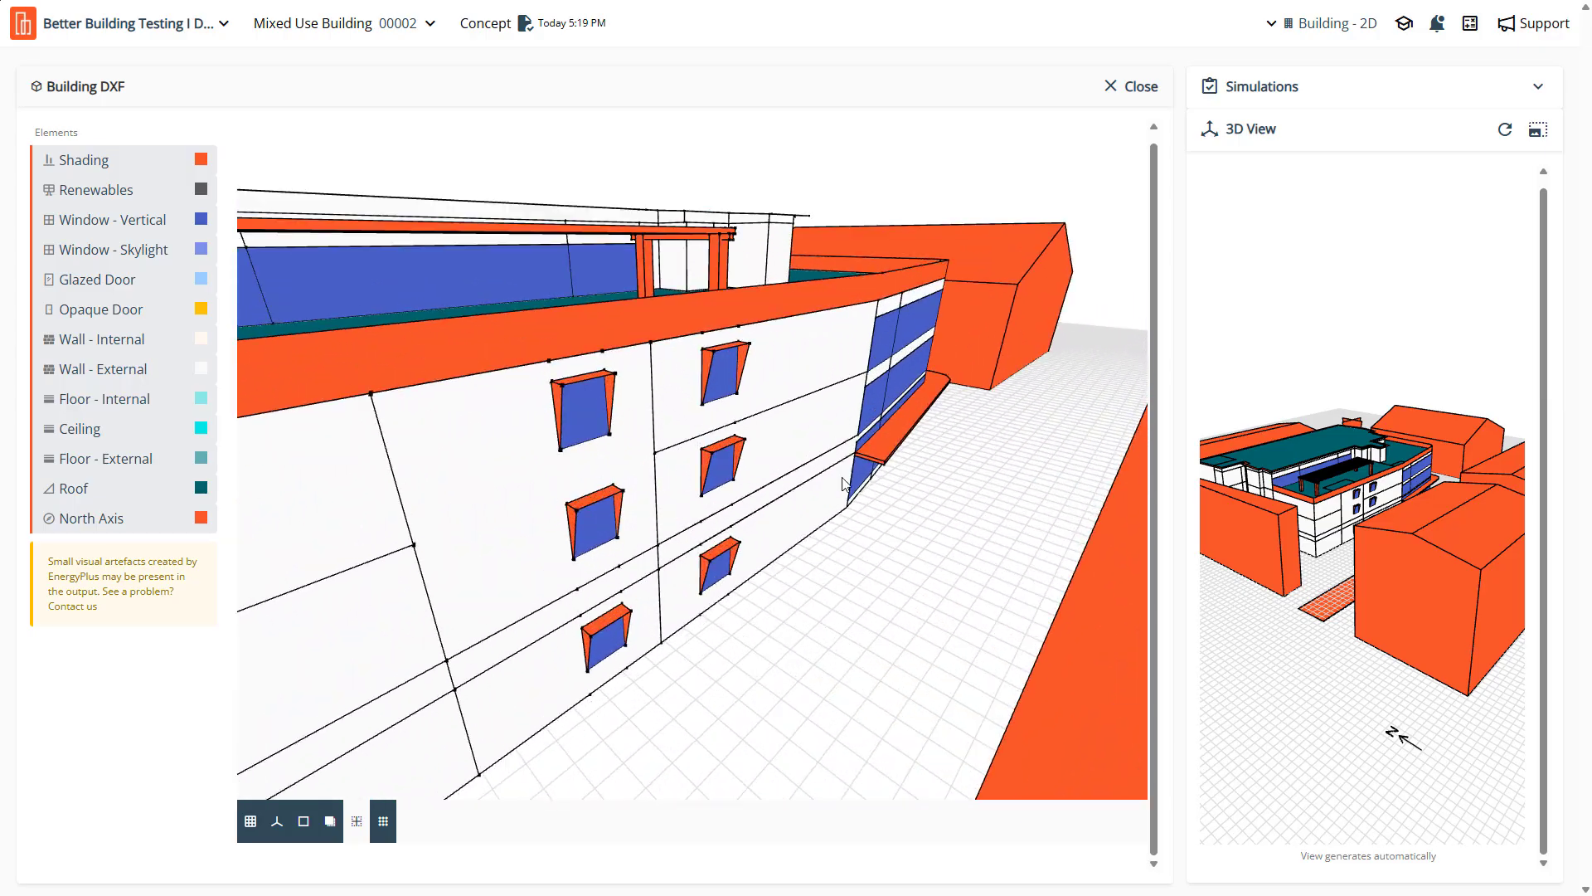
drag(1108, 427, 792, 471)
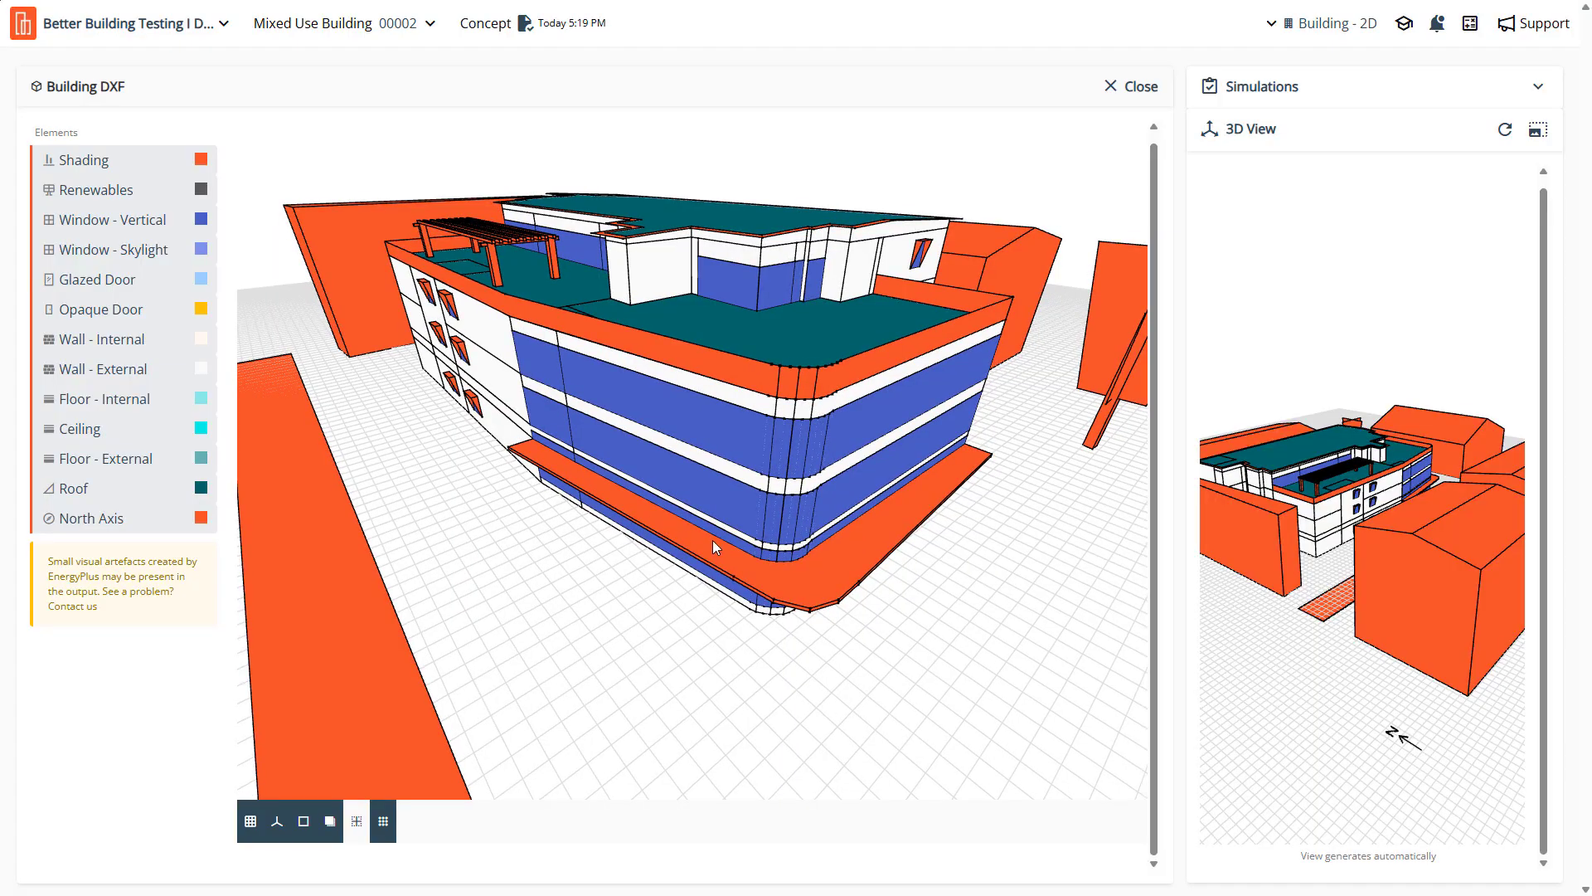
scroll(713, 540, down, 5)
scroll(734, 549, up, 4)
mouse_move(796, 523)
mouse_down()
mouse_move(589, 522)
mouse_move(899, 513)
mouse_move(938, 529)
mouse_move(995, 505)
mouse_move(794, 487)
mouse_up()
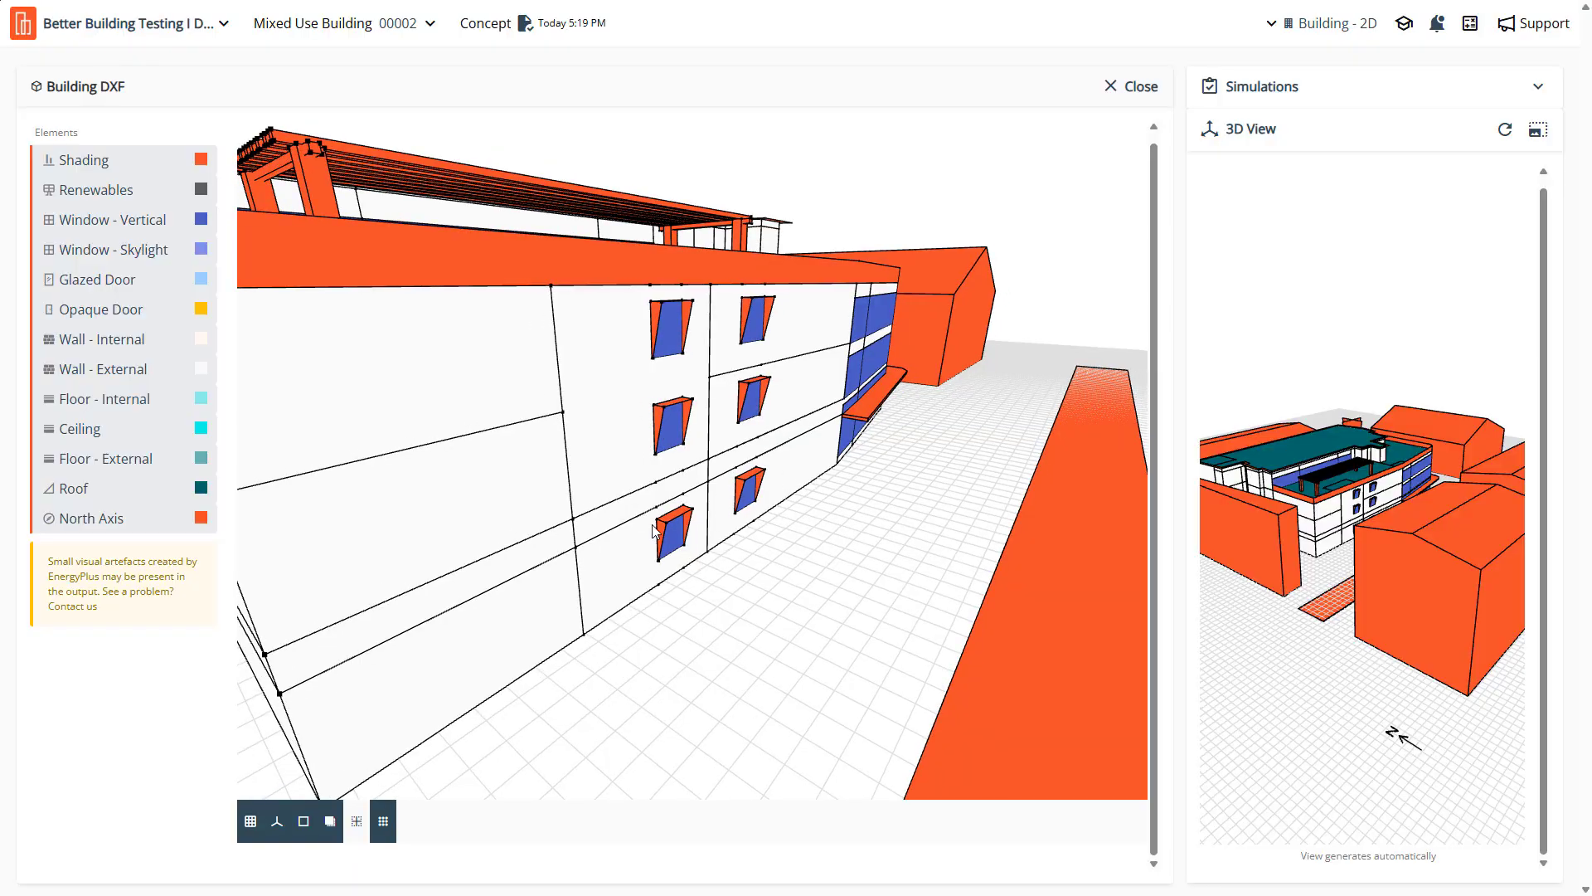
mouse_move(653, 531)
mouse_down()
mouse_move(696, 523)
mouse_move(589, 550)
mouse_move(590, 572)
mouse_move(498, 550)
mouse_move(510, 534)
mouse_up()
drag(760, 562, 753, 545)
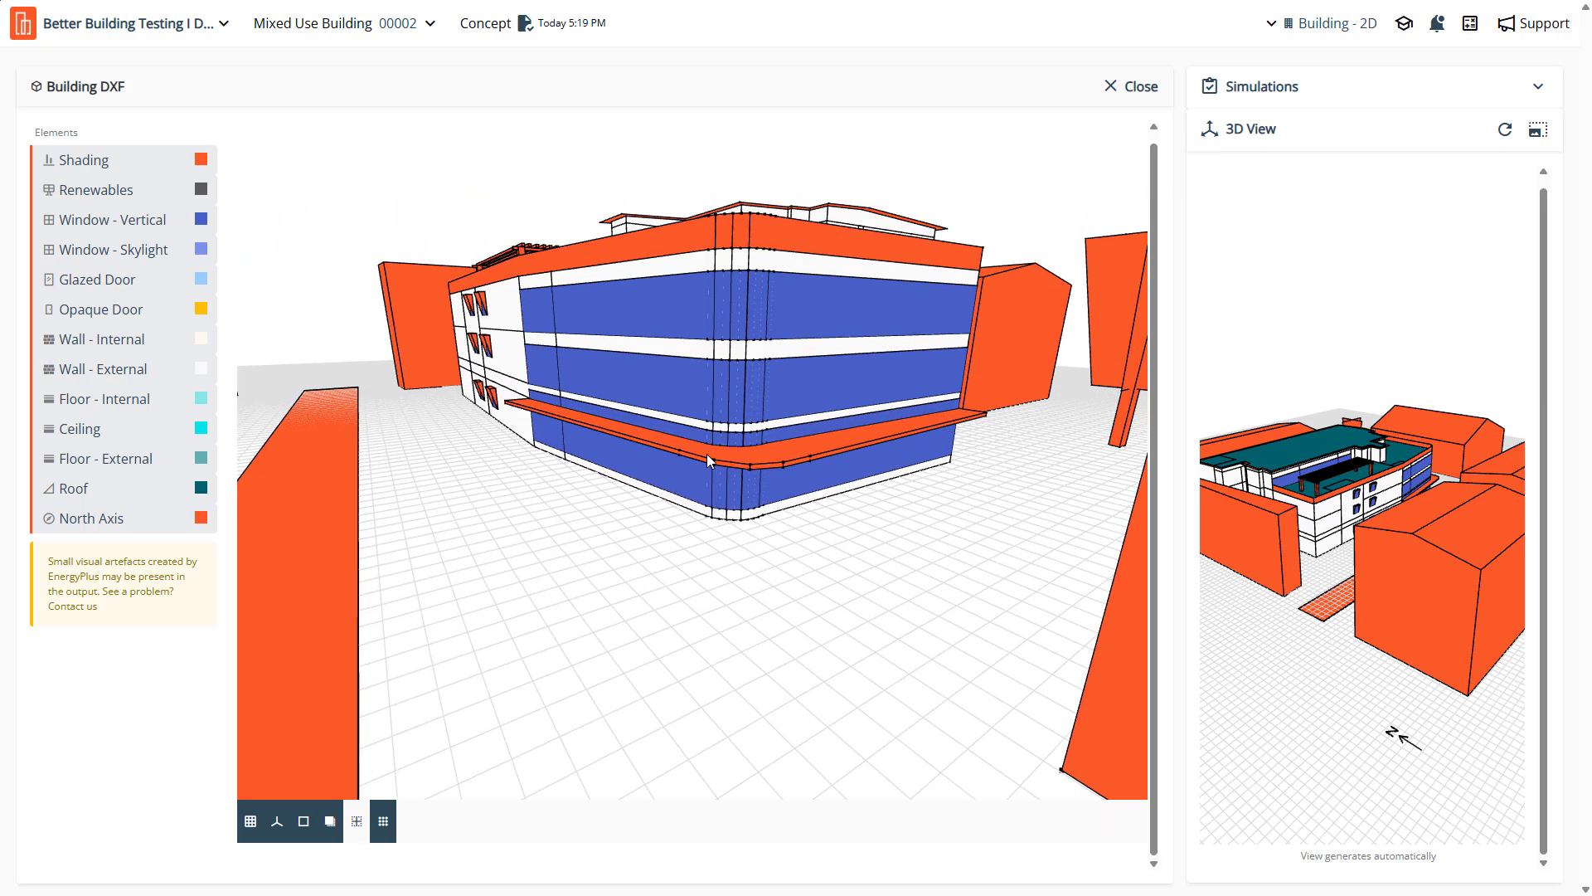
scroll(773, 472, up, 4)
drag(765, 481, 747, 485)
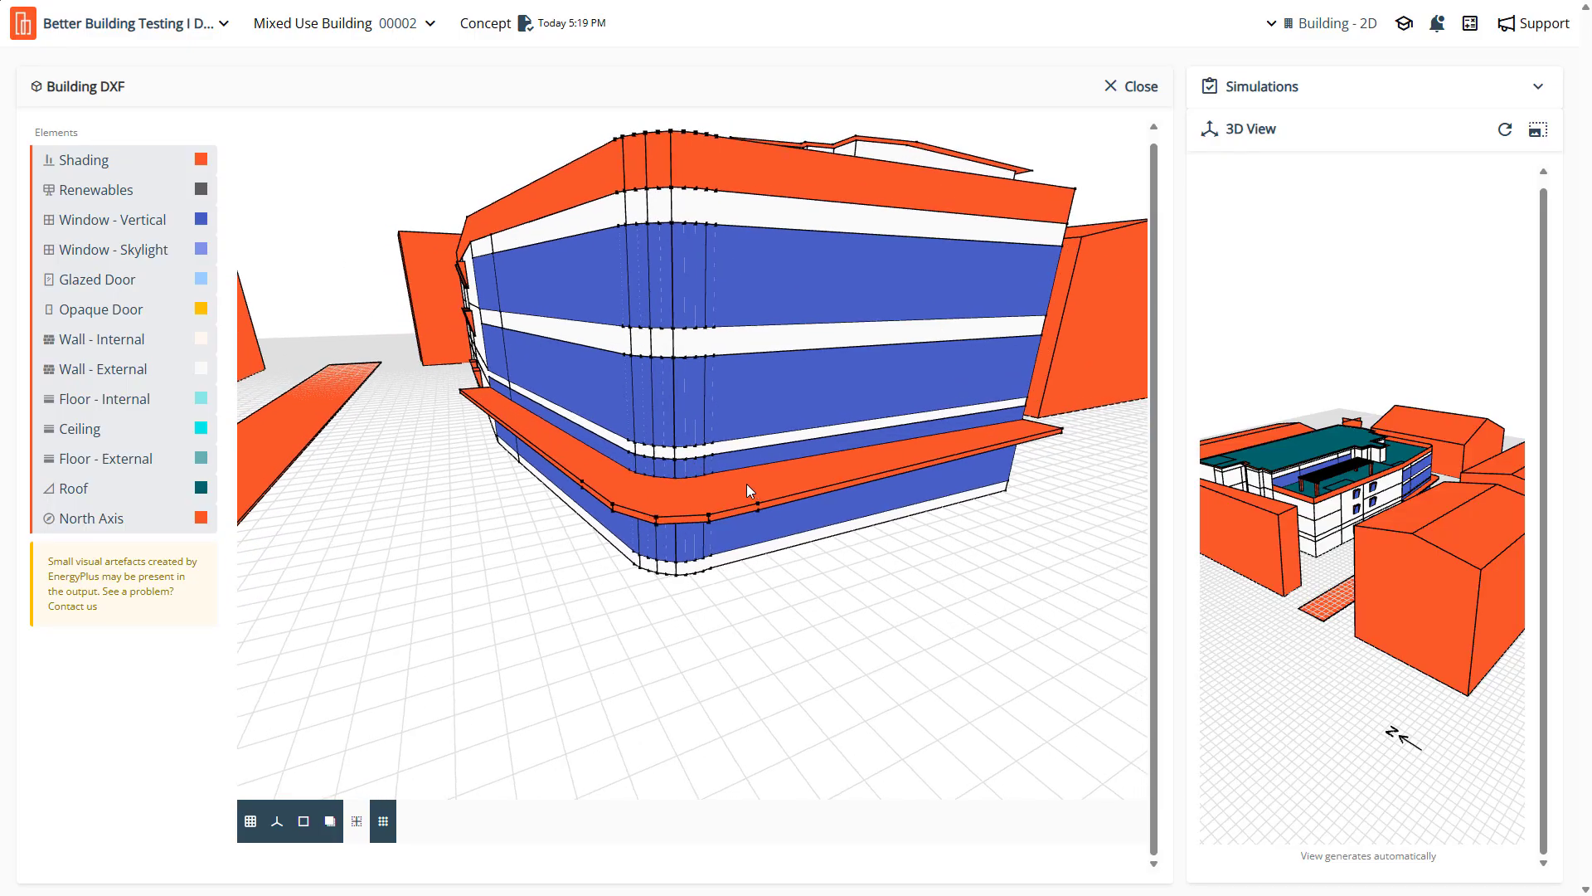
Hide the external walls and vertical windows in the large 3D viewer, and examine the exposed internal walls and floors
click(140, 371)
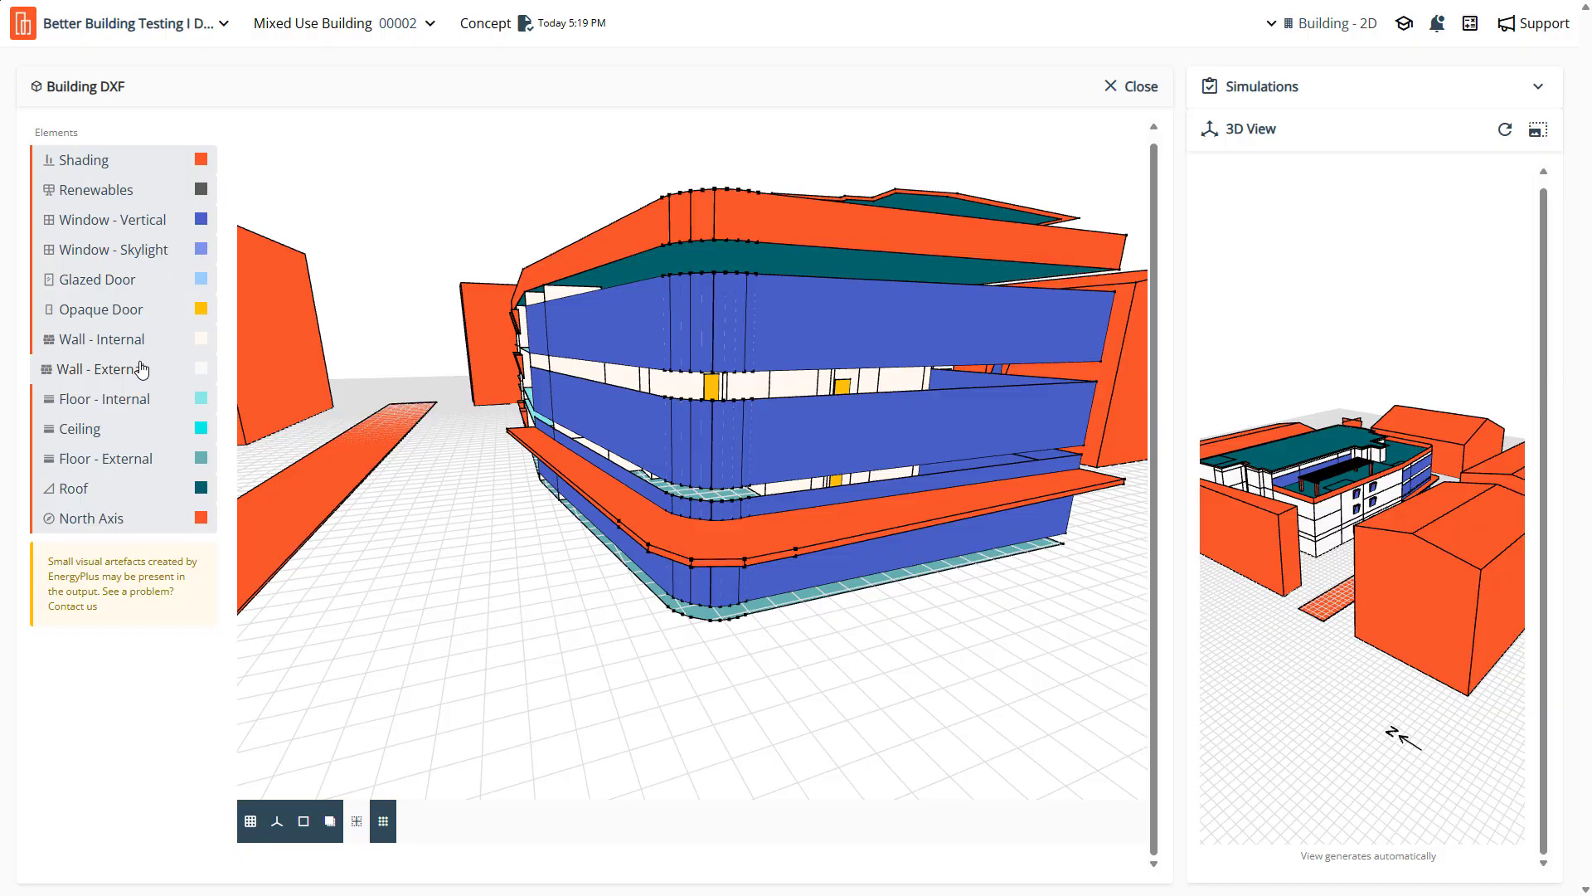
click(164, 221)
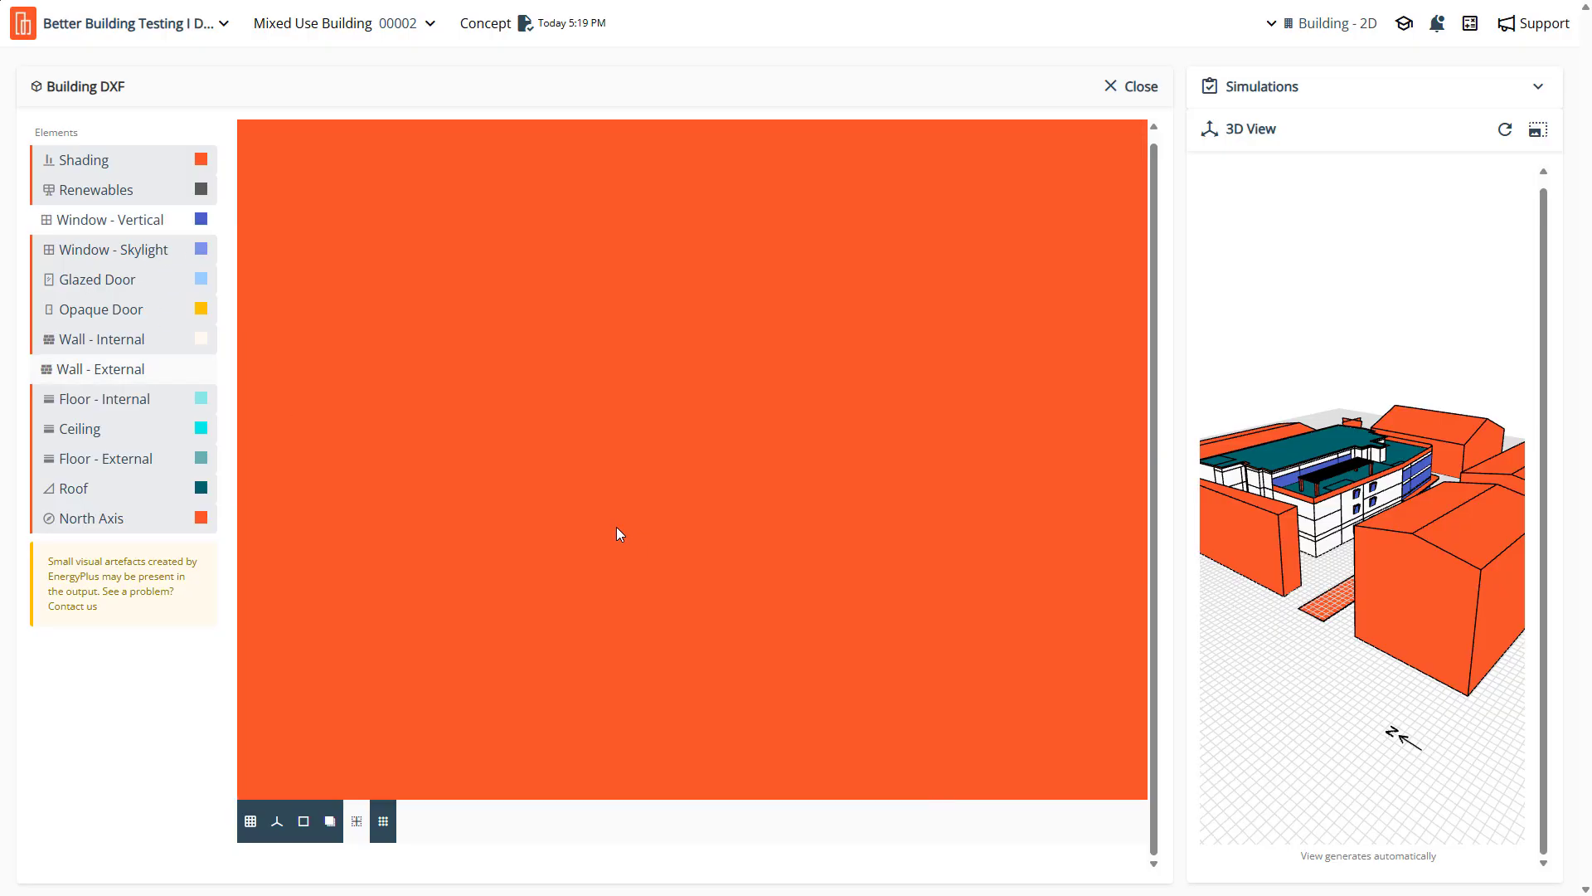
scroll(664, 531, up, 6)
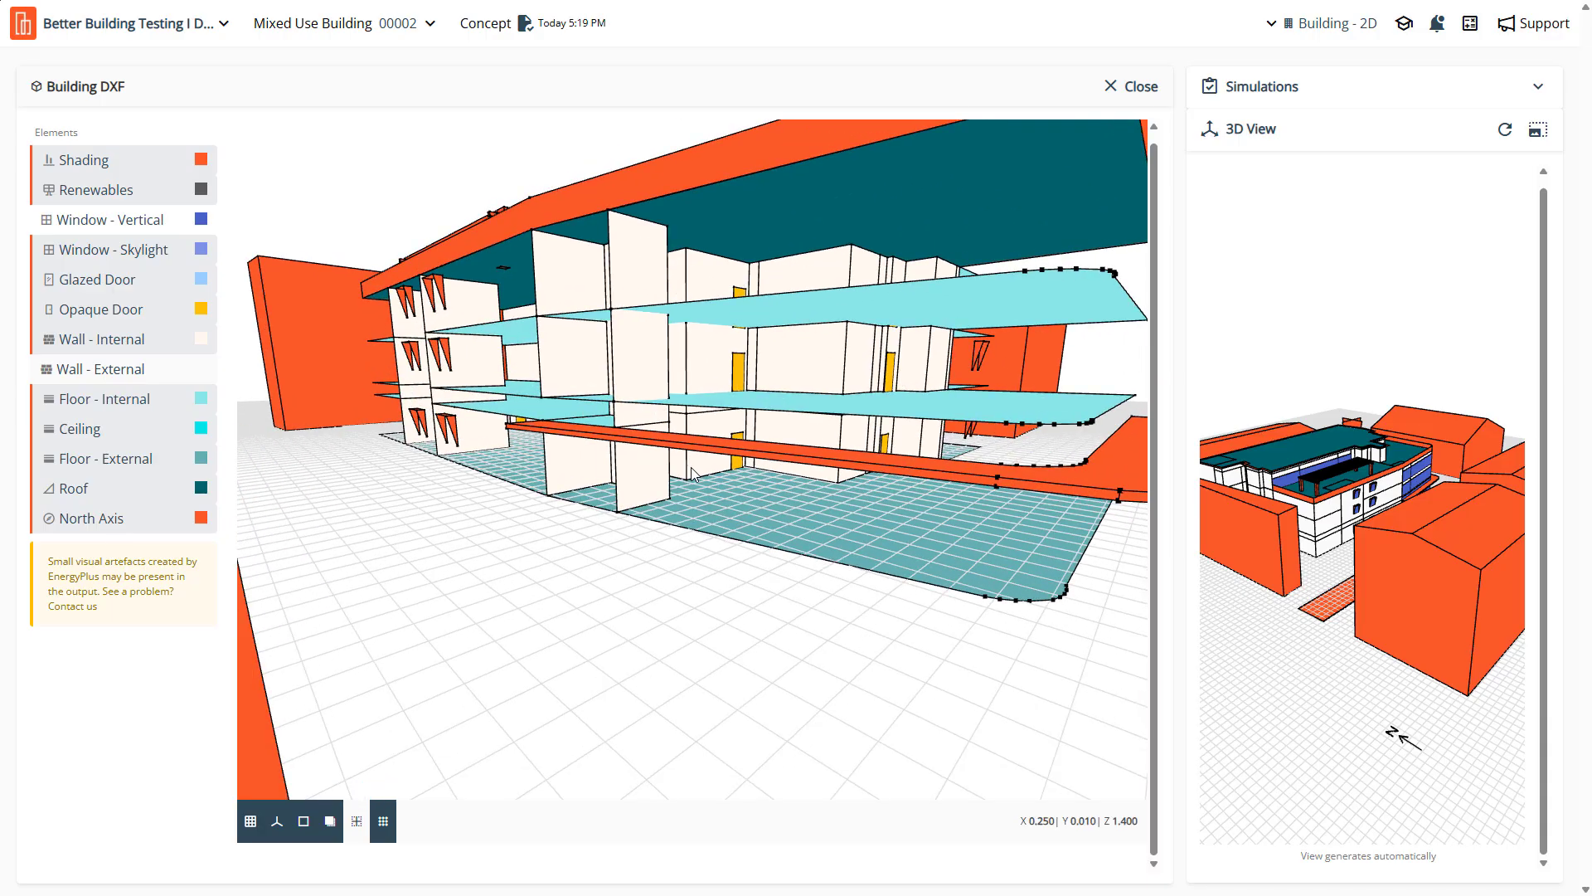
drag(741, 474, 705, 479)
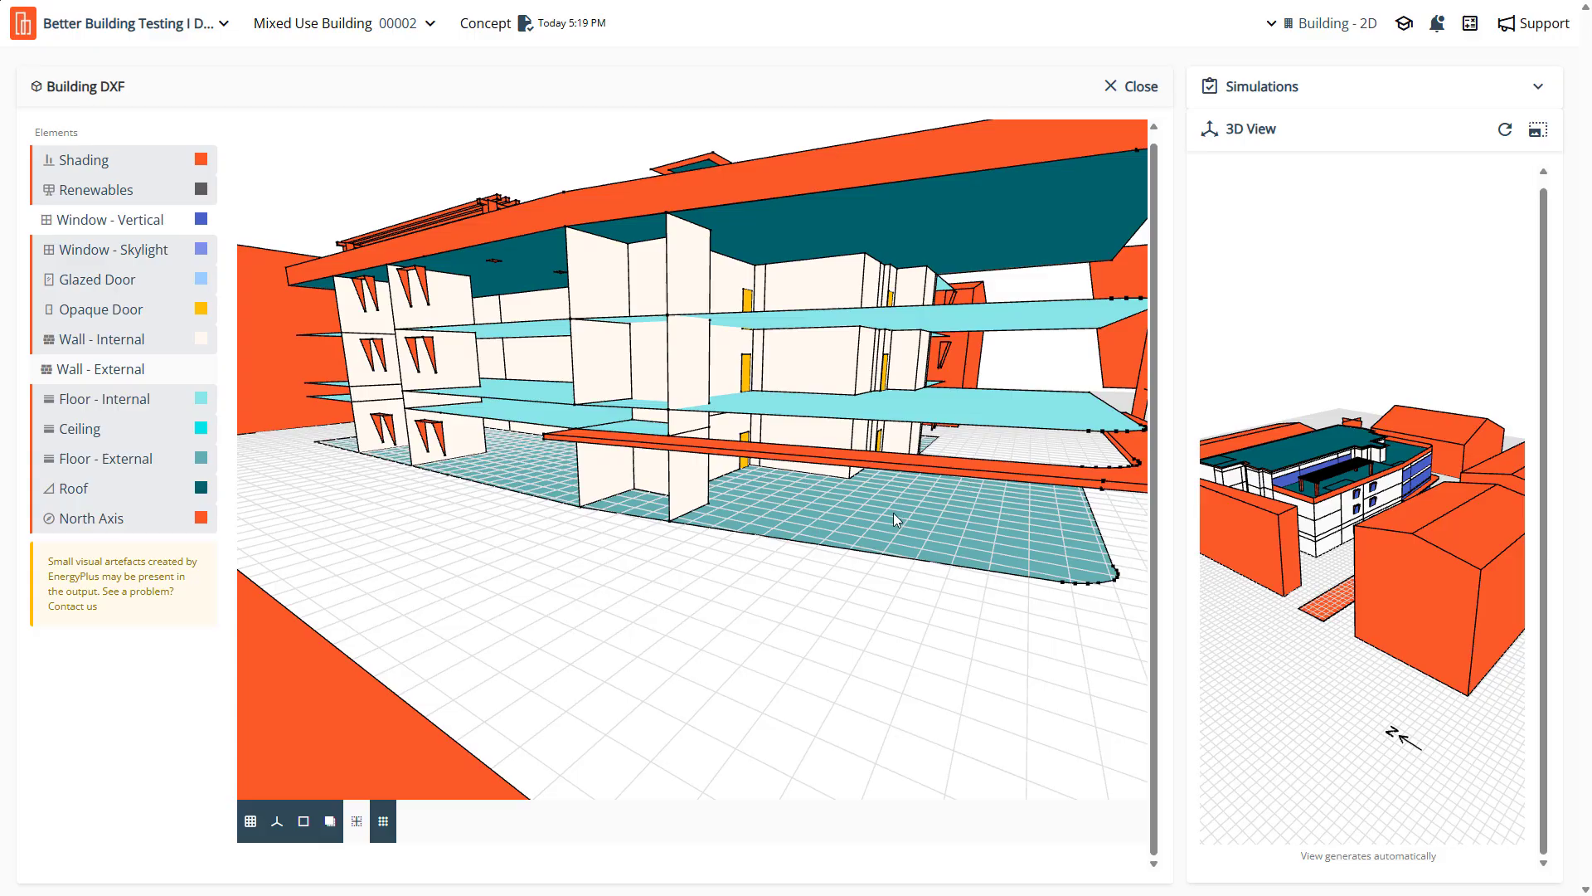
drag(892, 513, 843, 431)
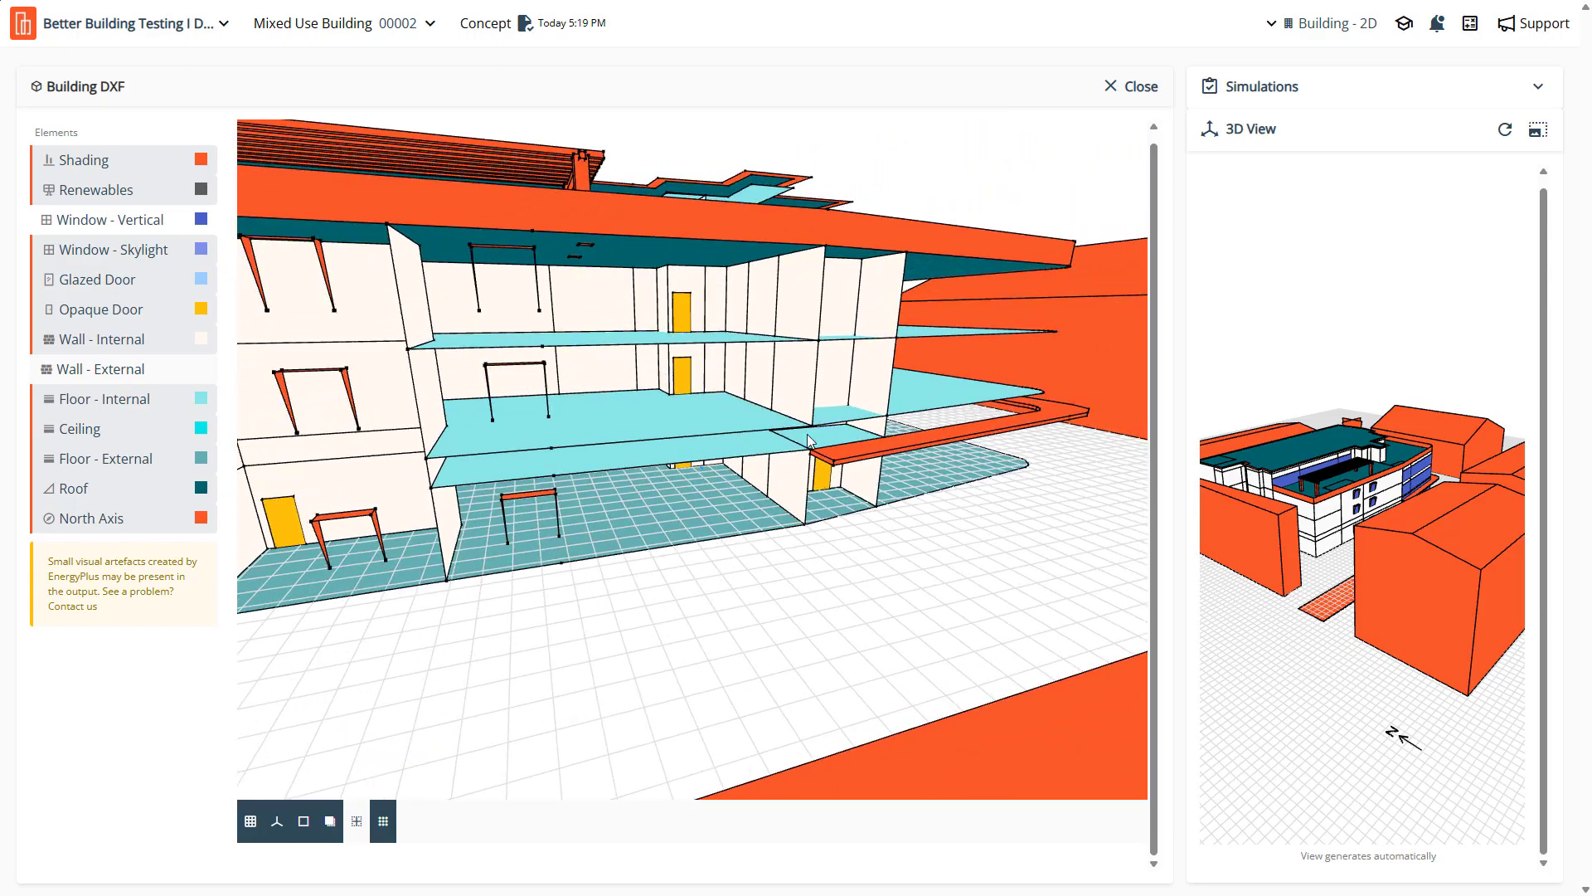
Examine the 3D building model's facades, floor slabs and shading from several sides with external walls and vertical windows hidden, and close the enlarged view
mouse_move(727, 443)
mouse_down()
mouse_move(702, 441)
mouse_move(765, 434)
mouse_move(745, 433)
mouse_up()
scroll(628, 461, up, 5)
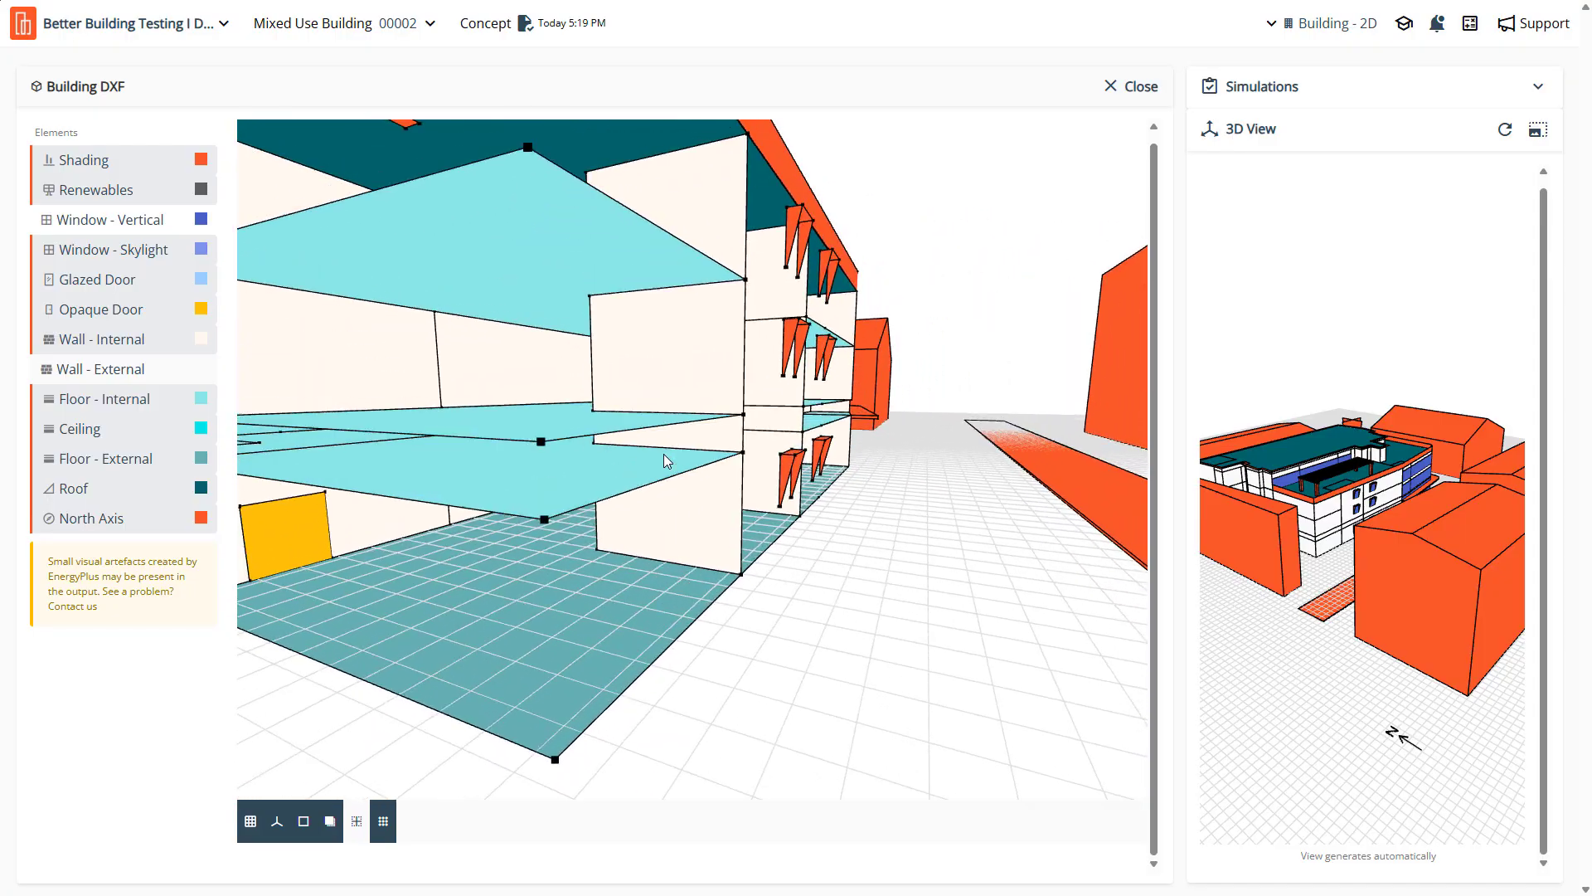
scroll(664, 459, up, 1)
drag(676, 455, 748, 457)
scroll(748, 455, down, 10)
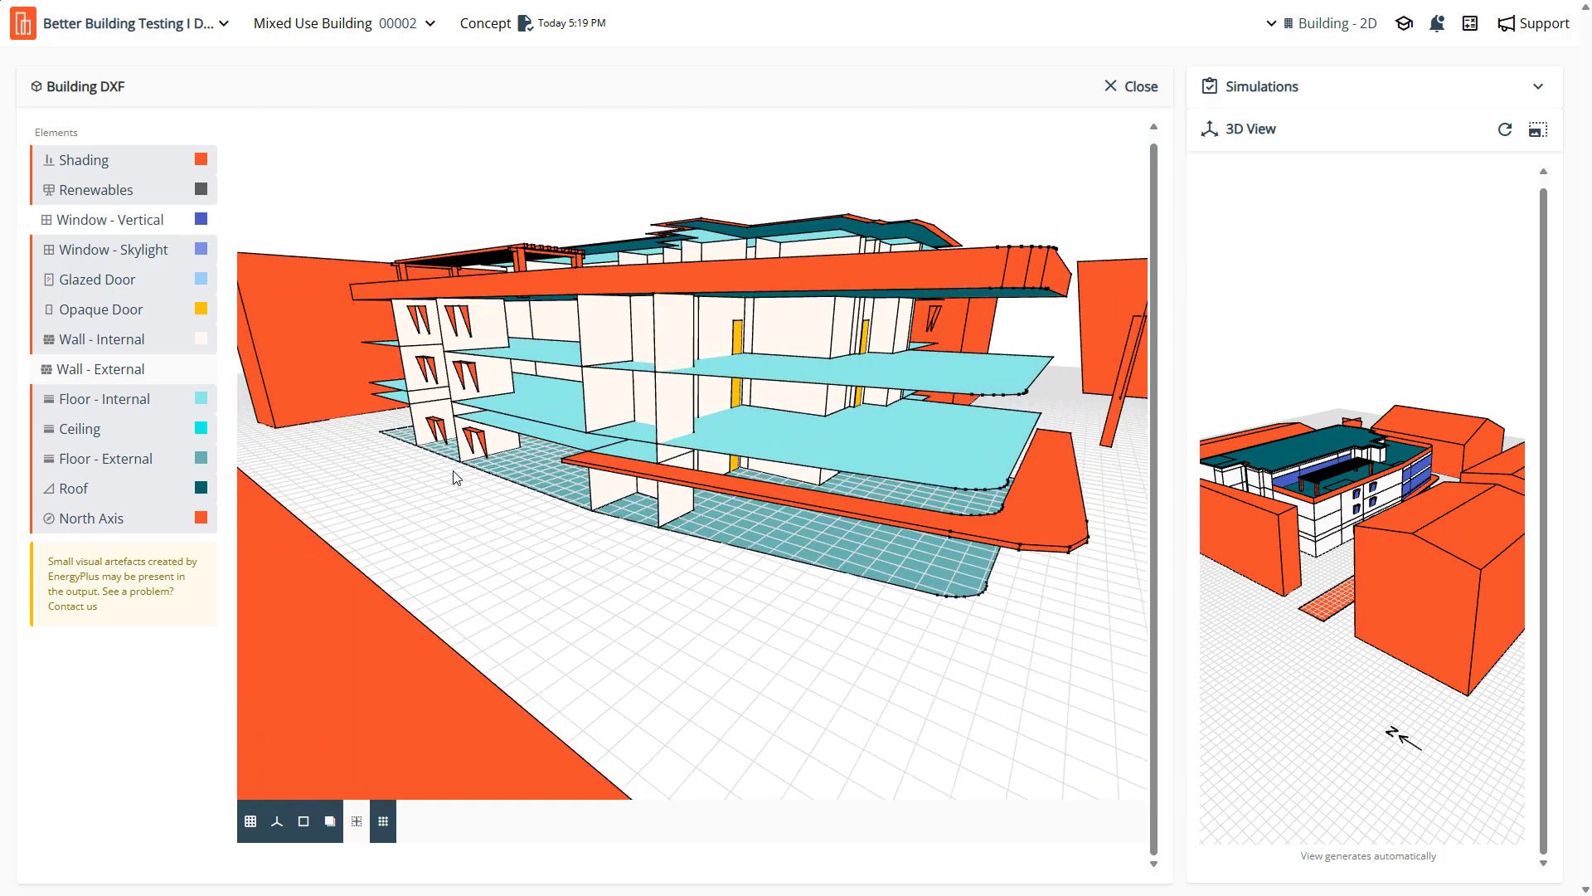
mouse_move(962, 526)
mouse_down()
mouse_move(879, 468)
mouse_move(847, 489)
mouse_move(848, 466)
mouse_move(676, 455)
mouse_move(757, 451)
mouse_move(834, 578)
mouse_move(723, 569)
mouse_move(727, 617)
mouse_move(651, 661)
mouse_up()
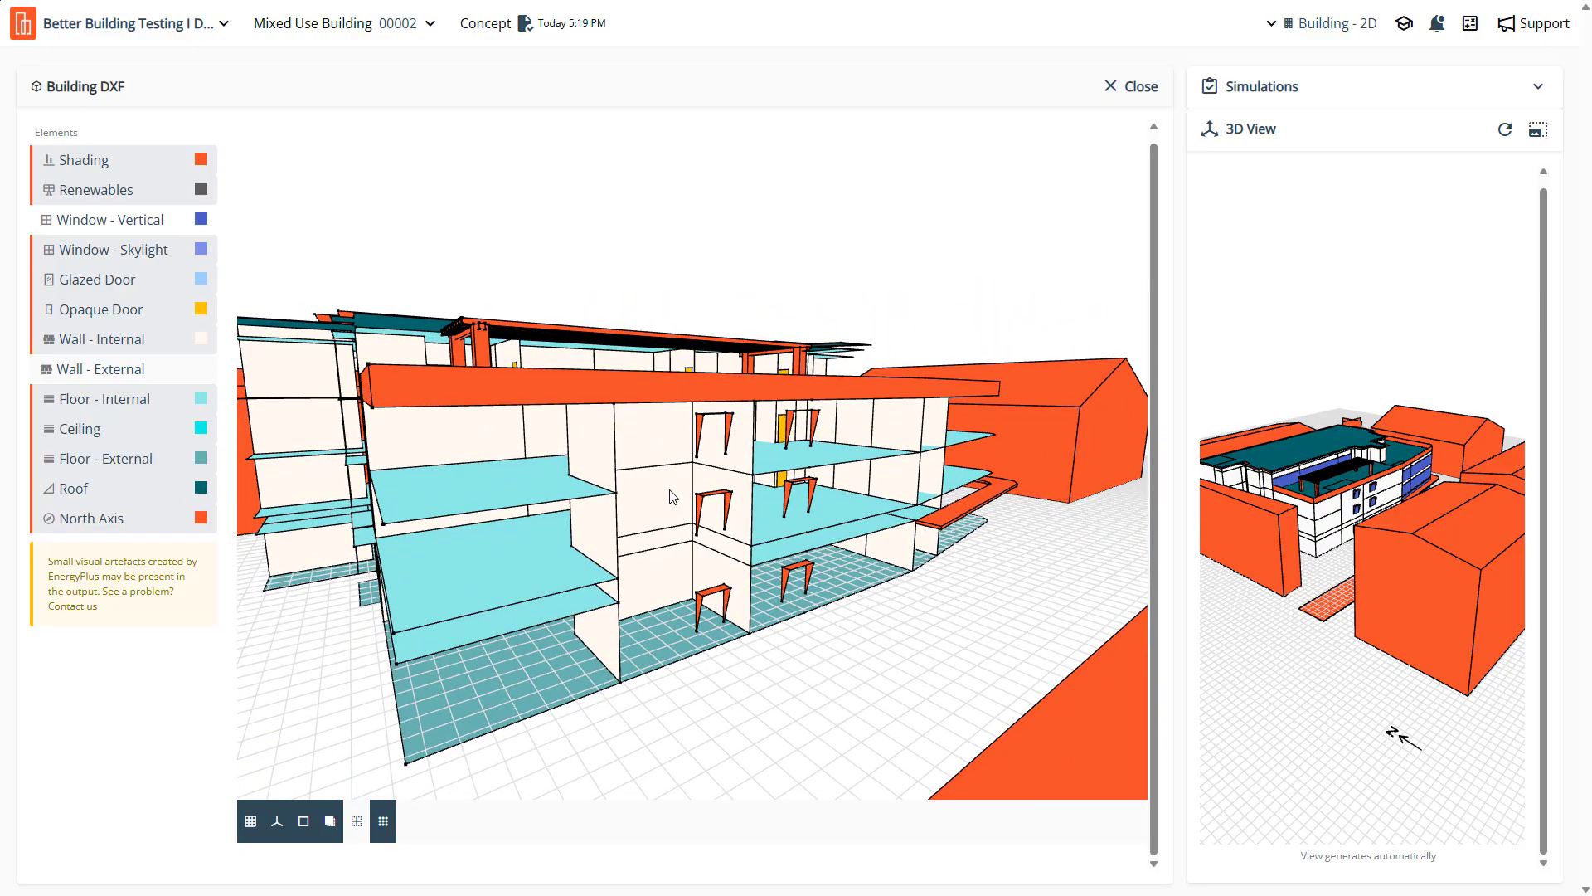
drag(672, 496, 760, 524)
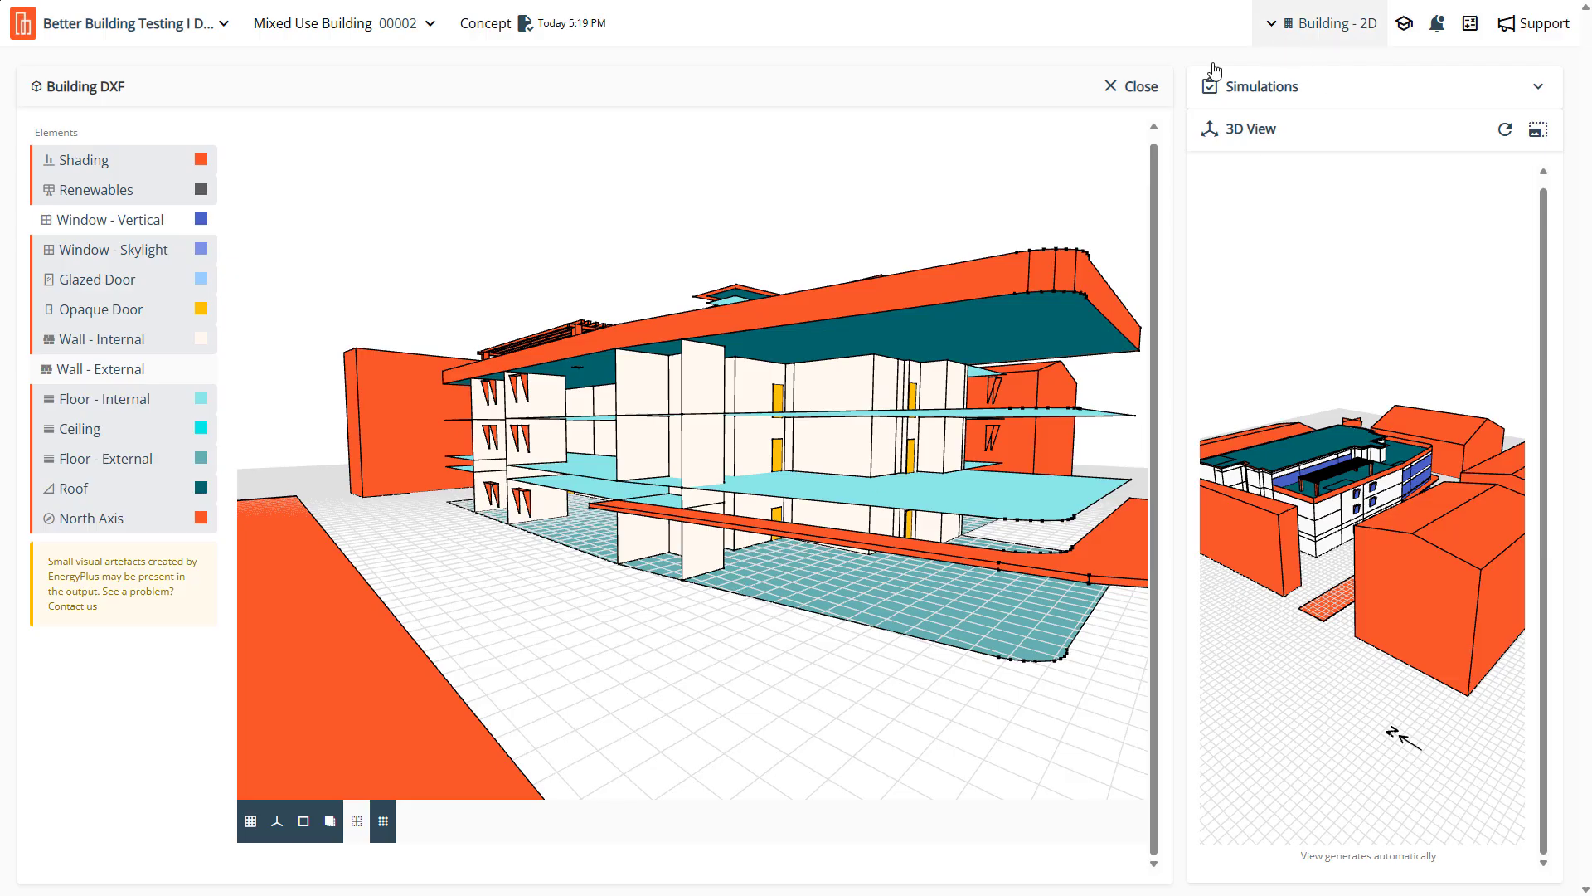
click(1141, 87)
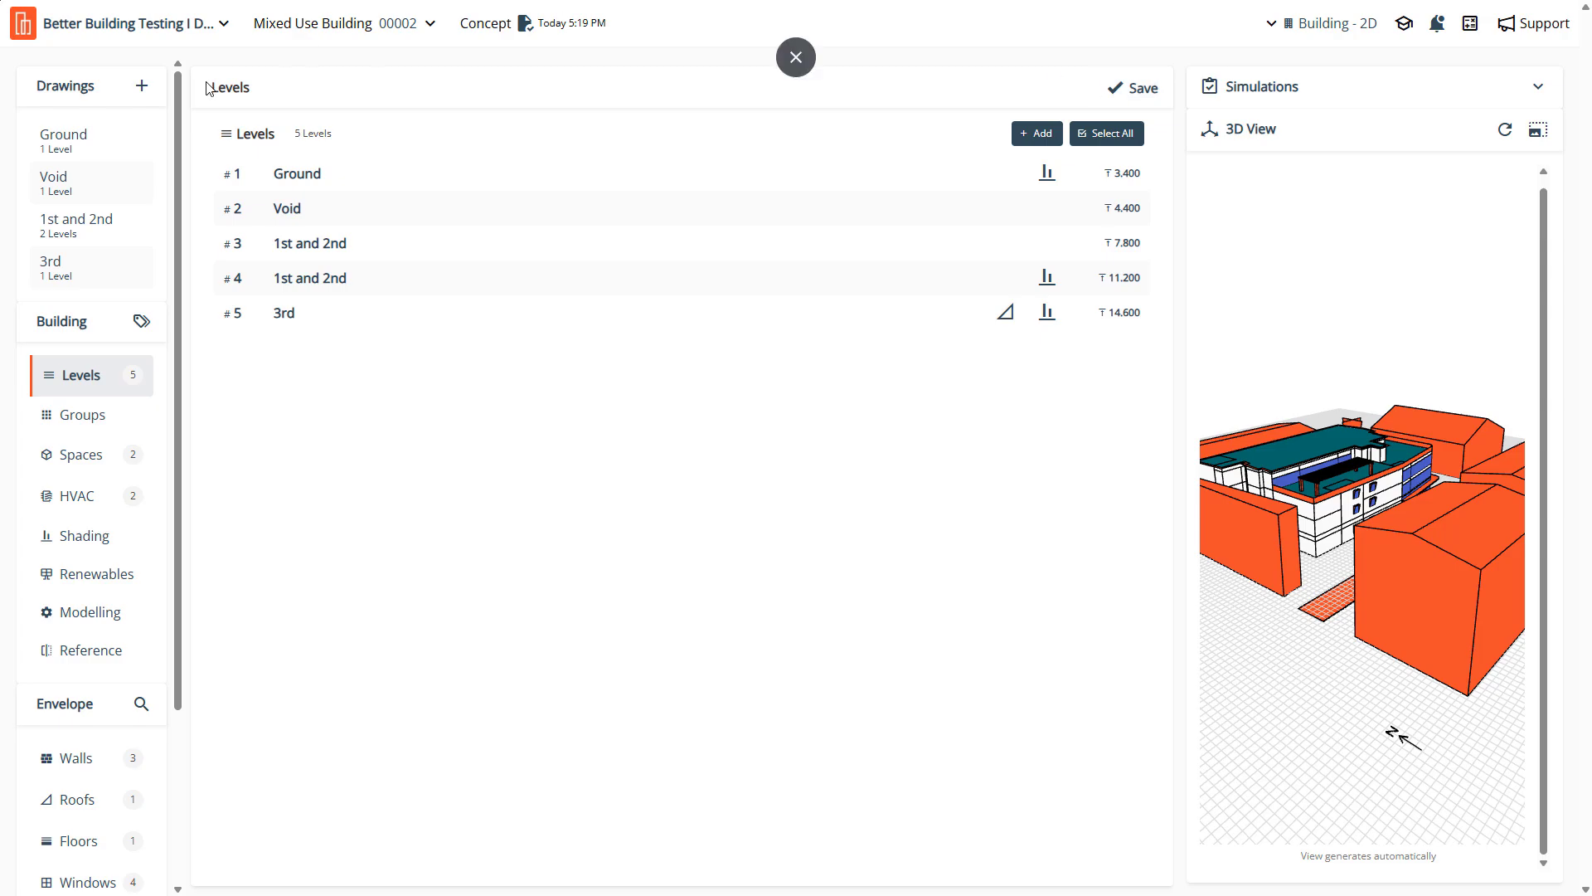
Open the Ground drawing and examine the building's glazed rounded corner in the 3D view
click(92, 144)
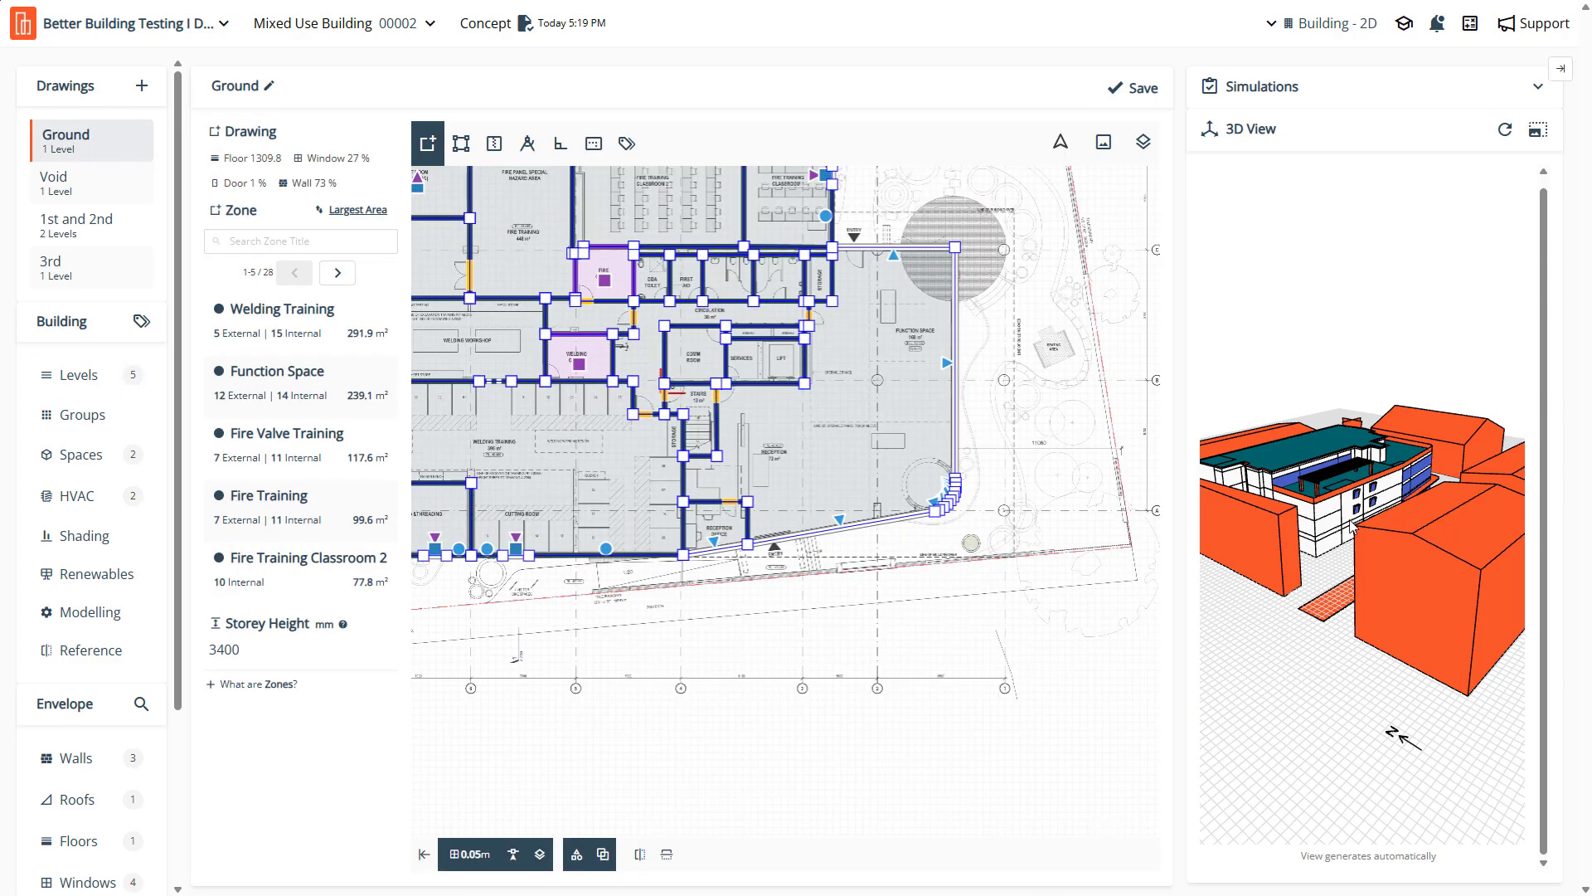
drag(1350, 521, 1354, 609)
scroll(1350, 616, up, 4)
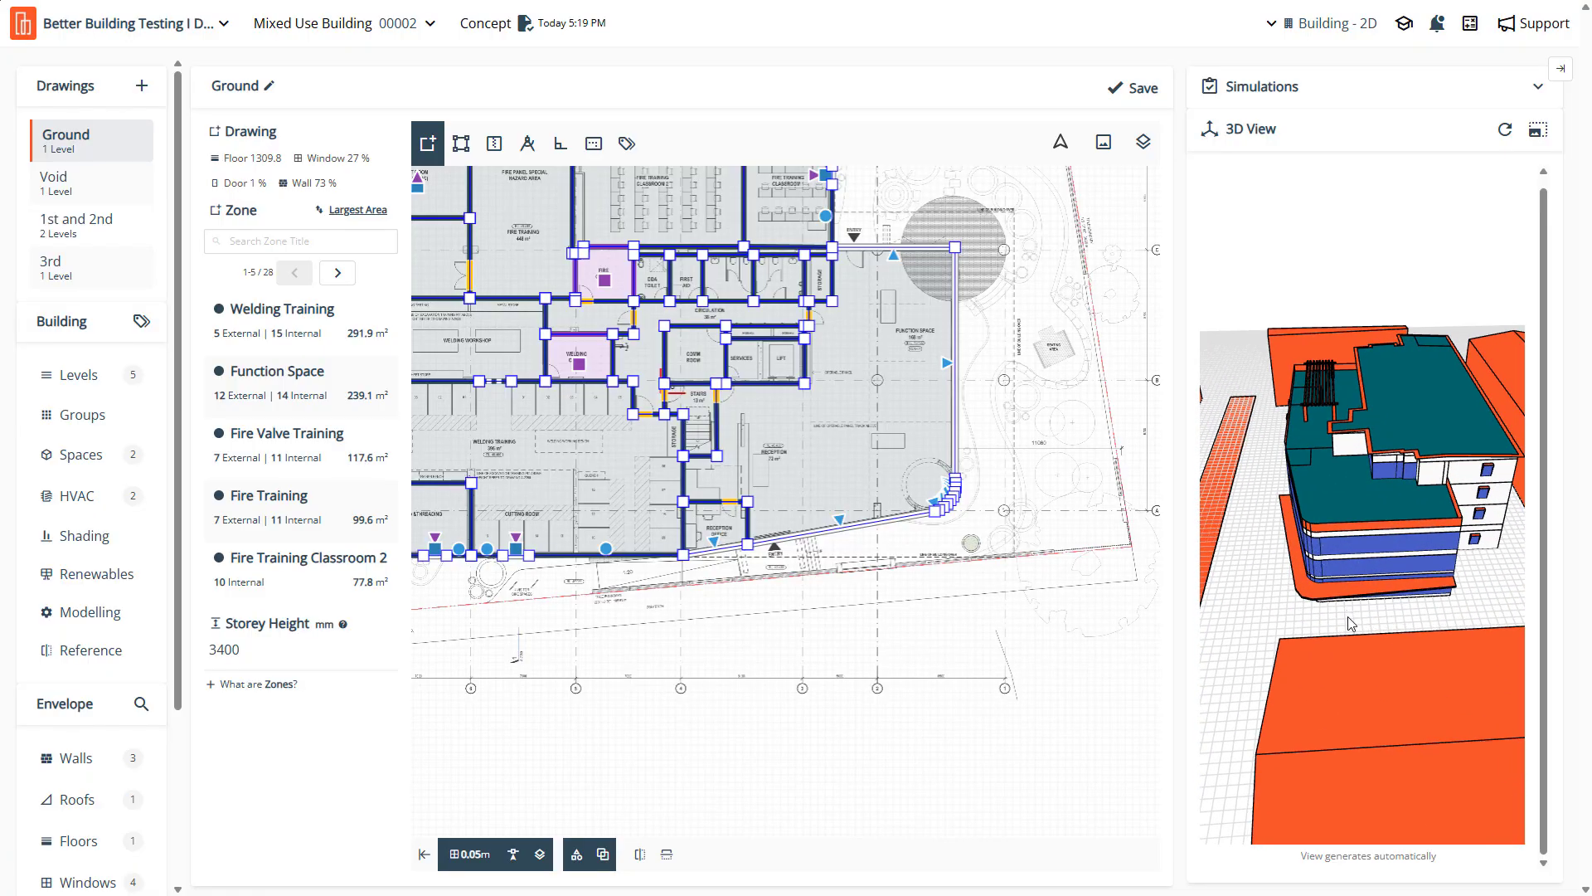
scroll(1351, 624, up, 8)
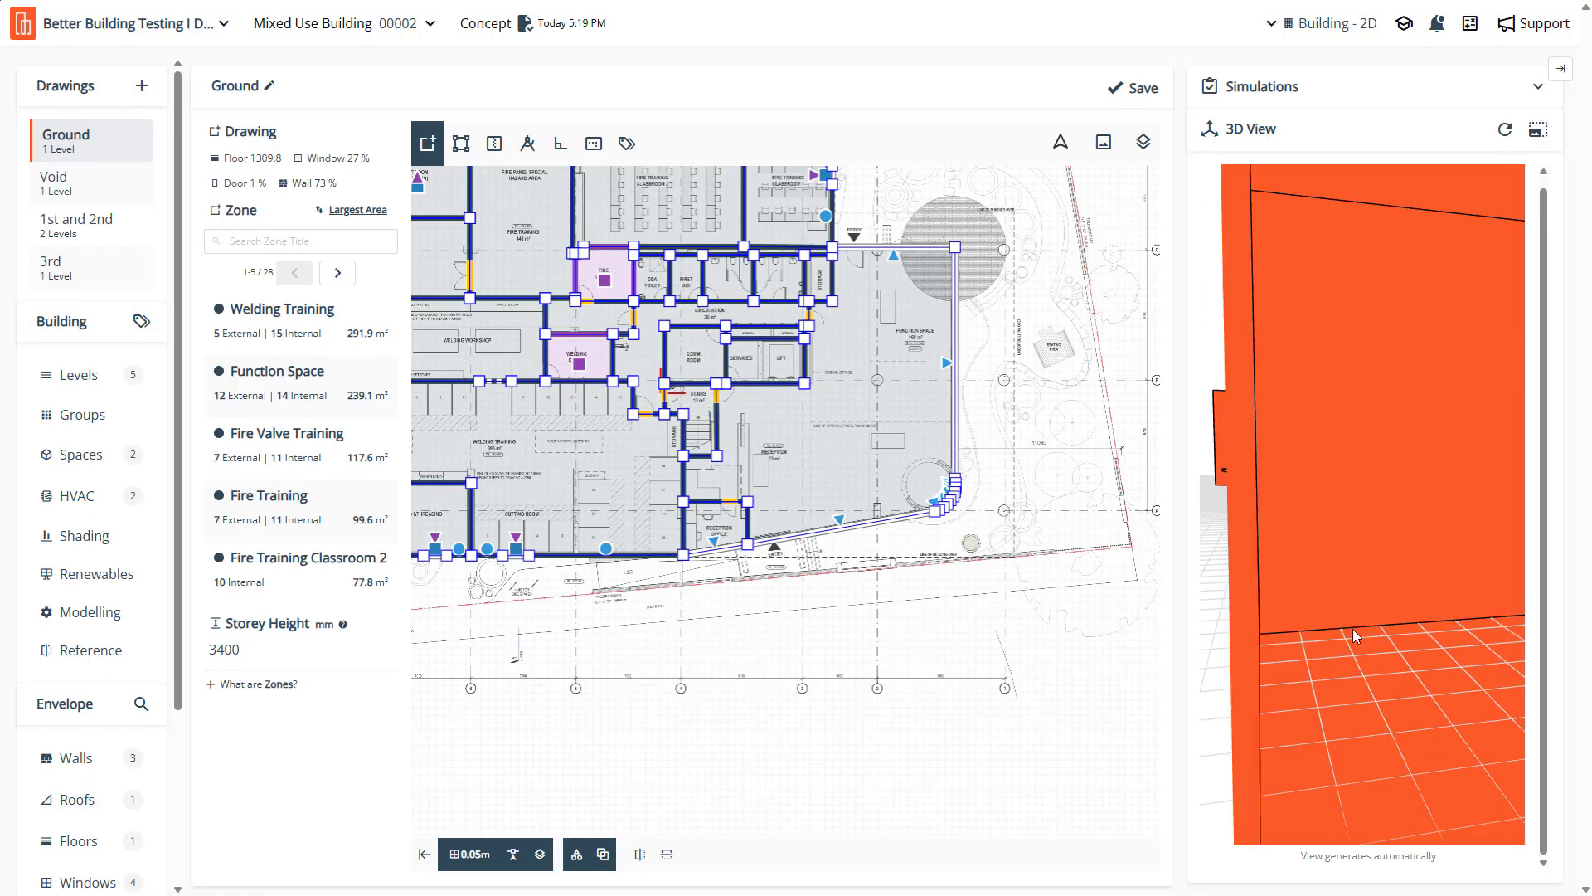
scroll(1353, 634, down, 6)
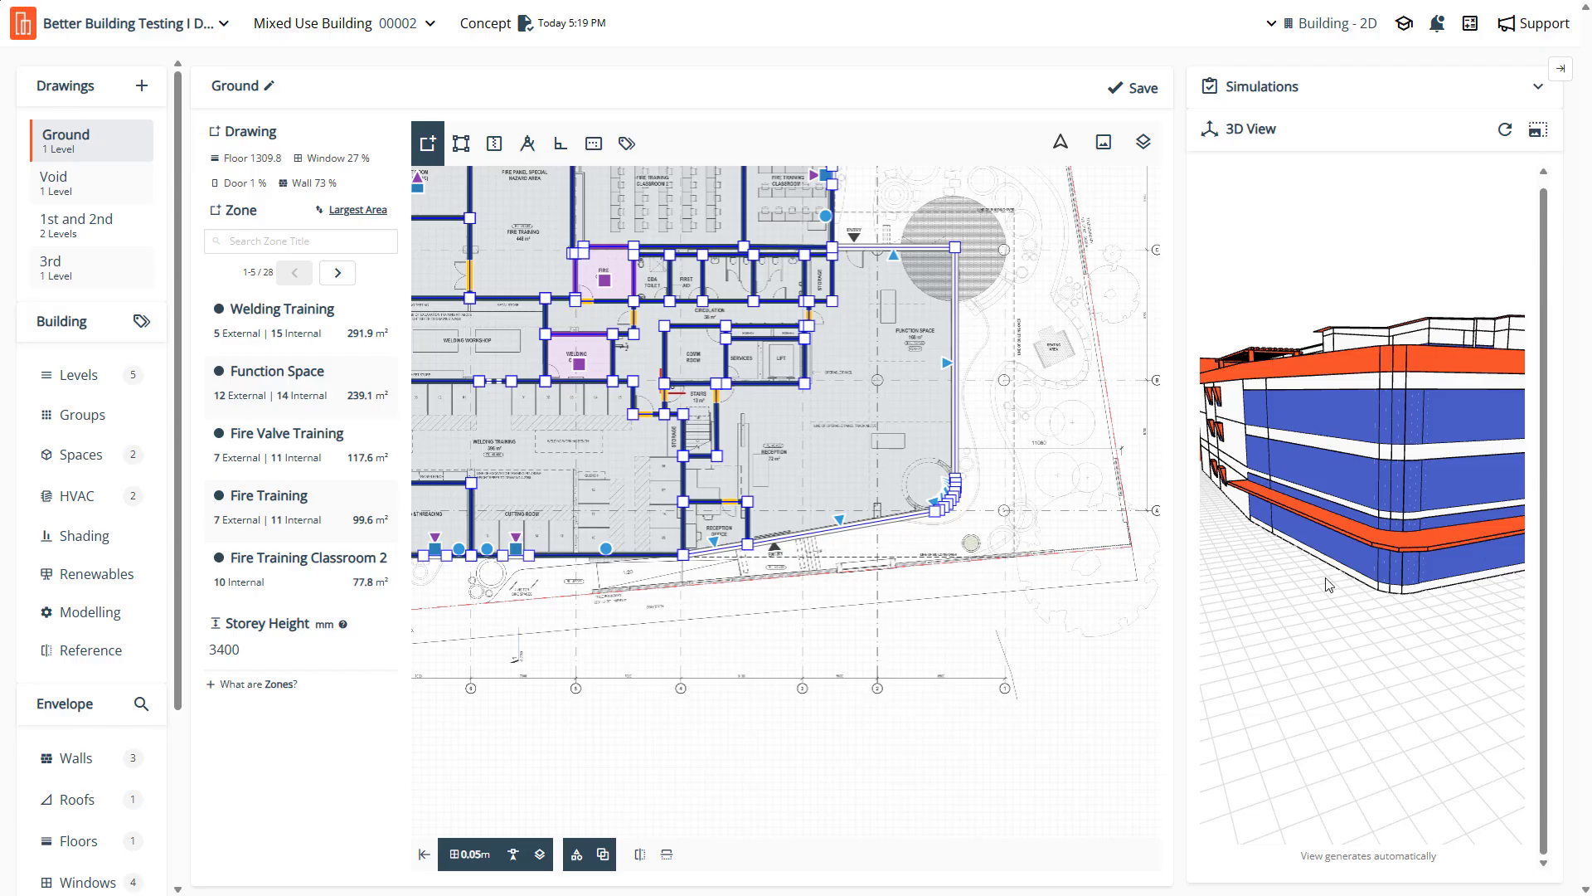
Inspect the Function Space, Fire Training Classroom 2, Fire Training and Welding Training zones on the Ground floor plan
click(898, 456)
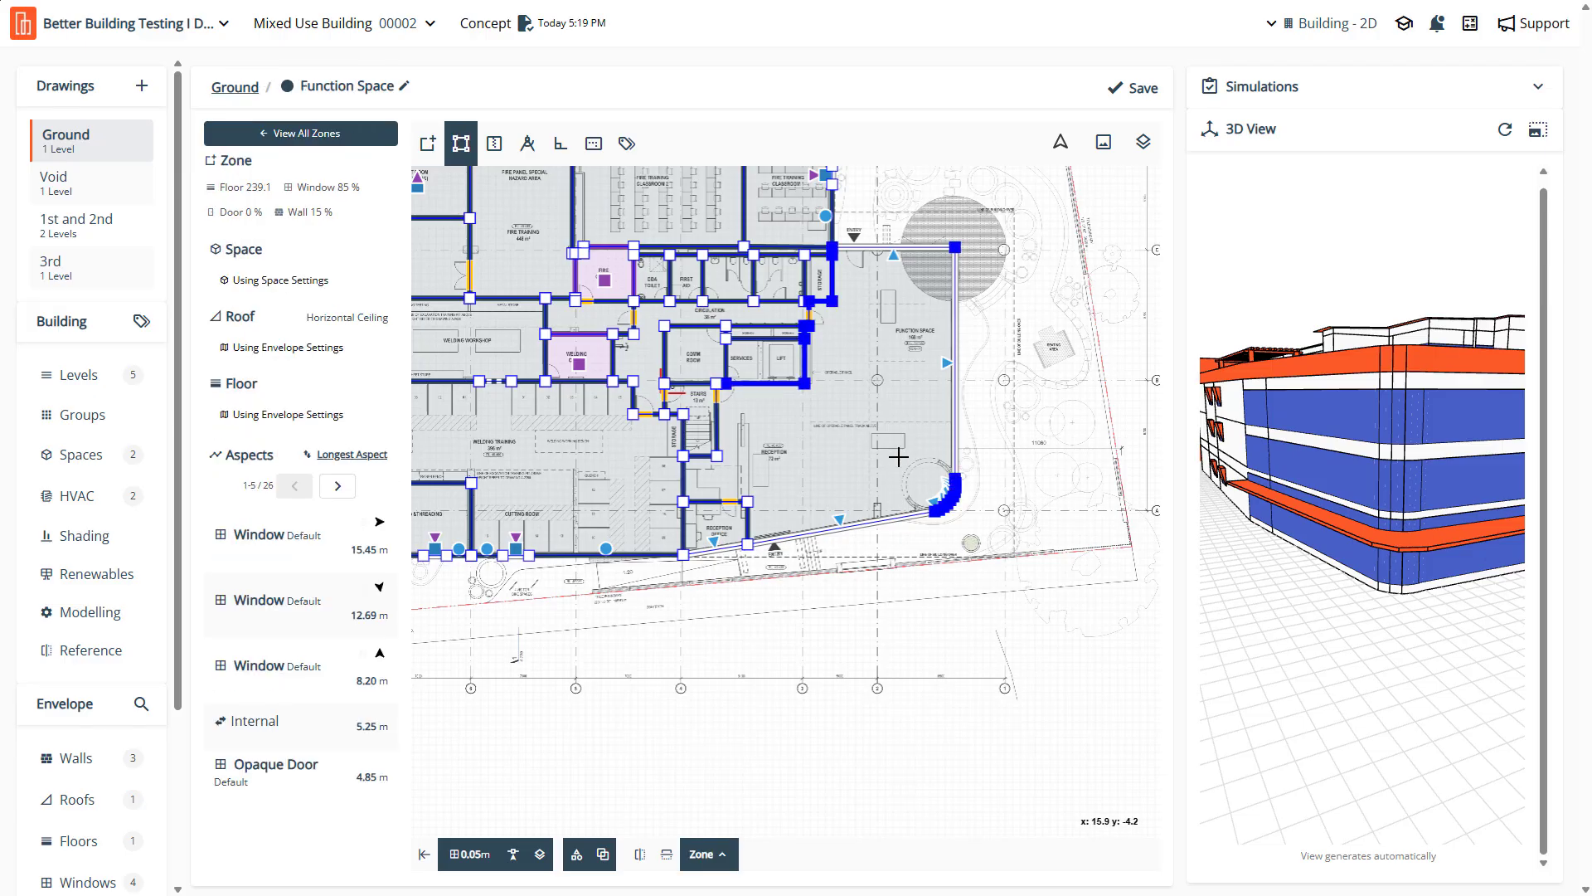
scroll(898, 456, up, 2)
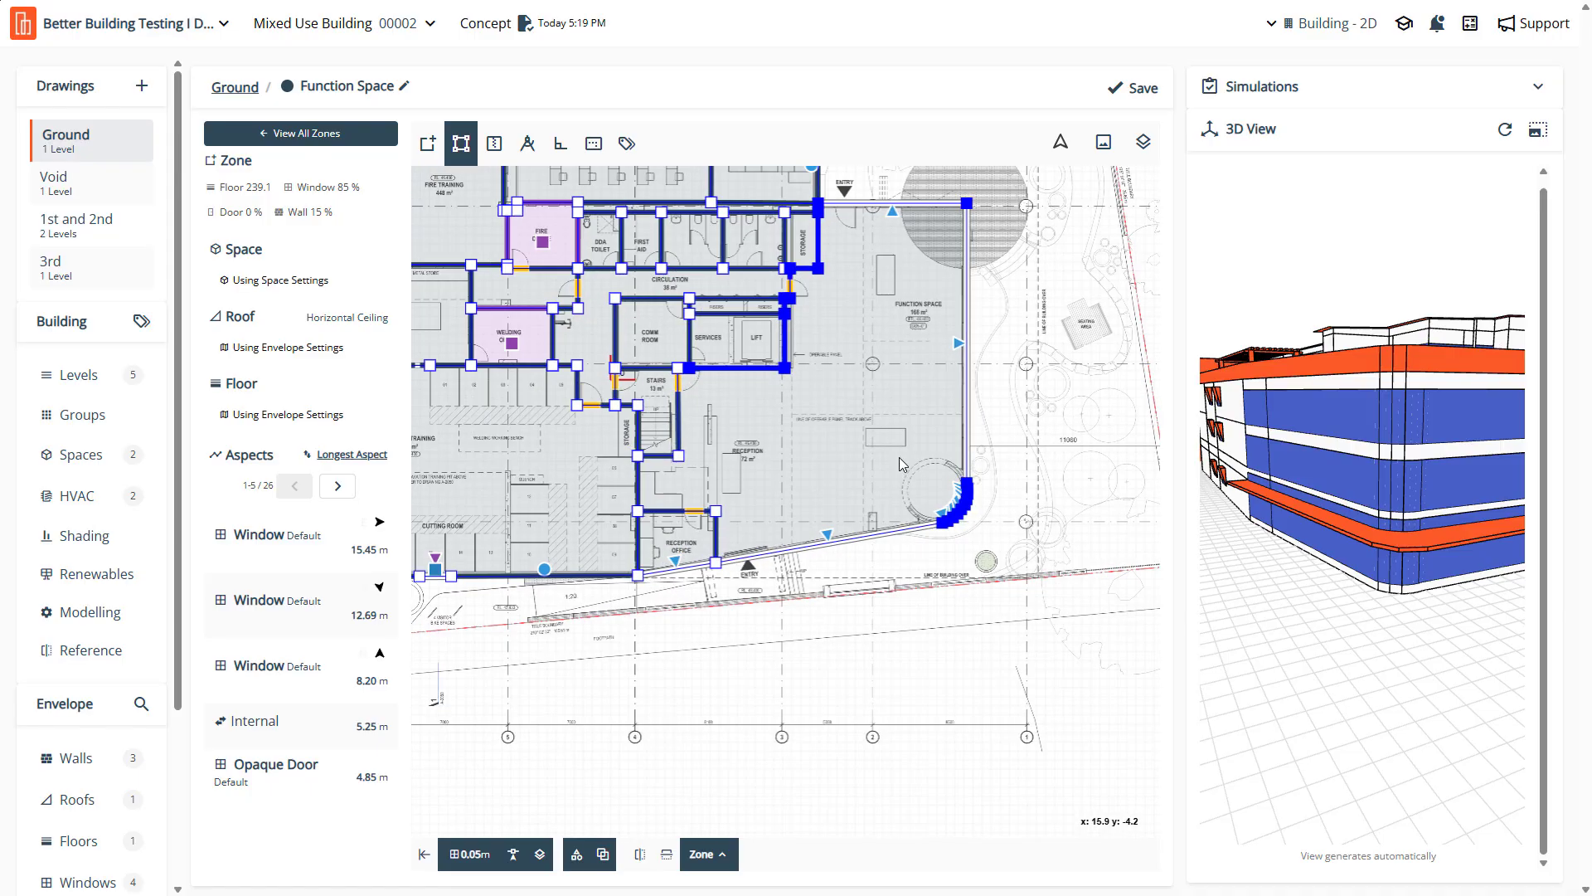
click(349, 134)
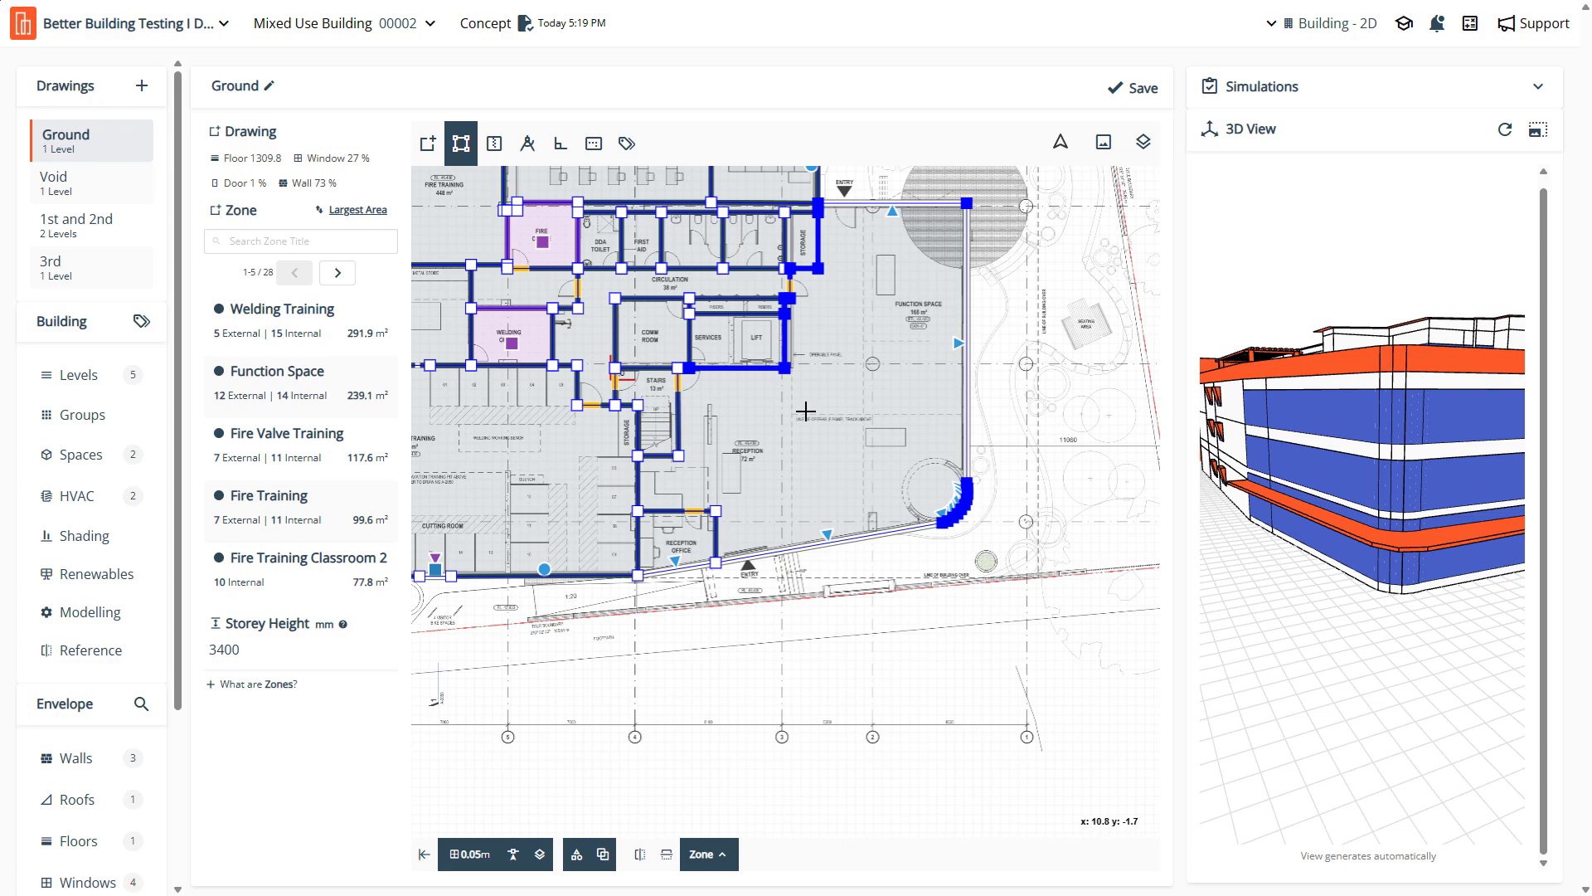
click(299, 568)
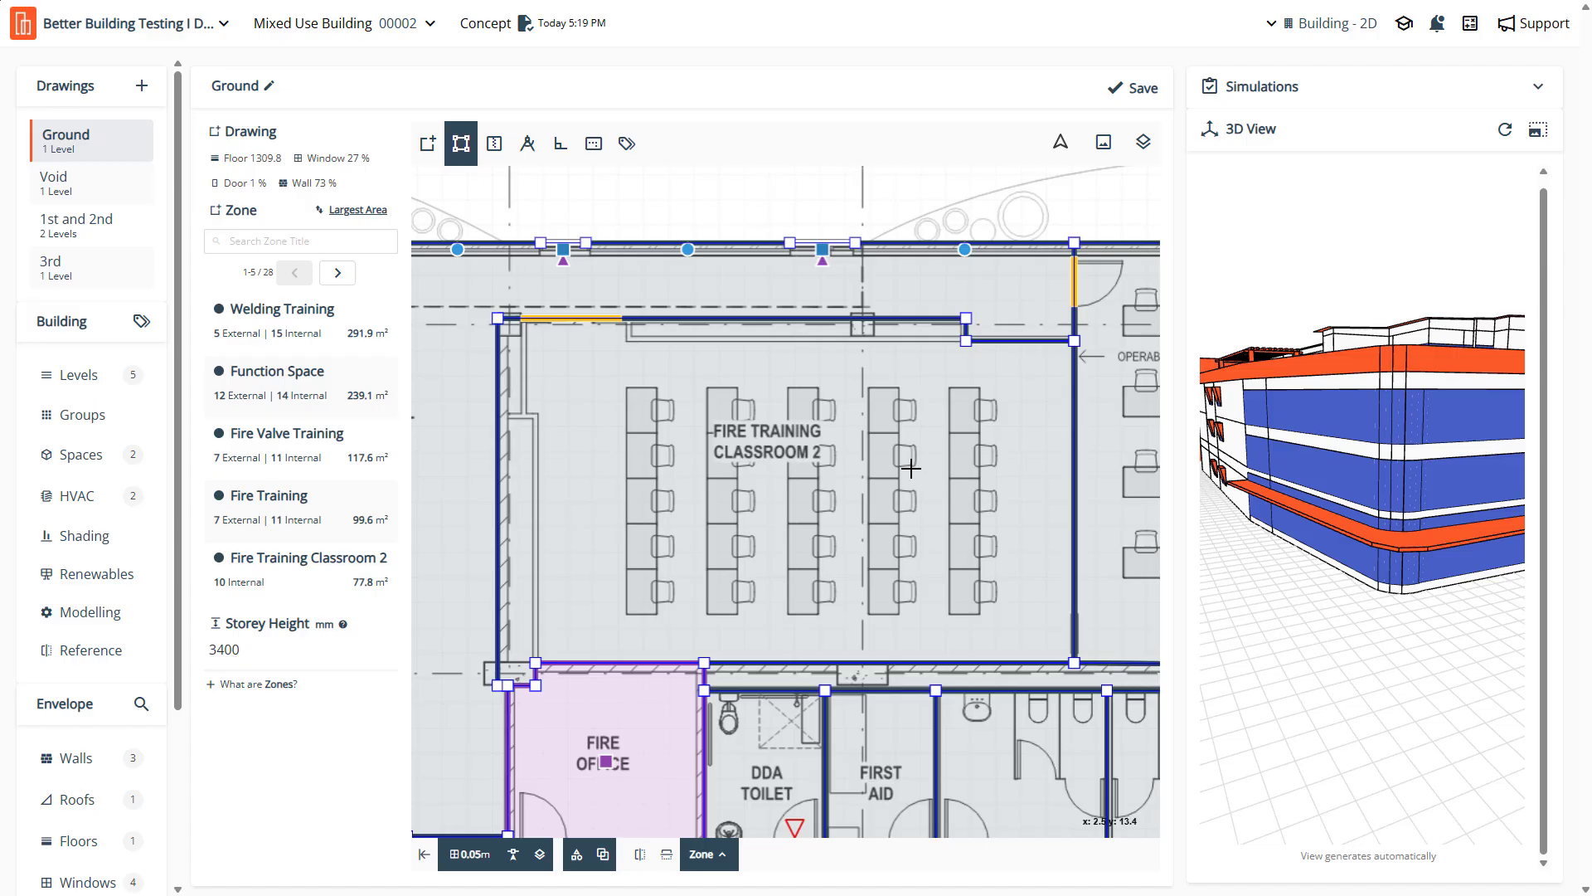
scroll(910, 462, down, 5)
scroll(863, 620, down, 3)
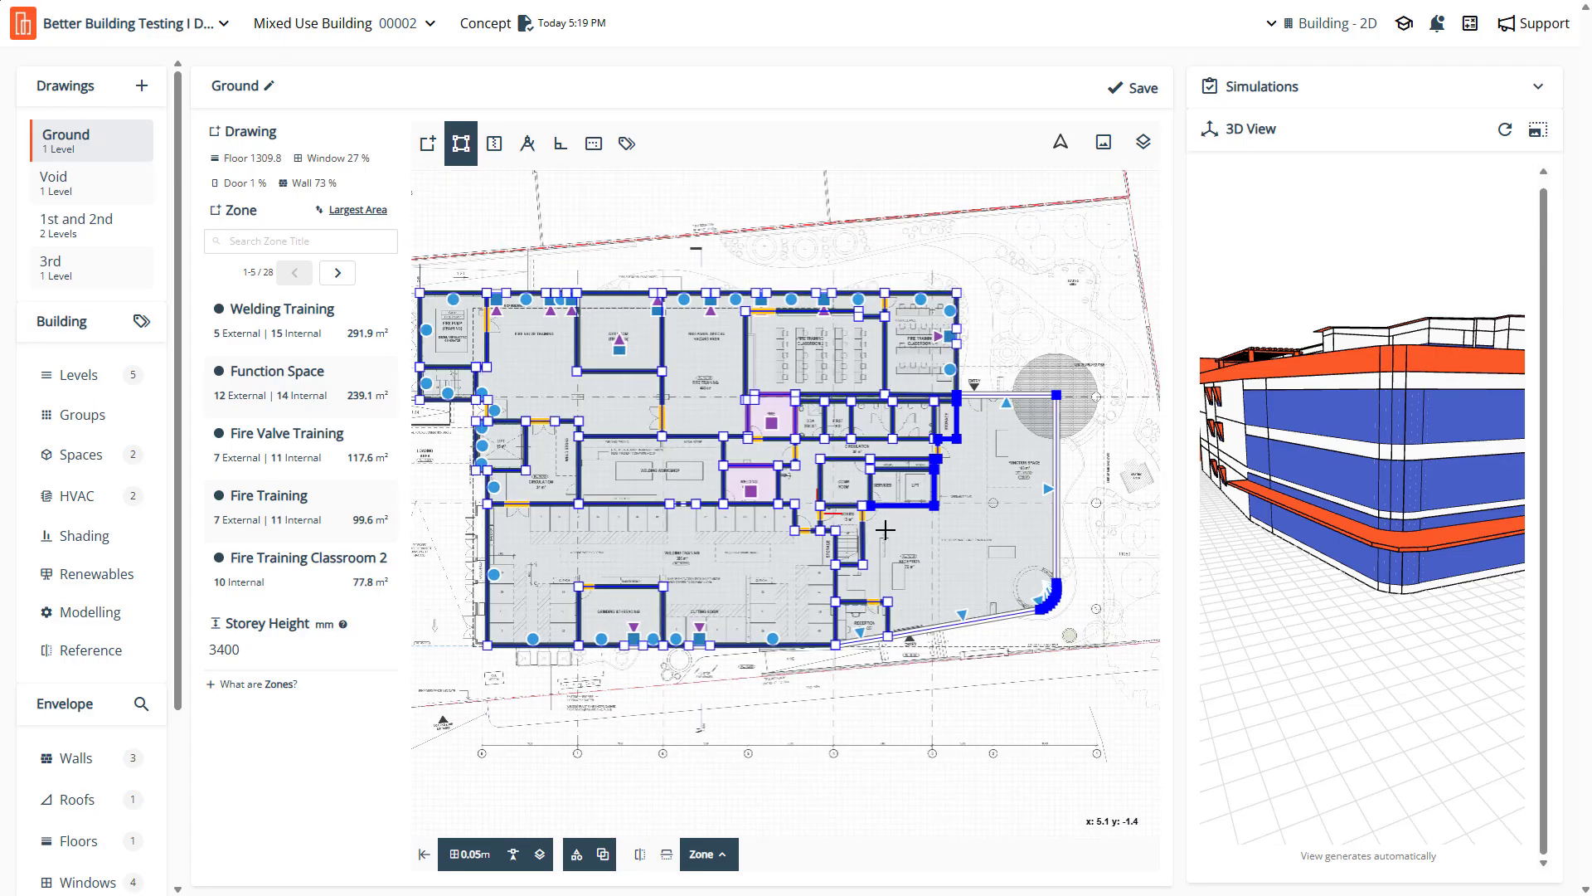
scroll(772, 574, up, 1)
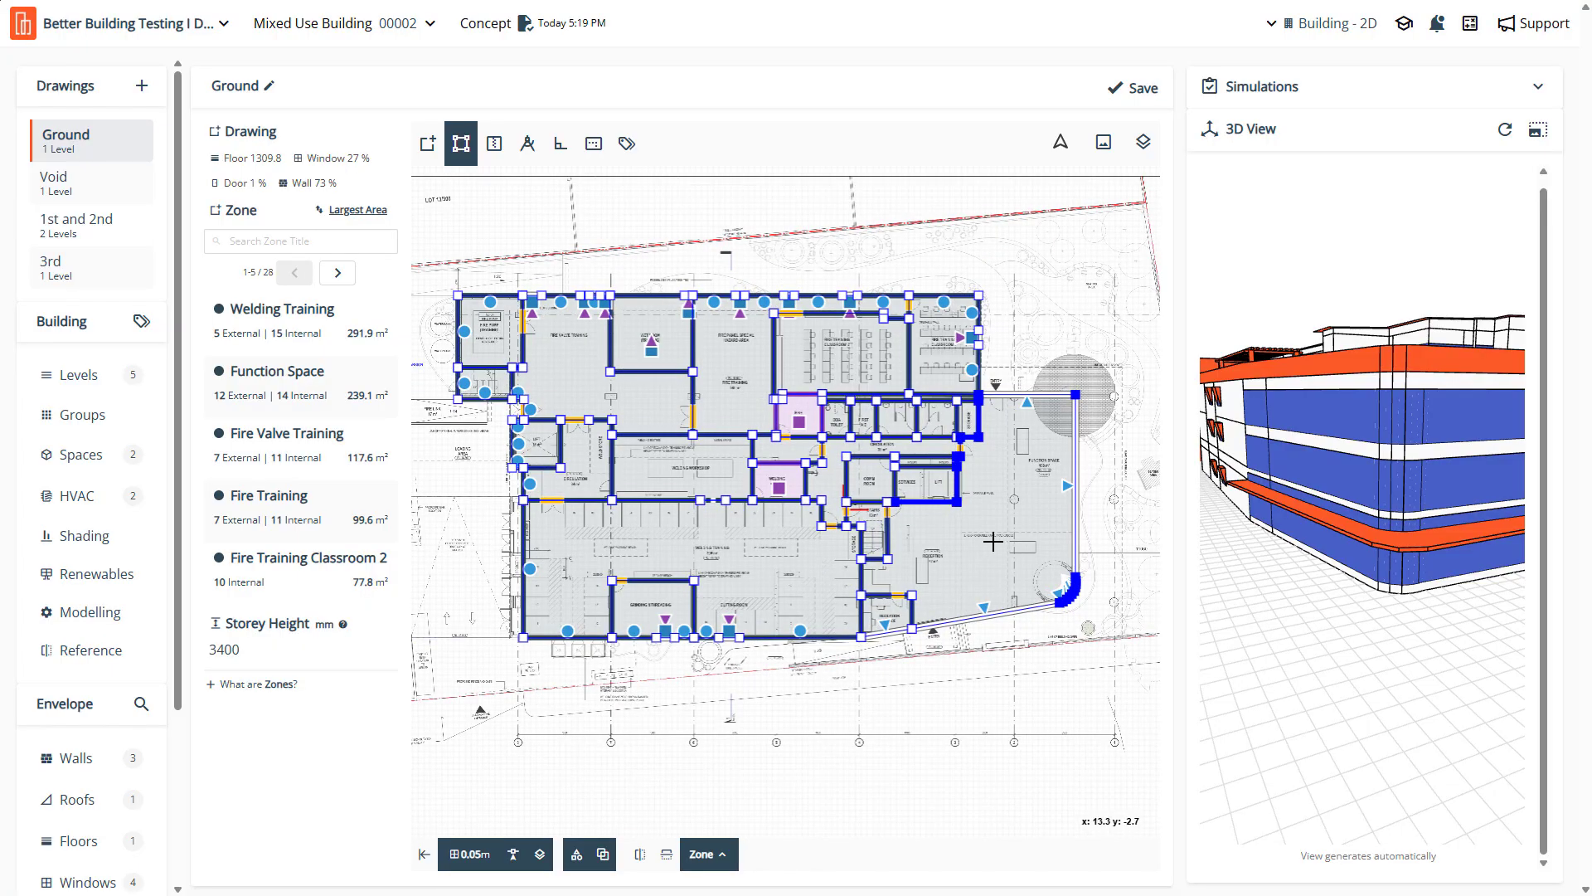
click(925, 351)
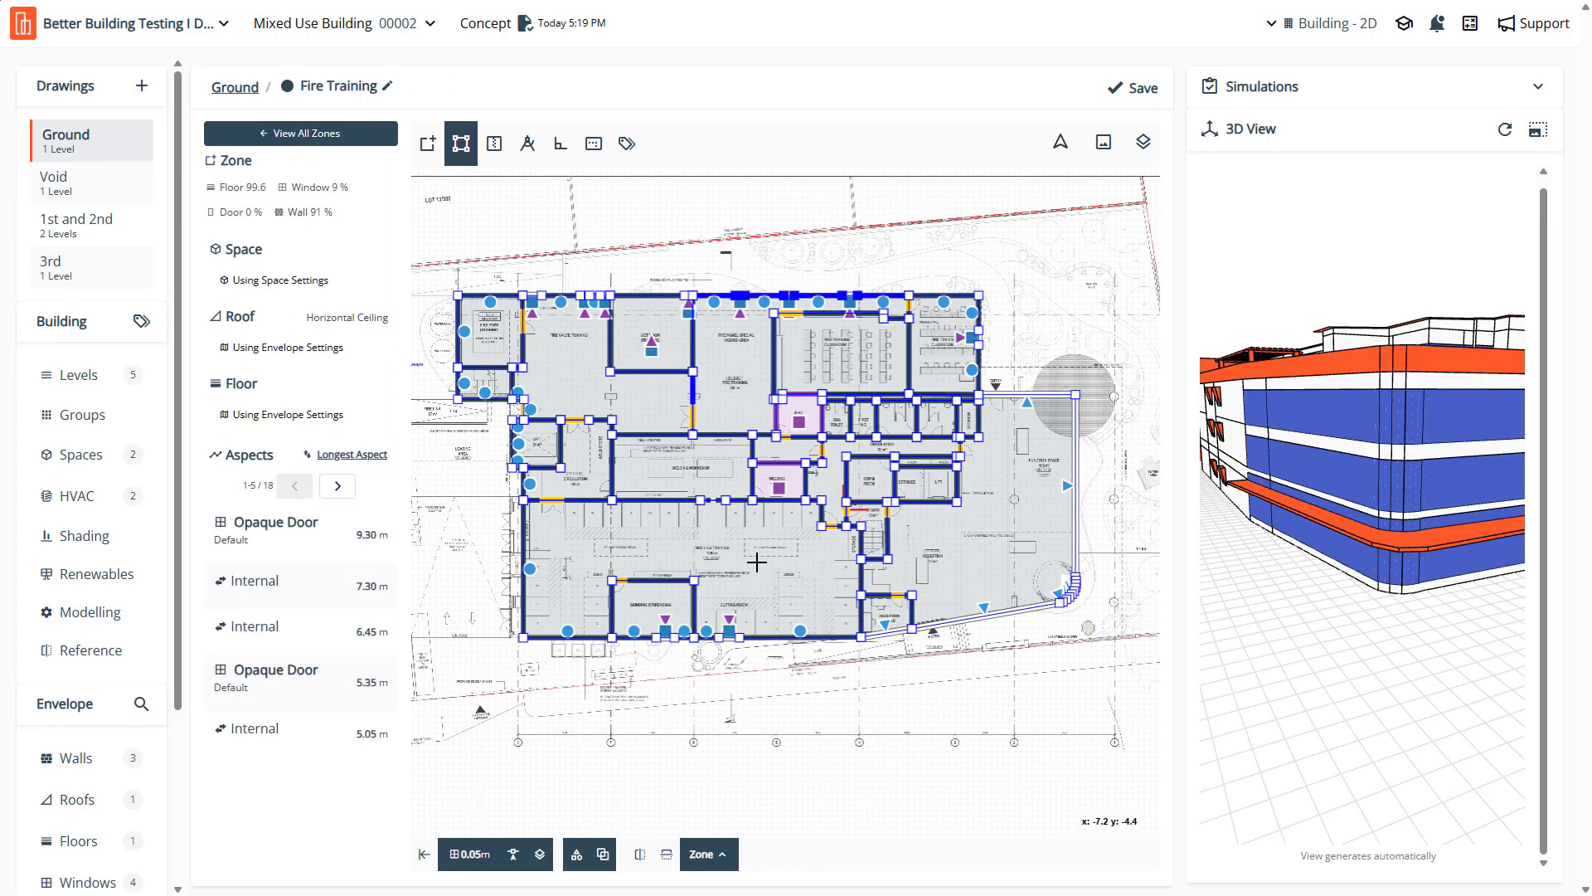
click(733, 583)
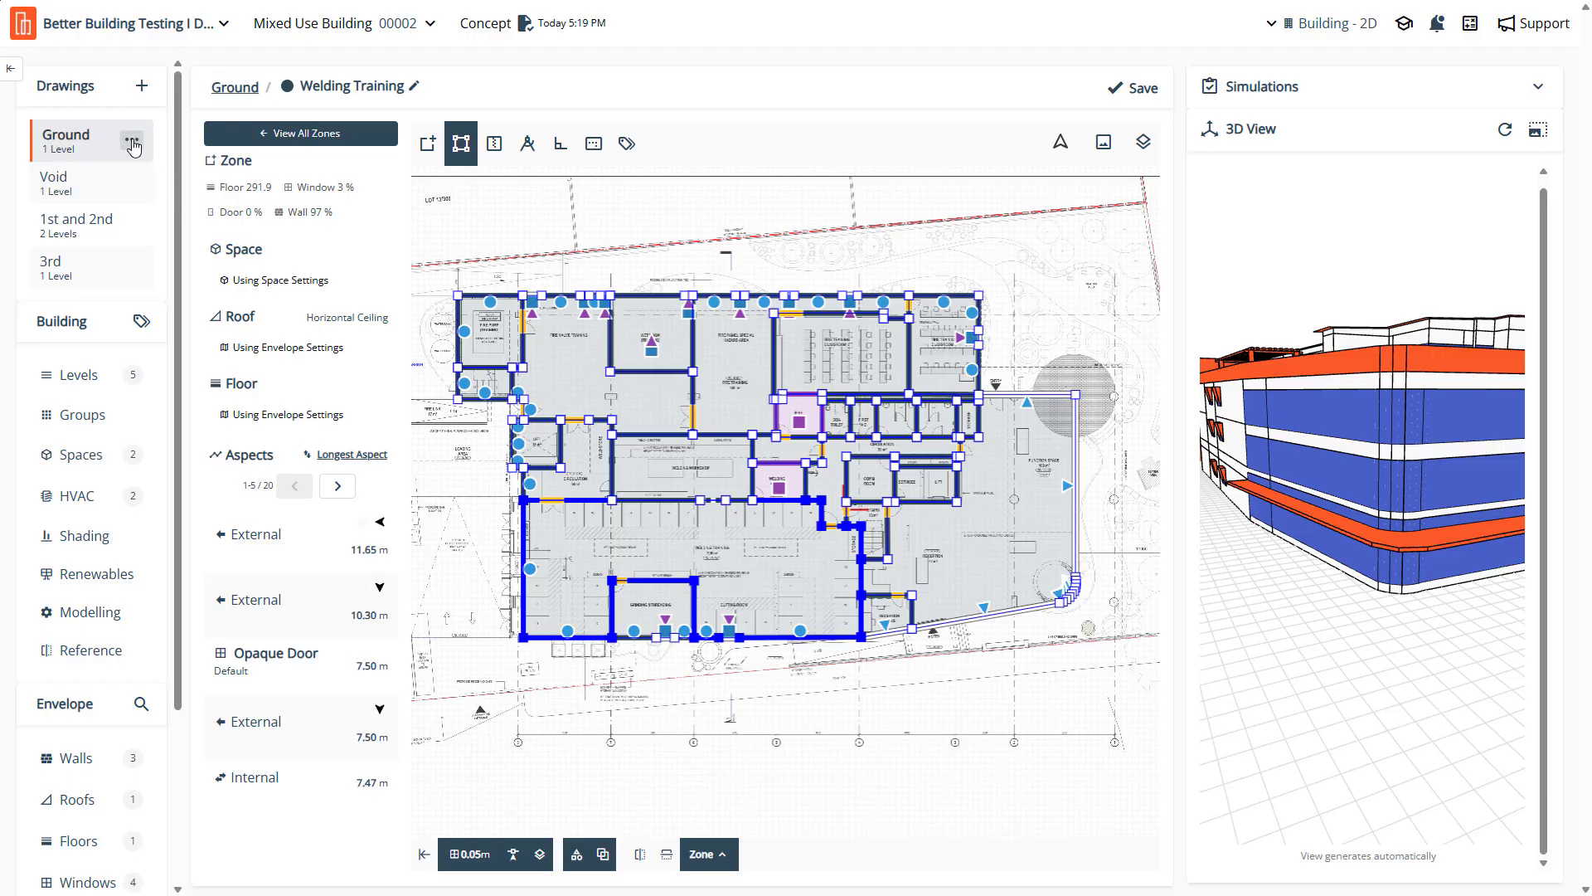
Duplicate the Ground drawing with the title "Ground - Test"
click(131, 139)
click(131, 140)
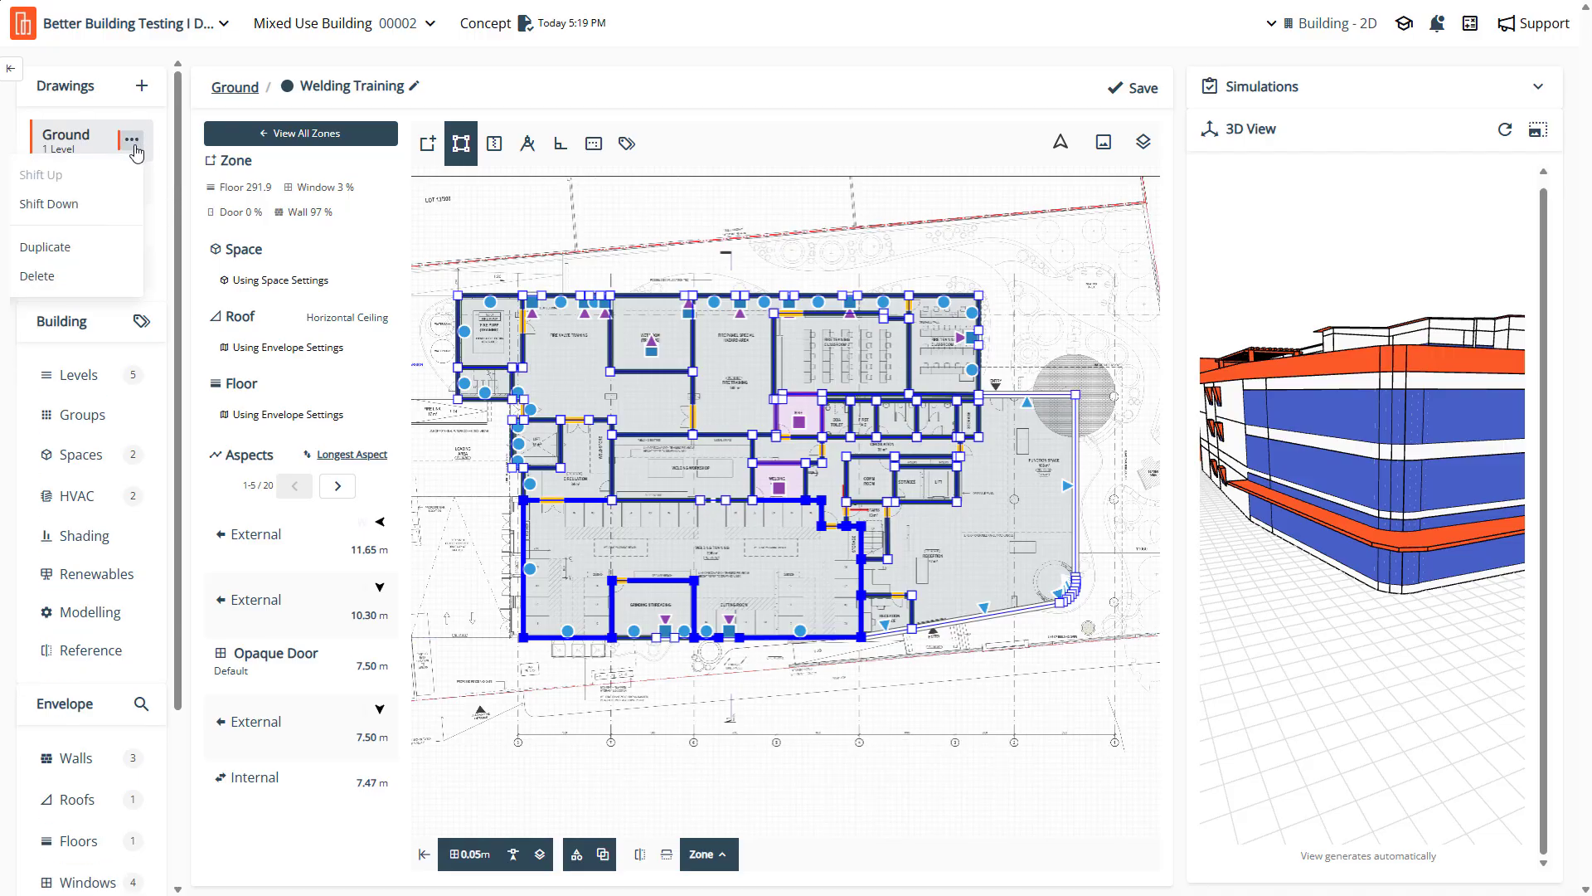
click(106, 249)
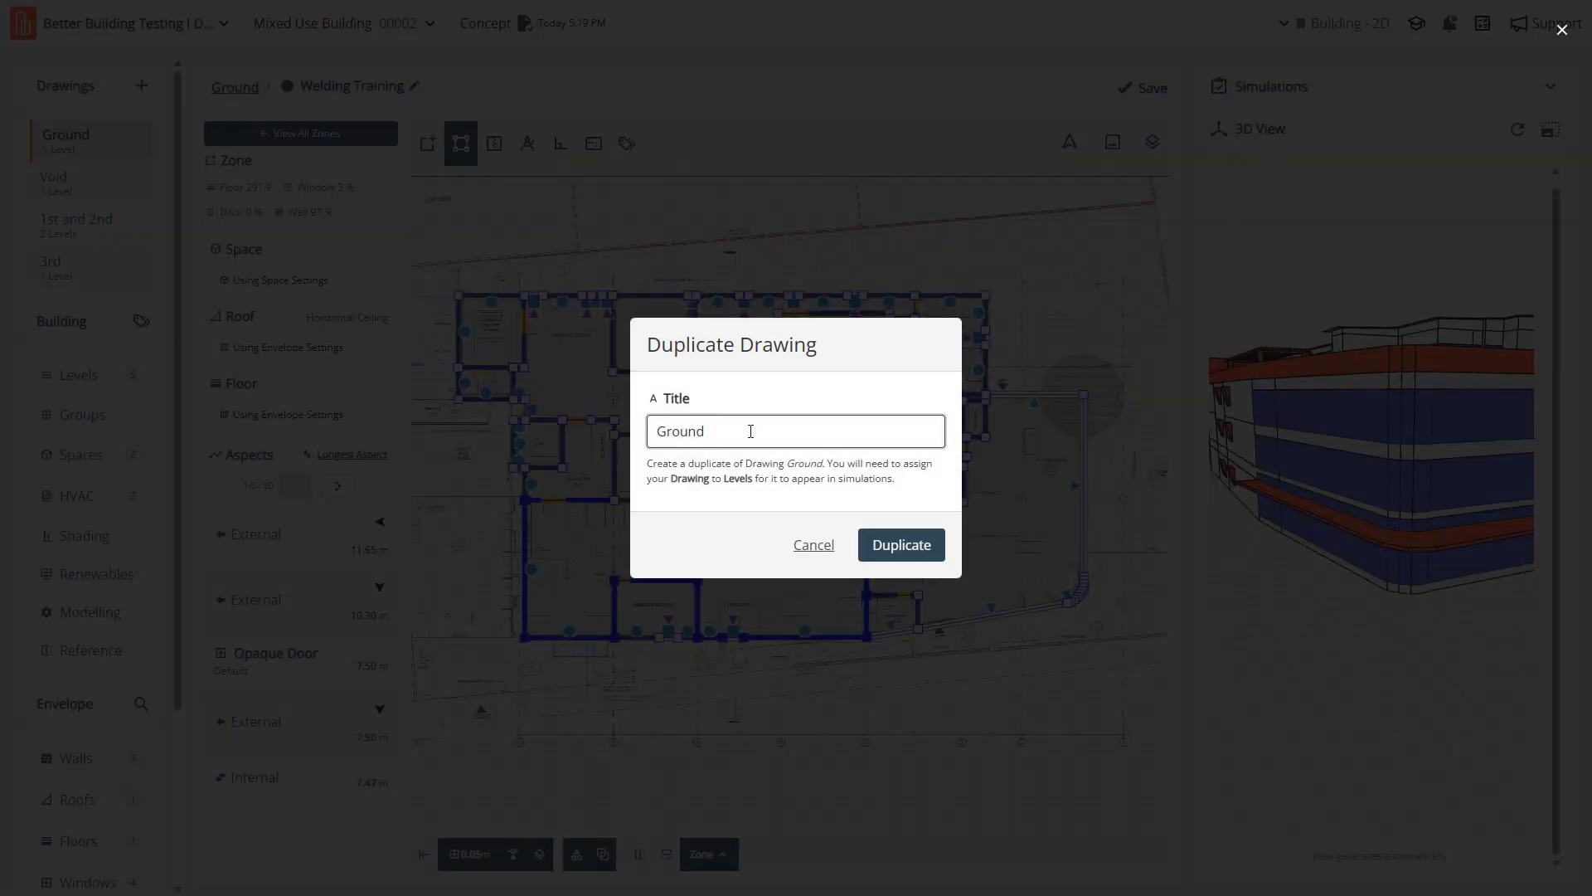
text(- Test)
click(897, 543)
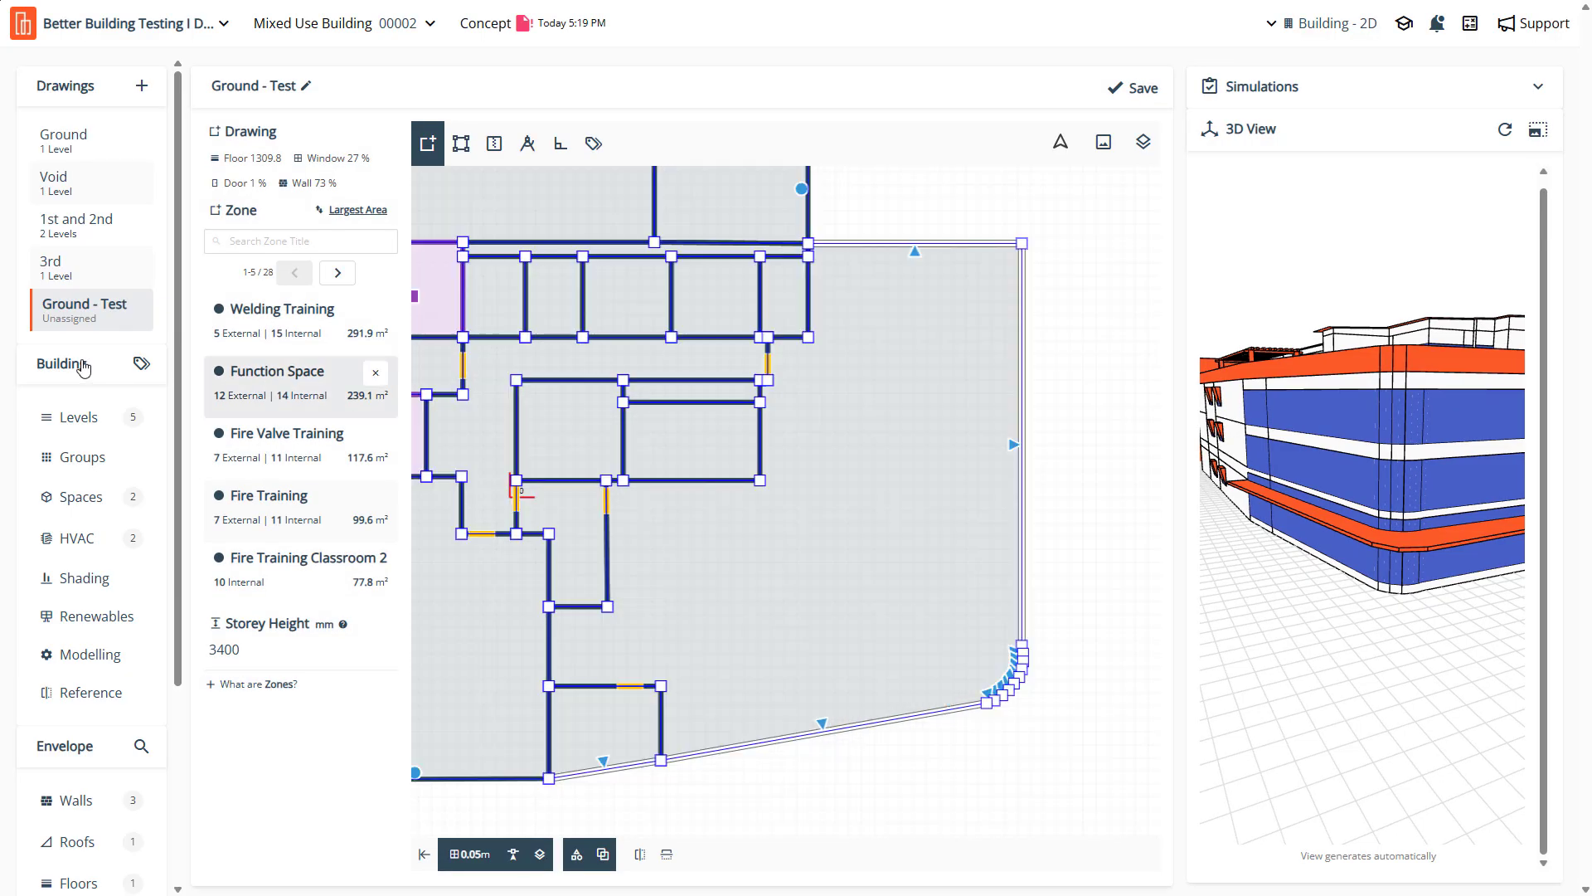
Review the whole Ground - Test floor plan and inspect its Function Space zone
scroll(750, 440, down, 5)
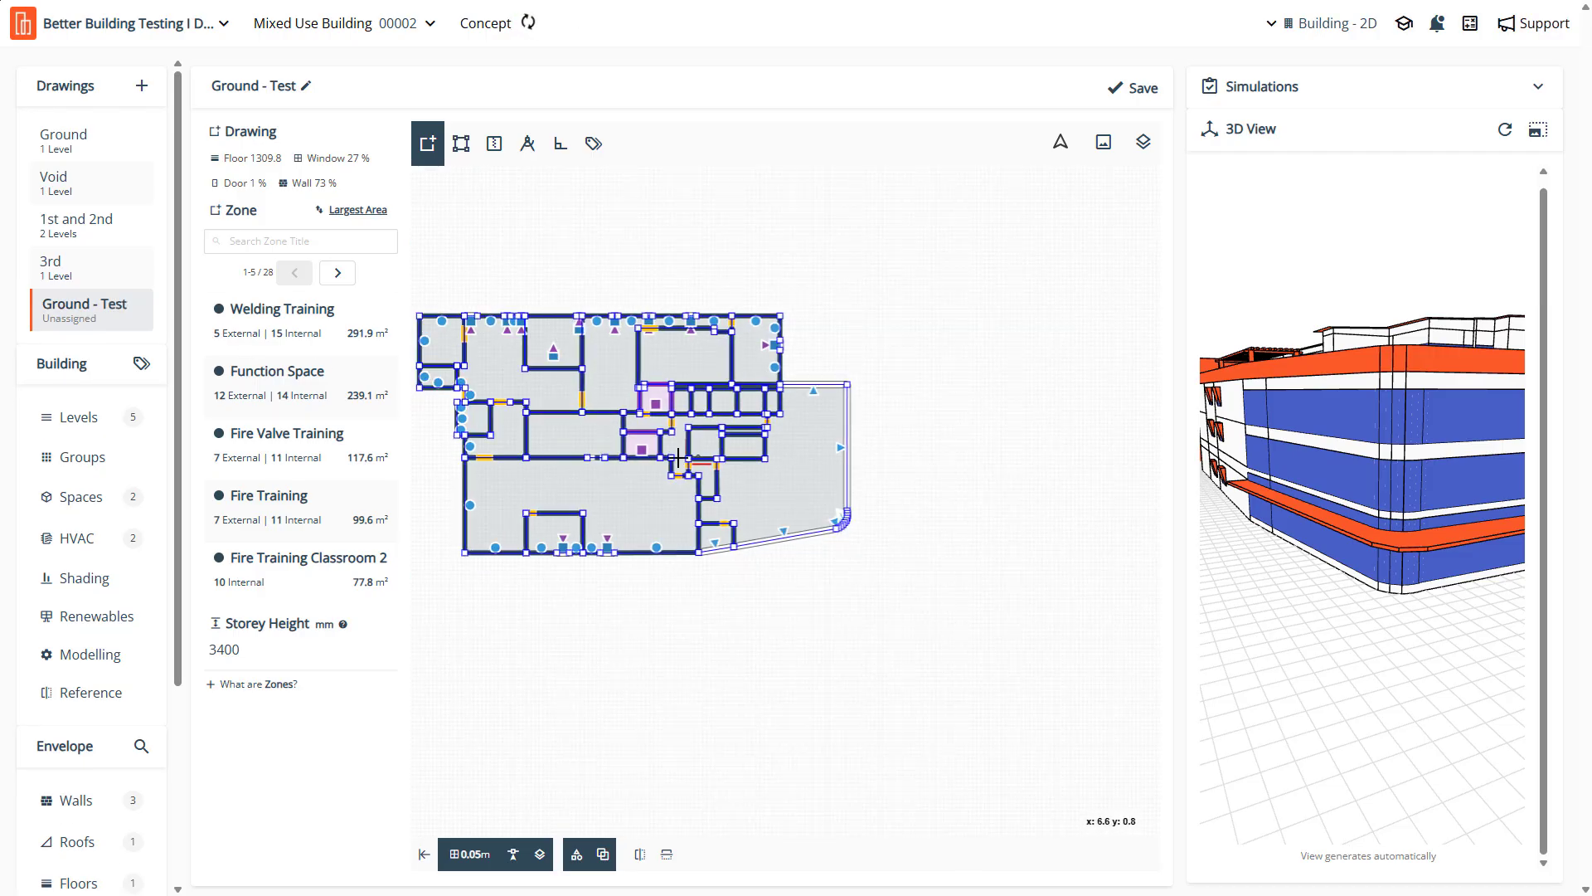
scroll(676, 459, up, 5)
scroll(823, 481, down, 4)
scroll(680, 490, up, 5)
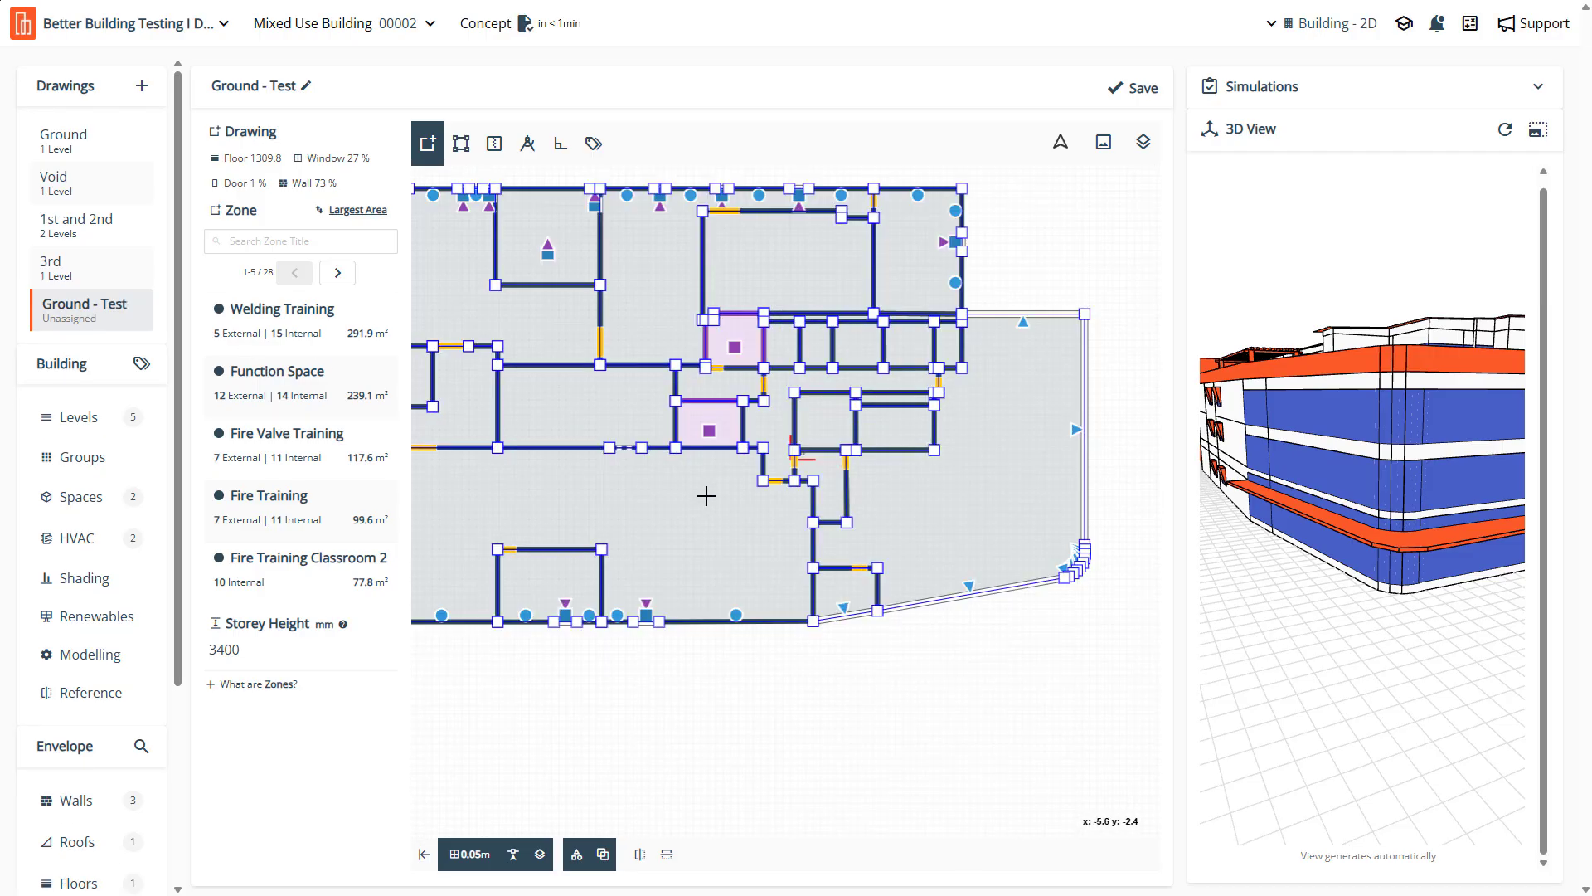
scroll(709, 492, down, 3)
click(889, 484)
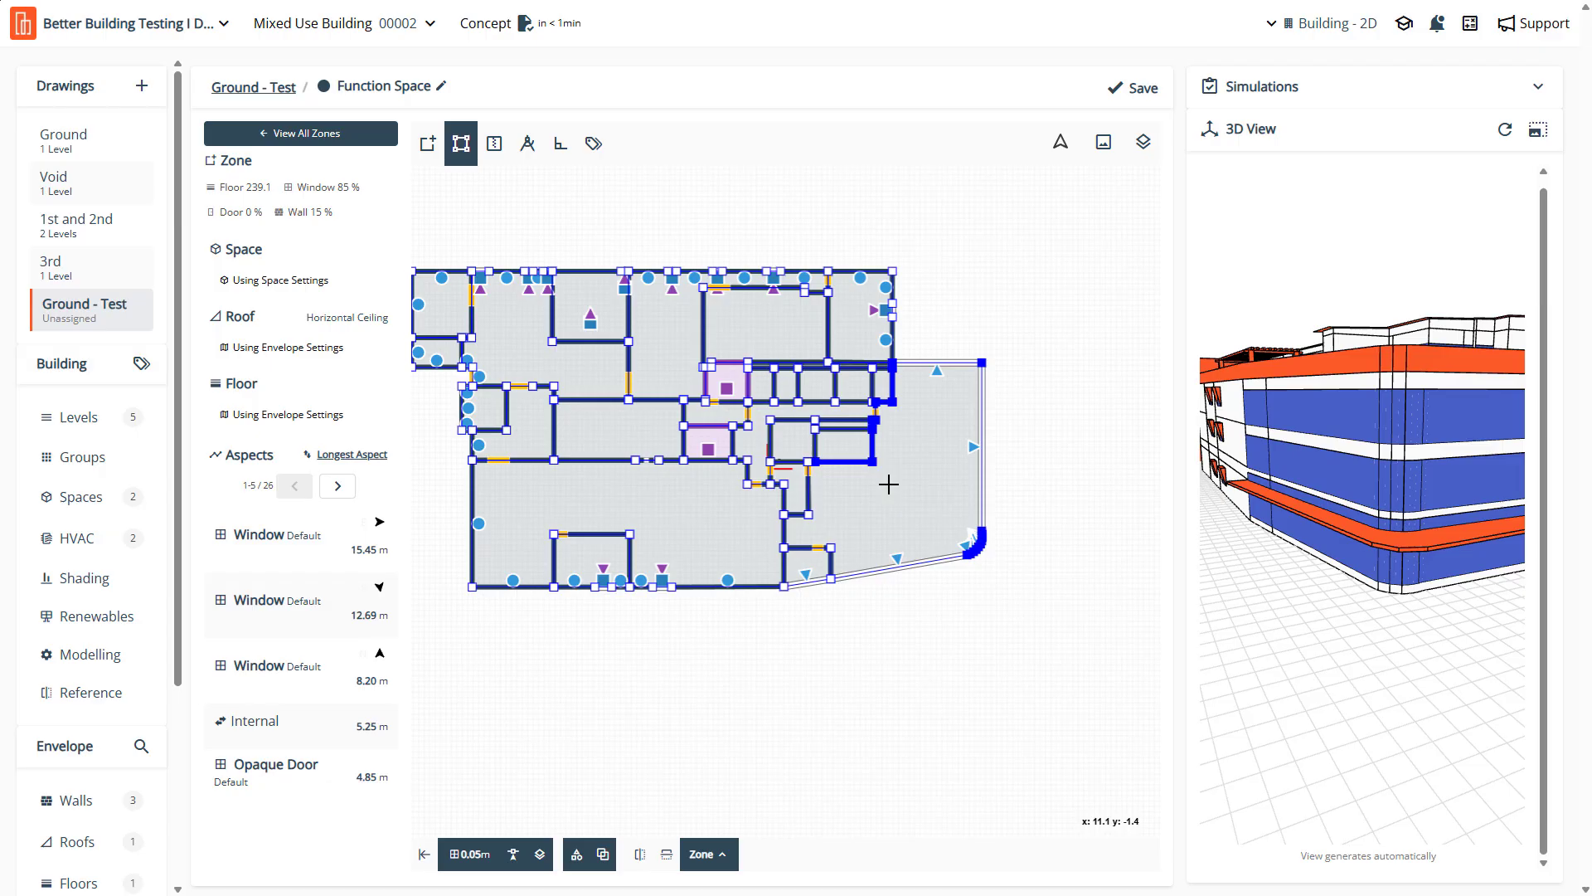
scroll(932, 530, up, 2)
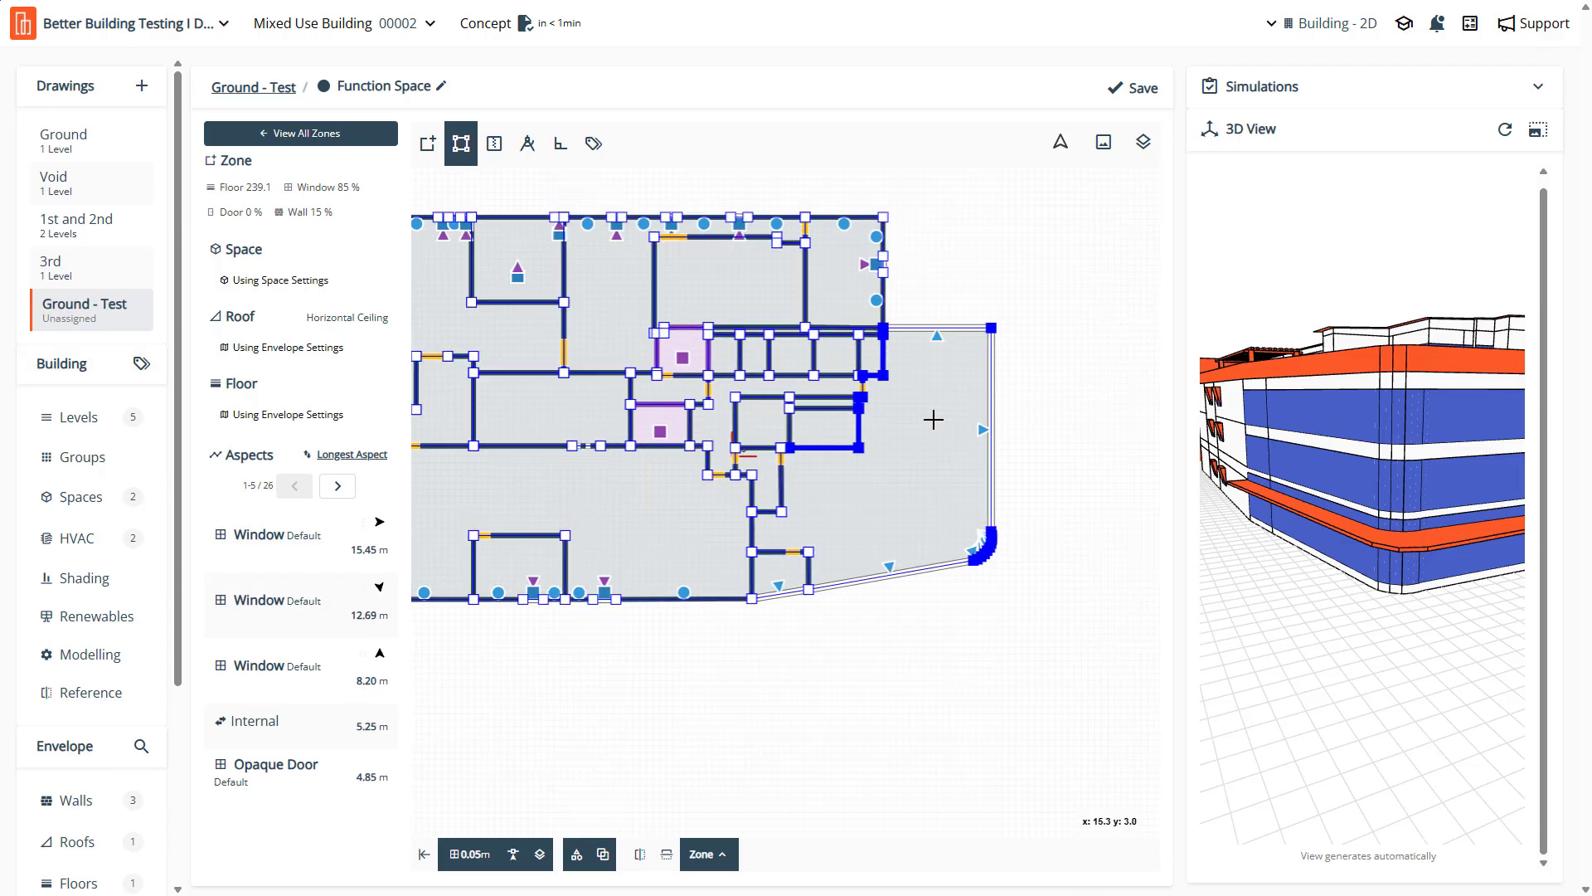
Set the storey height of the whole Ground - Test drawing to 1000 mm, resizing from the ceiling, and save
click(309, 135)
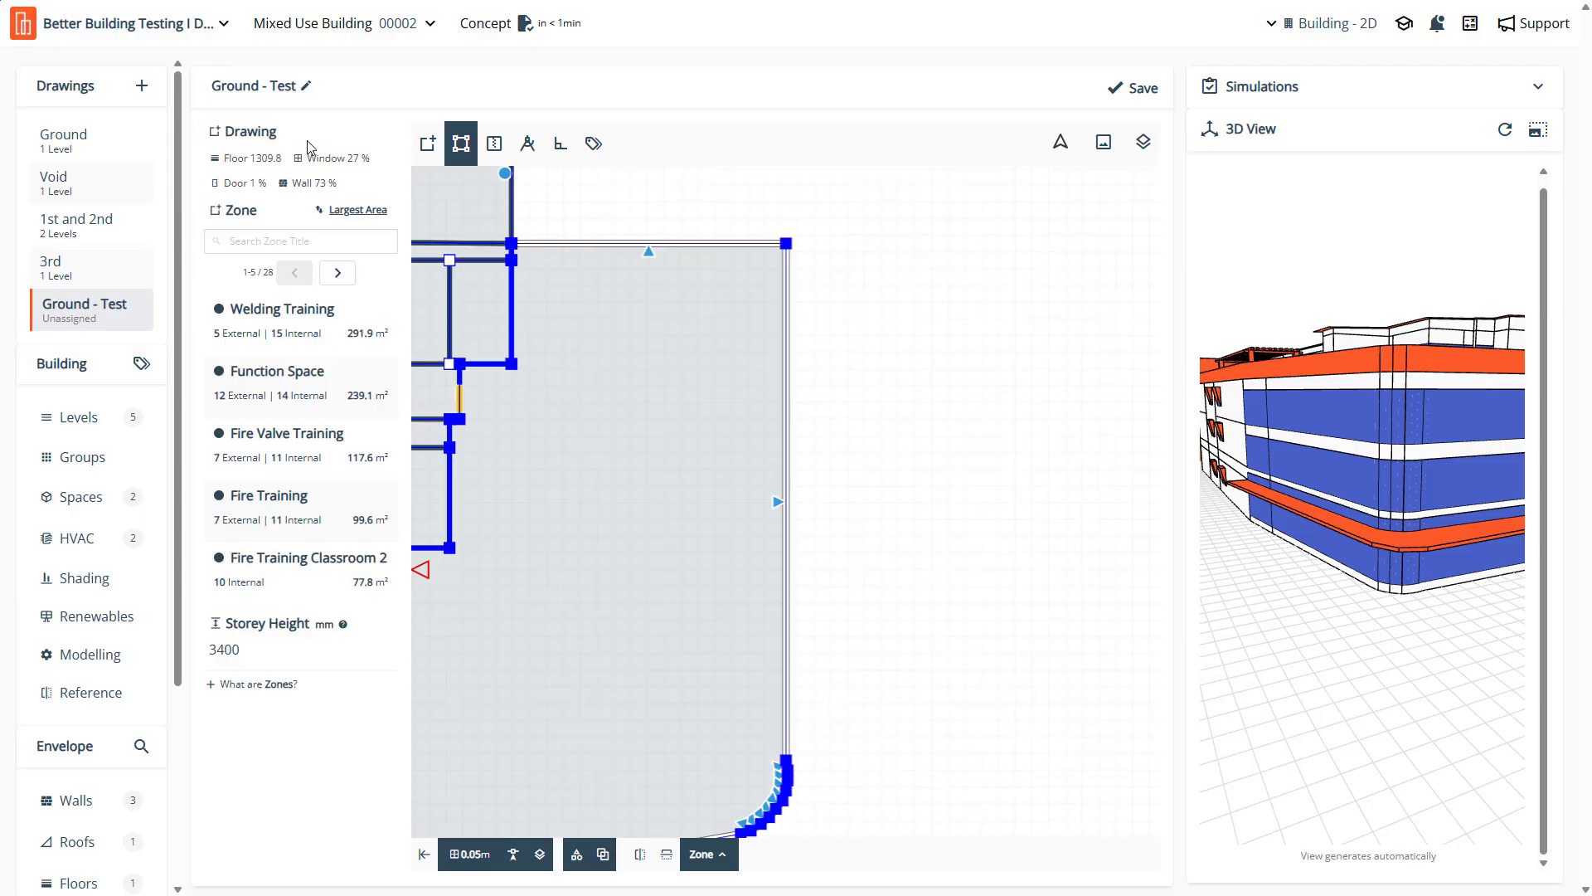
click(224, 655)
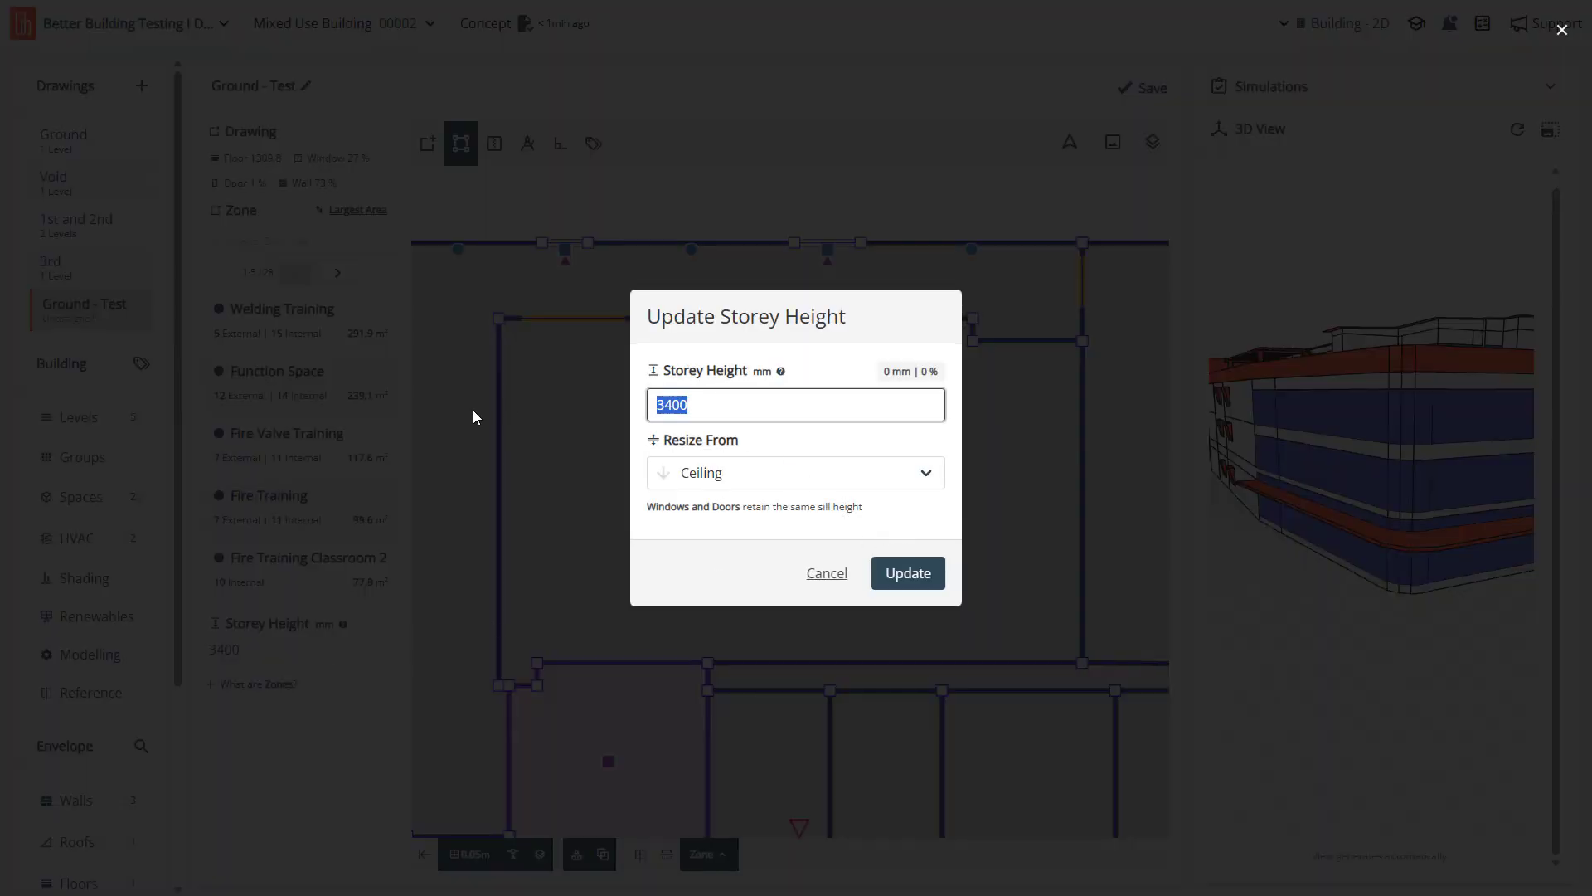
text(1000)
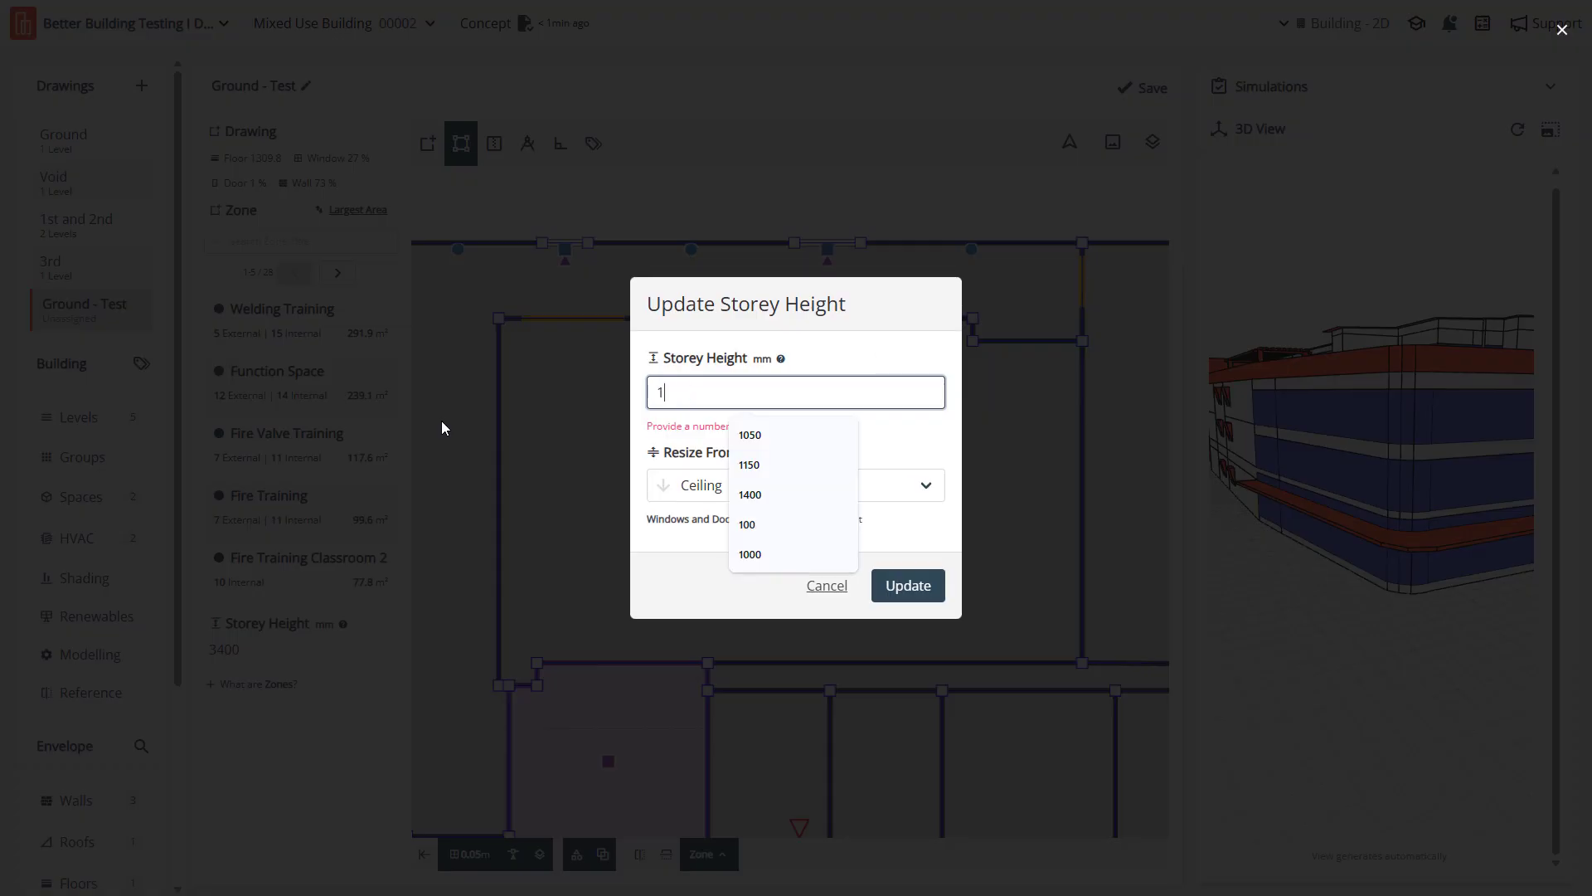
click(908, 593)
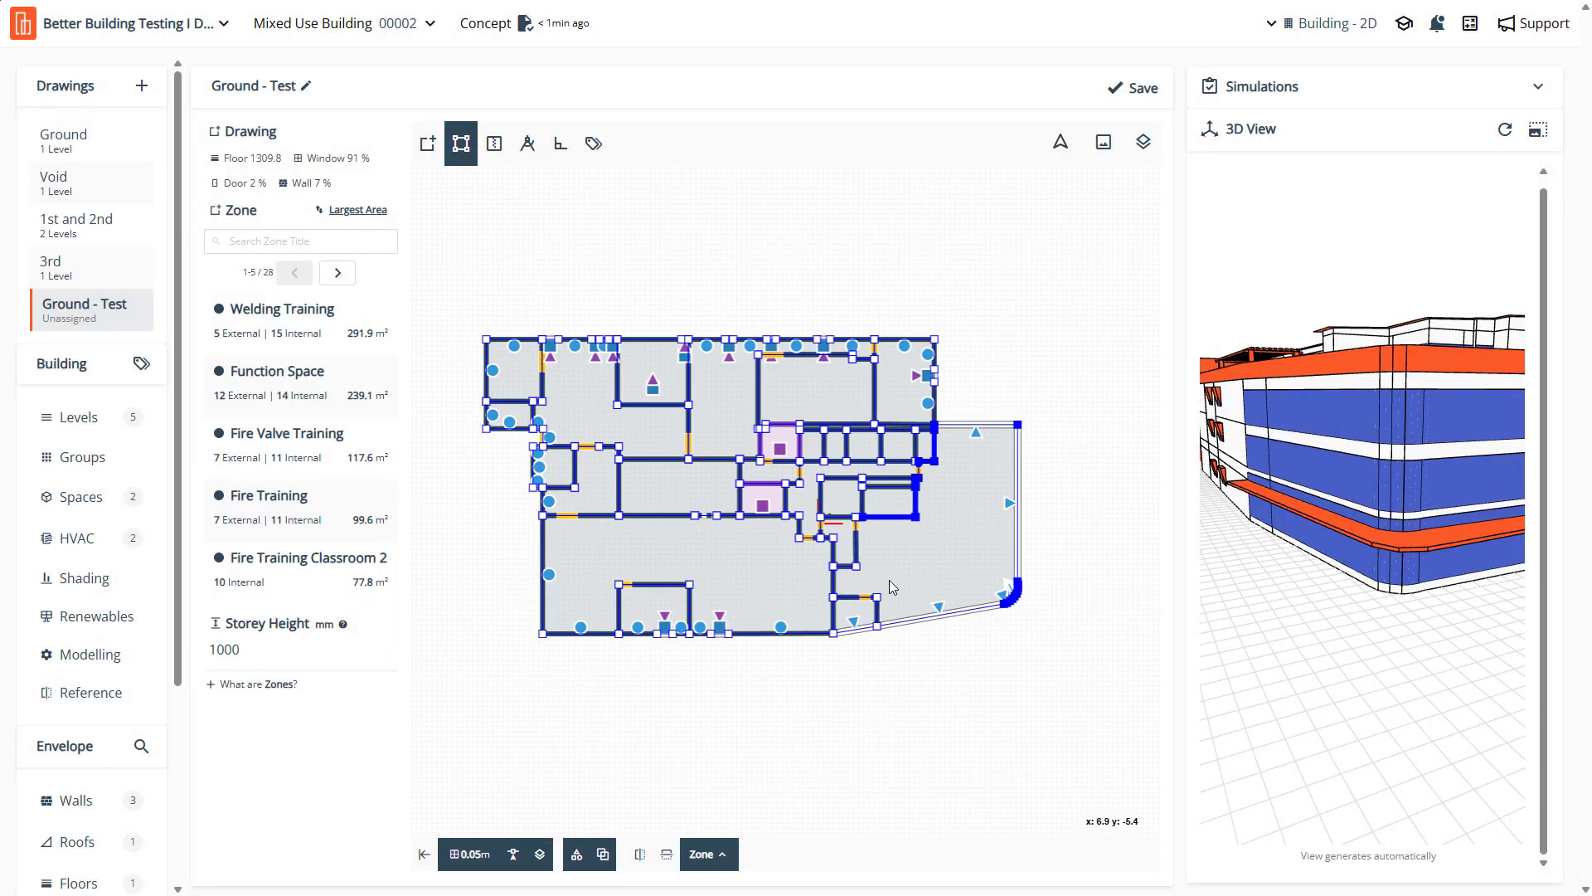
click(1134, 90)
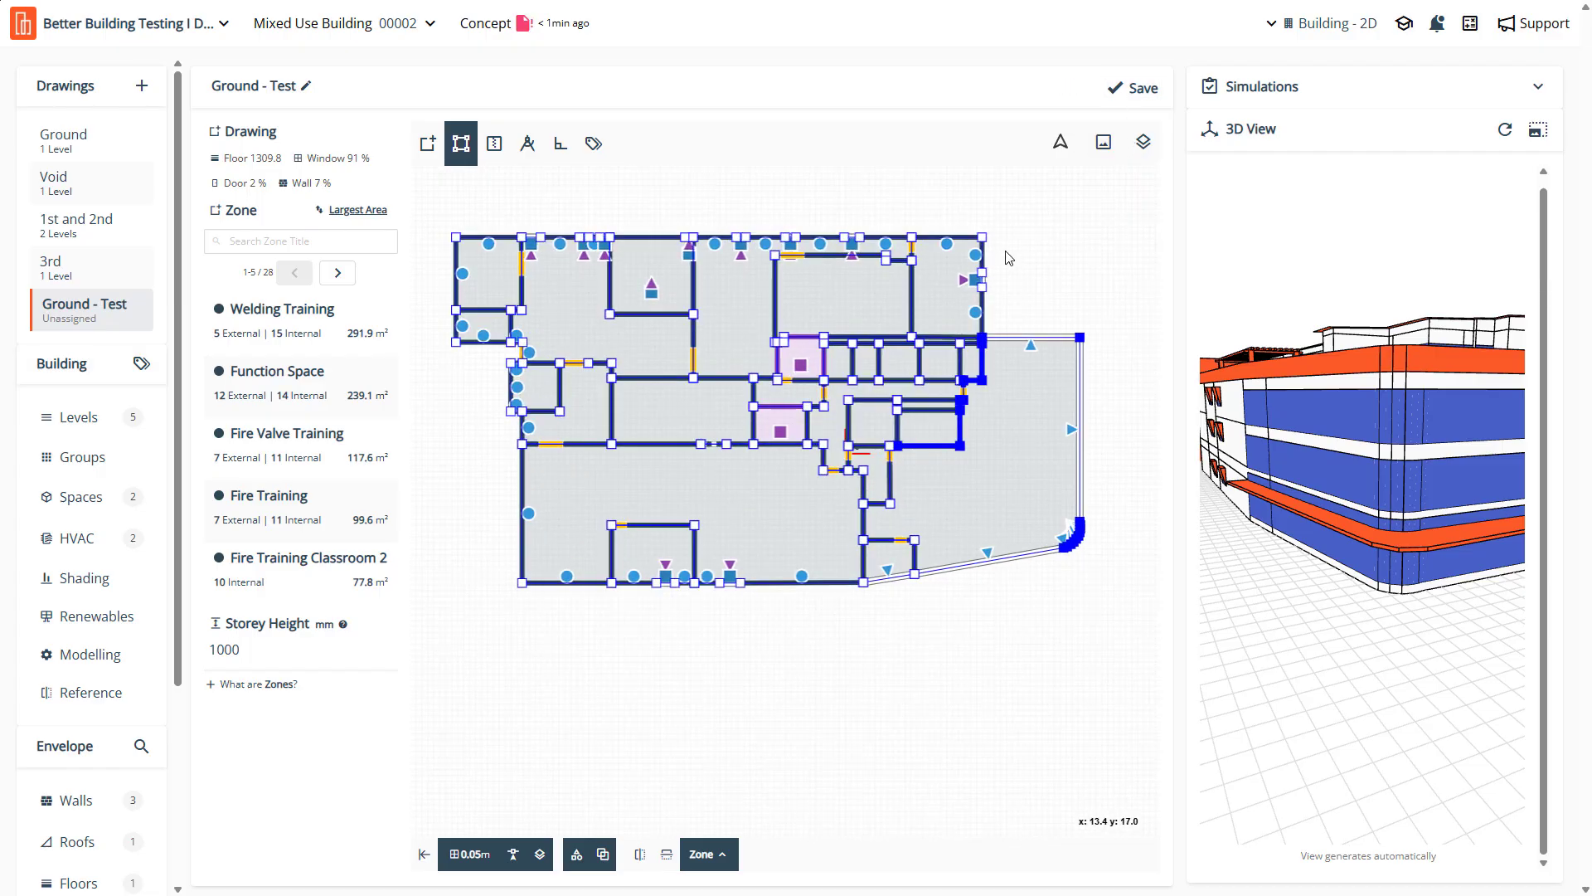
Check the details of the Ground - Test zones along the upper edge, including Fire Valve Training and Fire Training, and of Function Space
click(482, 271)
click(551, 275)
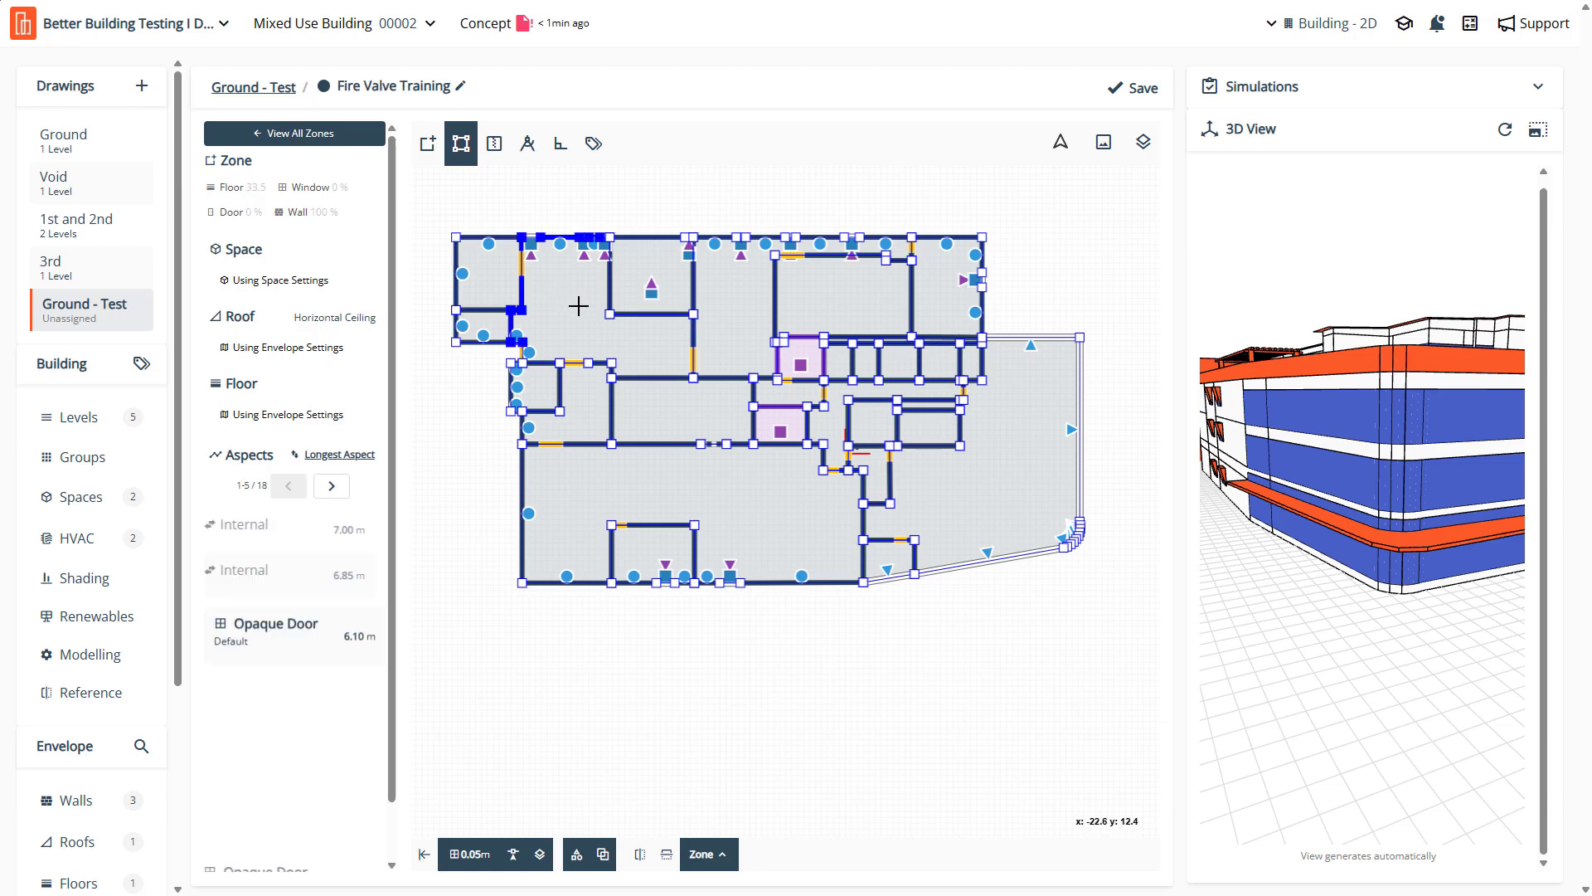
click(650, 275)
click(729, 286)
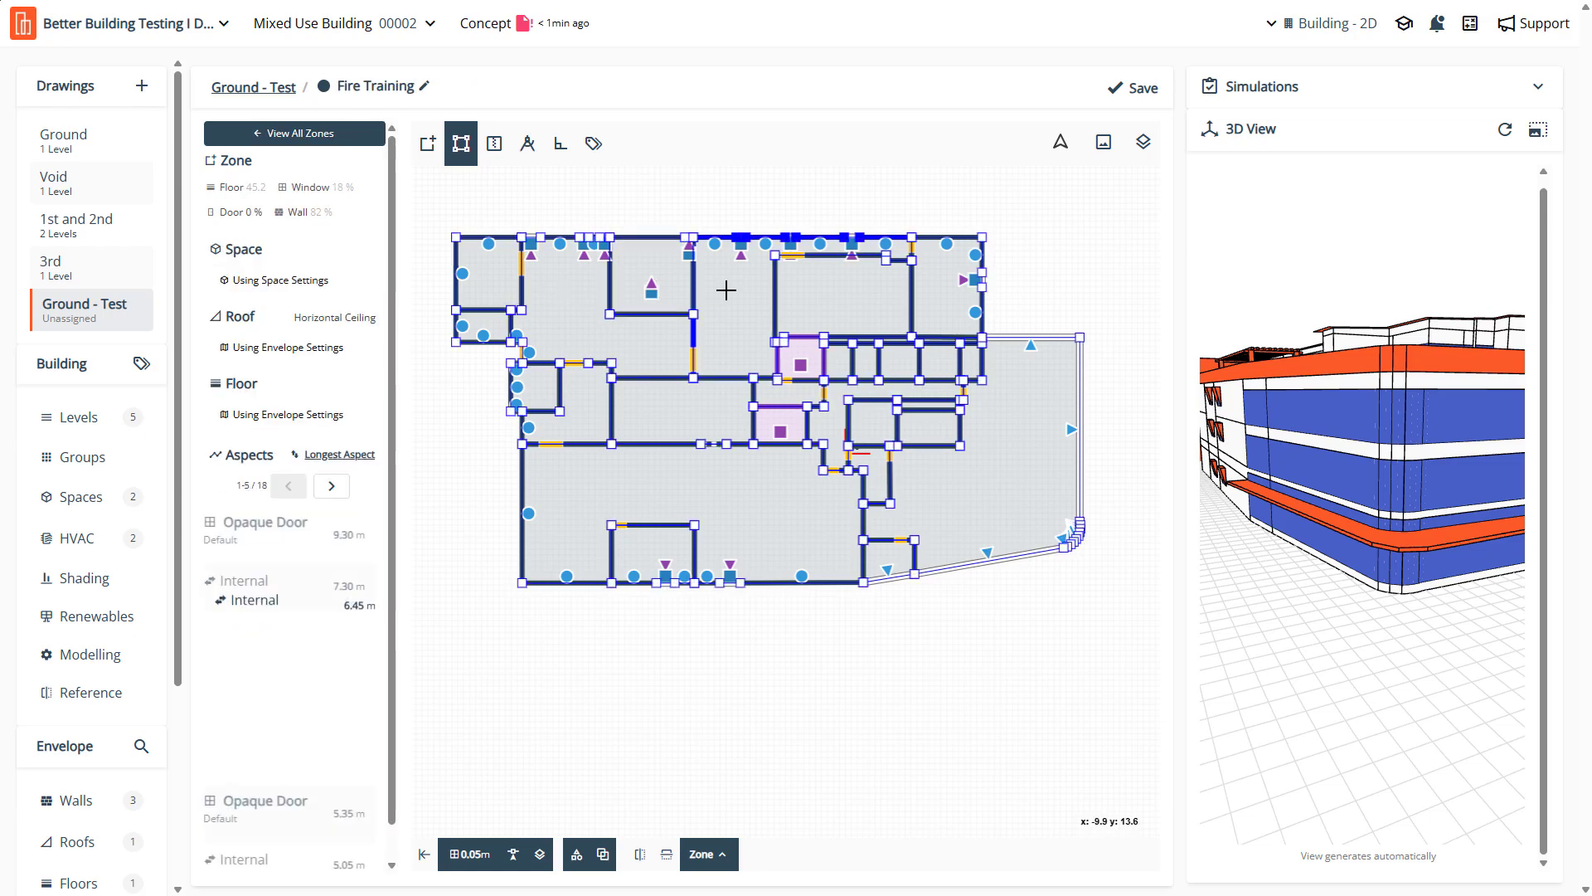
click(825, 291)
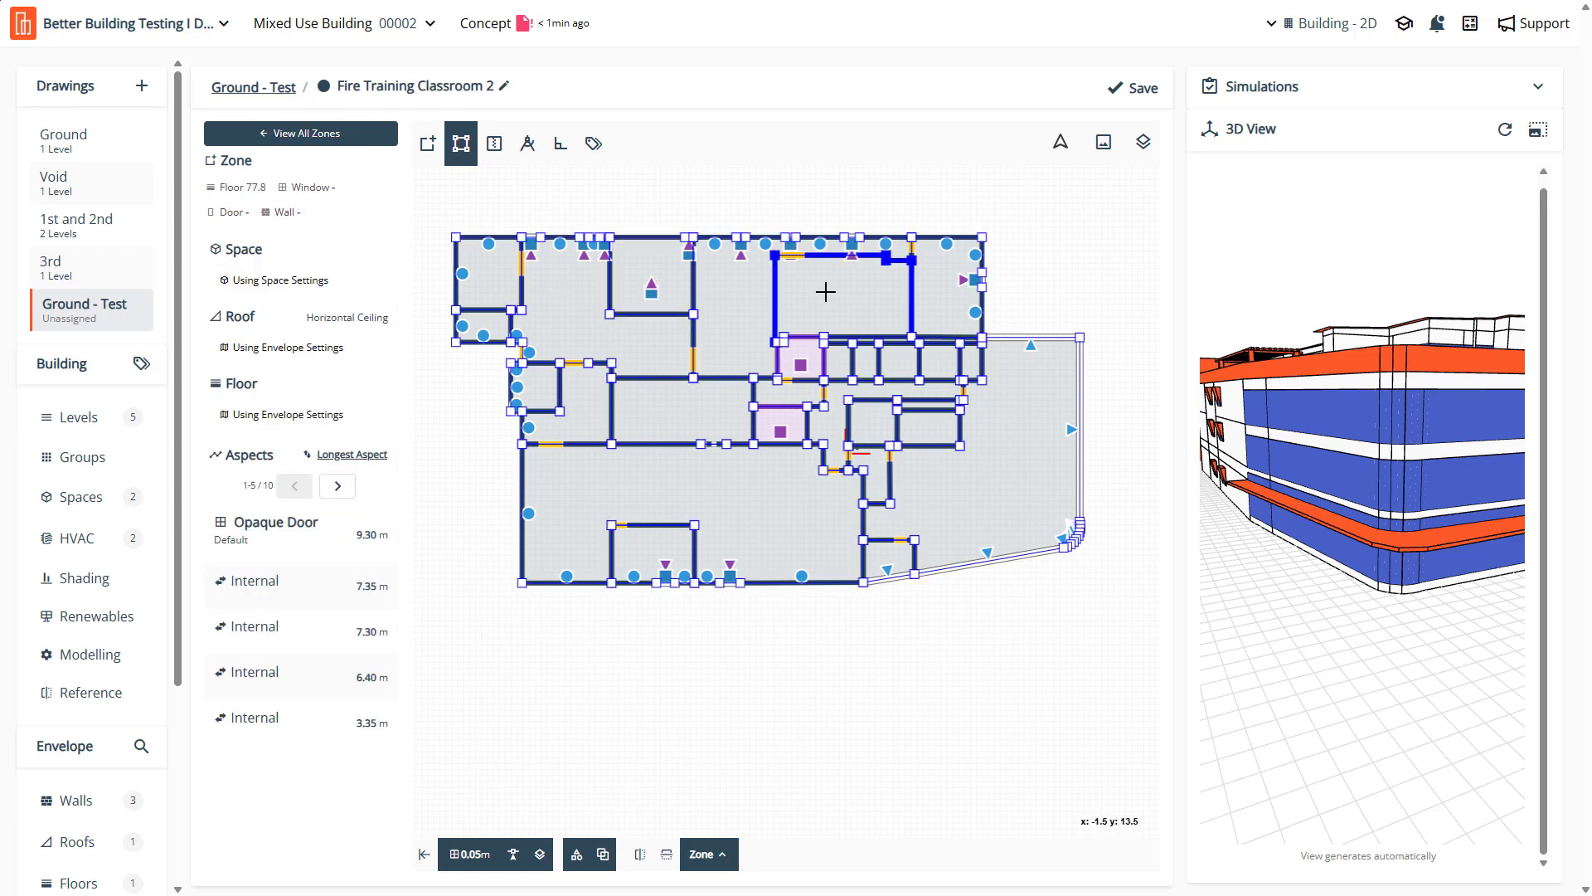
click(1006, 485)
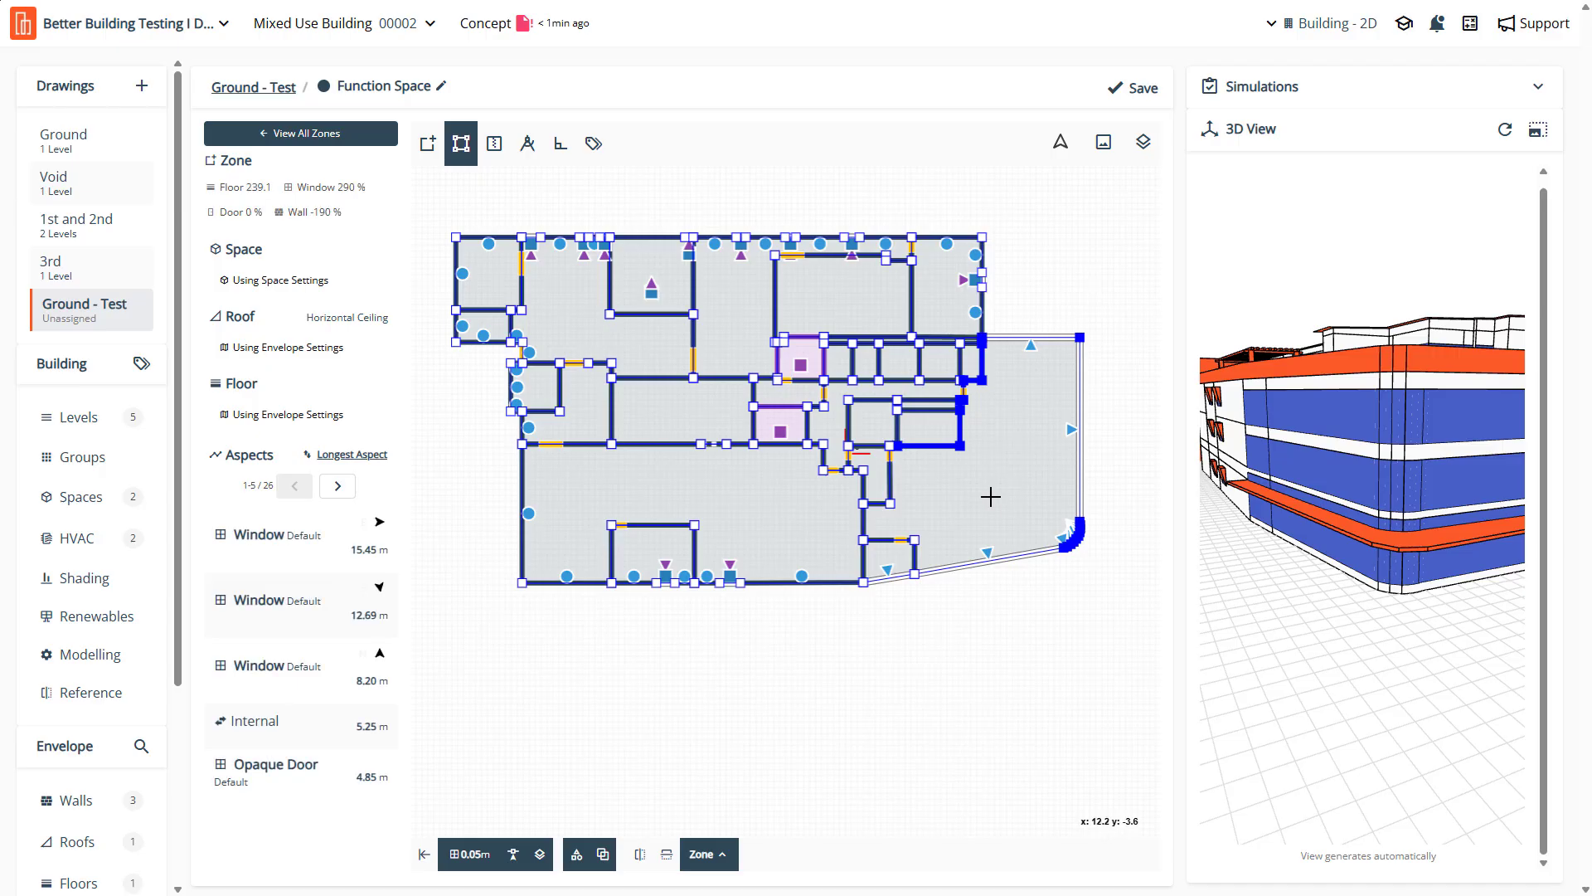
Delete Fire Training Classroom 1 and the neighbouring zones along the upper edge of the Ground - Test plan
click(941, 302)
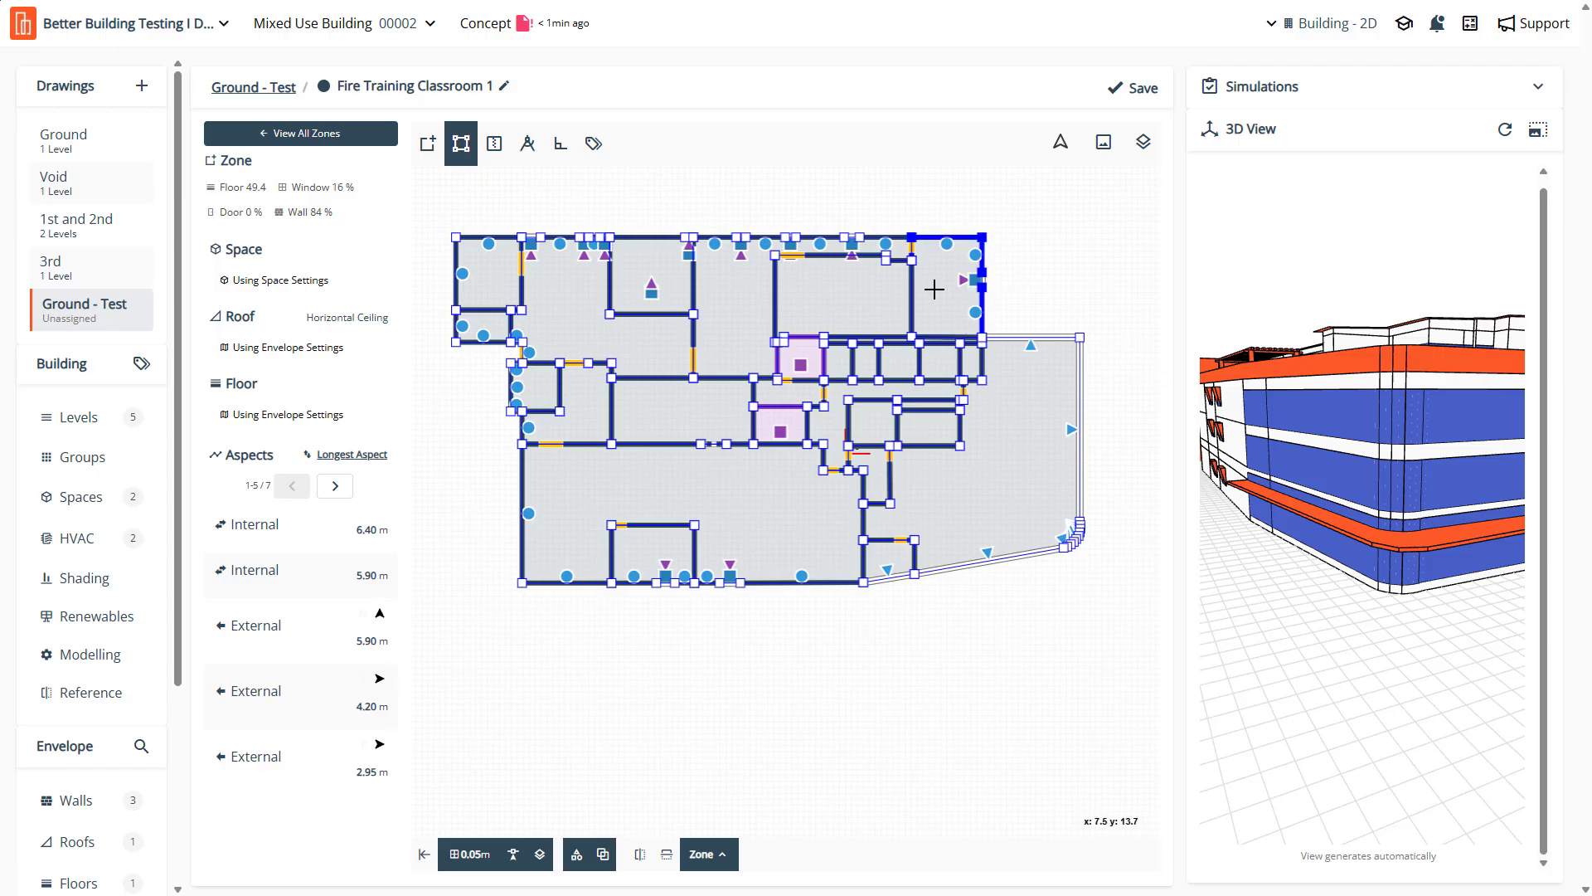
key(Delete)
click(855, 309)
key(Delete)
click(734, 315)
key(Delete)
click(638, 332)
key(Delete)
click(642, 288)
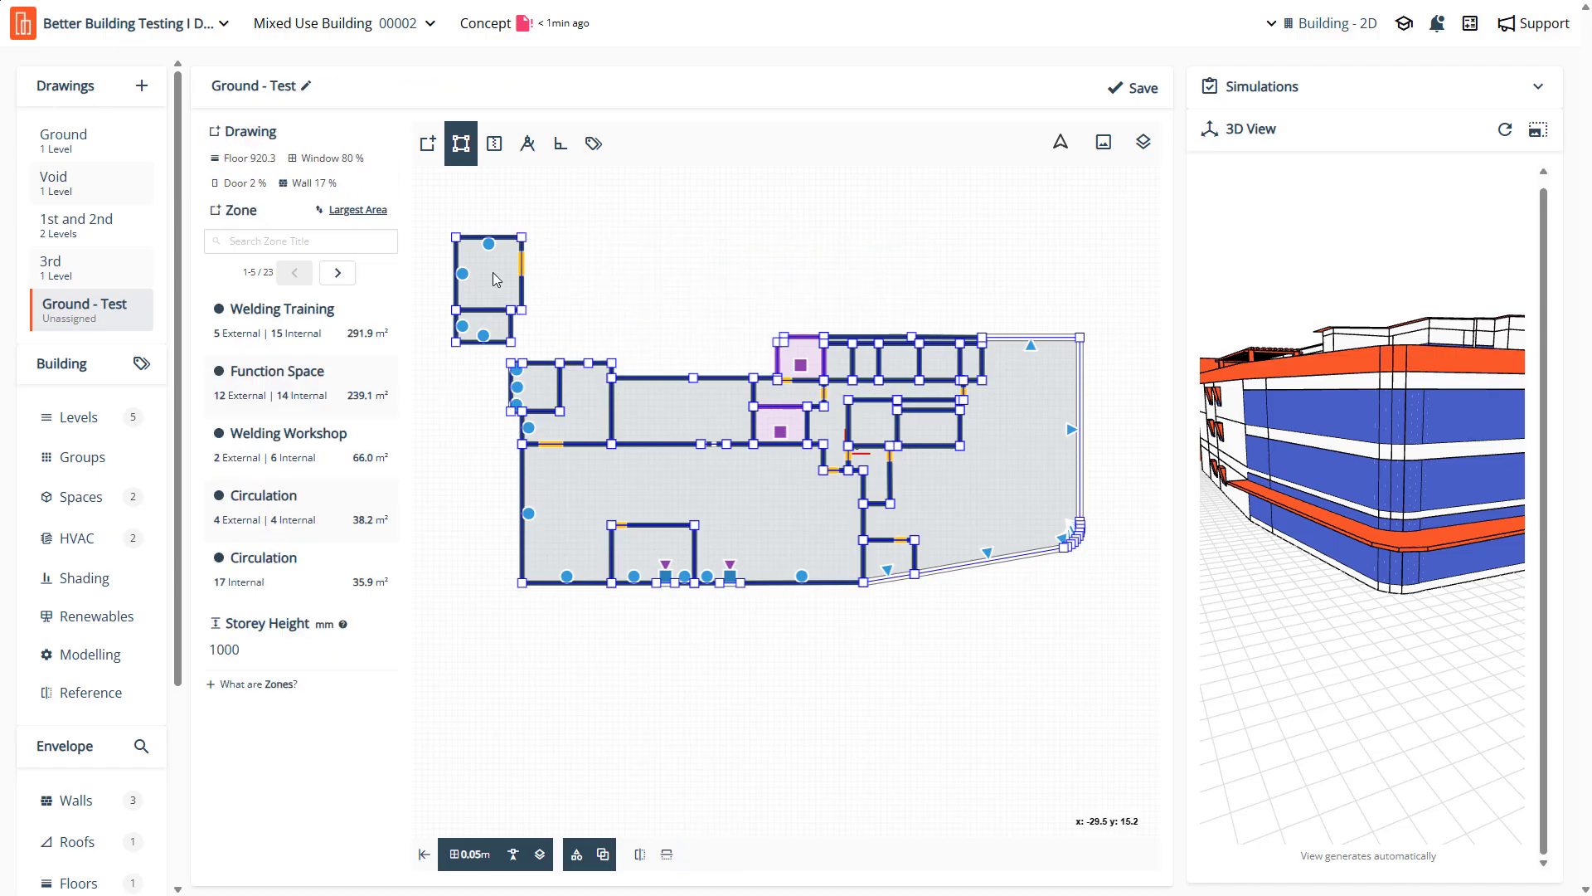
Delete the two upper-left corner zones and the two small zones above Welding Training on the plan's left side
click(493, 279)
key(Delete)
click(486, 326)
key(Delete)
click(534, 387)
key(Delete)
click(572, 410)
key(Delete)
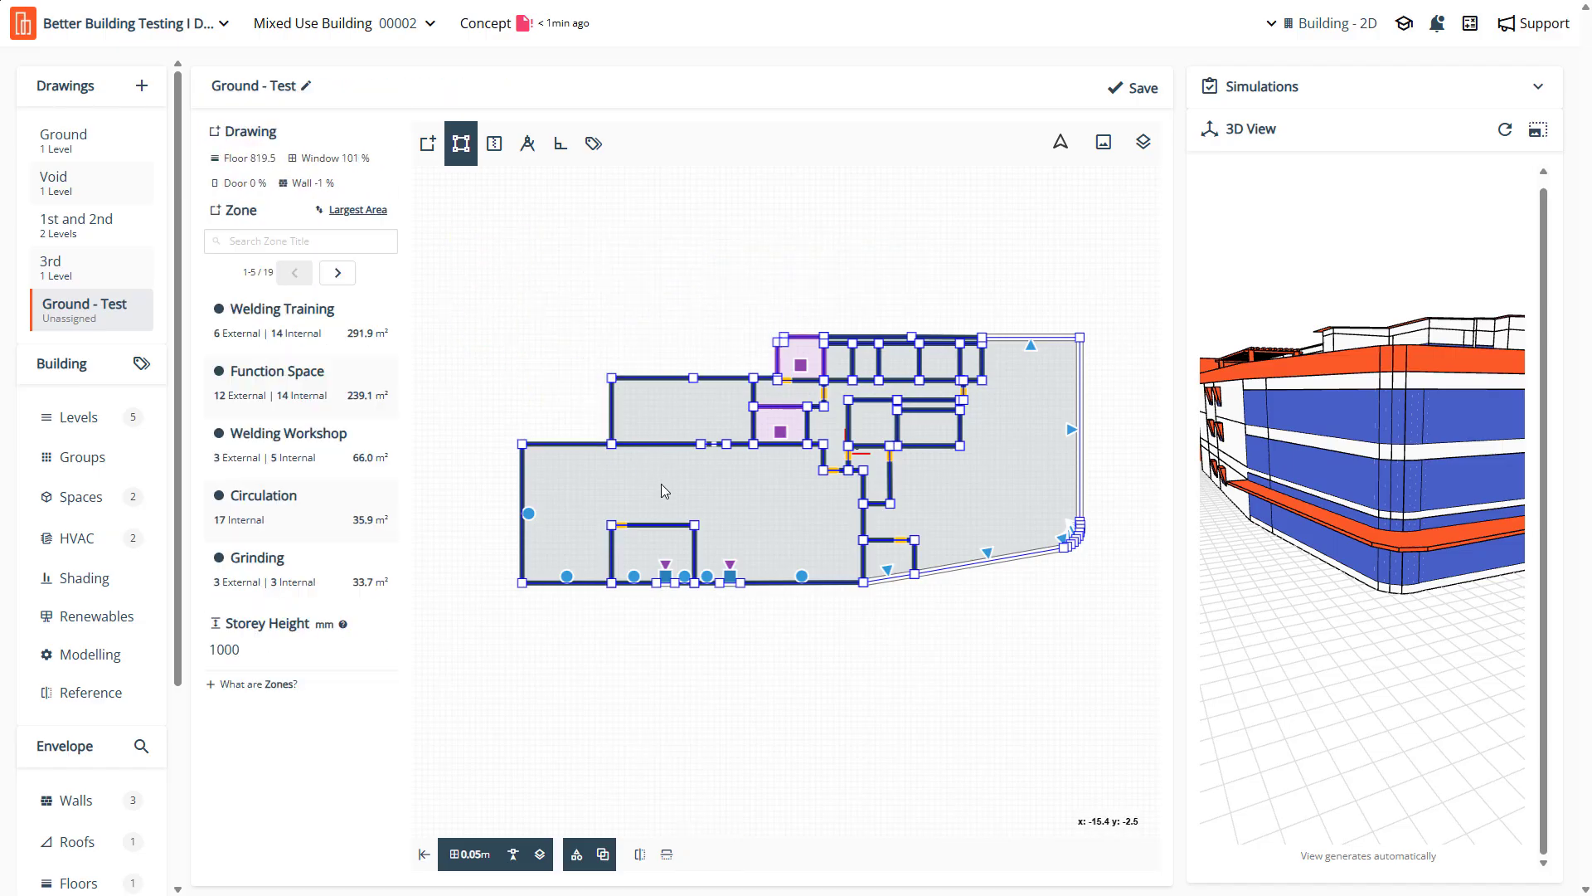
Delete the Welding Training, Welding Workshop, central Circulation and Fire Office zones
click(664, 491)
key(Delete)
click(697, 411)
key(Delete)
click(819, 417)
click(798, 382)
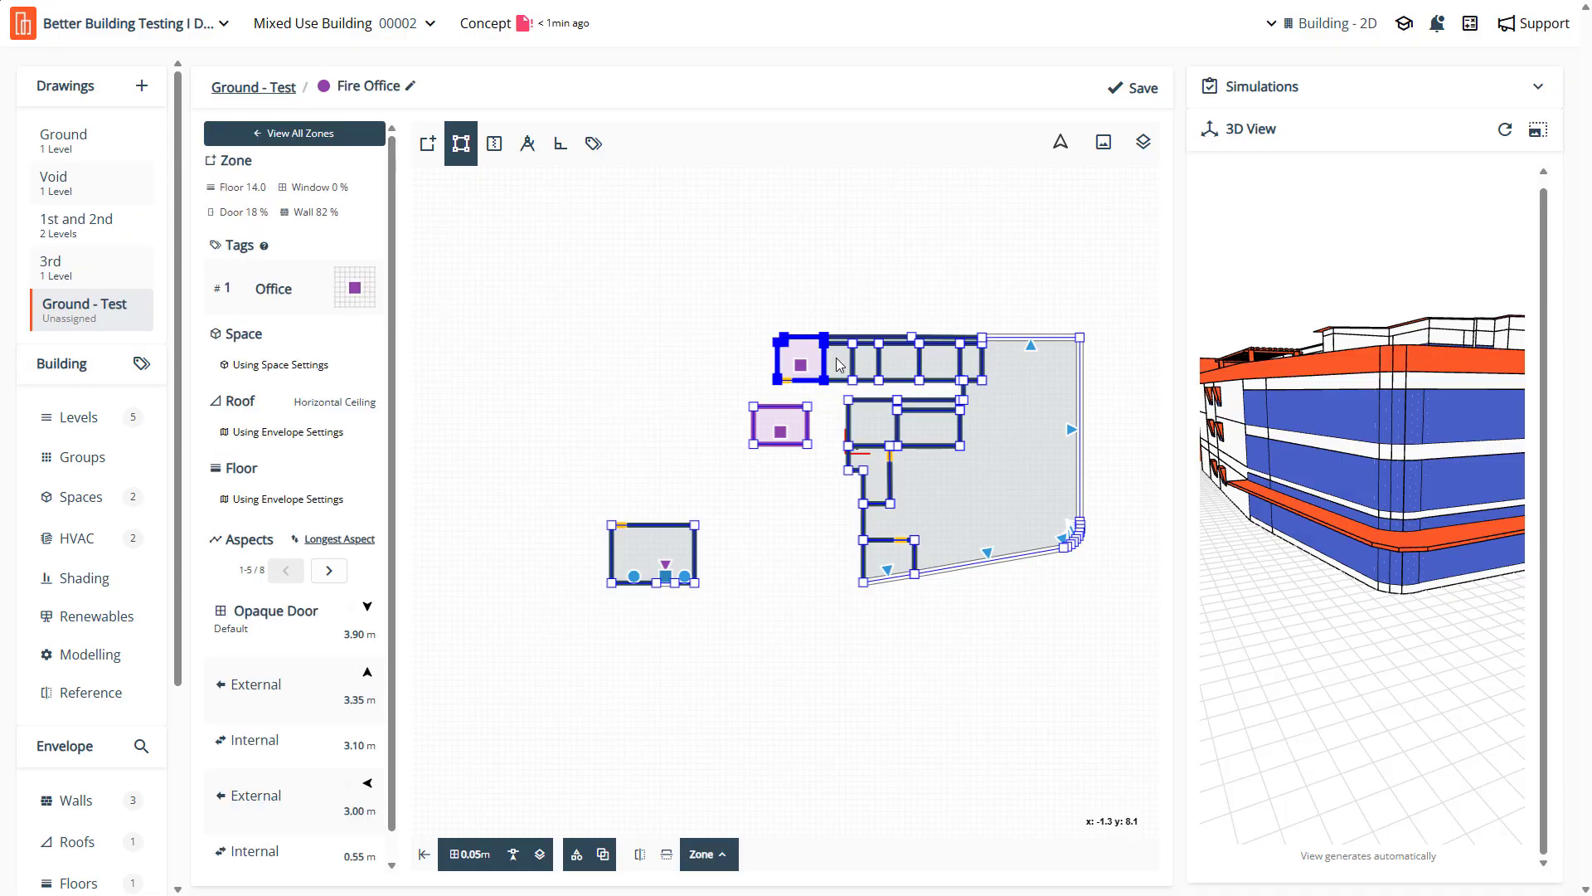
key(Delete)
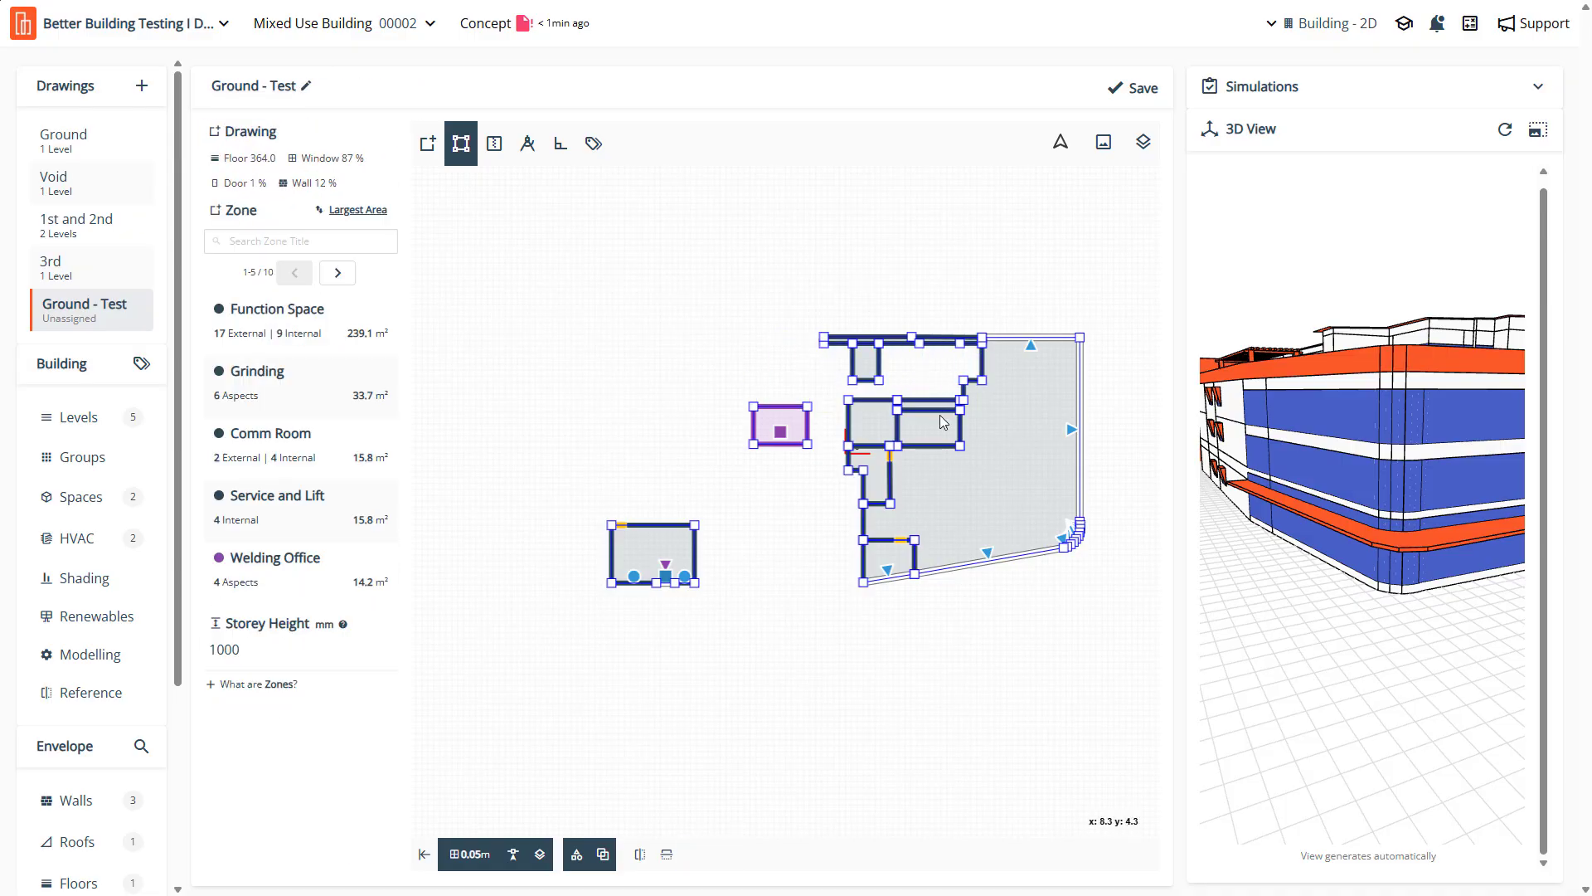
Delete the Service and Lift zone, the Comm Room and the adjoining core zones west of Function Space
click(926, 408)
key(Delete)
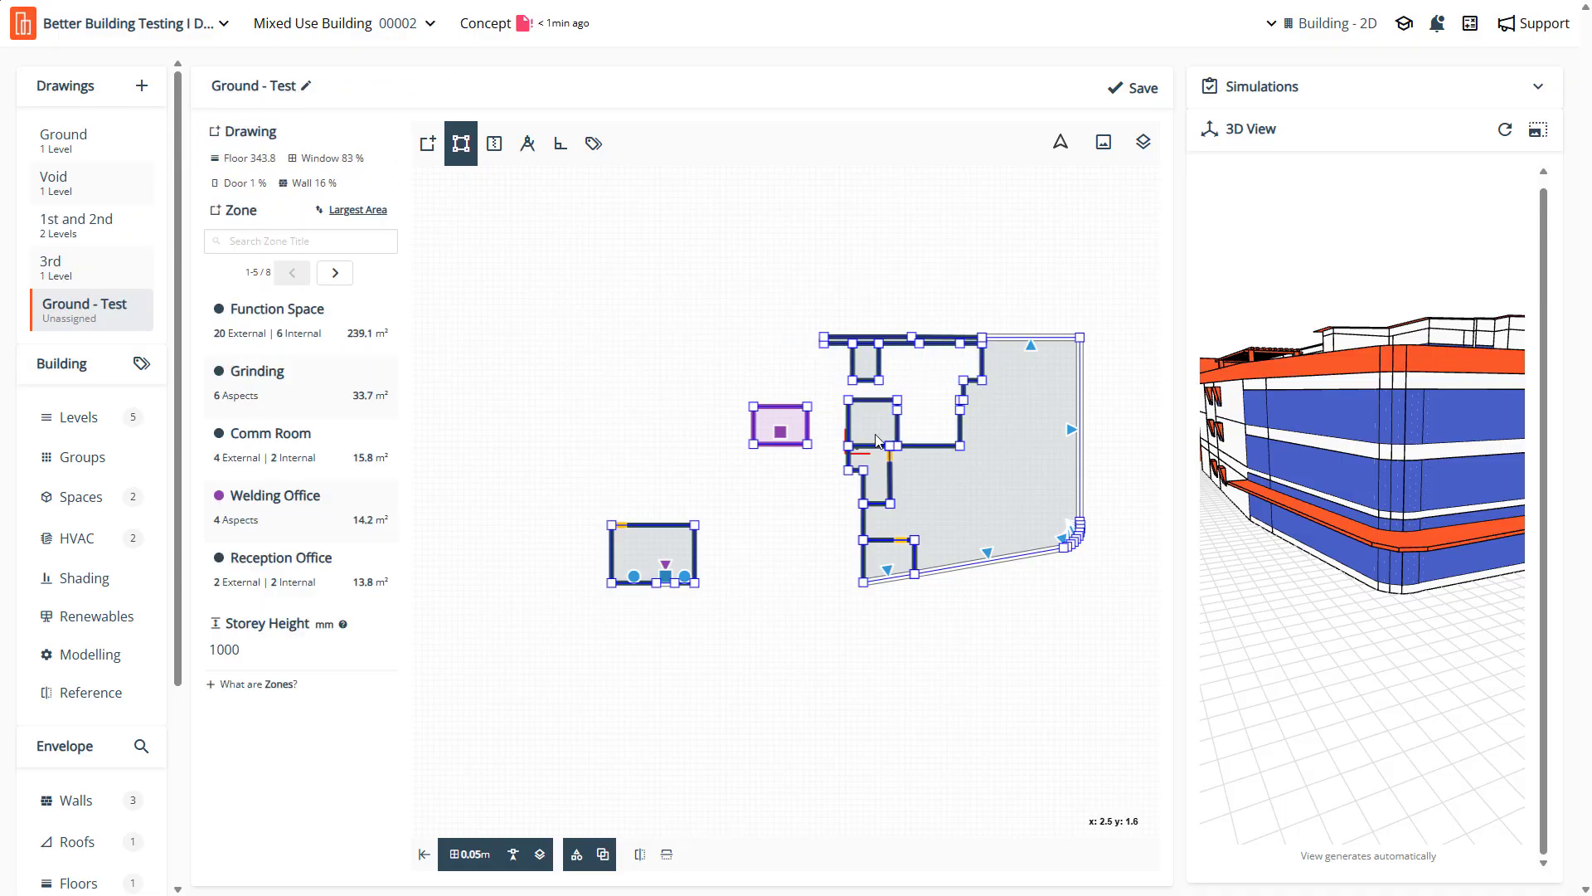
click(876, 441)
key(Delete)
click(876, 485)
key(Delete)
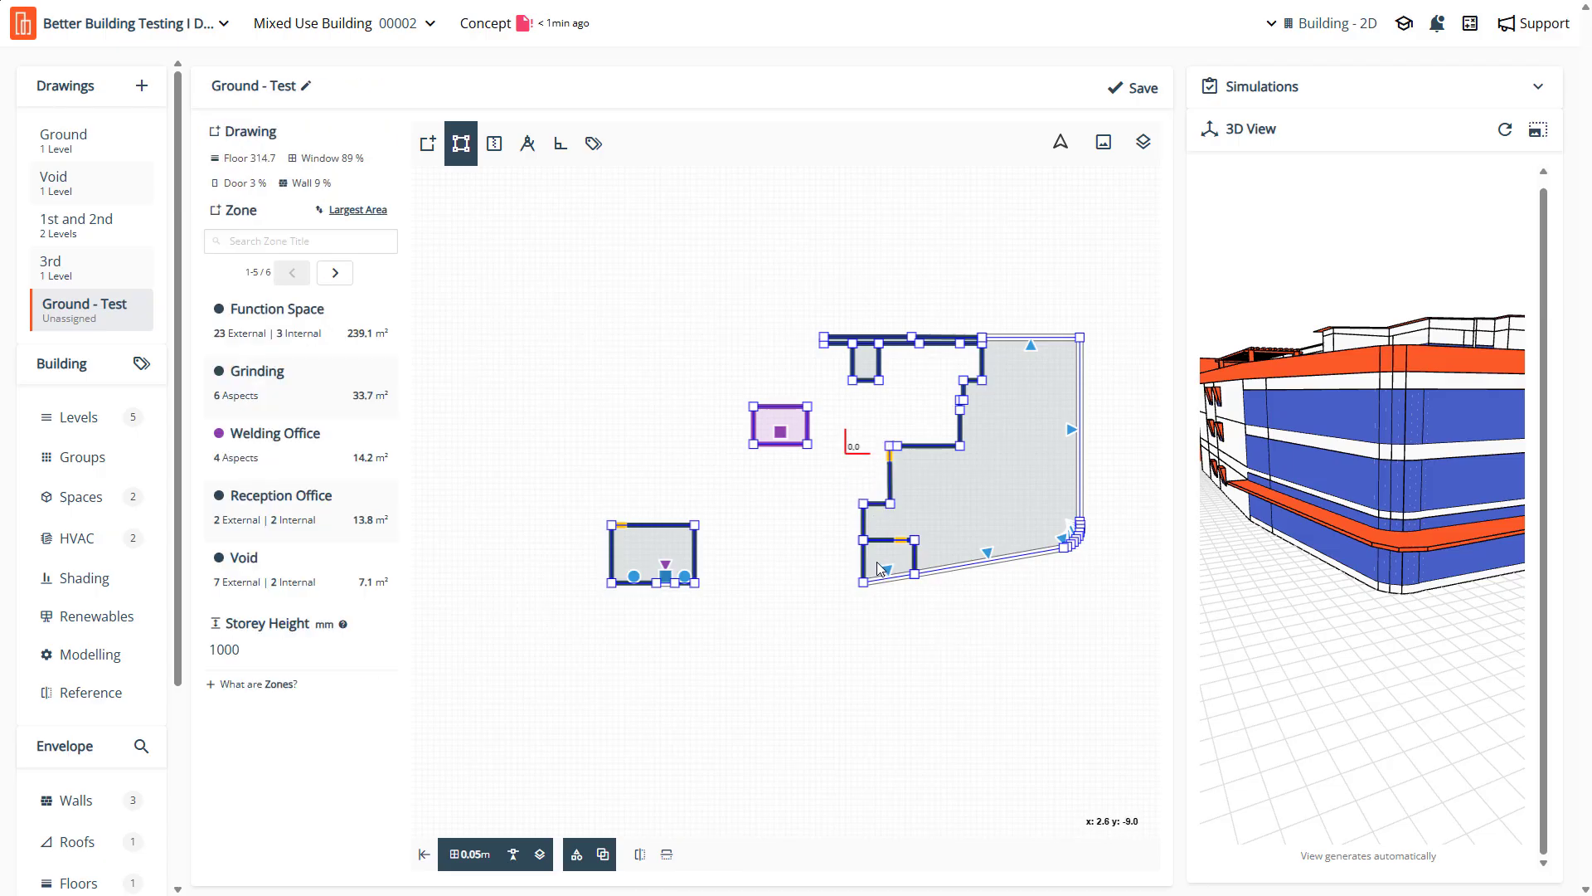
Delete the Grinding, Welding Office, First Aid and Void zones, keeping only Function Space and Reception Office
click(615, 559)
key(Delete)
click(780, 425)
key(Delete)
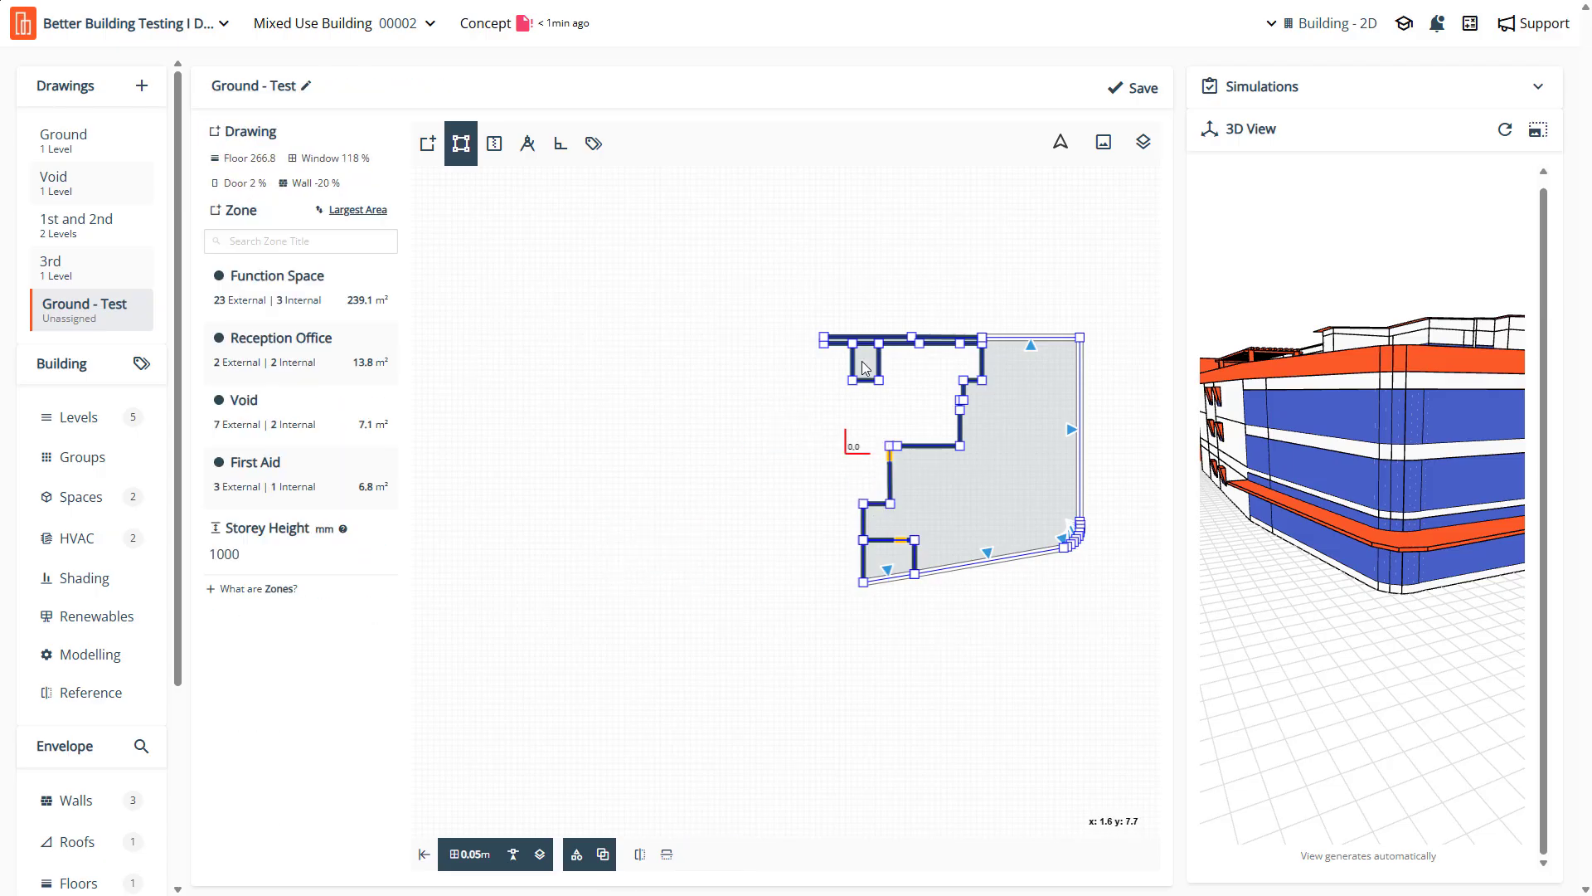
click(866, 361)
key(Delete)
click(870, 343)
key(Delete)
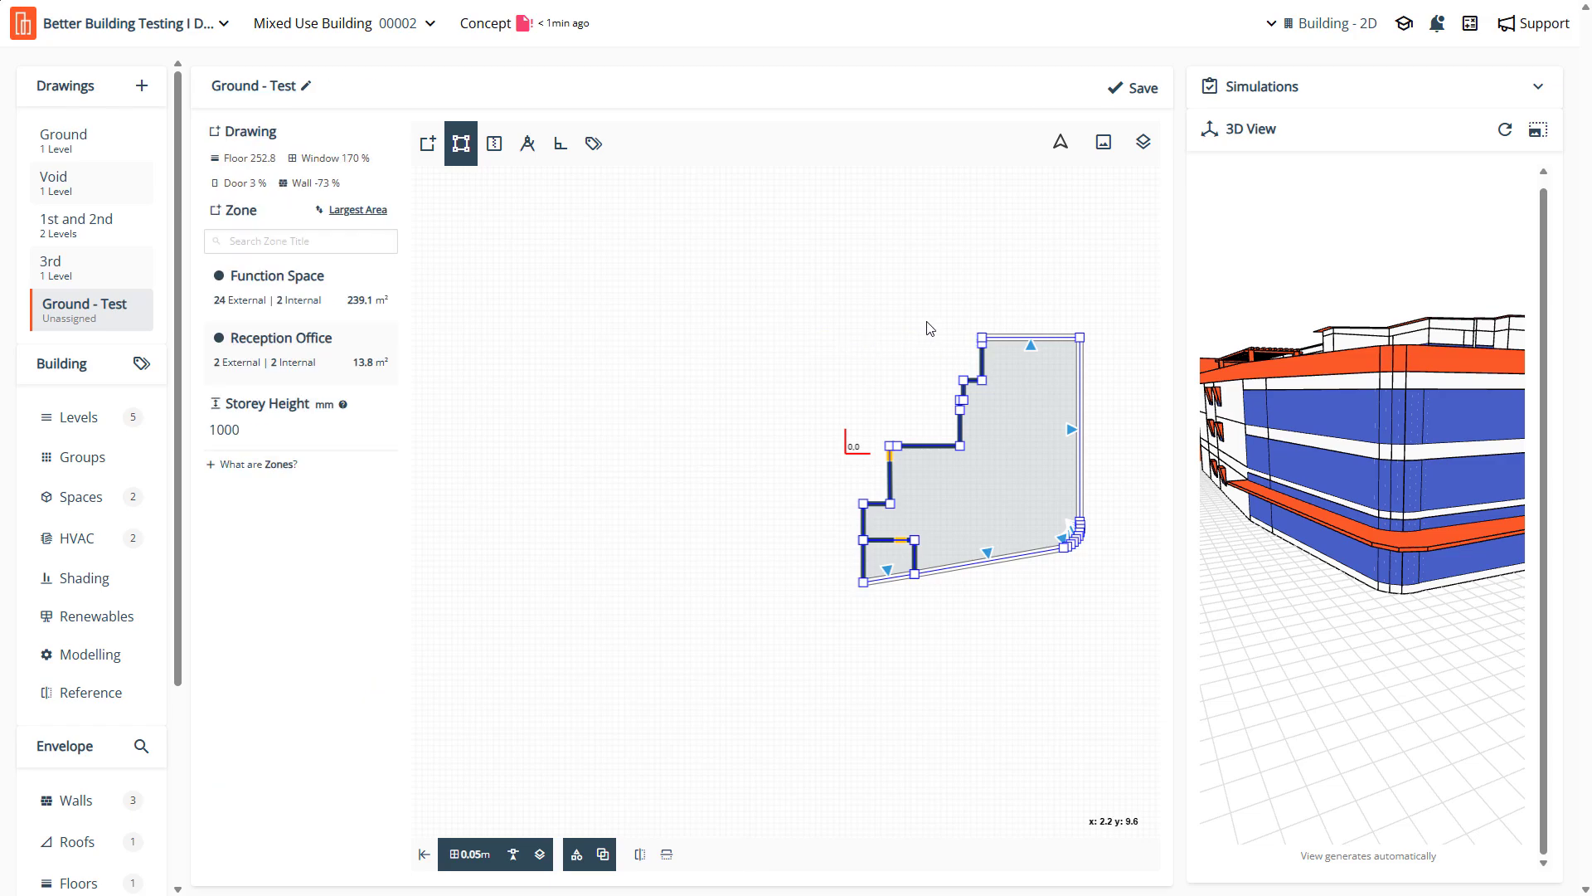
Show the Ground drawing as a reference layer beneath Ground - Test
click(1145, 145)
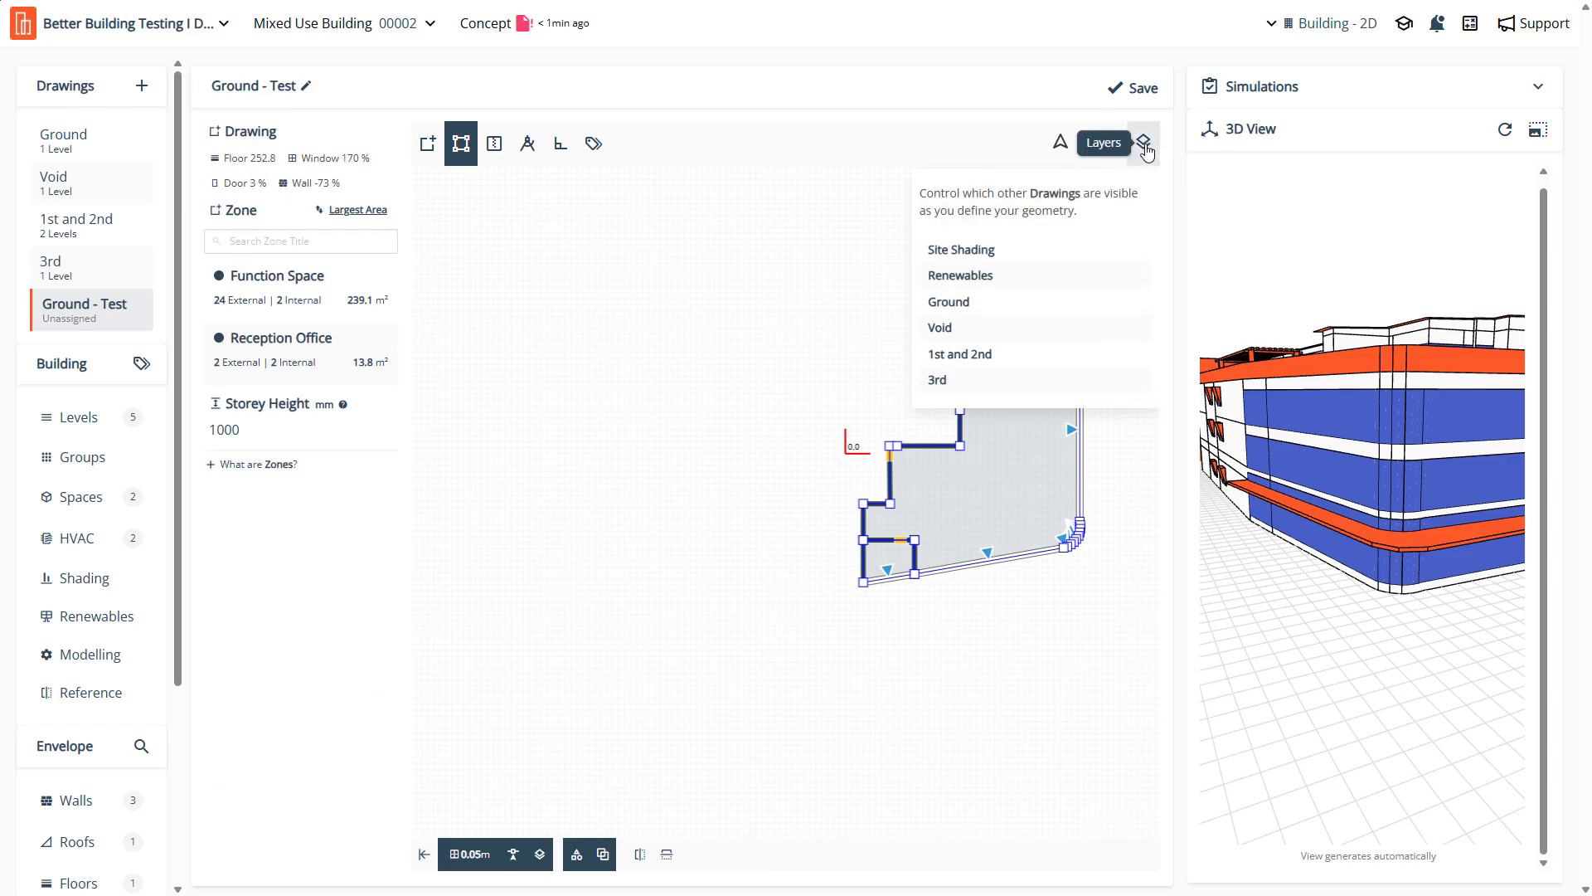
click(1142, 308)
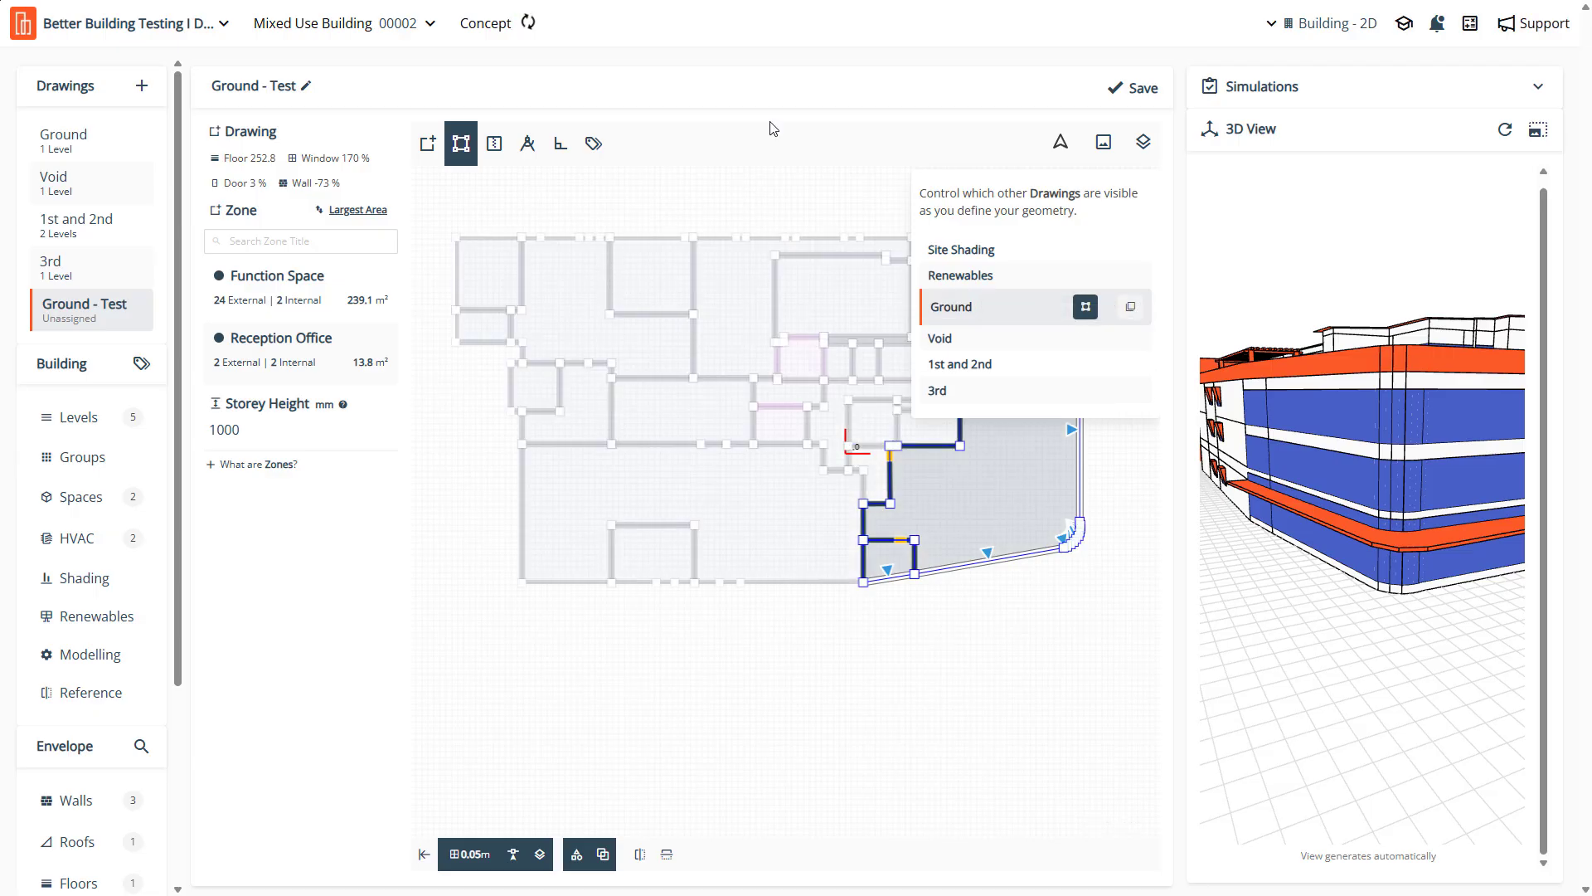
click(618, 199)
Start a new zone over the Ground layer, roughly outlining the upper edge and the boundary beside Function Space down to the lower edge
click(428, 143)
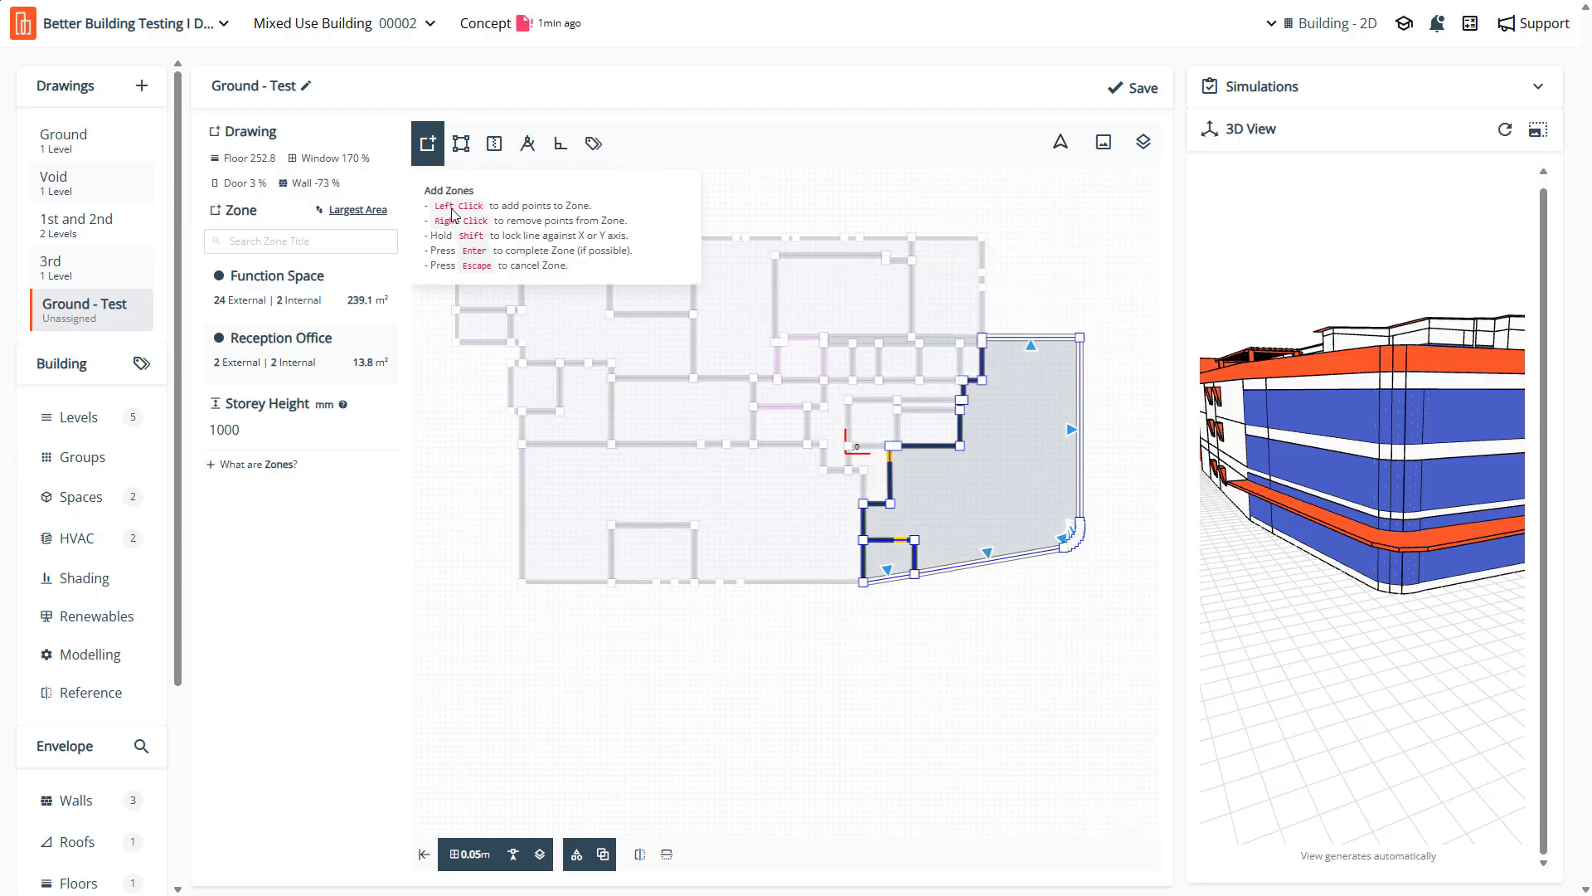
click(458, 238)
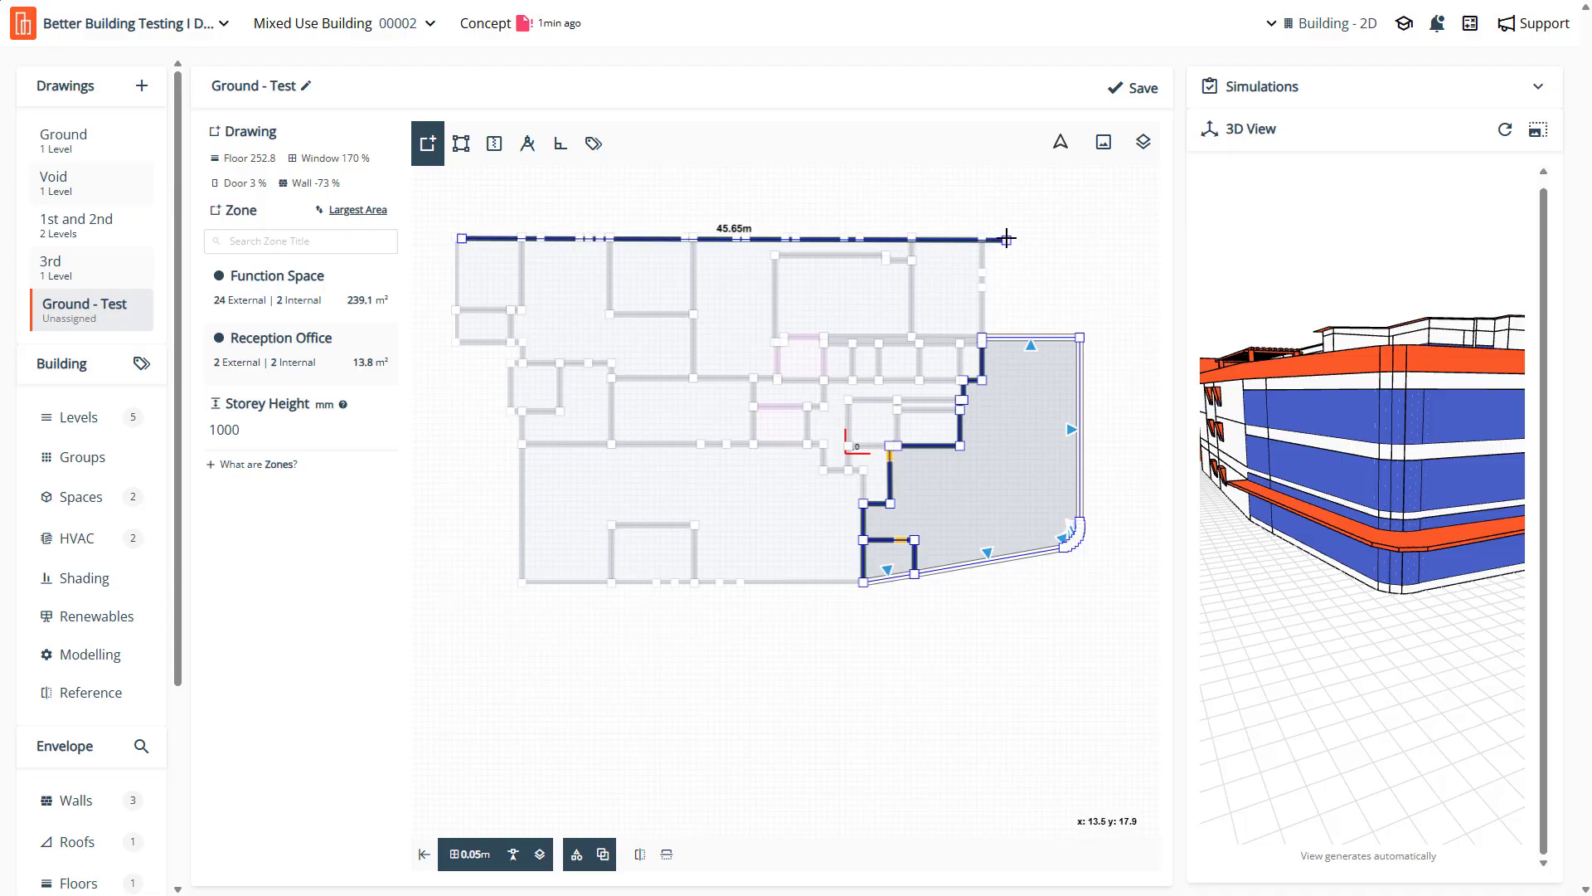
click(982, 237)
scroll(987, 299, up, 5)
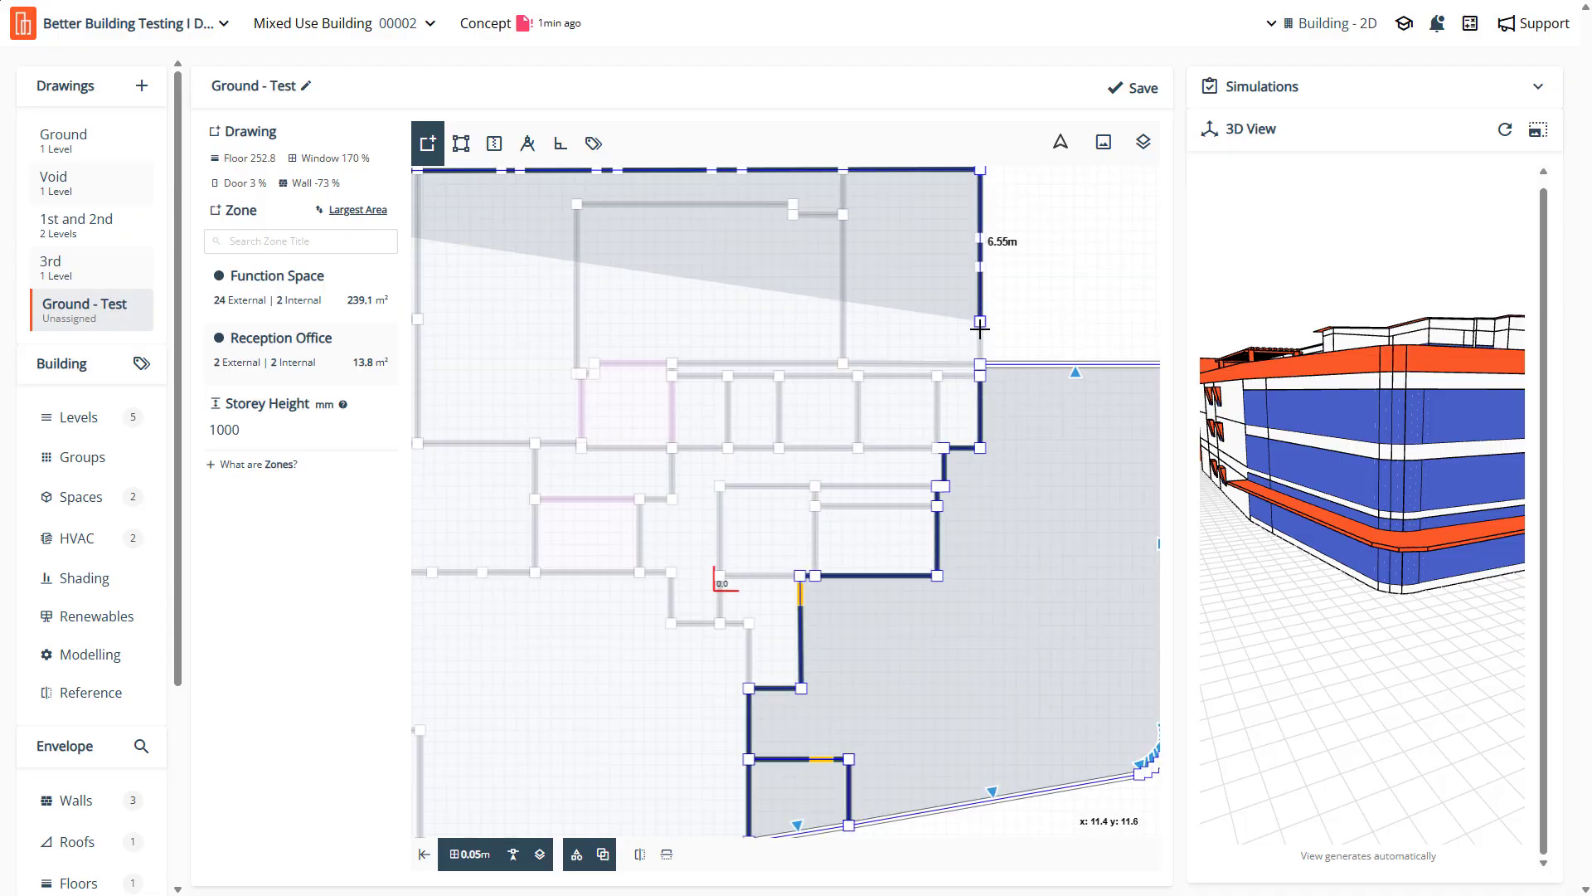
click(970, 346)
click(938, 428)
click(868, 485)
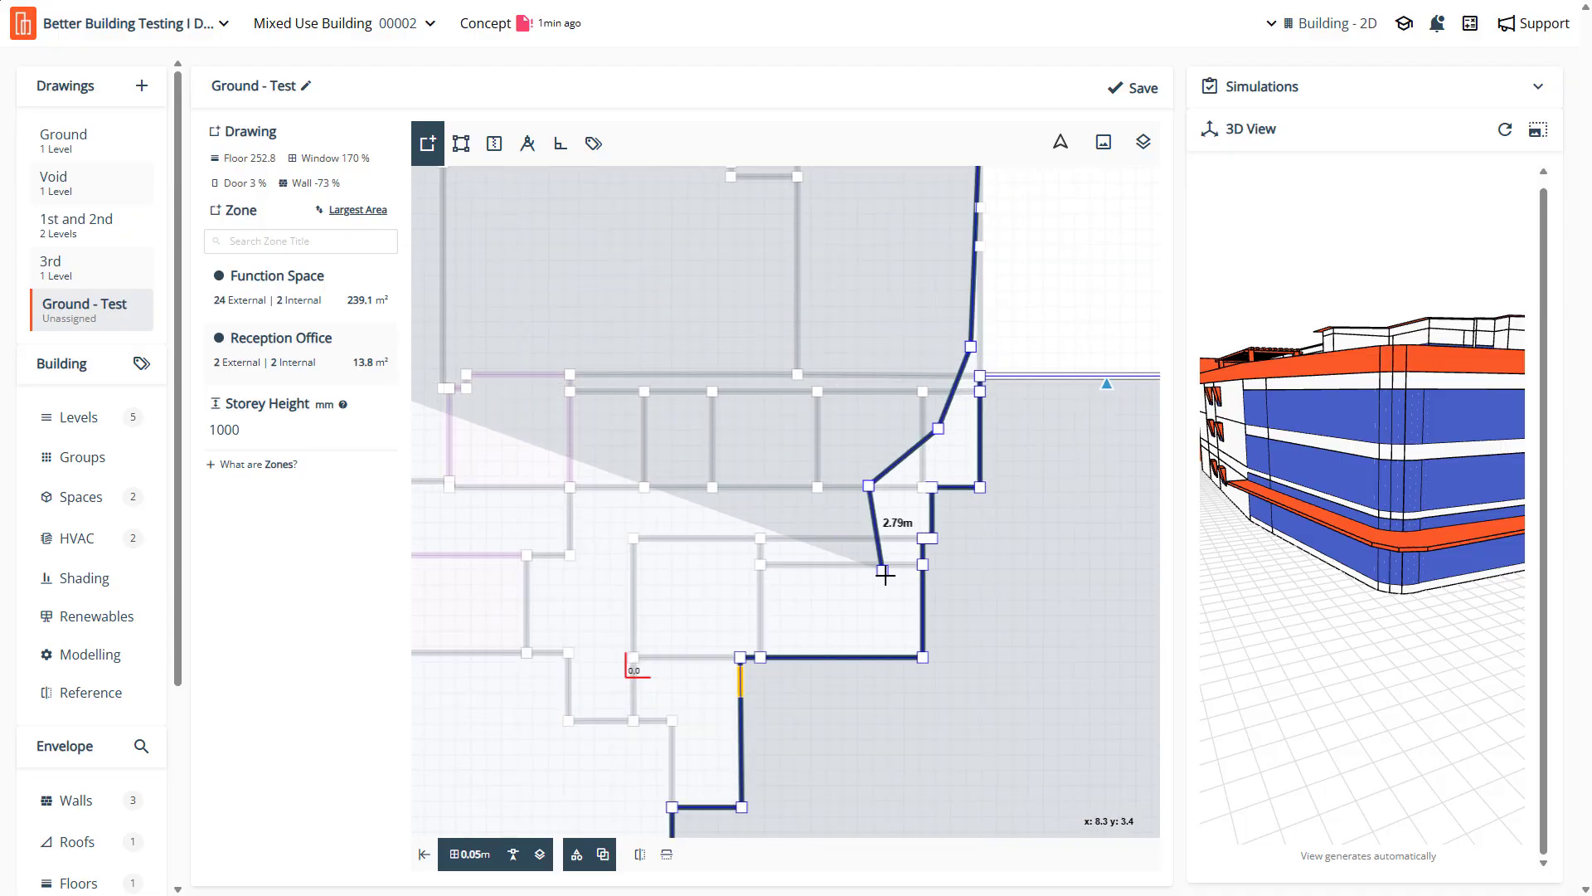
click(886, 576)
click(703, 630)
click(686, 672)
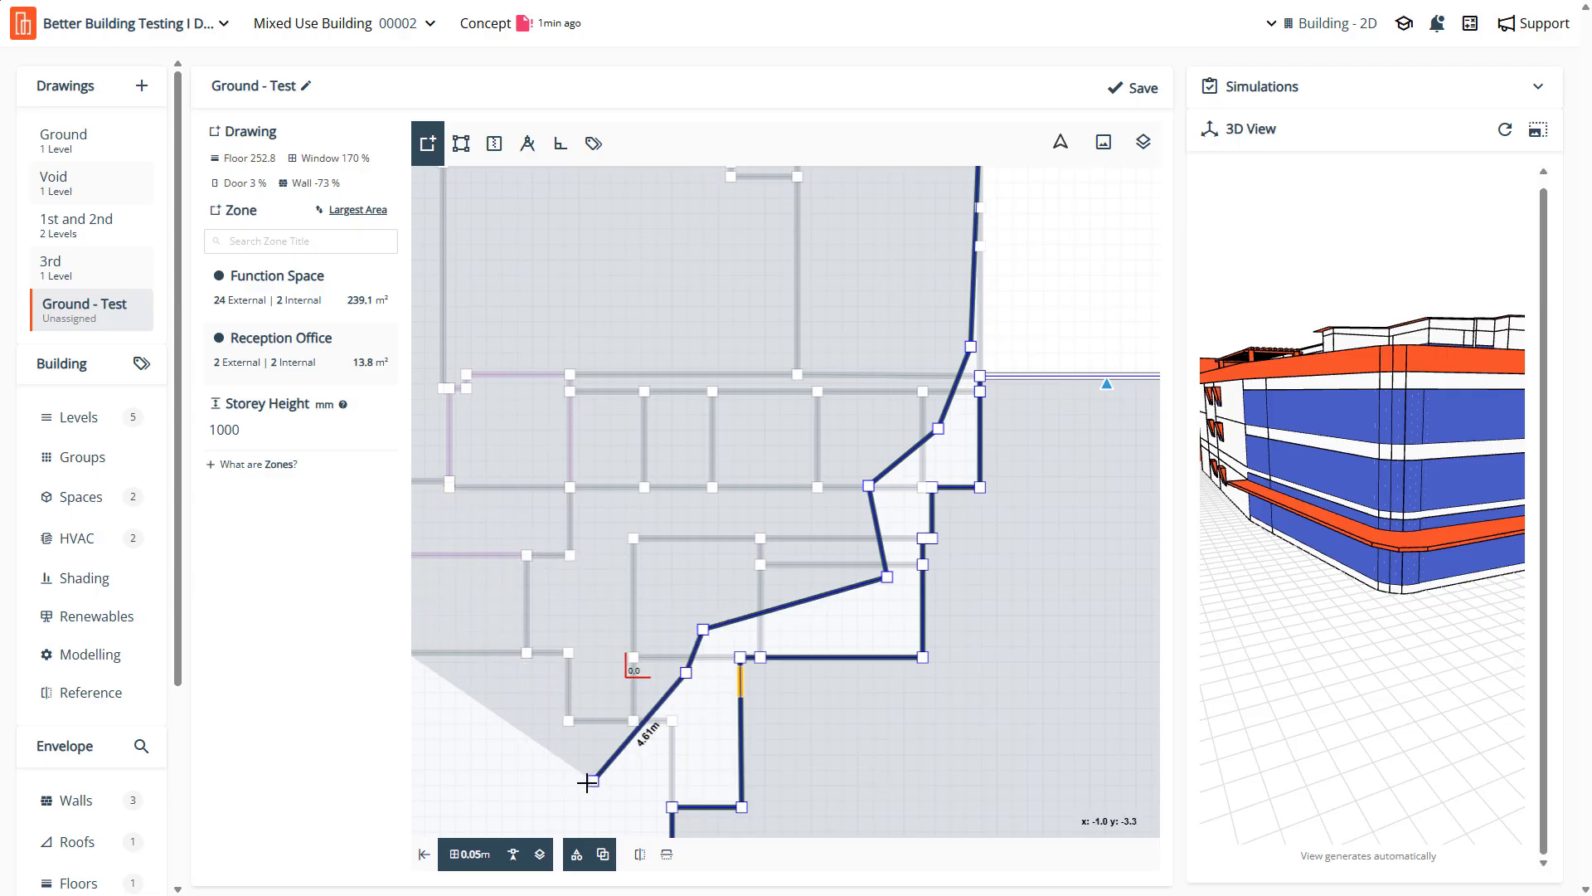
scroll(720, 759, down, 3)
click(728, 743)
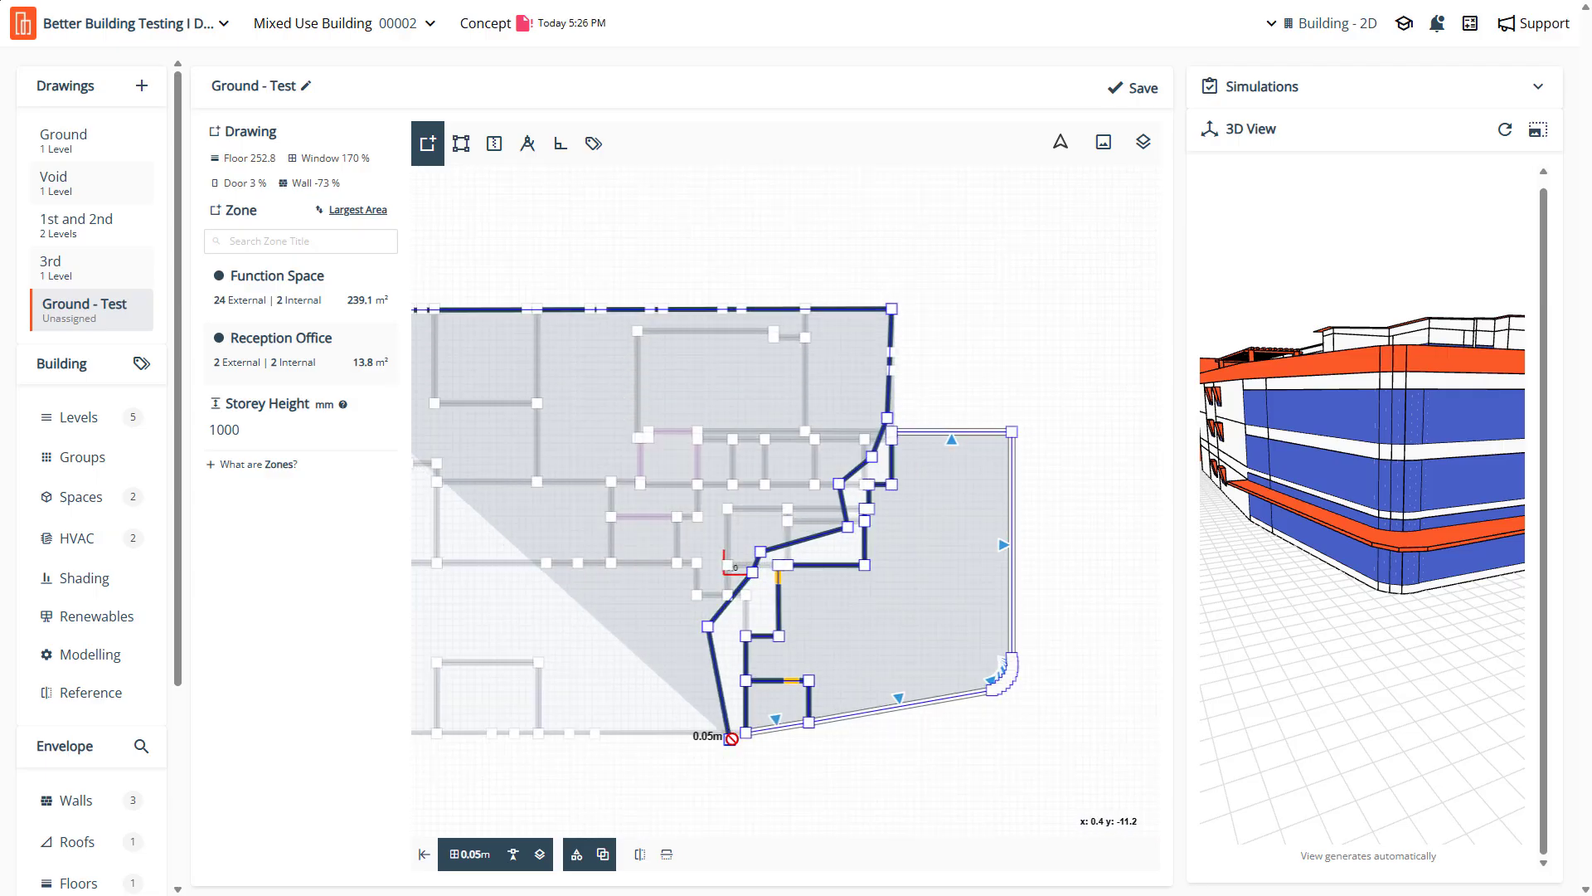
Close the new zone's outline along the Ground plan's lower and left edges, name it Void, and save the drawing
scroll(721, 747, down, 3)
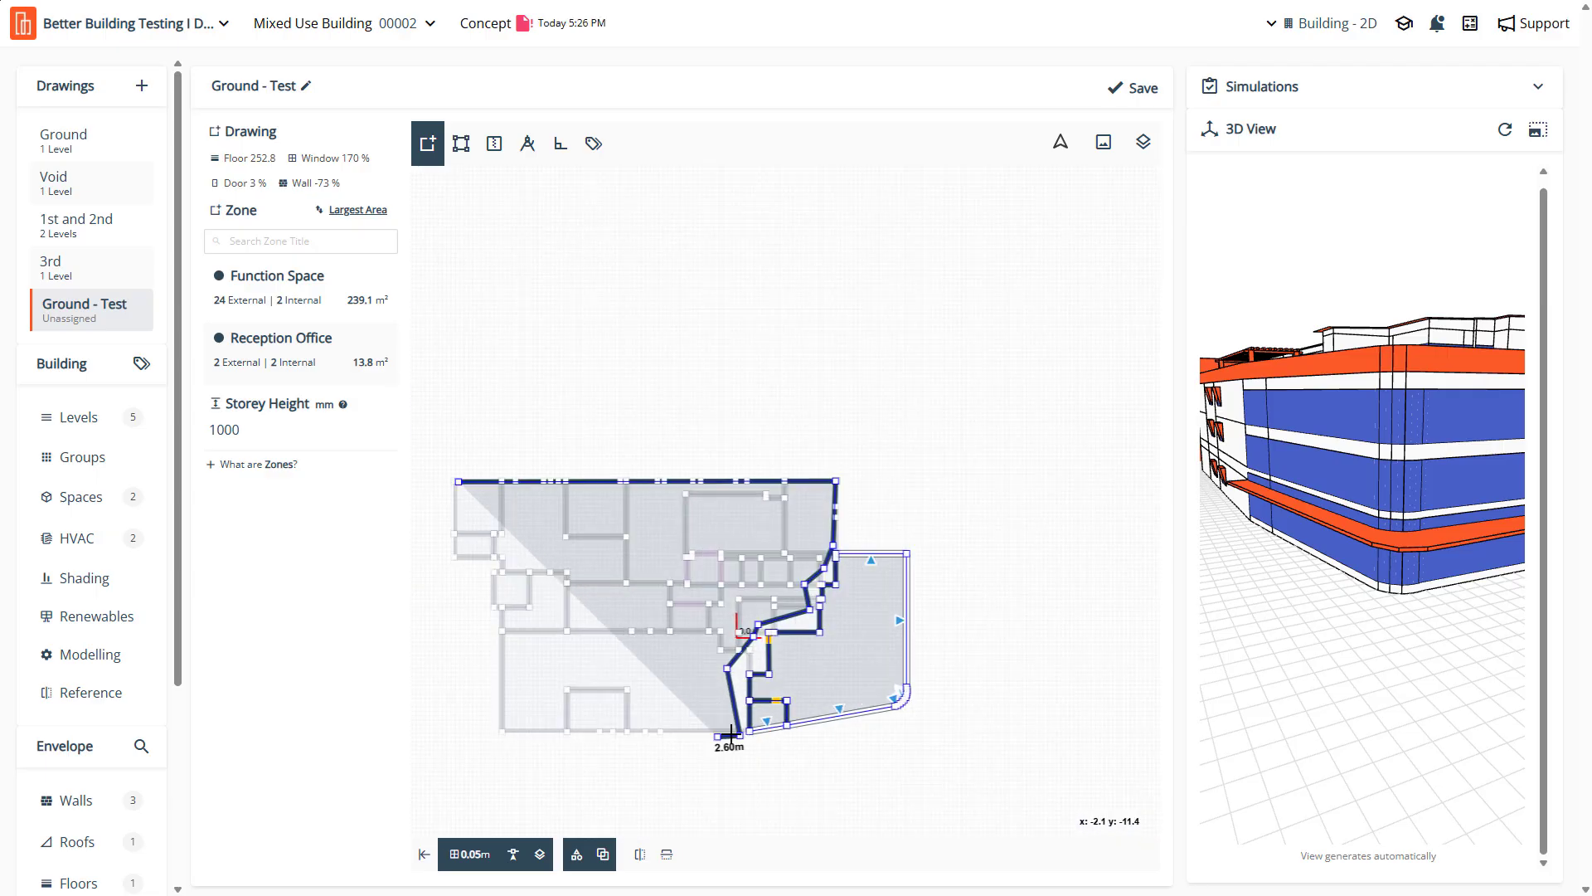
click(502, 731)
click(502, 628)
click(501, 600)
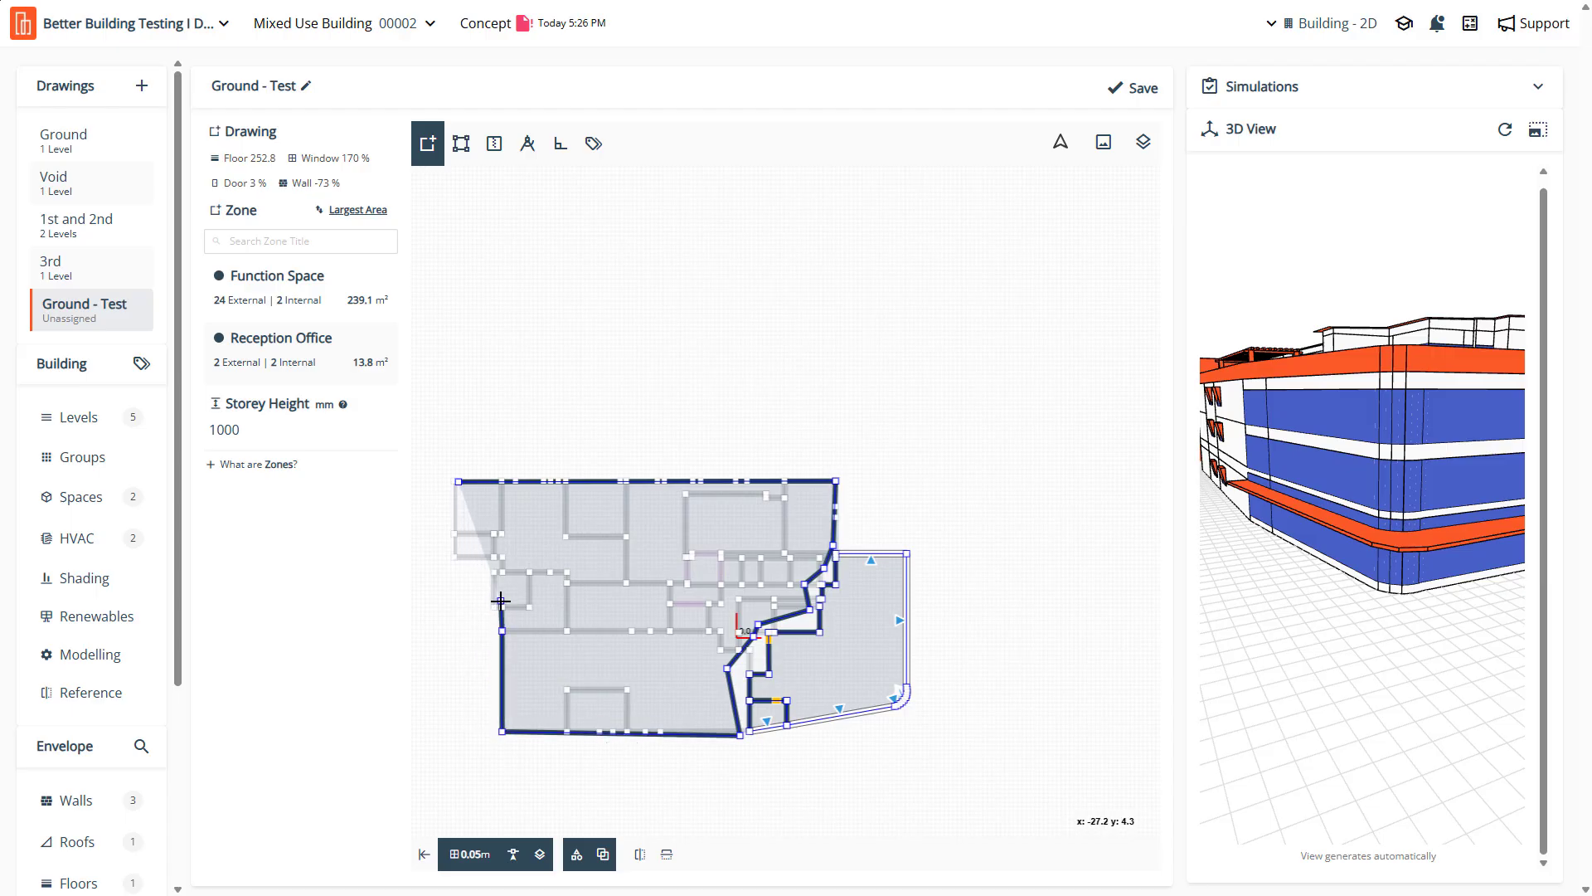
click(480, 602)
click(503, 572)
click(473, 558)
double_click(458, 554)
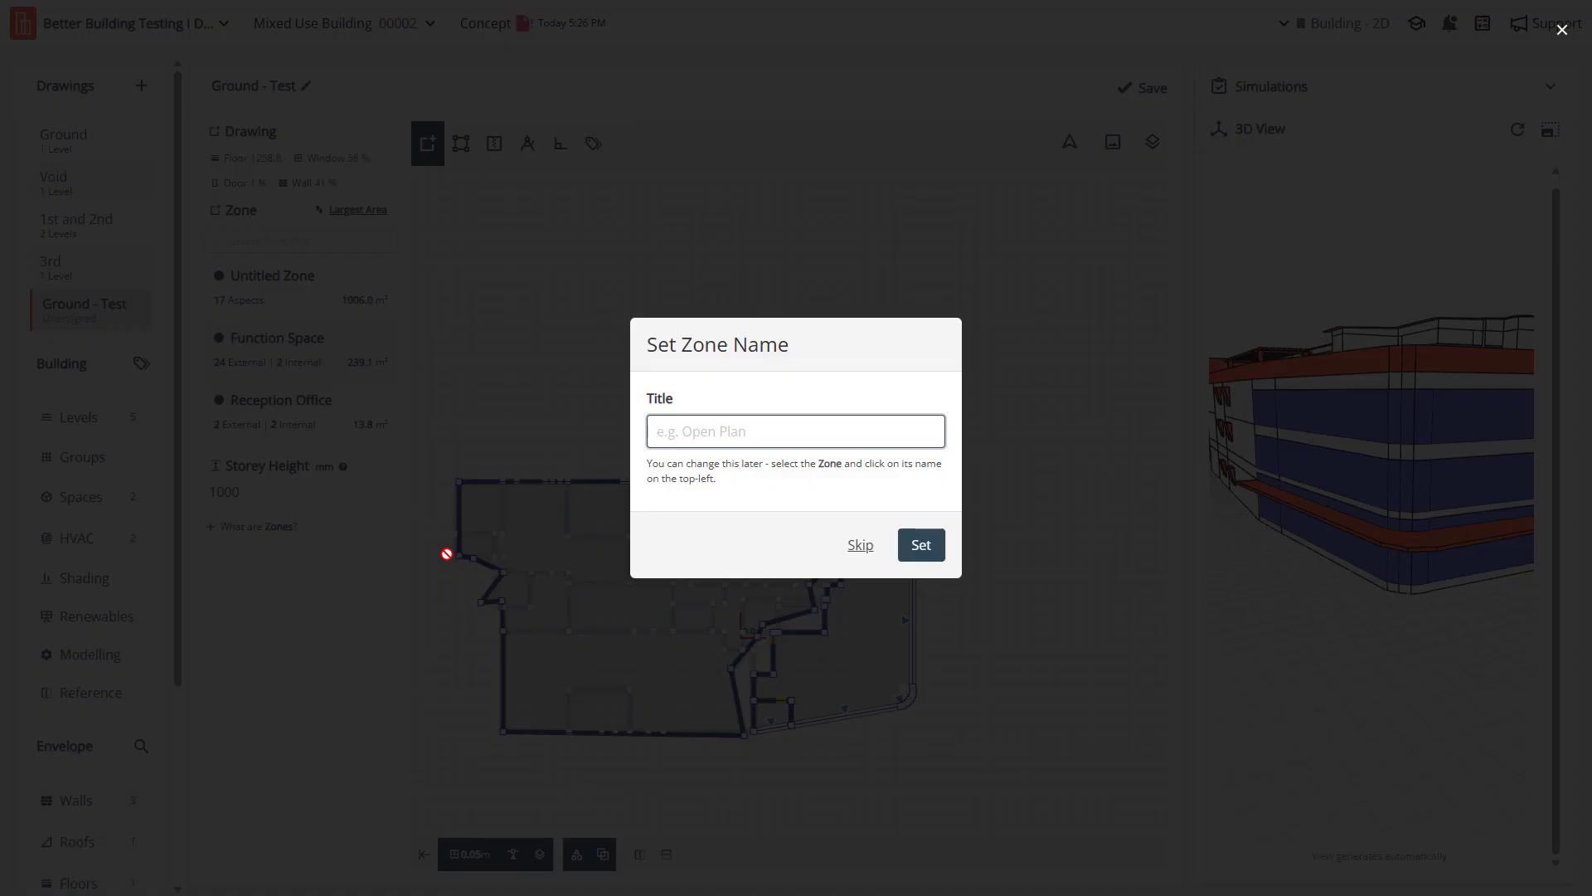
text(Void)
click(921, 545)
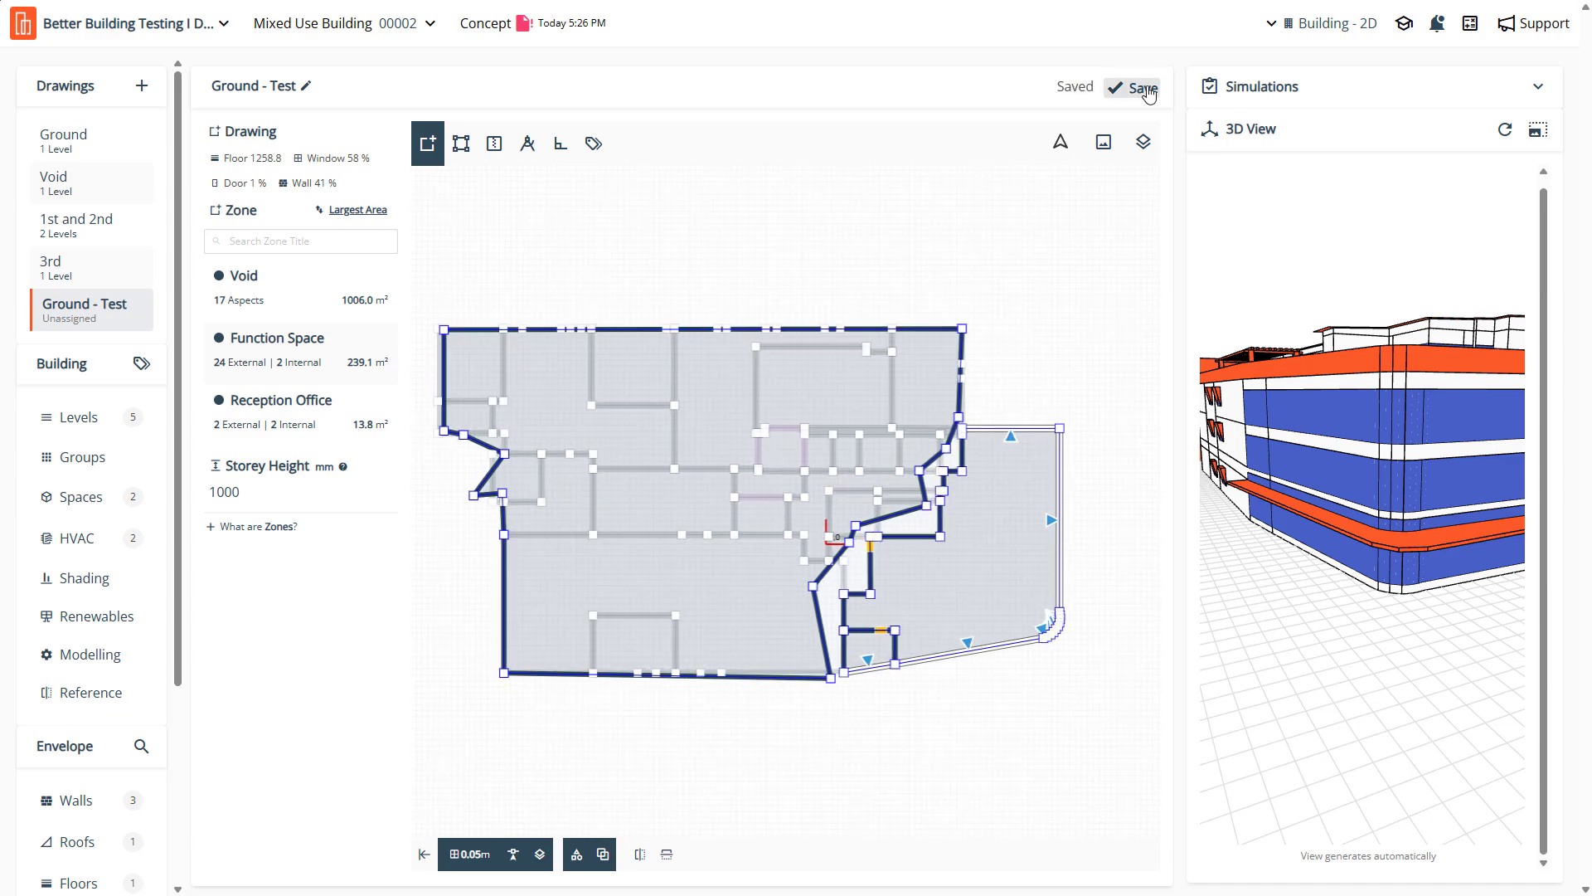
Compare the Void drawing with Ground - Test and inspect the large Void zone in the Void drawing
click(66, 187)
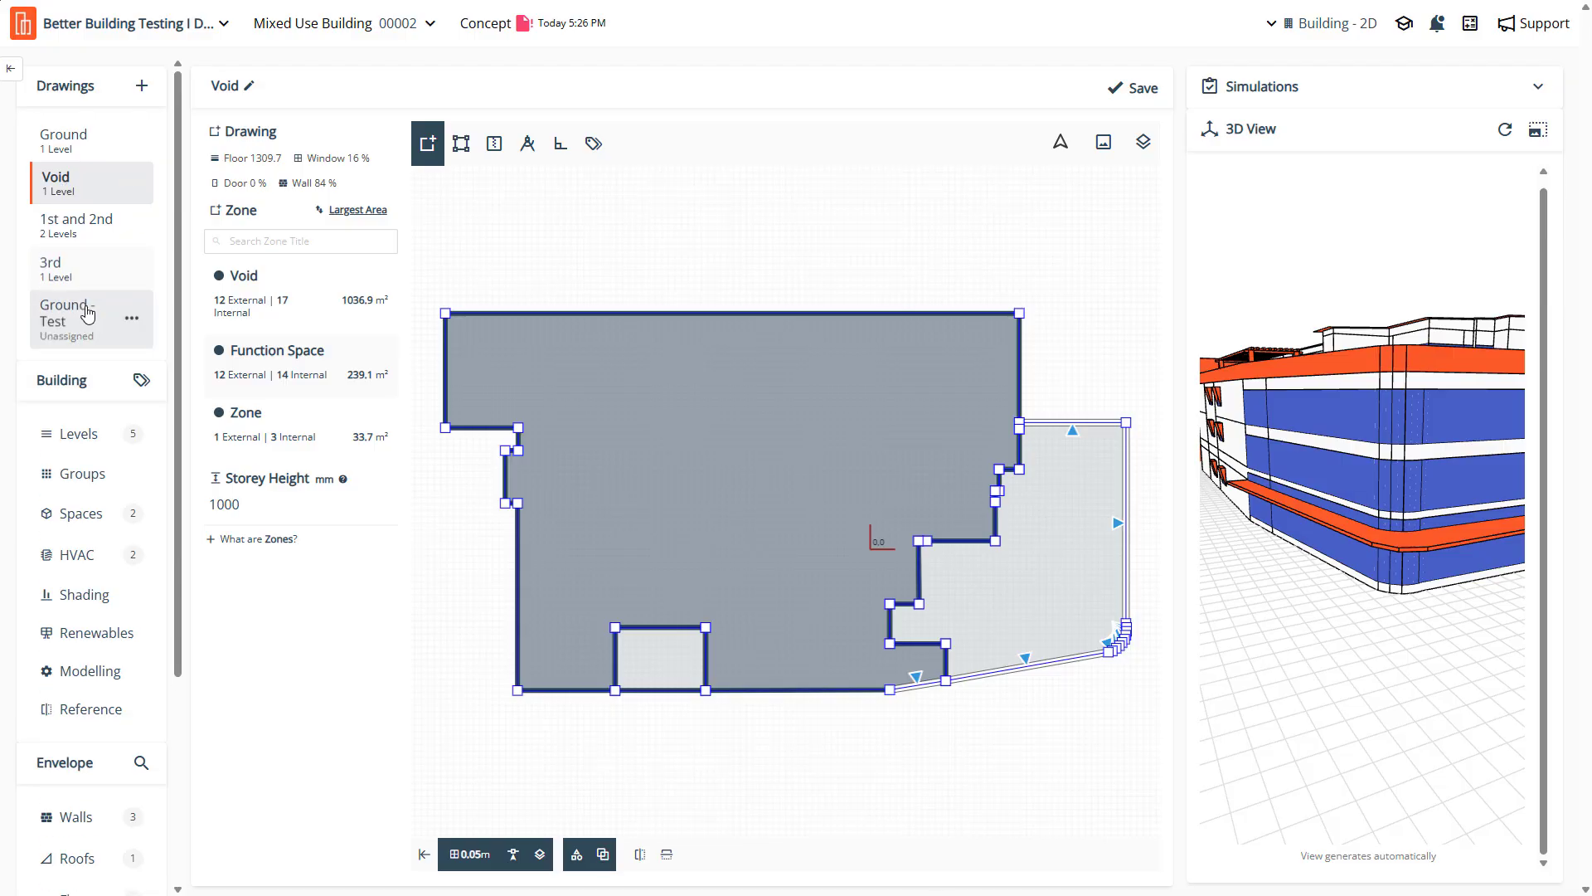
click(91, 313)
click(89, 192)
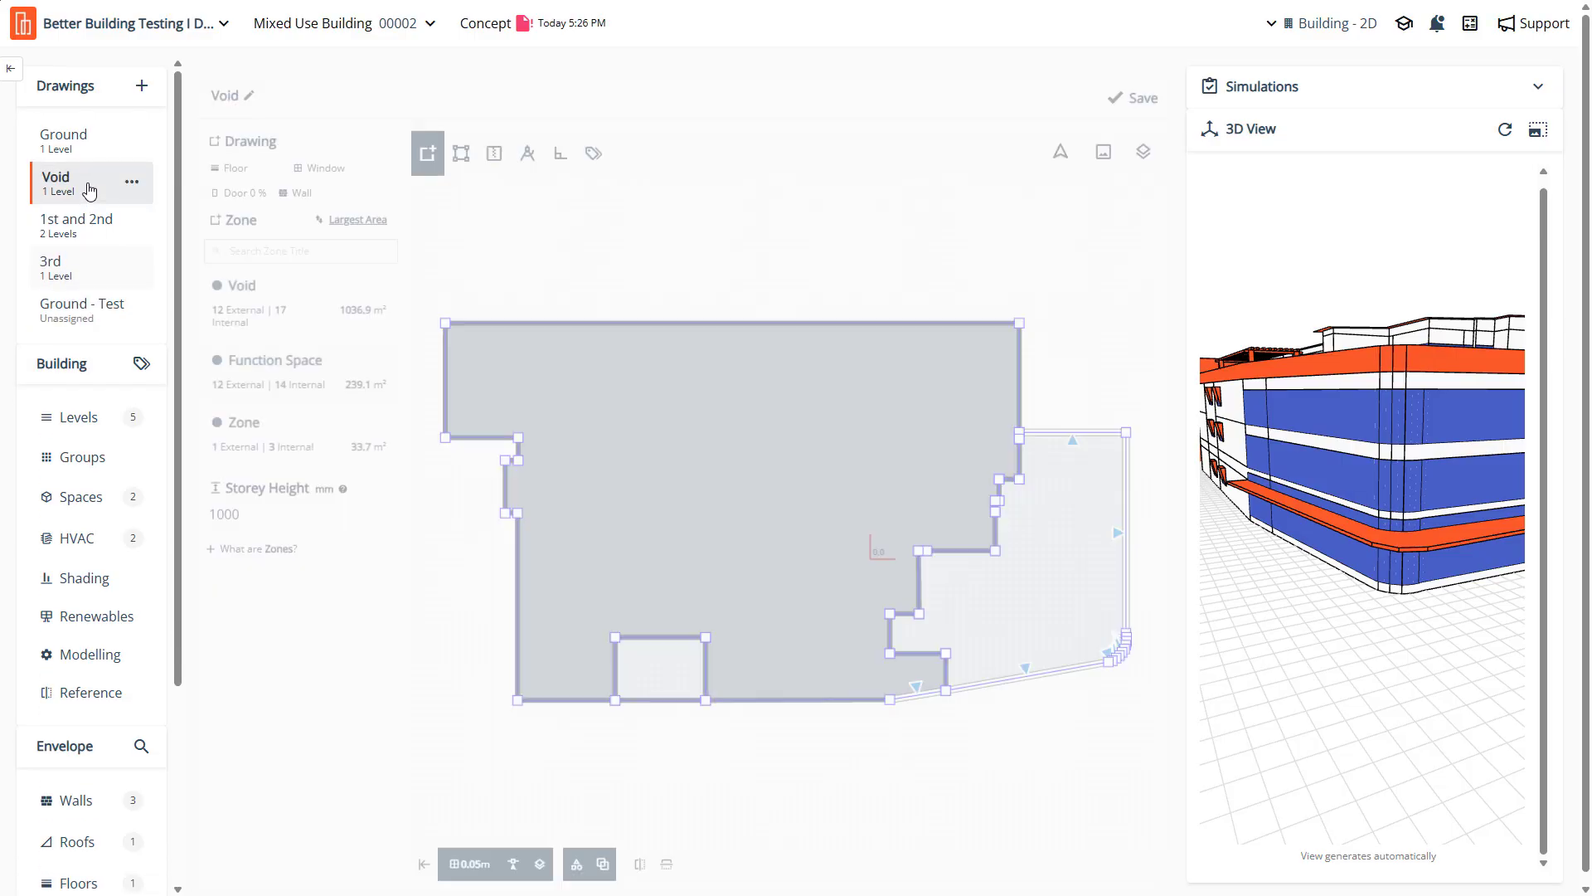
click(713, 462)
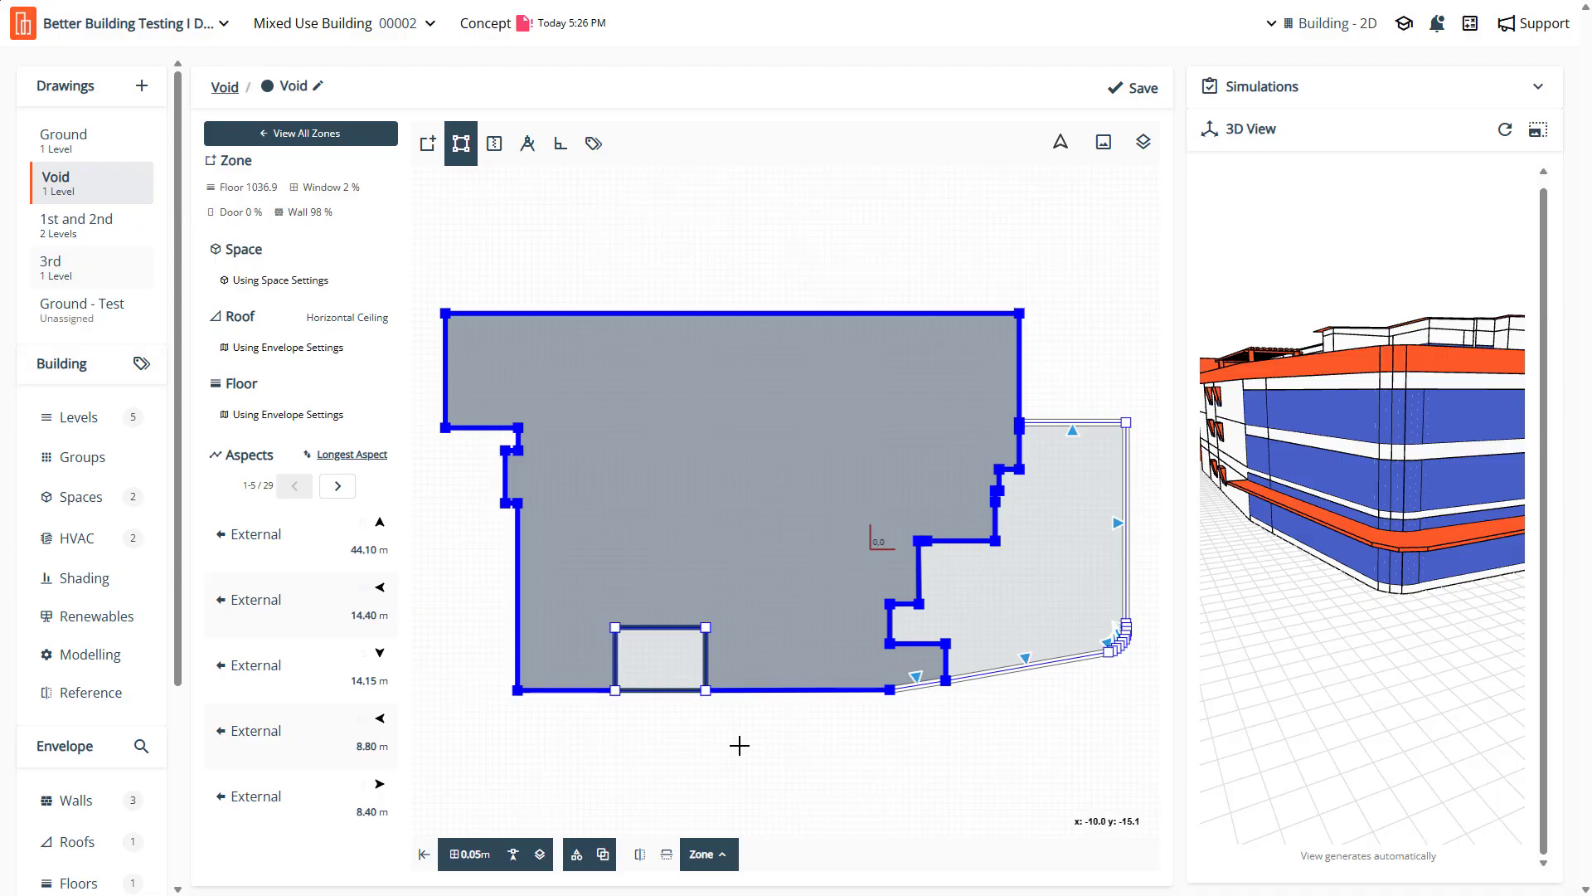
scroll(738, 746, down, 1)
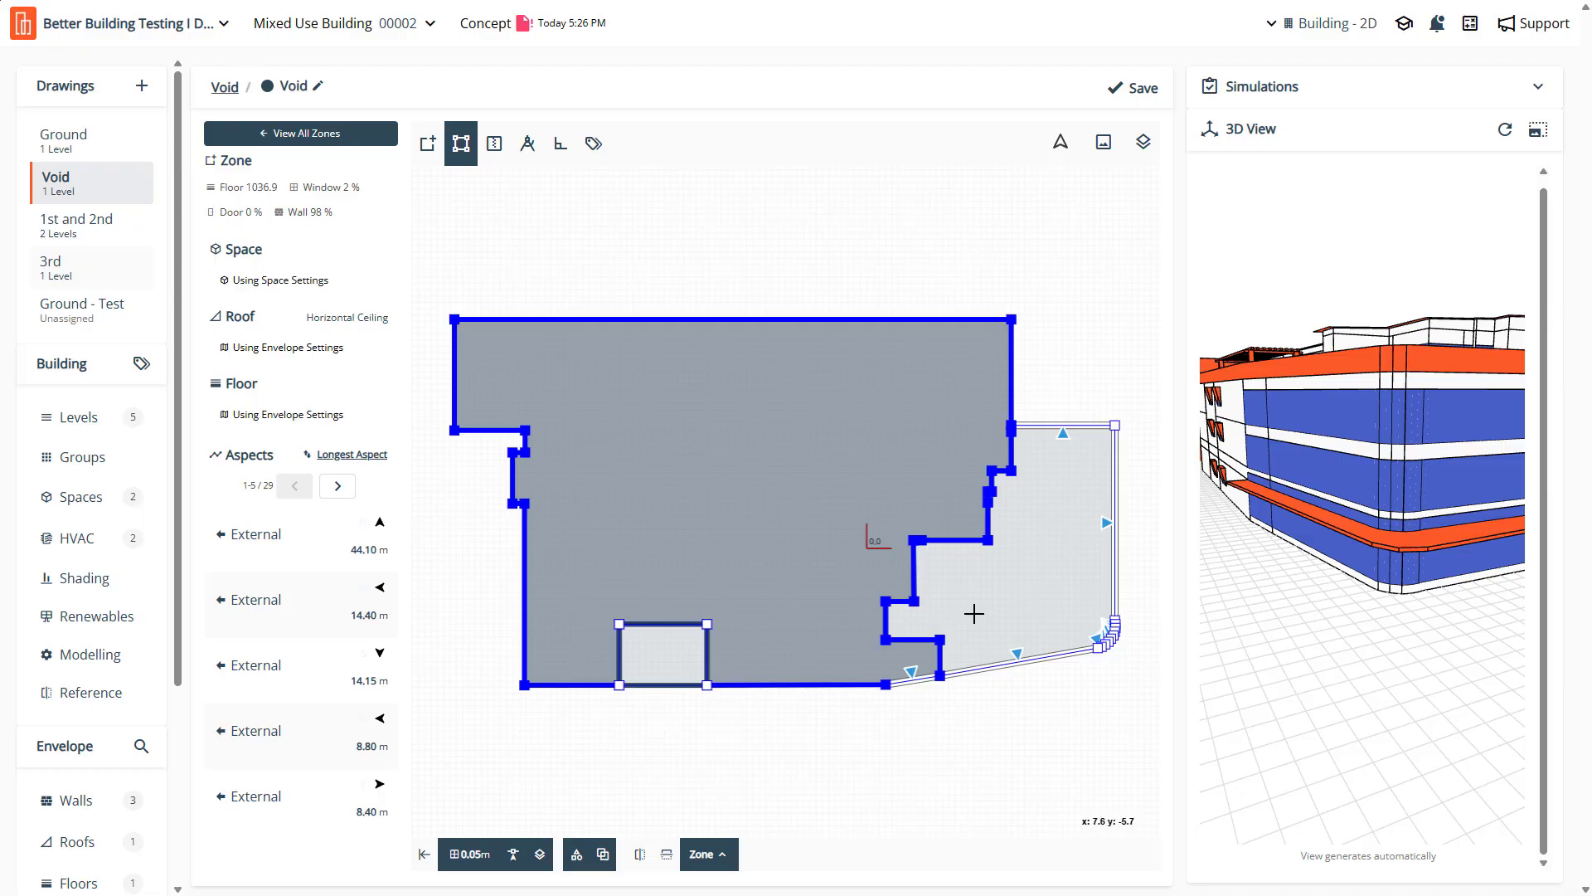
Remove the Internal Floor setting from the Void drawing's Function Space zone and save
click(1043, 574)
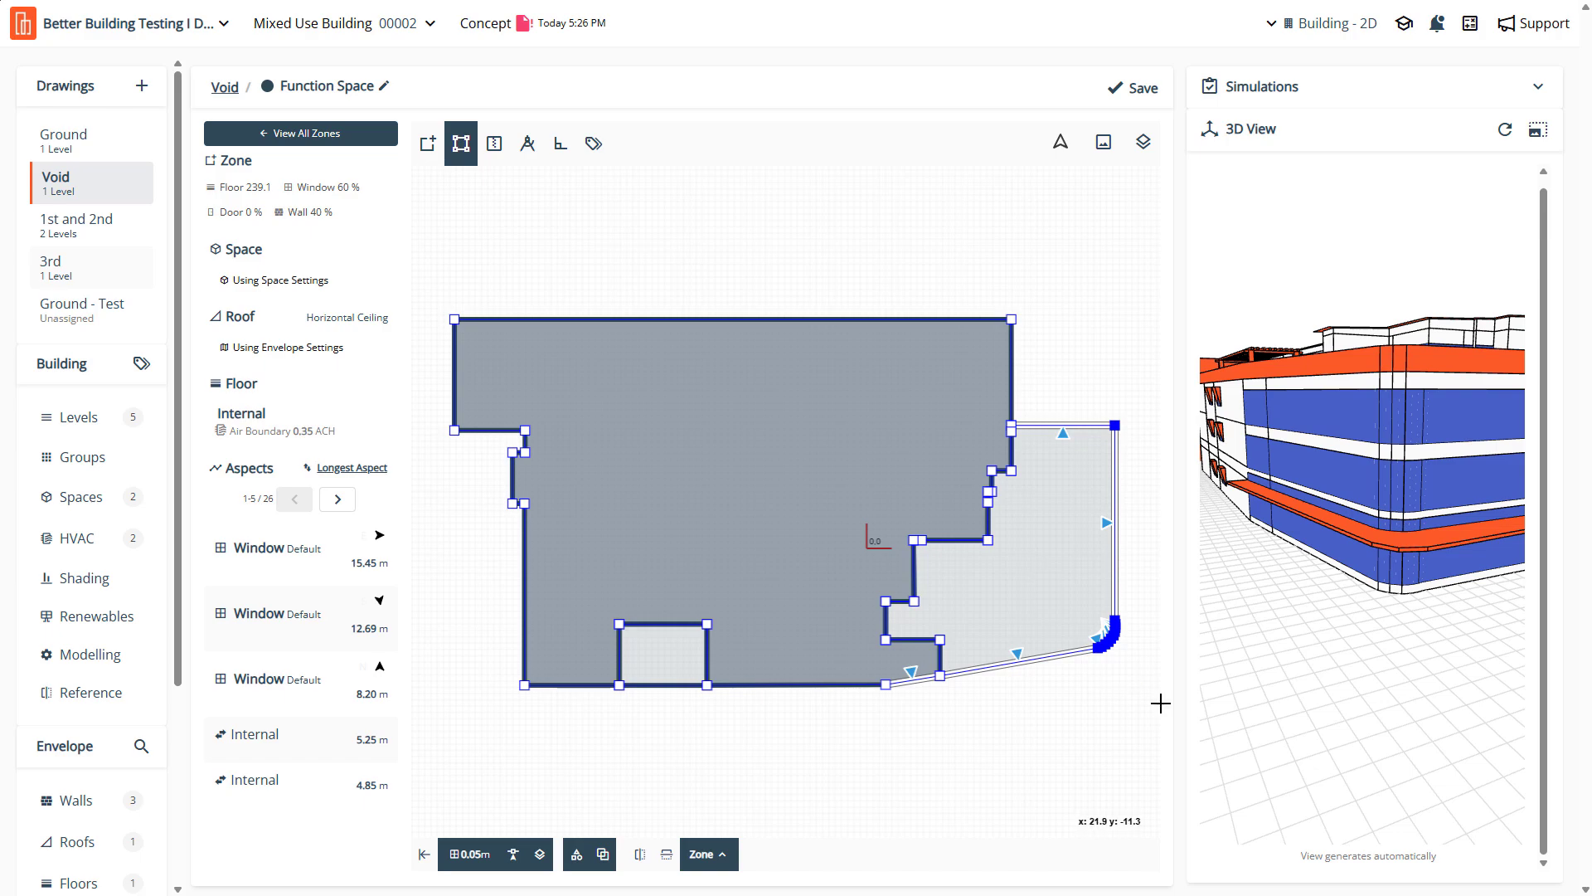
scroll(1141, 595, up, 4)
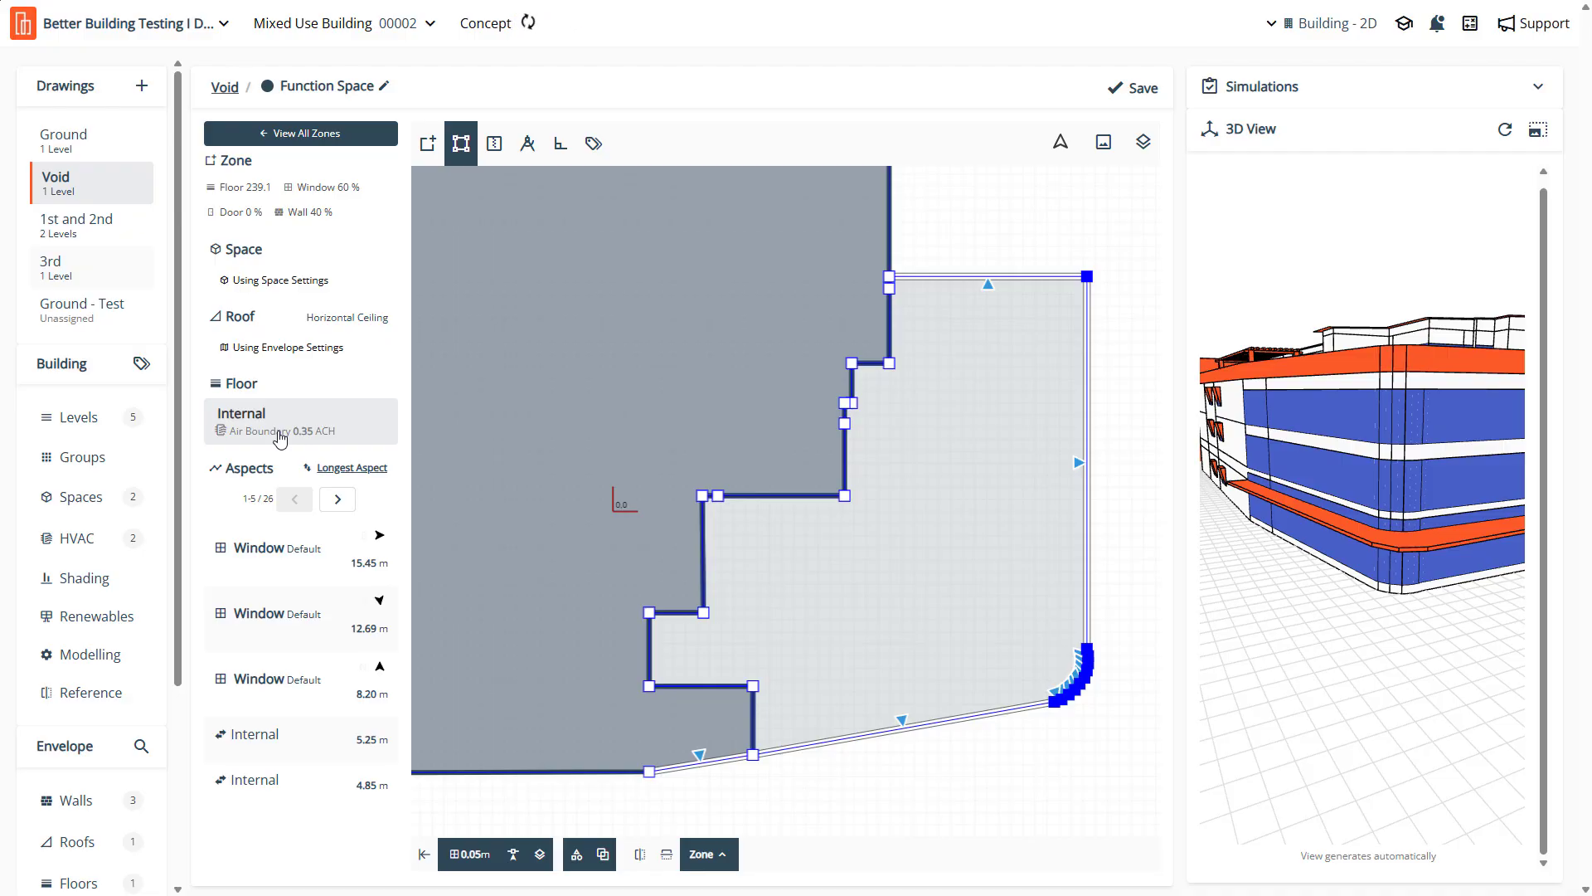
click(281, 439)
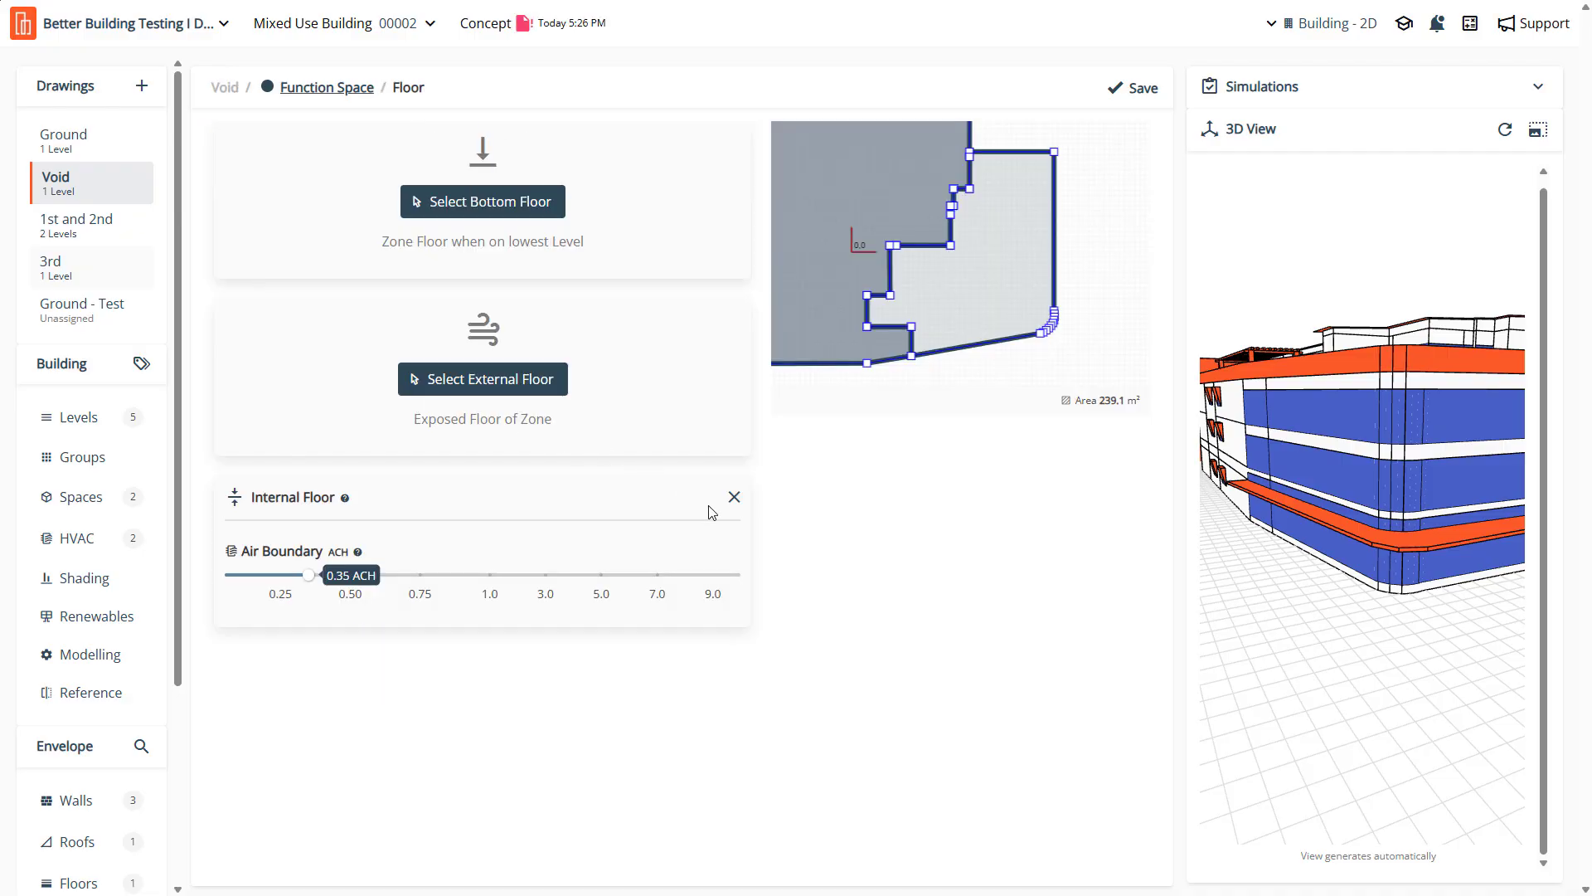
click(741, 502)
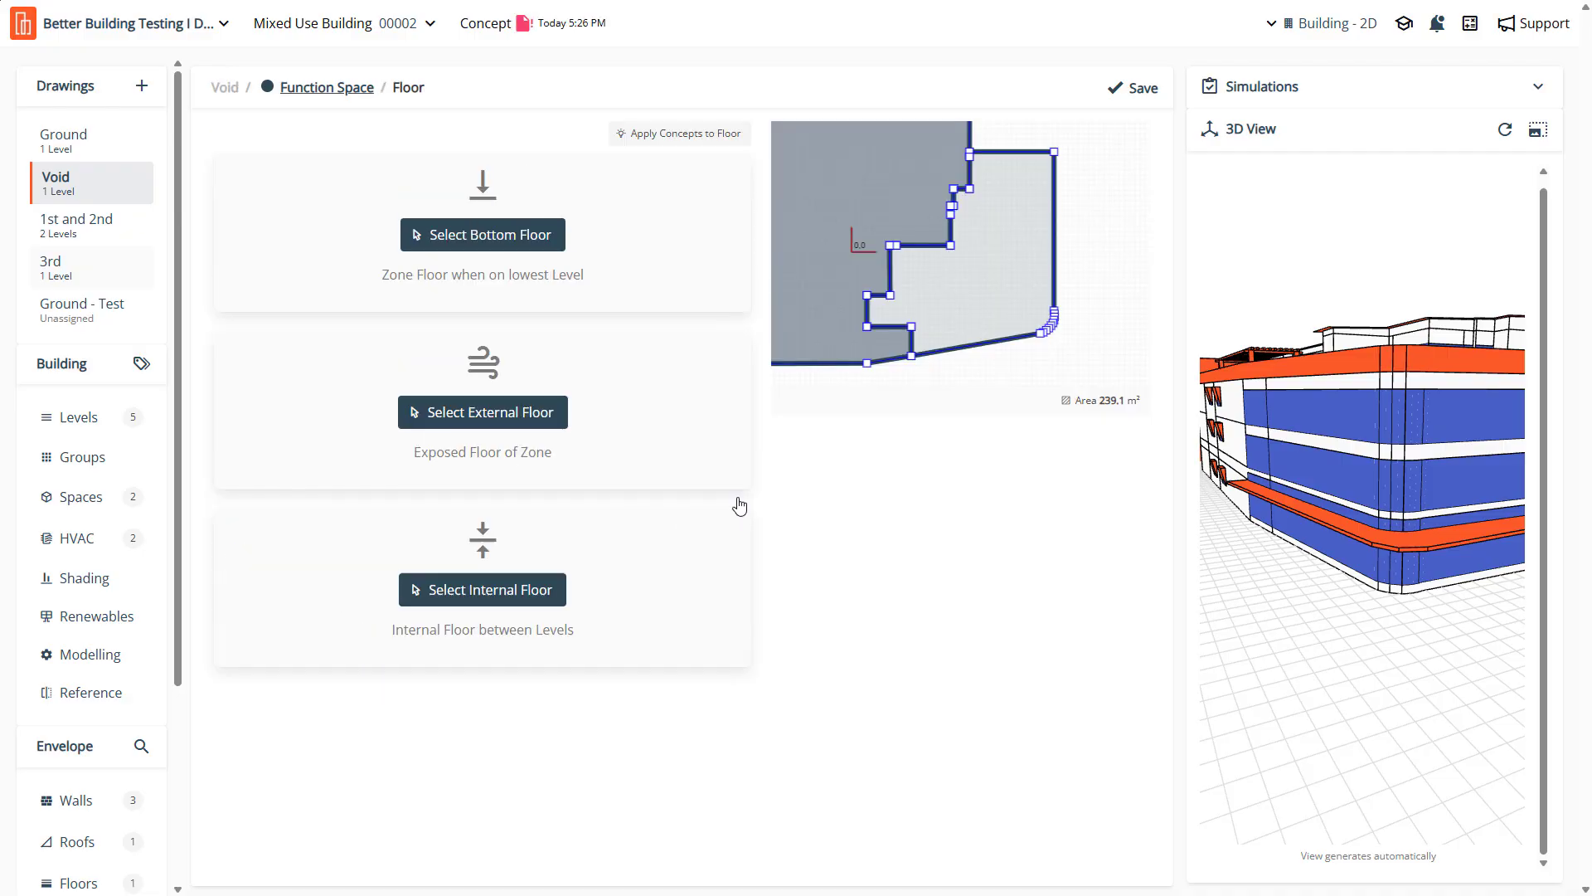
click(1143, 89)
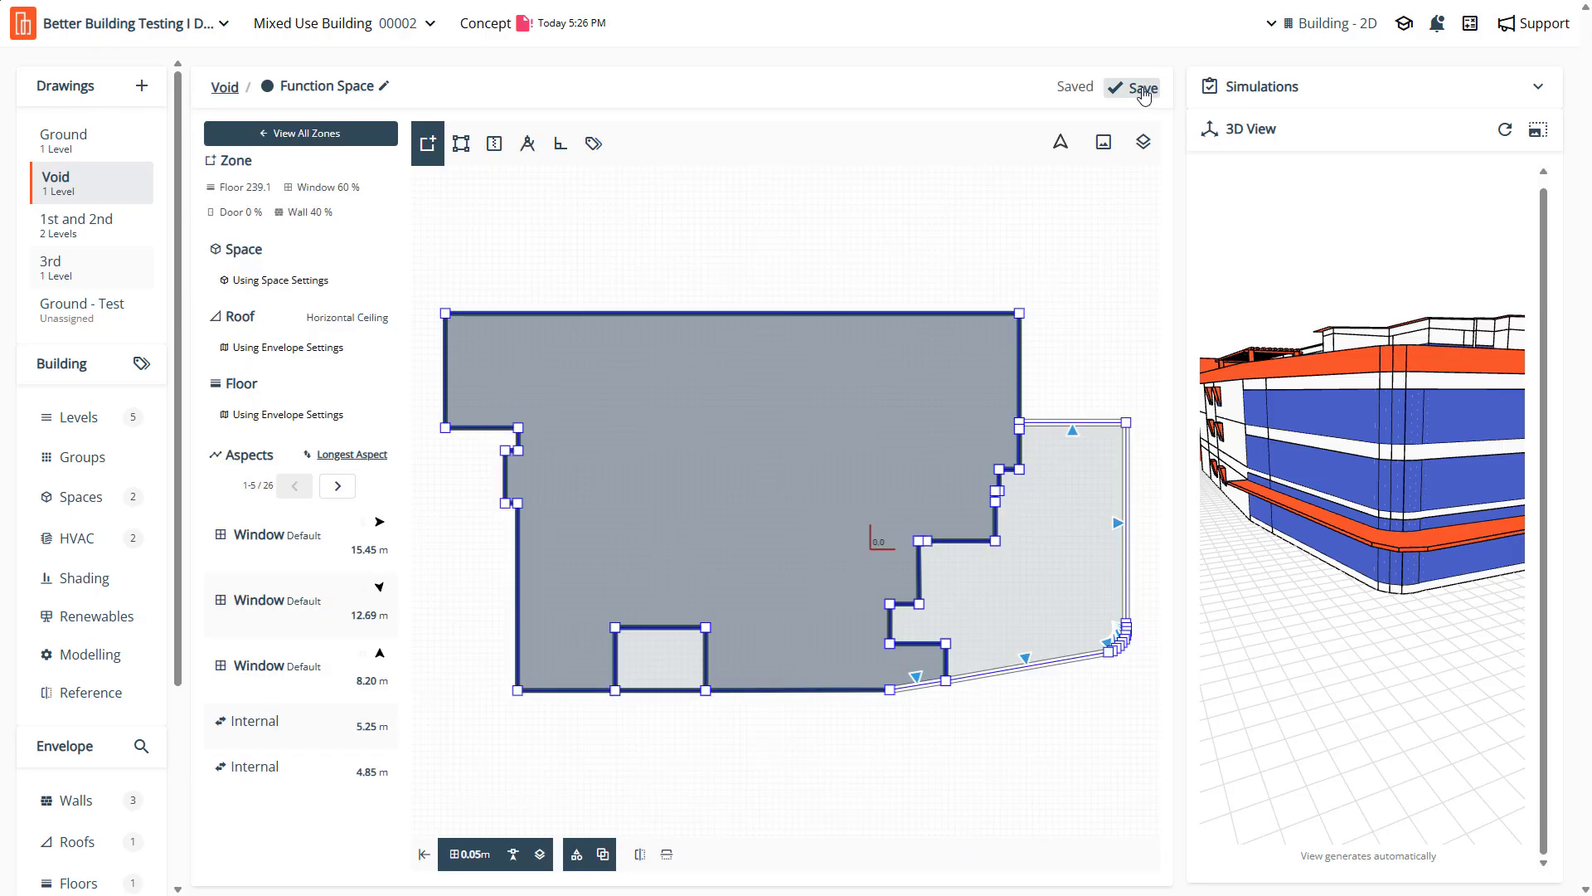
Regenerate the 3D view and read the message about window height
click(1506, 131)
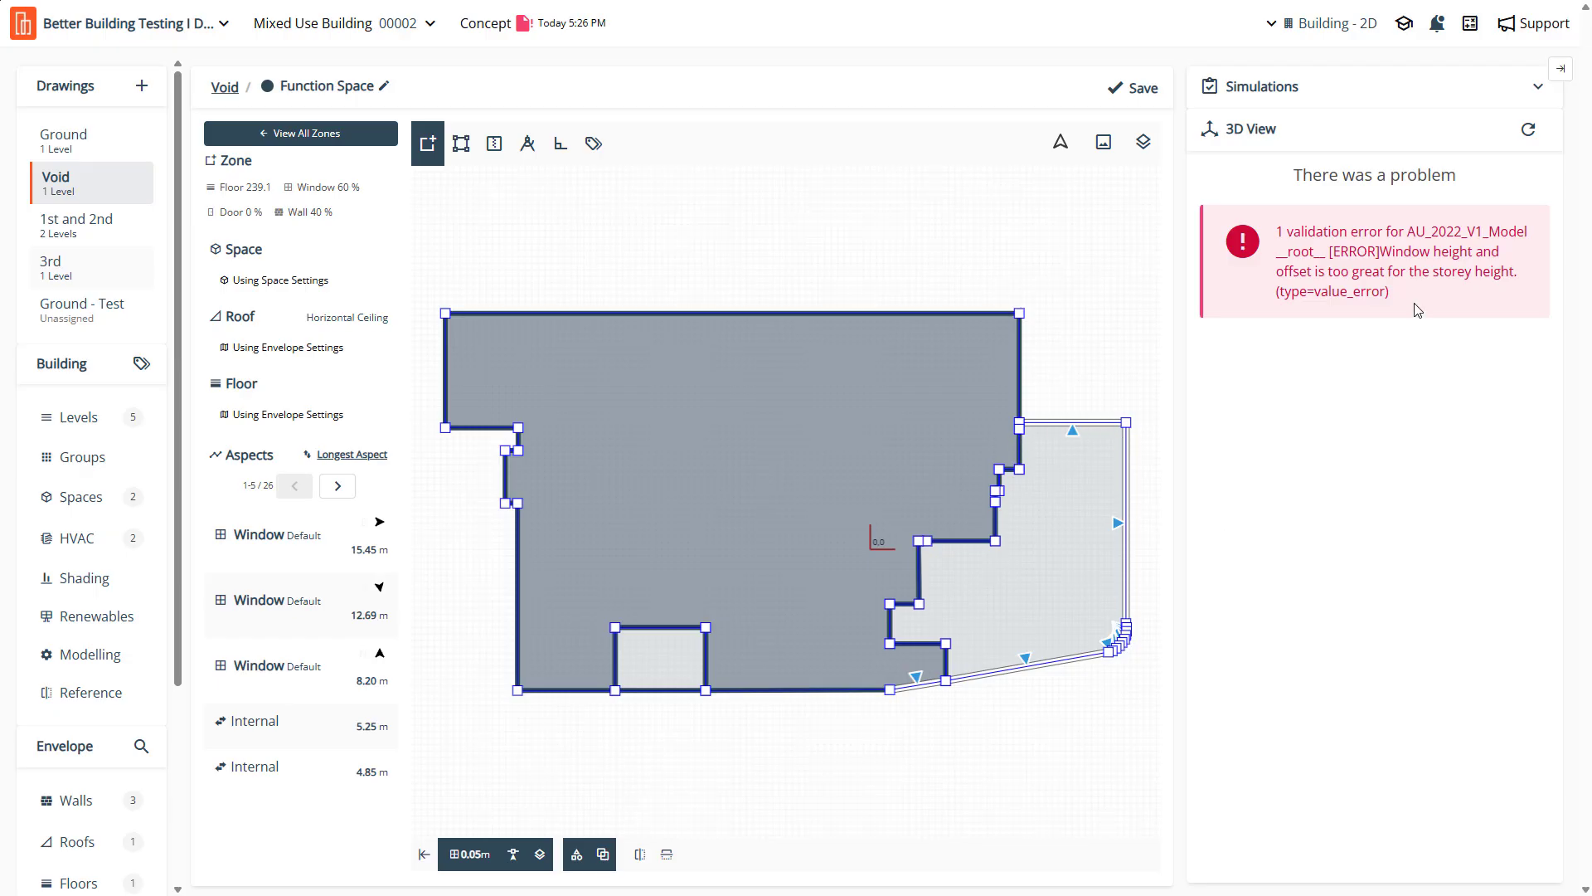
drag(1345, 251, 1394, 254)
click(1474, 255)
Assign an Internal Floor with a 0.35 ACH air boundary to Function Space, save, and regenerate the 3D view
click(1039, 574)
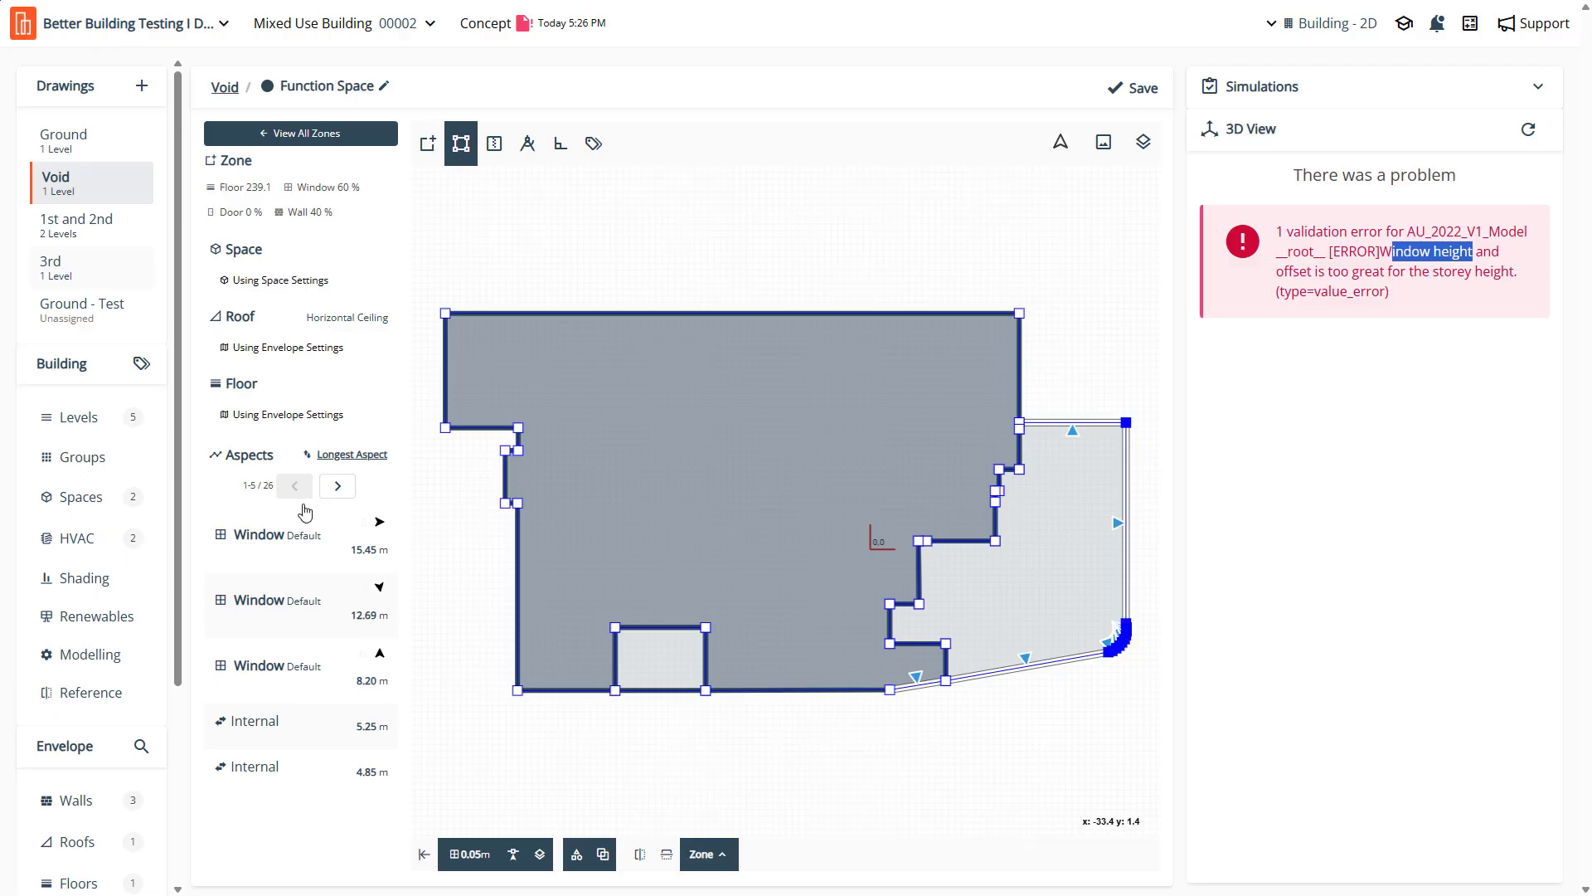
click(330, 419)
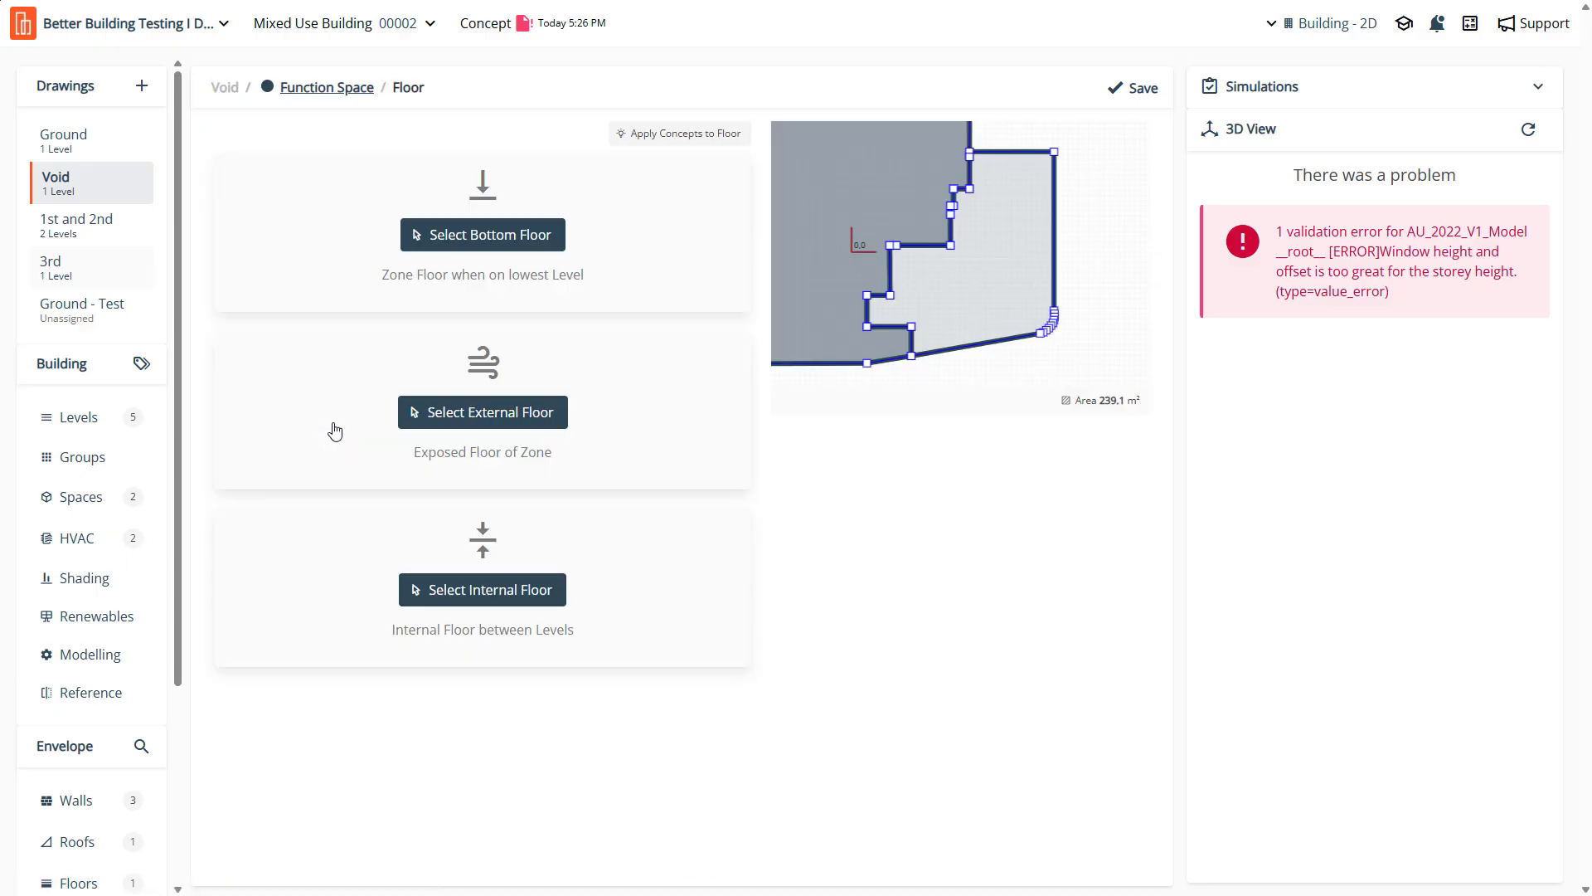
click(482, 598)
click(491, 557)
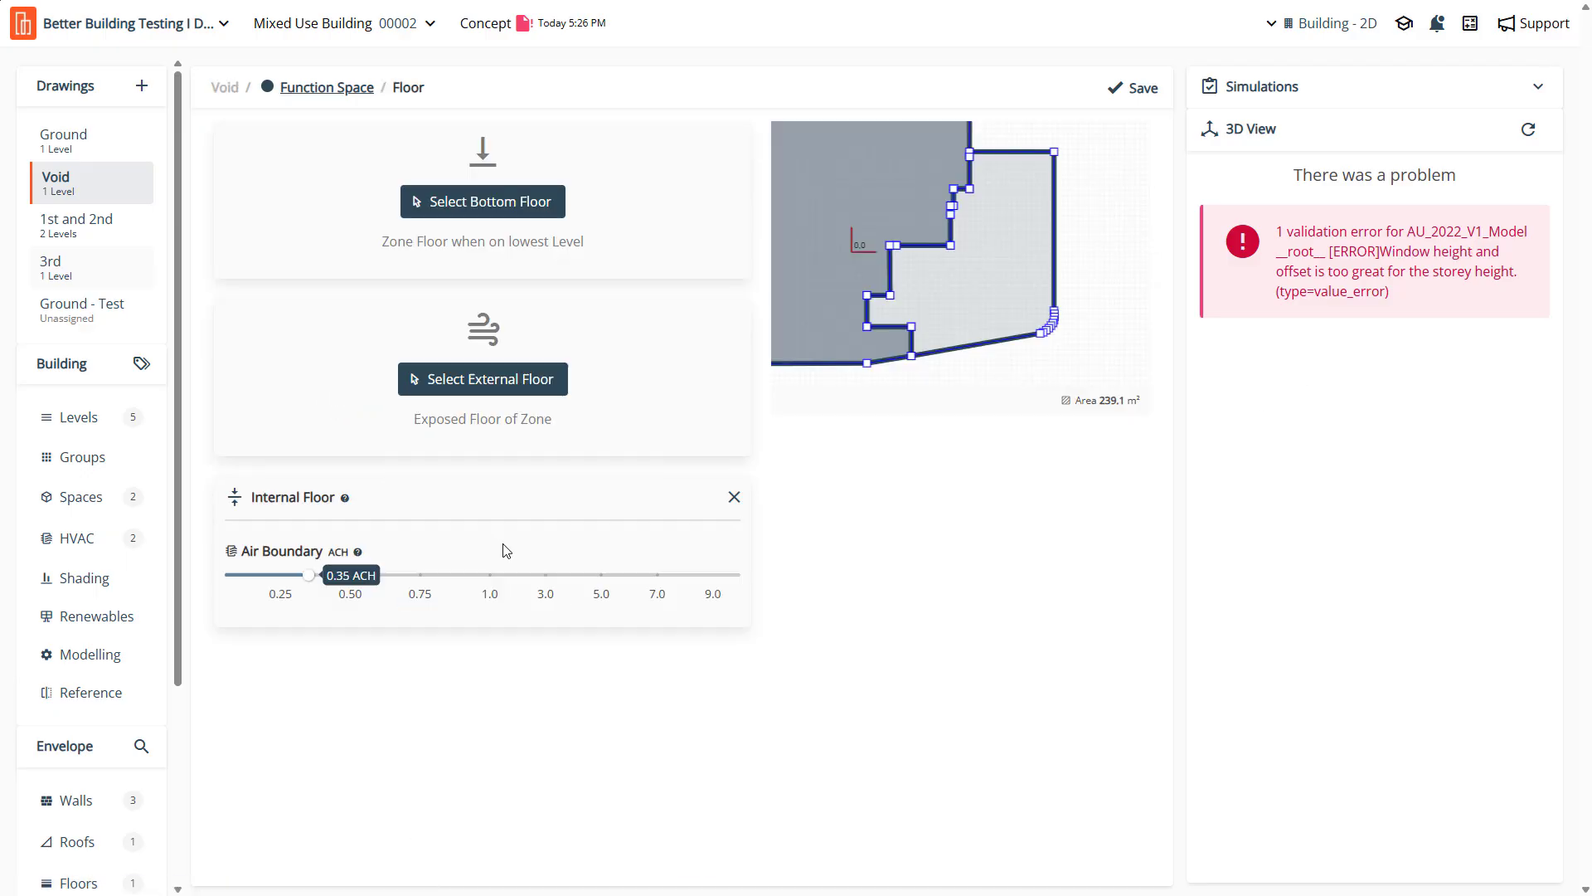
click(1148, 93)
click(1528, 130)
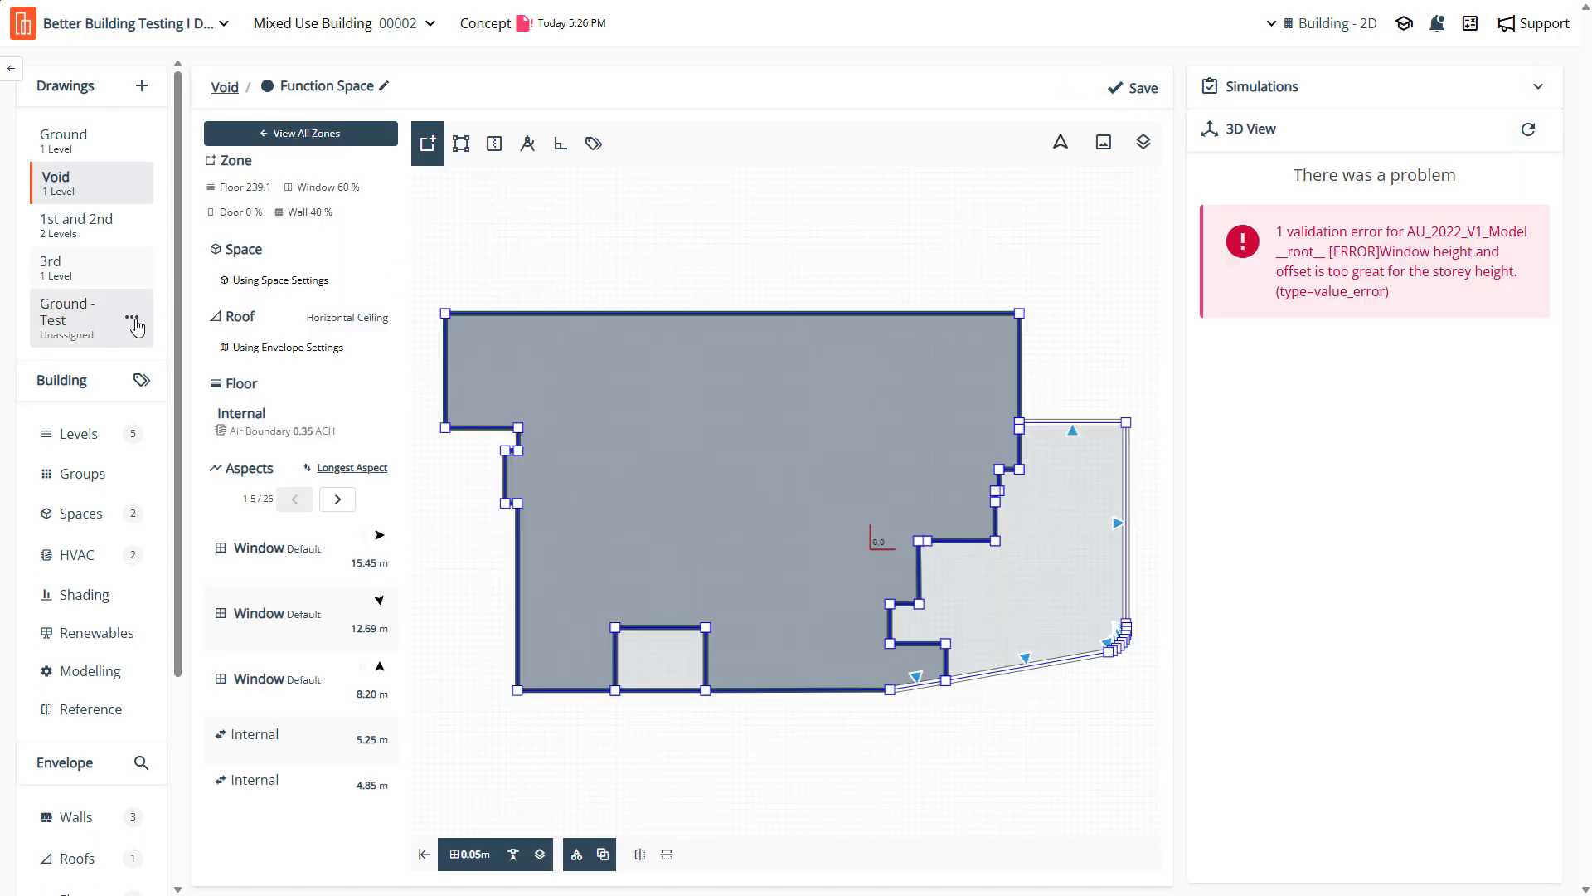
Delete the Ground - Test drawing, save the model, and regenerate the 3D view
click(136, 320)
click(132, 318)
click(33, 452)
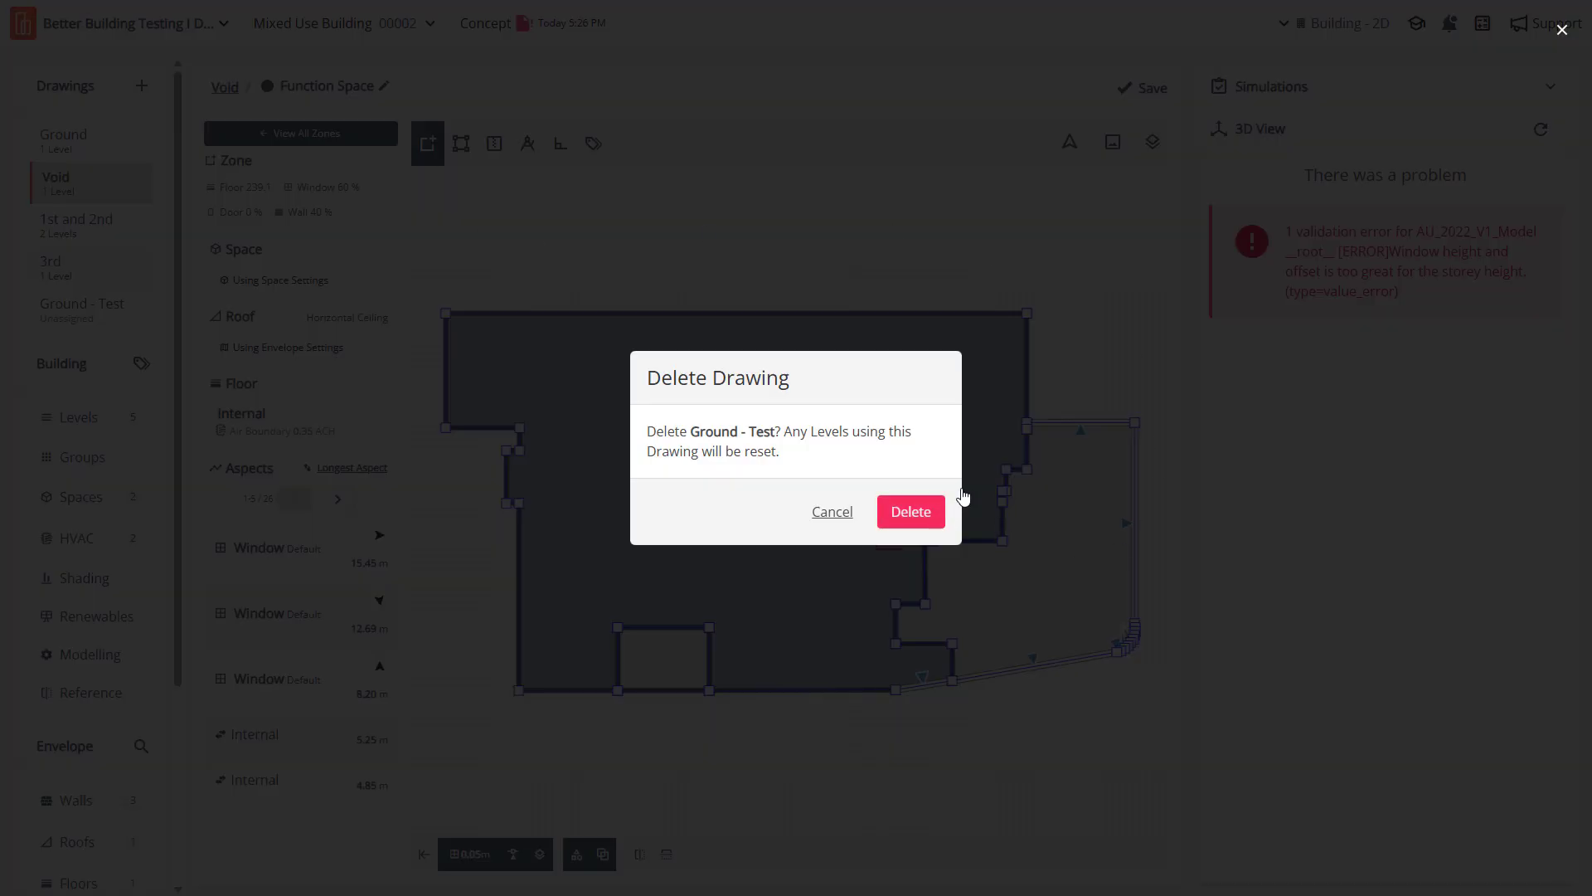
click(912, 512)
click(1138, 91)
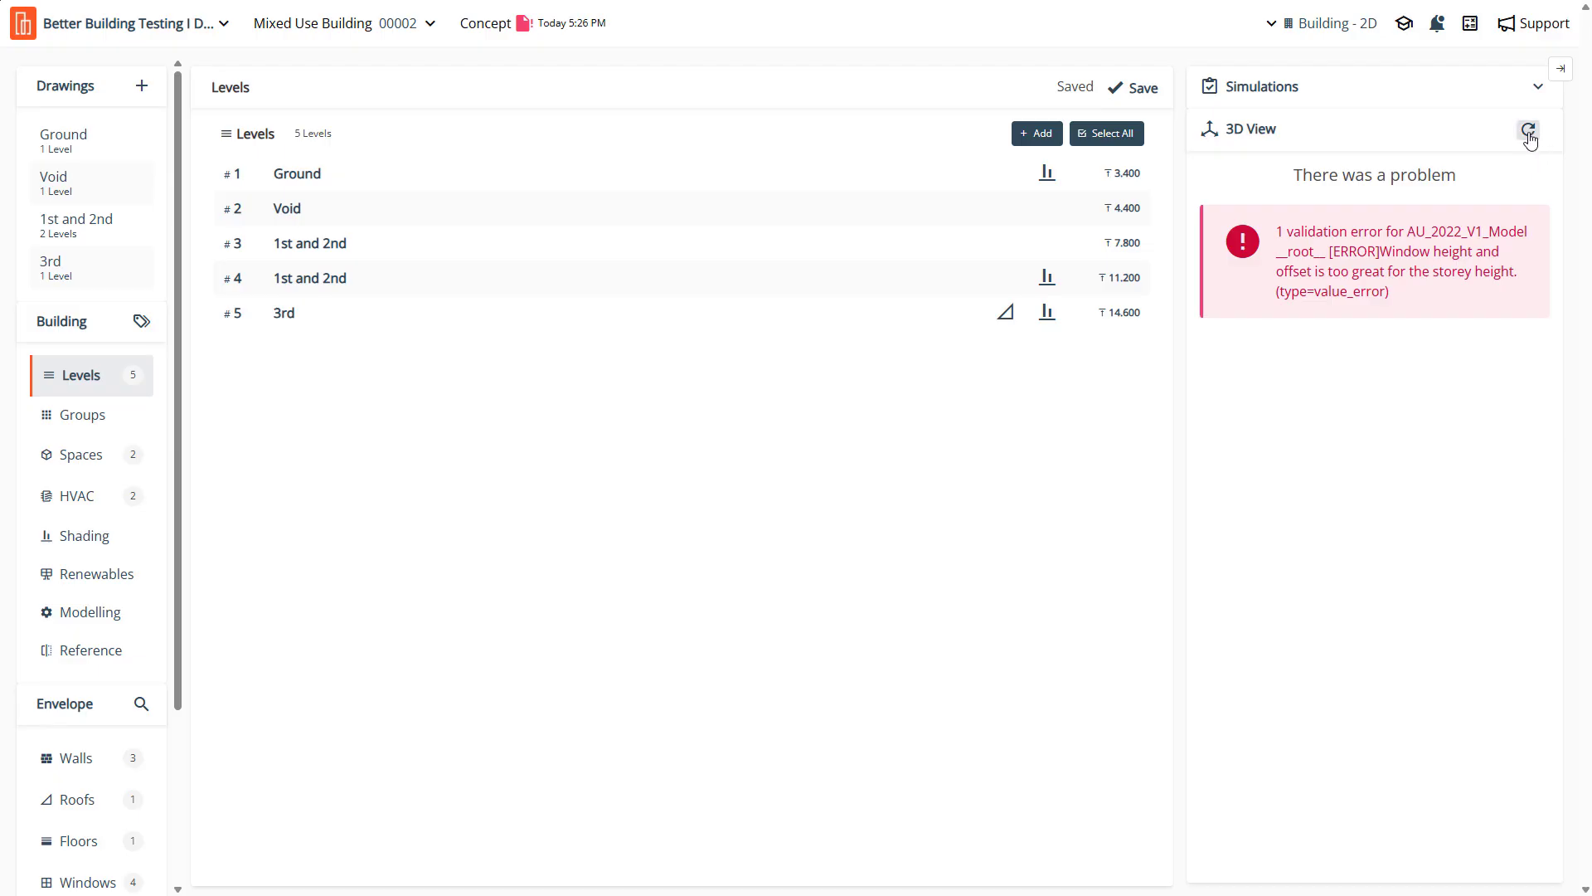
click(1529, 130)
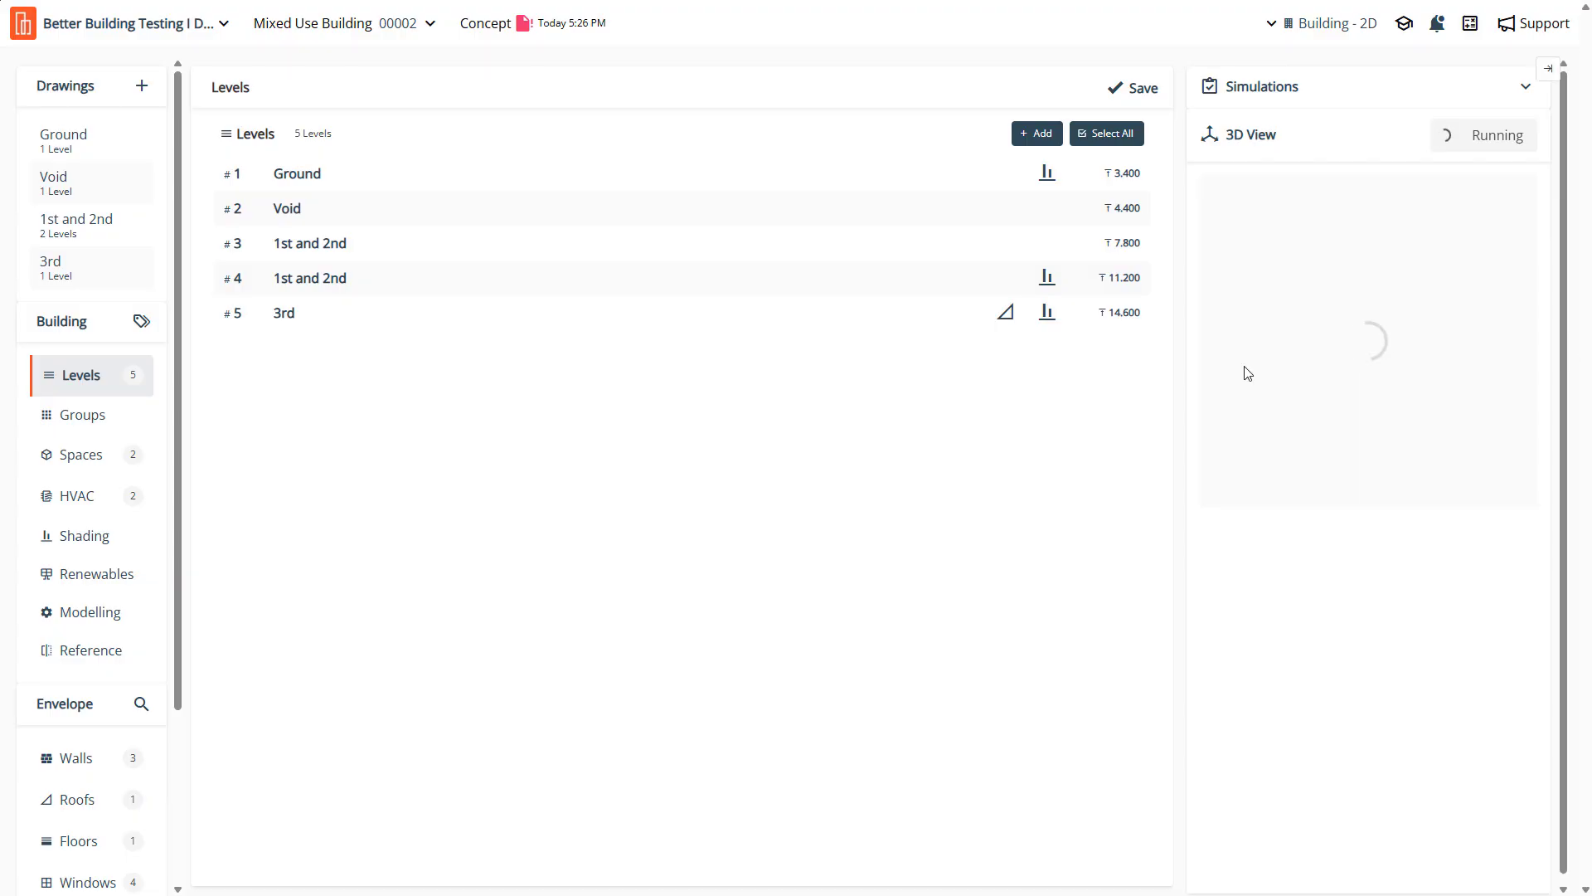
Inspect the Internal Floor setting of the Function Space zone in the Void drawing
click(53, 181)
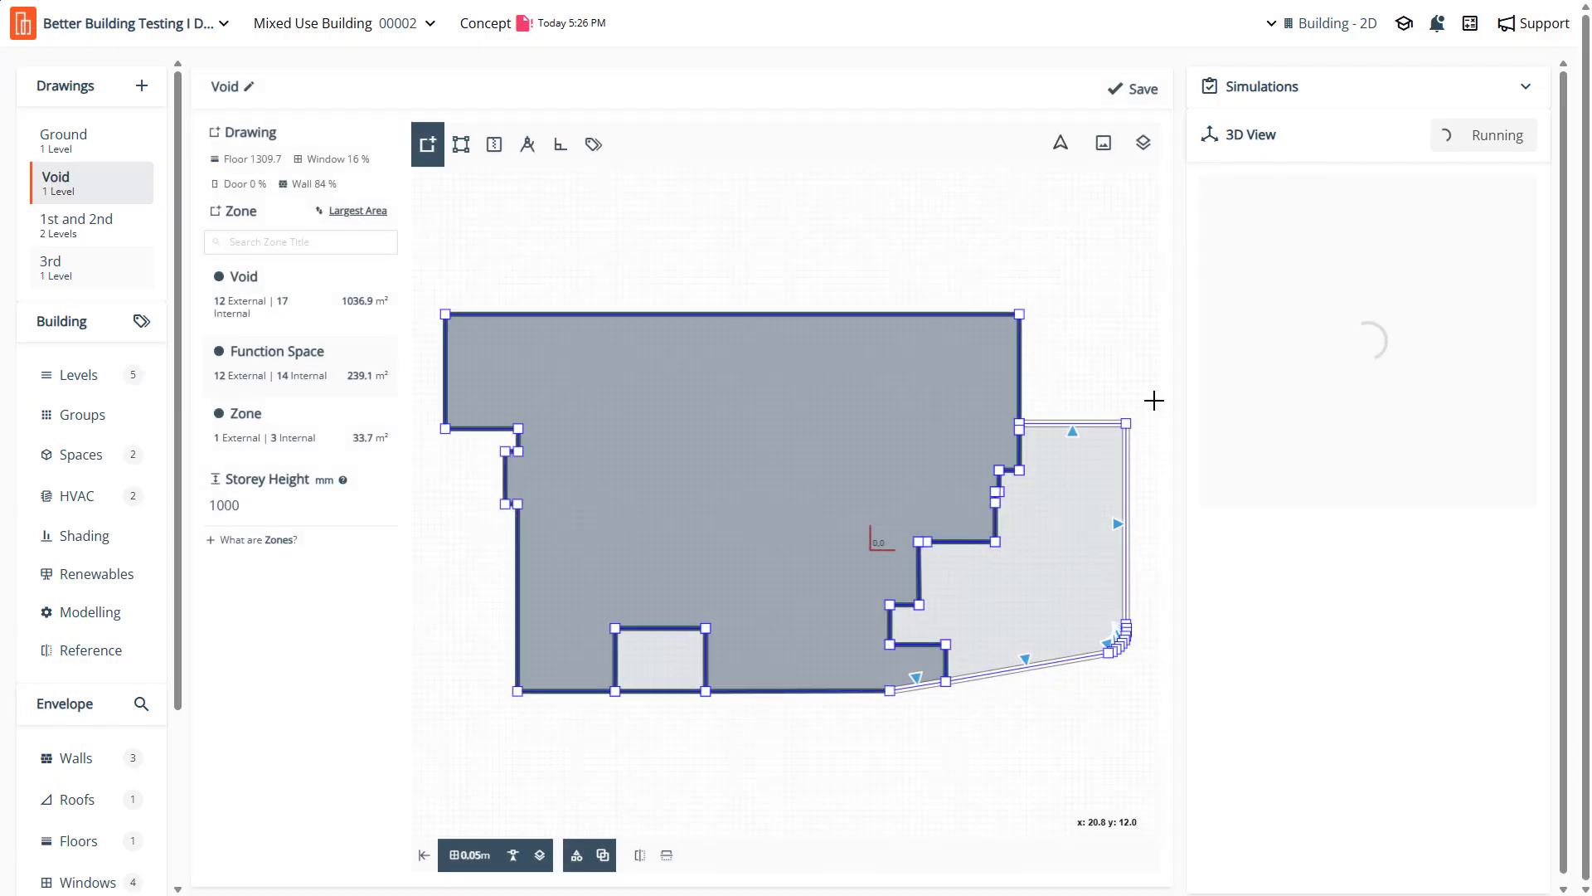
scroll(1091, 704, up, 3)
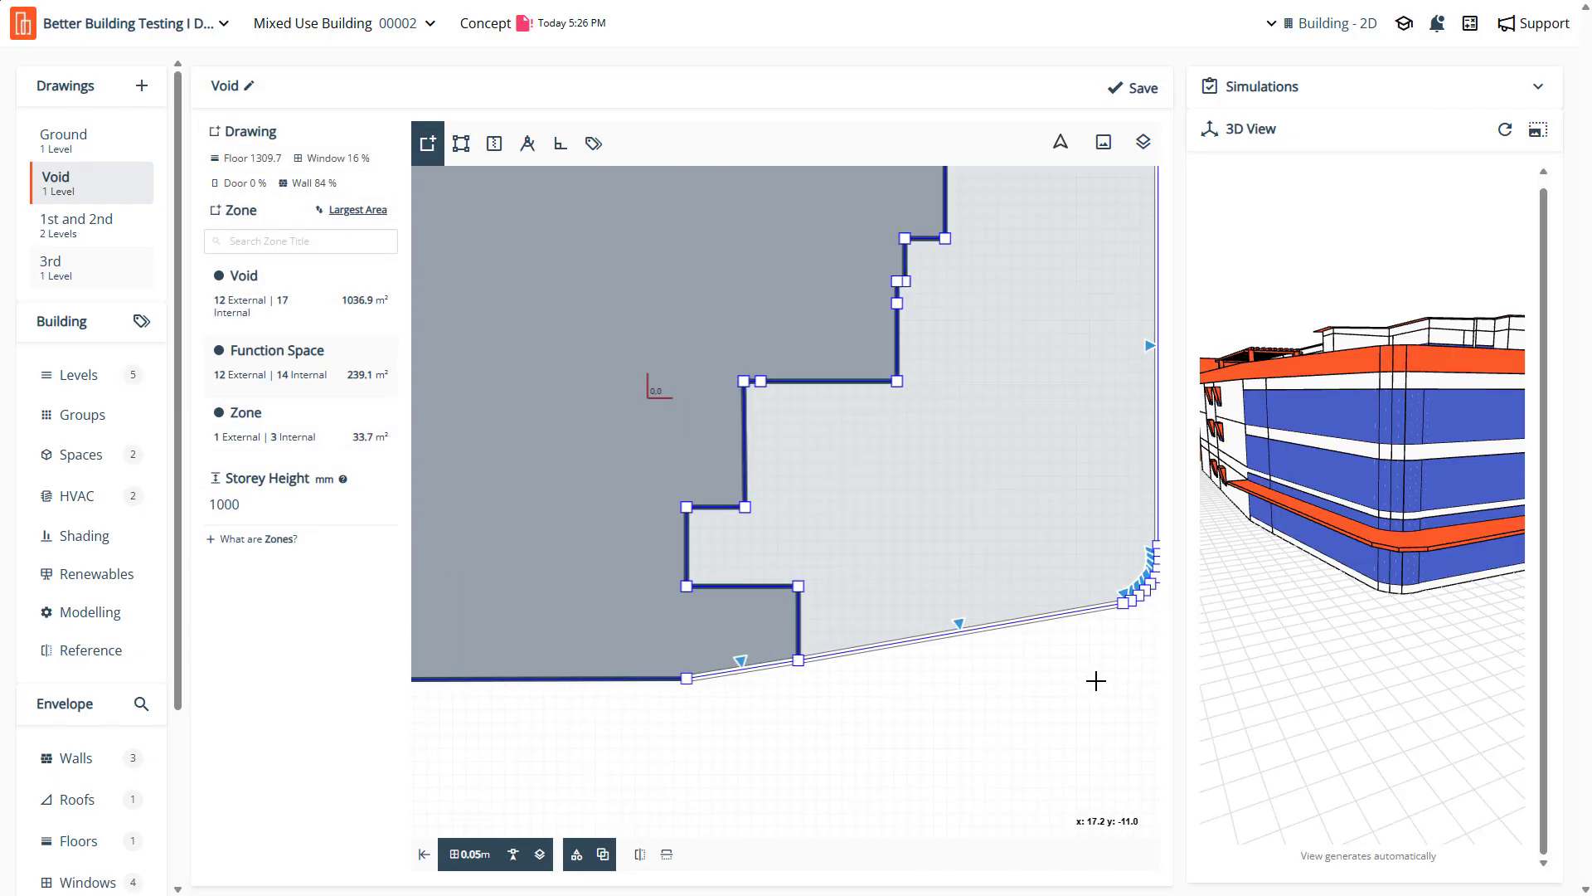
click(920, 426)
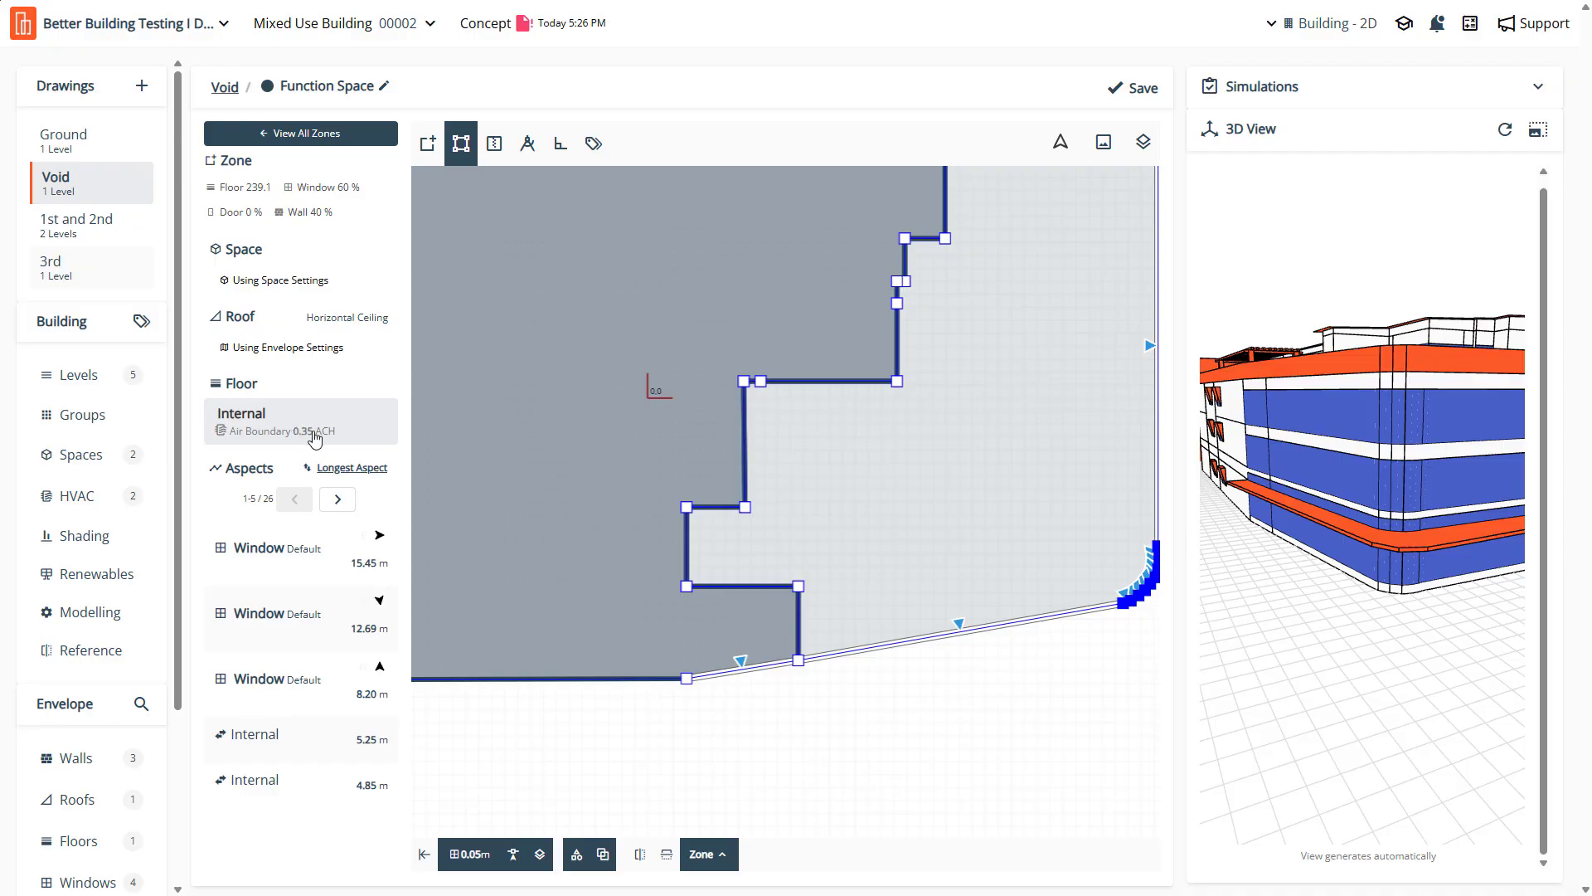
Examine the void level and its windows around the curved corner in the enlarged 3D model
click(1538, 130)
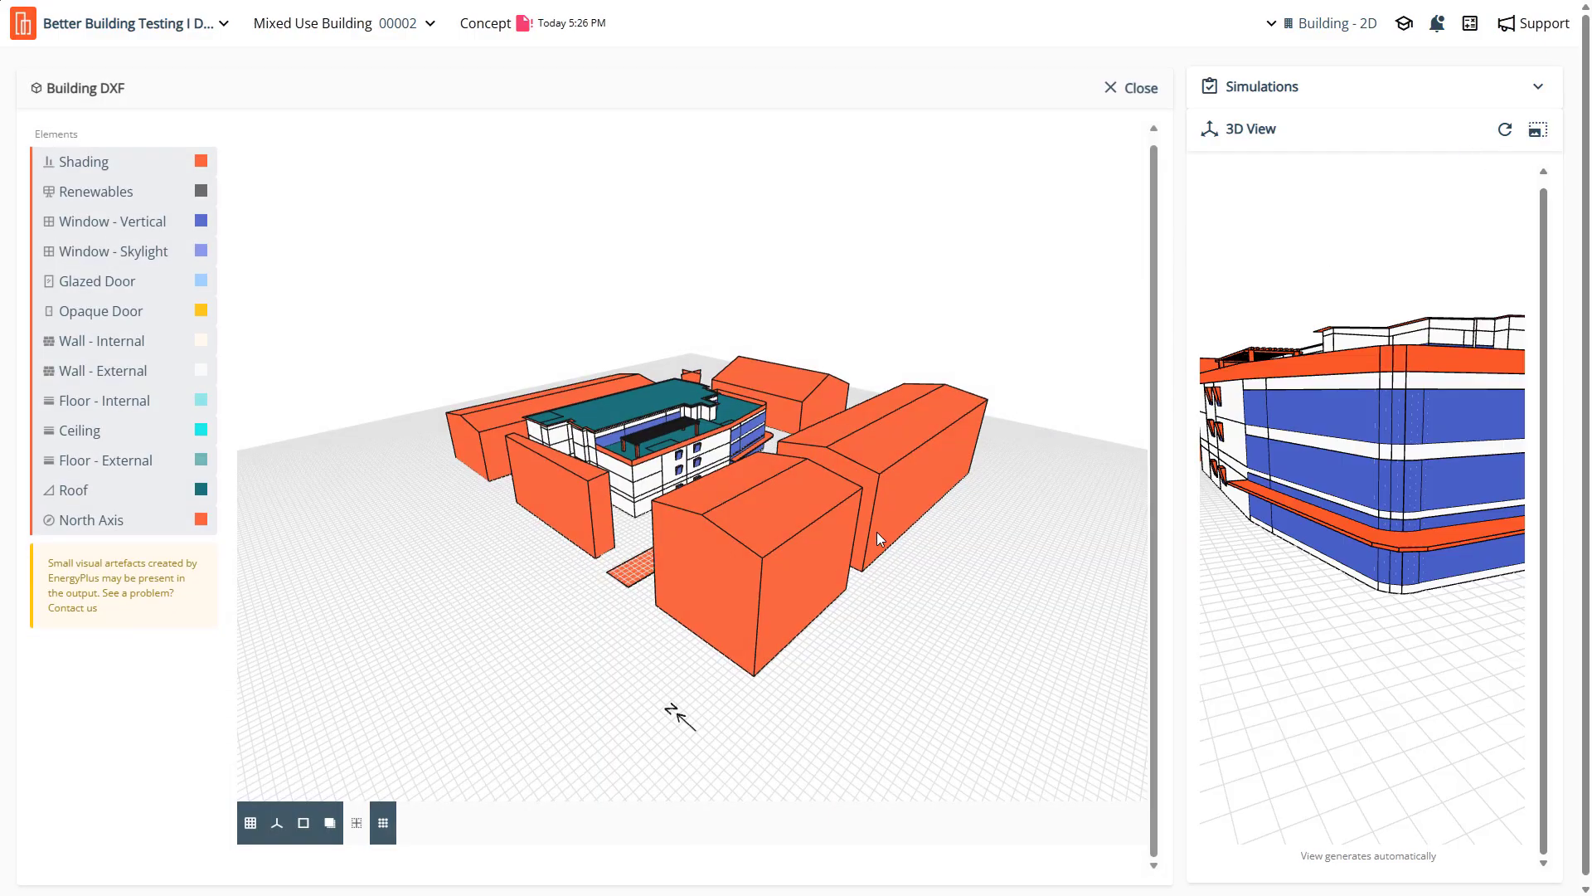
scroll(877, 531, up, 10)
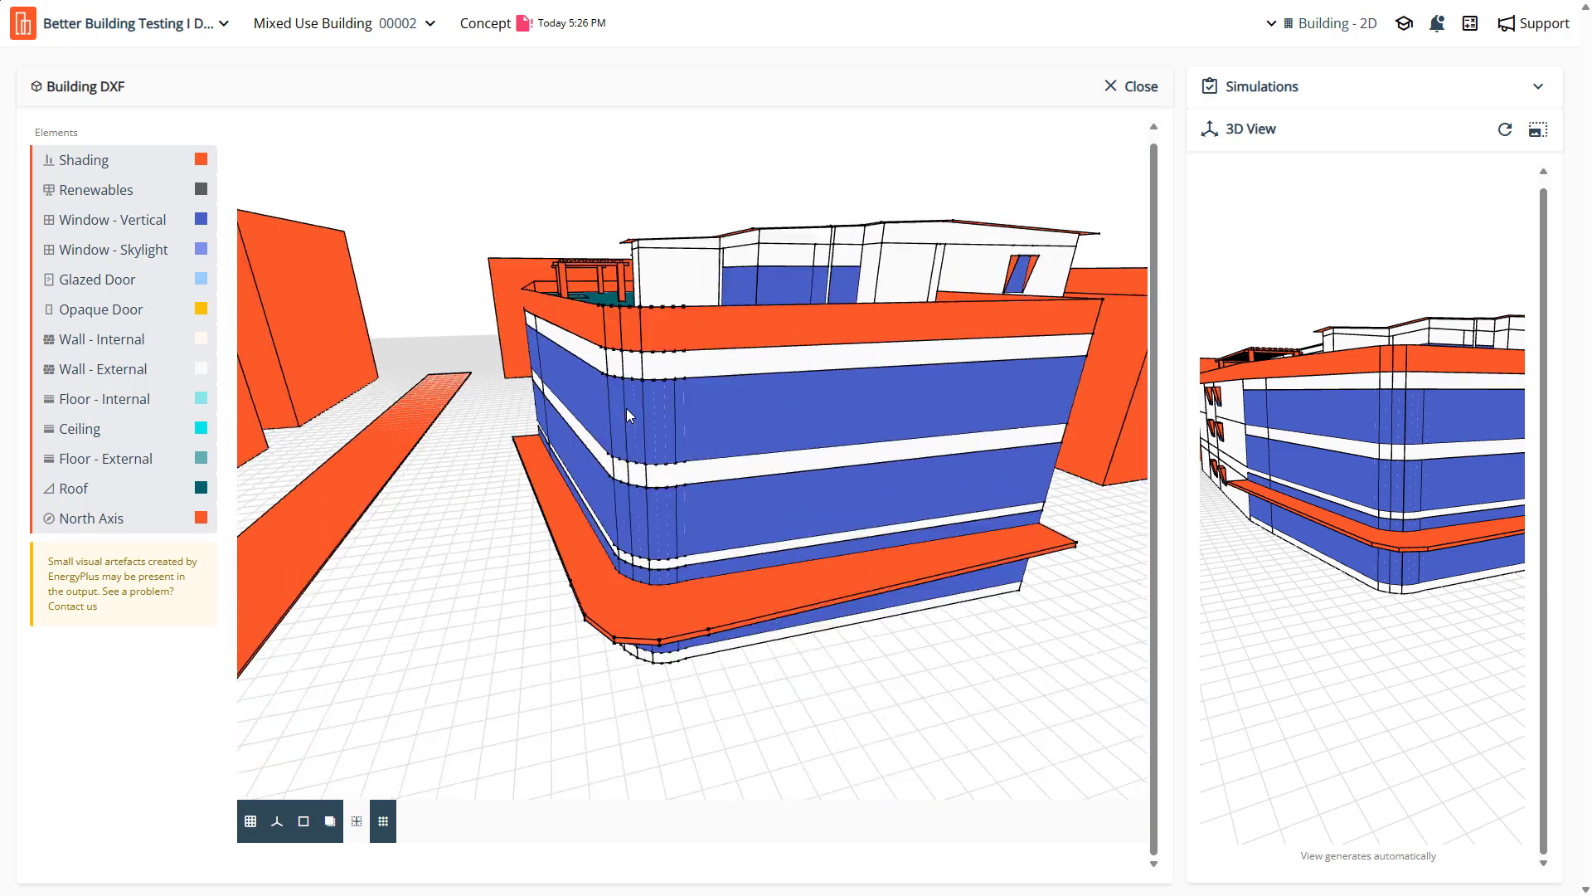
scroll(669, 570, up, 4)
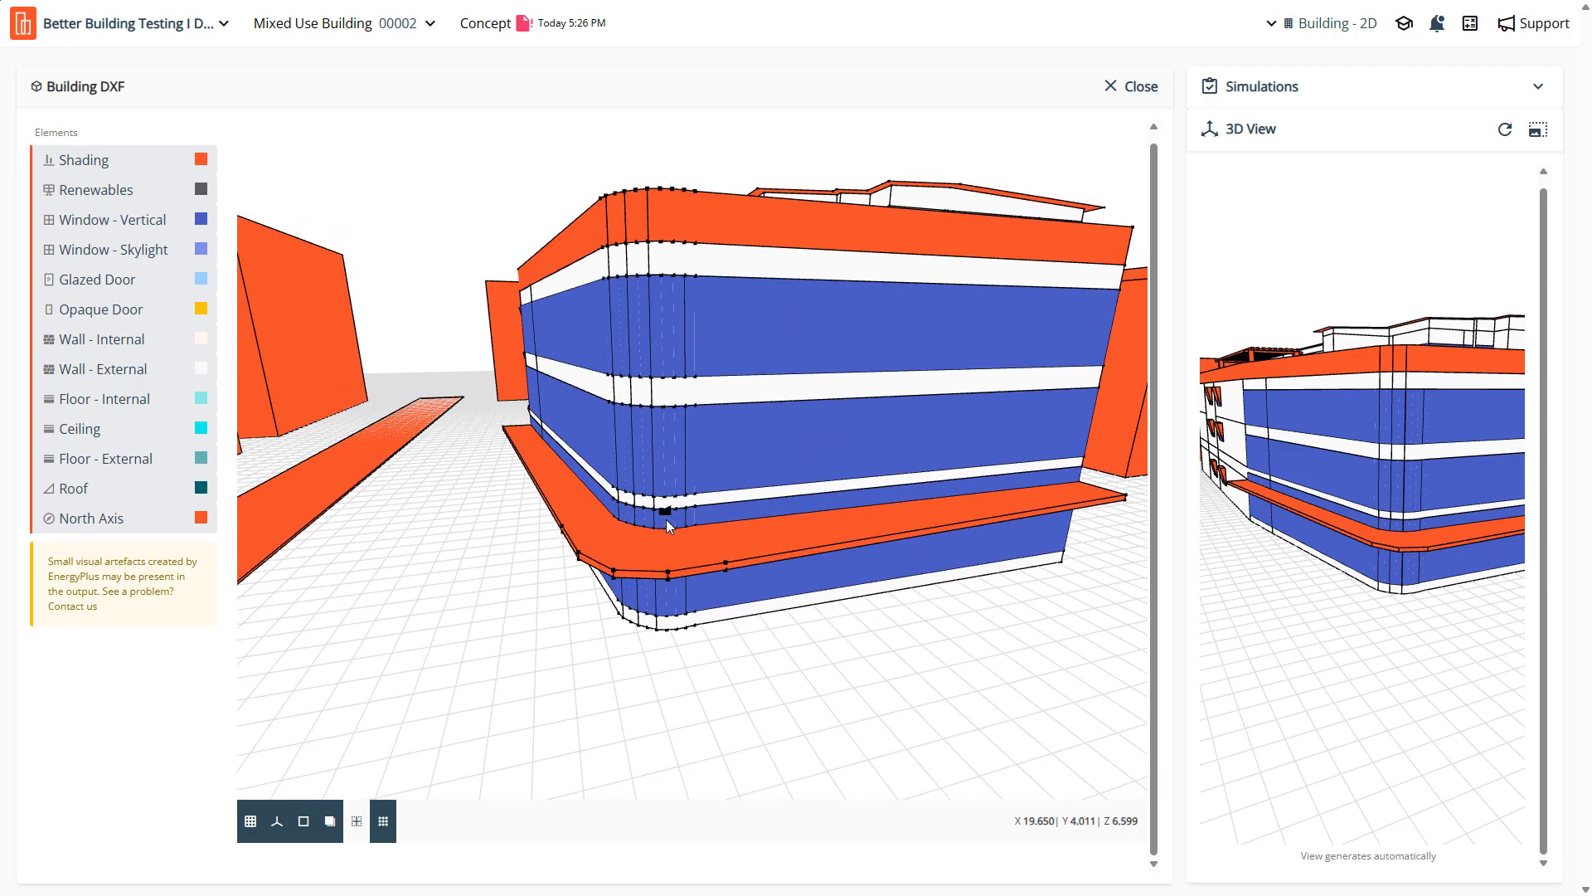
drag(723, 600, 772, 620)
click(1156, 86)
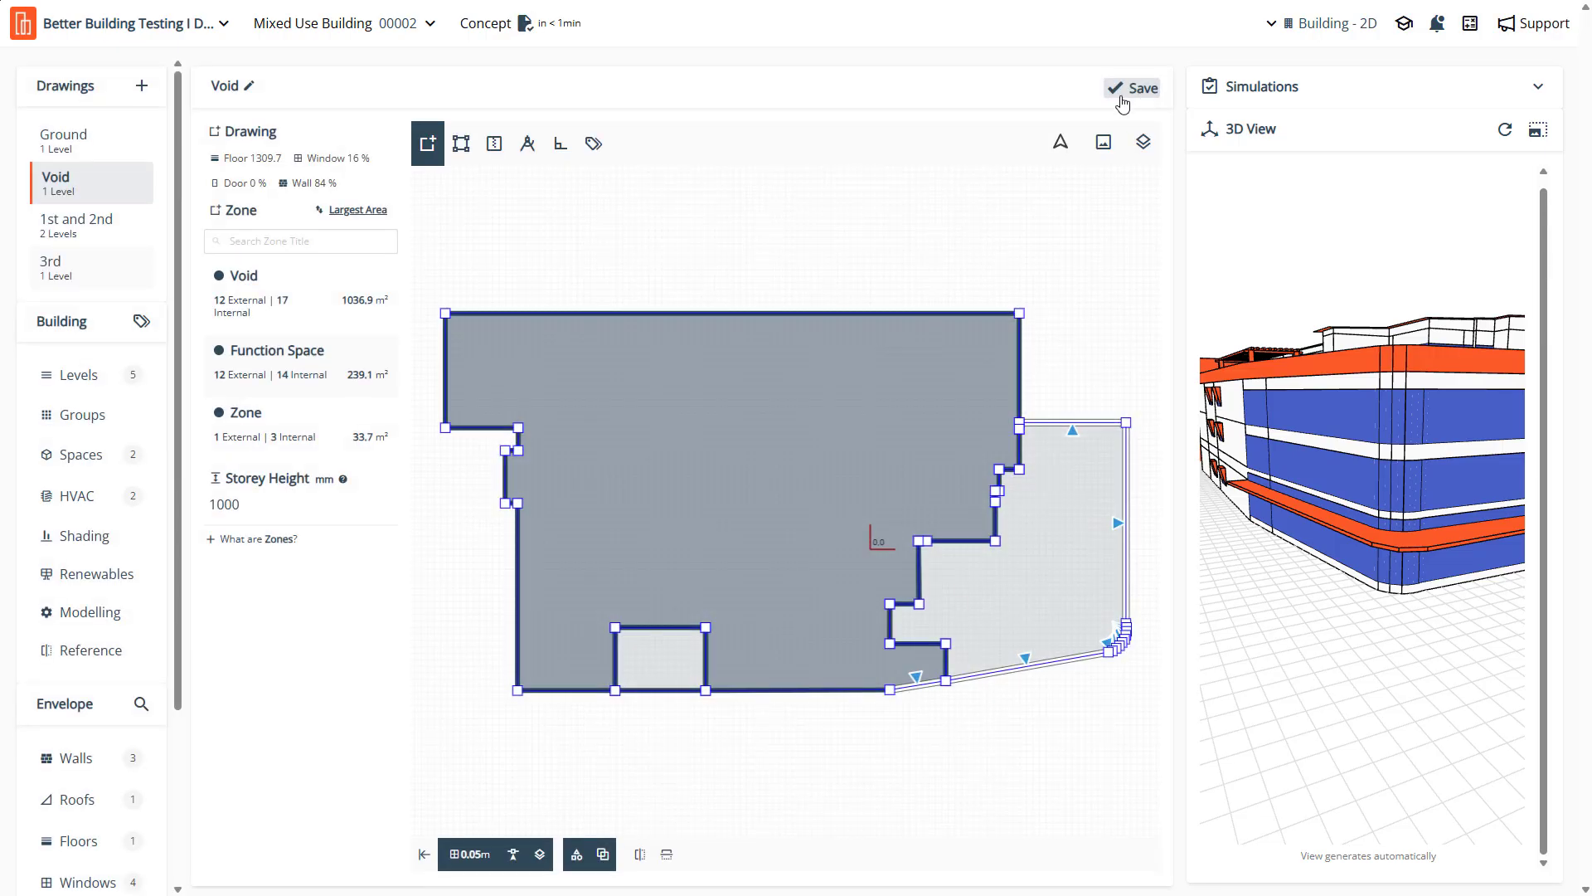
Inspect the Internal Floor setting of the small rectangular zone in the Void drawing and save
scroll(648, 676, up, 2)
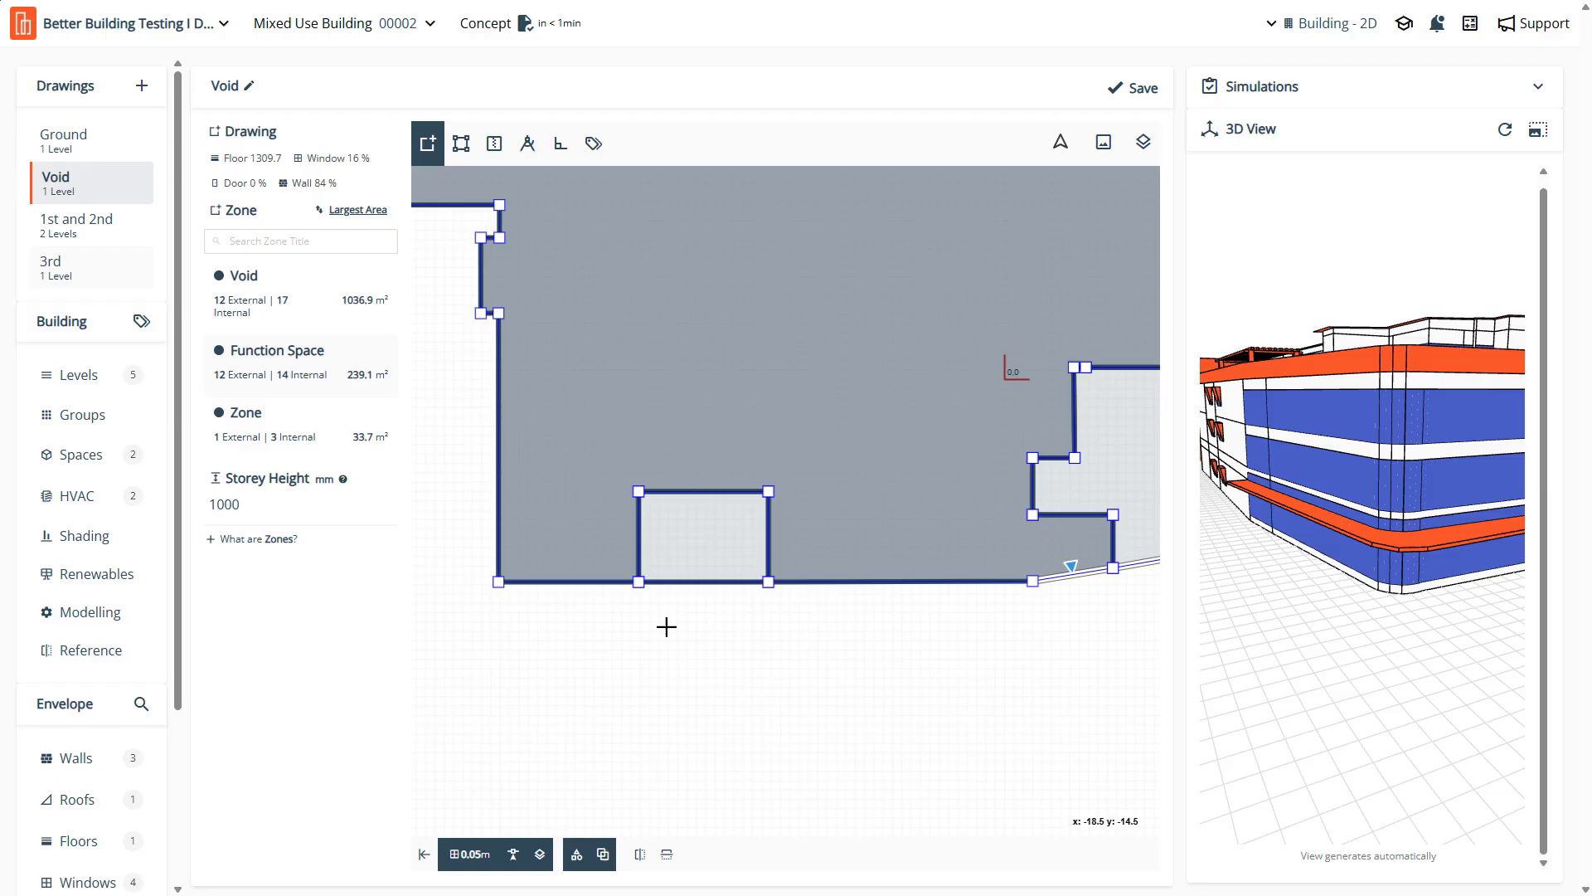
click(686, 547)
scroll(688, 549, up, 1)
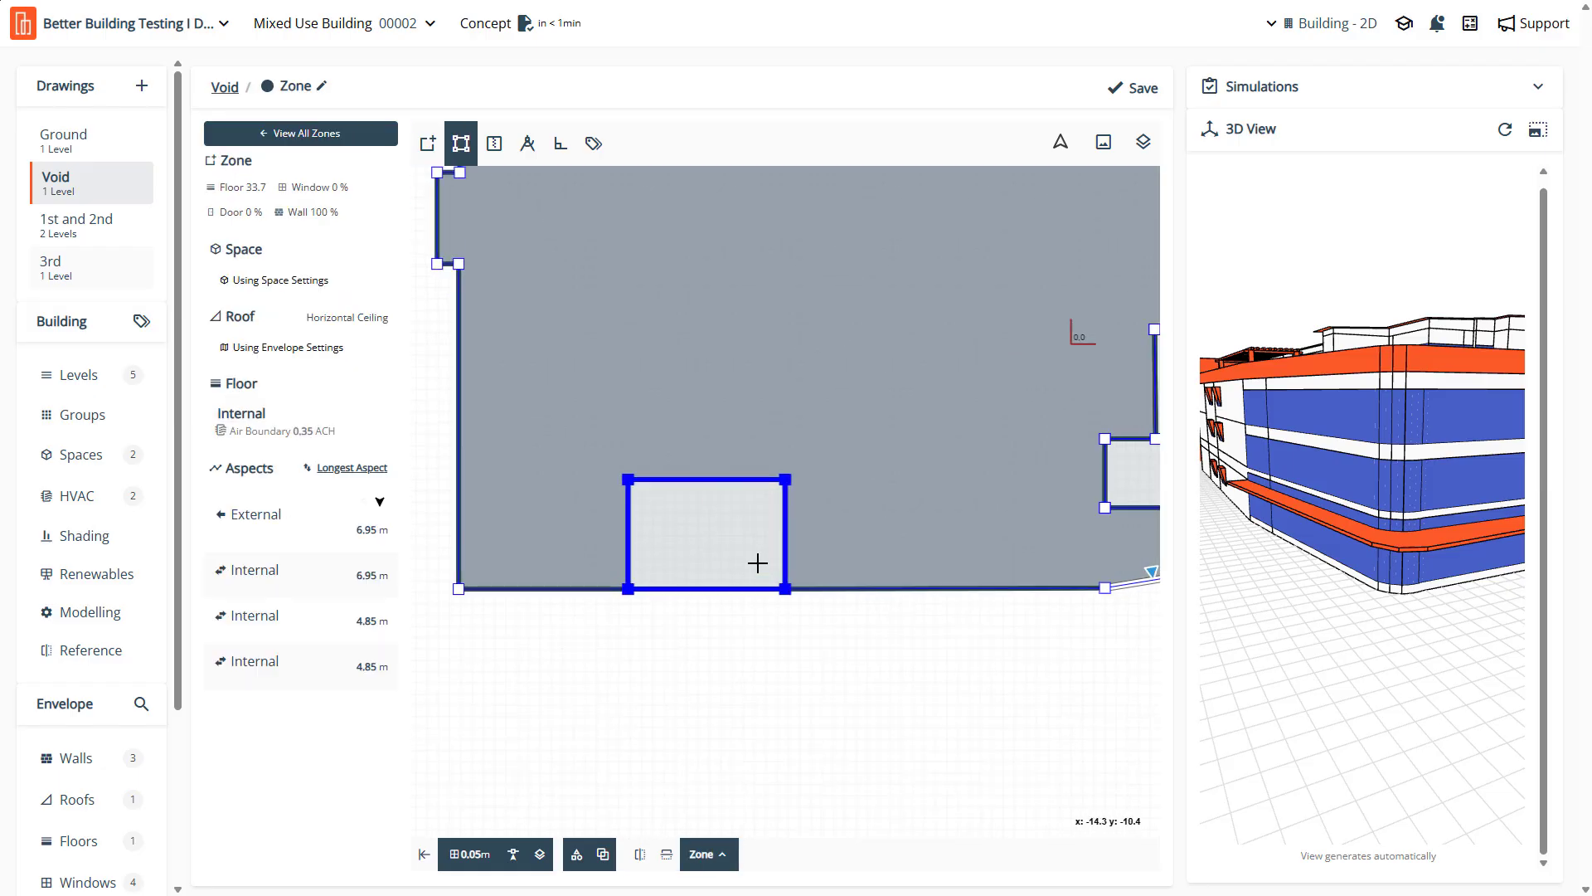
click(1135, 88)
scroll(684, 550, down, 1)
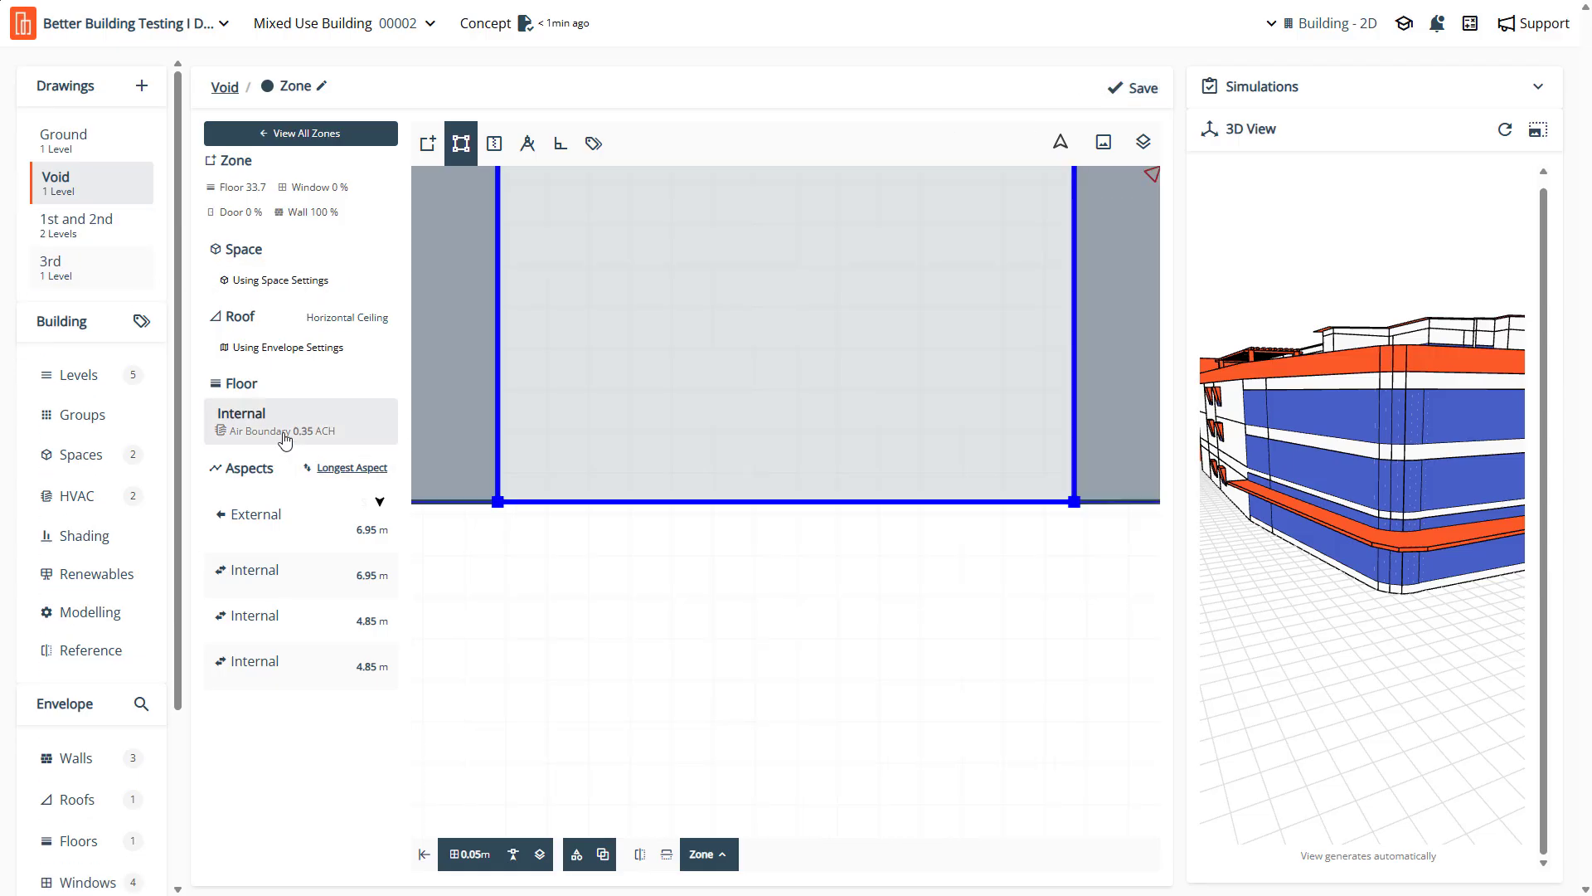
Examine the Grinding zone's floor settings in the 1st and 2nd drawing, and the zone layout of the 3rd drawing
click(80, 243)
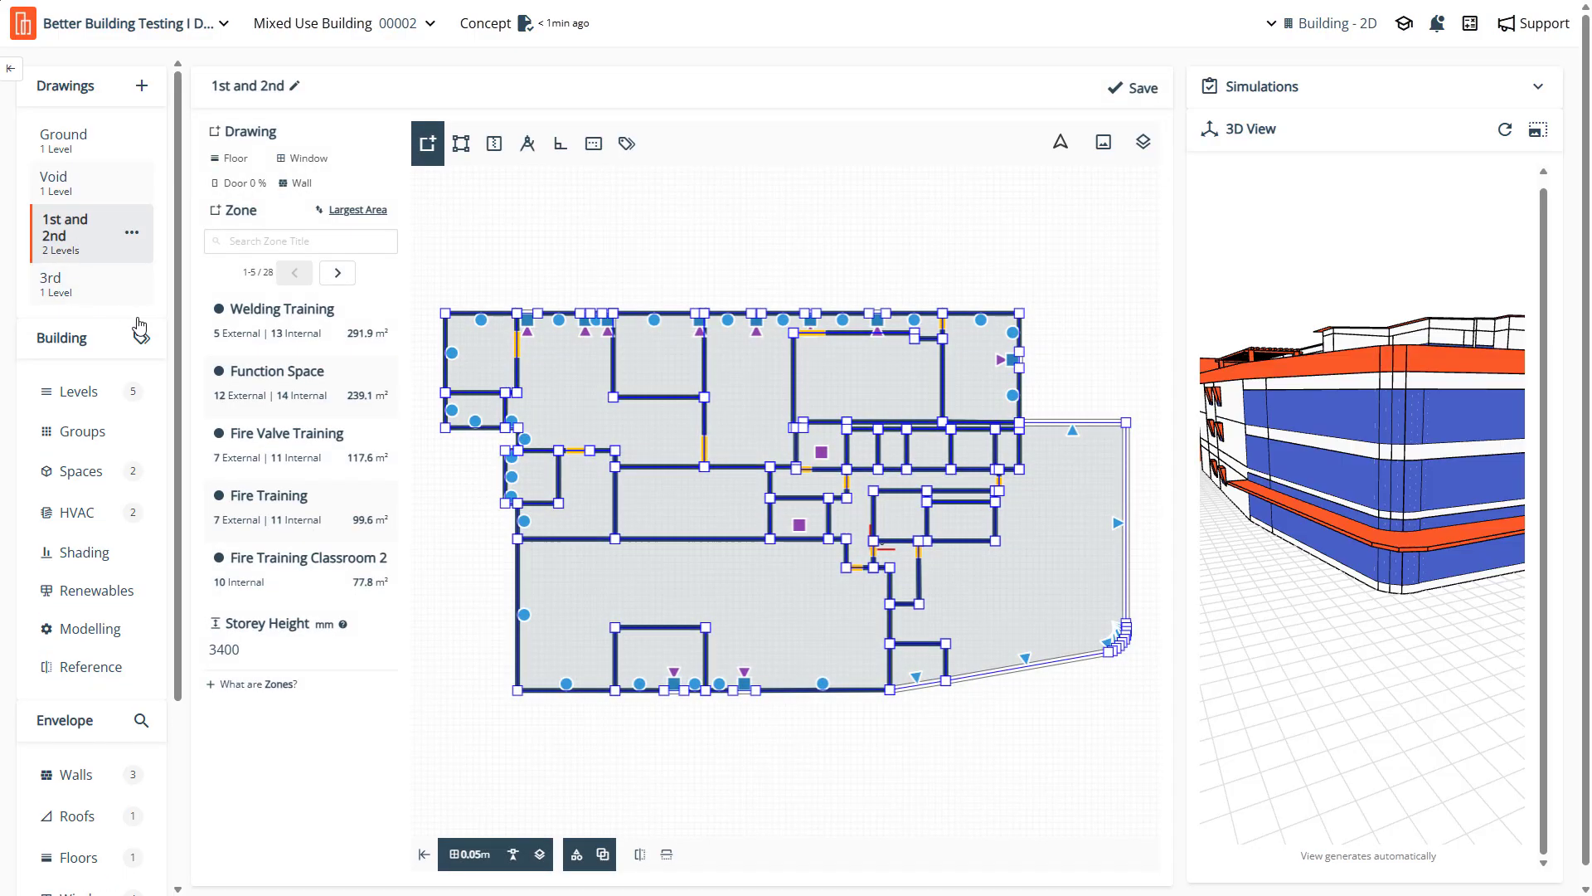
click(648, 648)
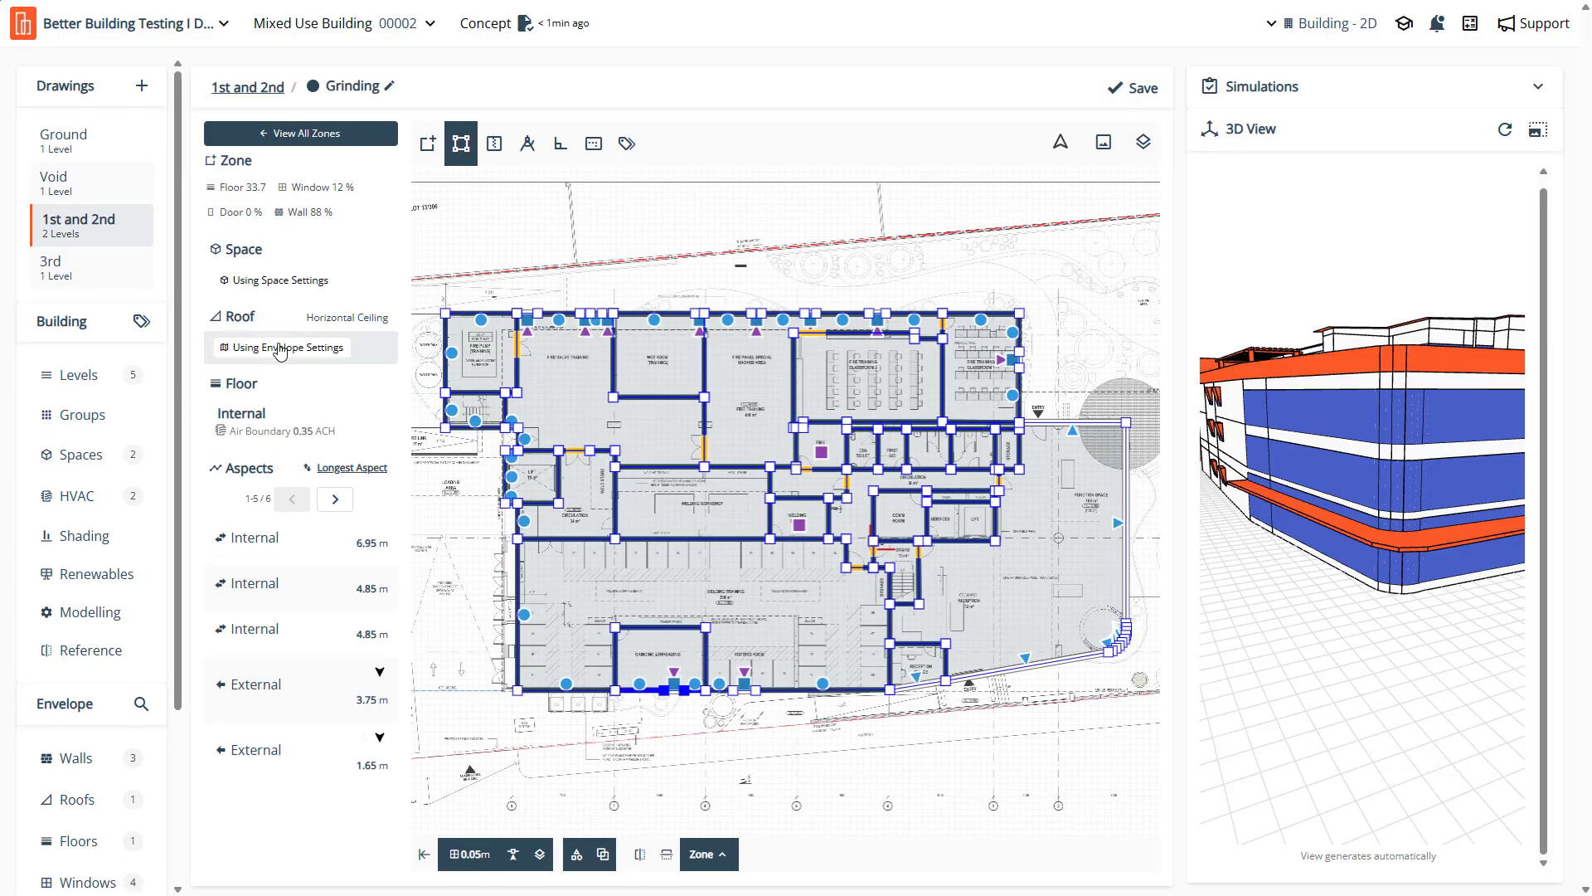
click(60, 268)
scroll(684, 601, down, 8)
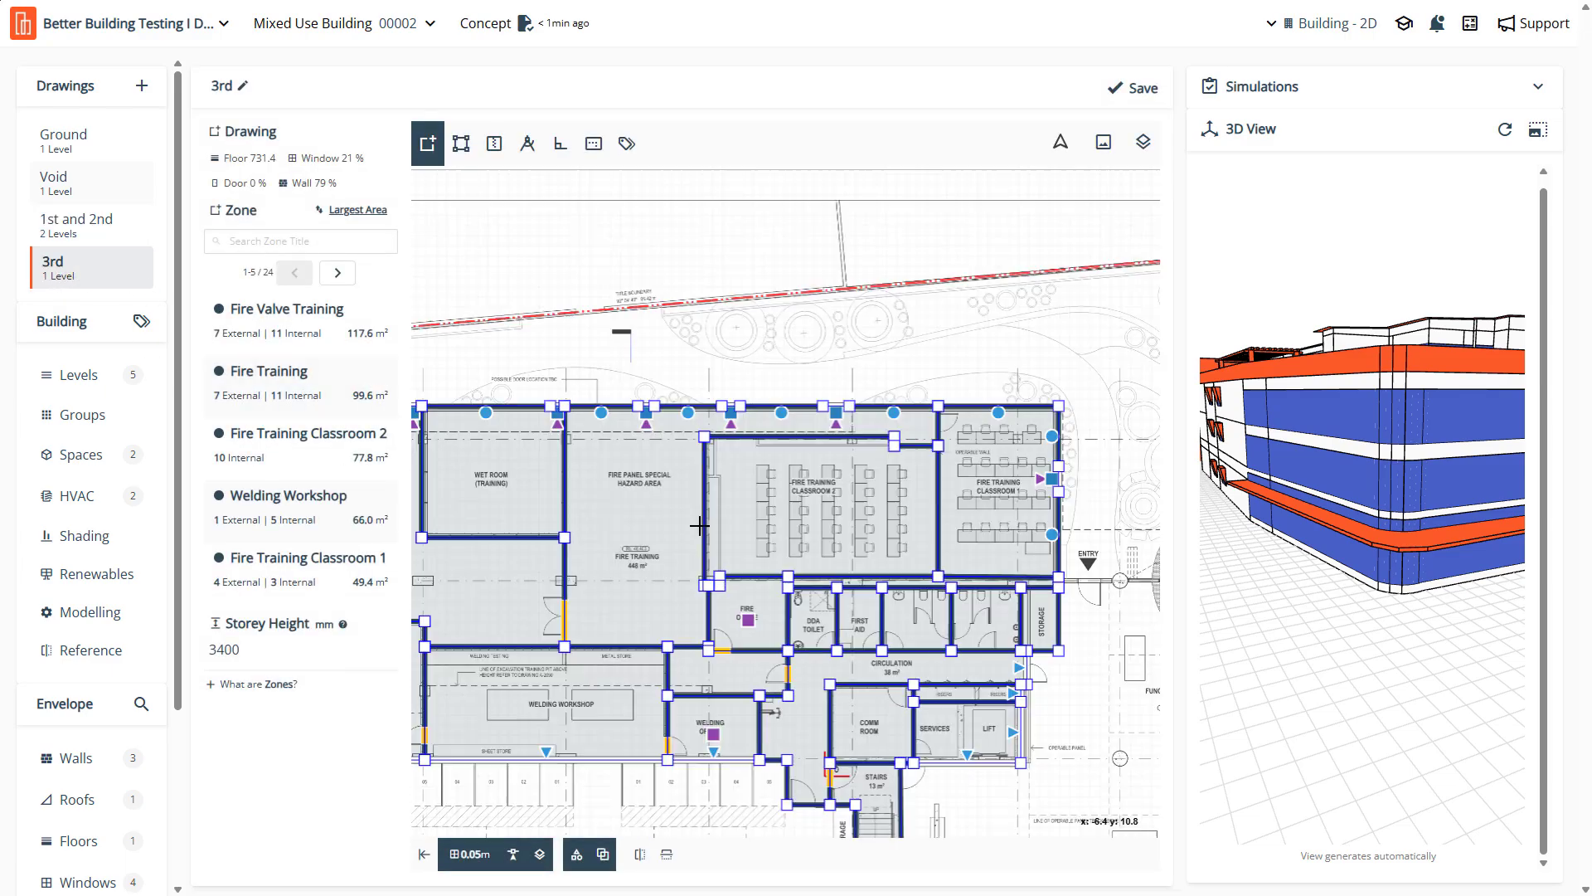
middle_drag(532, 670, 714, 624)
scroll(1010, 606, up, 3)
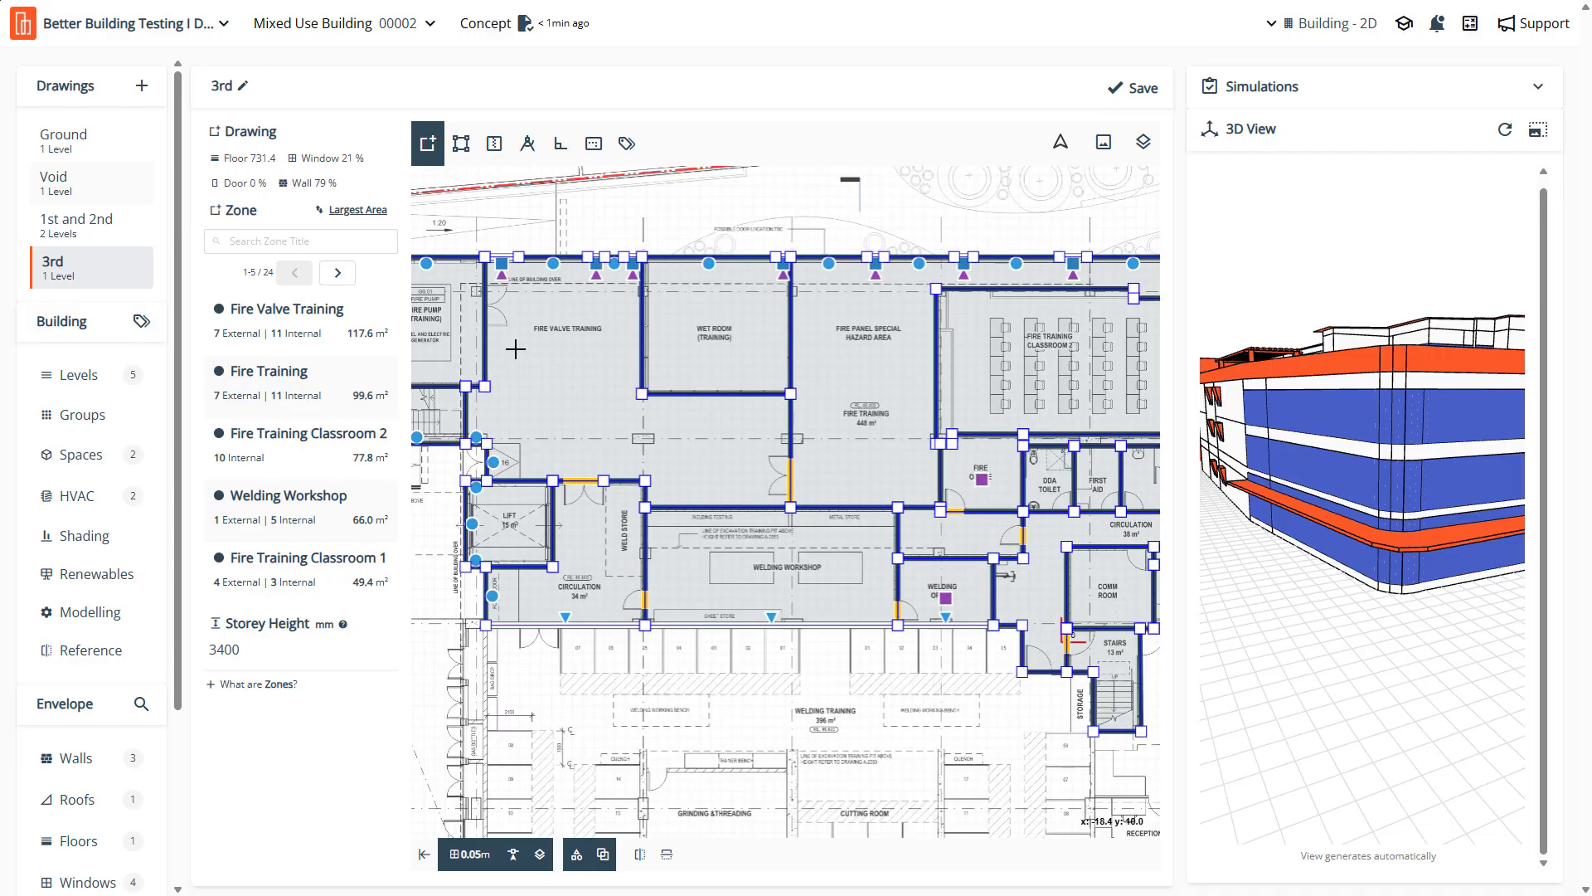
Compare the footprint of the 1st and 2nd drawing with that of the 3rd drawing
click(61, 235)
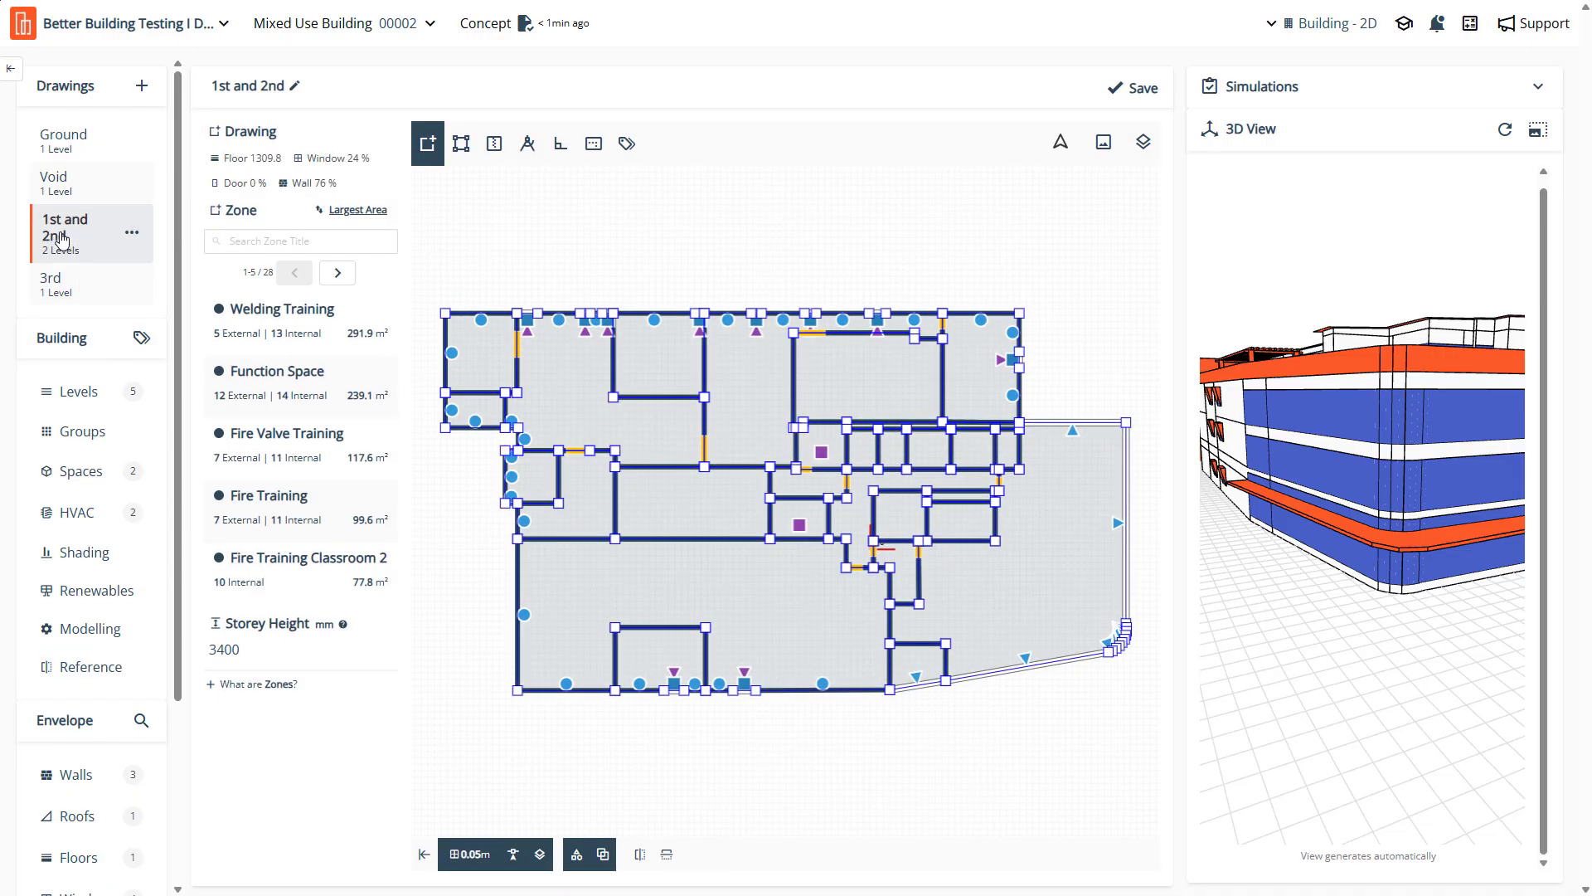
click(65, 274)
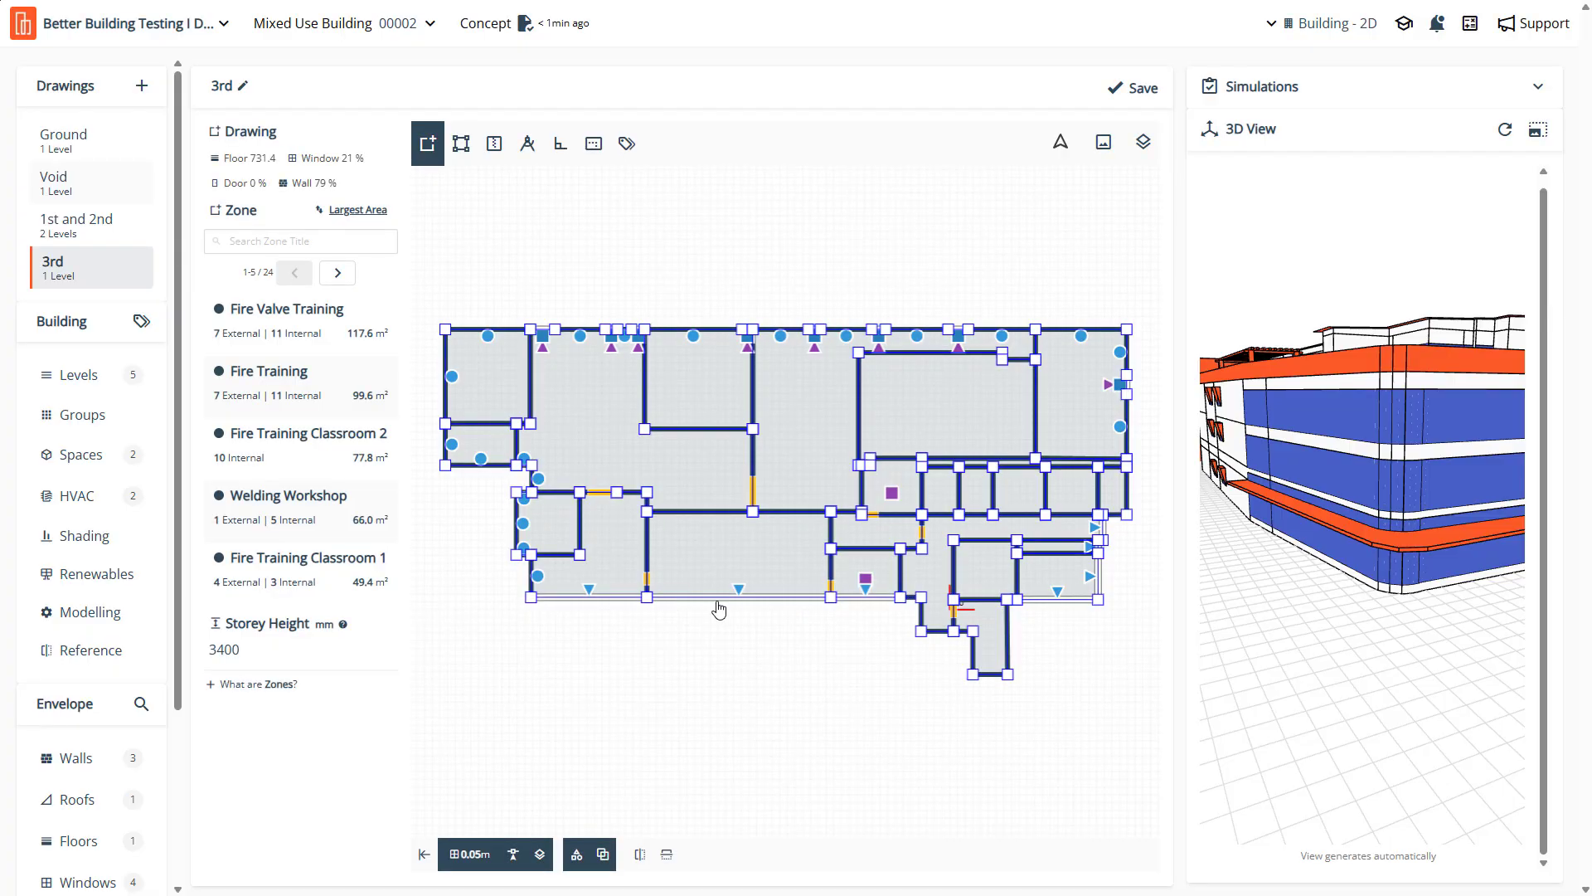
scroll(722, 612, up, 5)
scroll(722, 595, up, 1)
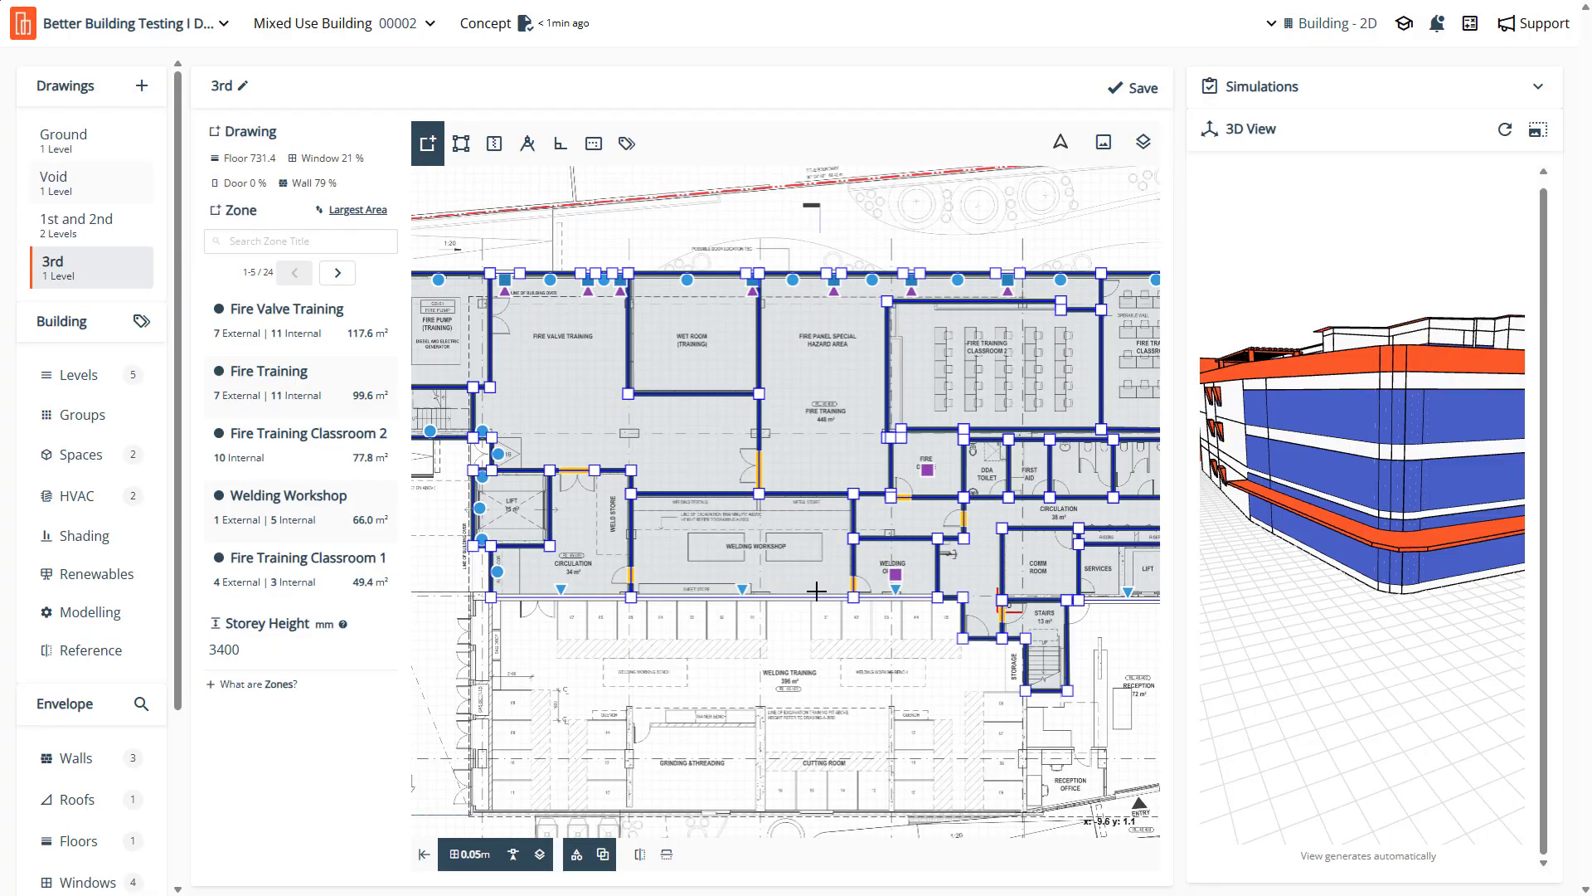
scroll(708, 543, down, 3)
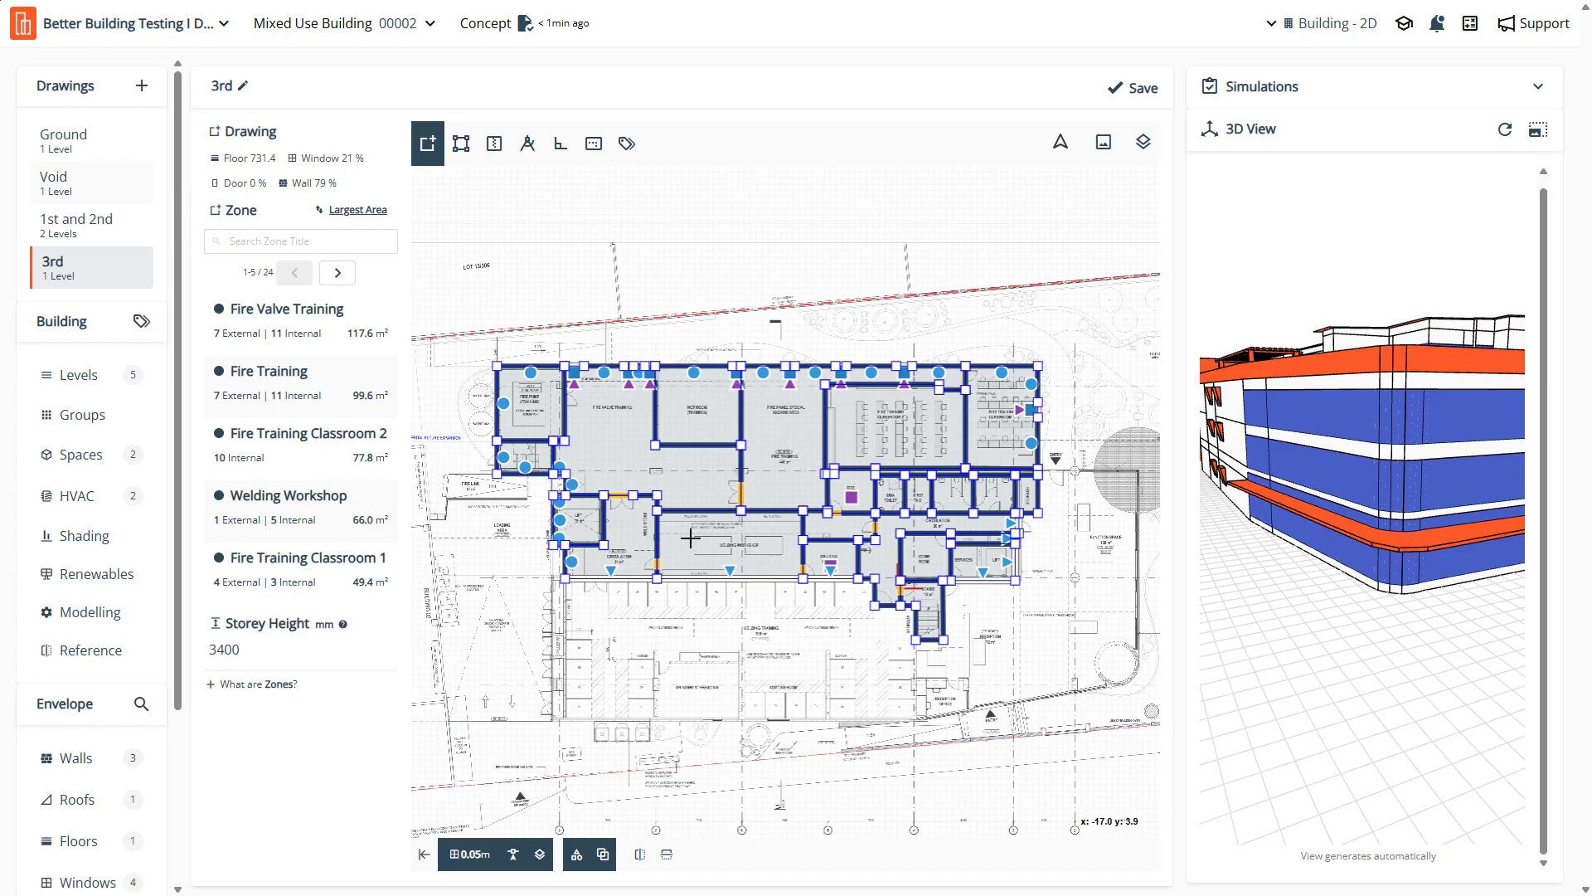
Examine the roof areas in the 3D view against the floor plan of the 3rd drawing
drag(1435, 519, 1377, 537)
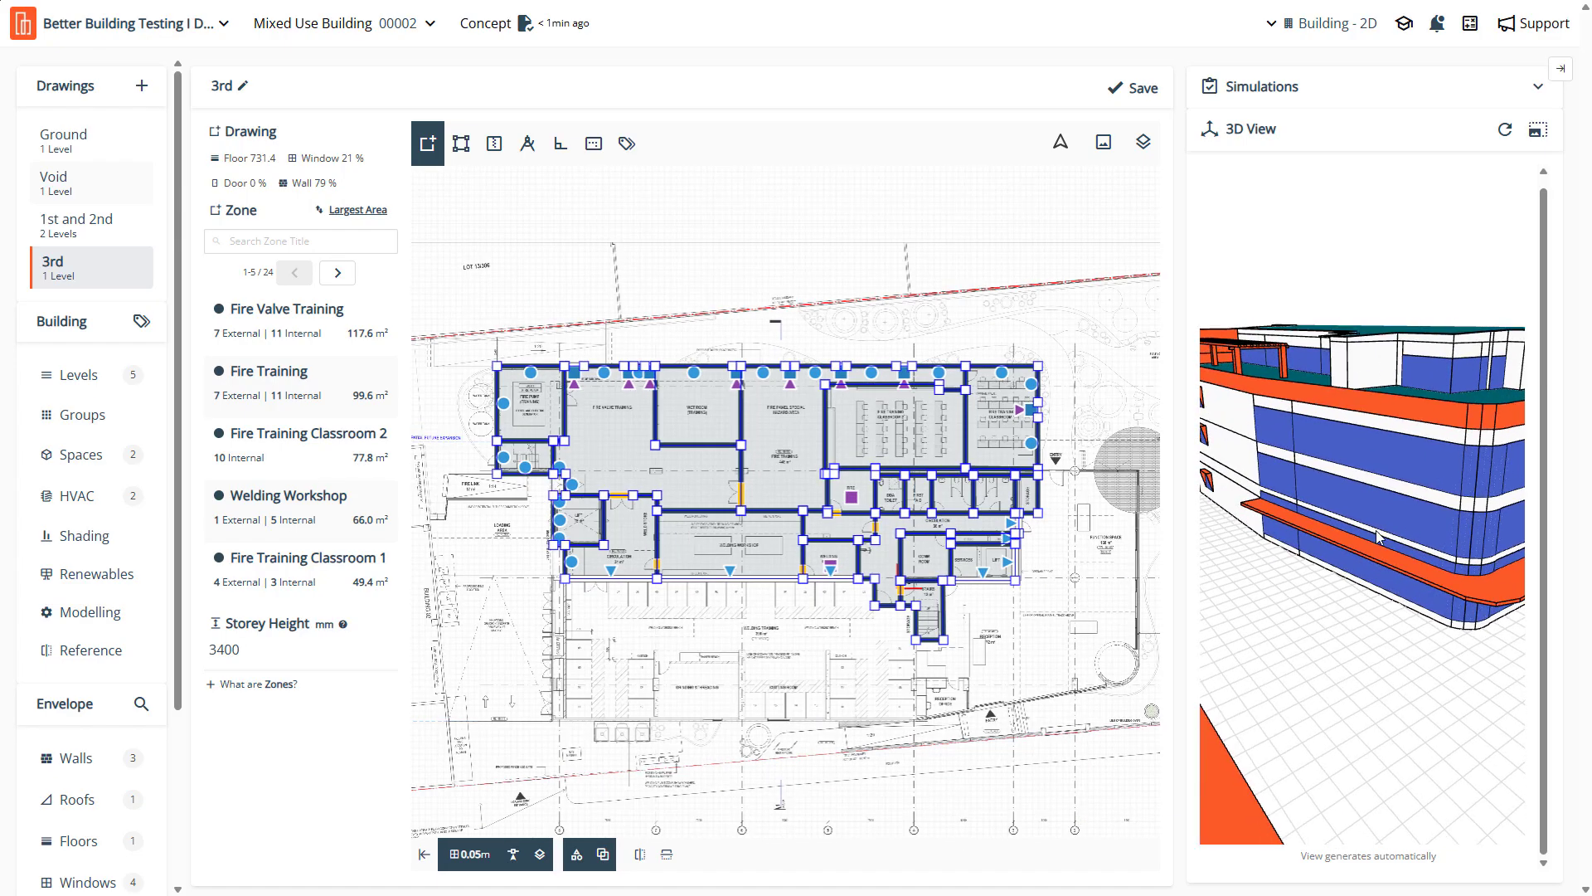
drag(1335, 479, 1302, 636)
scroll(972, 602, up, 5)
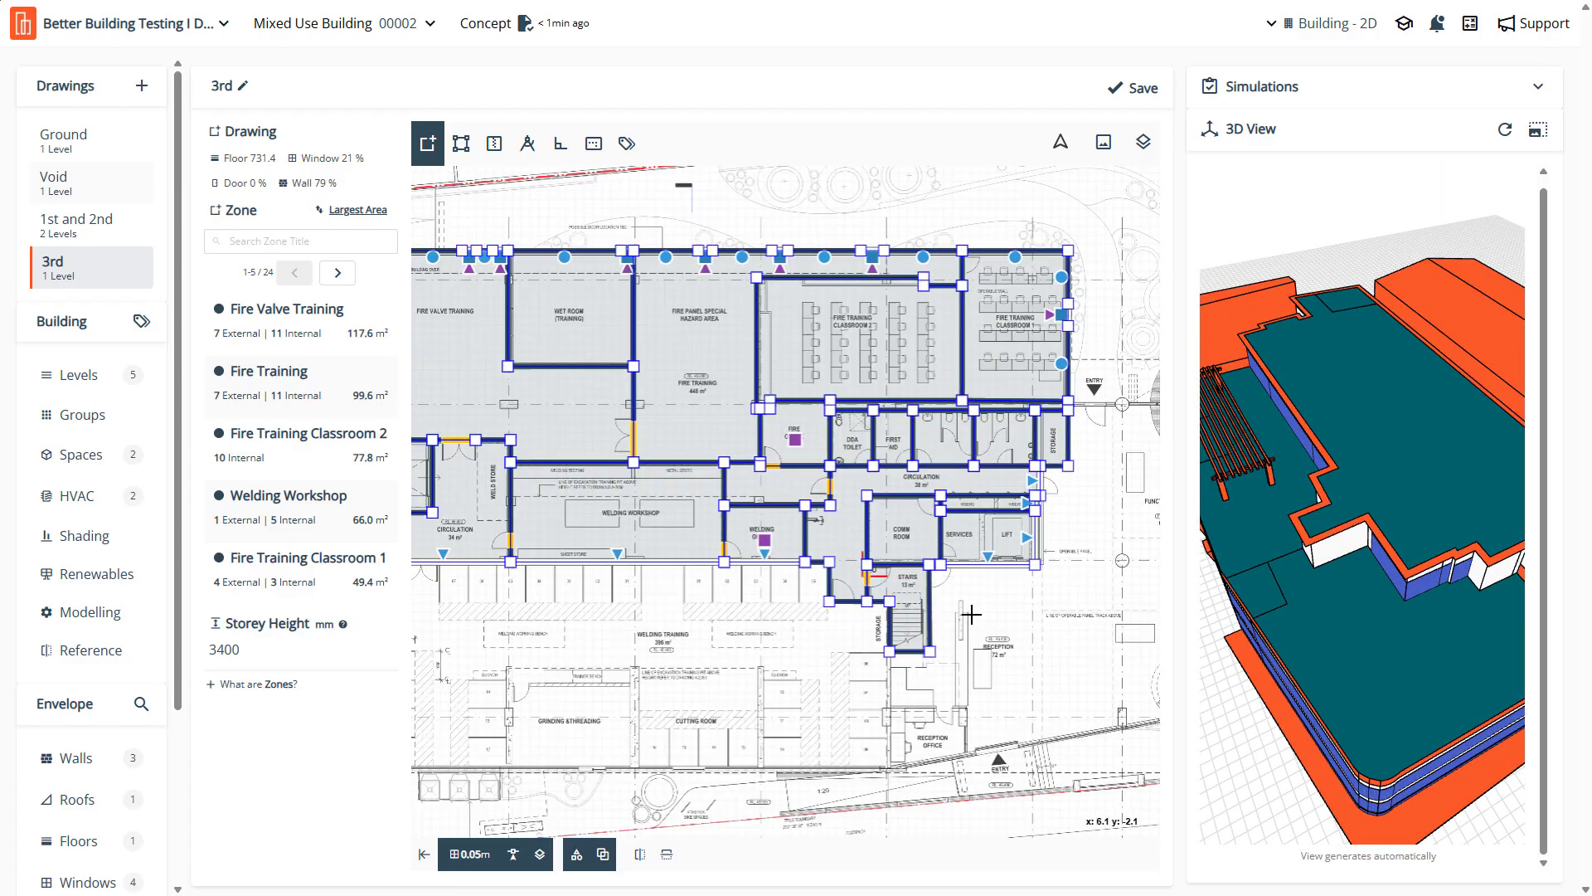
scroll(938, 562, down, 6)
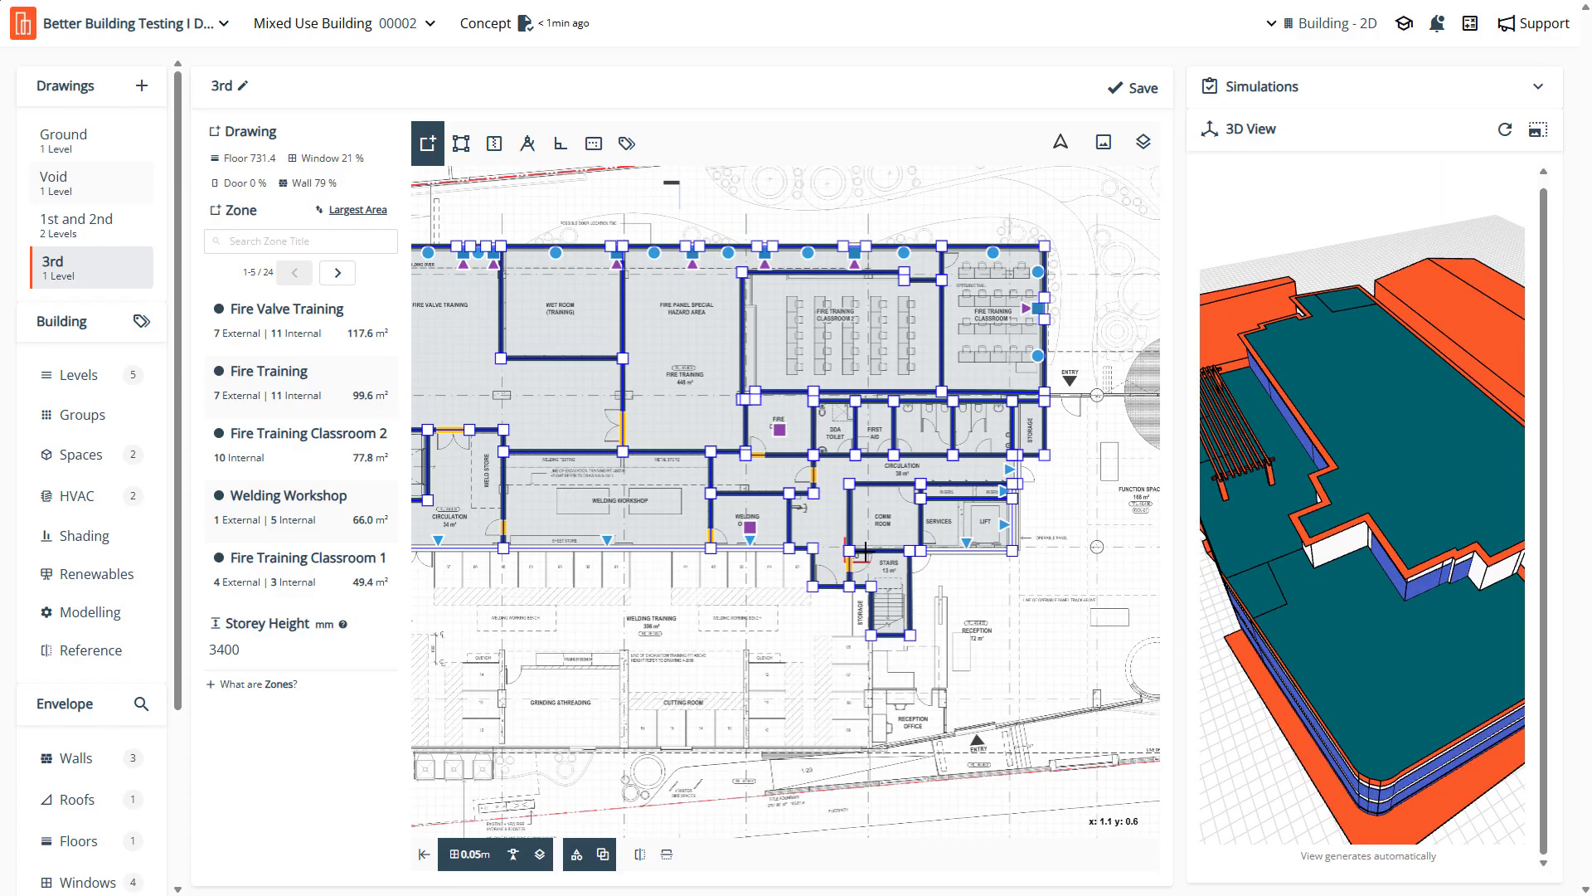
scroll(782, 563, up, 2)
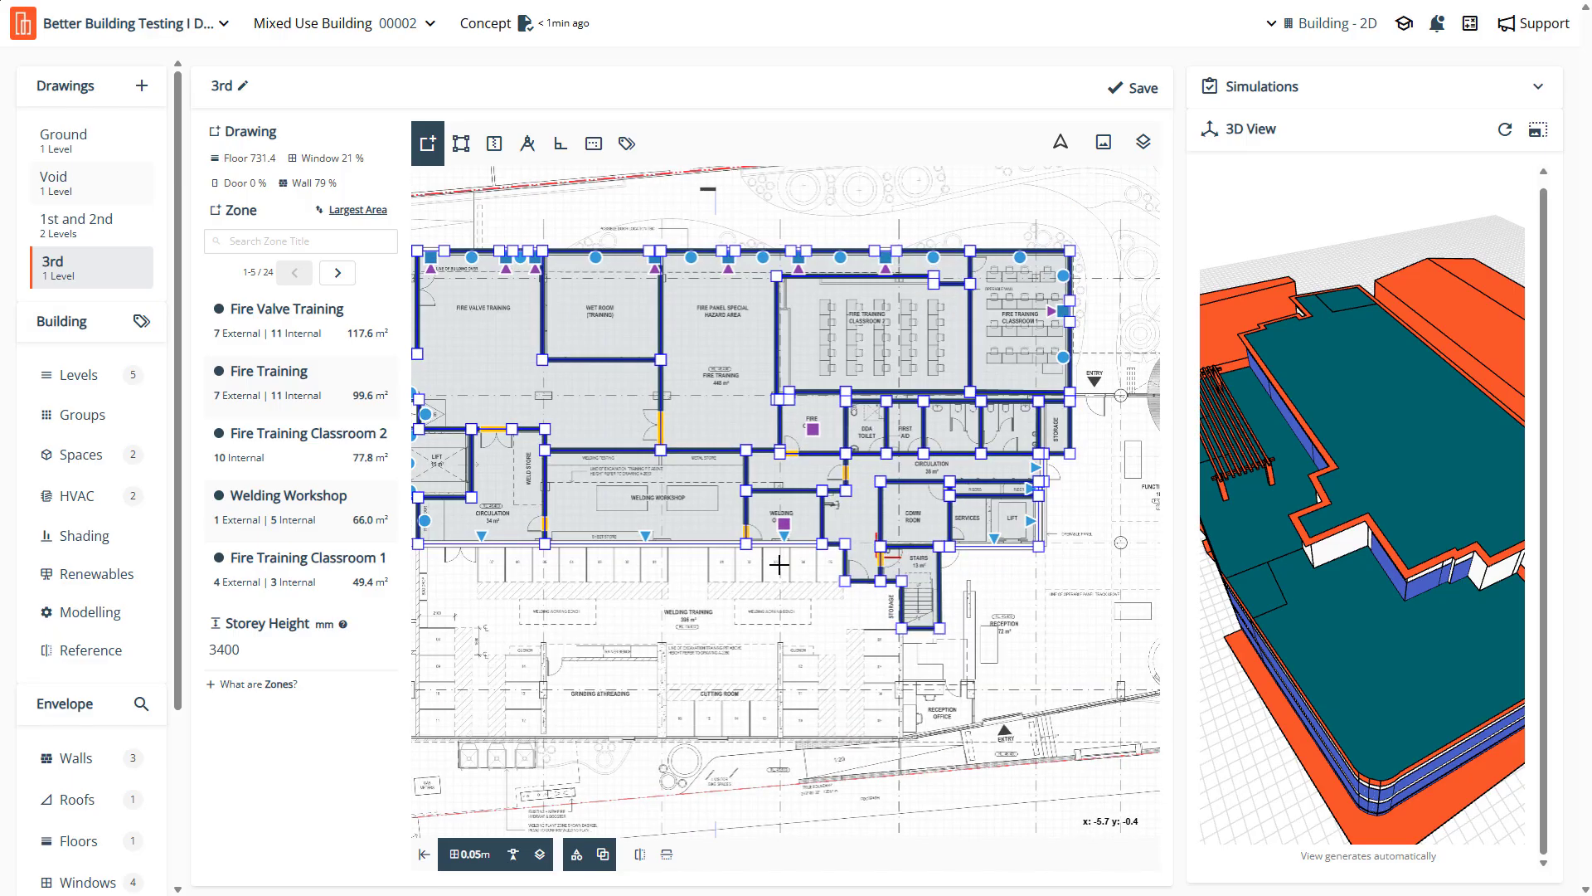
drag(1291, 568, 1324, 395)
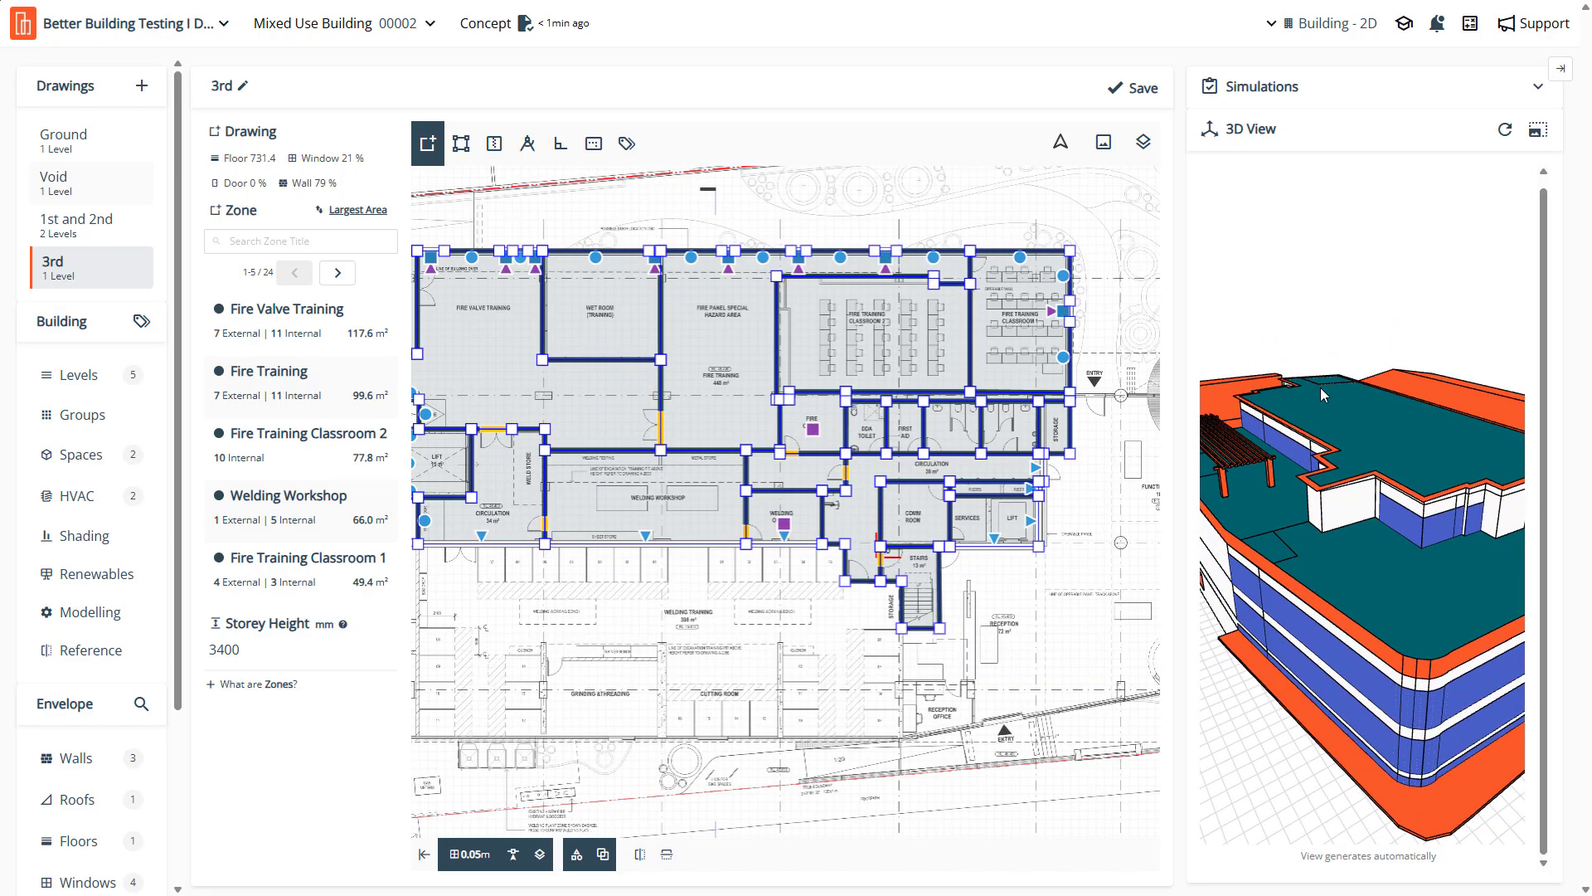
Inspect the void level's band and the shaded windows along the facade in the enlarged 3D model
click(1460, 184)
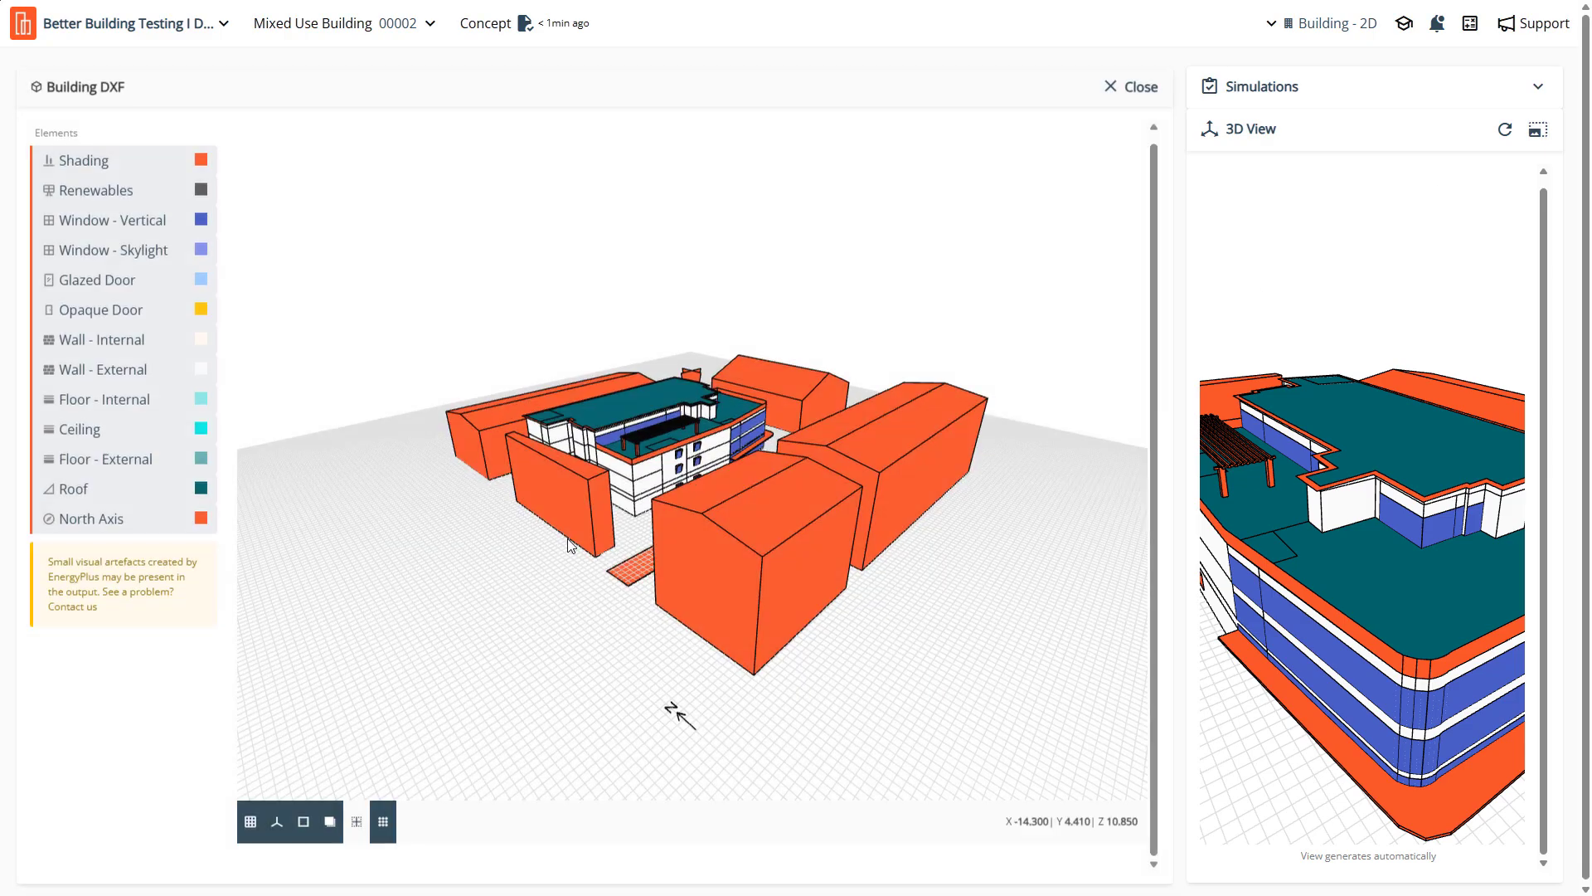
scroll(700, 465, up, 3)
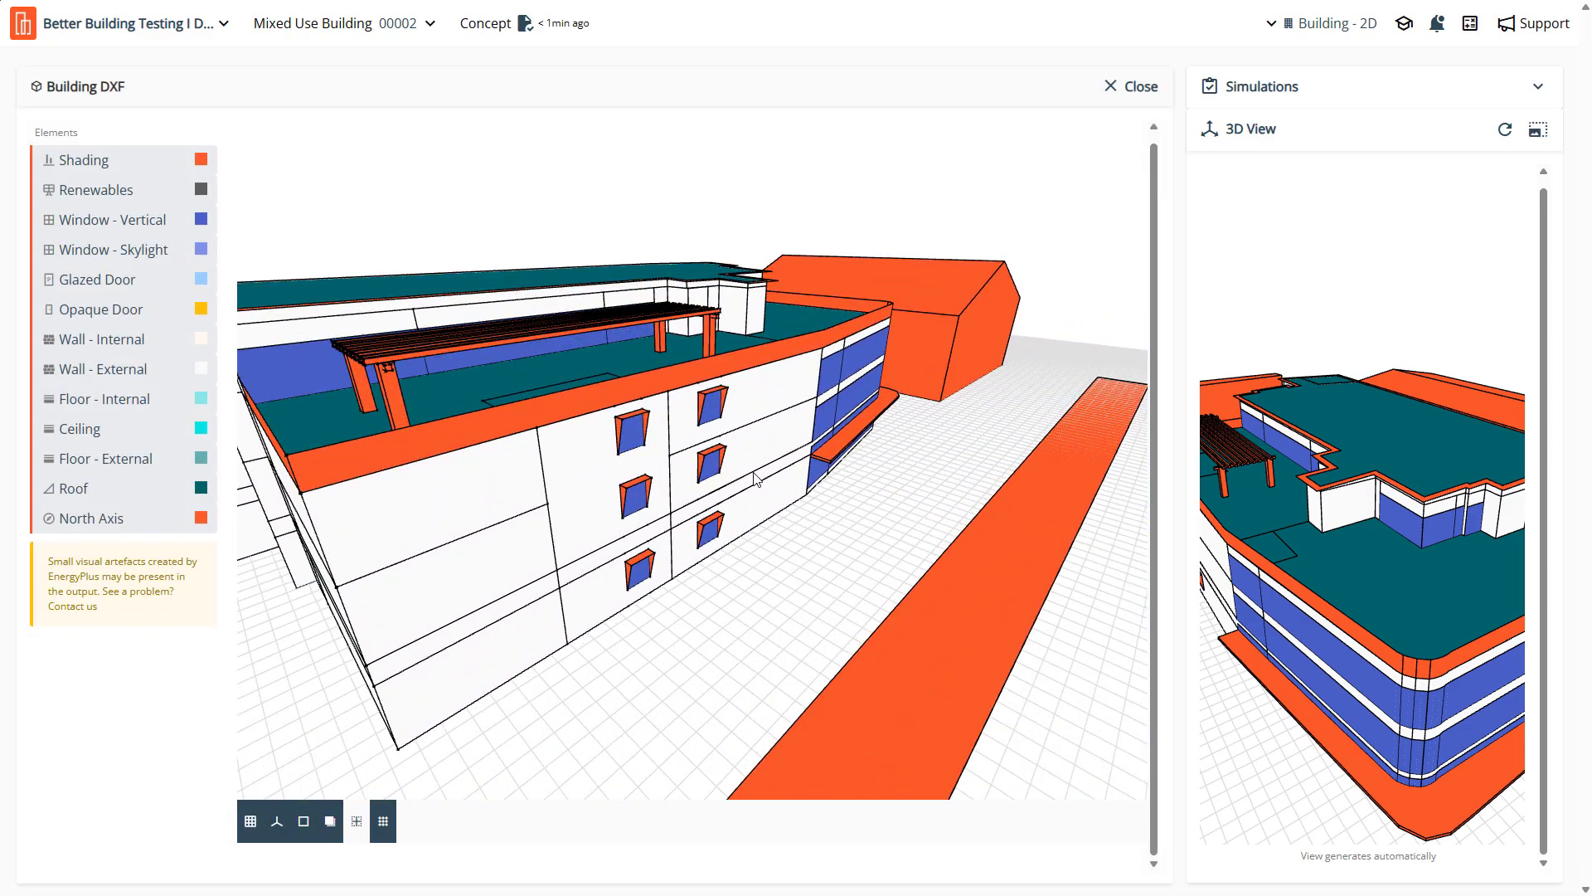
drag(887, 479, 675, 473)
scroll(674, 473, up, 6)
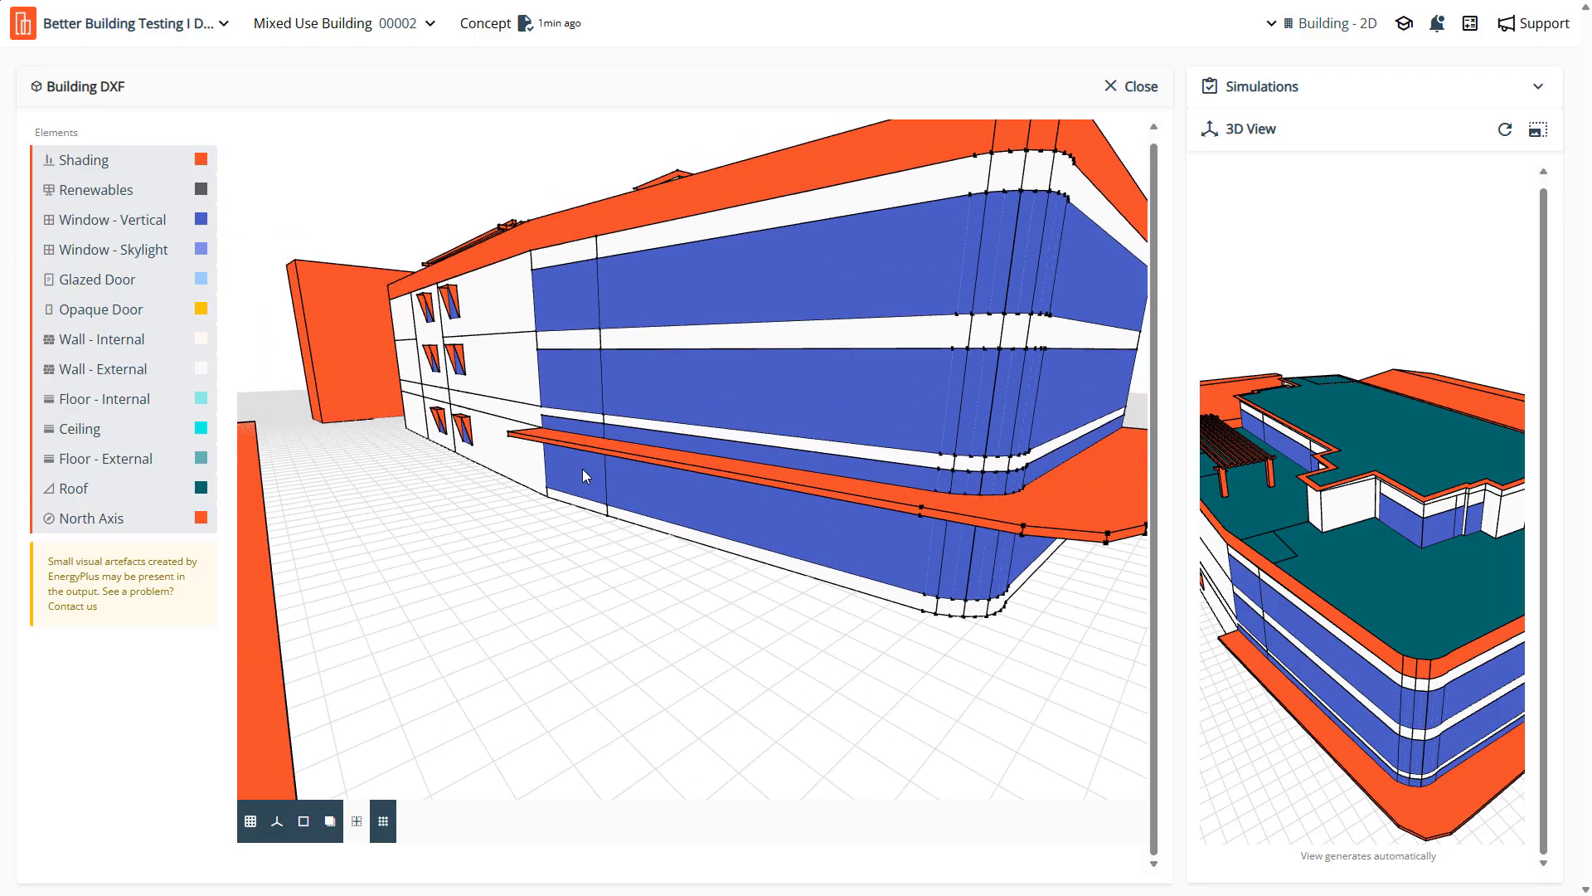
drag(472, 429, 661, 581)
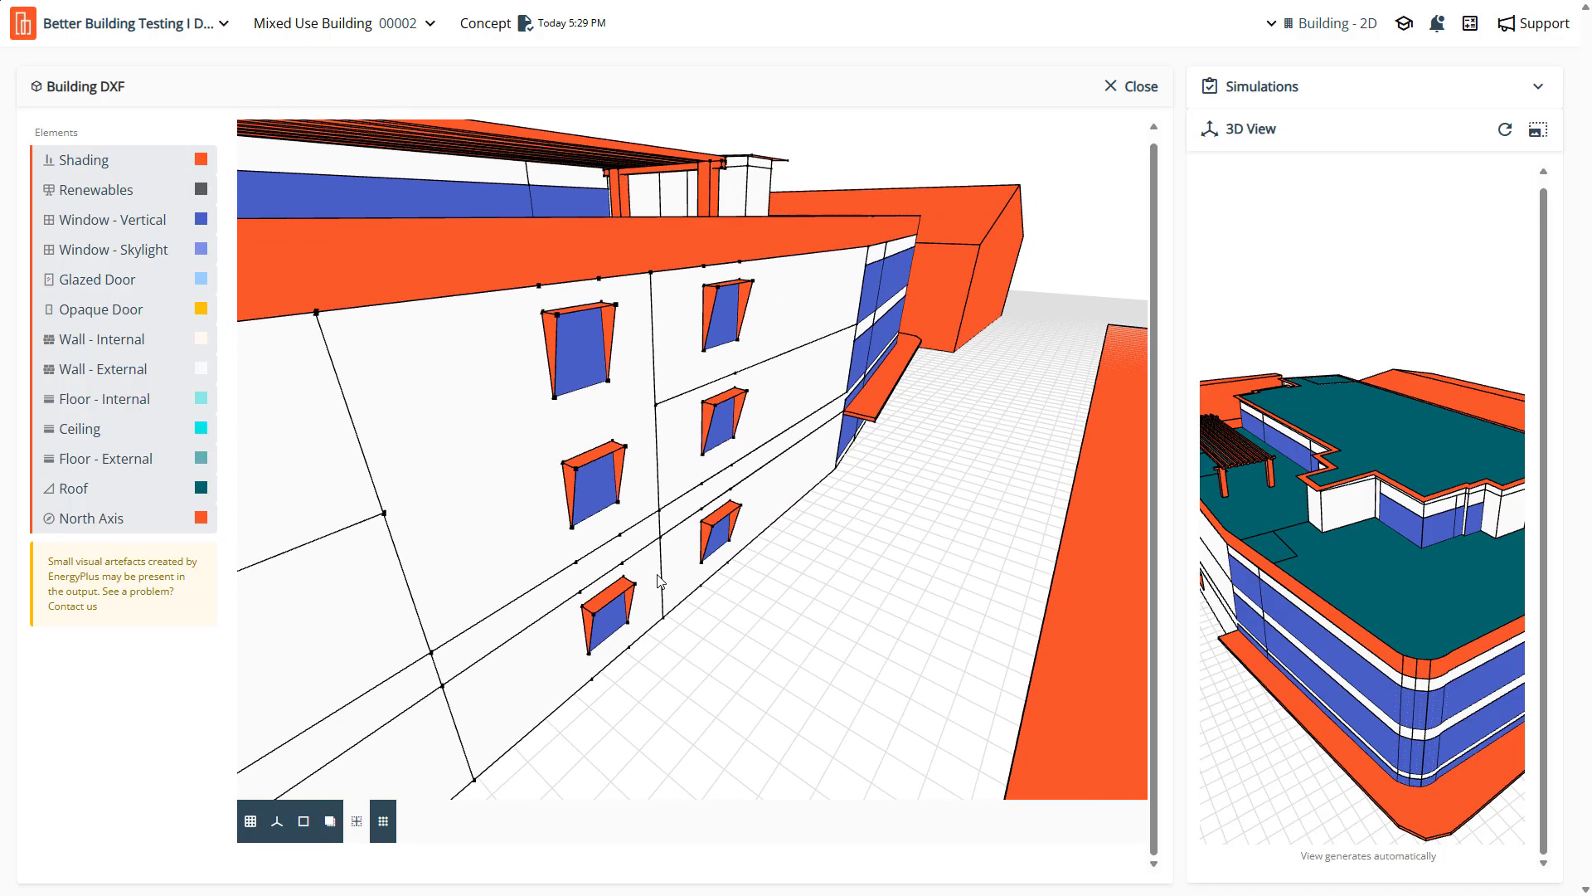
scroll(661, 581, up, 3)
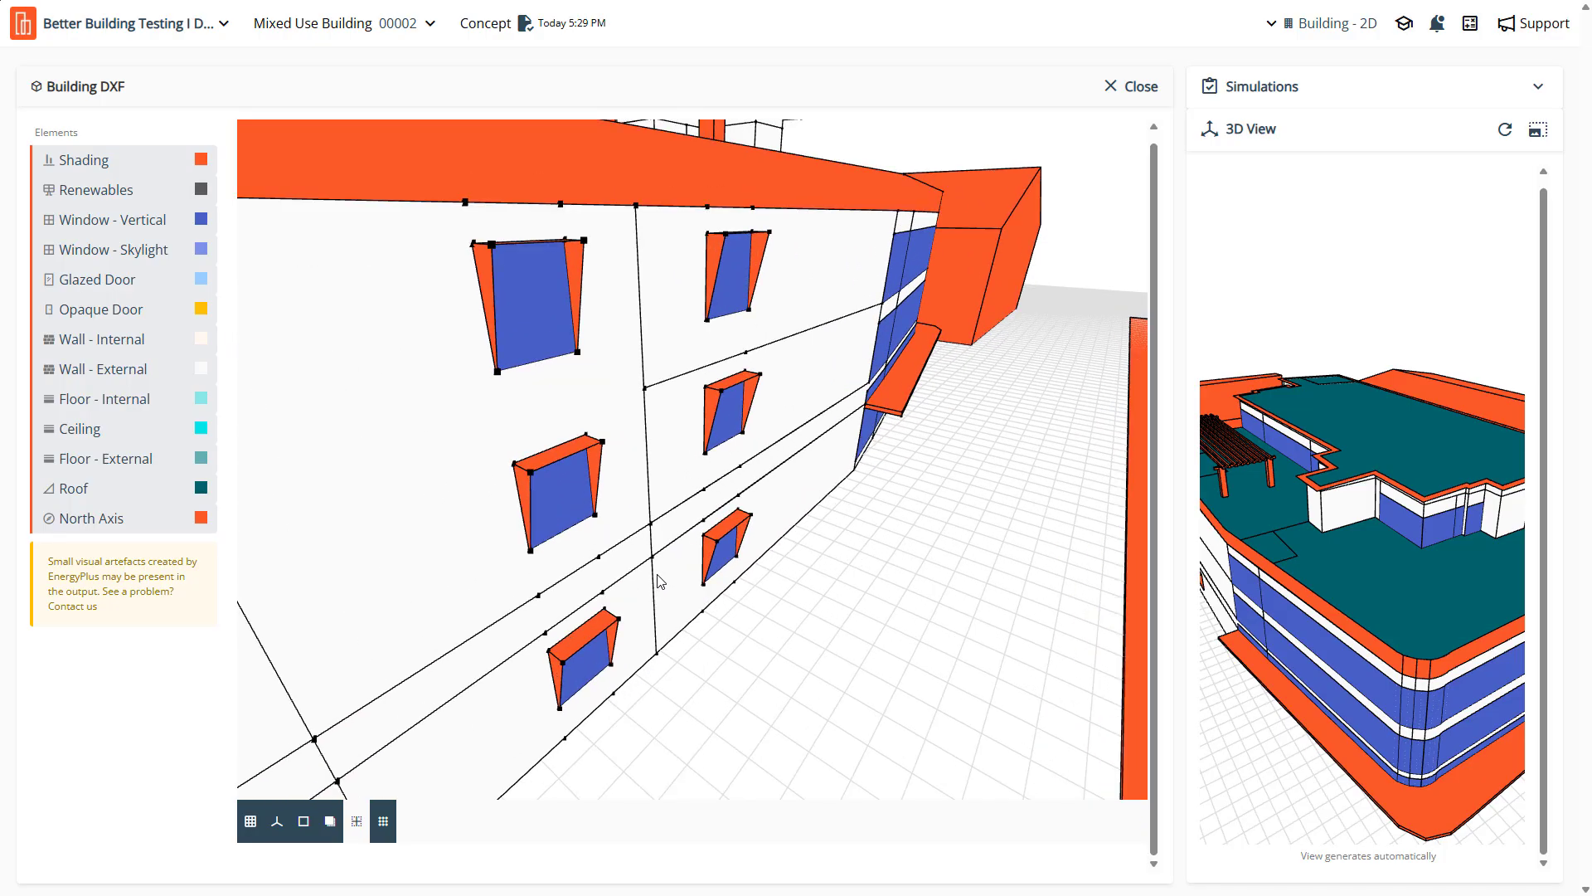
click(1138, 91)
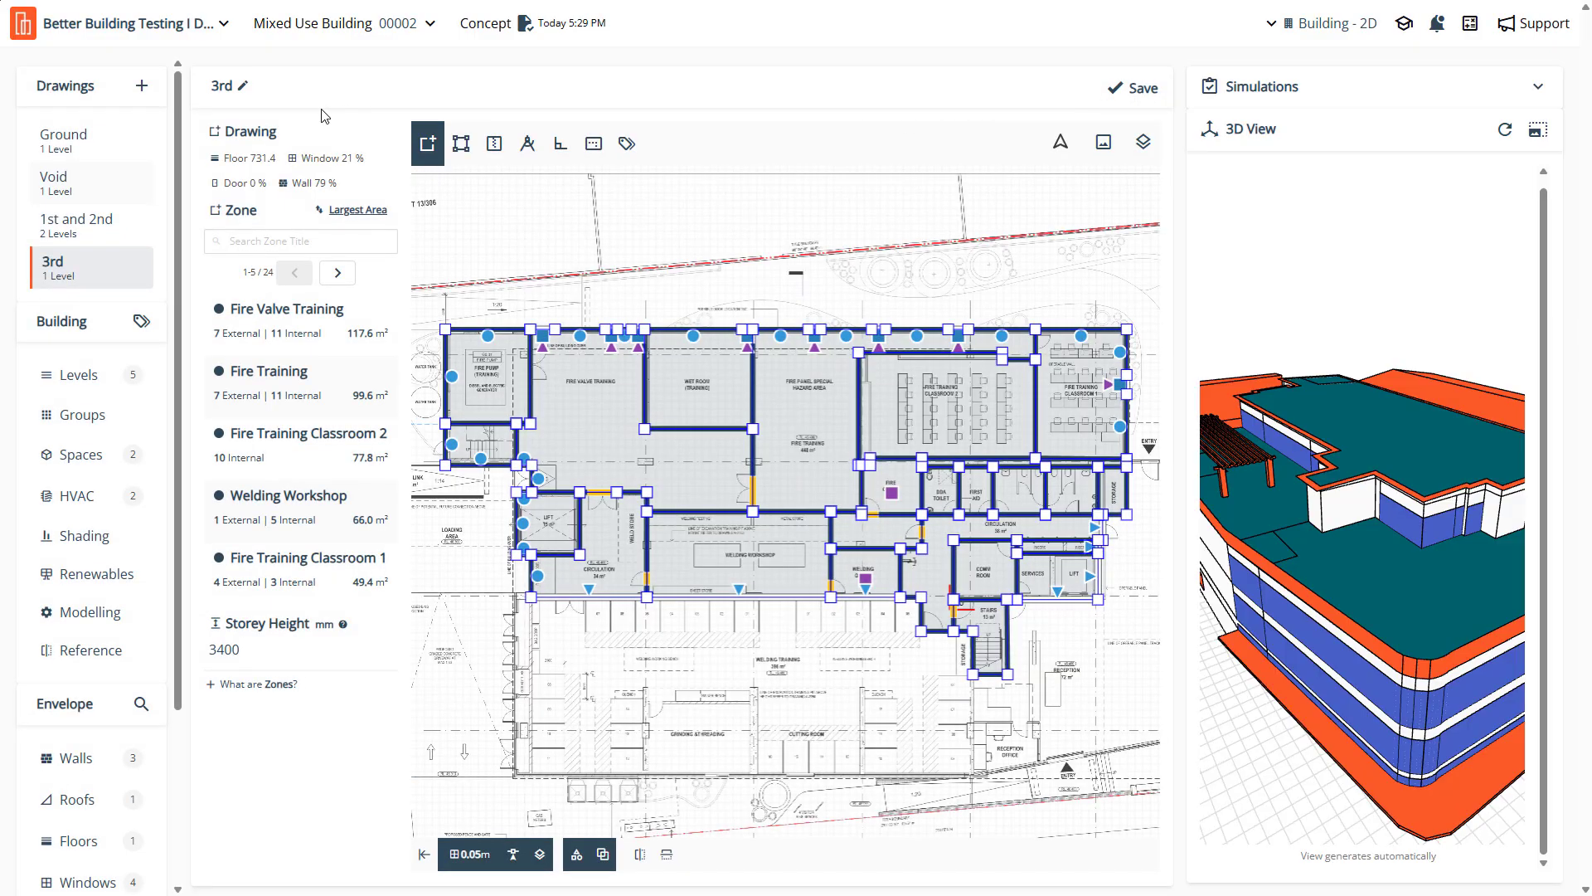
Examine the tagged window on the Fire Training zone's external wall in the Ground drawing, and look up its symbols in the building's tag list
click(92, 145)
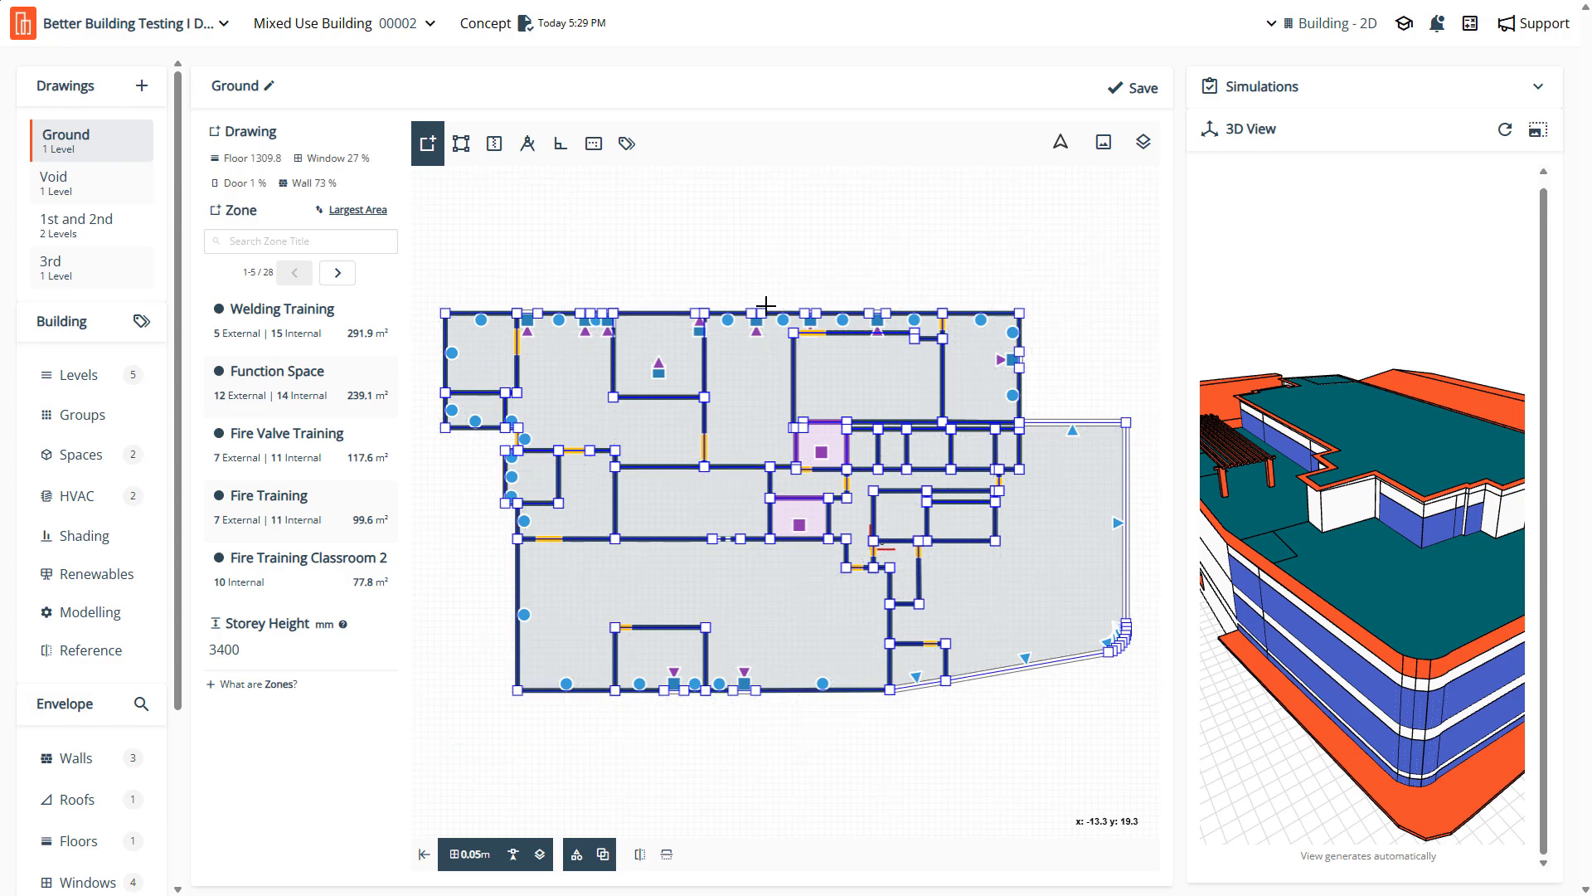
scroll(829, 311, up, 3)
scroll(842, 327, up, 5)
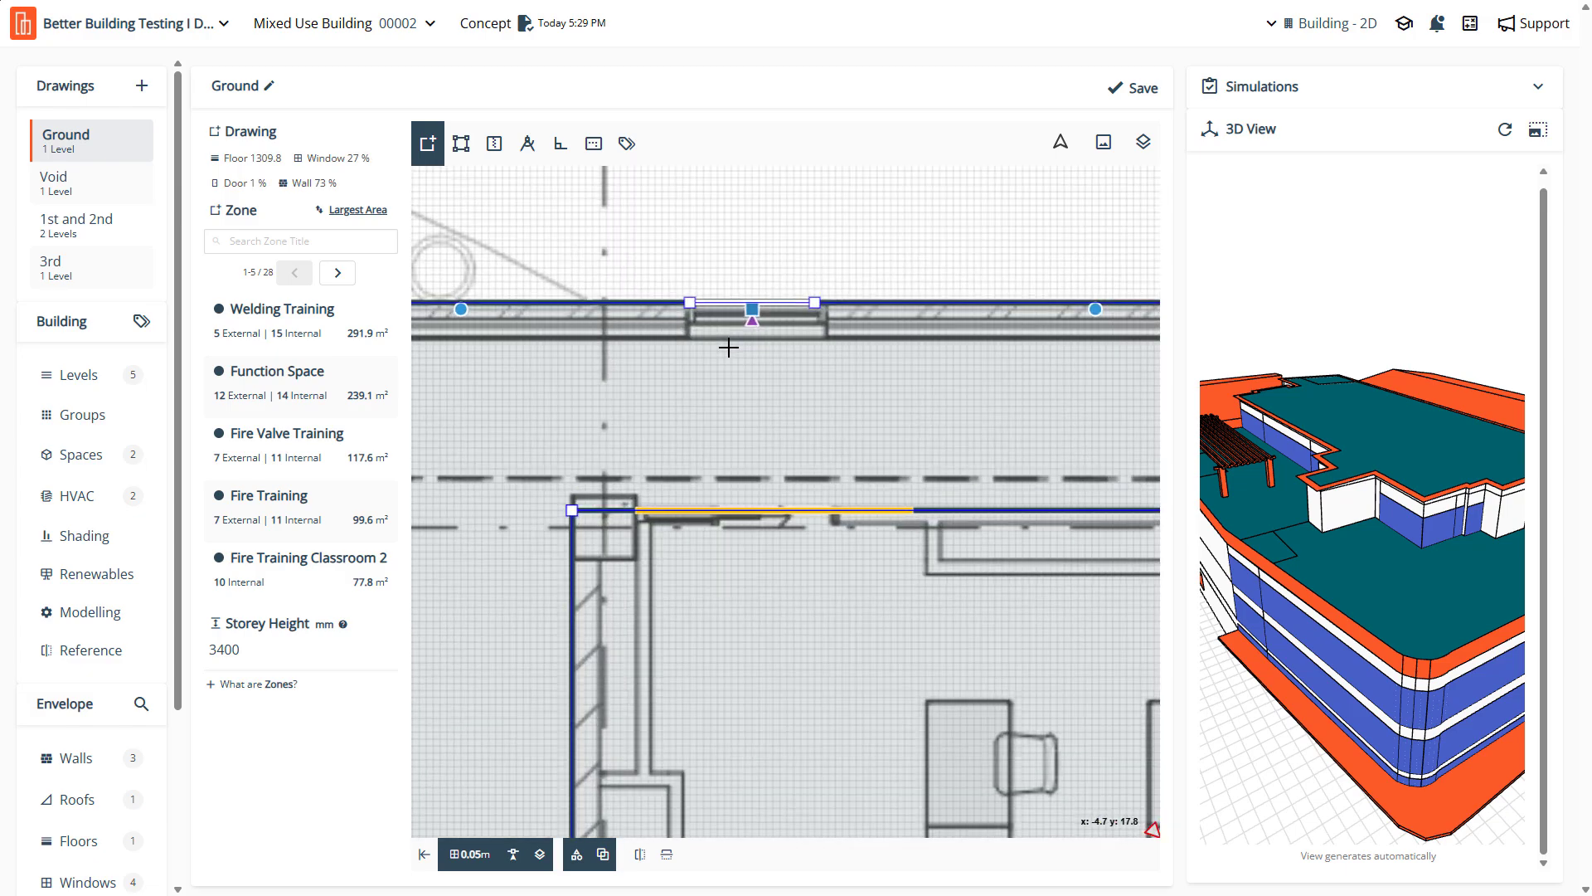
click(729, 344)
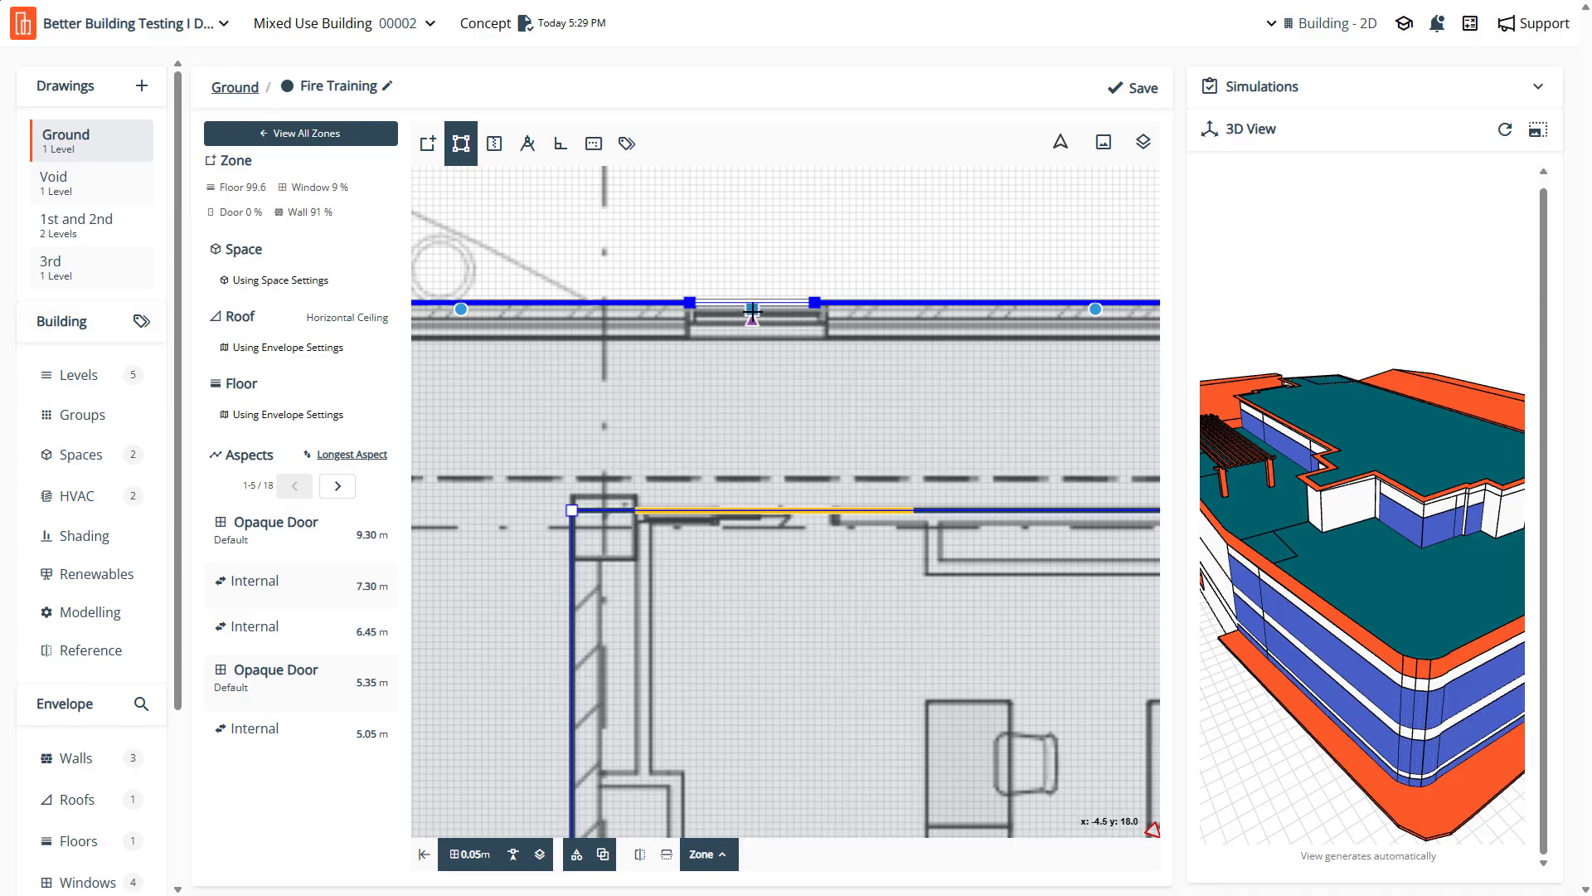
scroll(754, 311, up, 1)
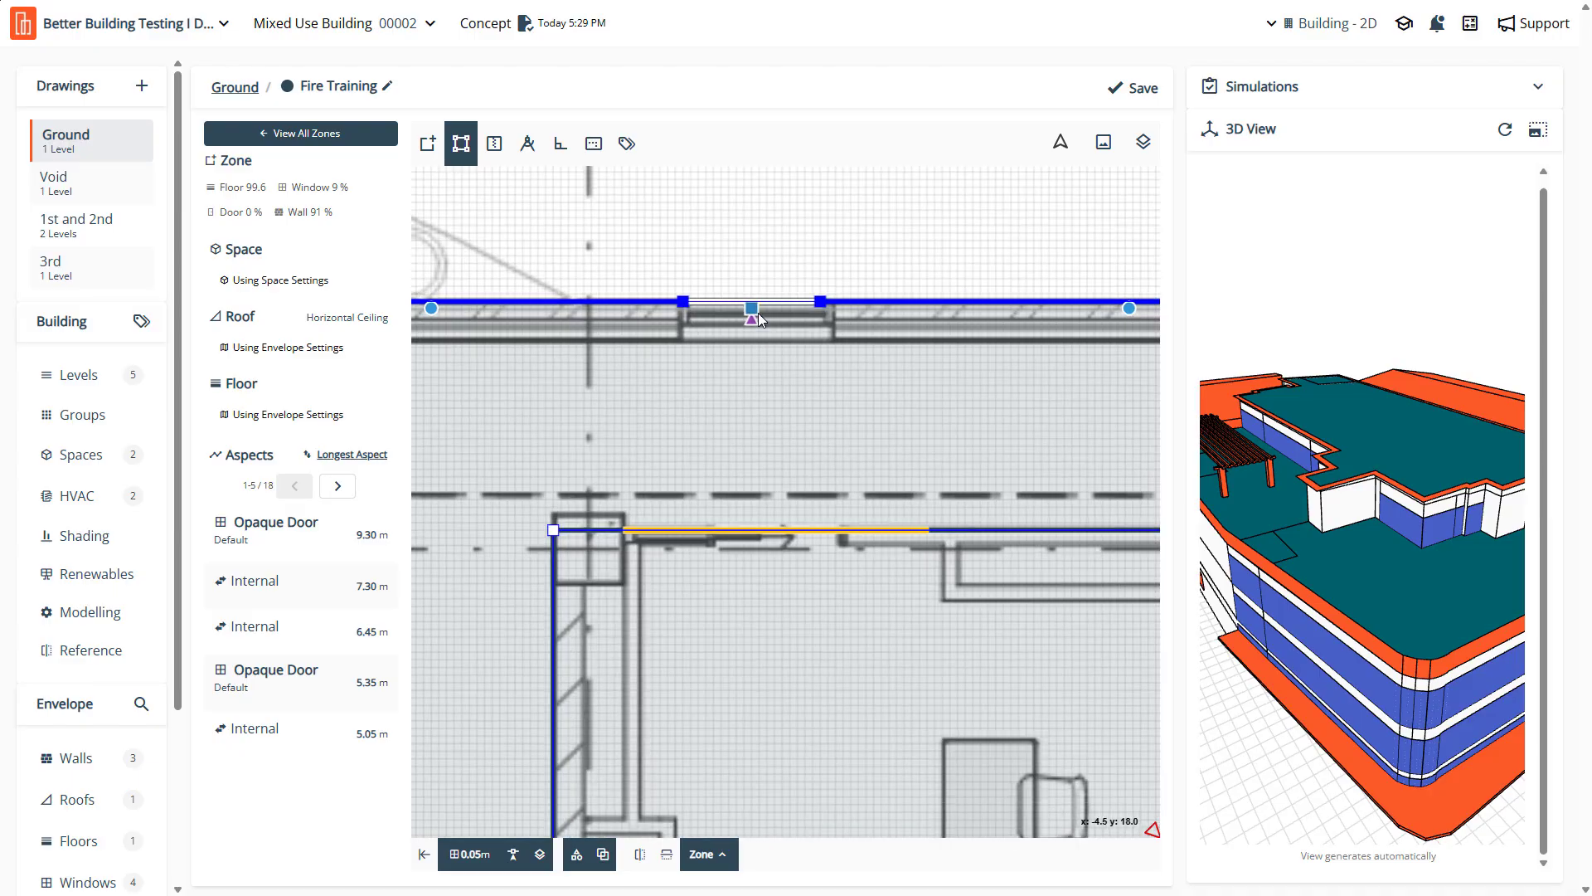
click(142, 321)
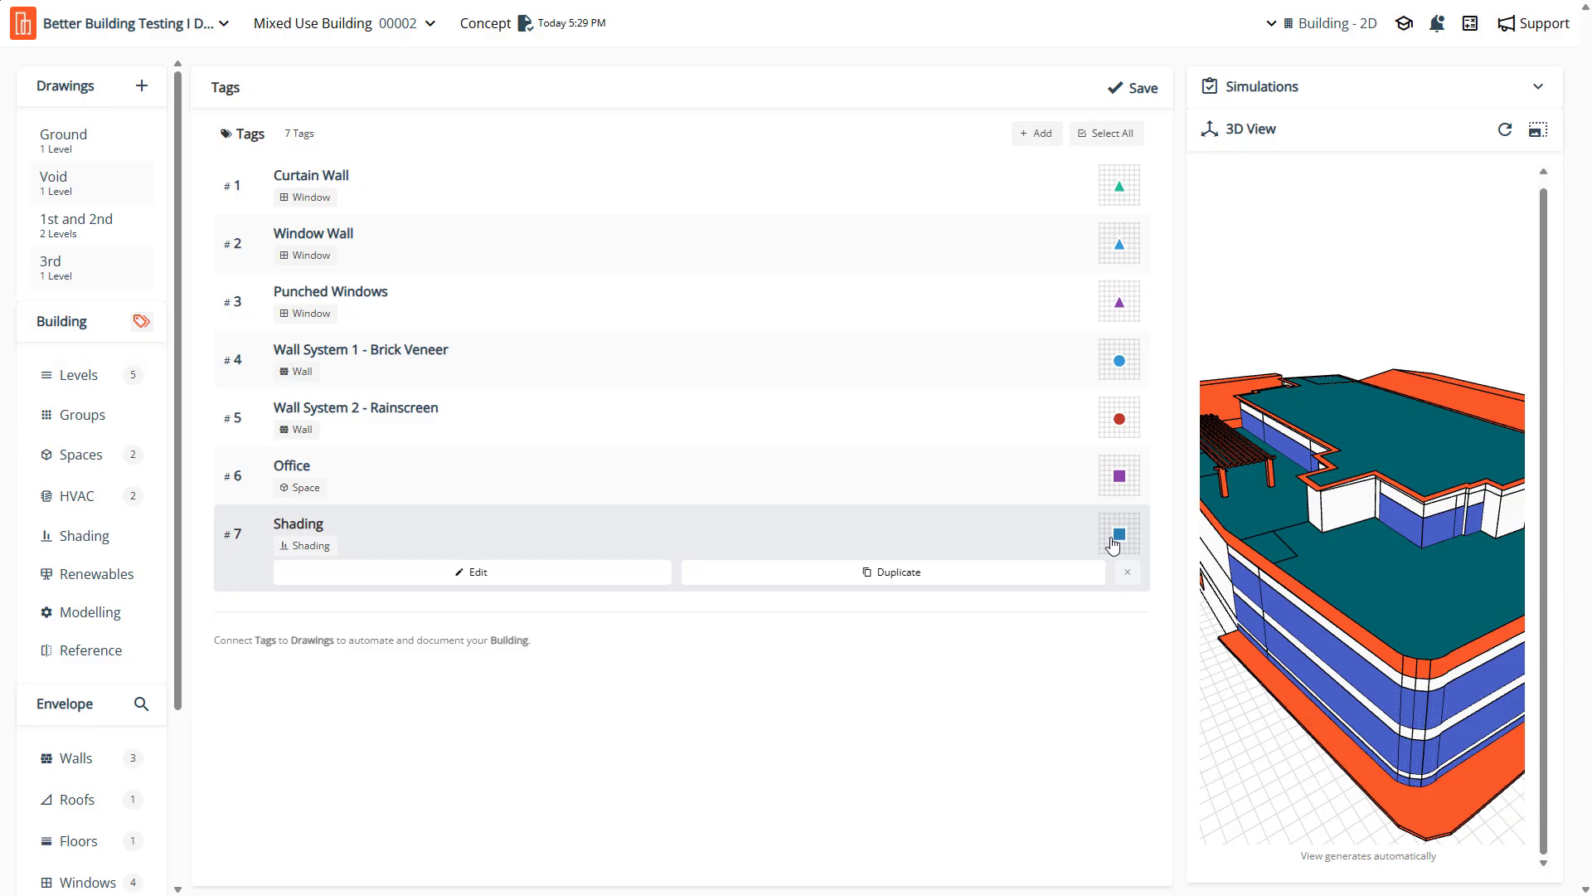
Show the envelope's Shading definition and inspect the tapered shades around the punched windows in the 3D view
scroll(111, 594, down, 3)
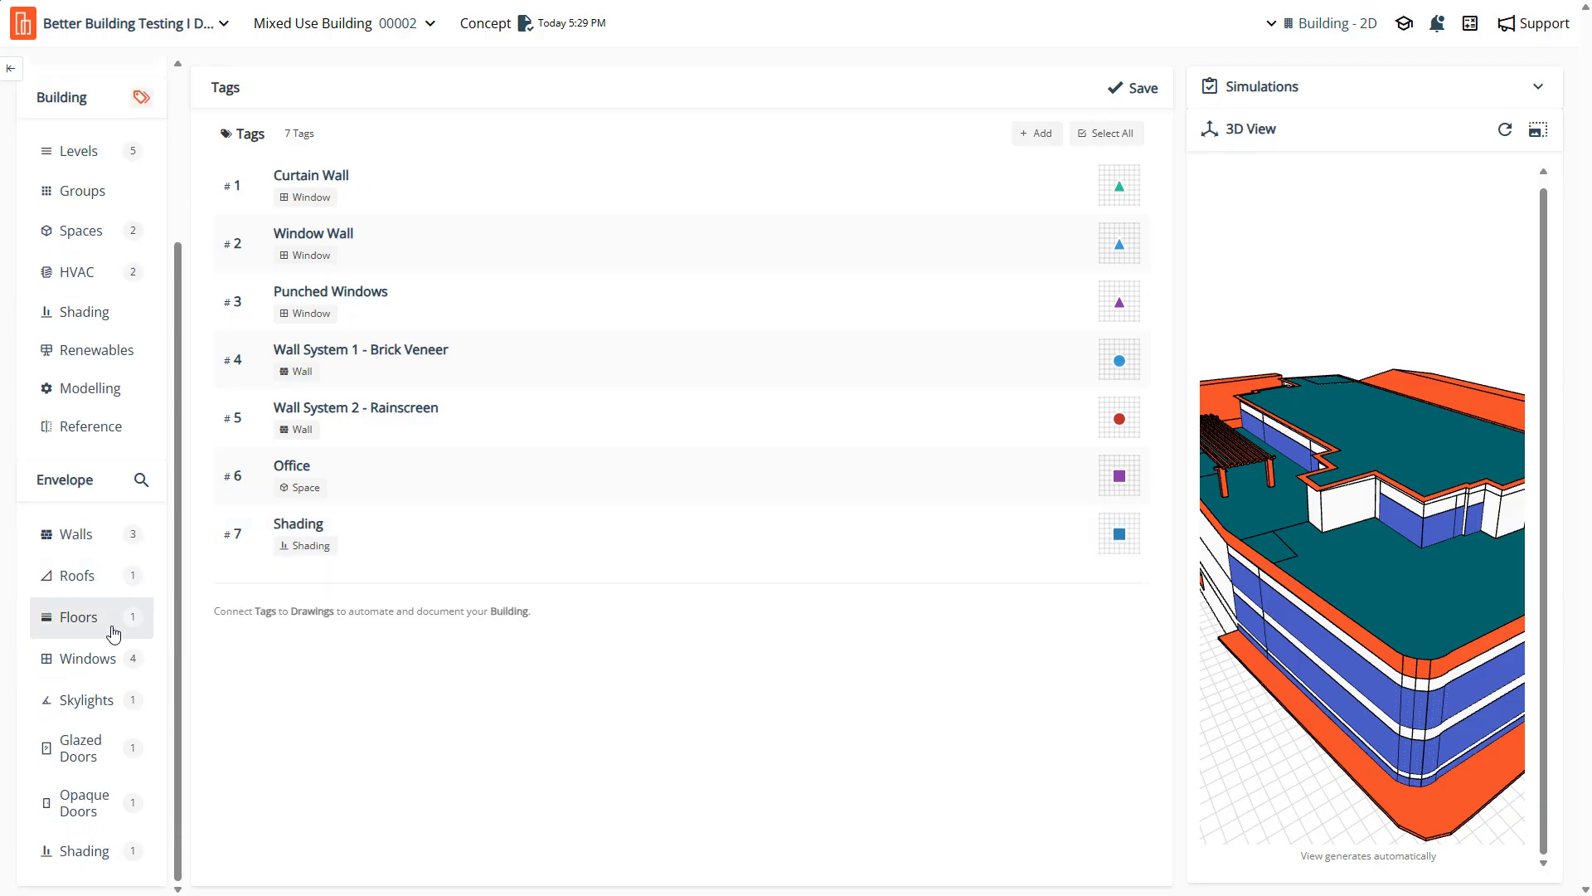
click(97, 852)
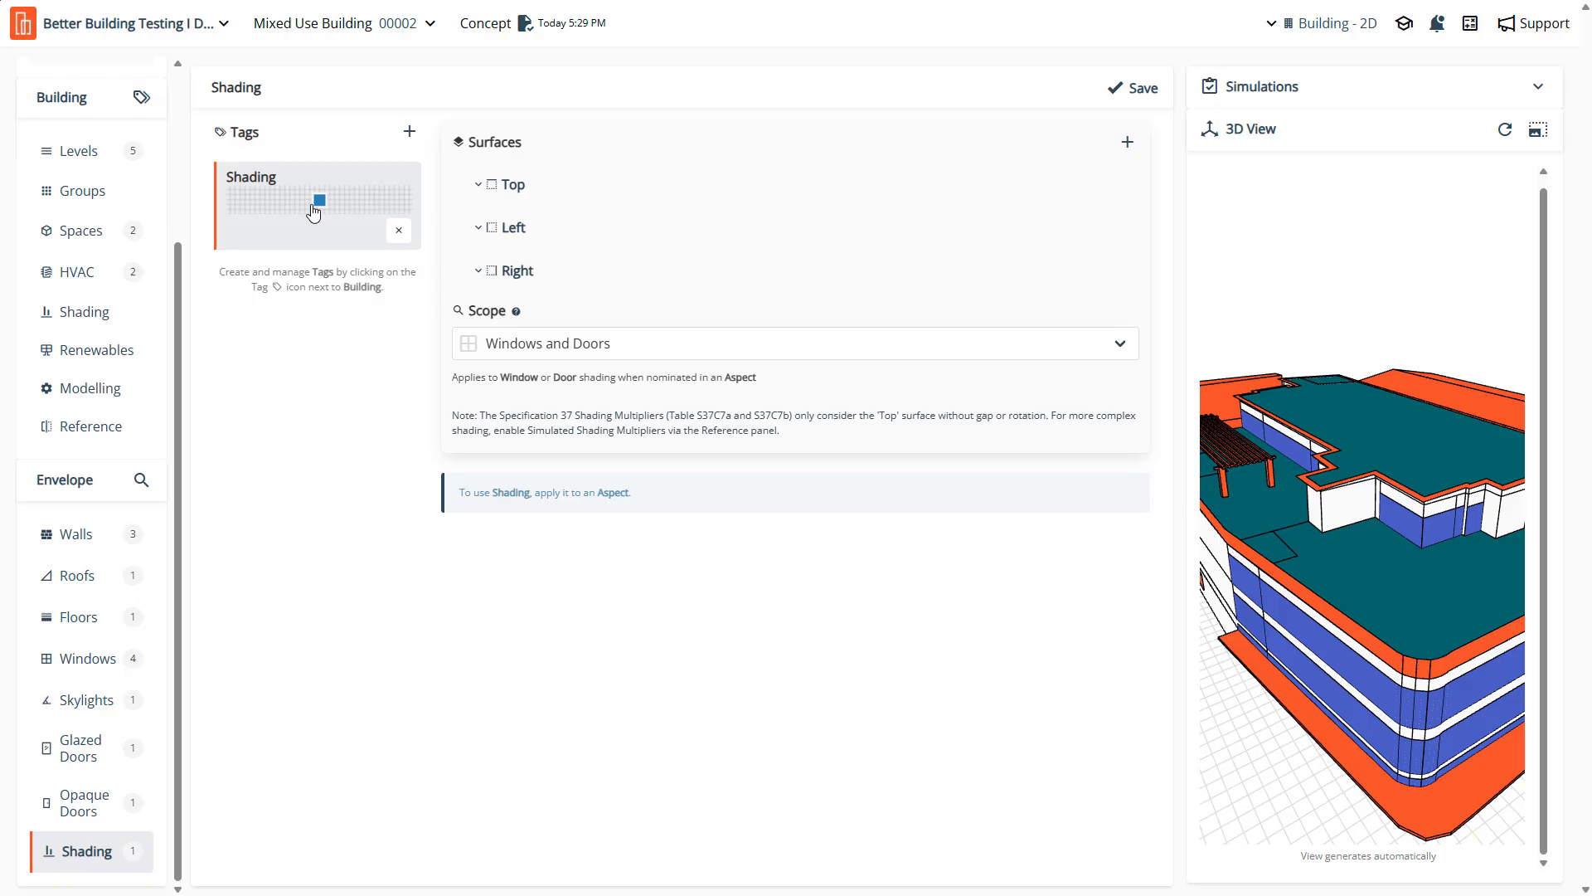
drag(1319, 533, 1401, 469)
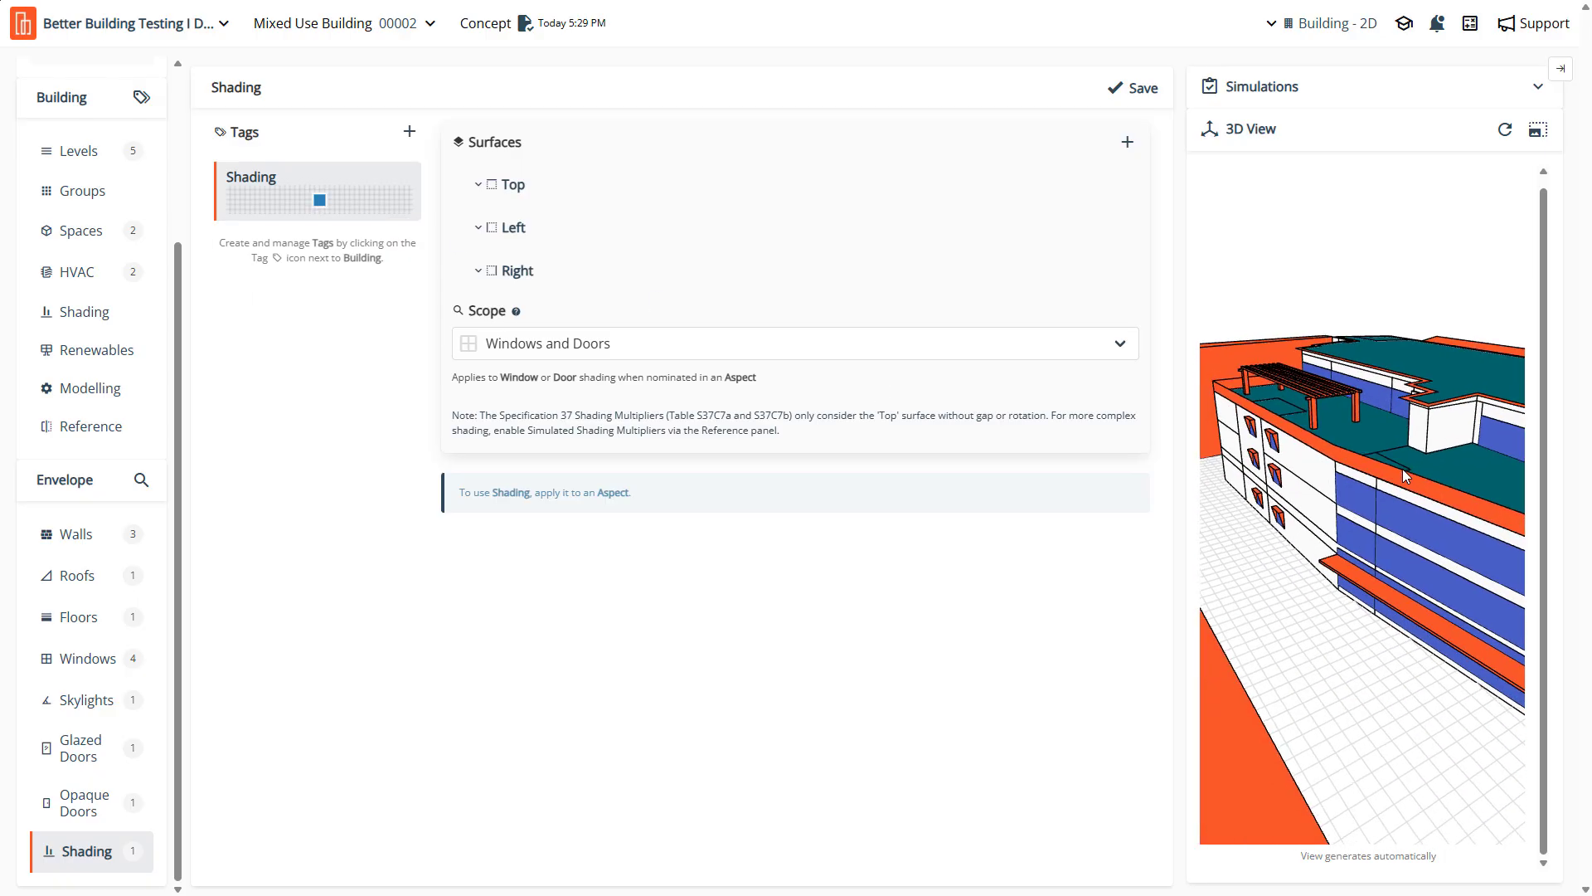
scroll(1277, 494, up, 3)
right_drag(1277, 493, 1341, 502)
scroll(1407, 543, up, 5)
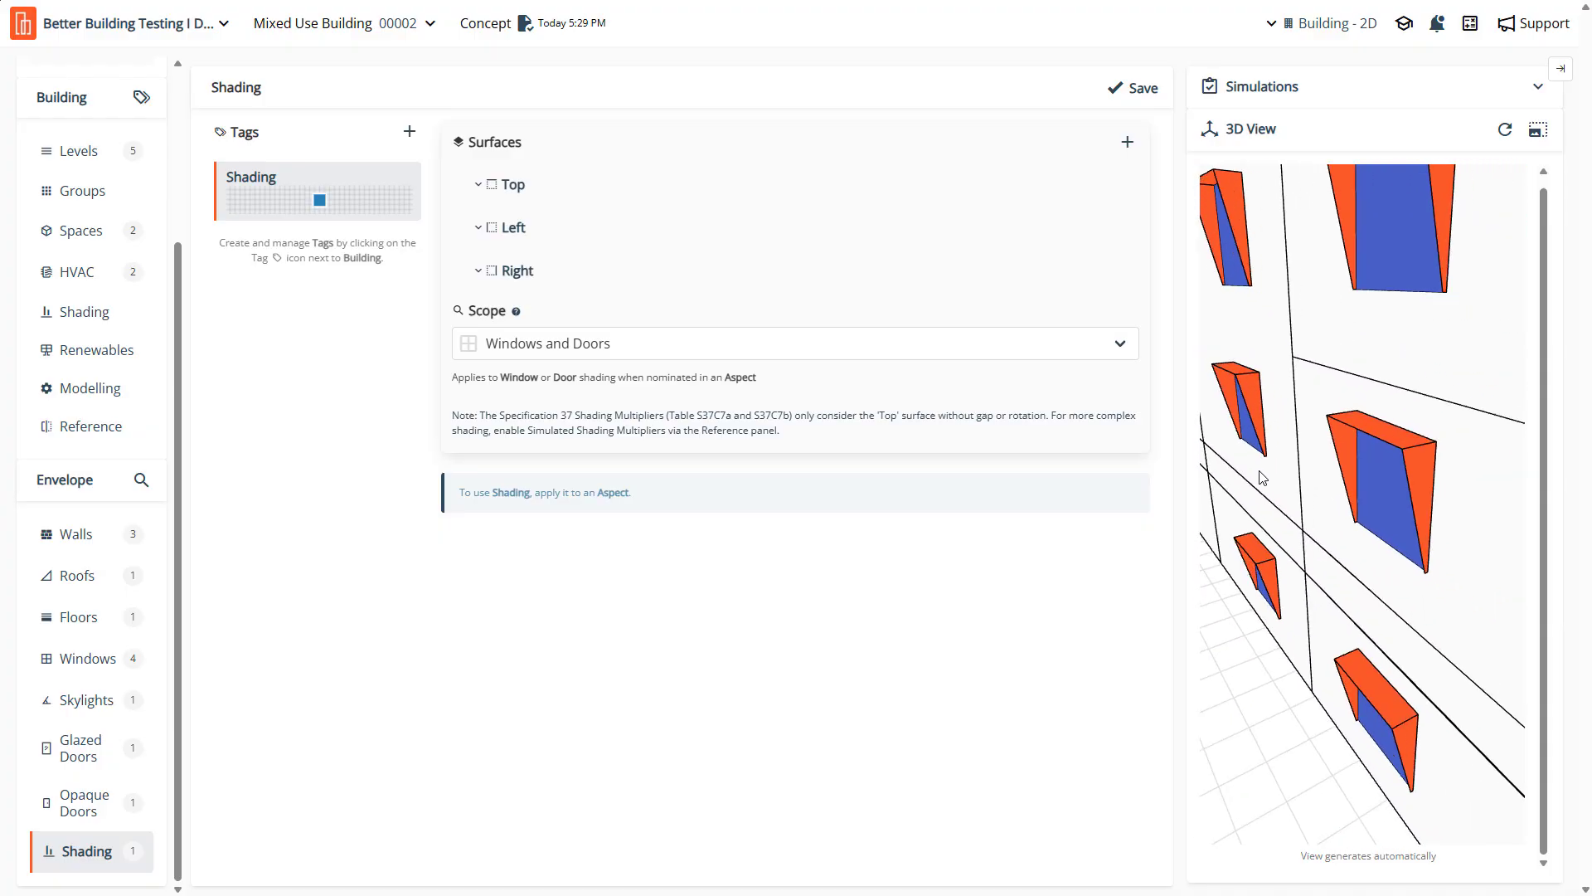
Review the projection settings of the shading's Top, Left and Right surfaces
click(480, 186)
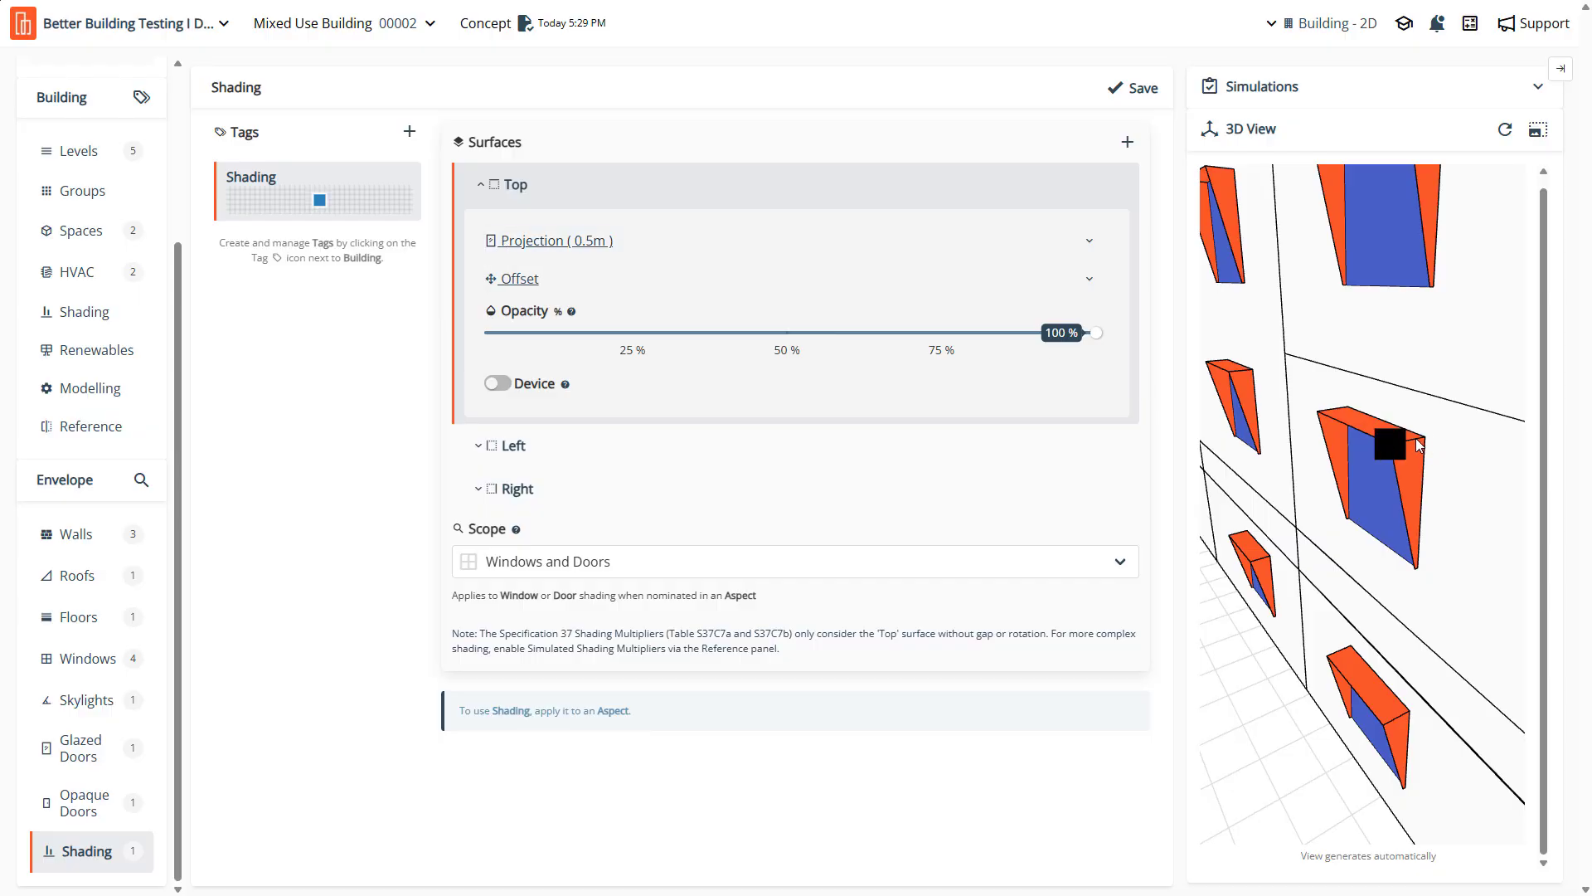
click(518, 448)
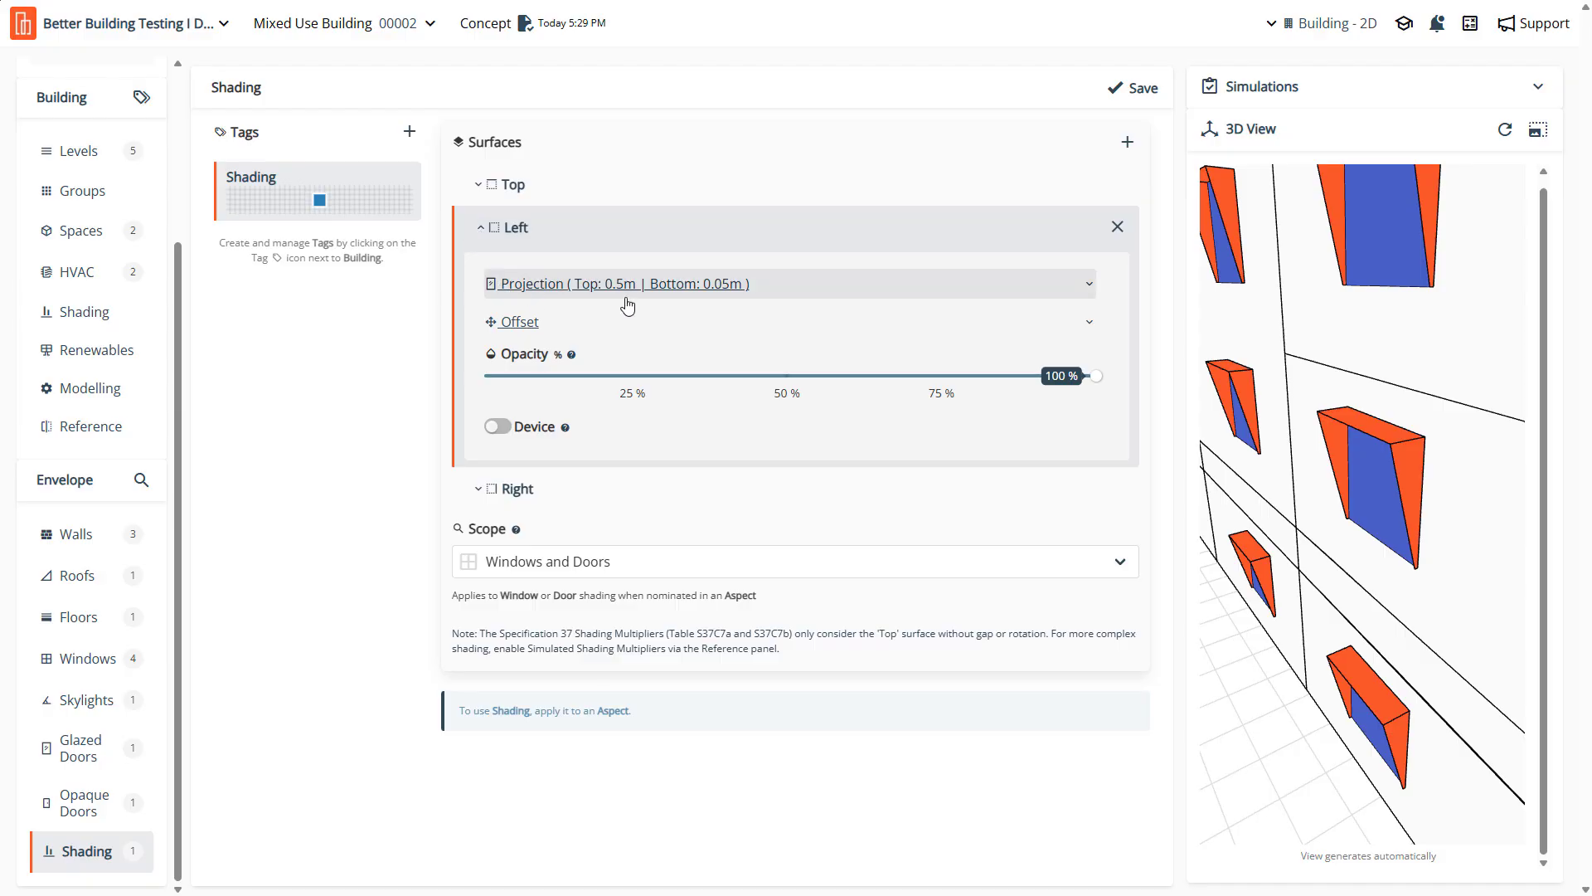
click(1087, 289)
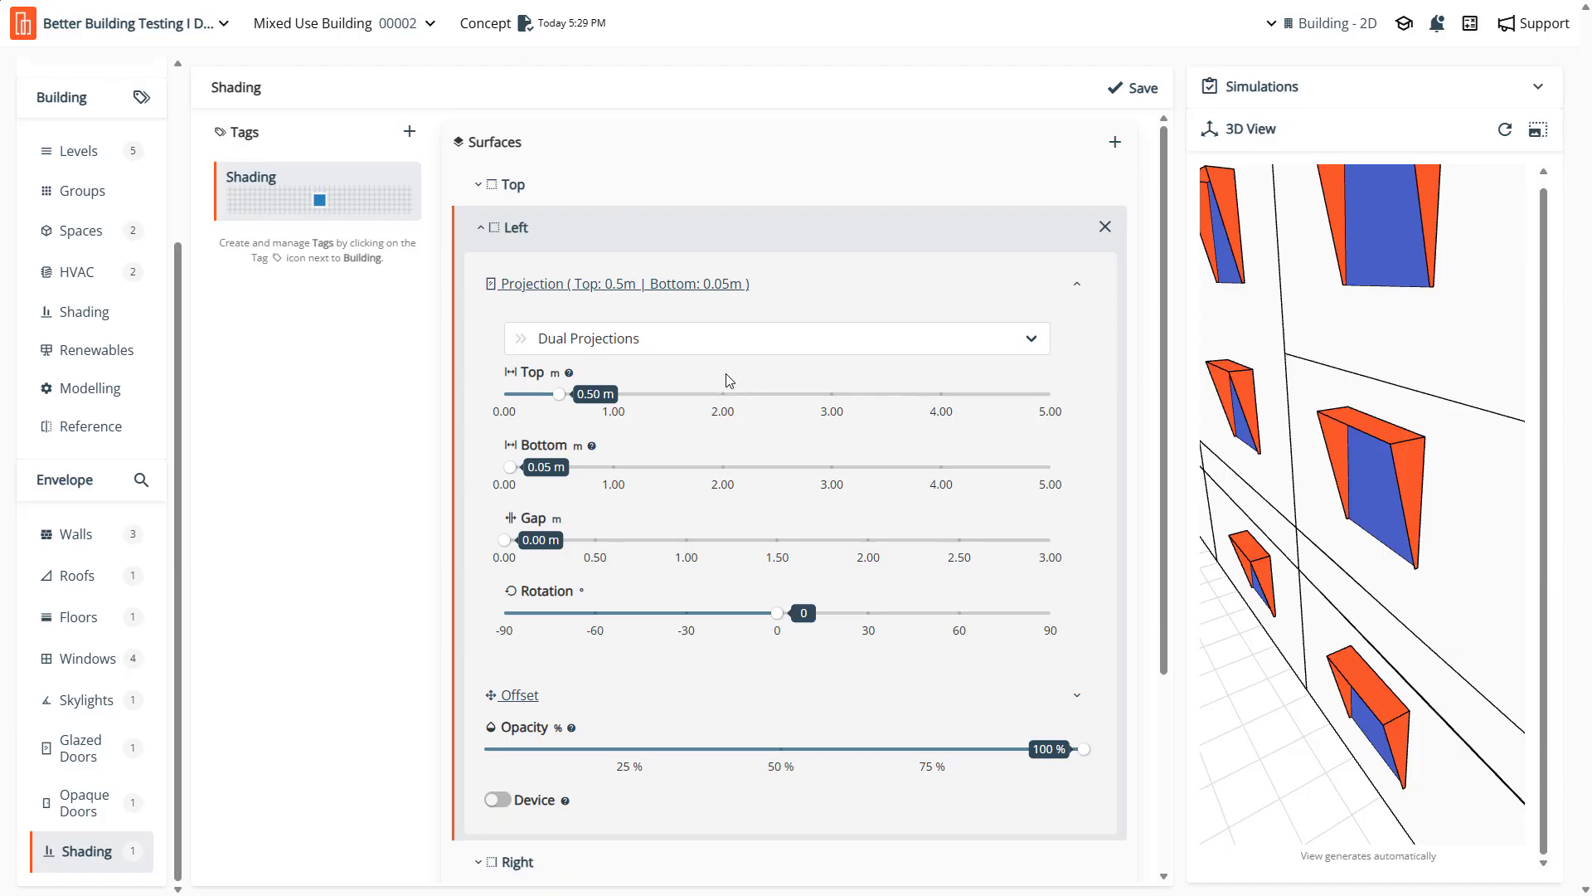
click(489, 249)
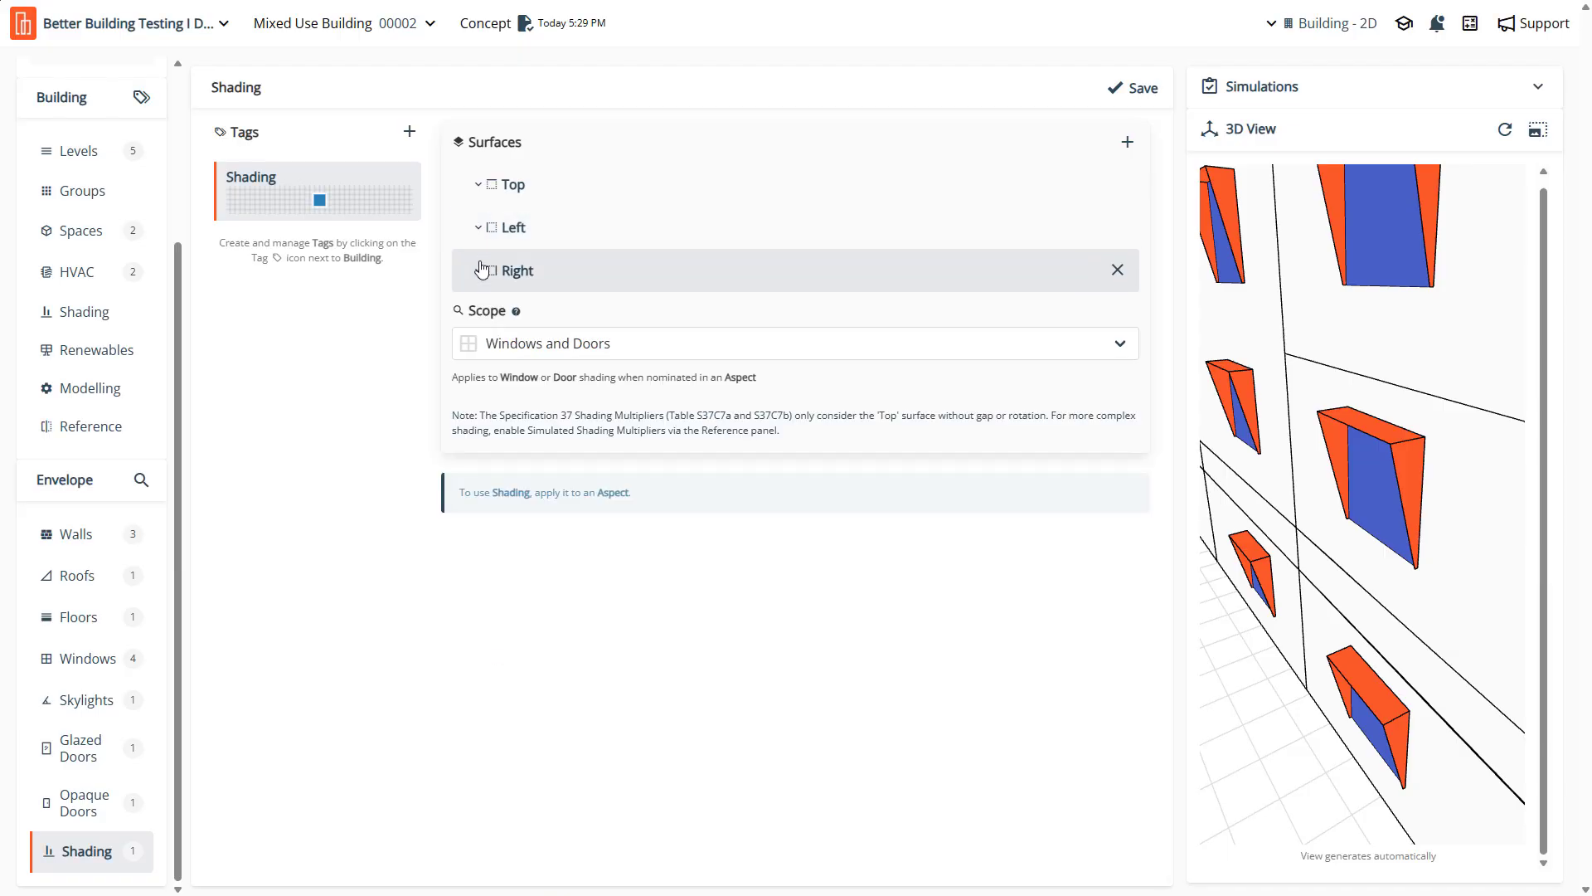
click(479, 276)
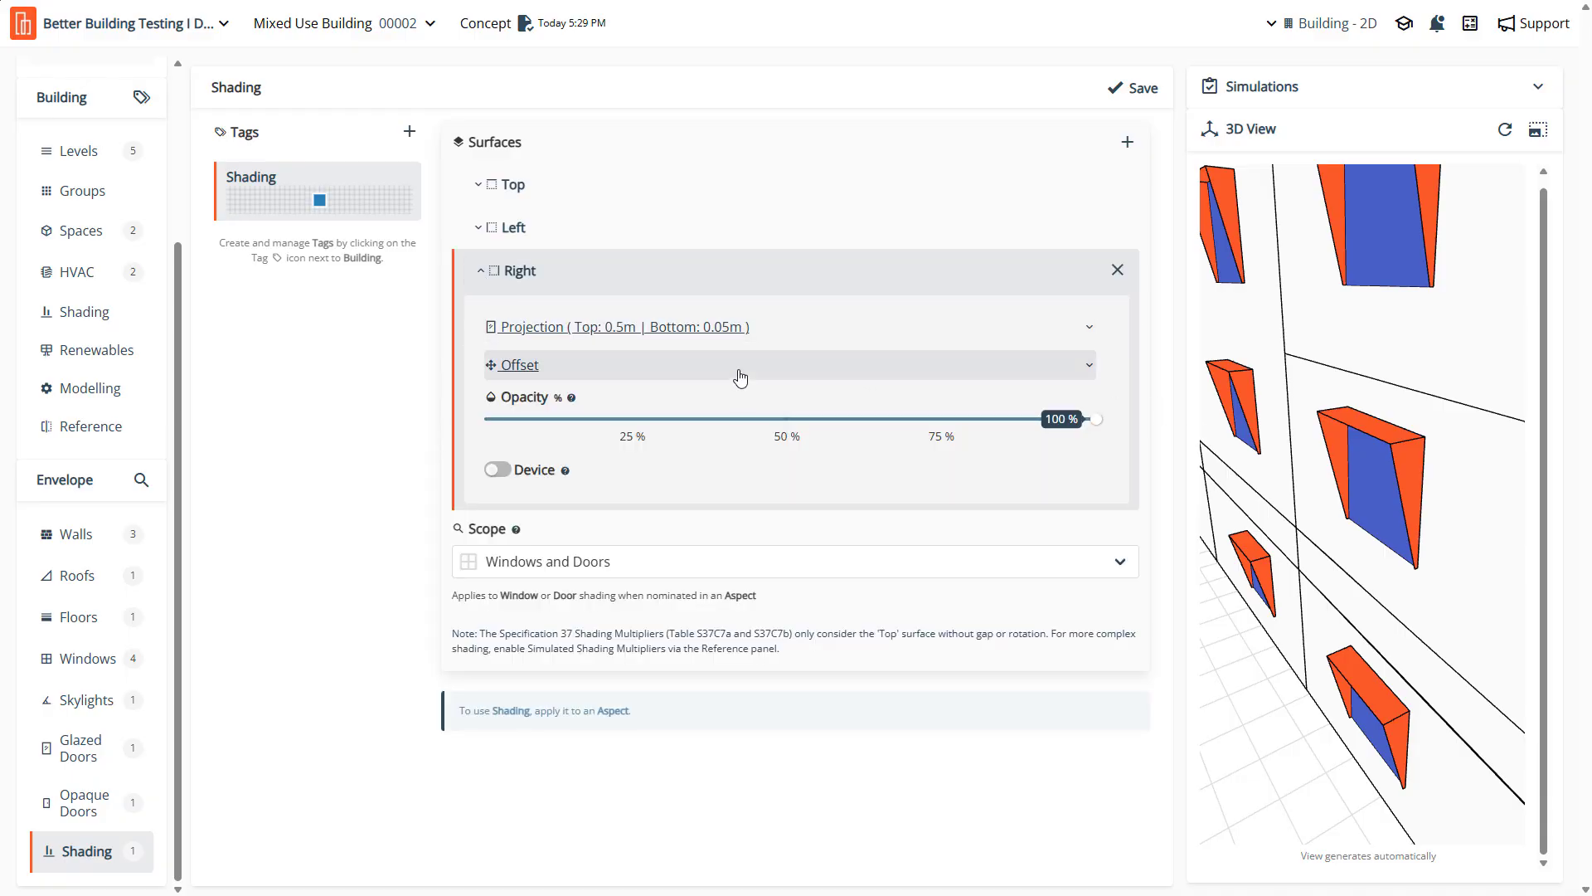
Change the shading's Left surface from dual projections to Single Projection
click(478, 233)
click(570, 284)
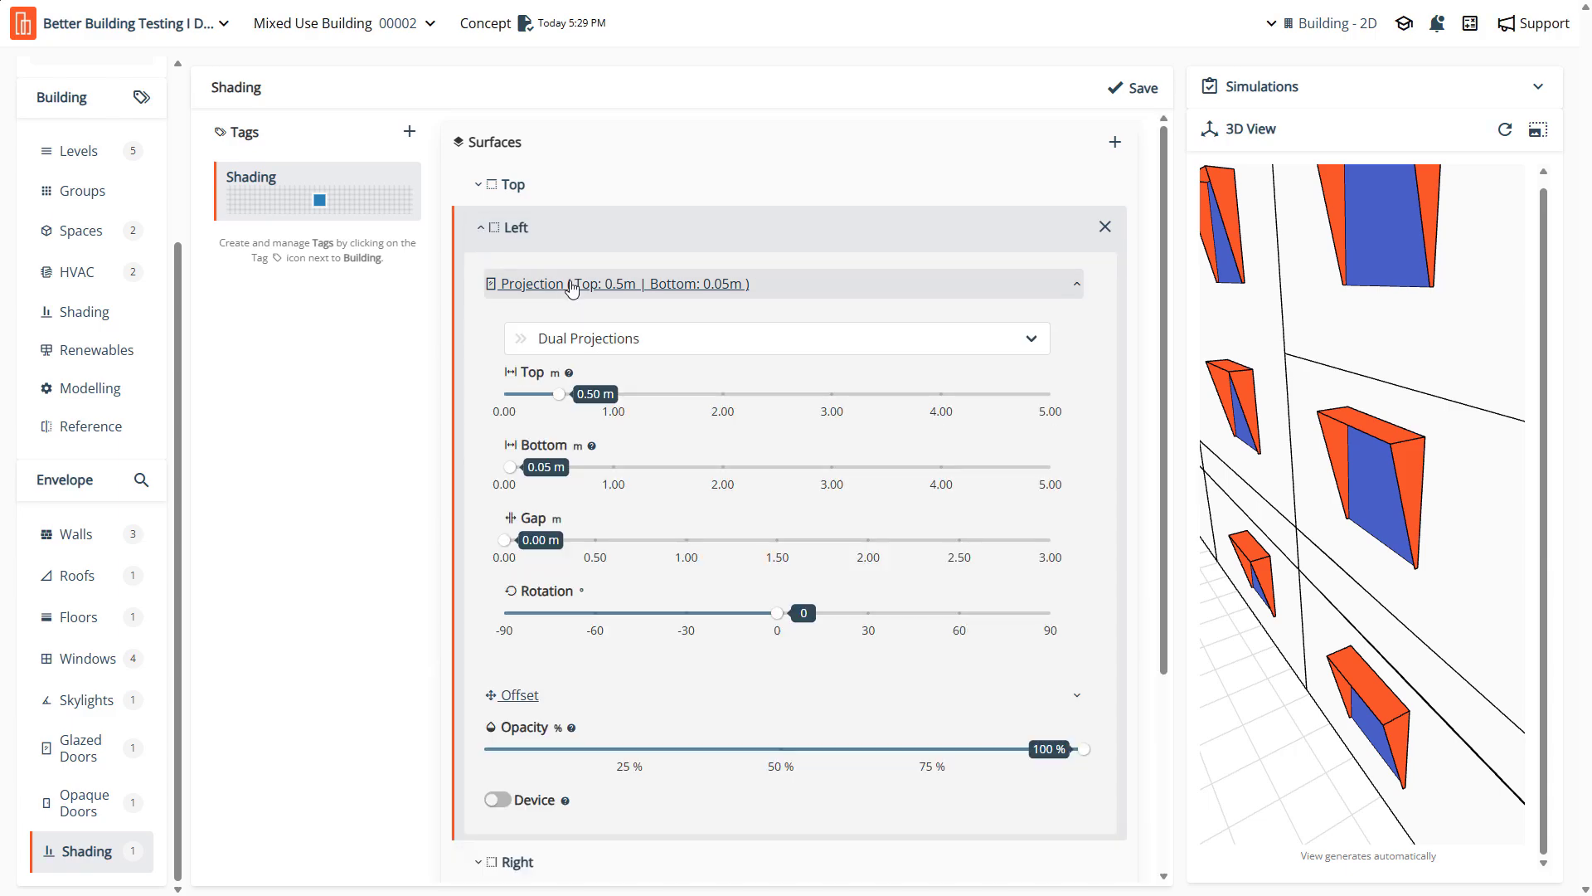
click(535, 340)
click(604, 359)
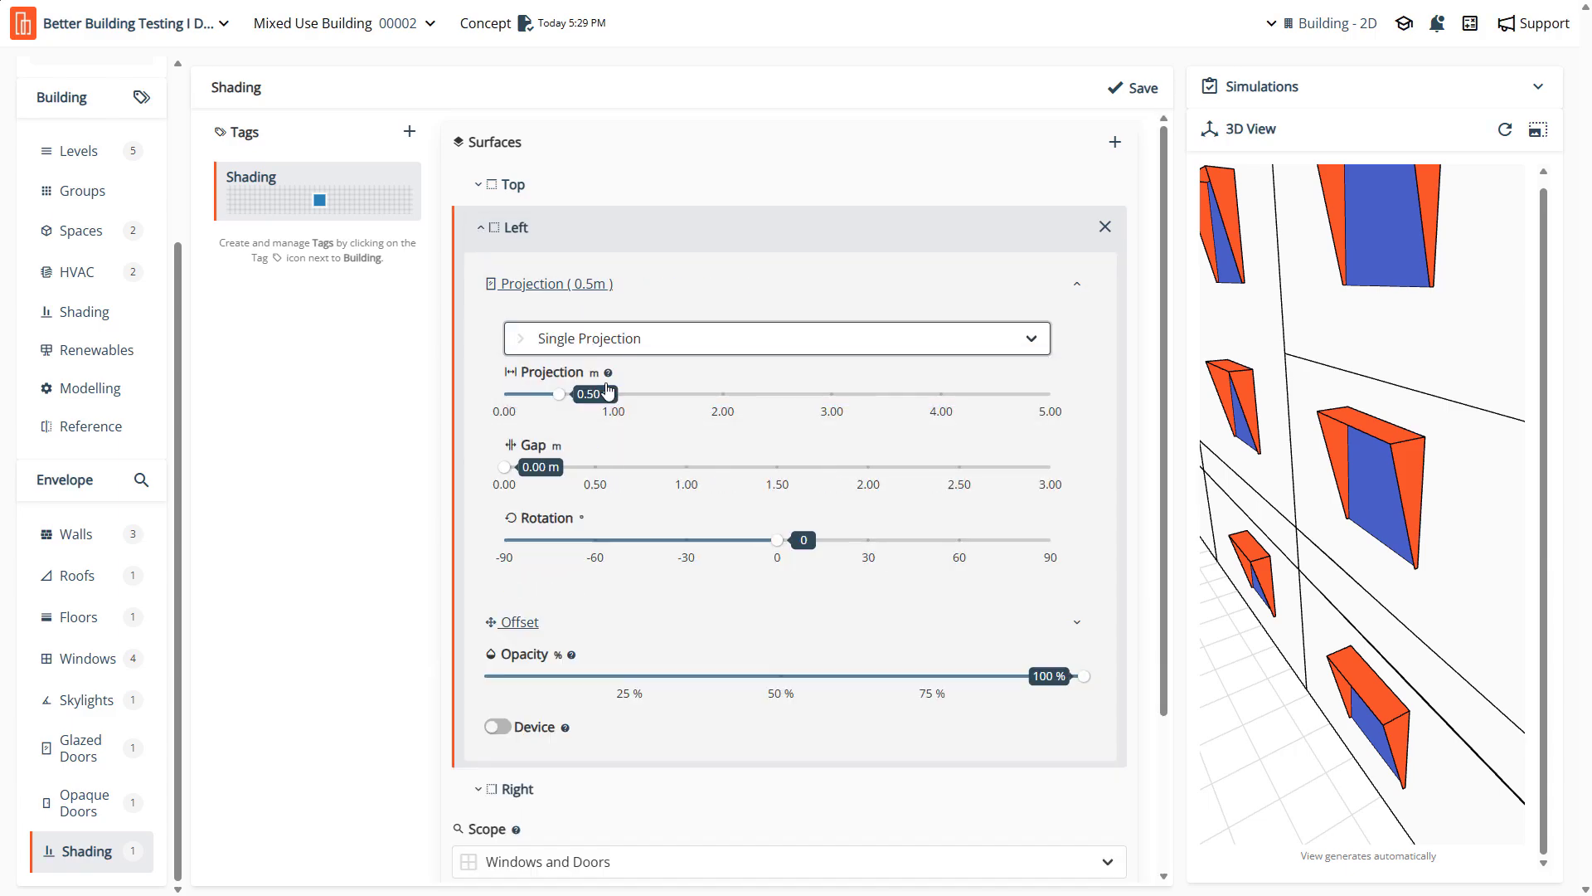
click(485, 232)
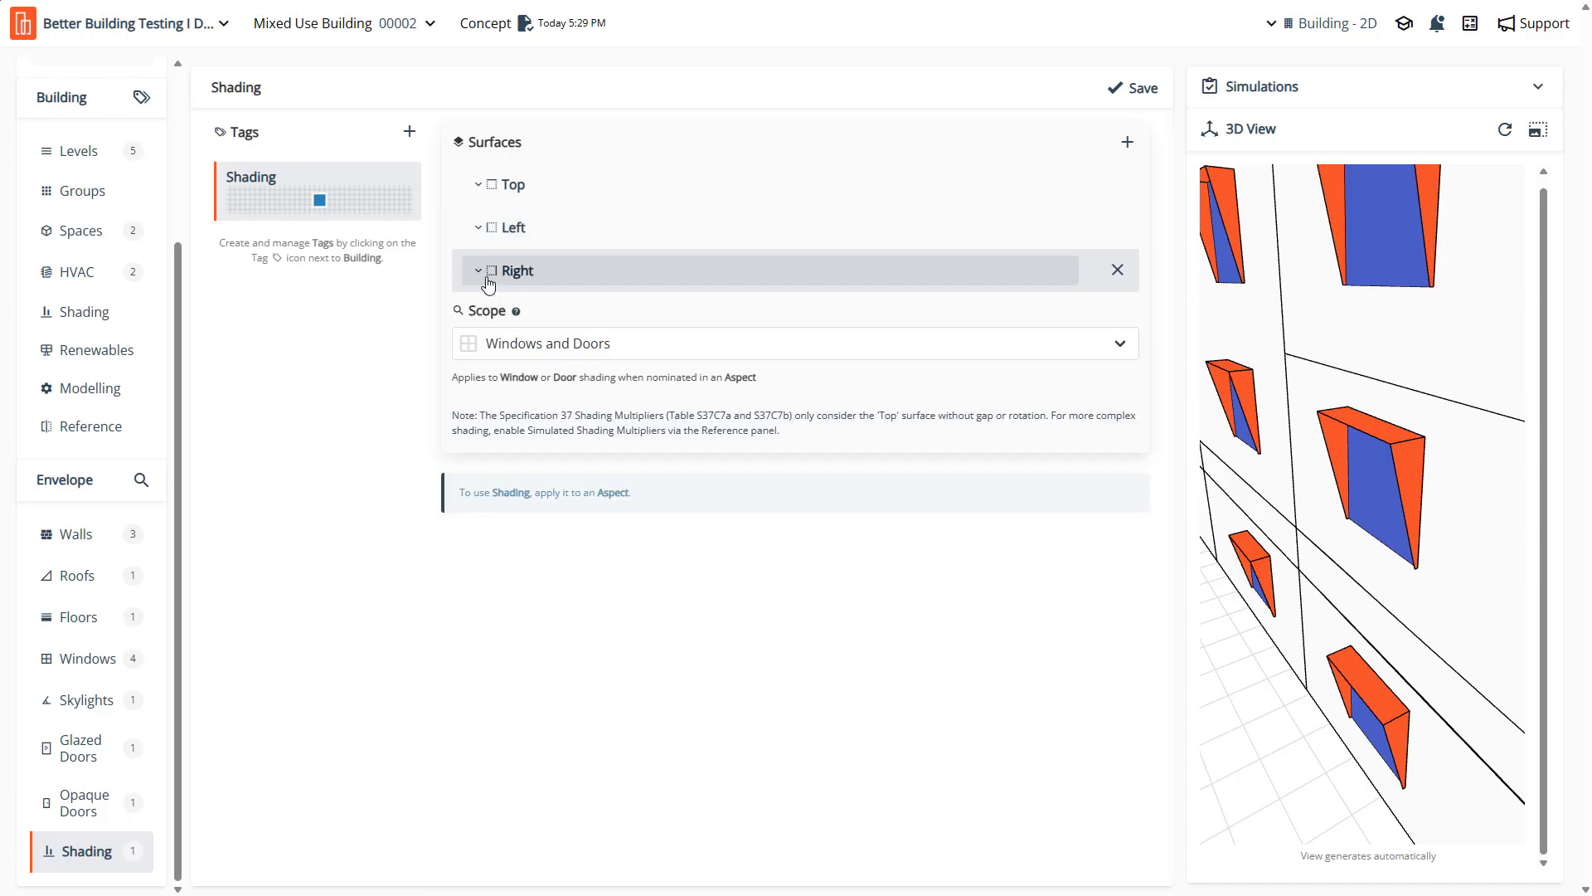
Change the shading's Right surface to Single Projection and save the shading
click(488, 273)
click(535, 327)
click(539, 381)
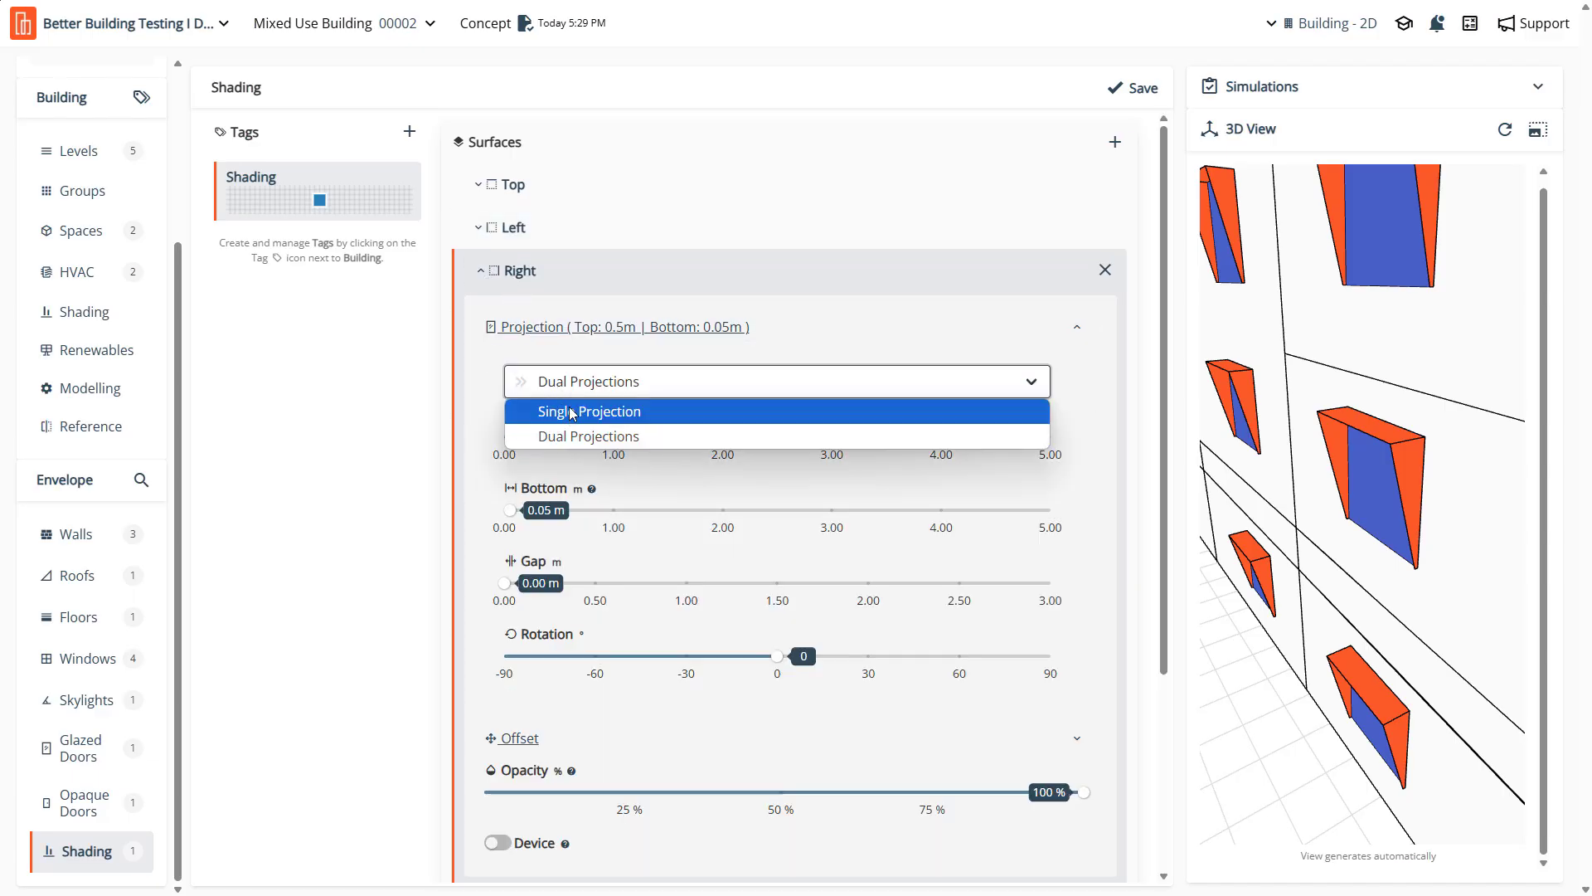
click(572, 413)
click(1147, 91)
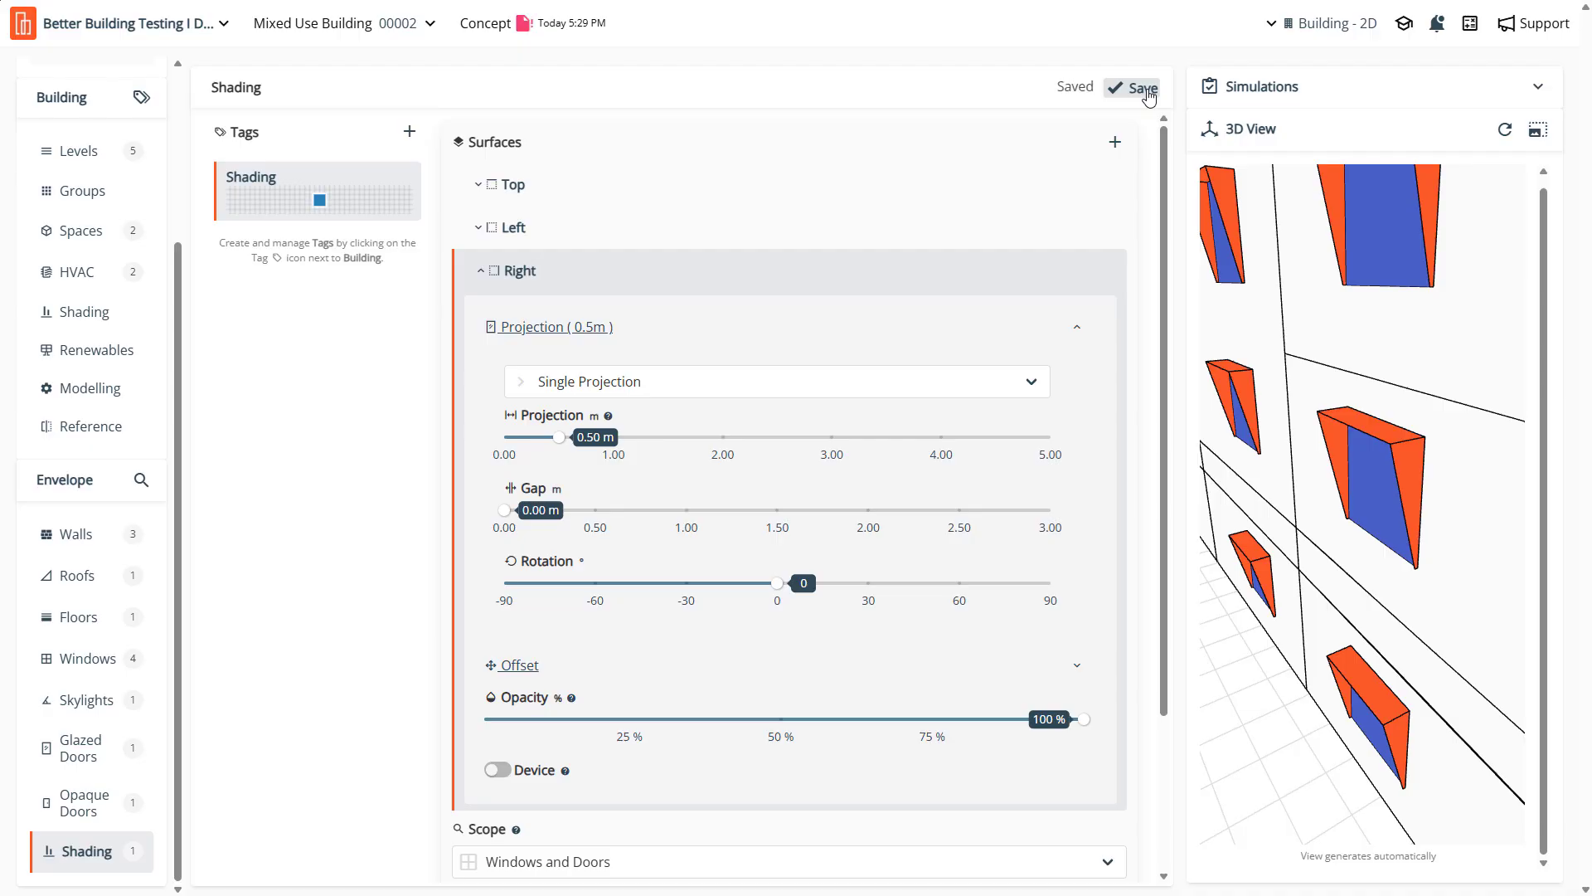
Regenerate the 3D view and inspect the side fins around the punched windows up close
click(1505, 130)
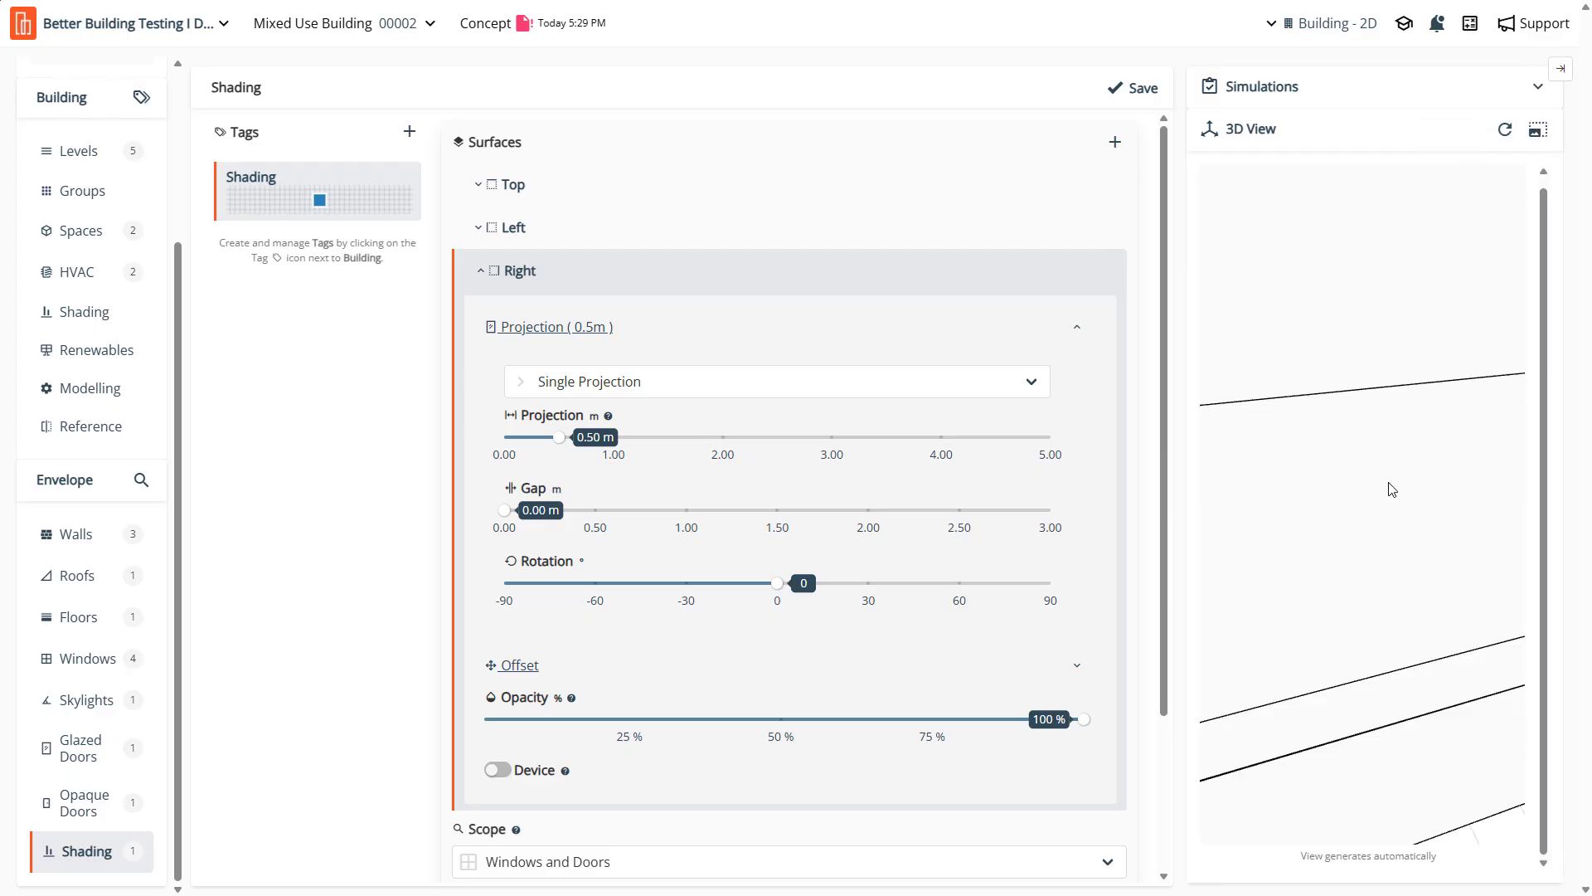
drag(1274, 525, 1199, 524)
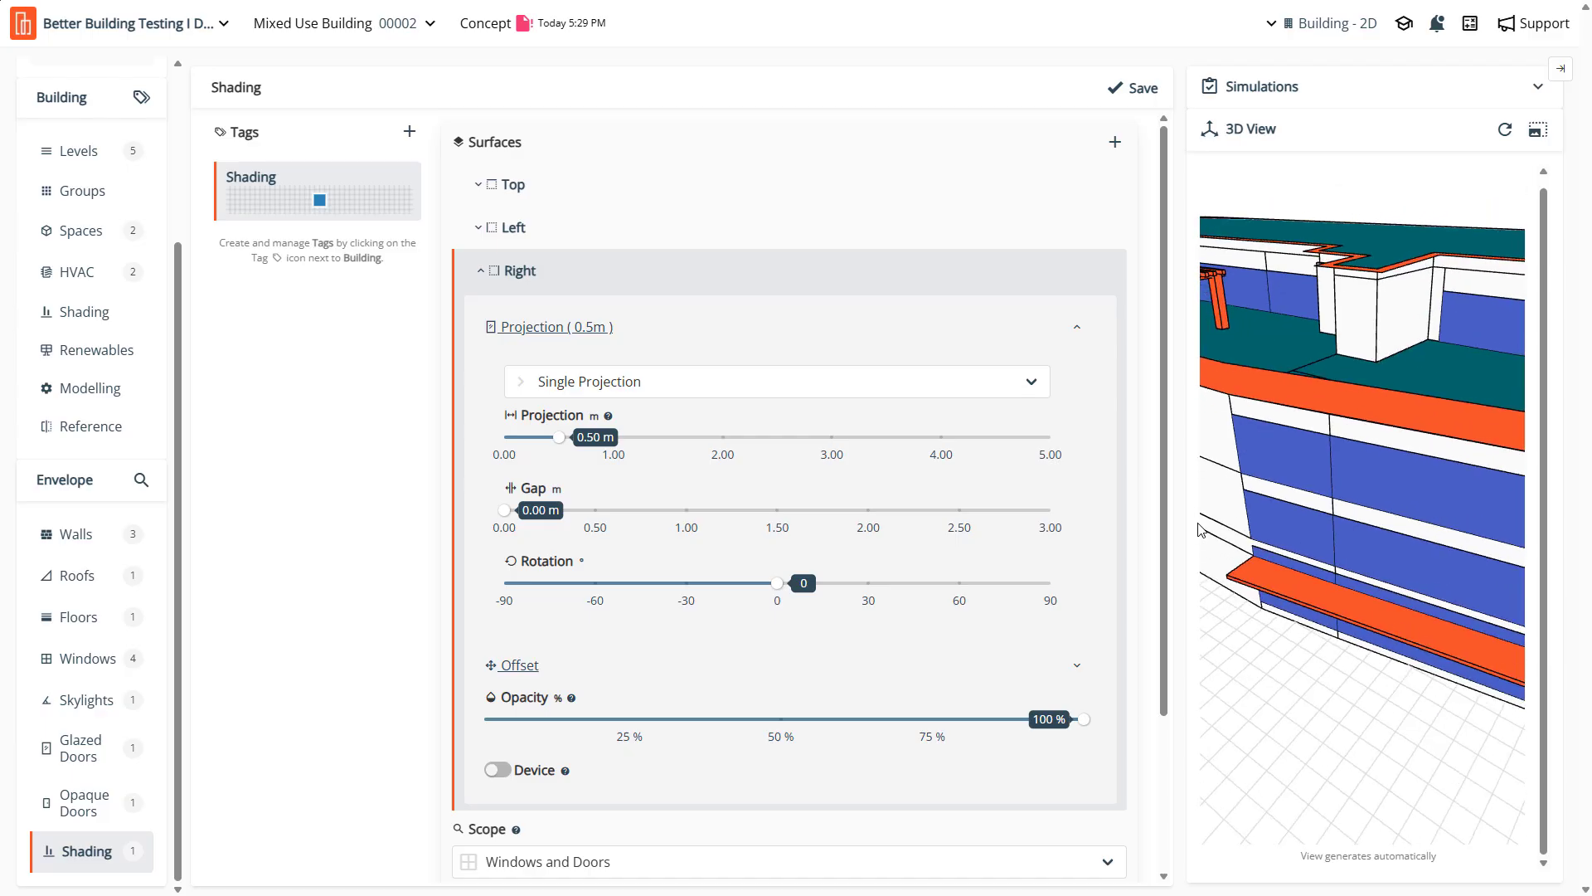
drag(1331, 559, 1422, 588)
mouse_move(1268, 513)
mouse_down()
mouse_move(1296, 495)
mouse_move(1396, 509)
mouse_move(1373, 503)
mouse_move(1367, 540)
mouse_up()
scroll(1296, 494, up, 4)
scroll(1398, 513, up, 6)
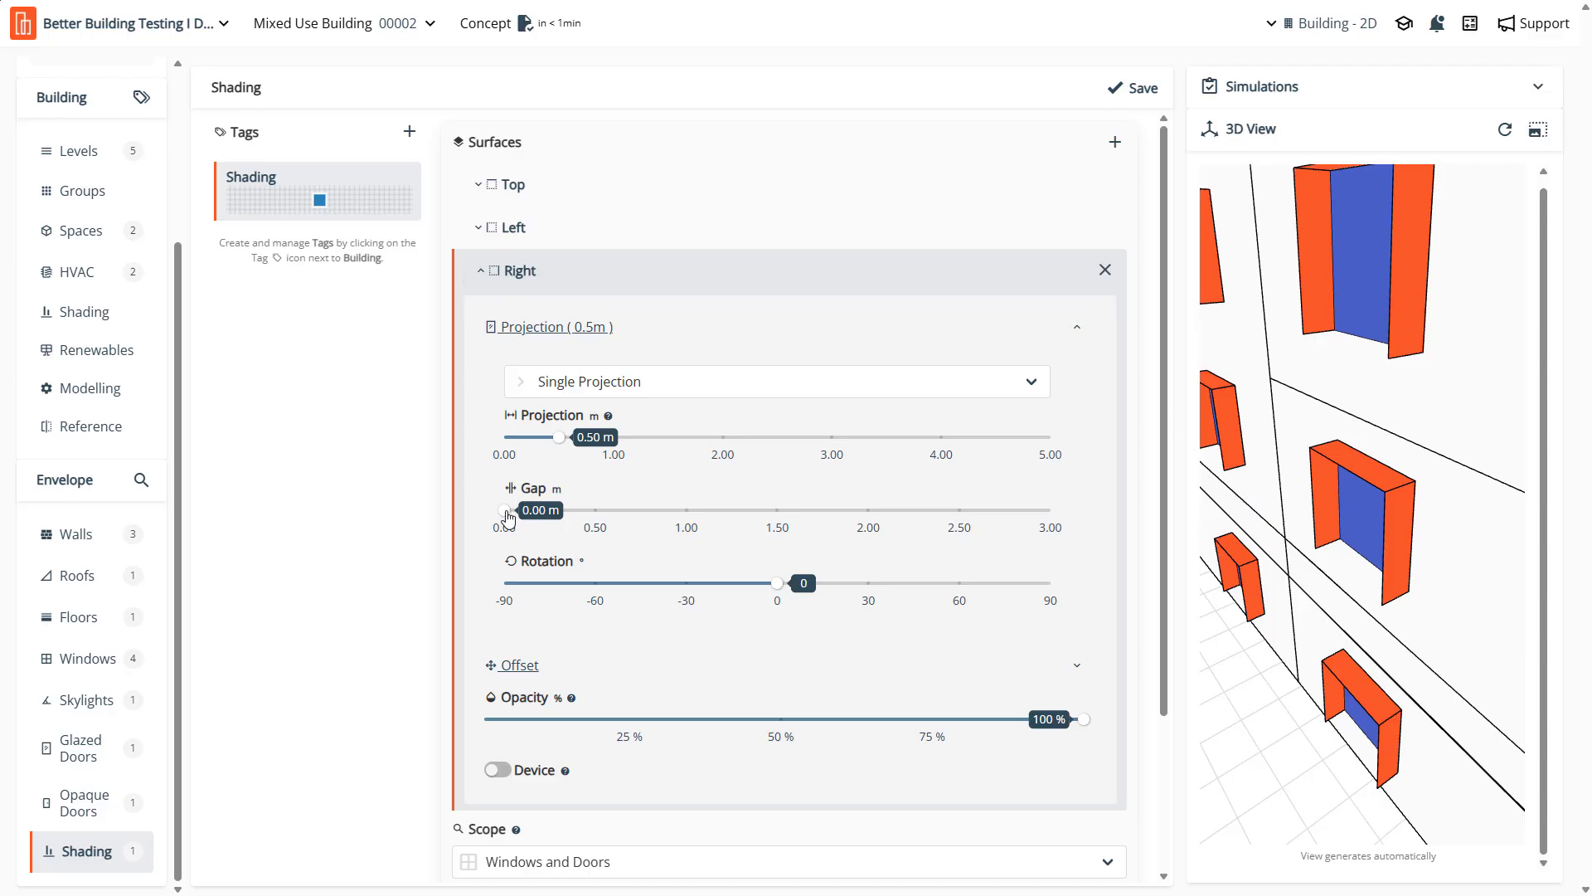
Set the gap of the shading's Right and Left surfaces to 0.10 m, and save the shading
drag(506, 518, 525, 524)
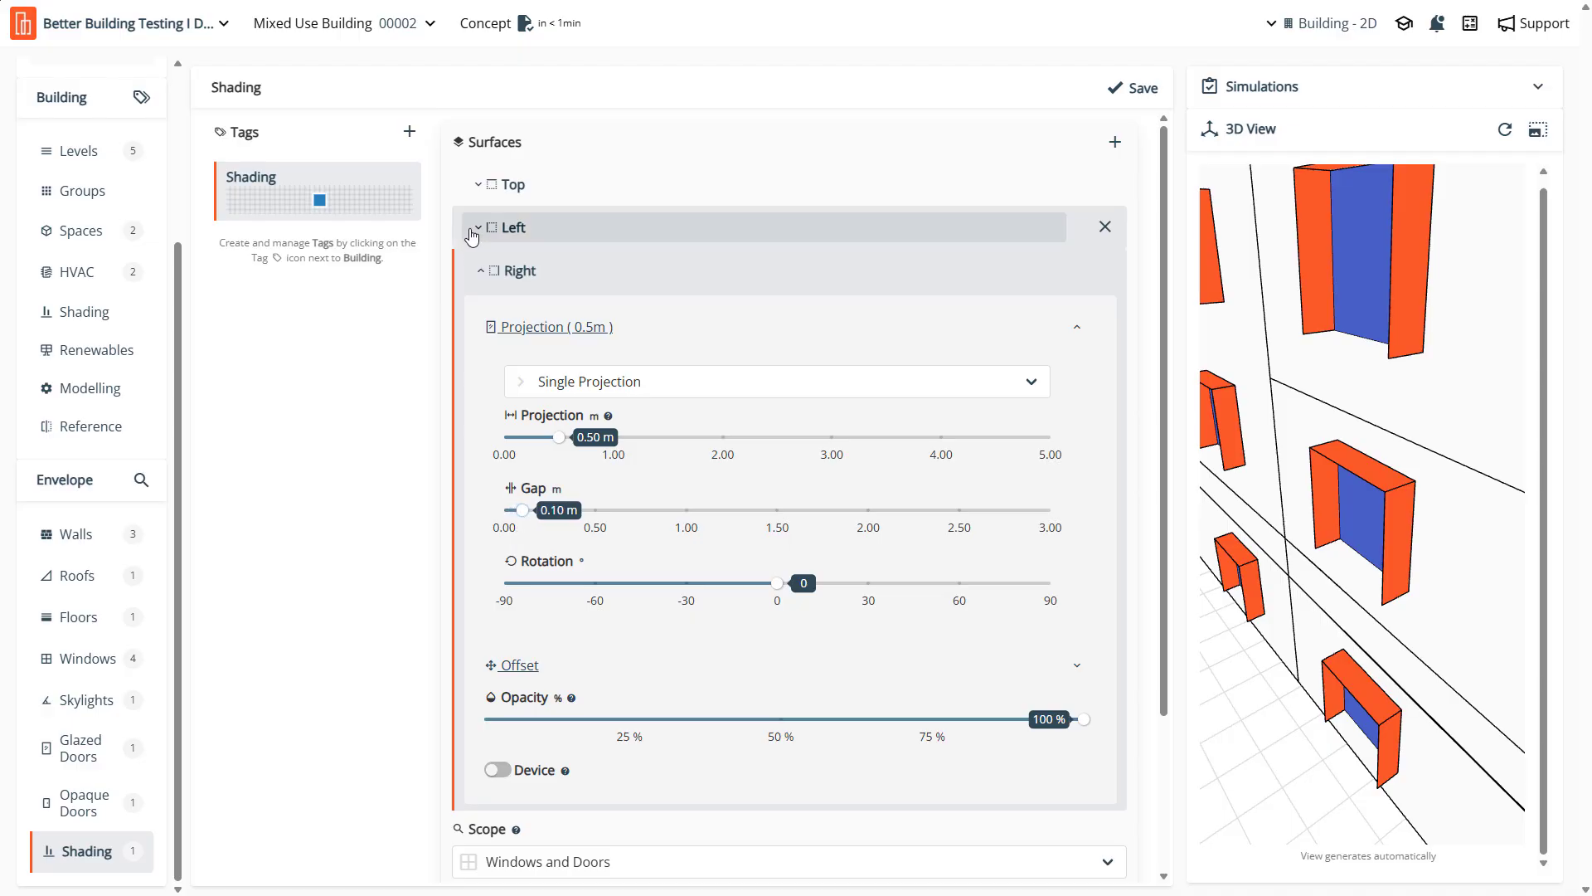
click(465, 227)
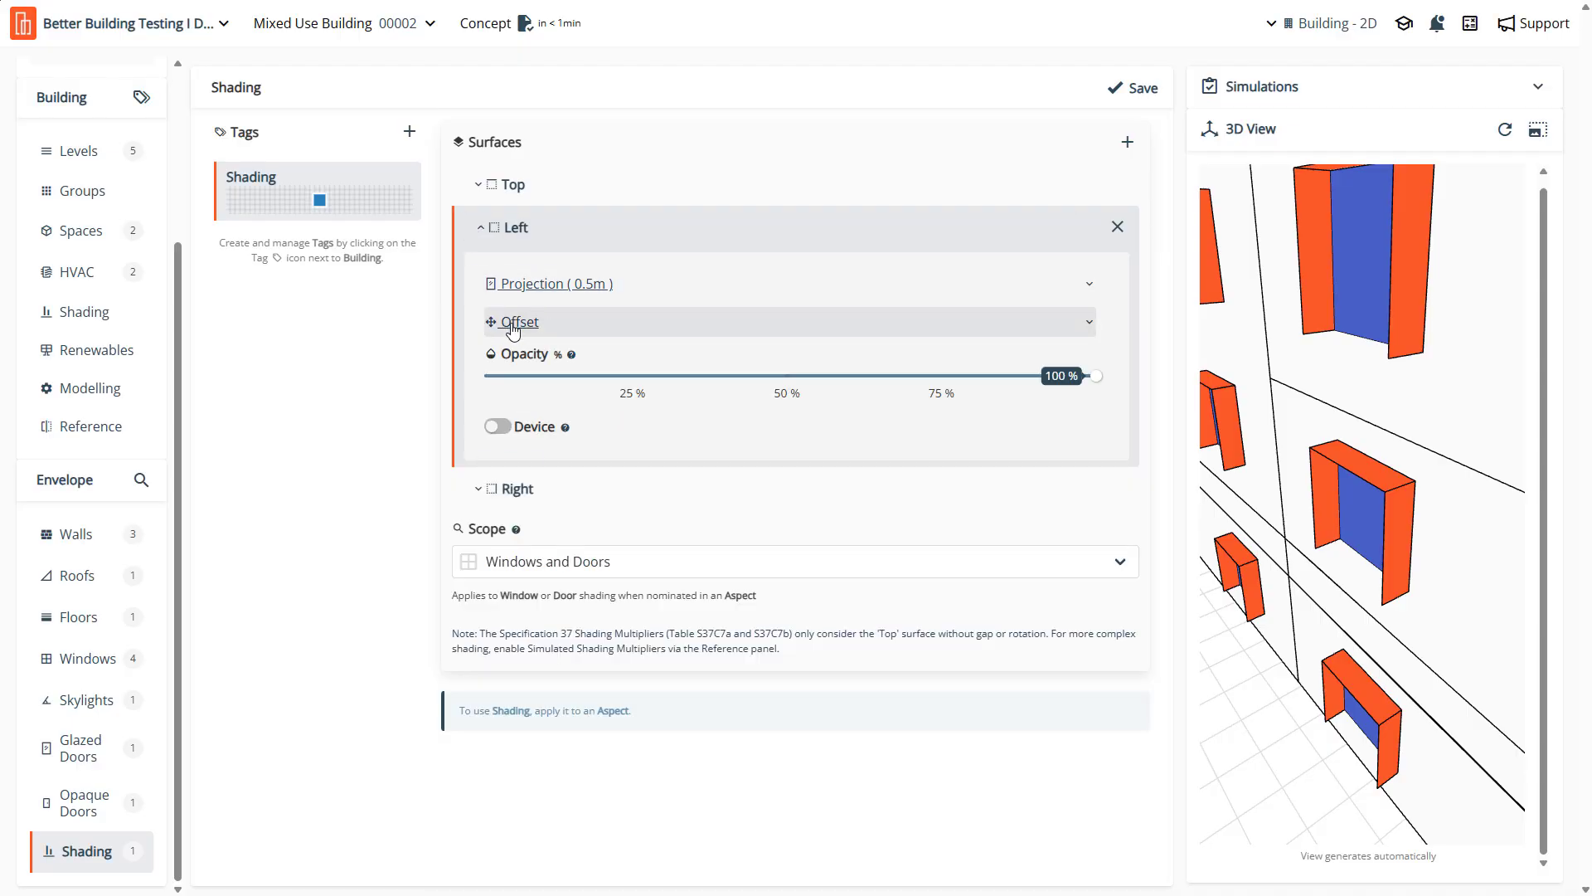
click(522, 286)
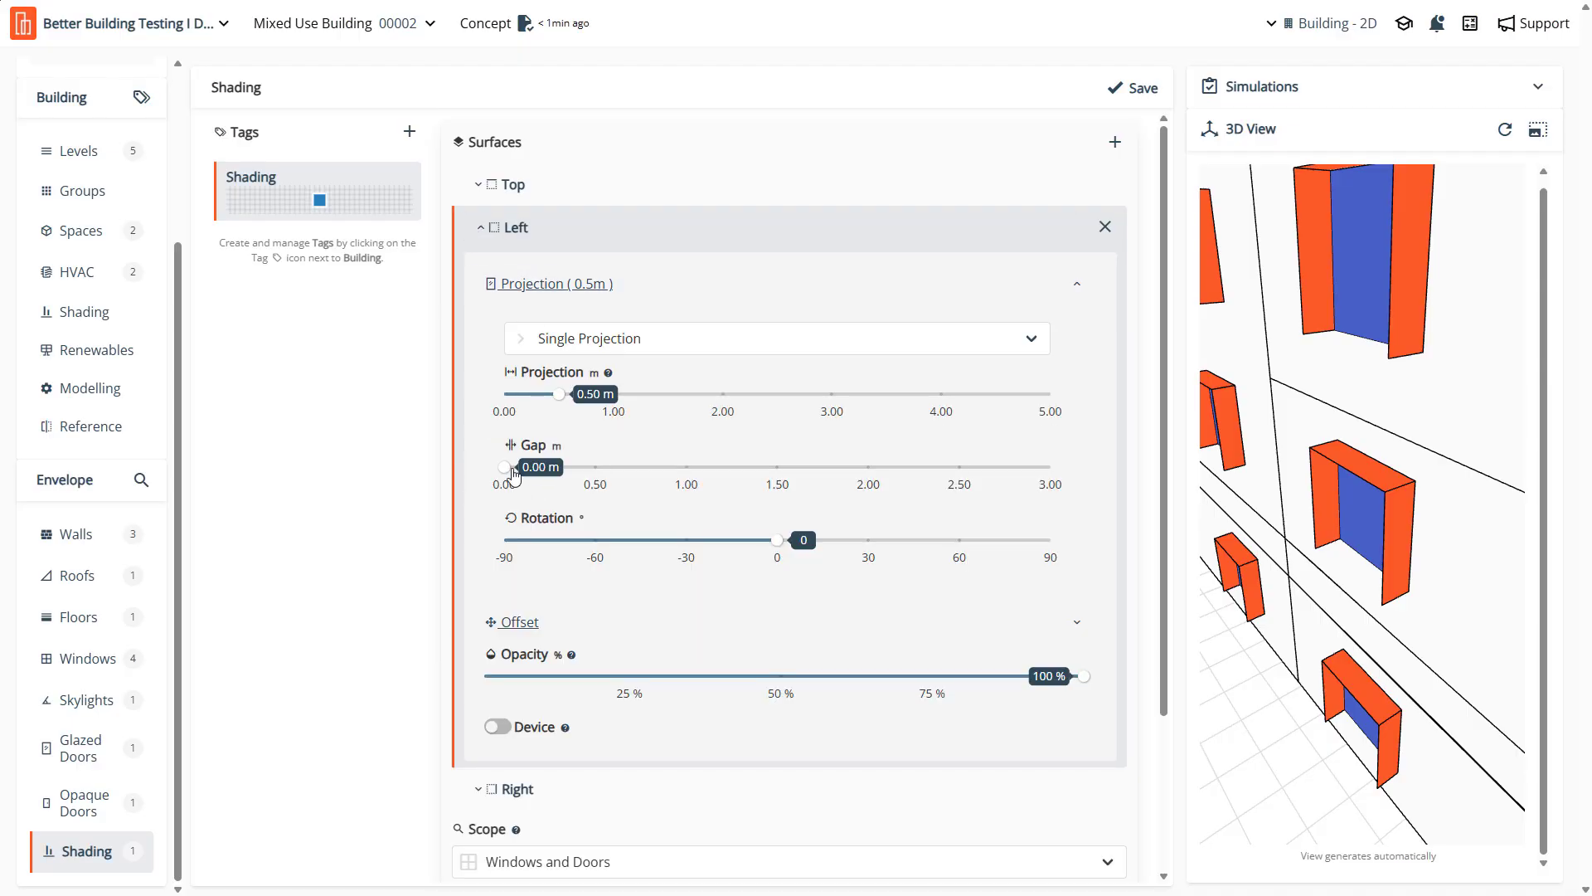
drag(515, 472, 524, 475)
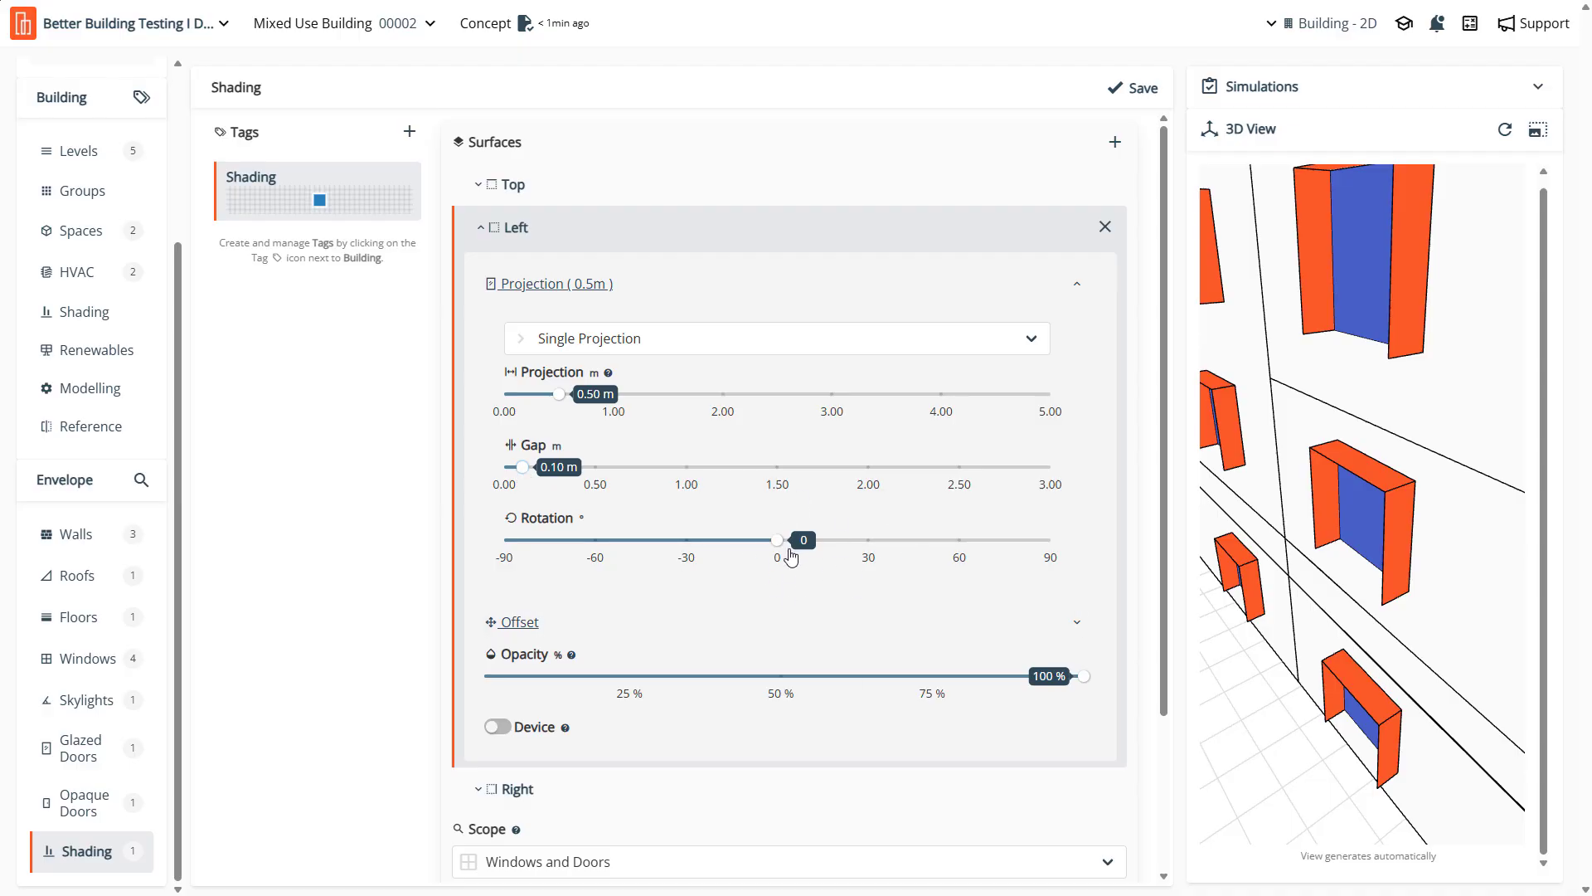
click(520, 622)
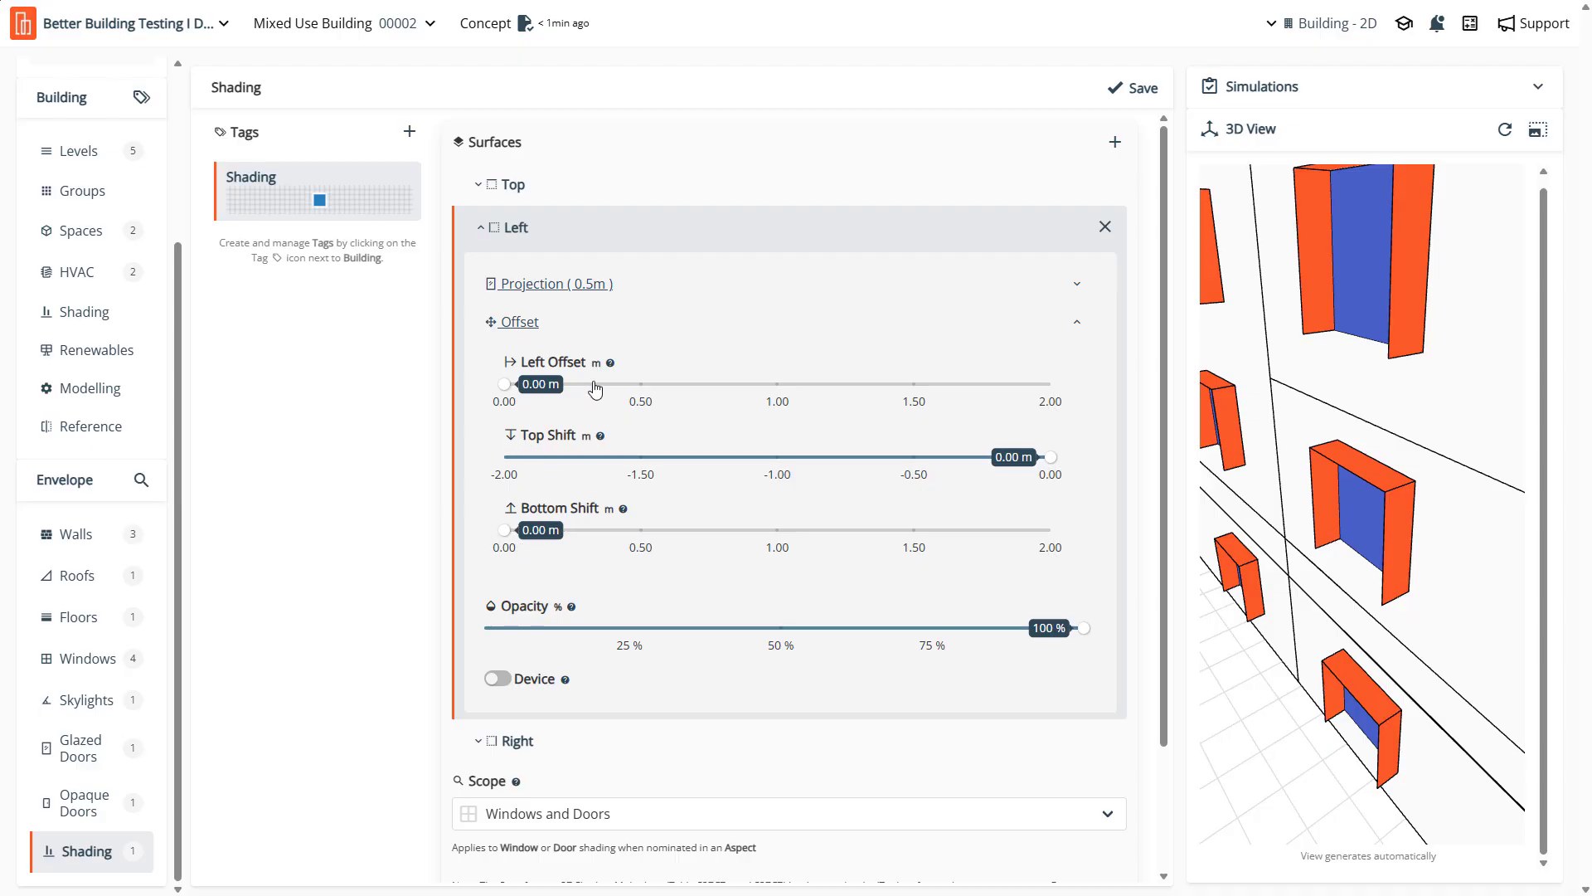
click(481, 236)
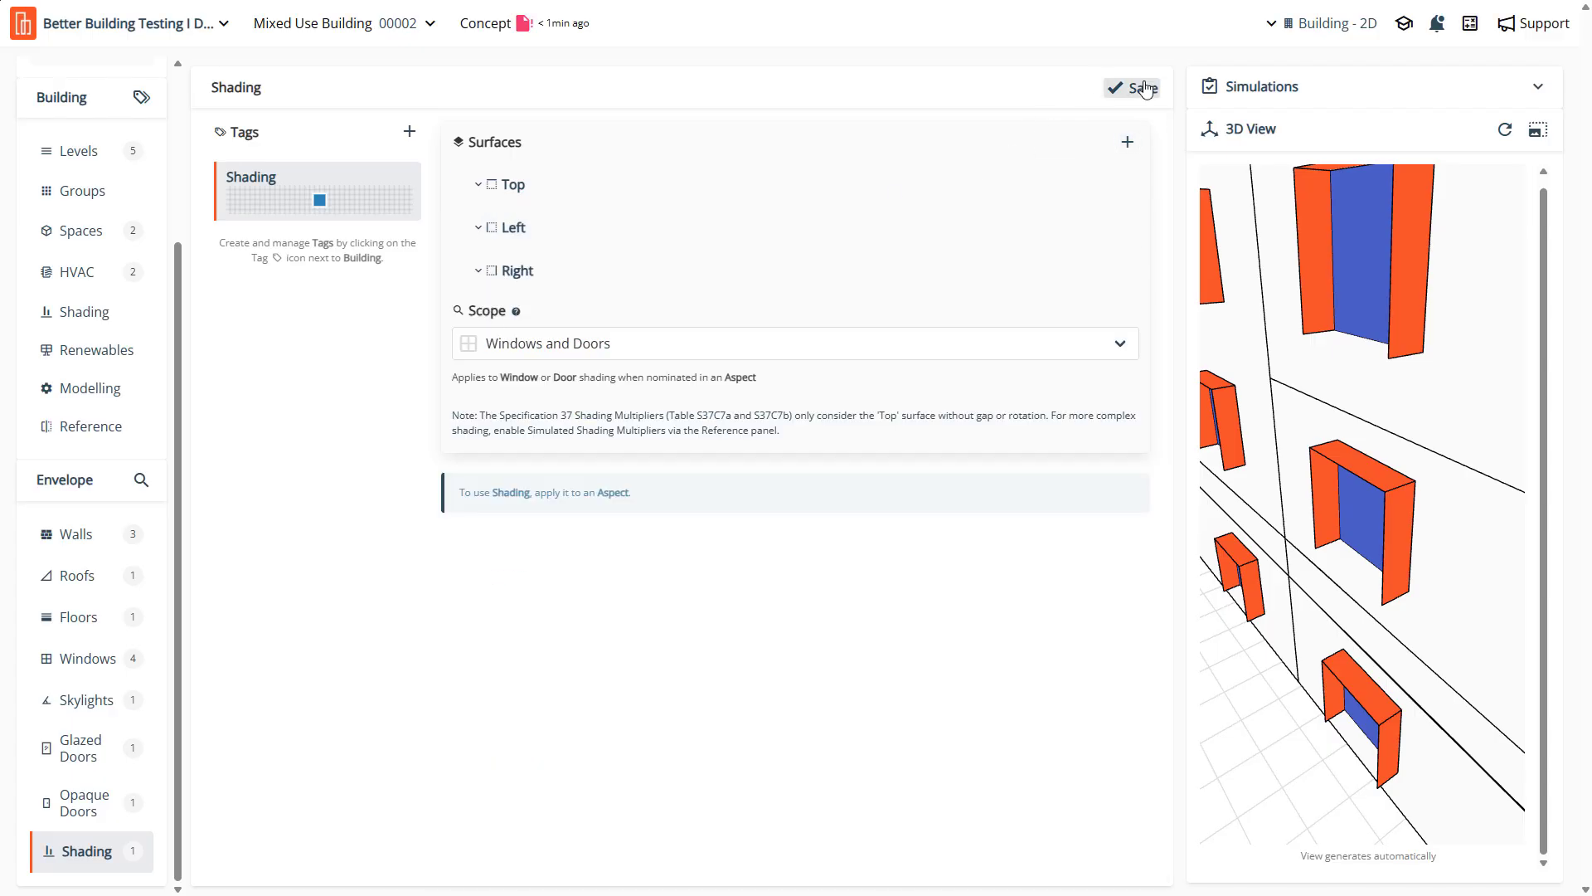
Regenerate the 3D view and inspect the gap between the window shades' side fins and the wall
click(1545, 141)
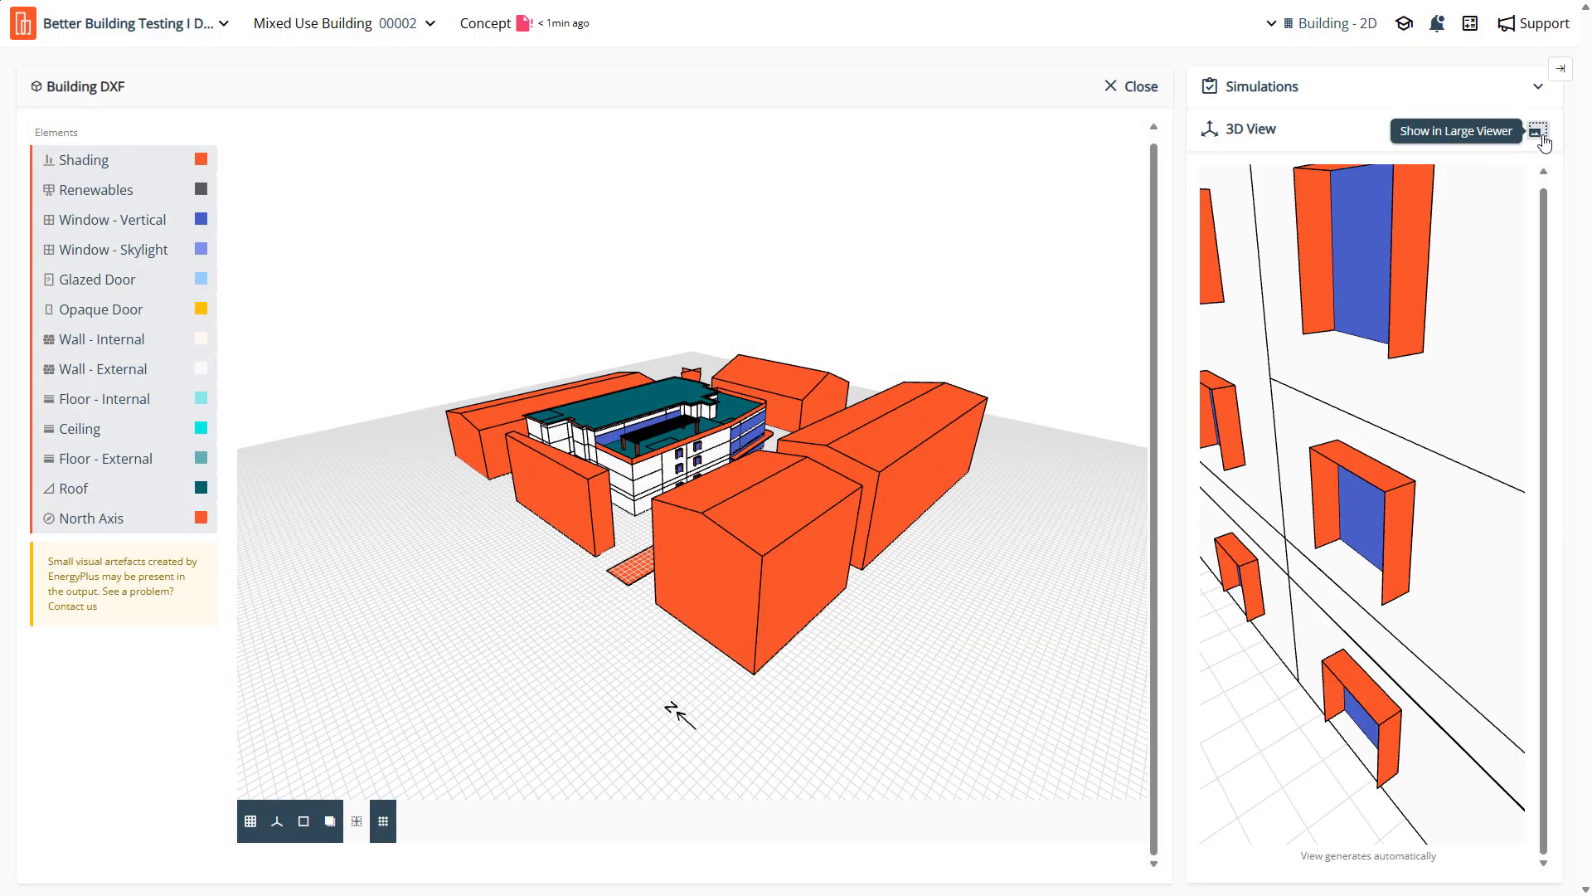
click(1509, 139)
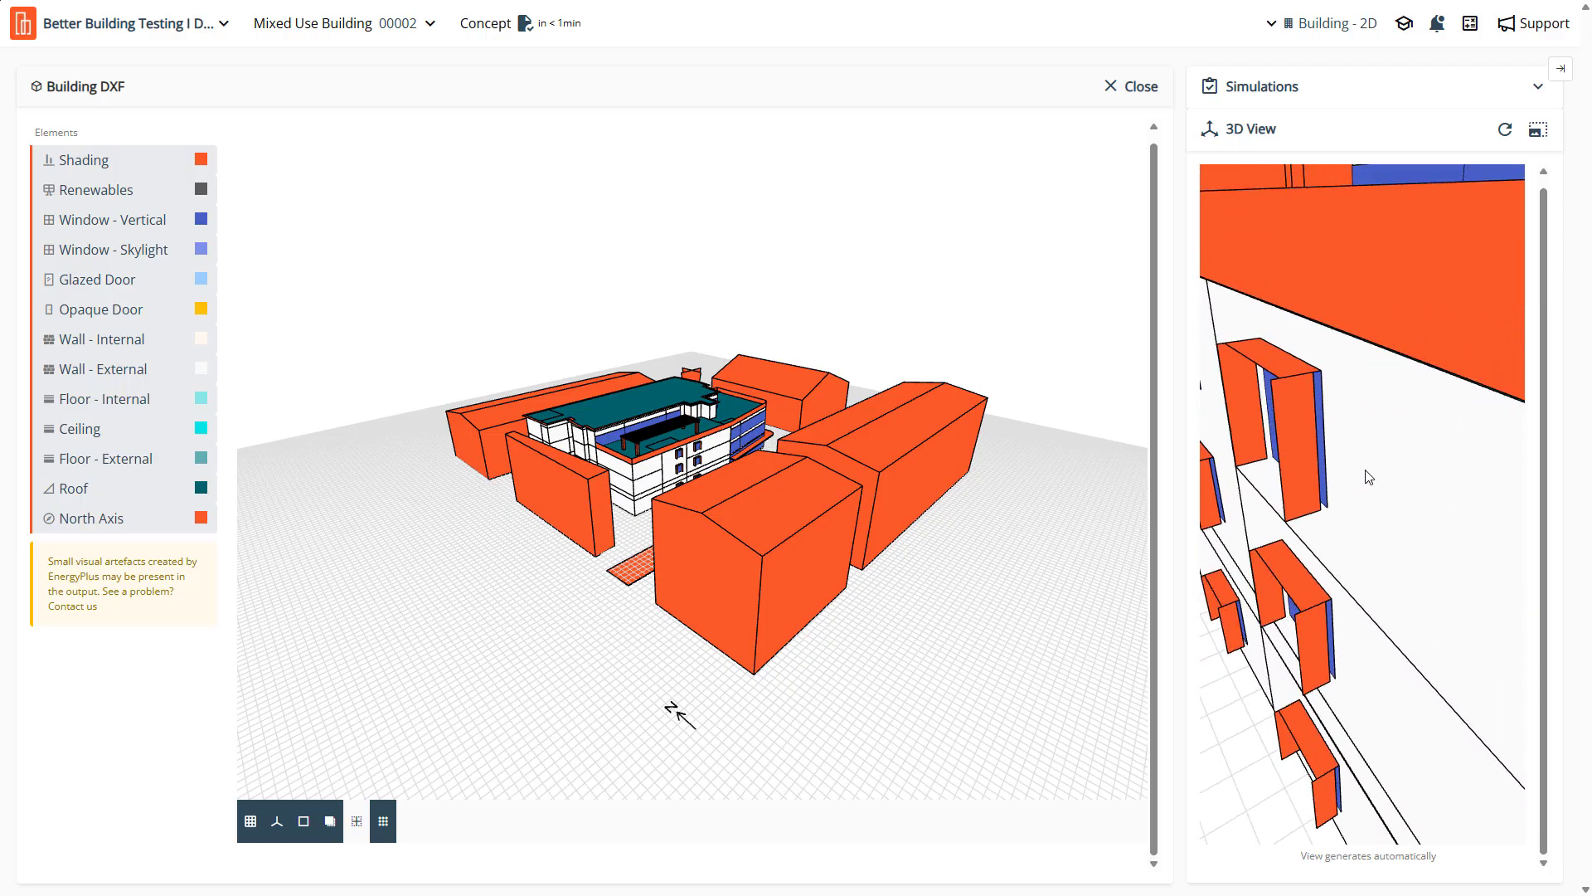
click(1143, 85)
Set the gap of the shading's Top surface to 0.10 m and save the shading
click(477, 187)
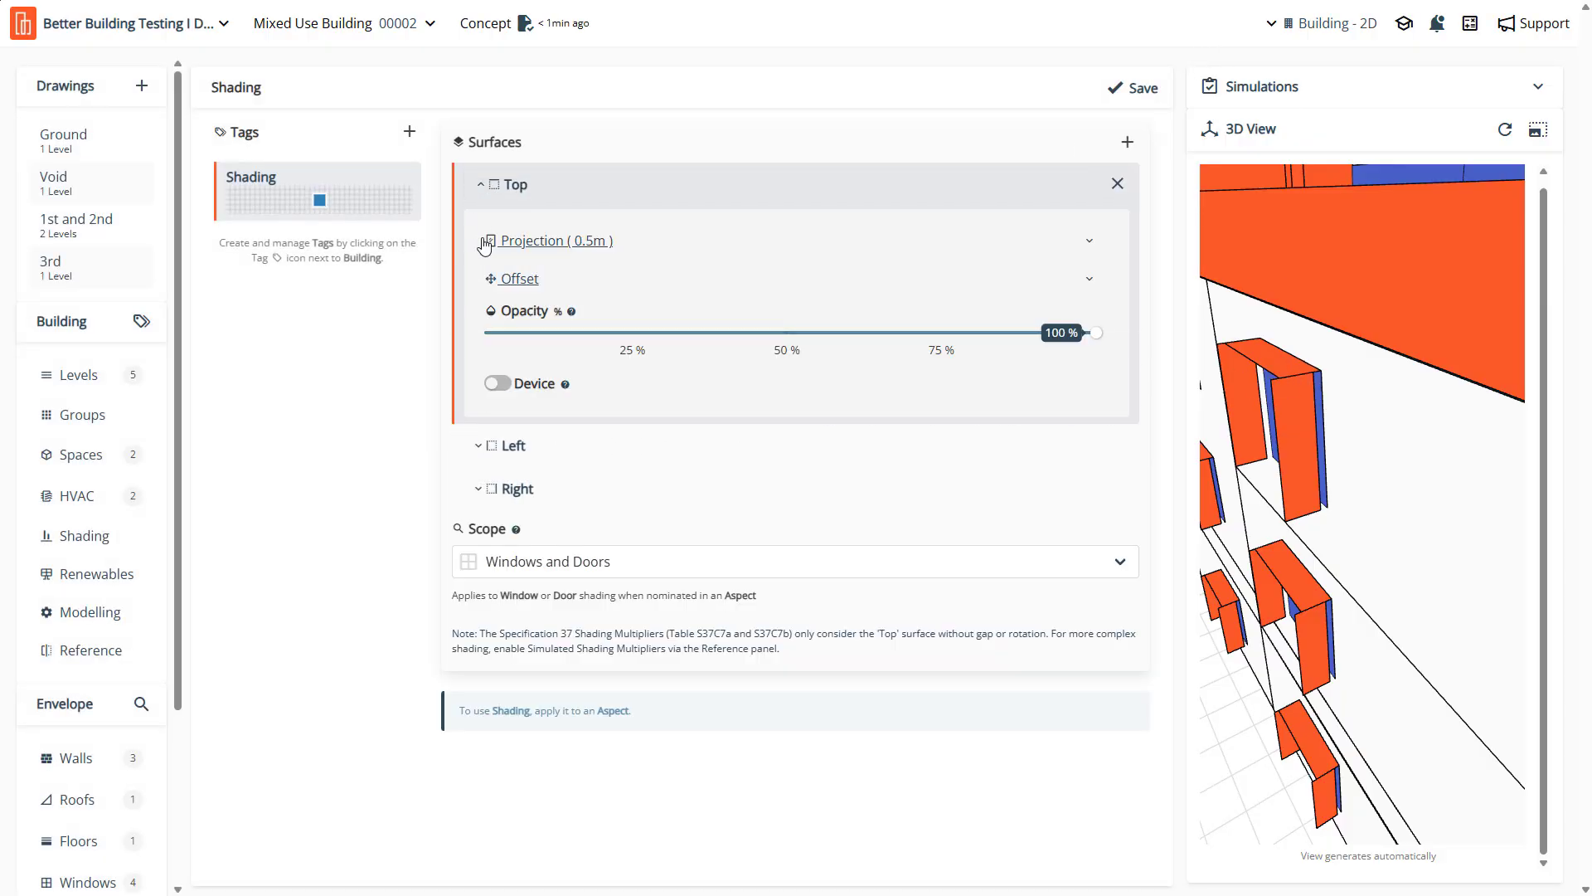
click(502, 240)
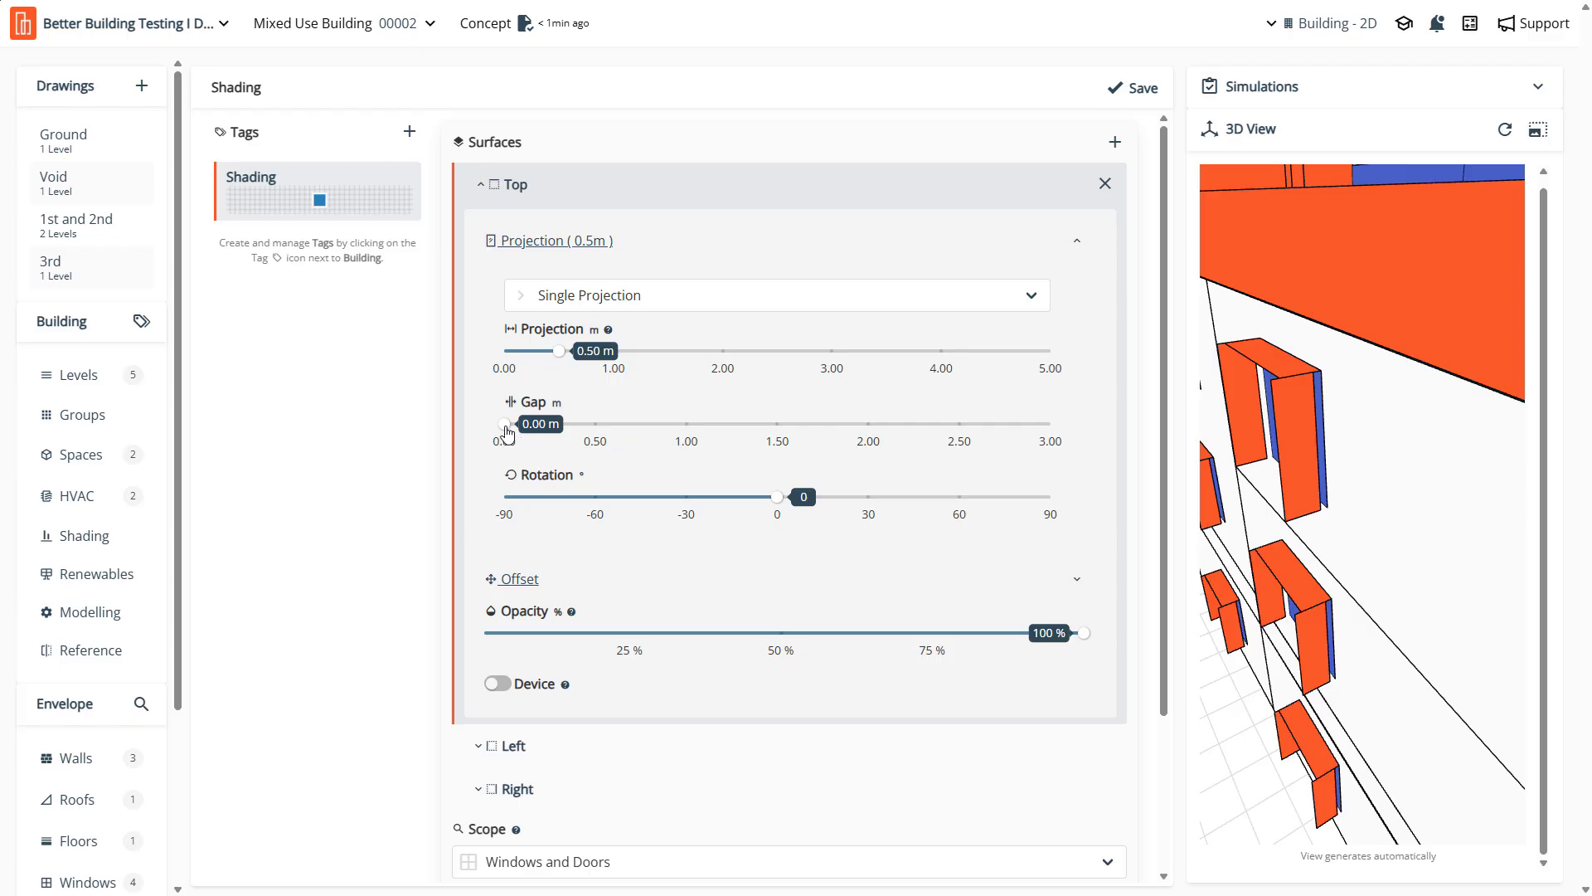
click(522, 436)
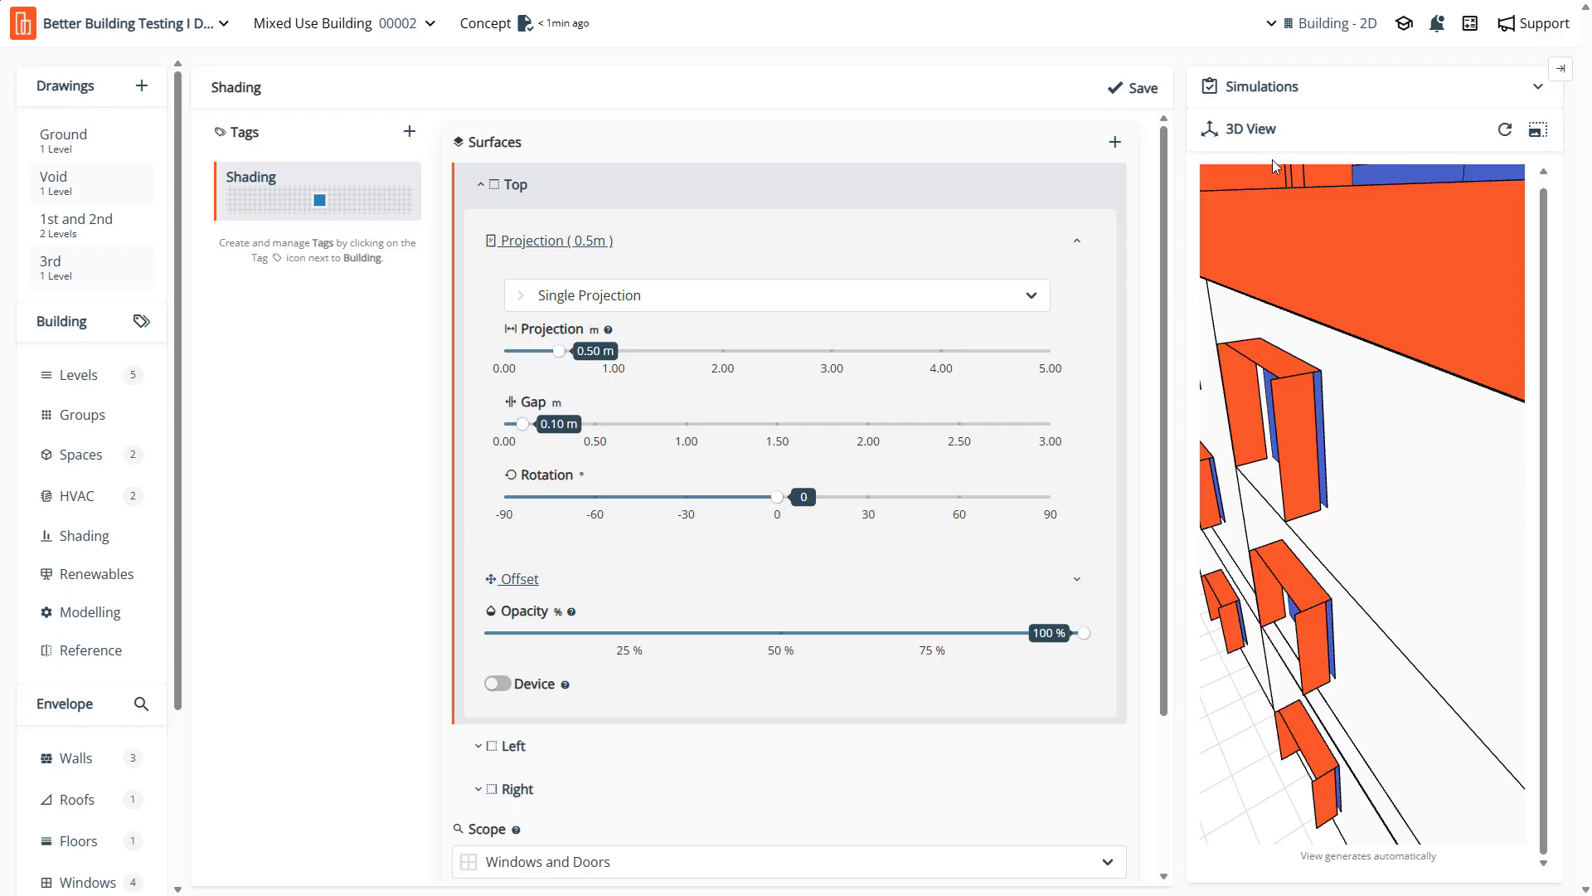
click(1145, 88)
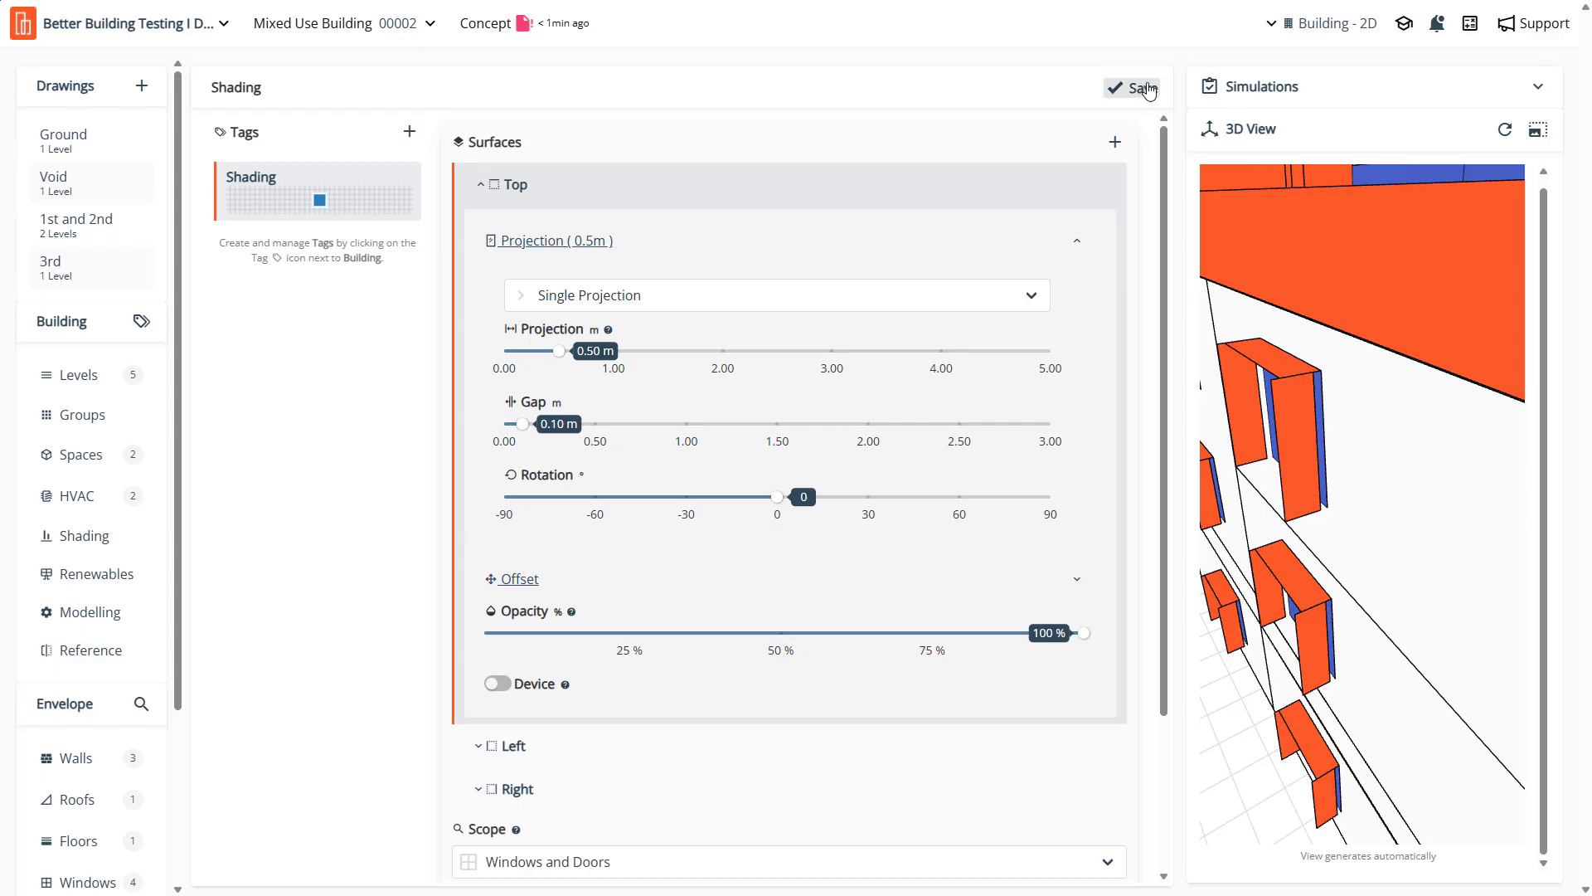
click(528, 201)
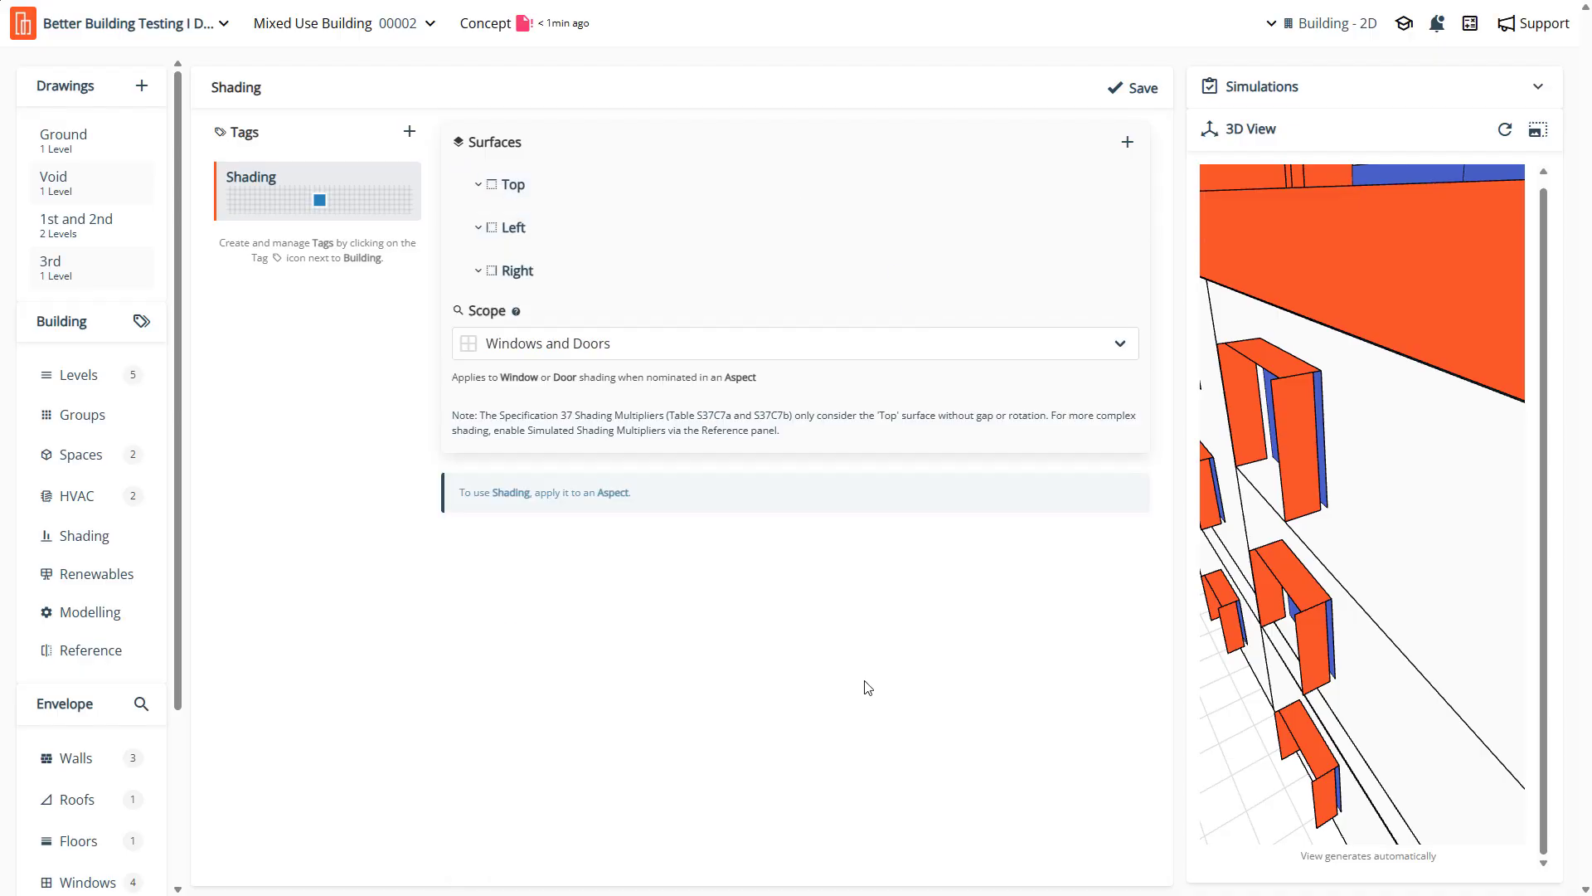
Add a Horizontal surface to the window shading and set its gap to 0.50 m
click(1128, 144)
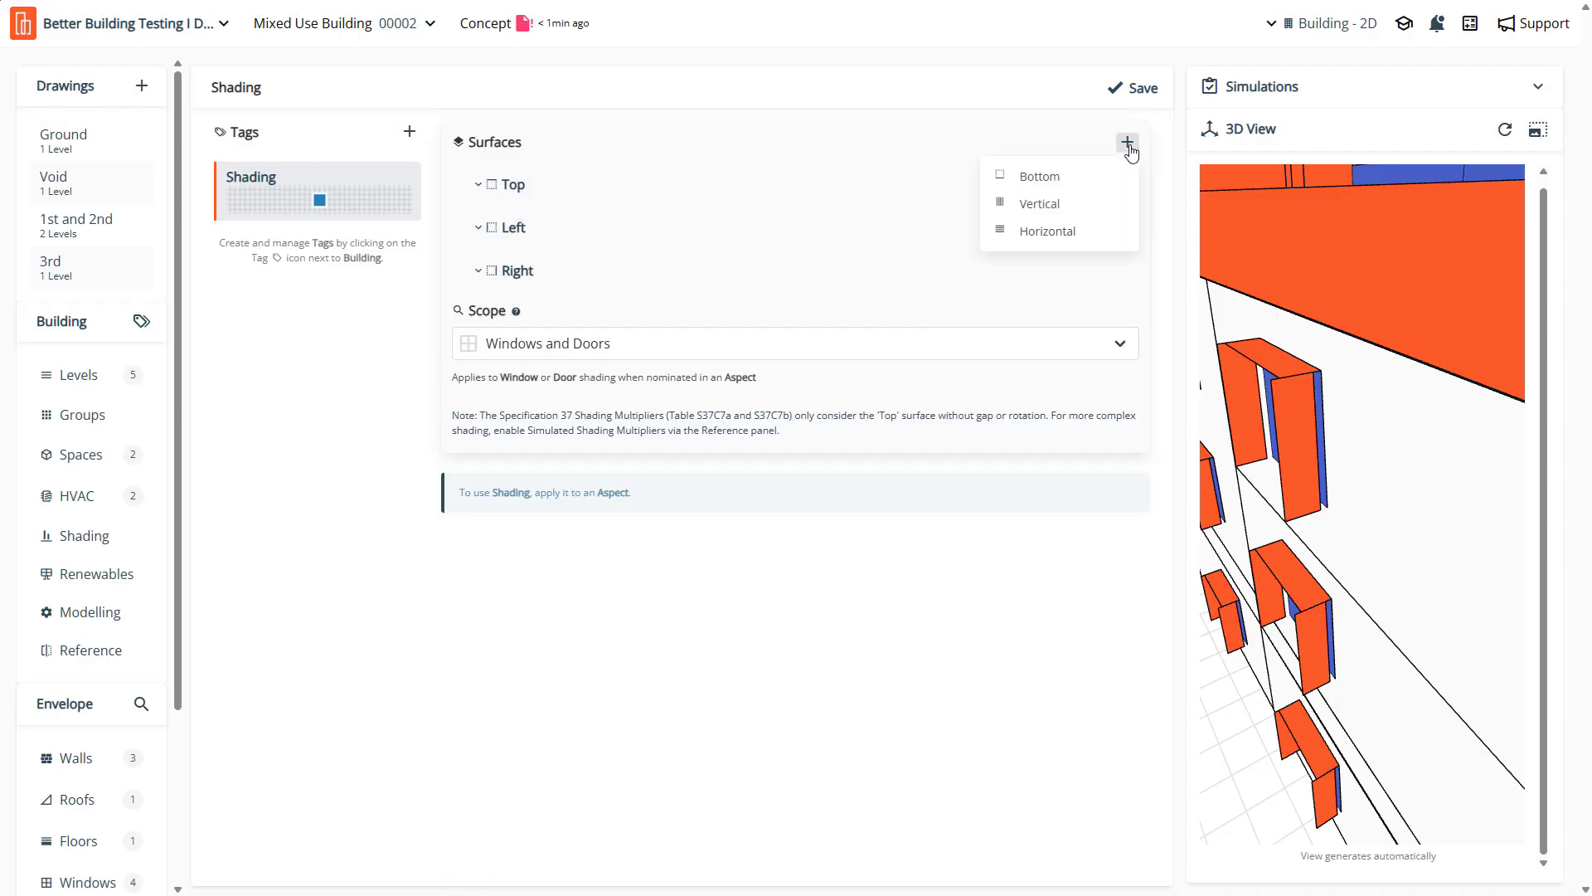
click(1048, 232)
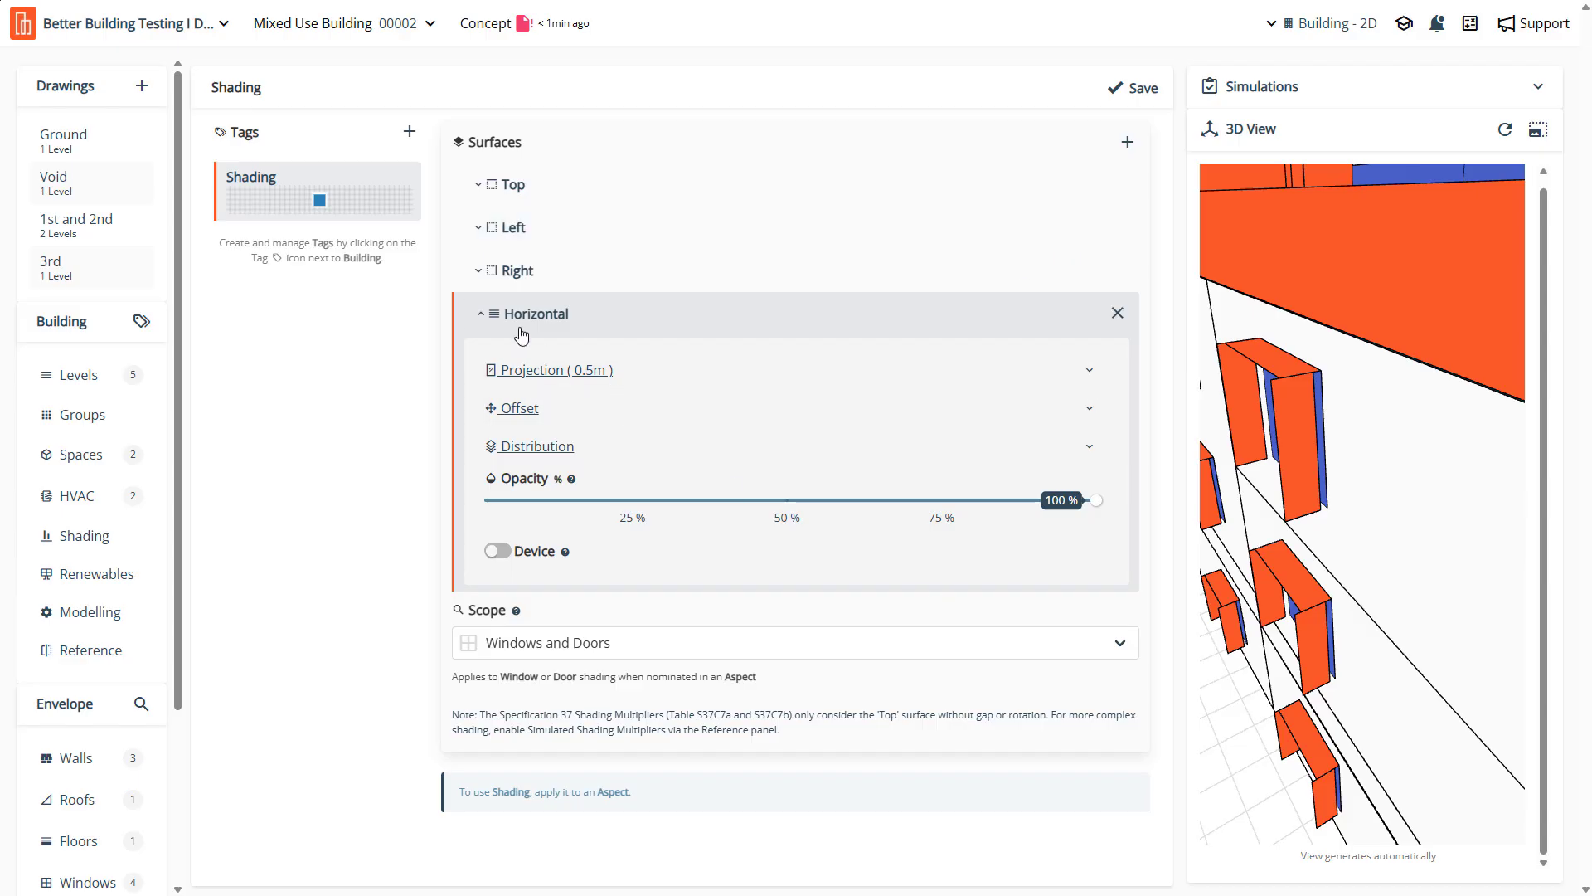
click(535, 373)
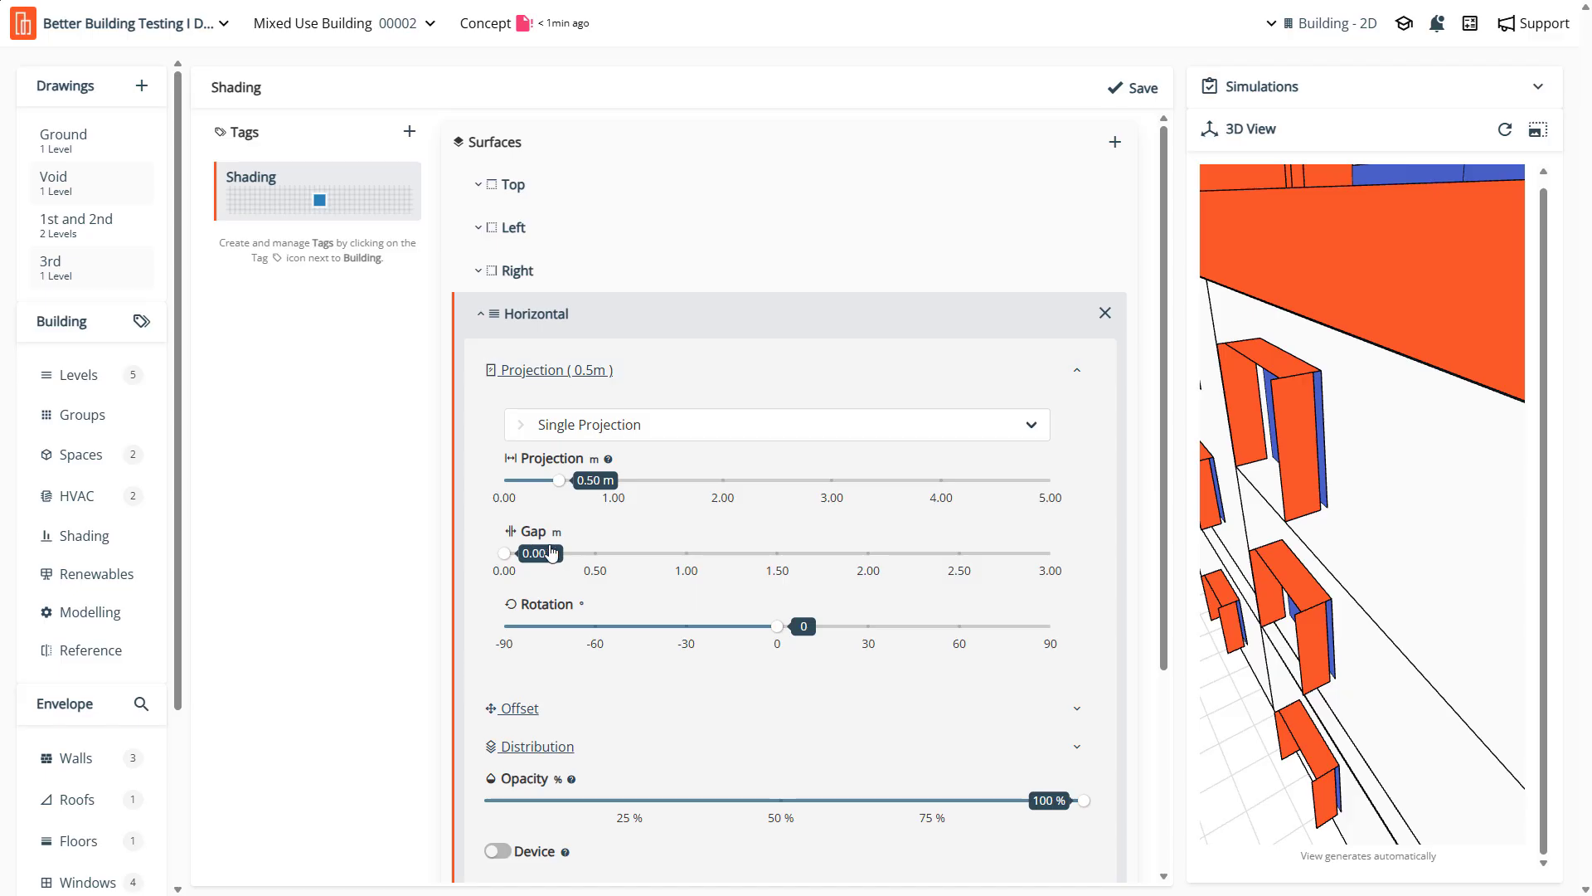
drag(505, 567, 597, 566)
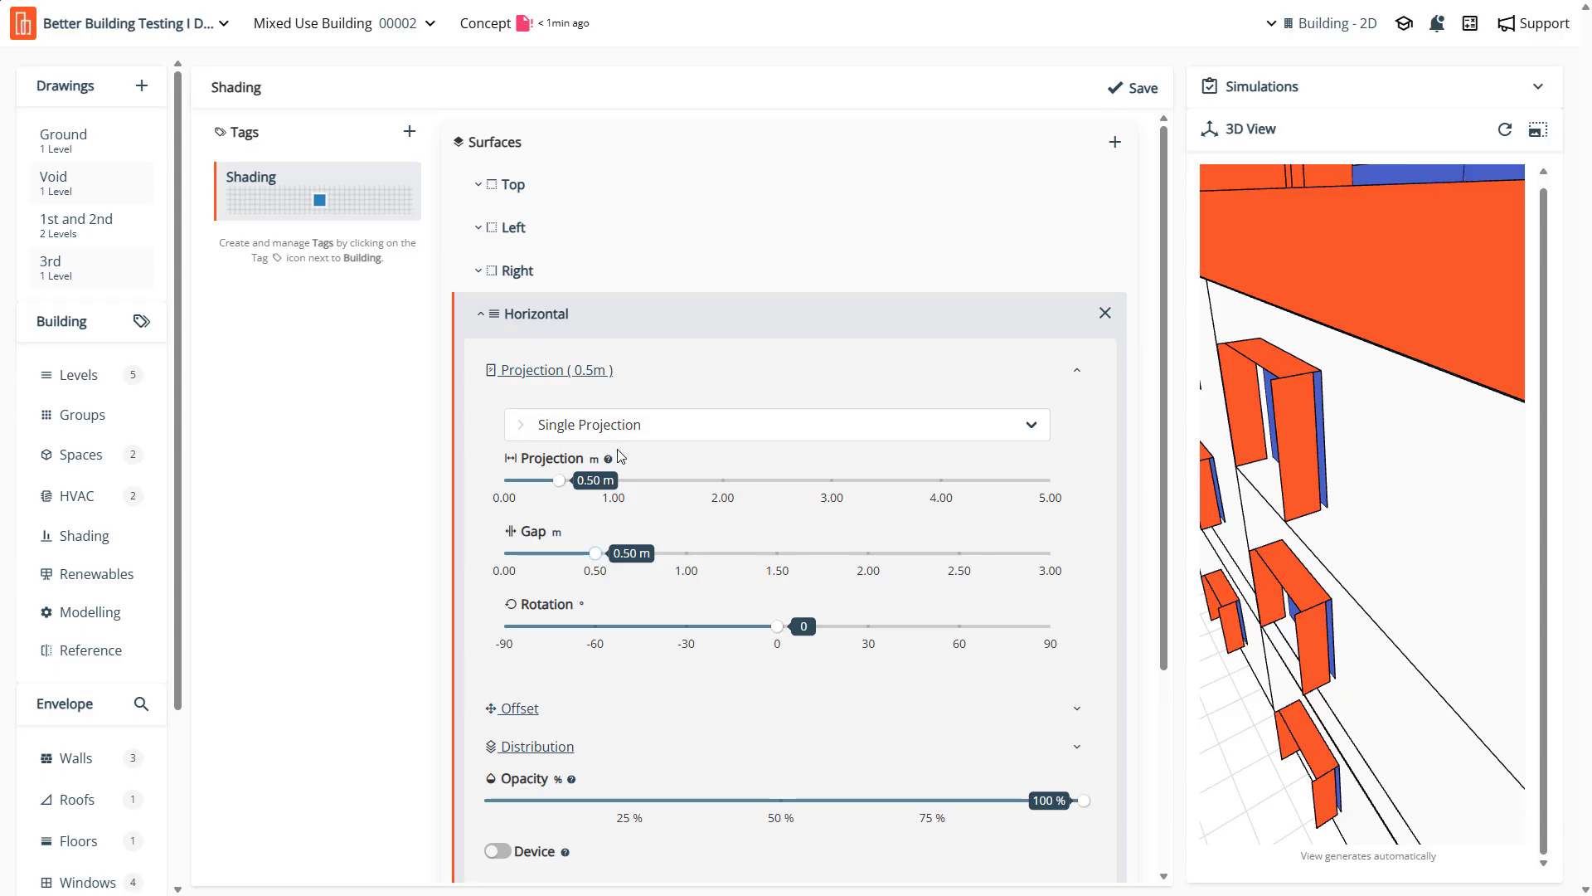
Set the Horizontal surface's distribution to Spread with a surface count of 4, and save the shading
scroll(561, 661, down, 2)
click(562, 661)
scroll(606, 602, down, 4)
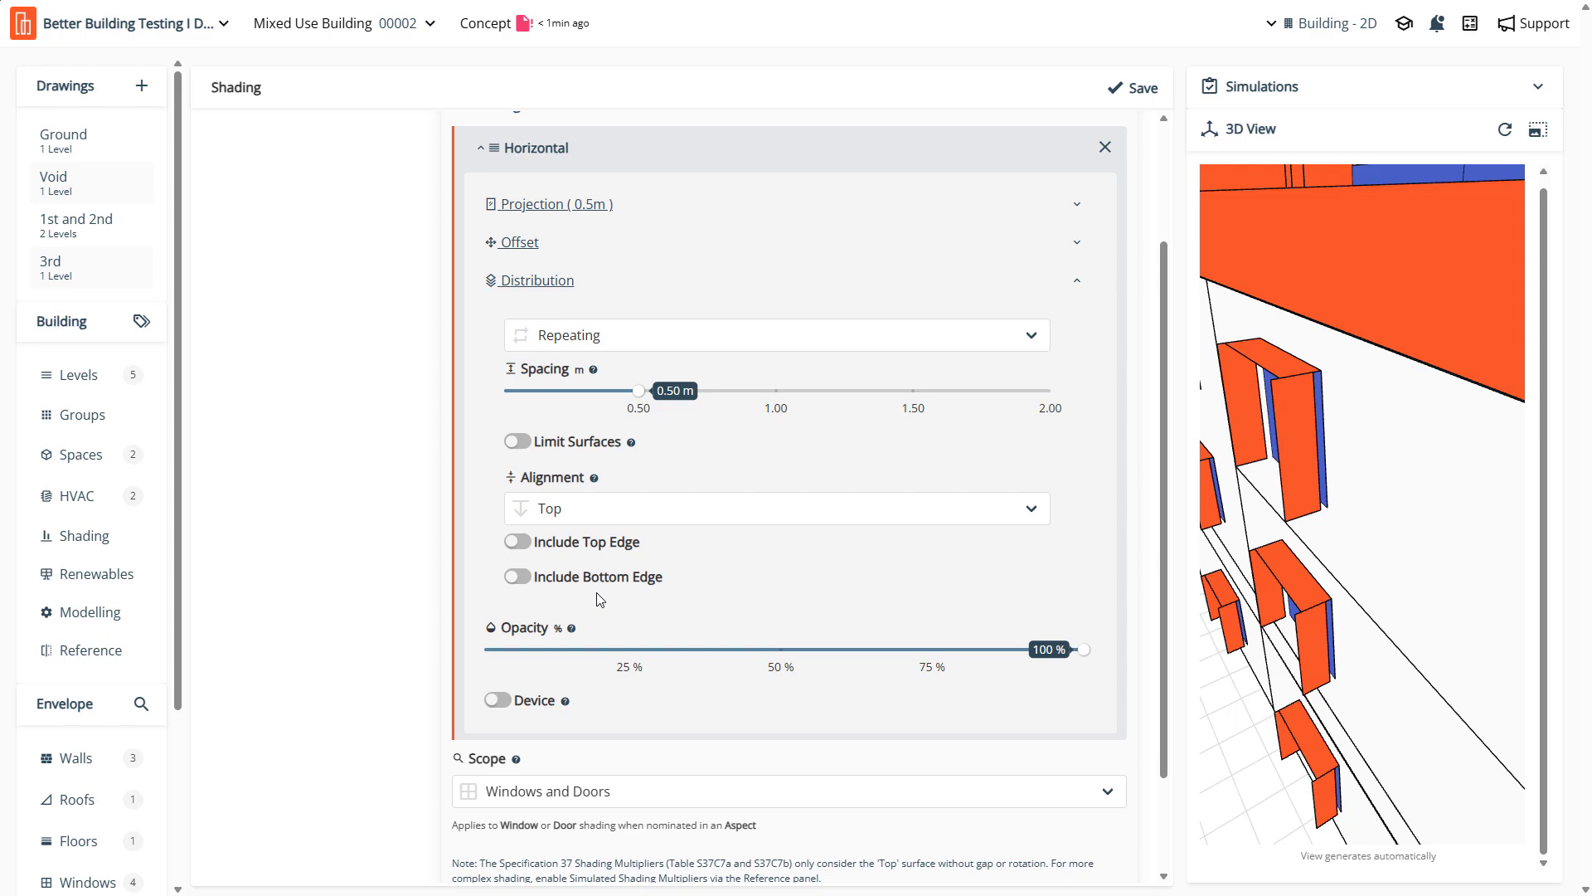
click(611, 347)
click(618, 362)
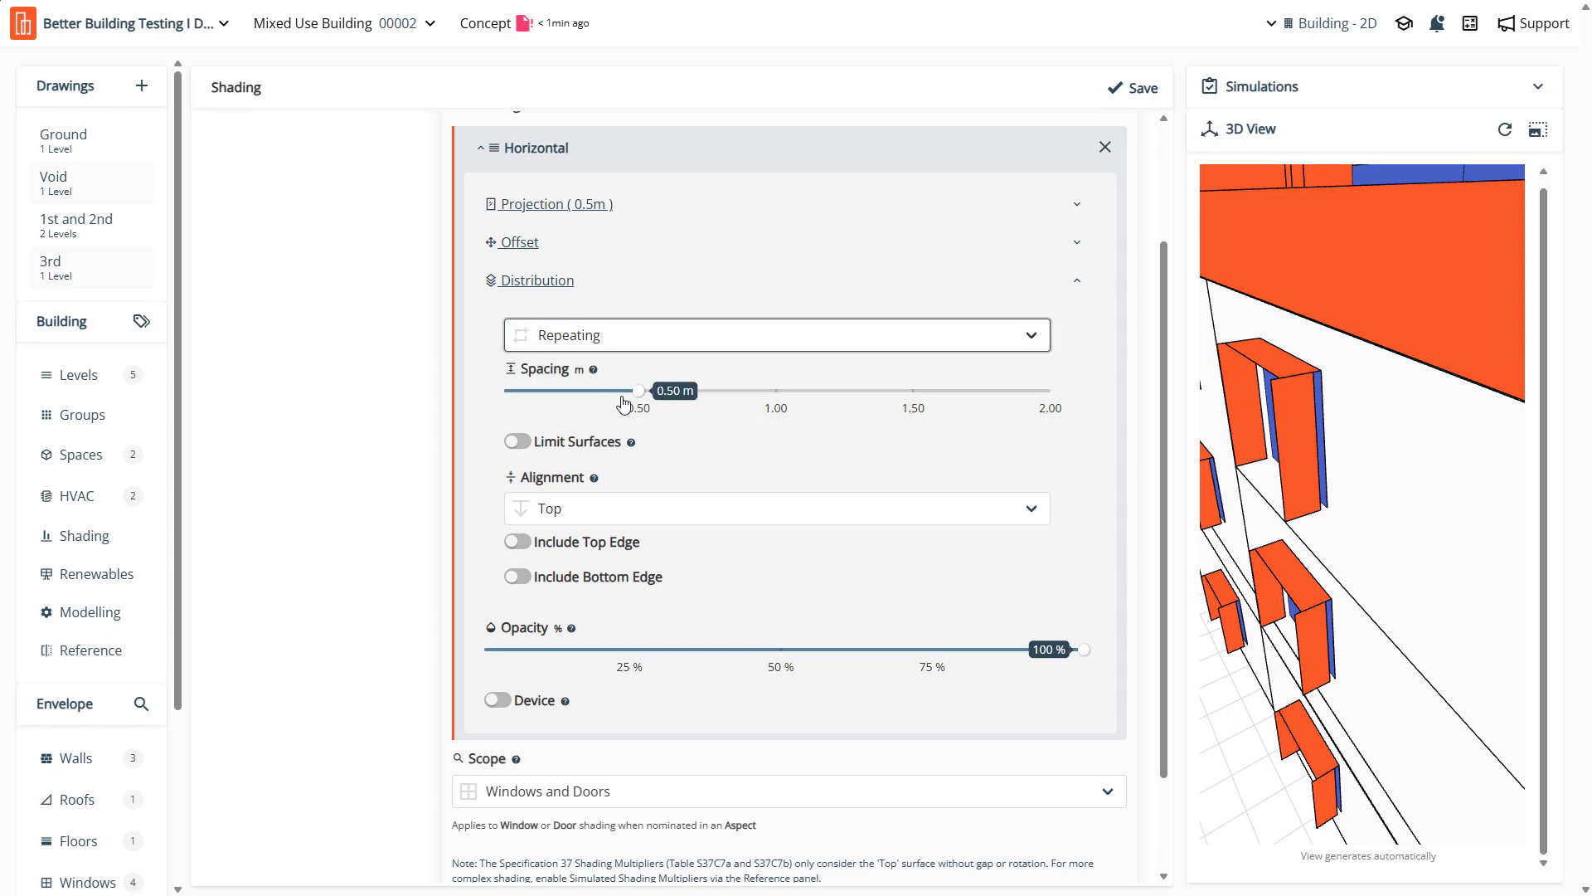
click(748, 567)
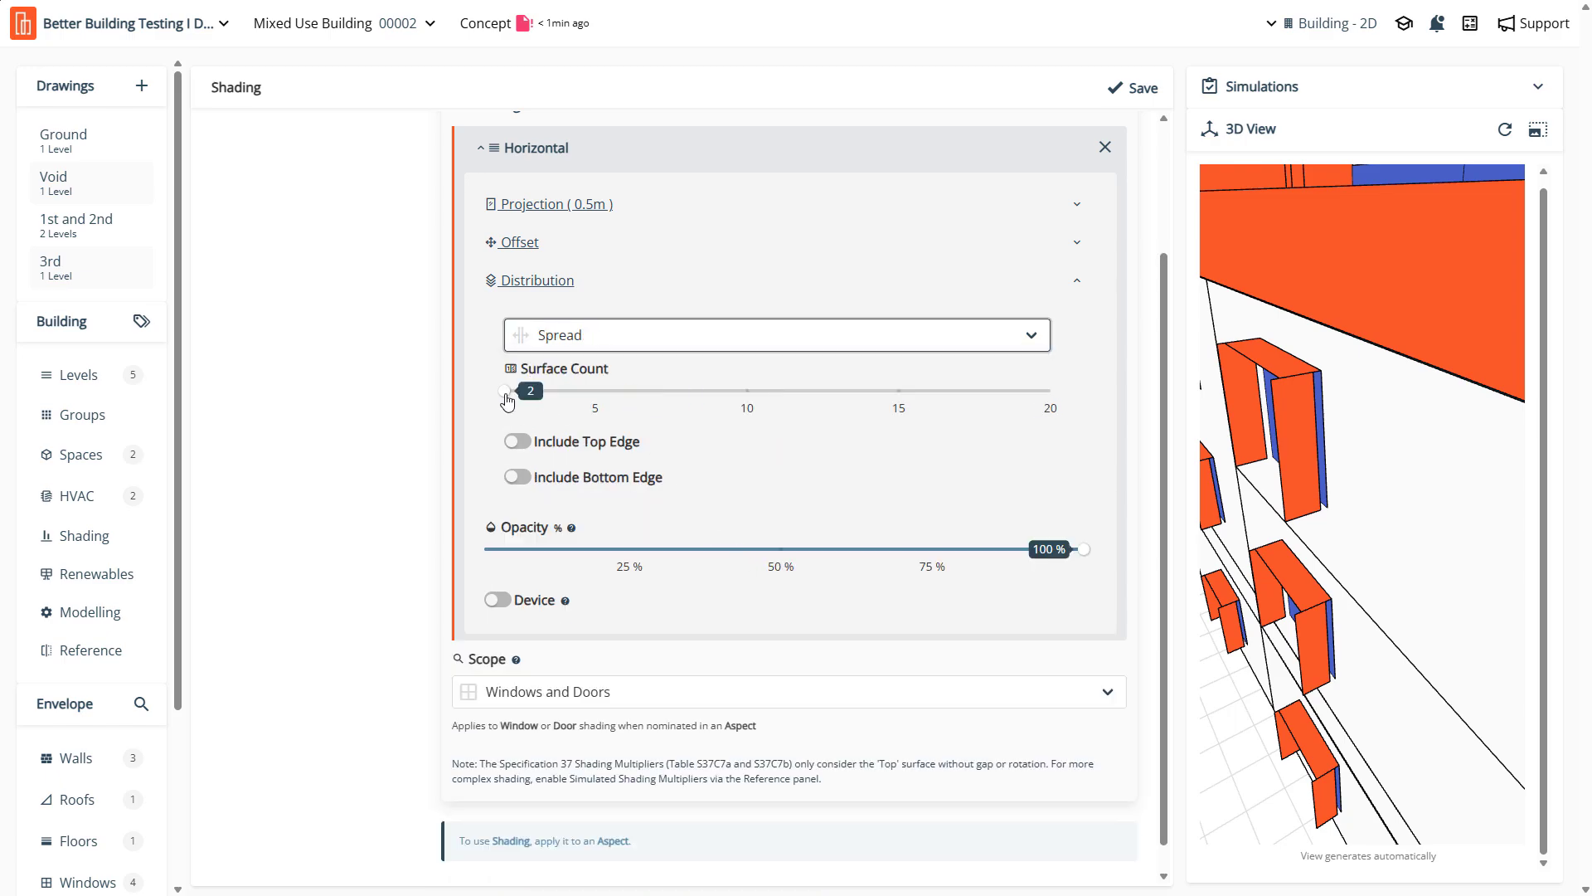
drag(507, 402, 553, 411)
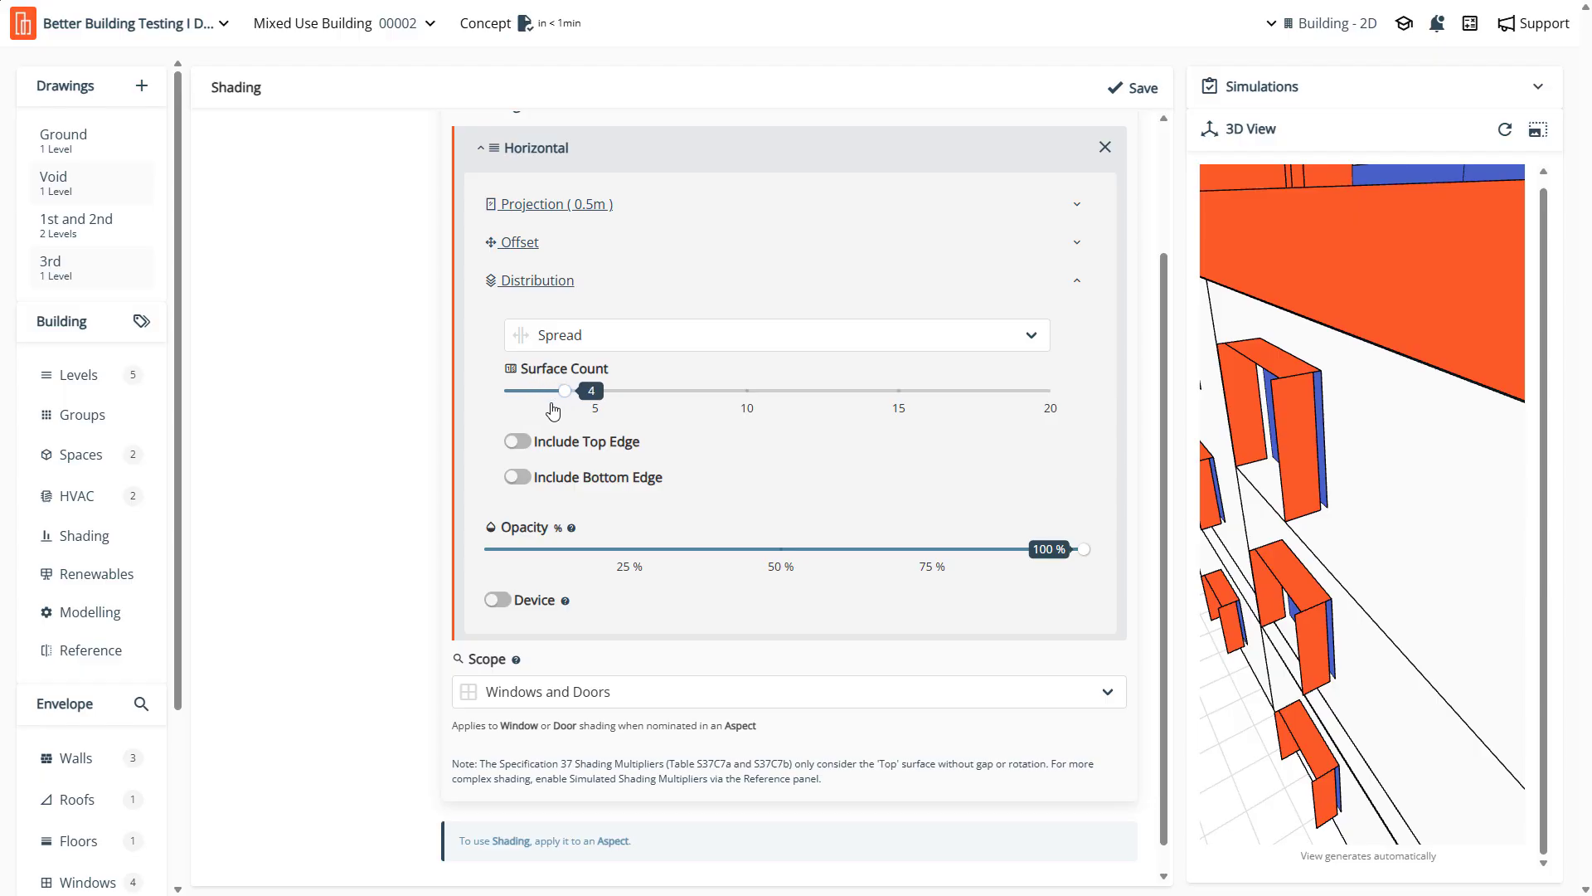
click(1135, 89)
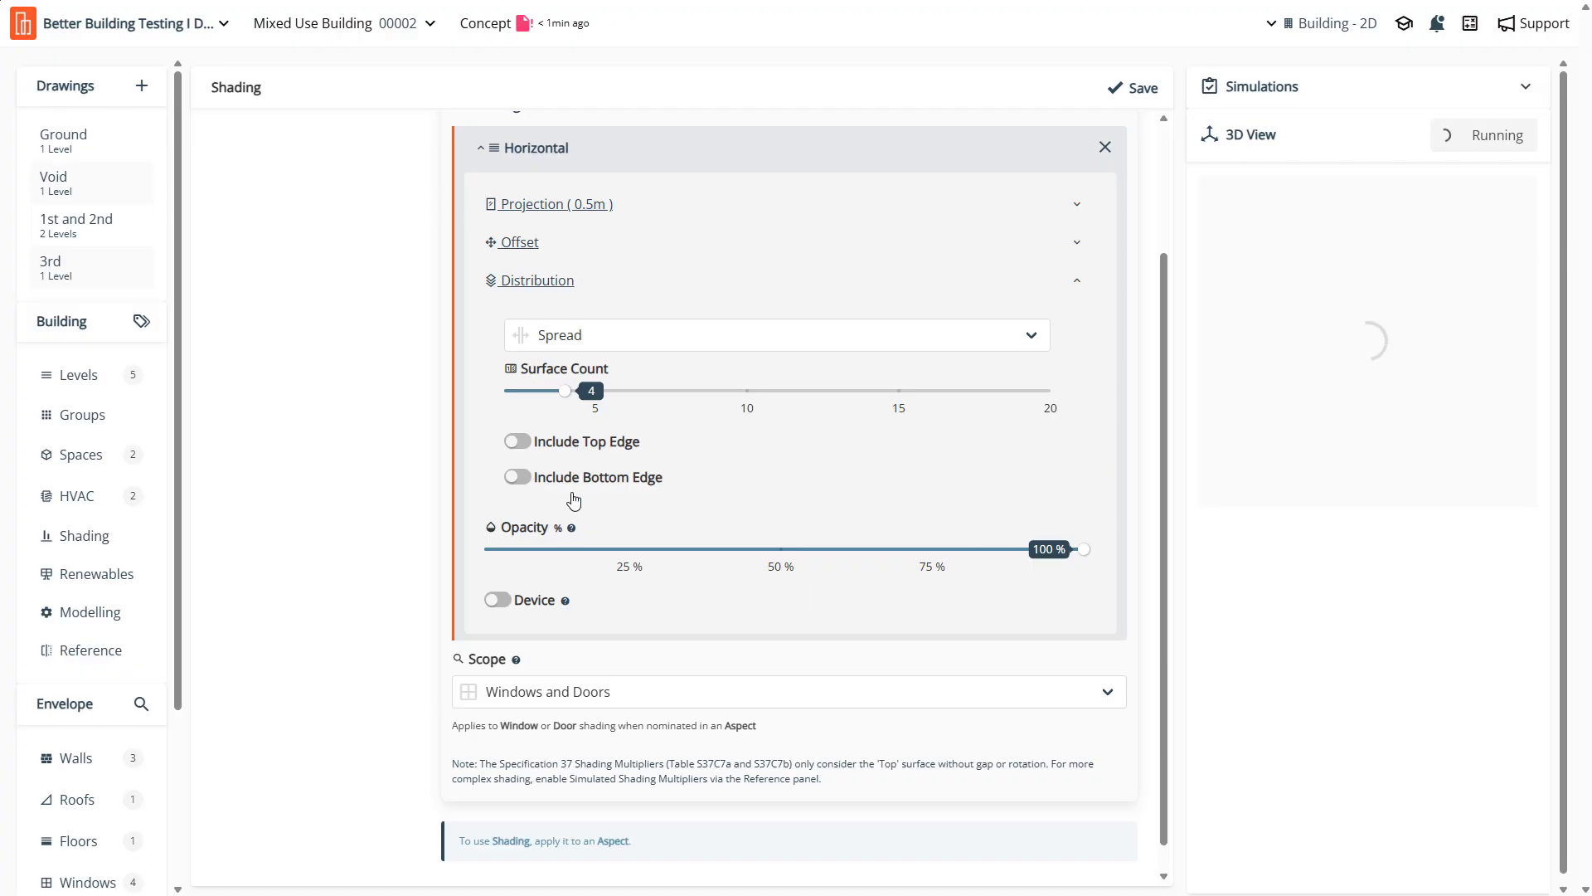
Set the Horizontal surface's gap to 0.00 m and its single projection to 0.50 m
click(565, 206)
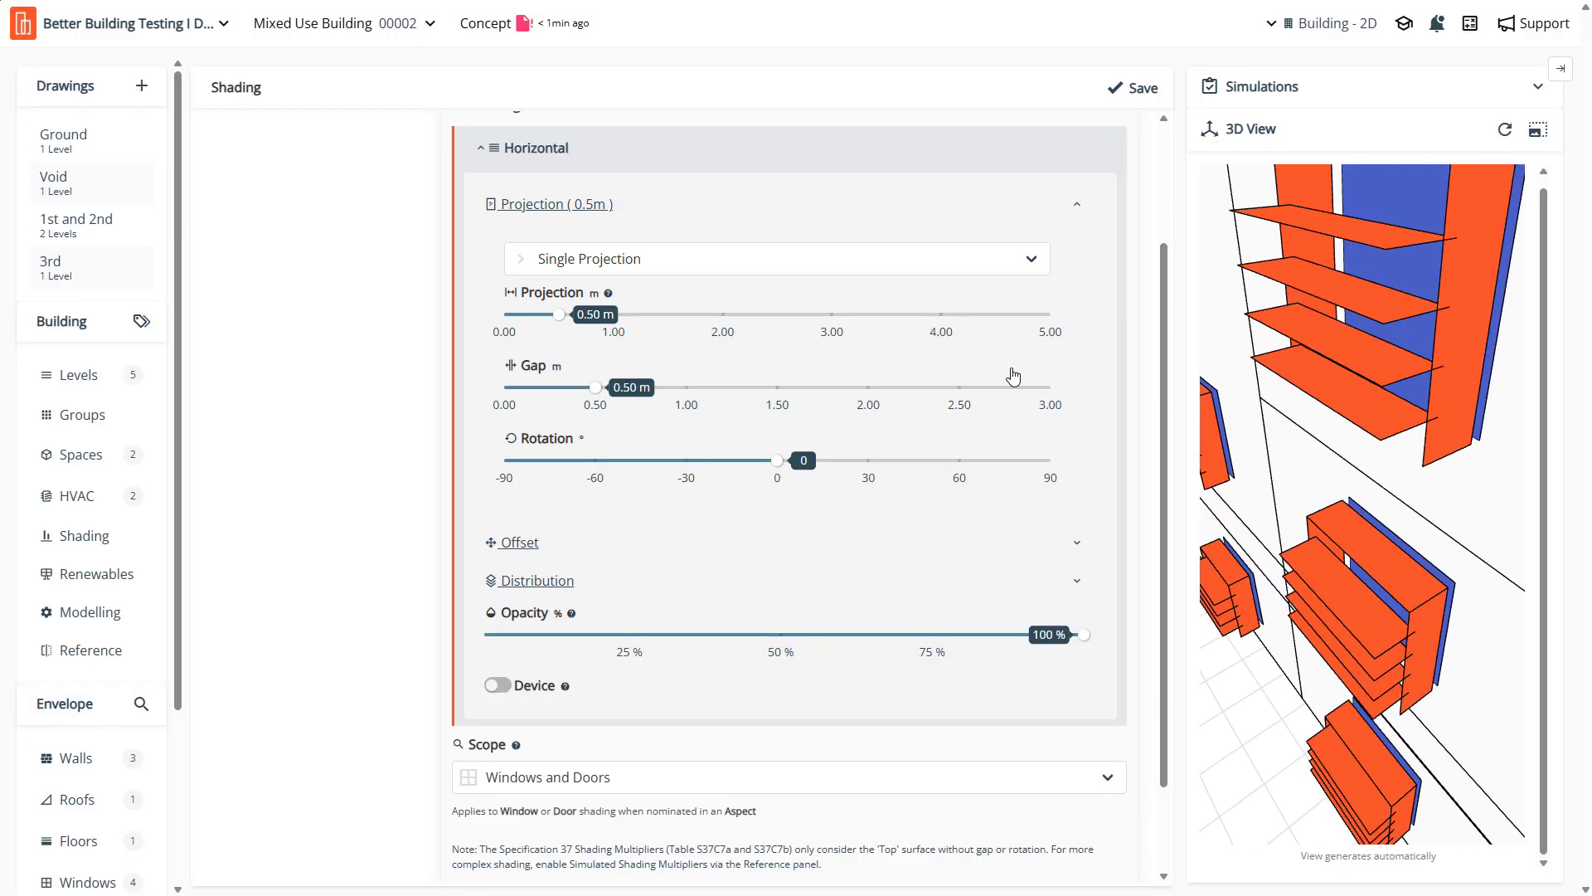
drag(558, 316, 458, 325)
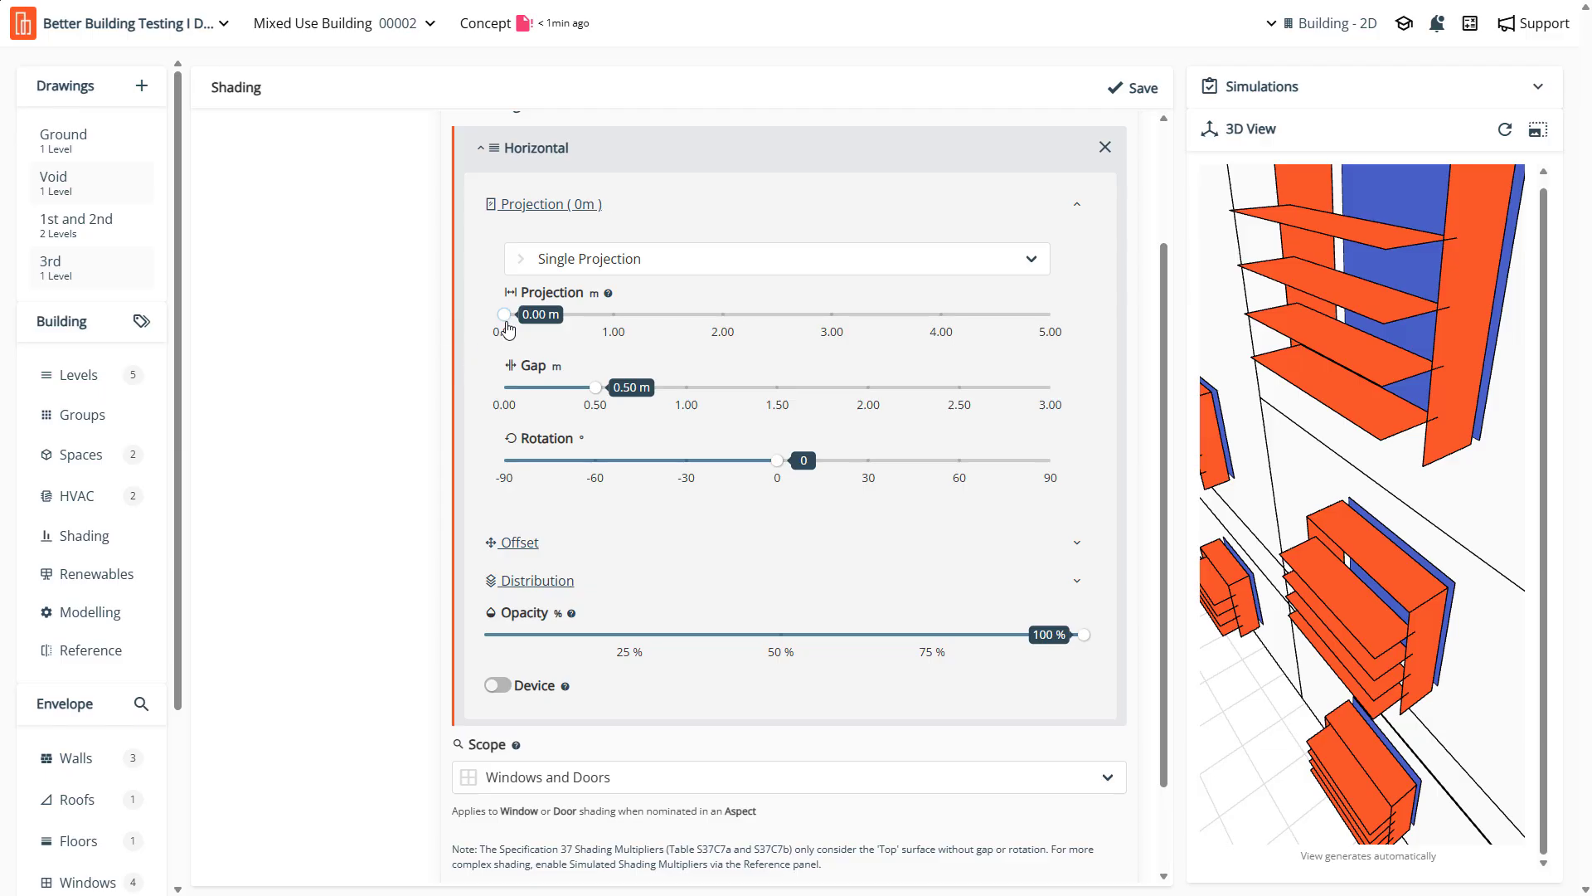
drag(596, 387, 475, 407)
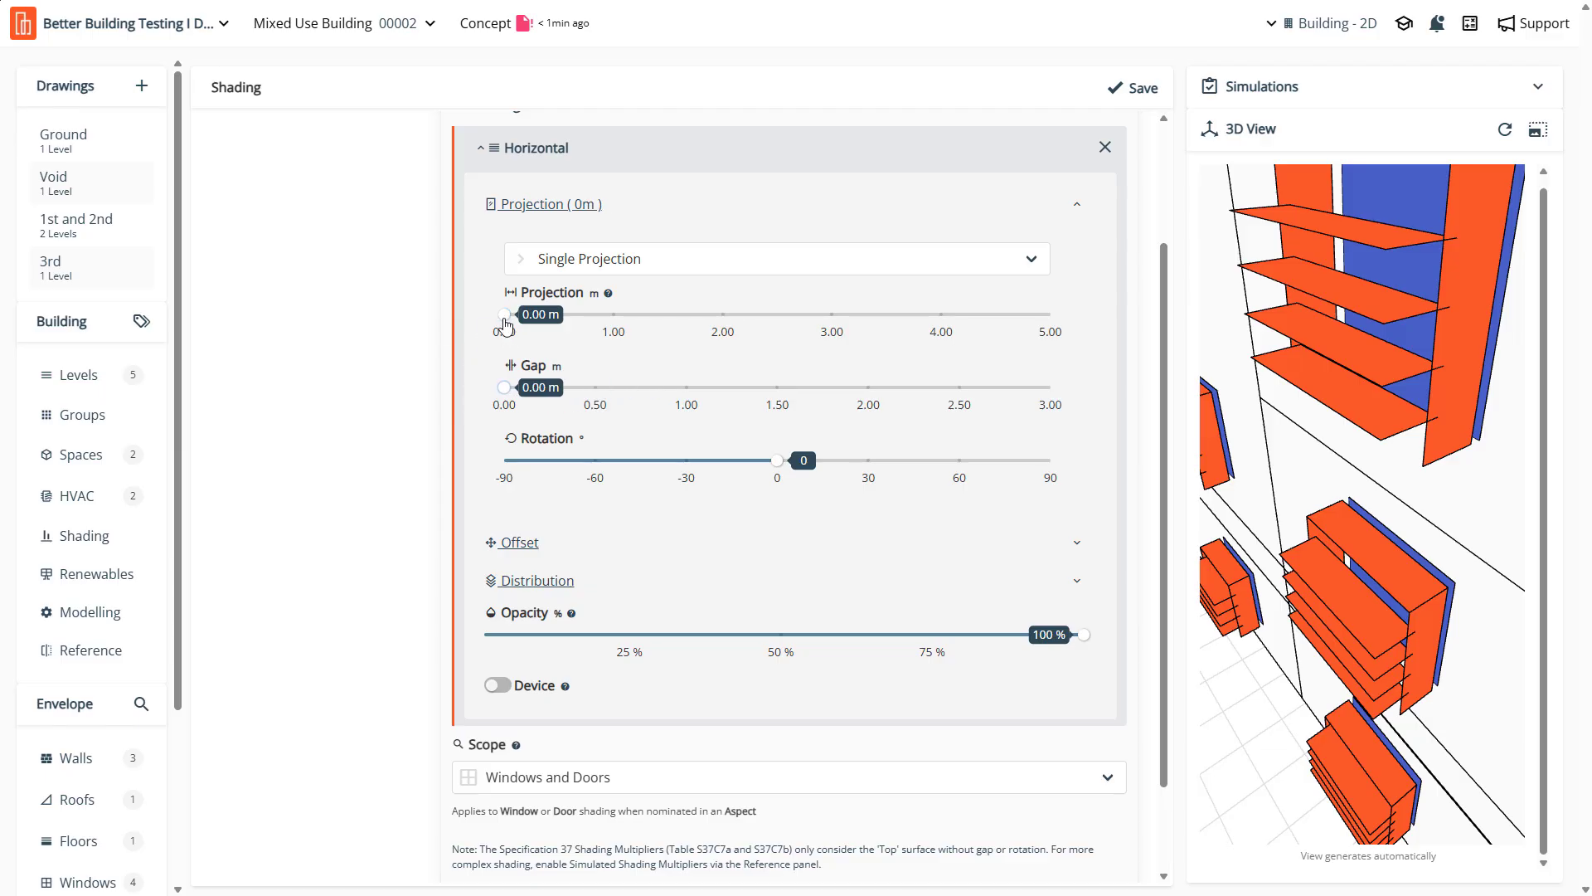
drag(511, 329, 561, 333)
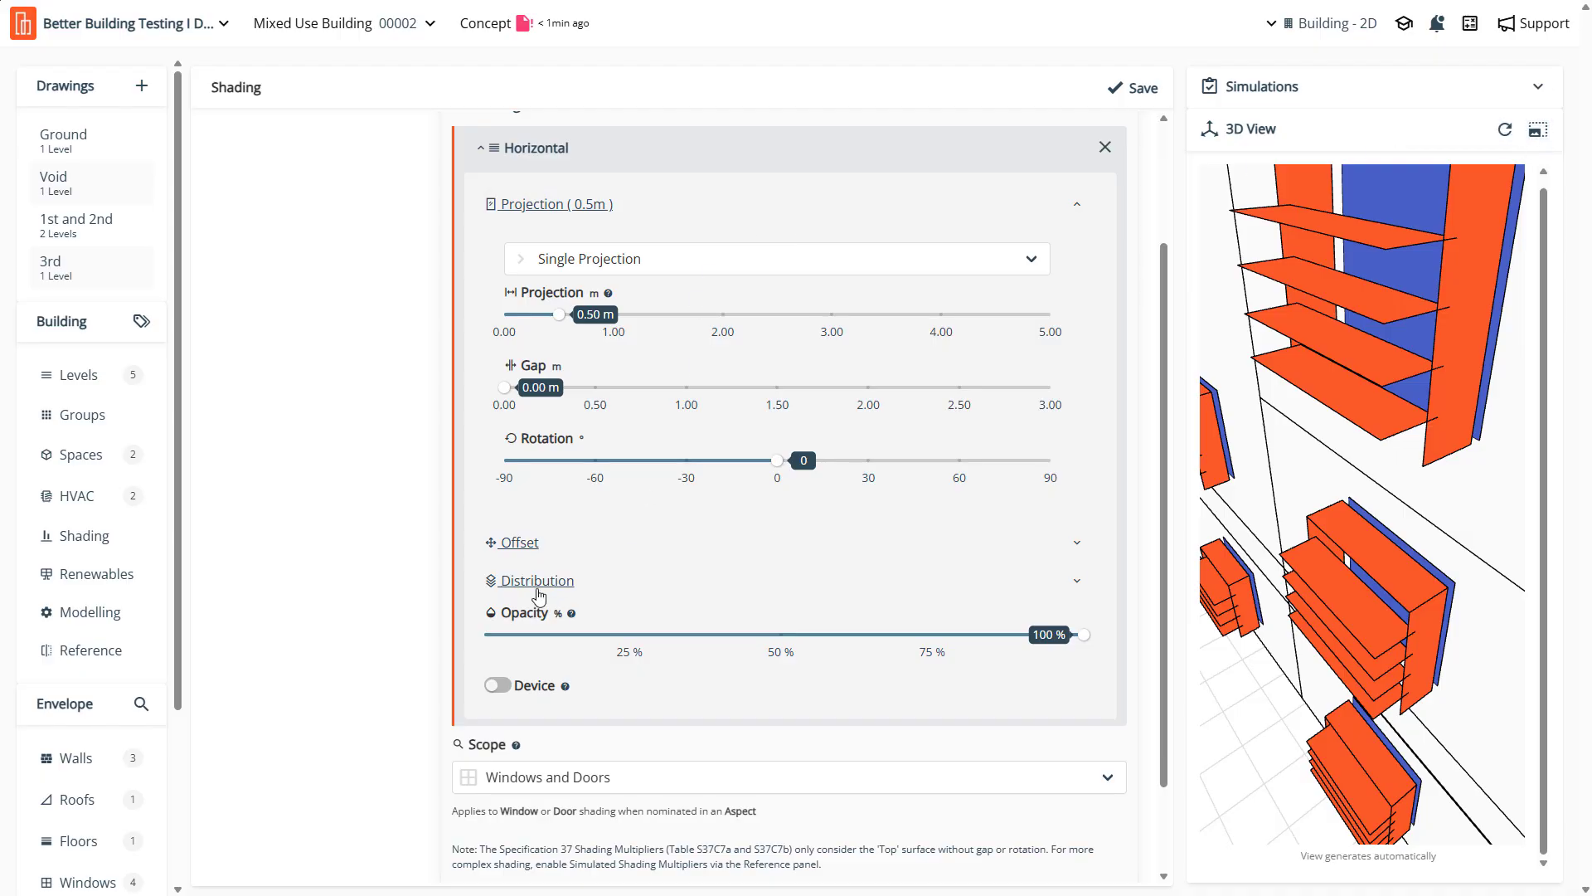
Reduce the Horizontal surface's spread to a surface count of 2 and save the shading
click(531, 580)
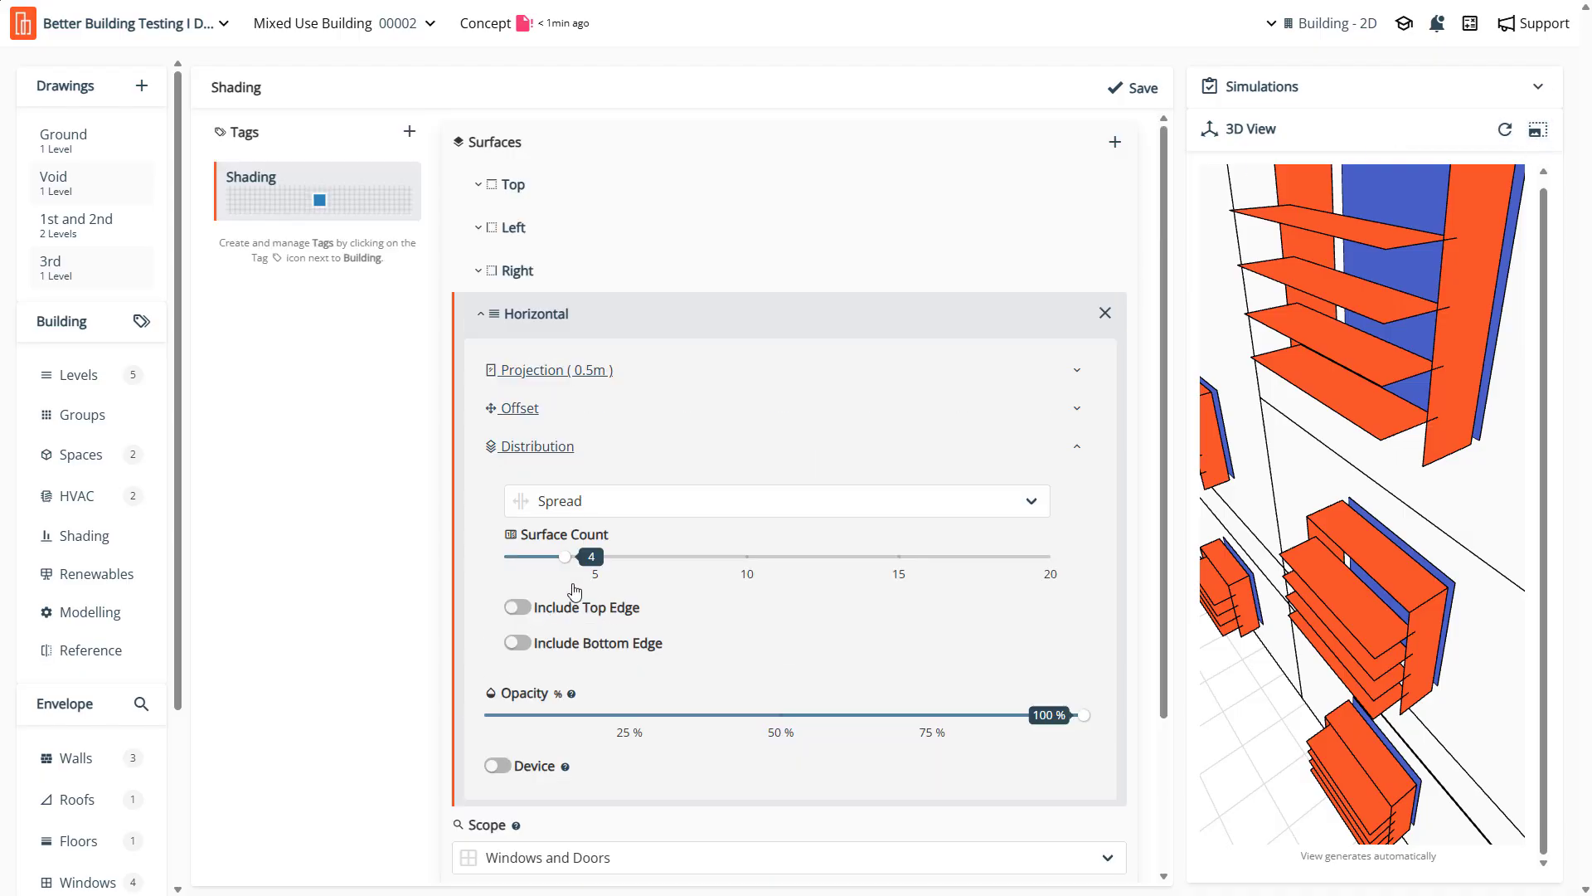
drag(564, 566, 519, 575)
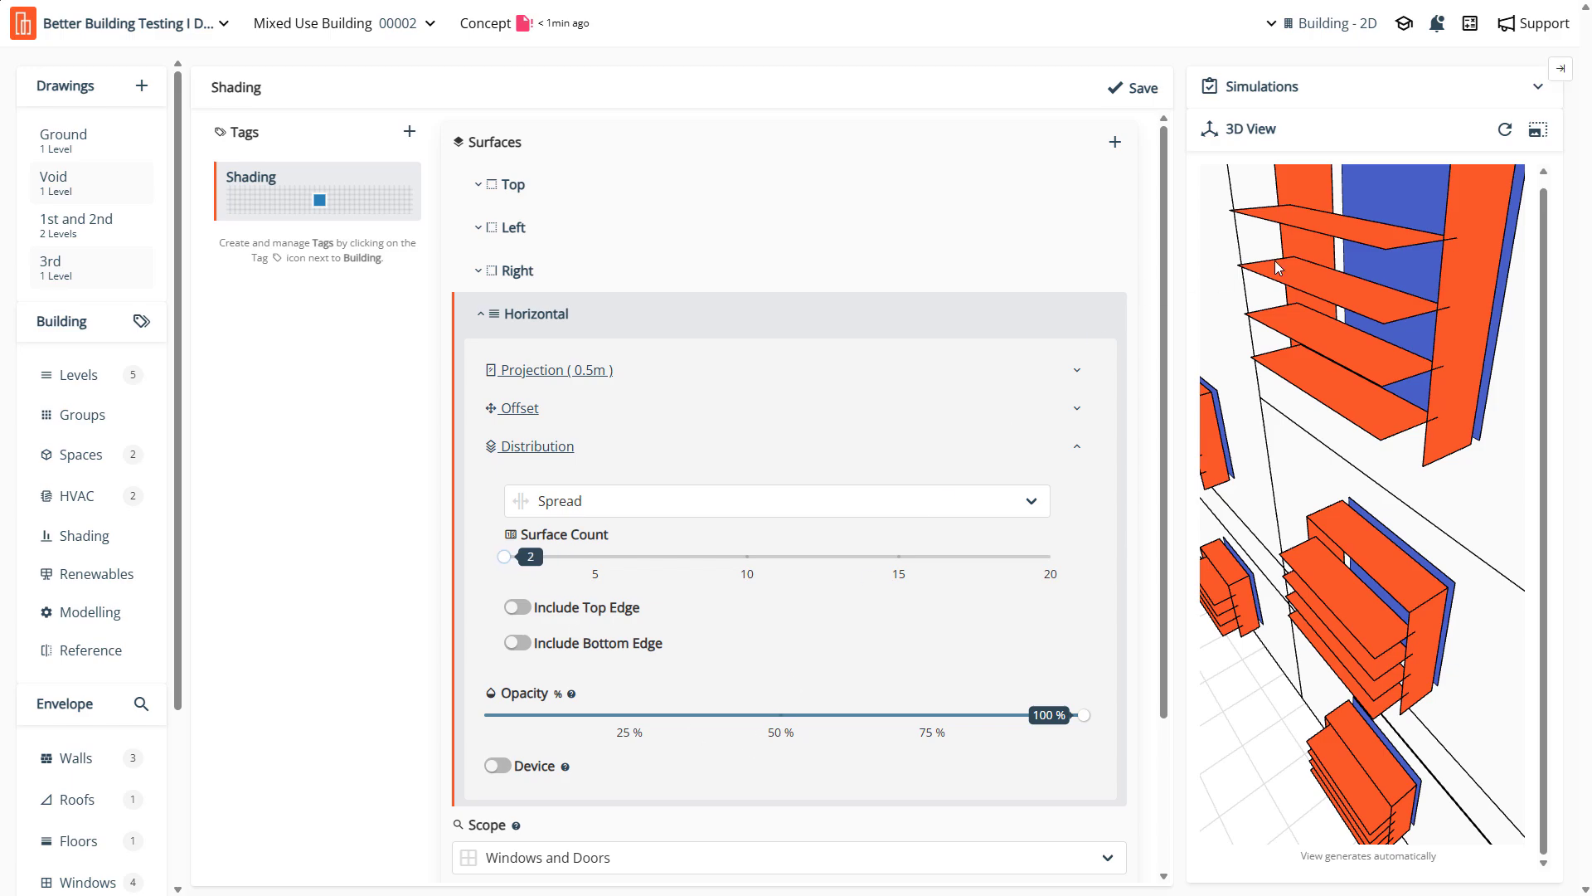
click(1142, 98)
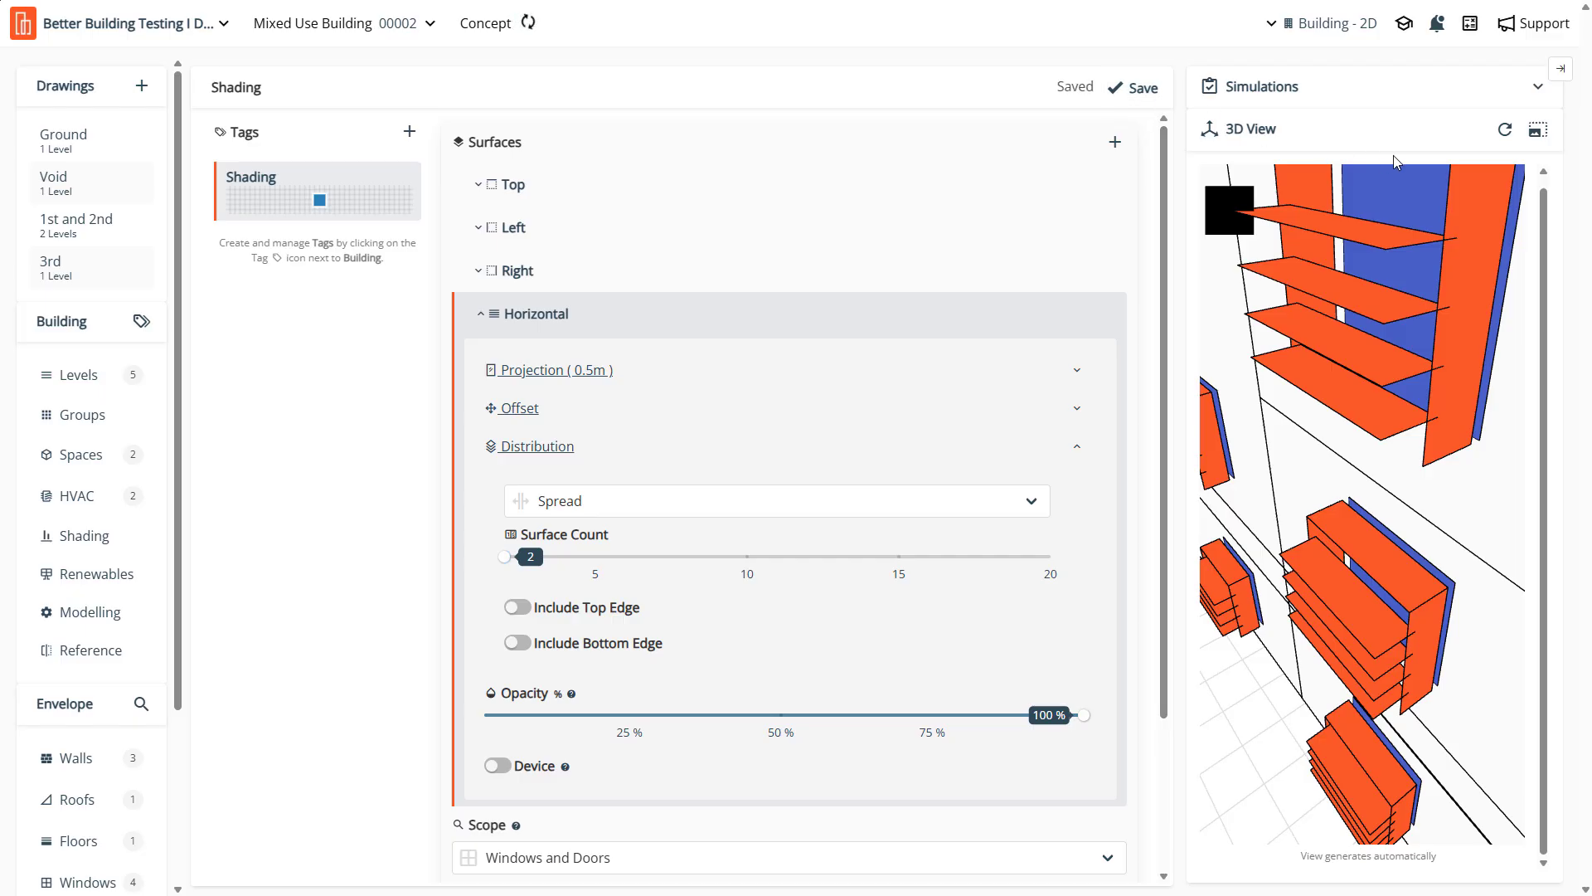
Regenerate the 3D view, enlarge it, and inspect the horizontal shading blades on the punched windows from several sides
click(1505, 132)
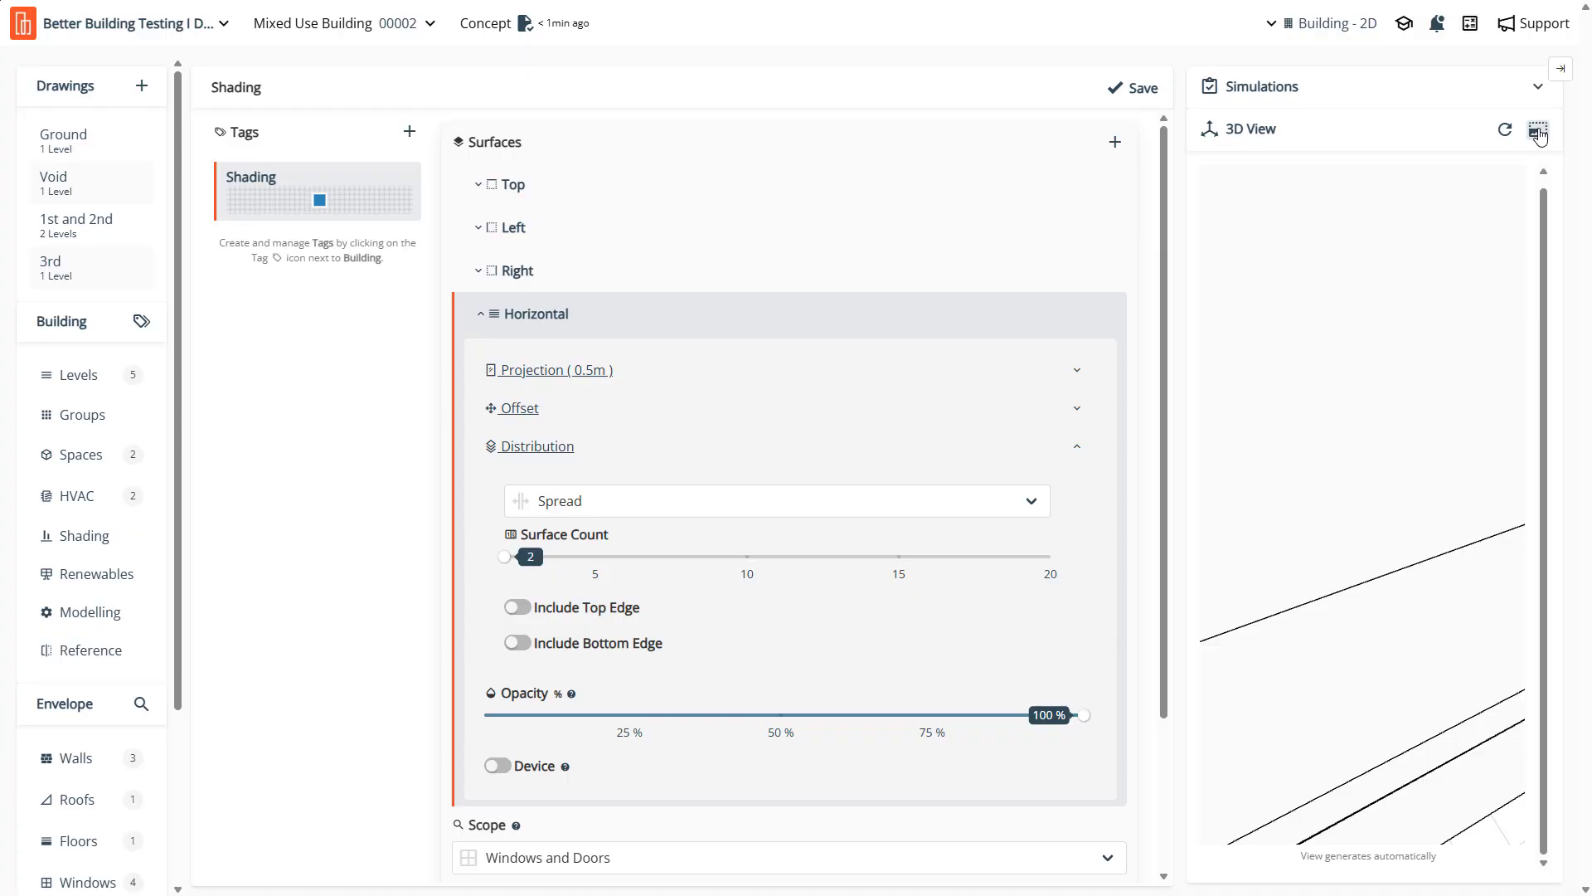
click(1538, 131)
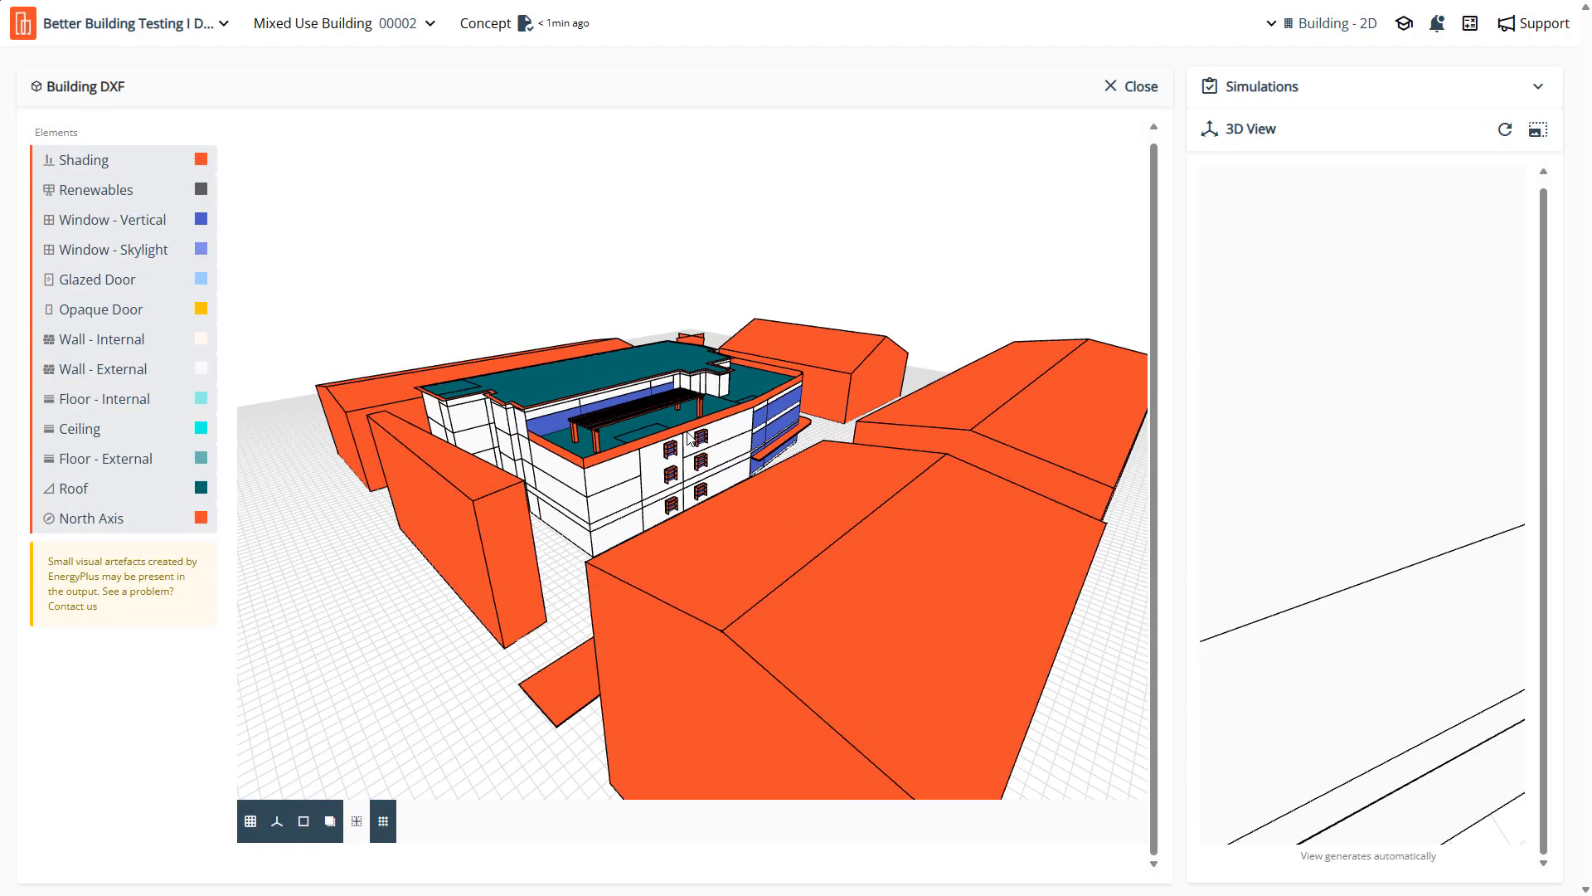
scroll(687, 437, up, 3)
scroll(680, 437, up, 6)
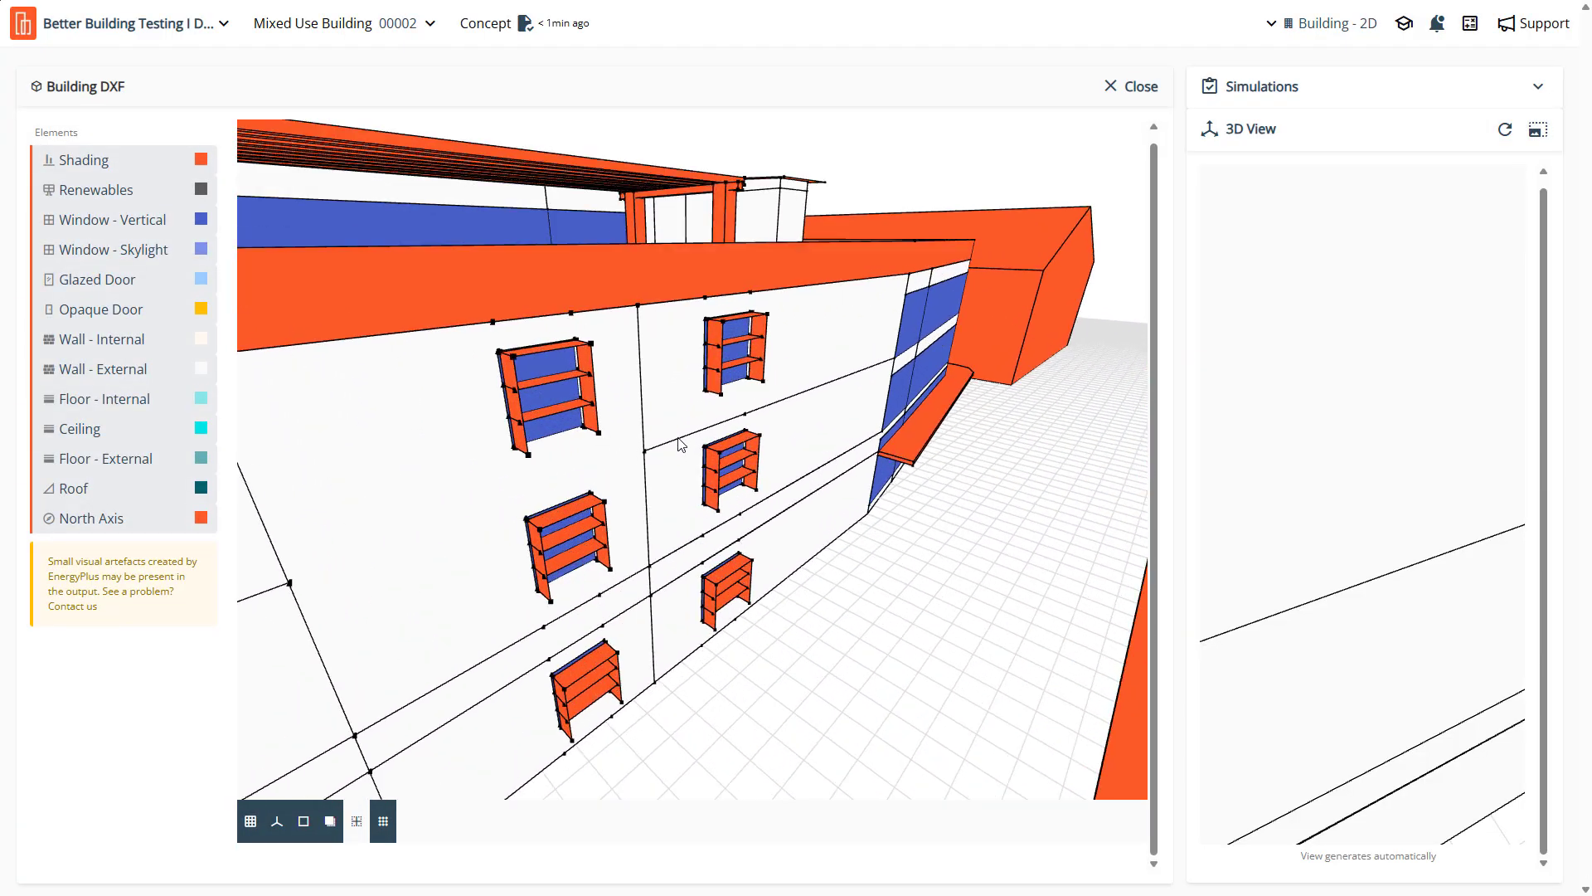
drag(399, 478, 735, 521)
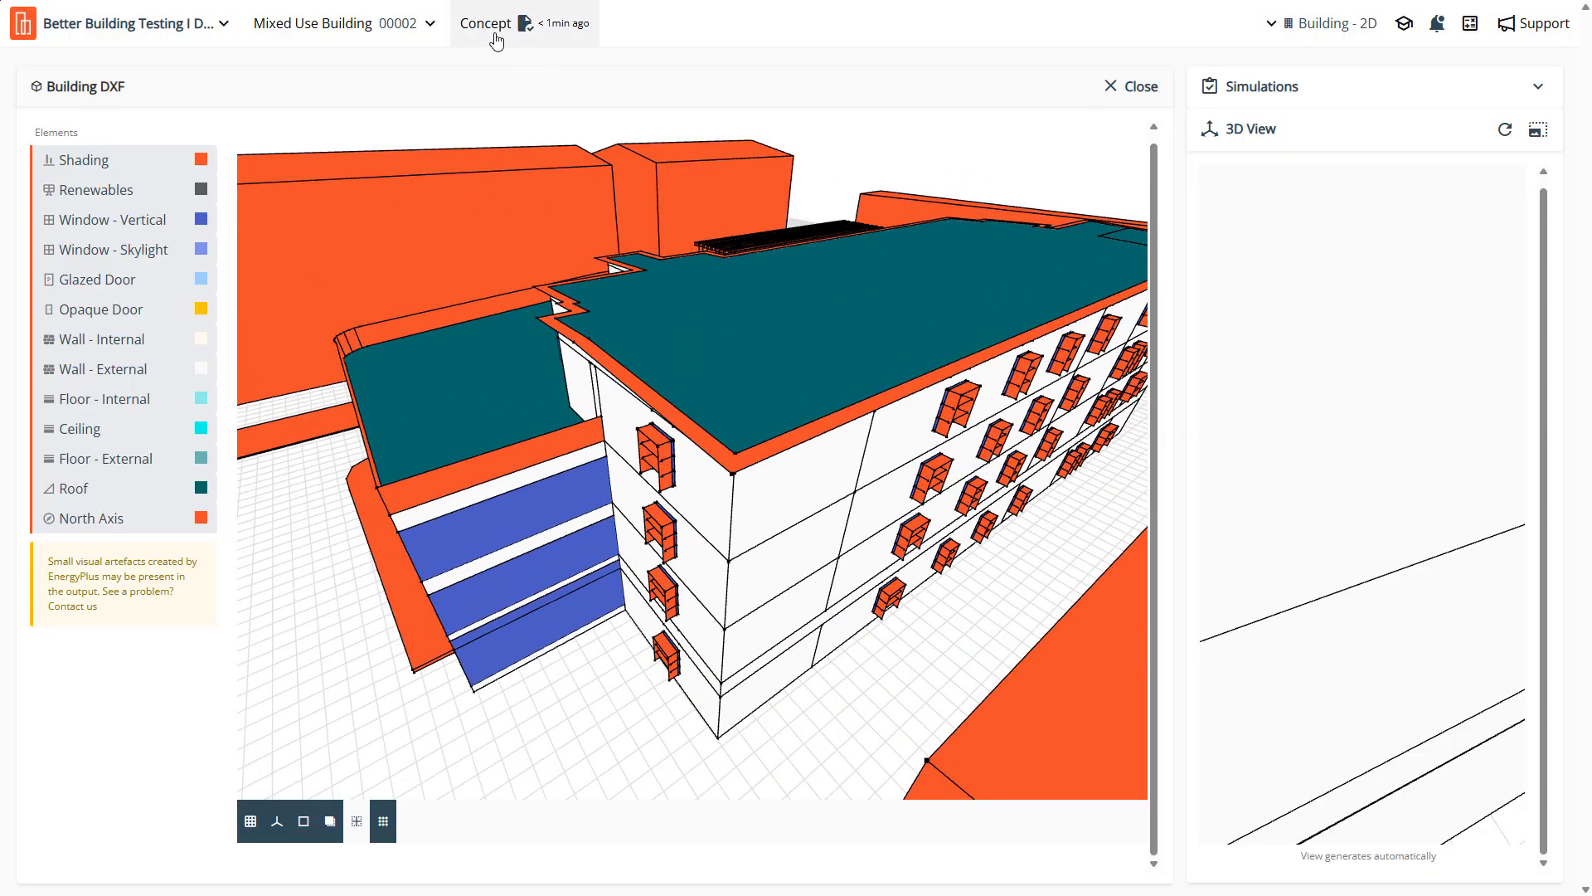
scroll(821, 525, up, 10)
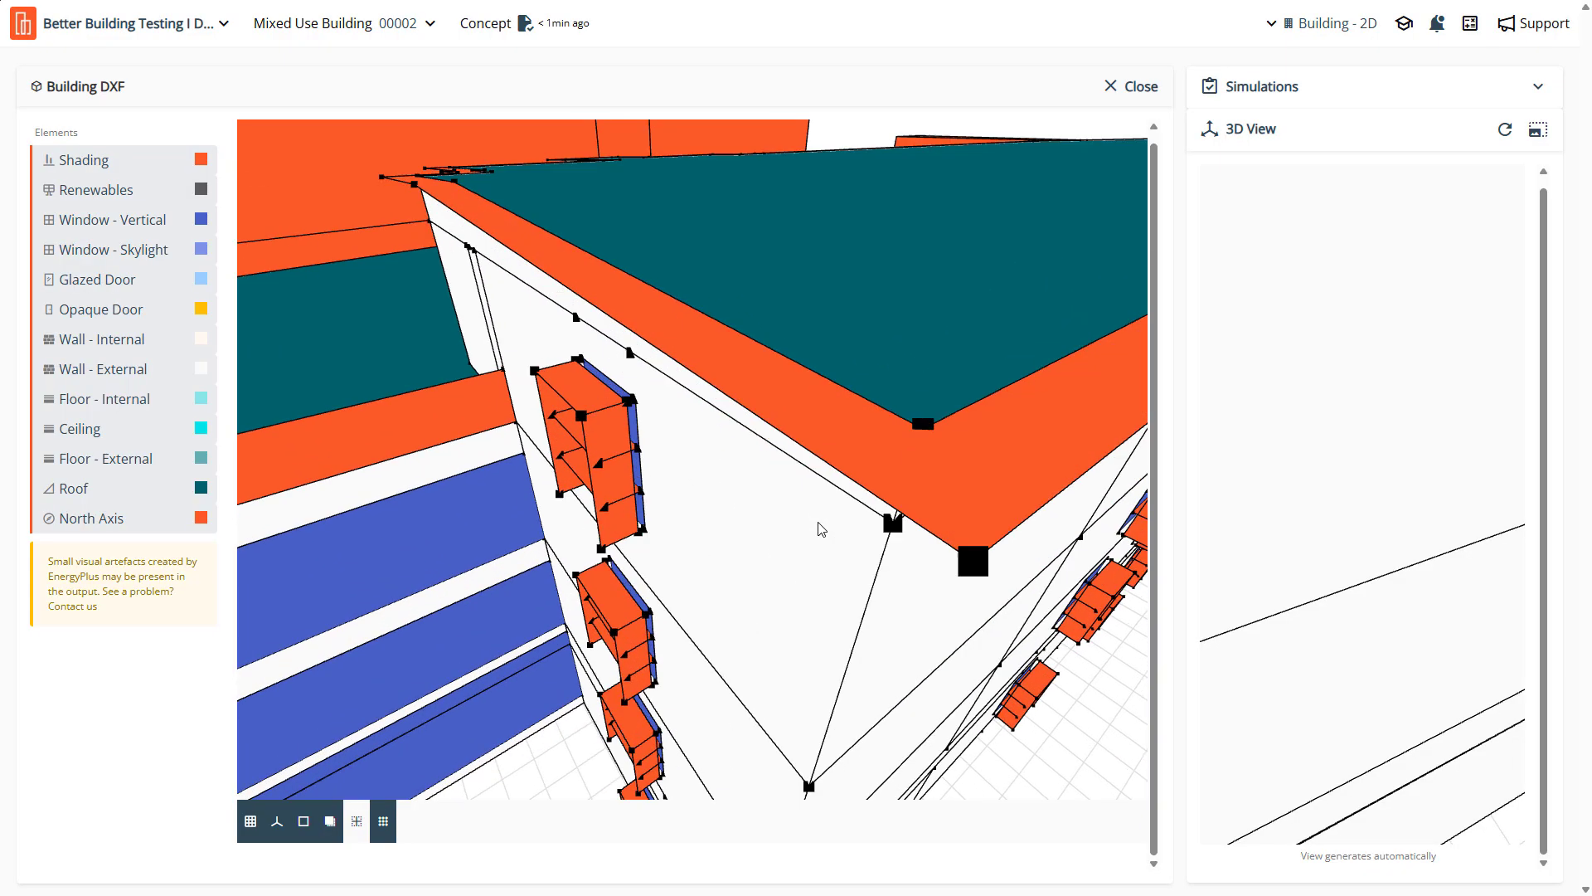
scroll(785, 527, up, 1)
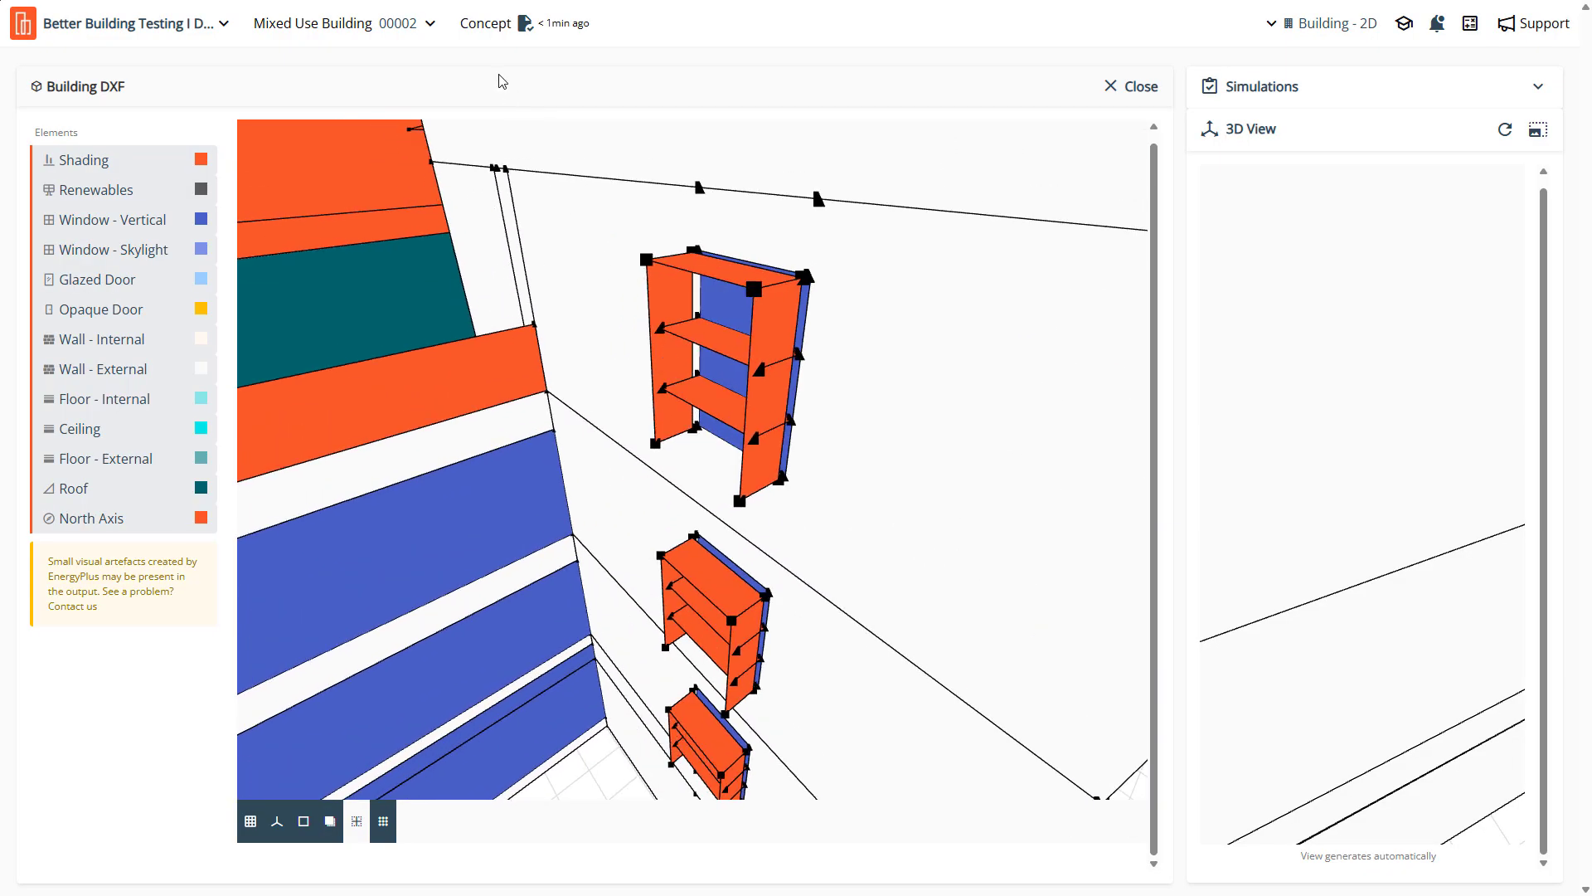
Open an earlier autosave of the Concept design from its revision history
click(494, 33)
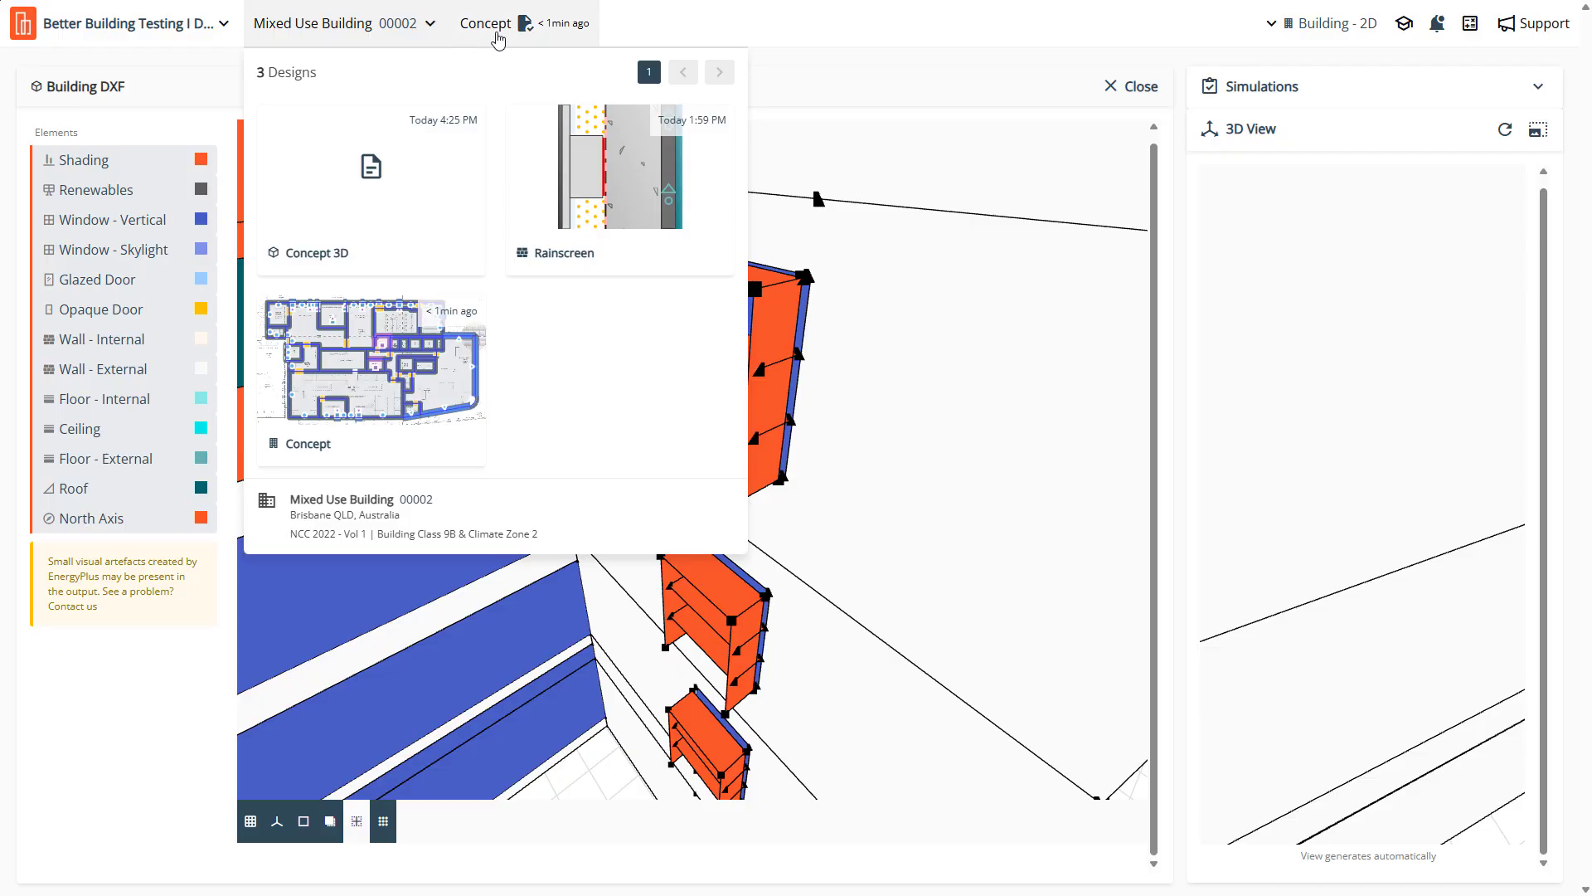
click(496, 33)
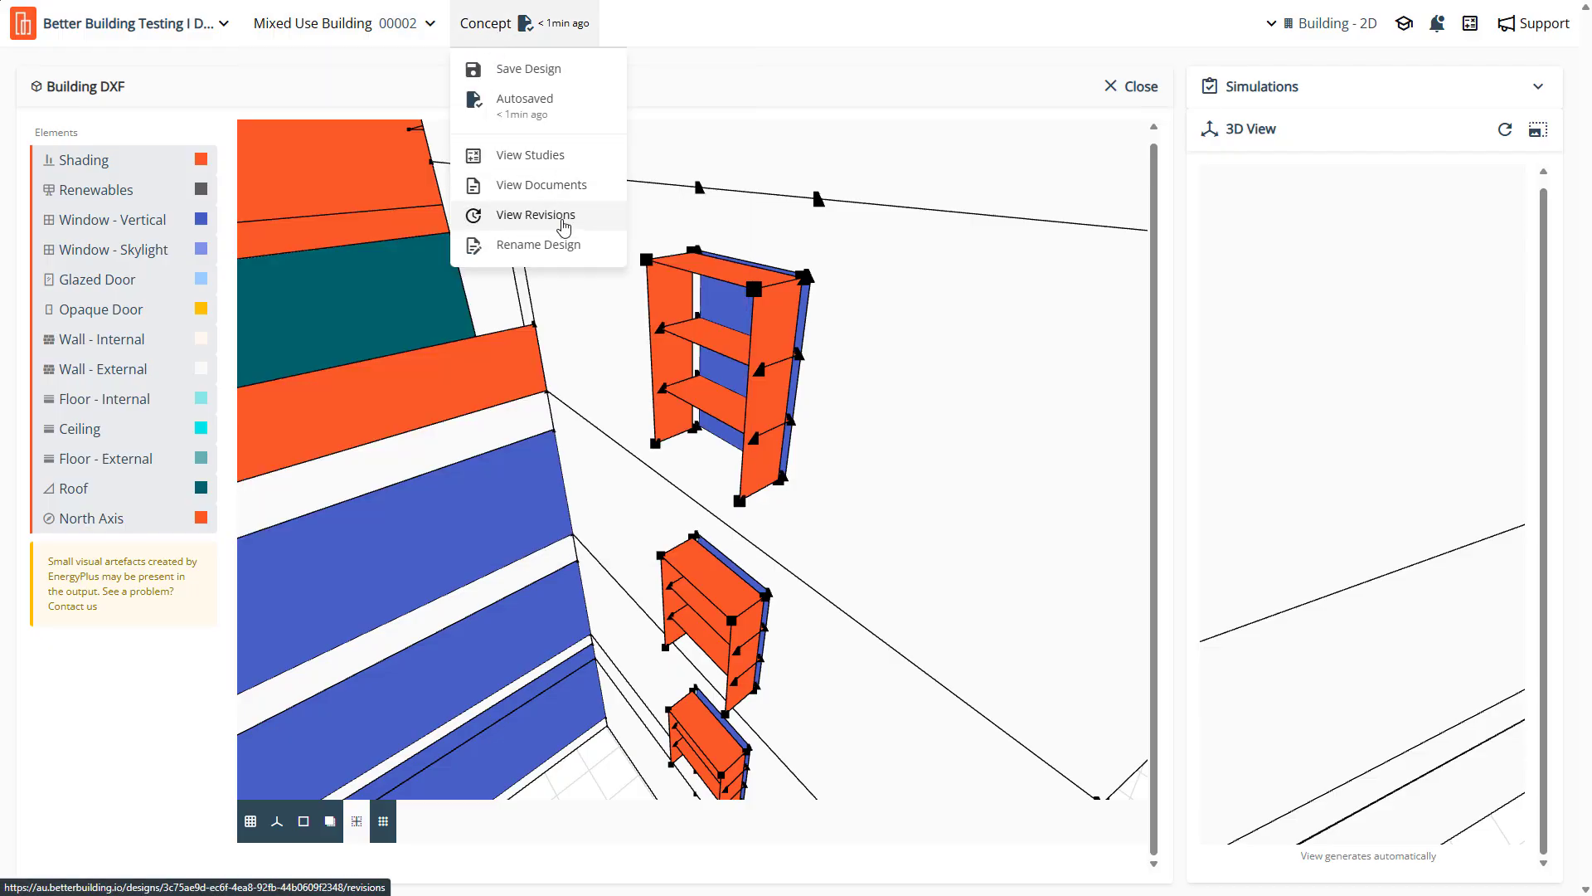
click(565, 224)
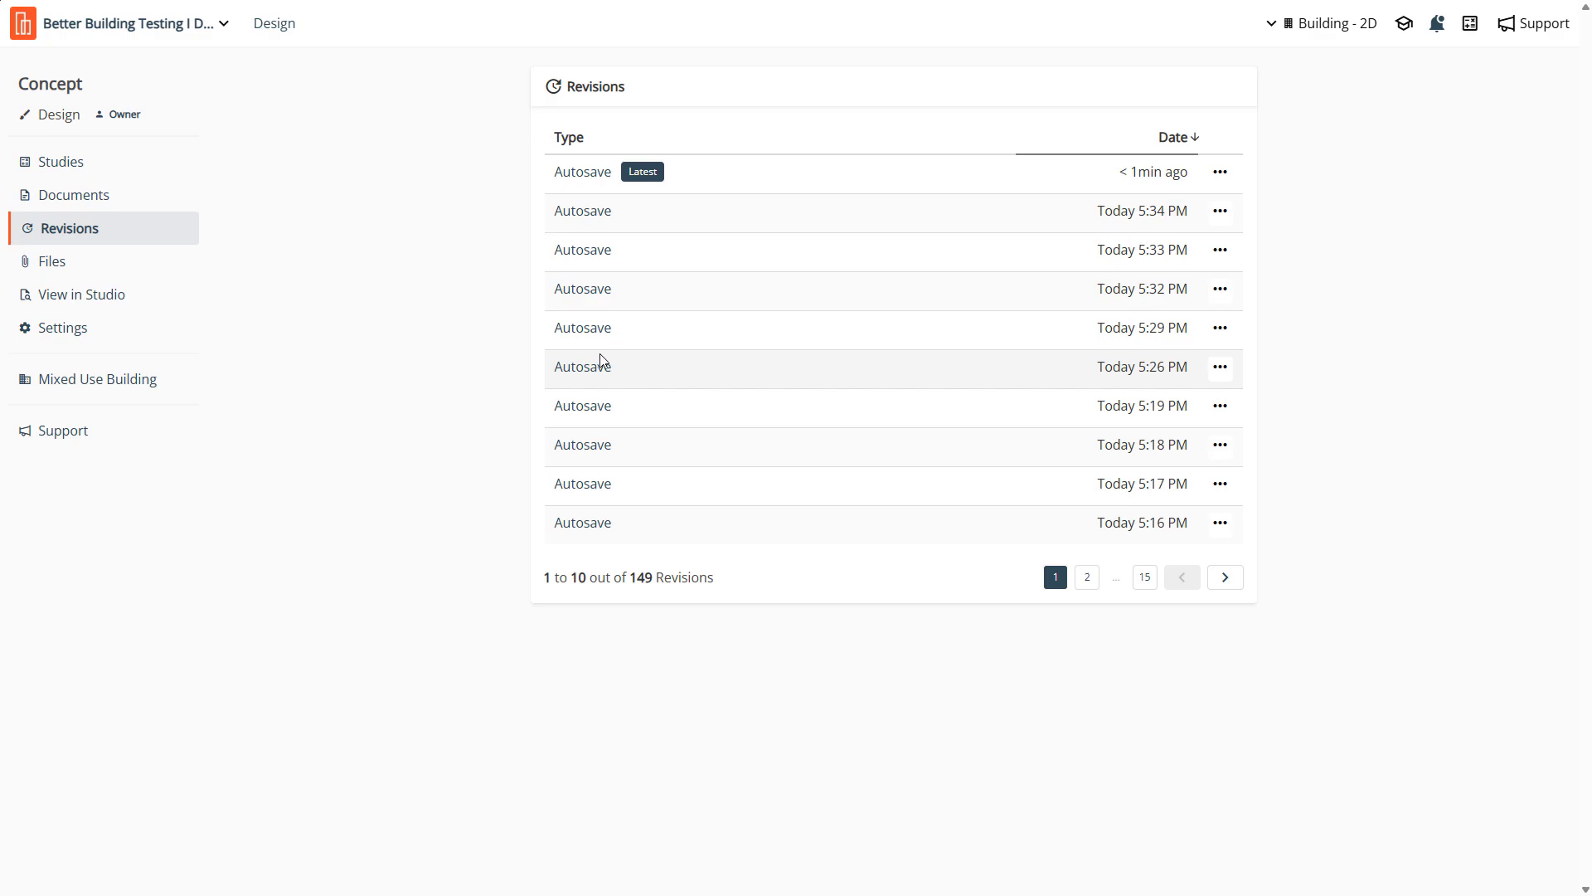
click(581, 371)
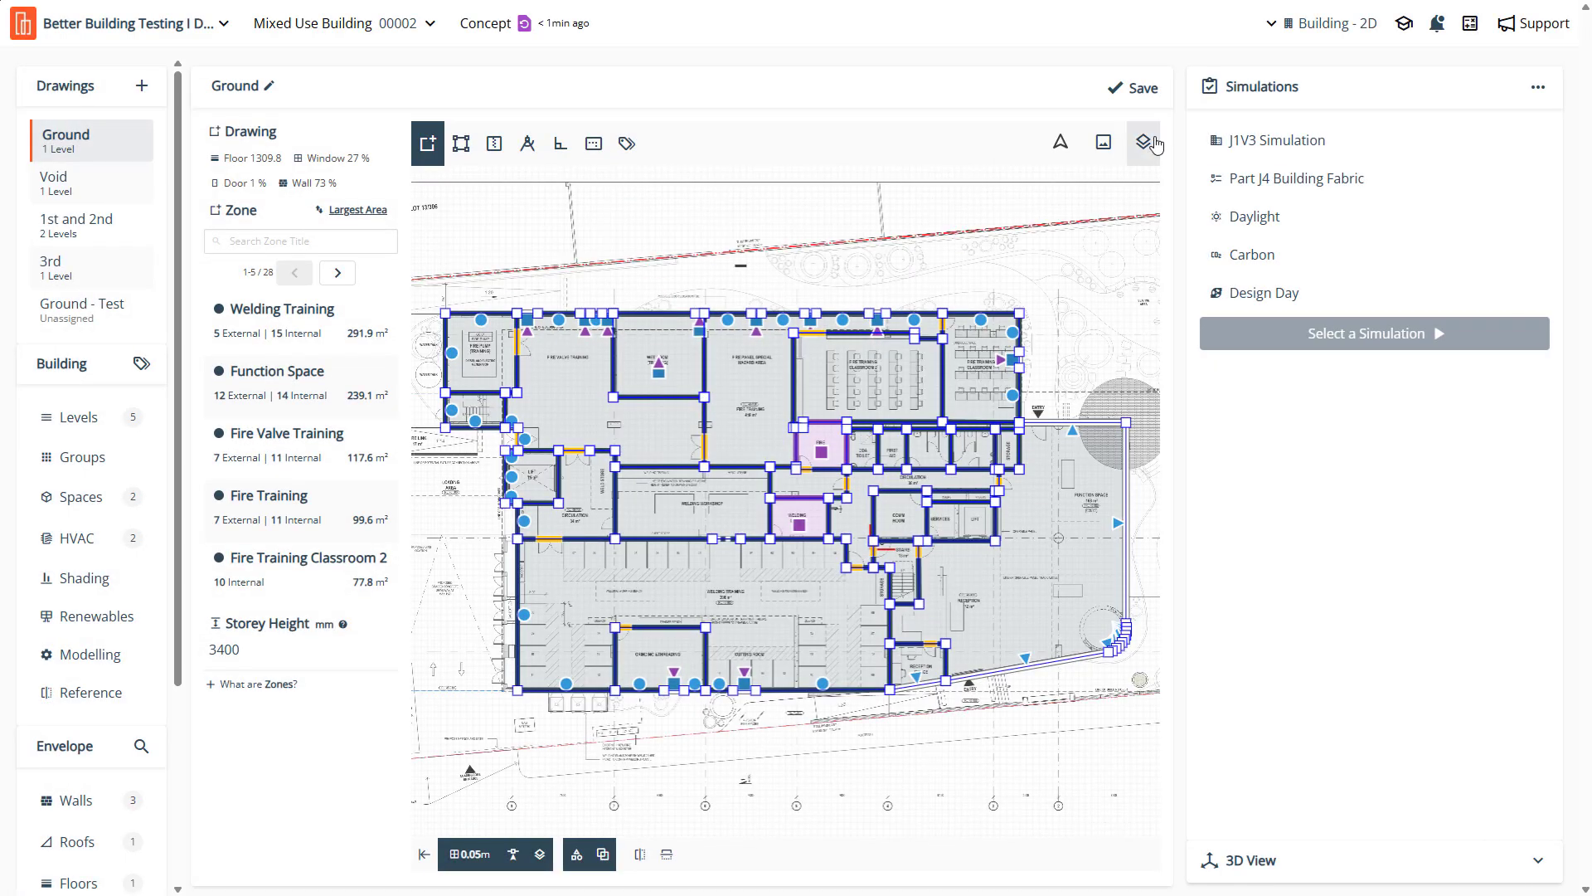
Save the opened revision and examine the projection settings of the envelope shading's Left surface
click(1147, 95)
scroll(131, 736, down, 1)
scroll(131, 736, down, 2)
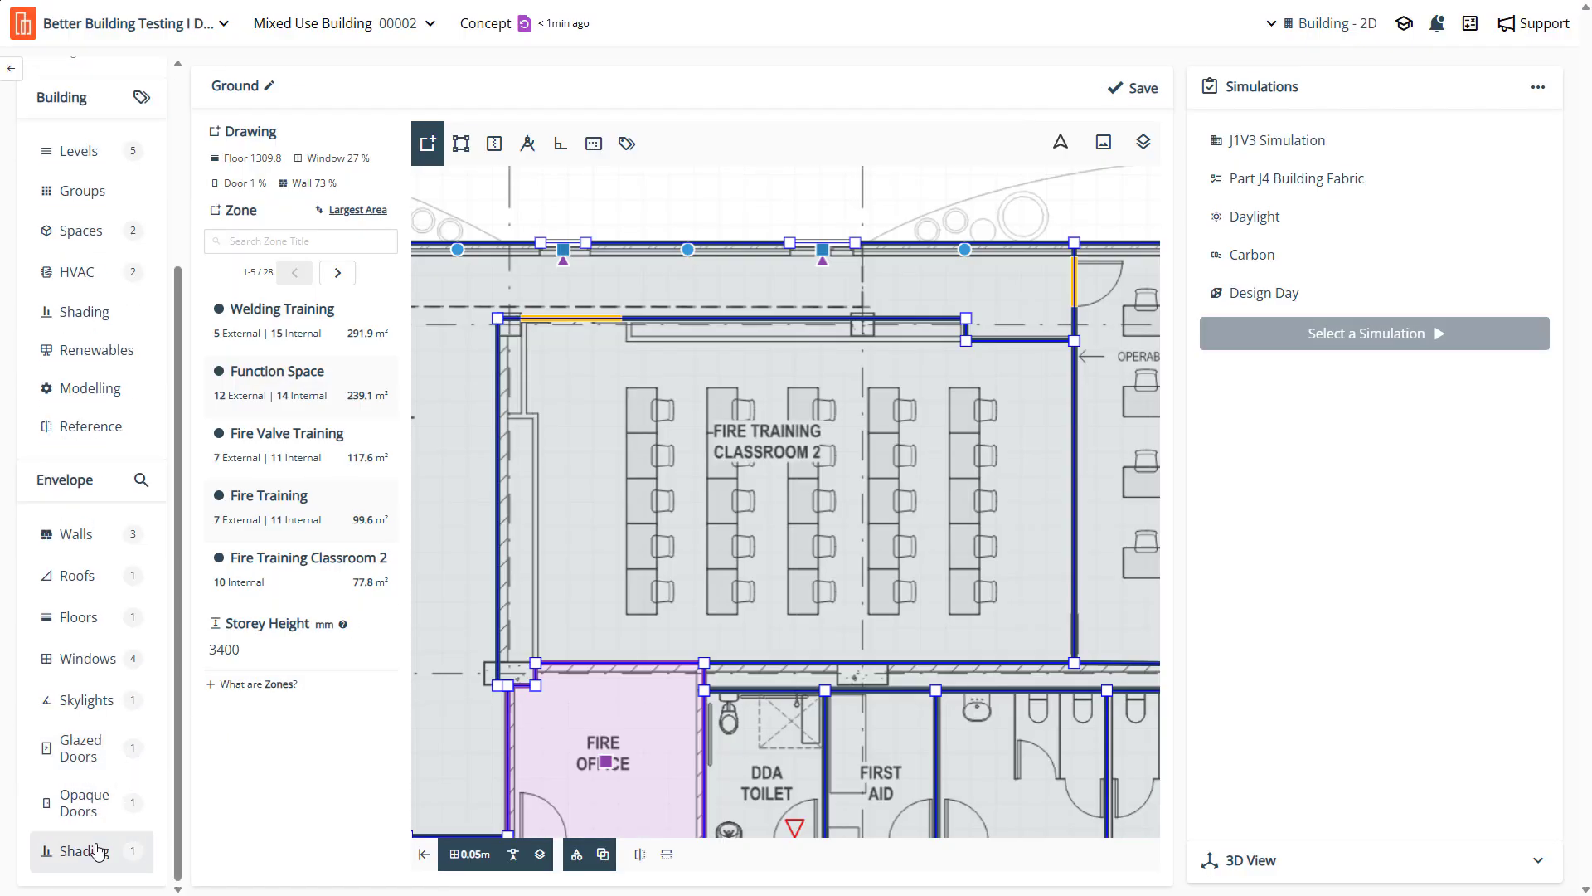
click(93, 851)
click(508, 197)
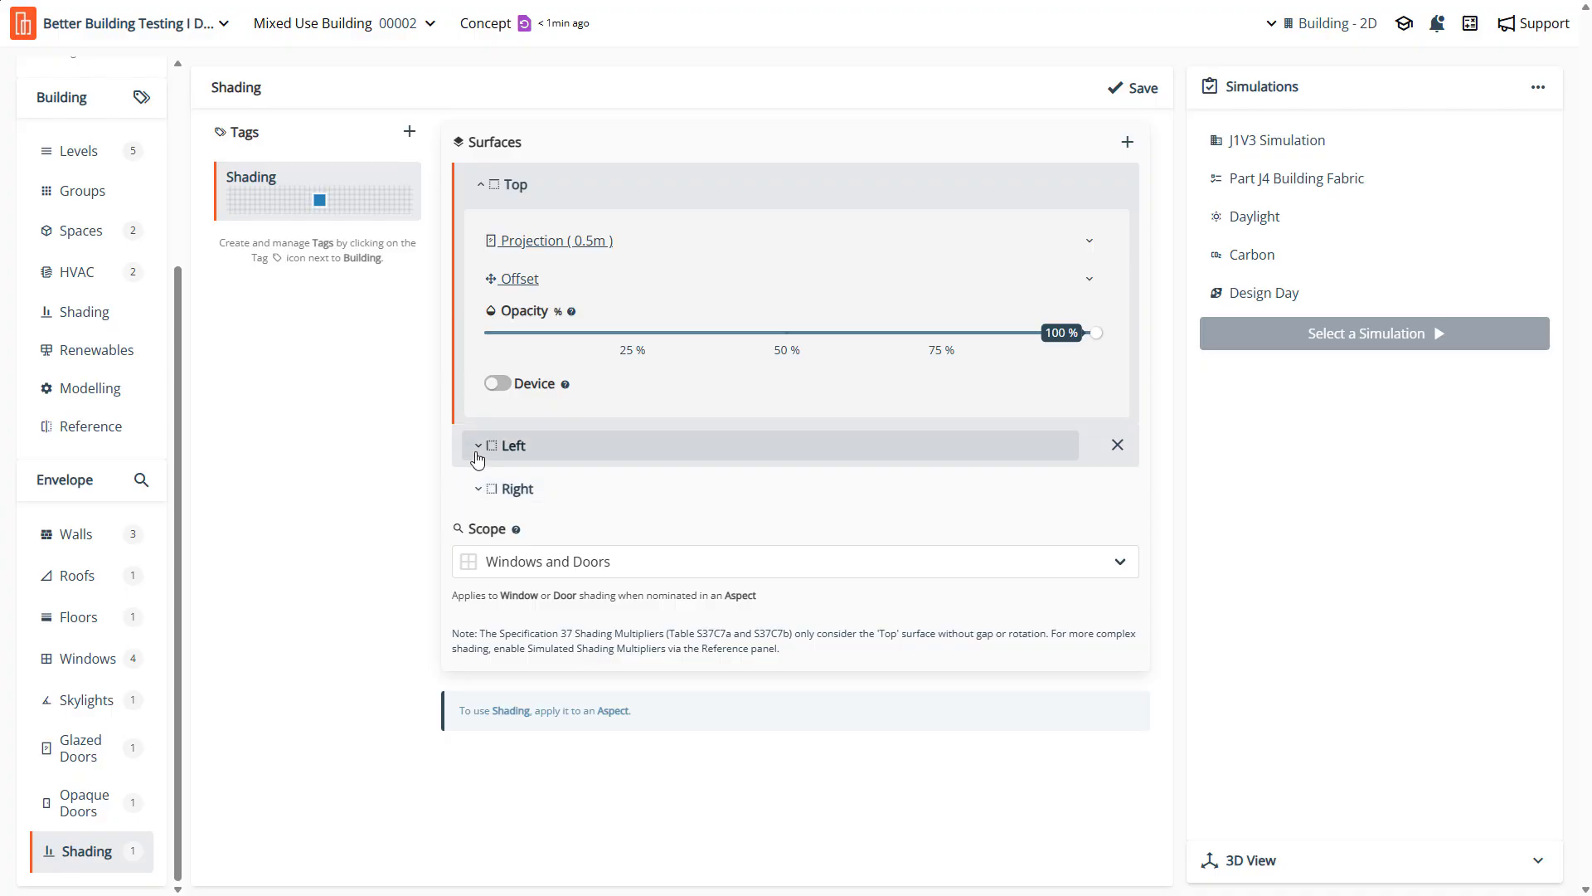
click(477, 446)
click(531, 284)
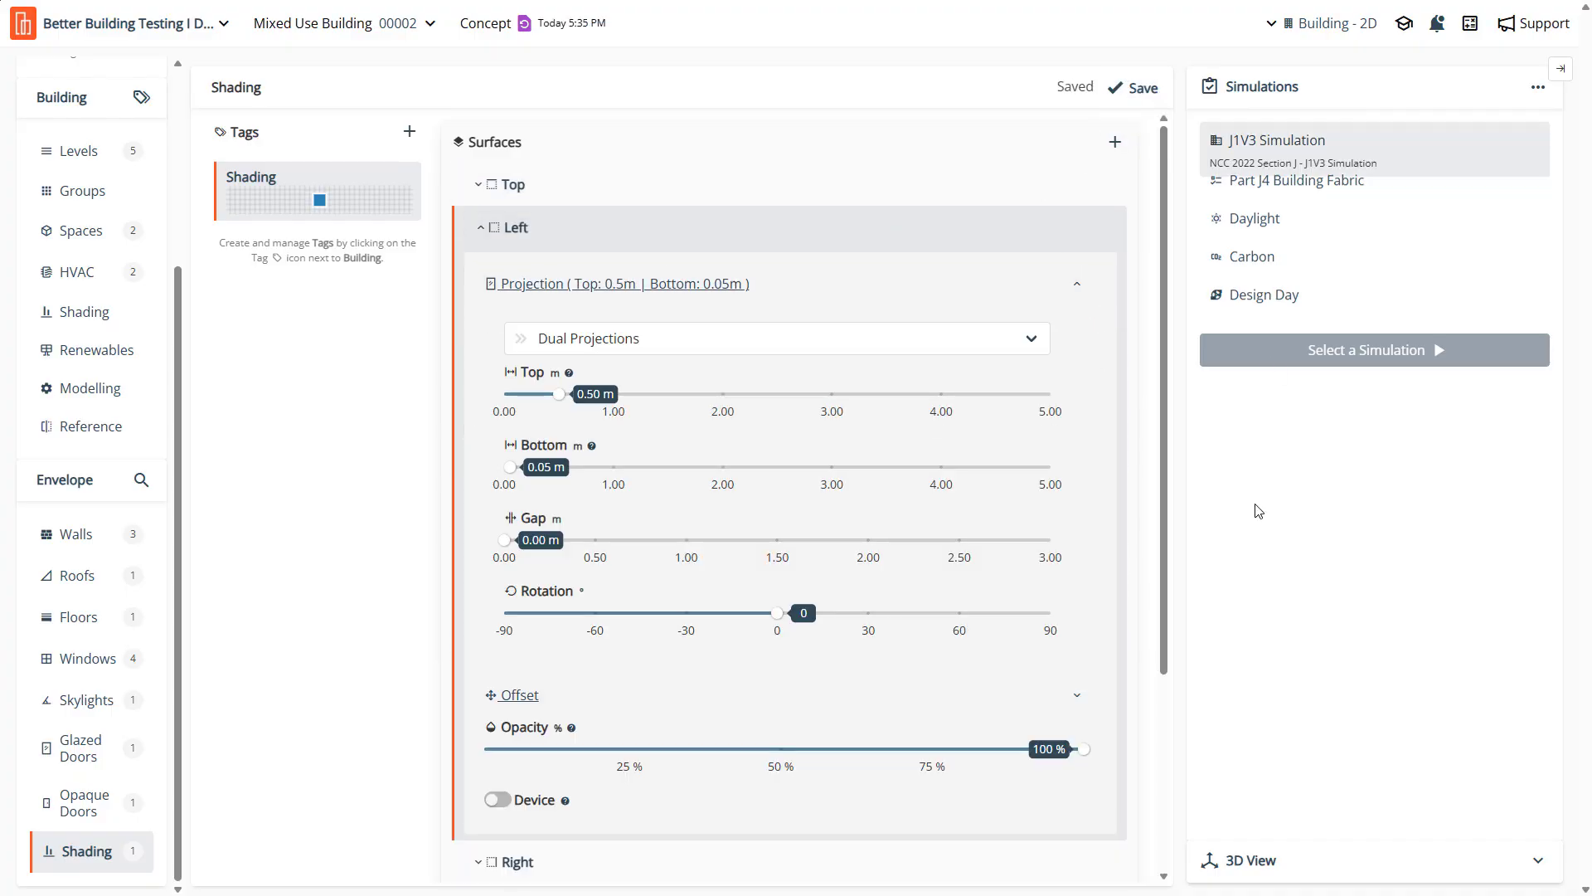
Generate the revision's 3D view, enlarge it, and inspect the shading around the punched windows
click(1332, 870)
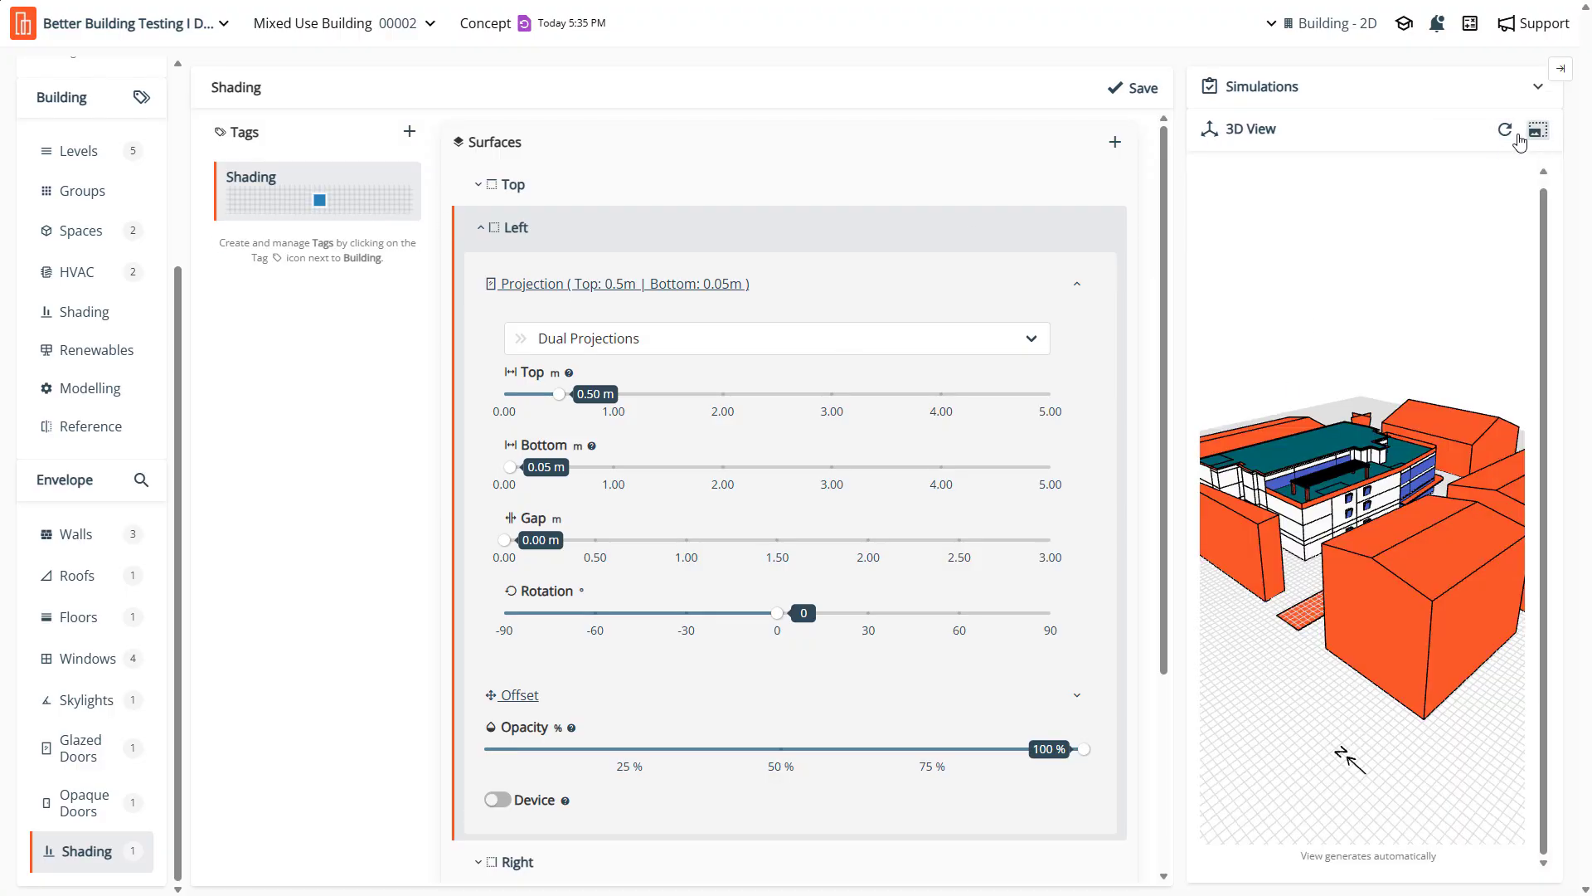
click(1538, 131)
scroll(632, 467, up, 5)
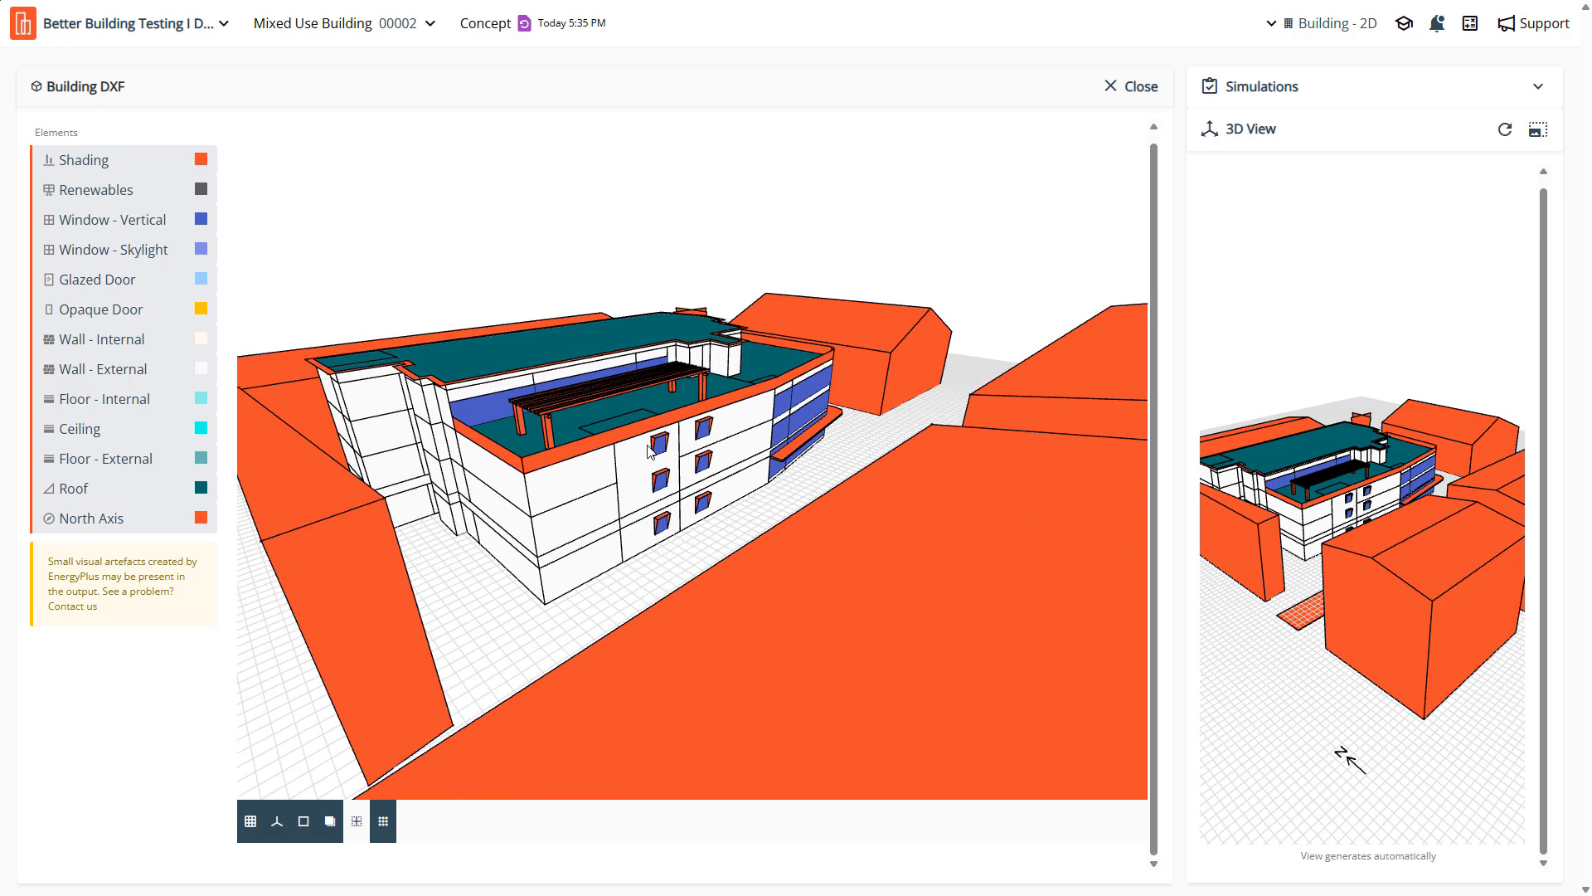
drag(631, 463, 580, 507)
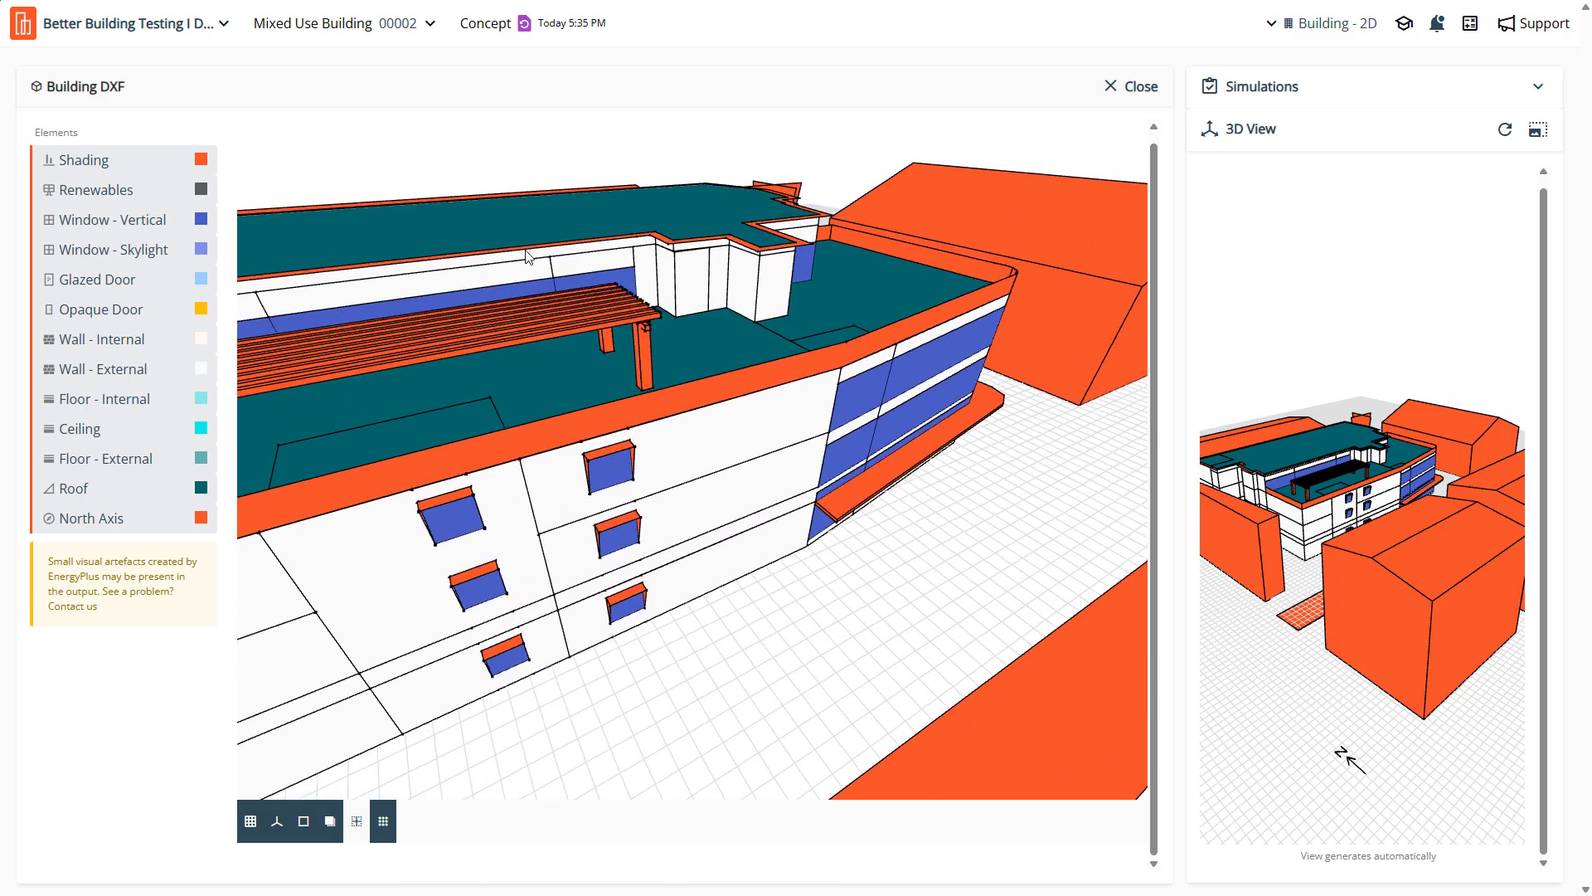
Check the revision's design options, close the enlarged 3D view, and open the Ground drawing
mouse_move(495, 31)
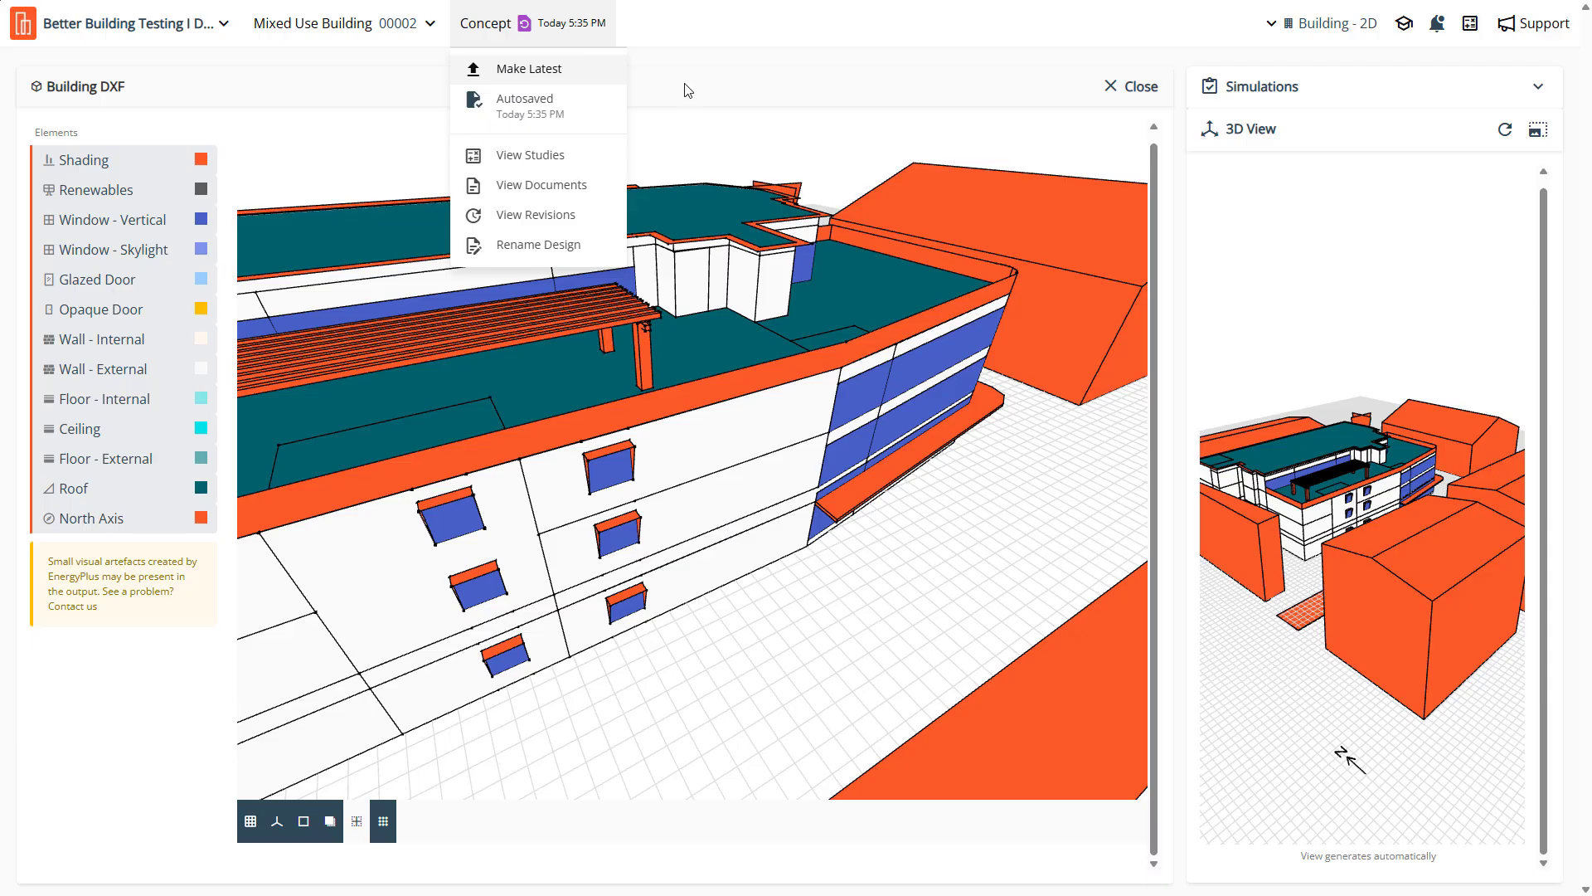
click(1134, 89)
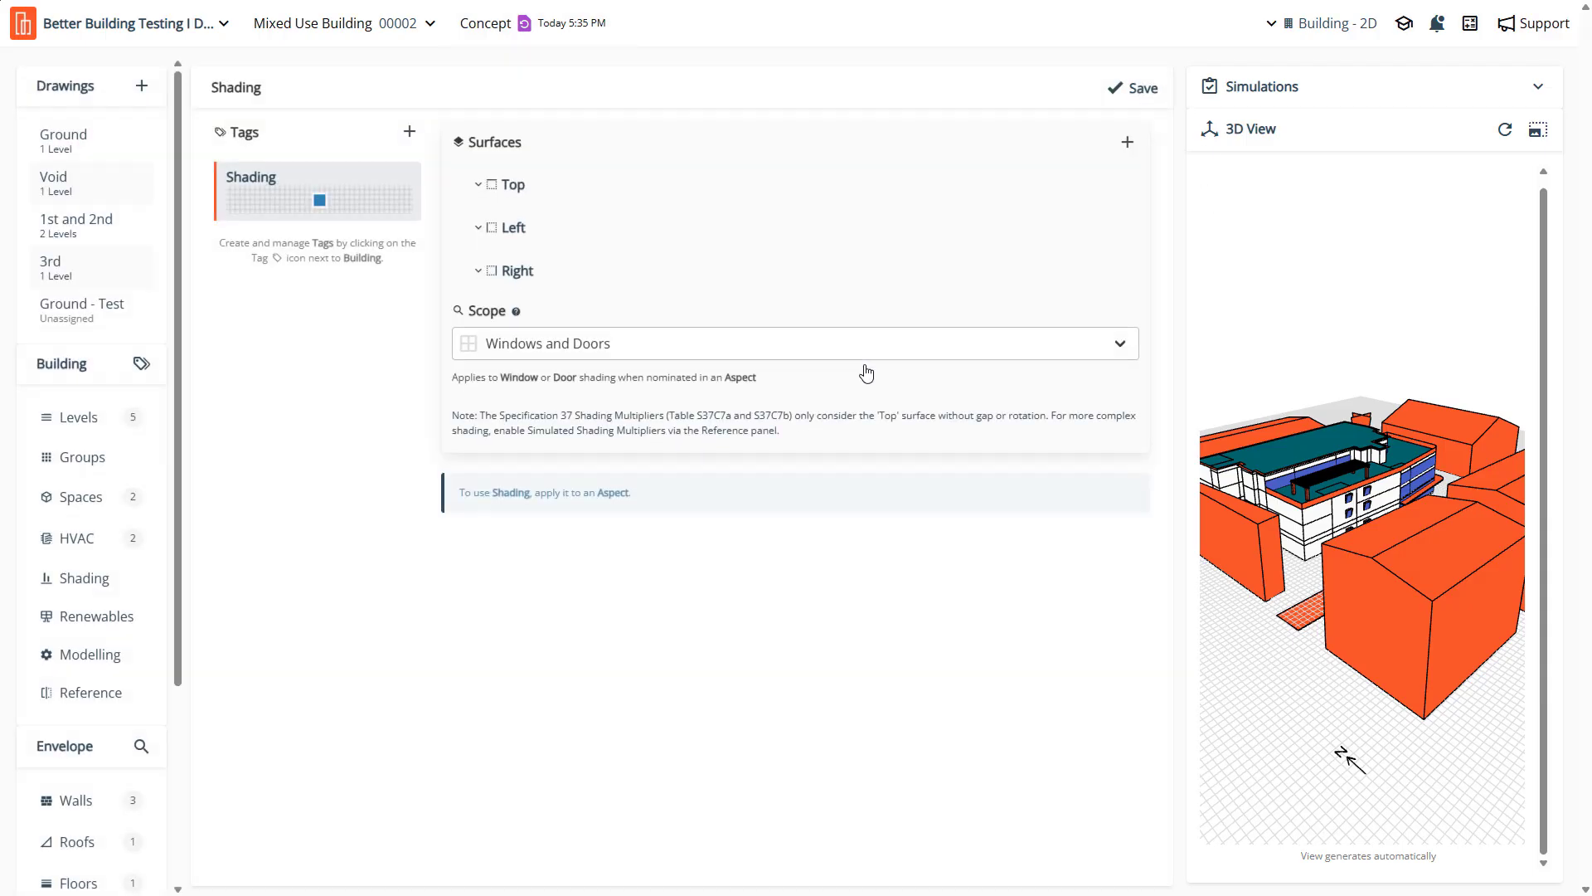
click(68, 136)
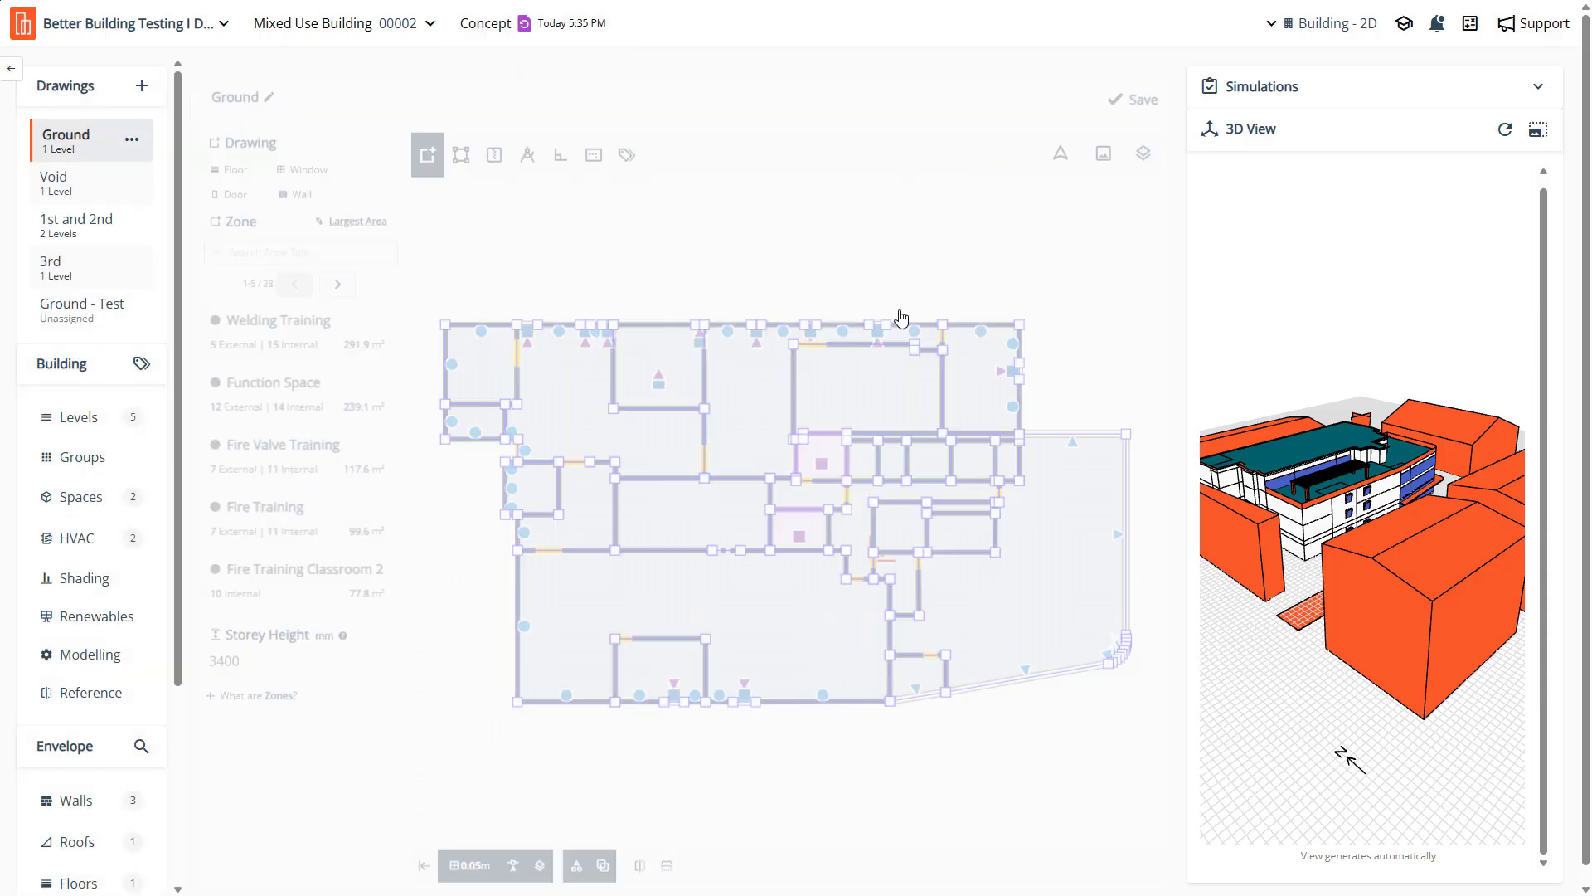
Inspect the building from several sides in the 3D view and save the Ground drawing
scroll(1332, 537, up, 2)
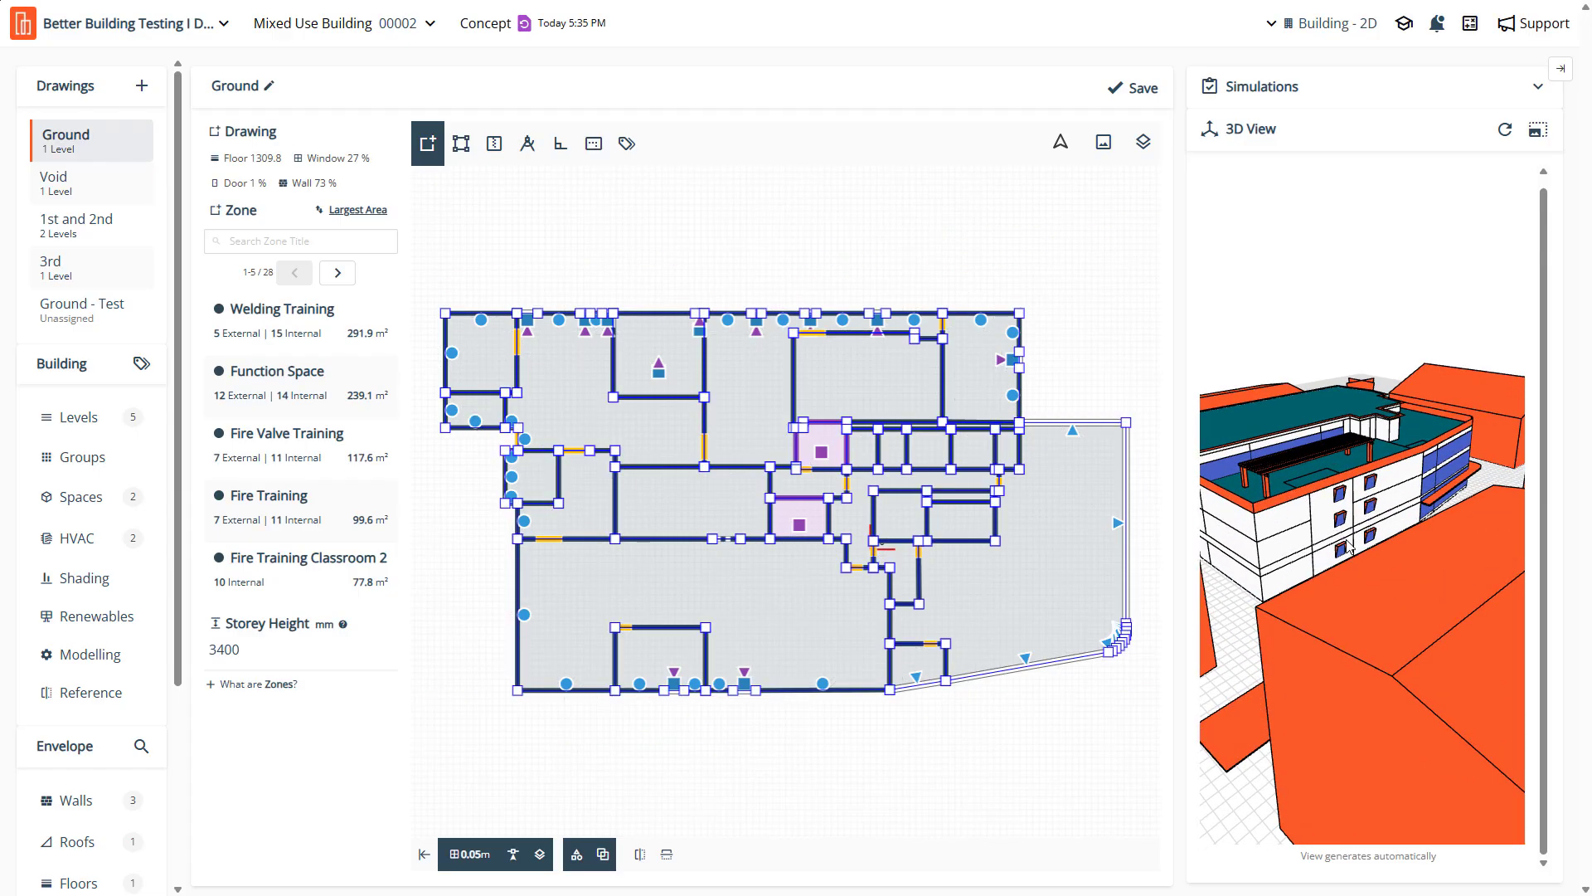
scroll(1347, 543, down, 2)
drag(1347, 543, 1304, 533)
drag(1316, 524, 1348, 565)
click(1136, 88)
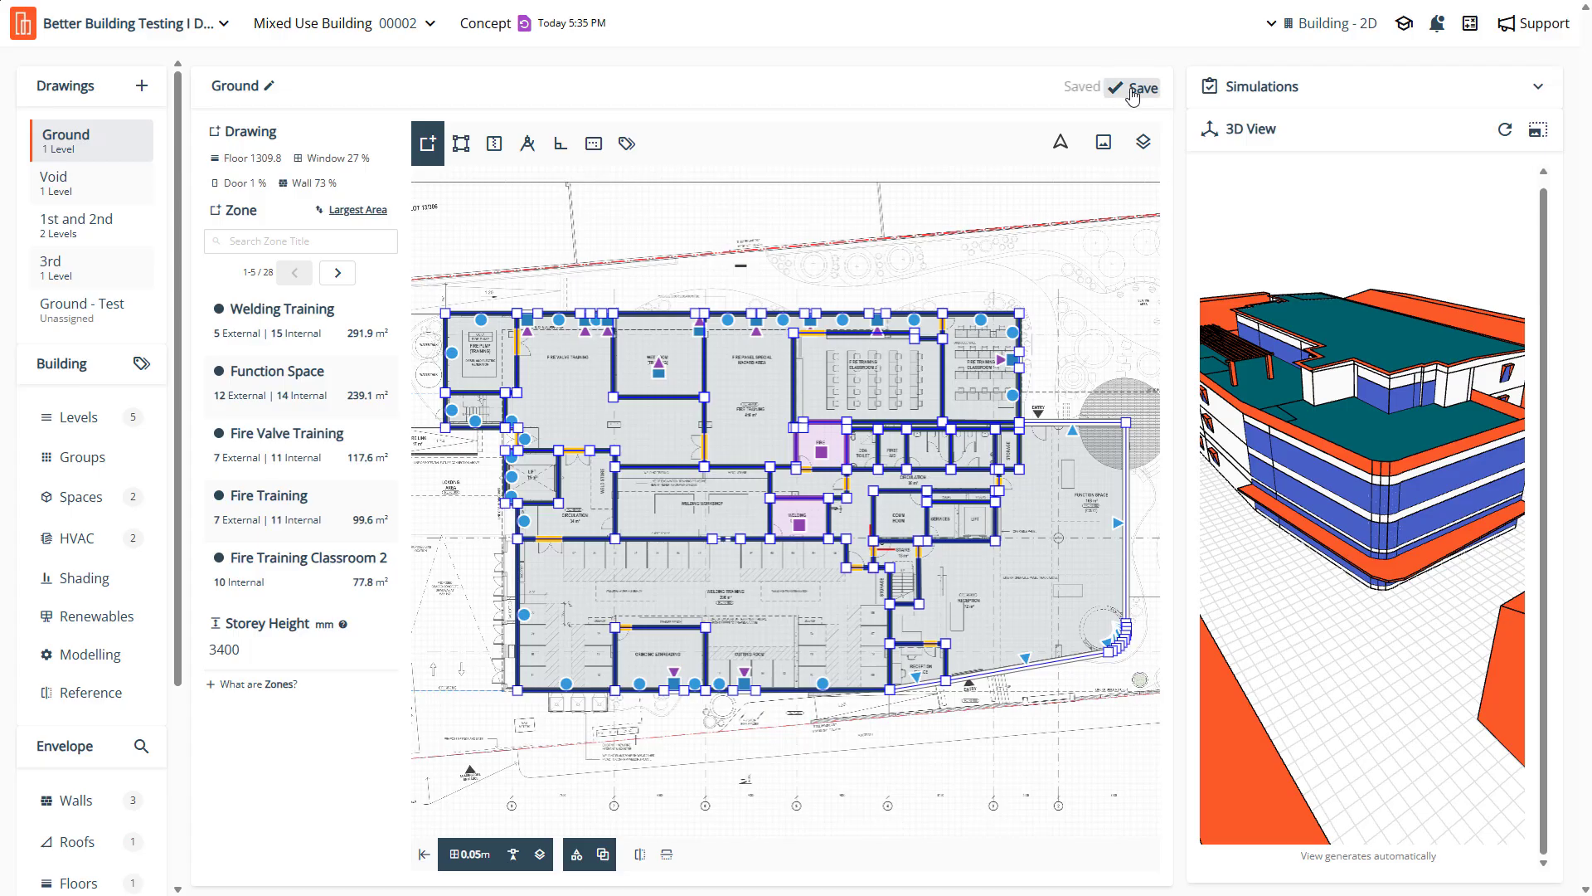
Replace the opaque door on the wall between Fire Pump (Training) and Fire Valve Training with a new opaque door
scroll(486, 345, up, 2)
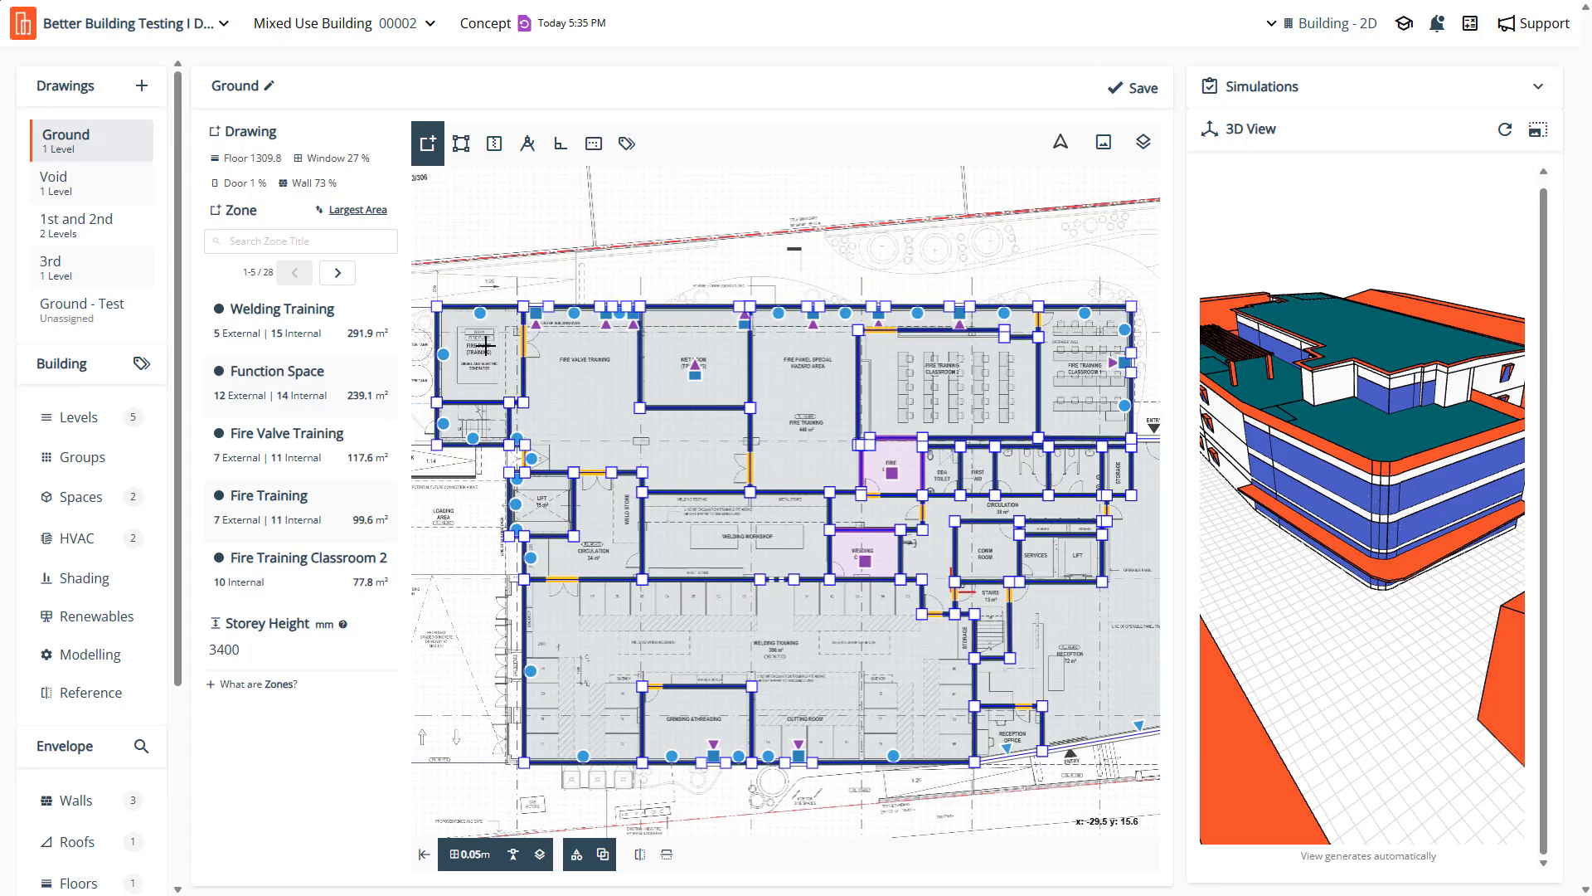
scroll(485, 343, up, 2)
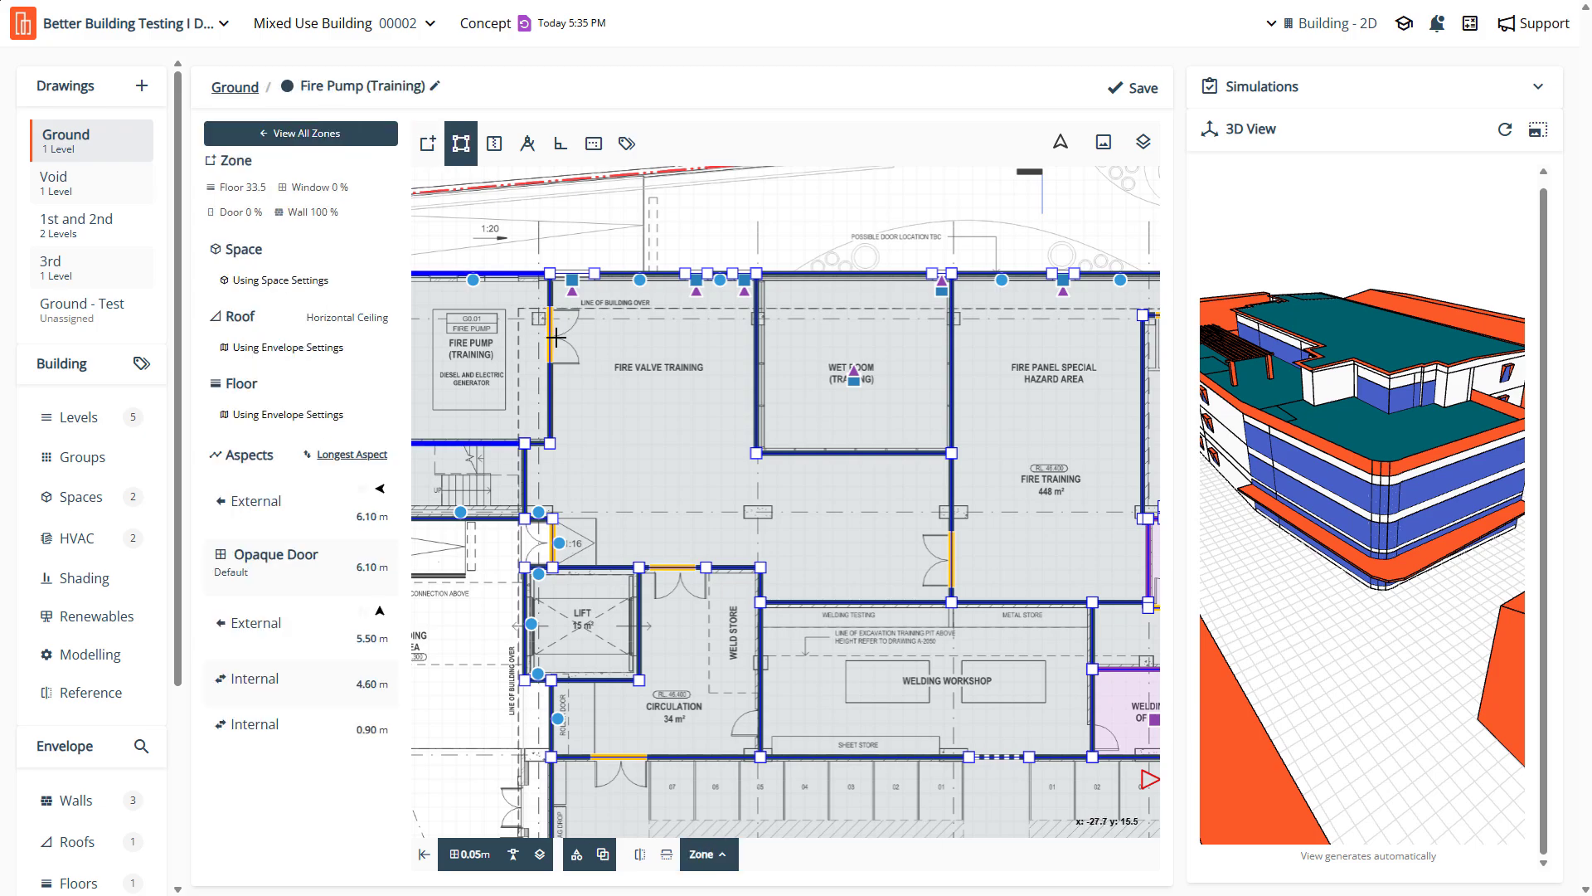
click(487, 346)
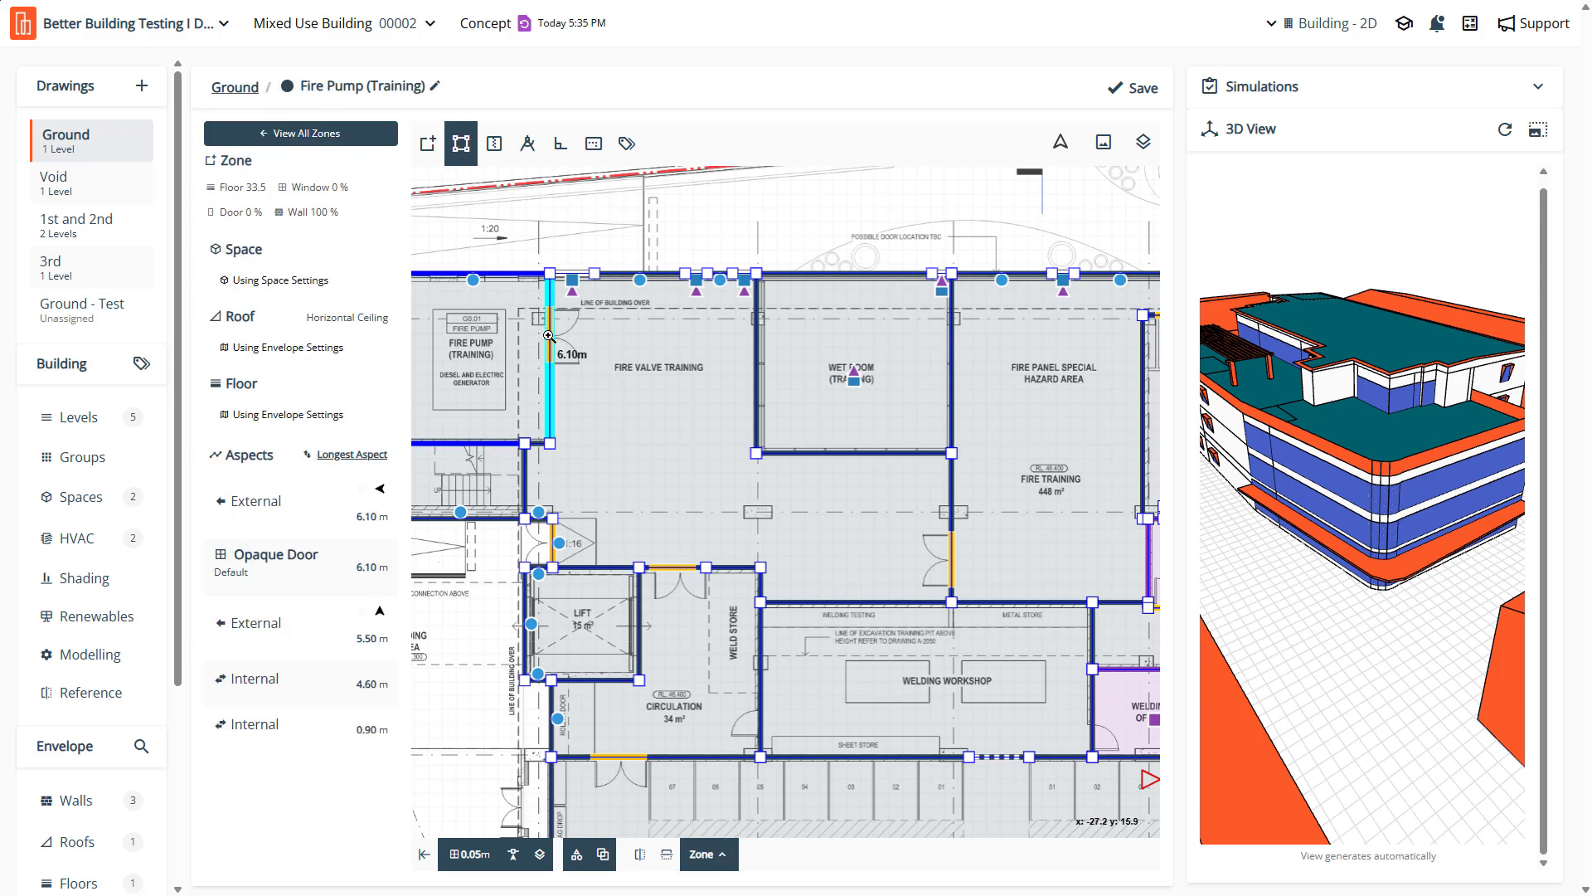
scroll(549, 337, up, 3)
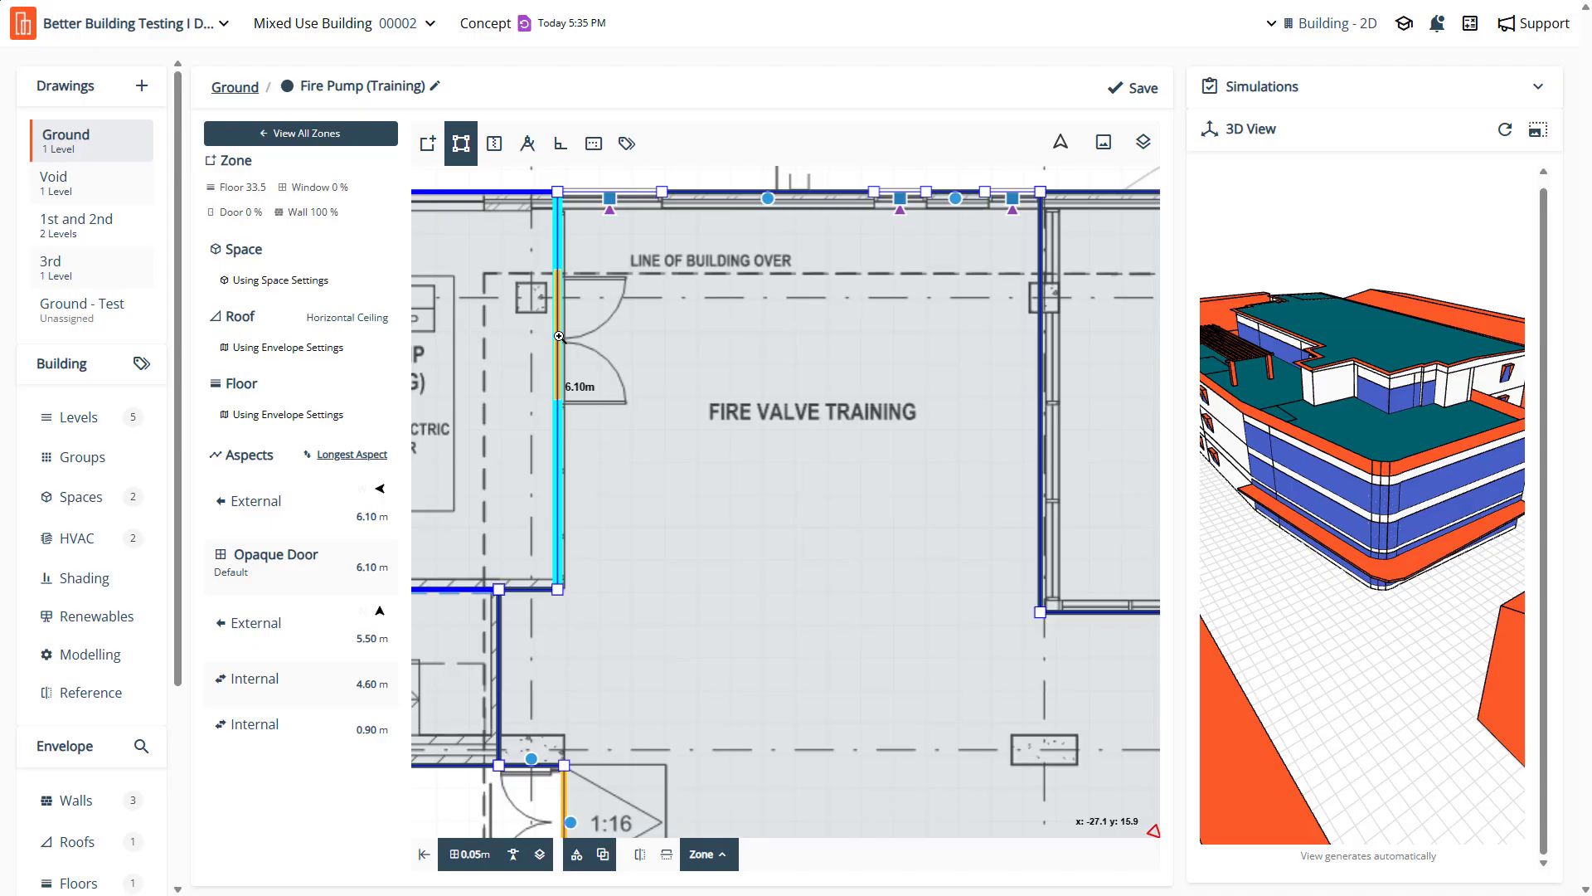
click(559, 337)
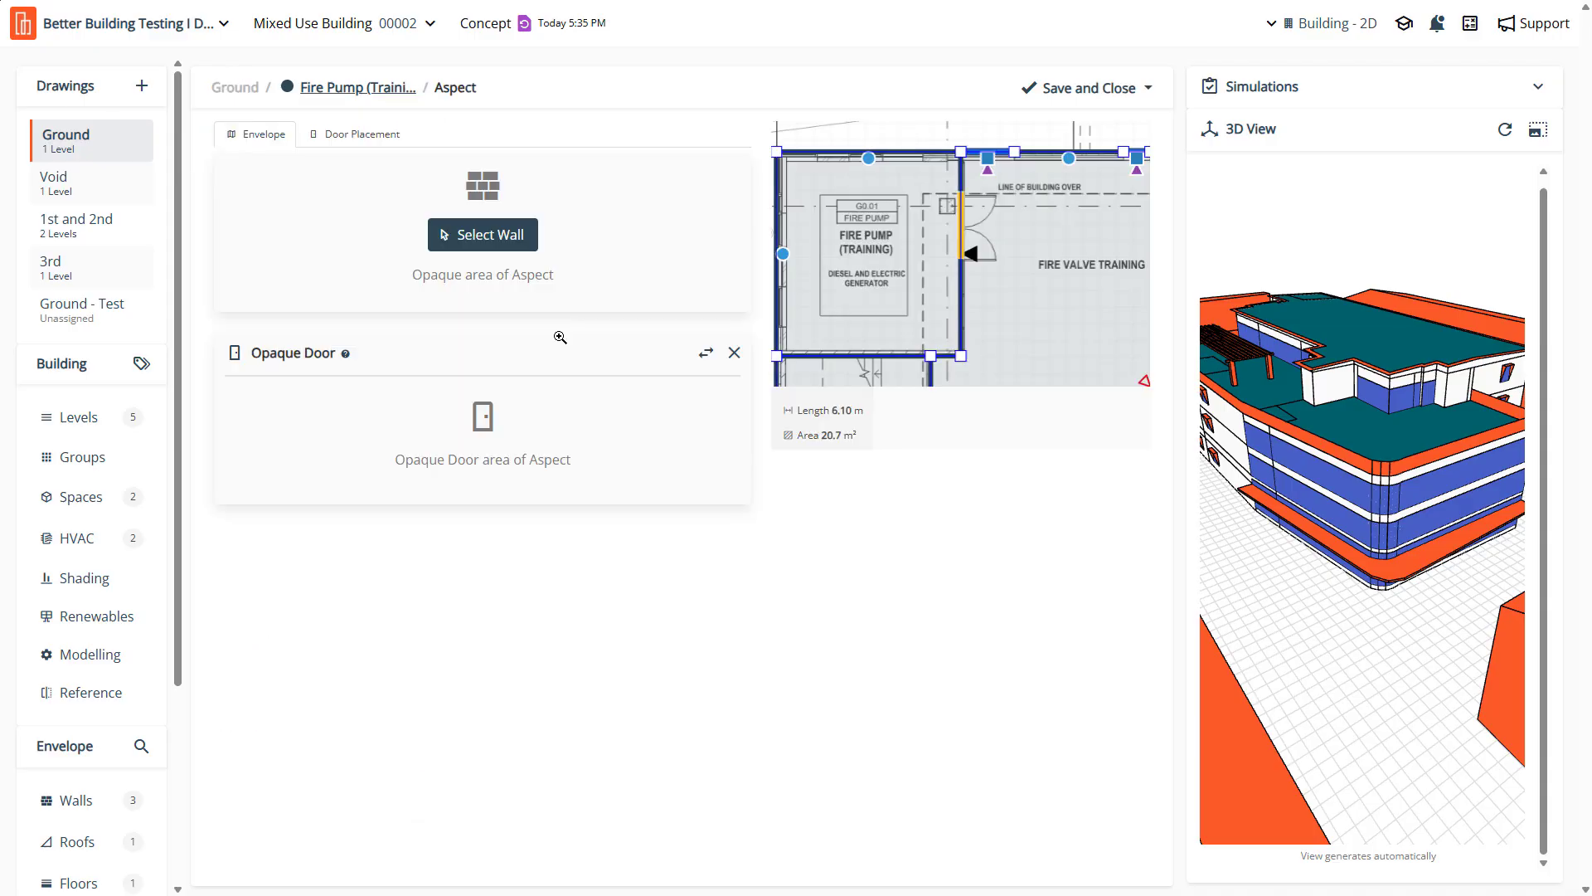
click(734, 351)
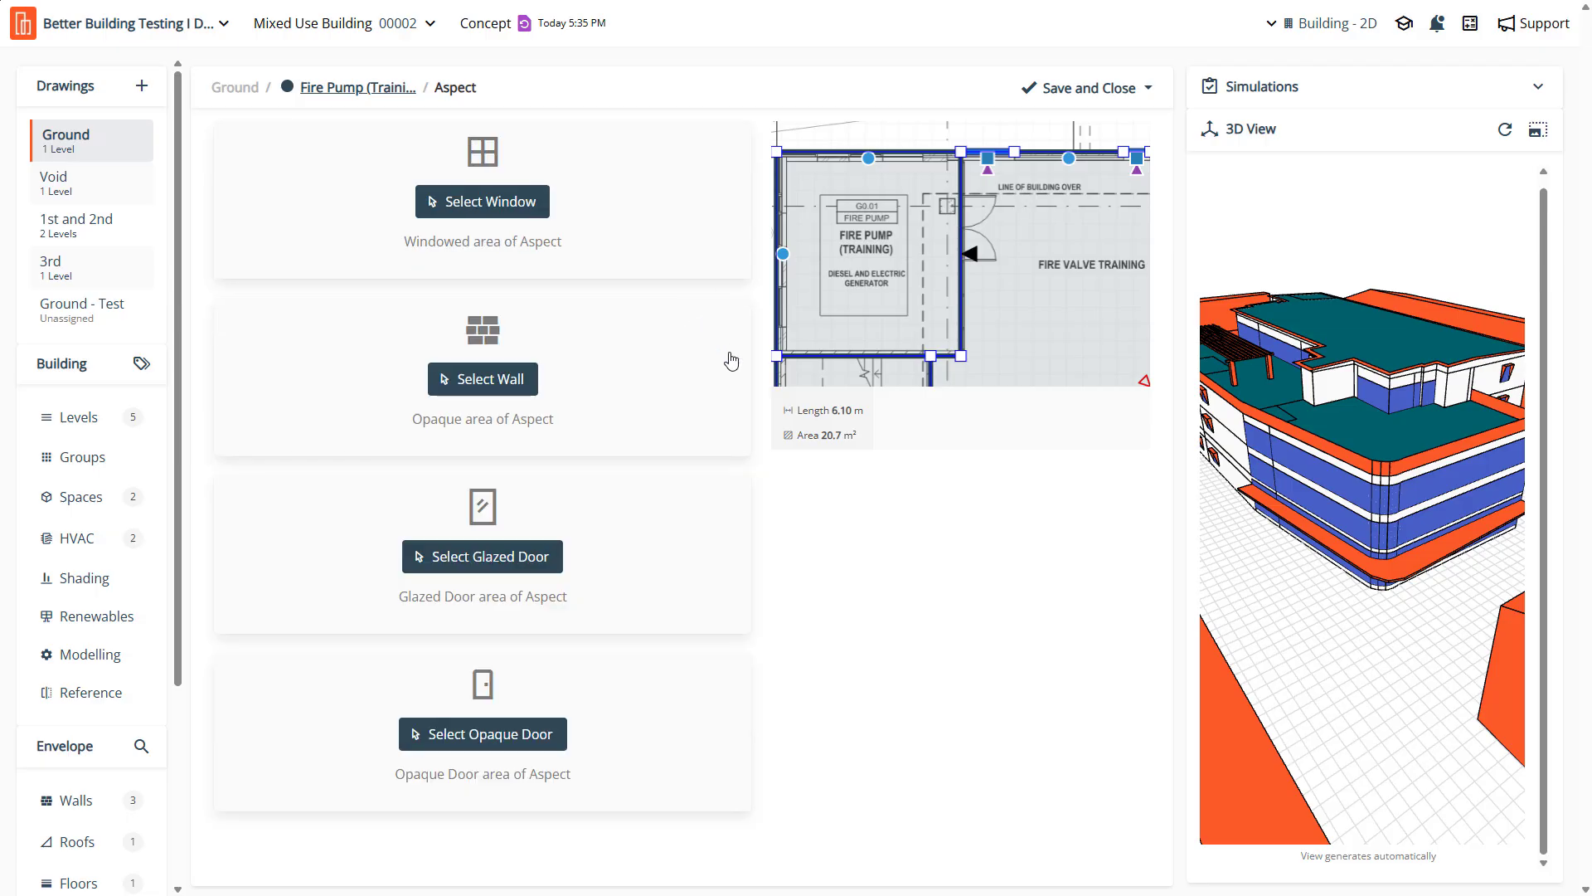
click(494, 735)
click(493, 703)
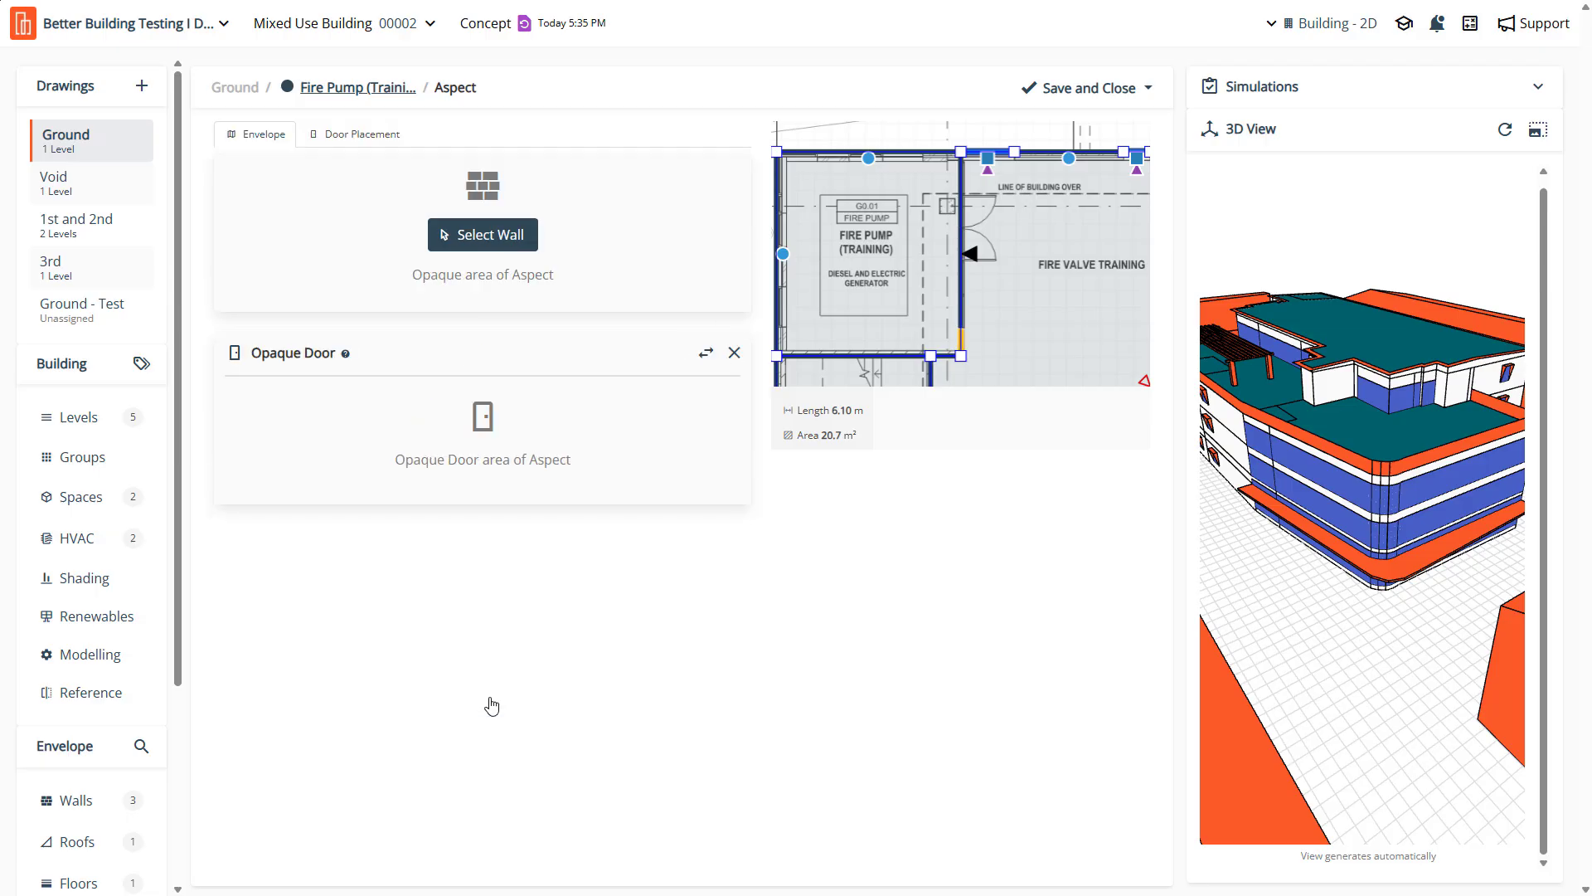
Set the new door's width to 2000 mm, move it to span about 2.84 to 4.84 m along the wall, and save the aspect
click(352, 141)
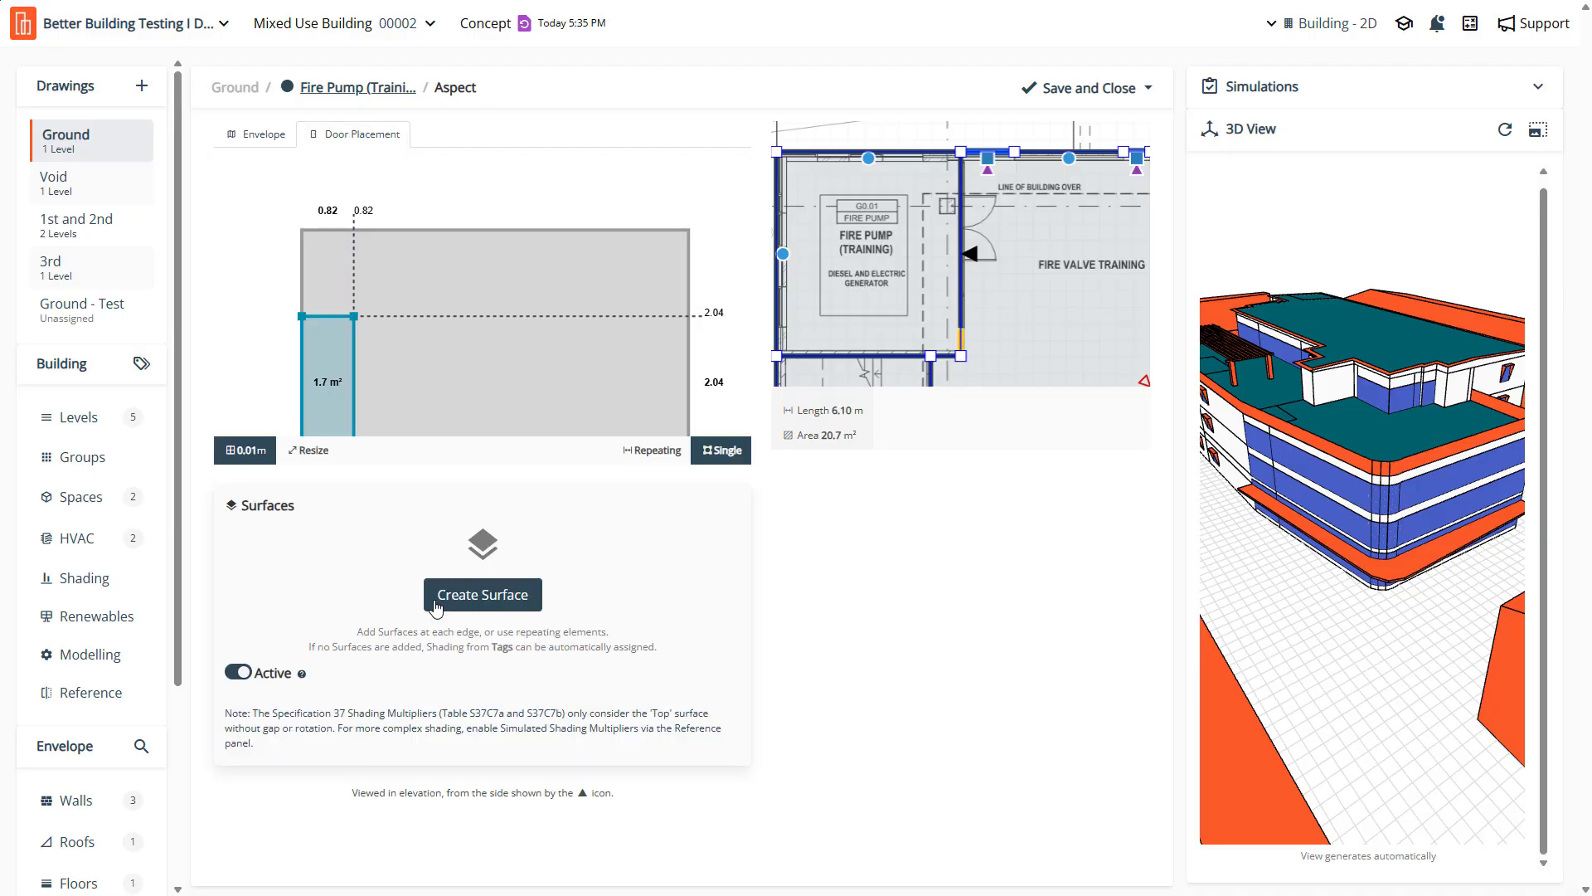
click(329, 449)
key(Tab)
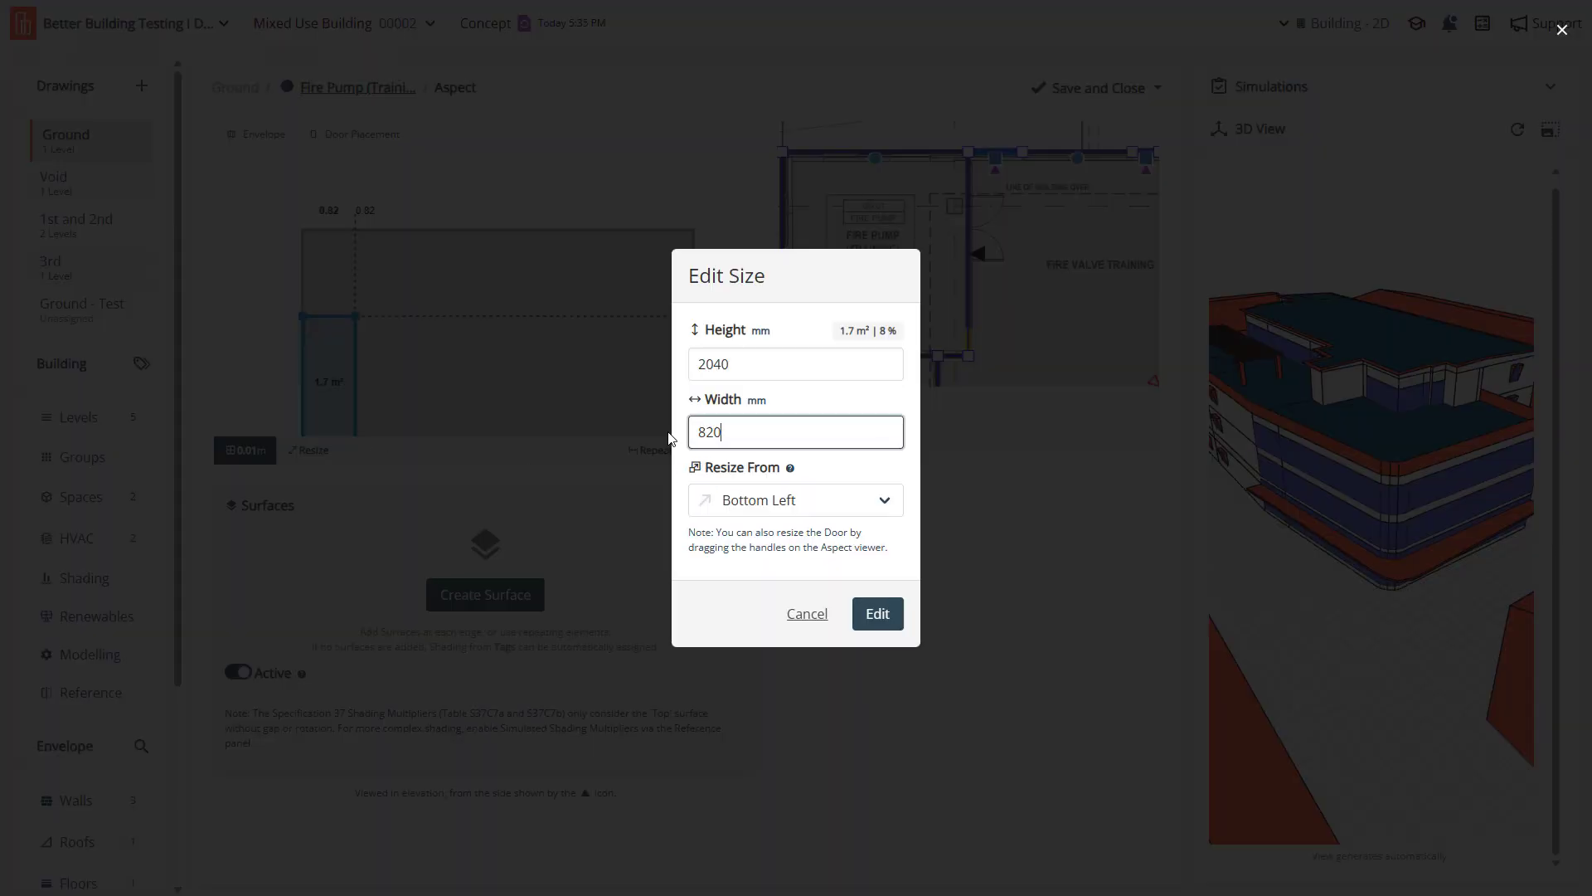
text(200-)
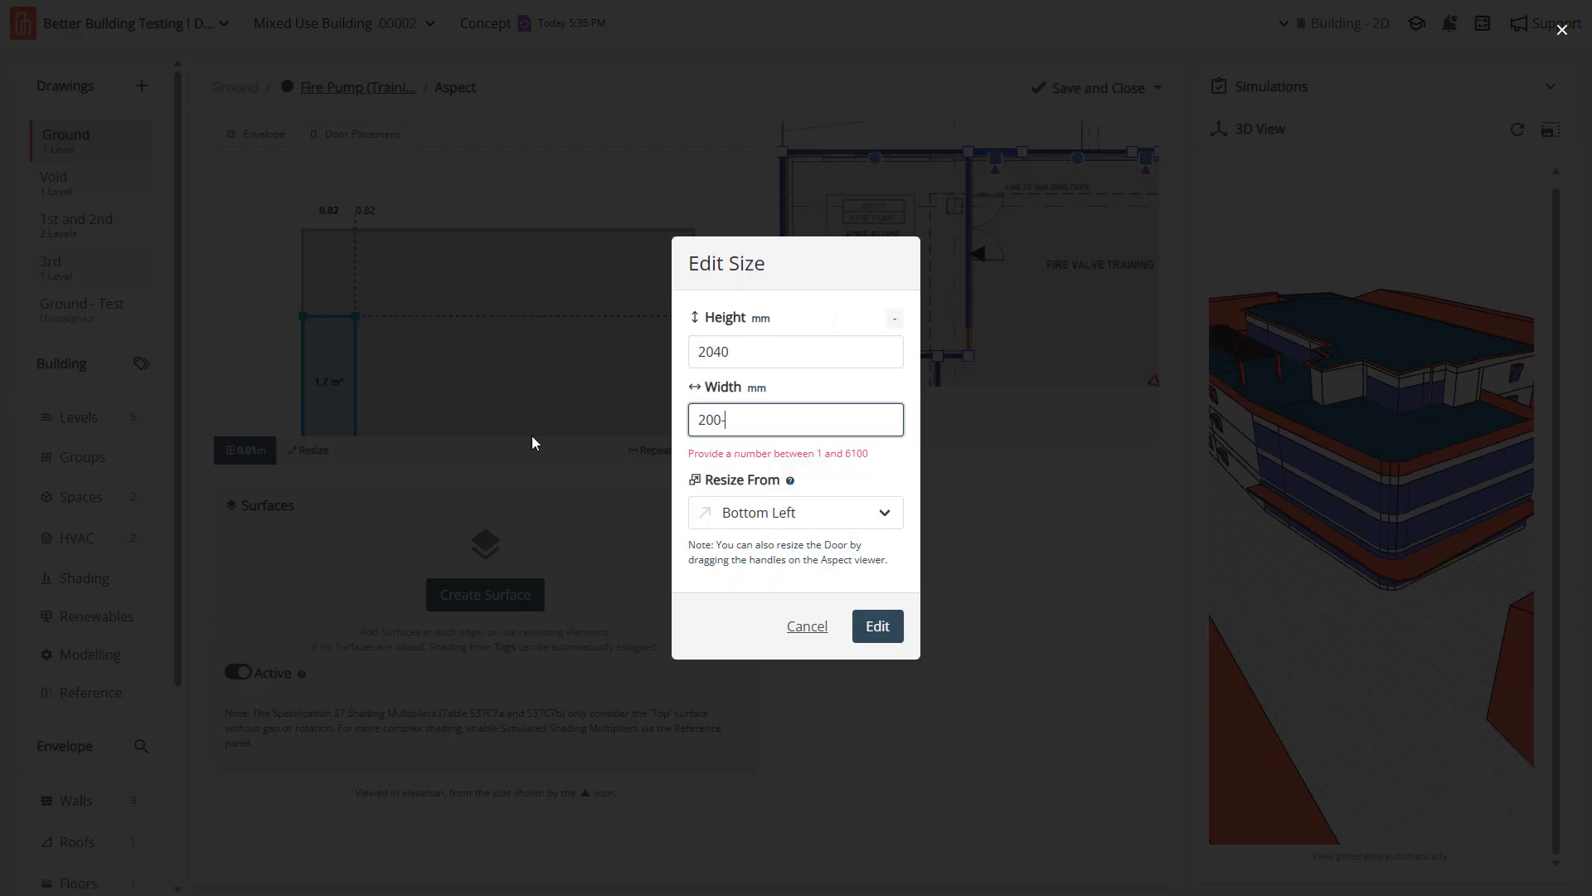
key(BackSpace)
text(0)
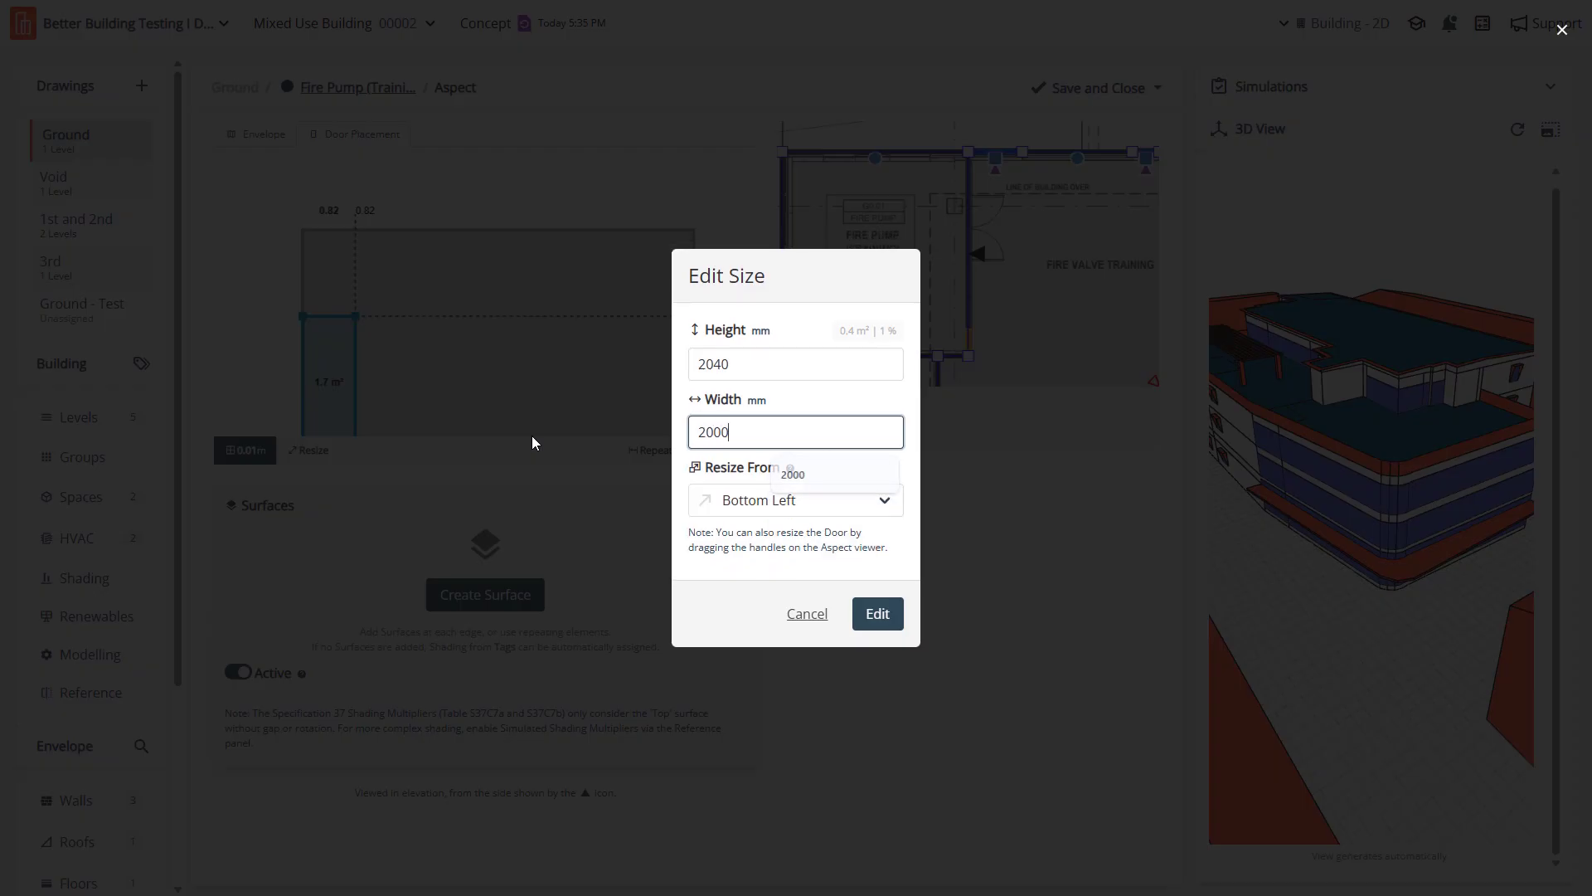
click(862, 616)
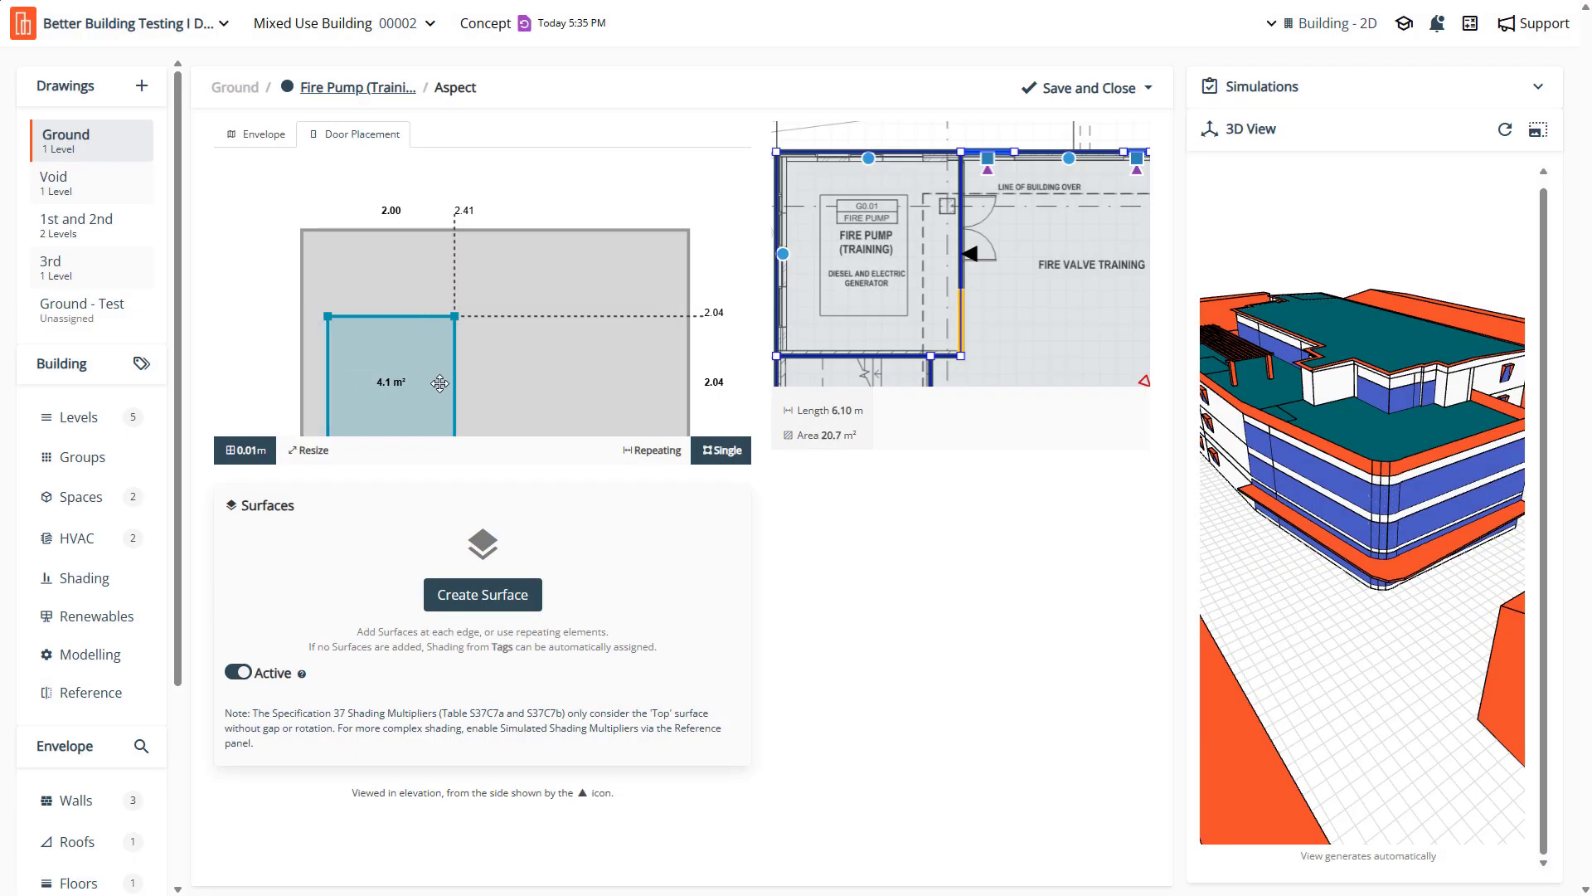
drag(440, 382, 558, 384)
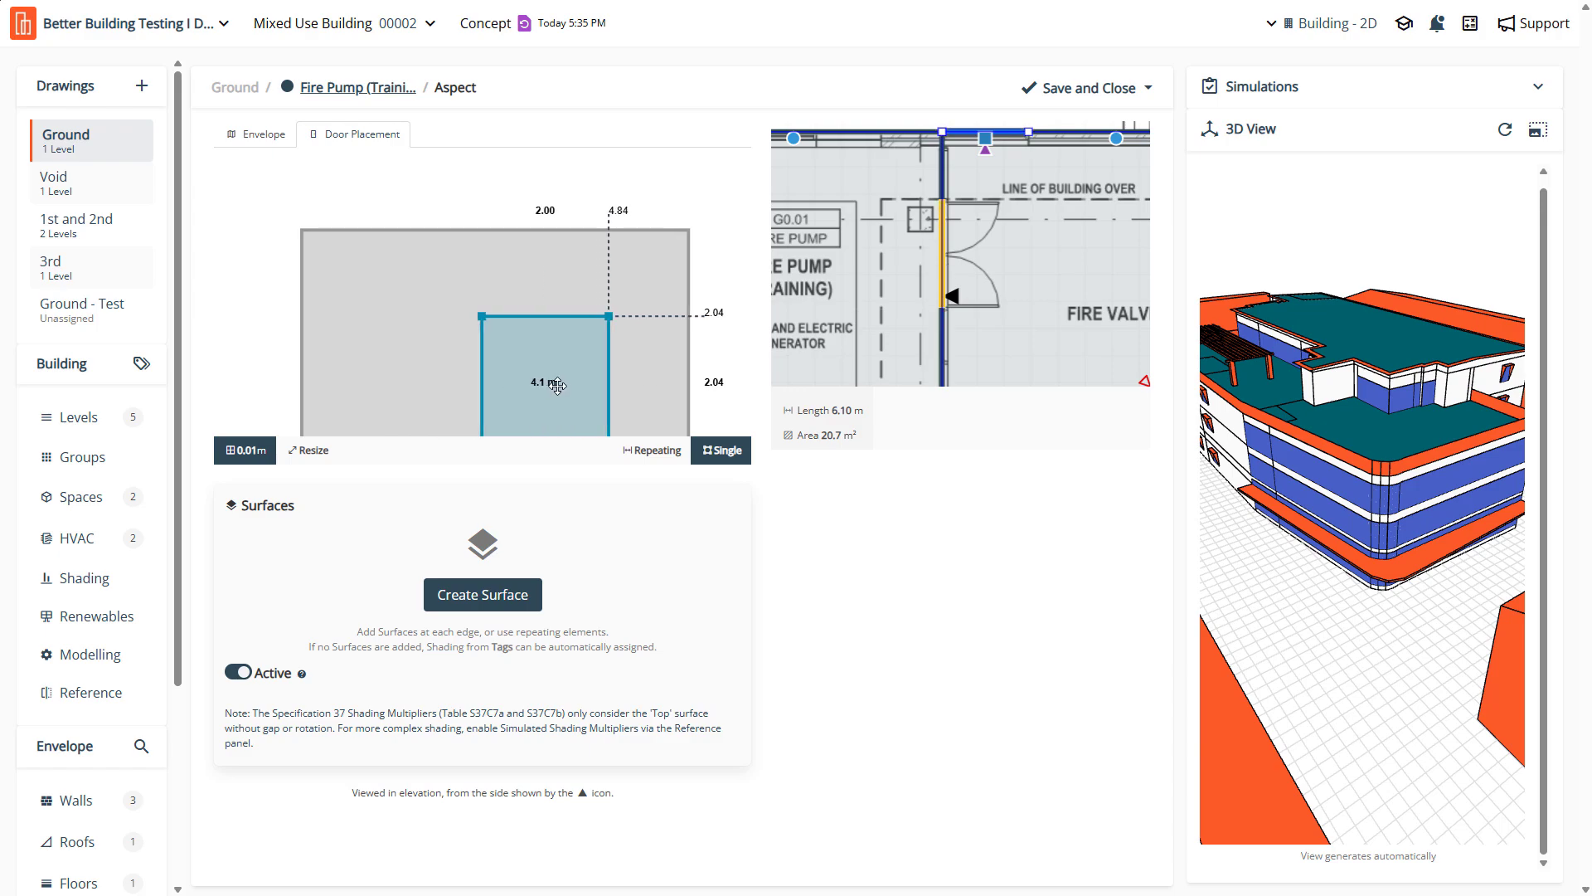
click(1070, 90)
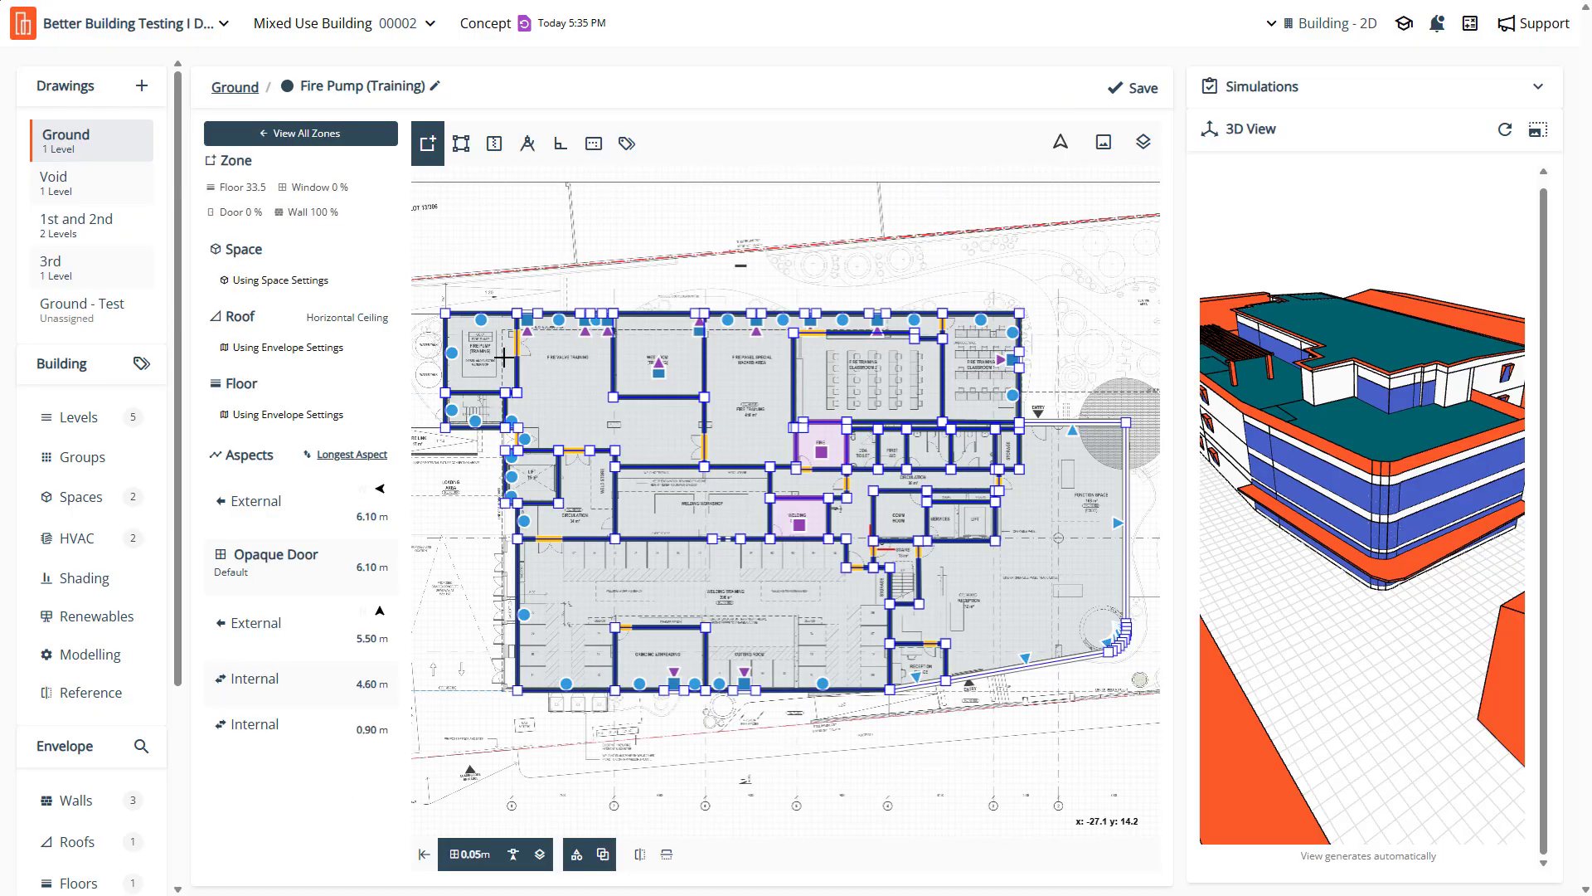
Reopen the Fire Pump (Training) wall aspect with the door, check the door placement, and save and close it
scroll(531, 345, up, 3)
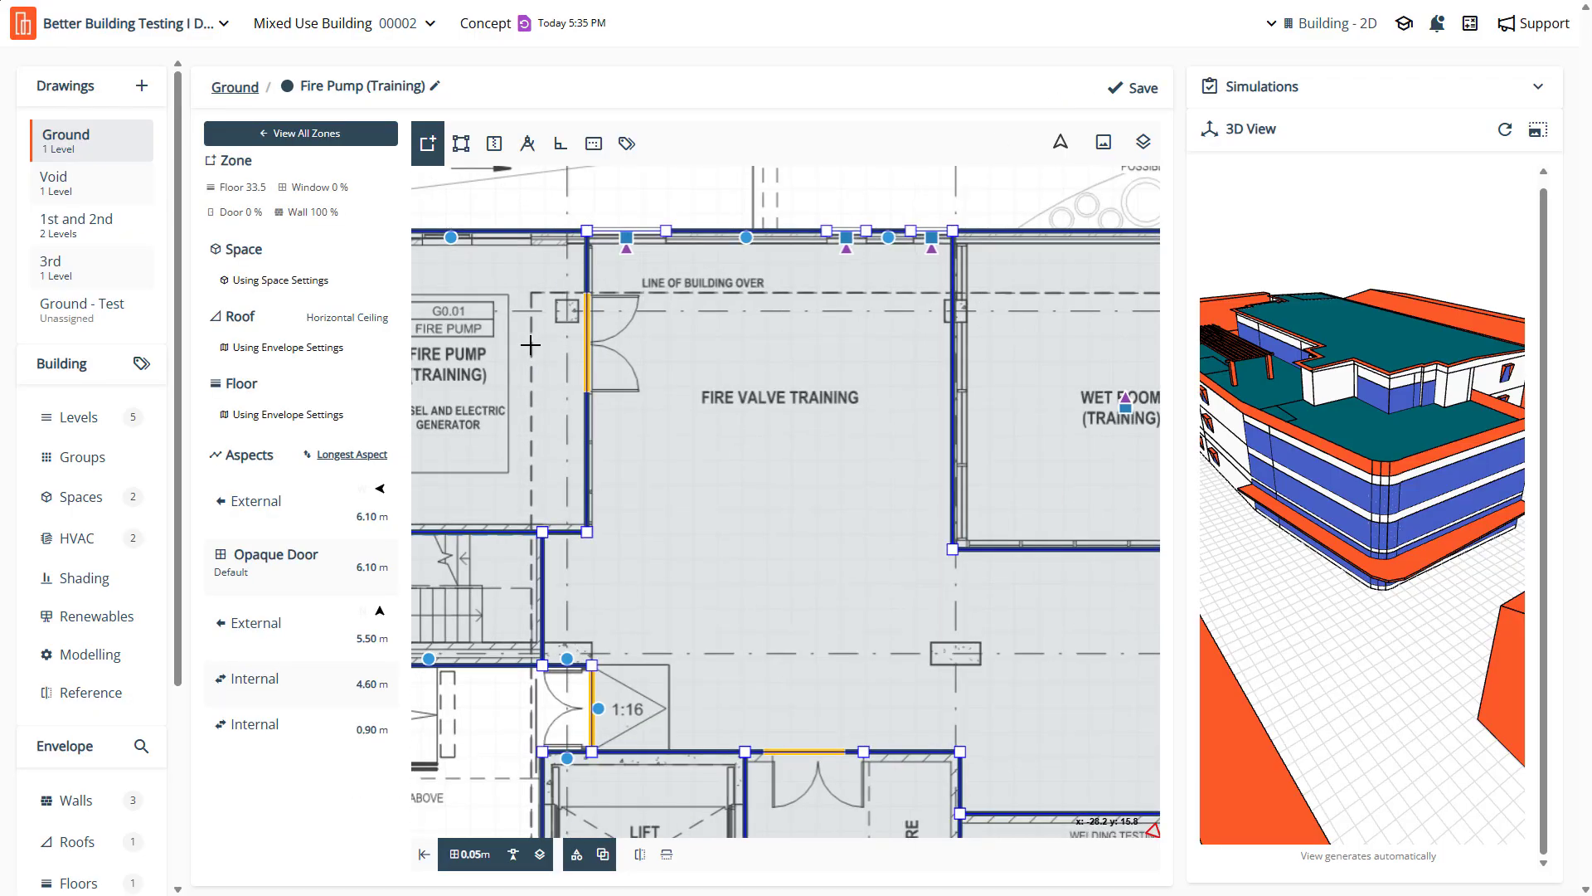
click(585, 370)
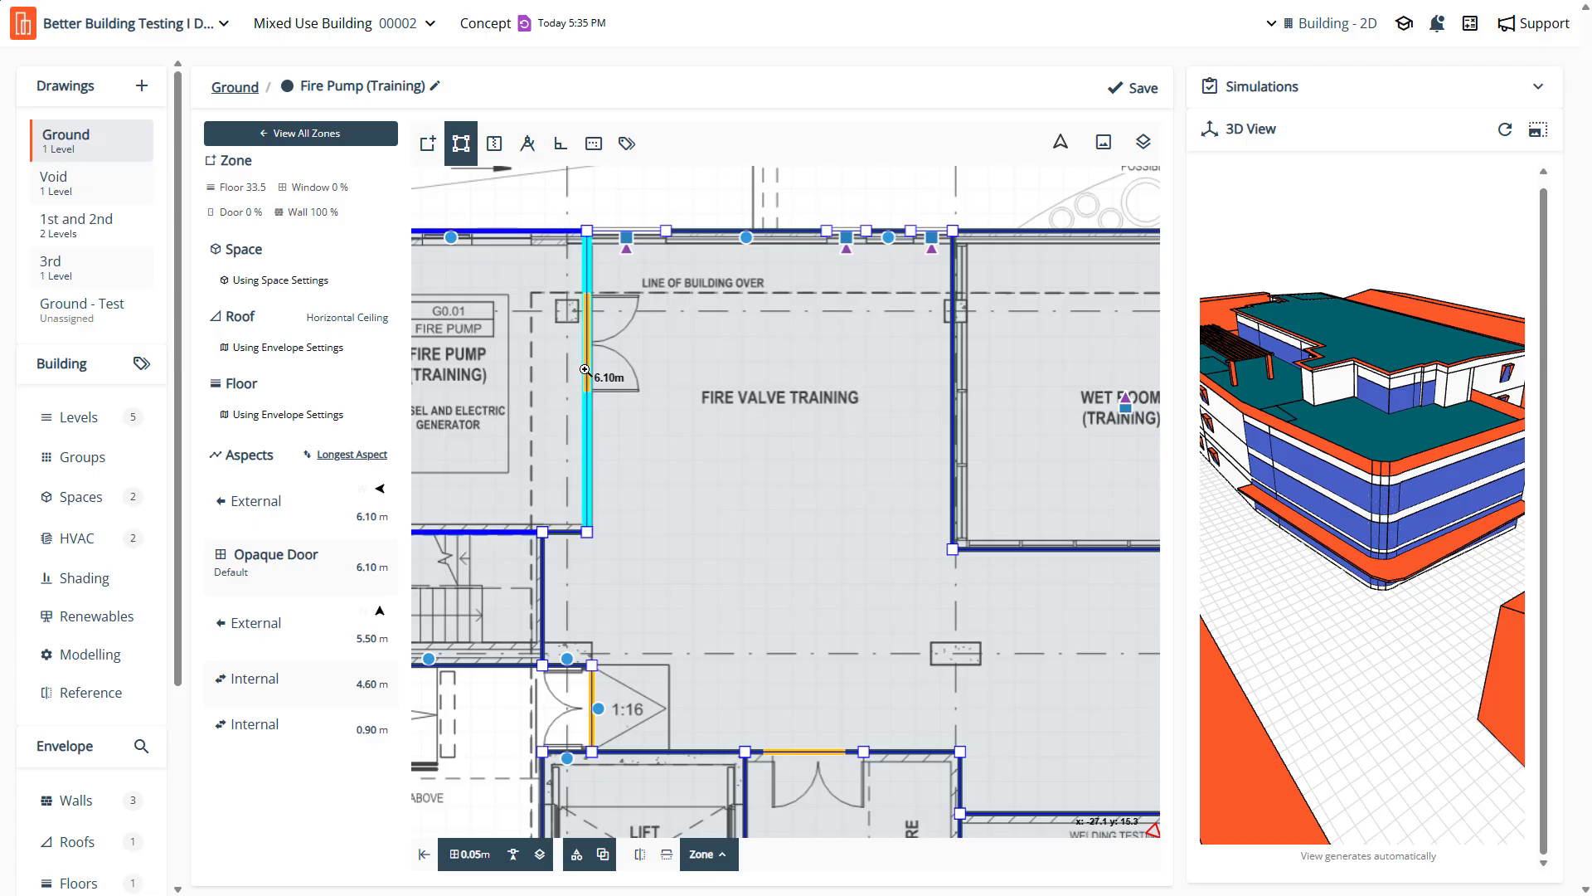
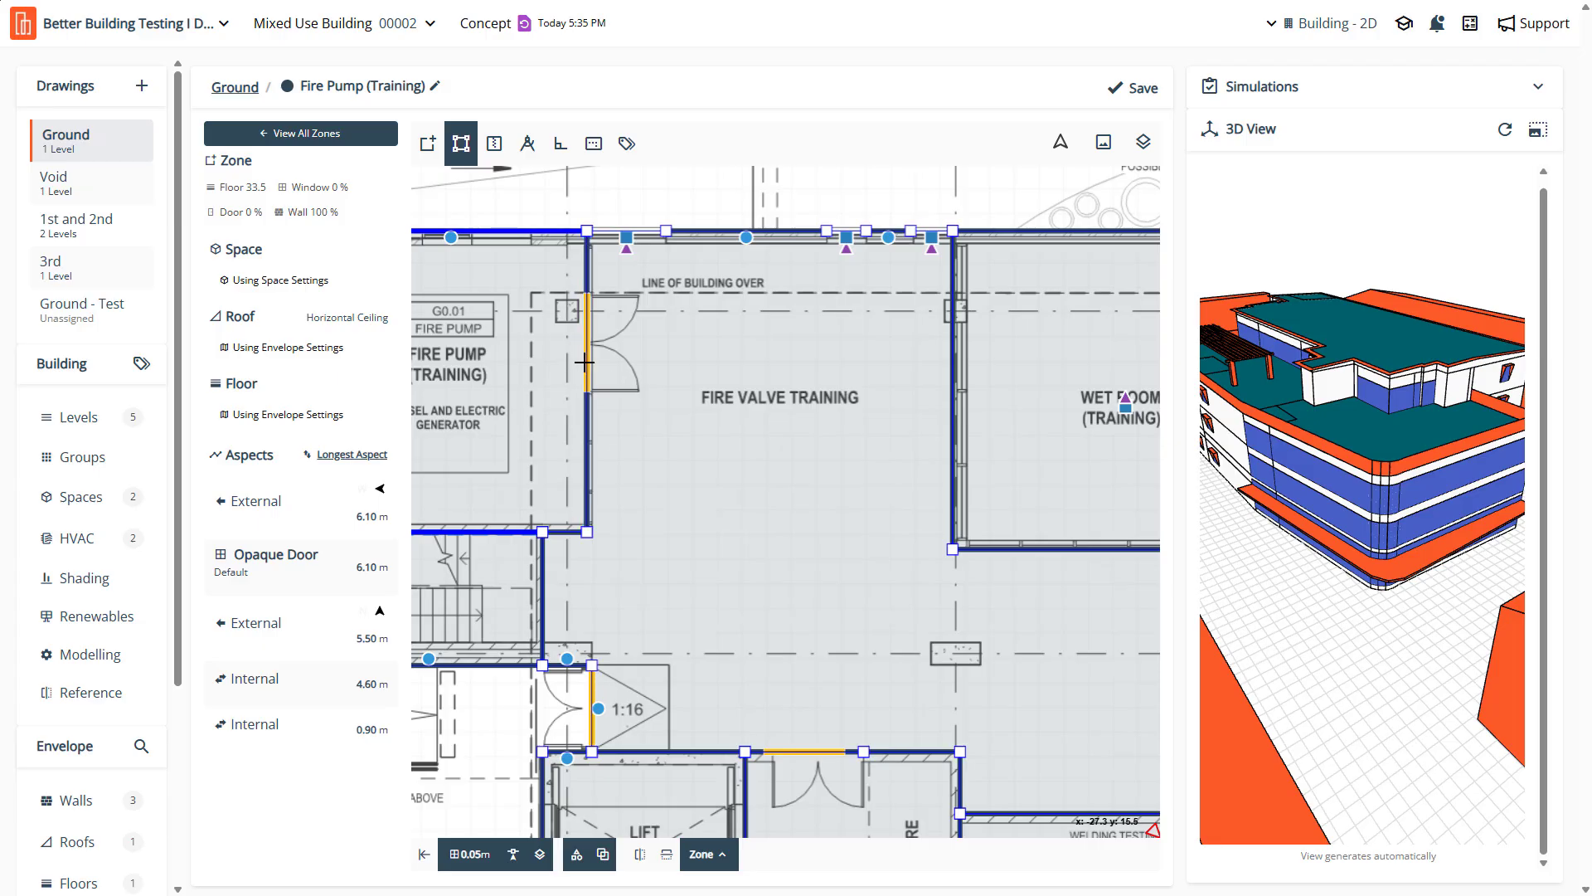
click(587, 370)
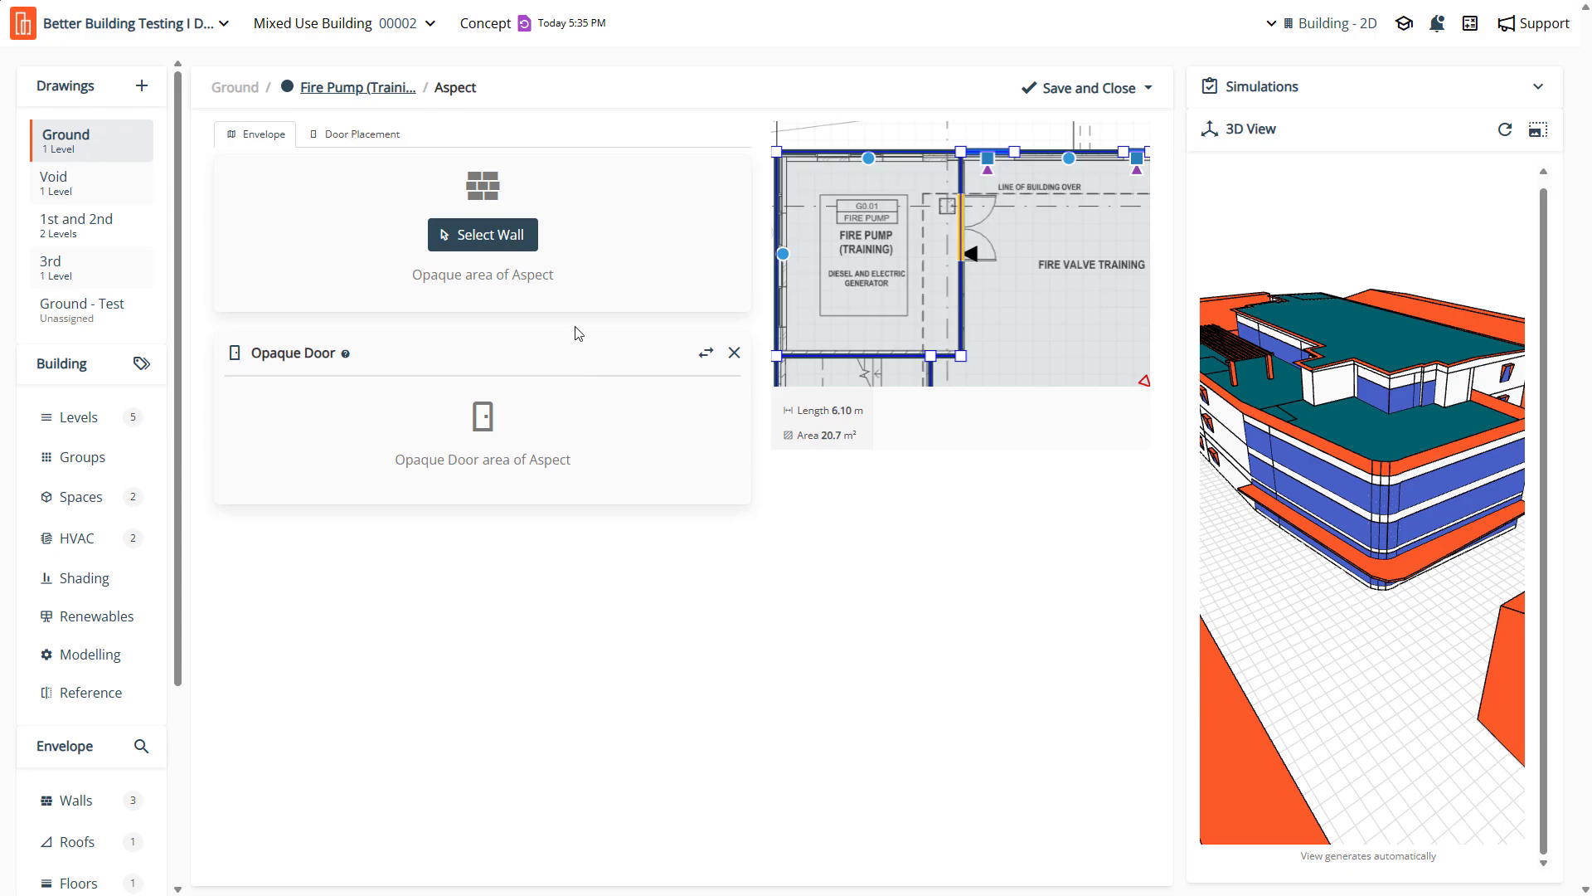
click(348, 135)
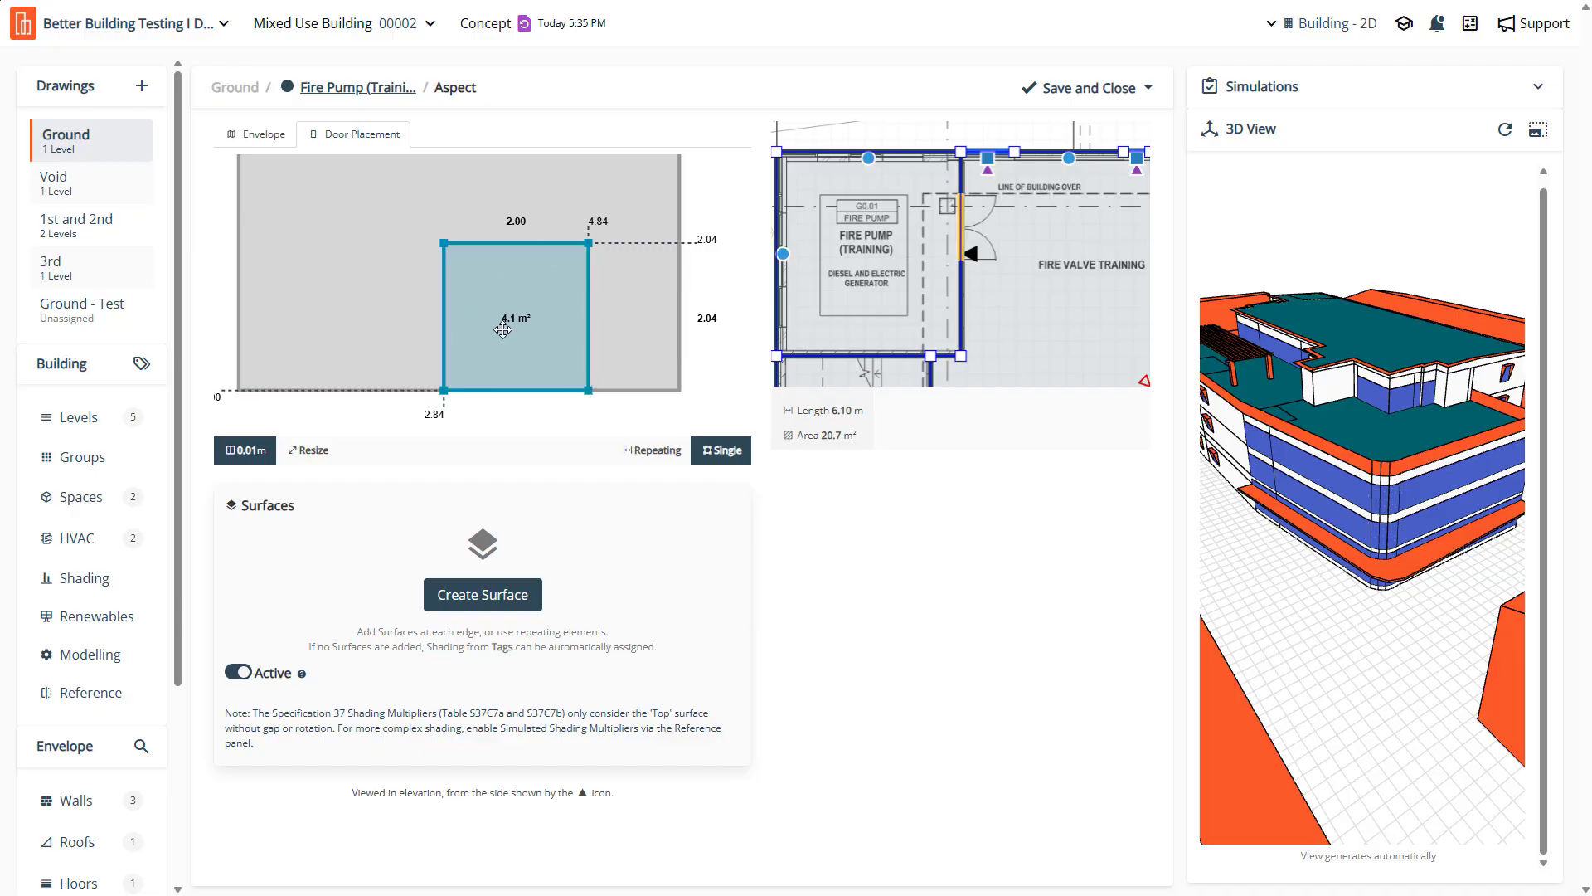
click(1093, 89)
Look over the Ground plan, then examine the zone layouts of the Void and the 1st and 2nd drawings
scroll(913, 505, up, 2)
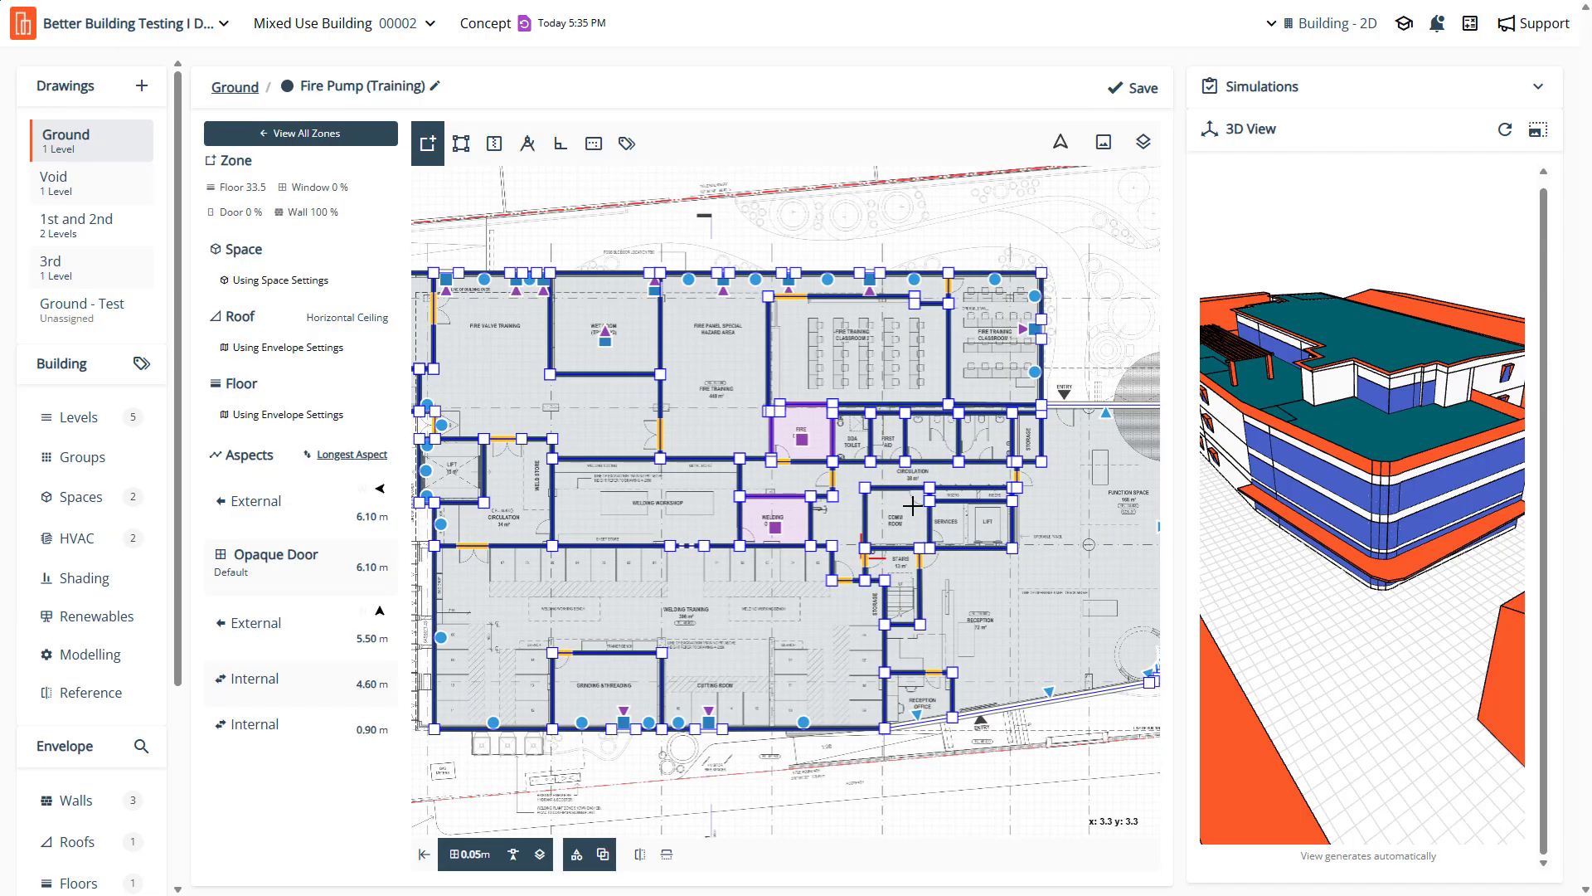
scroll(851, 293, up, 2)
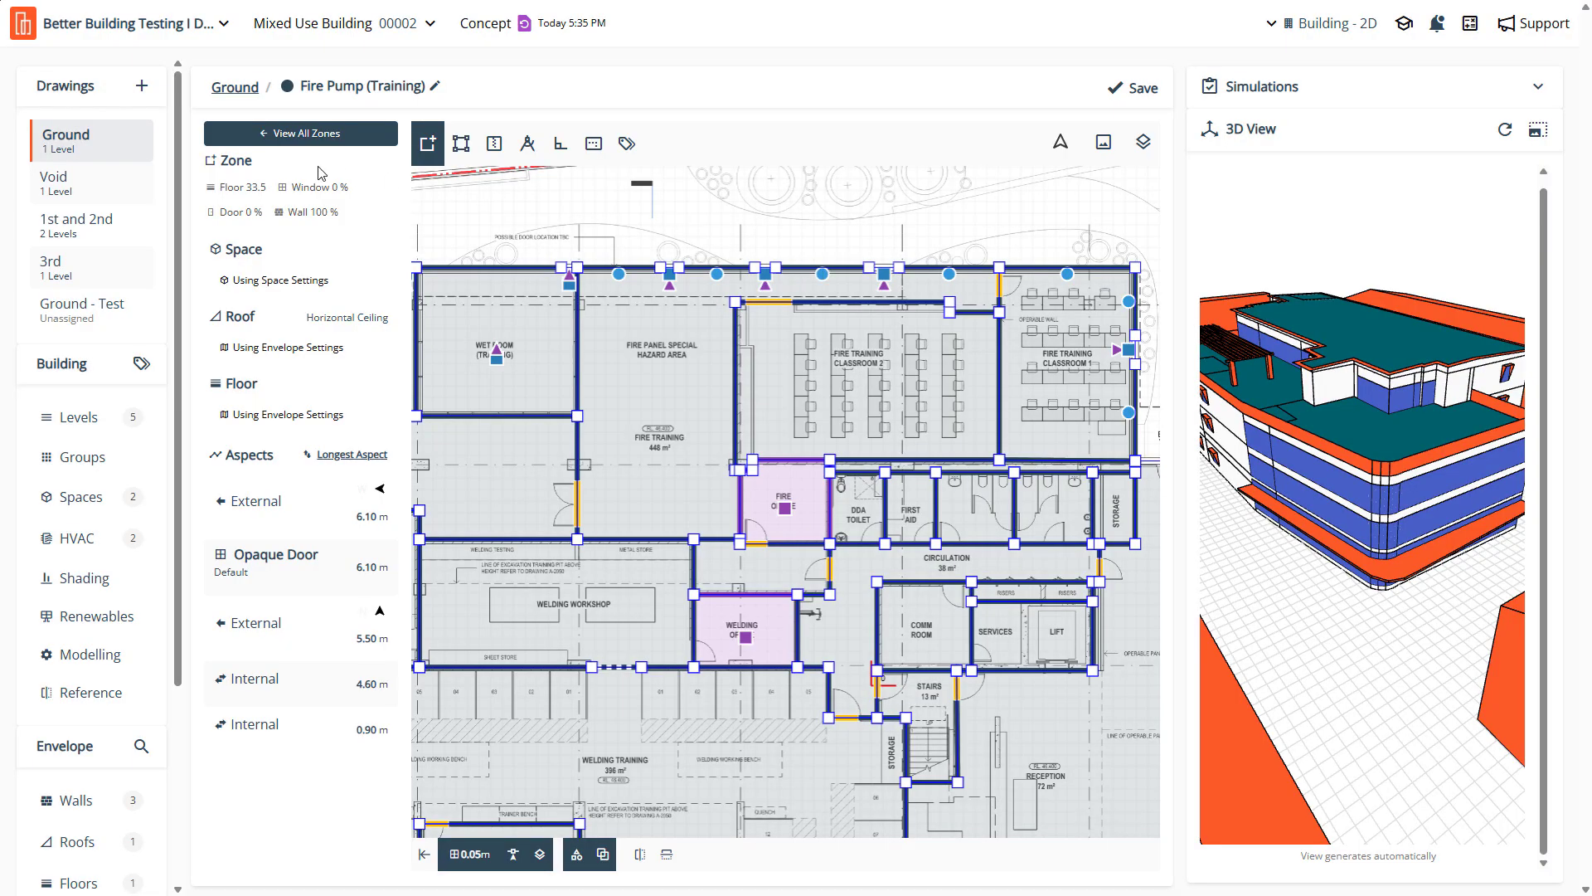
click(75, 196)
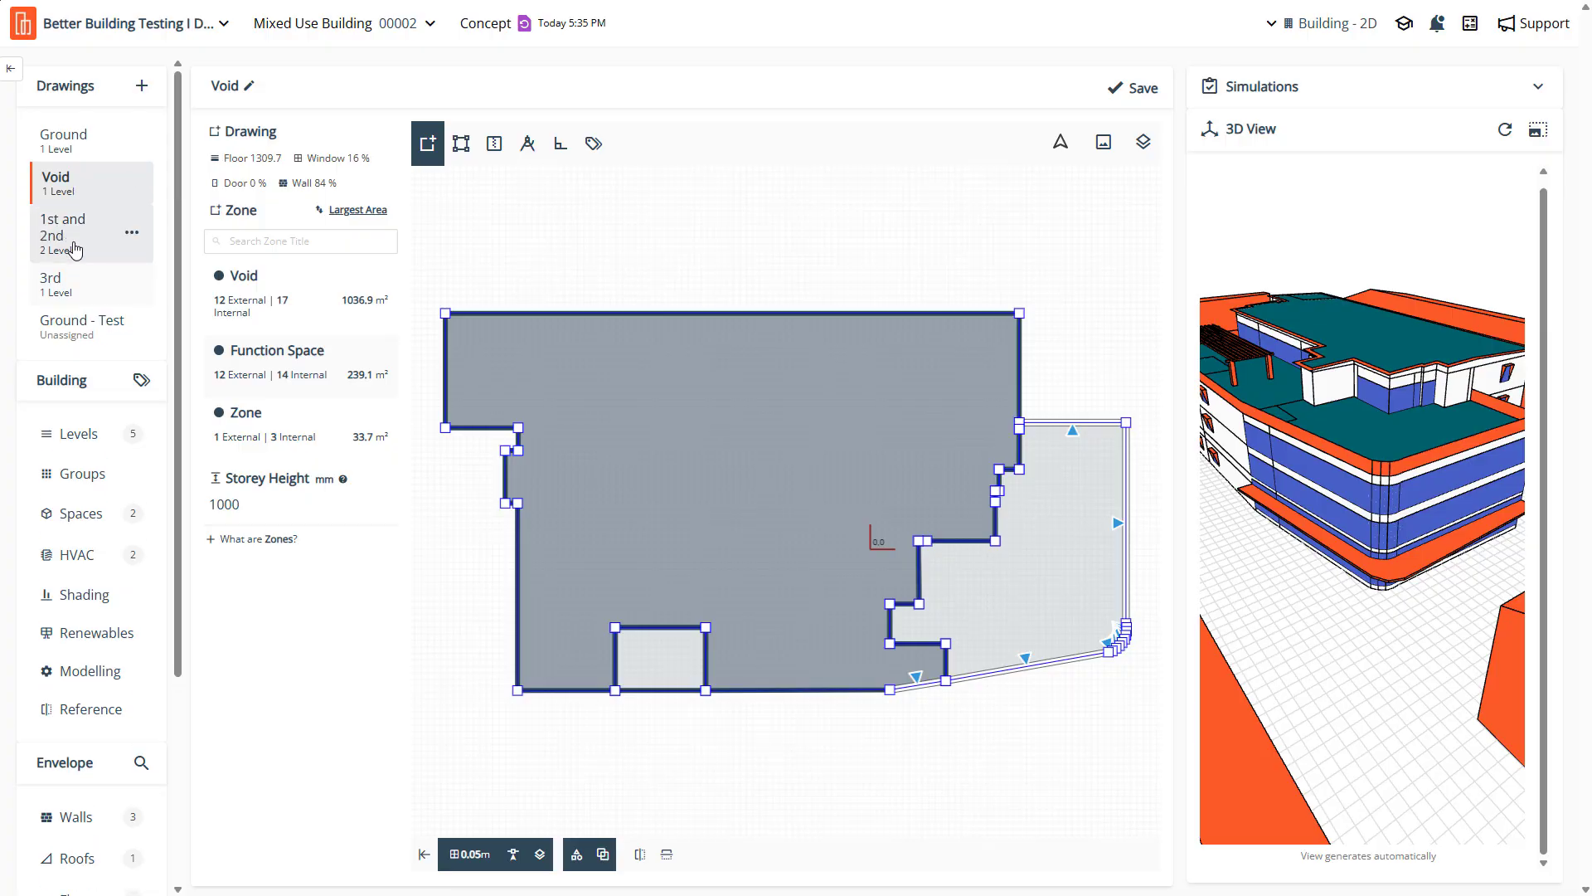
scroll(688, 486, down, 1)
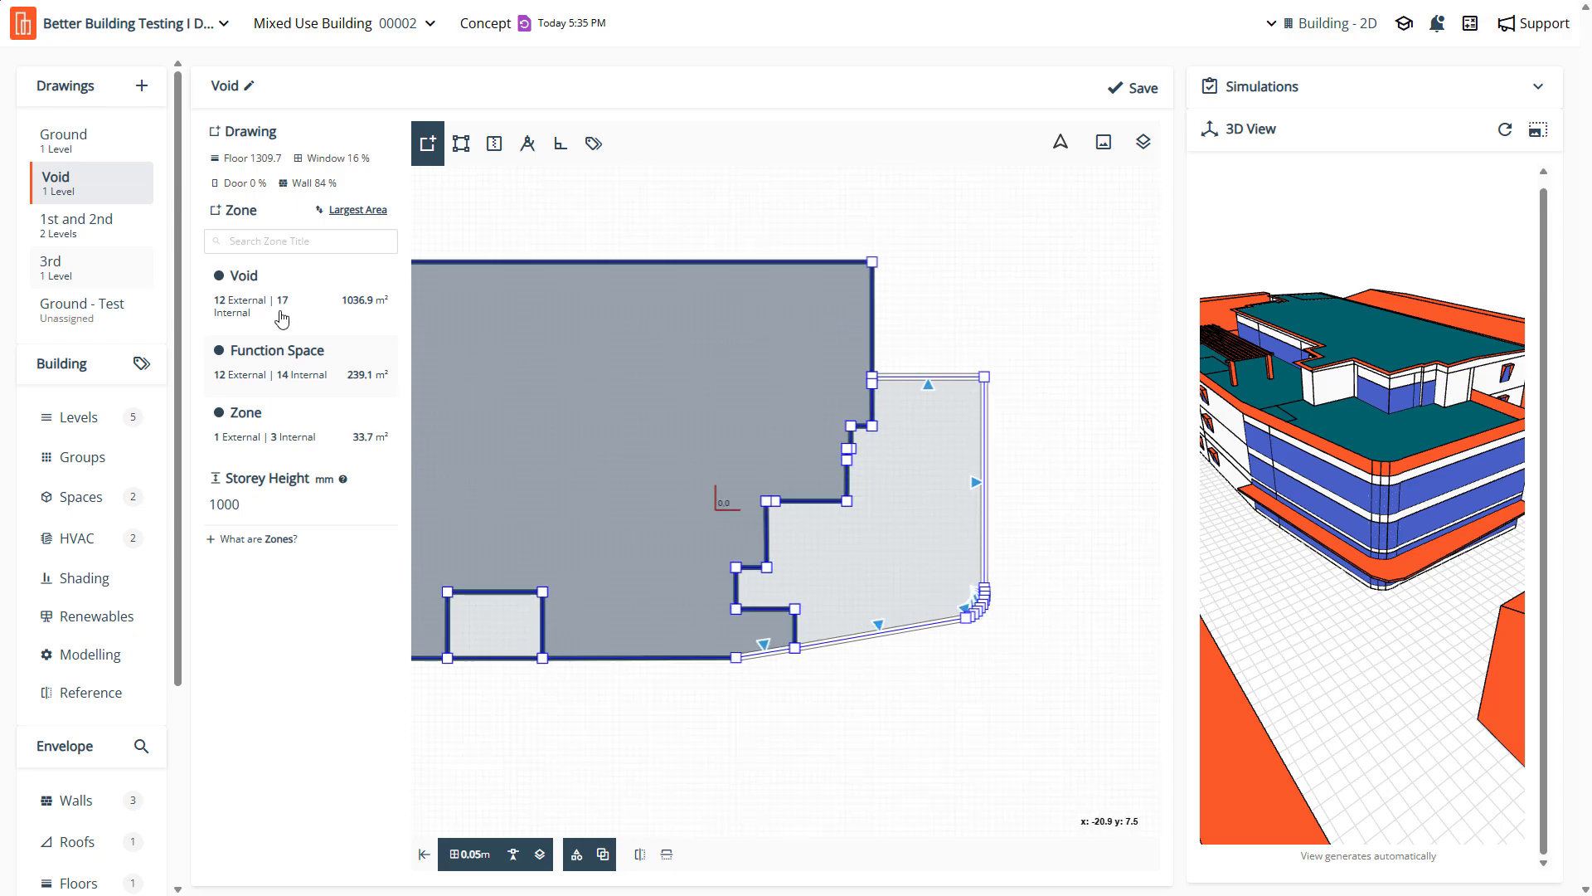
click(62, 226)
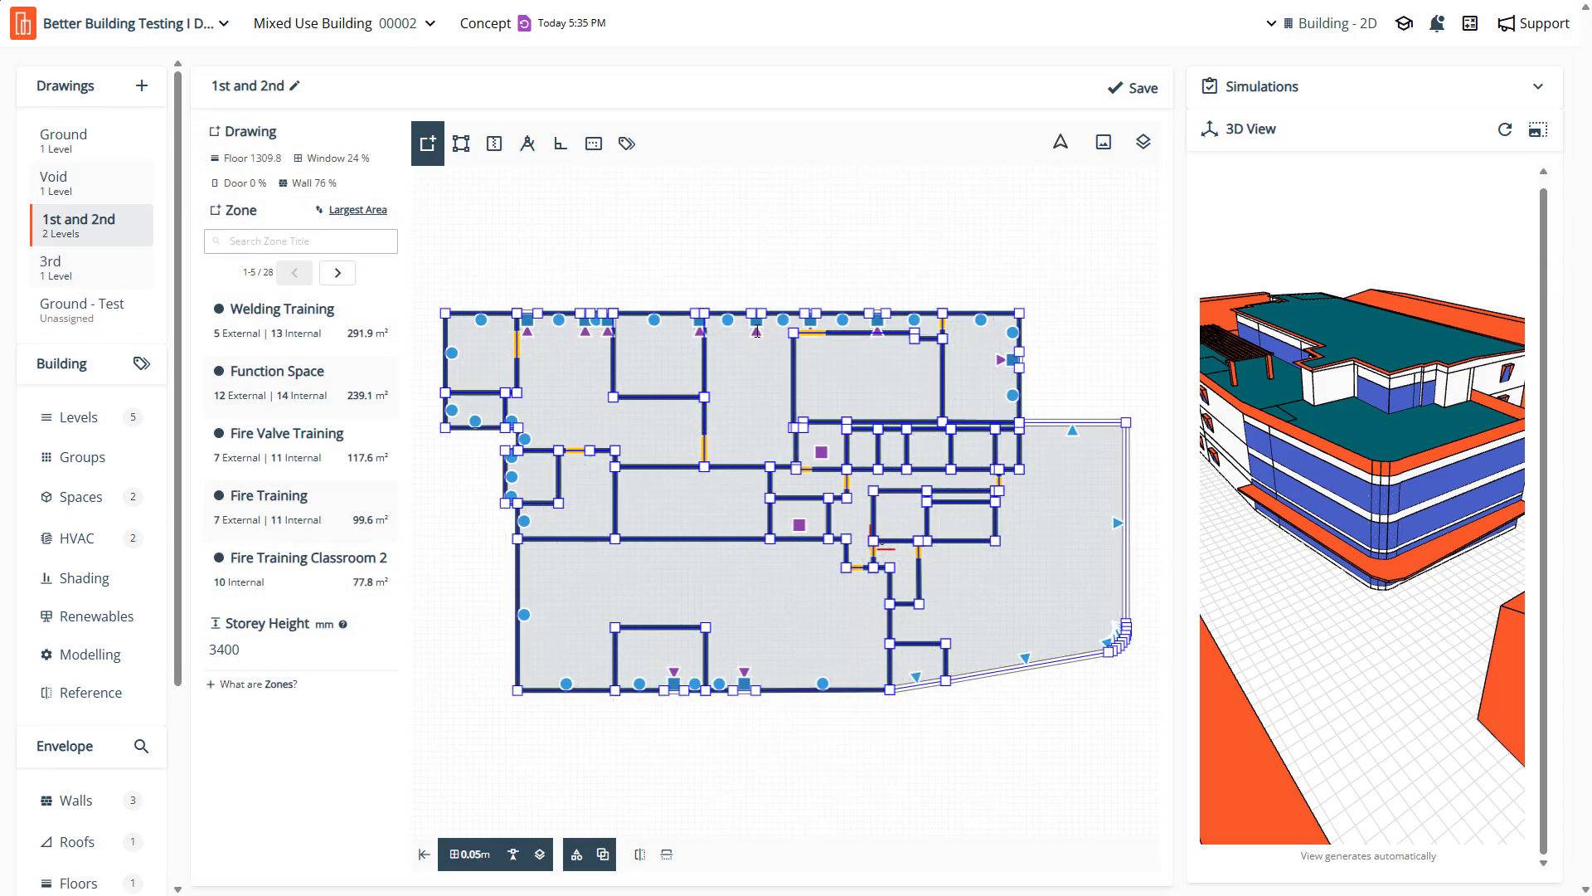
scroll(1014, 525, up, 2)
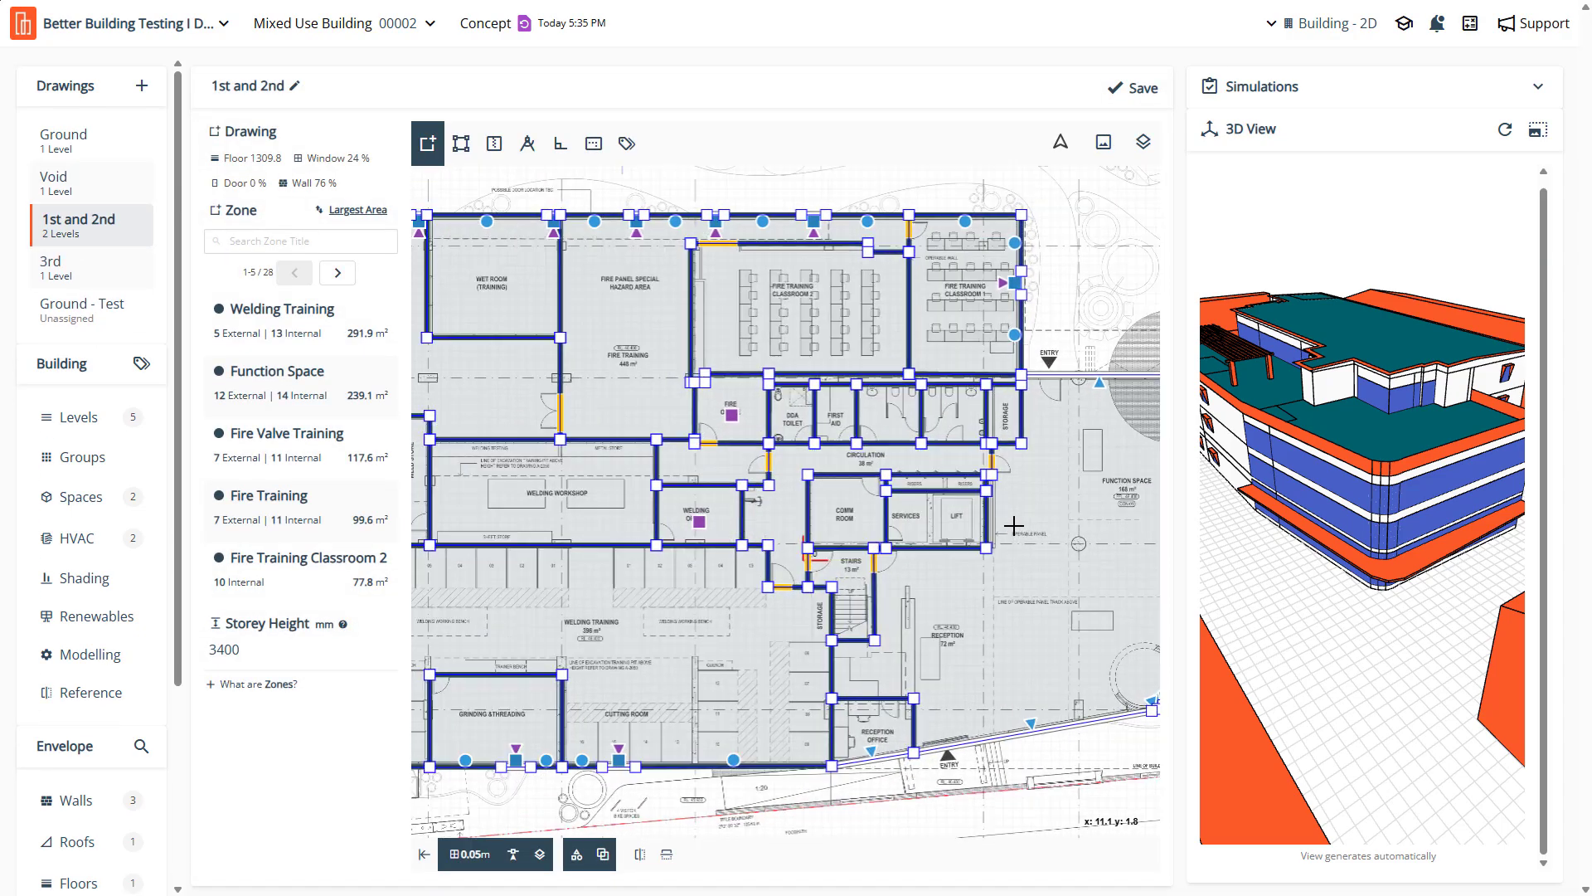
scroll(770, 388, up, 1)
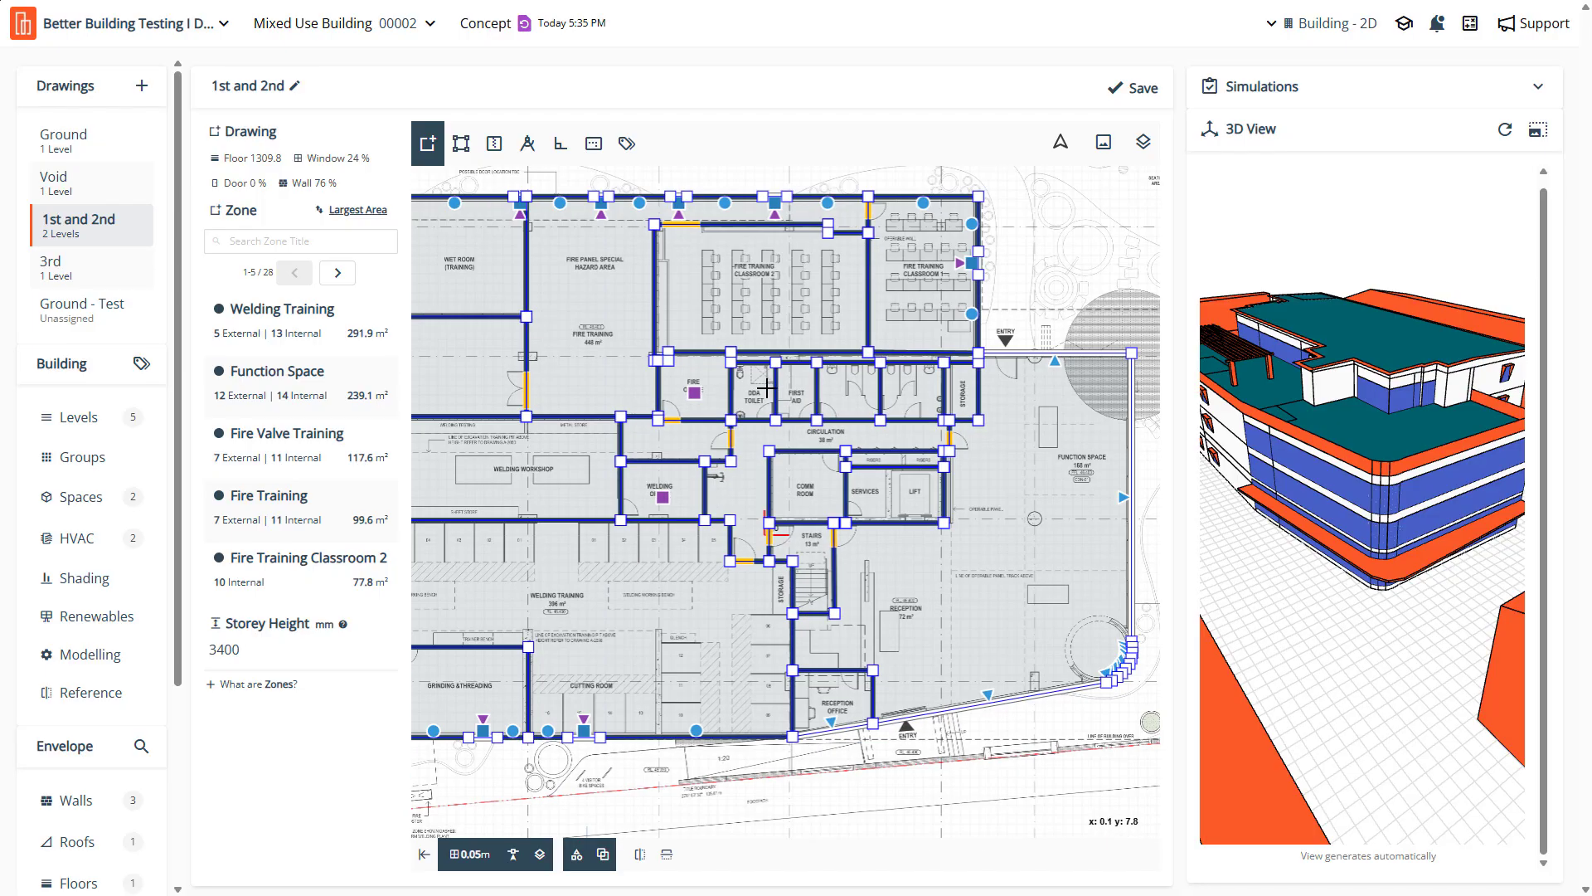
scroll(654, 377, down, 2)
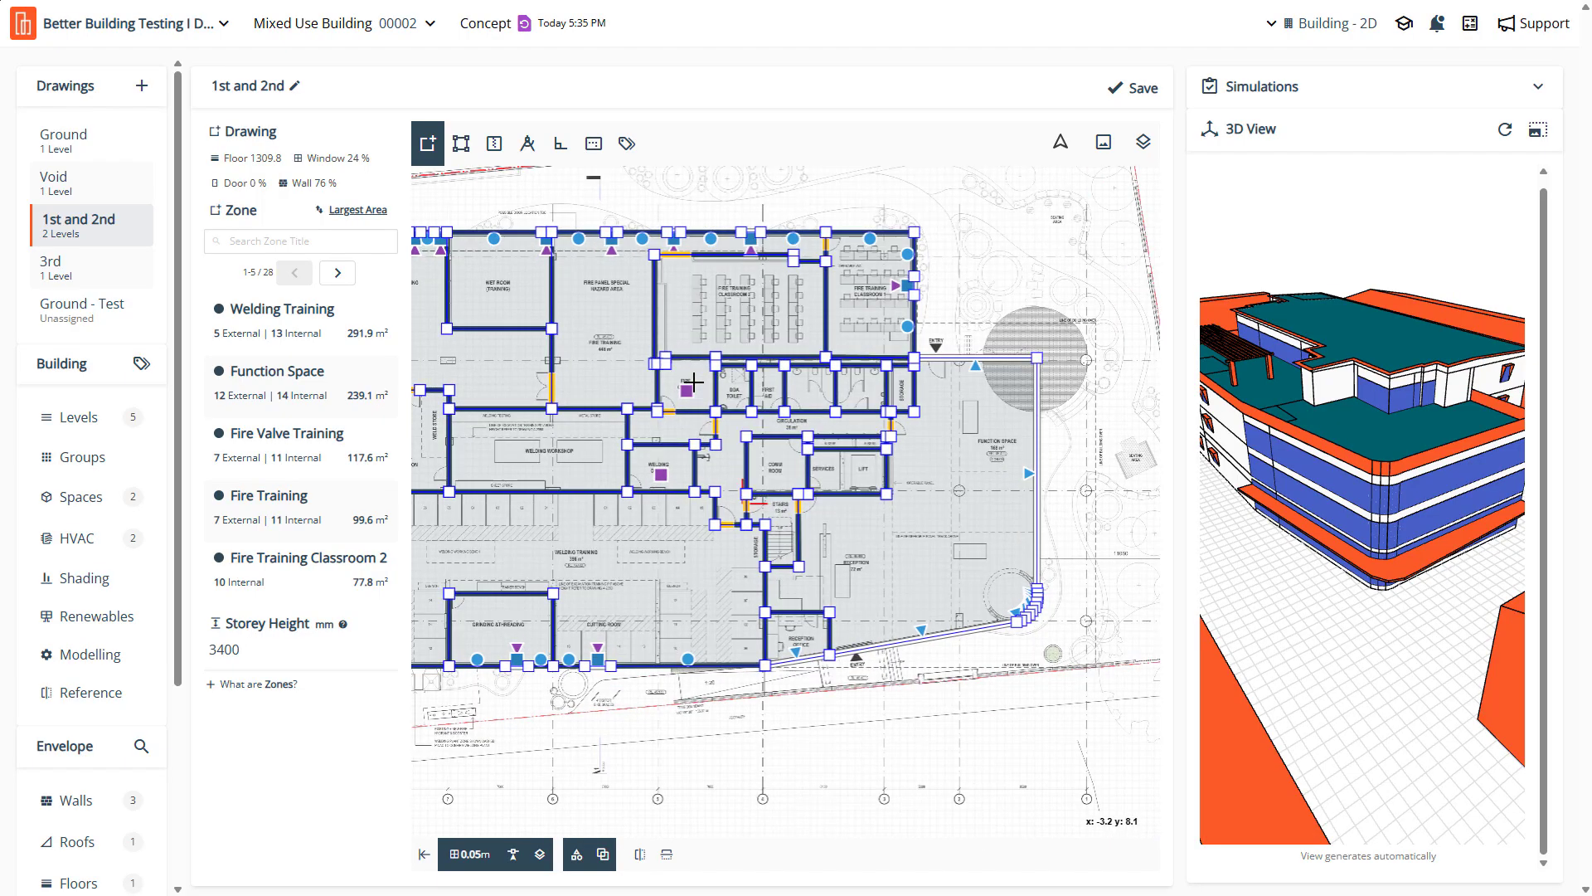
Return briefly to the Ground drawing, then open the 3rd drawing and examine its rooms and doors against the floor plan
click(75, 143)
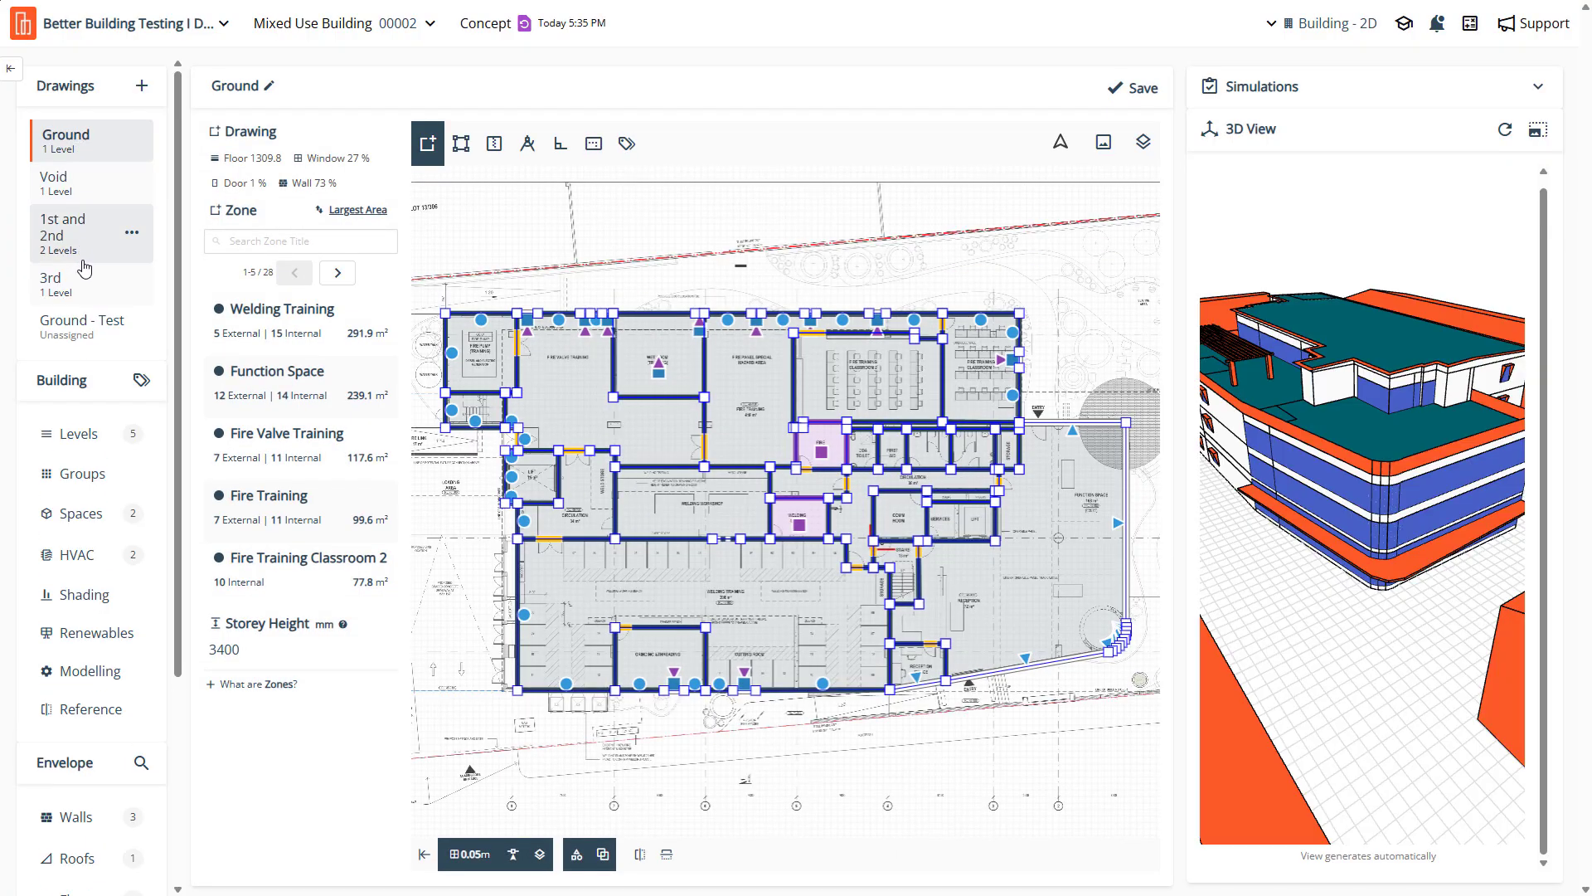
click(74, 265)
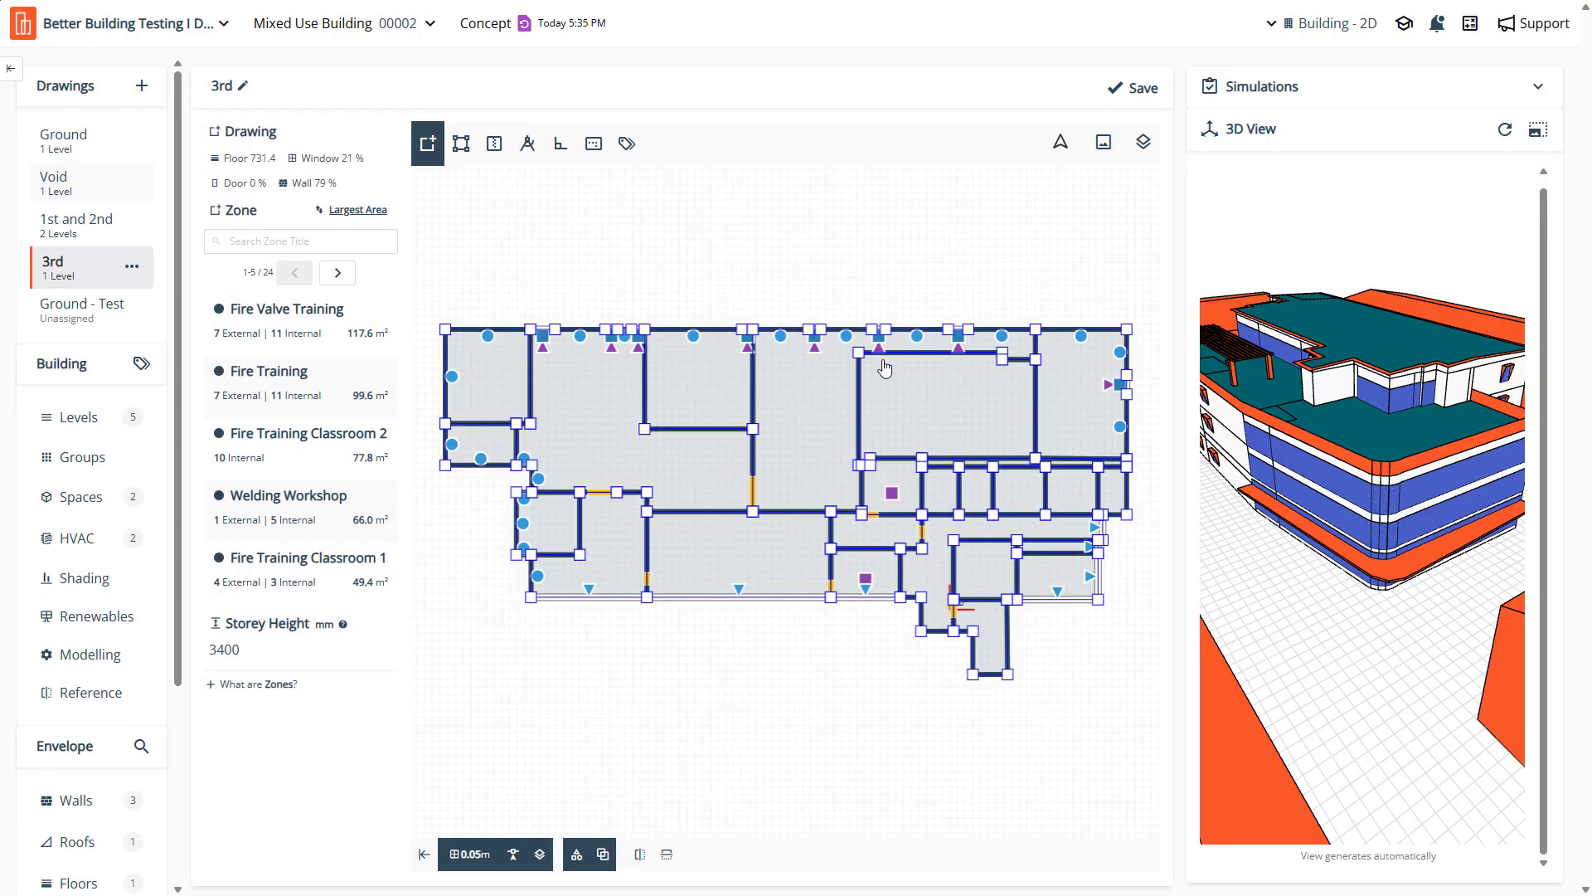
scroll(1037, 541, up, 2)
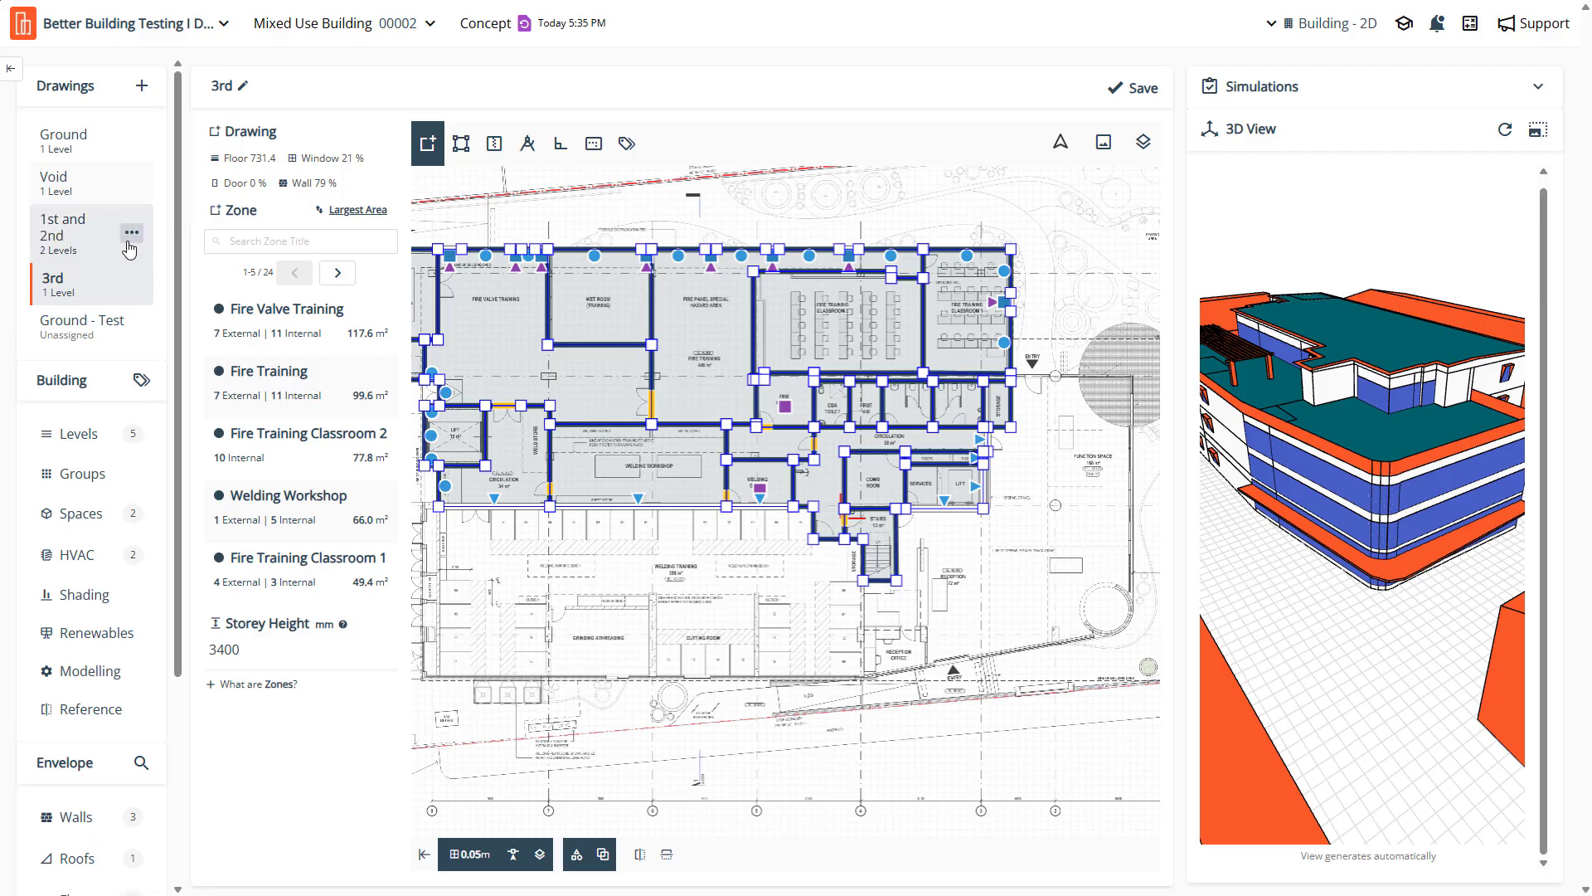
click(130, 236)
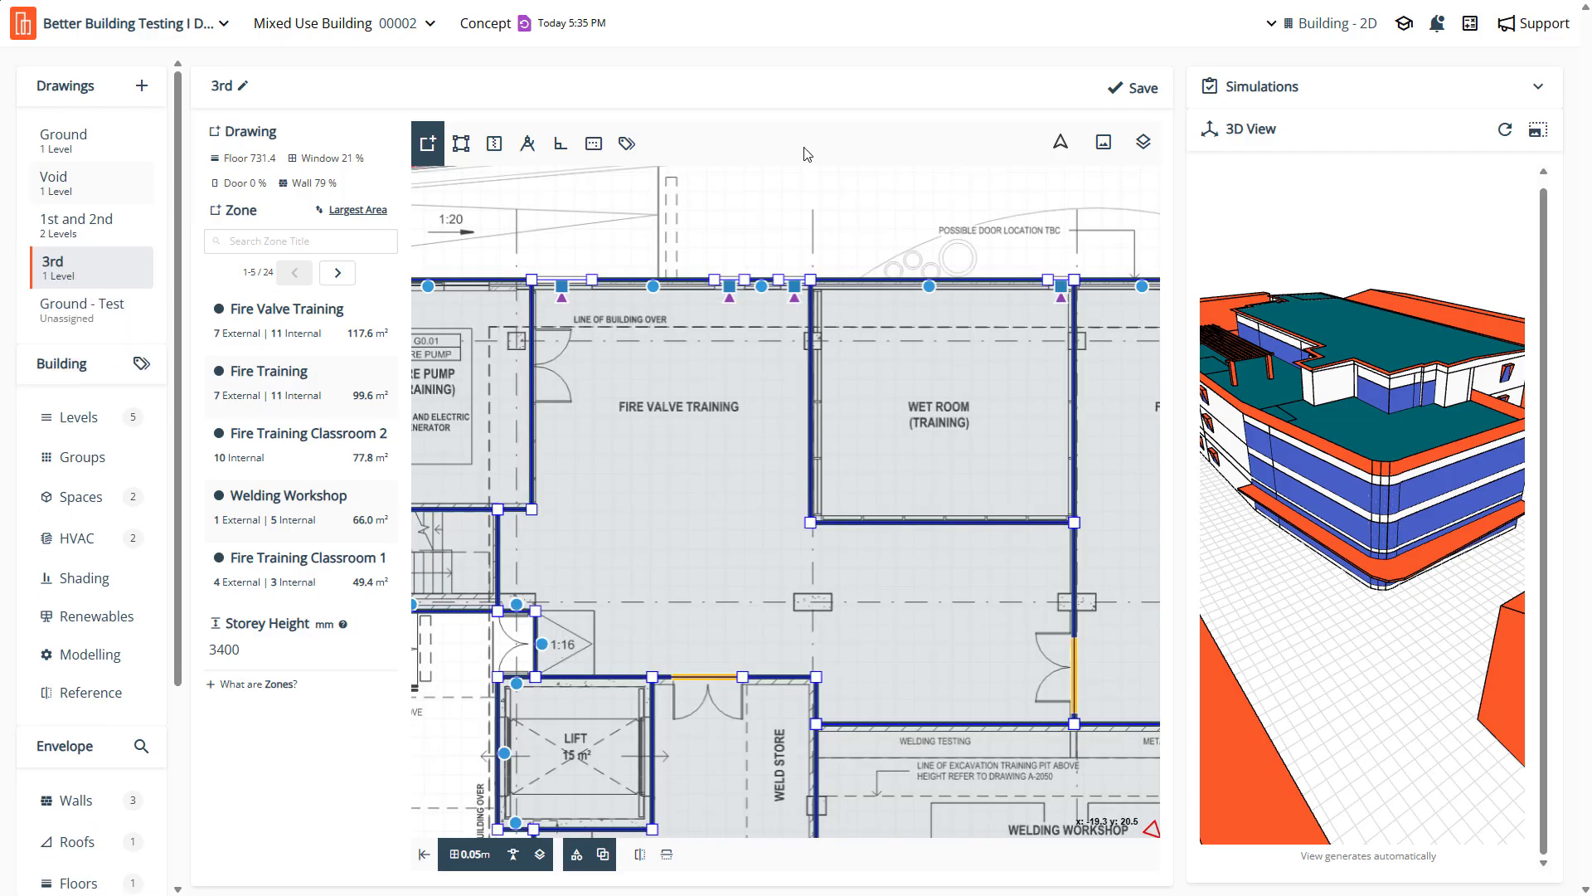
scroll(765, 210, down, 4)
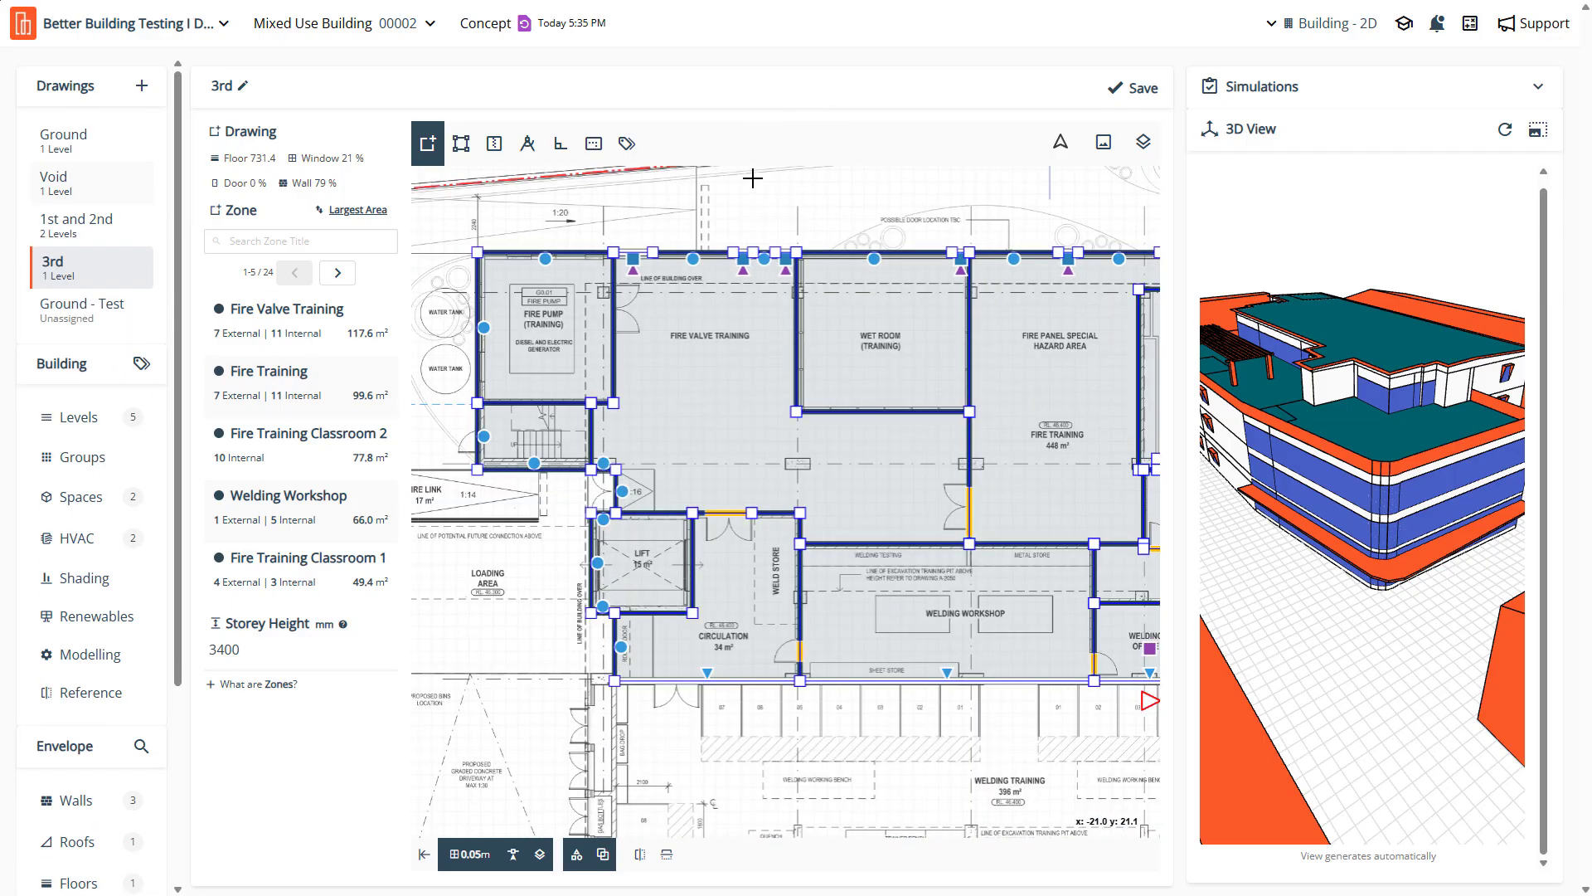
scroll(1013, 511, up, 1)
scroll(1014, 512, down, 1)
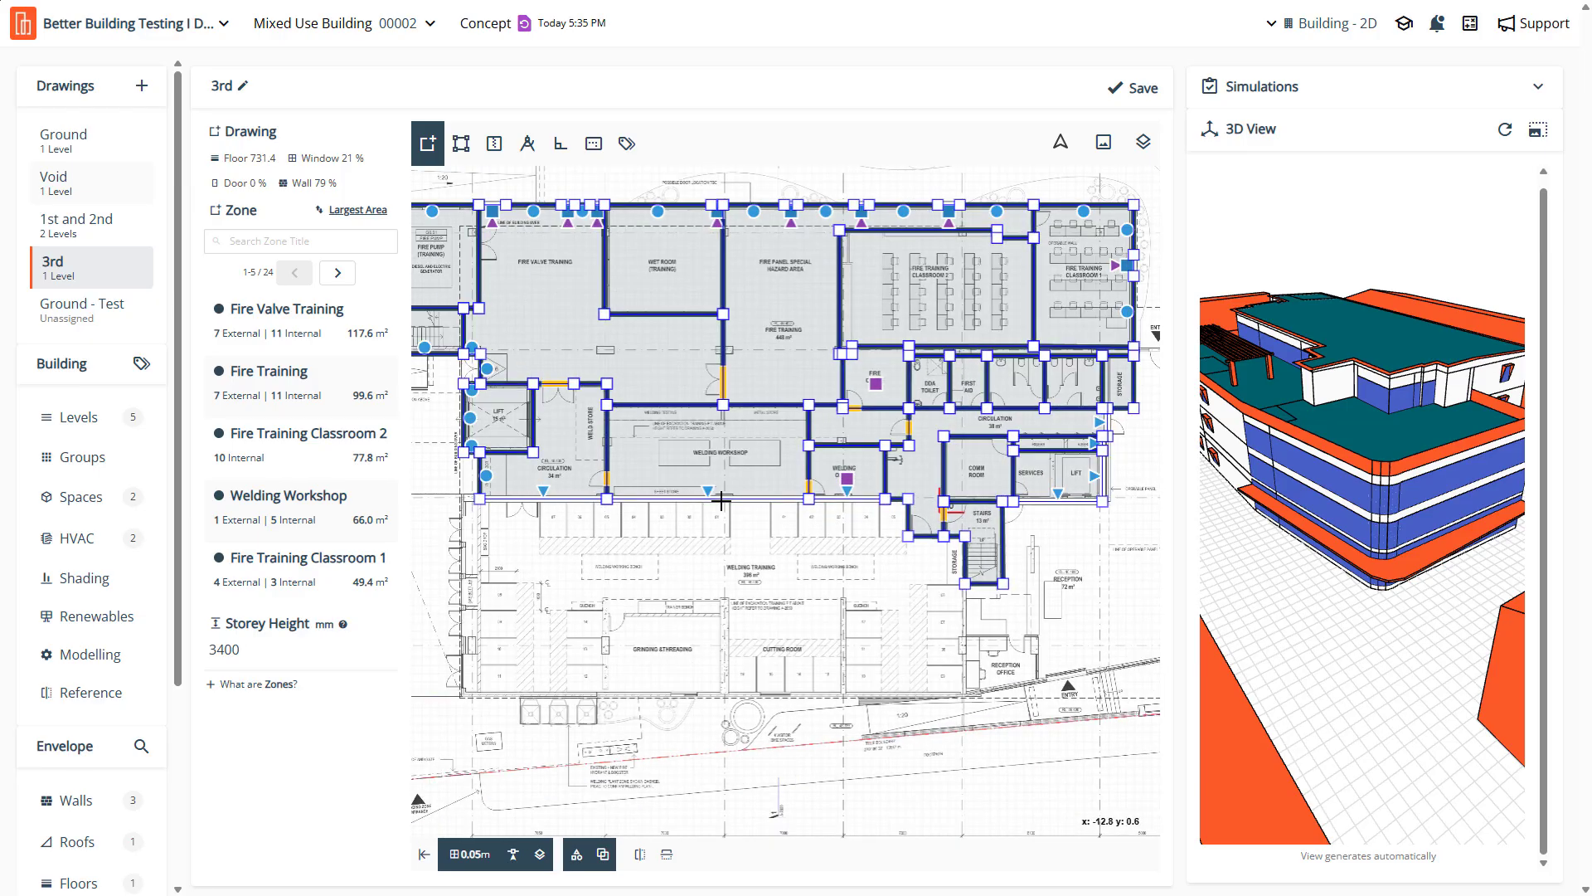
Inspect the Service and Lift zone in the 3rd drawing, then compare the level's layout with the enlarged 3D model of the building
scroll(571, 498, down, 1)
scroll(1147, 489, up, 3)
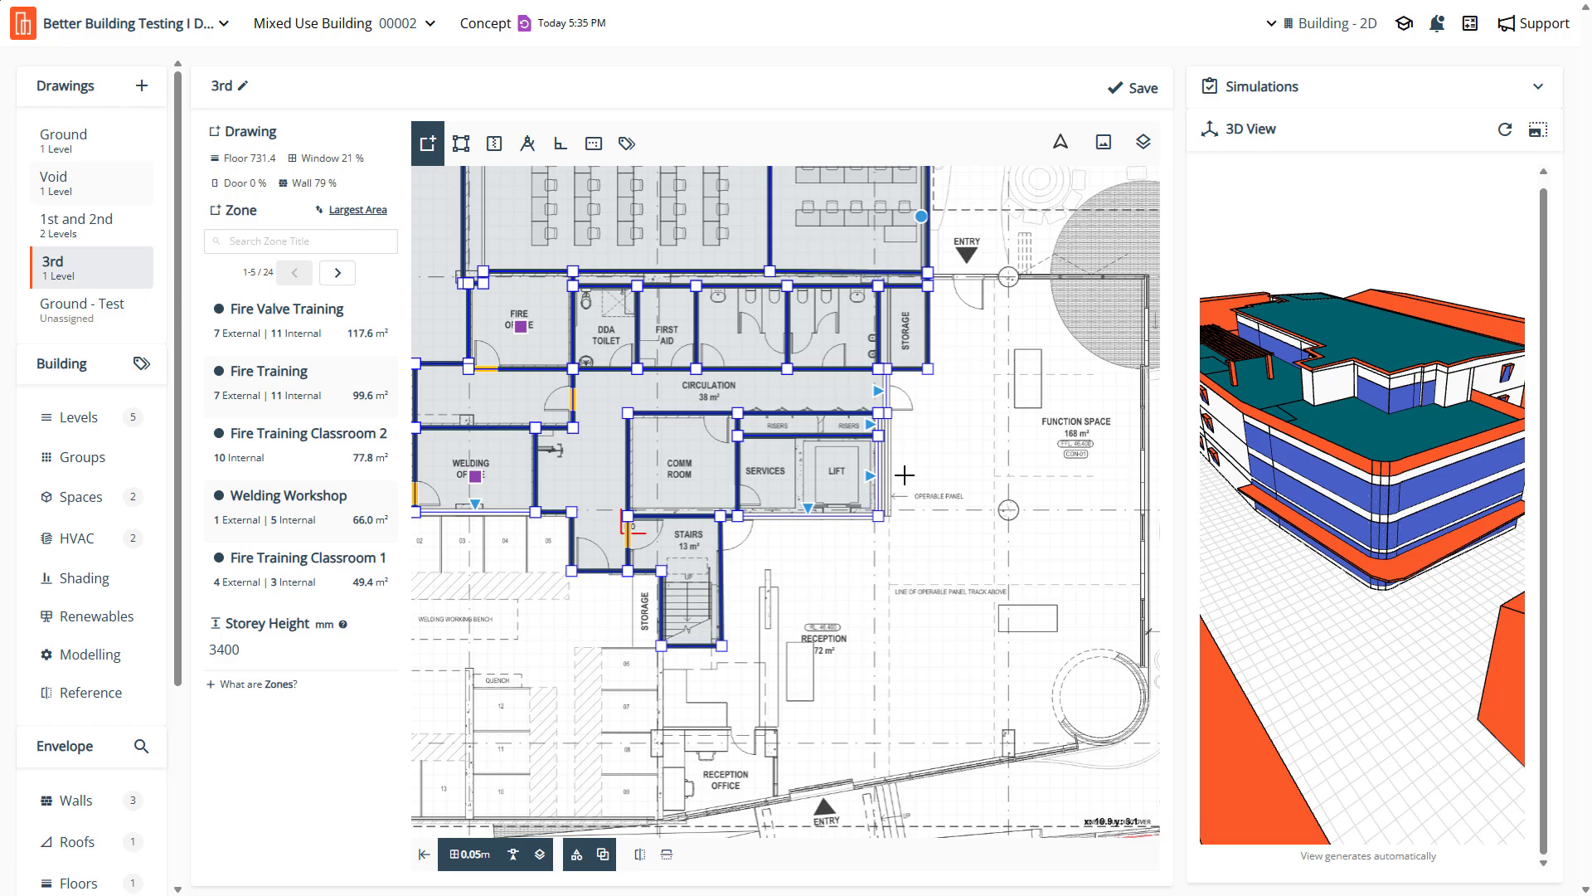
click(831, 481)
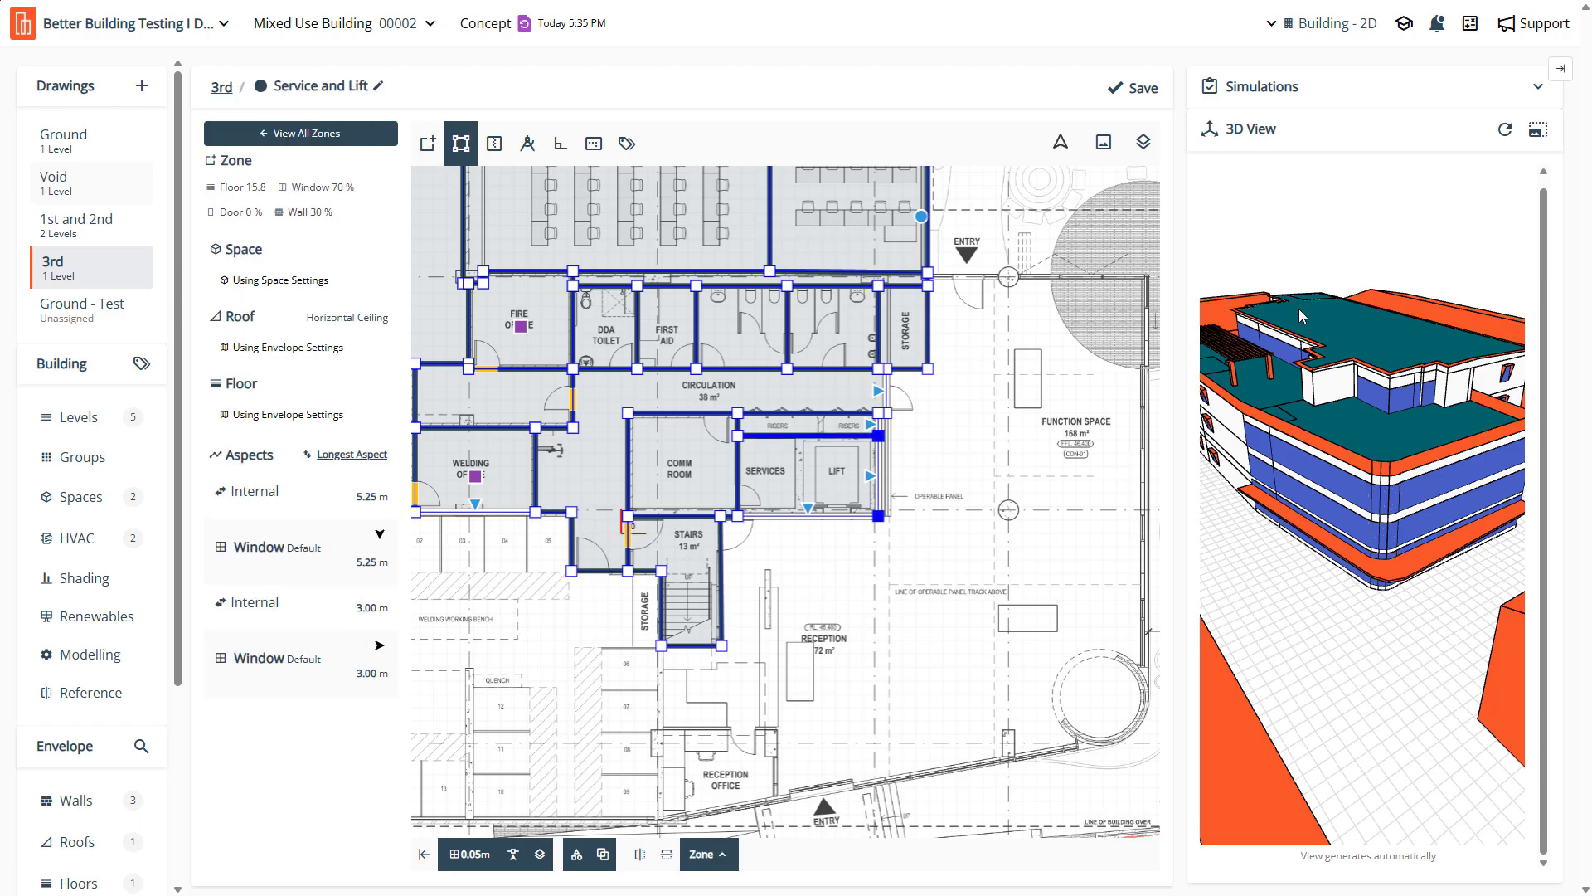
click(1538, 131)
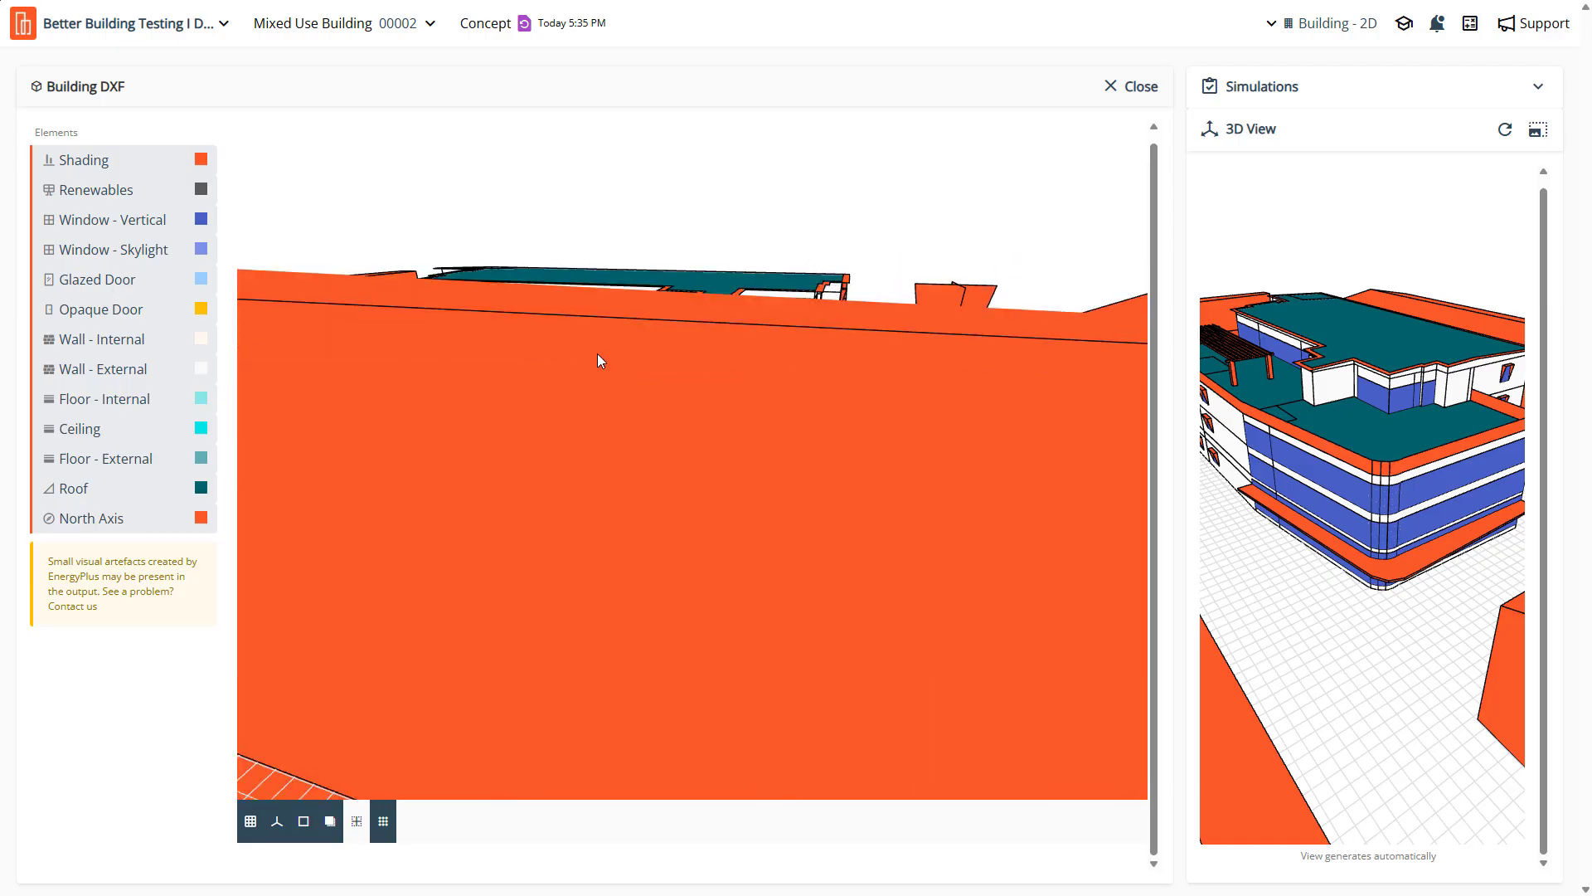
scroll(630, 315, up, 5)
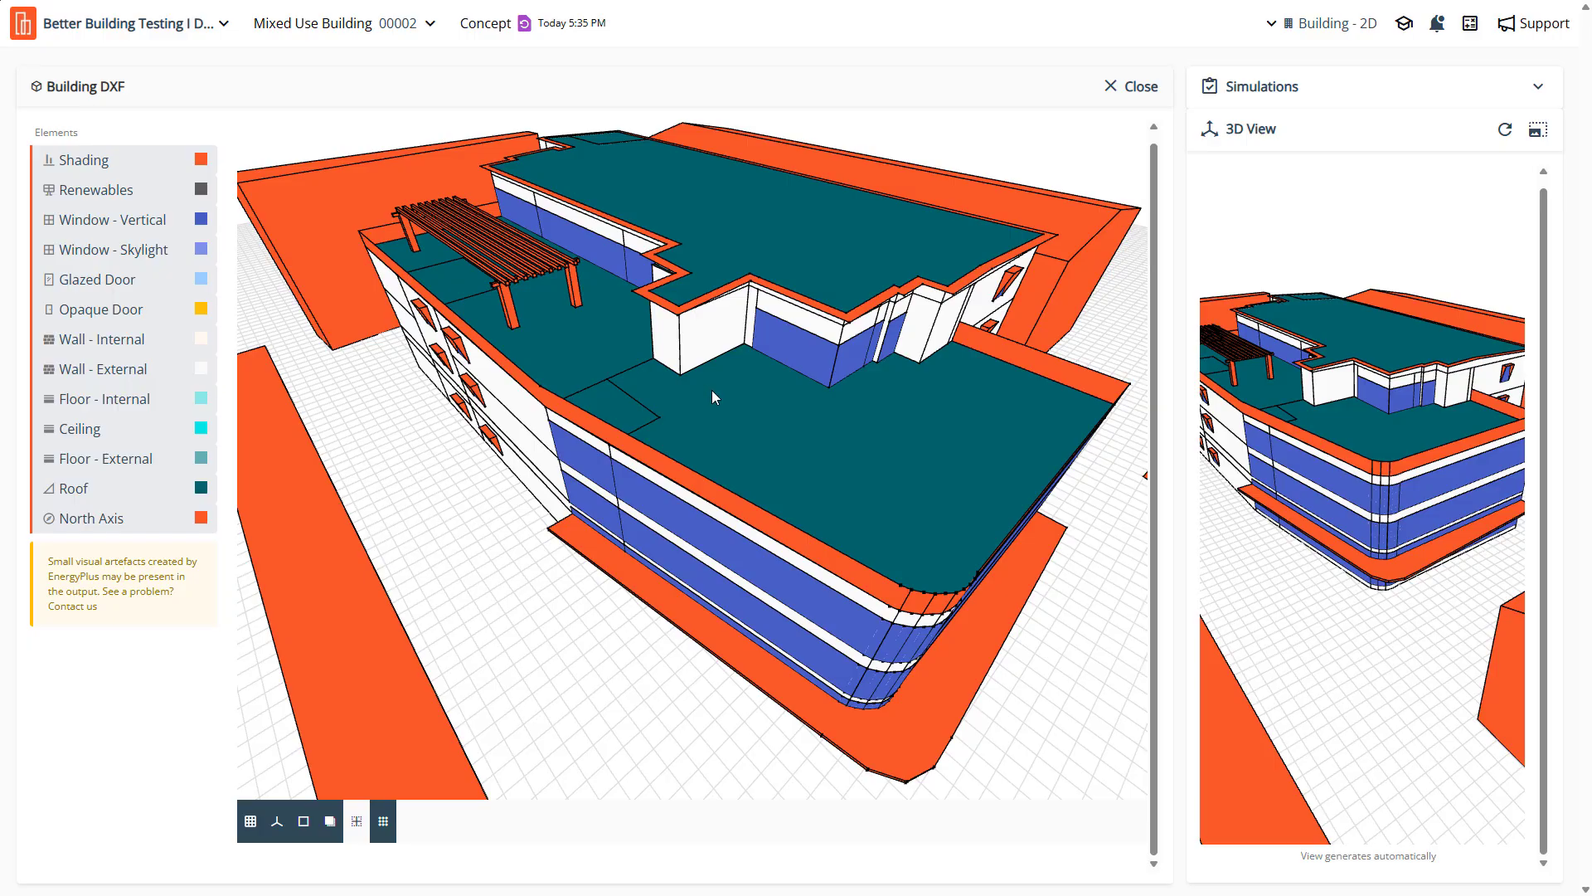
drag(940, 453, 722, 405)
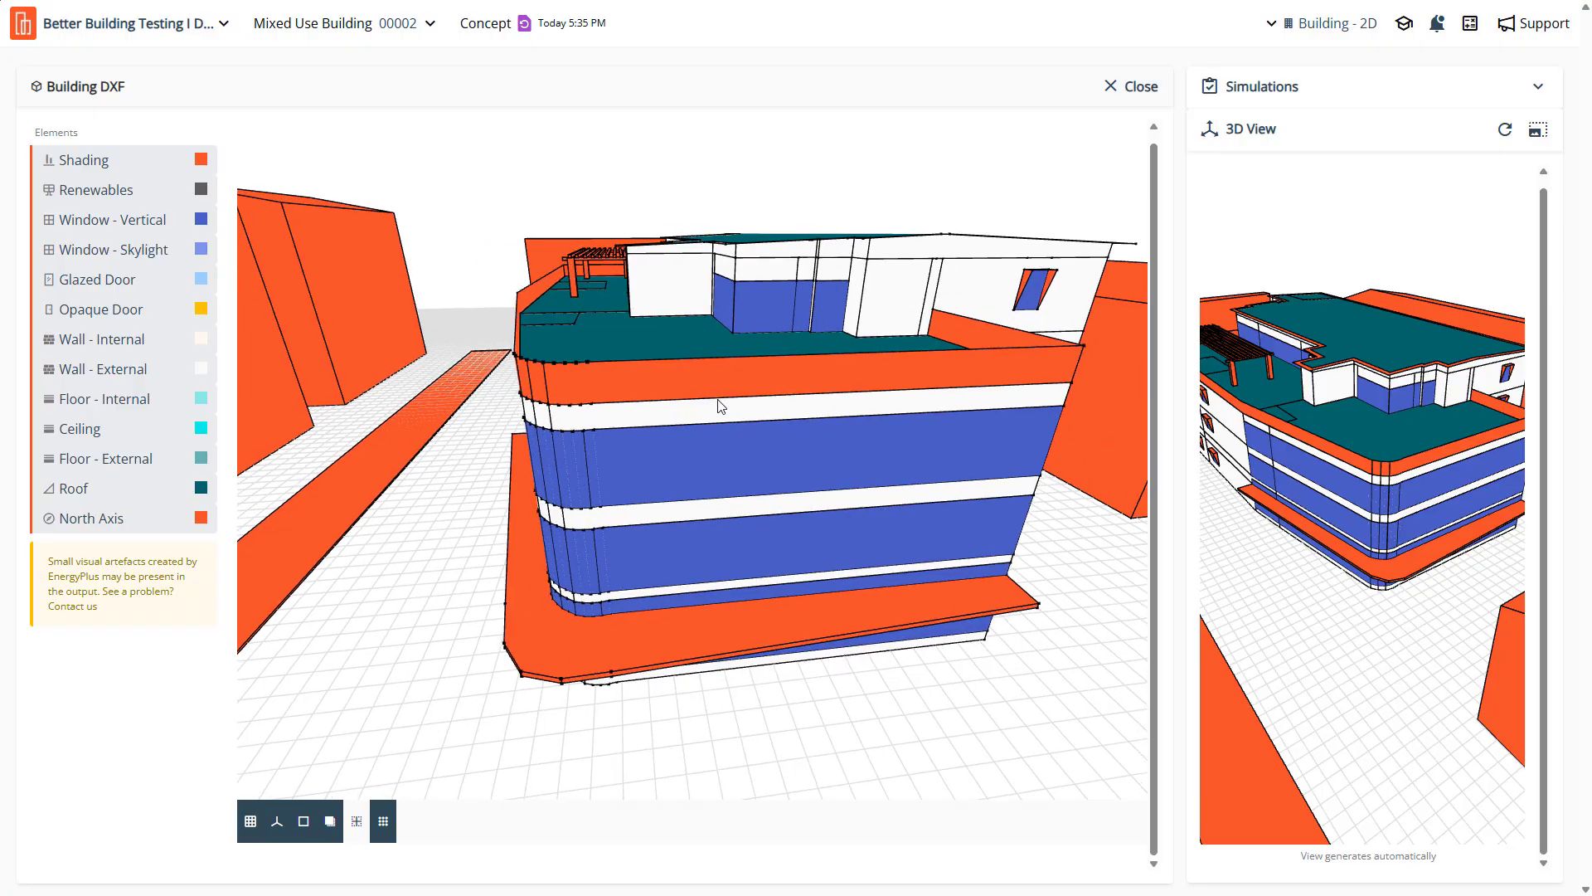
click(1134, 87)
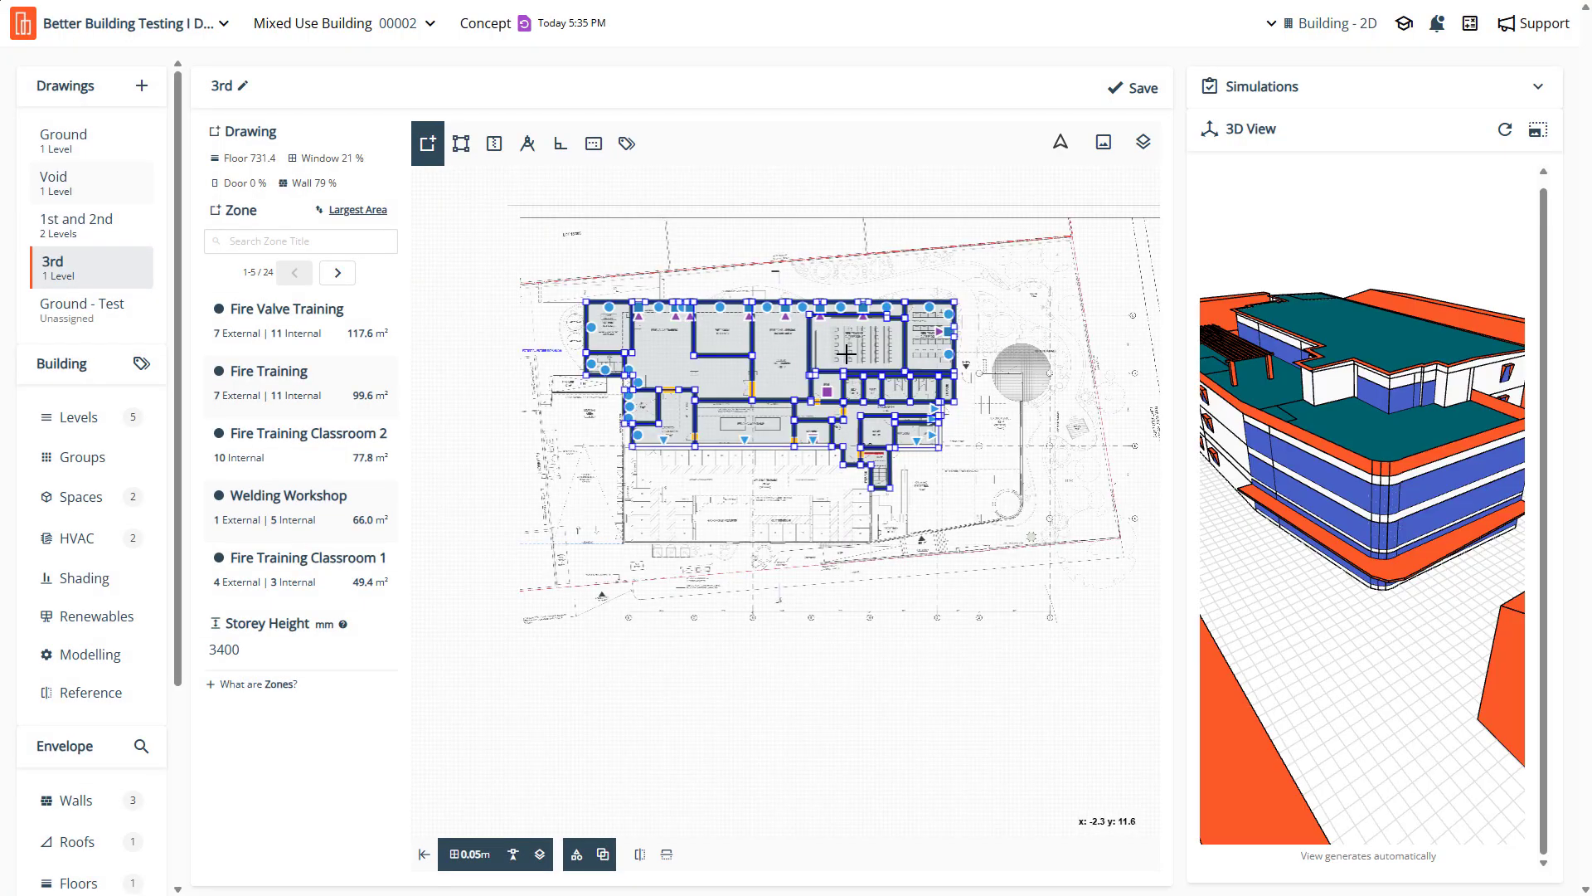
scroll(796, 274, up, 4)
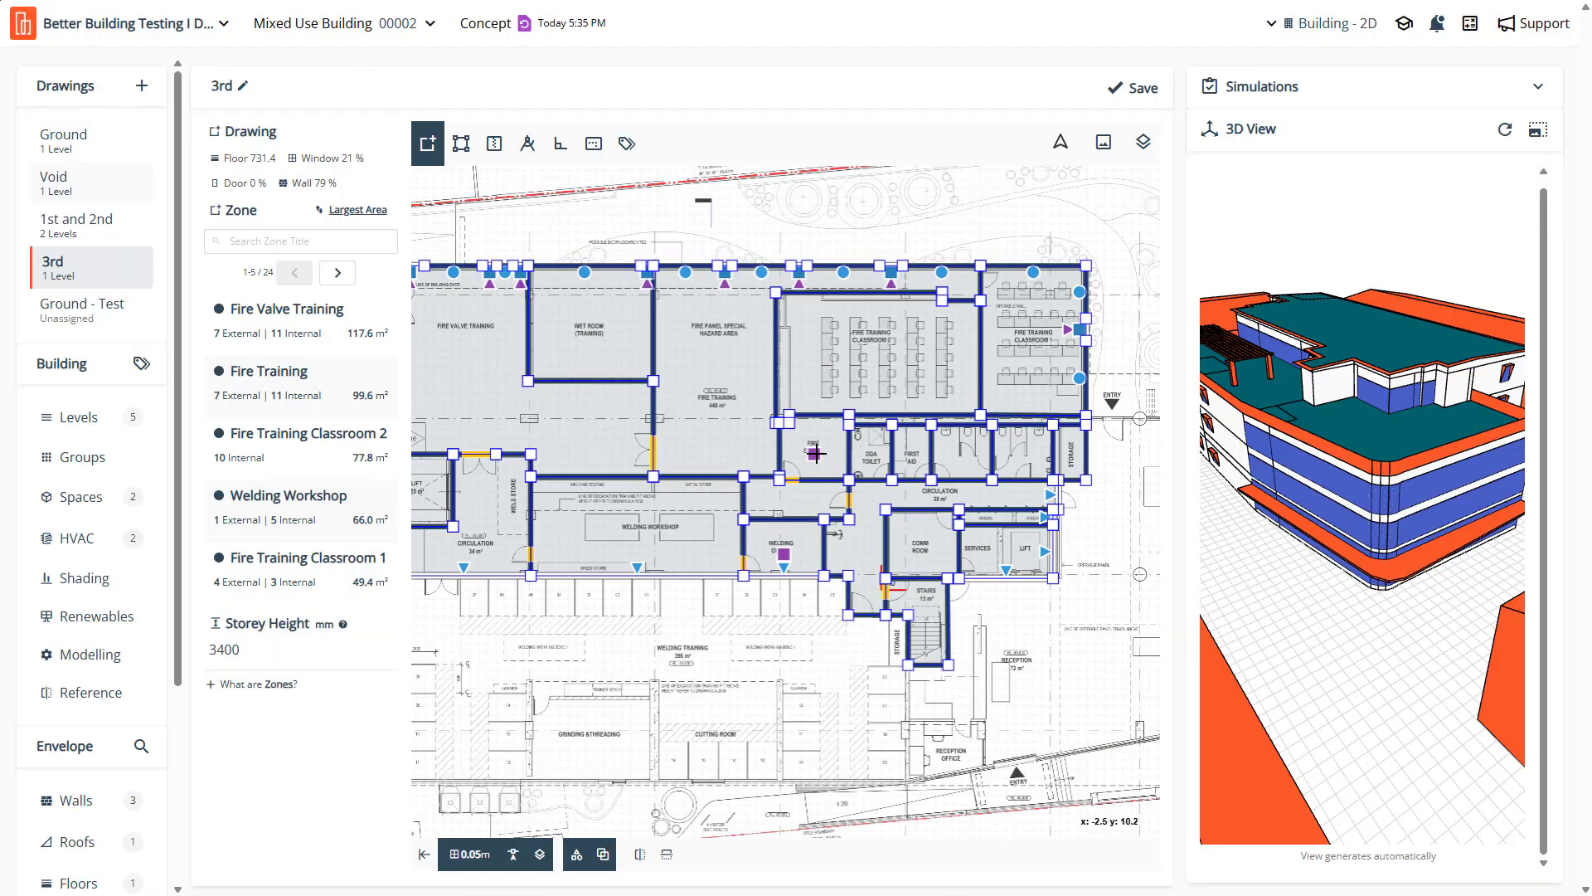
scroll(855, 494, down, 1)
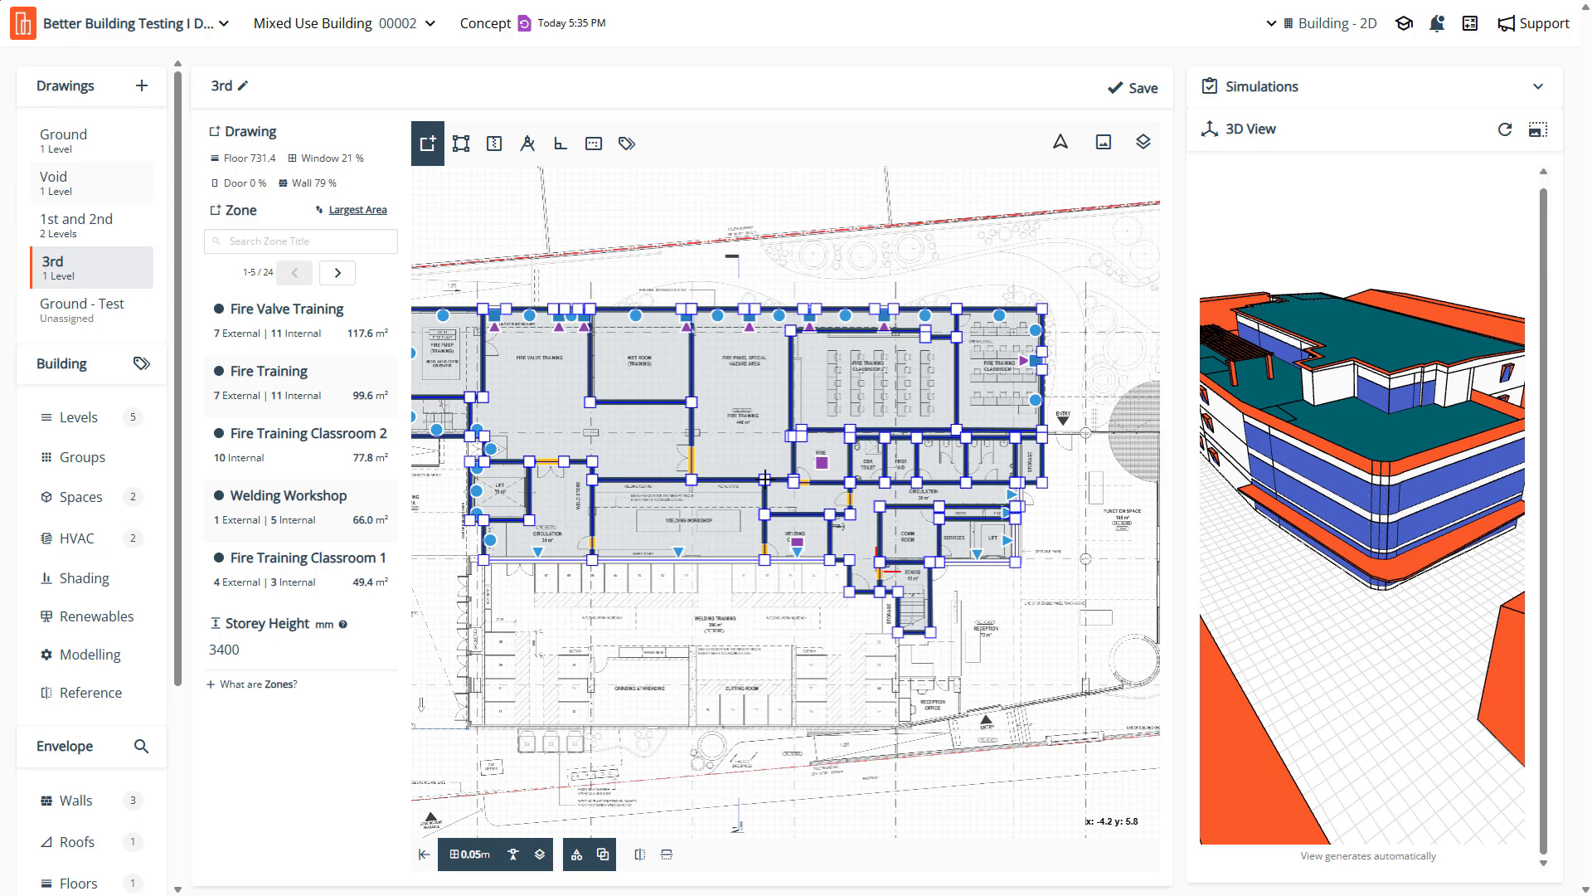
scroll(755, 476, up, 1)
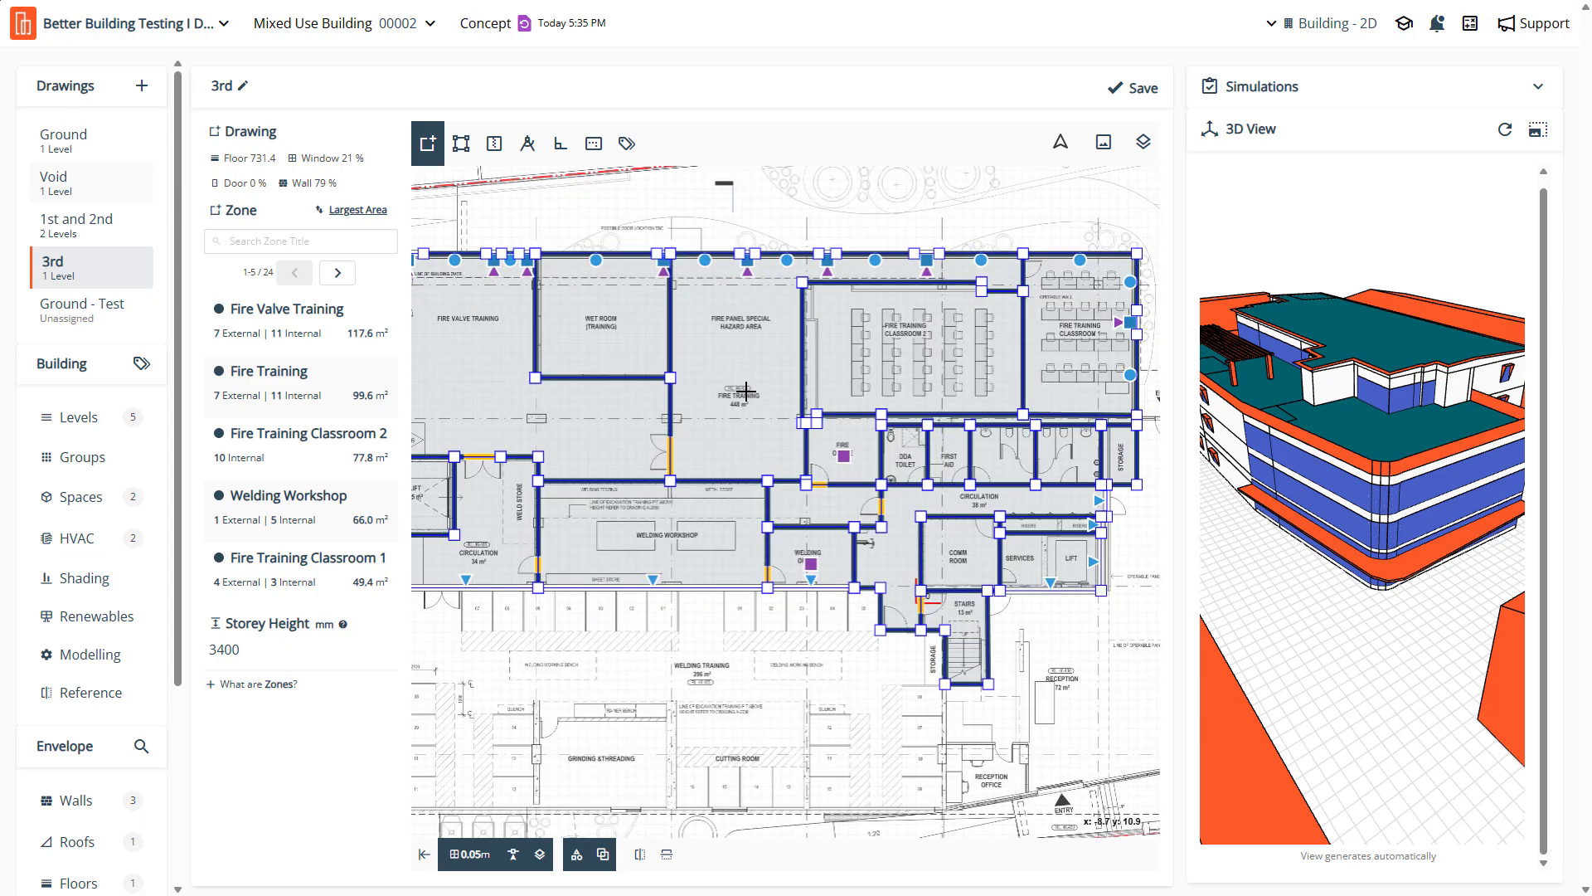
Save the 3rd drawing, then delete the unassigned Ground - Test drawing and save the levels
click(1128, 88)
click(131, 319)
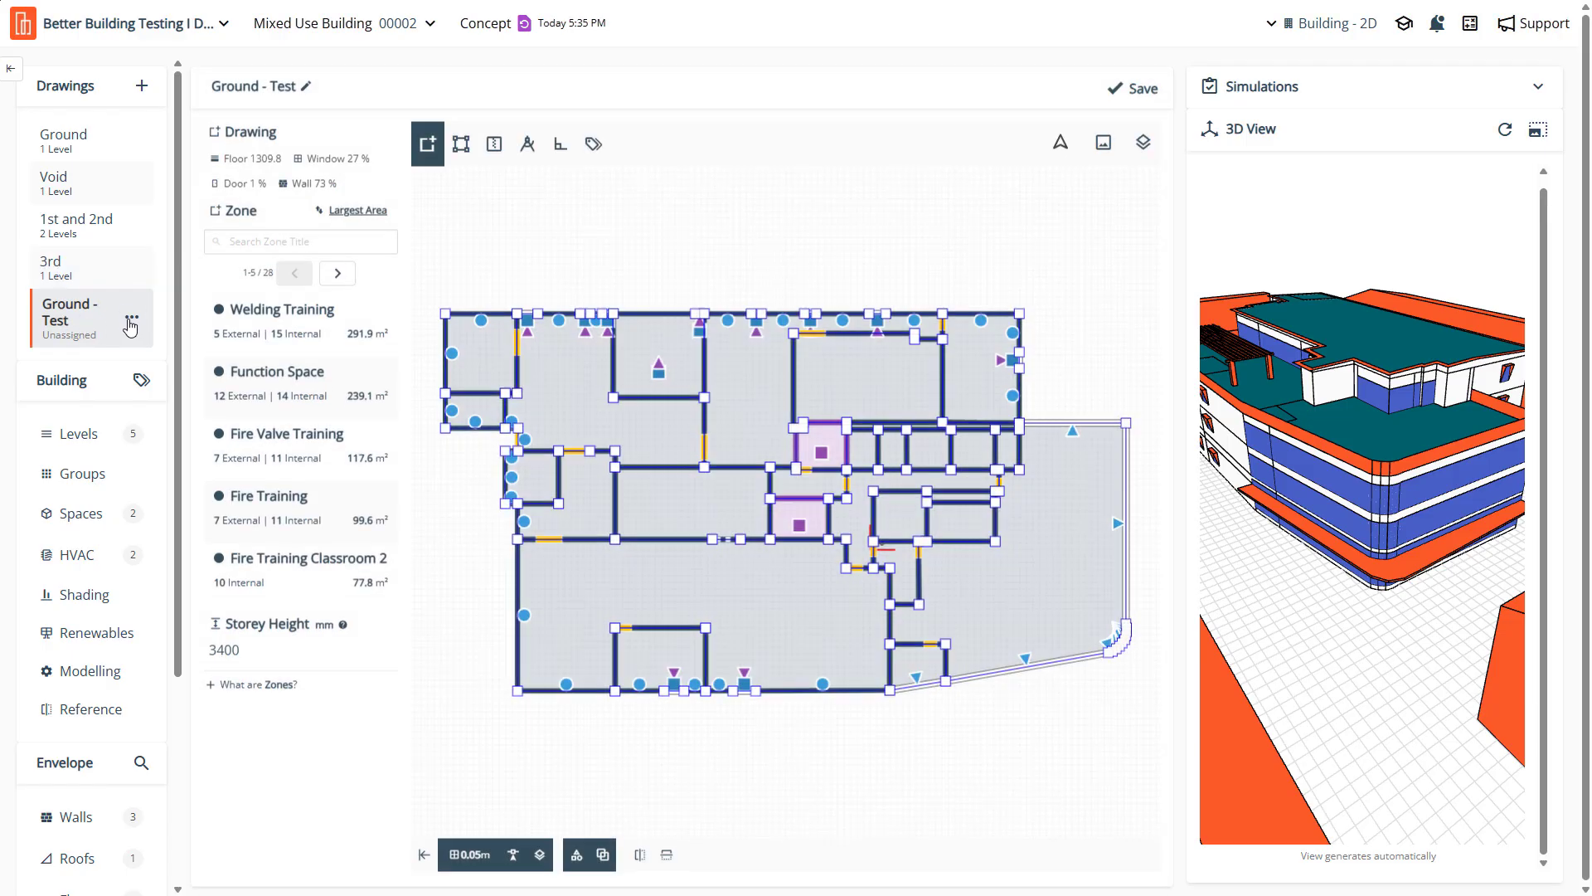
click(131, 322)
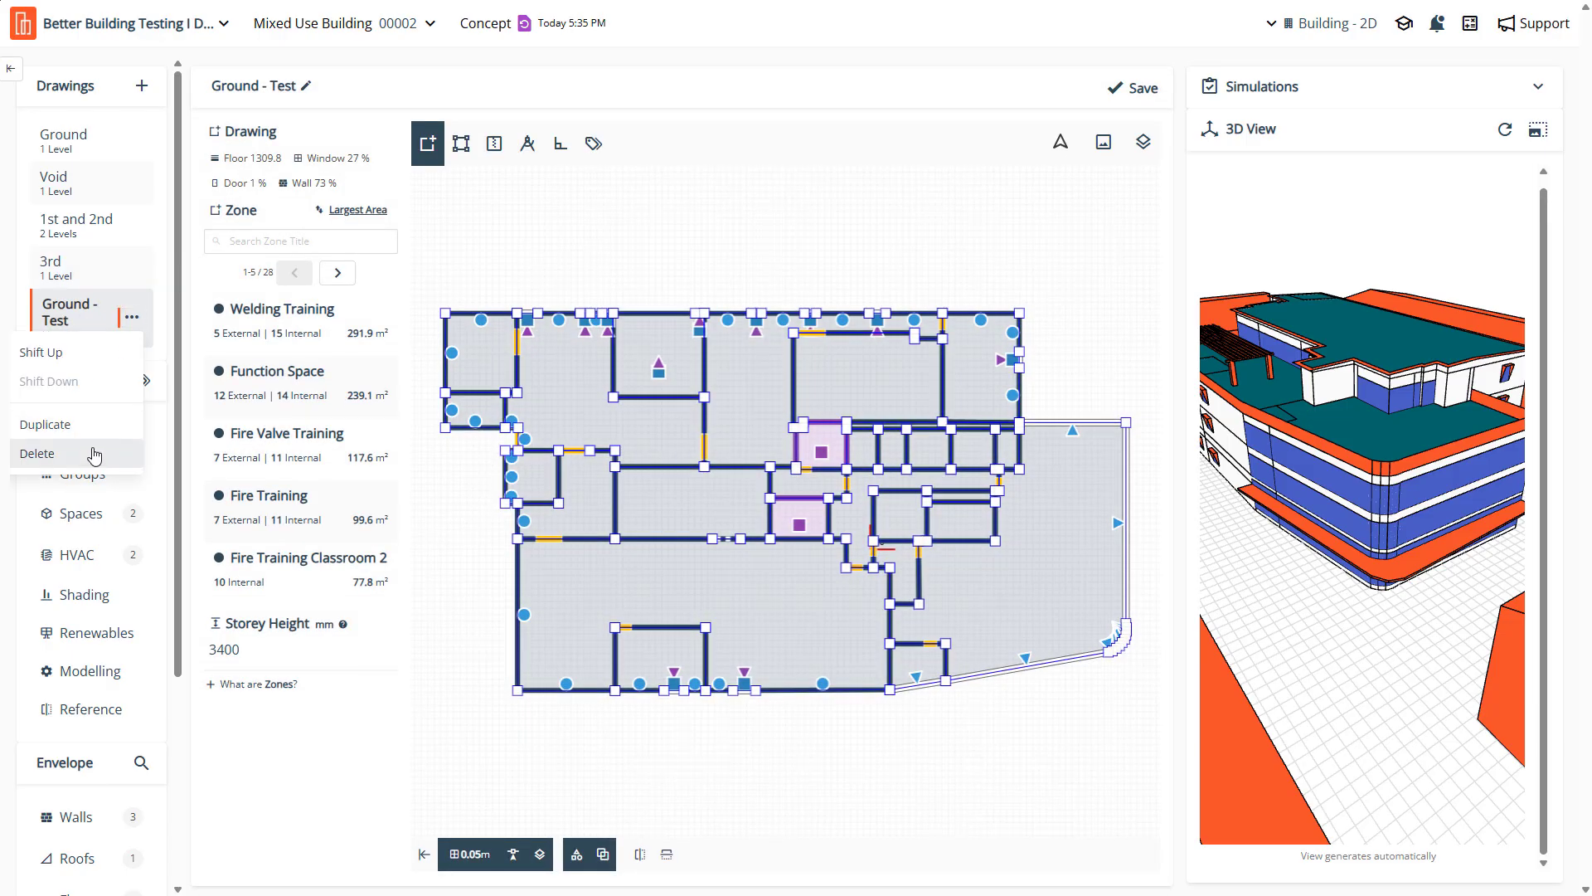
click(49, 454)
click(911, 511)
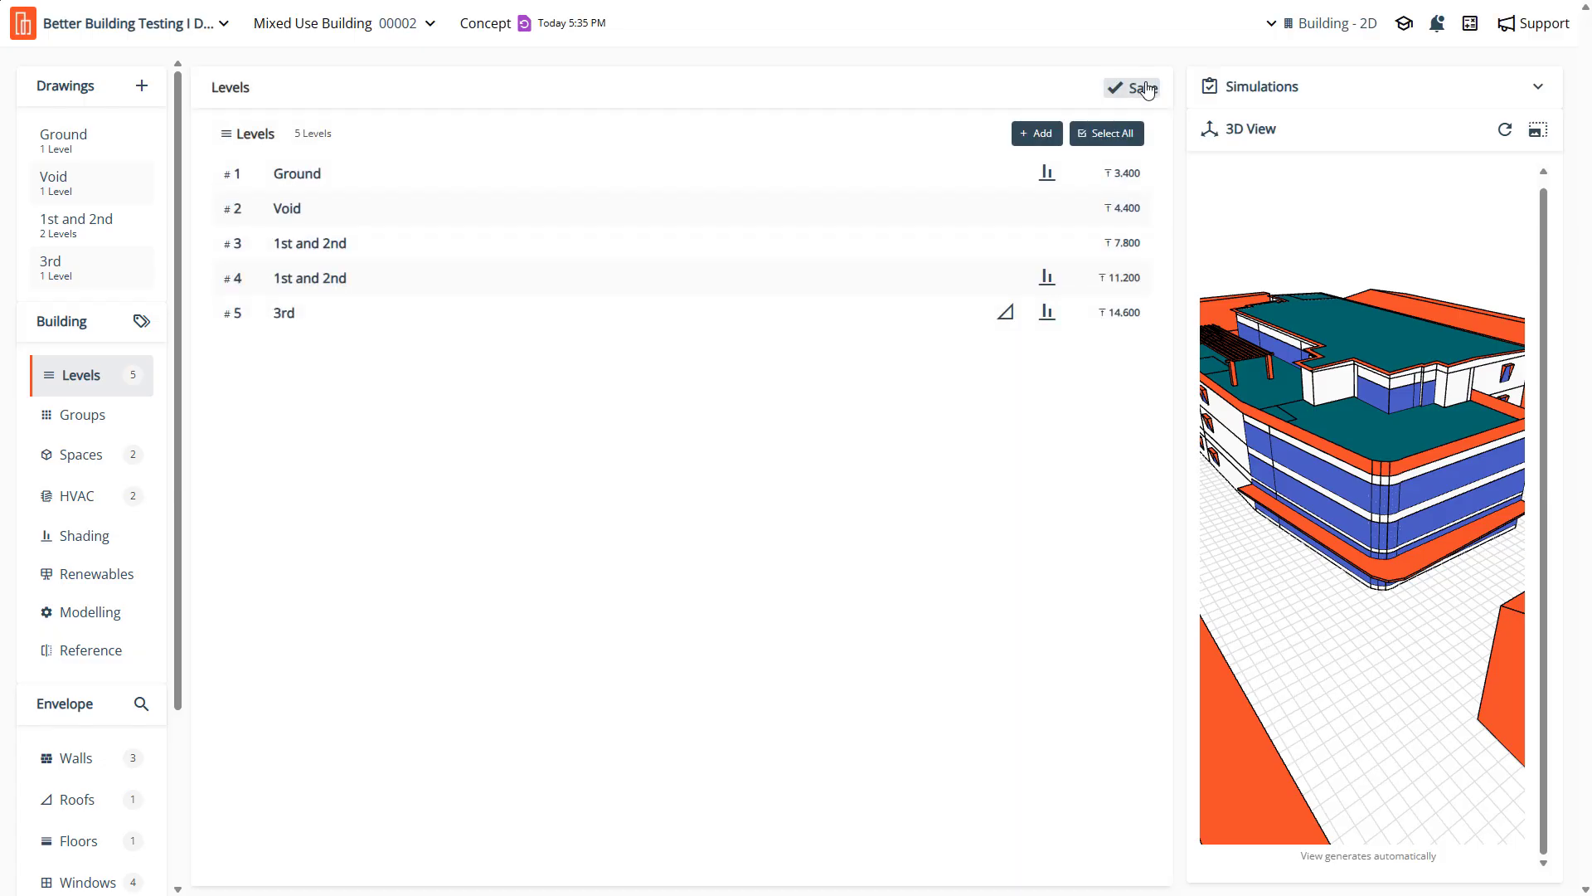
click(1144, 88)
click(539, 279)
Open the envelope's Shading tag and review its surfaces and the available scope options without changing them
scroll(153, 610, down, 3)
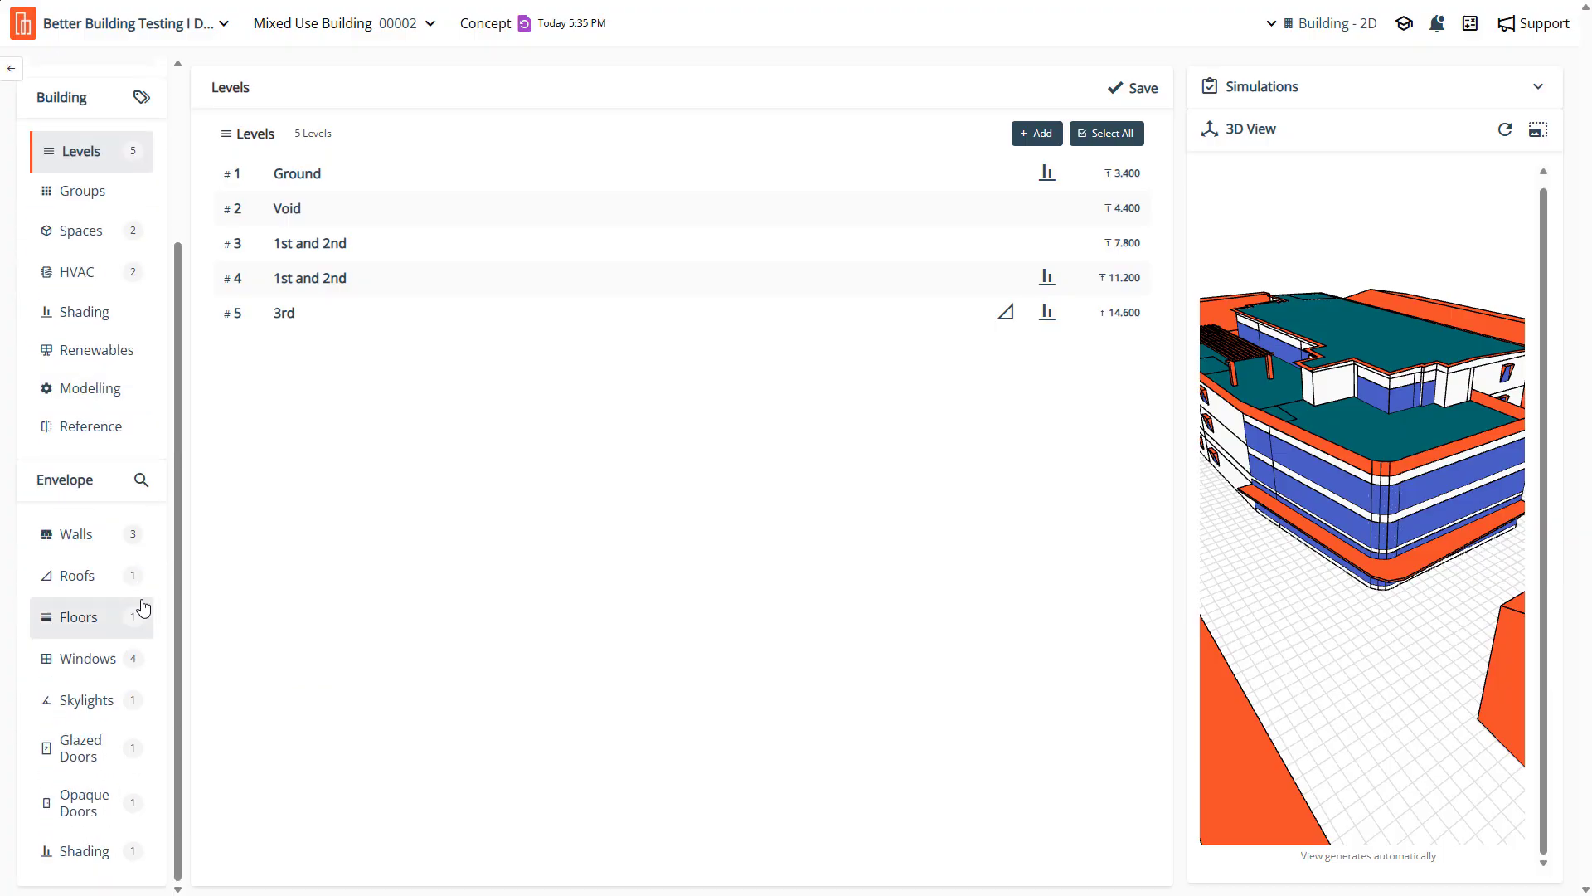
click(87, 854)
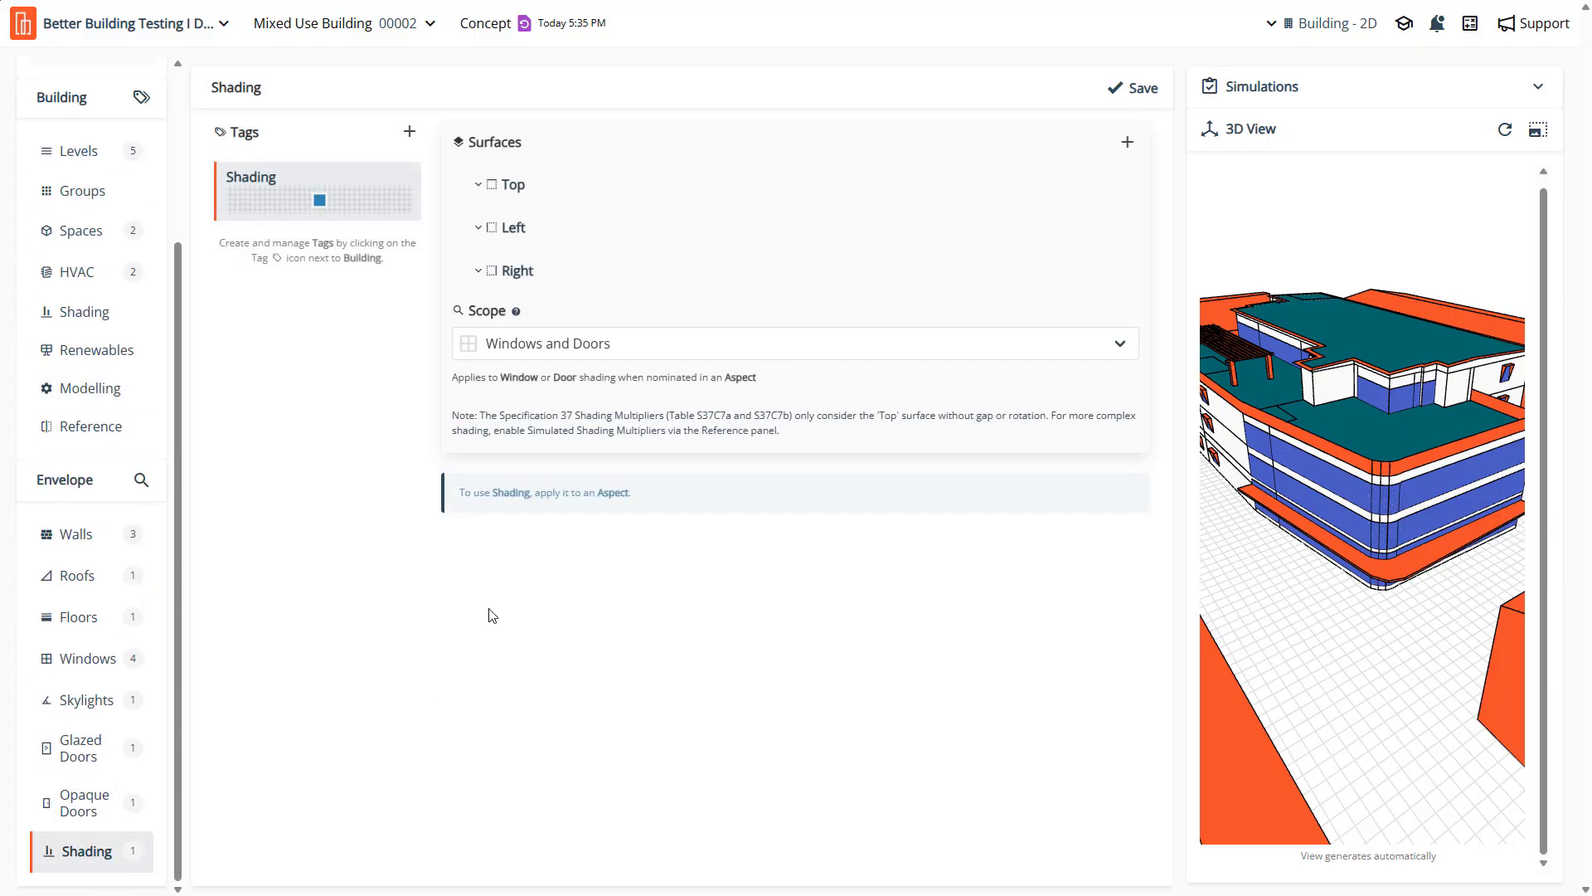
click(528, 352)
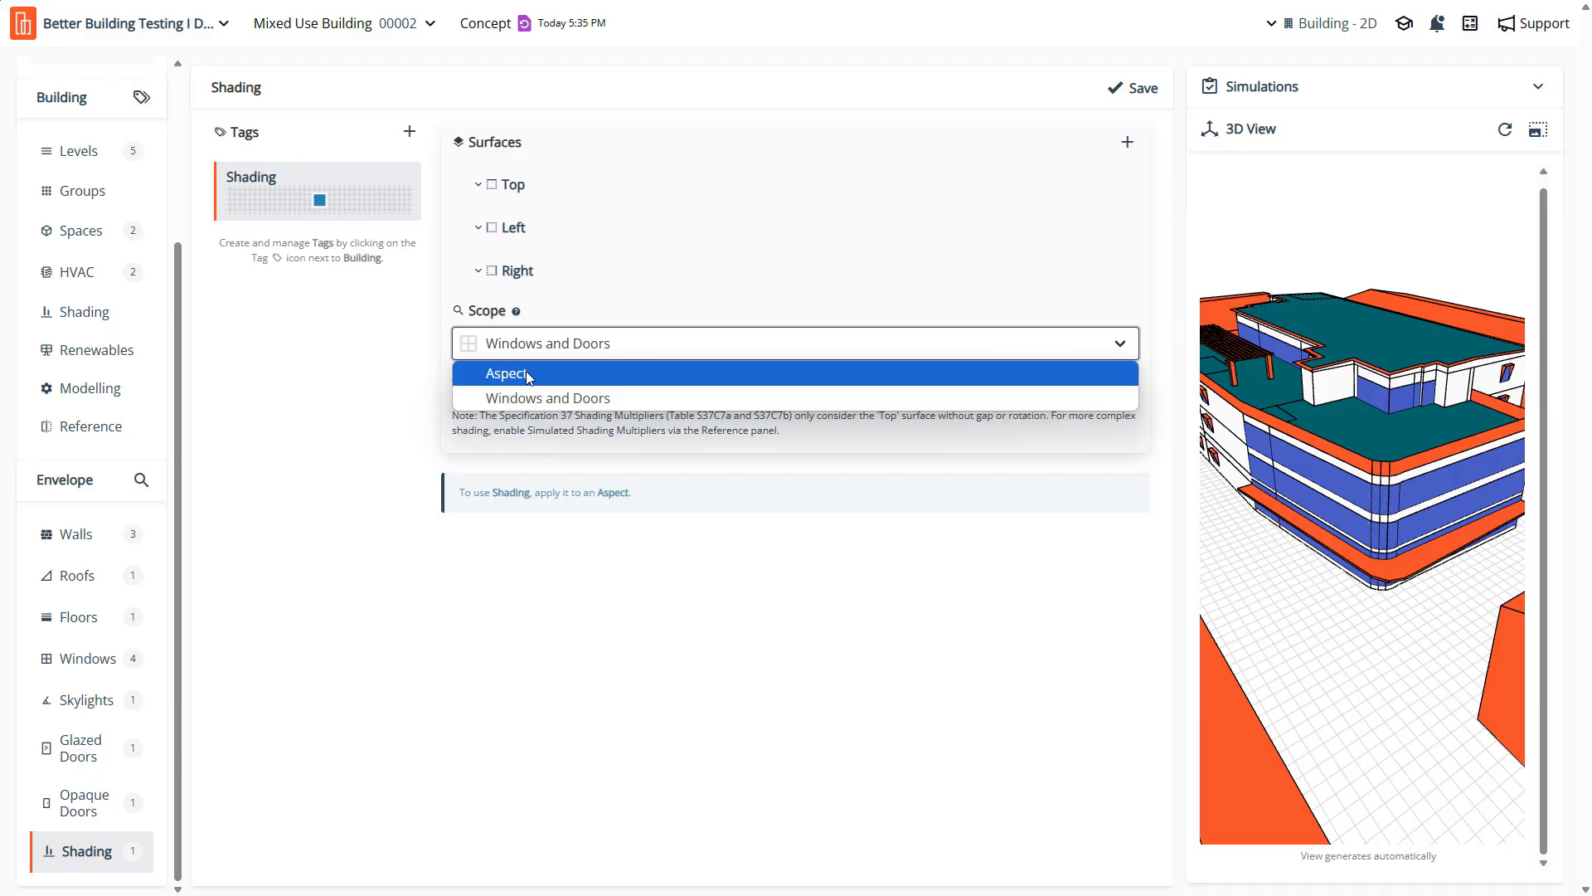
click(427, 528)
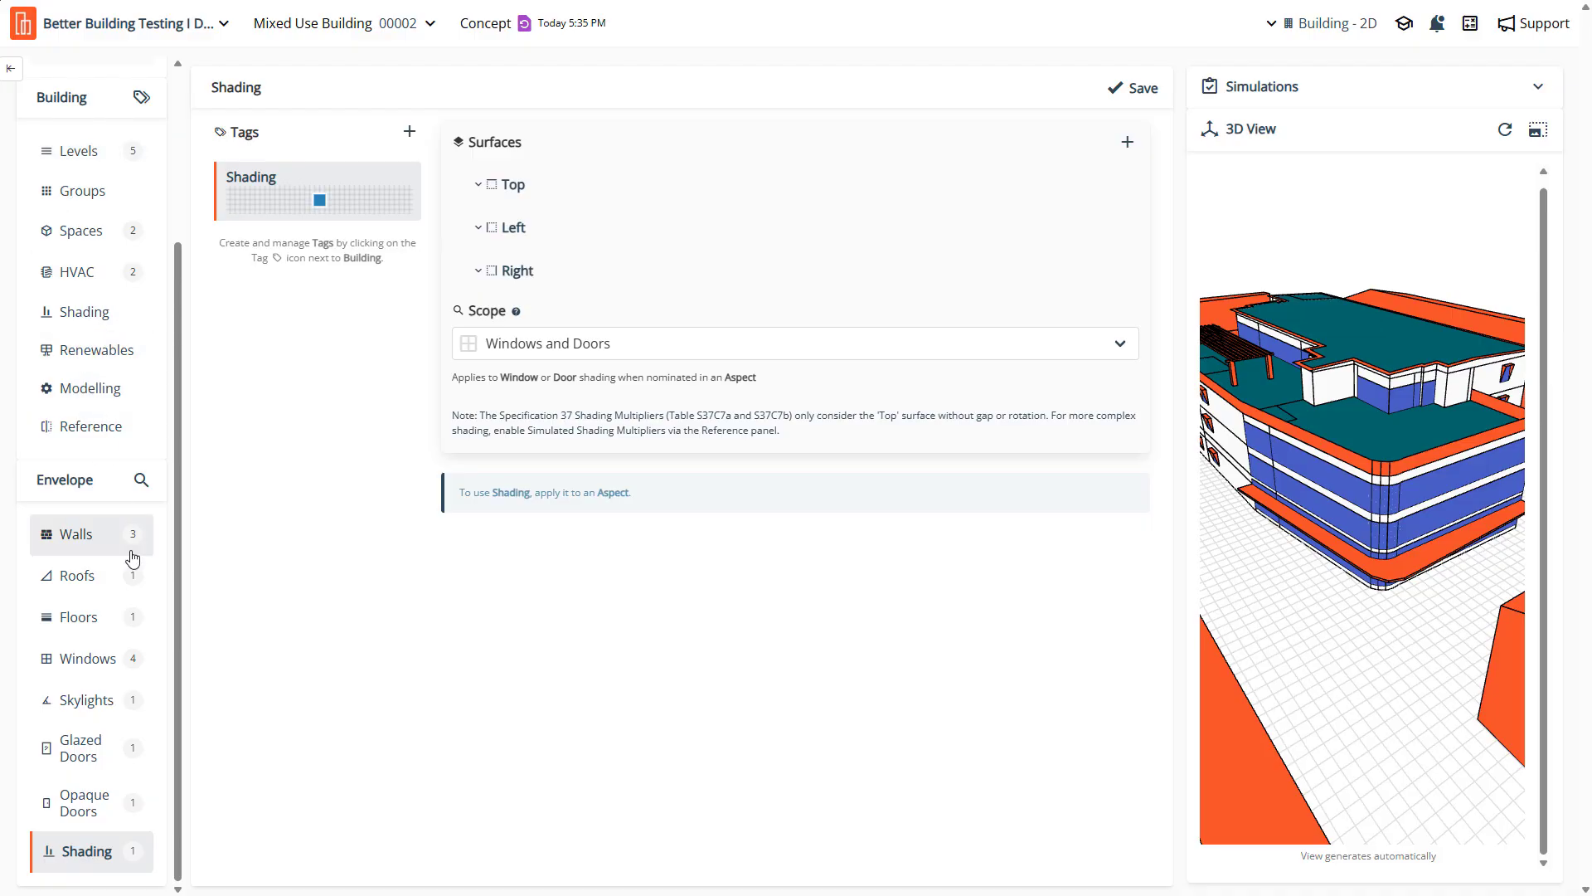
Open the building's Site Shading drawing, collapse its list of shading items and show the full layout of neighbouring blocks
scroll(131, 559, up, 1)
scroll(131, 559, up, 3)
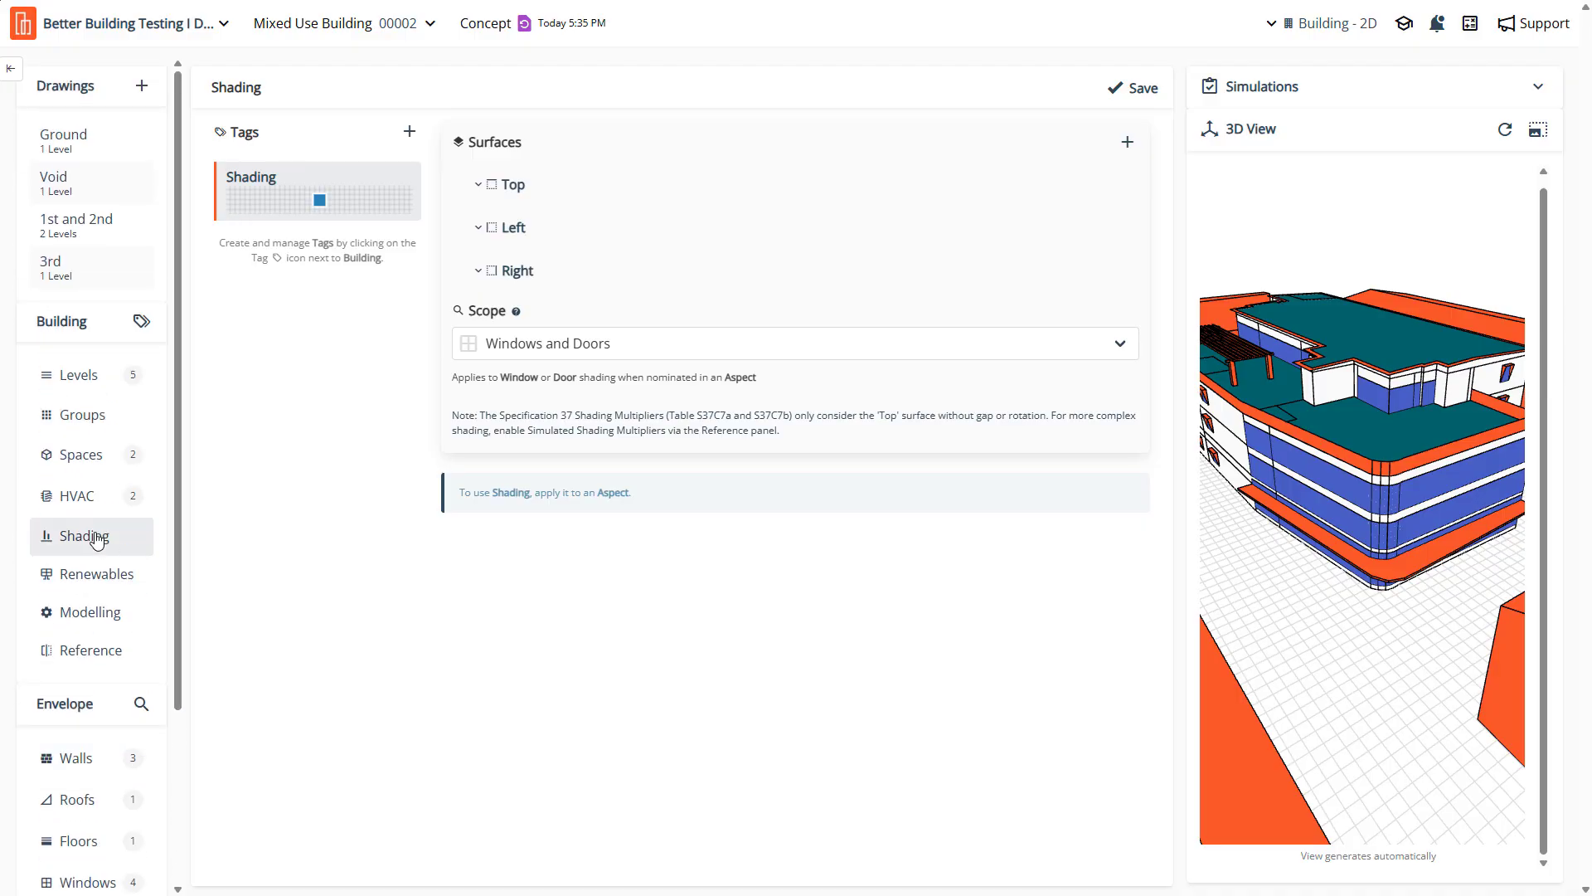
click(97, 540)
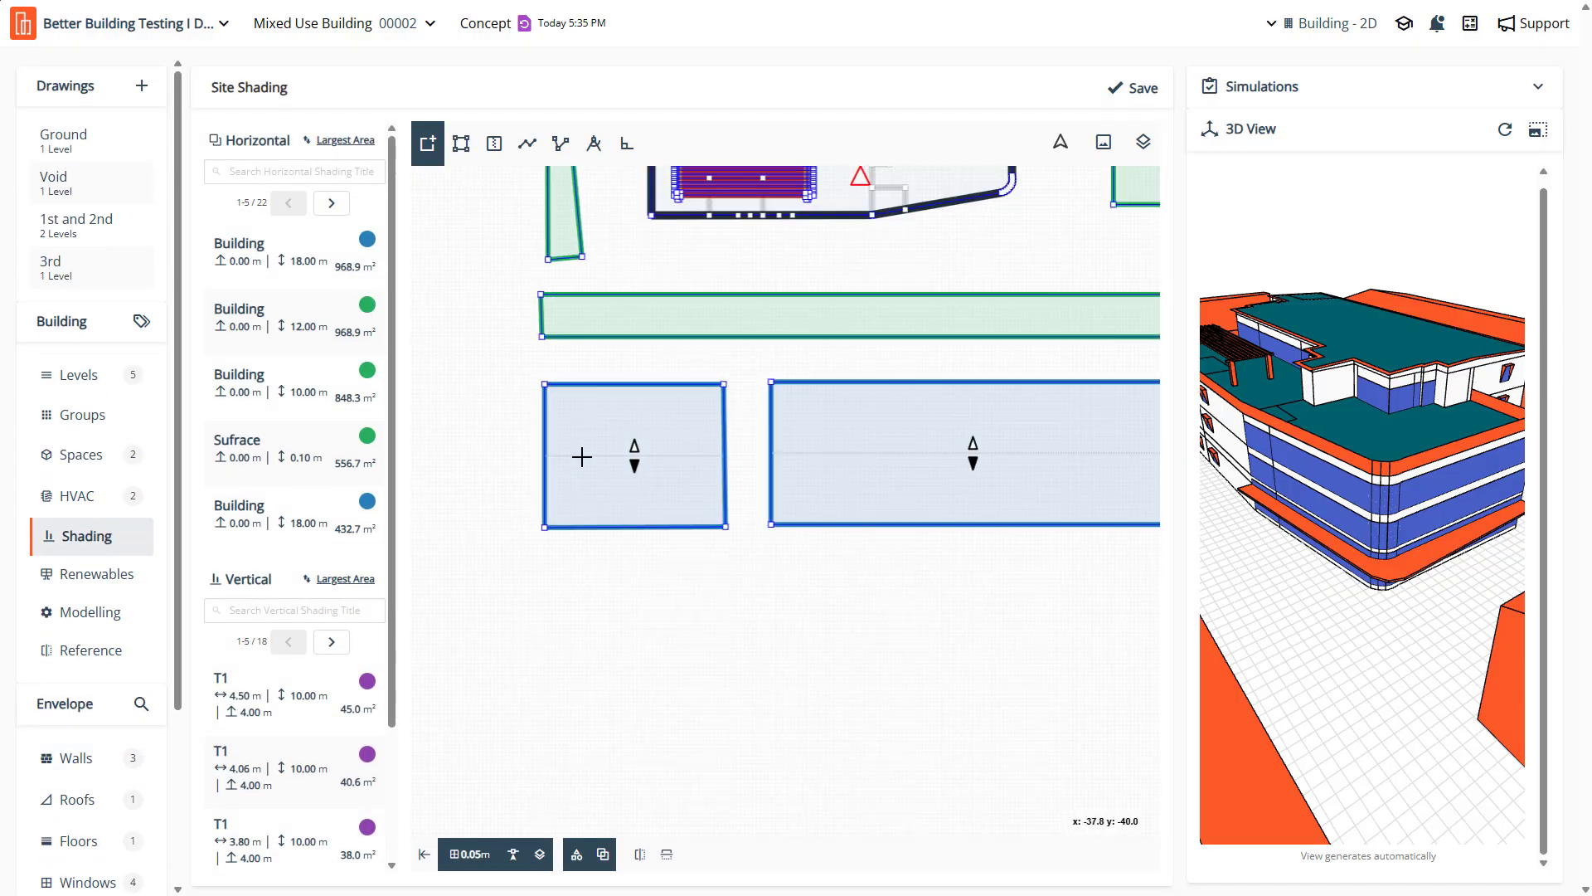
scroll(582, 457, down, 5)
scroll(652, 284, up, 4)
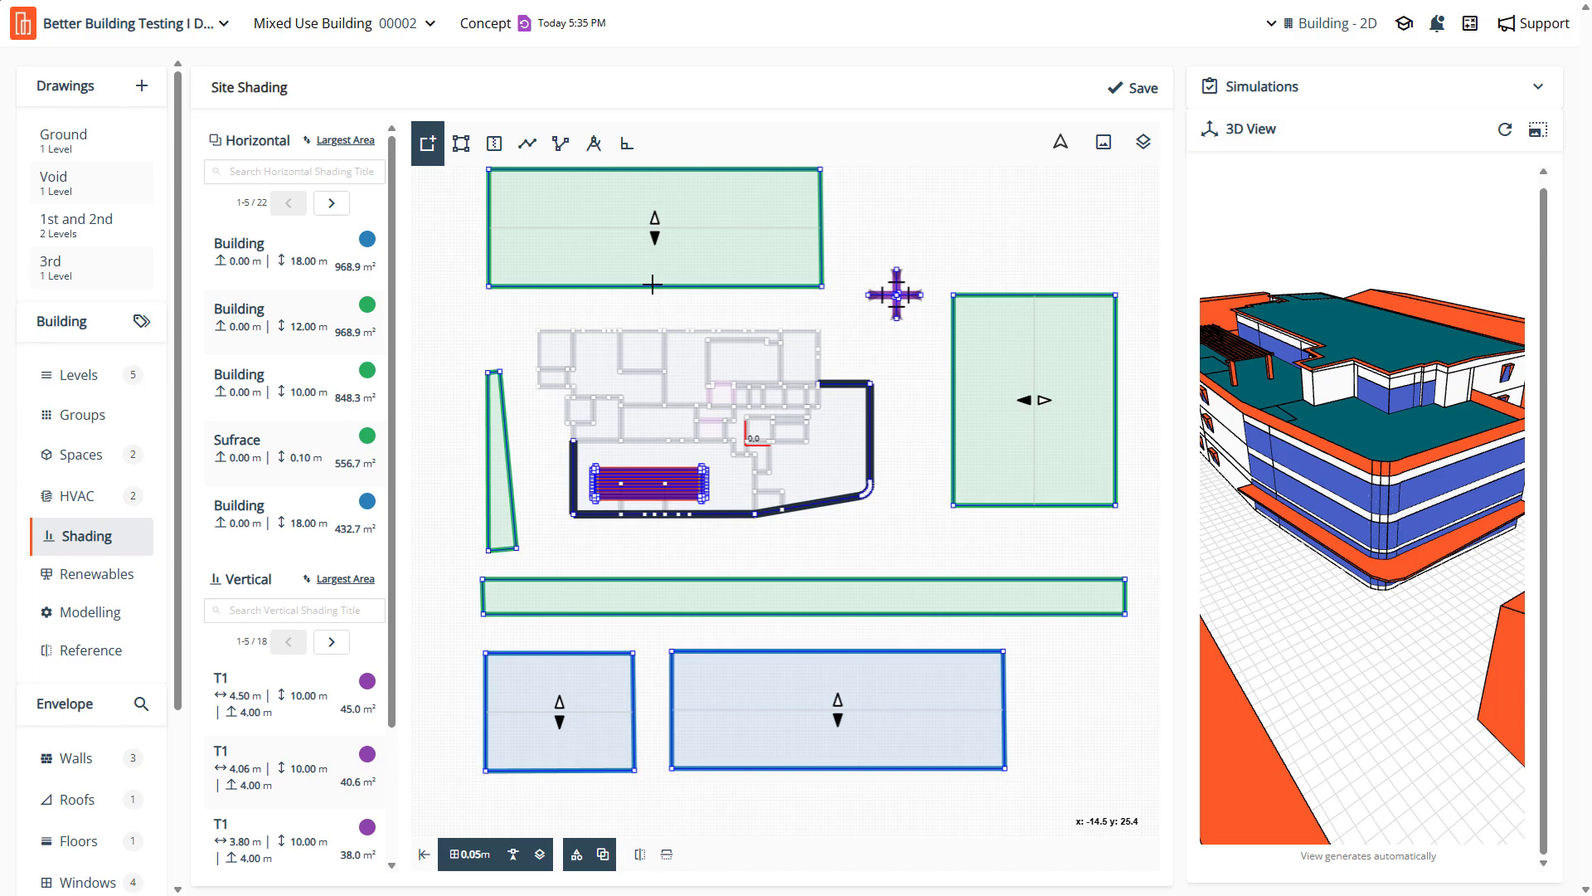
click(424, 855)
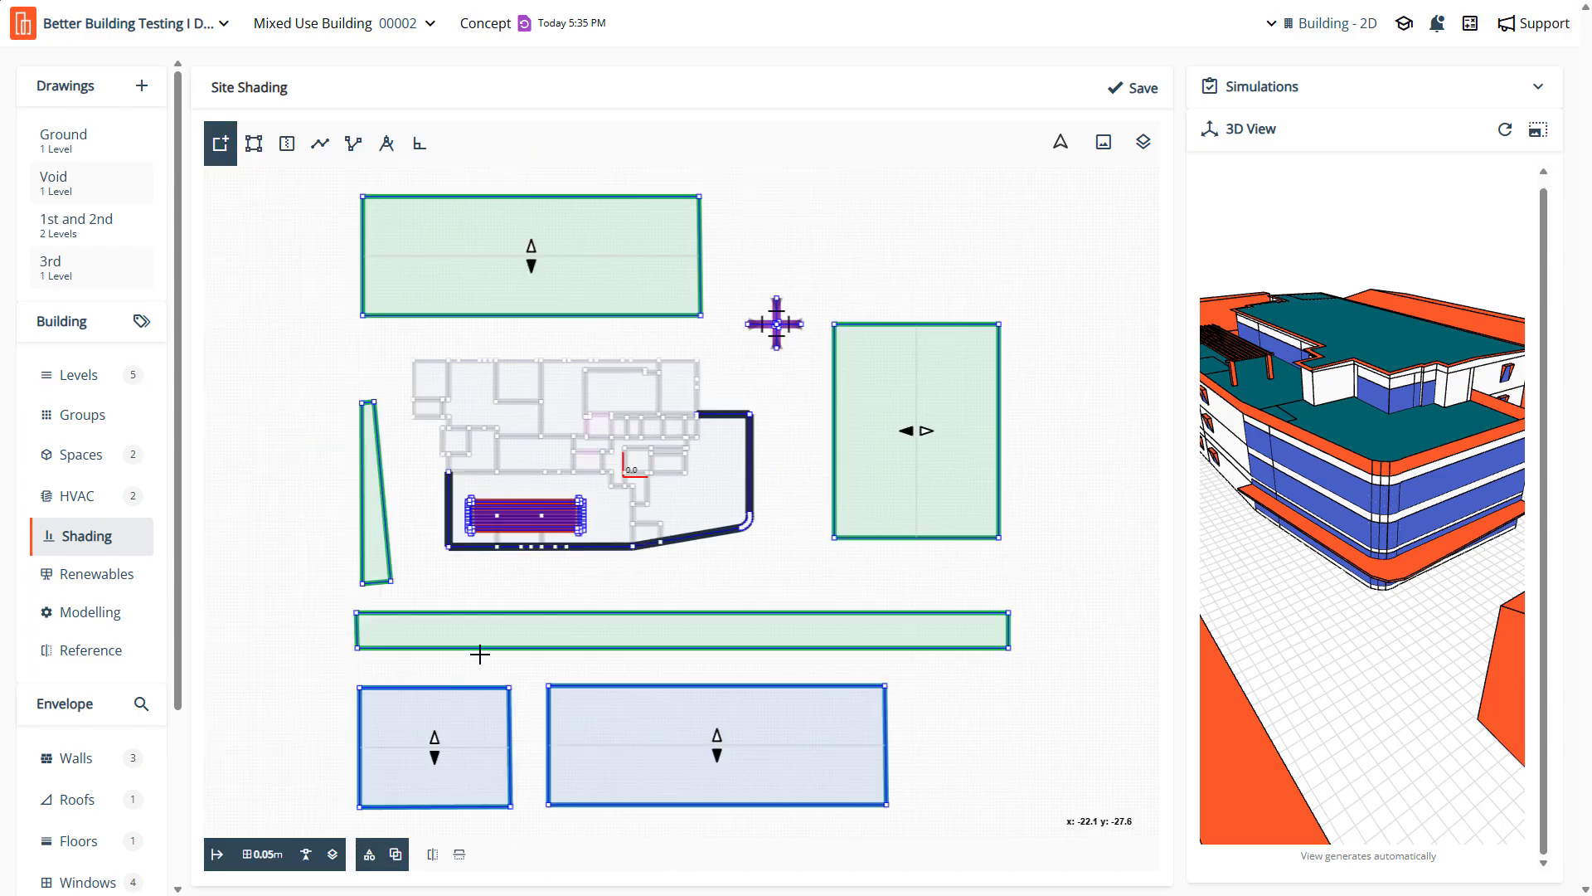
scroll(480, 655, up, 1)
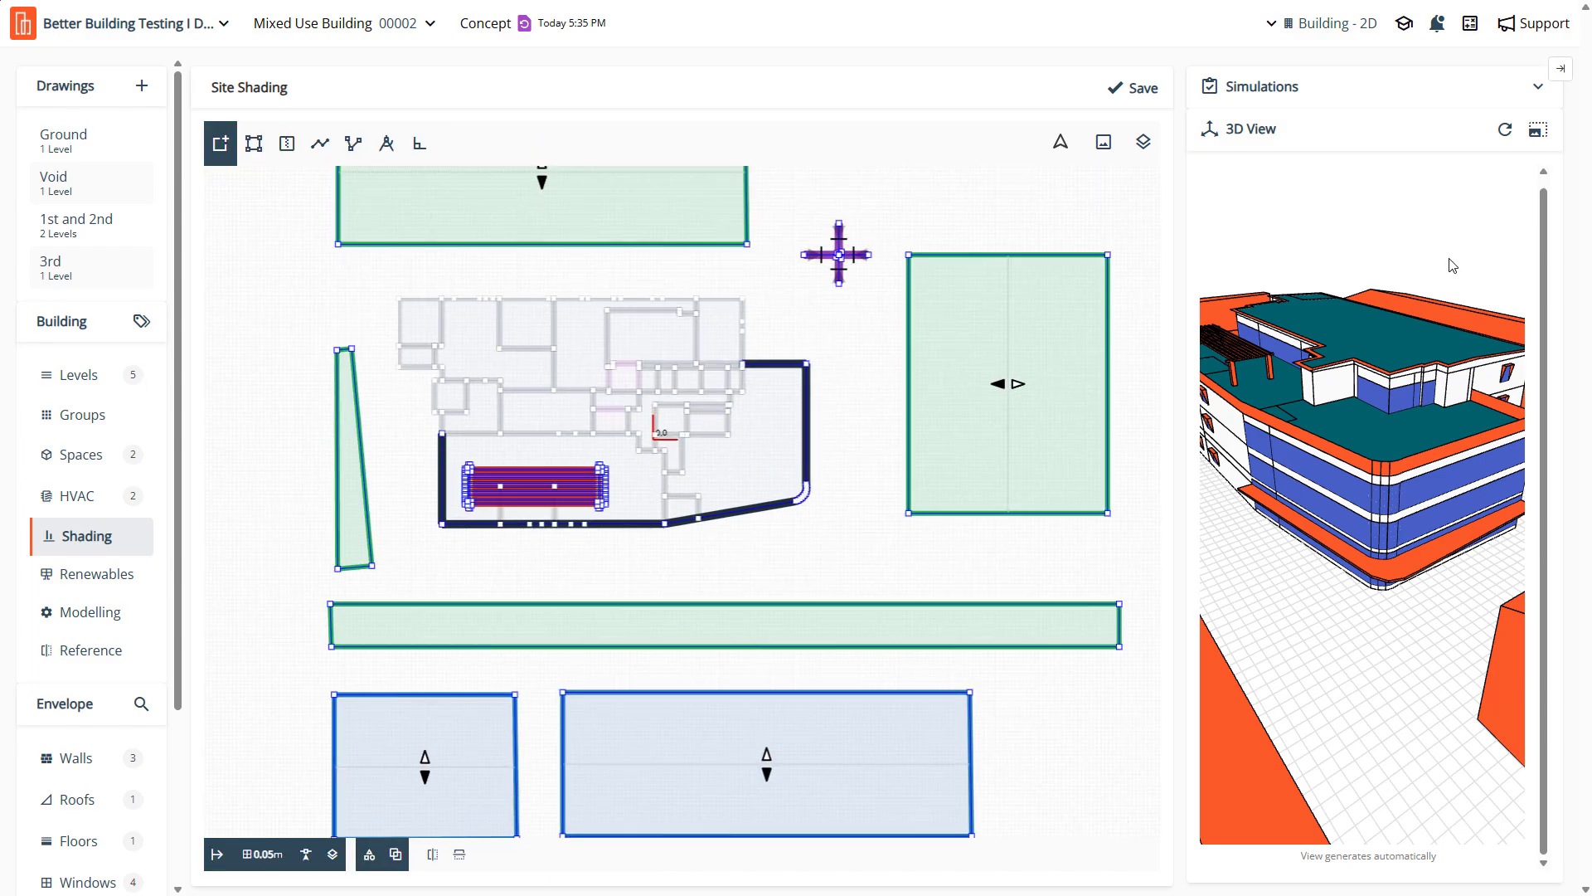
Turn the 3D model to a plan view and compare its surrounding blocks with the Site Shading layout
scroll(1432, 441, up, 5)
drag(1407, 426, 1391, 537)
scroll(1416, 516, down, 4)
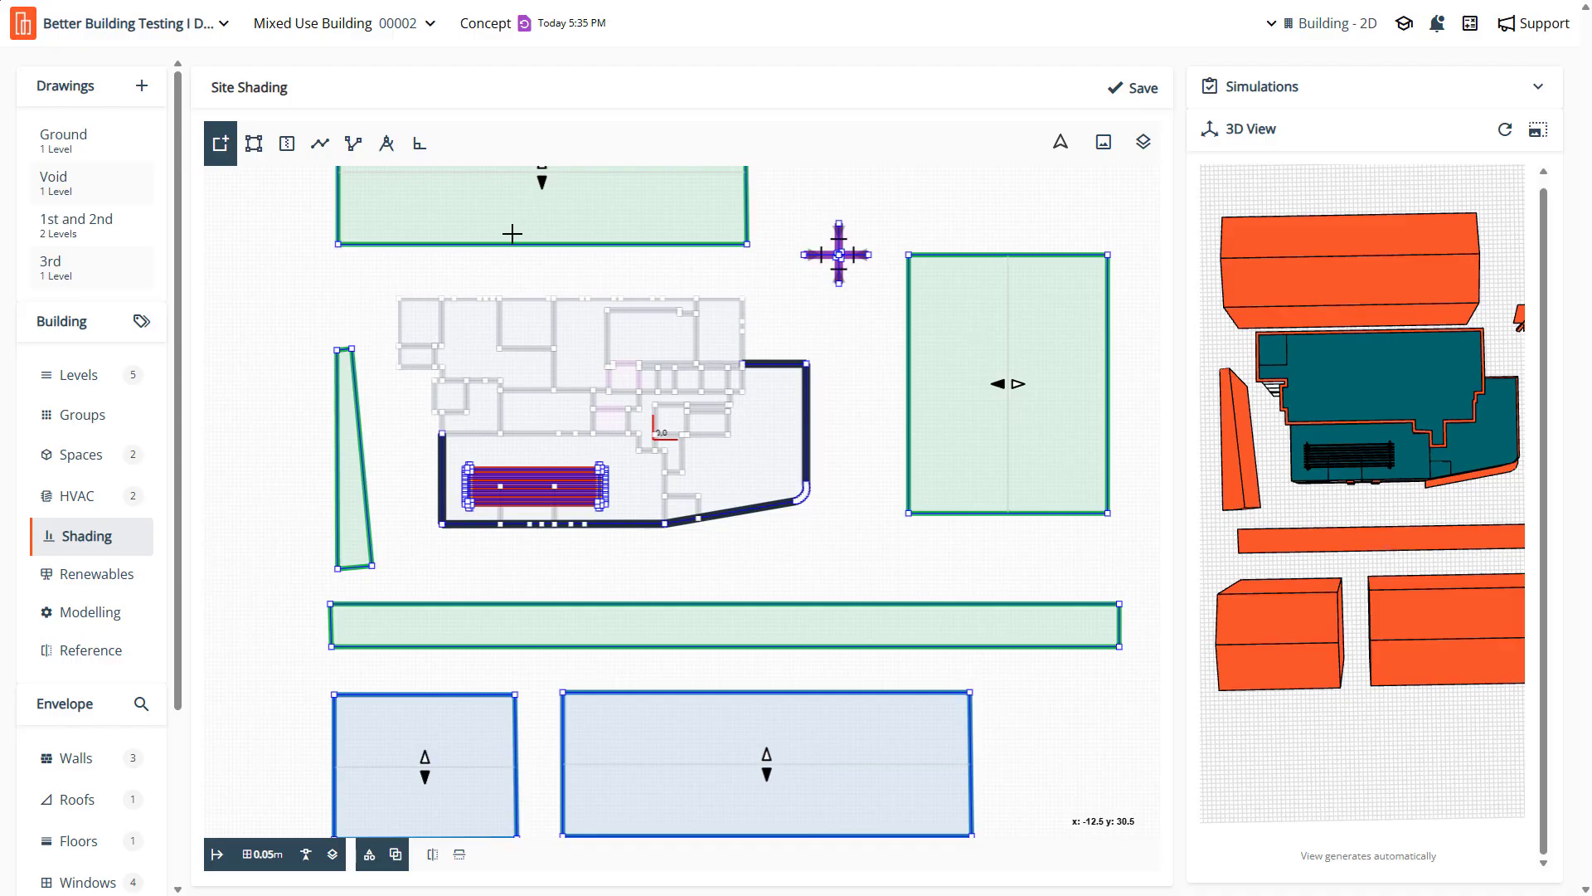
scroll(741, 469, down, 2)
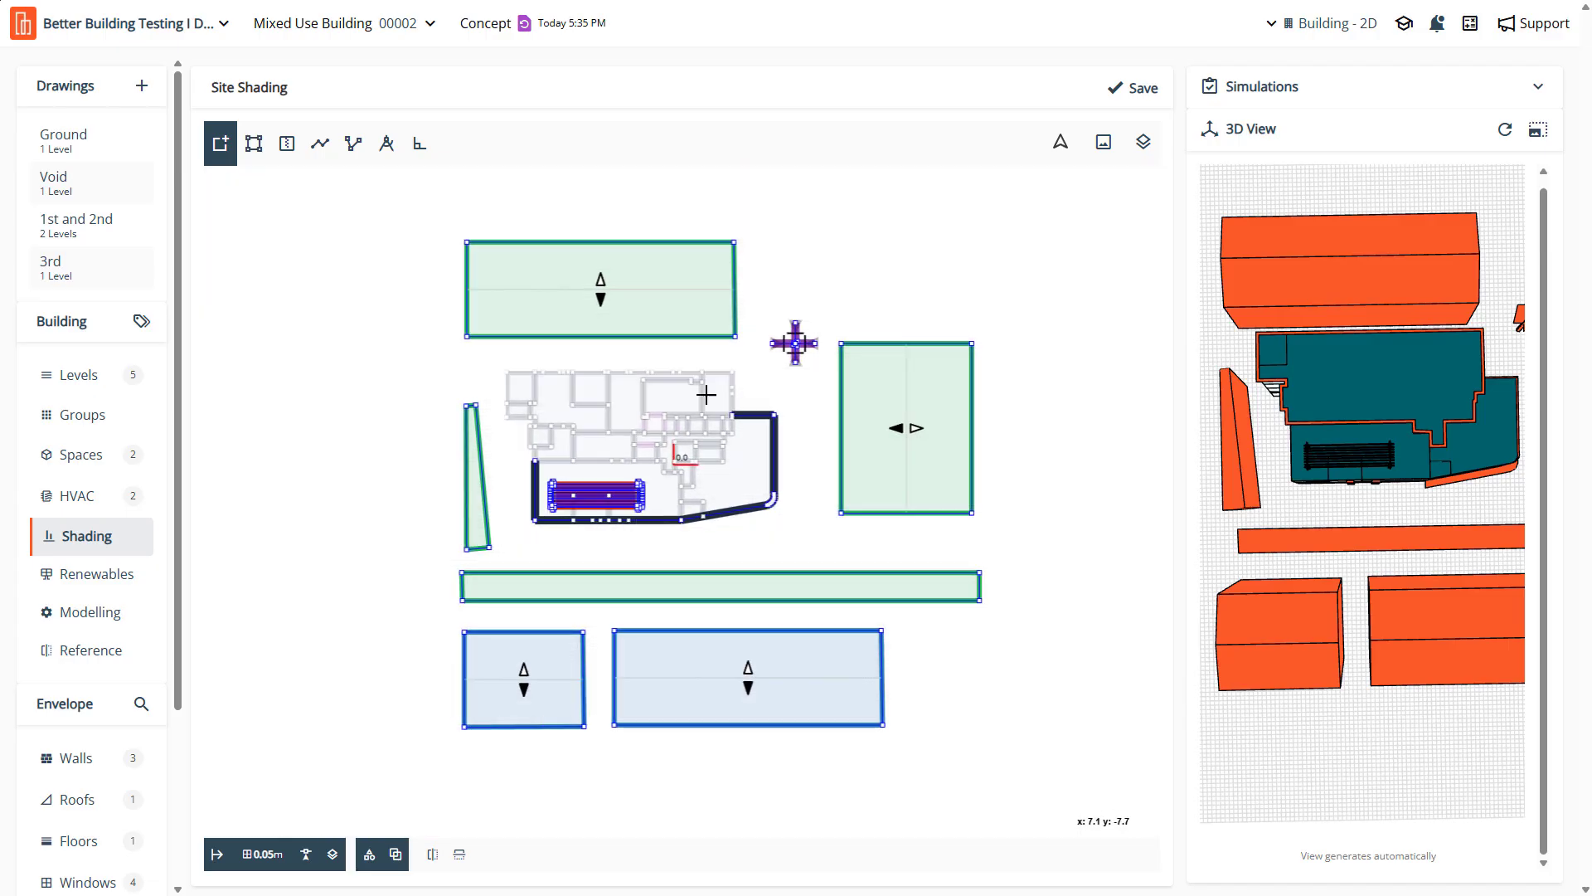
Select the large shading block north of the building and examine its form and pitched roof in the 3D model
scroll(650, 255, up, 5)
click(662, 313)
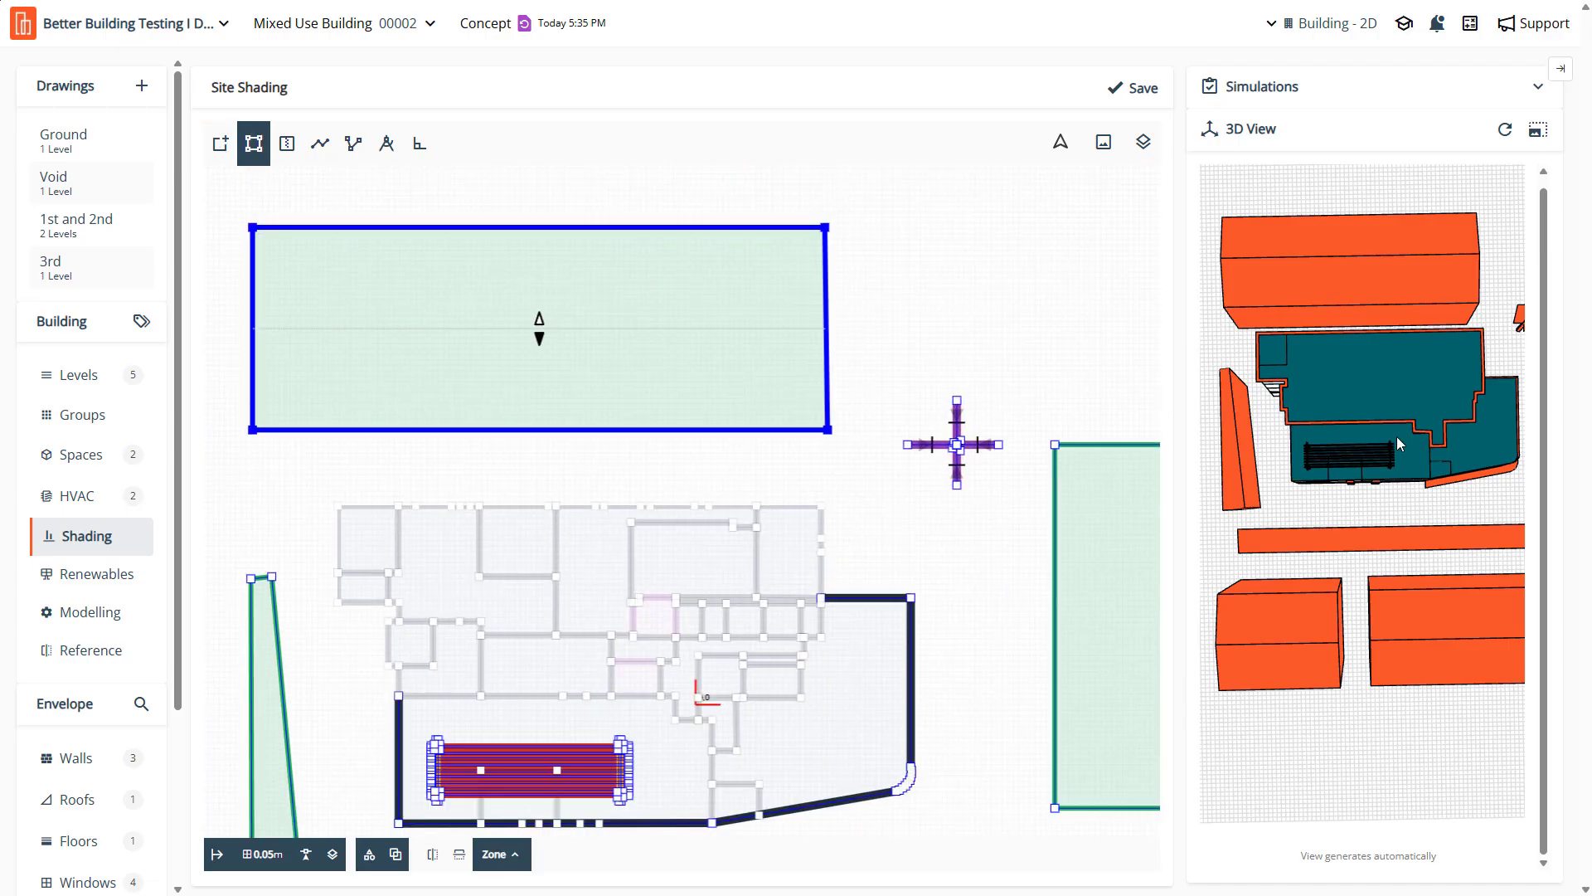
scroll(1364, 294, up, 5)
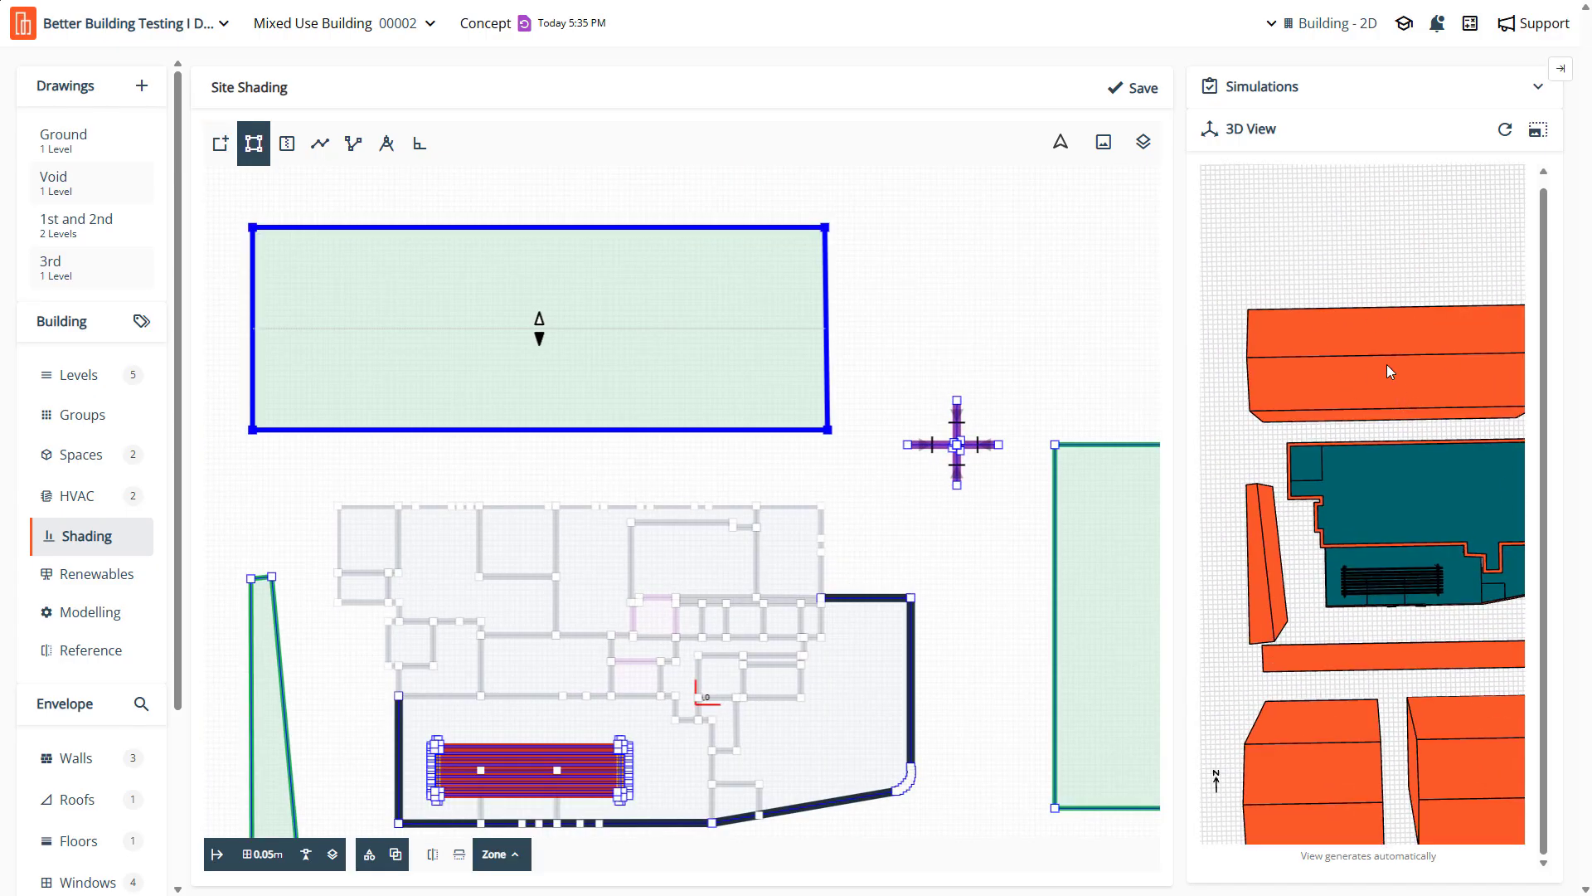
drag(1389, 371, 1295, 460)
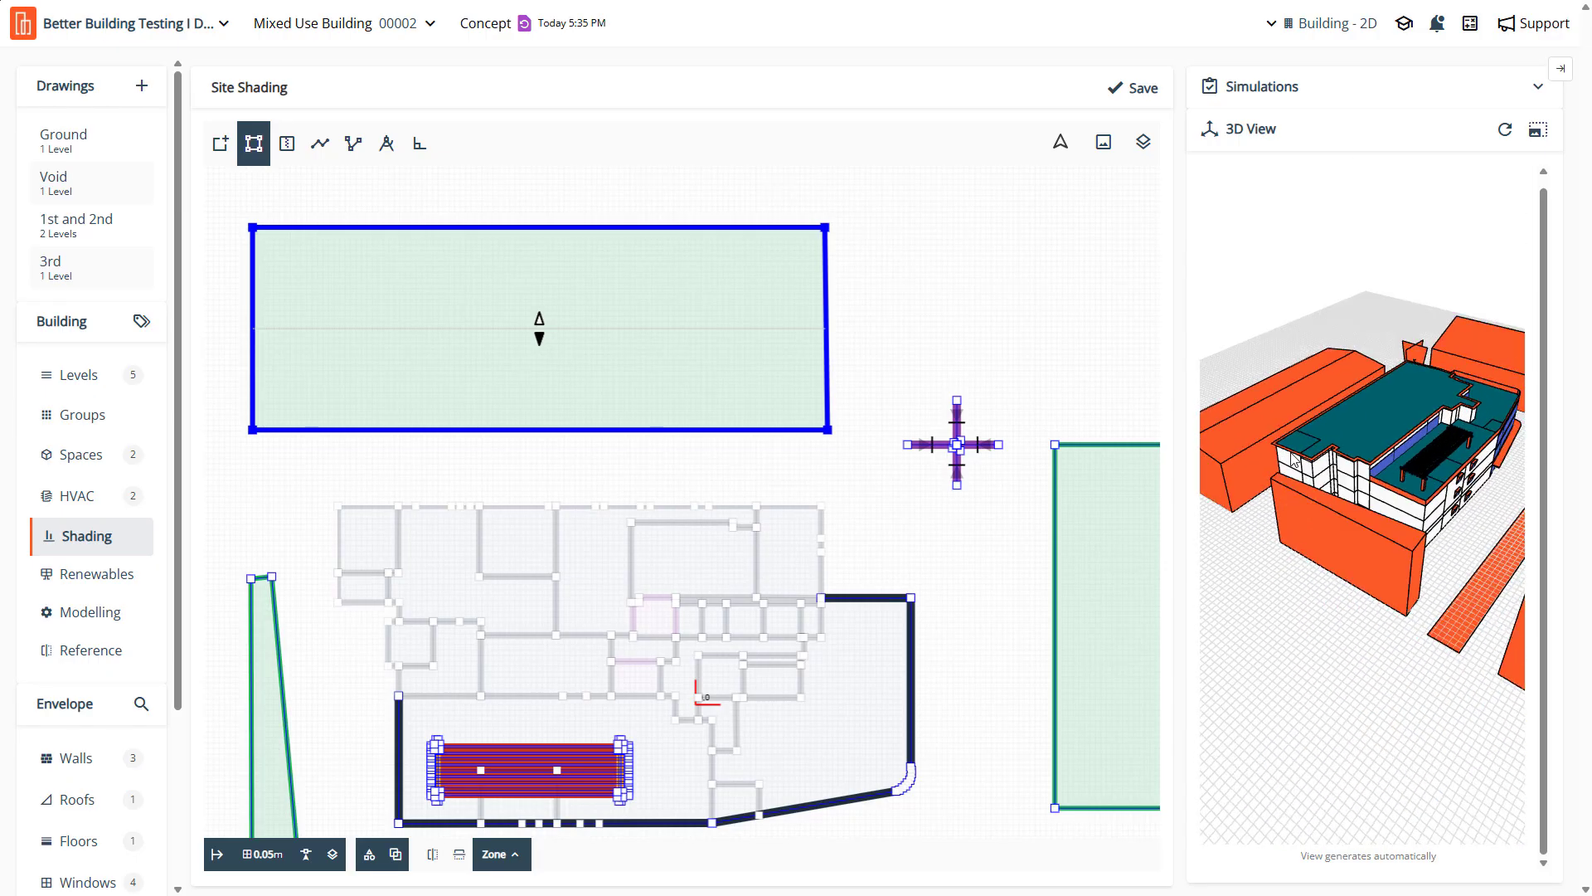
right_drag(1295, 460, 1378, 454)
drag(1330, 446, 1327, 436)
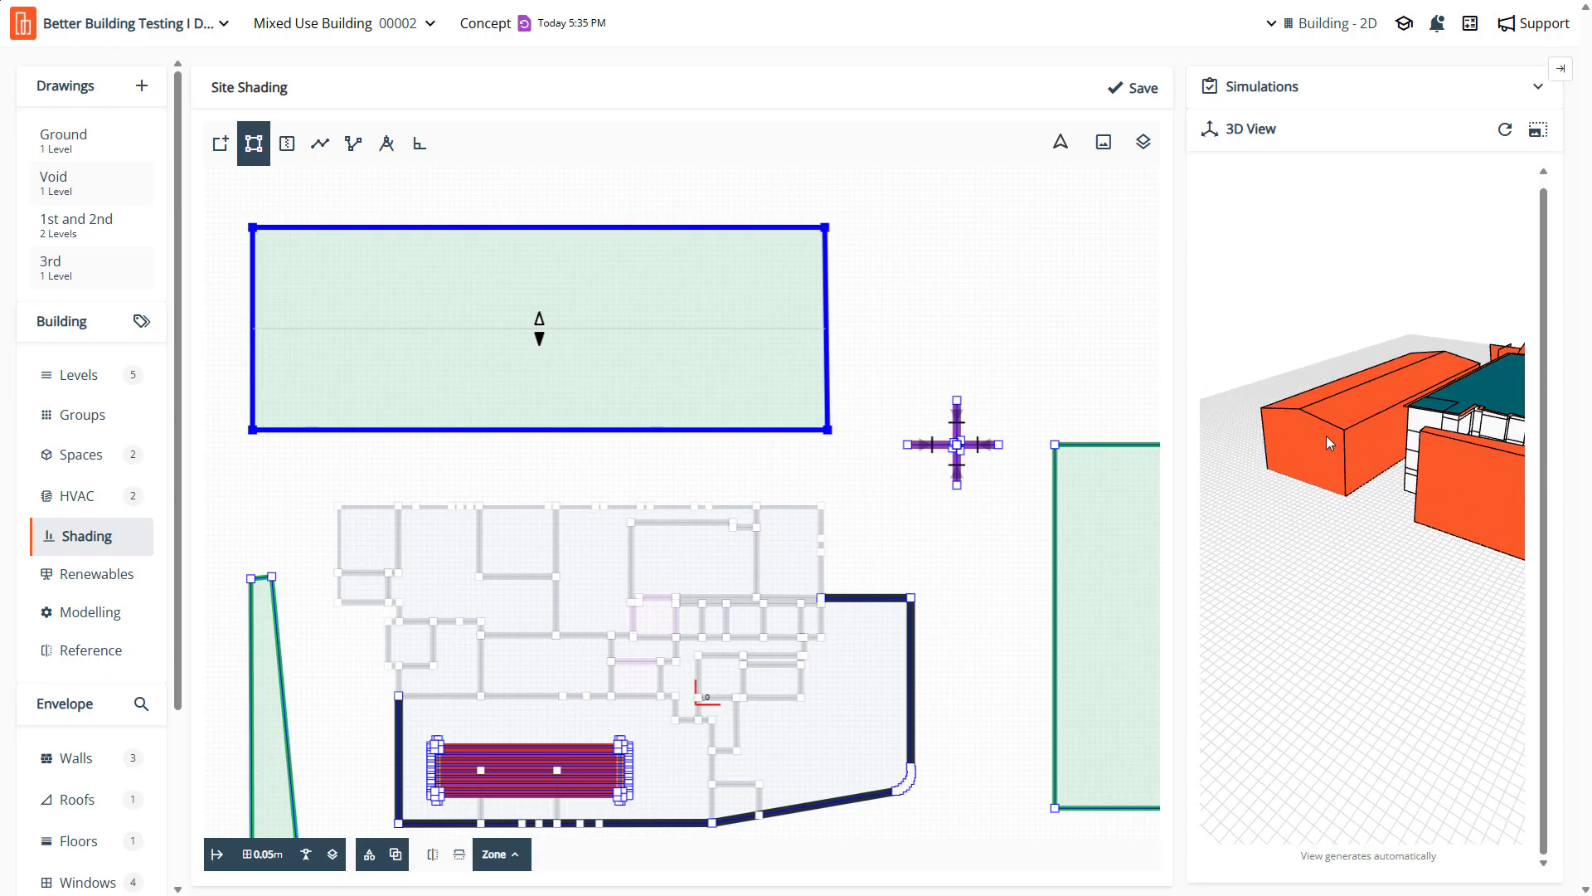
right_drag(1326, 435, 1341, 496)
scroll(1337, 514, up, 3)
drag(1337, 514, 1339, 506)
right_drag(1338, 506, 1363, 551)
scroll(1373, 535, up, 3)
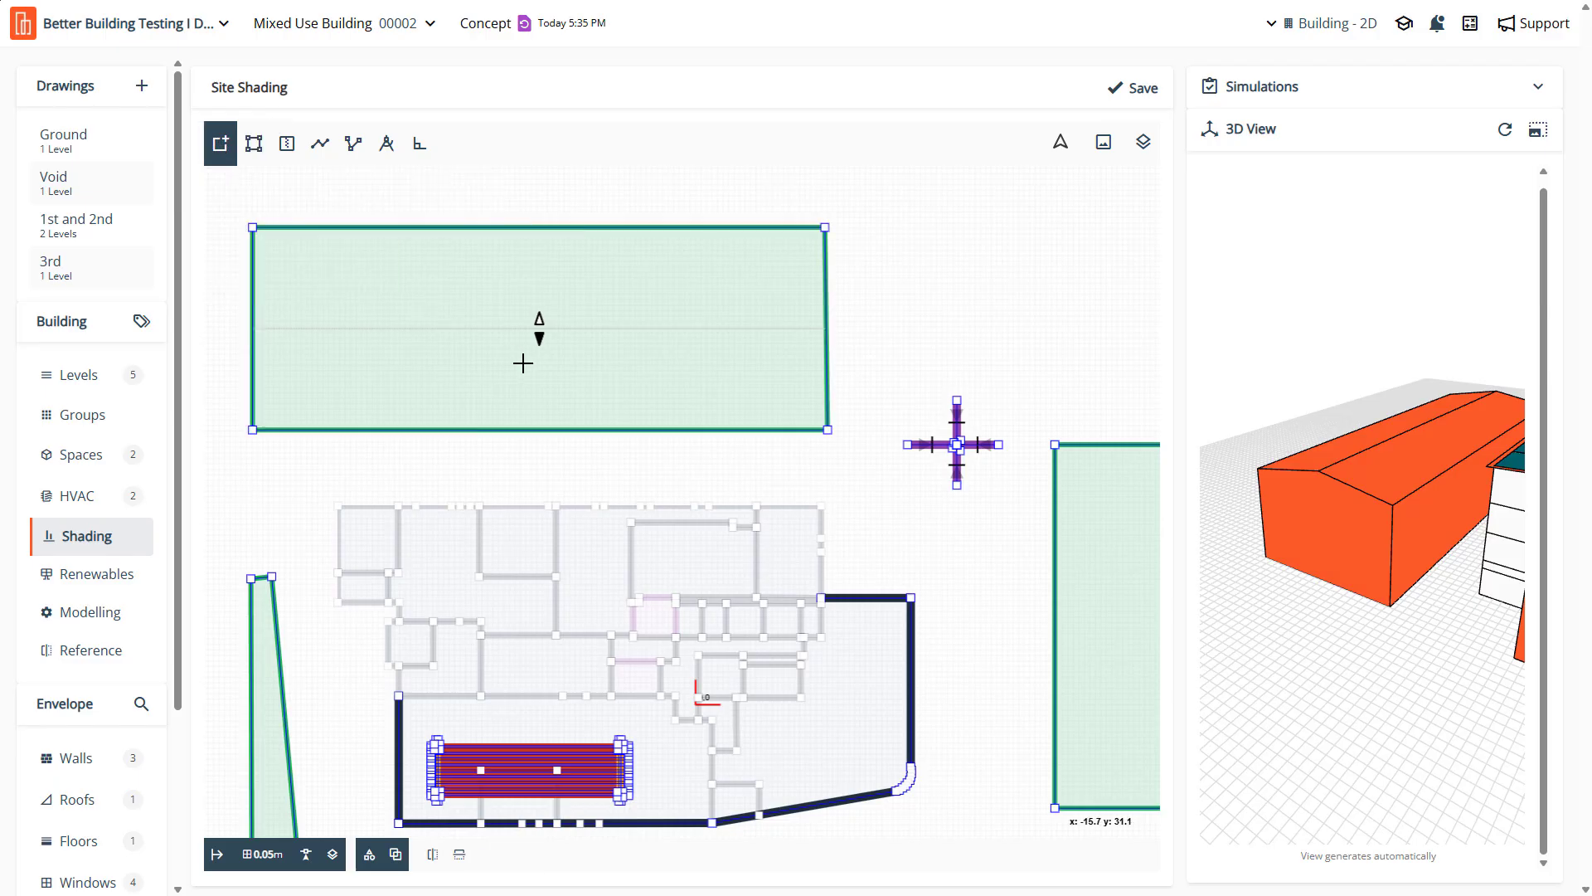
Bring back the shading list, reselect the north block and open the settings of its 12 m high Building item
click(220, 863)
scroll(504, 433, down, 5)
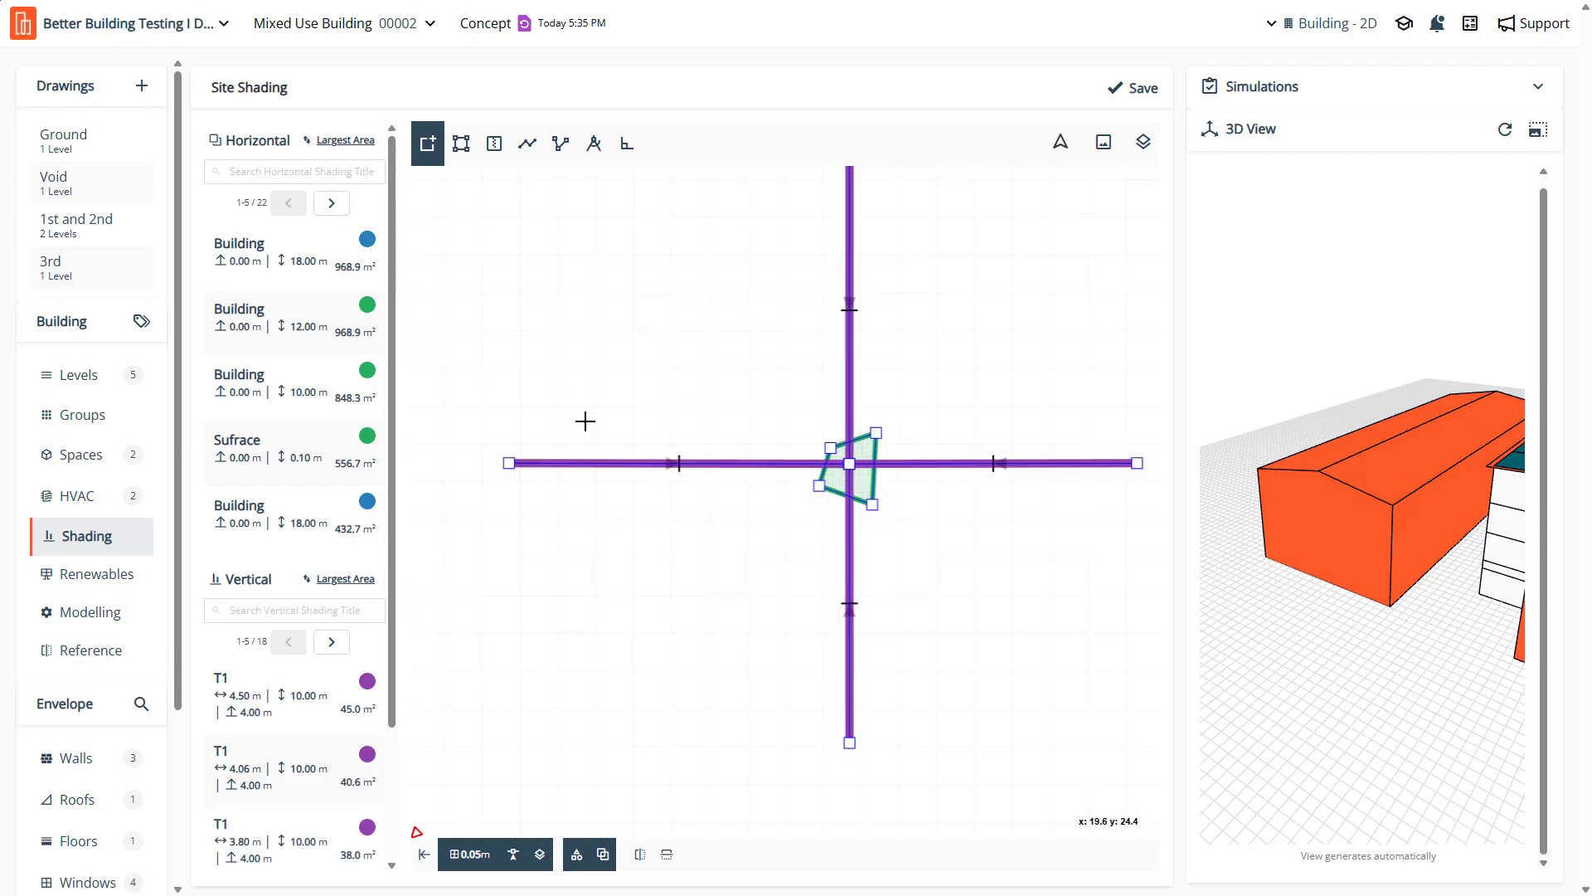
scroll(905, 464, down, 2)
scroll(661, 417, up, 2)
scroll(929, 438, down, 4)
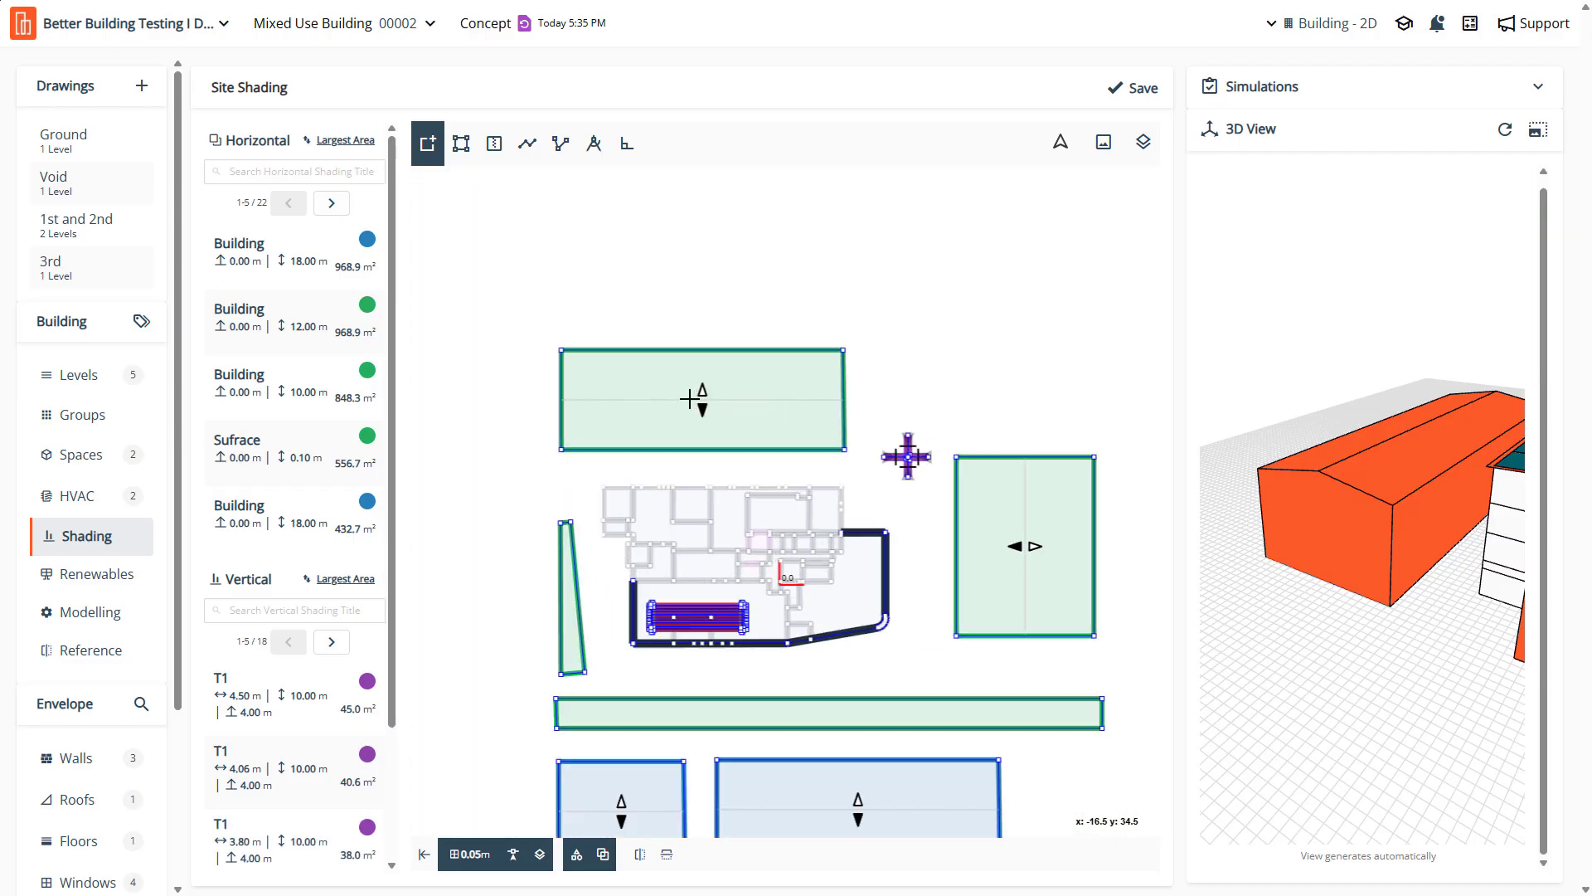
scroll(668, 391, up, 4)
click(587, 389)
click(309, 326)
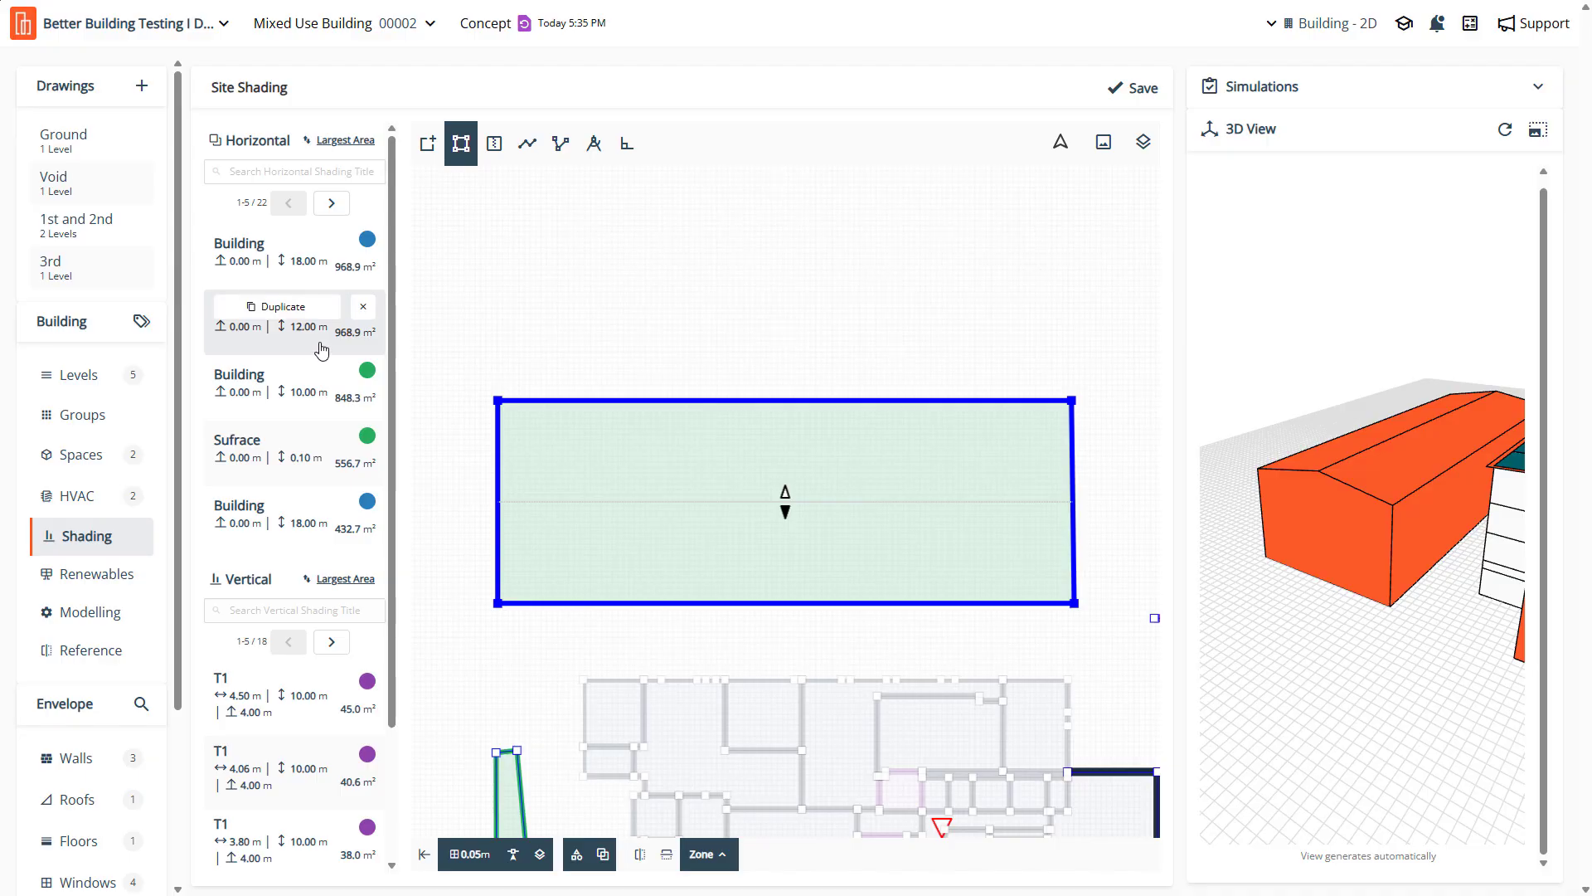
click(321, 350)
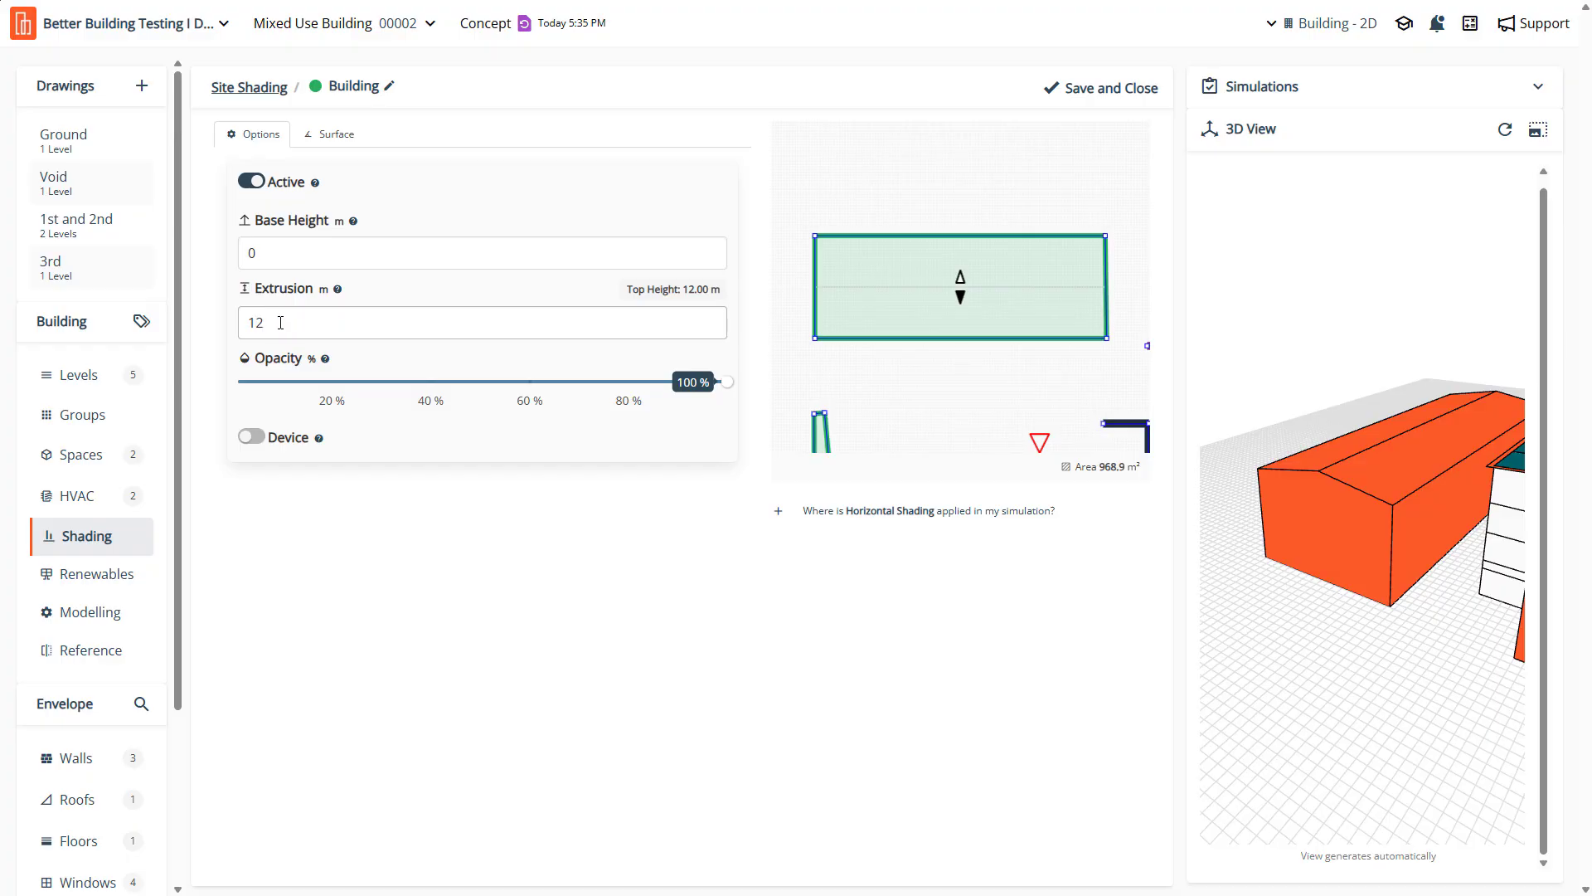
Examine the Base Height and Extrusion settings of the north block without changing them
click(268, 258)
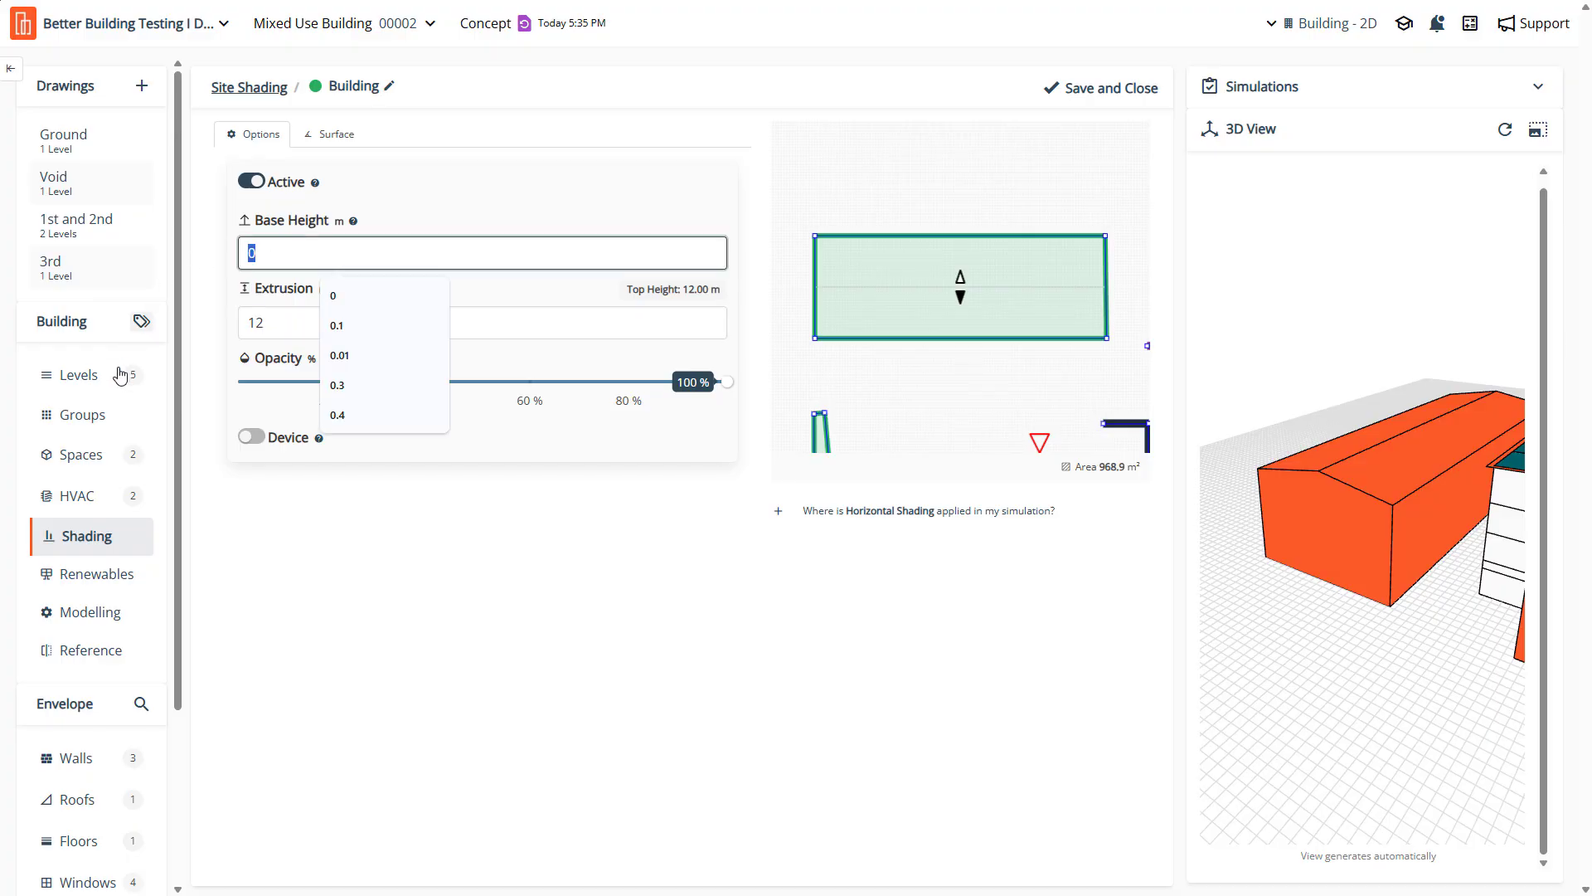
click(419, 616)
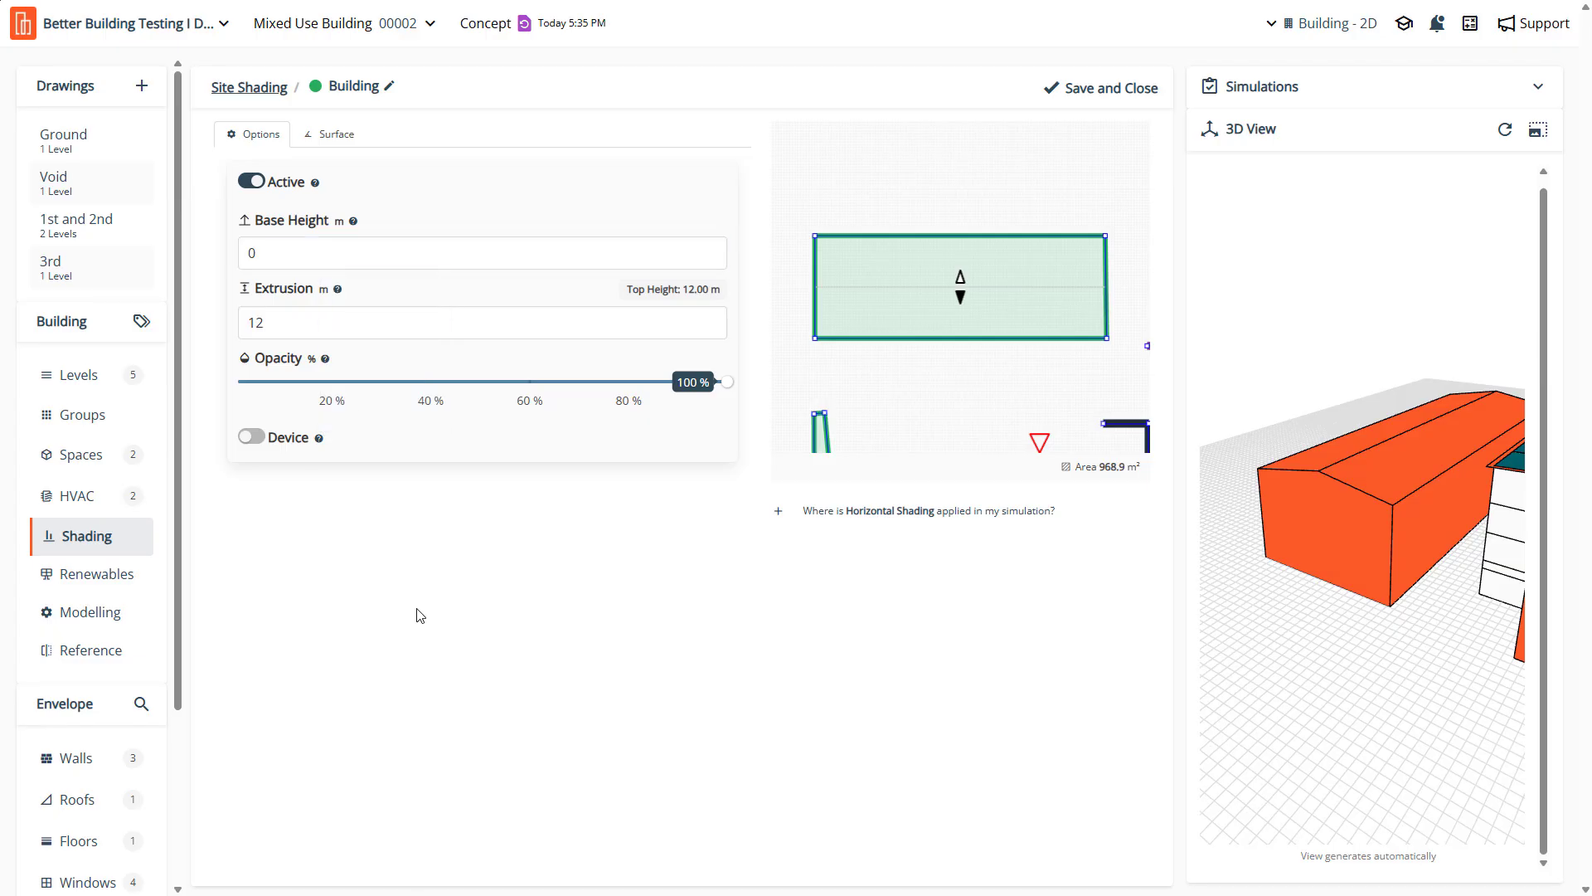
click(295, 322)
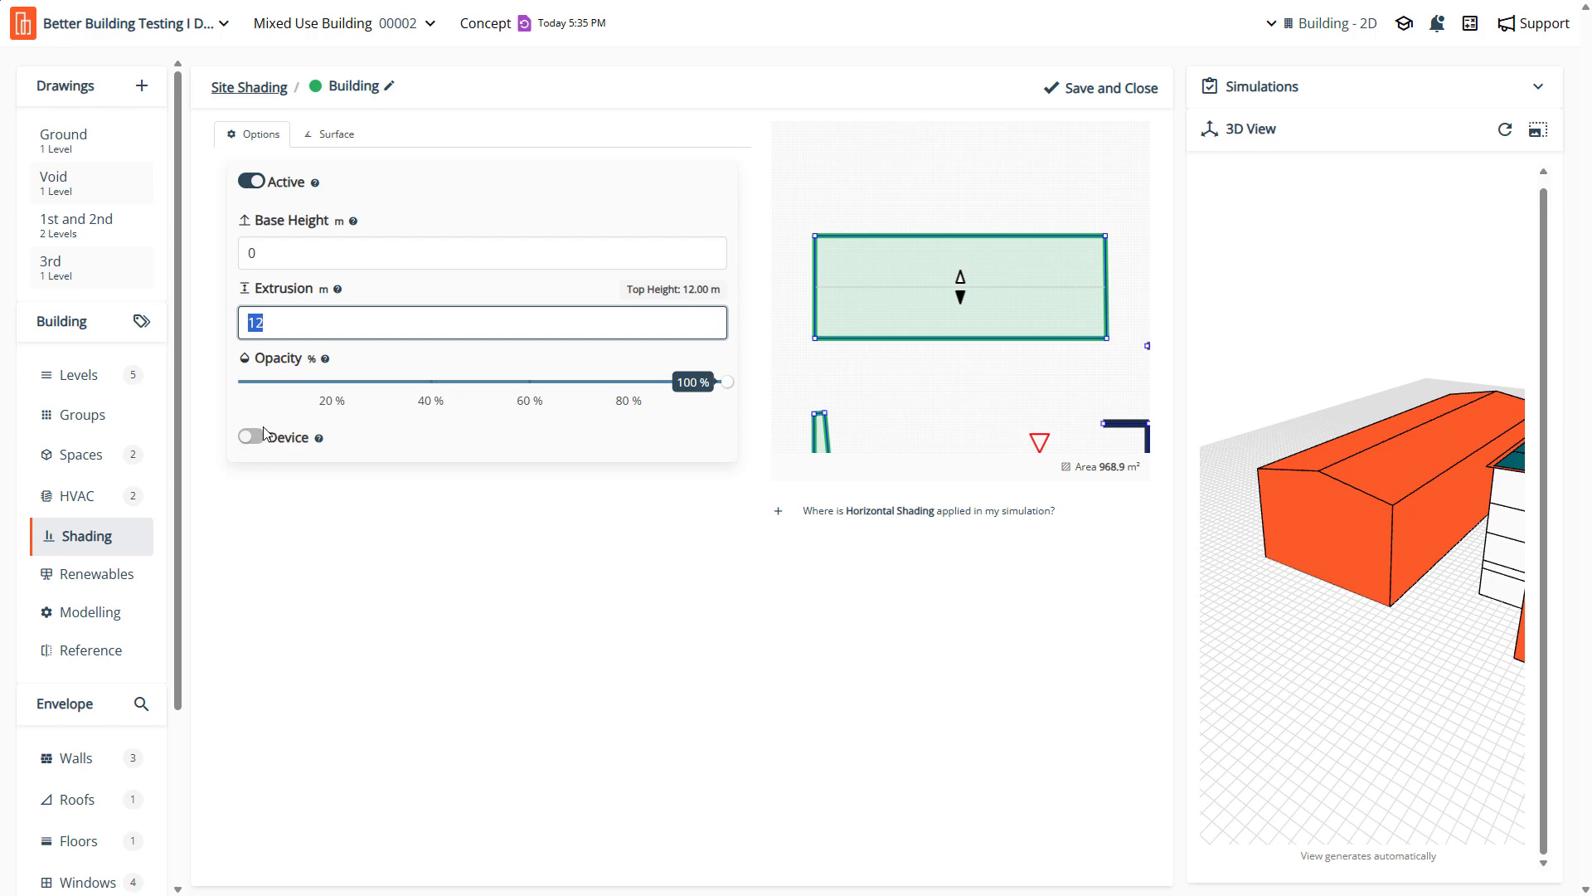
Set the north block's extrusion to 2 m, save it and examine its reduced height in the 3D model
text(2)
click(1107, 88)
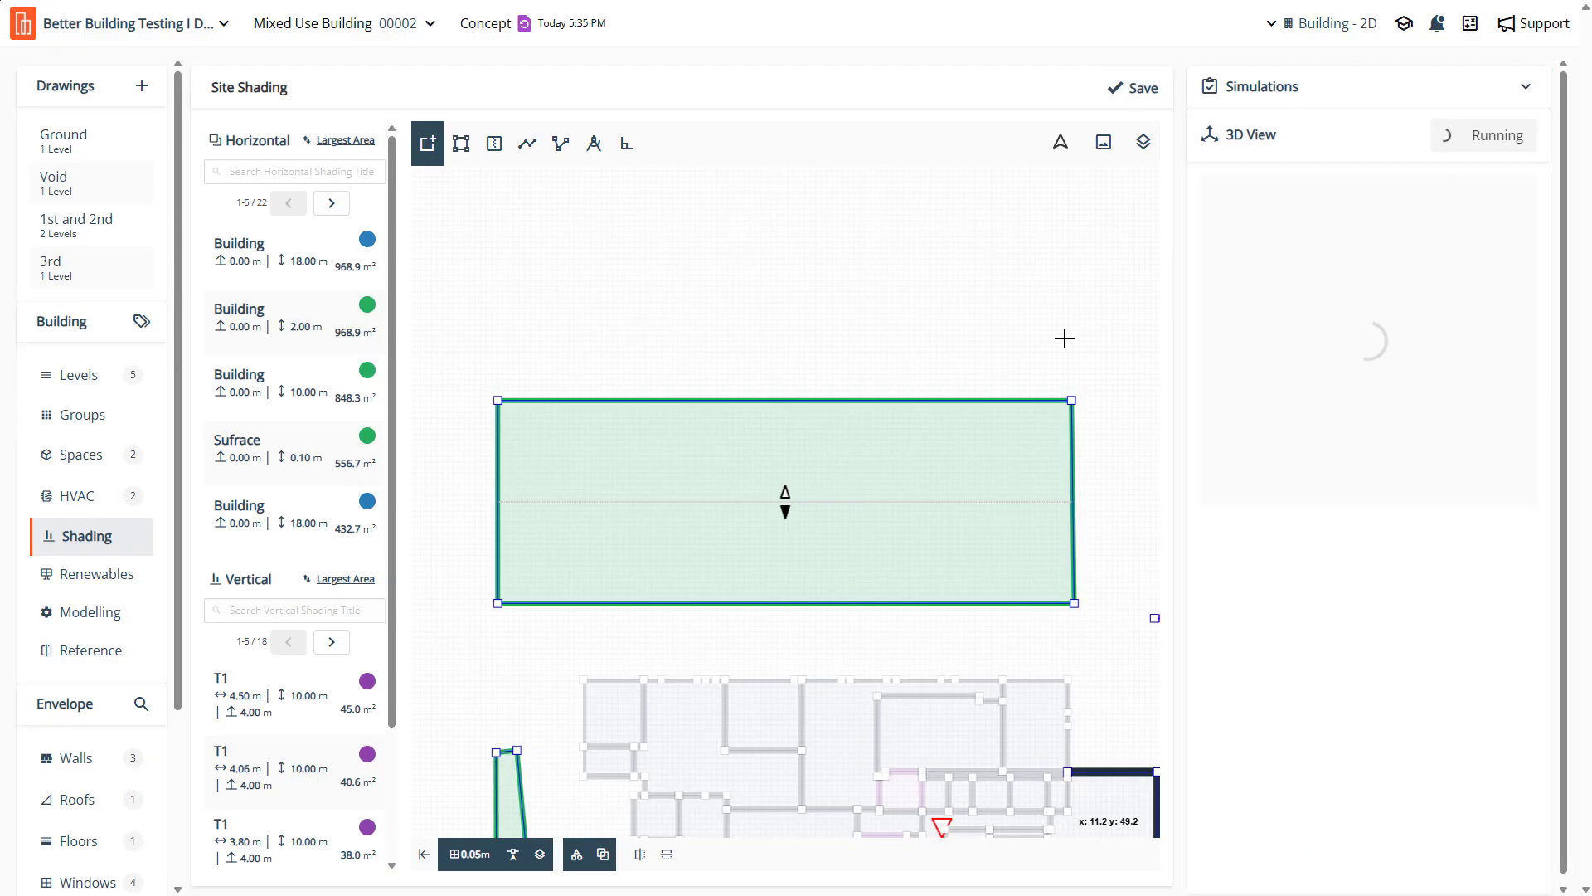
scroll(945, 611, up, 1)
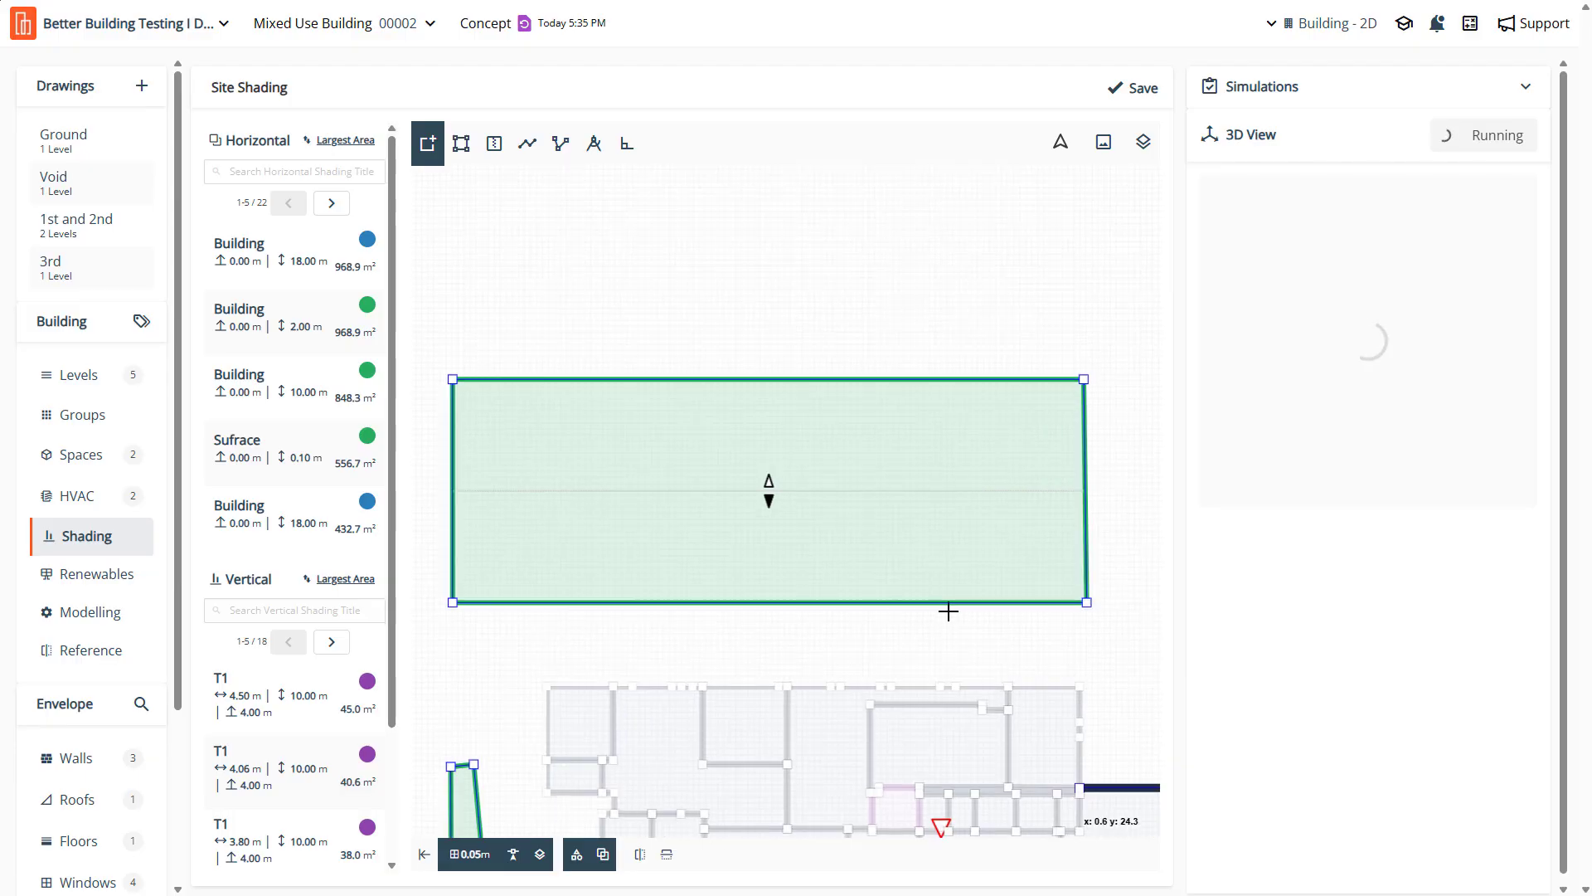
scroll(949, 605, down, 1)
scroll(882, 636, up, 1)
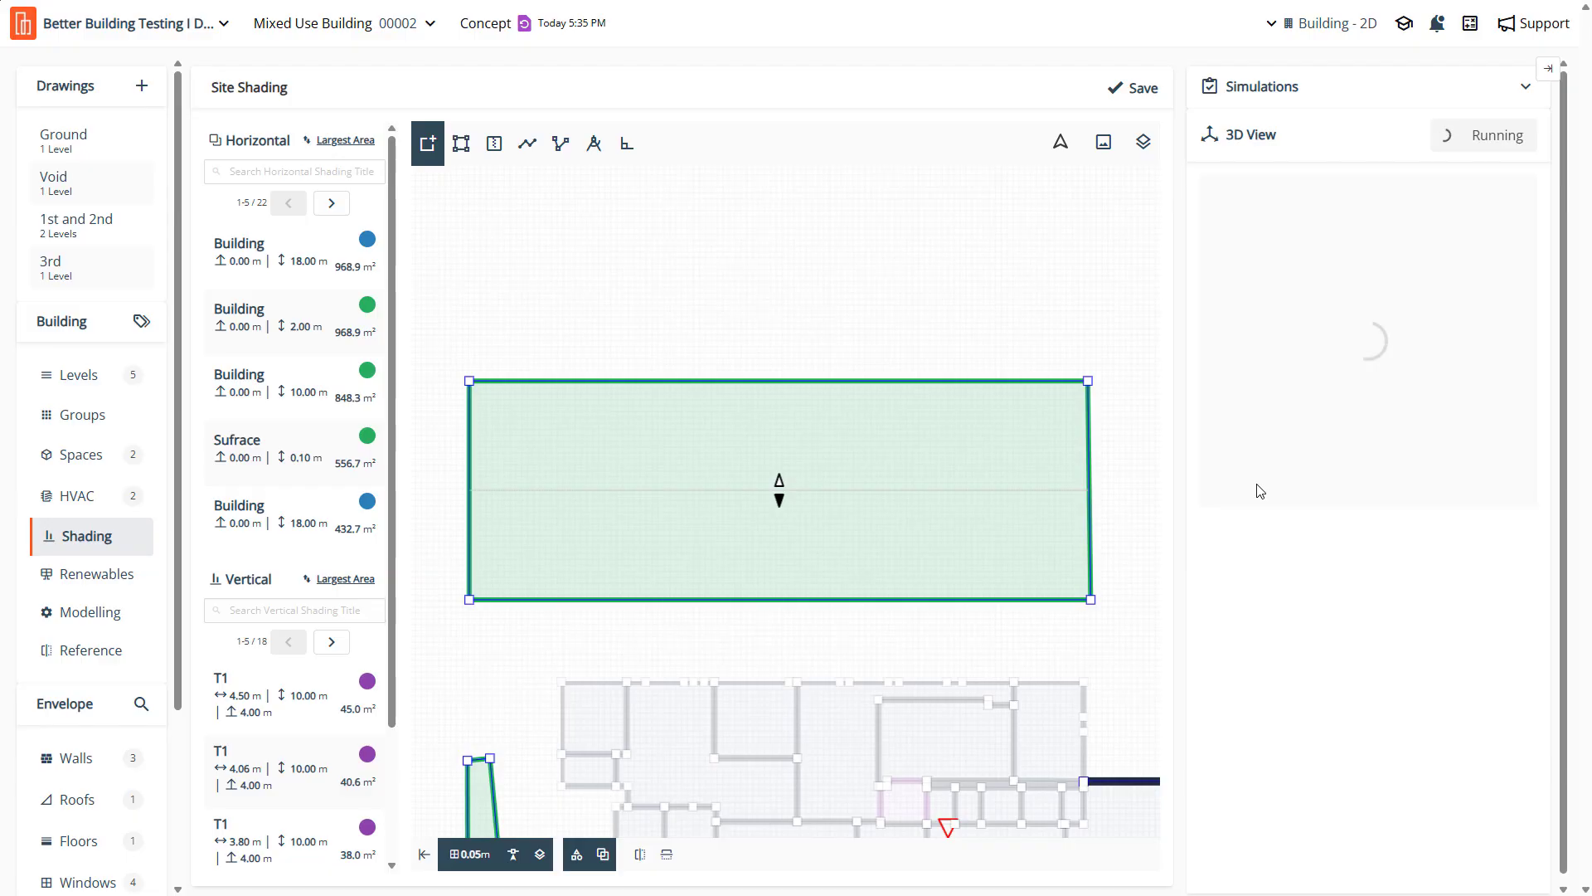
drag(1272, 501, 1465, 471)
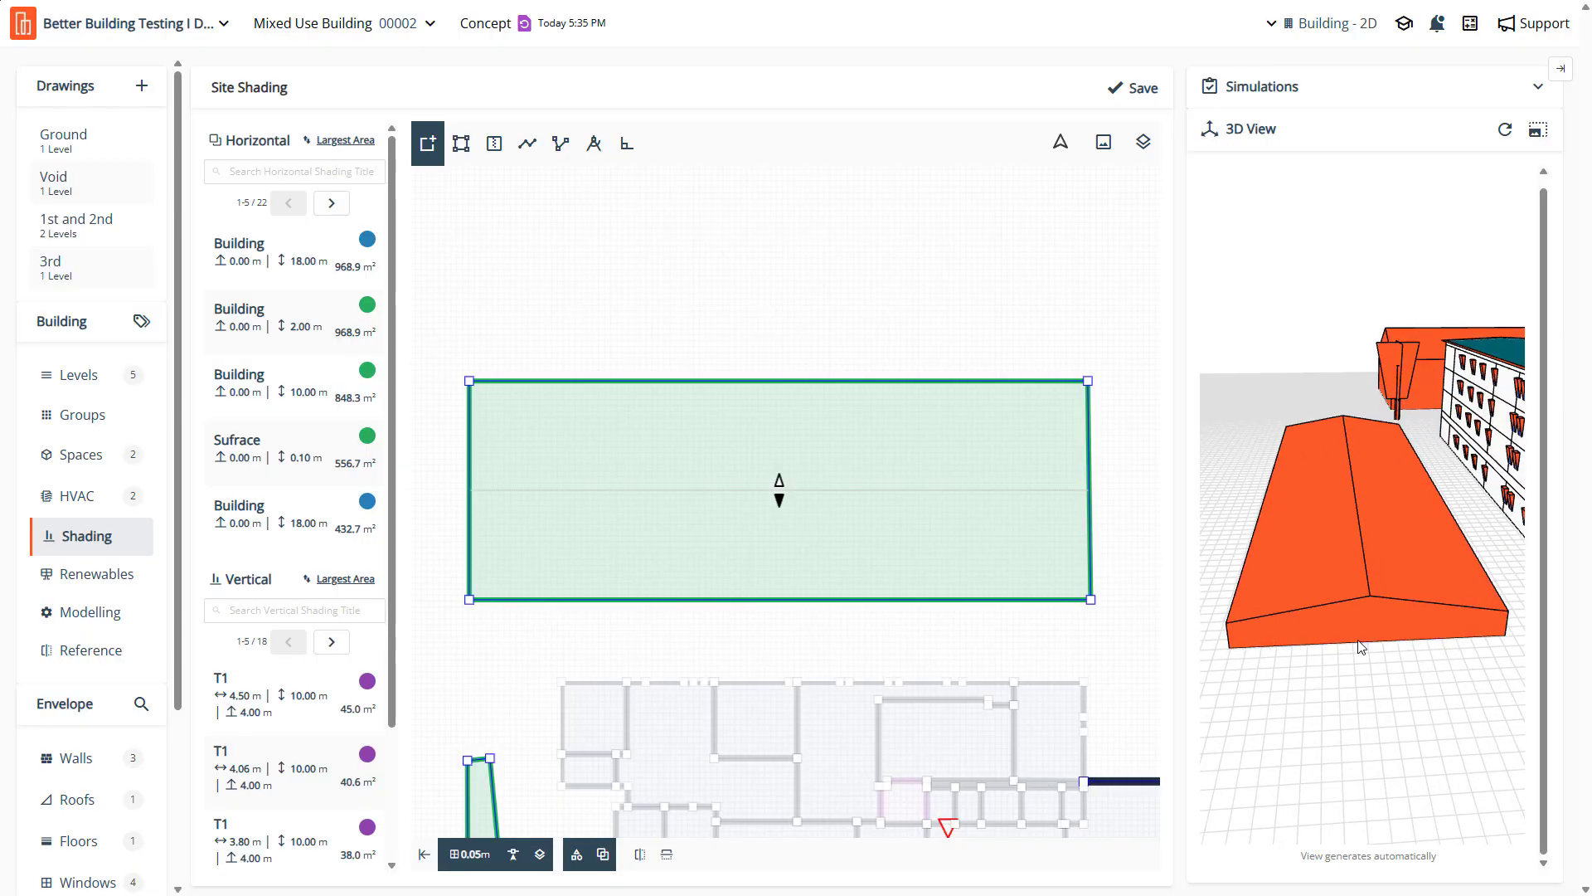
Reopen the settings of the north block and set its extrusion to 12 m
click(298, 336)
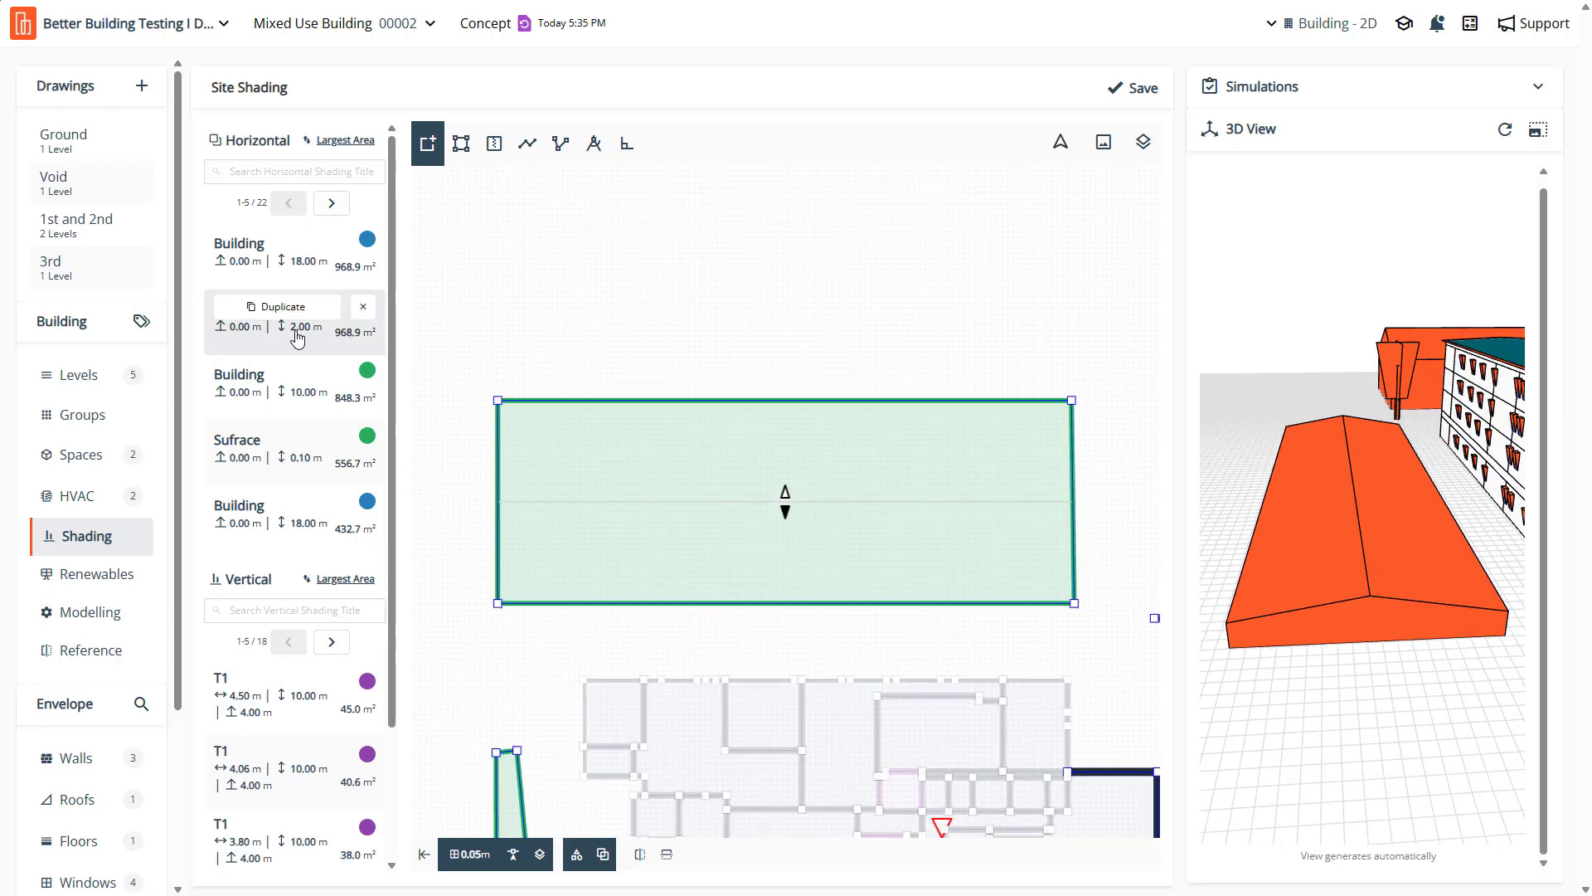
click(287, 336)
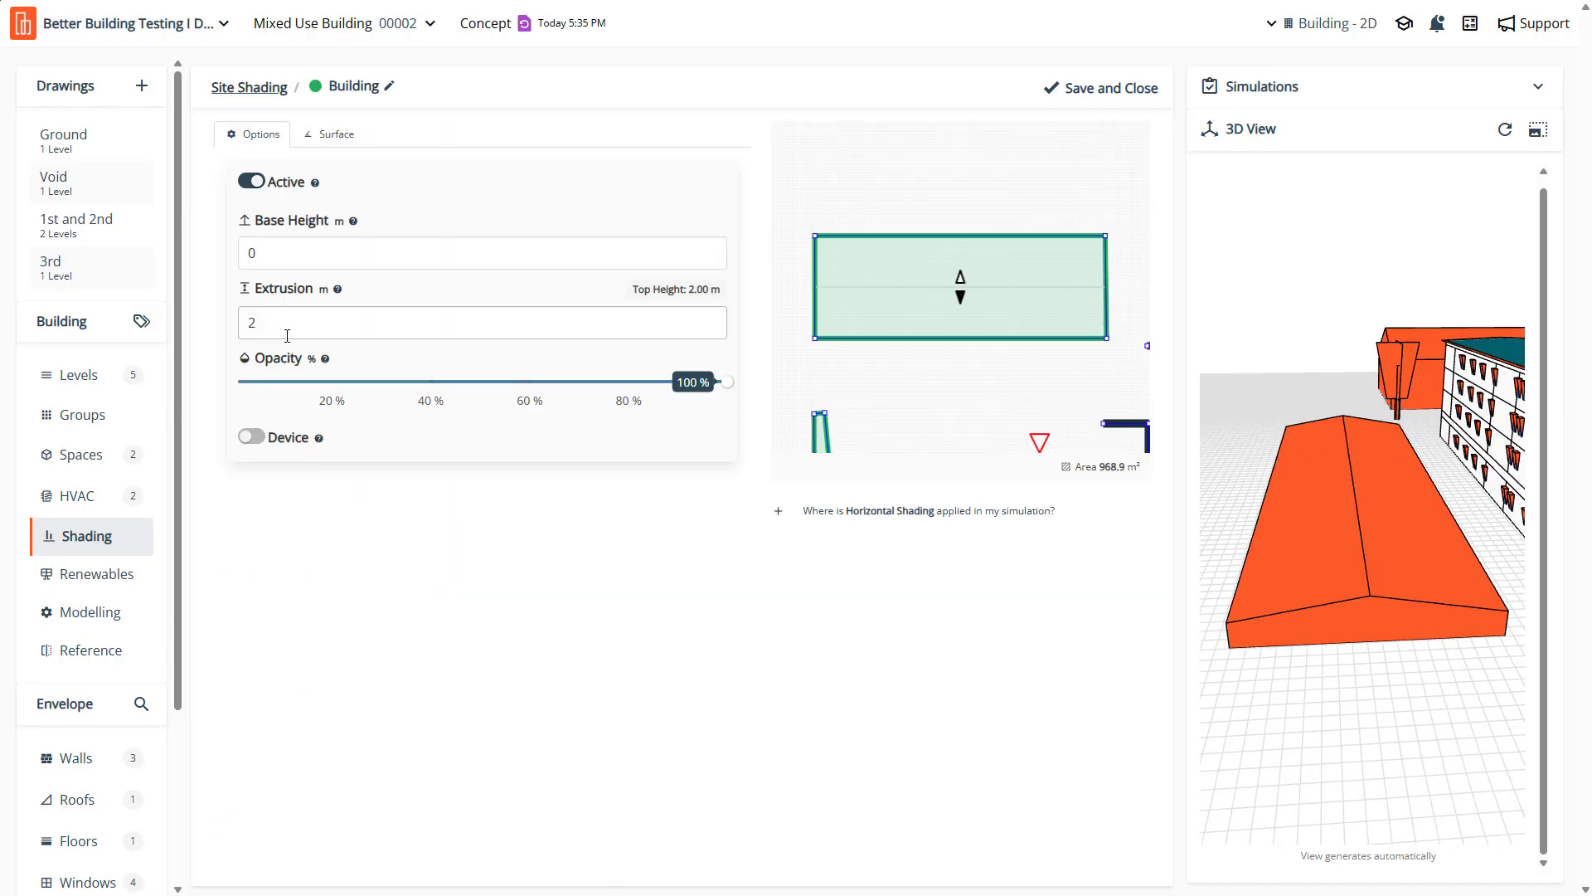
click(287, 336)
key(Home)
text(1)
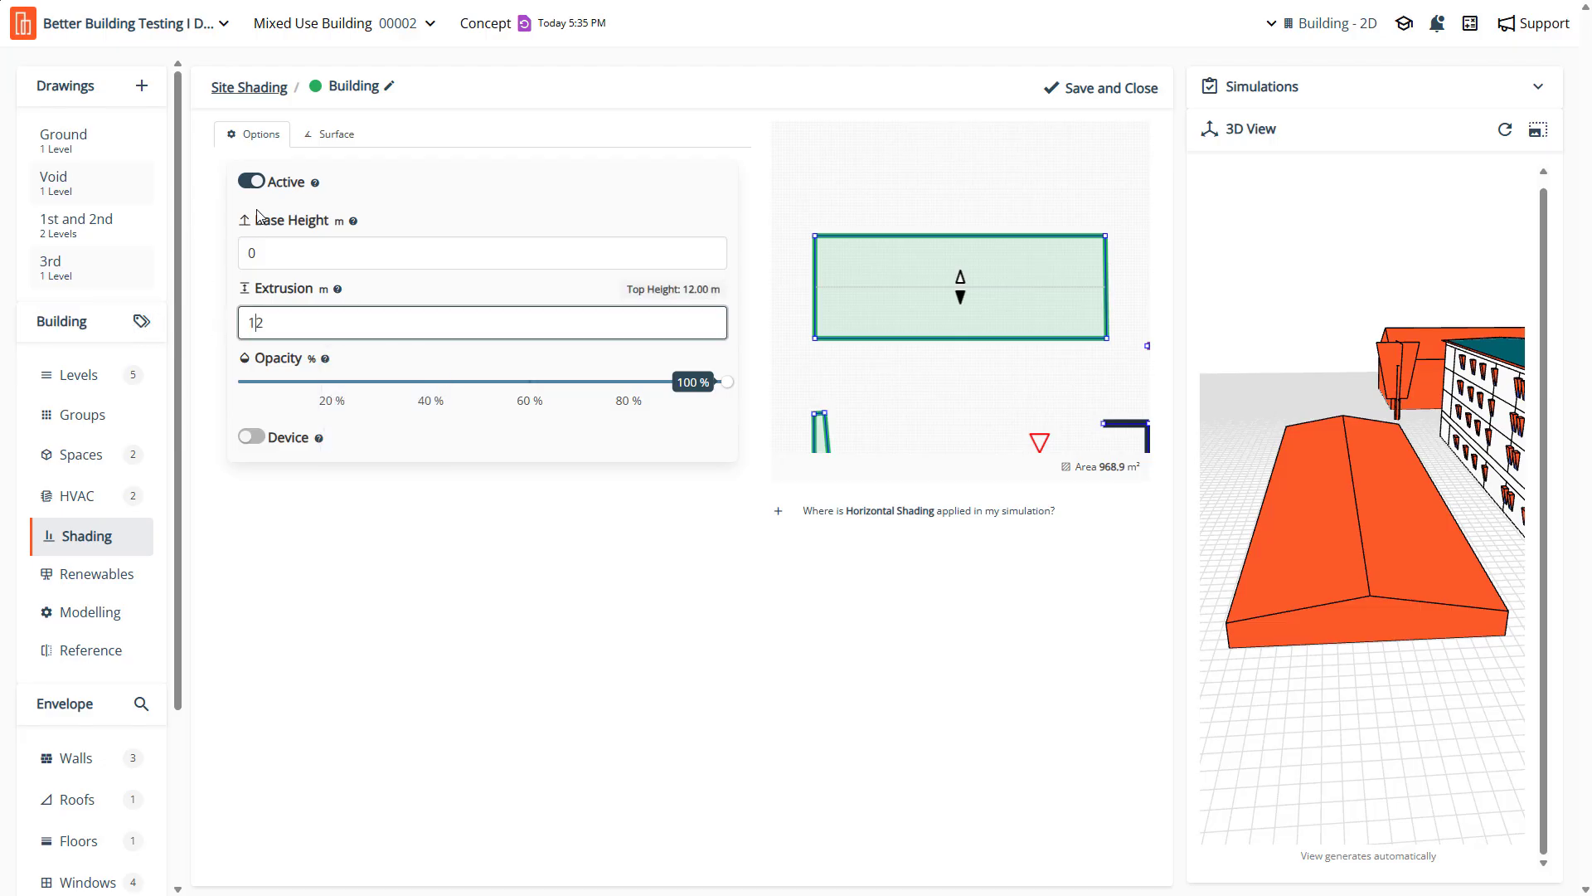
Review the north block's Surface Type and Slope Method options, save its settings and regenerate the 3D view
click(334, 135)
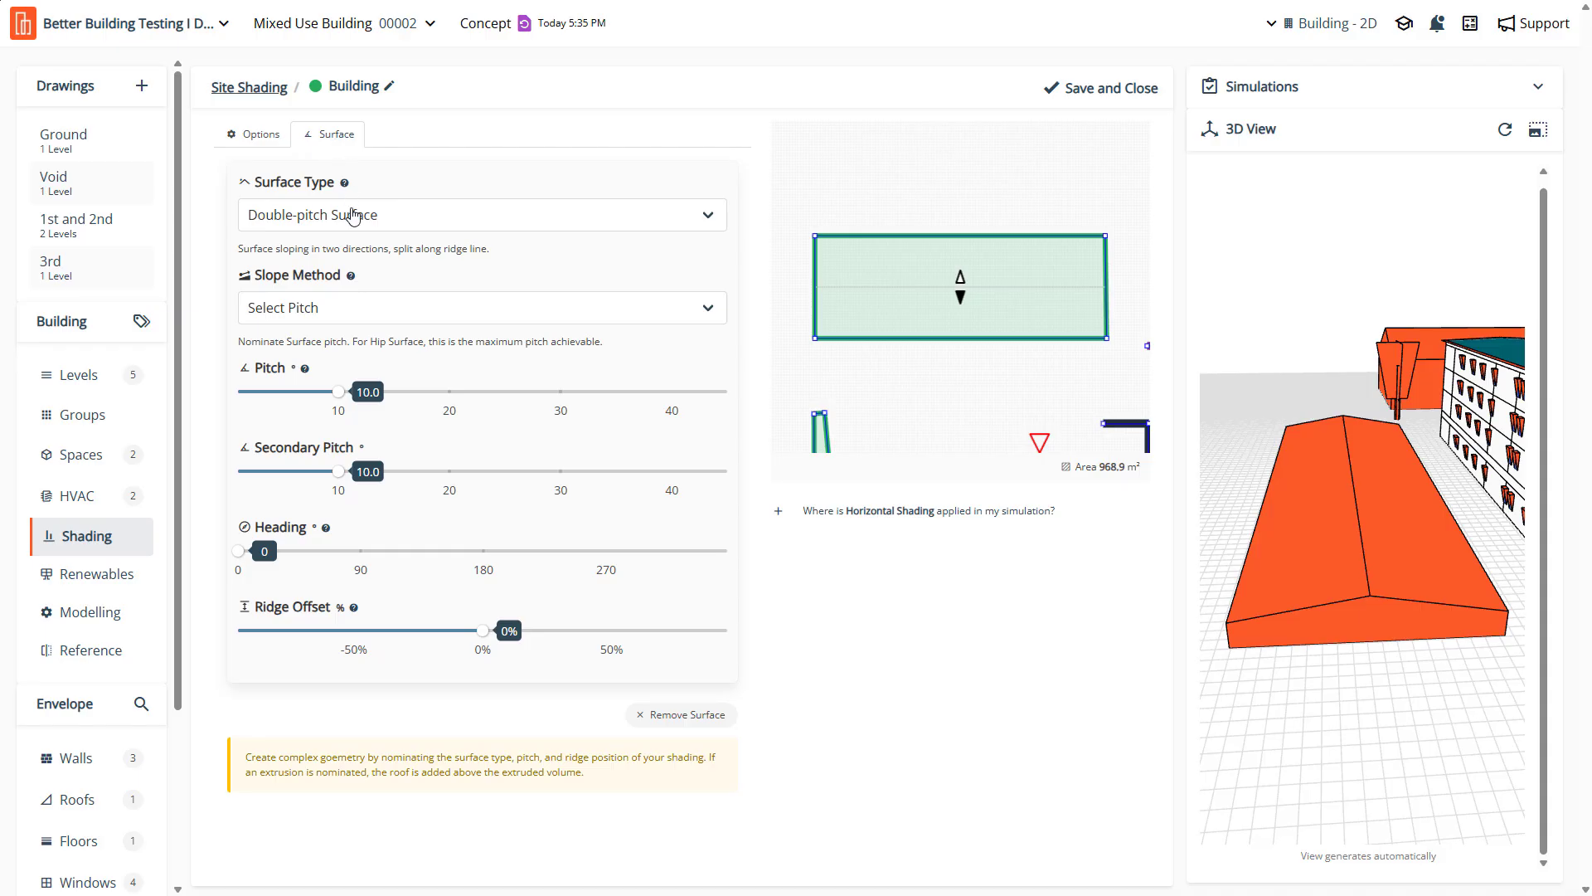
click(354, 218)
click(444, 311)
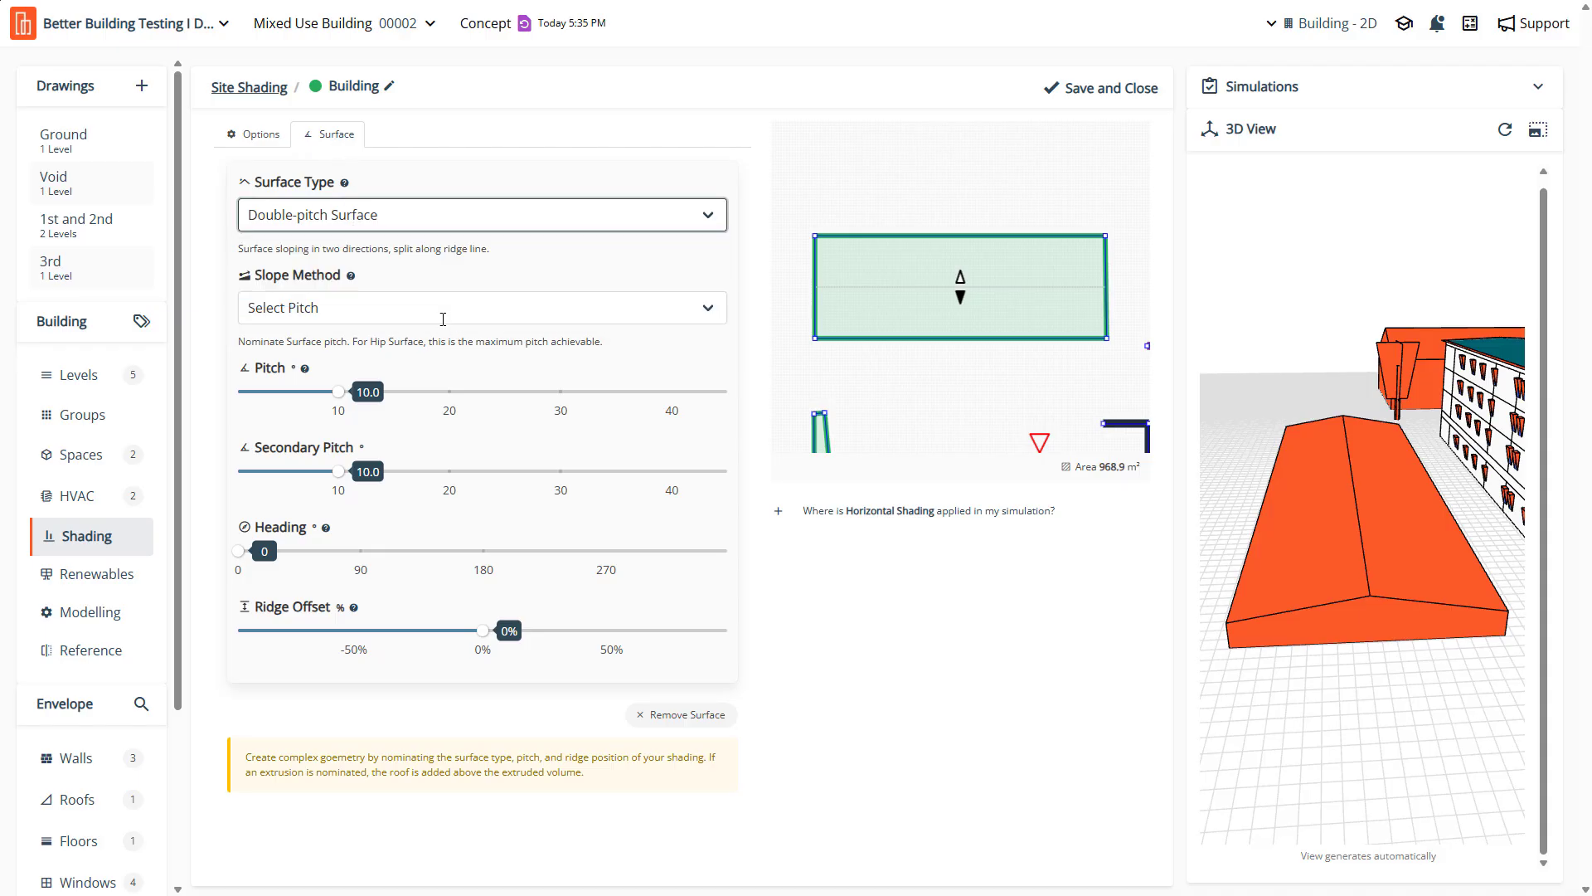
click(446, 314)
click(446, 314)
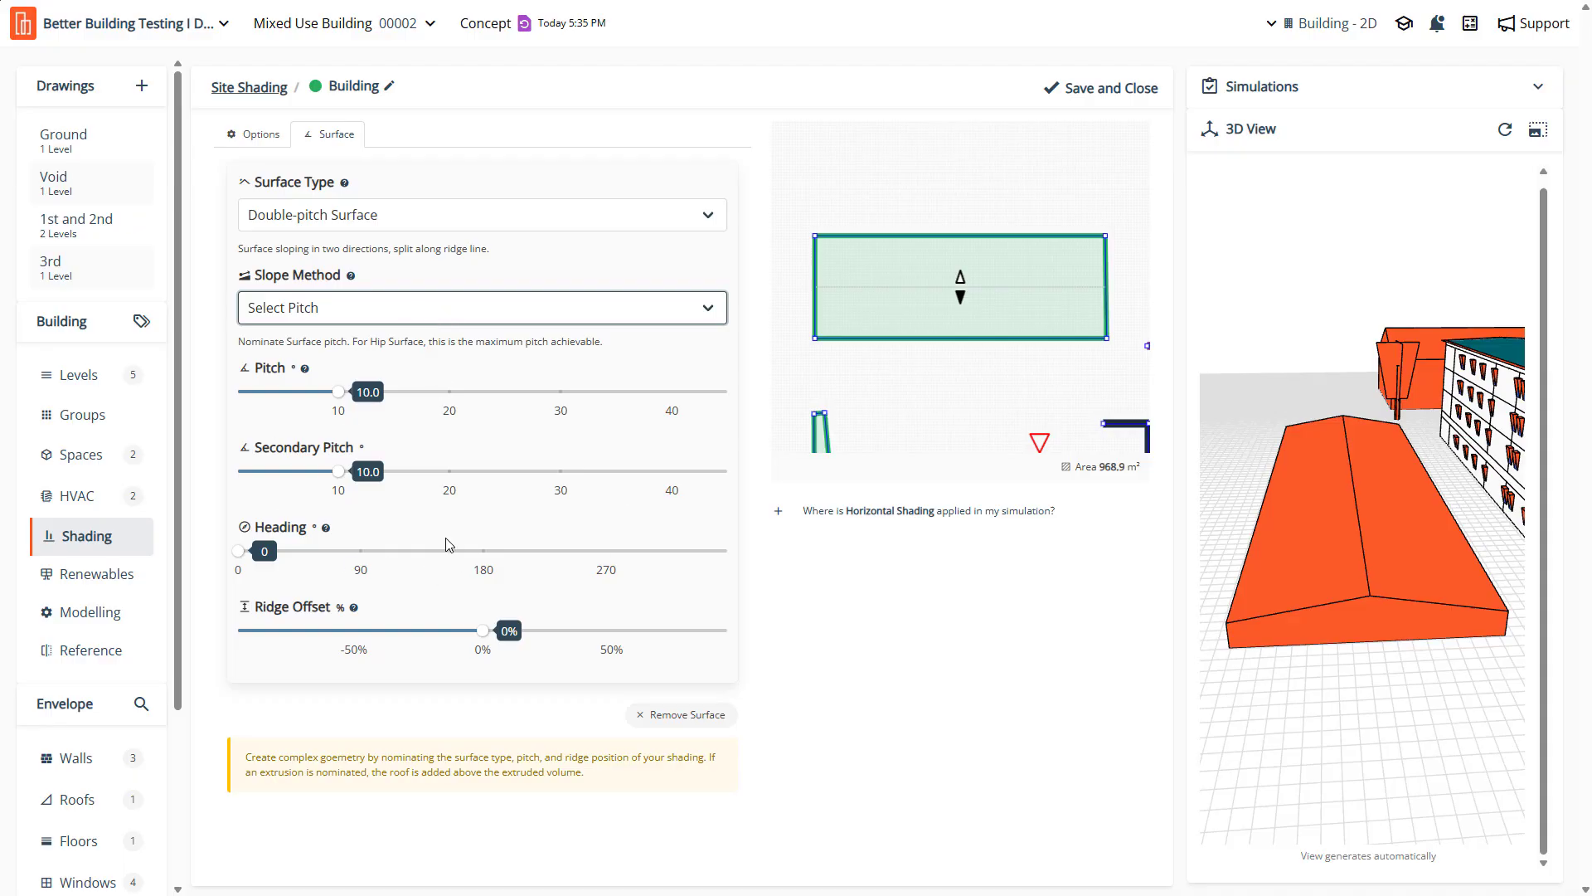
scroll(1335, 592, down, 1)
mouse_move(1356, 648)
mouse_down()
mouse_move(1349, 539)
mouse_move(1352, 556)
mouse_up()
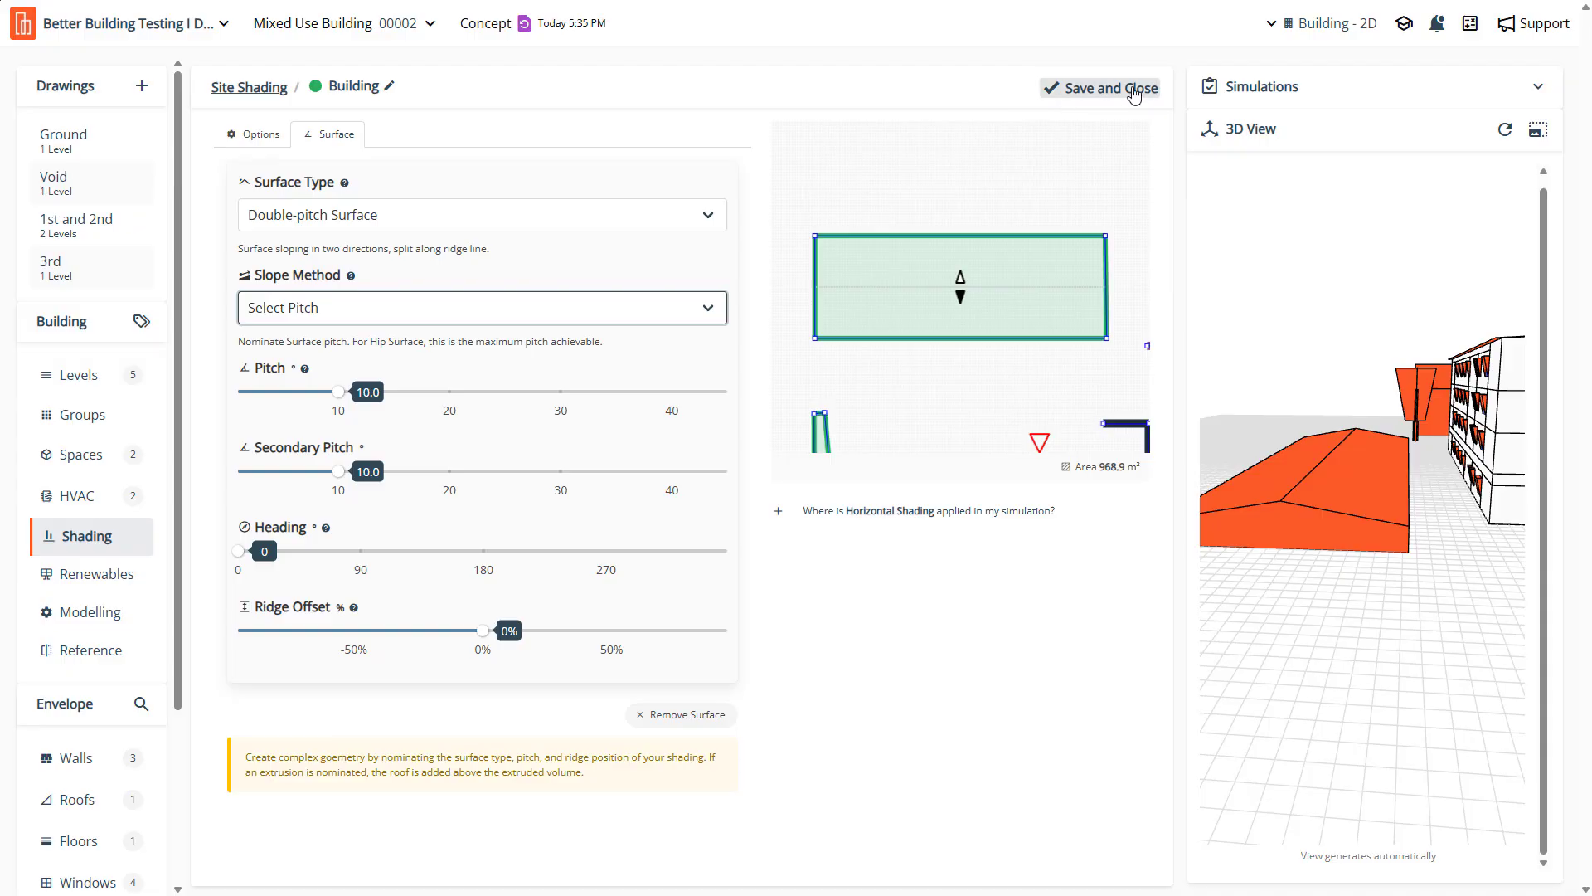
click(1103, 88)
click(1505, 130)
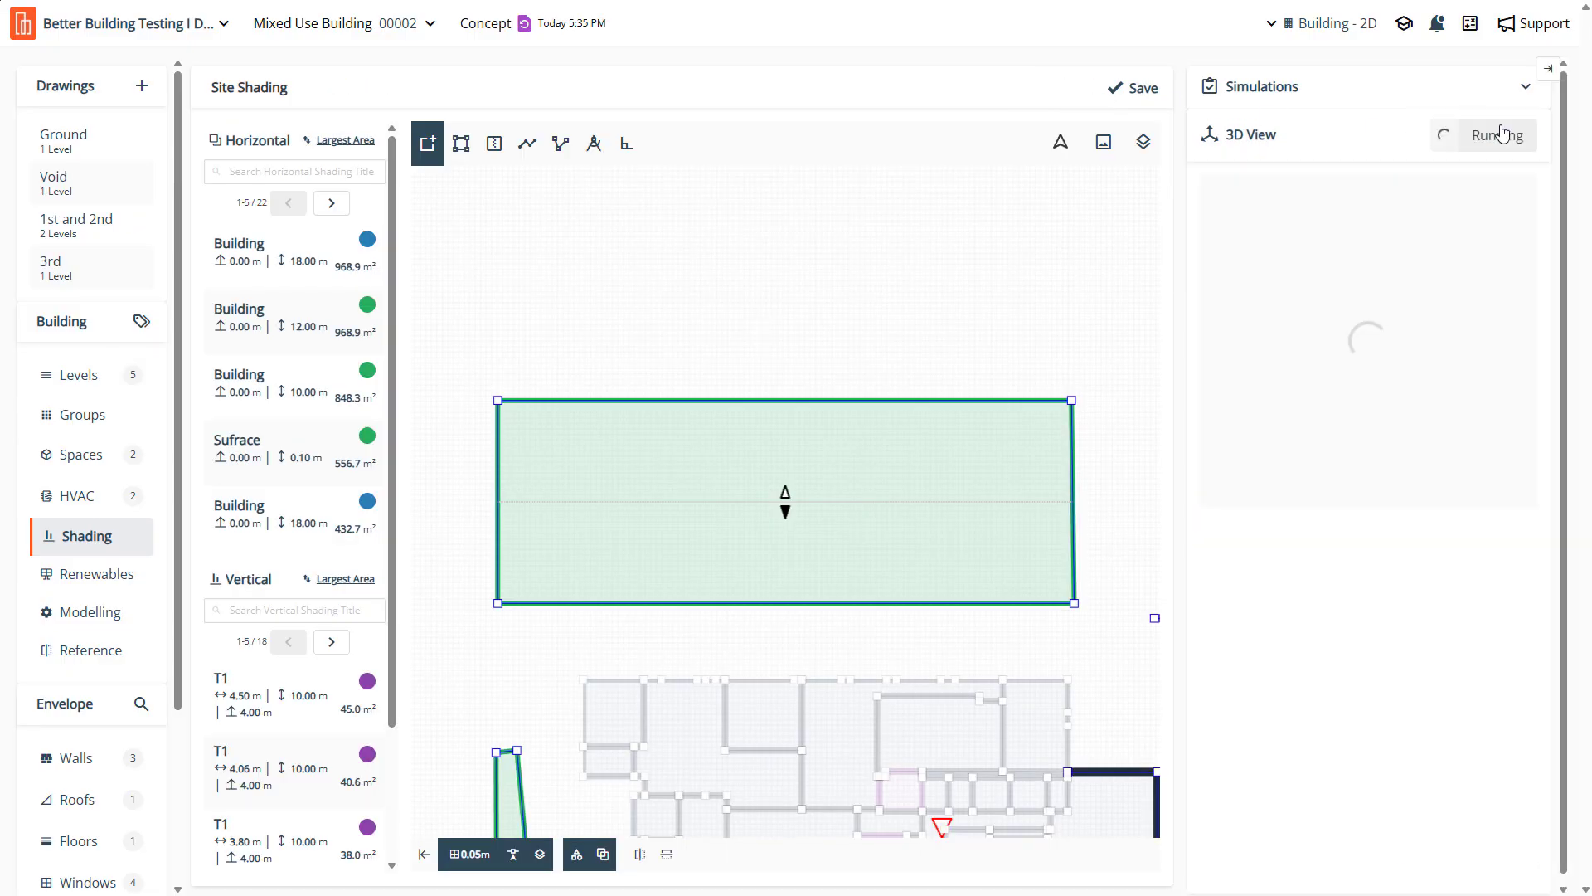
Survey the full Site Shading layout and select the large block east of the building
scroll(578, 366, down, 1)
scroll(539, 331, down, 3)
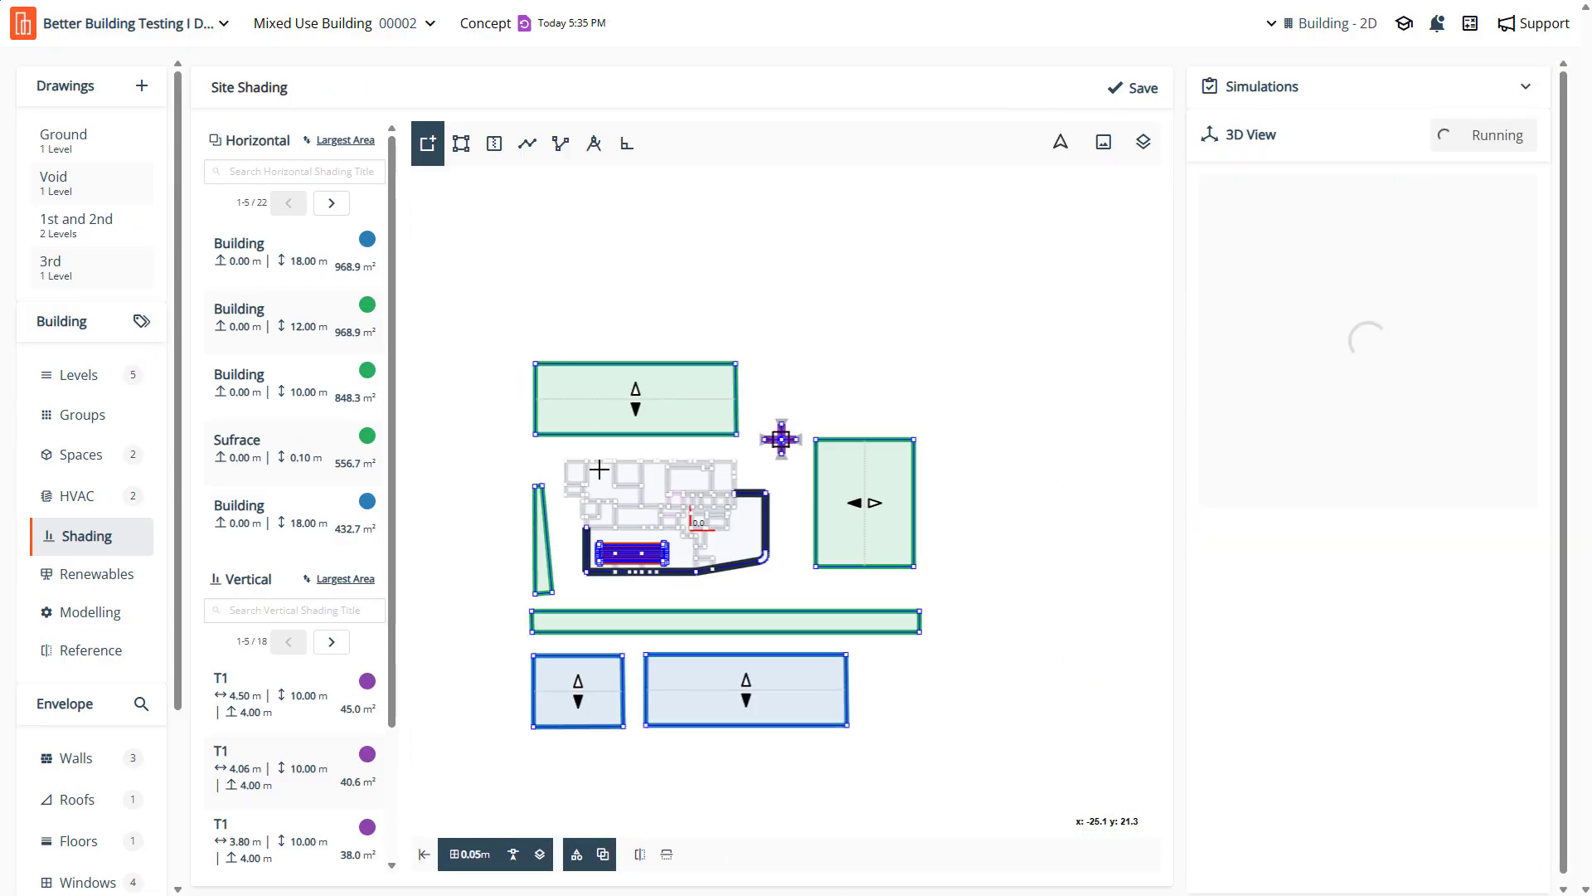
scroll(597, 465, up, 2)
scroll(837, 527, down, 1)
scroll(837, 527, up, 1)
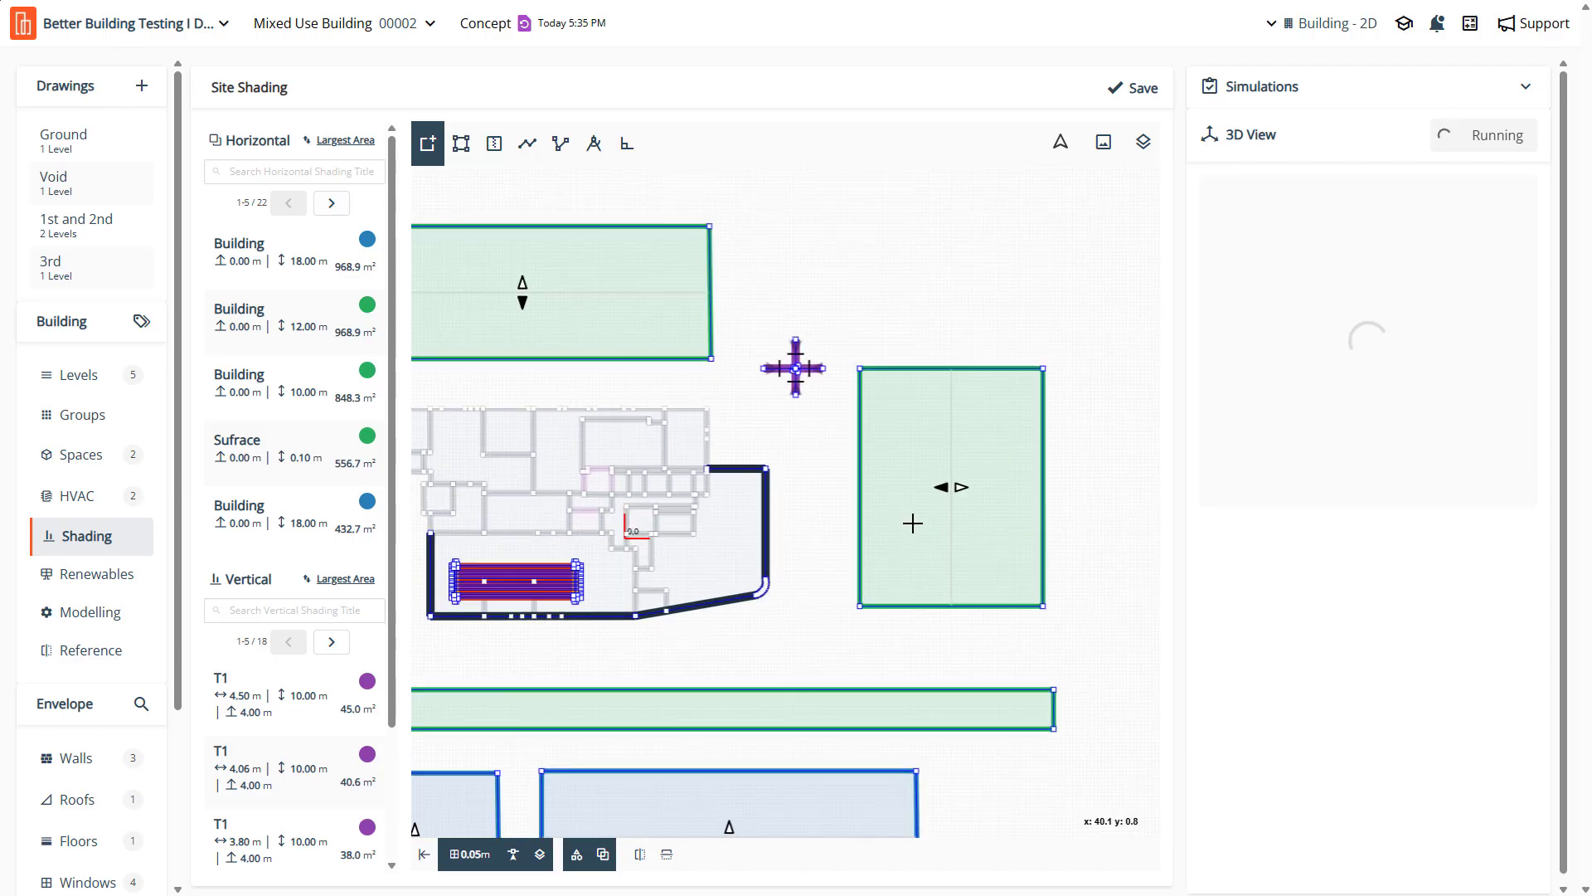
click(949, 419)
scroll(954, 350, down, 2)
scroll(778, 668, up, 2)
scroll(788, 551, up, 1)
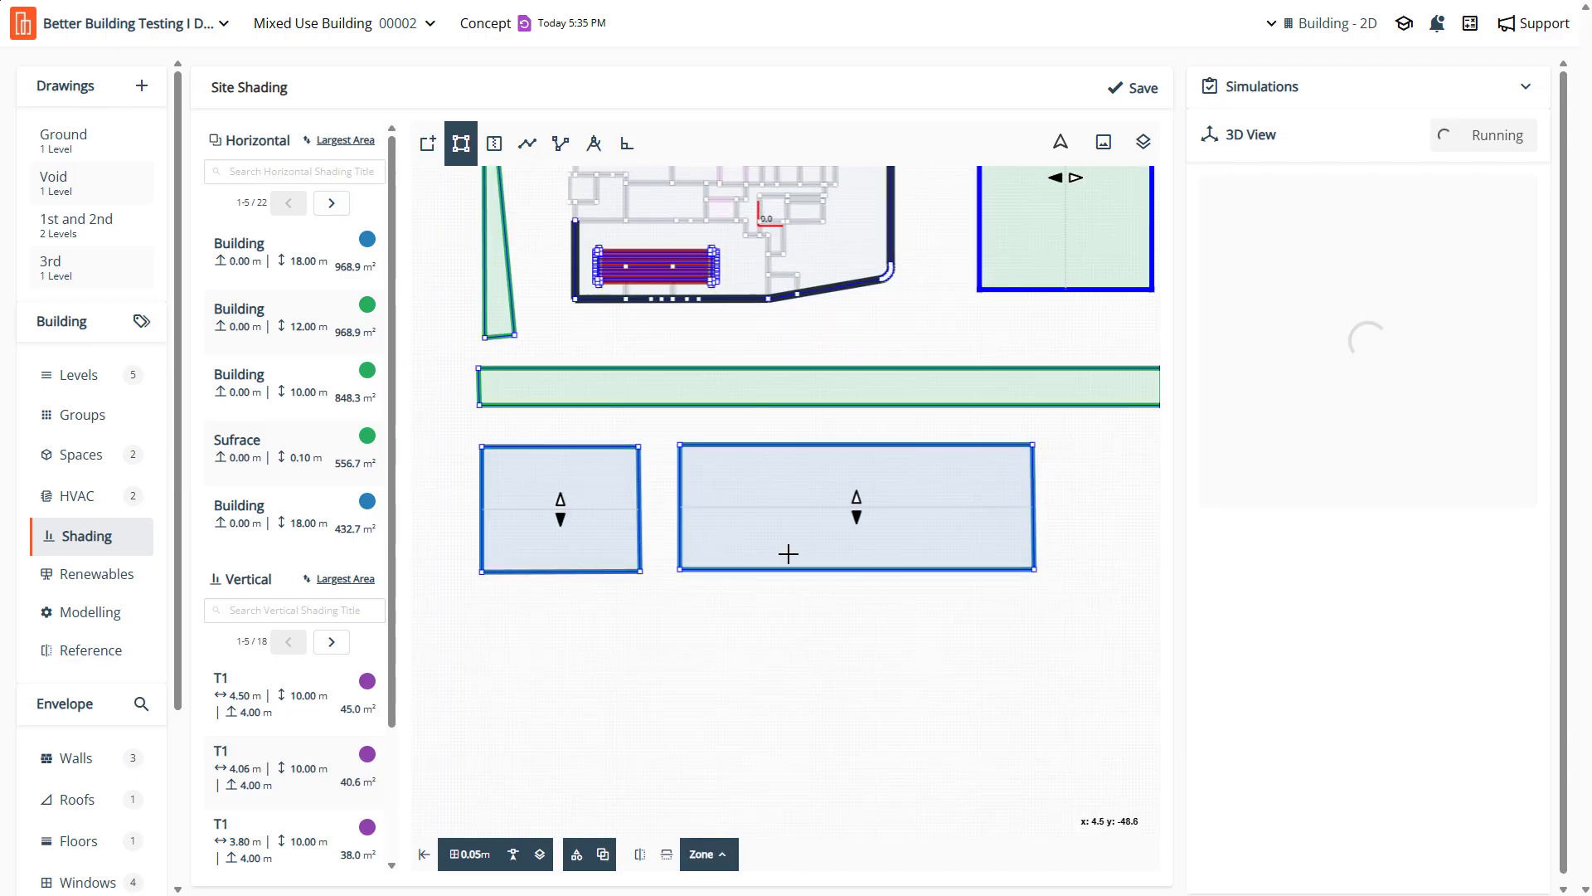
Select the two blocks south of the building and the narrow wedge to its west in turn to inspect them
click(788, 551)
scroll(832, 644, down, 1)
scroll(671, 558, down, 1)
scroll(672, 558, up, 1)
click(604, 536)
scroll(605, 537, down, 1)
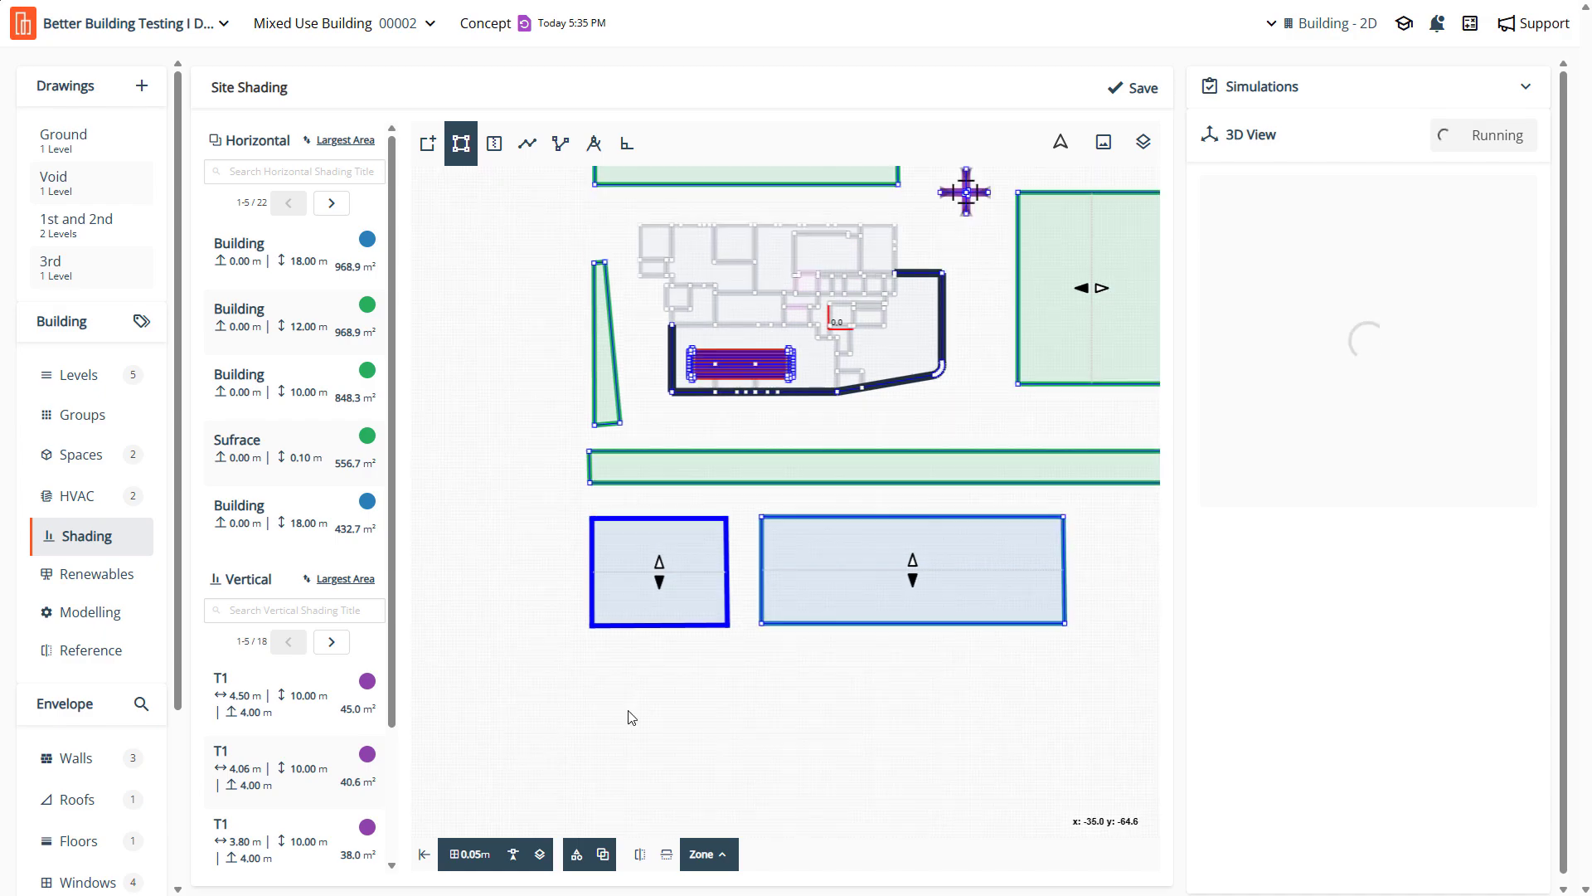
scroll(607, 466, up, 2)
click(610, 466)
scroll(610, 466, up, 2)
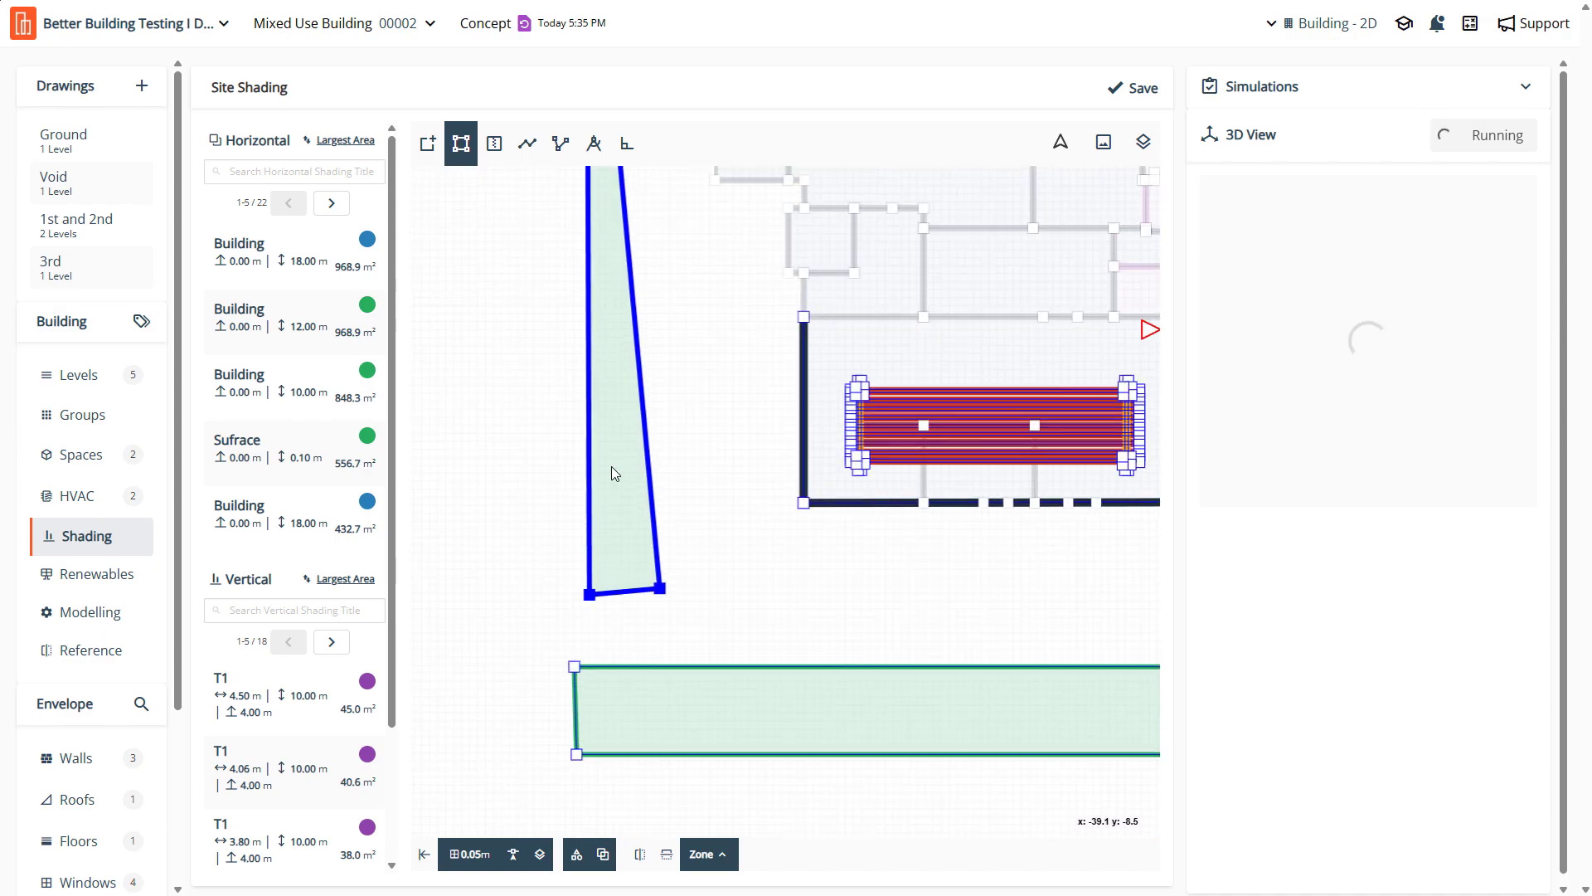
scroll(497, 505, down, 1)
Examine the building and its surrounding shading from several angles in the large 3D viewer, and close the viewer
drag(1313, 574, 1268, 652)
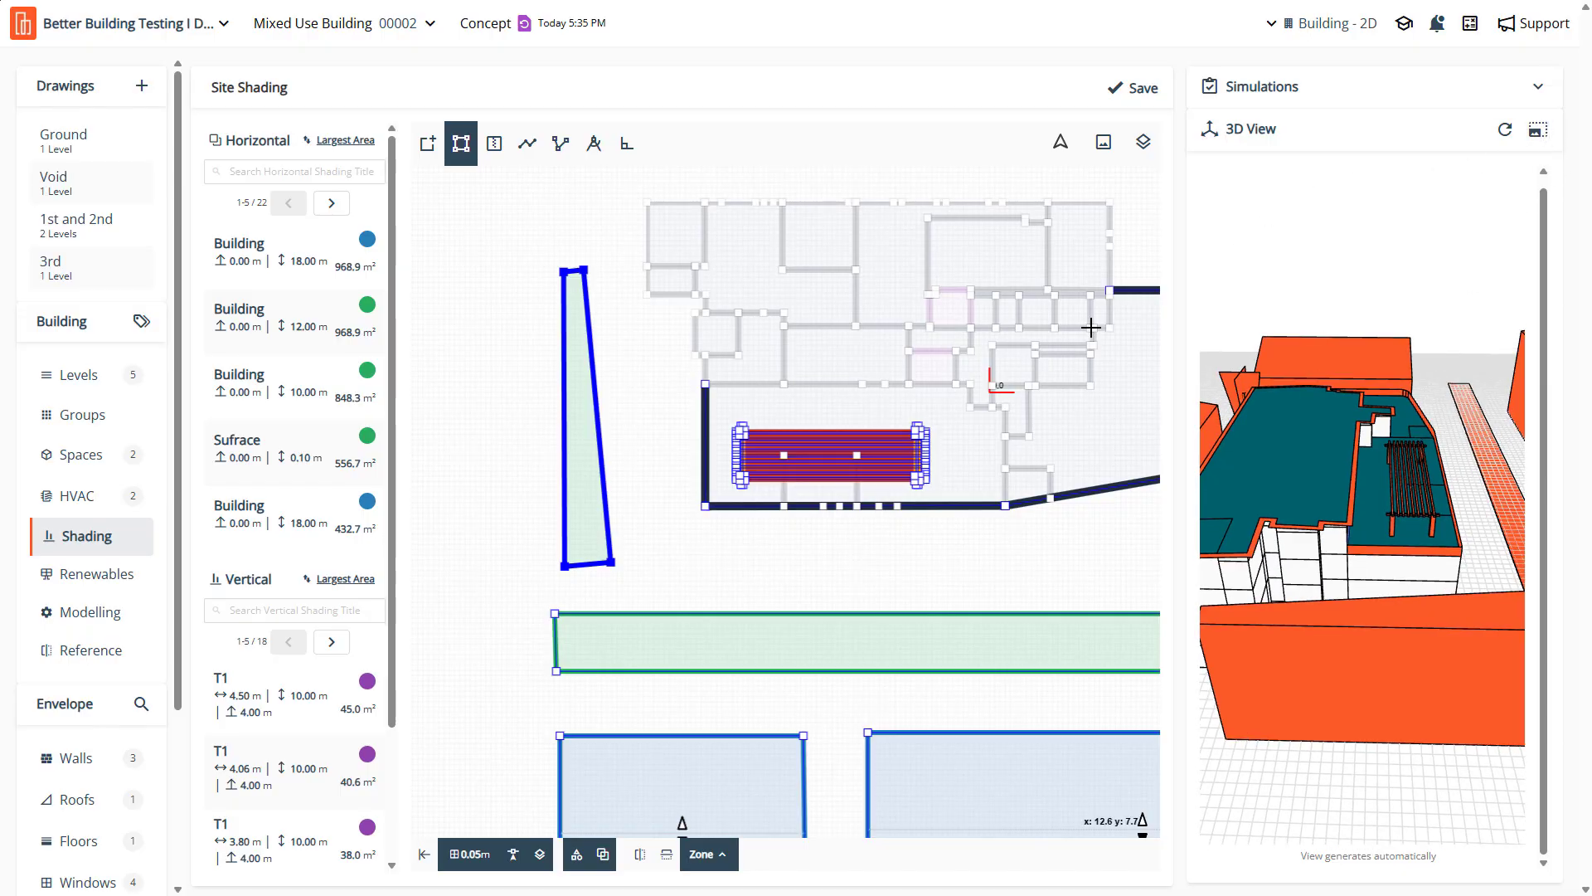
click(1538, 130)
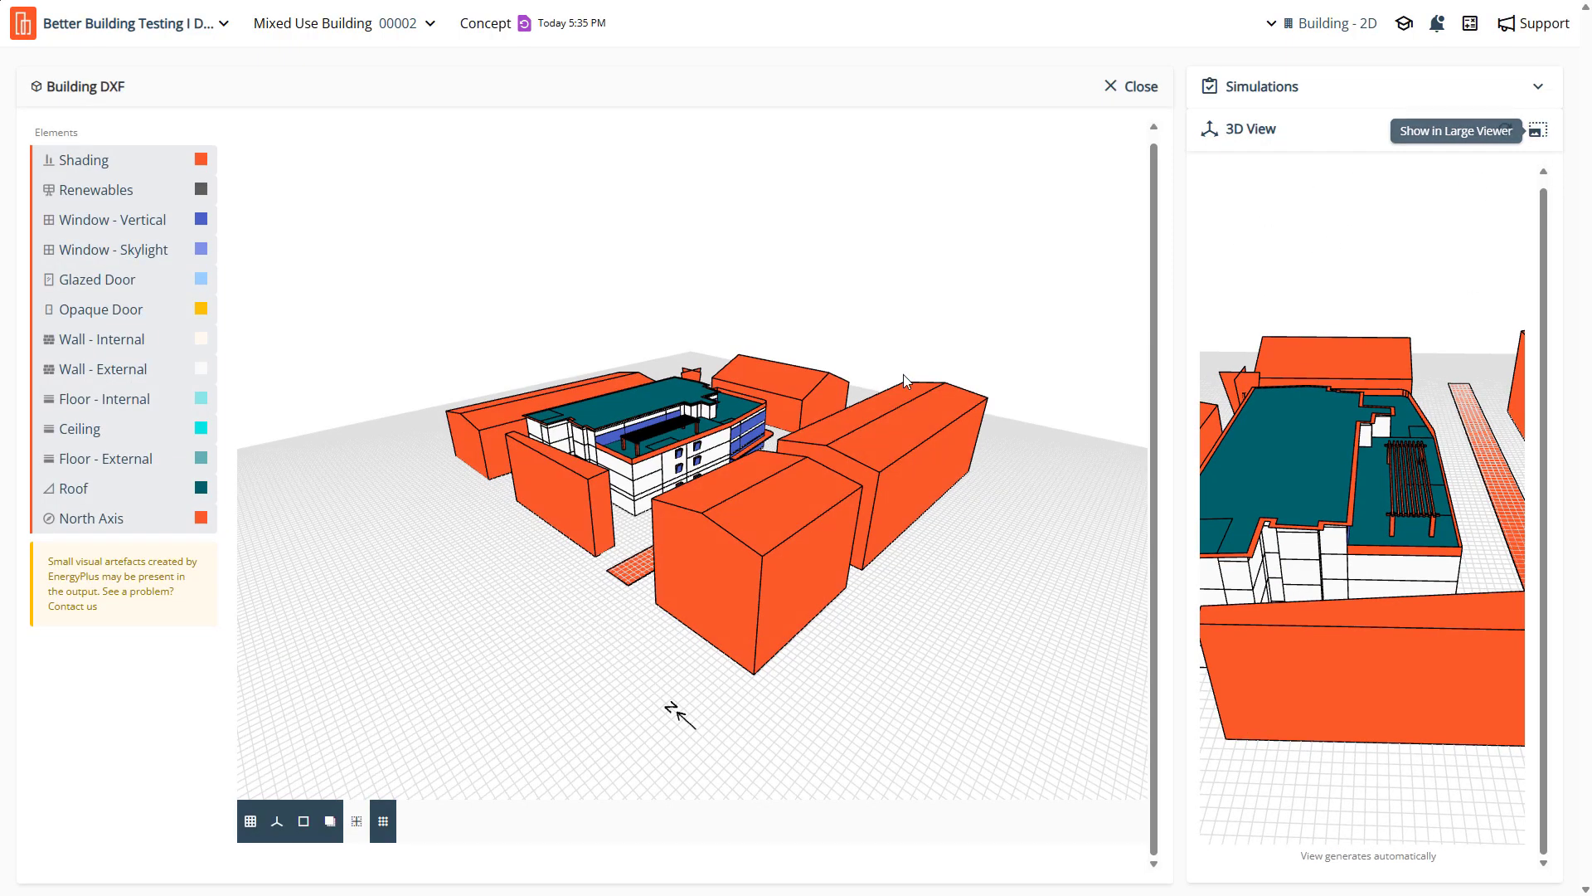
drag(809, 421, 1128, 466)
drag(847, 485, 530, 653)
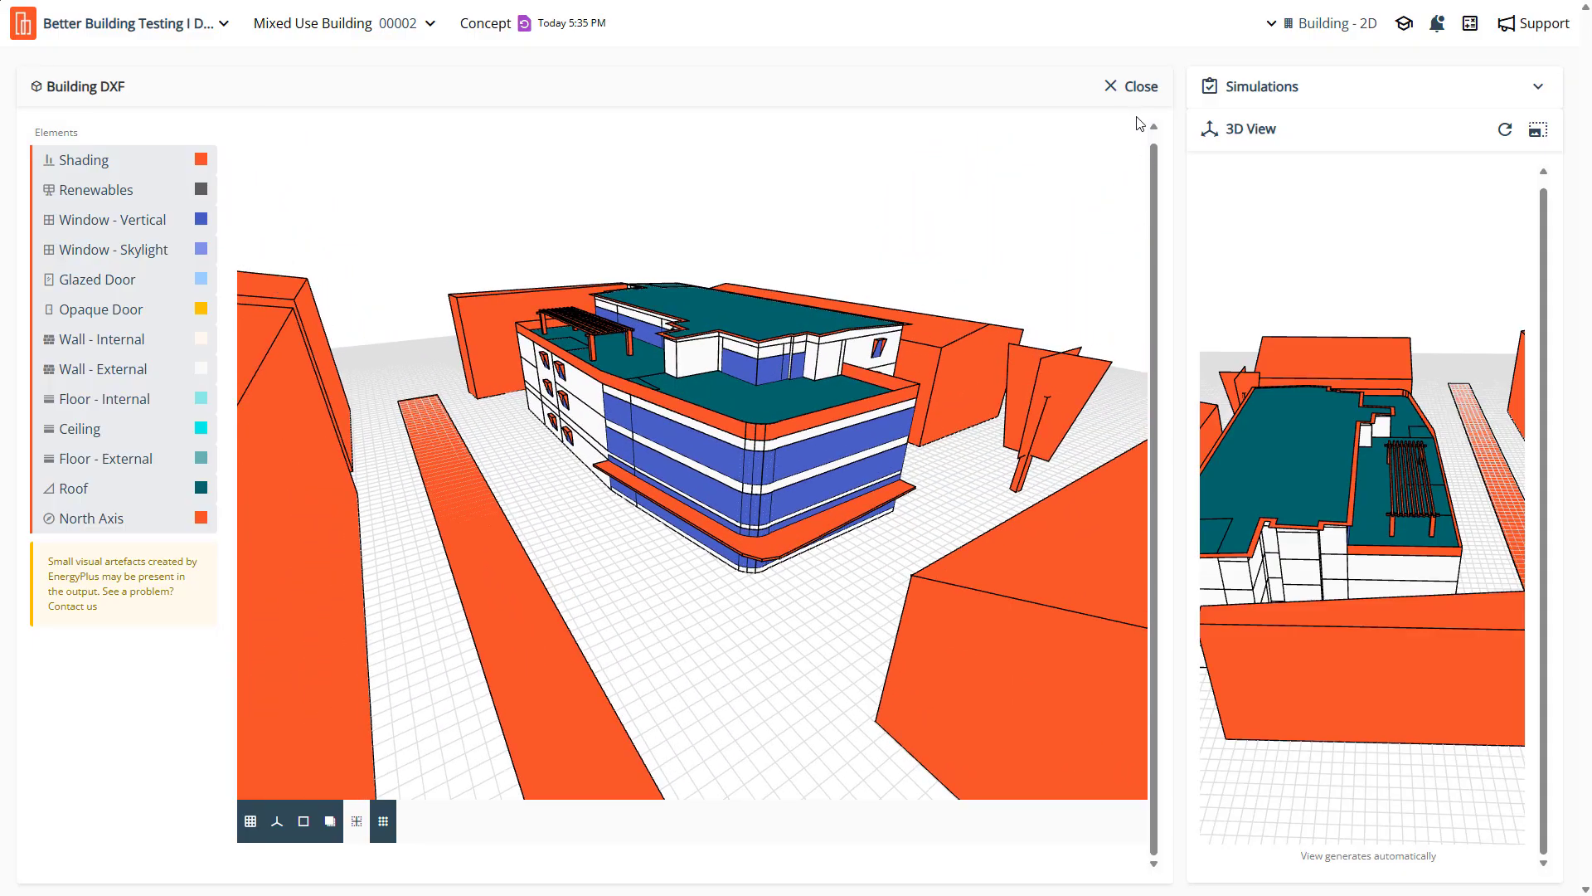
click(1132, 86)
Colour the long Sufrace strip south of the building dark red, check its Base Height and Extrusion settings and save it
click(682, 627)
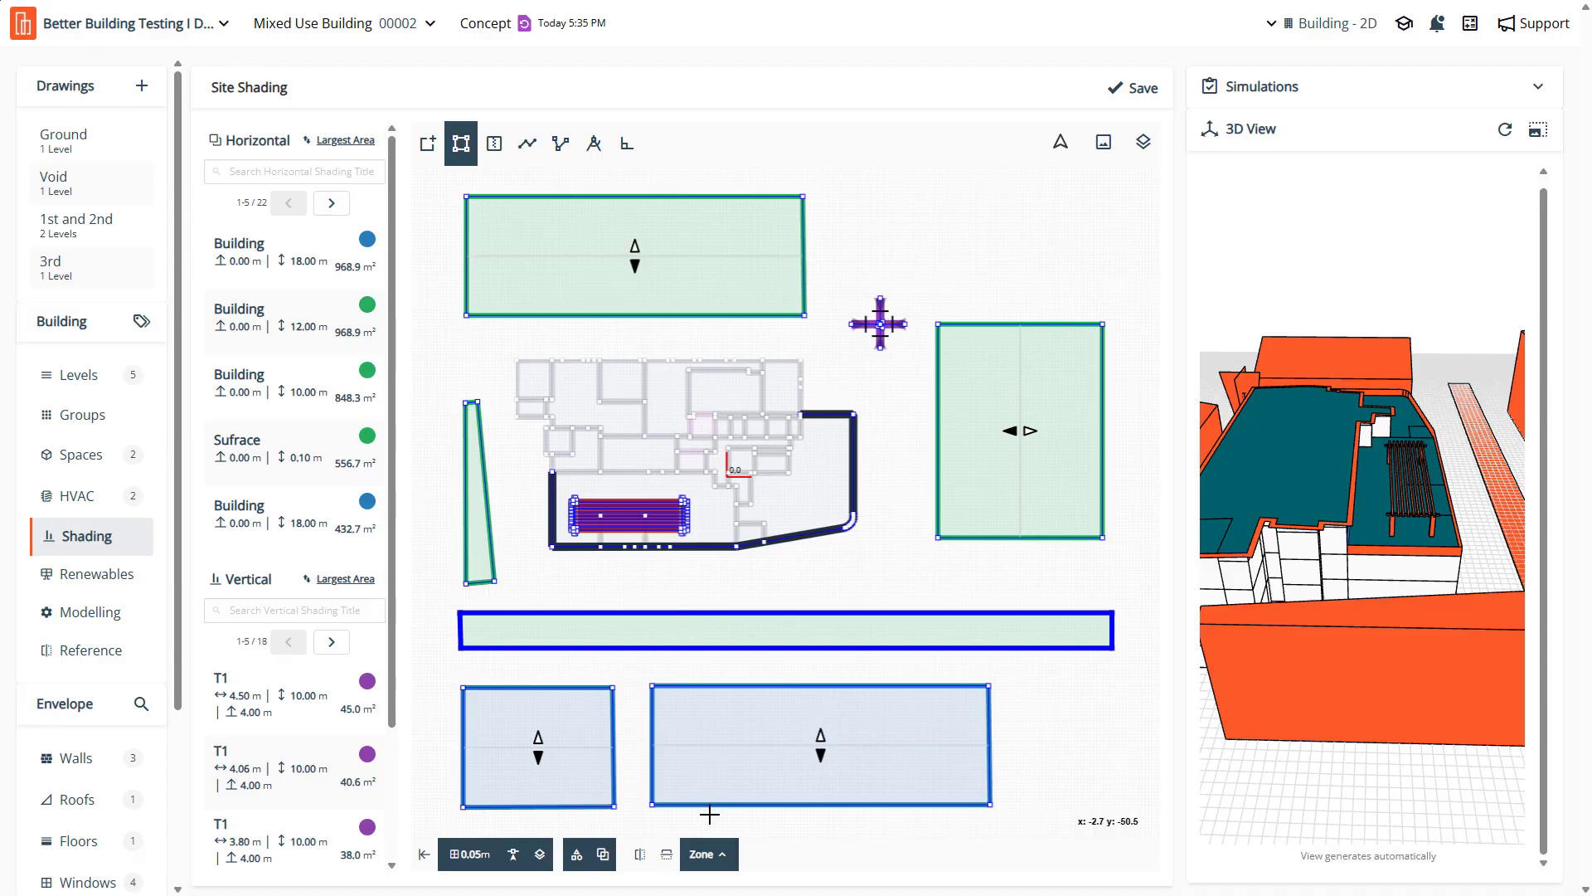
click(723, 858)
click(744, 792)
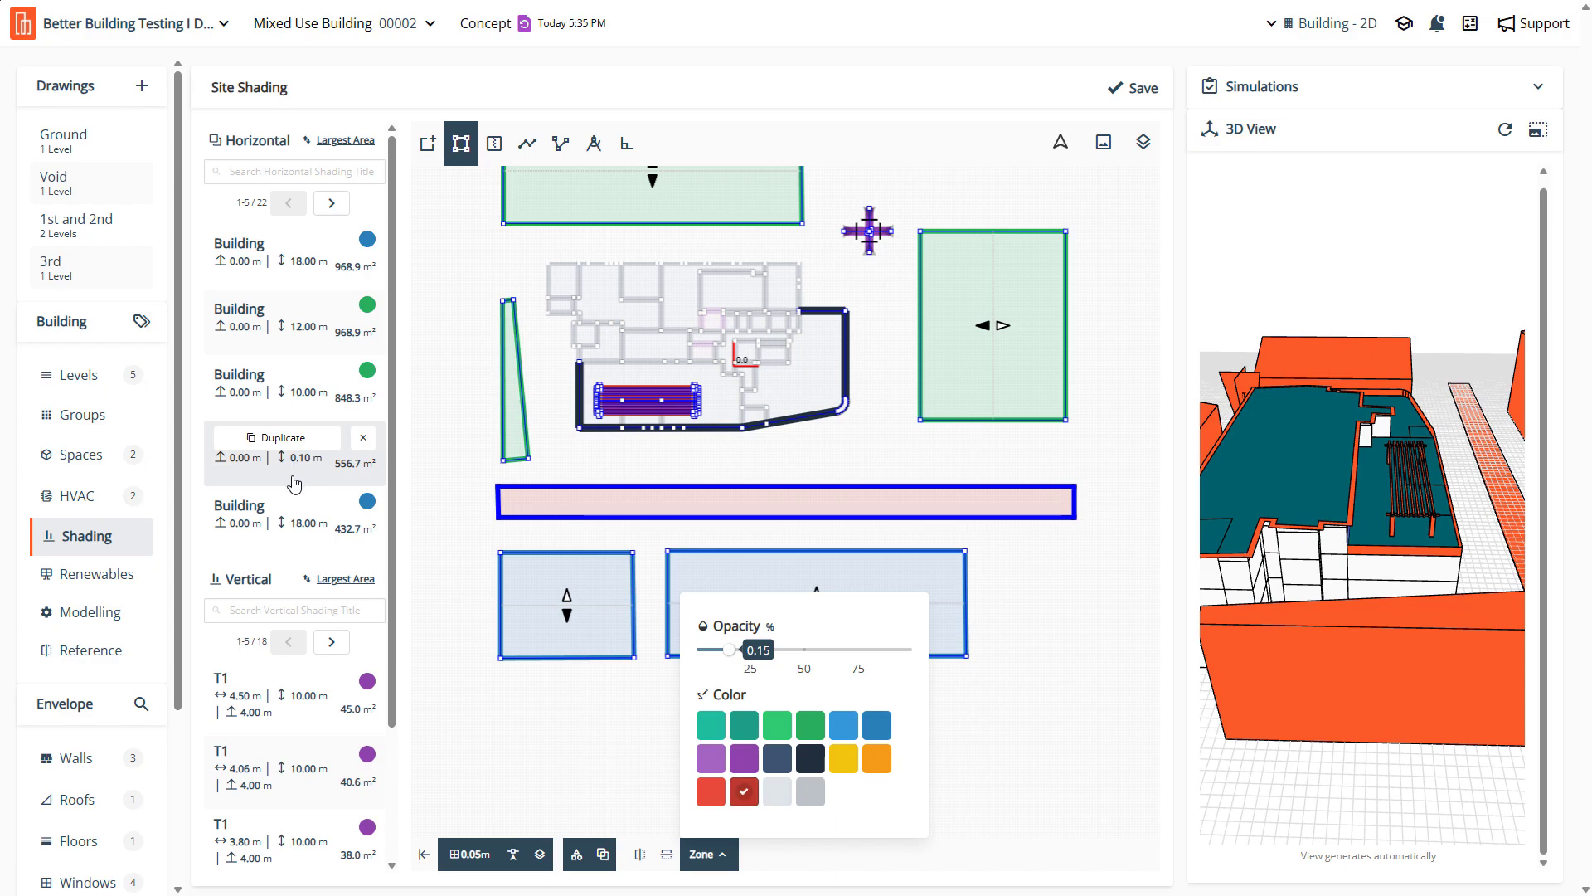
click(294, 473)
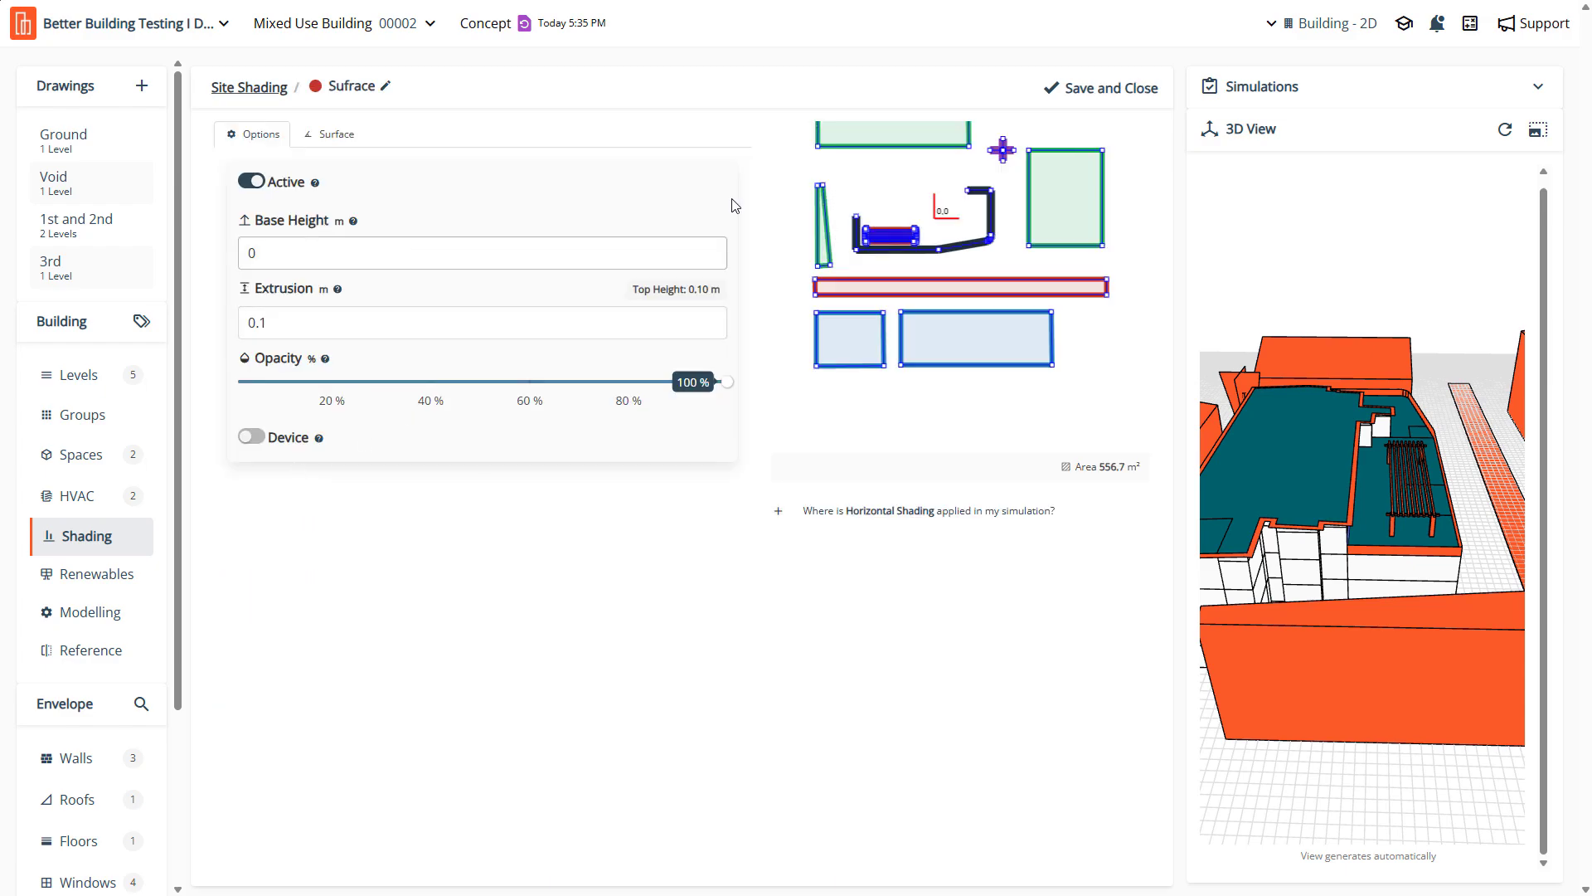
click(1106, 93)
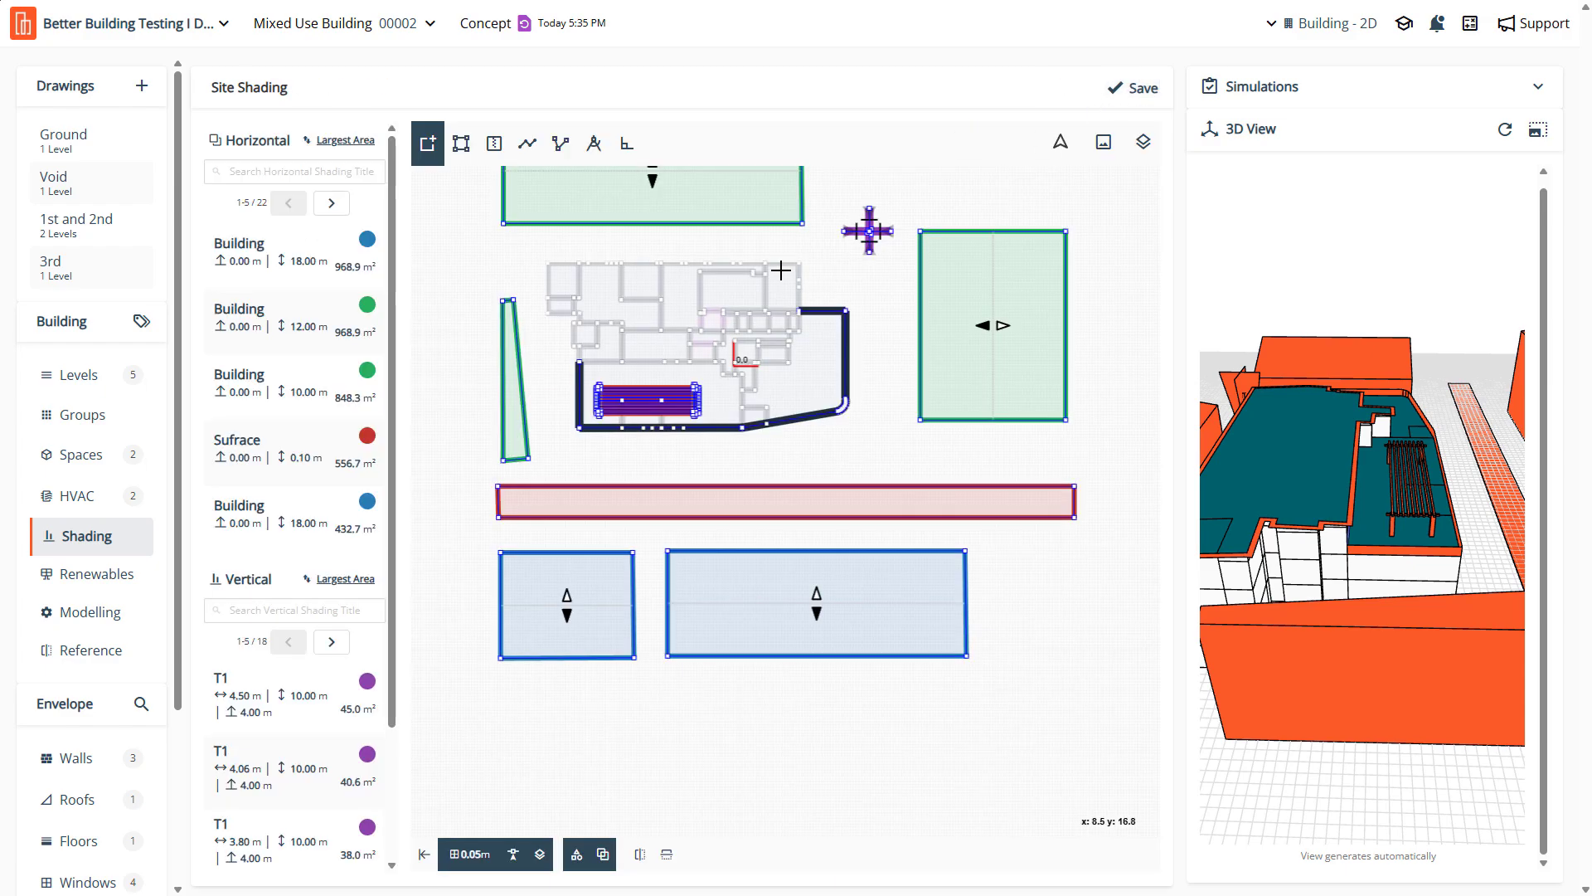
Examine the dark vertical screen at the building's northeast corner and the 4.50 m T1 vertical shading
scroll(840, 263, up, 10)
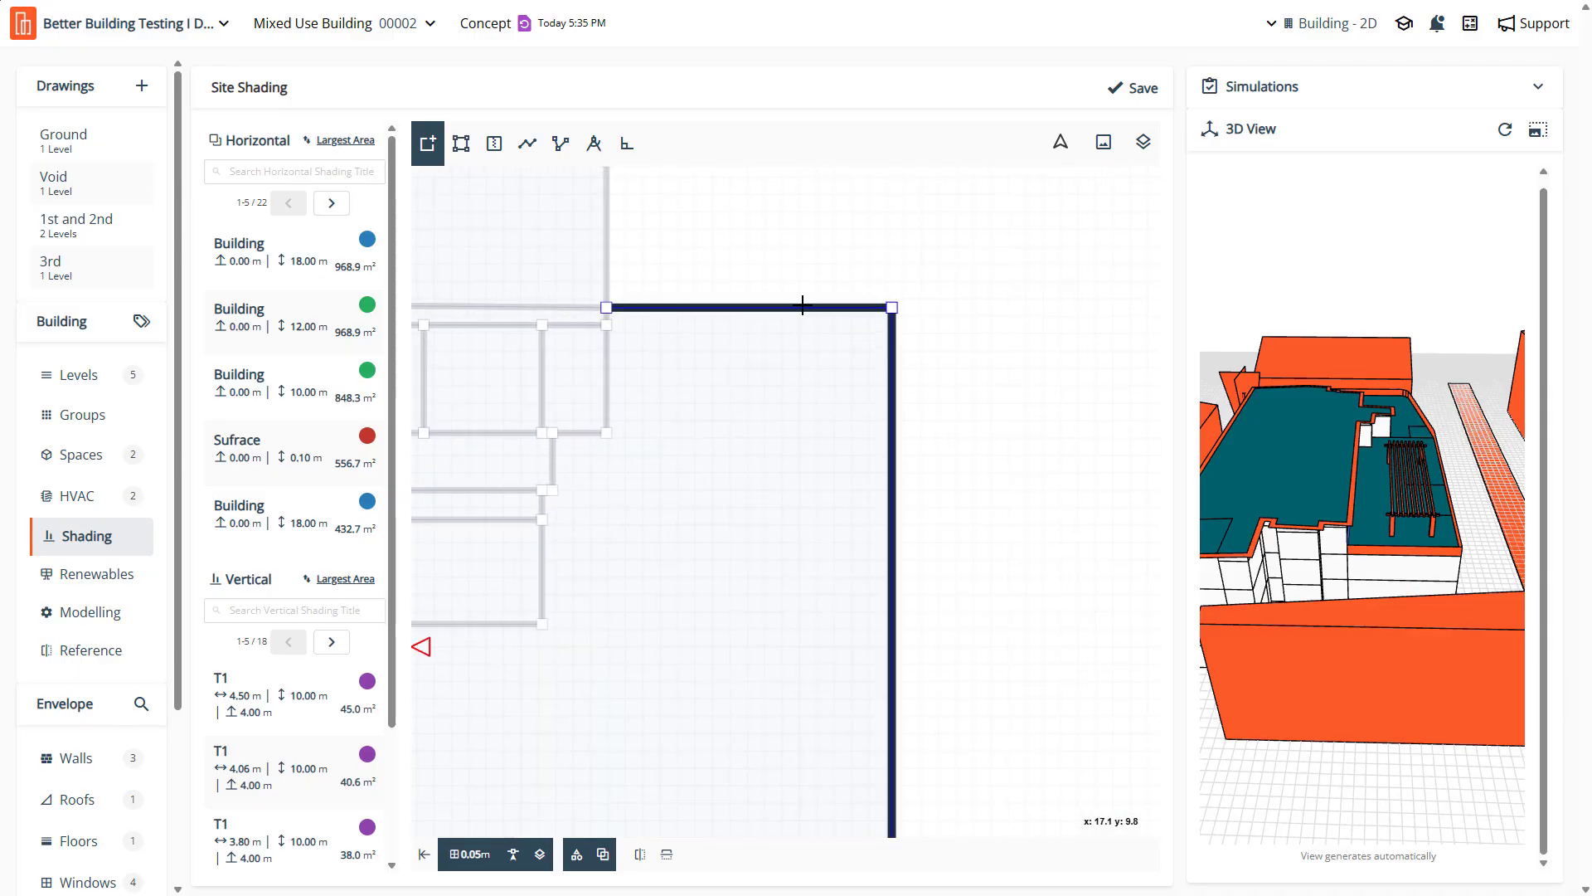
click(803, 306)
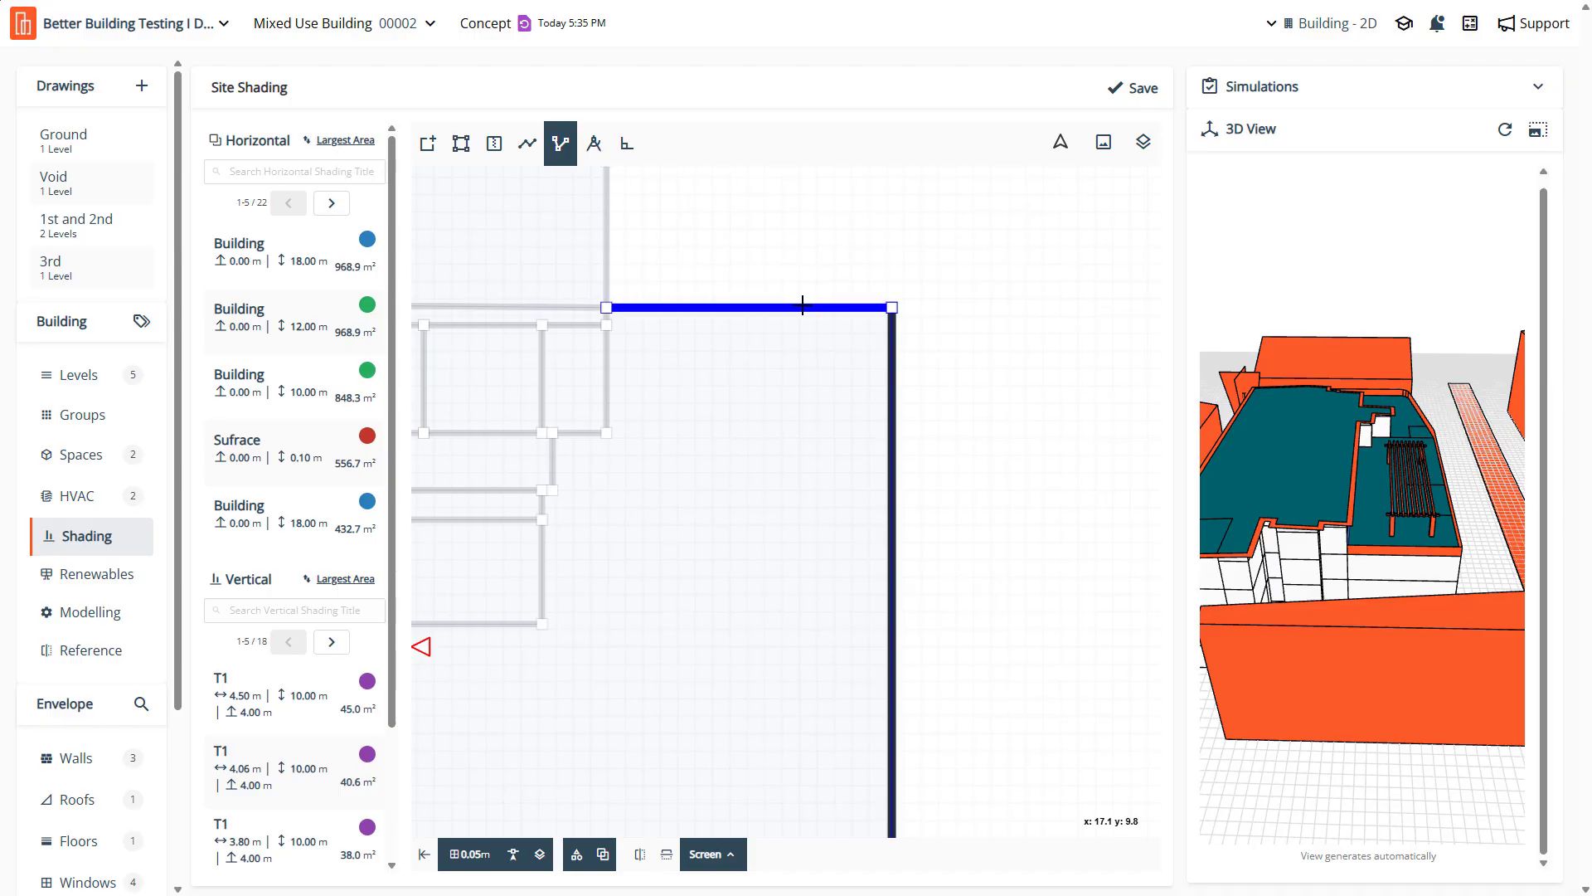
click(249, 688)
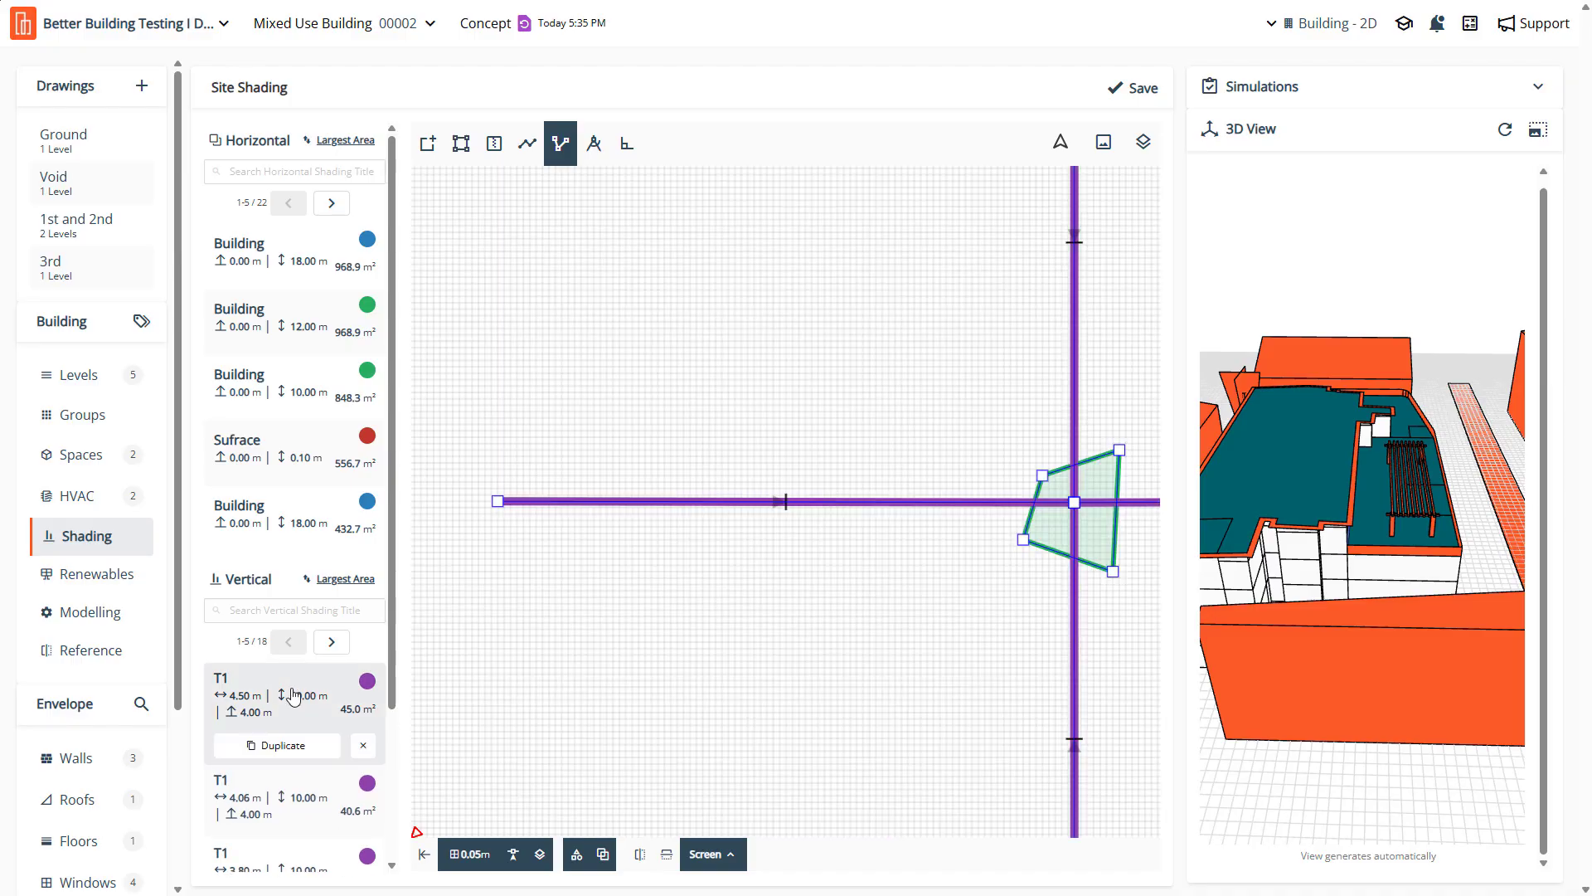
Browse the vertical shading list and examine the short B-series segments that form the building's rounded corner
click(331, 642)
click(334, 643)
click(325, 693)
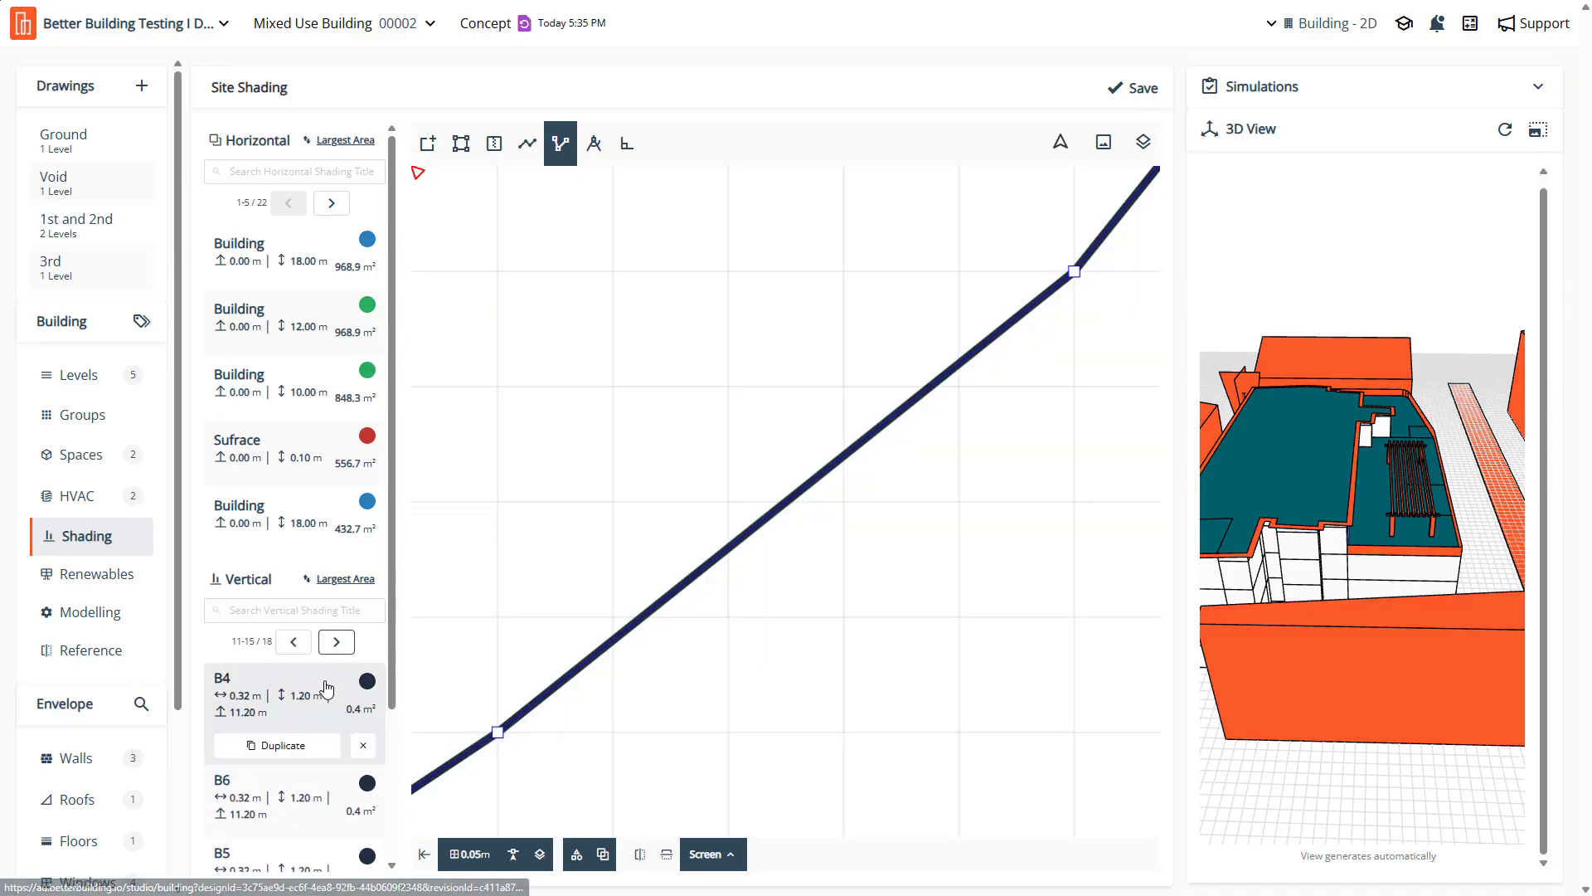
click(313, 763)
scroll(307, 811, down, 3)
click(306, 778)
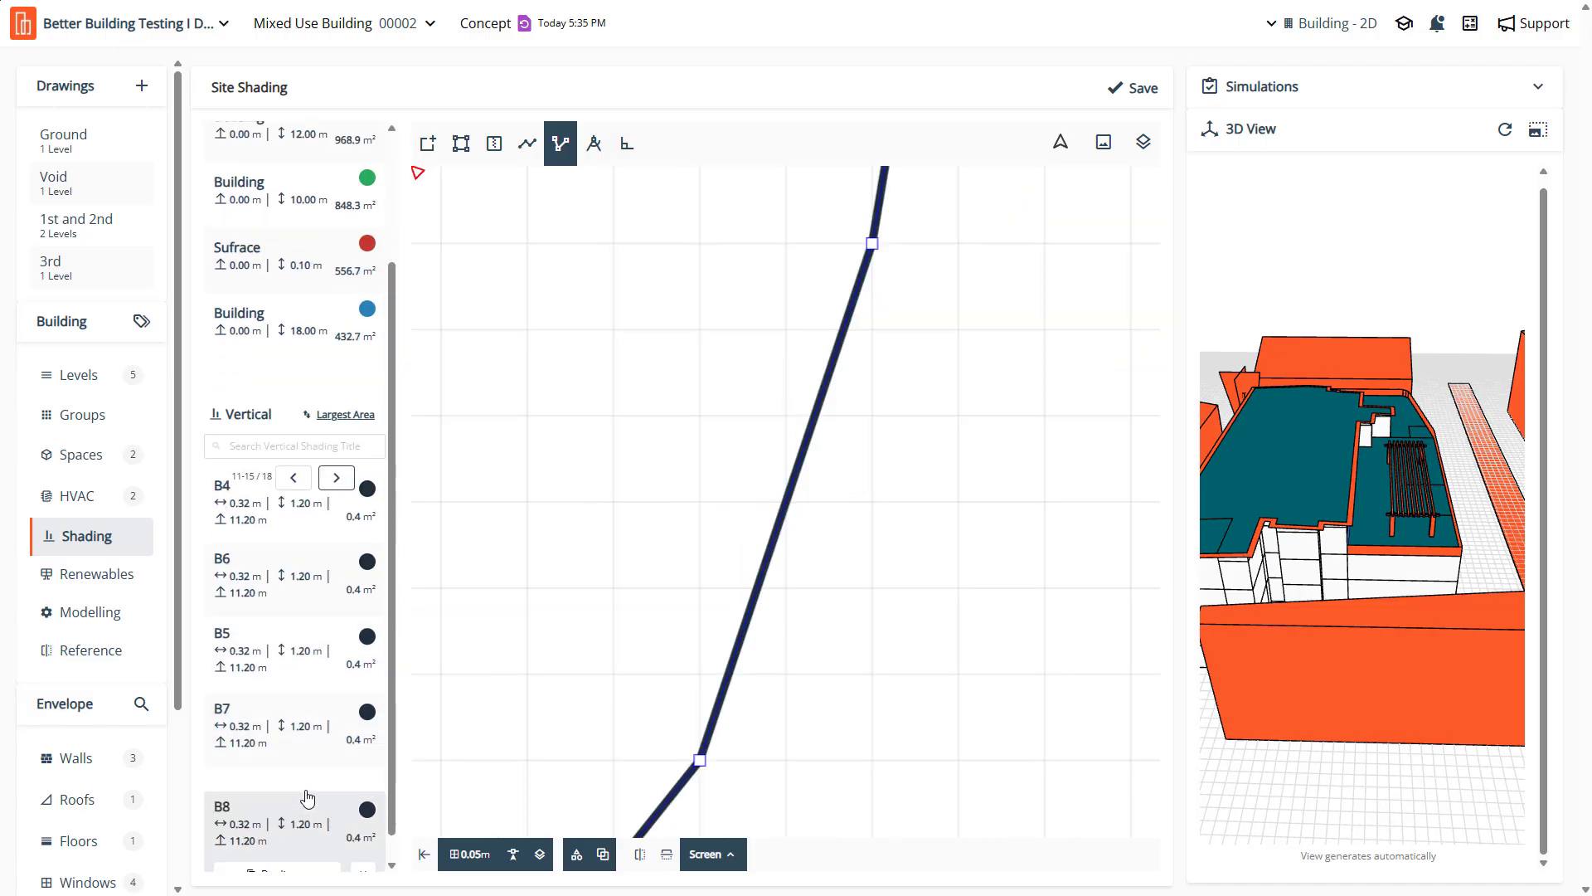
click(306, 804)
scroll(725, 547, down, 4)
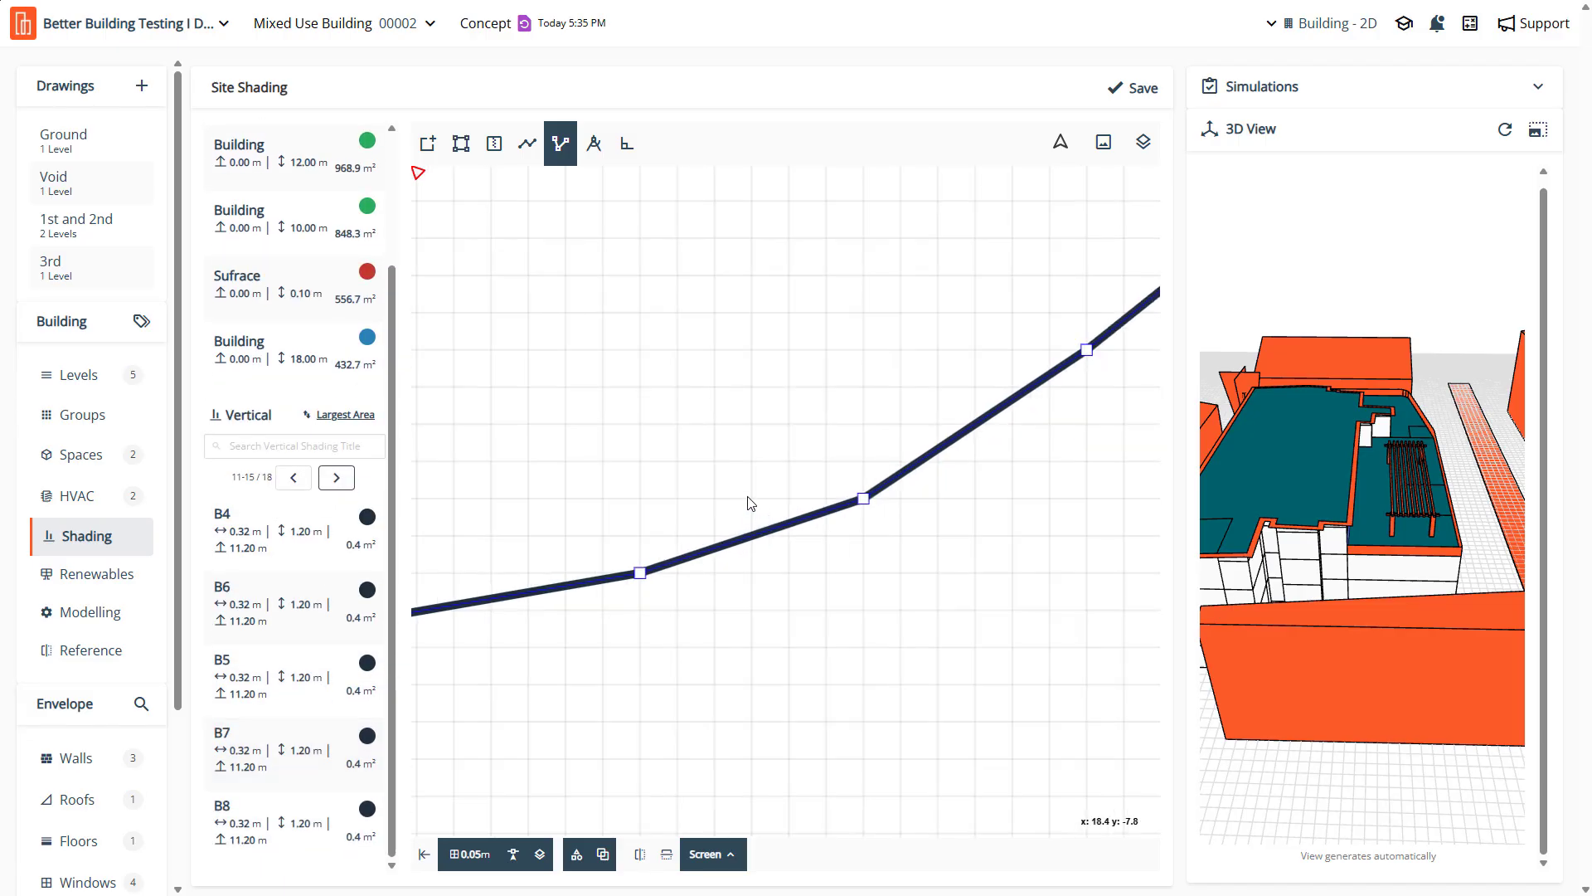
scroll(746, 499, down, 5)
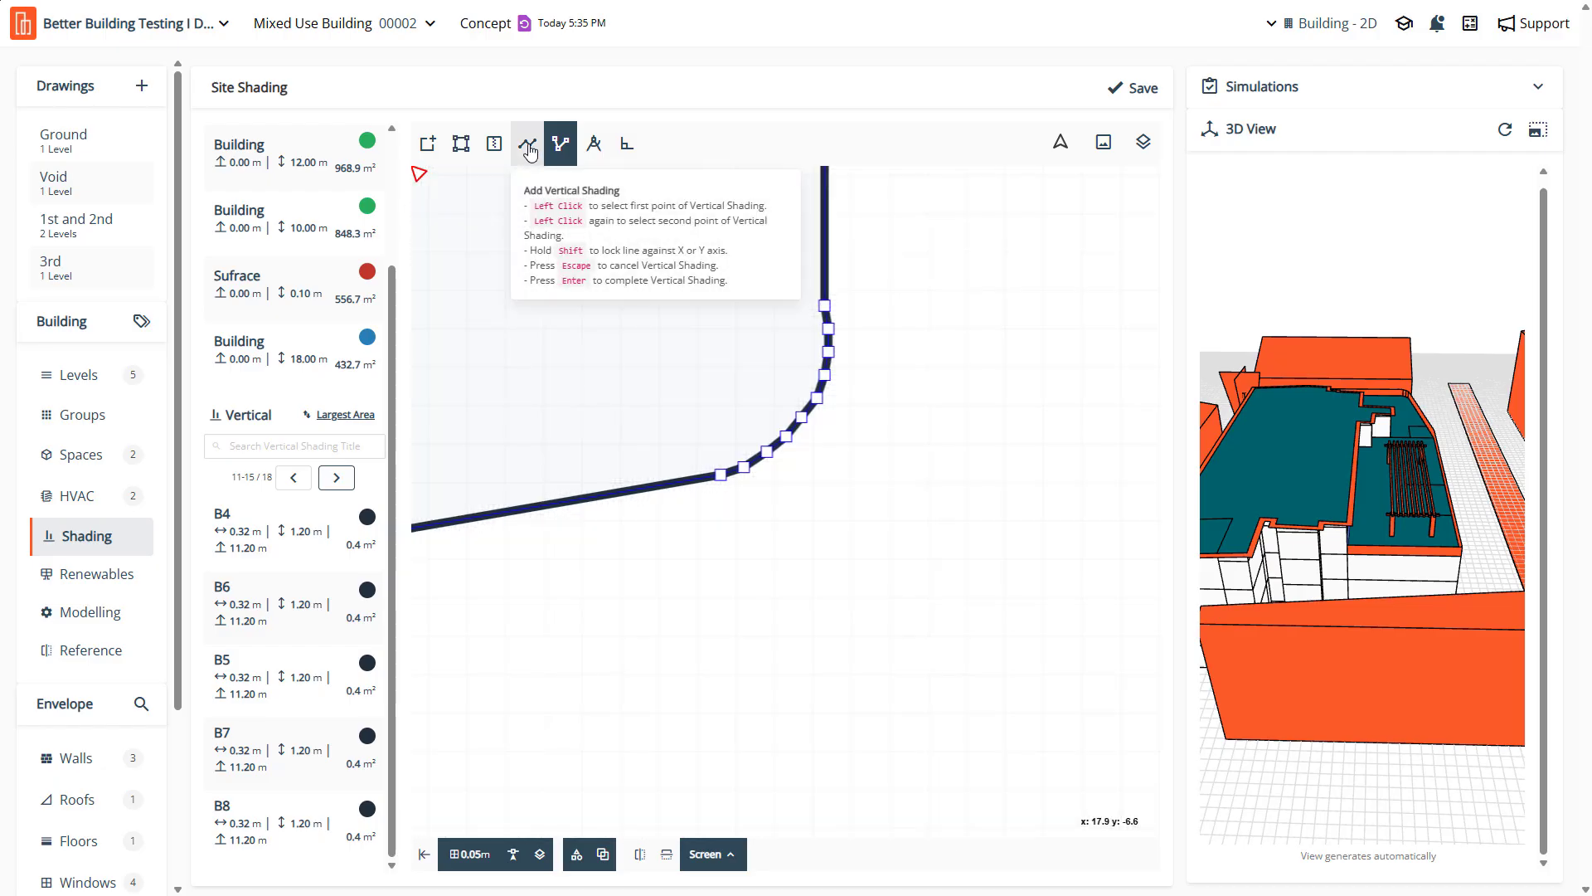
Draw a slanted vertical shading line outside the building's rounded southeast corner, title it "Name" and save the Site Shading drawing
click(527, 145)
click(969, 396)
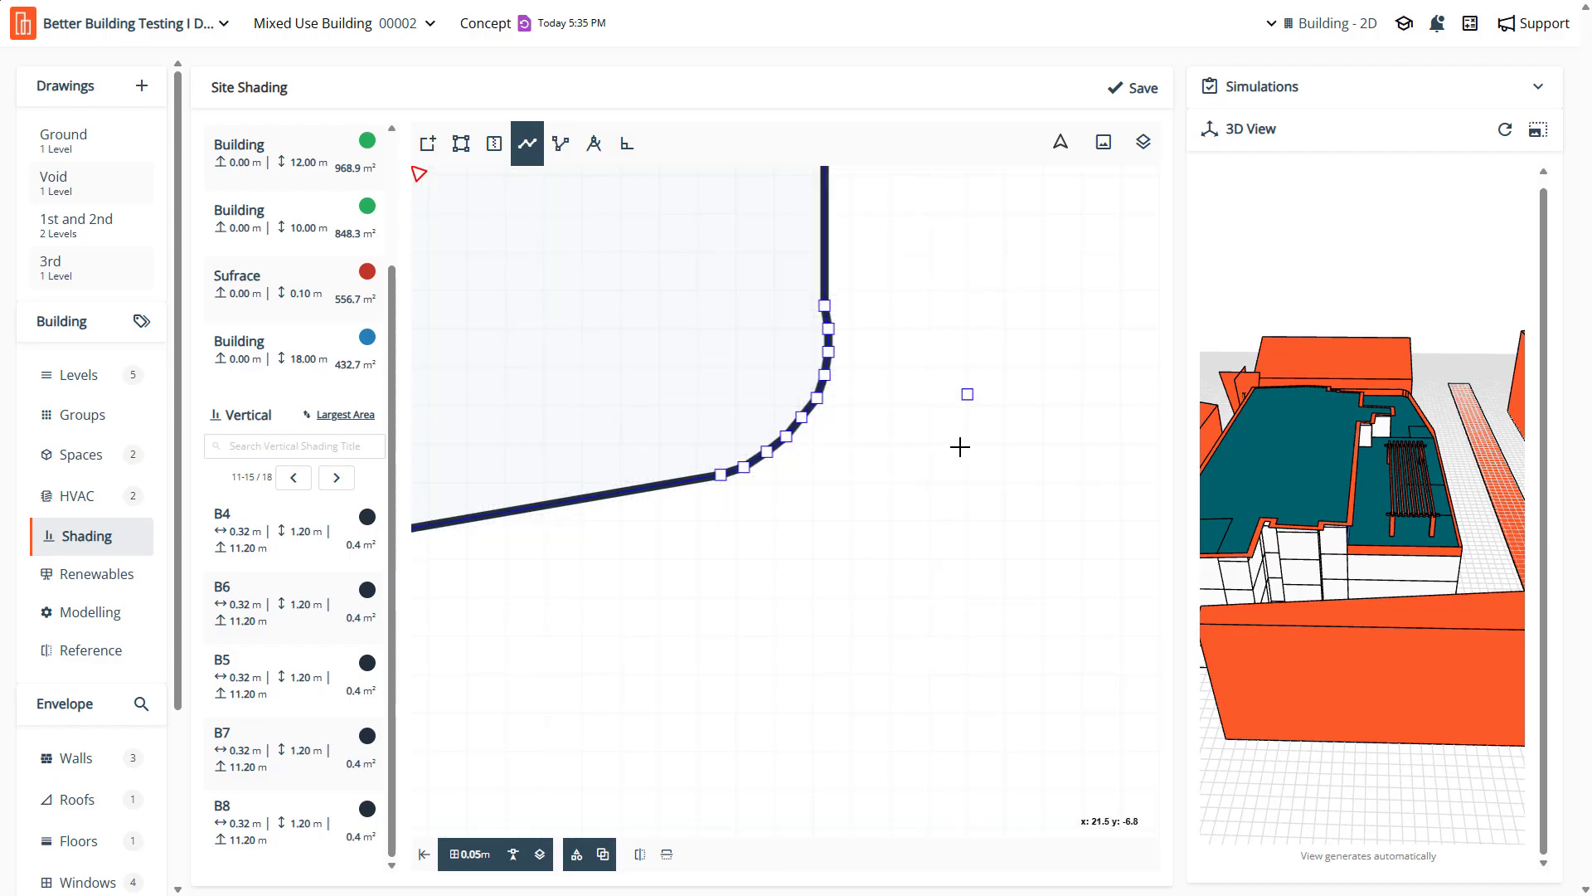
click(922, 569)
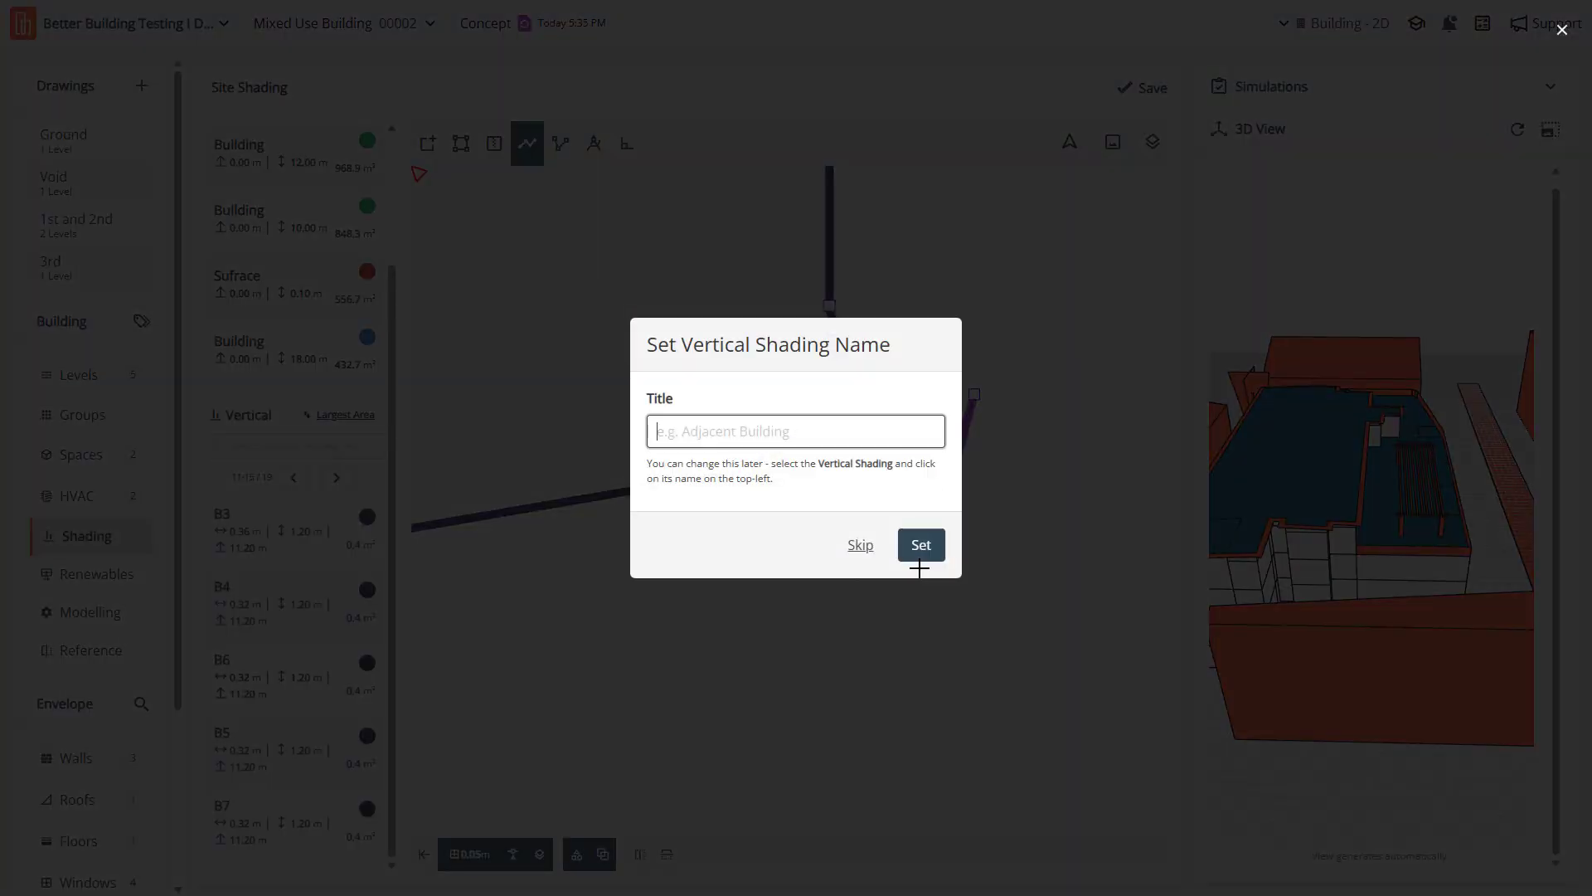
text(Name)
key(Return)
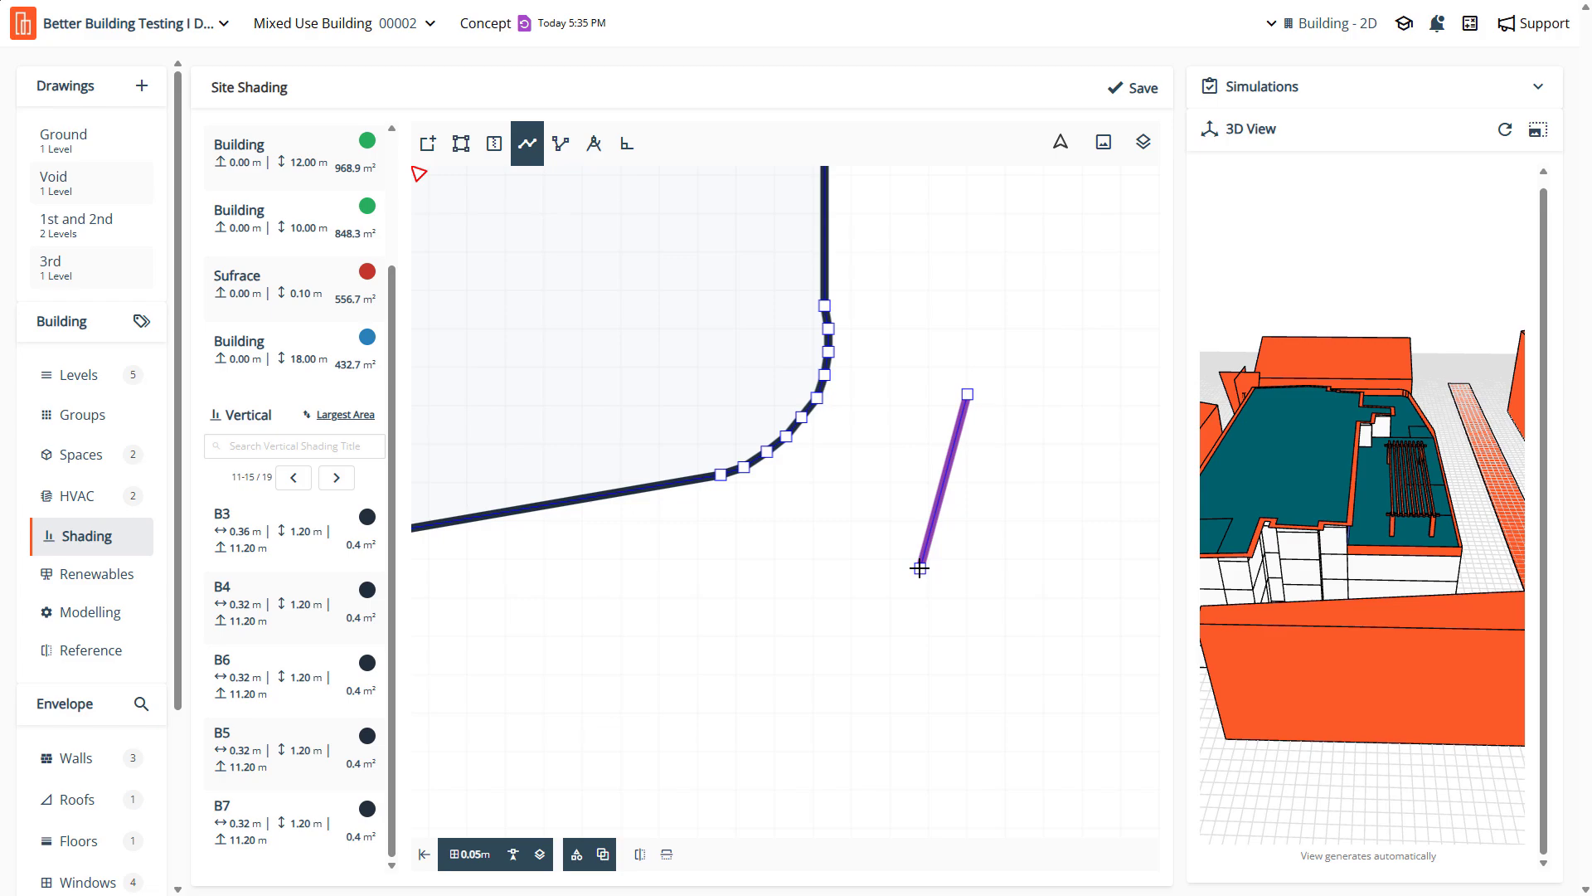
click(1133, 87)
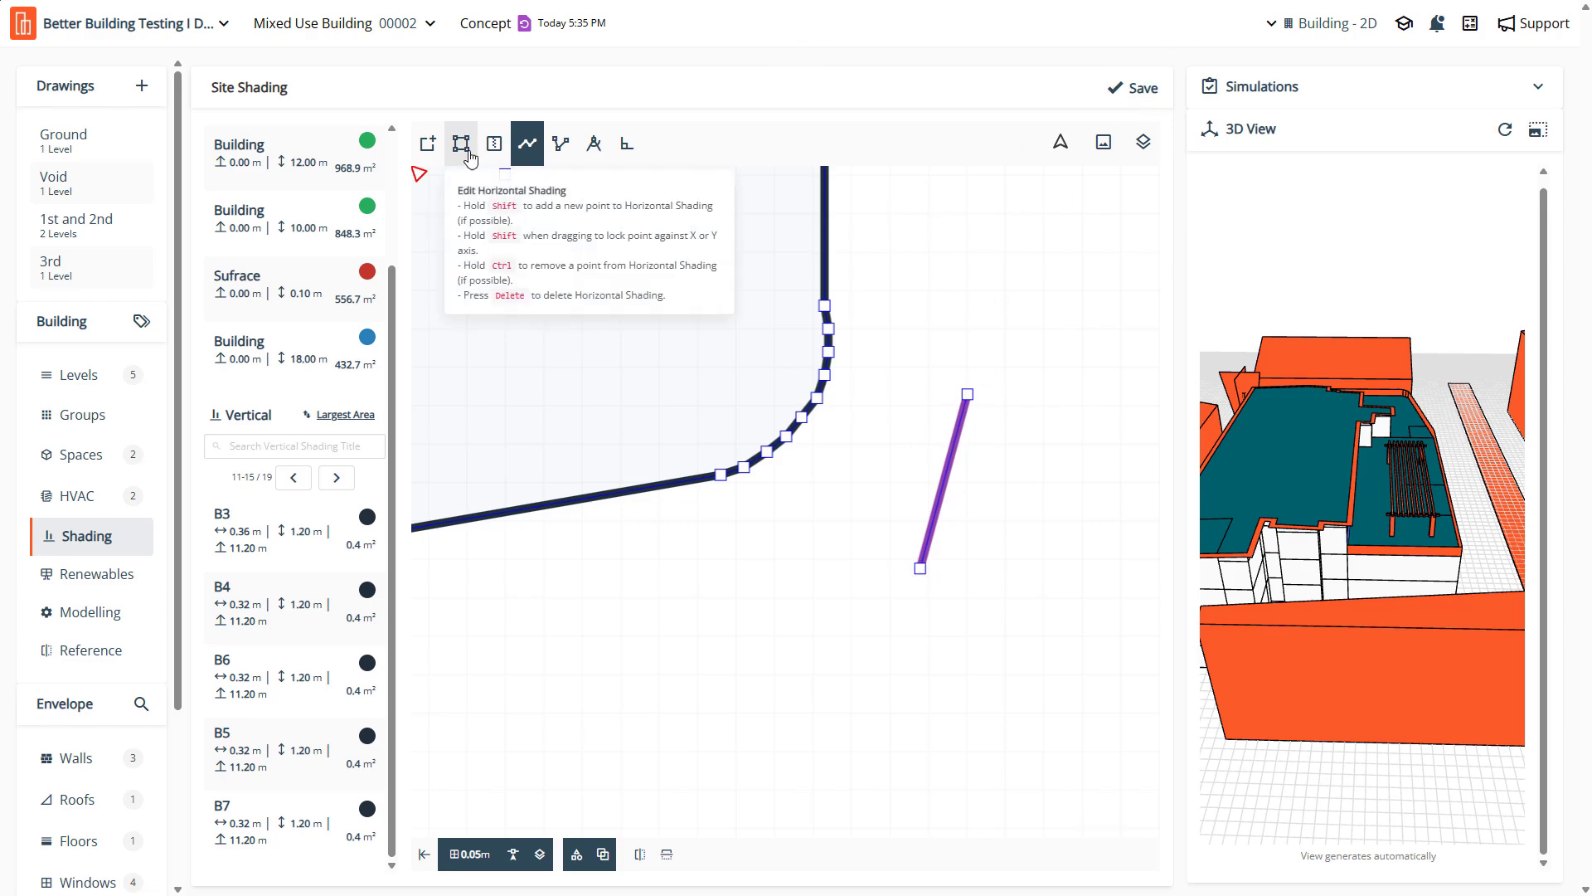
Open the vertical shading titled "Name", check its Screen Height and Base Height settings, and save and close it
click(428, 143)
click(940, 499)
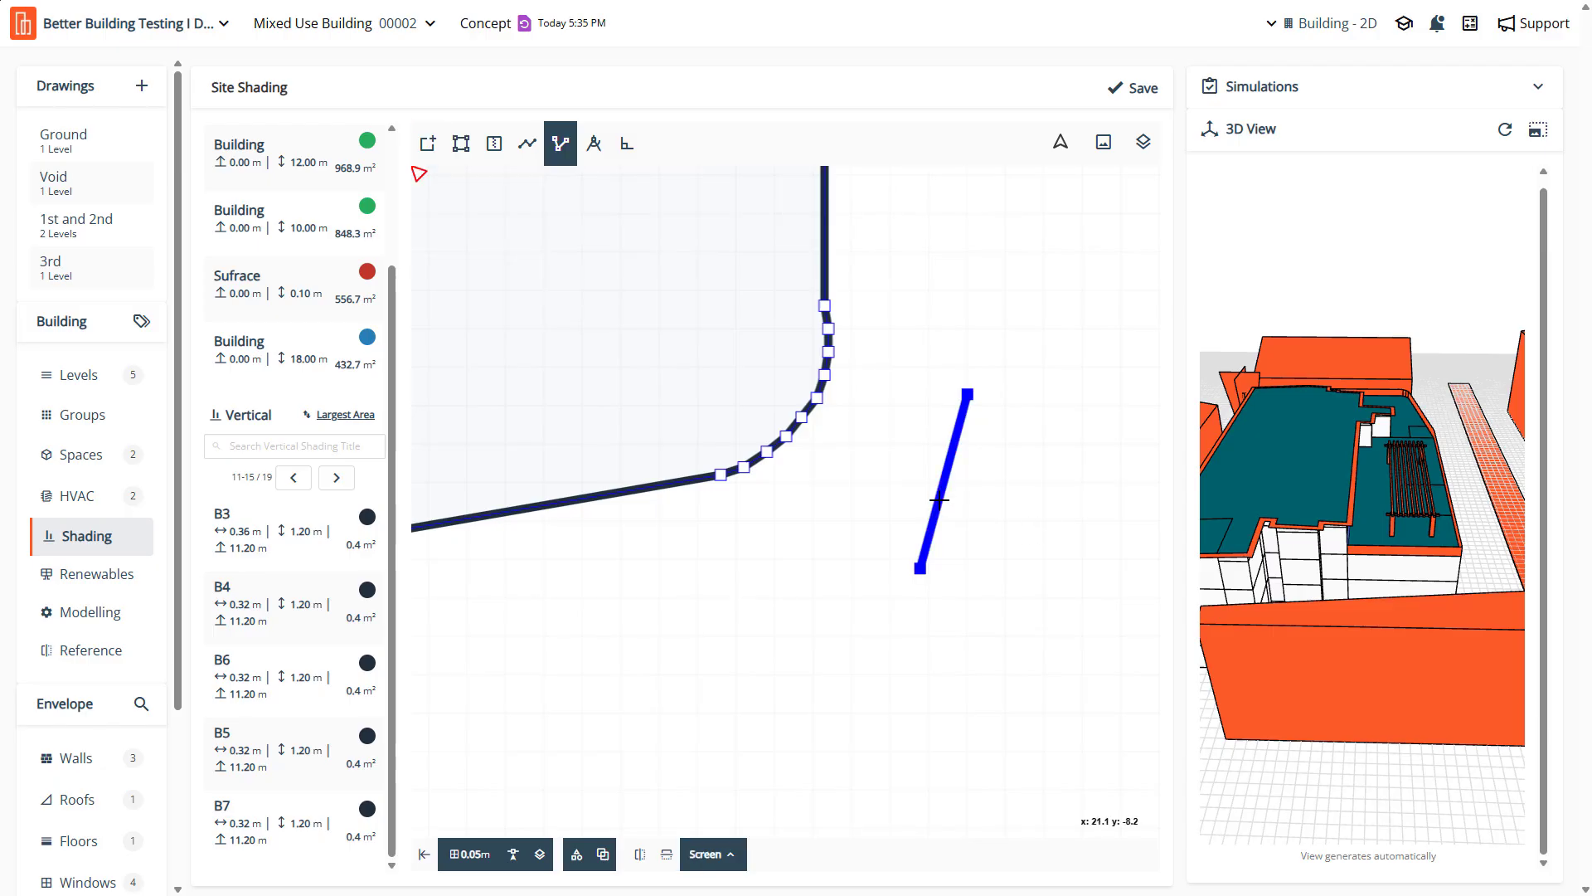
click(343, 480)
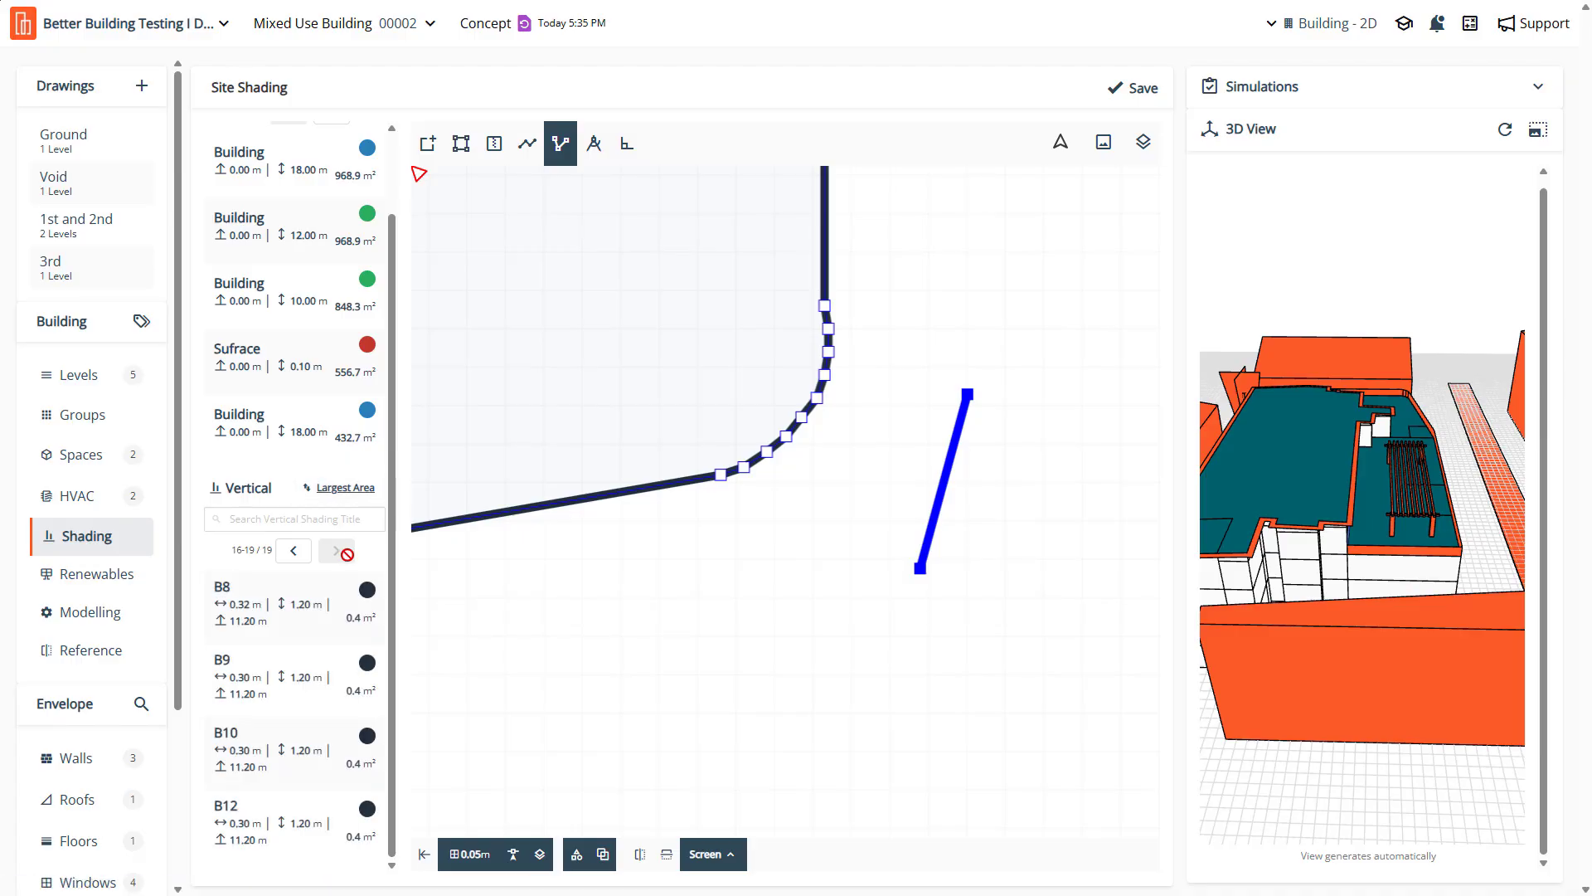
click(294, 551)
click(294, 550)
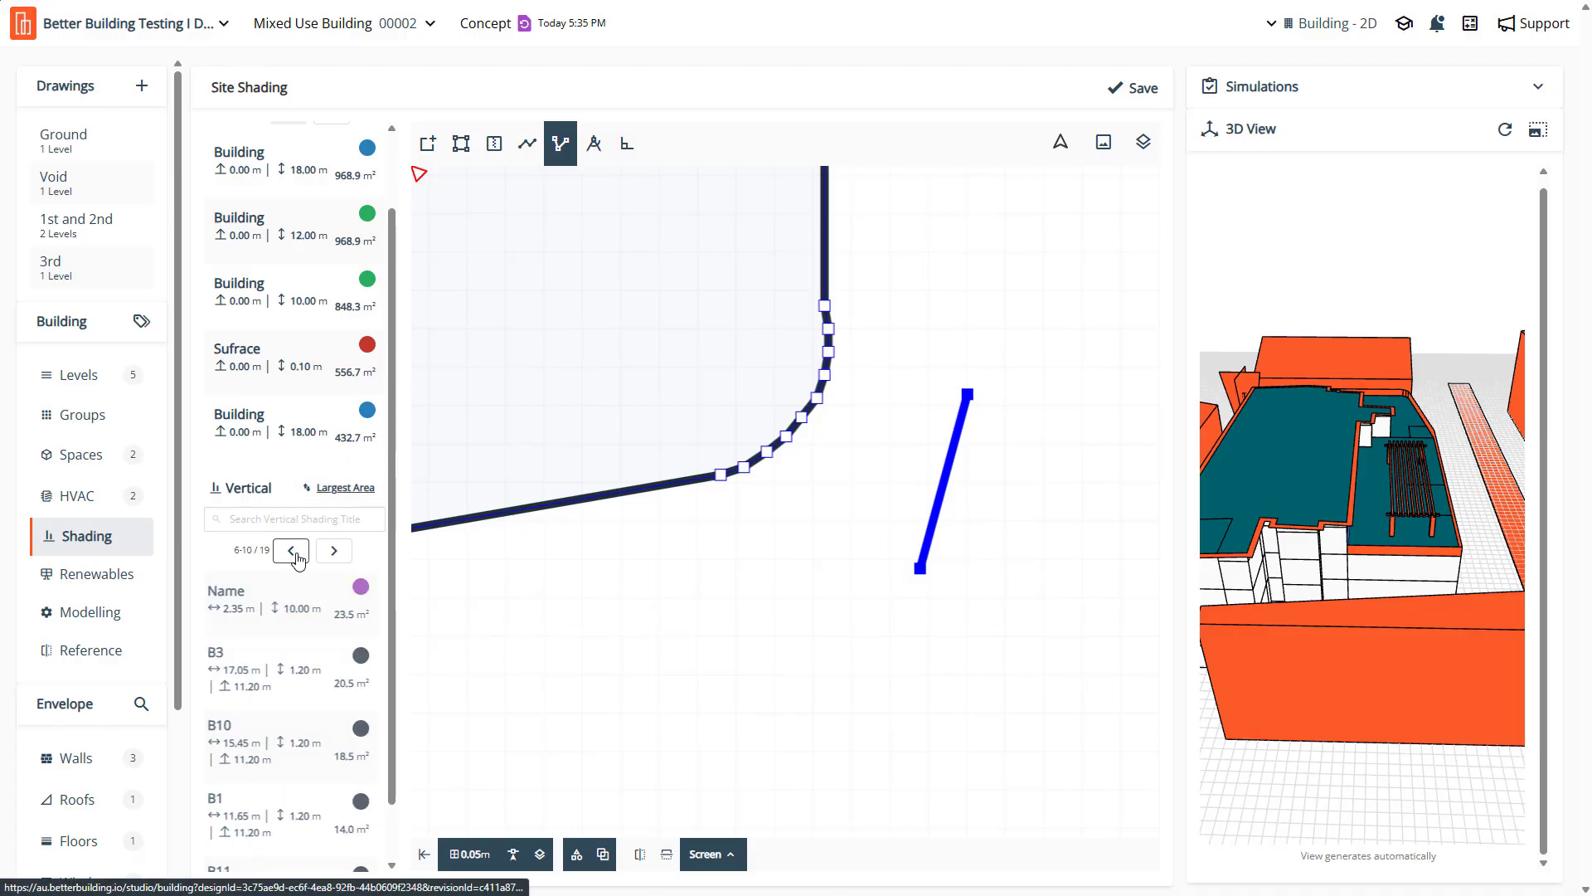
click(300, 603)
click(300, 603)
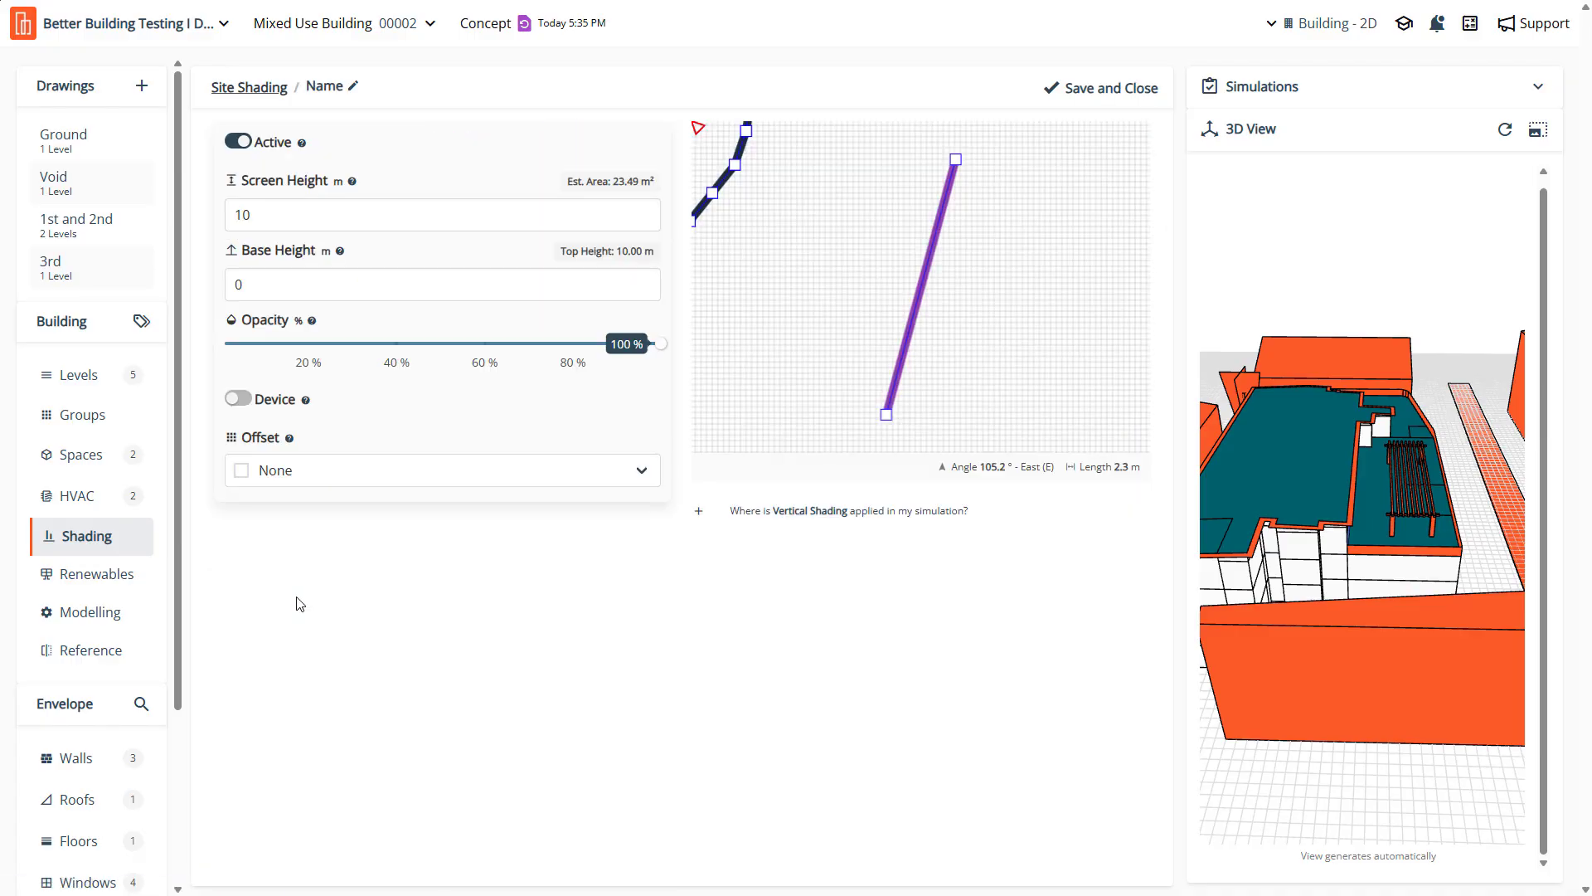
double_click(291, 284)
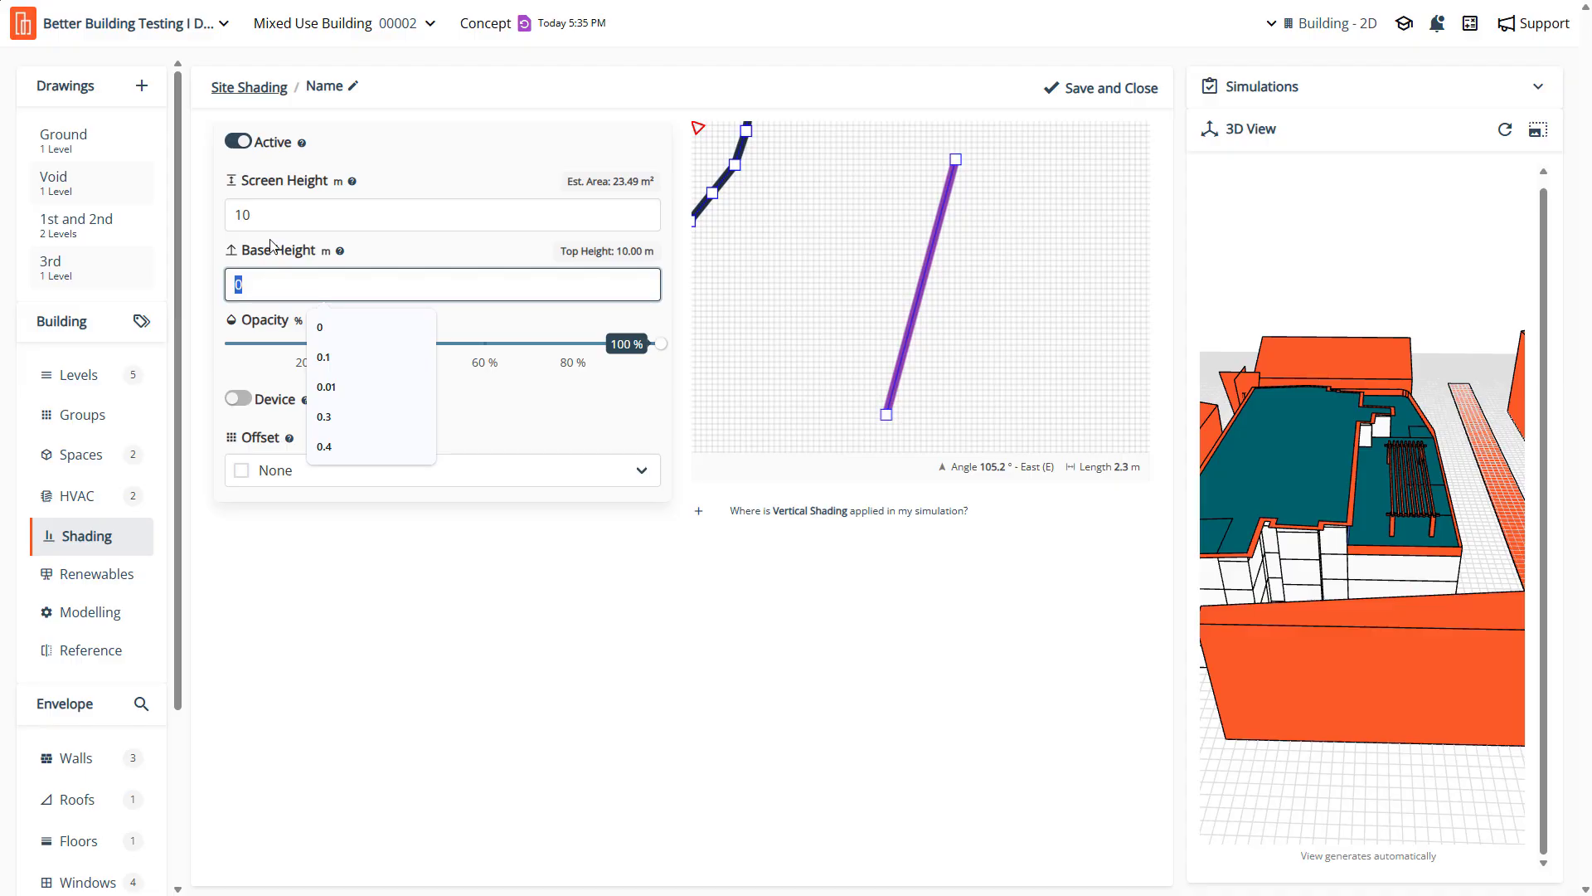
click(261, 292)
click(266, 217)
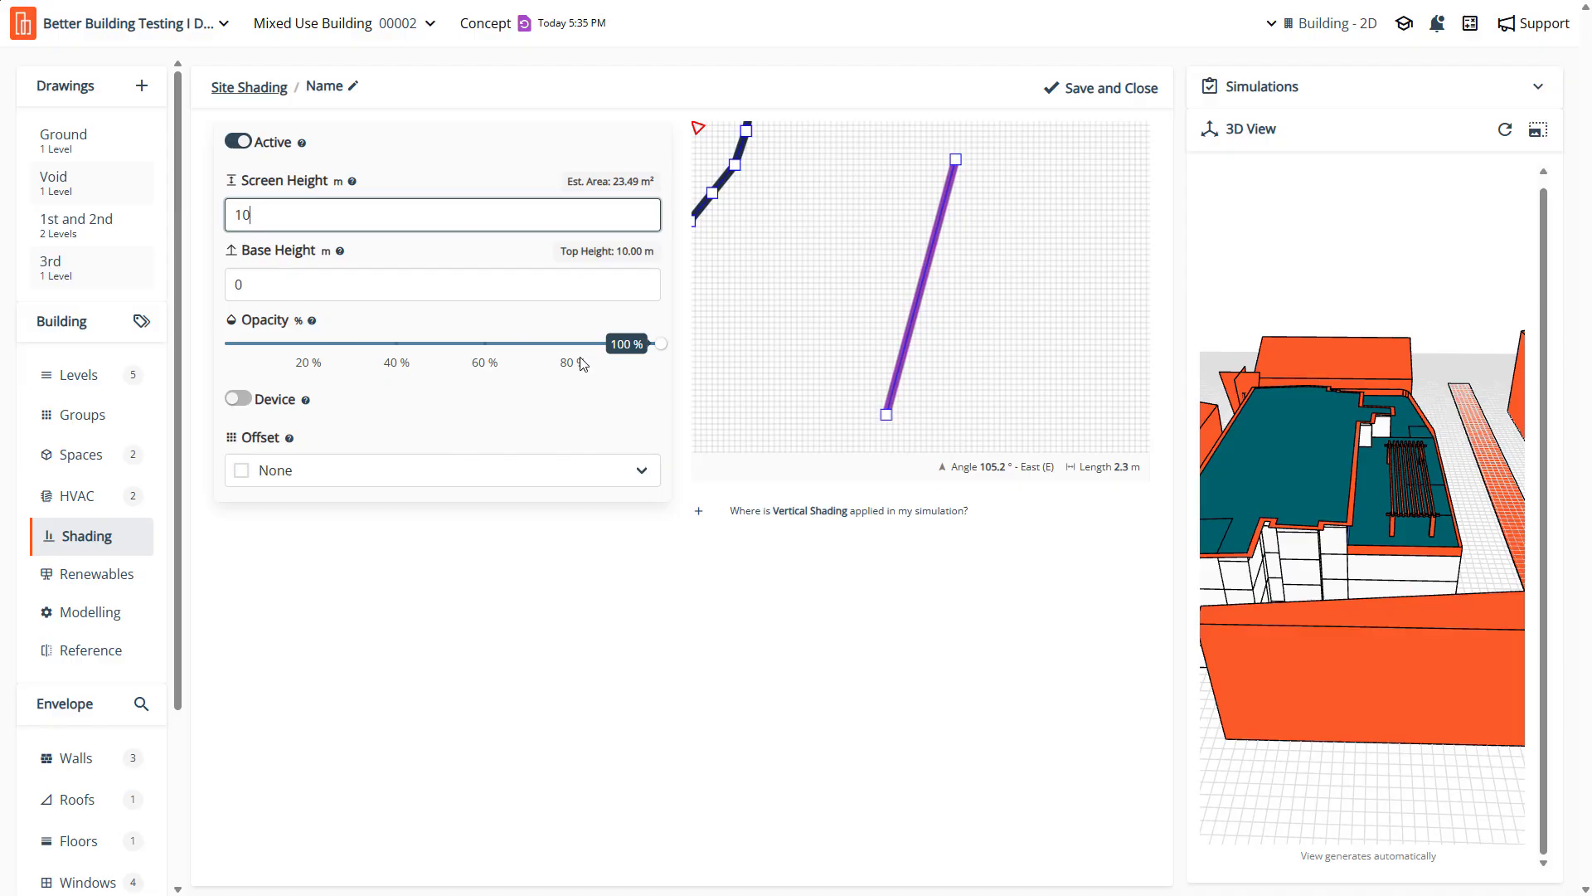
click(1093, 88)
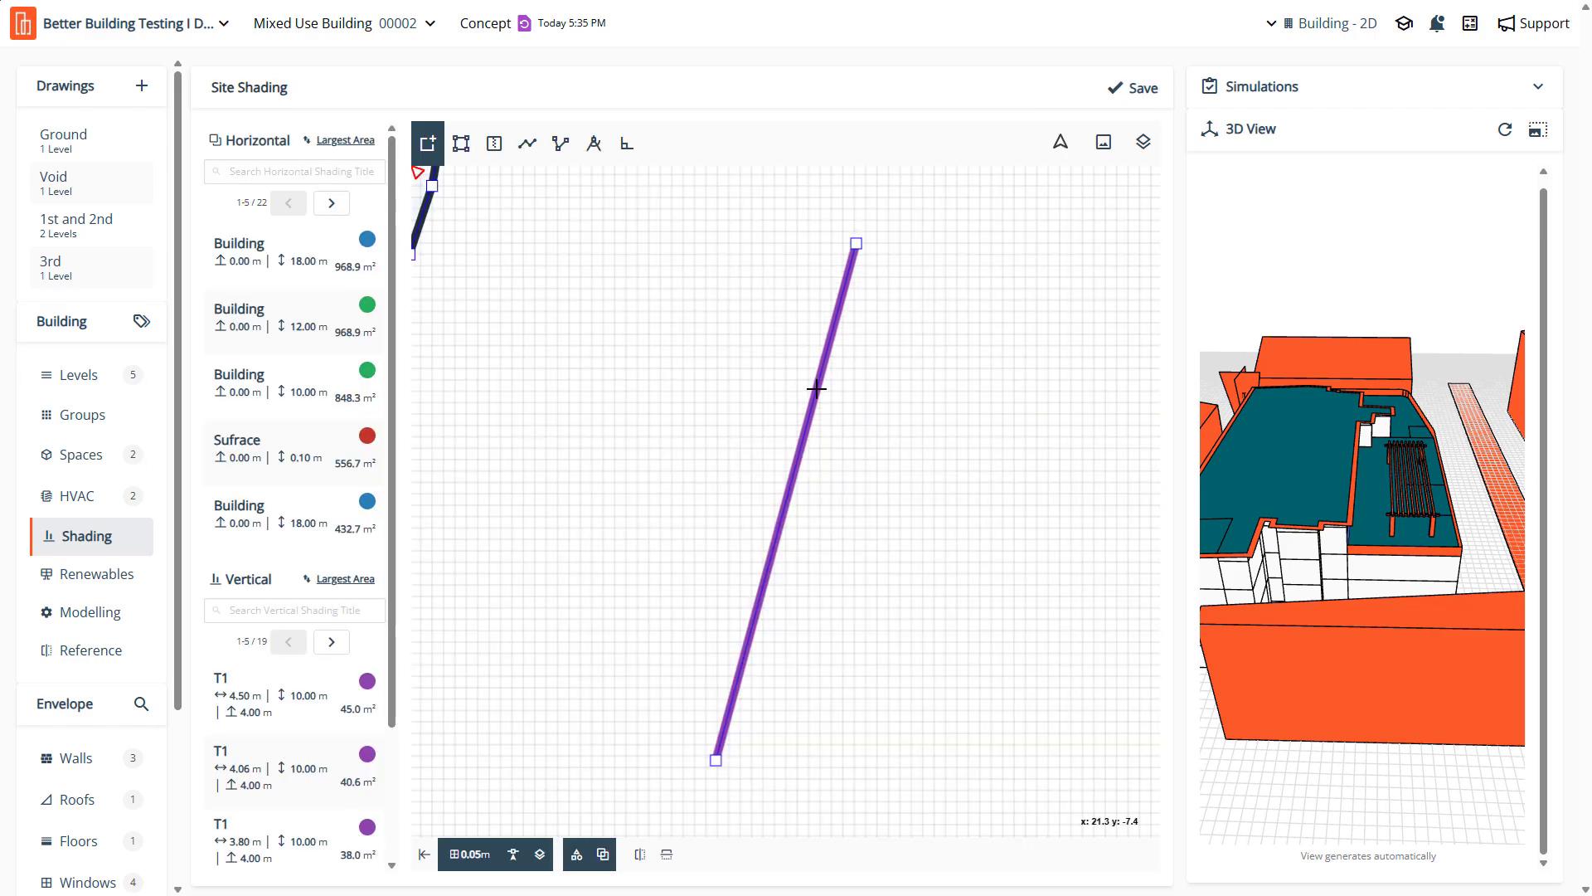
Delete the slanted "Name" vertical shading line outside the building's rounded southeast corner and save the drawing
click(817, 388)
key(Delete)
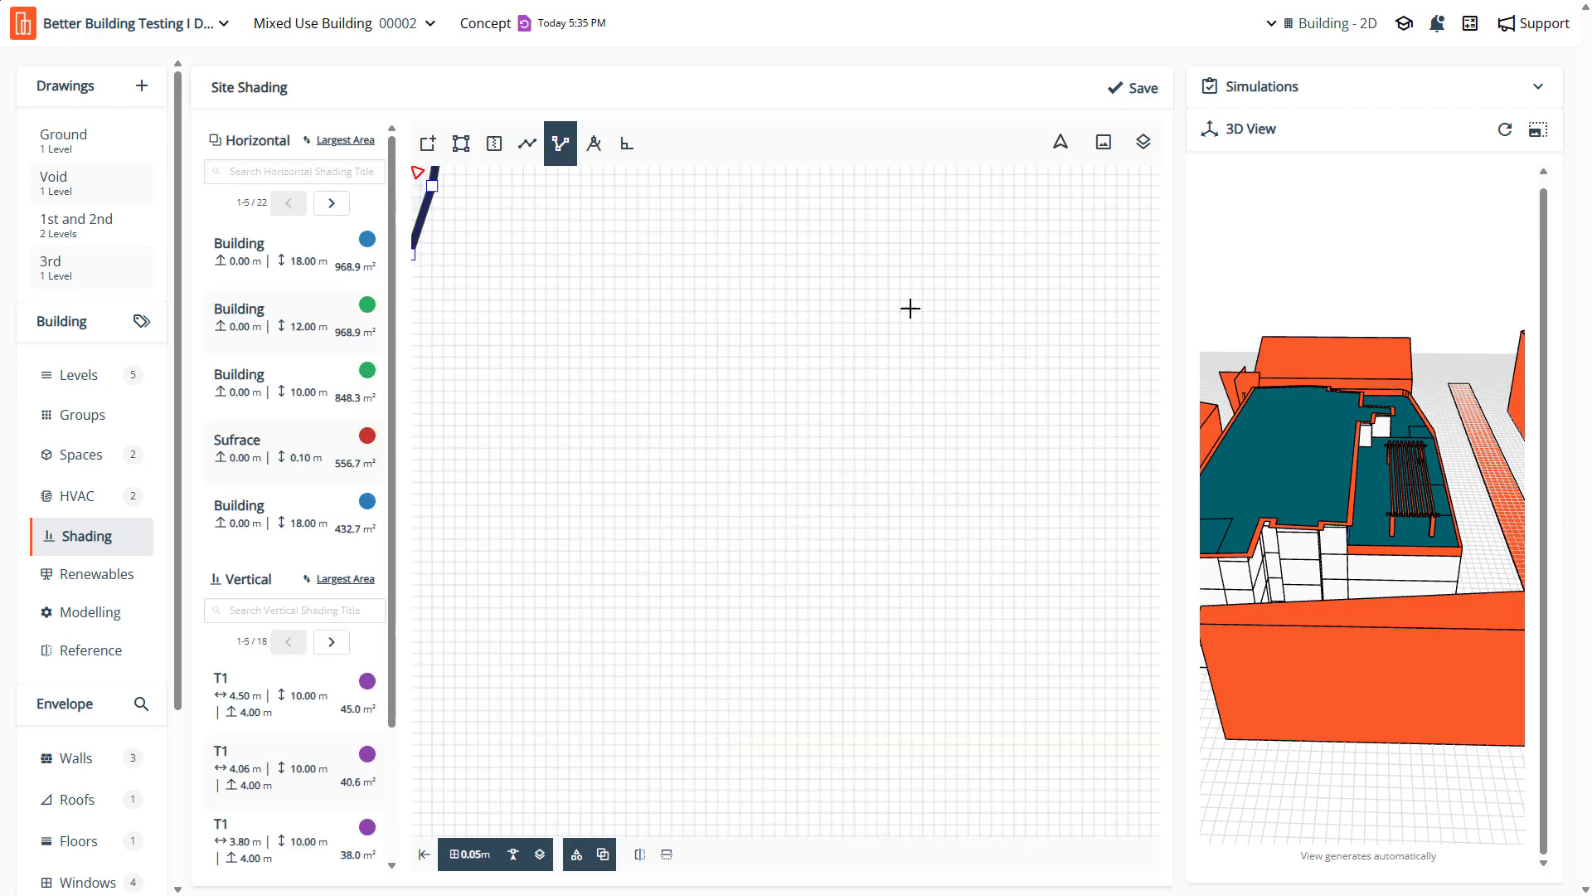
scroll(894, 403, down, 10)
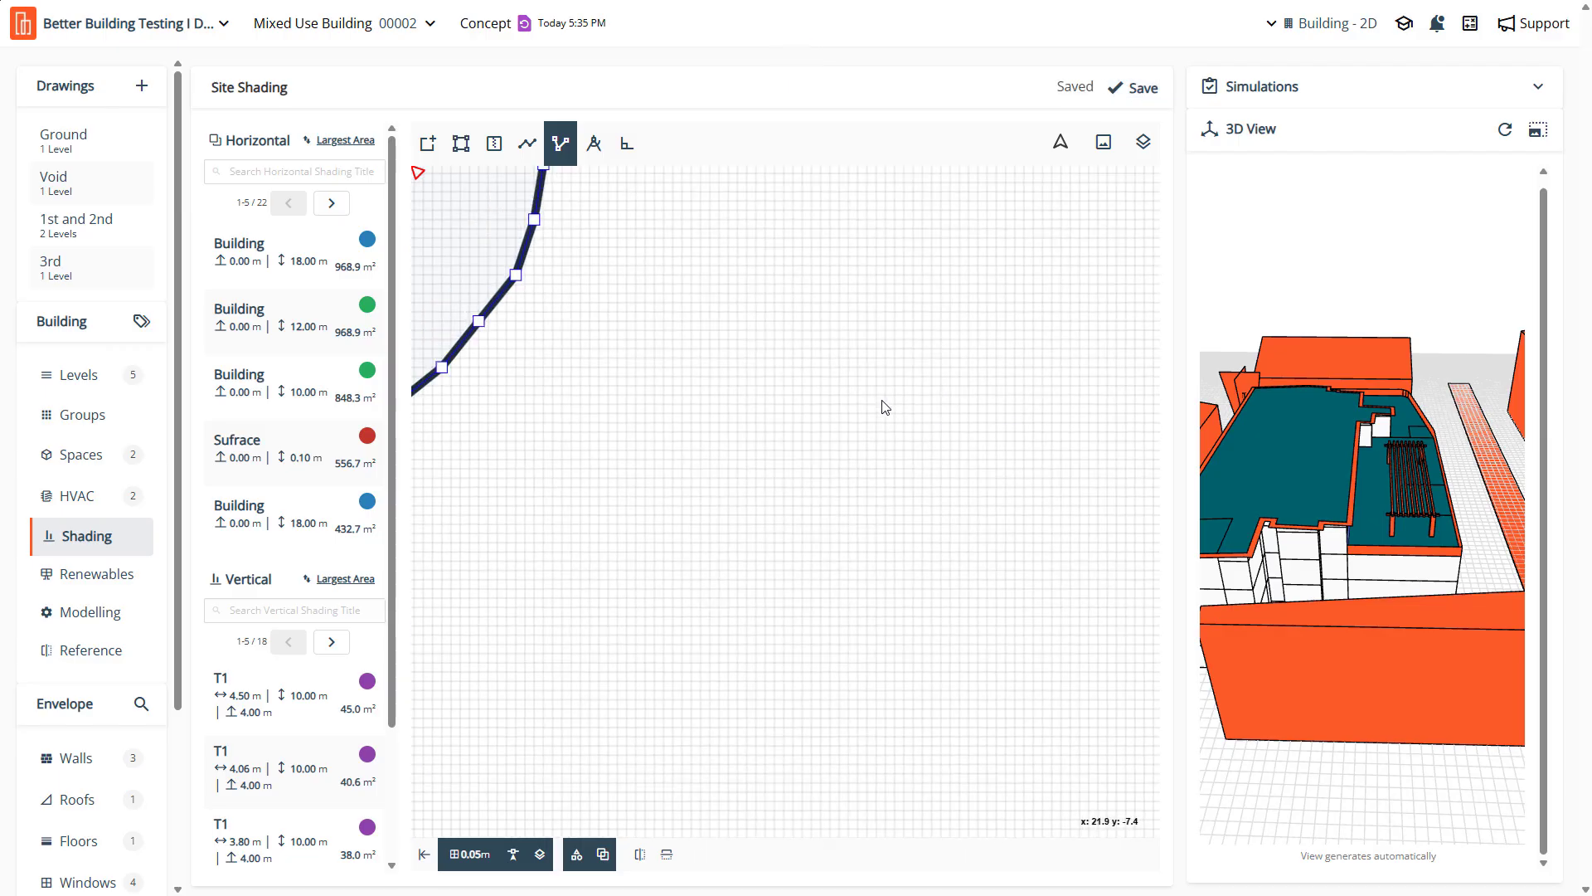
Examine the dark vertical shading lines along the building's east and north edges
scroll(842, 423, down, 4)
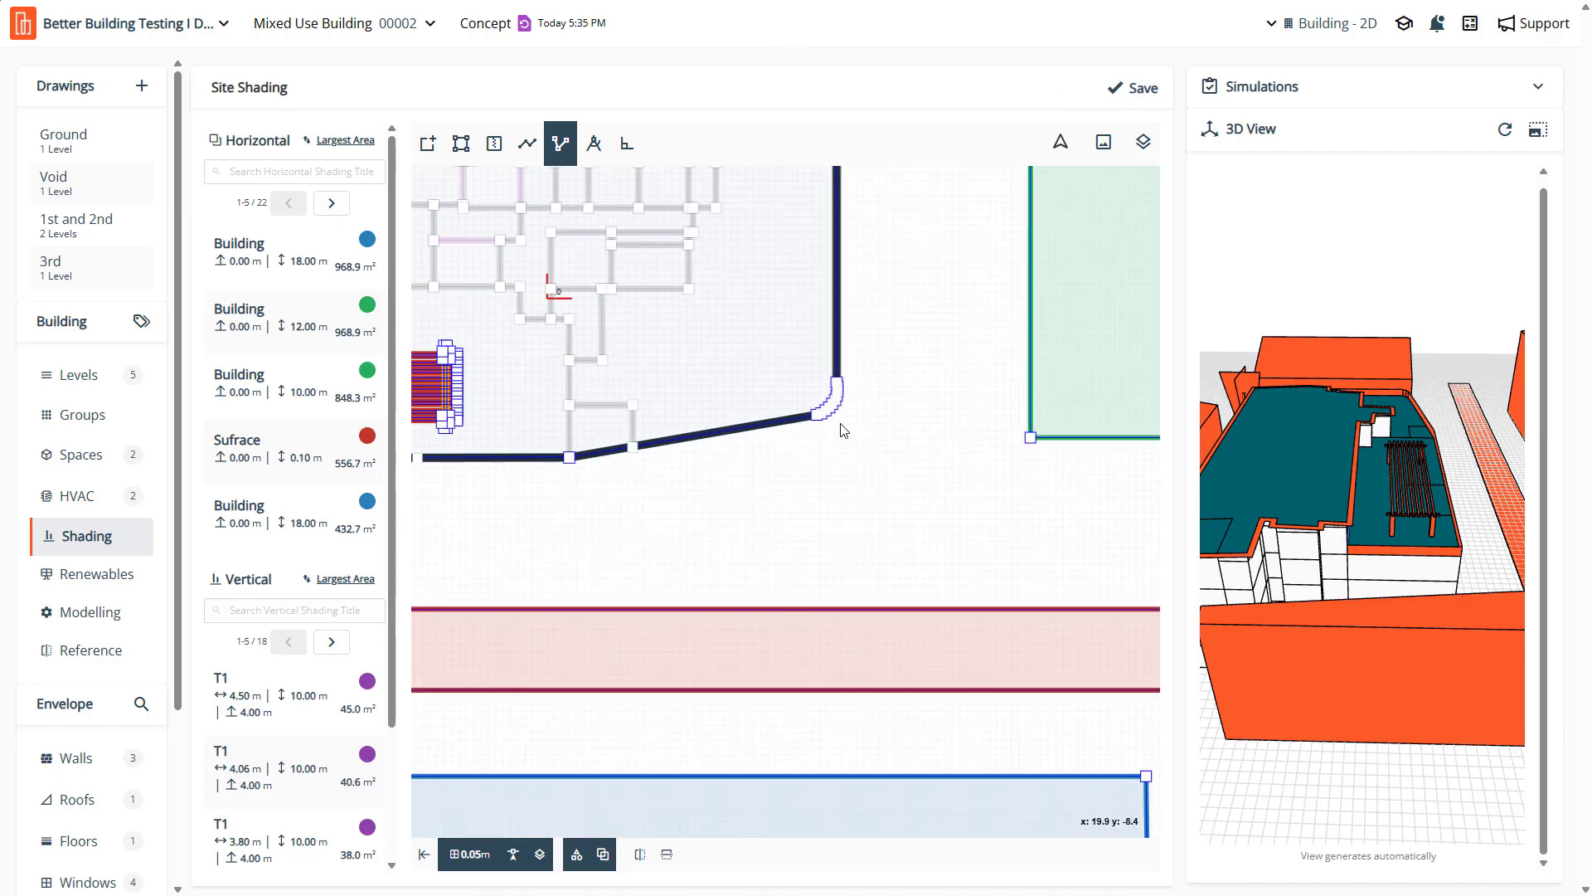
scroll(793, 221, up, 5)
scroll(833, 239, up, 5)
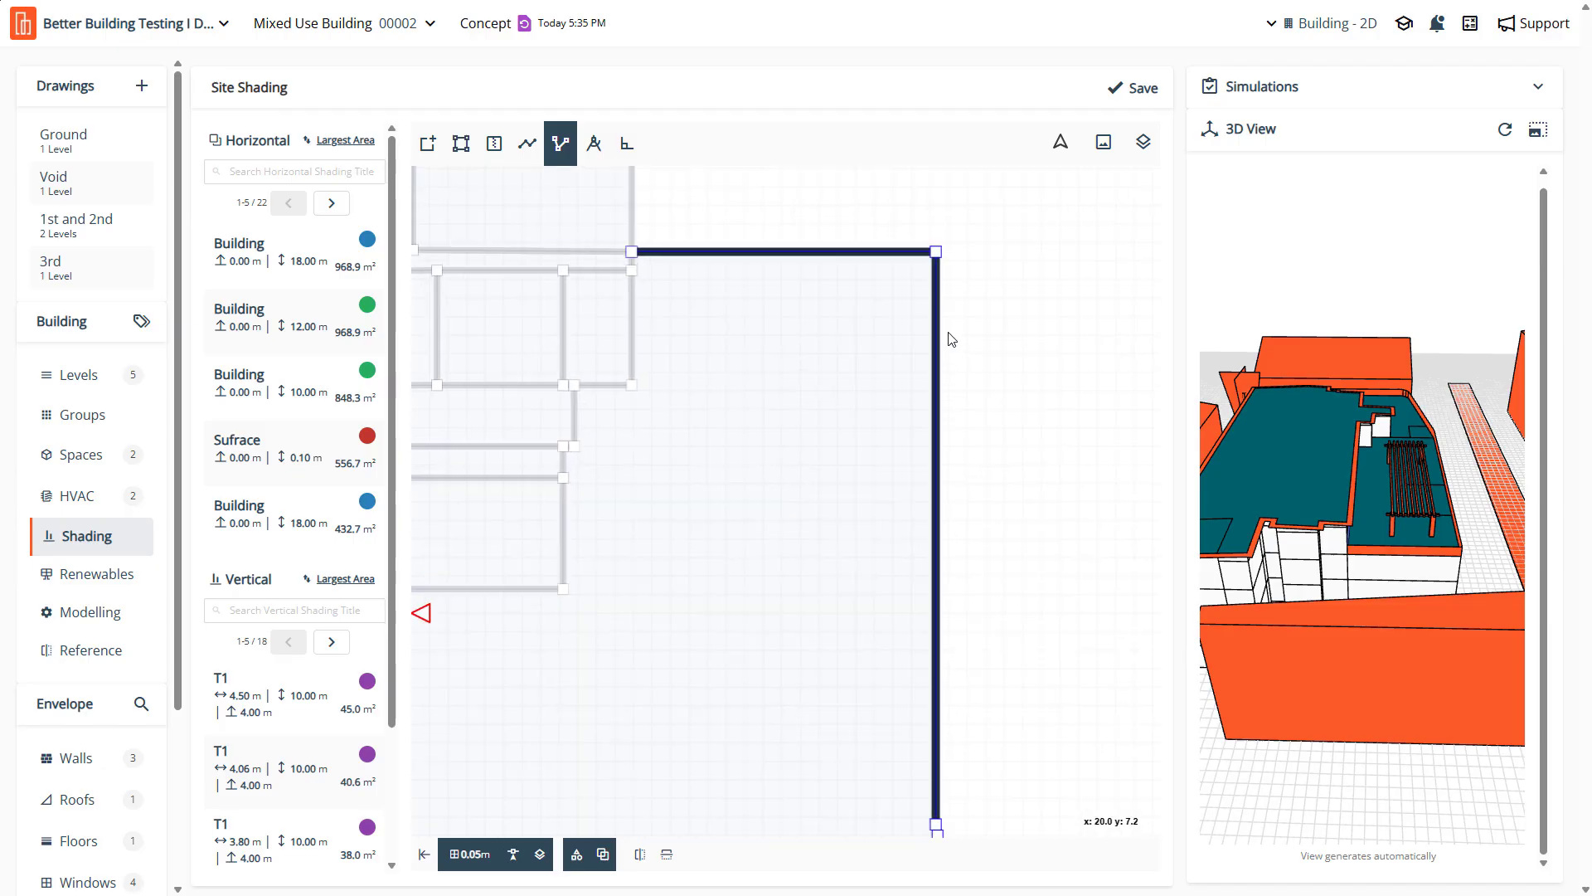
key(l)
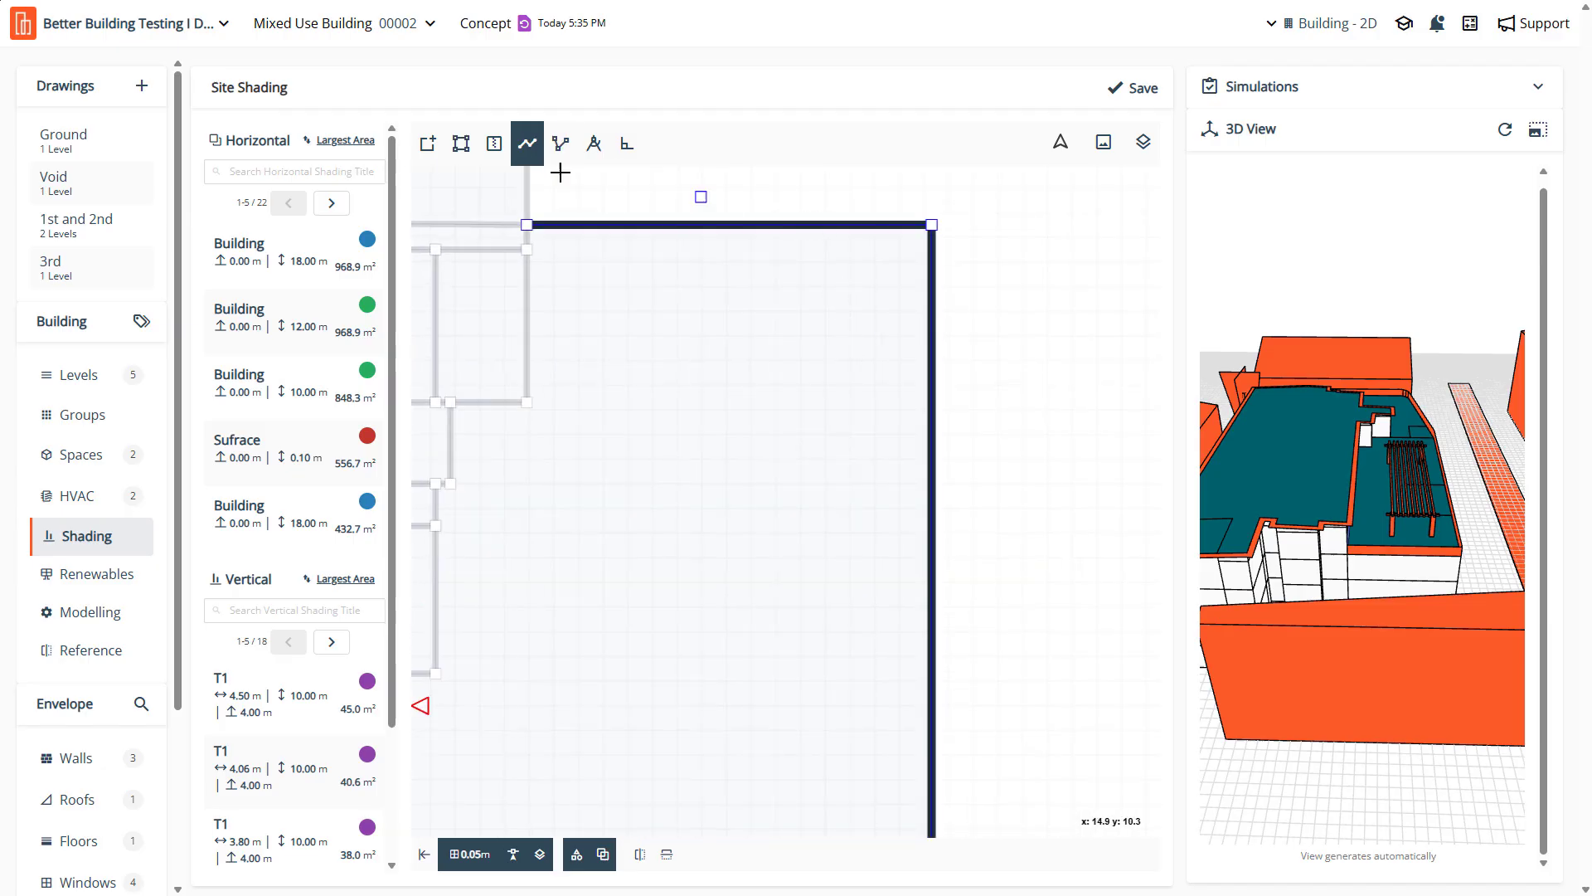
click(428, 143)
key(v)
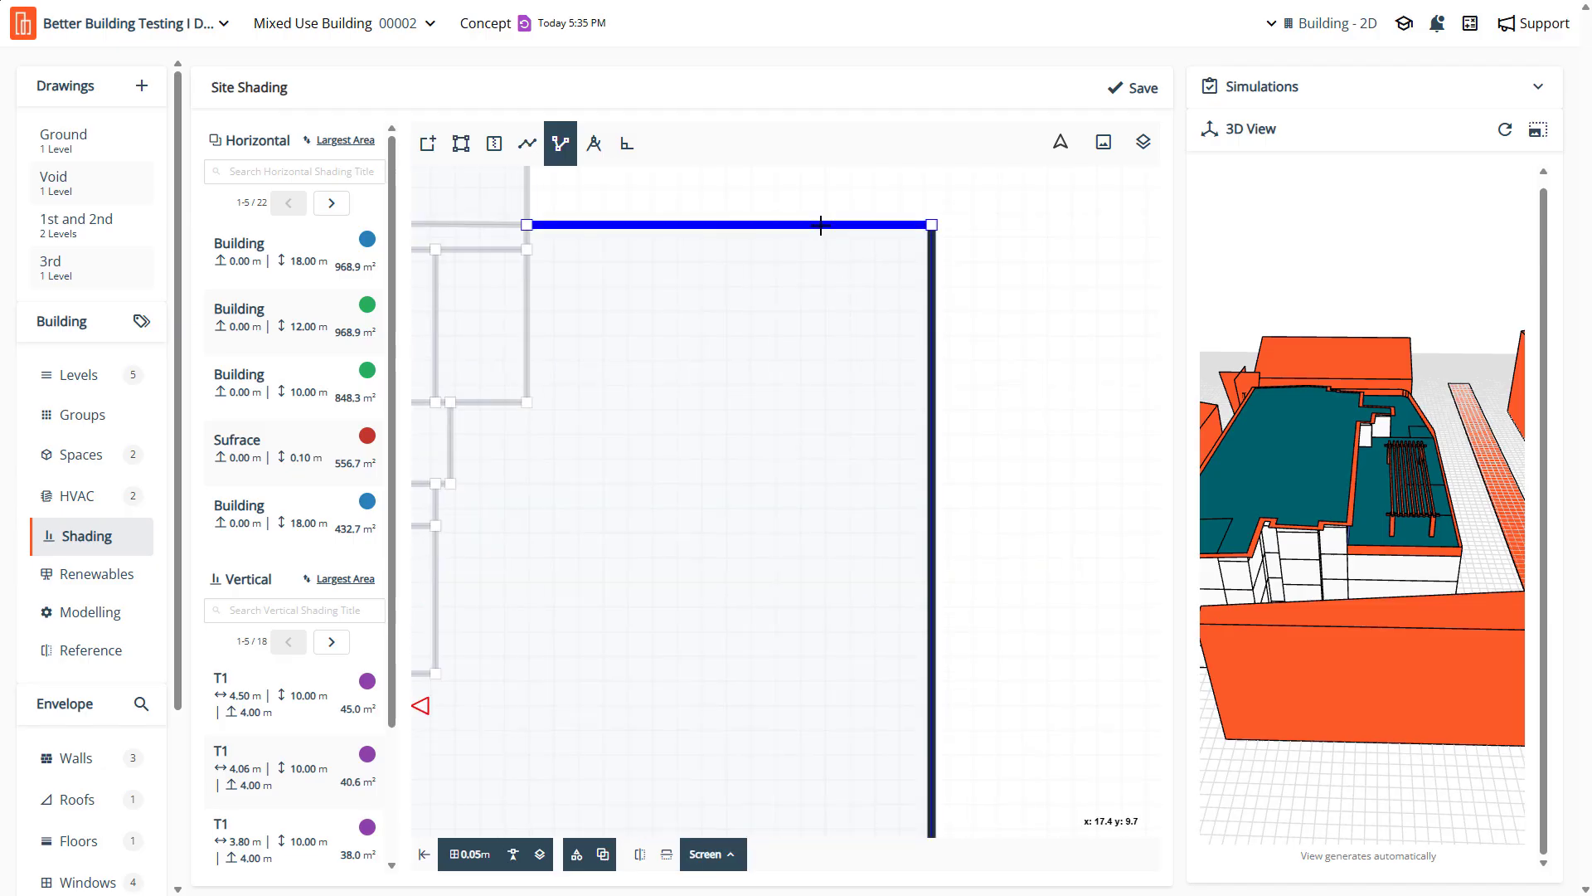
Open vertical shading B9, check its Screen Height and Base Height against the 3D model, and save and close it
click(331, 641)
click(332, 641)
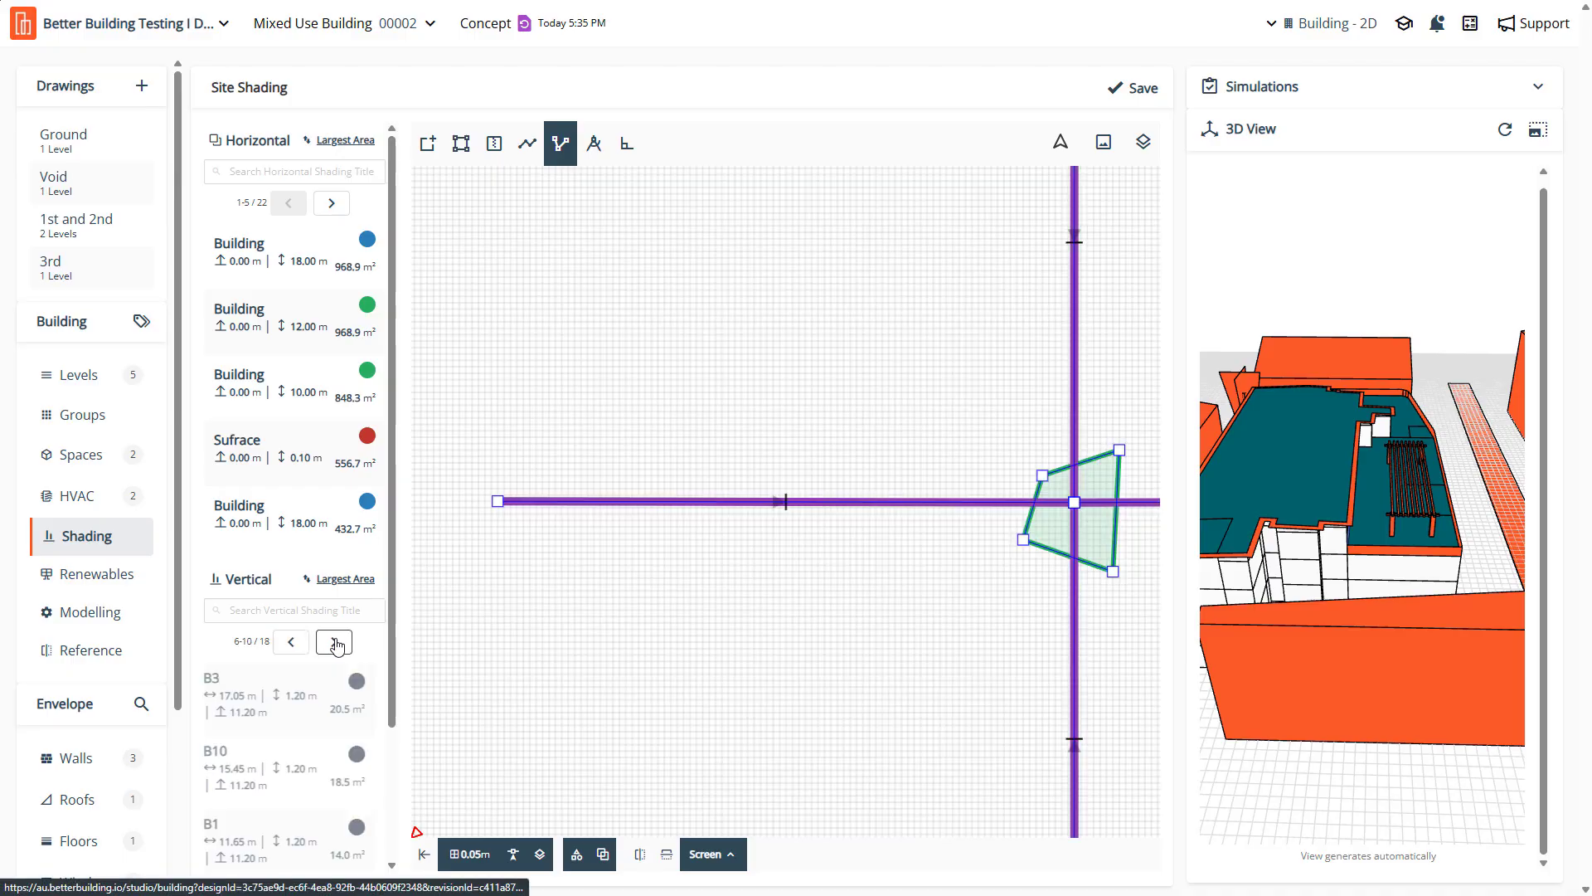
click(335, 641)
click(326, 692)
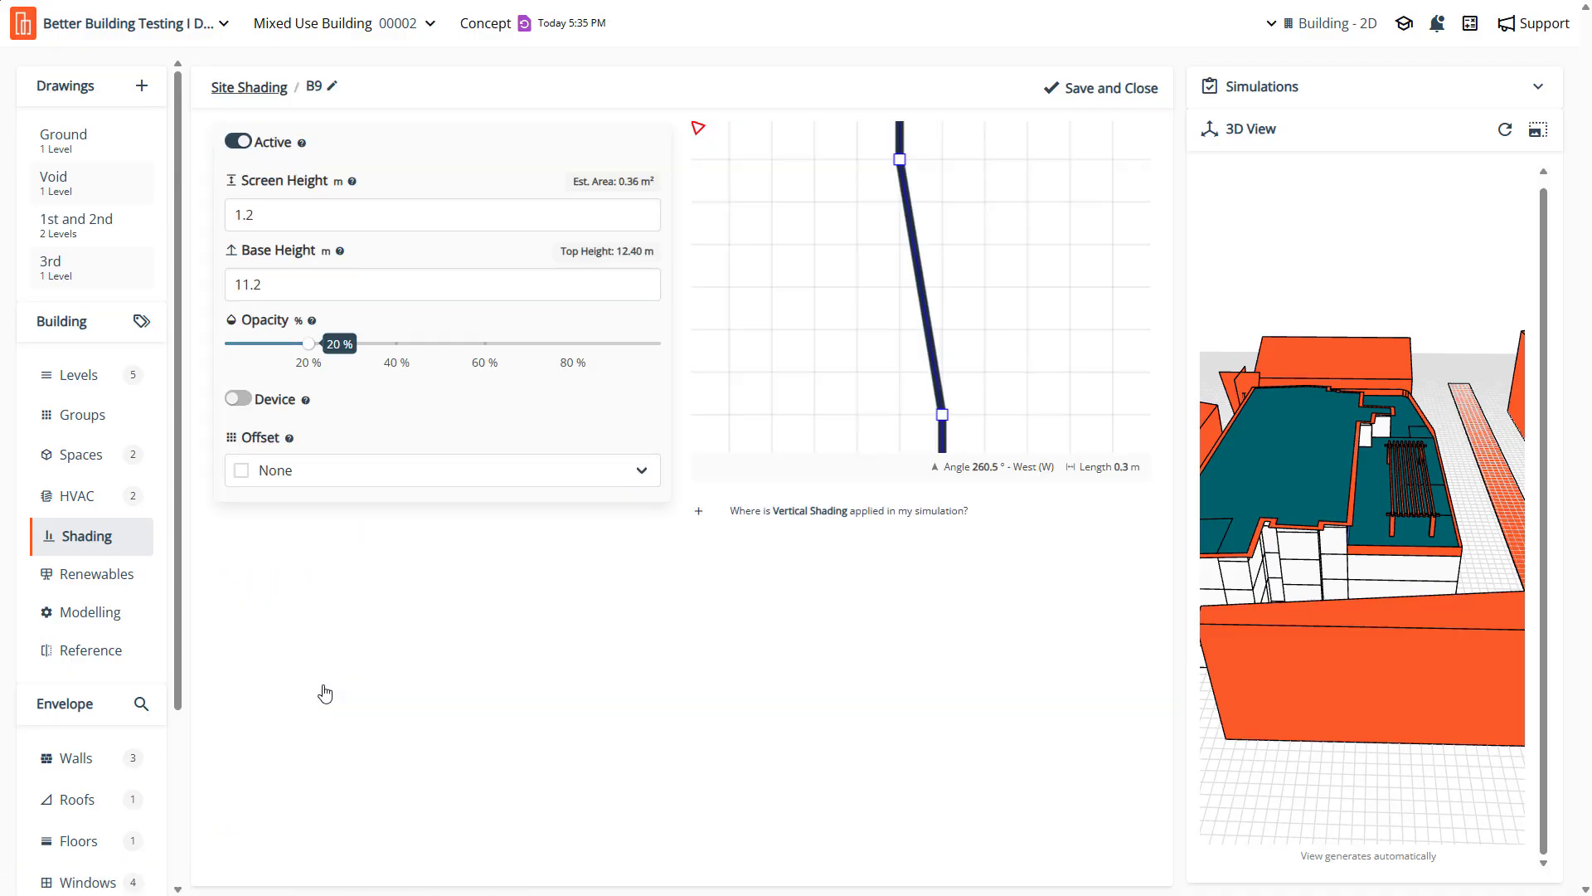
double_click(271, 217)
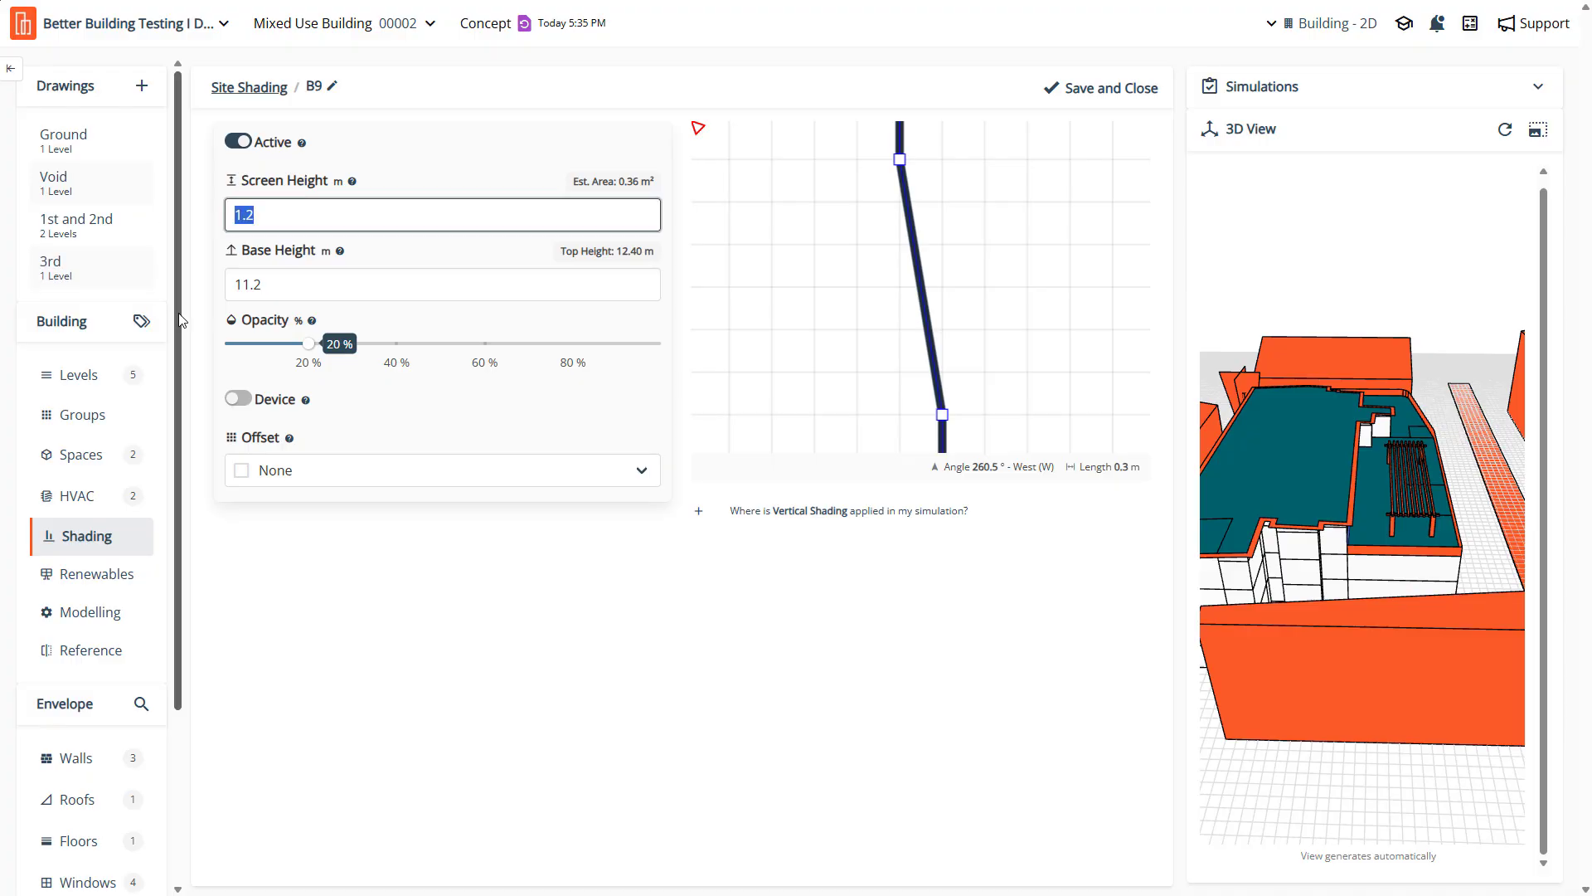
click(307, 288)
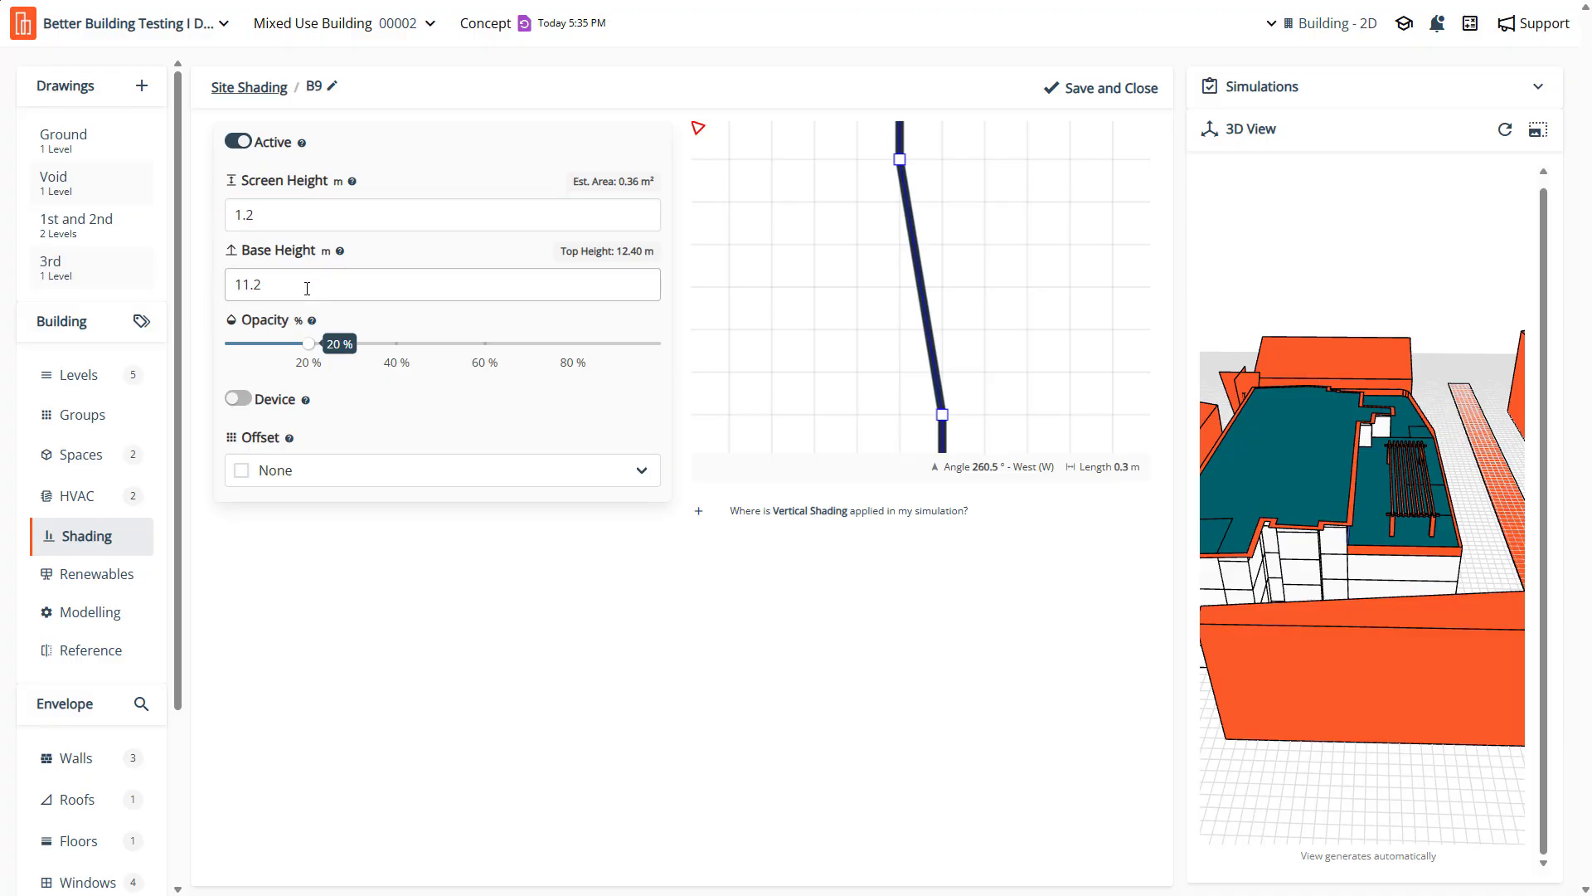
double_click(334, 289)
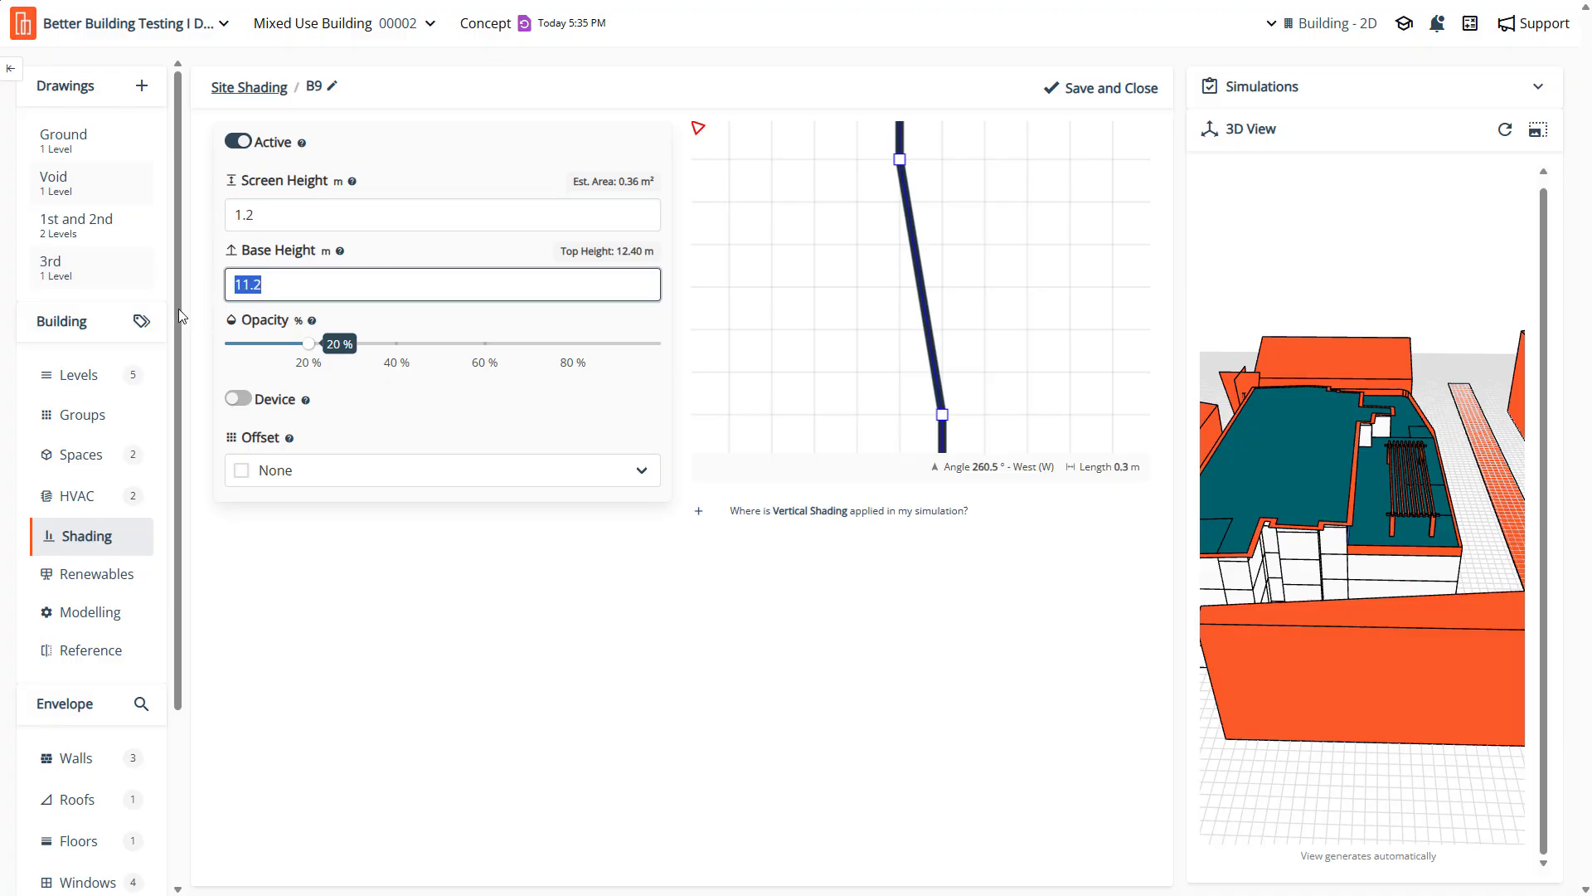
click(516, 626)
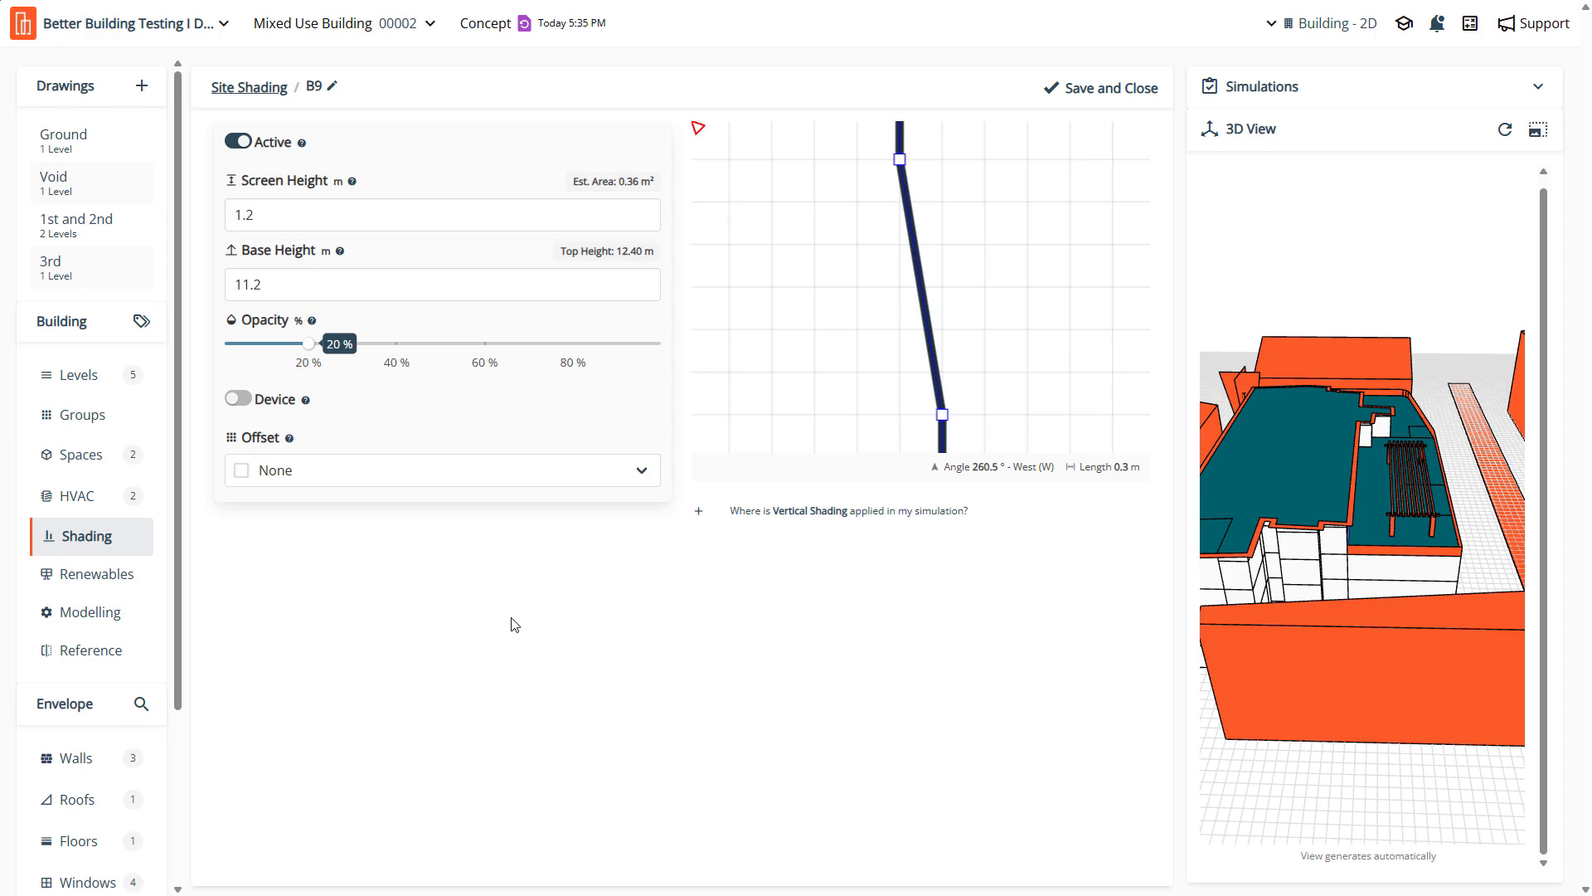
drag(1427, 615, 1300, 555)
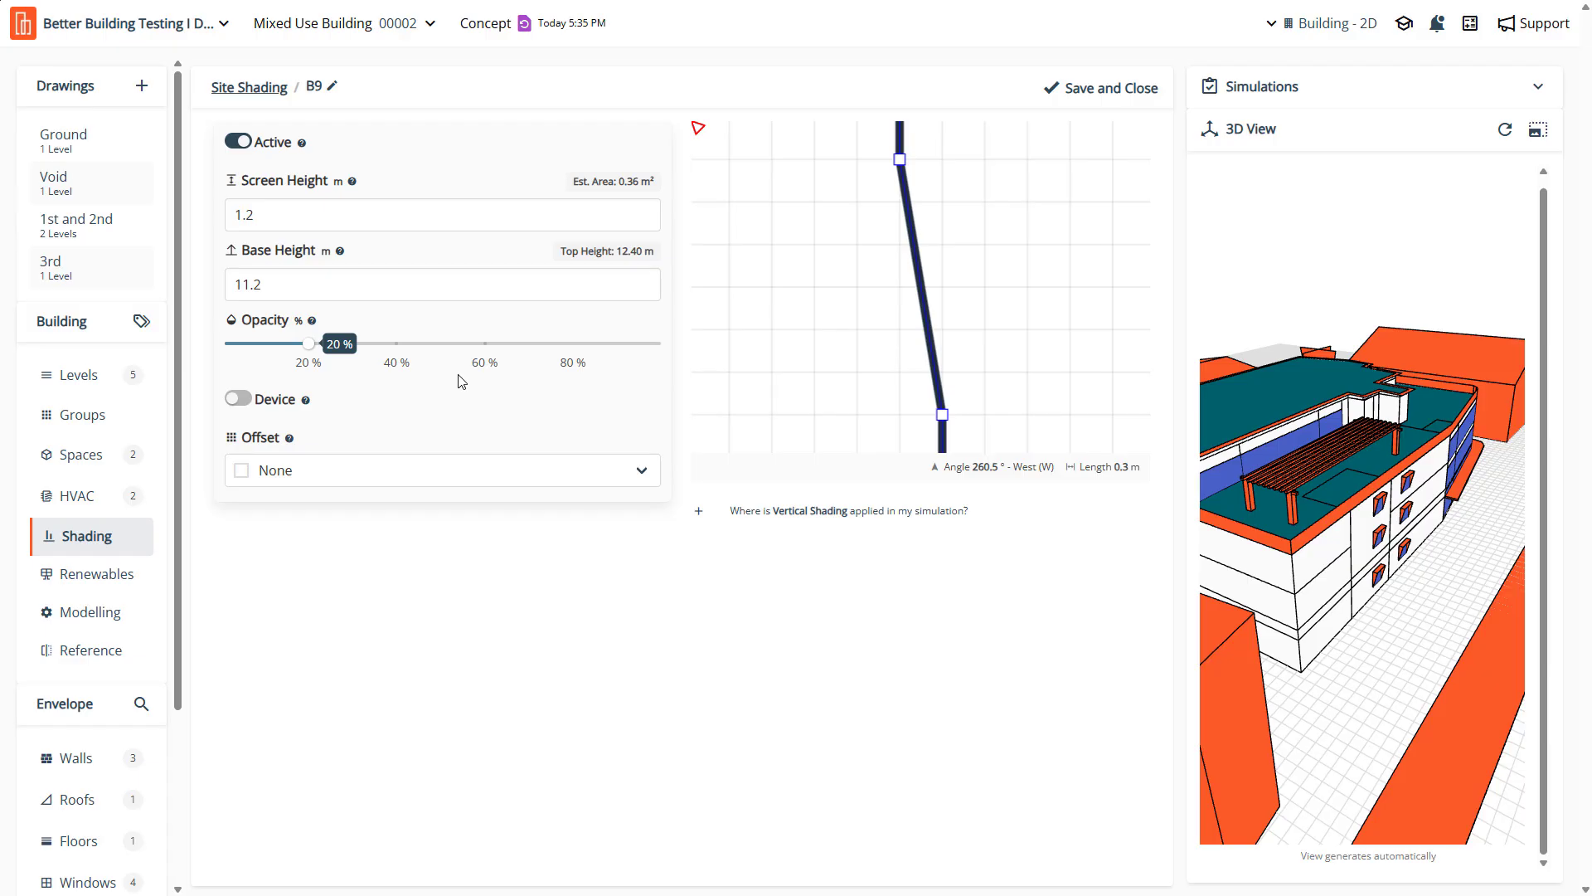
click(1079, 88)
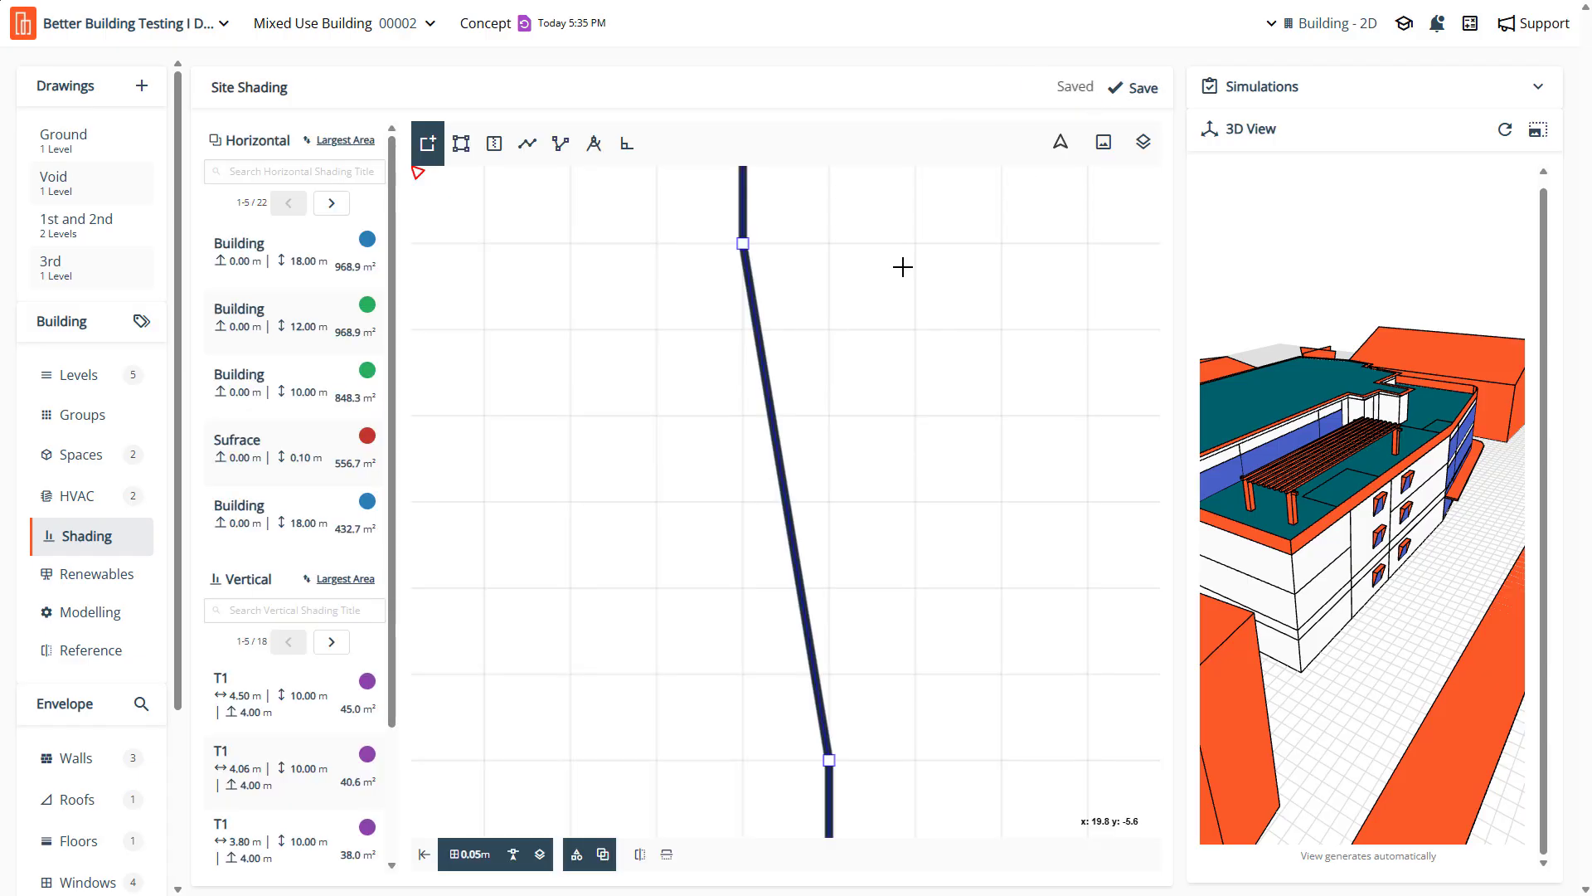
Duplicate the B4 vertical shading and move one of the two overlapping segments outside the building's rounded southeast corner
scroll(344, 728, down, 3)
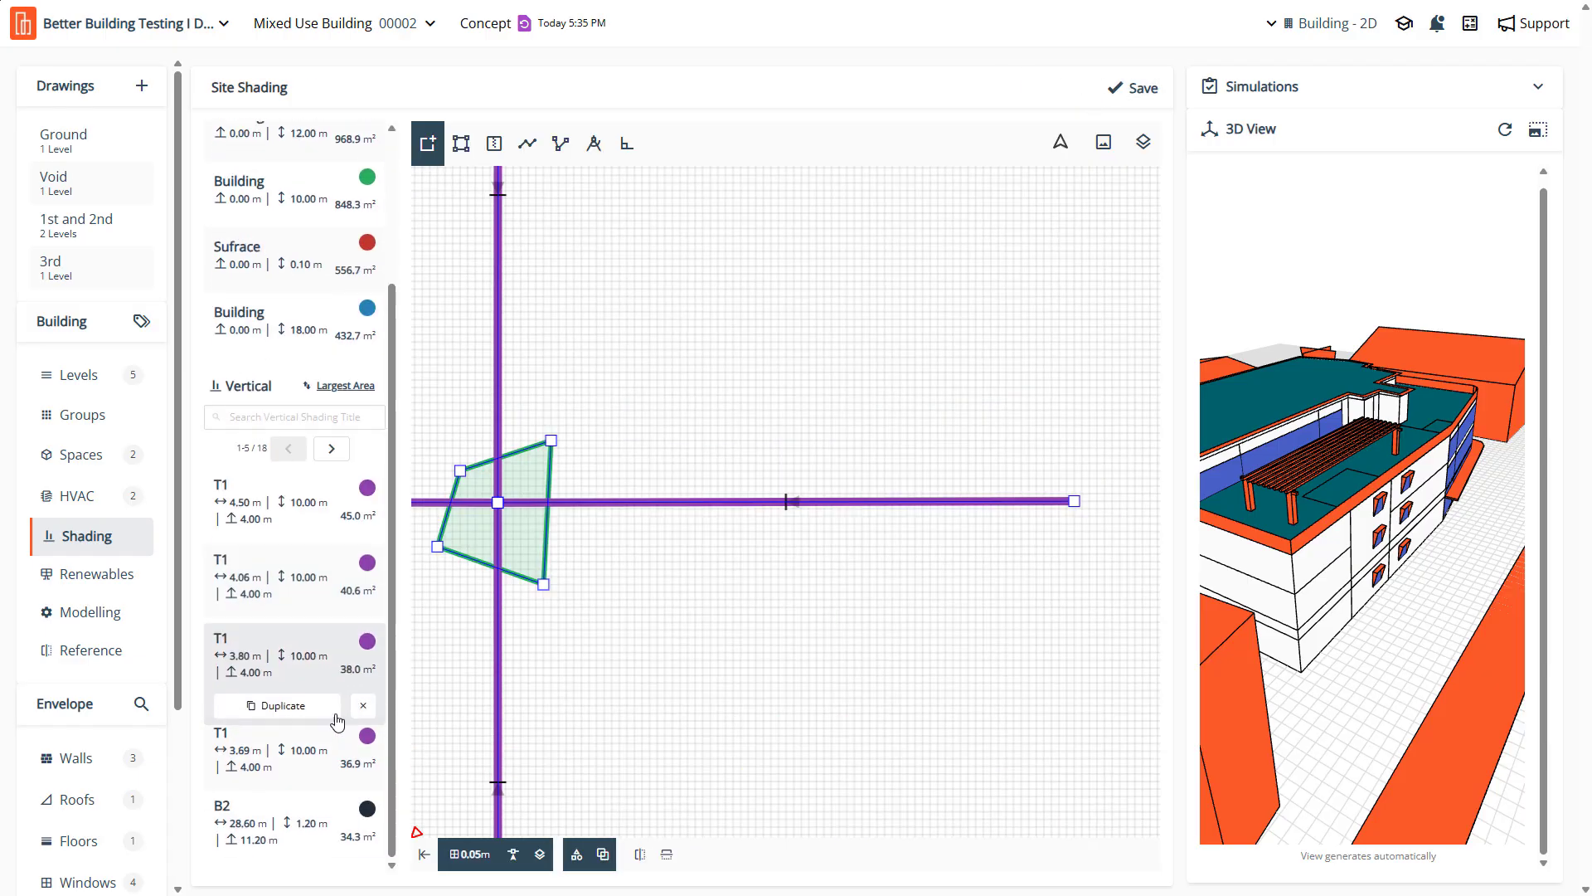
click(332, 478)
click(335, 477)
mouse_move(306, 581)
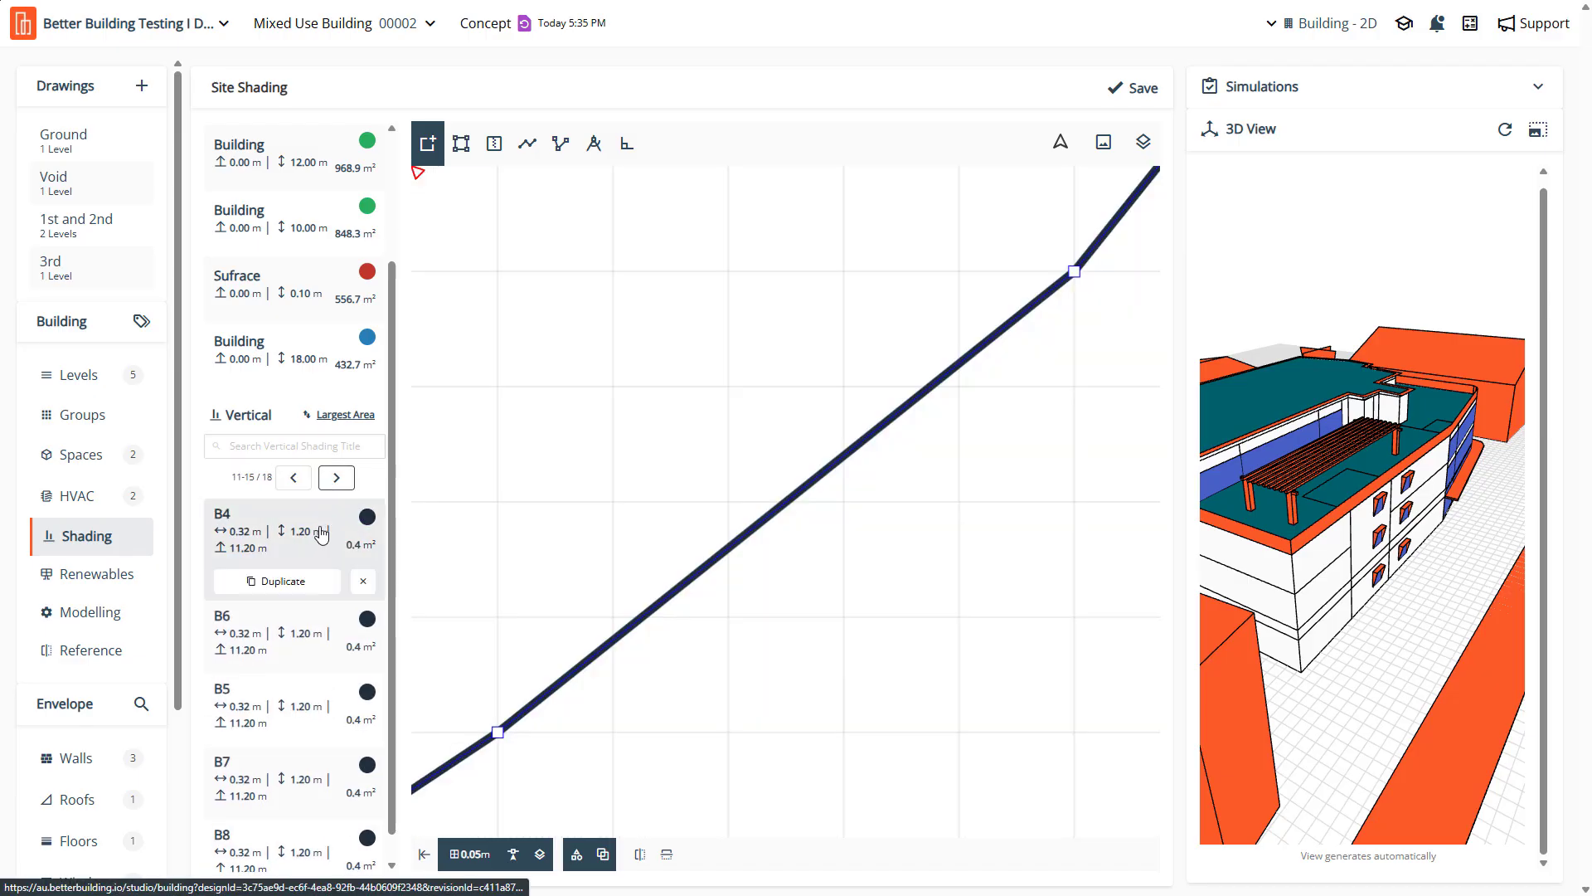
click(303, 581)
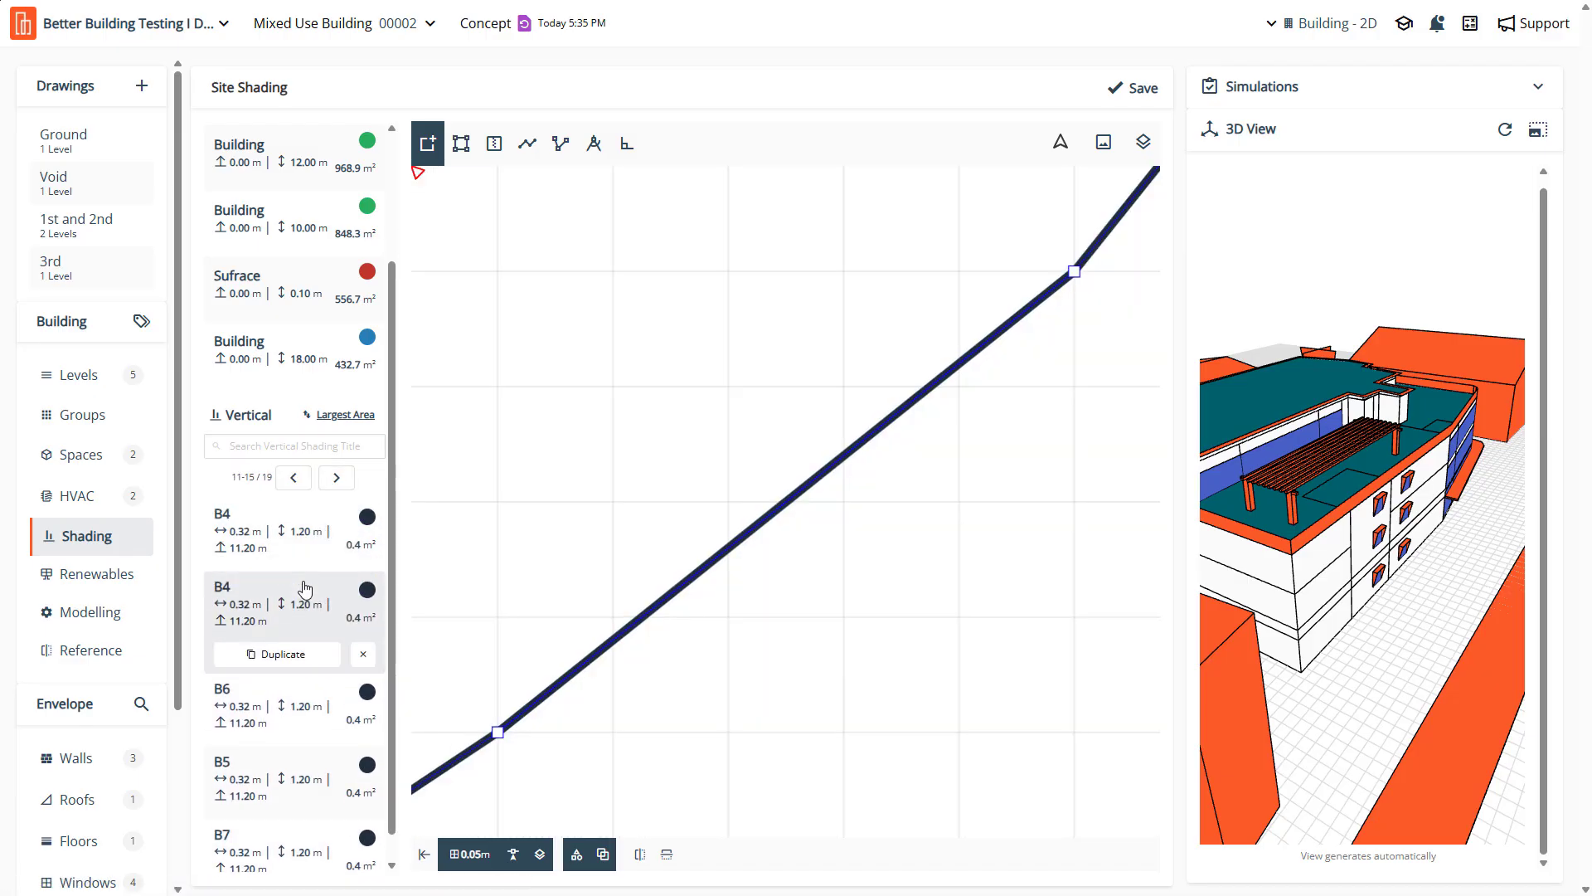
scroll(732, 466, down, 6)
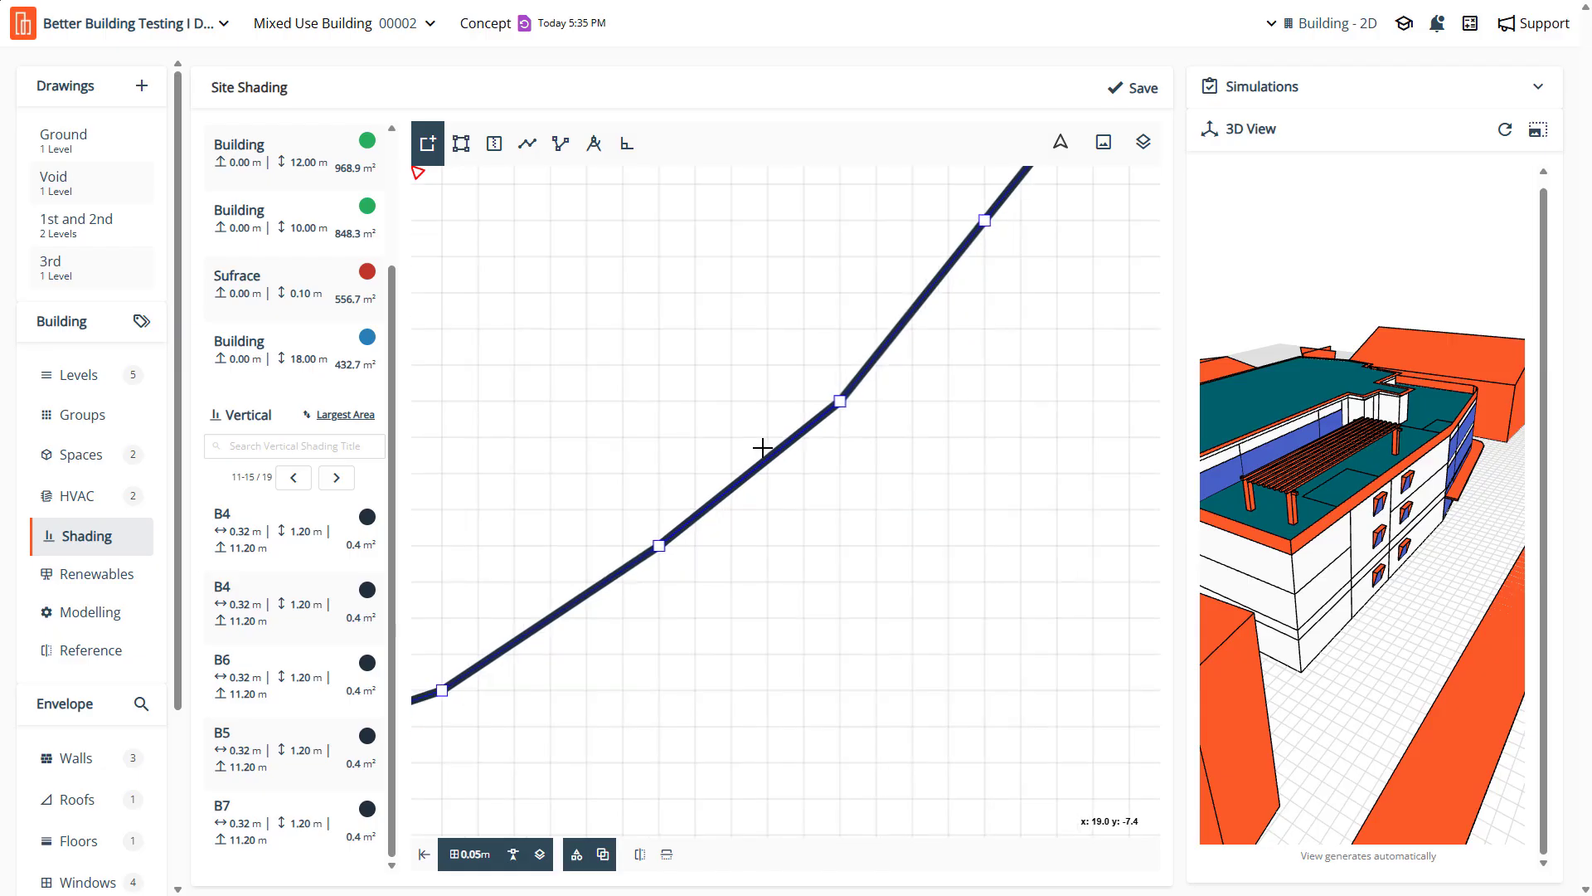
scroll(750, 470, down, 2)
drag(744, 467, 873, 590)
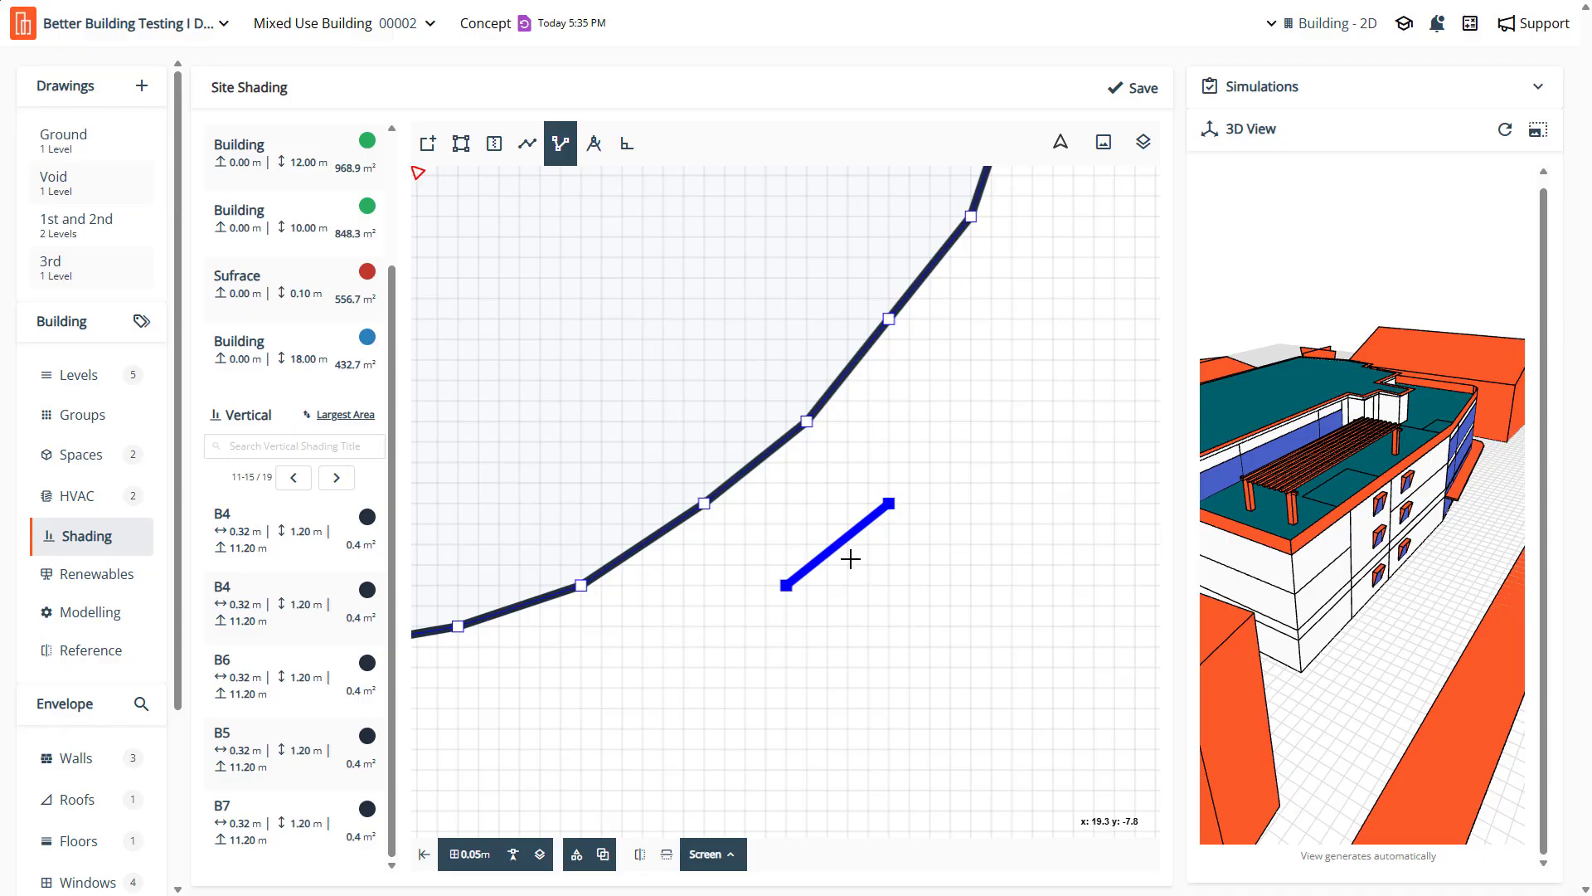
mouse_move(827, 543)
mouse_down()
mouse_move(878, 455)
mouse_move(881, 383)
mouse_move(869, 535)
mouse_up()
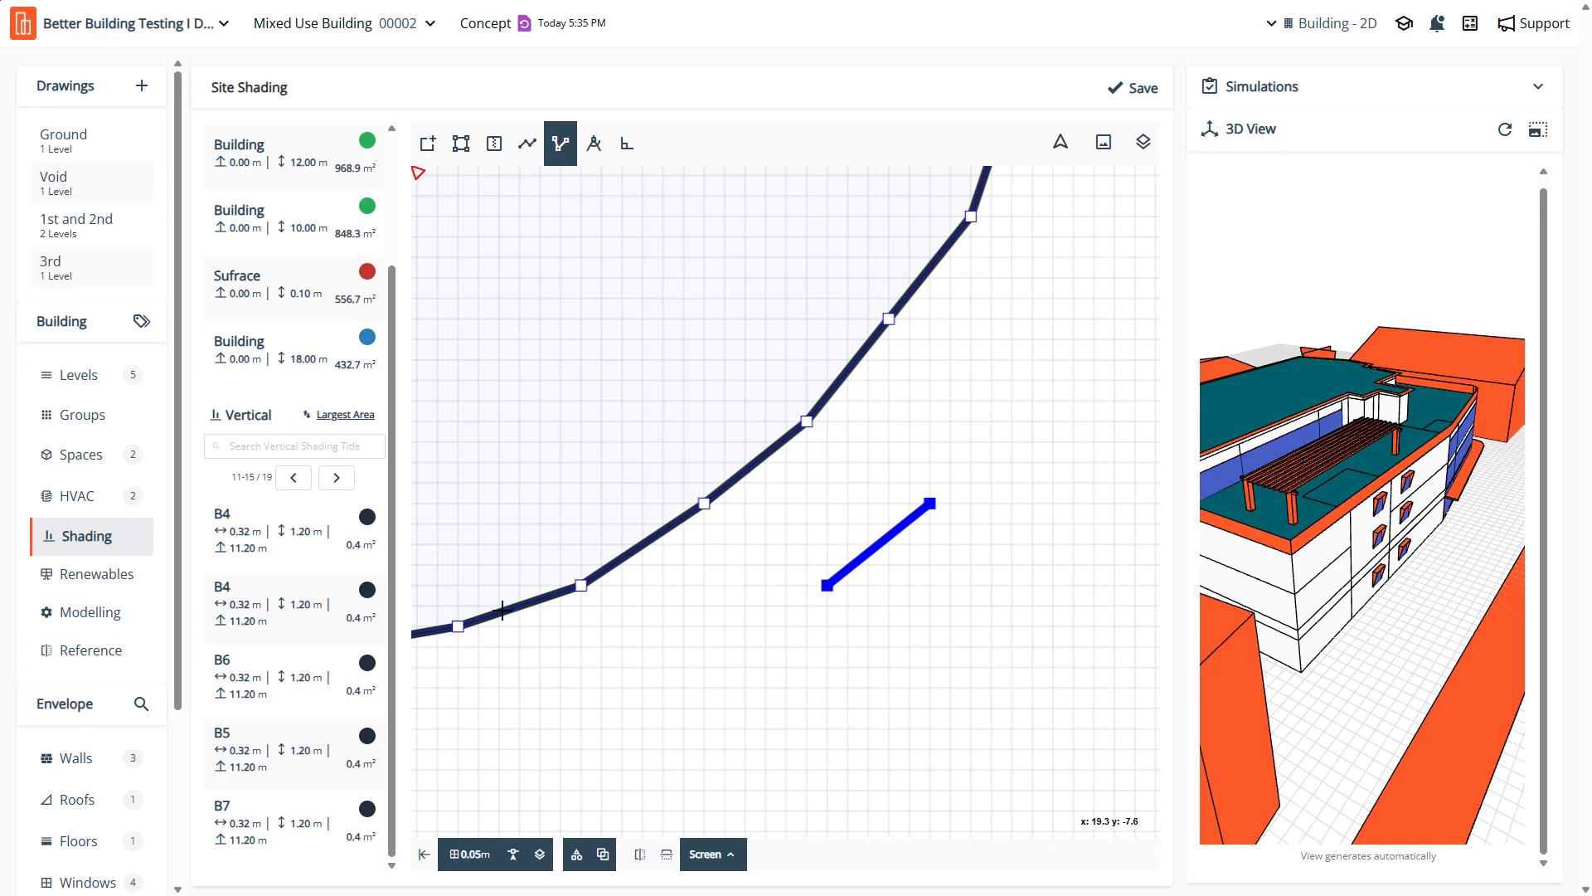
Delete the B4 segment remaining on the rounded corner and save the Site Shading drawing
click(374, 619)
click(364, 656)
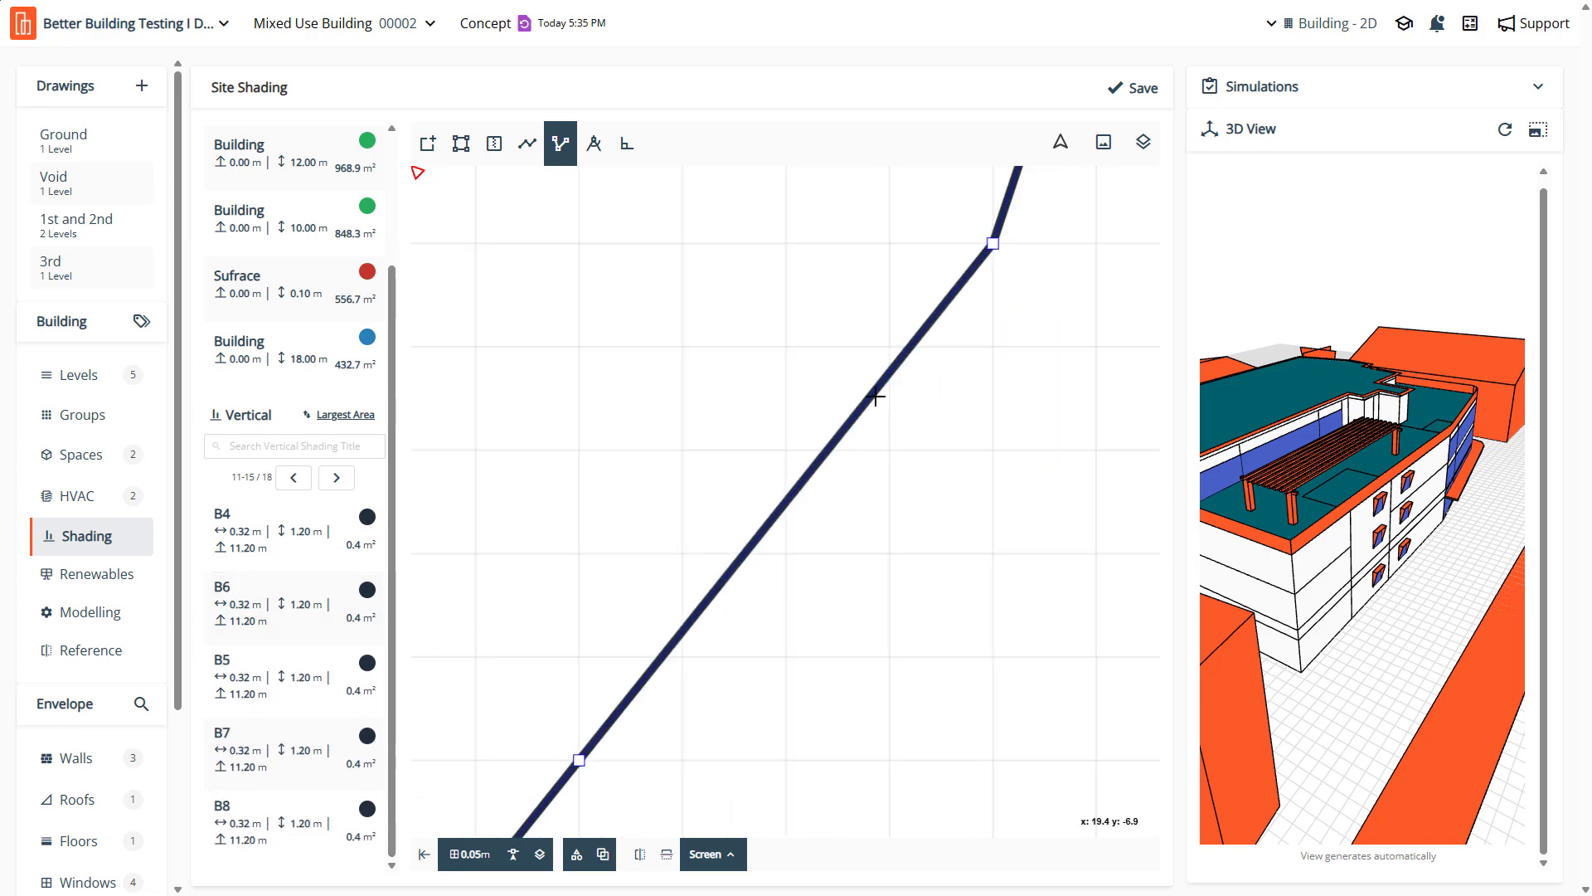
click(1134, 88)
Move the outlying B4 segment back into the gap in the building's rounded corner and save the drawing
scroll(822, 530, down, 2)
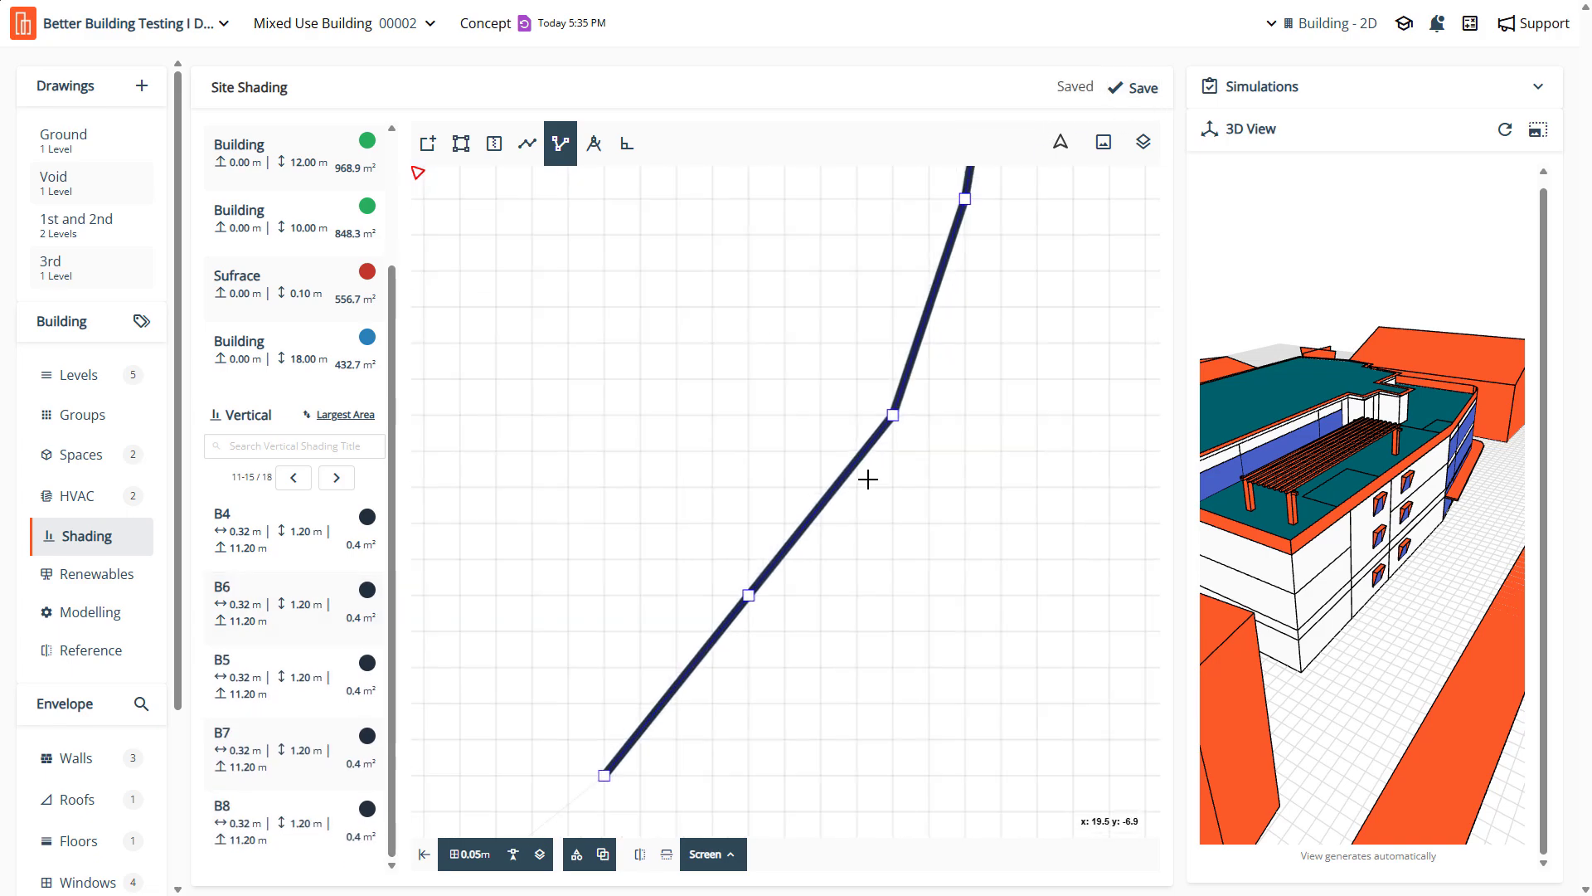
scroll(807, 494, down, 4)
scroll(803, 638, down, 3)
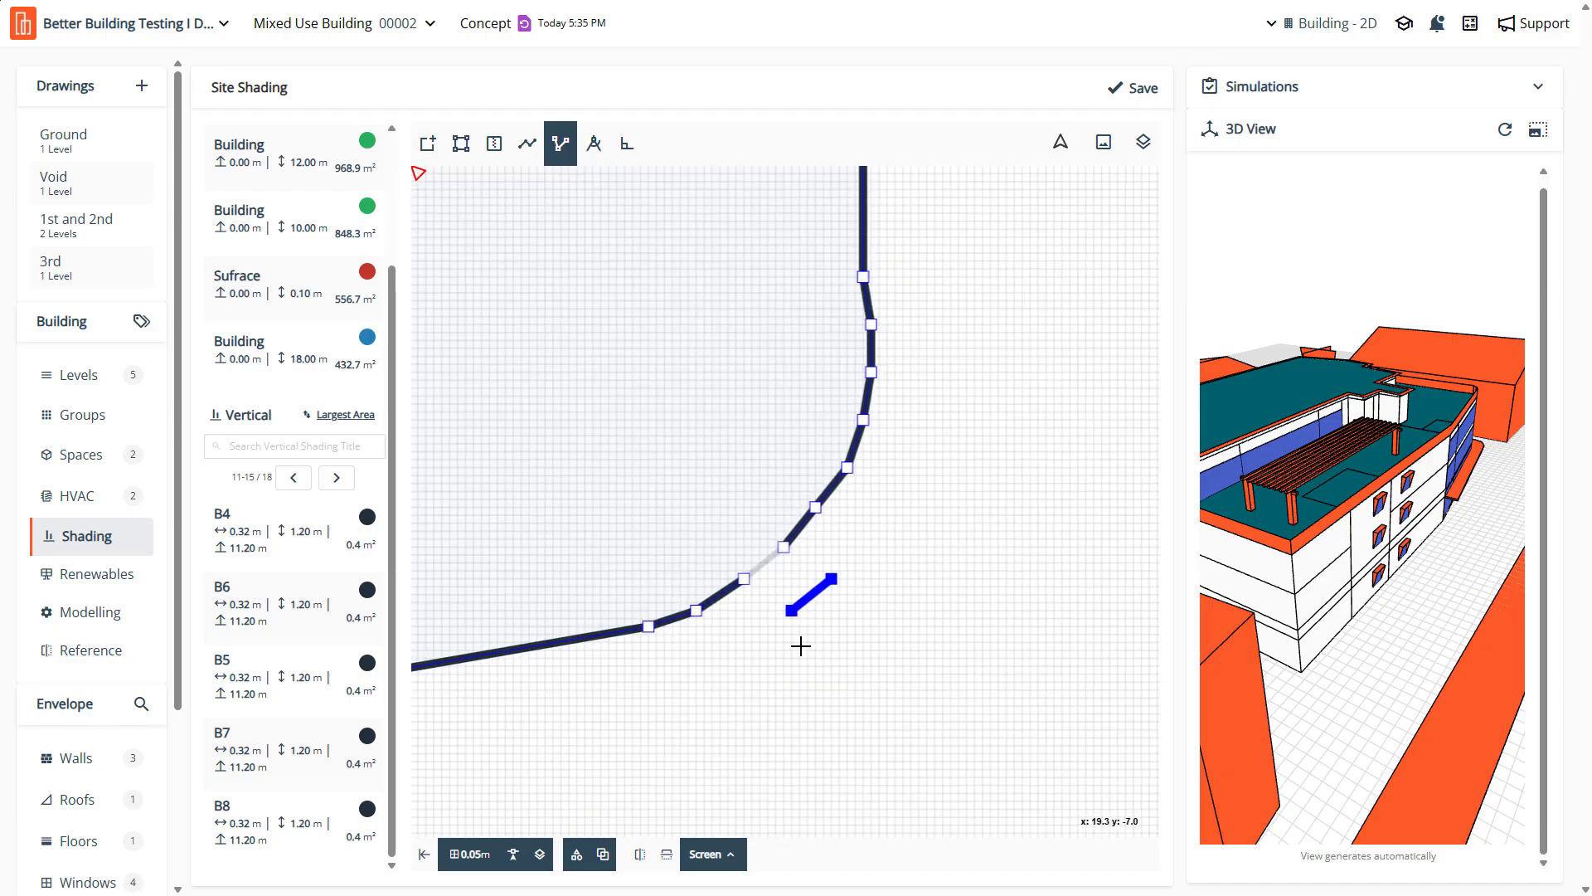
drag(815, 581, 768, 551)
click(1134, 89)
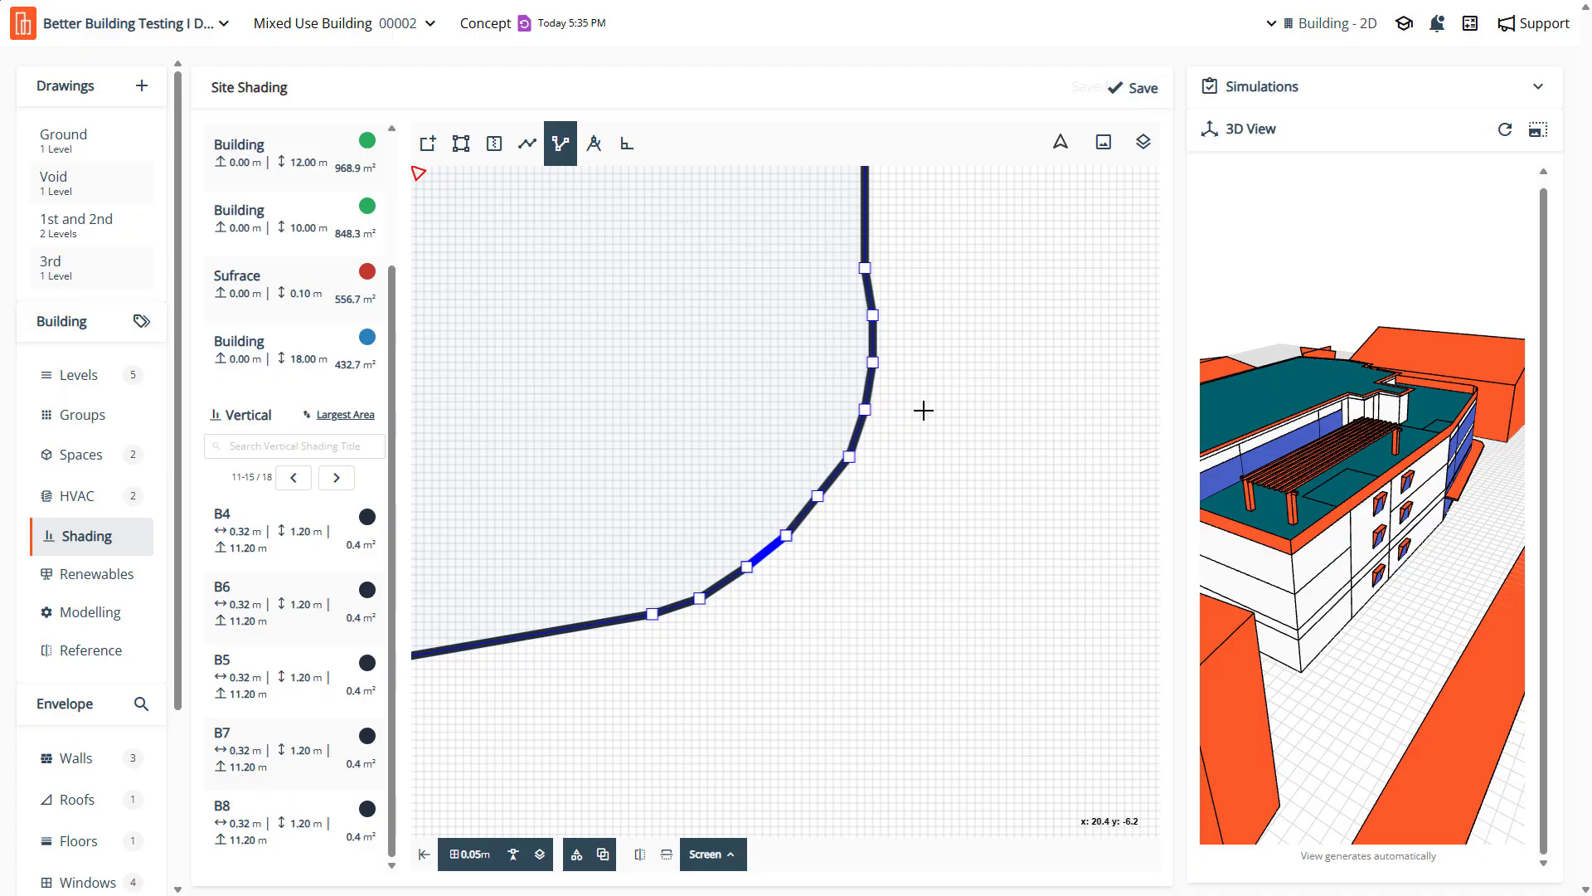
Examine the slatted pergola shading and its corner posts on the building's south side
scroll(924, 409, down, 6)
scroll(941, 436, down, 5)
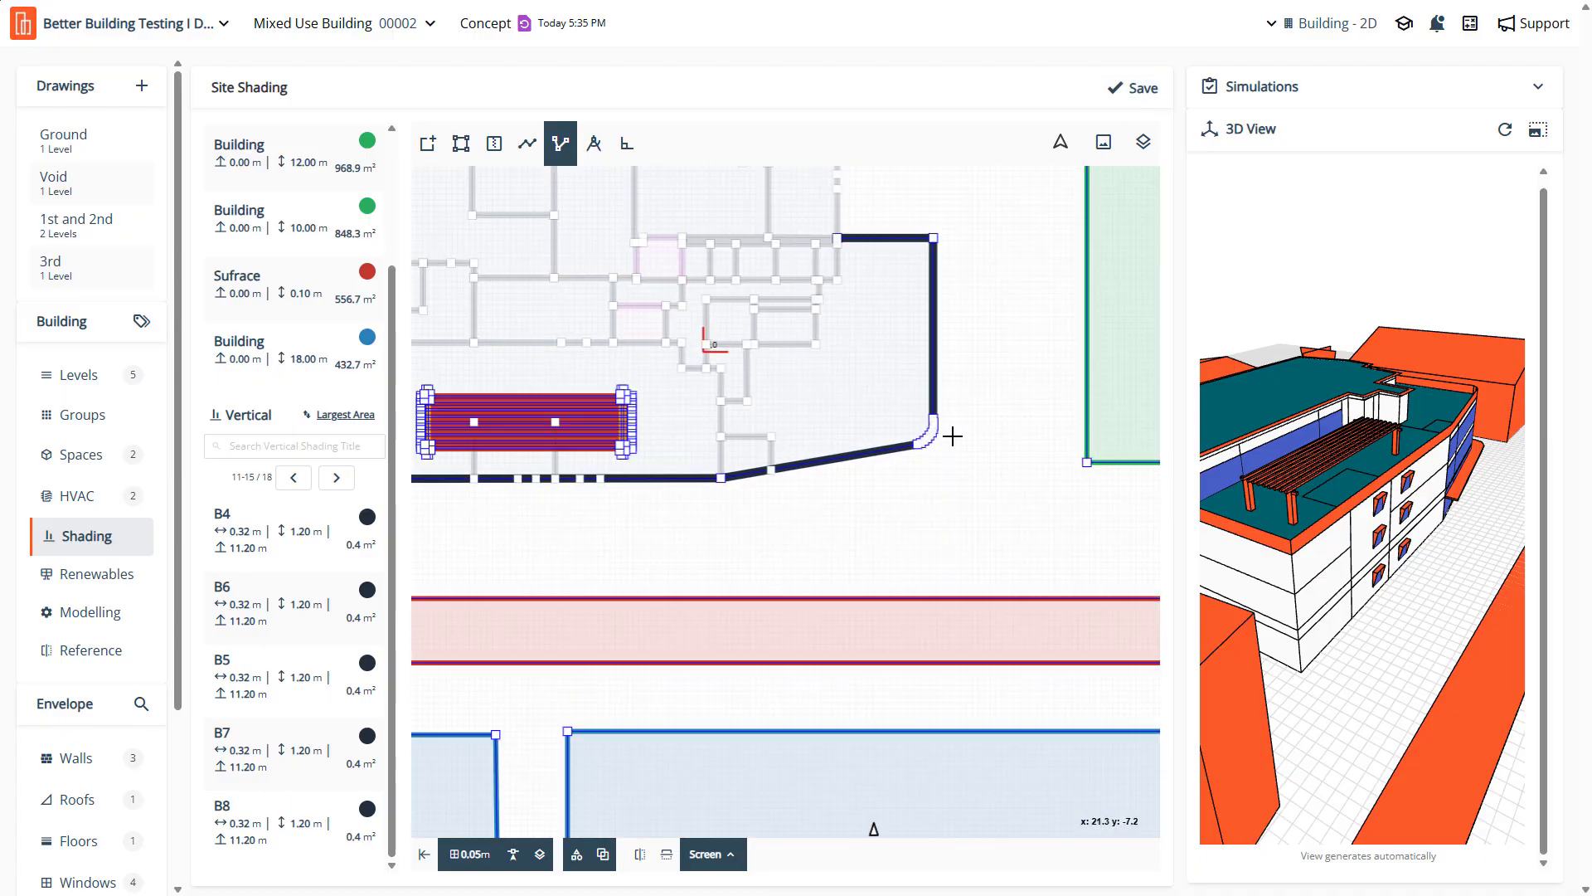
scroll(611, 410, up, 6)
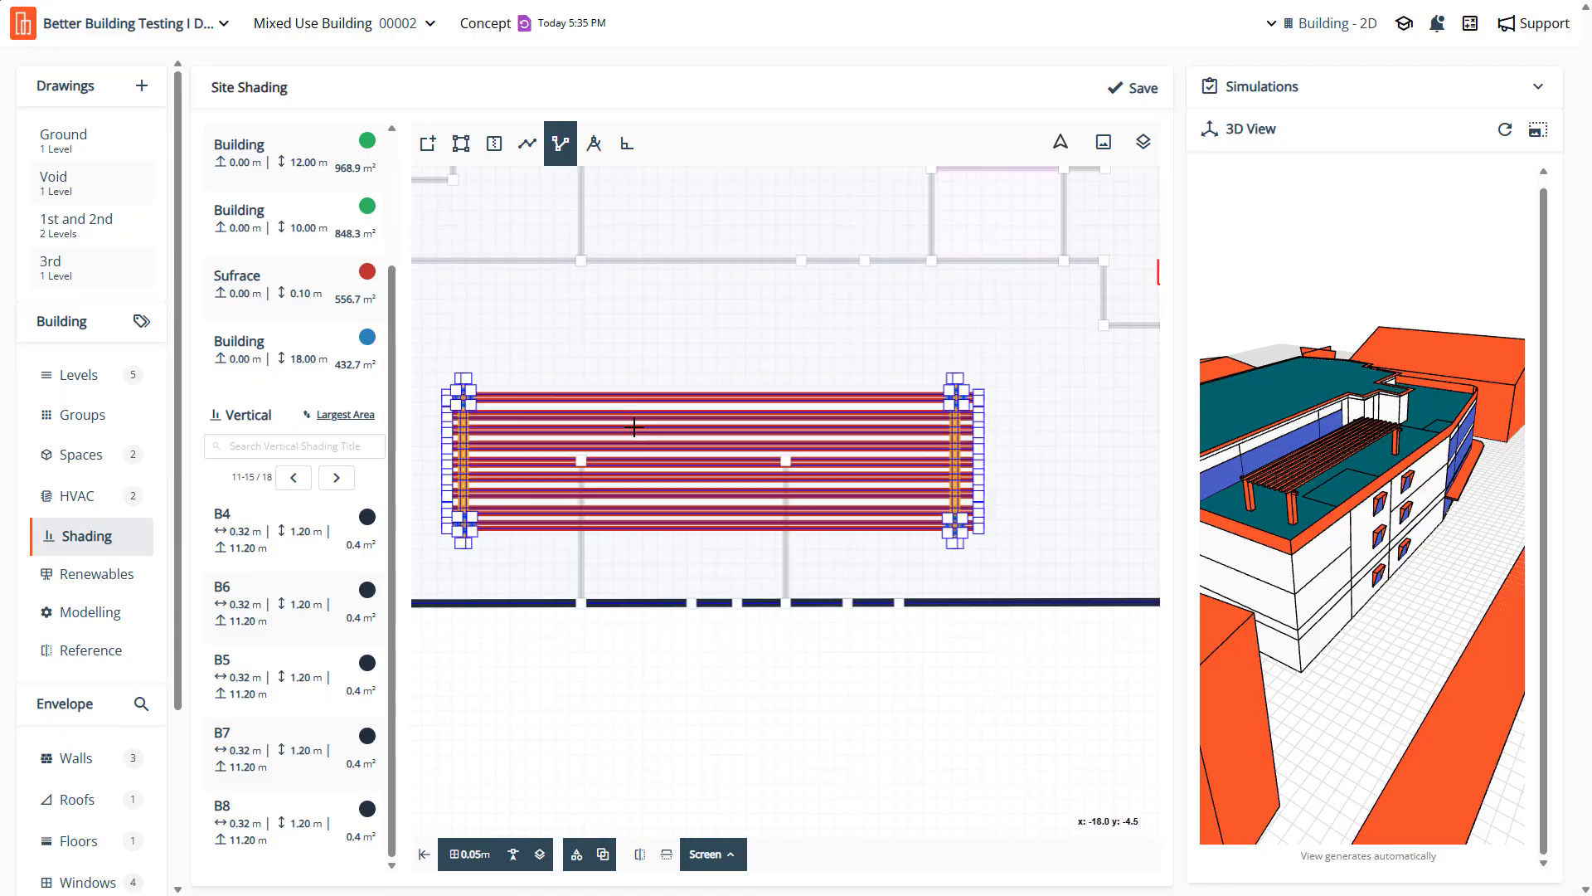
scroll(912, 465, up, 3)
scroll(1022, 386, up, 2)
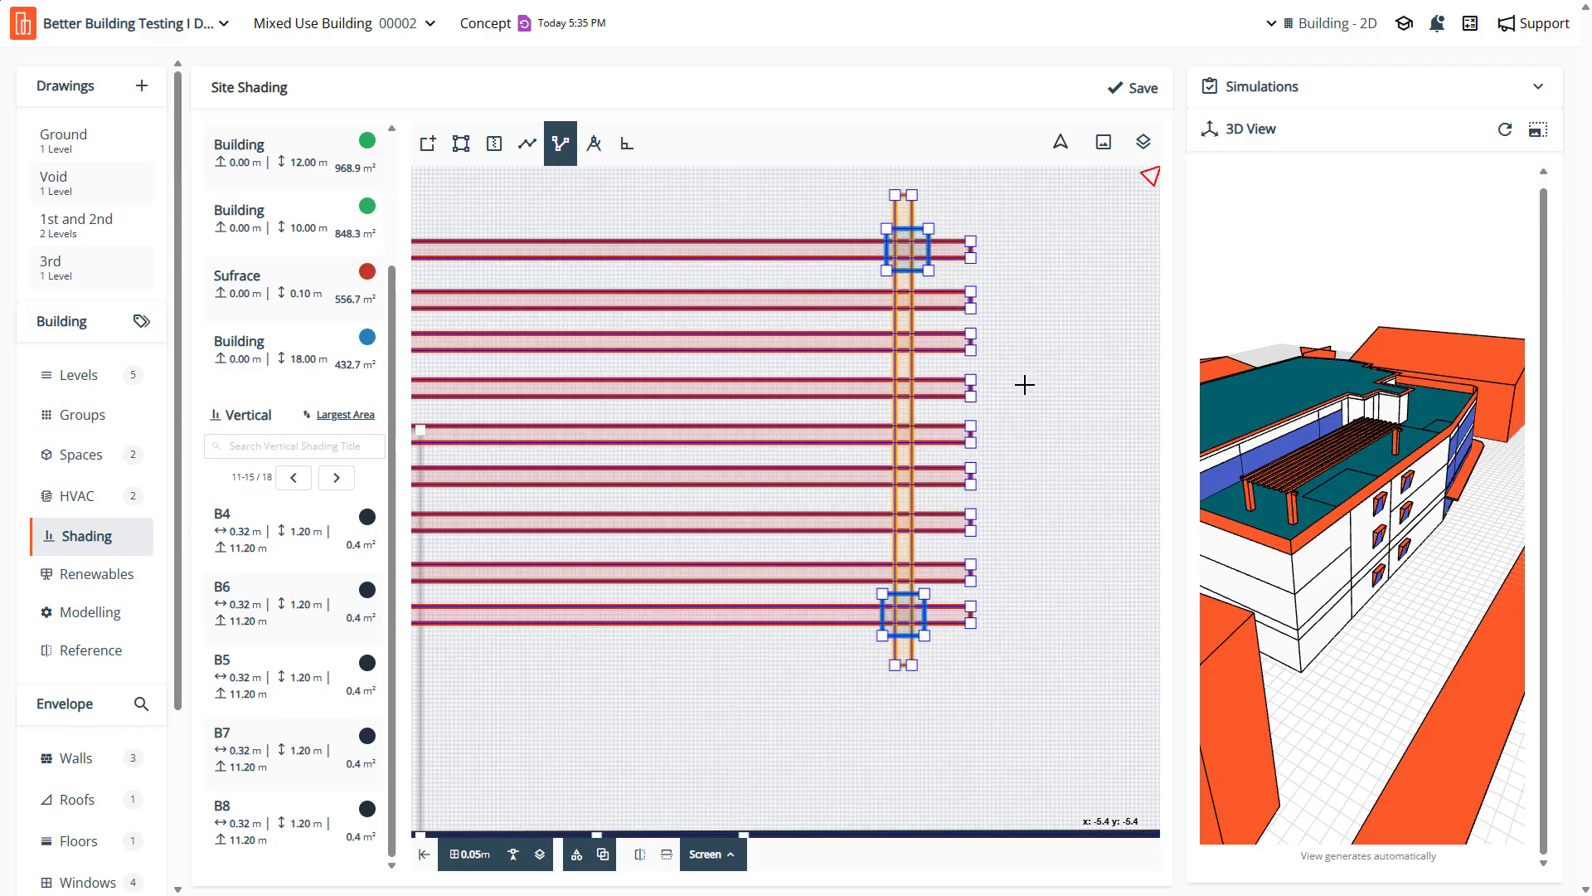
Inspect the rooftop pergola in the 3D preview, from the whole slatted roof down to a single corner post
drag(1254, 434, 1343, 524)
scroll(1321, 543, up, 8)
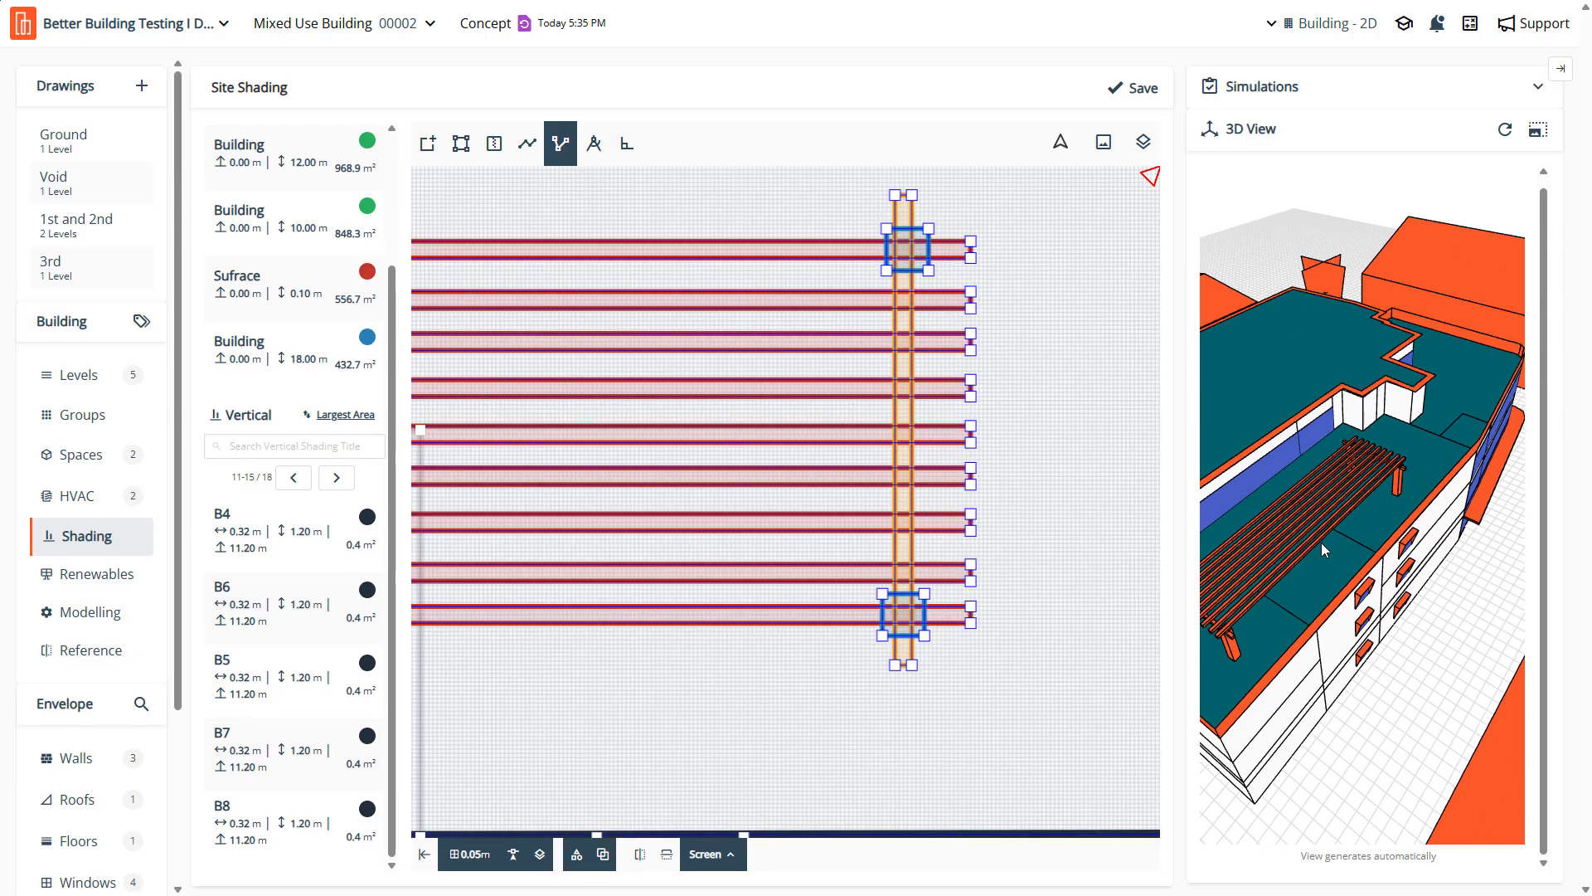
scroll(1436, 445, down, 2)
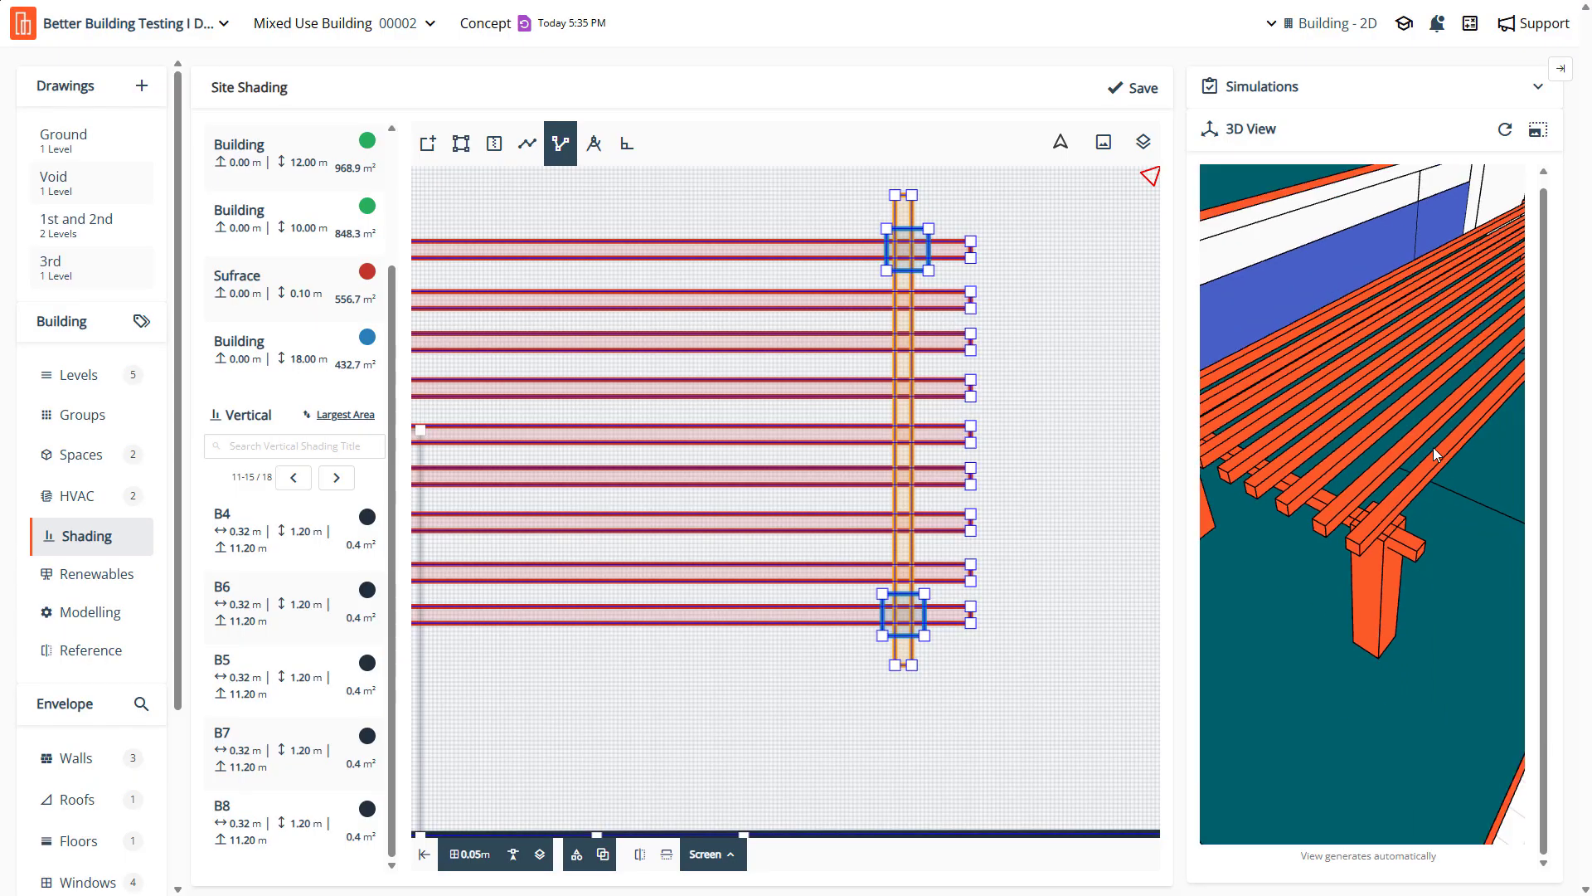
scroll(1387, 516, up, 6)
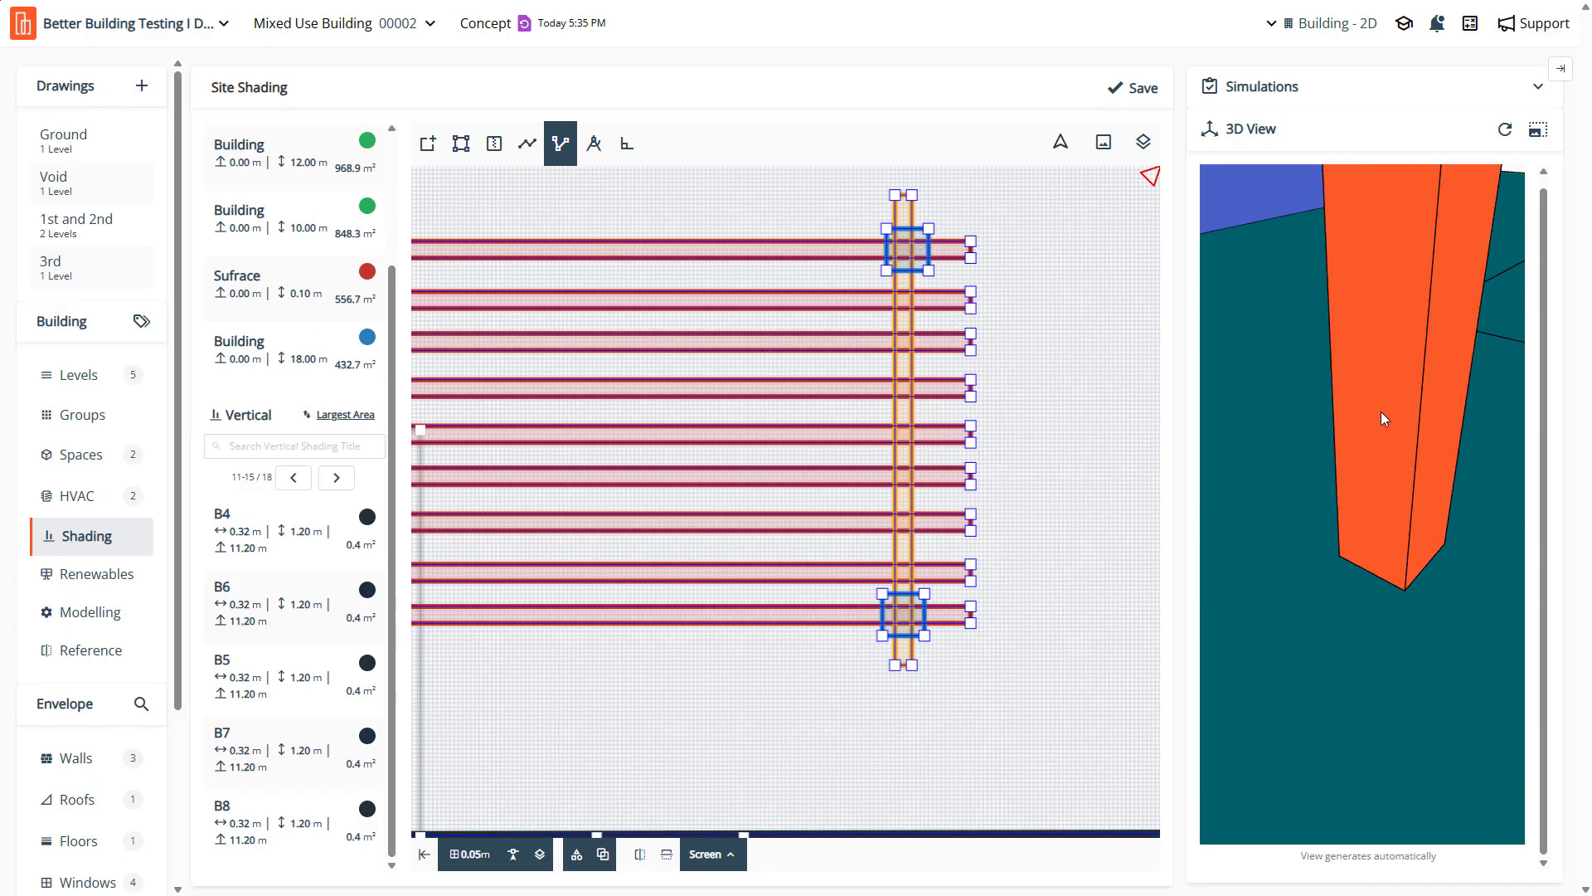
scroll(1377, 423, down, 3)
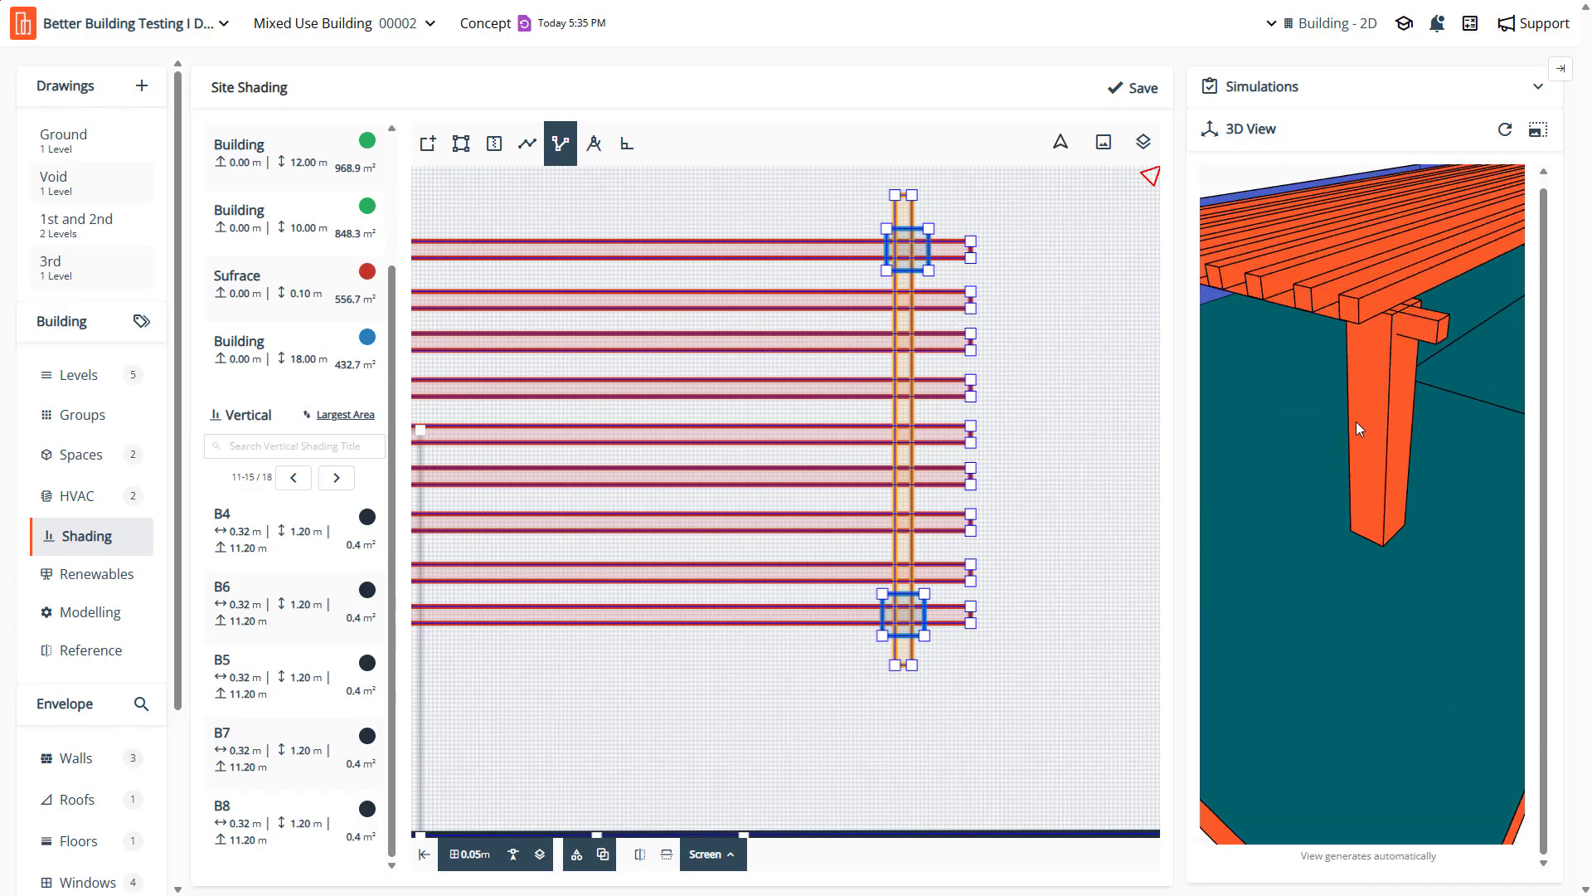
Select two of the pergola's slats, its corner post and its crossbeam in turn in the shading plan to identify them
click(843, 249)
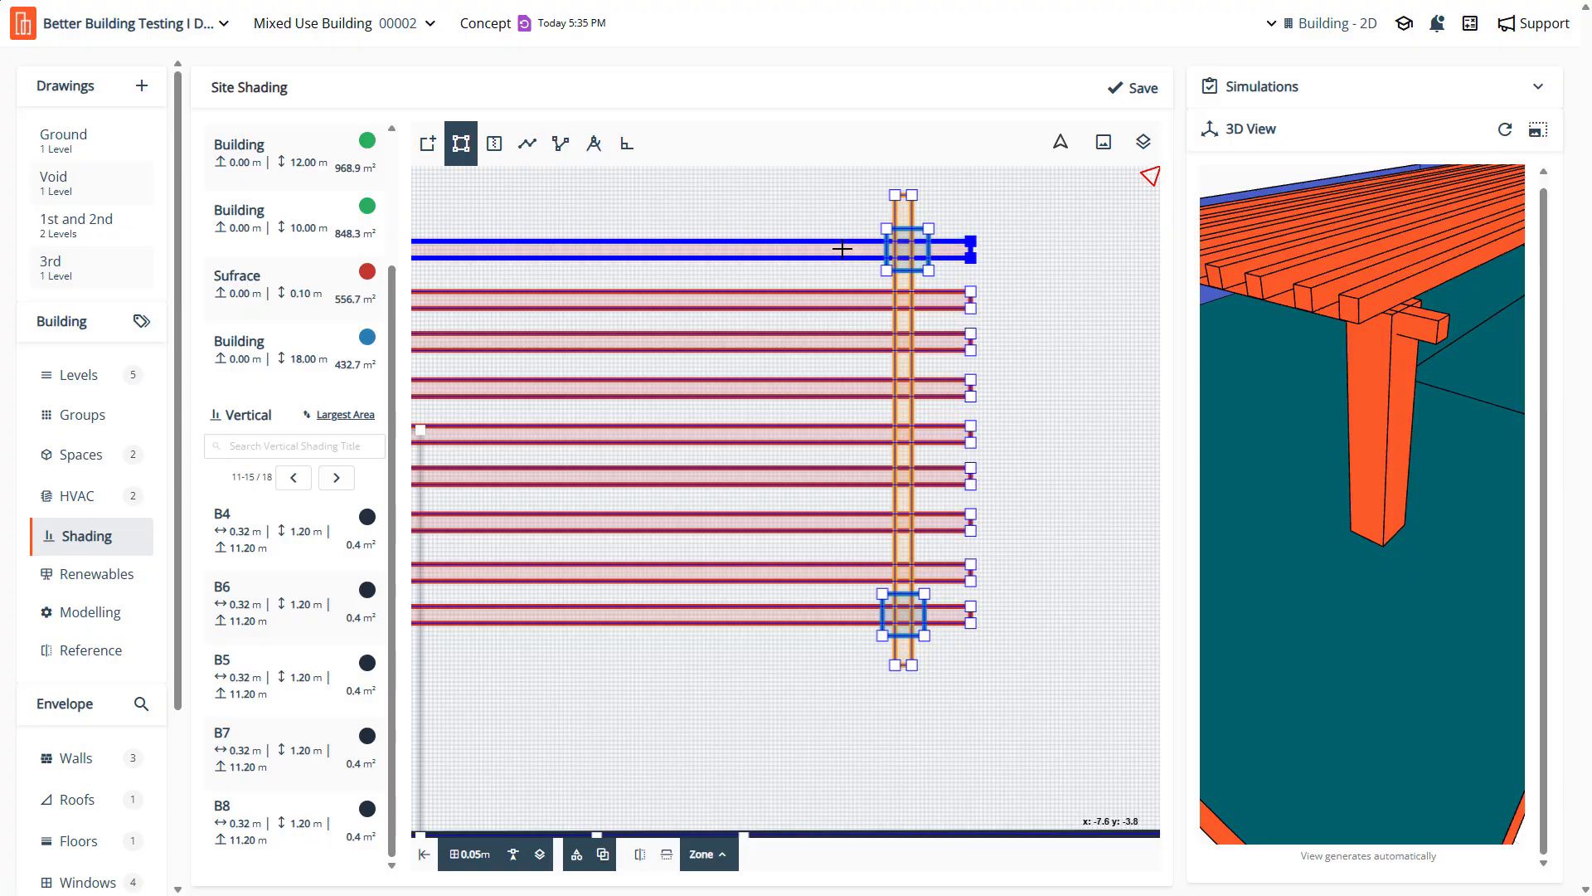
click(838, 296)
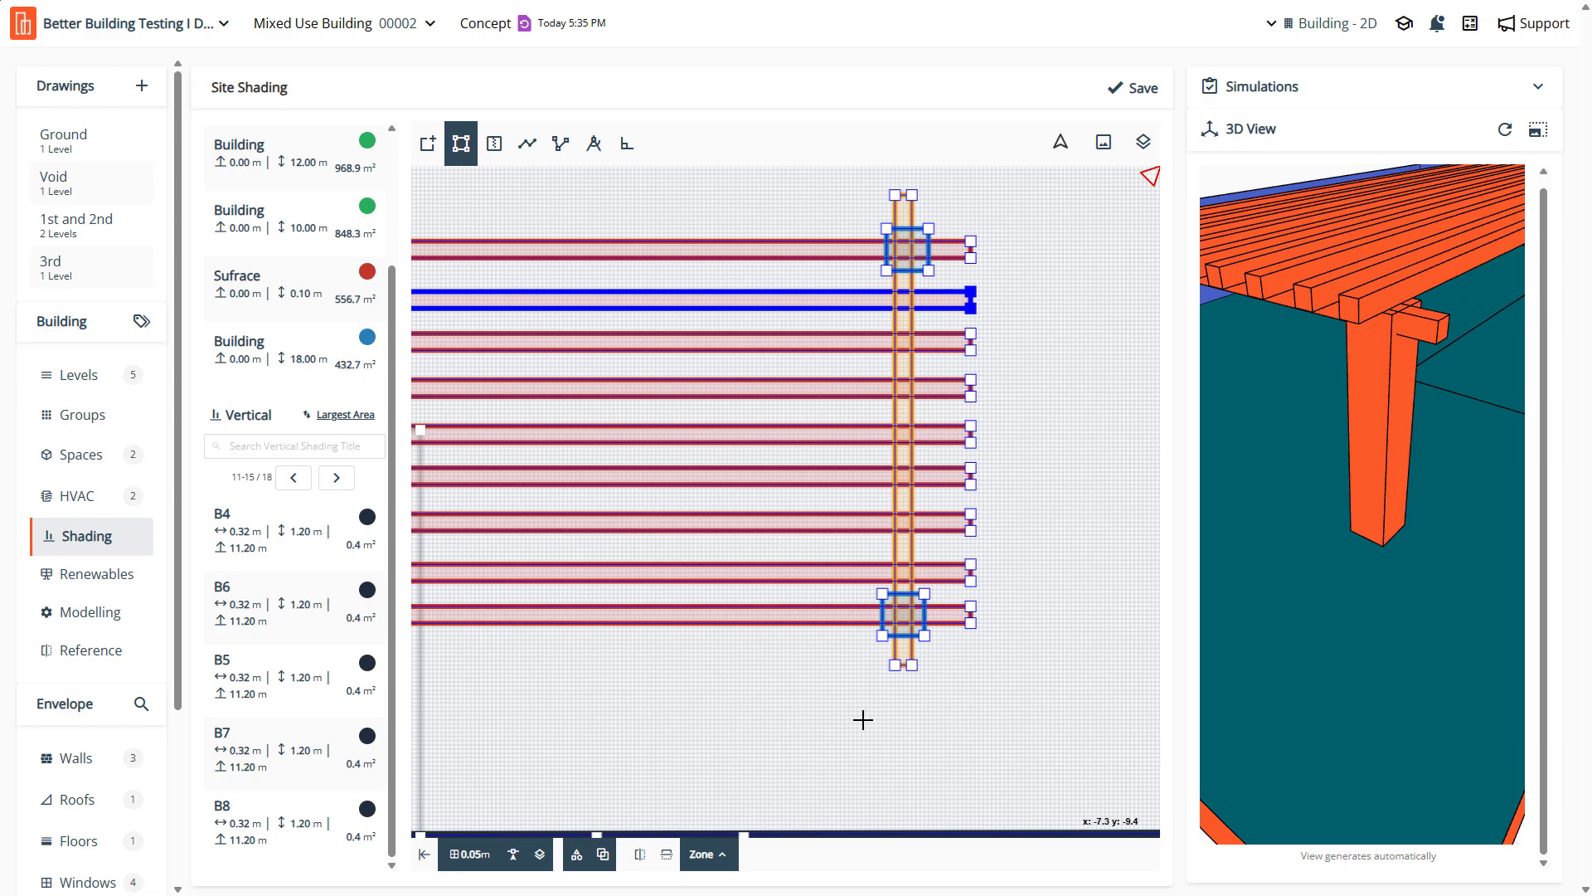
click(905, 251)
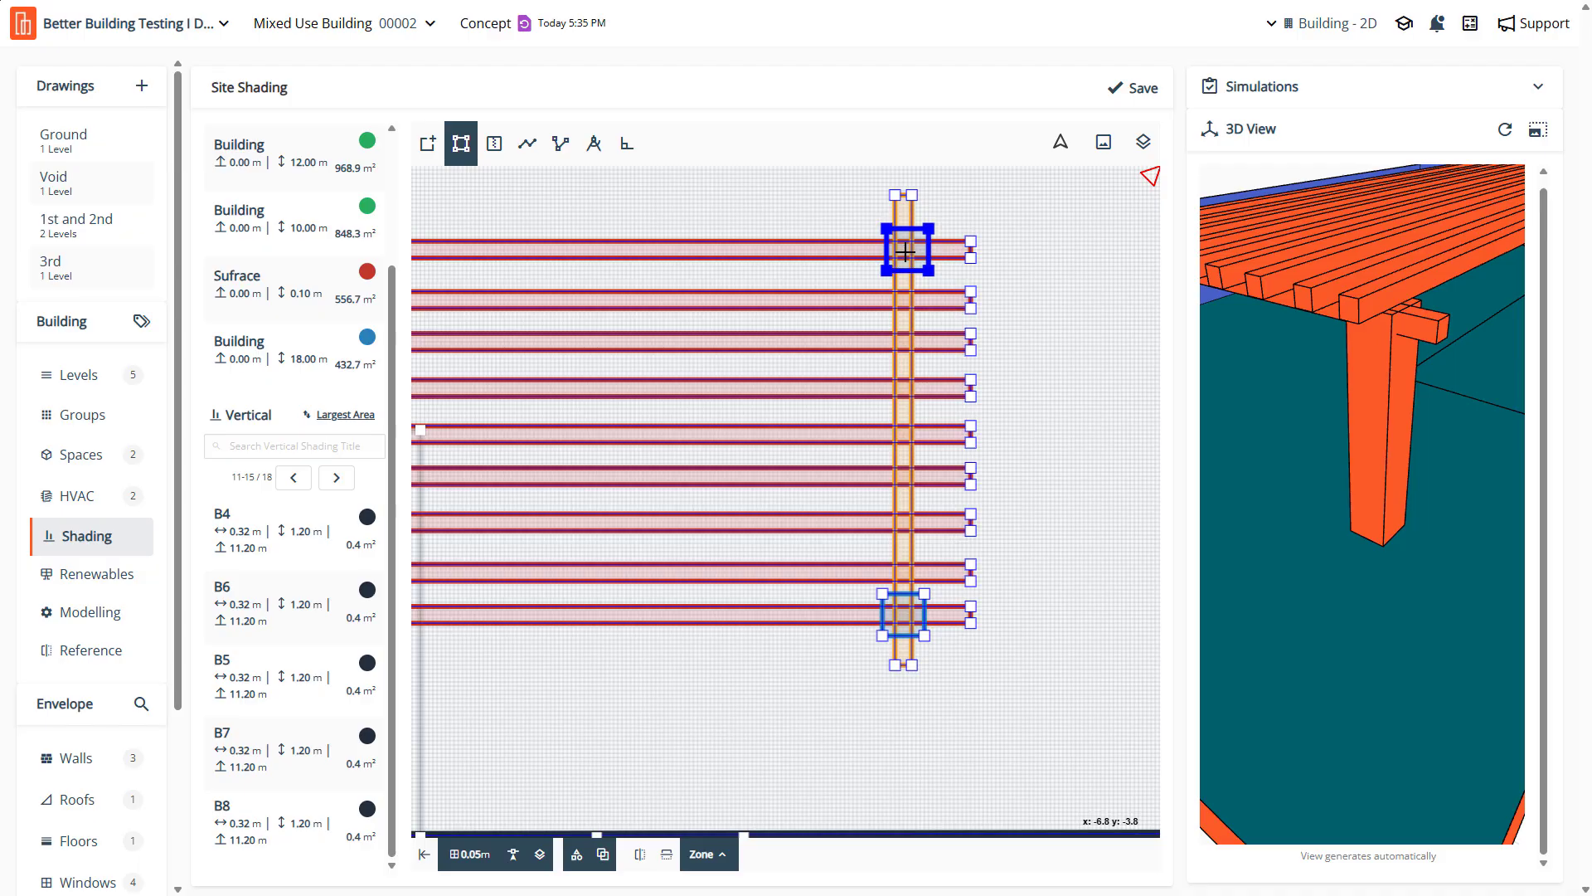
click(906, 488)
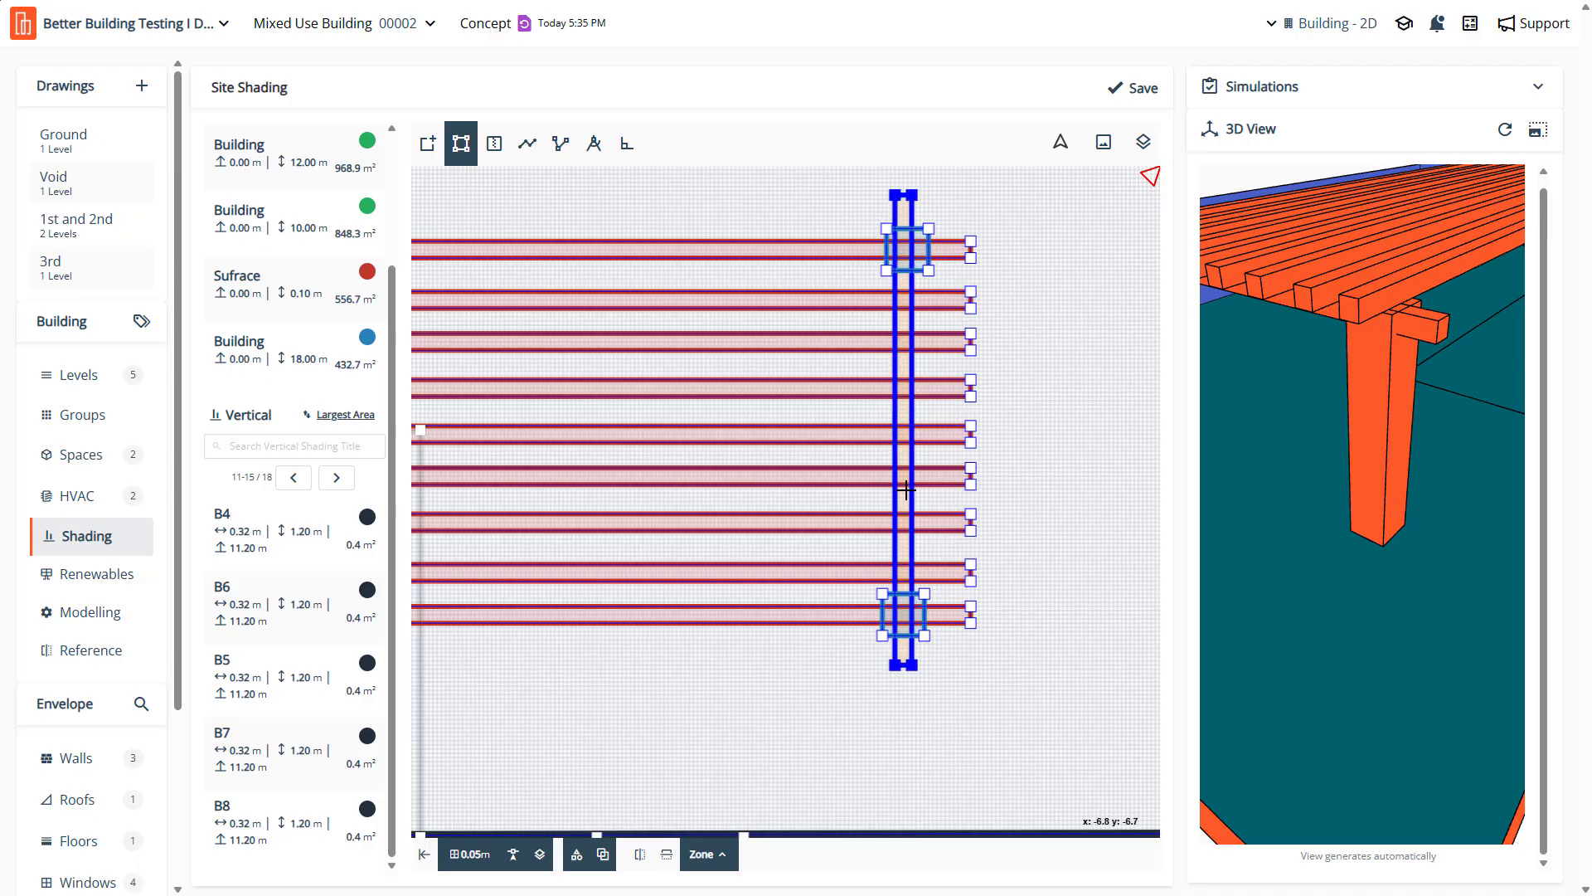
scroll(967, 406, down, 3)
scroll(969, 406, down, 2)
Enlarge the 3D model, examine the rooftop pergola's slats, beams and posts from several sides, and return to the shading plan
click(1537, 131)
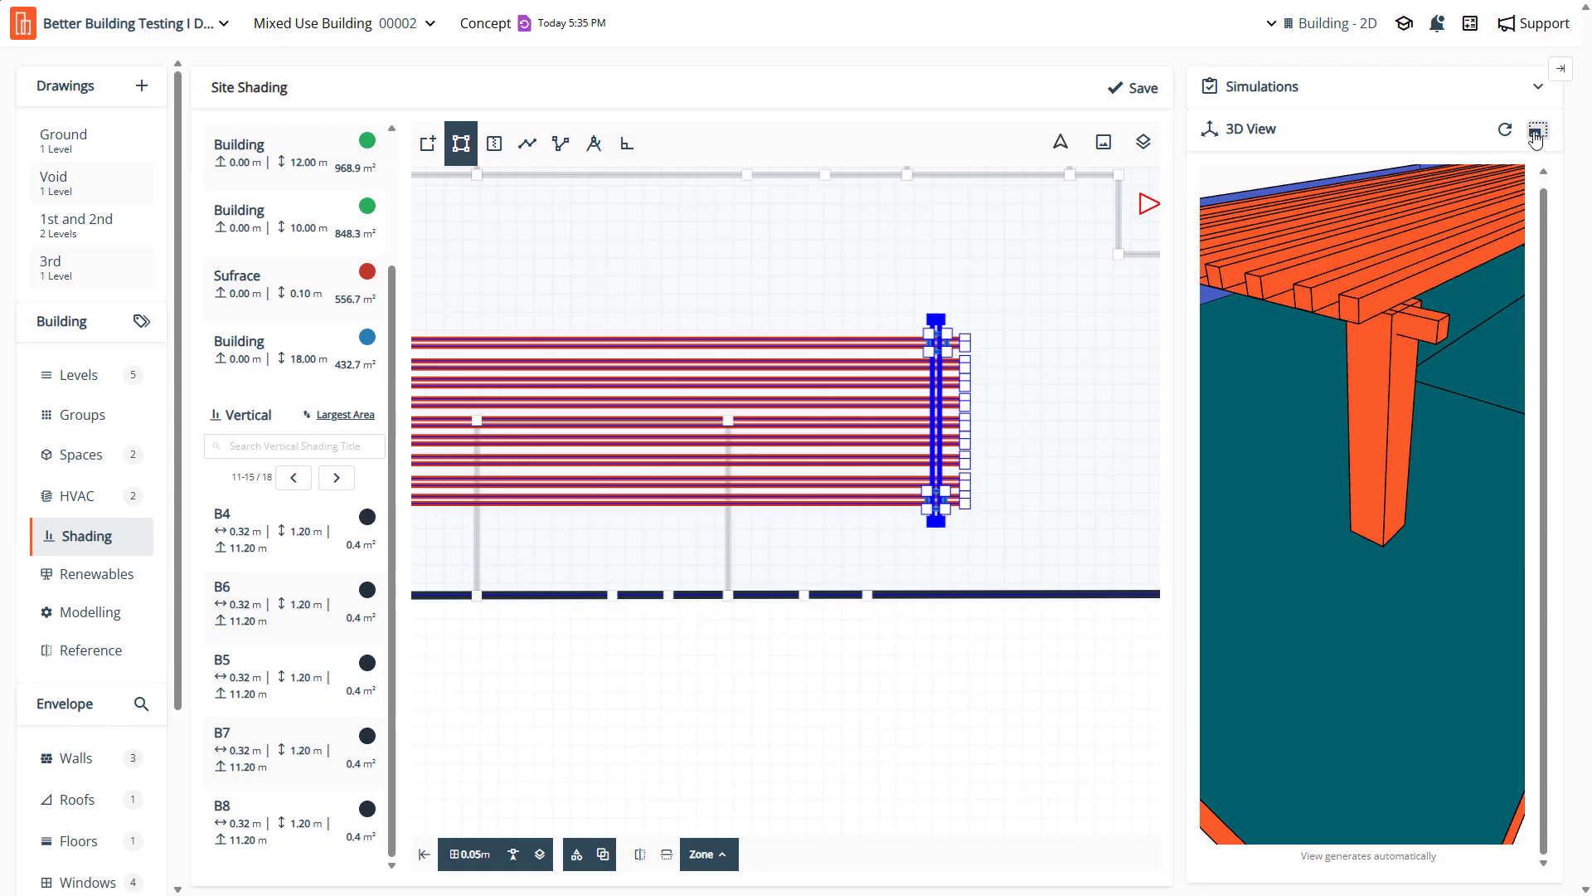
scroll(569, 350, up, 8)
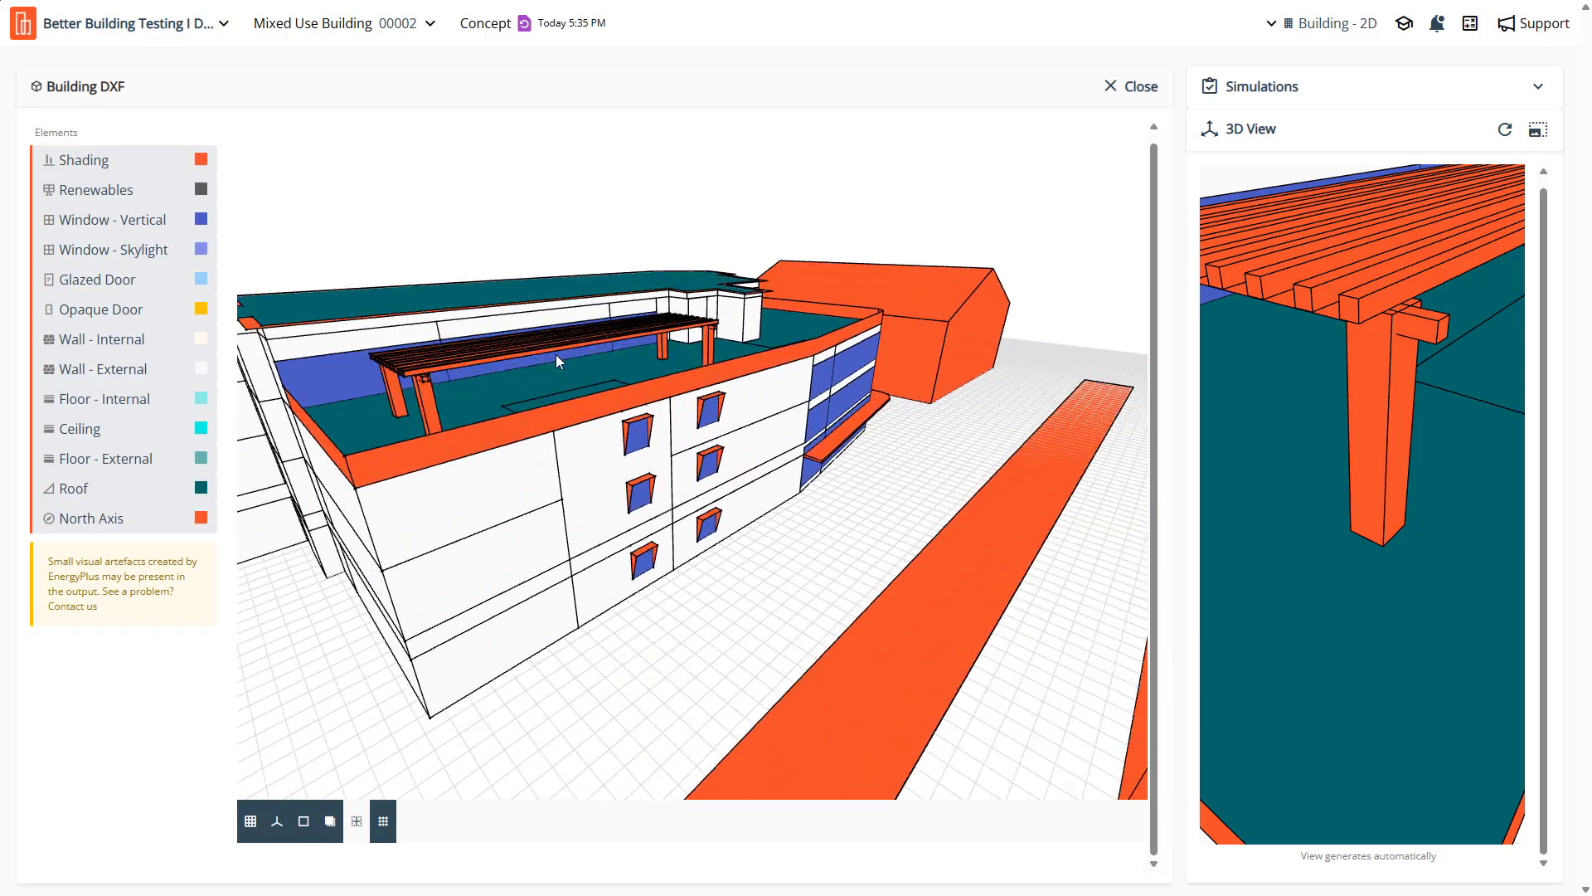
scroll(557, 414, up, 10)
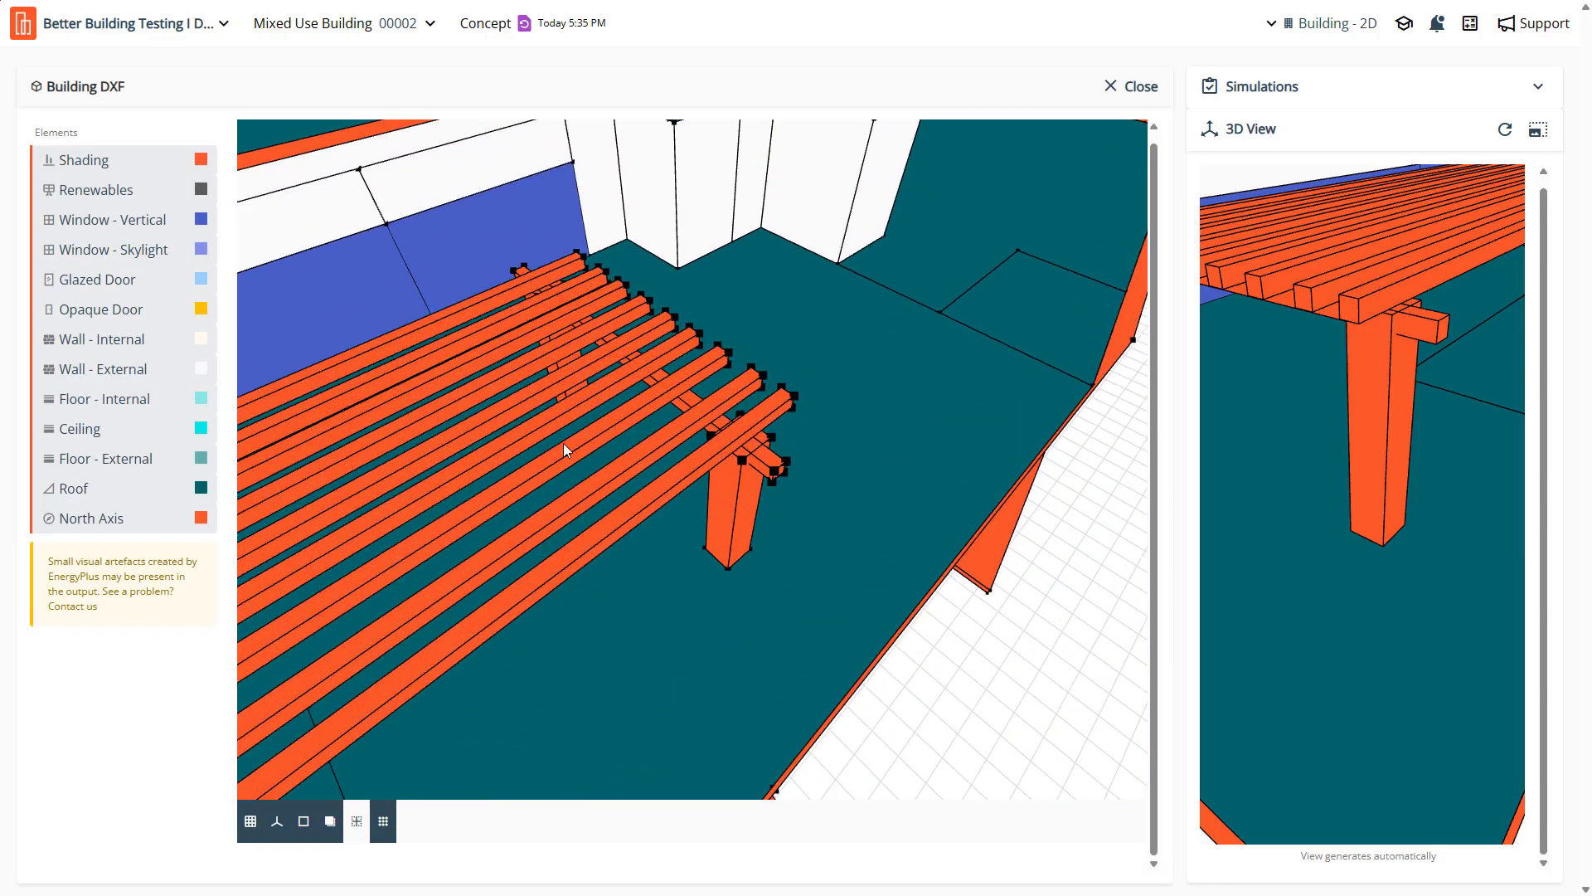
right_drag(506, 444, 922, 460)
scroll(839, 432, up, 4)
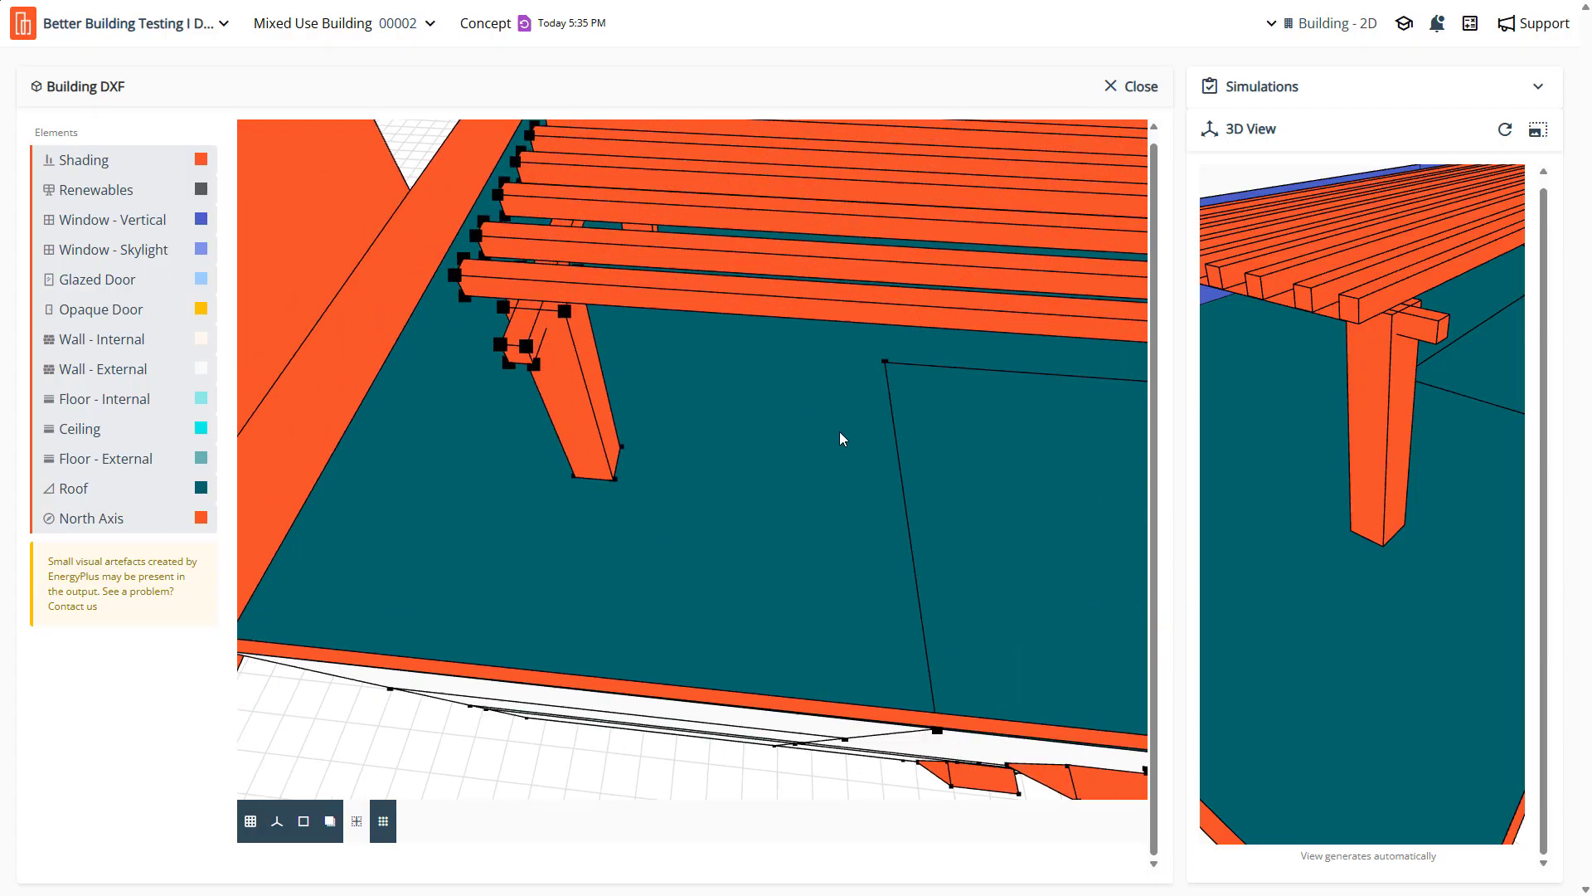
drag(840, 431, 838, 460)
scroll(833, 463, down, 15)
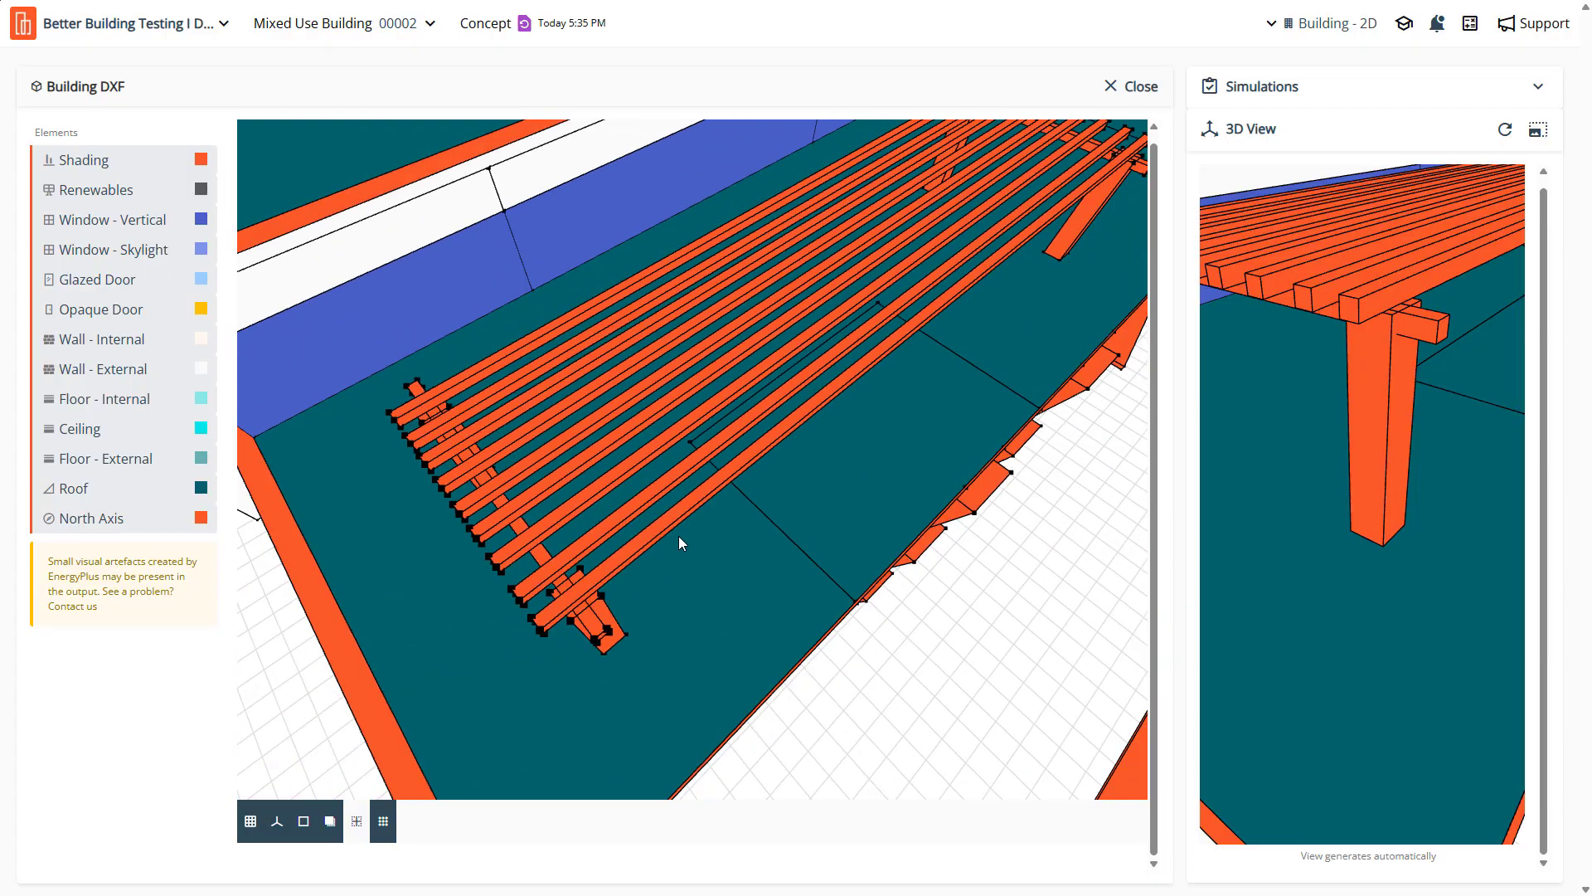
scroll(725, 500, down, 5)
scroll(720, 508, up, 6)
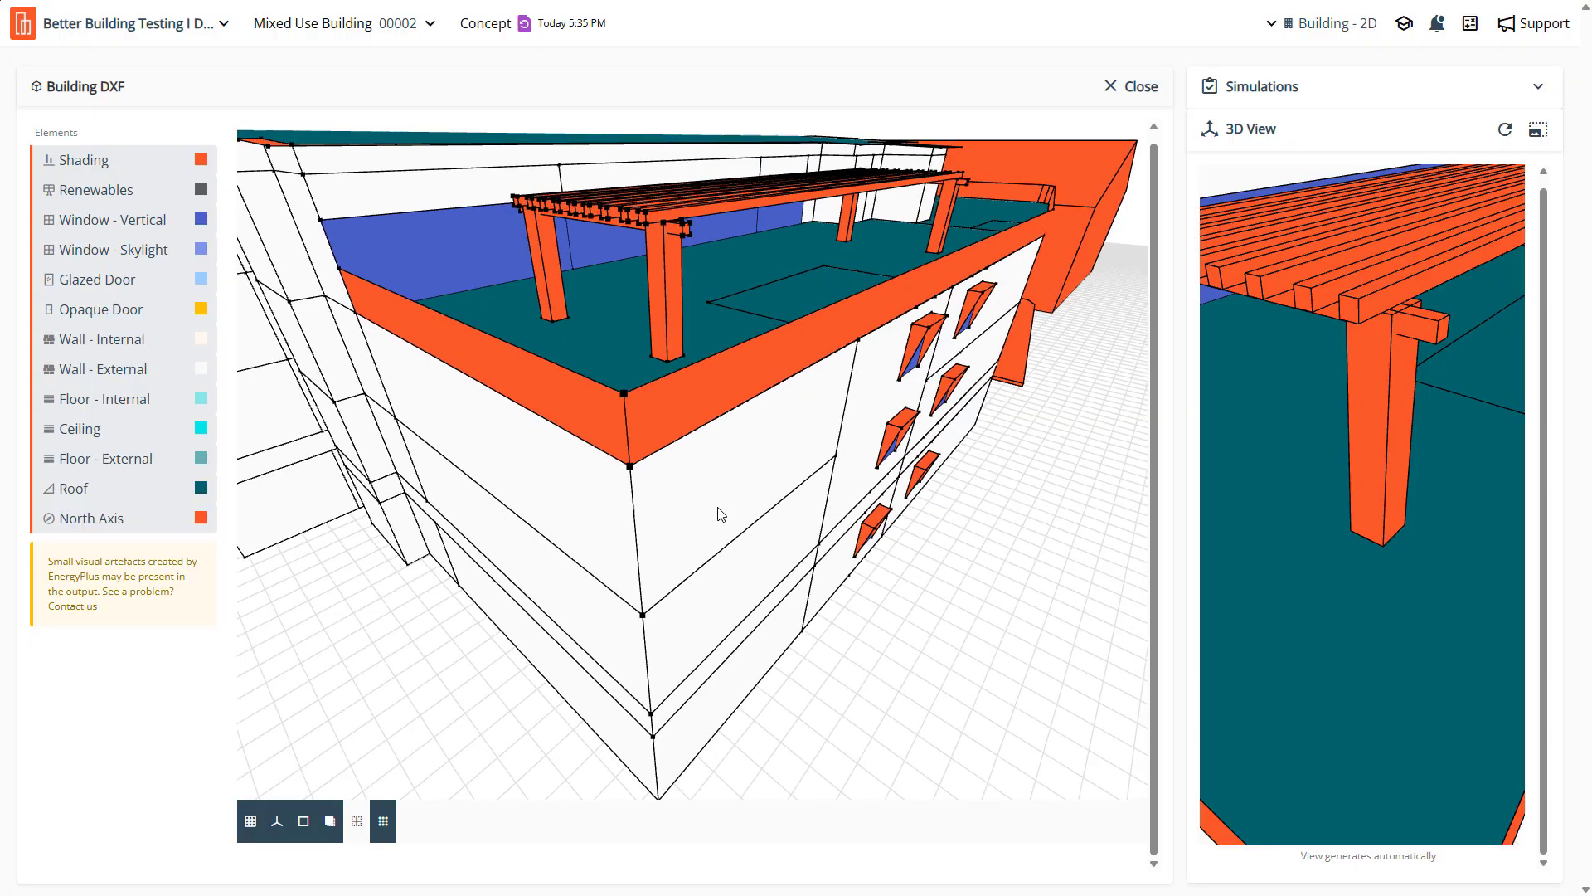
drag(715, 511, 810, 473)
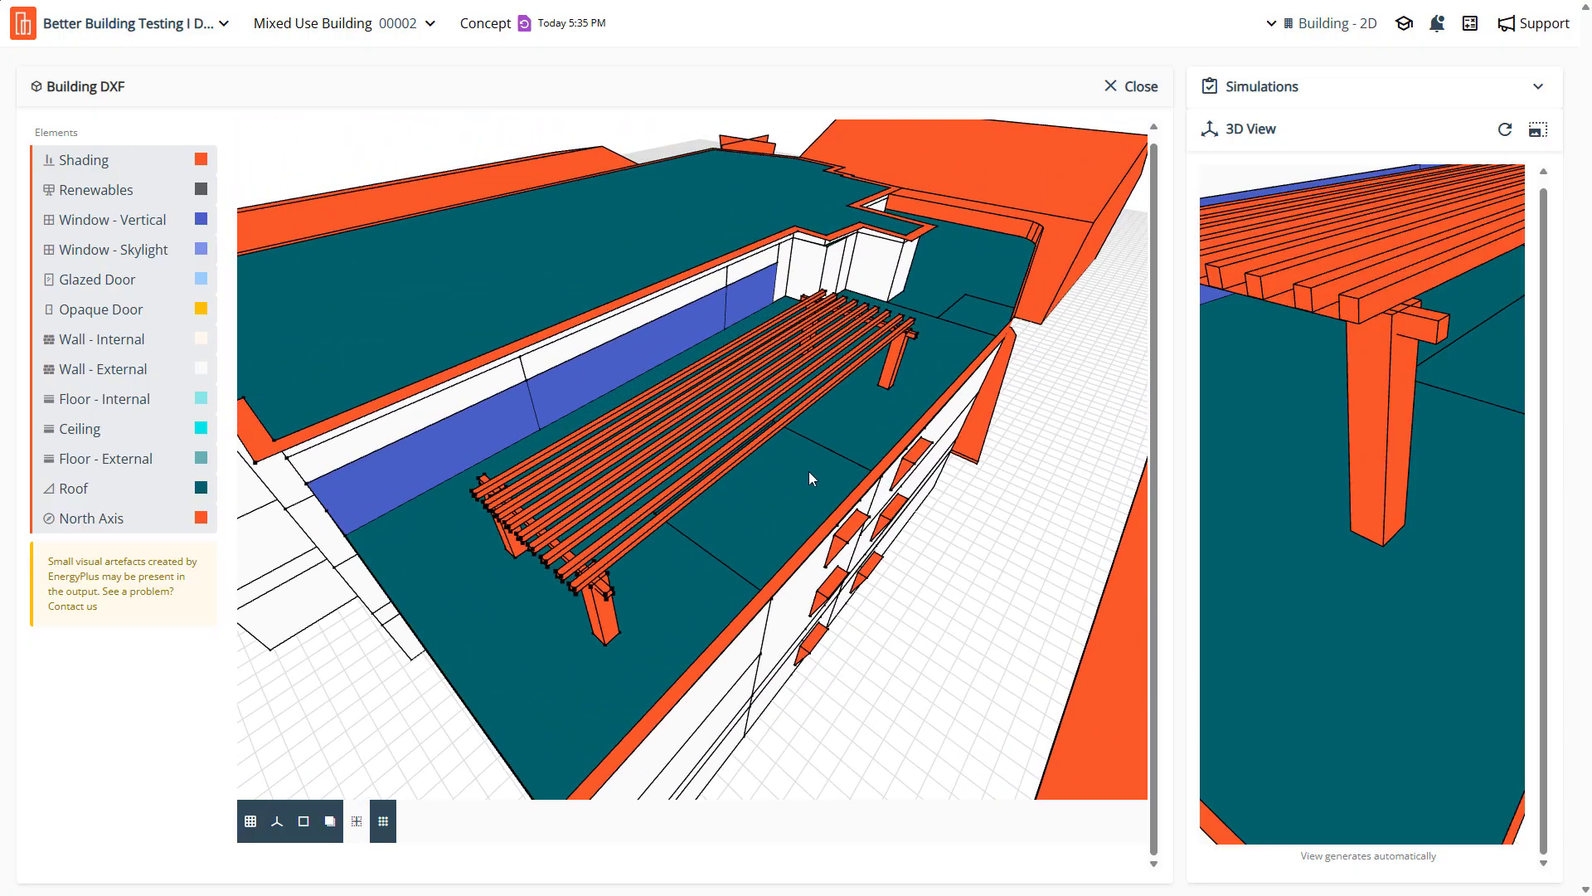
click(1135, 86)
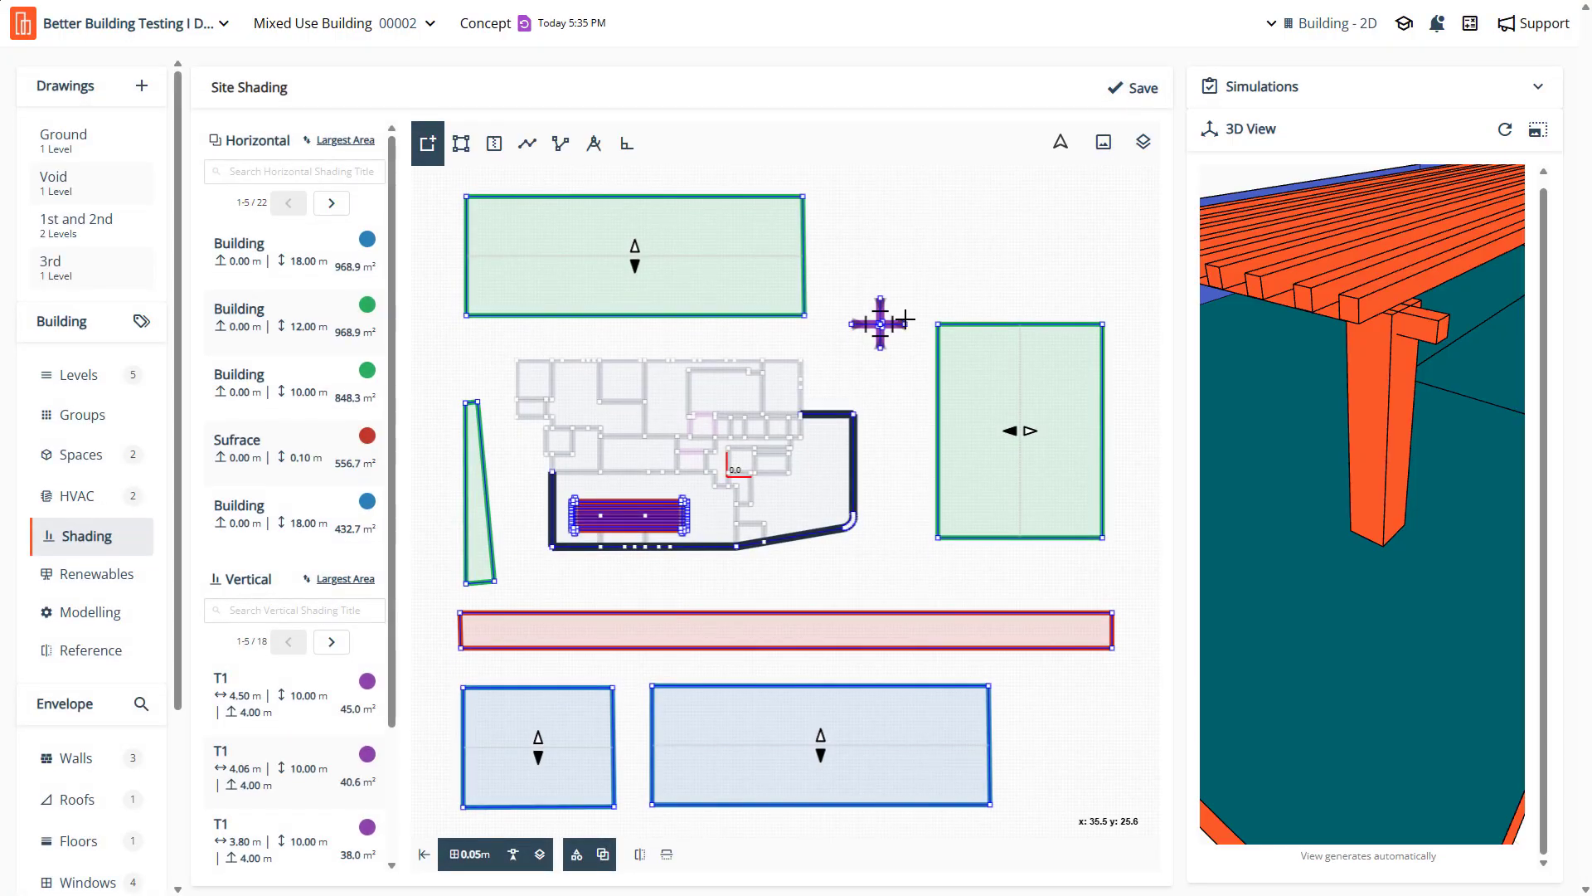
Reshape the small tree trunk polygon at the centre of the crossed vertical screens by moving its two western corners outward
scroll(899, 314, up, 5)
scroll(862, 298, up, 7)
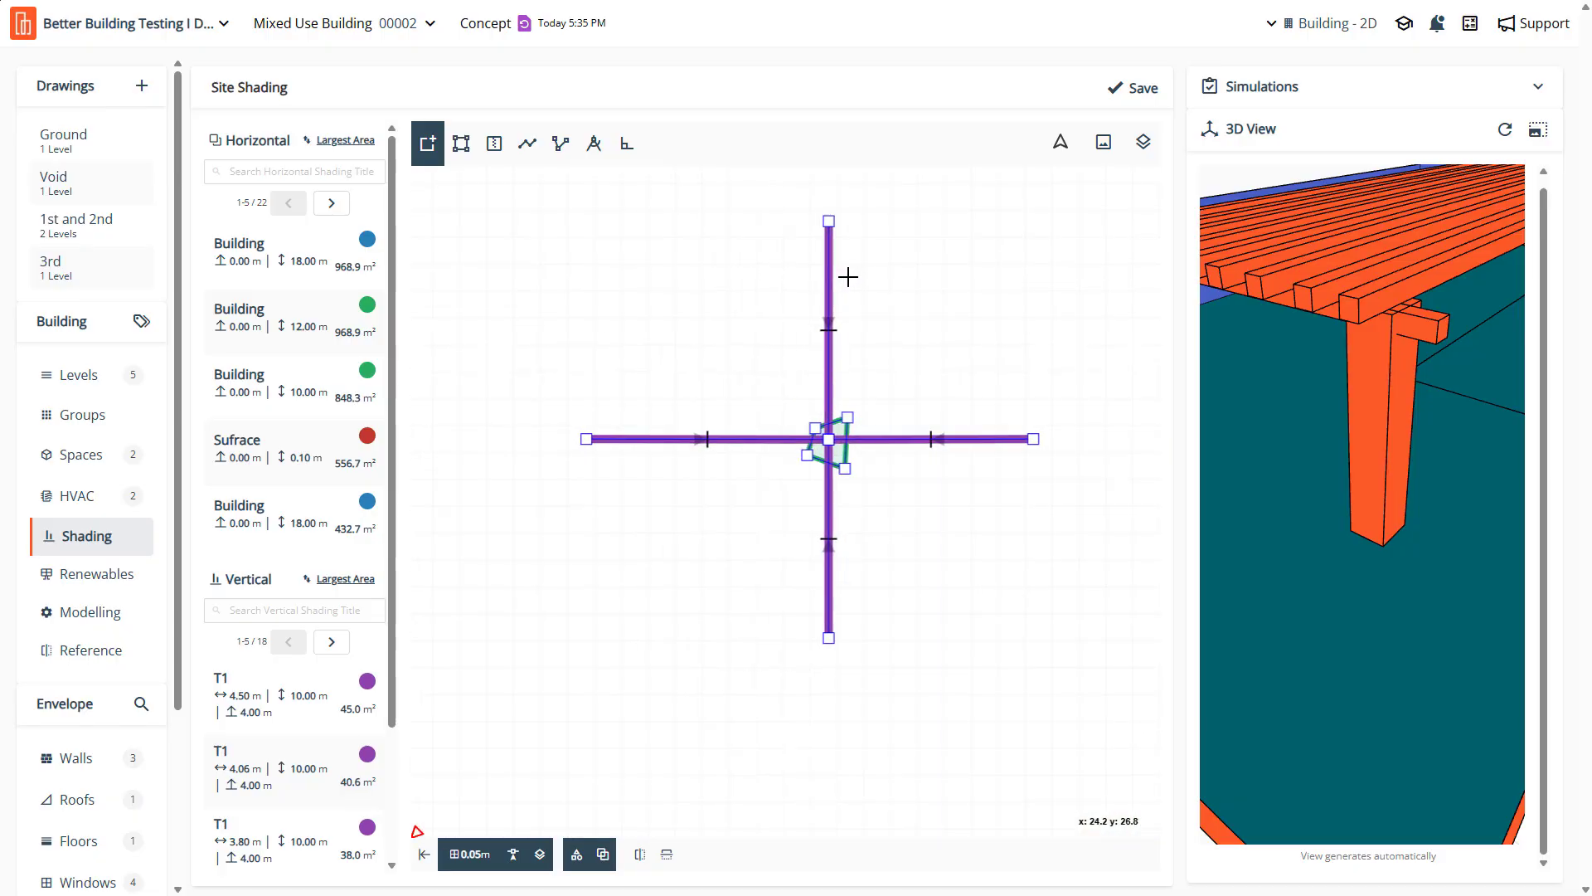
scroll(884, 470, up, 3)
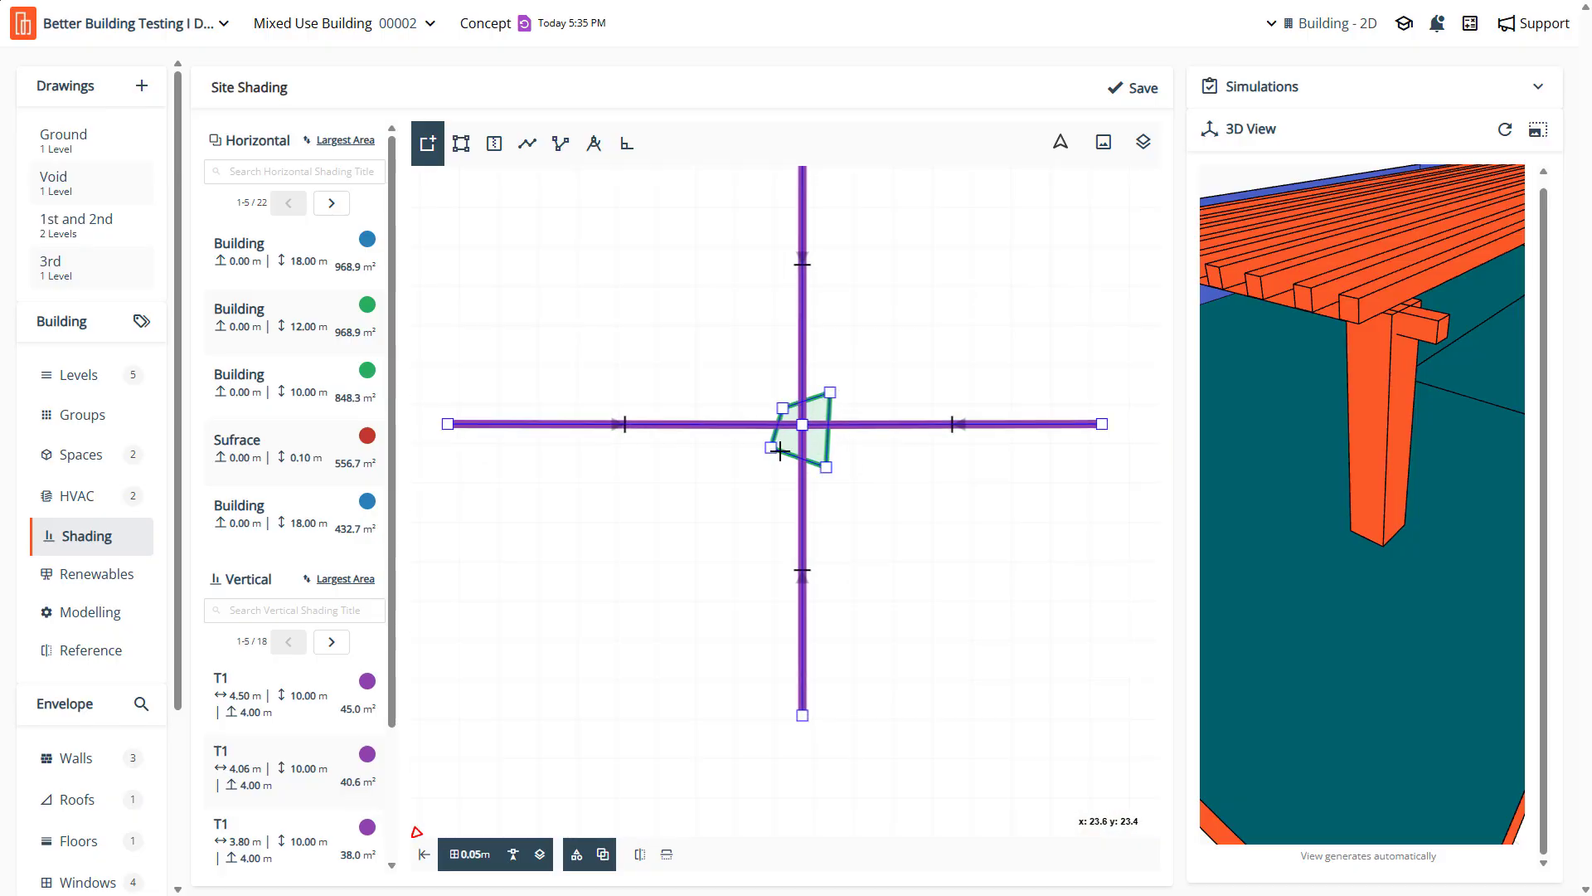
double_click(806, 438)
drag(771, 448, 755, 467)
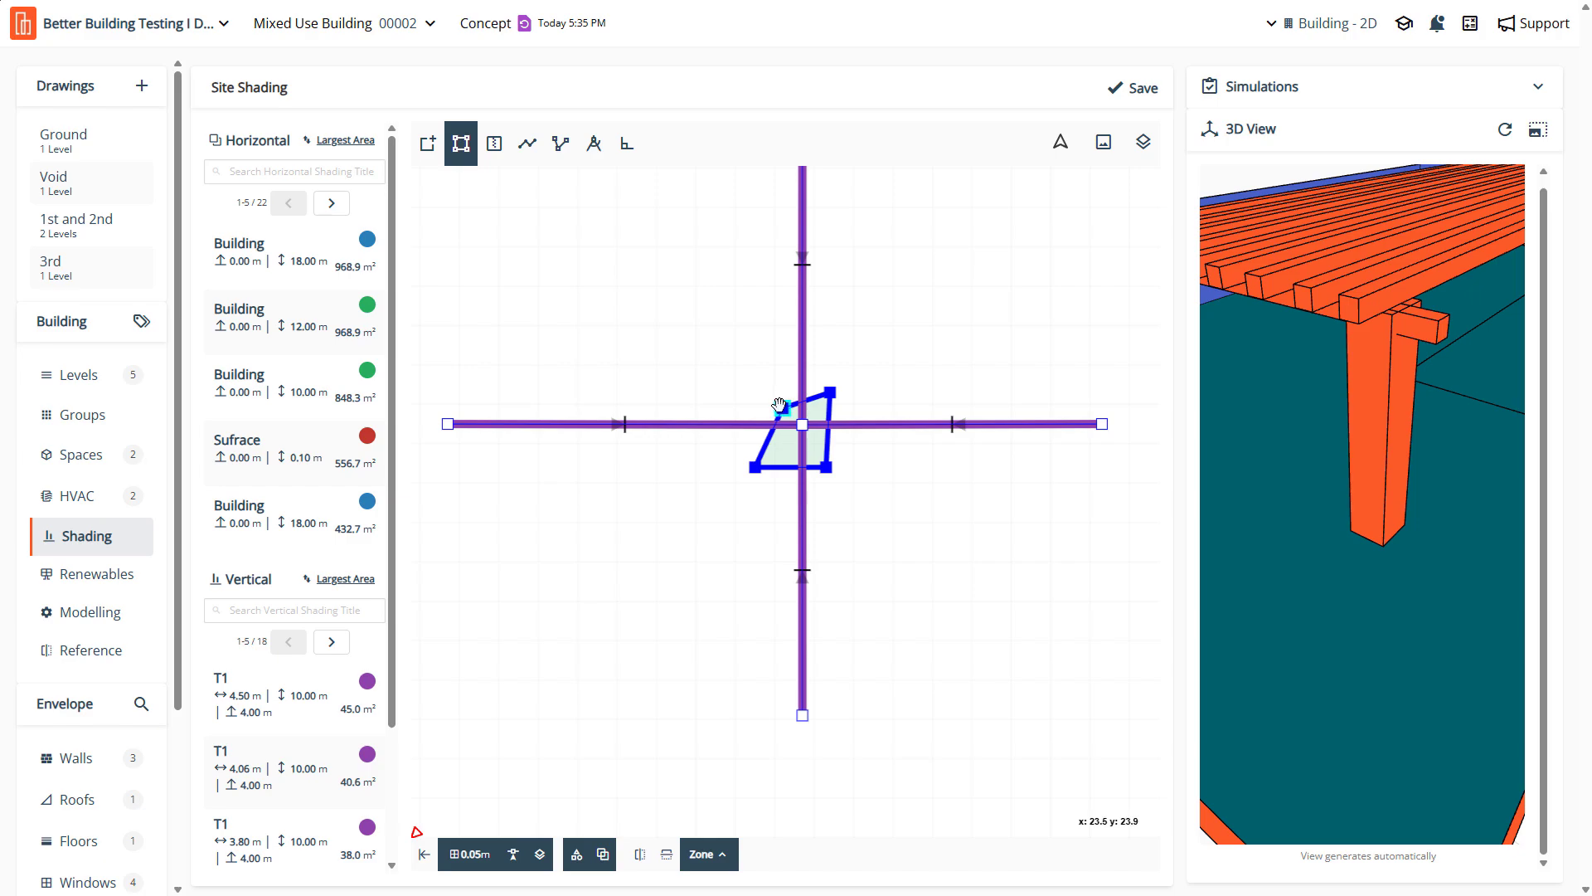
drag(783, 407, 775, 398)
scroll(813, 454, up, 3)
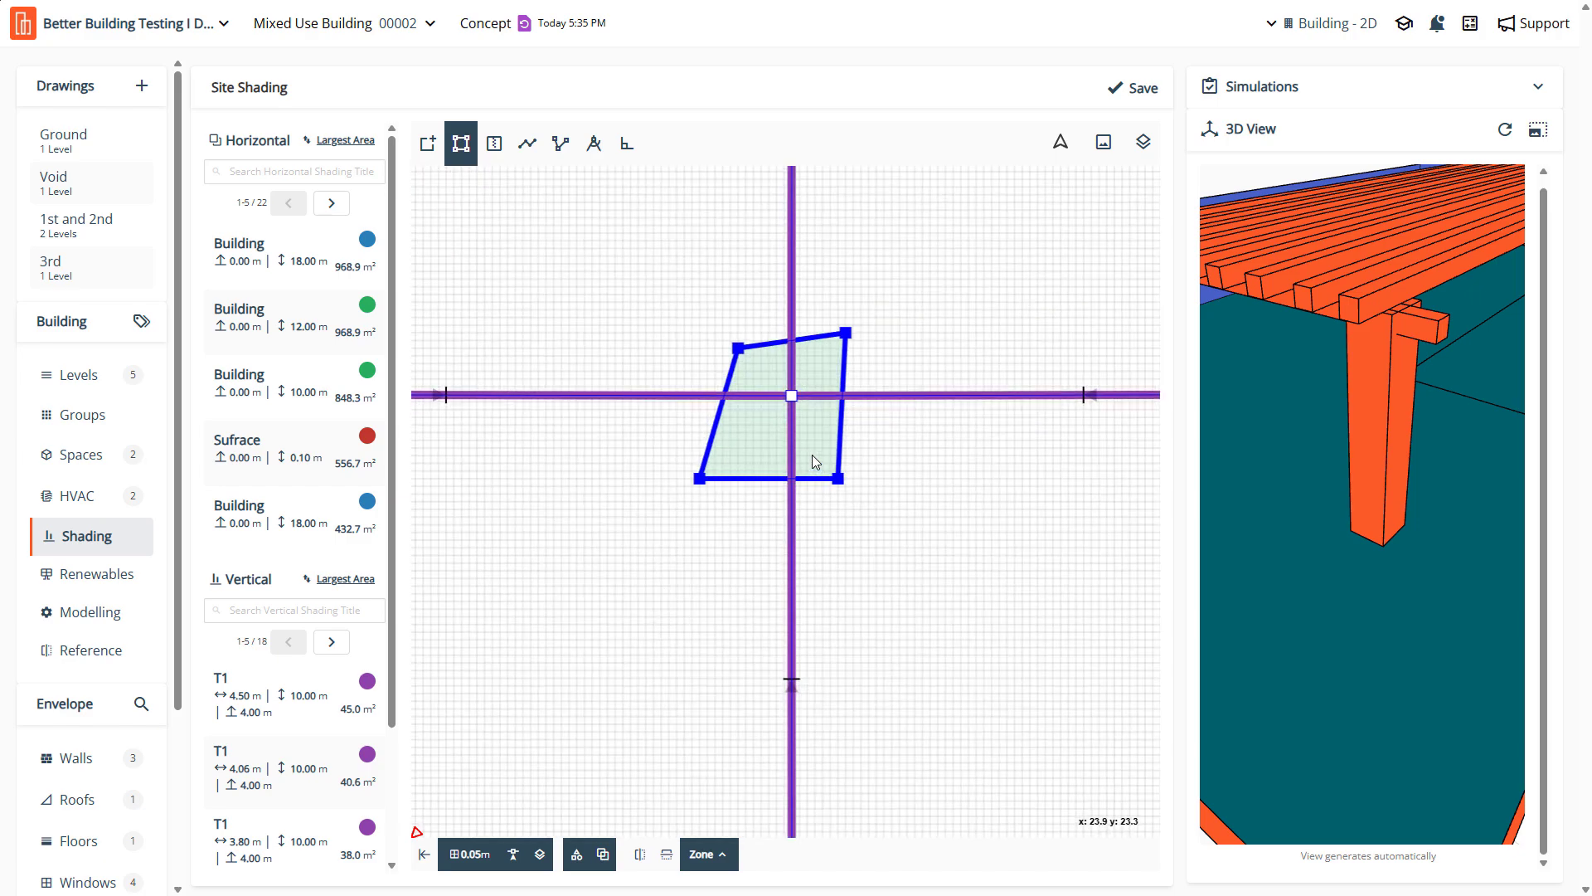
scroll(813, 455, down, 4)
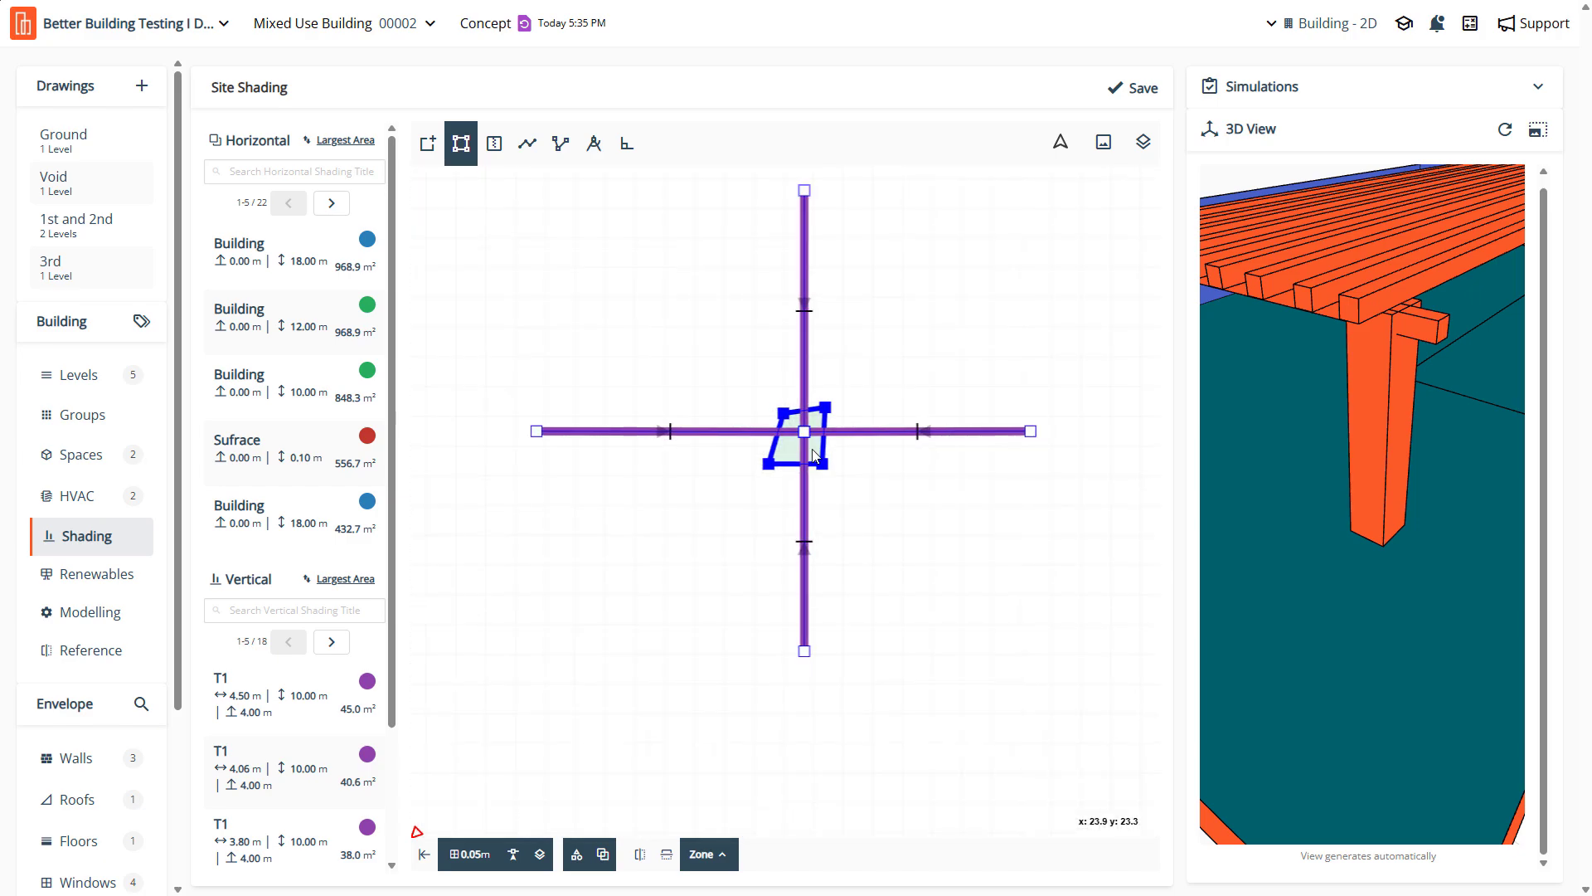
Open a T1 vertical screen of the tree, review its screen height, base height and offset settings with the offset help, and save and close it
click(803, 329)
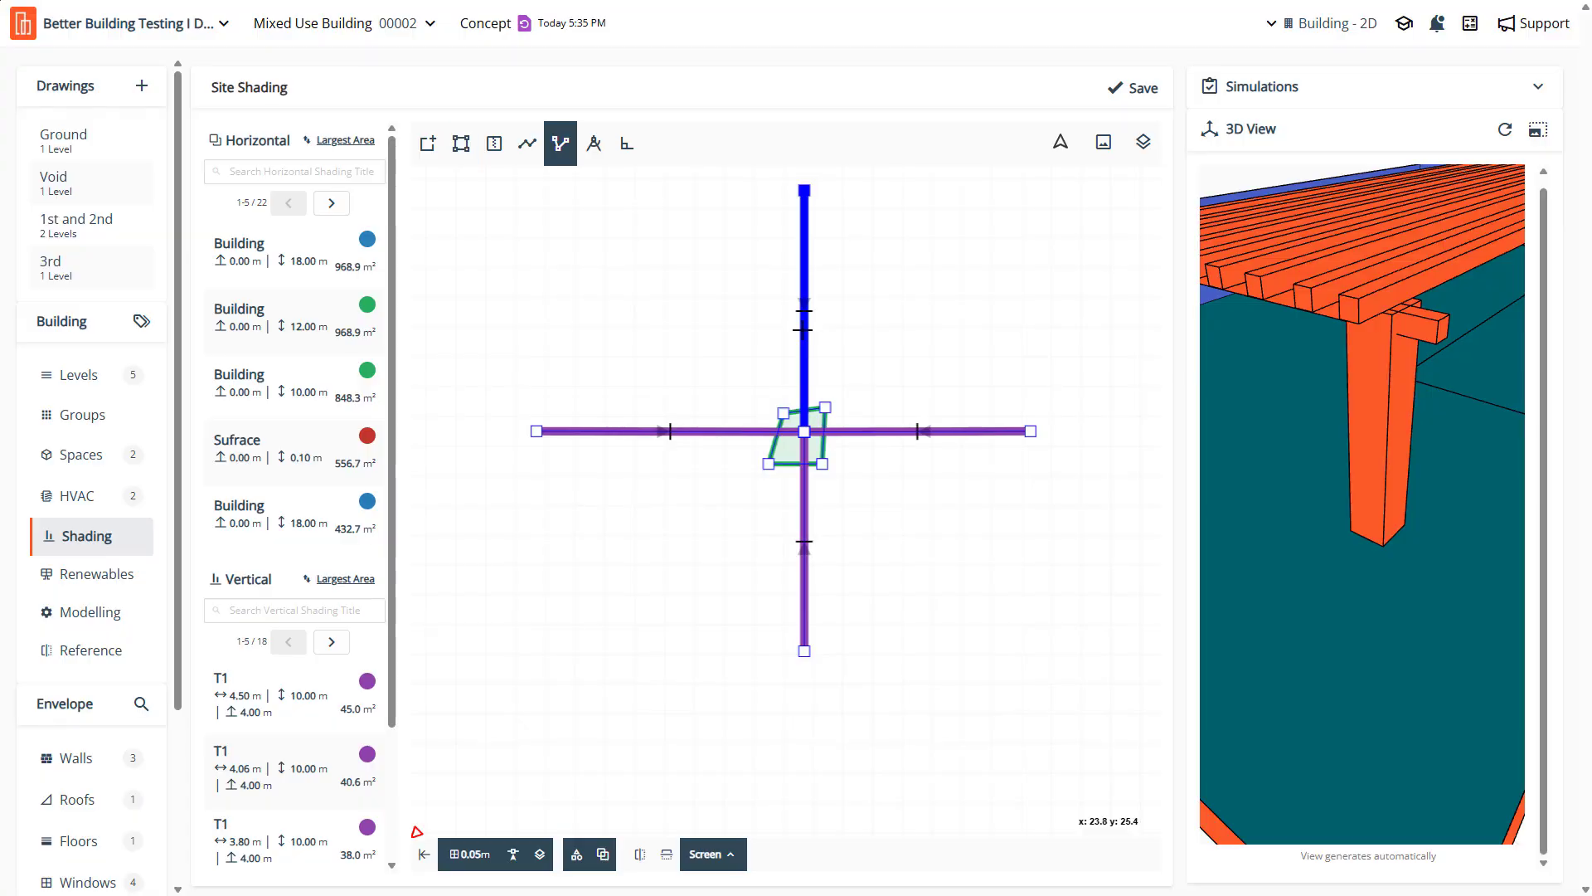
click(731, 432)
click(284, 701)
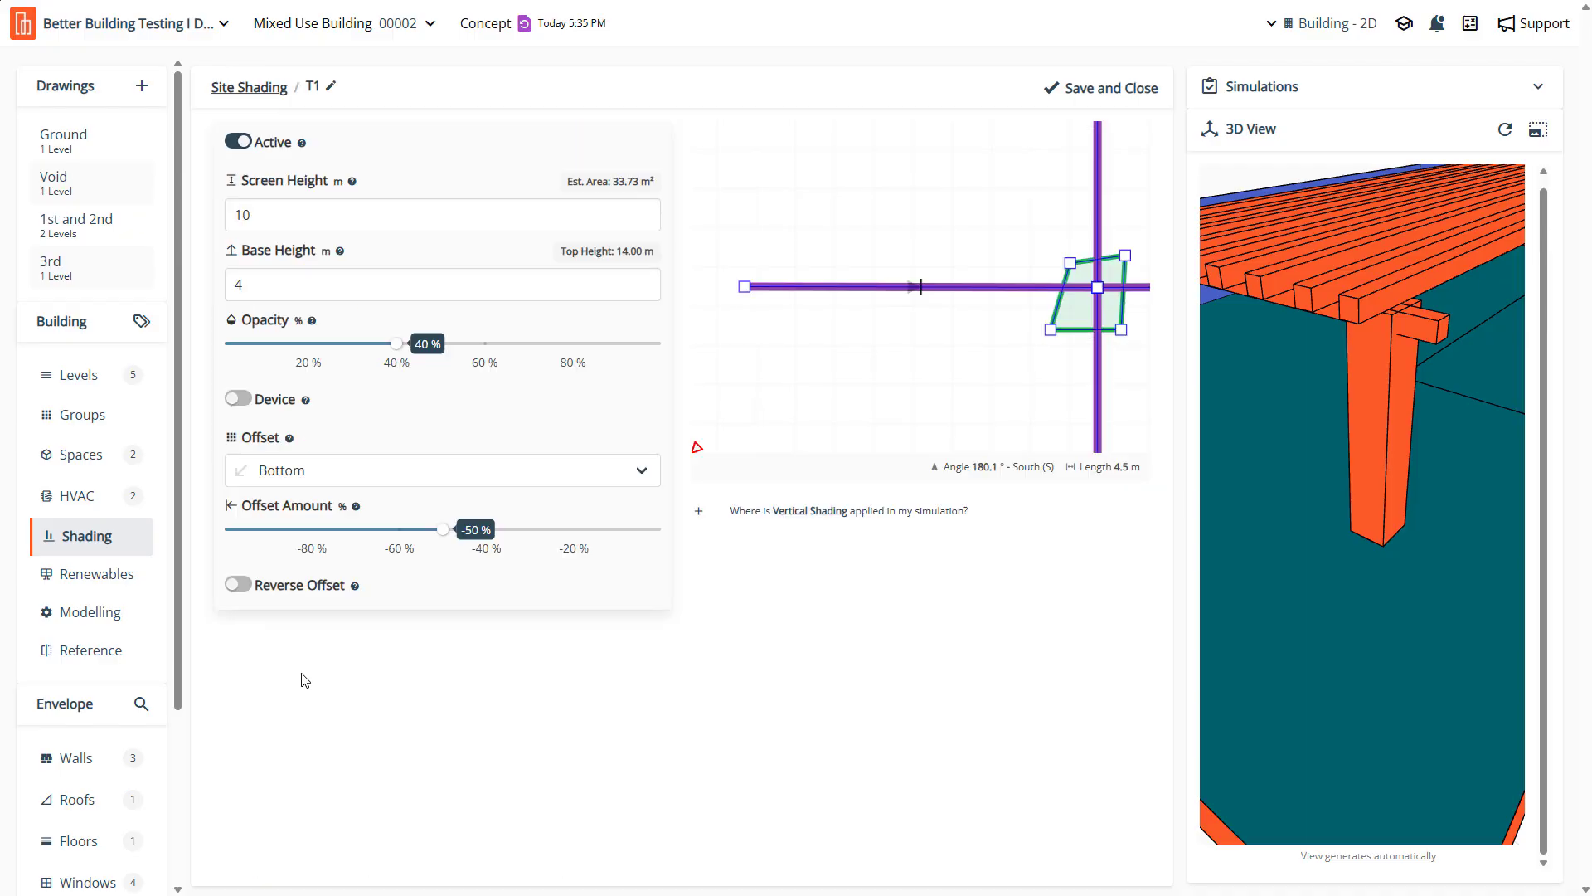
drag(264, 215, 240, 215)
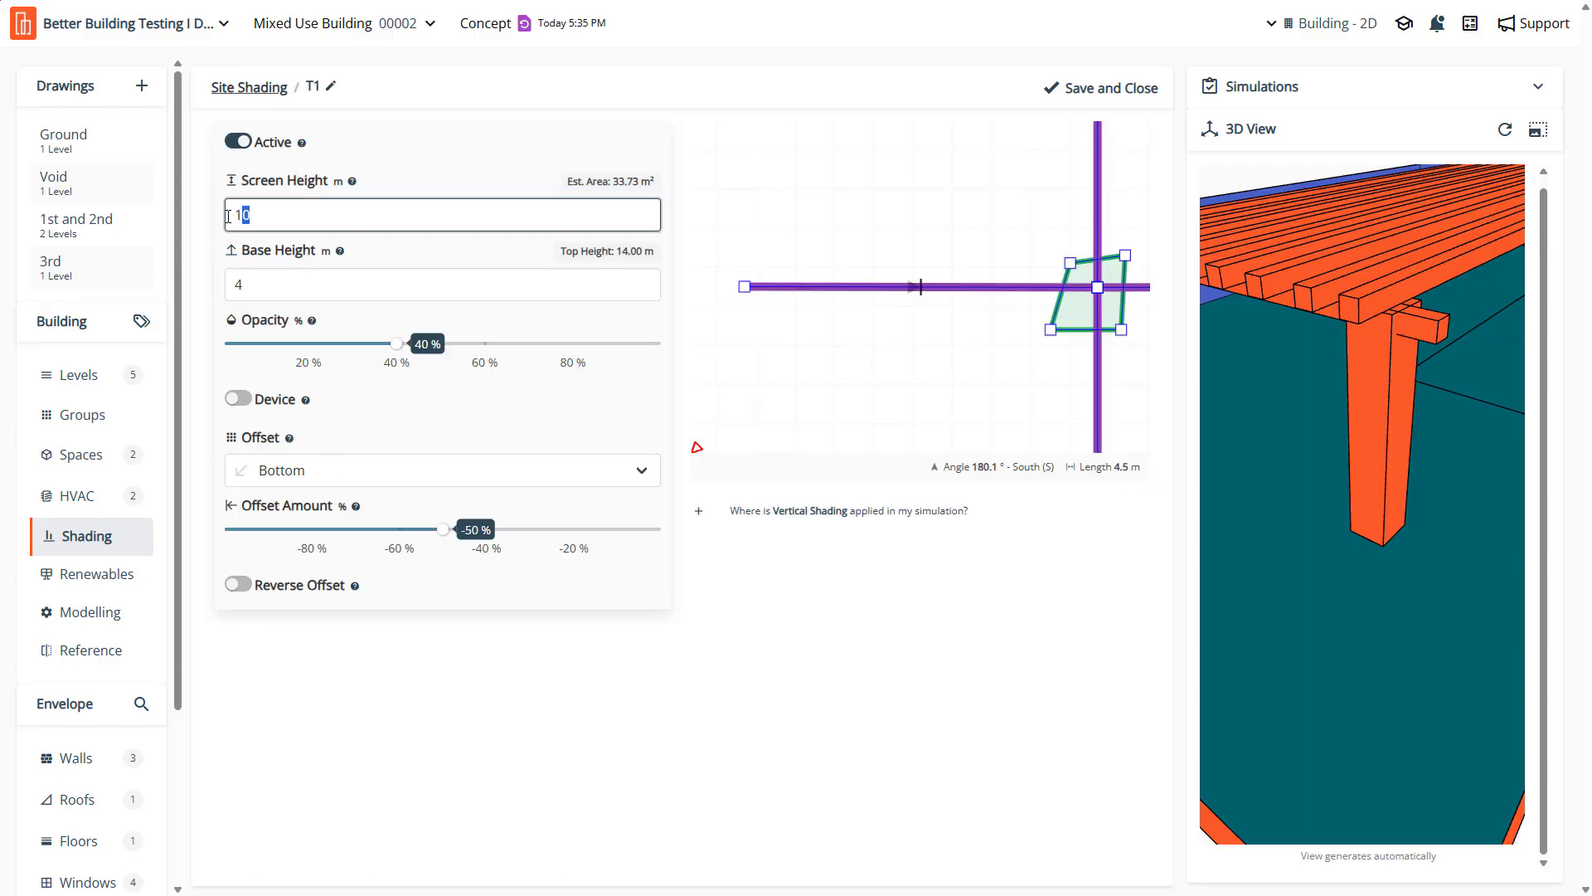
click(262, 283)
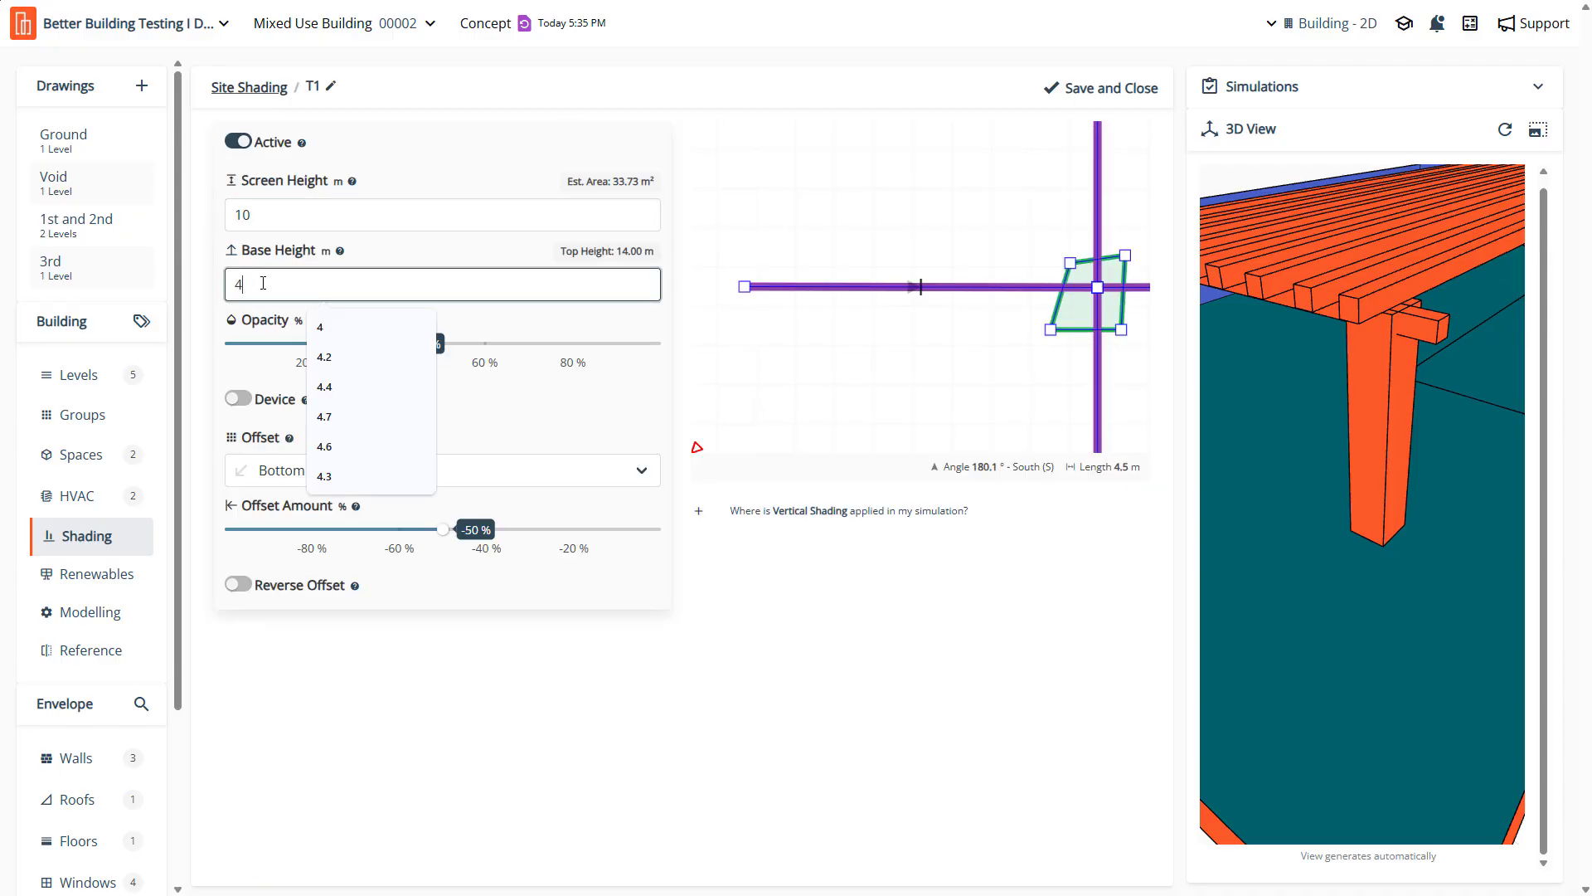
double_click(241, 286)
click(221, 373)
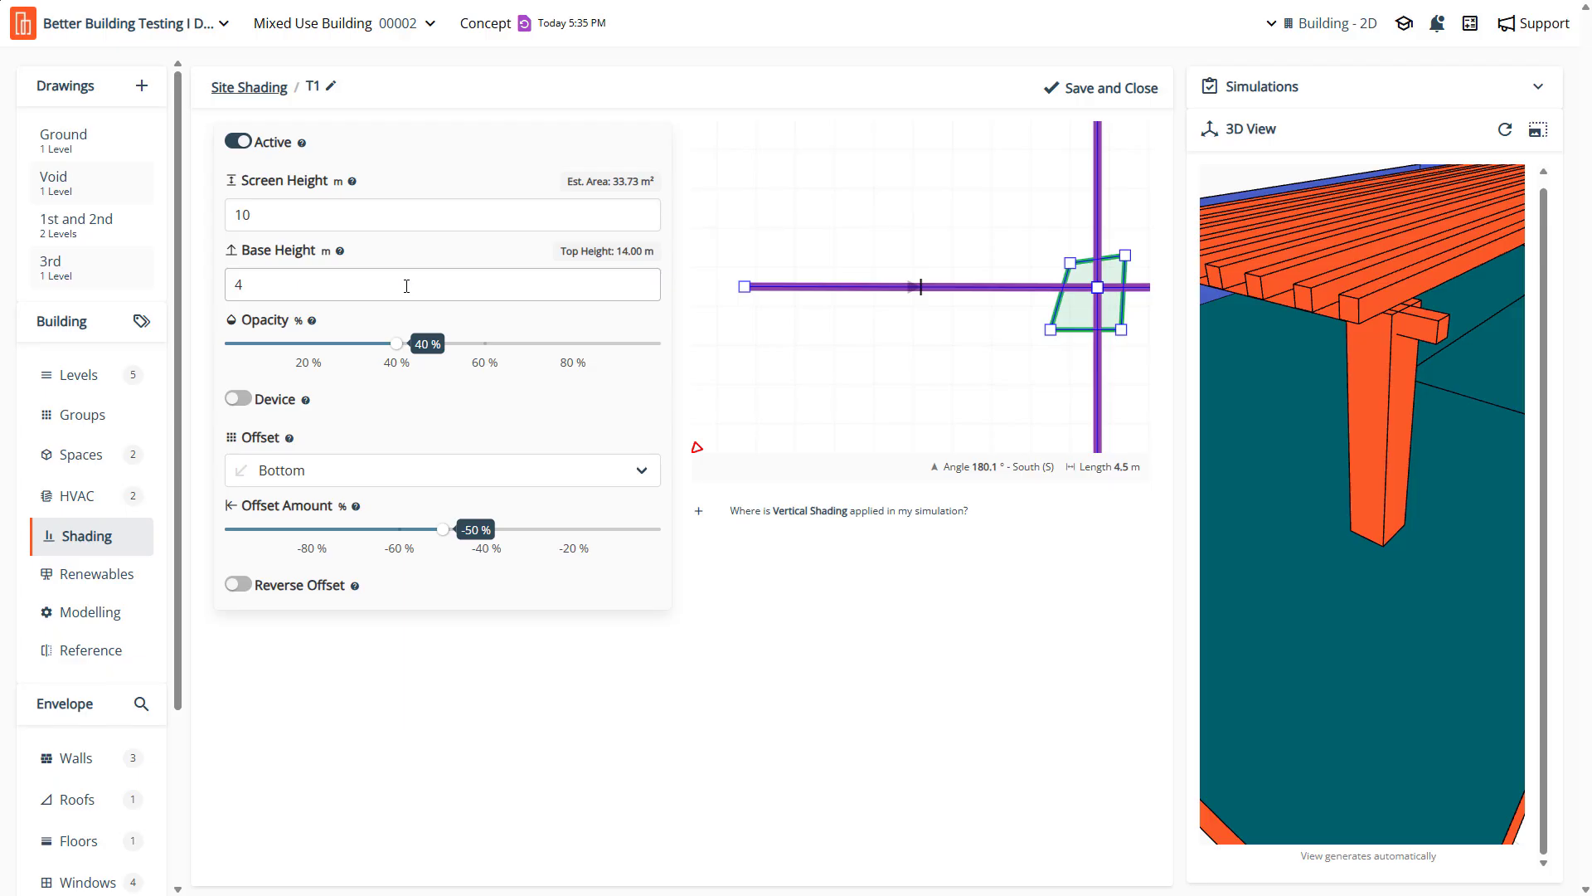
click(289, 439)
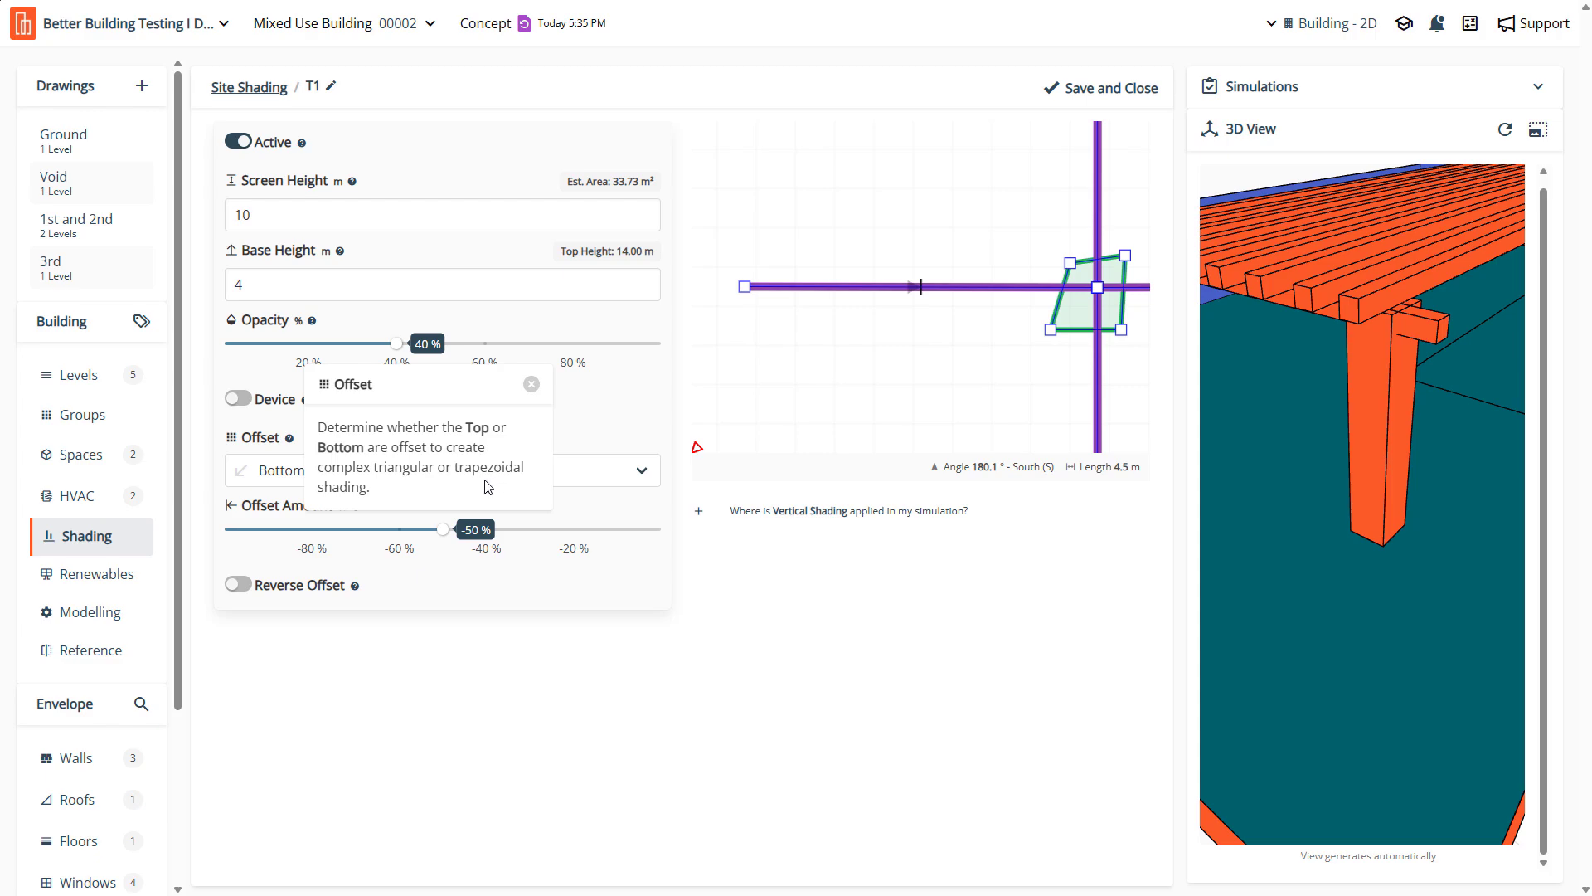
click(572, 428)
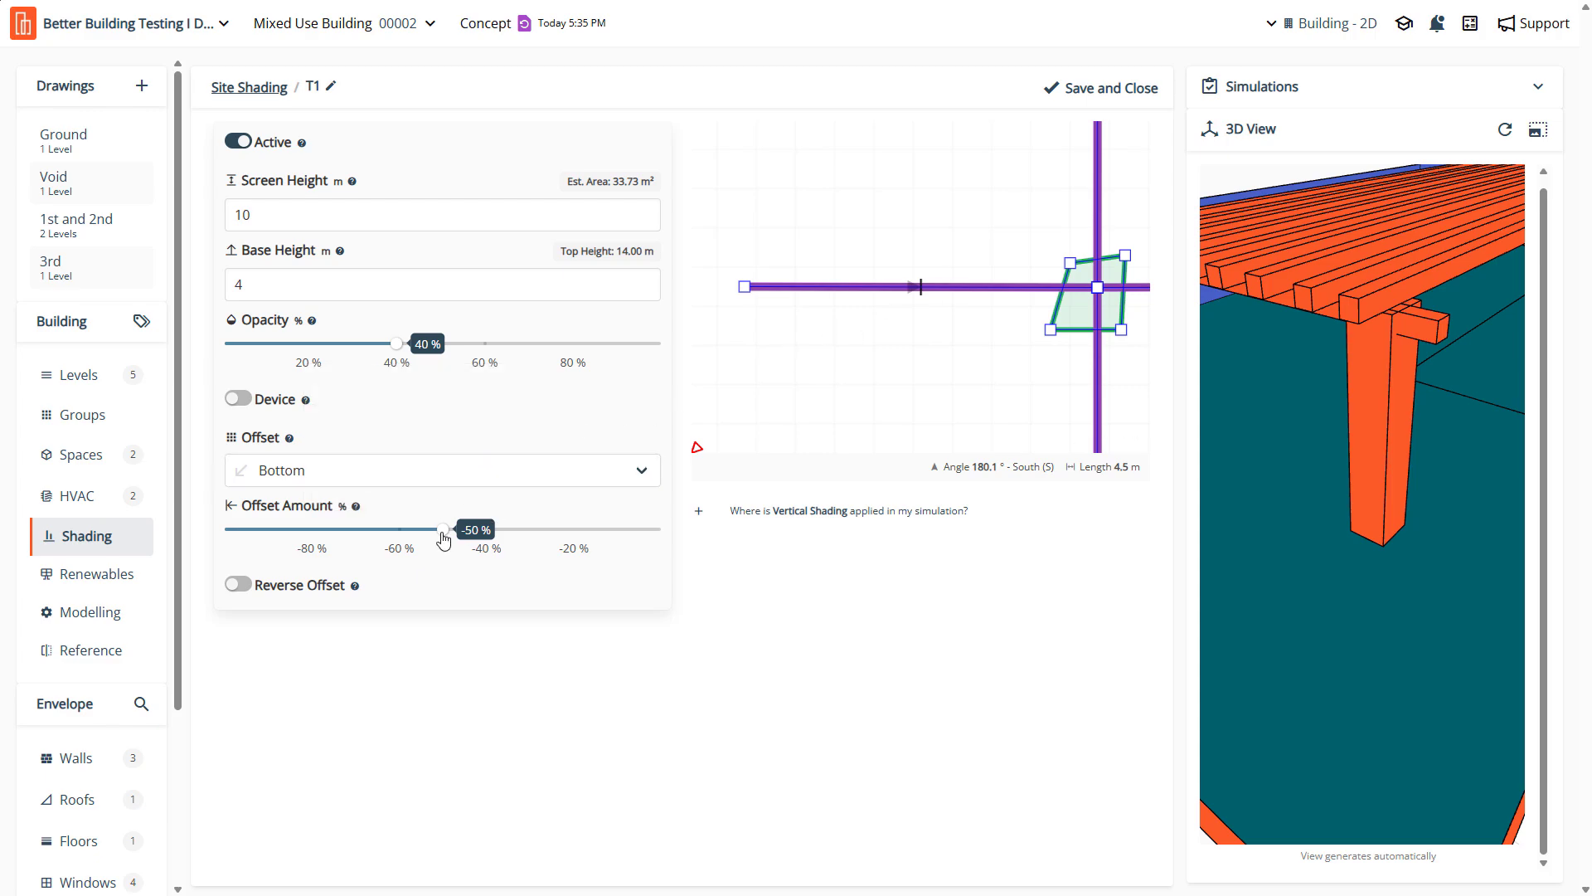
click(1105, 89)
Regenerate the 3D view with the reshaped tree trunk
click(1505, 131)
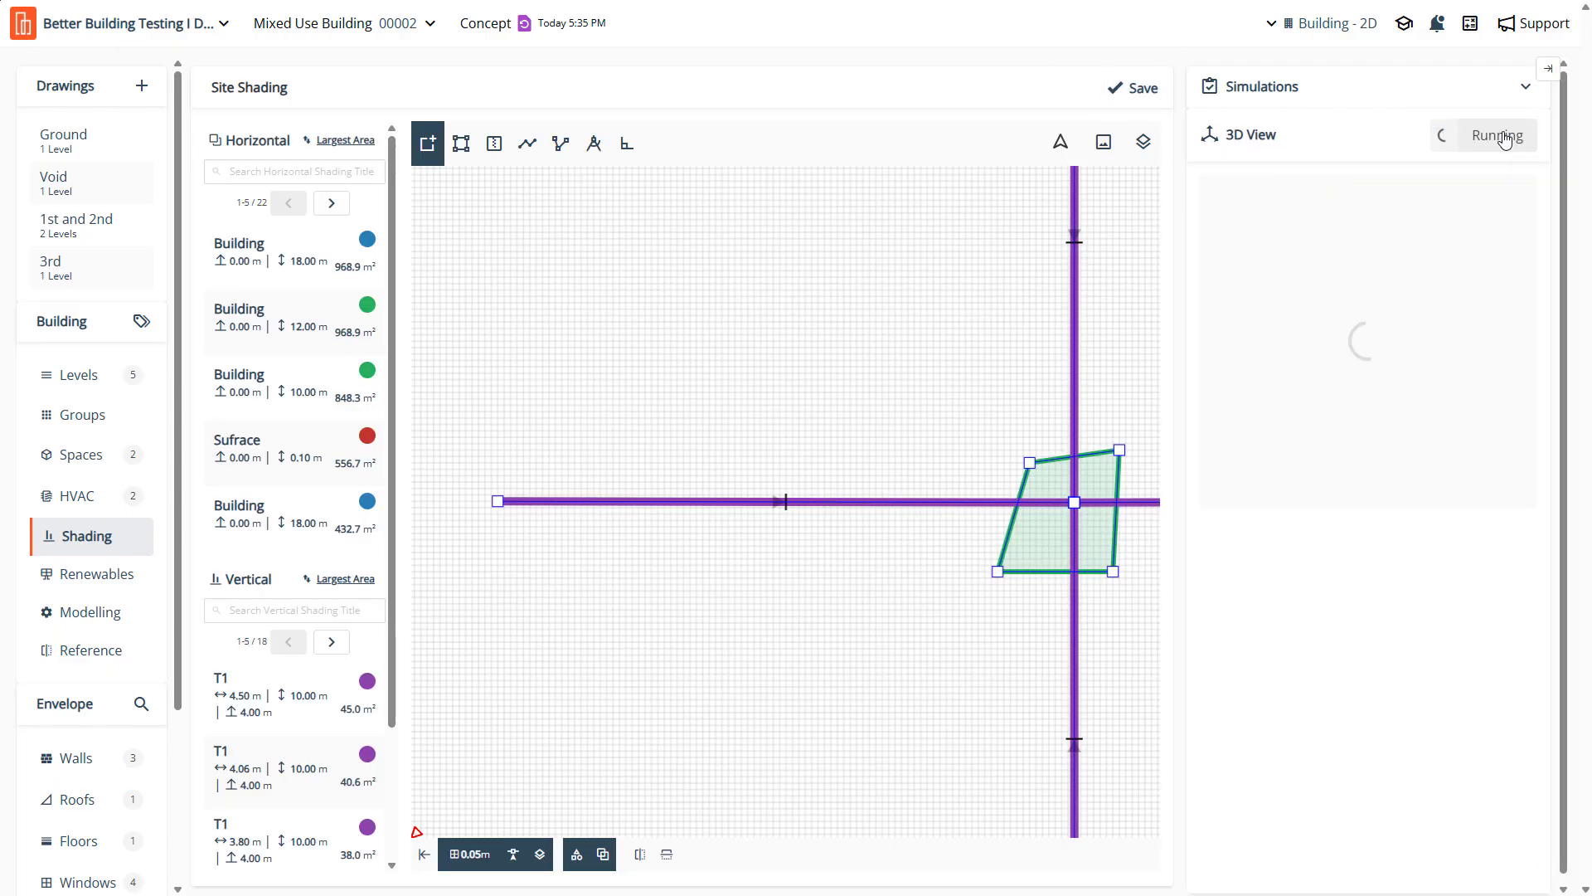
scroll(757, 508, down, 2)
scroll(1008, 501, up, 1)
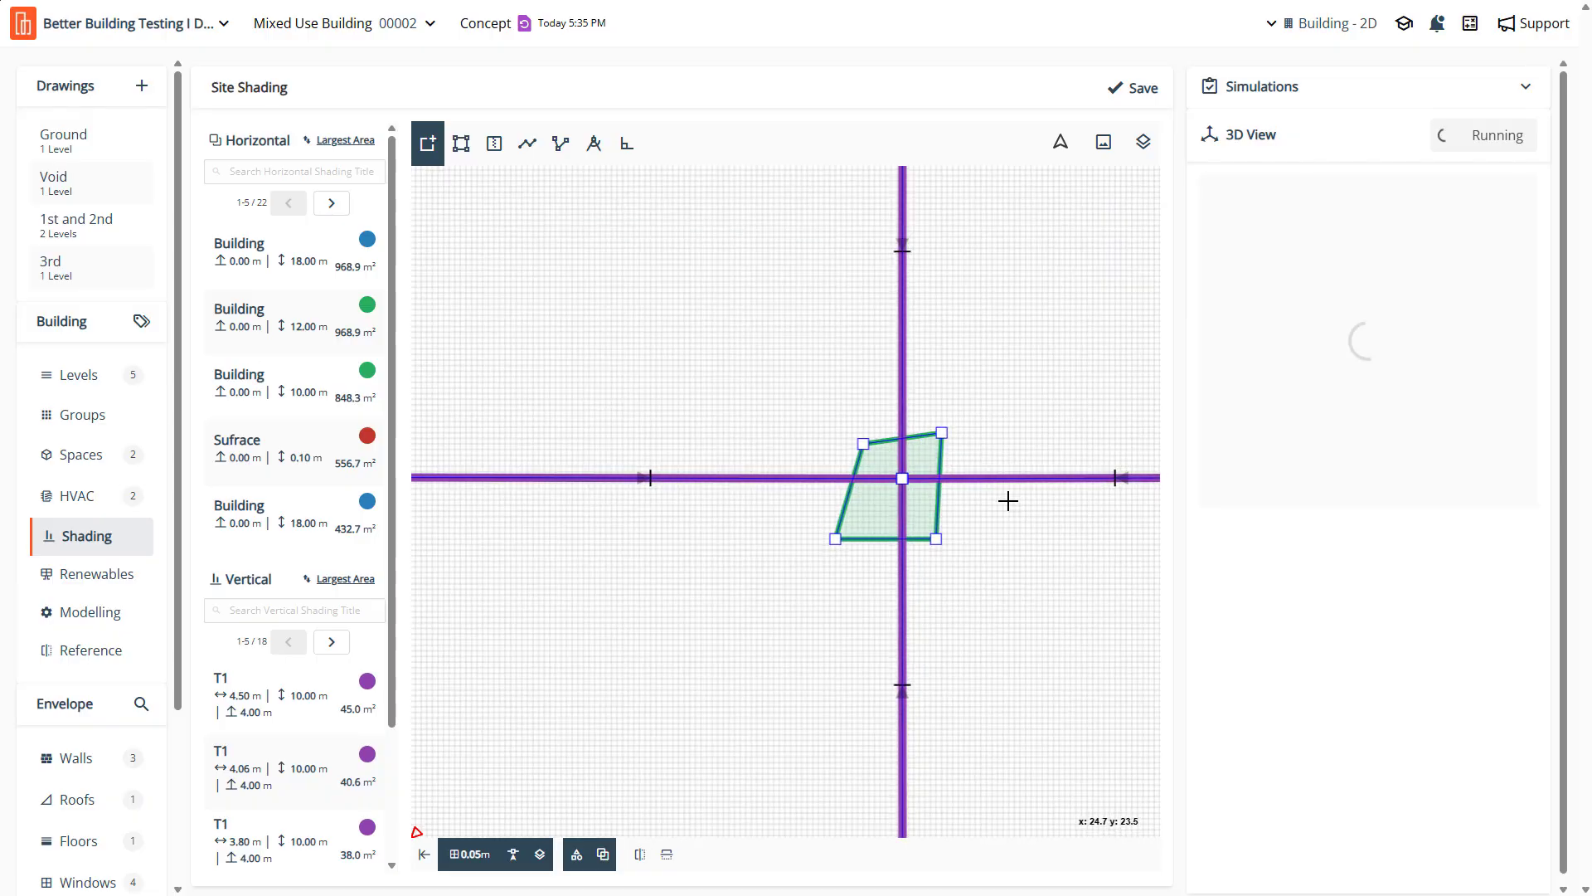
scroll(1008, 501, down, 2)
scroll(987, 564, up, 3)
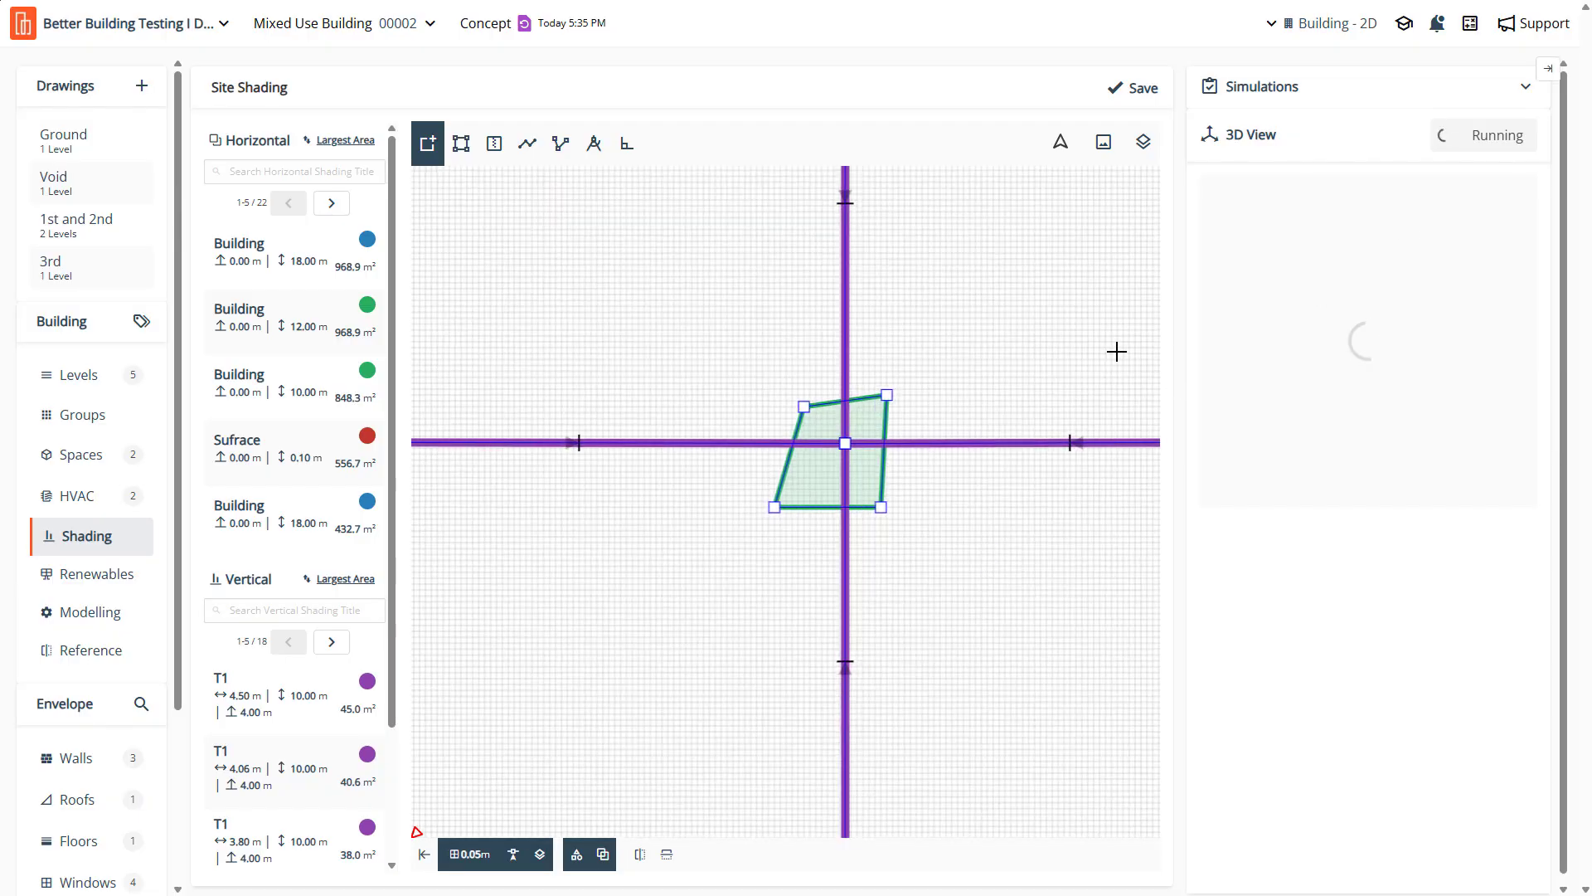
scroll(987, 432, down, 1)
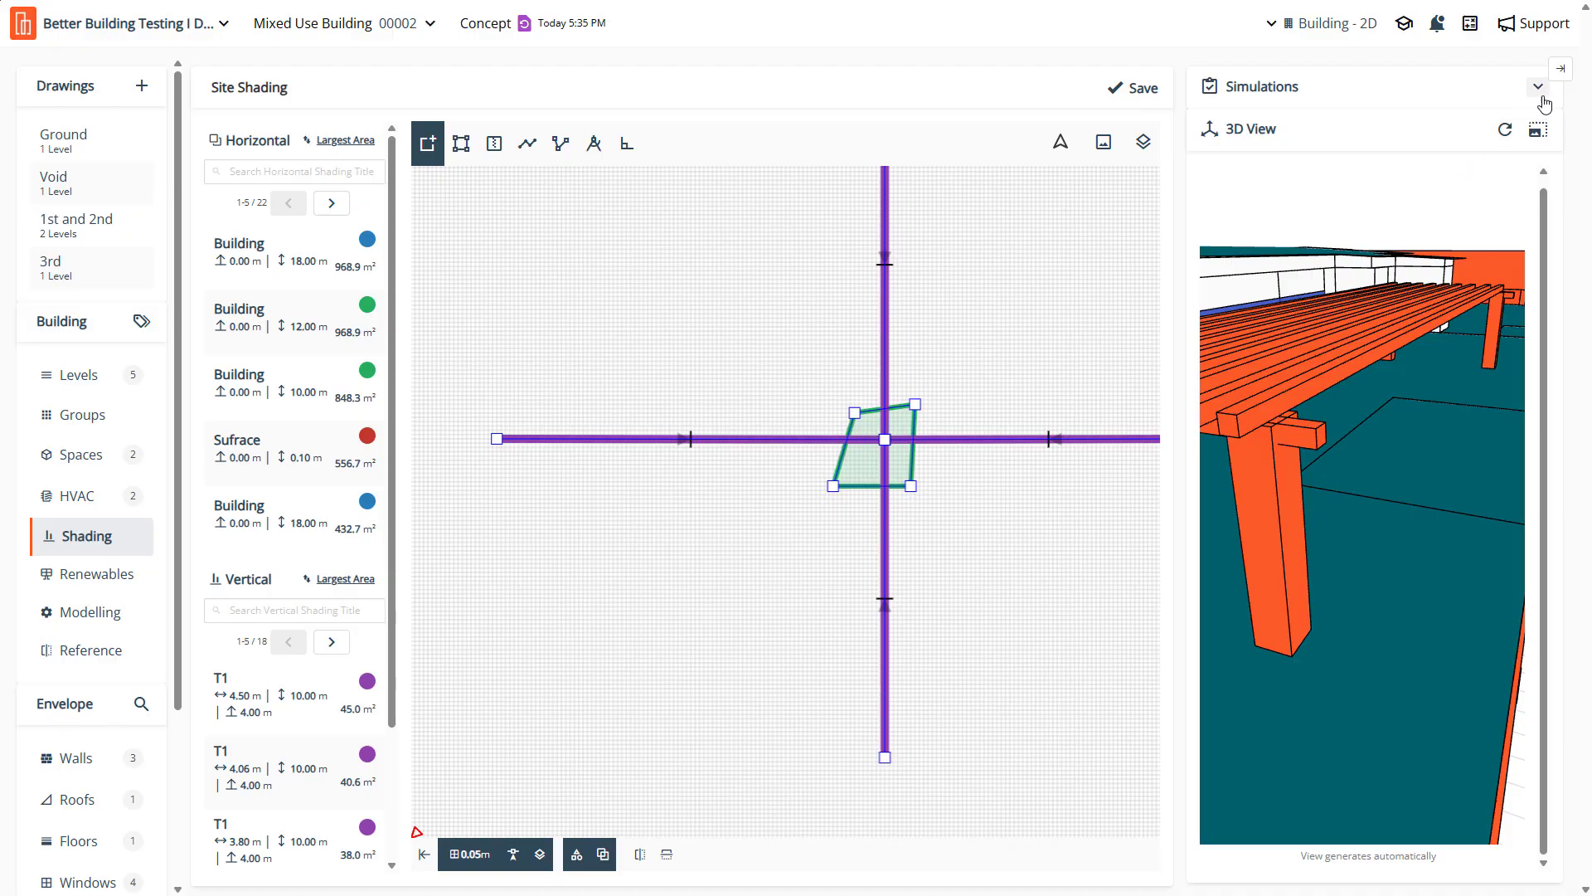
Enlarge the 3D model, examine the reshaped tree beside the building from several sides and heights, and return to the shading plan
click(1538, 130)
scroll(672, 315, up, 10)
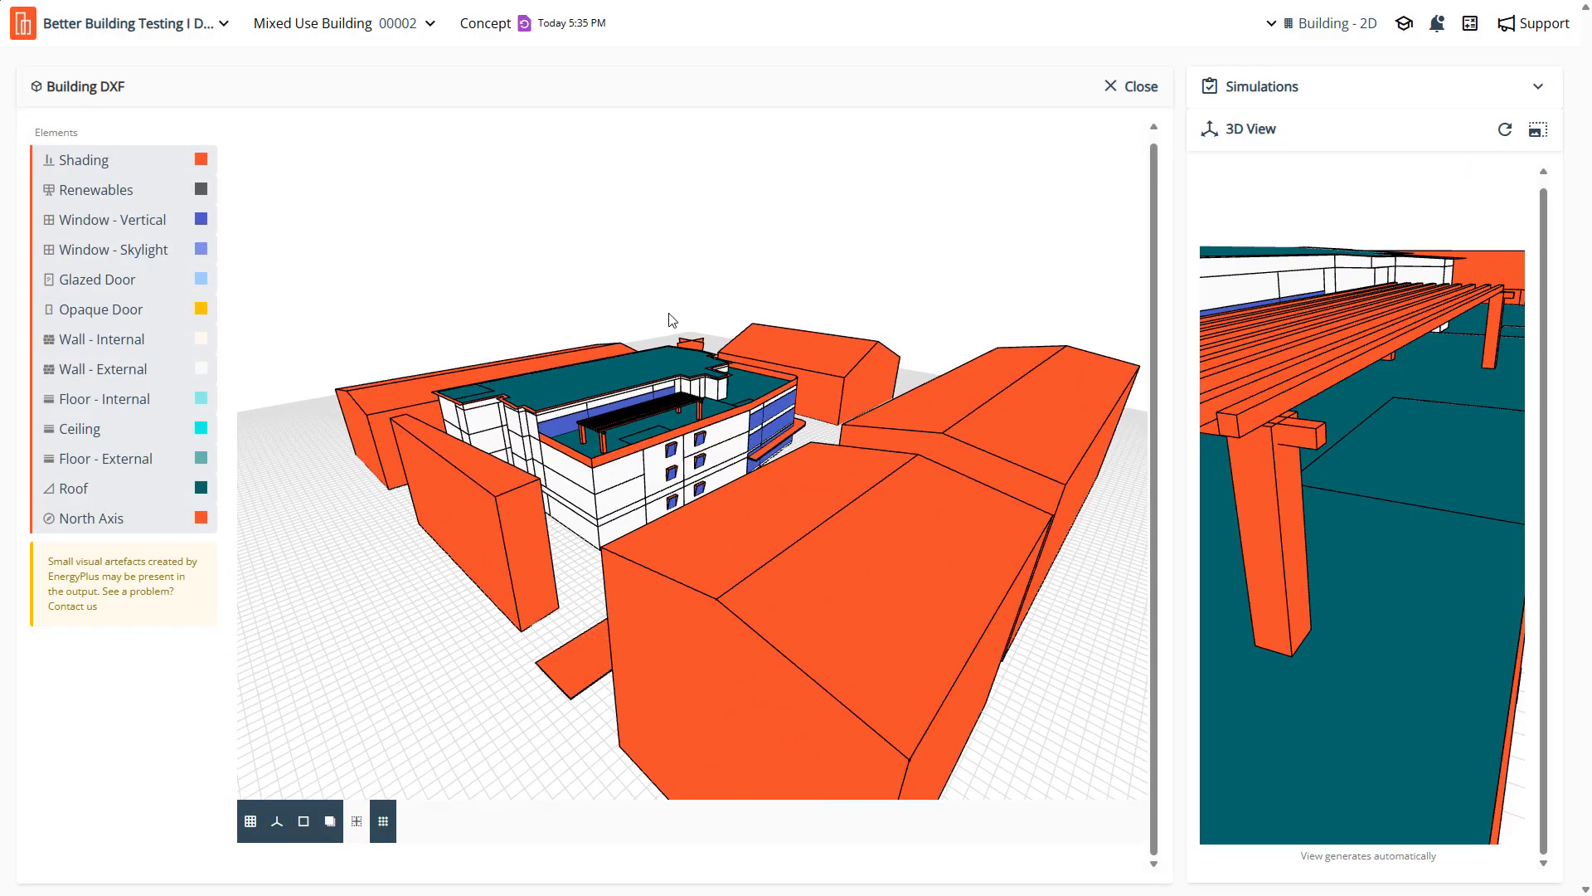
scroll(630, 543, up, 8)
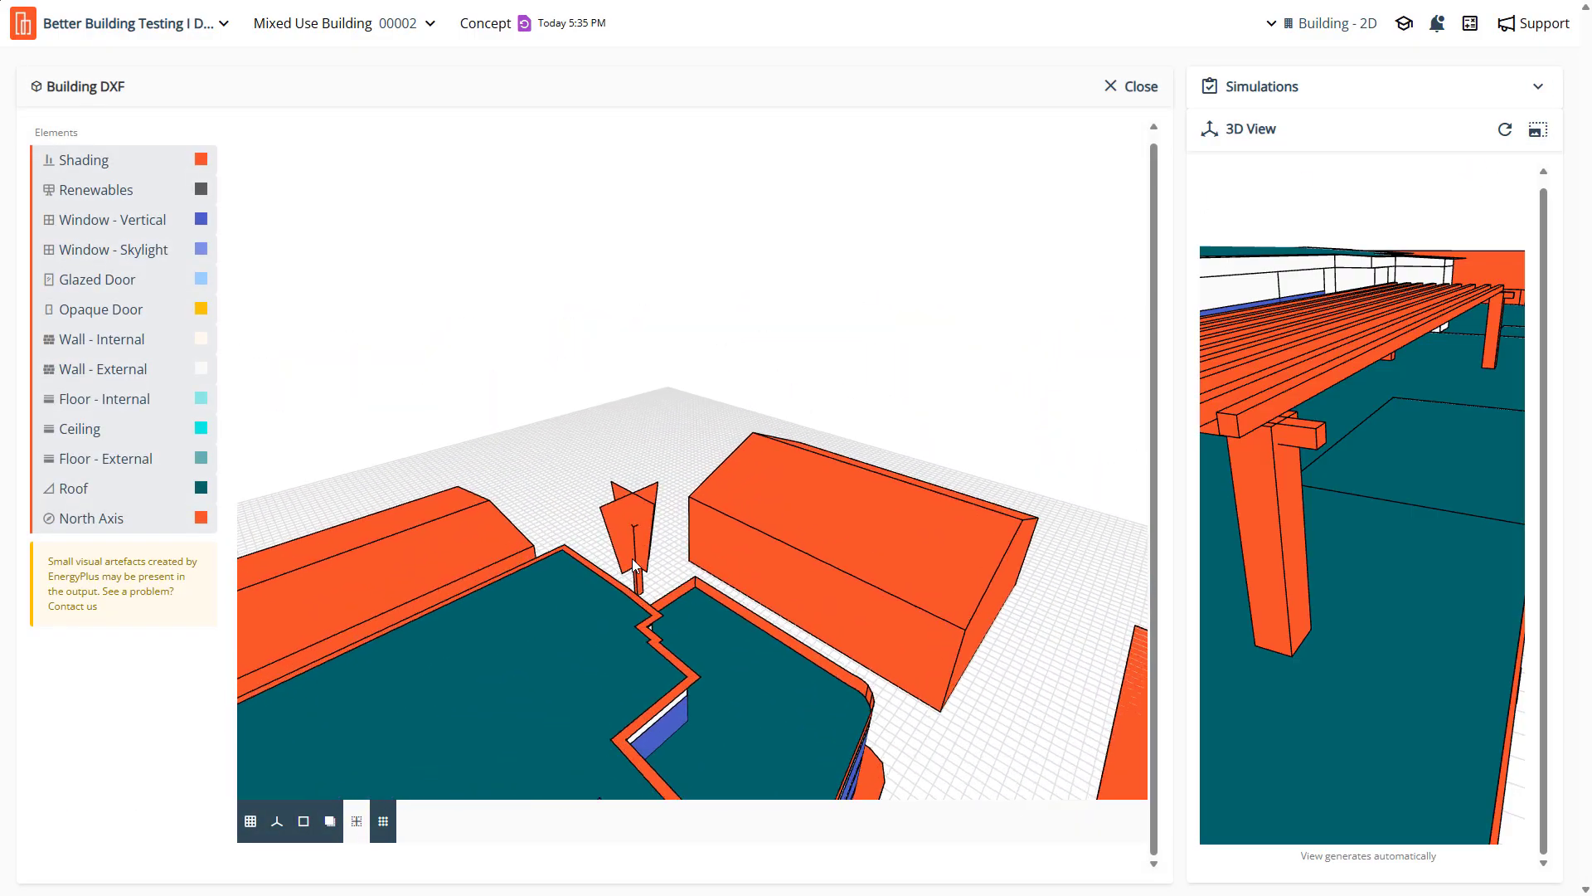
drag(595, 665, 819, 414)
scroll(819, 416, down, 6)
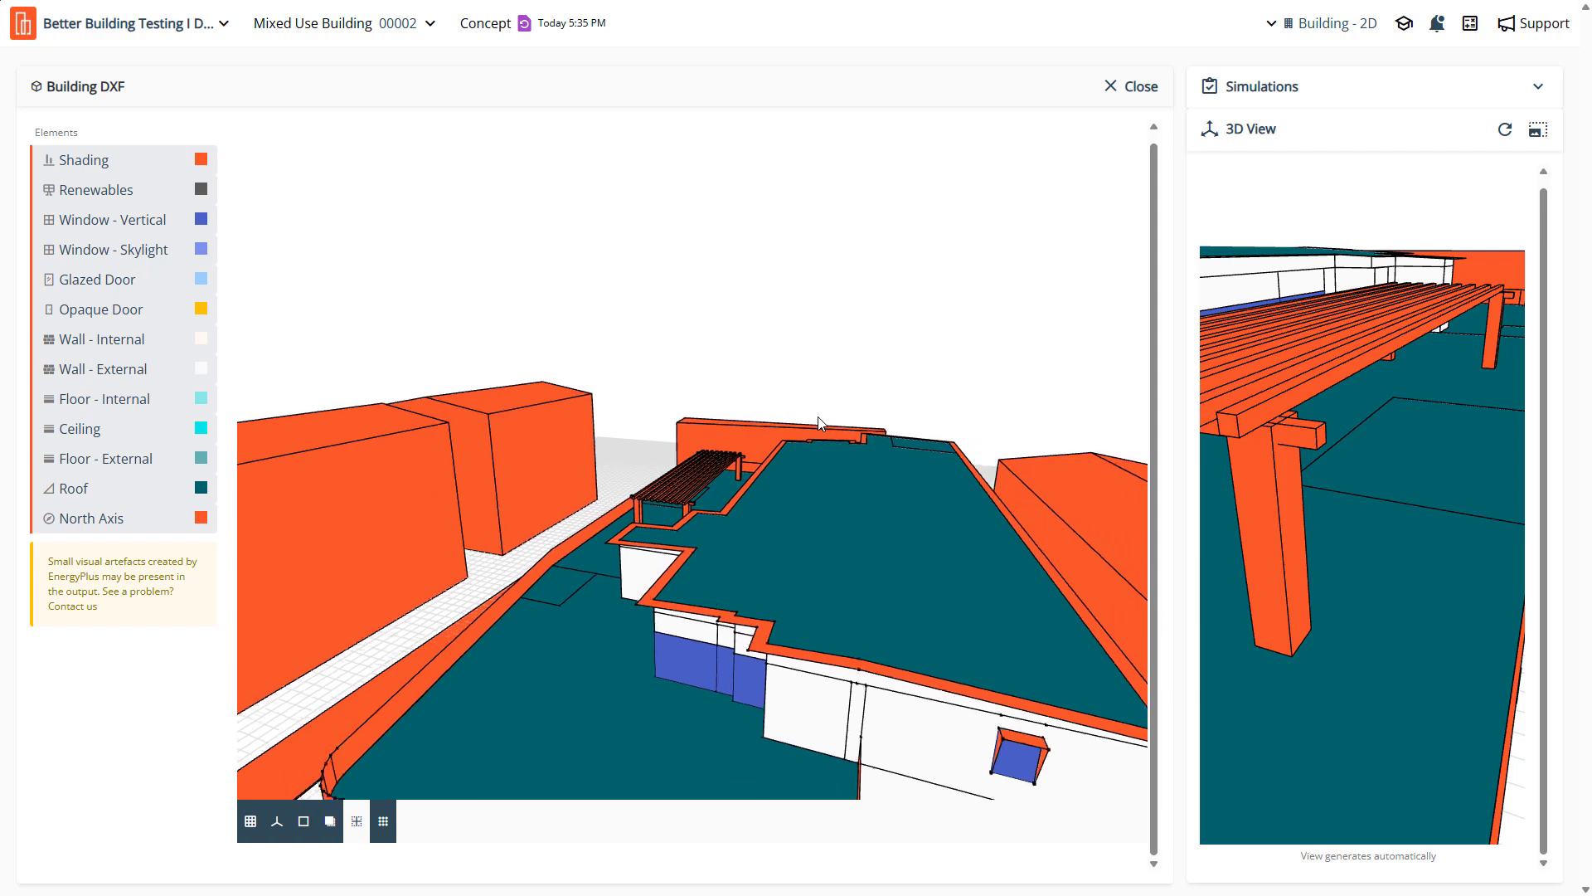
scroll(803, 431, down, 3)
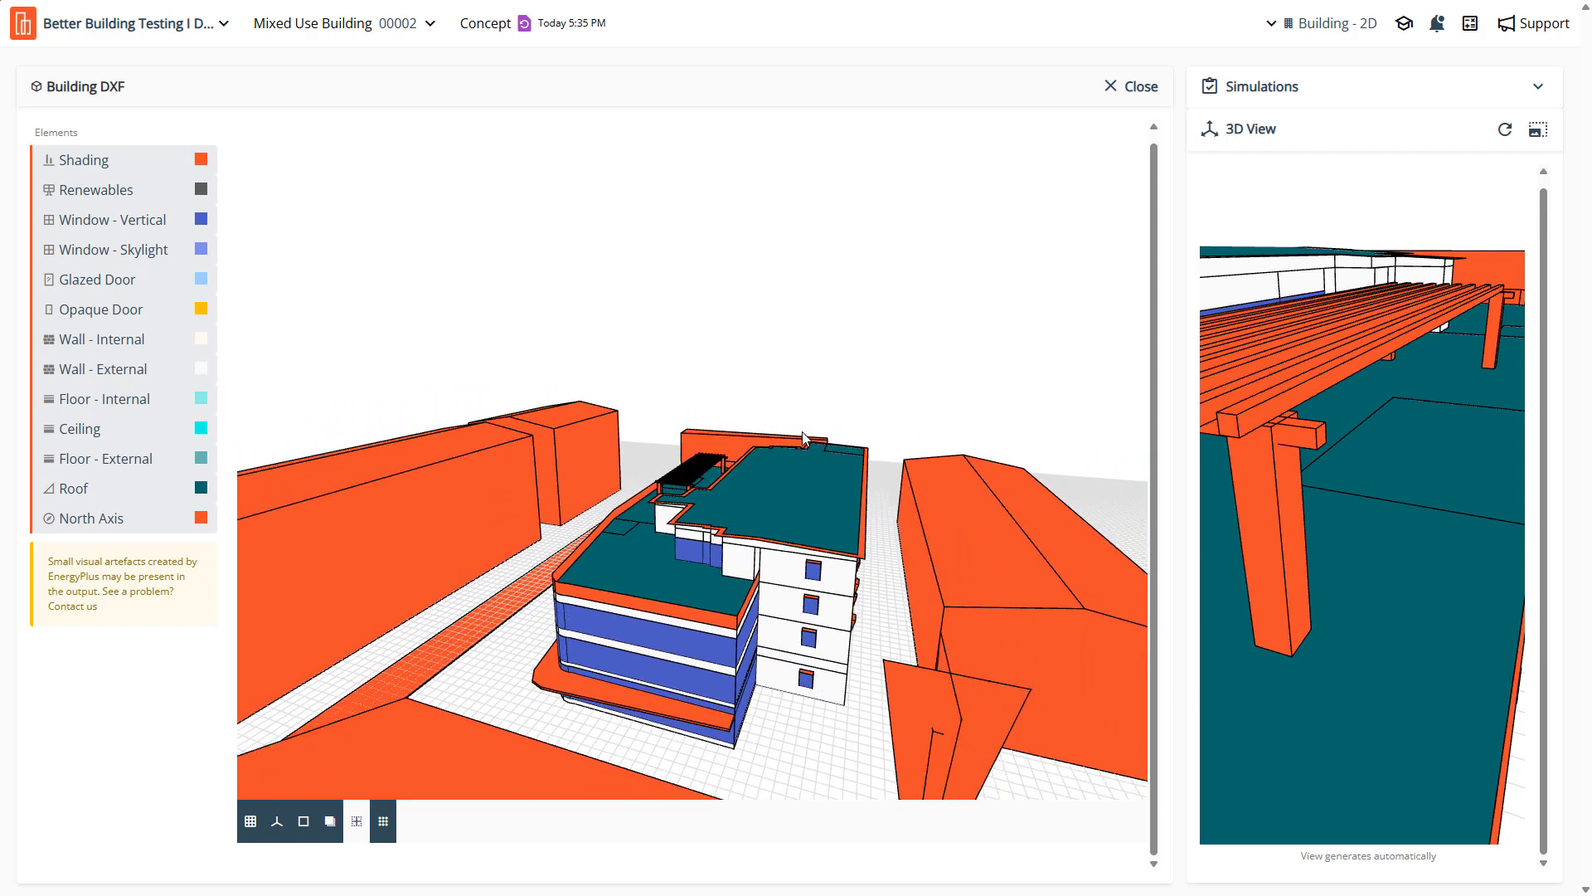
mouse_move(819, 710)
mouse_down()
mouse_move(693, 627)
mouse_move(761, 693)
mouse_move(690, 694)
mouse_move(674, 666)
mouse_move(637, 731)
mouse_up()
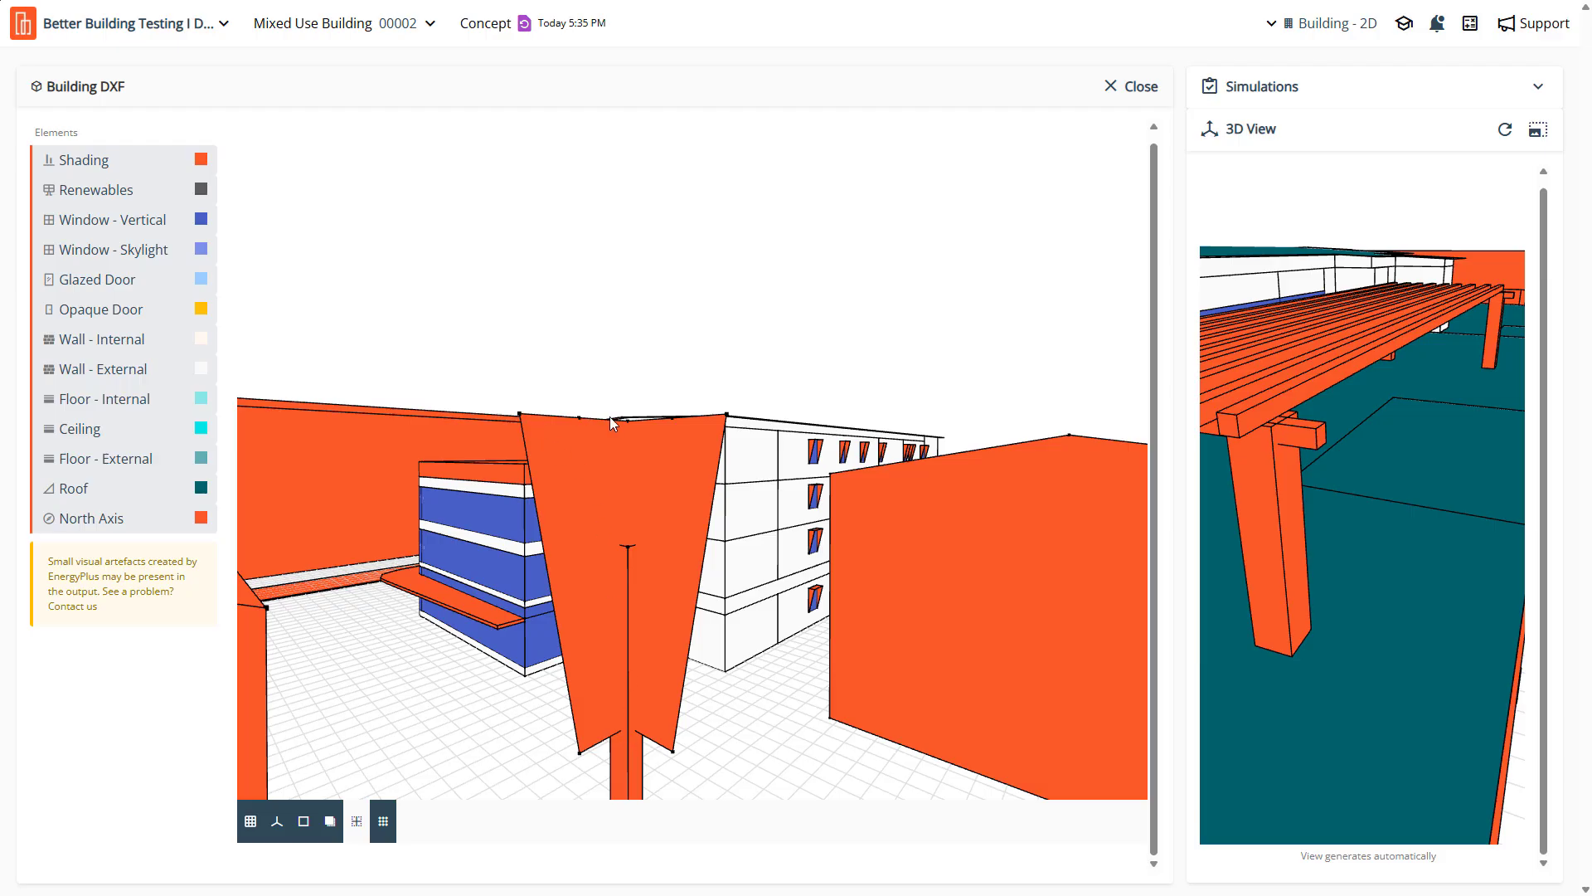
mouse_move(590, 500)
mouse_down()
mouse_move(604, 521)
mouse_move(770, 558)
mouse_move(1292, 544)
mouse_move(1005, 565)
mouse_move(271, 539)
mouse_move(611, 330)
mouse_up()
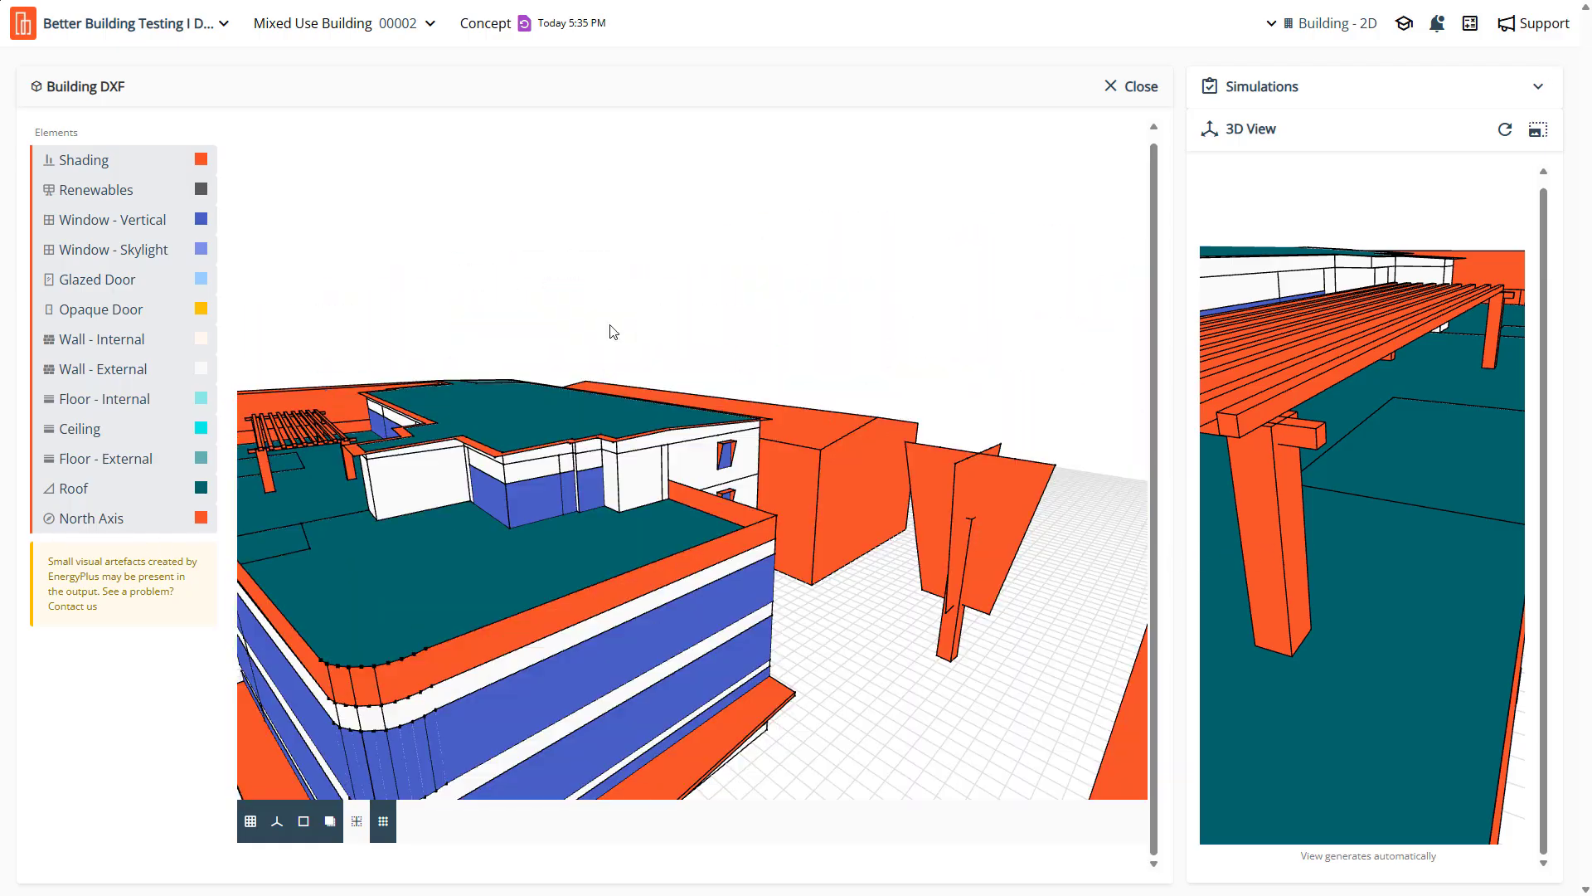
click(1132, 86)
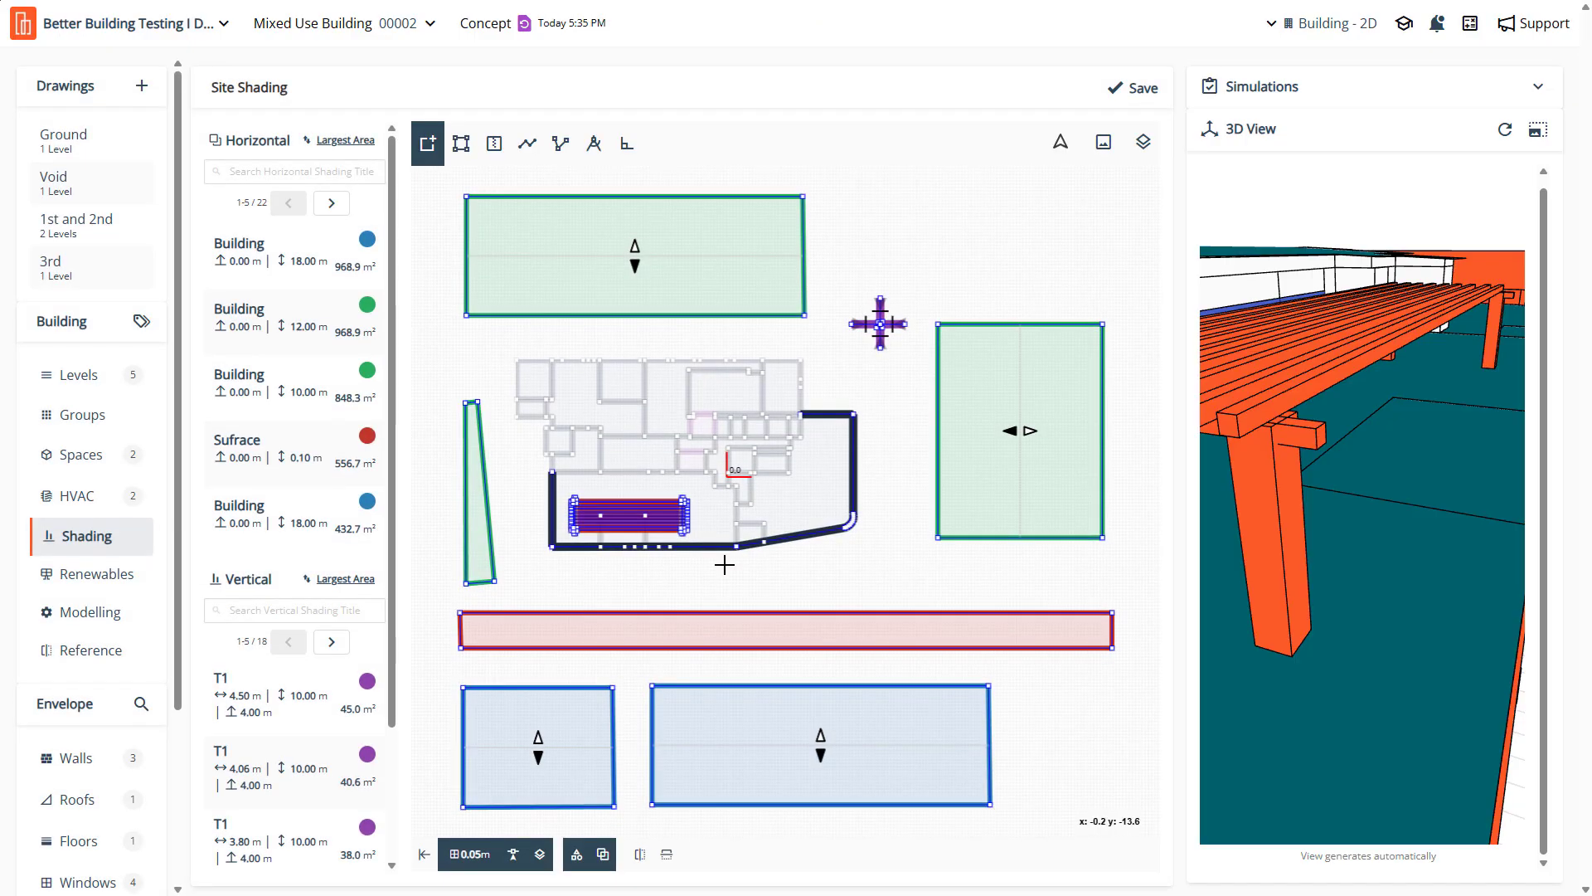
Locate the tree's crossed T1 vertical screens on the site shading plan
scroll(669, 521, down, 2)
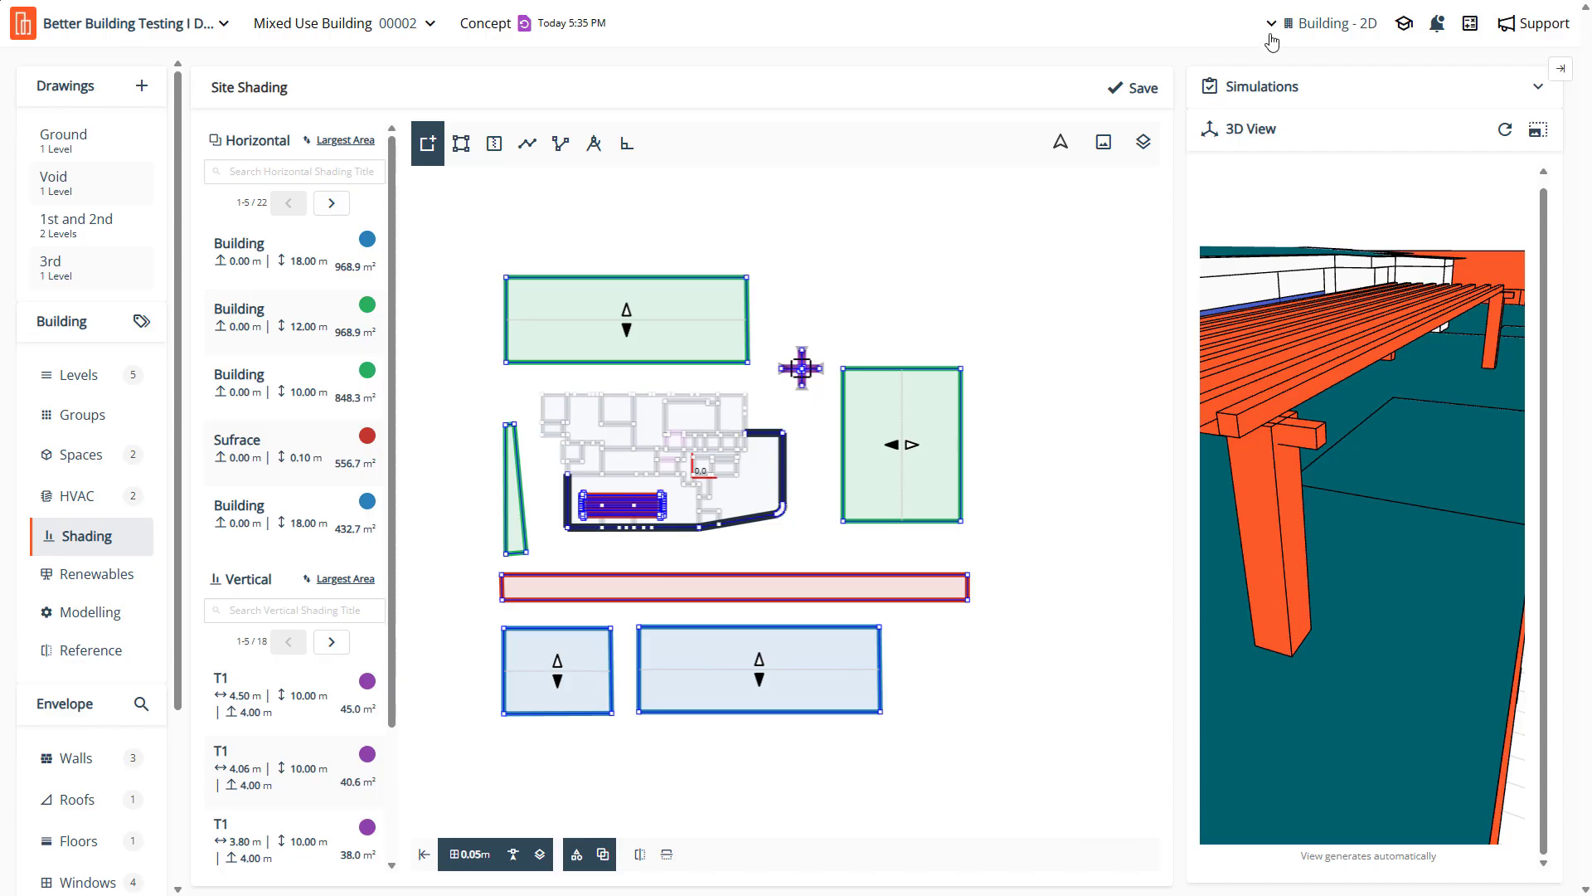
click(1141, 88)
click(249, 695)
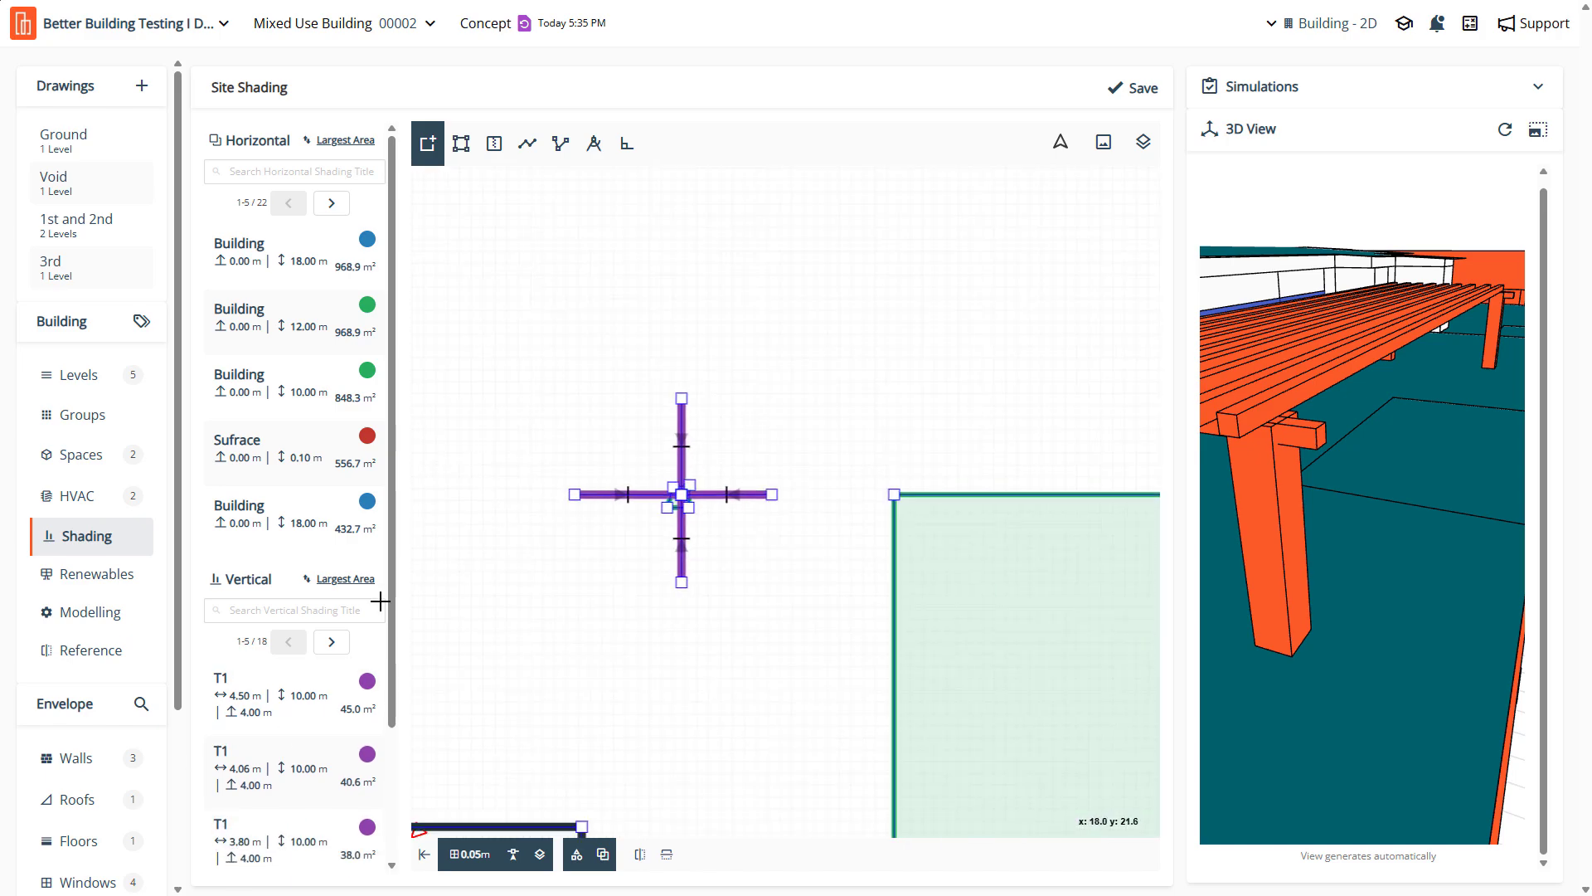
Open the envelope's Shading settings and review the tag's surfaces and its Windows and Doors scope
scroll(110, 813, down, 3)
click(89, 851)
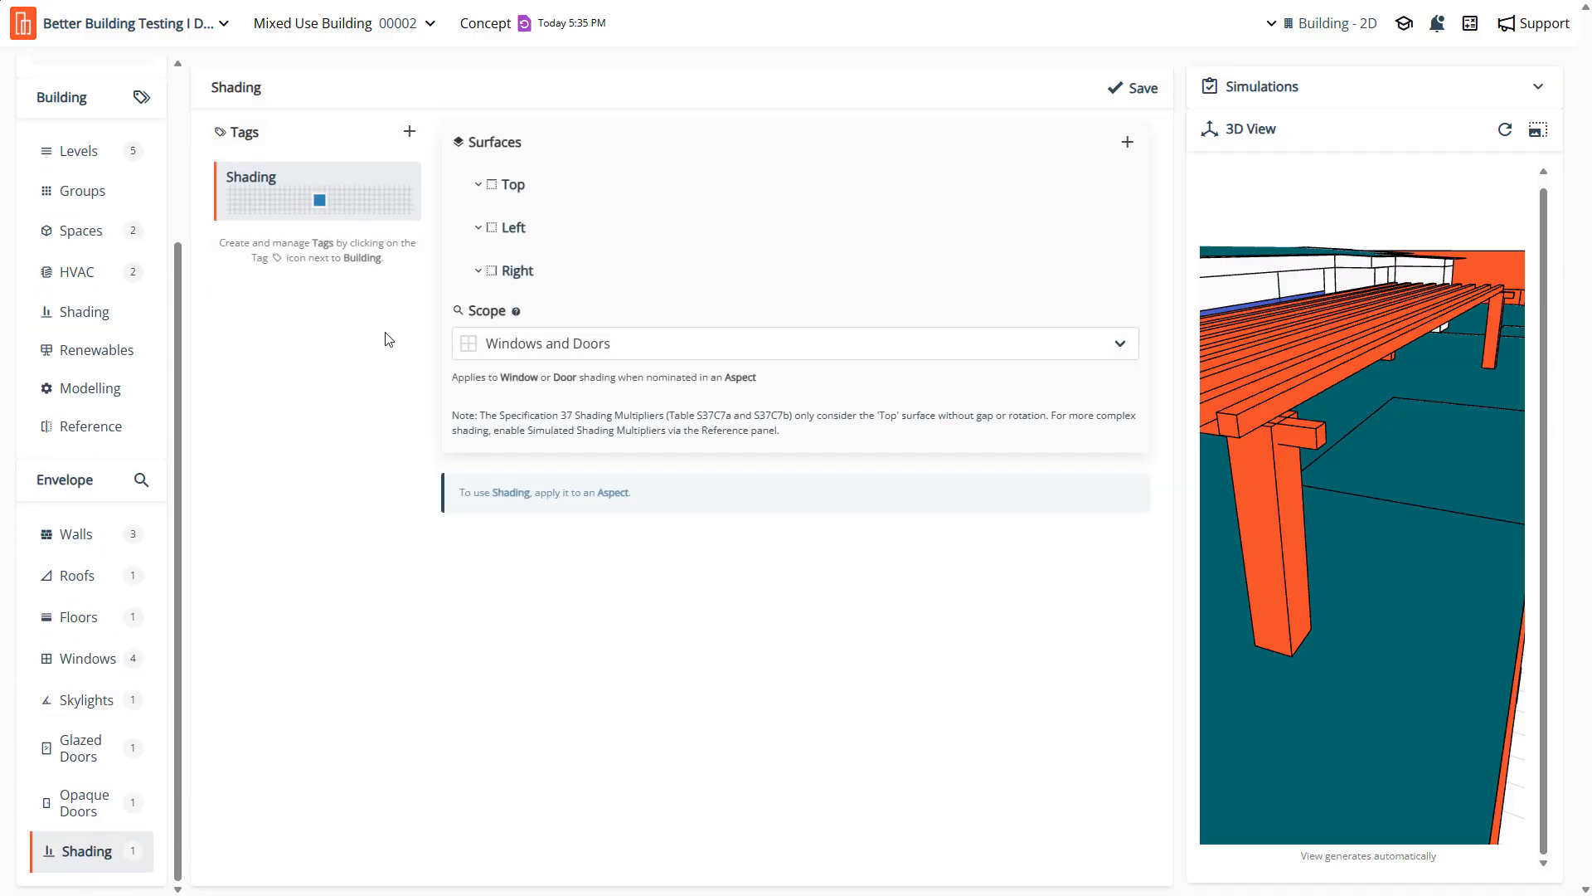
mouse_move(318, 210)
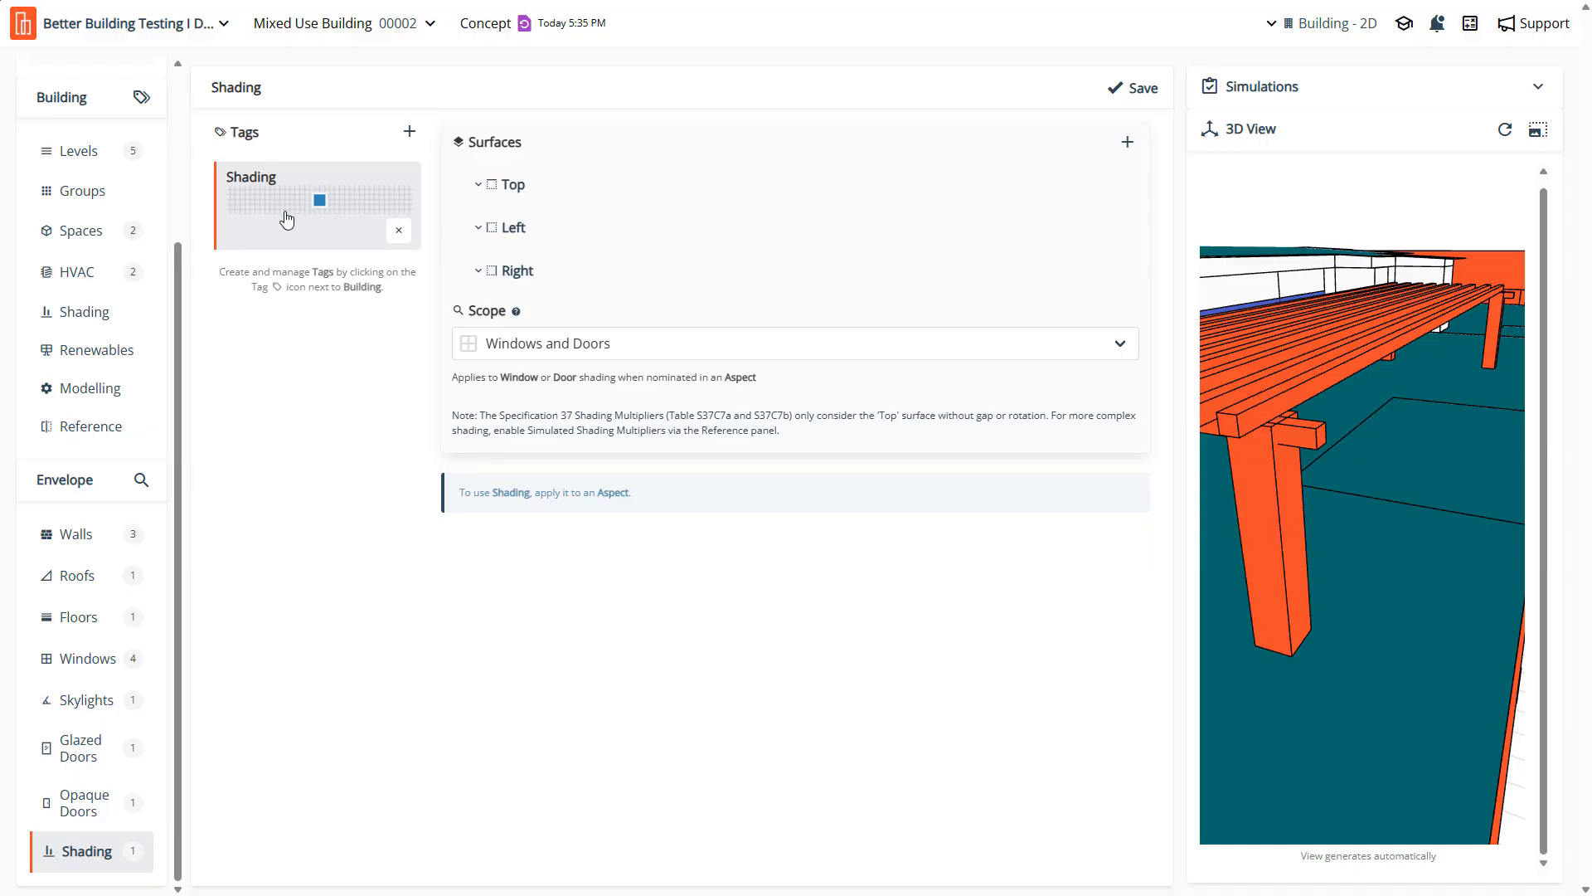
scroll(162, 272, up, 2)
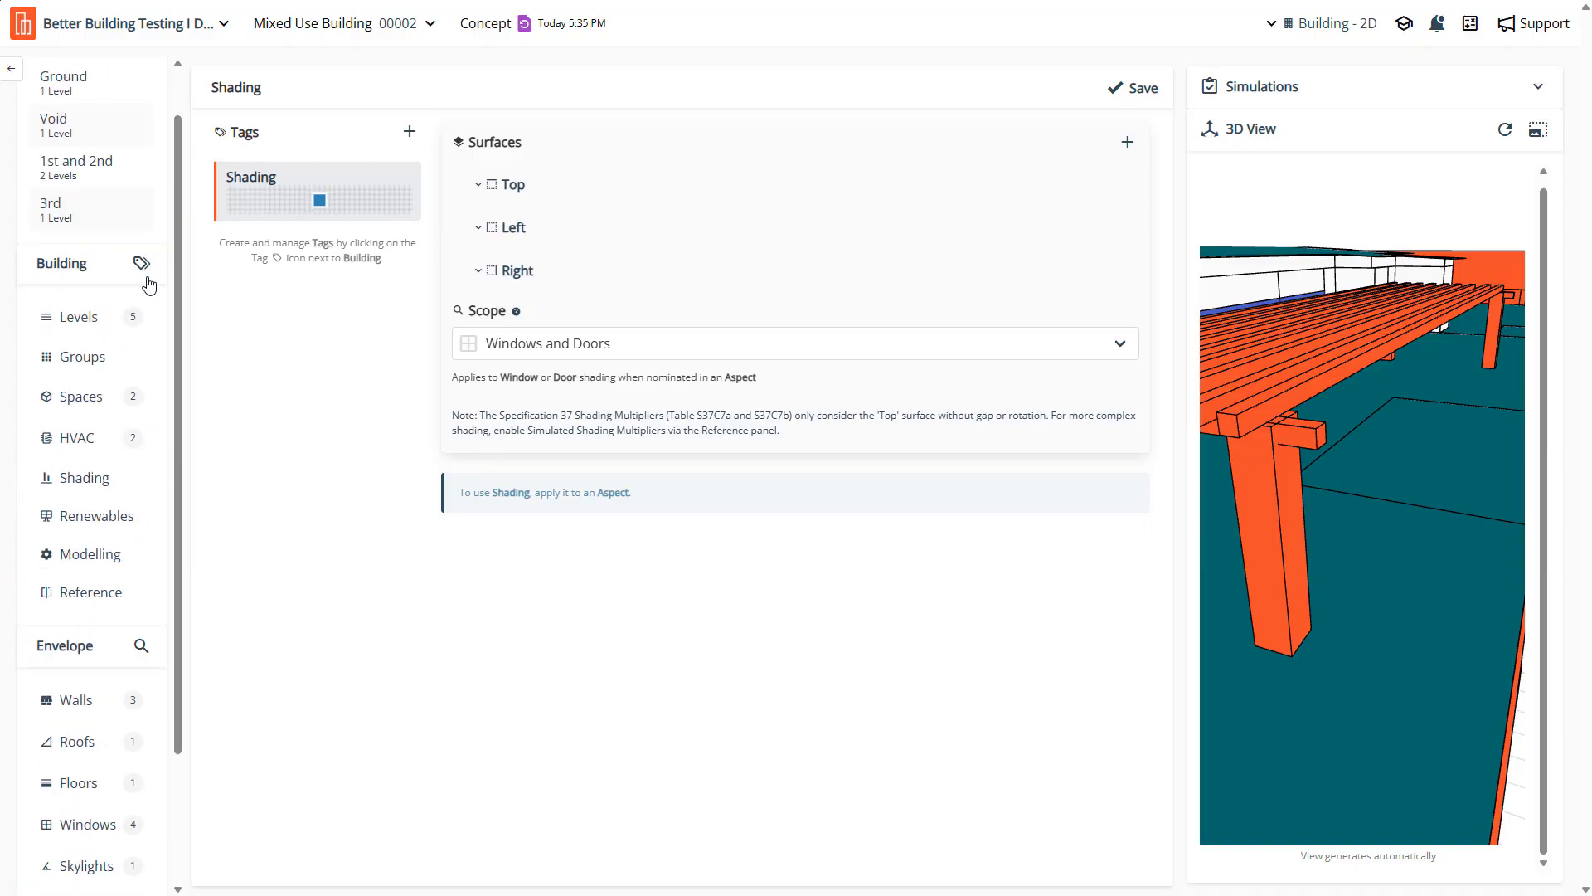
Open the Ground level's shading for editing from the list of building levels
click(84, 323)
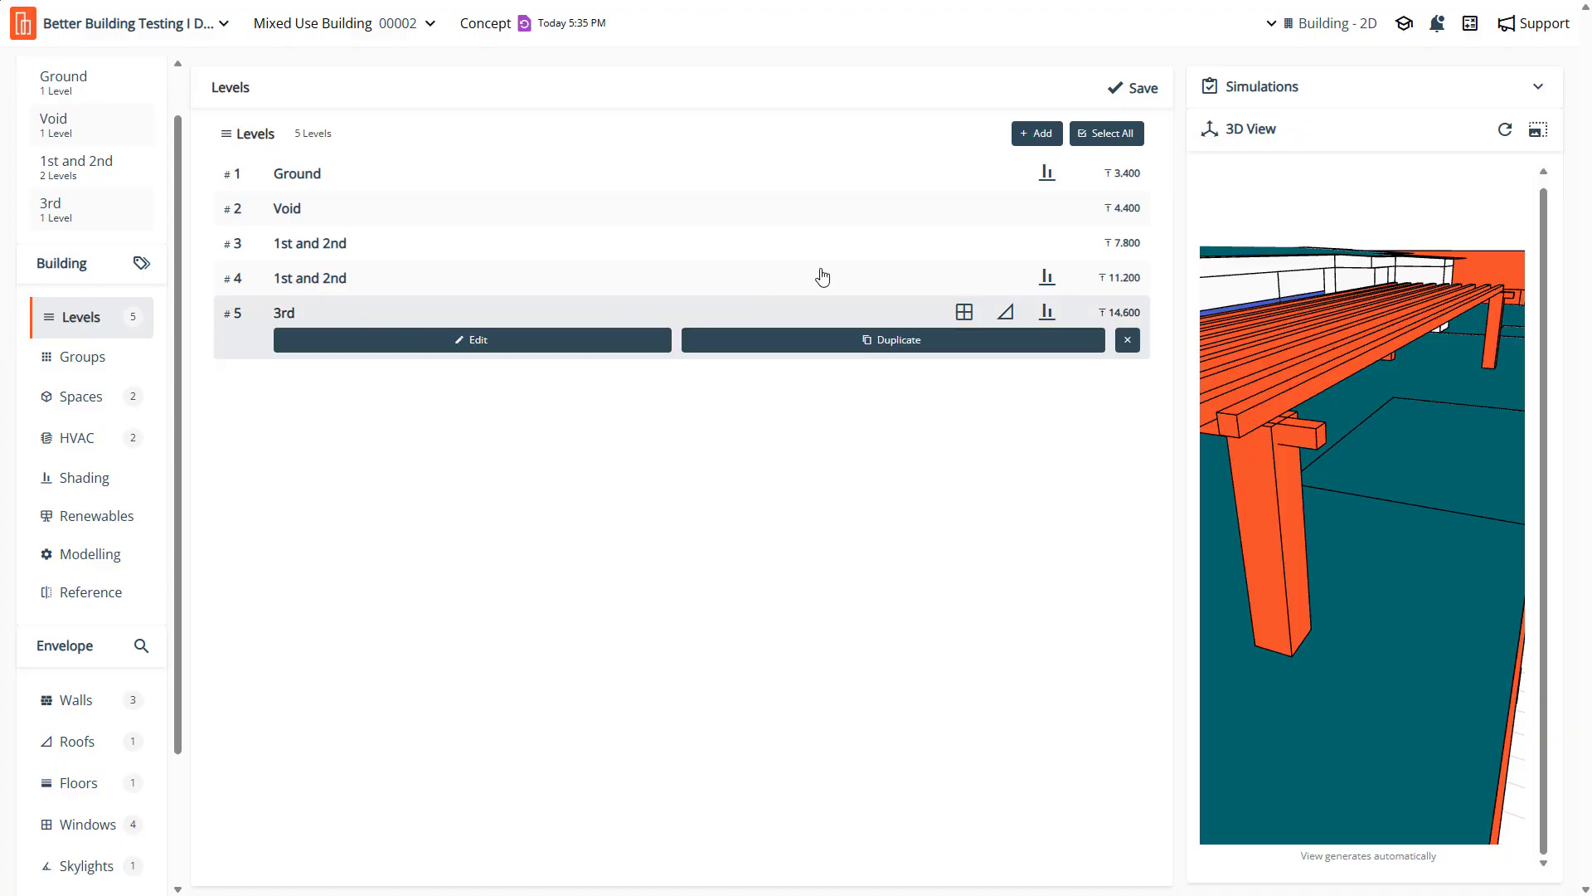
mouse_move(908, 164)
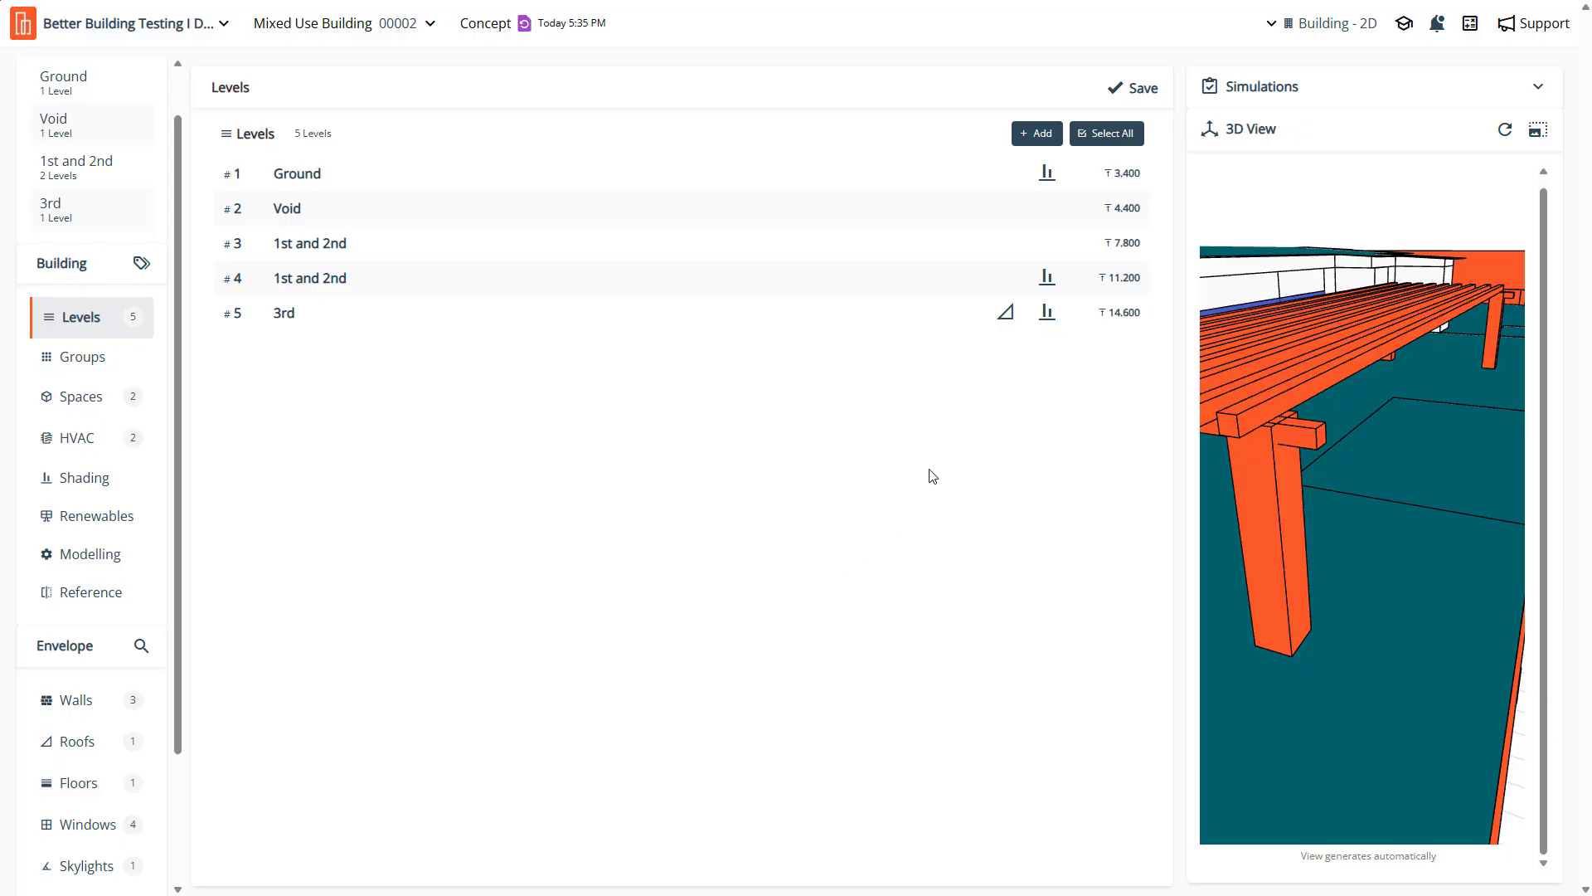
mouse_move(1047, 176)
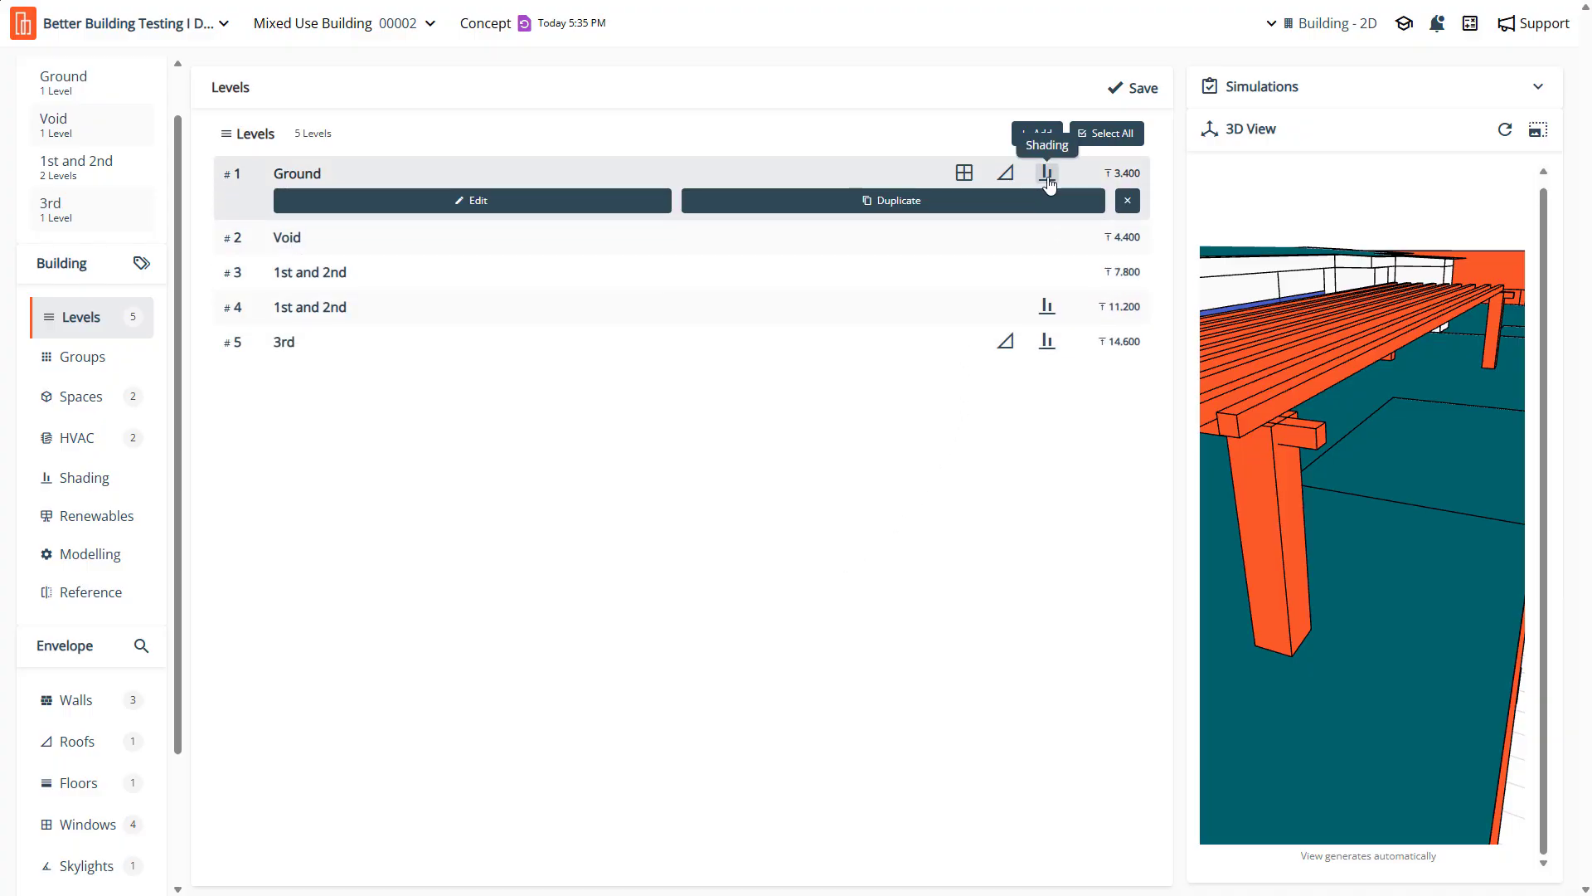
click(1047, 174)
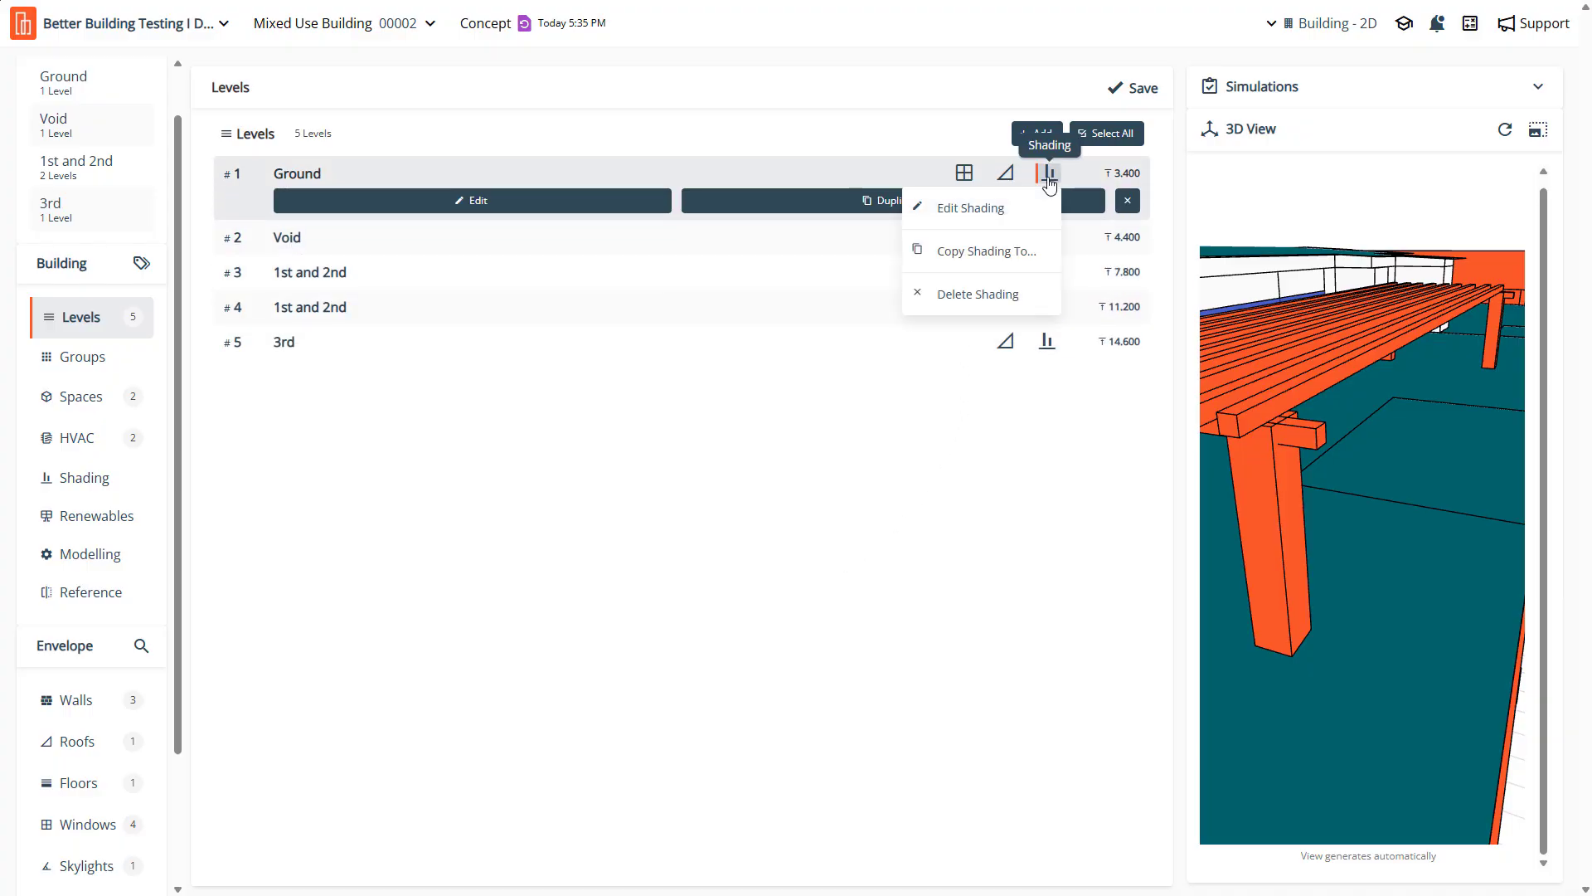
click(999, 207)
scroll(655, 397, down, 5)
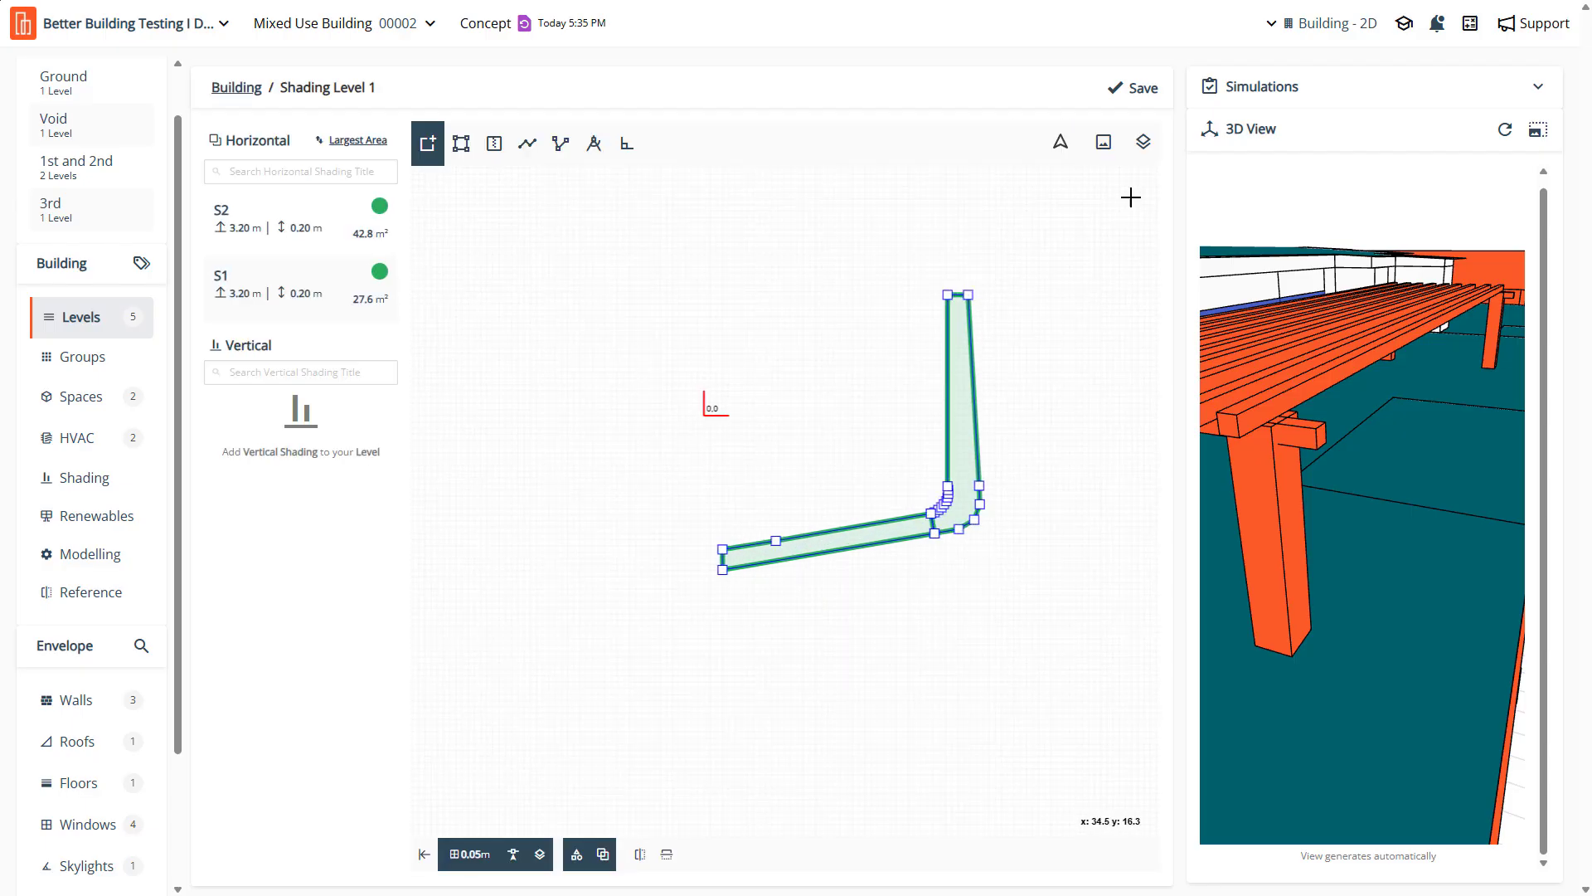
Show both the geometry and the floor plan image of the Ground drawing beneath the Level 1 shading
click(1144, 142)
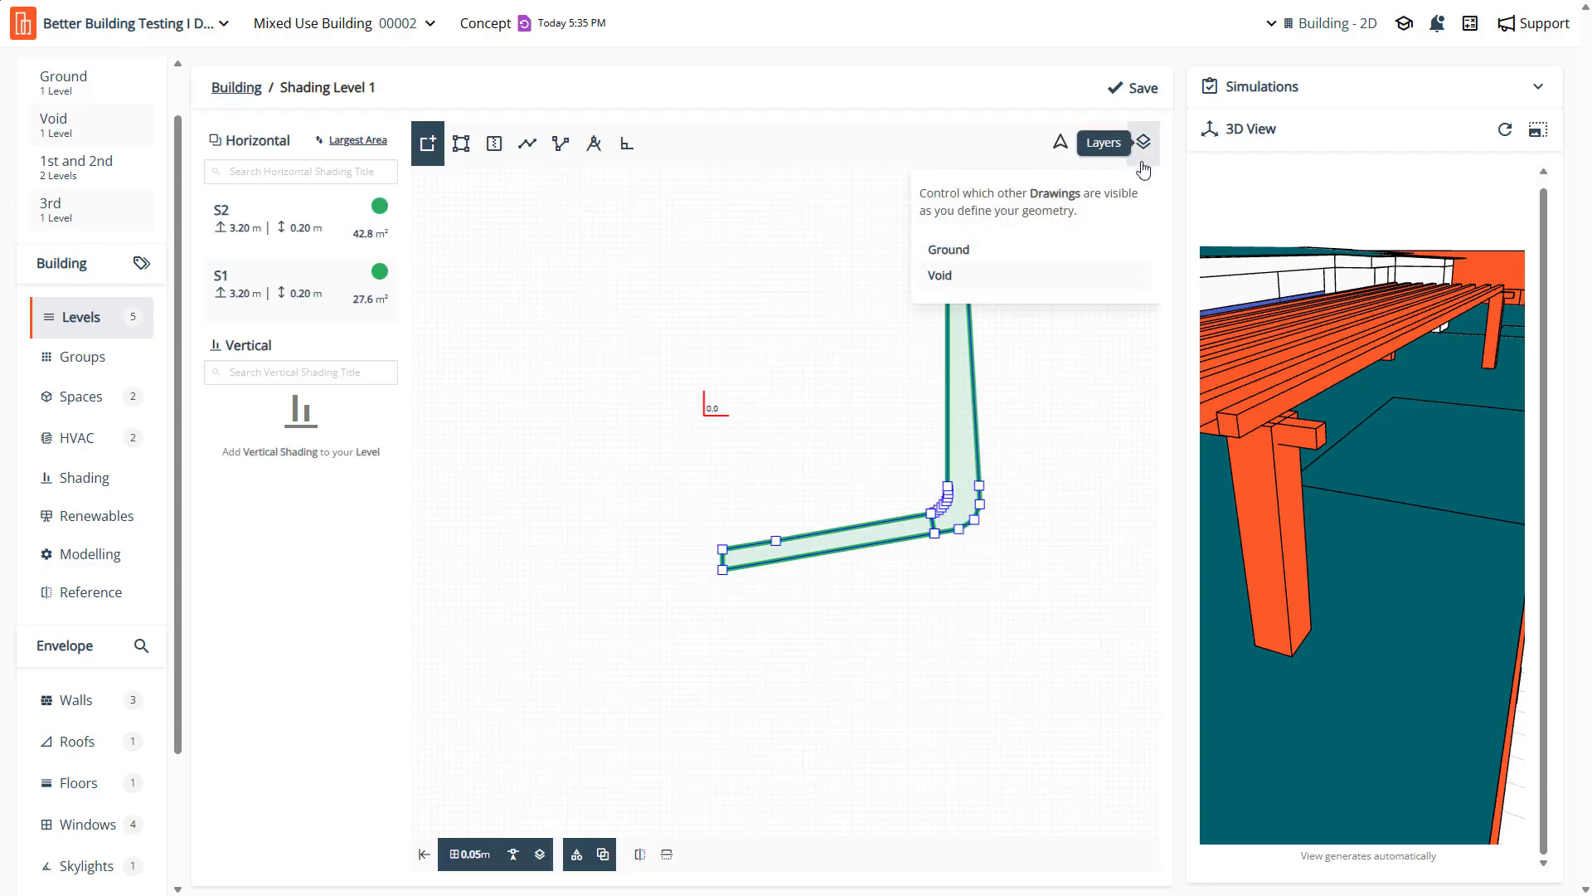
click(1068, 254)
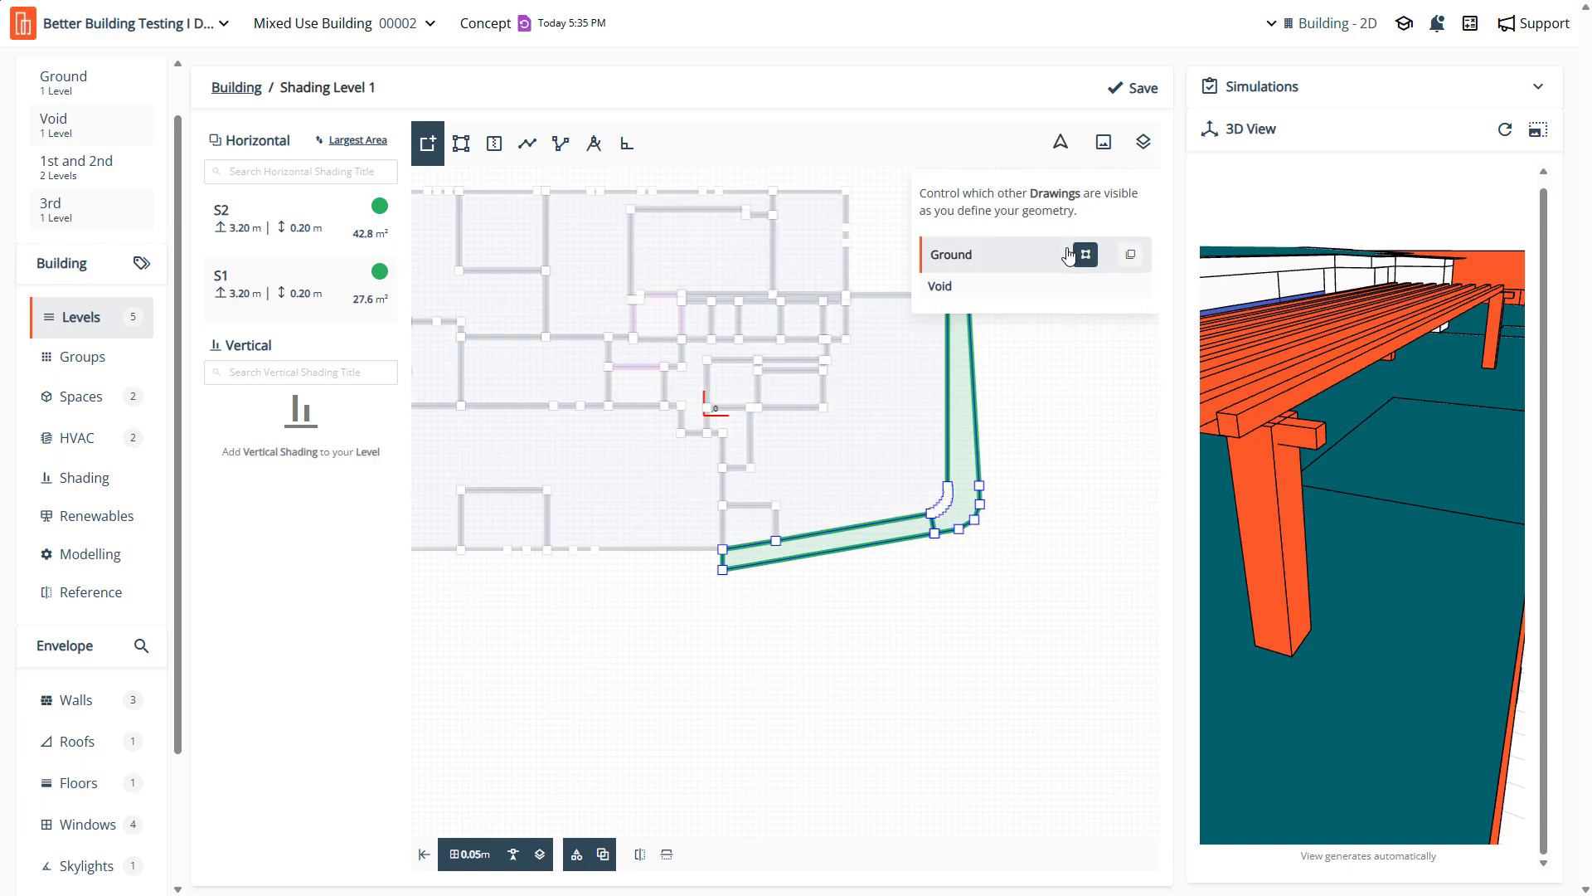
click(1124, 265)
scroll(969, 449, up, 5)
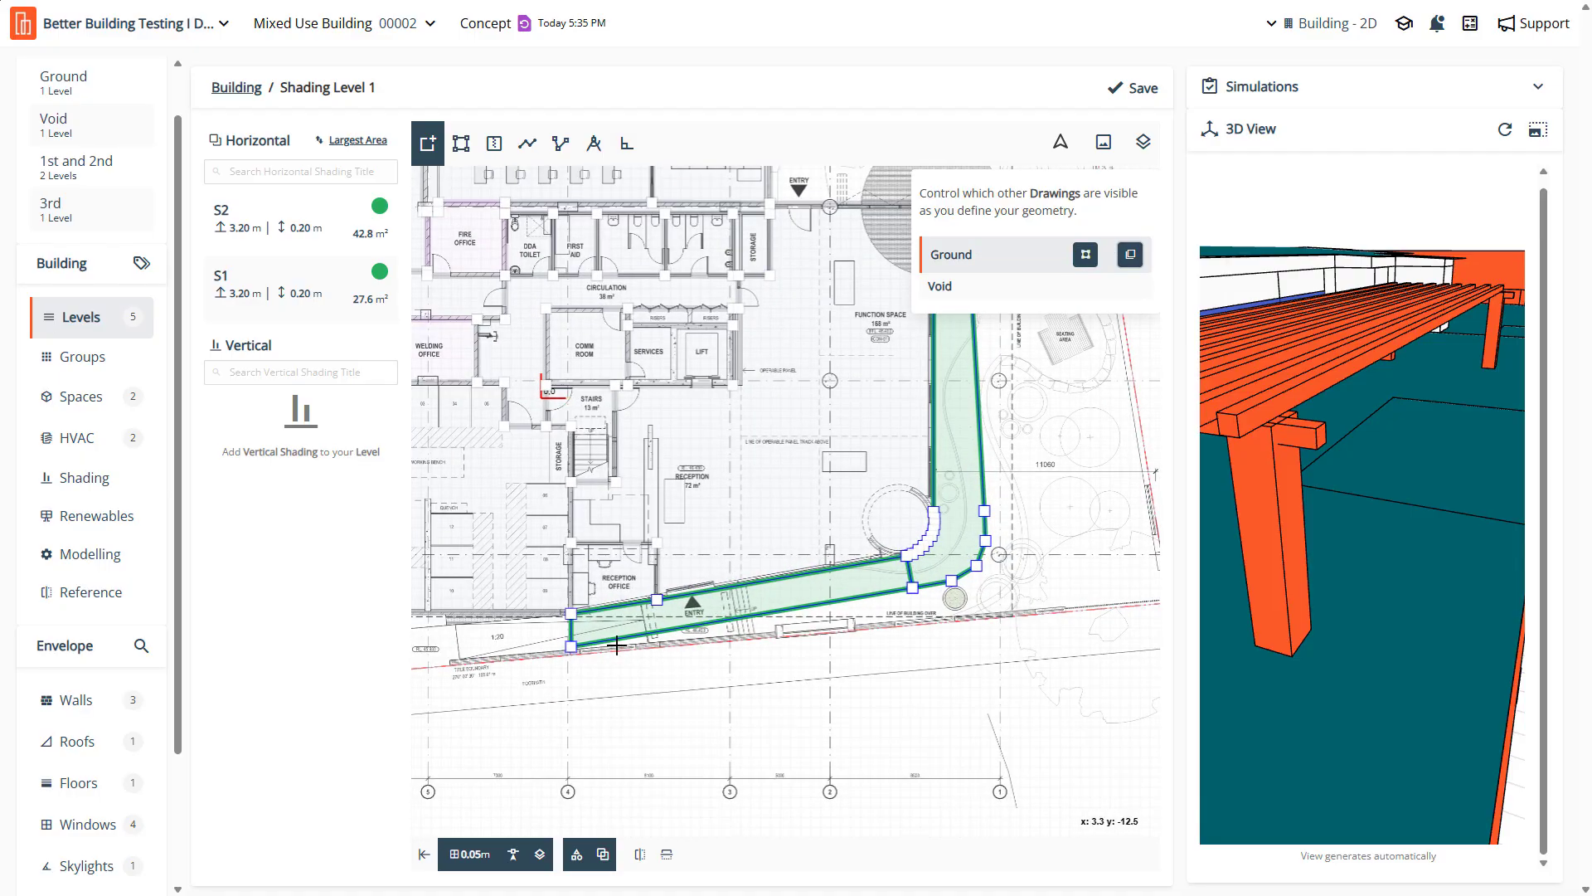
scroll(747, 602, down, 3)
scroll(856, 482, up, 3)
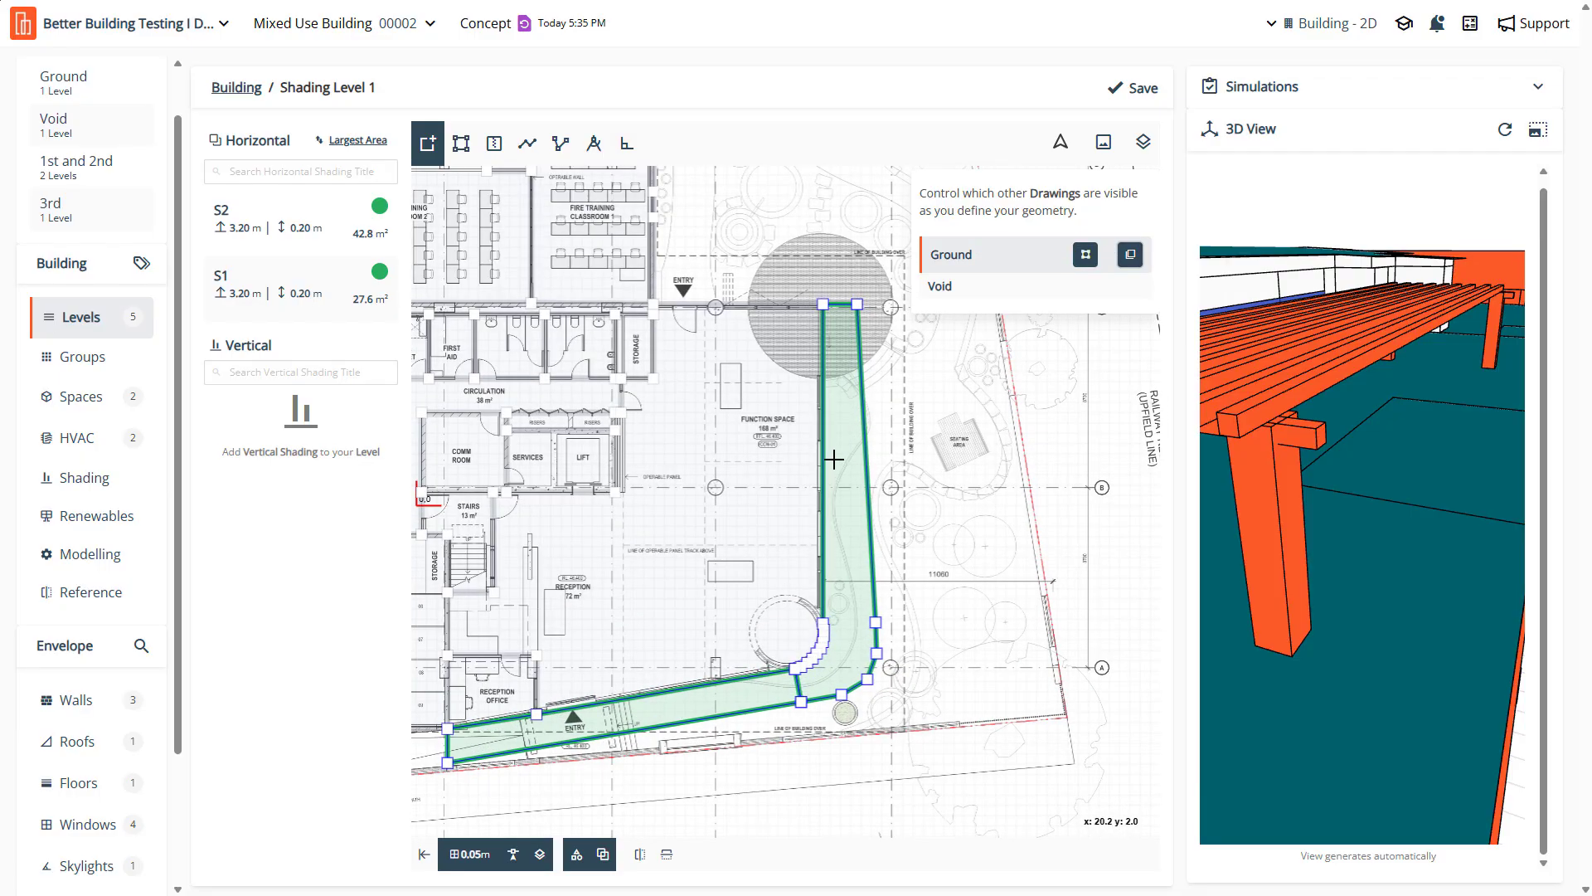
Open the S2 horizontal shading along the function space, review its base height and extrusion, and save and close it
click(833, 458)
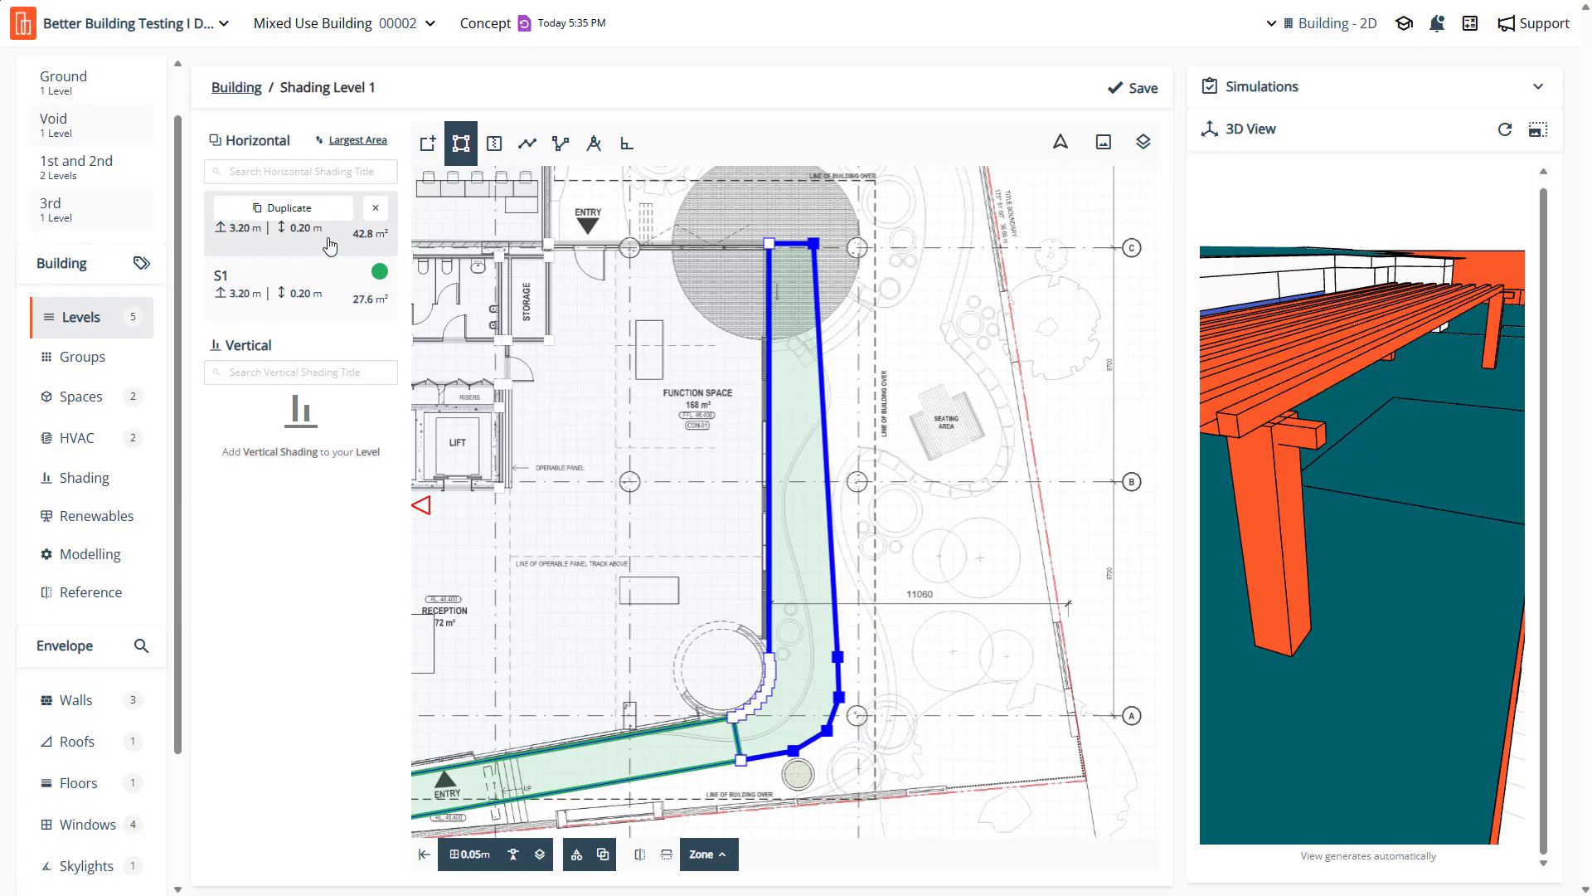
click(330, 245)
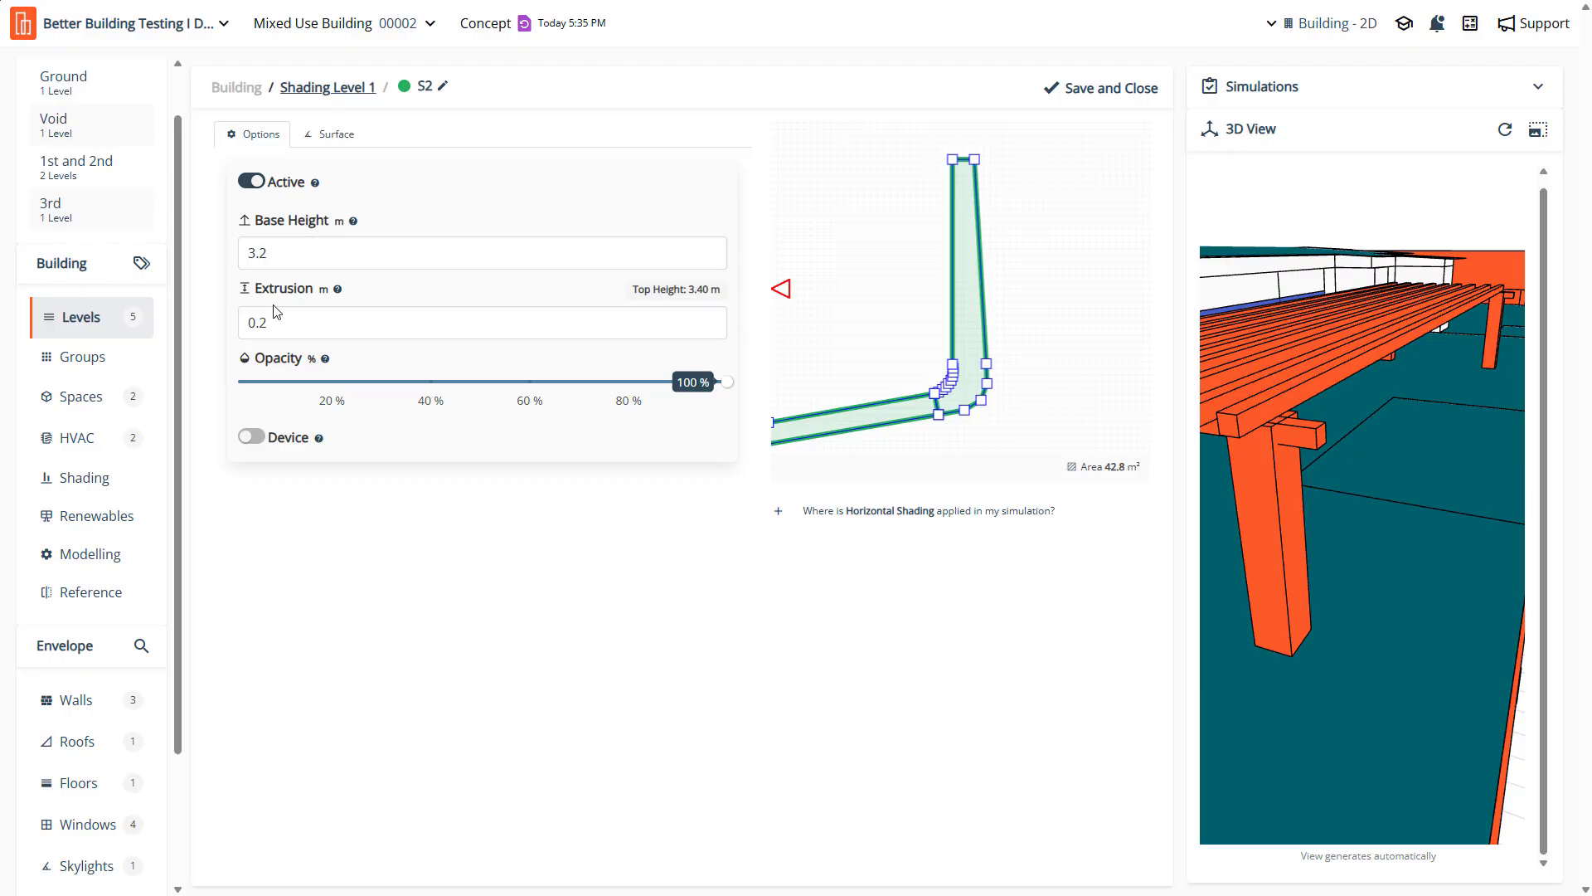
double_click(276, 251)
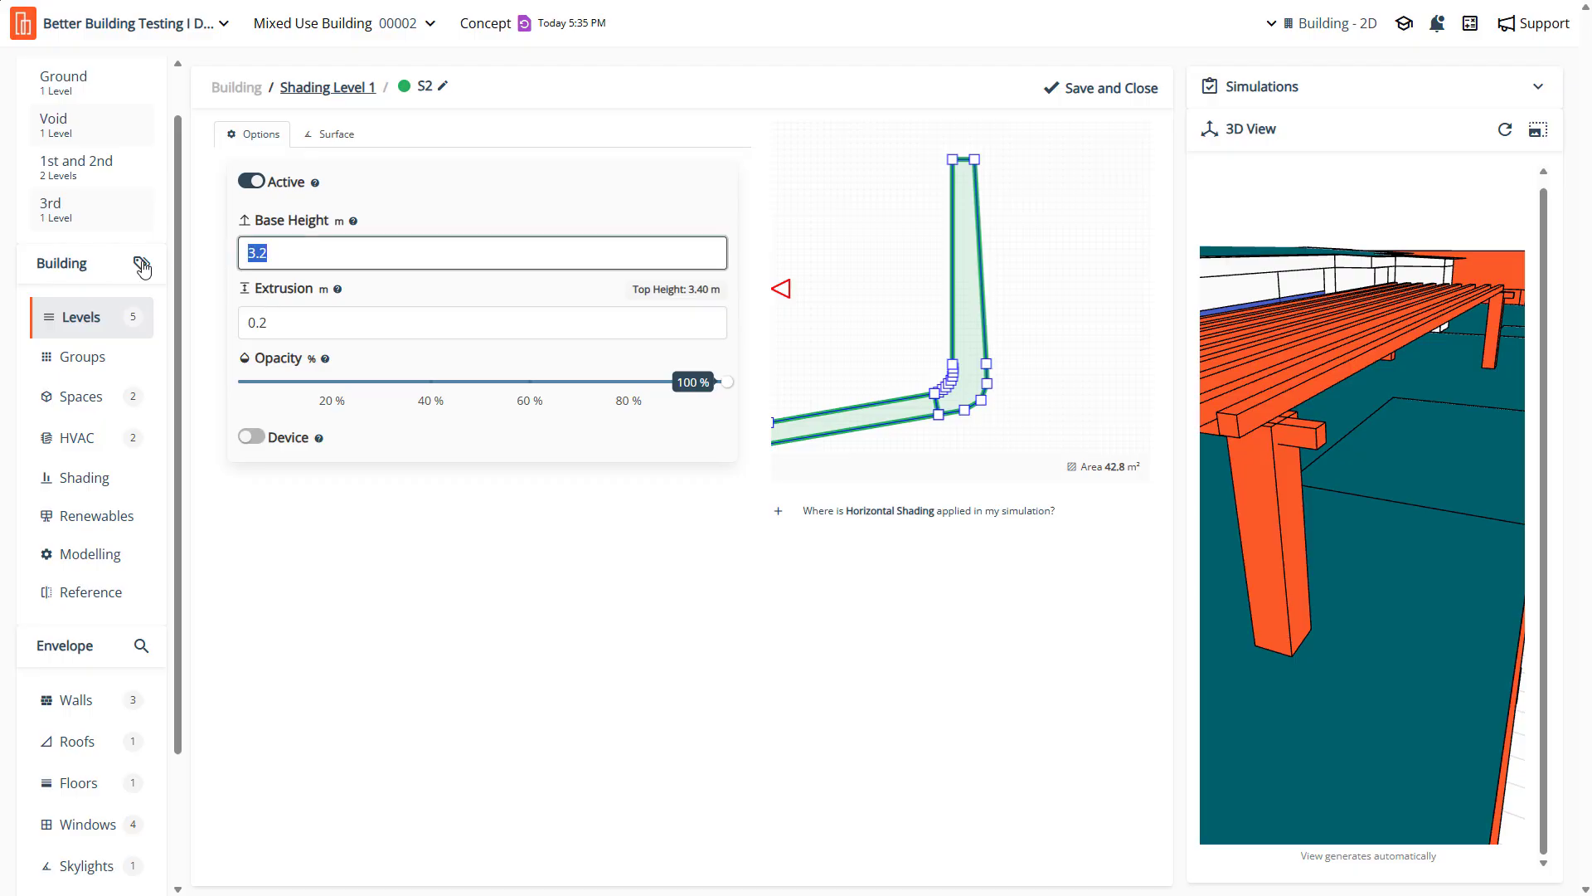
double_click(299, 322)
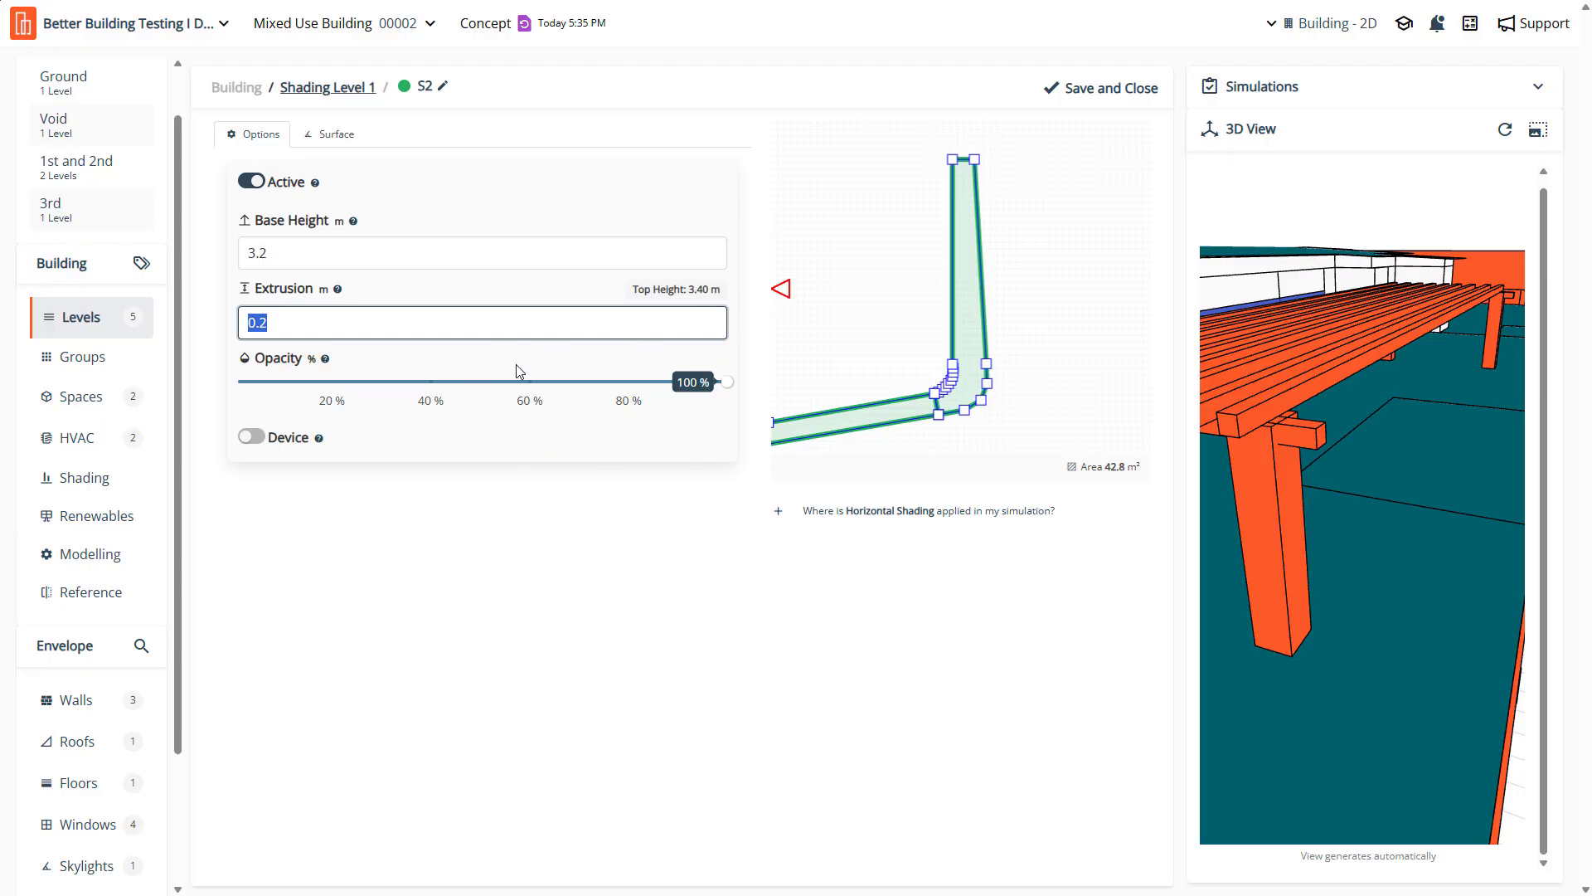
click(1117, 91)
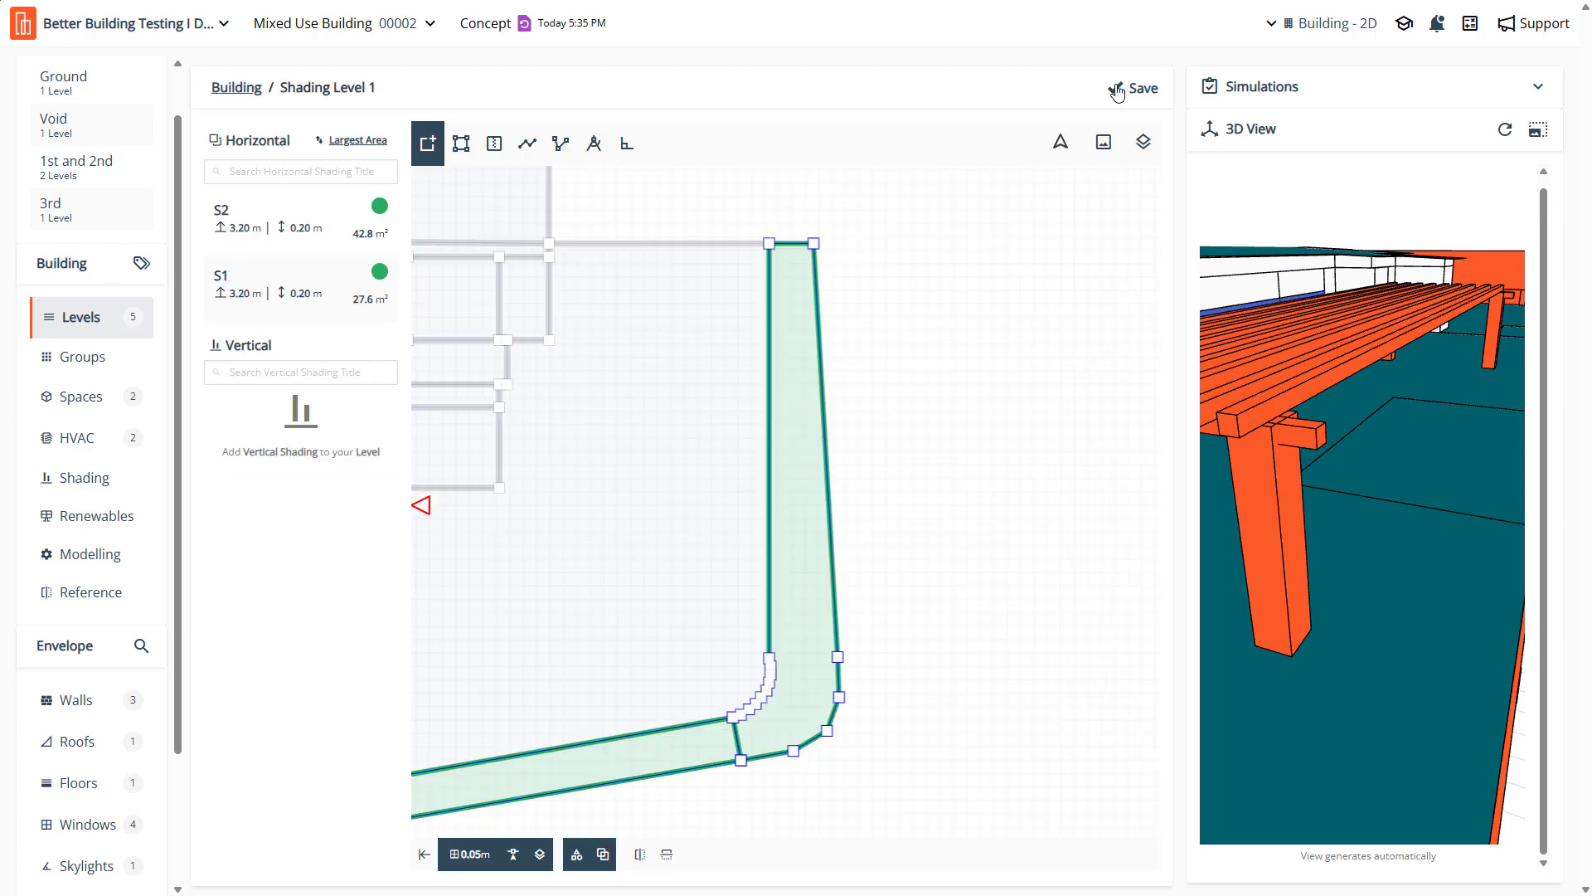
Examine the ground-level canopy in the enlarged 3D model, close the model, and save the Level 1 shading to return to the levels
scroll(803, 265, down, 4)
scroll(750, 512, up, 2)
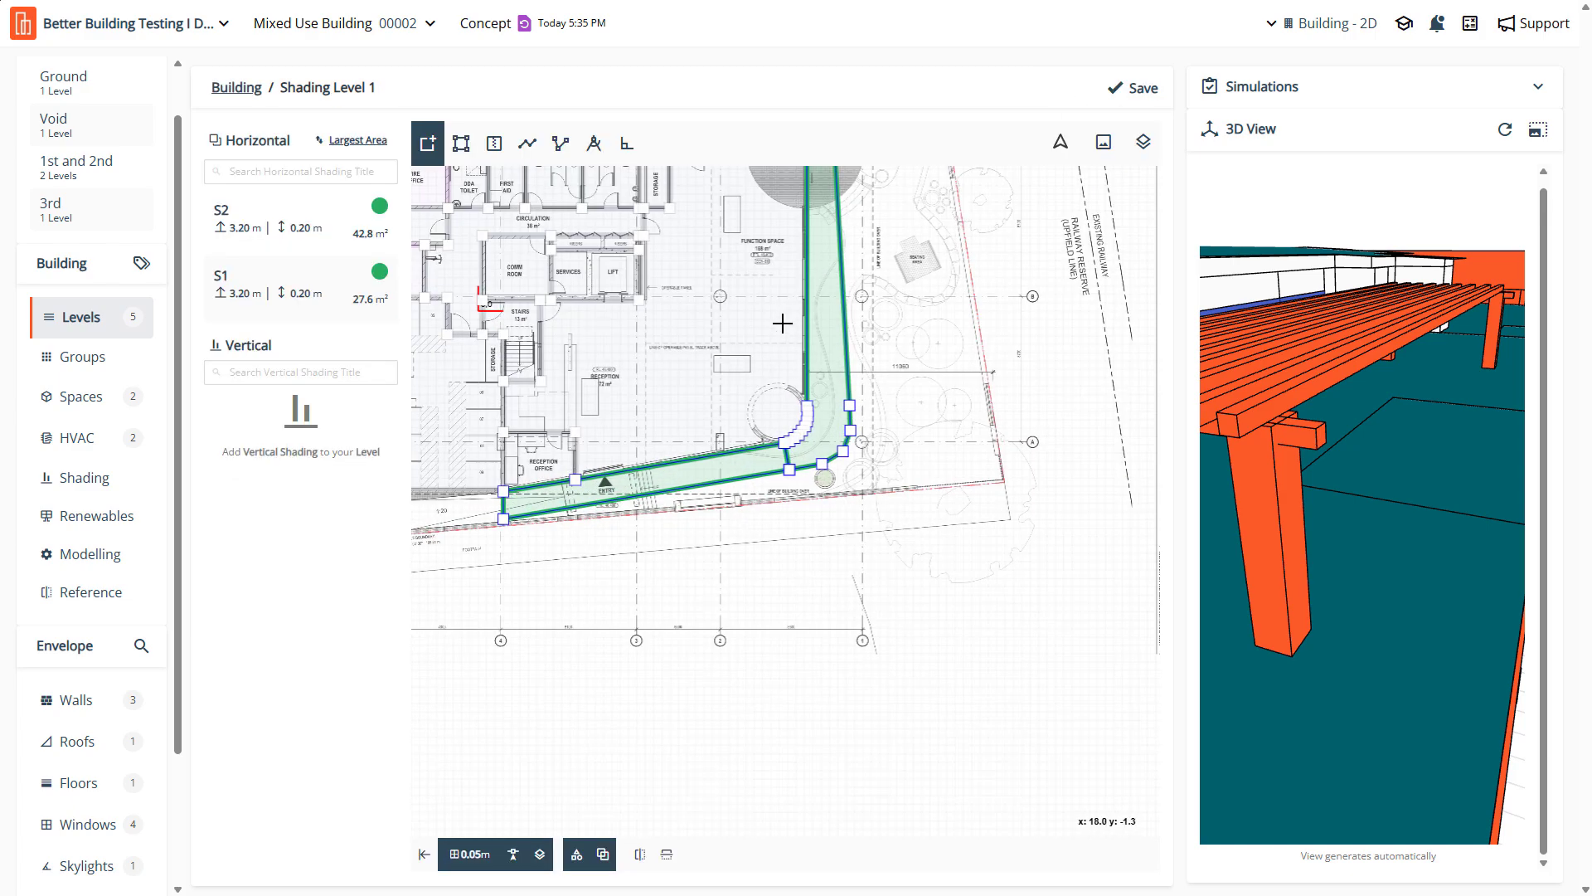
click(1538, 130)
scroll(794, 415, up, 12)
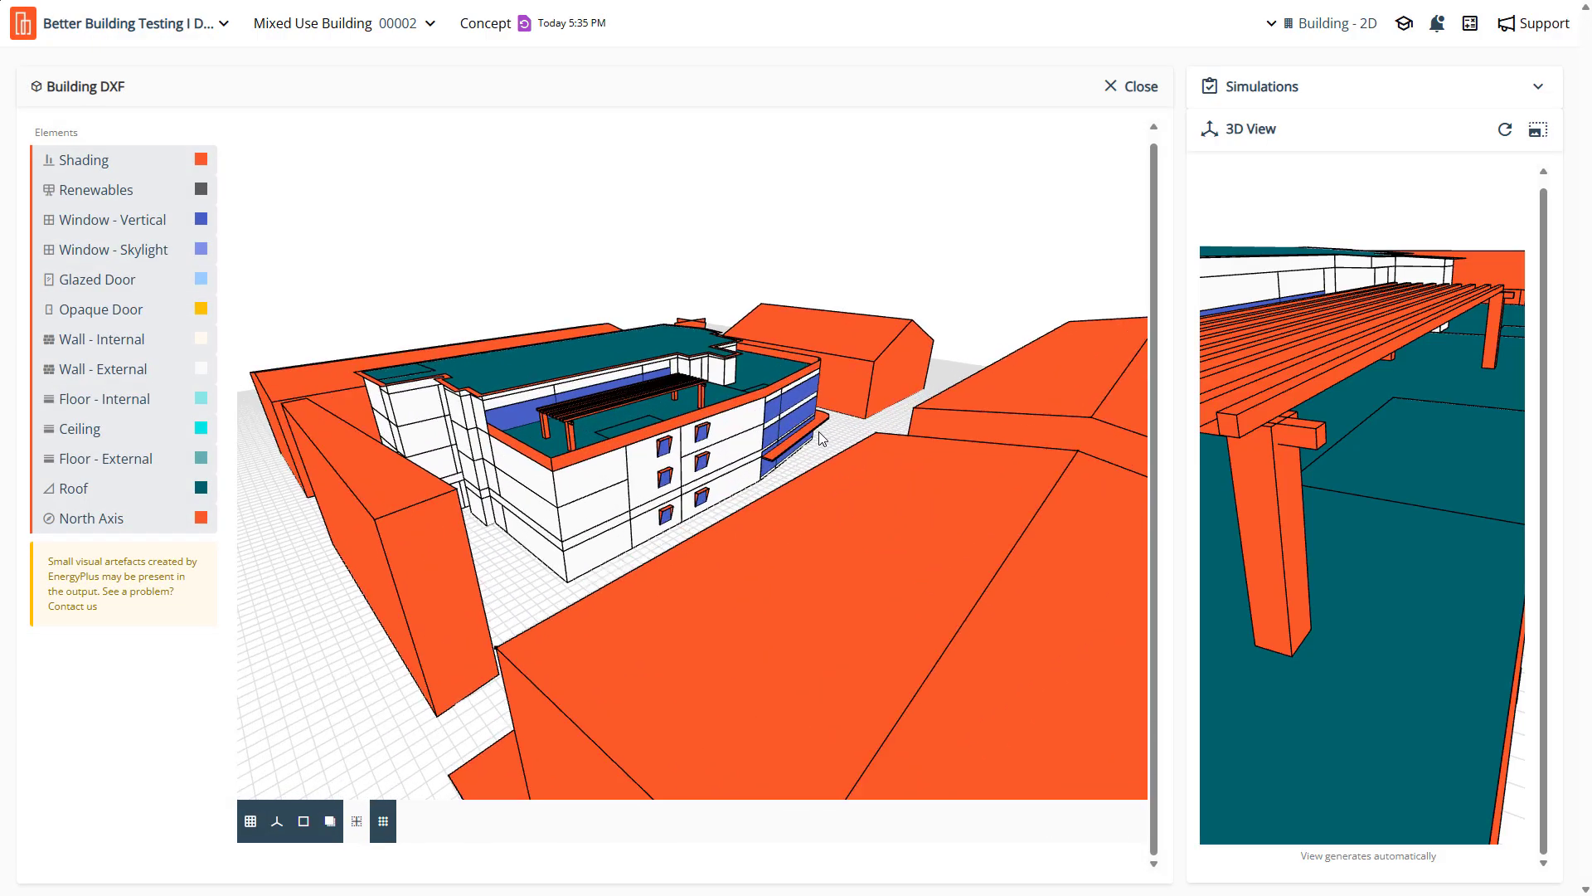
scroll(834, 436, up, 5)
mouse_move(913, 457)
mouse_down()
mouse_move(674, 421)
mouse_move(615, 431)
mouse_move(735, 437)
mouse_move(856, 469)
mouse_move(864, 505)
mouse_move(958, 300)
mouse_up()
click(1158, 97)
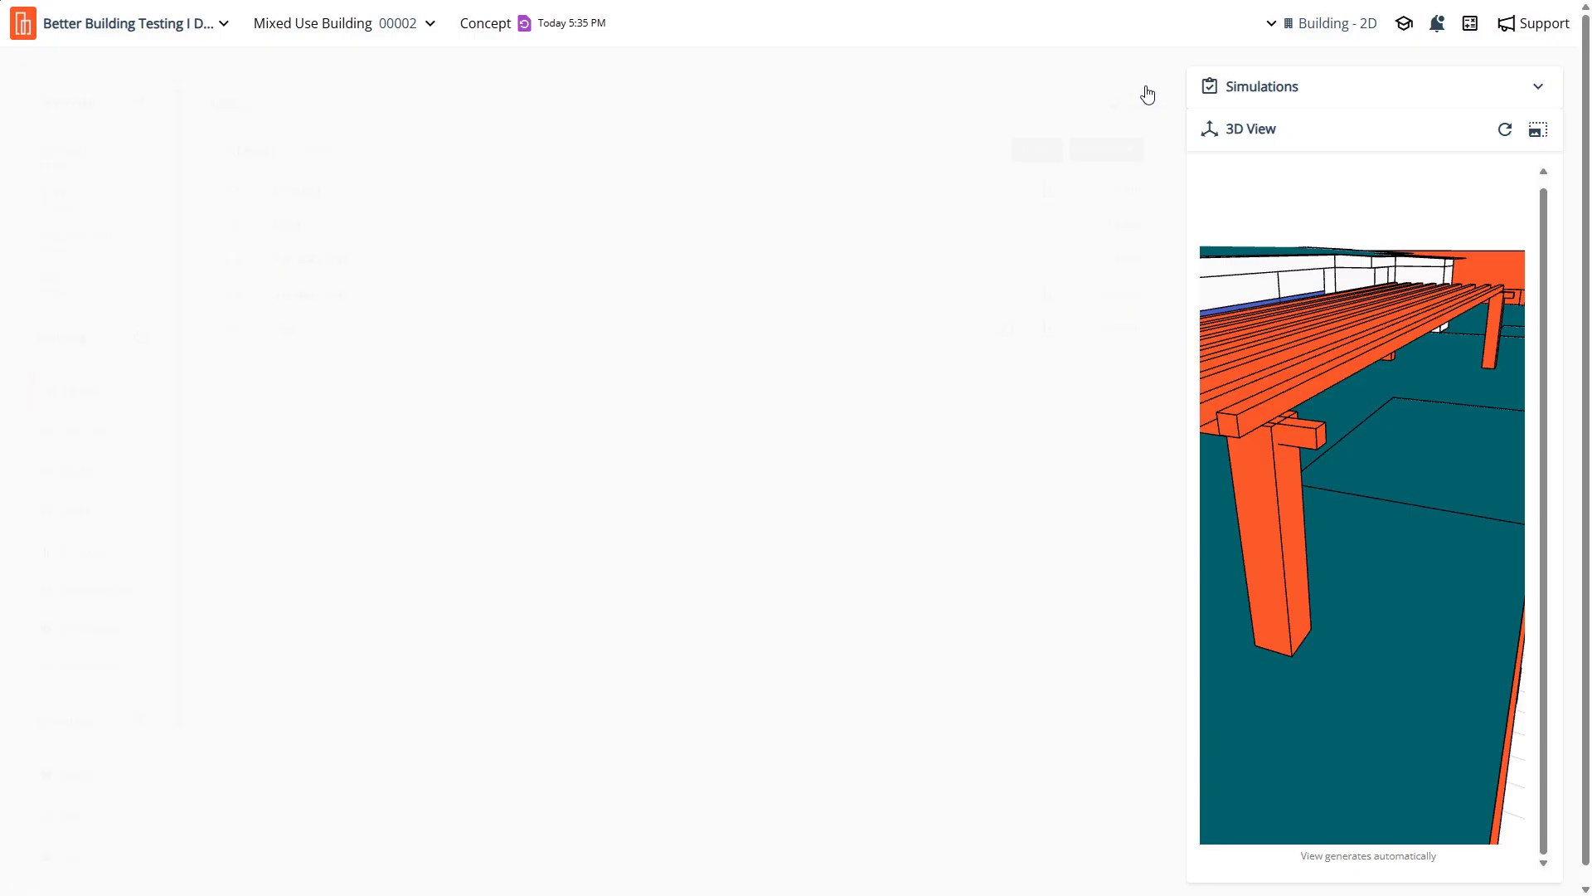
click(1142, 93)
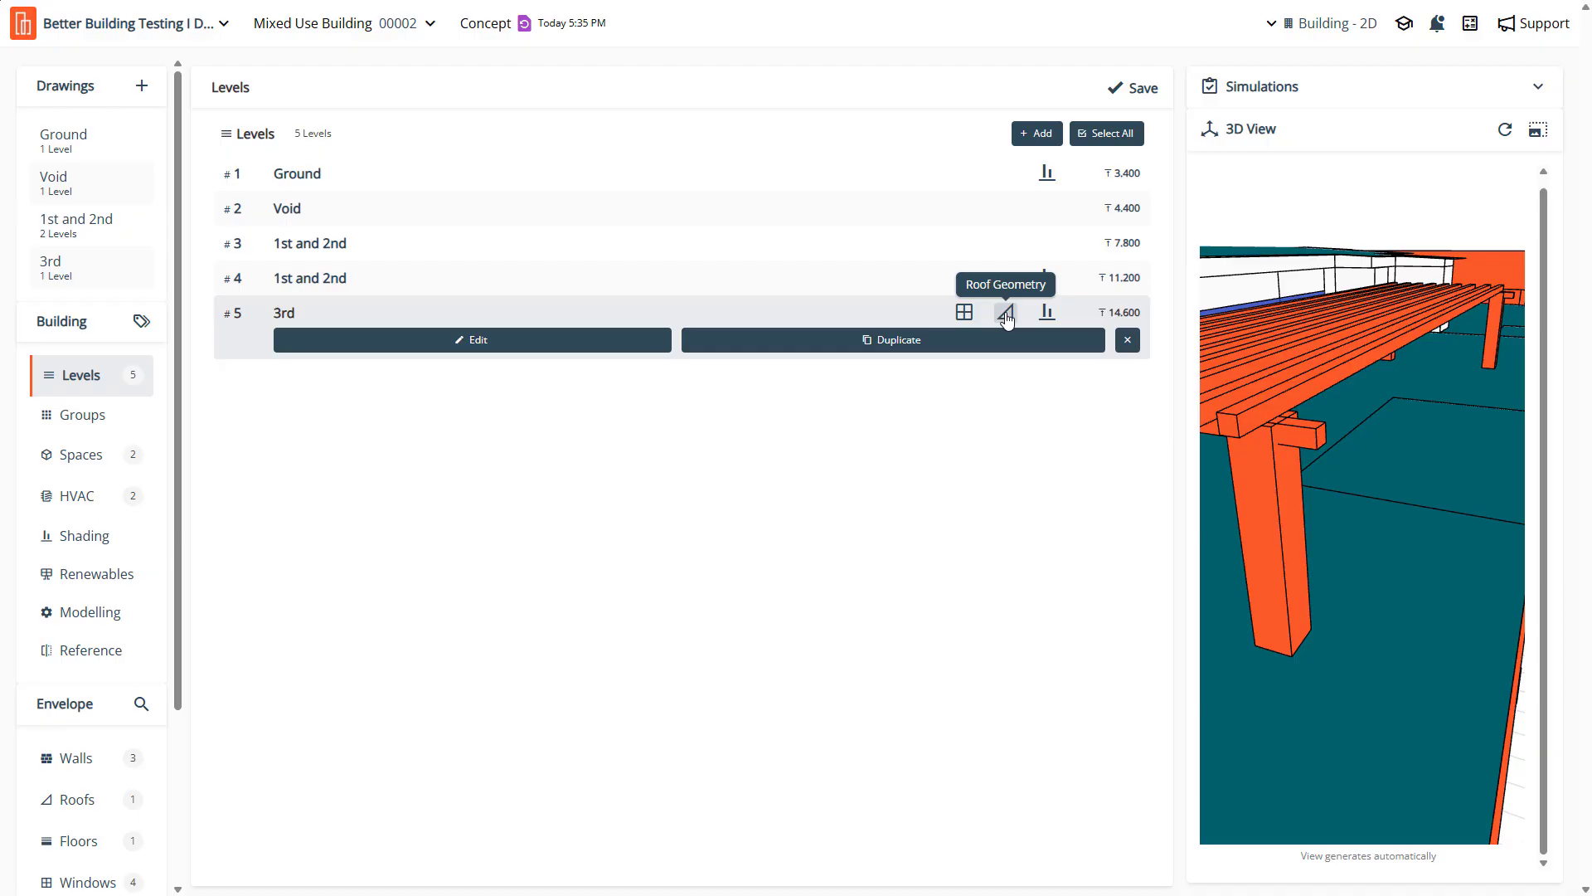
Open the 3rd level's roof geometry for editing and show the geometry and plan image of the 3rd drawing beneath it
click(1006, 315)
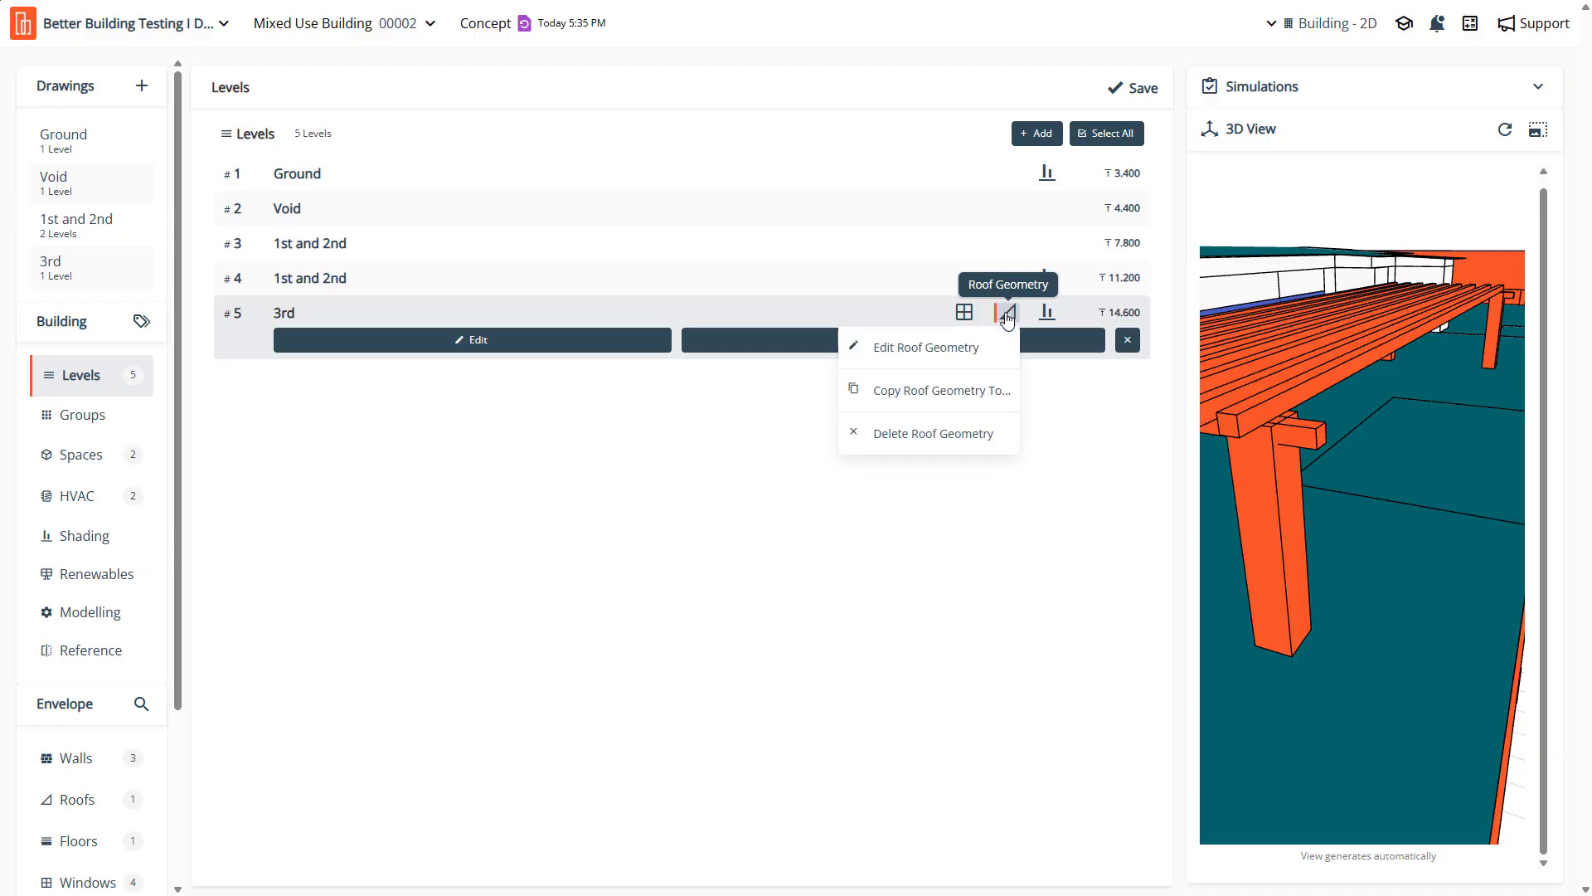
click(979, 345)
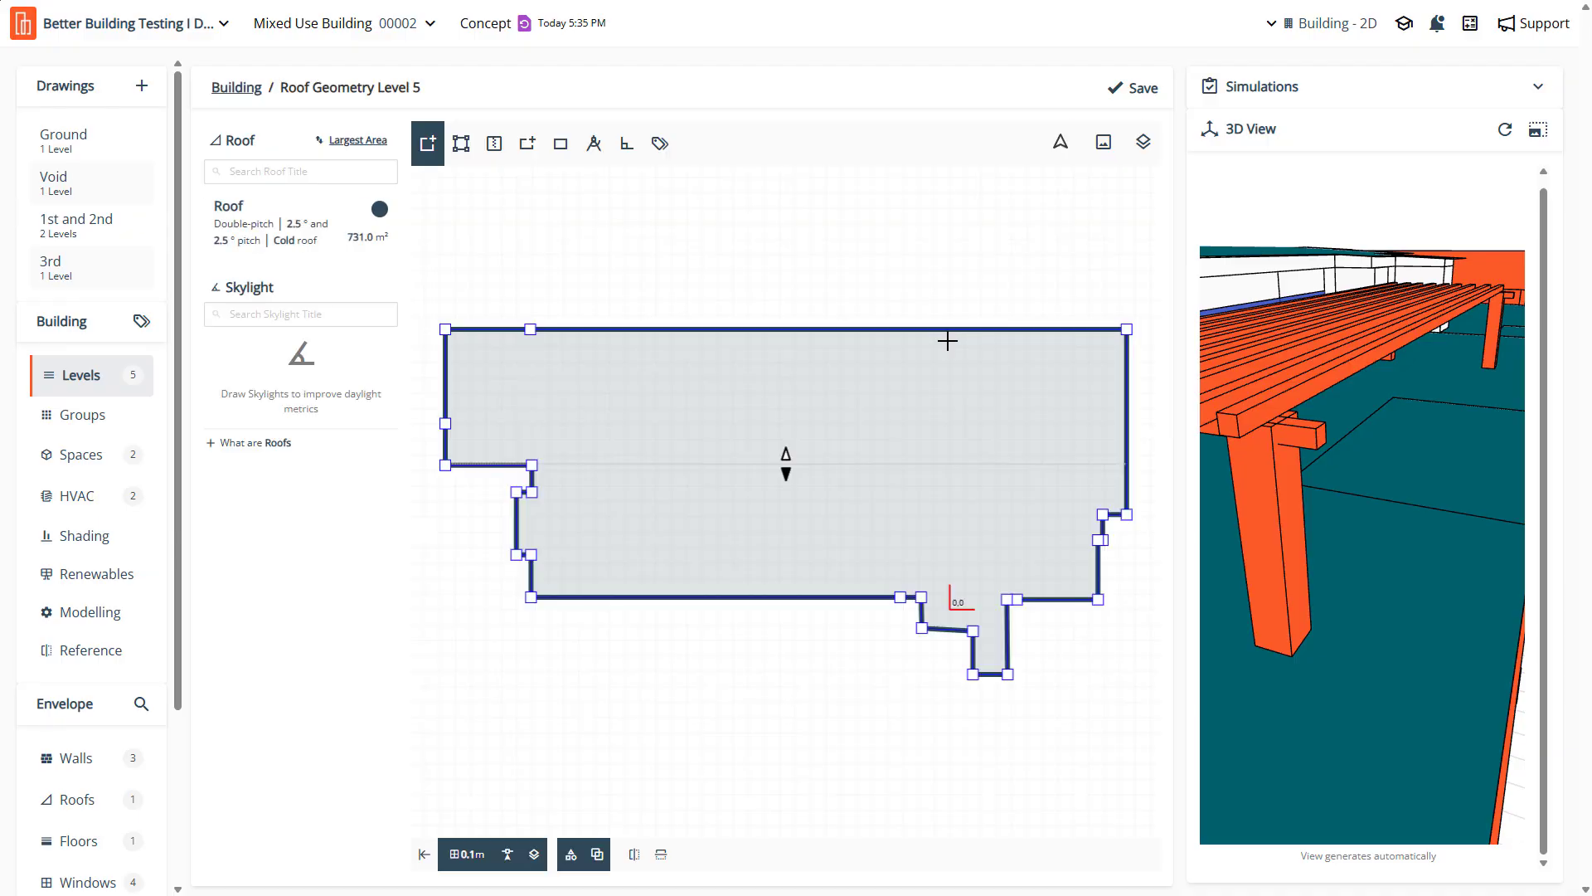
click(1143, 142)
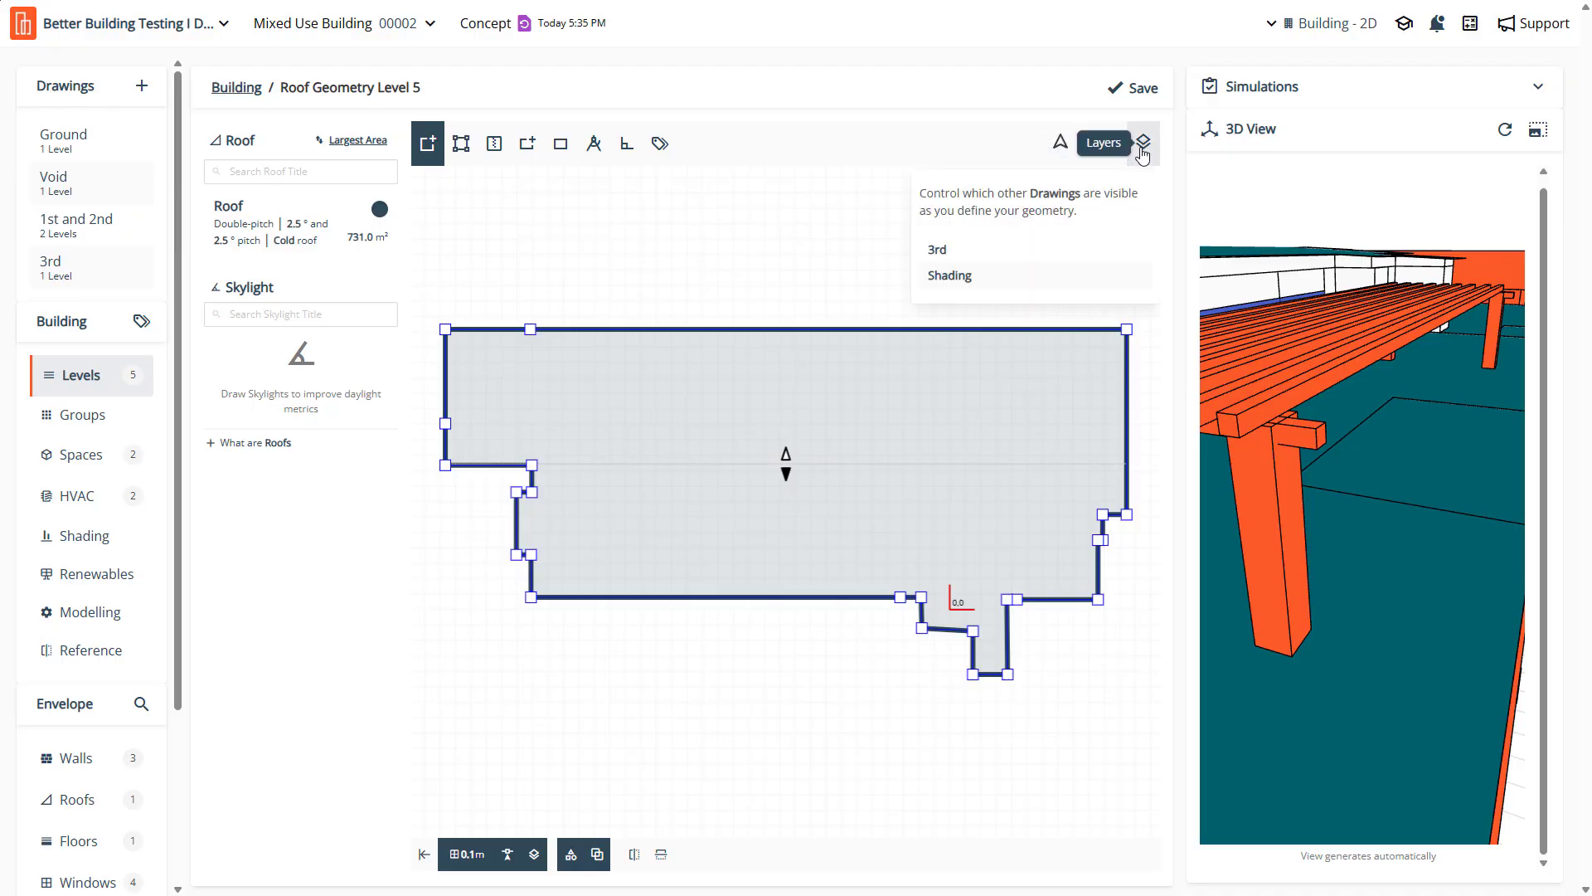
click(1082, 256)
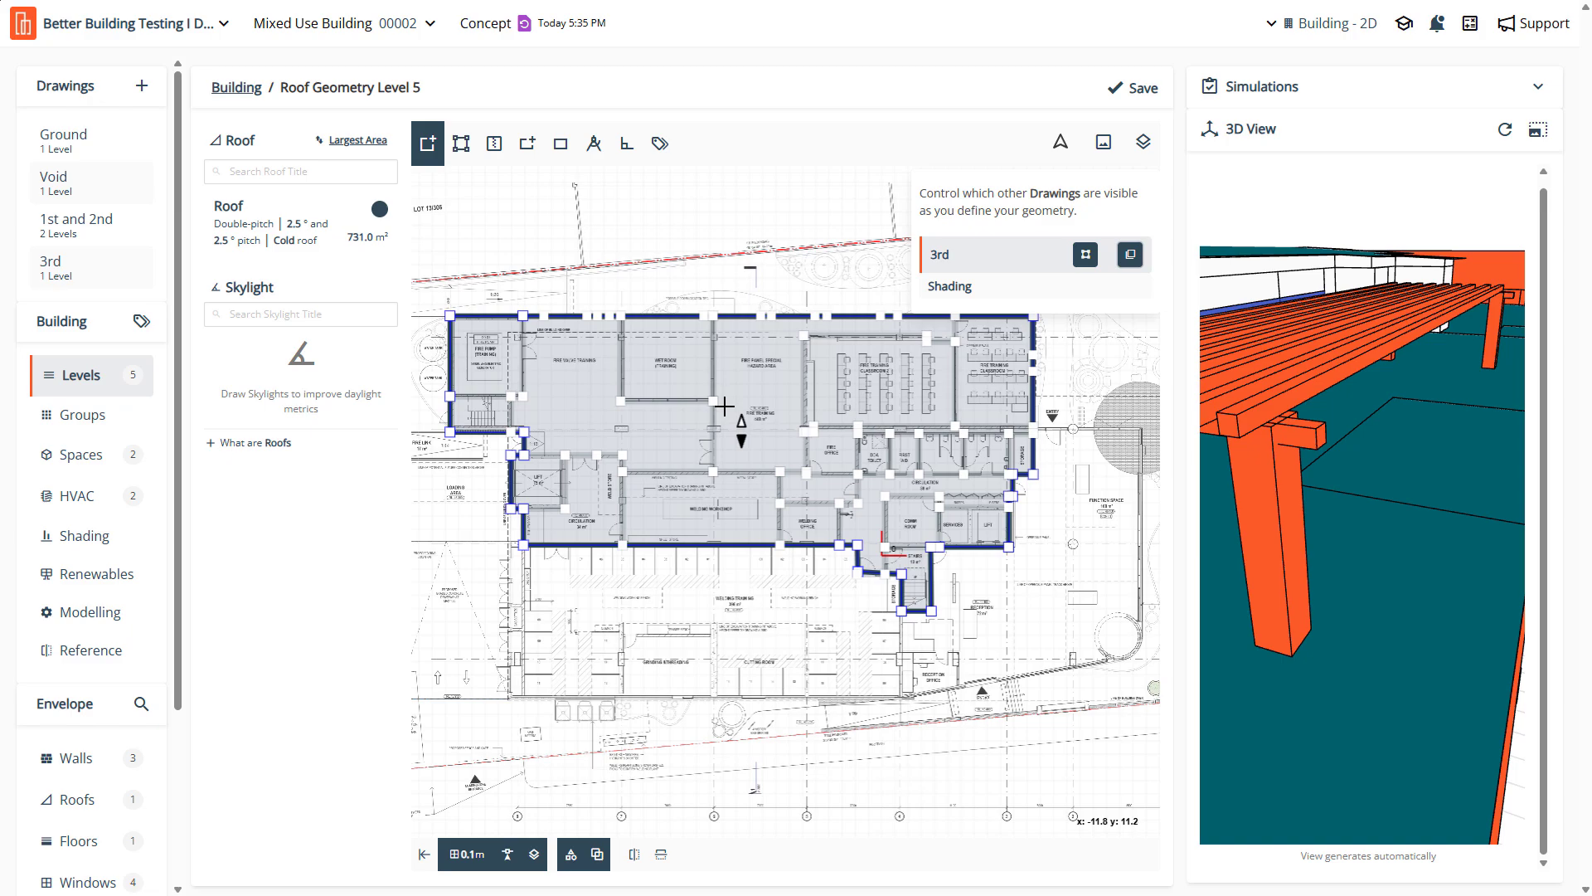
scroll(738, 498, up, 2)
scroll(738, 498, down, 2)
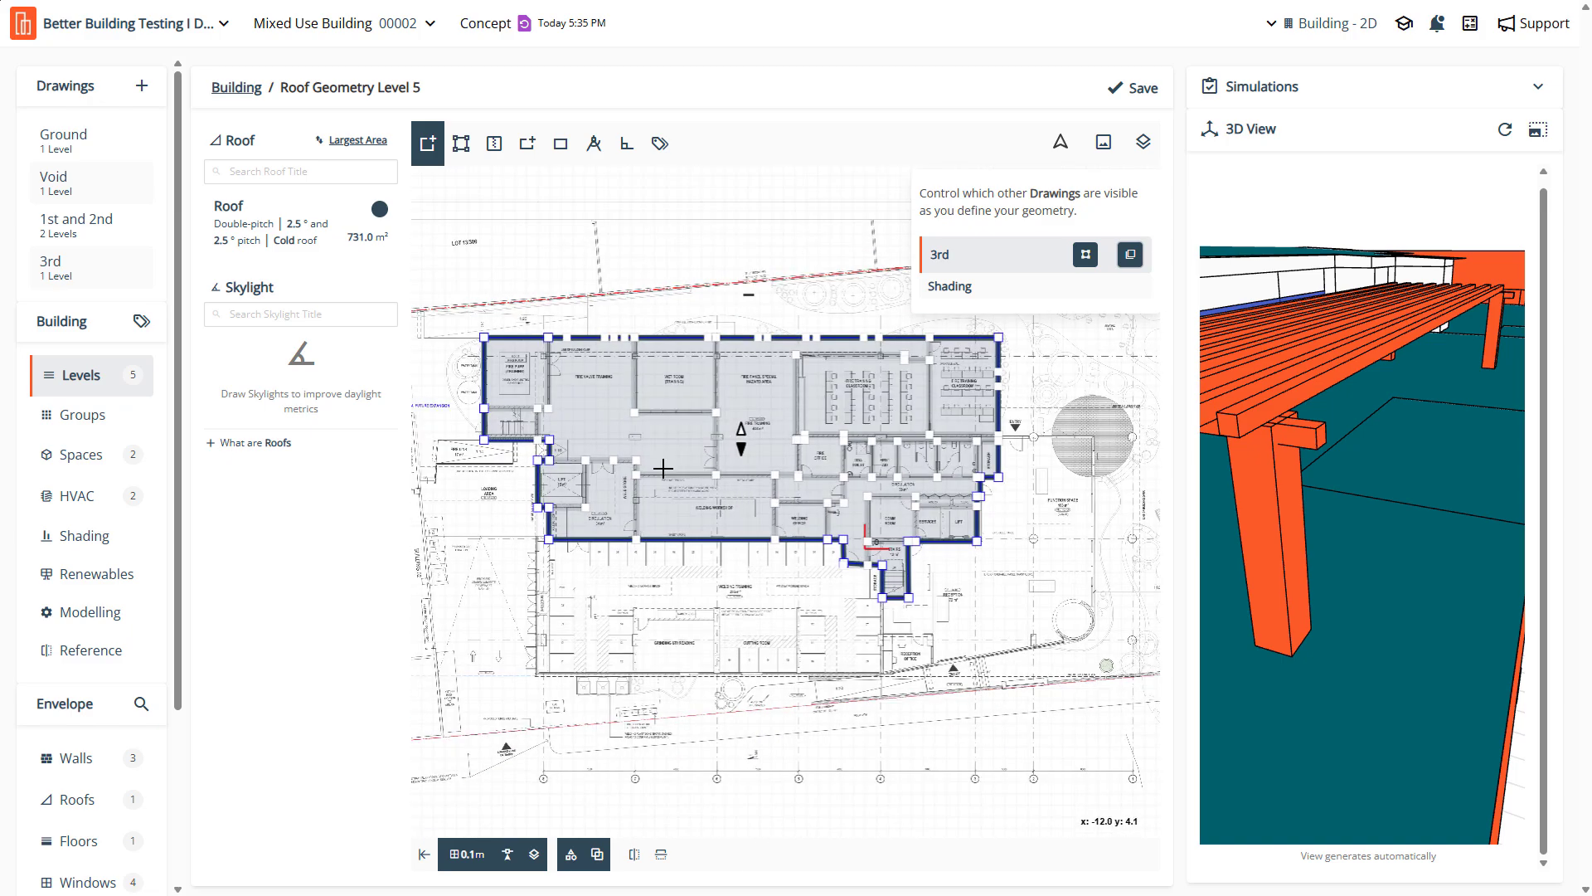
Examine the existing roof and its edges in the enlarged 3D model, and close the model
click(511, 362)
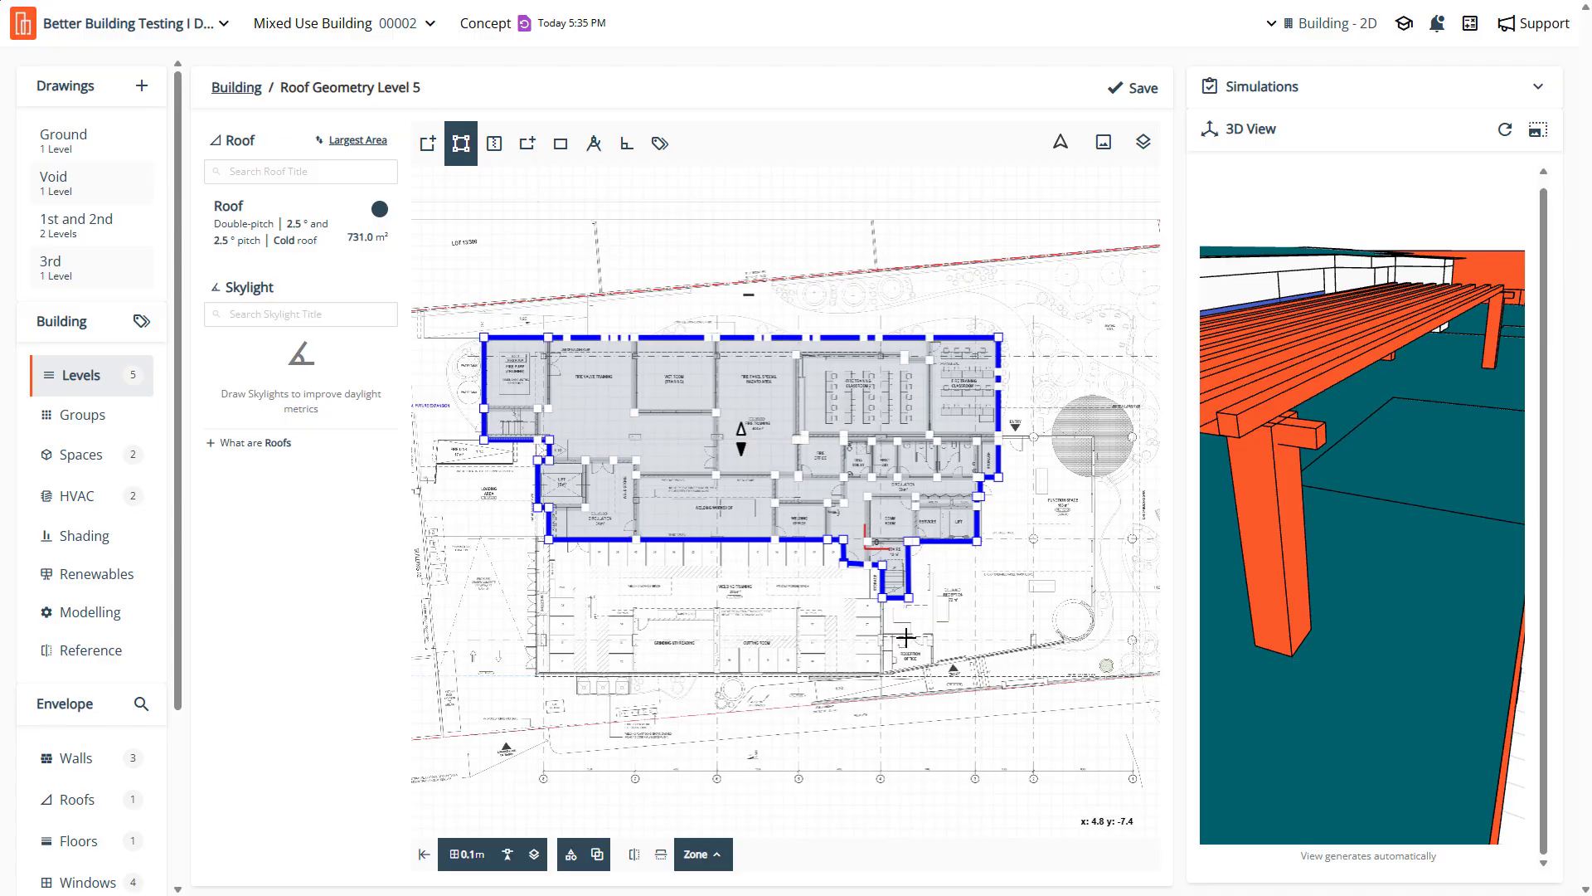
drag(1348, 550, 1436, 526)
scroll(1420, 498, down, 7)
scroll(1367, 500, down, 3)
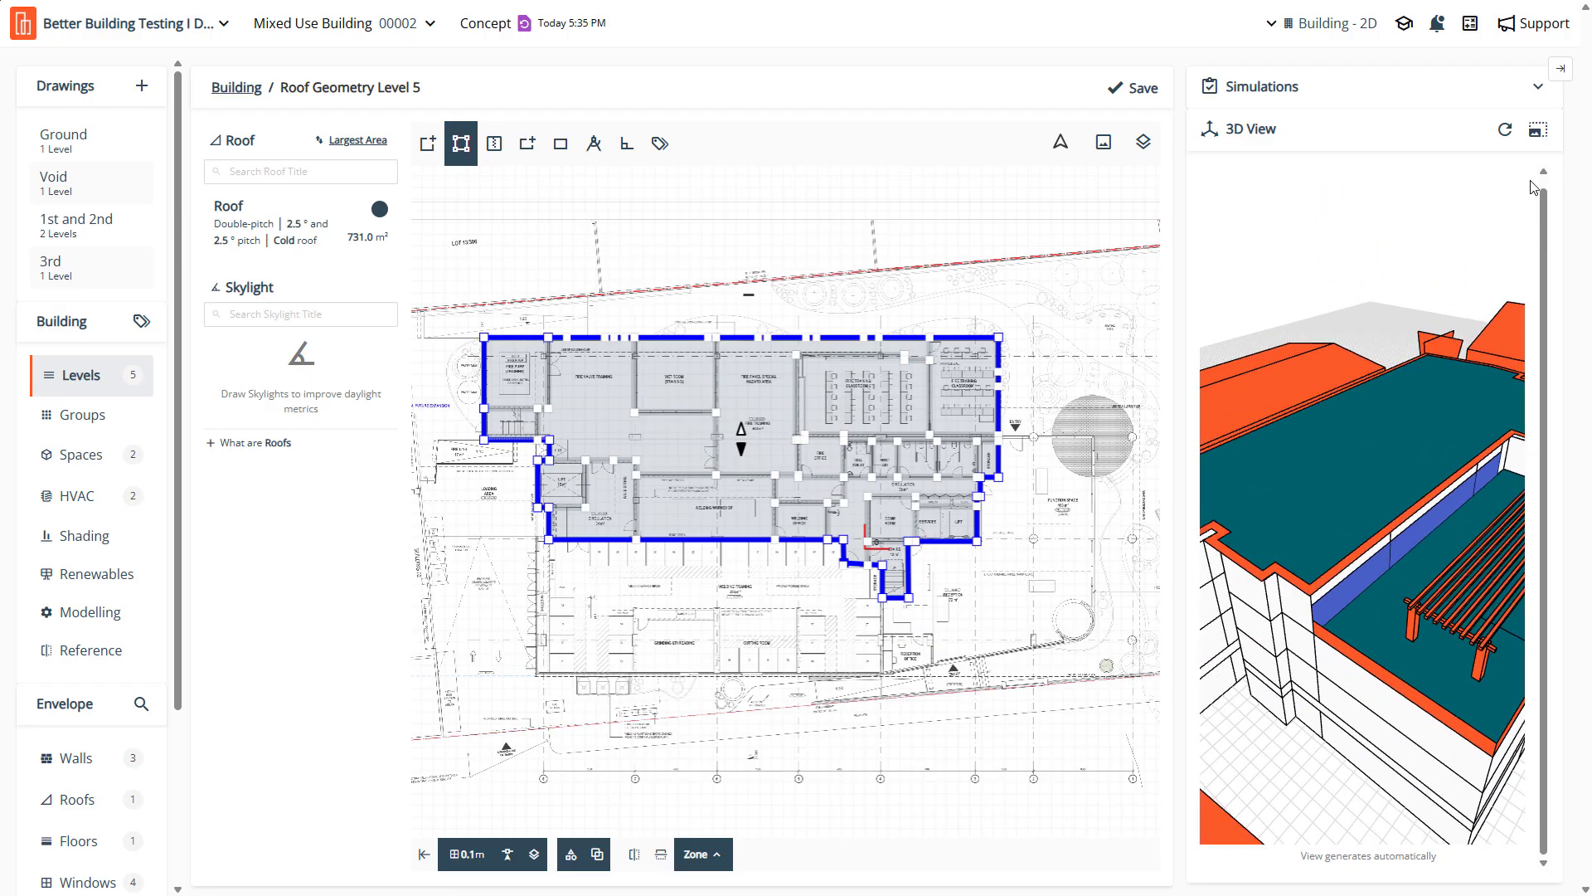
click(1538, 130)
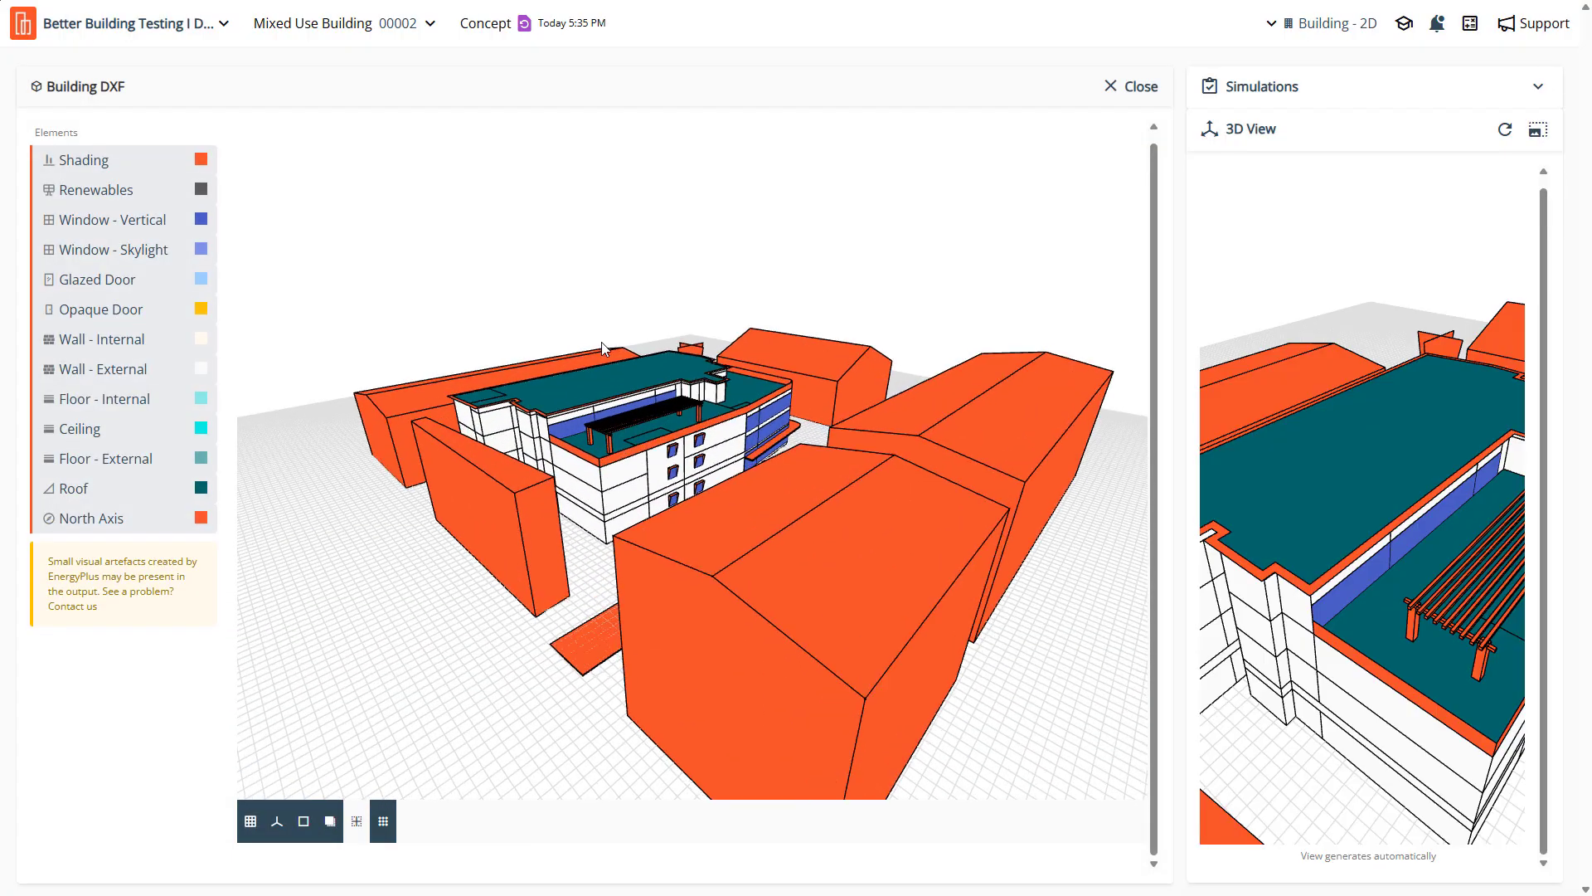
scroll(572, 347, up, 6)
drag(553, 365, 799, 458)
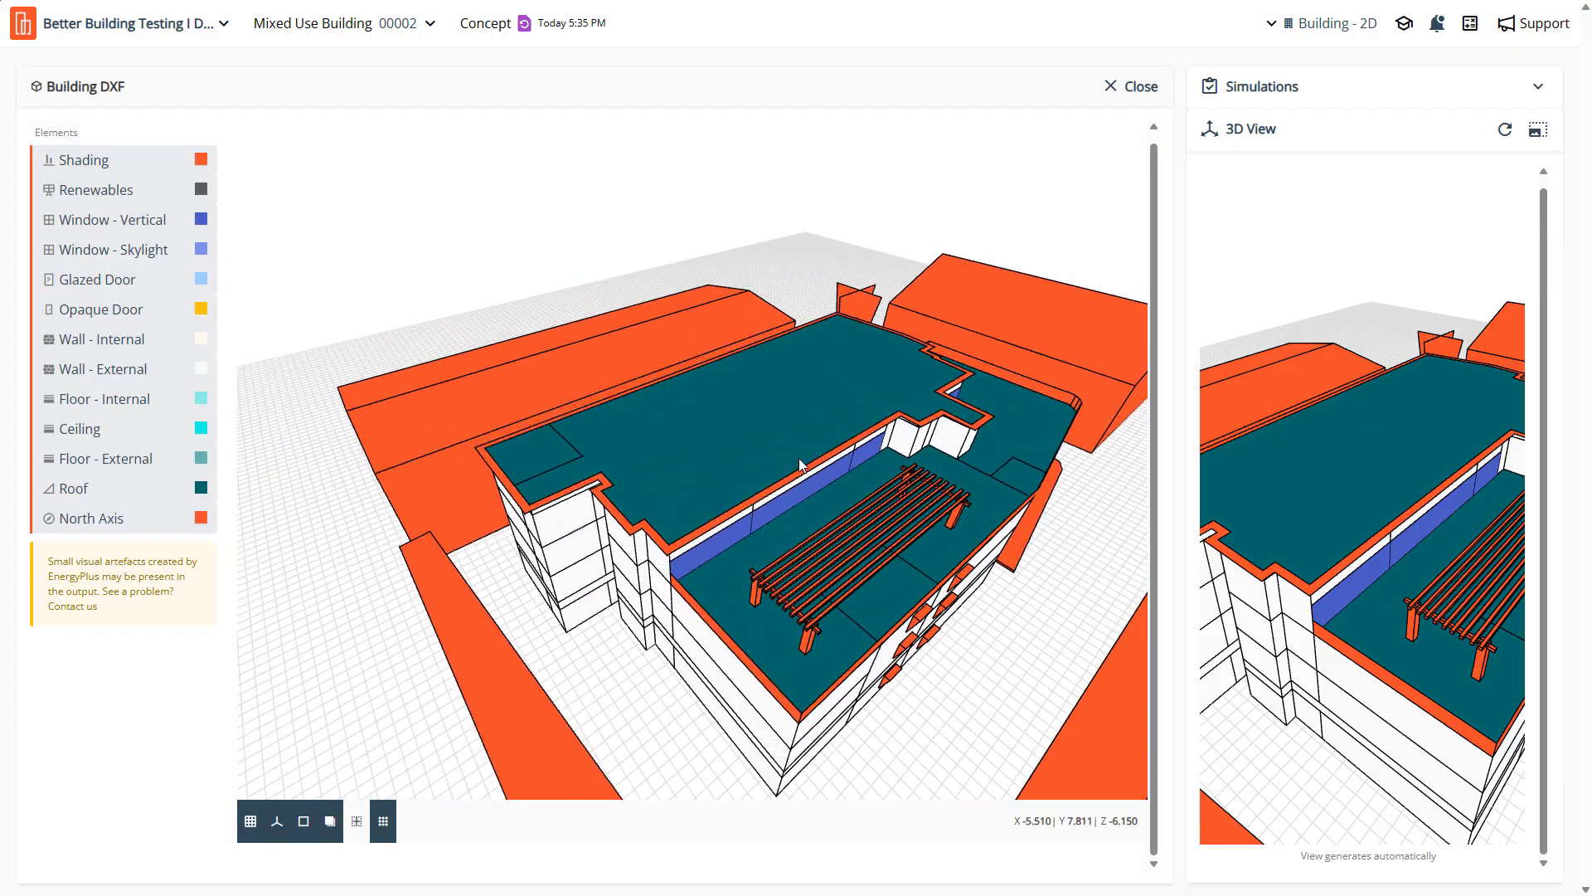
scroll(902, 476, up, 8)
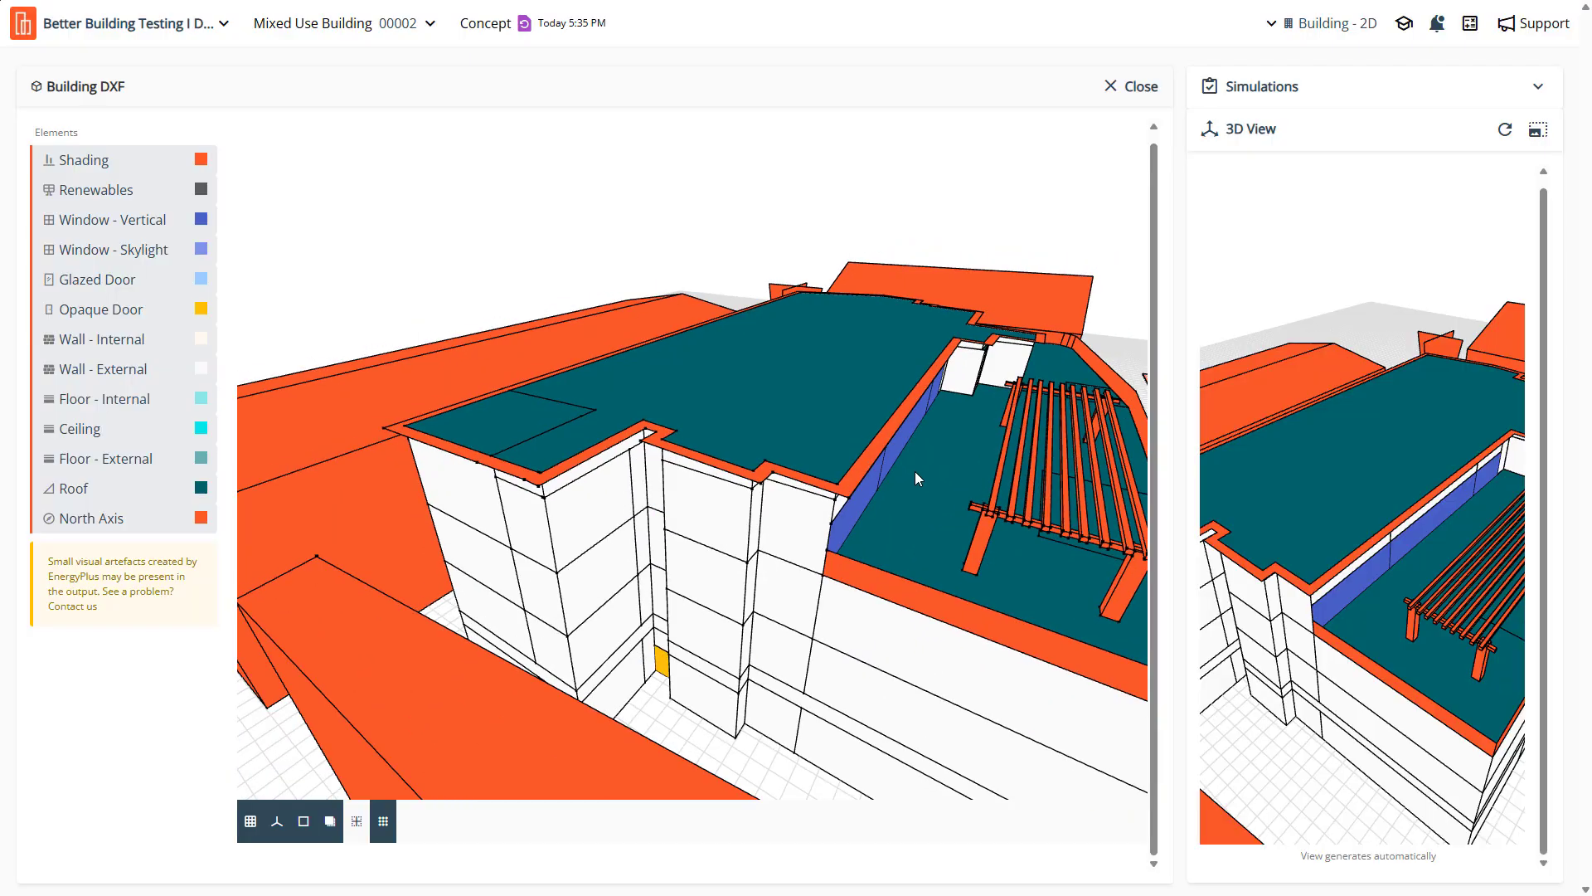
scroll(914, 471, down, 3)
click(1129, 87)
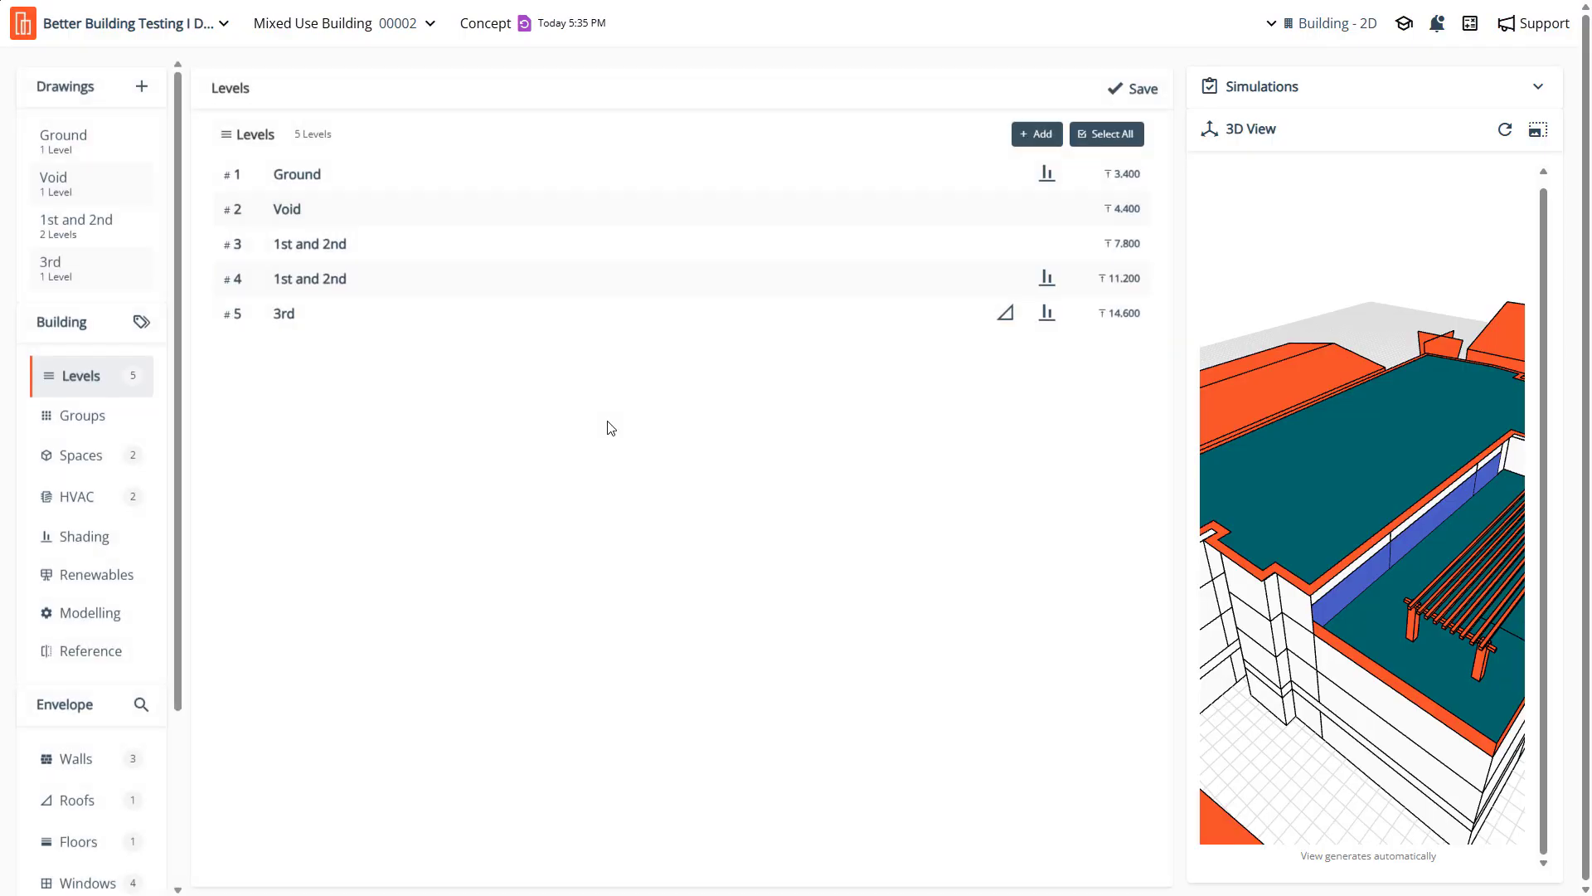
Reopen the 3rd level's roof geometry for editing and delete the existing roof
click(1020, 319)
click(1008, 319)
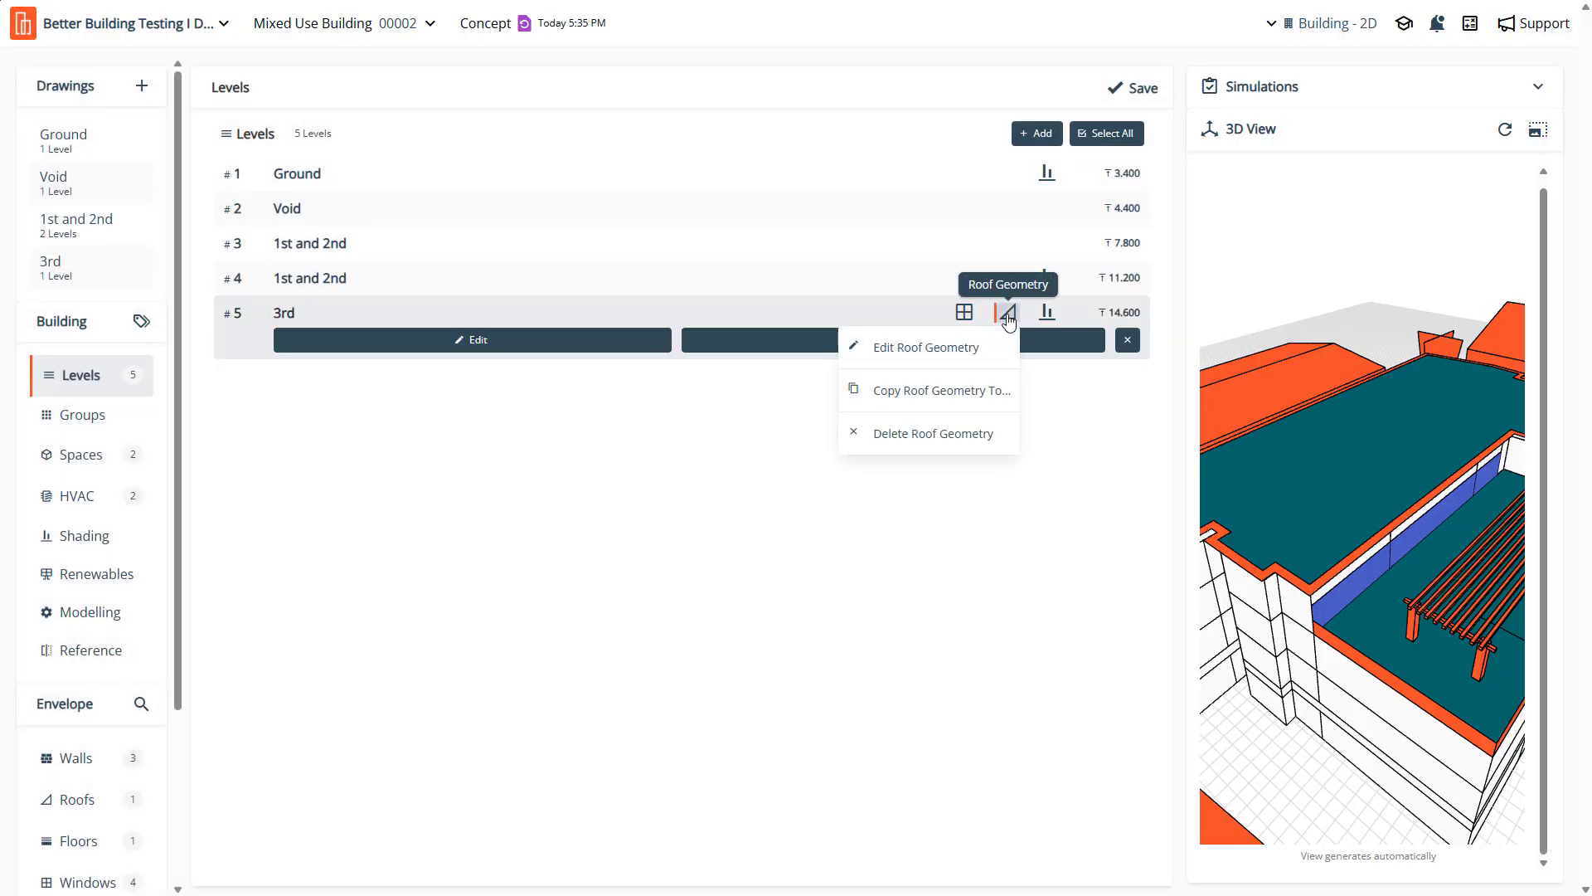
click(920, 346)
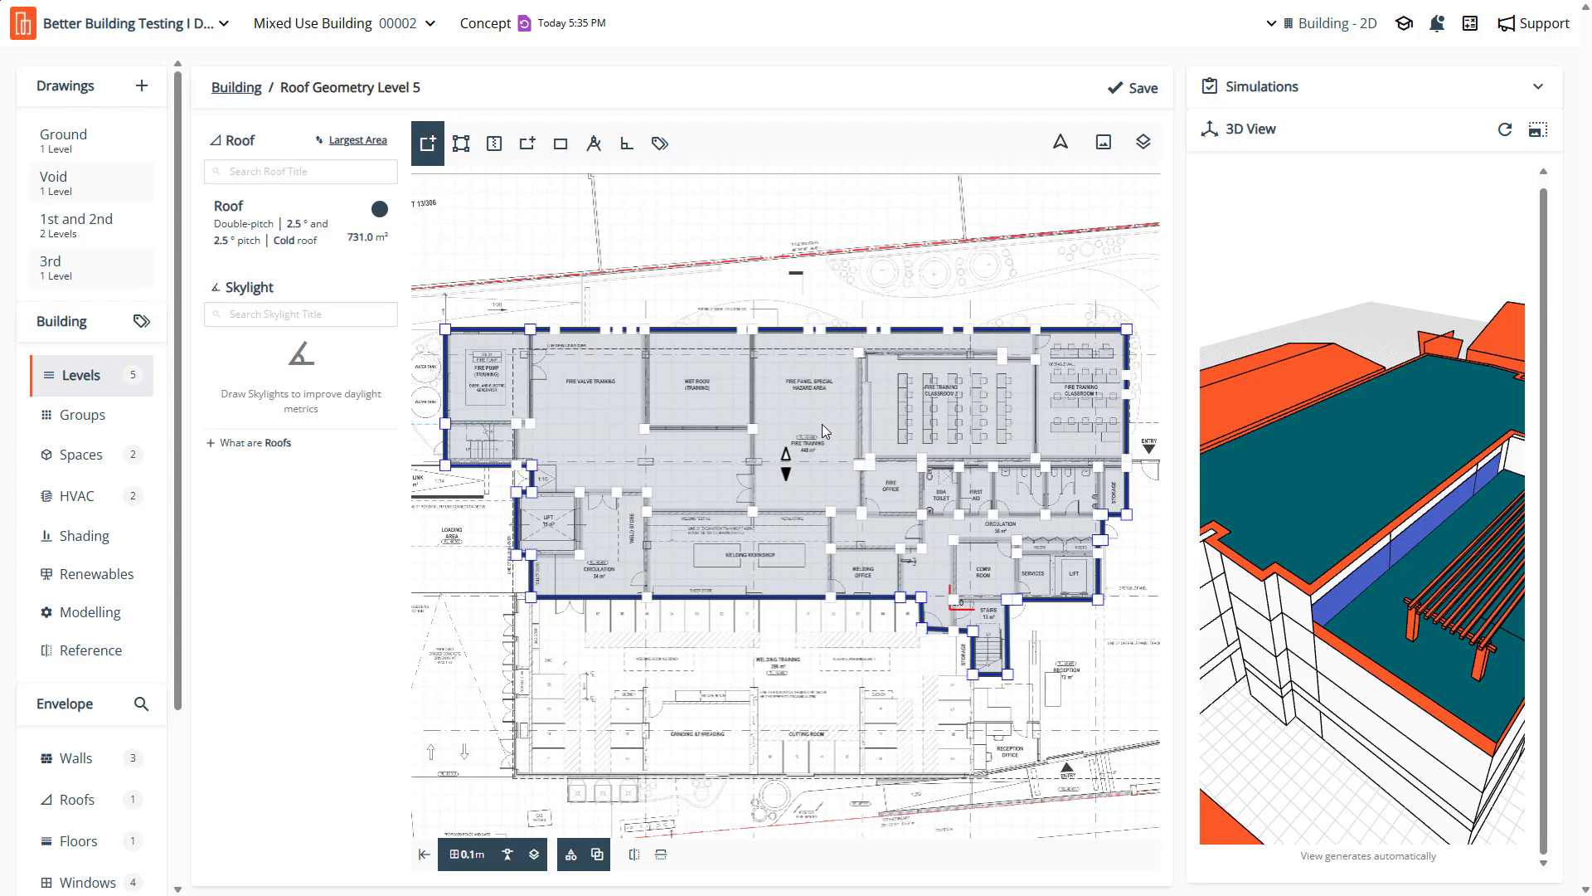
key(e)
key(Delete)
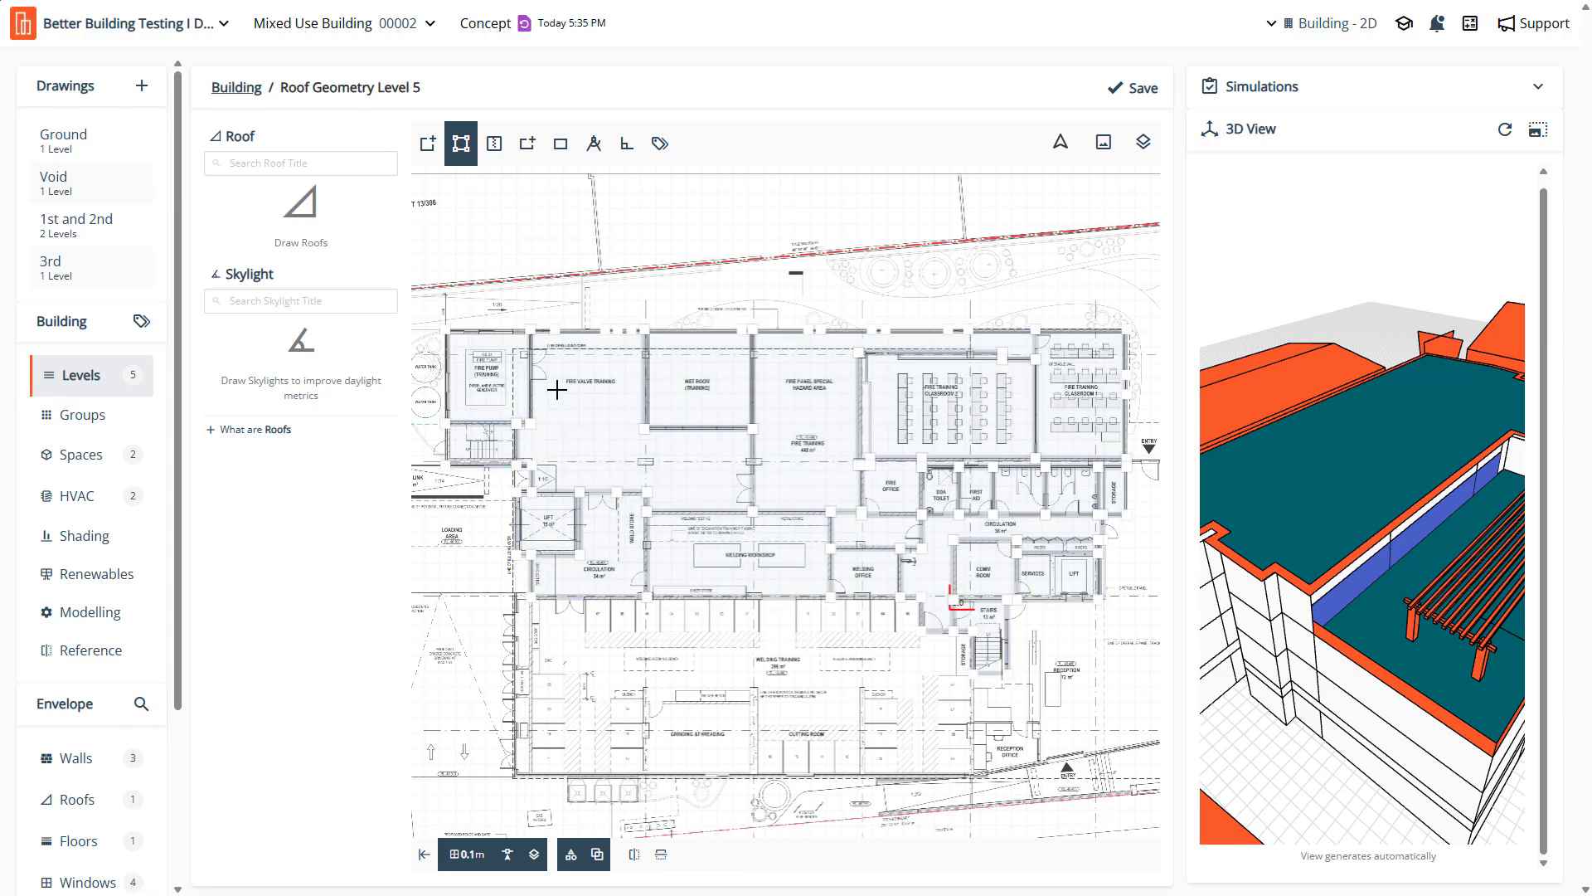
Start a new roof outline at the fire pump room's outer corner and trace the long wall to the far corner of Fire Training Classroom 1
scroll(615, 539, up, 2)
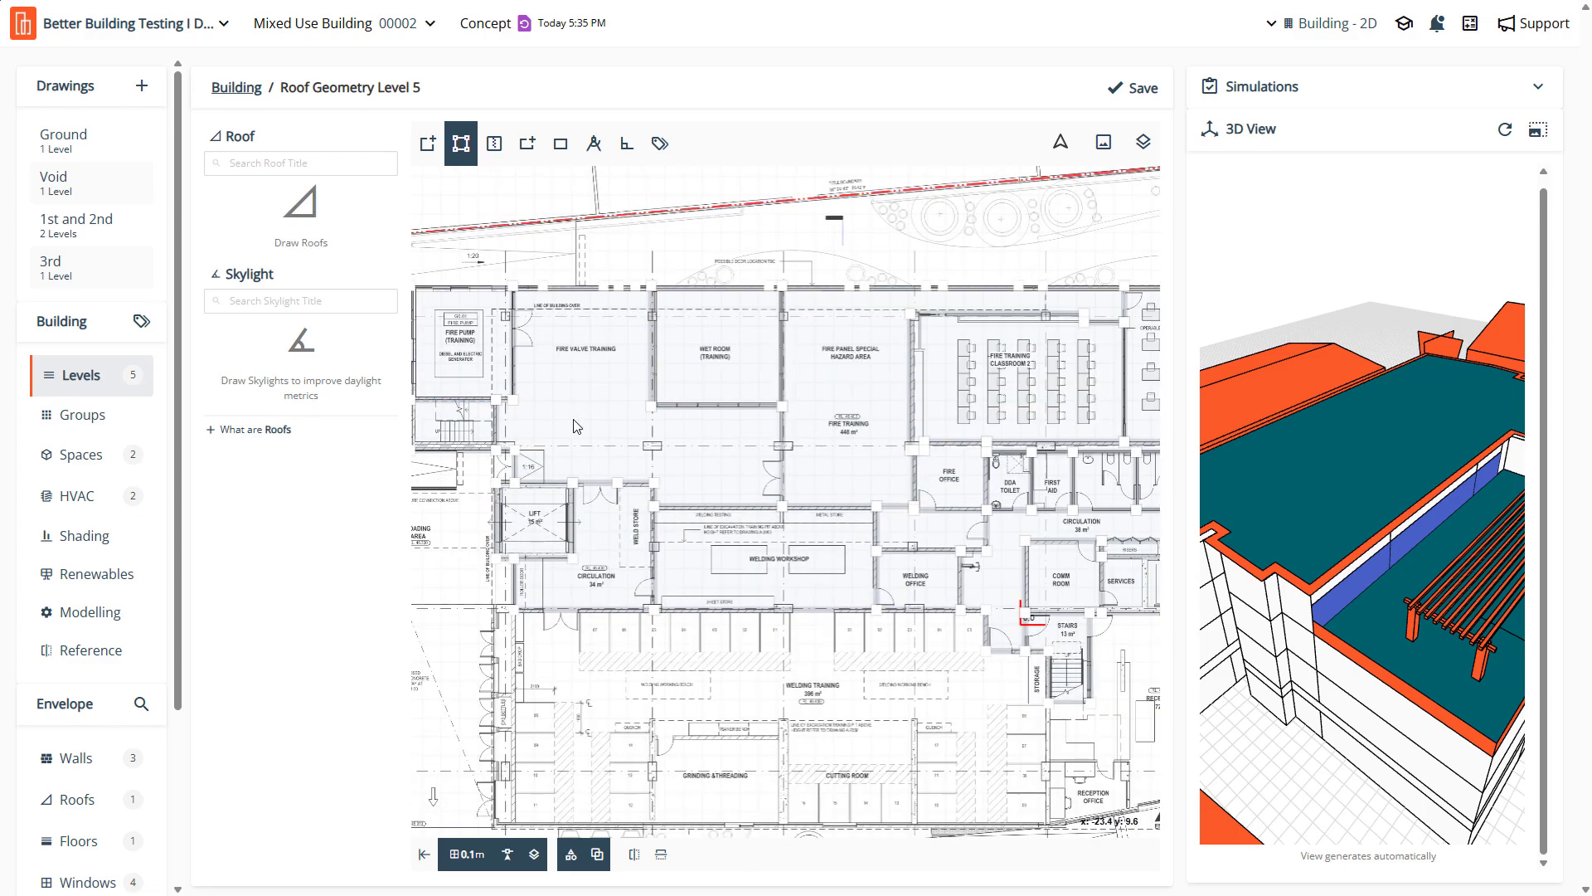
scroll(549, 344, down, 2)
click(428, 144)
scroll(435, 288, up, 3)
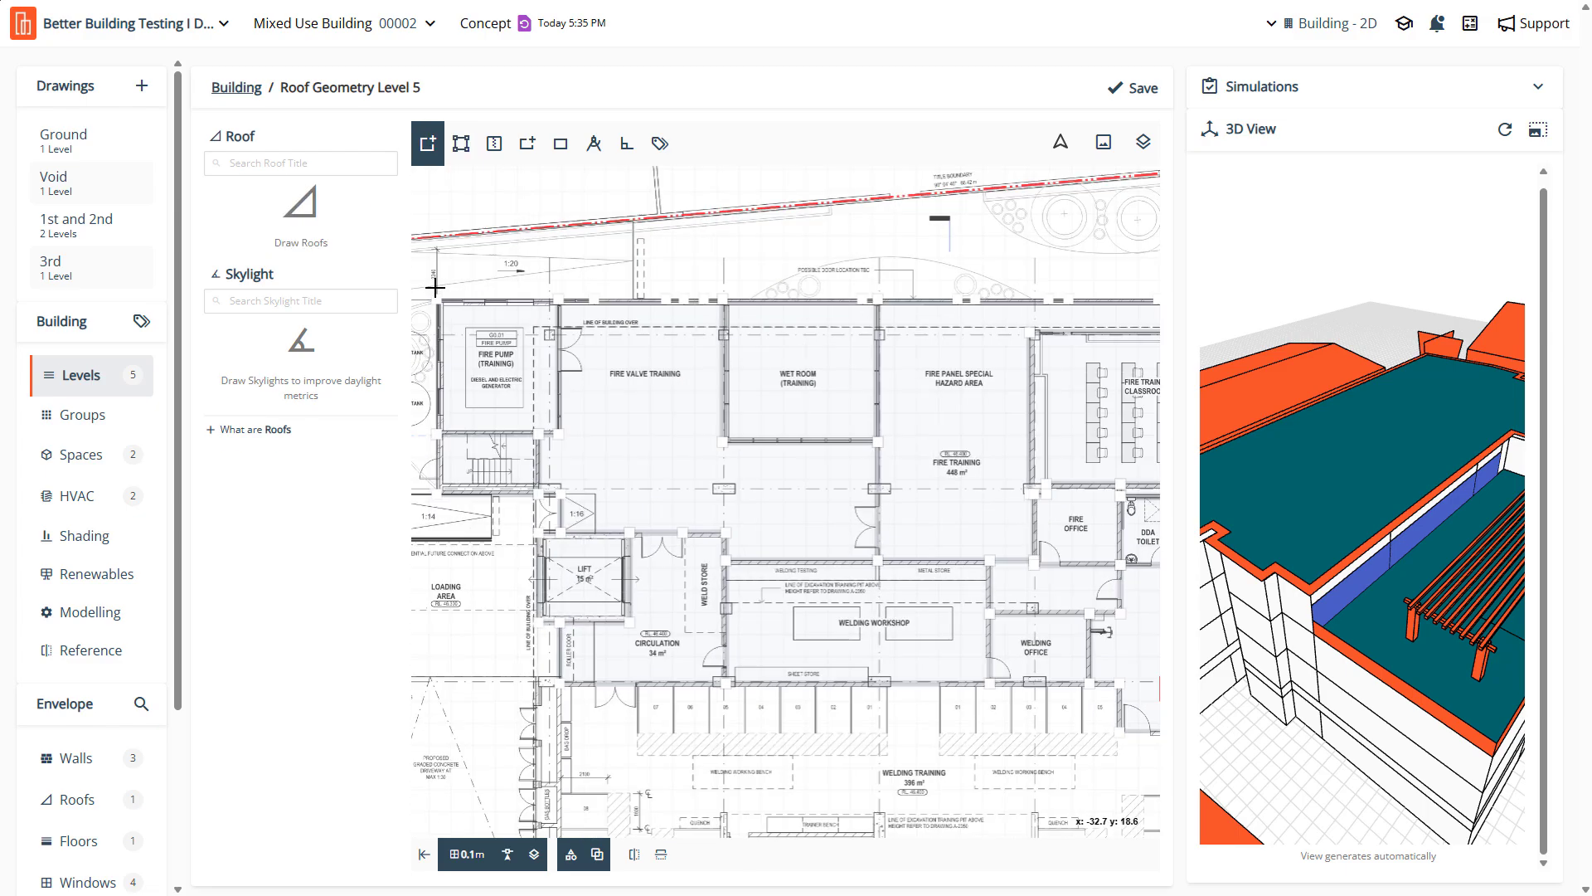
scroll(435, 287, up, 2)
click(437, 305)
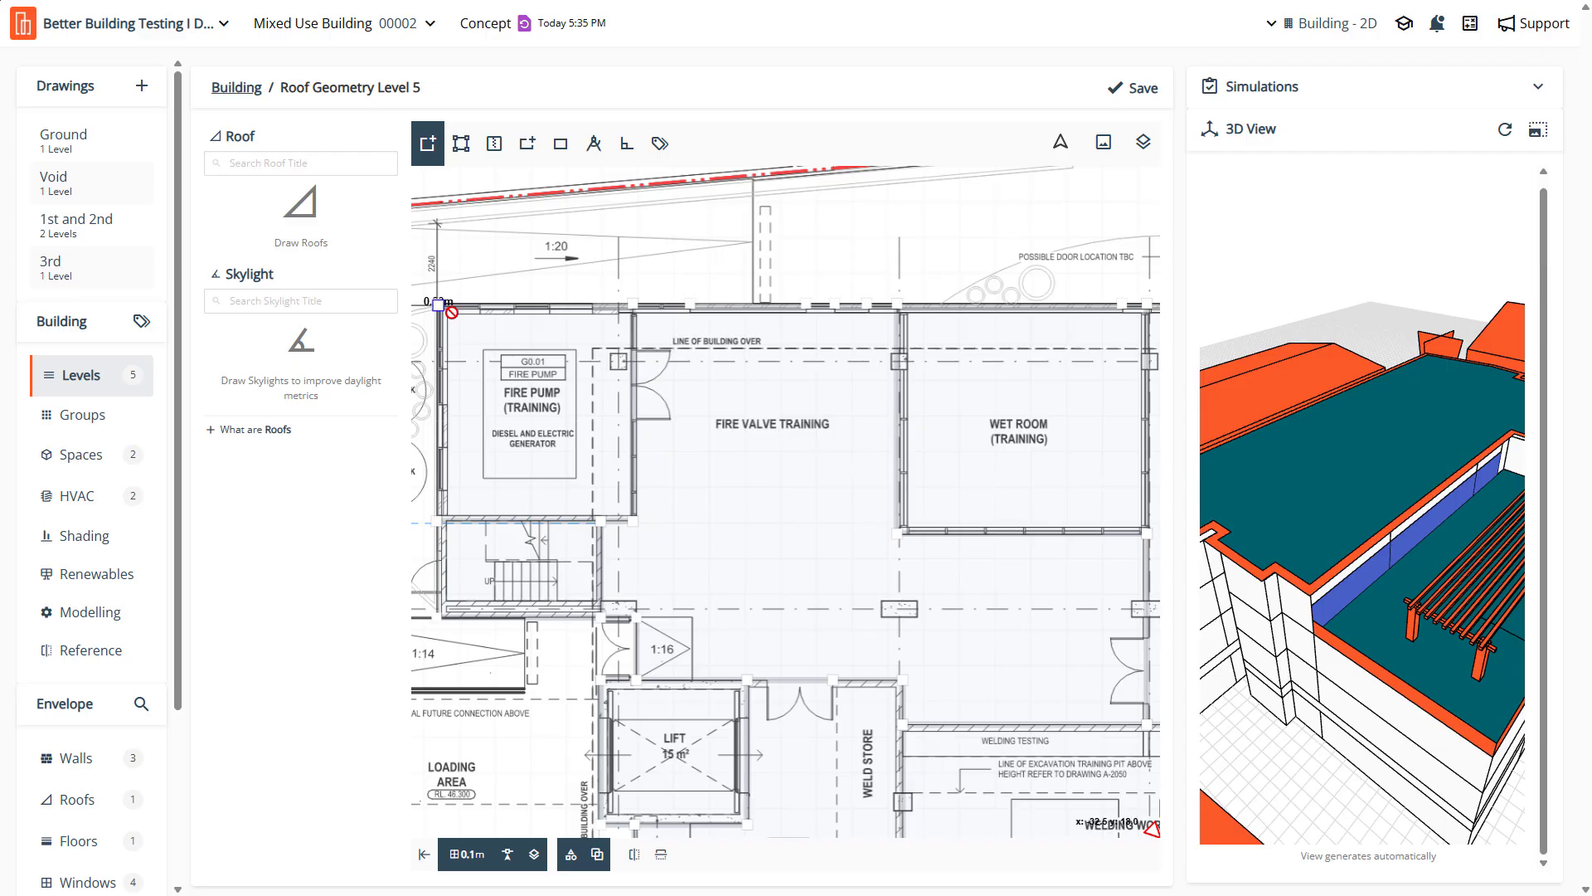
click(633, 304)
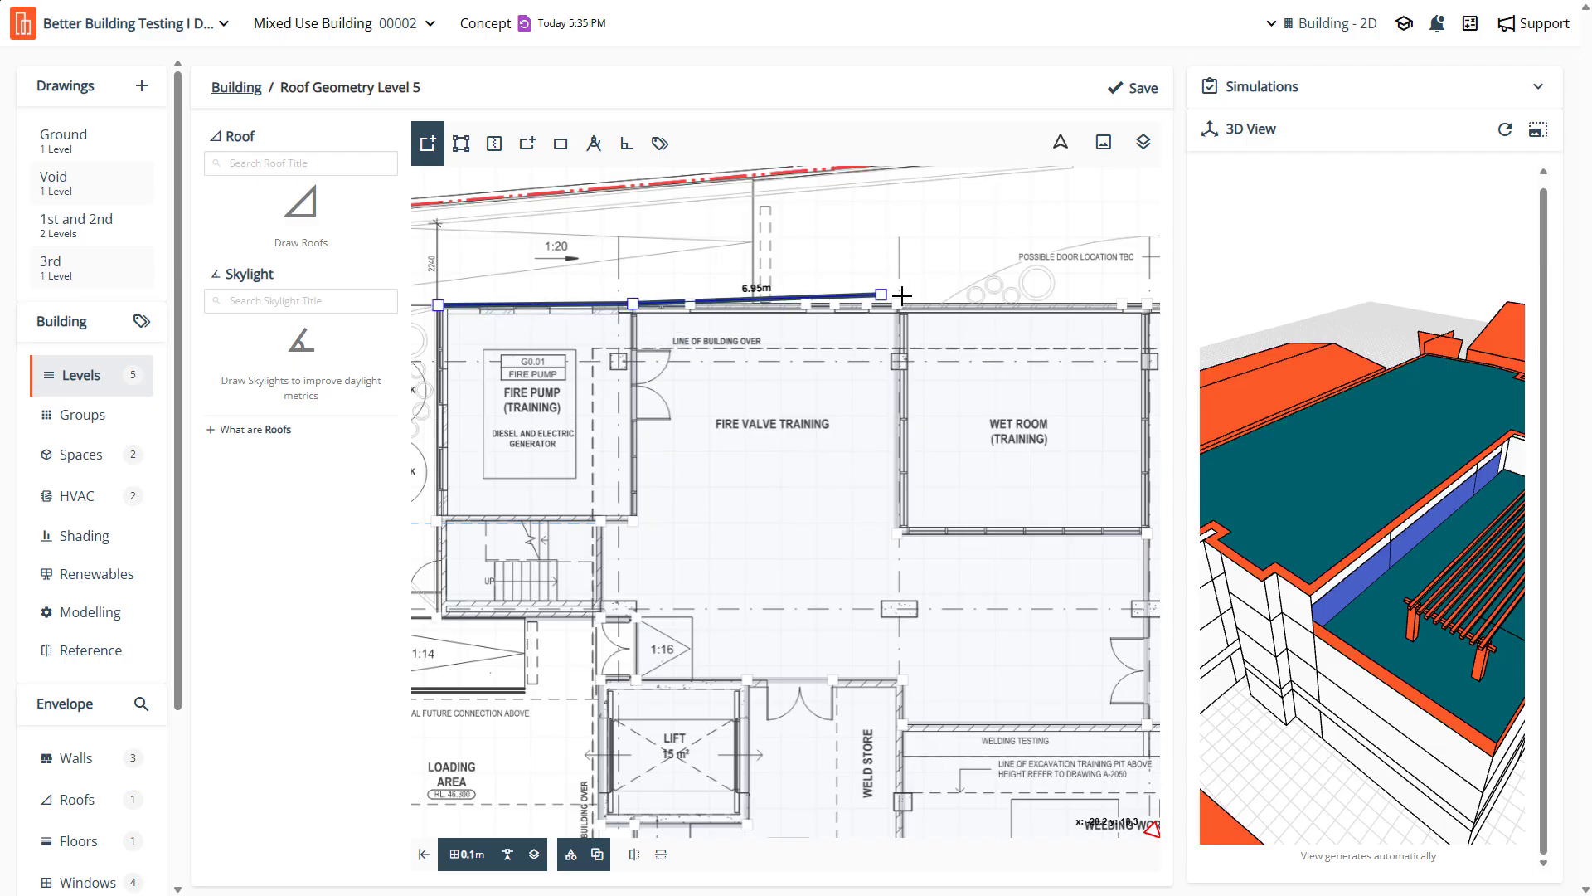
scroll(541, 390, down, 5)
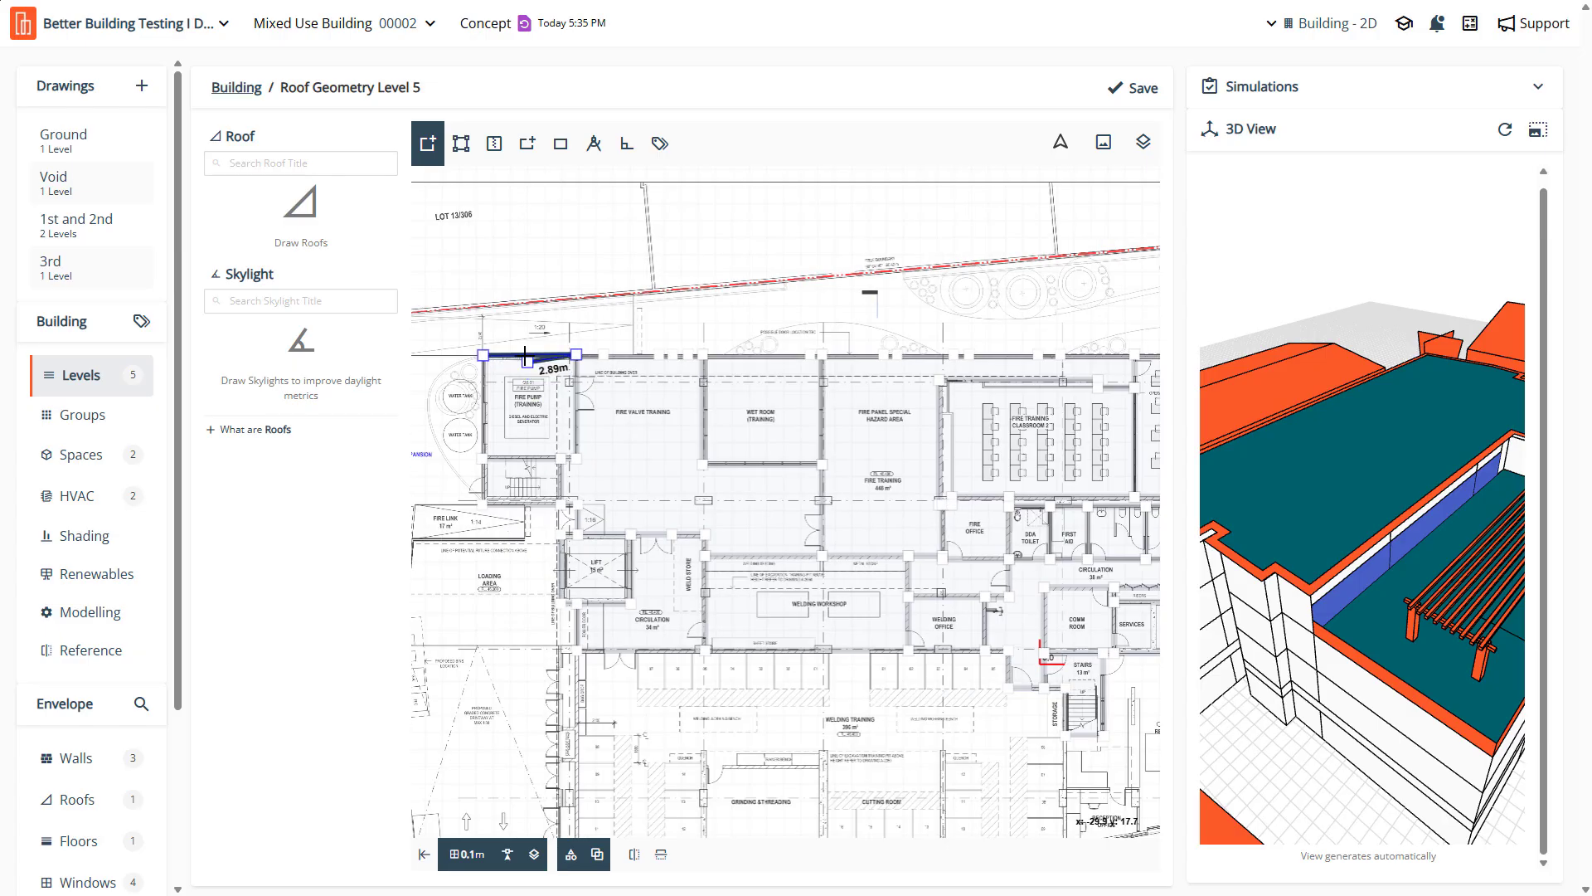
scroll(995, 315, up, 8)
scroll(904, 350, up, 2)
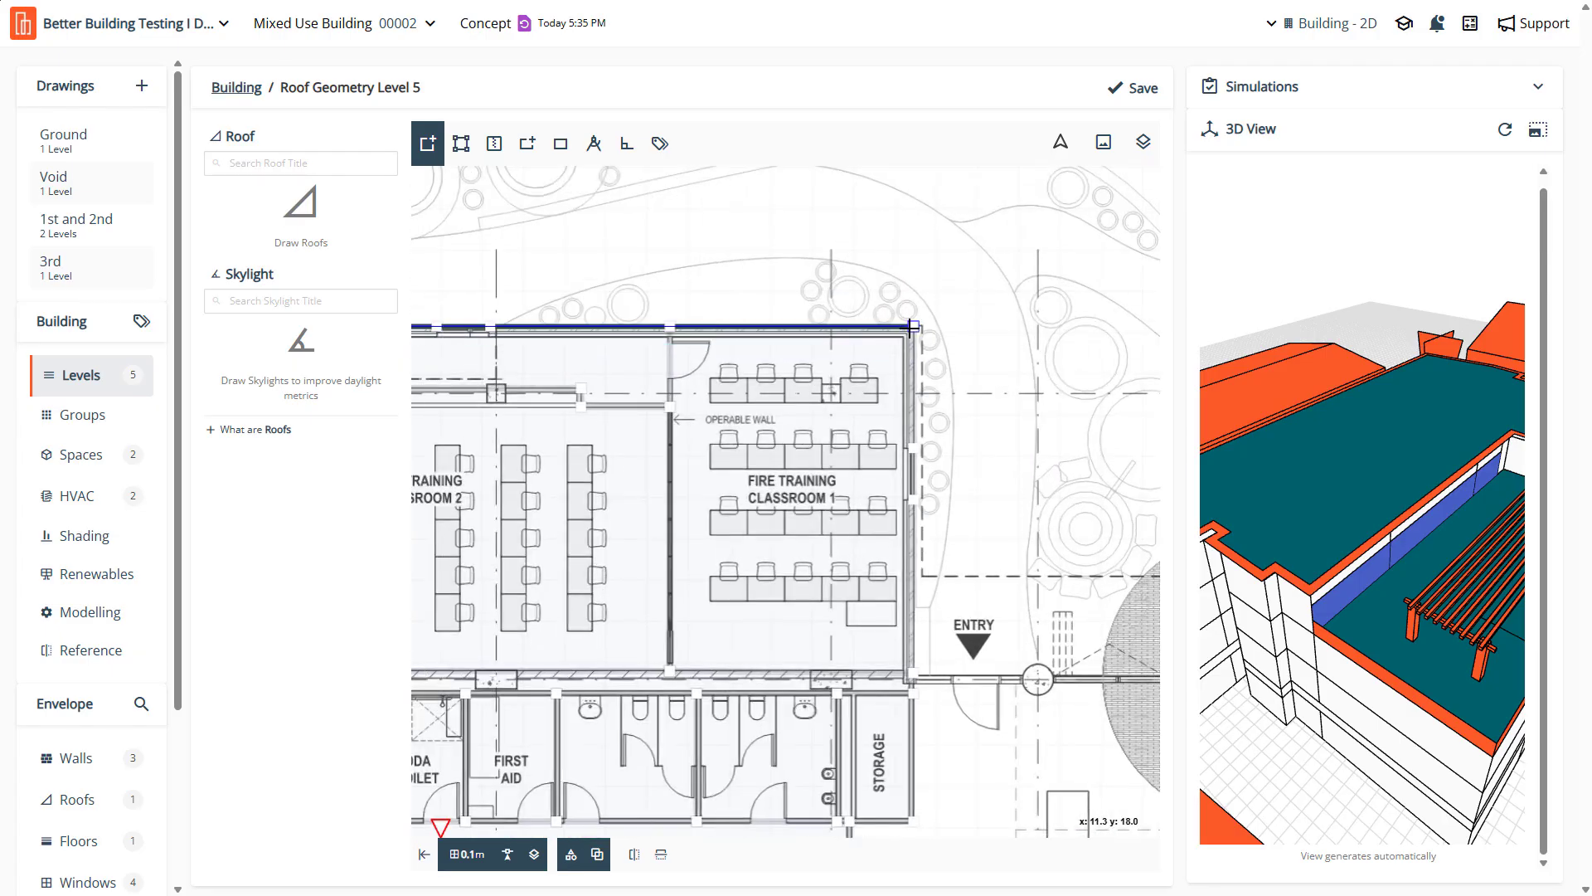
Continue the roof outline along the outer walls of Classroom 1 and the adjoining storage, stepping inward past the circulation door to the passenger lift's outer corner
click(913, 673)
scroll(912, 674, down, 6)
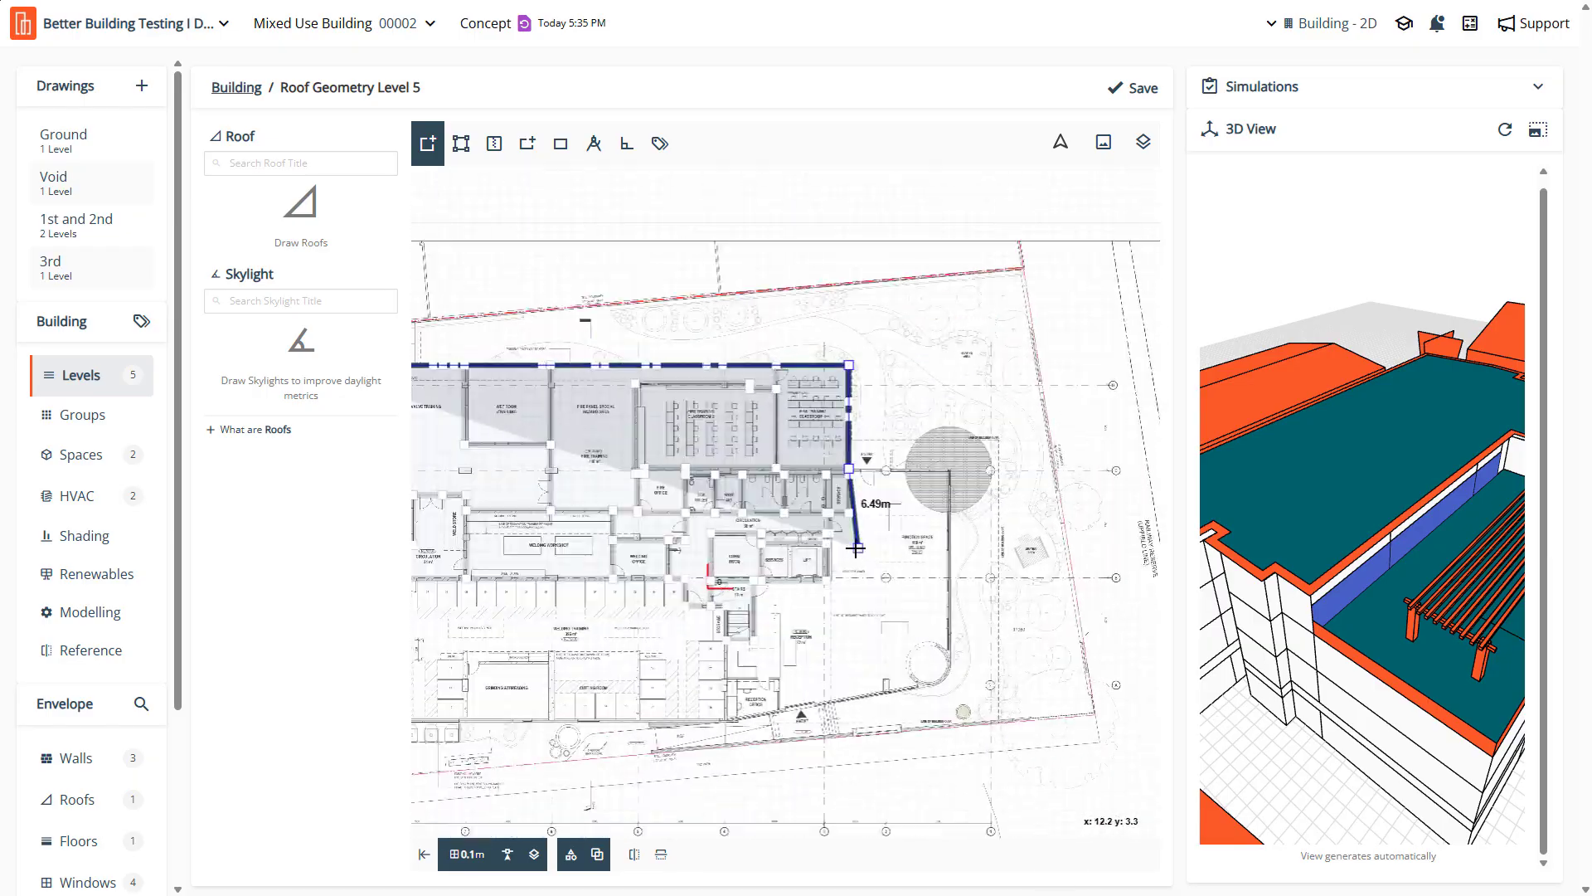
scroll(856, 548, up, 8)
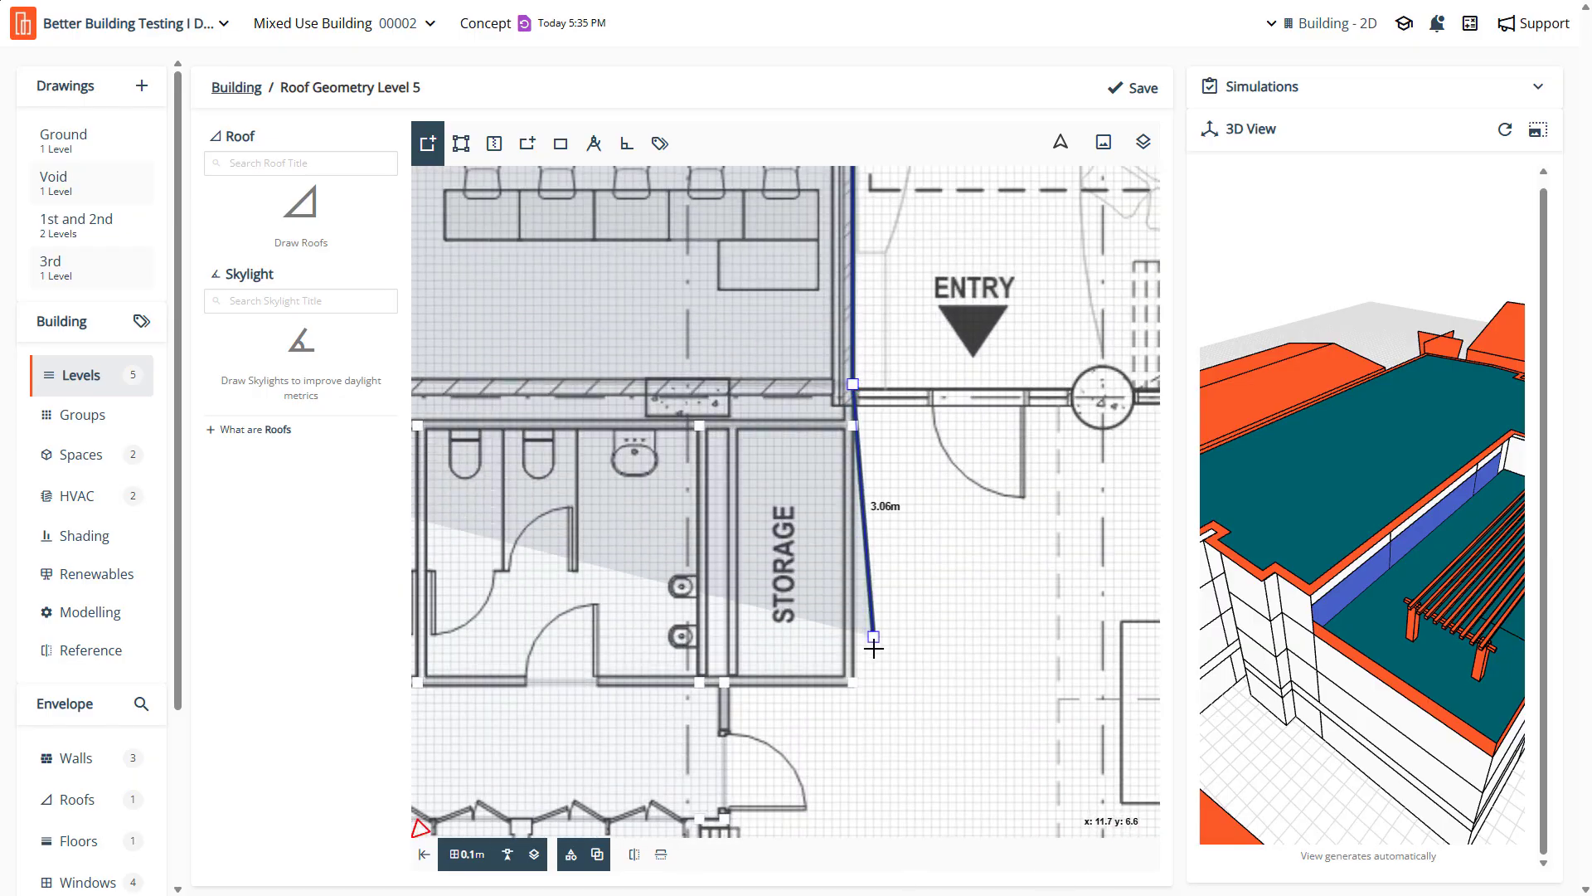
click(854, 682)
scroll(931, 547, down, 6)
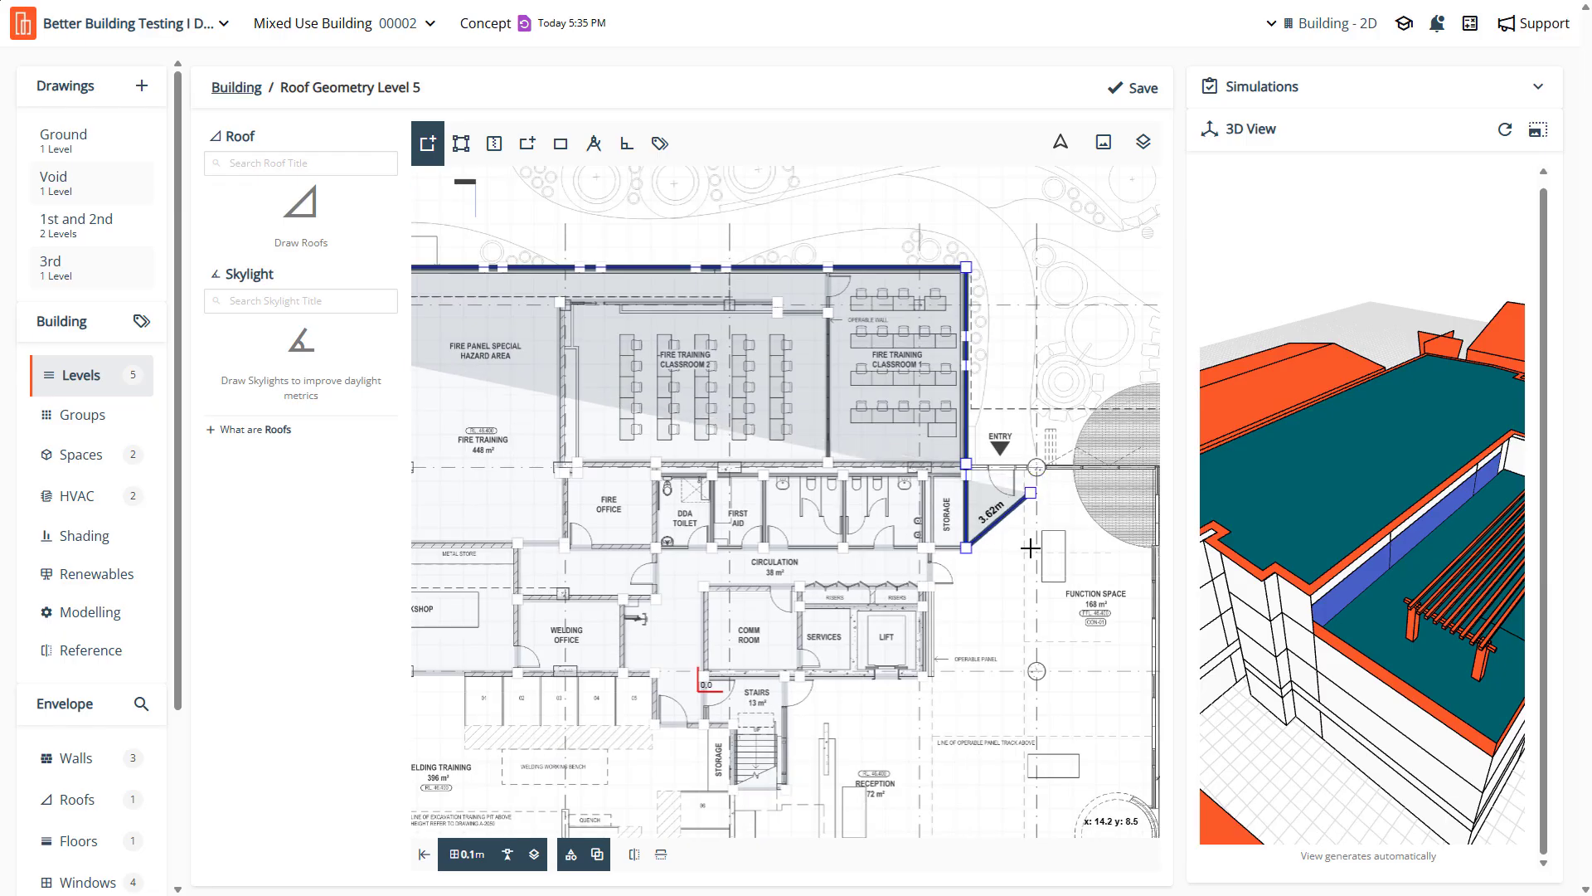
scroll(978, 564, up, 7)
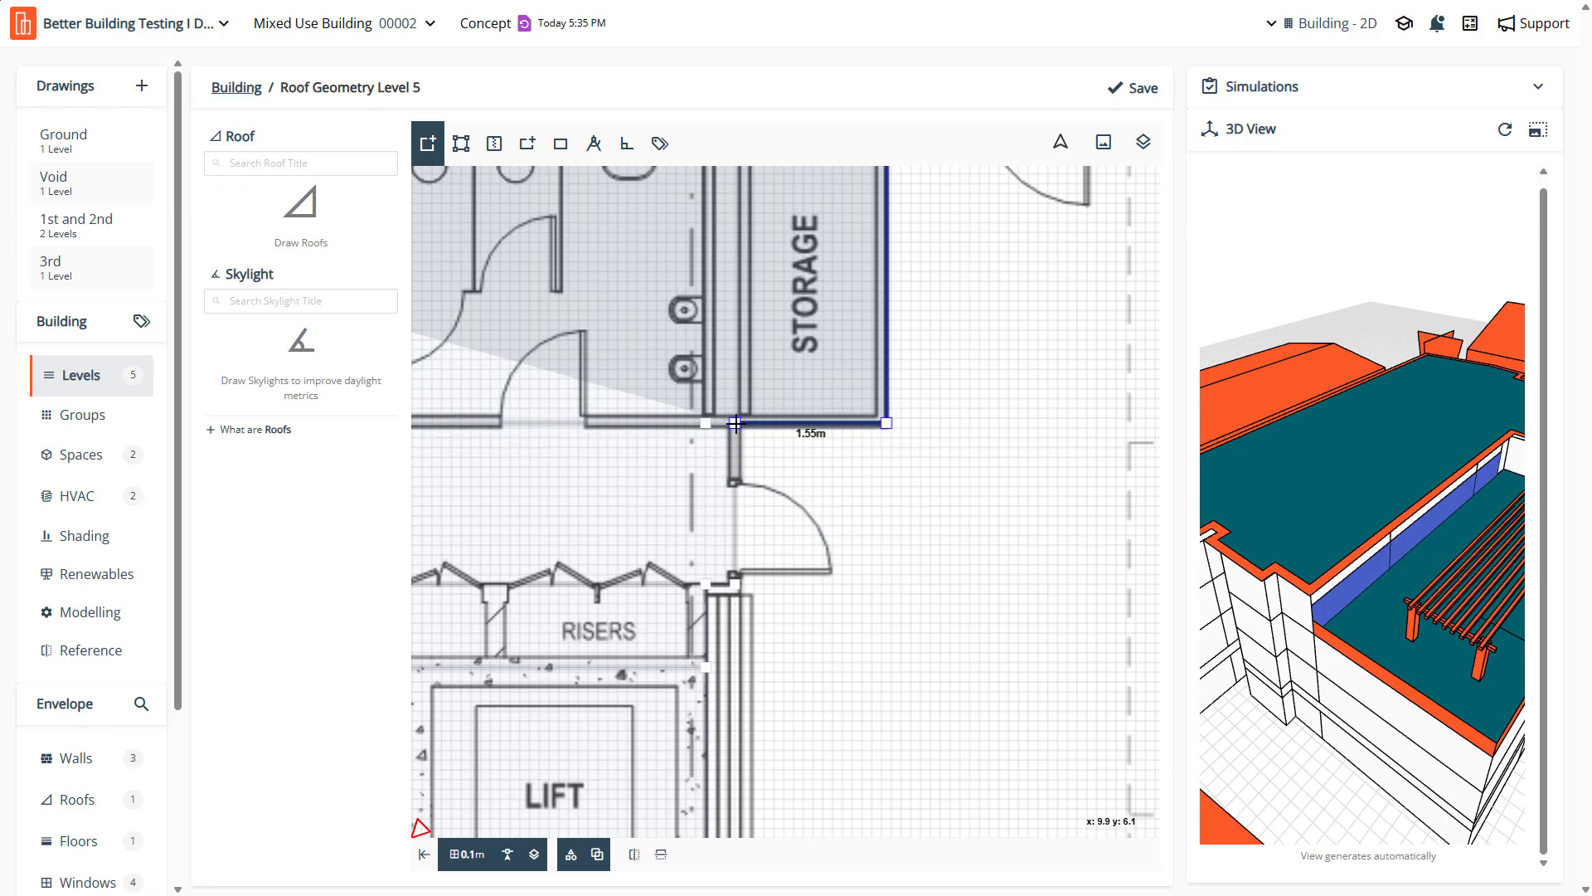
click(735, 423)
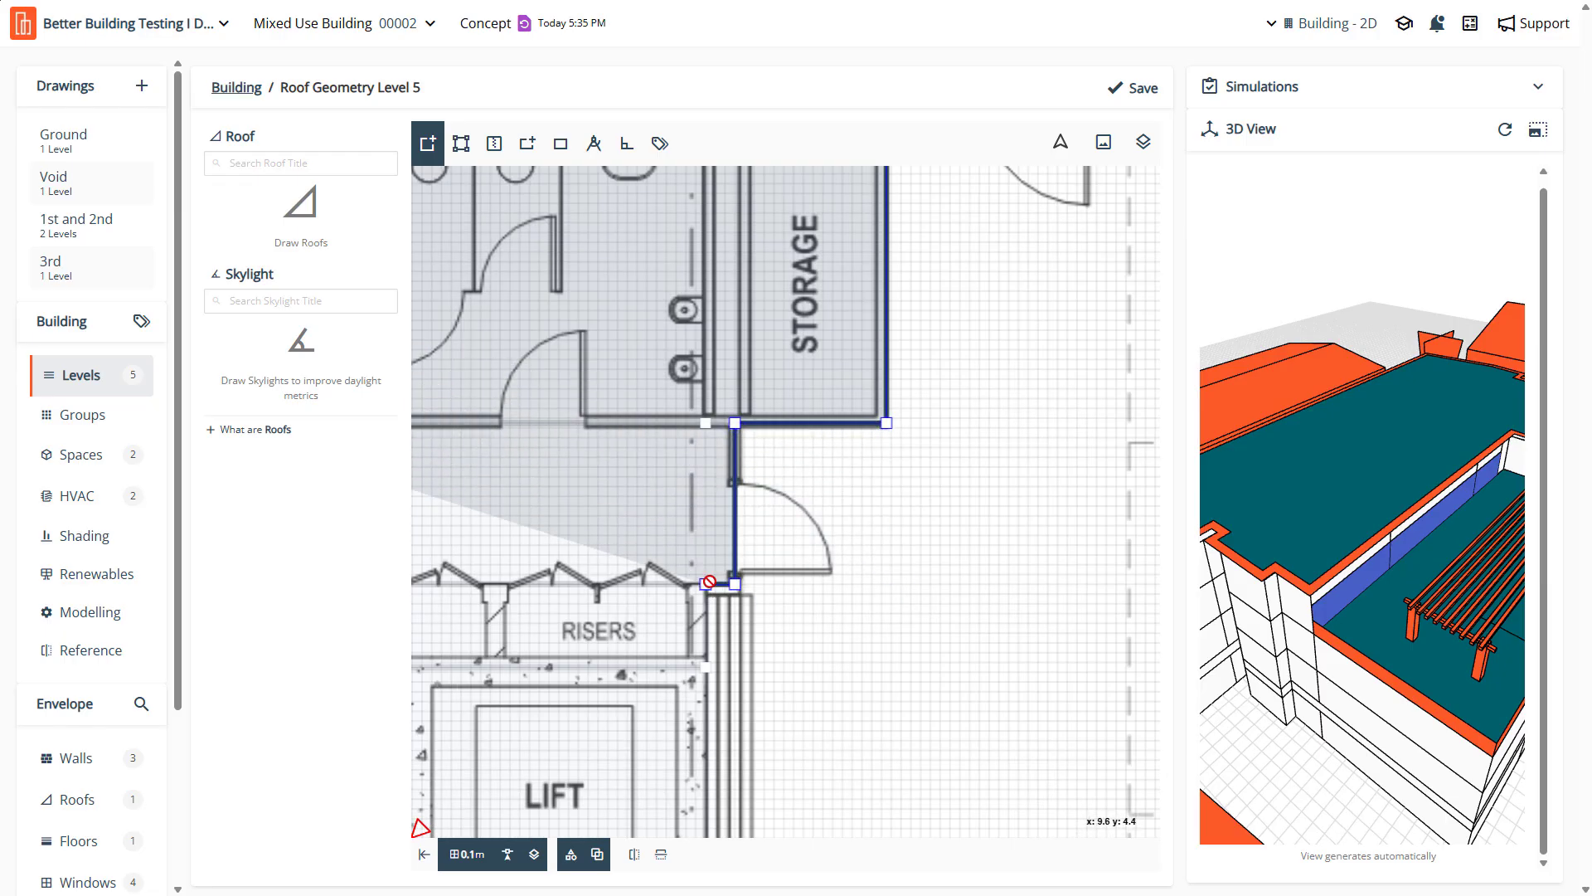
scroll(801, 485, down, 7)
scroll(798, 584, up, 3)
click(807, 565)
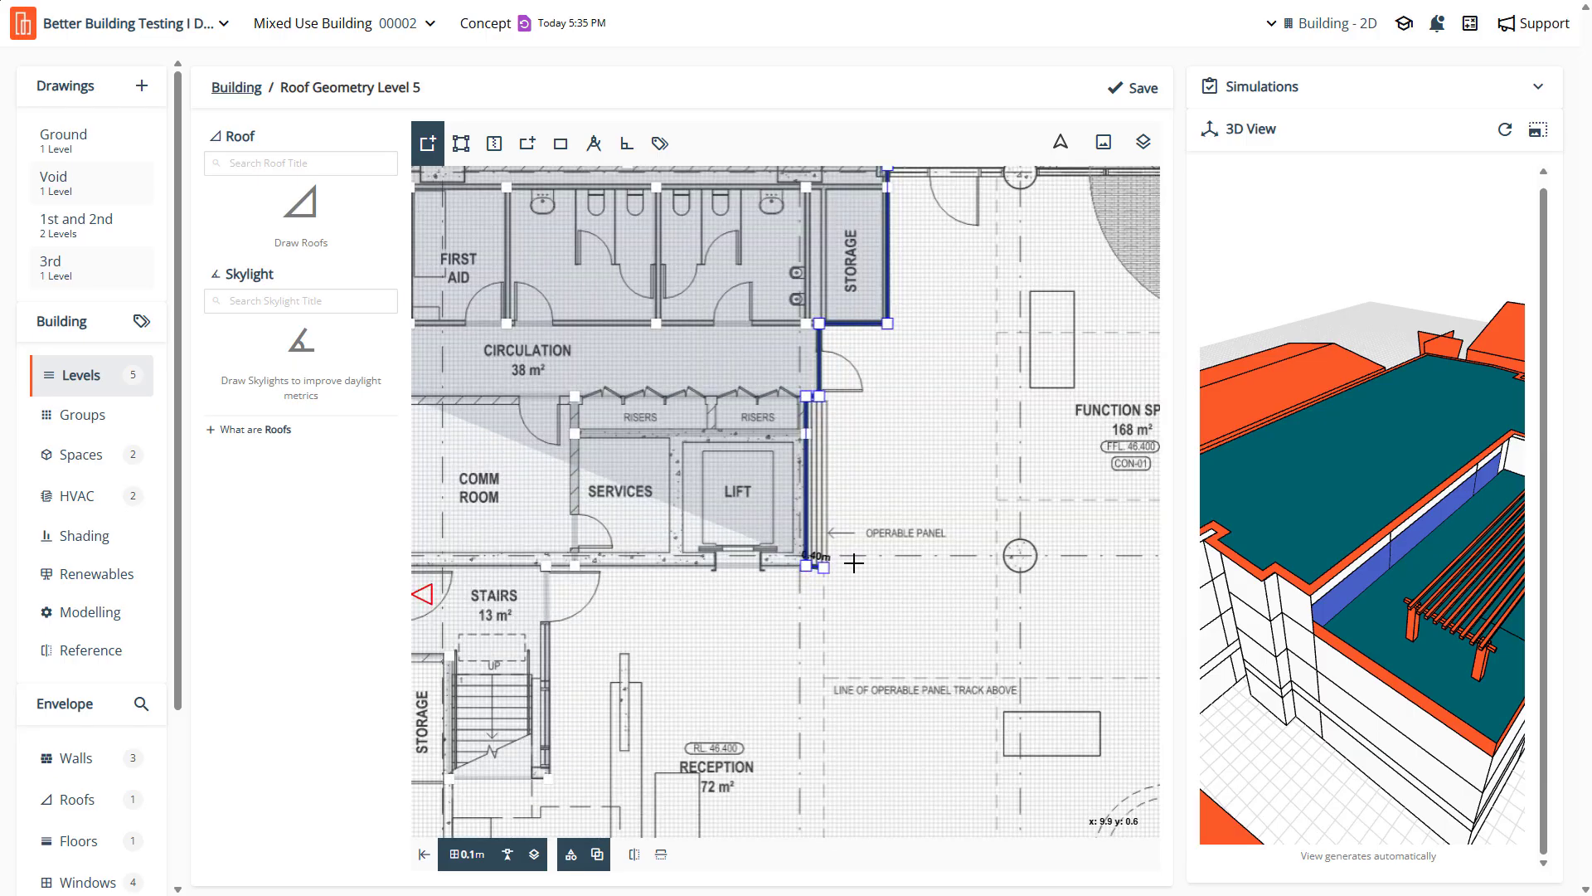
Trace the roof outline along the lift and services wall, around the stairs, and back to the welding office wall
scroll(854, 563, down, 4)
scroll(871, 588, up, 5)
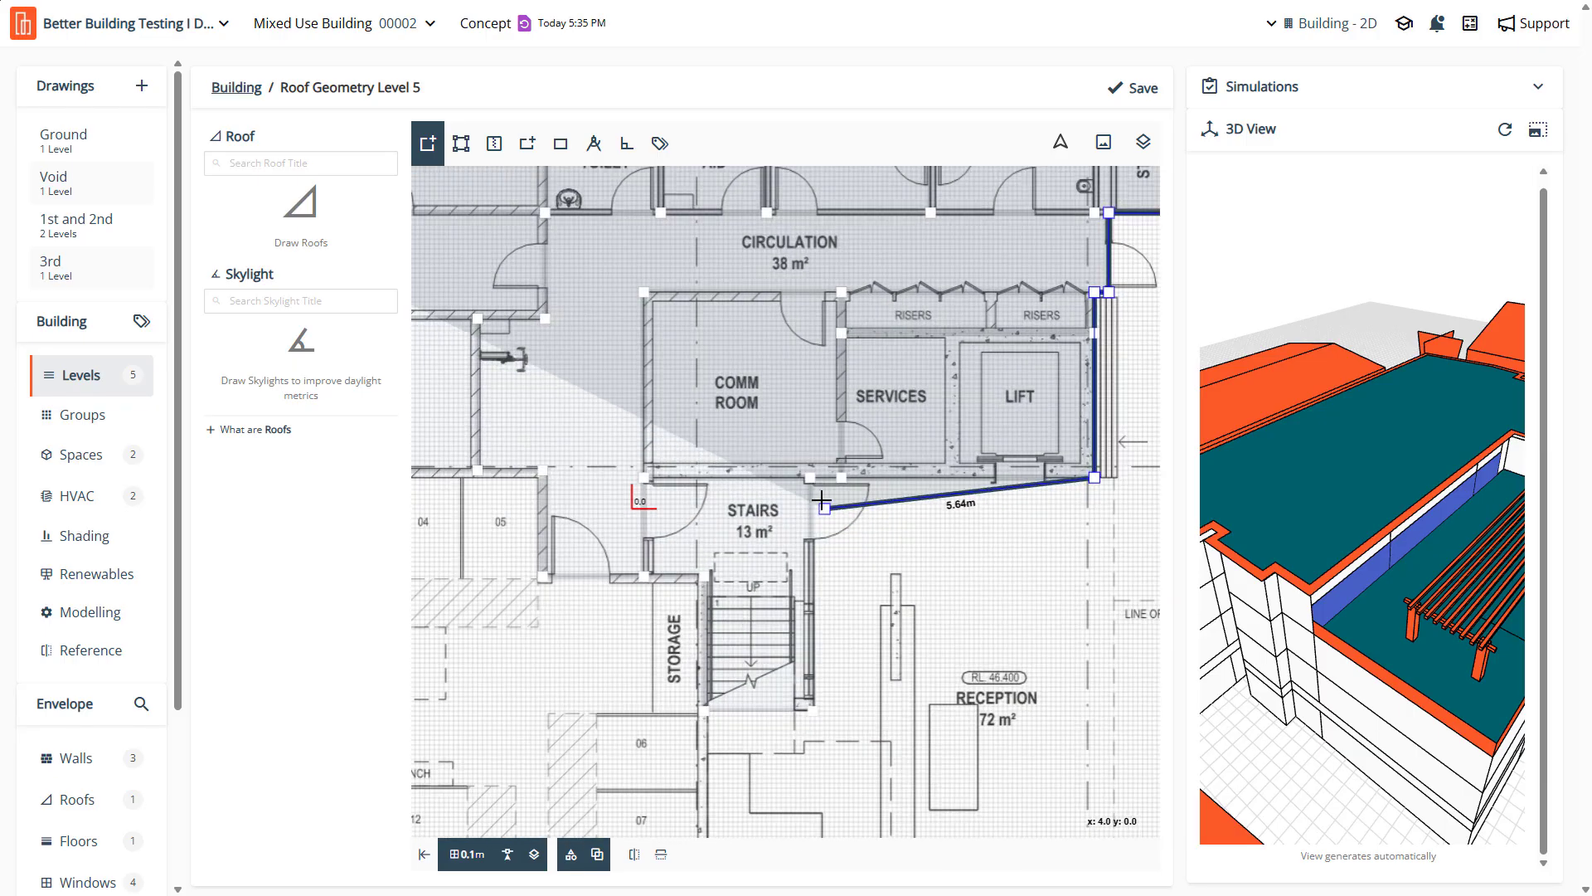
click(811, 478)
click(813, 710)
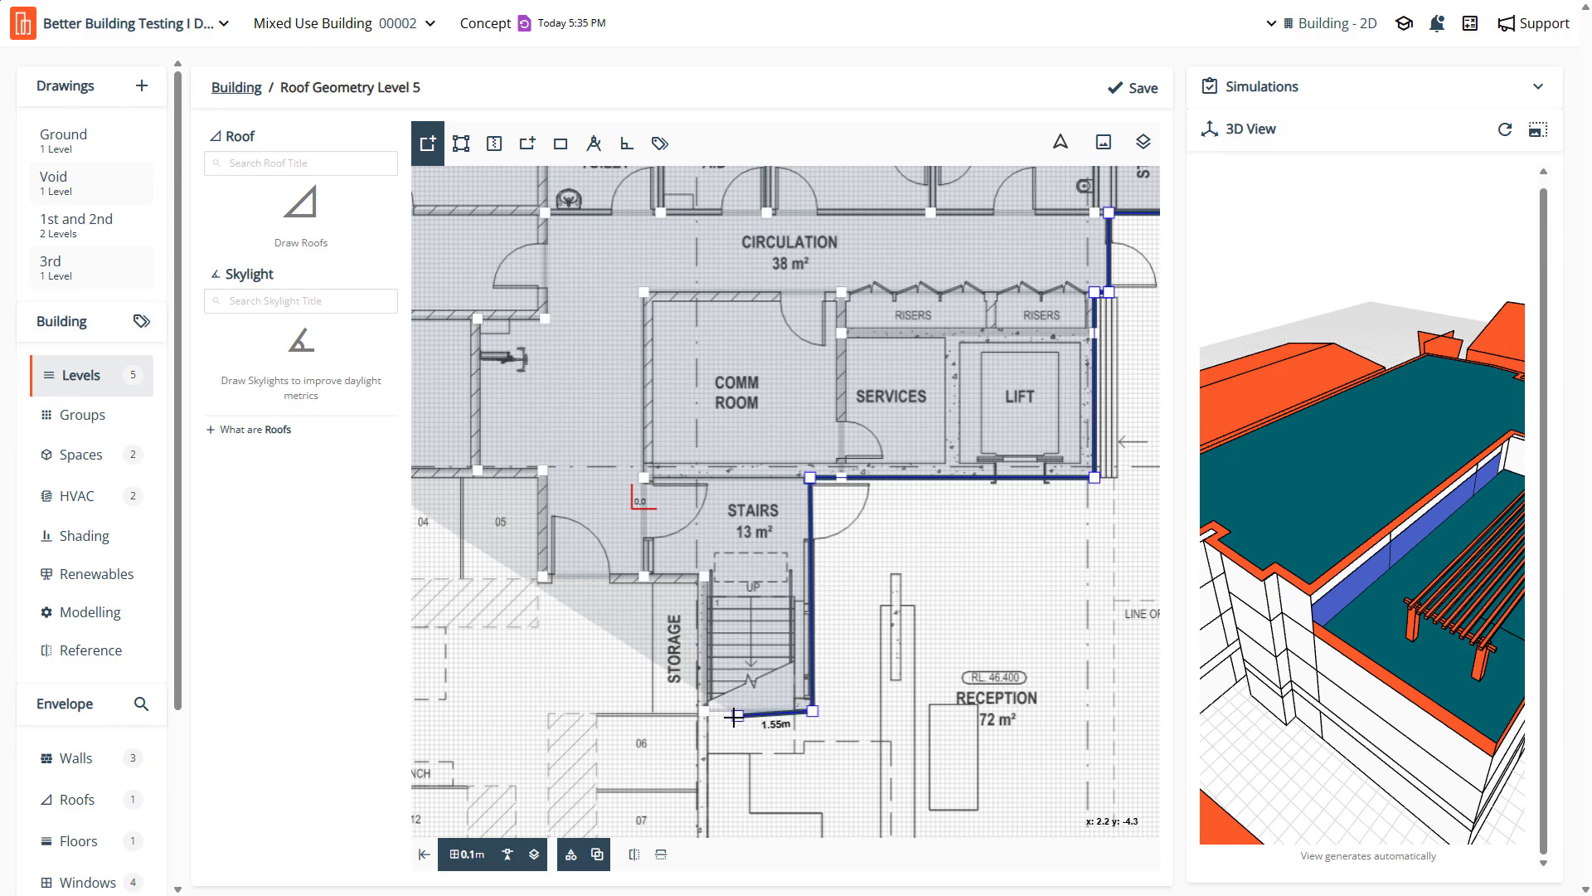
click(704, 711)
click(704, 576)
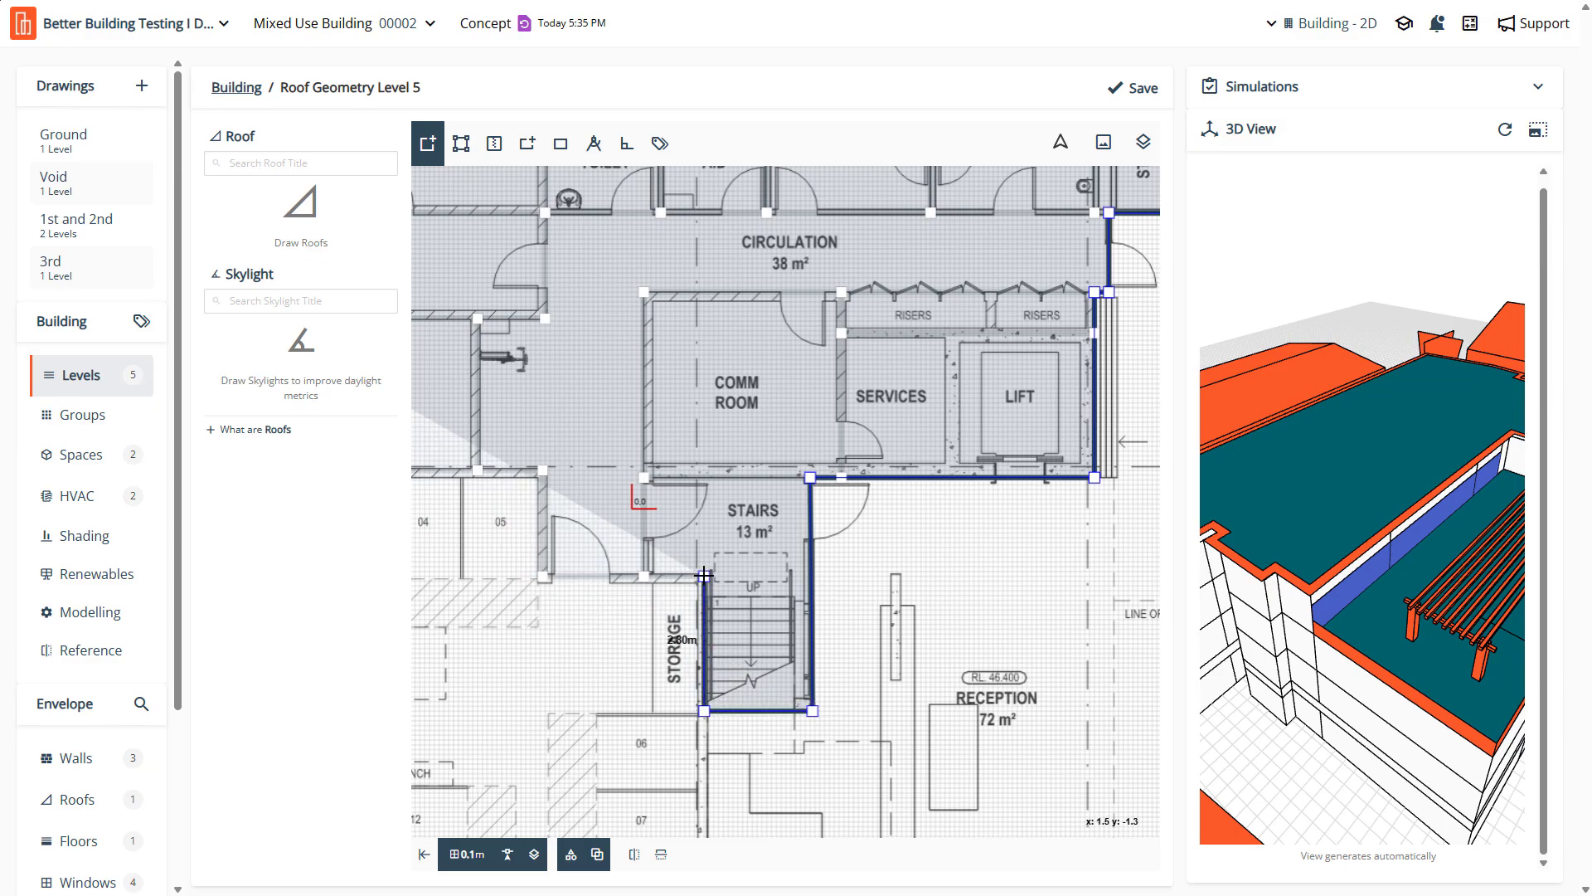
click(544, 576)
click(542, 470)
scroll(1053, 570, down, 2)
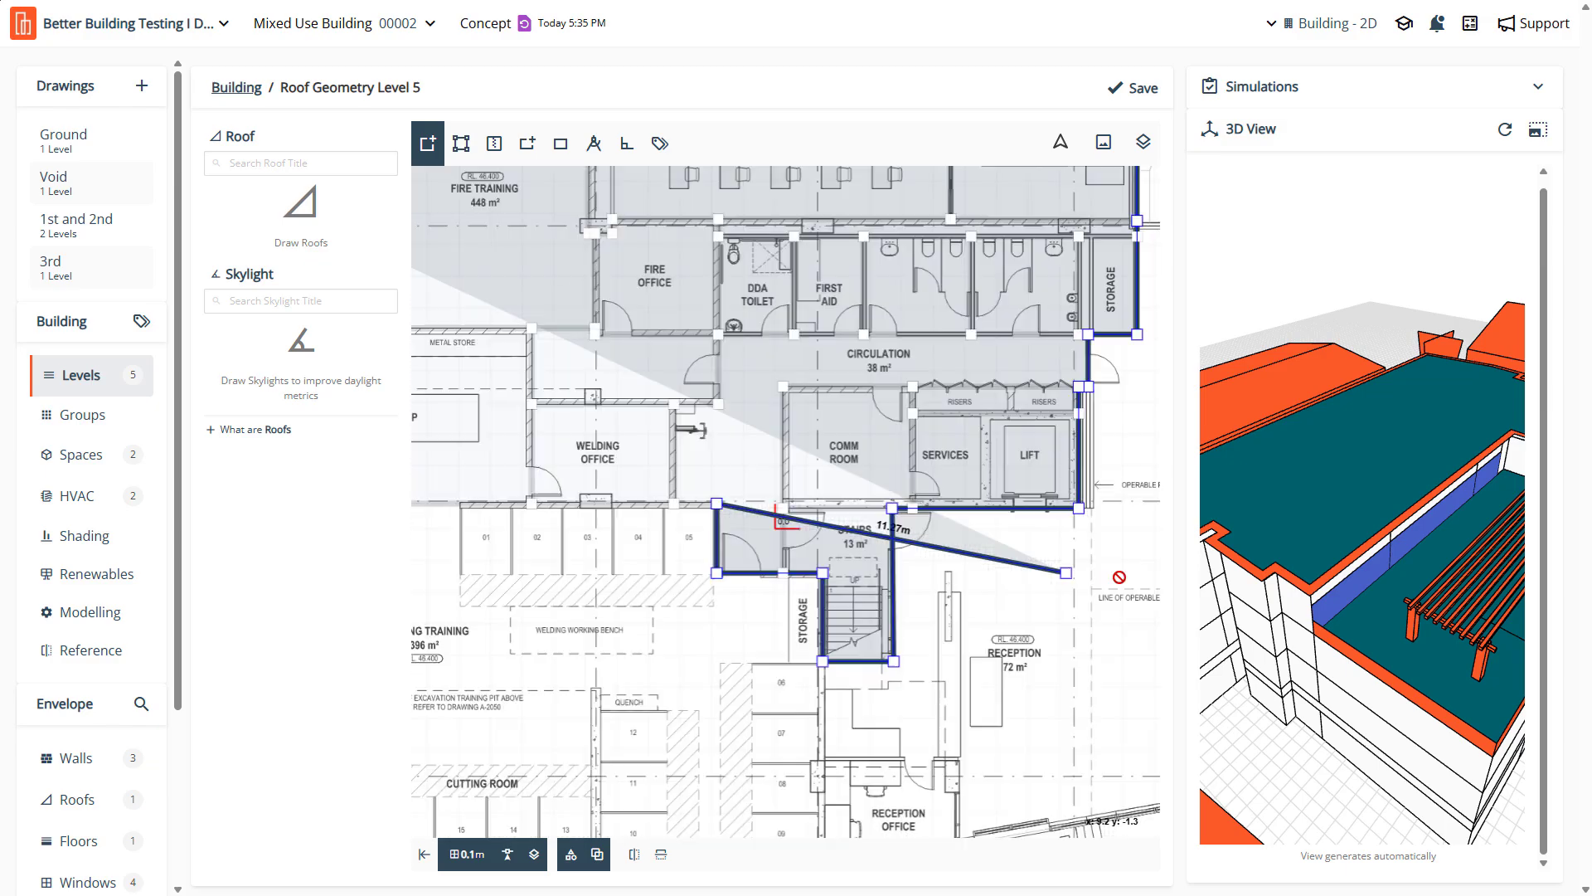
Extend the roof outline along the welding workshop and circulation wall, past the roller door, to the outer corner of the 15 m² lift
scroll(1067, 572, down, 3)
scroll(863, 581, up, 6)
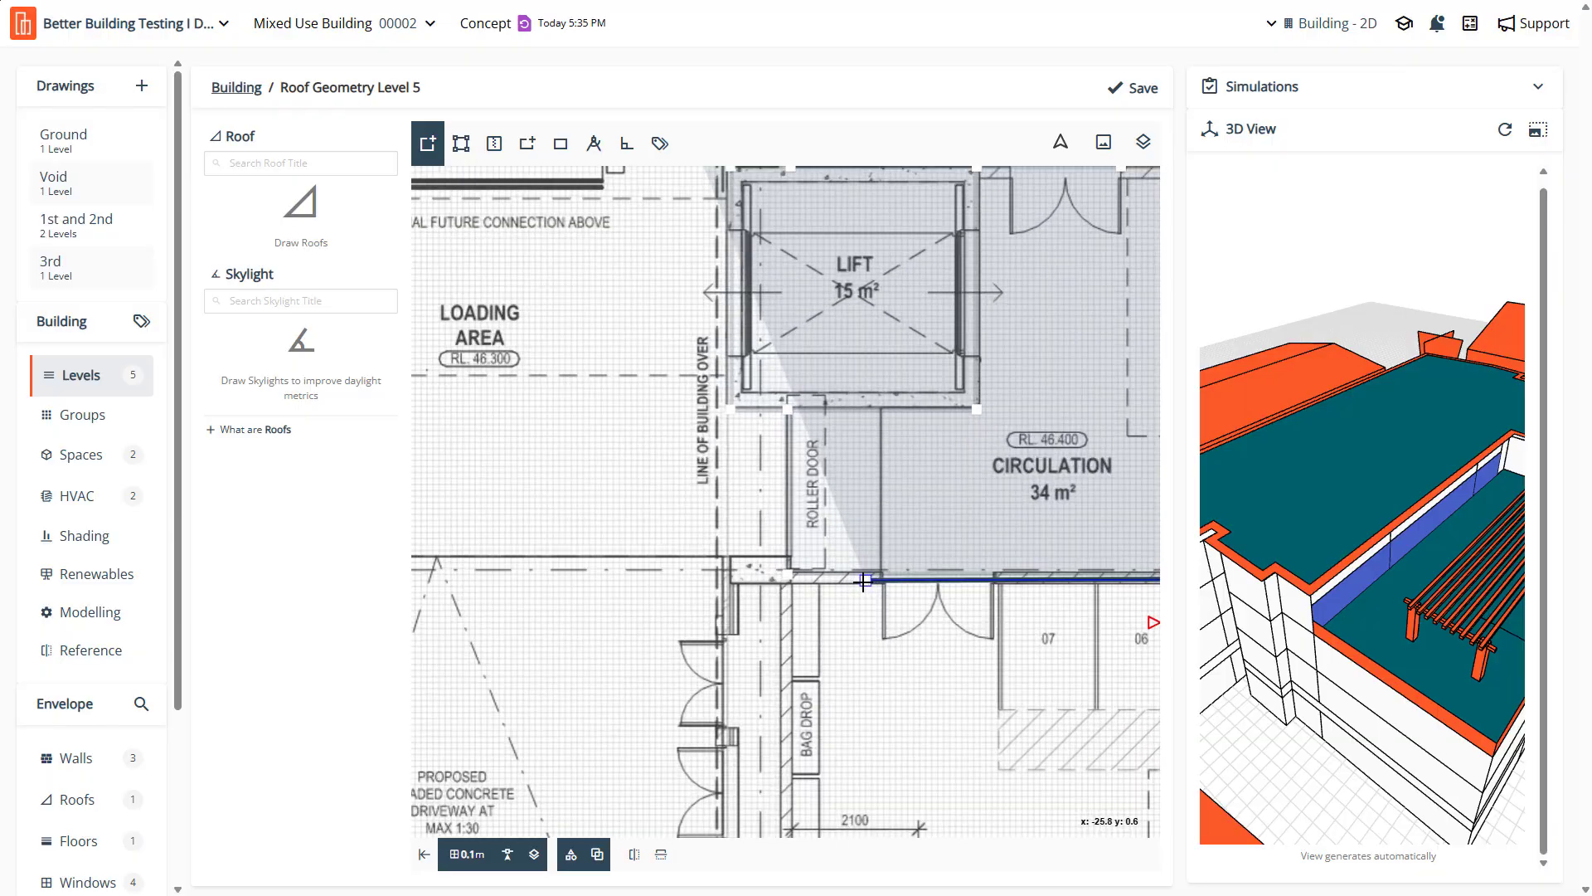
click(787, 574)
click(787, 408)
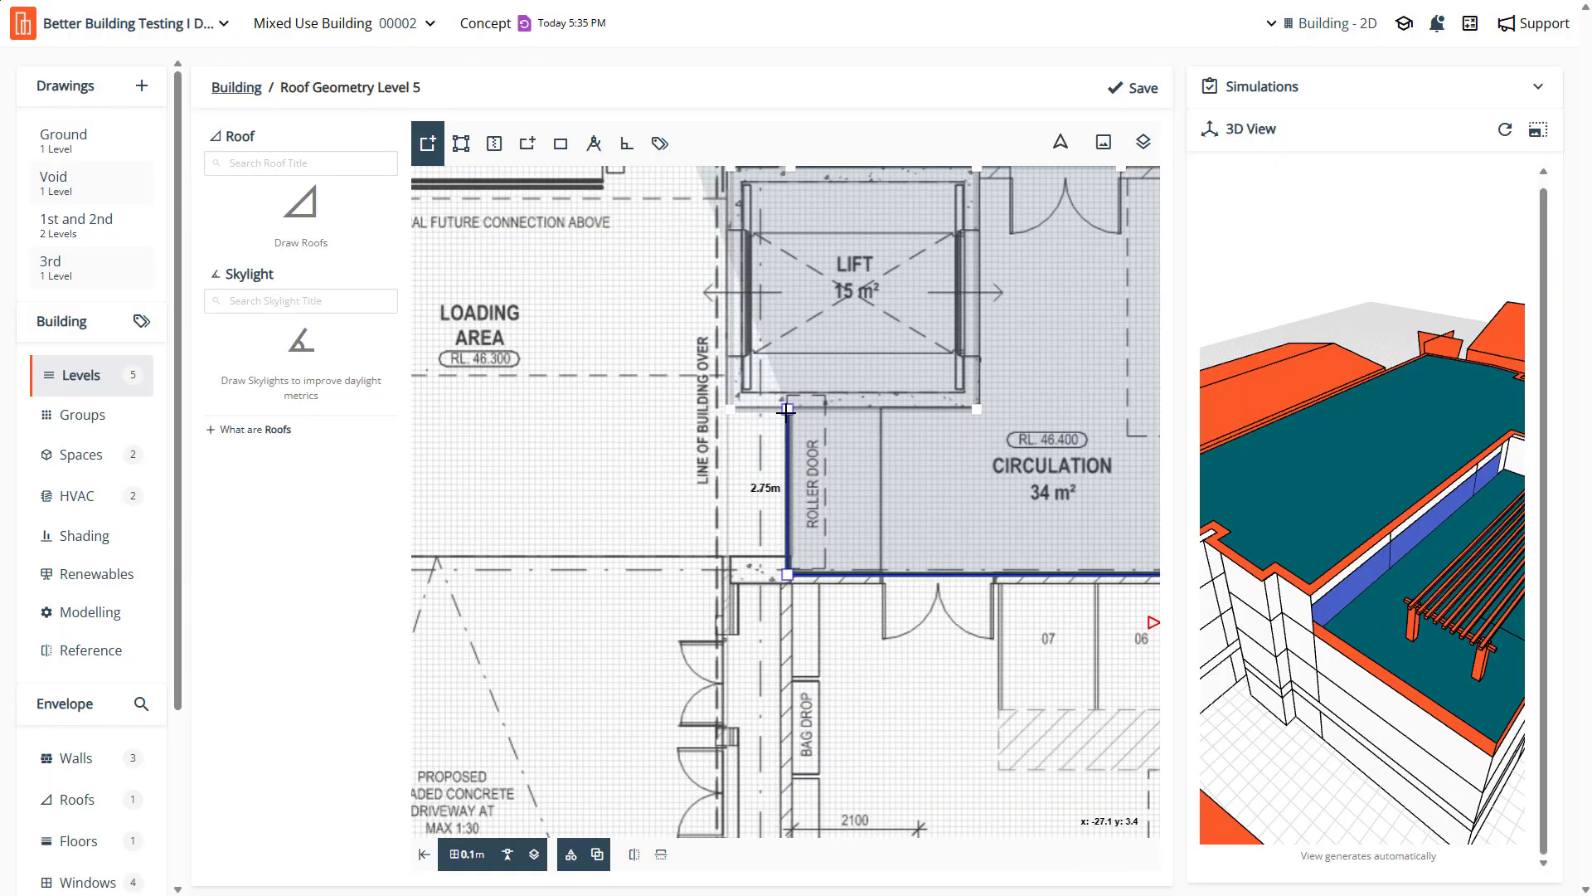
click(730, 409)
Trace the roof outline past the 15 m² lift and adjoining door, and out to the stair's outer corner beside the fire link
scroll(732, 640, down, 4)
scroll(726, 348, up, 5)
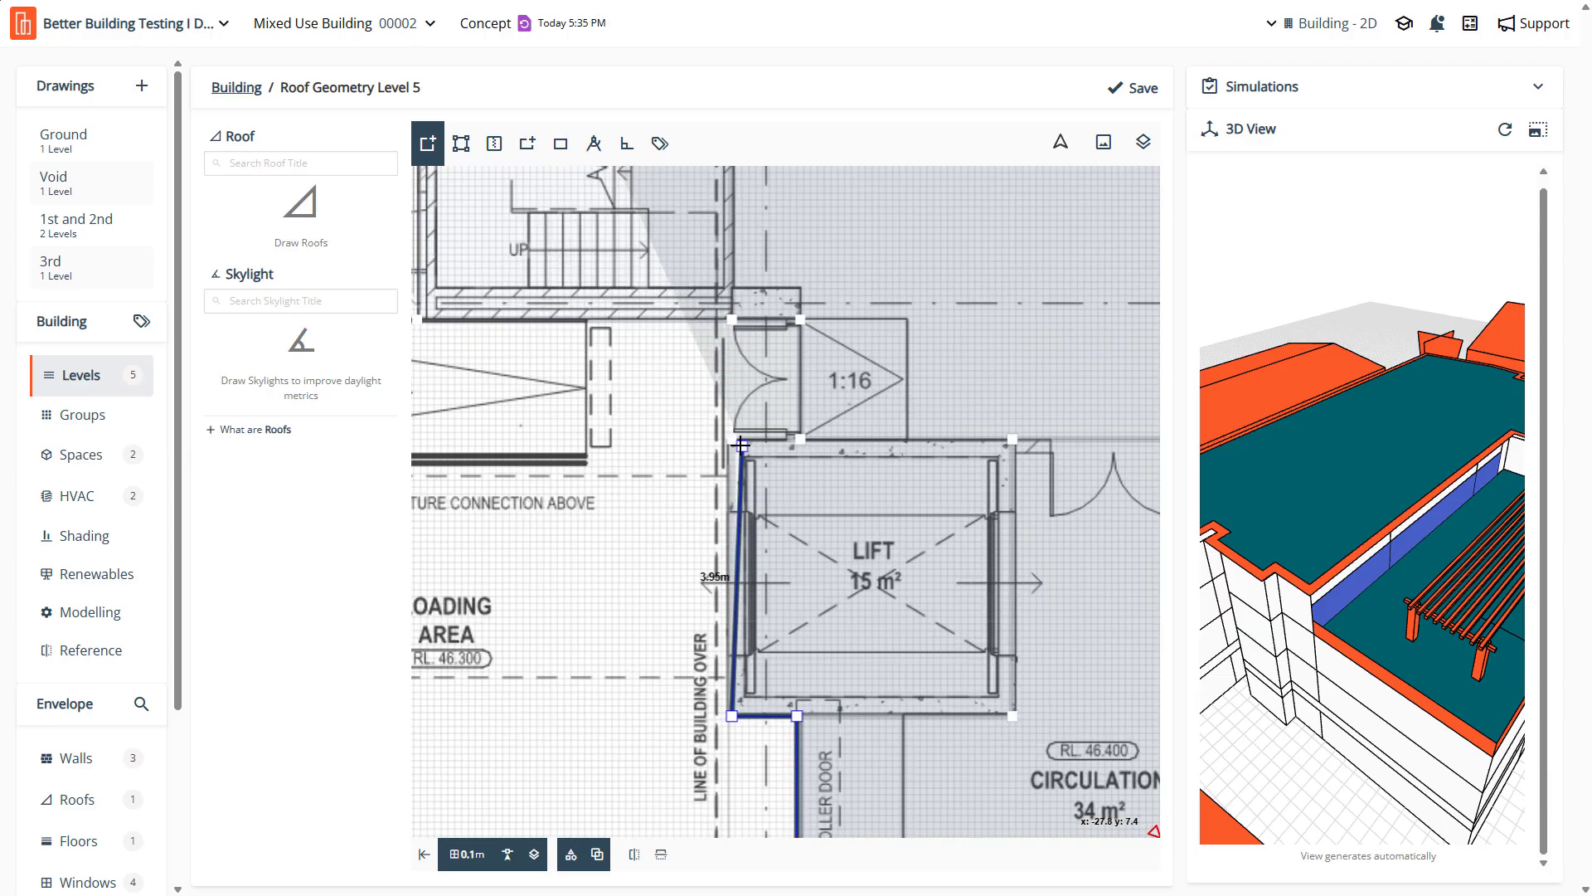
click(731, 439)
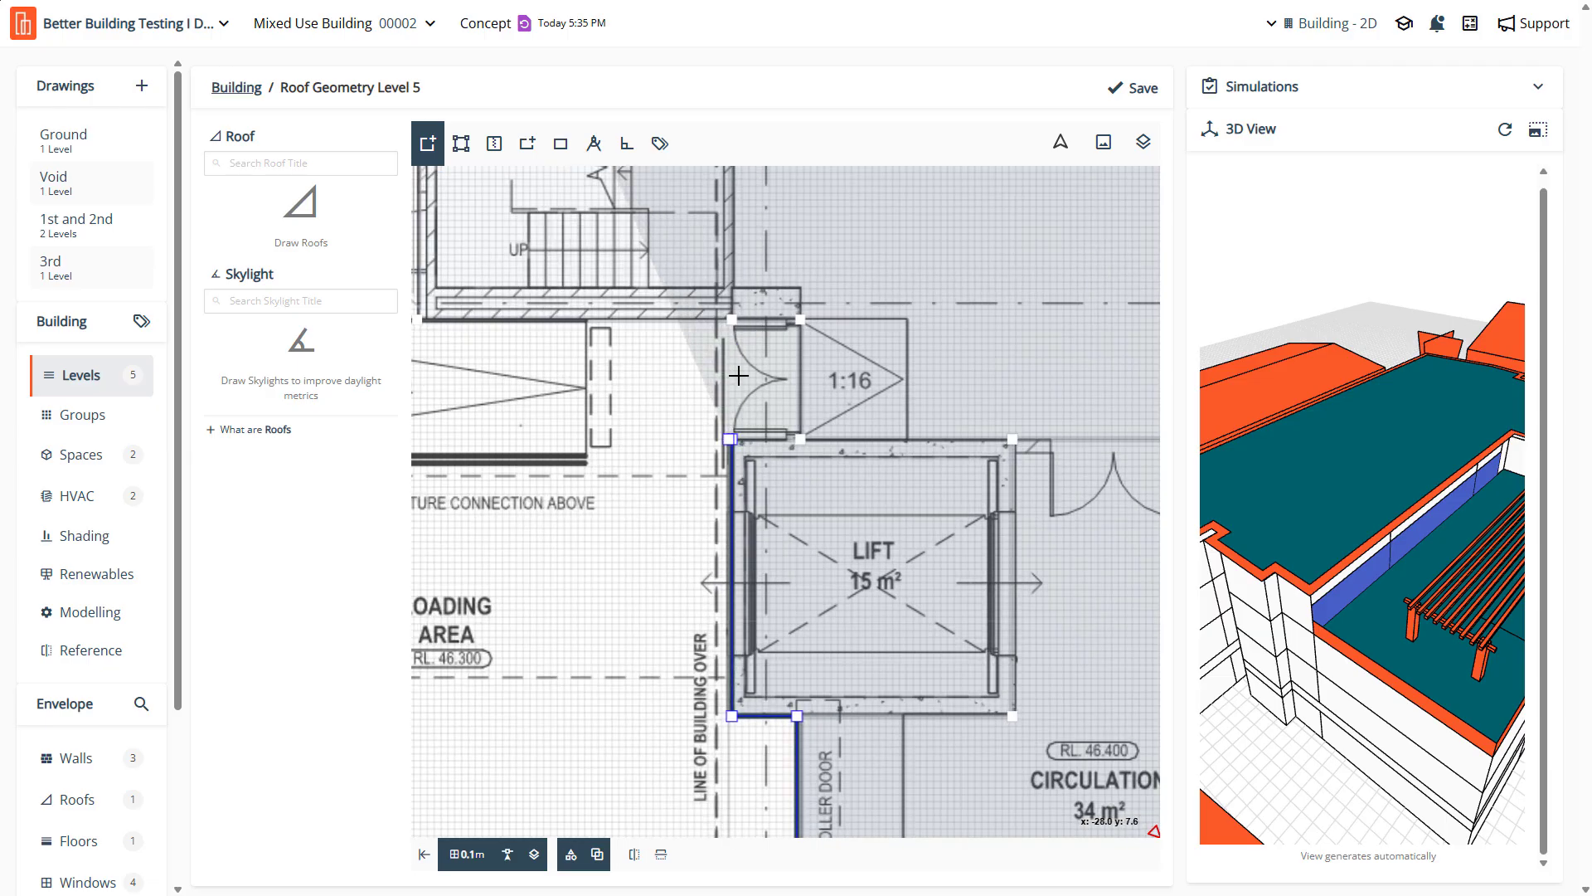
click(730, 318)
scroll(730, 332, down, 3)
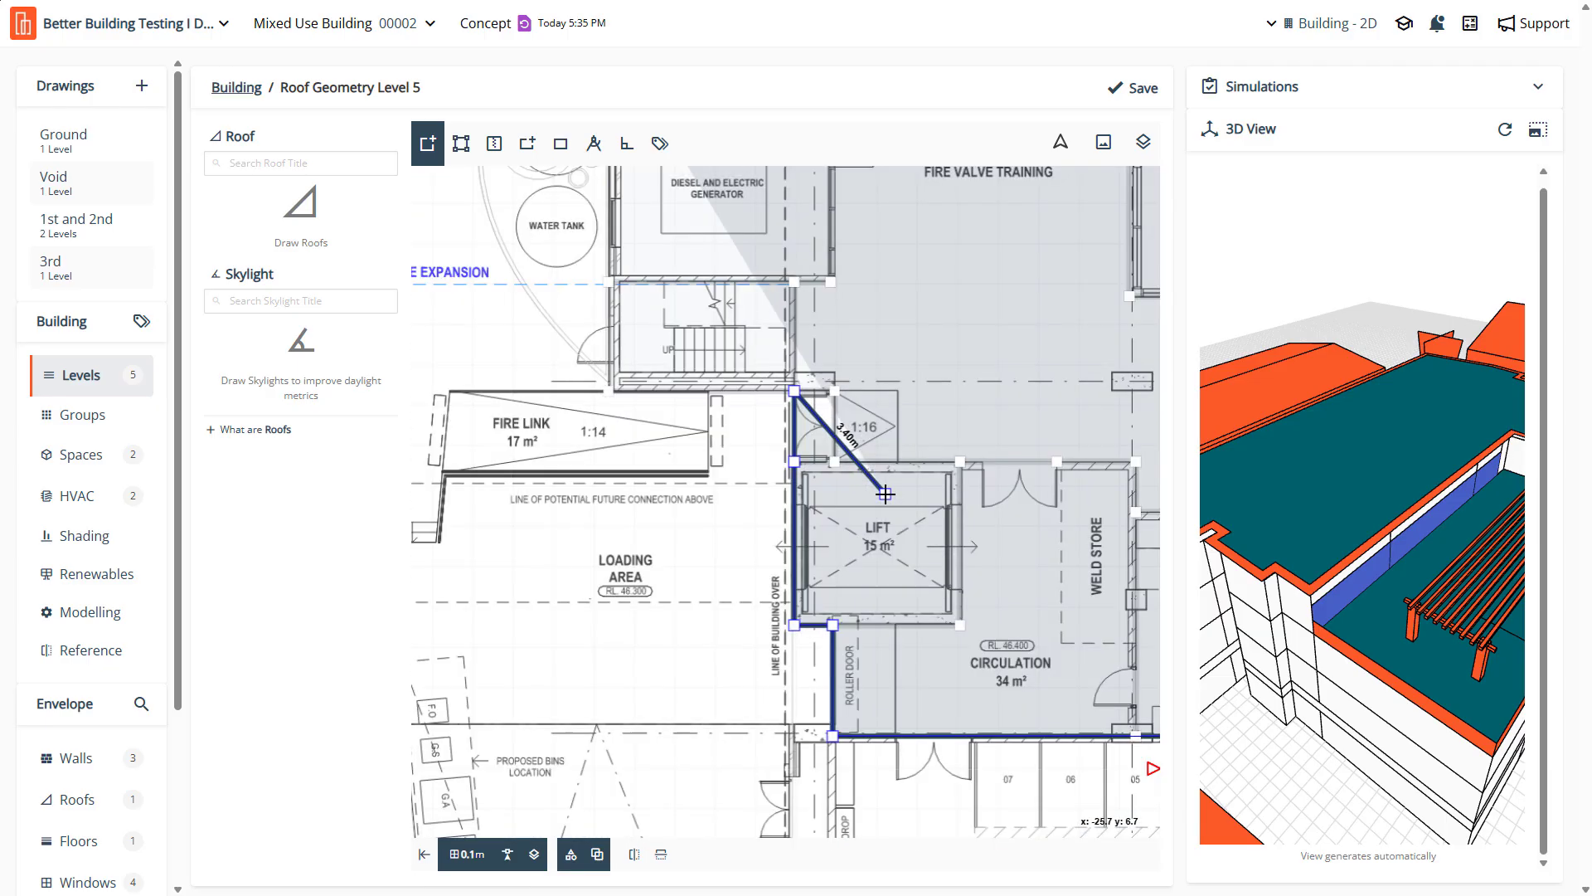
click(603, 391)
scroll(613, 365, down, 3)
scroll(628, 375, up, 3)
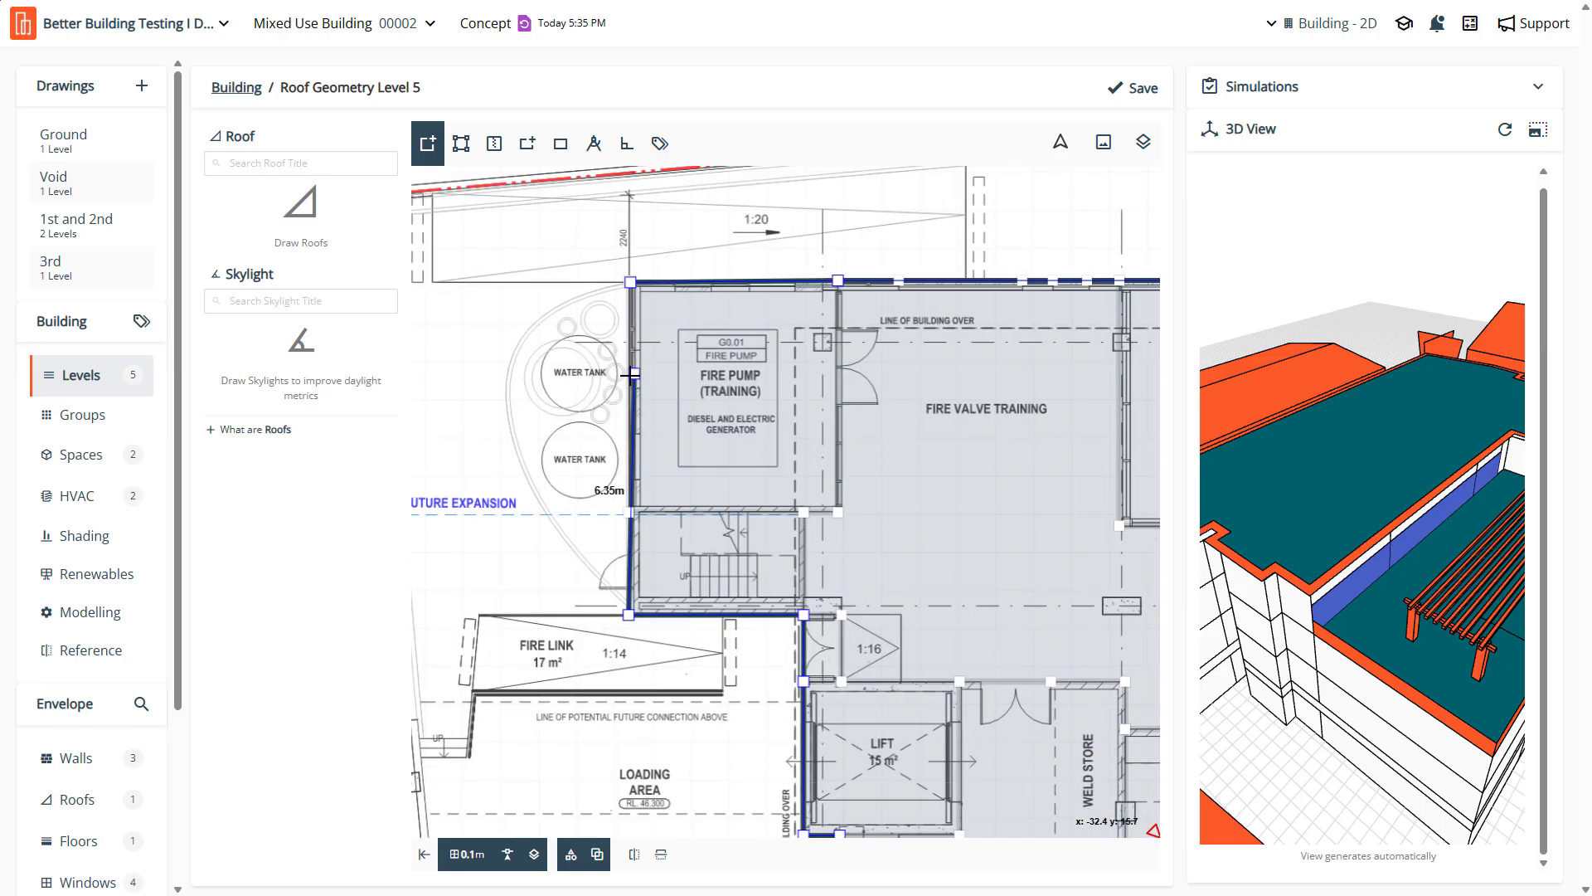
Close the roof outline at its starting corner and name it Roof
click(622, 427)
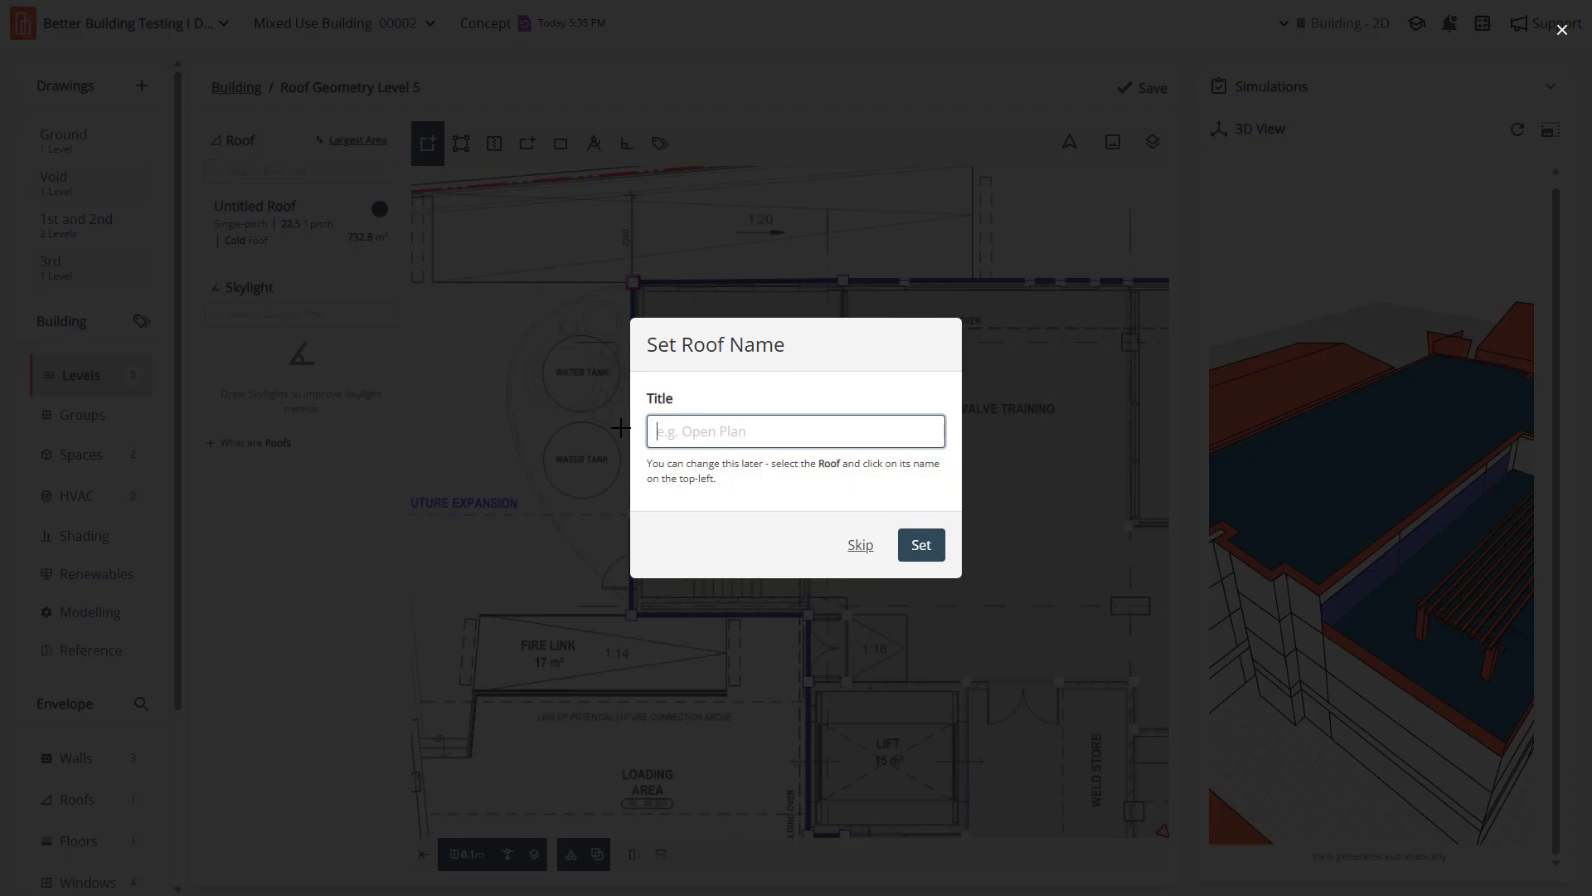
text(Roof)
key(Return)
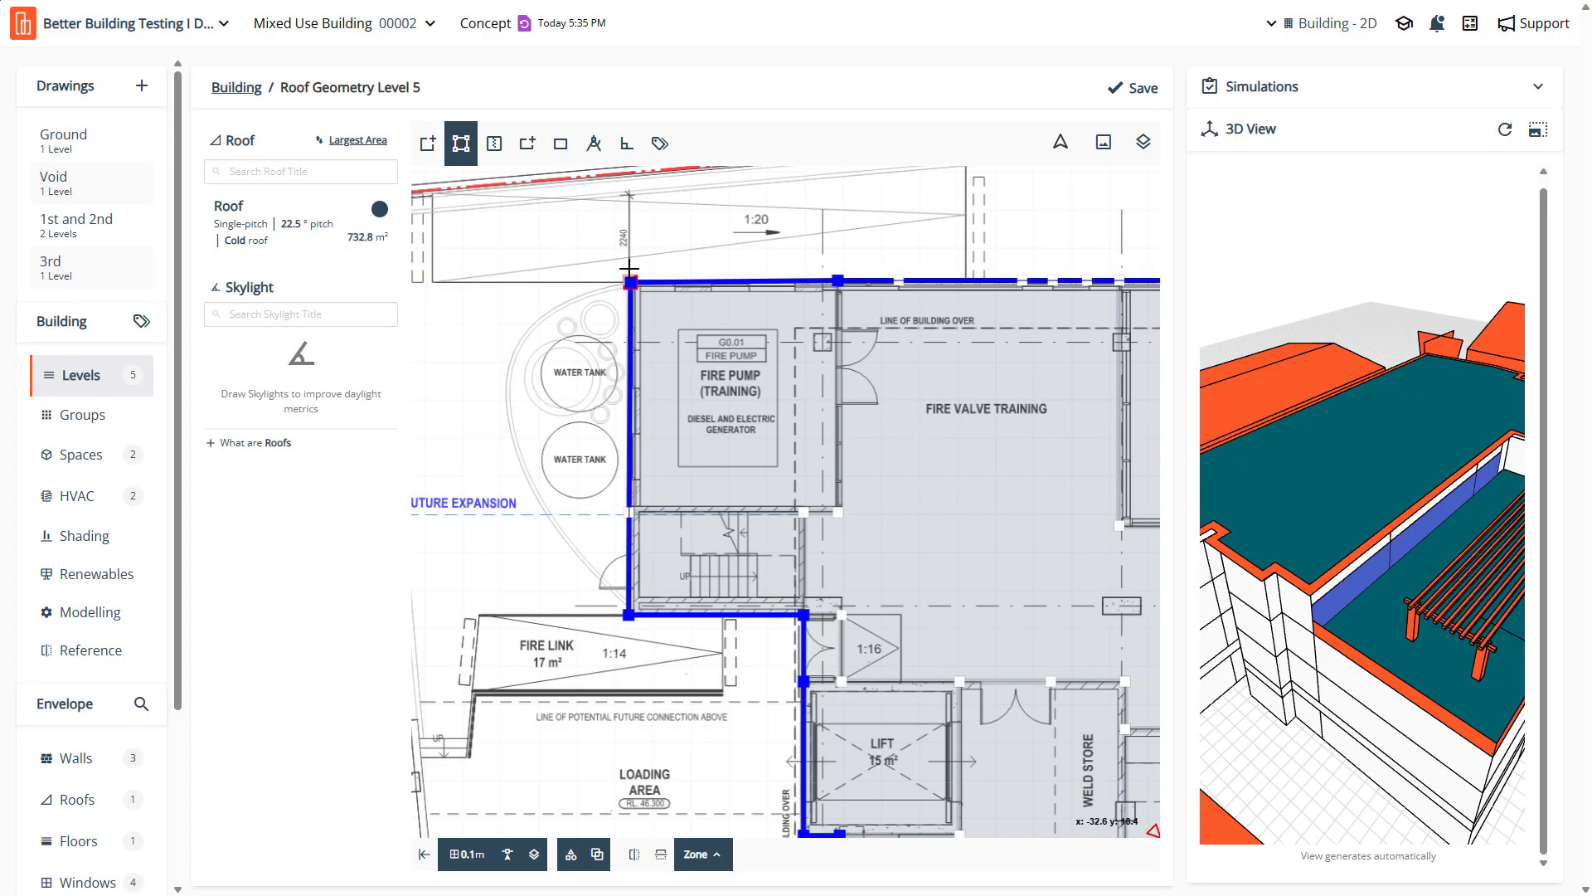
Adjust the roof outline's corner point at the fire pump room to fit the outer wall corner
scroll(625, 282, up, 5)
drag(614, 330, 605, 316)
scroll(547, 310, down, 2)
scroll(547, 310, down, 8)
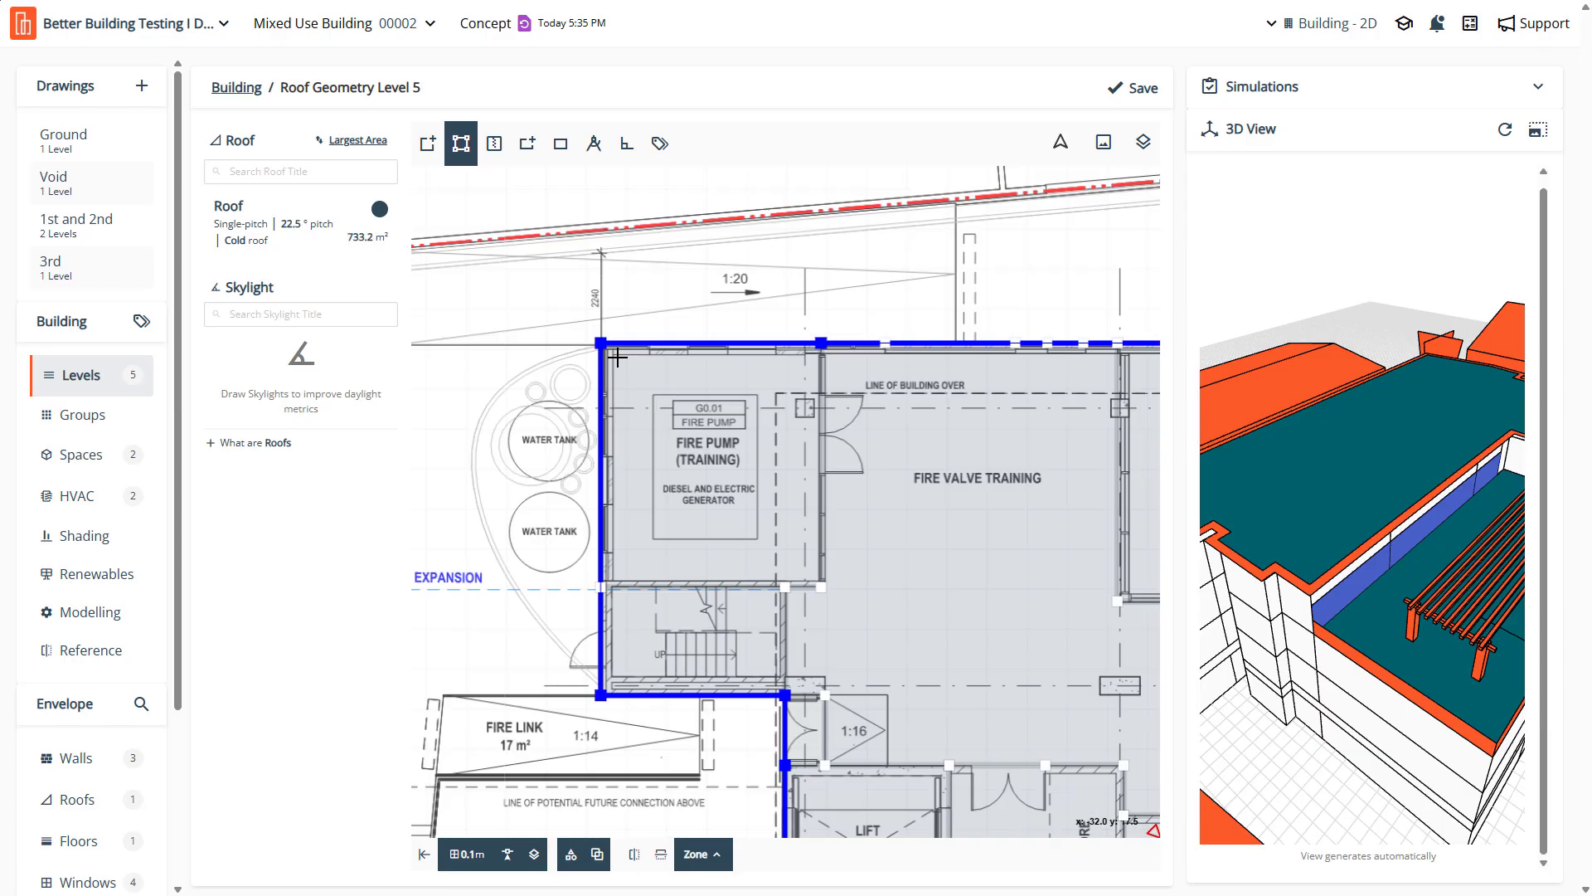
click(1142, 91)
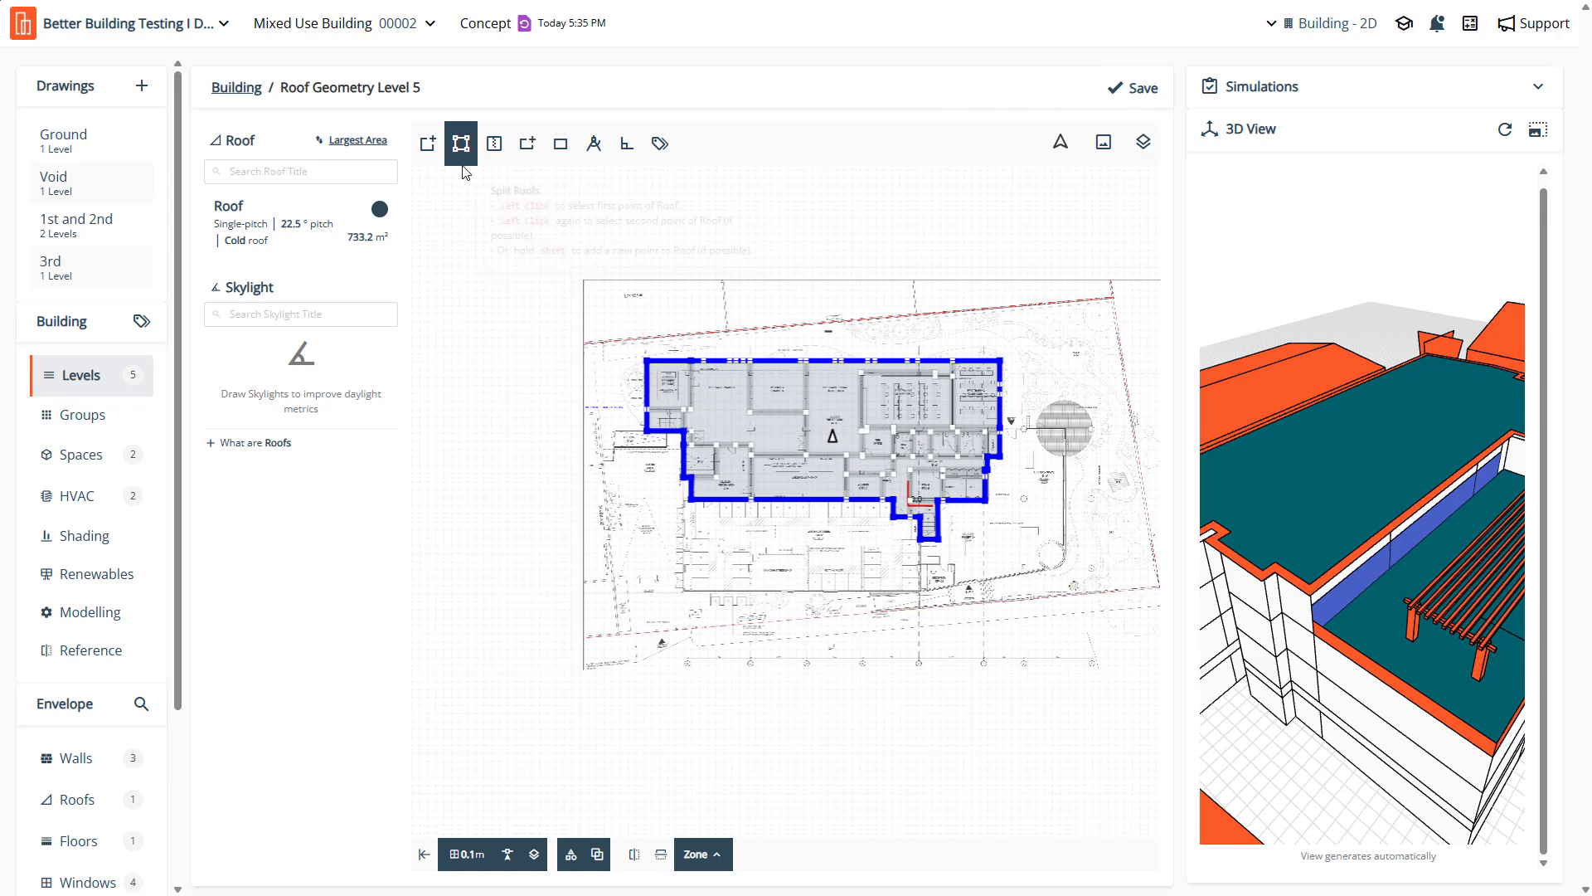
Set the level 5 roof's type to Double-pitch Roof, trying Hip Roof first, and set its roof offset to 0.30 m
click(305, 220)
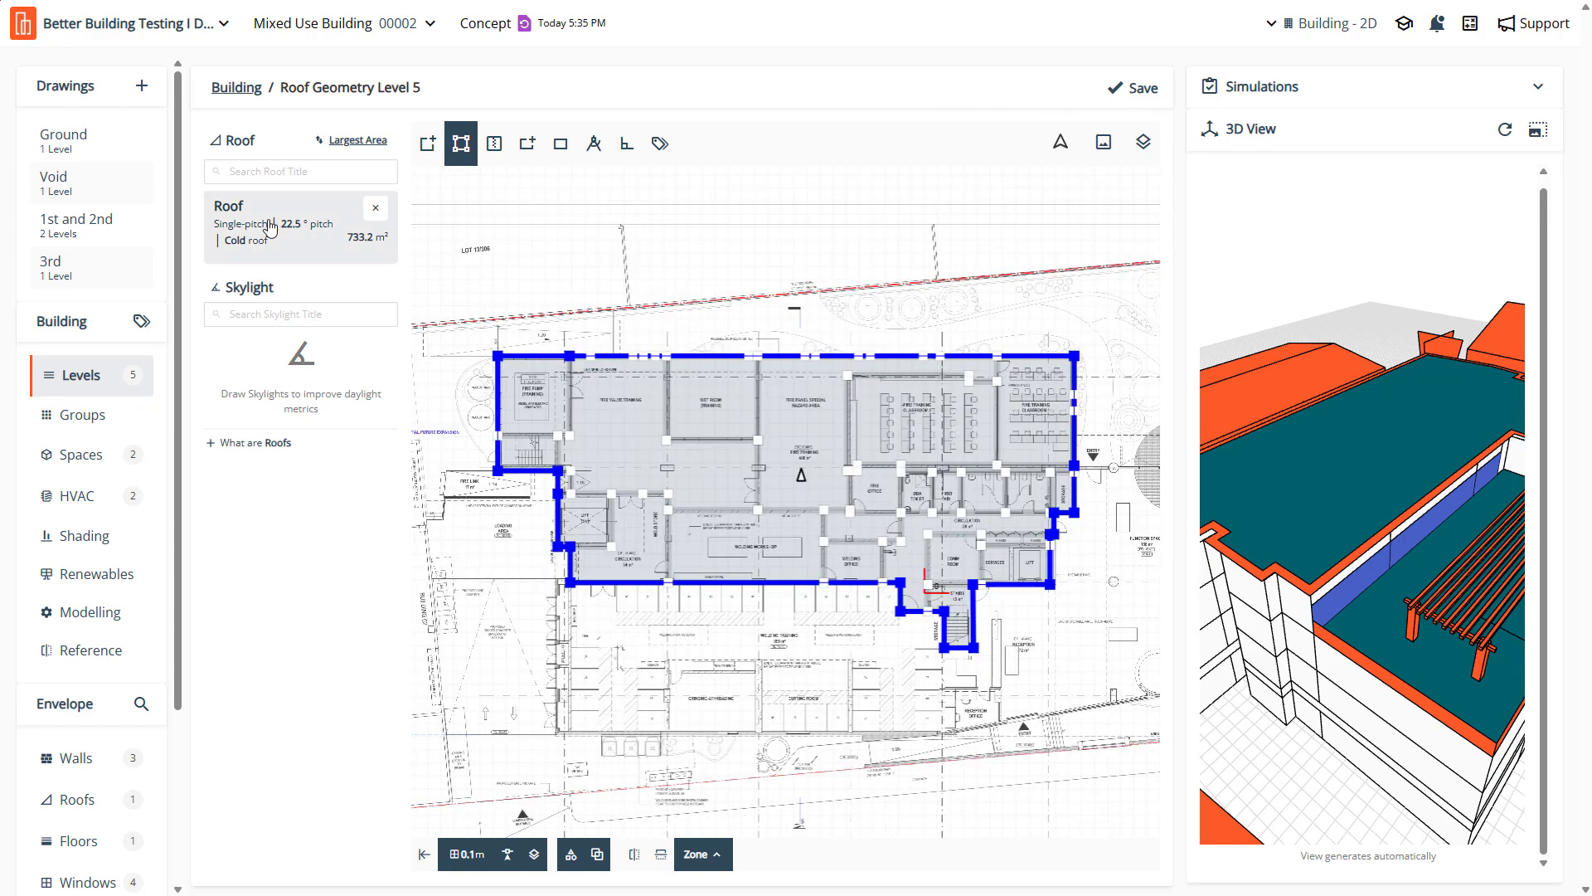
click(270, 229)
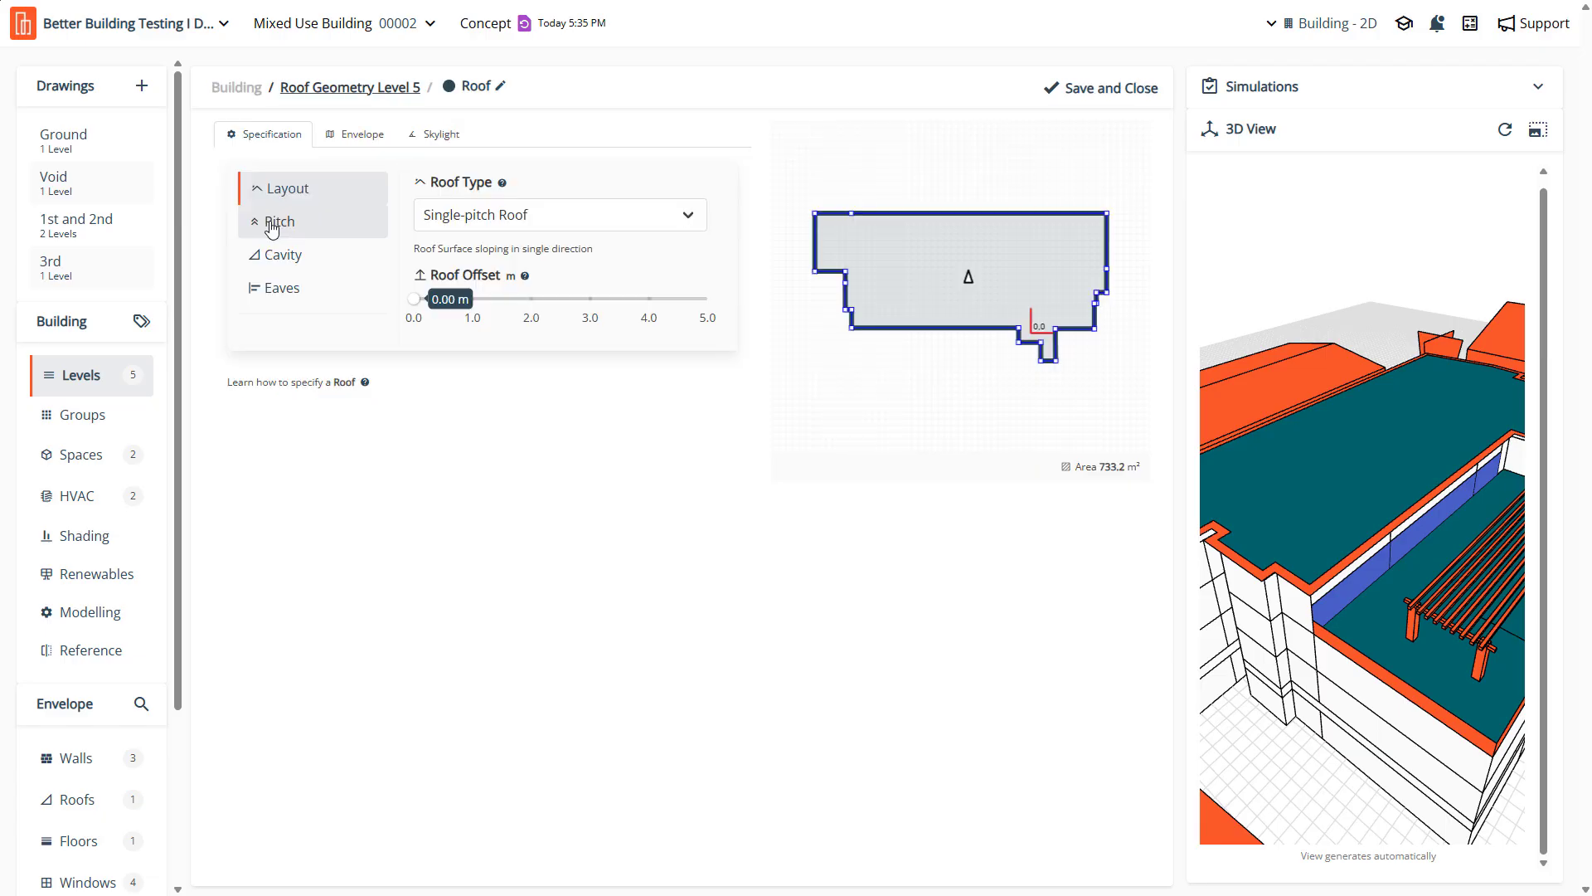
click(481, 217)
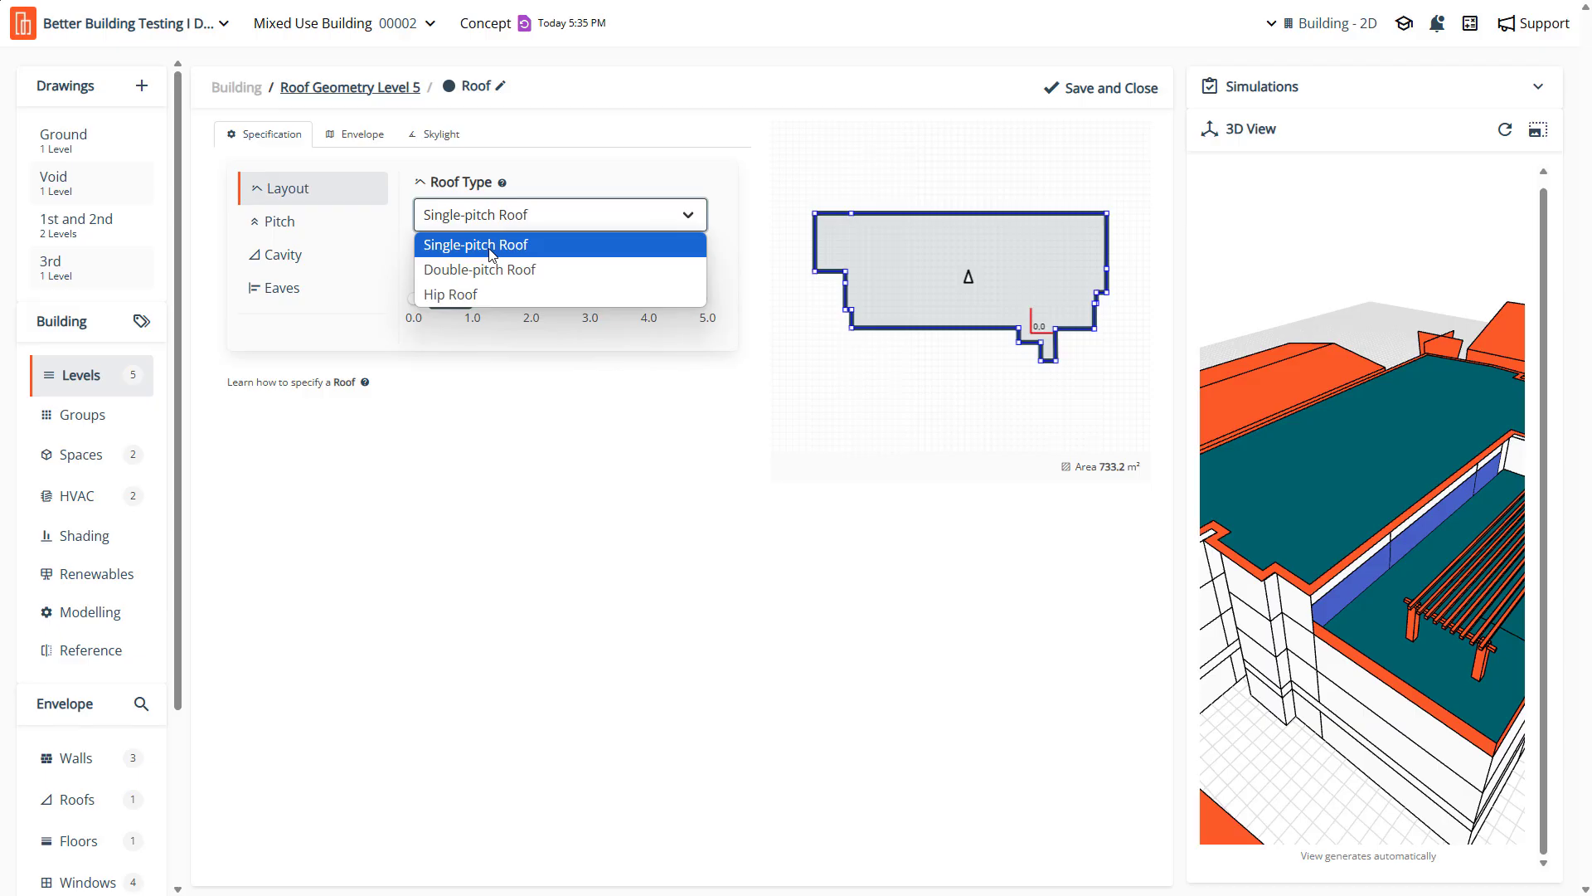
click(488, 300)
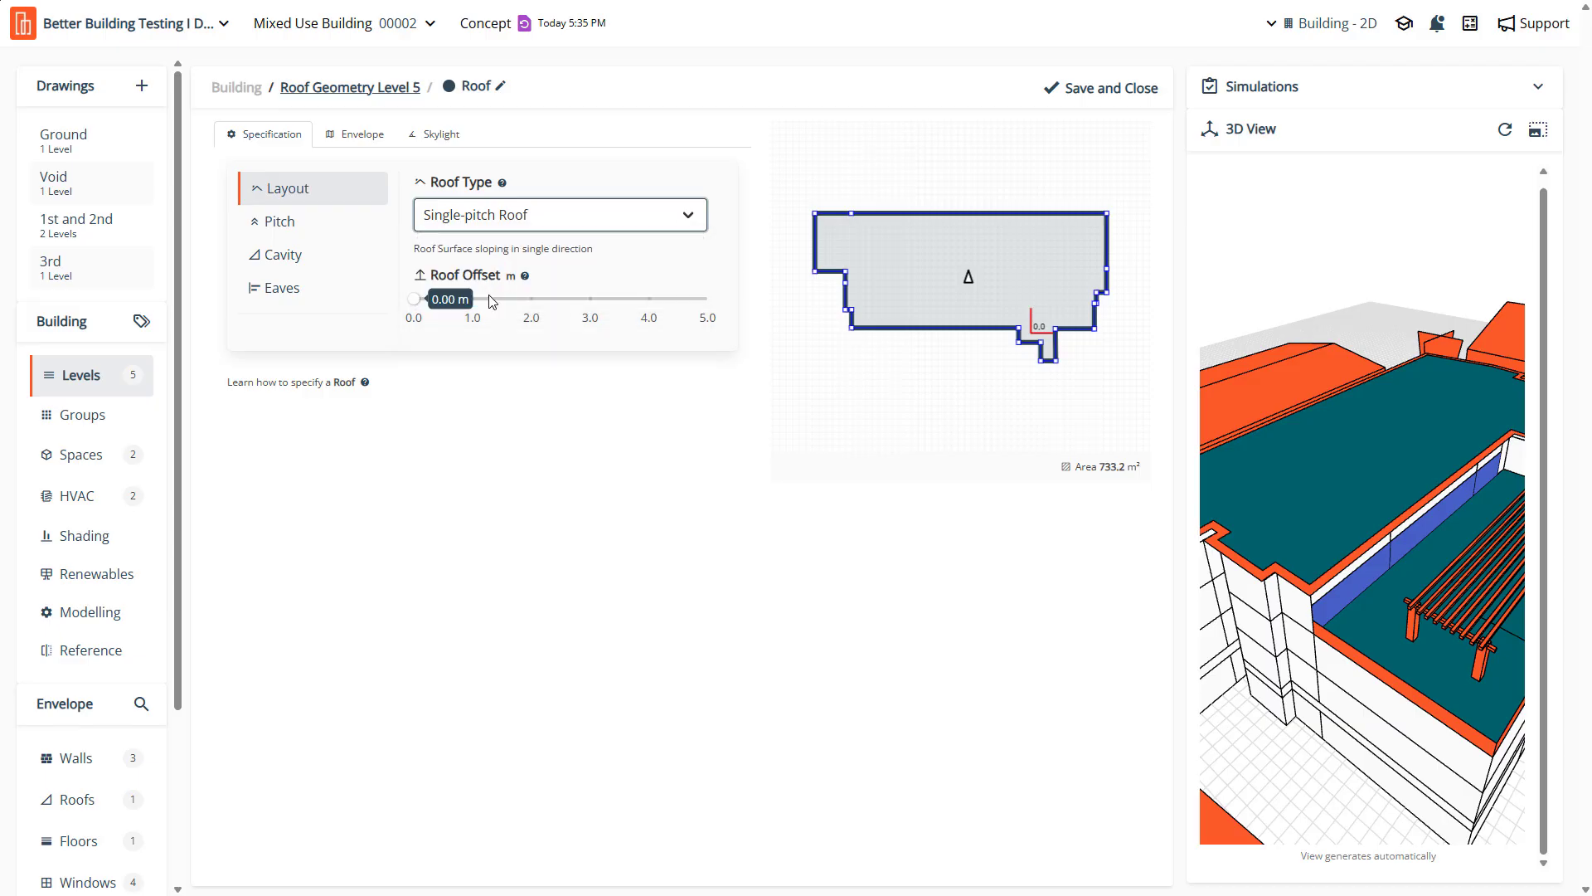
click(504, 214)
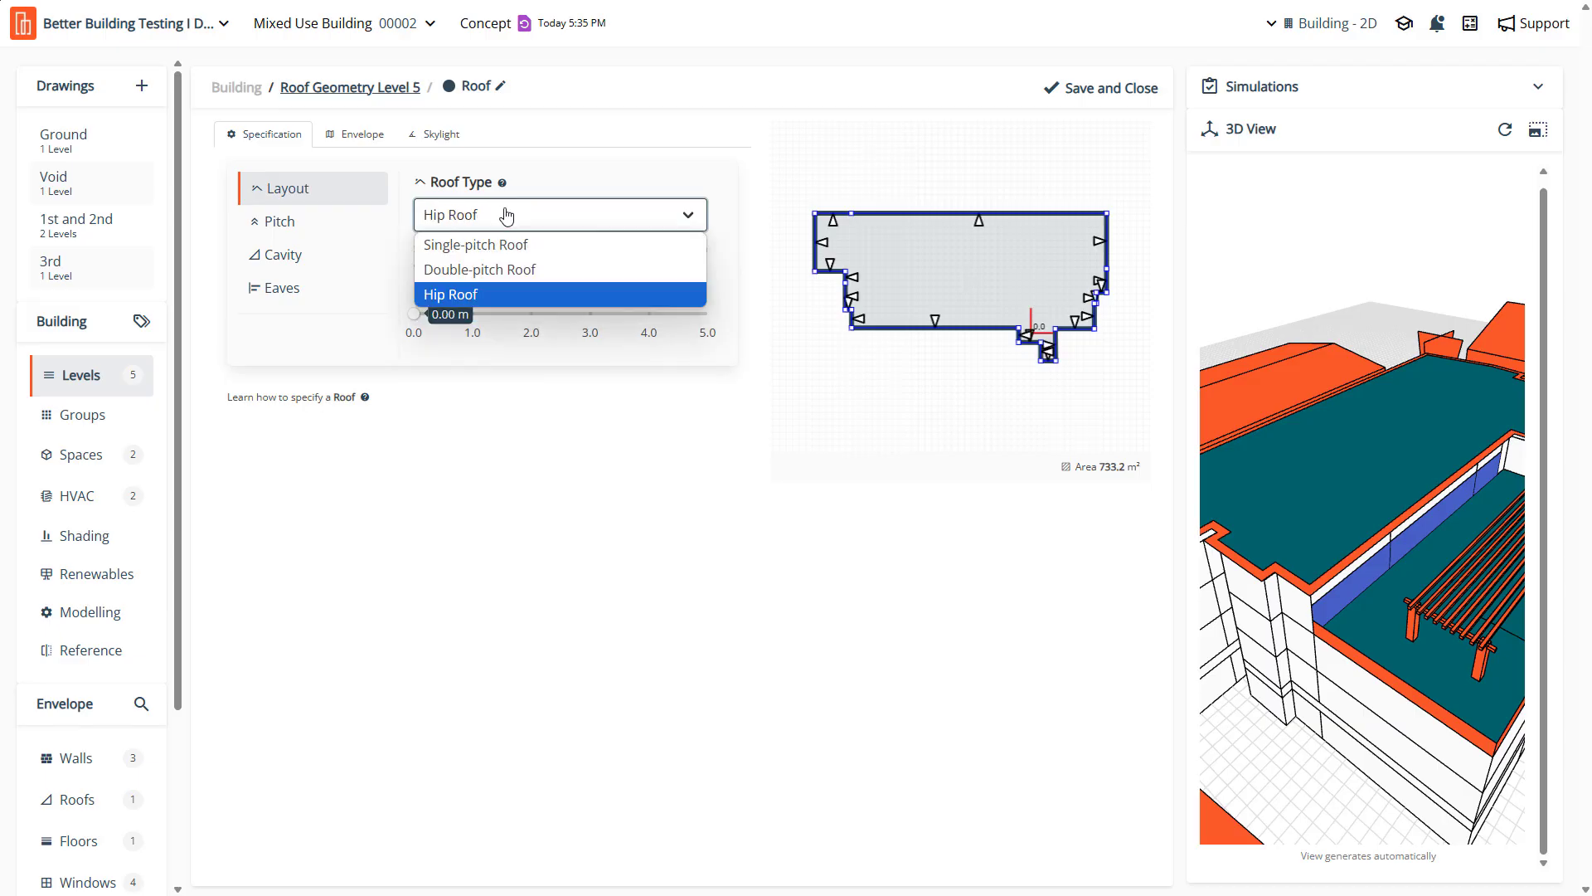
click(505, 266)
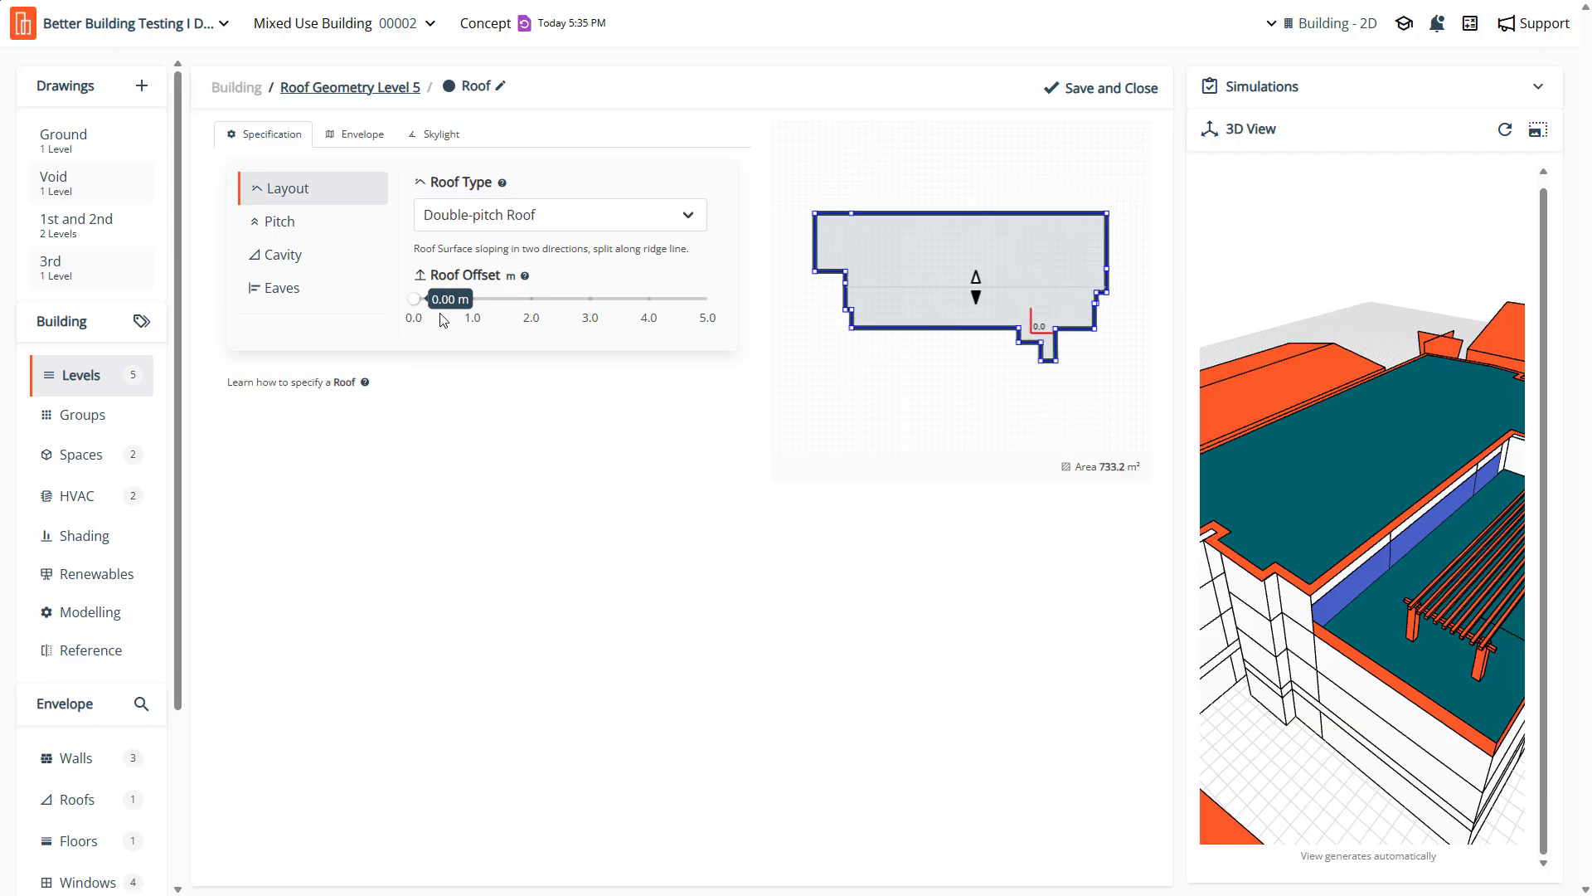
drag(418, 305, 434, 300)
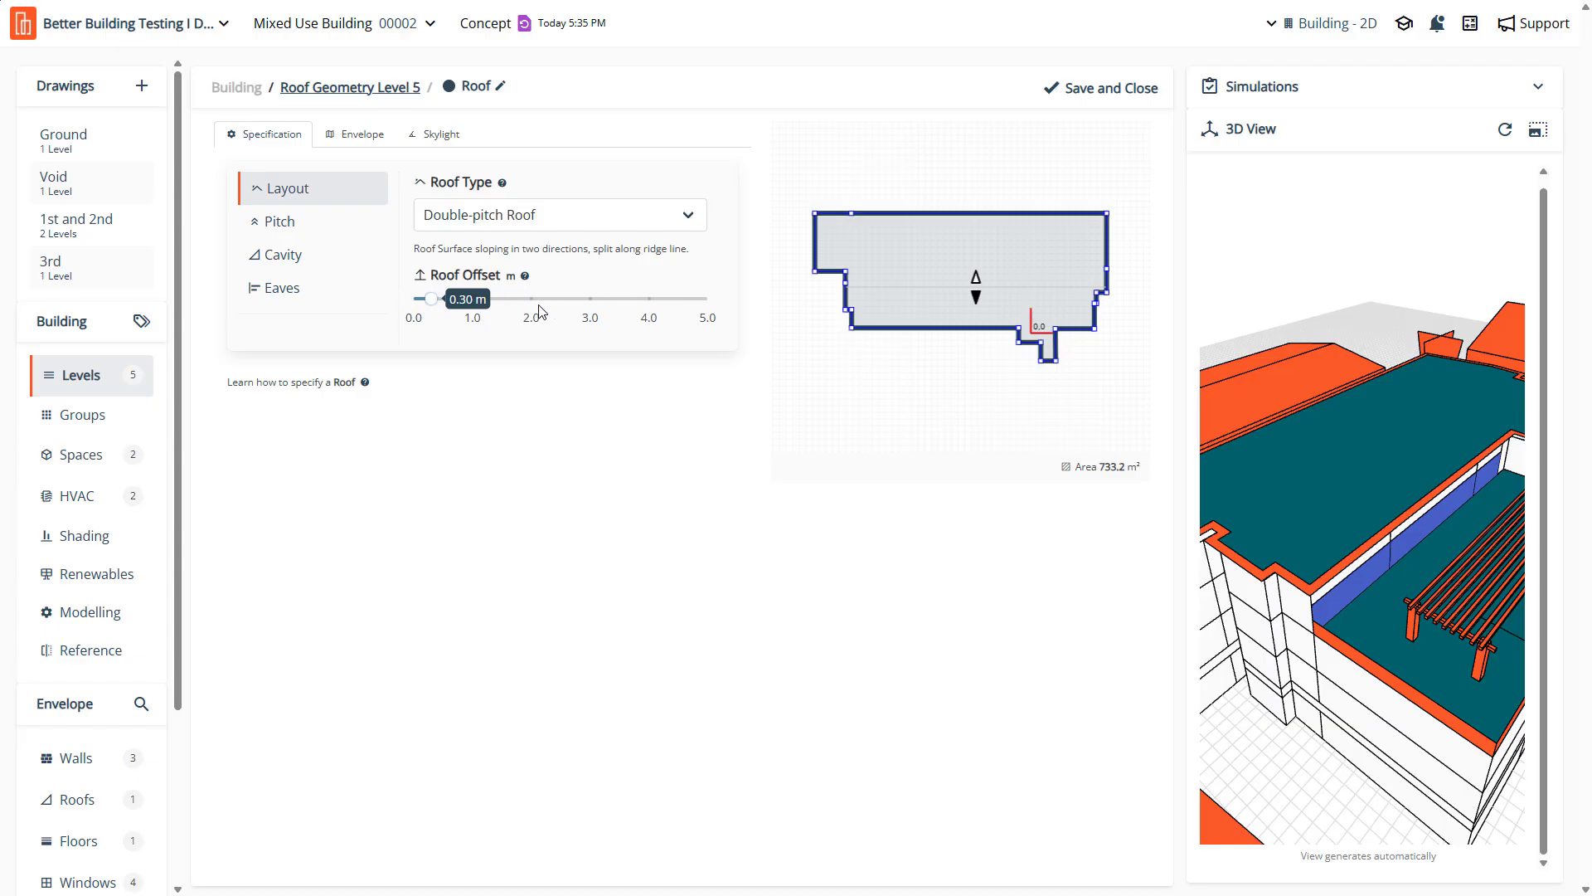
Set the roof's pitch to 12.0 and its secondary pitch to 5.0
click(282, 224)
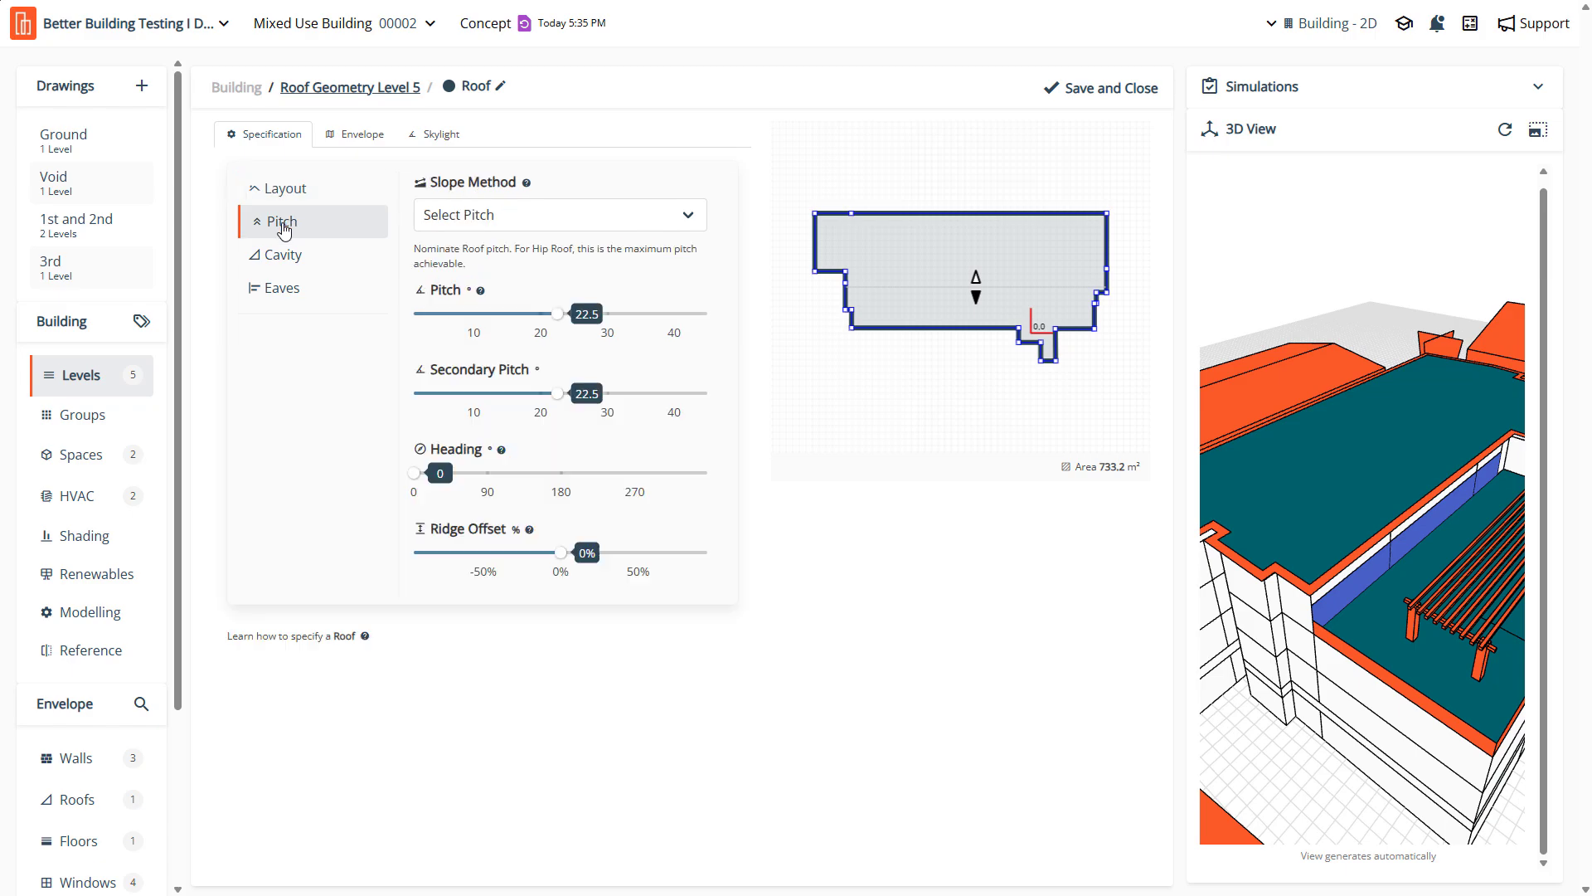
click(456, 315)
key(Left)
key(Left)
key(Left)
key(Left)
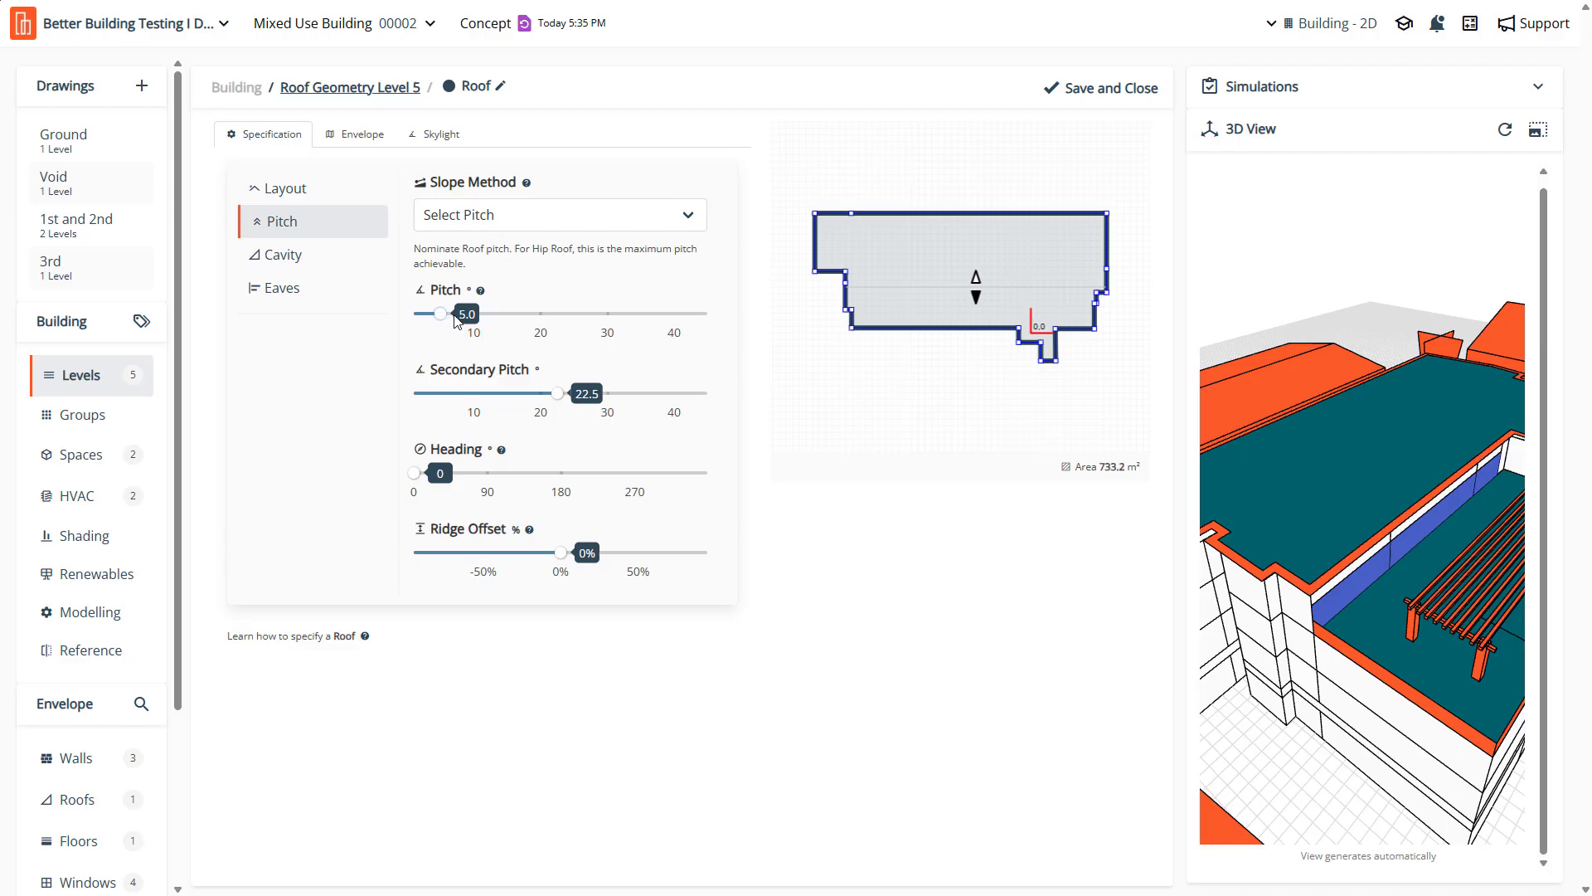
click(441, 394)
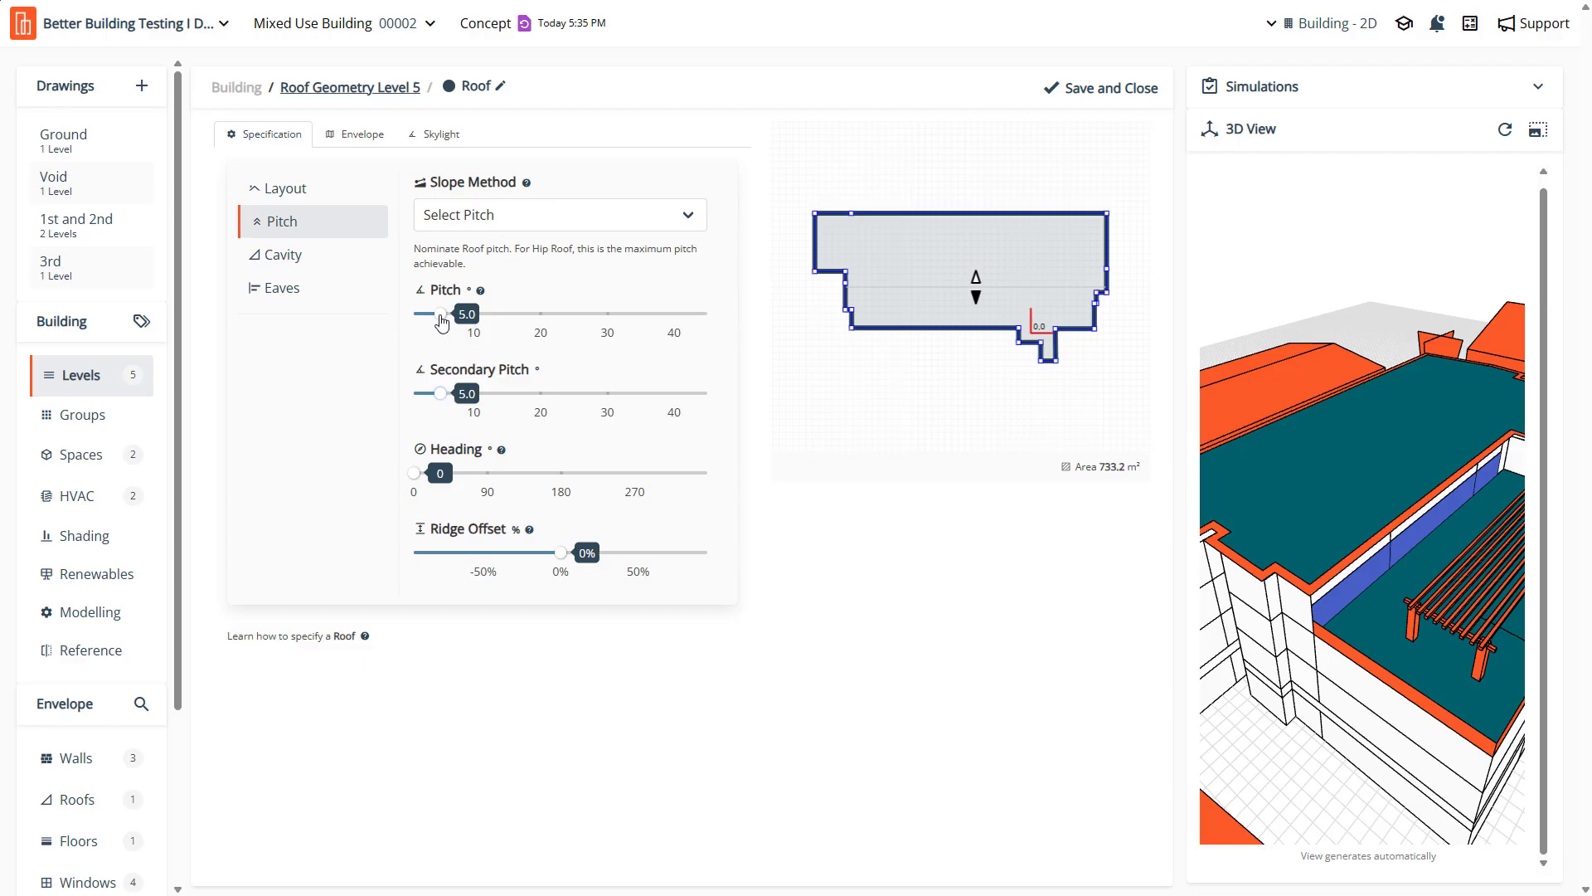
drag(440, 316, 489, 316)
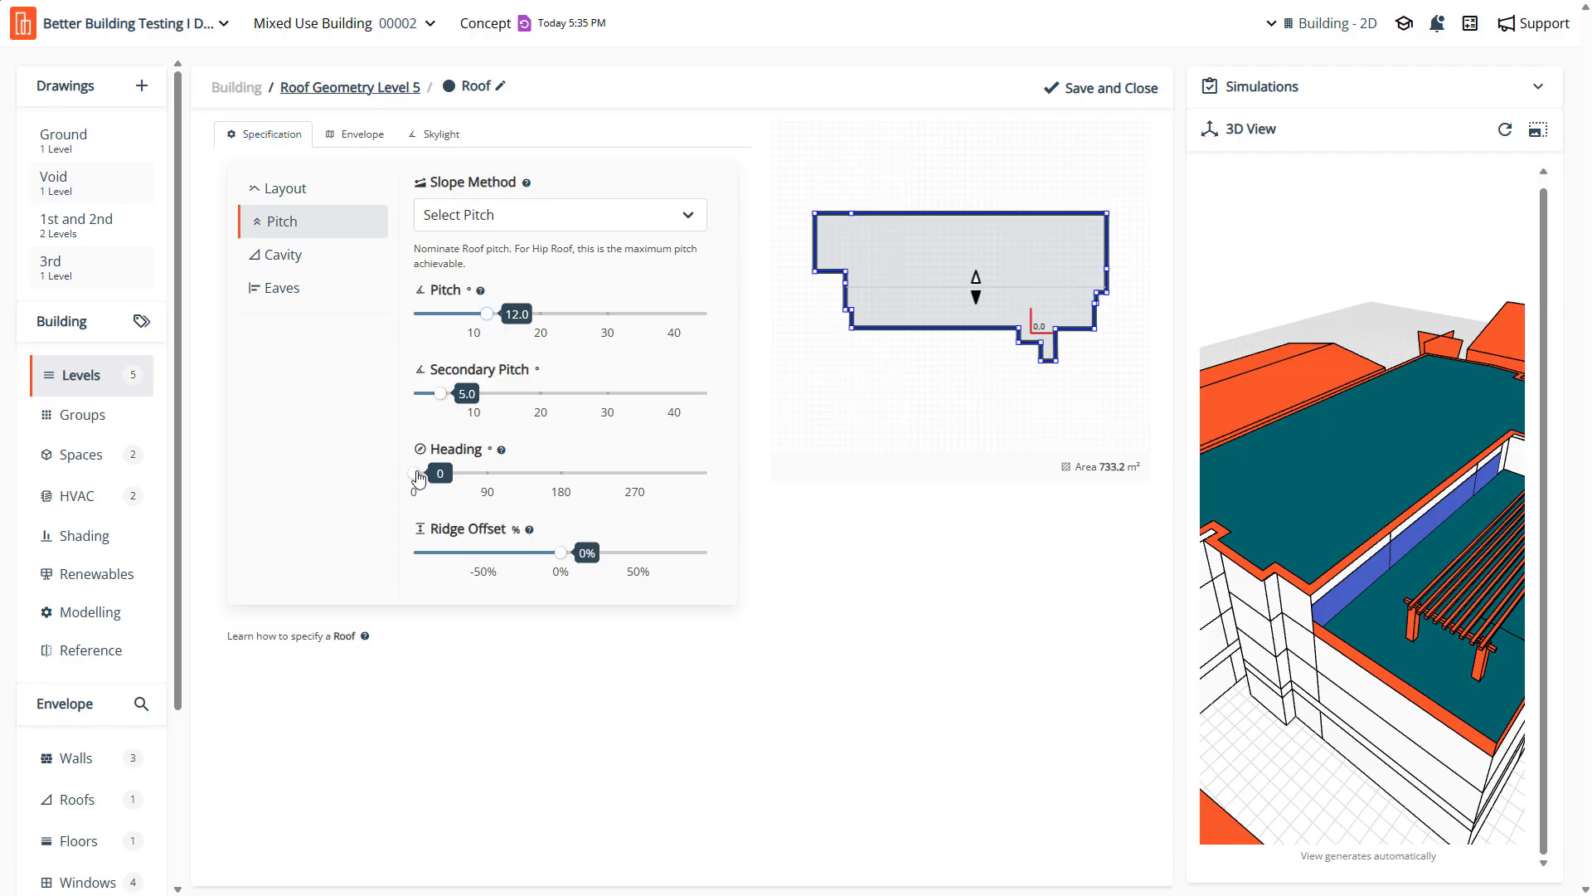
Keep the roof's heading at 0 and set its ridge offset to 21%
drag(418, 476, 373, 486)
drag(574, 559, 594, 555)
key(Left)
key(Left)
key(Left)
key(Left)
key(Left)
key(Left)
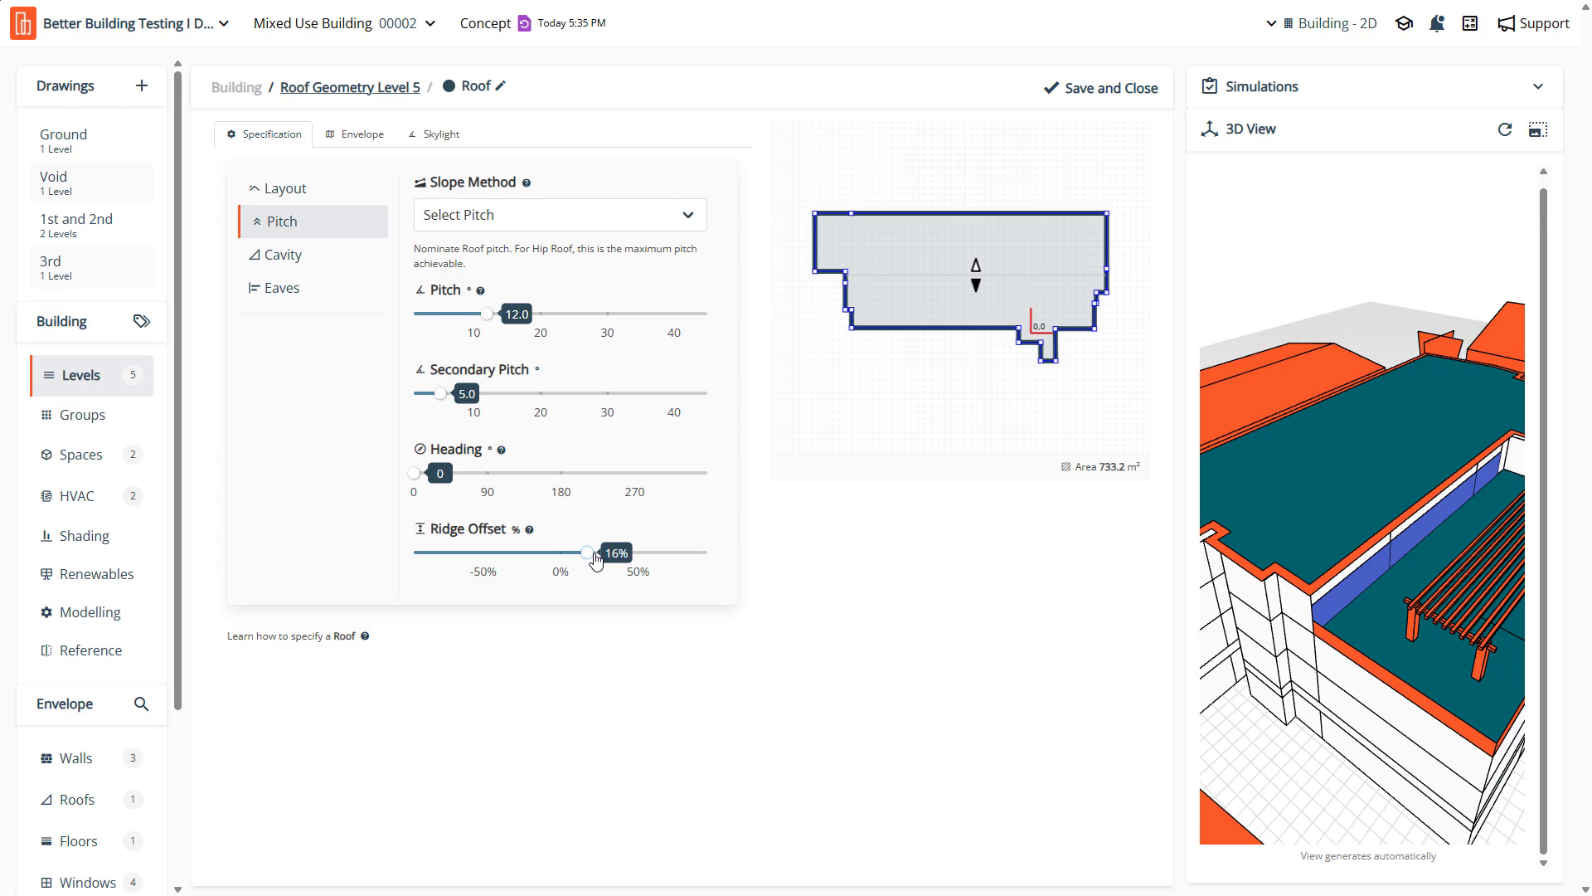
key(Right)
key(Right)
key(Right)
key(Right)
key(Right)
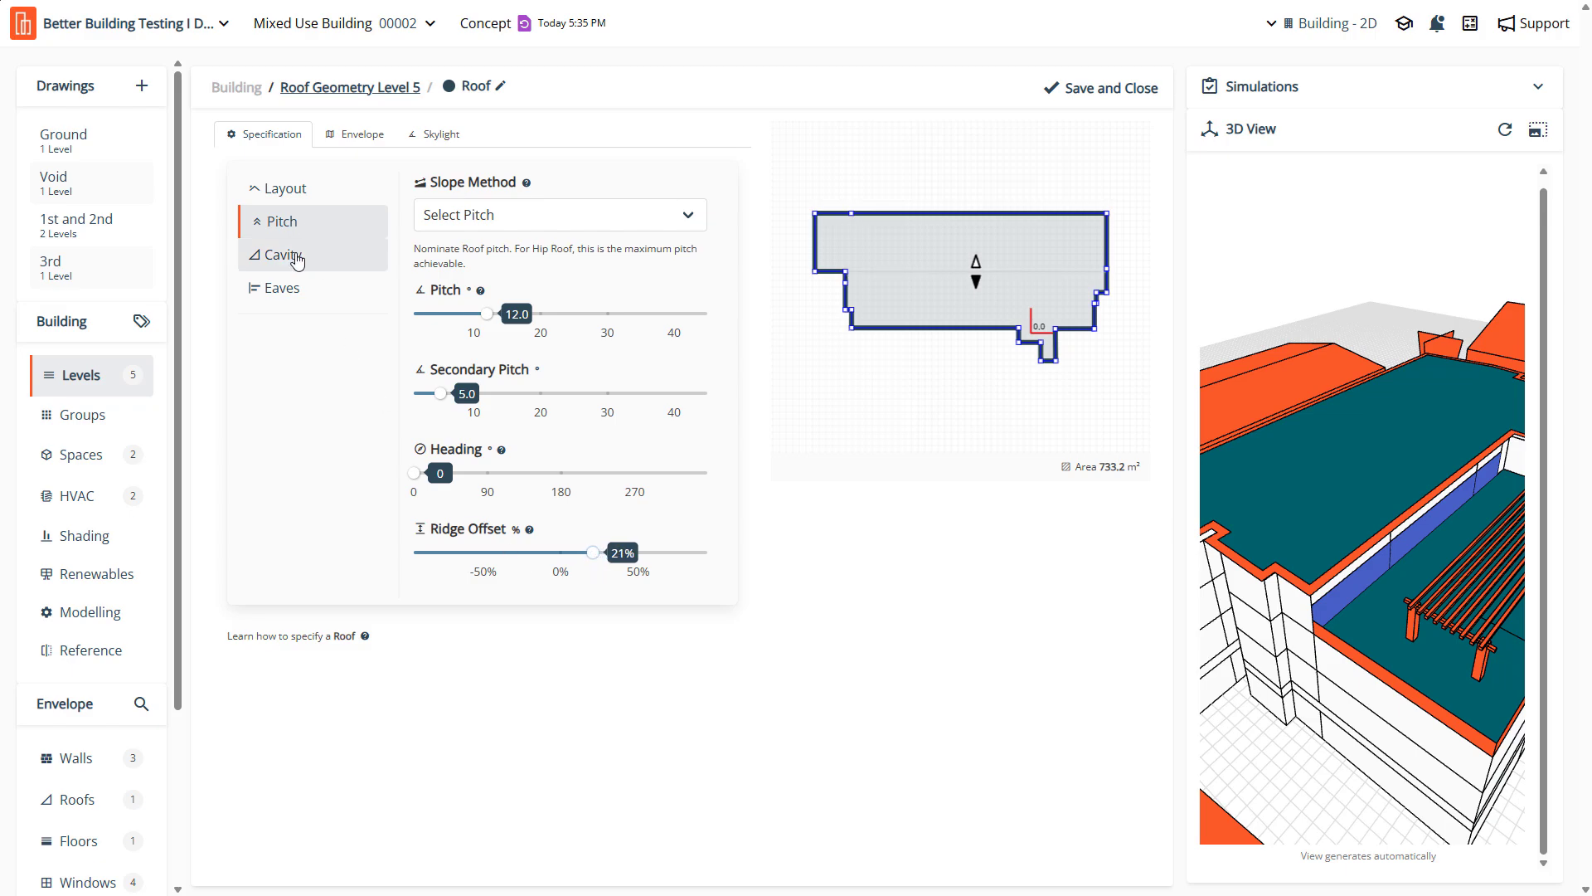
Review the roof's cavity settings and set the eaves' typical projection to 2.00 m
click(297, 259)
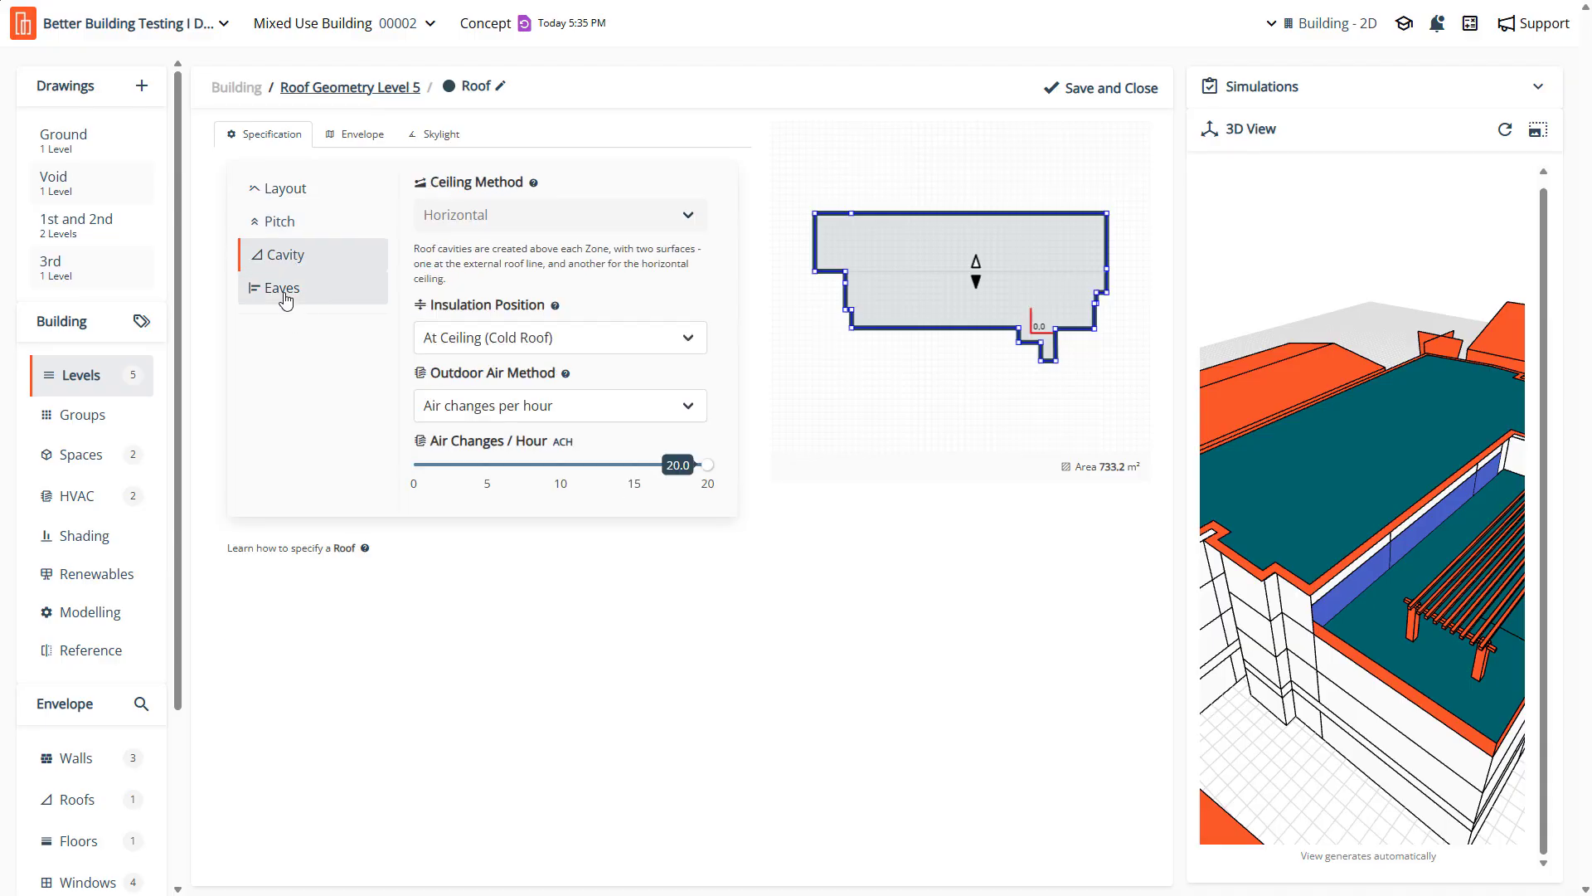
click(286, 299)
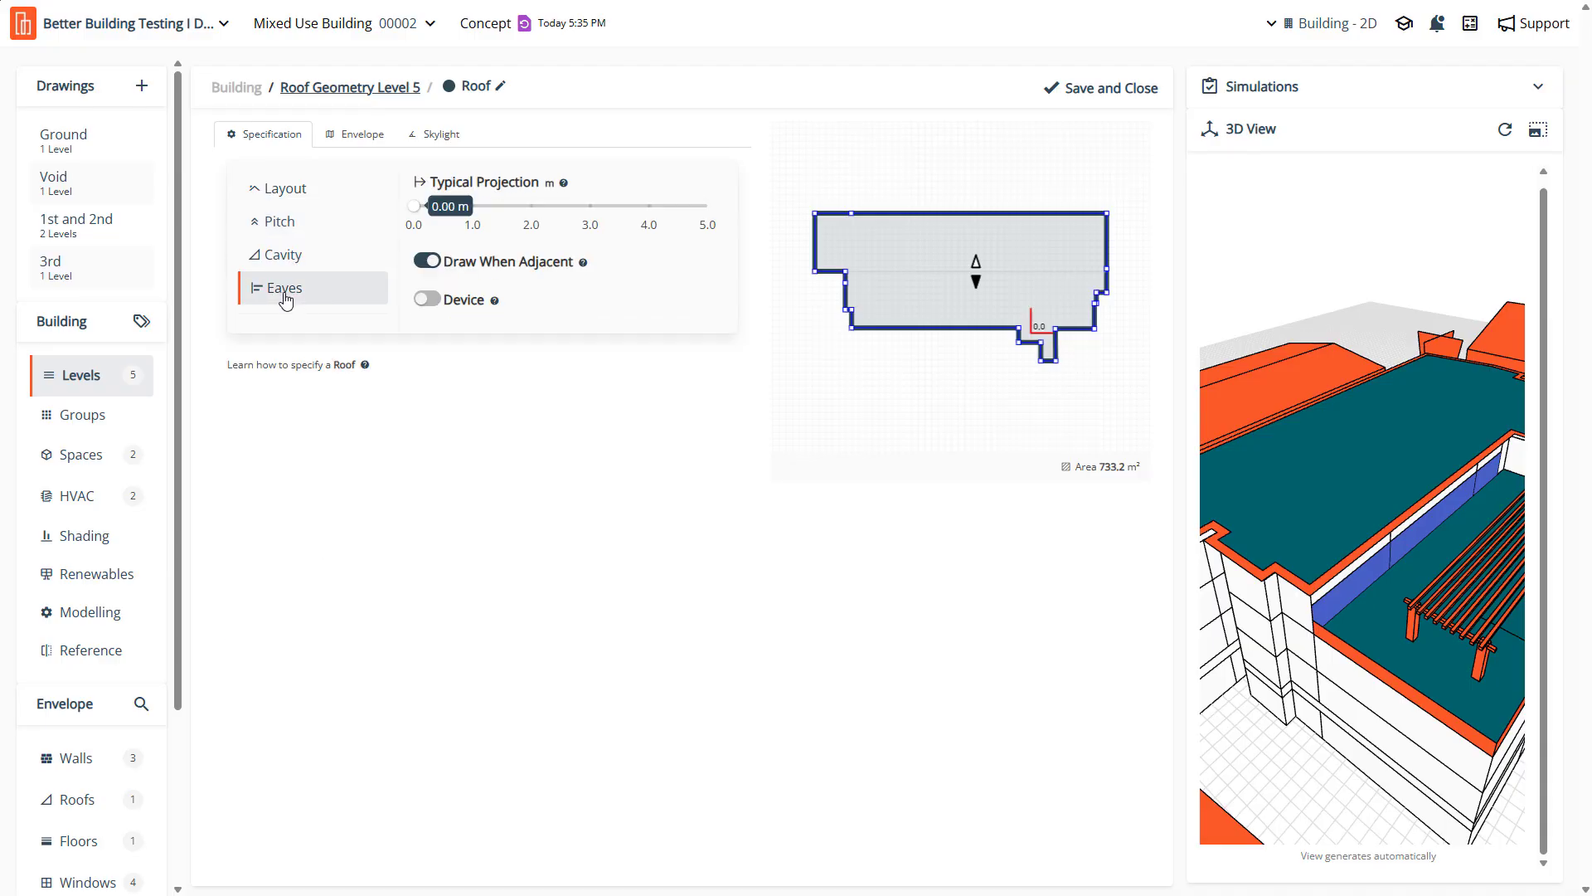
drag(415, 206, 531, 220)
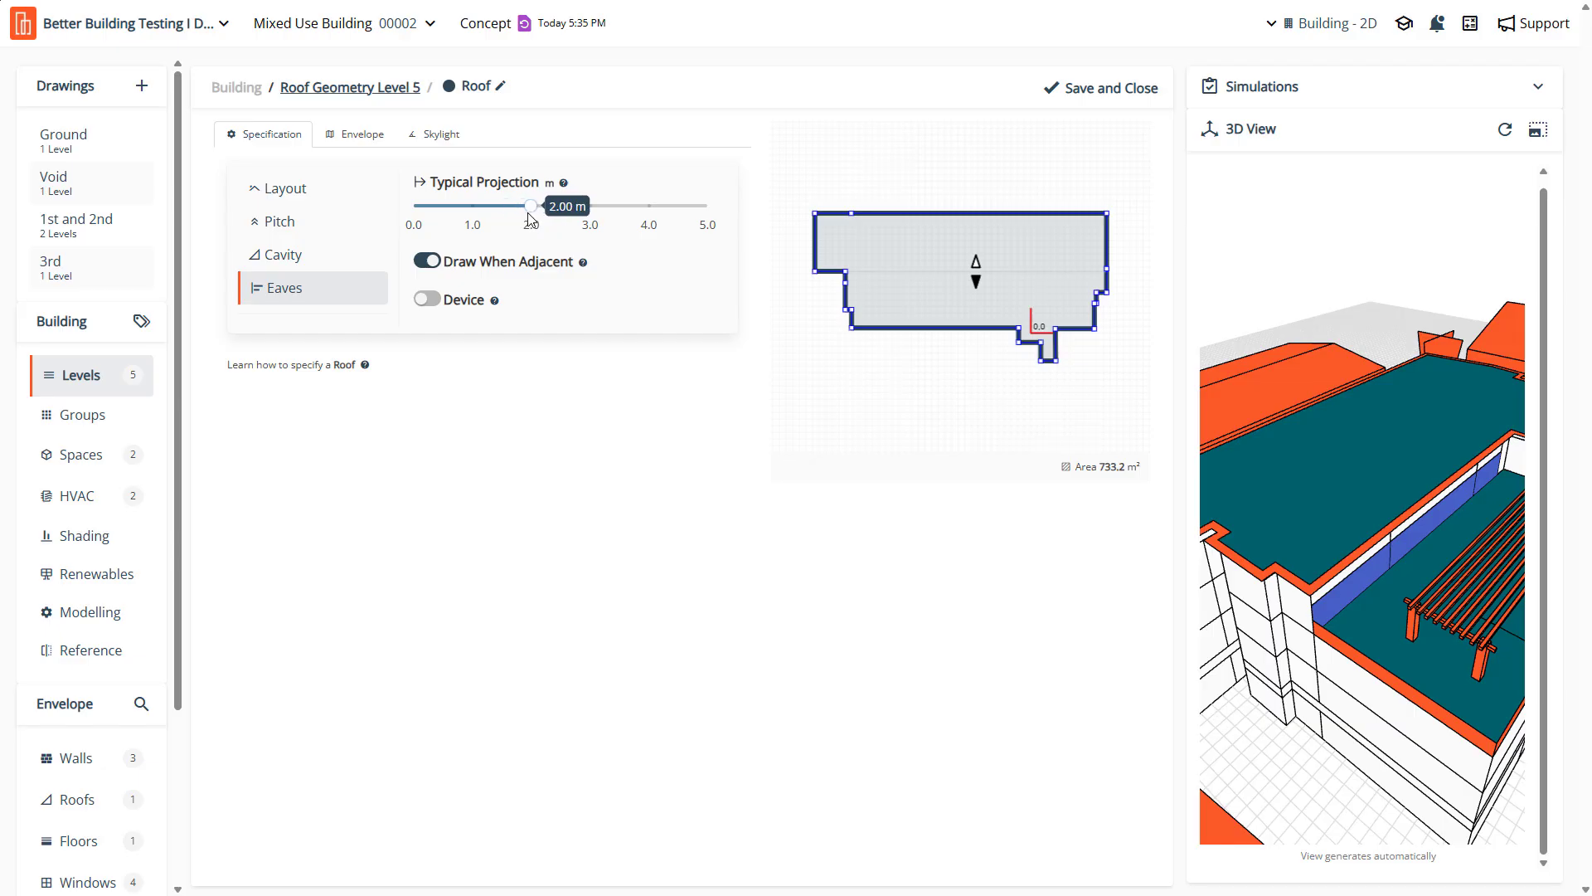
Save and close the roof specification and regenerate the 3D view of the building
click(1112, 92)
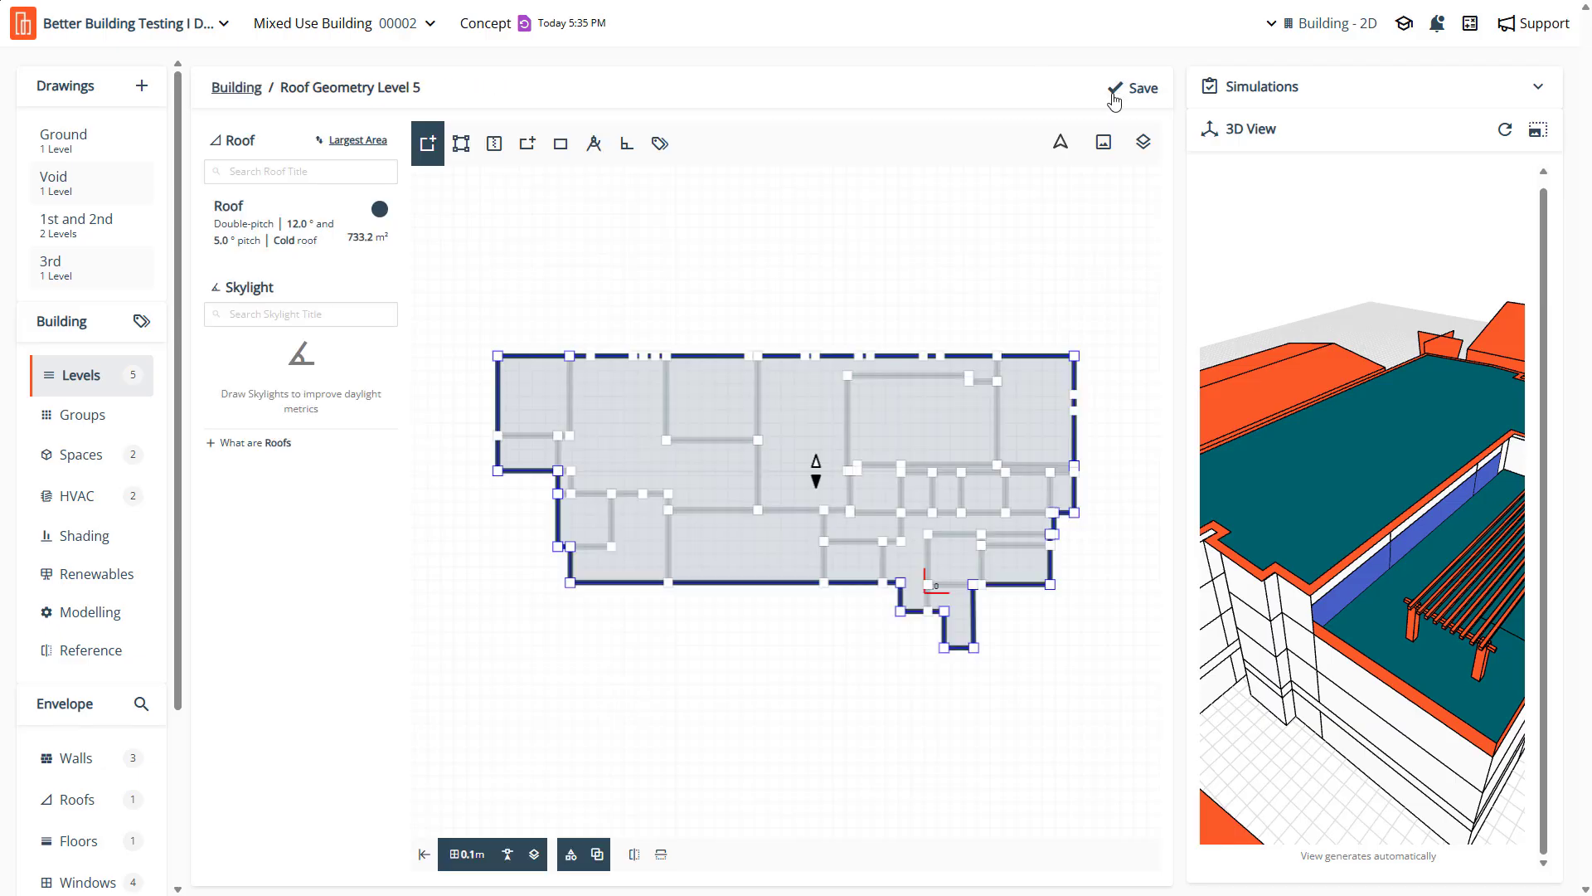
click(1504, 129)
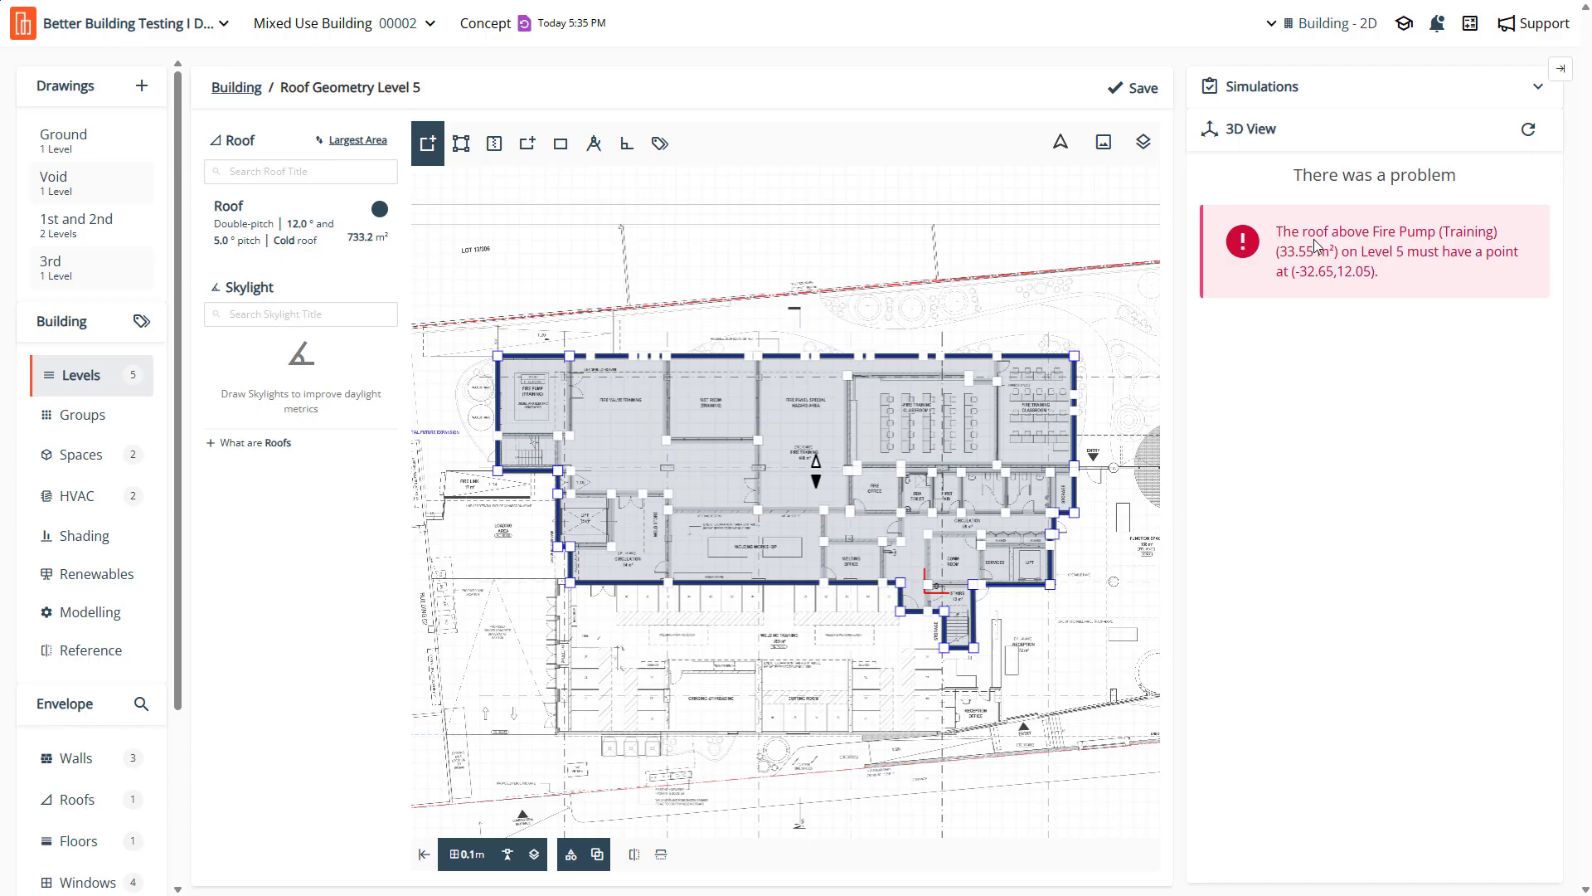
drag(1278, 232, 1428, 286)
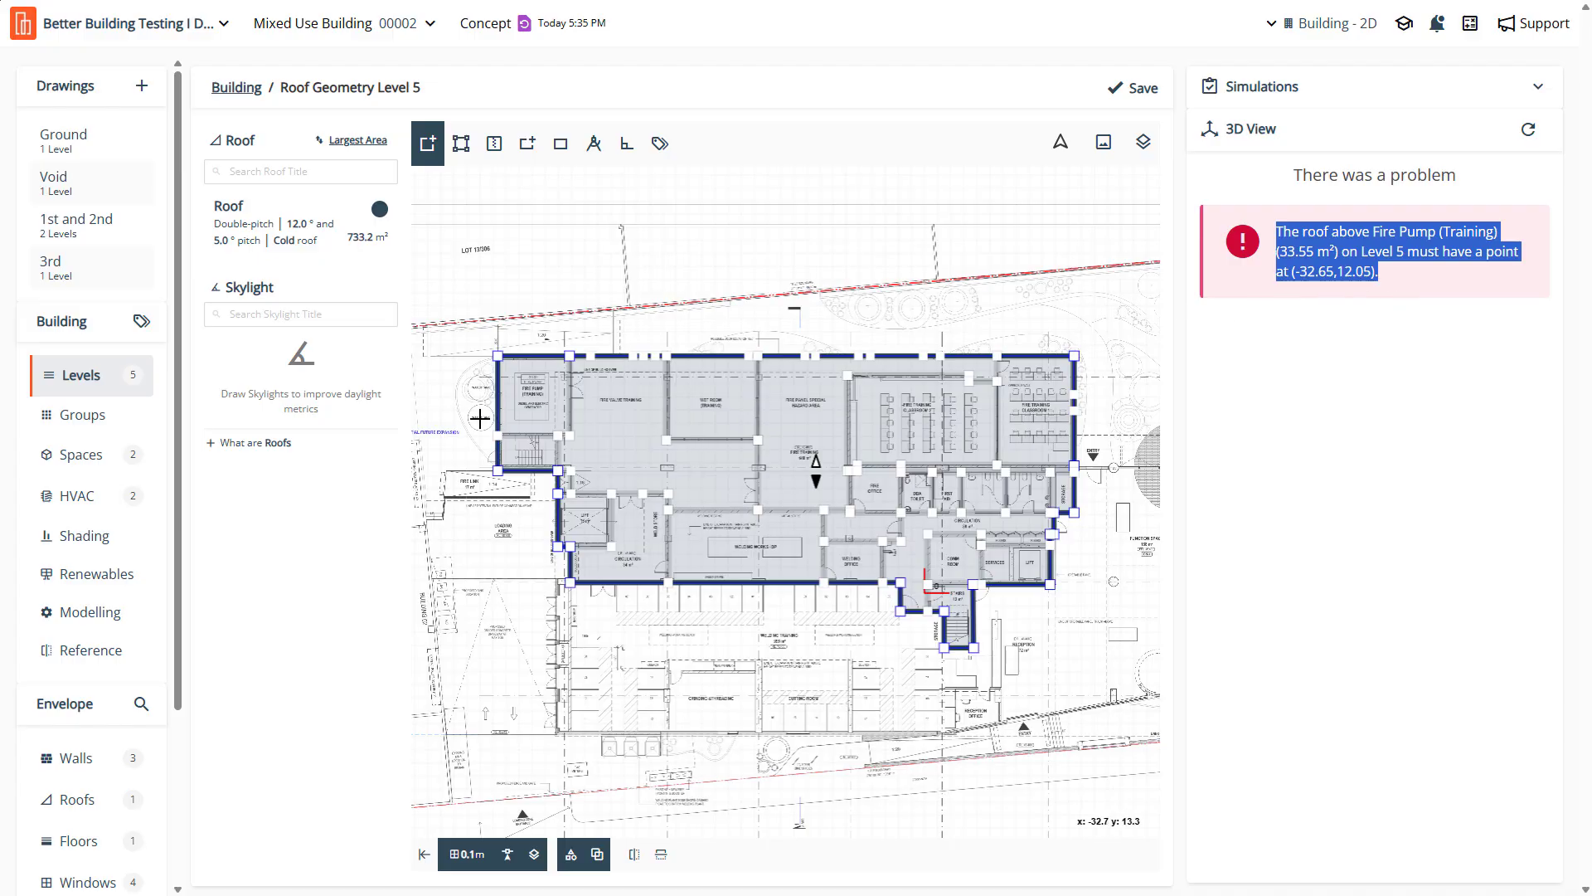
Add a point to the roof outline on the stair's outer wall below the fire pump room and save the roof geometry
click(535, 399)
scroll(516, 400, up, 5)
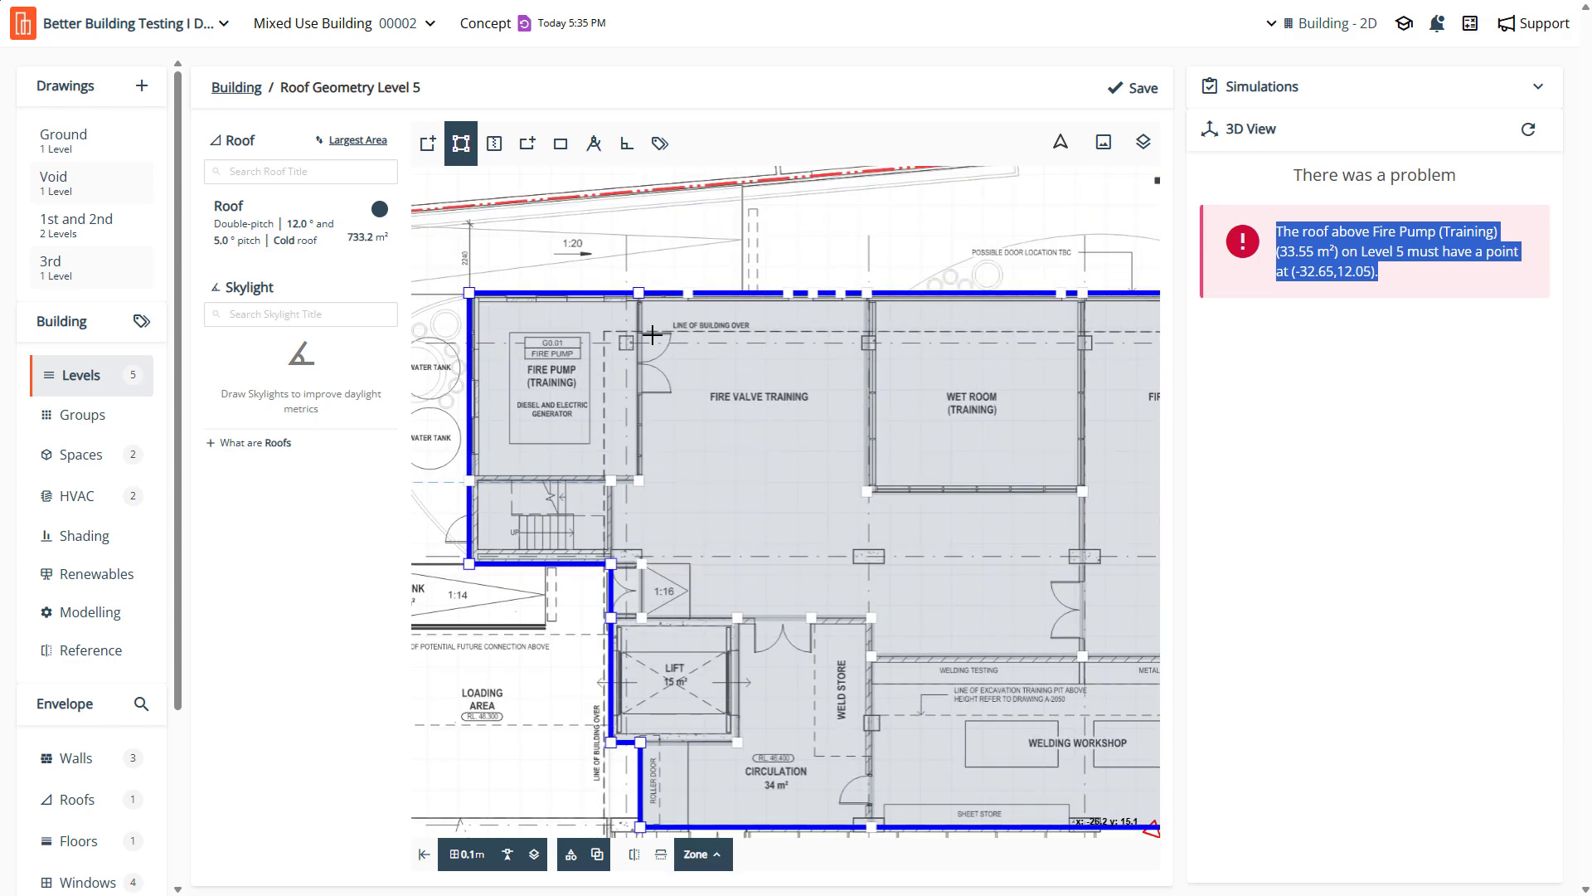
scroll(729, 387, down, 2)
scroll(617, 490, up, 1)
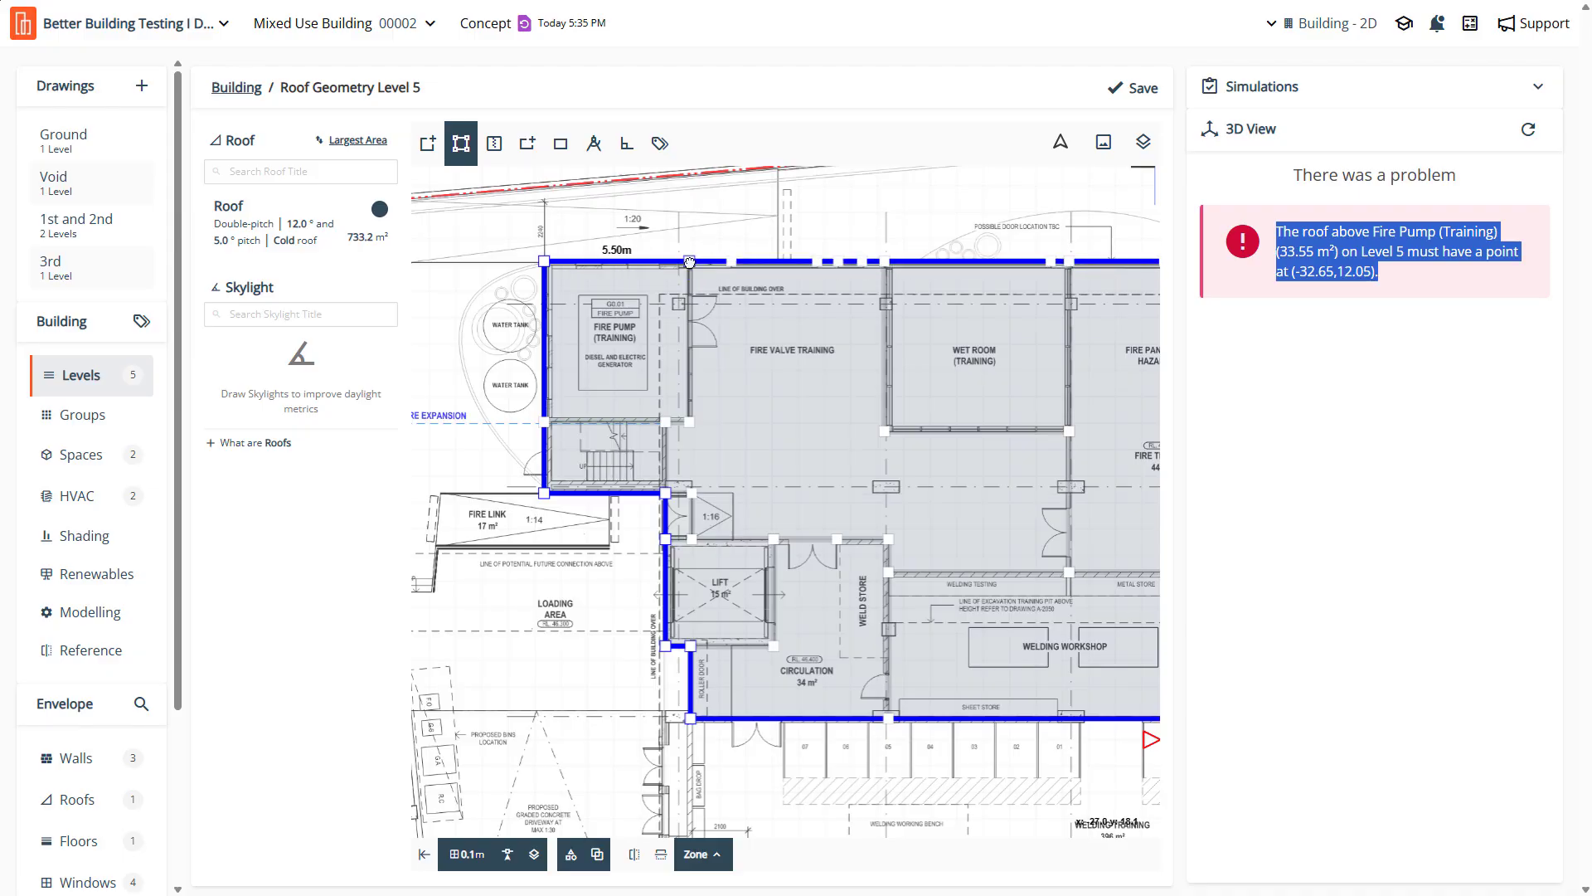
scroll(583, 411, up, 2)
scroll(584, 411, up, 1)
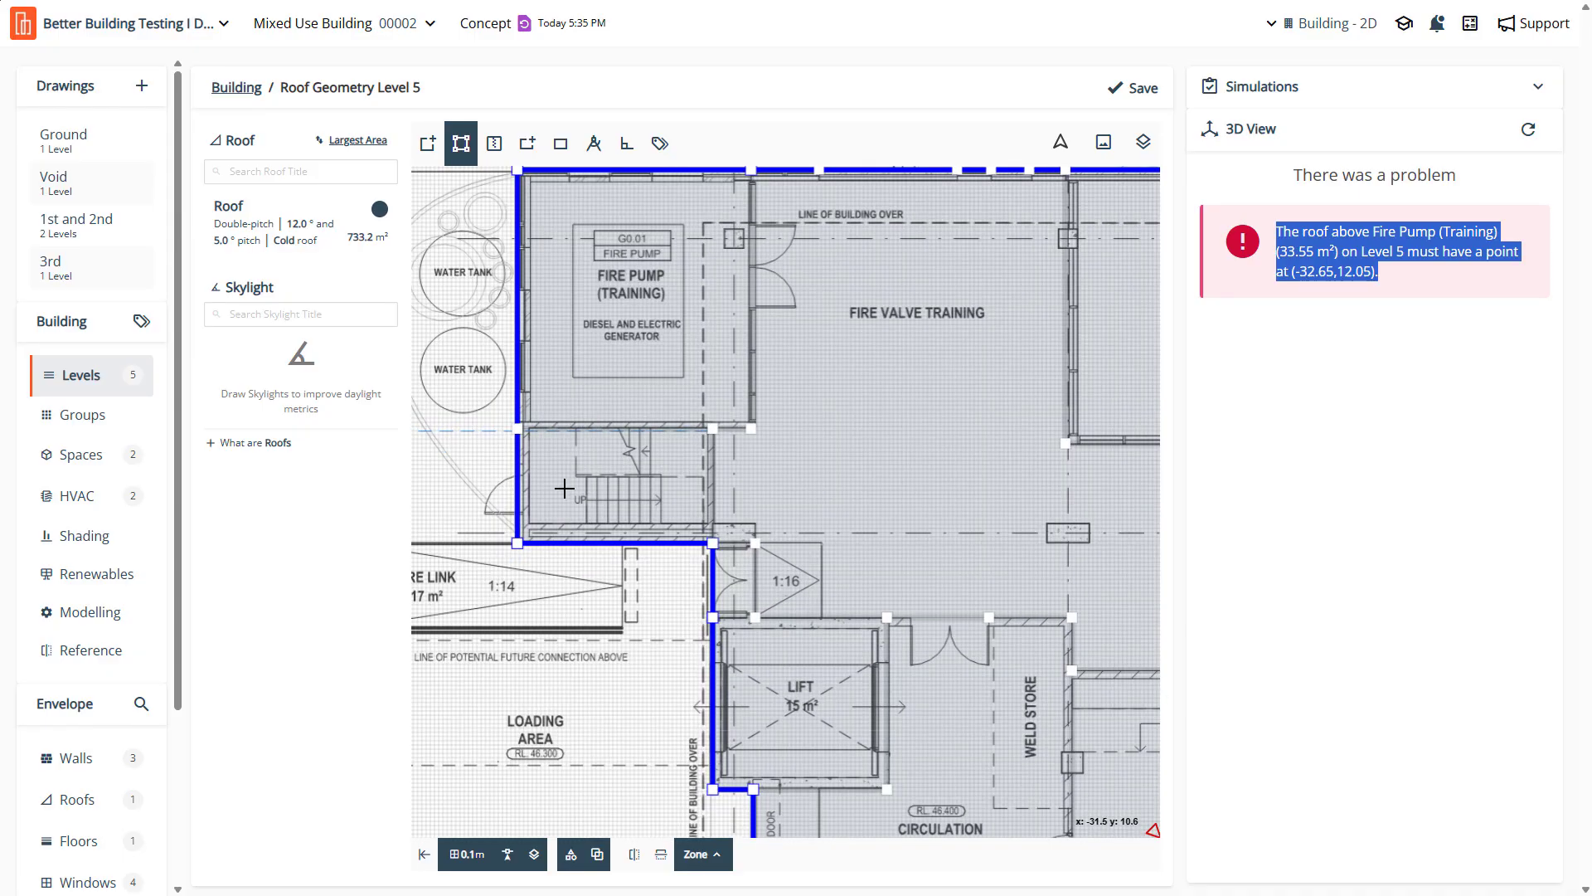
click(518, 475)
click(1386, 277)
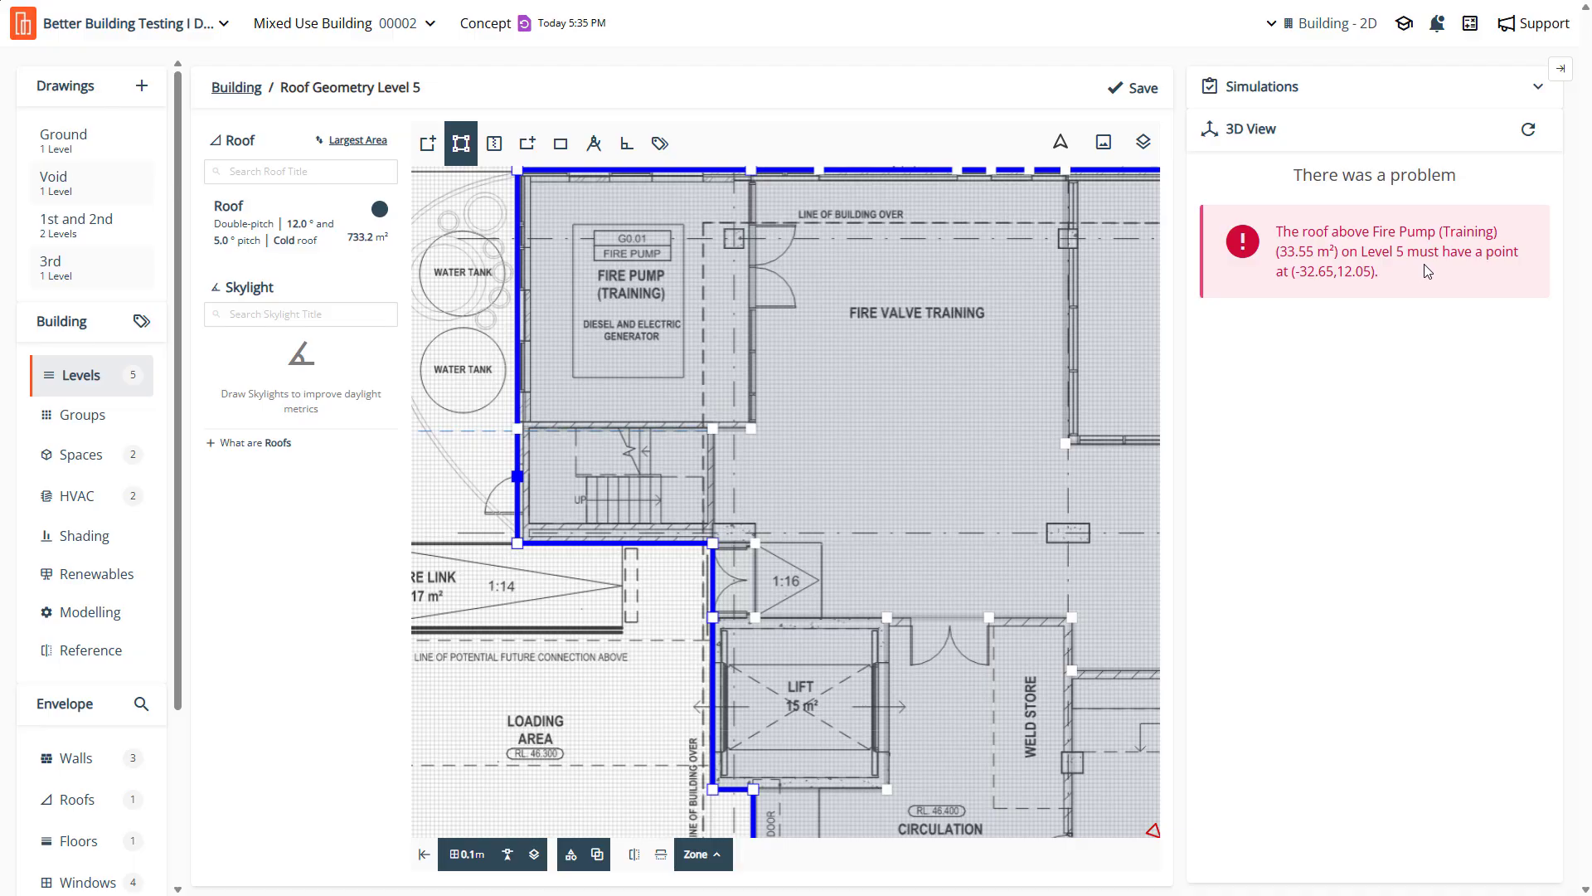
click(1134, 88)
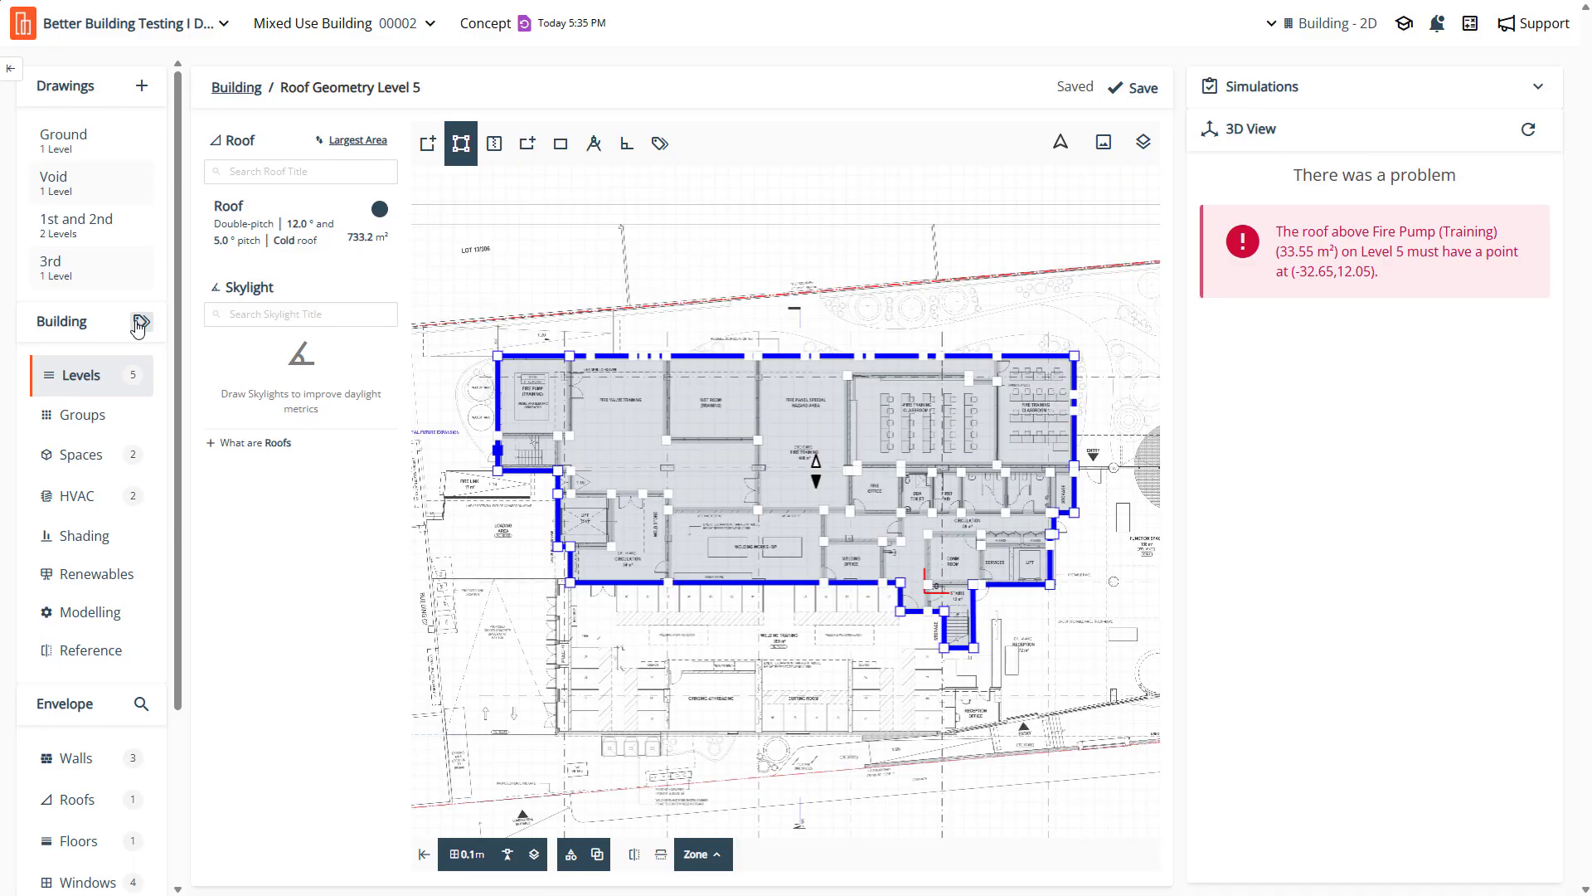
Reopen the 3rd level's roof geometry for editing from the building's levels
click(82, 415)
click(133, 369)
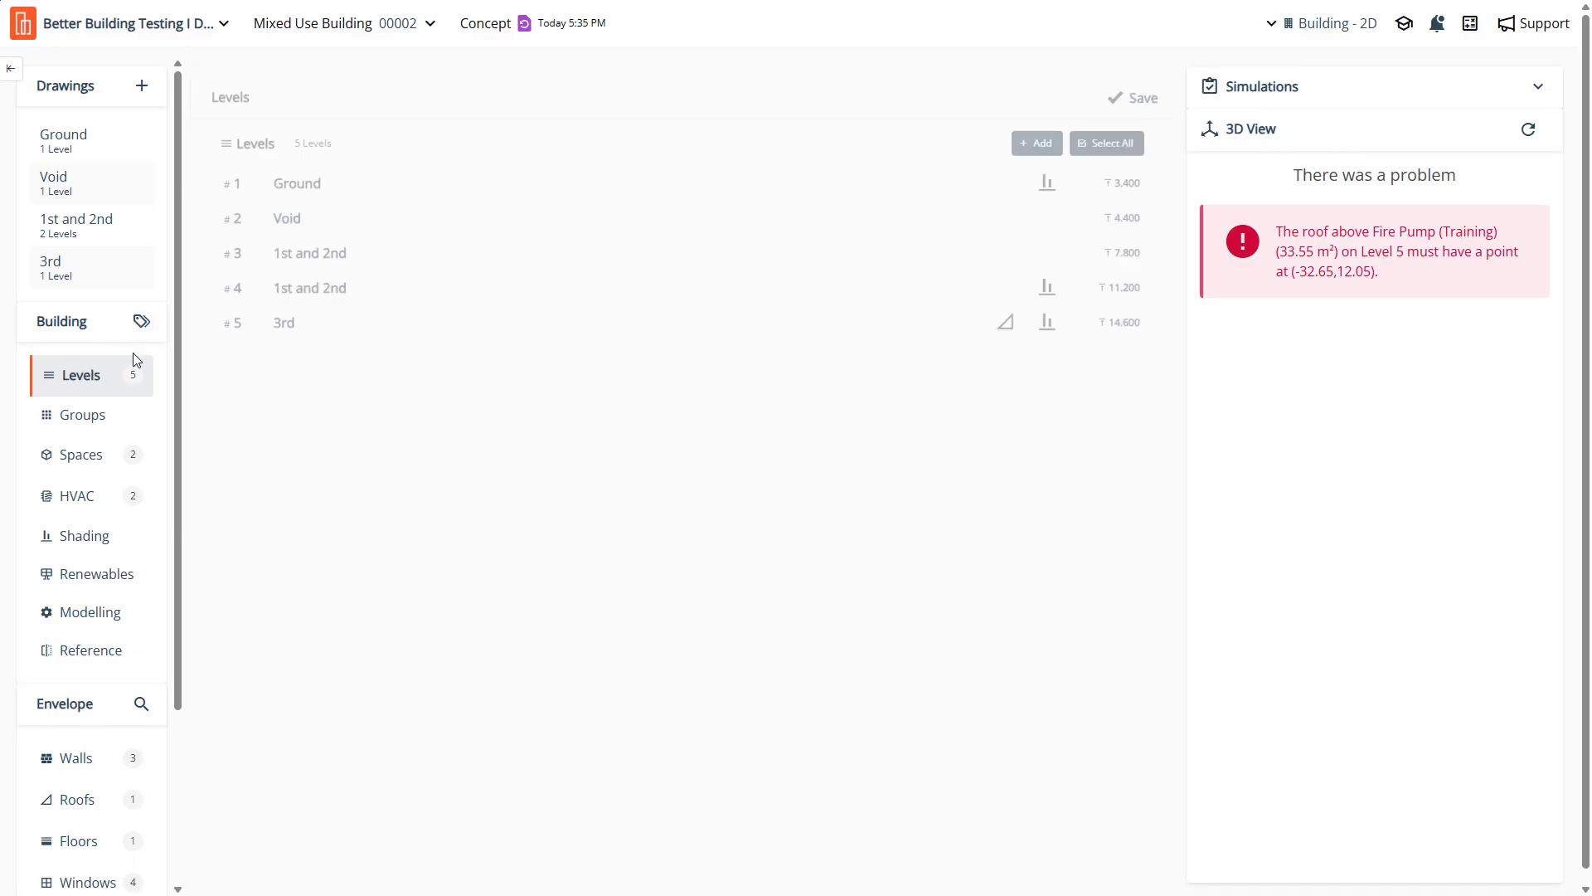
click(297, 330)
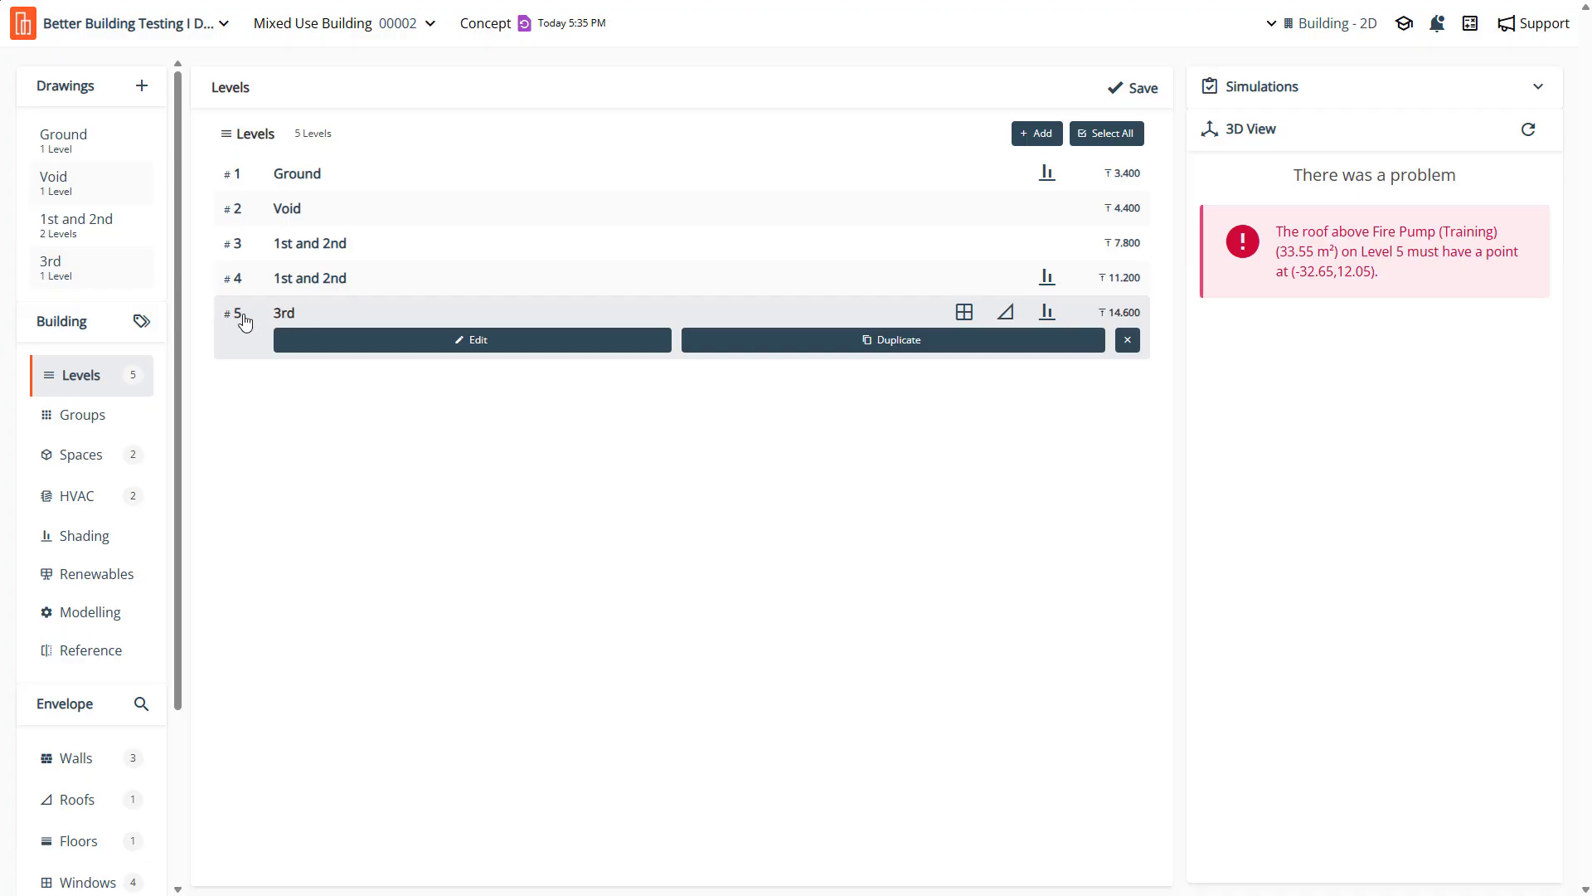
click(264, 322)
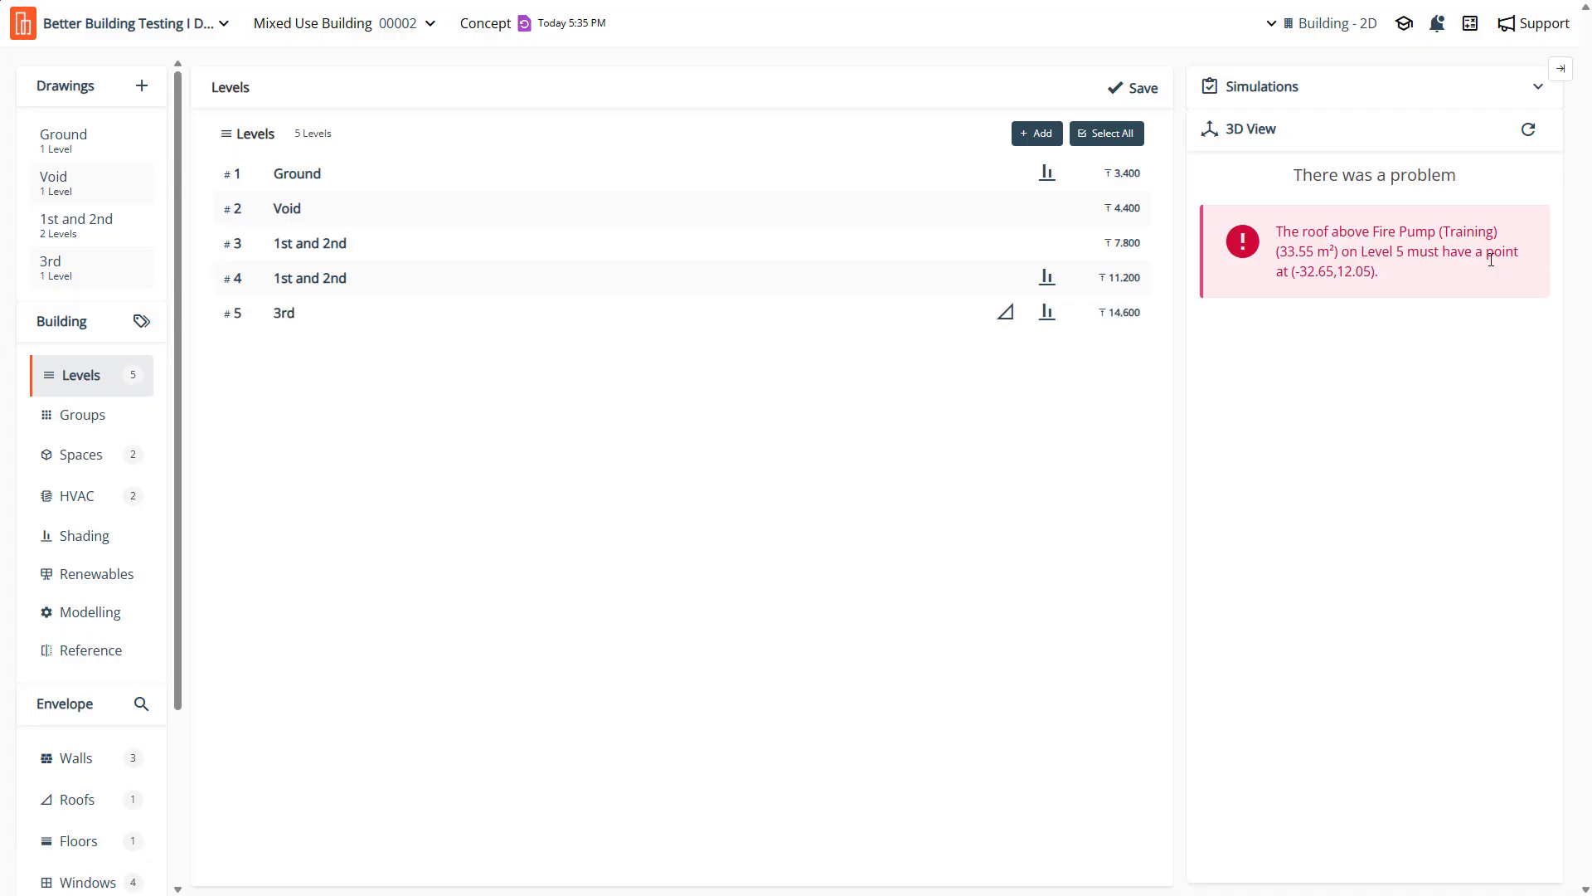
drag(1299, 275, 1362, 272)
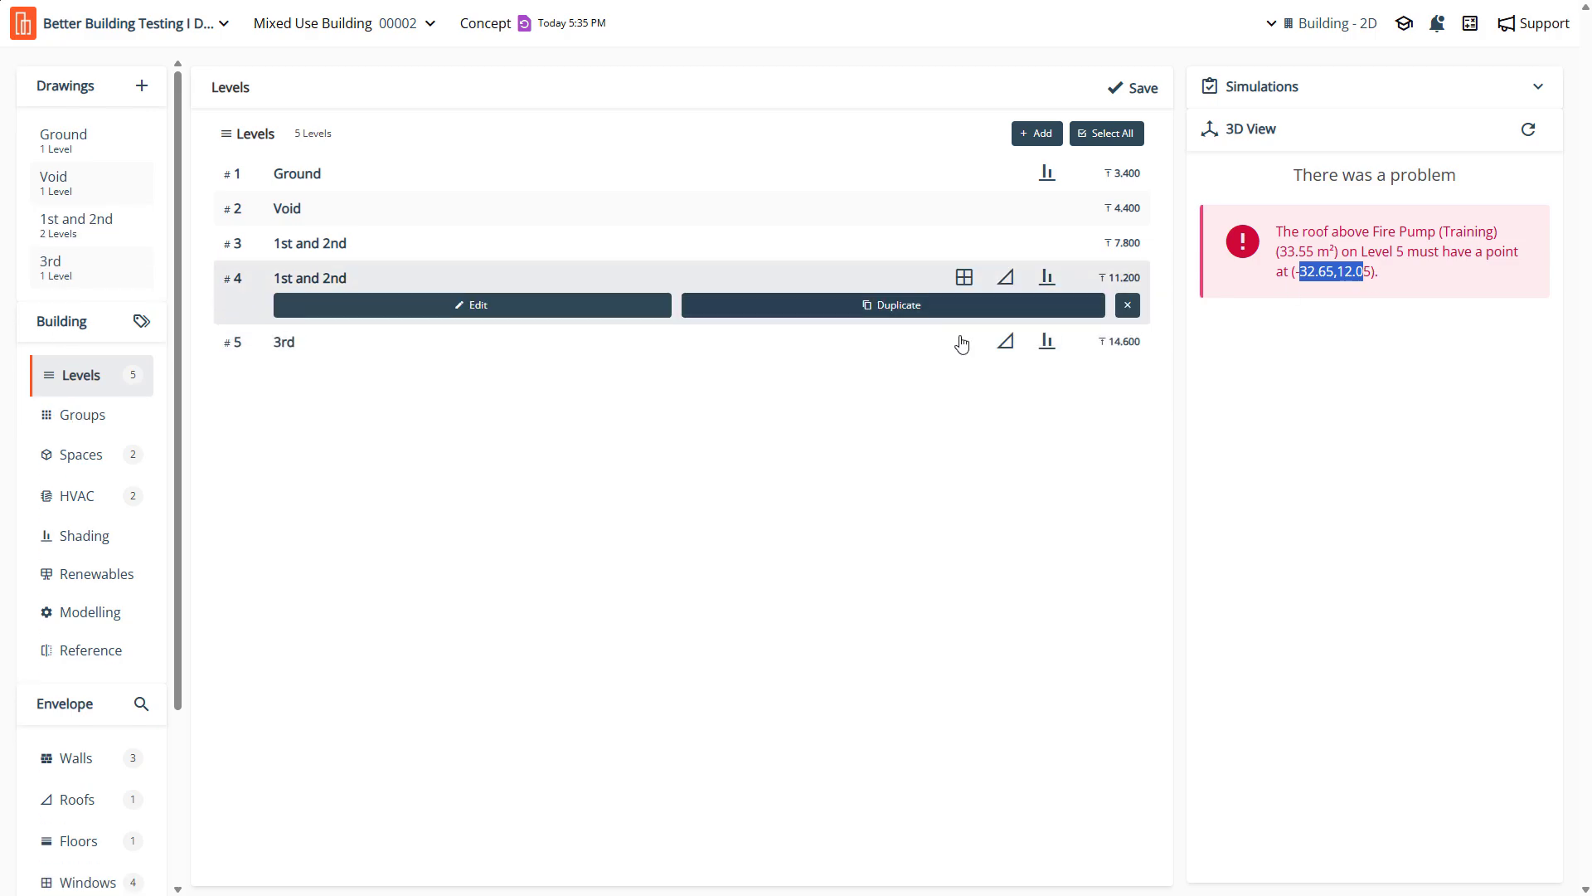
click(1006, 313)
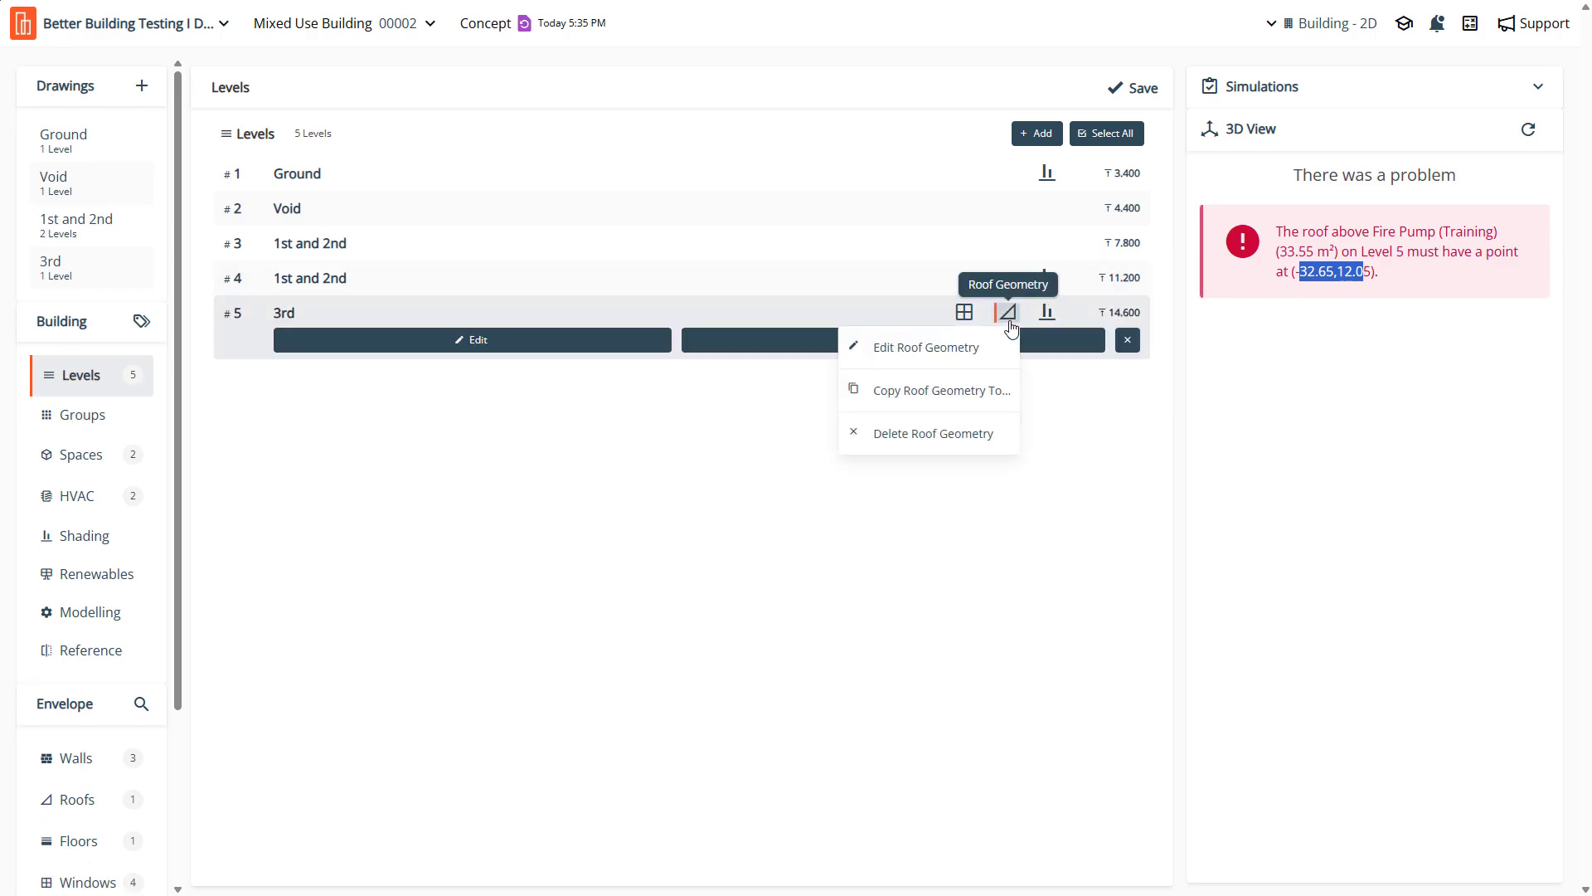
click(952, 347)
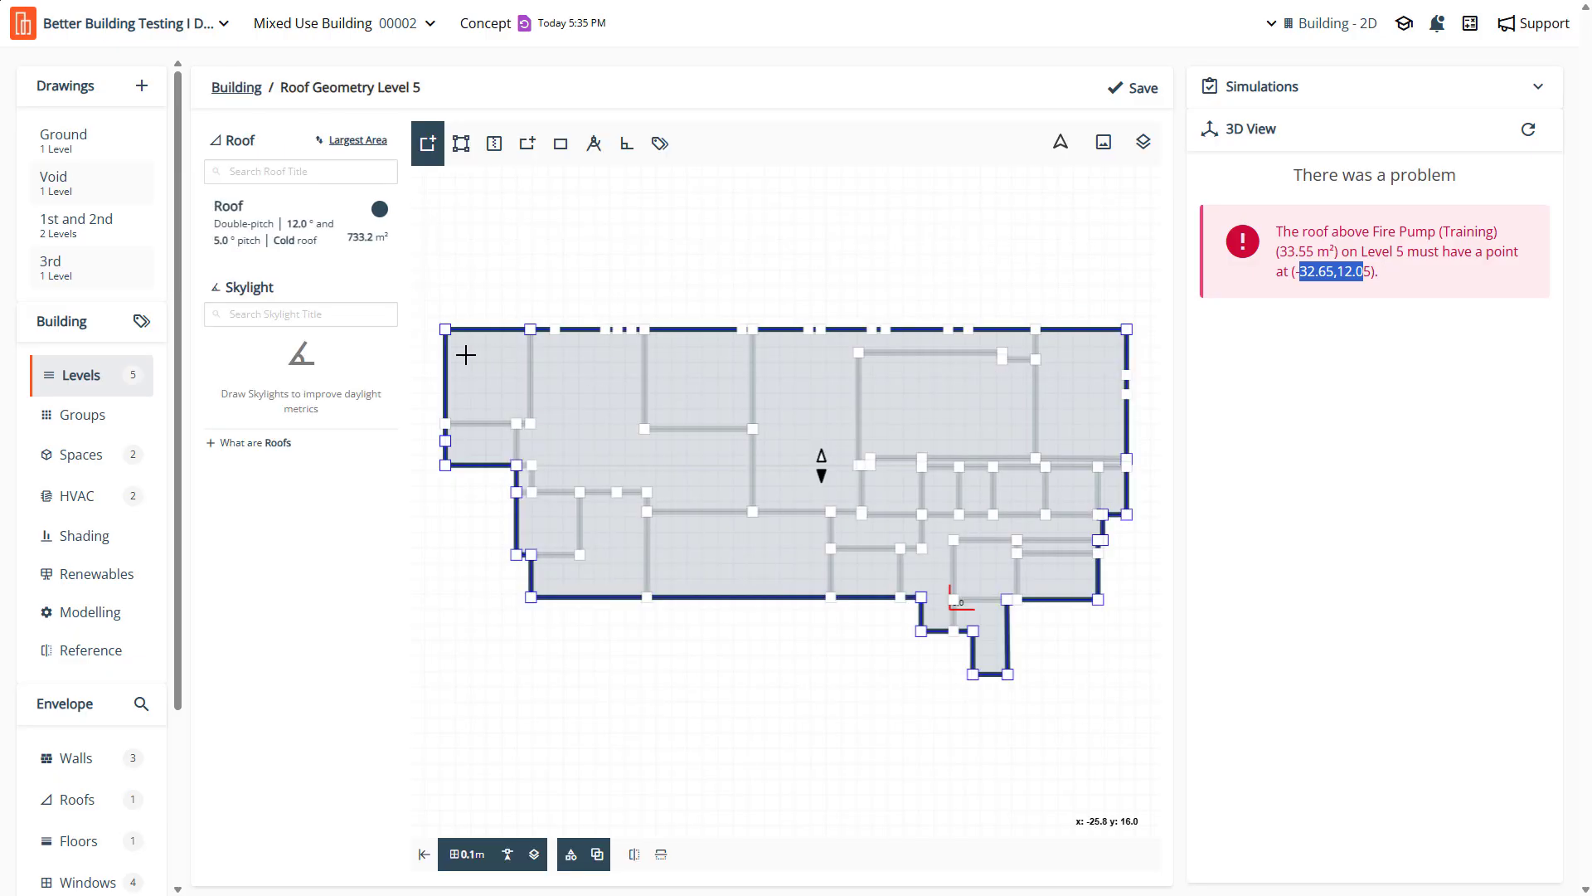
Move the added roof outline point up to the wall junction between the fire pump room and the stair
scroll(475, 357, up, 3)
click(488, 366)
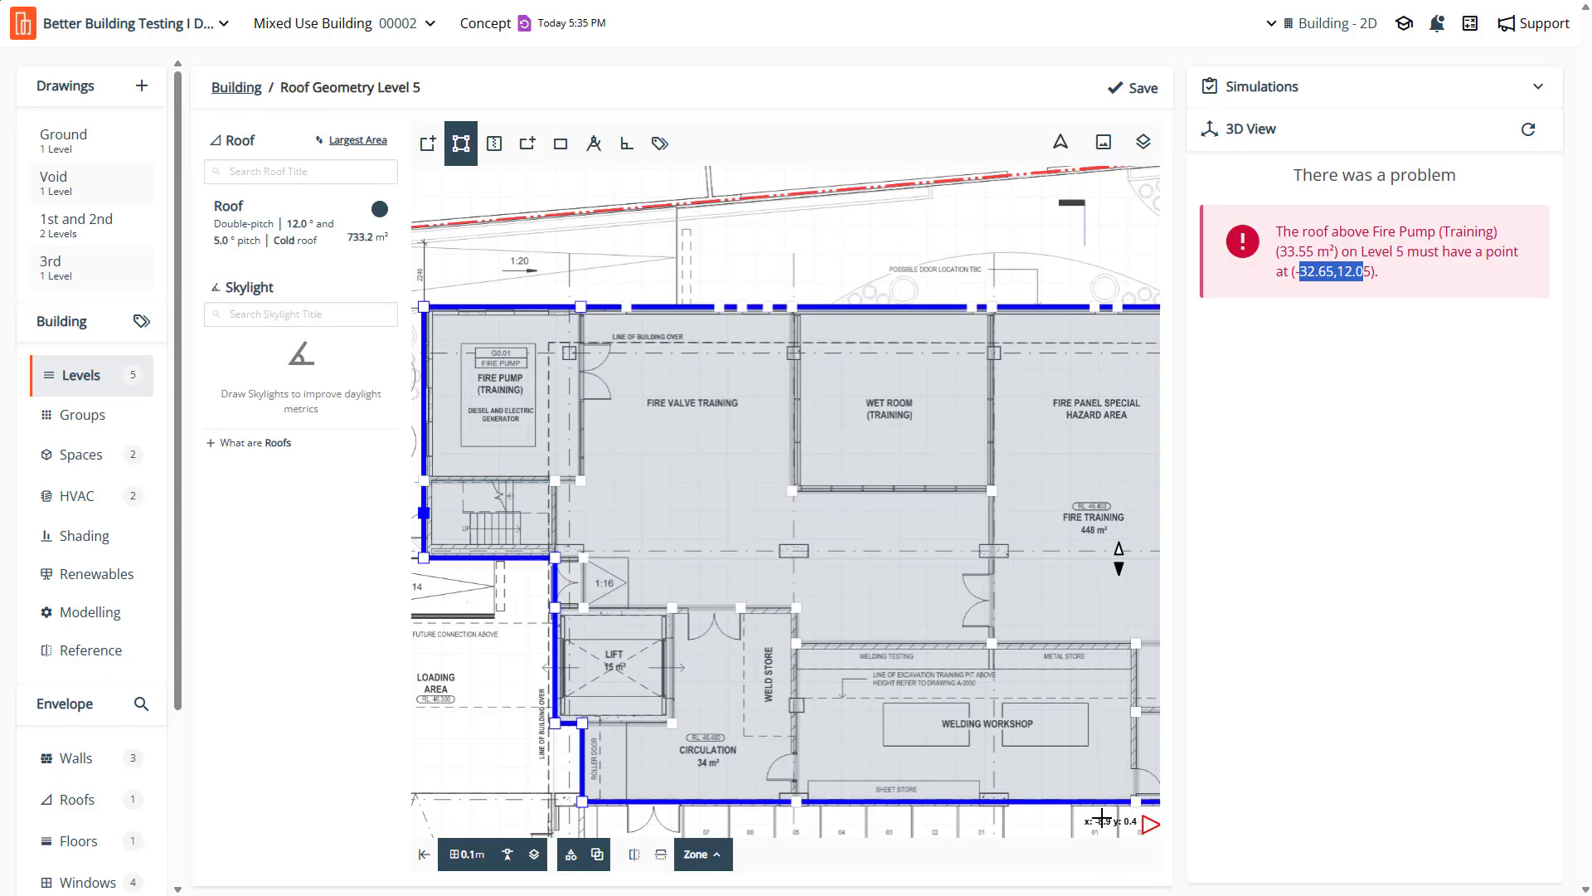
scroll(784, 582, down, 3)
scroll(646, 396, up, 2)
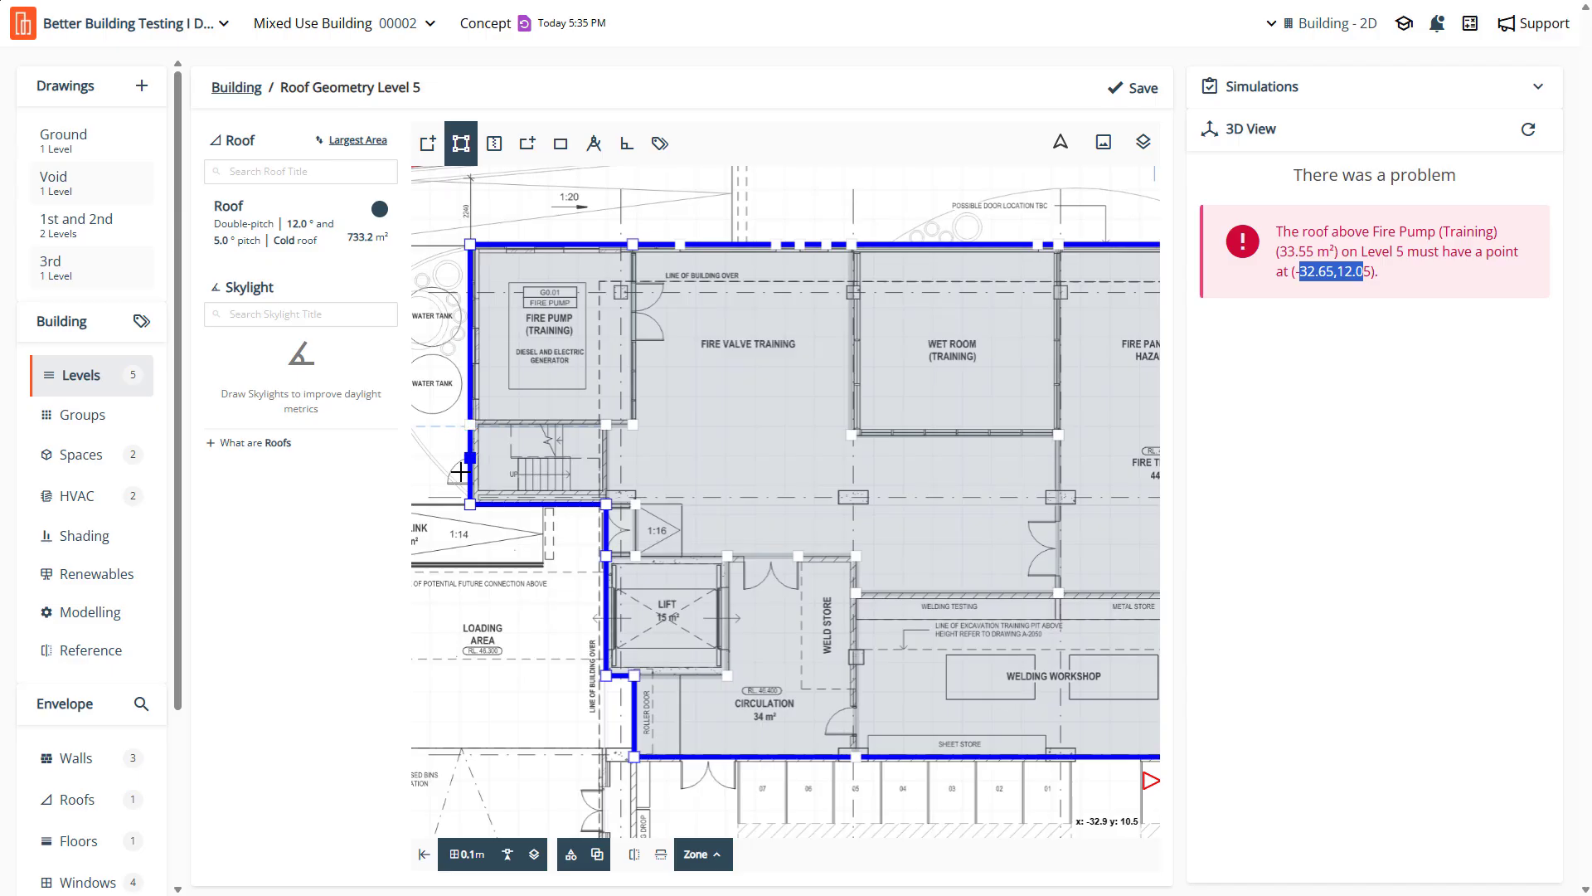
click(470, 428)
scroll(629, 355, up, 3)
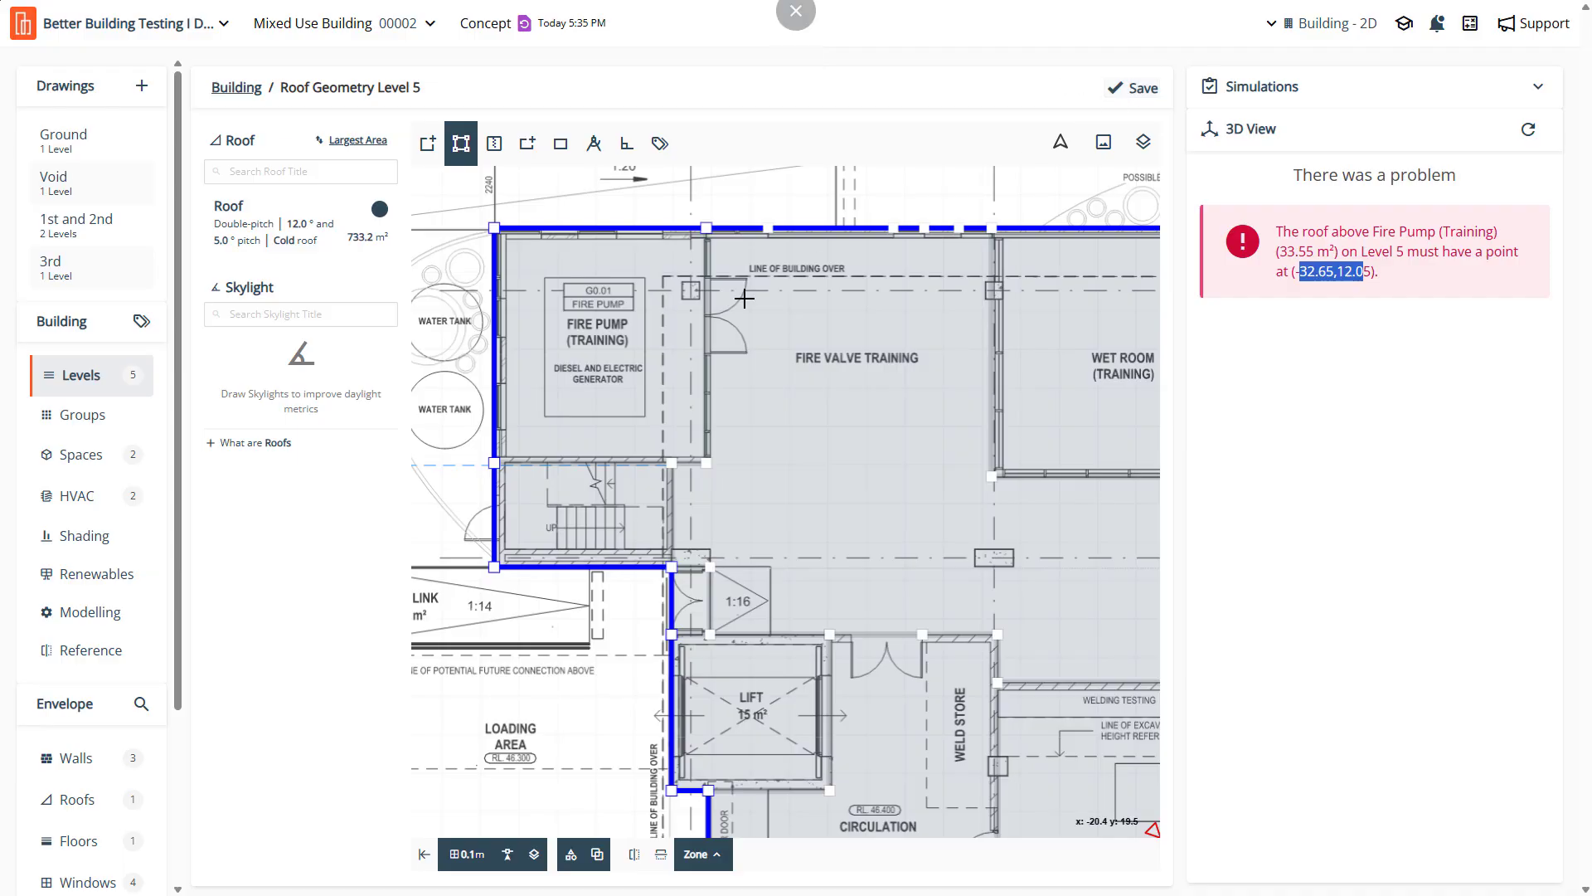
Save the corrected roof geometry and regenerate the 3D view
click(1133, 88)
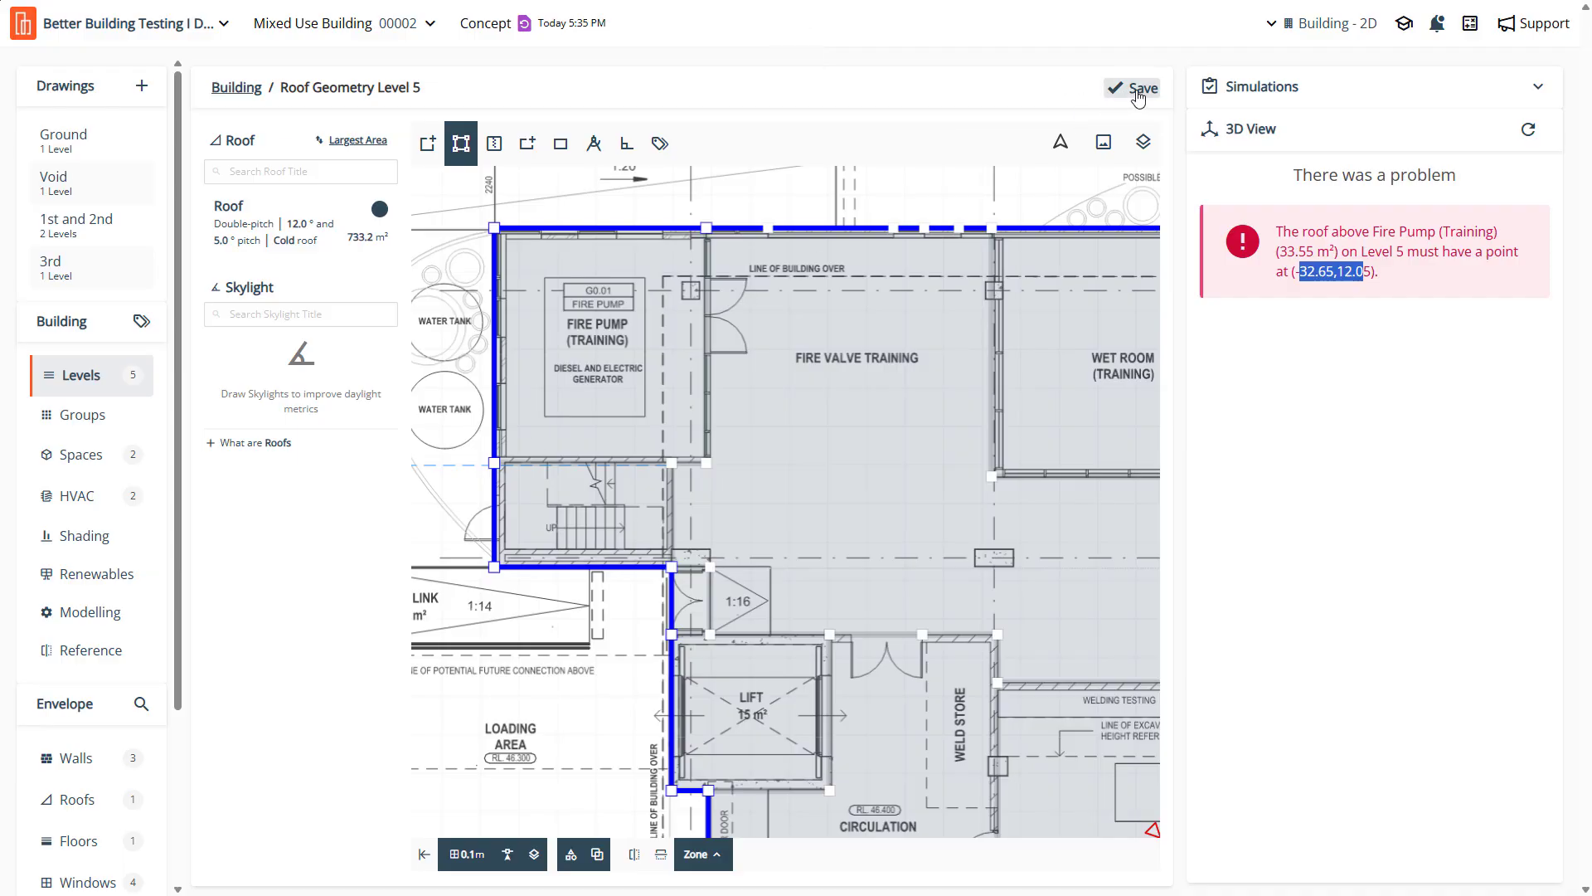
click(1527, 131)
scroll(481, 384, down, 5)
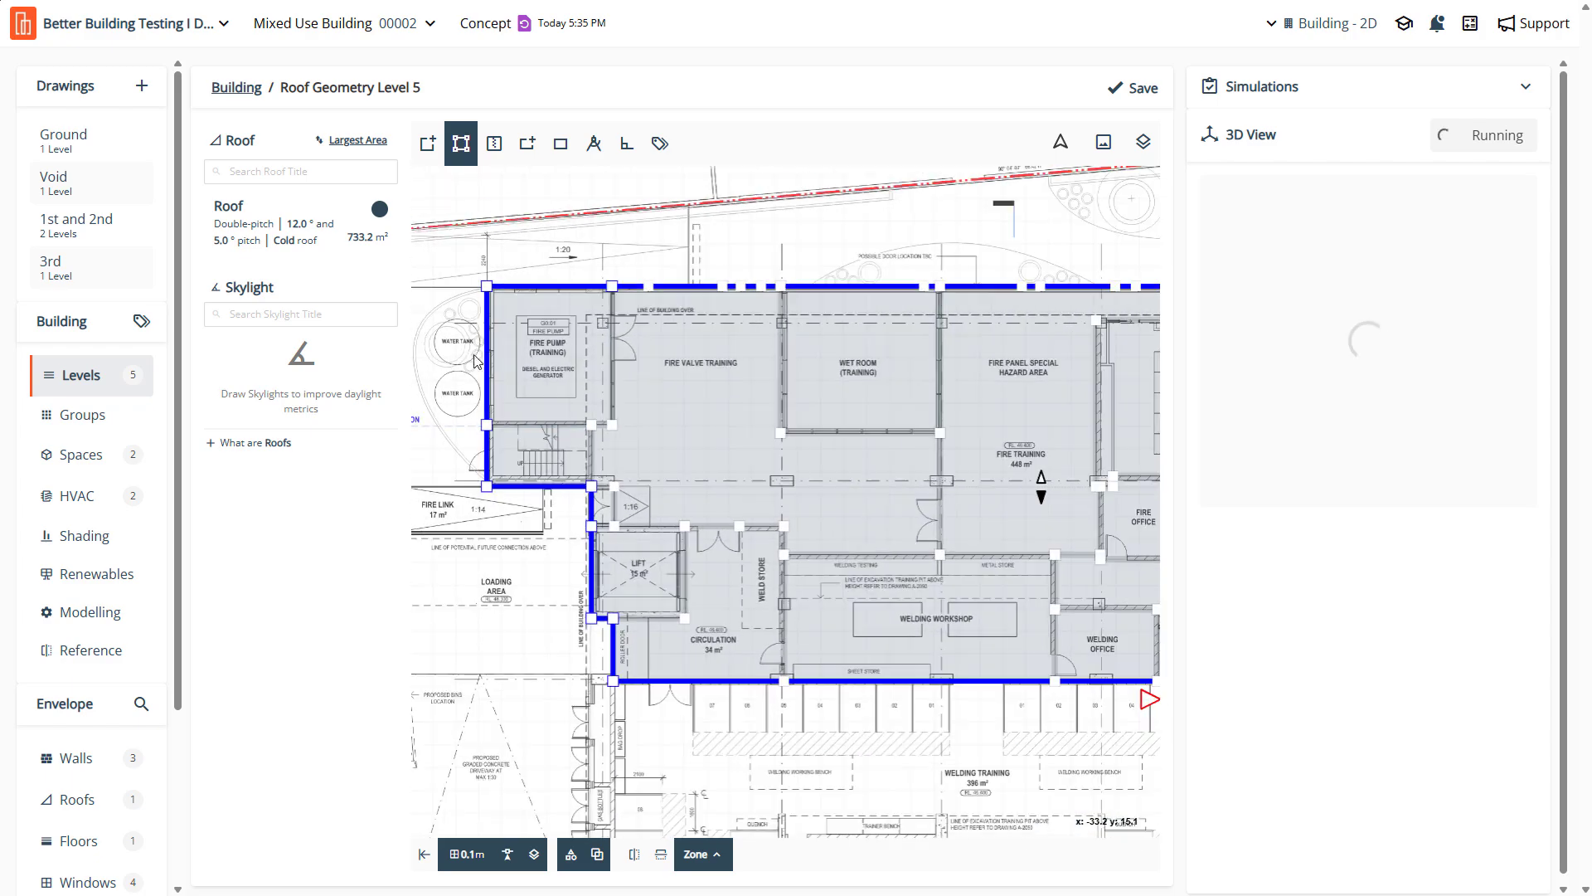
Inspect the regenerated double-pitch roof and its eaves in the large 3D viewer
scroll(501, 363, up, 3)
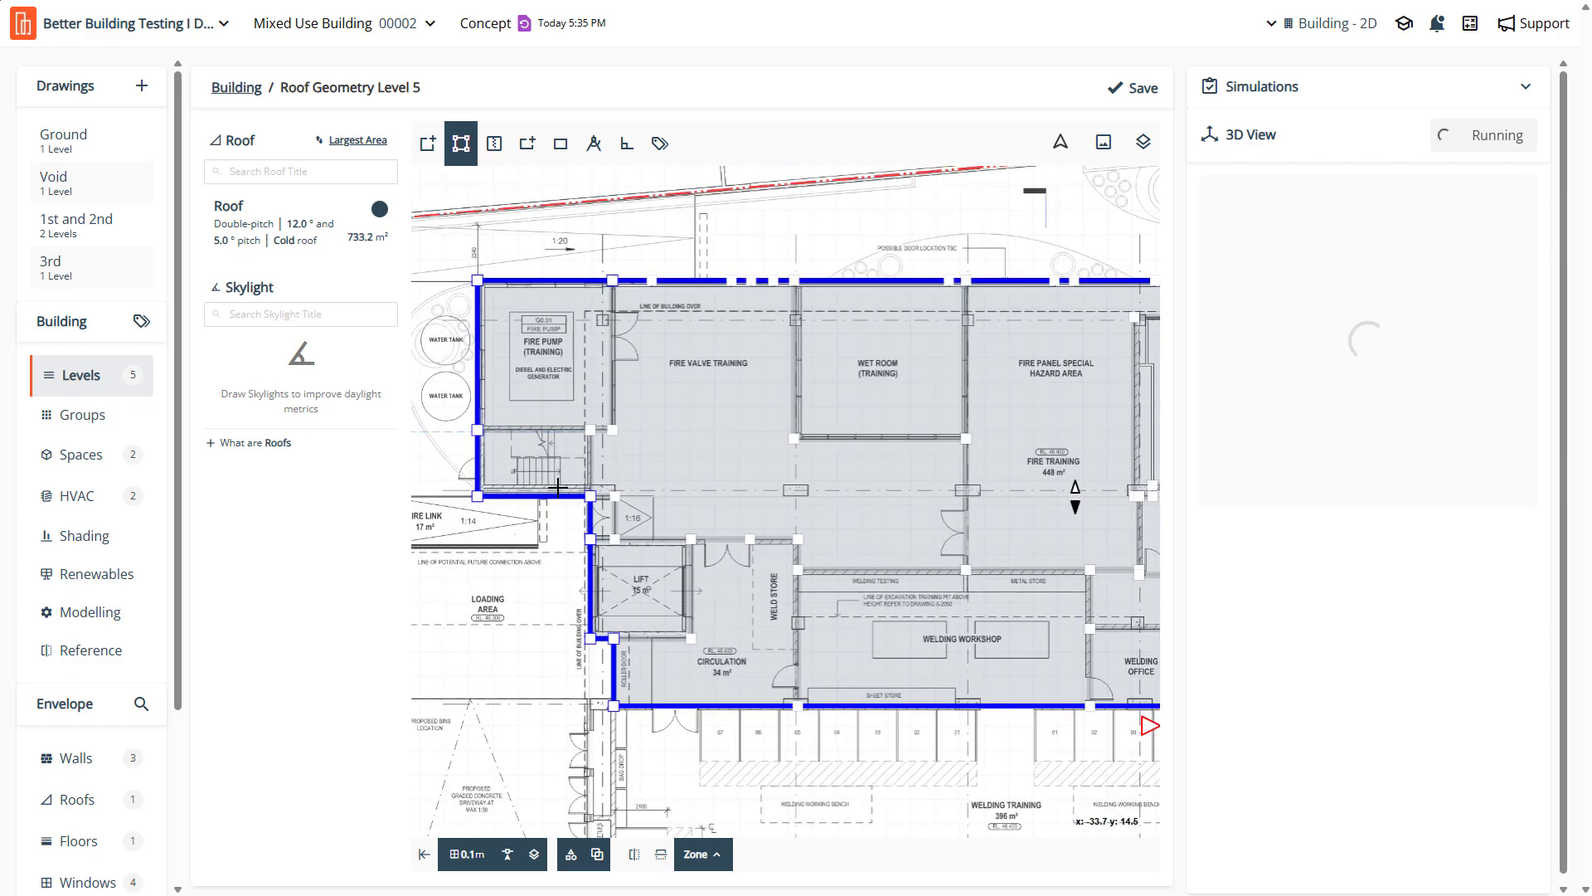
scroll(751, 599, up, 1)
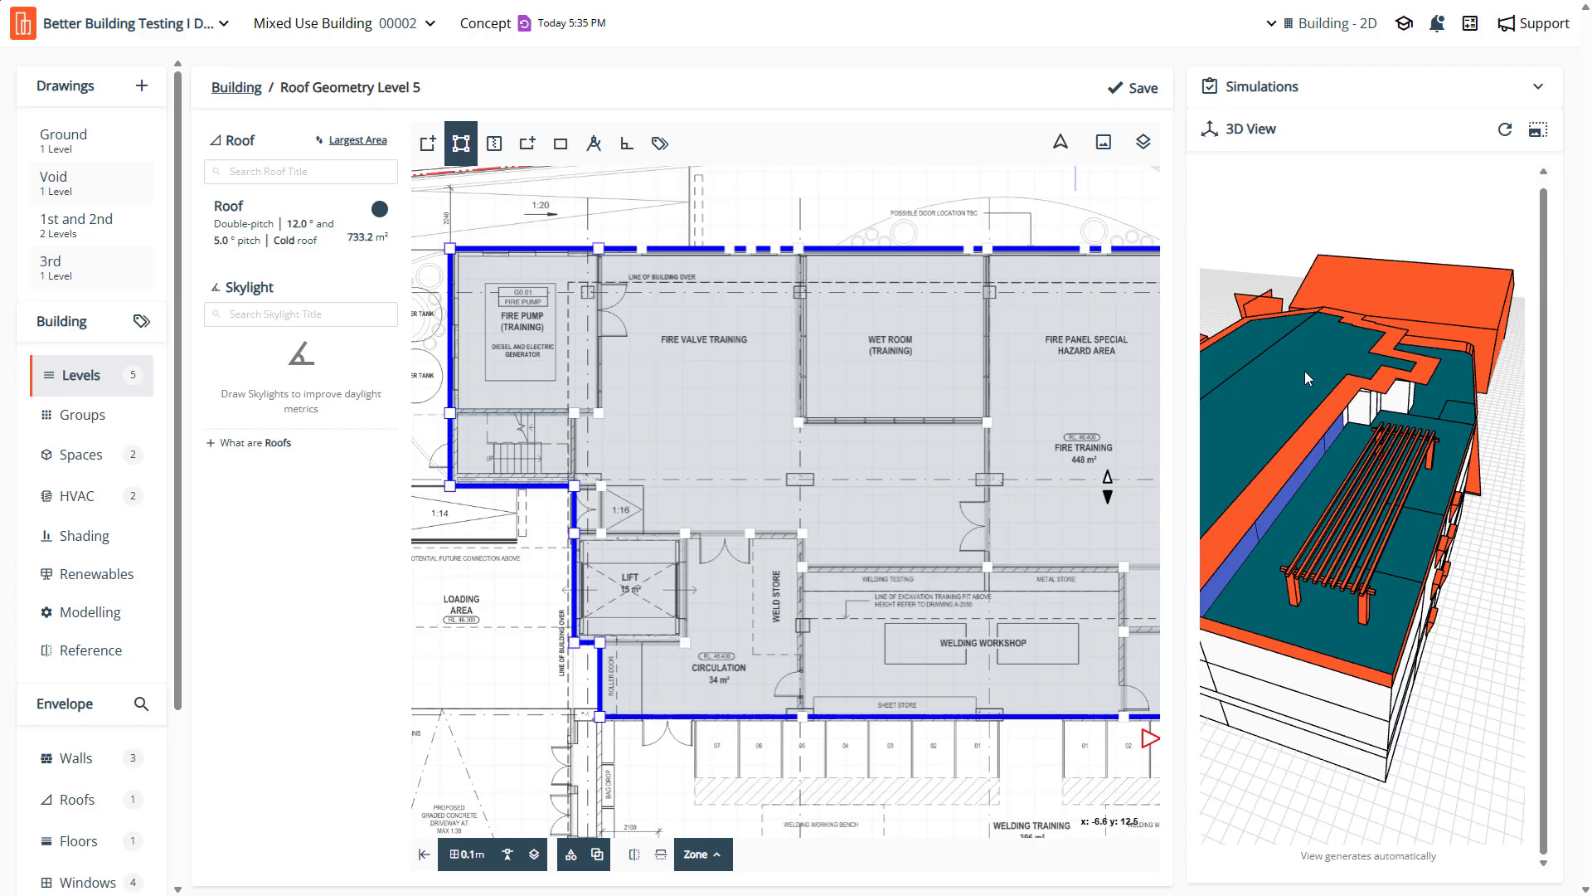
click(1539, 133)
scroll(620, 386, up, 5)
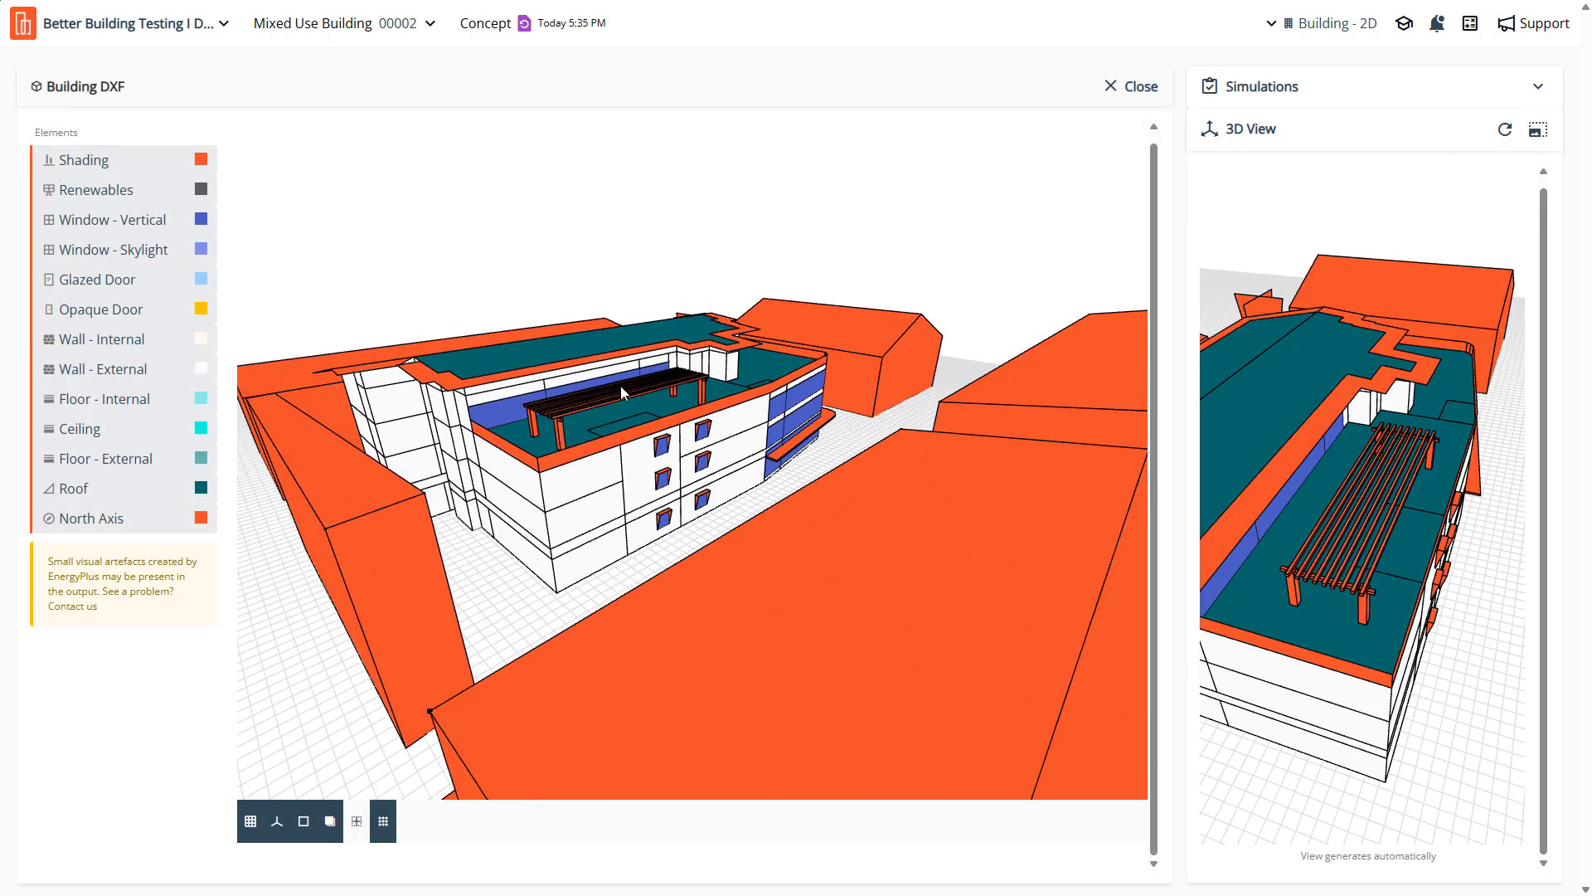
scroll(620, 386, up, 2)
drag(614, 376, 681, 337)
click(1133, 87)
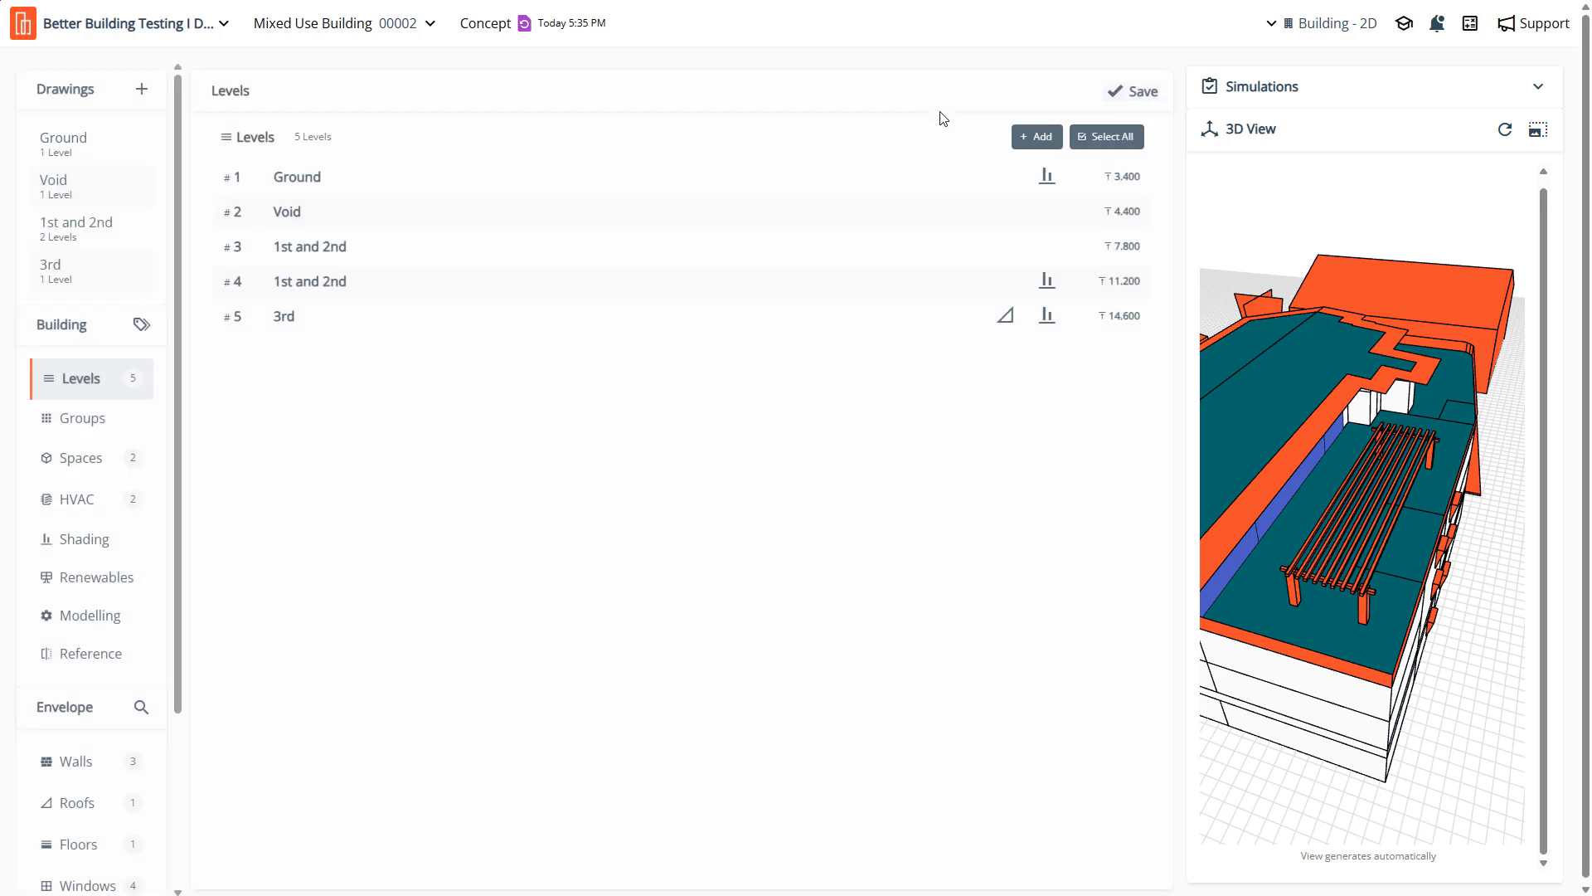
Reopen the 3rd level's roof specification and set the eaves' typical projection to about 0.44 m
click(1001, 314)
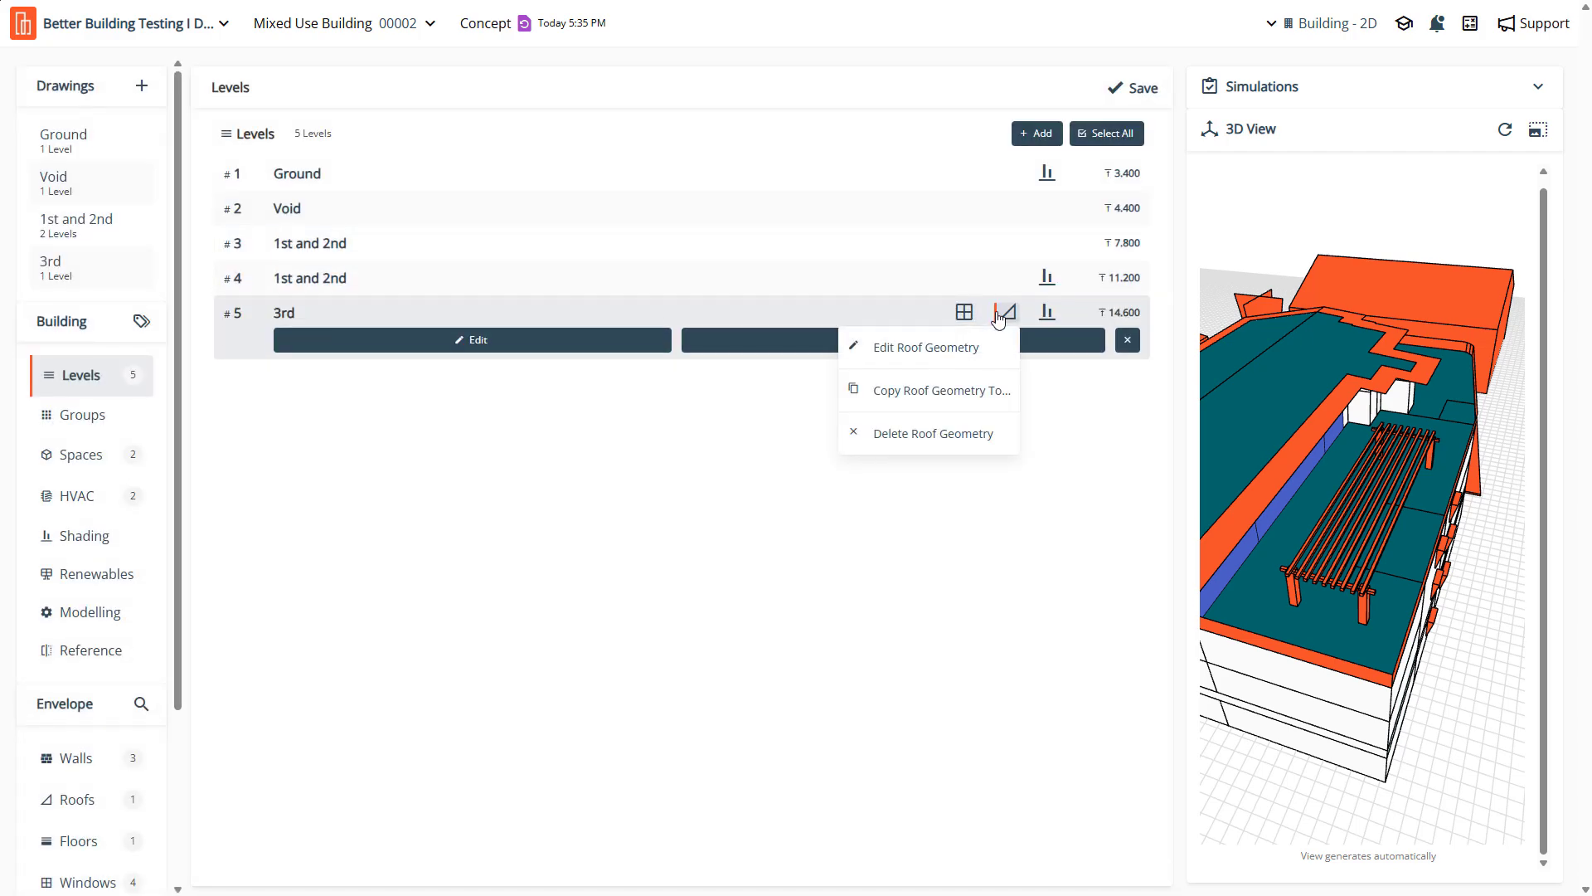
click(921, 348)
click(833, 417)
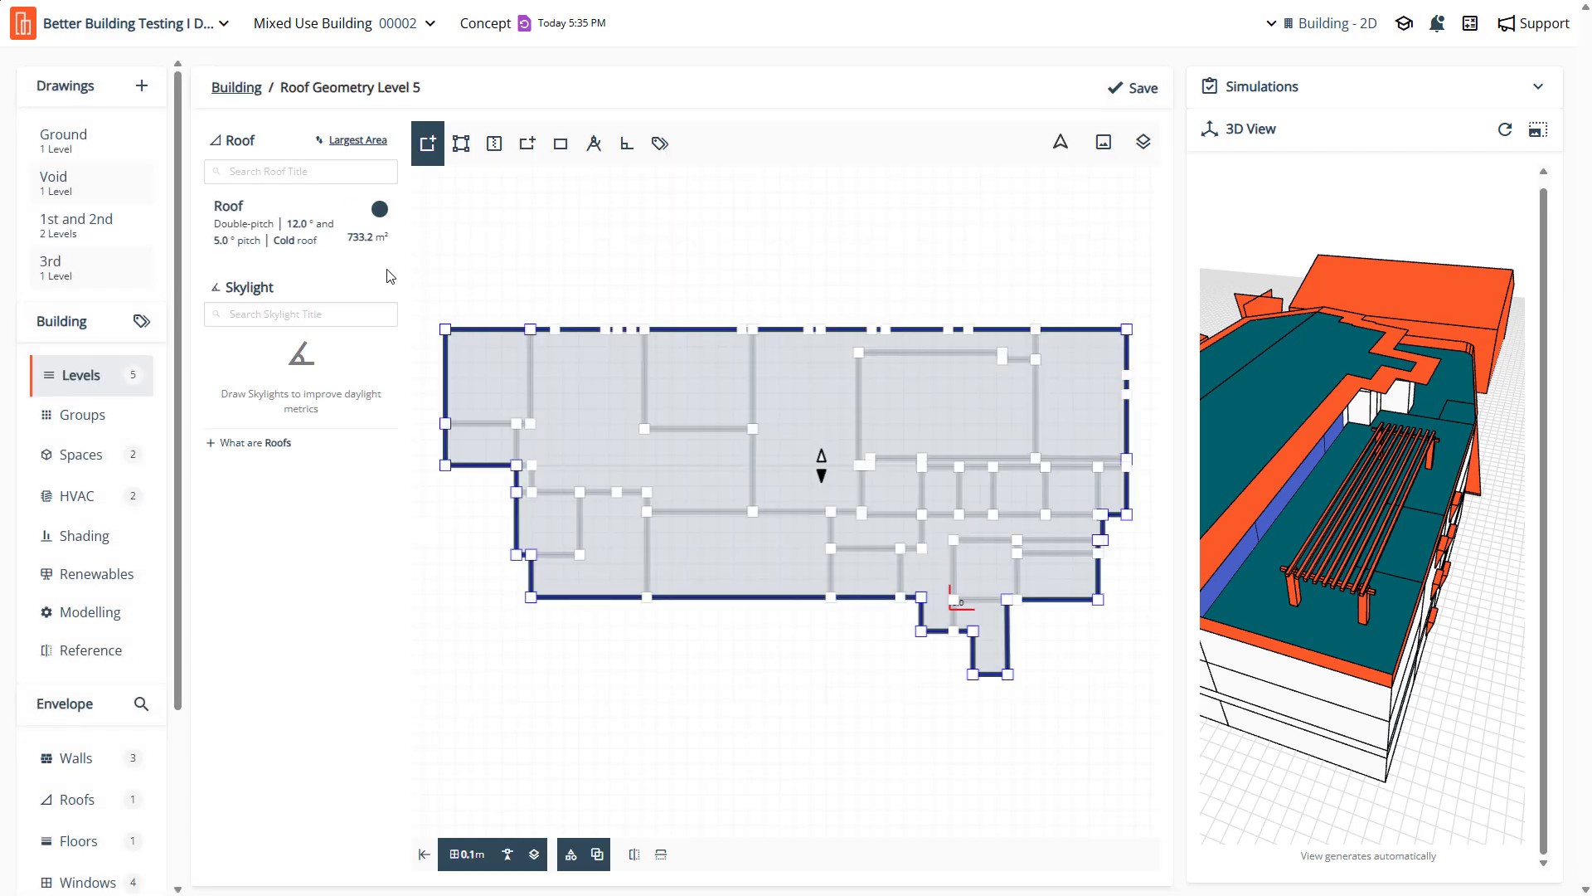
click(292, 222)
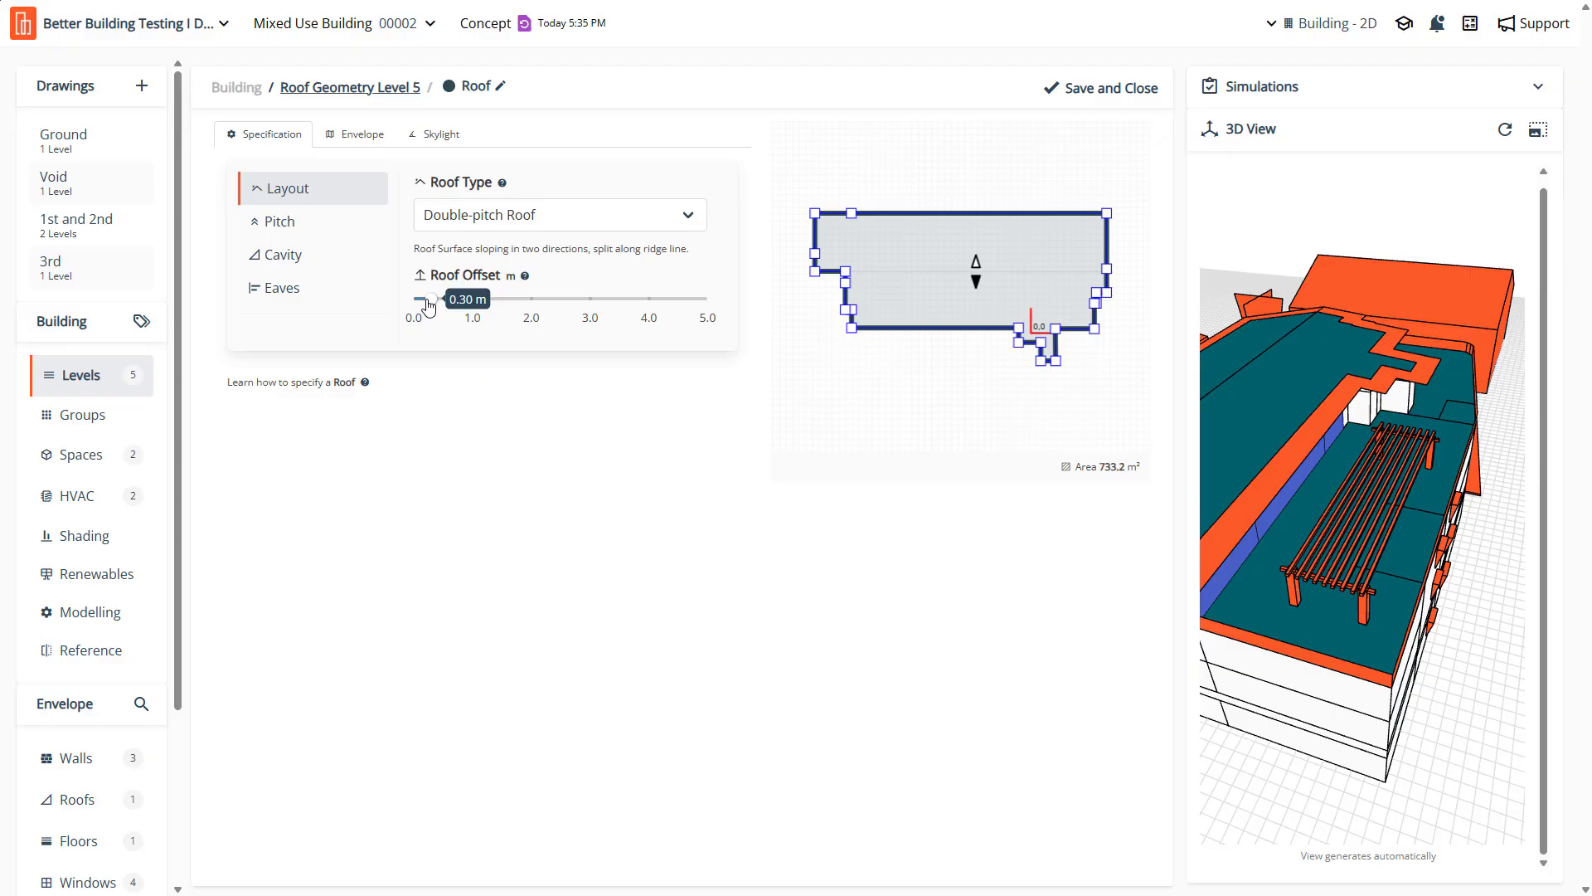
click(311, 287)
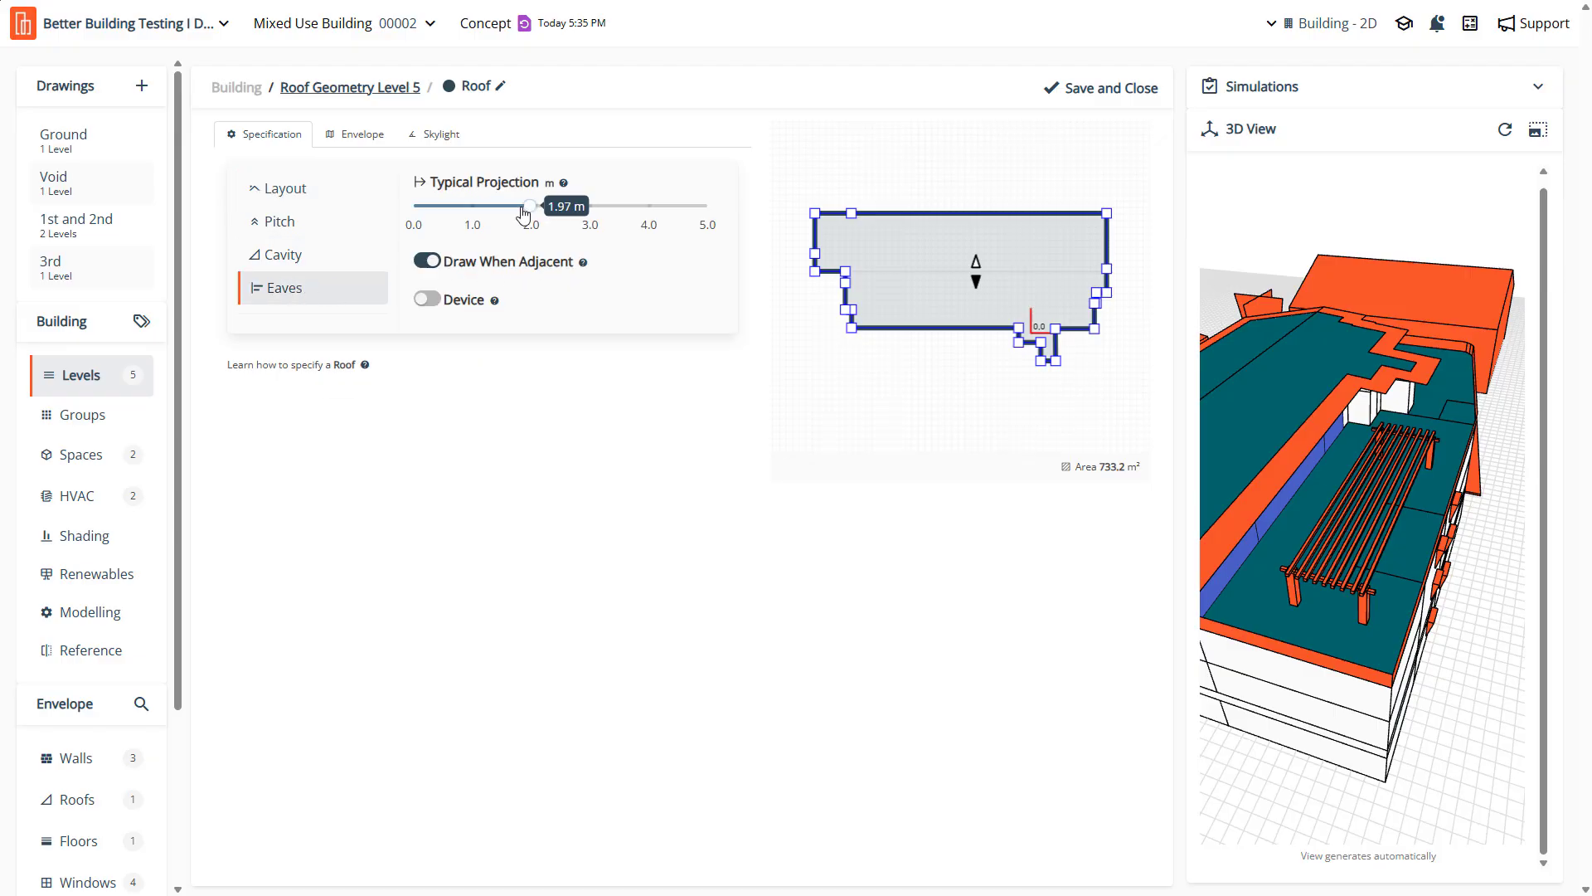
drag(523, 215, 444, 225)
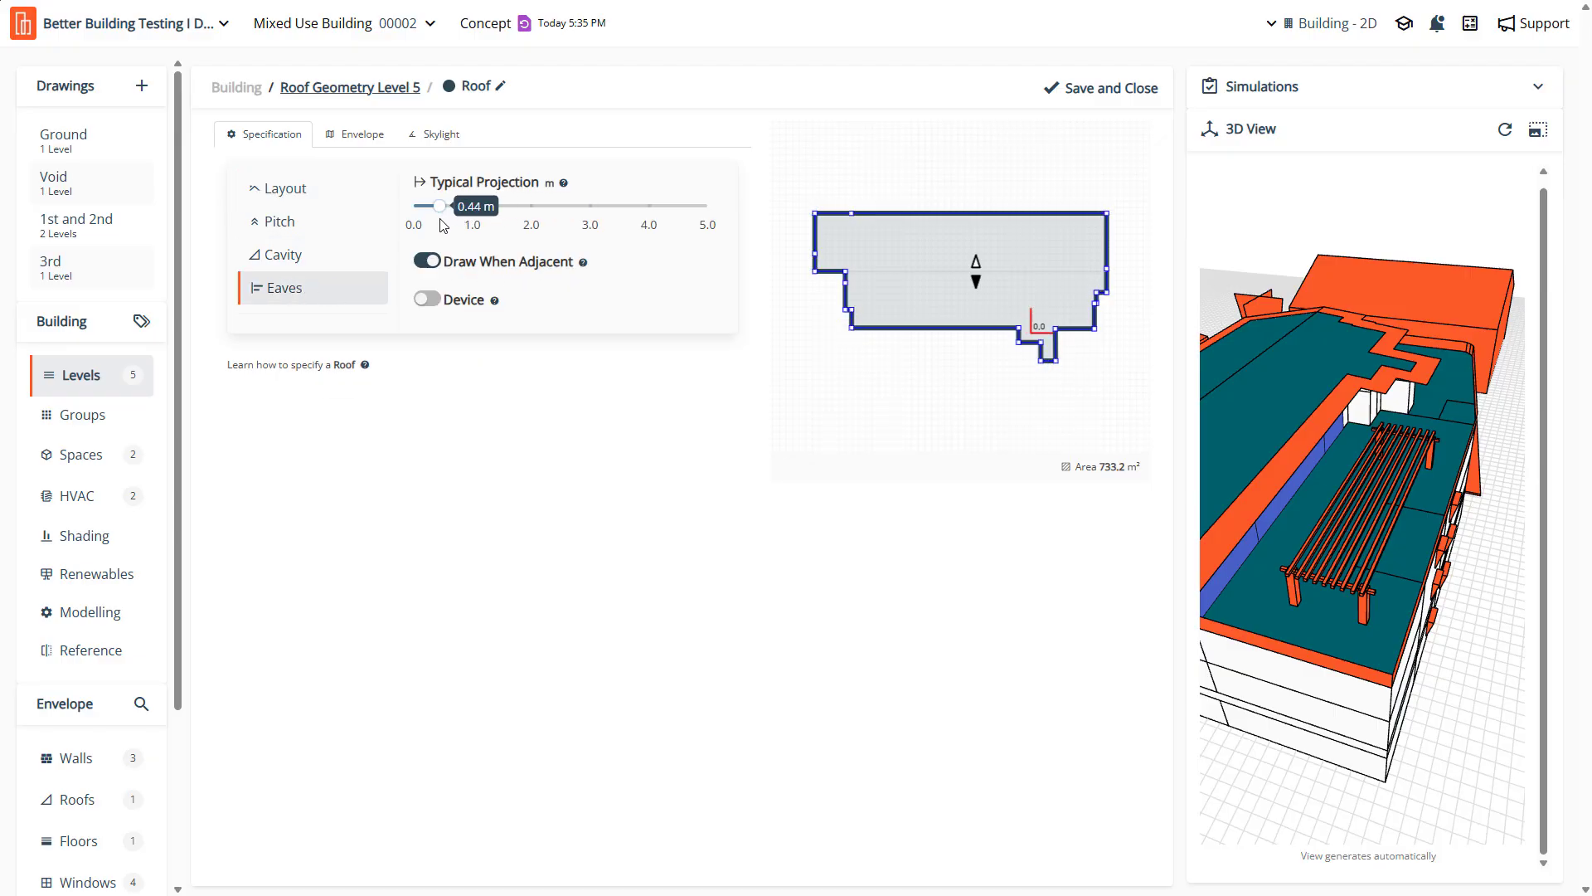
Set the roof's main pitch to 5.0° and reduce the ridge offset so the ridge is centred
click(294, 225)
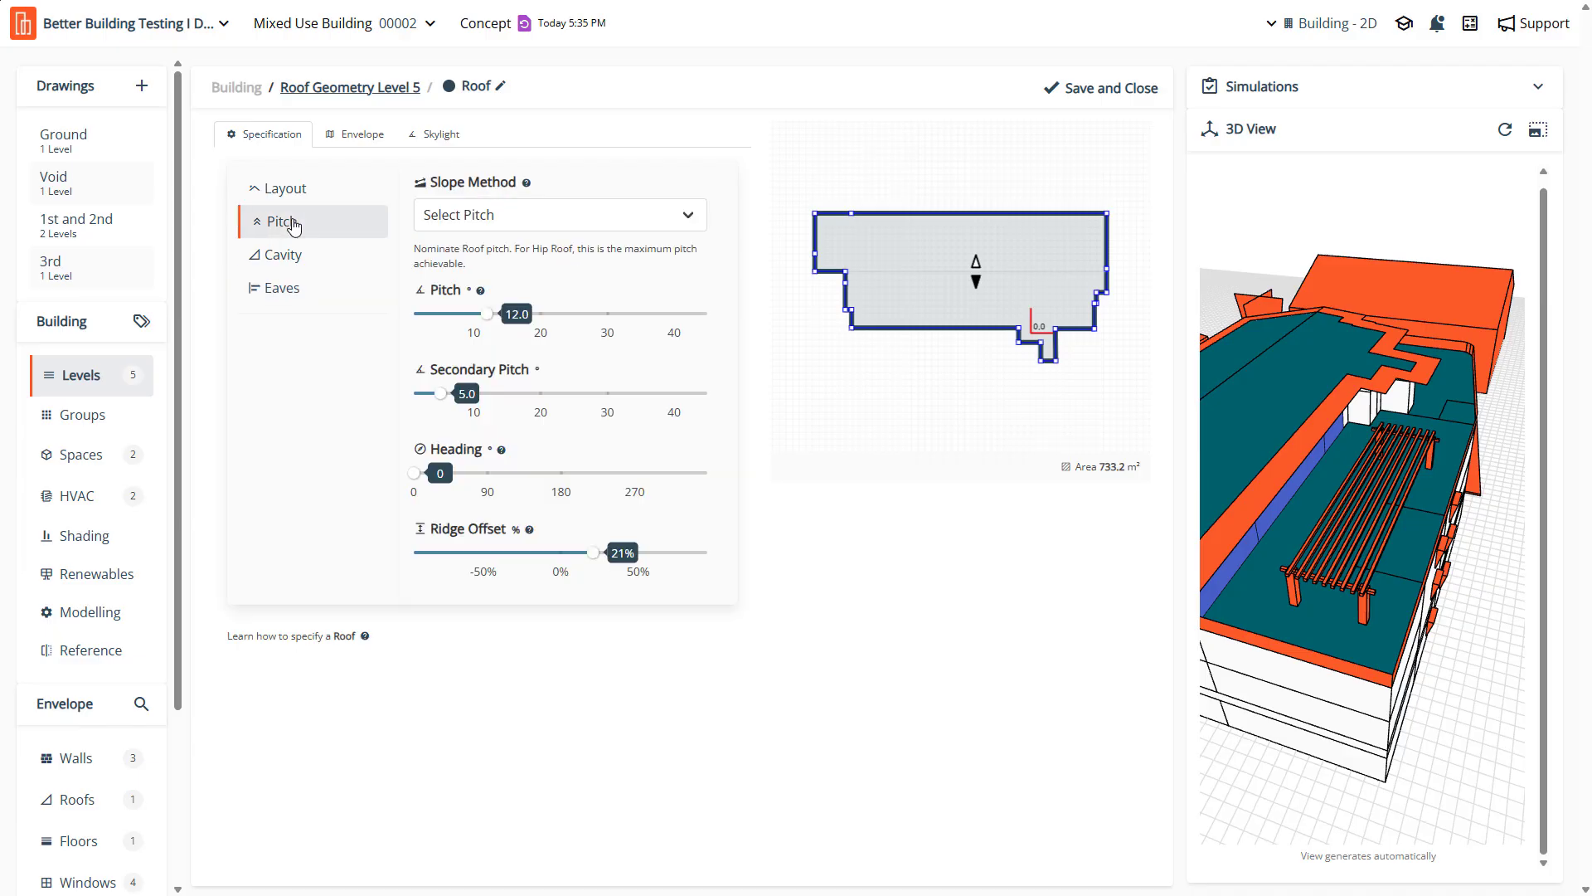
click(461, 316)
key(Left)
key(Left)
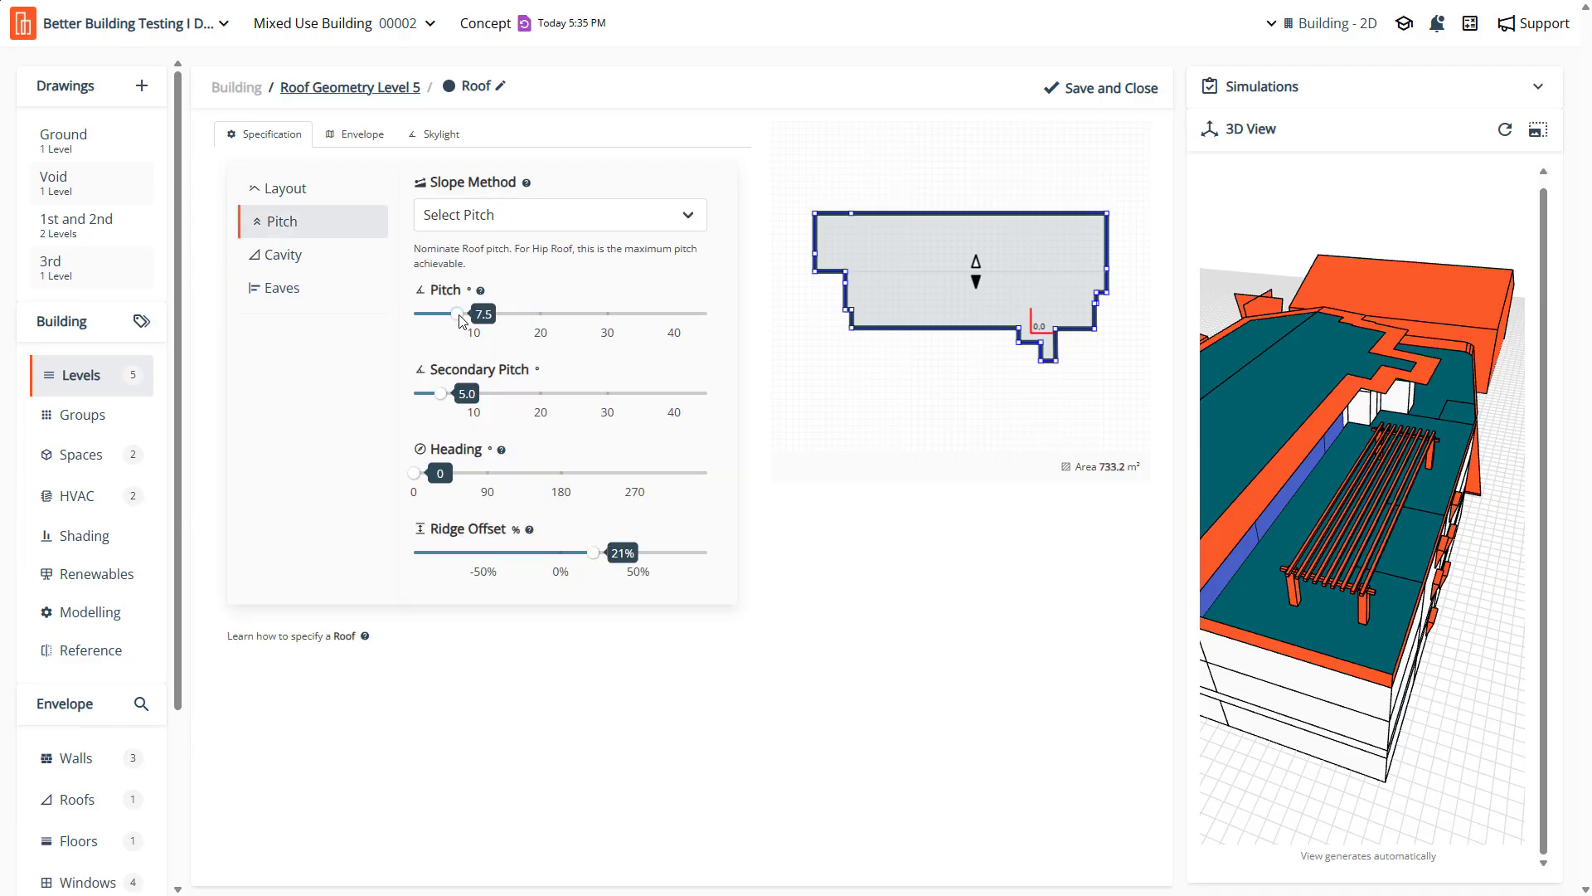
key(Left)
drag(597, 561, 576, 562)
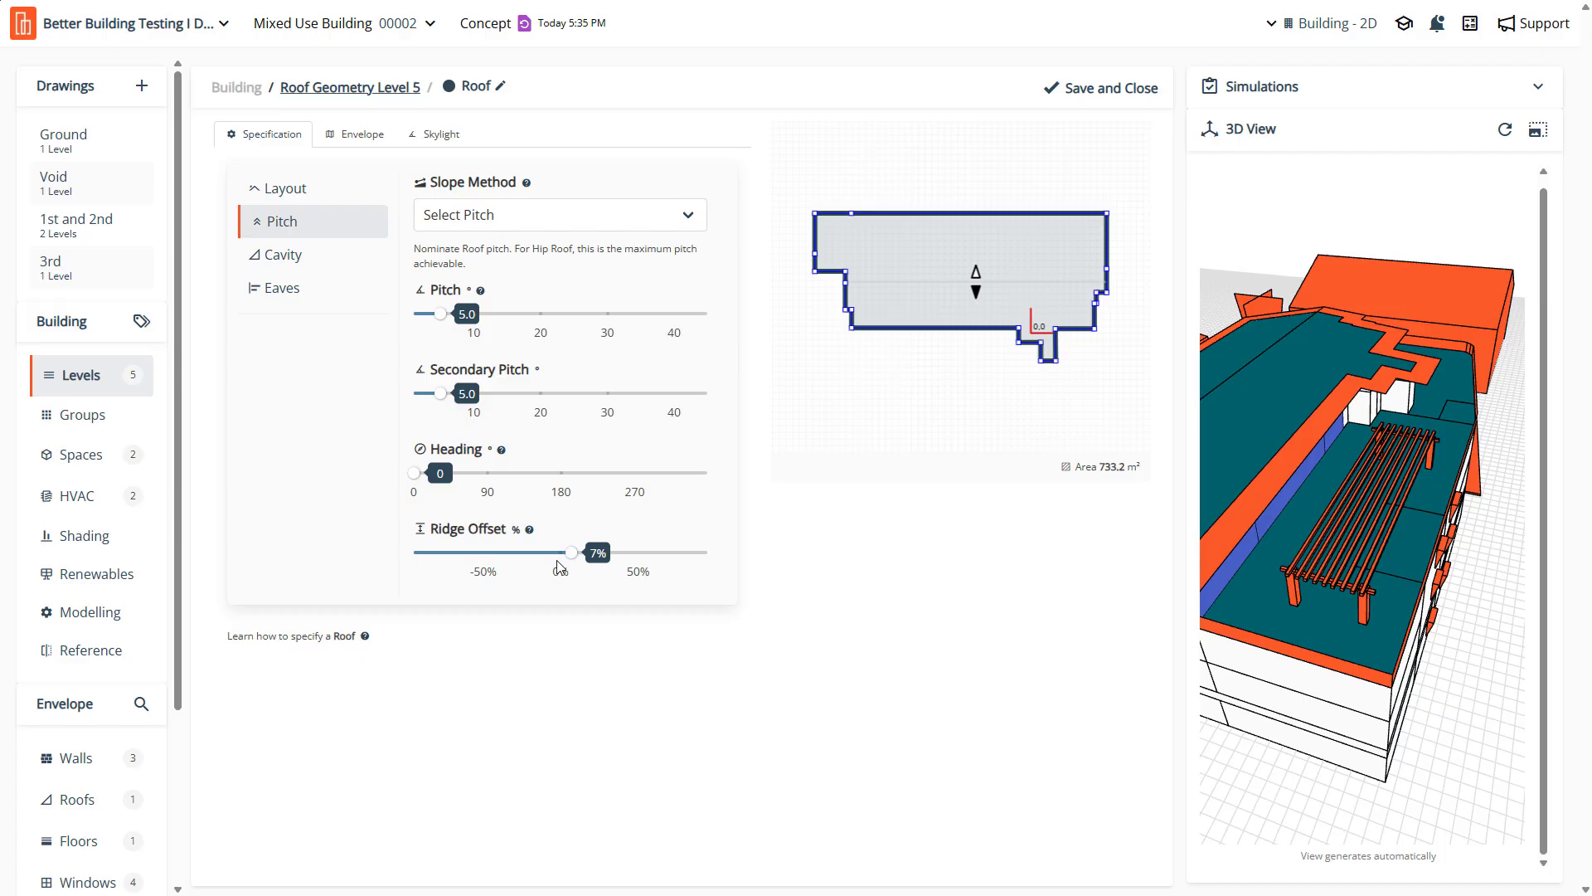
drag(569, 557, 562, 558)
Save the roof specification and regenerate the 3D view
click(1104, 88)
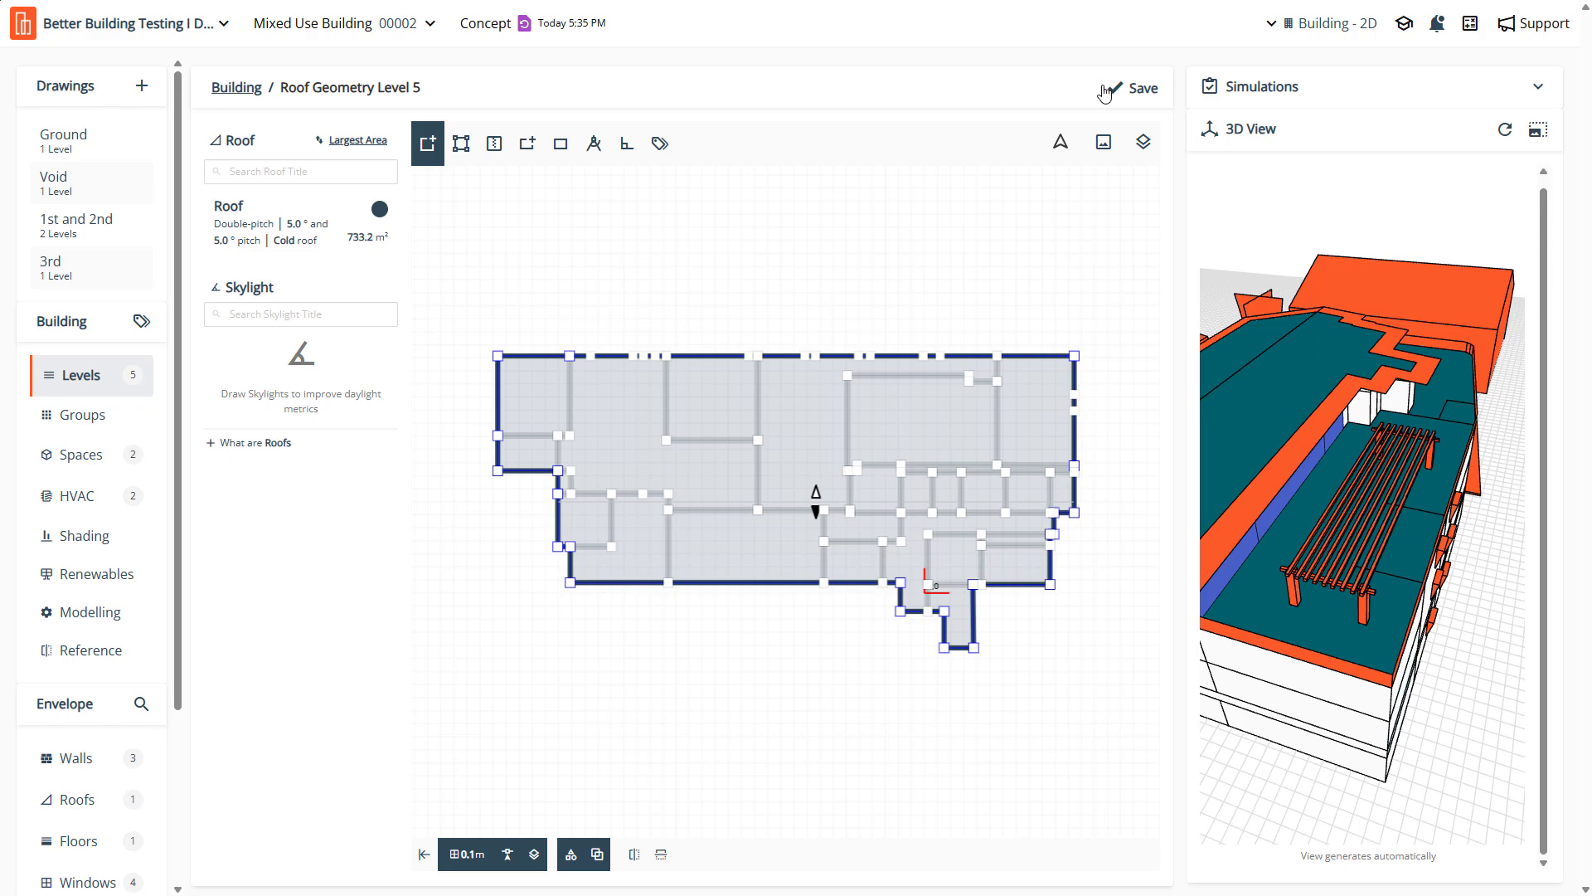
click(1504, 130)
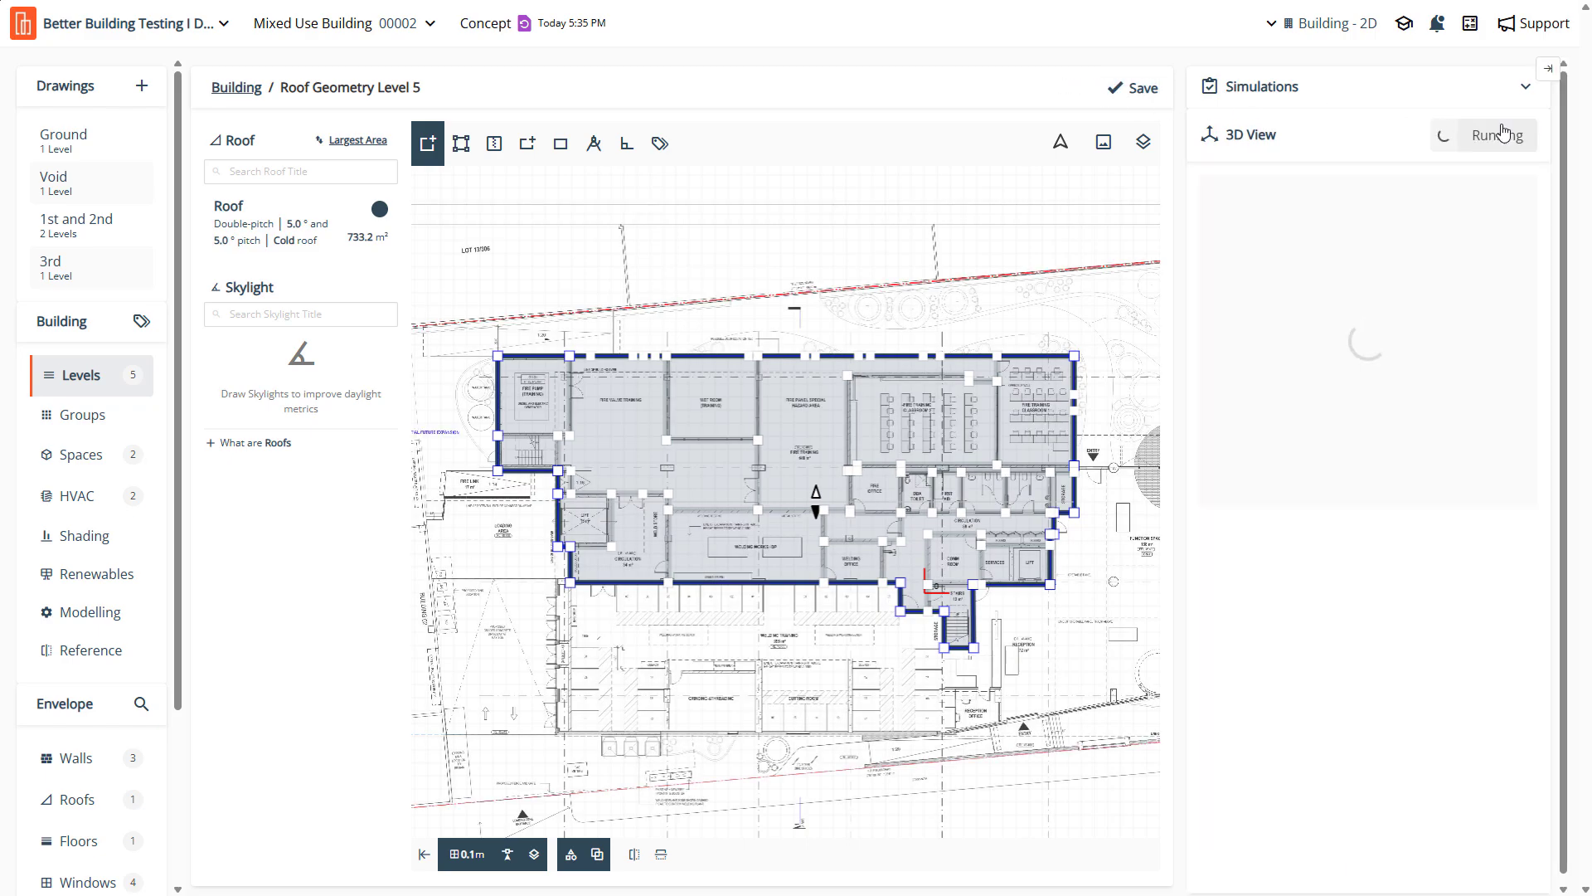
scroll(972, 612, up, 1)
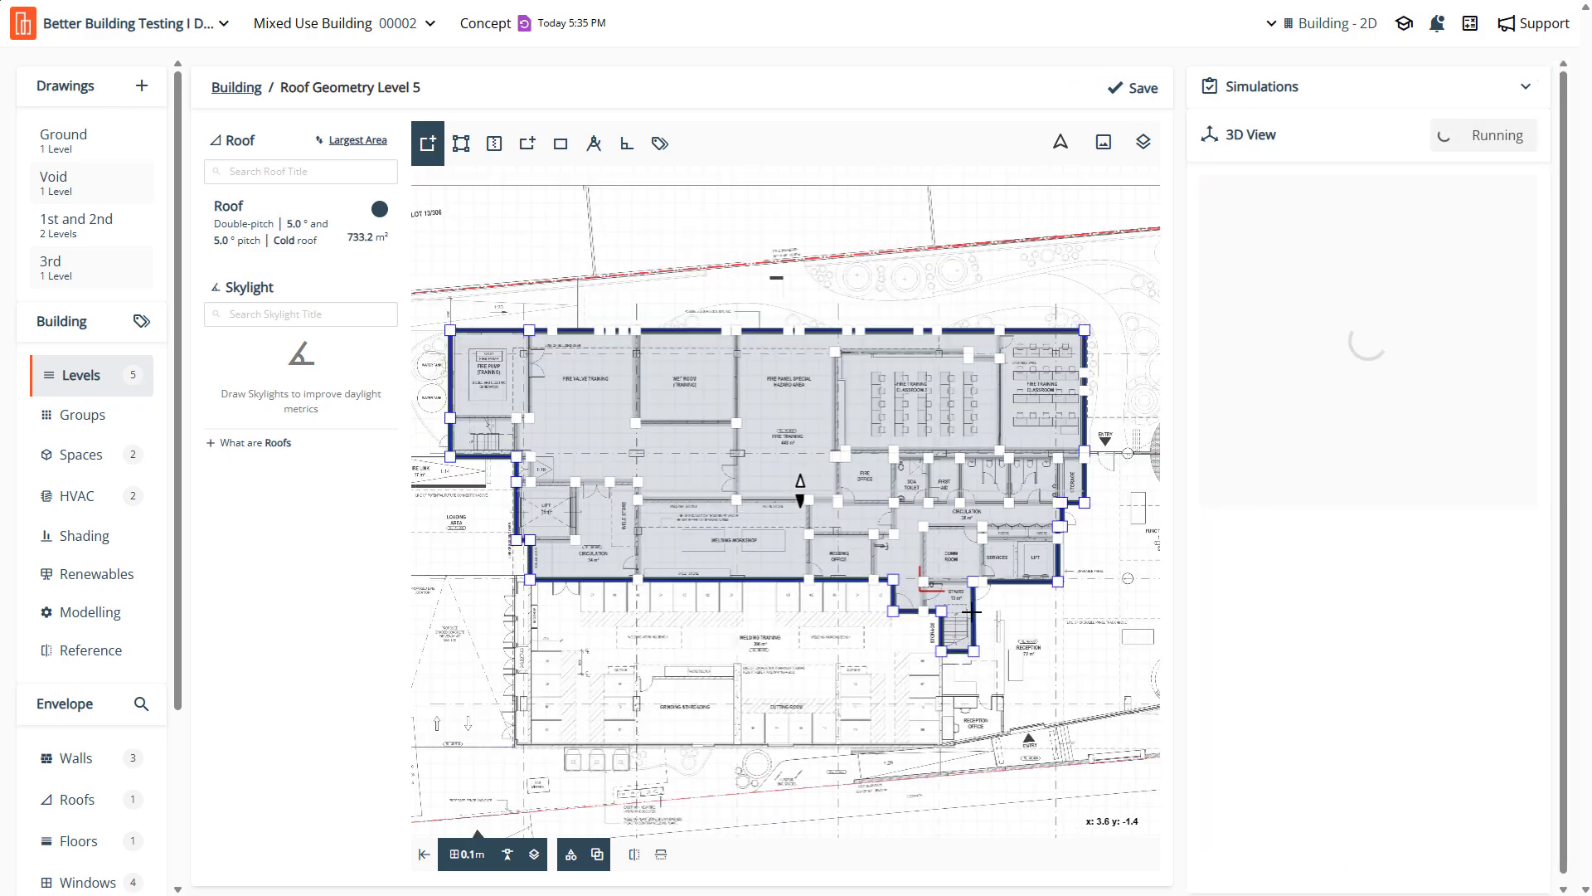
scroll(972, 611, up, 2)
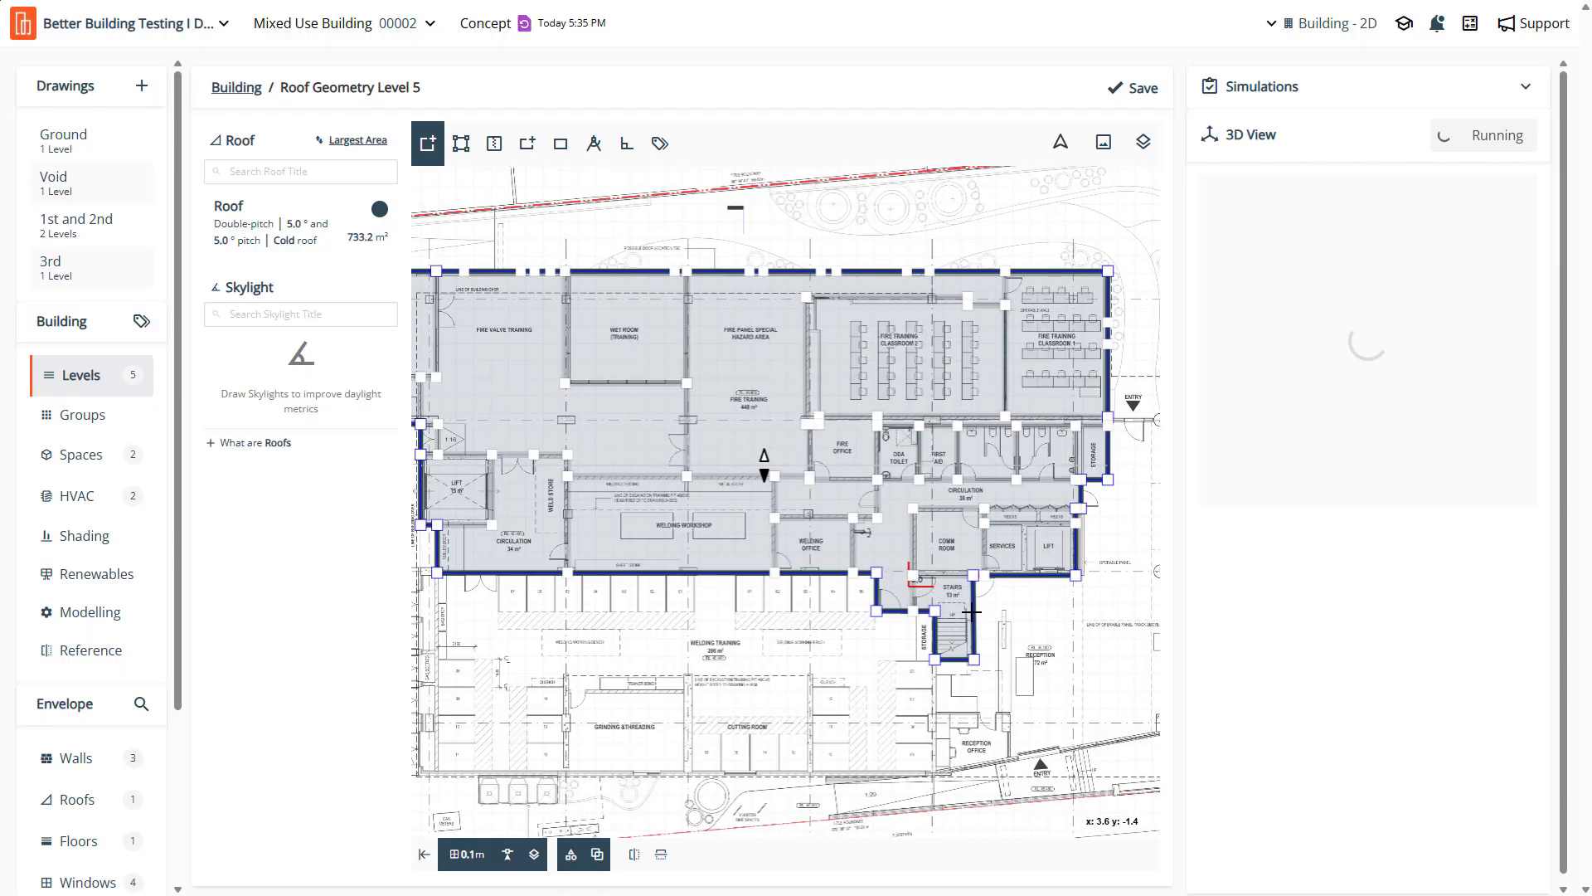
scroll(972, 611, down, 3)
scroll(974, 610, up, 2)
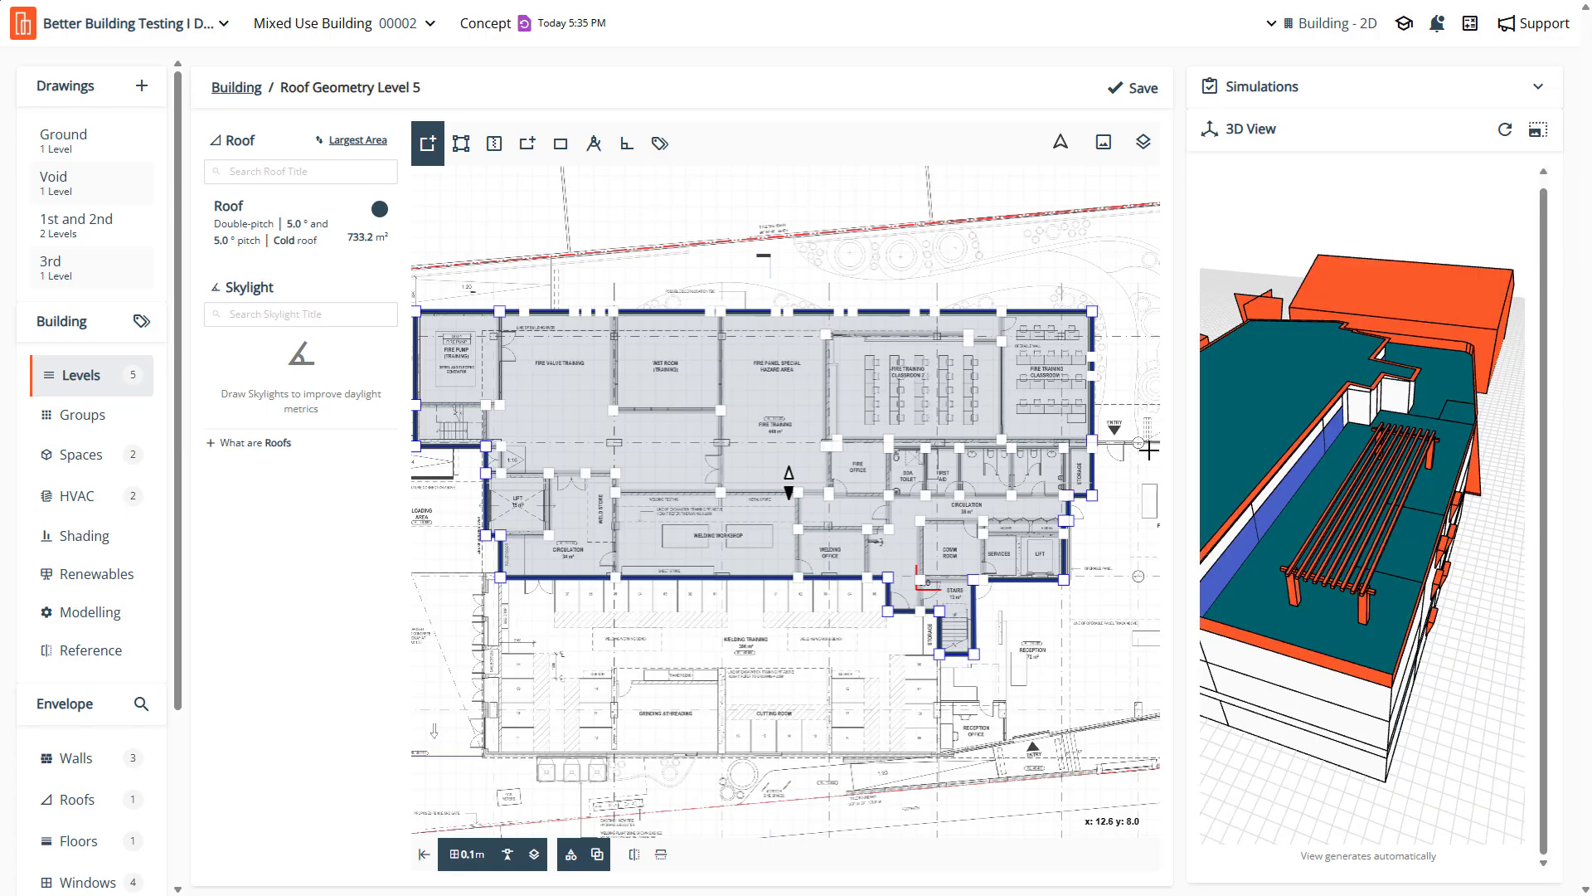
Inspect the revised roof pitch and eaves from both ends of the building in the large 3D viewer
click(1538, 131)
scroll(693, 400, up, 2)
scroll(549, 342, up, 7)
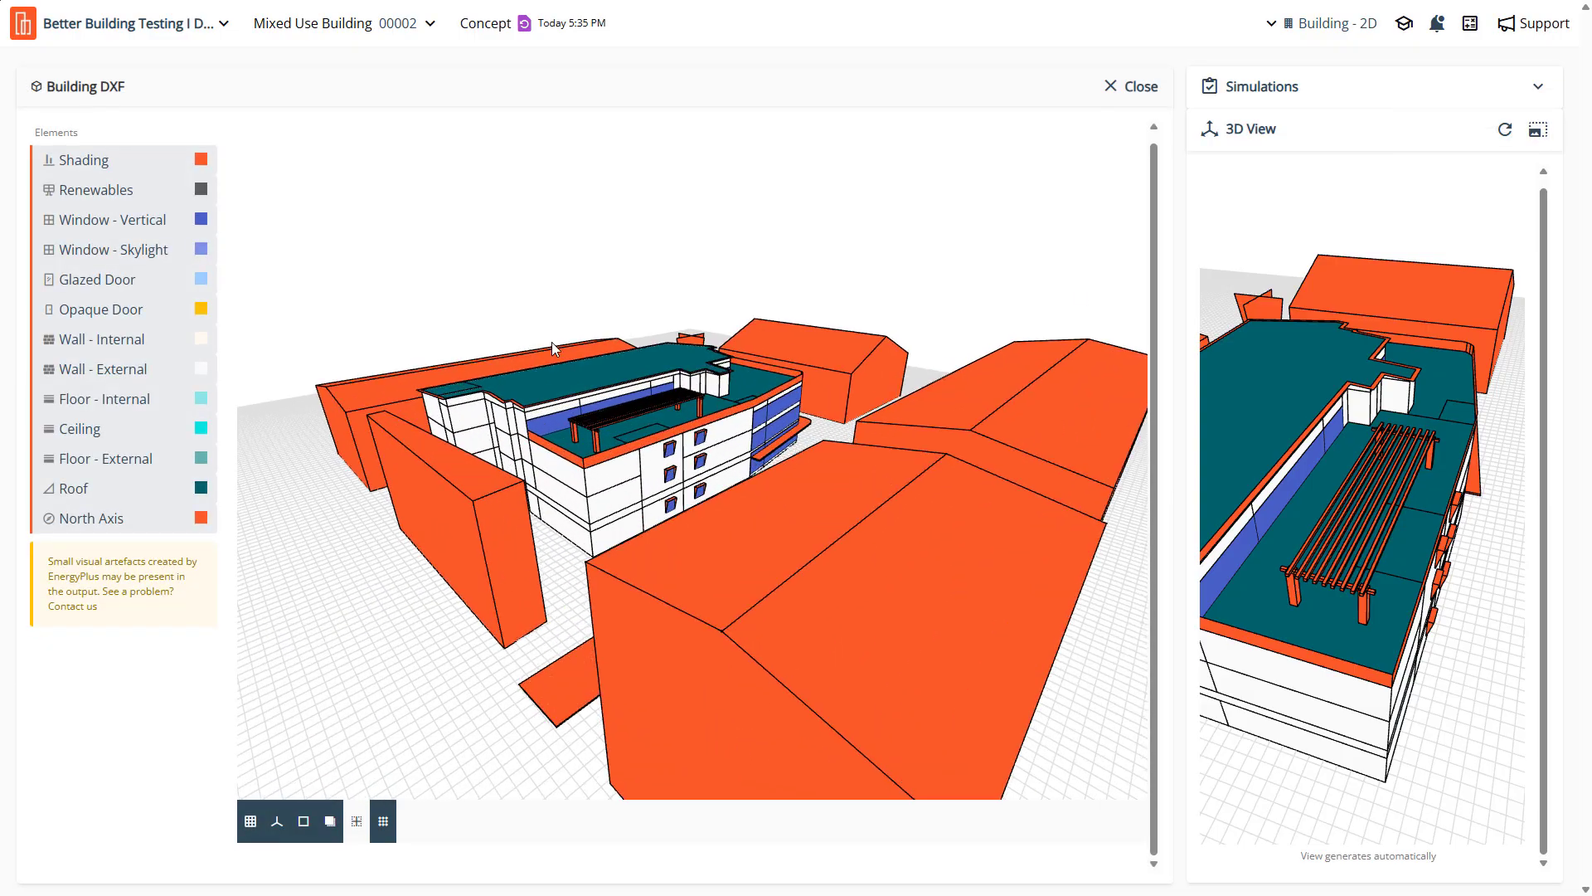
scroll(548, 357, up, 8)
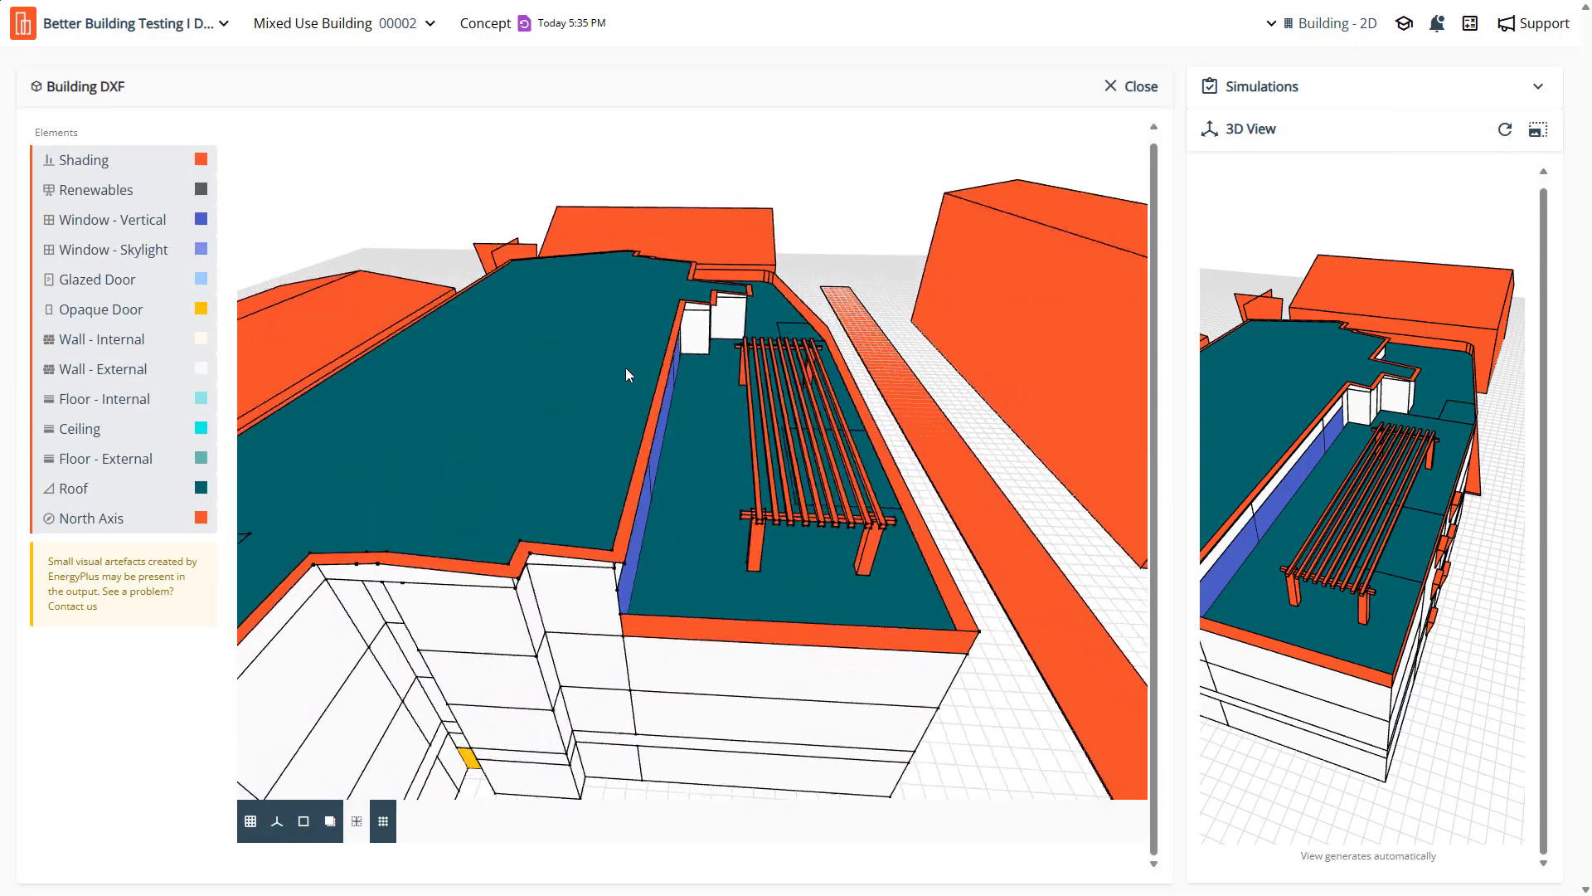
drag(650, 364, 361, 389)
right_drag(470, 385, 469, 535)
scroll(655, 475, up, 2)
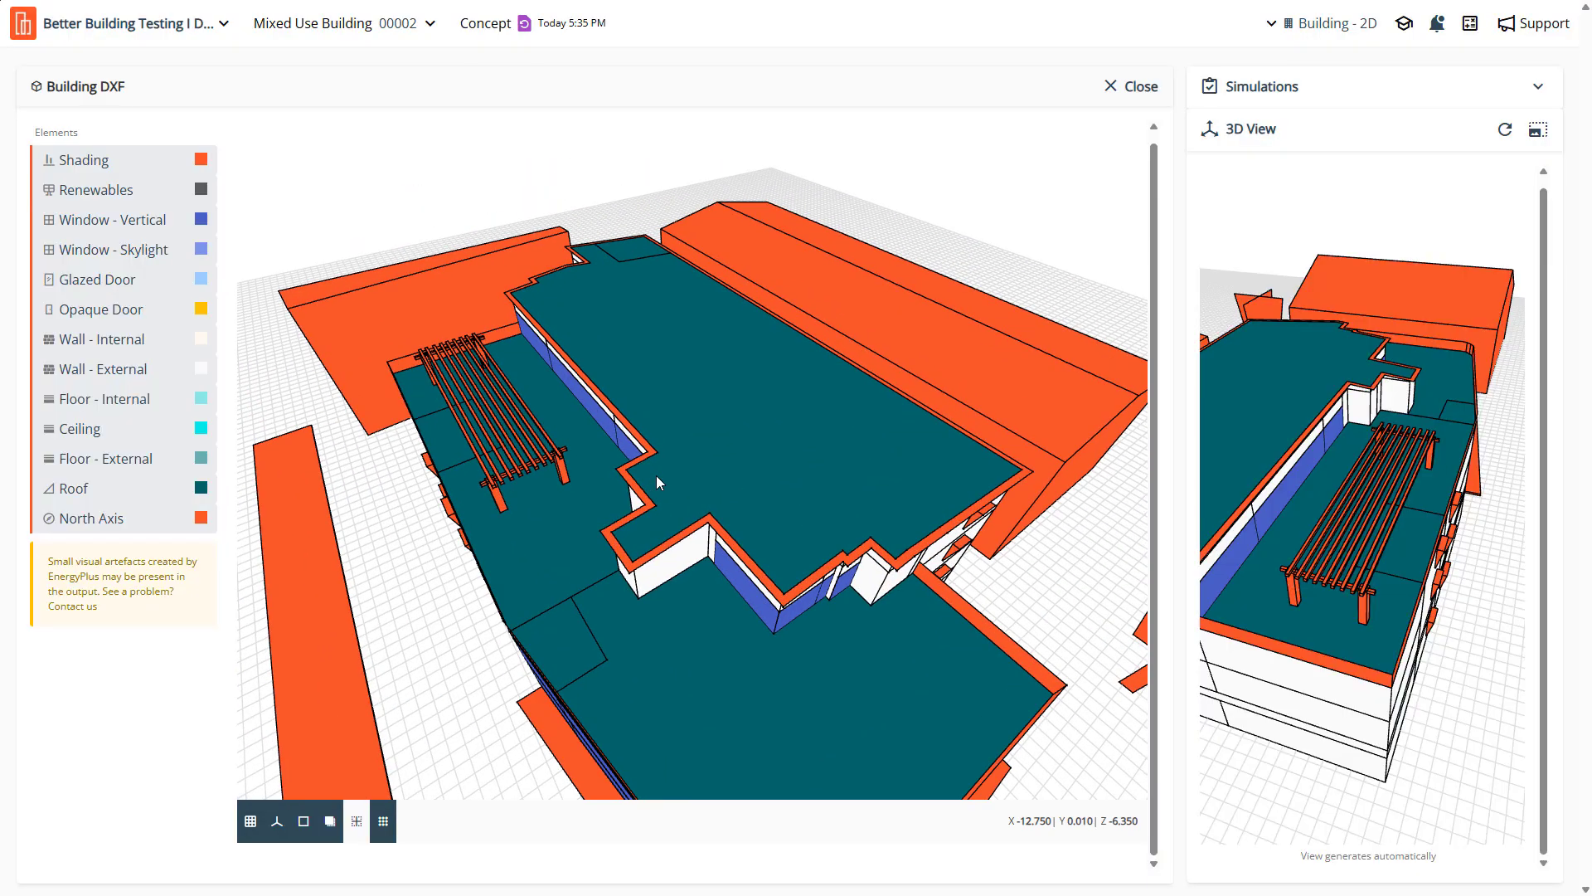
drag(655, 475, 671, 483)
click(1133, 87)
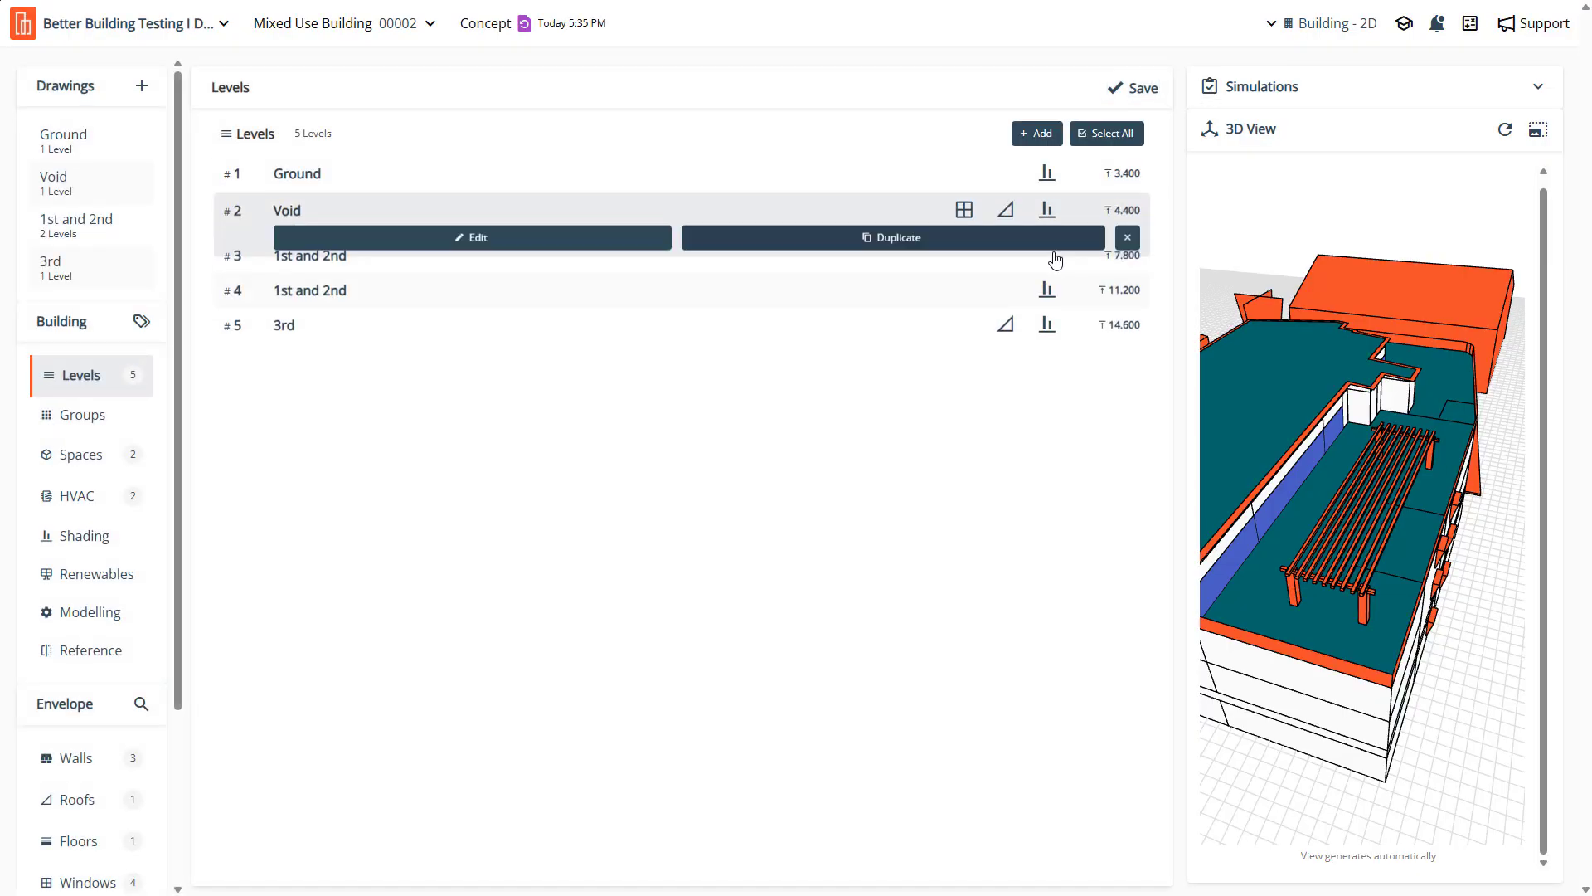
Reopen the 3rd level's roof geometry, examine the outline point between the fire pump room and the stair, and save
click(1005, 313)
click(949, 354)
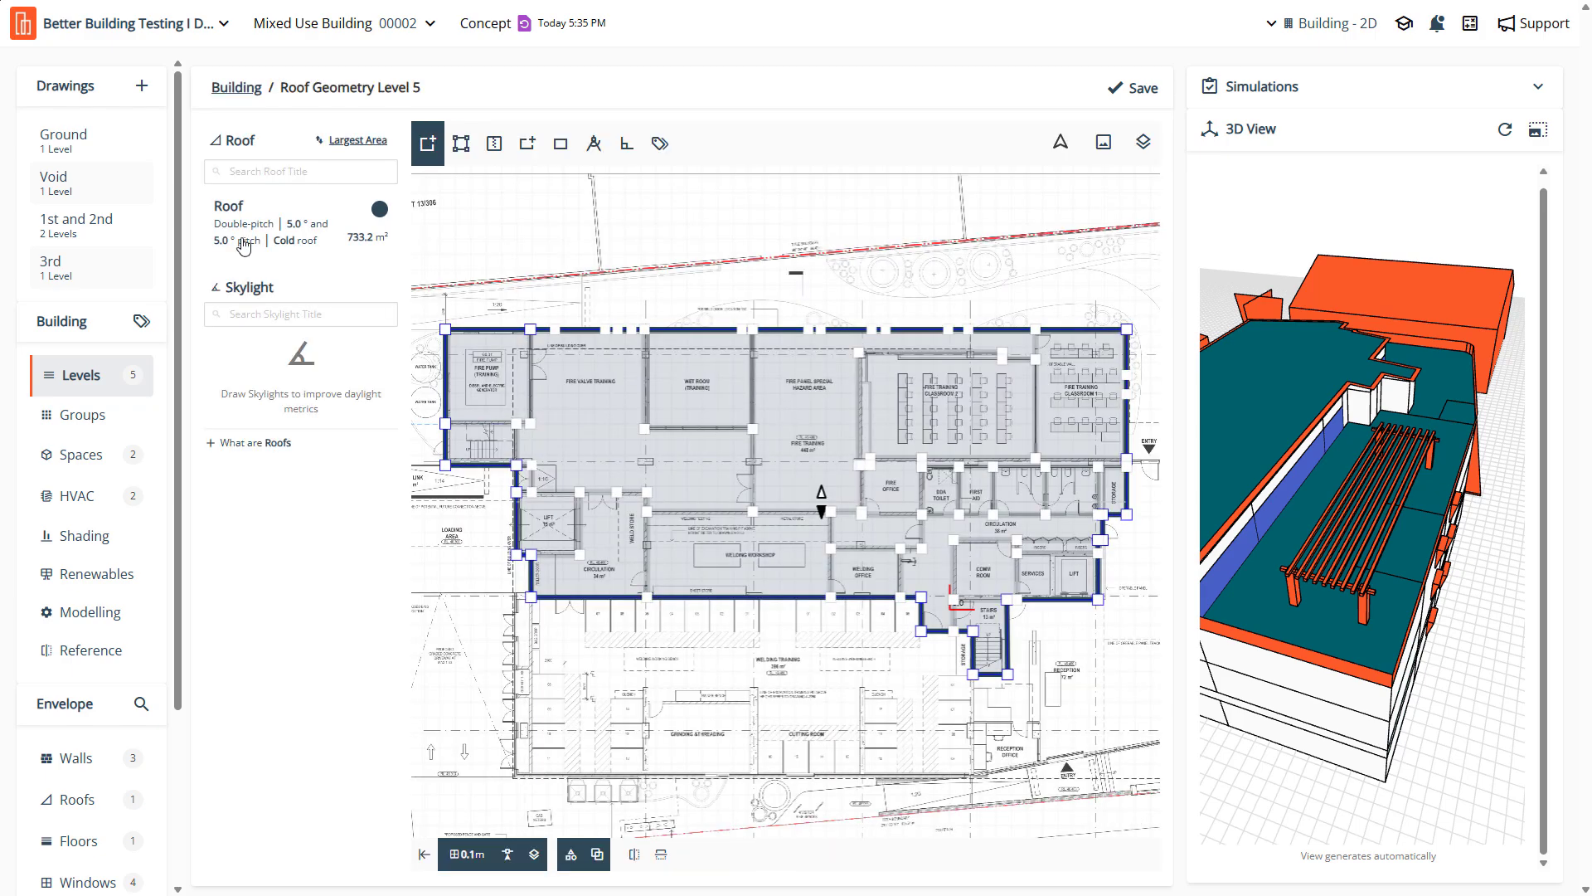
scroll(847, 448, down, 2)
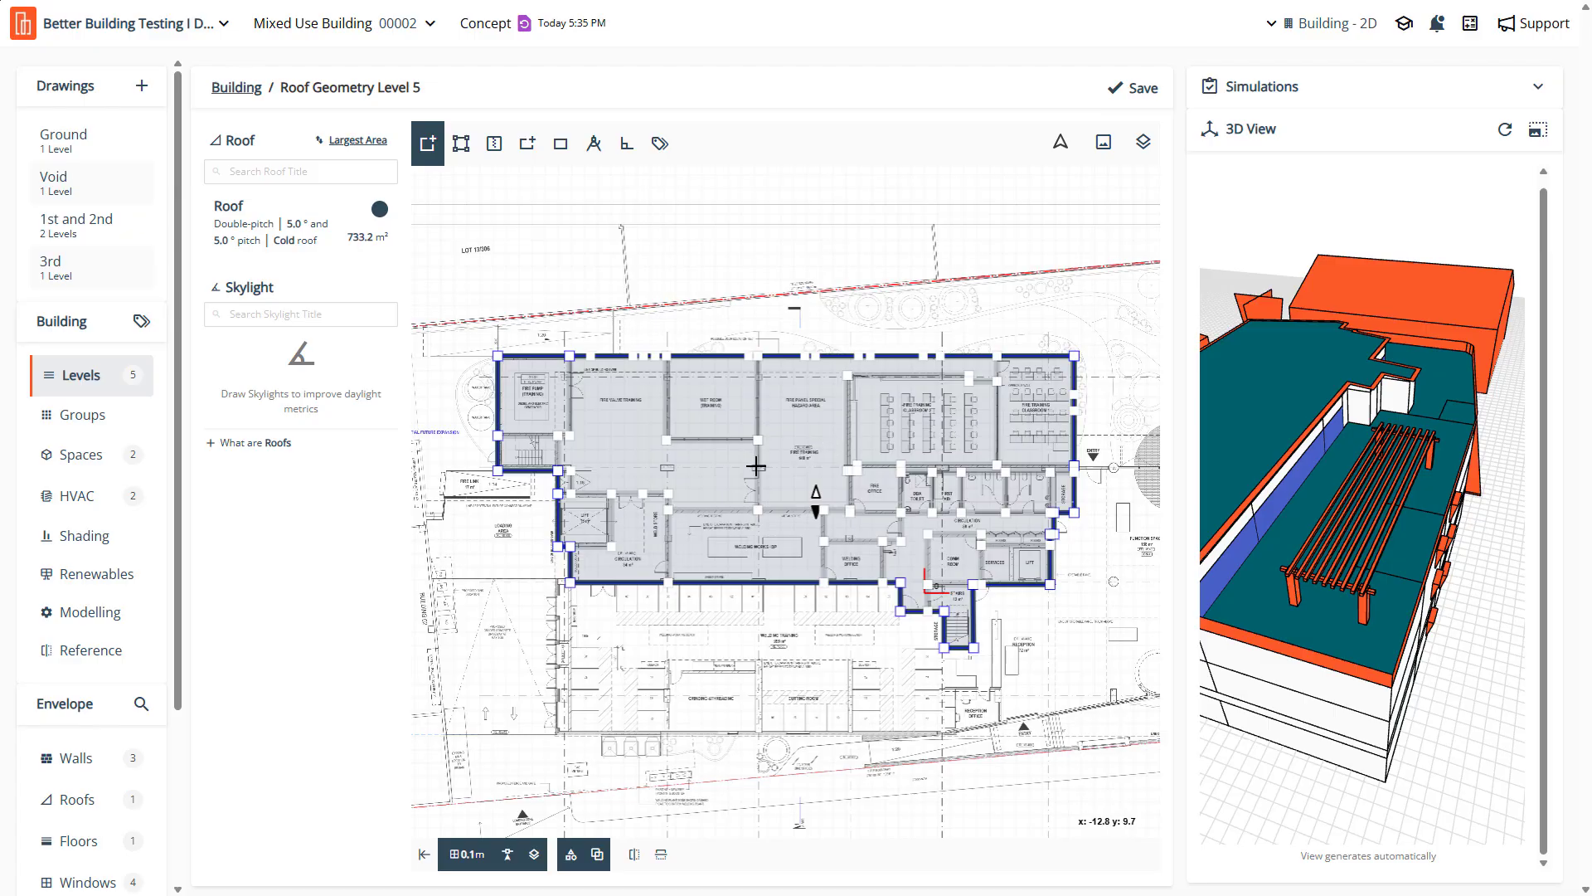
scroll(756, 466, up, 2)
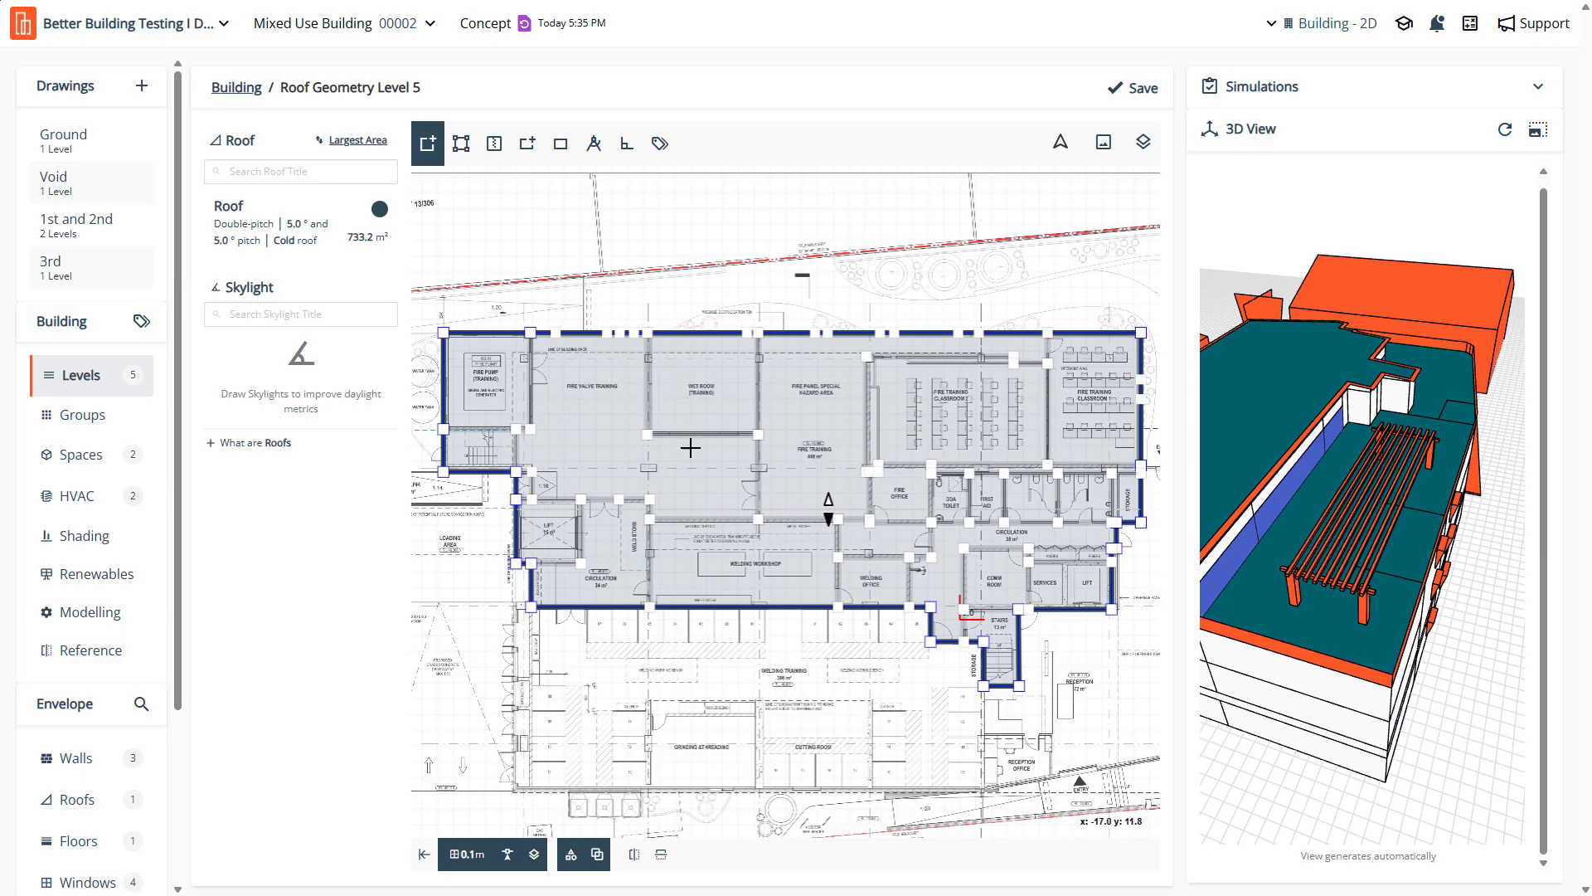
scroll(687, 490, up, 5)
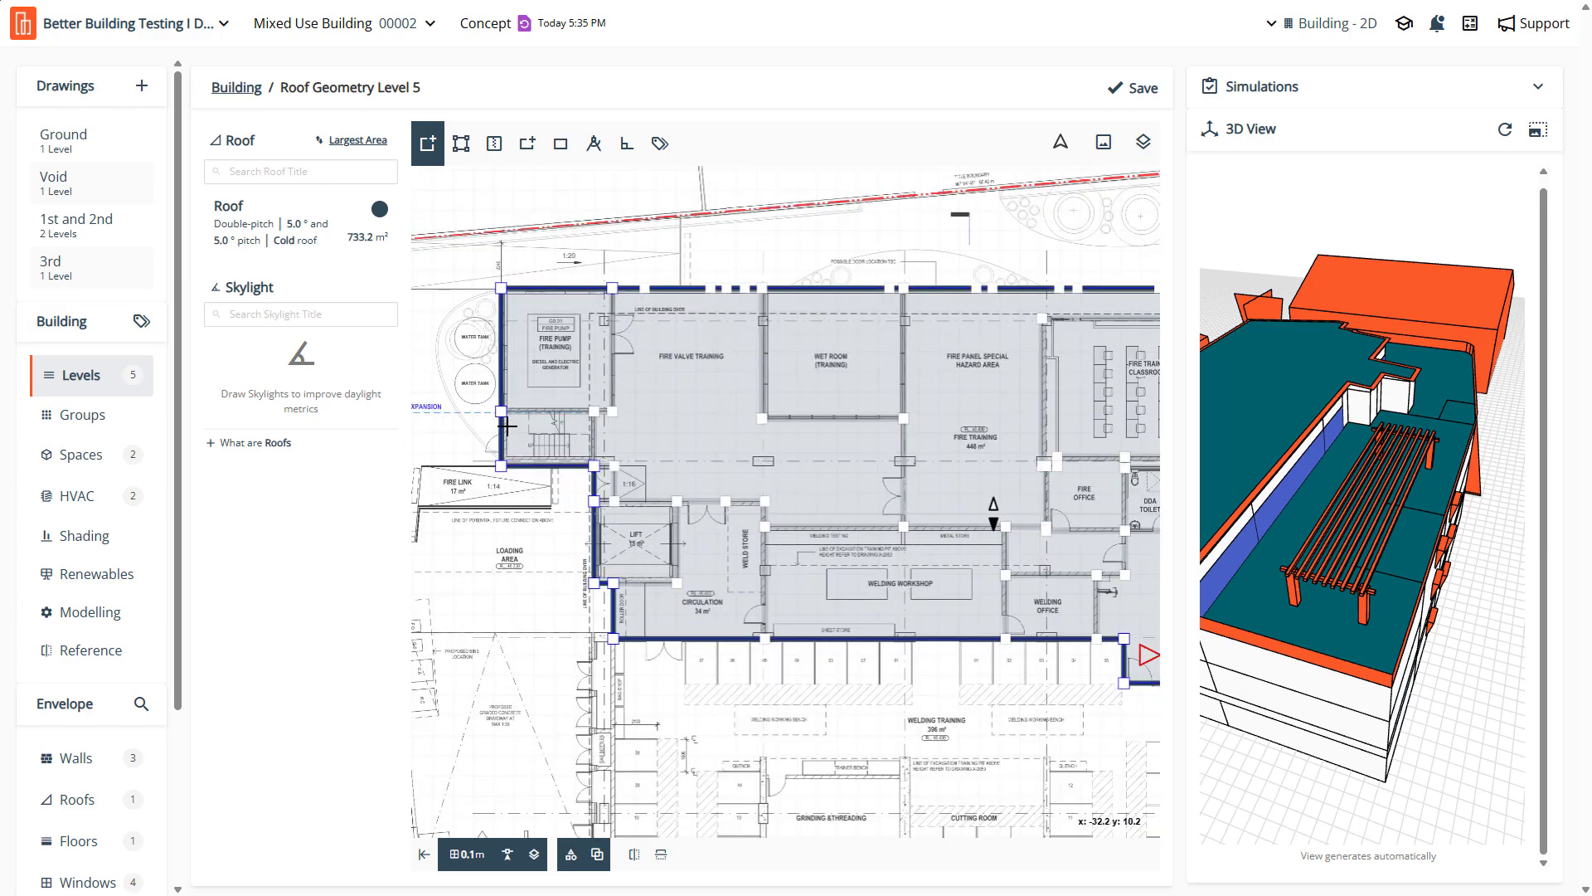
scroll(509, 366, up, 4)
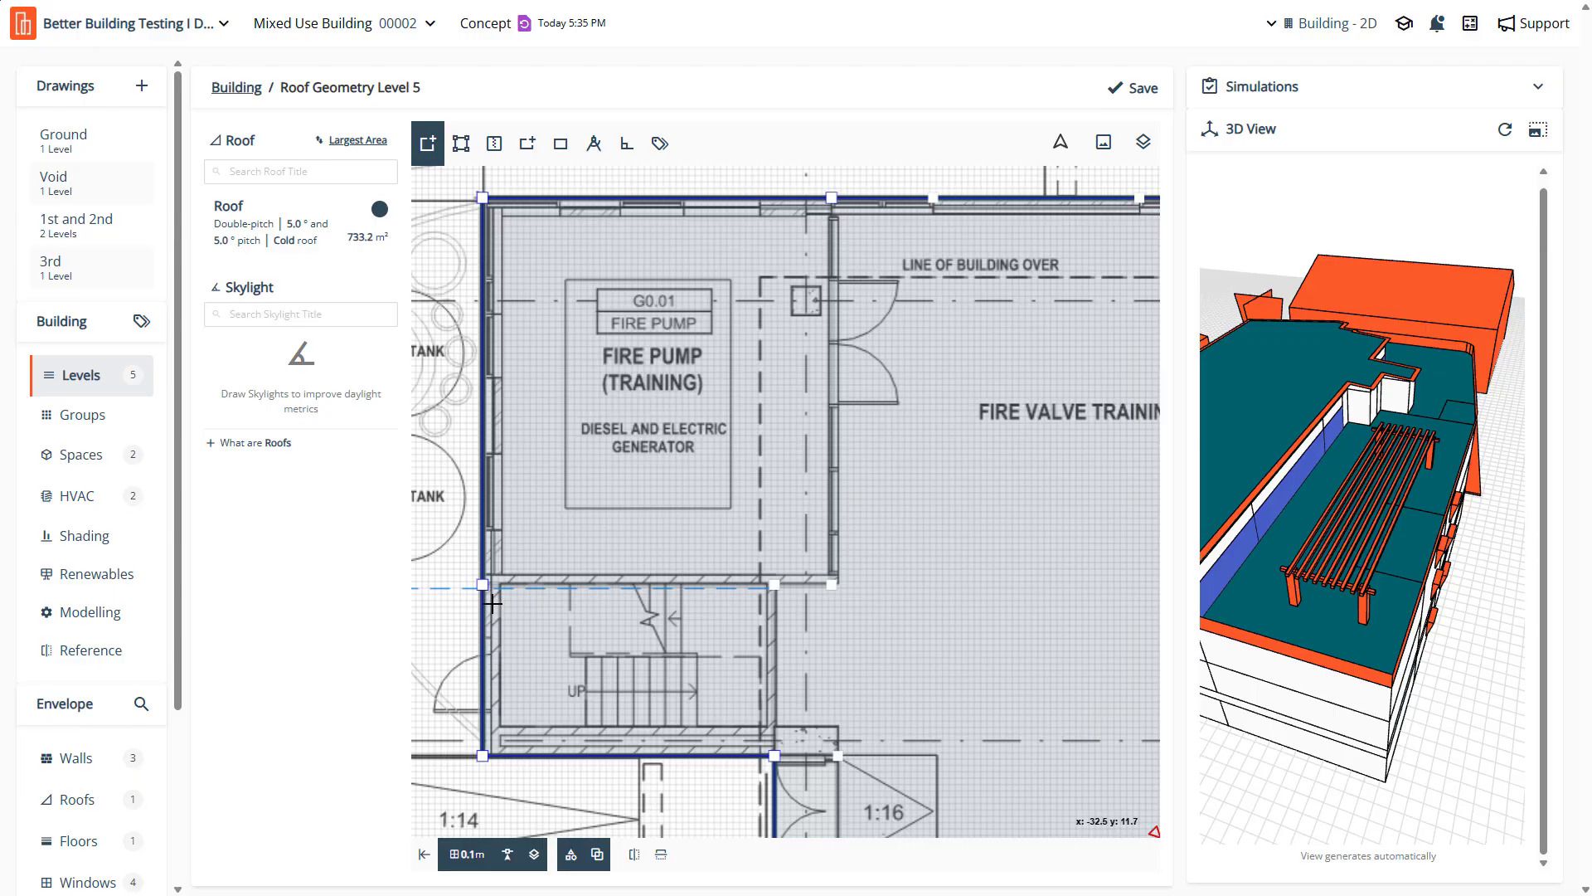
key(Escape)
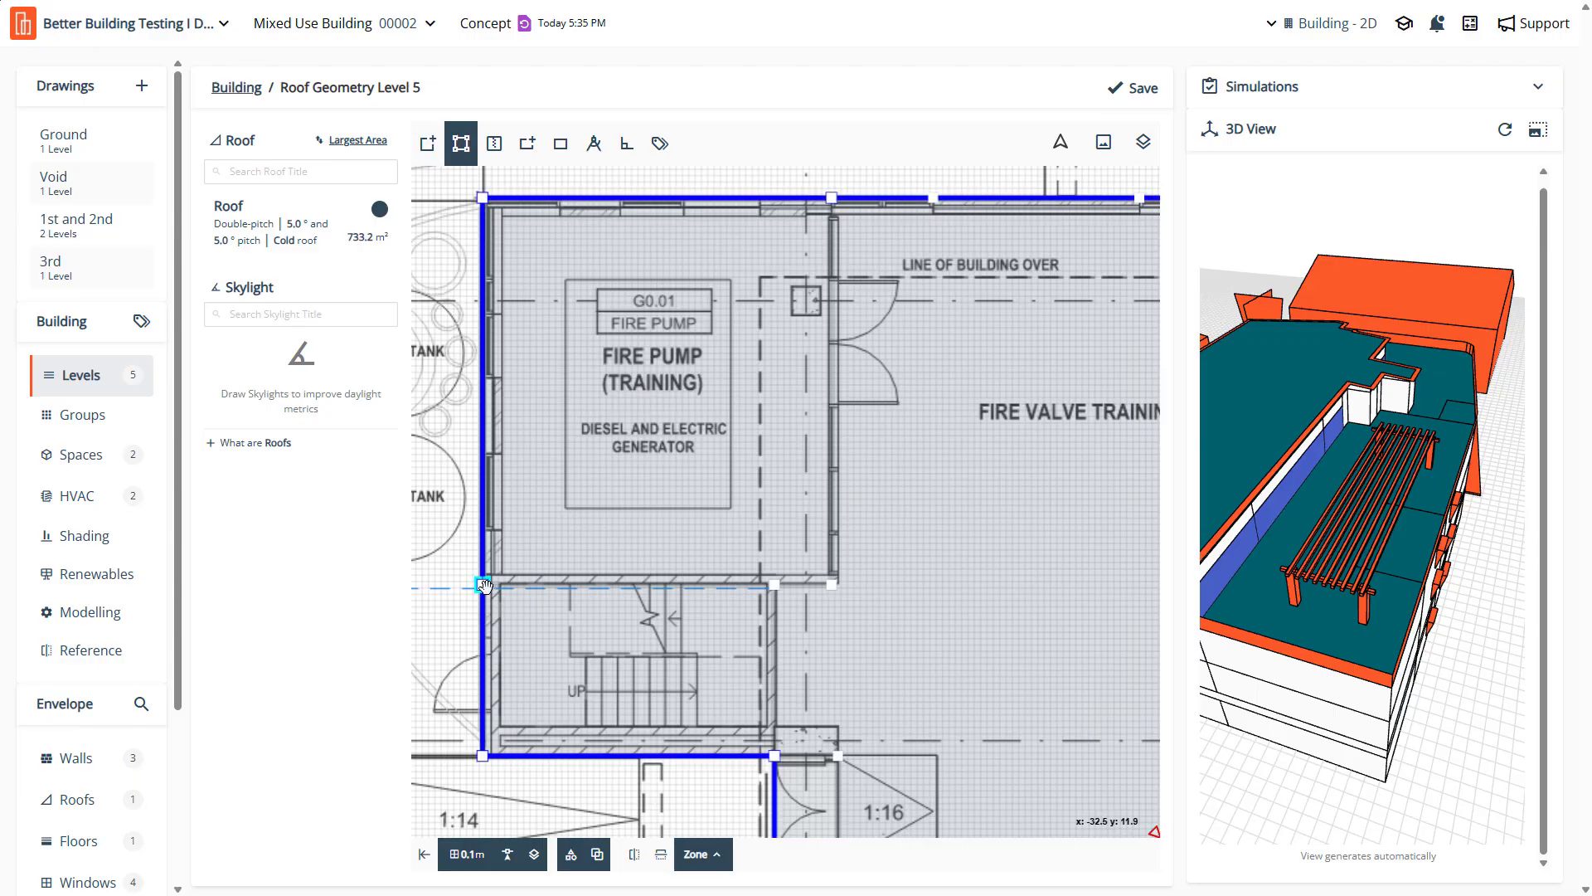
click(1131, 91)
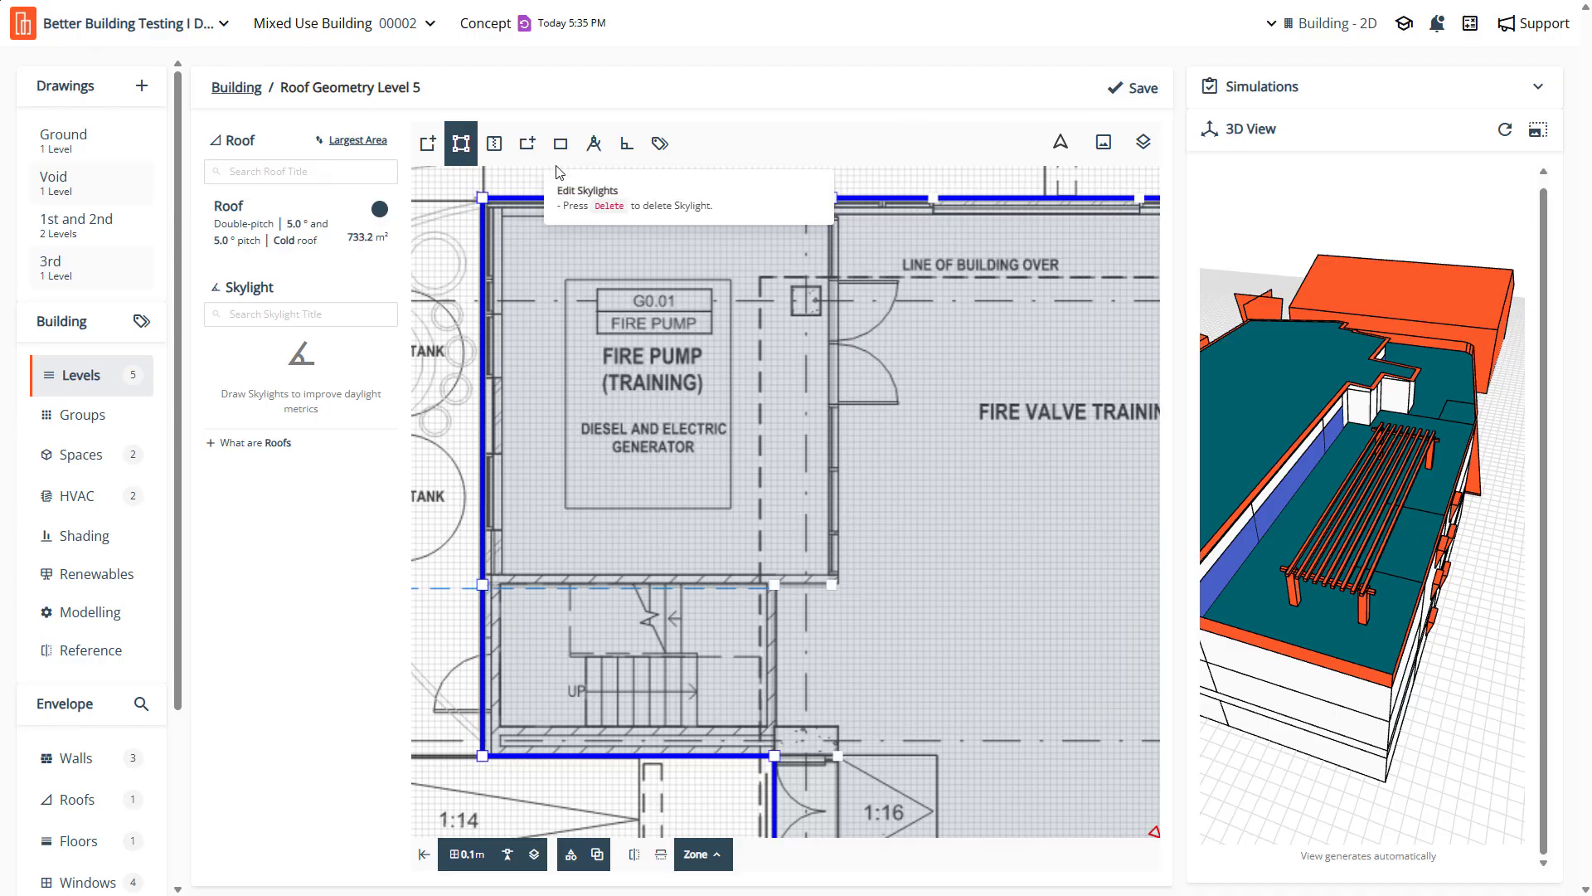
Hide the roof in the large 3D viewer and examine how its outline follows the walls around the corner room
click(1547, 131)
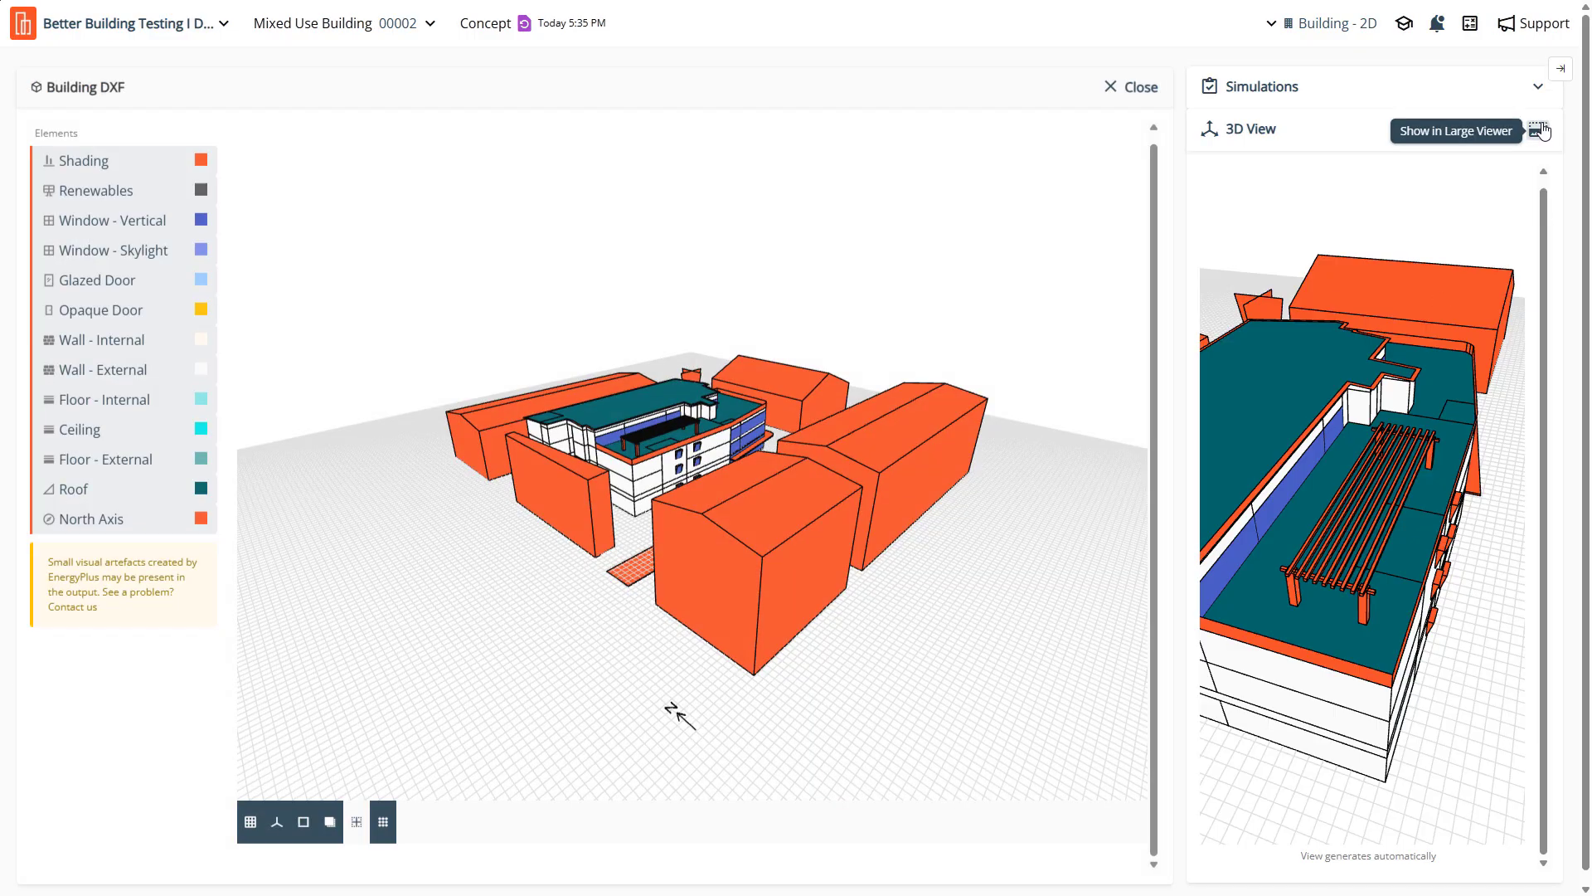
drag(400, 388, 558, 385)
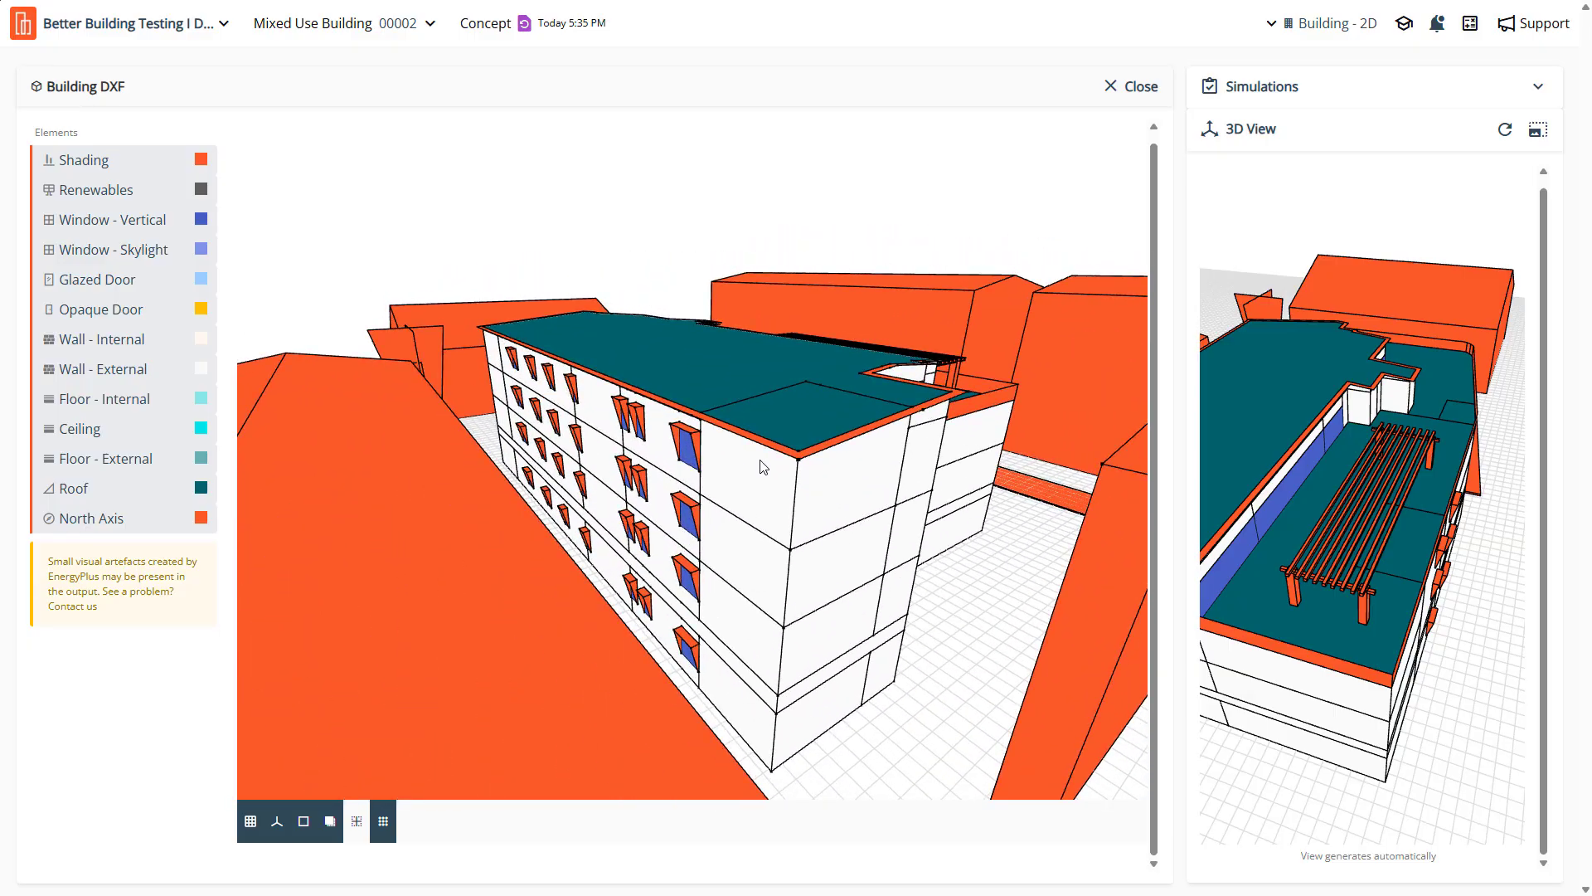
click(106, 496)
drag(824, 490, 832, 514)
scroll(764, 625, up, 6)
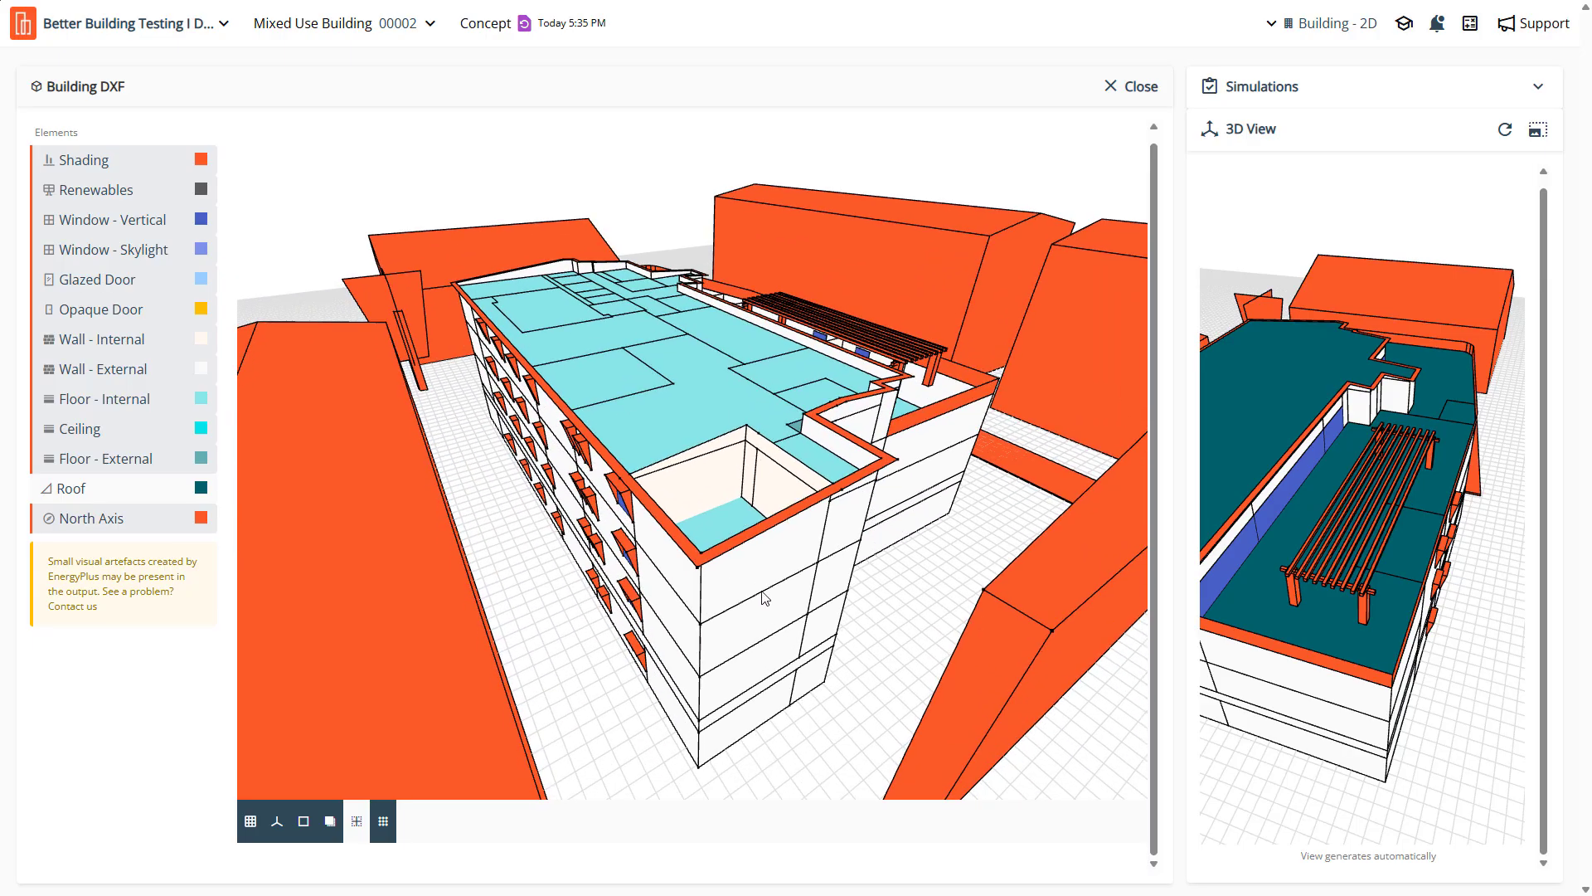
drag(763, 594, 760, 597)
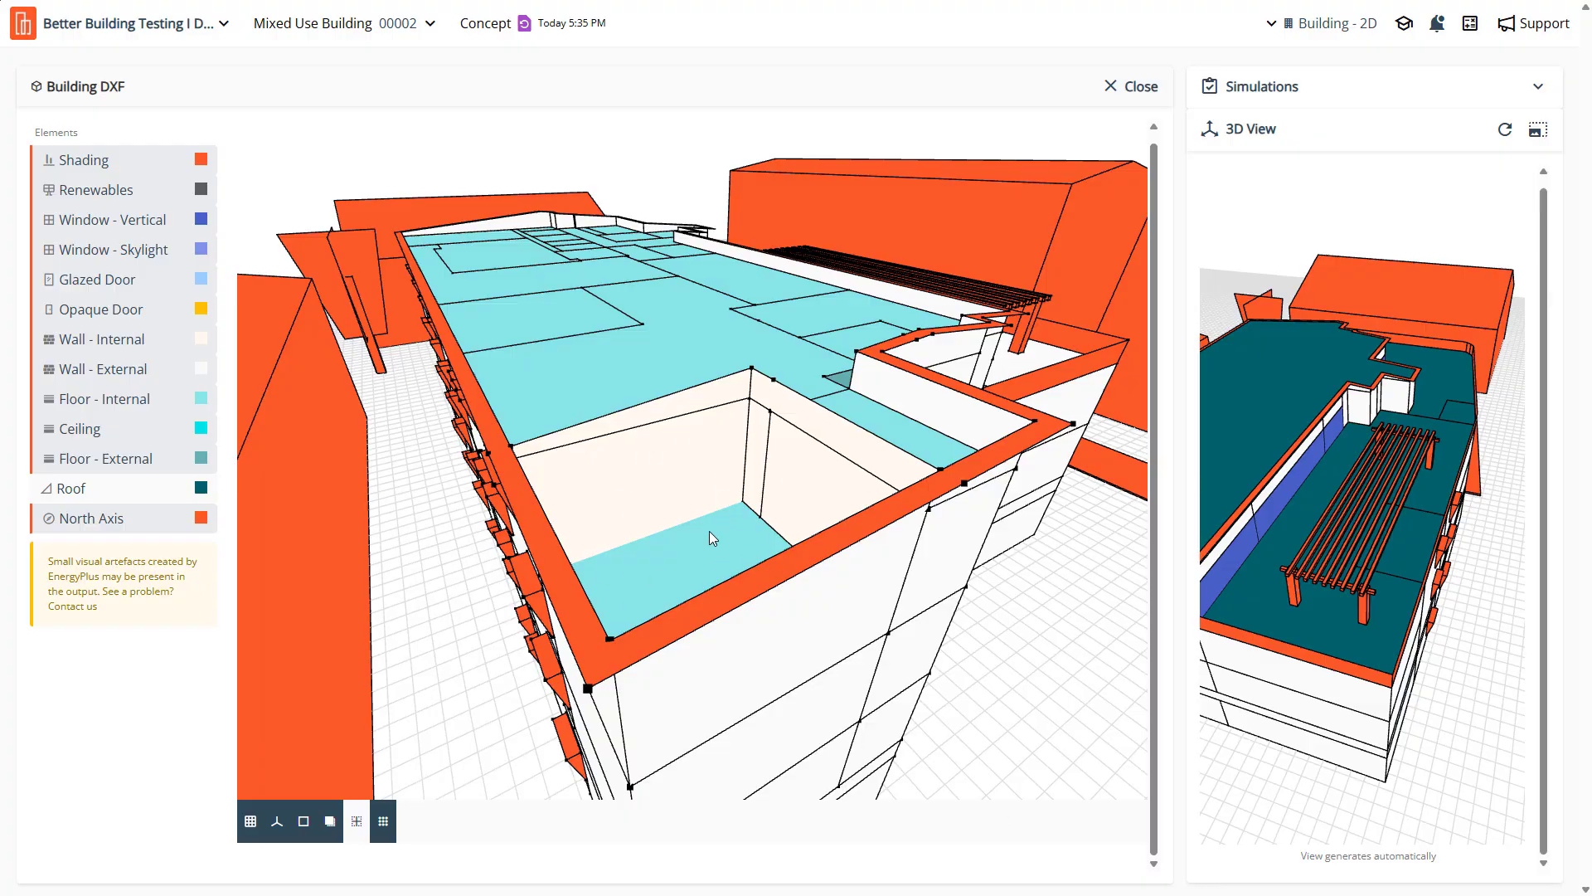
scroll(711, 537, up, 2)
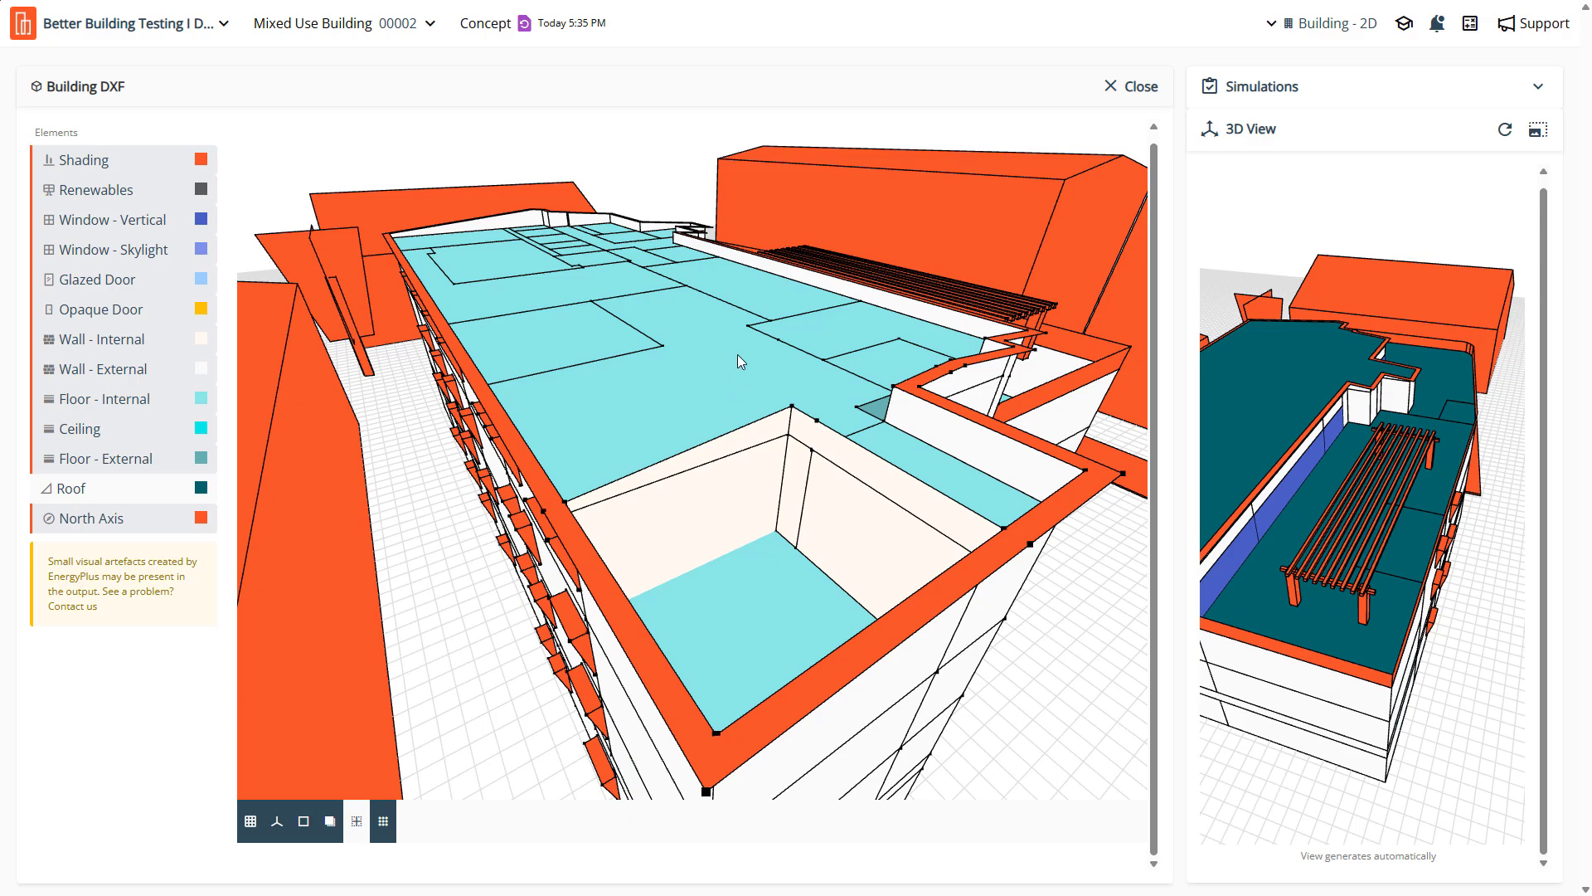
drag(758, 529, 745, 481)
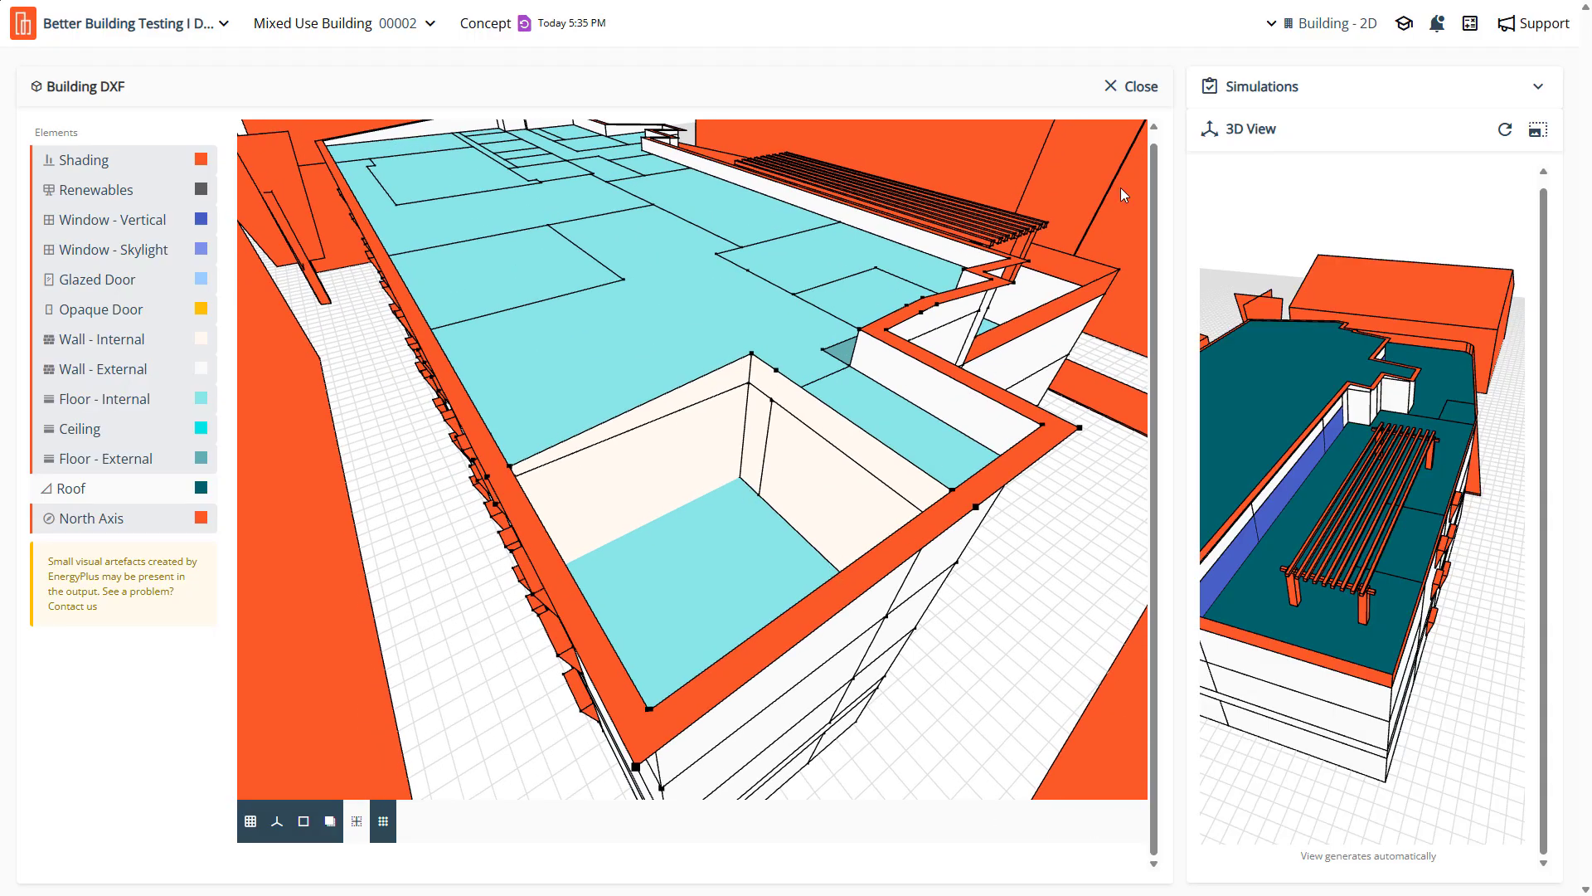
click(1149, 92)
Open the 3rd level drawing and bring up the Fire Pump (Training) zone's roof ceiling settings
click(322, 172)
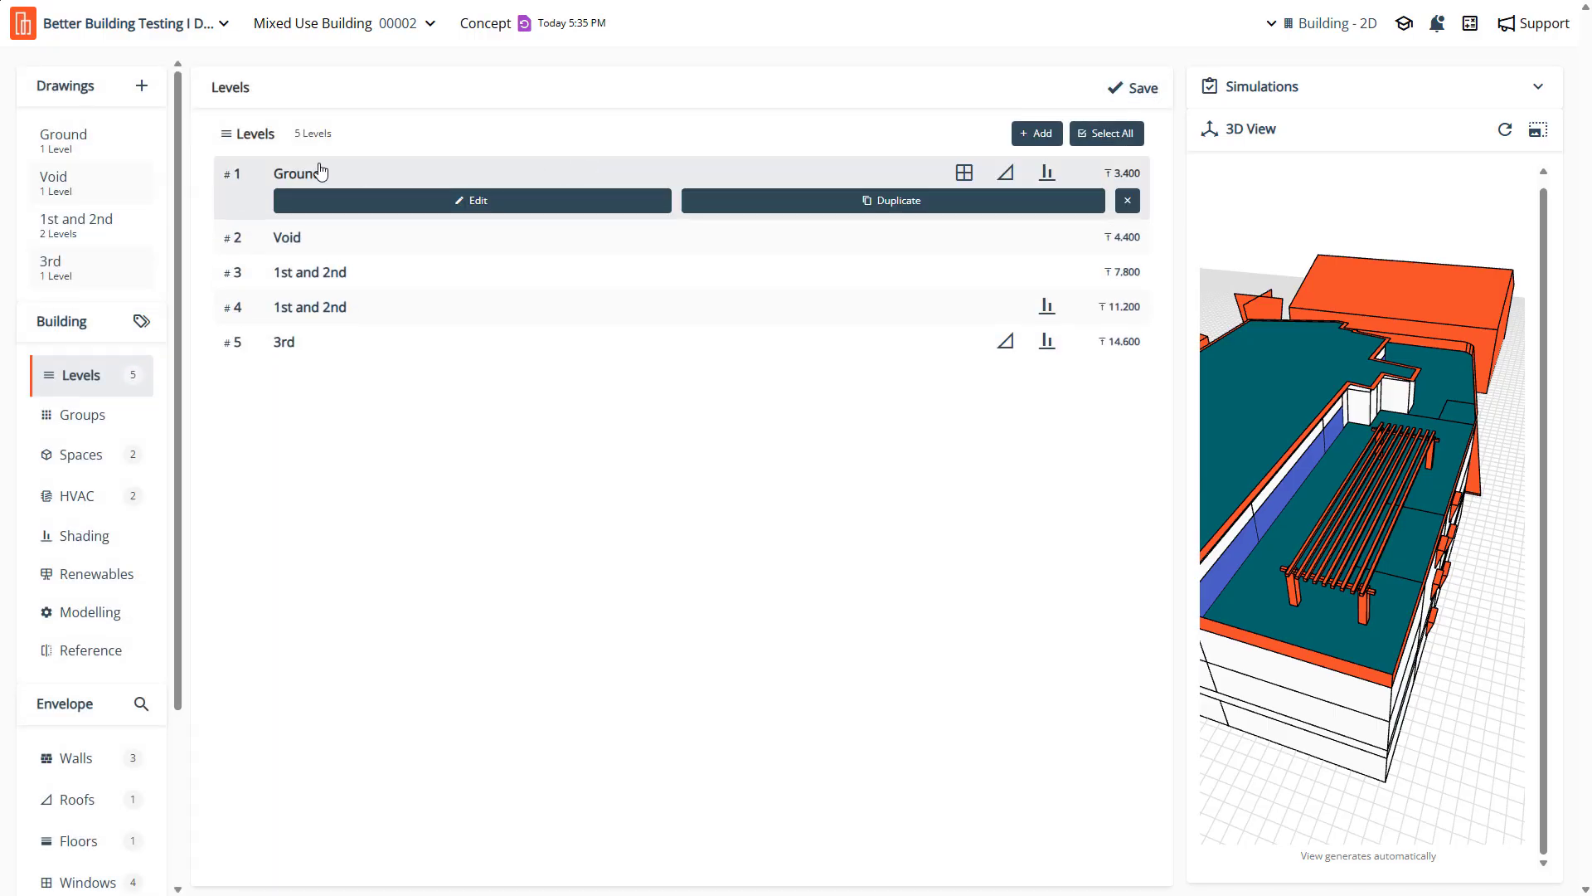
click(60, 265)
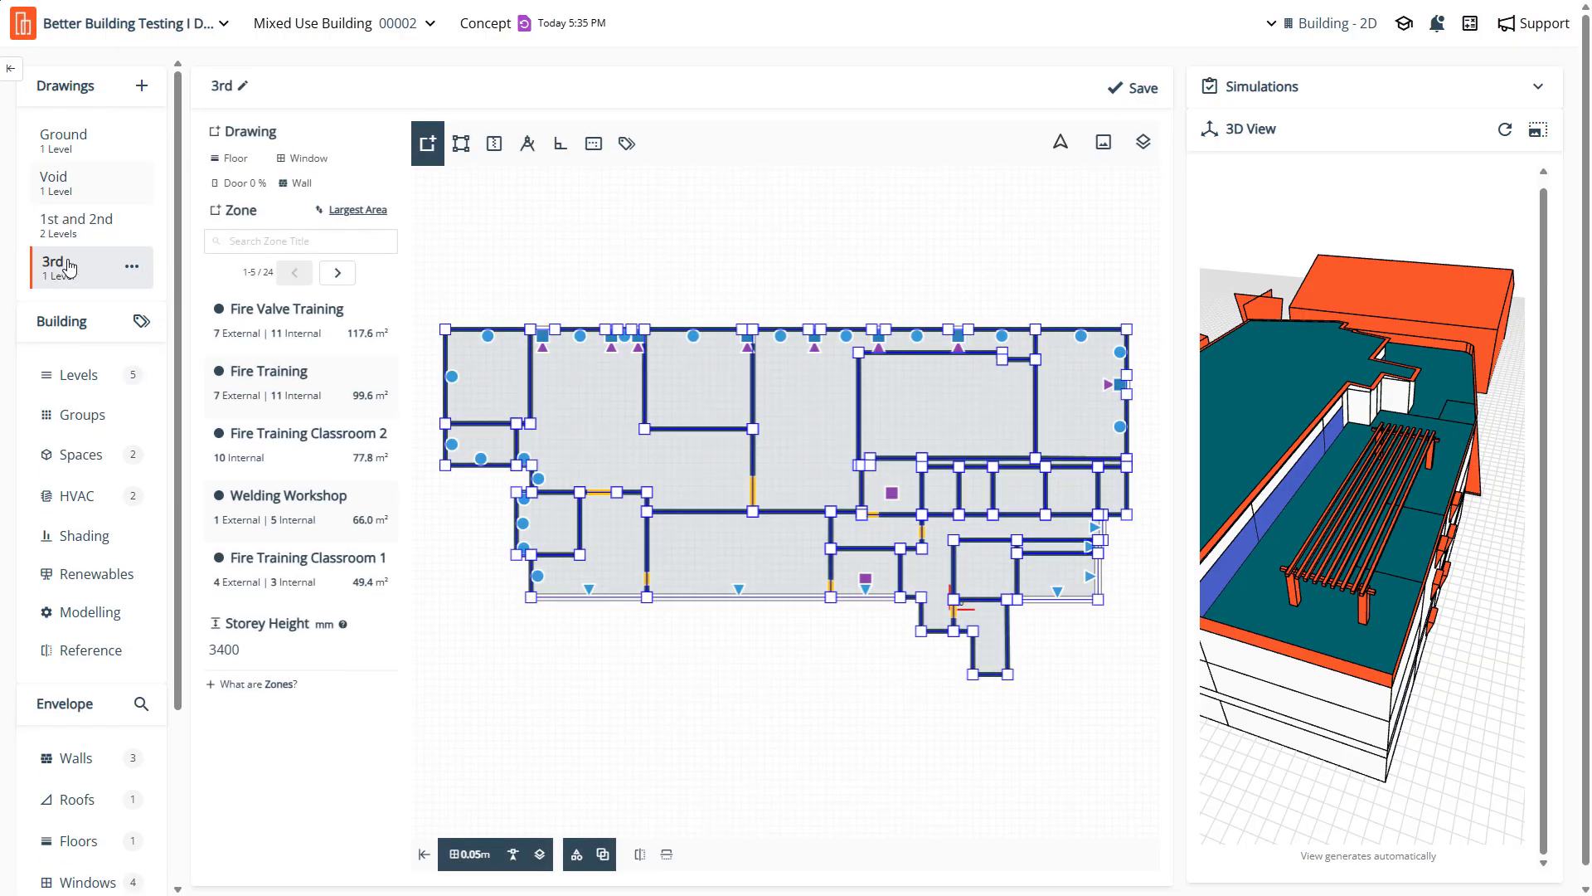
scroll(647, 384, up, 5)
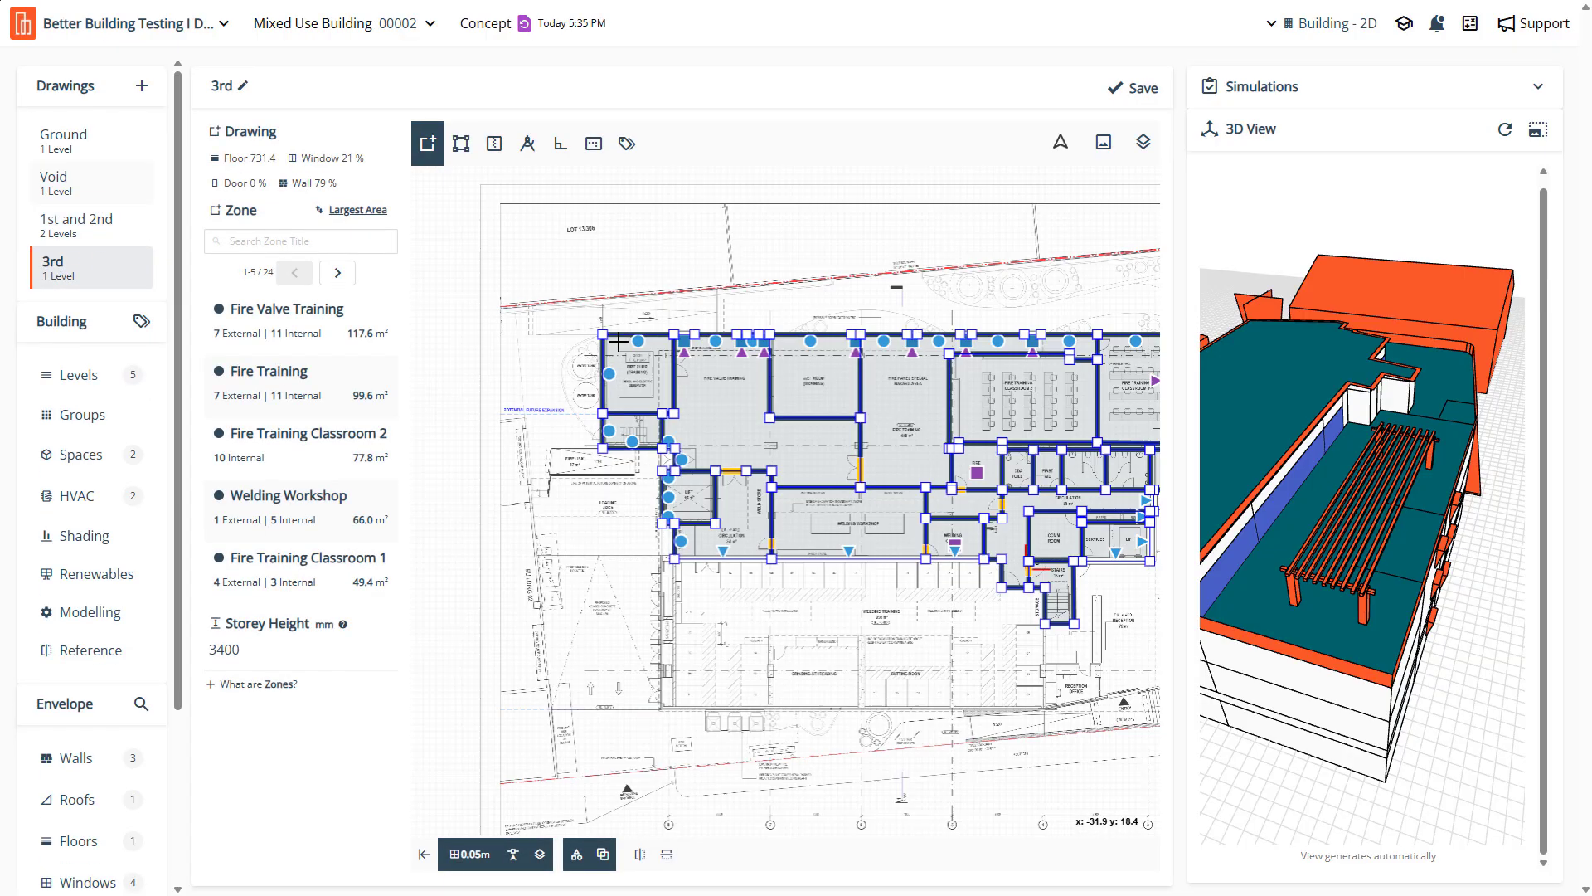
click(647, 384)
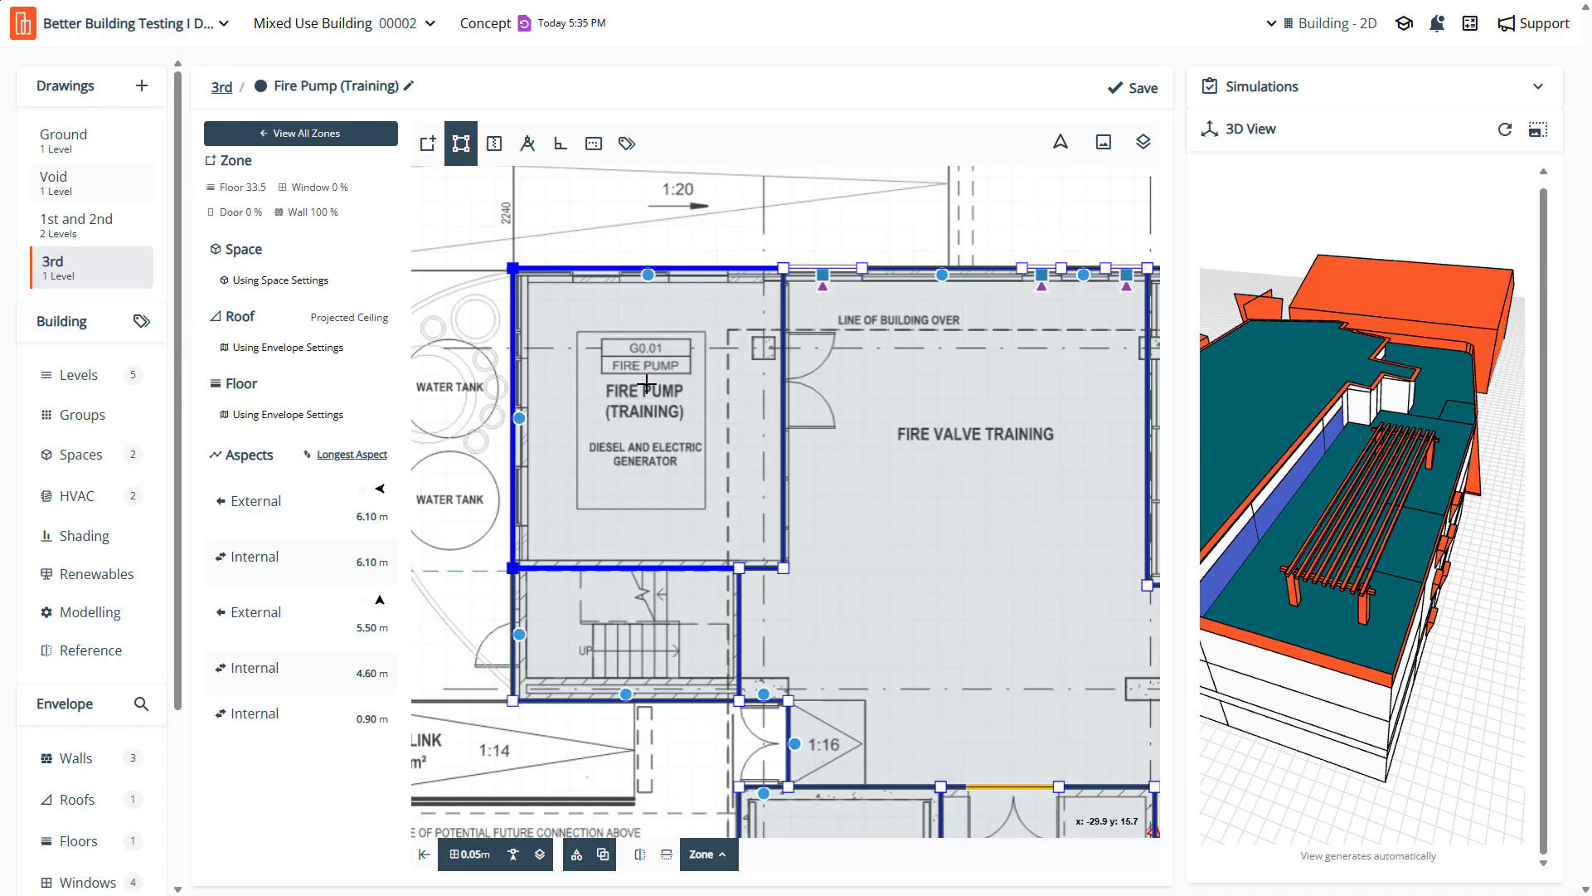
click(297, 360)
click(342, 137)
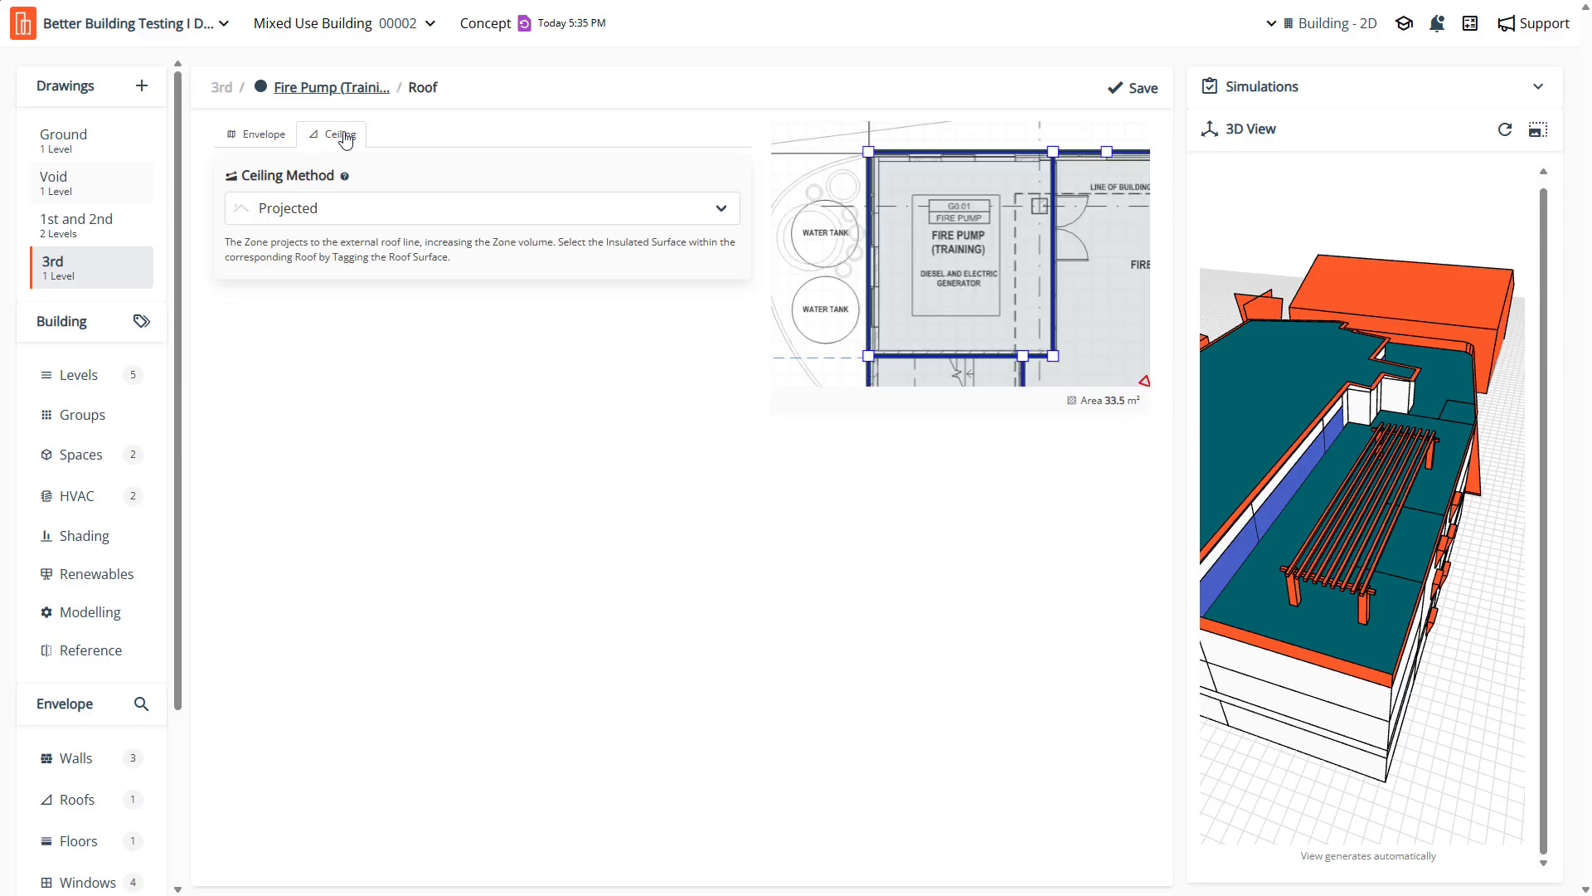
Try the Horizontal ceiling method for the Fire Pump (Training) zone, restore Projected, and save
click(345, 211)
click(347, 231)
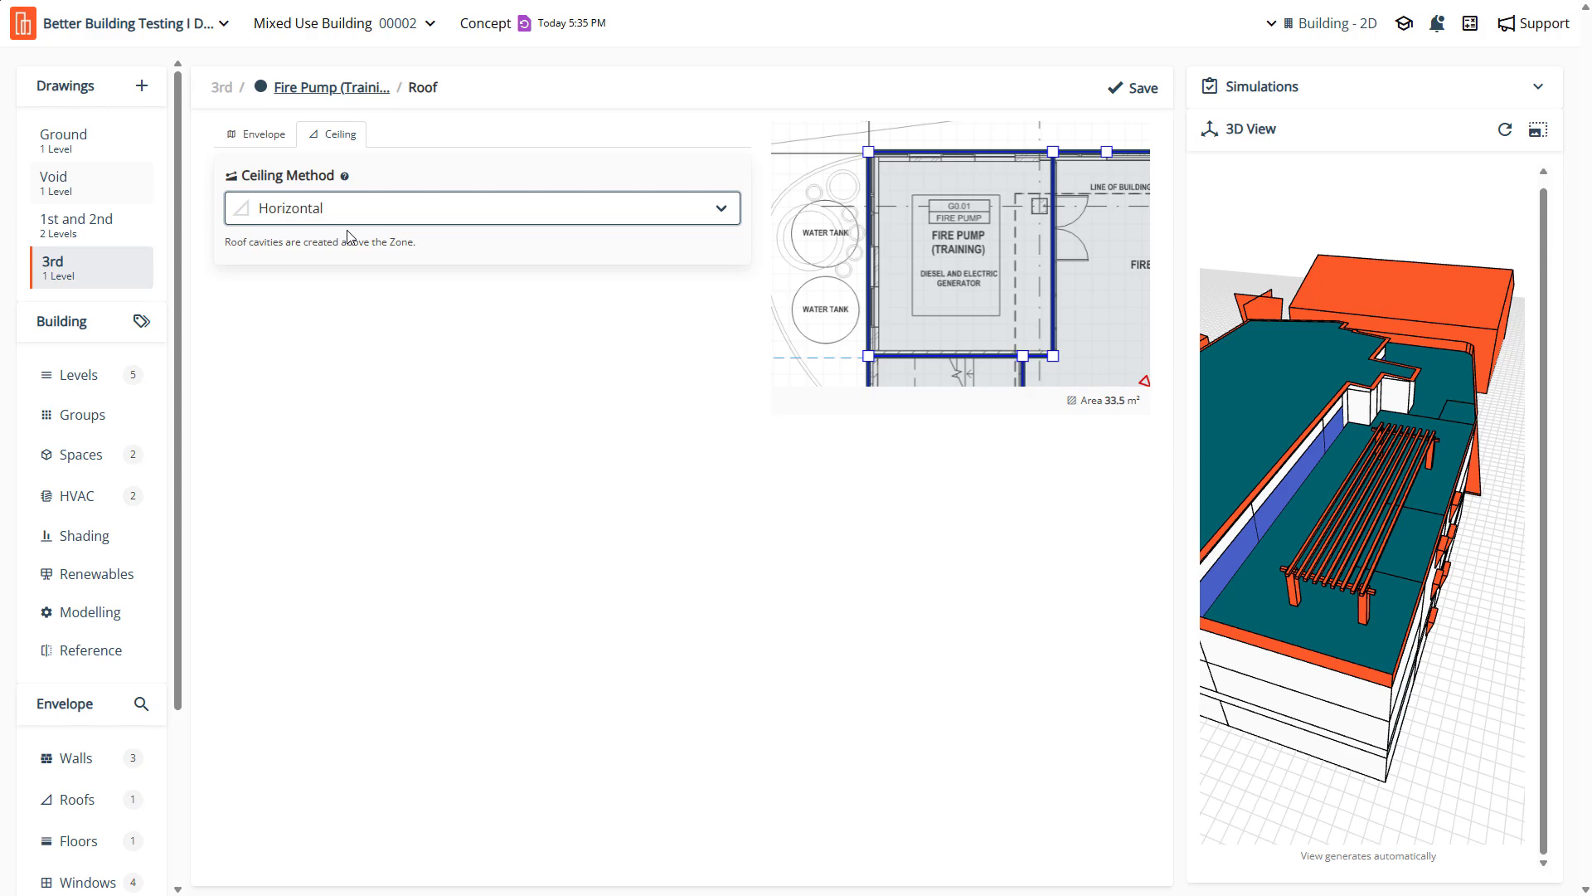
click(342, 213)
click(334, 263)
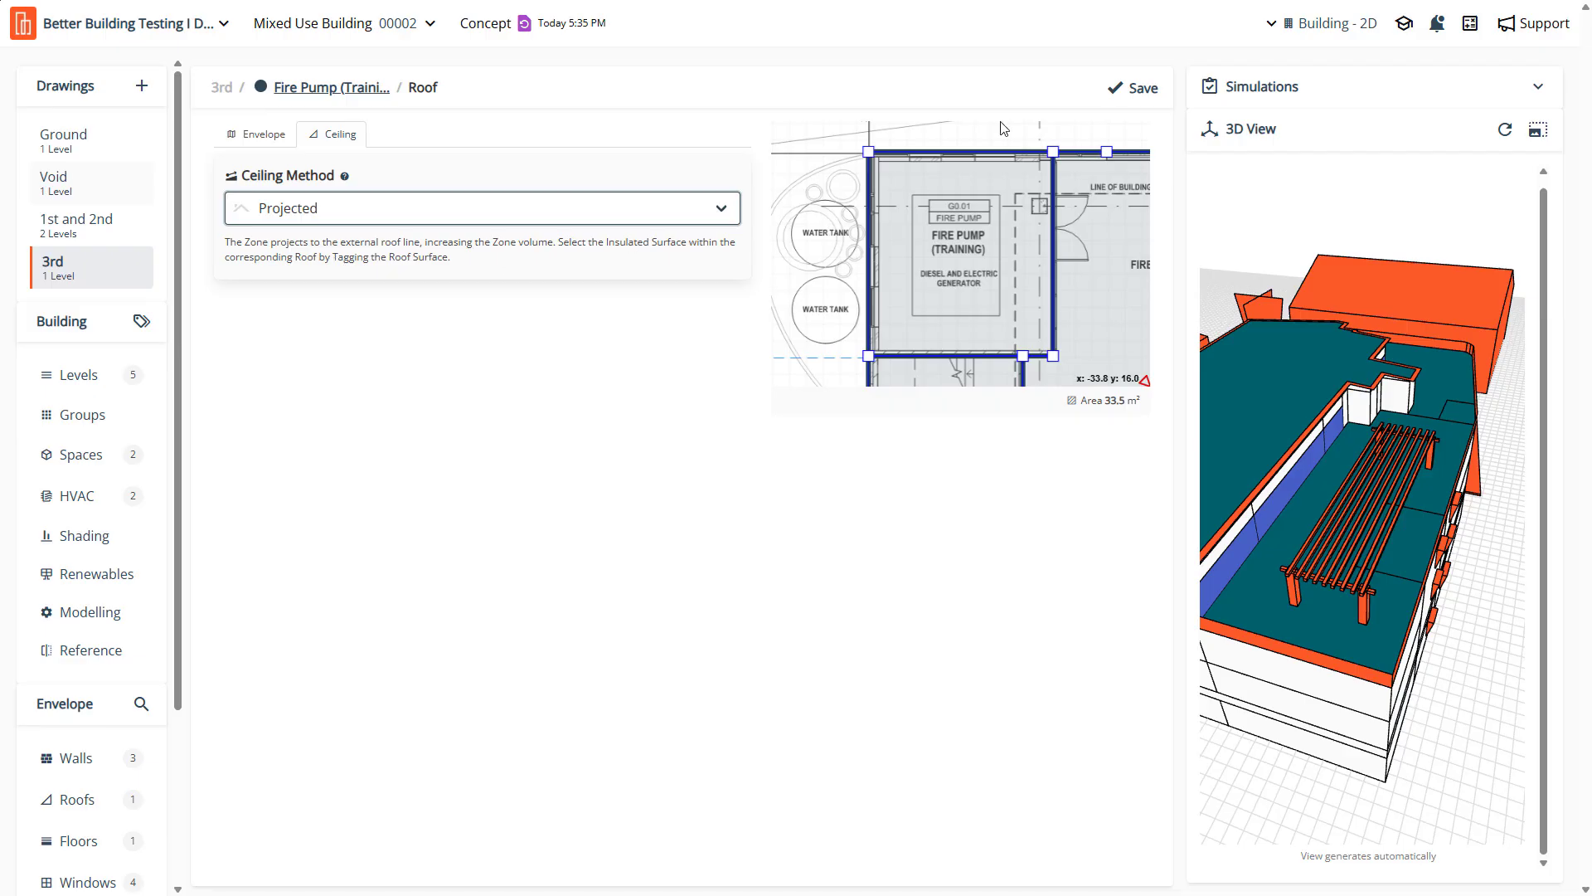
click(1133, 88)
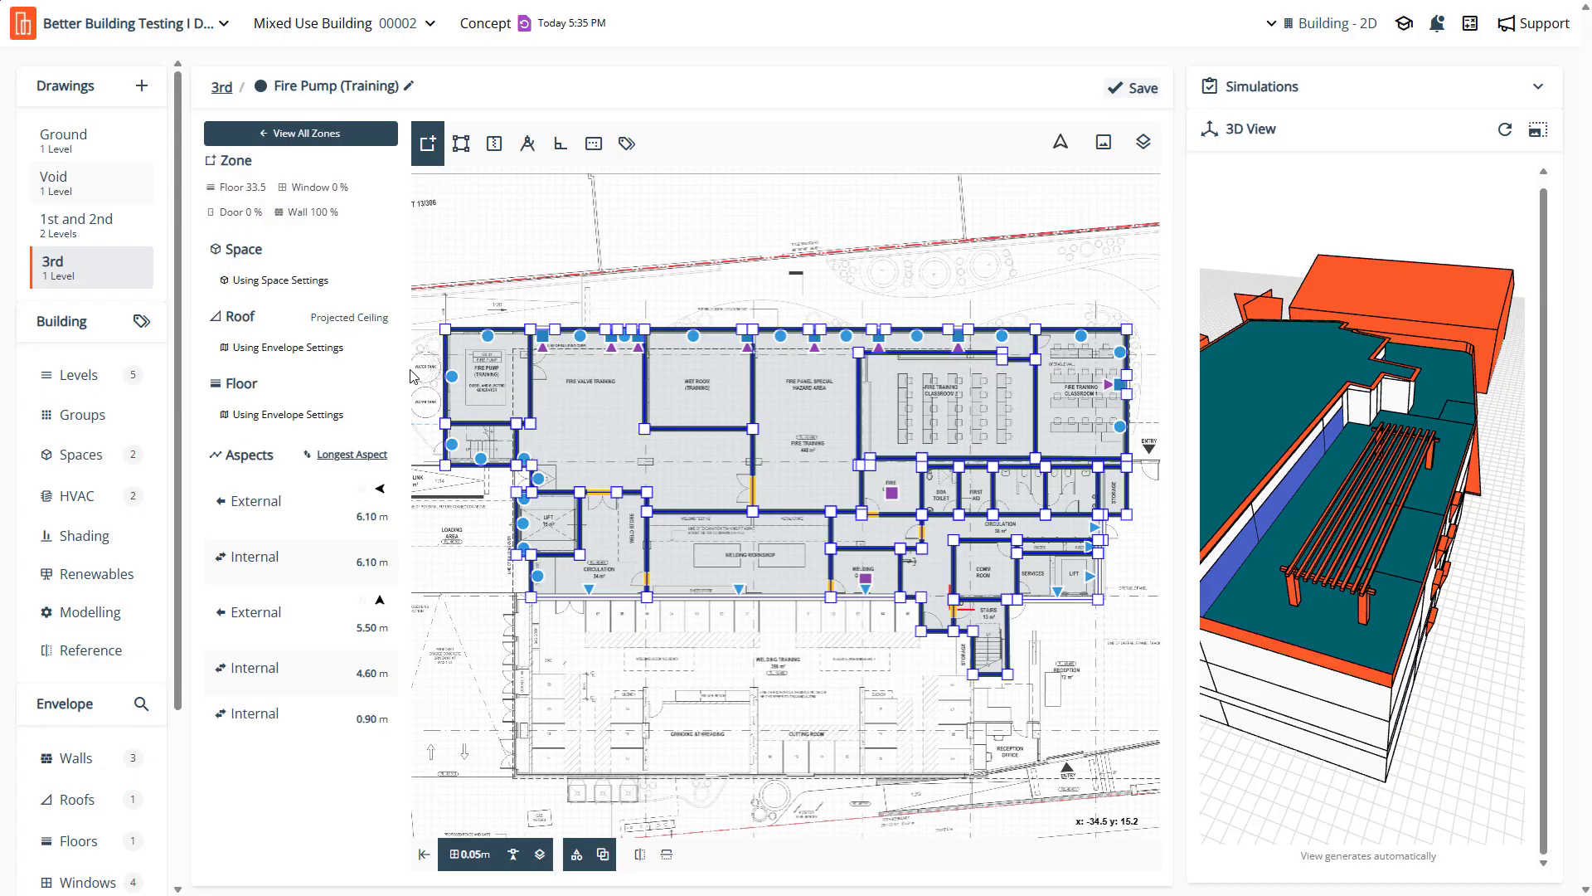
Examine the fire pump room on the 3rd level plan, save the drawing, and inspect the building's end in the 3D view
scroll(432, 361, up, 5)
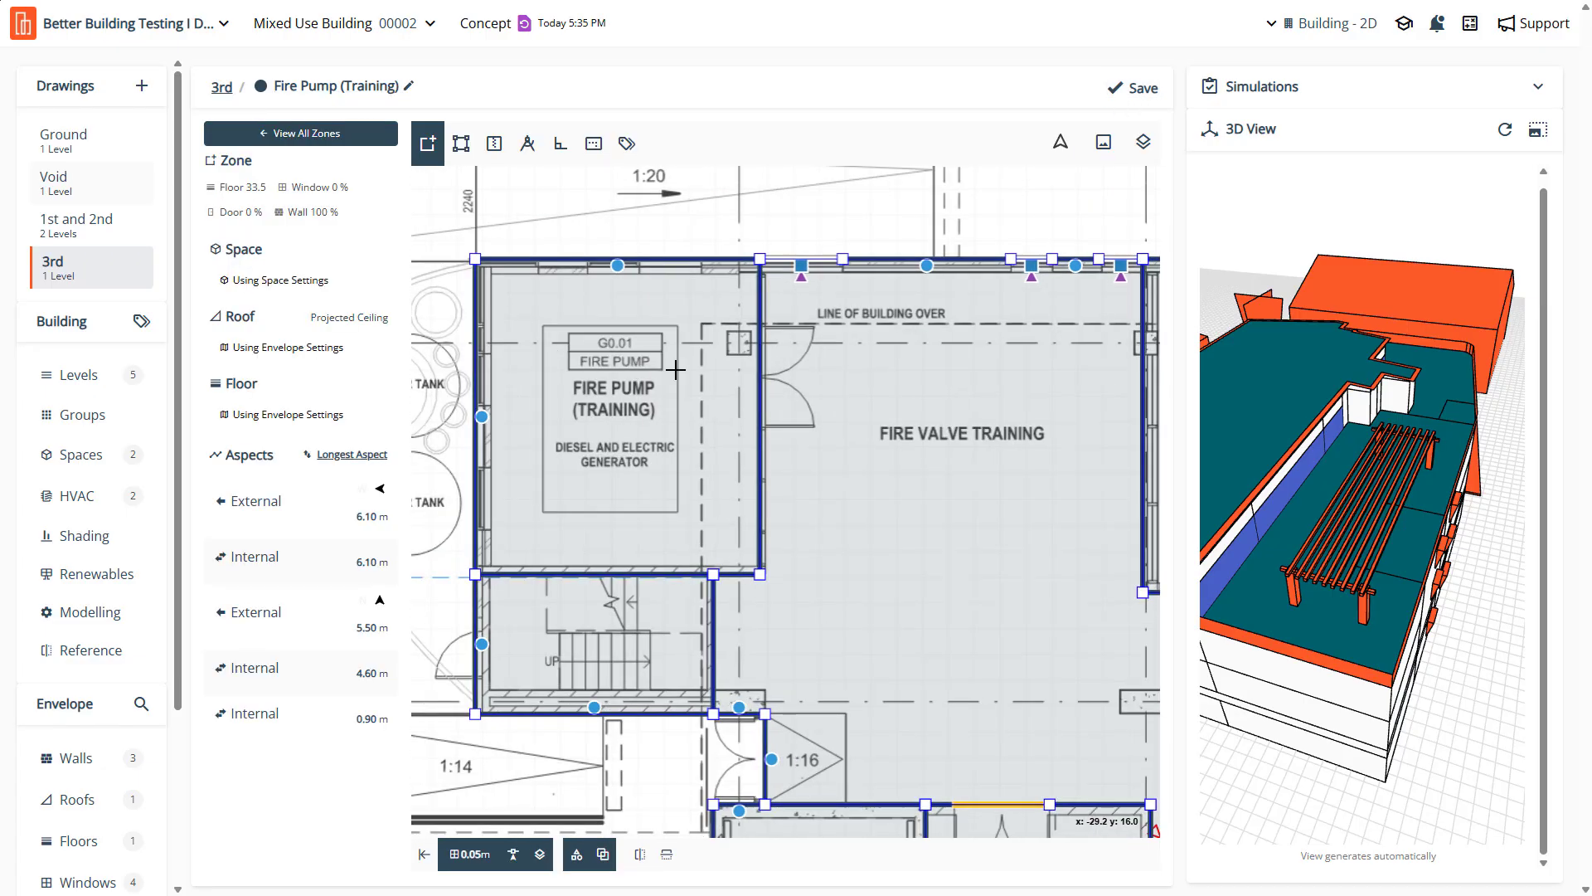
scroll(724, 337, down, 2)
scroll(605, 399, up, 1)
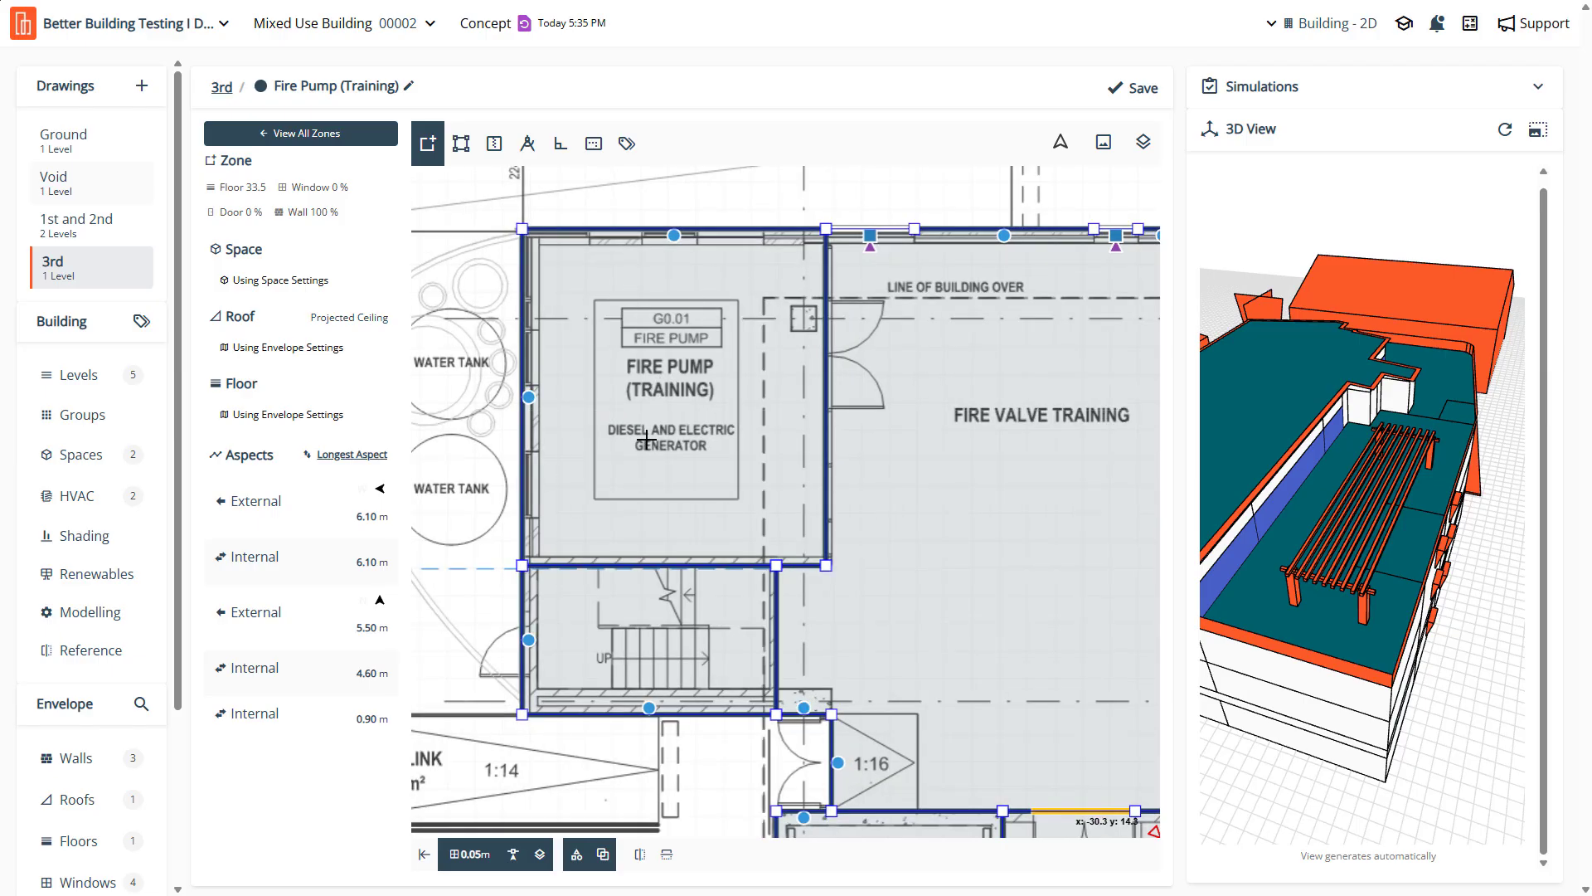
scroll(640, 439, up, 1)
scroll(637, 440, down, 2)
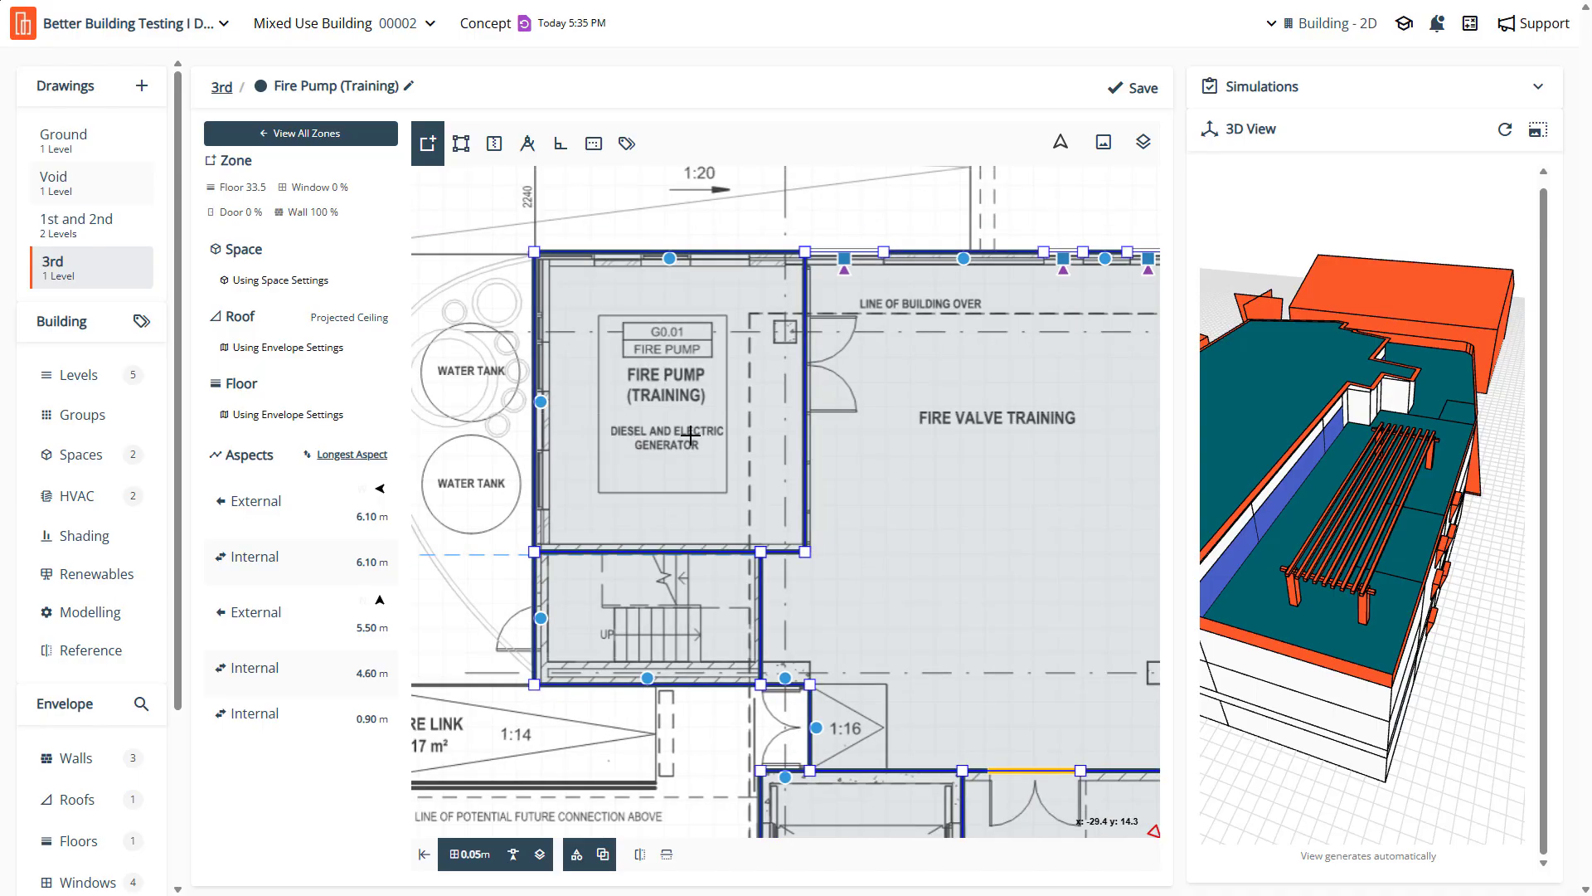
scroll(664, 410, down, 2)
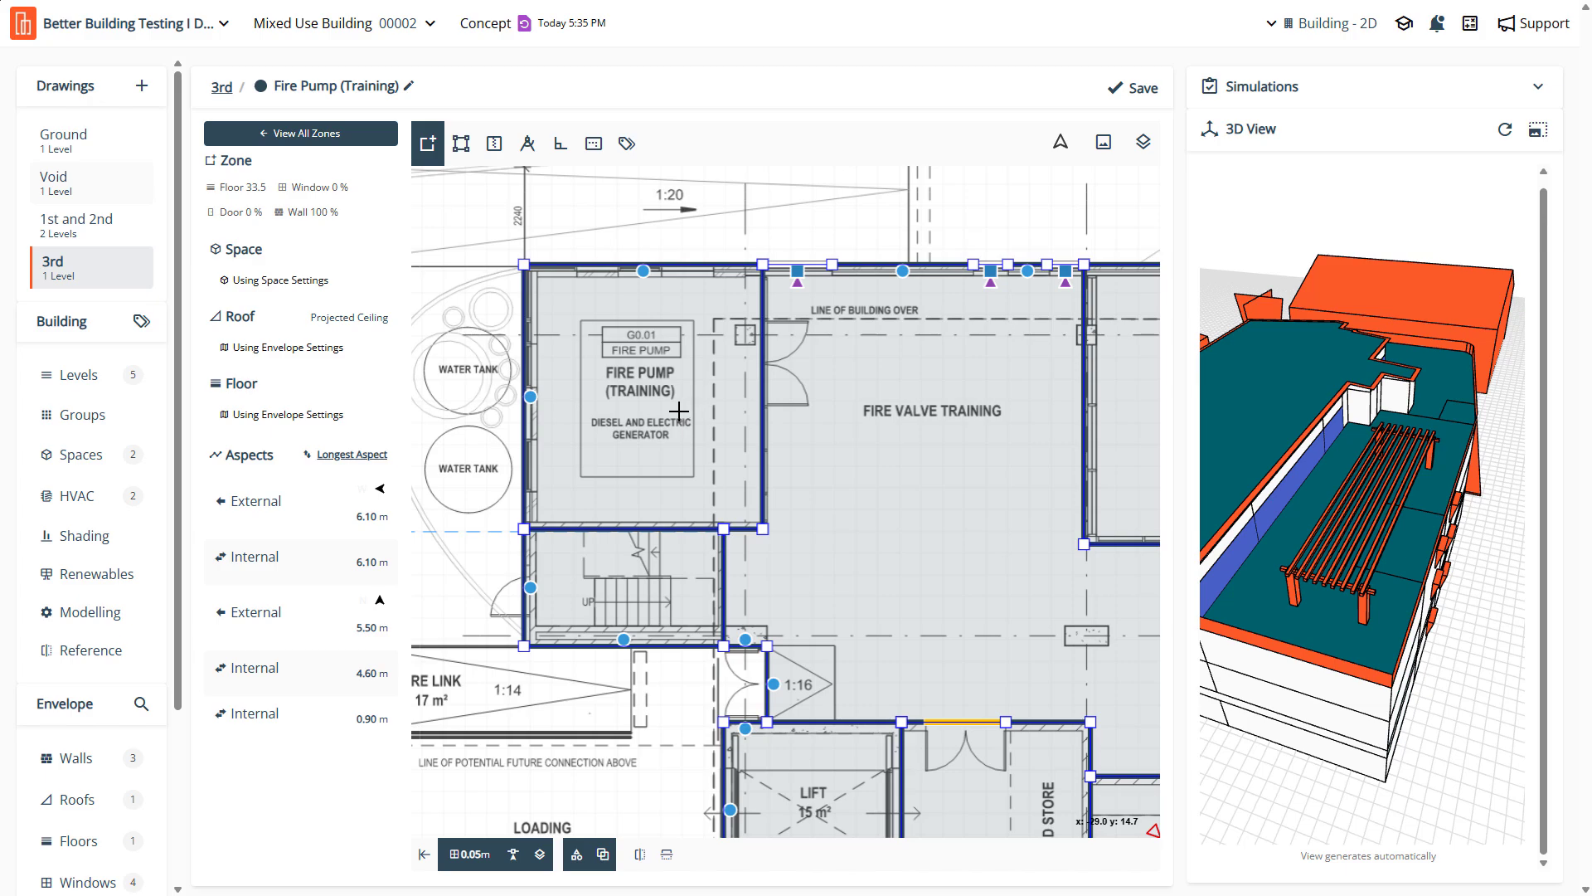
scroll(689, 436, down, 2)
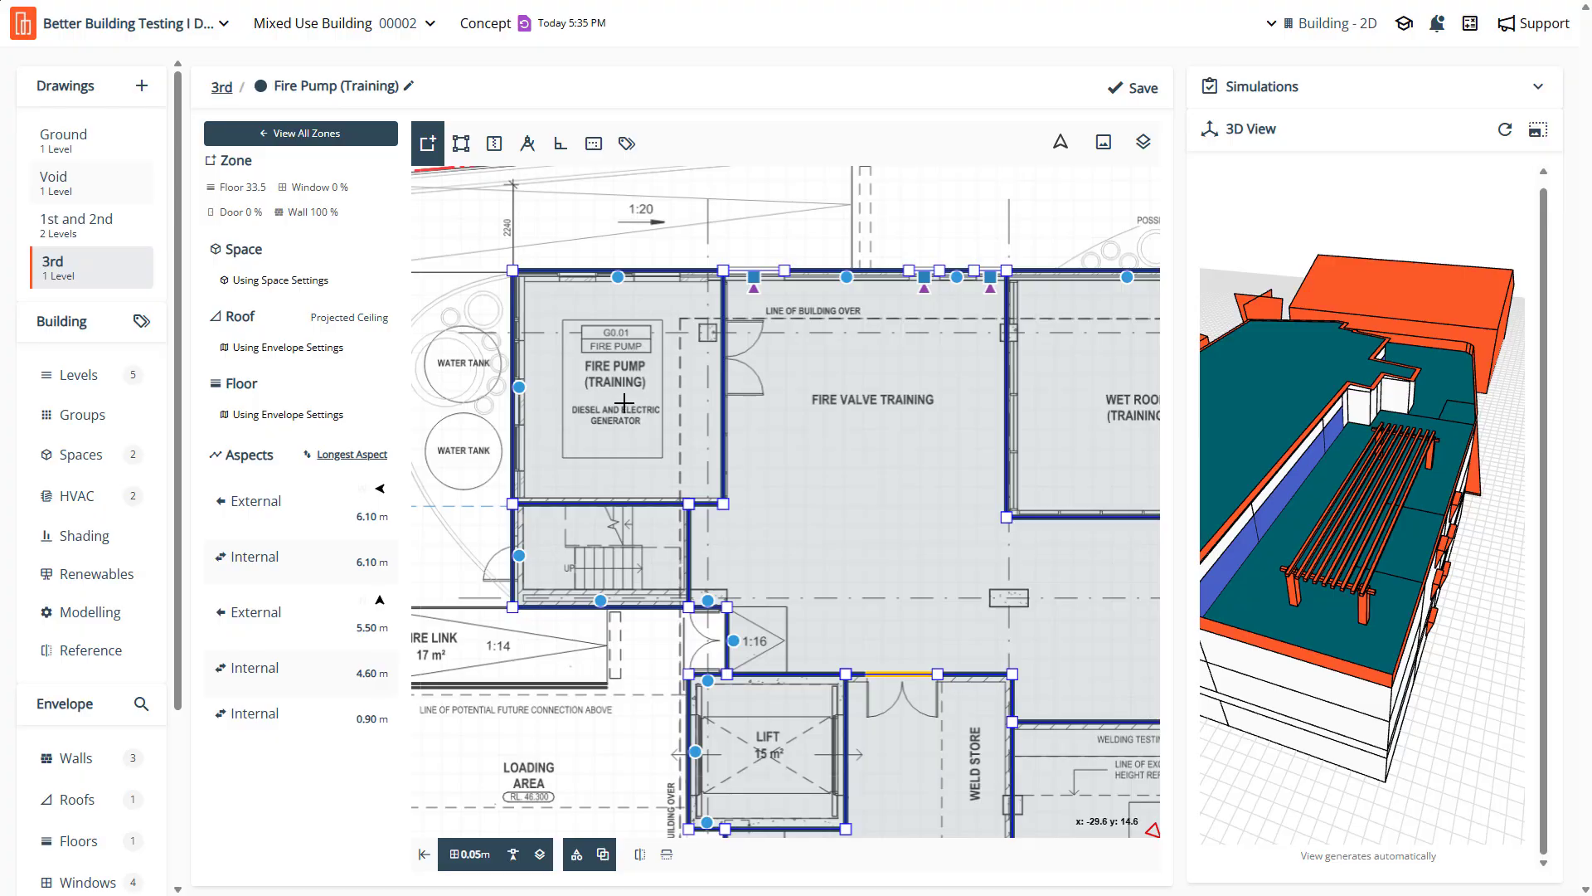
scroll(570, 365, down, 1)
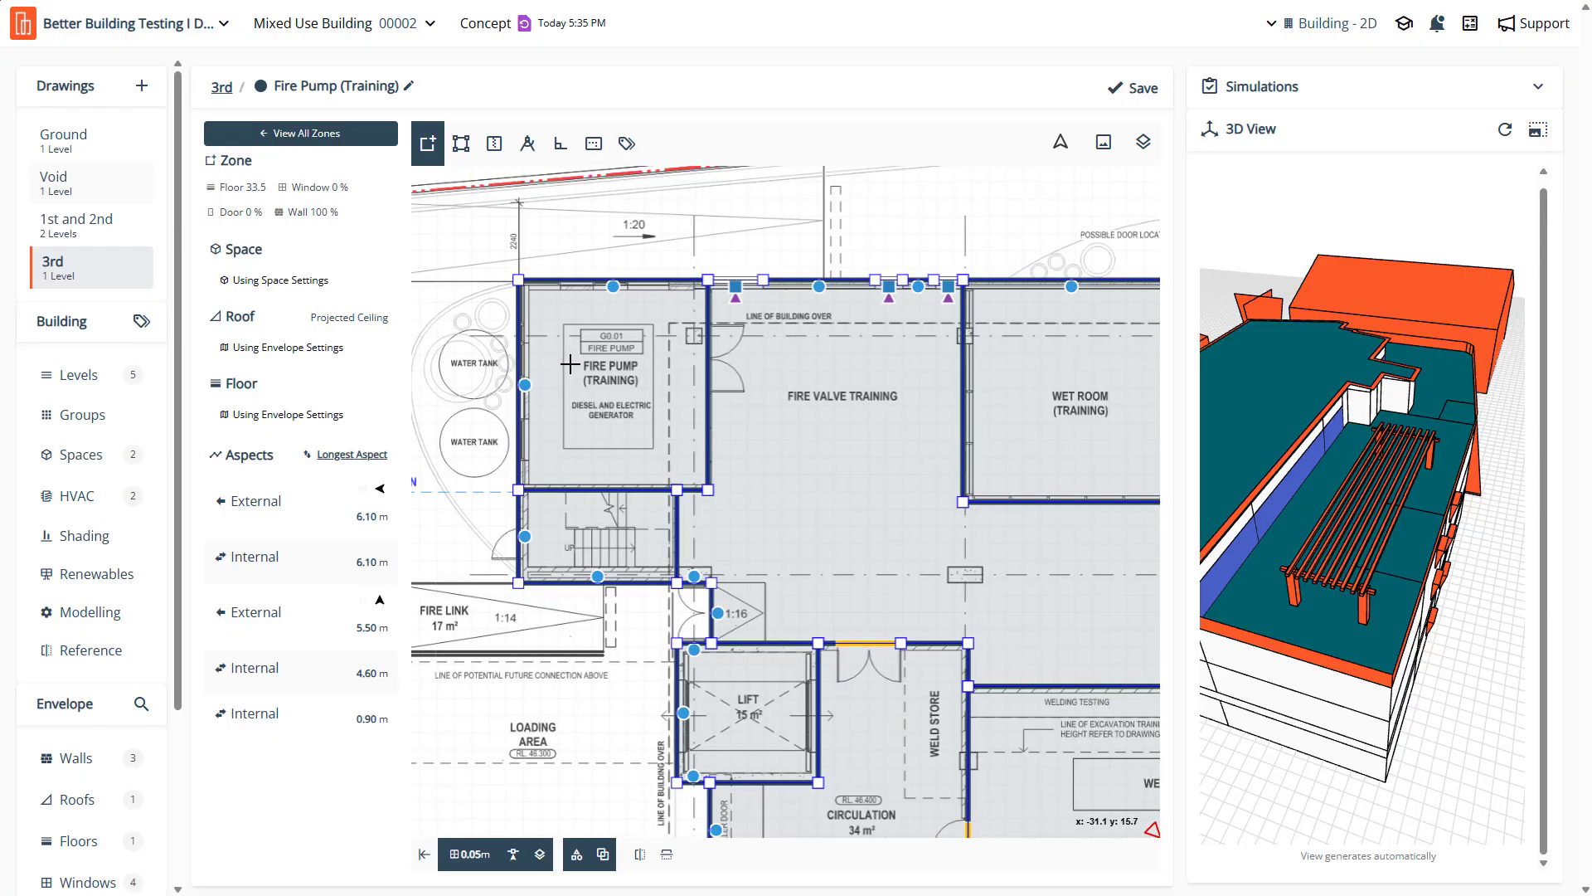
click(1135, 88)
drag(1320, 340, 1286, 328)
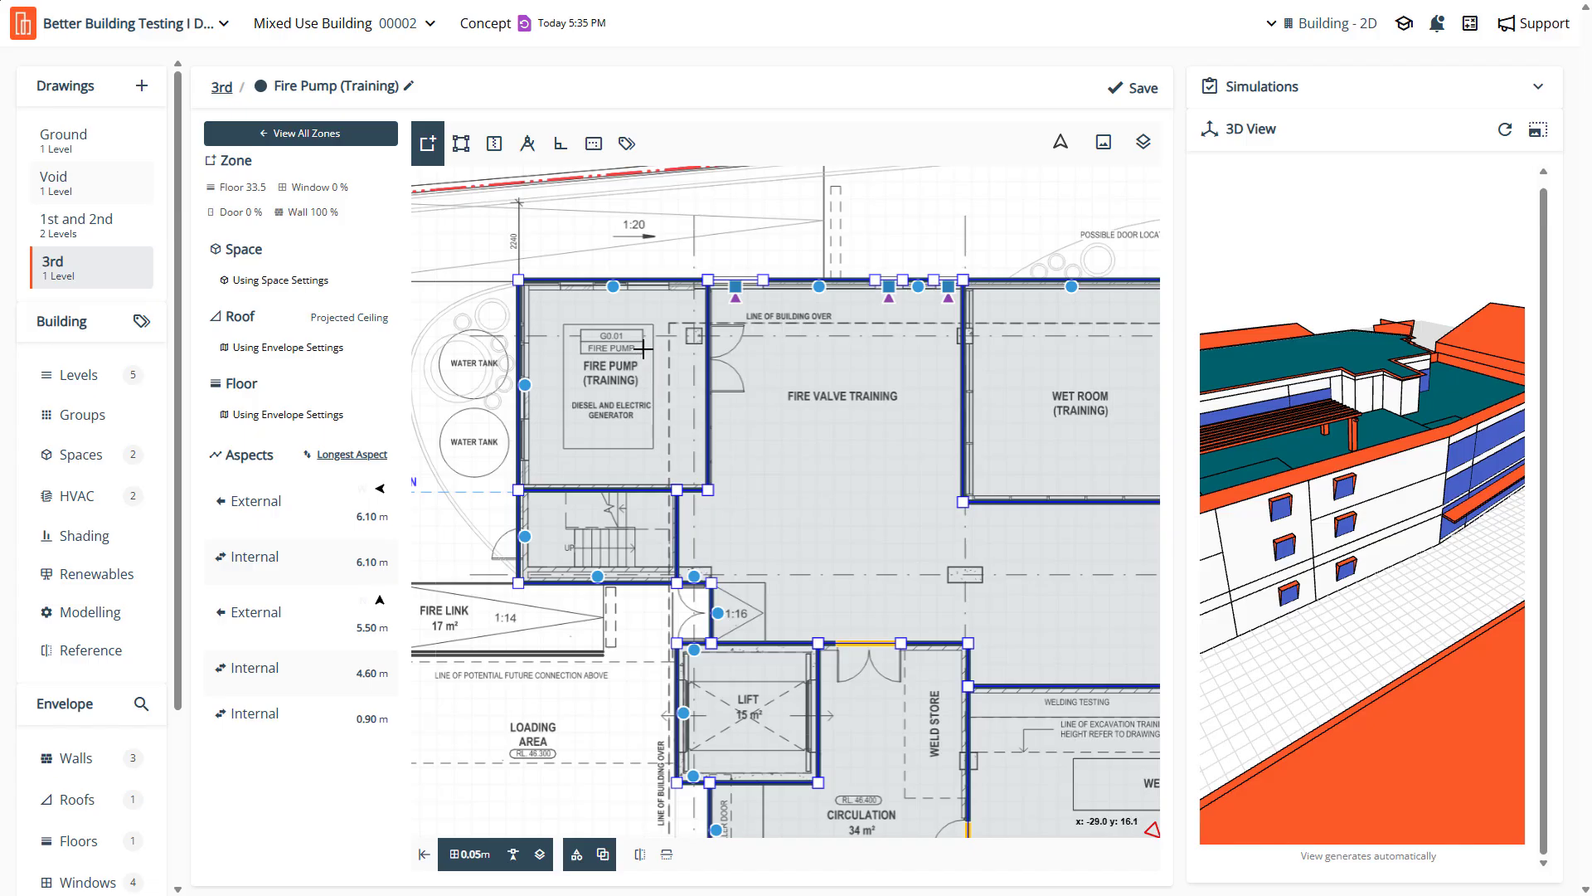
scroll(643, 348, down, 2)
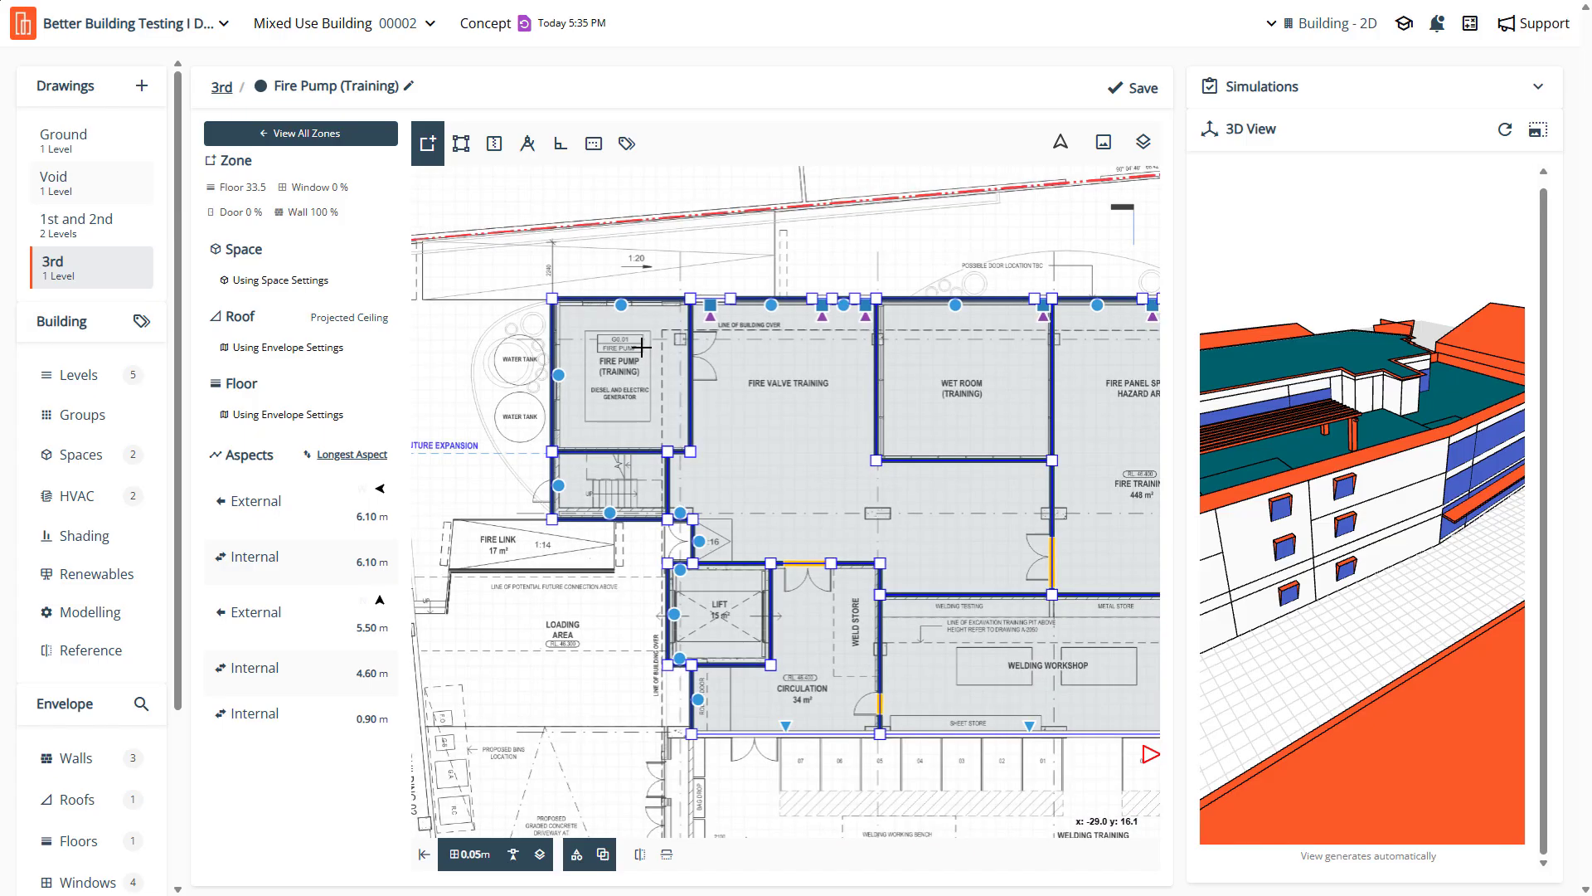
scroll(643, 348, down, 2)
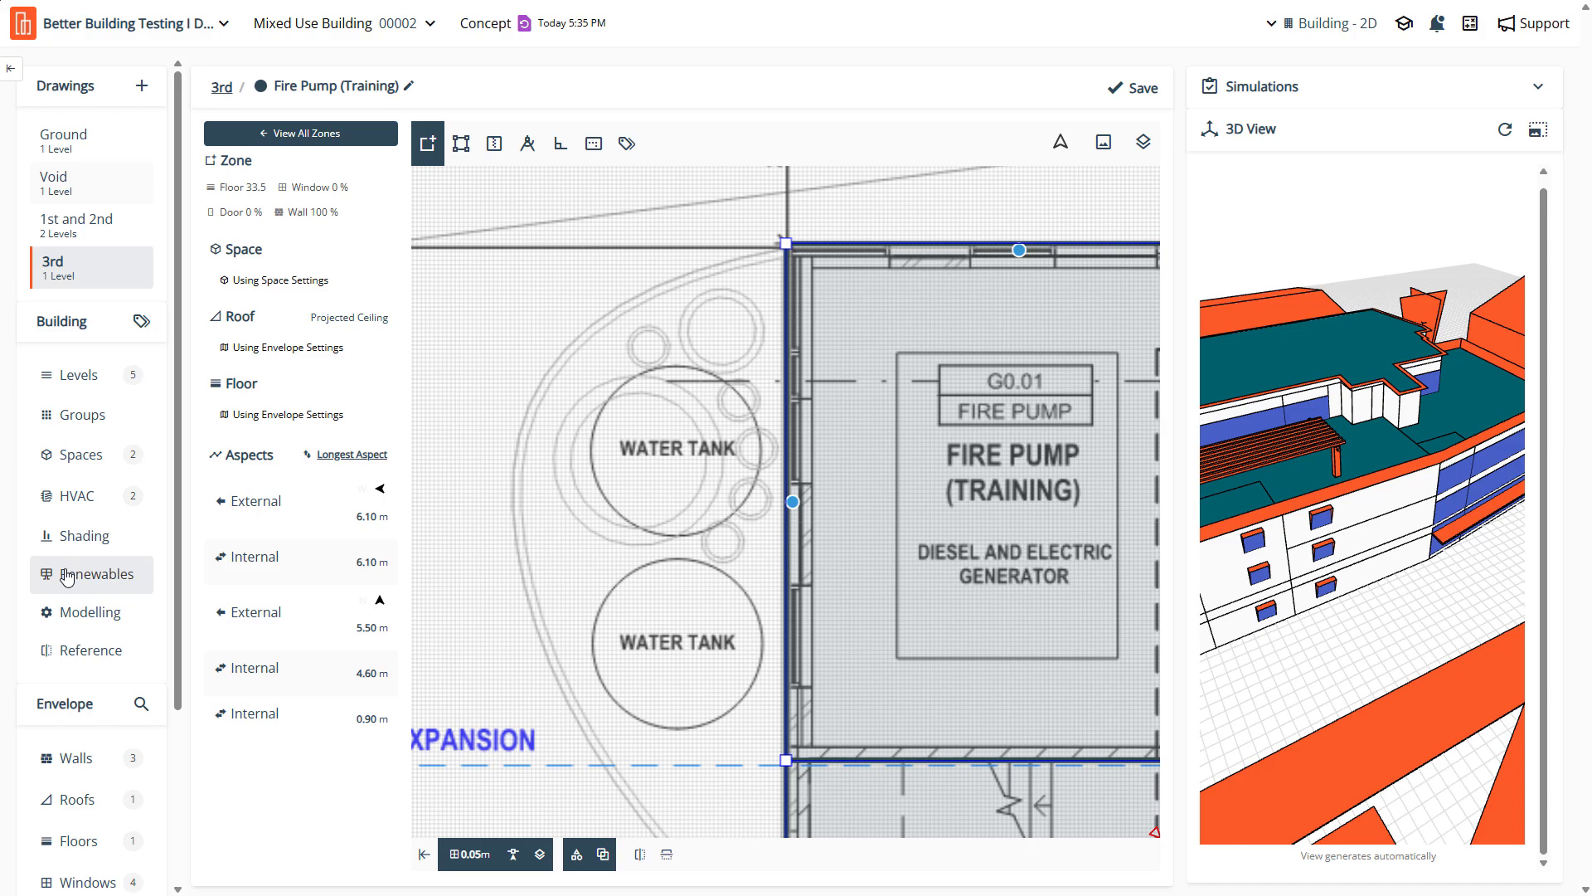
Open the Renewables drawing and display the 3rd level's geometry and plan image as a reference
click(66, 578)
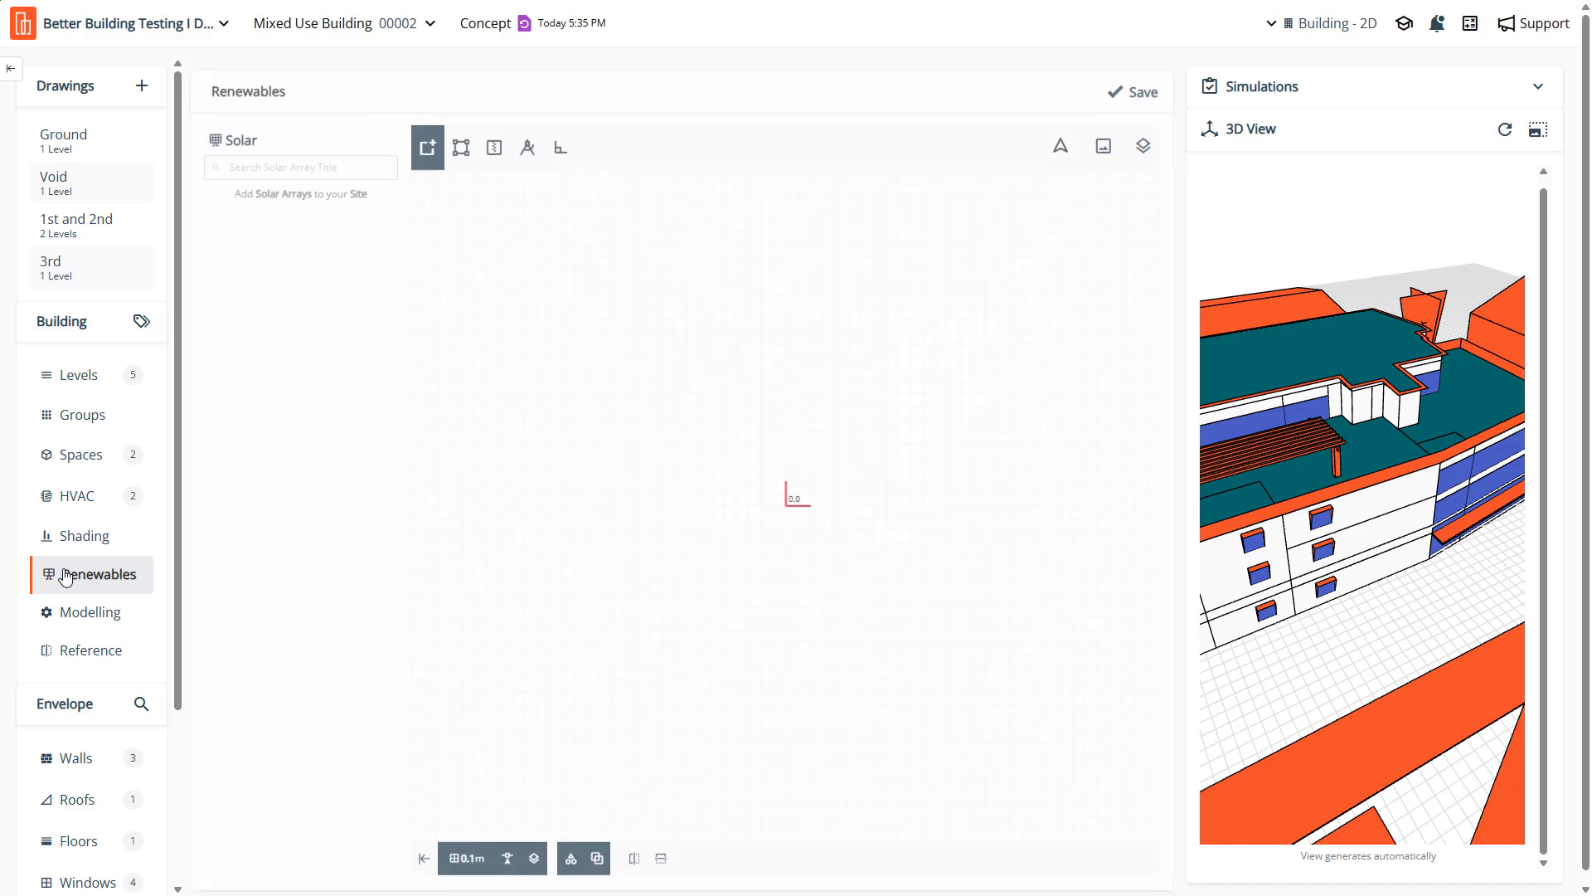
click(1148, 151)
click(1064, 332)
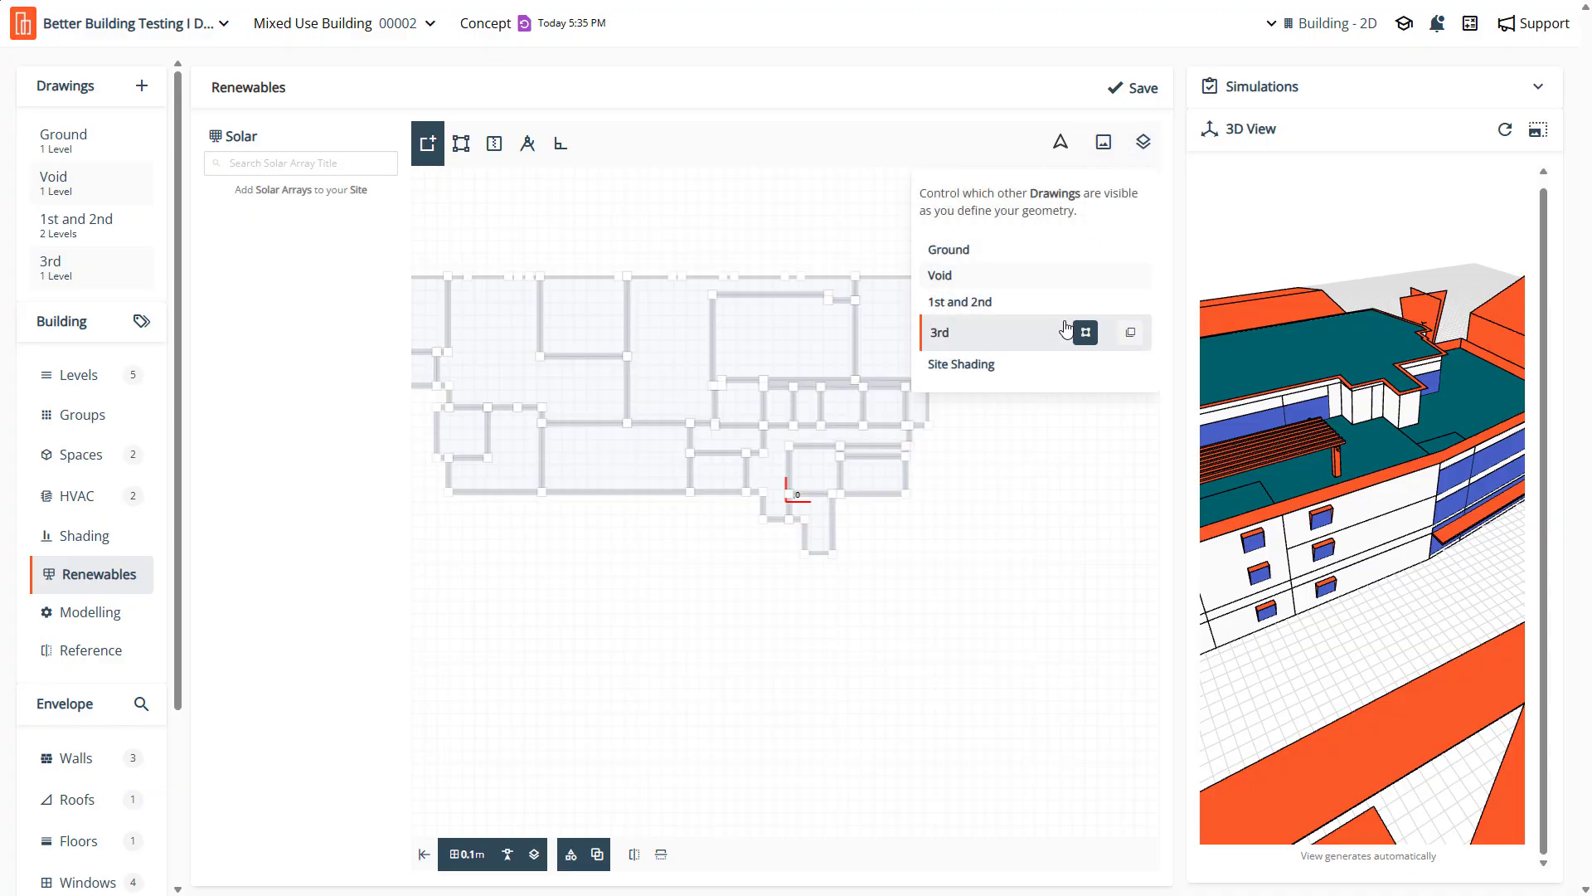
click(1140, 338)
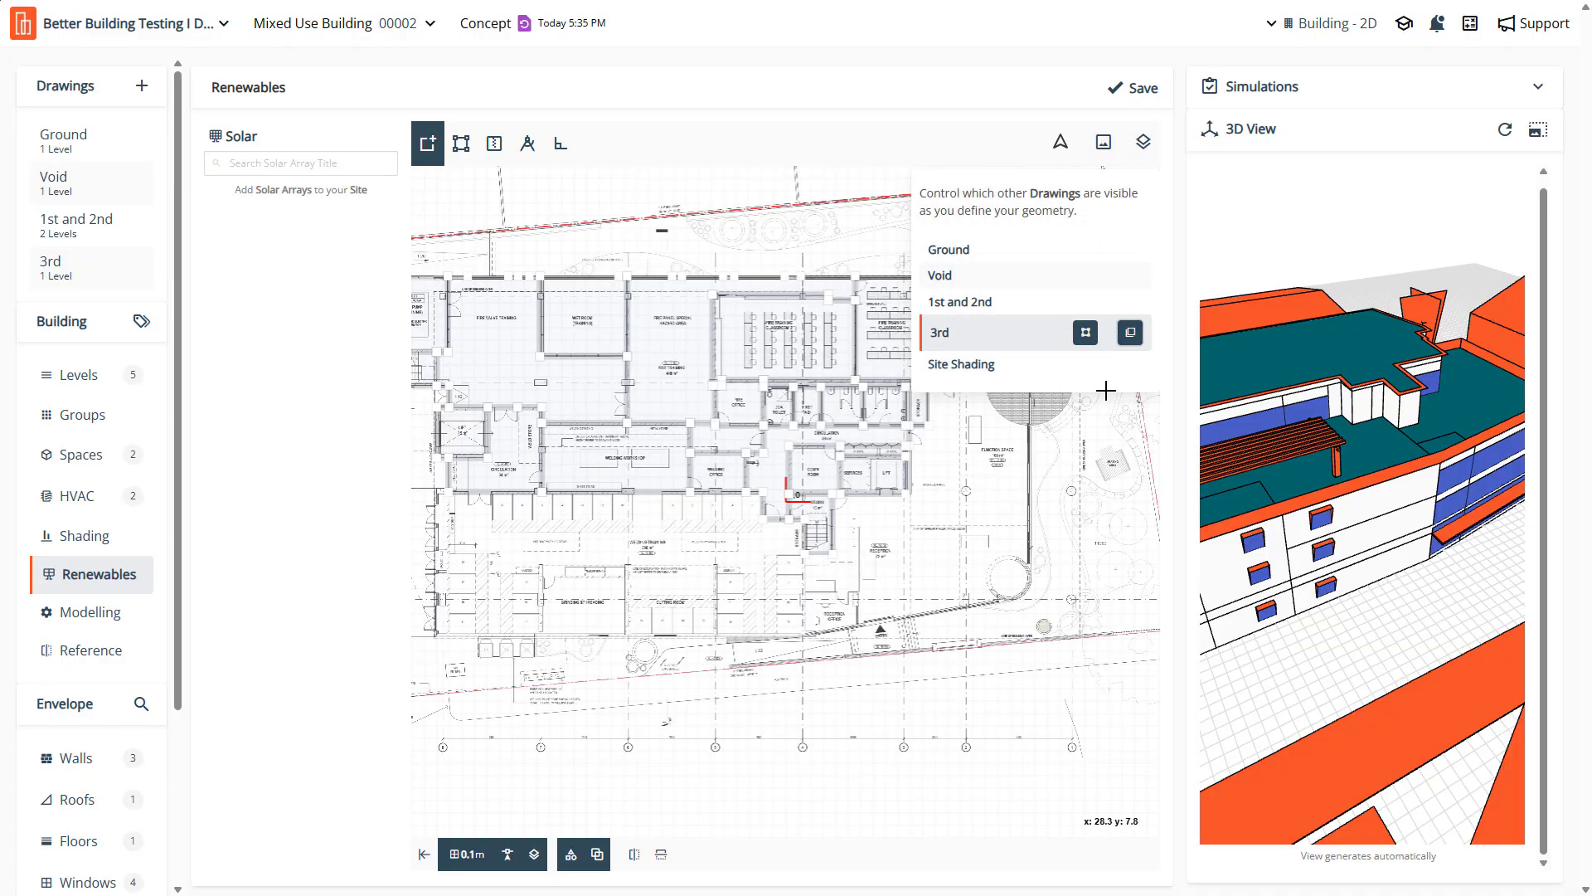
scroll(913, 308, down, 1)
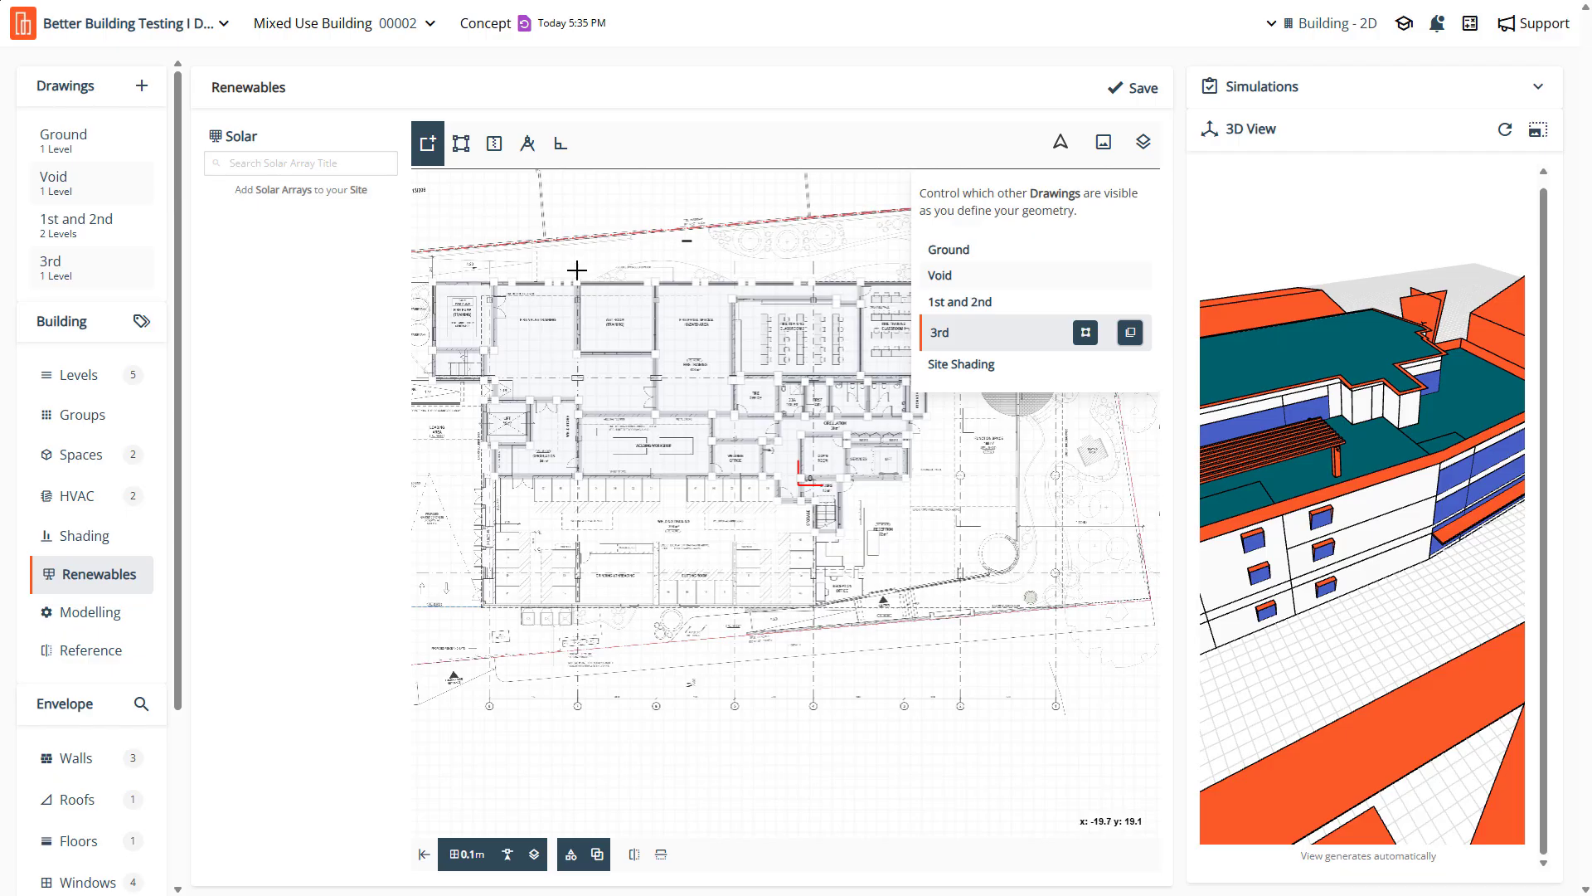
Draw a rectangular solar array about 6 m deep and 241 m² in area, from the fire pump room to the far classroom
click(459, 296)
key(Caps_Lock)
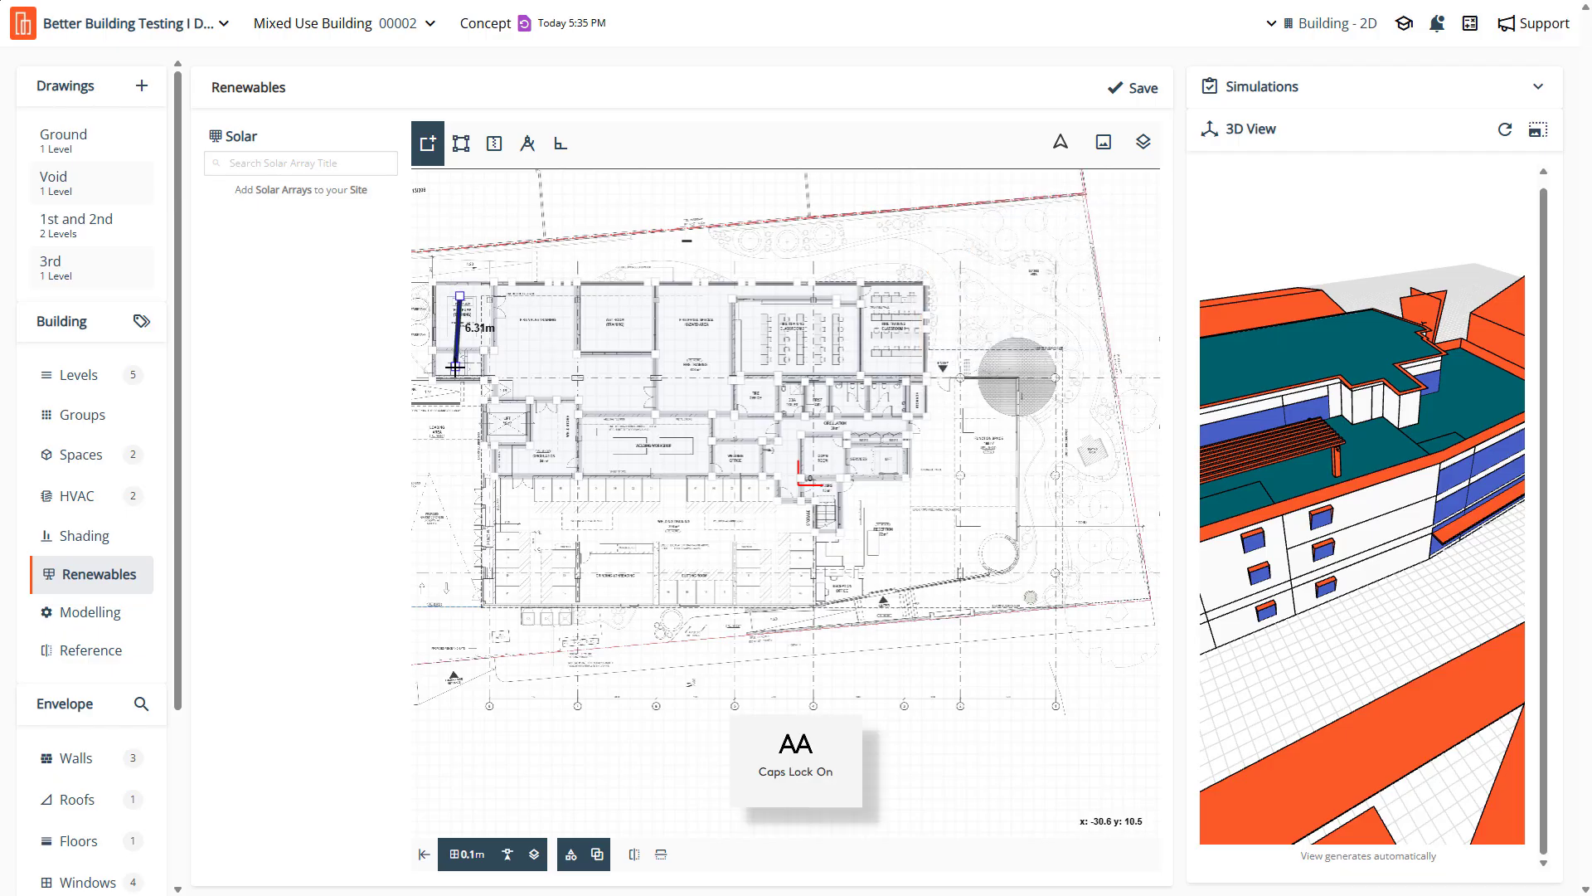
key(Caps_Lock)
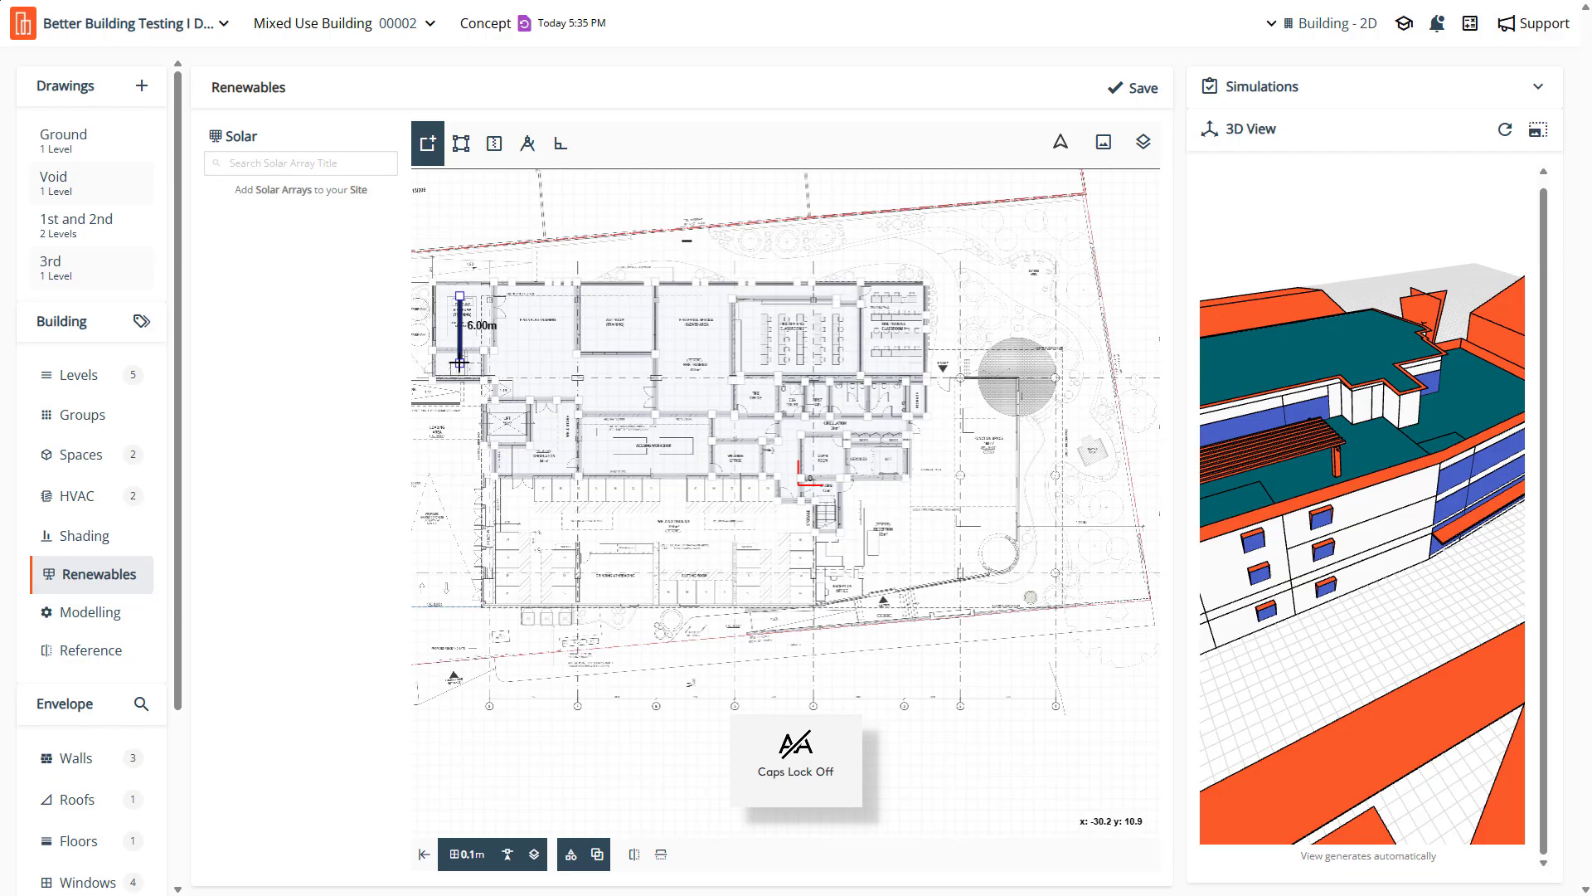
click(460, 364)
click(910, 364)
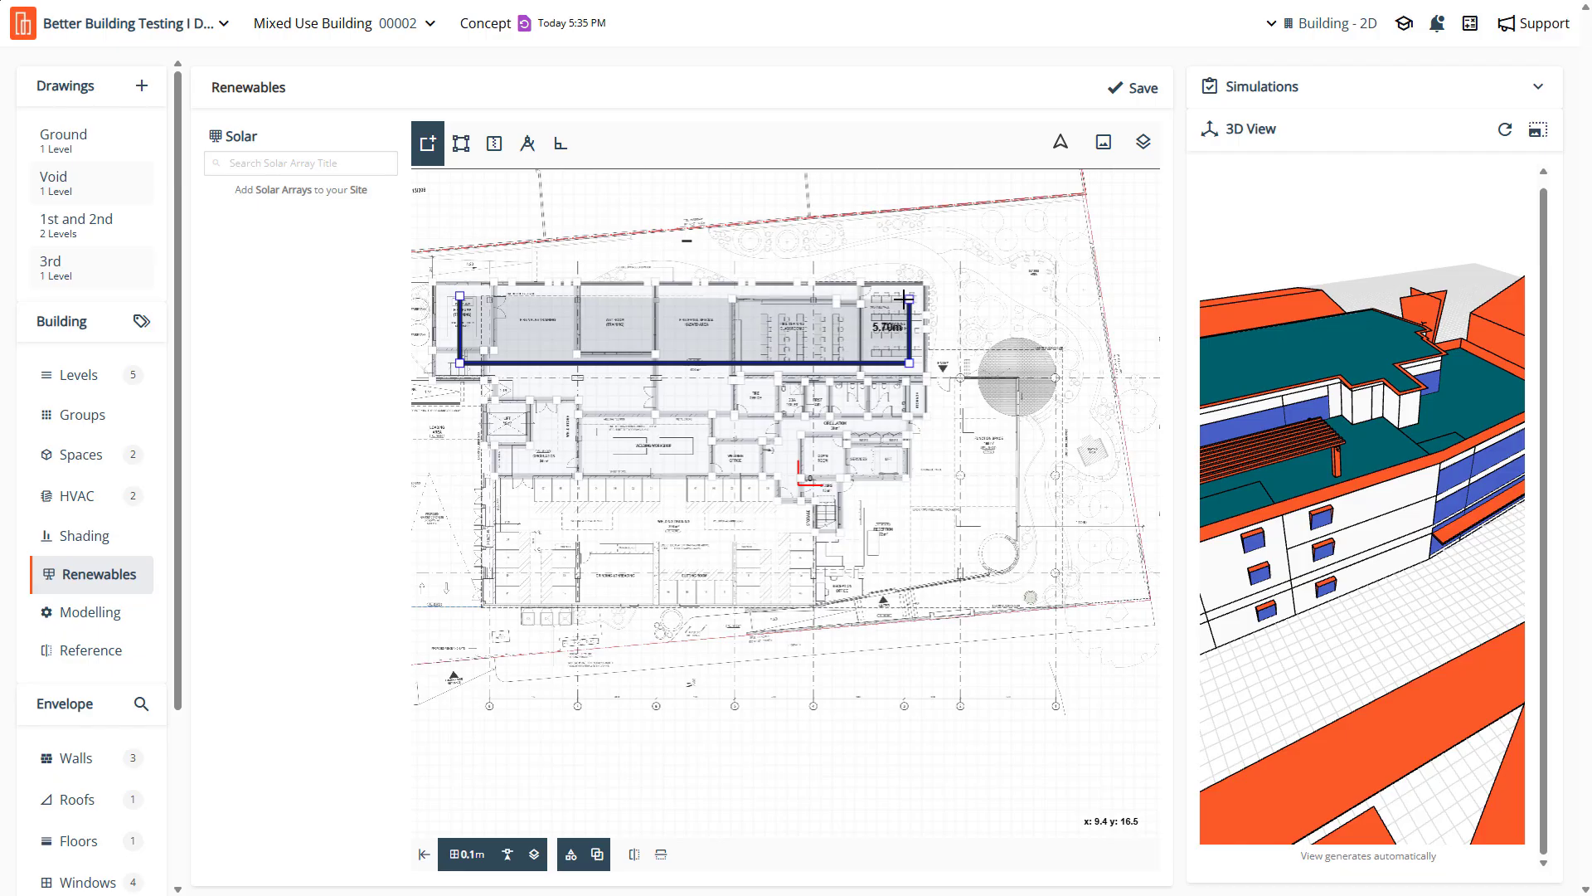
click(904, 296)
key(Return)
Name the solar array PV and save the Renewables drawing
key(Caps_Lock)
text(P)
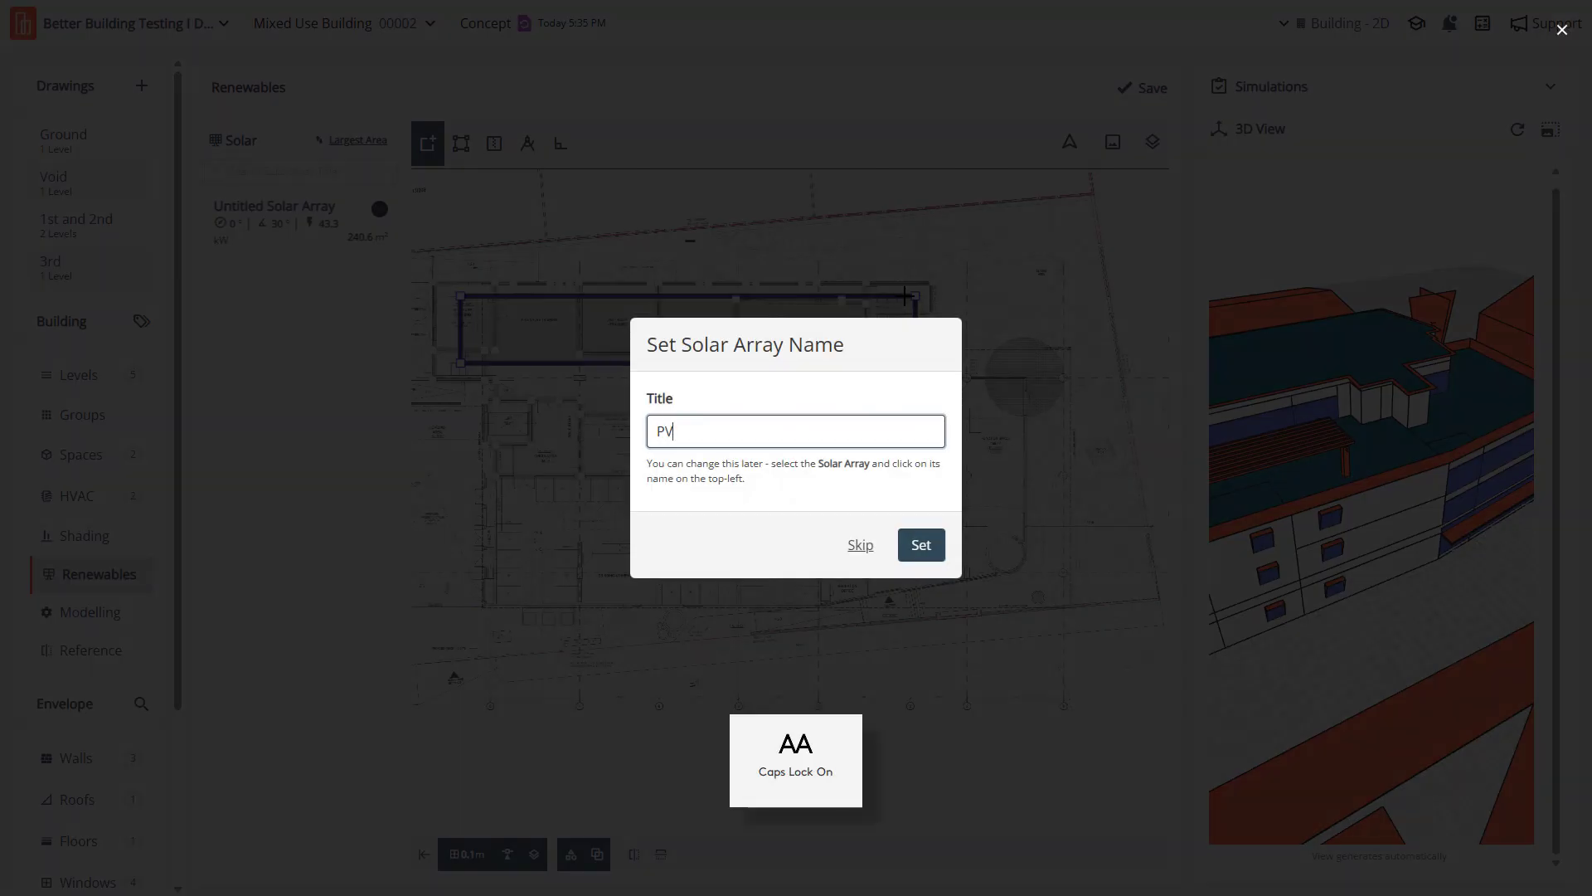
text(V)
key(Caps_Lock)
key(Return)
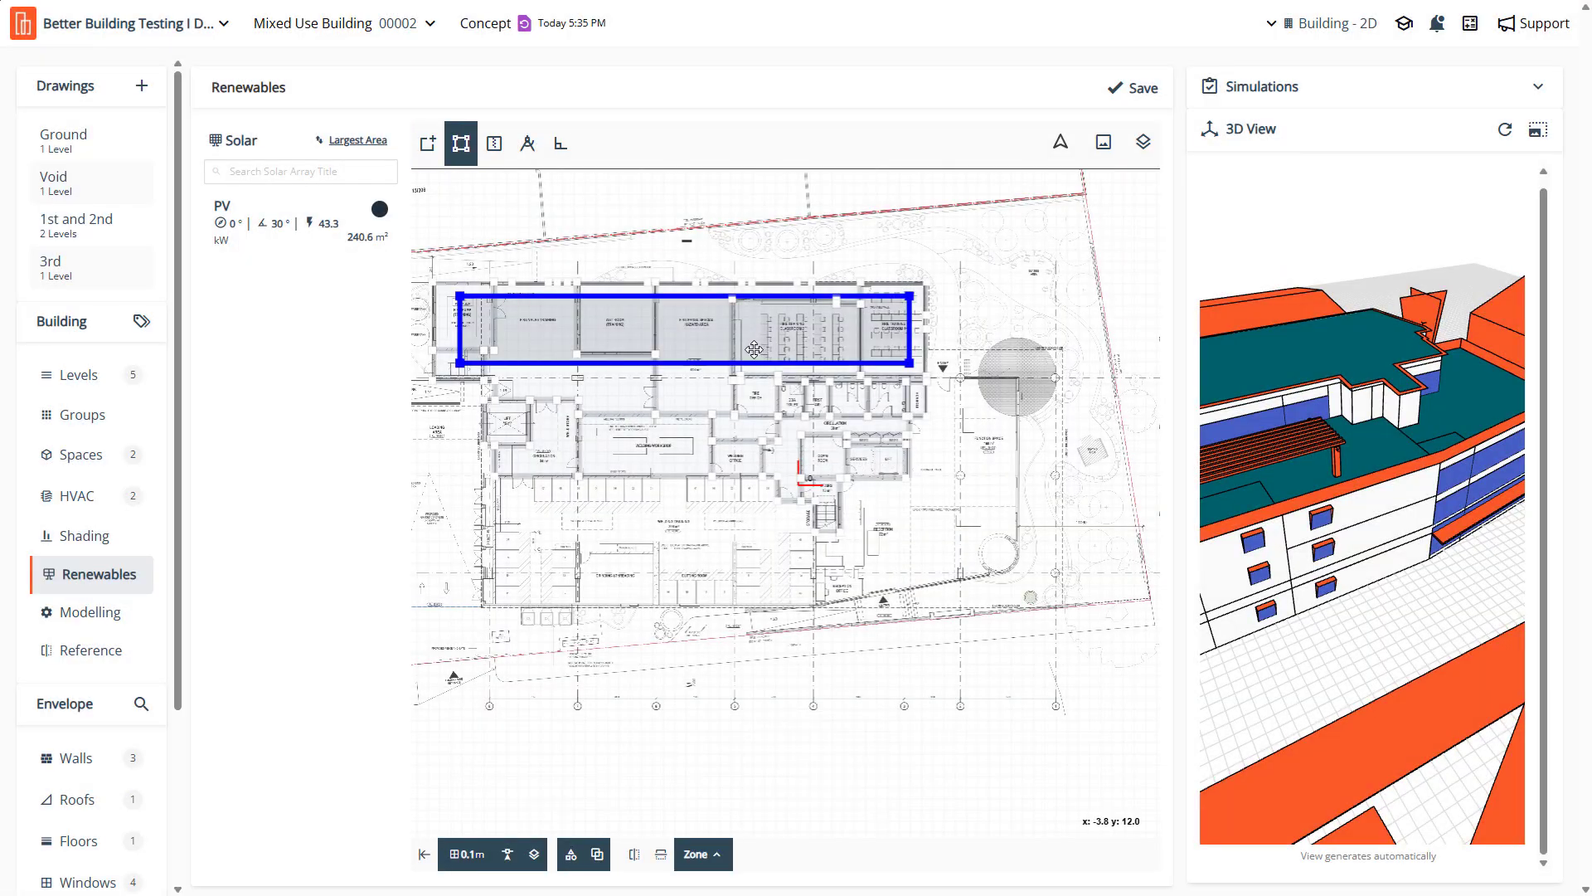
click(1135, 90)
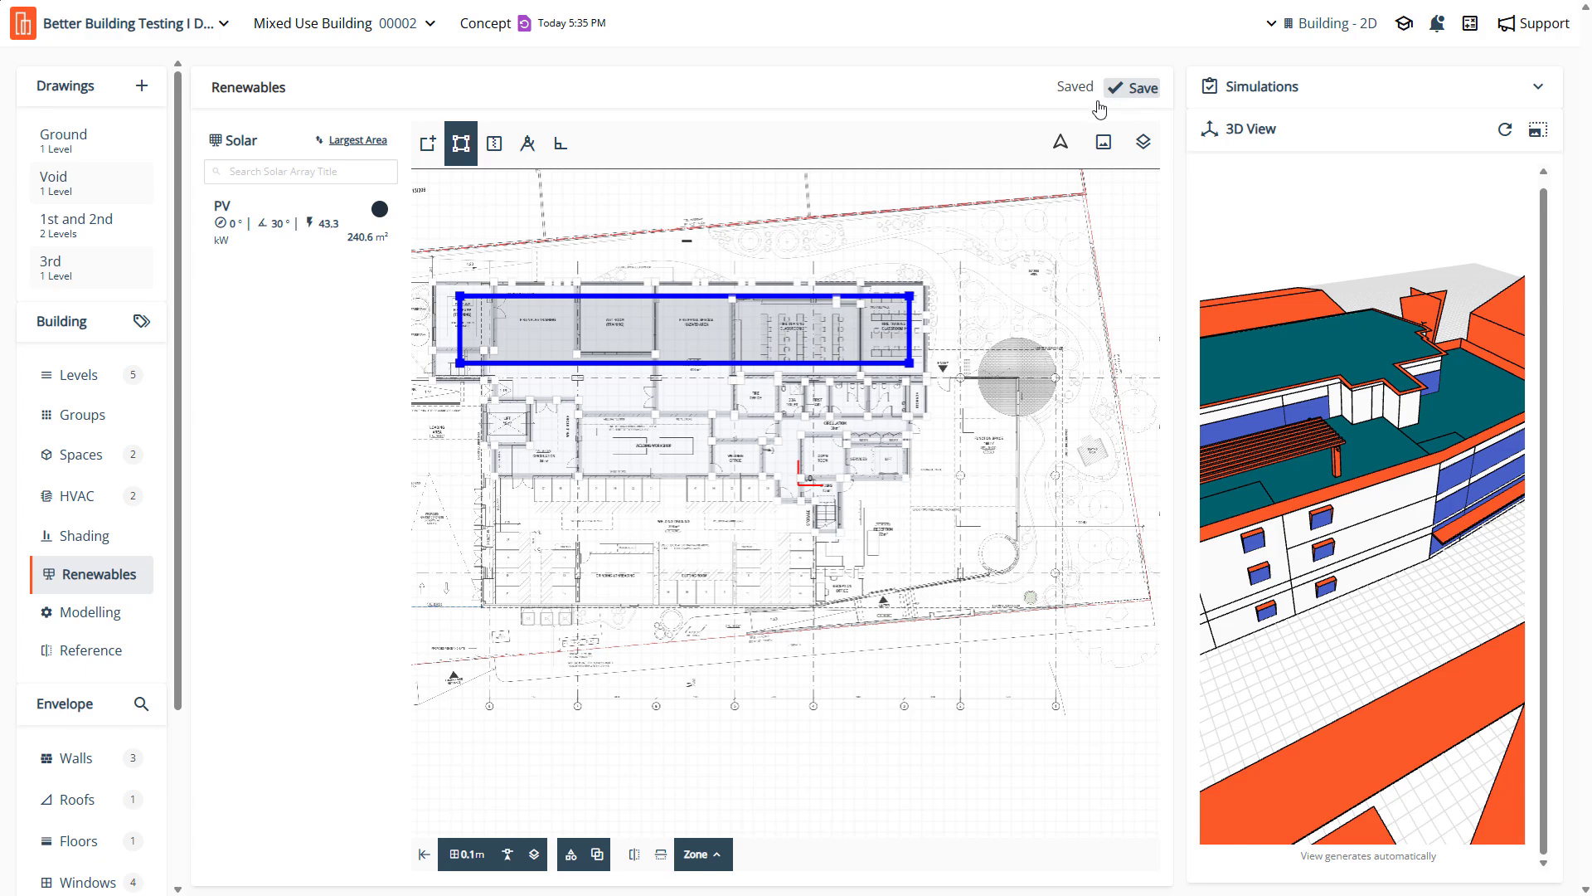
Open the PV array's settings and set the tilt to 27.5° and the surface coverage to 80%
click(290, 225)
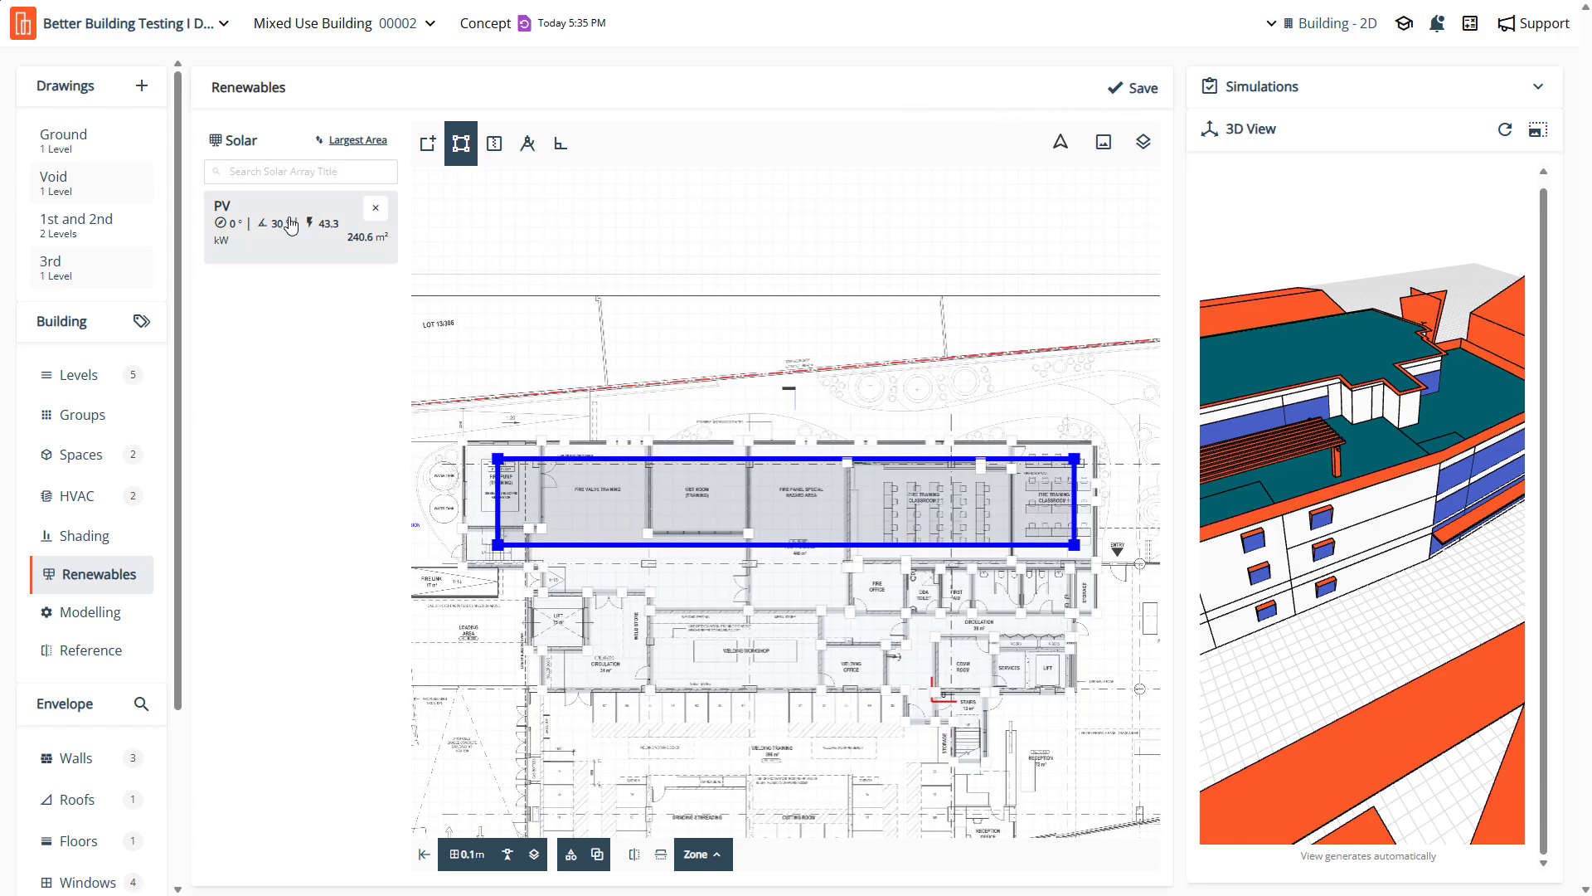
click(290, 225)
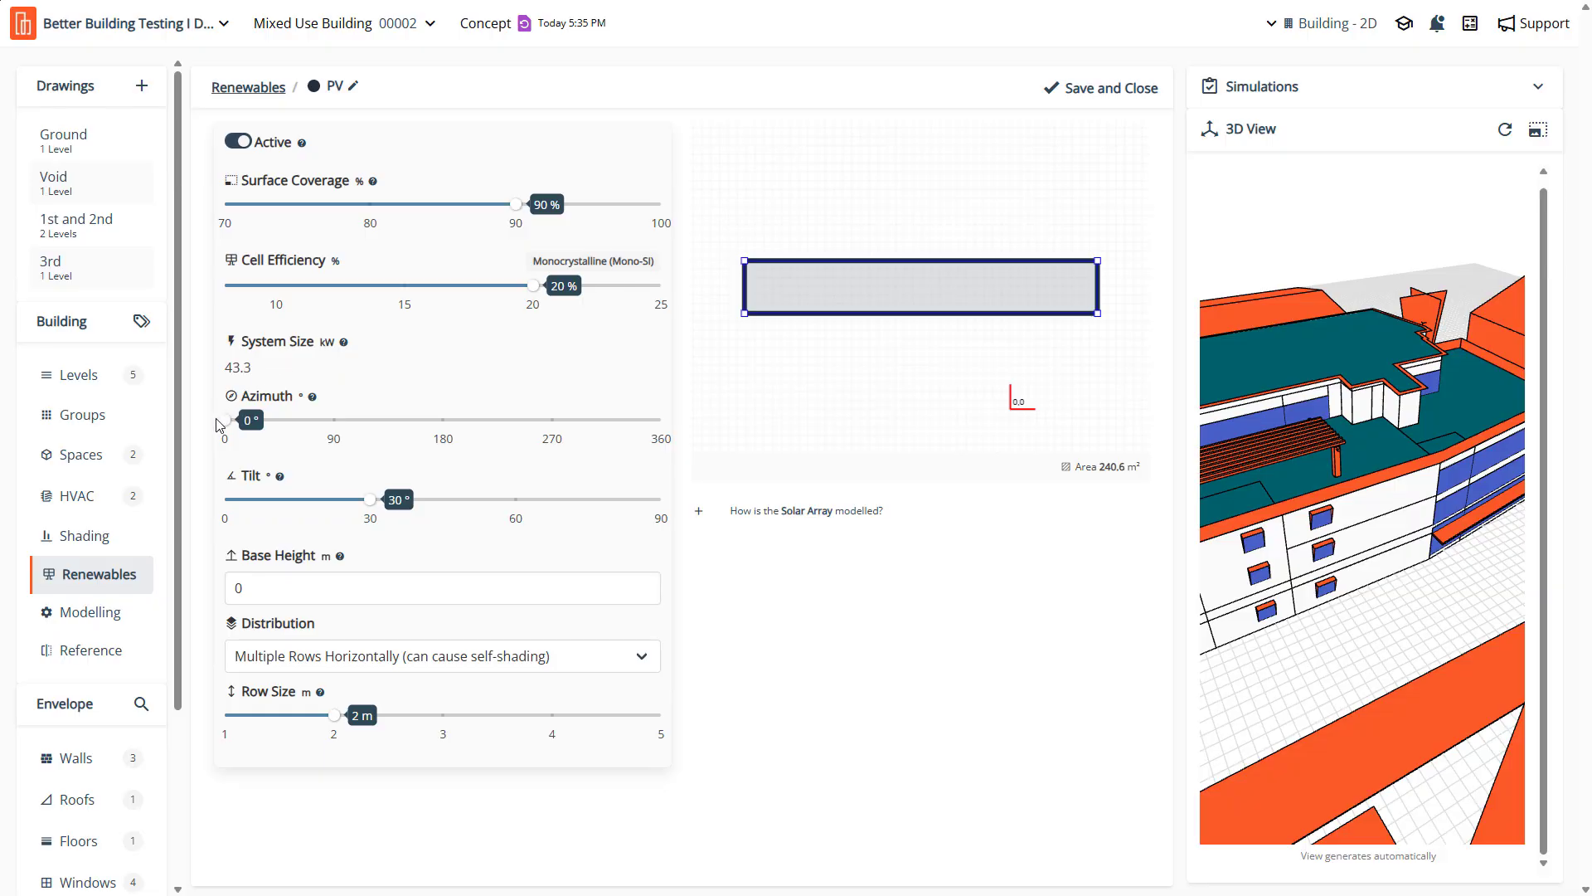
drag(370, 509, 273, 516)
drag(273, 507, 360, 512)
drag(512, 209, 372, 225)
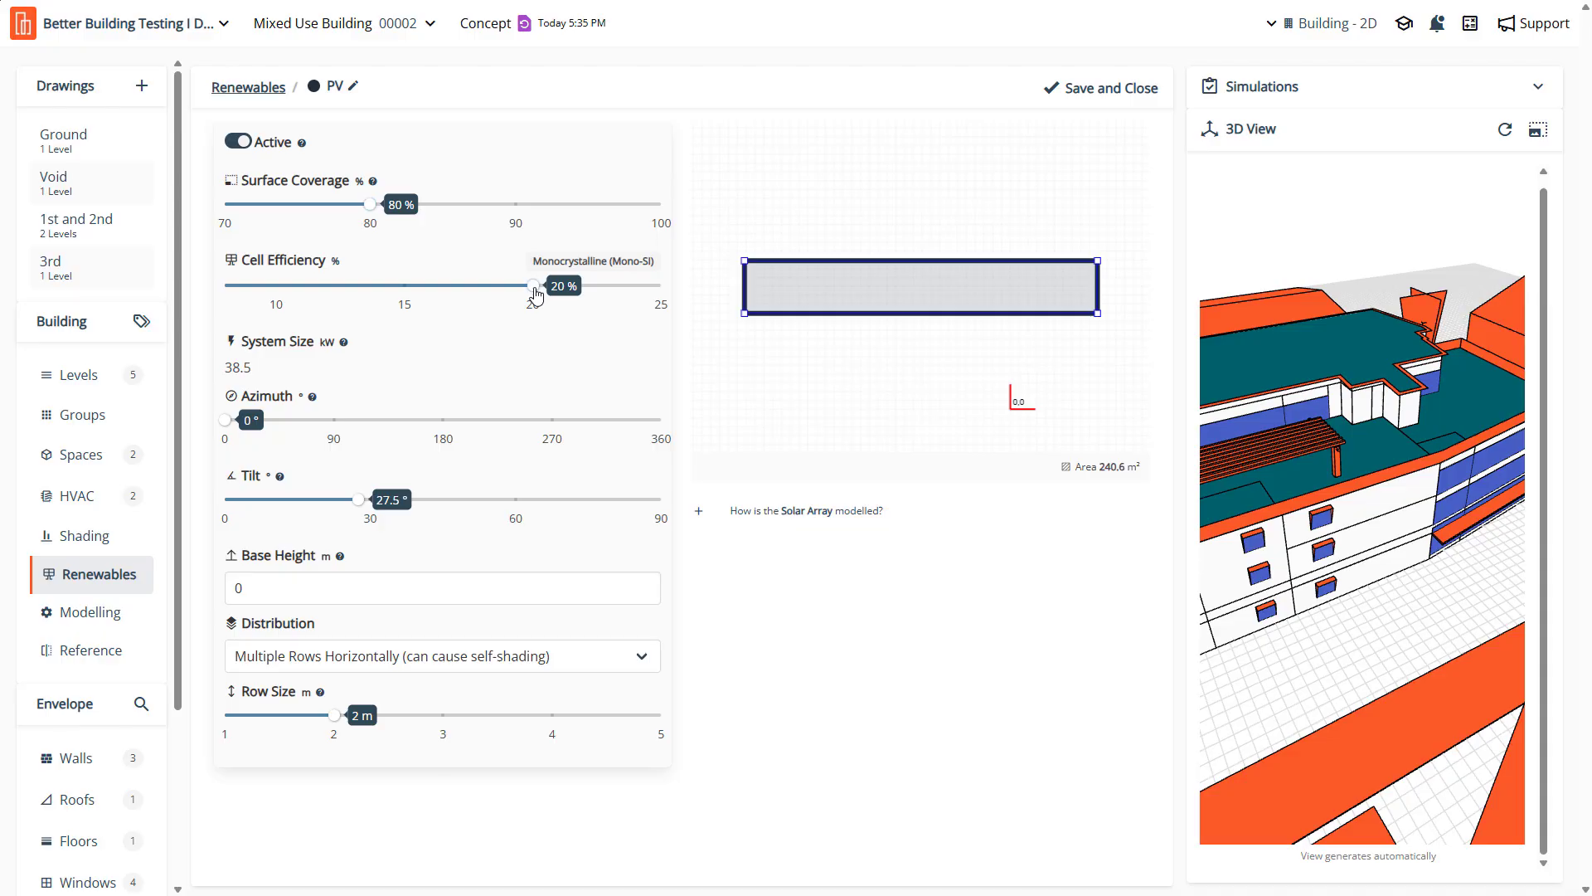
Keep the PV array's cell efficiency at 20% and azimuth at 0°, and set its base height to 0.1 m
mouse_move(534, 292)
mouse_down()
mouse_move(586, 292)
mouse_move(546, 295)
mouse_up()
drag(224, 419, 189, 437)
click(338, 593)
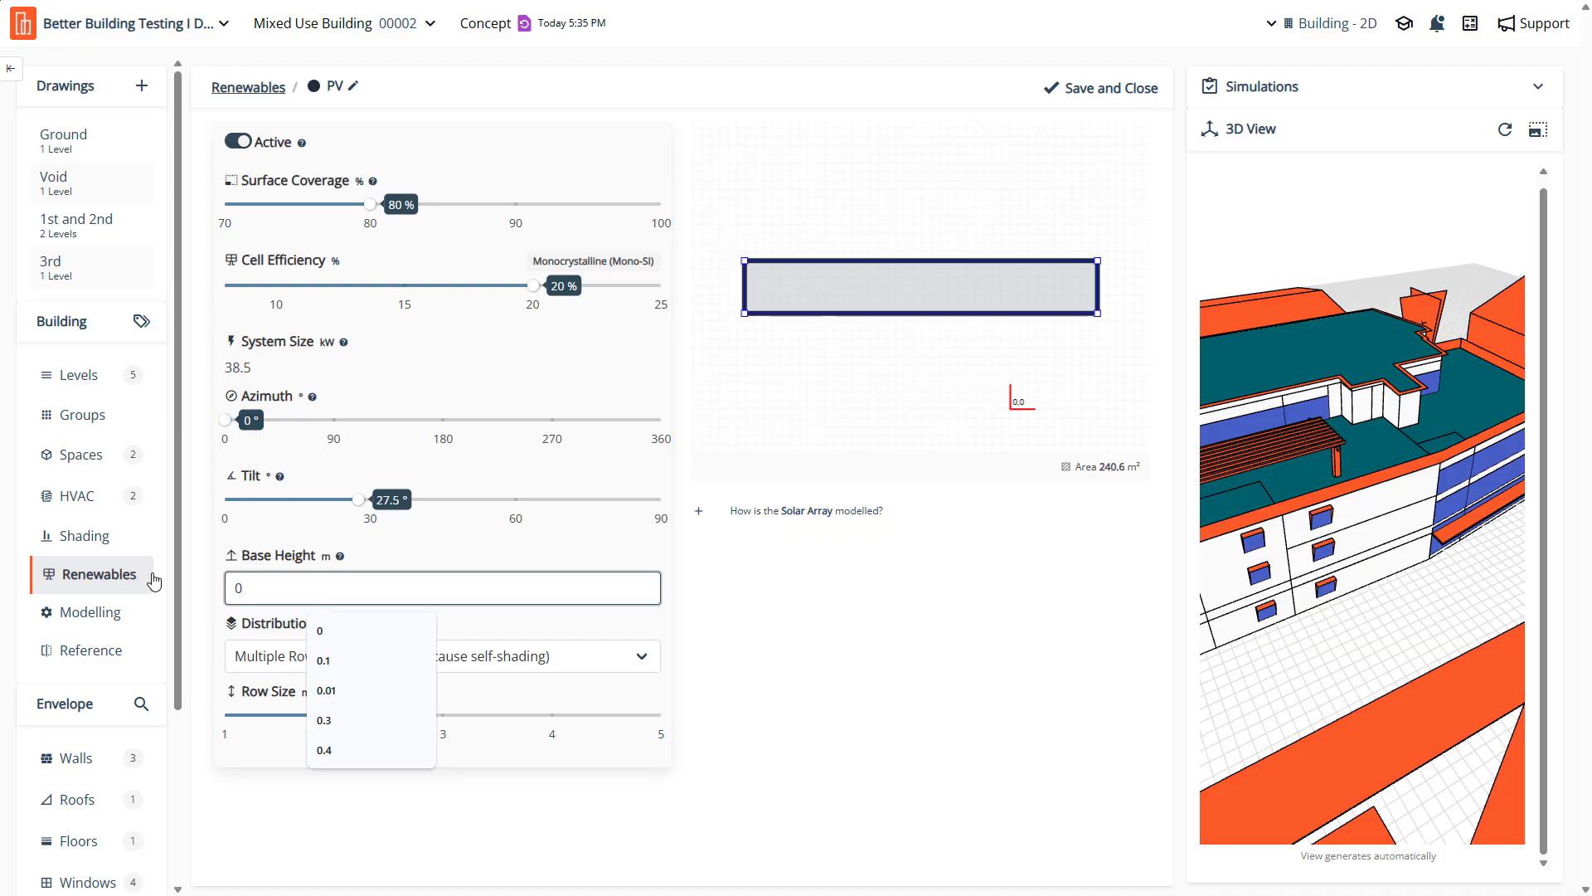
text(.1)
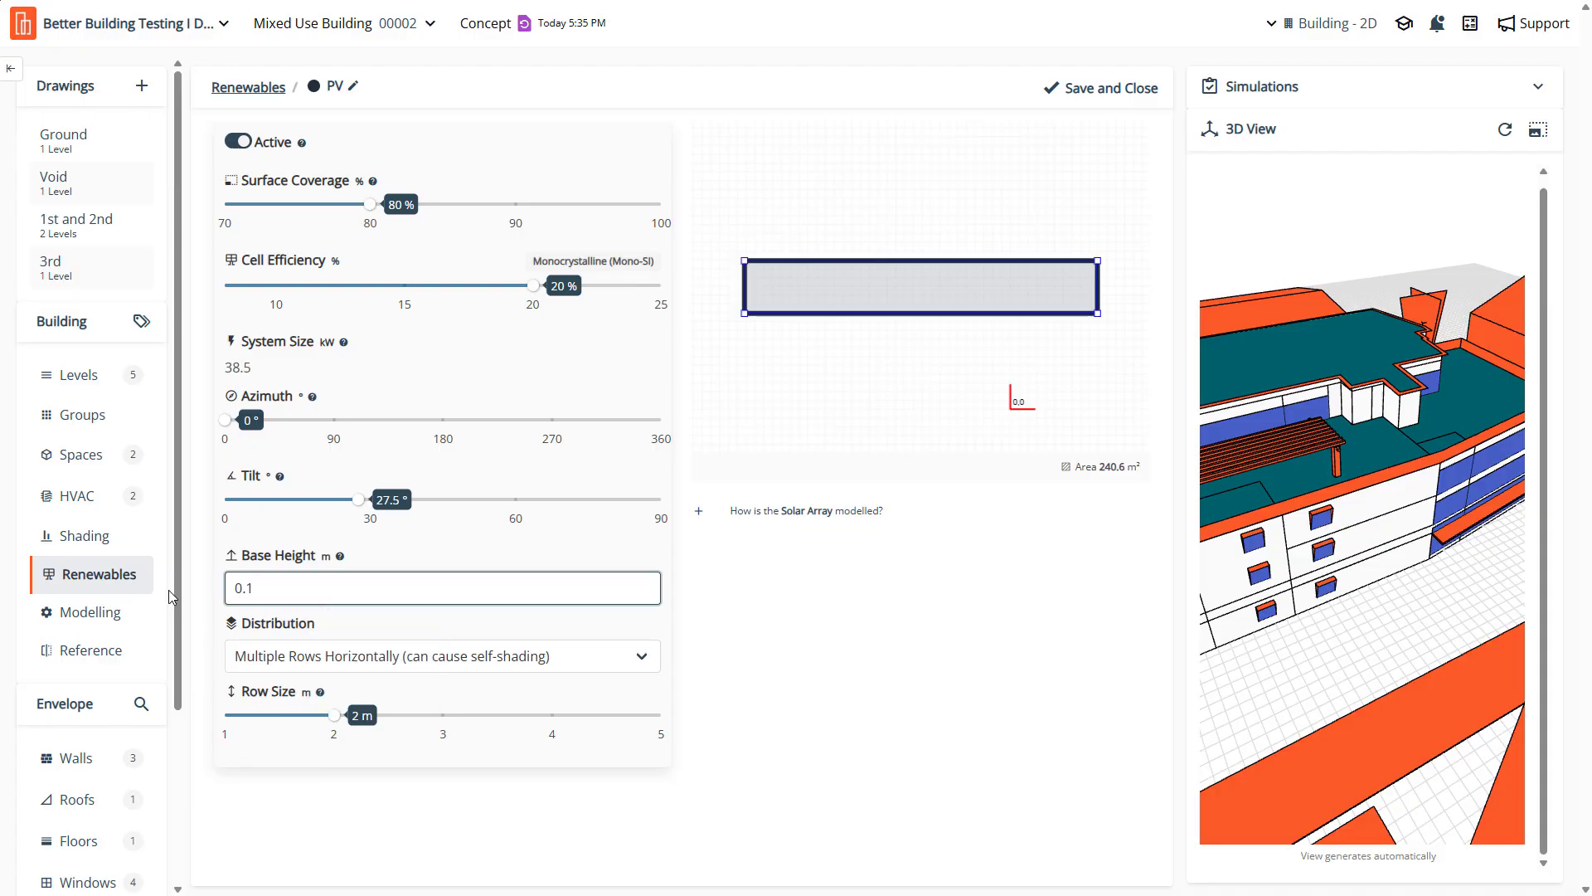
Keep the Multiple Rows Horizontally distribution, adjust the PV array's row size, and save and close its settings
click(344, 666)
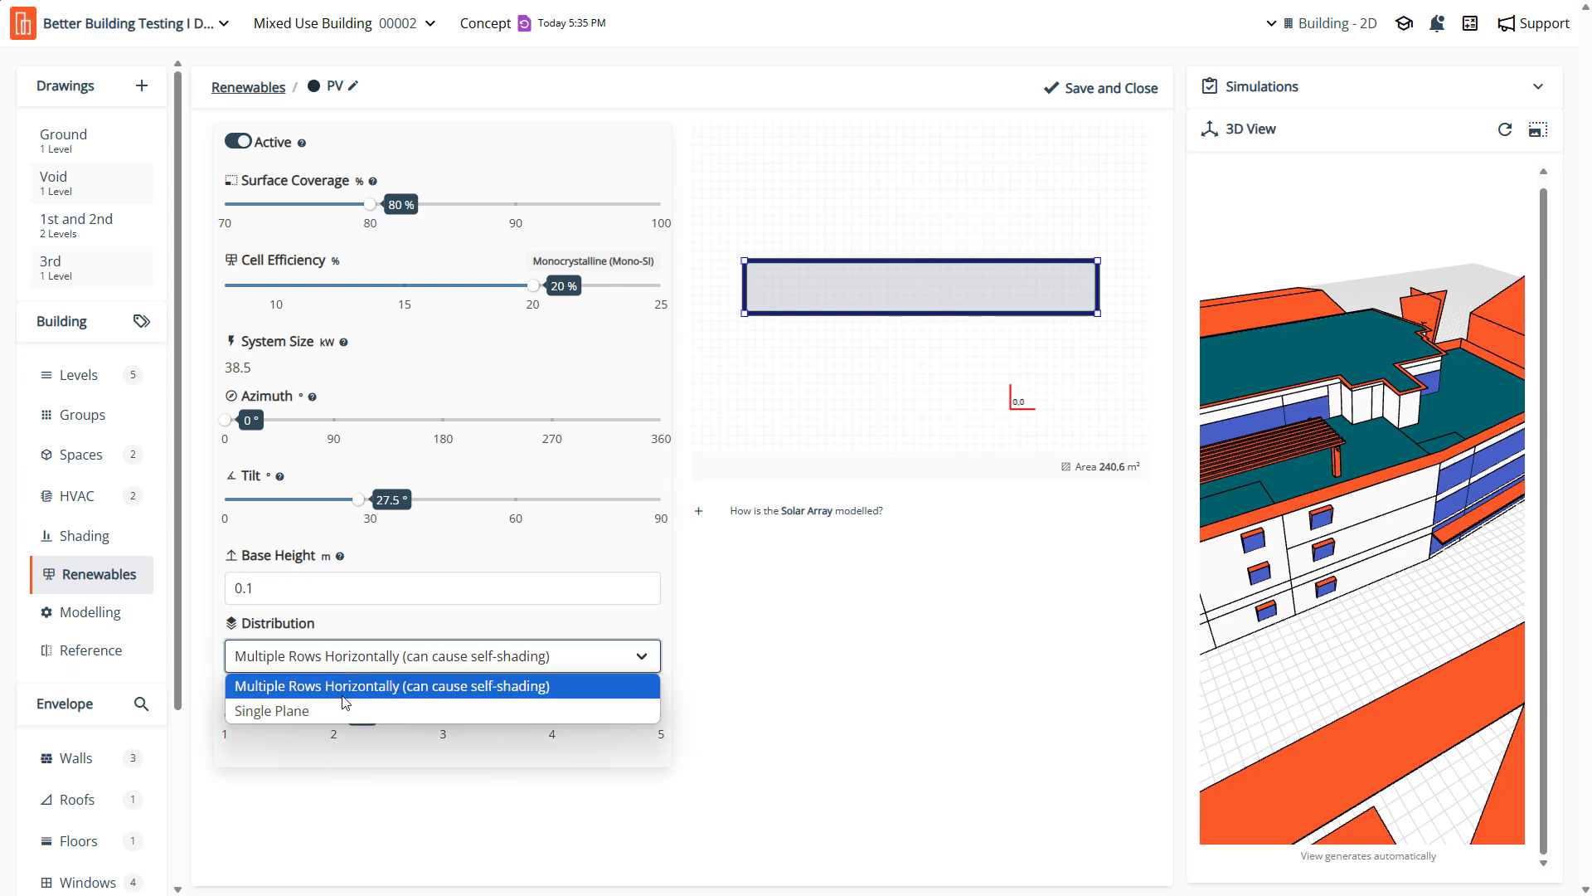
click(391, 627)
drag(340, 720, 250, 745)
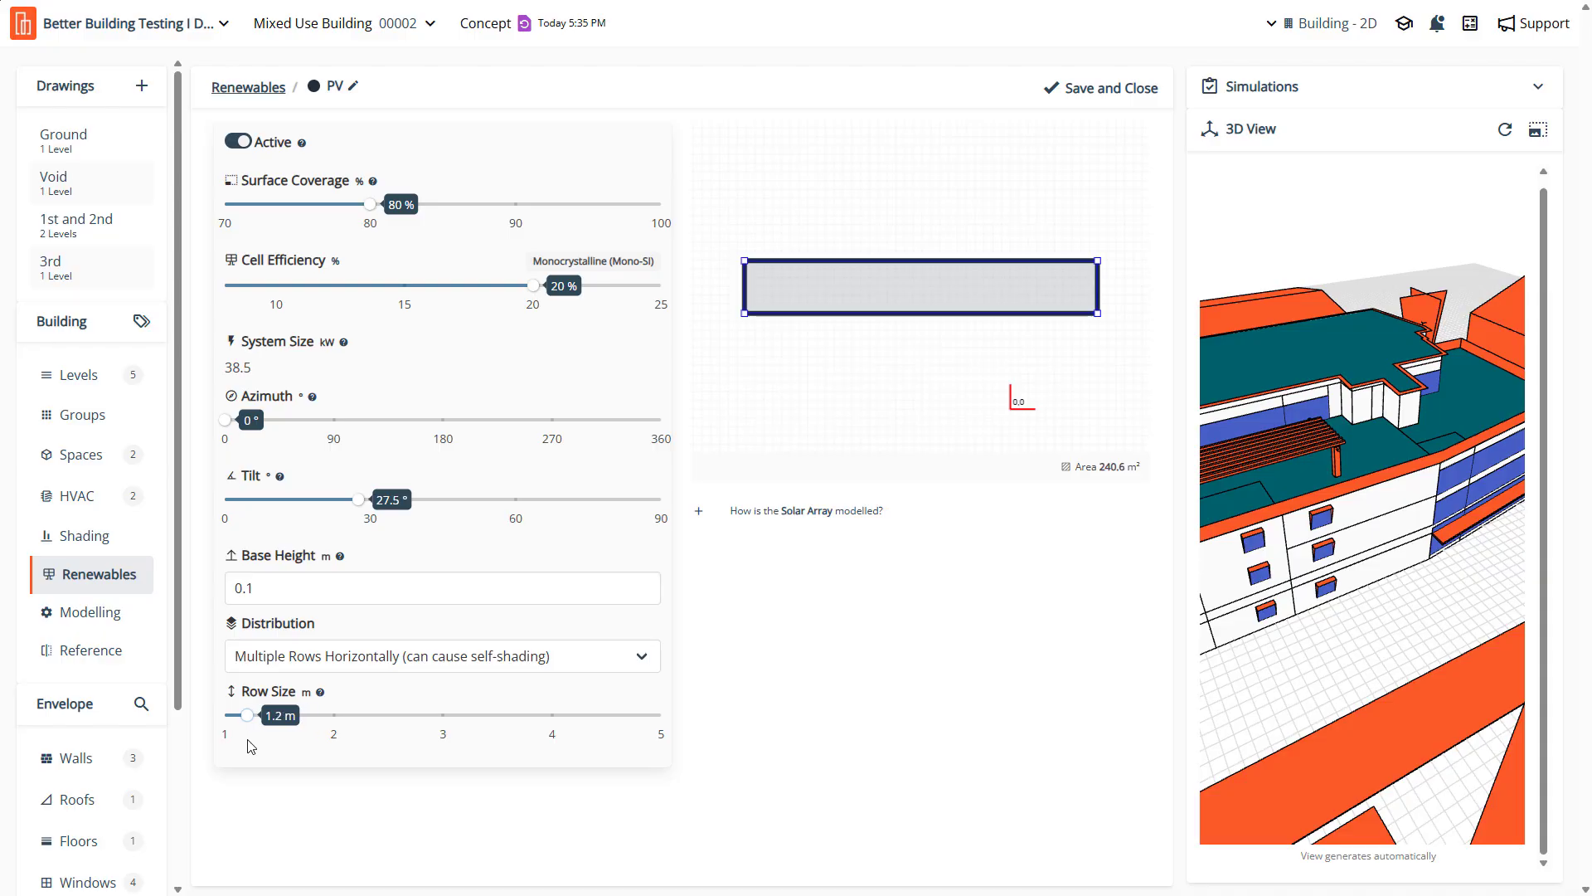
drag(251, 746, 293, 751)
click(1111, 89)
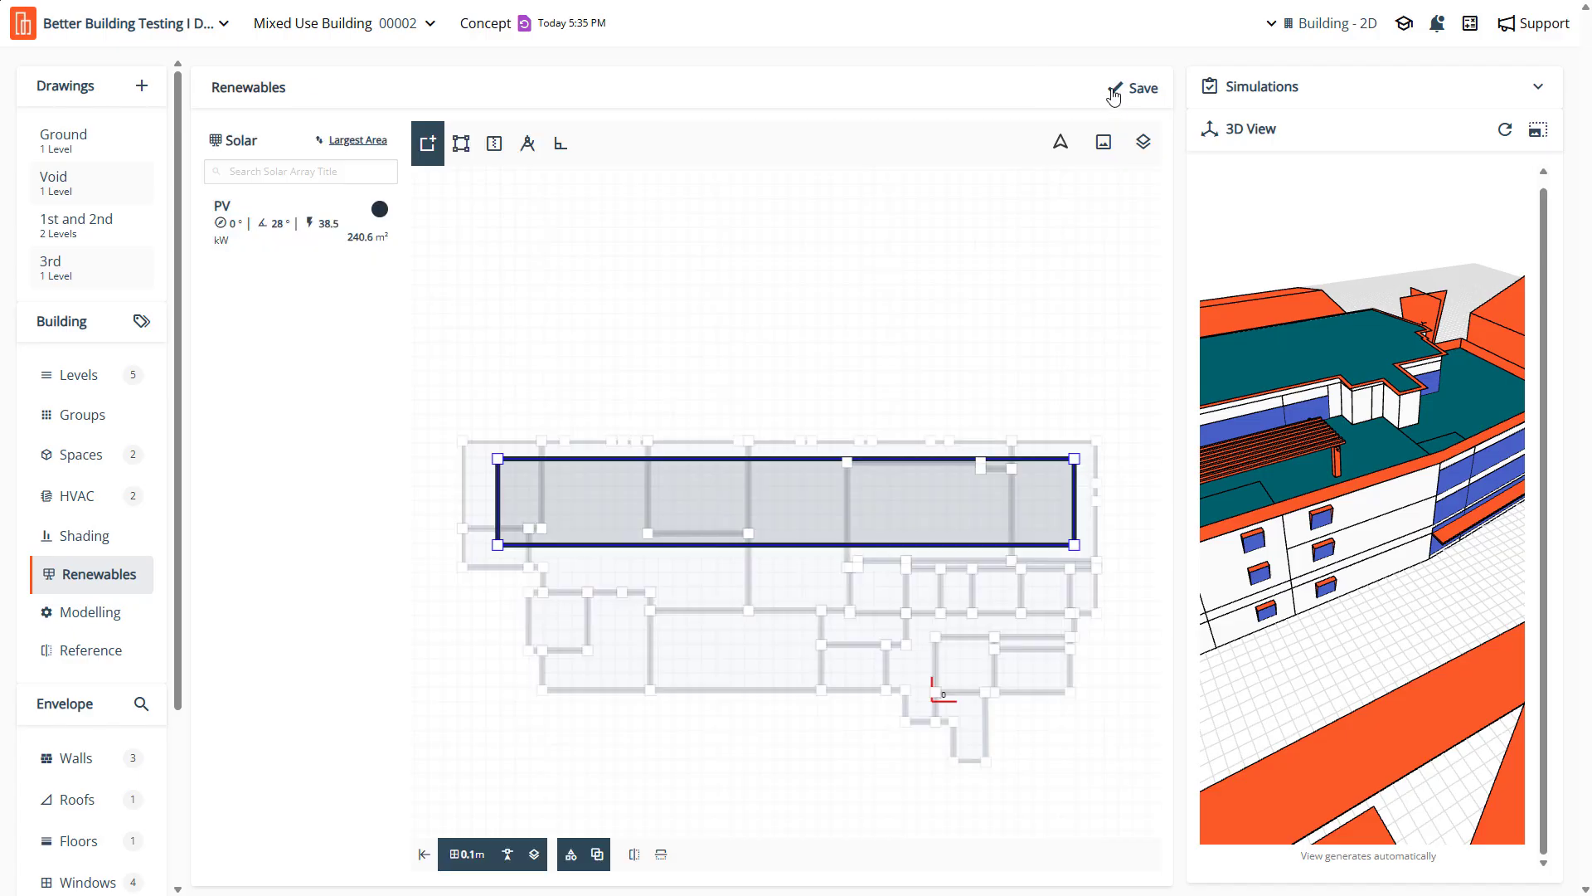
Regenerate the 3D view, examine the PV array's rows on the roof in the enlarged building model, and close it
click(1506, 129)
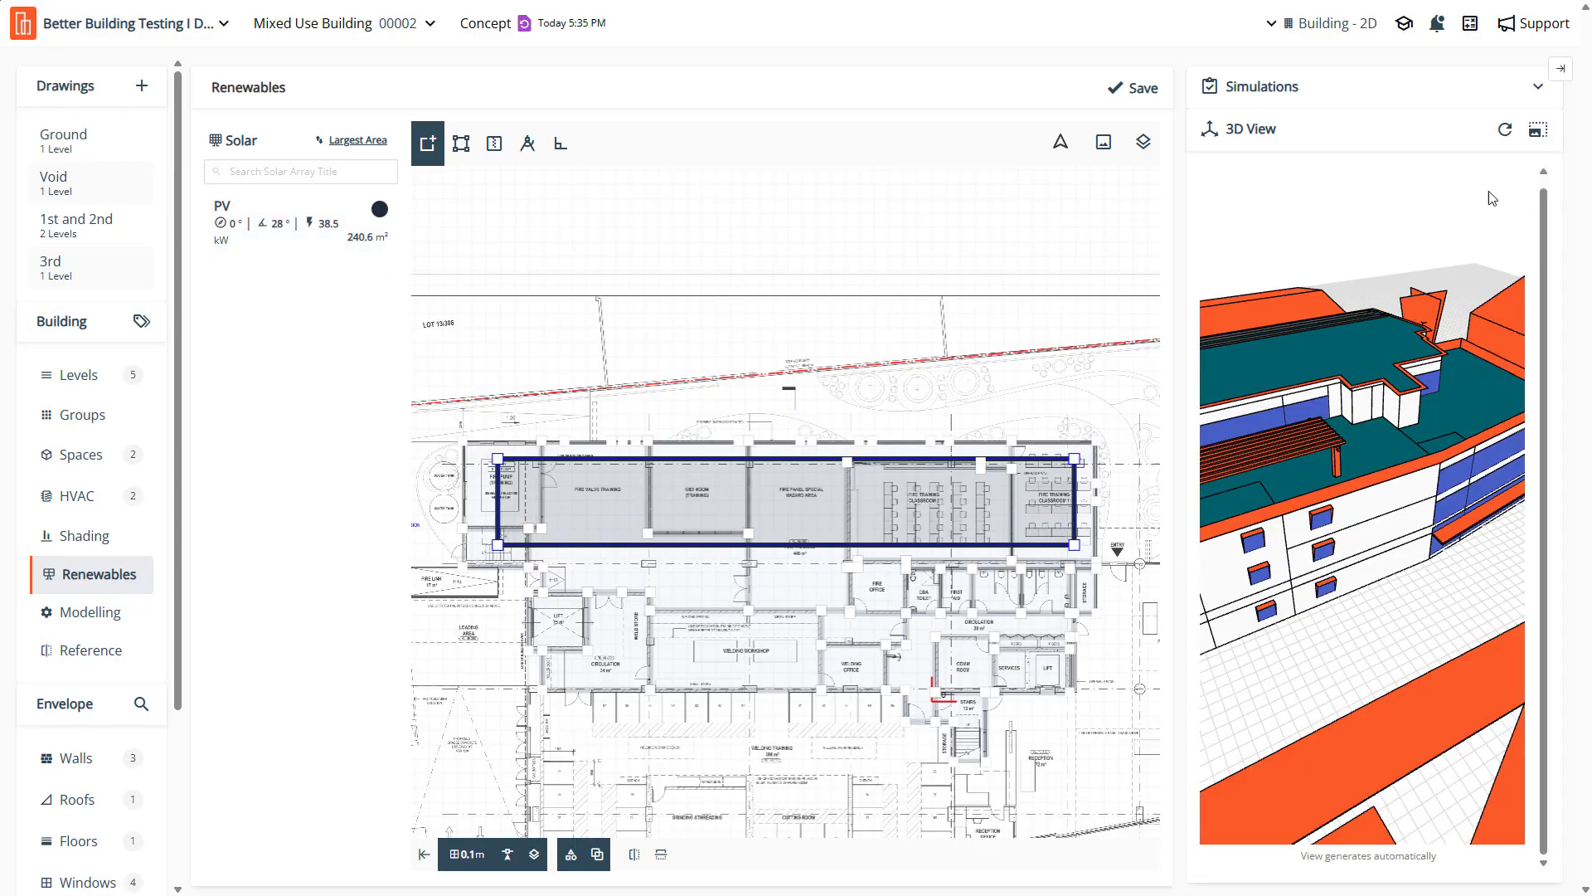
click(1536, 133)
scroll(554, 386, up, 5)
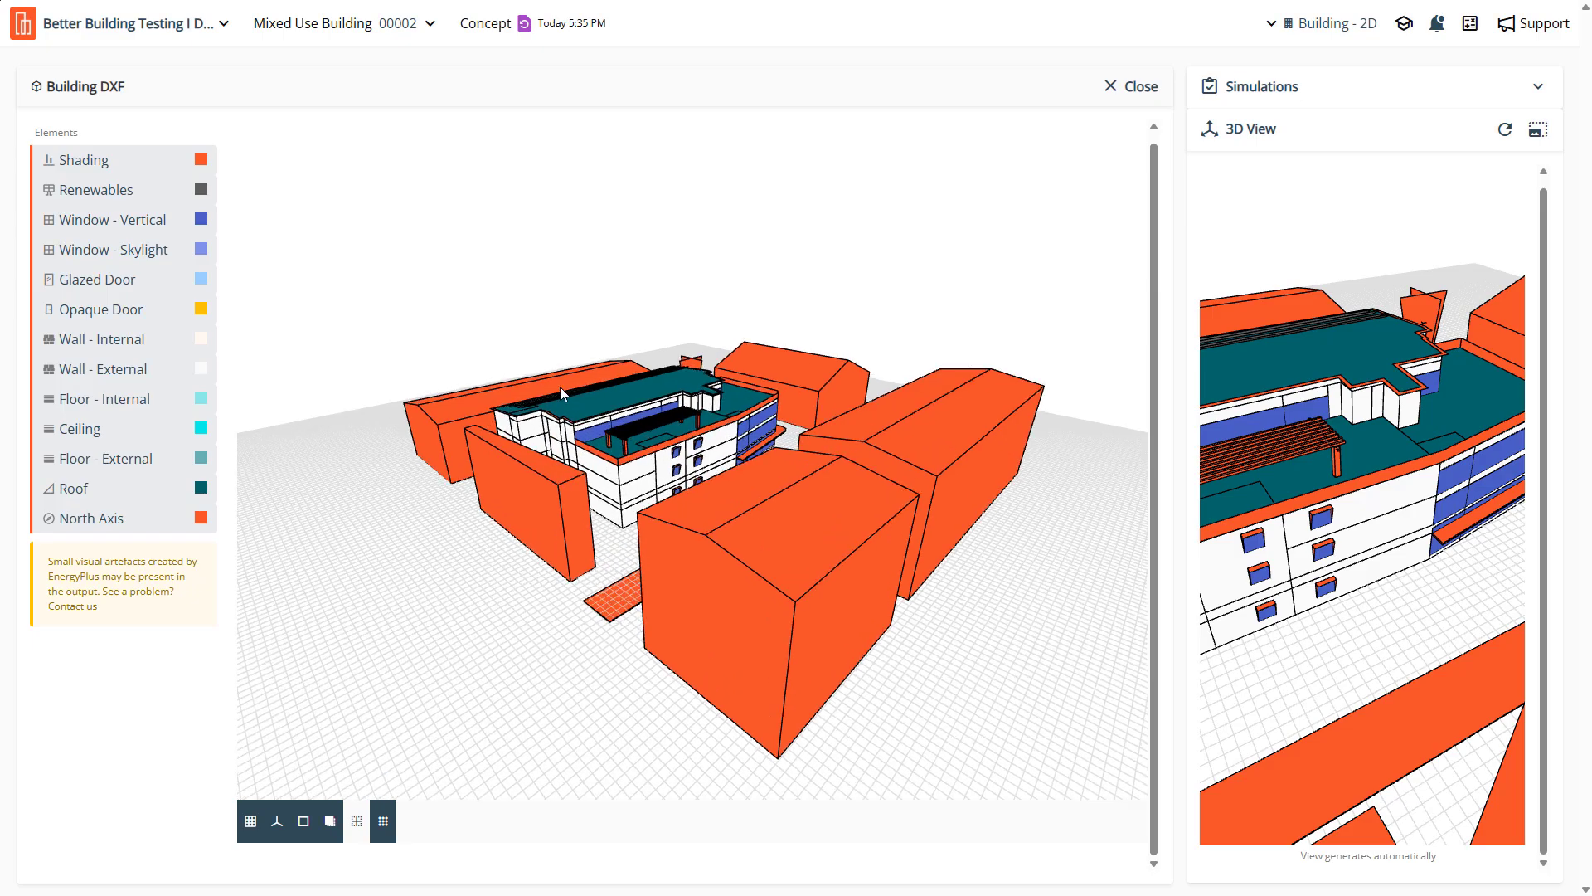
scroll(537, 383, up, 3)
scroll(535, 384, down, 4)
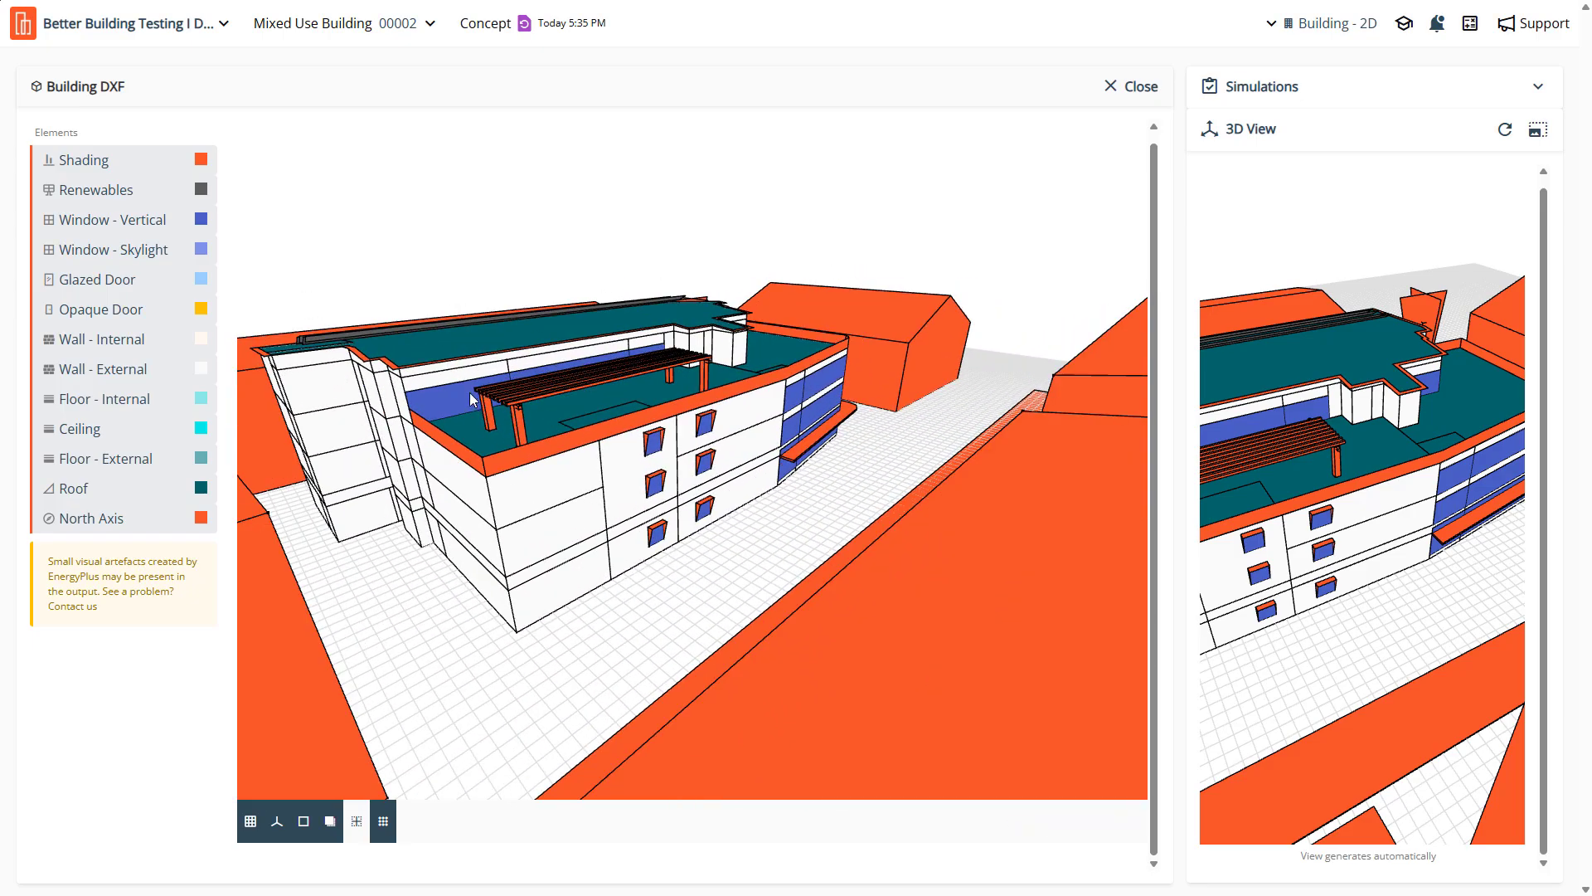
drag(455, 388, 934, 439)
scroll(596, 353, up, 6)
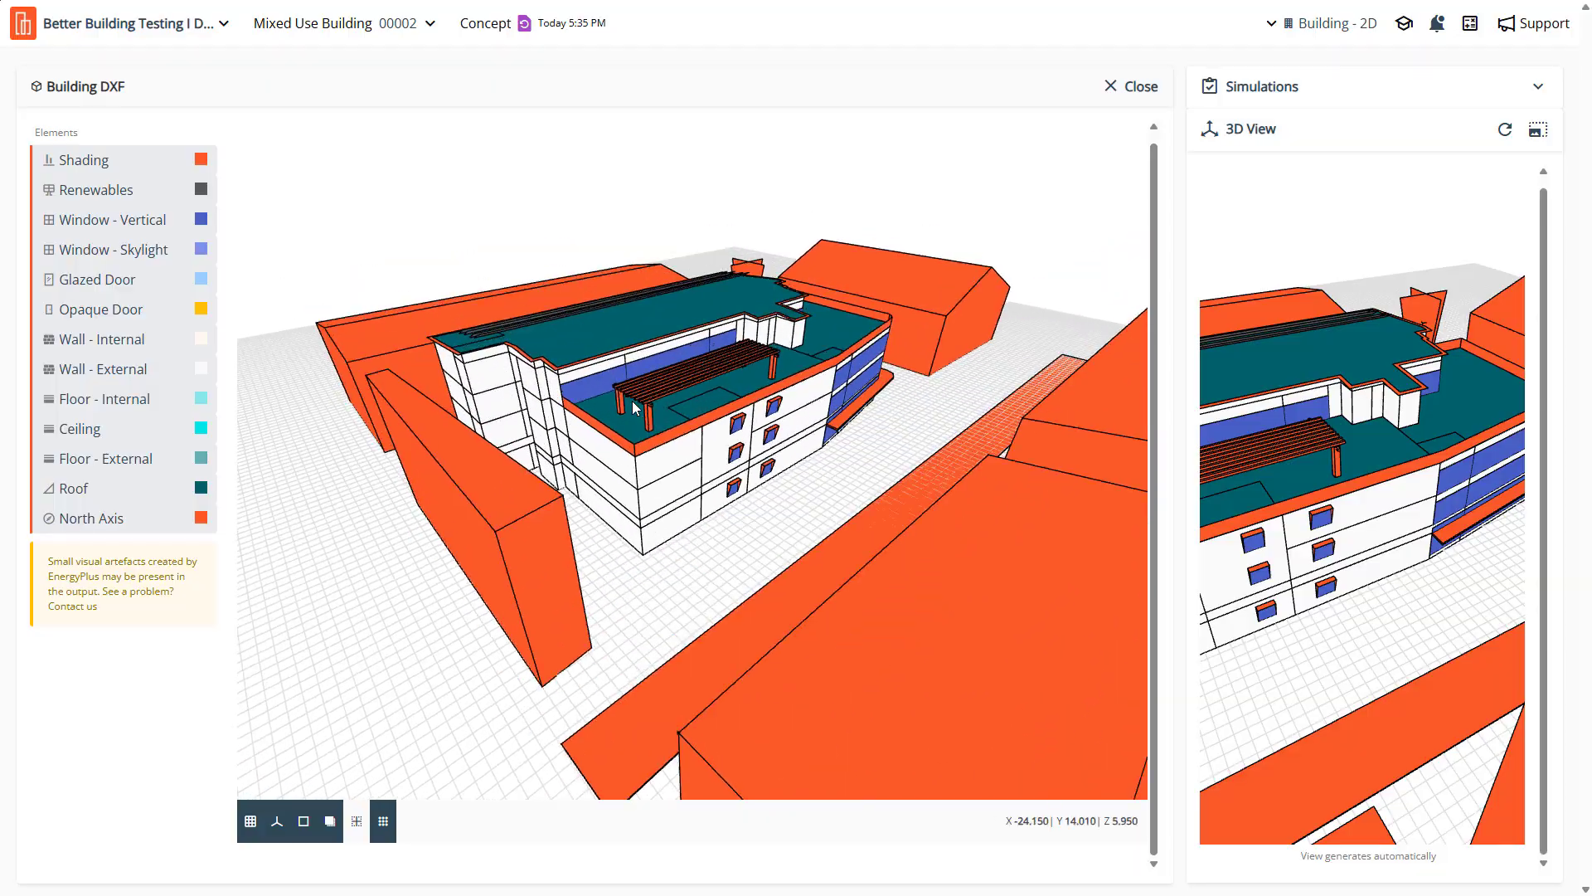
scroll(542, 364, up, 8)
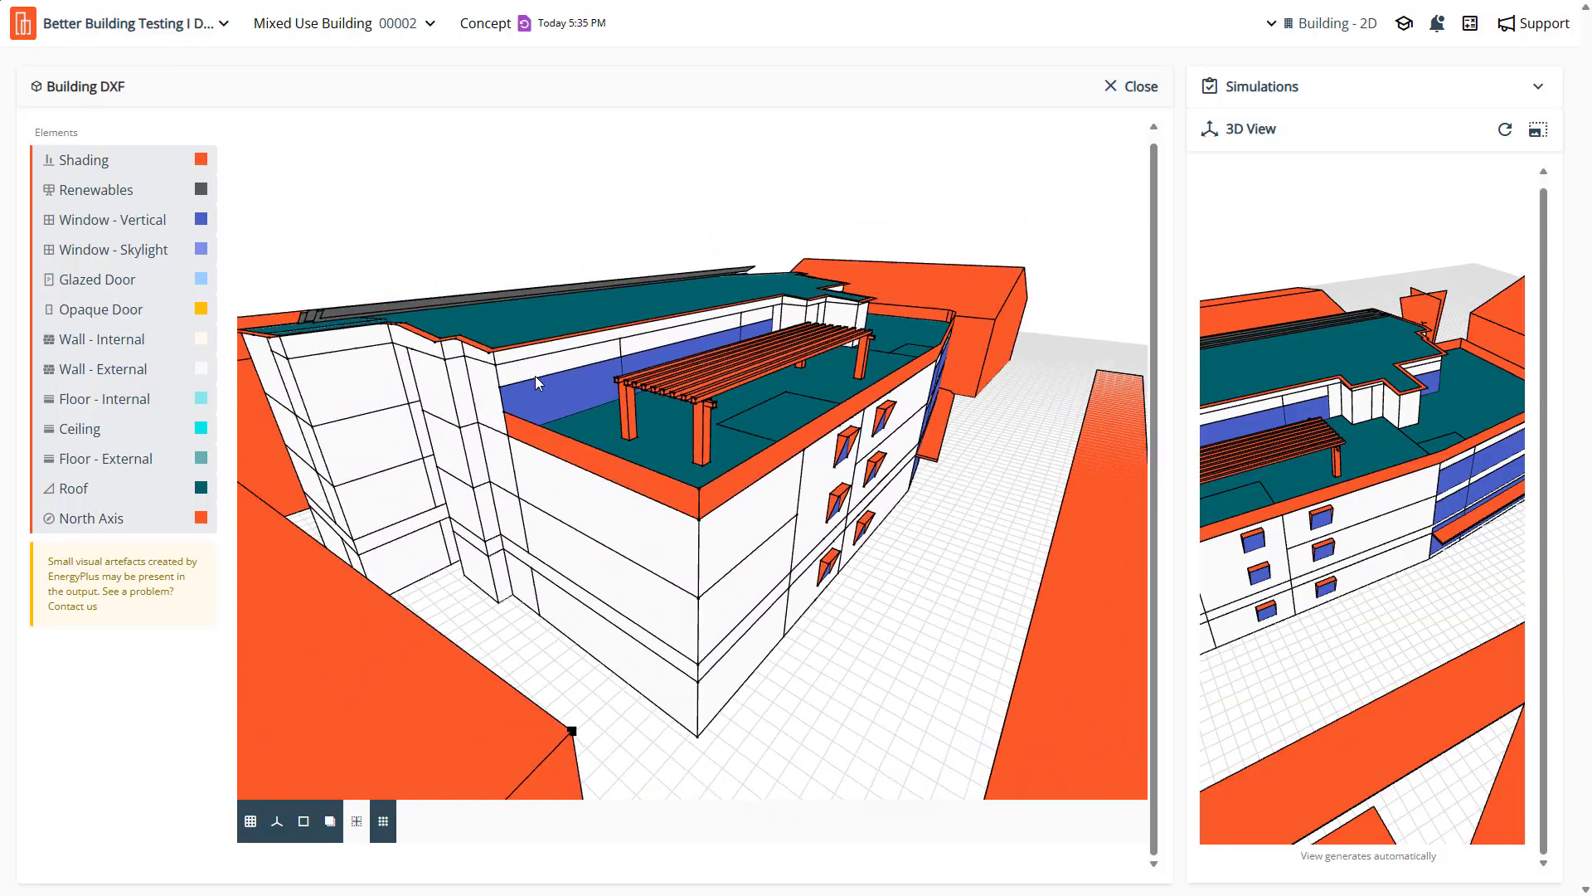
drag(589, 387, 684, 386)
drag(551, 470, 382, 476)
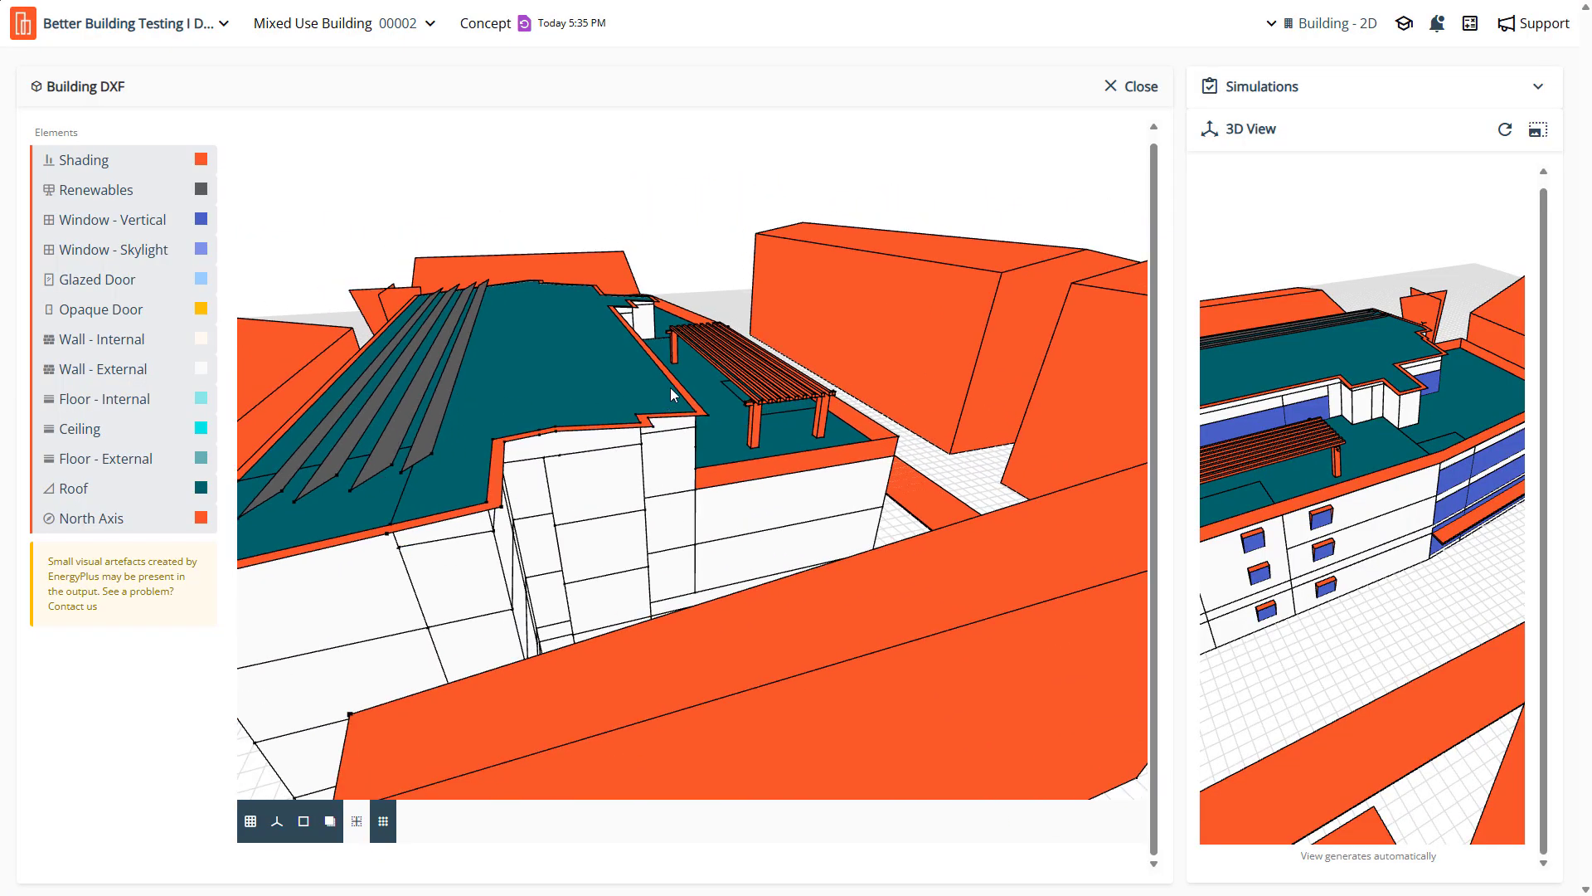
click(1129, 86)
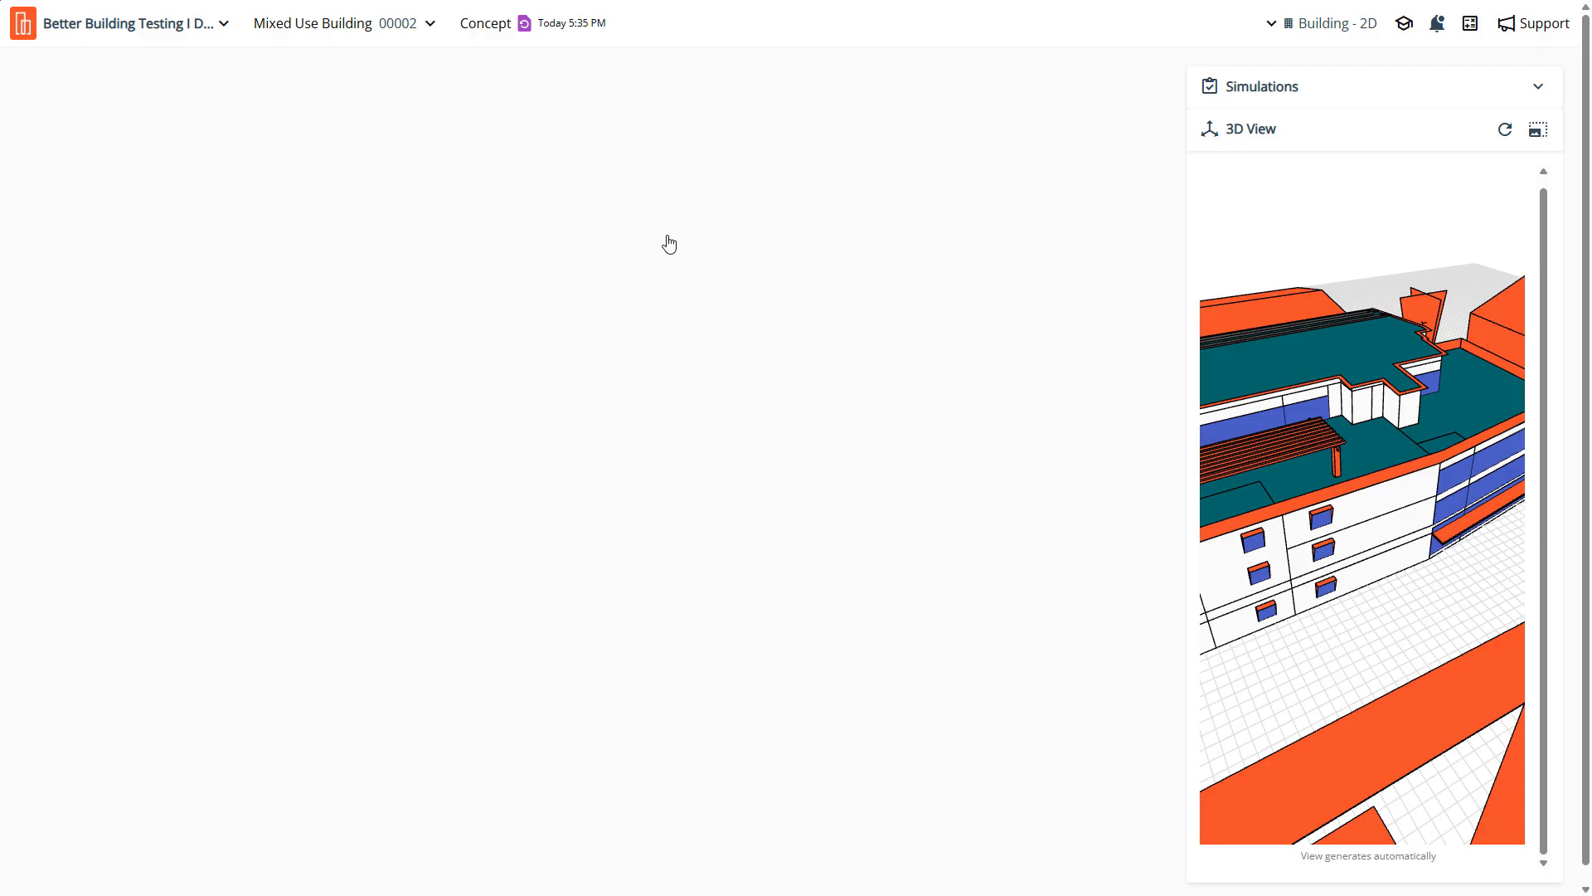
Review the PV array's outline and listed system size on the Renewables drawing, leaving the array deselected
scroll(651, 273, down, 3)
scroll(653, 468, up, 2)
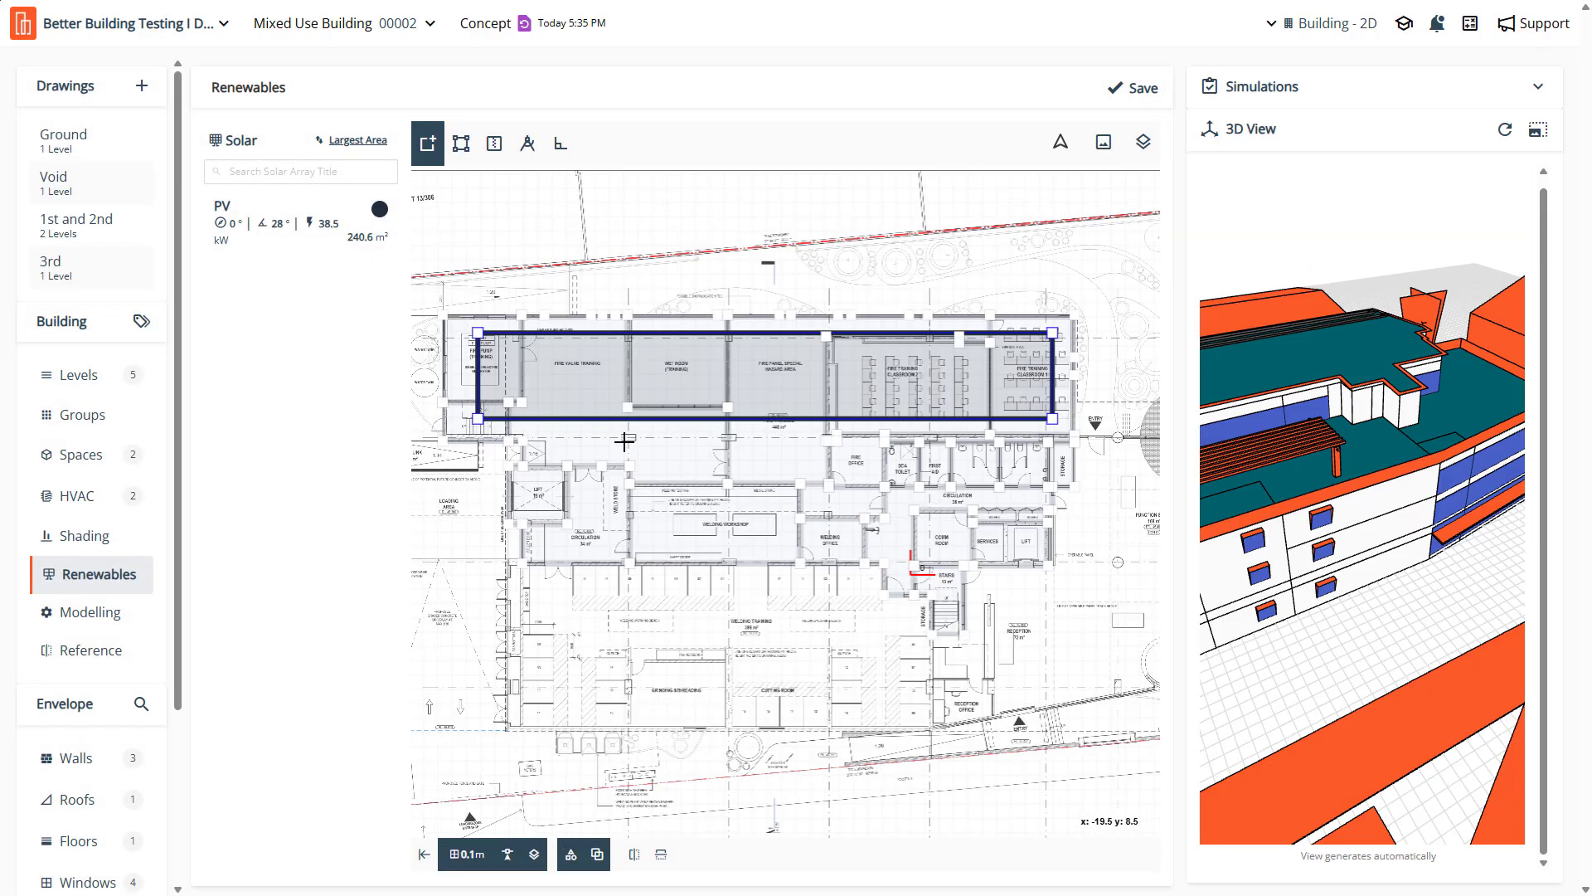
double_click(587, 380)
scroll(543, 450, up, 3)
scroll(543, 458, up, 1)
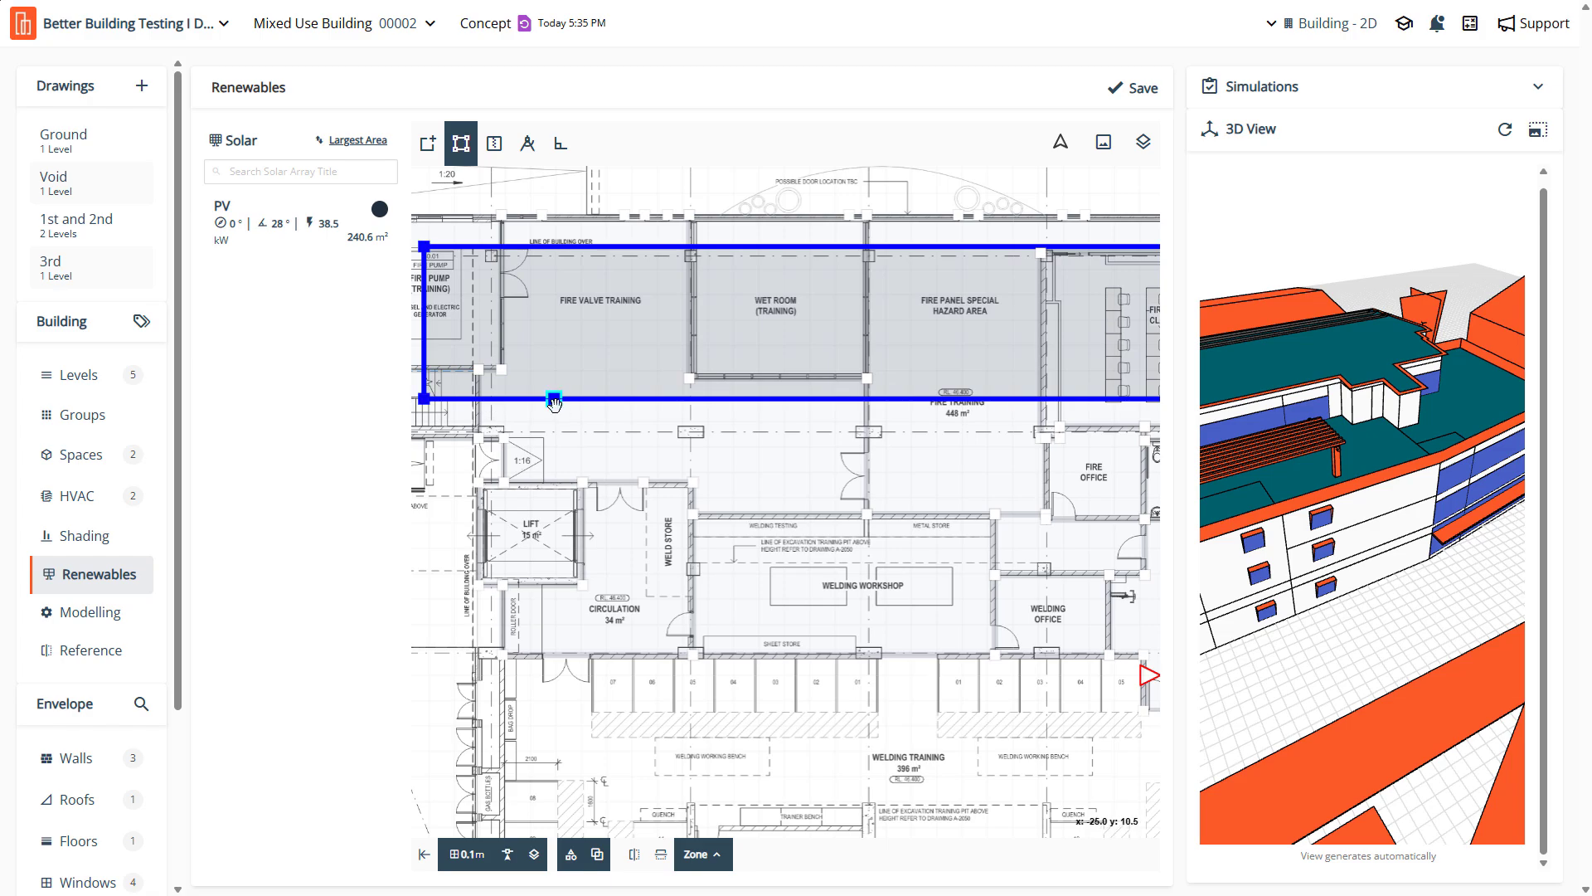
scroll(516, 459, down, 2)
scroll(516, 459, down, 2)
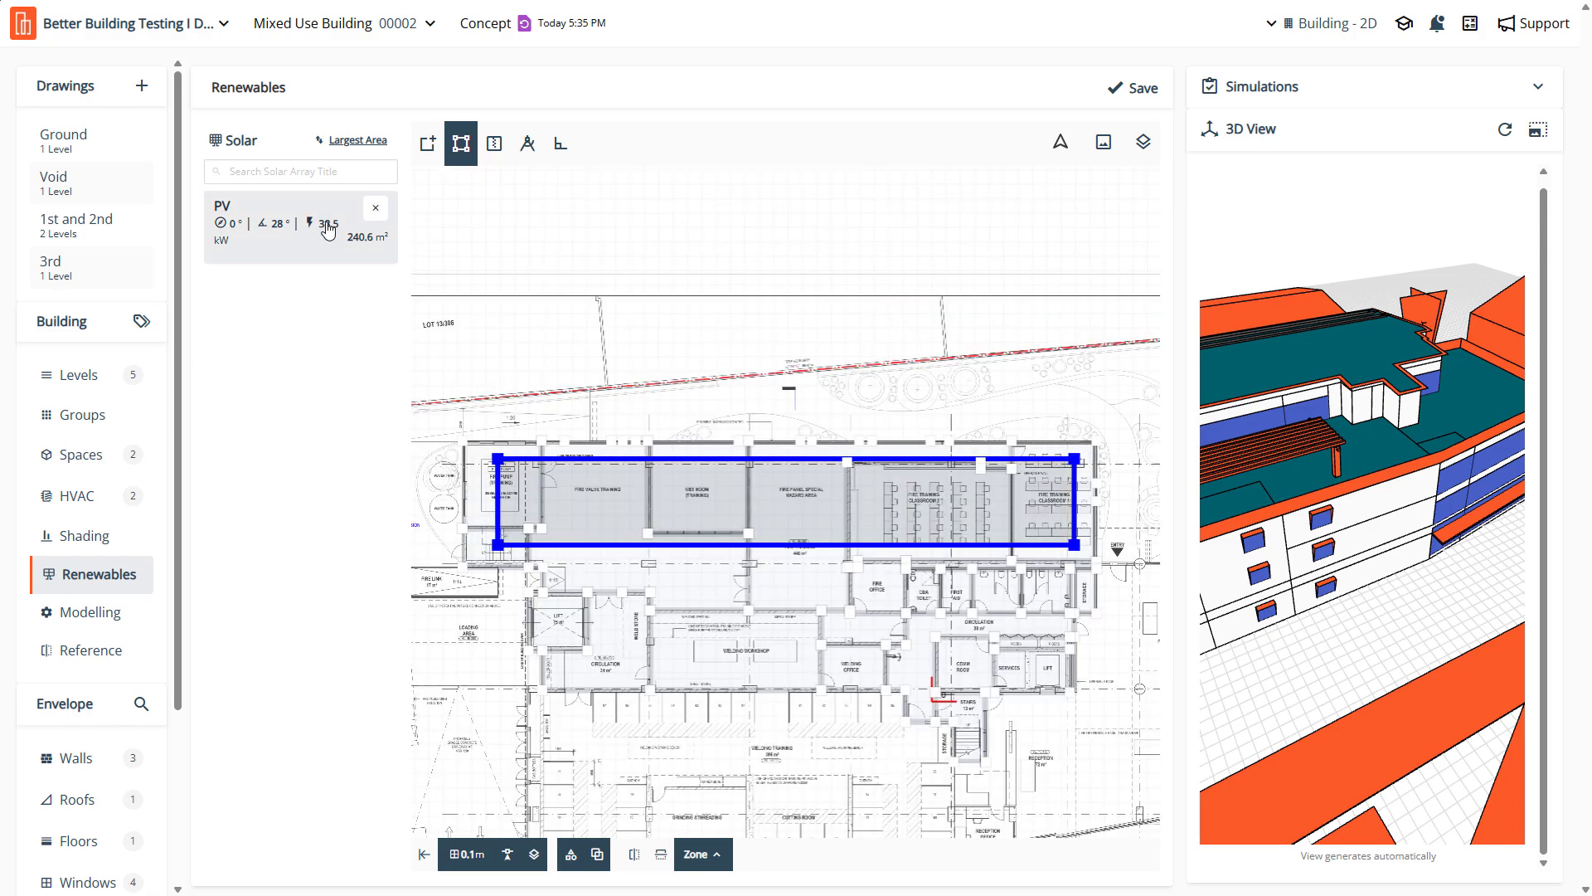
scroll(595, 632, up, 2)
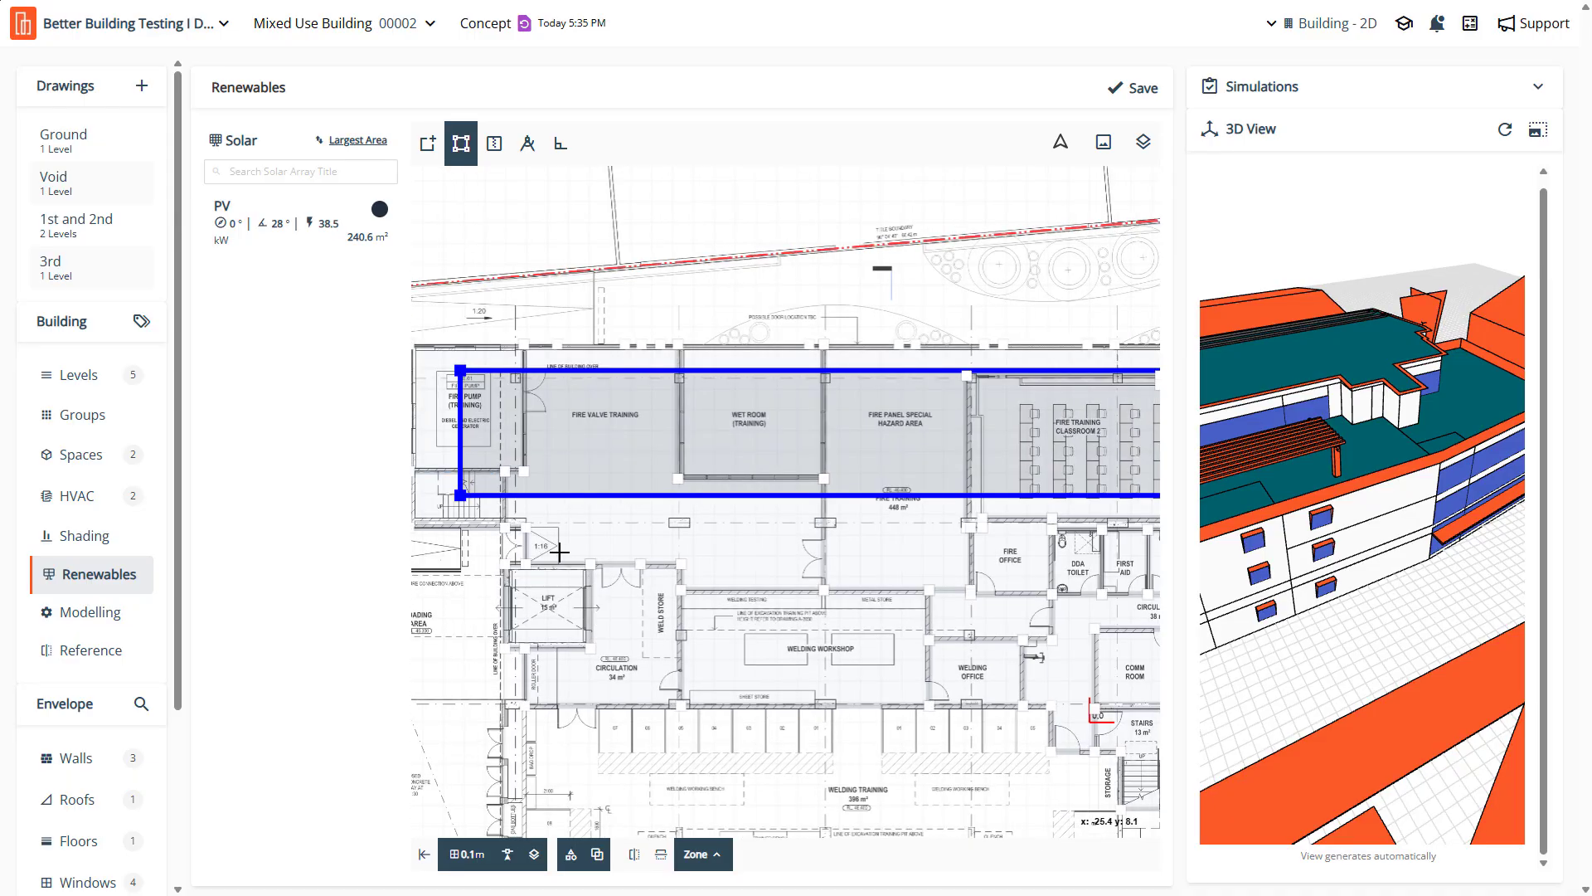
key(Escape)
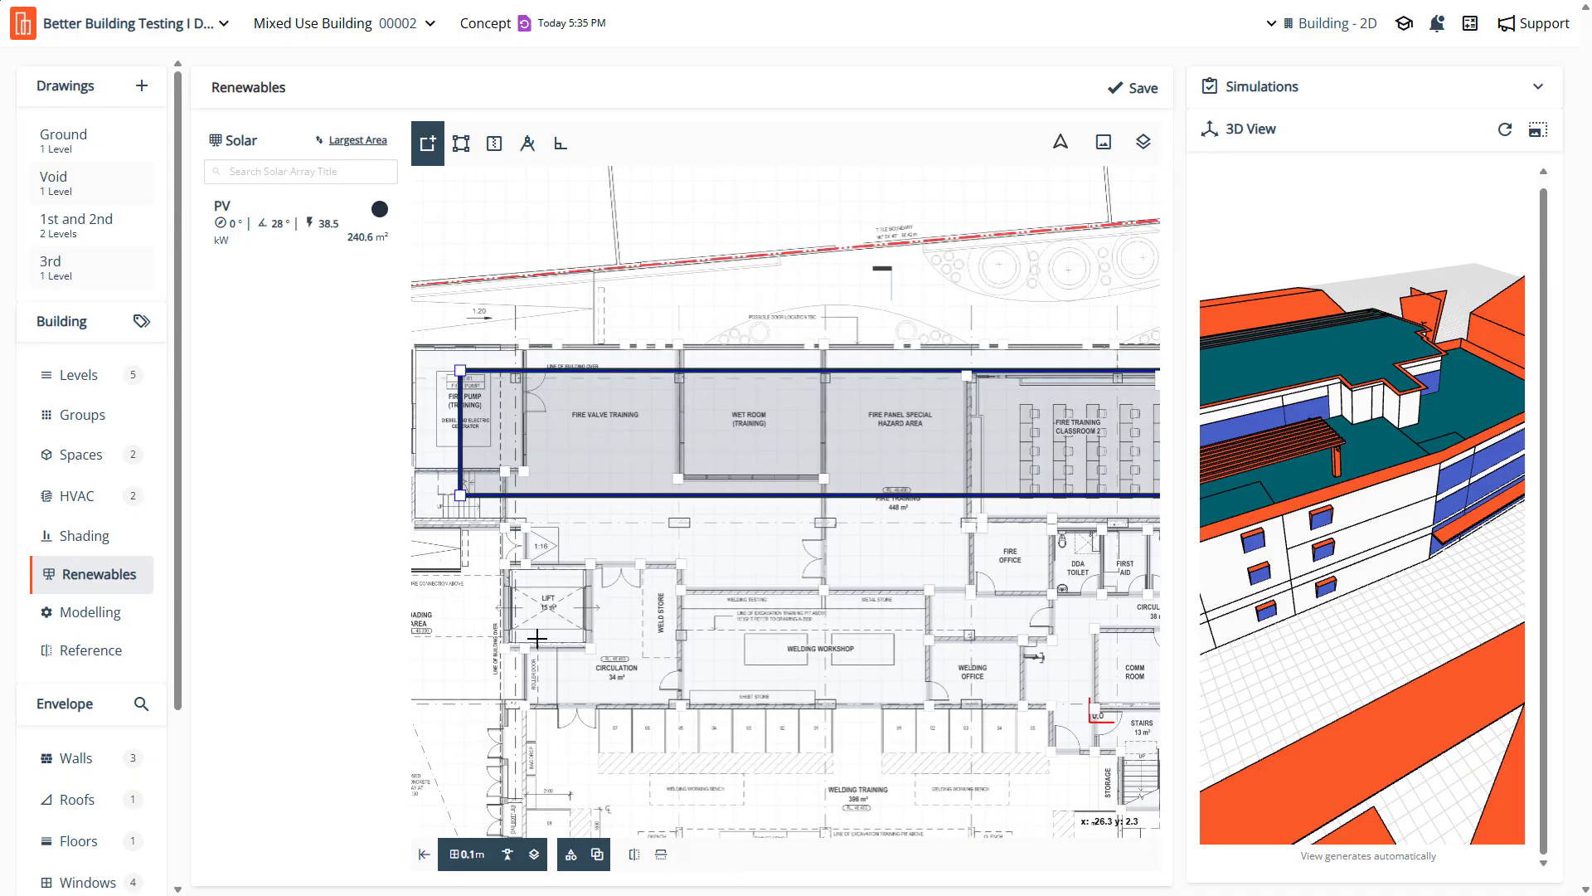
Draw a second solar array of about 203 m² over the welding workshop strip below the PV array and name it PV2
scroll(537, 638, down, 2)
scroll(591, 682, up, 2)
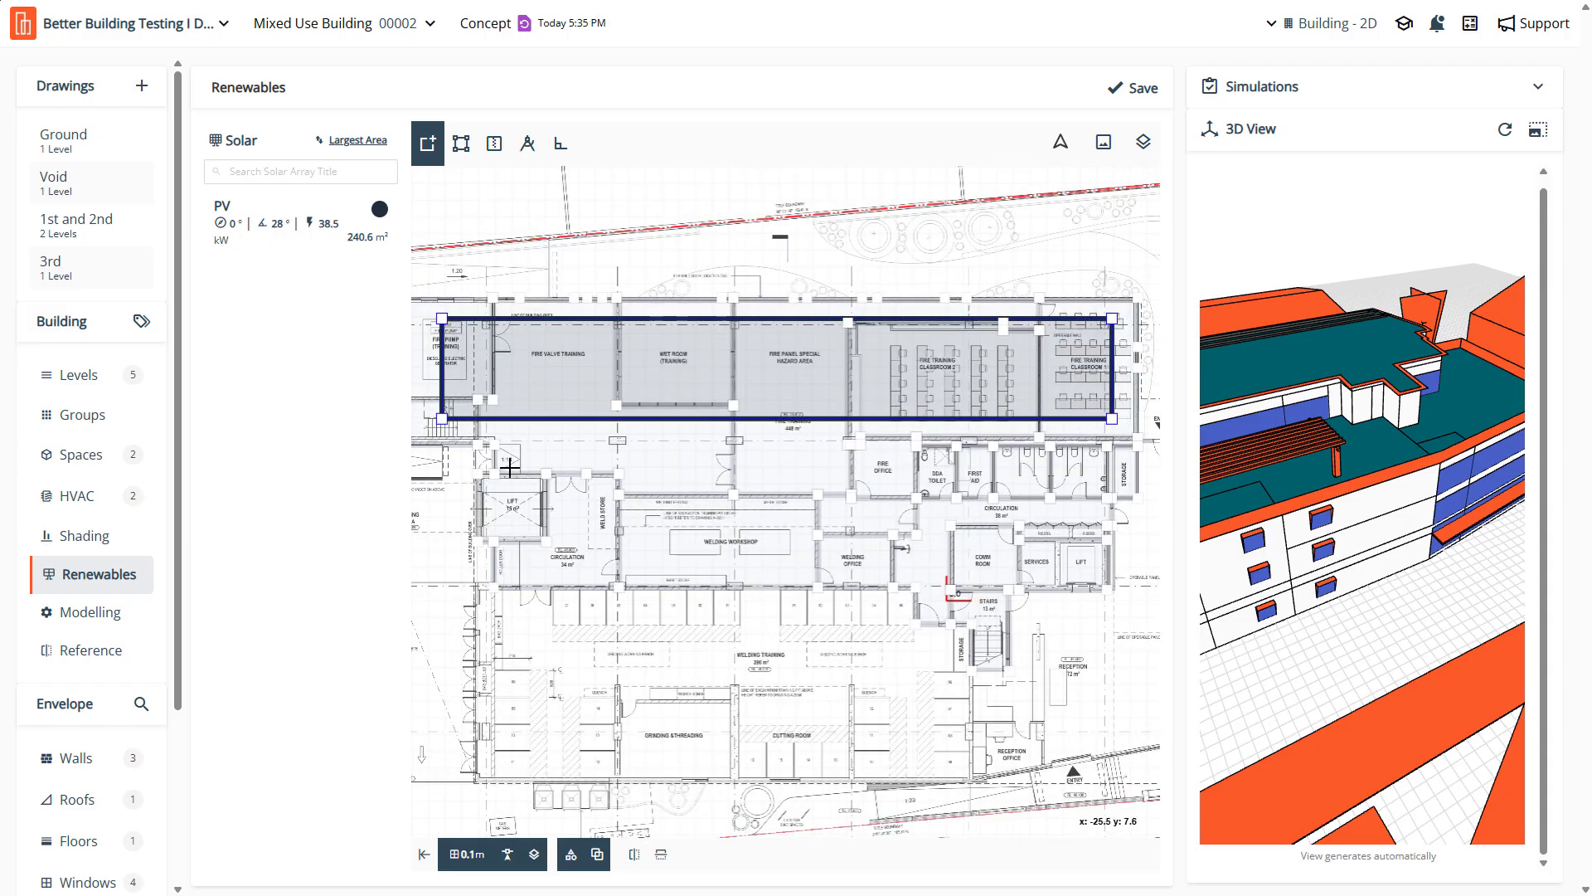
click(528, 459)
click(528, 567)
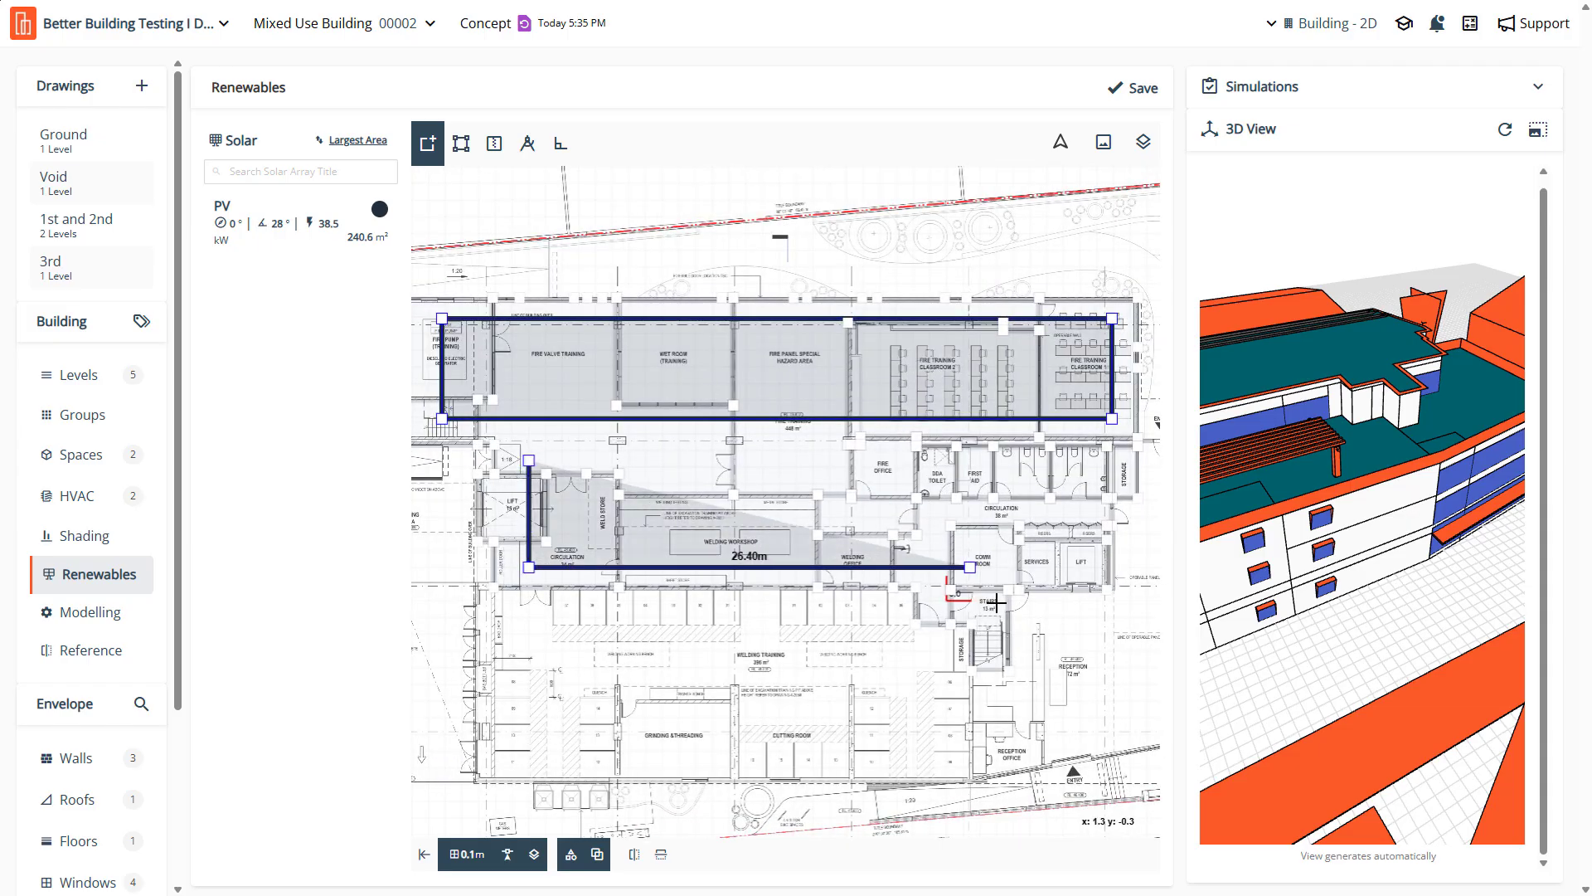
click(1091, 585)
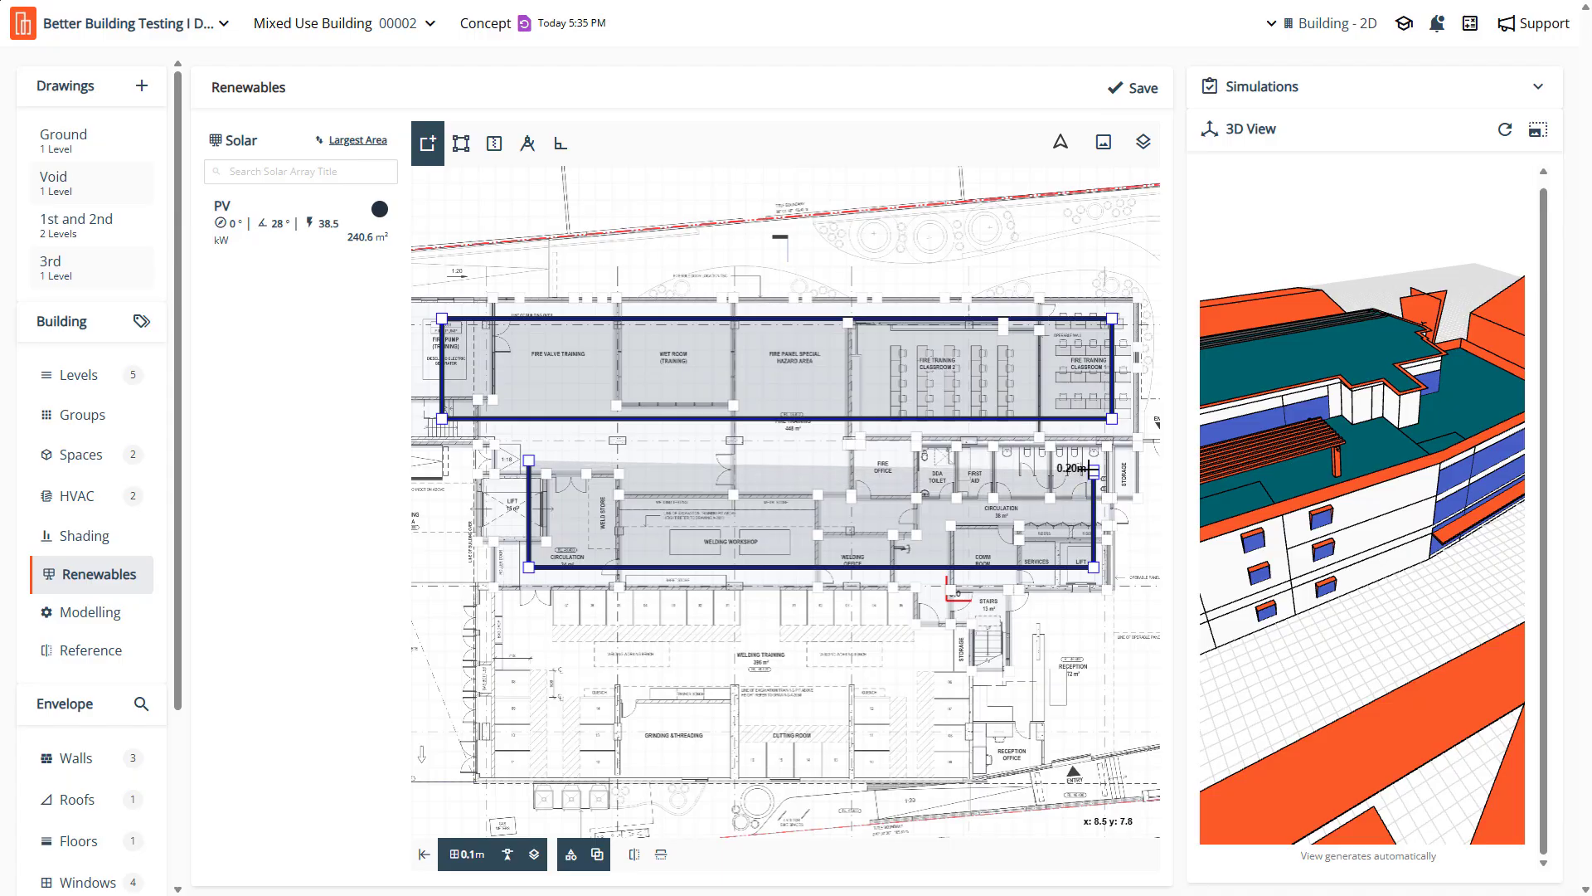
double_click(1091, 470)
text(PV2)
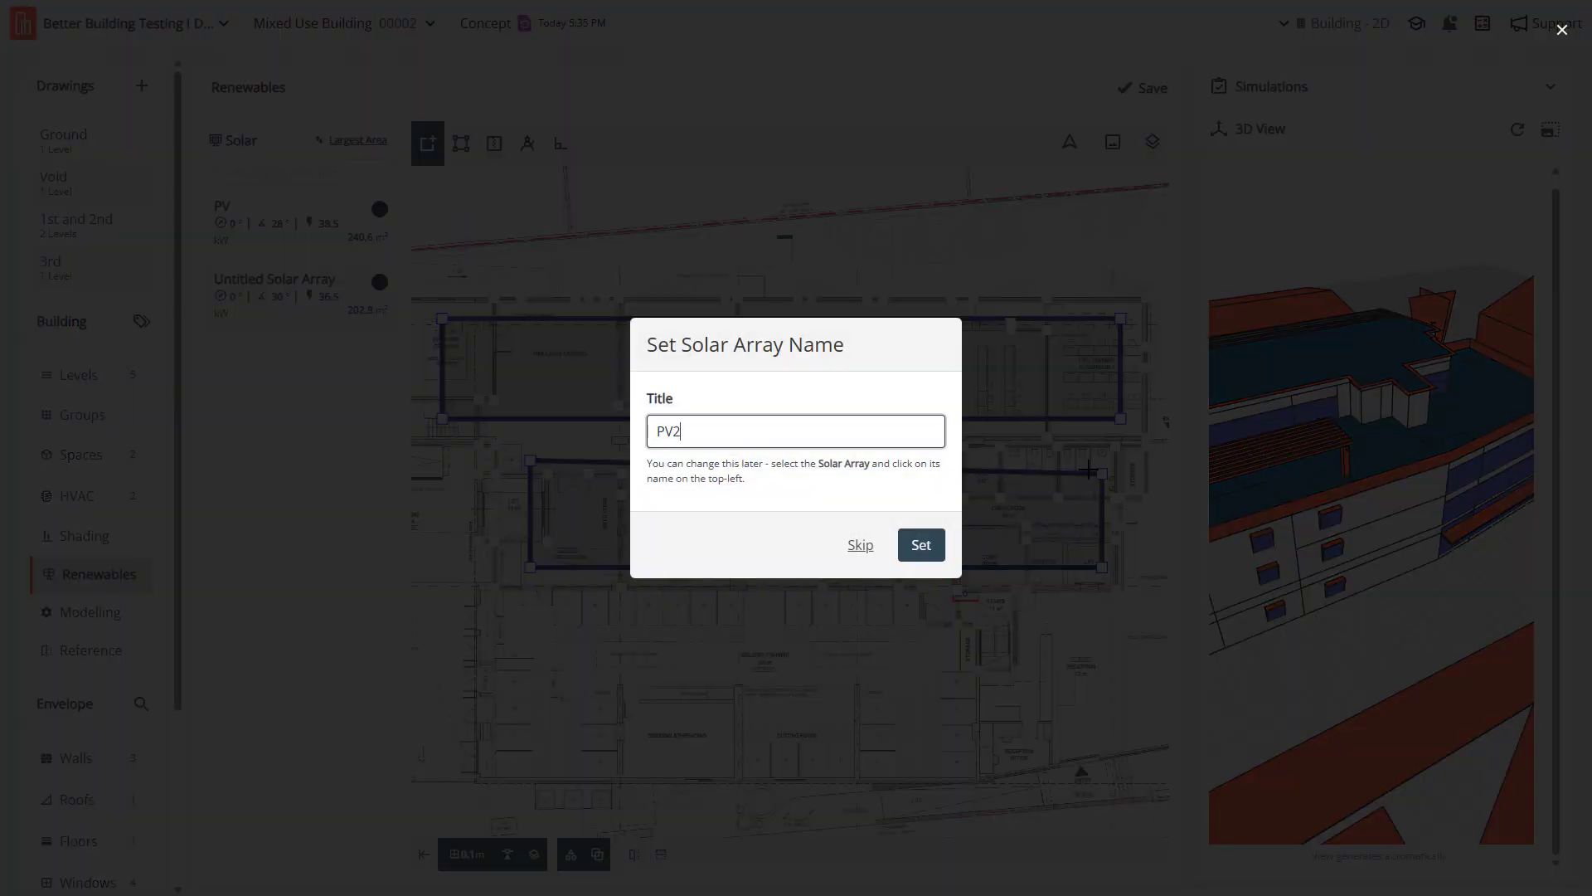
key(Return)
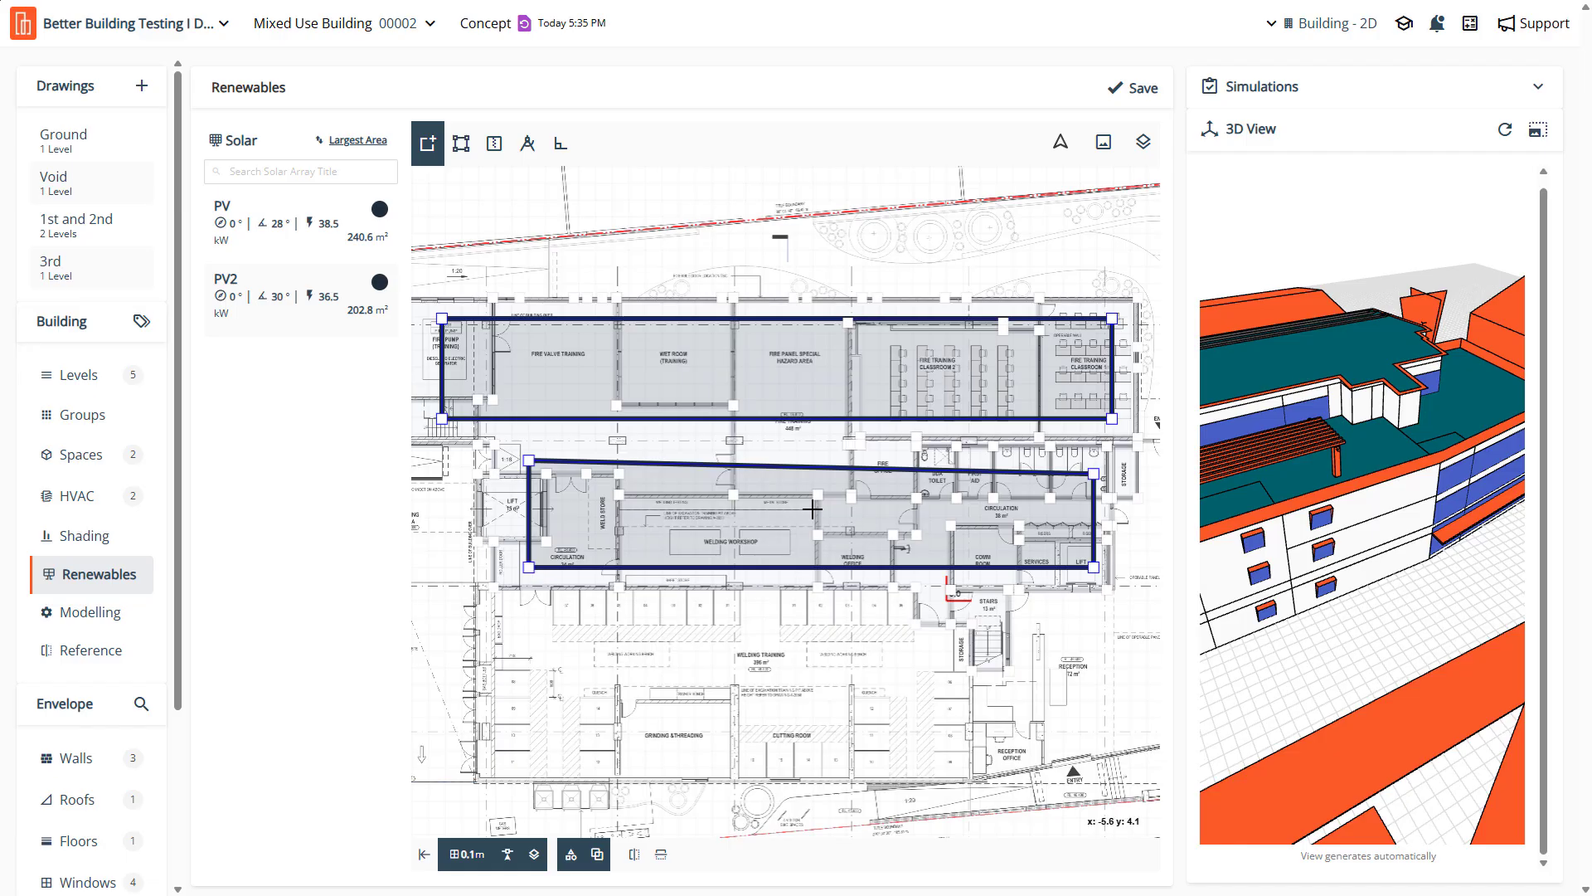
Reposition PV2's upper corner points to straighten its top edge into a rectangular outline
click(529, 498)
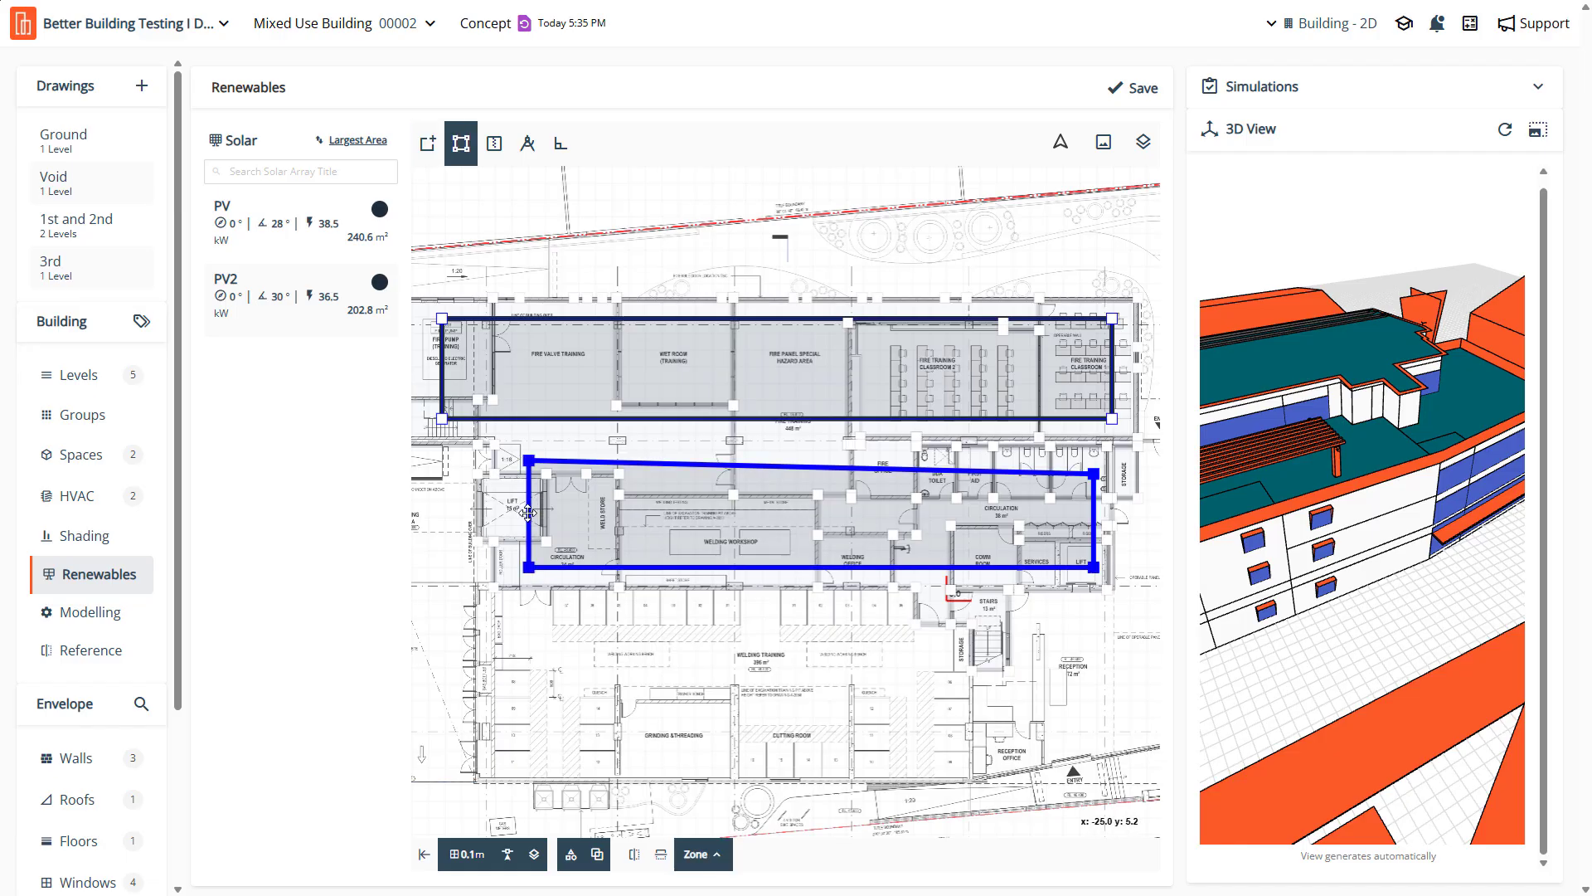
scroll(528, 512, up, 3)
drag(532, 420, 538, 429)
scroll(537, 430, down, 5)
scroll(1004, 476, up, 1)
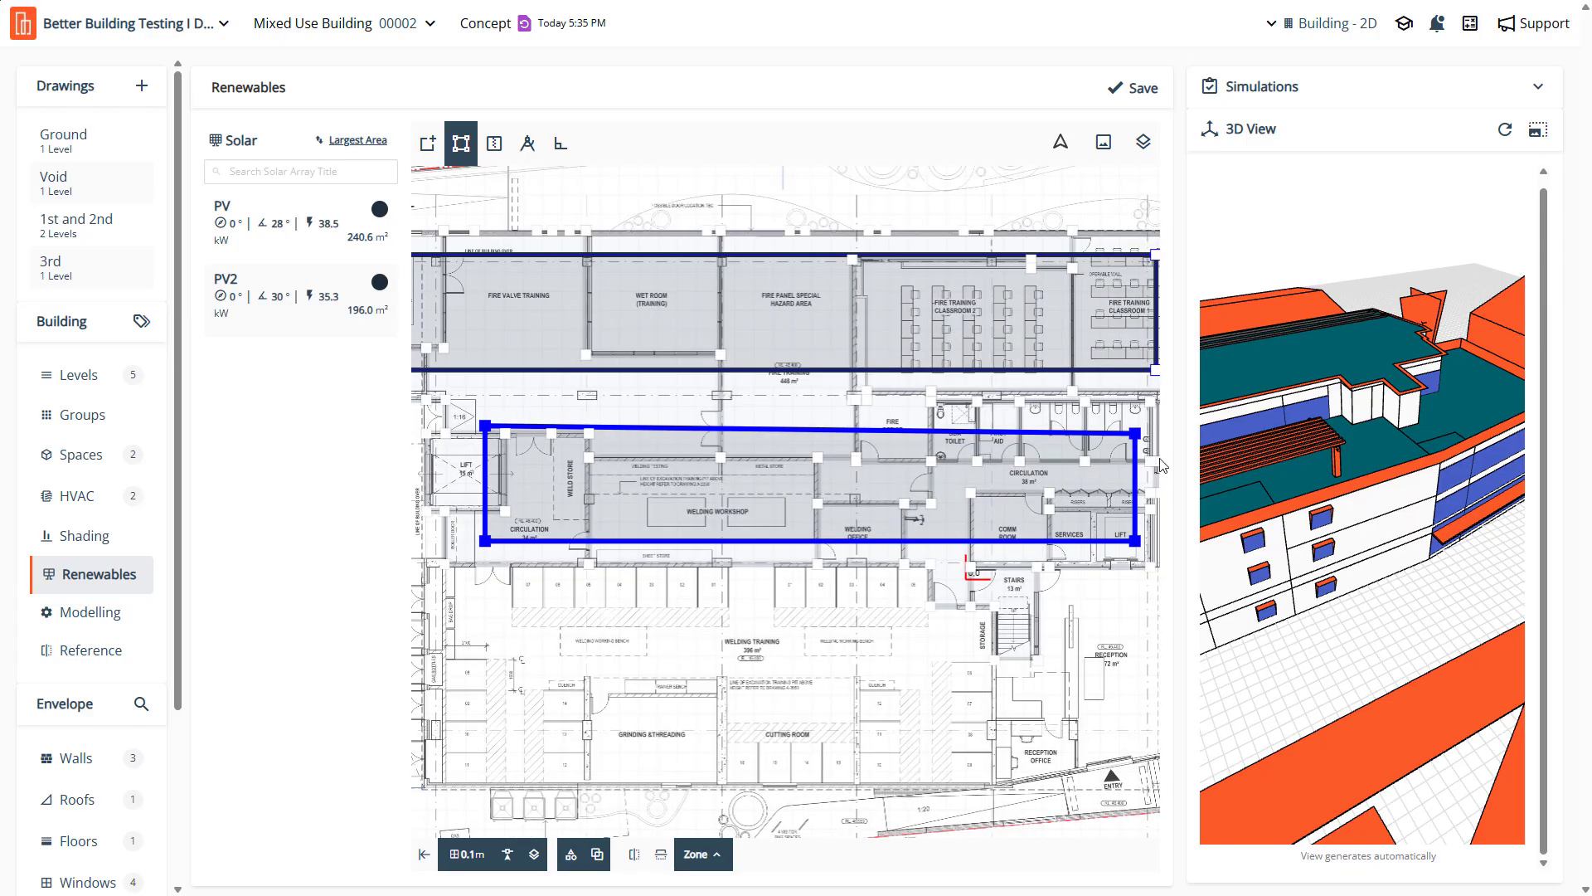
drag(1136, 433, 1135, 426)
Open PV2's settings and set the tilt to 10° and the row size to 1.6 m
click(338, 306)
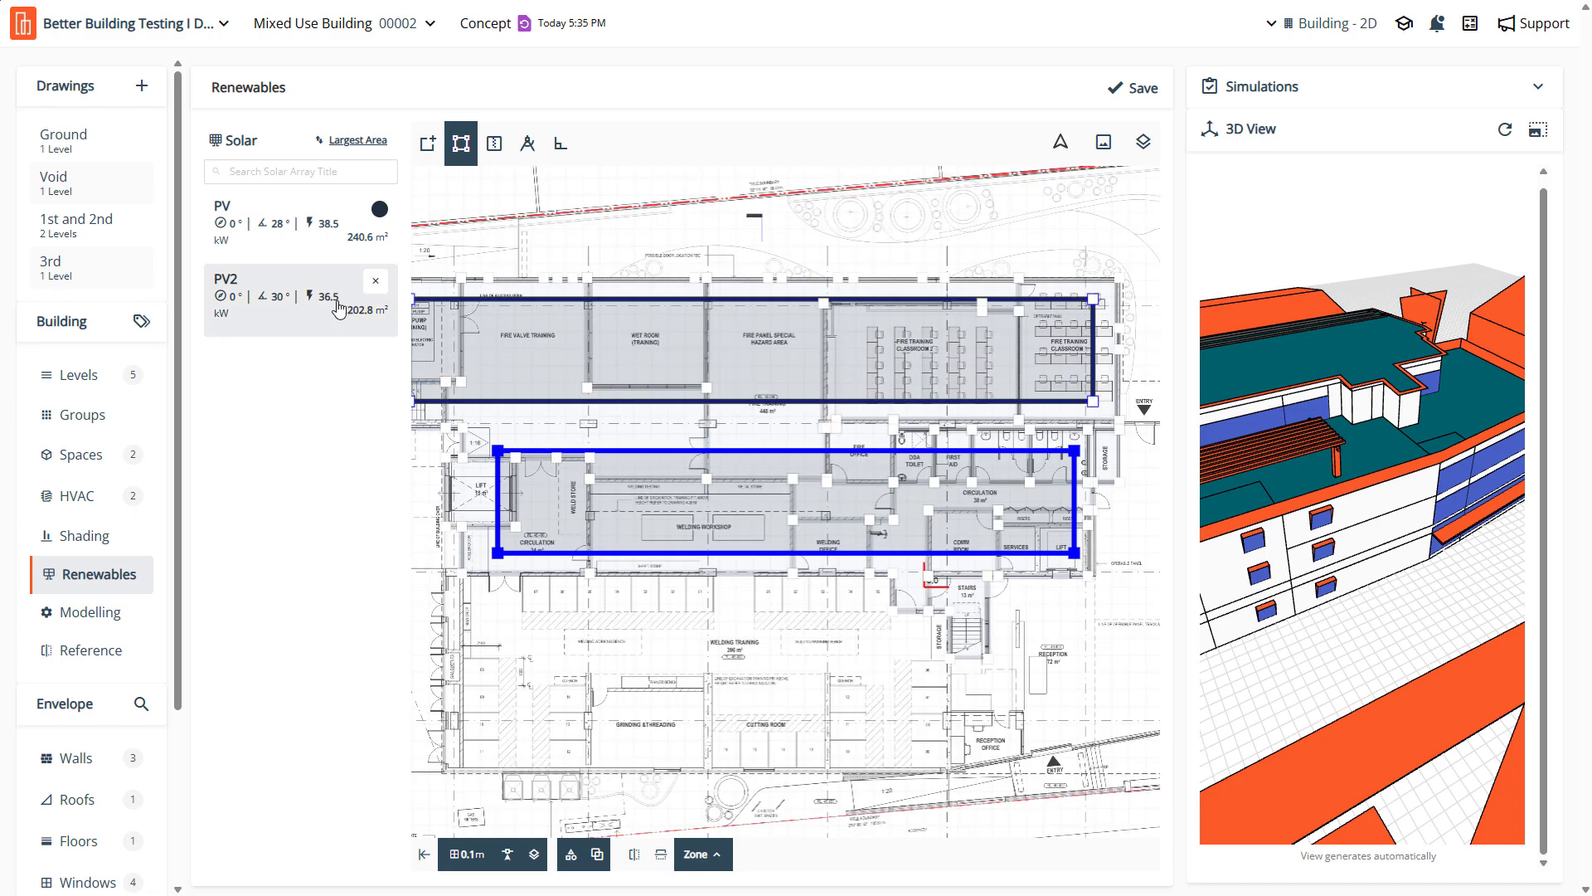
click(339, 306)
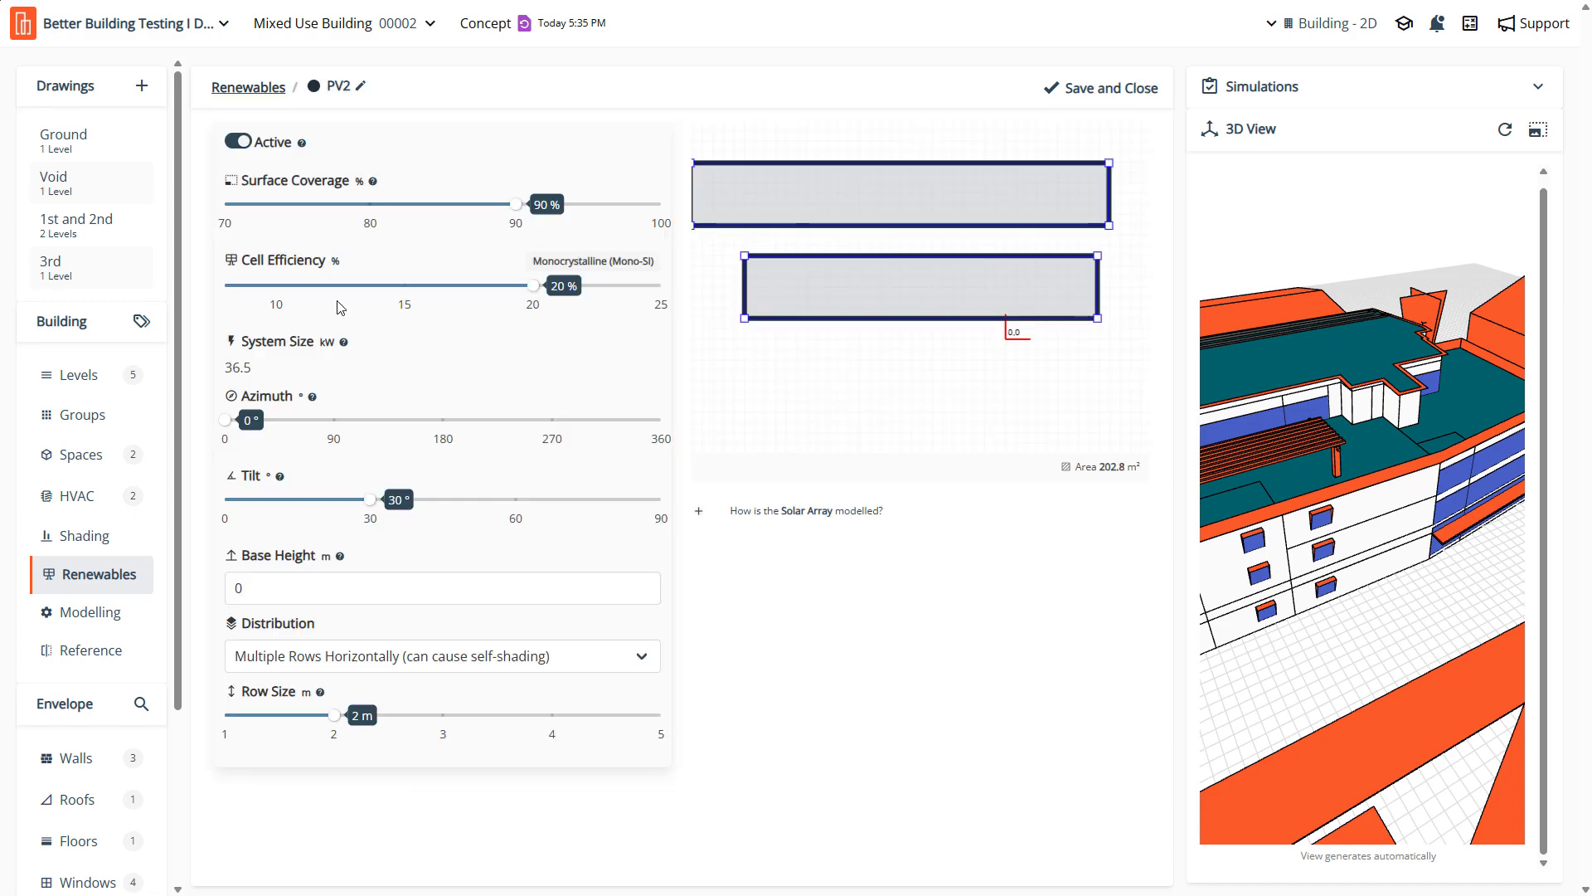
click(273, 501)
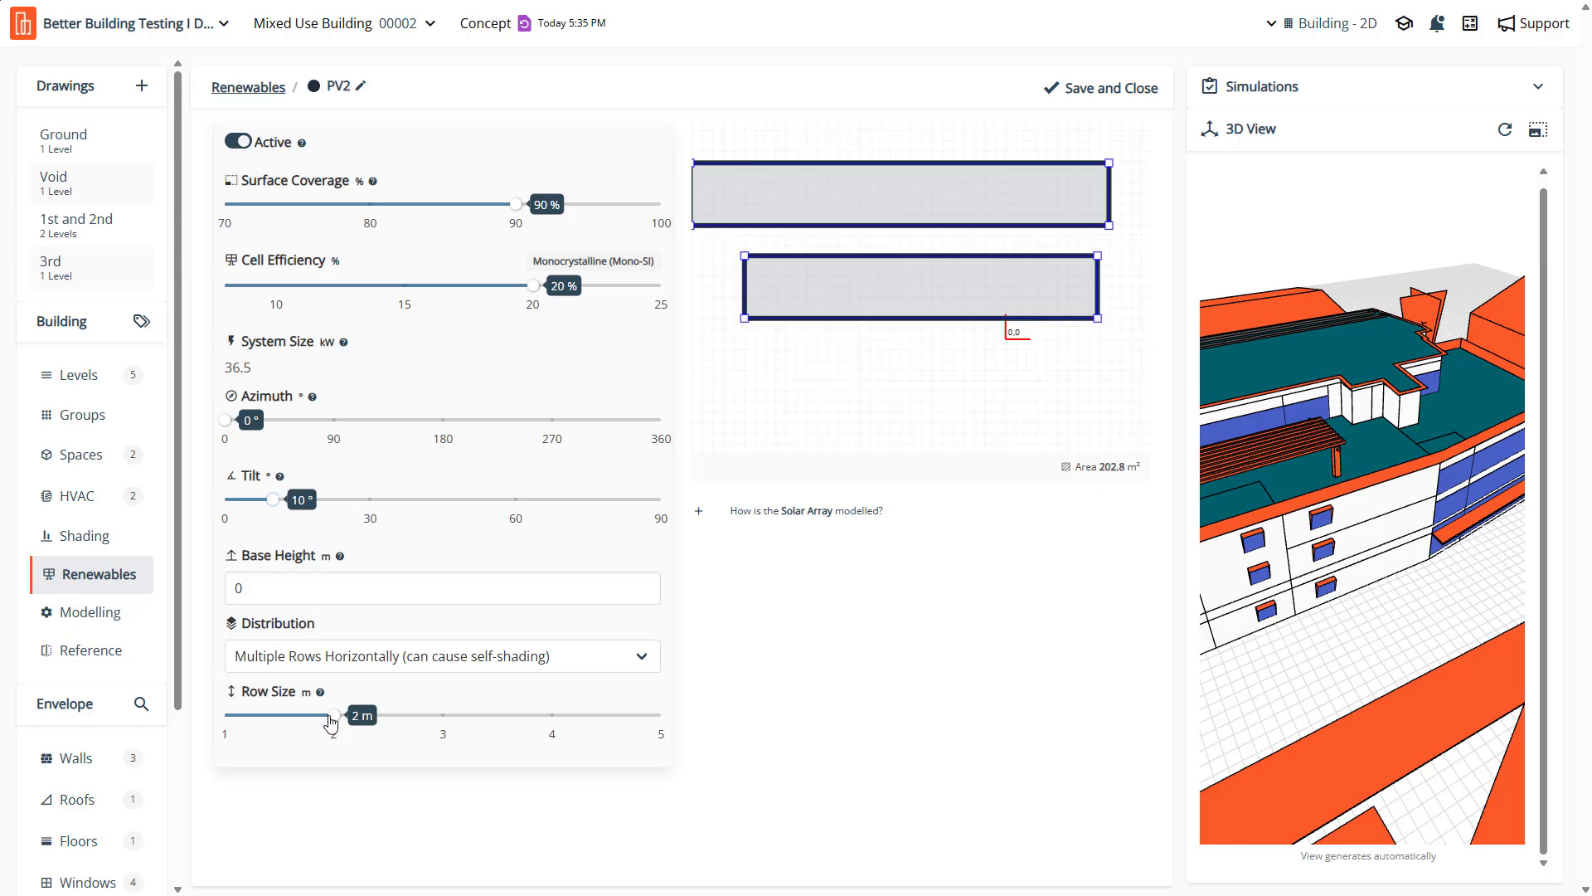
drag(331, 723, 293, 721)
Set PV2's base height to 0.1 m and surface coverage to 80%, and save and close its settings
drag(274, 590, 161, 585)
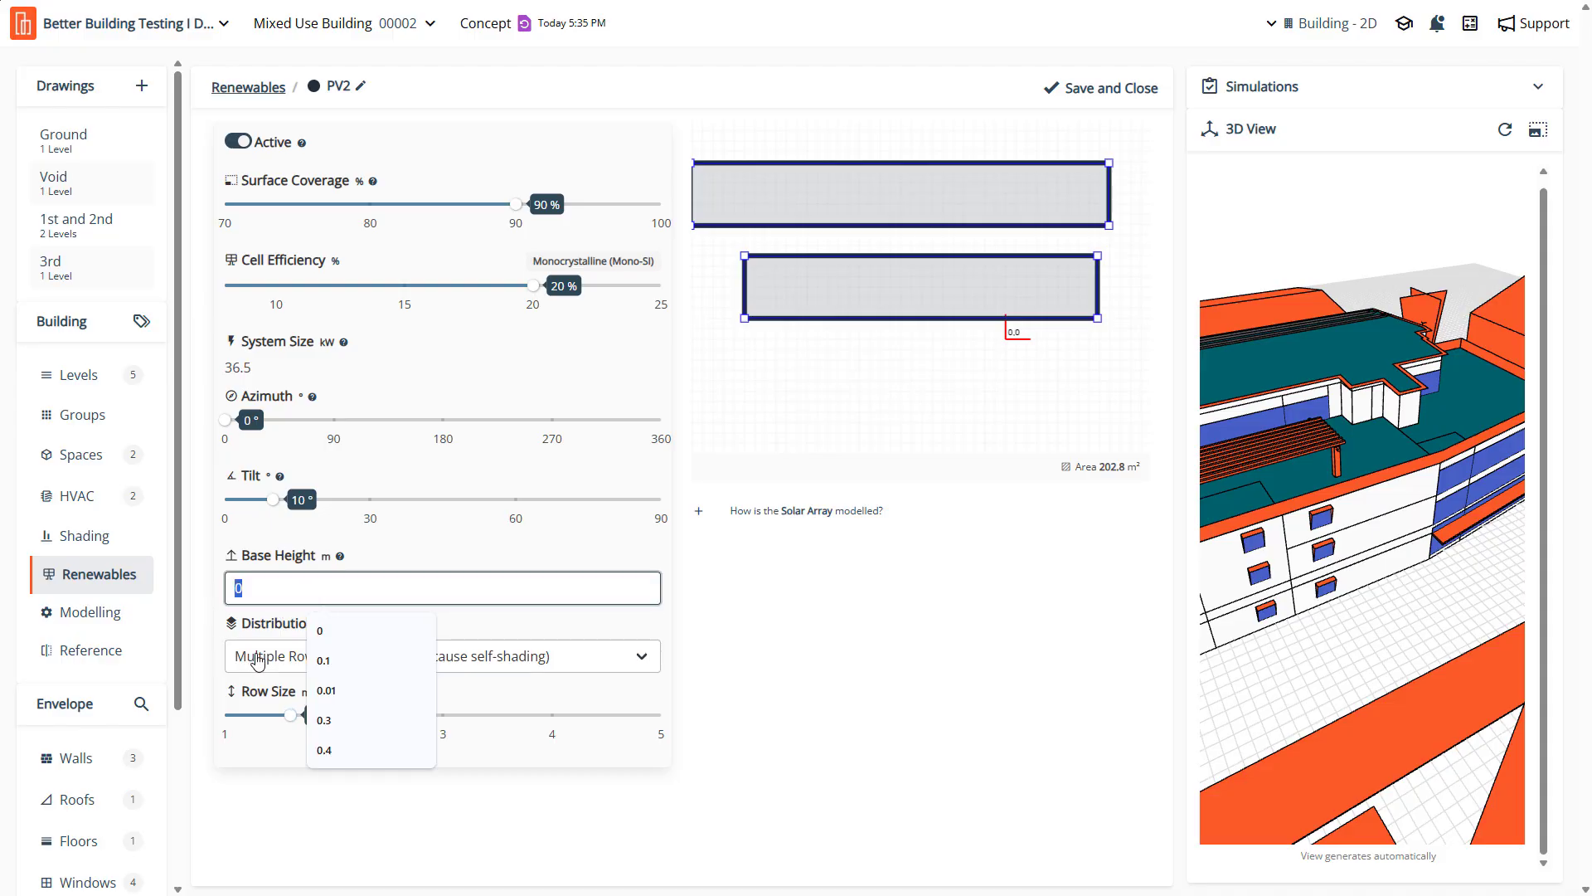
text(0.1)
click(549, 328)
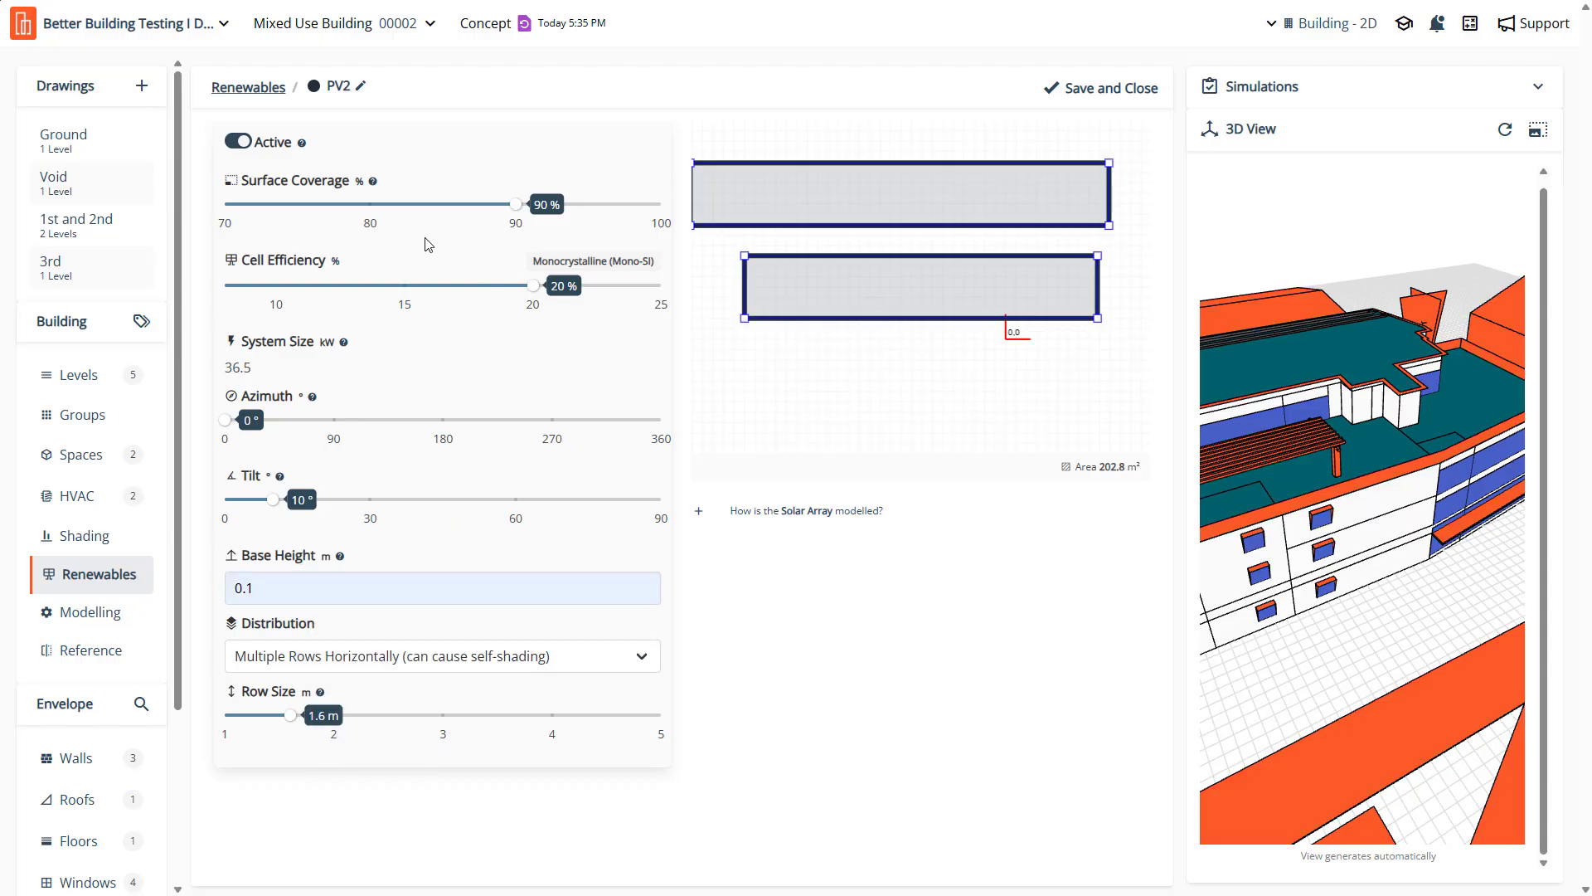
click(370, 205)
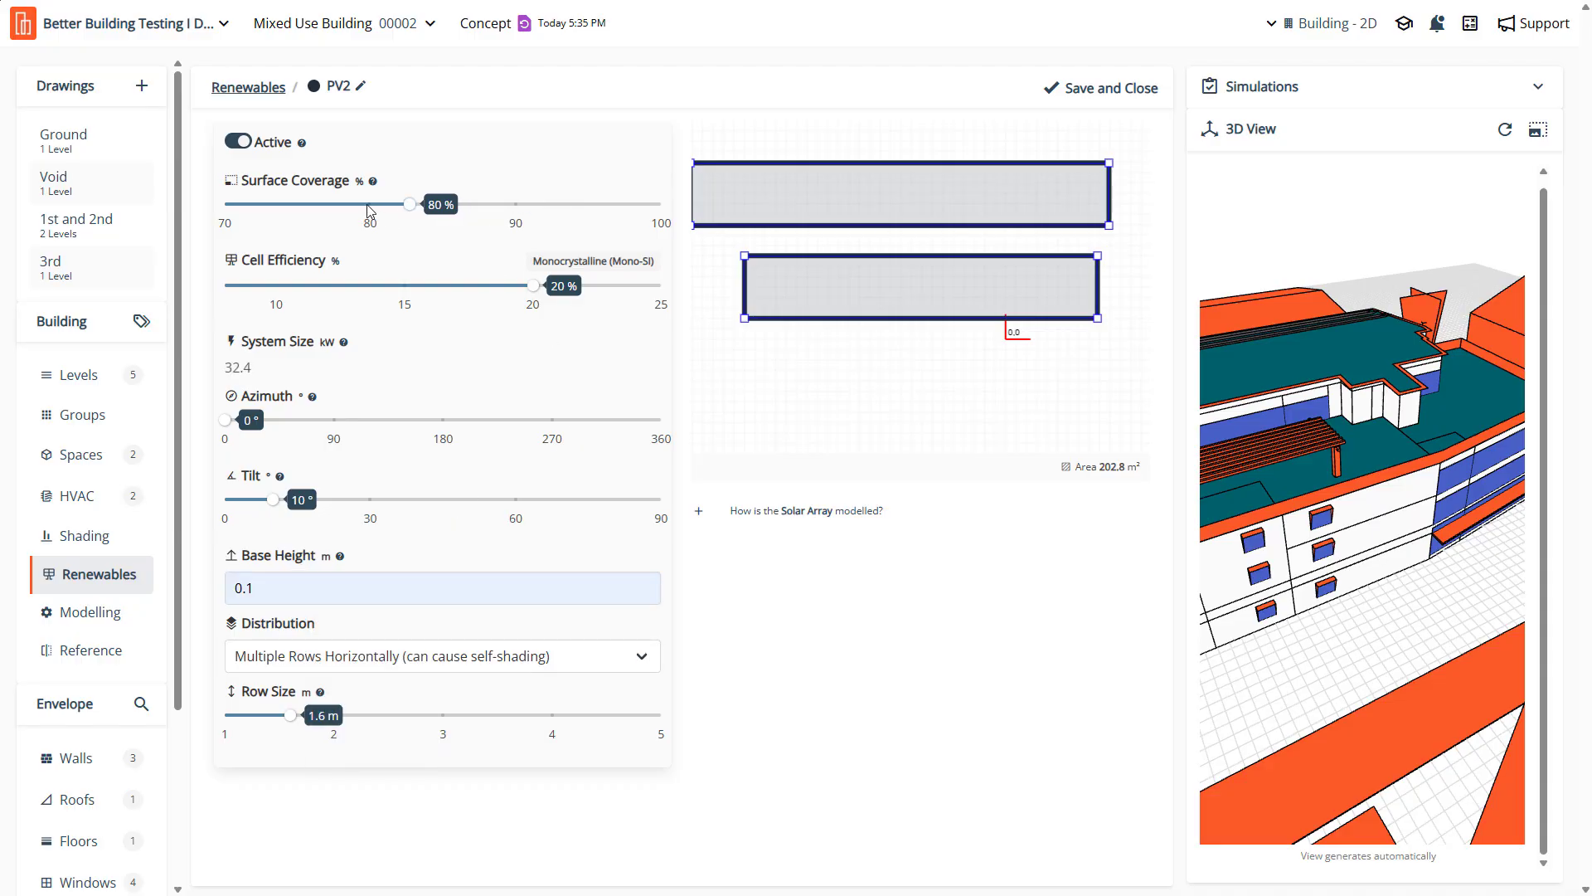
click(1106, 88)
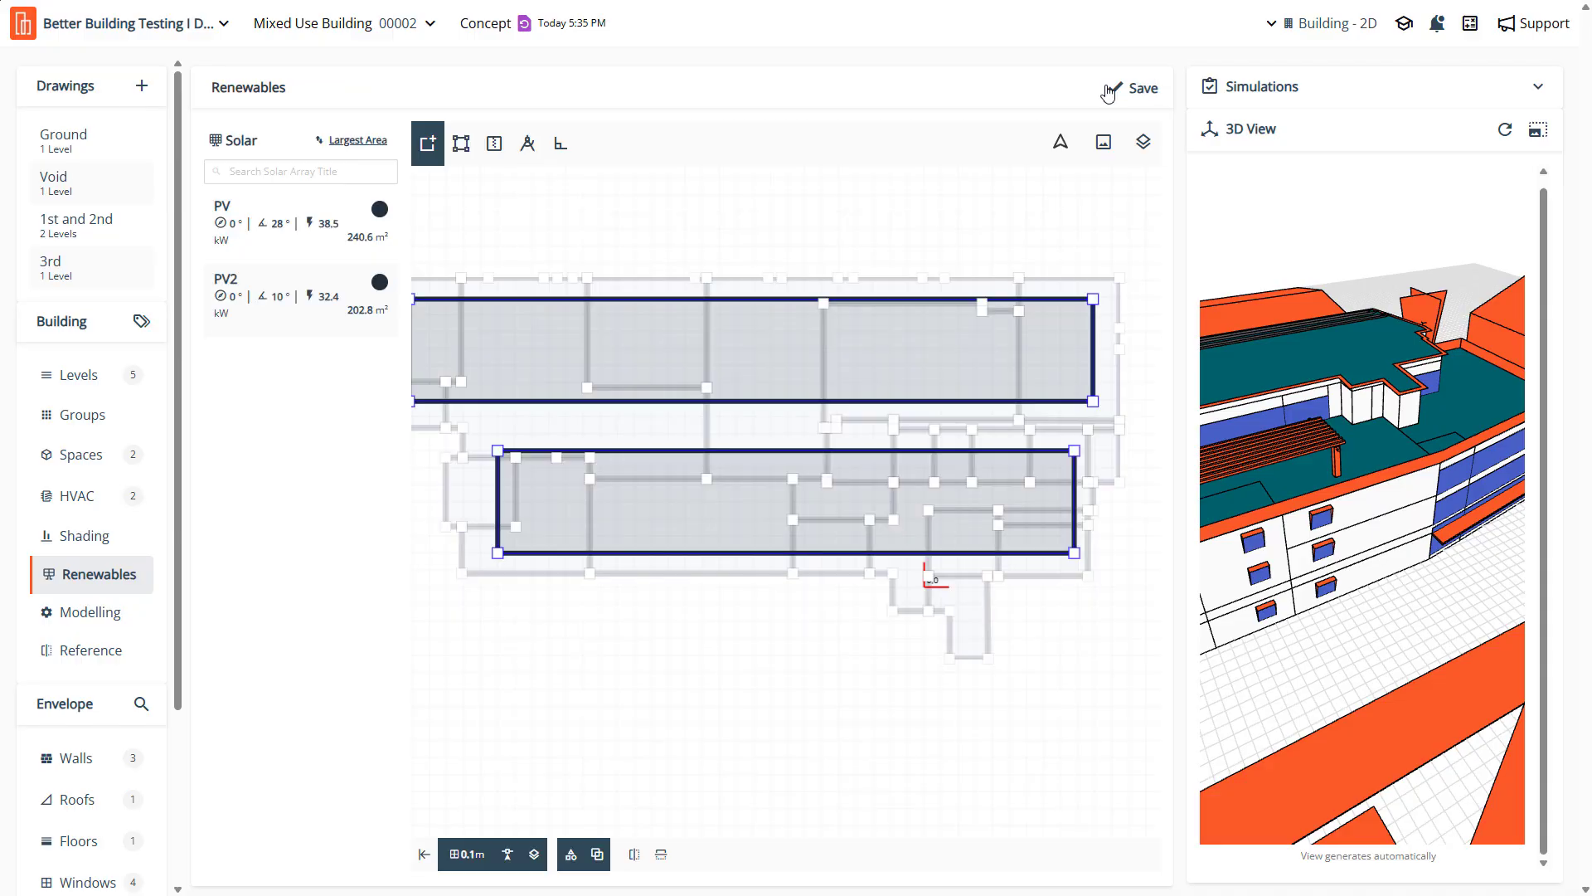
Regenerate the 3D view, inspect both solar arrays on the roof in the enlarged building model, and close it
click(1506, 133)
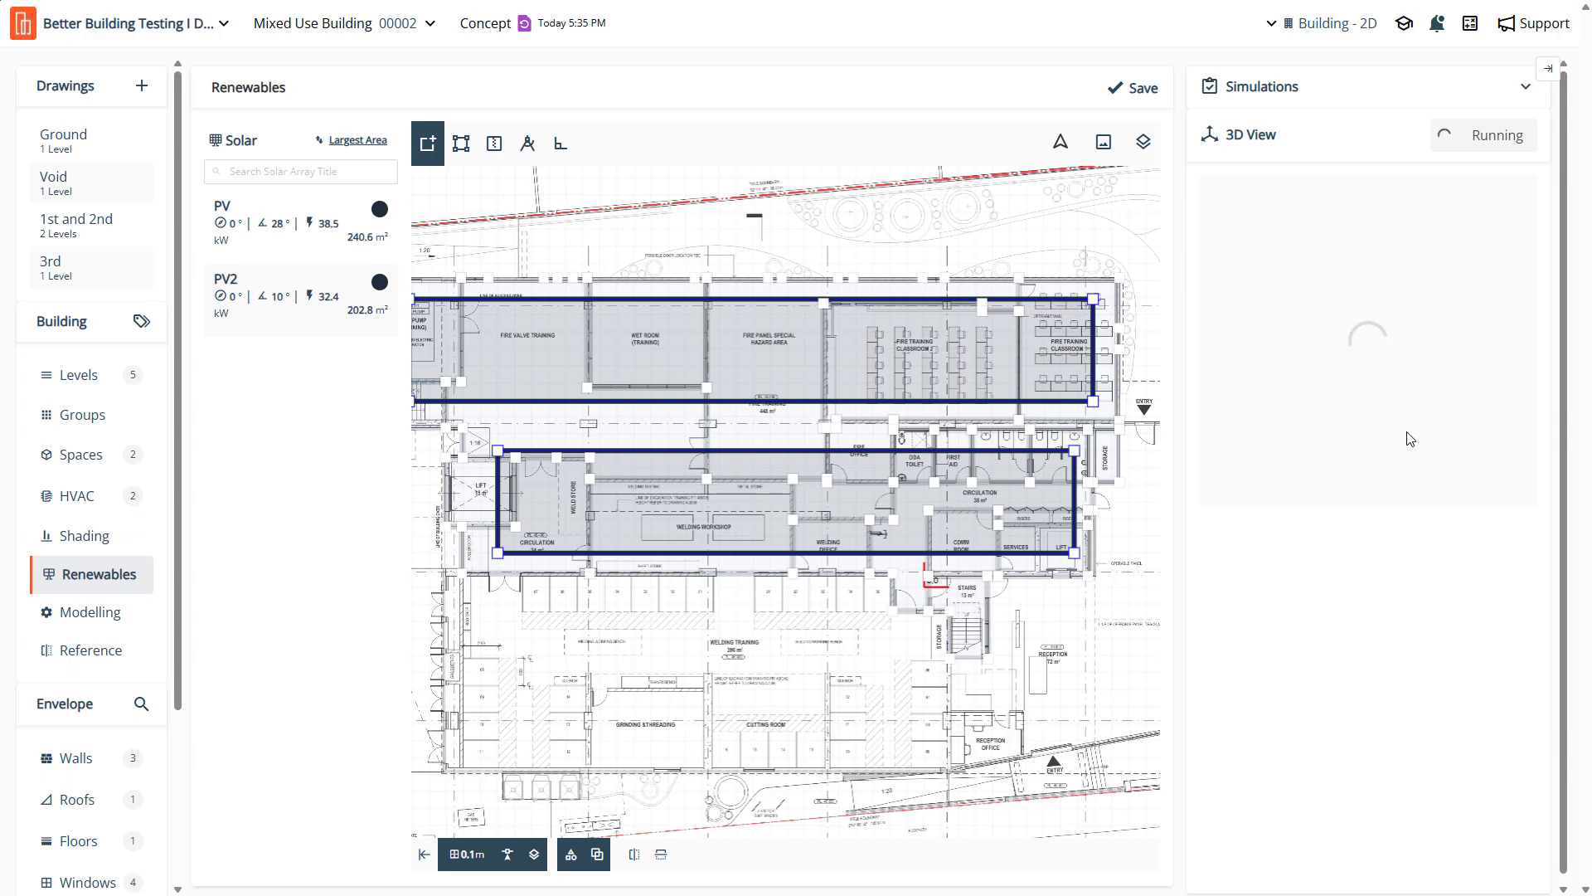
drag(1340, 421, 1487, 406)
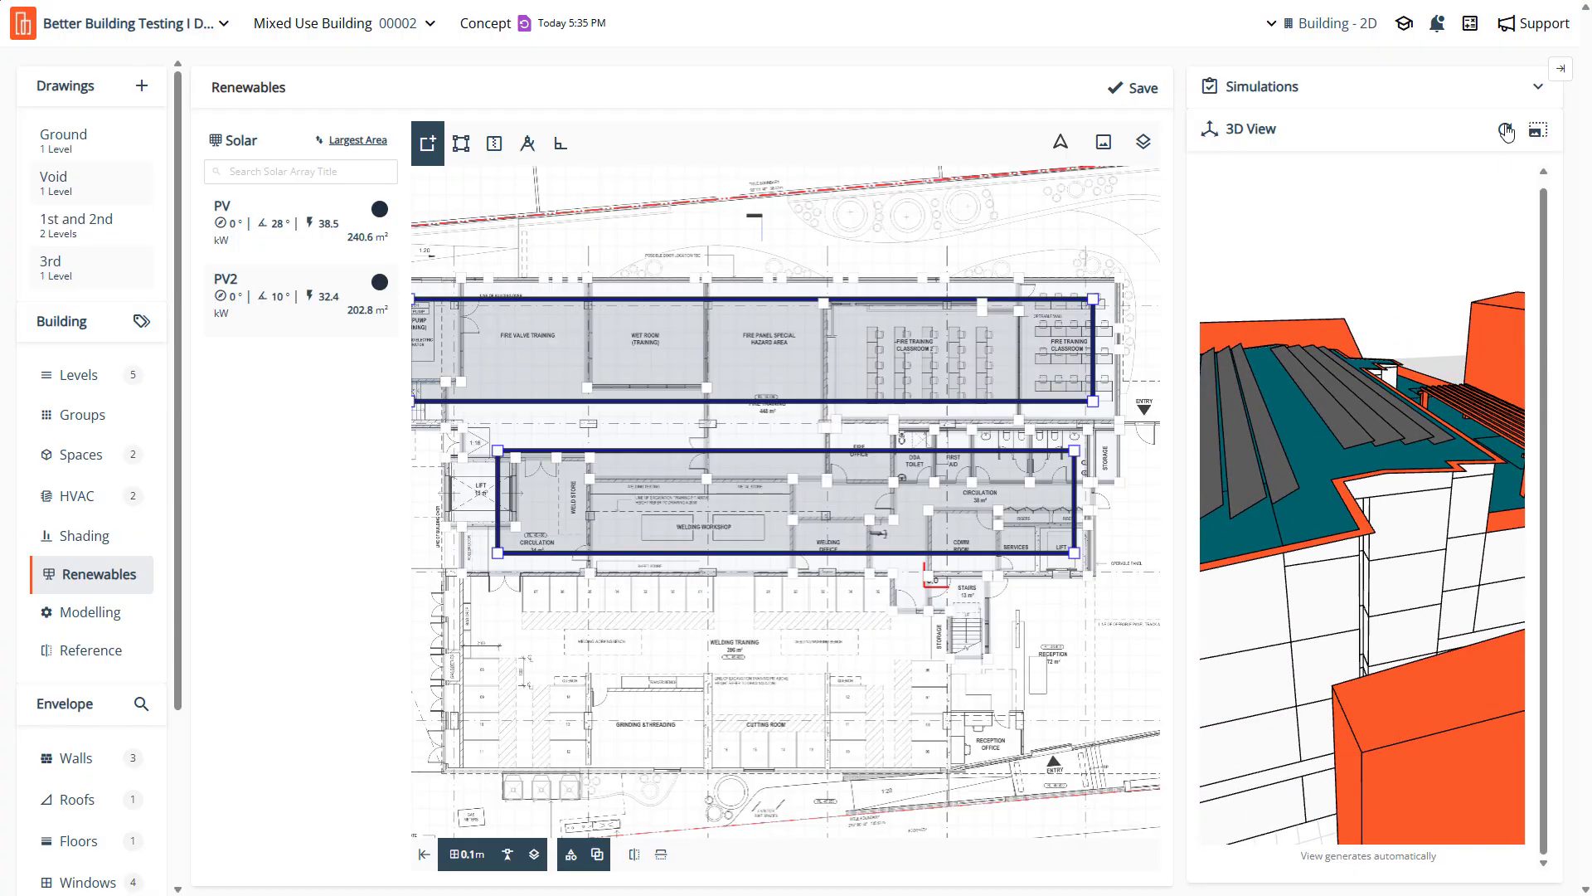
click(1542, 129)
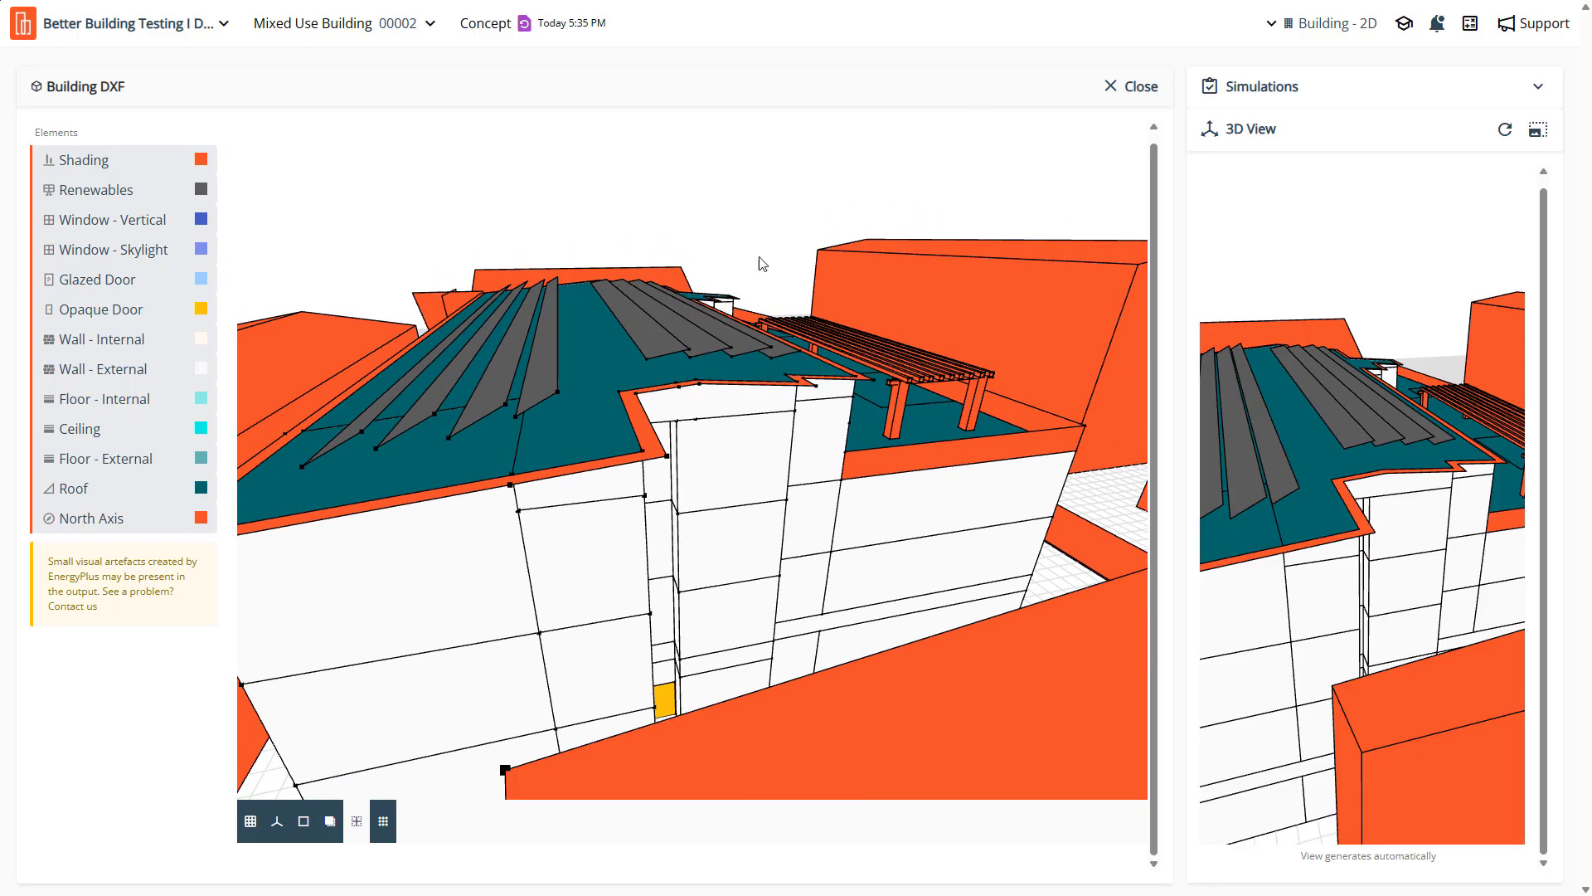
click(1134, 87)
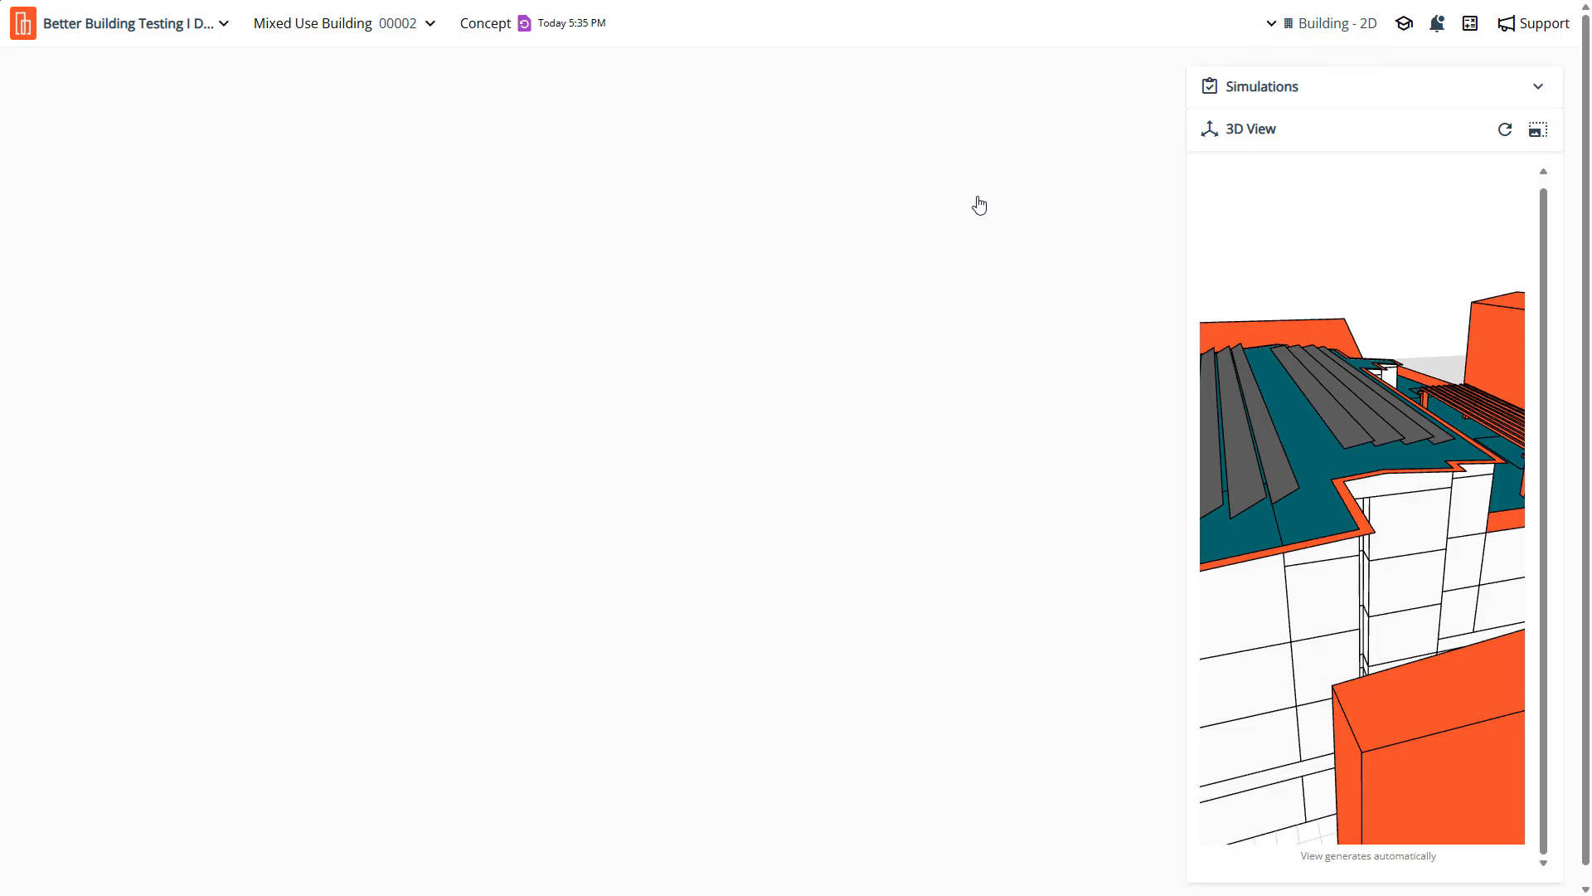
Check the PV array's tilt in its settings, and save and close them without changes
click(701, 406)
click(300, 230)
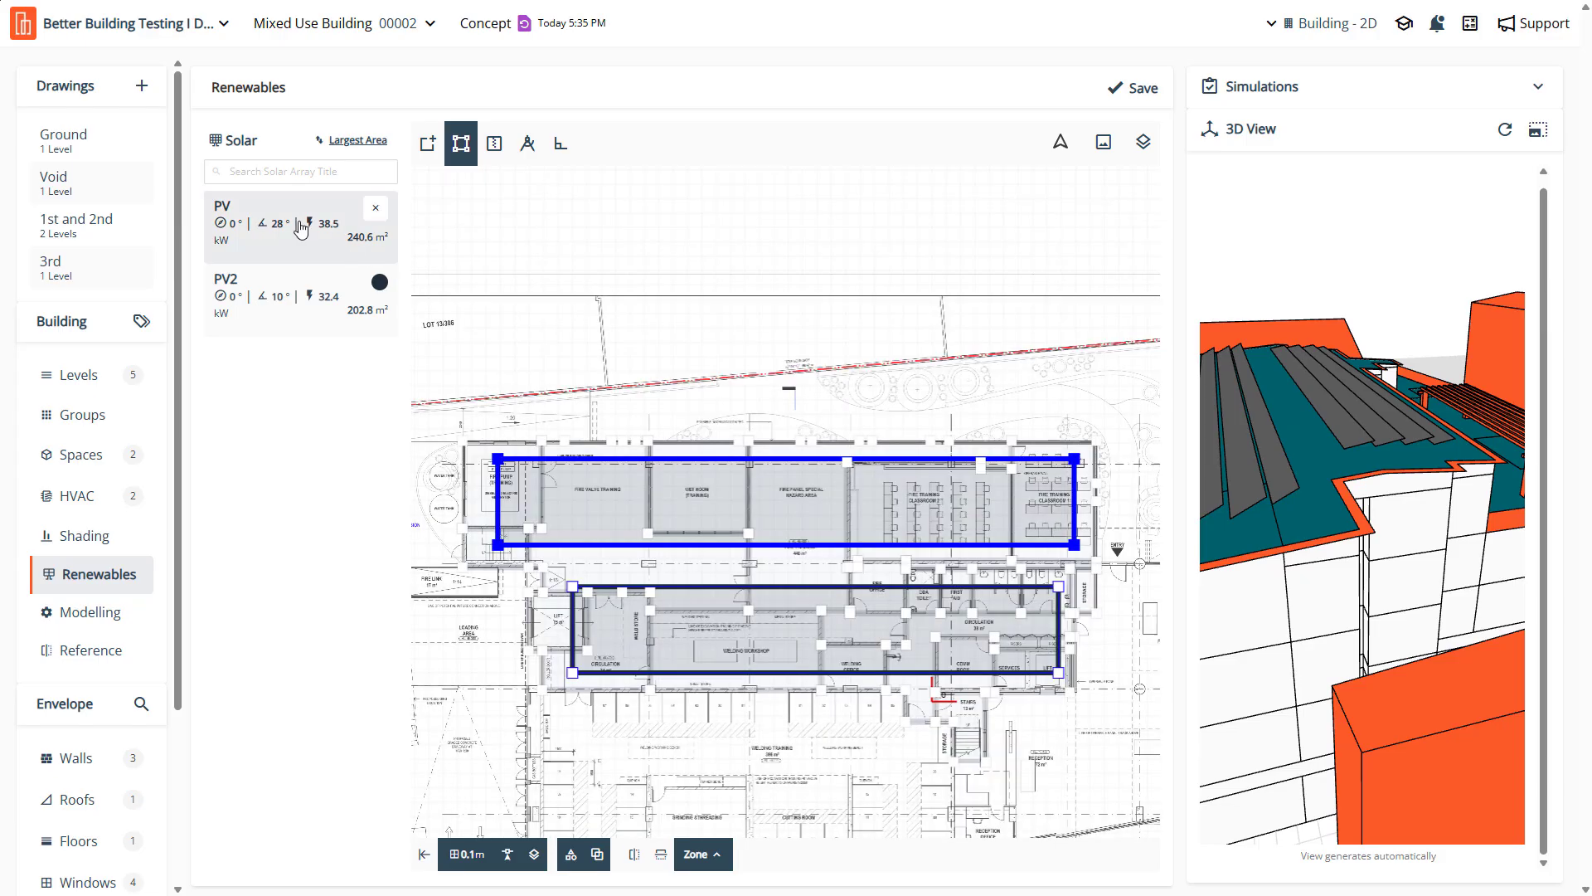
click(300, 230)
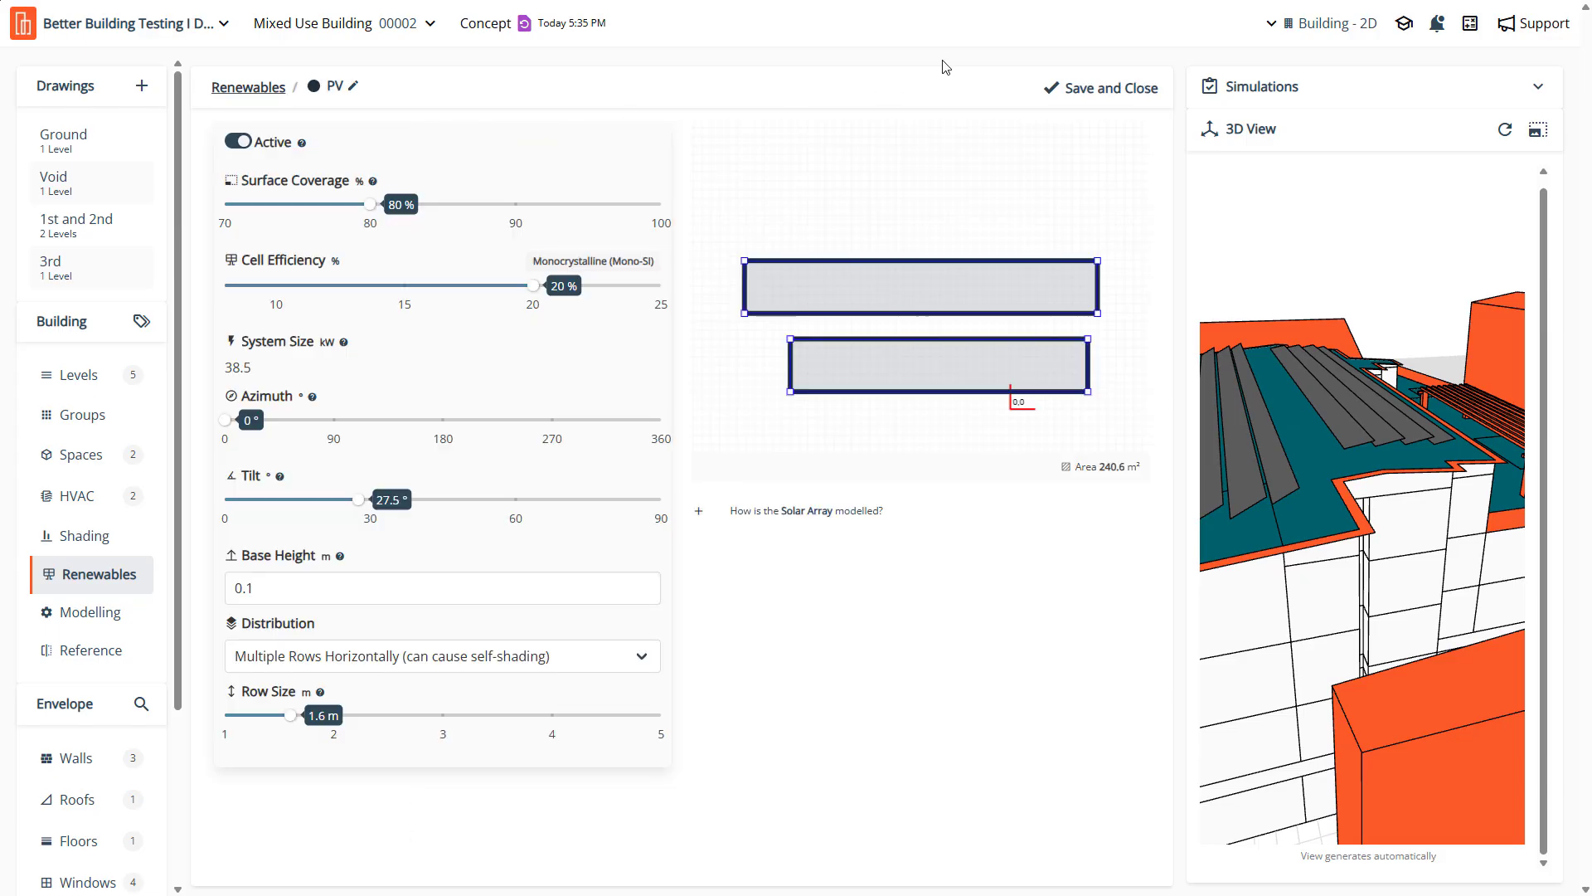
click(1083, 98)
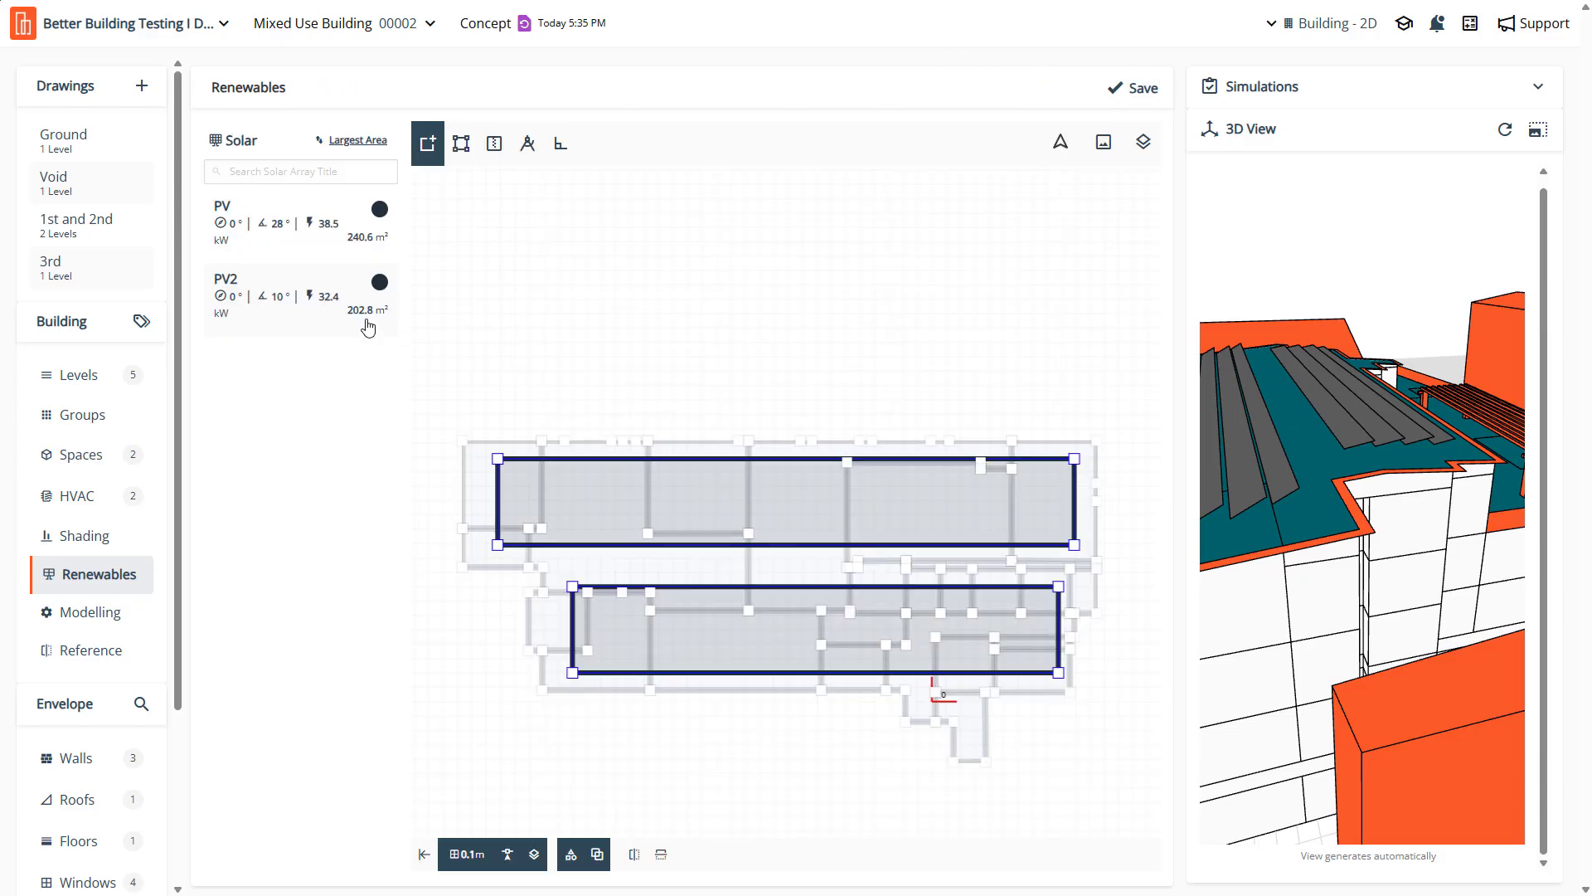
Set PV2's tilt to match the PV array's 27.5°, and save and close its settings
click(291, 309)
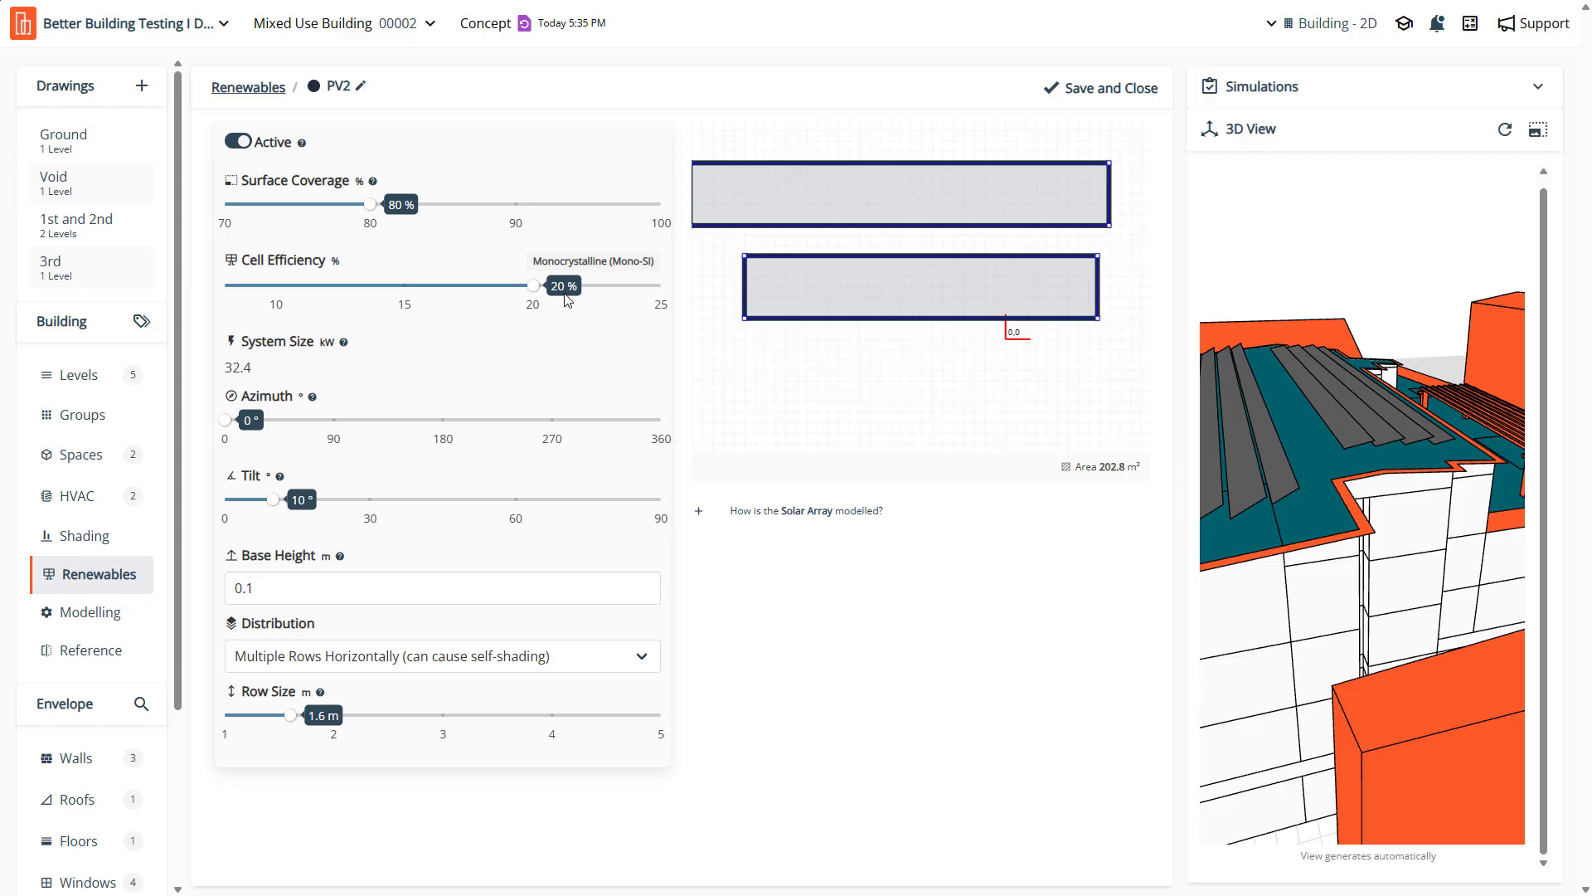
drag(277, 505, 361, 504)
click(1103, 90)
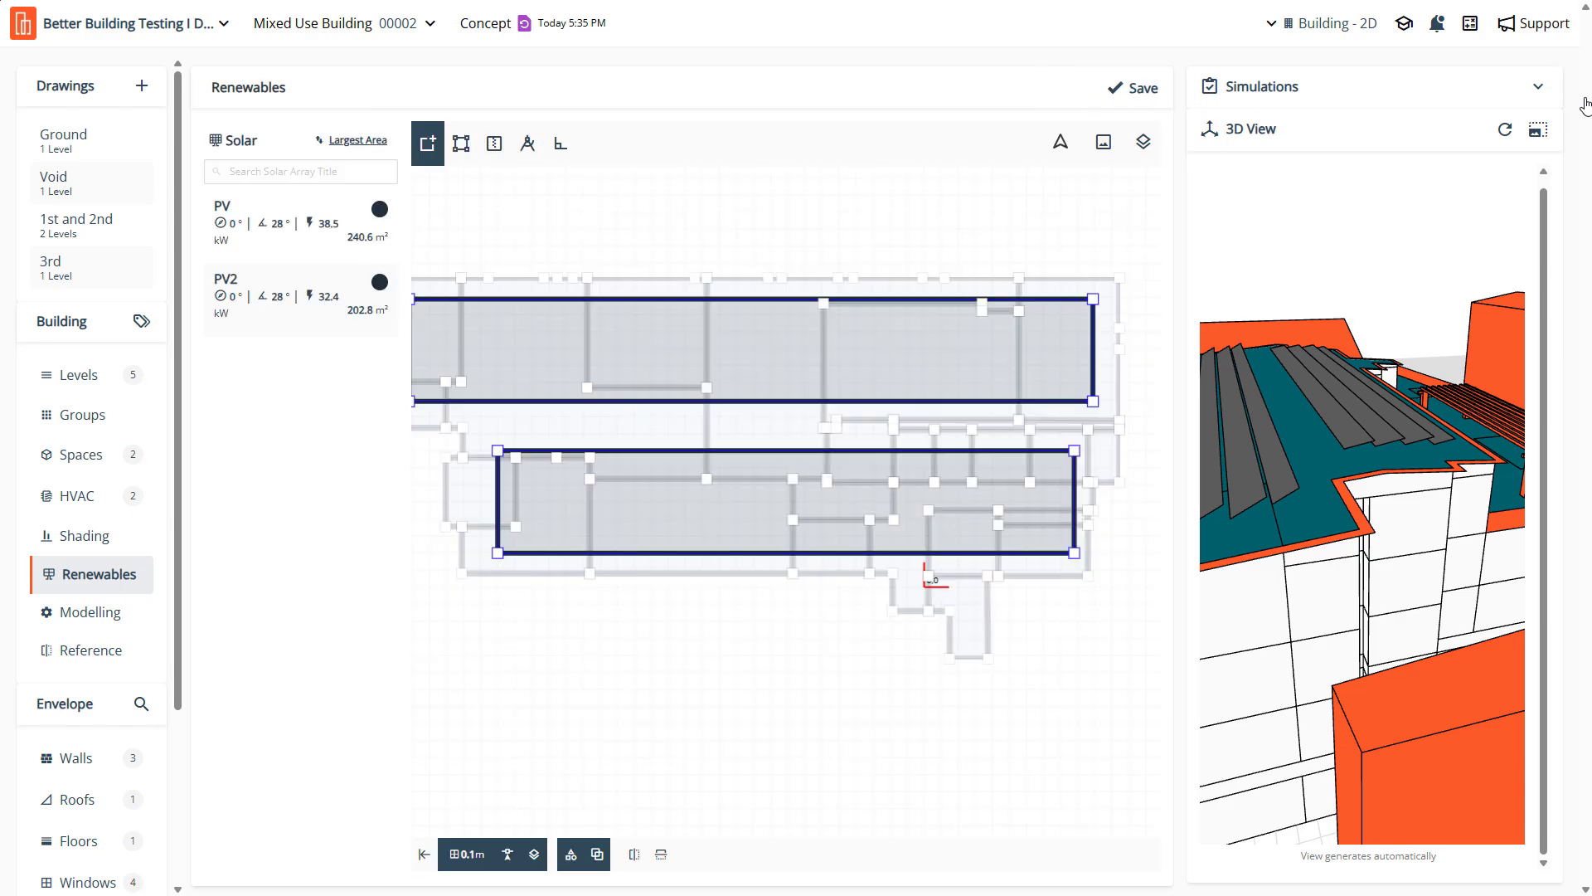
Regenerate the 3D view, inspect the whole building with its solar arrays in the enlarged model, and close it
click(1509, 135)
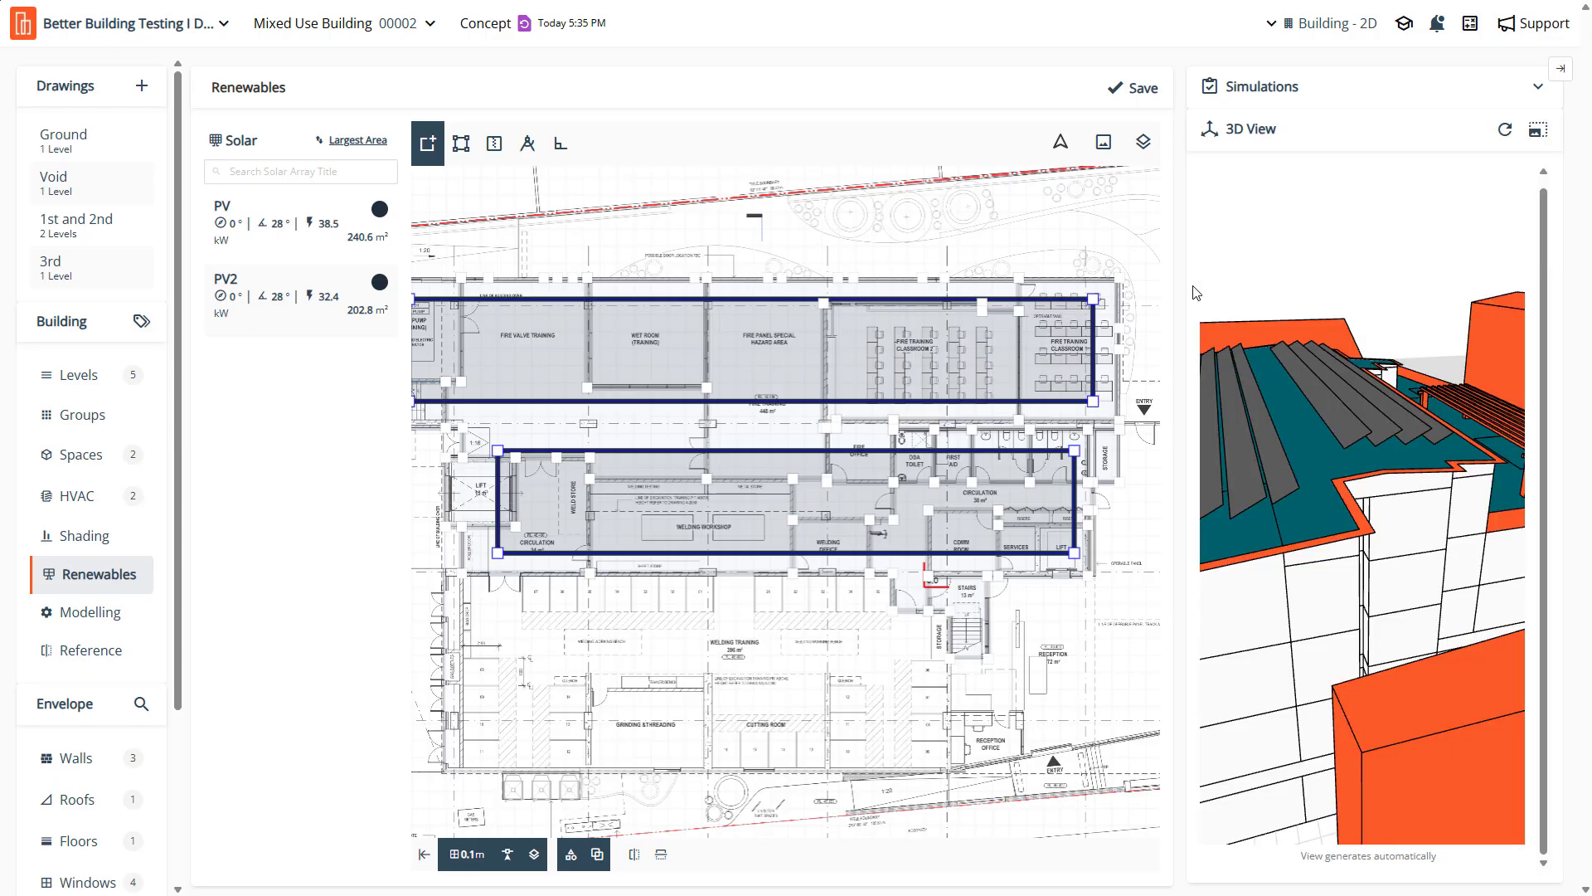
click(1537, 131)
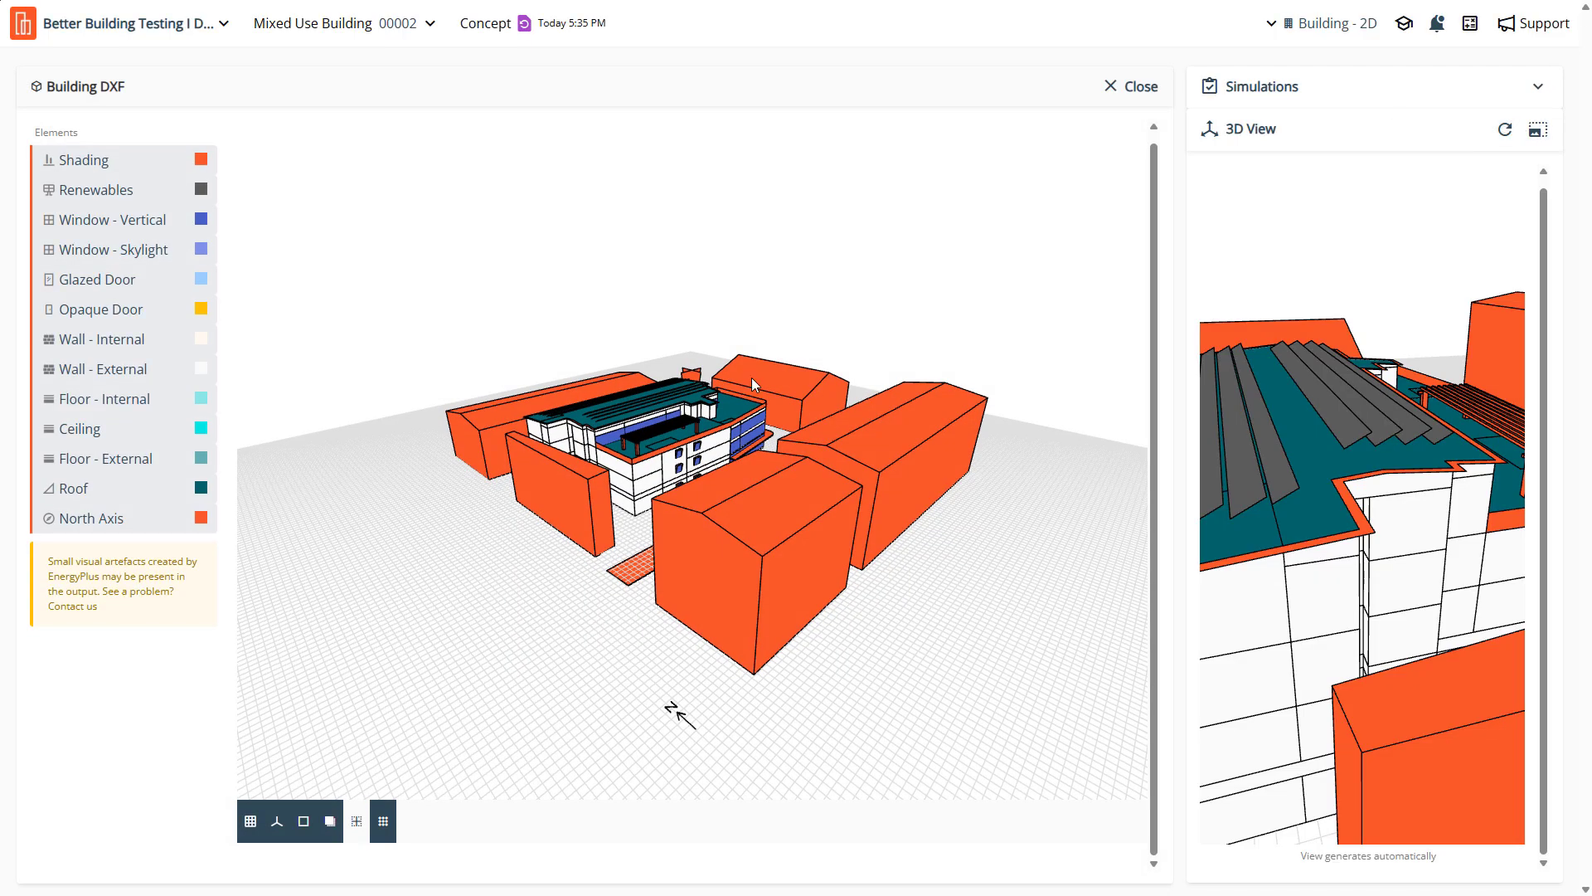
scroll(597, 377, up, 5)
drag(581, 381, 446, 417)
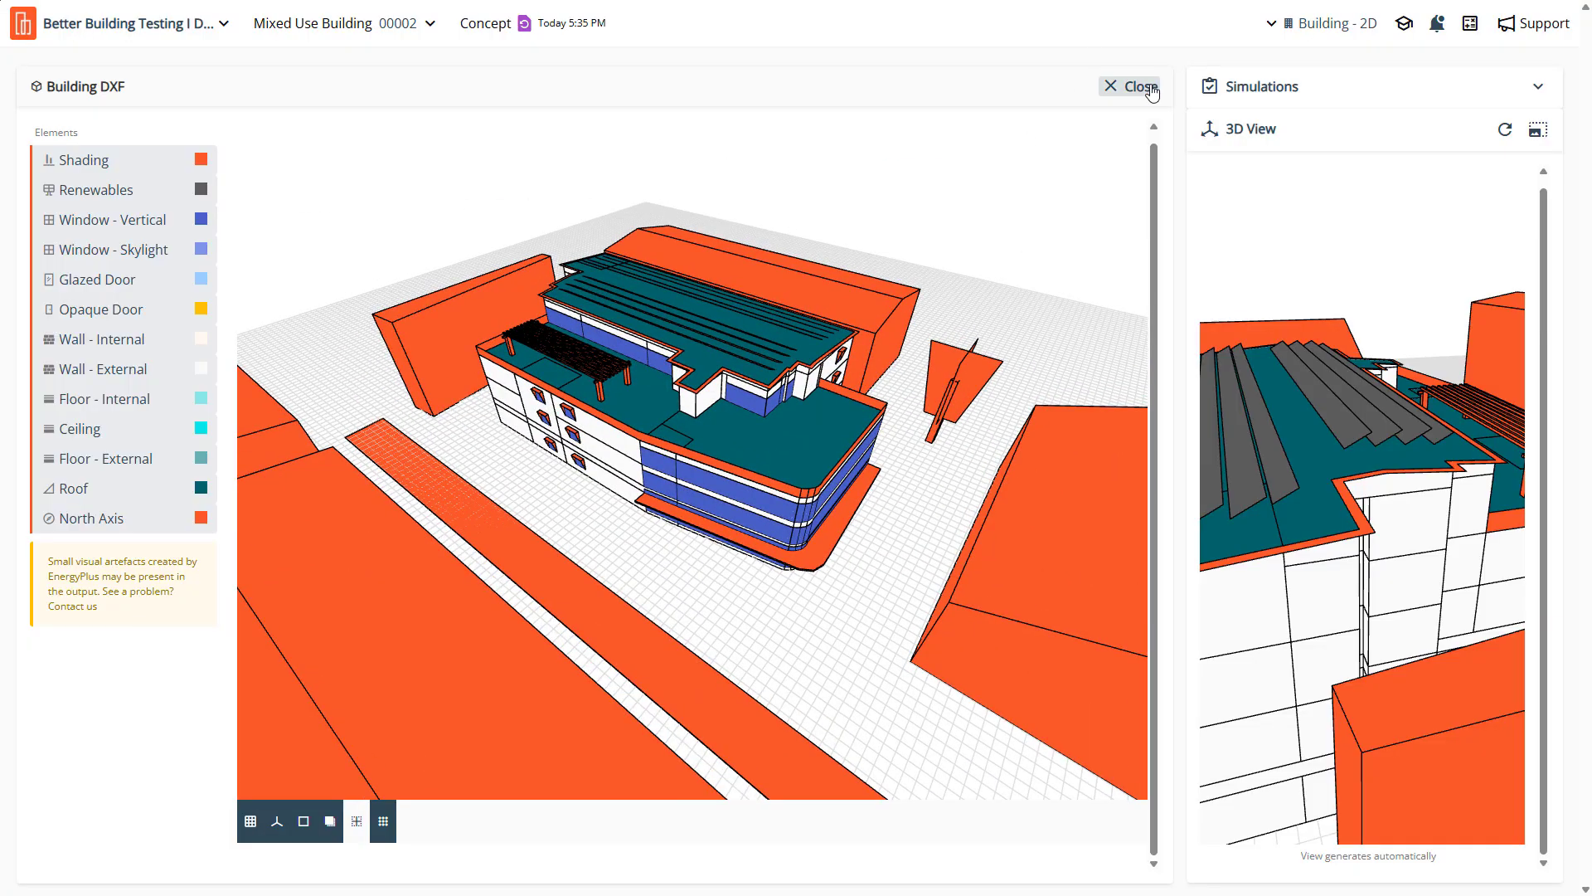
click(1133, 86)
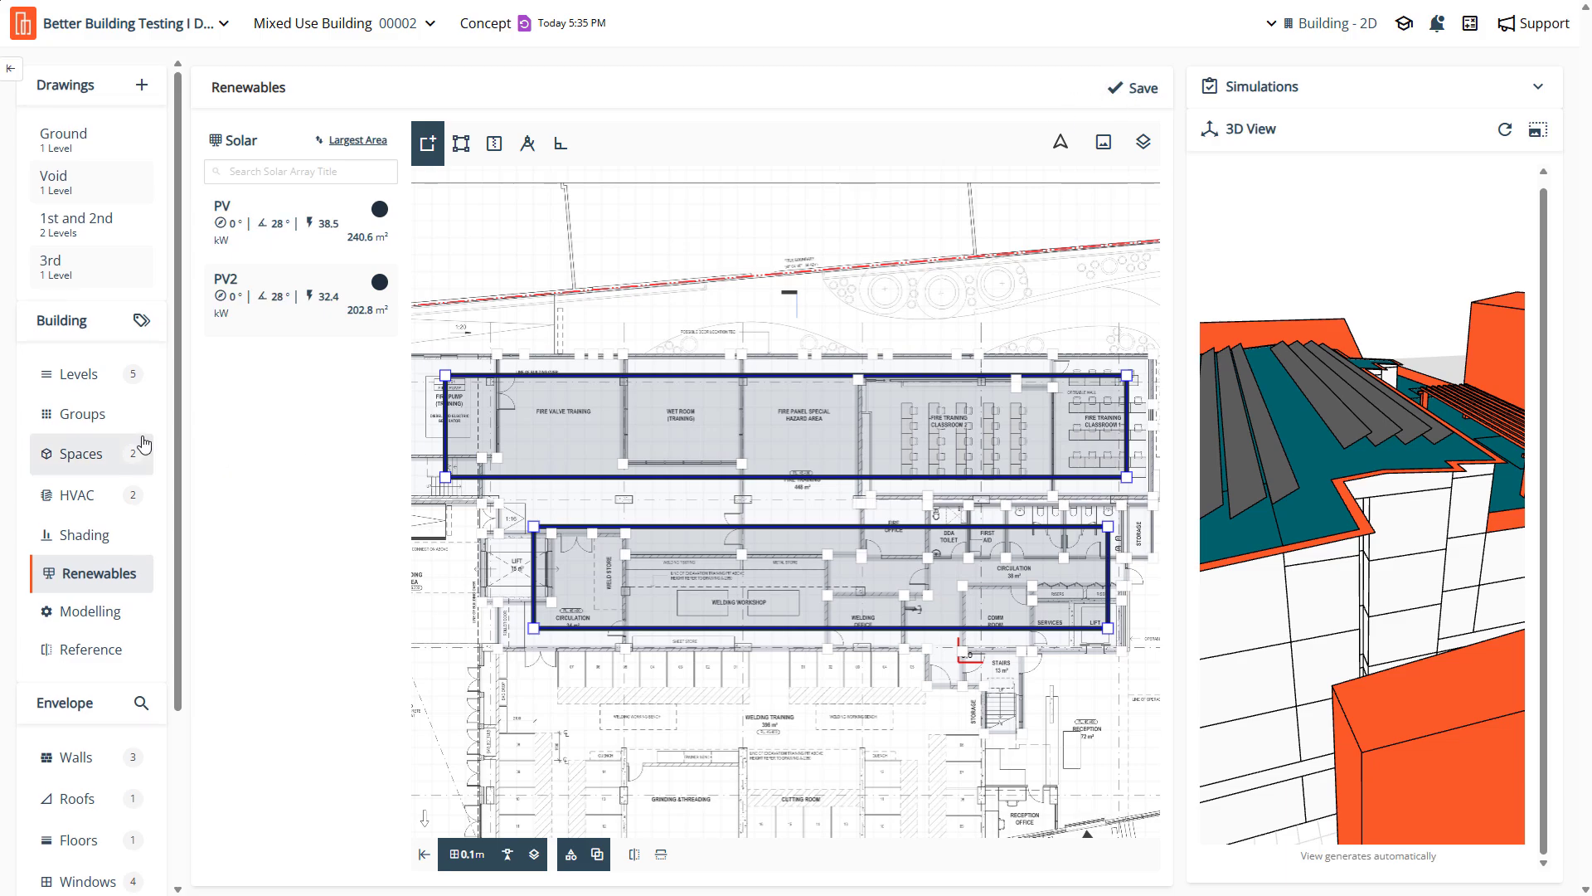
Open the Ground level drawing to view its zones and element tags
scroll(142, 447, down, 3)
scroll(142, 442, up, 3)
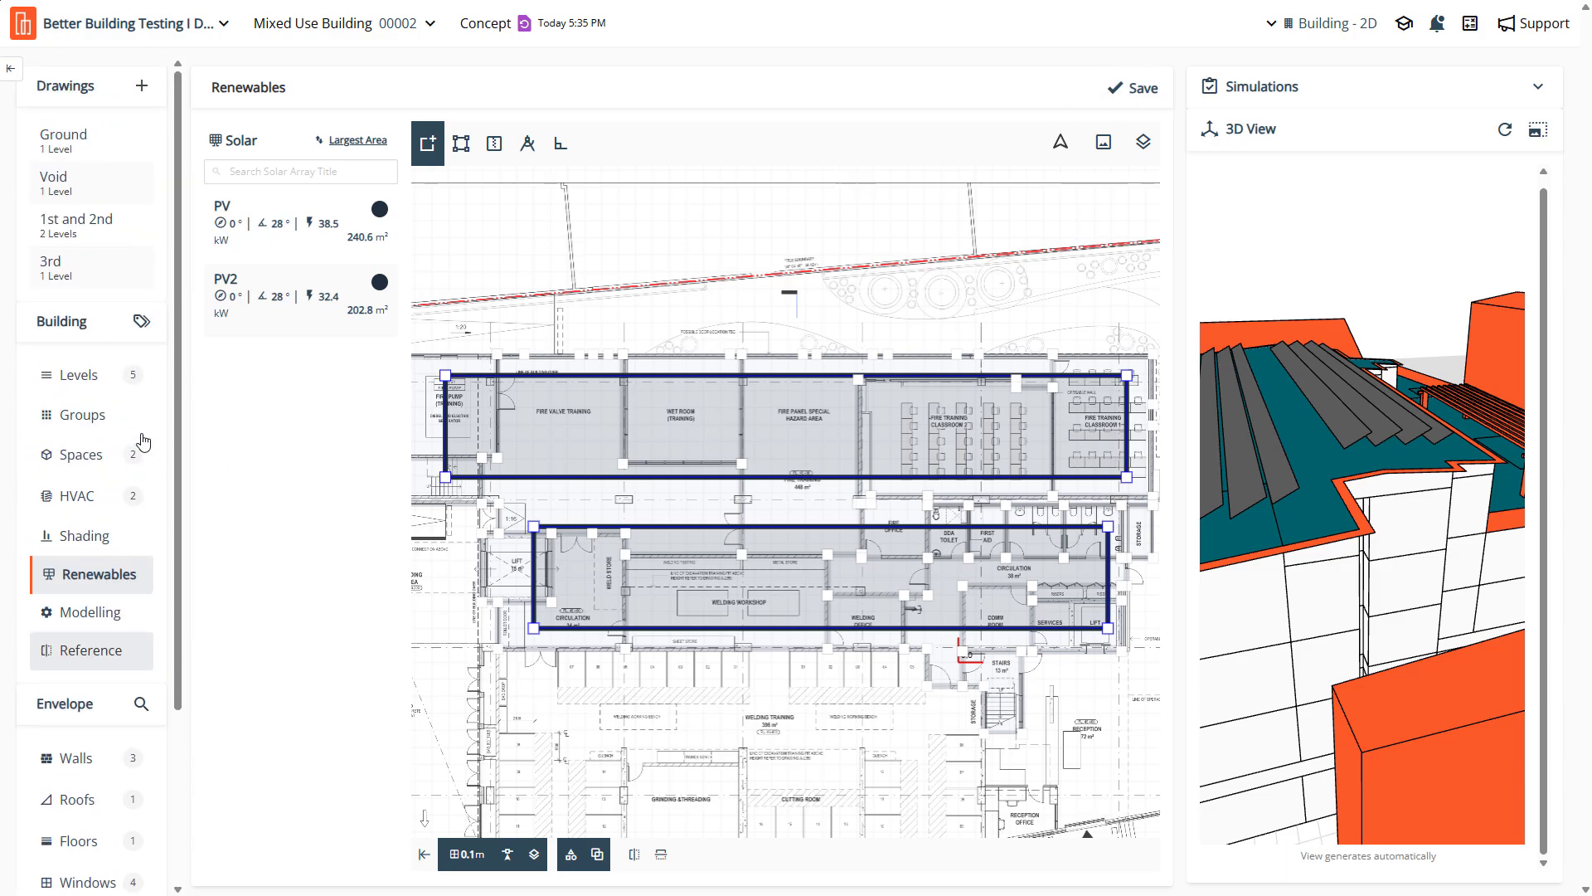
scroll(71, 249, down, 3)
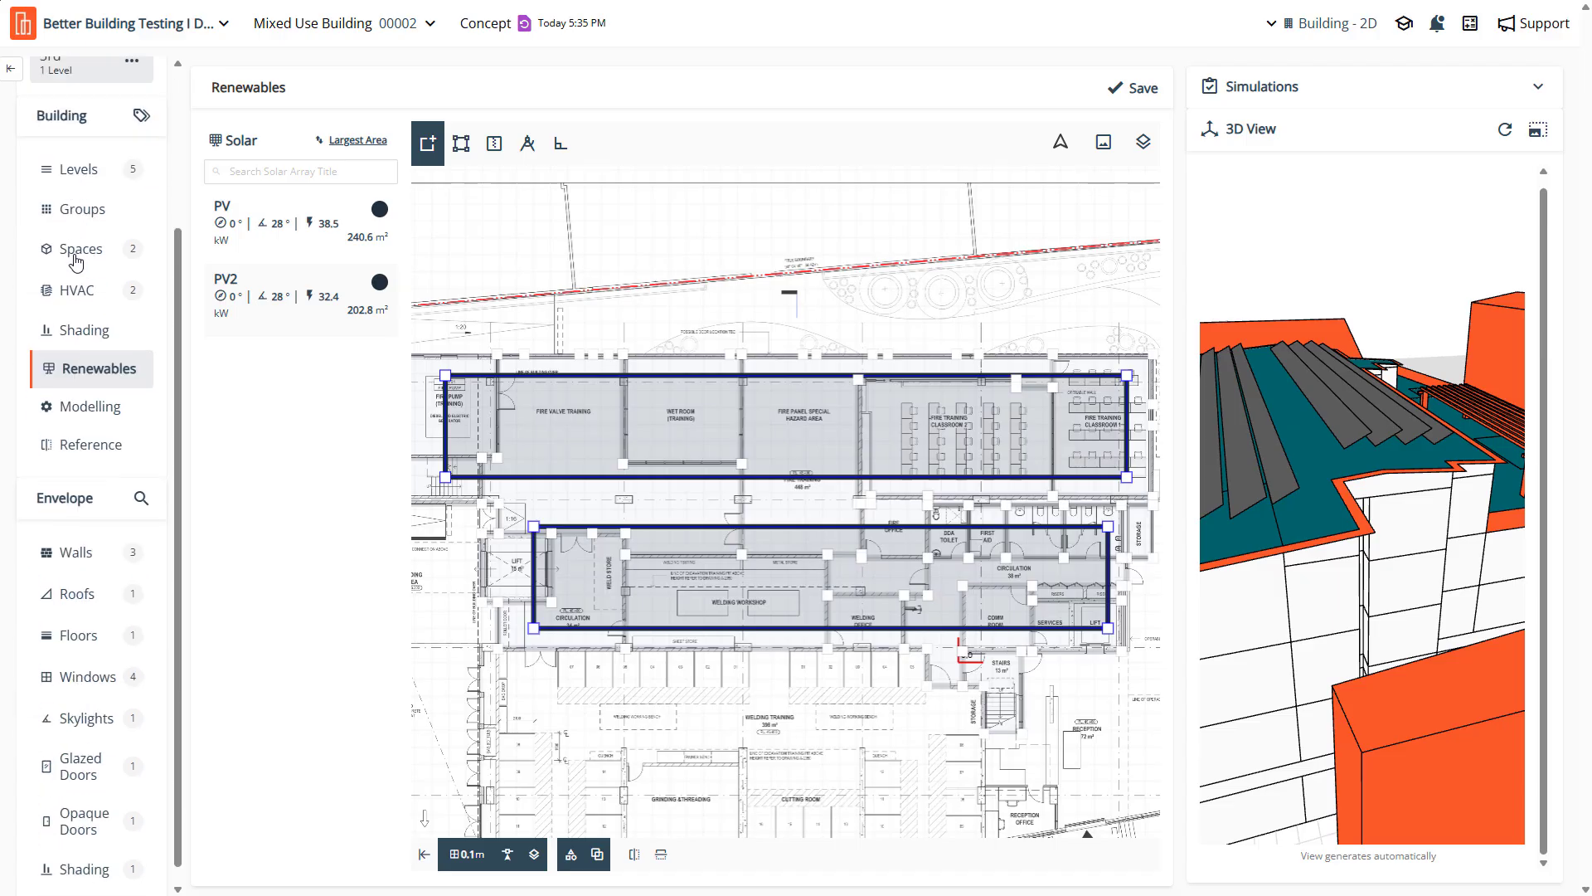
scroll(57, 296, up, 3)
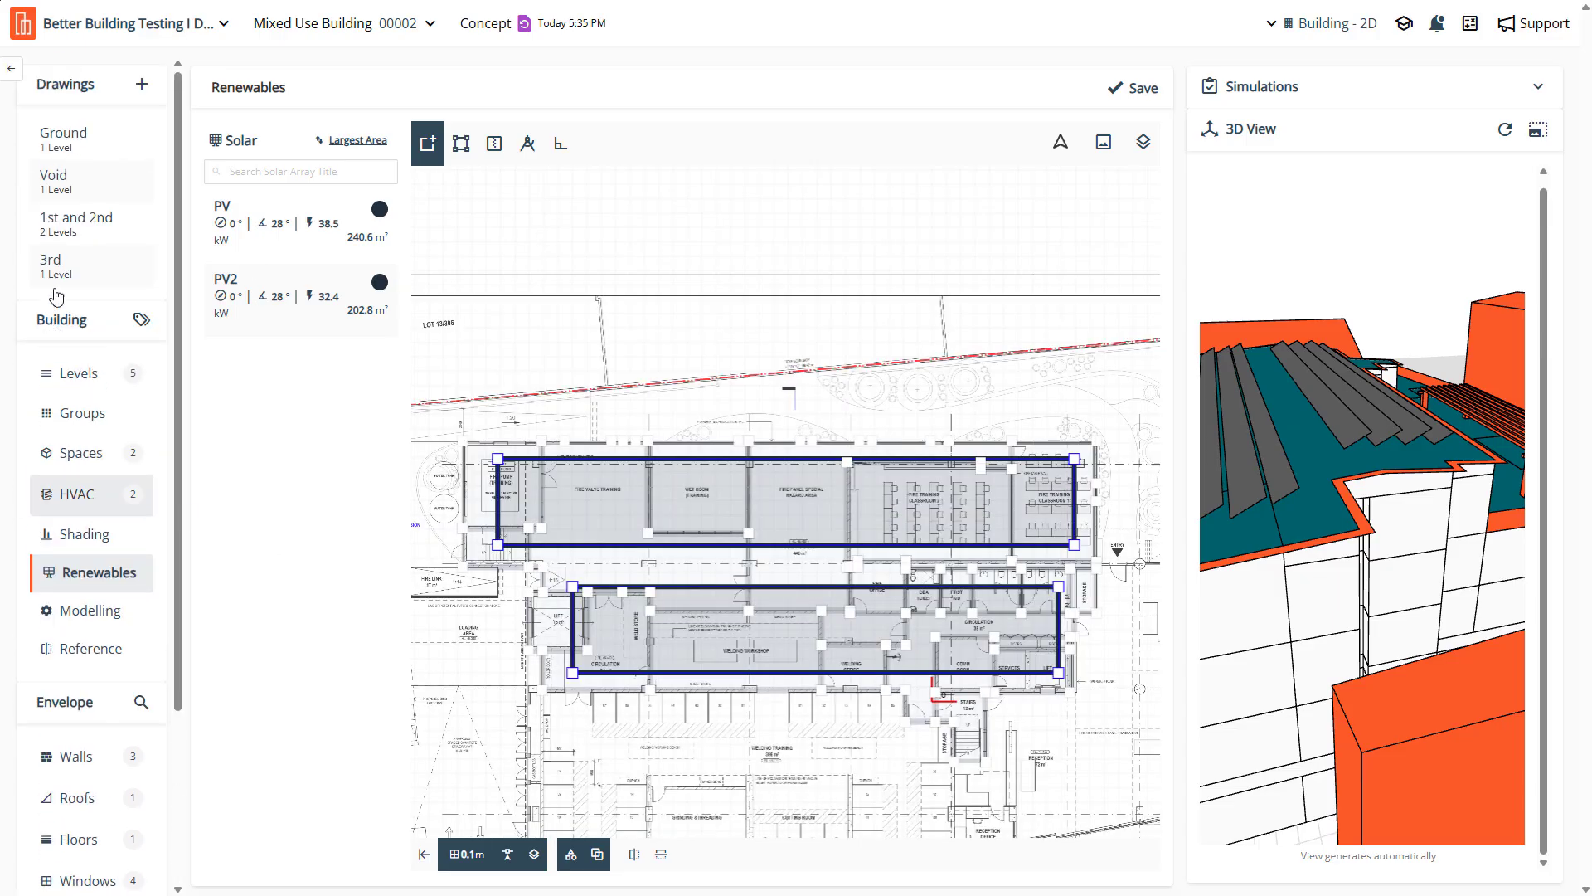
click(63, 137)
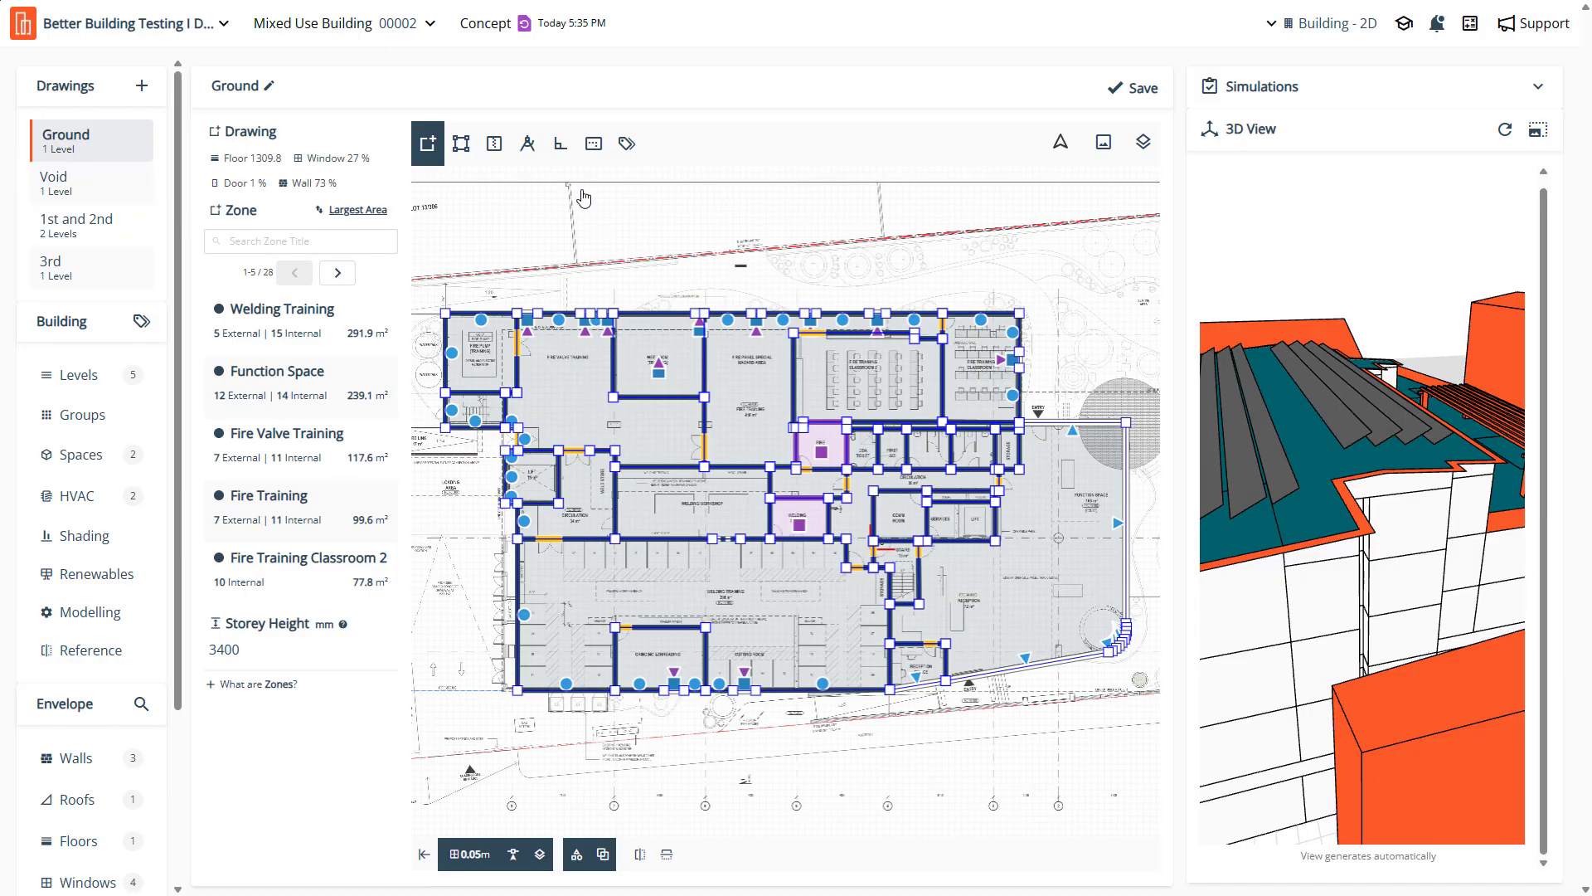
Review the envelope settings for walls, roofs and floors, and return to the wall settings
click(79, 758)
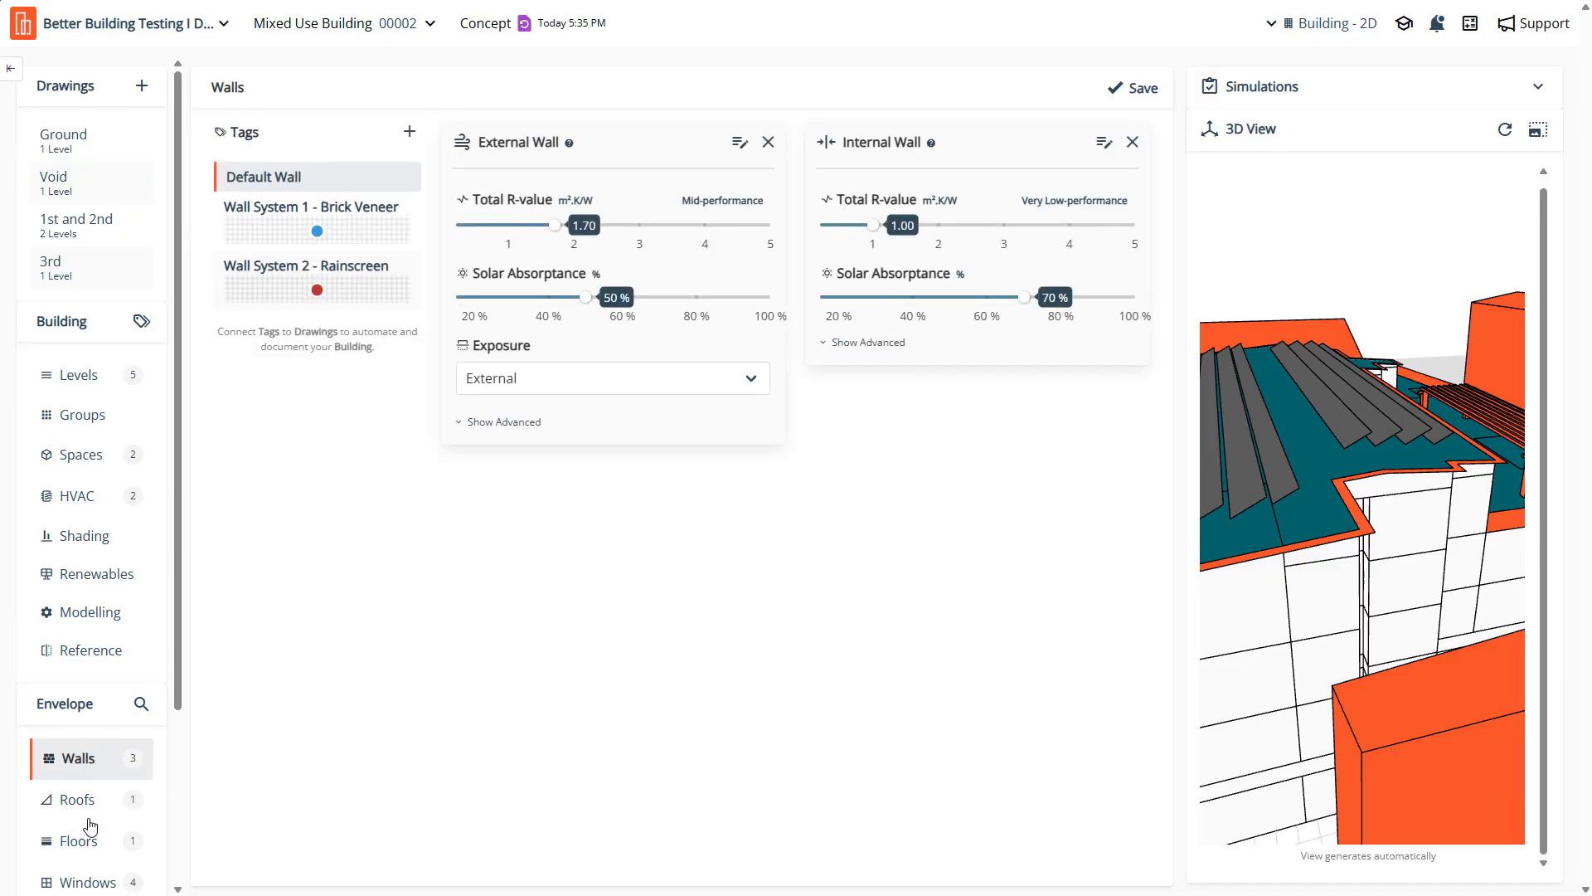
click(78, 801)
click(83, 840)
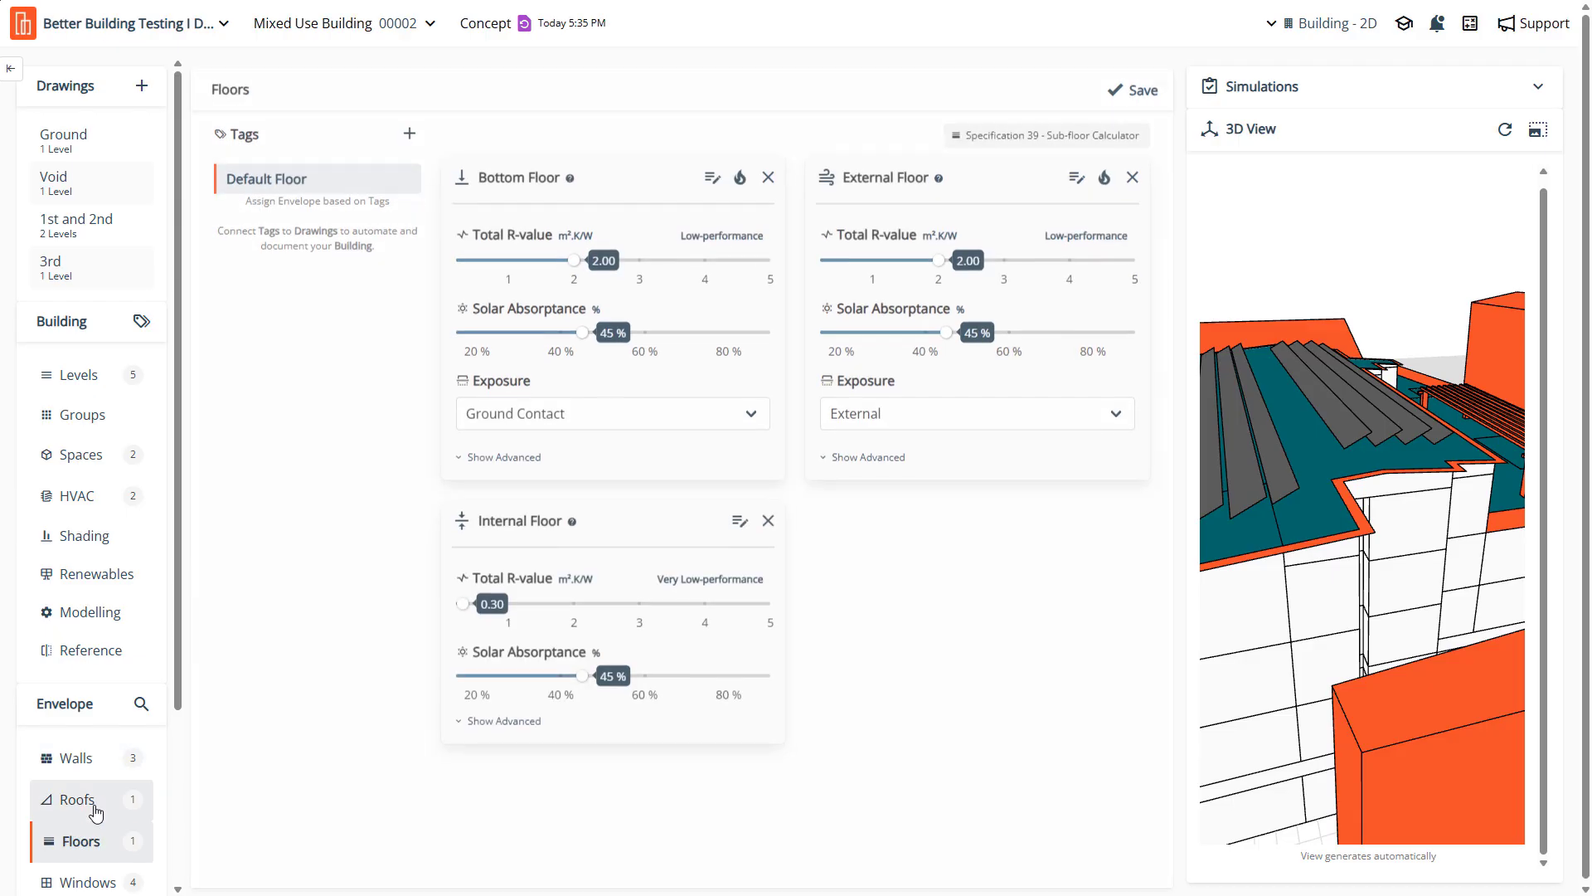
click(87, 772)
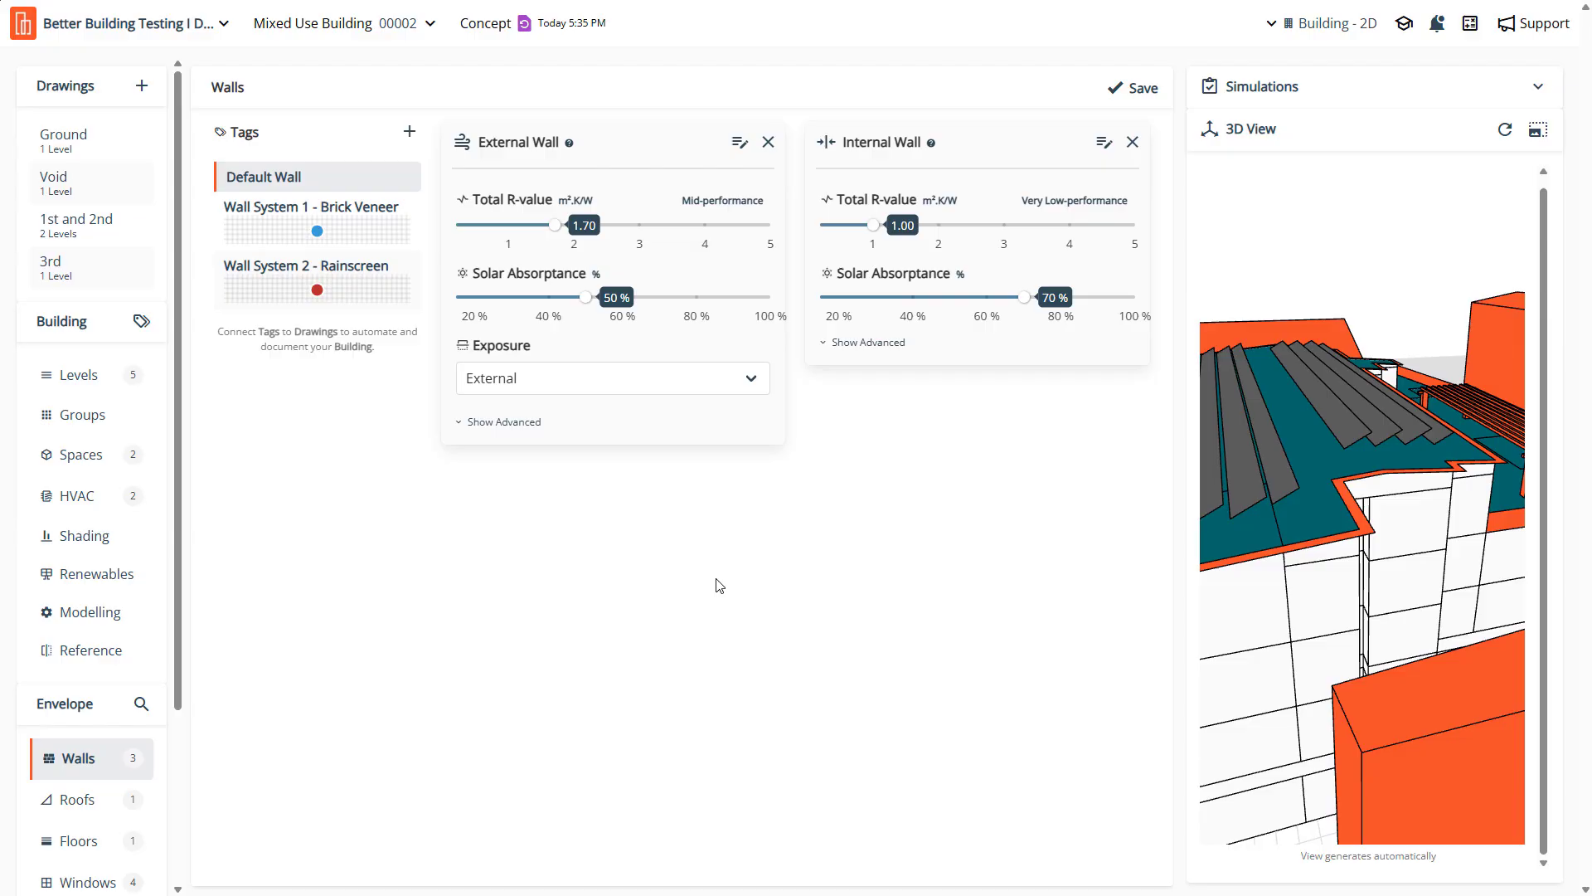
Clear the default external wall and redefine it as a concept with the Mixed-mass fabric
click(769, 142)
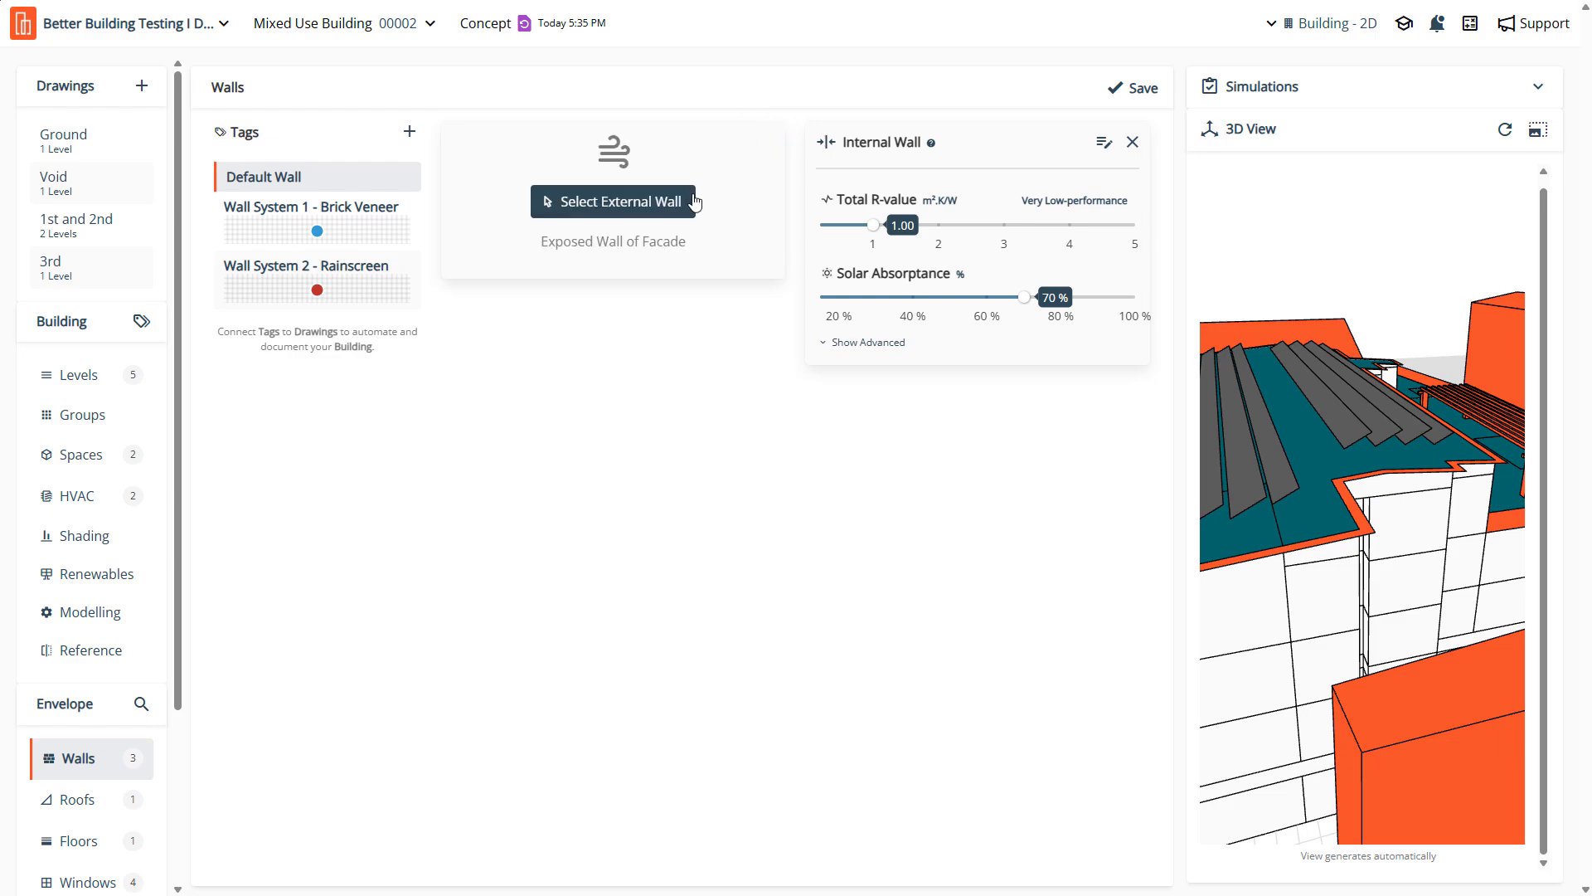
click(689, 203)
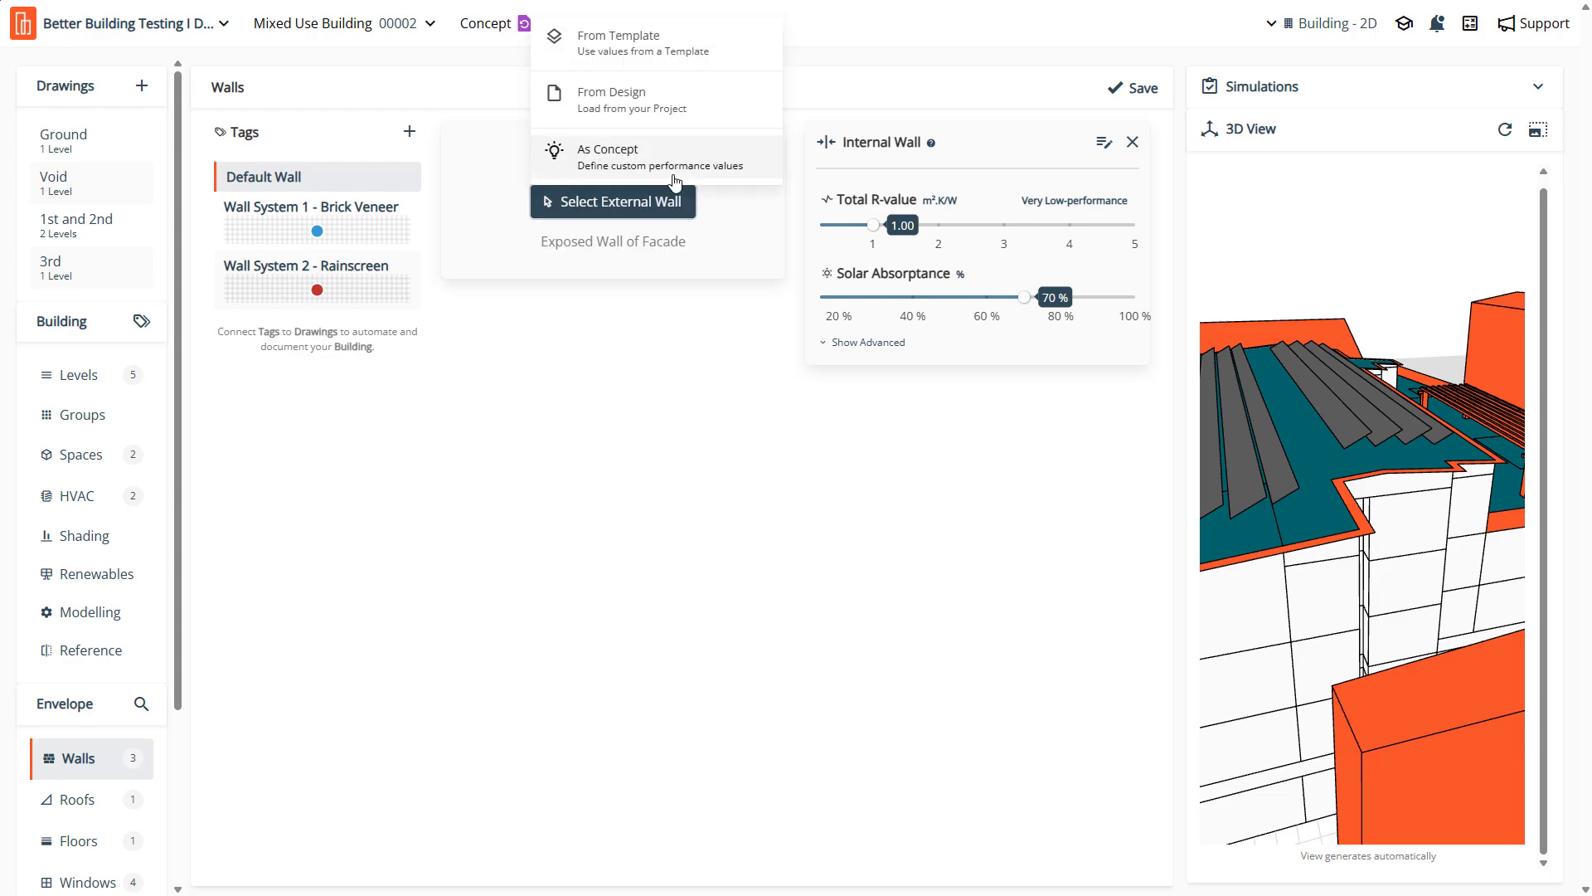
click(674, 178)
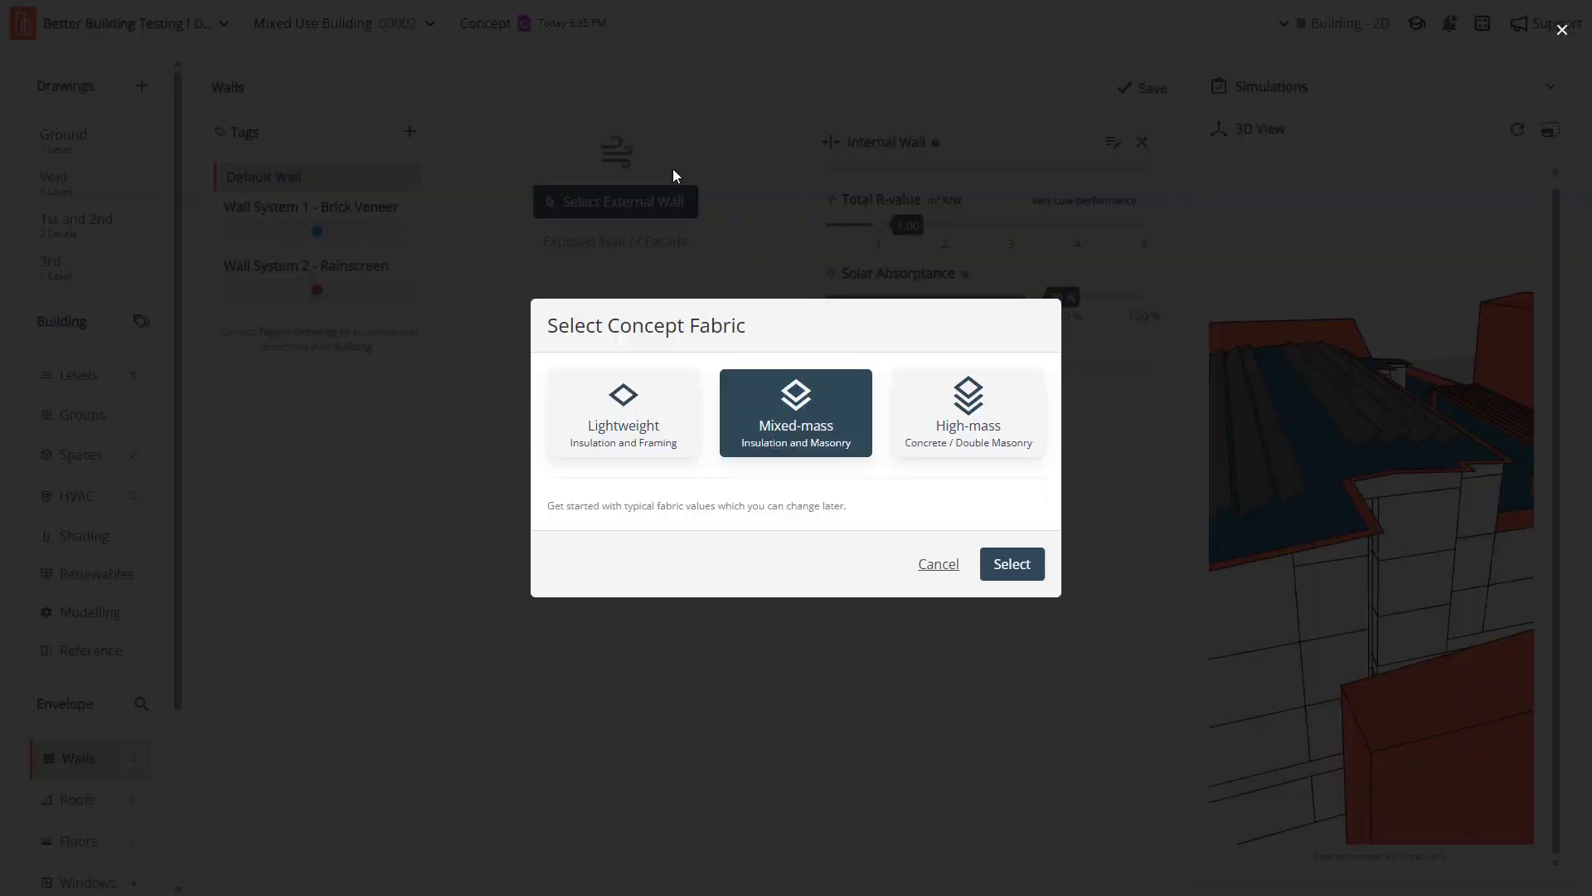
click(996, 565)
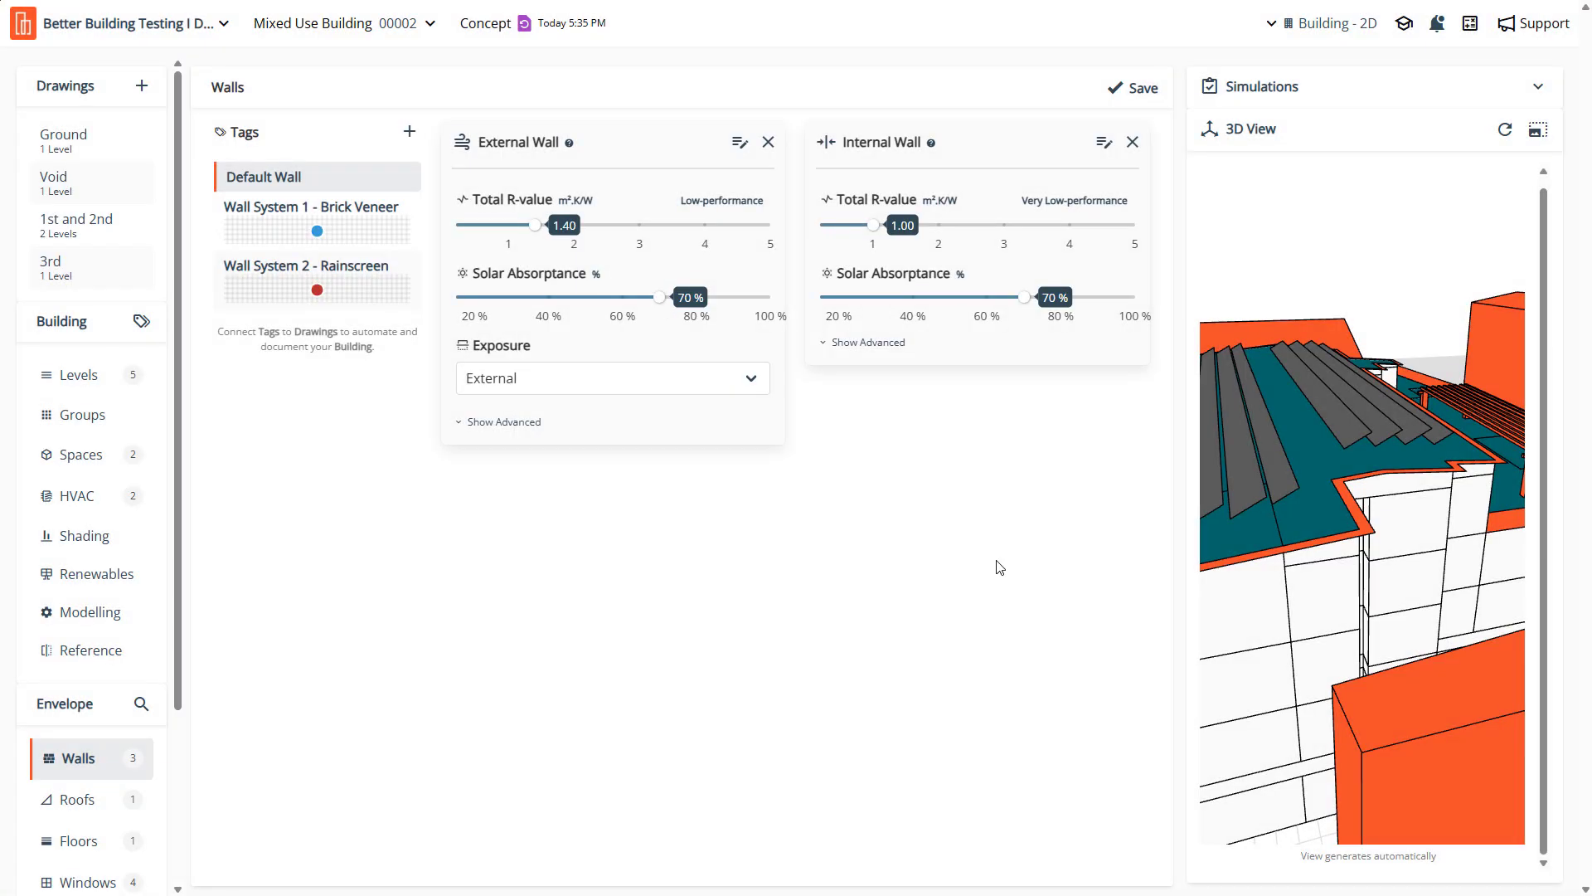
Clear the default external wall, browse betterbuilding's typical wall templates, preview the fire-resistant lightweight cladding template, and close it without adding it
click(769, 143)
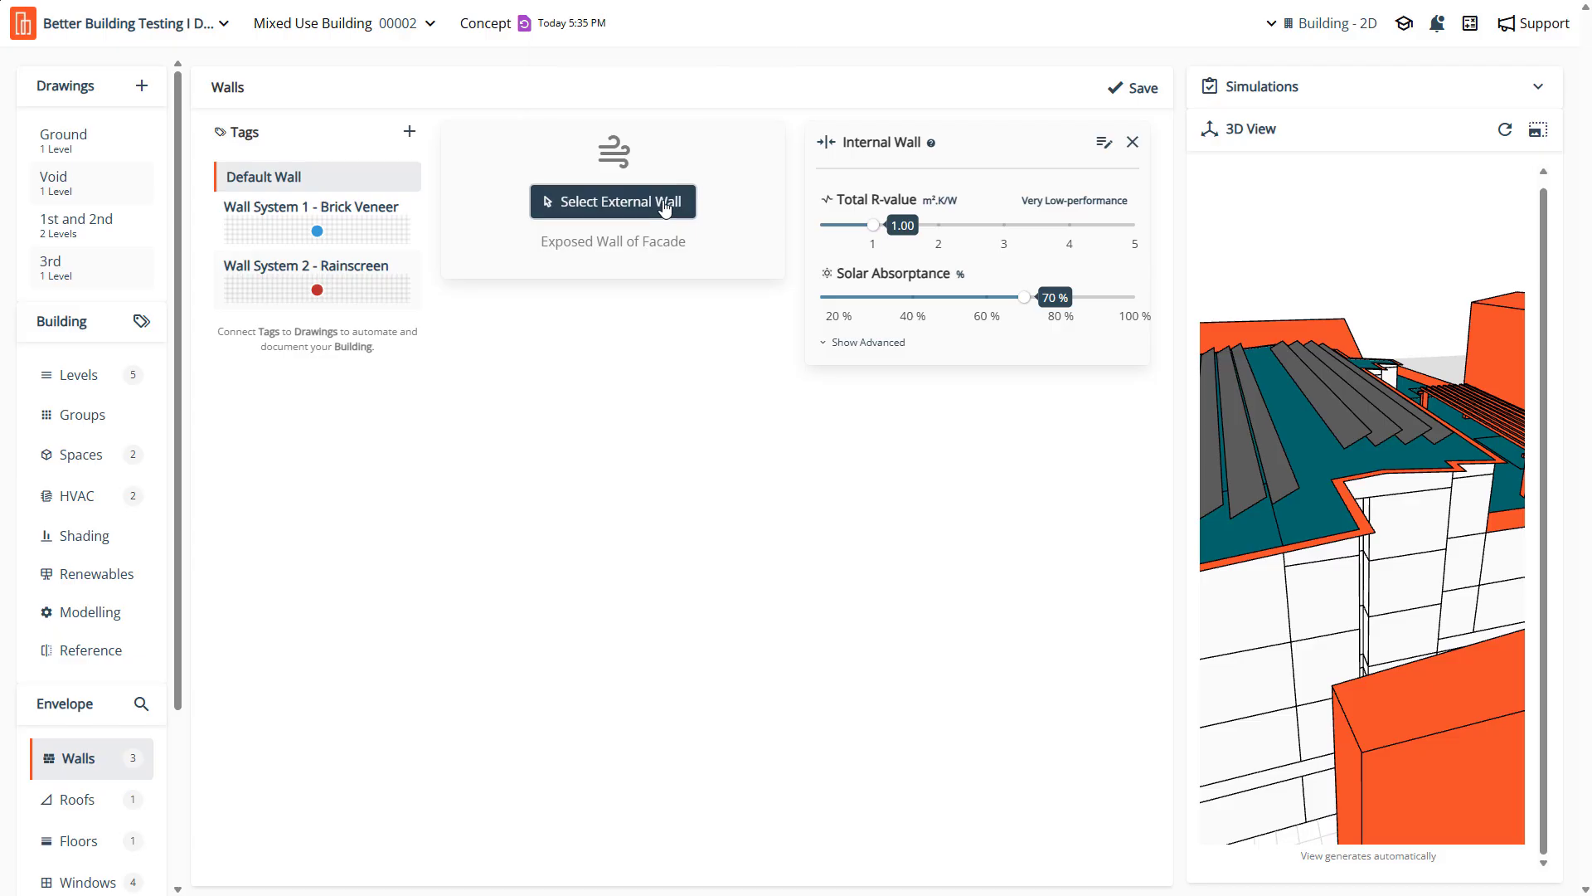
click(683, 202)
click(638, 43)
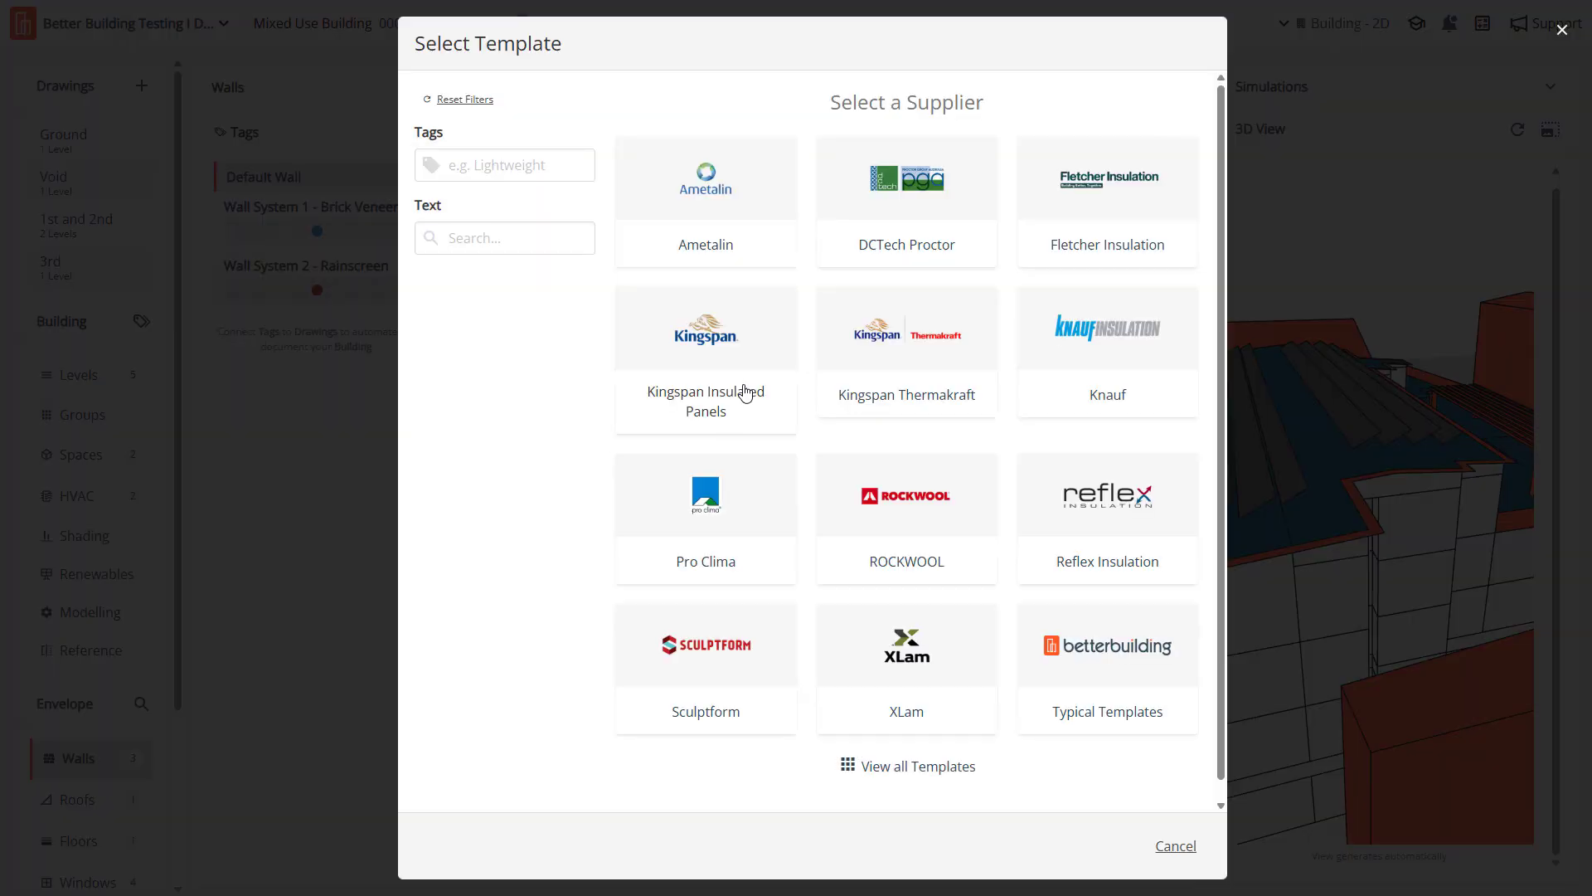
click(1128, 682)
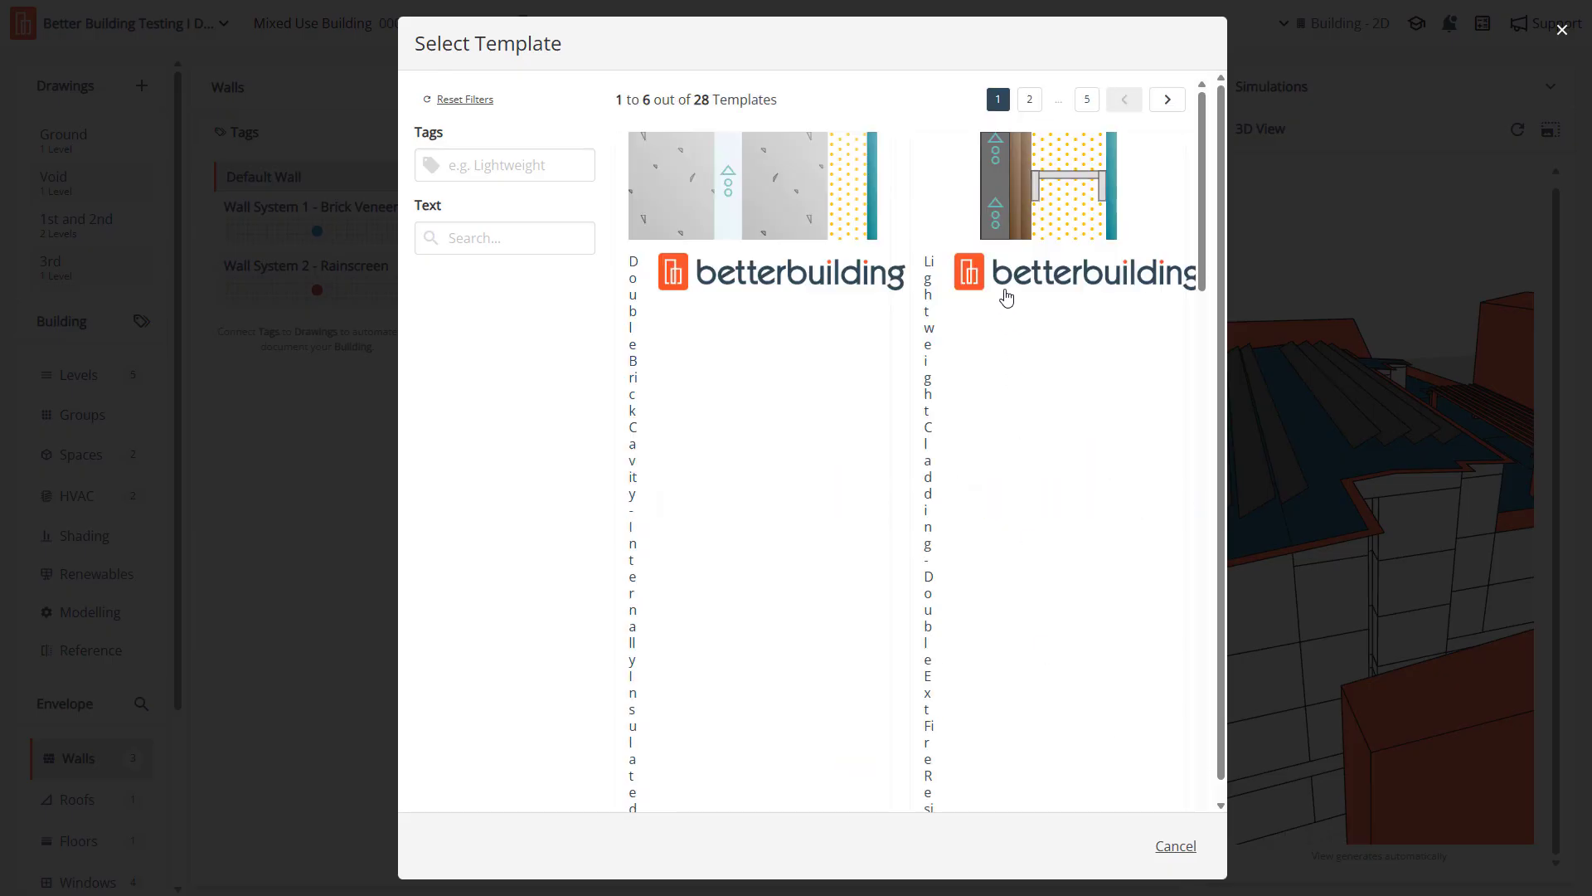
scroll(896, 622, down, 7)
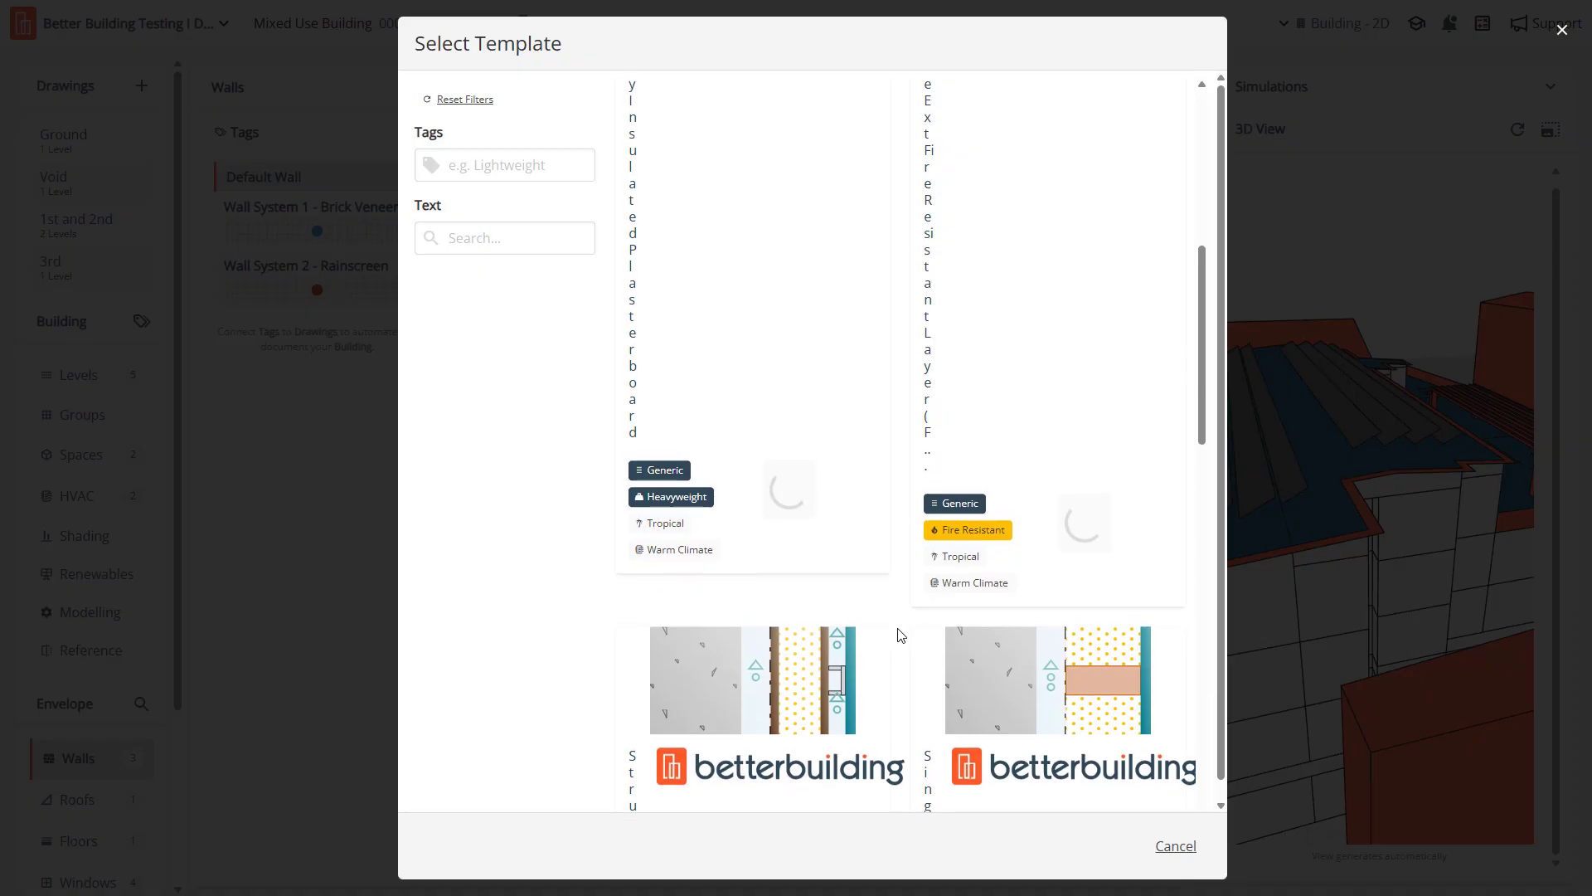
scroll(899, 632, up, 7)
click(1051, 212)
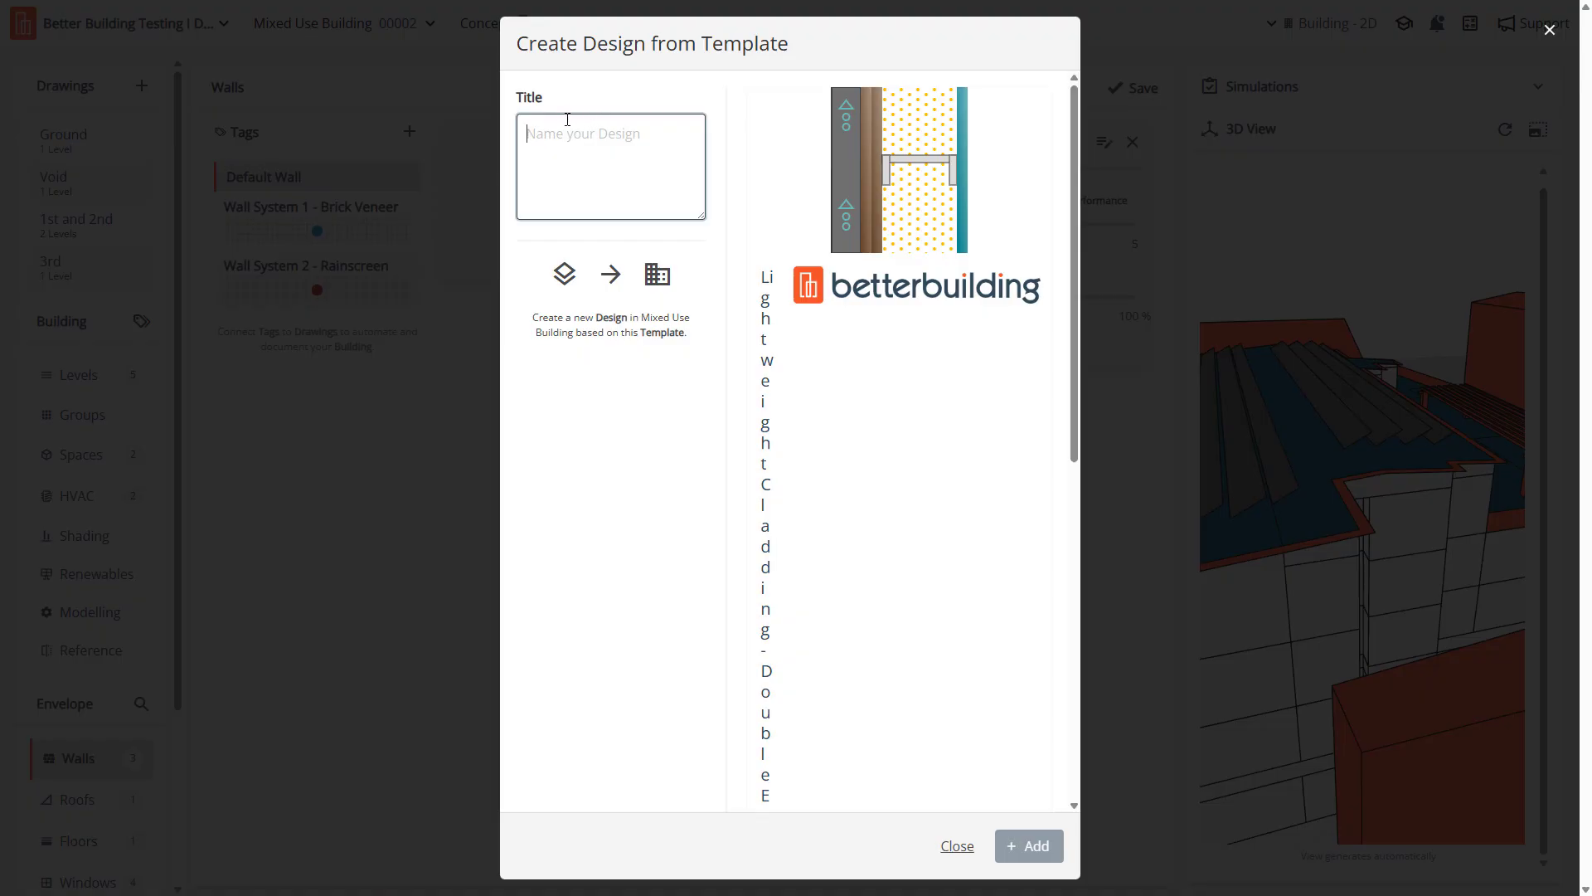
click(957, 846)
Assign the project's Rainscreen design to the default external wall
click(639, 199)
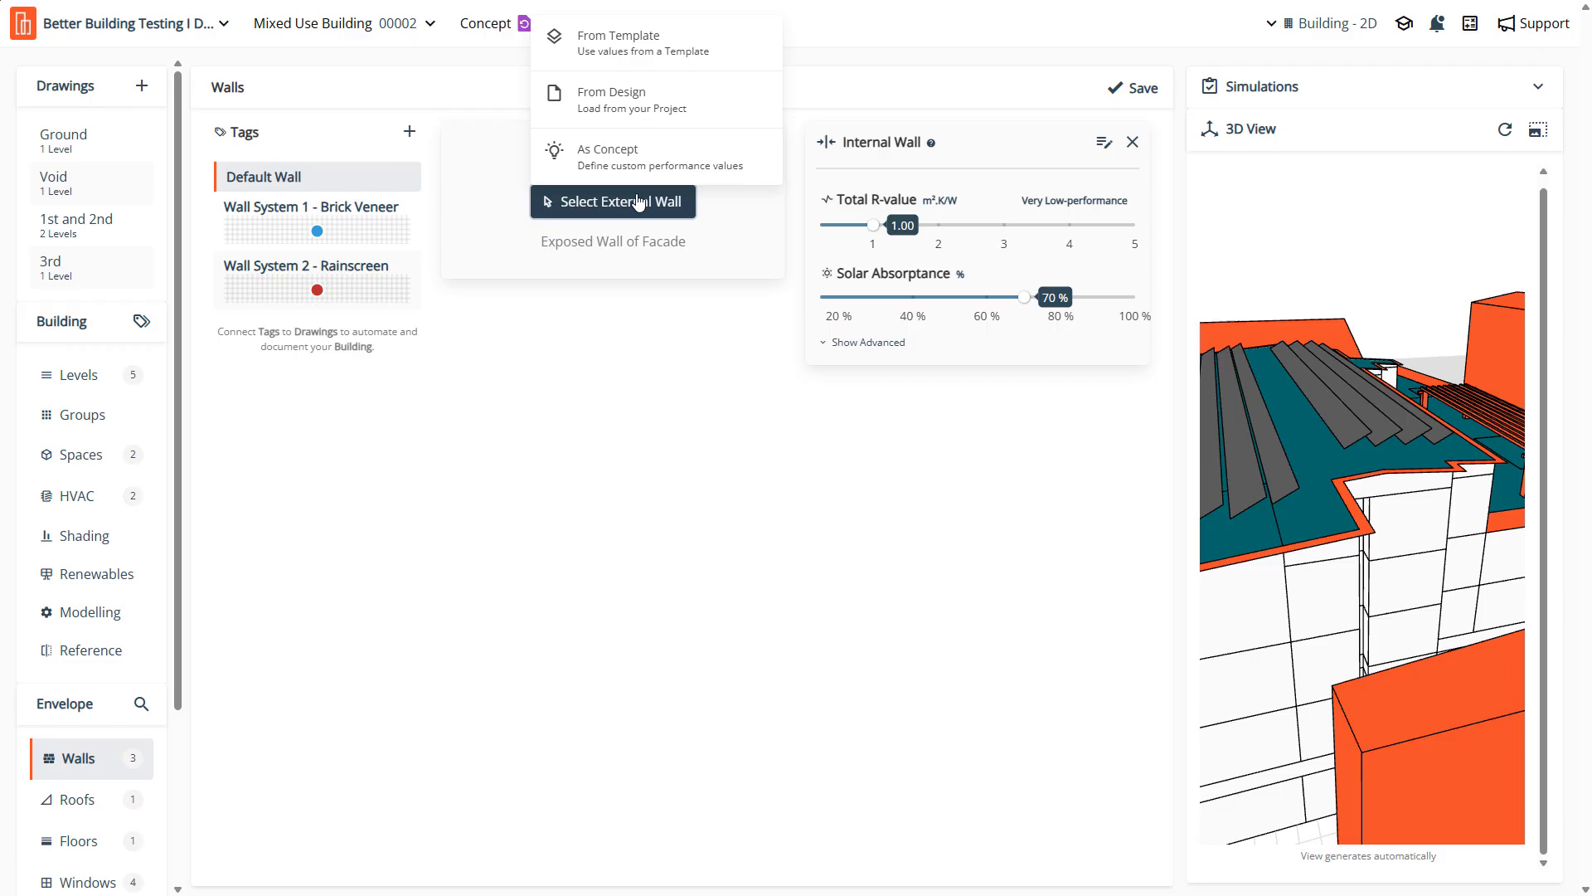
click(622, 103)
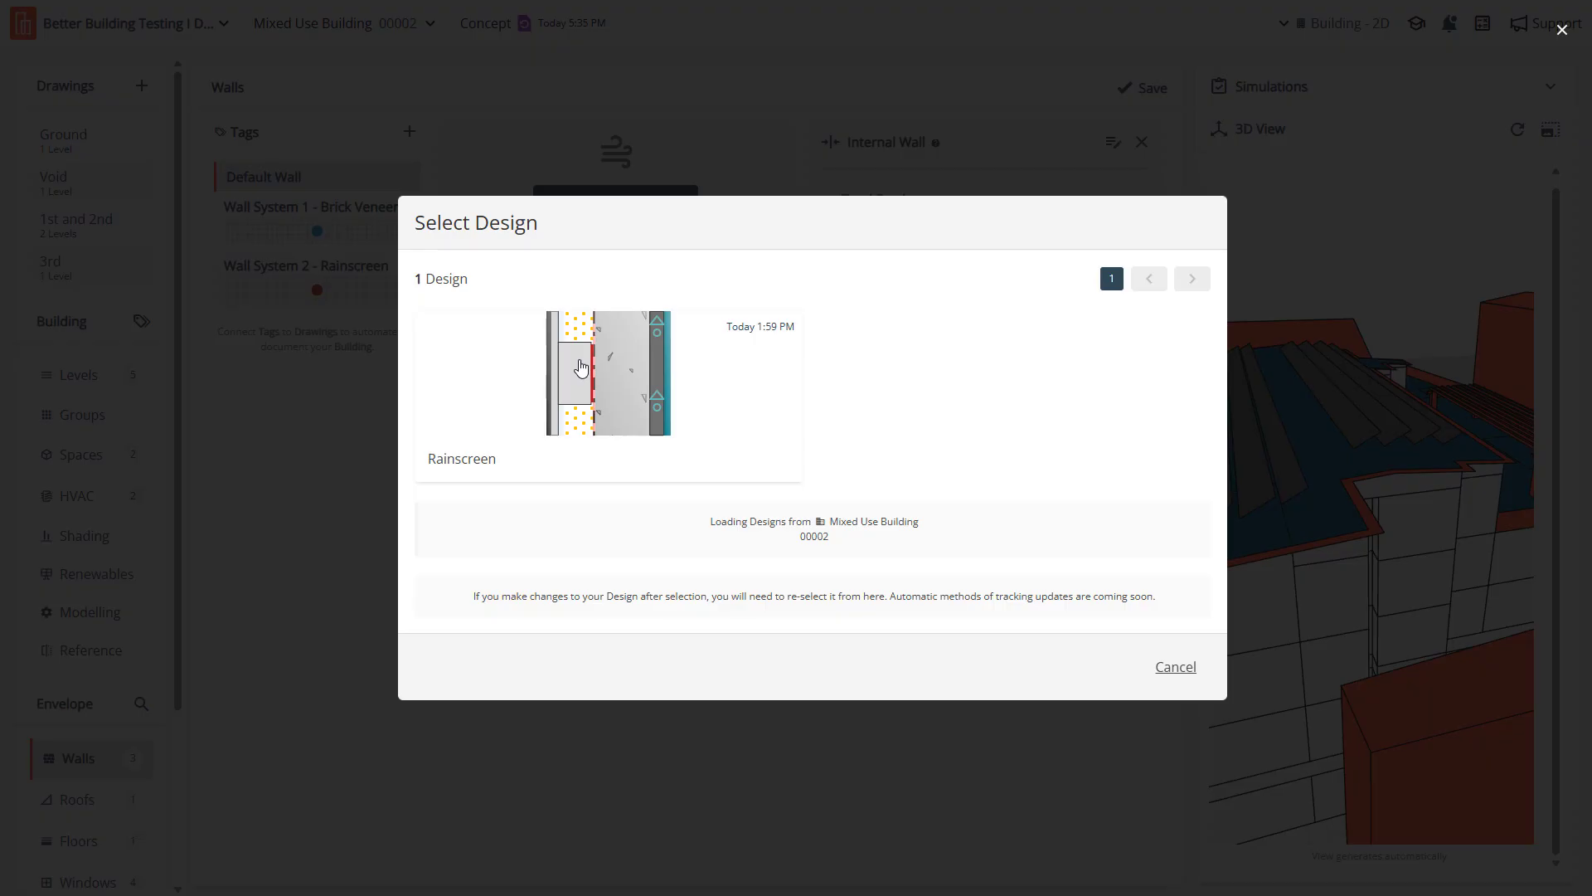
click(581, 368)
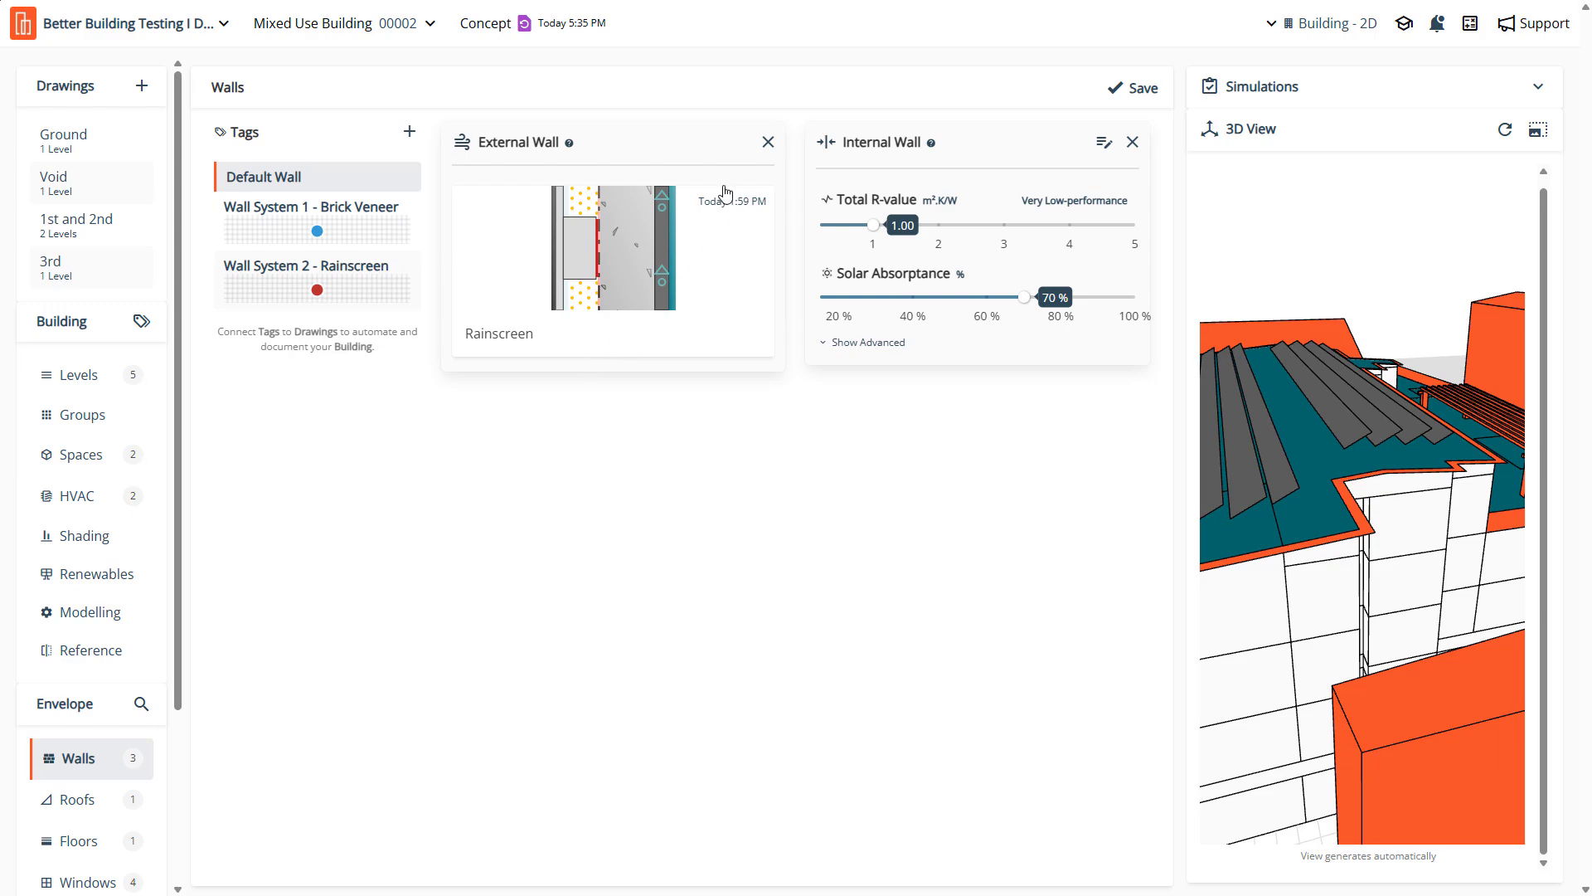
Replace the Rainscreen design on the default external wall with a Mixed-mass concept fabric, and save the walls
click(768, 141)
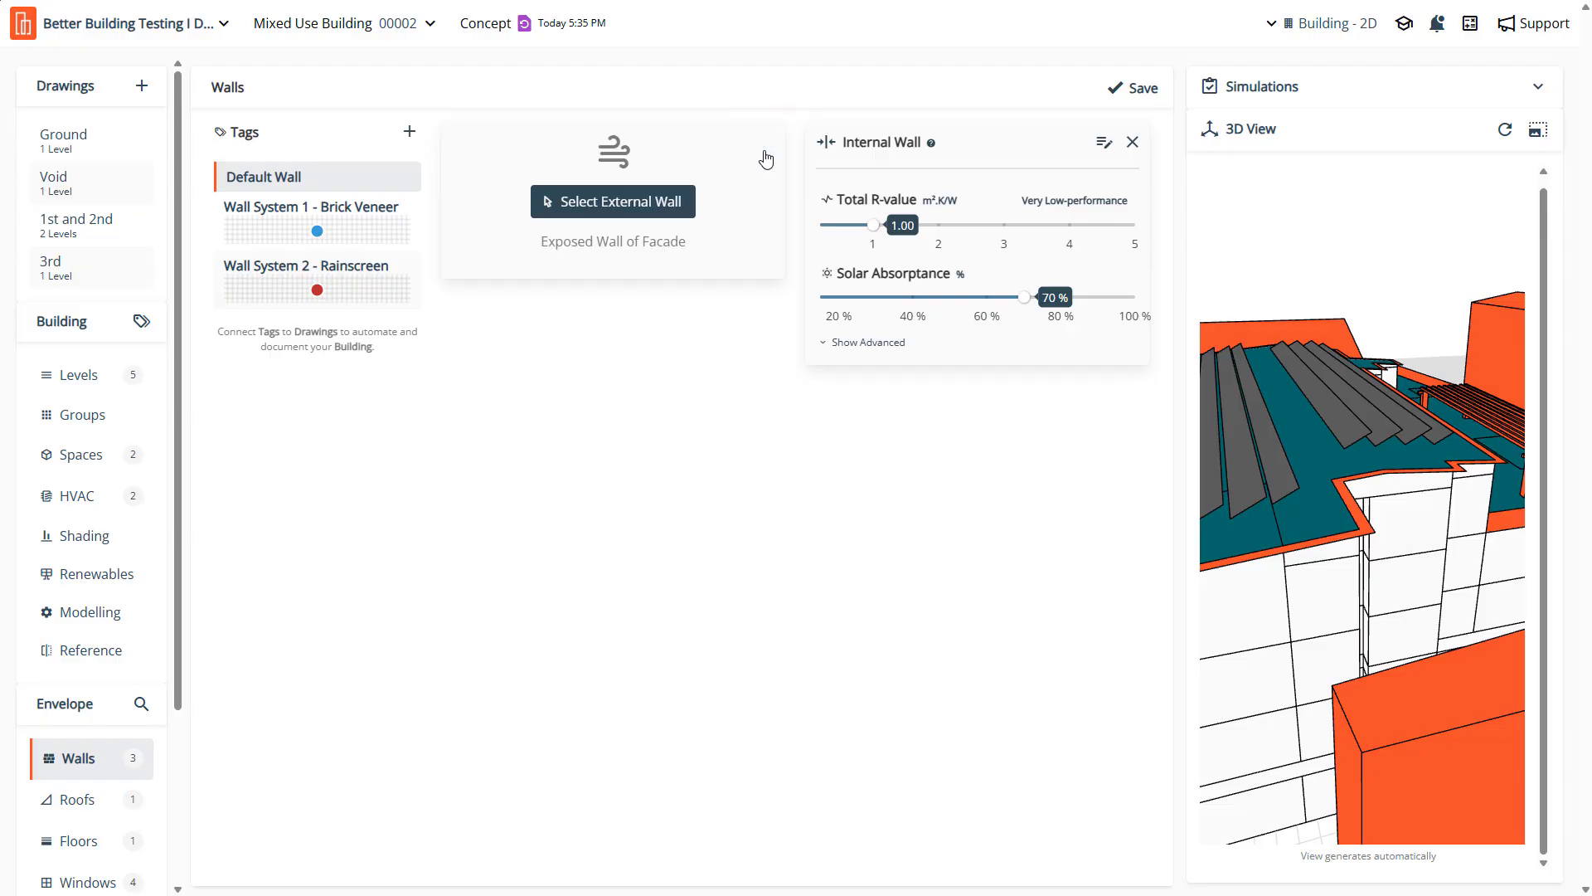
click(658, 202)
click(659, 157)
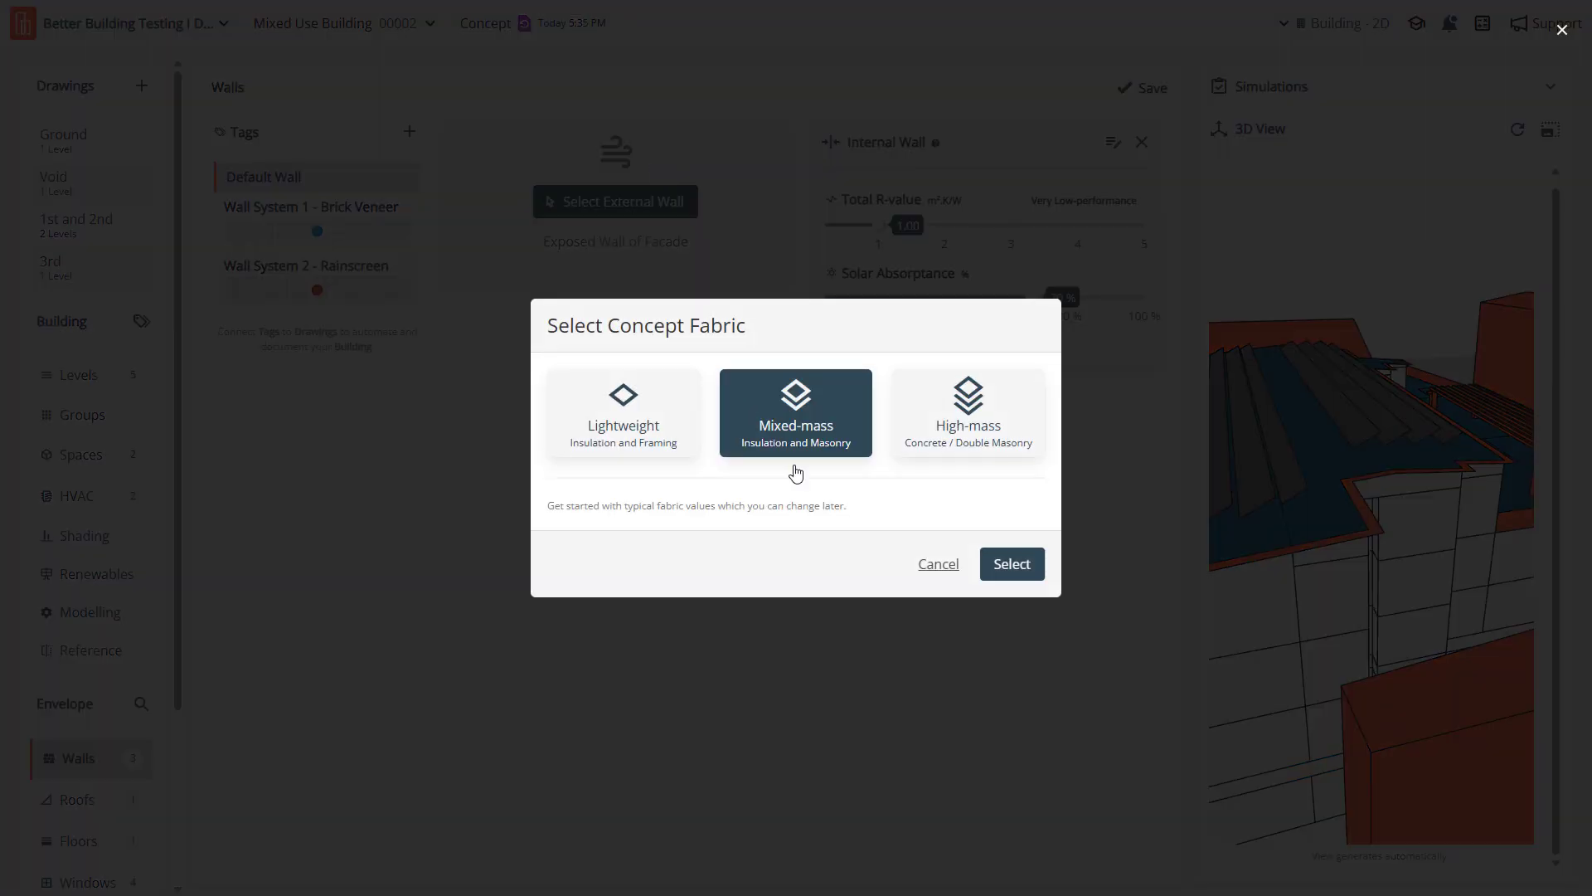
click(1015, 565)
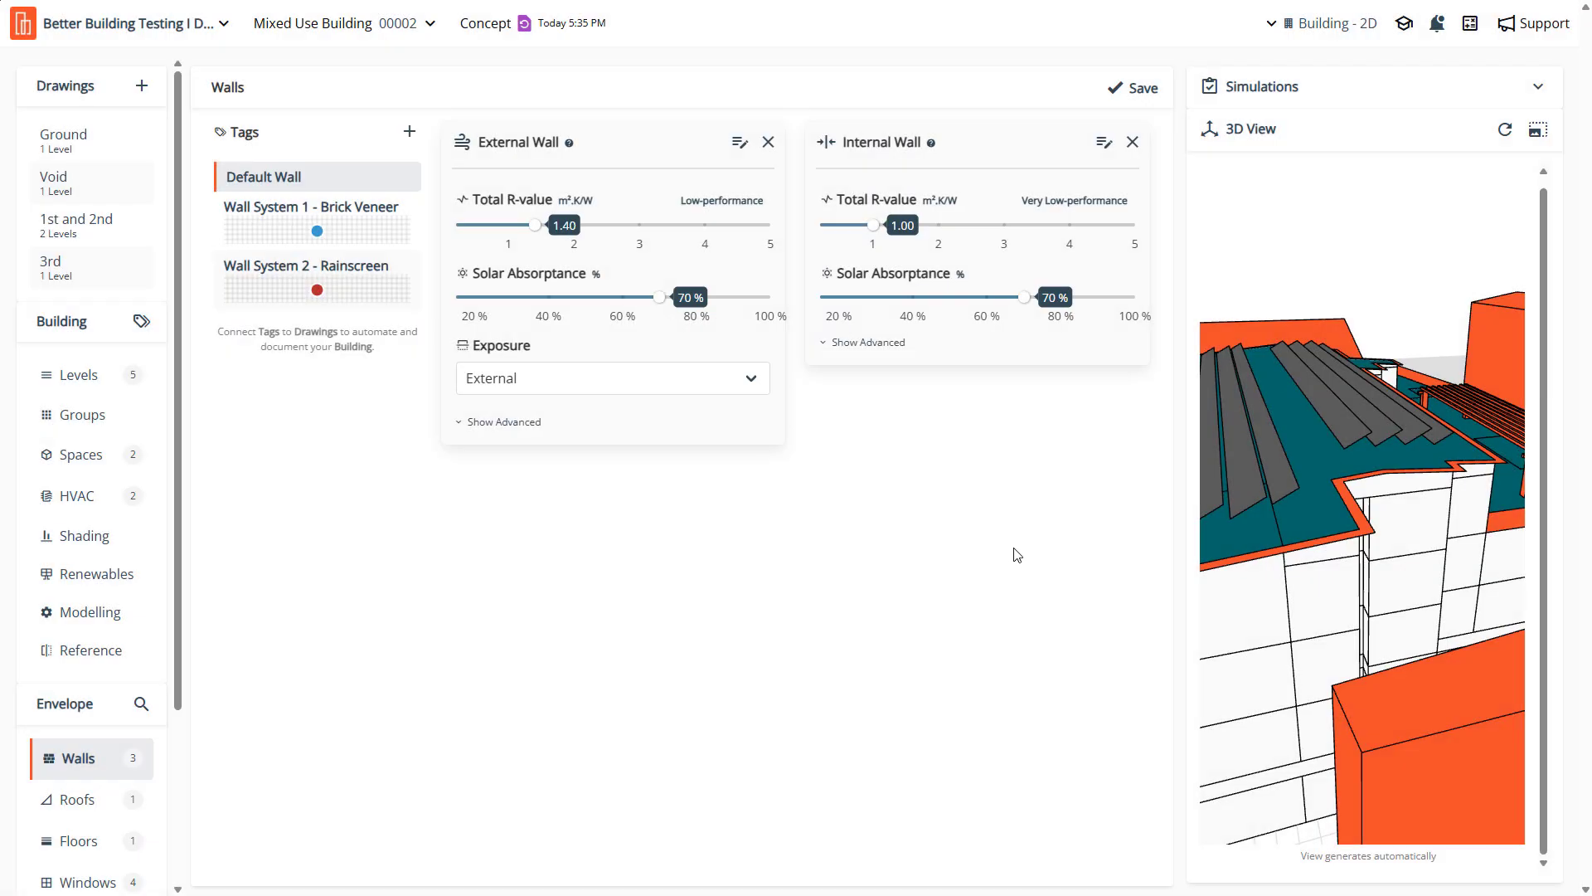
click(1143, 88)
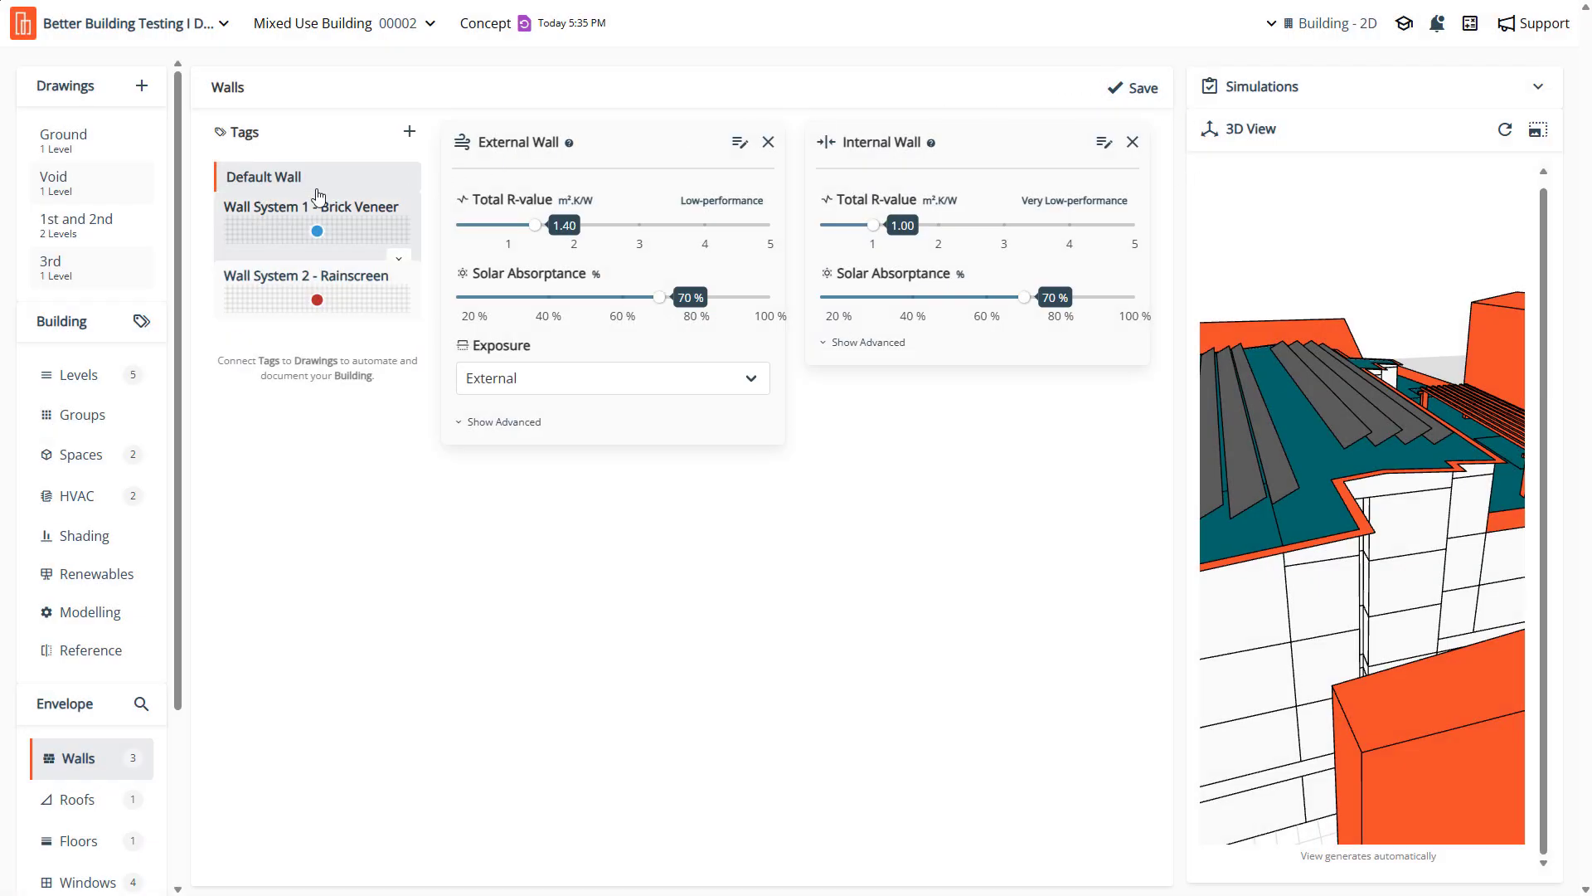
Review the wall settings for the Wall System 1 - Brick Veneer and Wall System 2 - Rainscreen tags
click(262, 220)
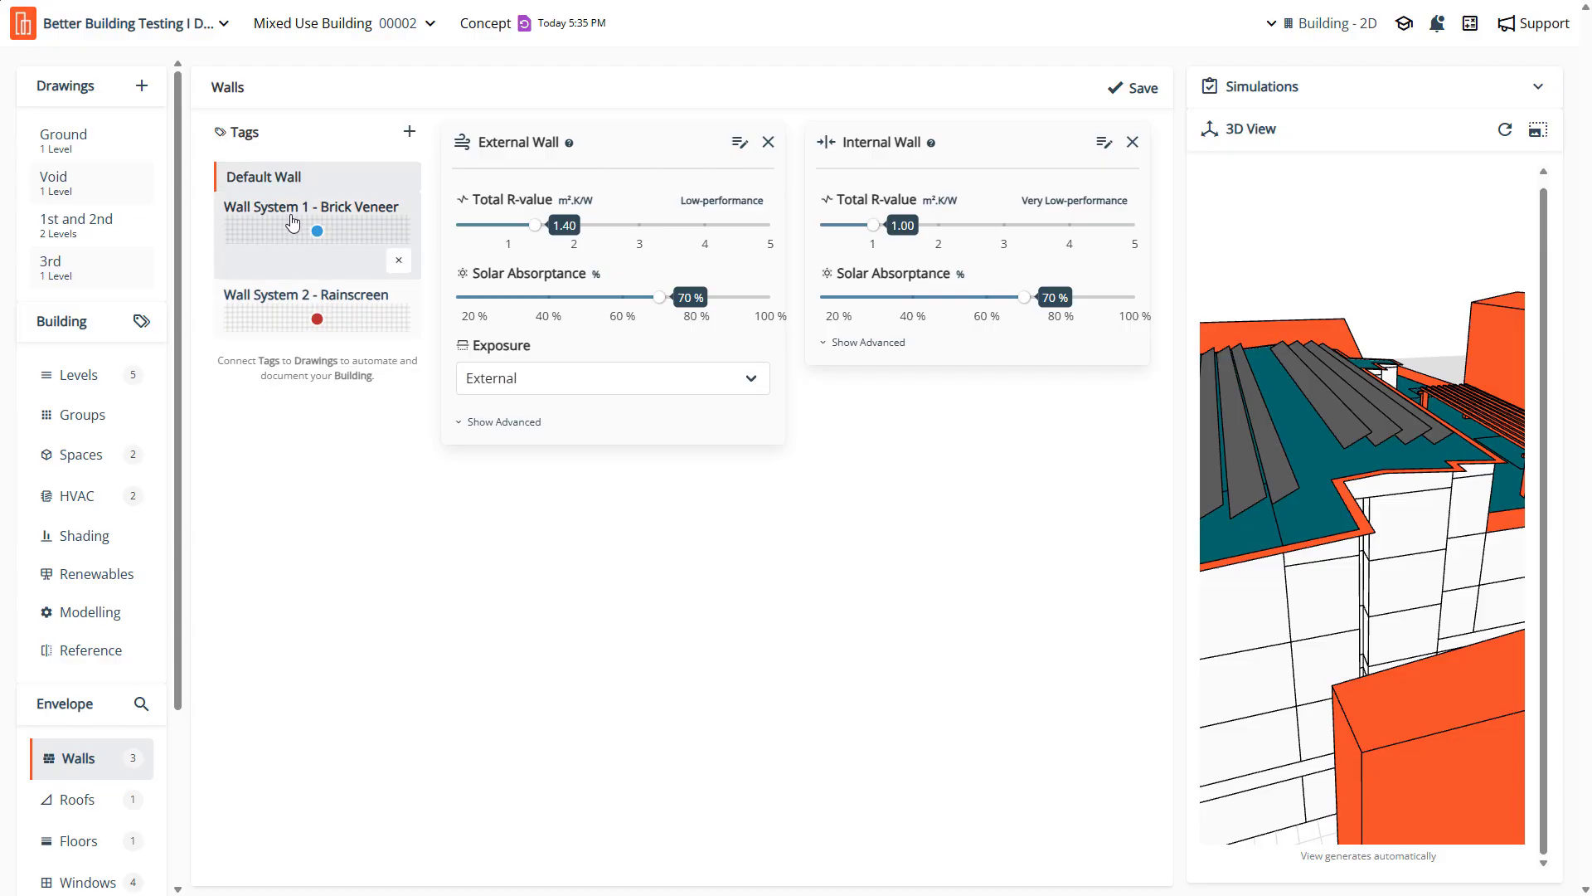
click(291, 280)
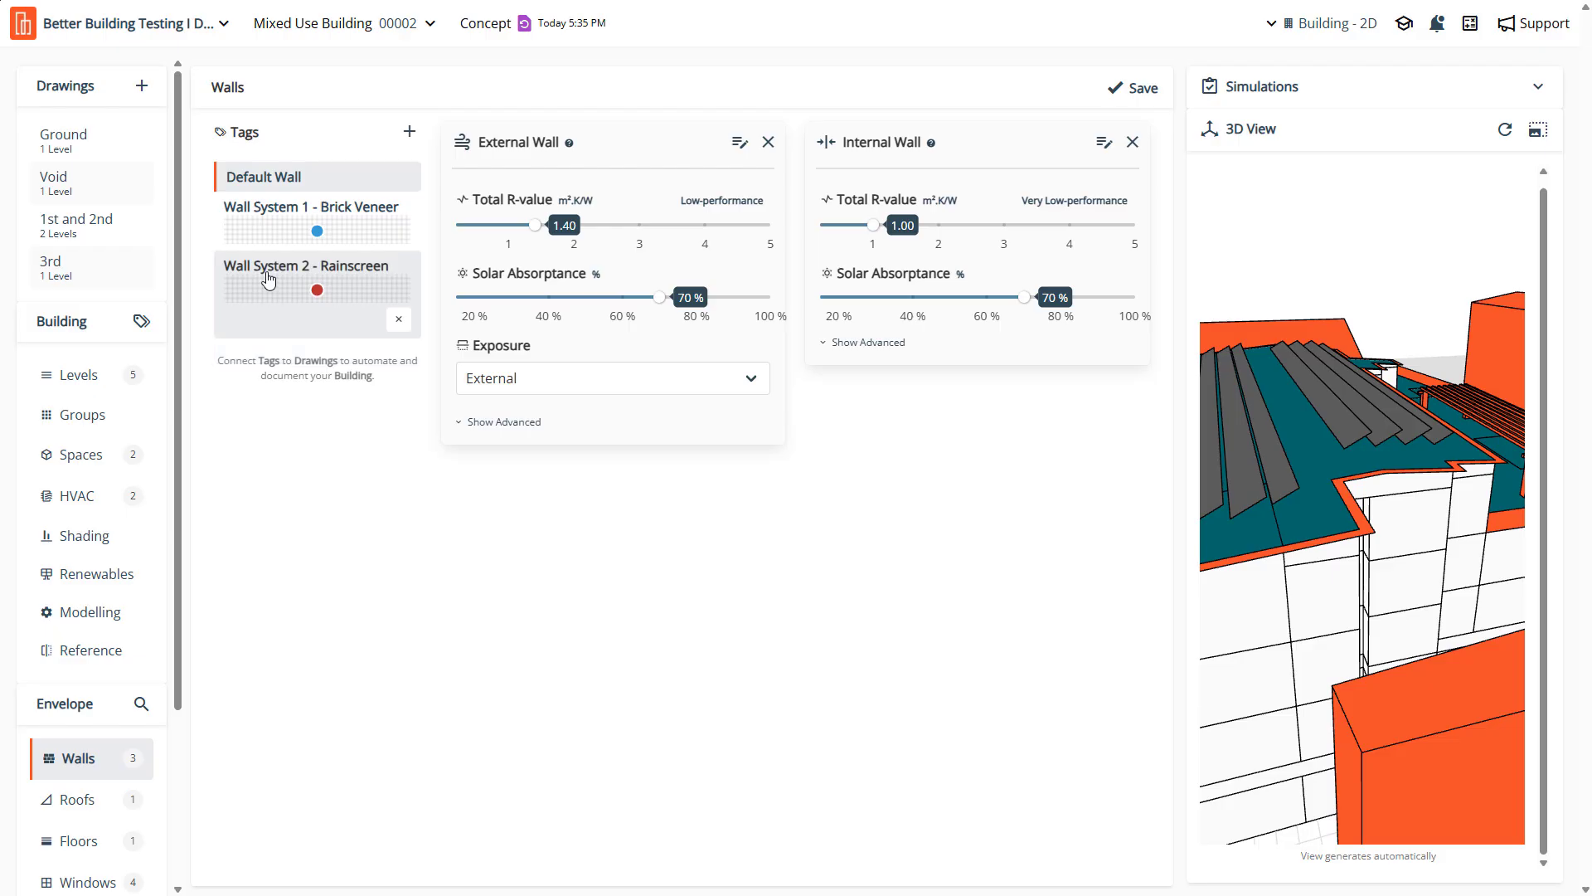
click(268, 280)
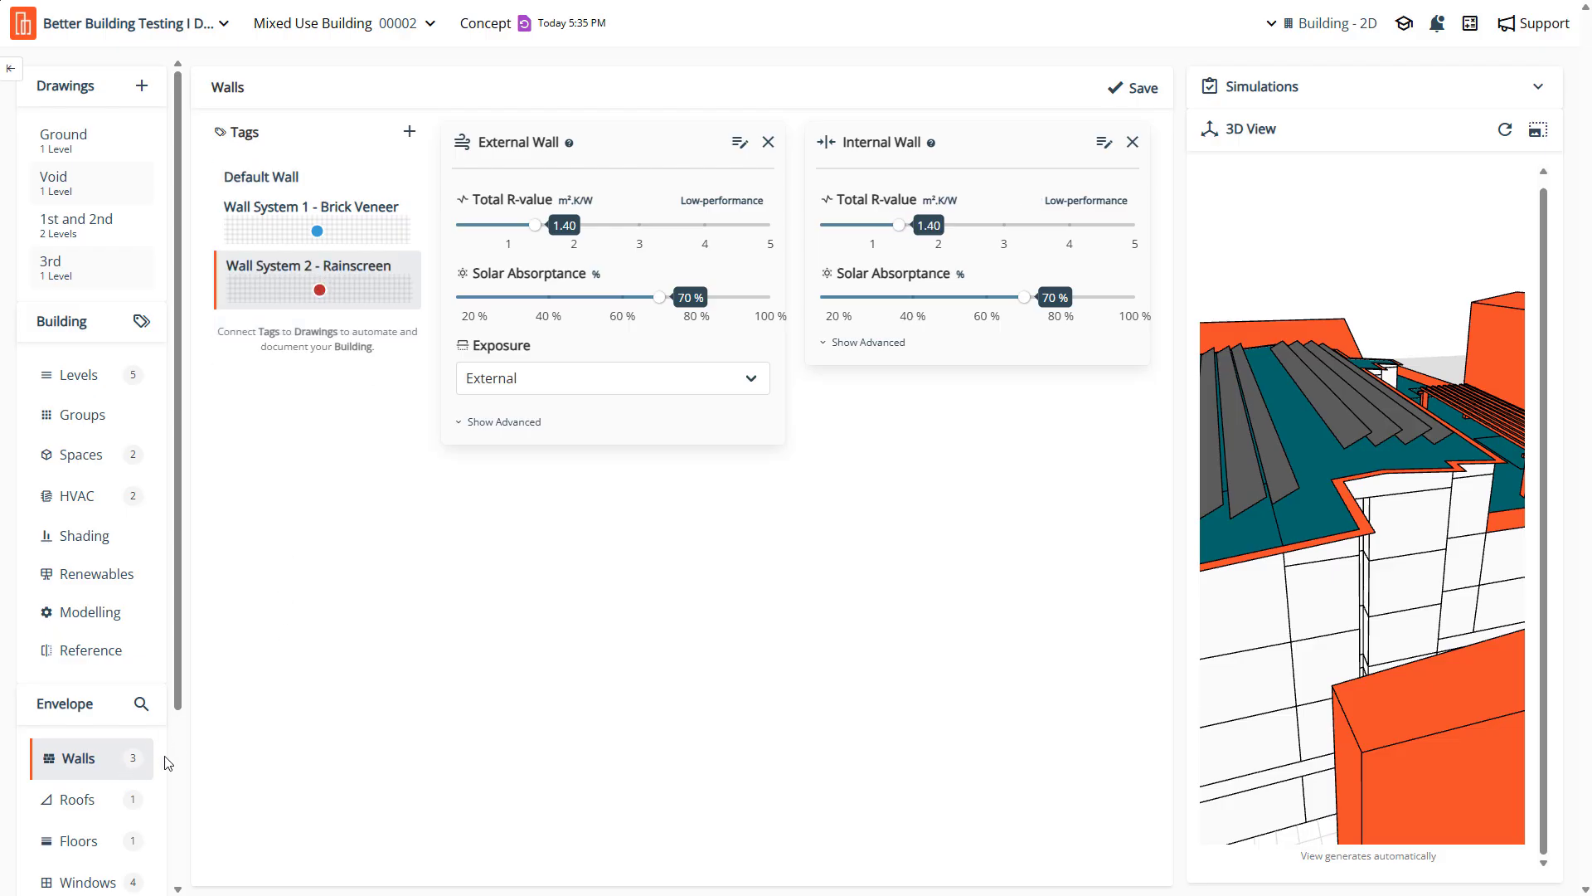
Review the Curtain Wall, Window Wall and Punched Windows settings, and check the external window's custom title option without changing it
scroll(38, 834, down, 3)
click(79, 659)
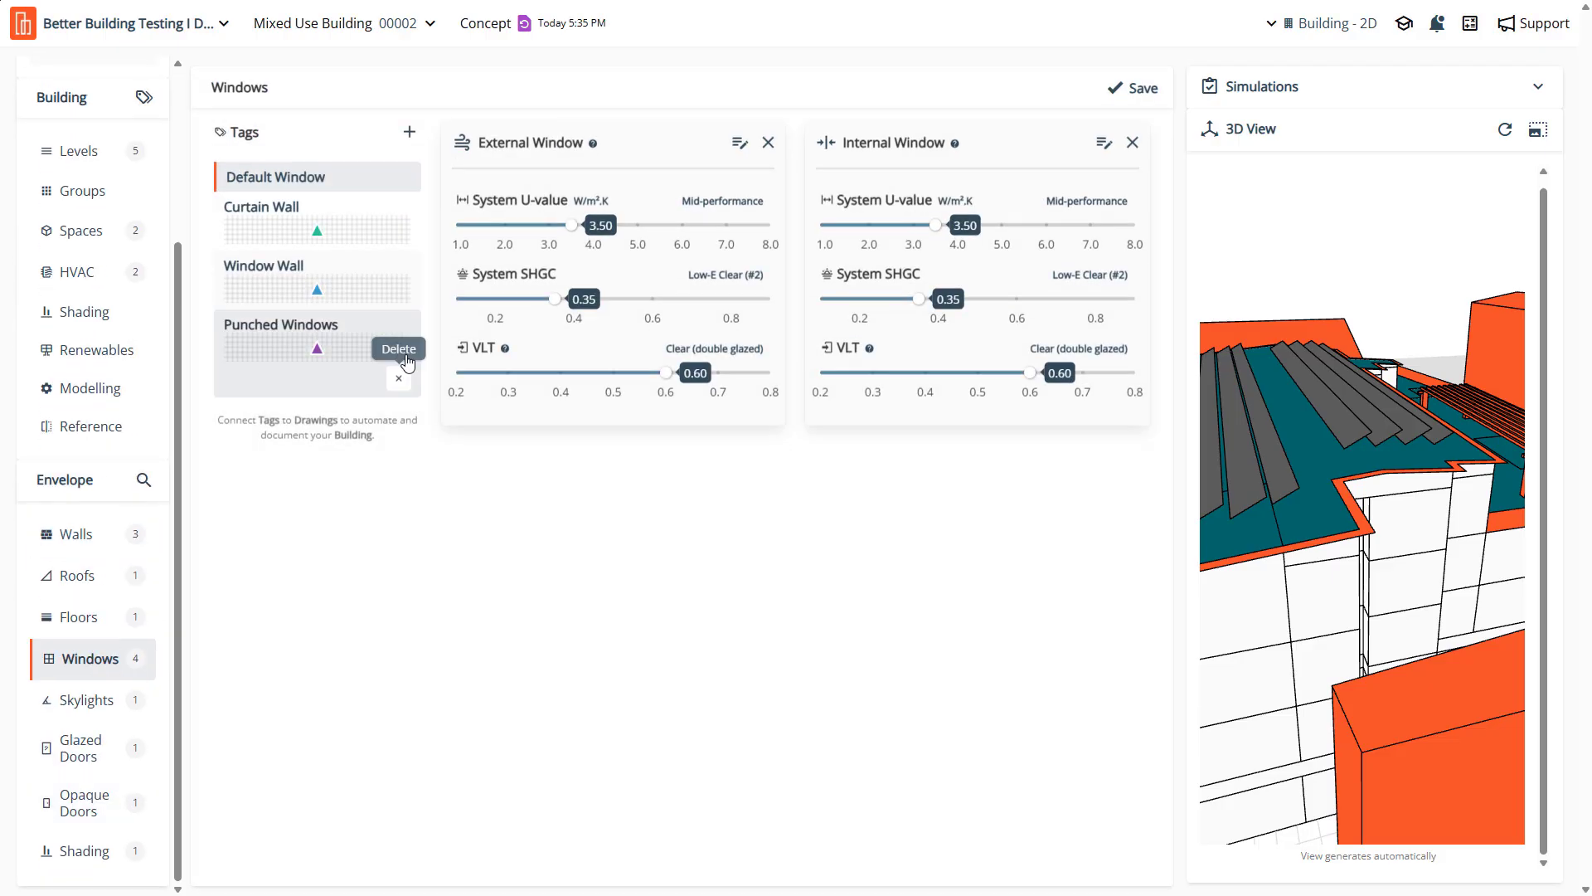
click(267, 222)
click(267, 289)
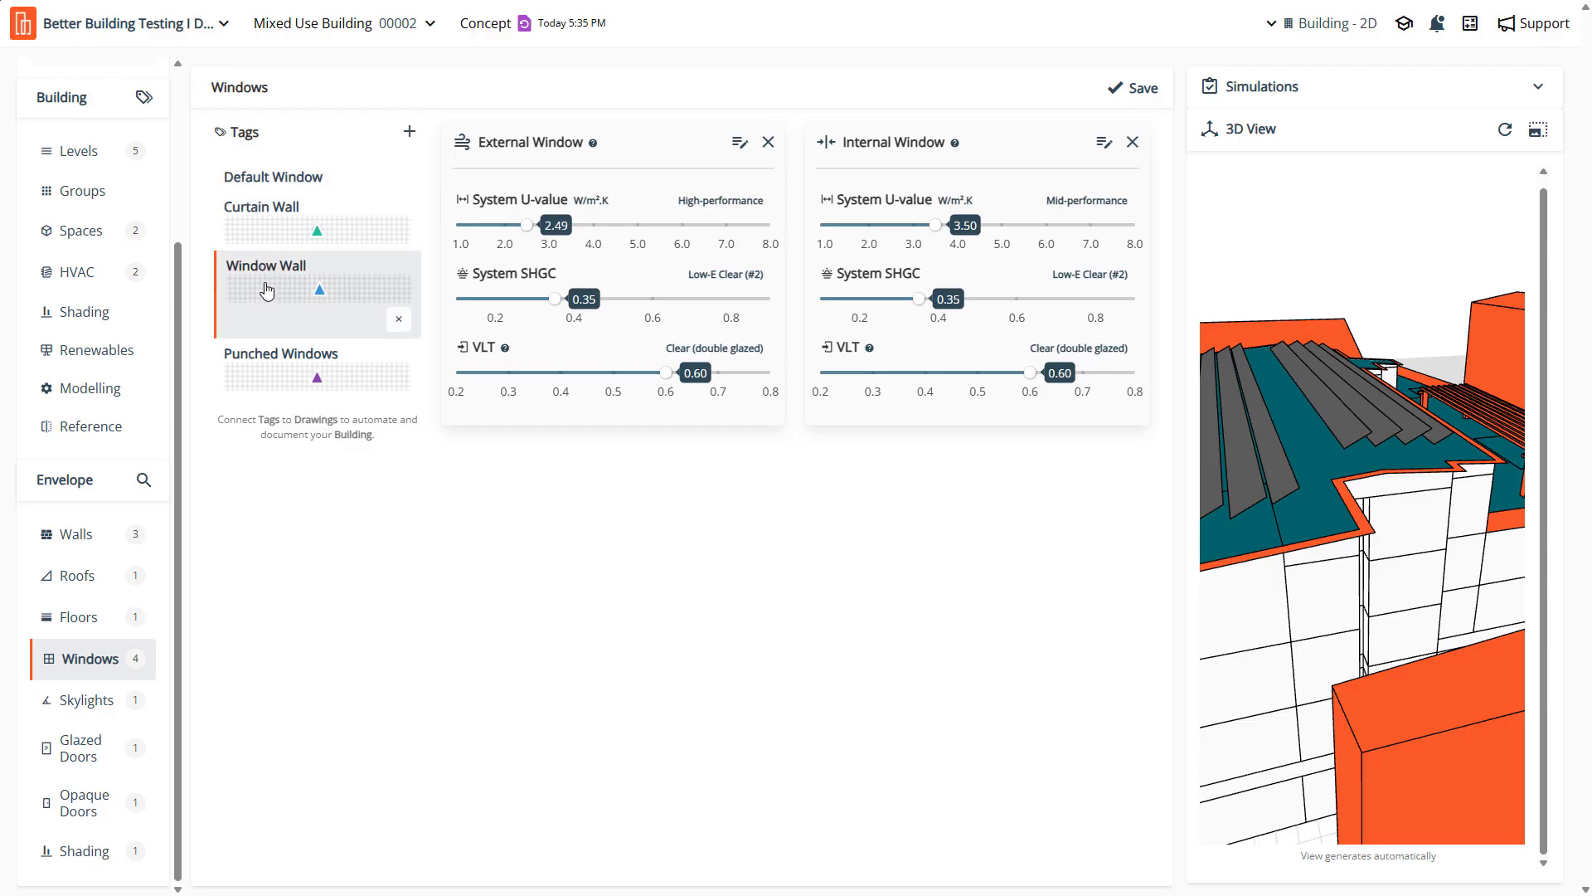
click(249, 365)
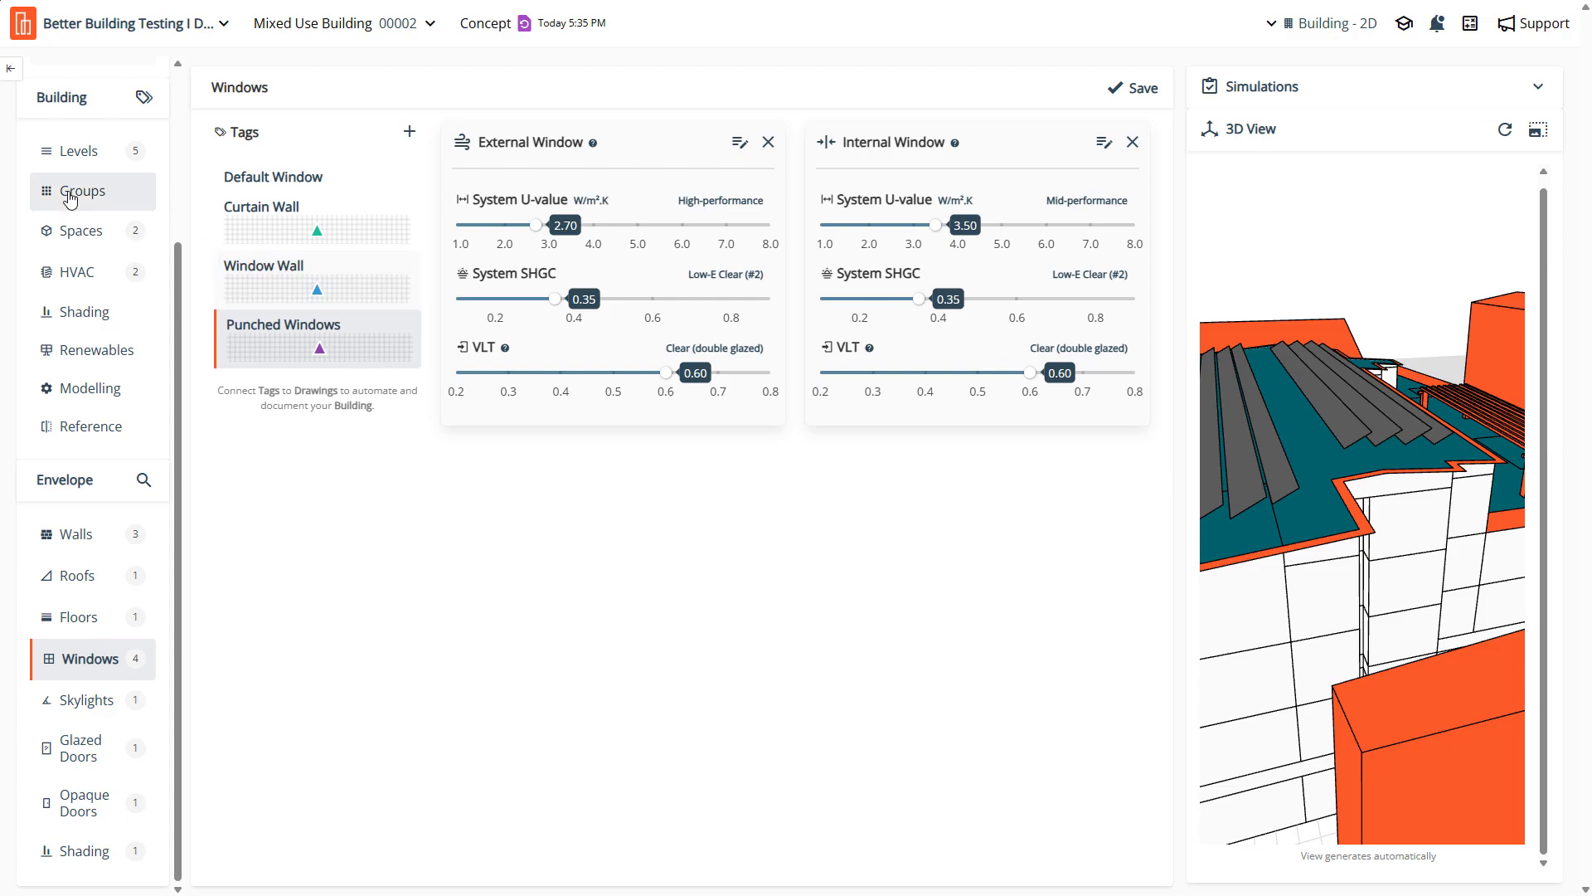
click(737, 145)
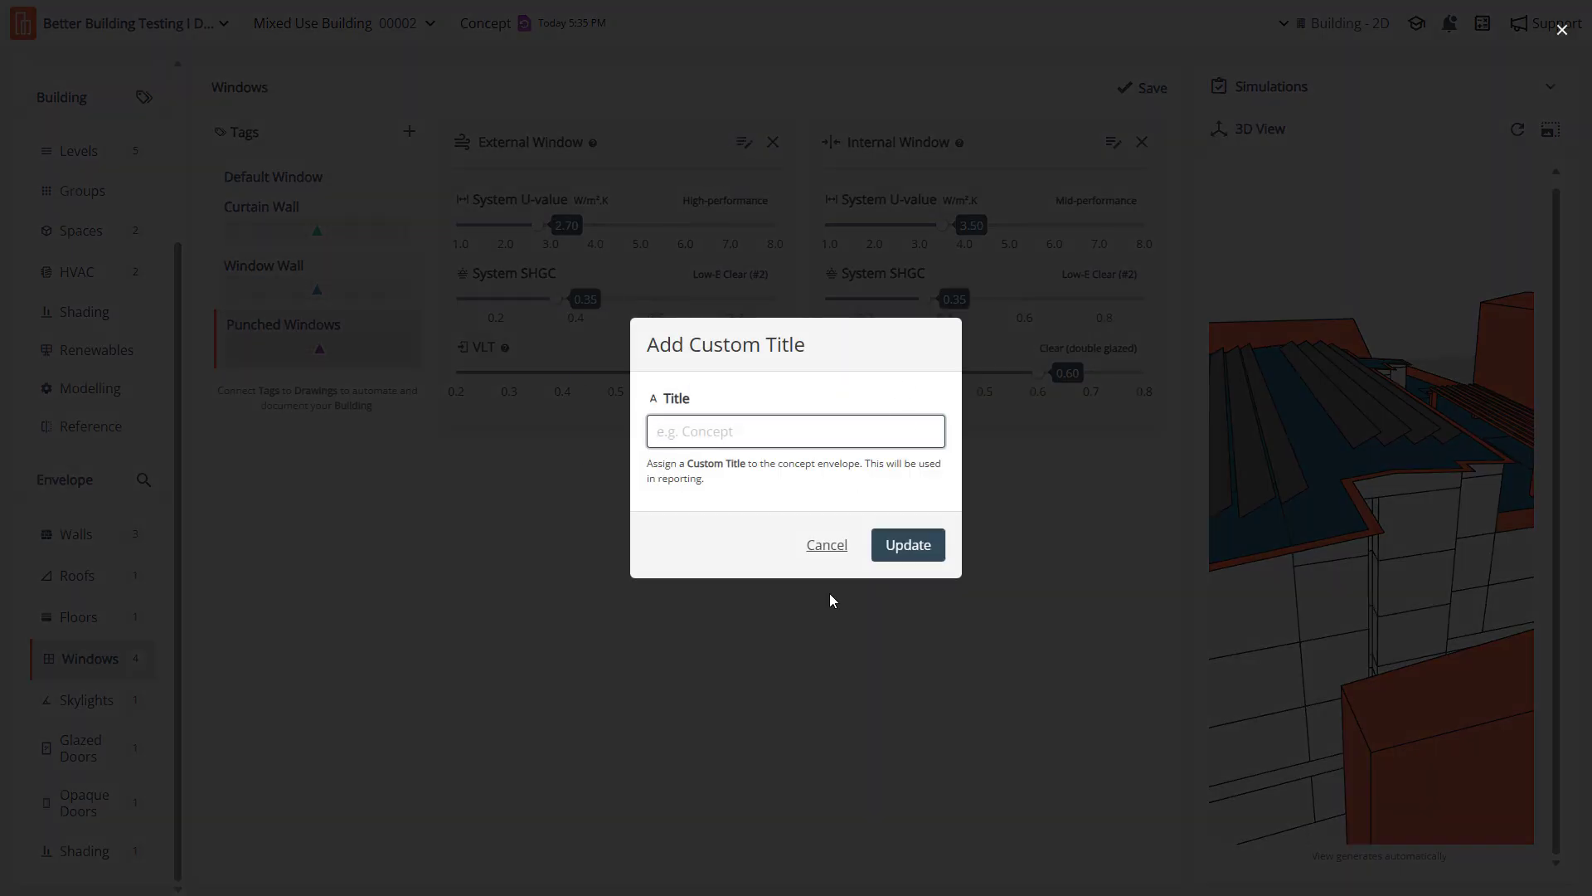
click(826, 547)
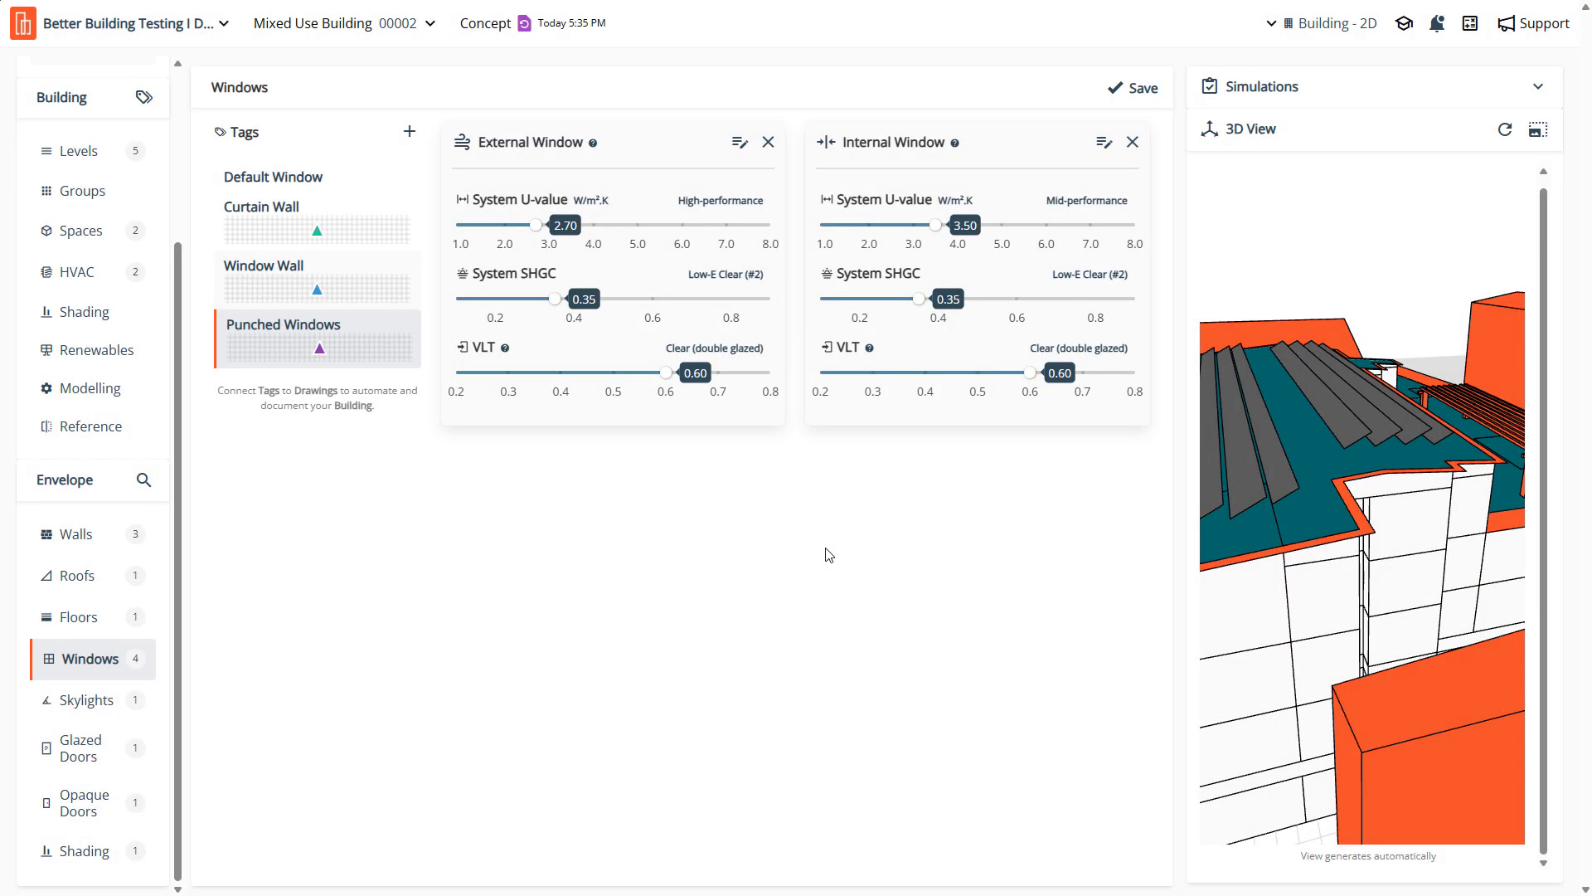
Save the window settings, and review the levels list and the 3rd level drawing
click(1136, 88)
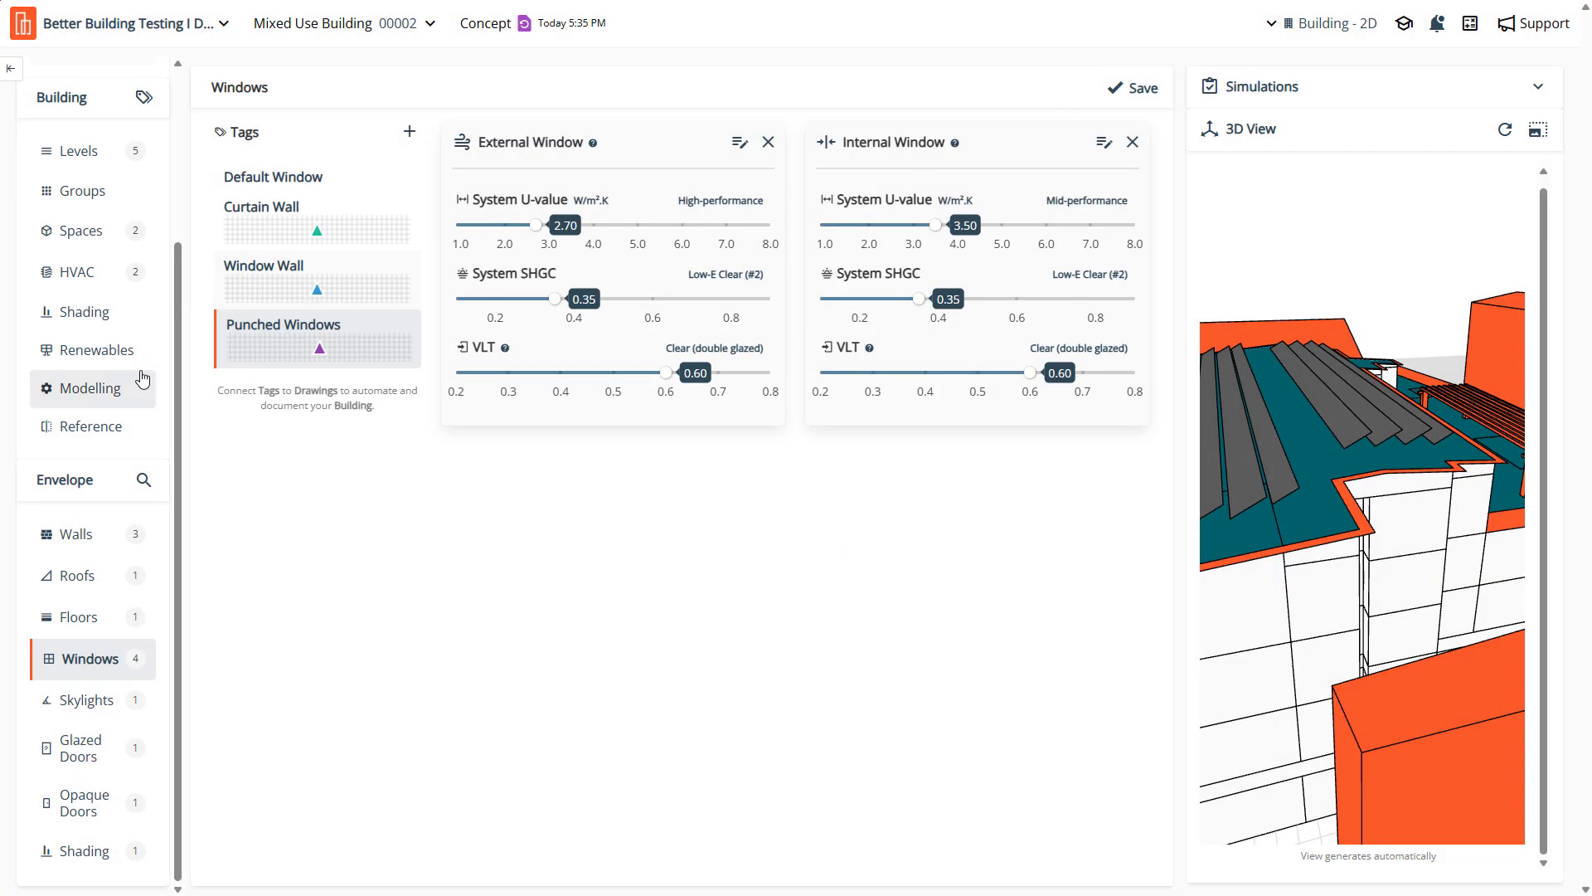
scroll(143, 379, up, 3)
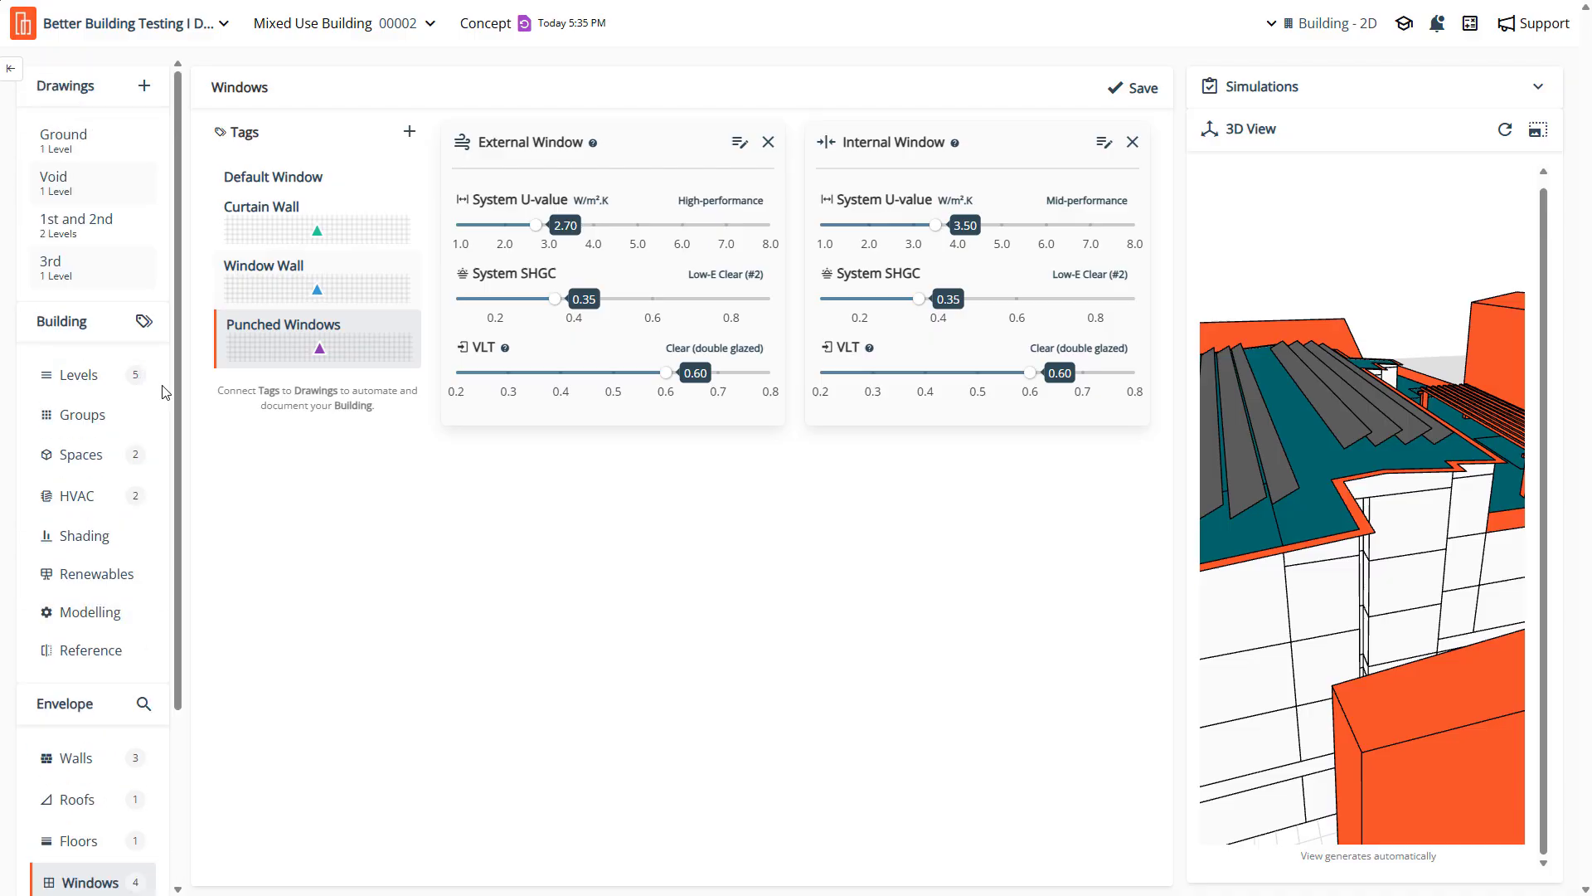
click(92, 387)
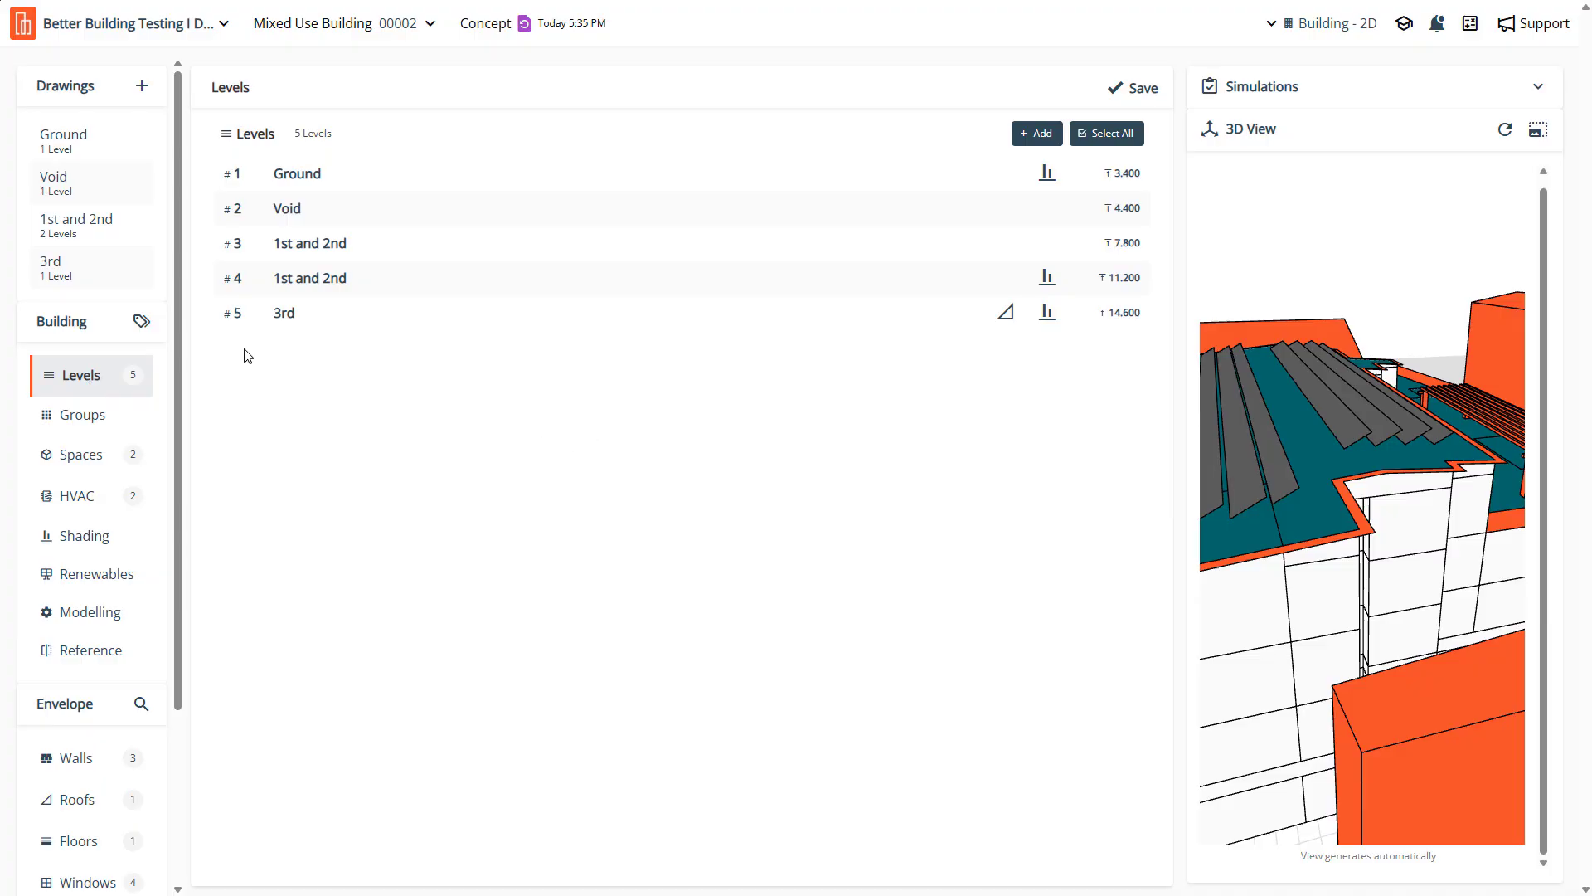
click(53, 265)
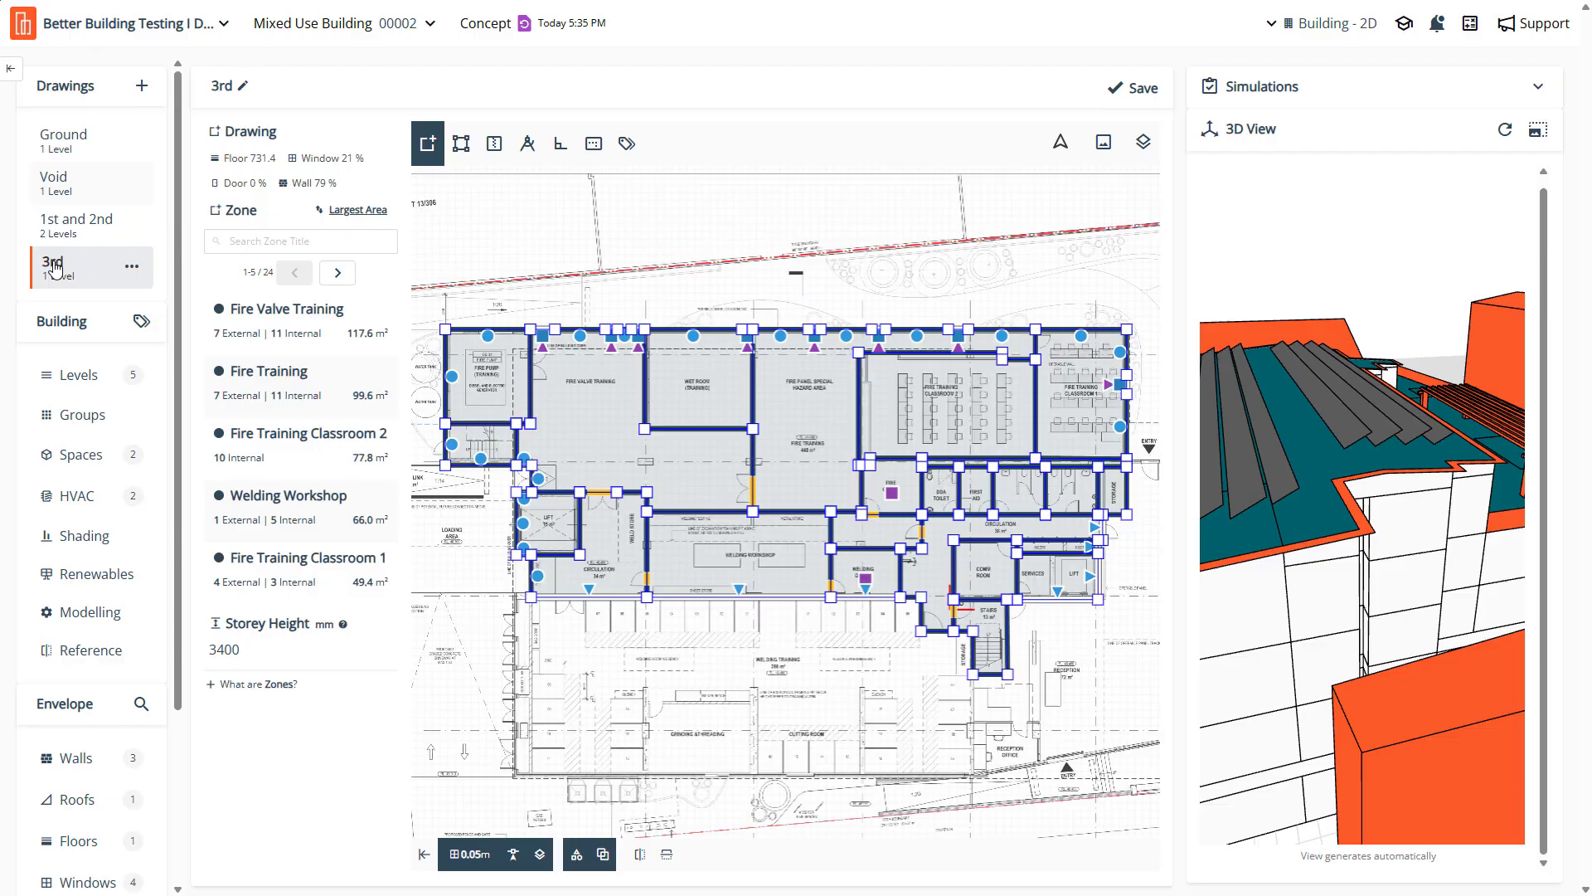
Review the Office space tag's occupants, lights, equipment and thermostat settings
click(71, 461)
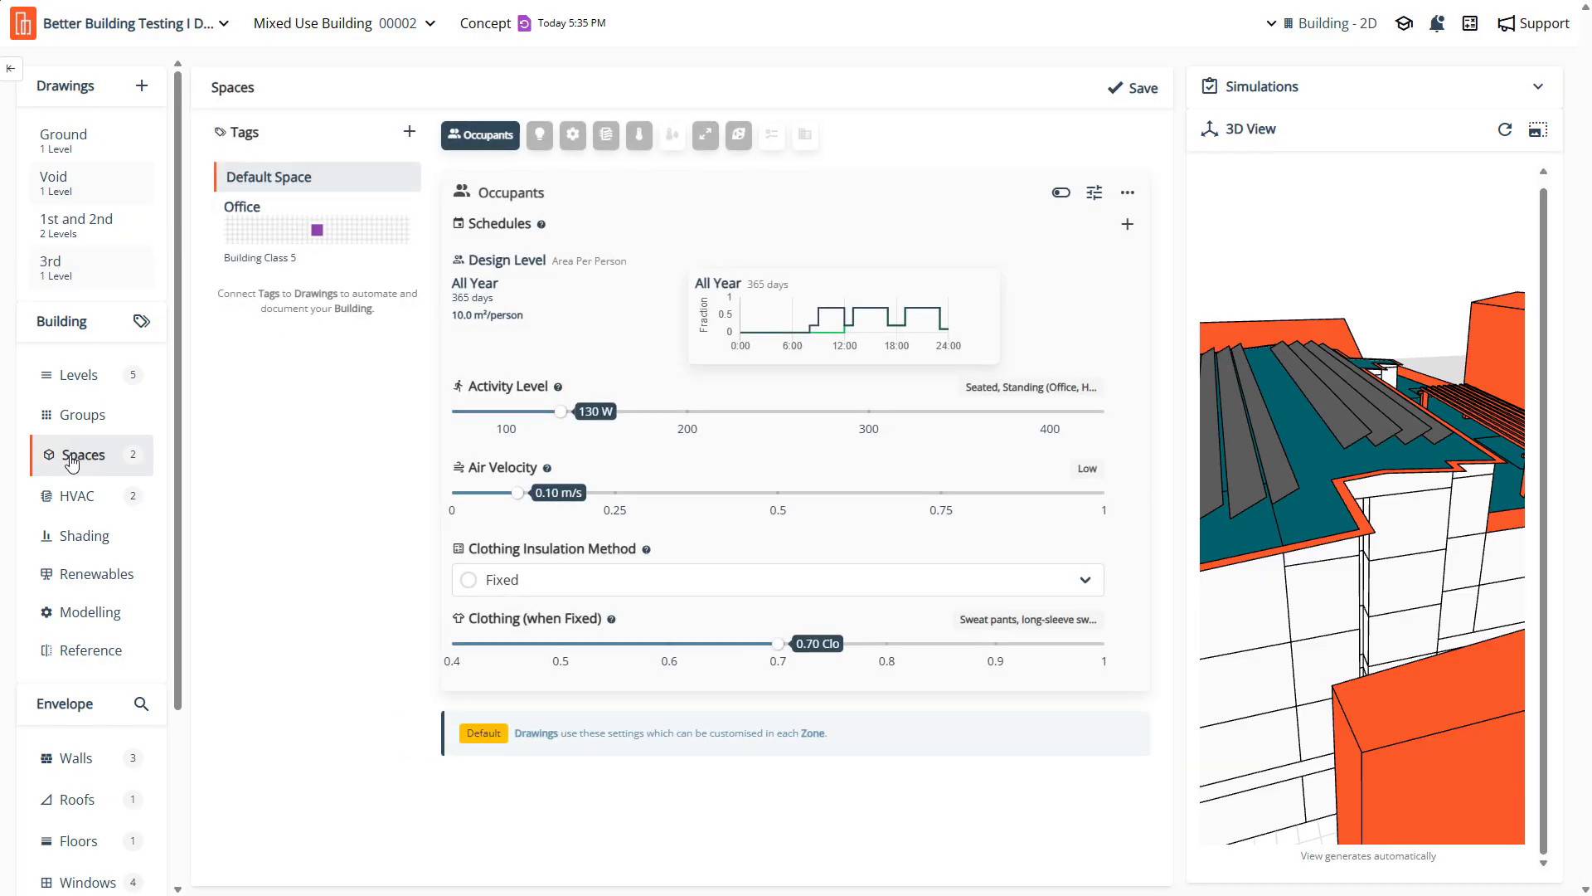
click(256, 238)
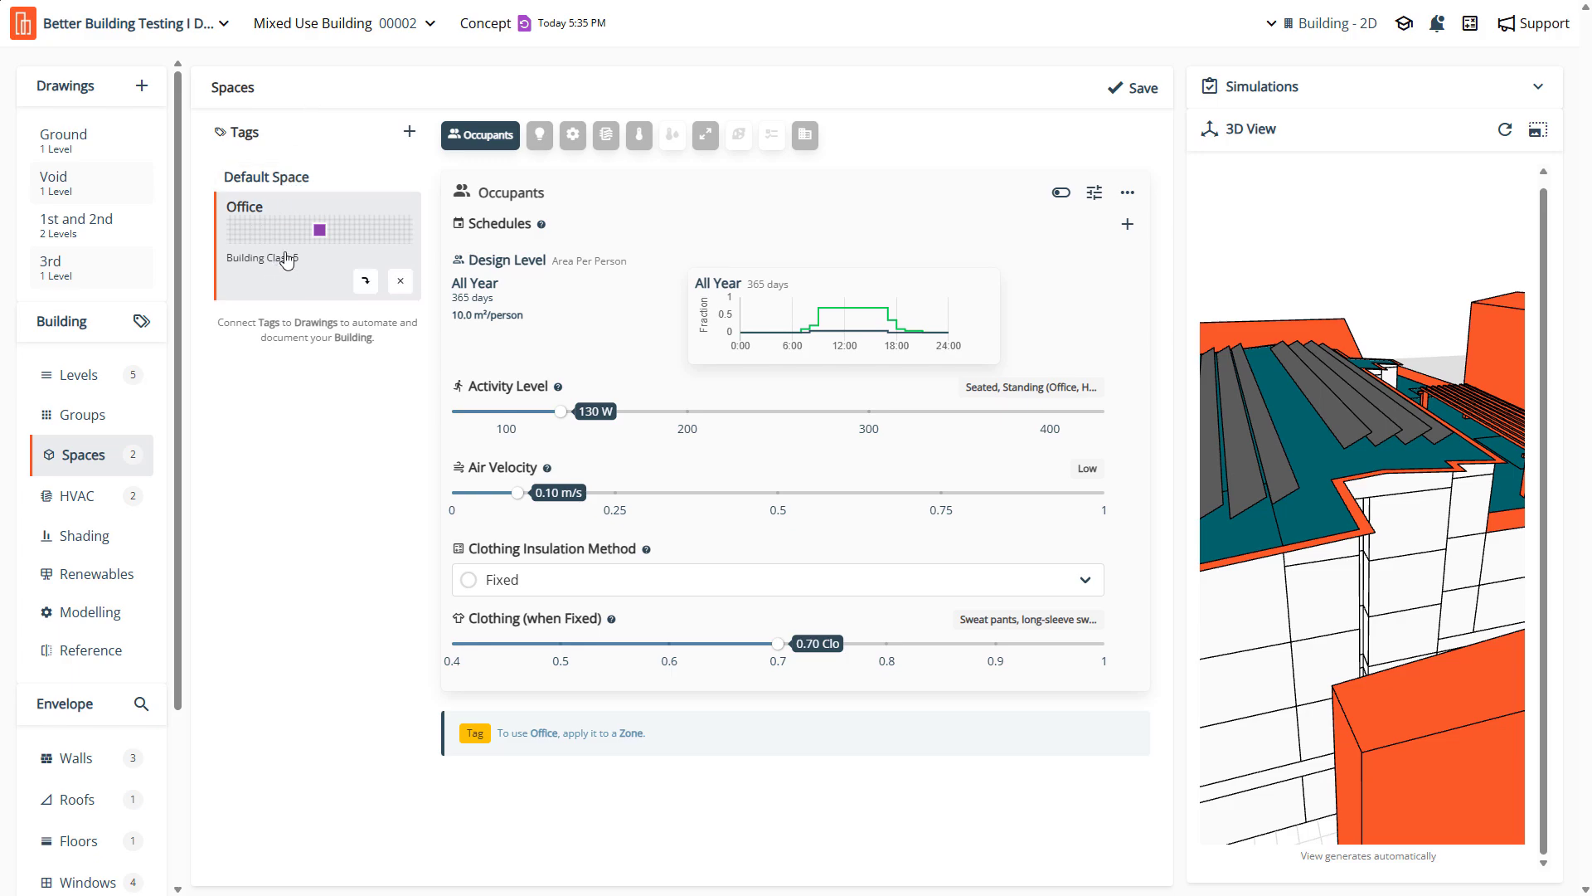
click(538, 141)
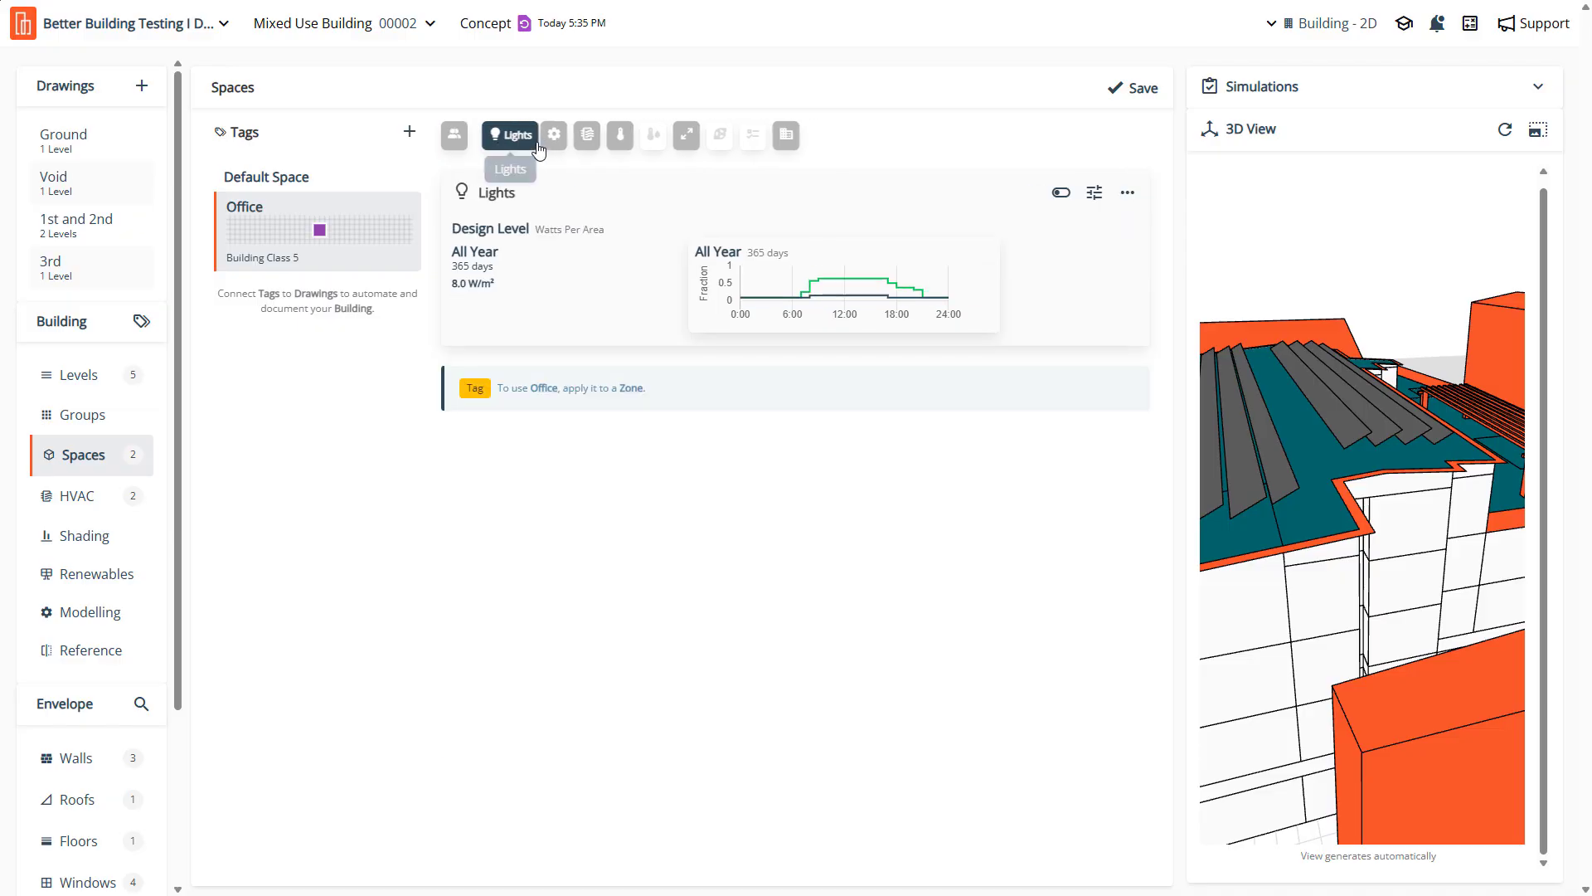
click(552, 136)
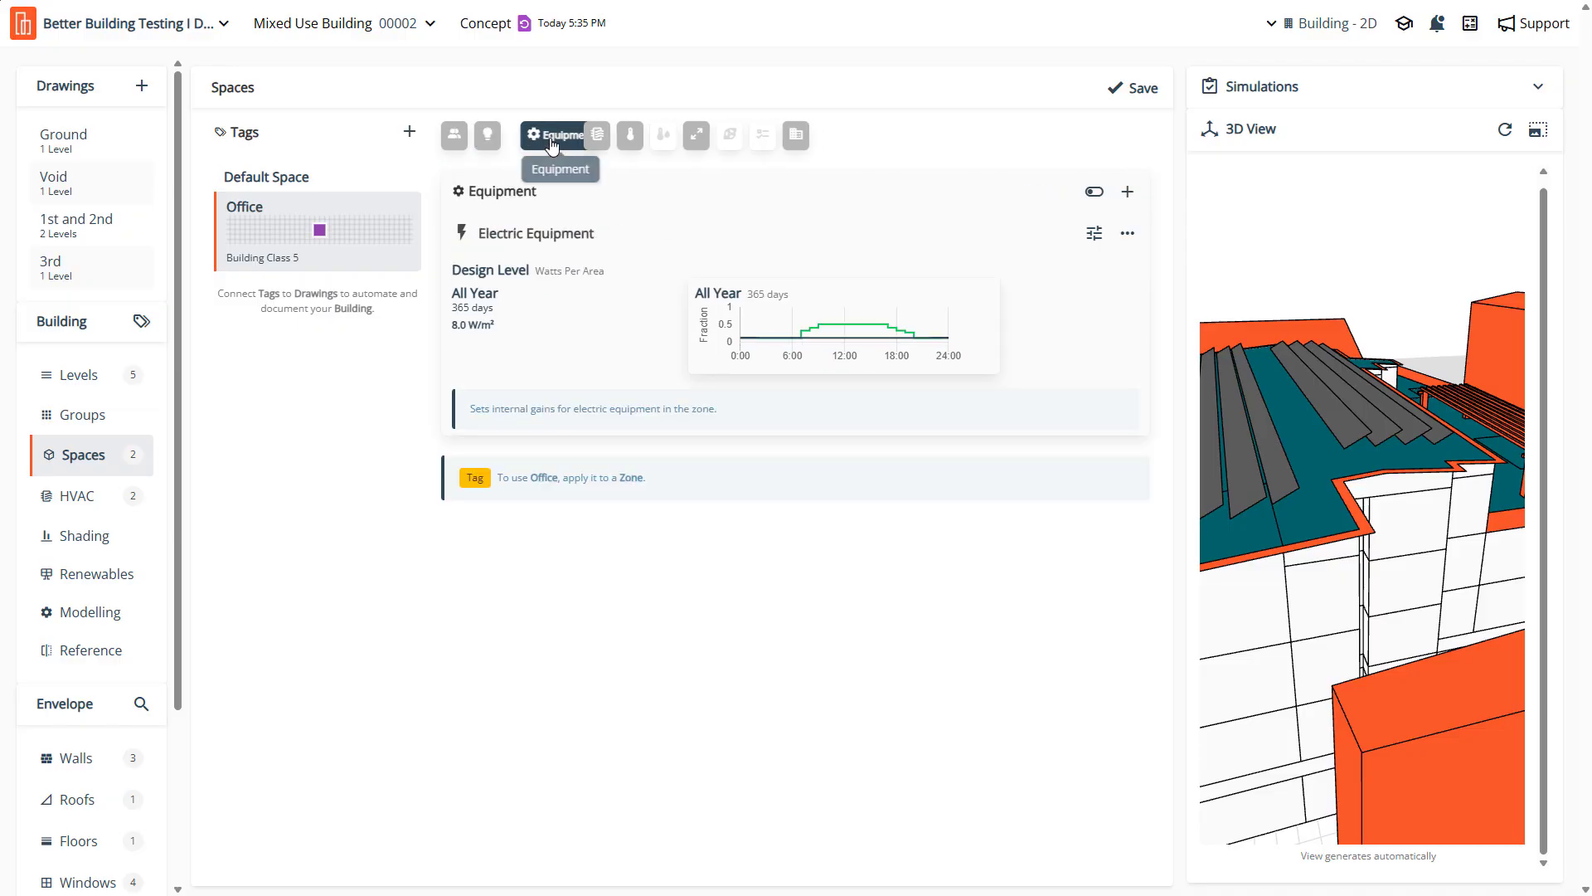
click(603, 140)
click(635, 137)
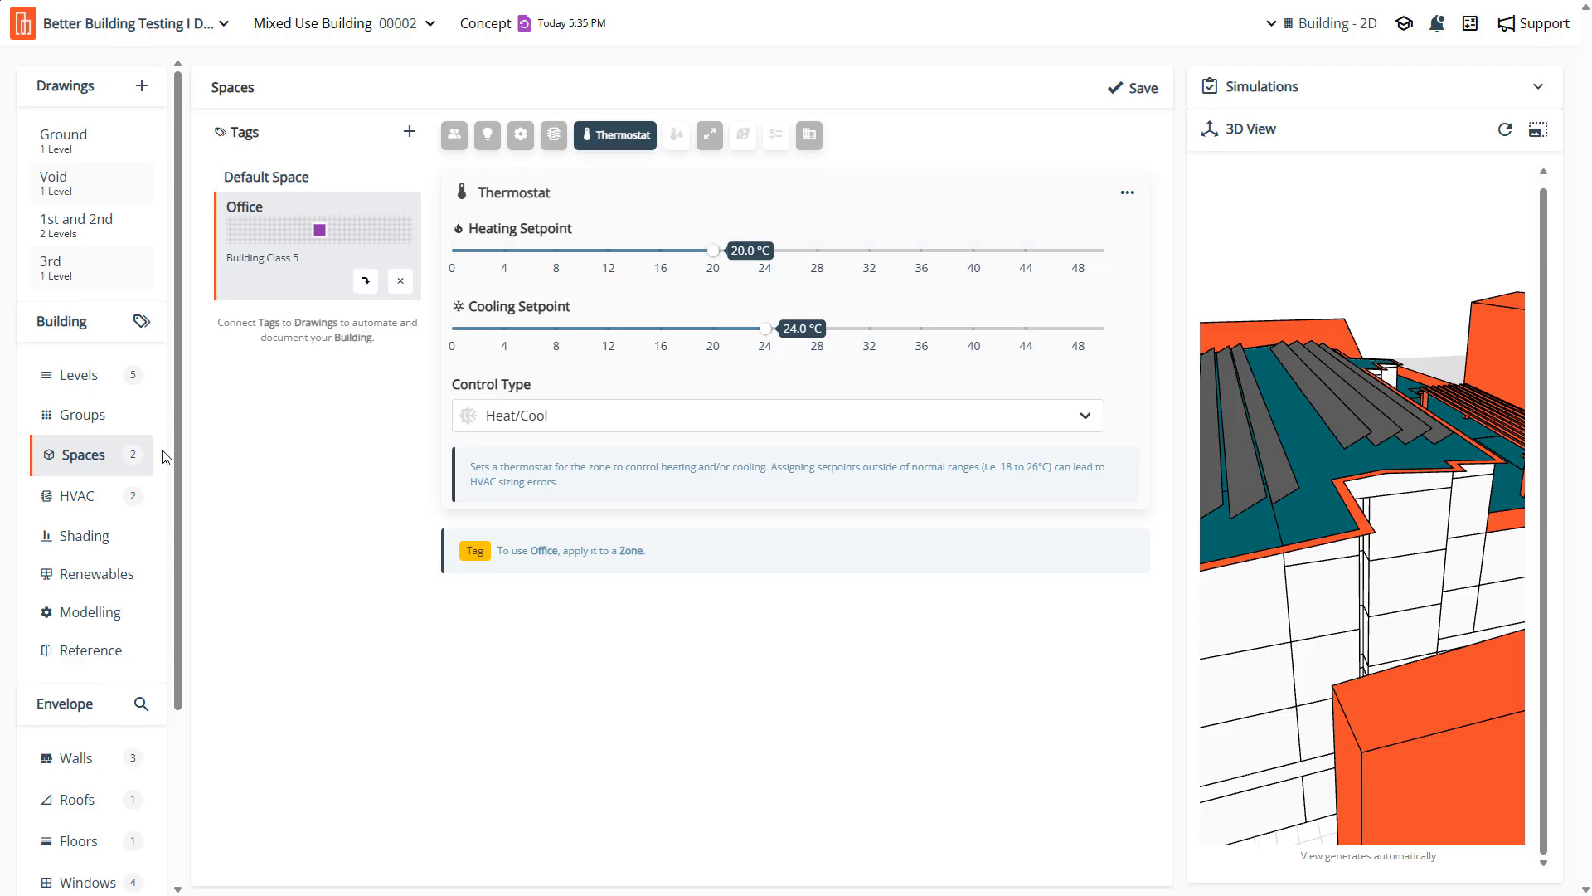
Clear the existing HVAC schematic, removing all HVAC from the design
click(73, 506)
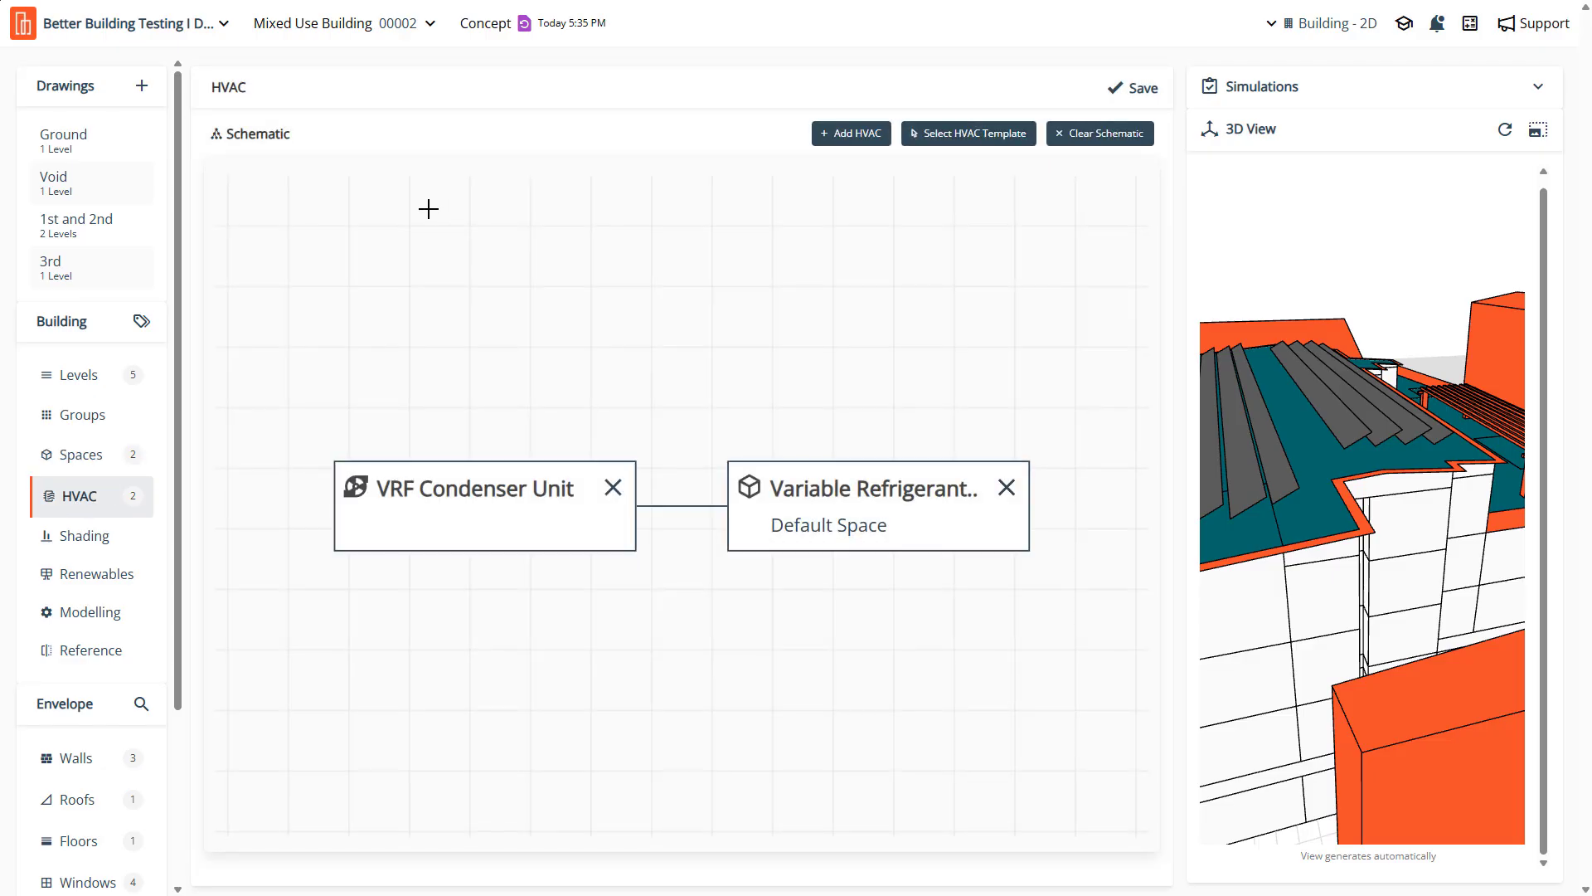
scroll(427, 208, down, 3)
scroll(527, 533, up, 4)
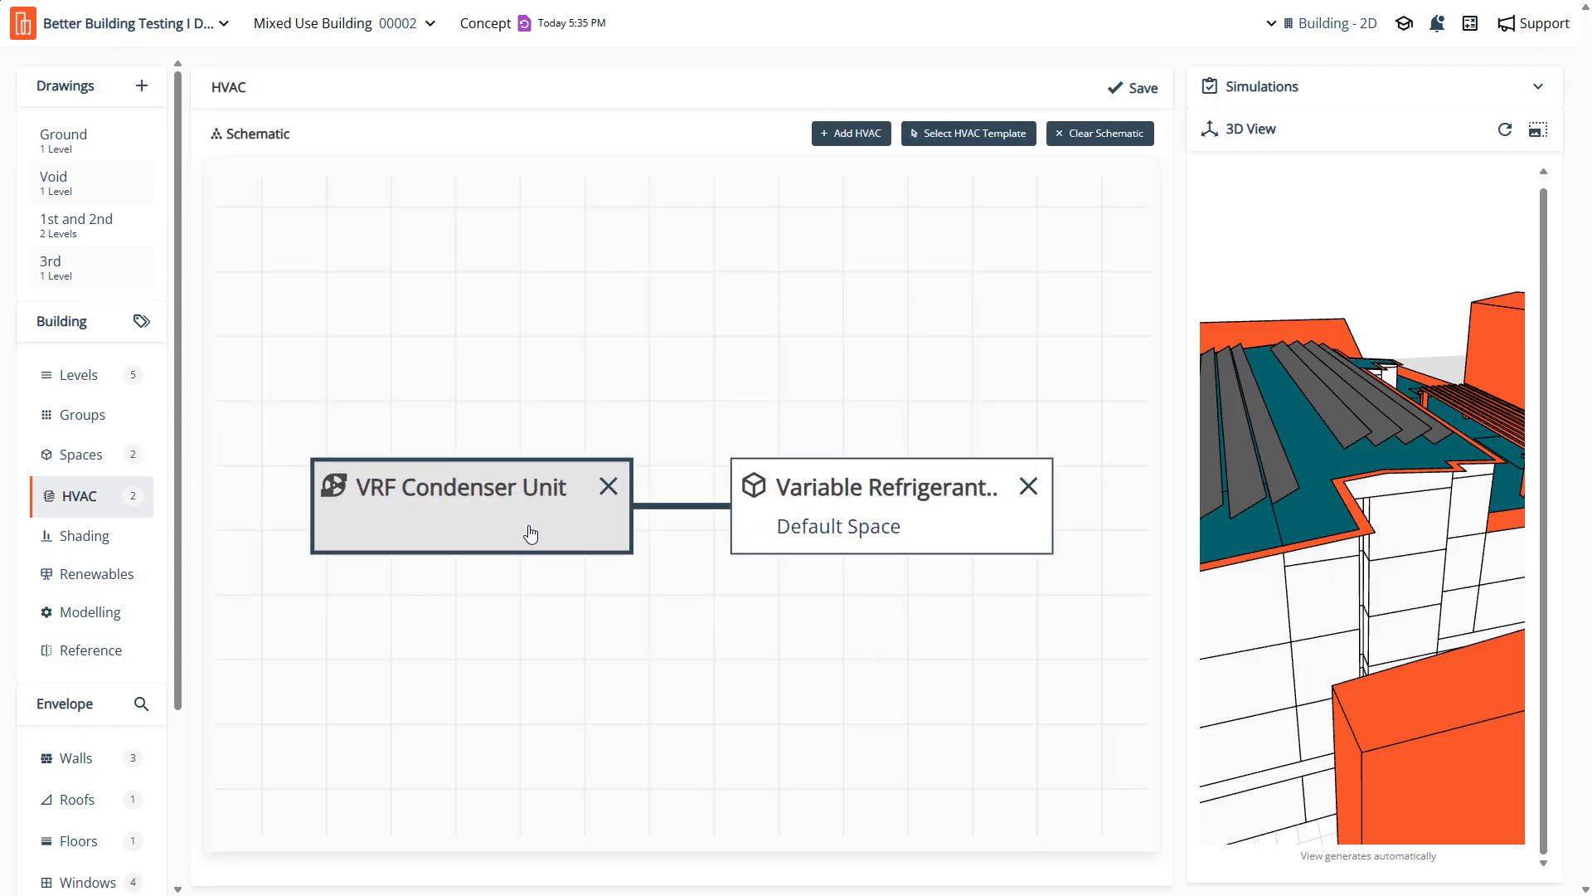
click(1108, 136)
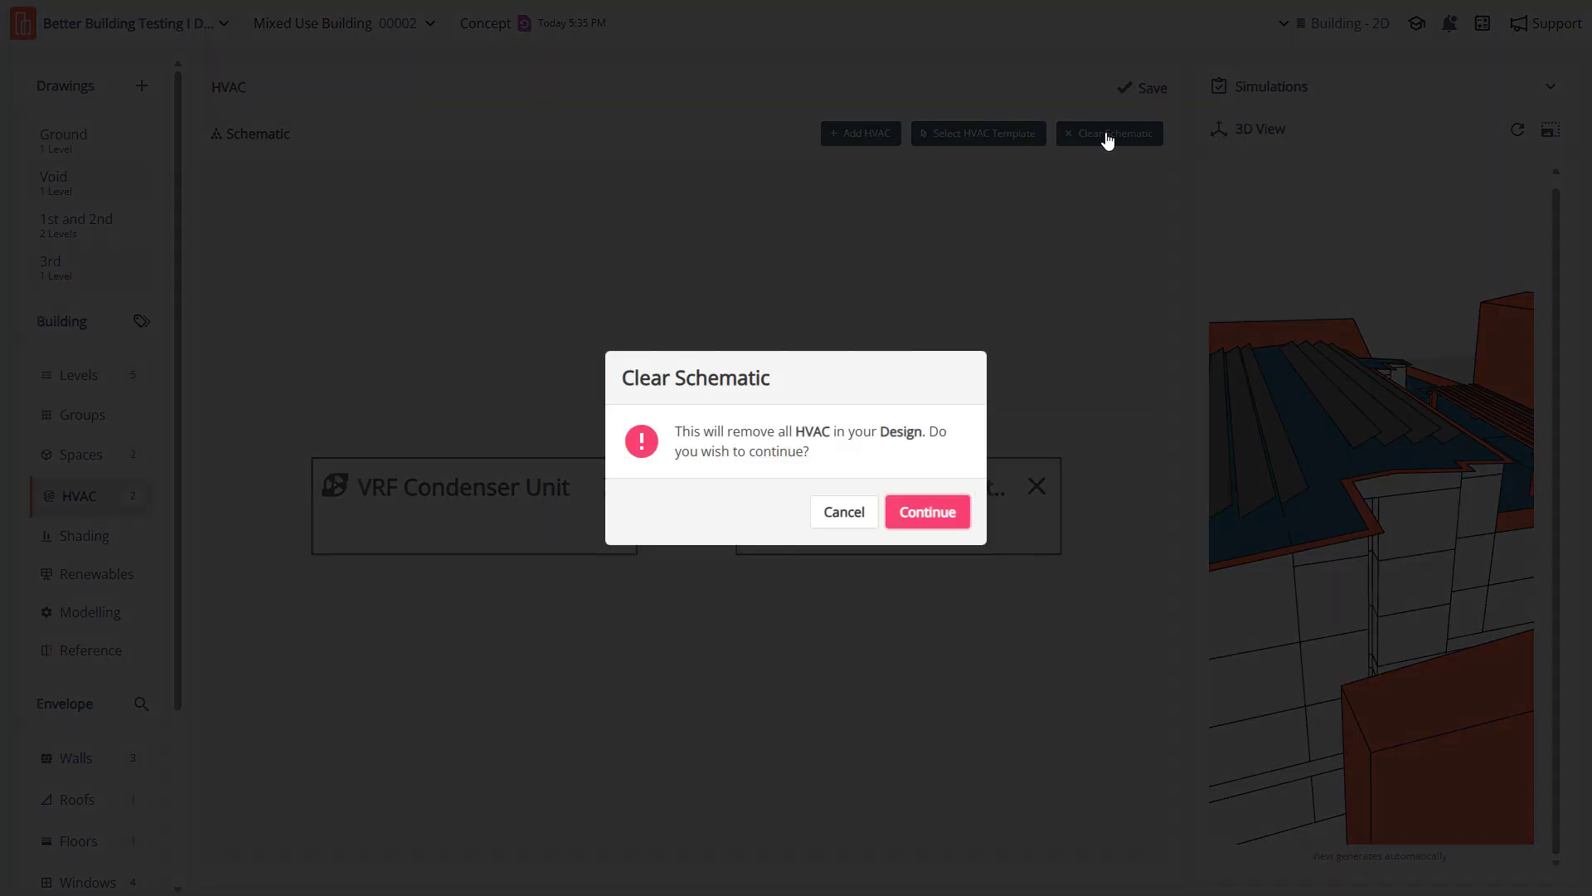
click(939, 512)
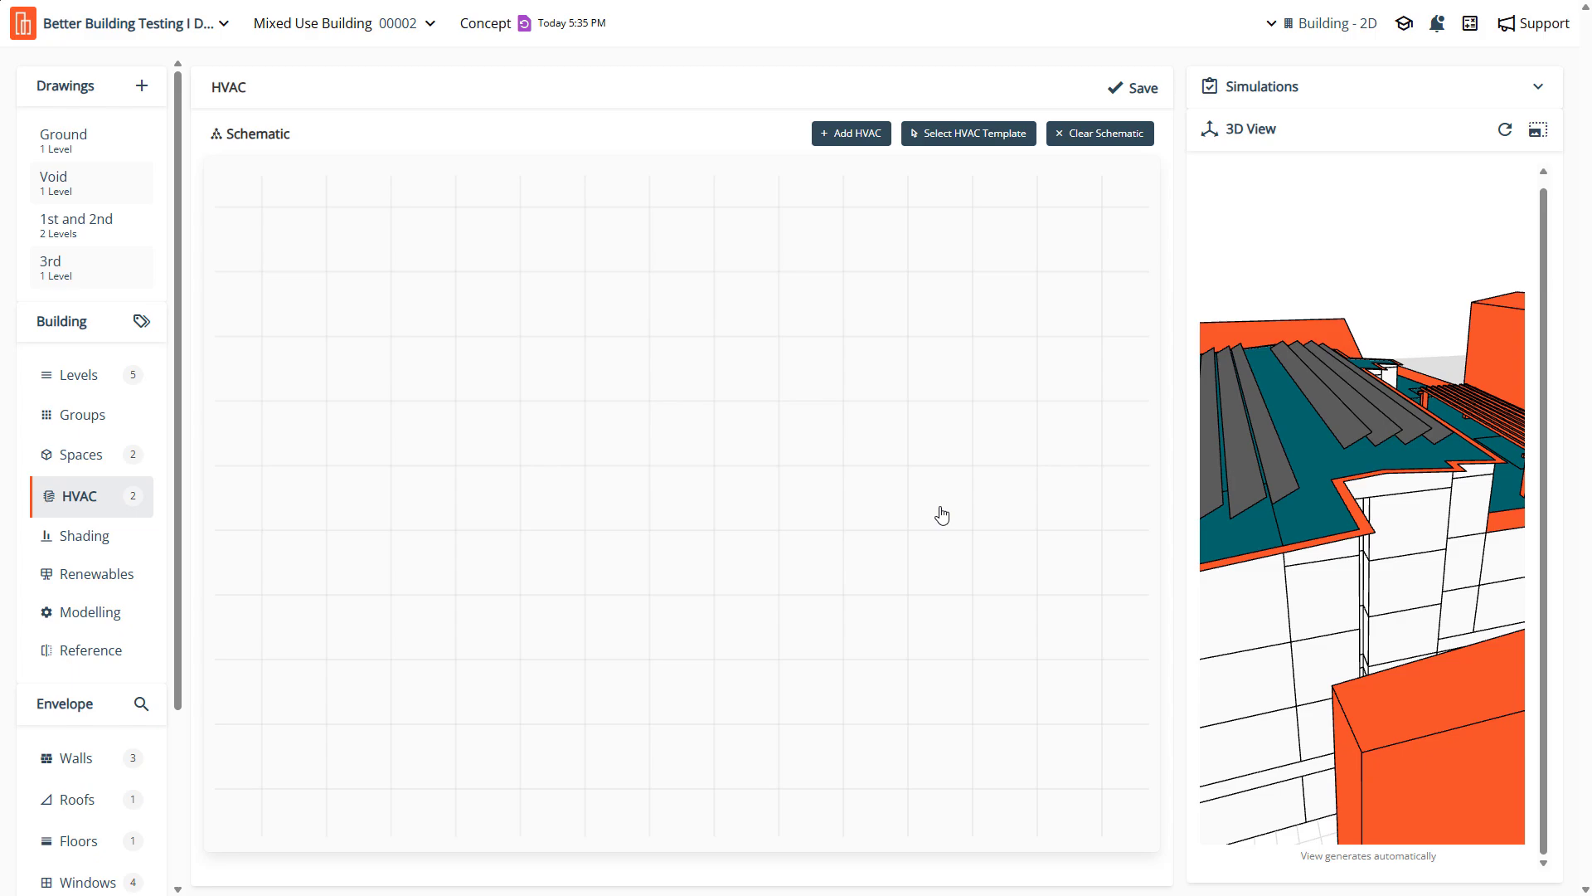
Add the Variable Refrigerant Flow (EnergyPlus HVACTemplate) template to the schematic for both the Default Space and the Office space
click(960, 141)
click(594, 313)
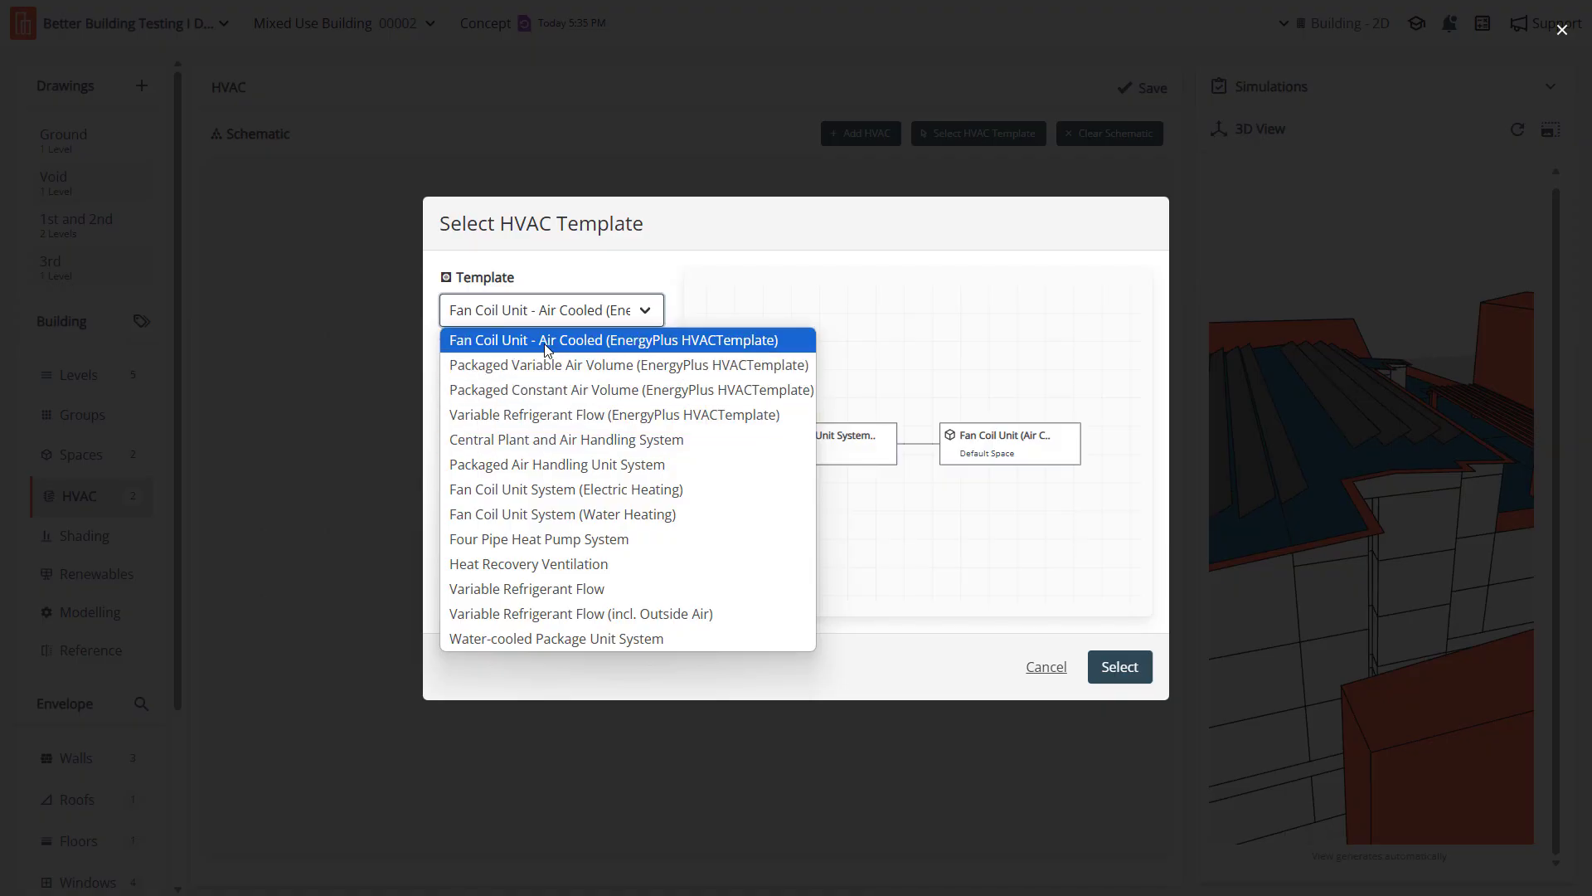
click(537, 420)
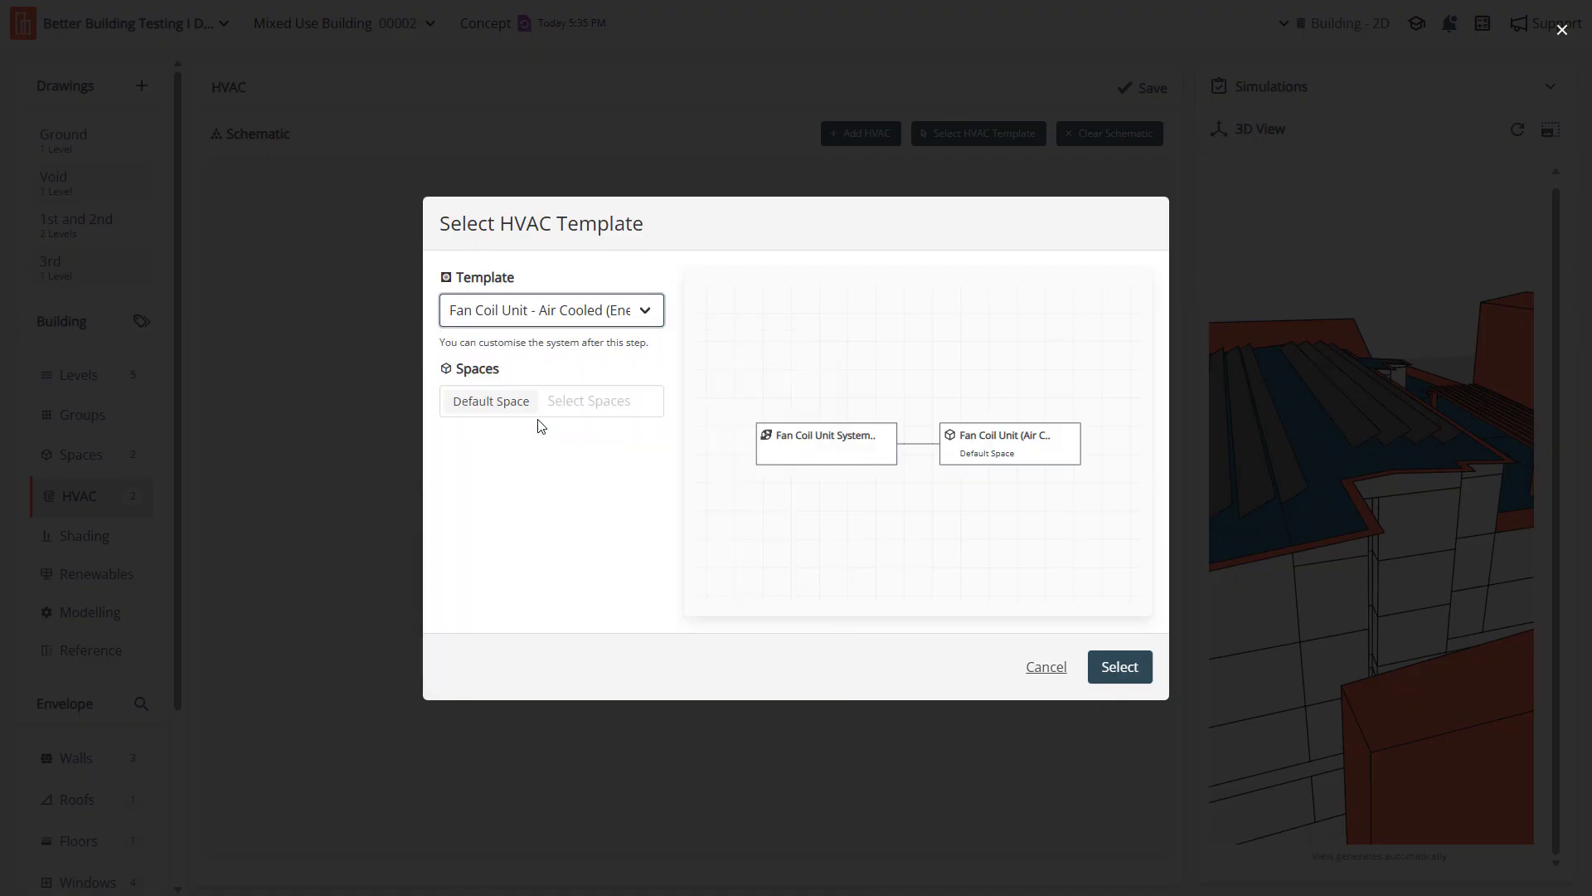
click(565, 402)
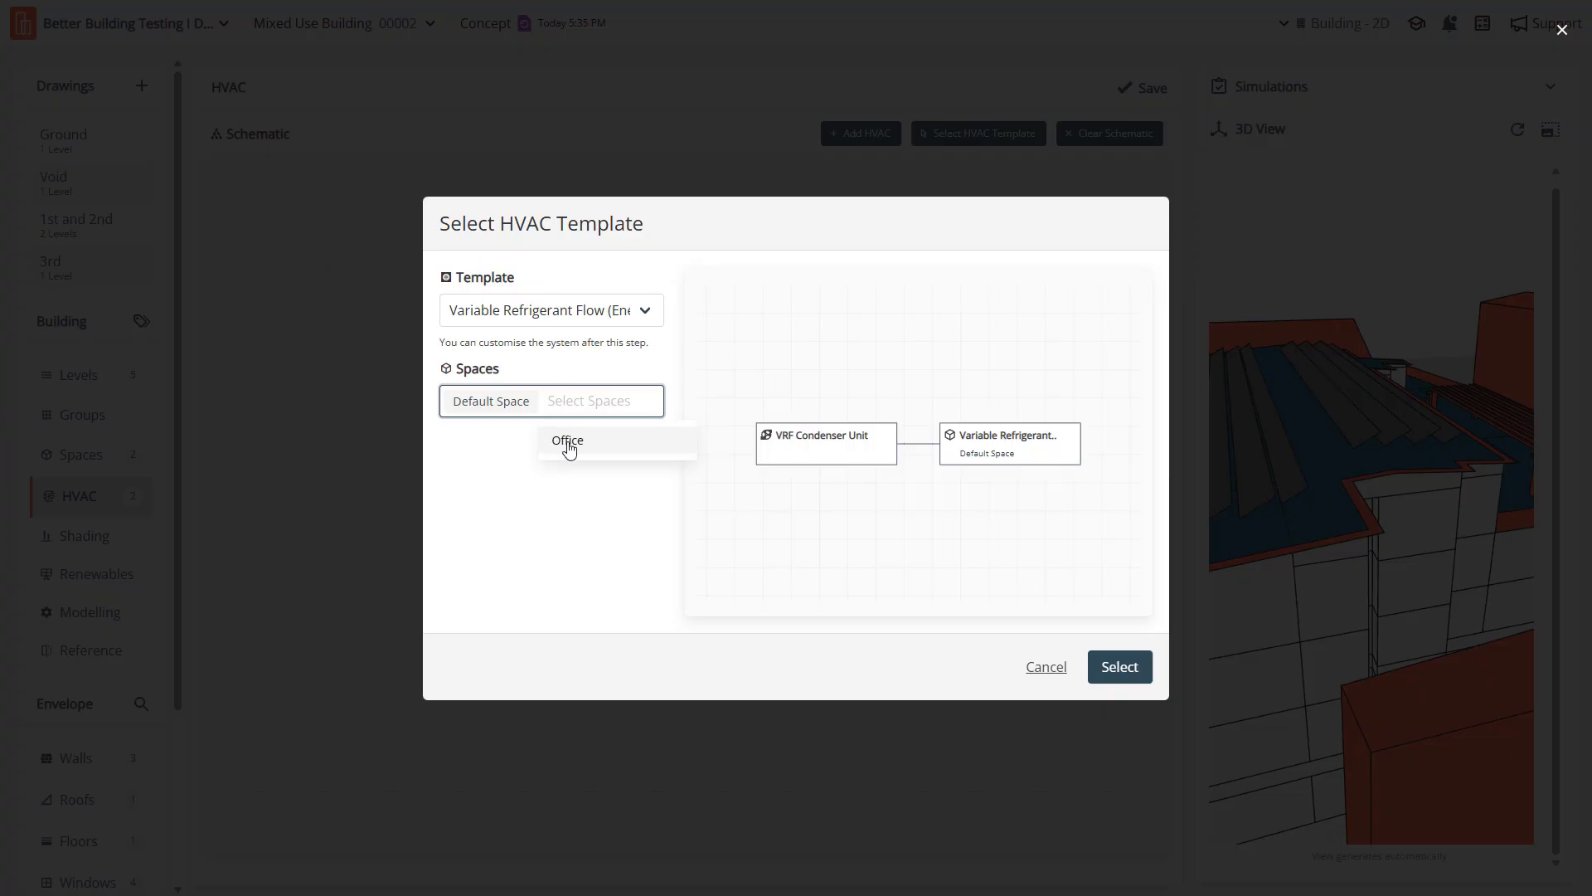
click(569, 444)
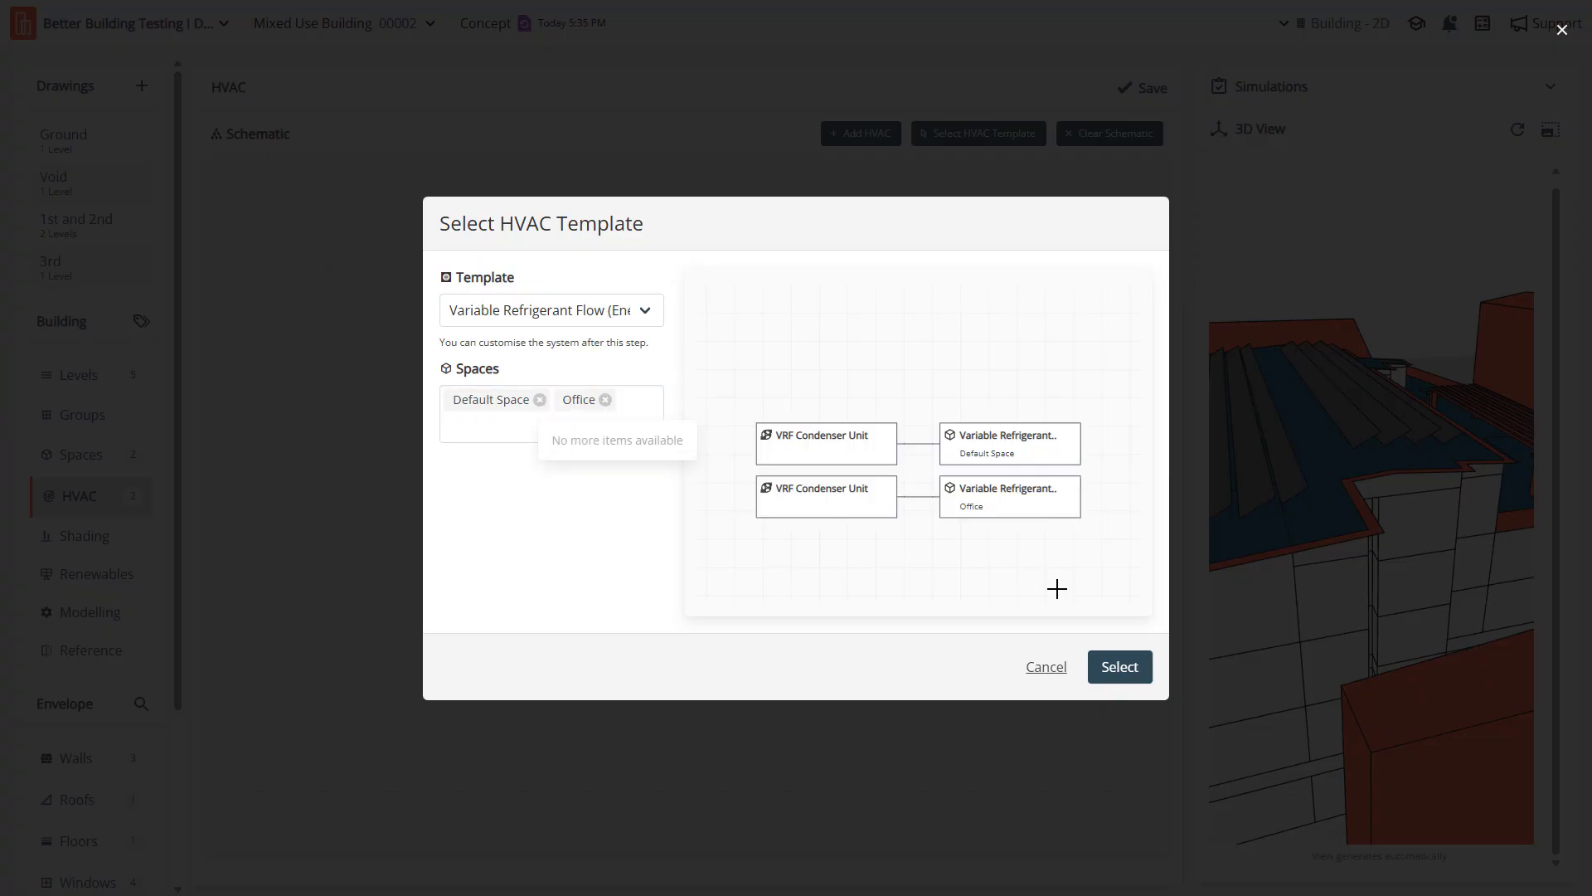
scroll(1055, 587, up, 2)
scroll(1055, 587, down, 1)
click(1125, 676)
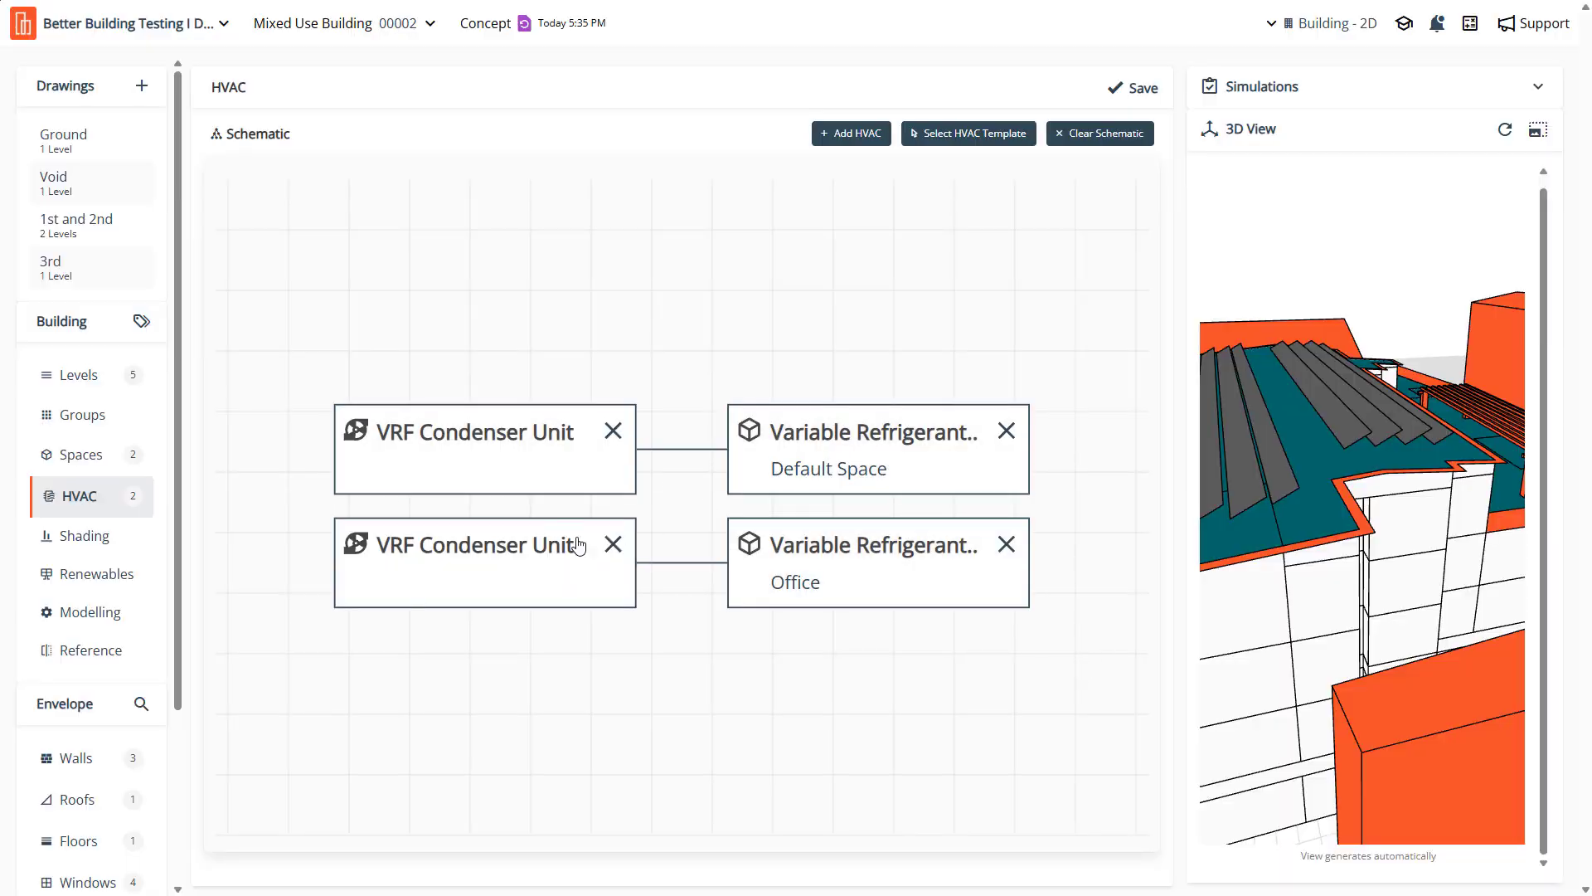
Review the performance settings of the Default Space's VRF Condenser Unit without changing them, and look over the schematic
click(478, 444)
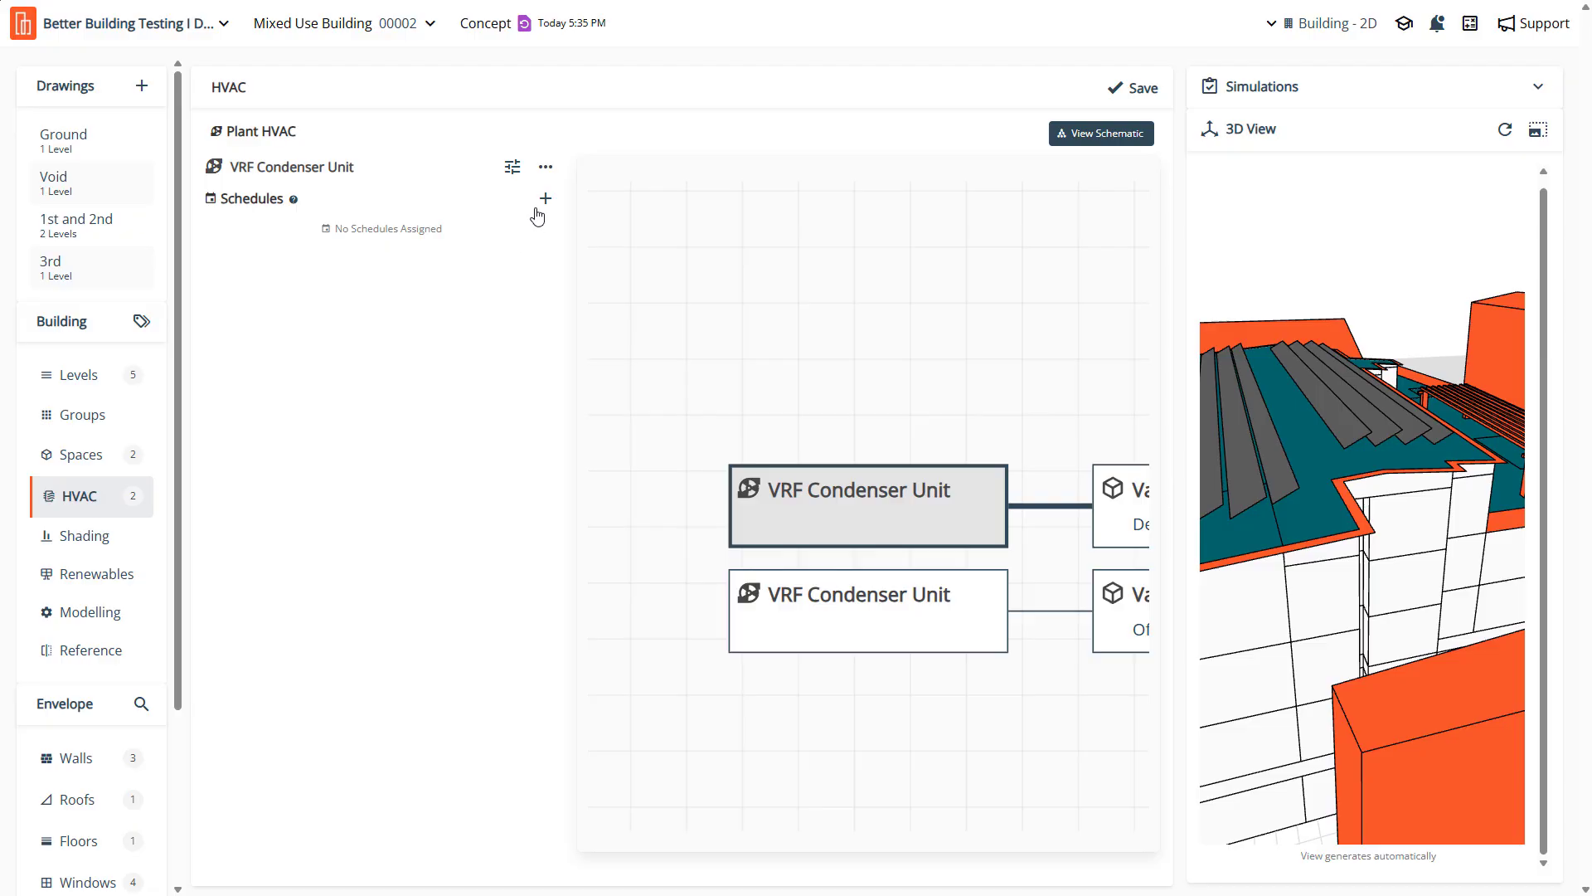
click(513, 167)
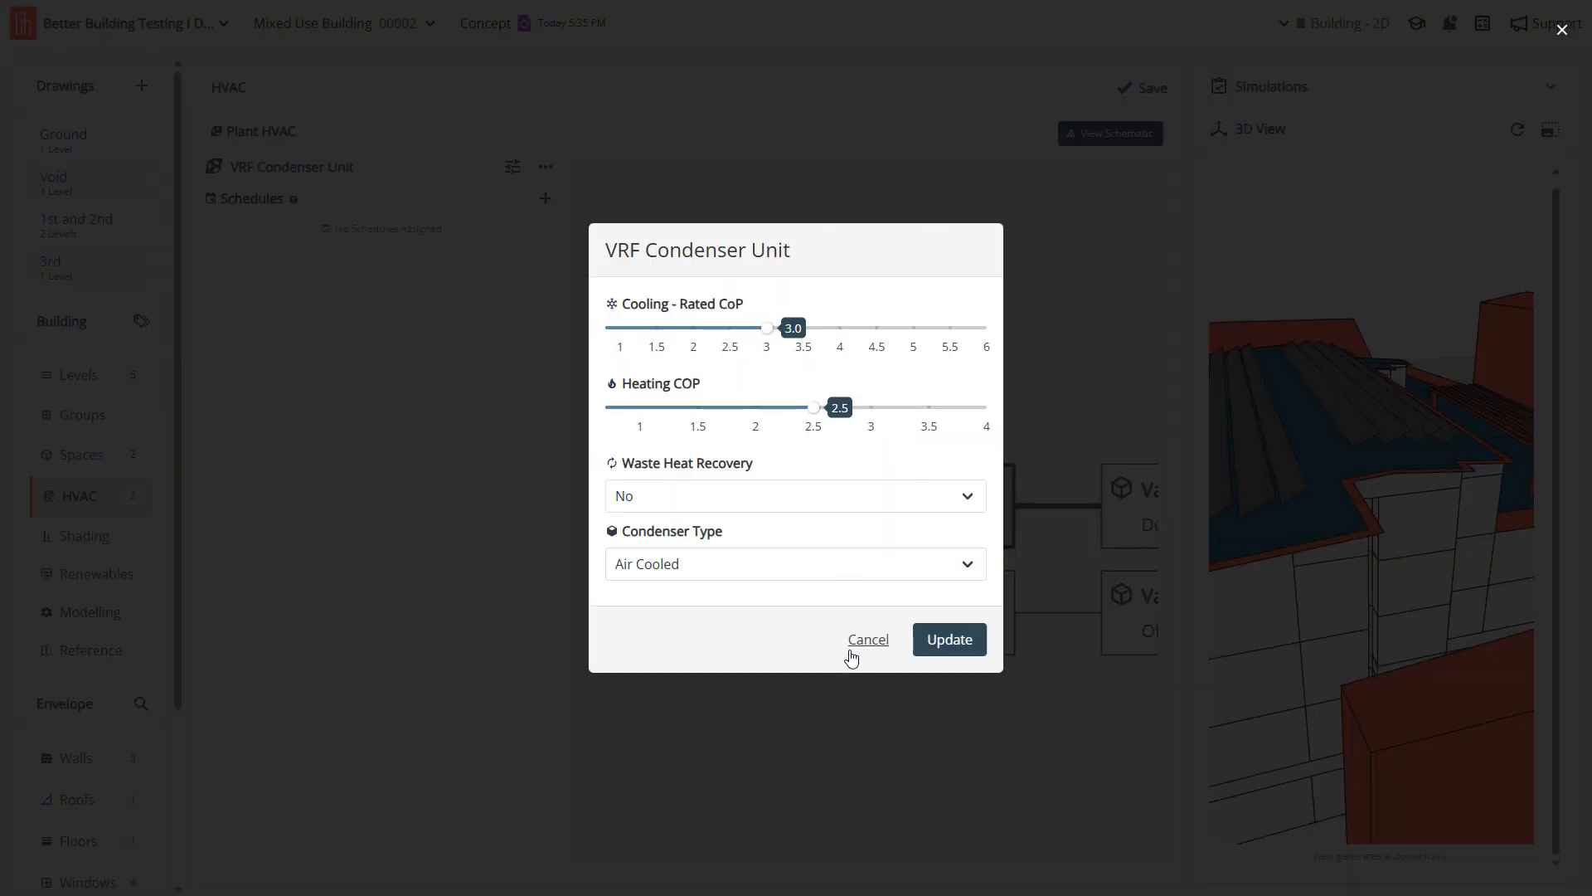
click(863, 639)
scroll(627, 330, down, 6)
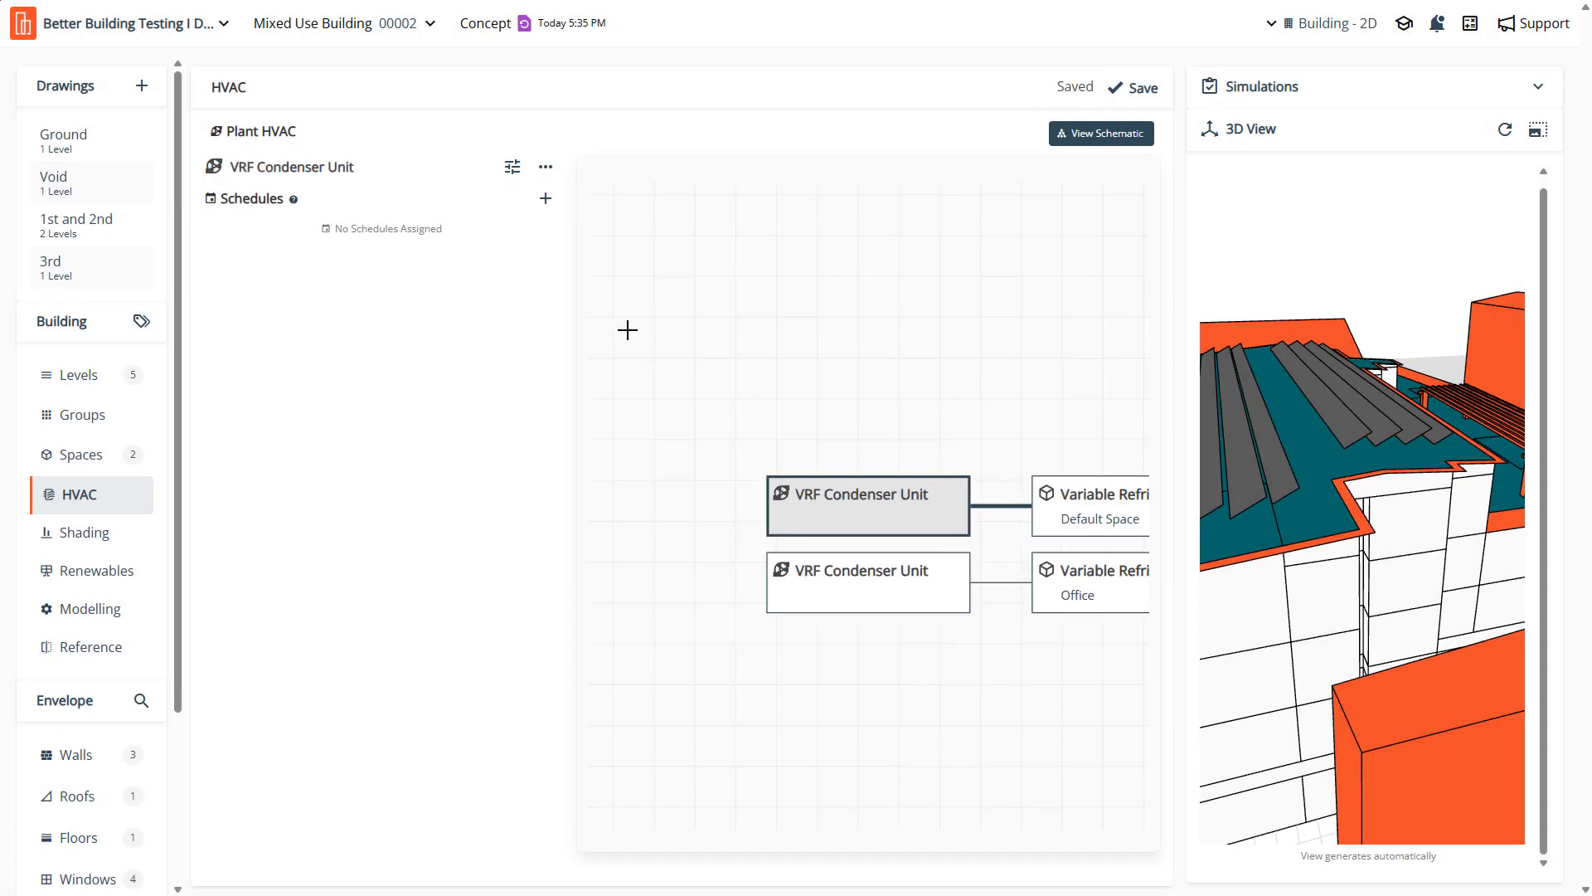
scroll(1066, 531, up, 6)
scroll(1028, 529, down, 4)
scroll(1136, 531, up, 2)
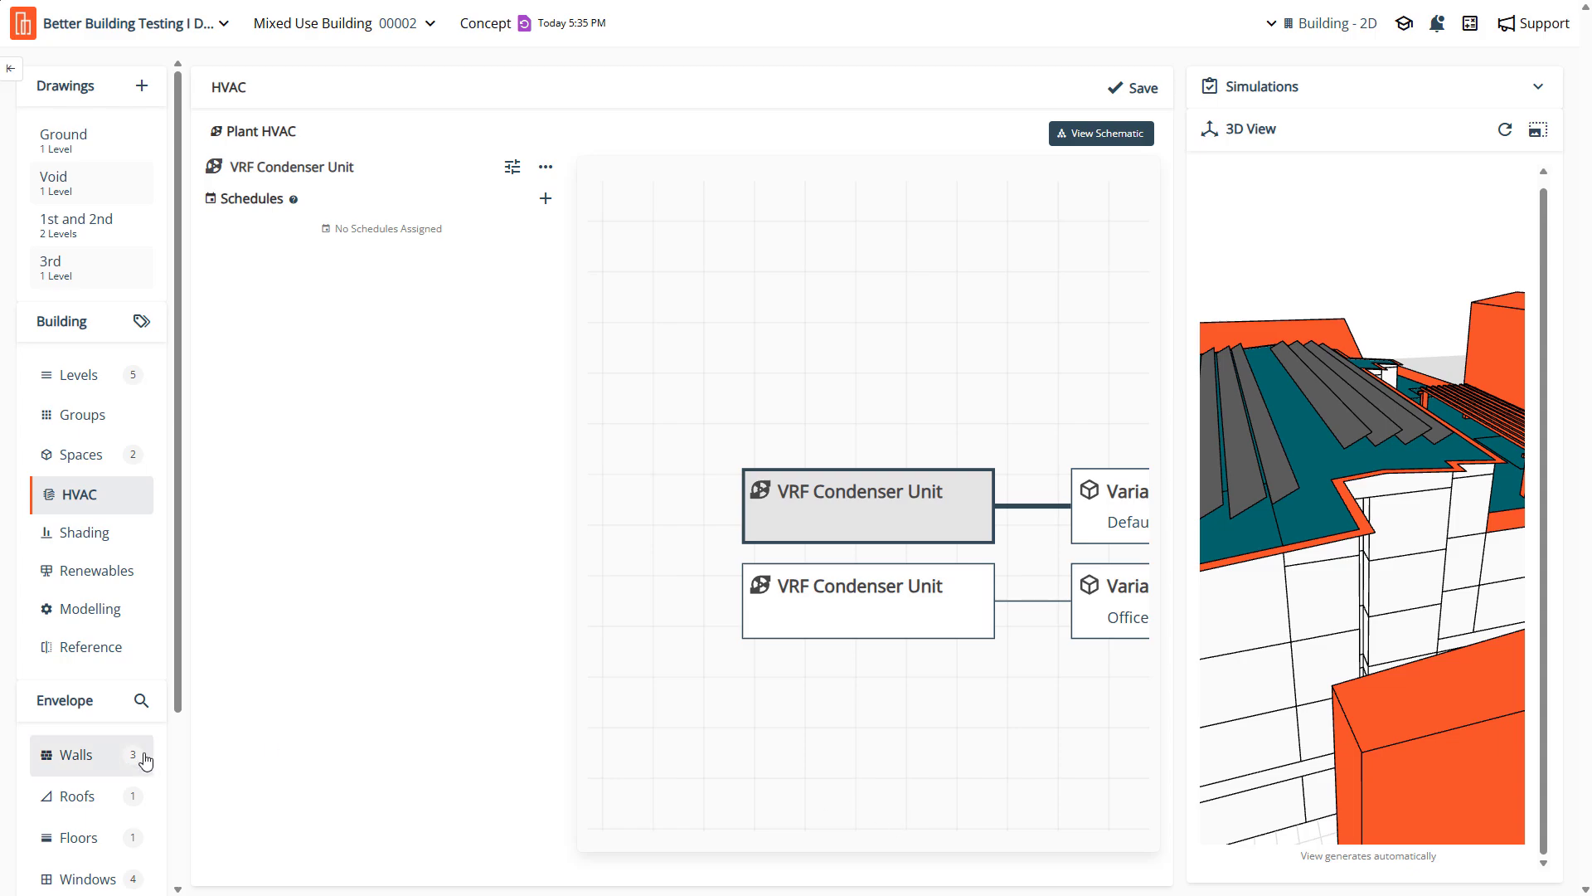
Look through the building and envelope categories, and open the Ground level drawing
scroll(141, 754, down, 3)
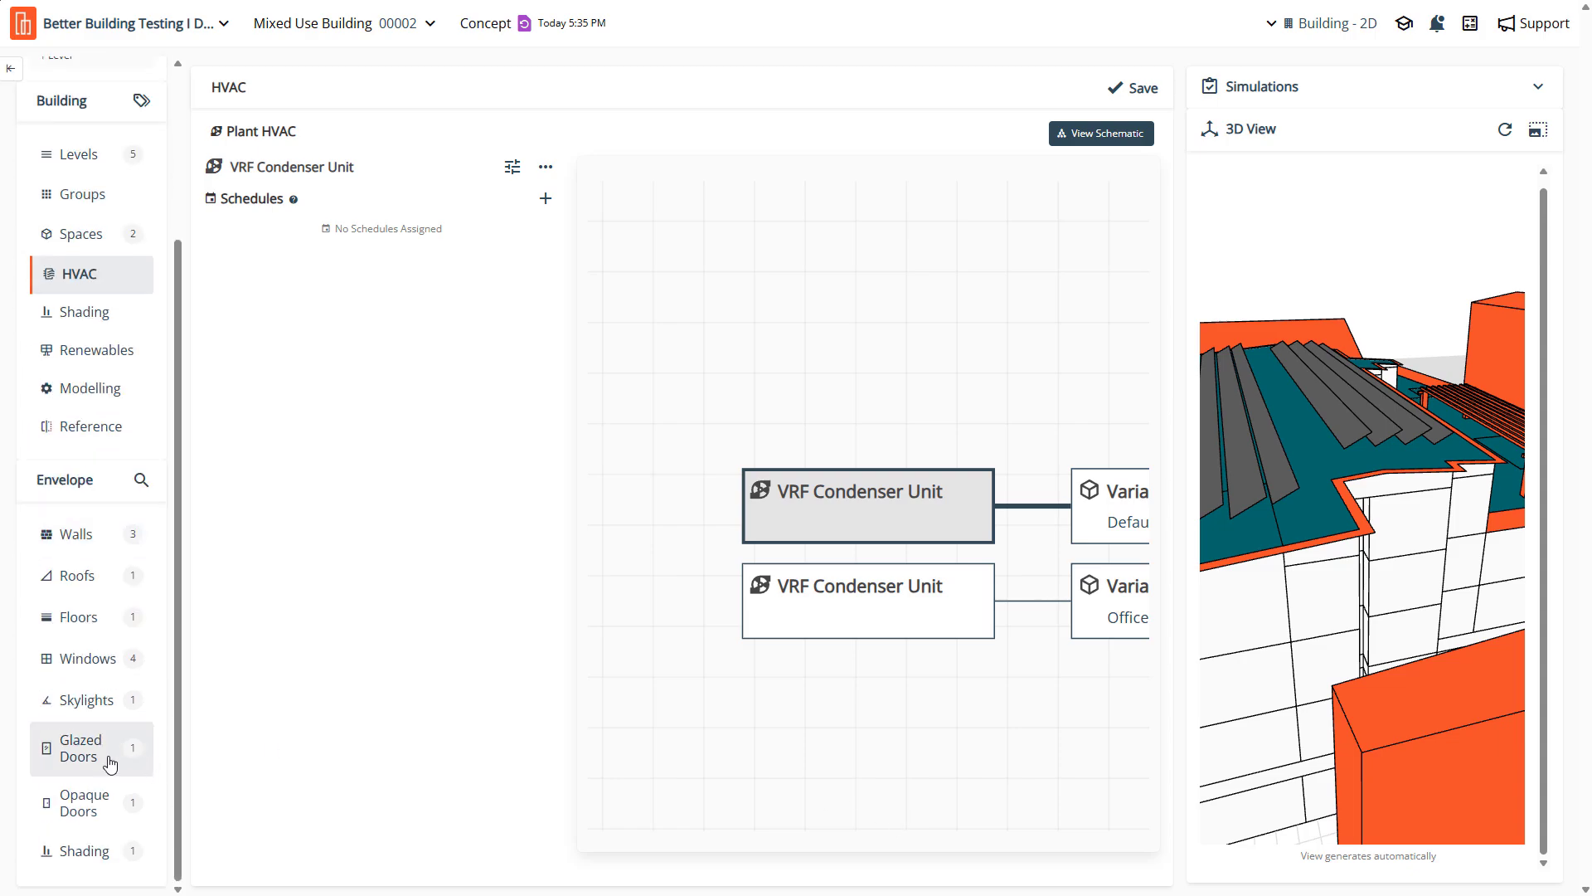
scroll(91, 580, up, 3)
click(50, 137)
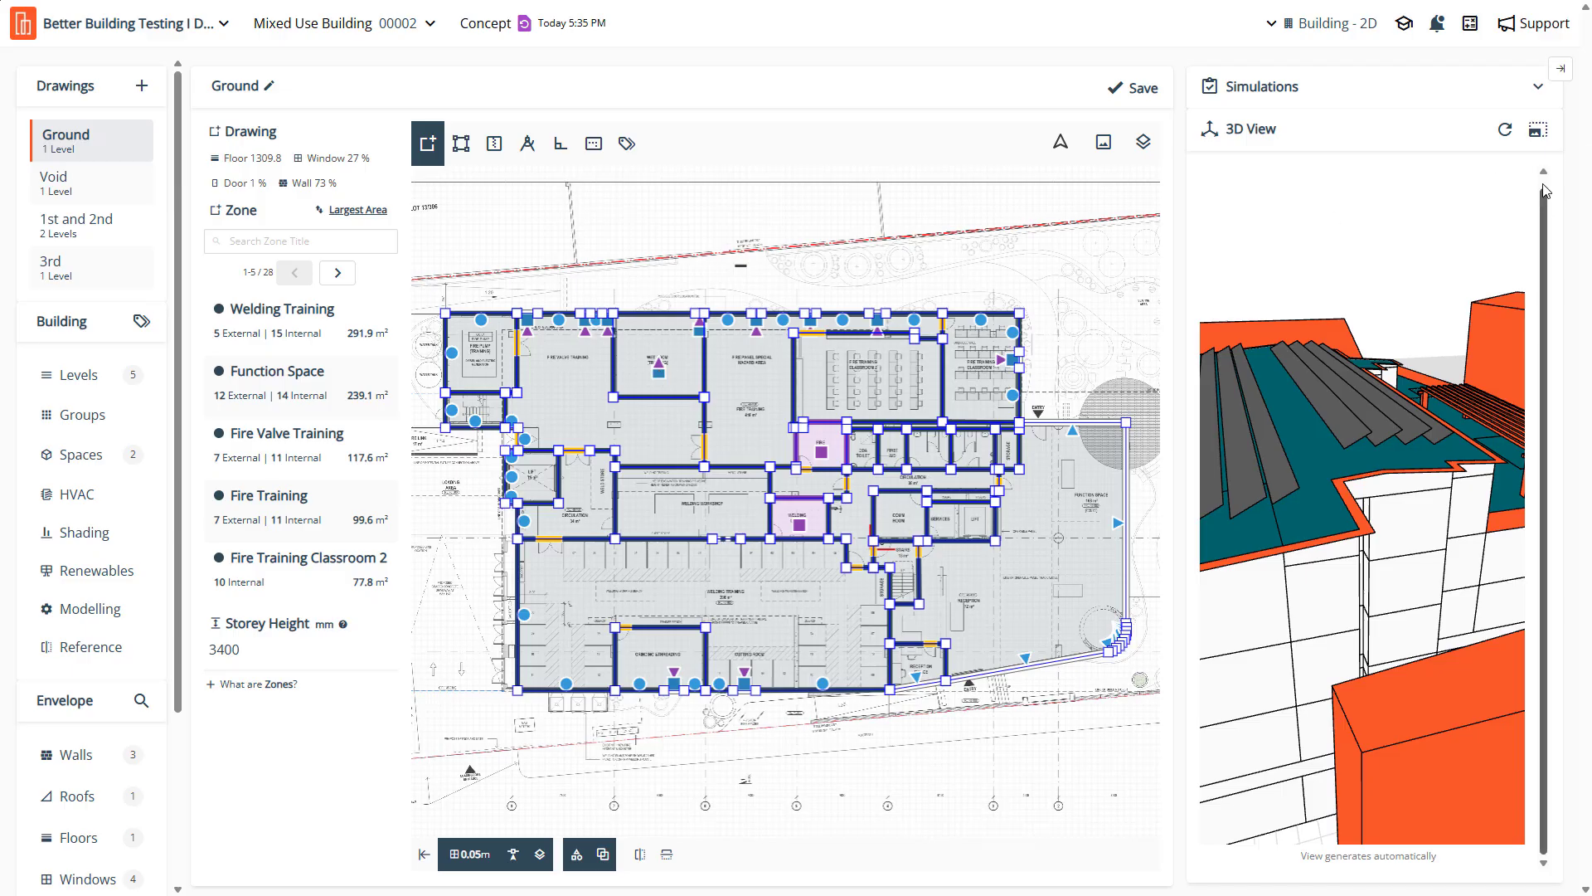
Open the building's 3D model in the large viewer and examine its facades, windows, shading and rooftop solar arrays from several sides
click(1539, 131)
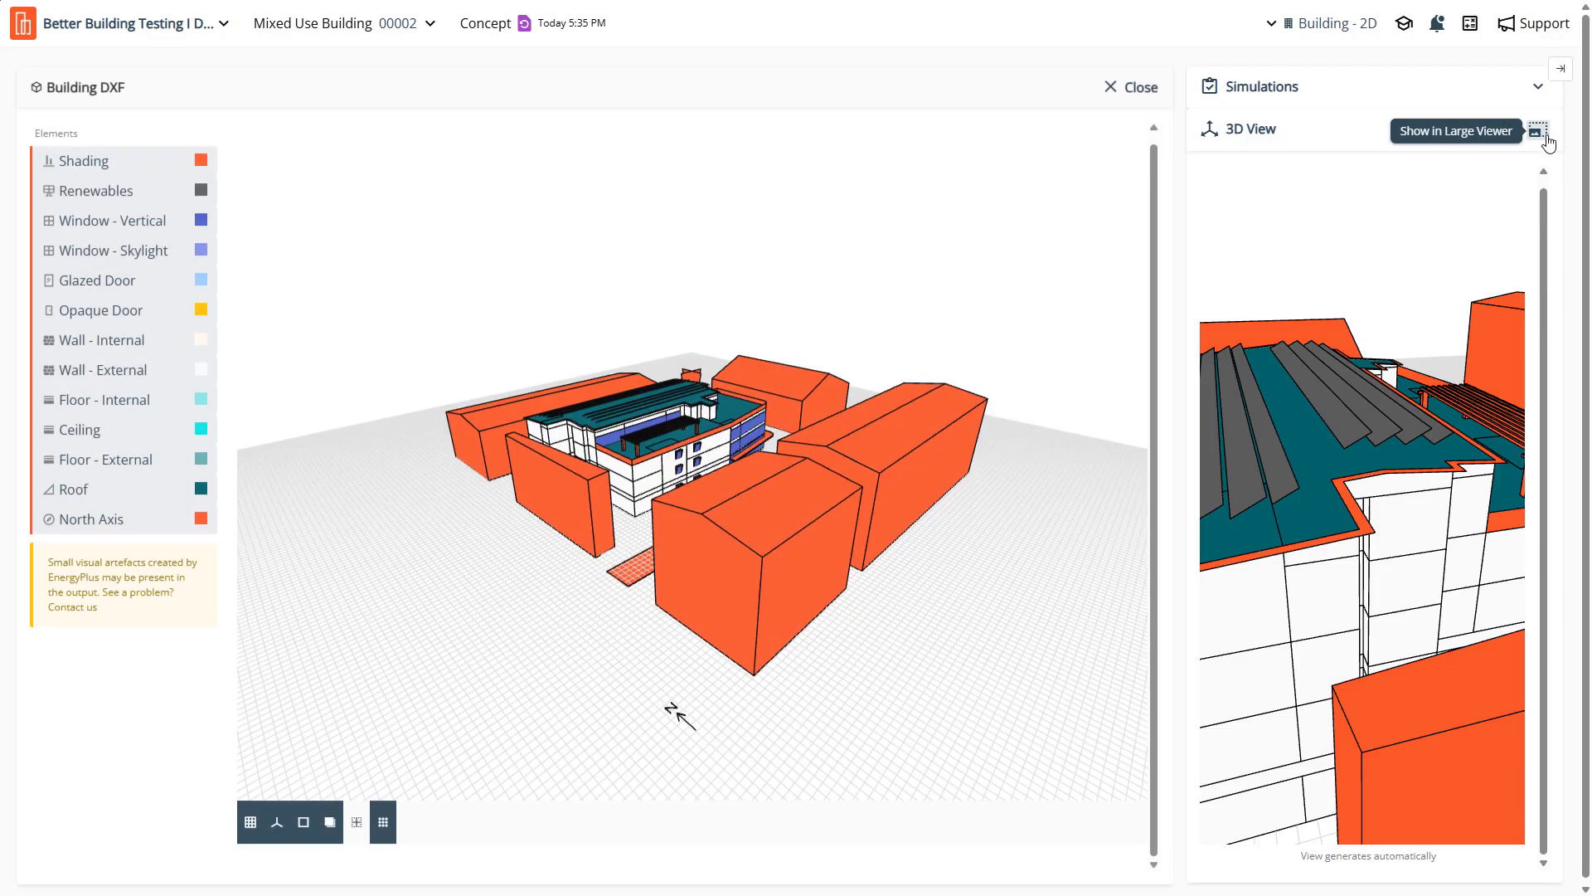
scroll(675, 739, up, 5)
scroll(684, 391, up, 6)
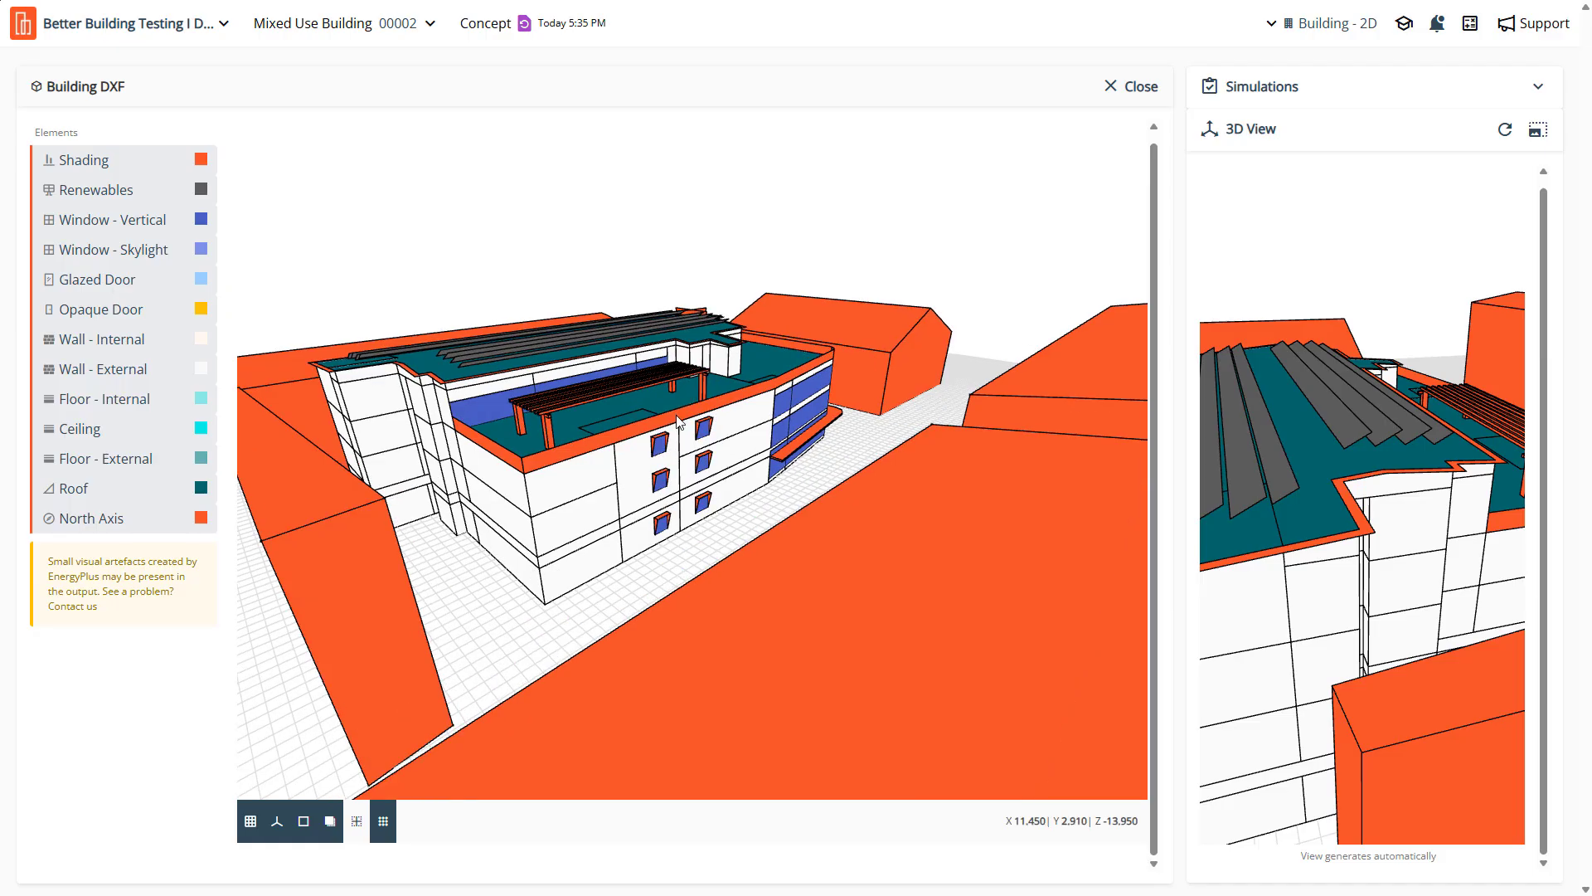
drag(617, 416, 387, 462)
scroll(498, 456, up, 5)
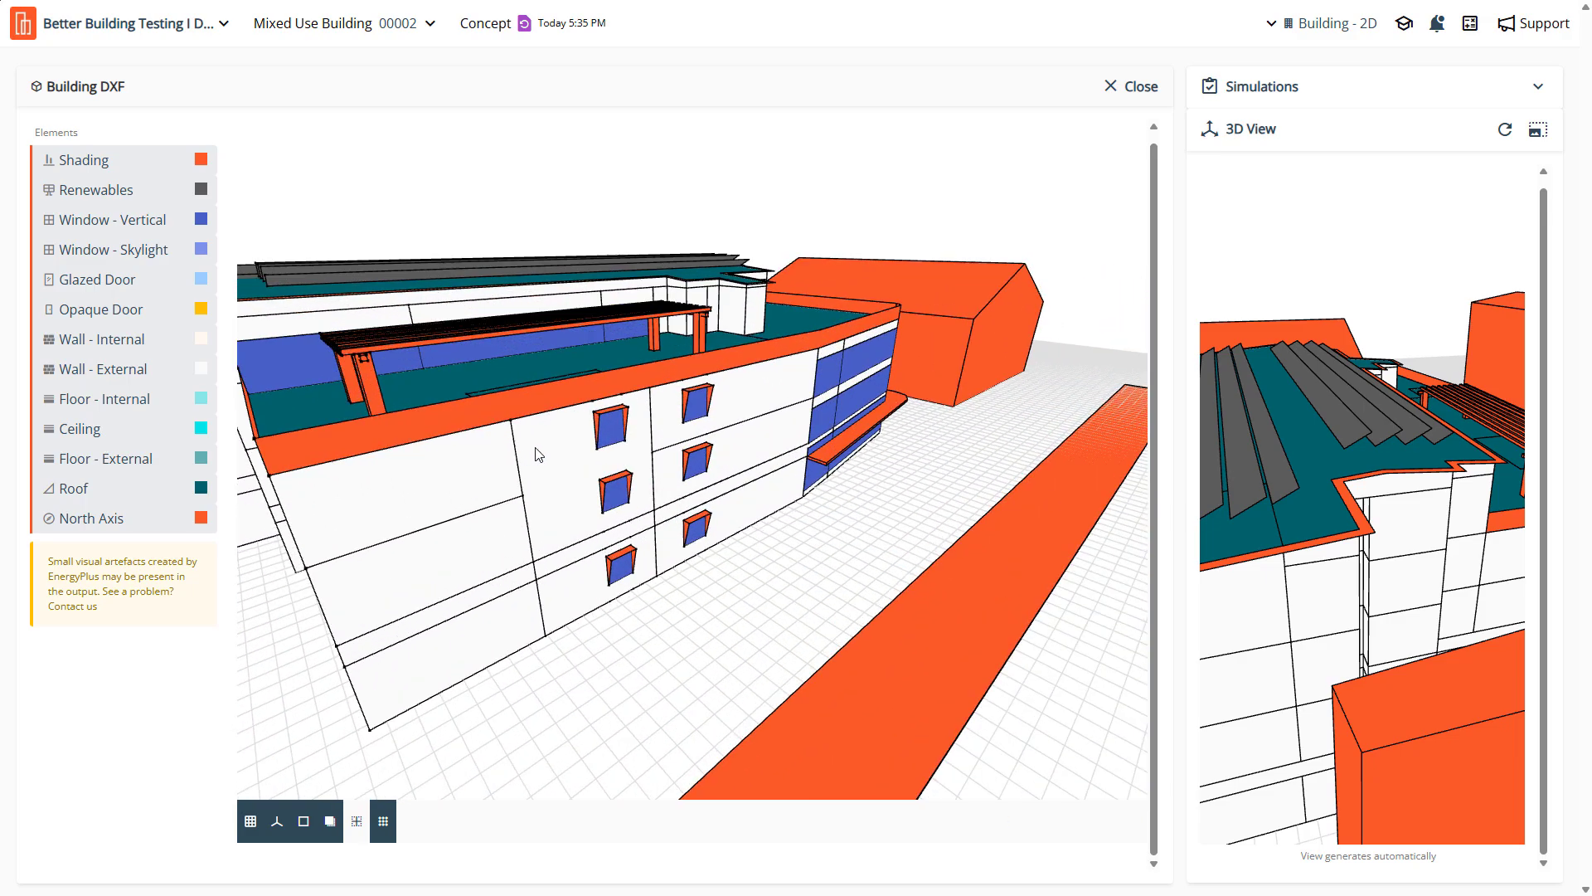
mouse_move(582, 456)
mouse_down()
mouse_move(686, 469)
mouse_move(199, 455)
mouse_move(185, 473)
mouse_up()
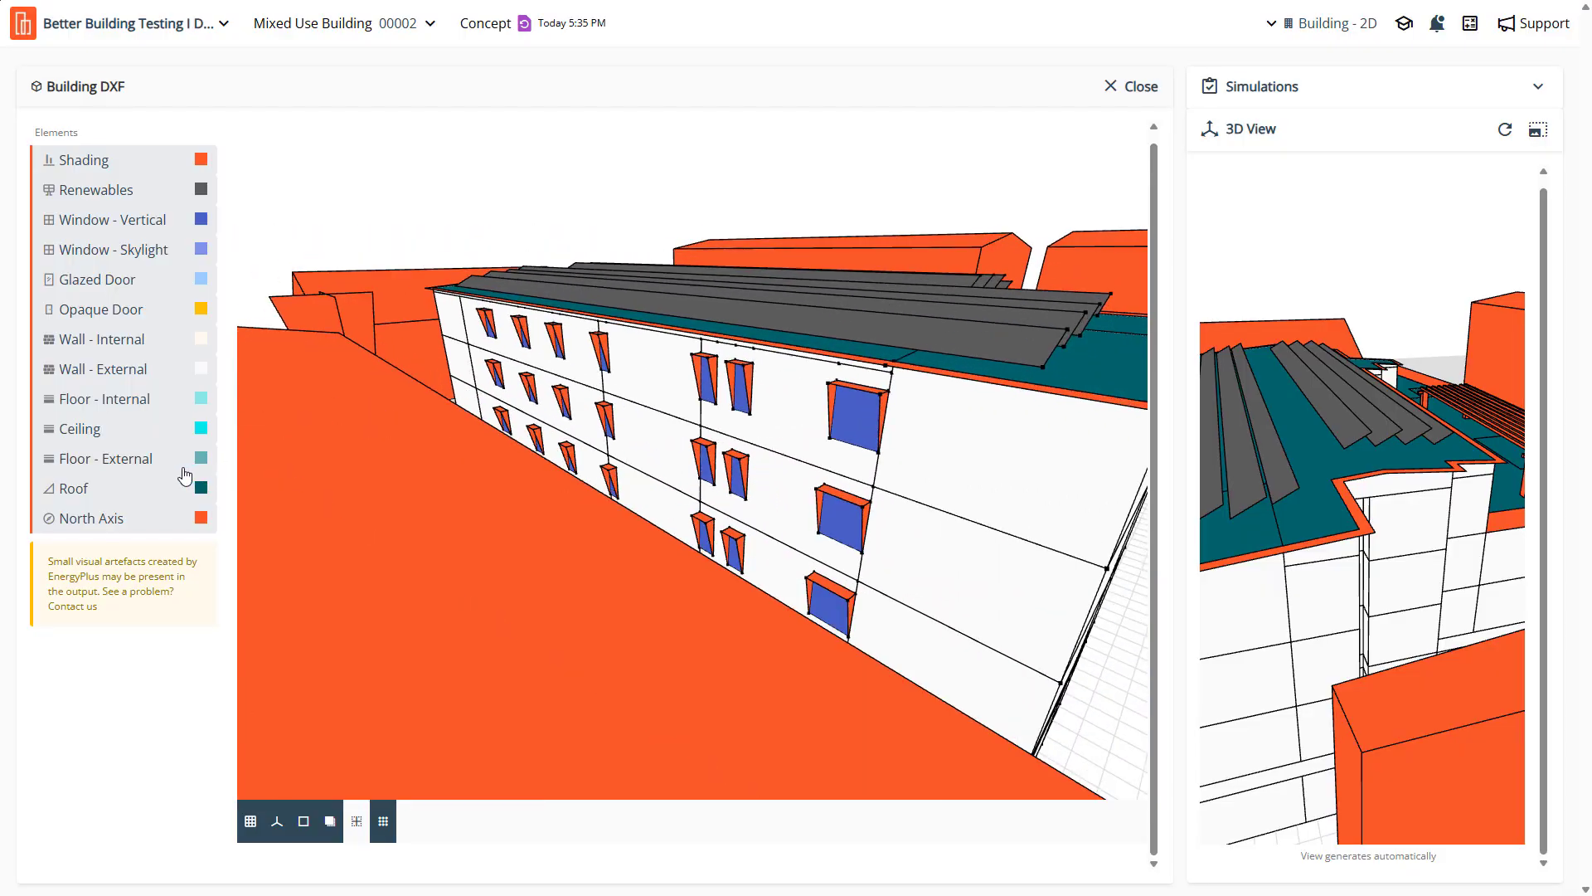
drag(449, 469, 440, 475)
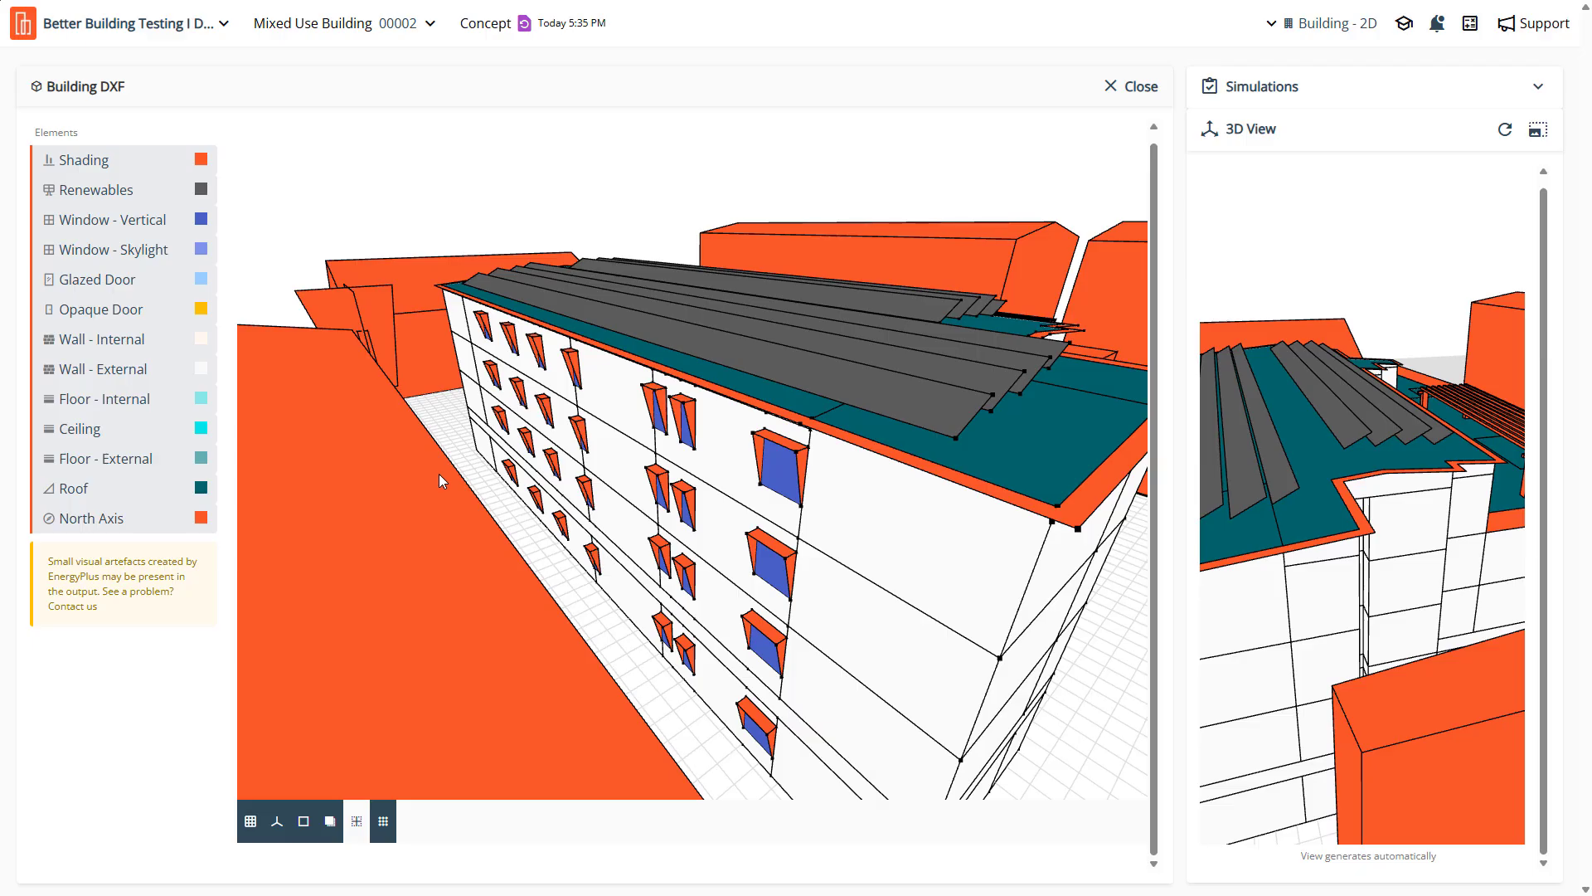
mouse_move(635, 481)
mouse_down()
mouse_move(630, 532)
mouse_move(465, 547)
mouse_move(394, 525)
mouse_move(364, 543)
mouse_up()
drag(962, 632, 927, 627)
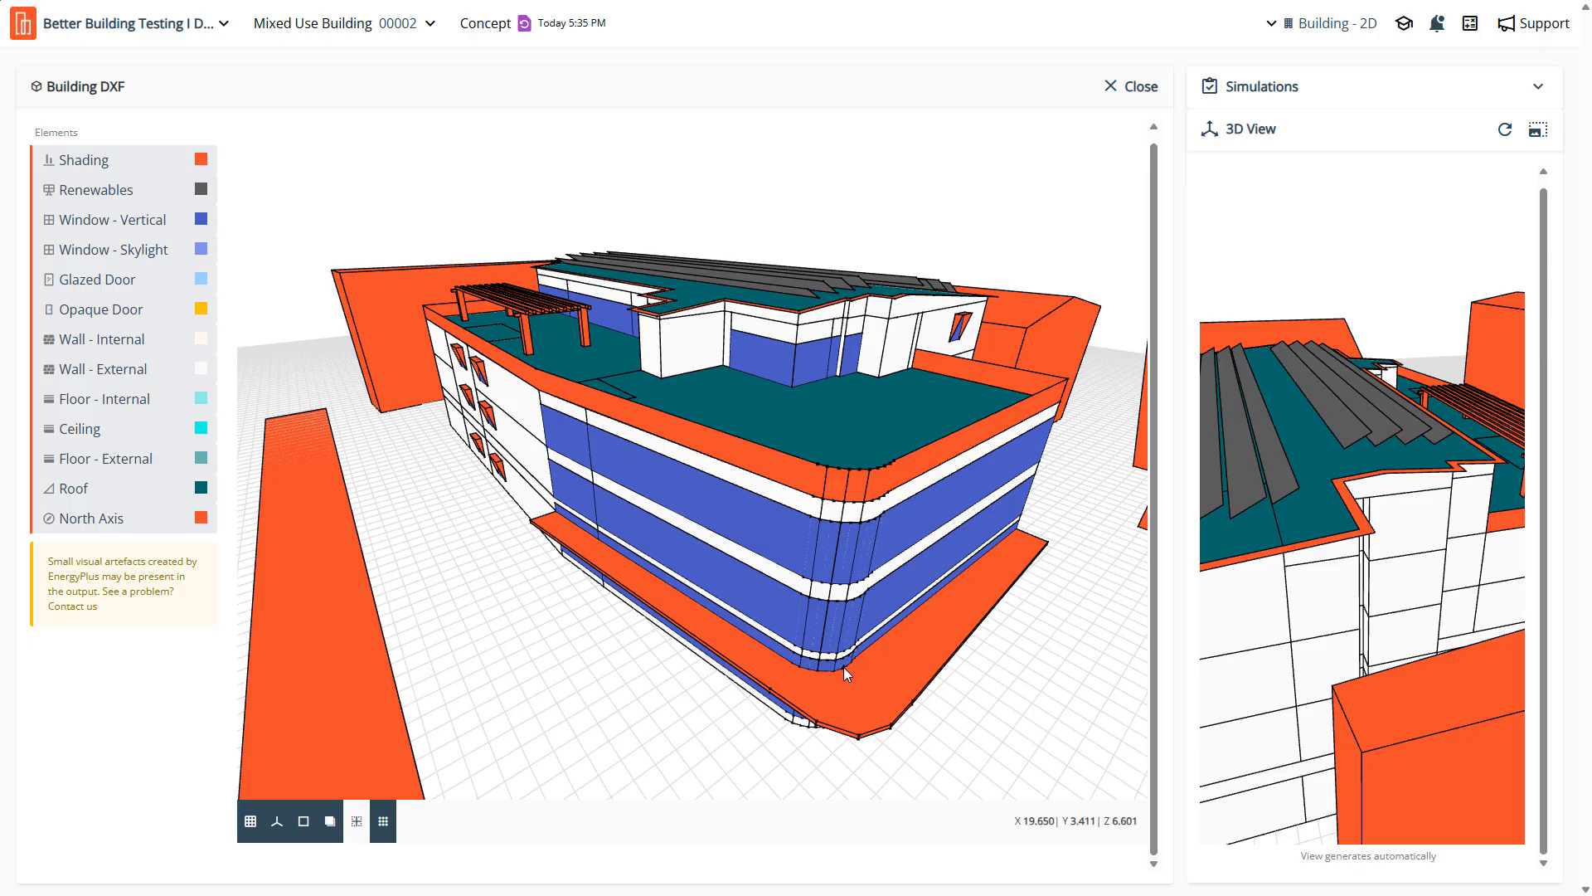
drag(843, 667, 879, 690)
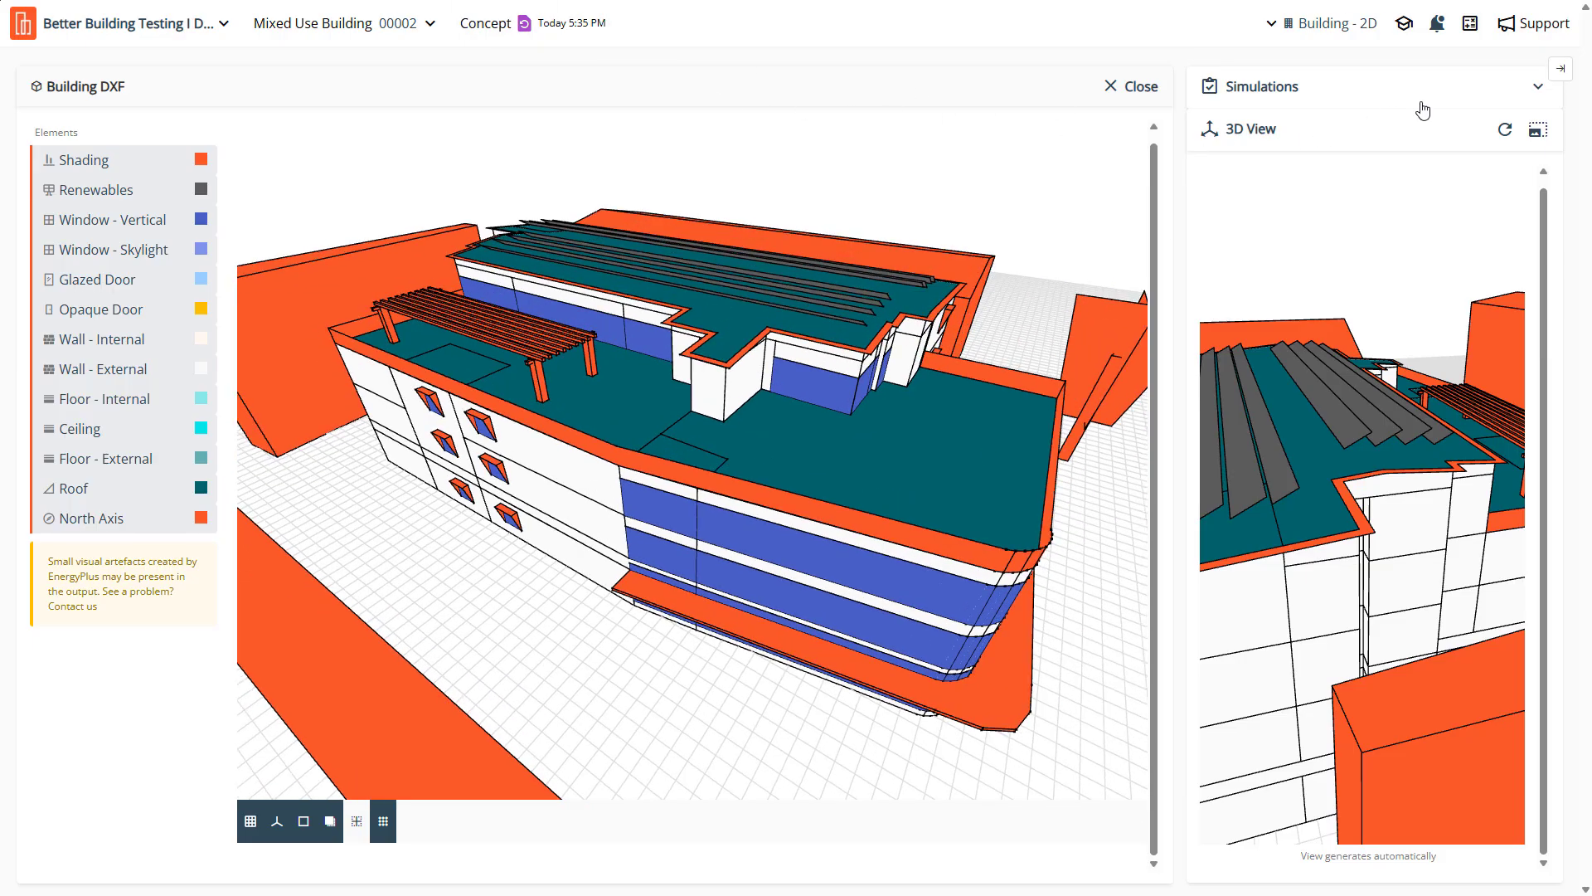
Open the support options and choose to raise a ticket
click(1530, 25)
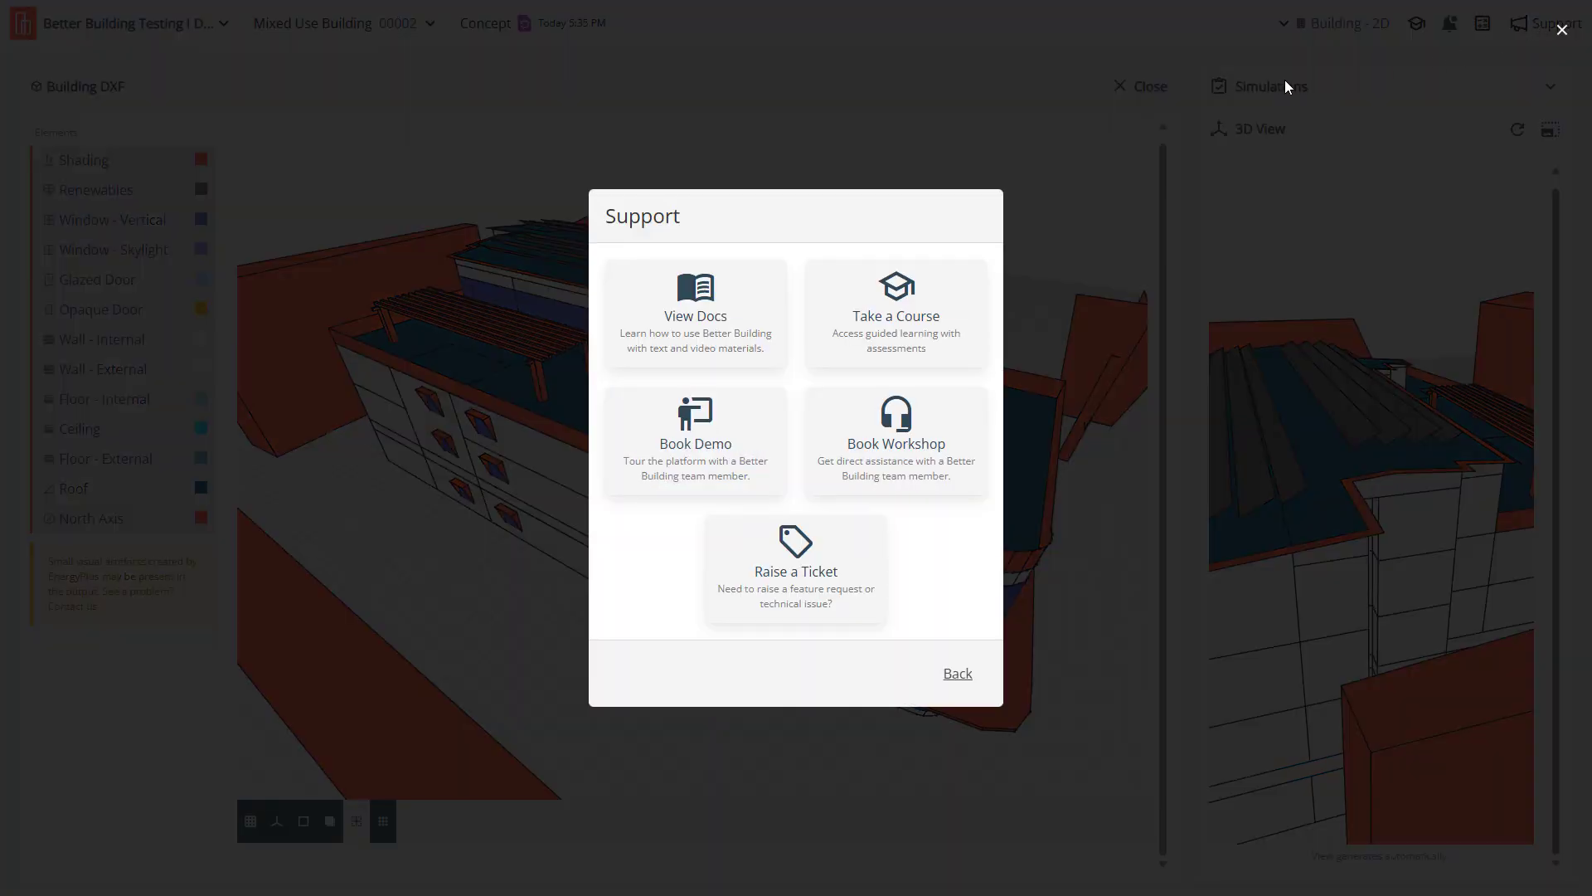
click(808, 558)
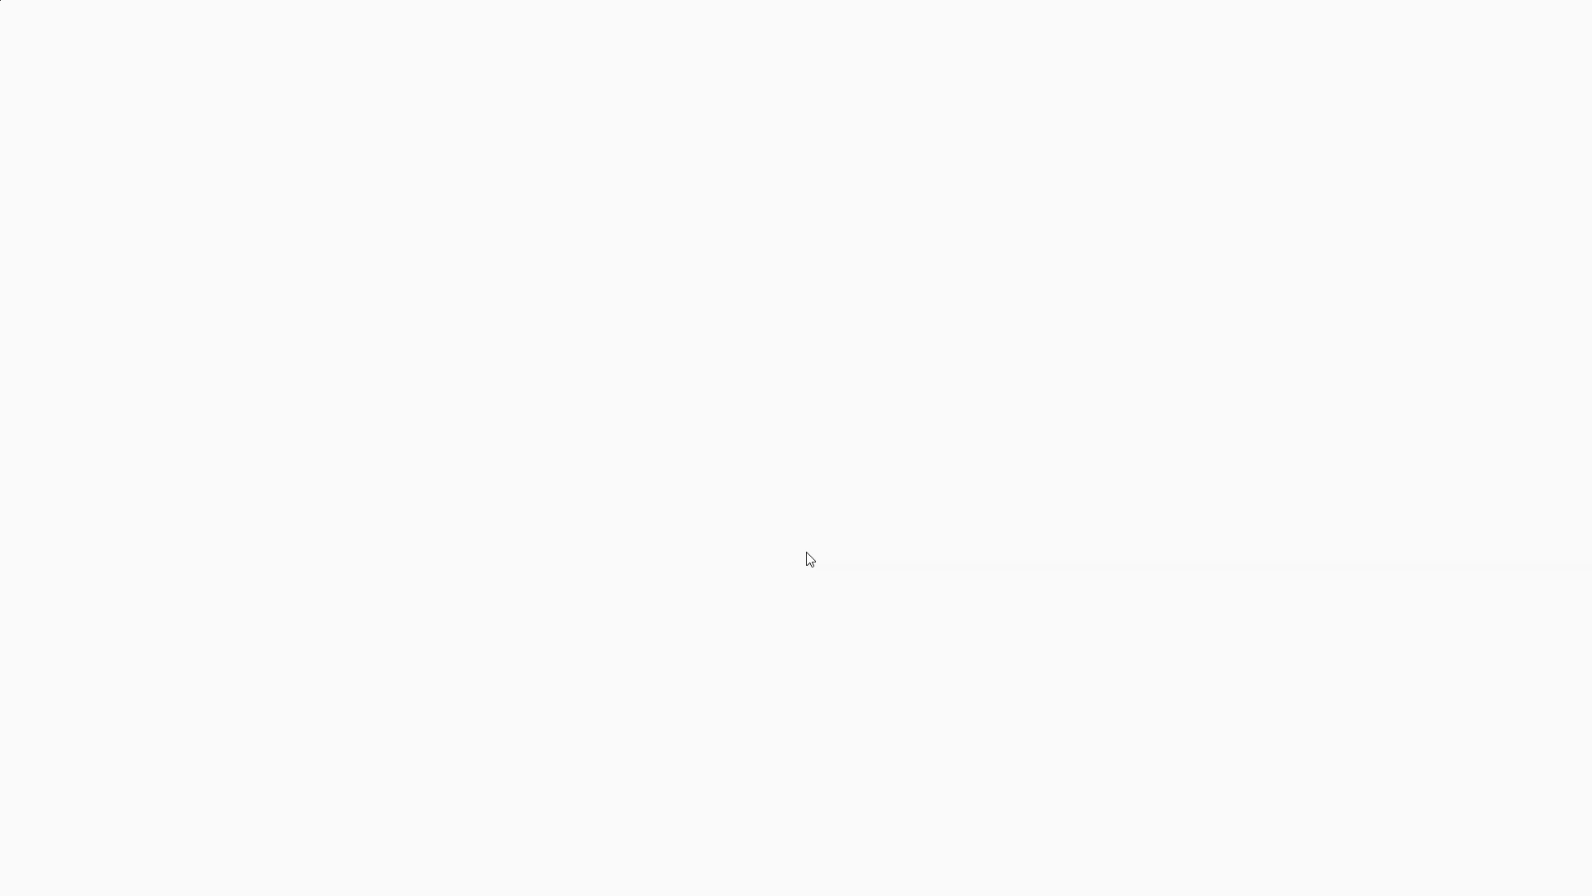